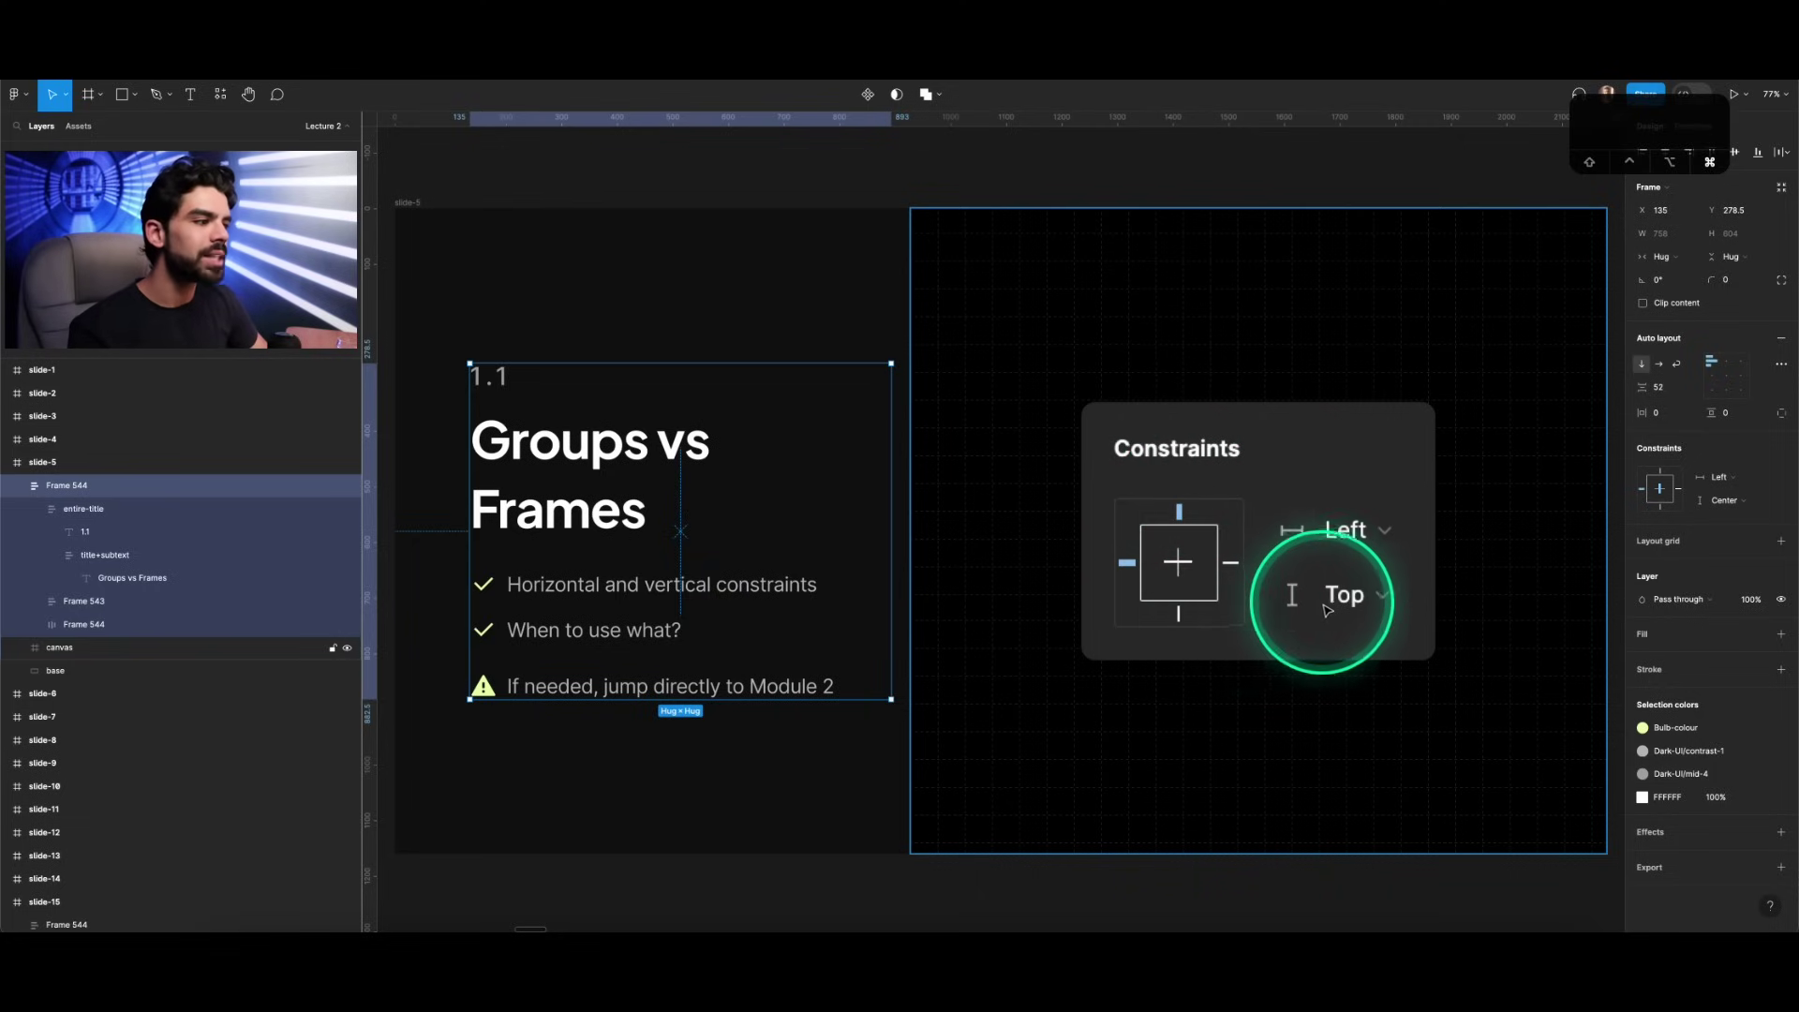
# Step: Examine the Constraints graphic on slide-5 and go to the next slide about horizontal constraints
pyautogui.scroll(5, 1331, 600)
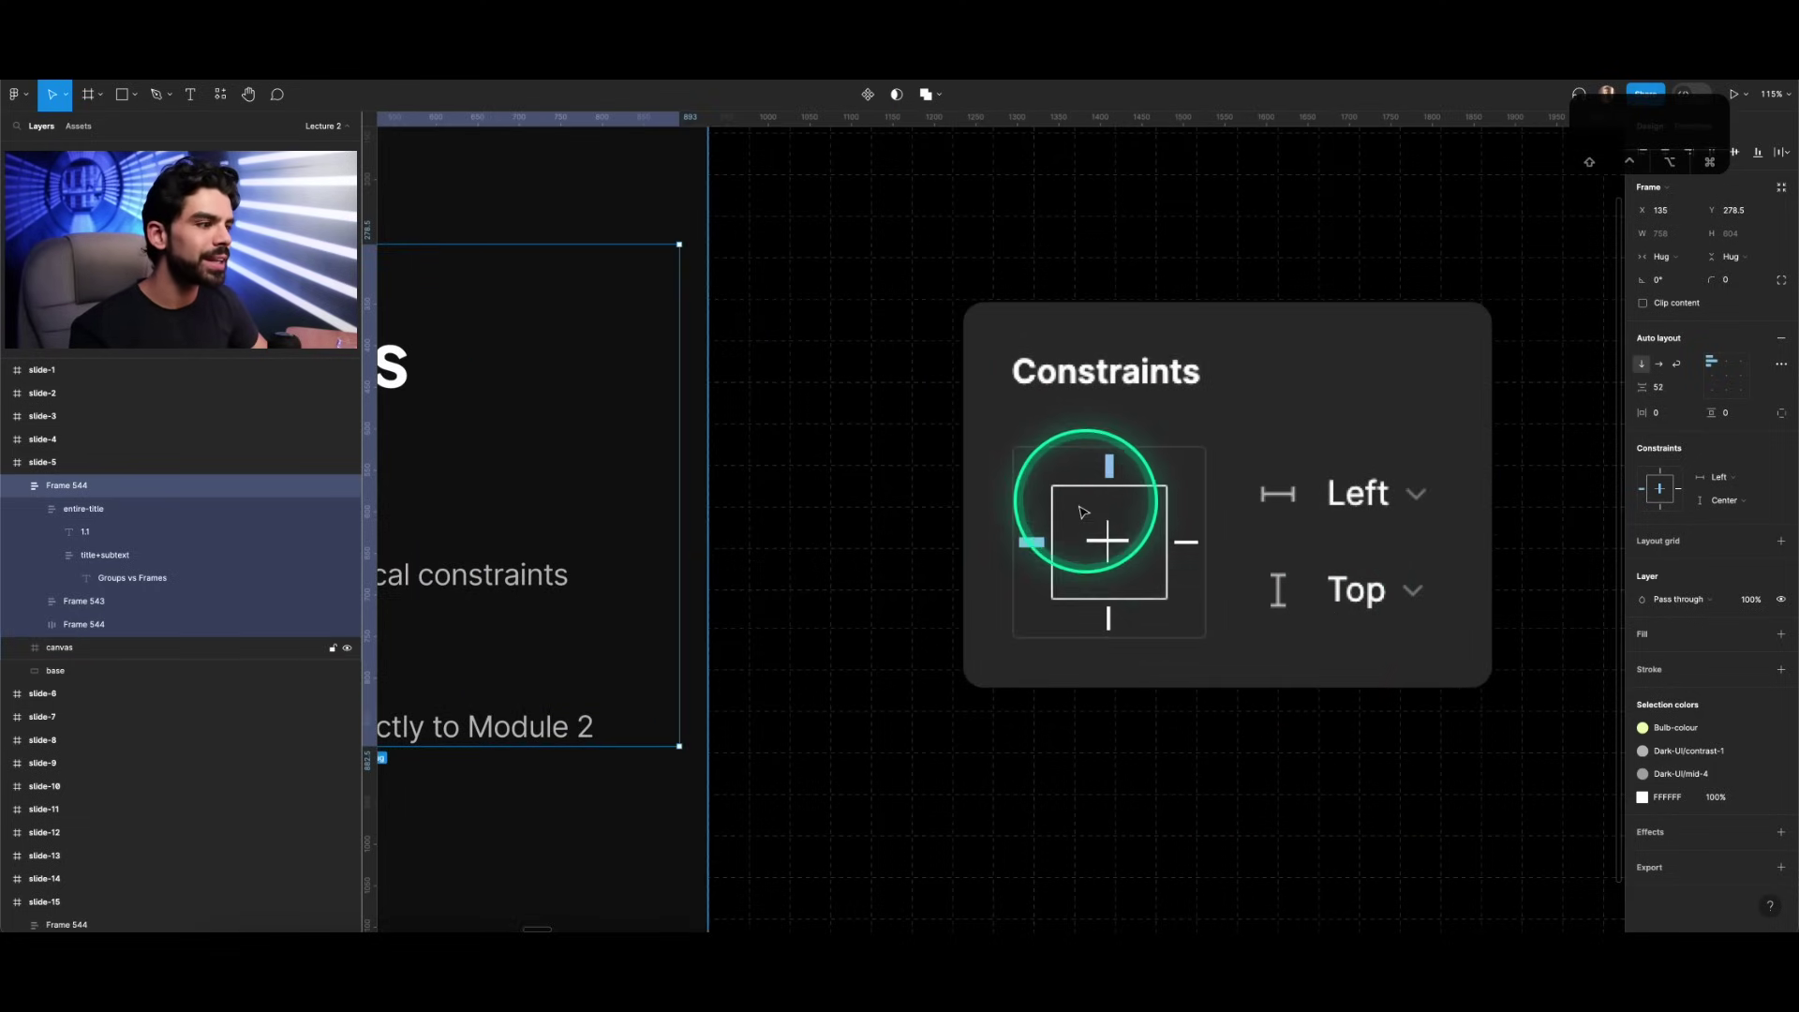
pyautogui.scroll(-4, 1324, 504)
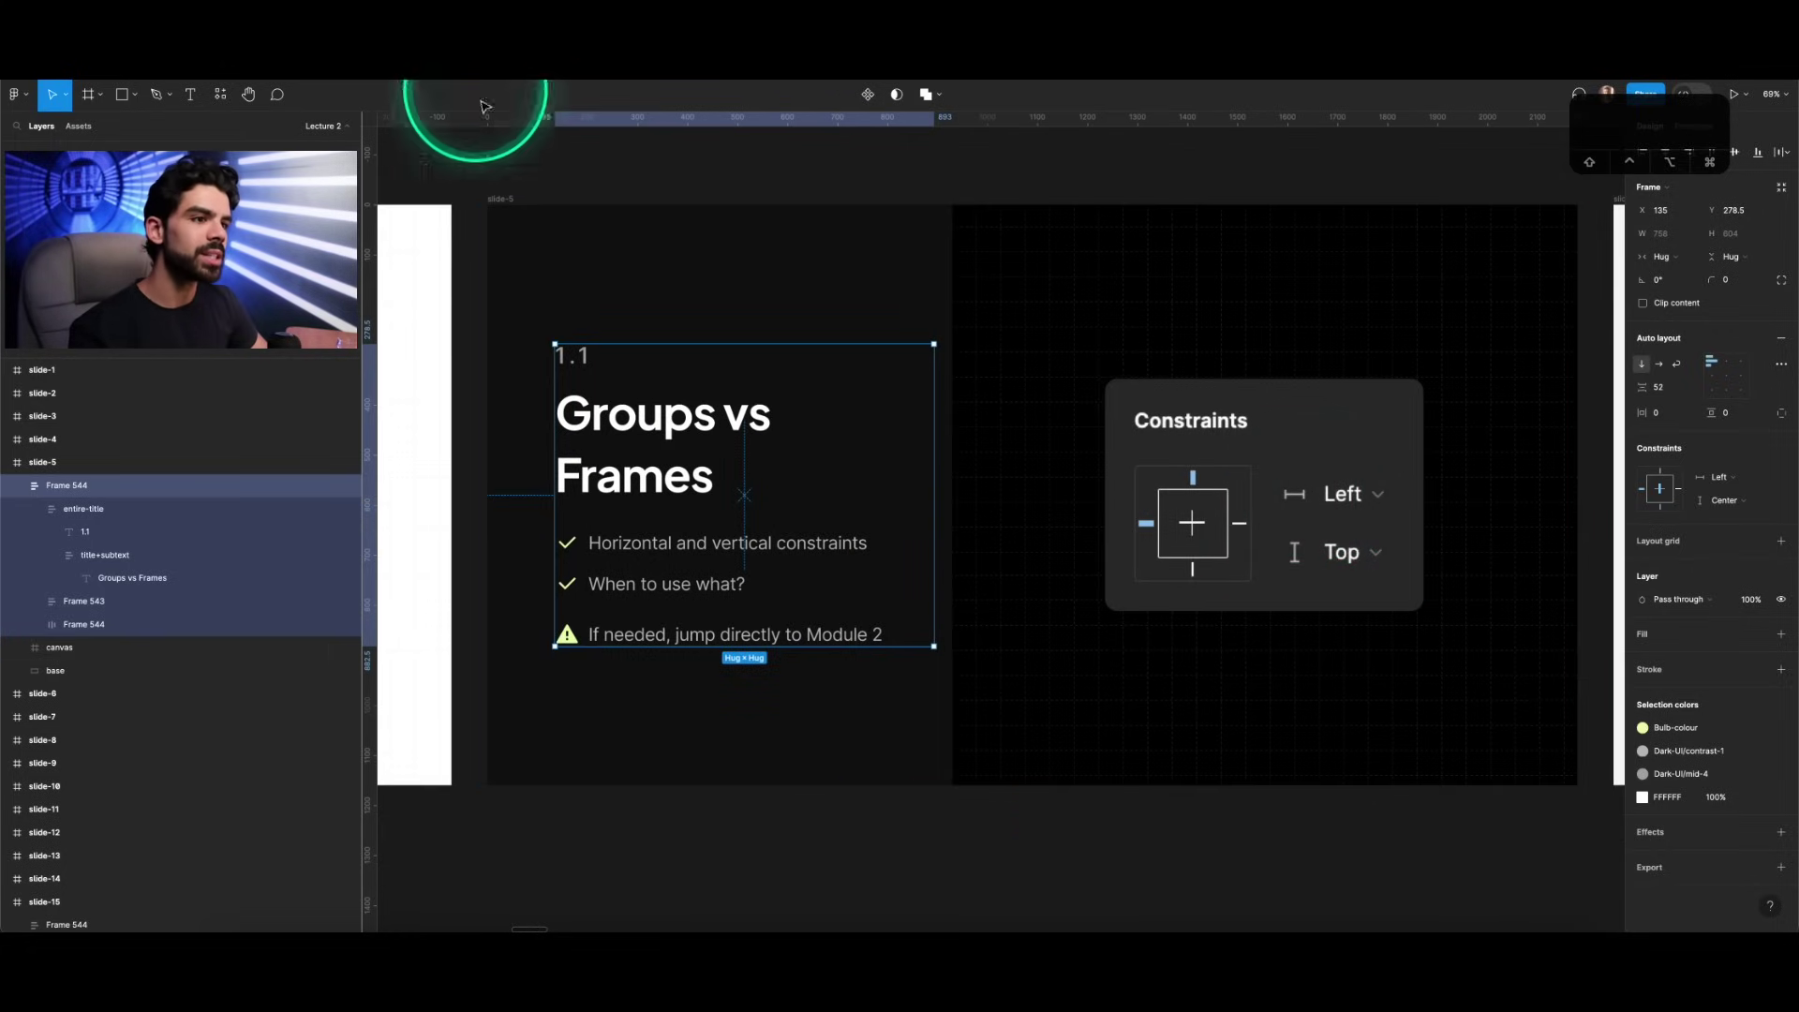
pyautogui.click(506, 198)
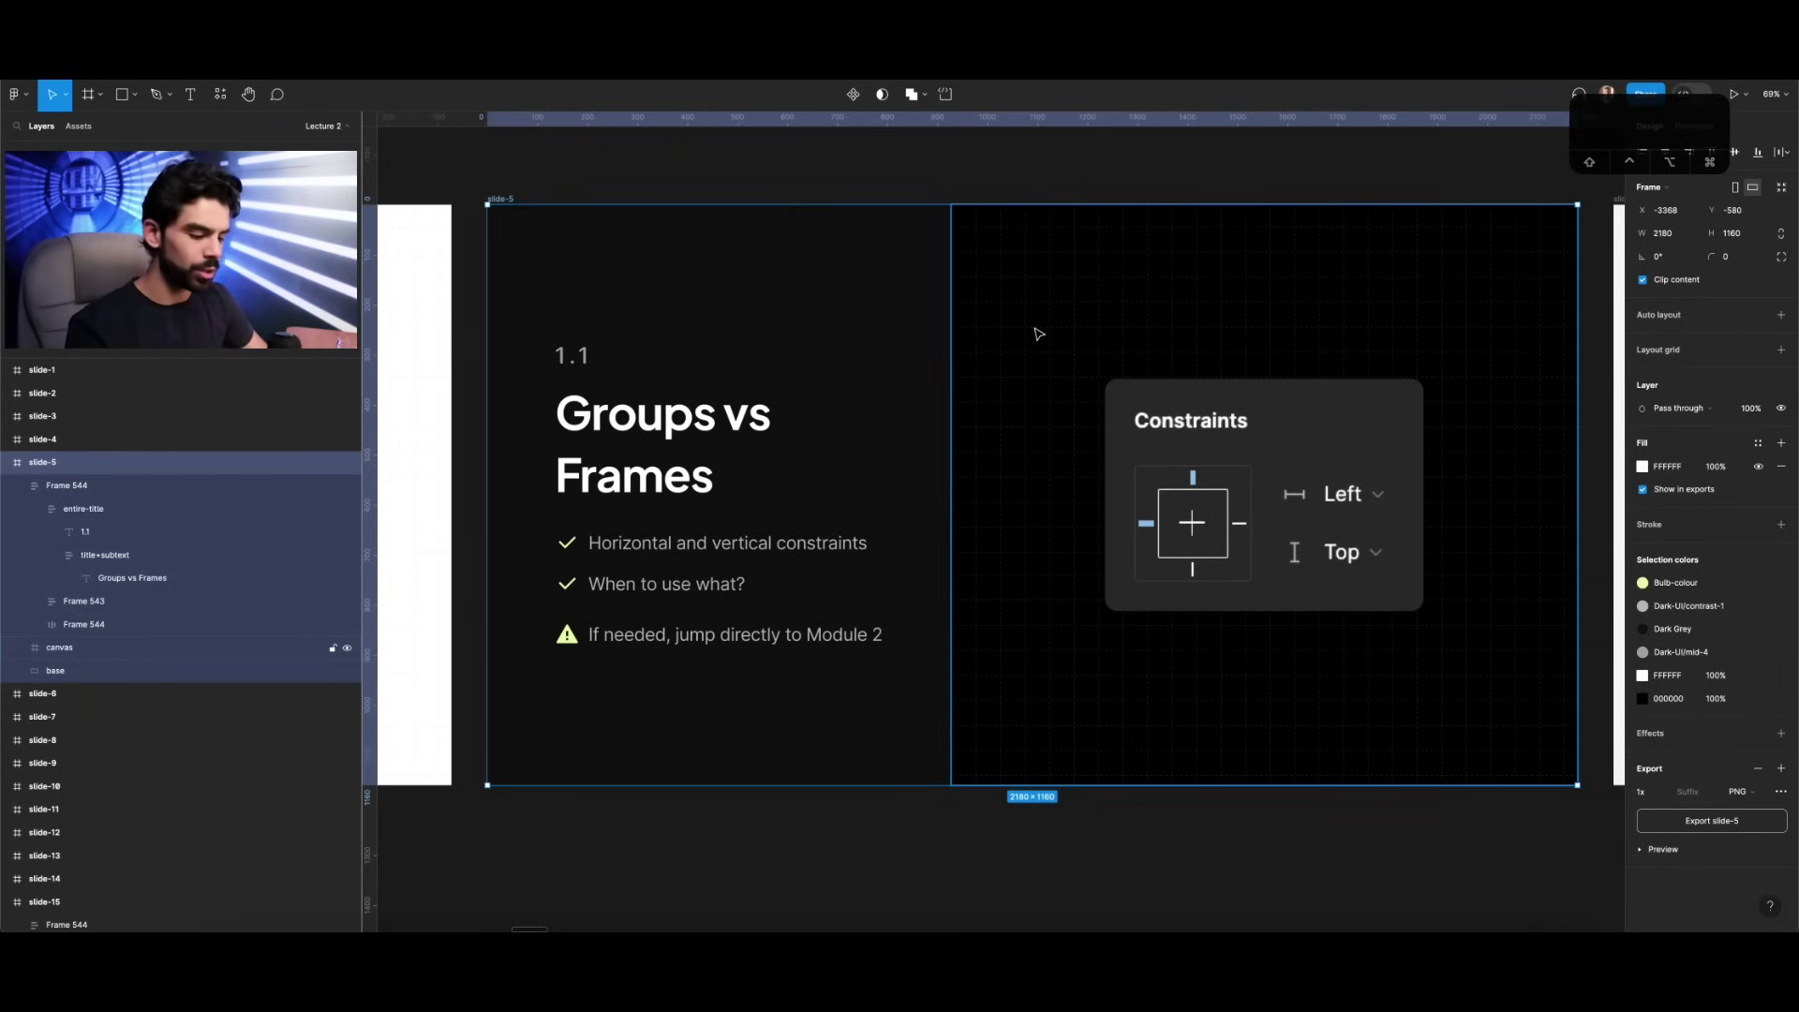
pyautogui.press('n')
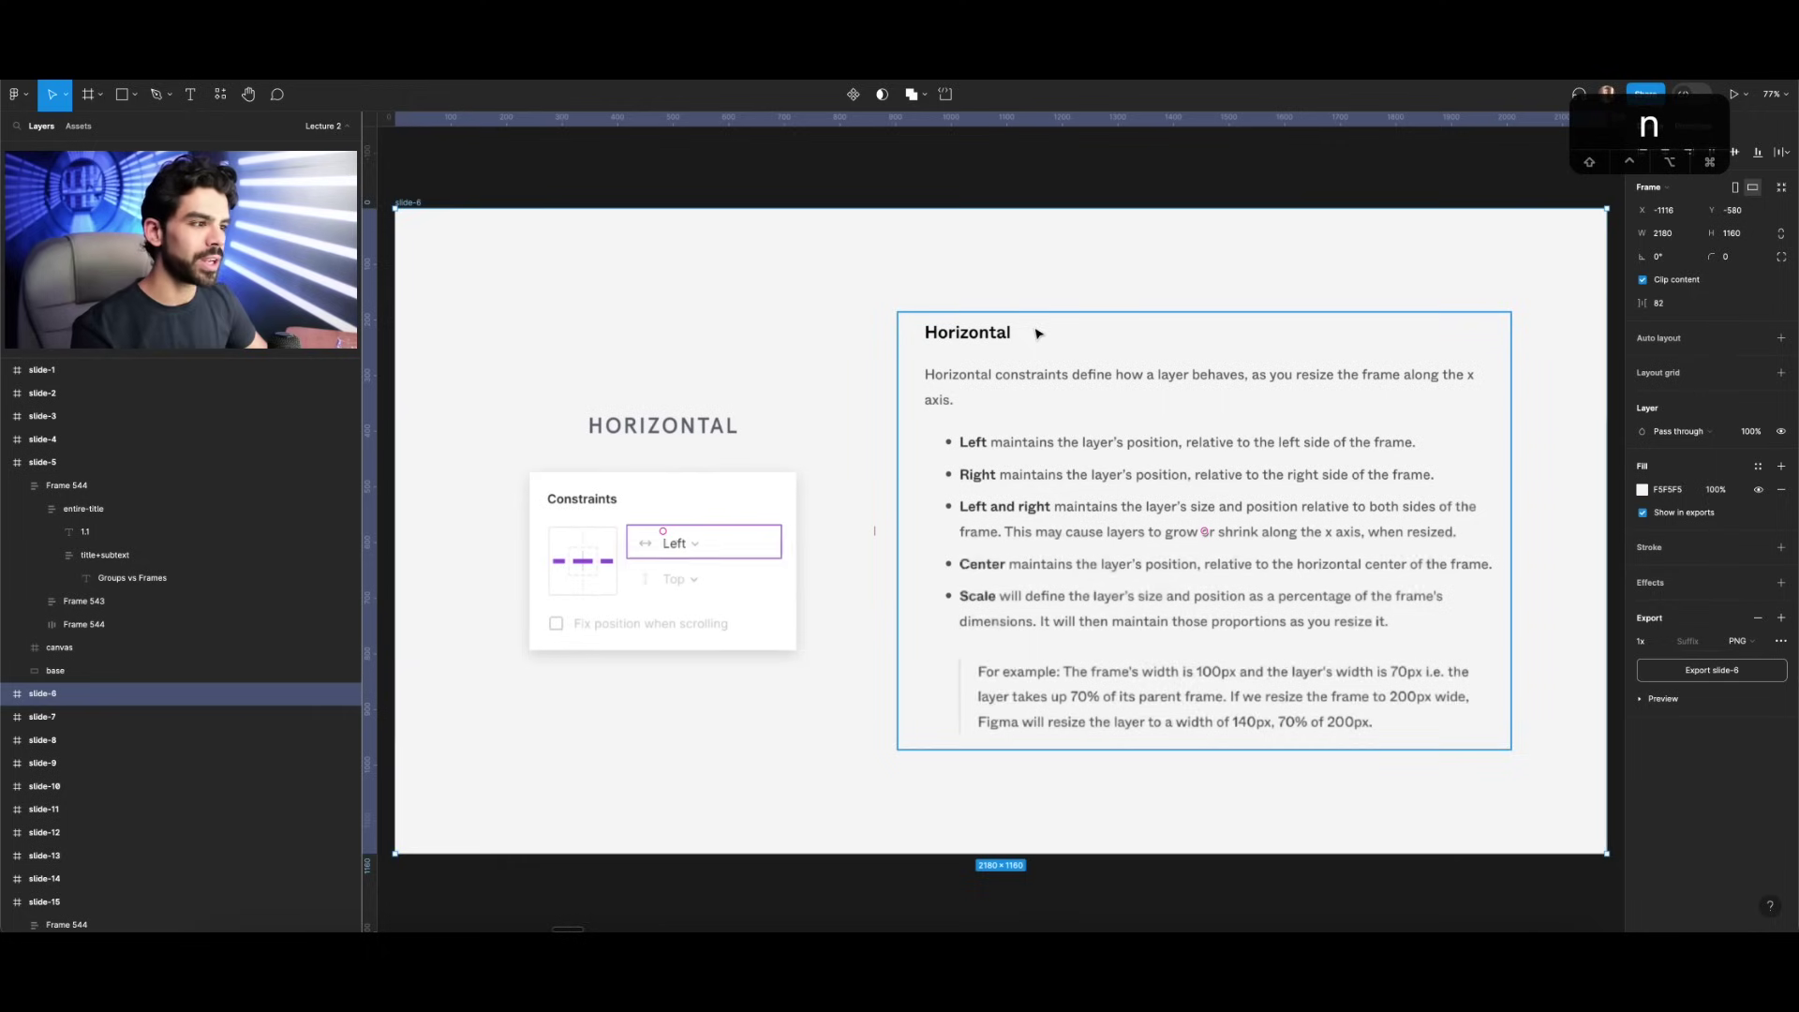
pyautogui.click(1081, 203)
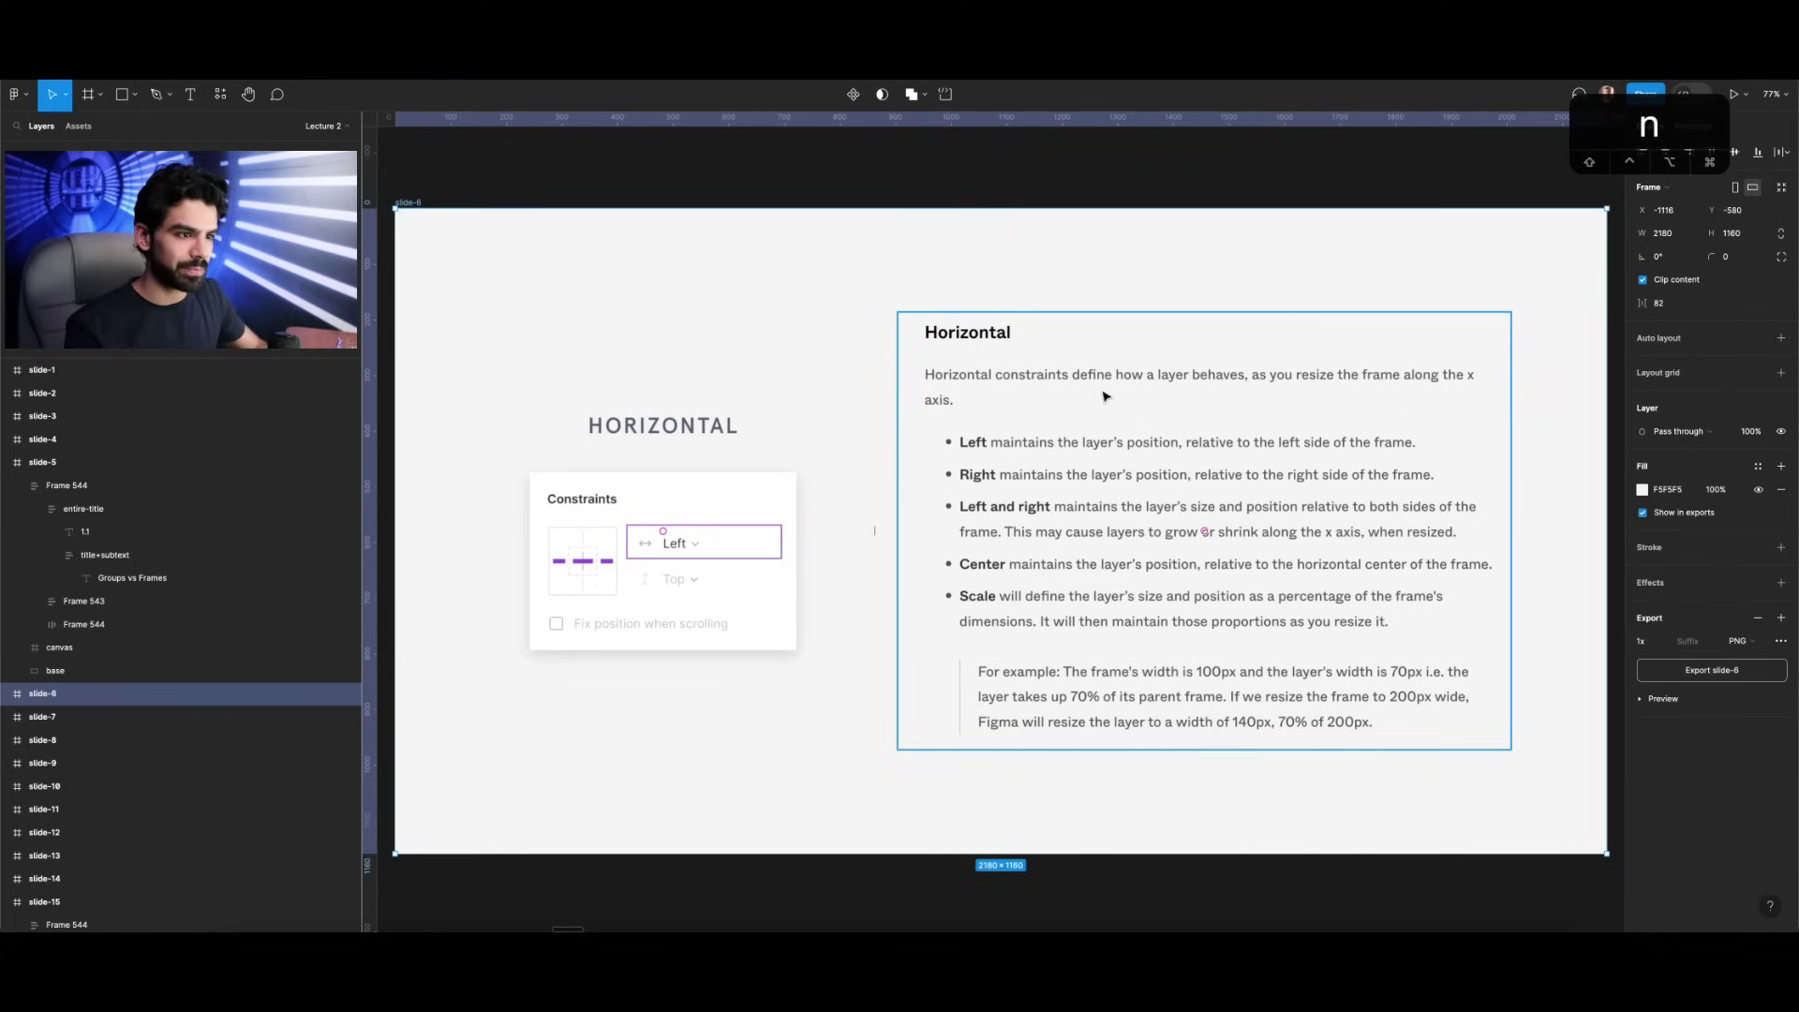
# Step: Draw a new frame about 720 × 312 px on the empty canvas below slide-6
pyautogui.scroll(-5, 1104, 396)
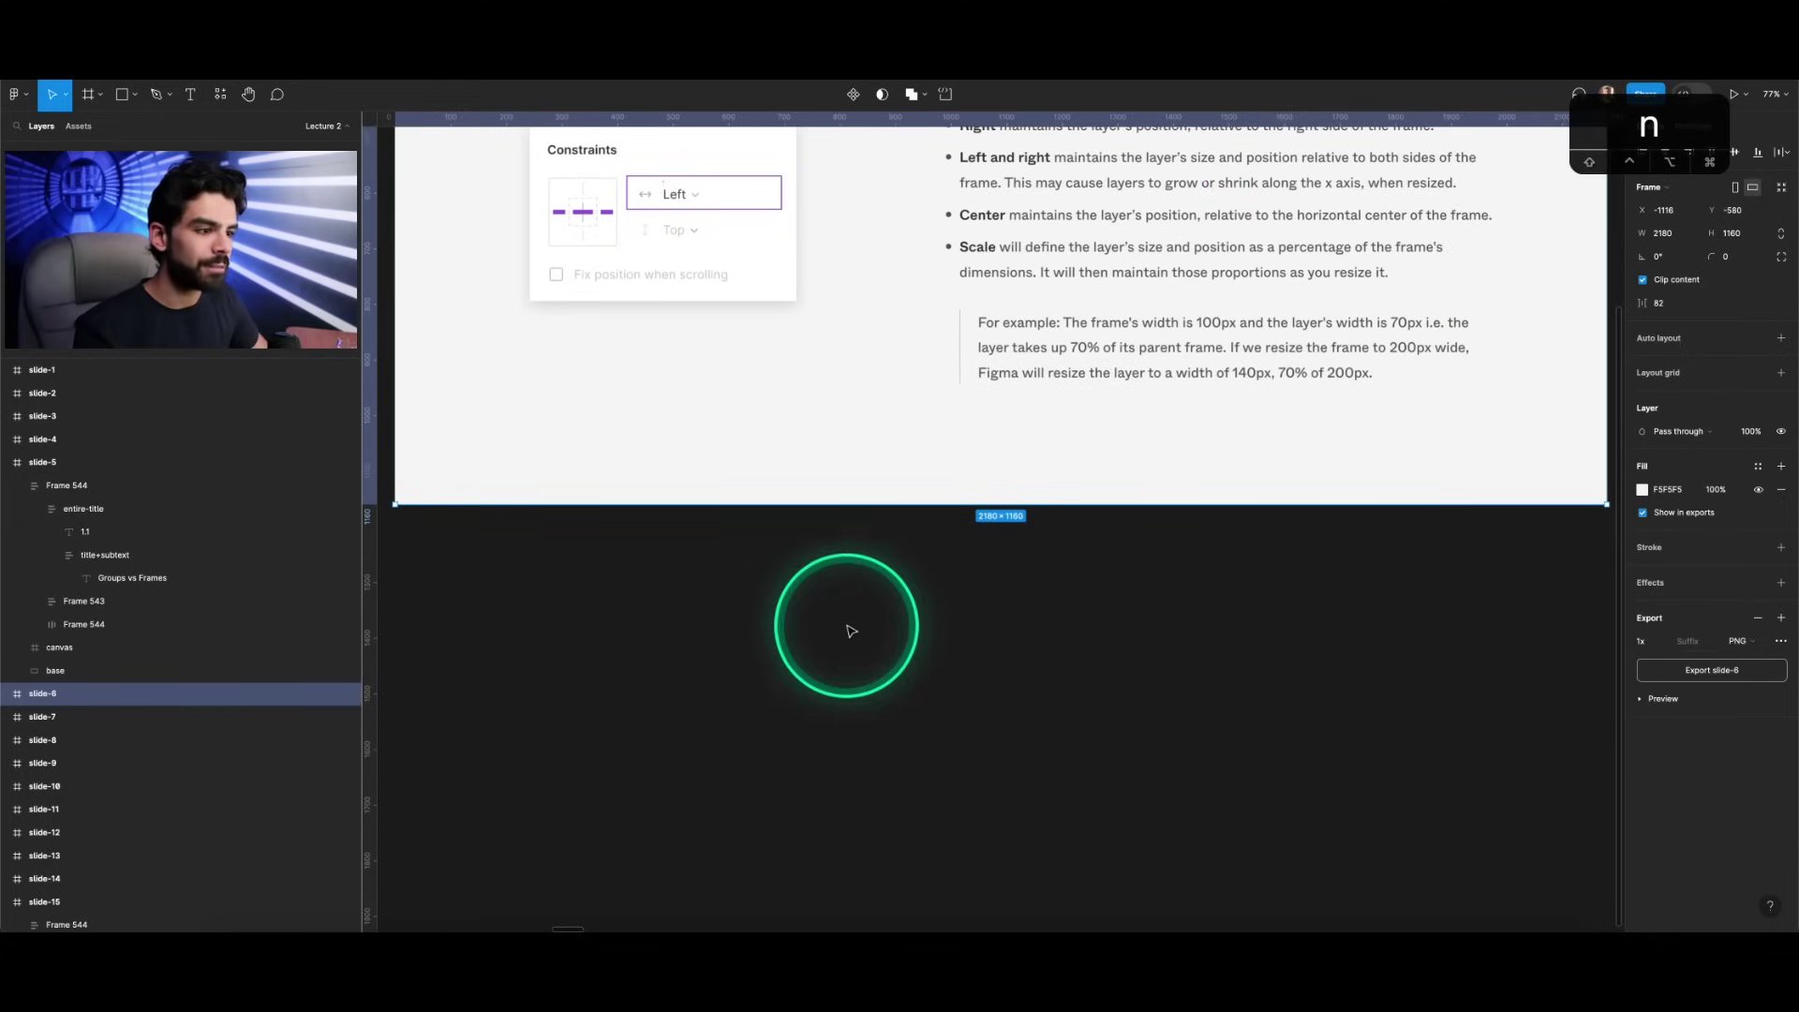
pyautogui.press('f')
pyautogui.moveTo(798, 572); pyautogui.dragTo(1191, 745)
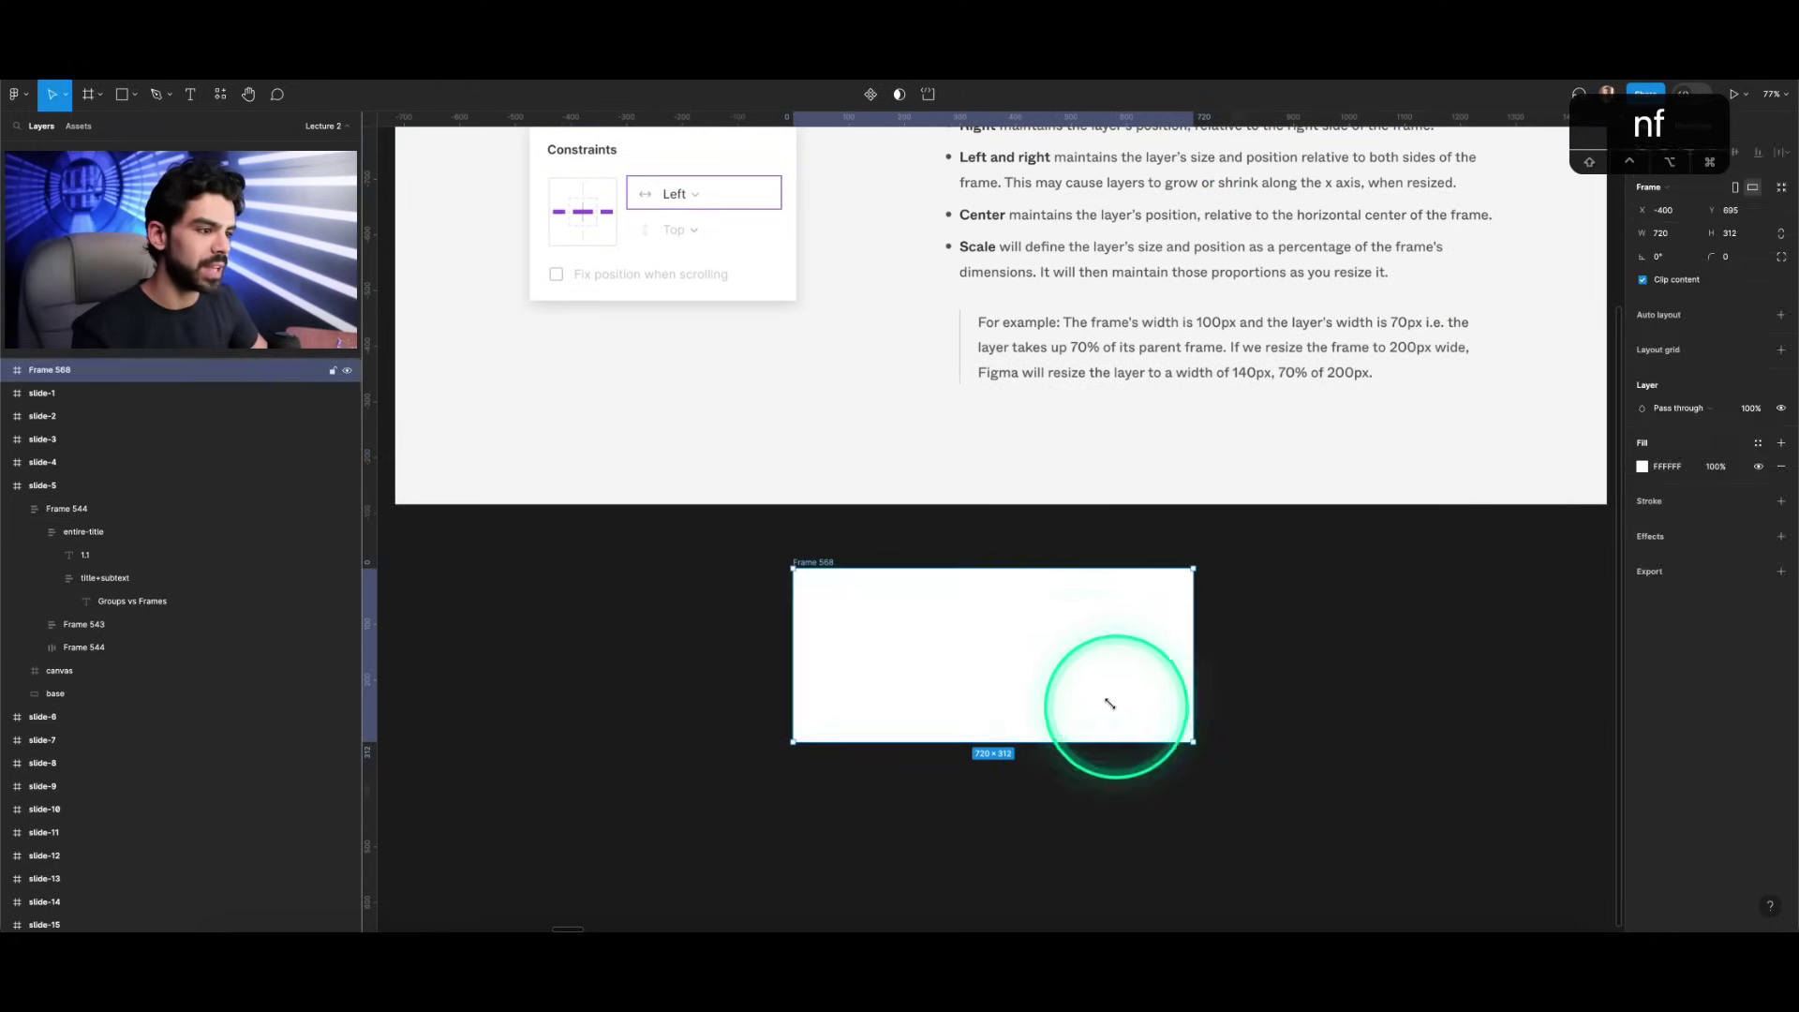
# Step: Draw a rectangle about 310 × 174 px inside the new frame and align it to the frame's horizontal and vertical centers
pyautogui.scroll(3, 1096, 703)
pyautogui.press('r')
pyautogui.moveTo(735, 555); pyautogui.dragTo(1040, 728)
pyautogui.moveTo(967, 682); pyautogui.dragTo(991, 675)
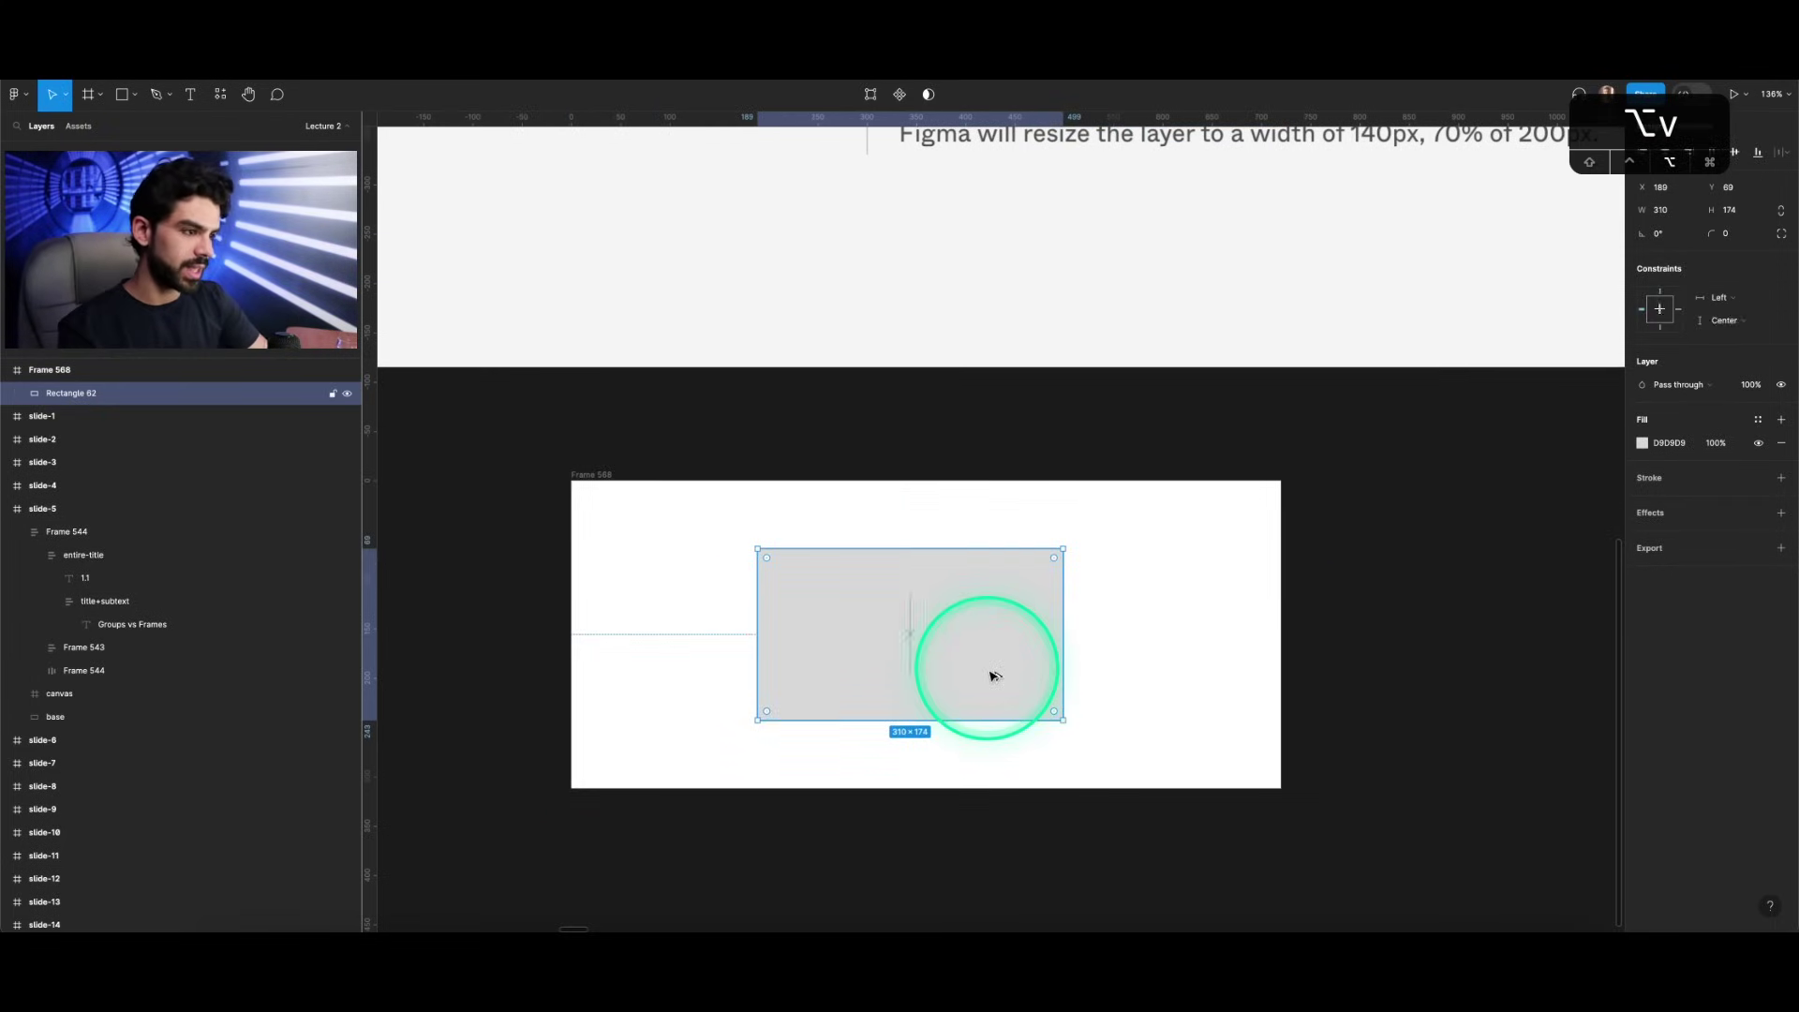
pyautogui.hotkey('alt', 'h')
# Step: Fill the rectangle with red and move its frame up closer to slide-6
pyautogui.click(1678, 442)
pyautogui.write('re')
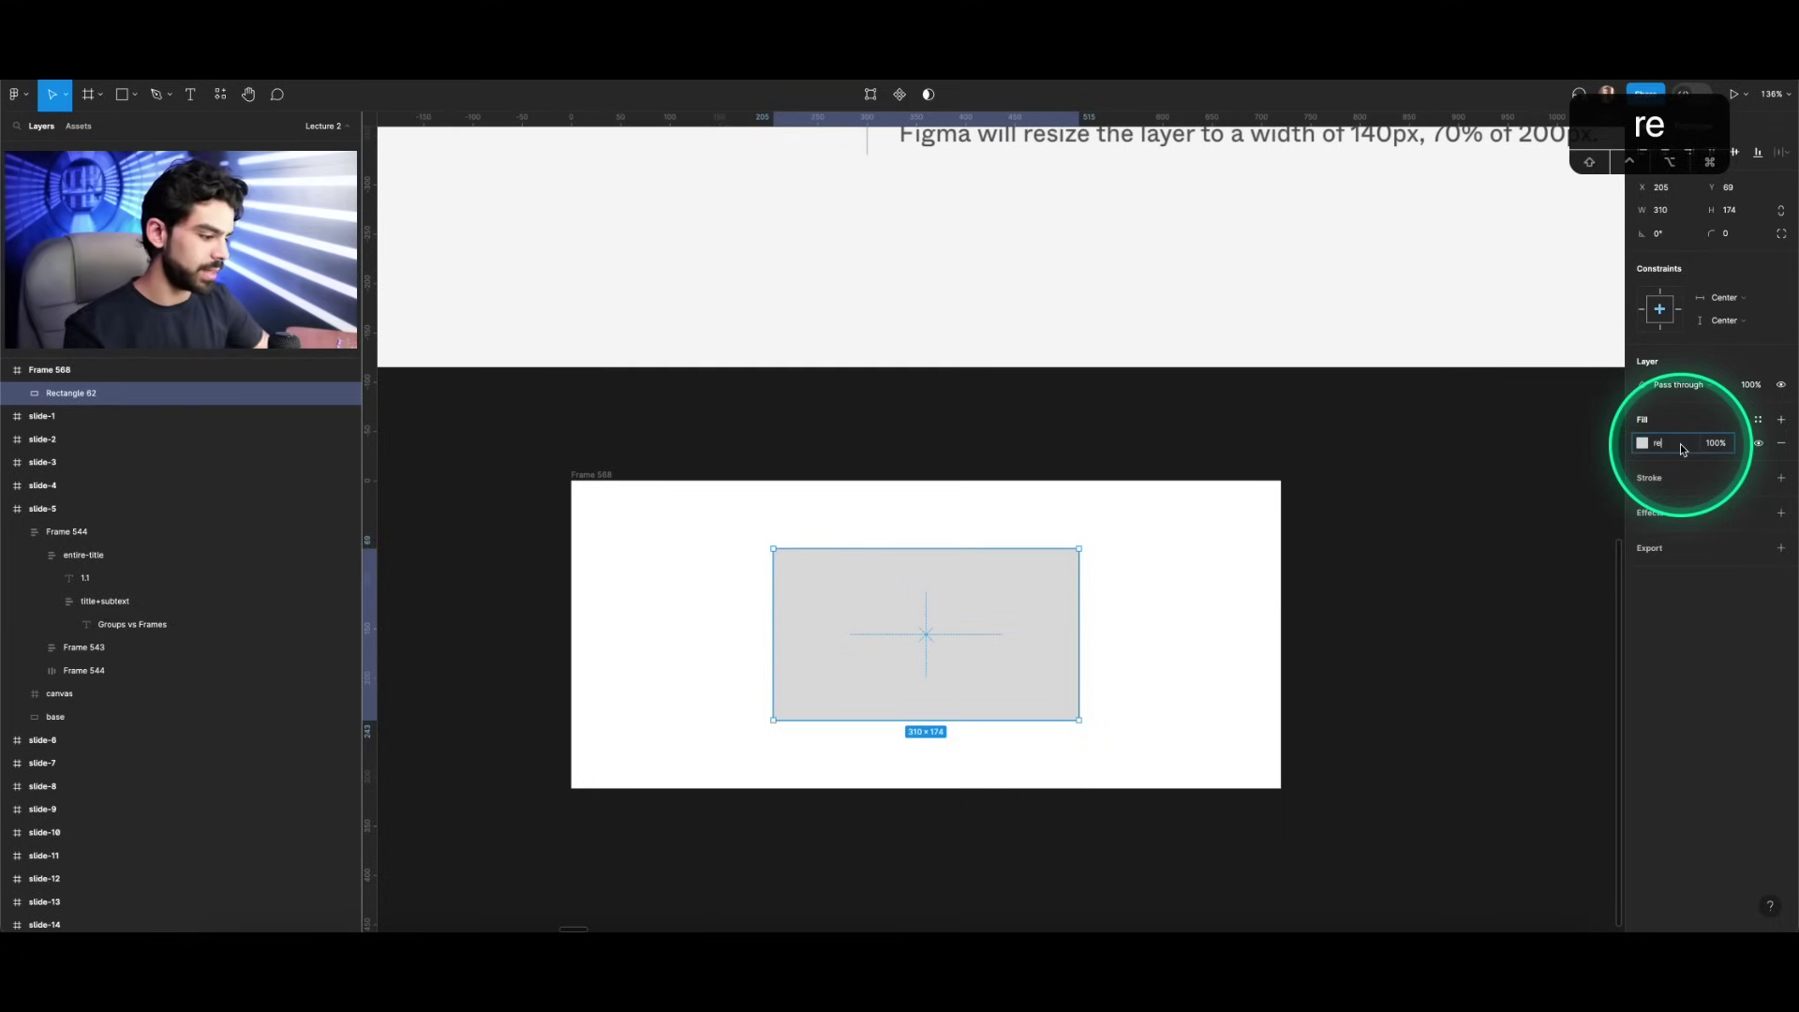
pyautogui.write('d')
pyautogui.press('Return')
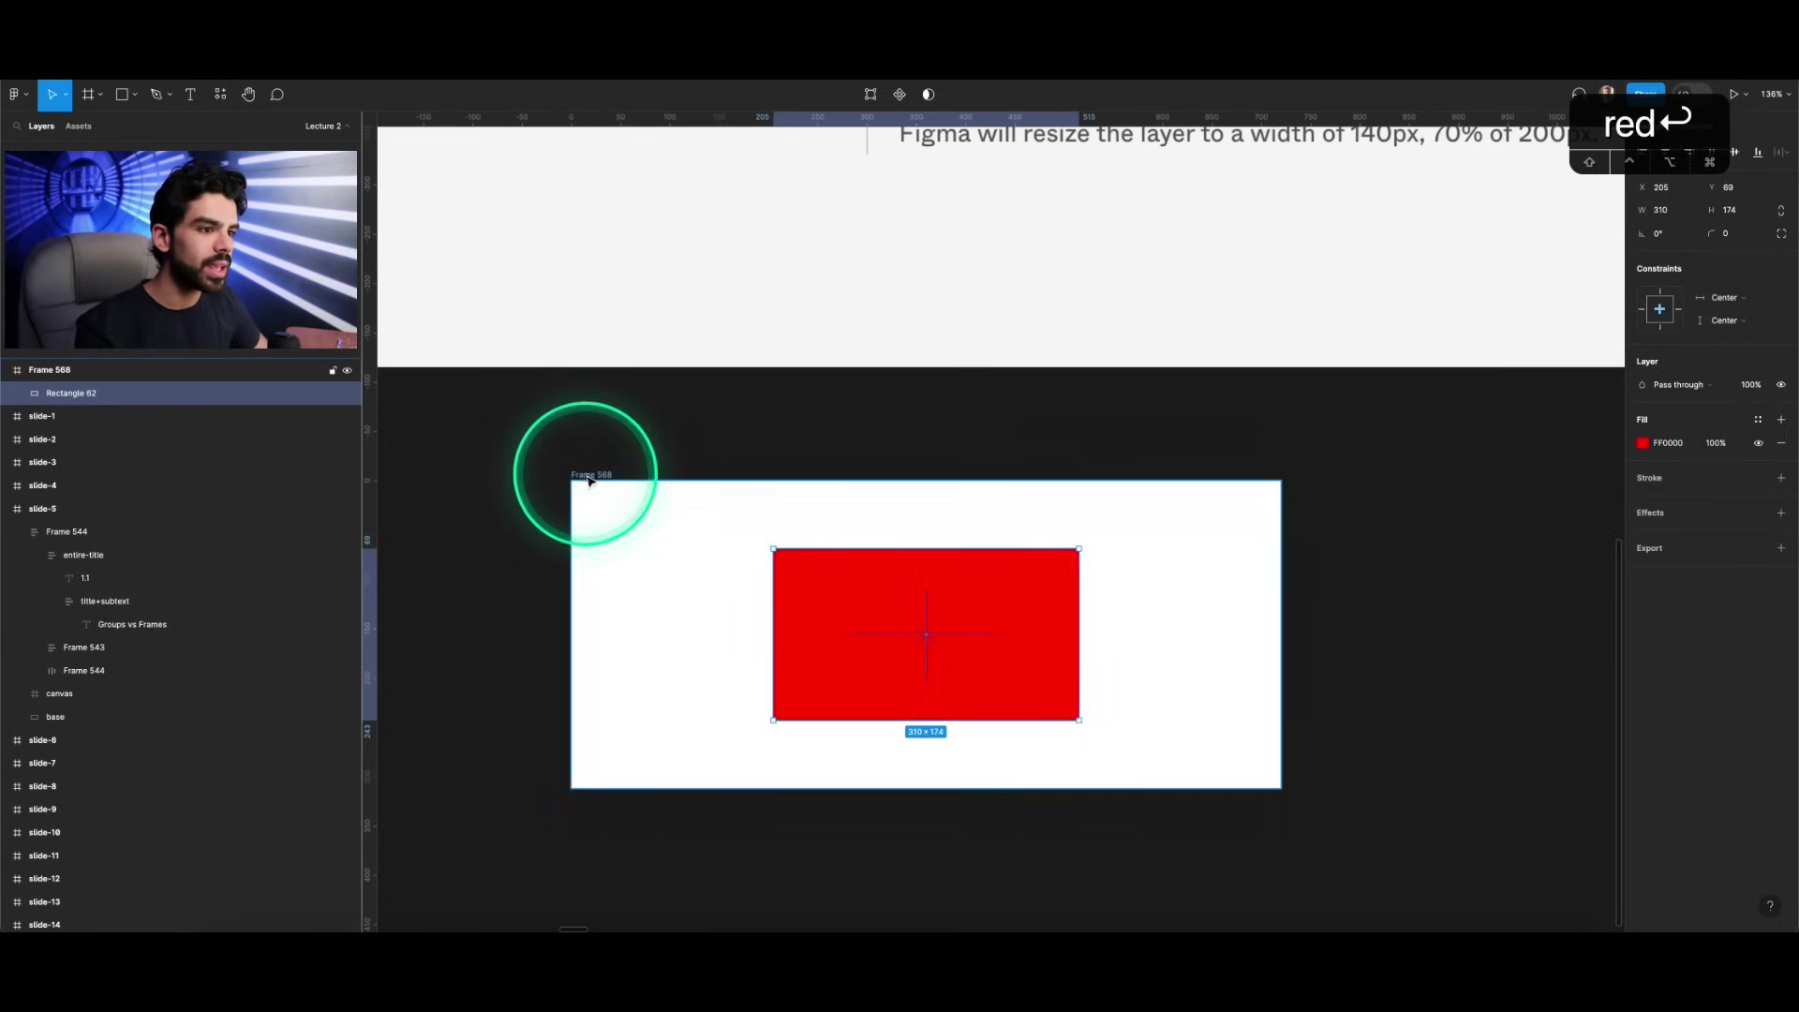
pyautogui.moveTo(589, 480); pyautogui.dragTo(591, 418)
pyautogui.scroll(-3, 804, 454)
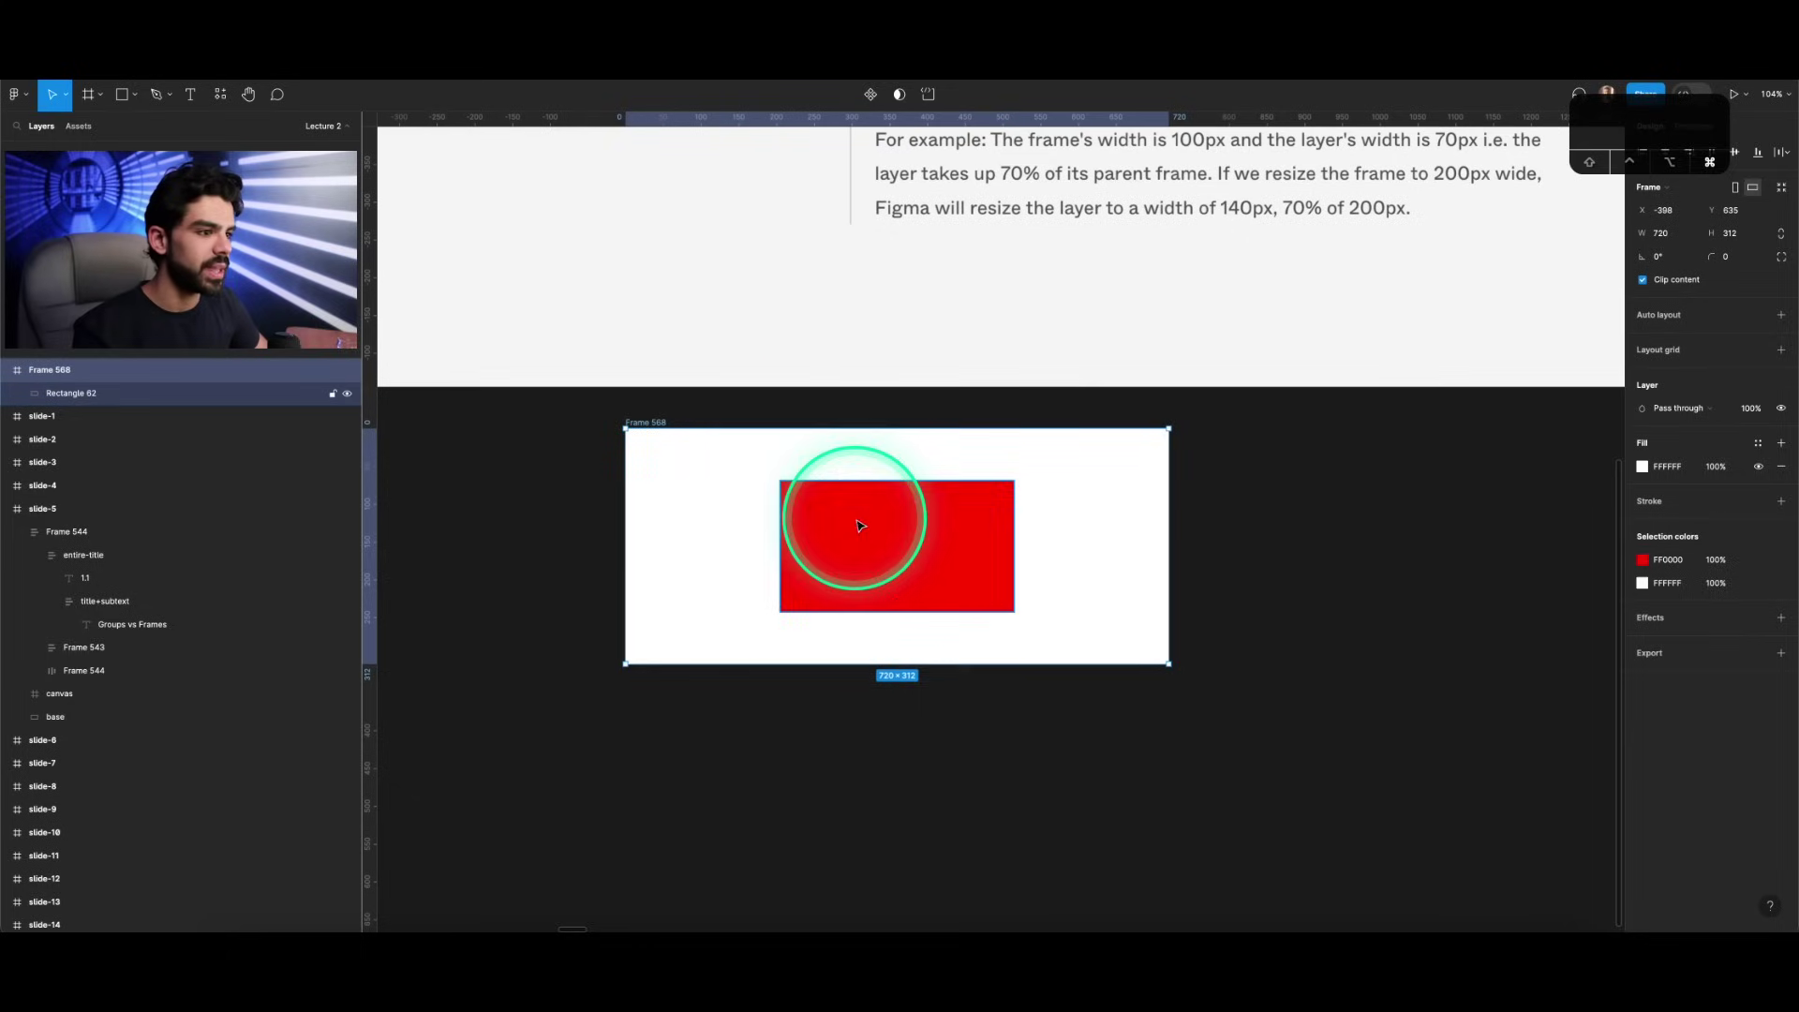
# Step: Check the red rectangle's Center constraints and test them by narrowing the frame to about 416 px
pyautogui.click(860, 526)
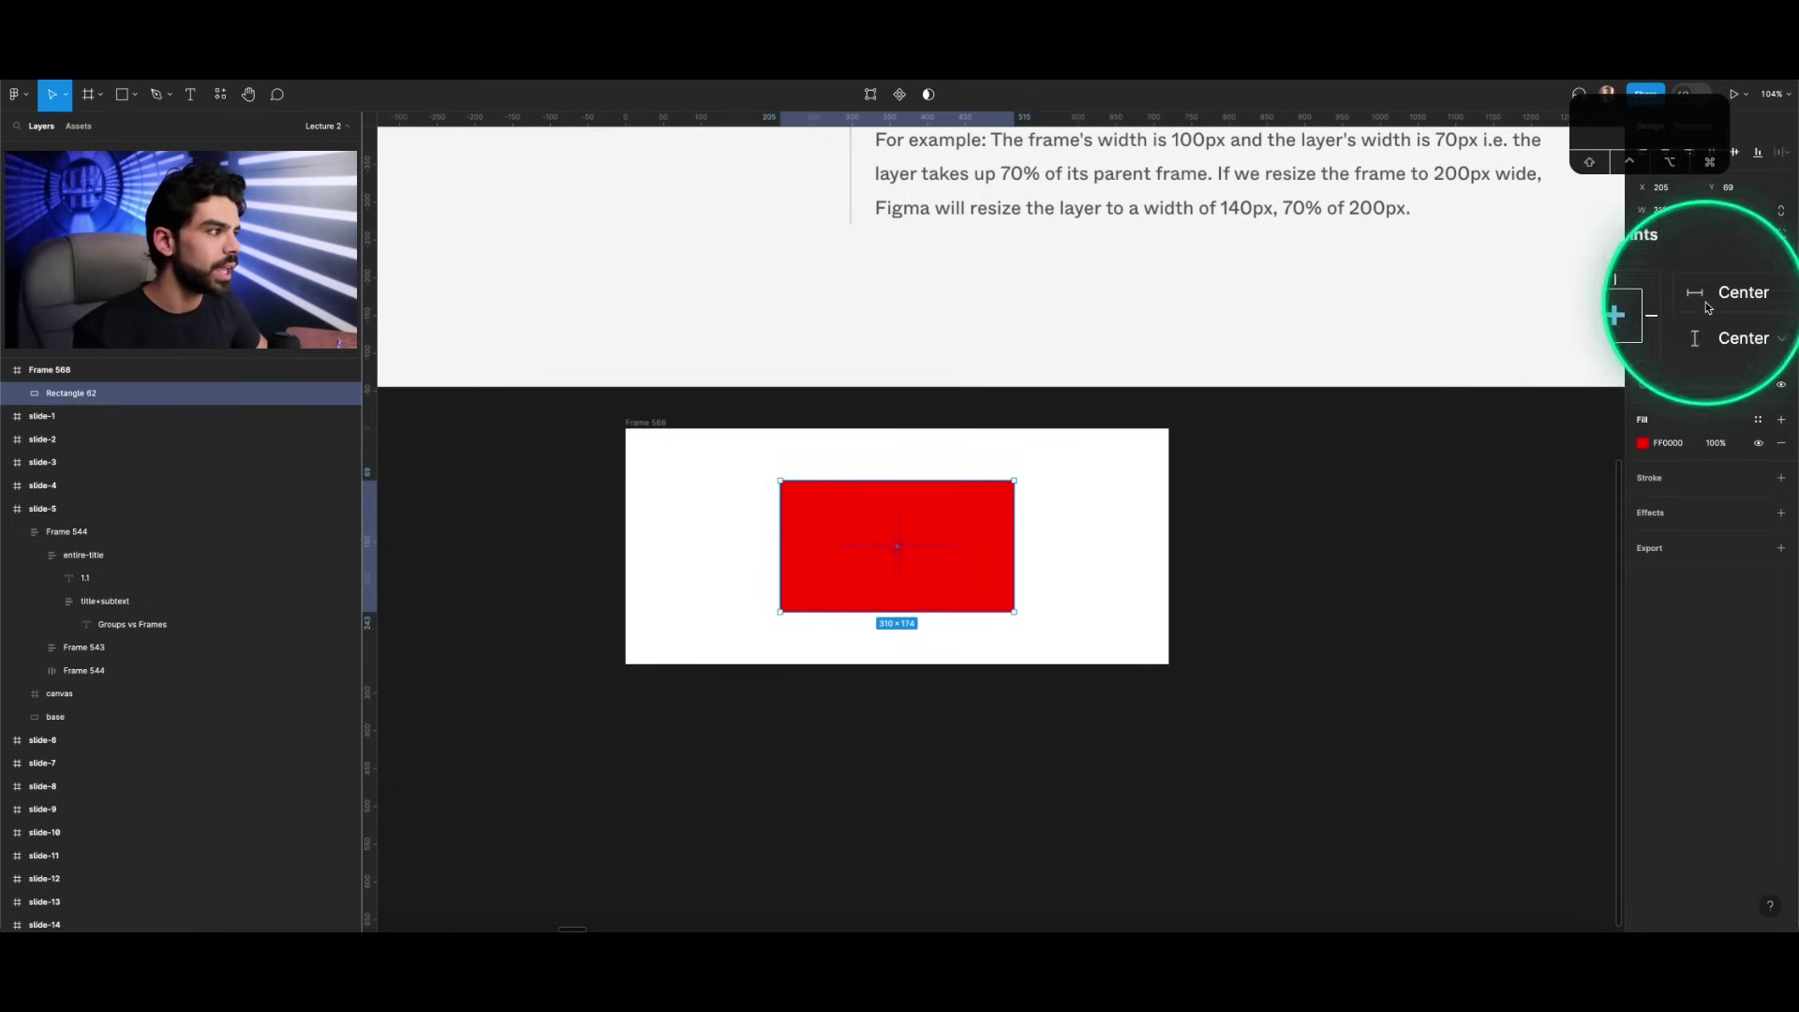
pyautogui.click(647, 422)
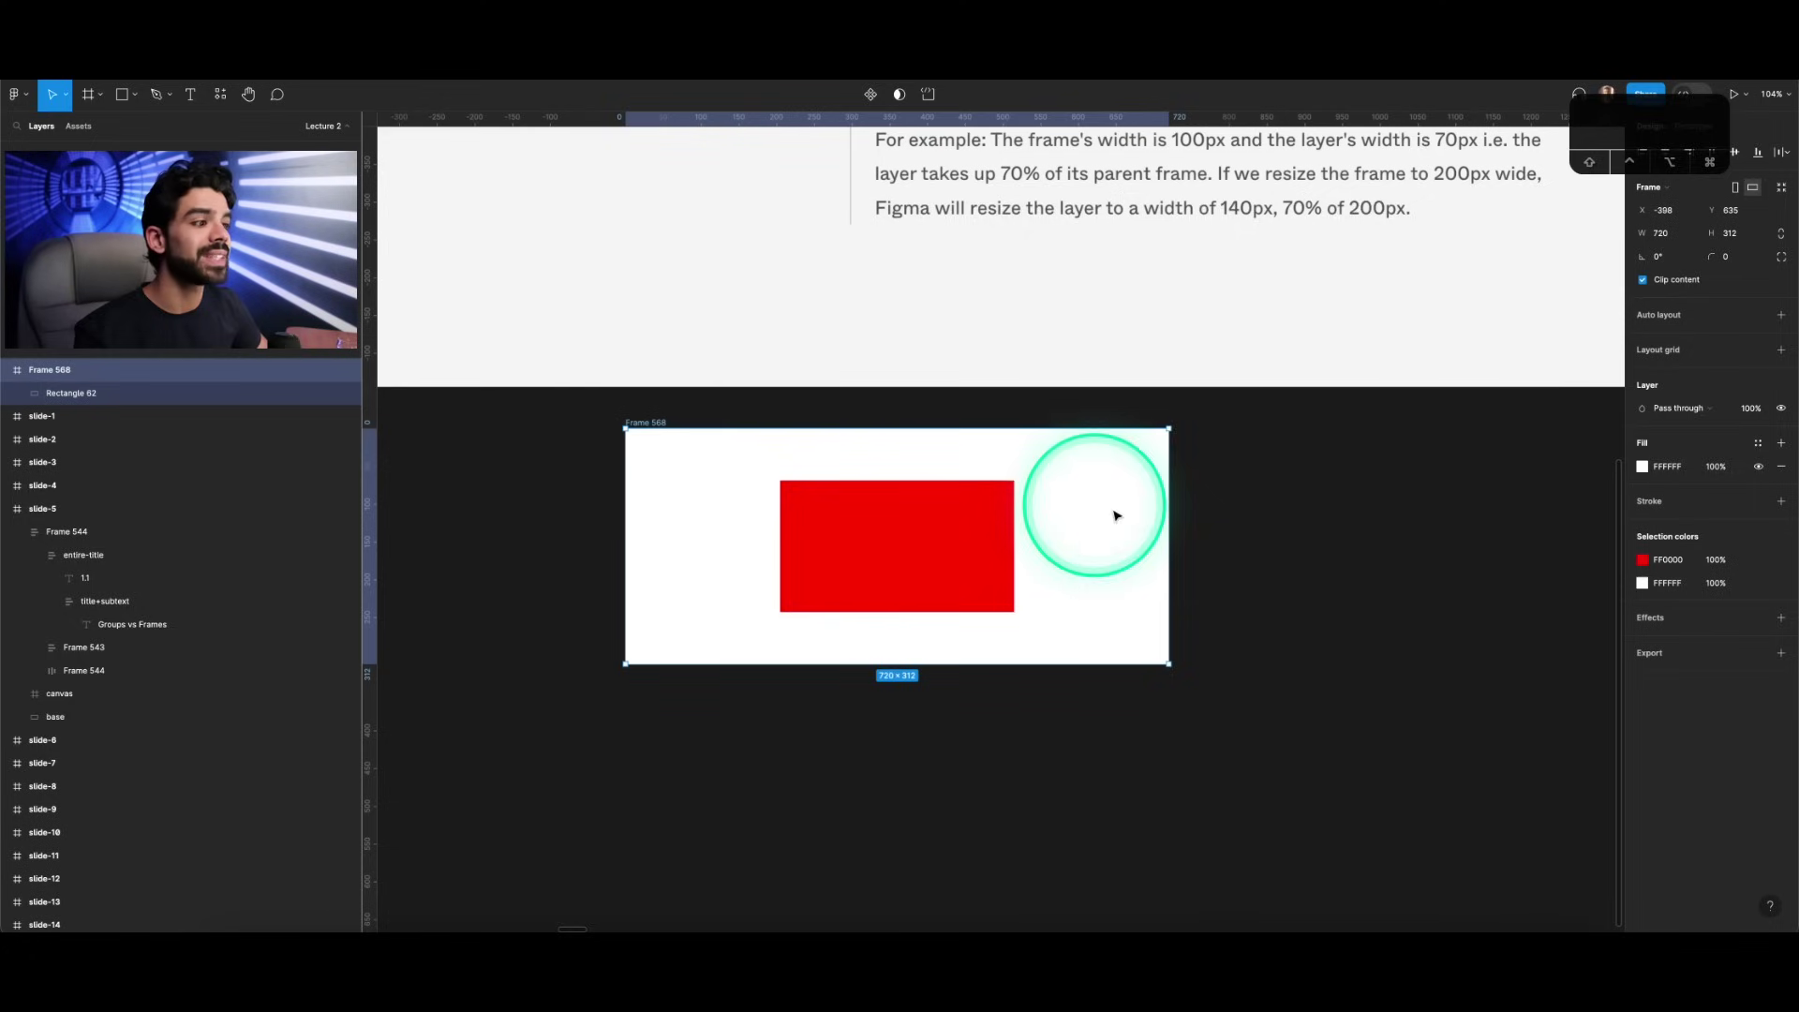
pyautogui.press('v')
pyautogui.moveTo(1170, 506); pyautogui.dragTo(940, 506)
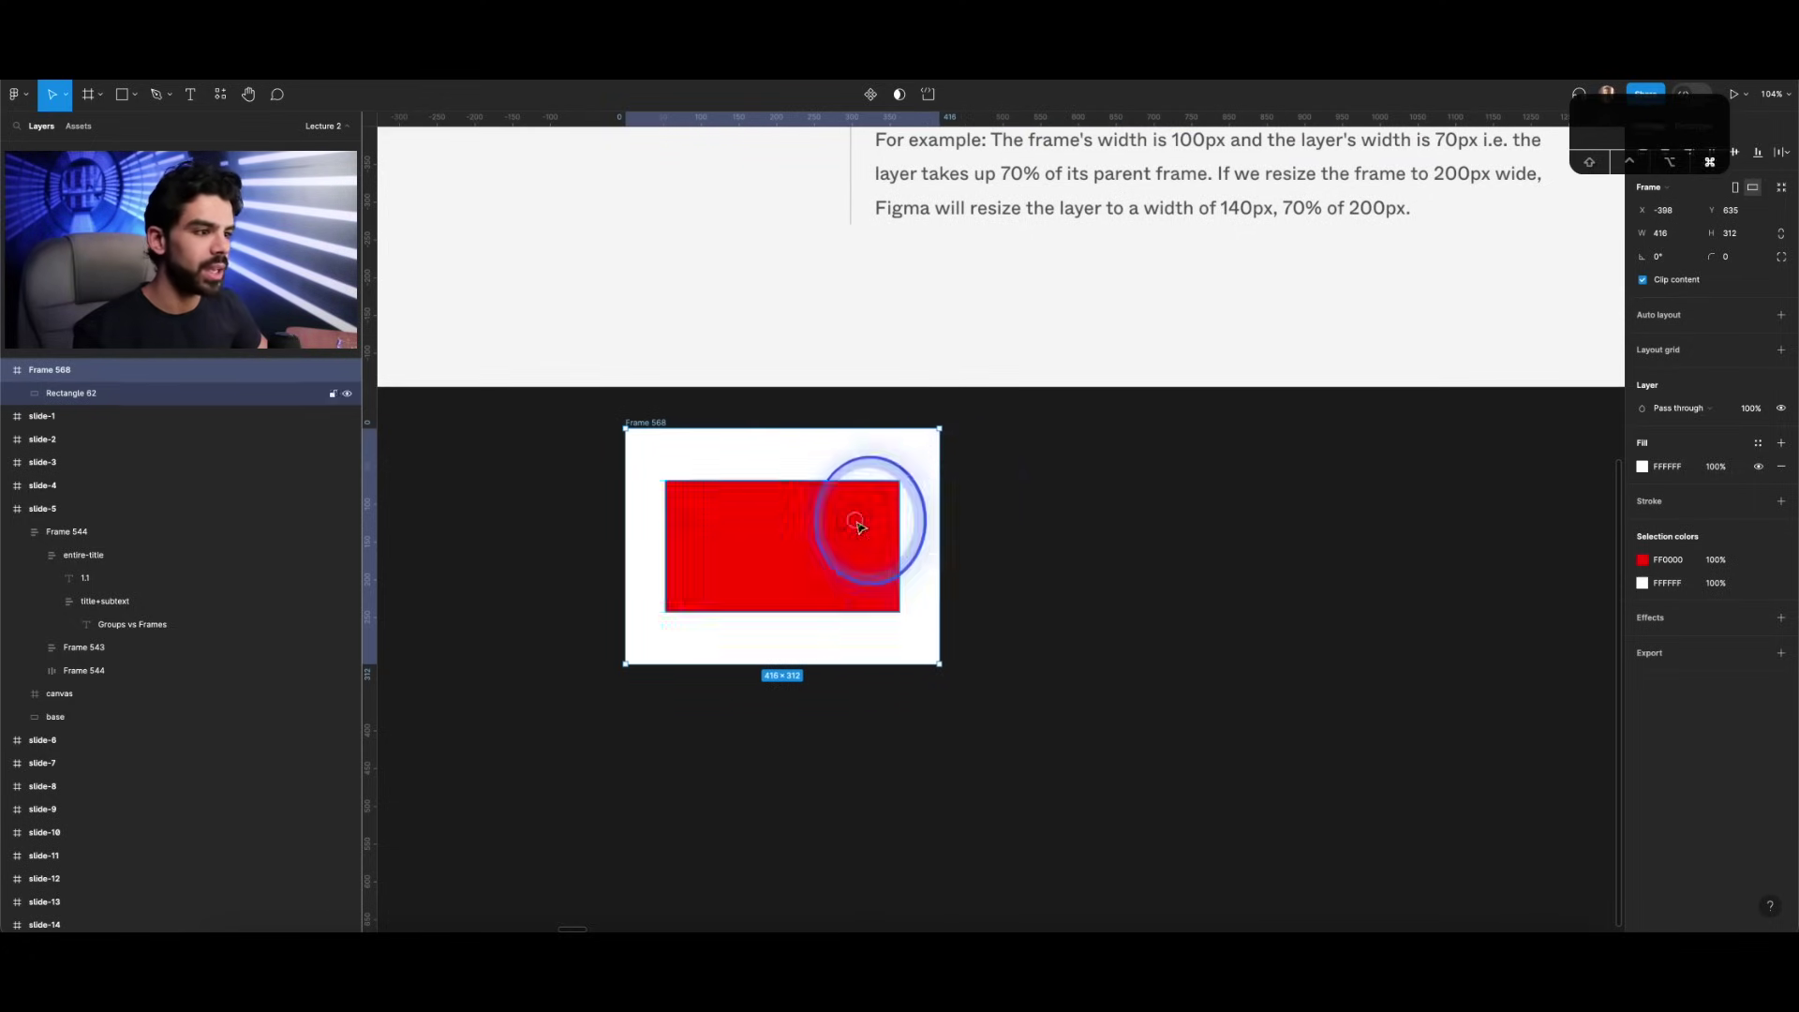
# Step: Set the rectangle's horizontal constraint to Left and test it by resizing the frame from both sides to about 459 px wide
pyautogui.click(859, 526)
pyautogui.click(1736, 297)
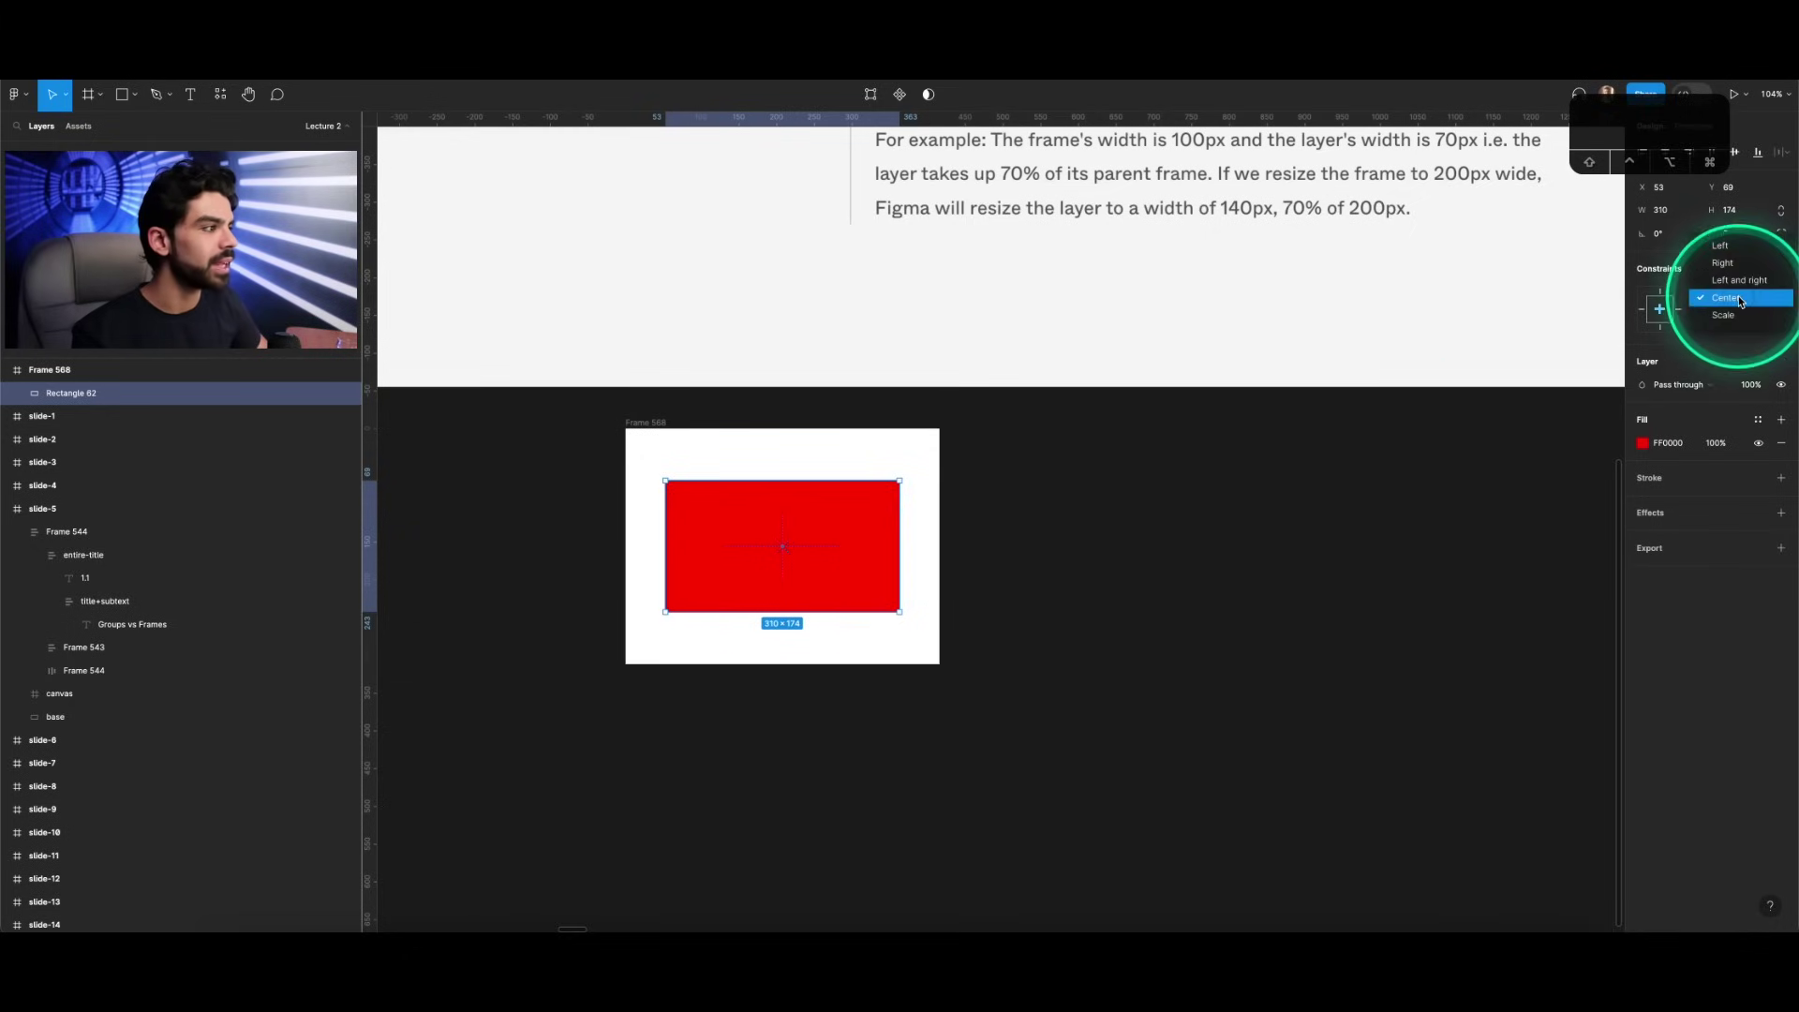
pyautogui.click(1722, 247)
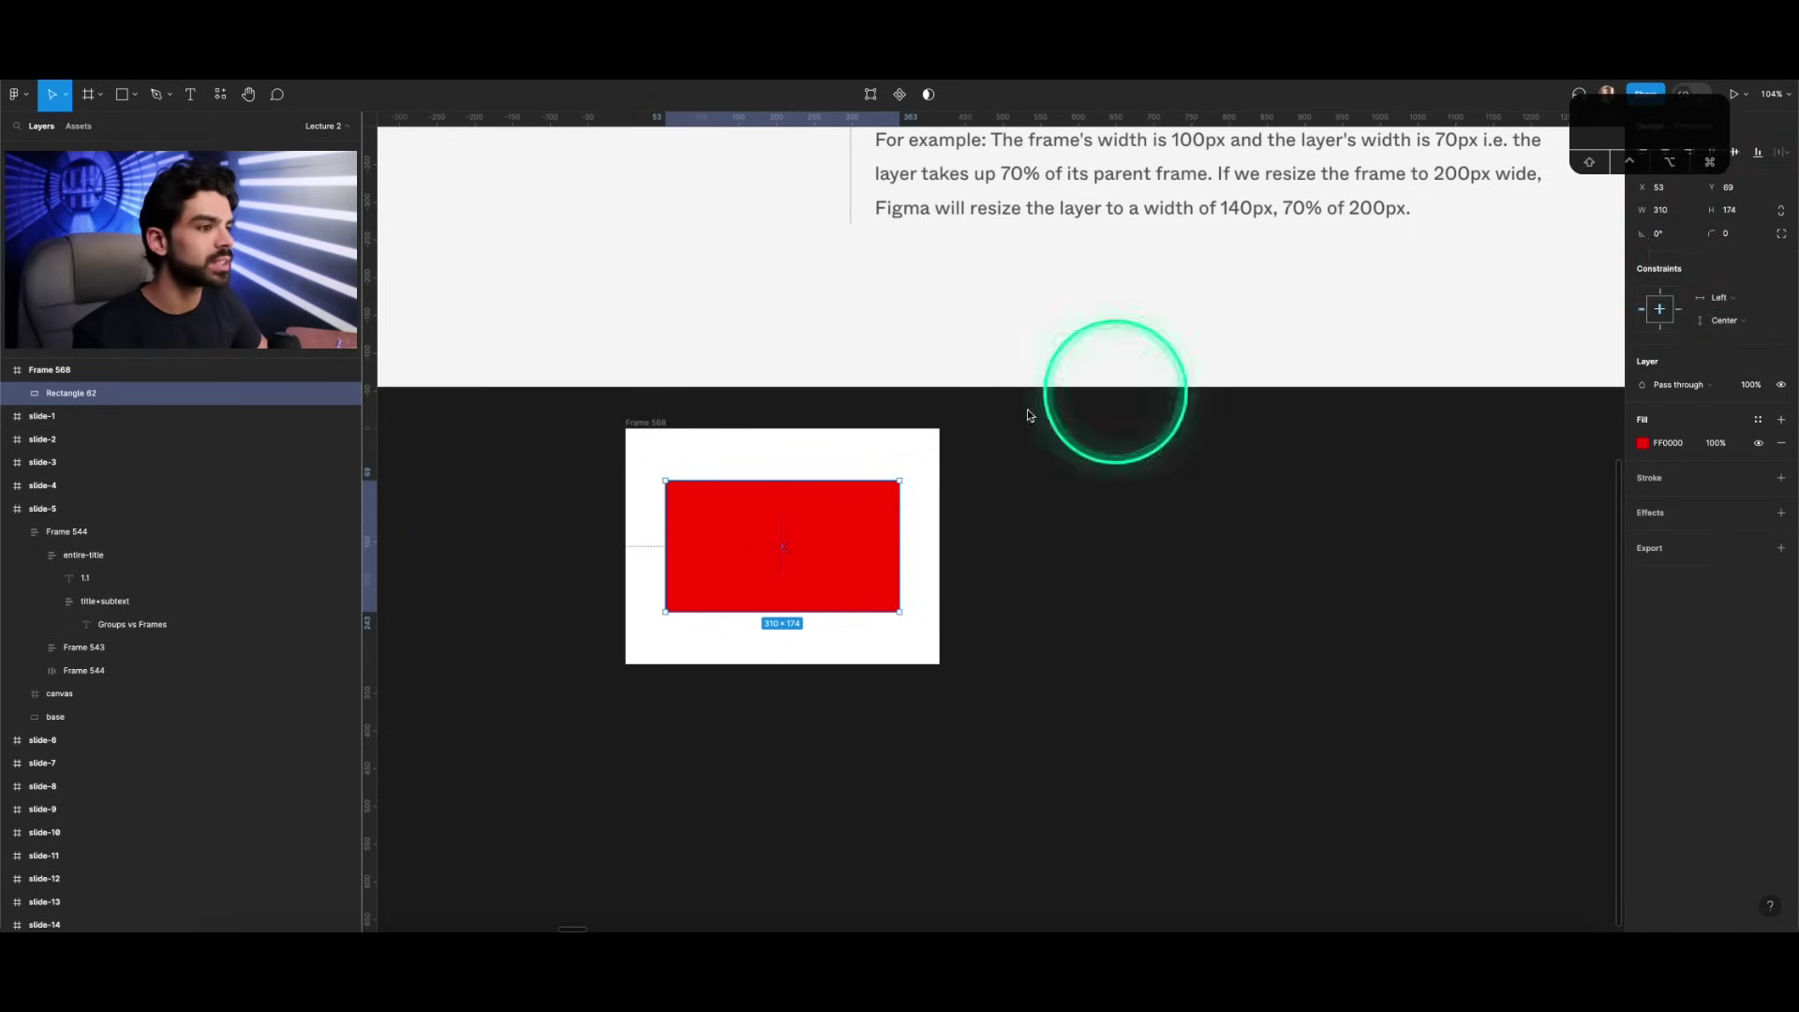
pyautogui.click(637, 421)
pyautogui.press('v')
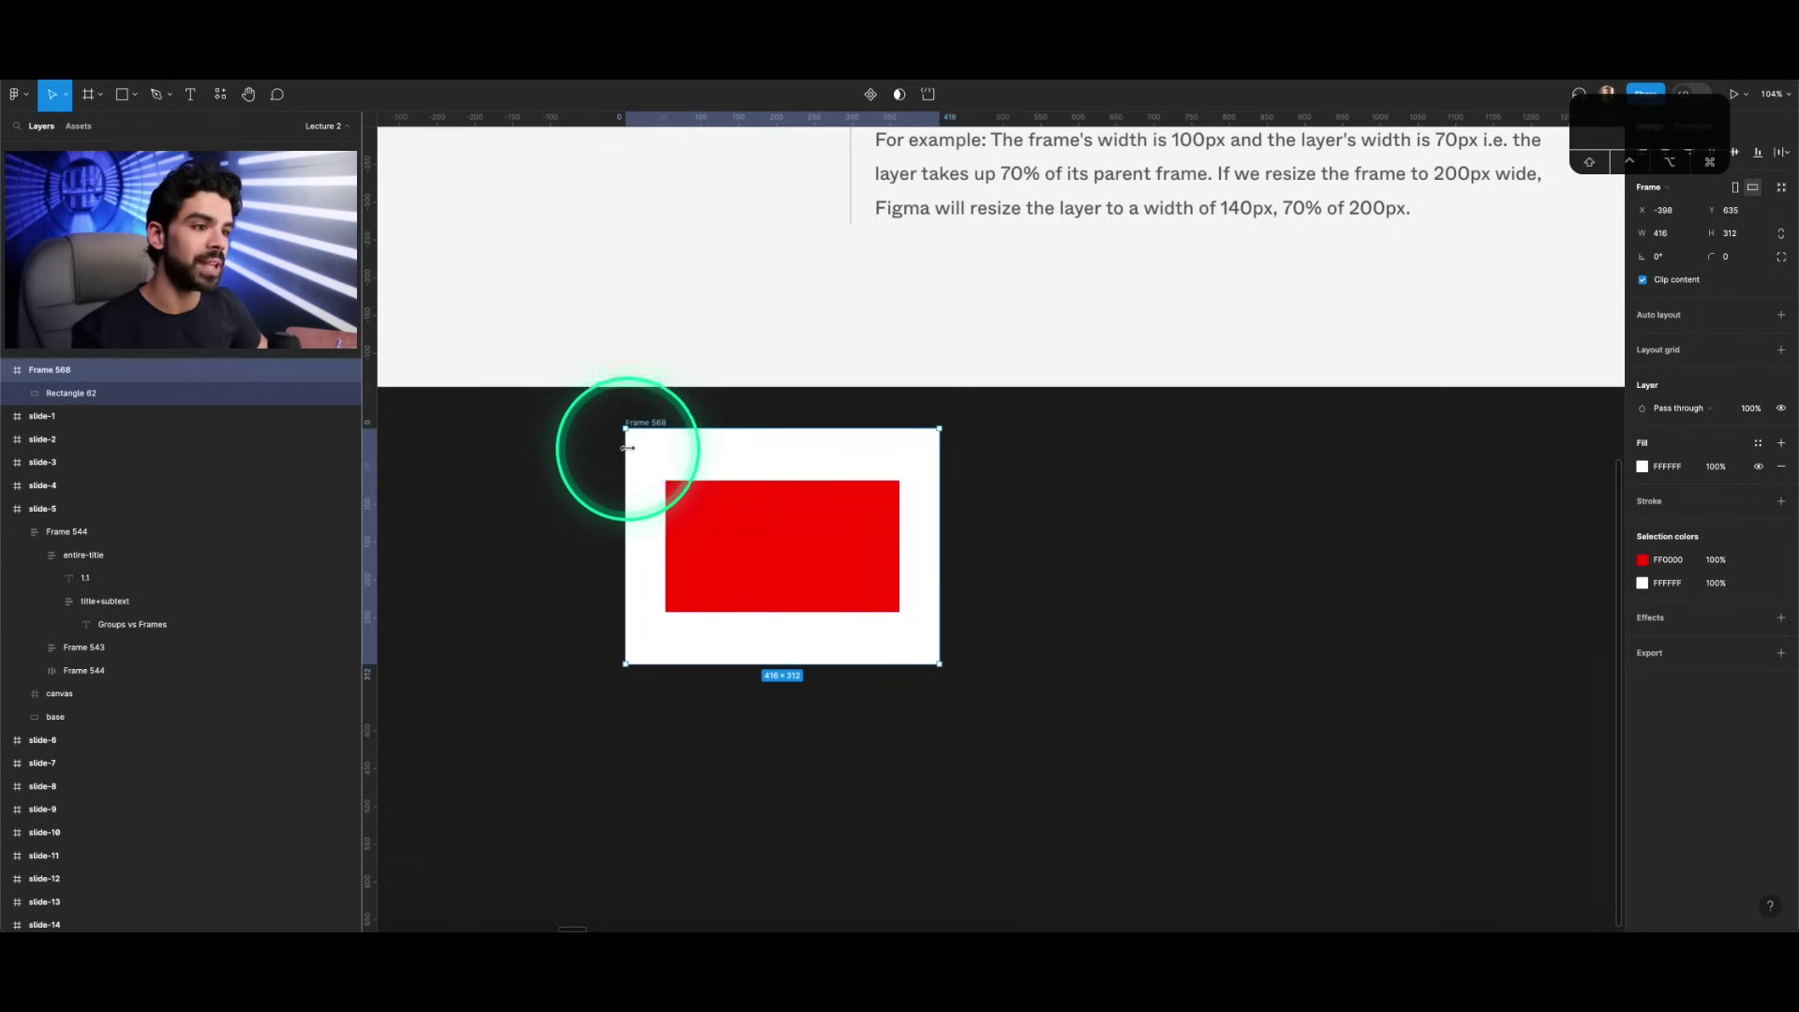
pyautogui.moveTo(624, 483); pyautogui.dragTo(584, 473)
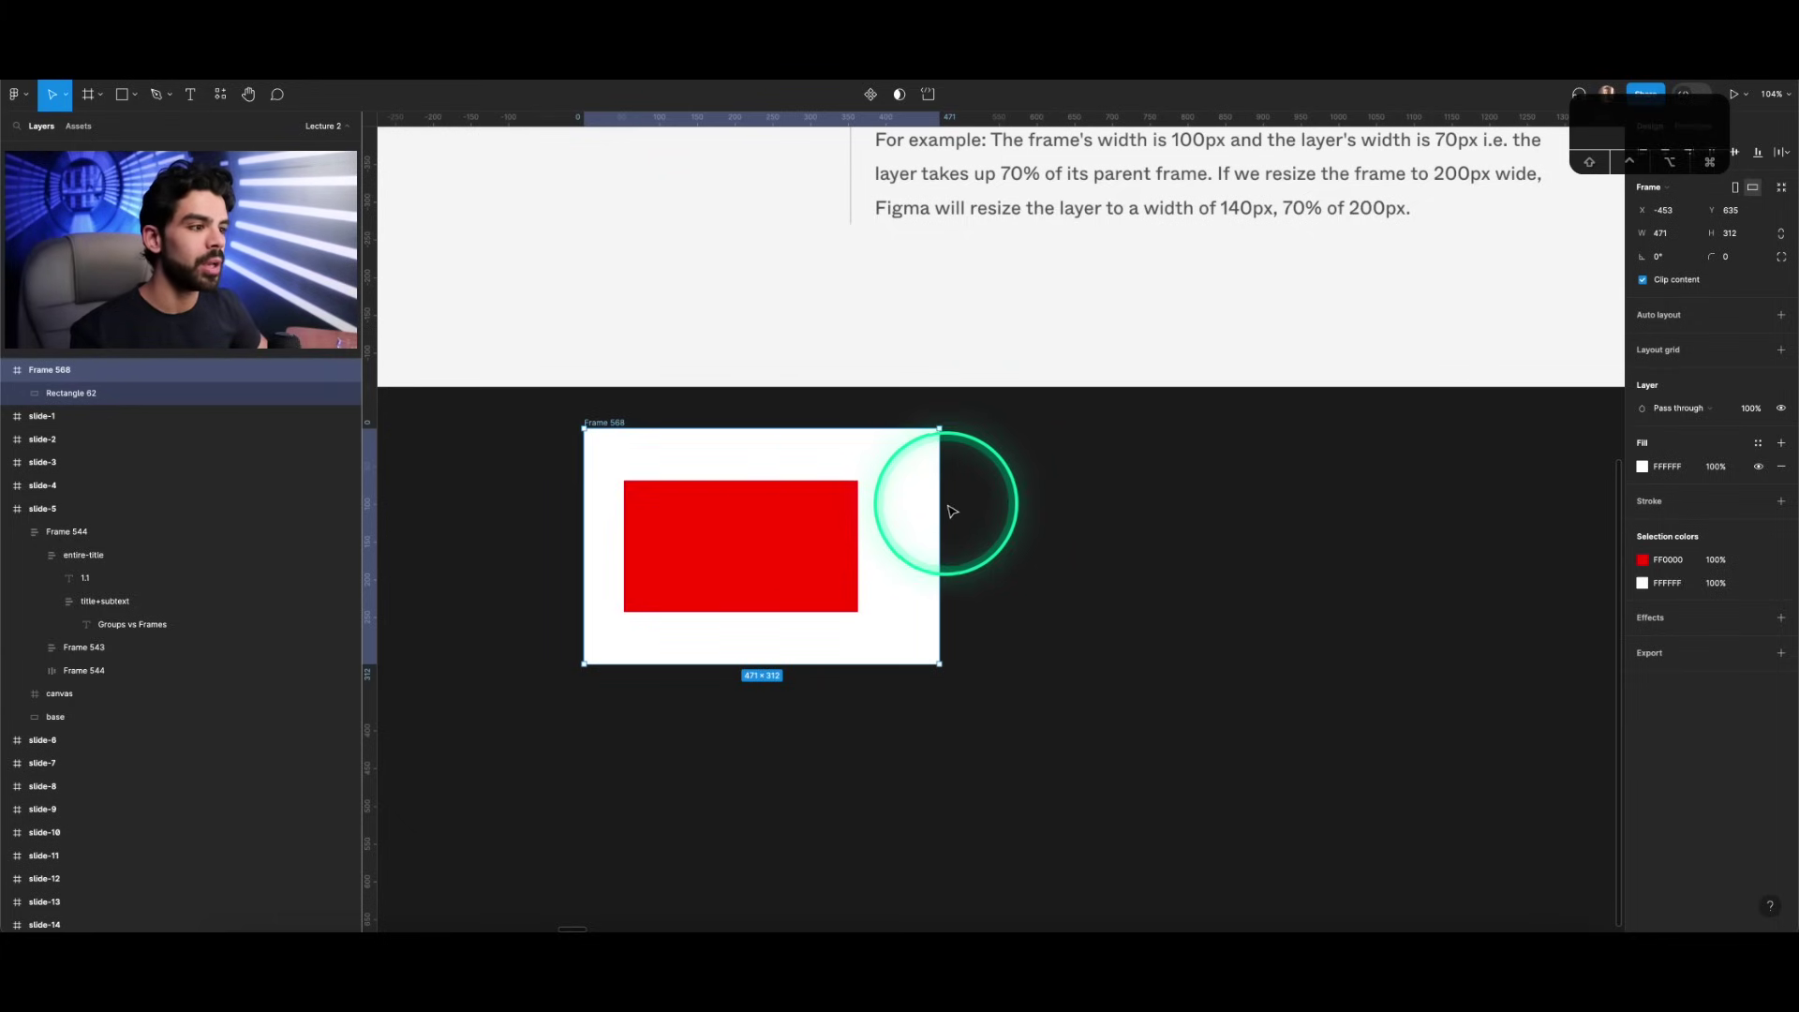
pyautogui.moveTo(940, 502)
pyautogui.mouseDown()
pyautogui.moveTo(1181, 526)
pyautogui.moveTo(930, 527)
pyautogui.mouseUp()
# Step: Set the rectangle's horizontal constraint to Right and test it by widening the frame to about 486 px
pyautogui.click(761, 525)
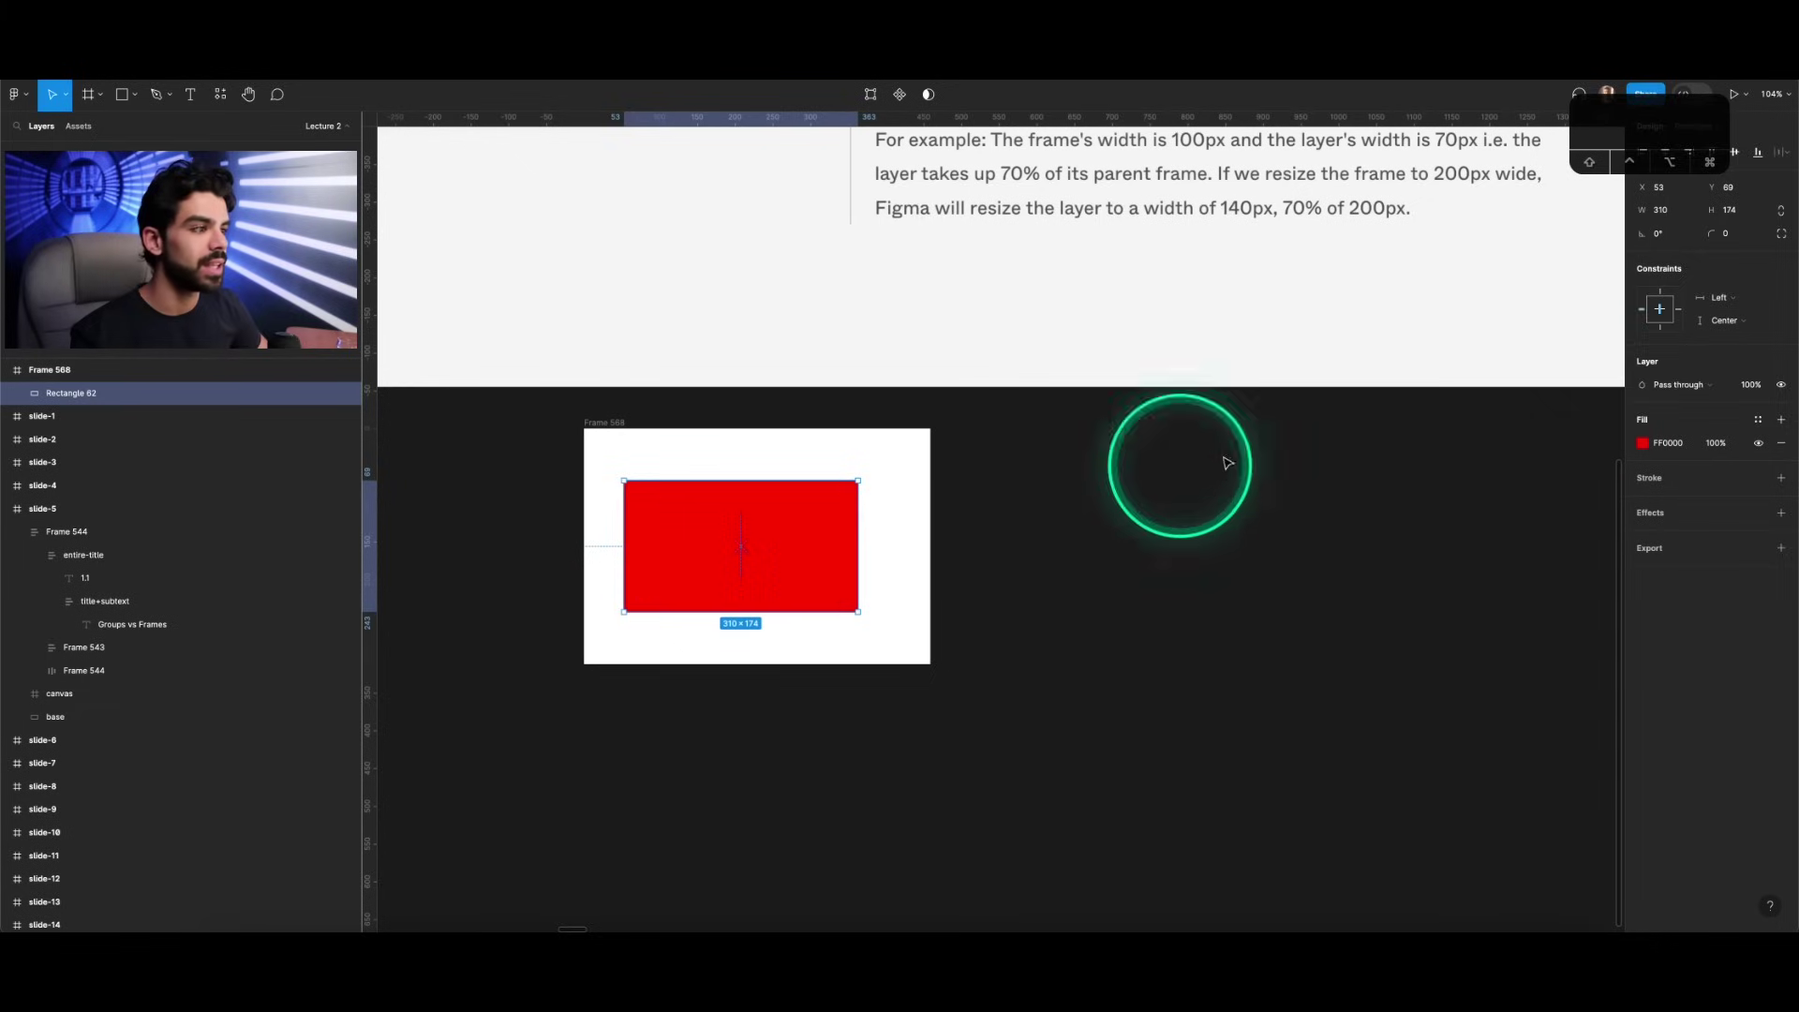
pyautogui.click(1740, 302)
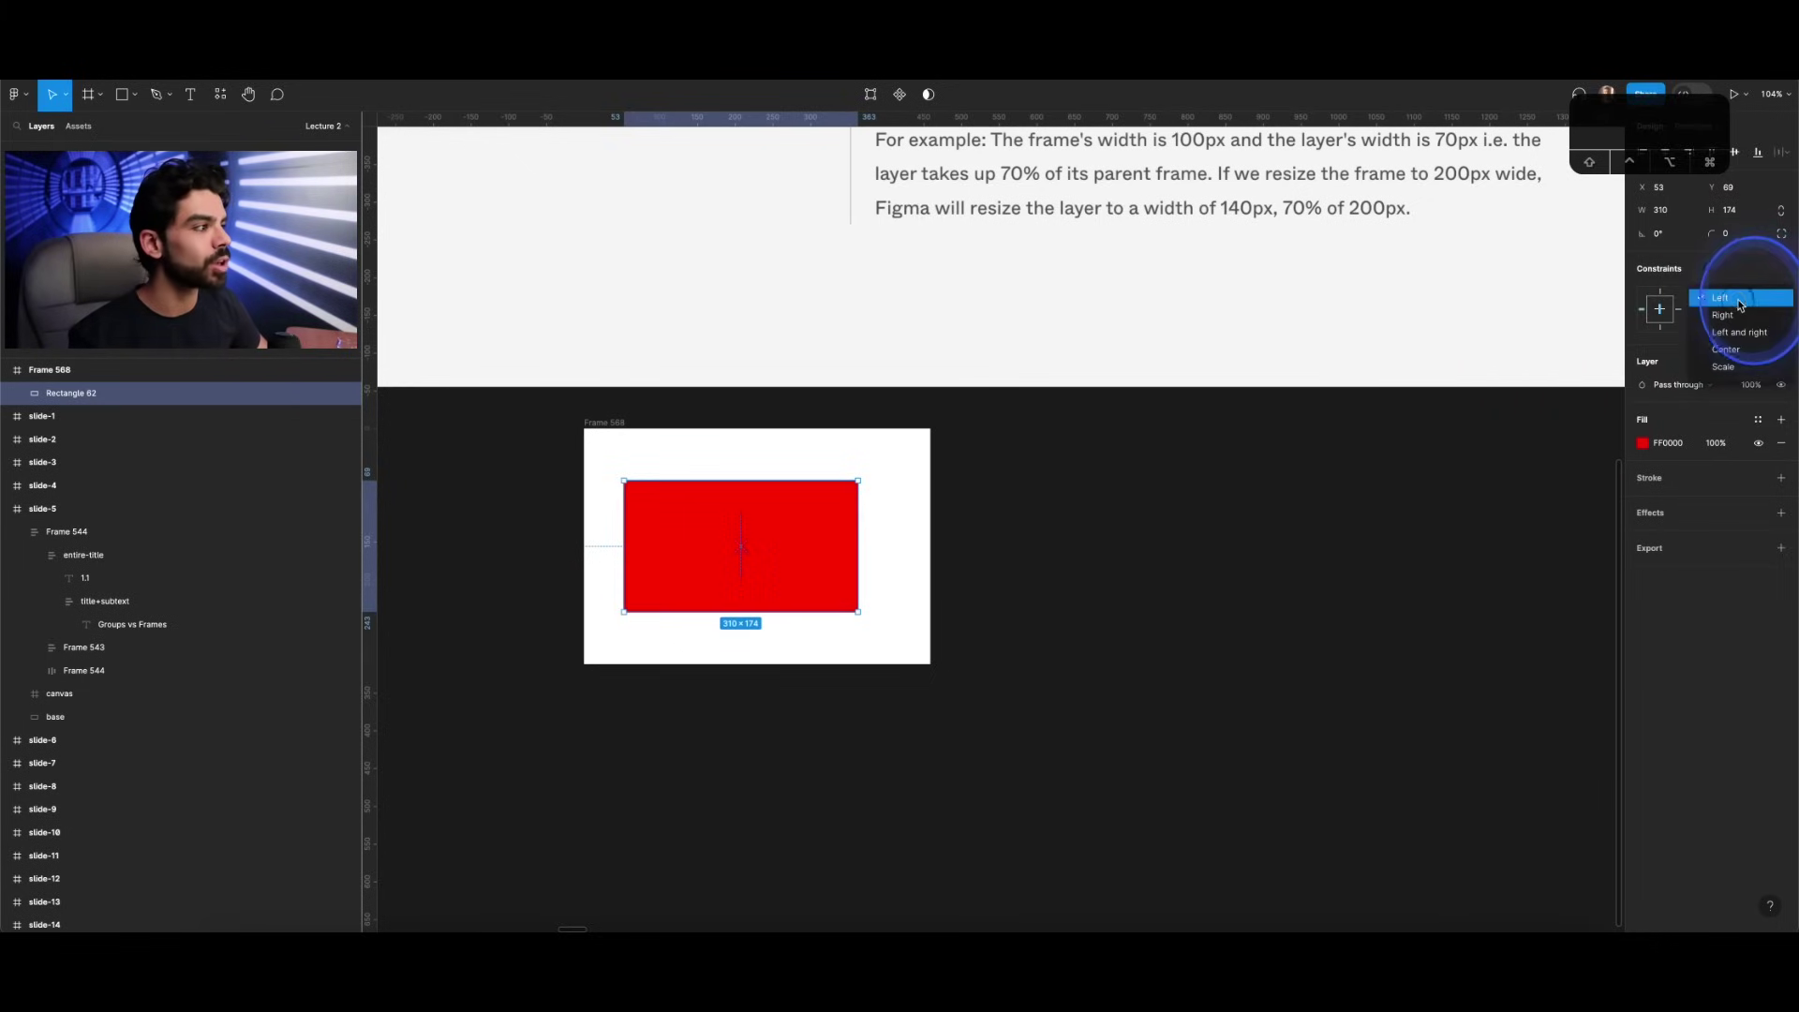
pyautogui.click(1729, 316)
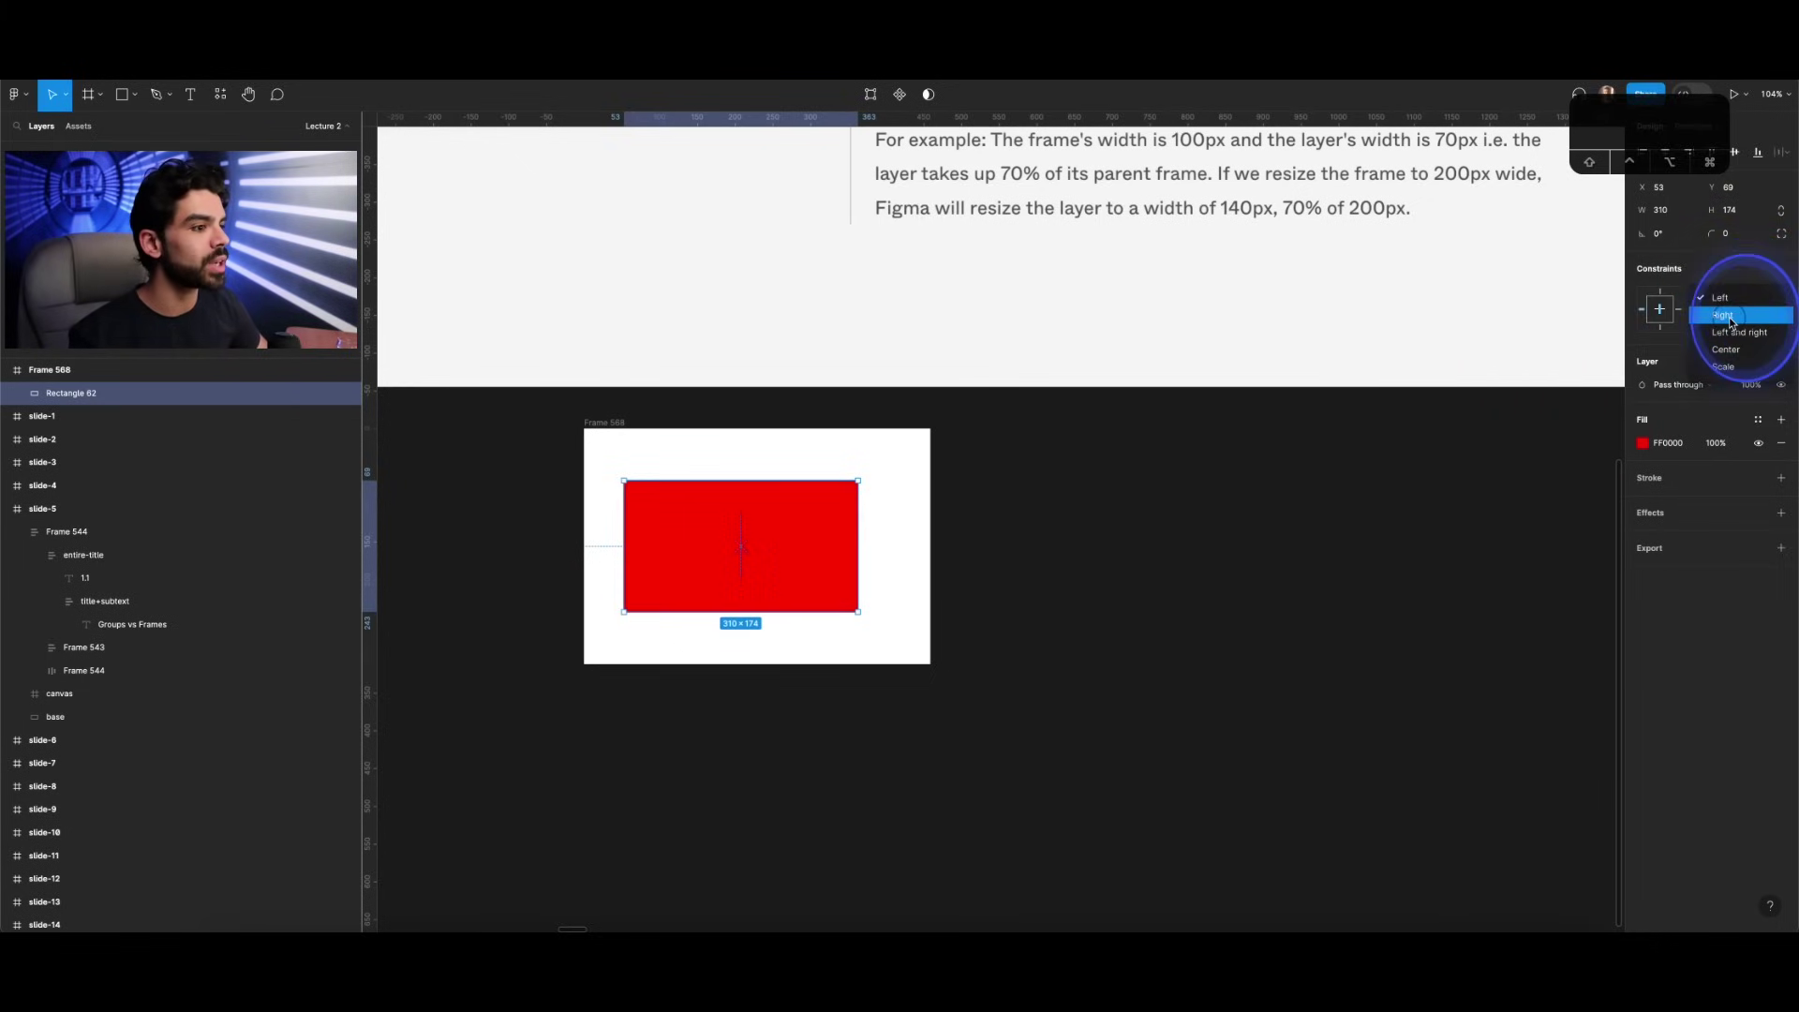
pyautogui.click(611, 422)
pyautogui.click(689, 504)
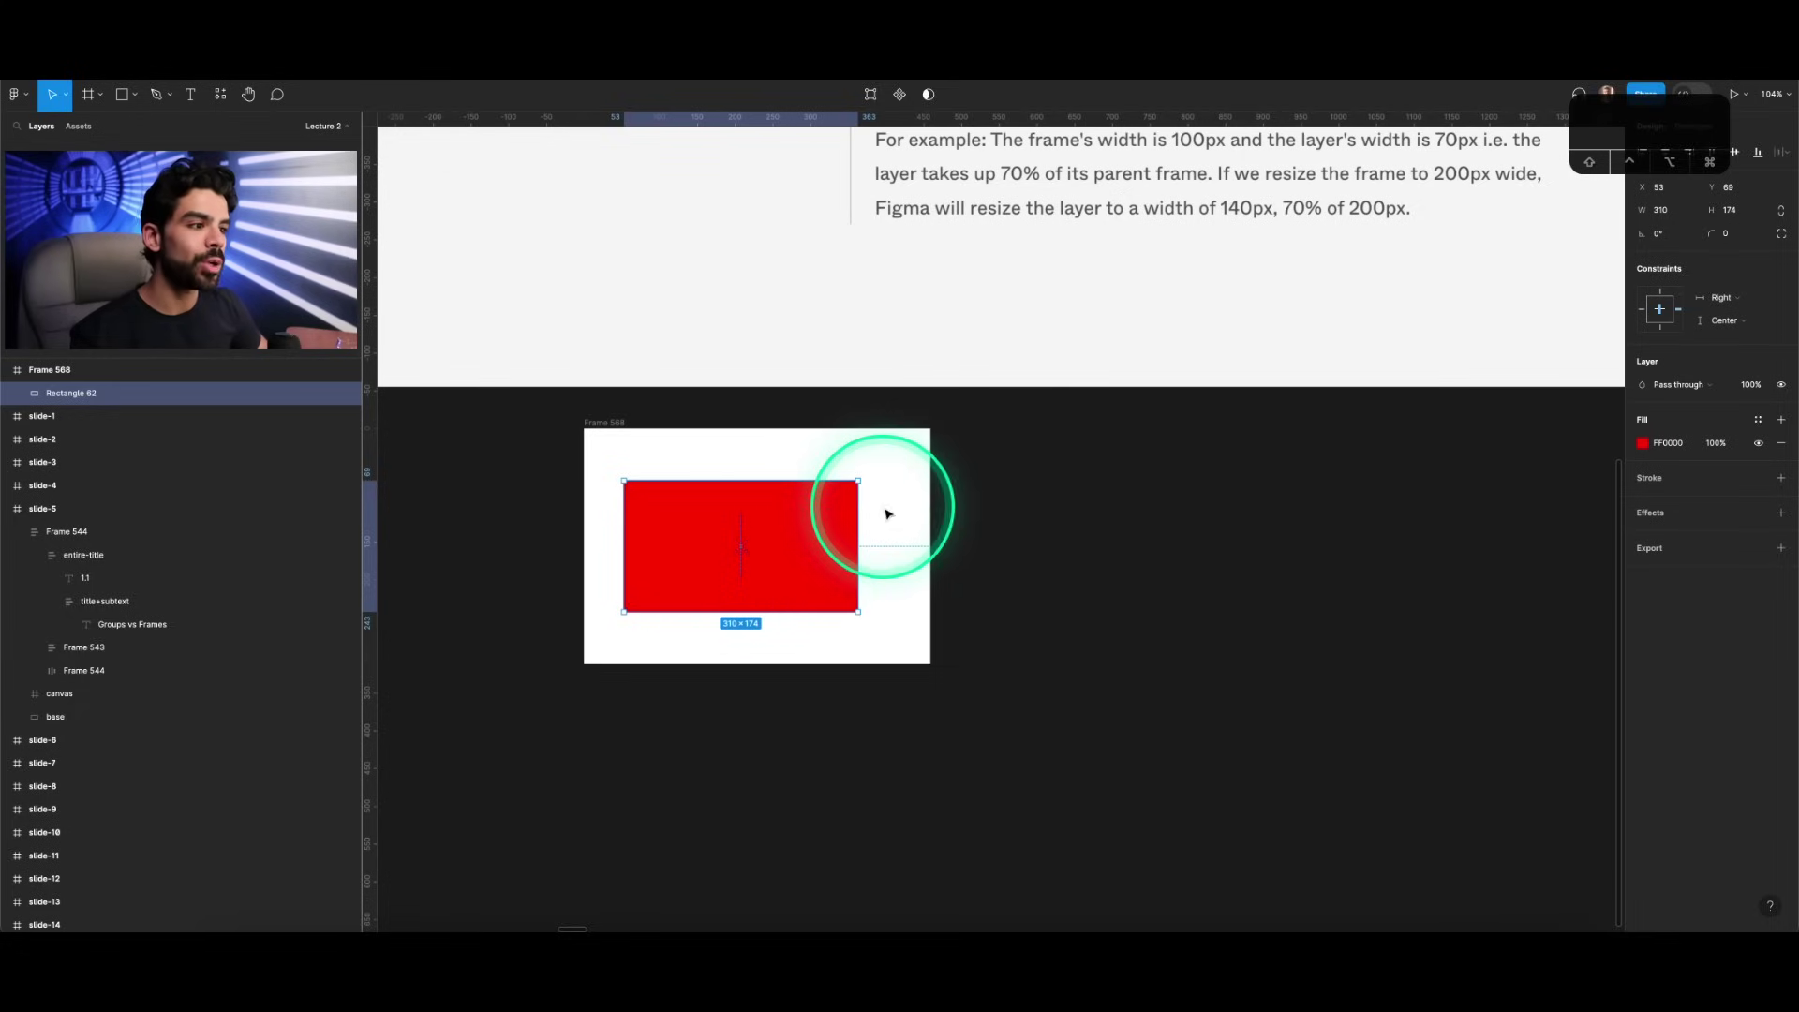
pyautogui.click(609, 426)
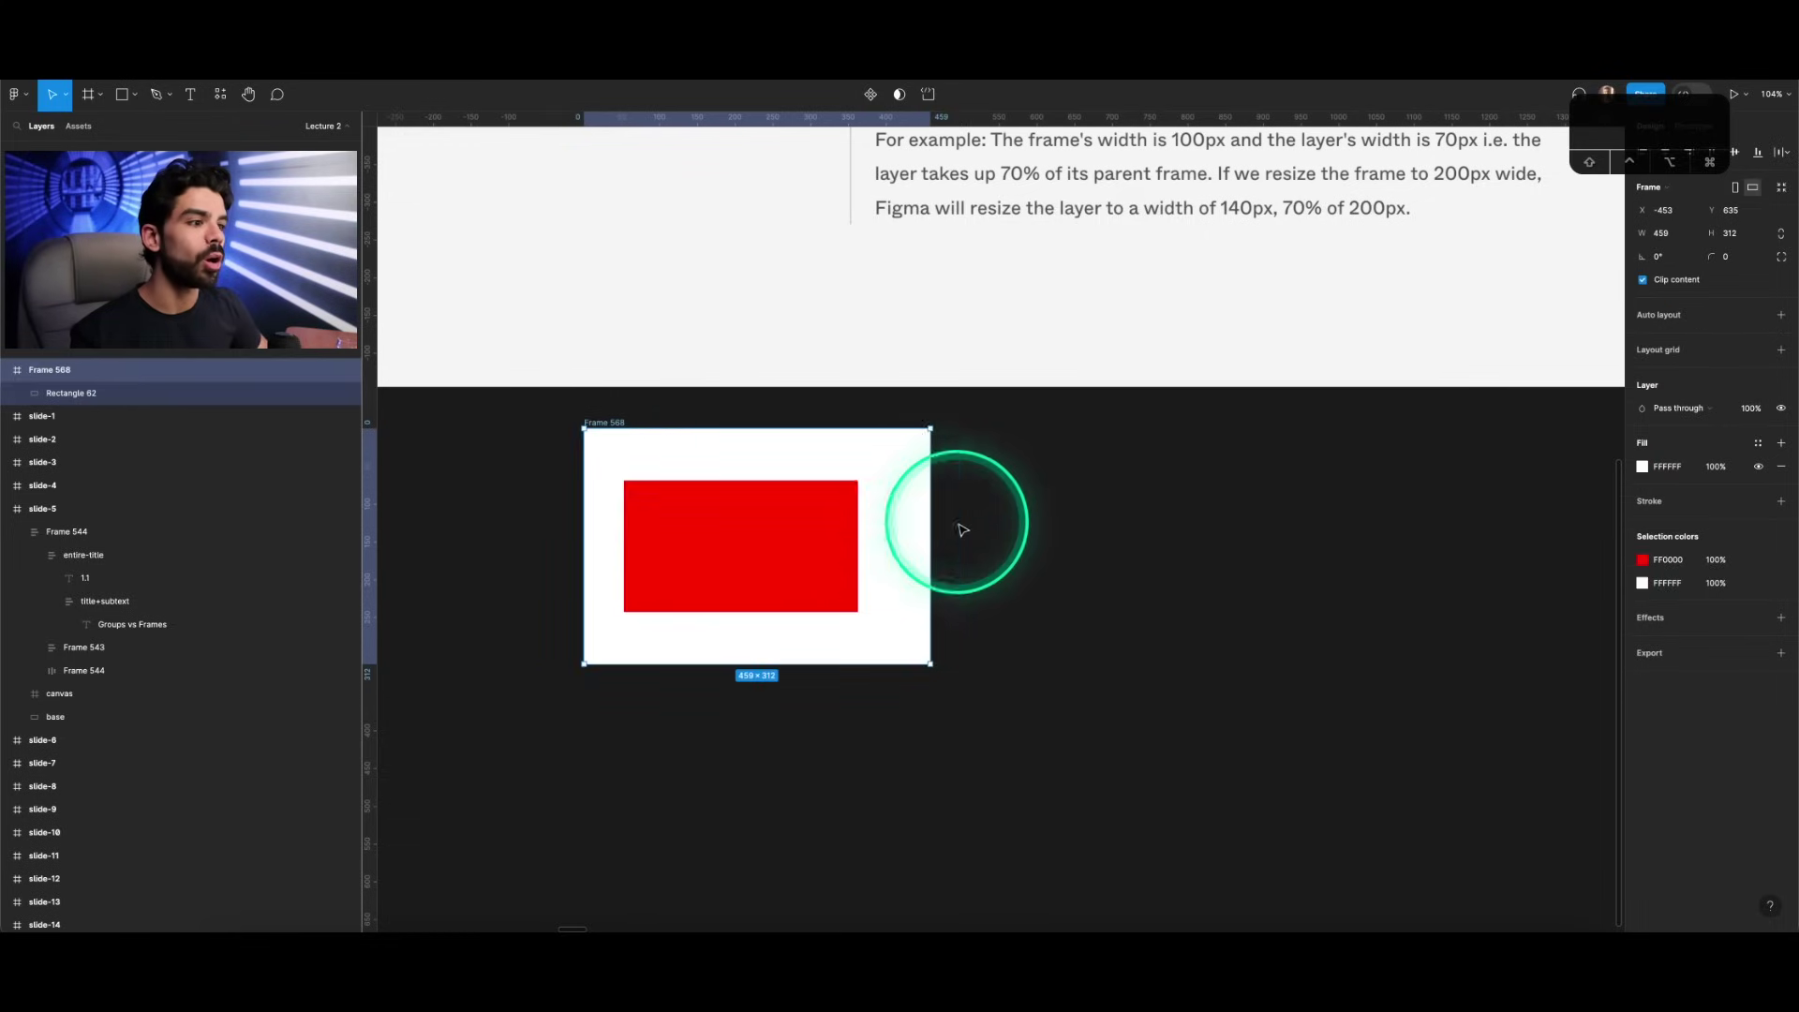
pyautogui.moveTo(932, 516)
pyautogui.mouseDown()
pyautogui.moveTo(1273, 514)
pyautogui.moveTo(897, 518)
pyautogui.moveTo(1114, 522)
pyautogui.moveTo(951, 522)
pyautogui.mouseUp()
# Step: Set the rectangle's horizontal constraint to Left and right and test it by stretching the frame to about 841 px wide
pyautogui.click(750, 548)
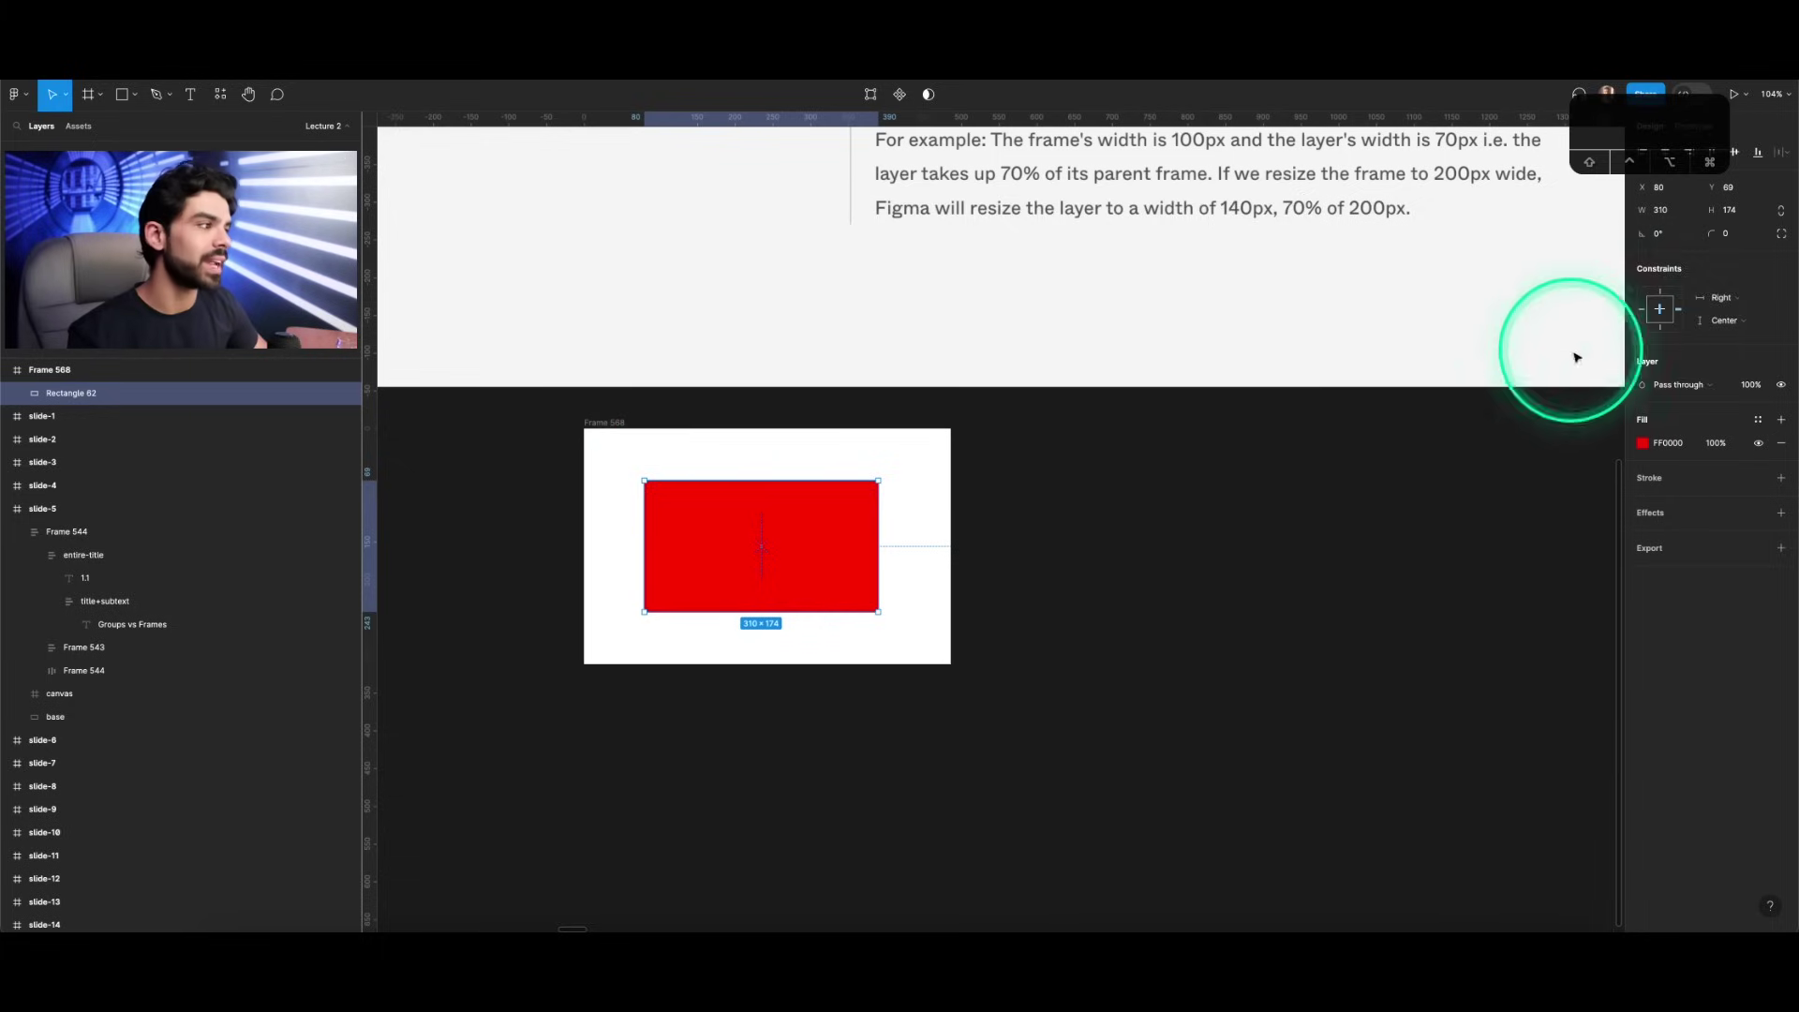
pyautogui.click(1720, 298)
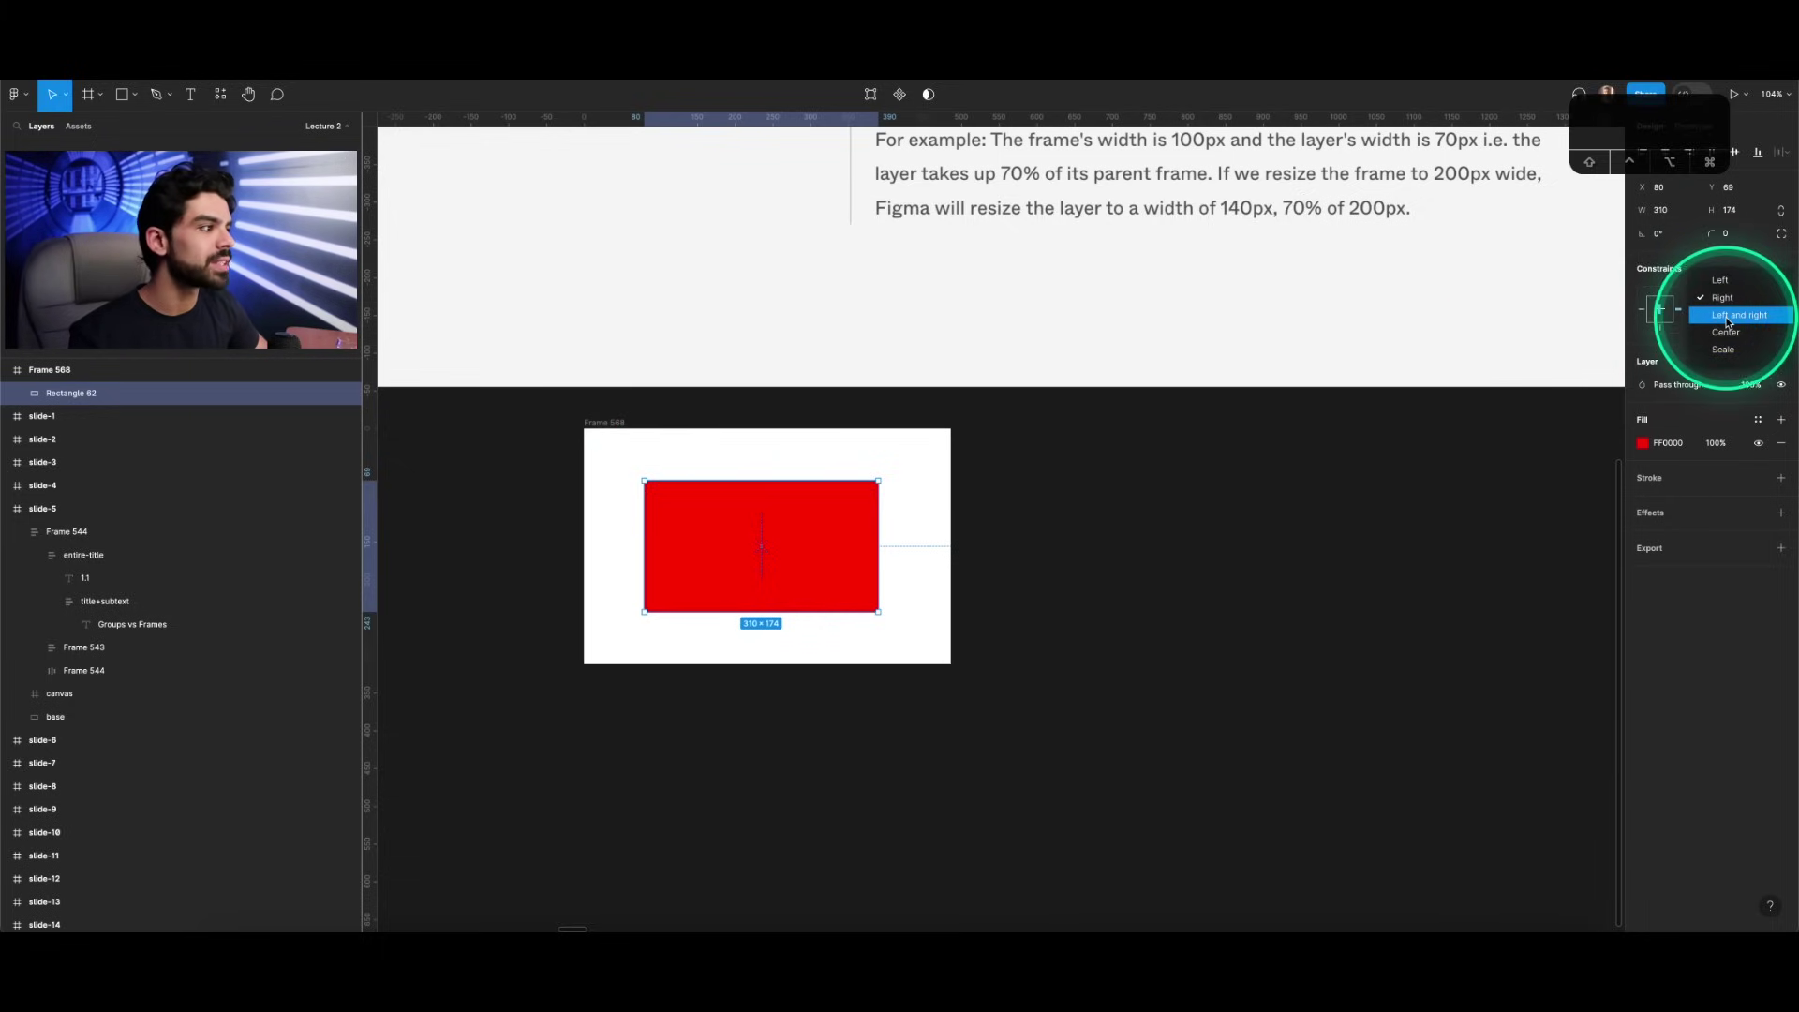
pyautogui.click(1729, 317)
pyautogui.click(600, 423)
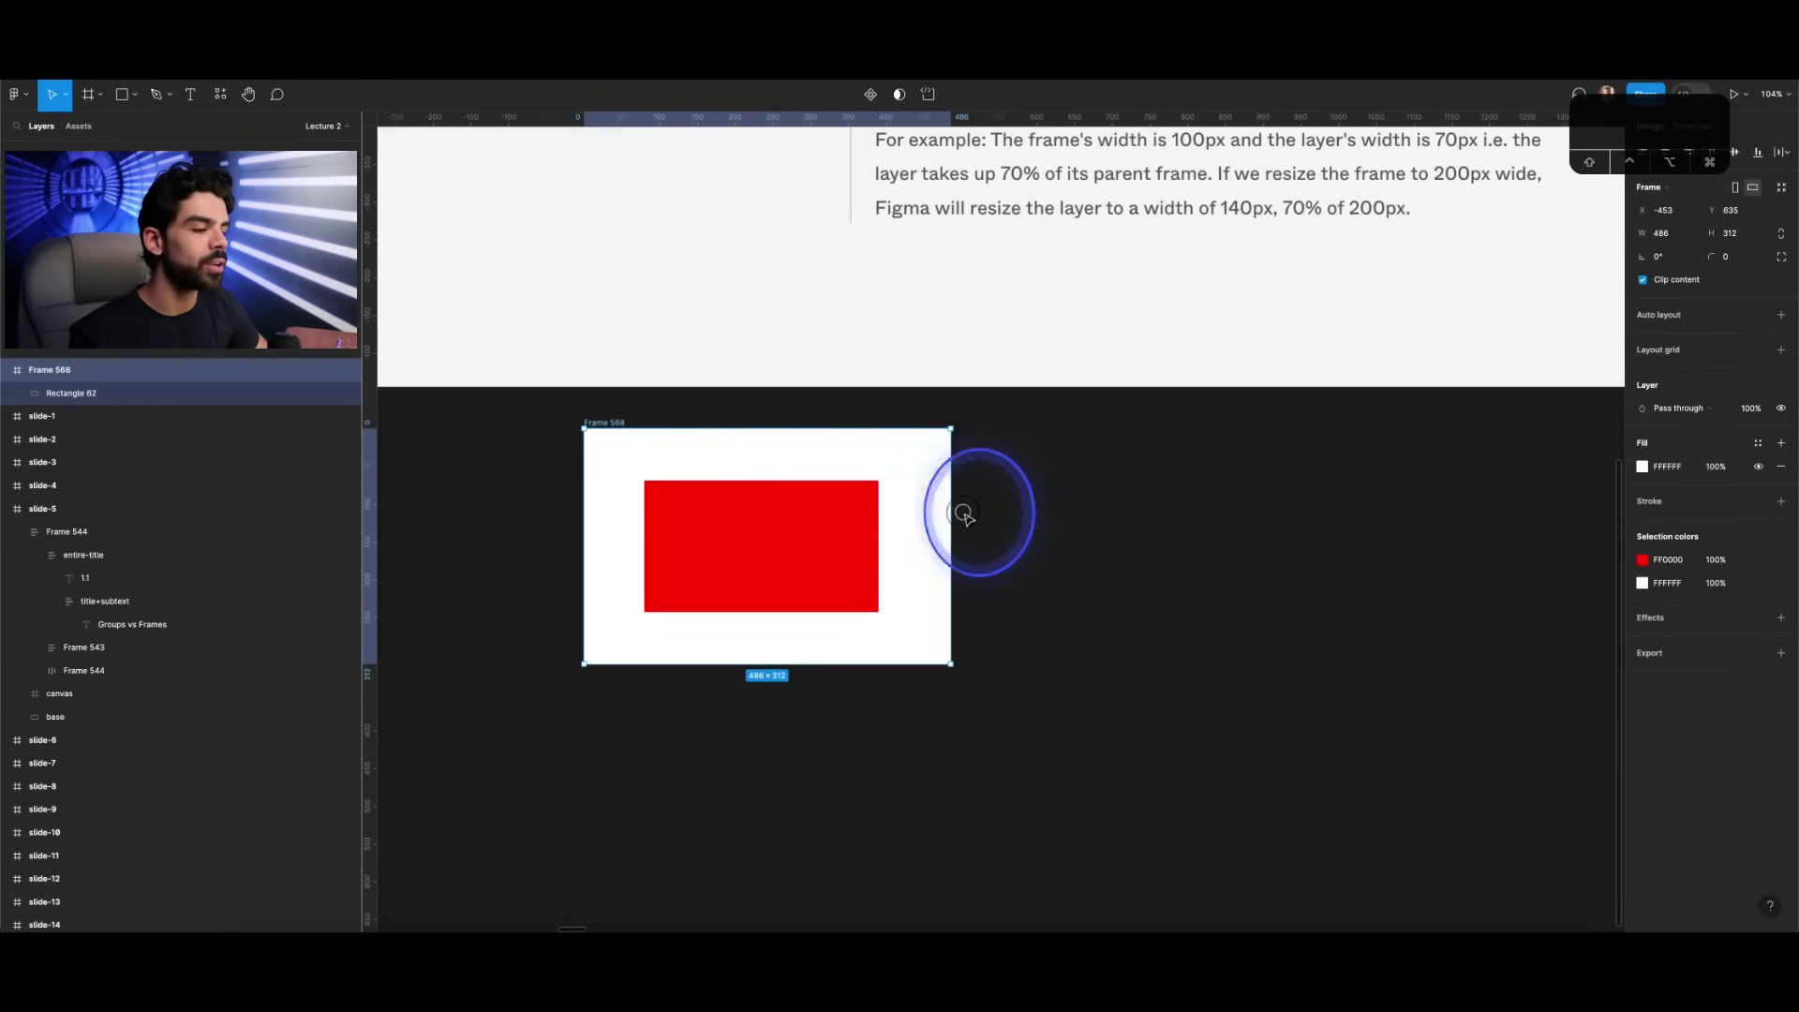
pyautogui.click(966, 513)
pyautogui.click(608, 424)
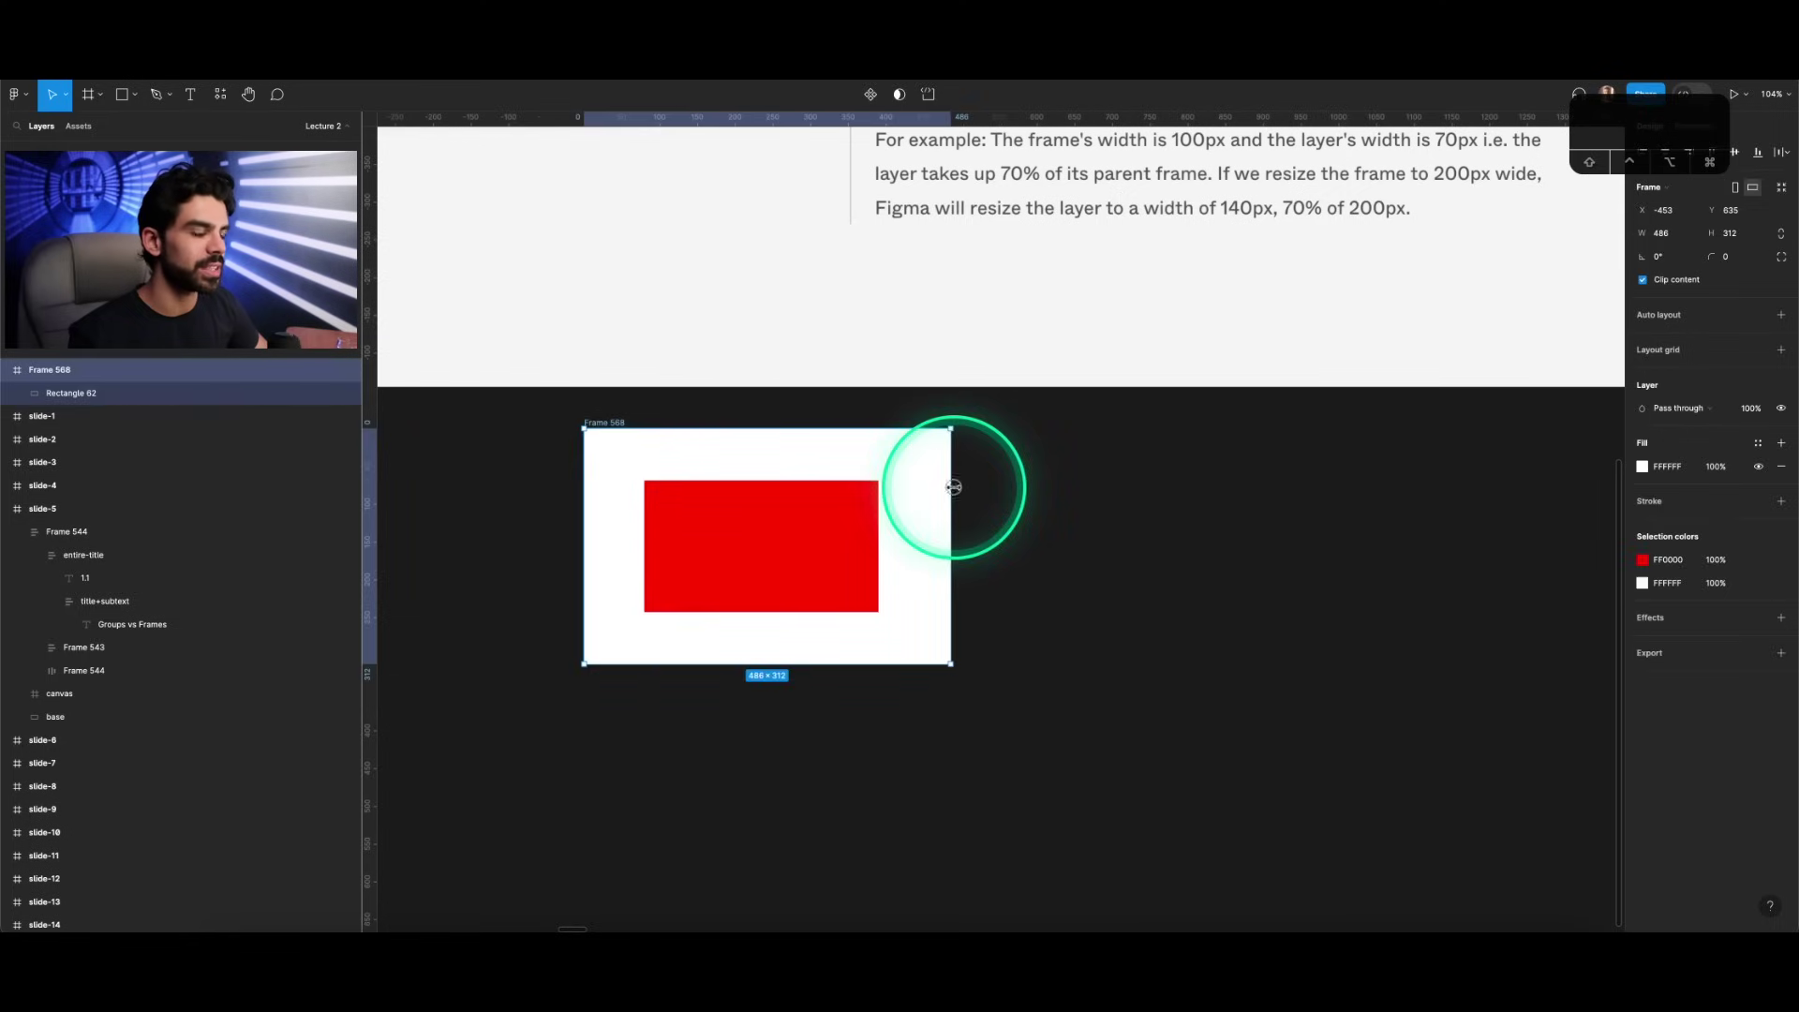
pyautogui.moveTo(953, 486); pyautogui.dragTo(1207, 497)
pyautogui.moveTo(585, 508)
pyautogui.mouseDown()
pyautogui.moveTo(493, 496)
pyautogui.moveTo(674, 496)
pyautogui.moveTo(586, 499)
pyautogui.mouseUp()
pyautogui.click(796, 514)
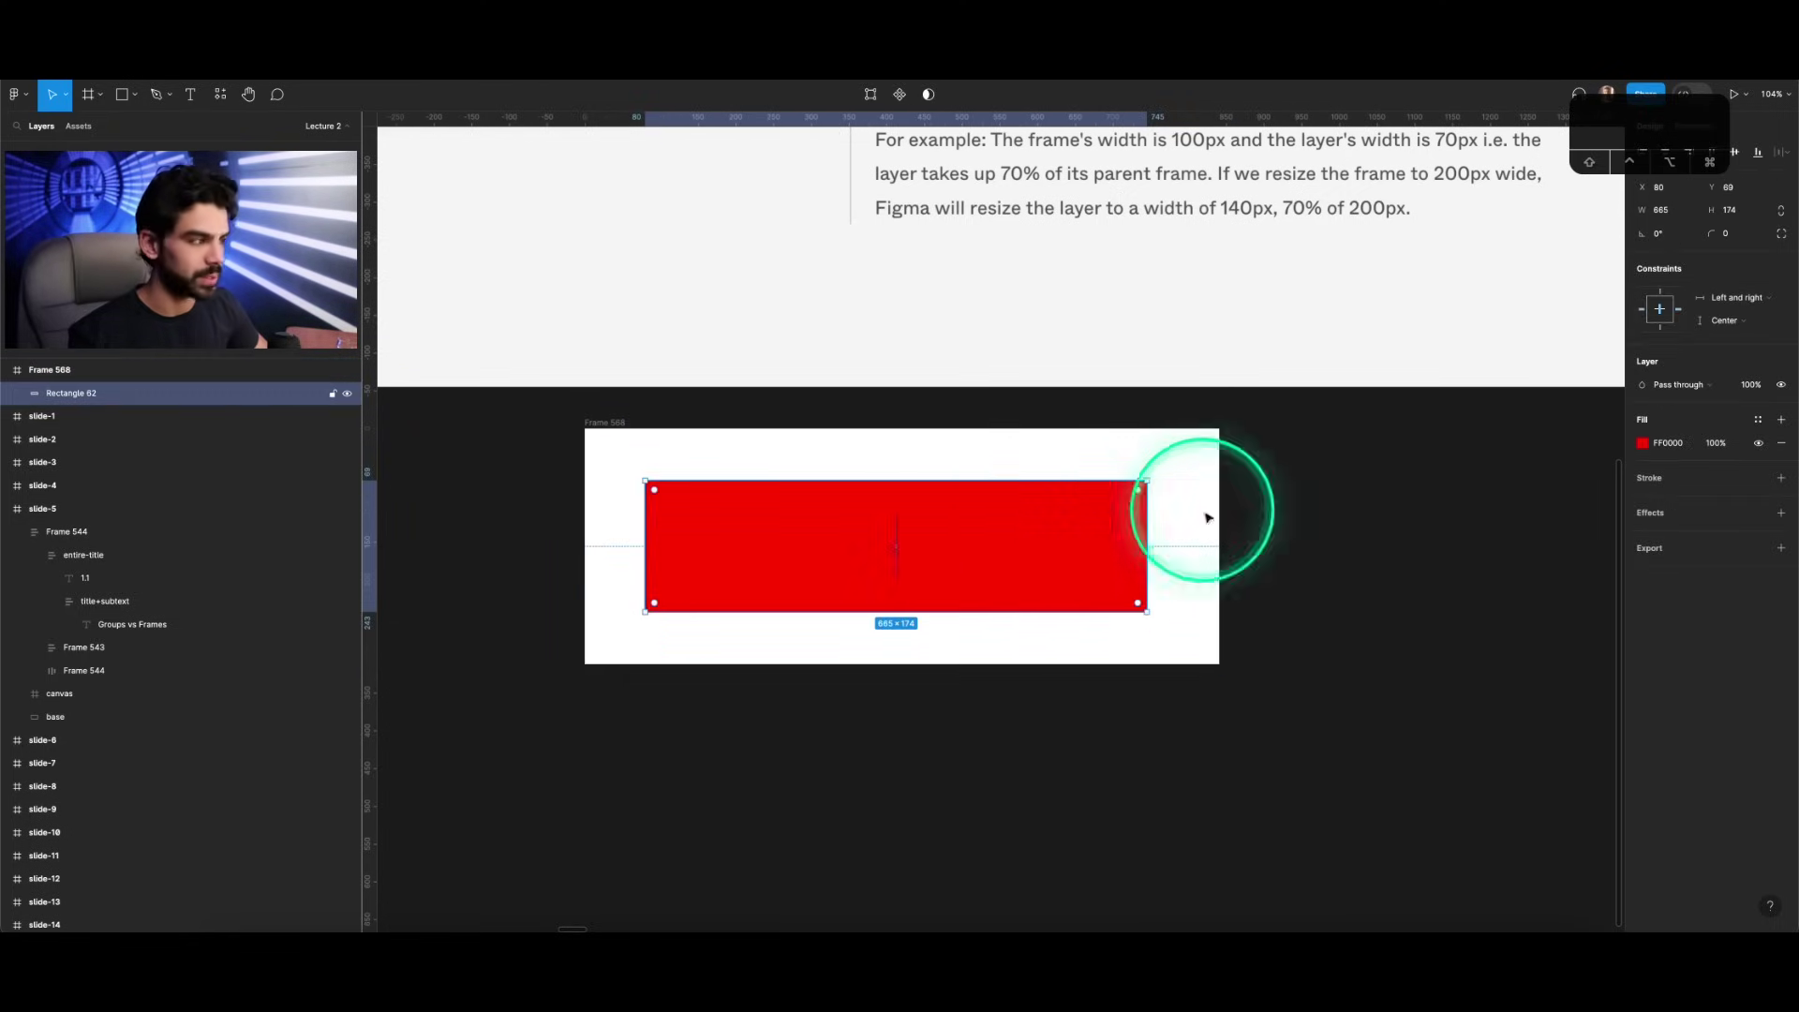
# Step: Duplicate the frame containing the red rectangle and place the copy directly below the original
pyautogui.scroll(5, 1359, 437)
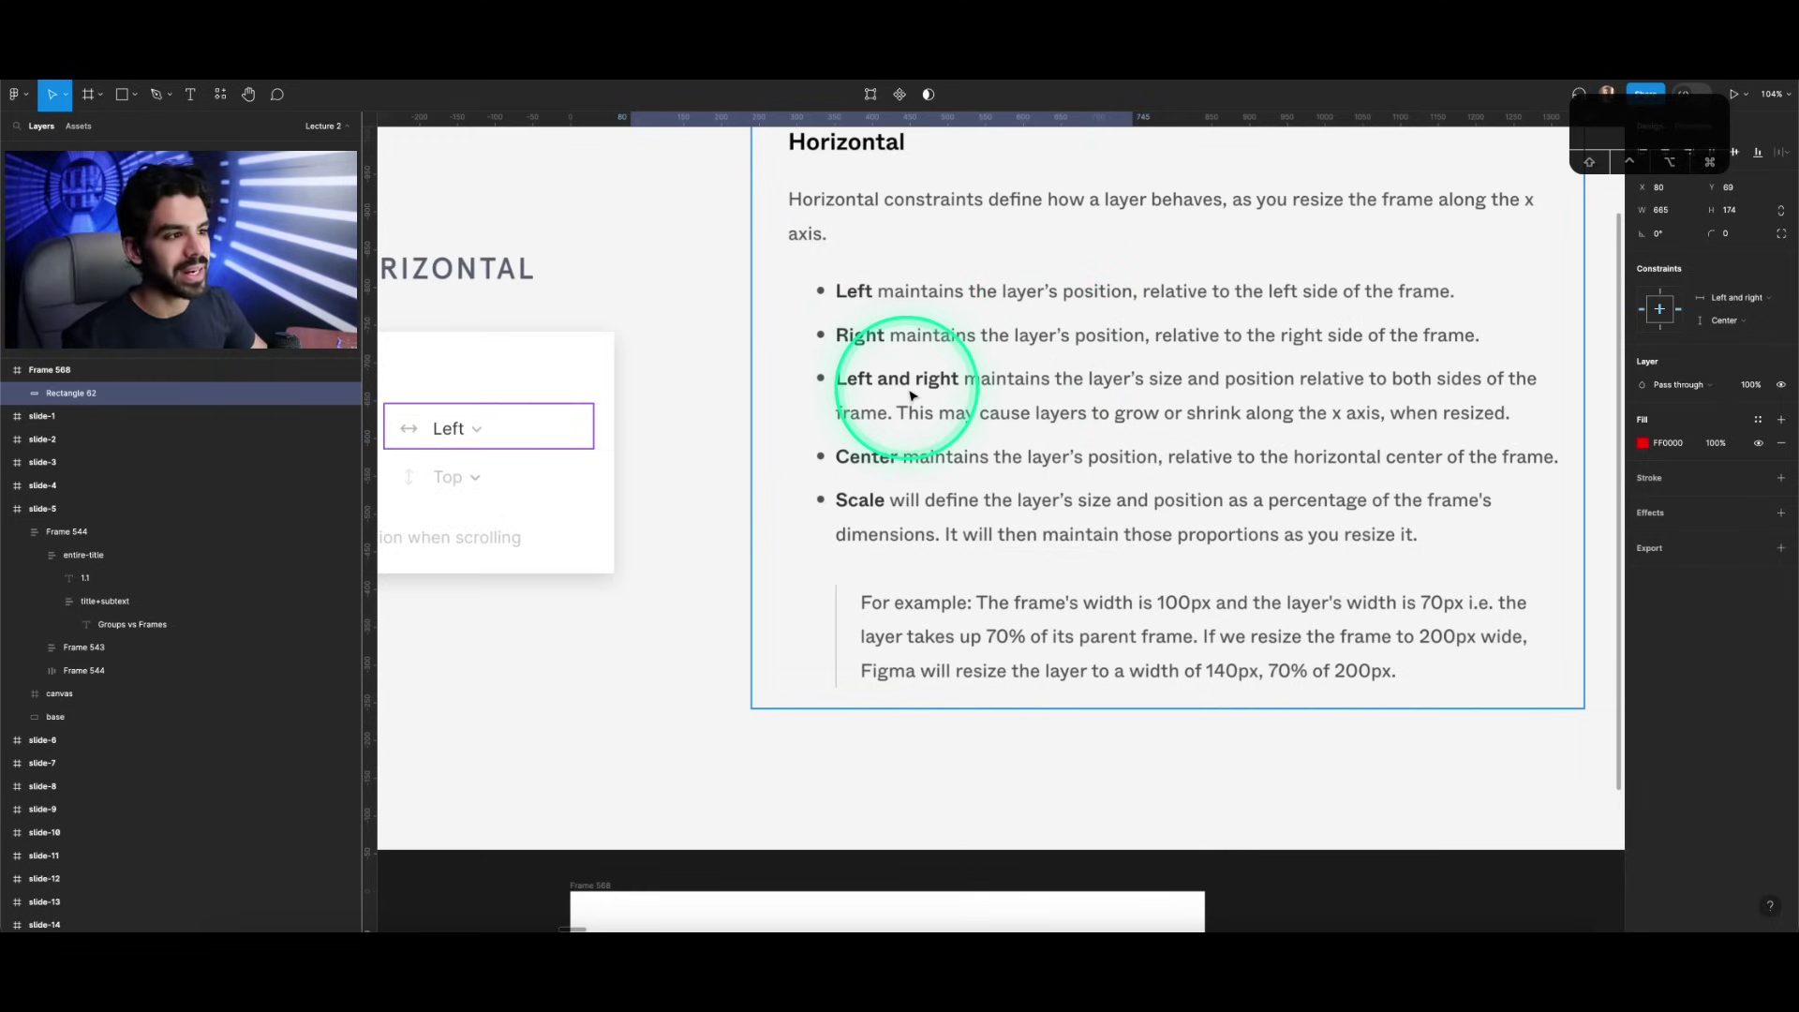
pyautogui.hscroll(-3, 916, 391)
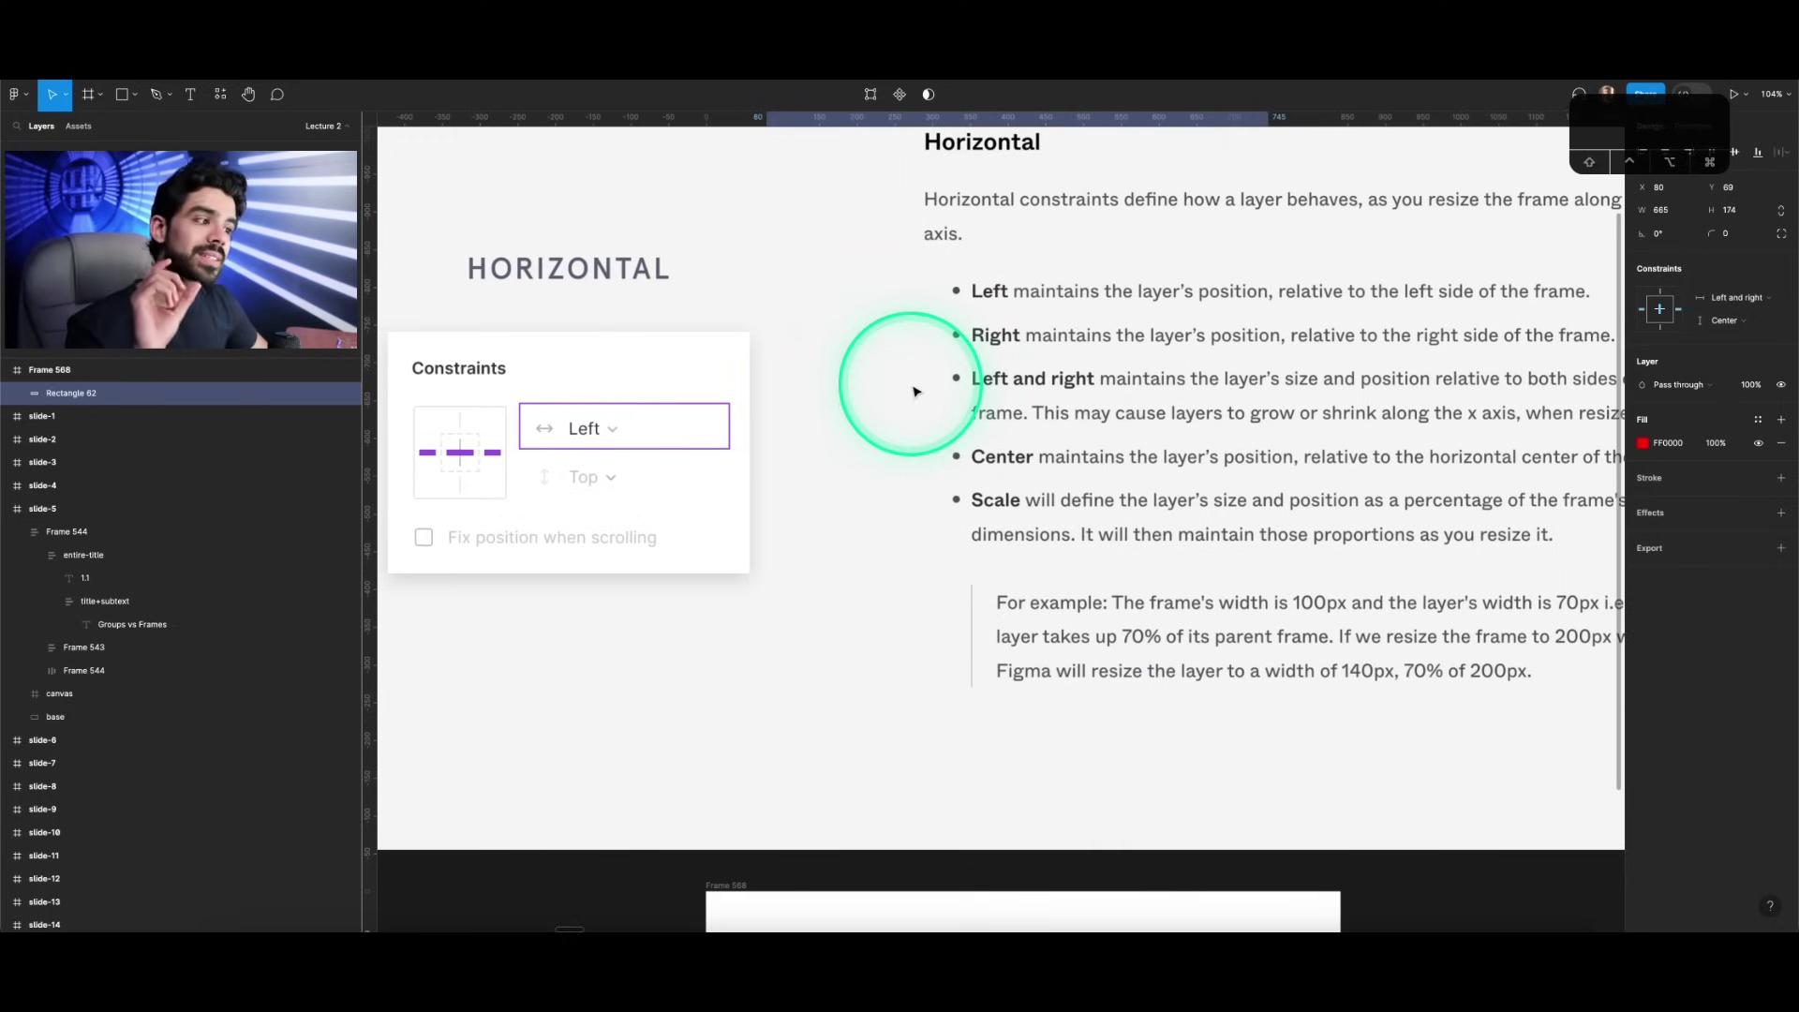
pyautogui.hscroll(3, 916, 392)
pyautogui.scroll(-1, 916, 391)
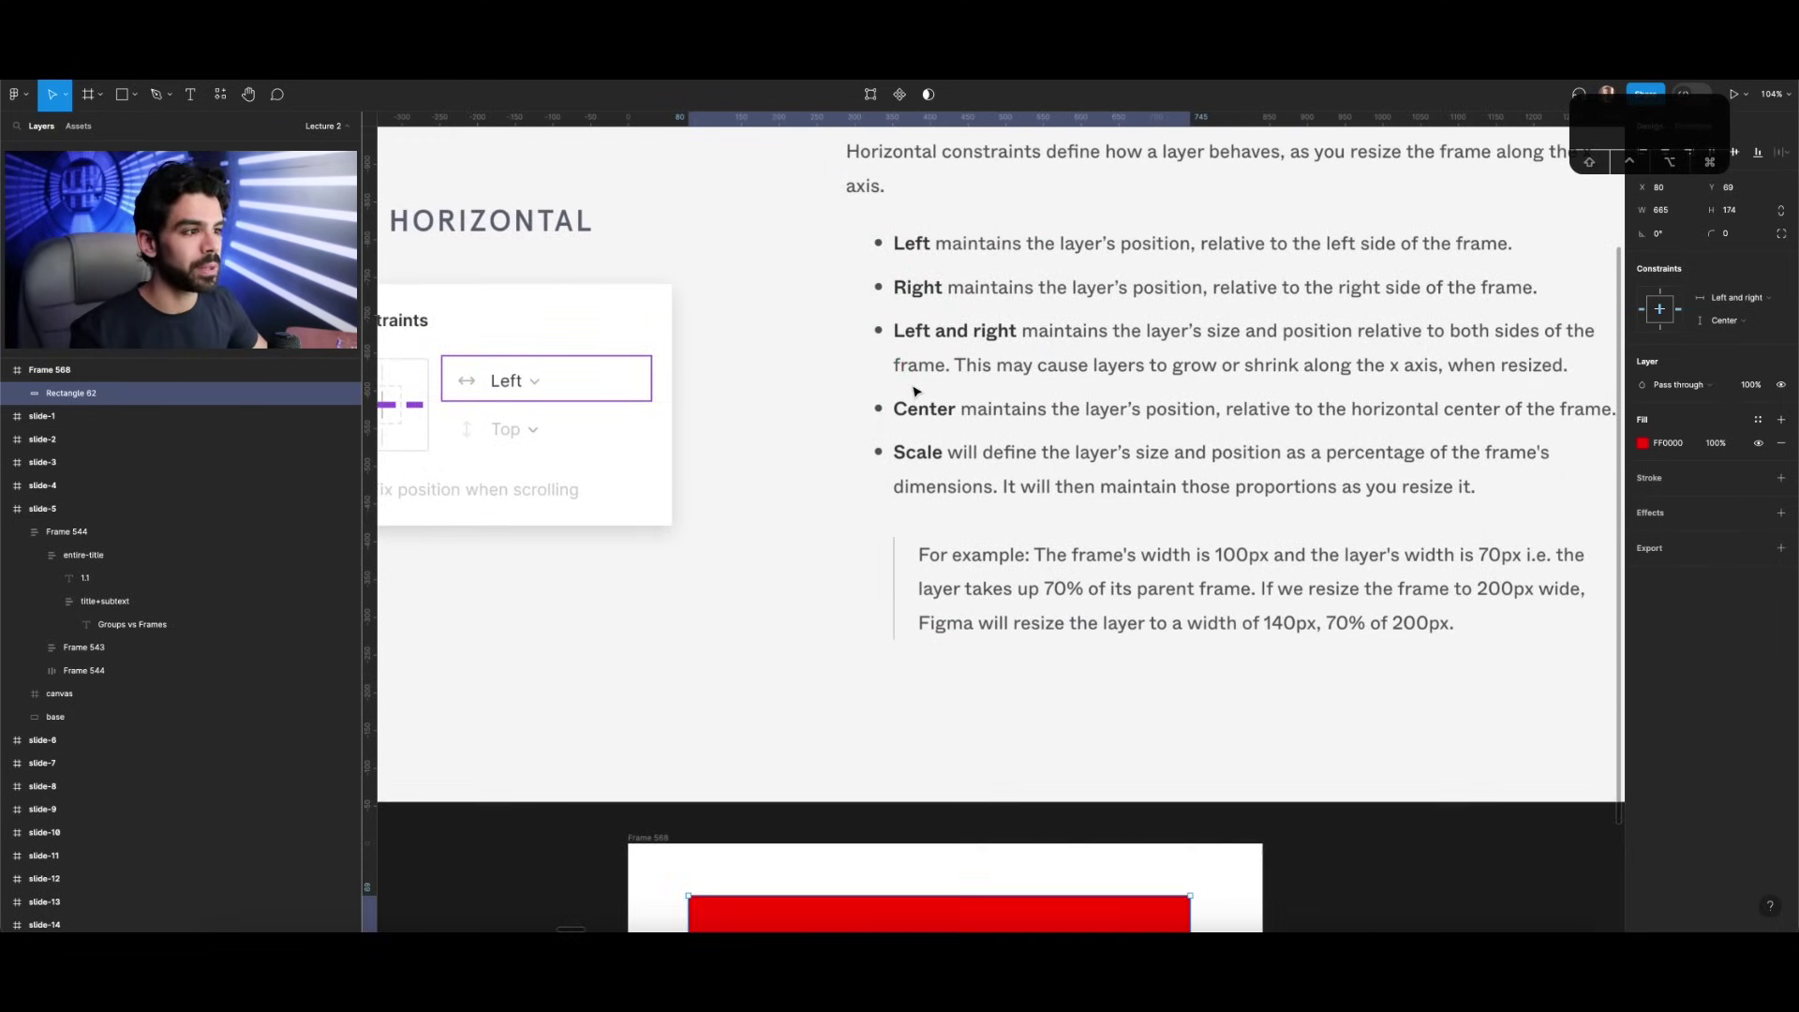
pyautogui.scroll(-5, 916, 391)
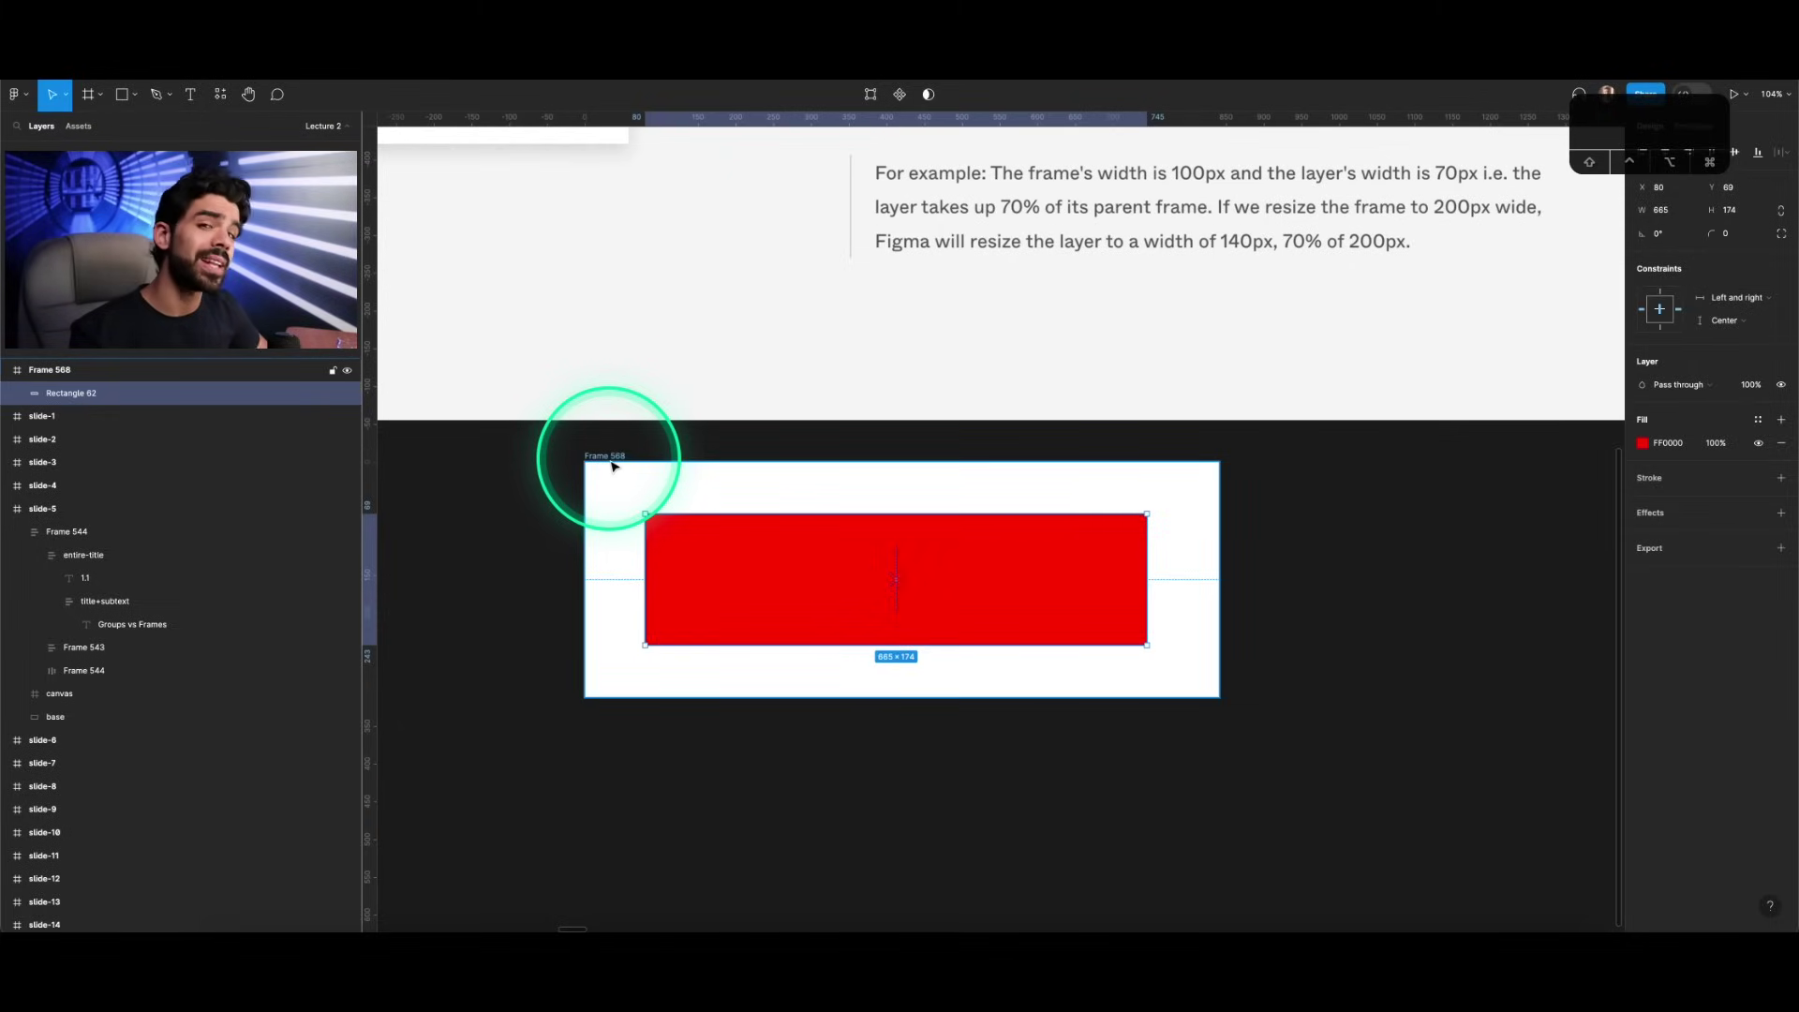
pyautogui.click(611, 463)
pyautogui.scroll(-3, 610, 454)
pyautogui.scroll(-1, 638, 450)
pyautogui.hscroll(-1, 637, 450)
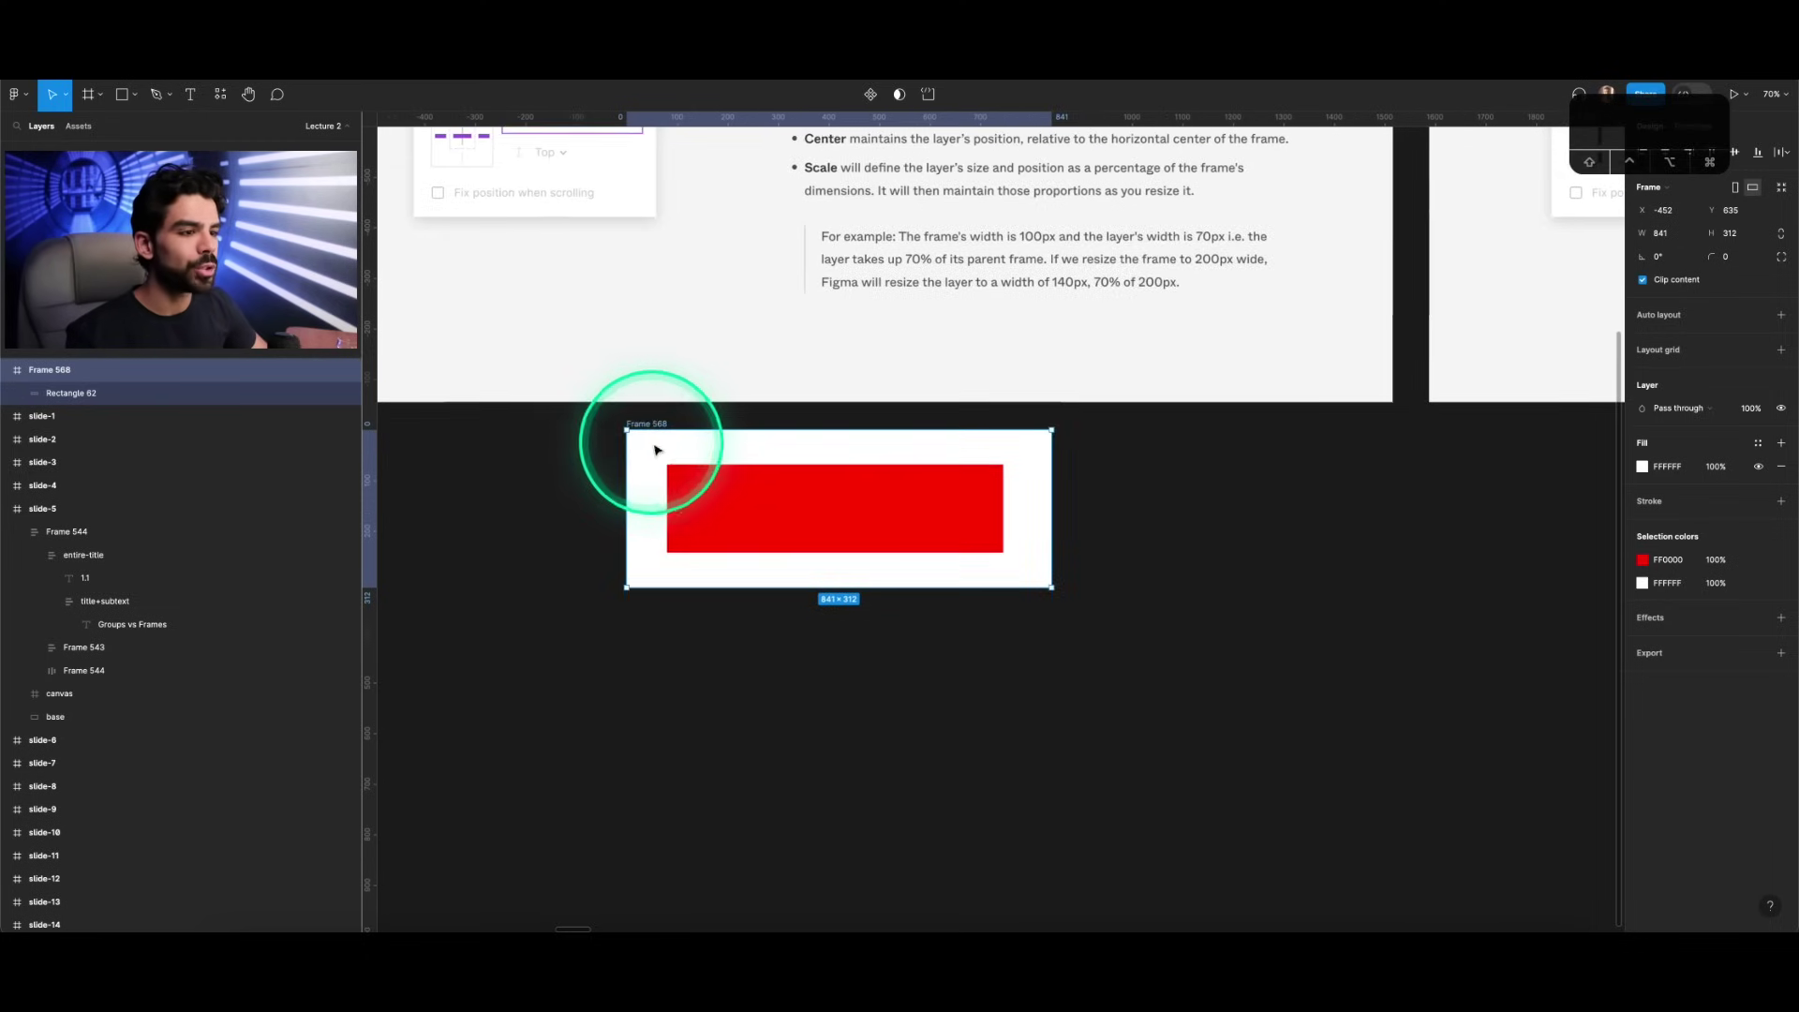
pyautogui.moveTo(647, 424); pyautogui.dragTo(647, 614)
# Step: Set the horizontal constraint of the red rectangle in the lower frame to Scale
pyautogui.doubleClick(775, 510)
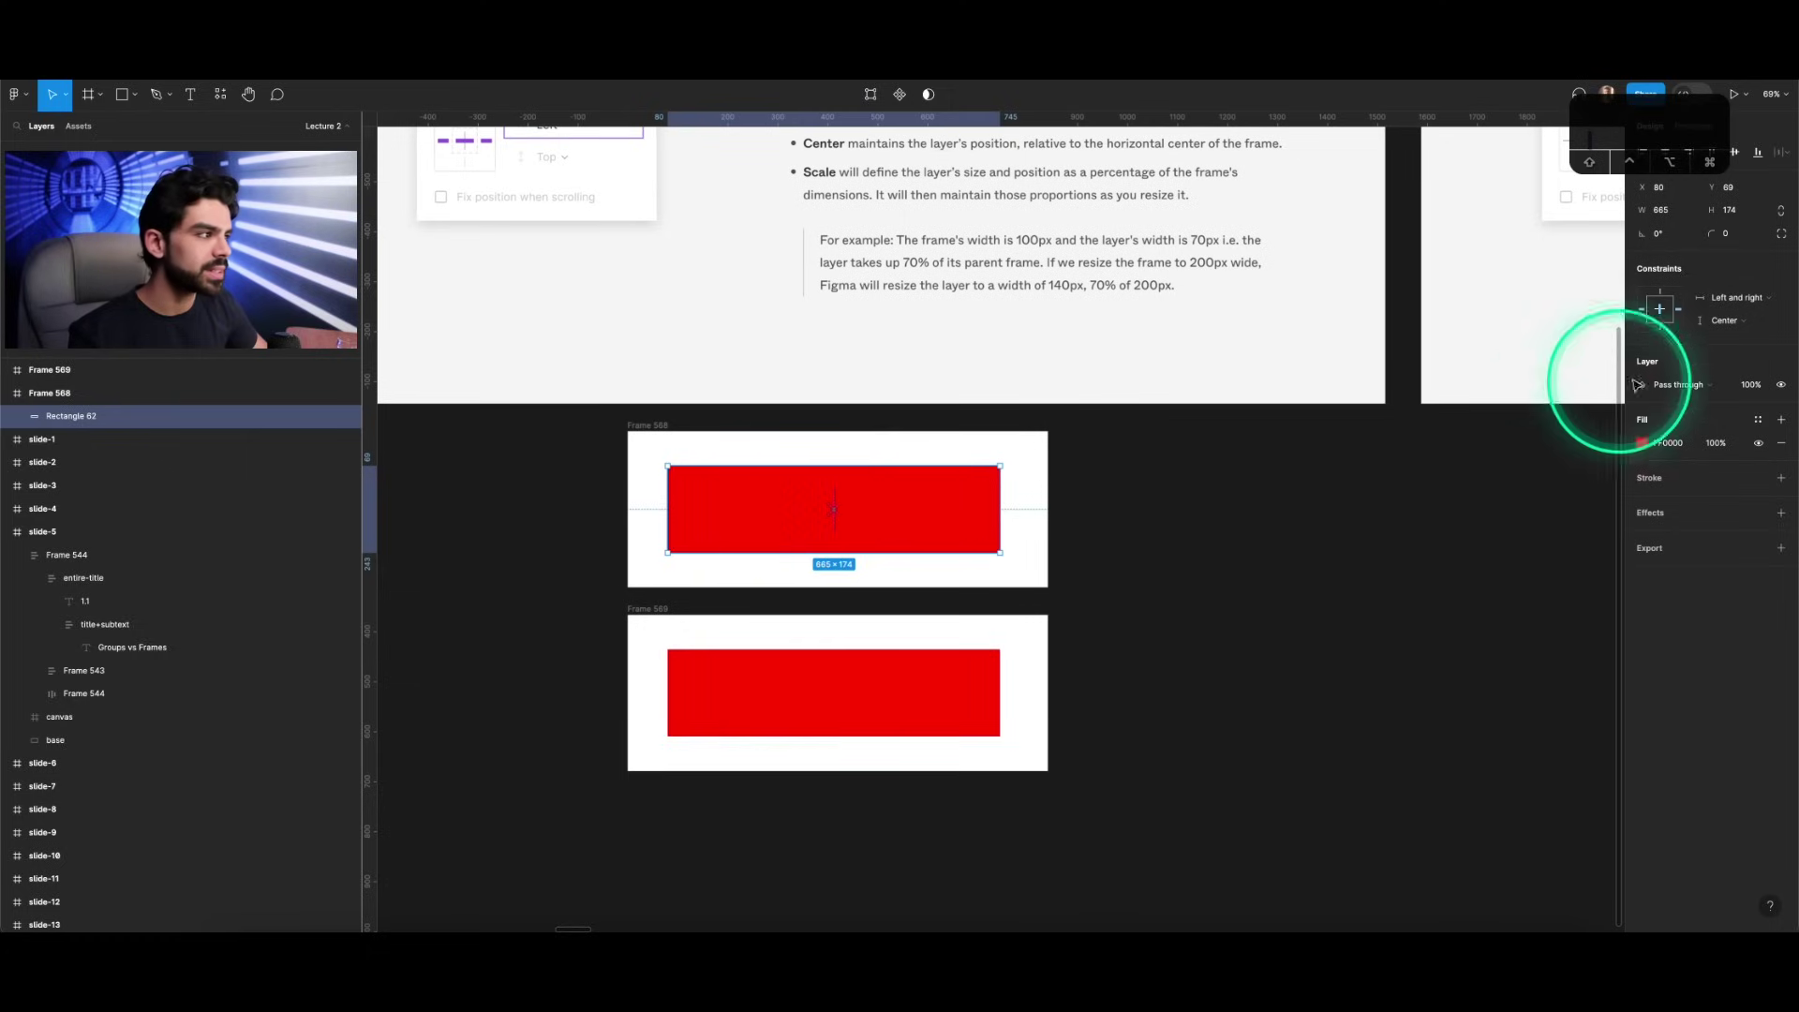
pyautogui.click(829, 688)
pyautogui.click(1736, 298)
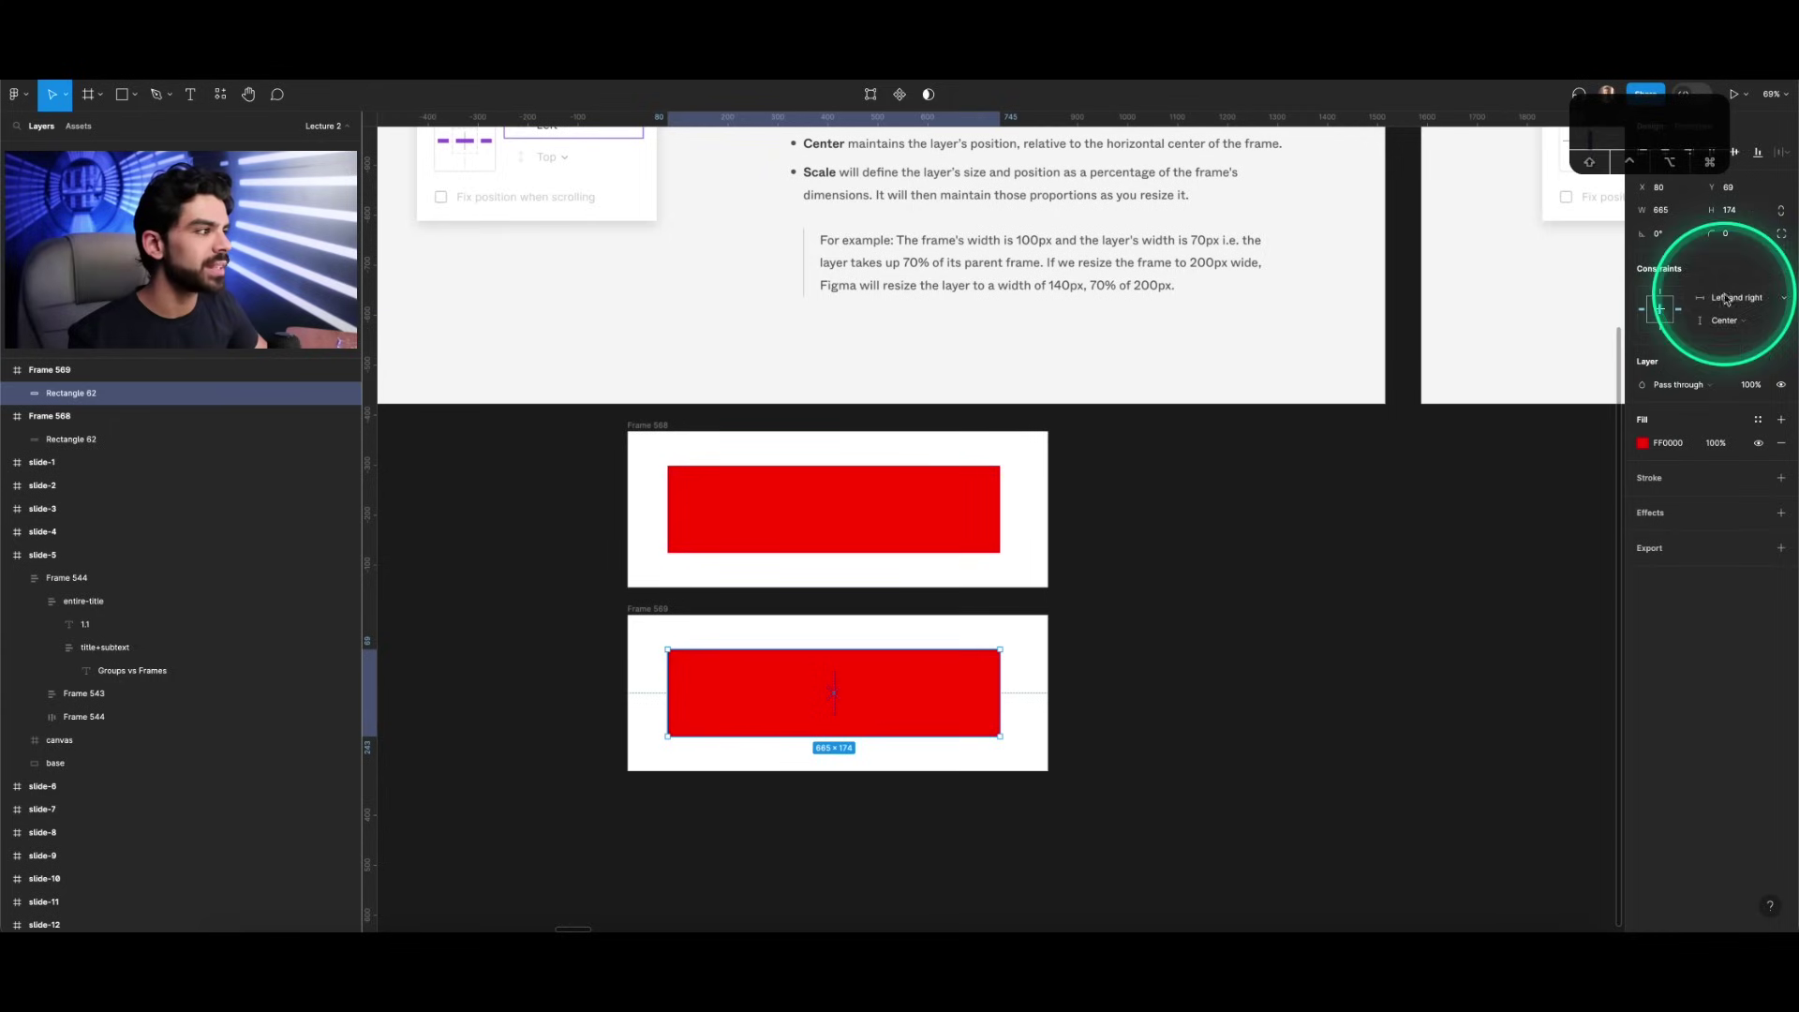
pyautogui.click(1727, 332)
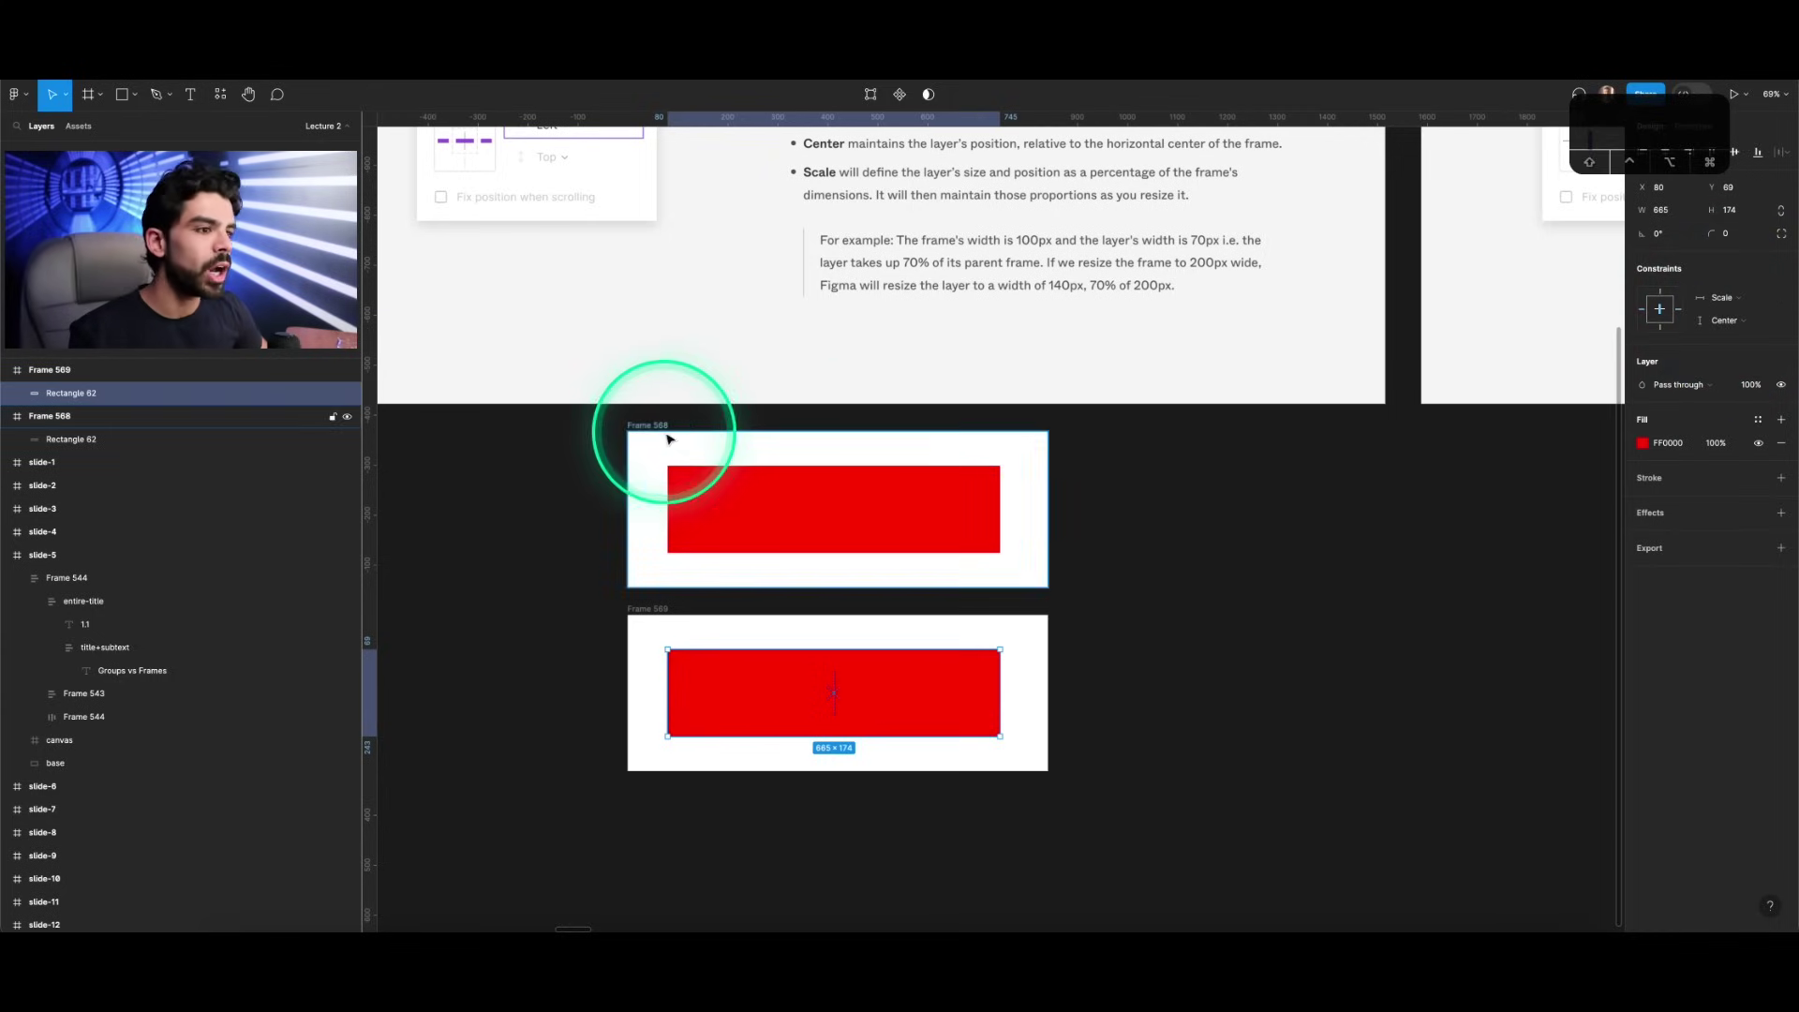
# Step: Rename the upper frame LnR and the lower frame Scale
pyautogui.click(621, 419)
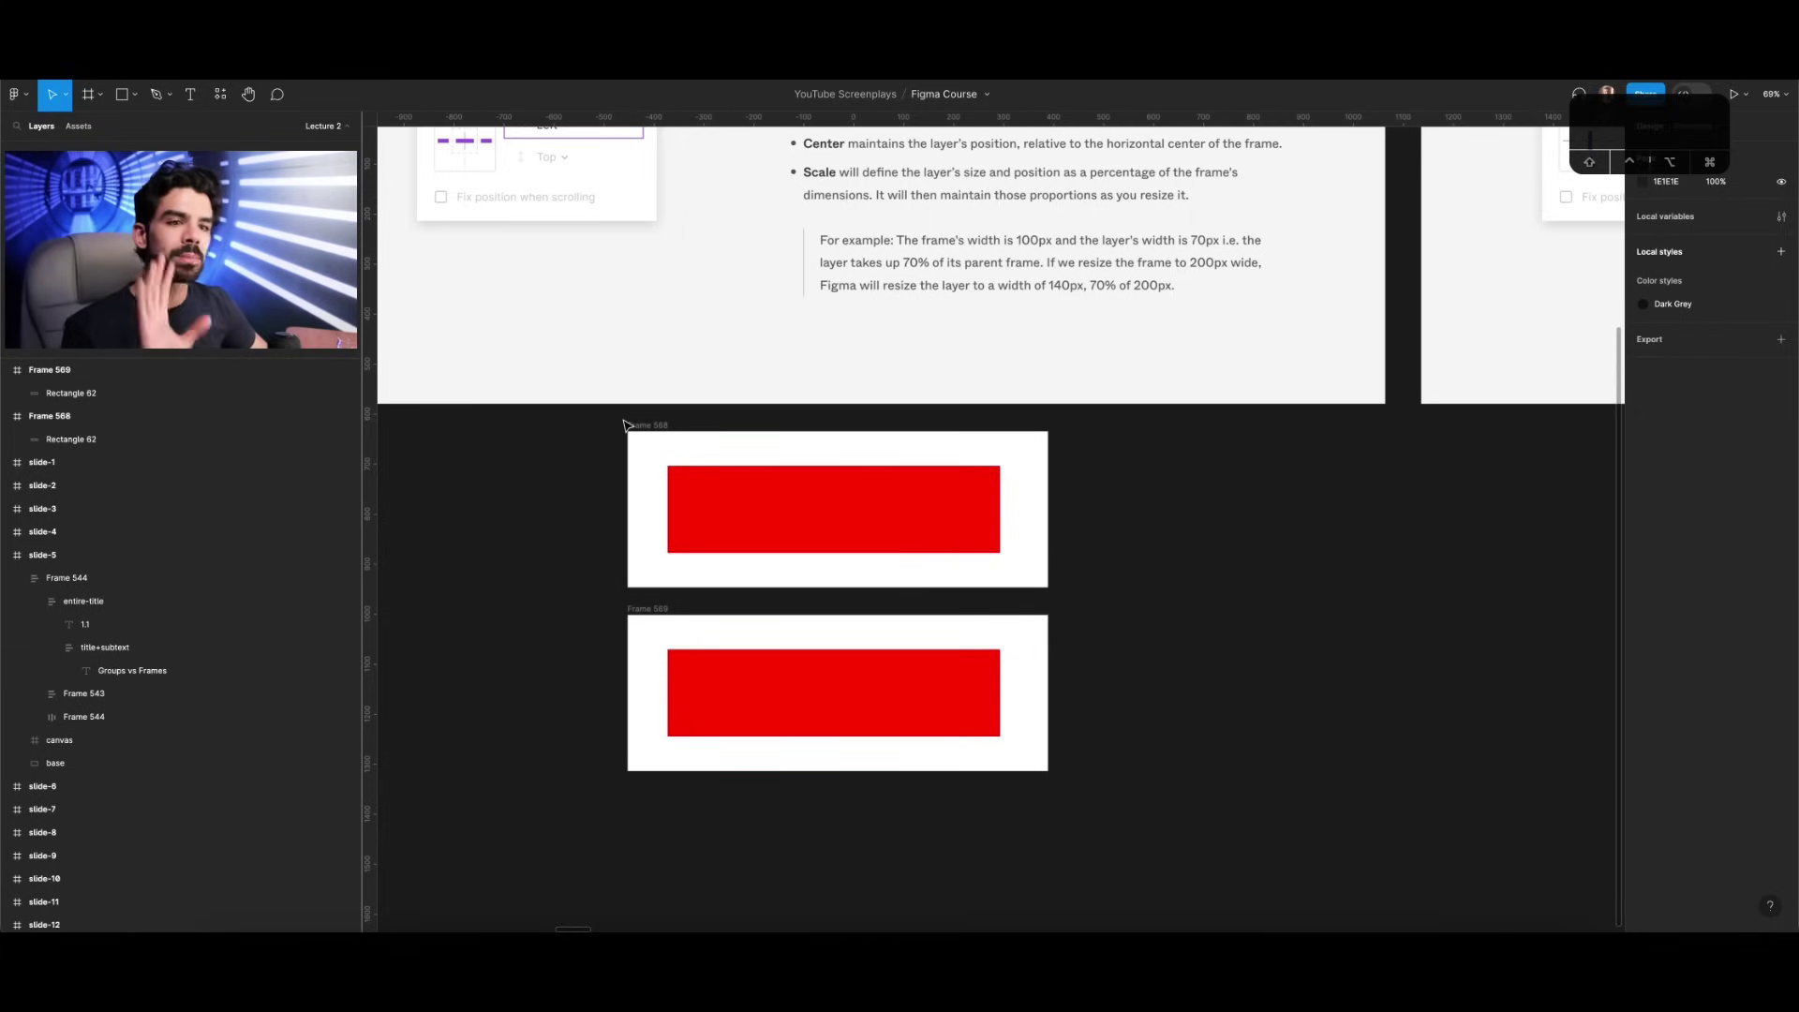
pyautogui.click(645, 427)
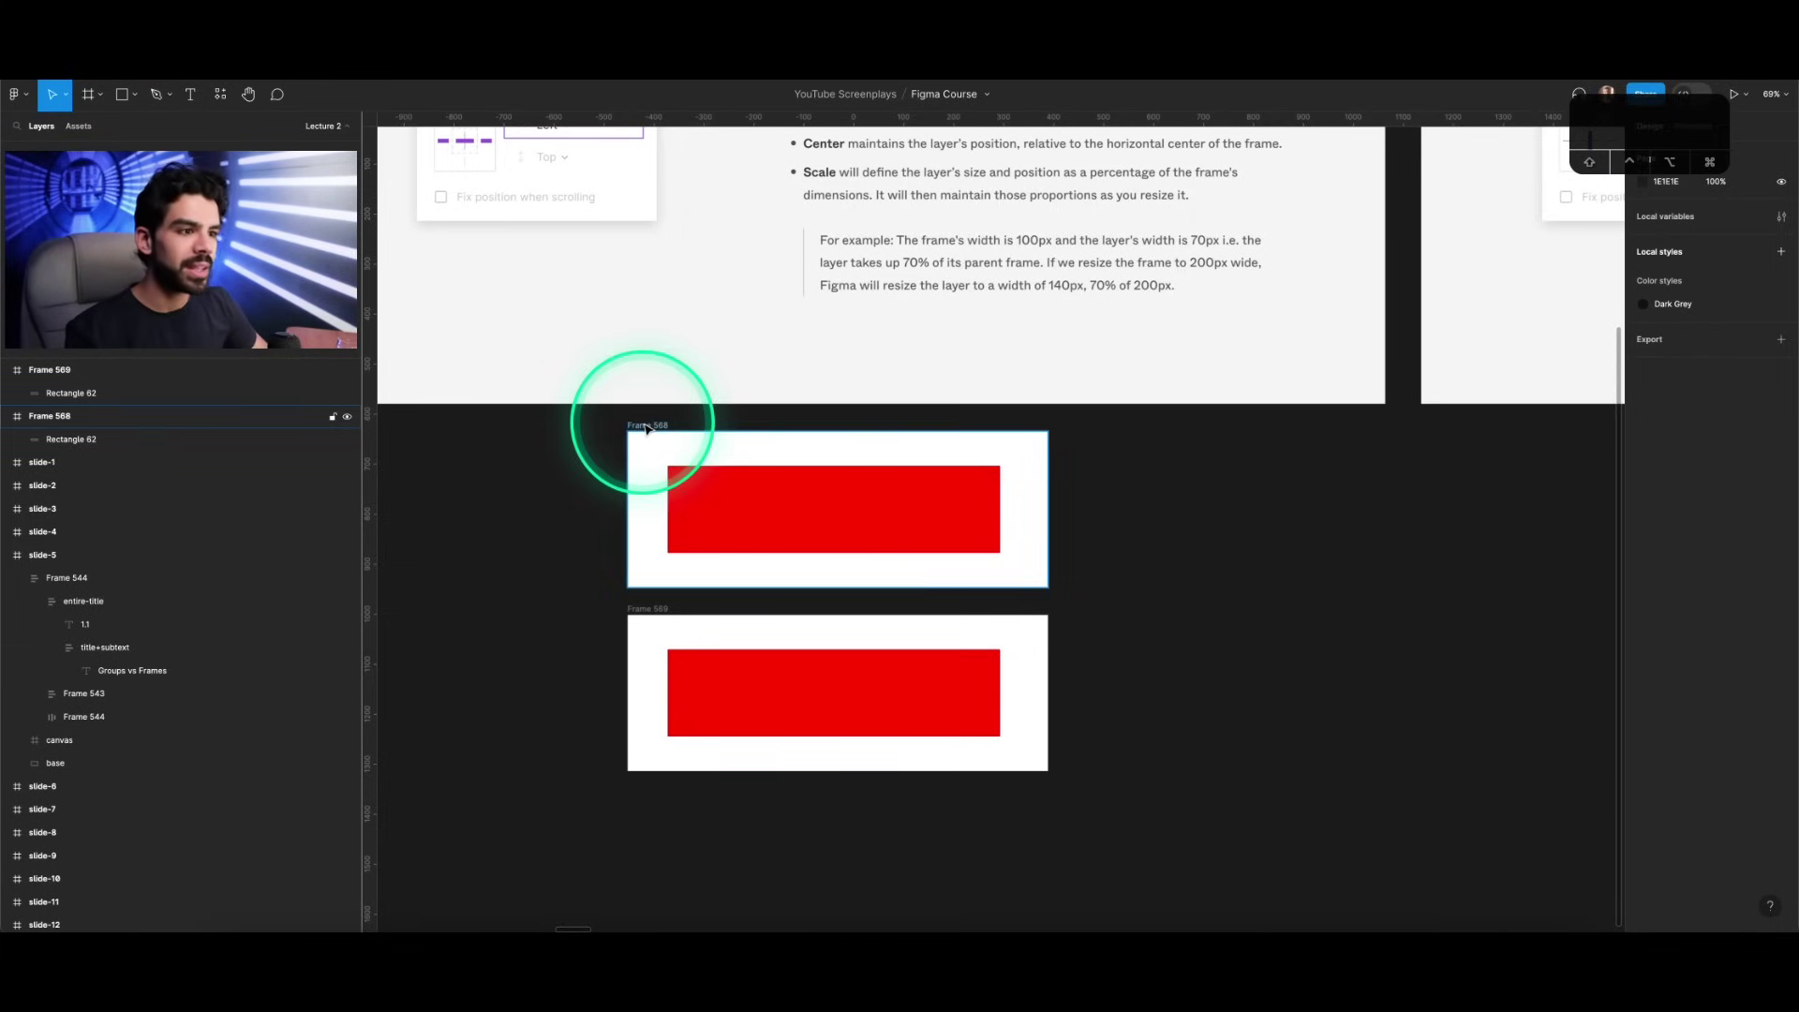
pyautogui.click(646, 427)
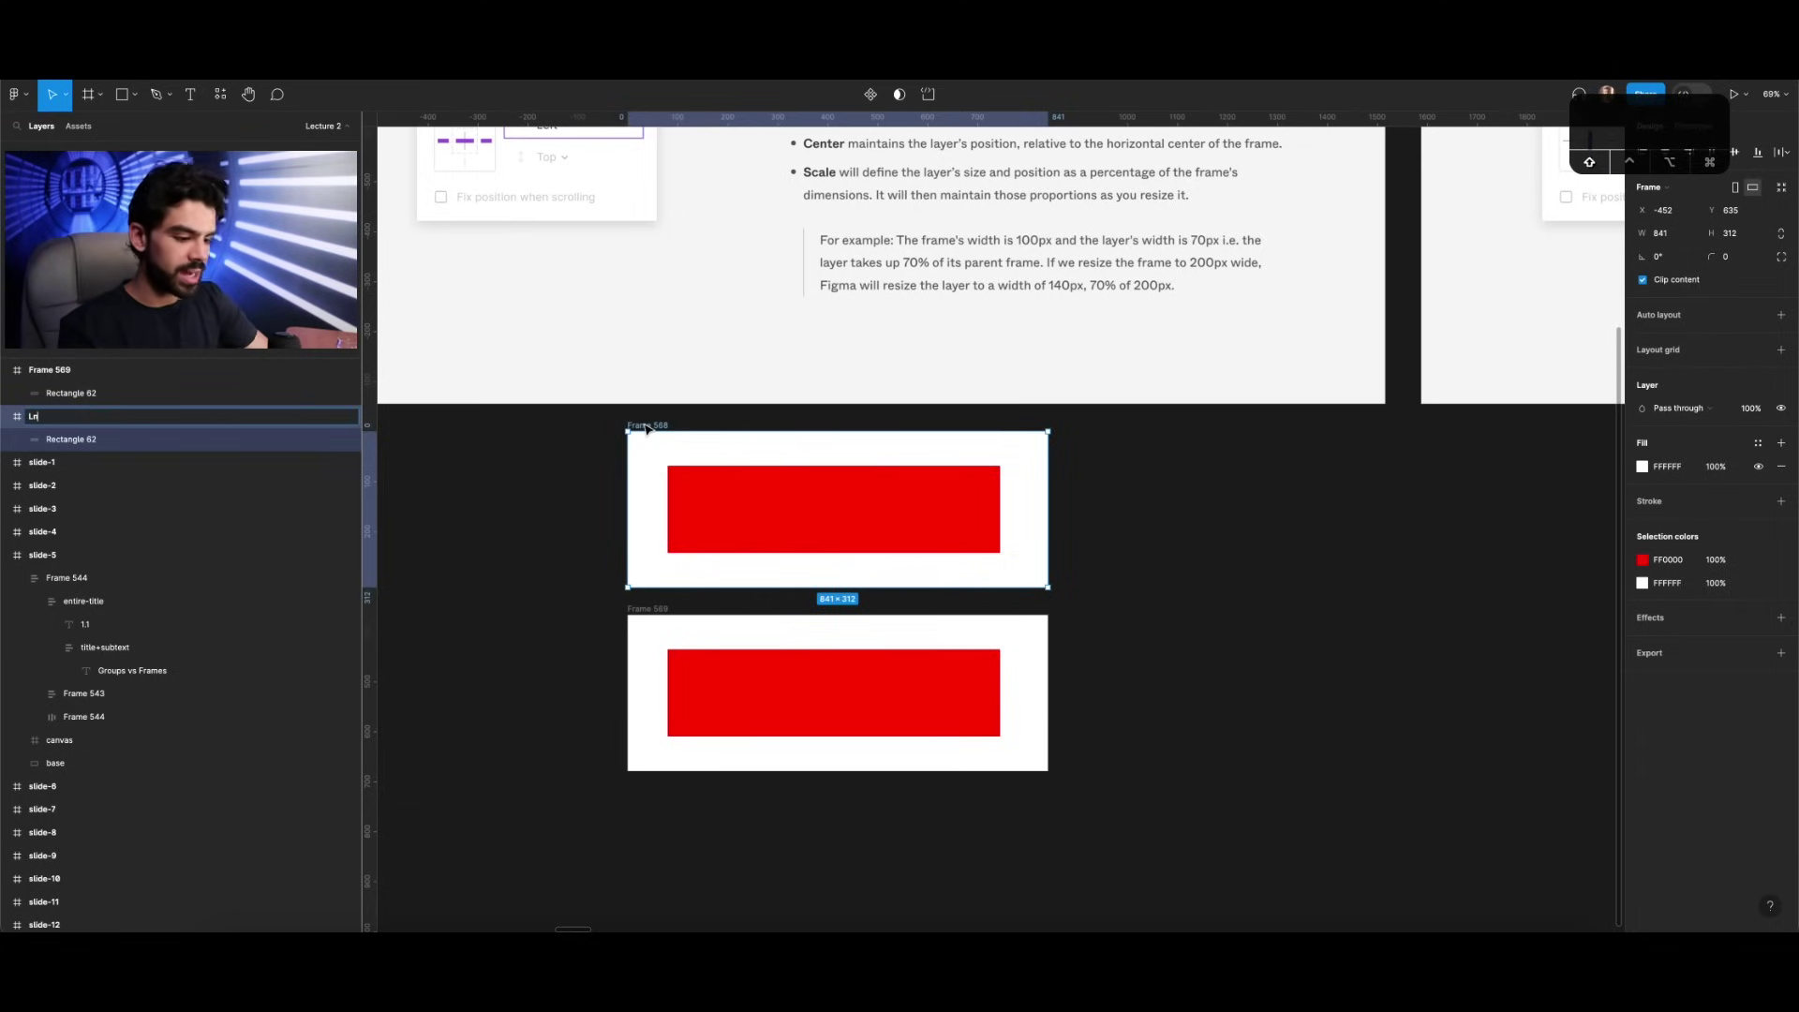
pyautogui.click(671, 623)
pyautogui.press('super+r')
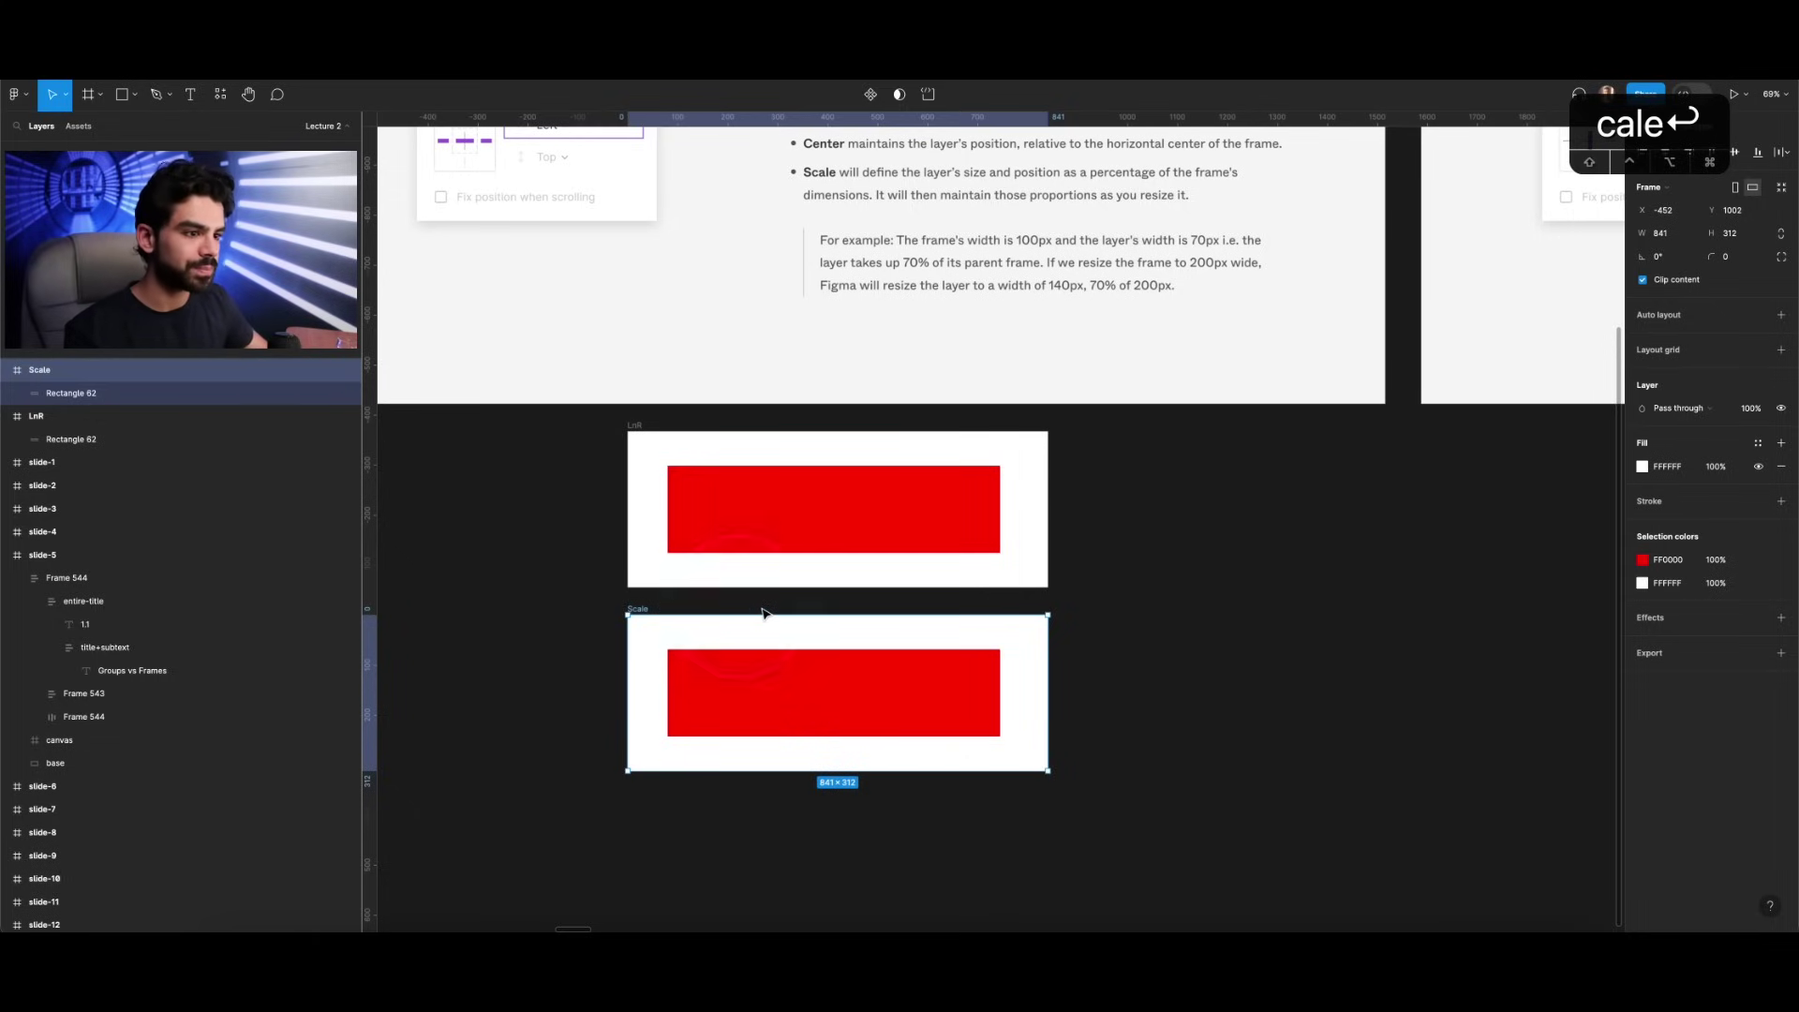
# Step: Turn the LnR frame and the Scale frame into separate components
pyautogui.click(639, 424)
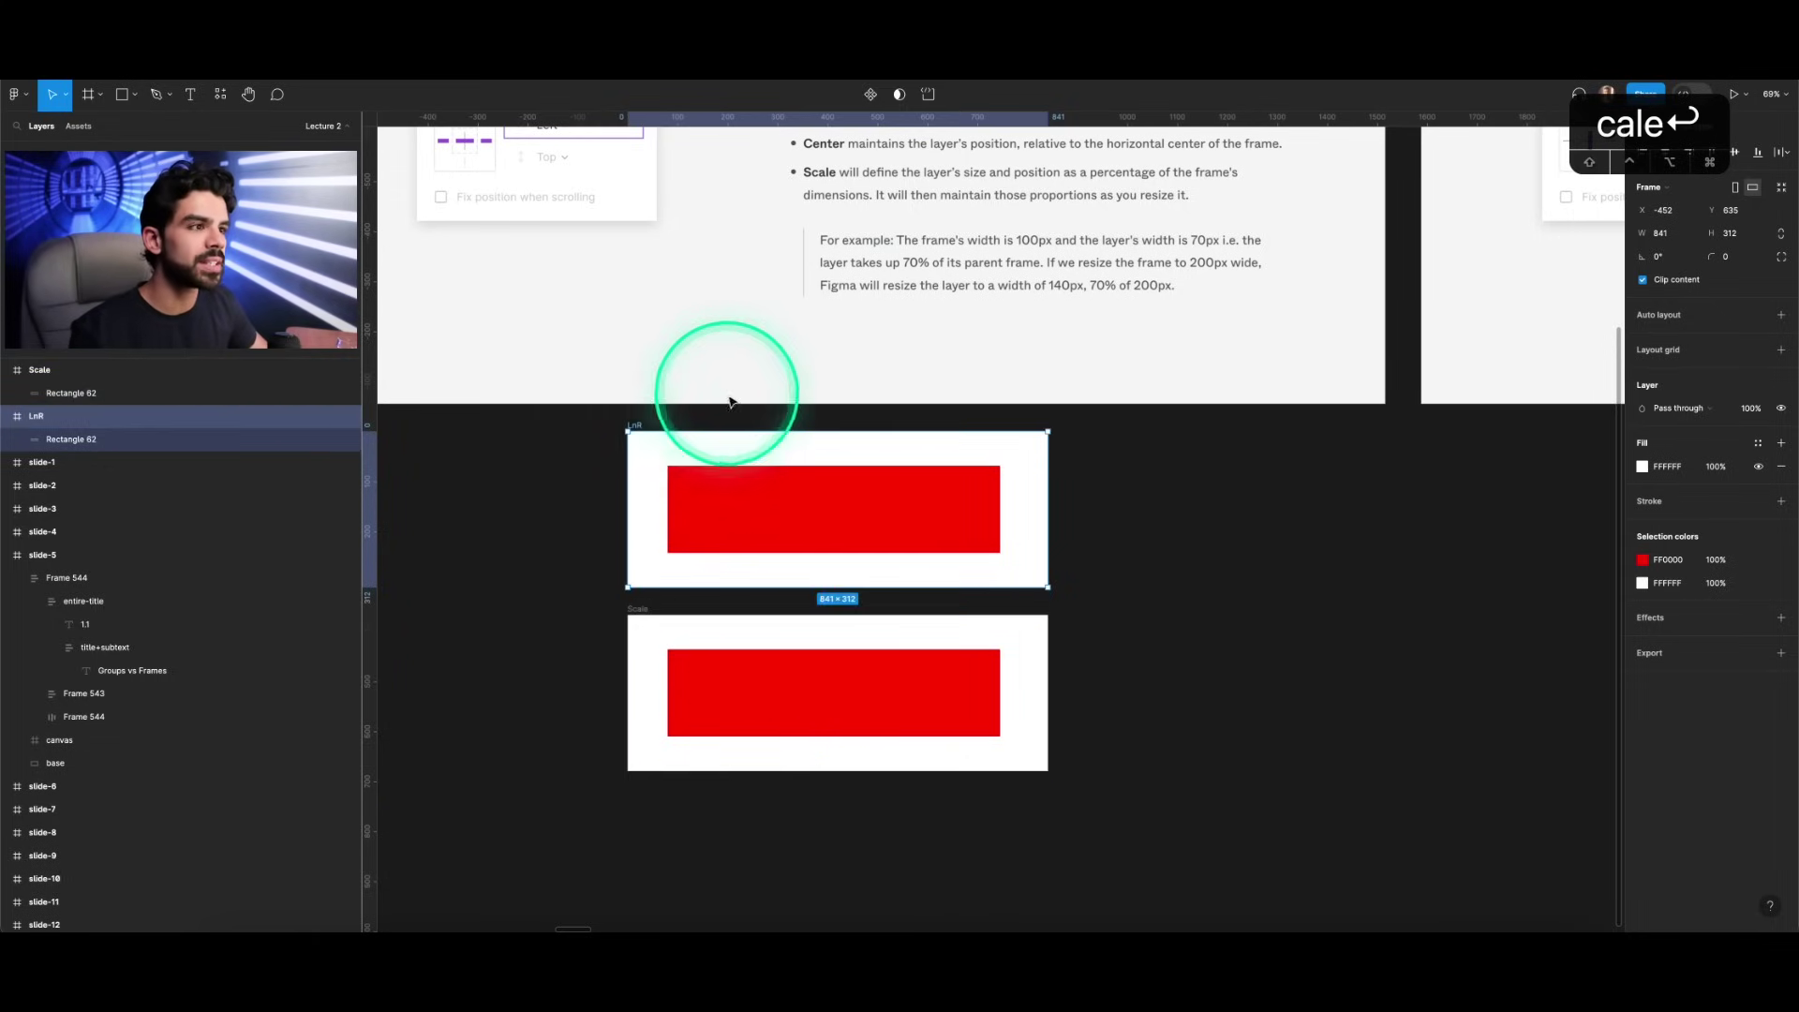
pyautogui.click(871, 94)
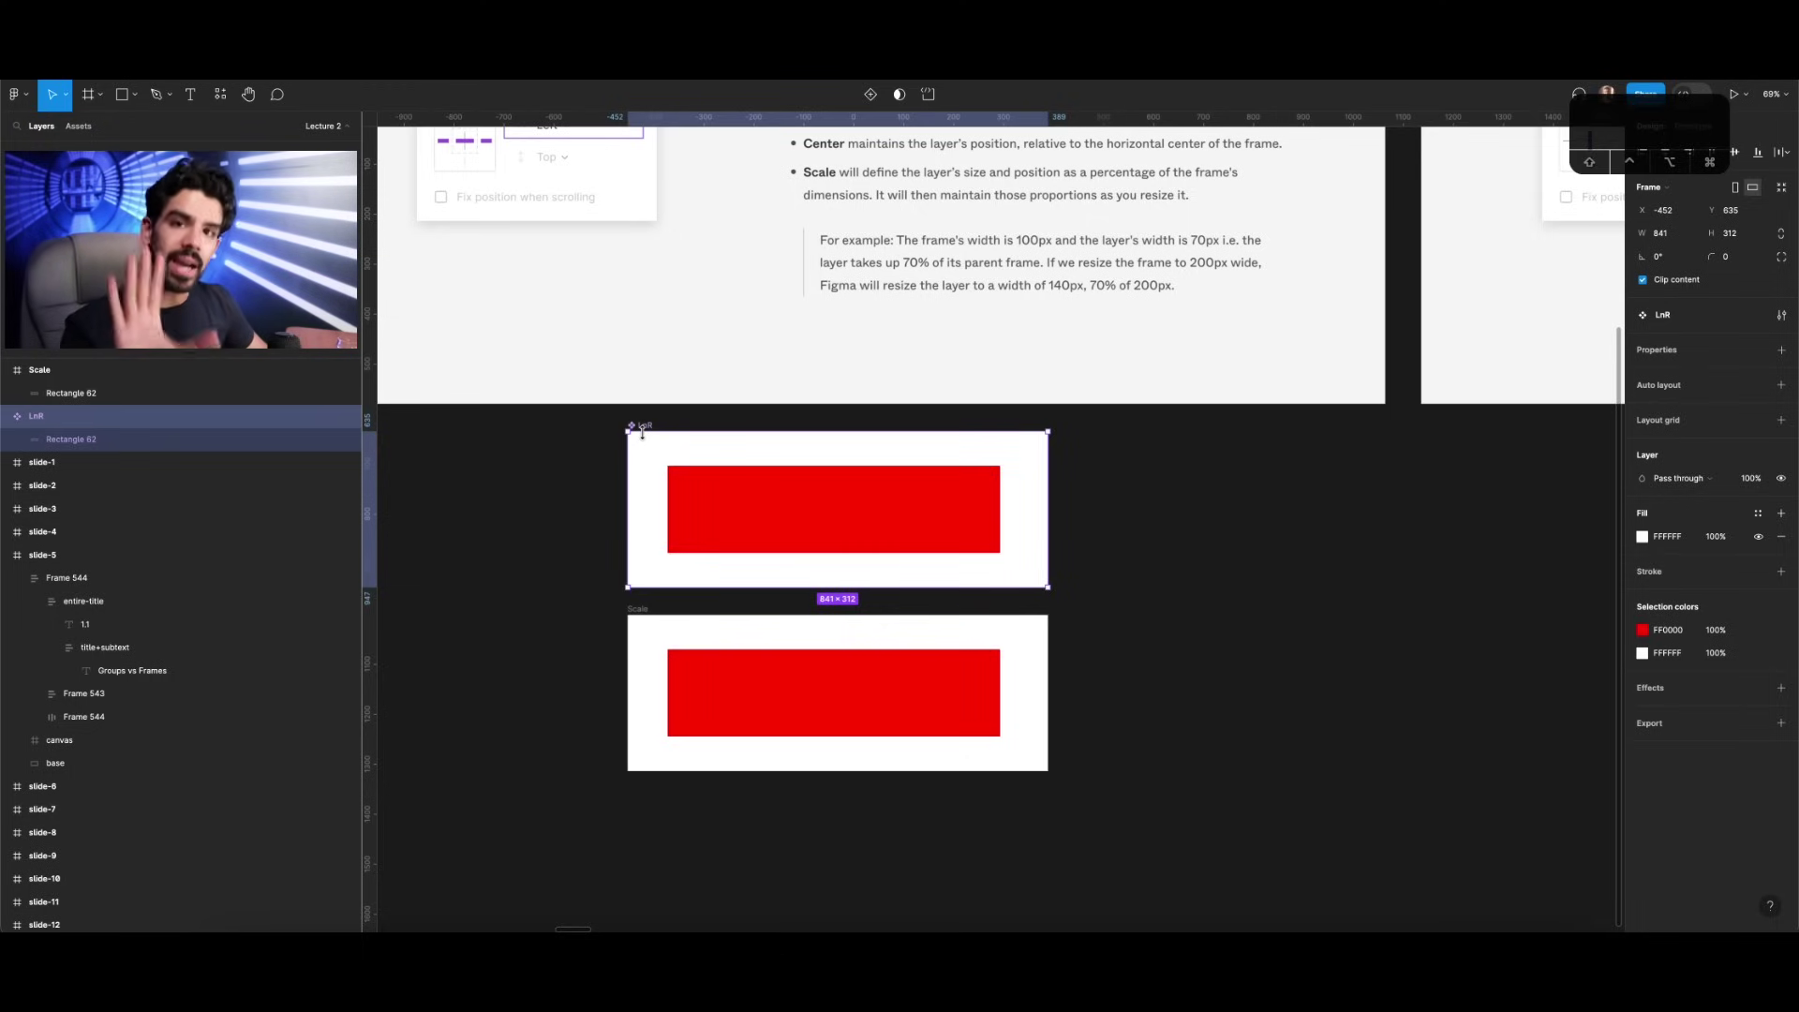
pyautogui.click(635, 610)
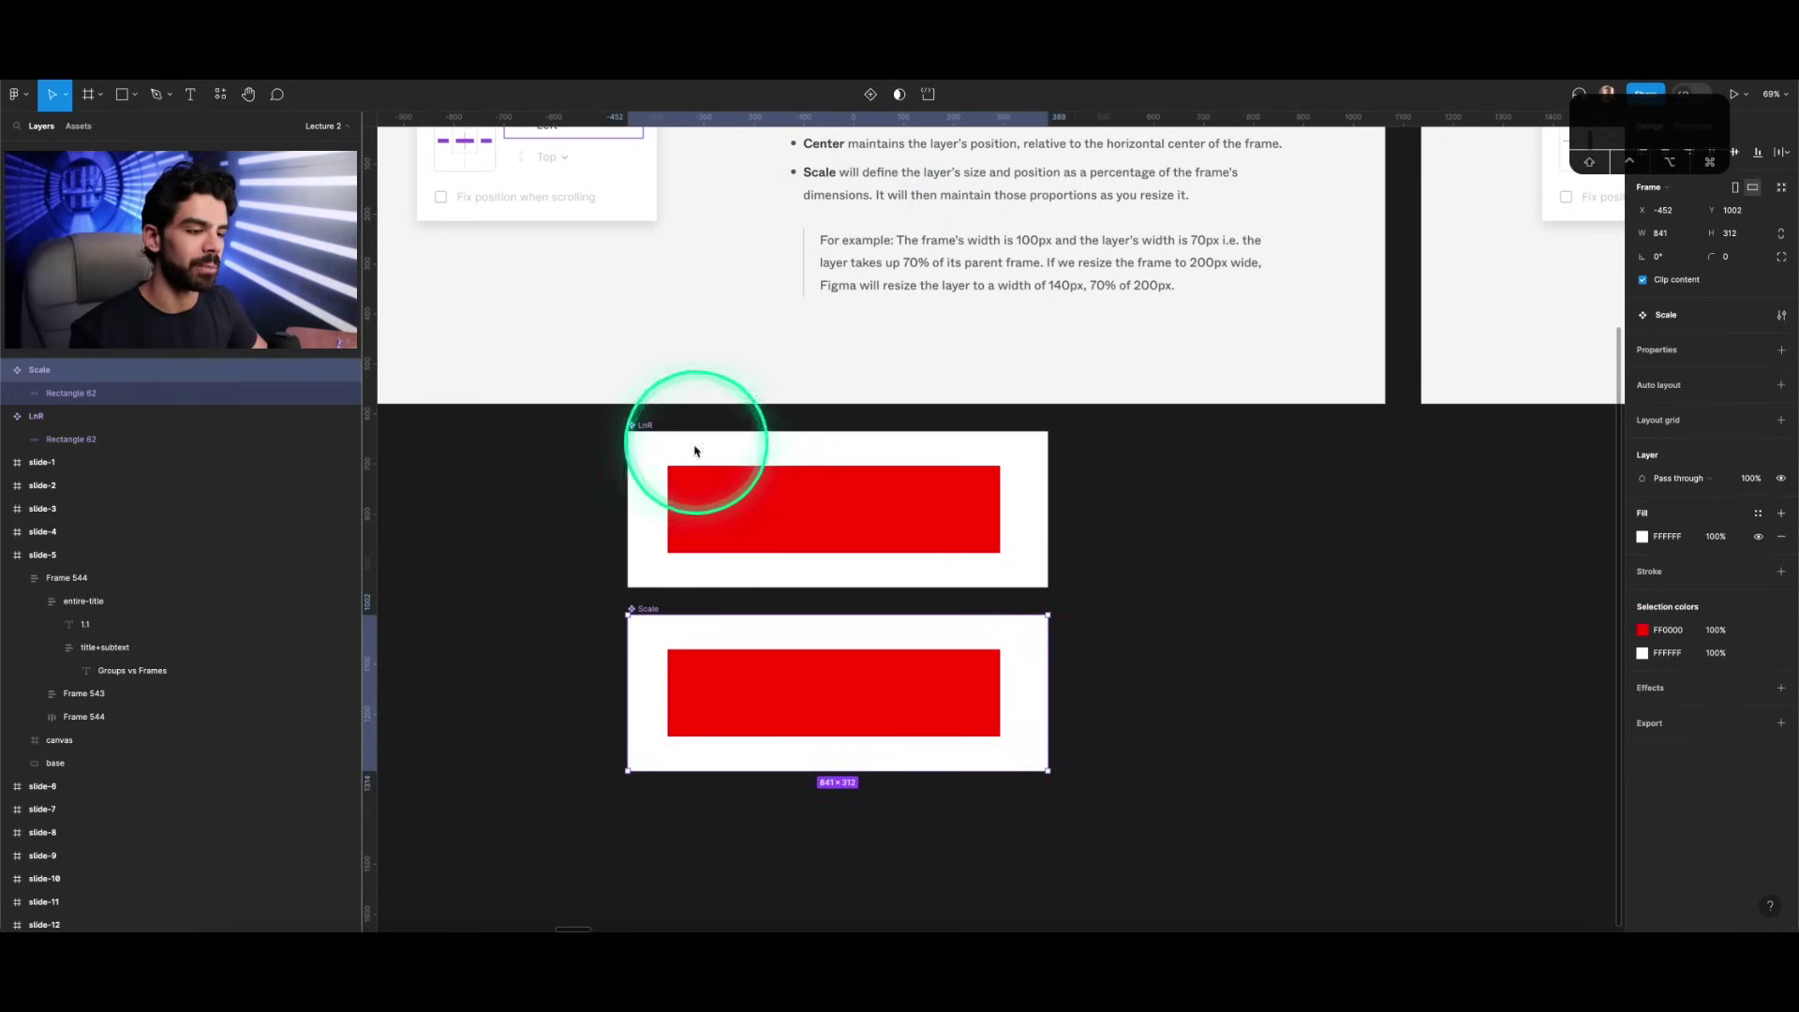
# Step: Place an instance of the LnR component beside its main component, aligned at the same height
pyautogui.click(736, 474)
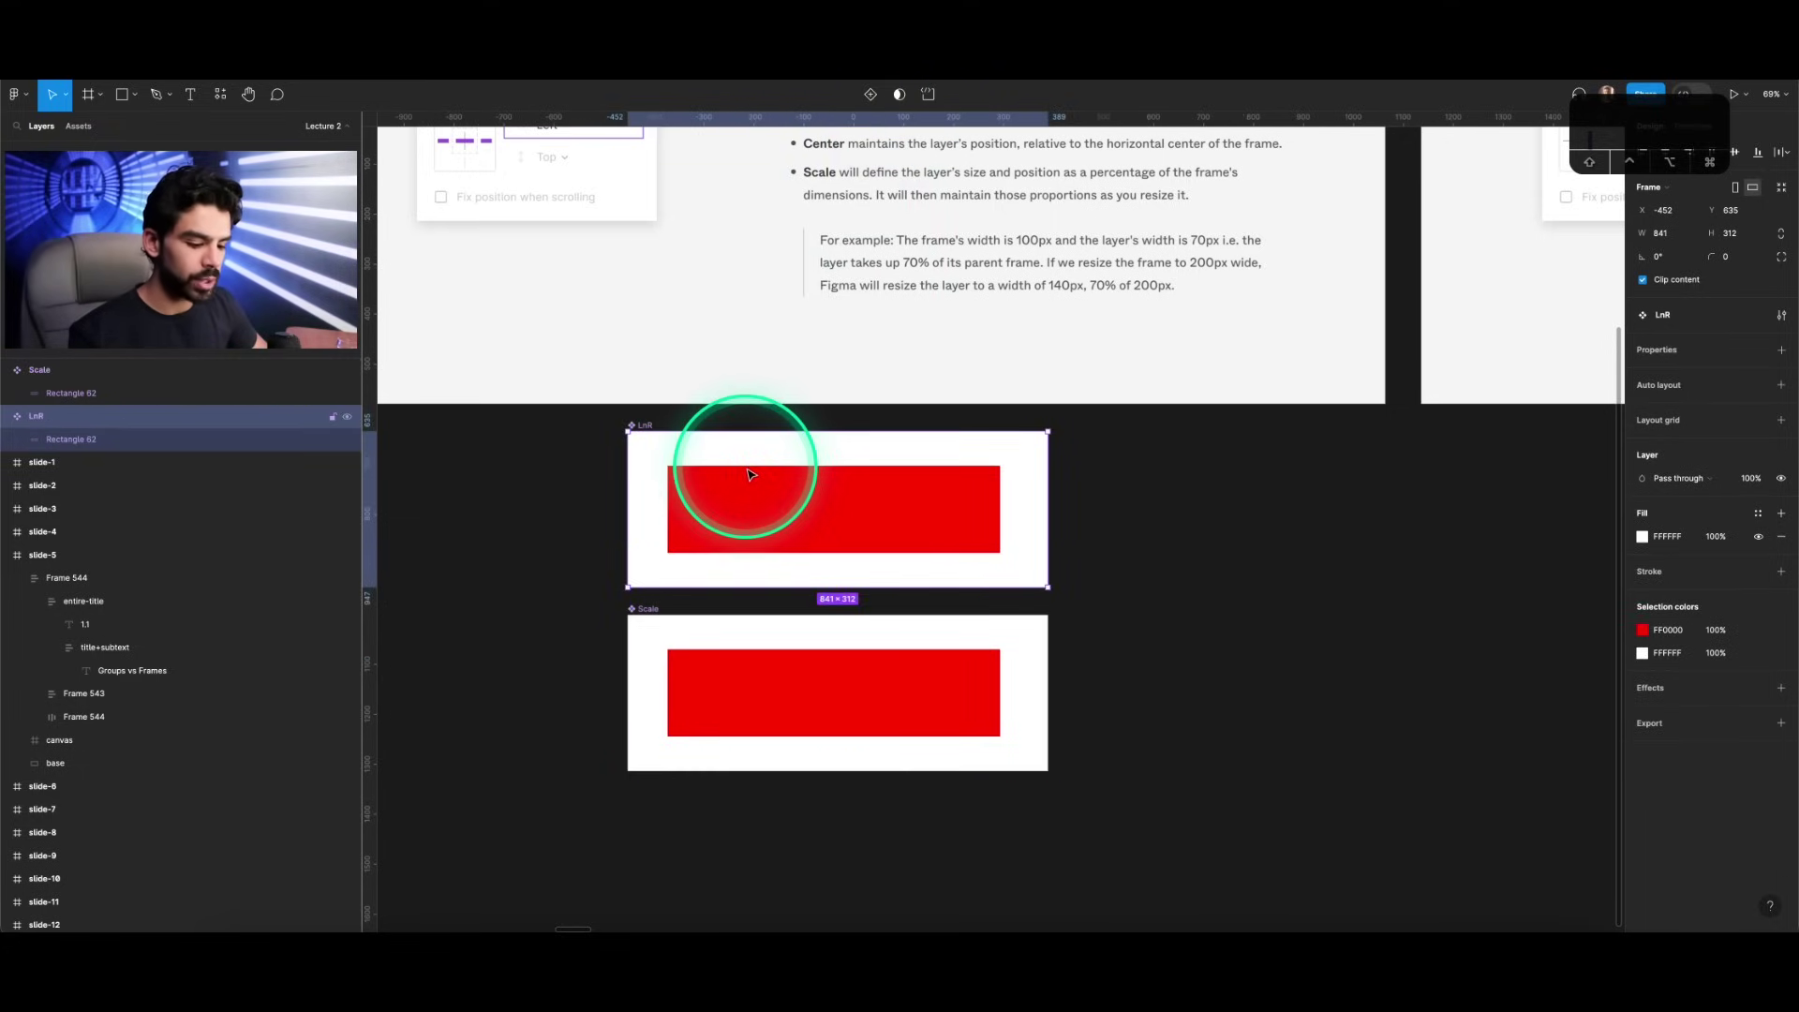
pyautogui.moveTo(750, 479); pyautogui.dragTo(1200, 483)
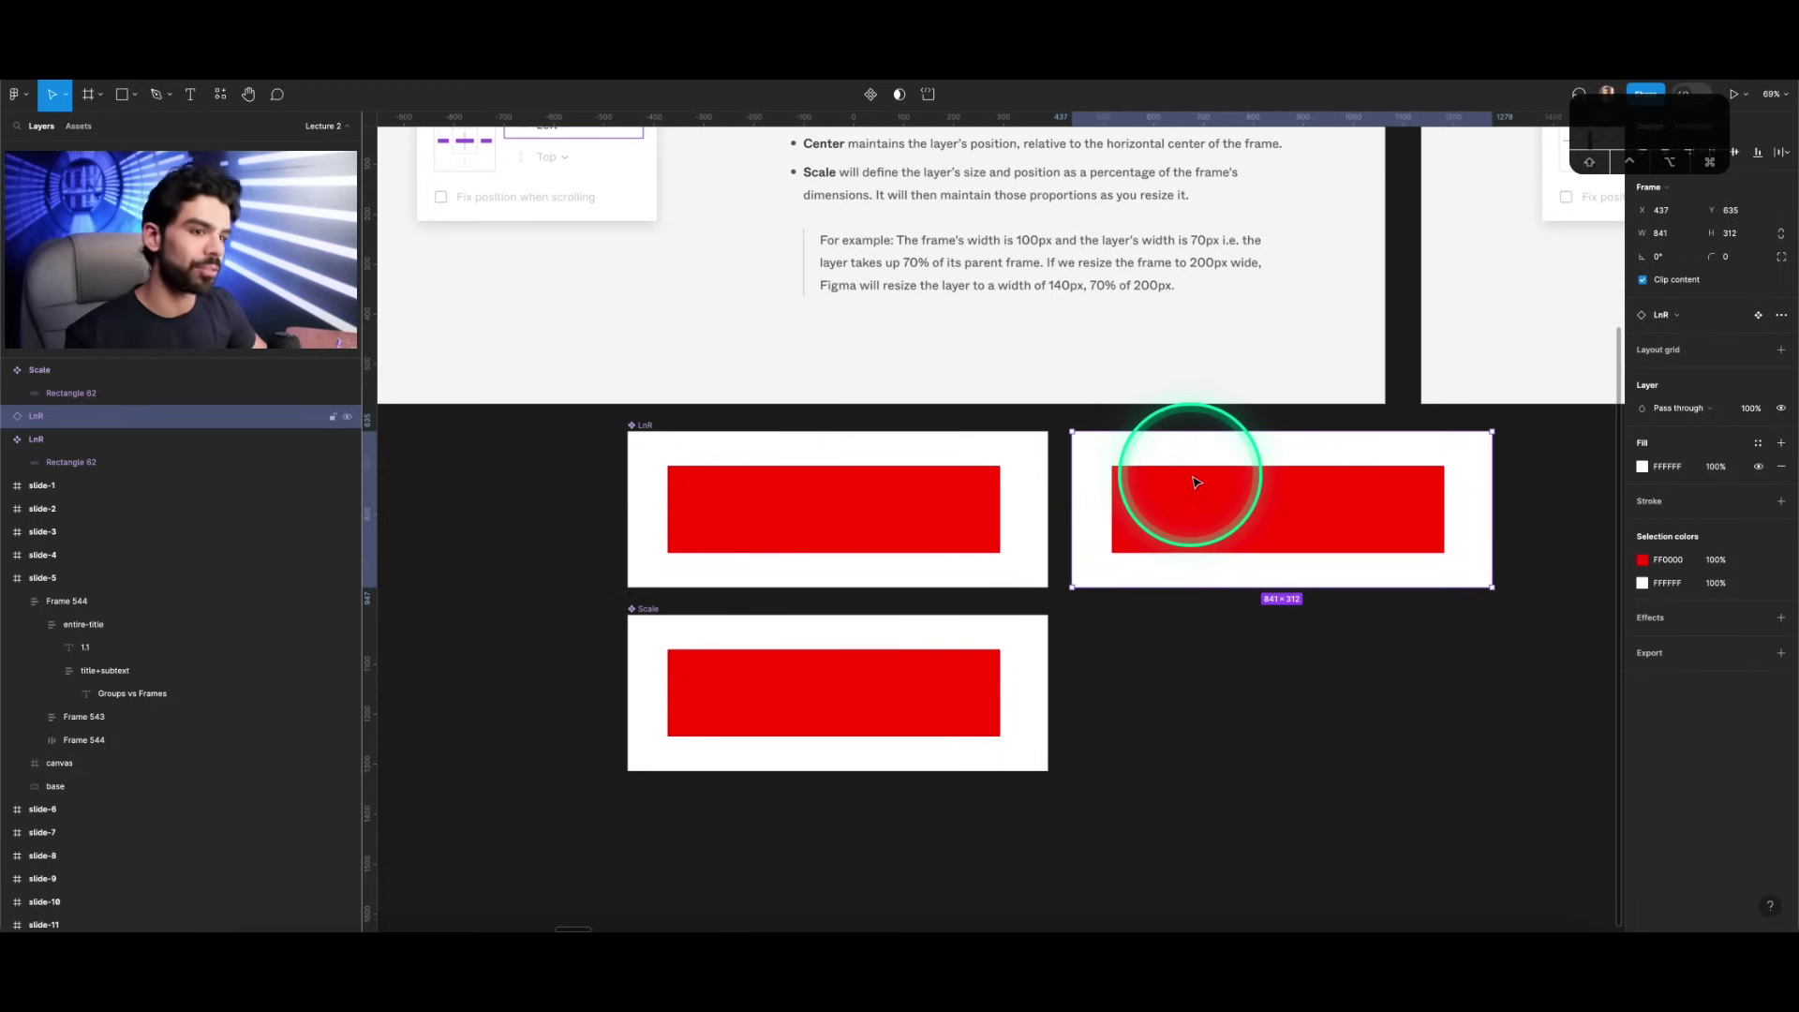
pyautogui.hscroll(1, 1196, 482)
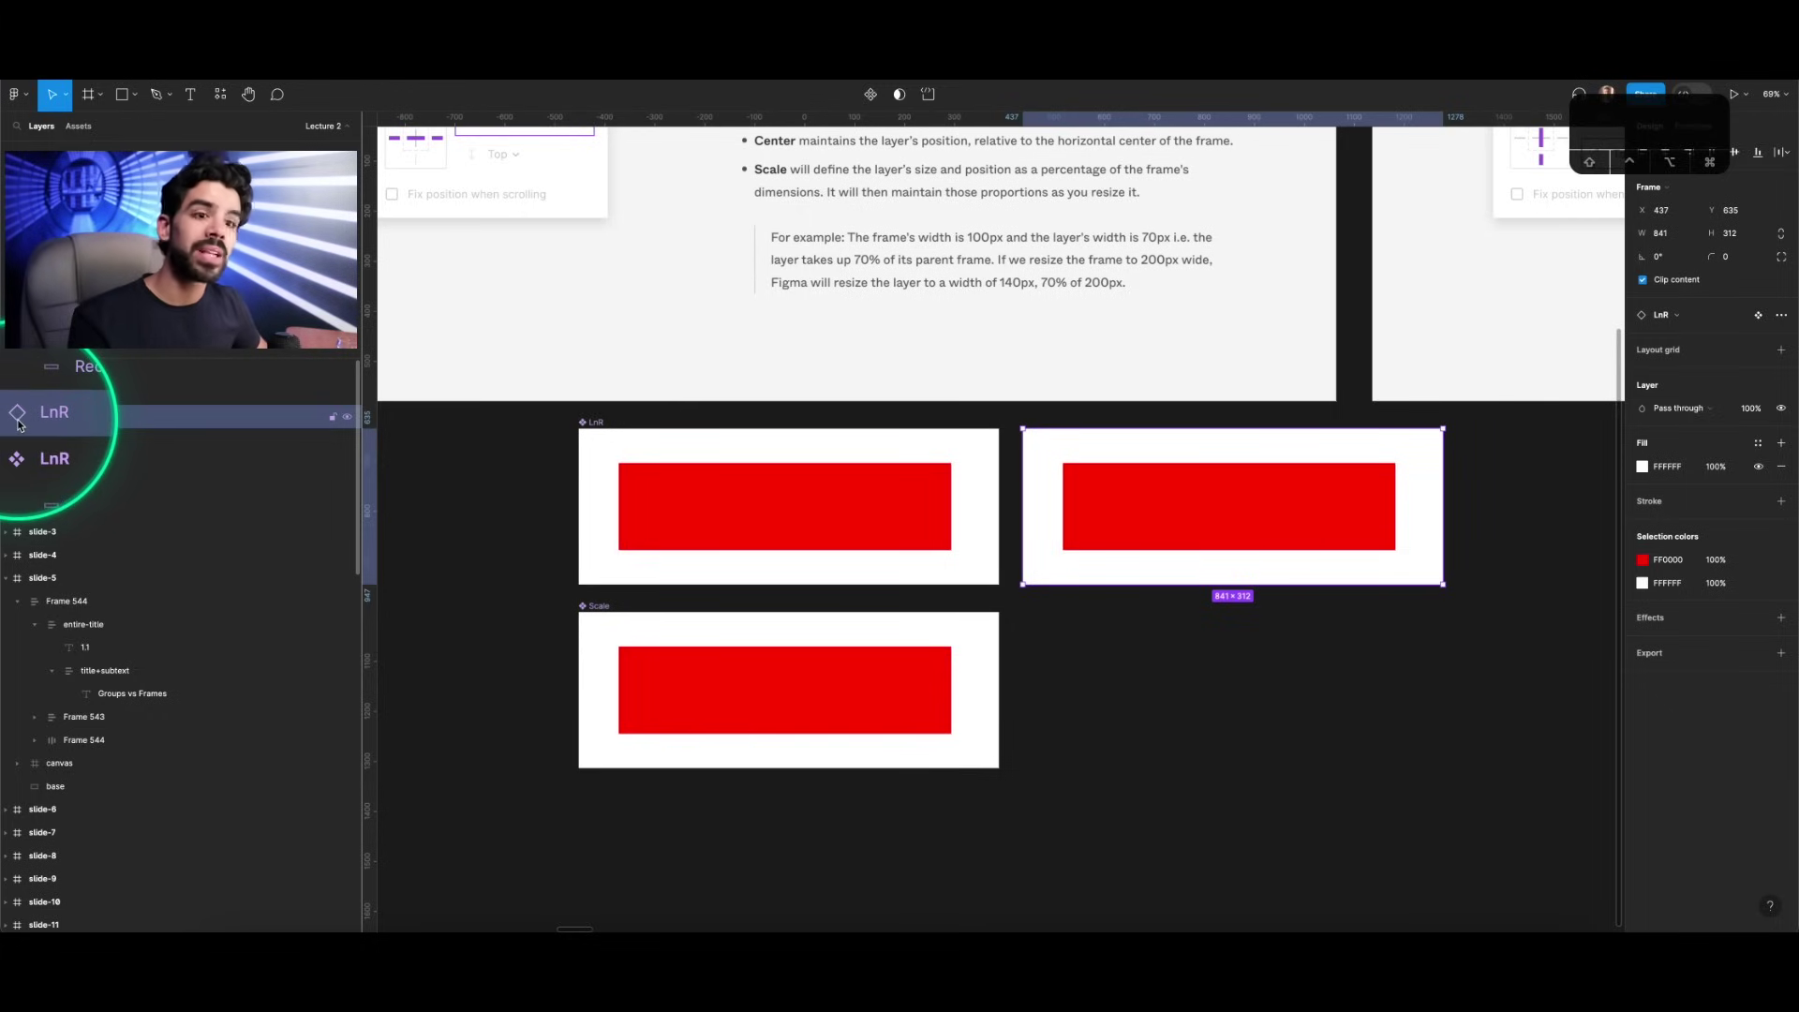
# Step: Set the fill of the rectangle inside the main LnR component to blue
pyautogui.click(815, 498)
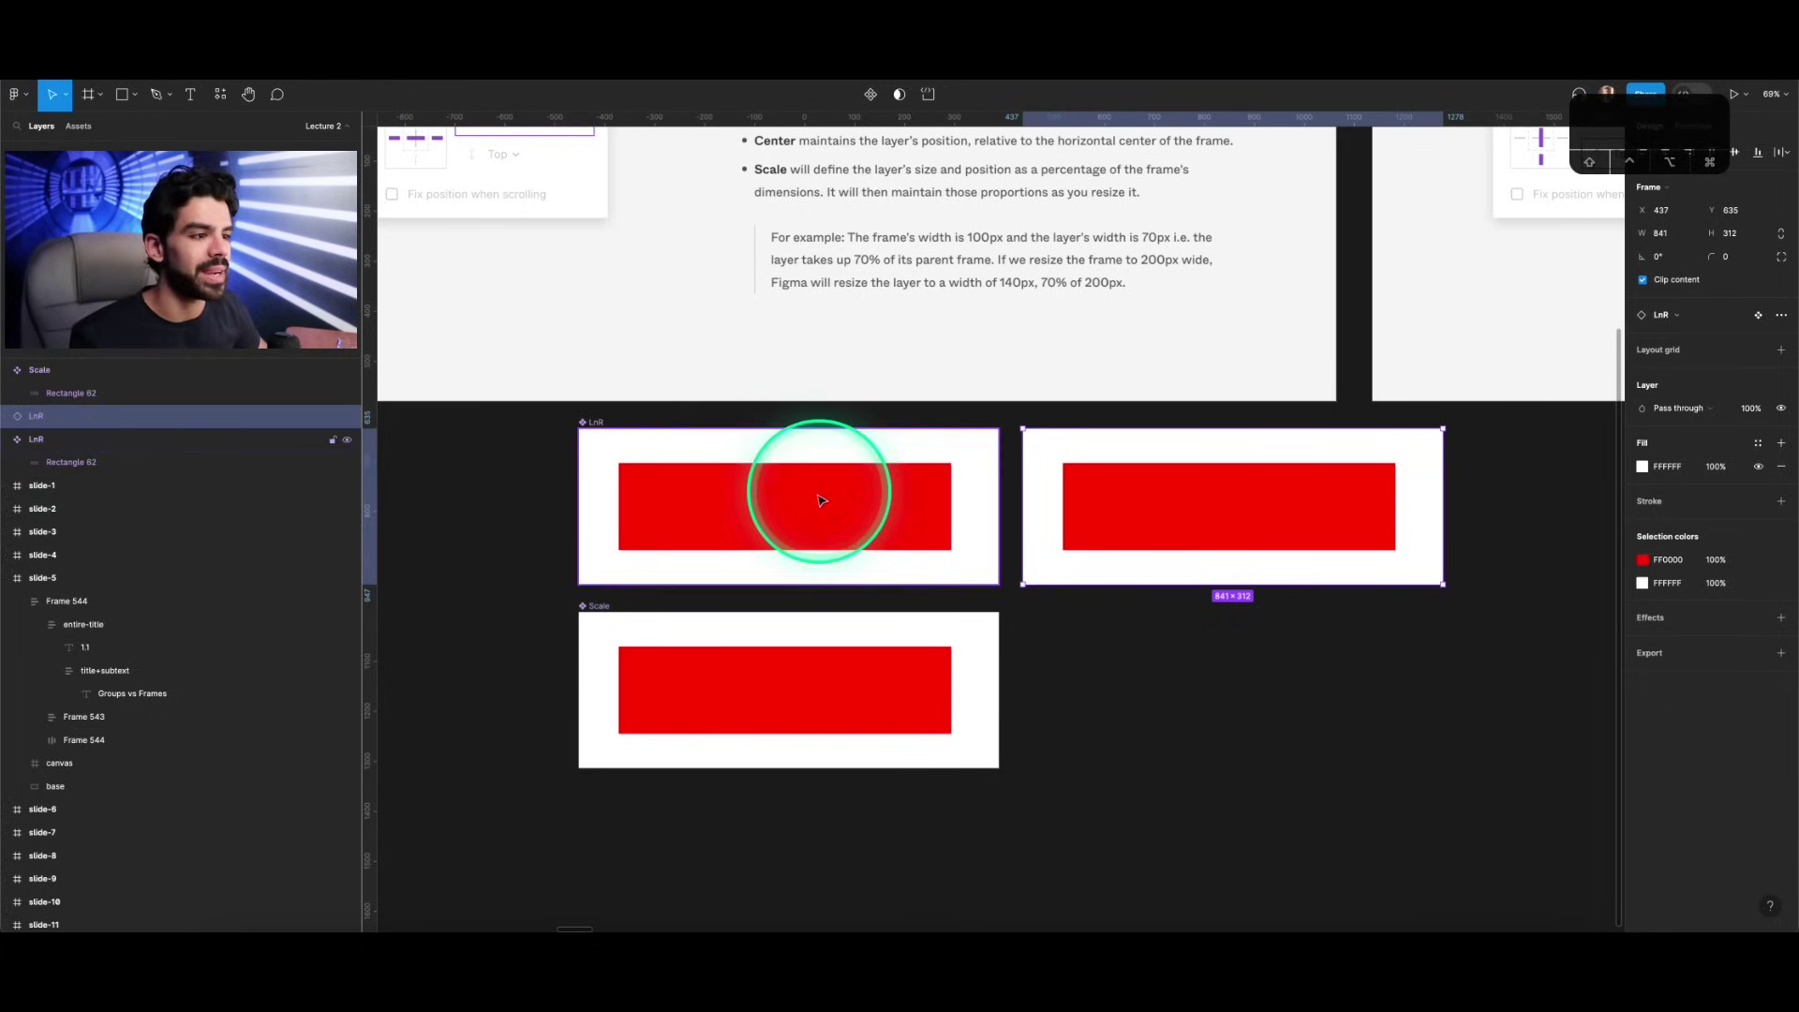
pyautogui.doubleClick(814, 505)
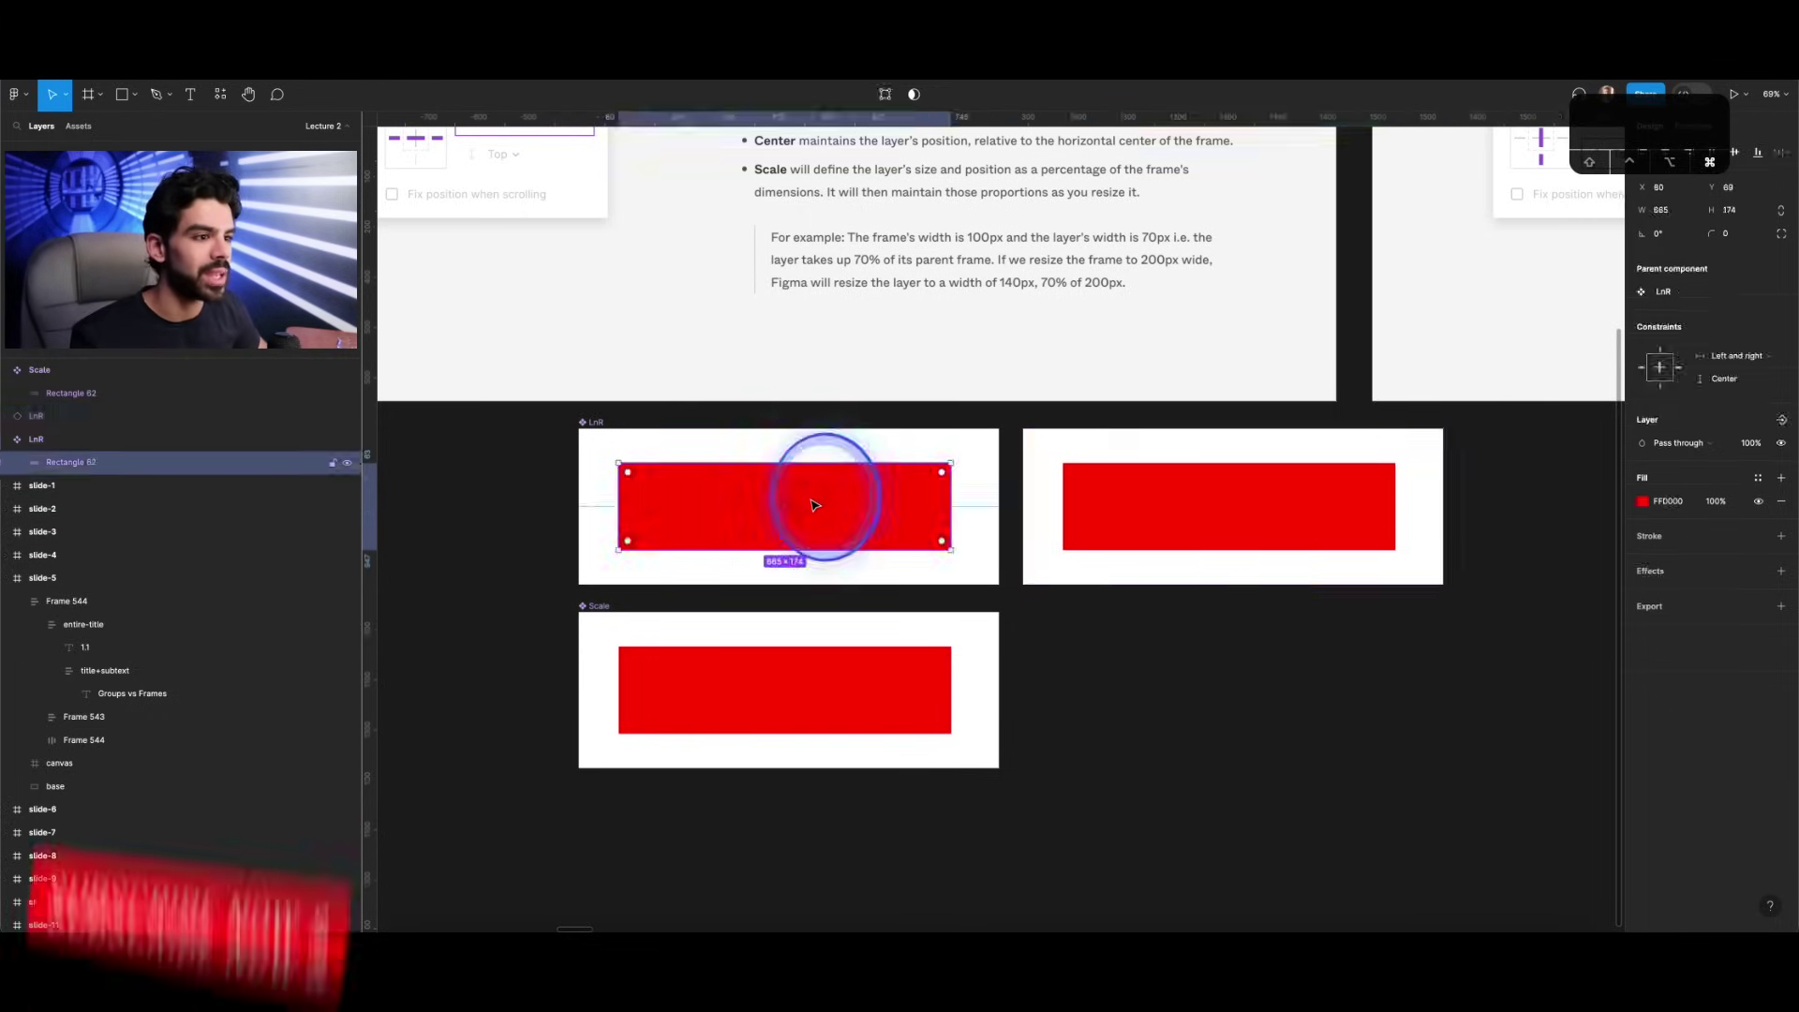
pyautogui.click(1680, 508)
pyautogui.write('blu')
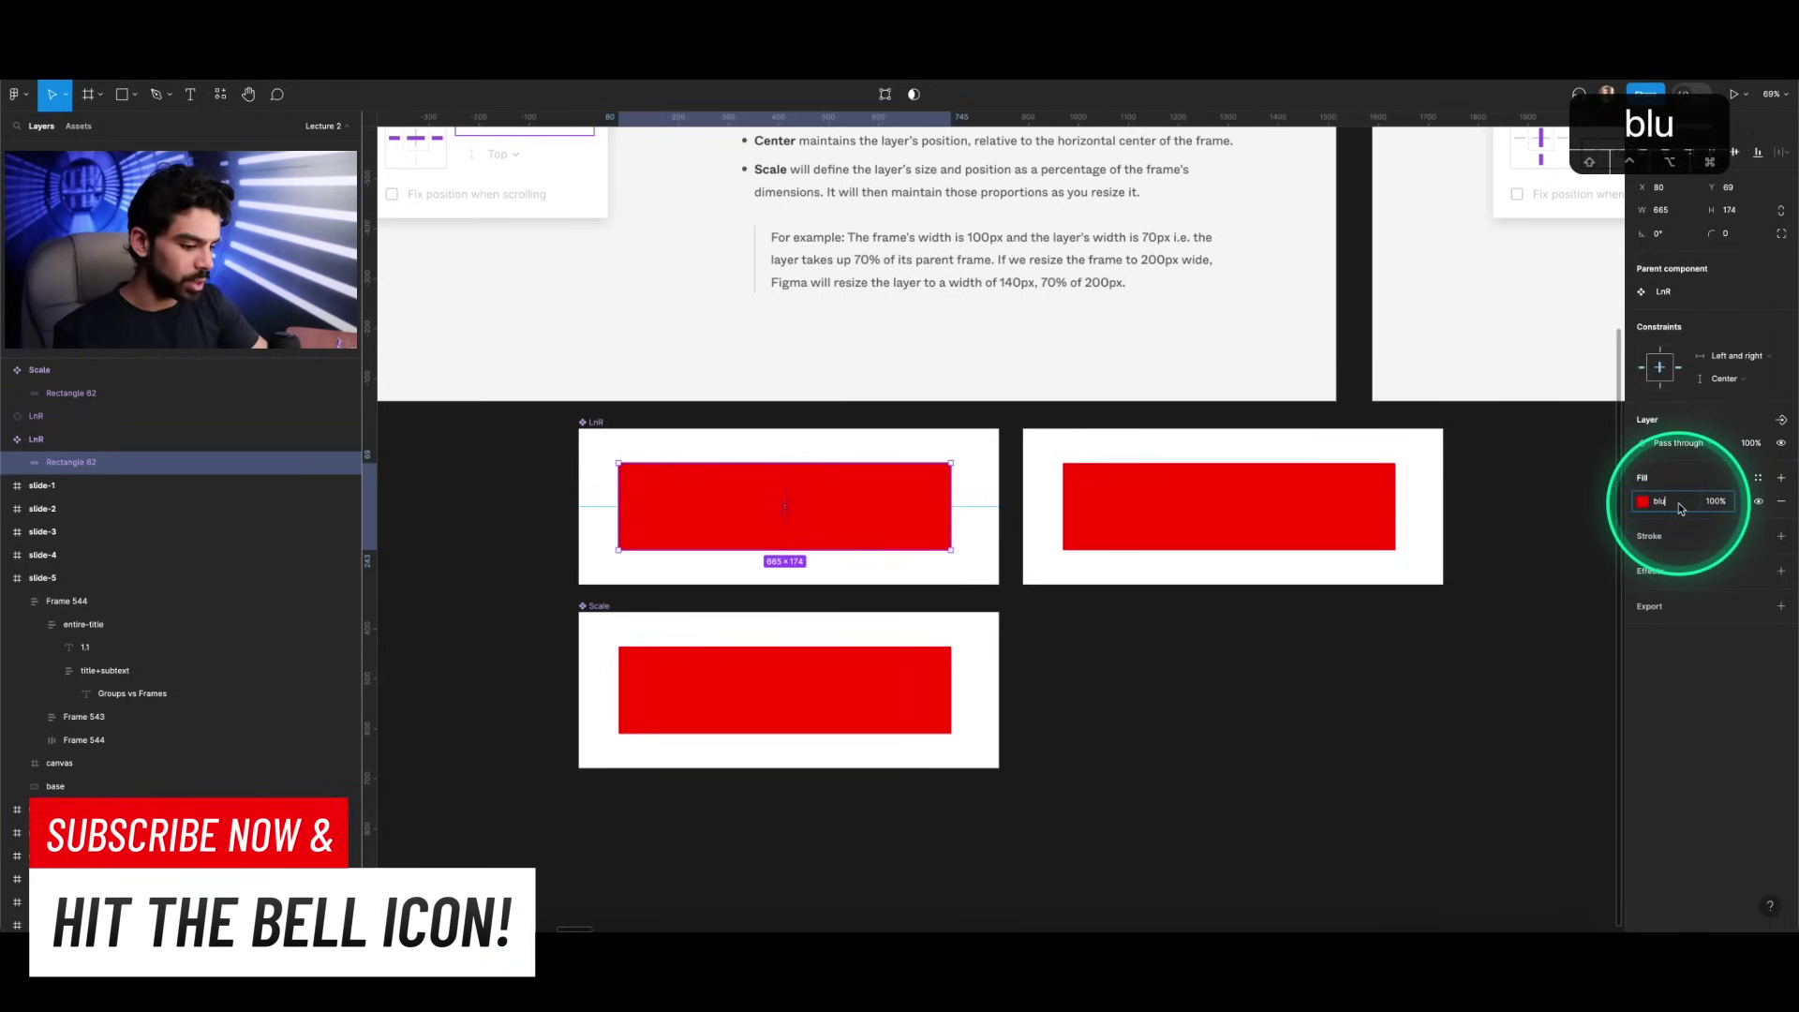
pyautogui.write('e')
pyautogui.press('Return')
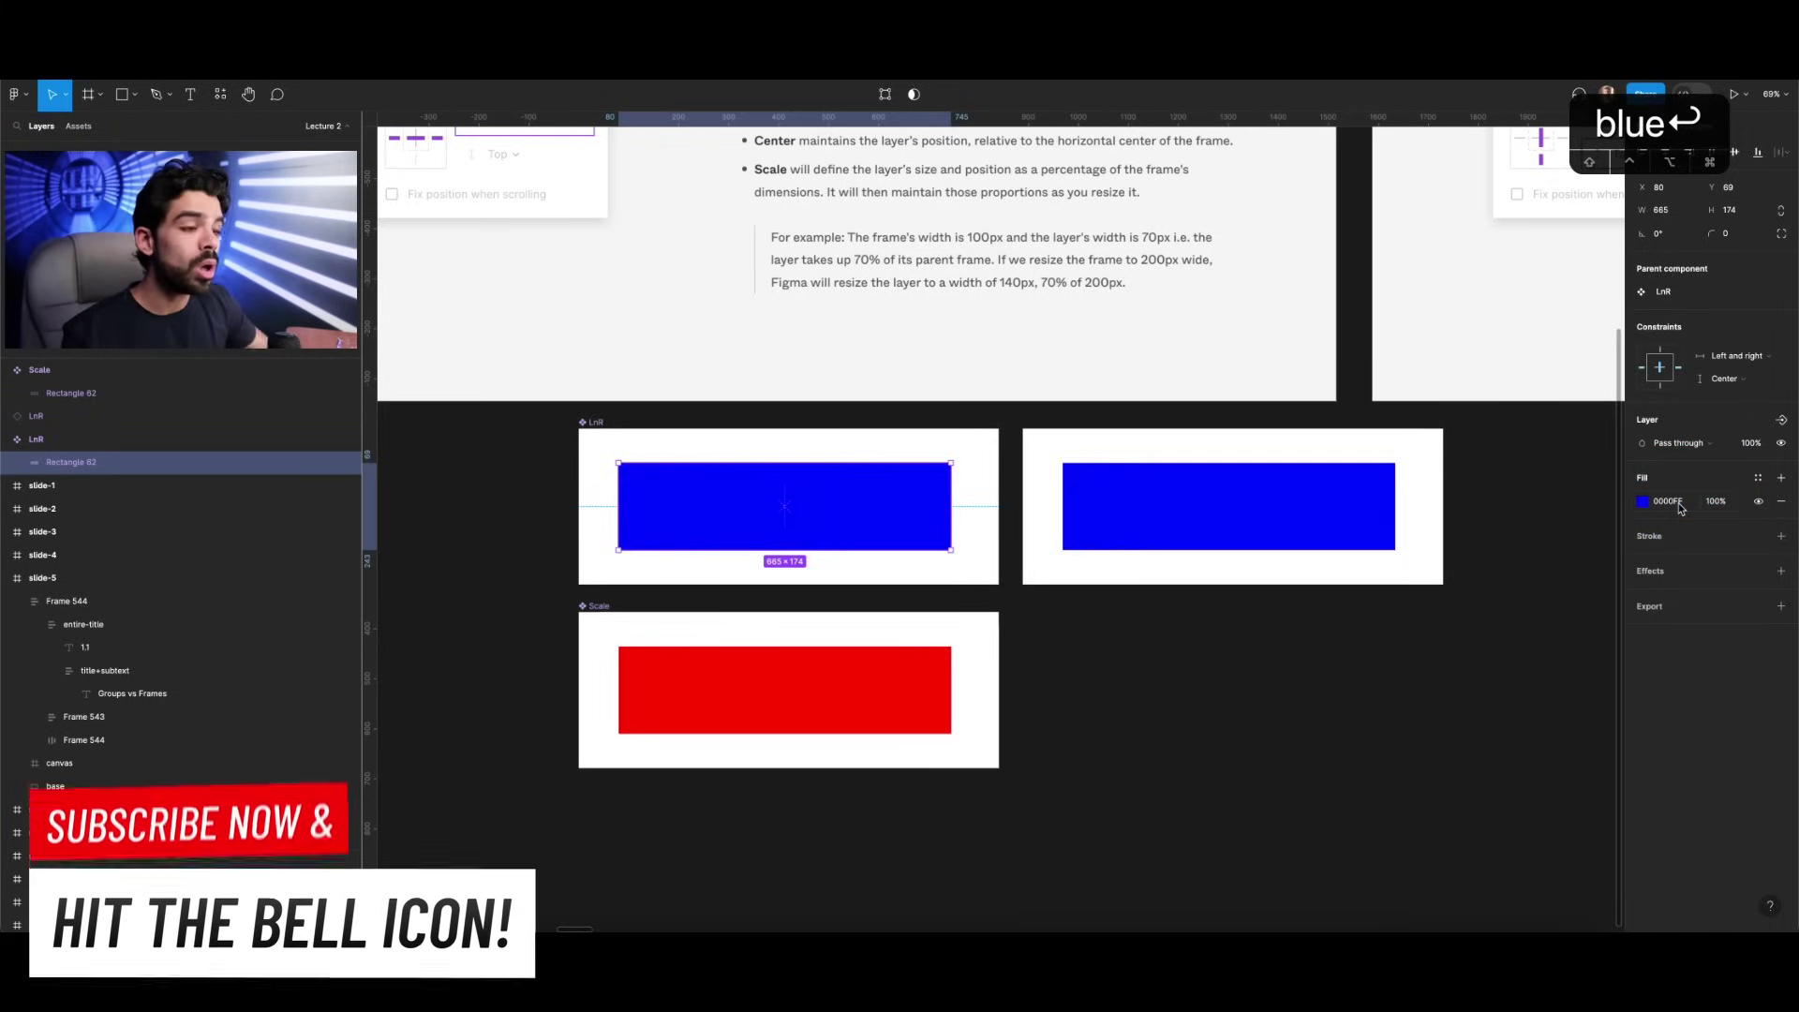
pyautogui.click(659, 420)
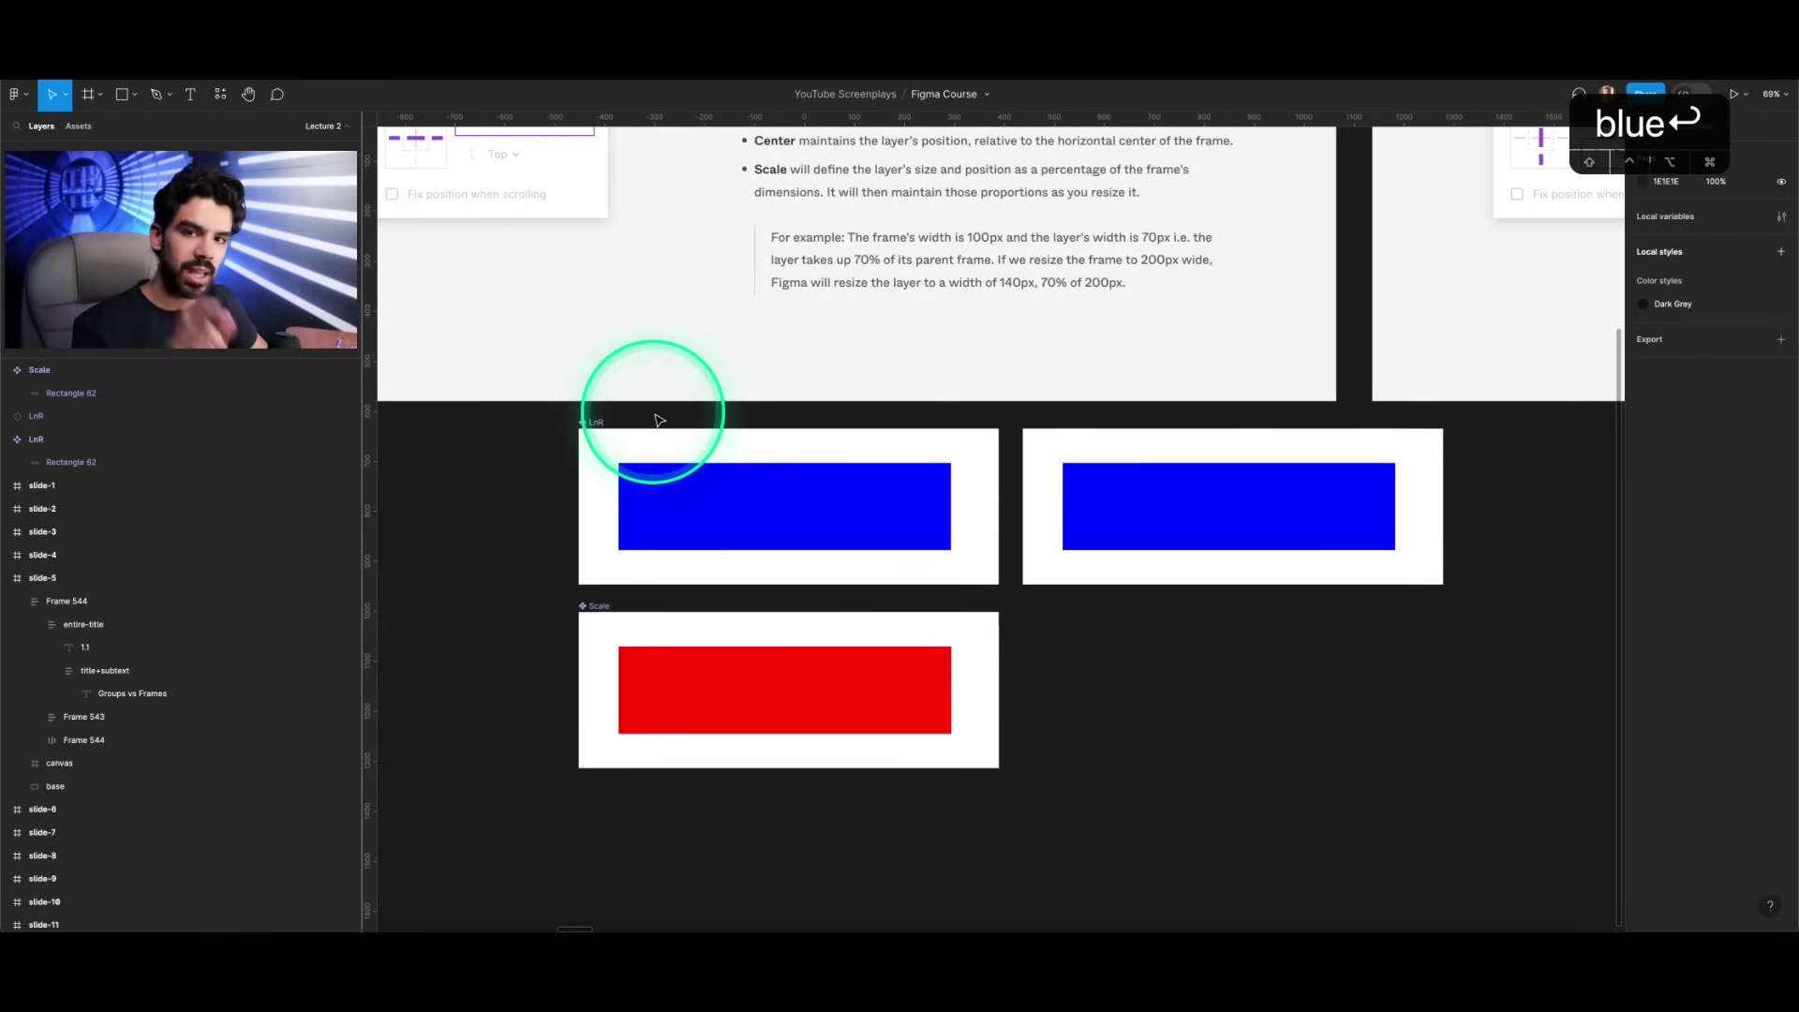
# Step: Move the Scale component away from the LnR component and stack two more LnR instances below the first instance
pyautogui.click(1229, 468)
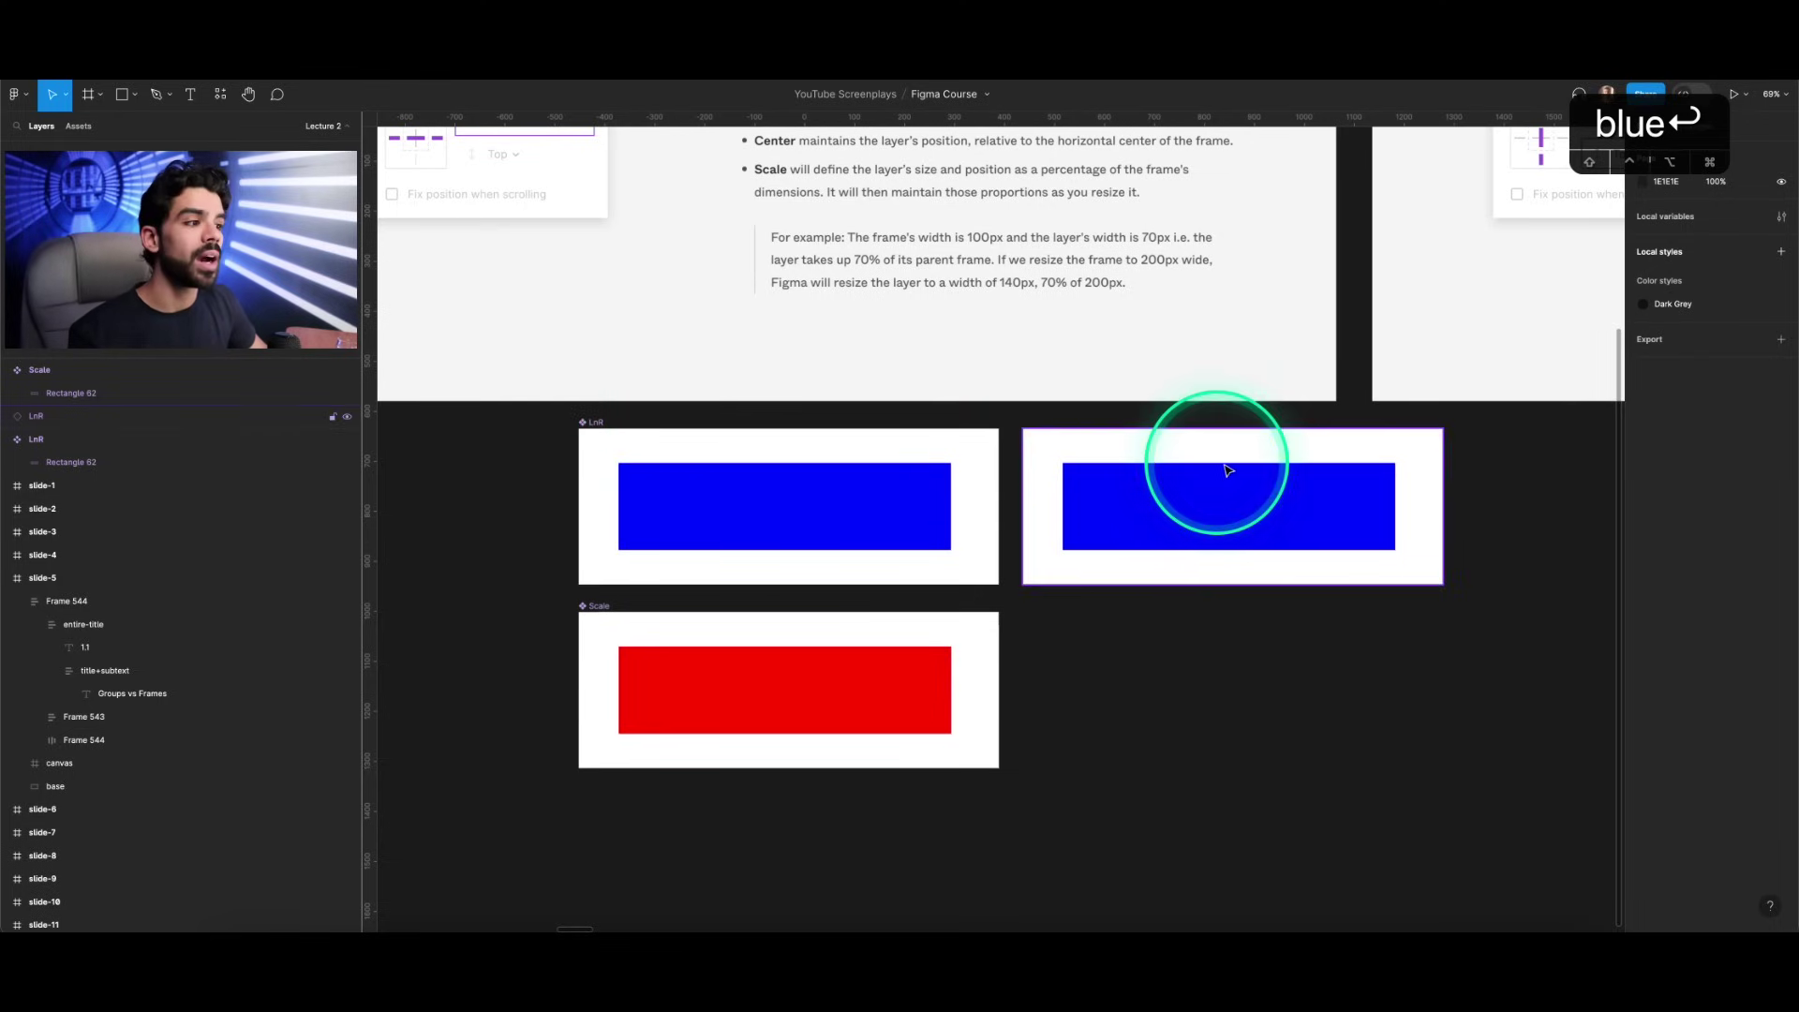
pyautogui.click(1223, 471)
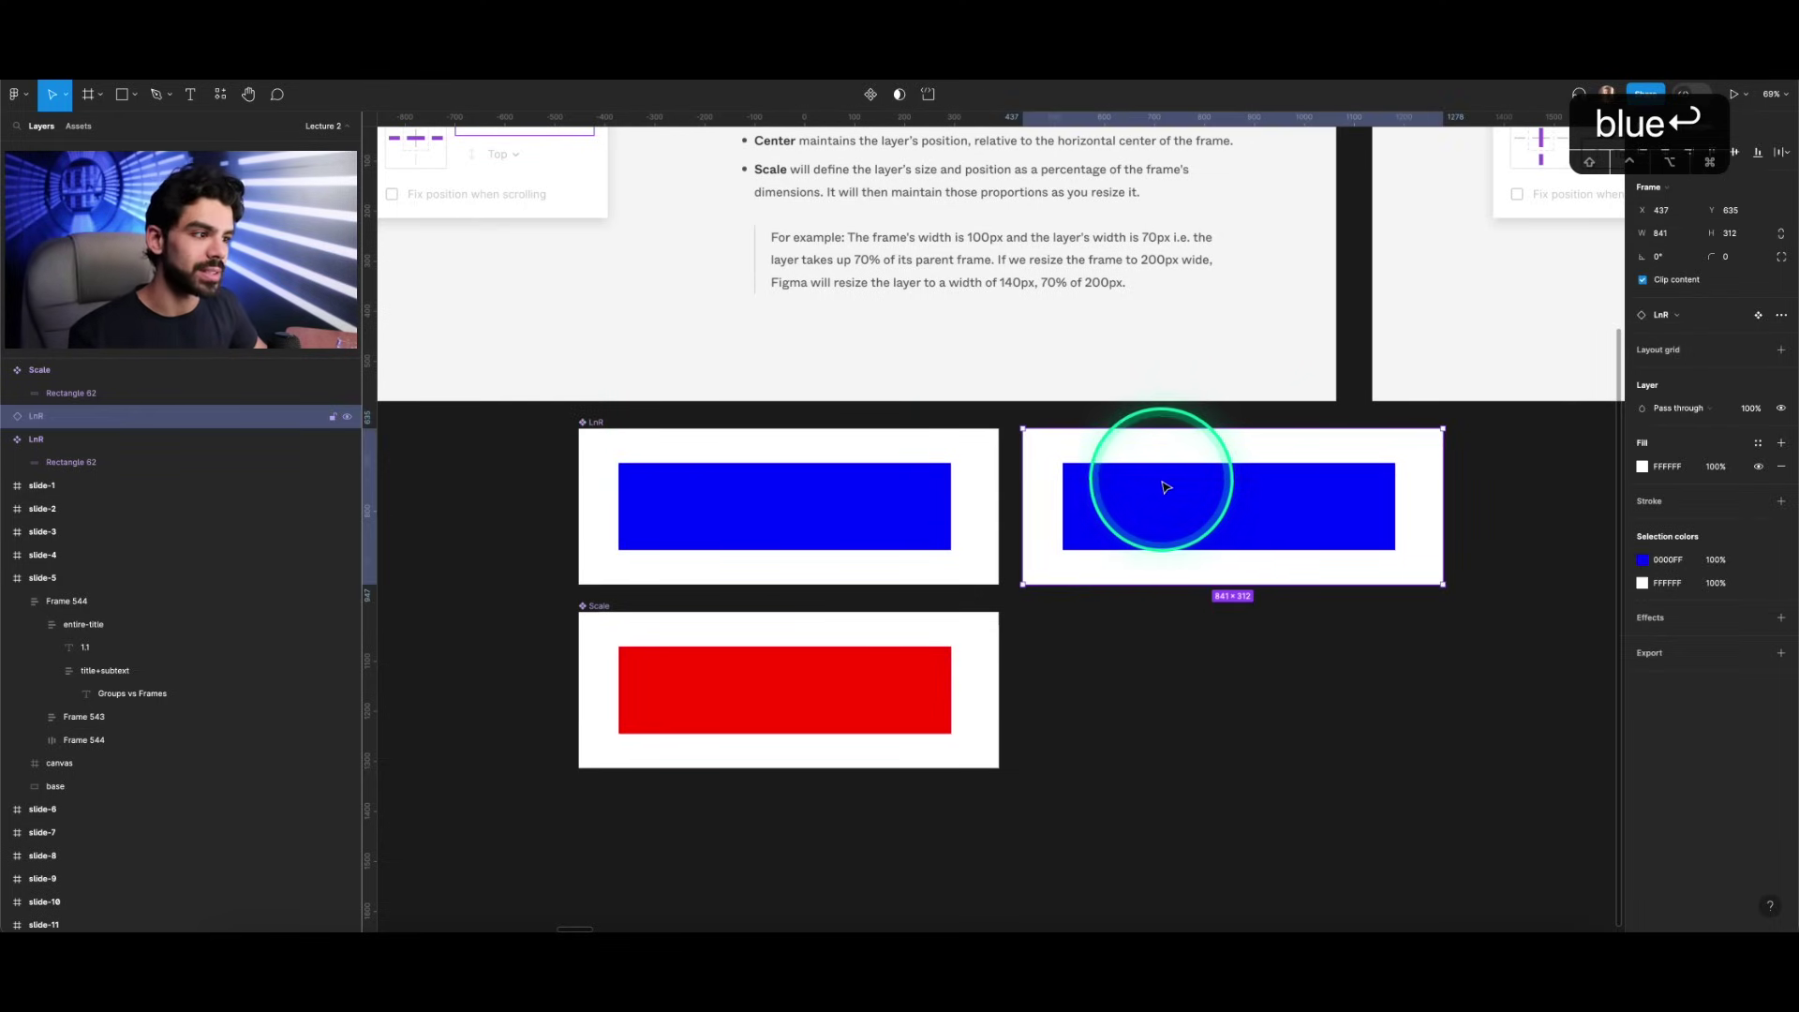
pyautogui.scroll(-3, 1115, 475)
pyautogui.moveTo(815, 575); pyautogui.dragTo(555, 672)
pyautogui.moveTo(1209, 507); pyautogui.dragTo(1177, 722)
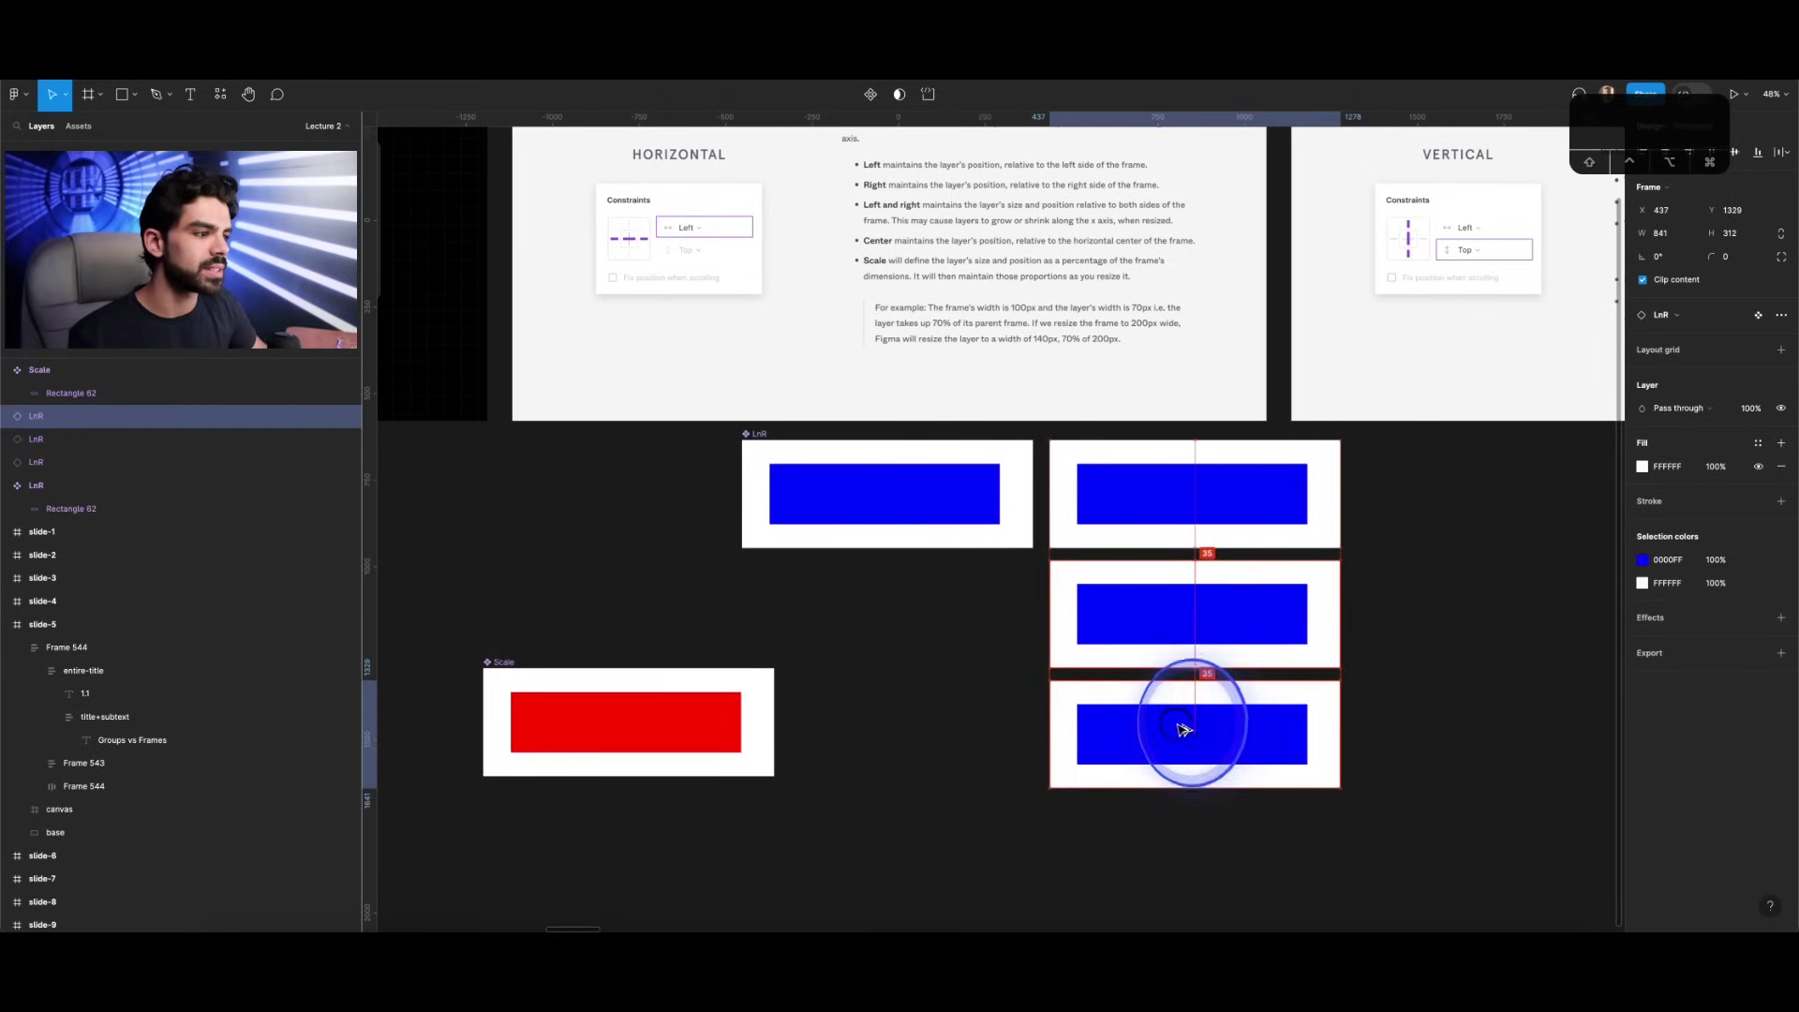
pyautogui.scroll(2, 1247, 611)
# Step: Resize the blue rectangle in the main LnR component to about 658 px wide
pyautogui.doubleClick(904, 441)
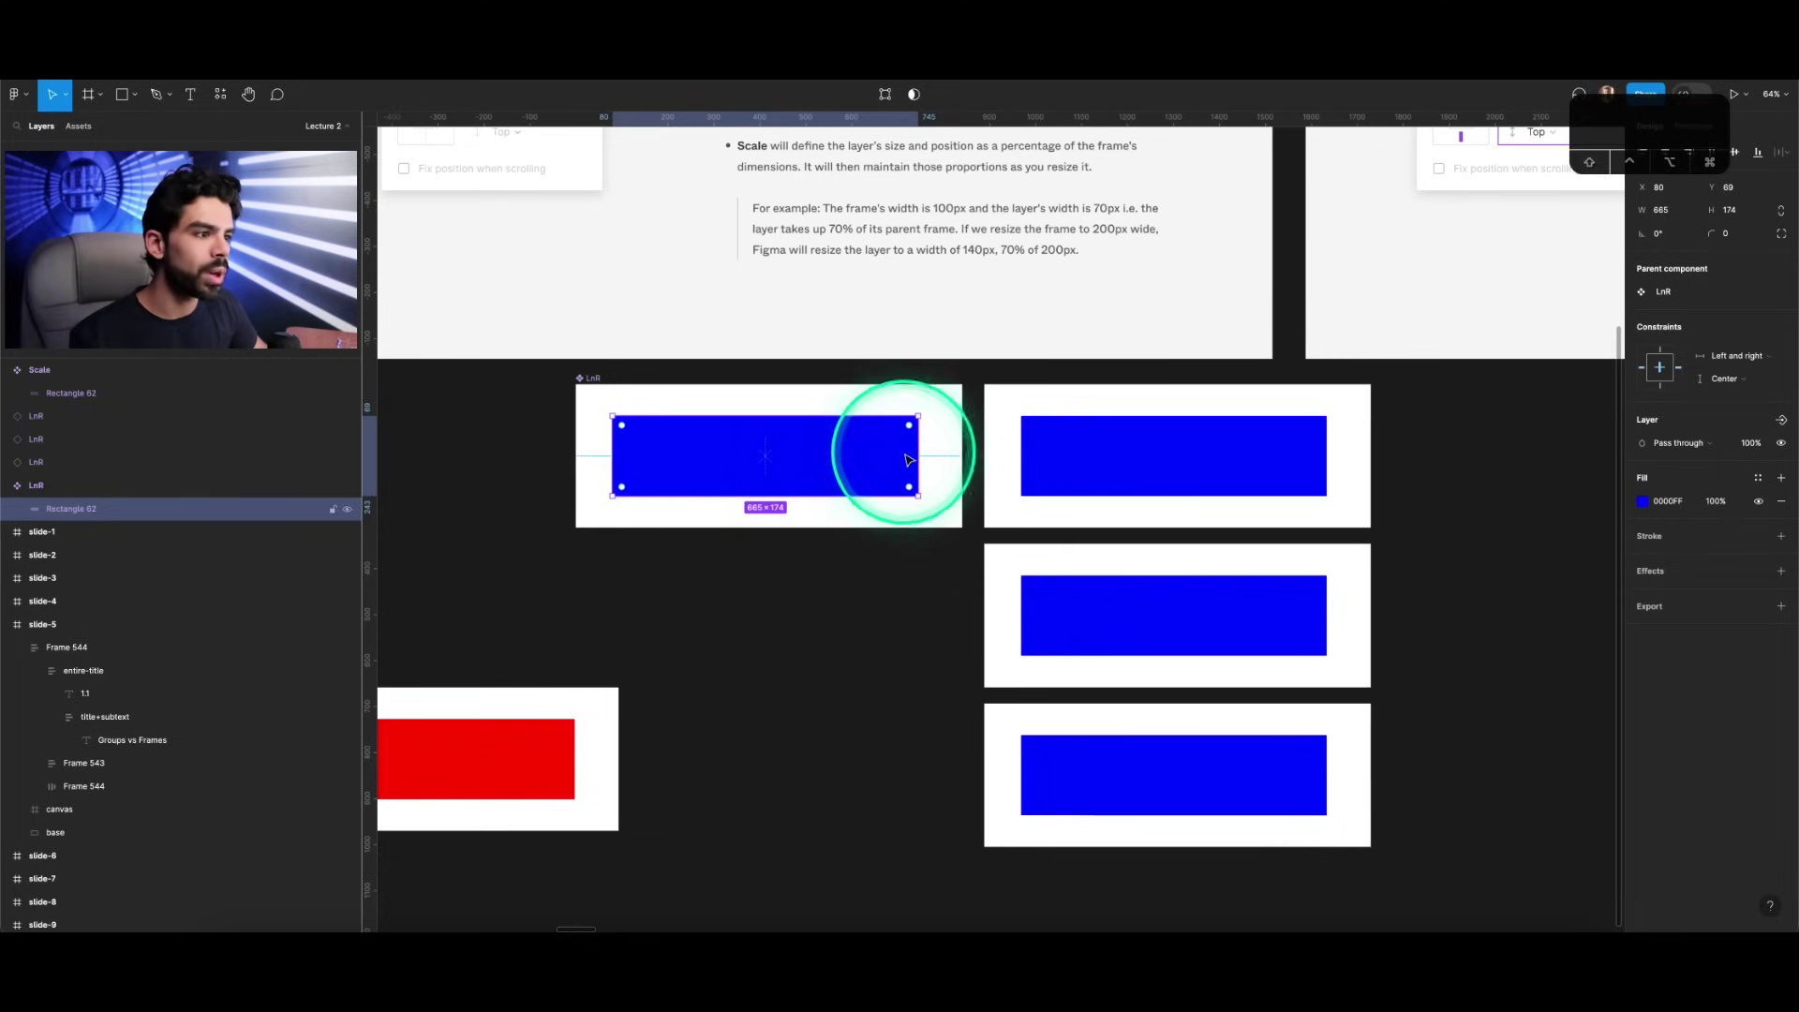
pyautogui.moveTo(718, 452); pyautogui.dragTo(915, 454)
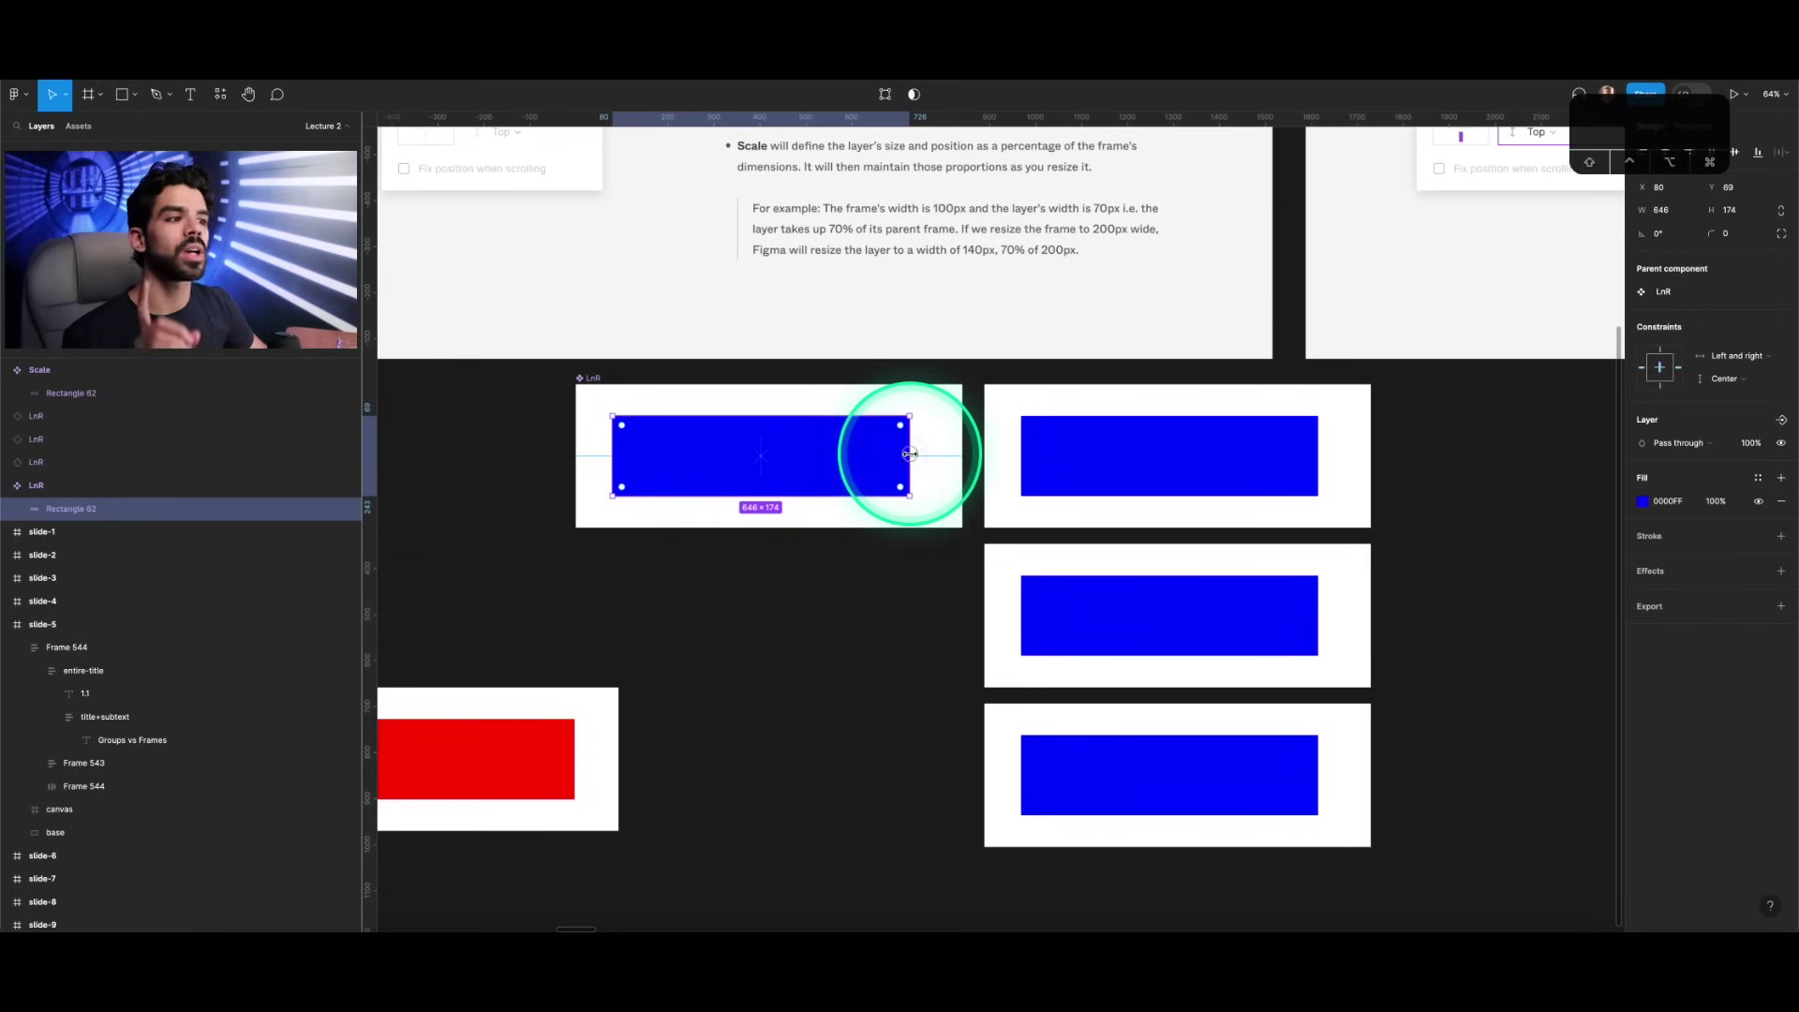
pyautogui.moveTo(909, 454)
pyautogui.mouseDown()
pyautogui.moveTo(759, 454)
pyautogui.moveTo(910, 448)
pyautogui.mouseUp()
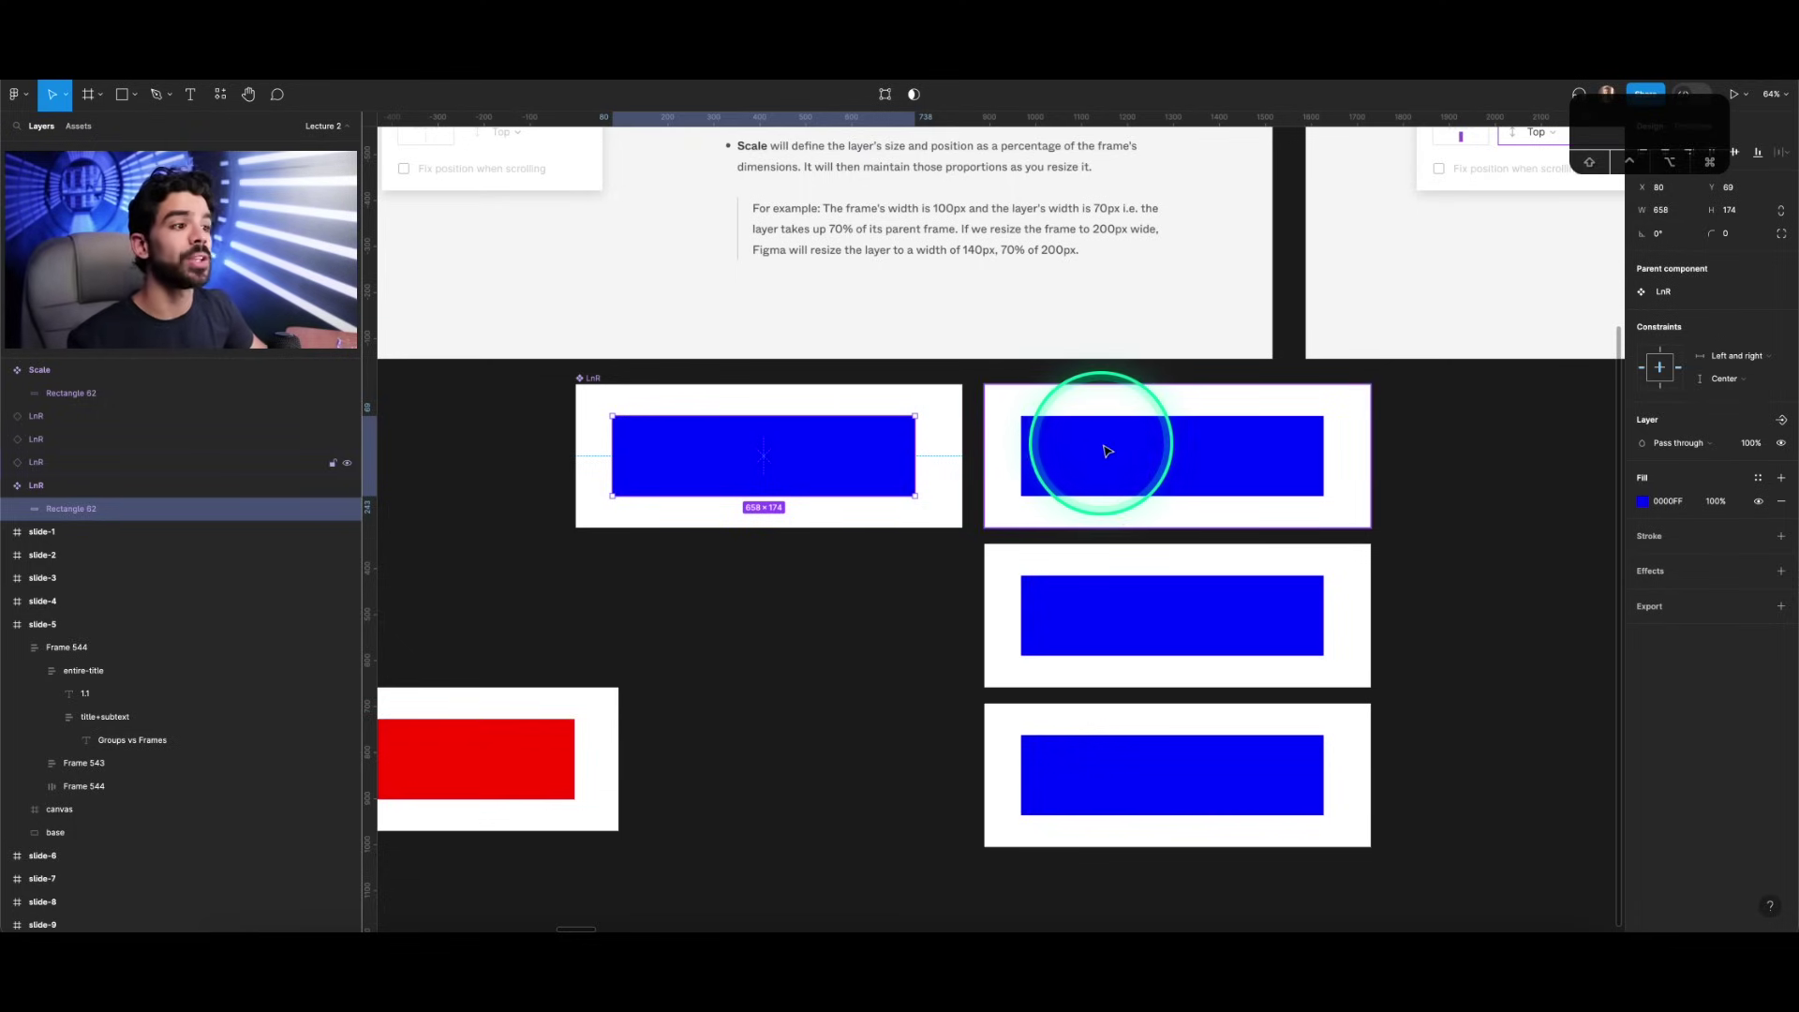
# Step: Delete the two lower LnR instances, keeping only the one beside the main component
pyautogui.scroll(-3, 1110, 448)
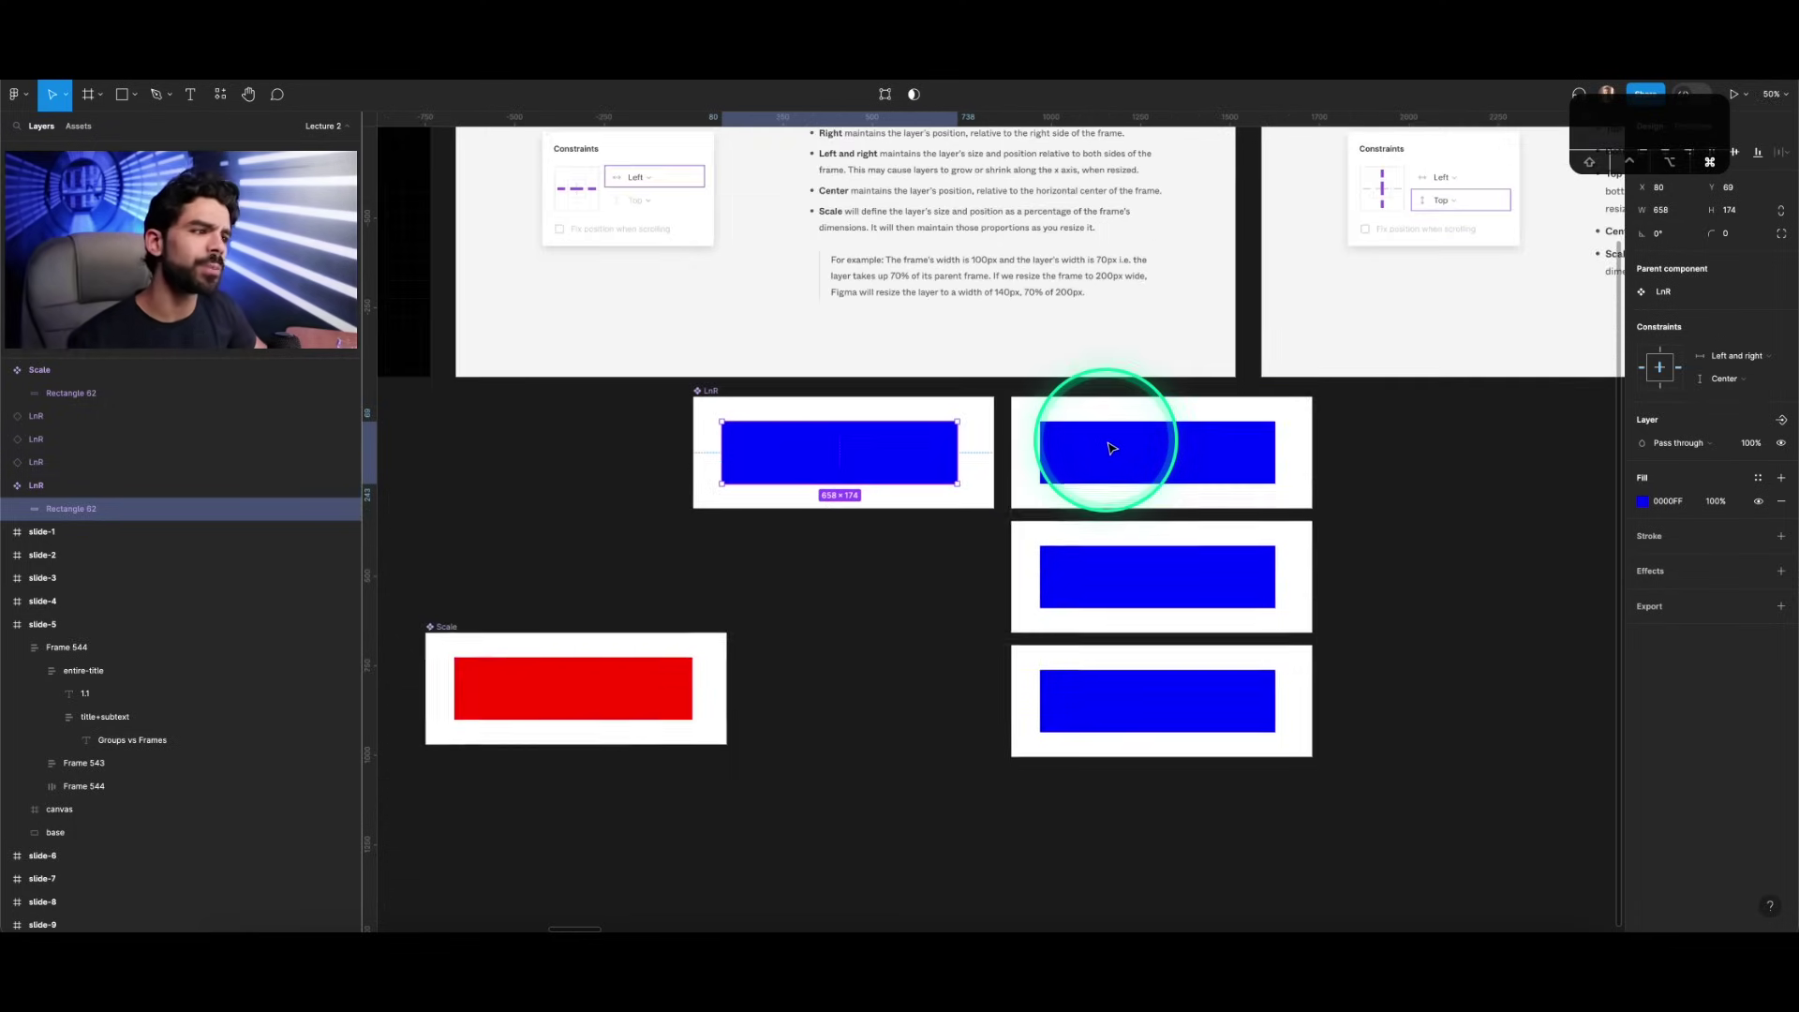
pyautogui.scroll(-3, 1109, 468)
pyautogui.click(1110, 478)
pyautogui.click(1110, 532)
pyautogui.keyDown('shift'); pyautogui.click(1129, 638); pyautogui.keyUp('shift')
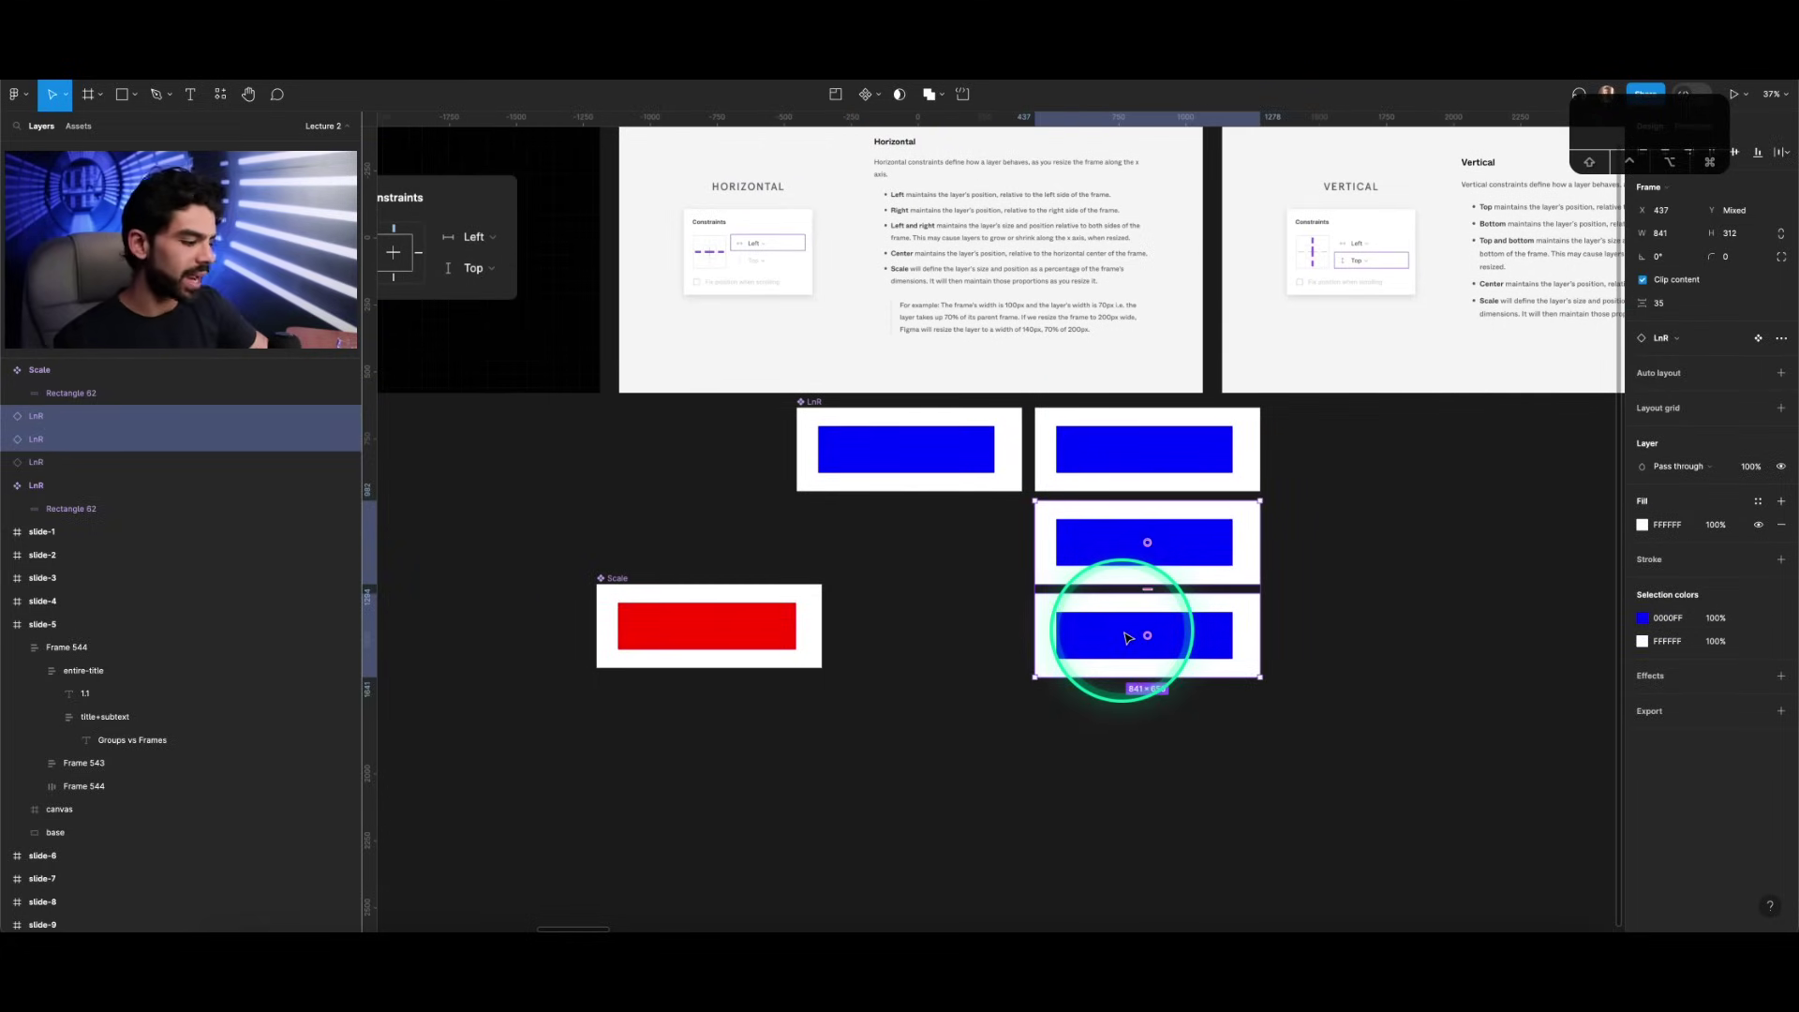
pyautogui.press('BackSpace')
# Step: Move the Scale component directly below the main LnR component, aligning their side edges
pyautogui.scroll(1, 1193, 509)
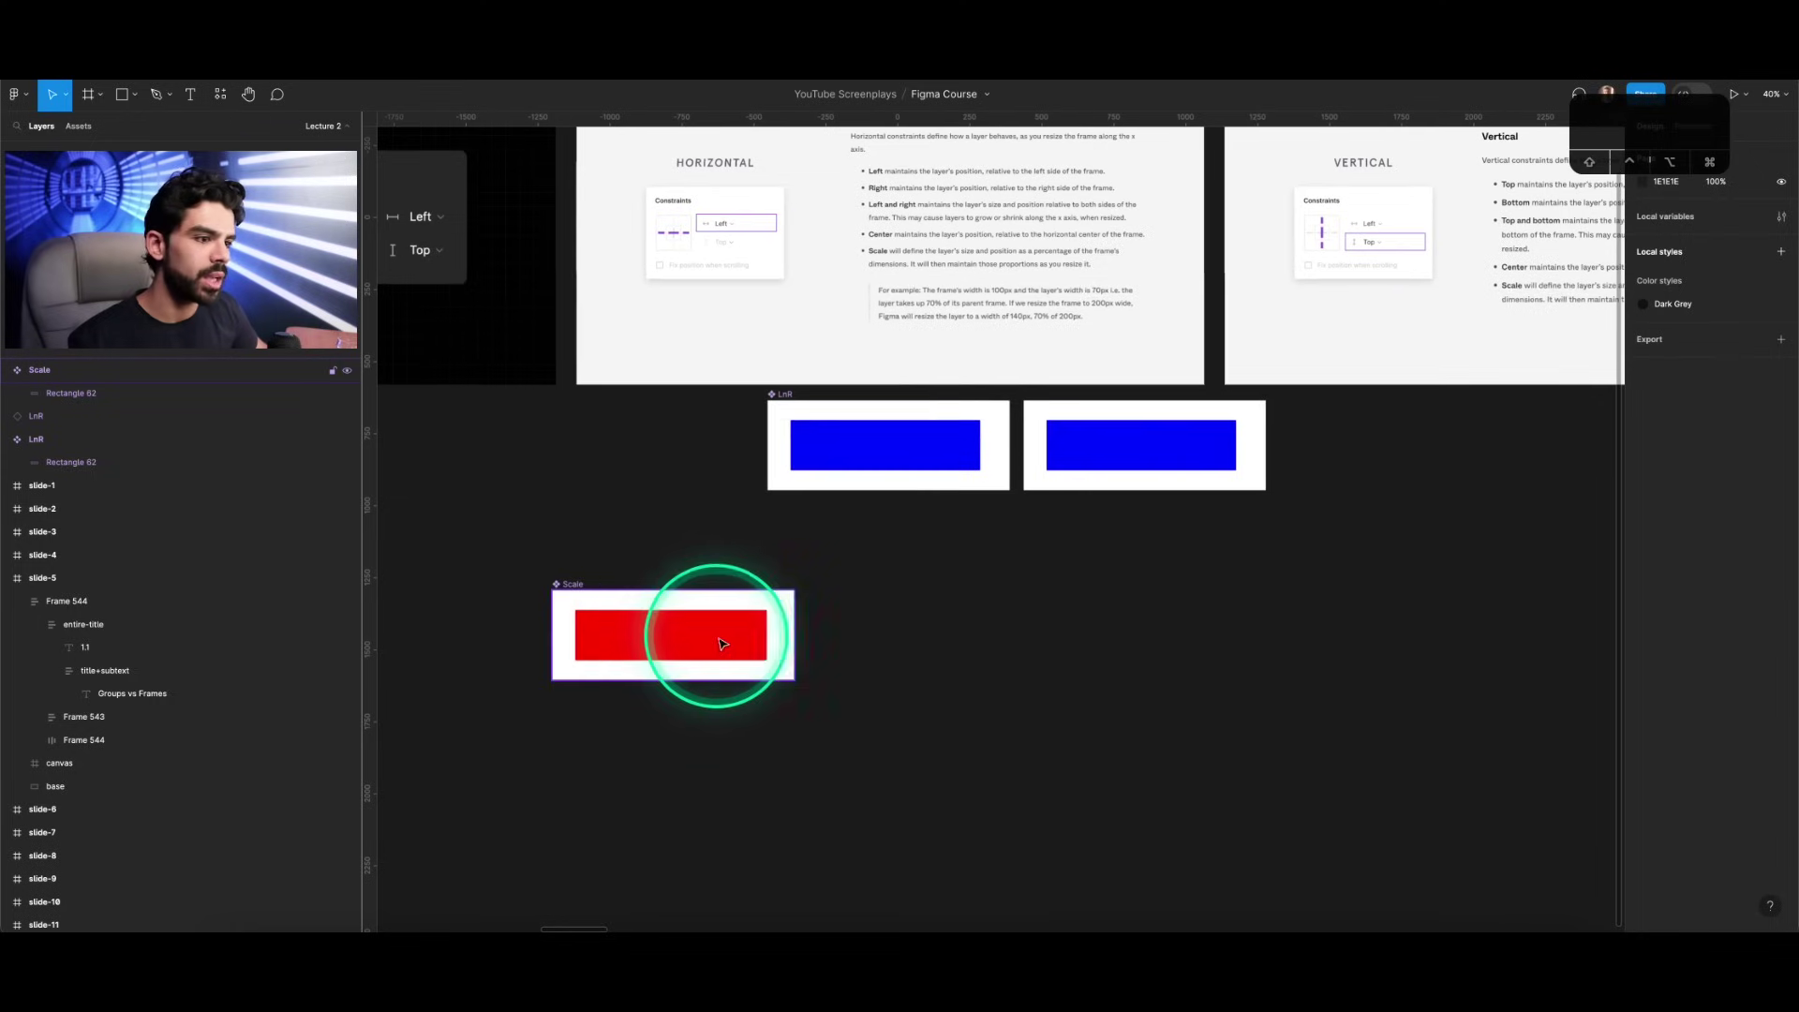
pyautogui.click(763, 626)
pyautogui.moveTo(766, 626); pyautogui.dragTo(909, 565)
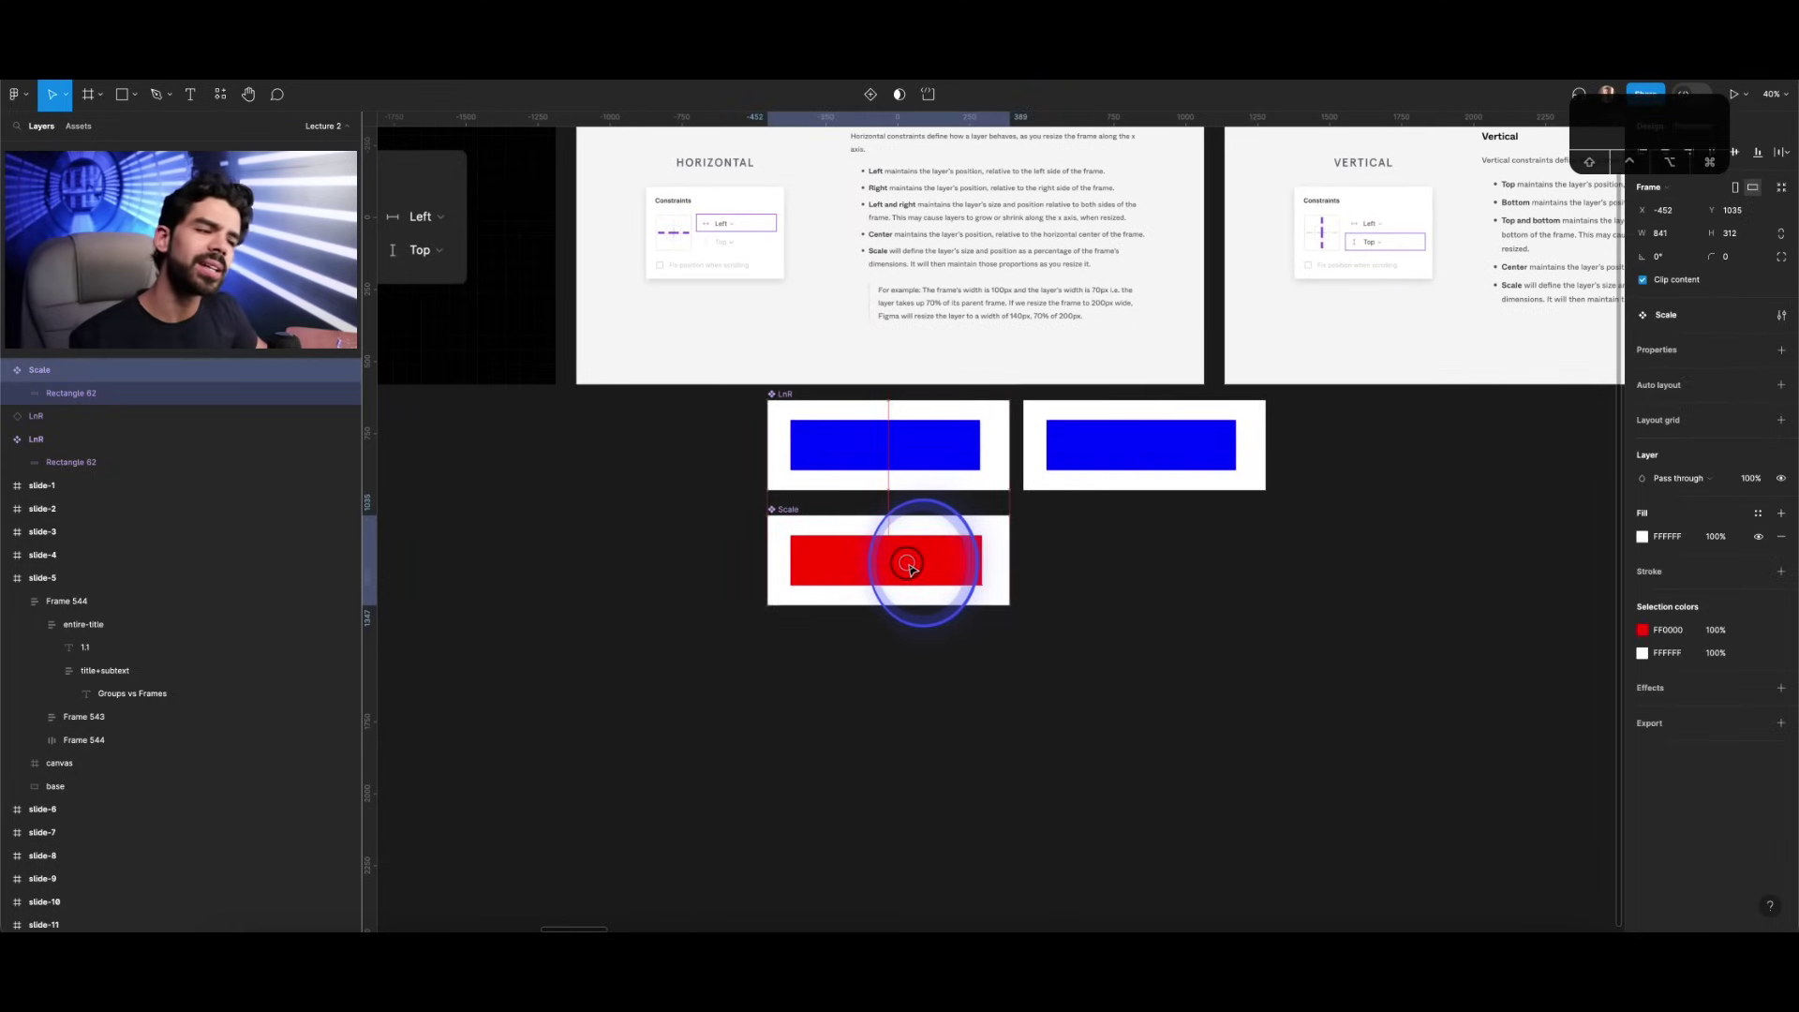
pyautogui.scroll(3, 1003, 446)
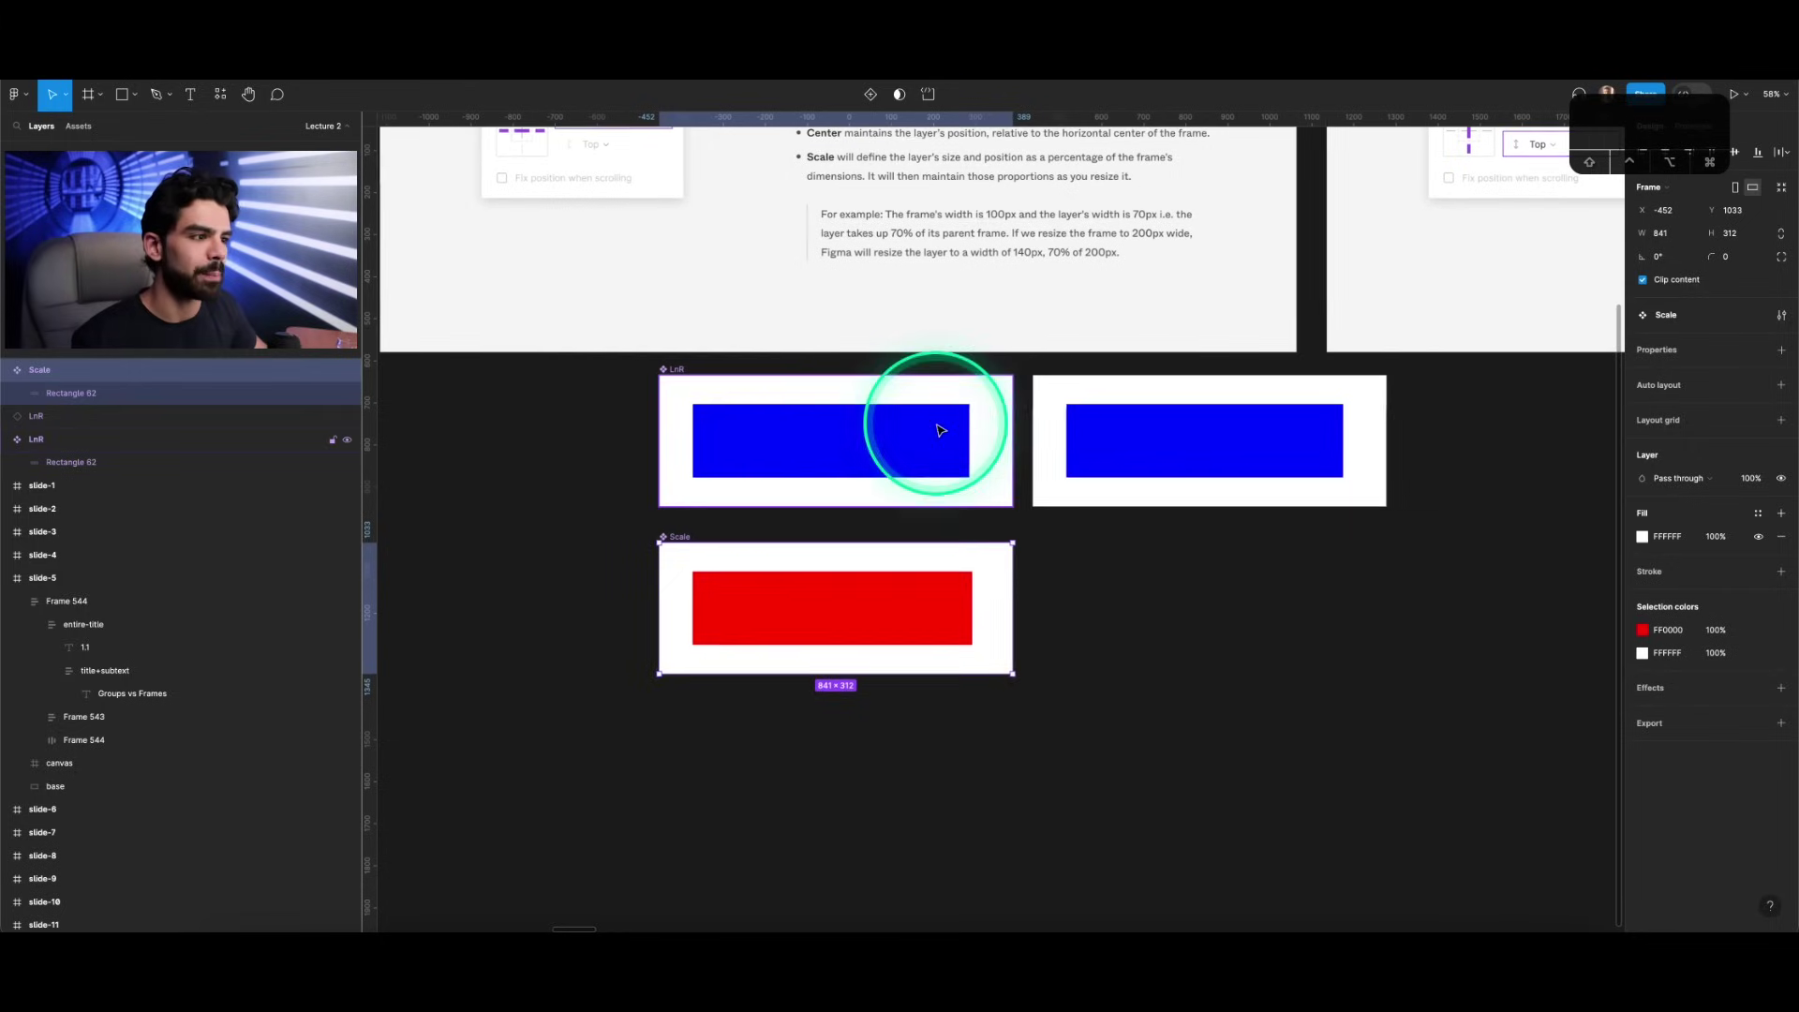
# Step: Test the Left and right constraint by stretching the LnR instance to roughly double its width
pyautogui.click(940, 431)
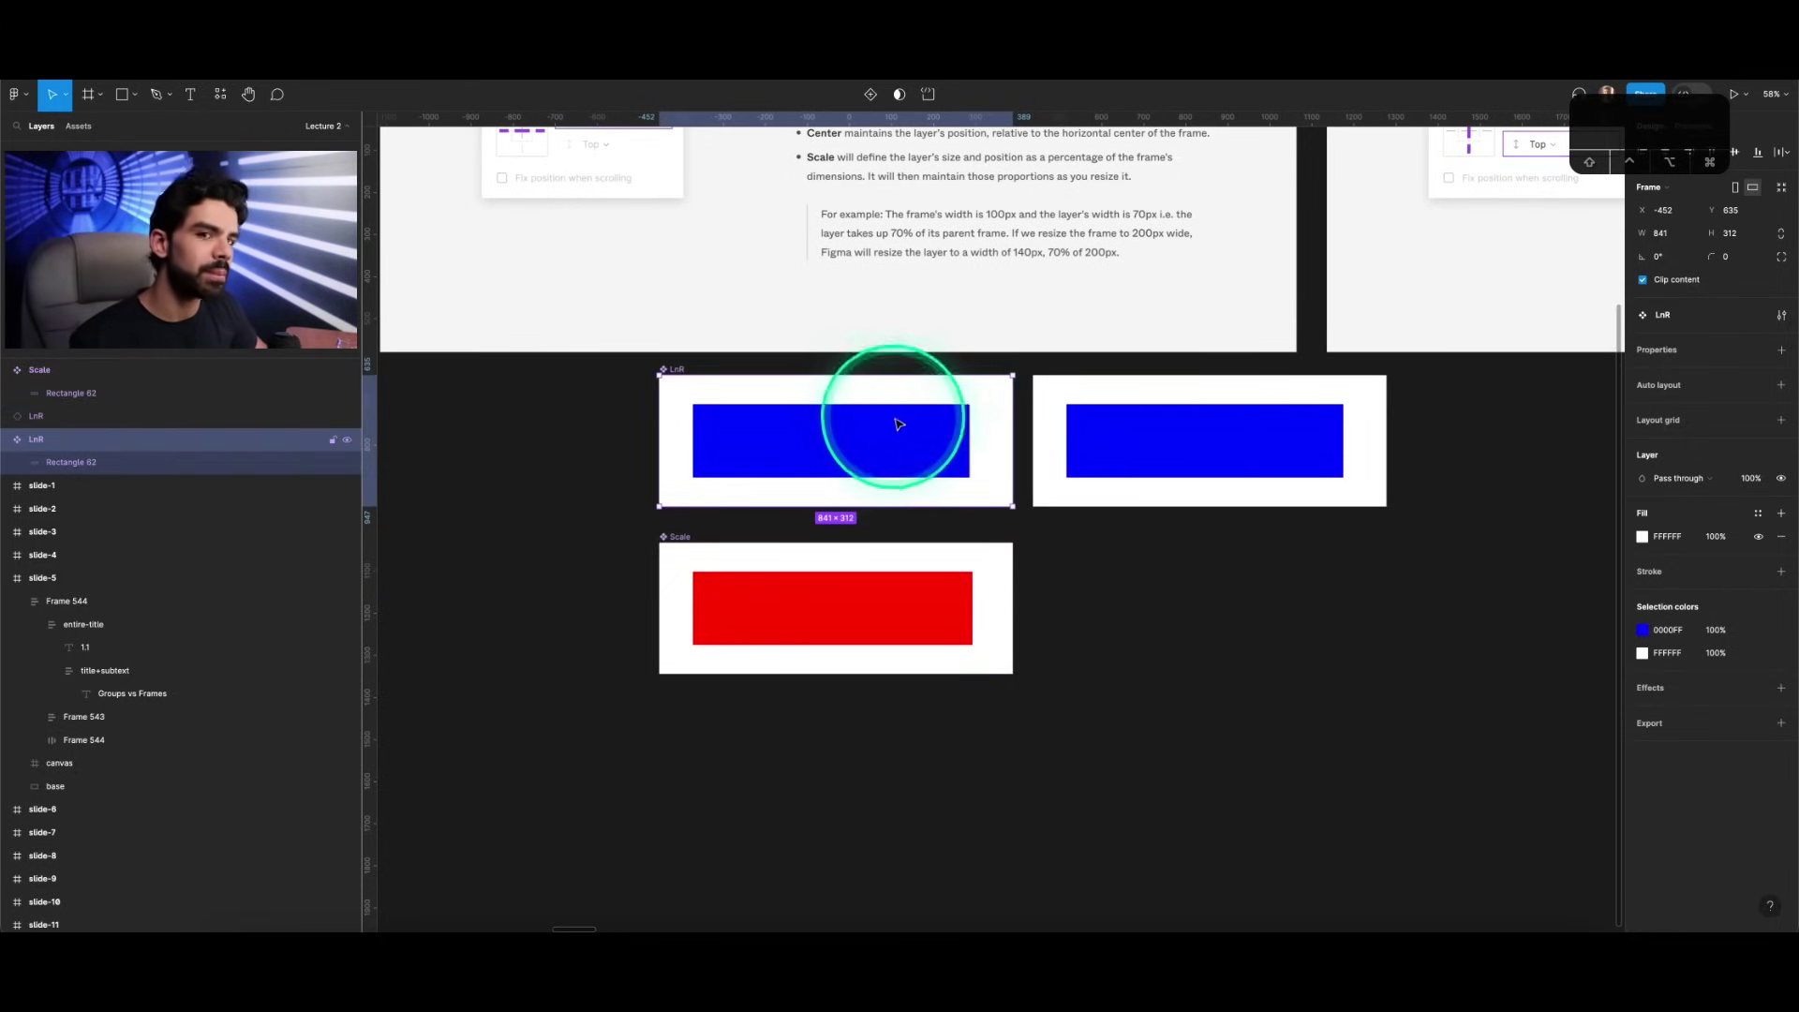
pyautogui.hscroll(1, 947, 427)
pyautogui.click(1046, 430)
pyautogui.hscroll(3, 1247, 426)
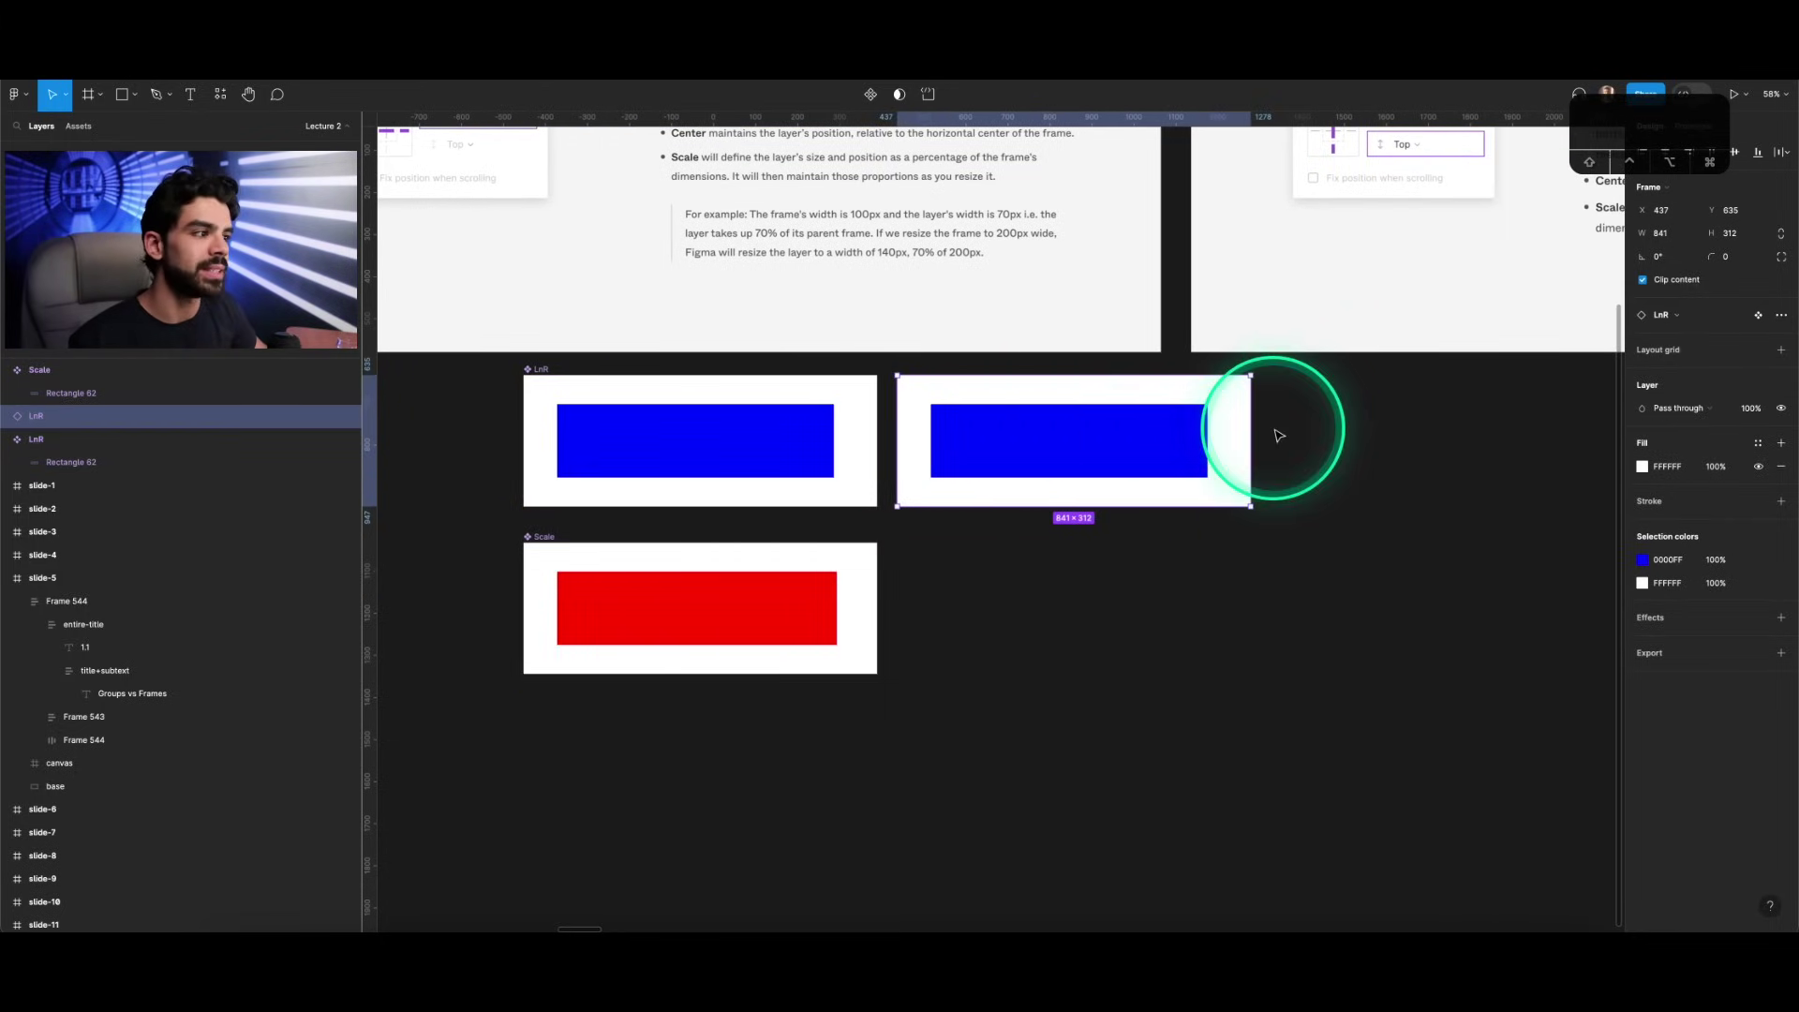
pyautogui.moveTo(1370, 427); pyautogui.dragTo(1593, 429)
# Step: Place an instance of the Scale component below the stretched LnR instance and check the main rectangle's horizontal constraint
pyautogui.click(583, 589)
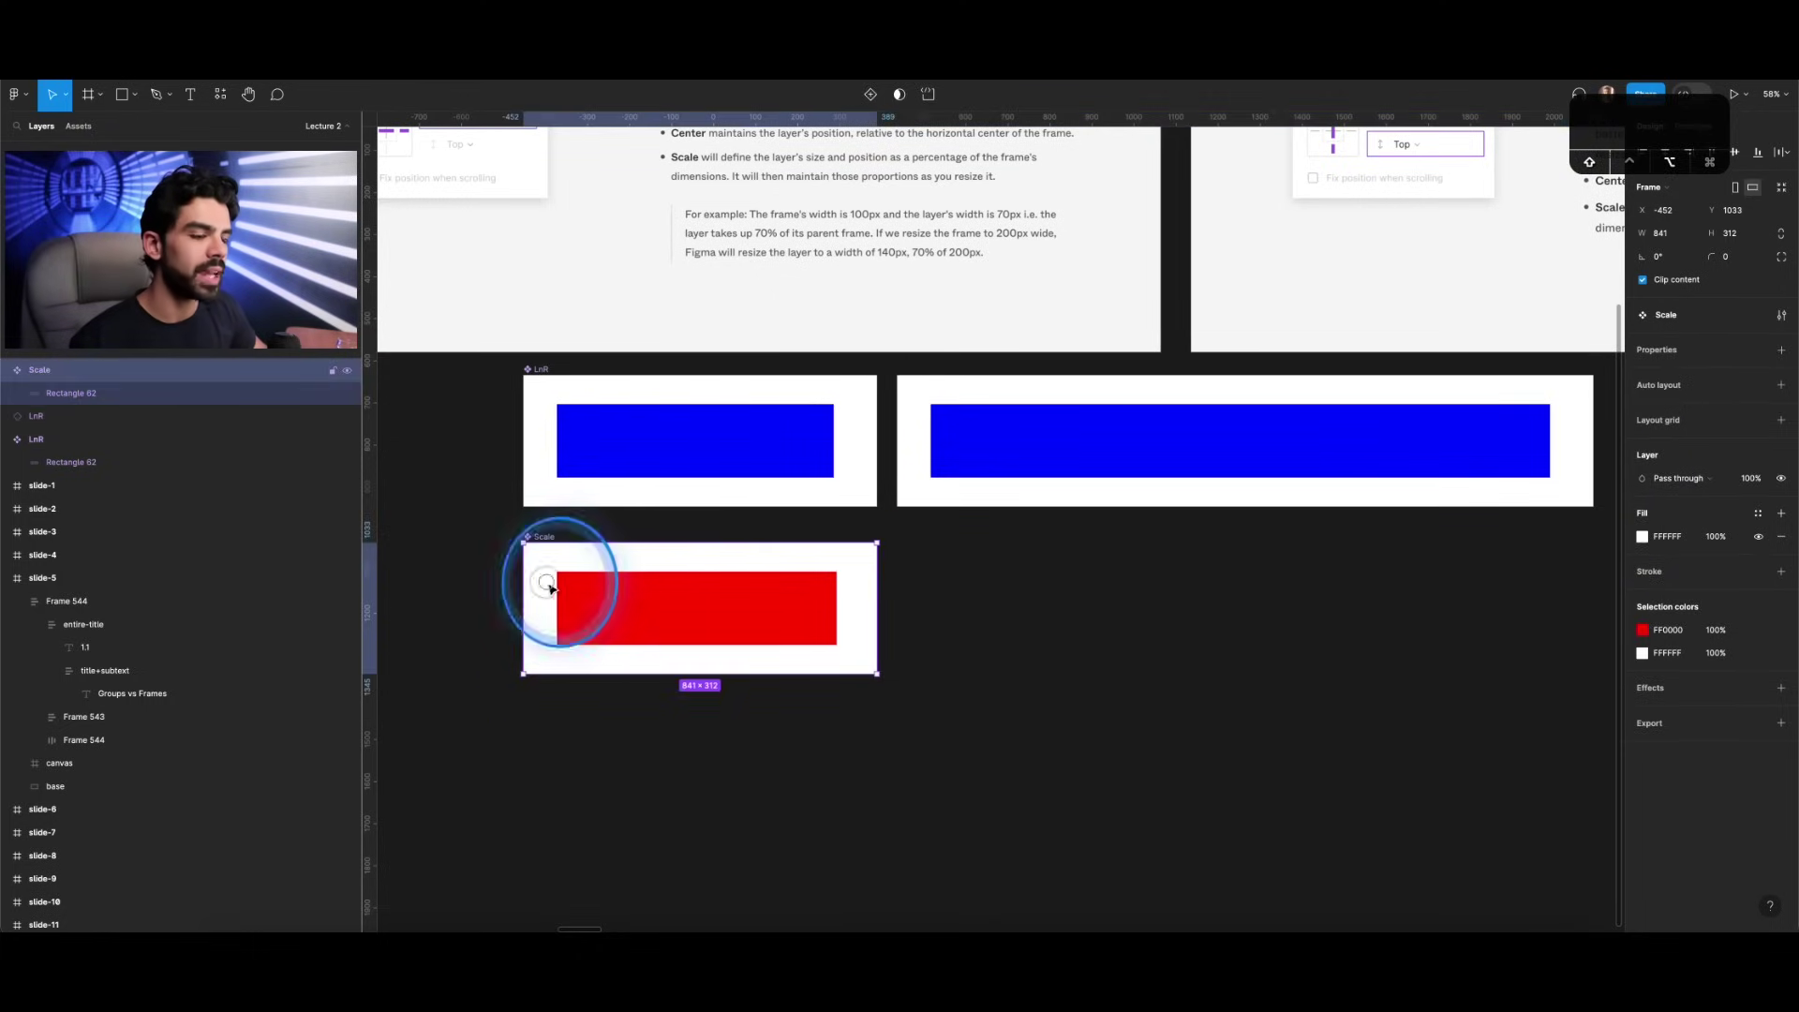
pyautogui.moveTo(562, 591); pyautogui.dragTo(924, 585)
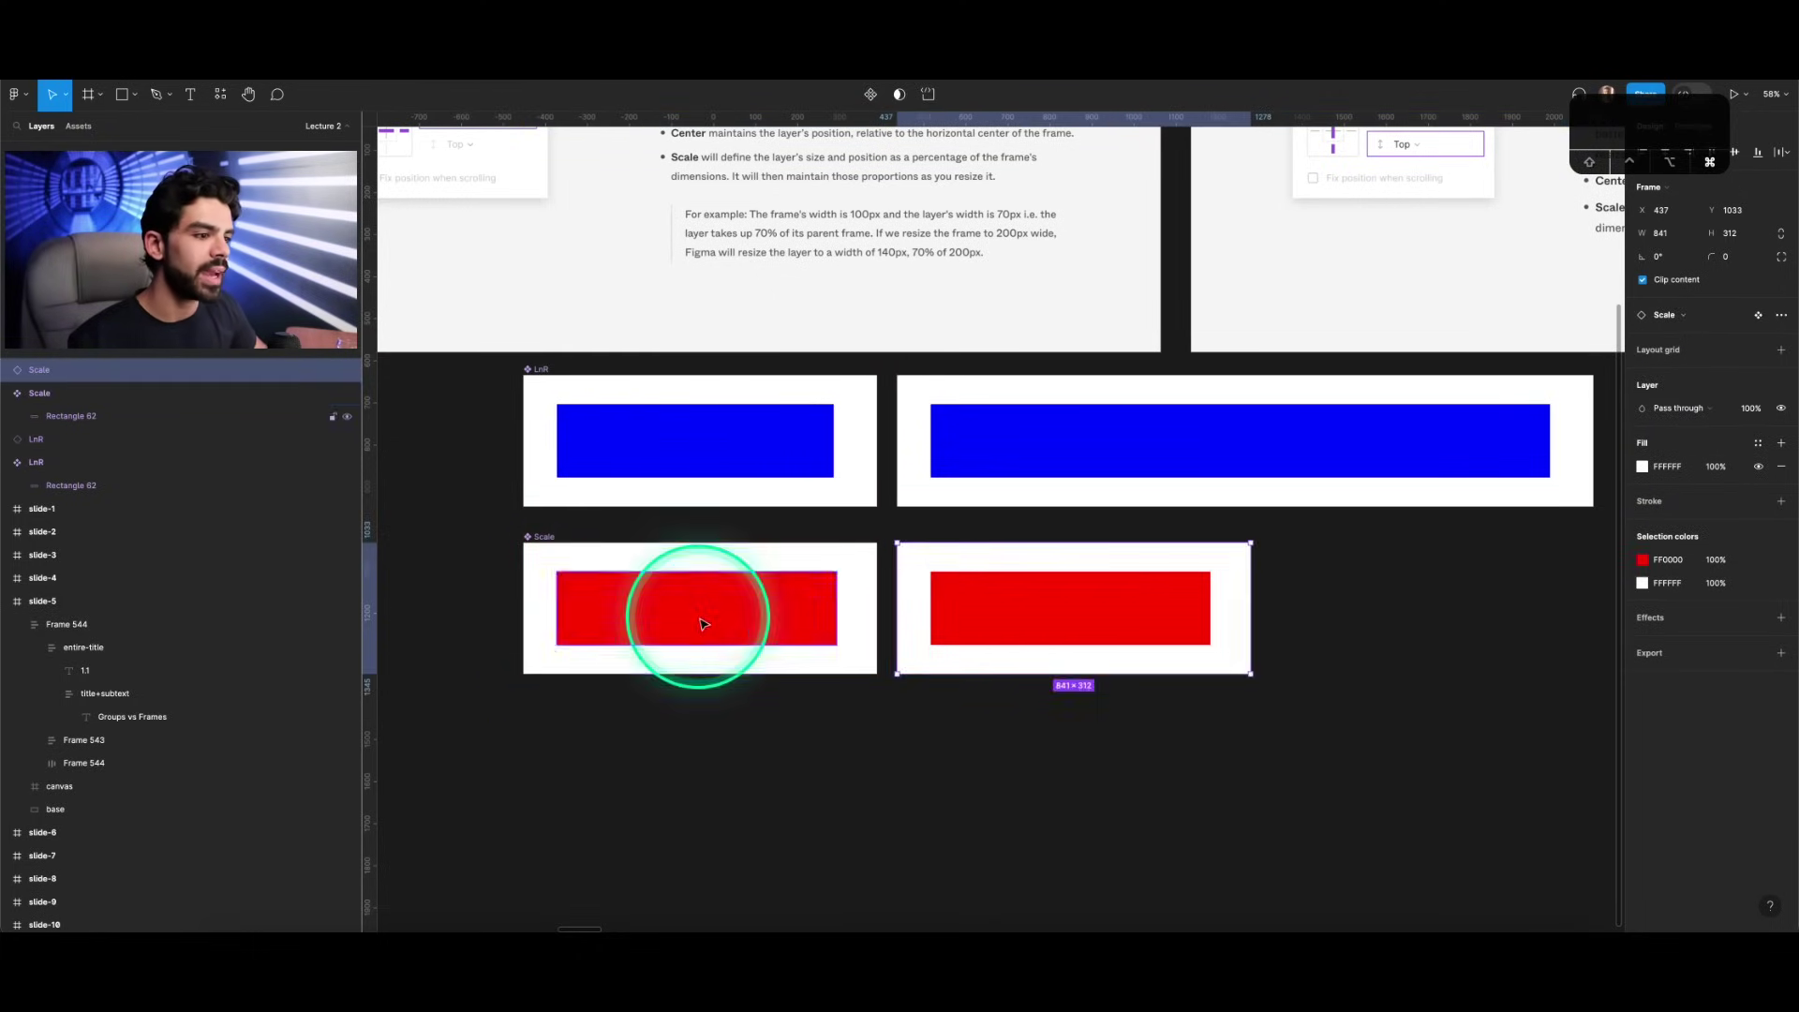
pyautogui.click(695, 619)
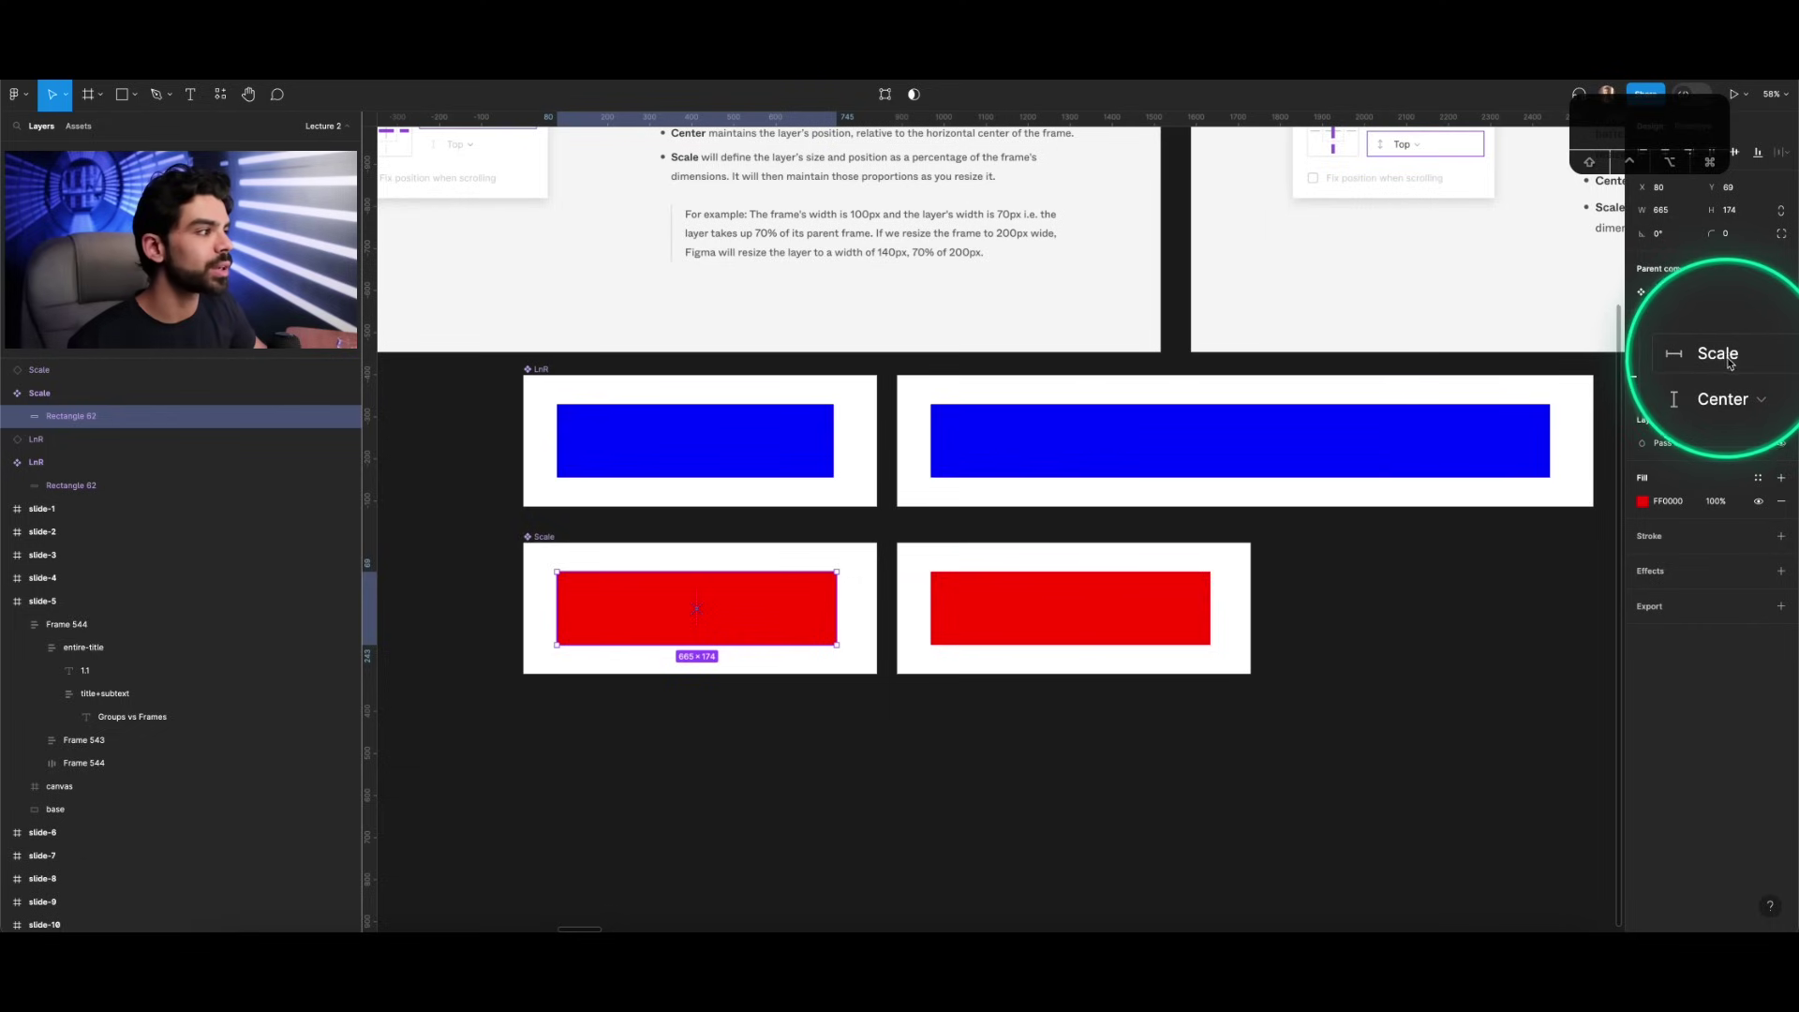
# Step: Stretch the Scale instance to about 1658 px wide, ending level with the LnR instance above it
pyautogui.click(1056, 563)
pyautogui.hscroll(2, 1078, 576)
pyautogui.press('v')
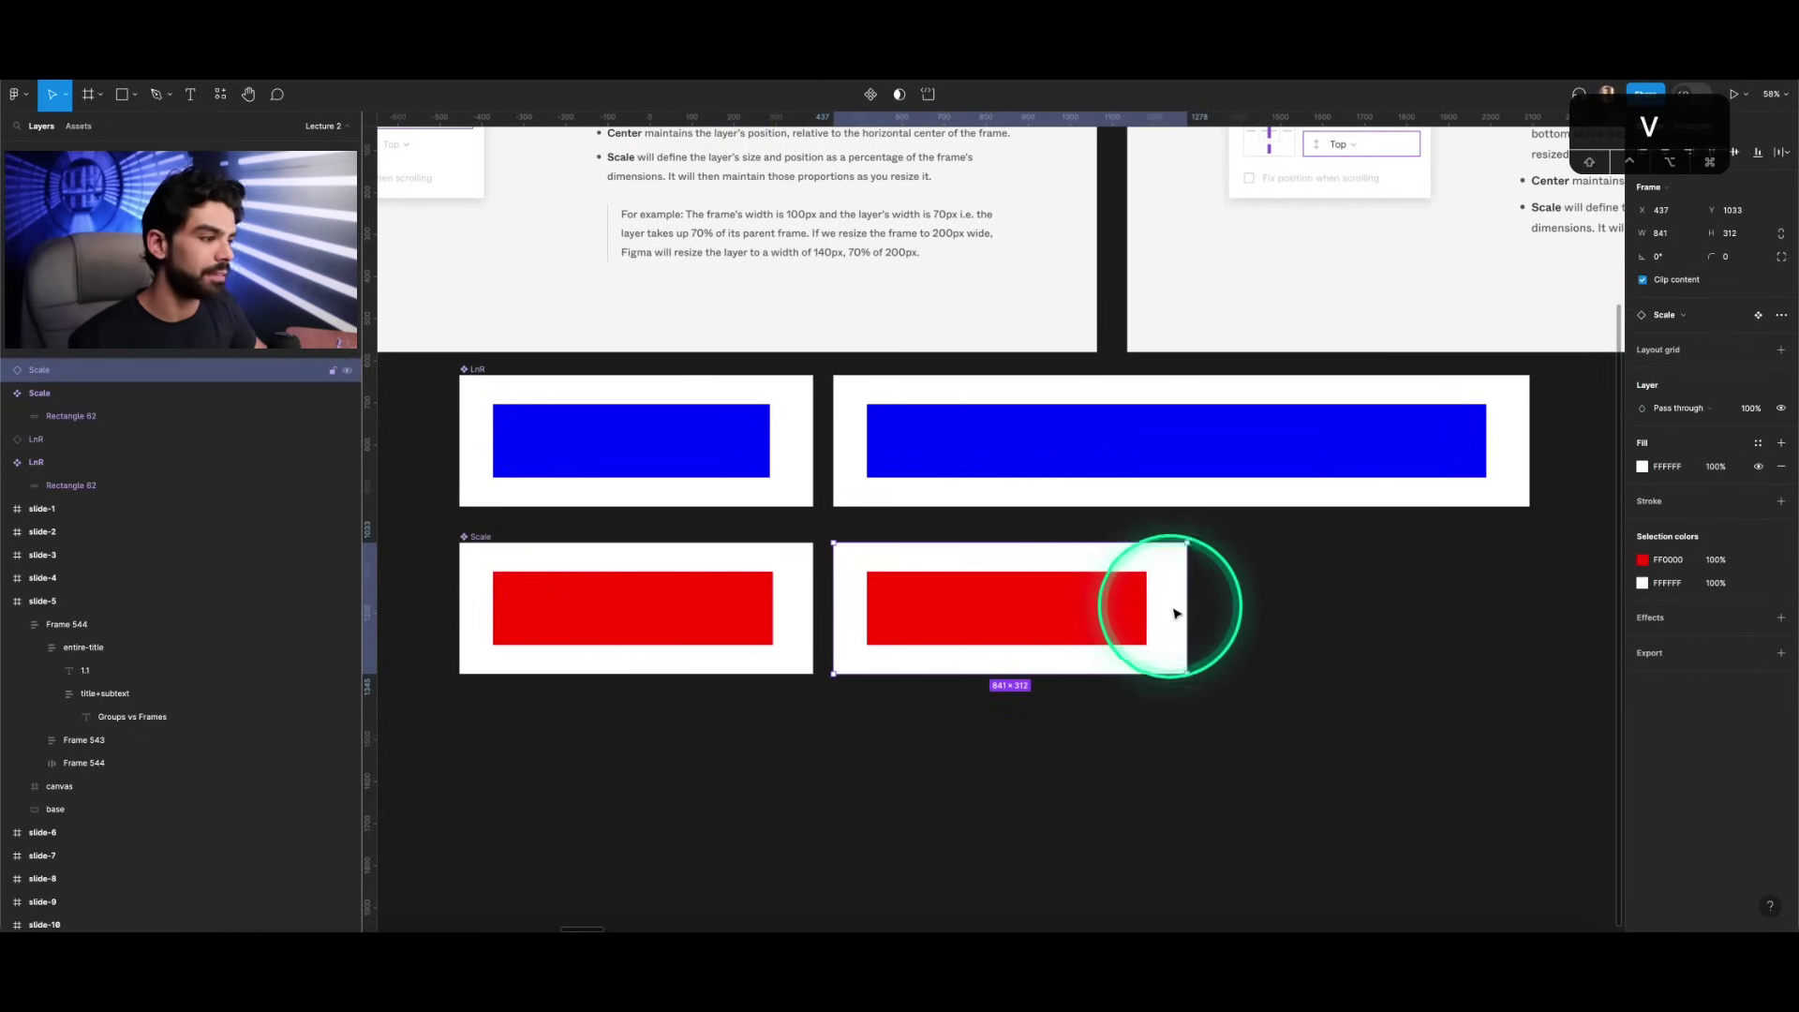
pyautogui.moveTo(1187, 590); pyautogui.dragTo(1532, 582)
pyautogui.scroll(-5, 1212, 558)
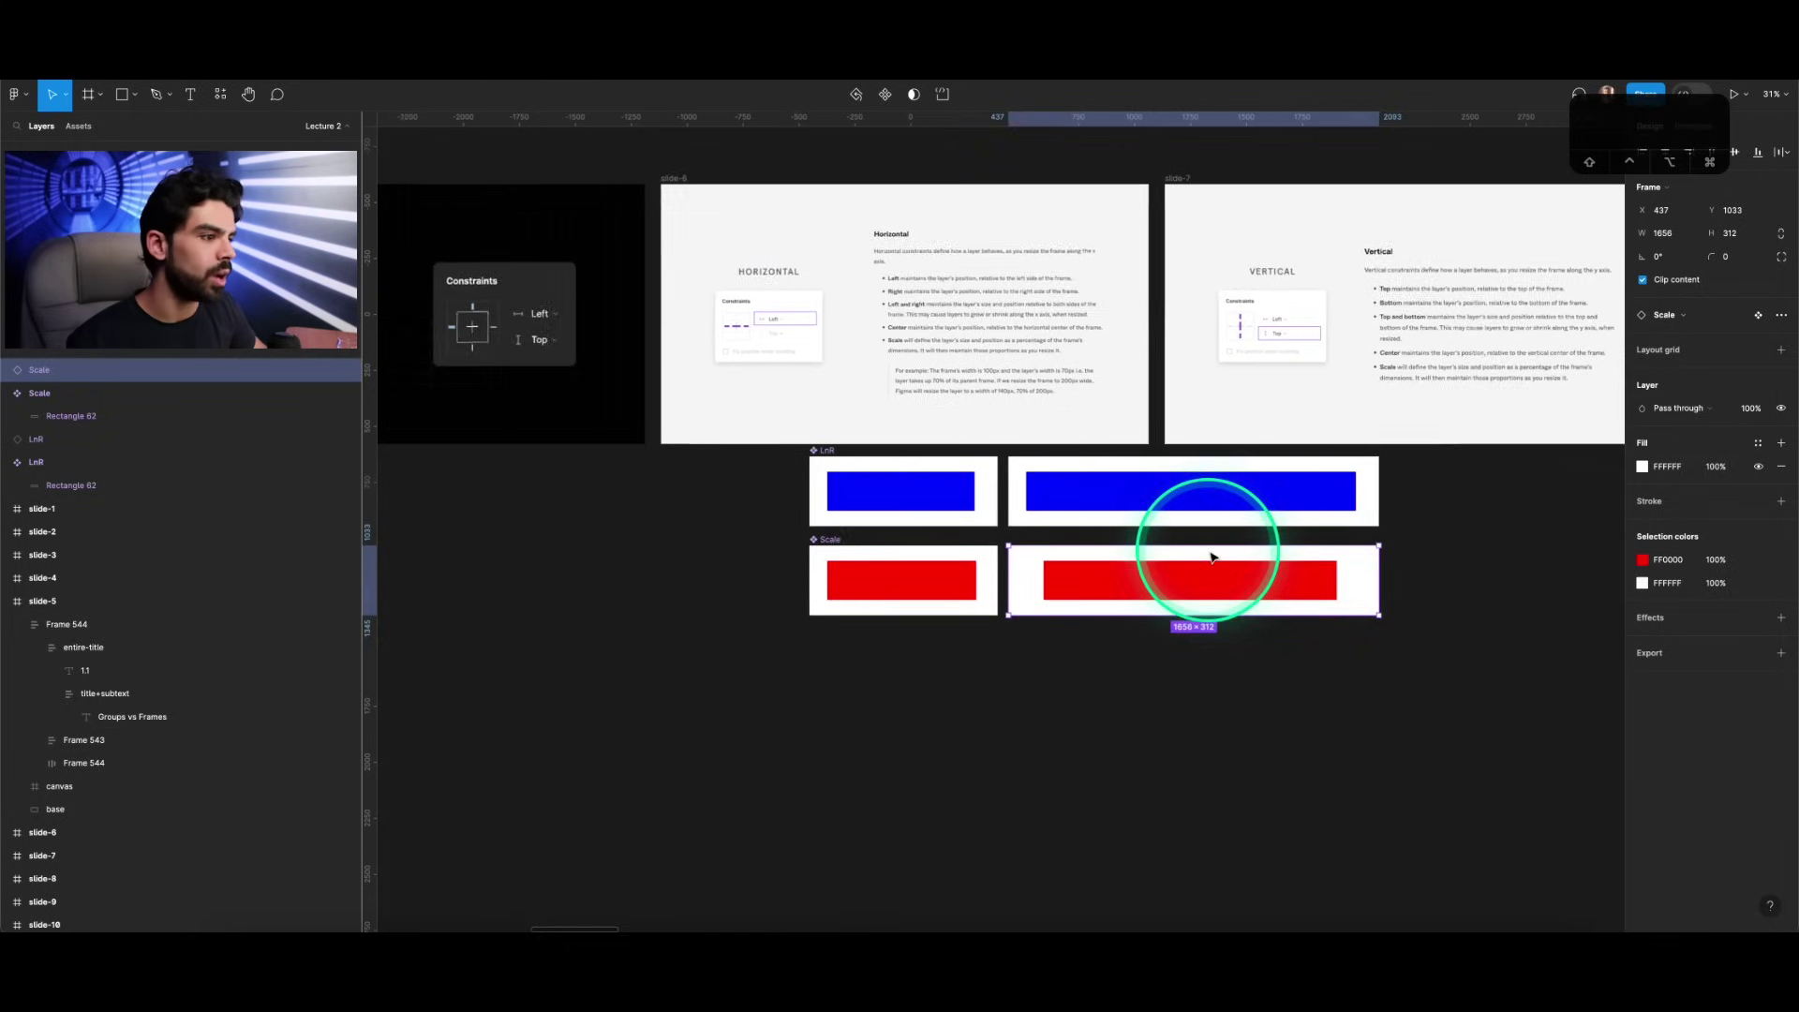
# Step: Stretch the LnR and Scale instances together to about 3600 px wide to compare their inner rectangles
pyautogui.hscroll(5, 1106, 536)
pyautogui.keyDown('shift'); pyautogui.click(1149, 516); pyautogui.keyUp('shift')
pyautogui.moveTo(1168, 516); pyautogui.dragTo(1601, 507)
pyautogui.click(1265, 811)
pyautogui.scroll(-3, 1265, 812)
pyautogui.hscroll(3, 1265, 812)
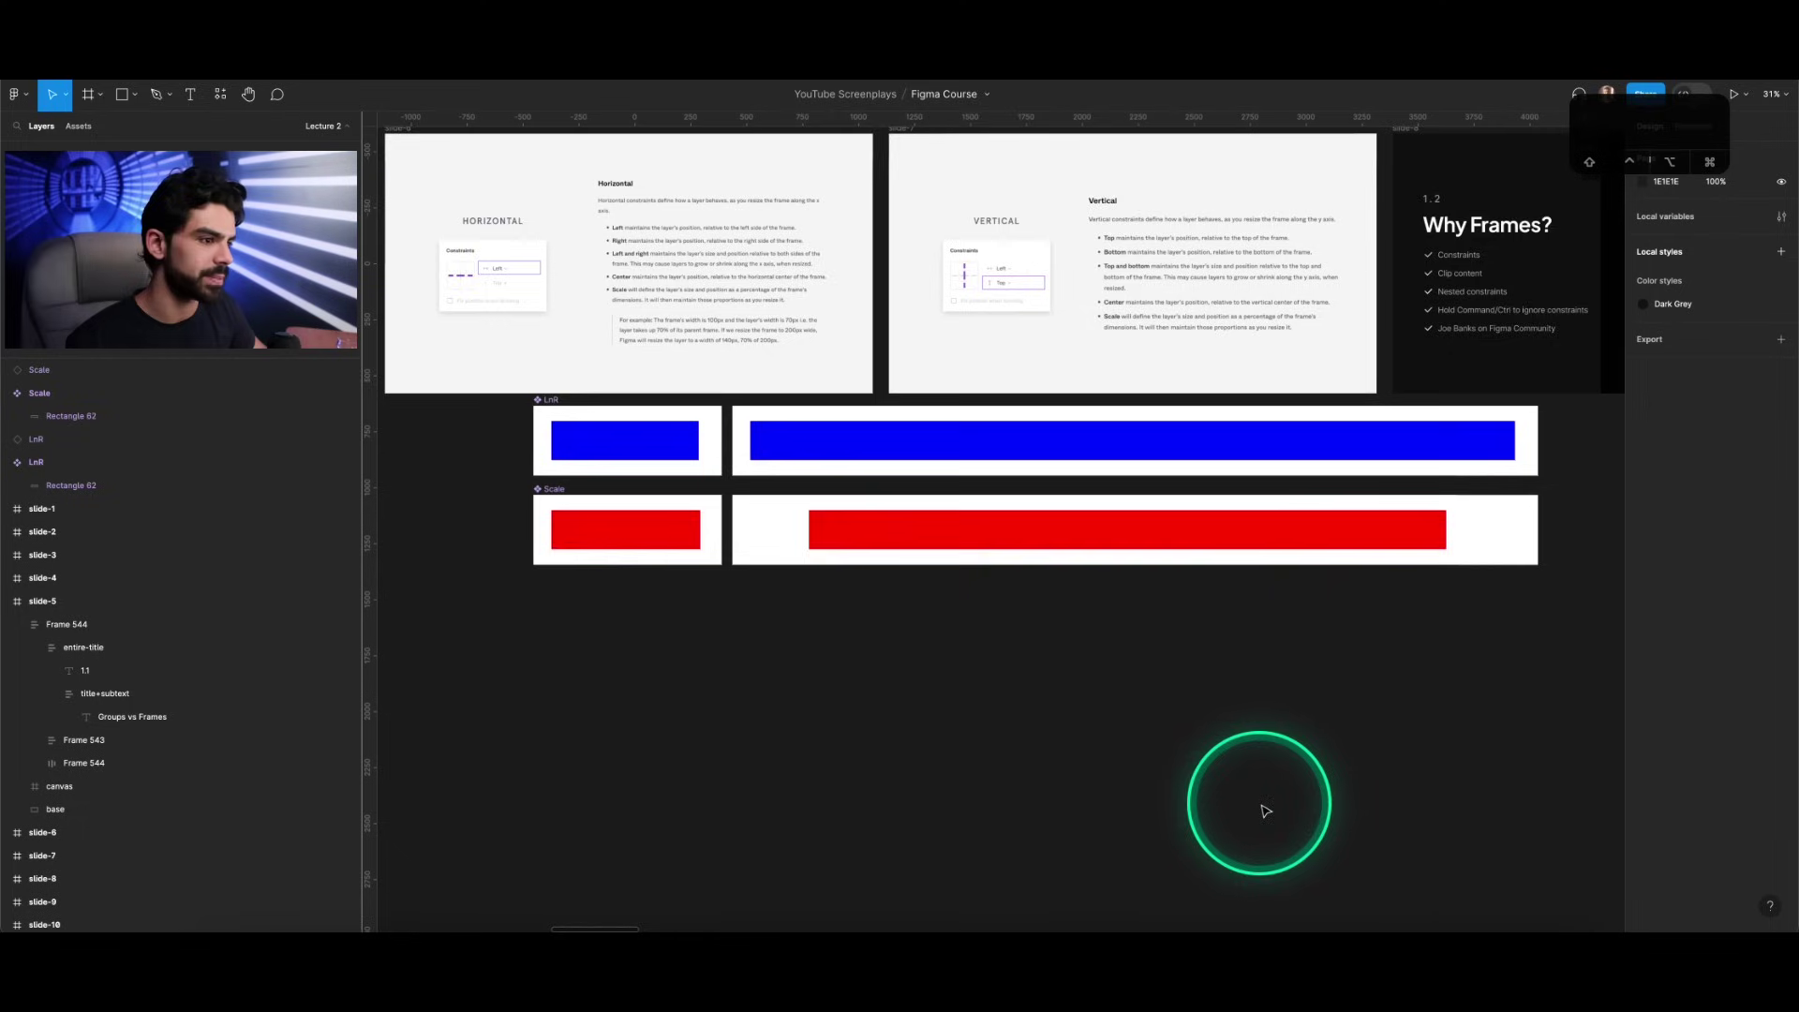
pyautogui.scroll(2, 1162, 674)
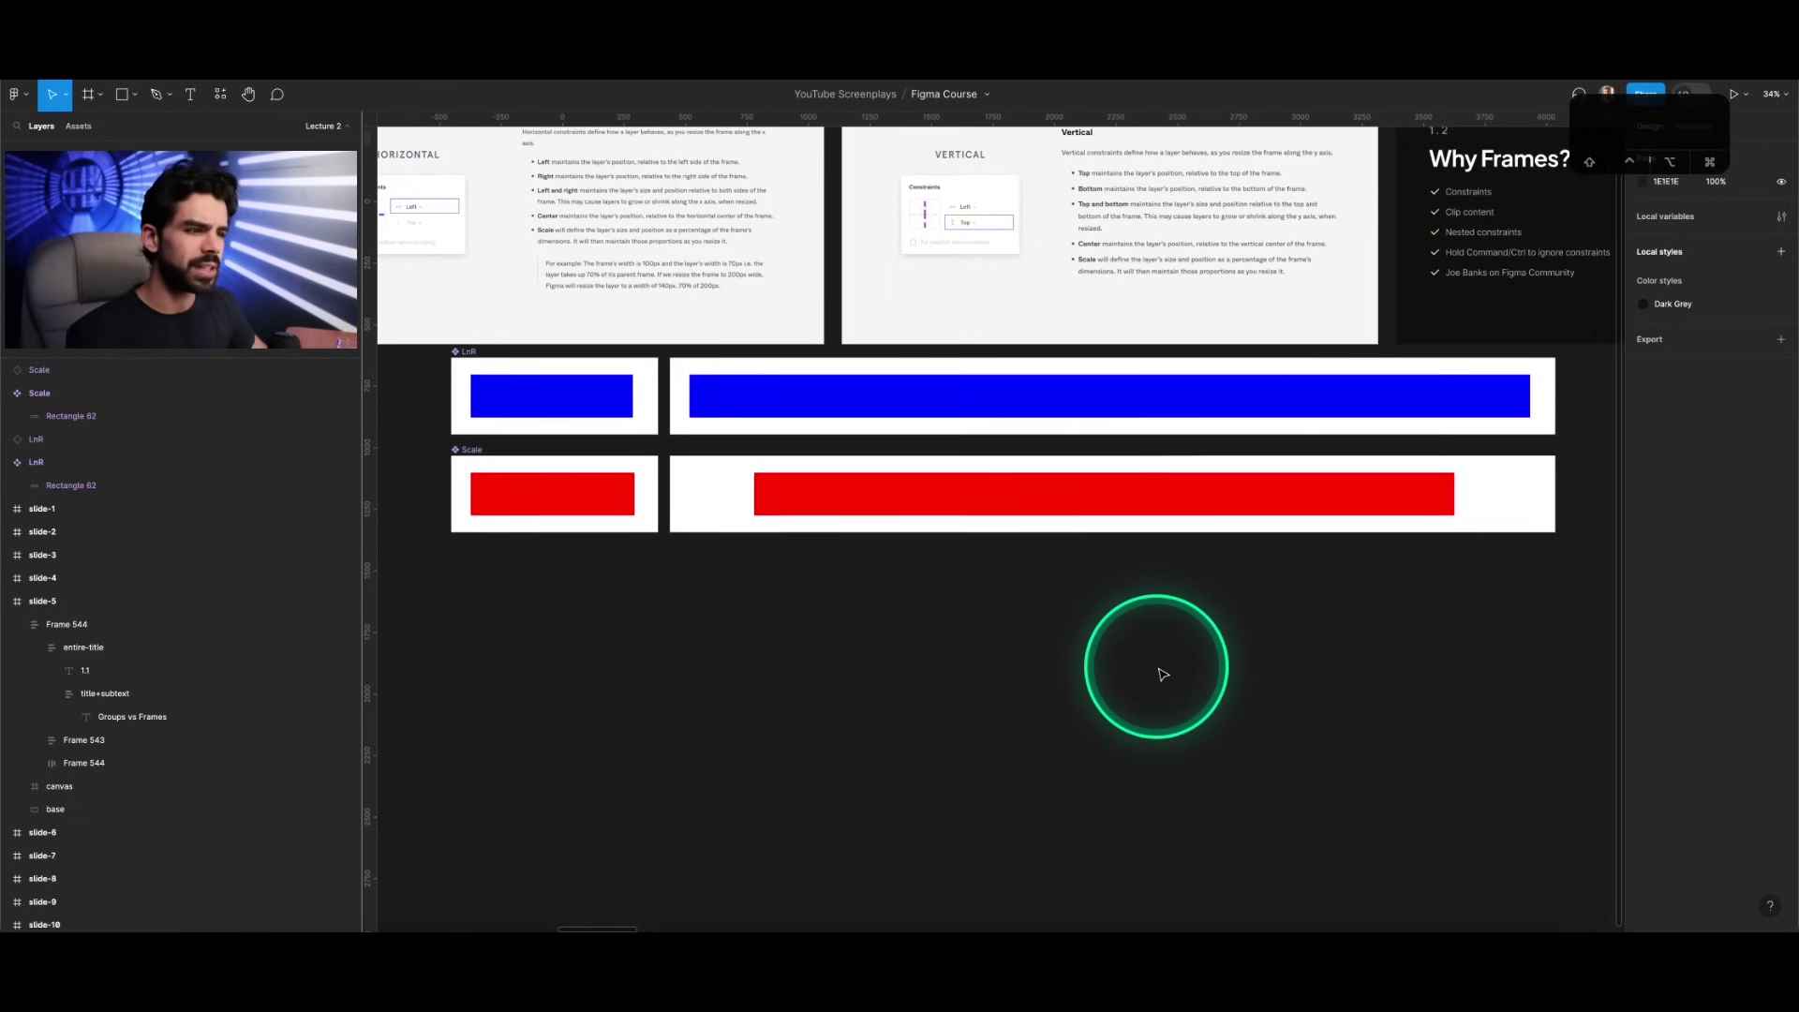
# Step: Inspect the stretched Scale instance's red rectangle and read the Horizontal slide's definition and example of the Scale constraint
pyautogui.click(511, 395)
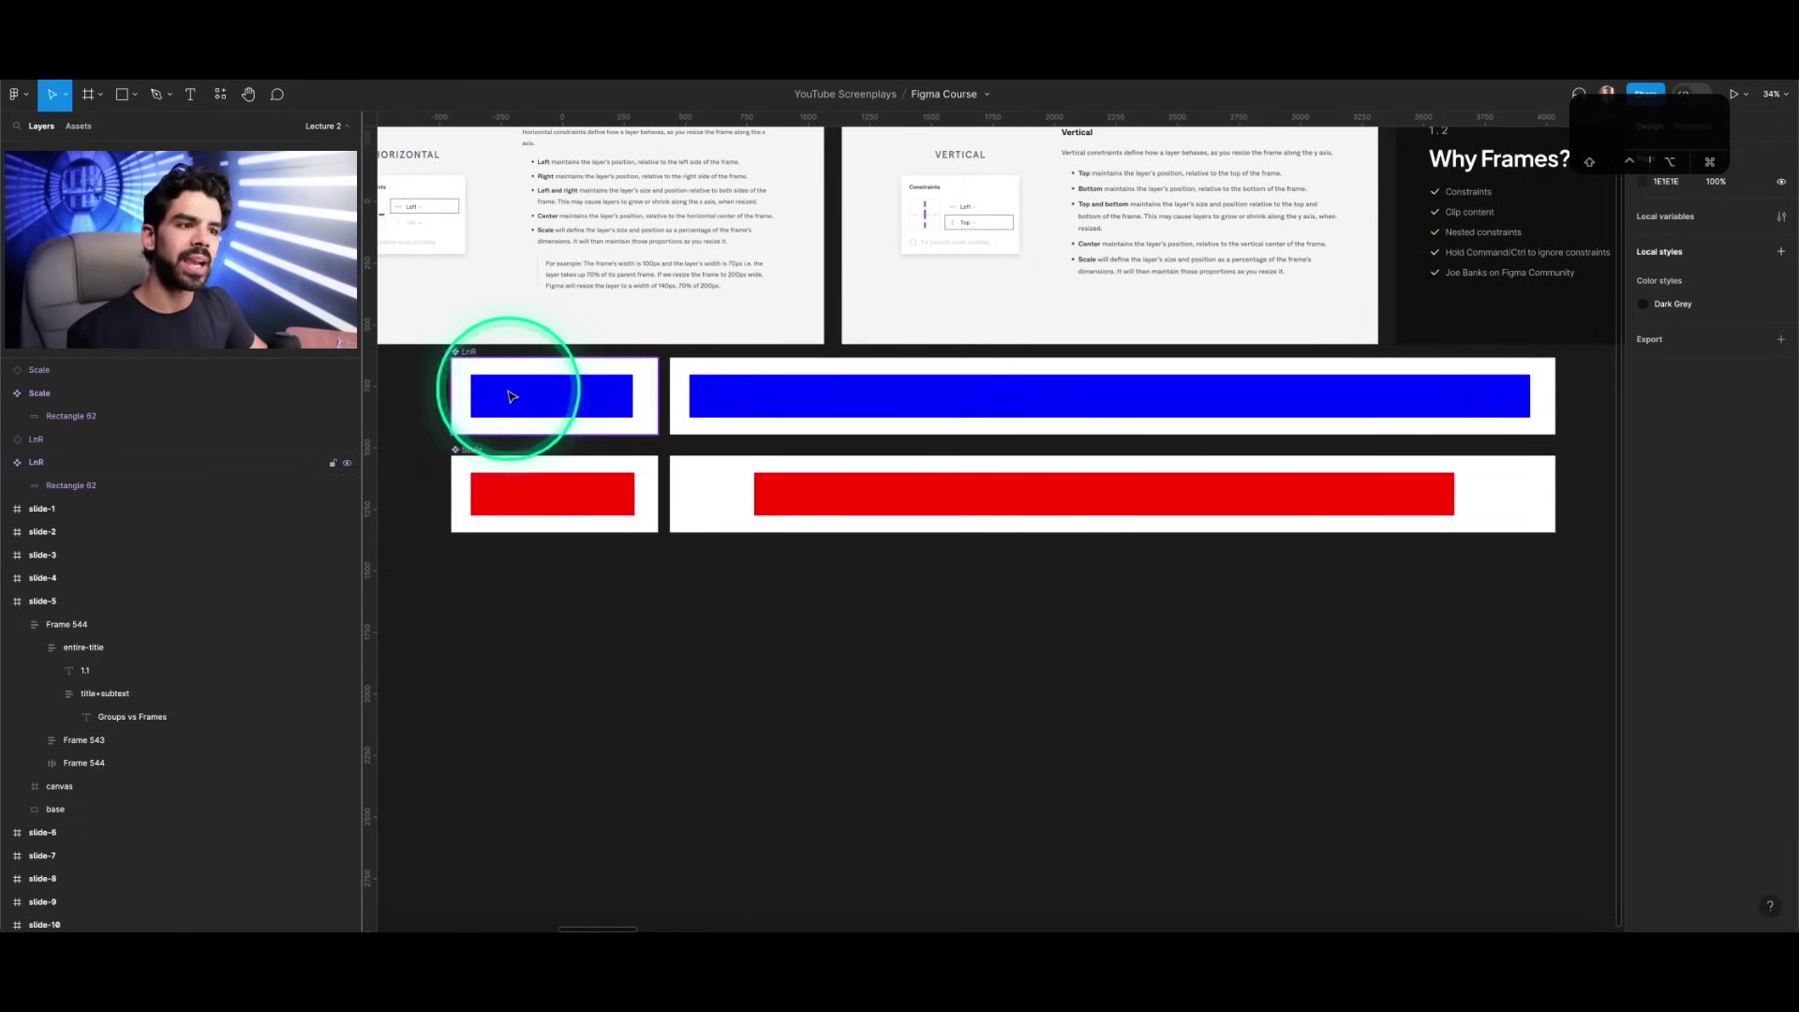
pyautogui.click(530, 492)
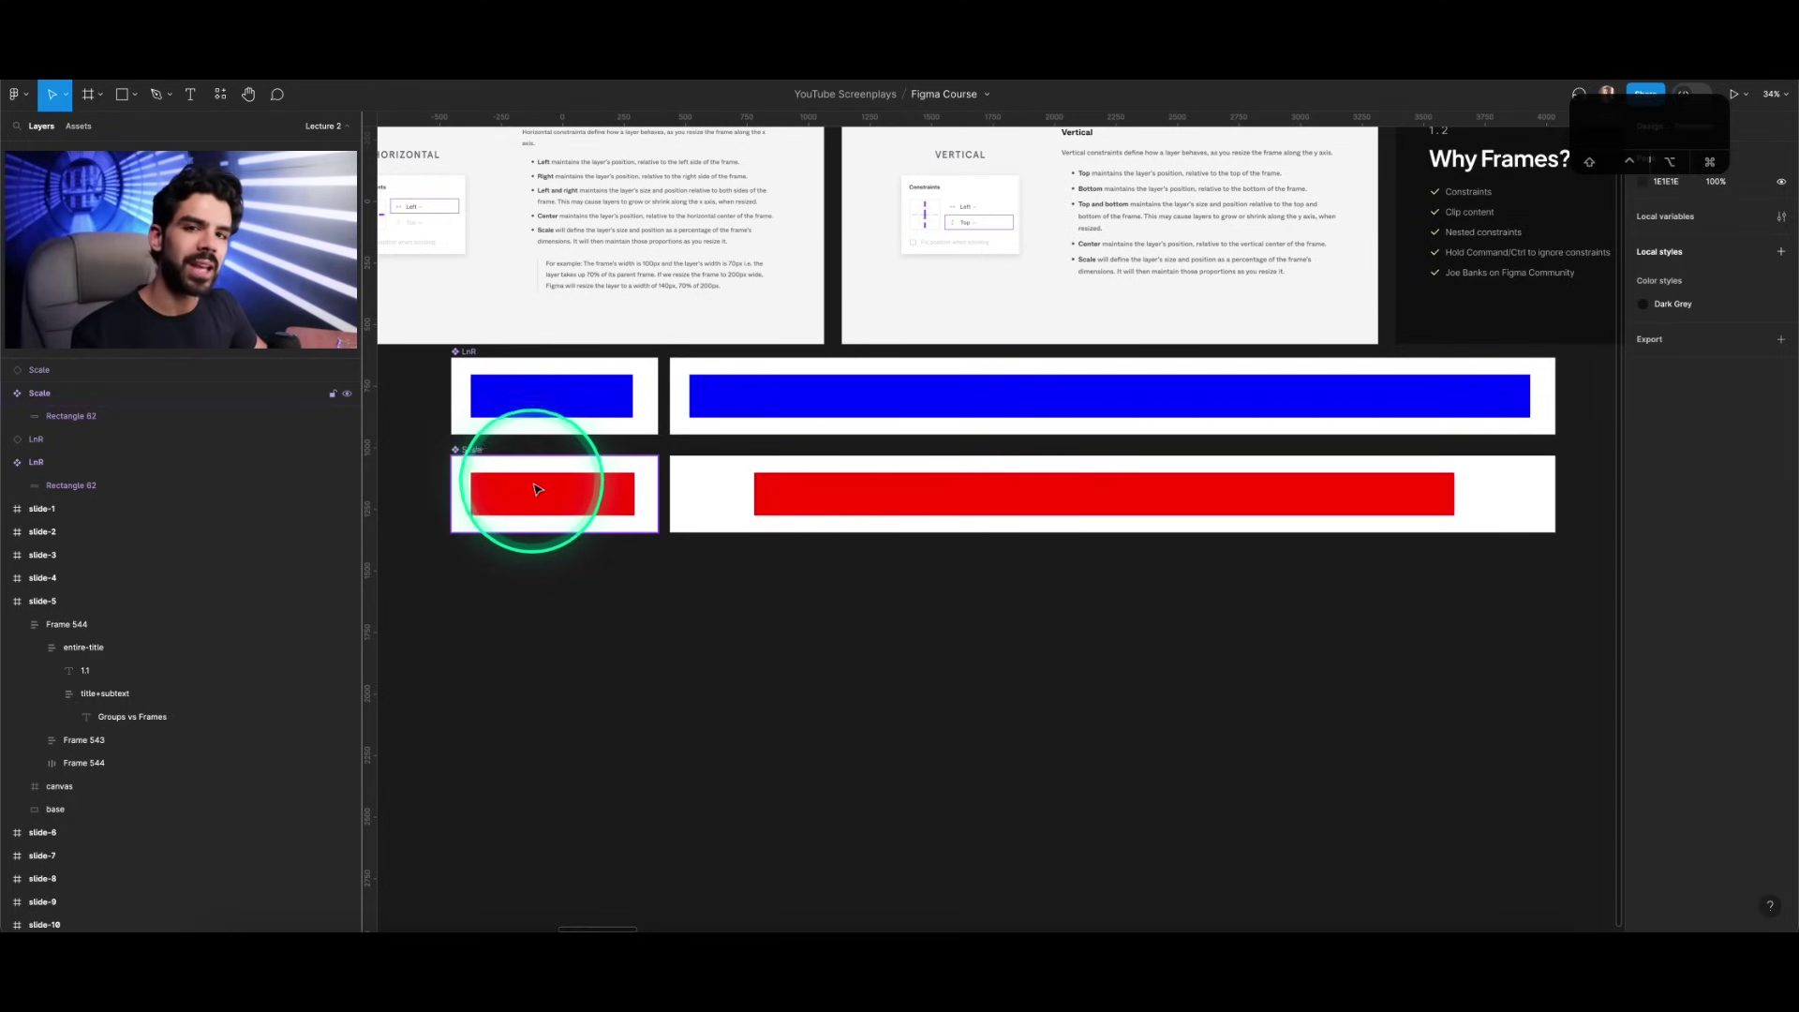
pyautogui.doubleClick(839, 492)
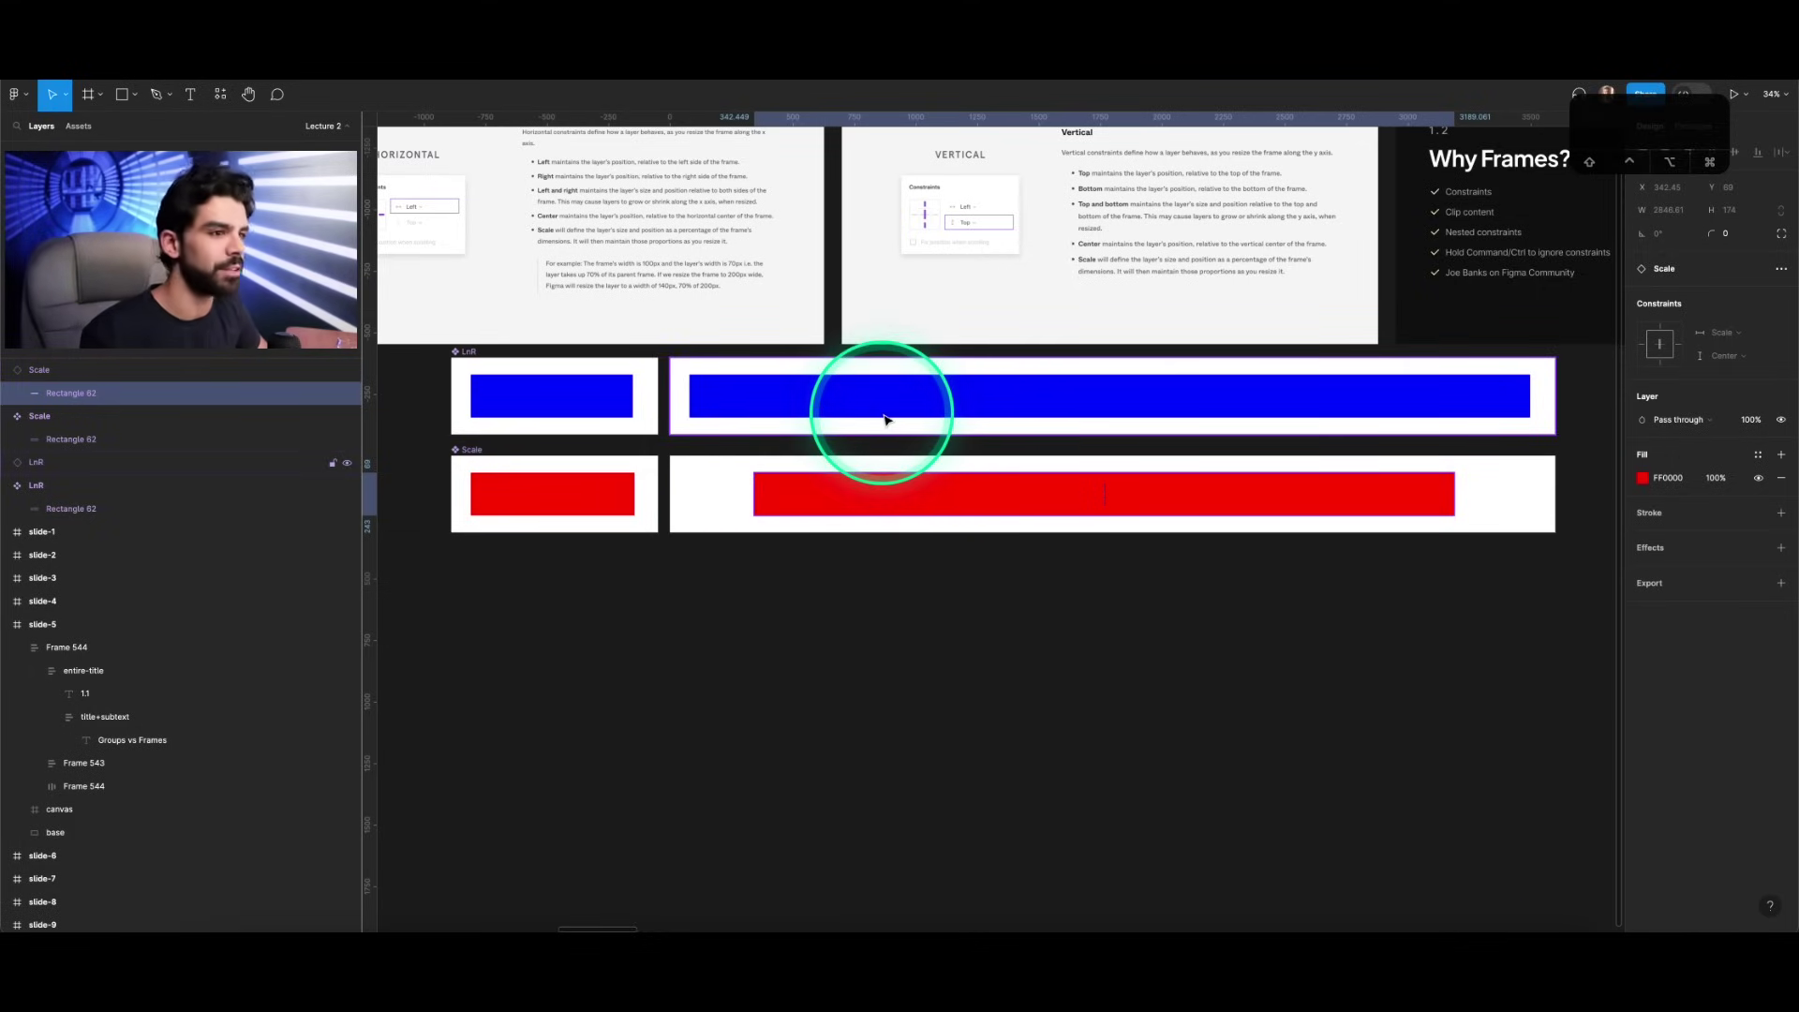
pyautogui.scroll(3, 884, 419)
pyautogui.scroll(3, 661, 339)
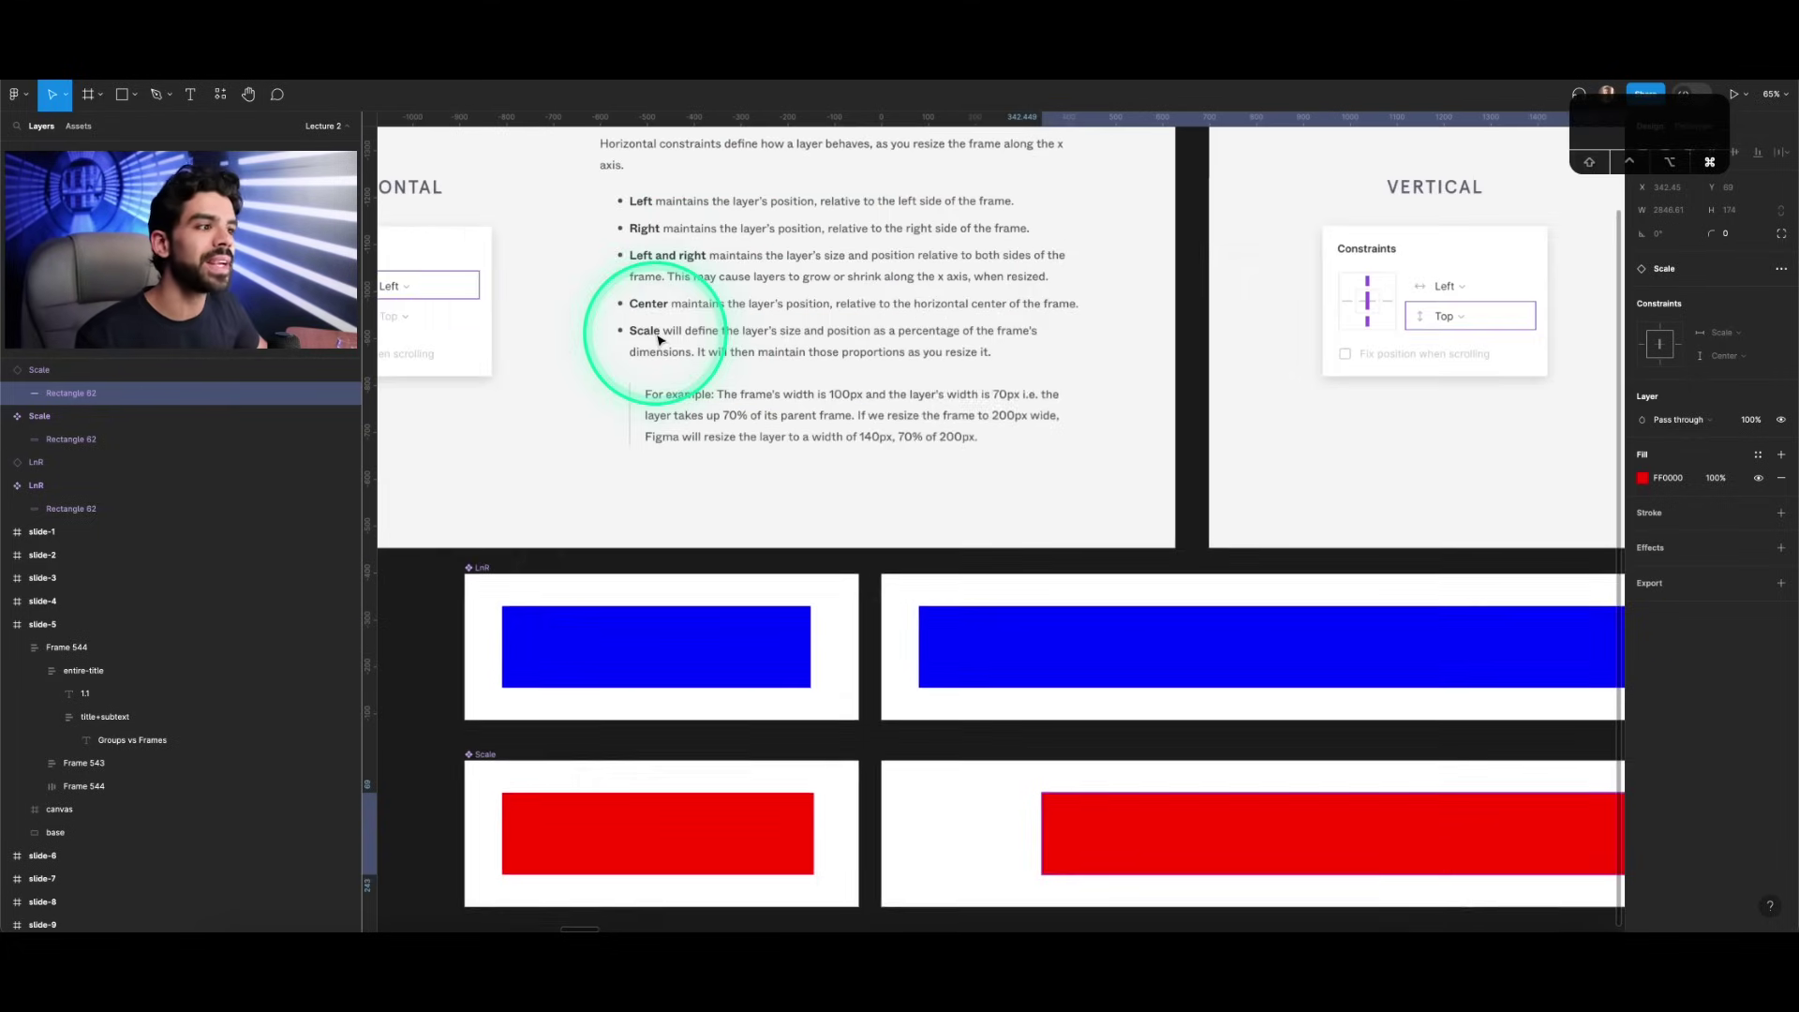
pyautogui.scroll(1, 661, 339)
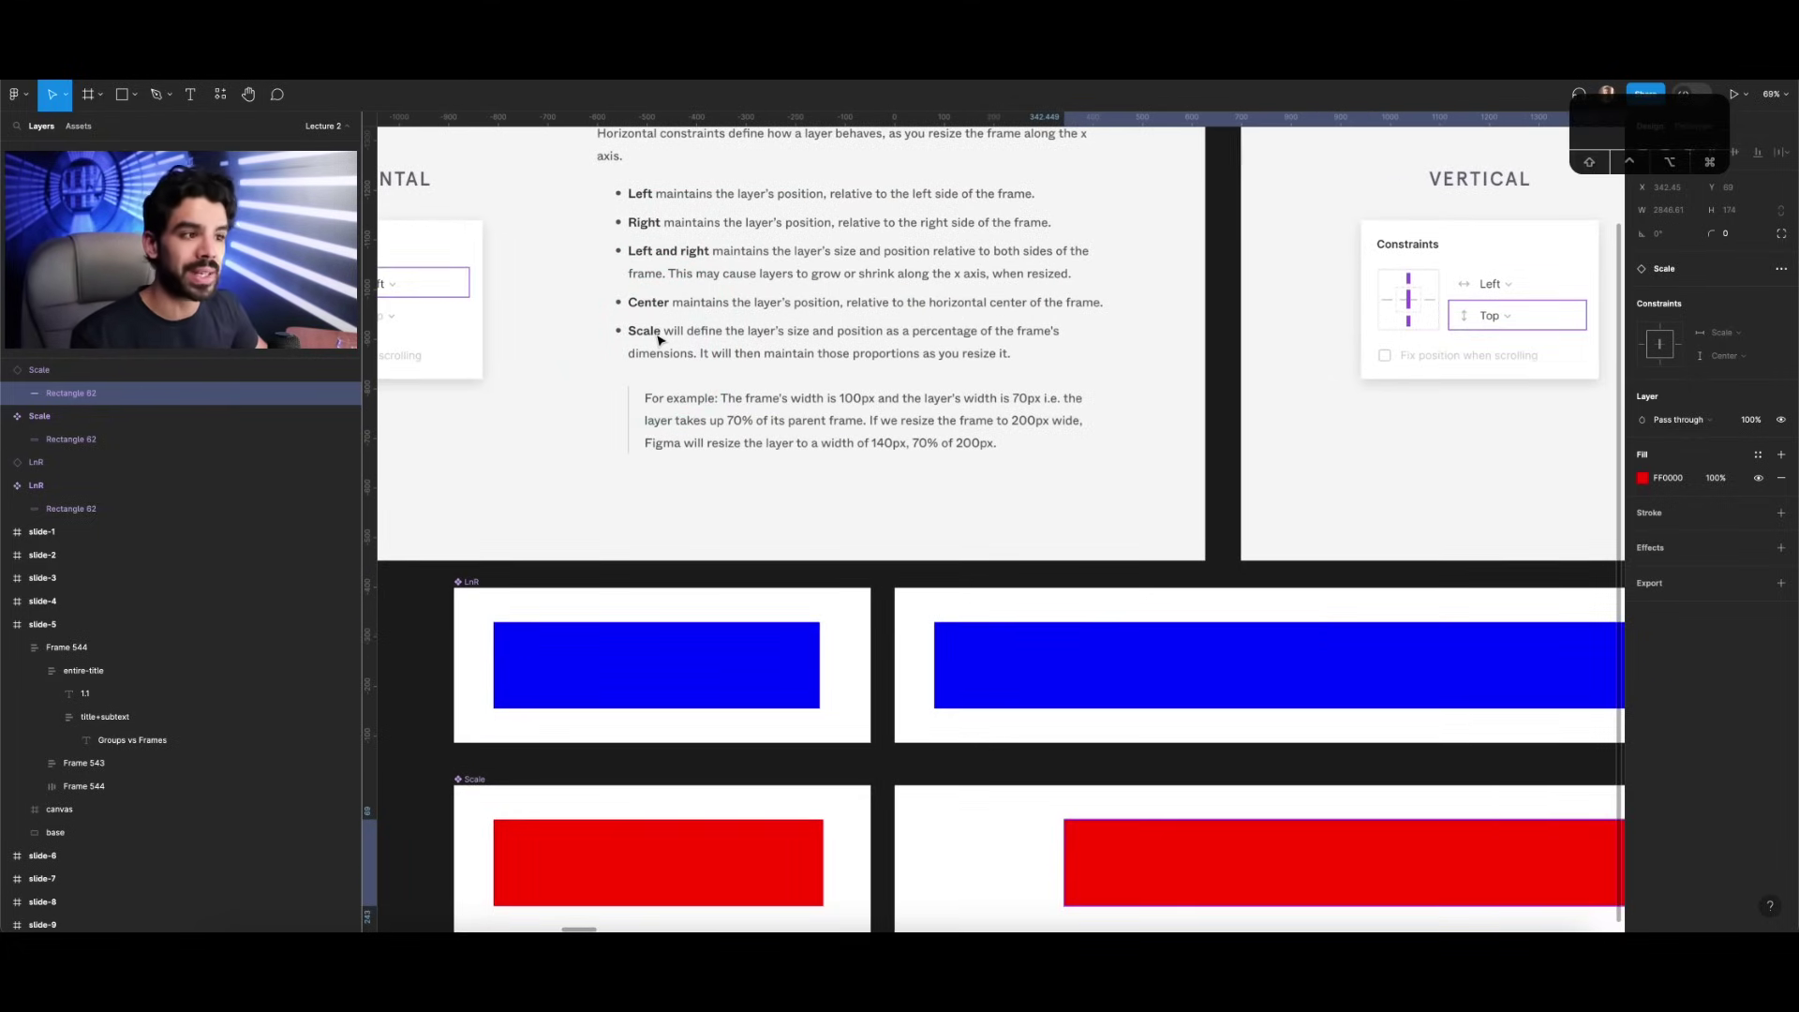
pyautogui.click(661, 339)
pyautogui.scroll(5, 664, 329)
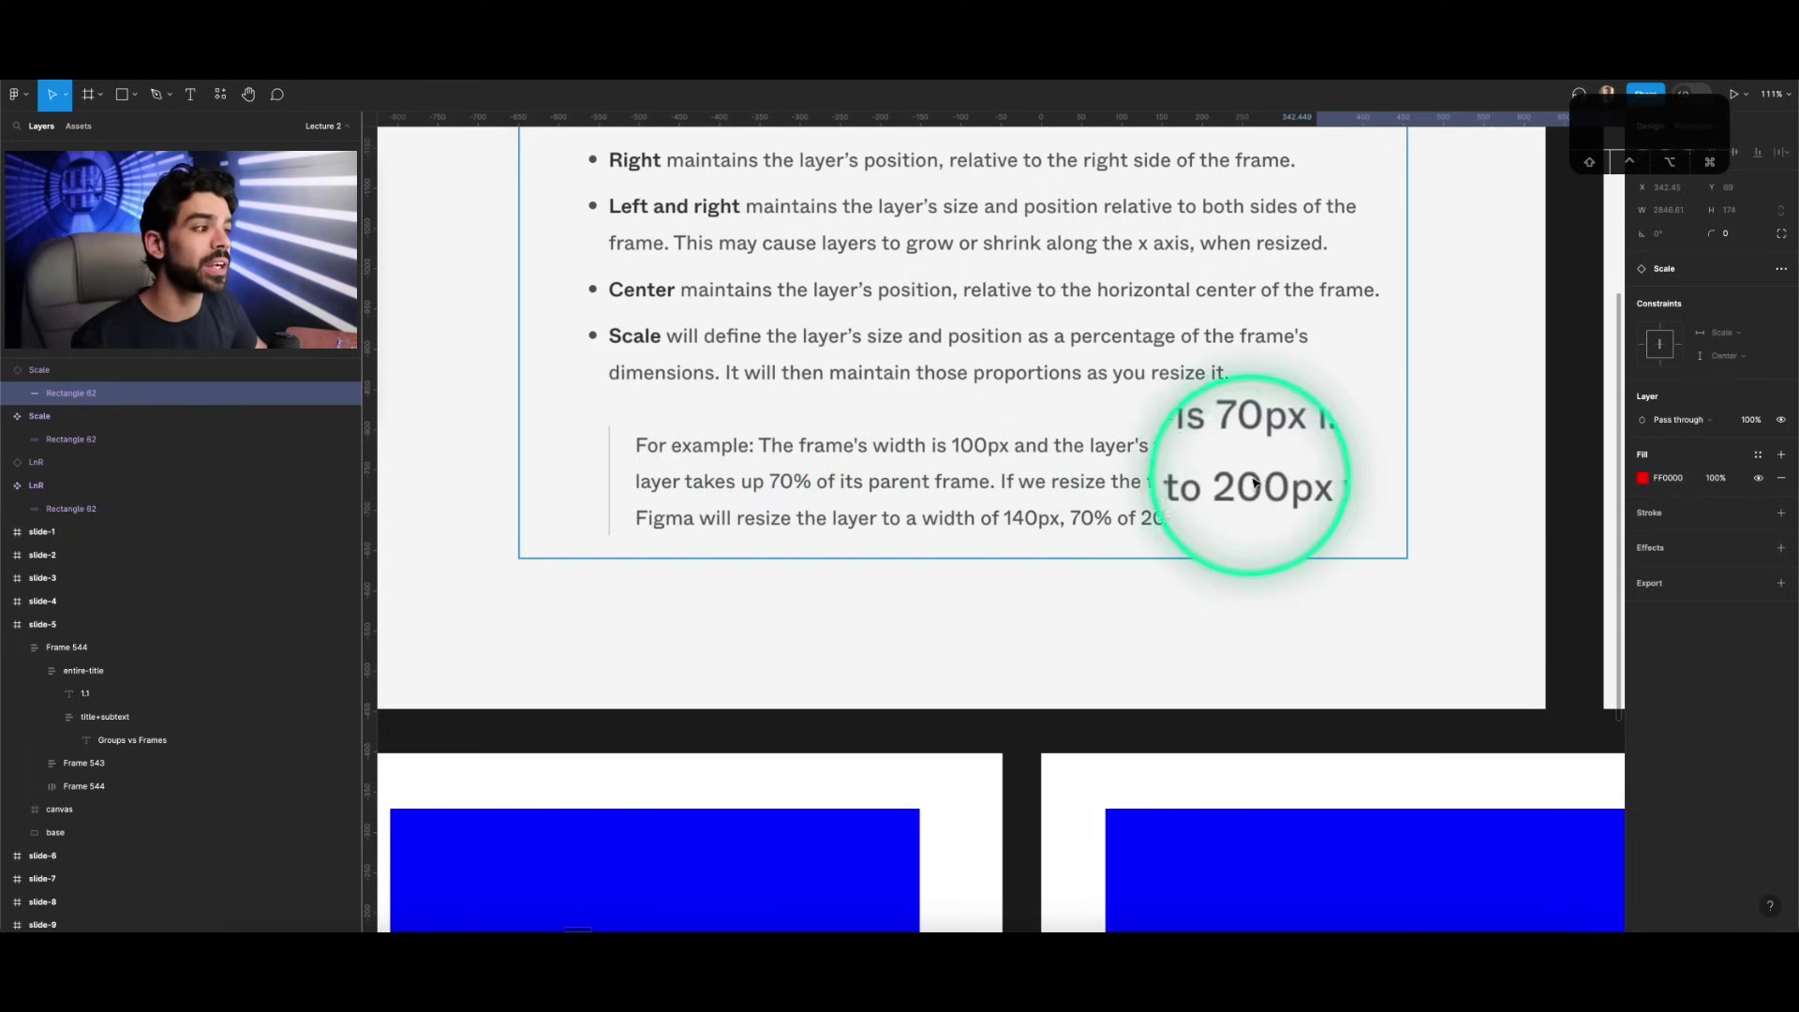
pyautogui.scroll(5, 876, 431)
pyautogui.scroll(-2, 932, 450)
pyautogui.click(986, 456)
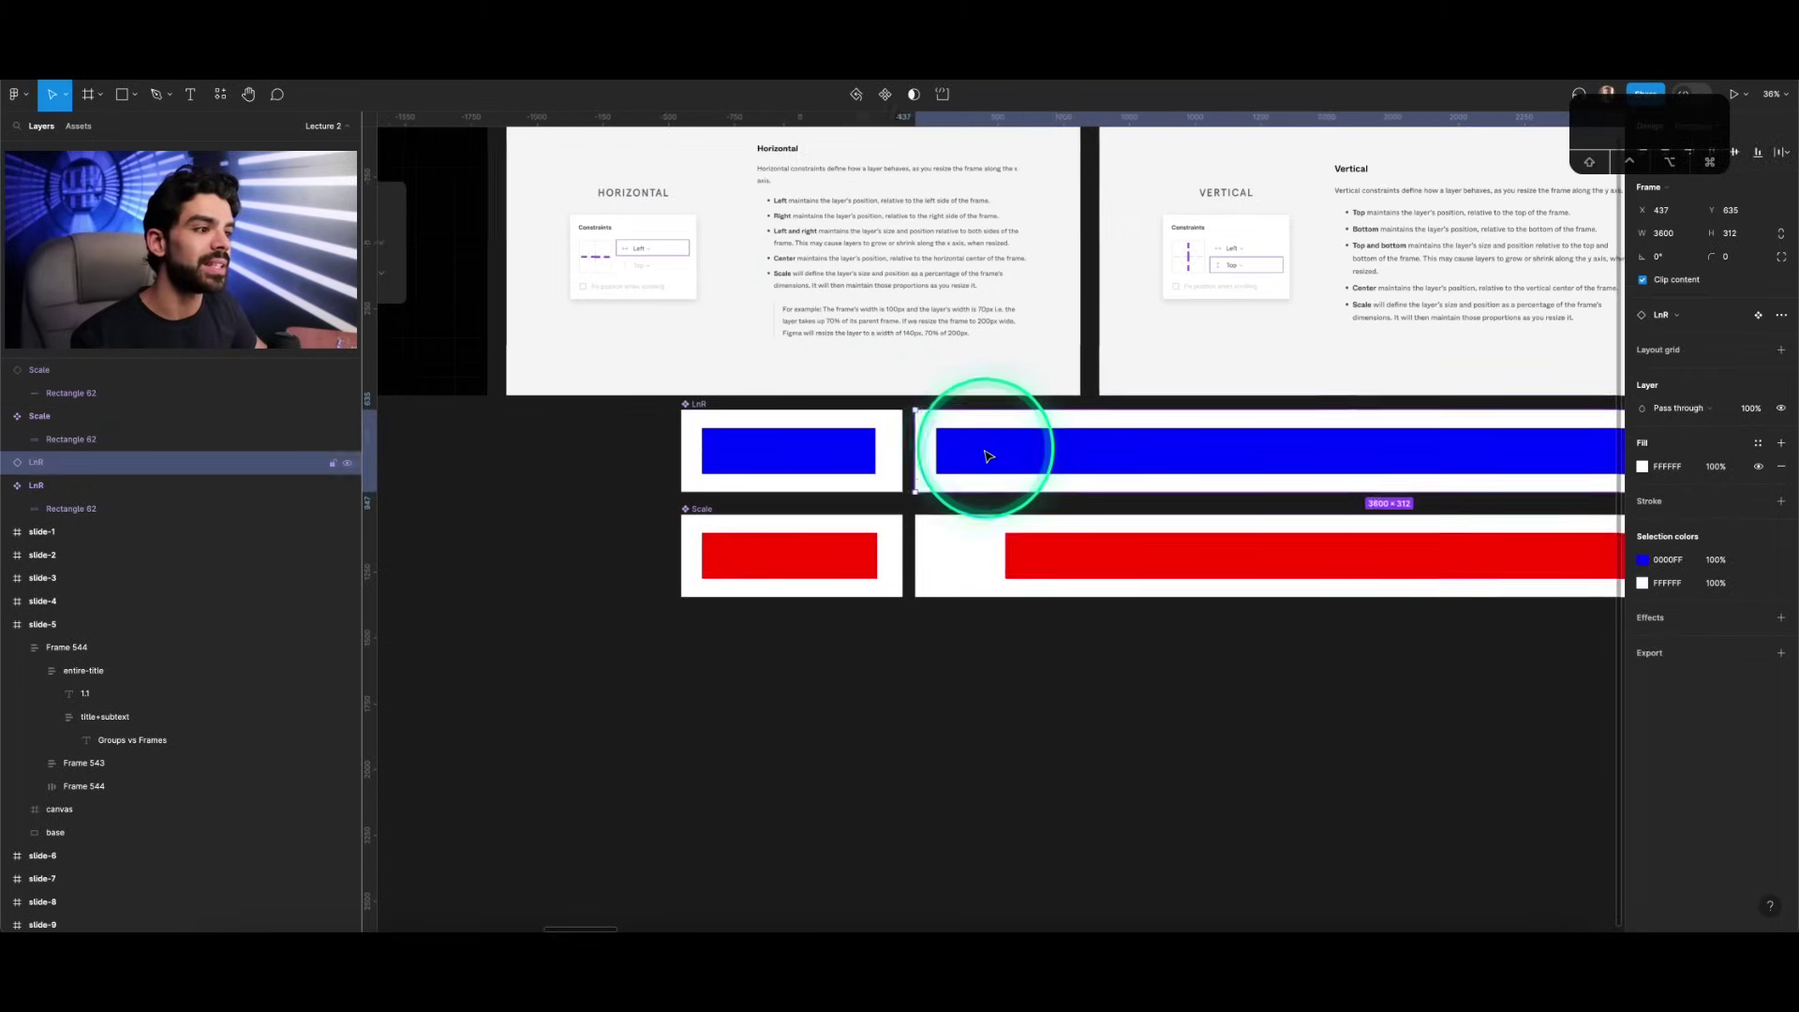
pyautogui.hscroll(3, 986, 456)
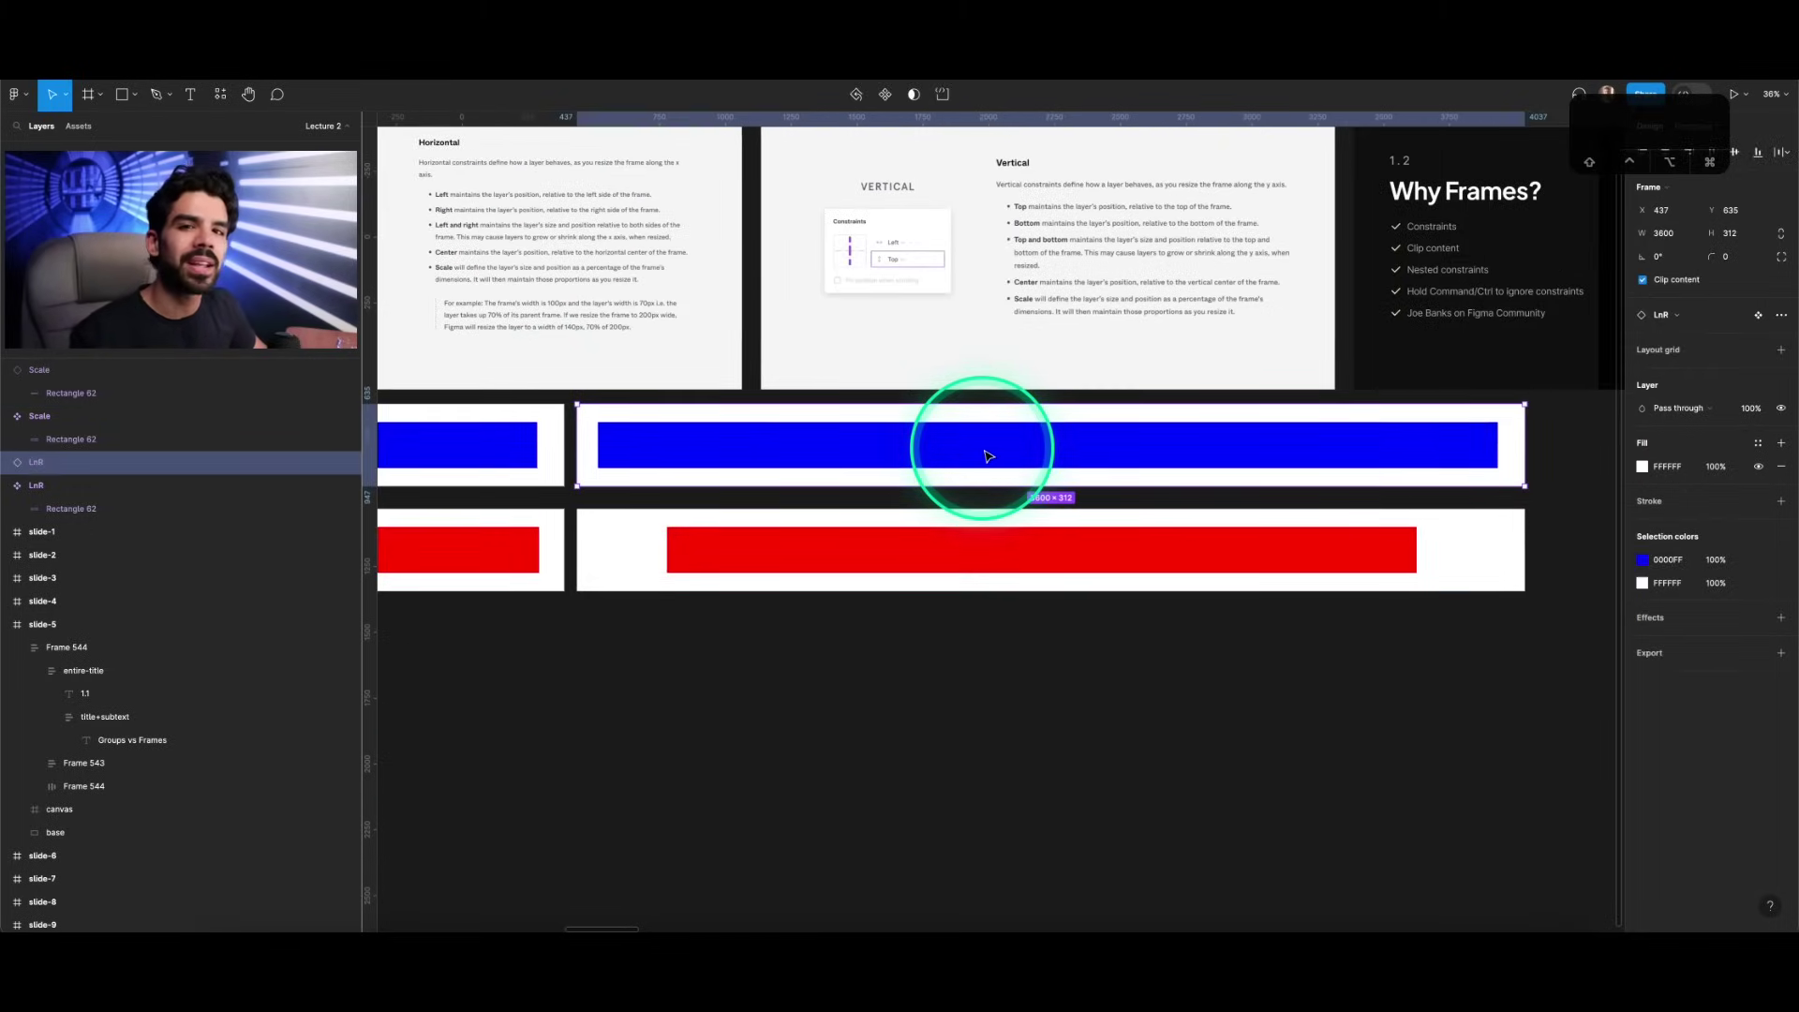
# Step: Draw an 80 × 15 px bar across the main LnR component's left margin and duplicate it against the blue rectangle's right edge
pyautogui.hscroll(-5, 986, 456)
pyautogui.scroll(10, 591, 441)
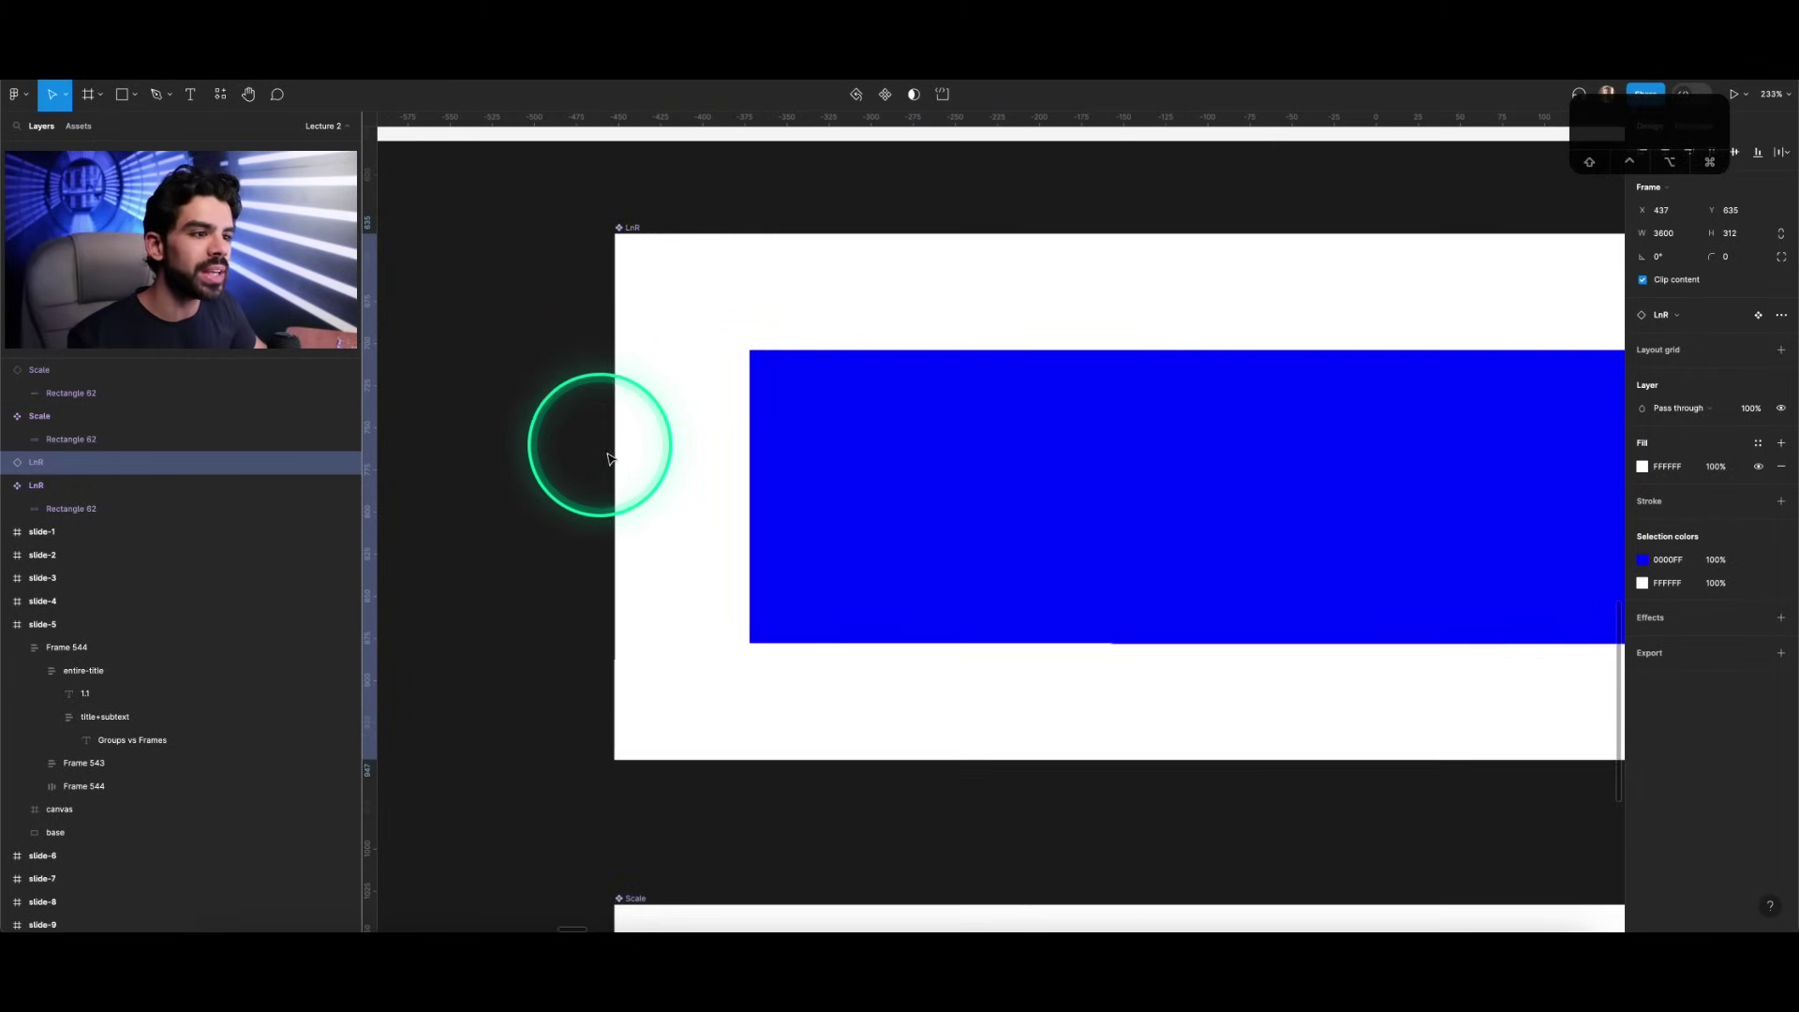
pyautogui.press('r')
pyautogui.moveTo(615, 460); pyautogui.dragTo(750, 487)
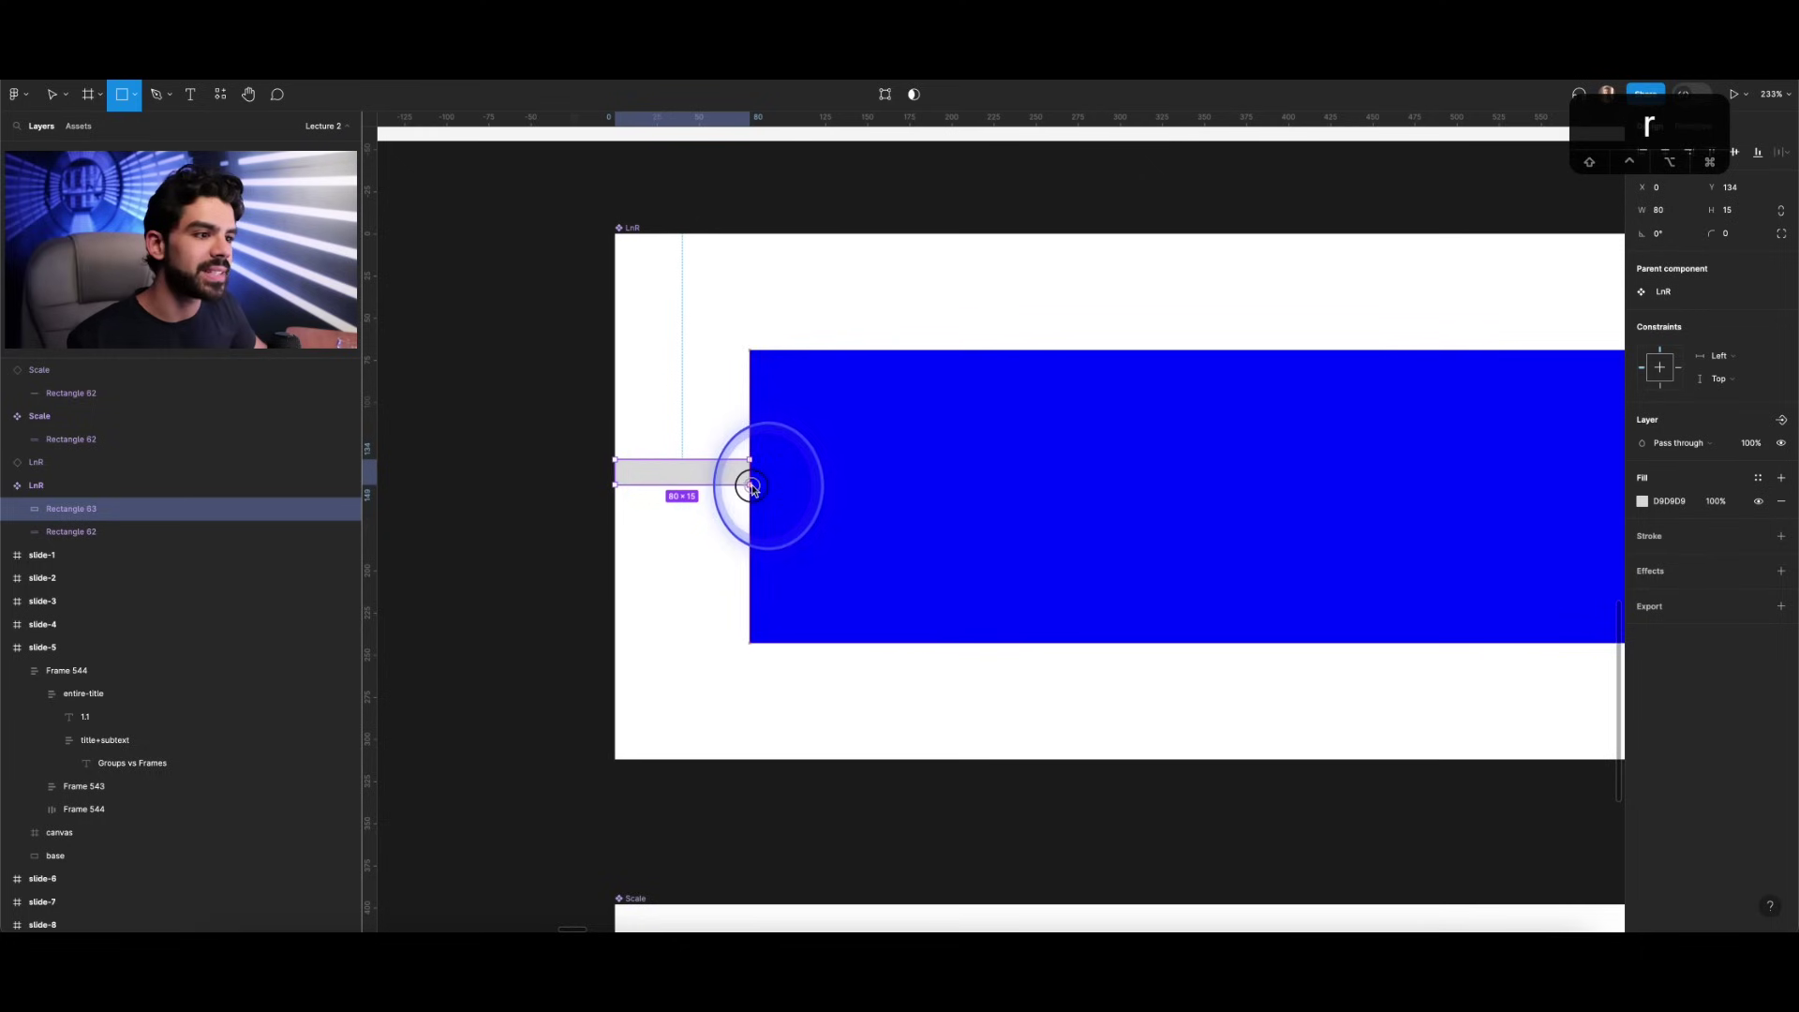
pyautogui.scroll(-10, 694, 462)
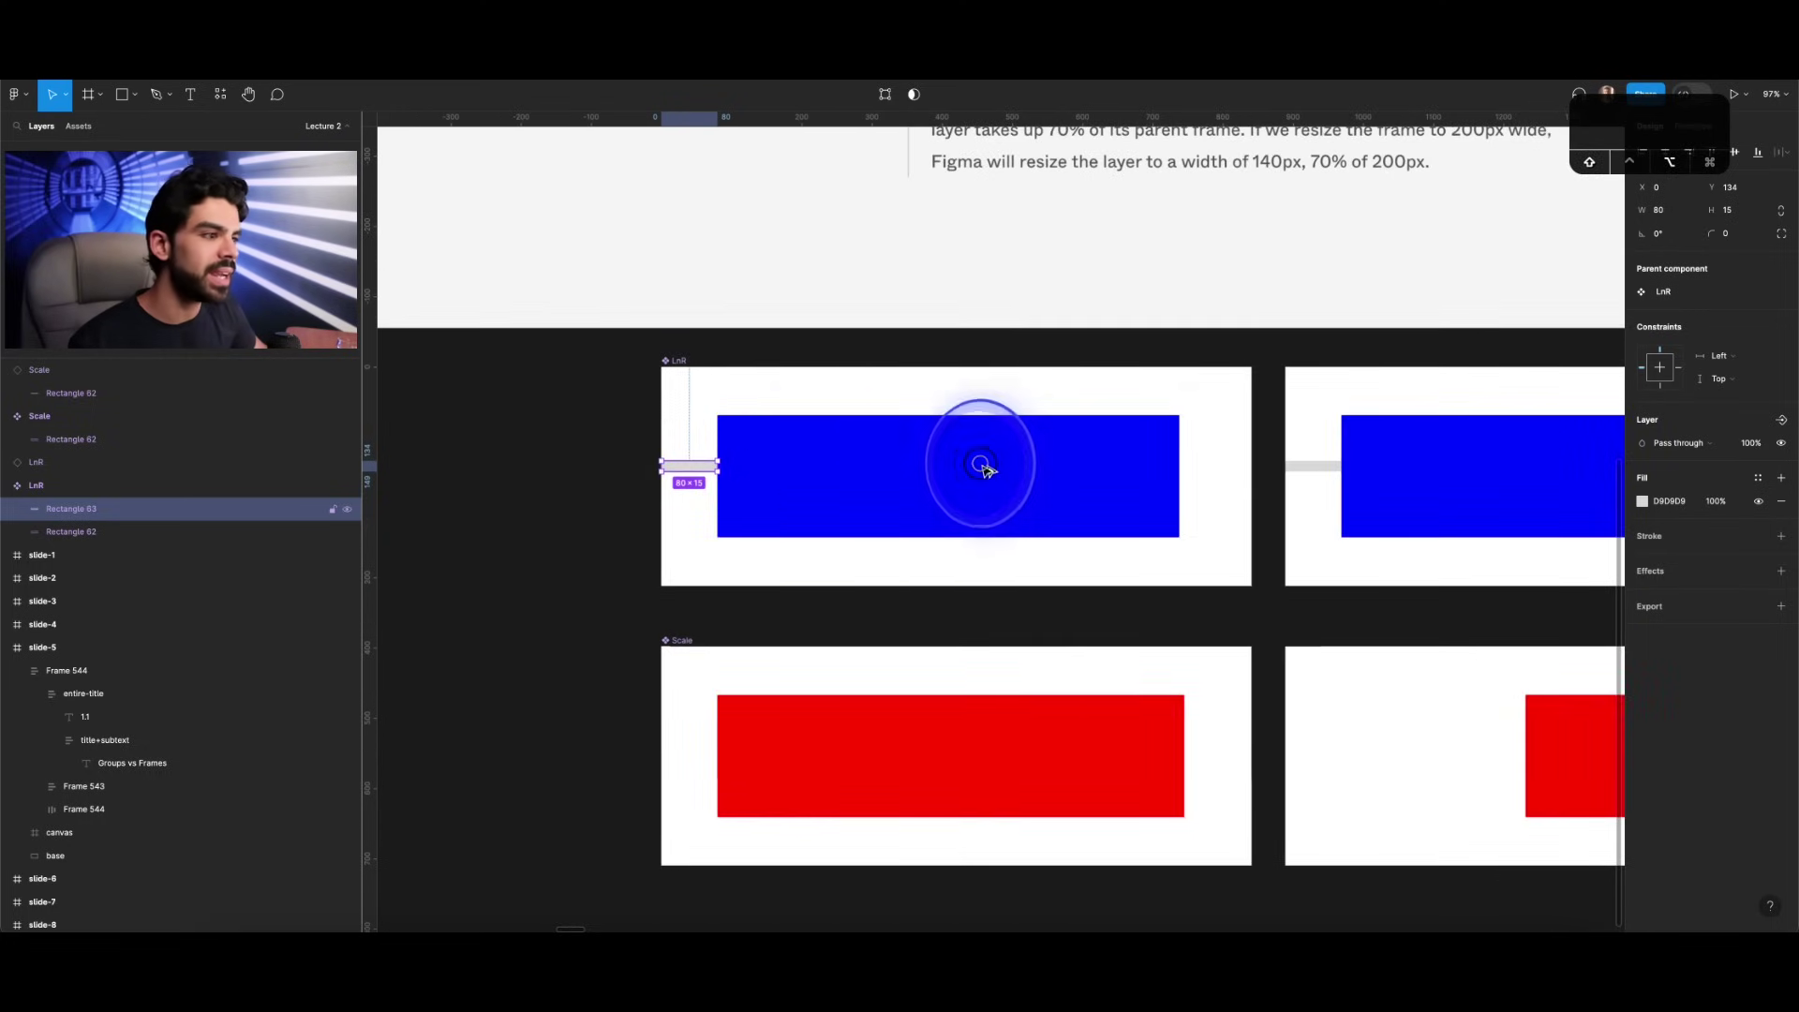
pyautogui.moveTo(984, 467); pyautogui.dragTo(1209, 468)
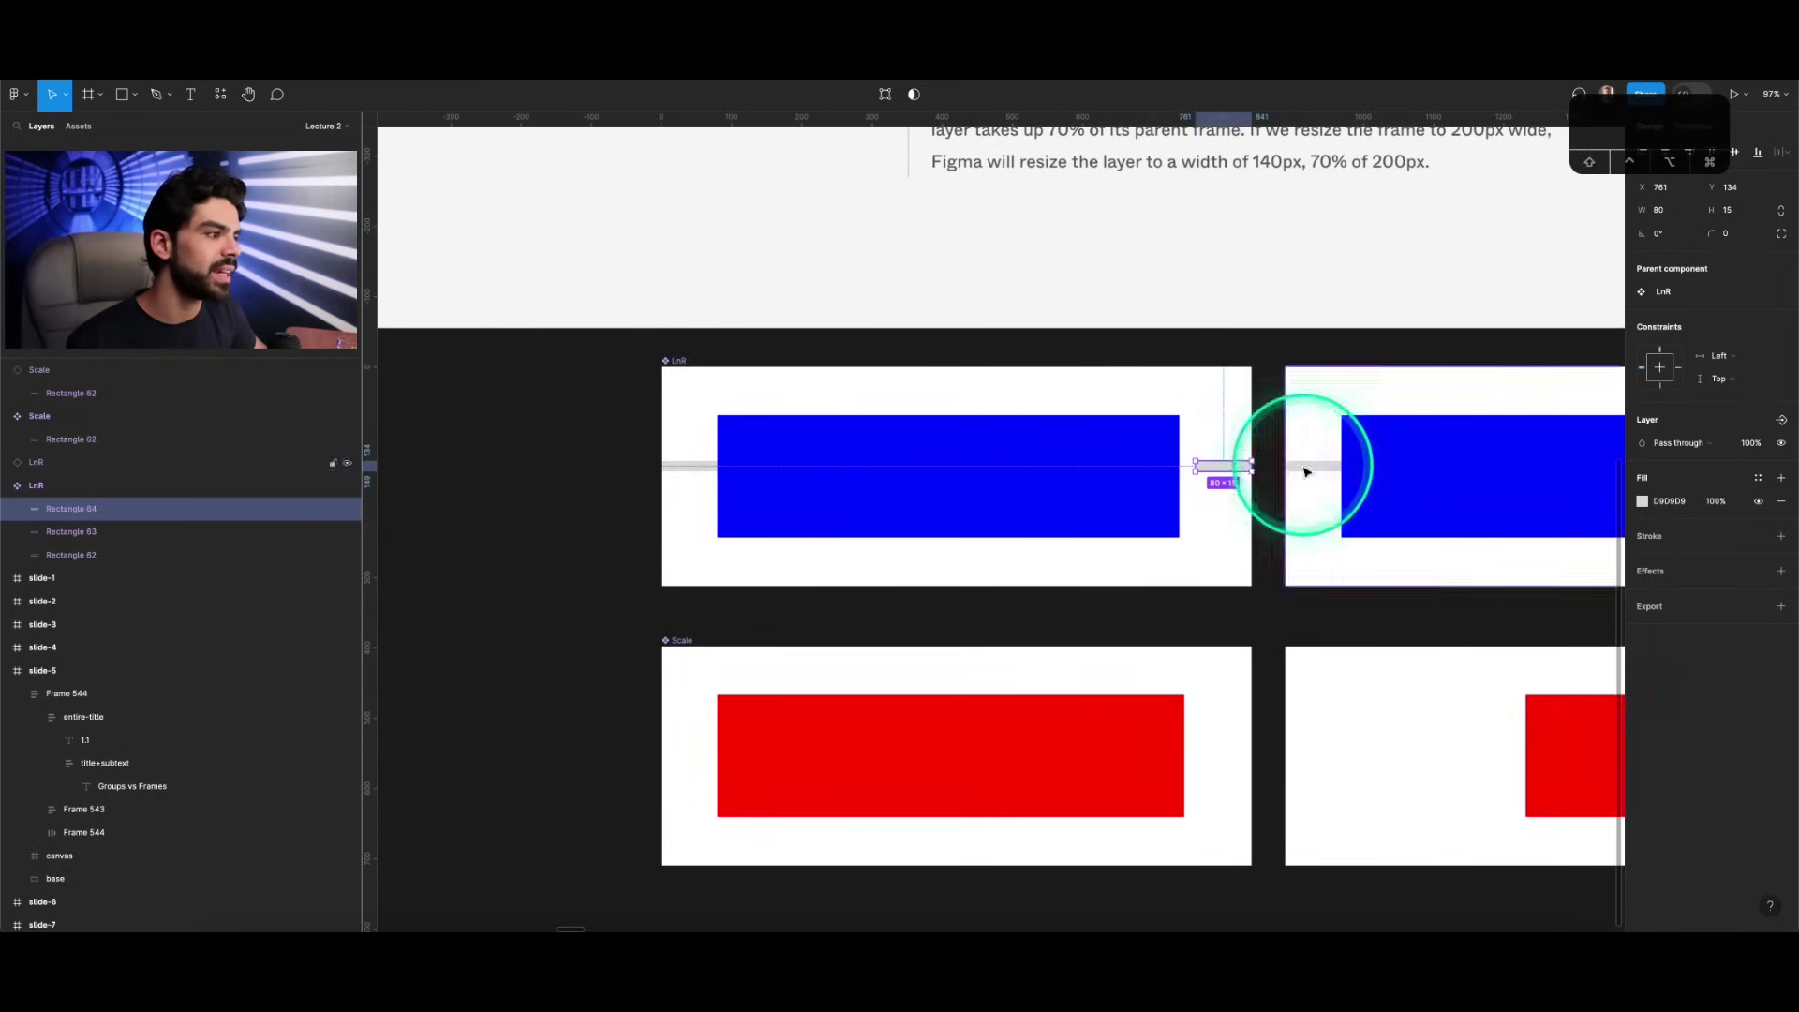
pyautogui.scroll(5, 1322, 468)
pyautogui.scroll(-5, 1311, 461)
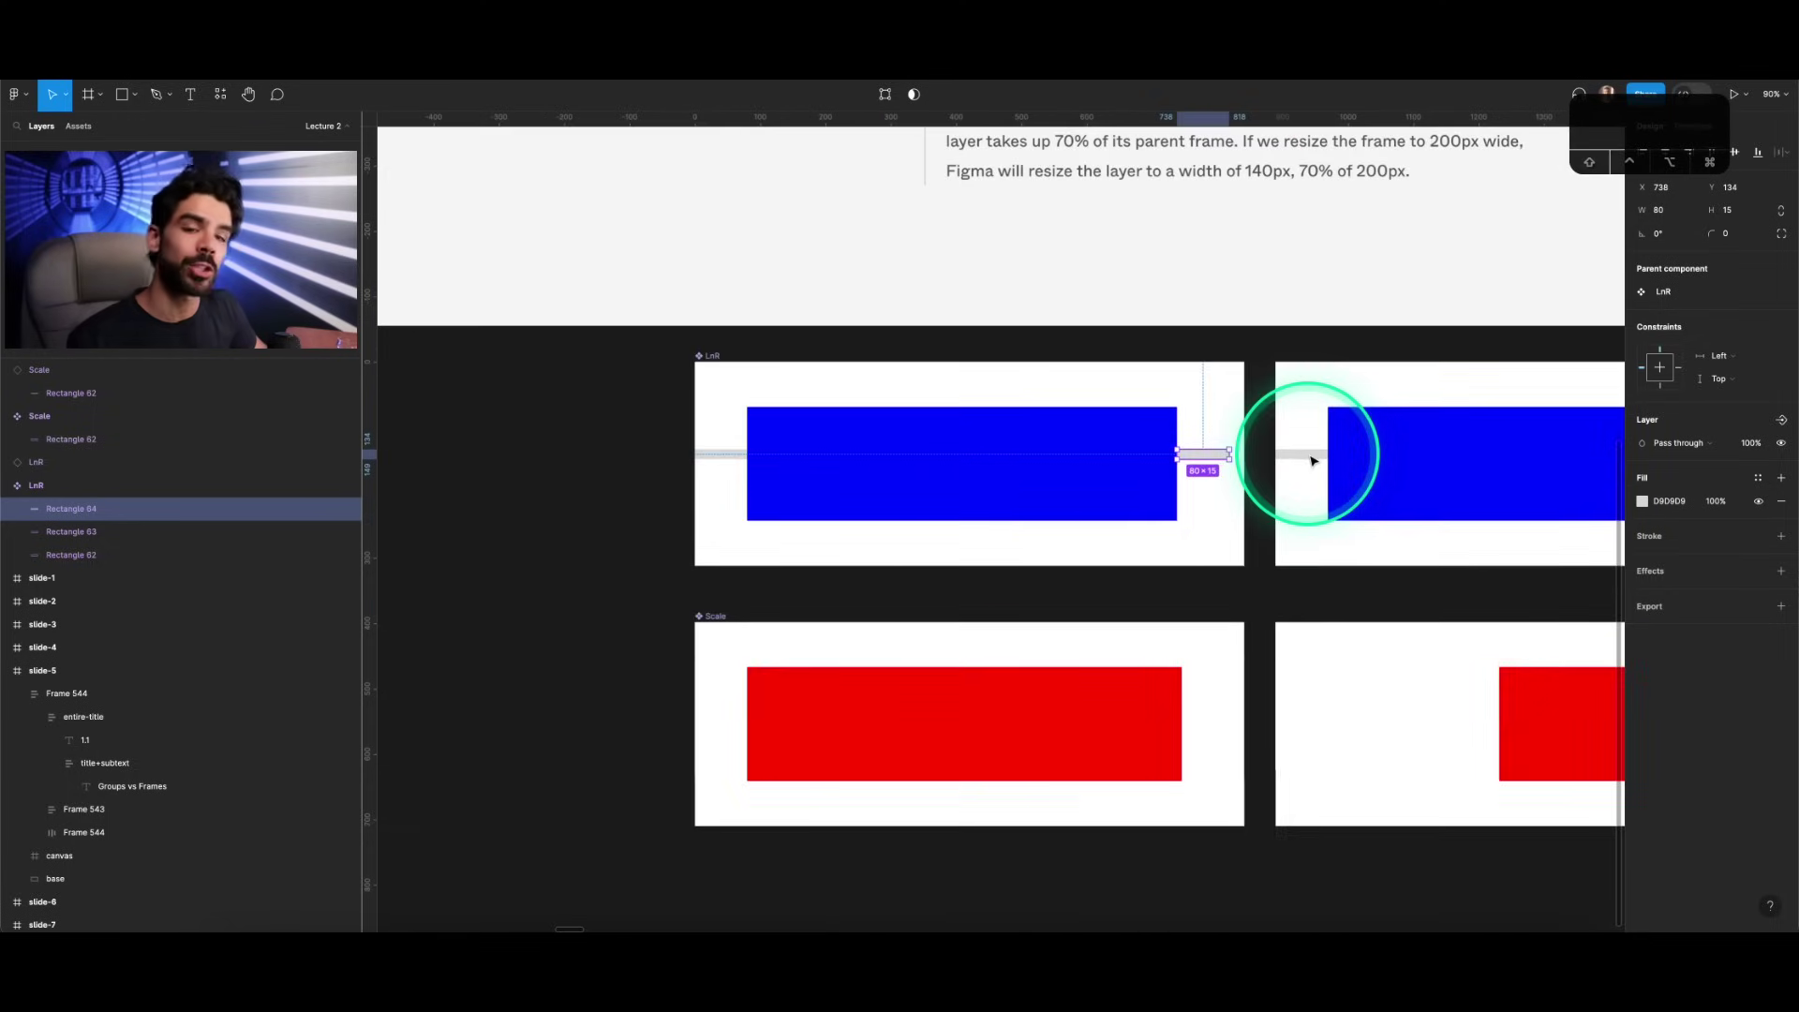
# Step: Draw a bar about 82 × 15 px across the left margin of the main Scale component
pyautogui.scroll(-5, 1313, 459)
pyautogui.hscroll(5, 1313, 459)
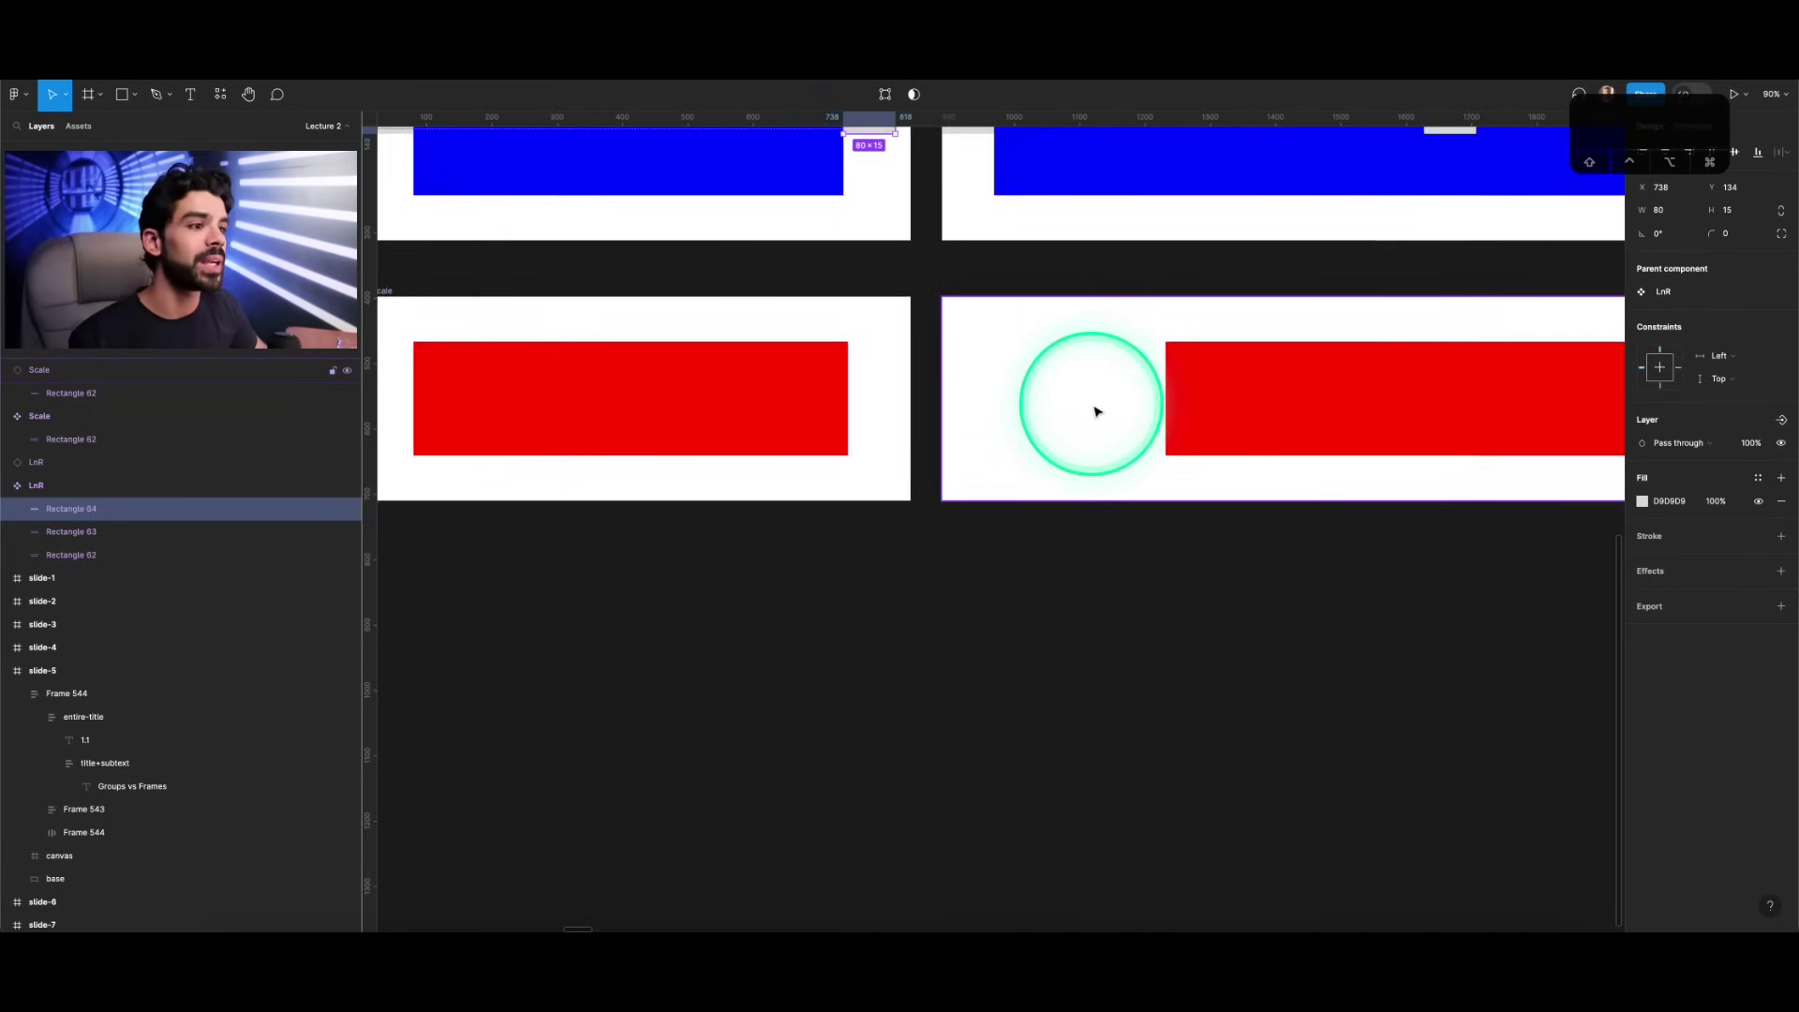
pyautogui.hscroll(-6, 1097, 406)
pyautogui.scroll(5, 737, 388)
pyautogui.press('r')
pyautogui.moveTo(753, 379); pyautogui.dragTo(902, 408)
pyautogui.press('e')
pyautogui.press('v')
pyautogui.press('BackSpace')
pyautogui.press('BackSpace')
pyautogui.scroll(-5, 843, 384)
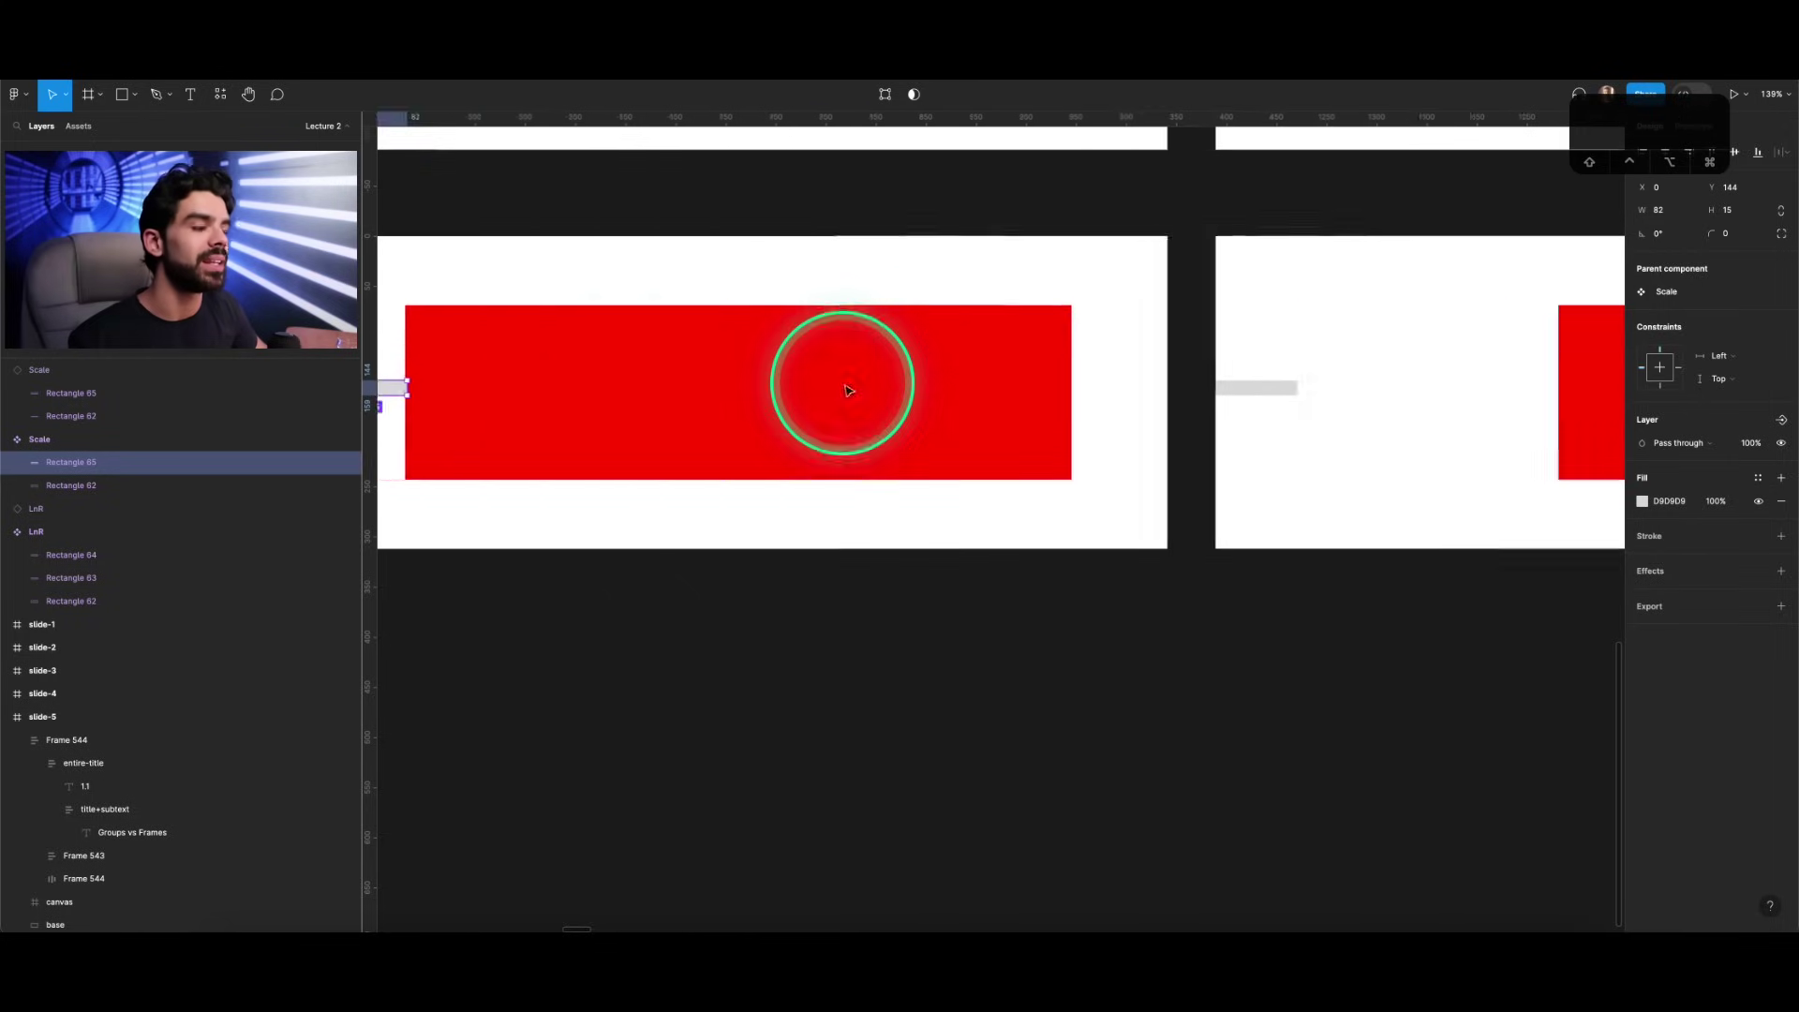
# Step: Sketch a freehand line along the main Scale component's full width and write "x → 2x" beneath it with the Pencil
pyautogui.press('p')
pyautogui.click(169, 94)
pyautogui.click(155, 146)
pyautogui.moveTo(574, 597); pyautogui.dragTo(1261, 584)
pyautogui.moveTo(798, 654); pyautogui.dragTo(968, 653)
pyautogui.moveTo(955, 645); pyautogui.dragTo(956, 660)
pyautogui.moveTo(1005, 640)
pyautogui.mouseDown()
pyautogui.moveTo(1031, 669)
pyautogui.moveTo(1063, 647)
pyautogui.mouseUp()
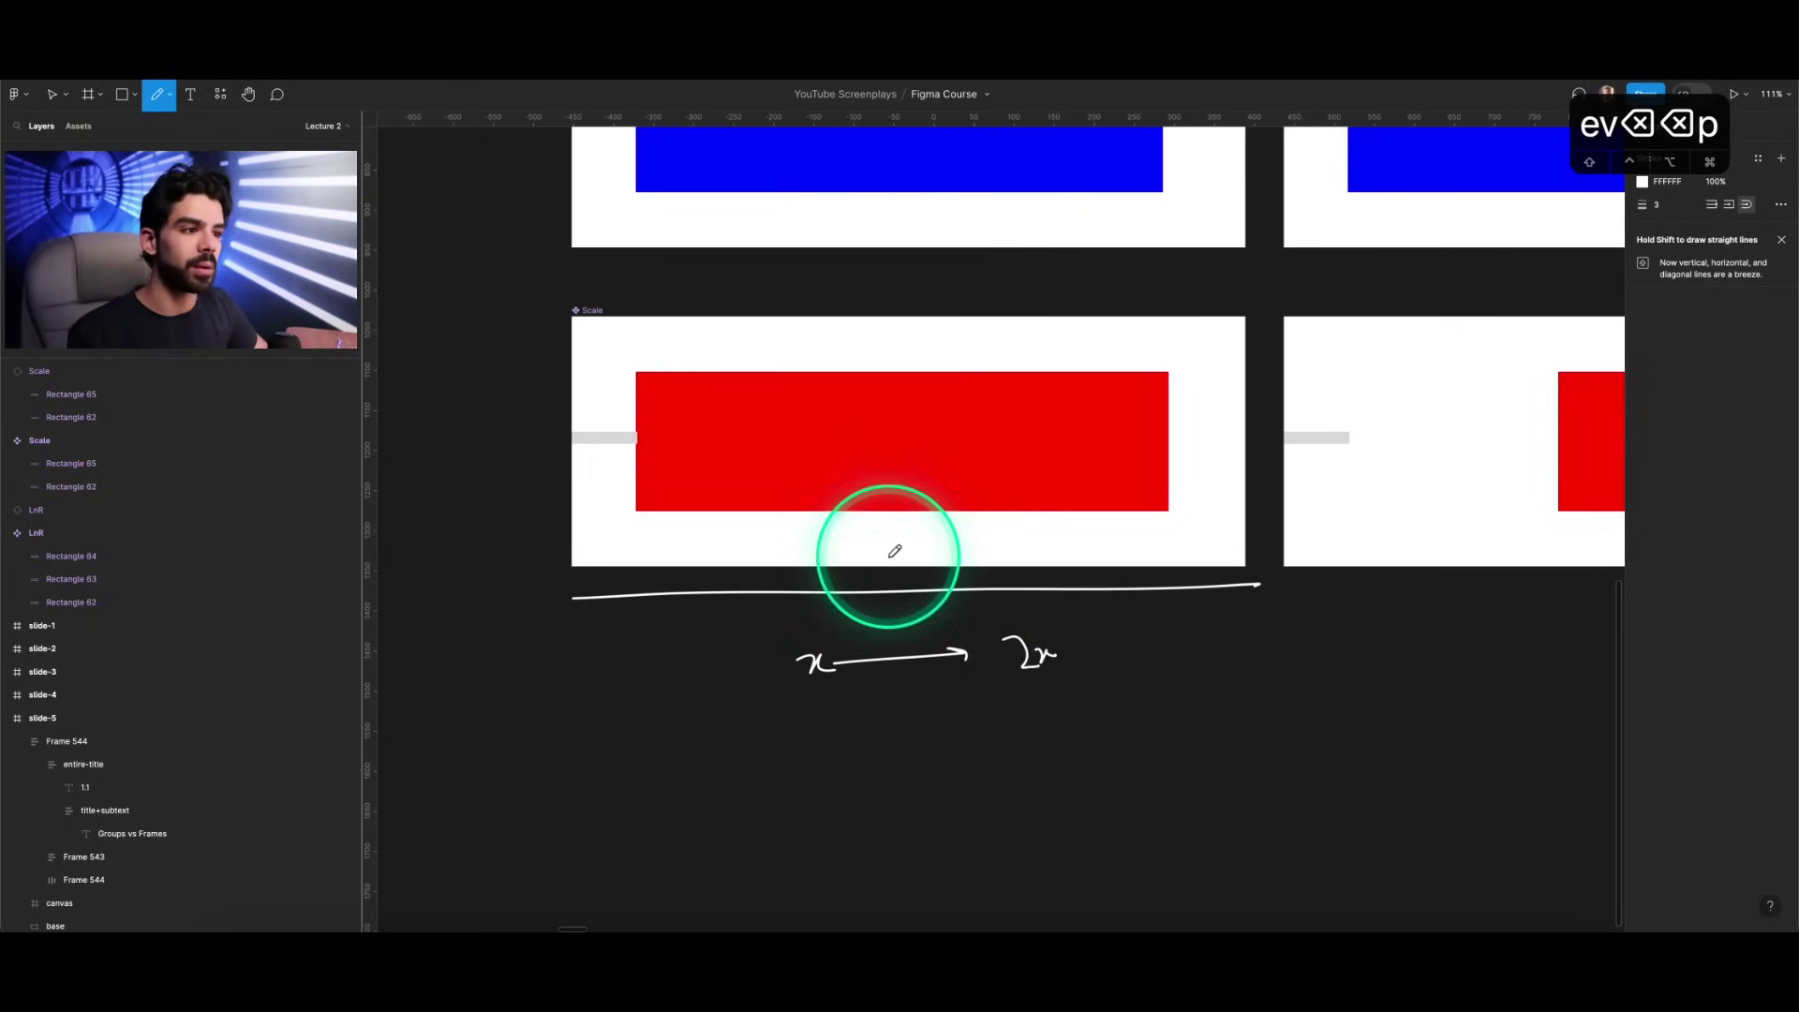
# Step: Mark the red rectangle's width and left margin, circle the width line's right end, and handwrite "y → dx" below the first note
pyautogui.moveTo(1137, 335)
pyautogui.mouseDown()
pyautogui.moveTo(631, 354)
pyautogui.moveTo(634, 522)
pyautogui.moveTo(1188, 490)
pyautogui.moveTo(662, 390)
pyautogui.moveTo(546, 454)
pyautogui.moveTo(600, 436)
pyautogui.mouseUp()
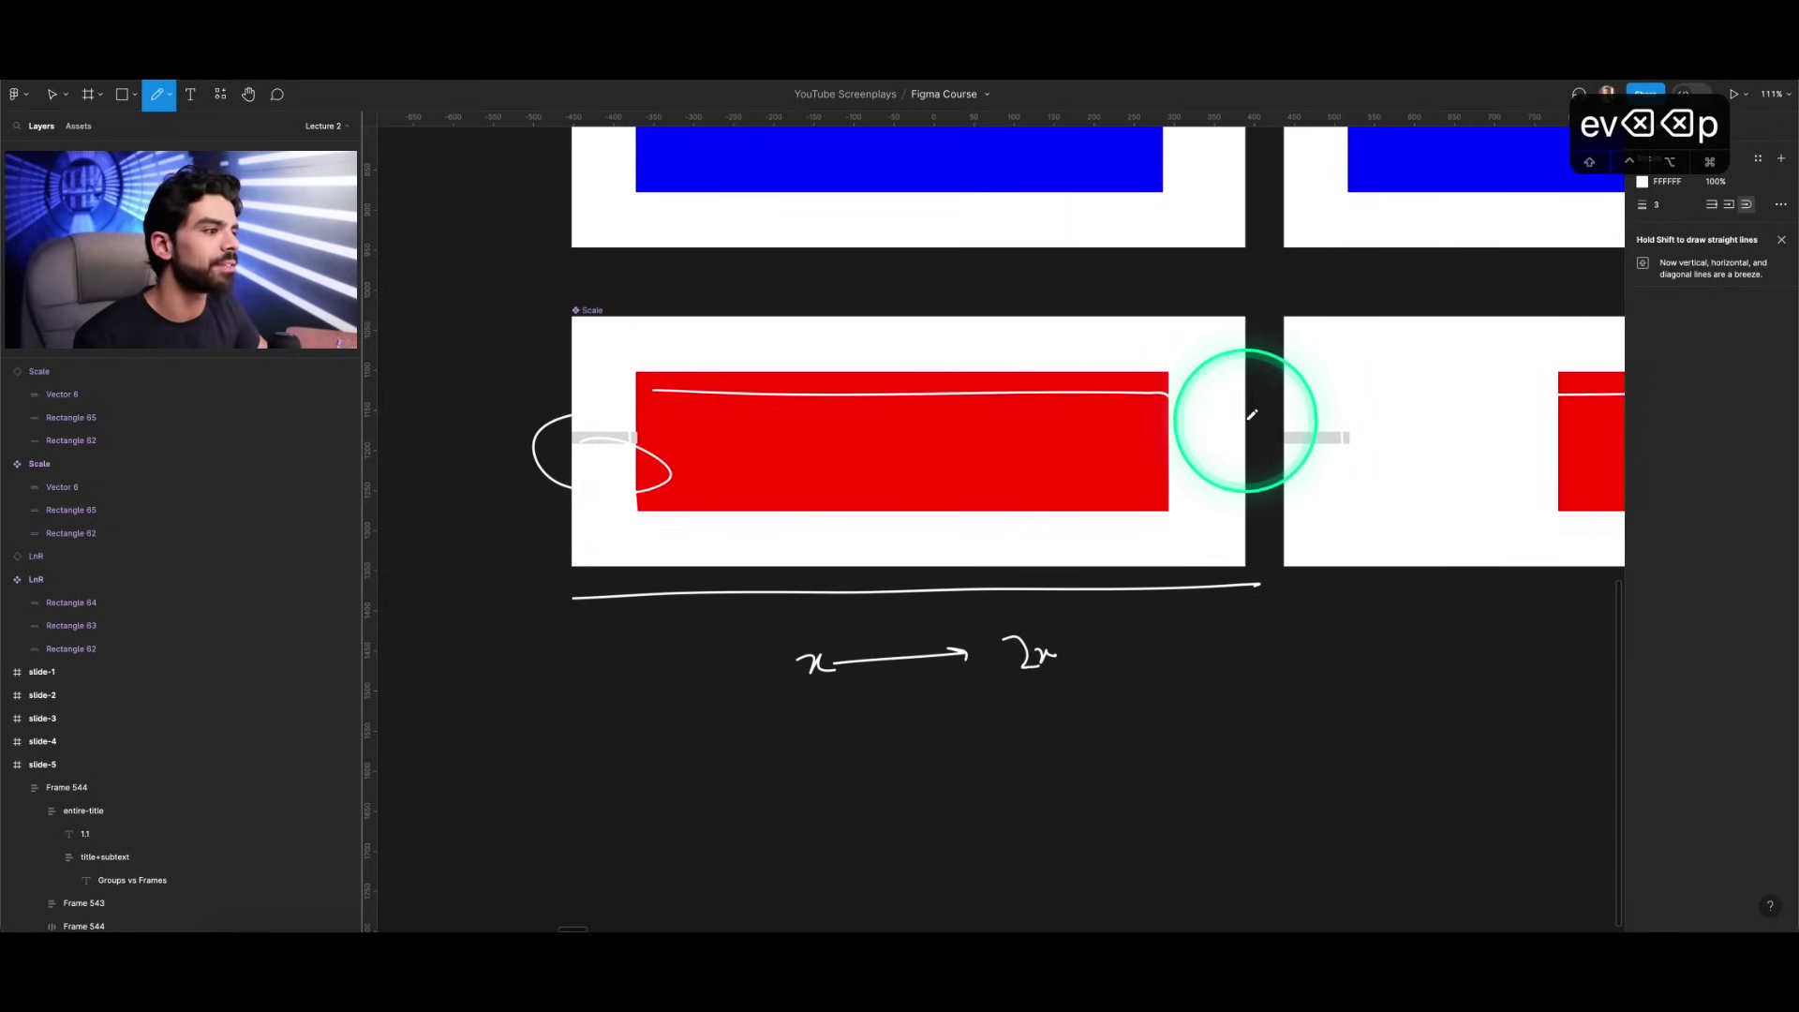
pyautogui.moveTo(1246, 590)
pyautogui.mouseDown()
pyautogui.moveTo(1168, 590)
pyautogui.moveTo(1251, 592)
pyautogui.mouseUp()
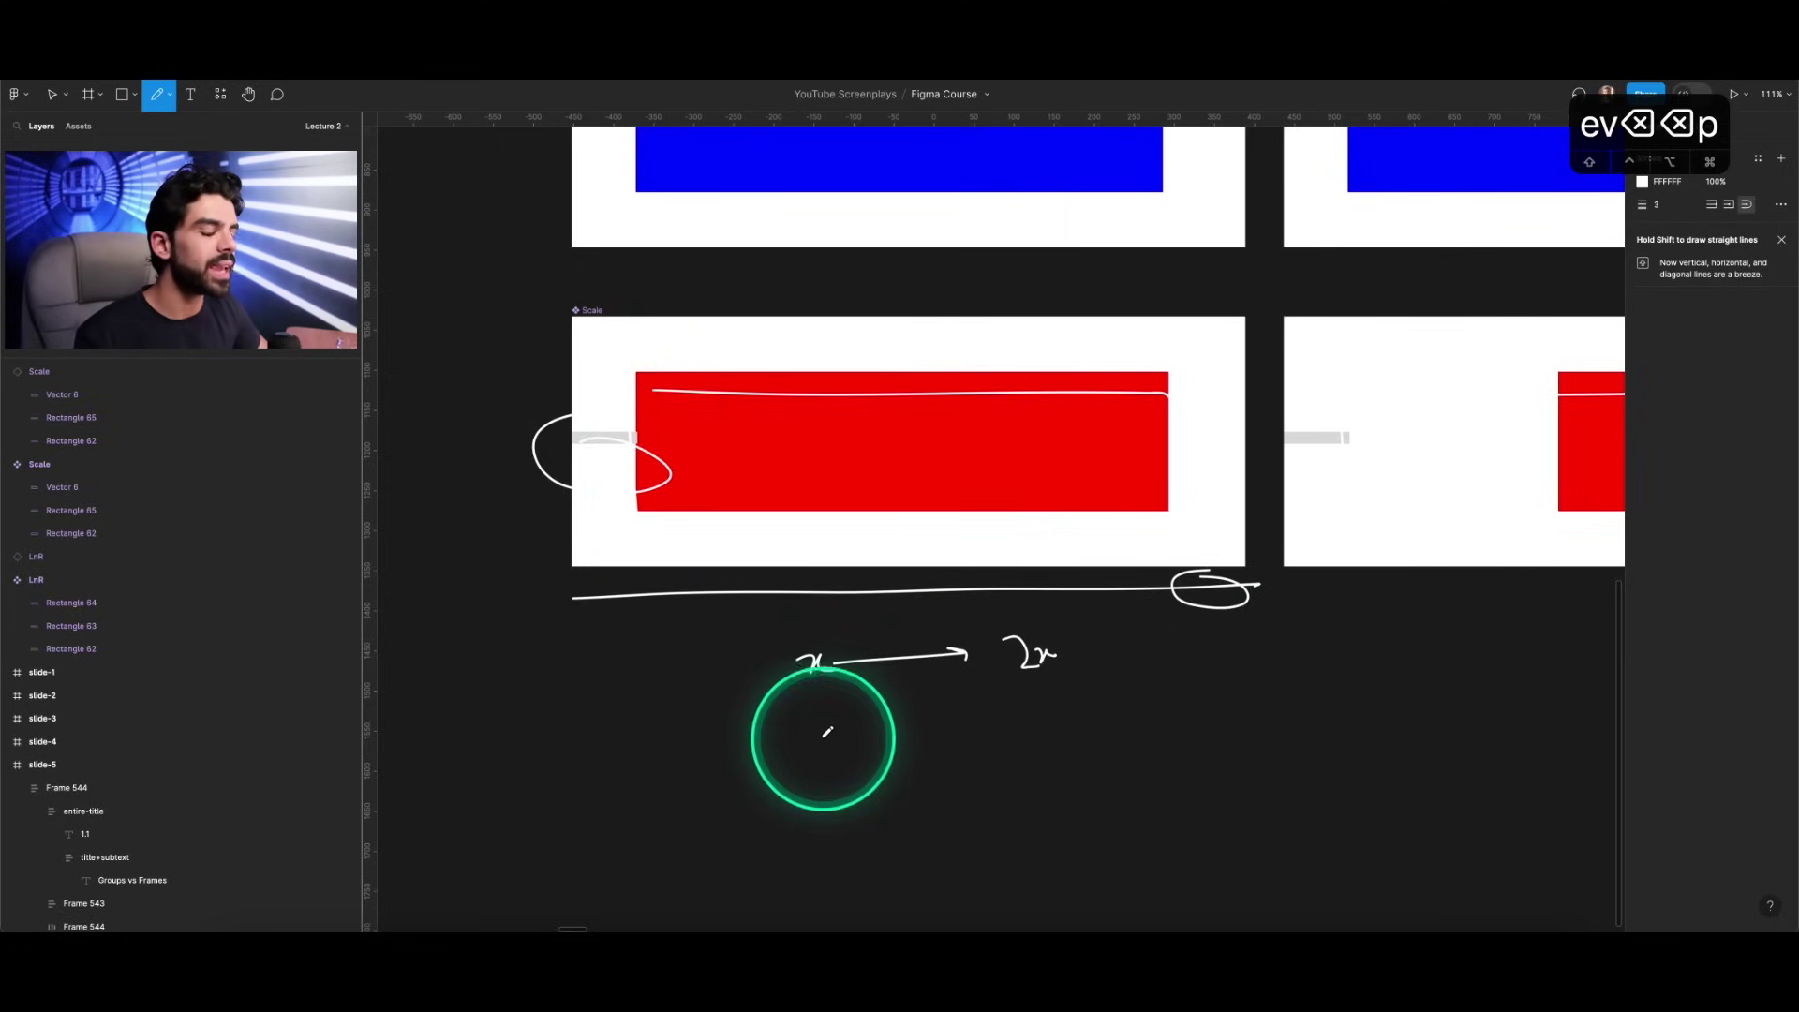
pyautogui.moveTo(804, 719)
pyautogui.mouseDown()
pyautogui.moveTo(825, 771)
pyautogui.moveTo(993, 716)
pyautogui.moveTo(1036, 720)
pyautogui.moveTo(1027, 747)
pyautogui.moveTo(1049, 698)
pyautogui.moveTo(1069, 735)
pyautogui.mouseUp()
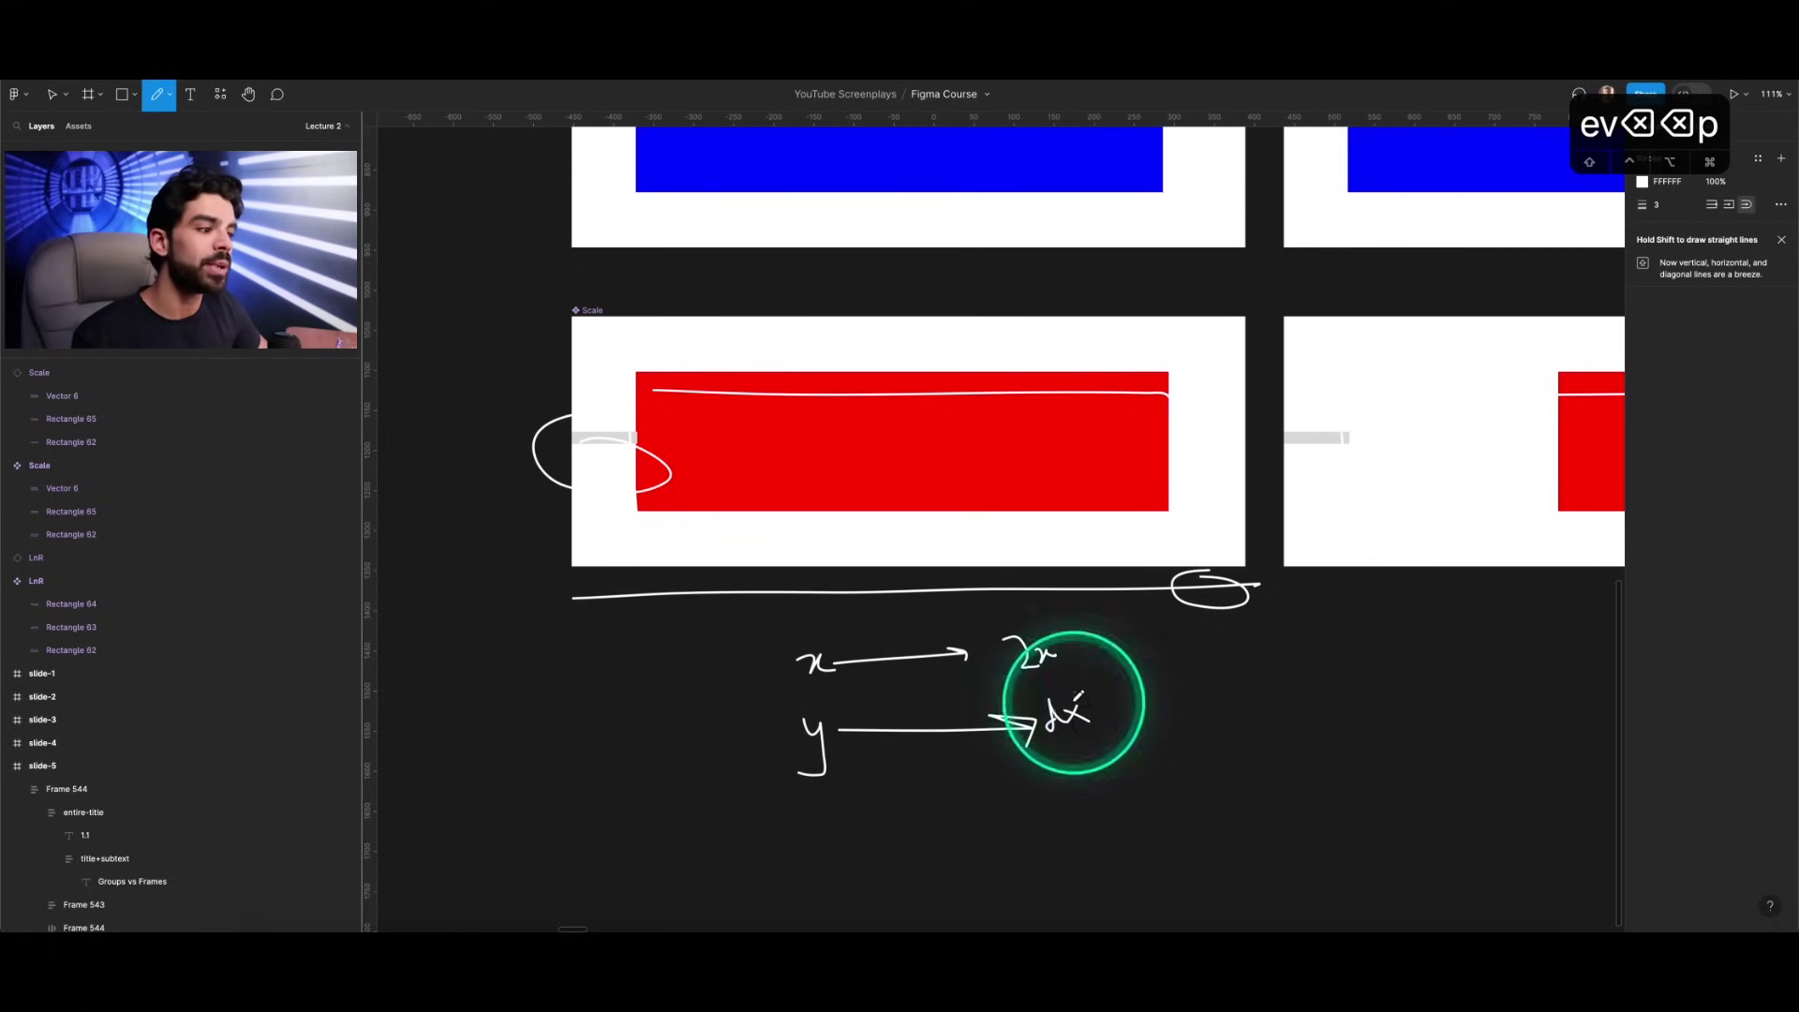
pyautogui.scroll(-5, 1075, 693)
pyautogui.press('v')
# Step: Review the Horizontal and Vertical constraint slides, comparing their constraint settings and option descriptions
pyautogui.scroll(-3, 1073, 698)
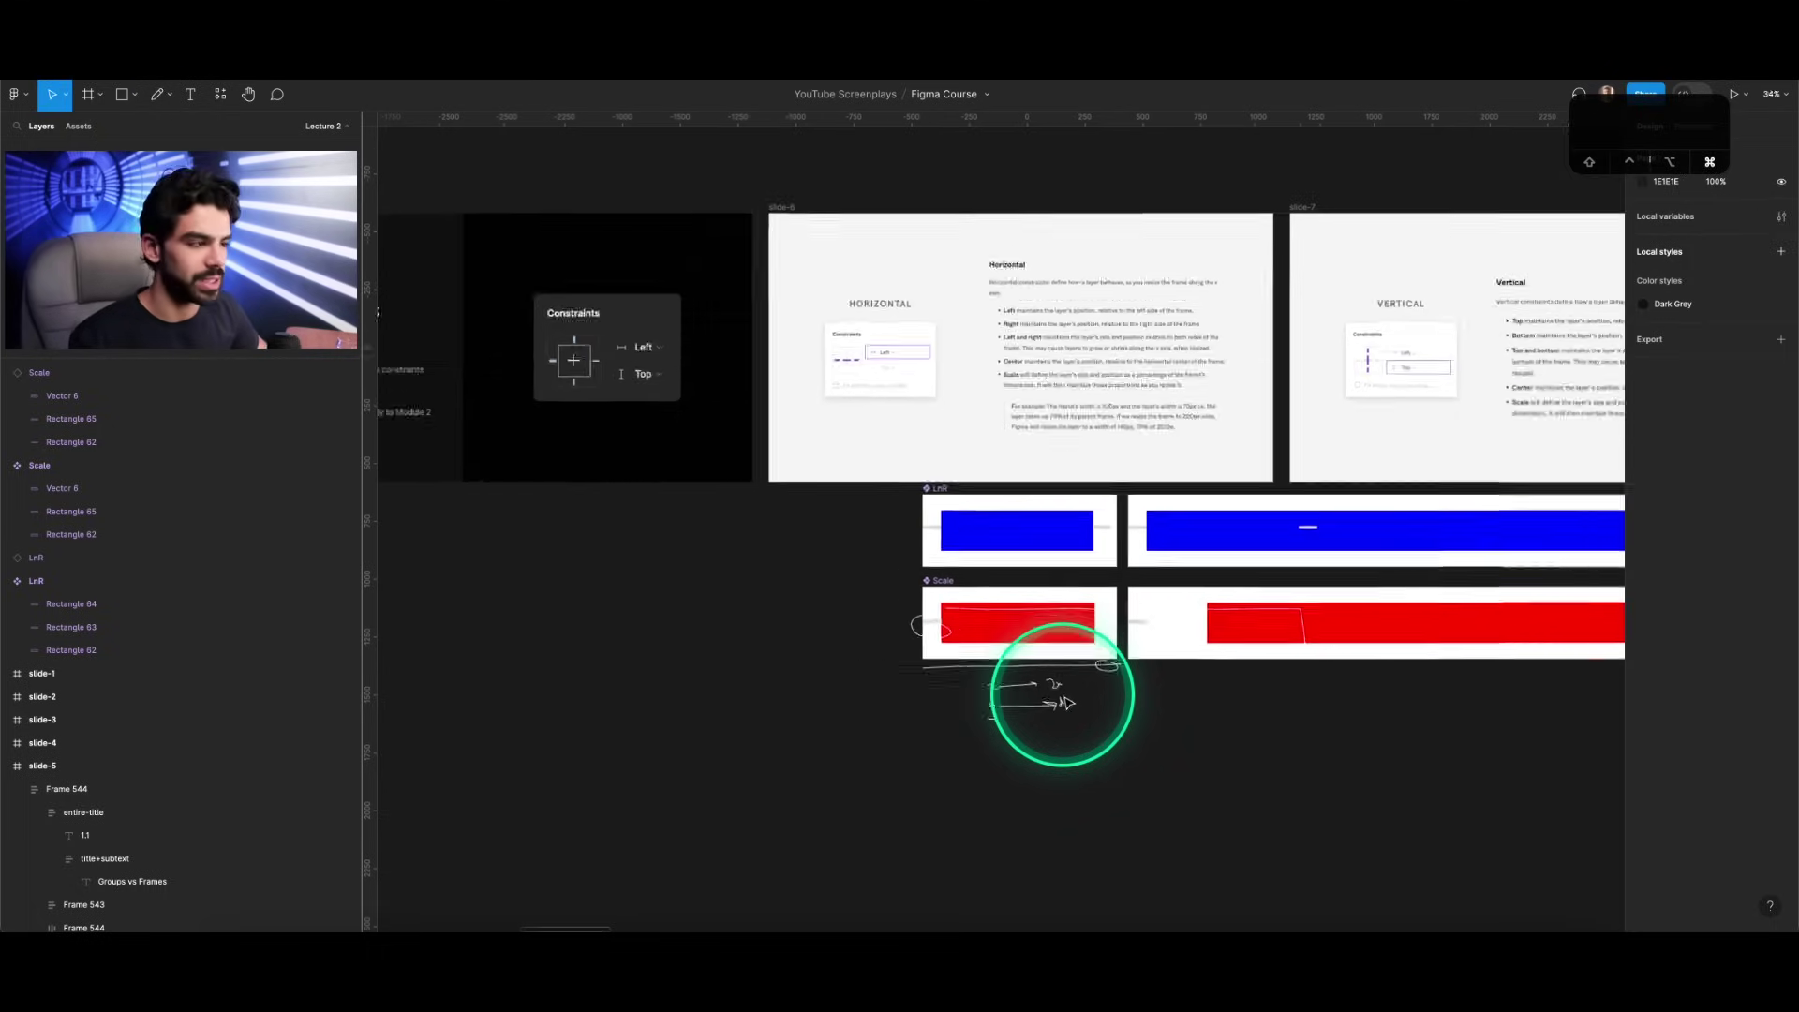
pyautogui.hscroll(2, 1072, 701)
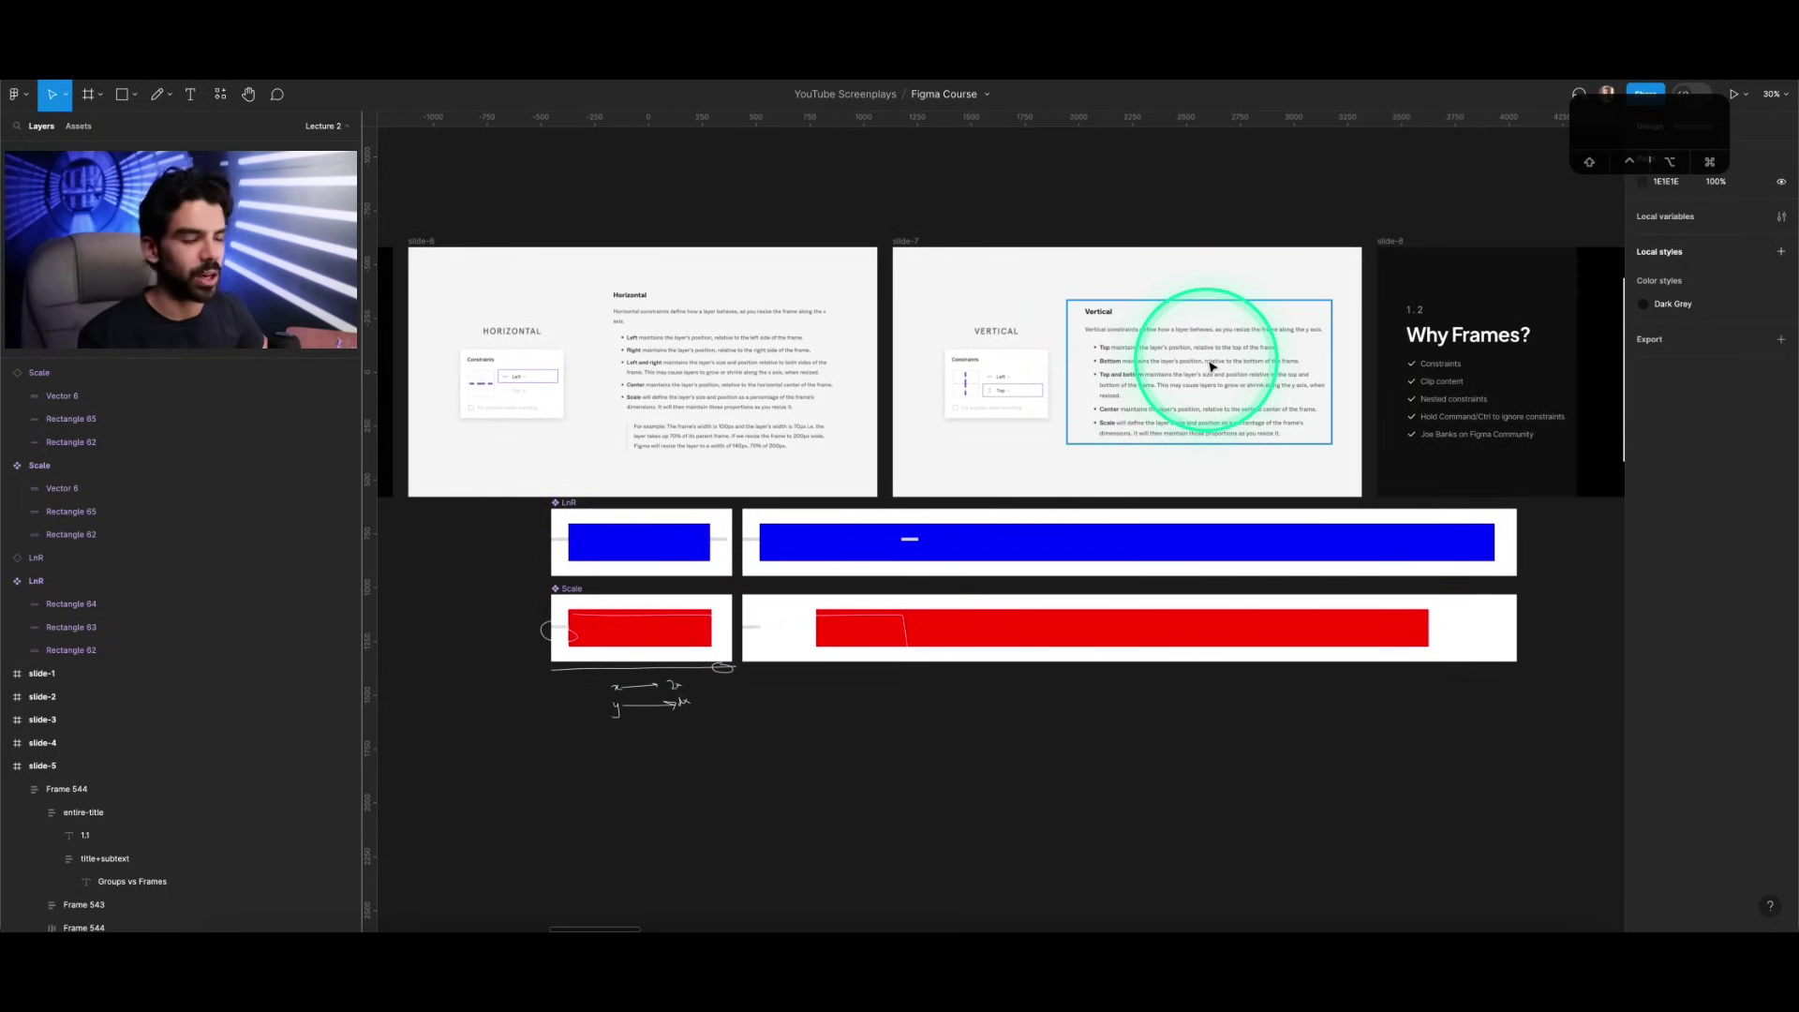
pyautogui.hscroll(-6, 1210, 366)
pyautogui.scroll(10, 825, 375)
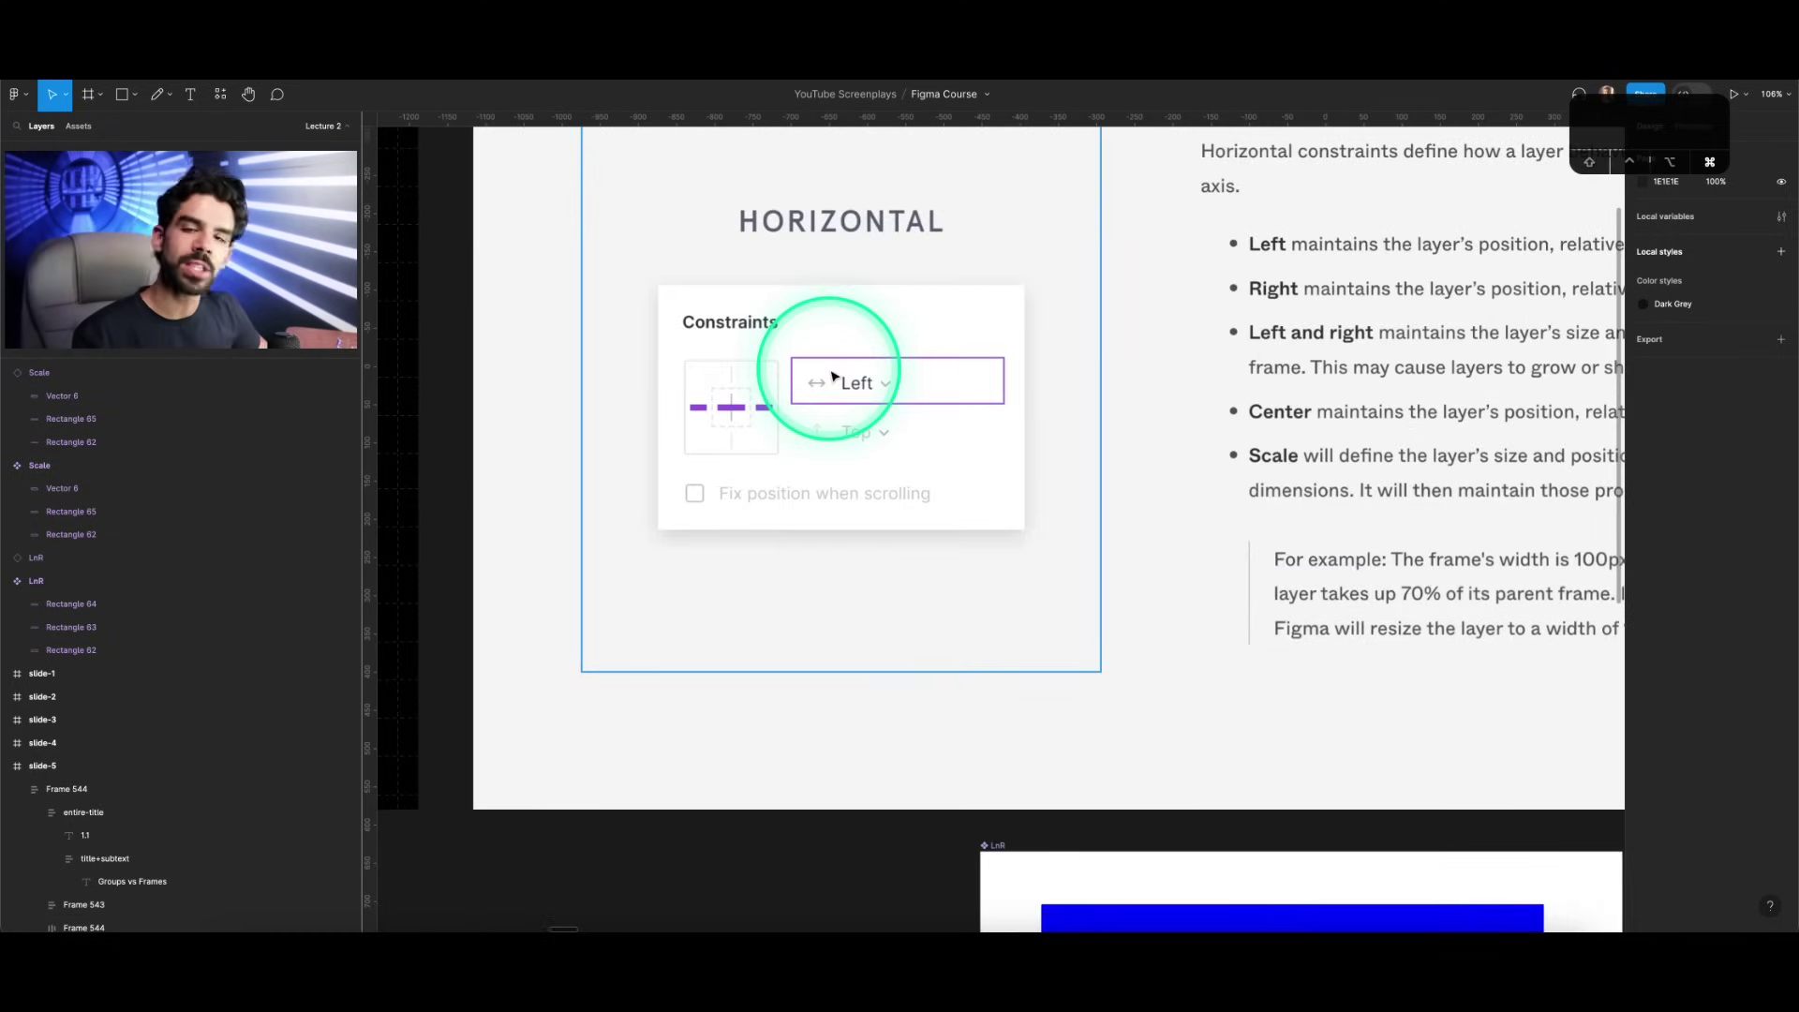
pyautogui.scroll(-8, 834, 375)
pyautogui.hscroll(5, 984, 337)
pyautogui.scroll(6, 1053, 301)
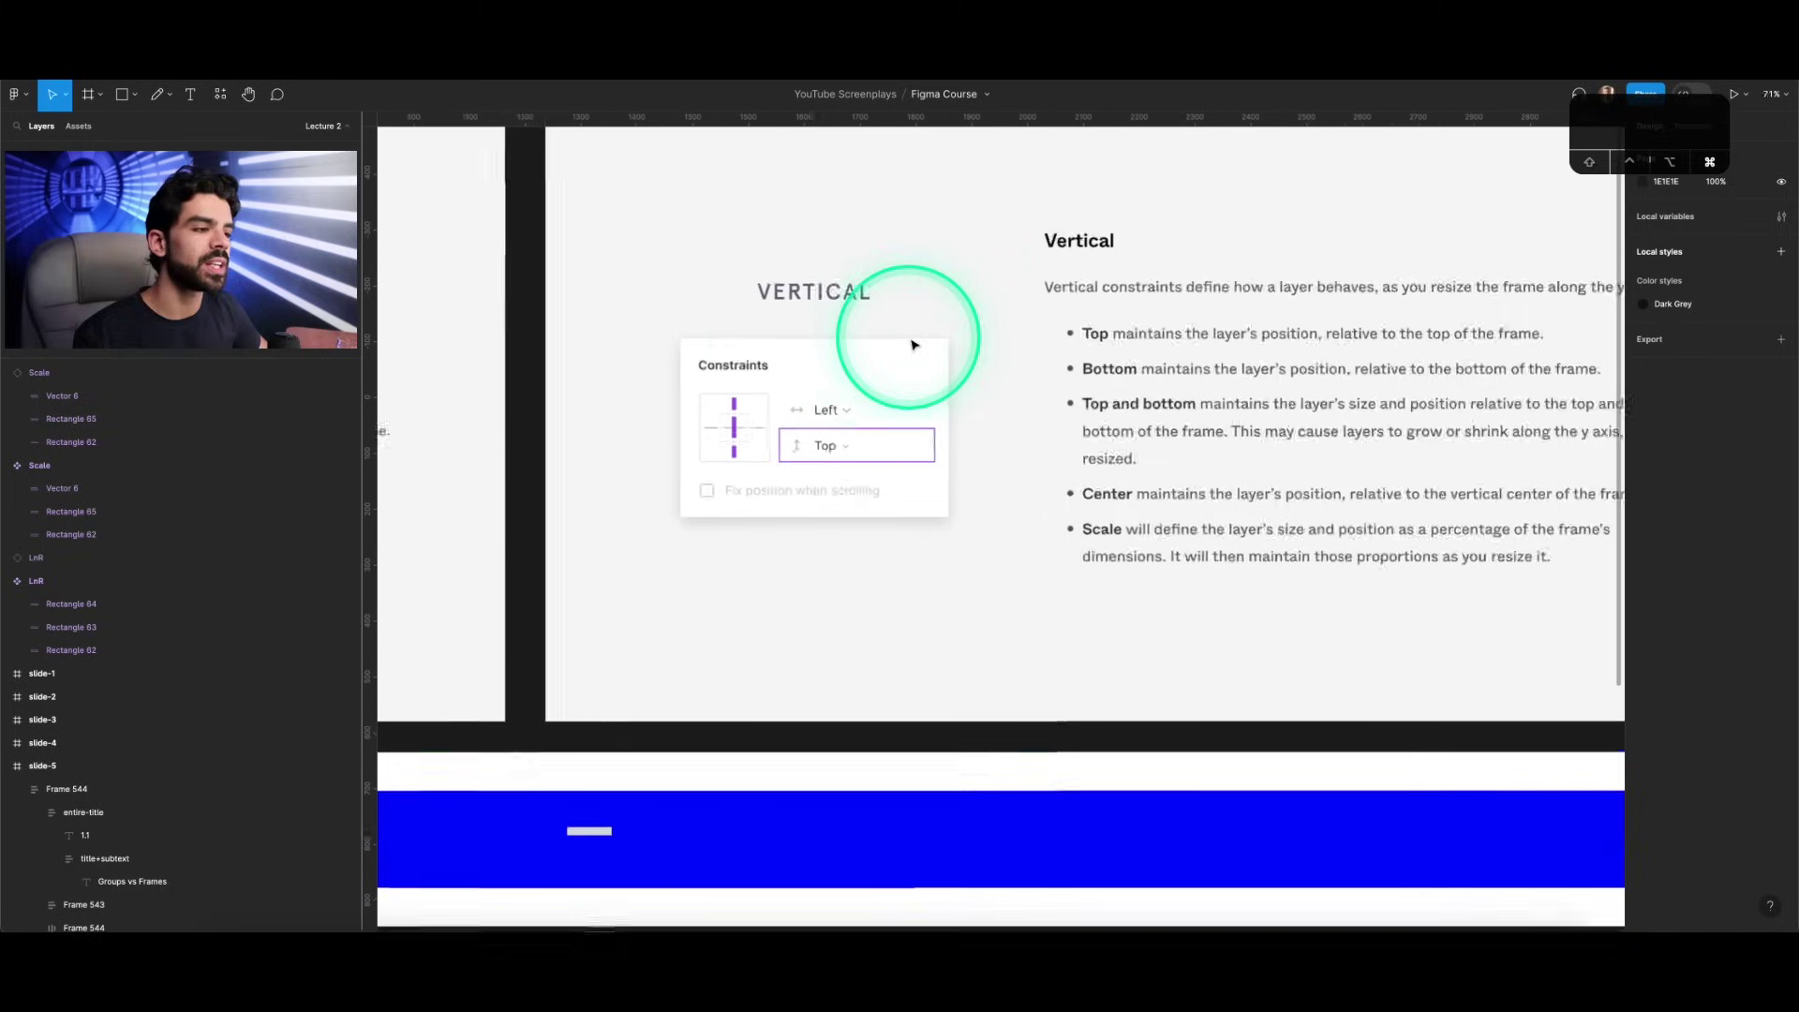
pyautogui.scroll(-3, 899, 361)
pyautogui.scroll(3, 904, 394)
pyautogui.hscroll(2, 902, 401)
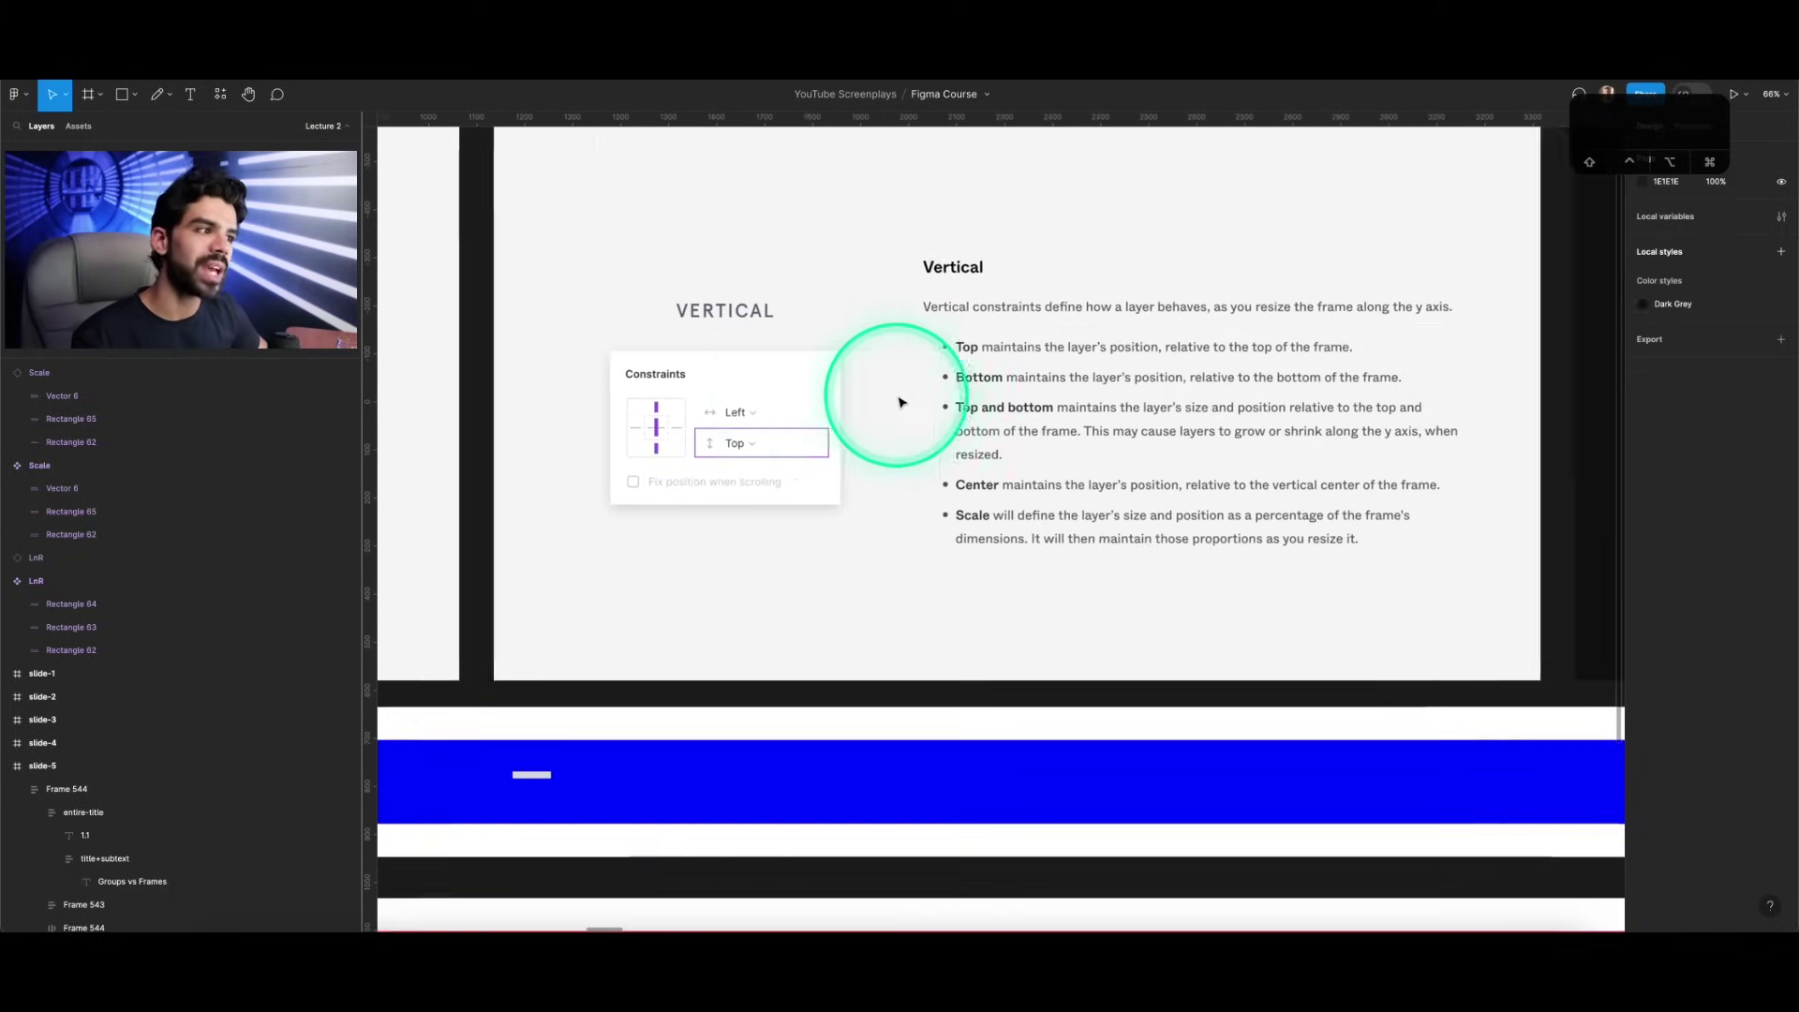
pyautogui.scroll(-2, 1138, 445)
pyautogui.scroll(-6, 1138, 384)
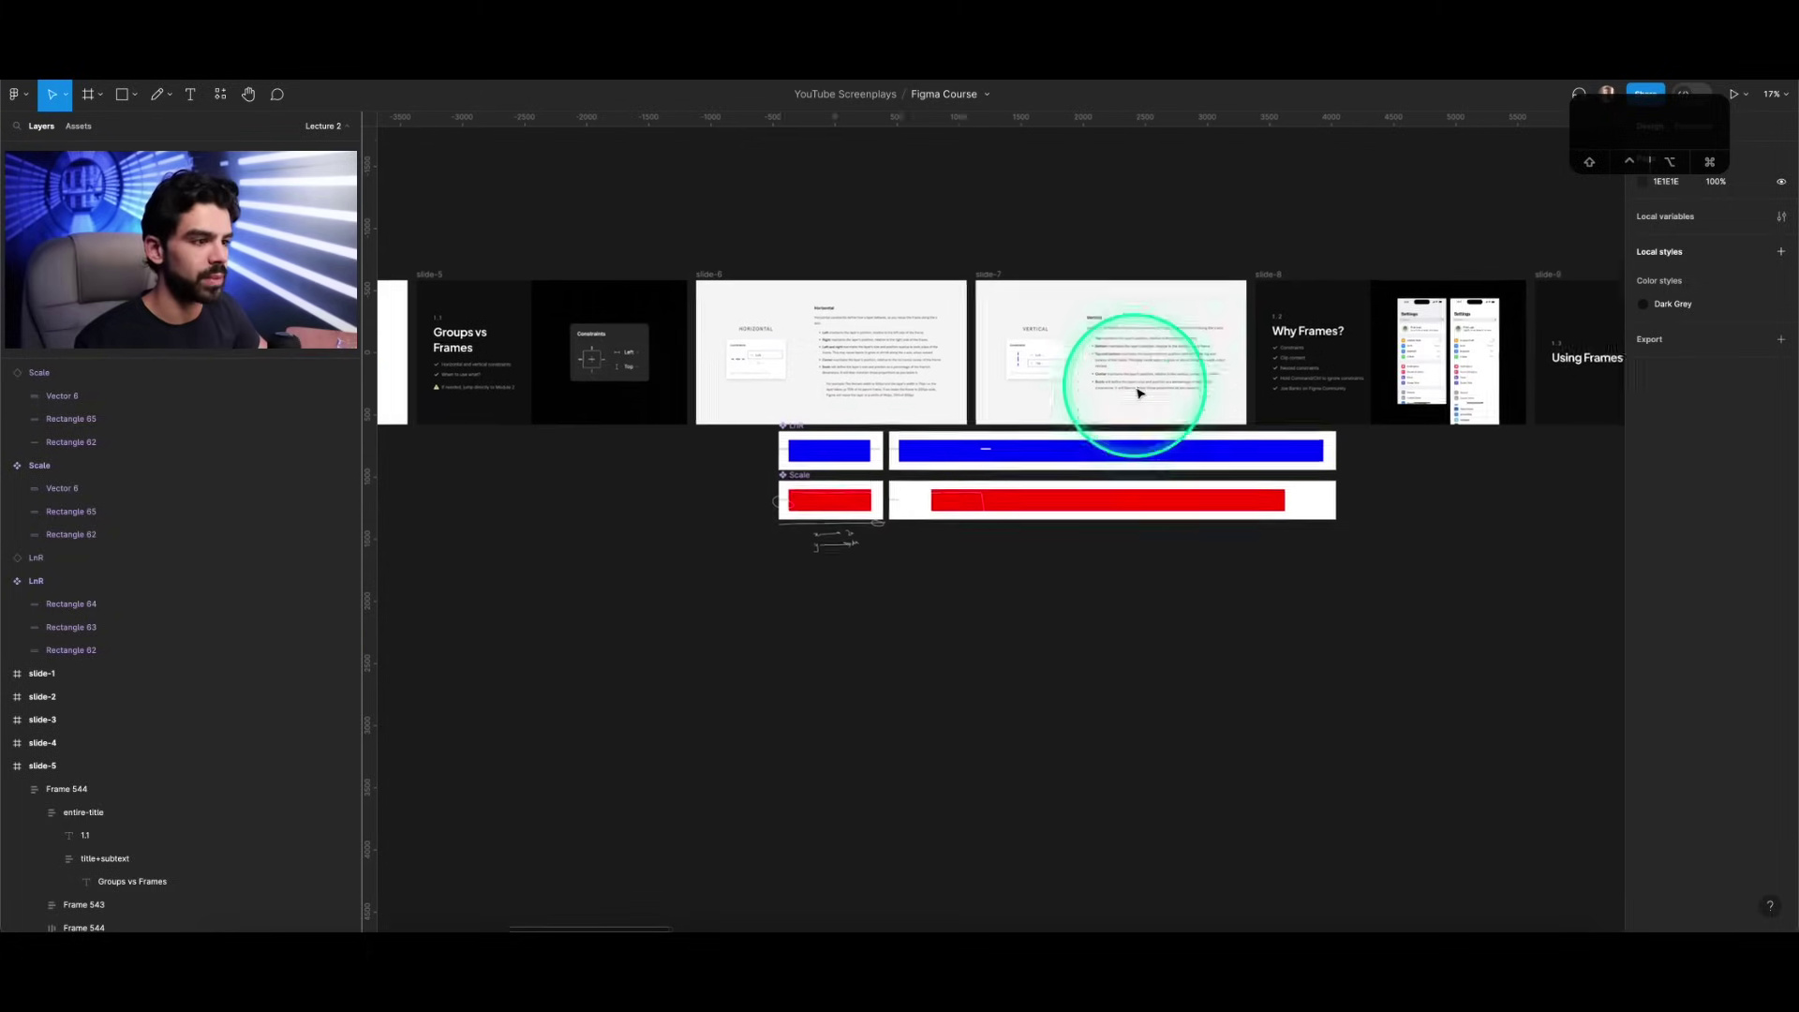
# Step: Draw a portrait frame about 560 × 1100 px in the empty canvas below the handwritten notes
pyautogui.scroll(3, 876, 583)
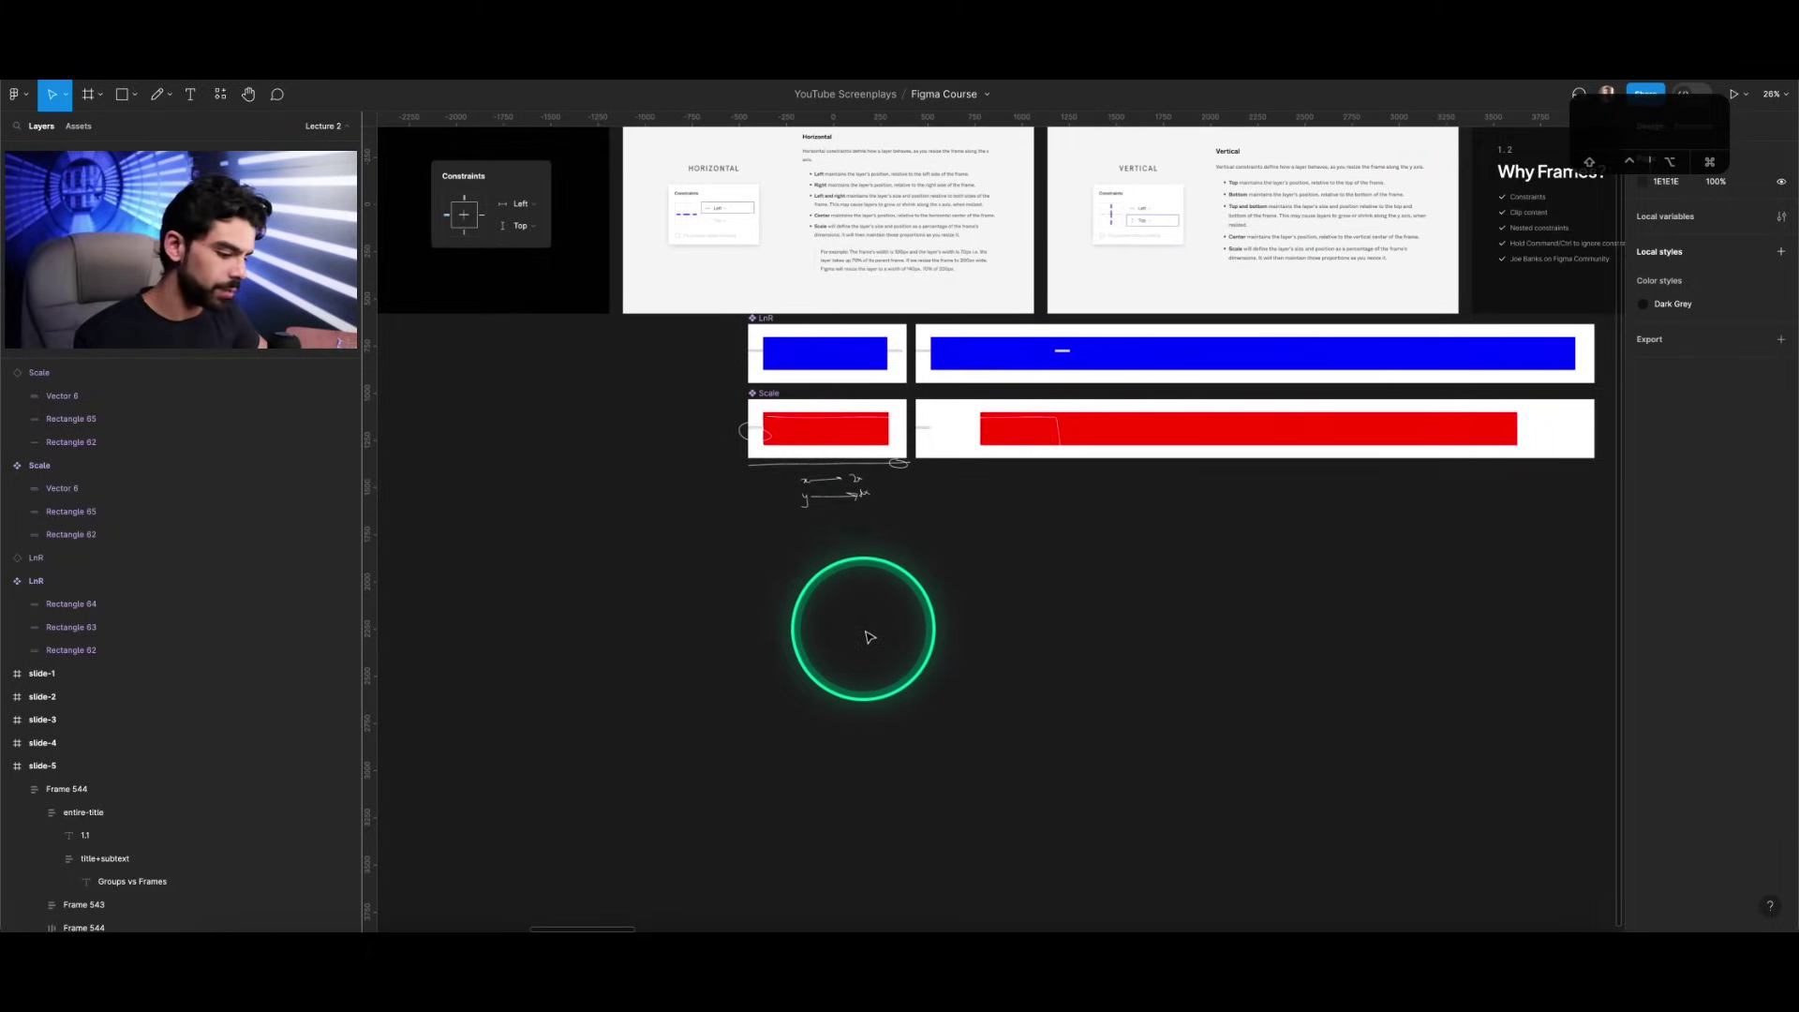
pyautogui.press('f')
pyautogui.moveTo(896, 755); pyautogui.dragTo(924, 722)
pyautogui.scroll(3, 924, 722)
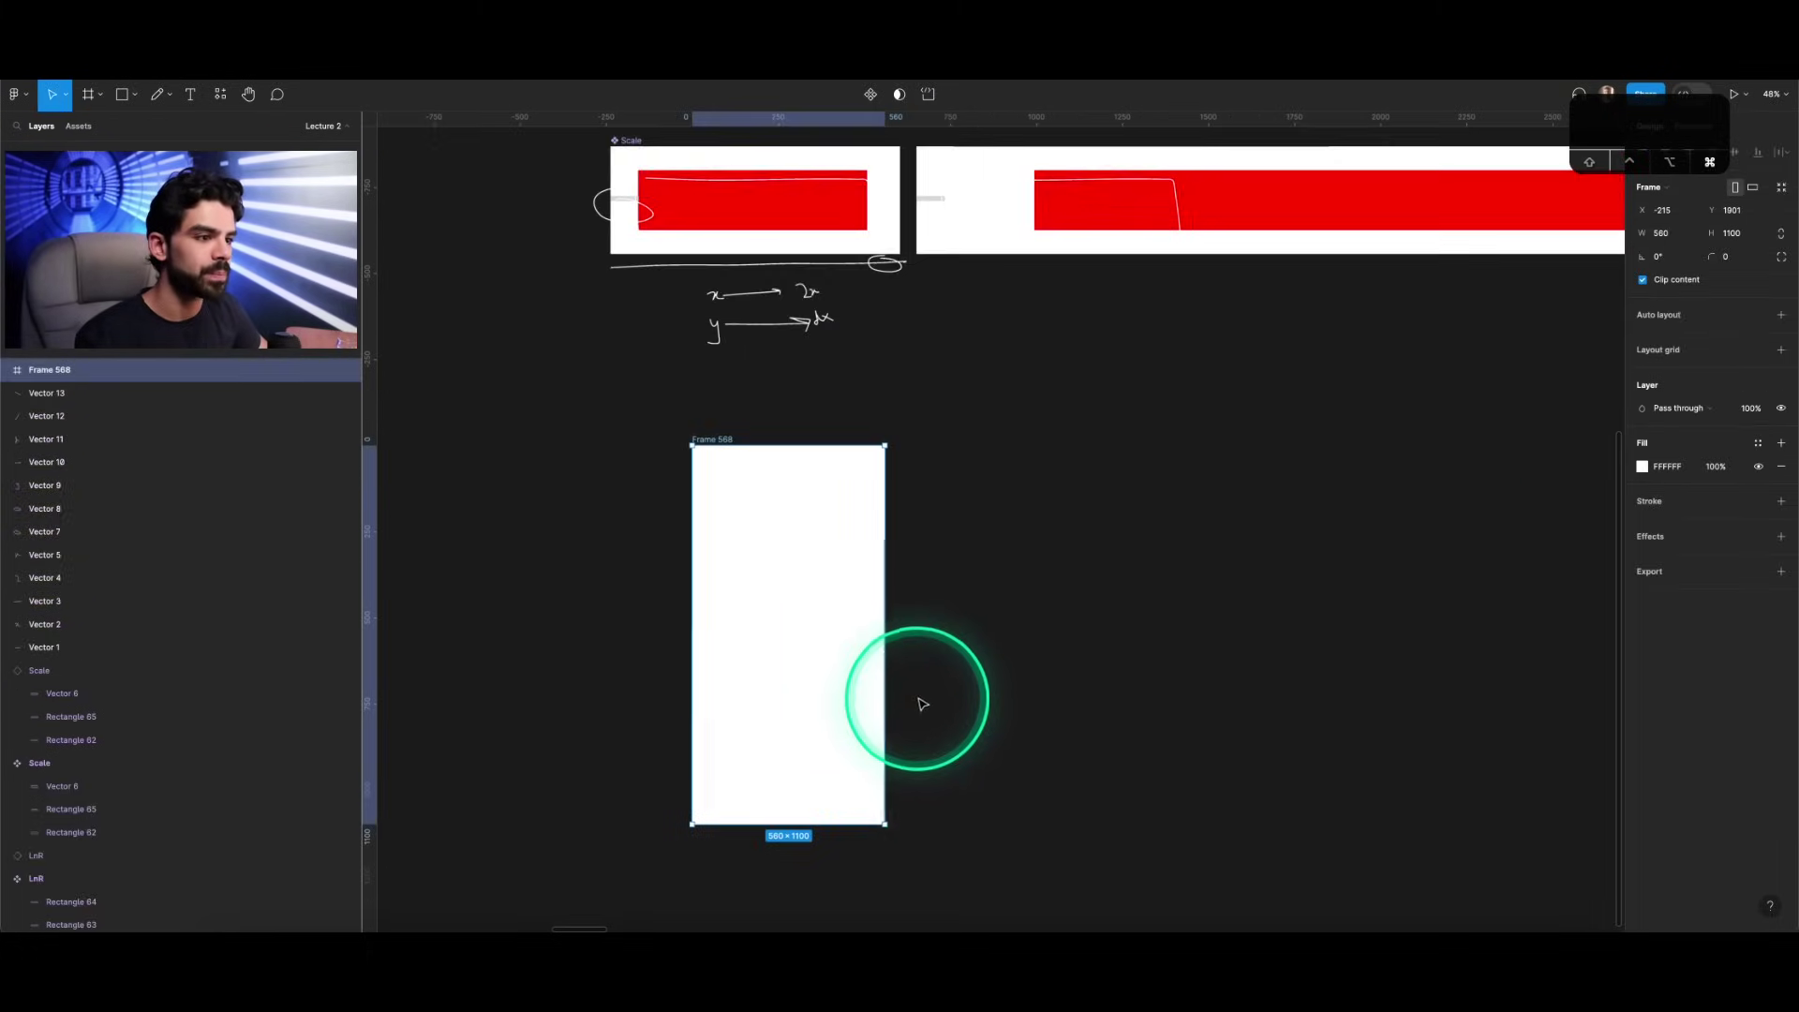
# Step: Draw a circle about 167 px across in the portrait frame's bottom-right corner and fill it red
pyautogui.press('o')
pyautogui.scroll(2, 731, 478)
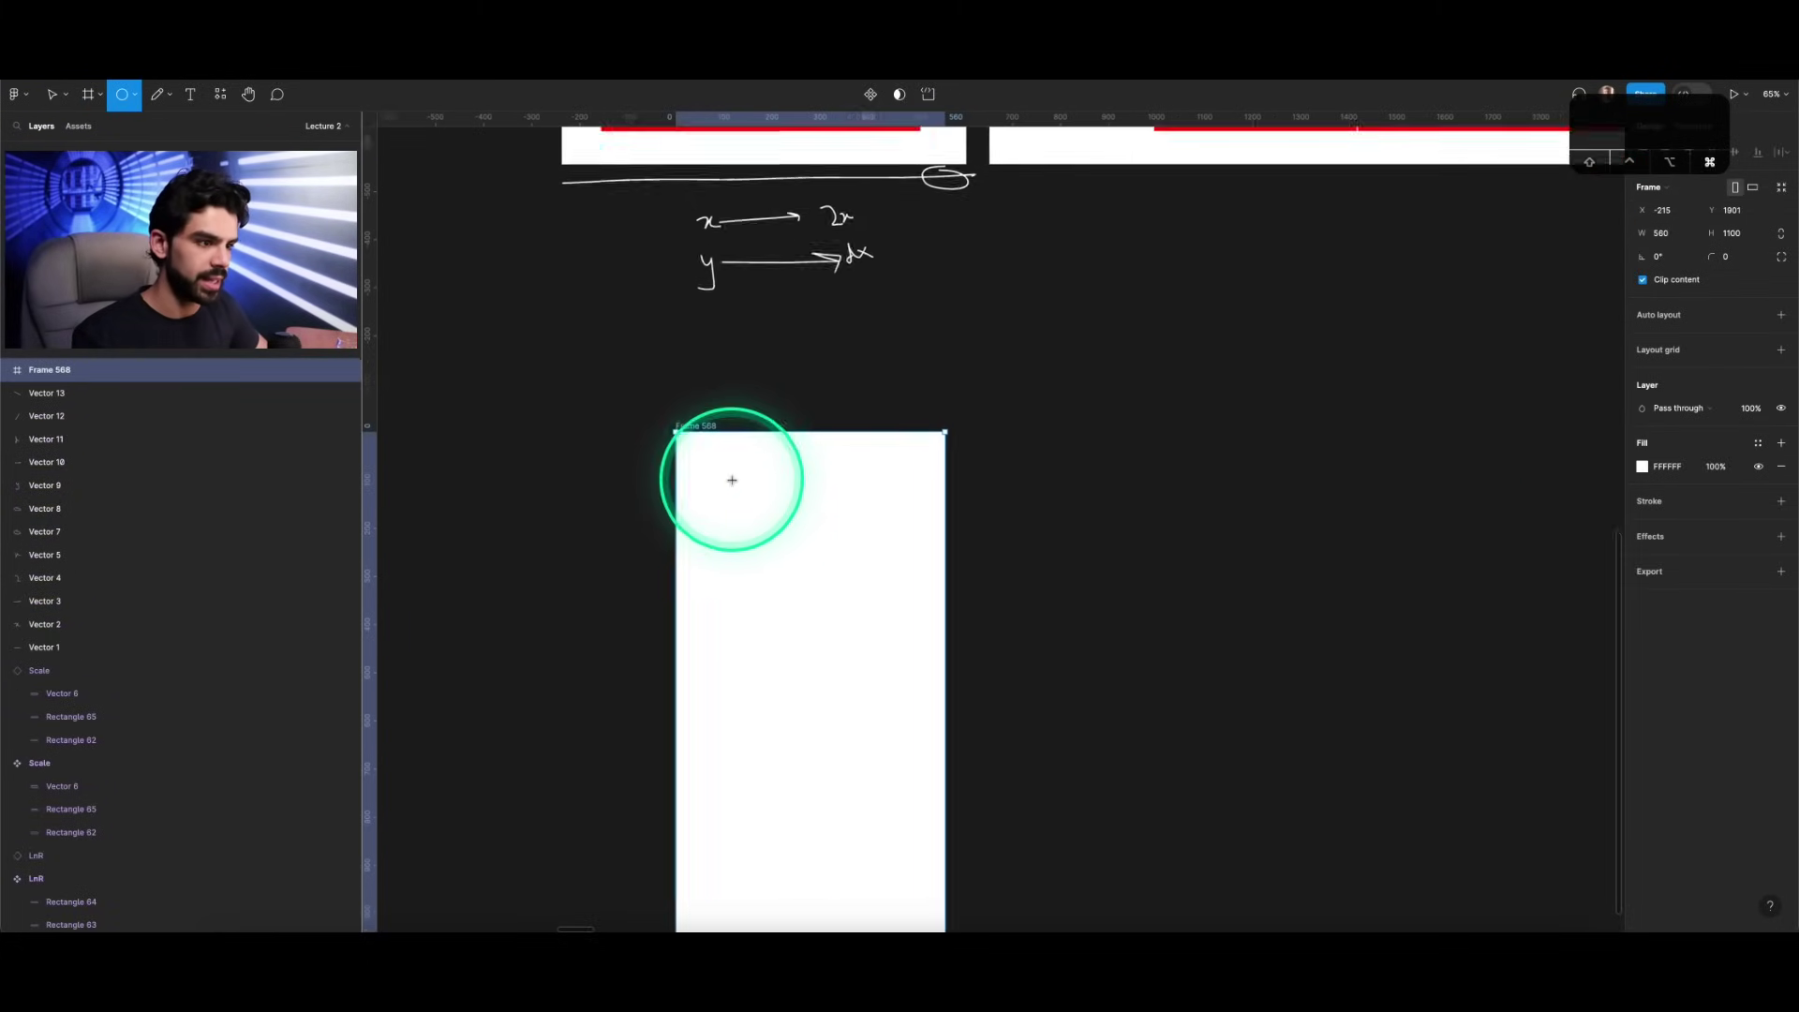
pyautogui.scroll(-3, 884, 784)
pyautogui.moveTo(856, 740); pyautogui.dragTo(901, 791)
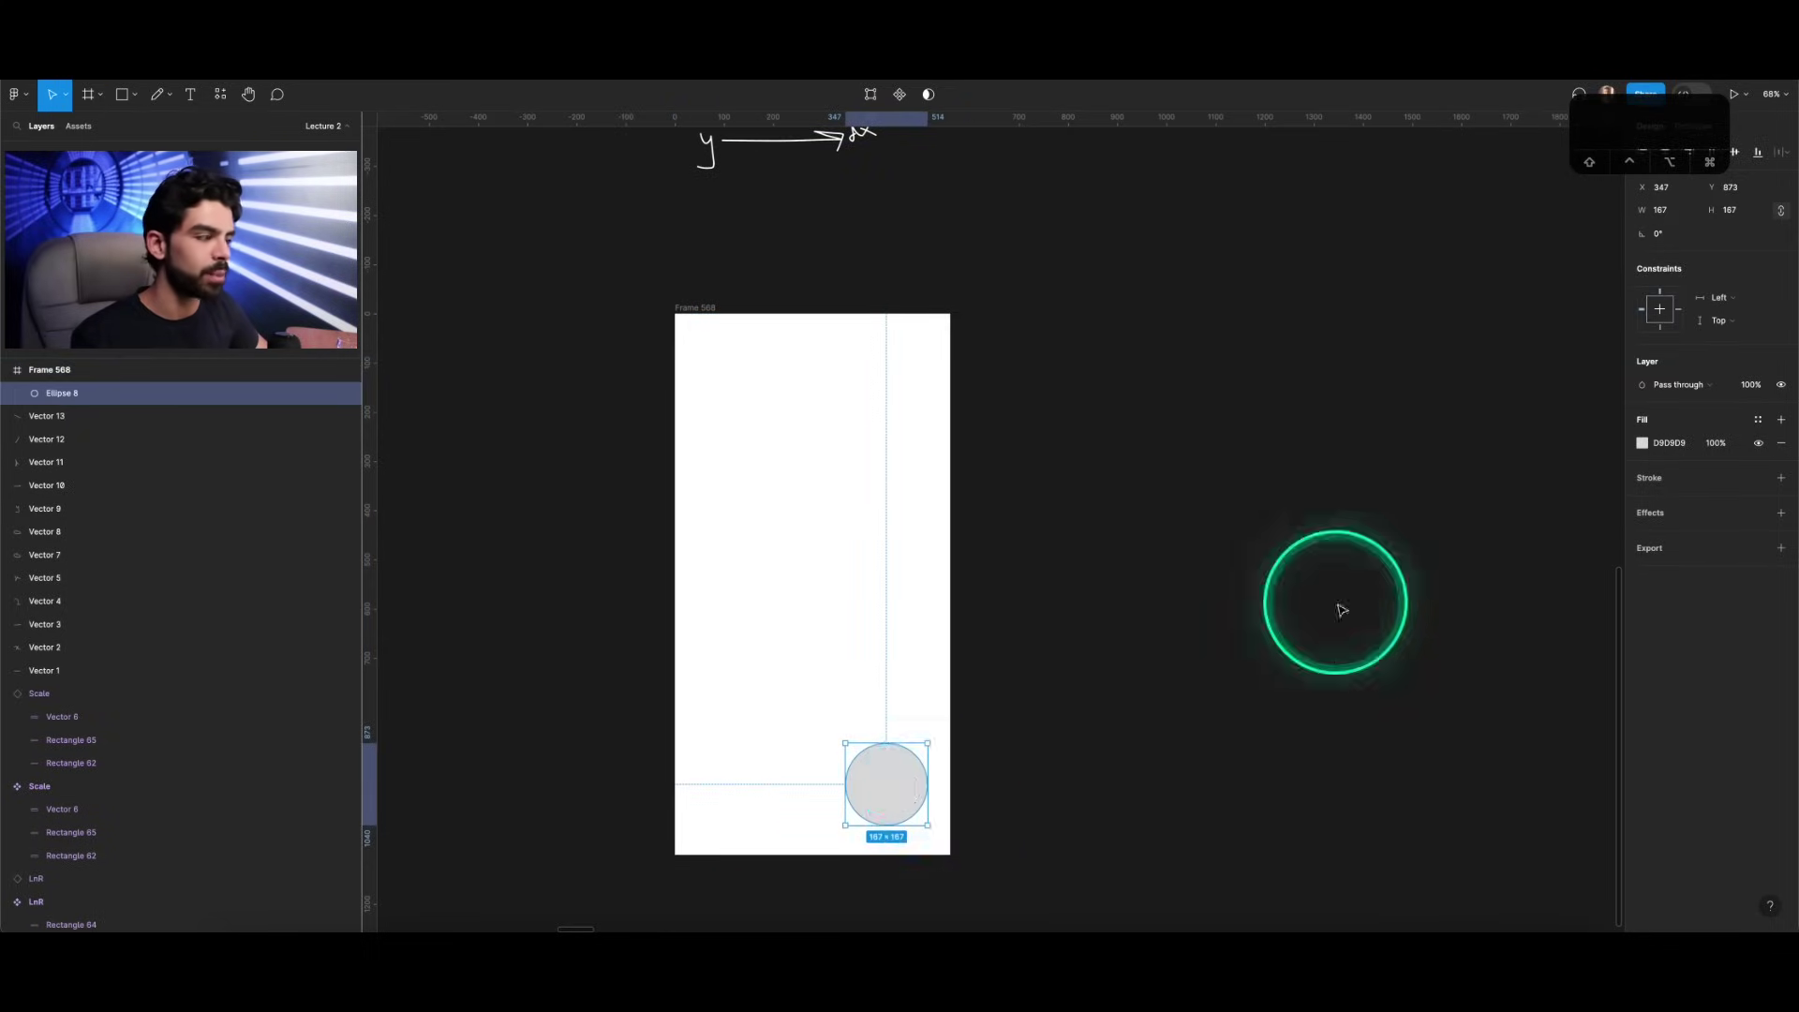
pyautogui.click(1683, 448)
pyautogui.write('red')
pyautogui.press('Return')
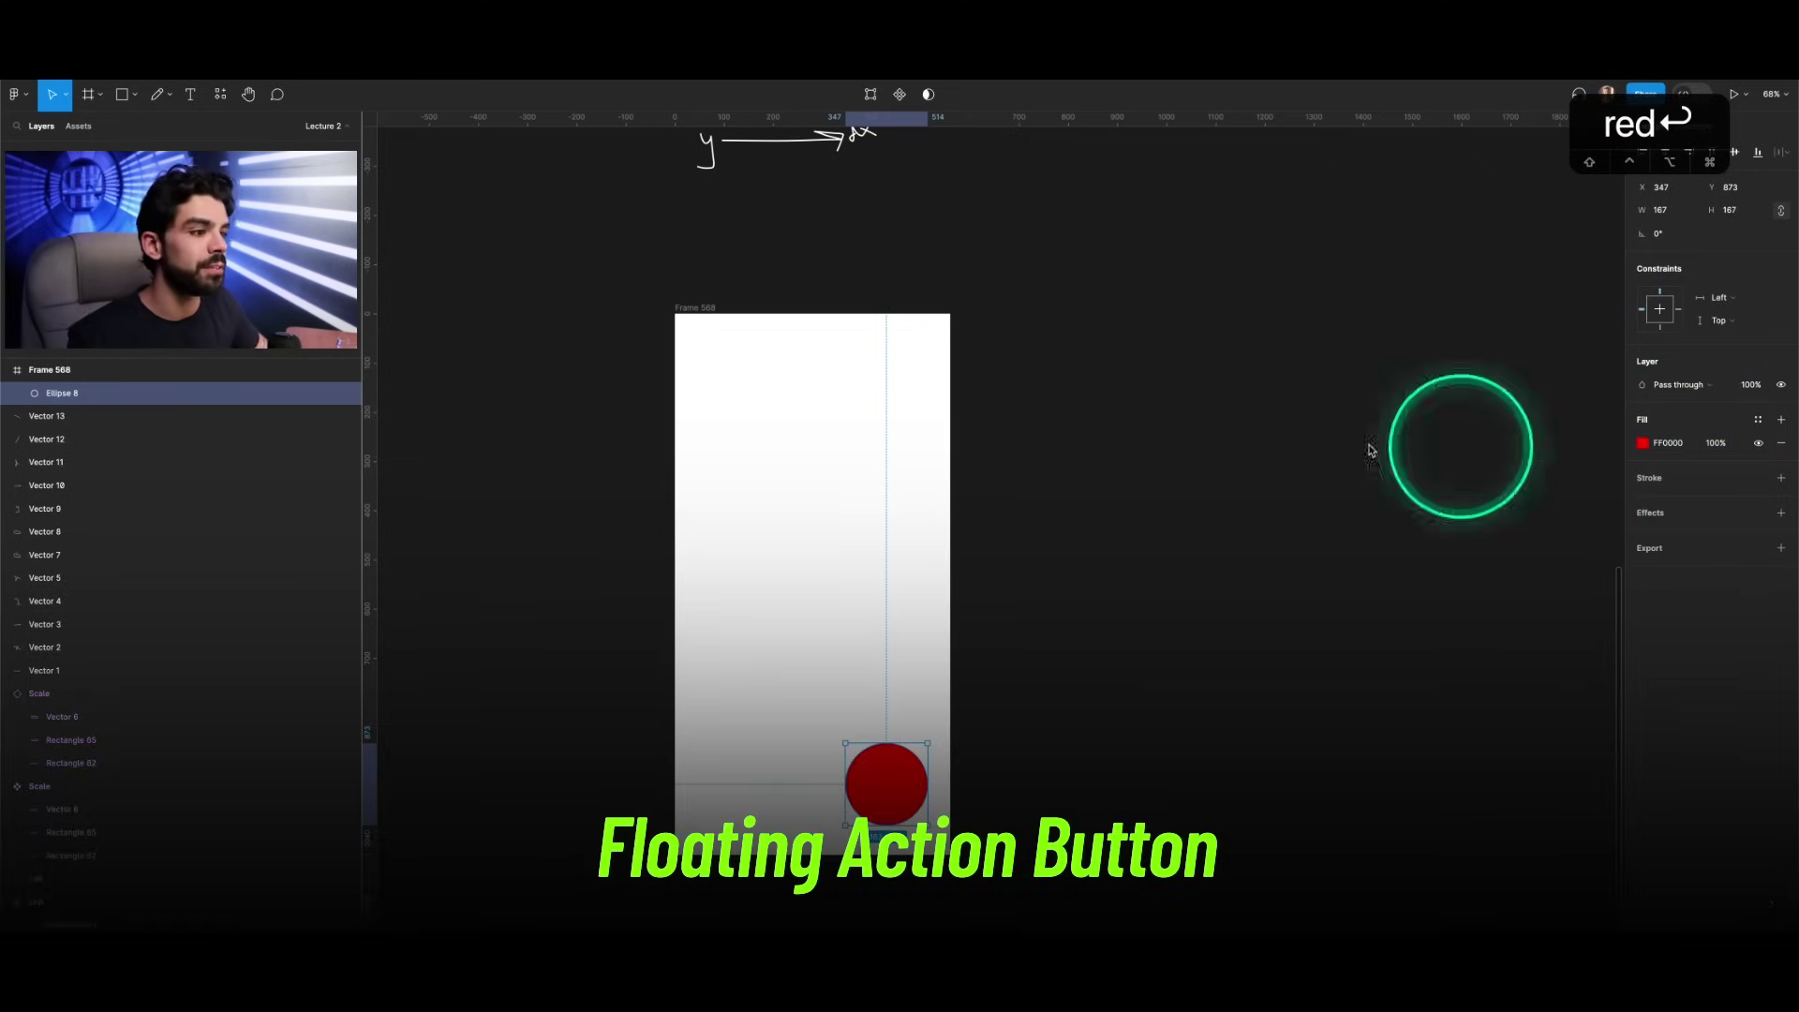
# Step: Draw a rectangle about 515 × 115 px across the top of the portrait frame and fill it green
pyautogui.press('r')
pyautogui.moveTo(686, 325); pyautogui.dragTo(938, 381)
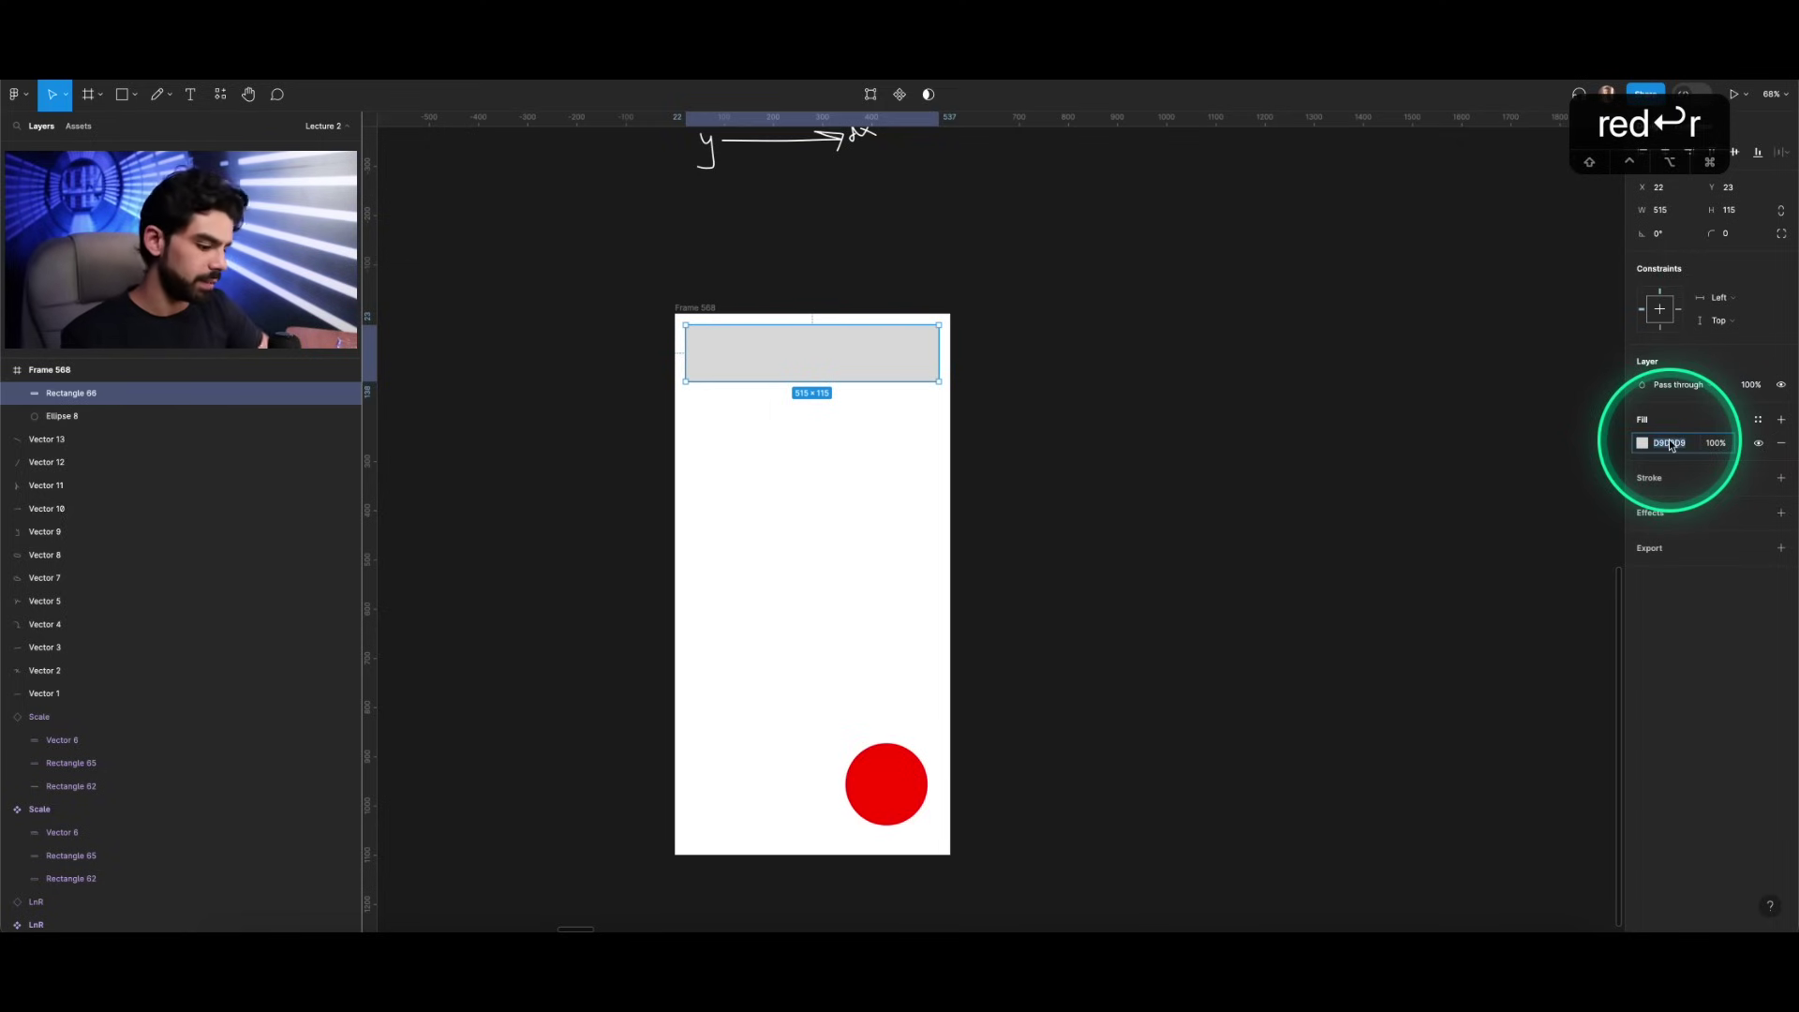
pyautogui.press('Return')
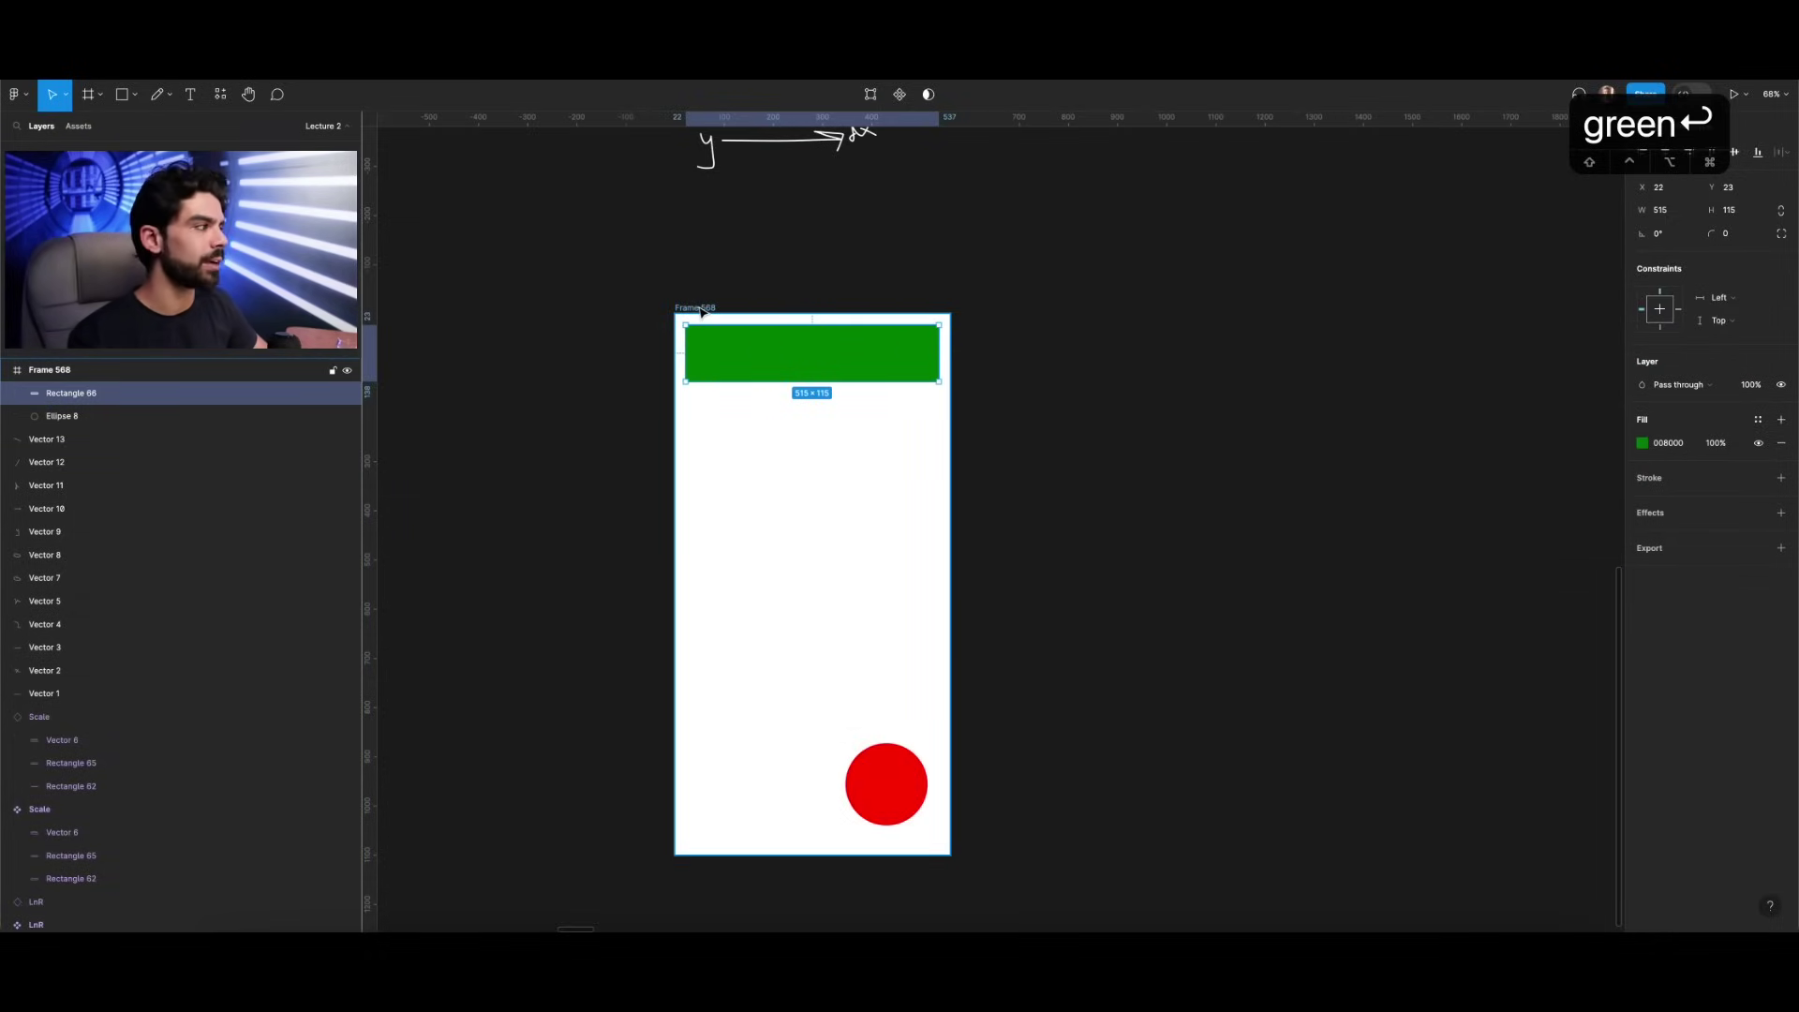
# Step: Convert the portrait frame into a component and place an instance of it just to its right
pyautogui.click(700, 308)
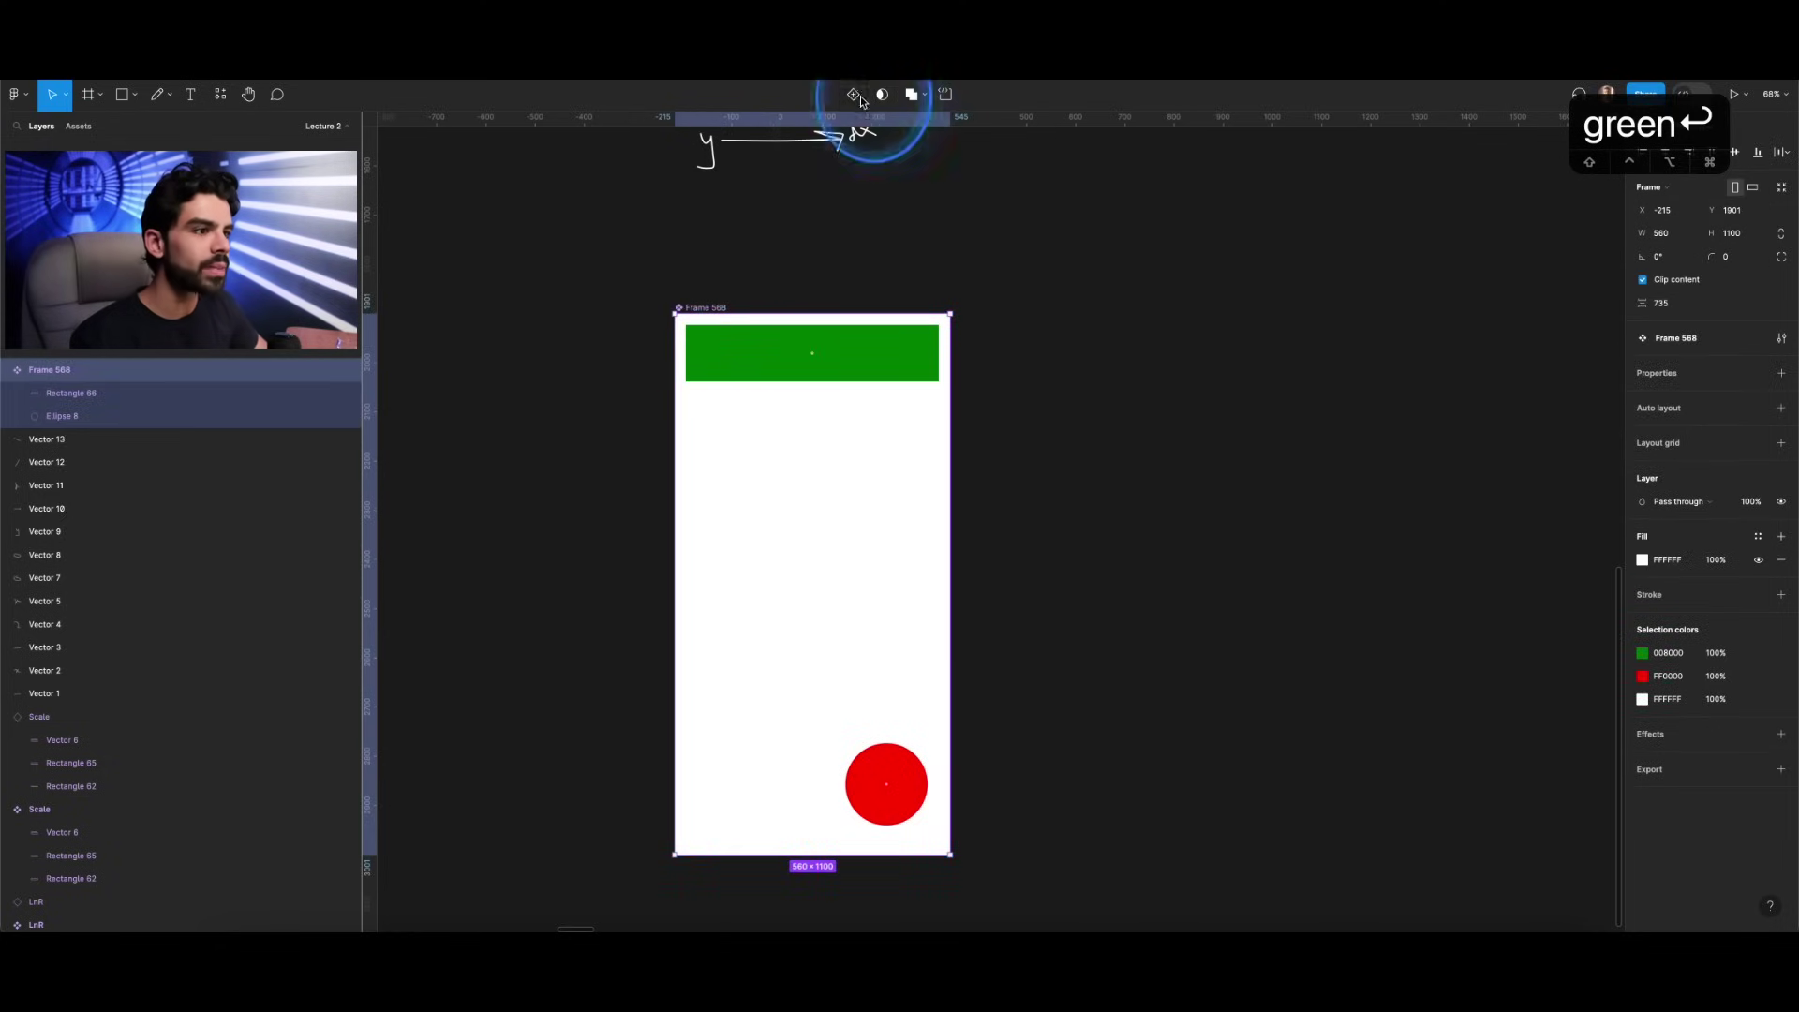
pyautogui.scroll(-3, 759, 349)
pyautogui.moveTo(768, 437); pyautogui.dragTo(1030, 436)
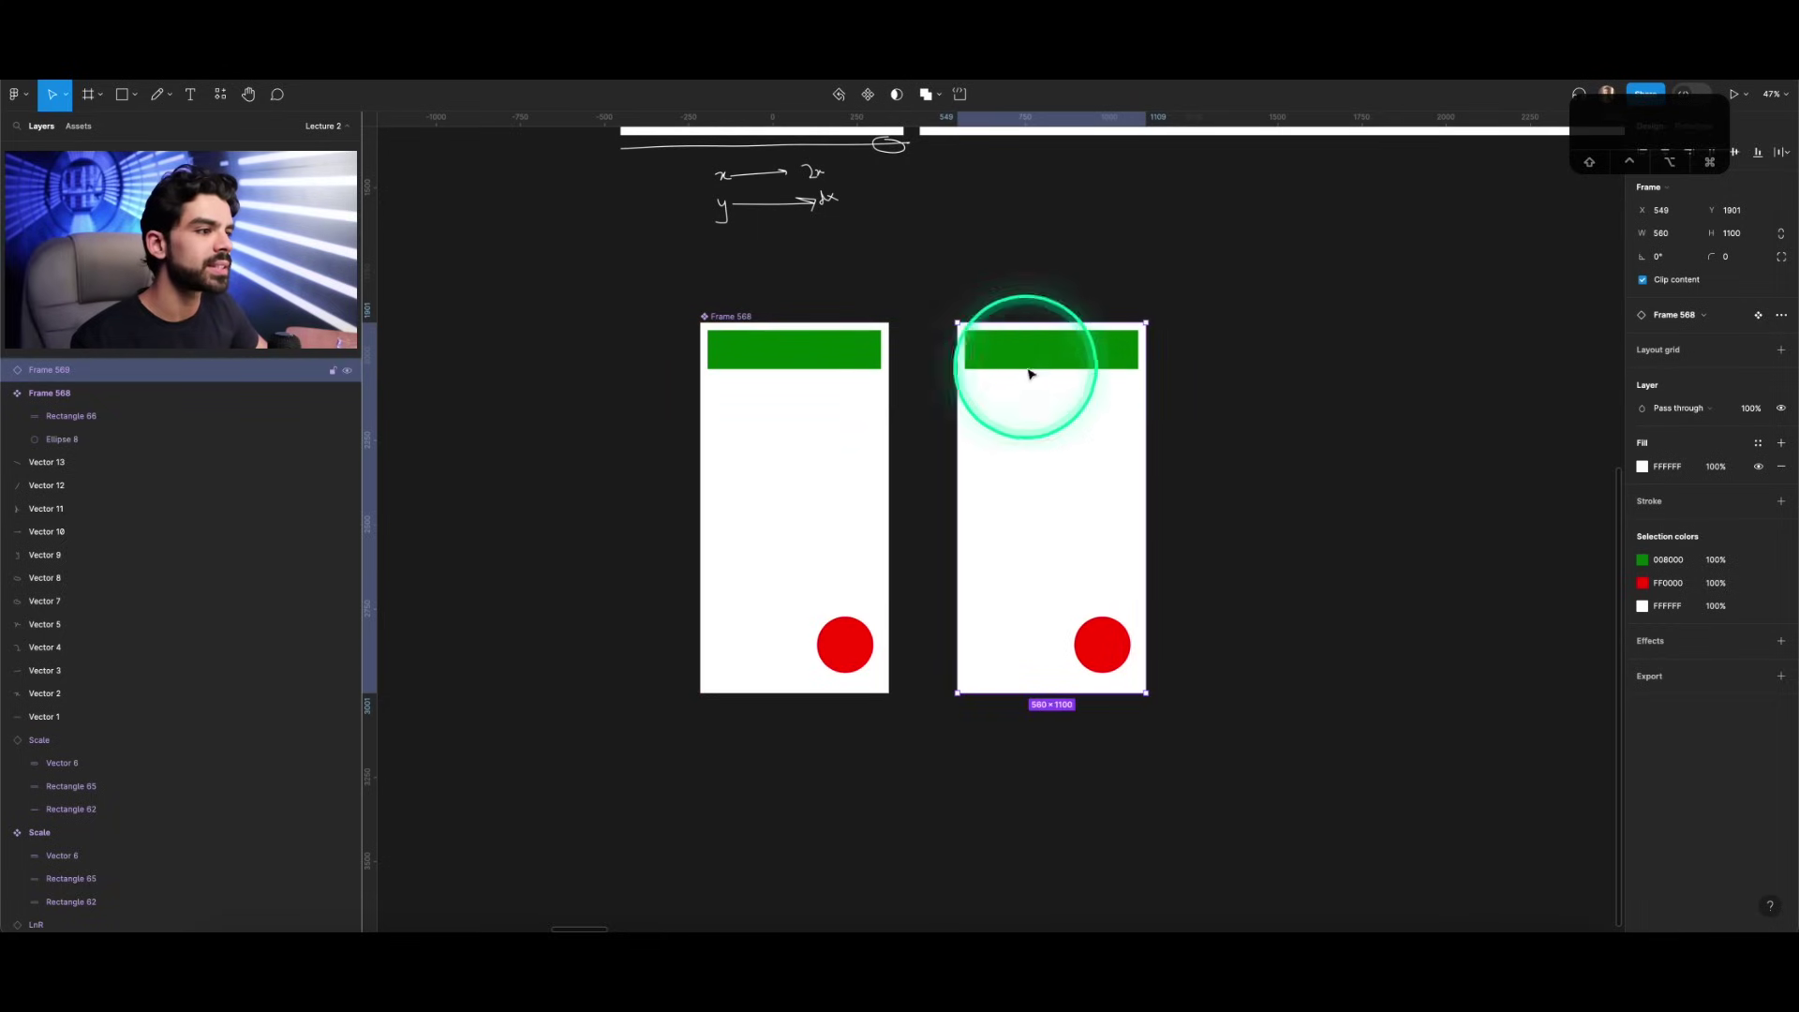
# Step: Stretch the instance to about 1553 px tall and set the main component's red circle to the Bottom vertical constraint
pyautogui.press('v')
pyautogui.moveTo(1109, 692); pyautogui.dragTo(1109, 847)
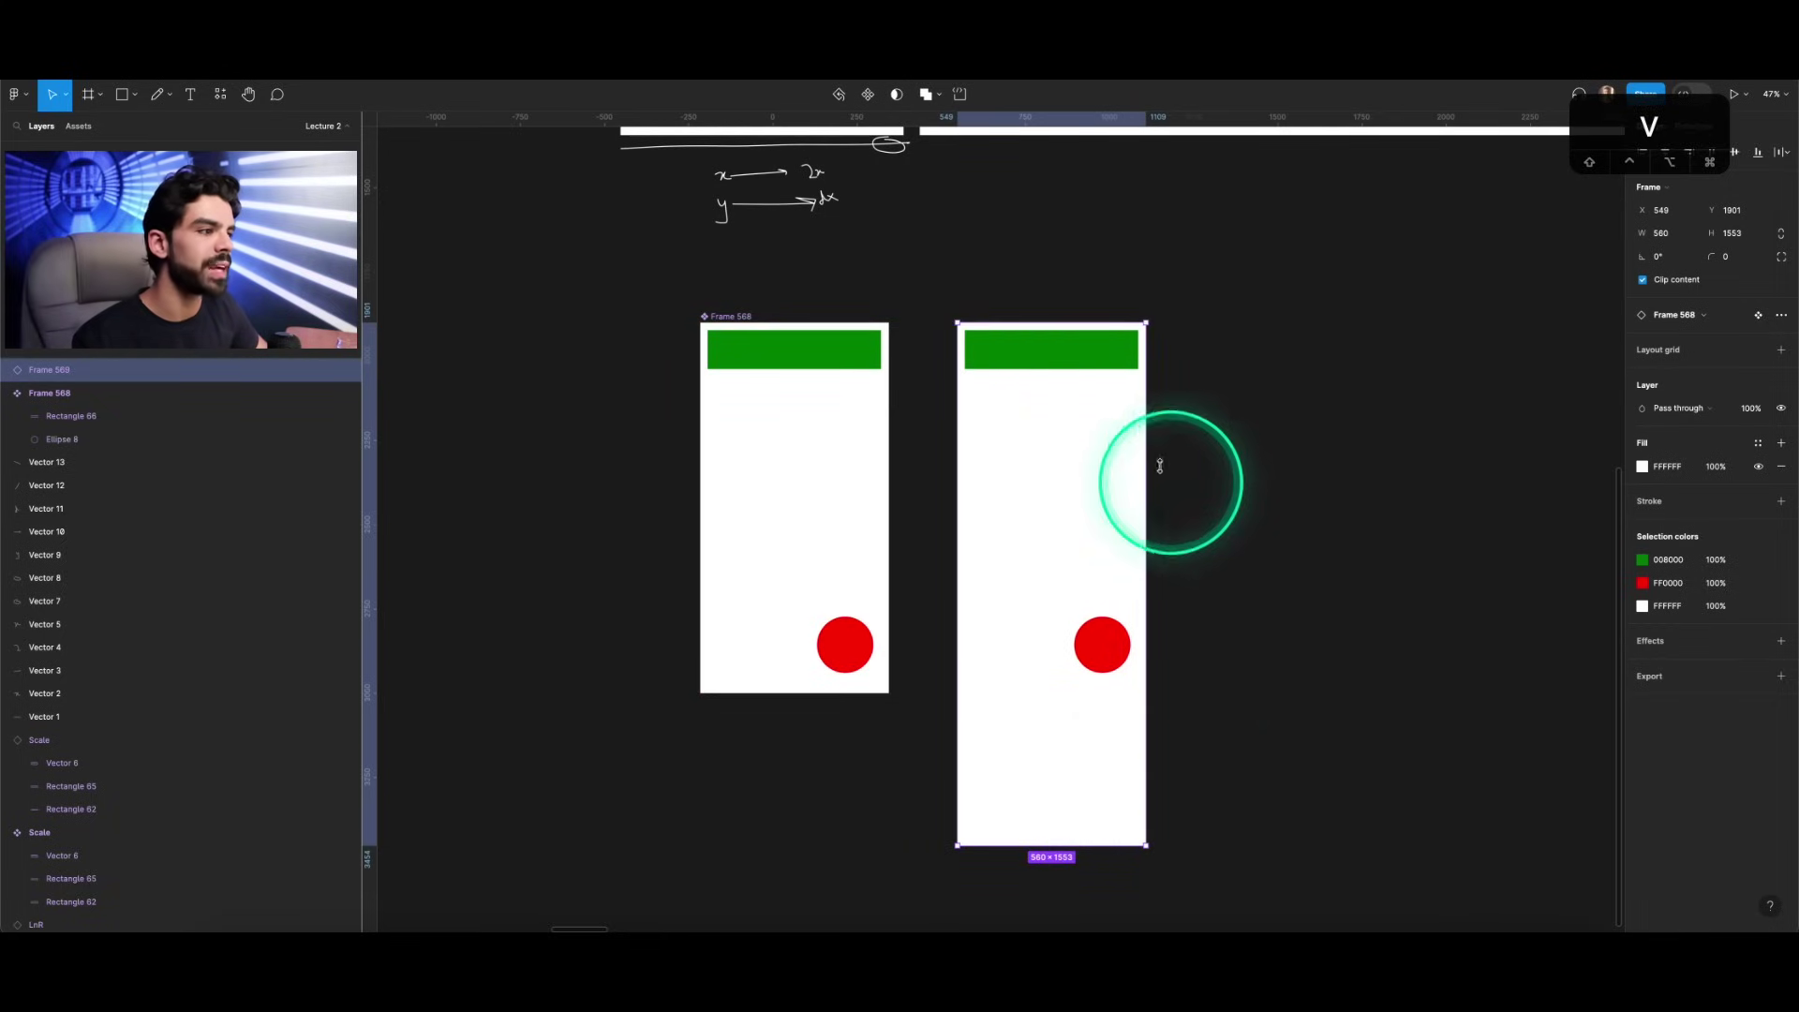
pyautogui.click(846, 644)
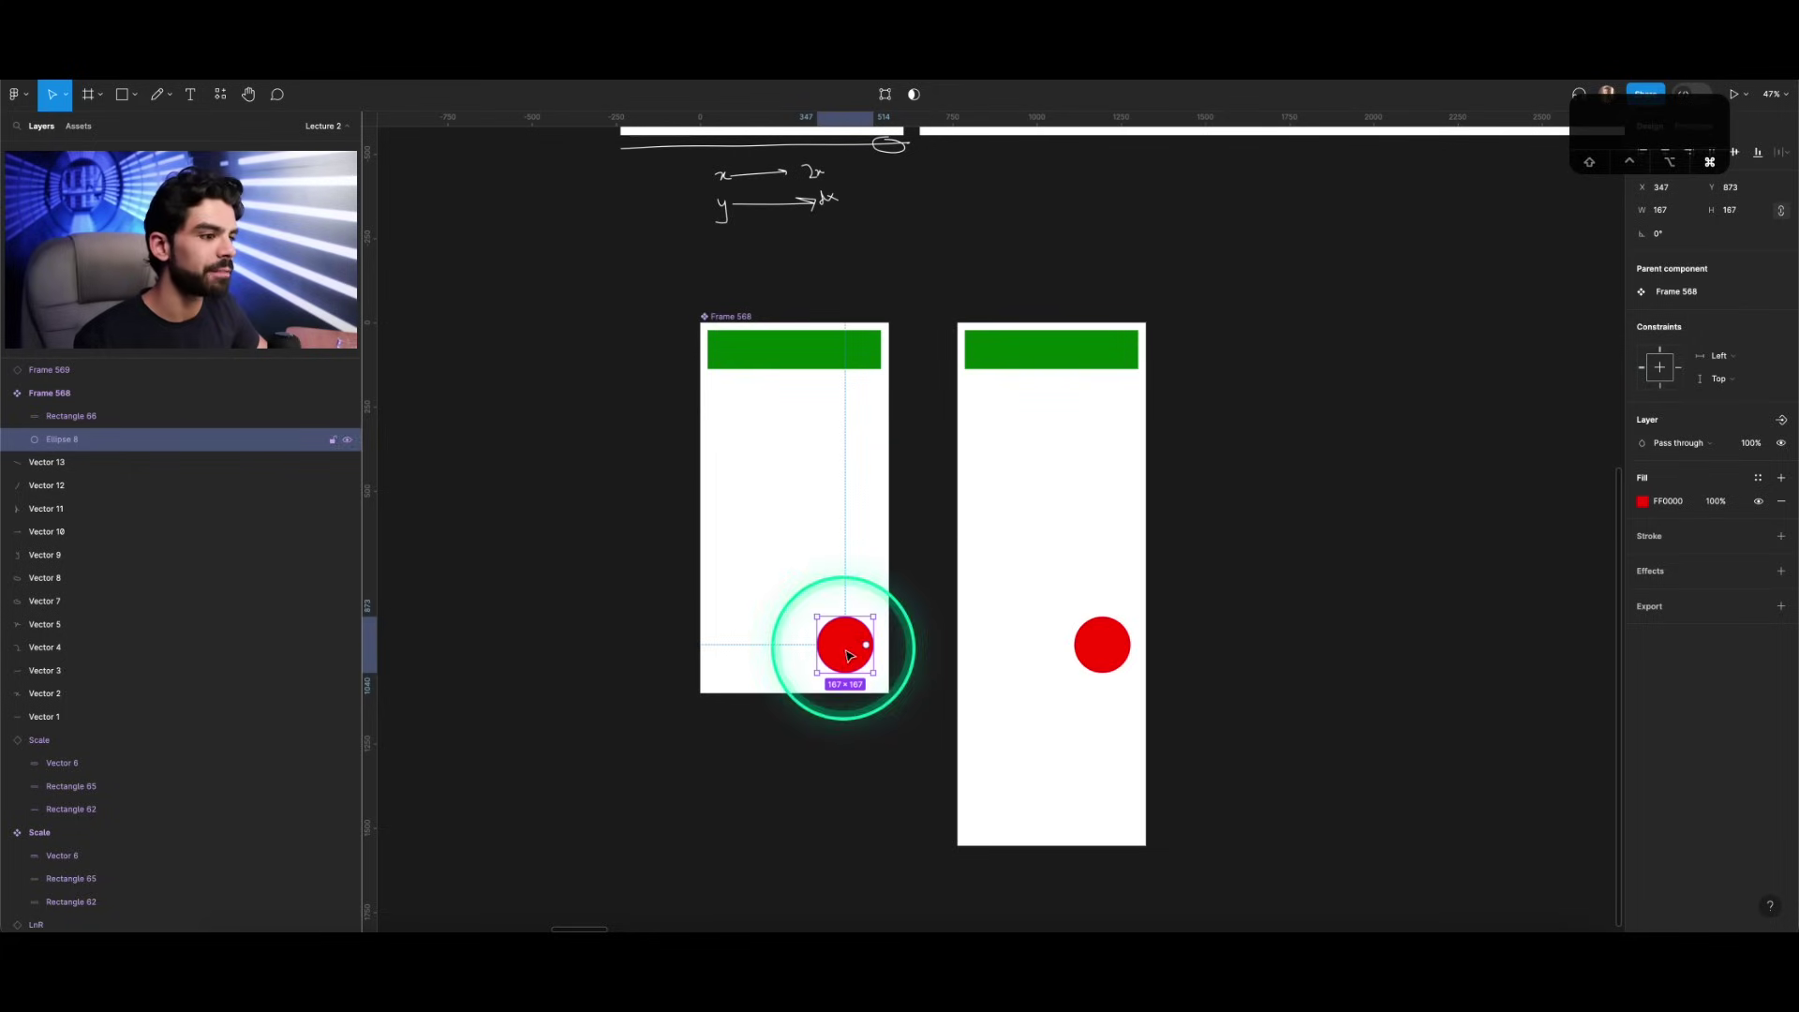
pyautogui.click(1717, 380)
pyautogui.click(1725, 397)
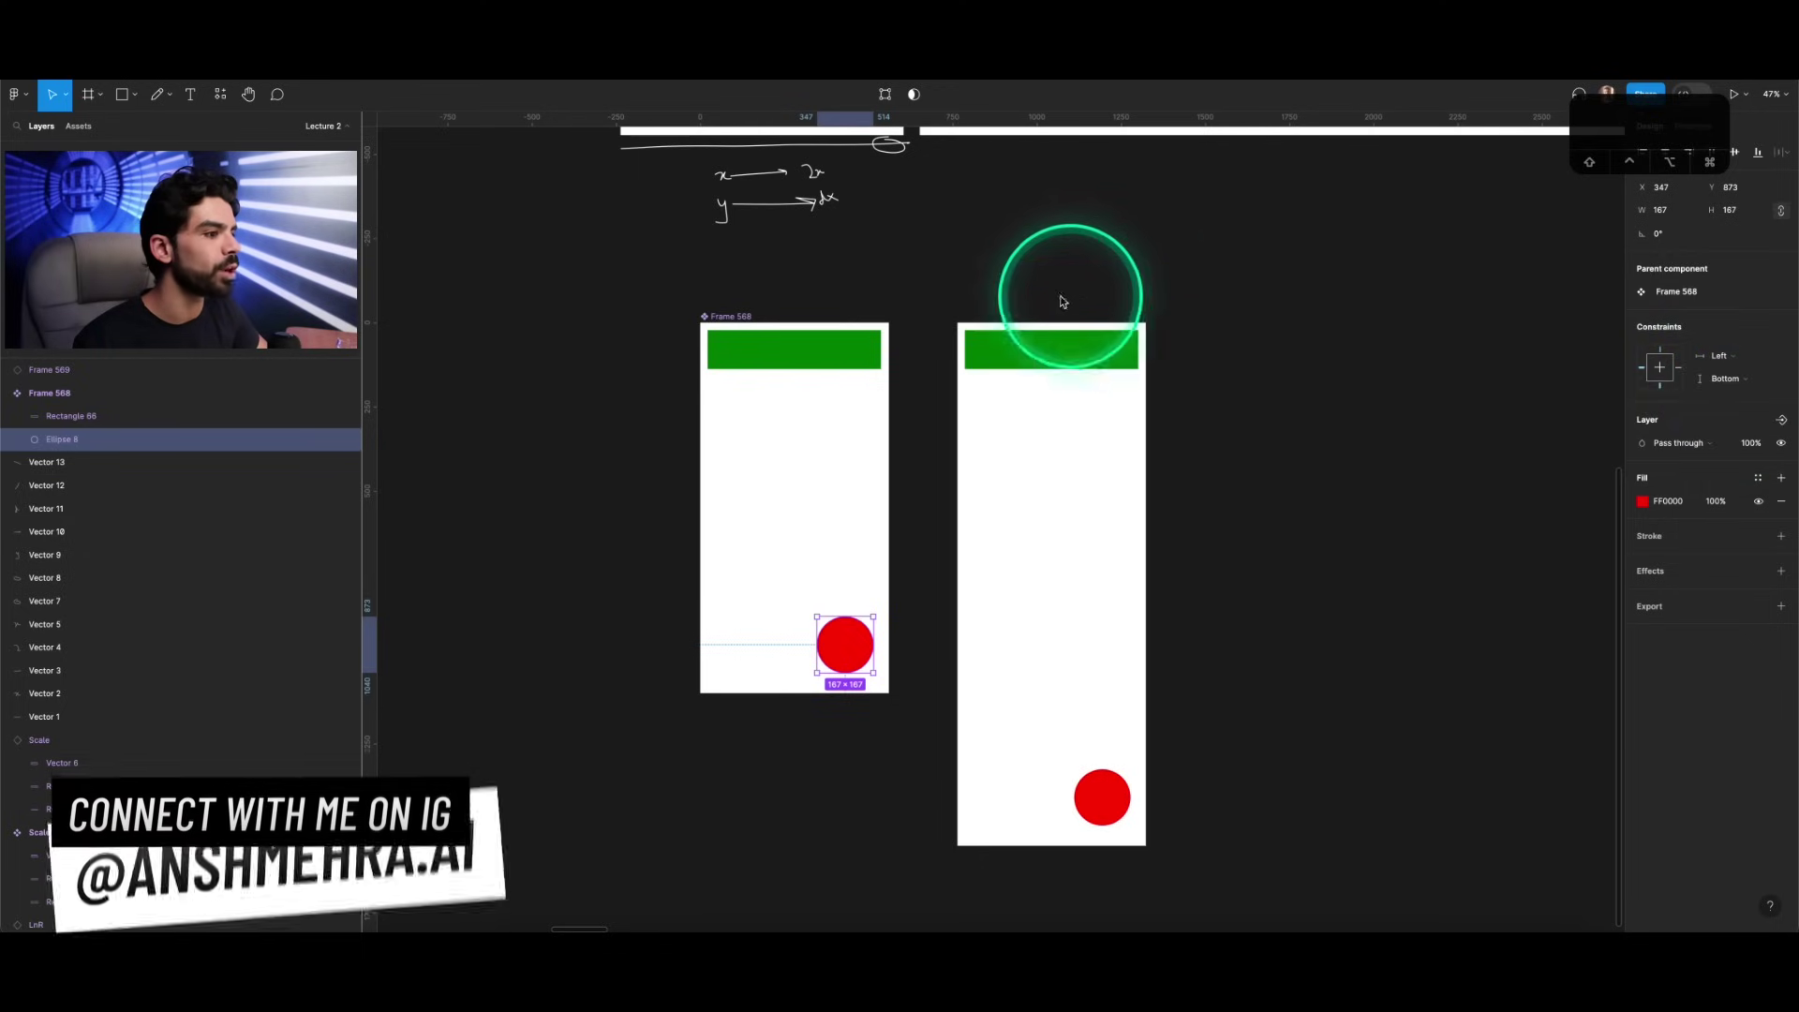
# Step: Widen the instance rightward and set the main component's green rectangle to the Left and right horizontal constraint
pyautogui.click(1037, 346)
pyautogui.moveTo(1149, 809); pyautogui.dragTo(1270, 799)
pyautogui.click(817, 348)
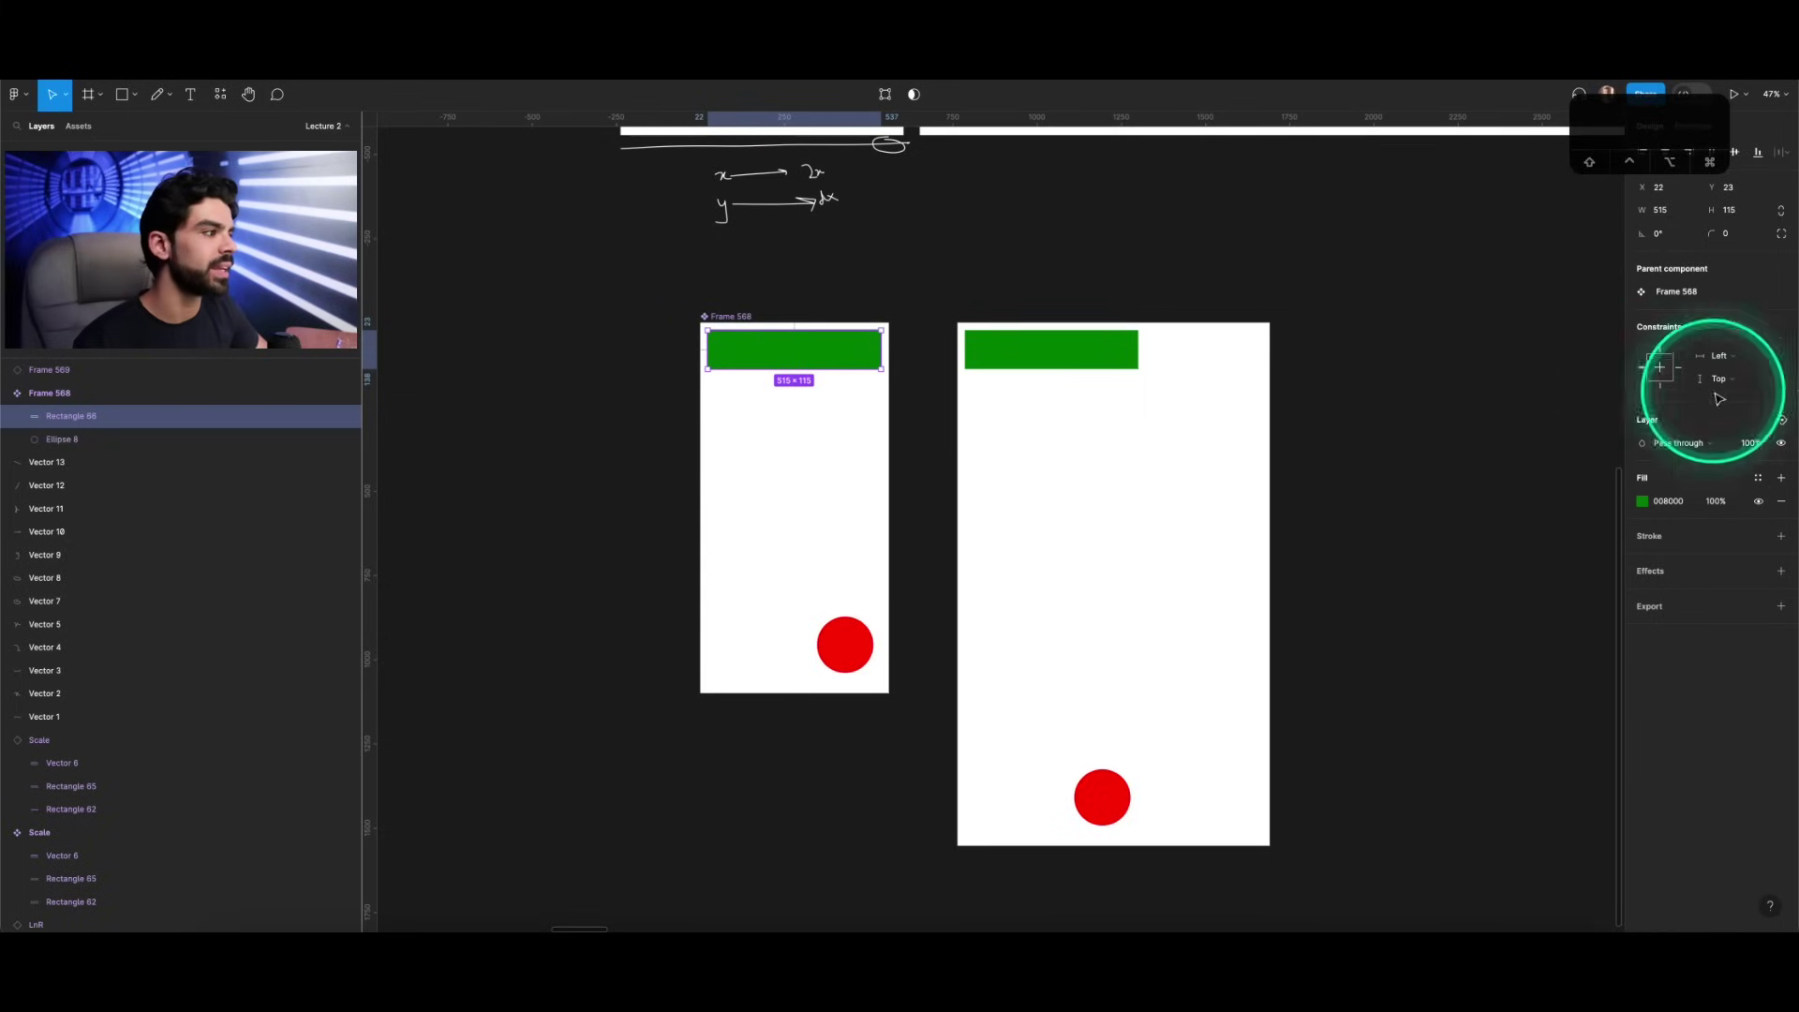
pyautogui.click(1722, 356)
pyautogui.click(1731, 392)
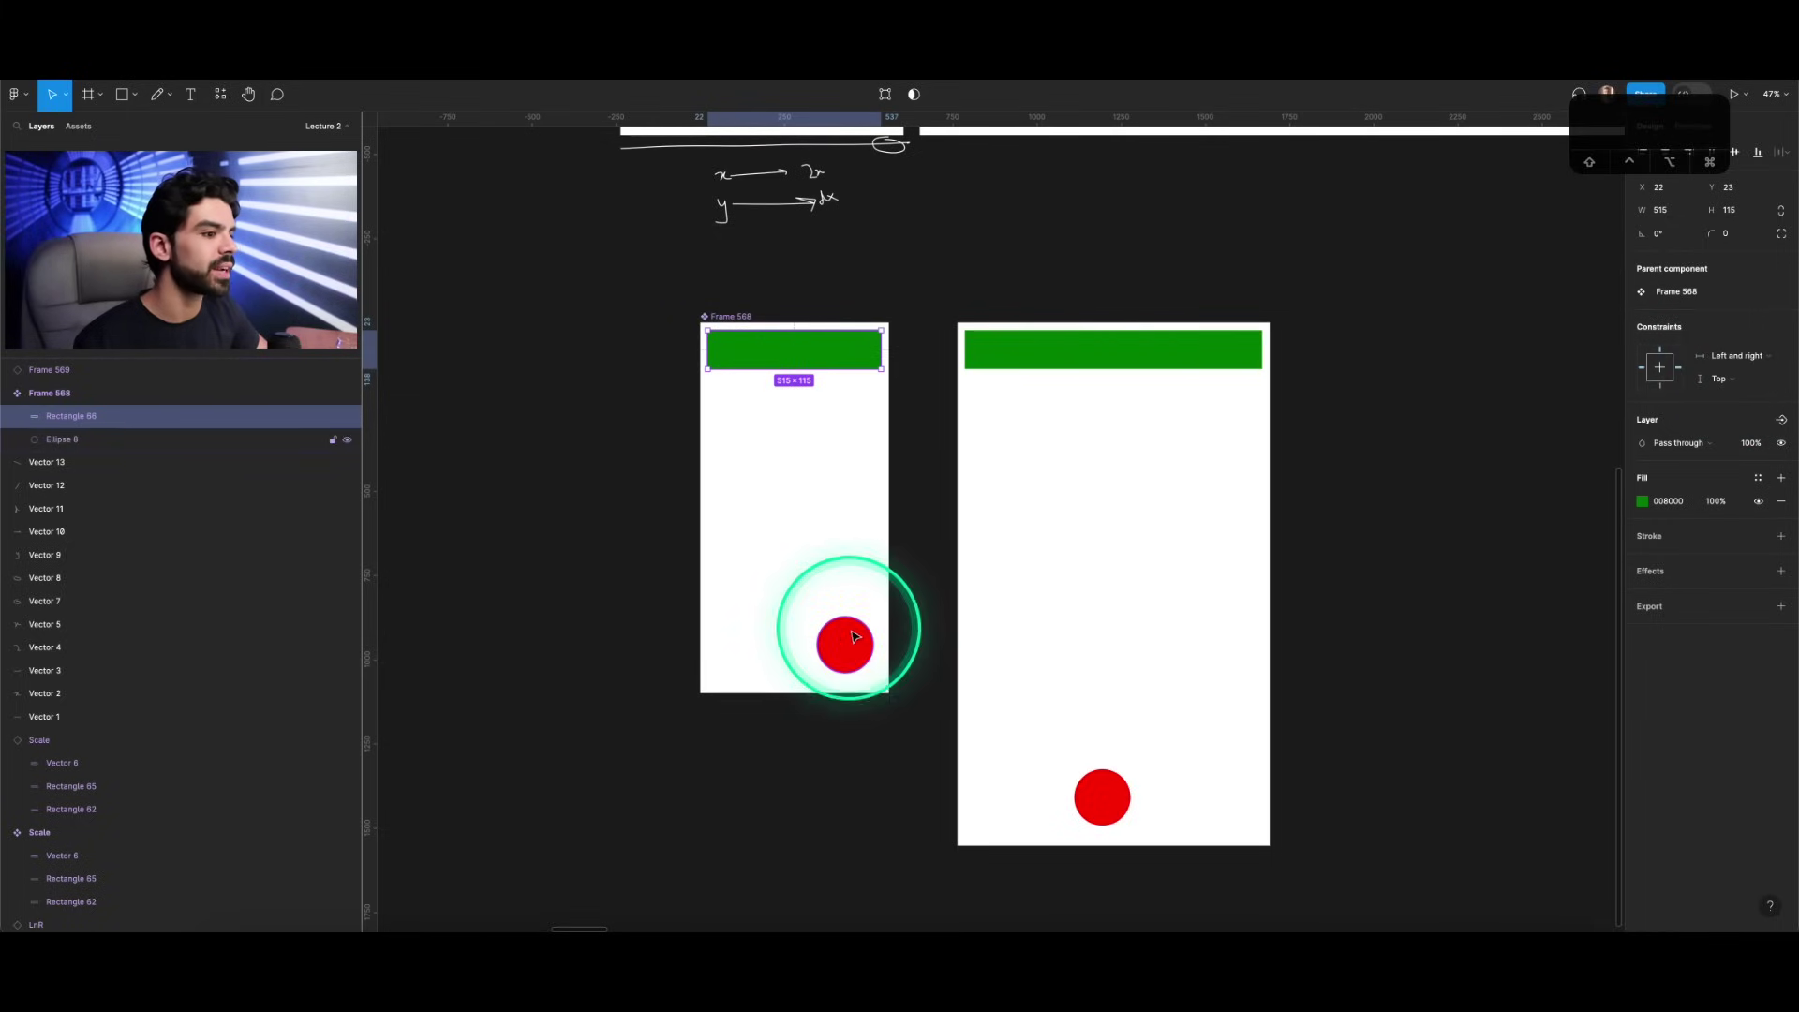
# Step: Set the horizontal constraint of the main component's red circle to Right
pyautogui.click(845, 645)
pyautogui.click(1715, 361)
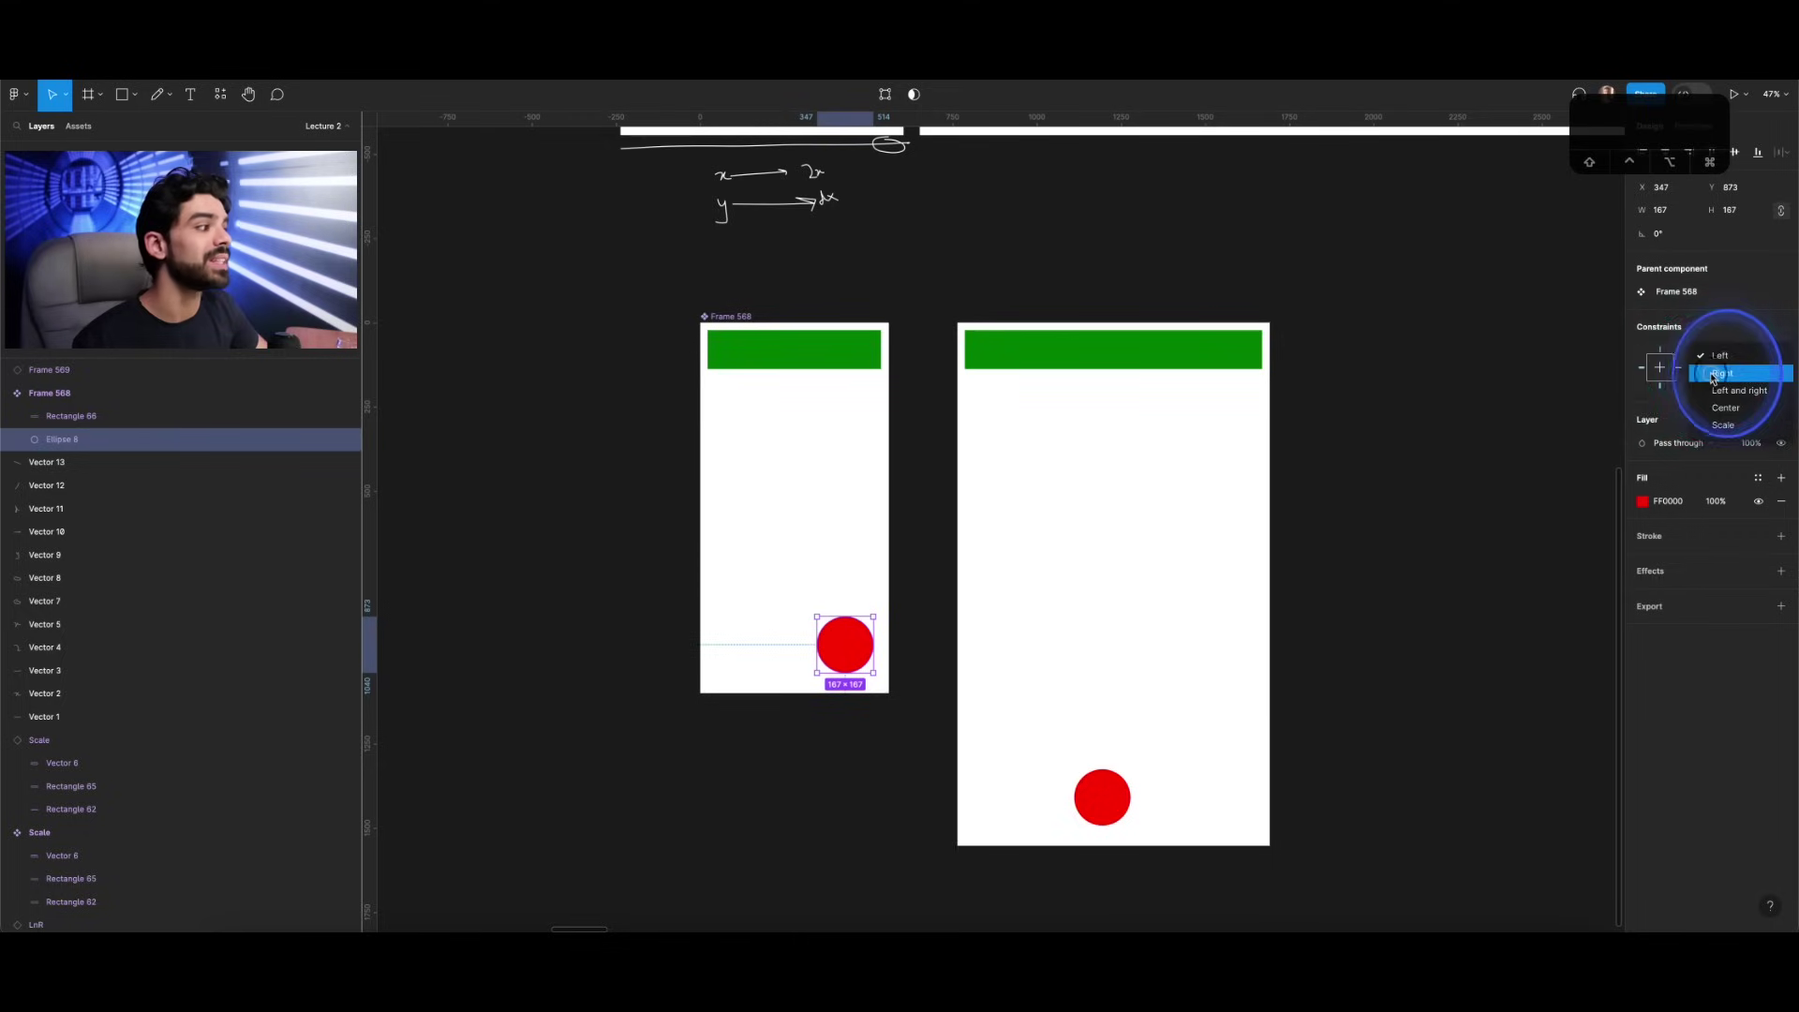
pyautogui.click(1722, 373)
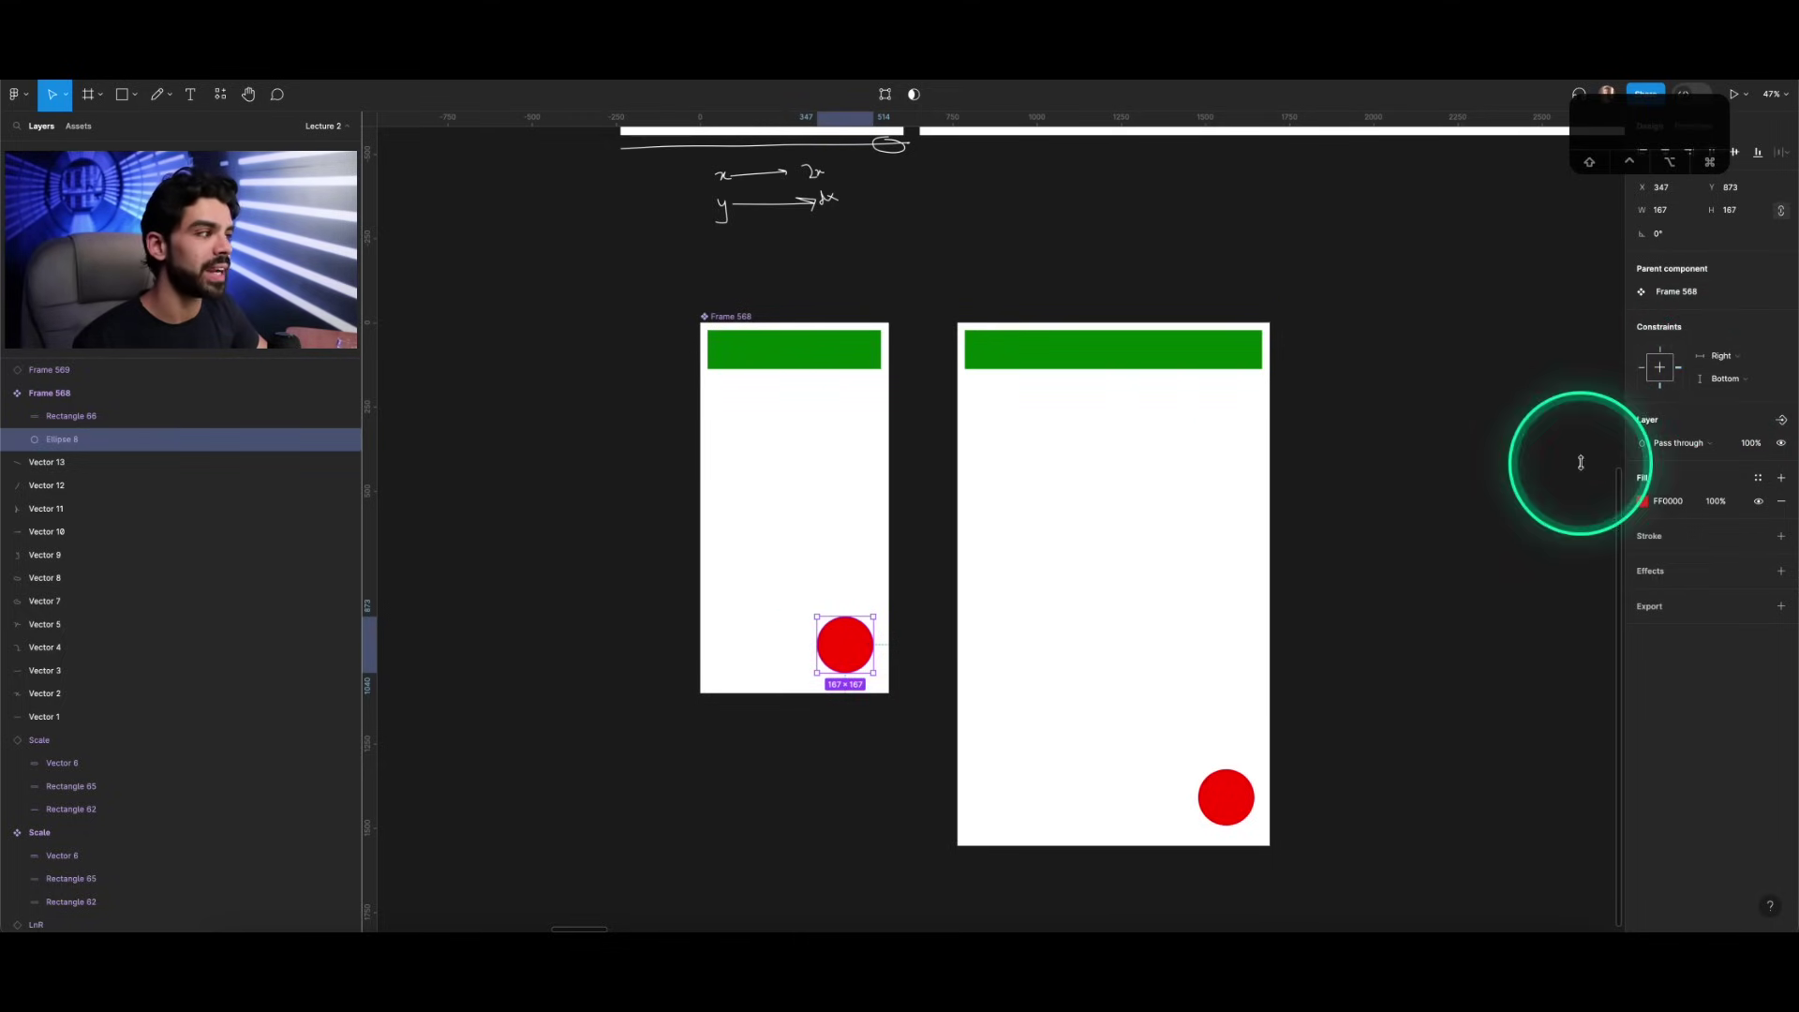
# Step: Try the Left and right horizontal constraint on the main component's red circle and restore it to Right
pyautogui.click(1721, 357)
pyautogui.click(1721, 373)
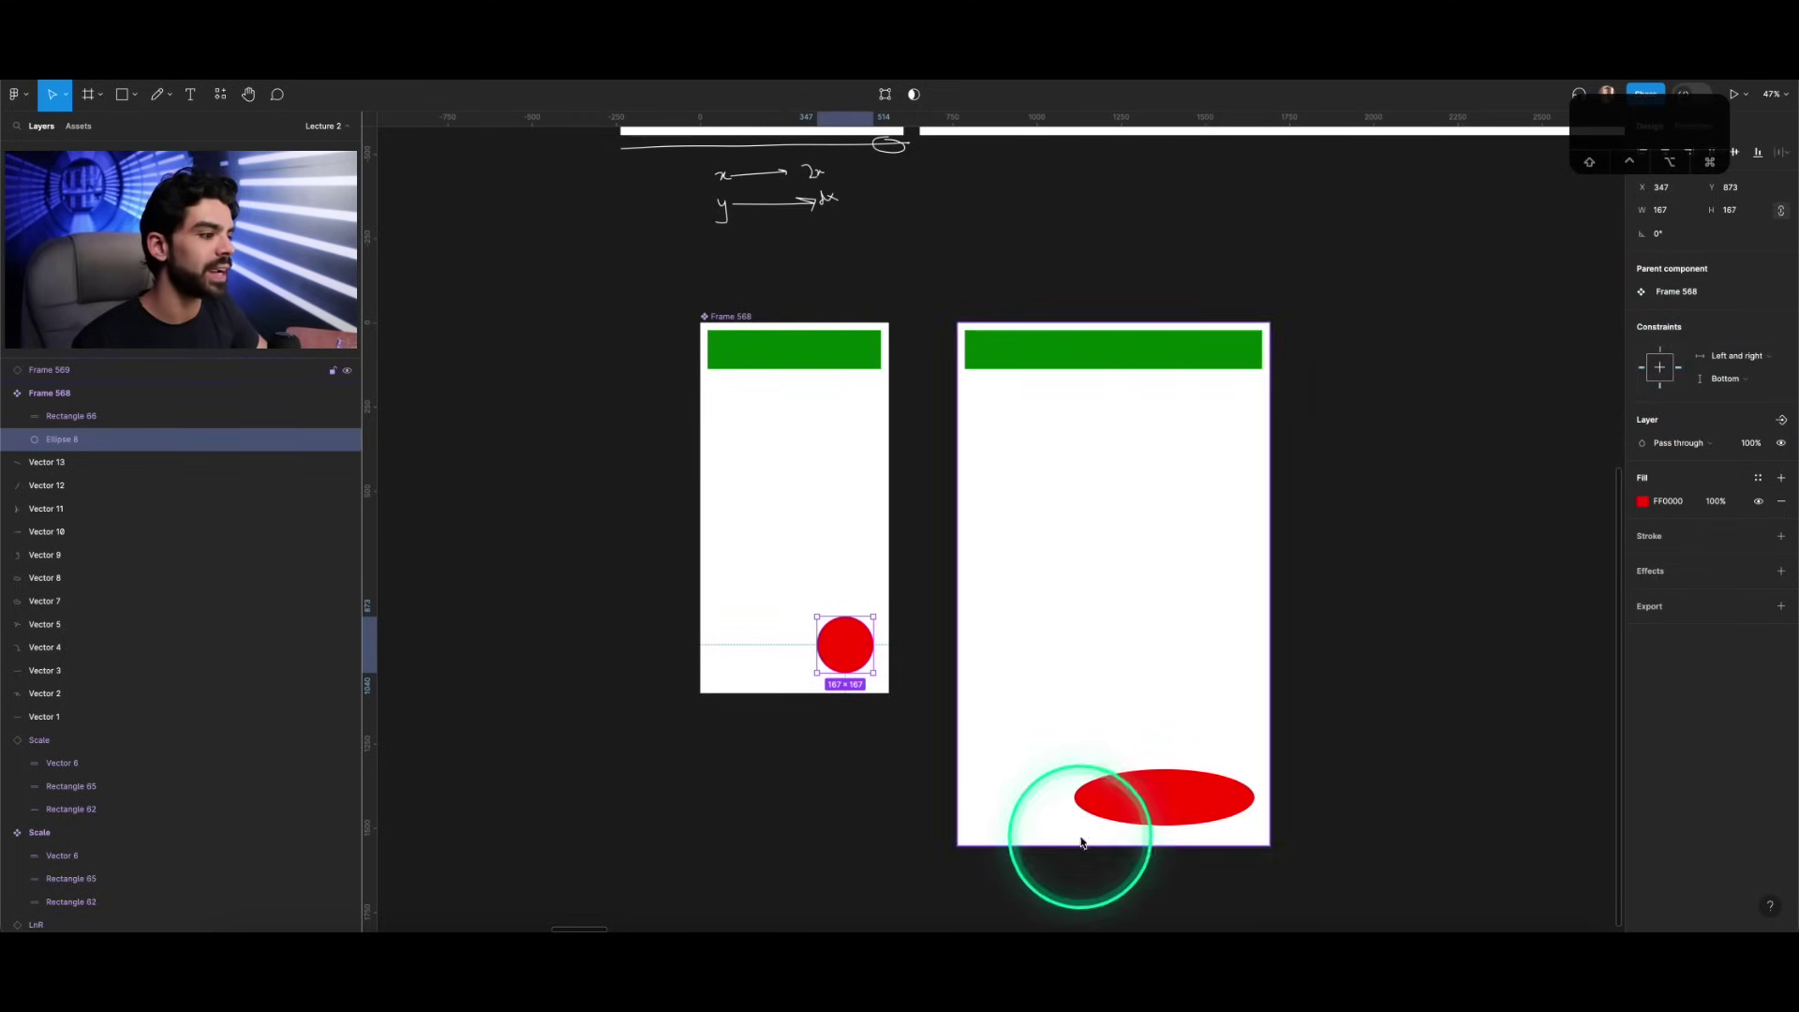
pyautogui.click(1721, 357)
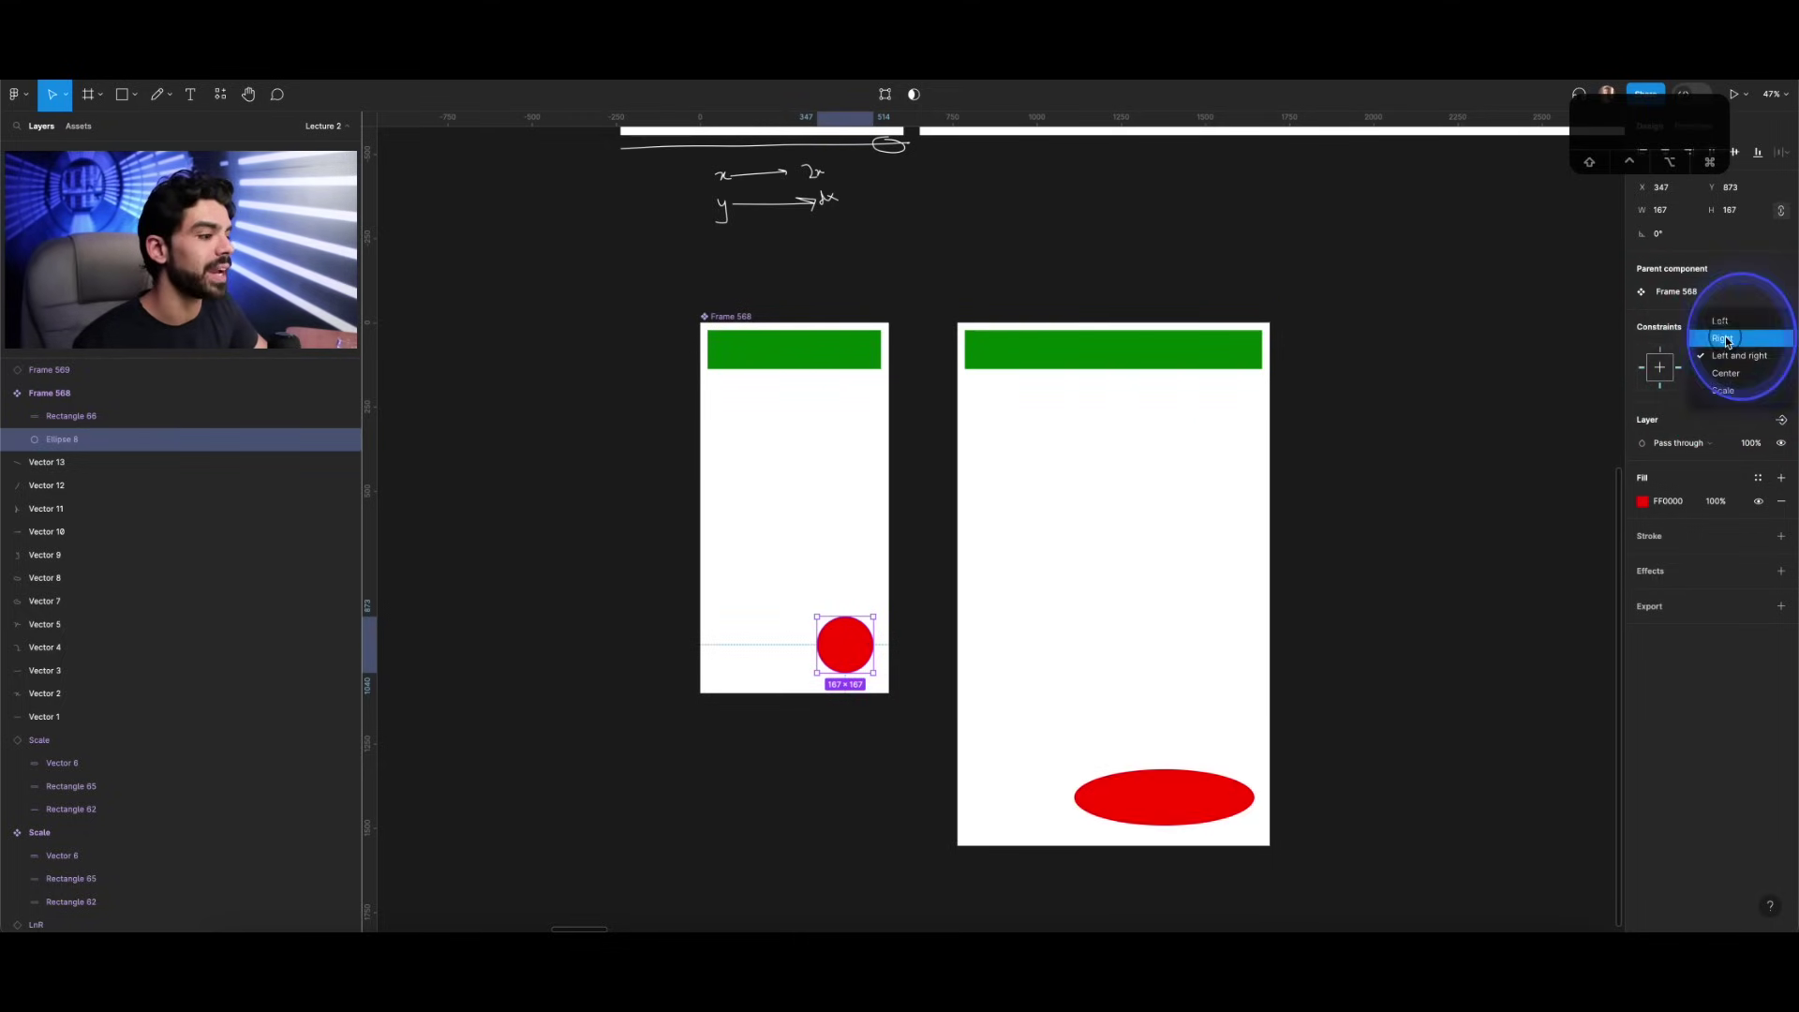
pyautogui.click(1725, 338)
# Step: Draw a frame about 660 × 814 px in the empty canvas below the "Why Frames?" slide
pyautogui.scroll(-5, 1334, 452)
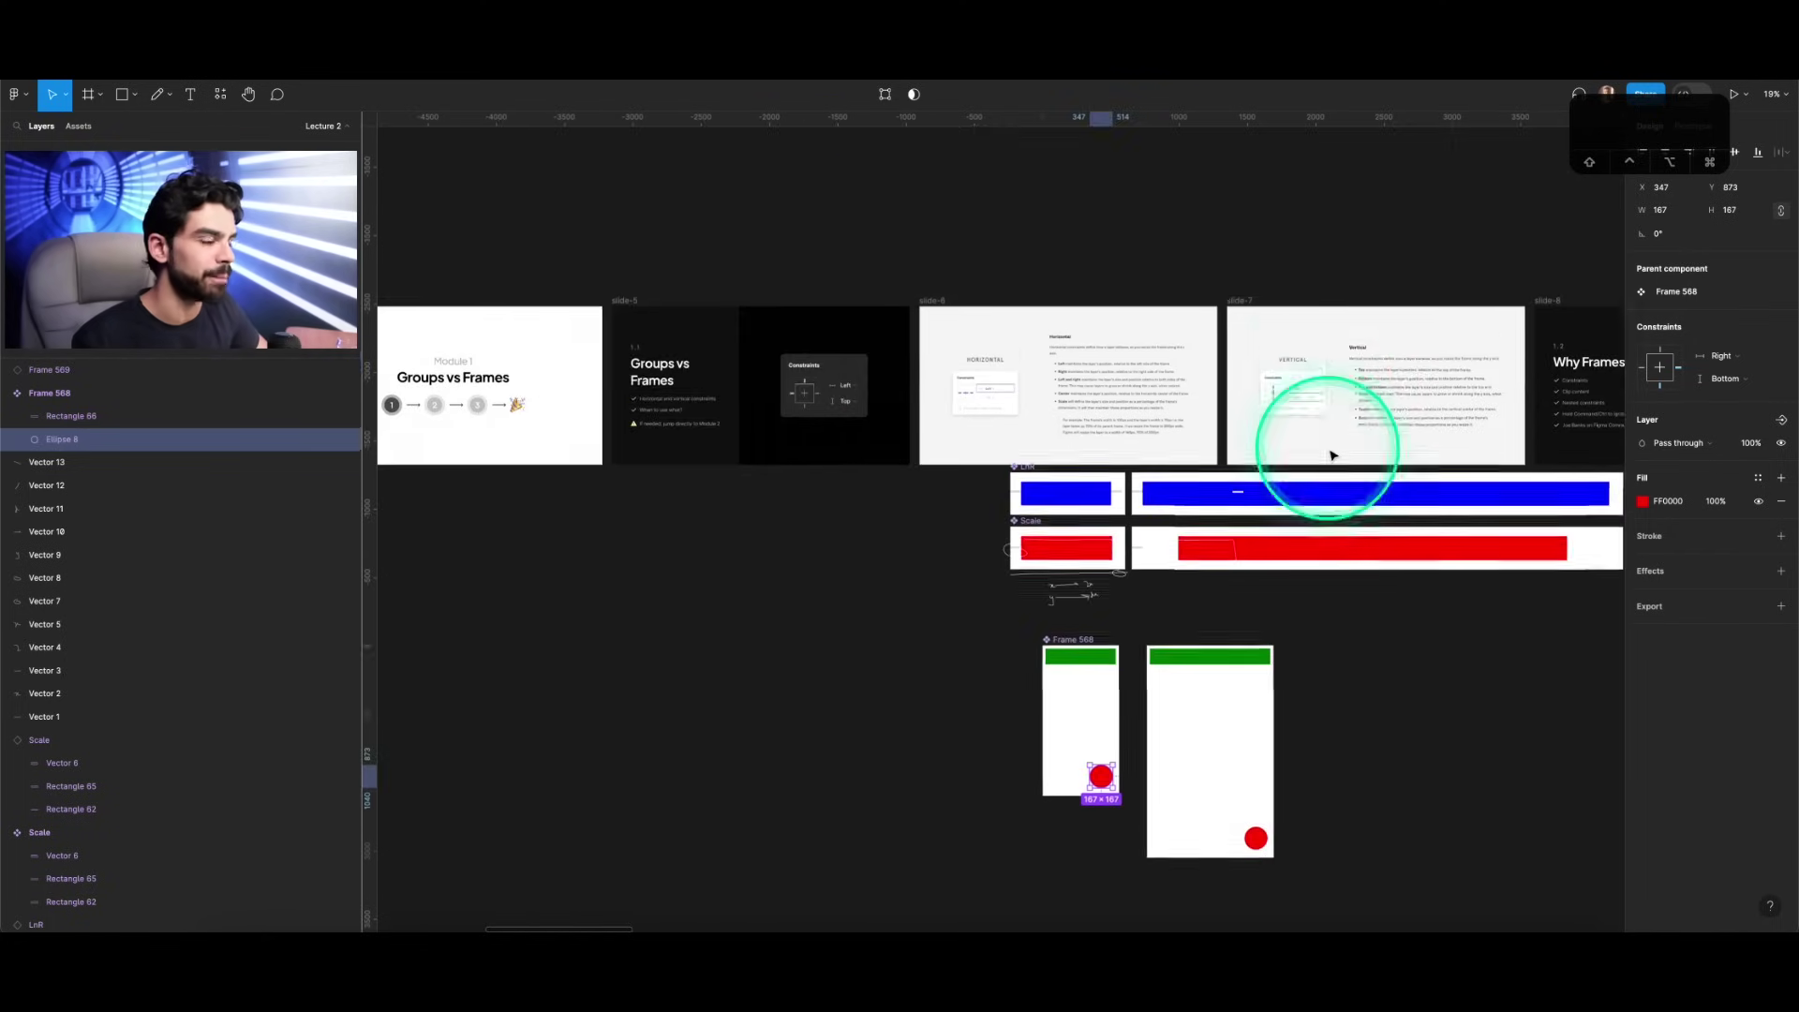
pyautogui.hscroll(8, 1334, 455)
pyautogui.scroll(3, 1219, 459)
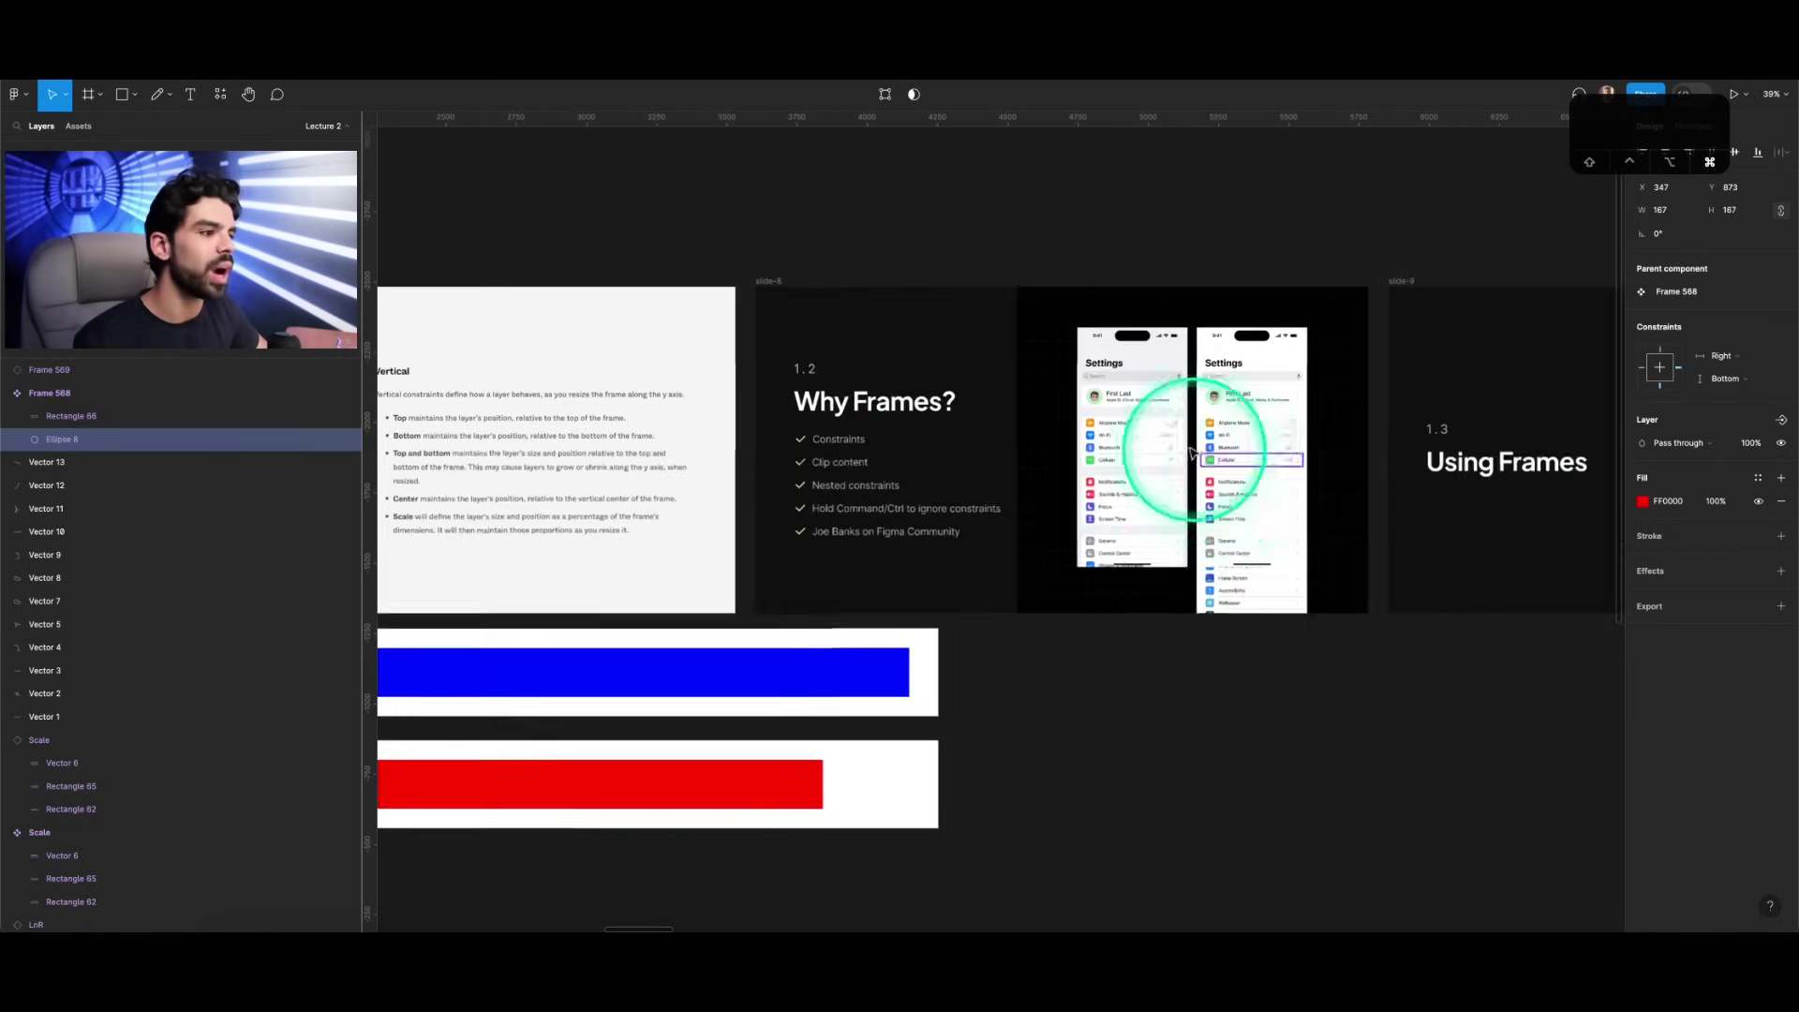
pyautogui.scroll(3, 1190, 454)
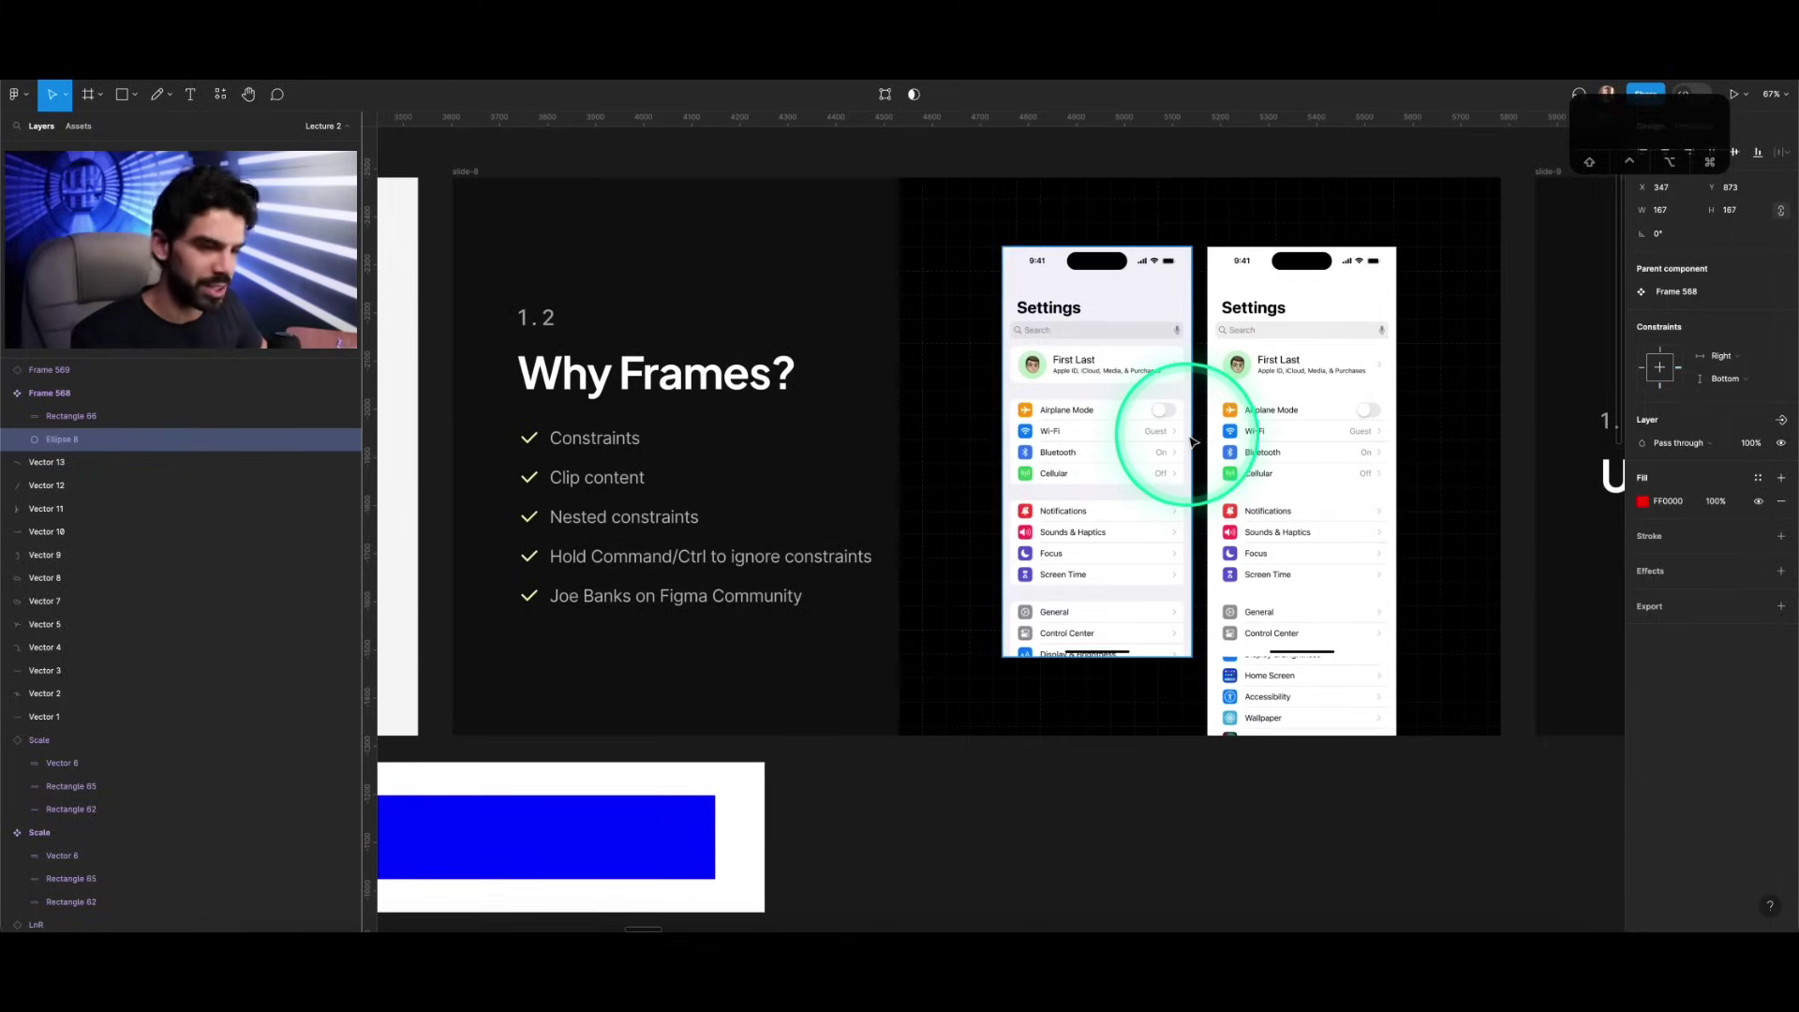
pyautogui.scroll(-6, 1188, 441)
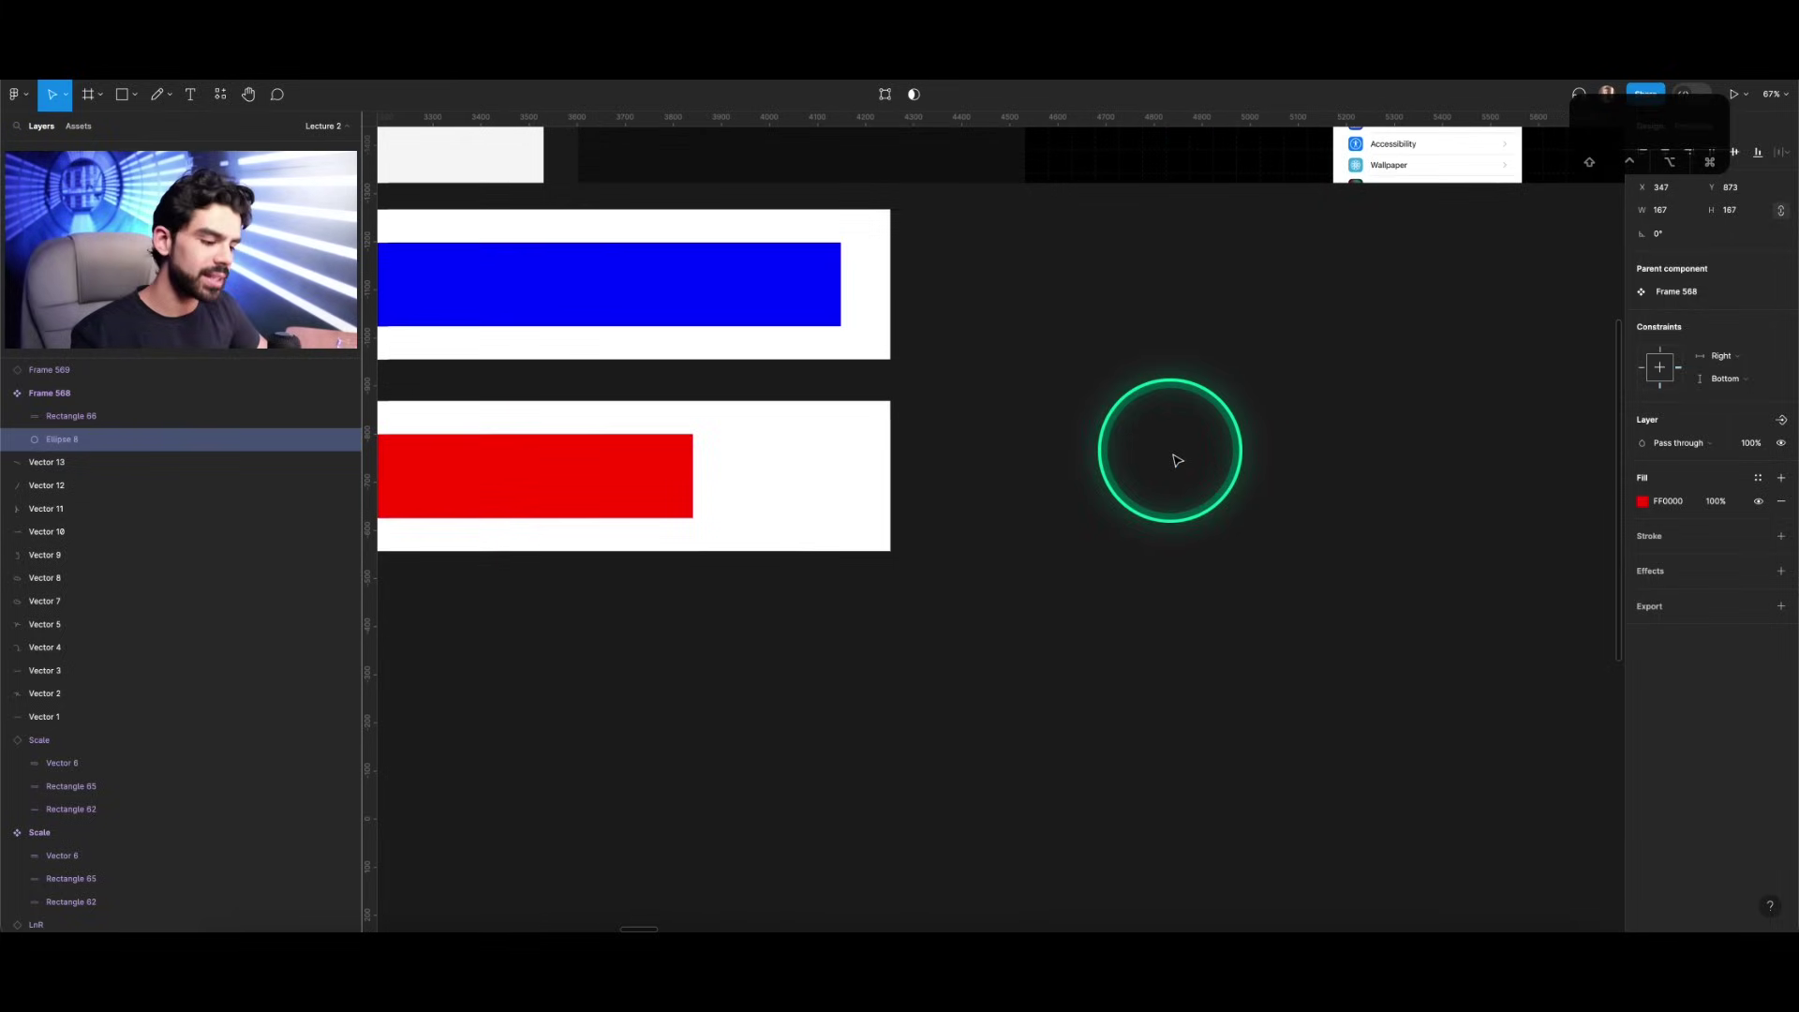
pyautogui.press('f')
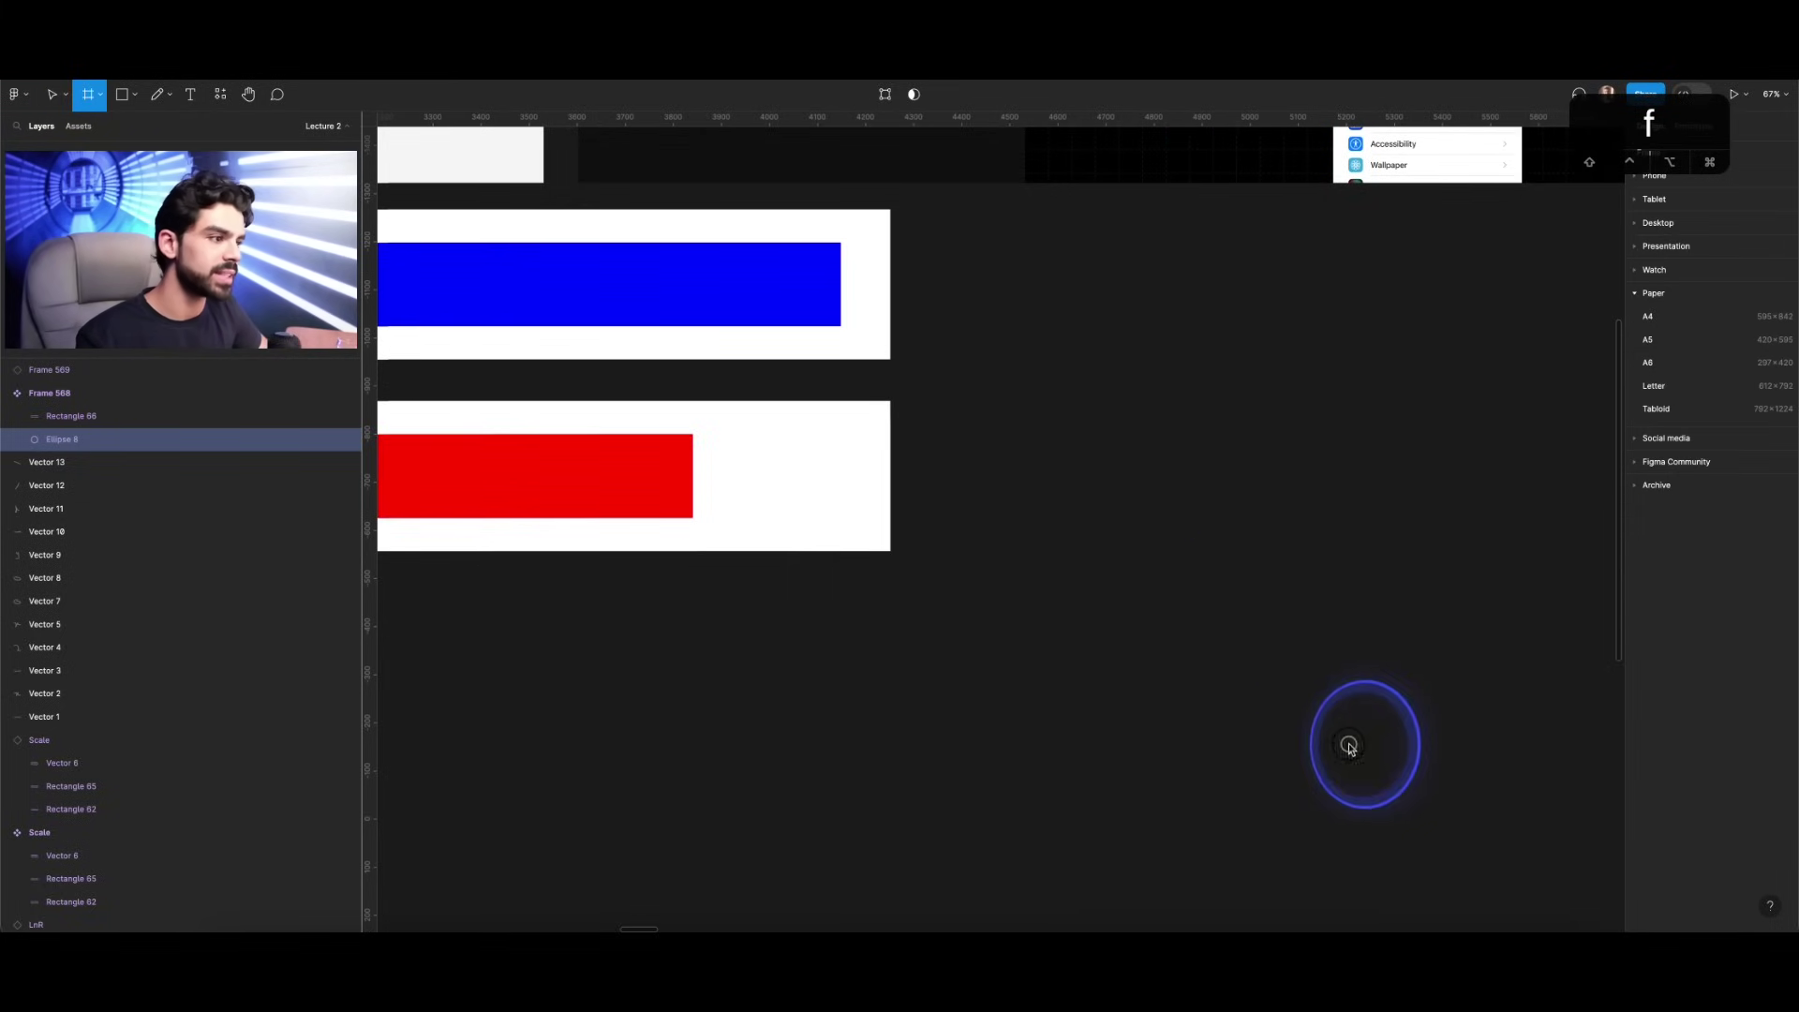
pyautogui.moveTo(1072, 402); pyautogui.dragTo(1386, 791)
pyautogui.hscroll(2, 1391, 720)
pyautogui.hscroll(5, 1358, 681)
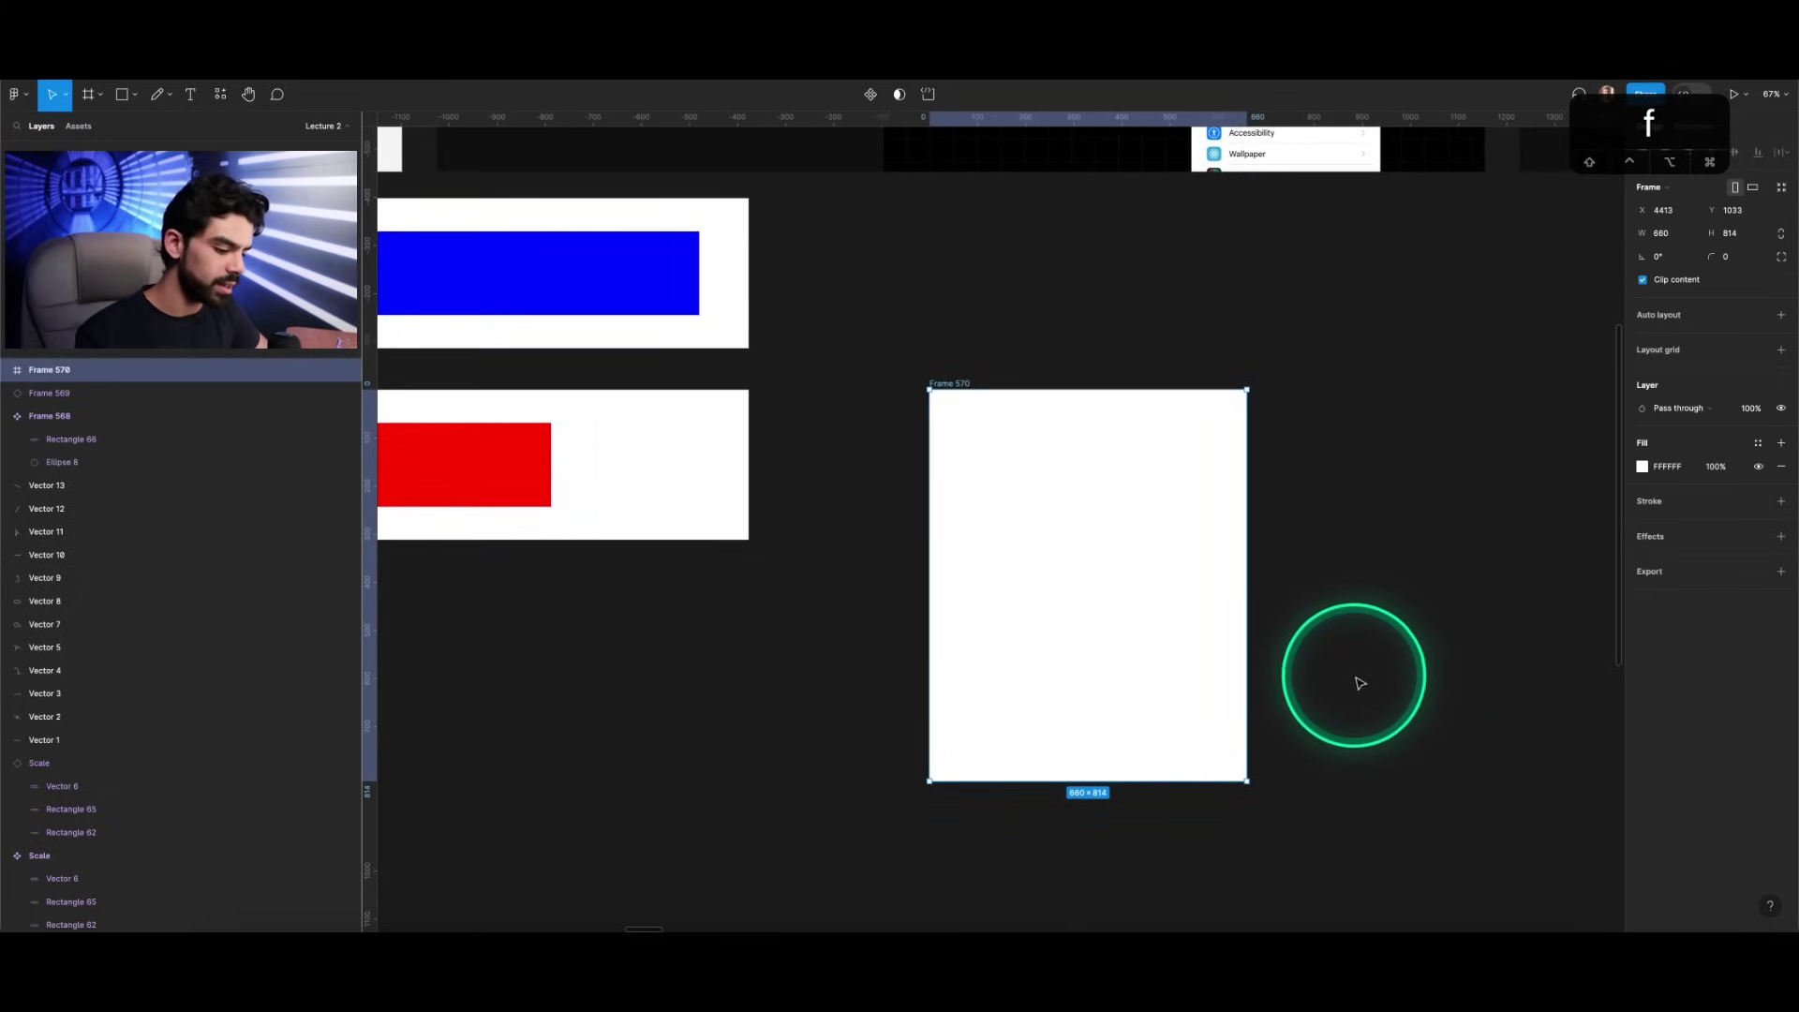
pyautogui.press('f')
pyautogui.moveTo(1026, 390); pyautogui.dragTo(1360, 713)
pyautogui.press('super+z')
# Step: Draw a rectangle about 779 × 814 px beside the new frame and fill it with the frame's white
pyautogui.press('r')
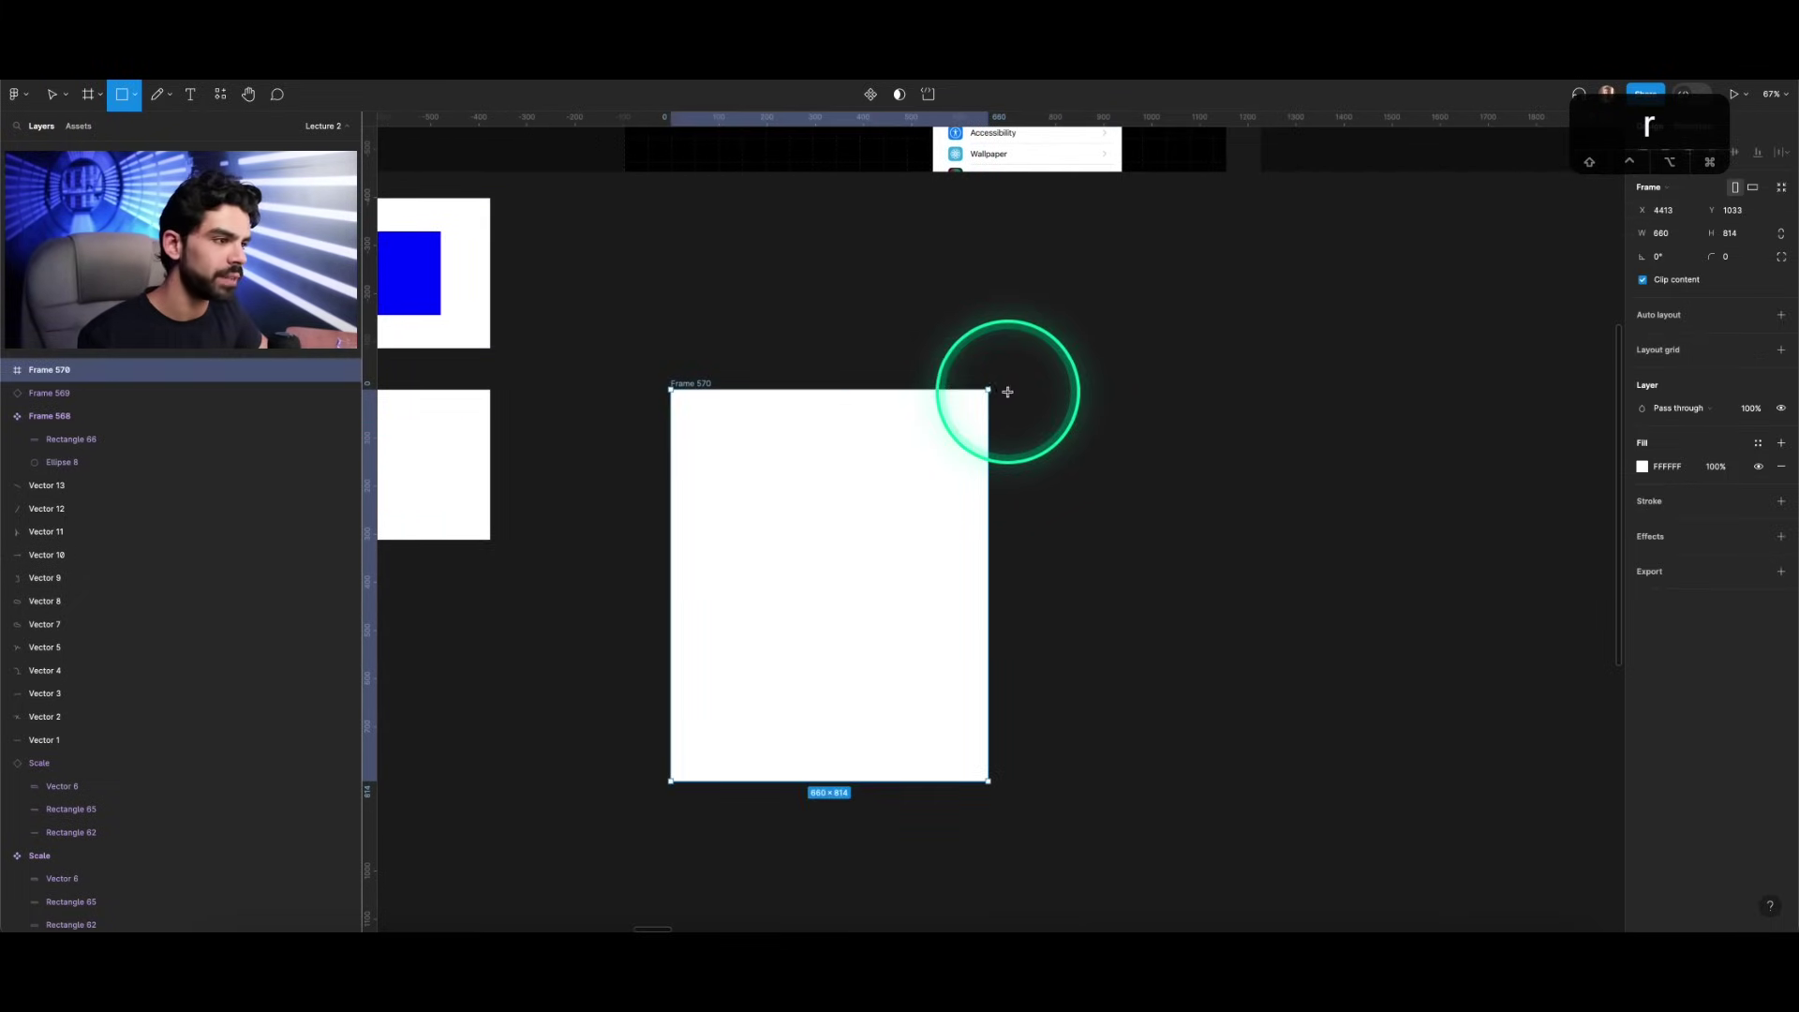
pyautogui.moveTo(1007, 389); pyautogui.dragTo(1384, 781)
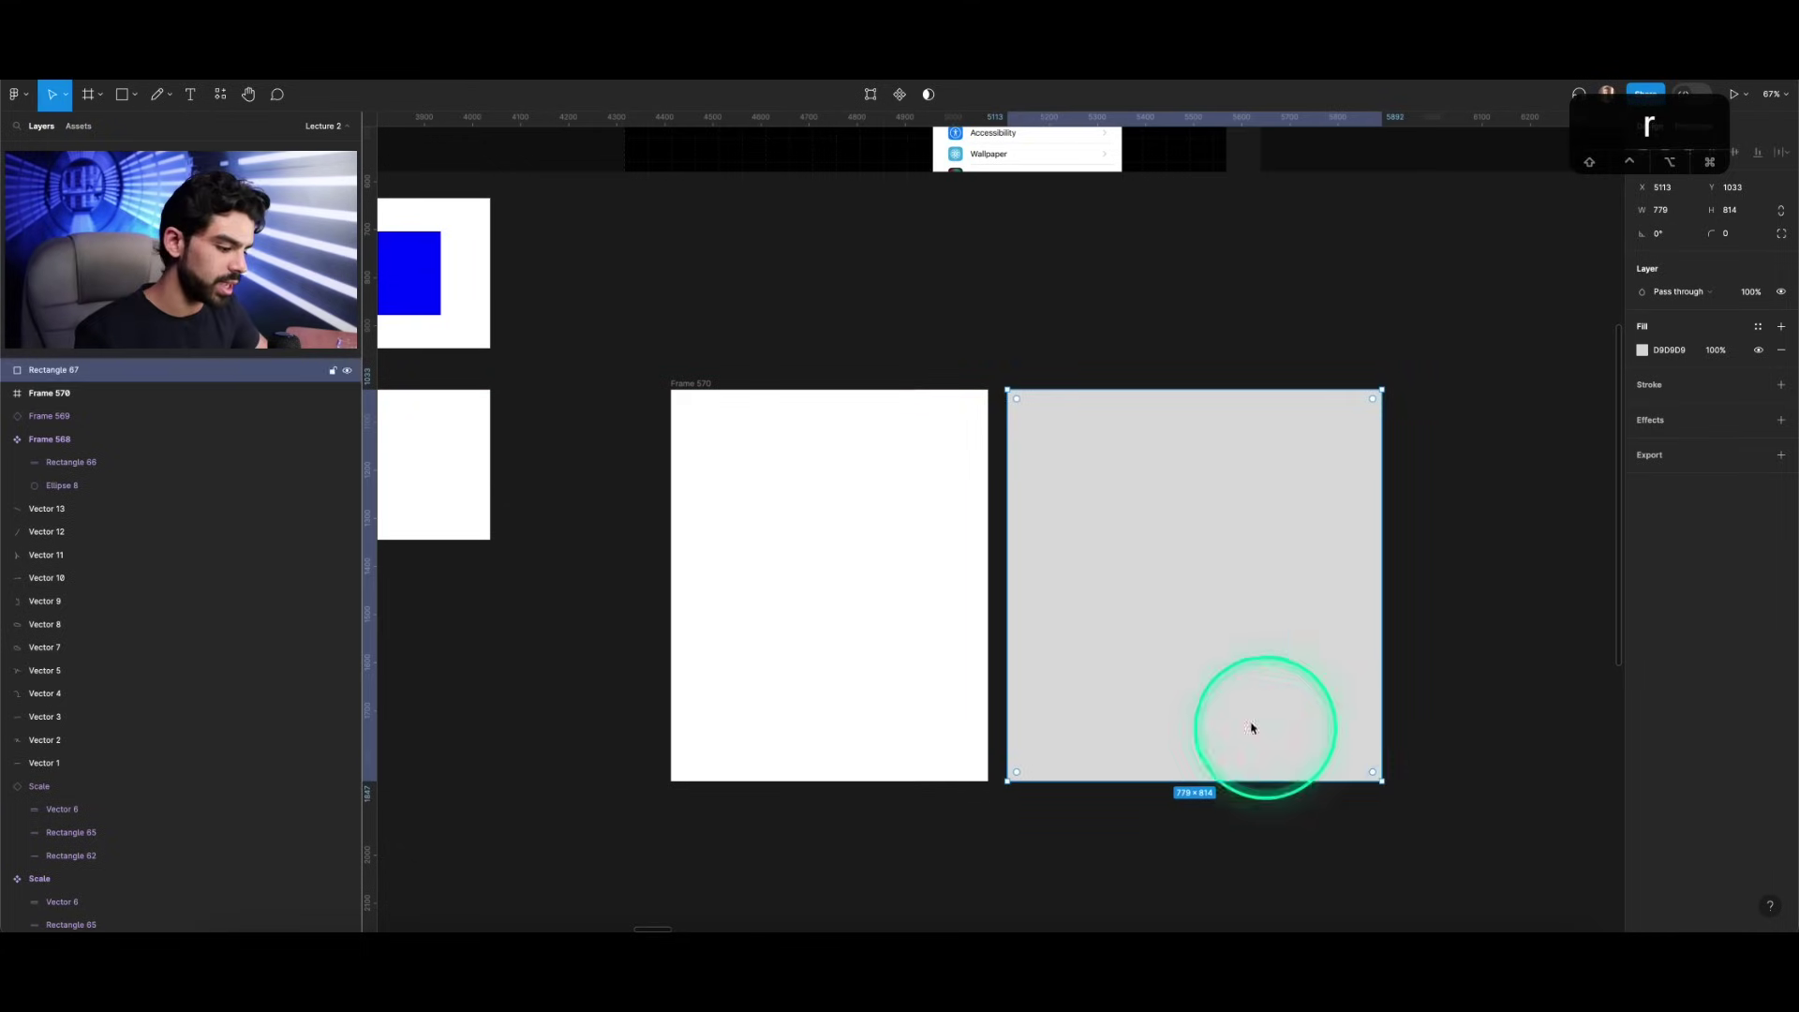
pyautogui.press('i')
pyautogui.click(892, 615)
pyautogui.press('v')
# Step: Draw a circle about 403 px across centred on the white rectangle and another about 418 px across inside the frame
pyautogui.press('o')
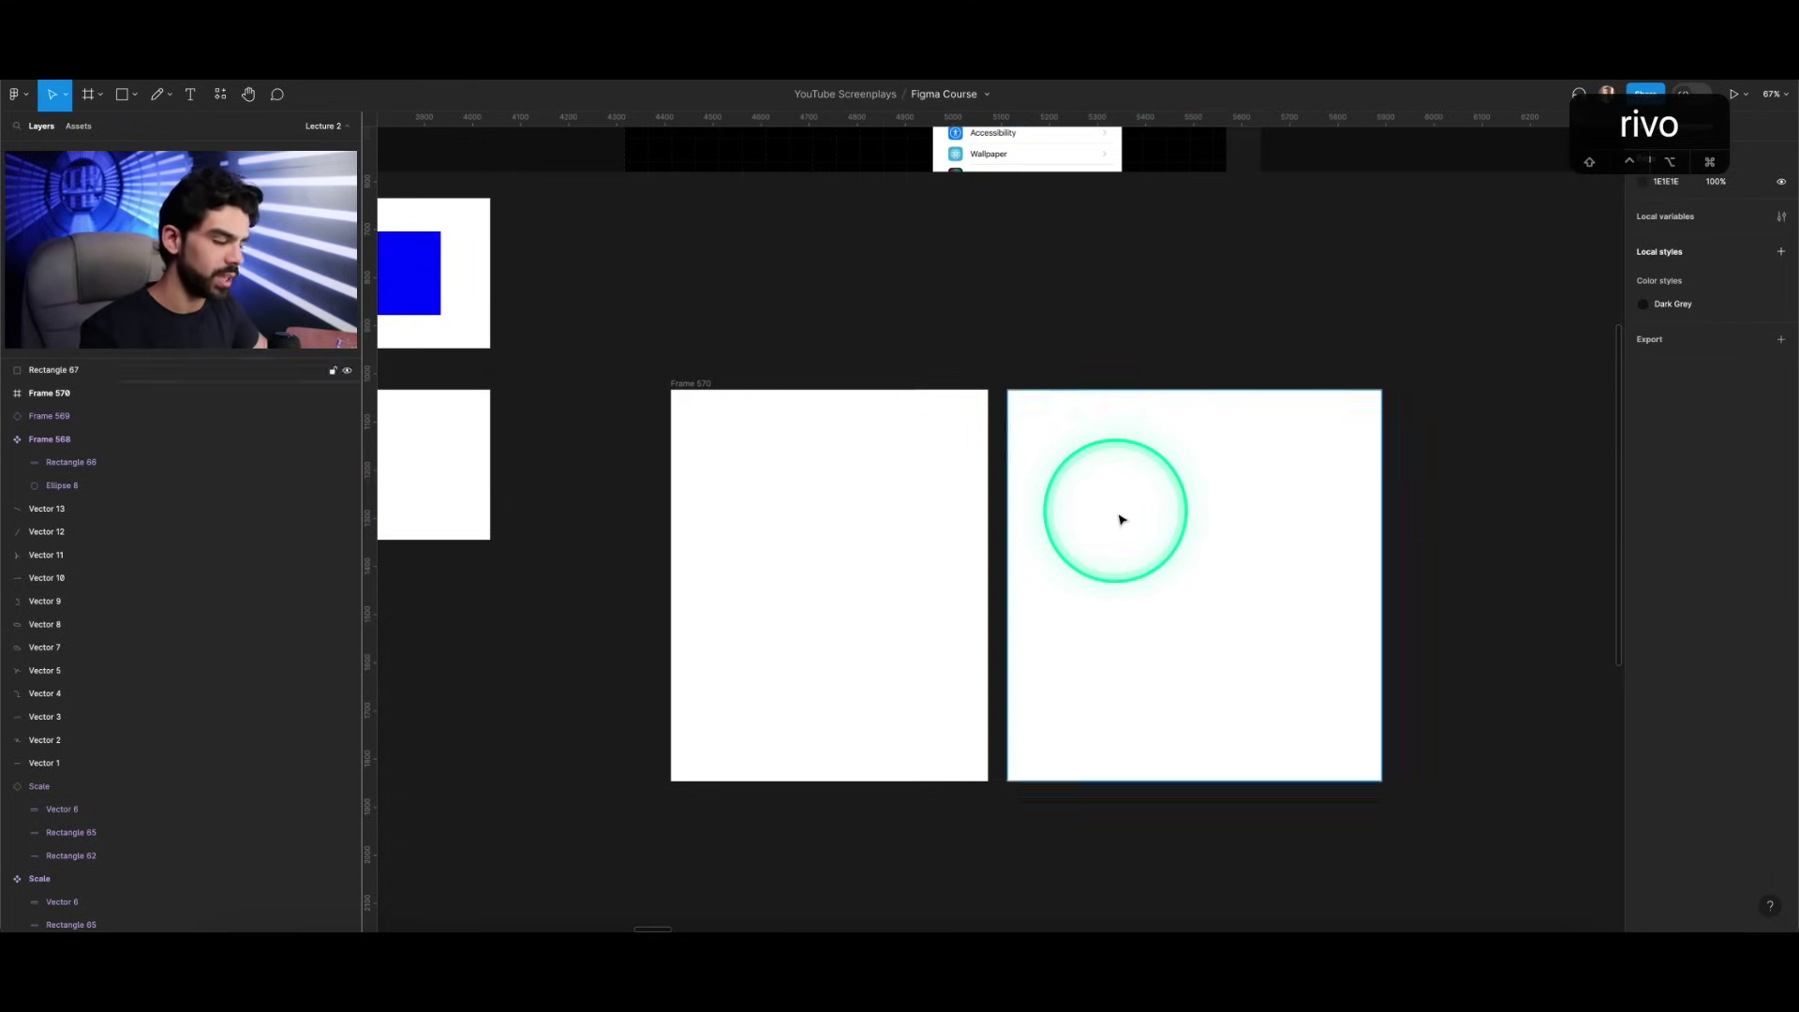
pyautogui.moveTo(1113, 485); pyautogui.dragTo(1283, 679)
pyautogui.moveTo(1247, 588); pyautogui.dragTo(1226, 592)
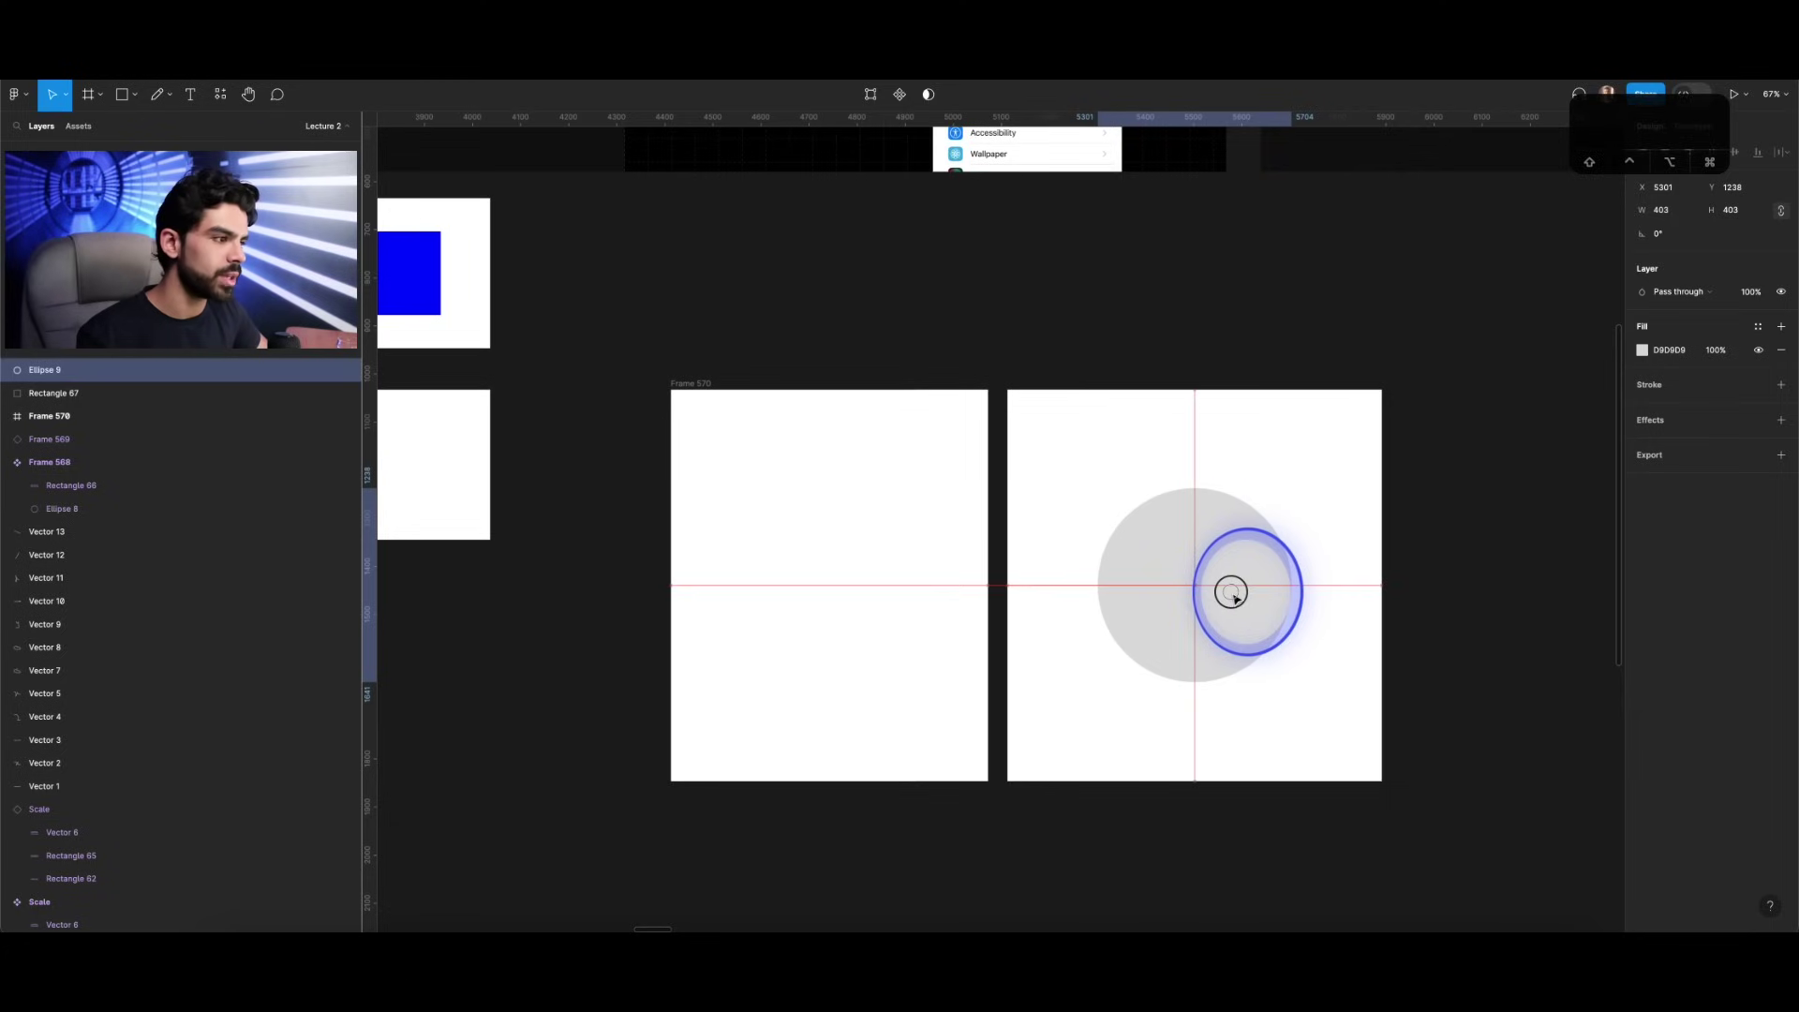
pyautogui.press('o')
pyautogui.moveTo(840, 562); pyautogui.dragTo(886, 609)
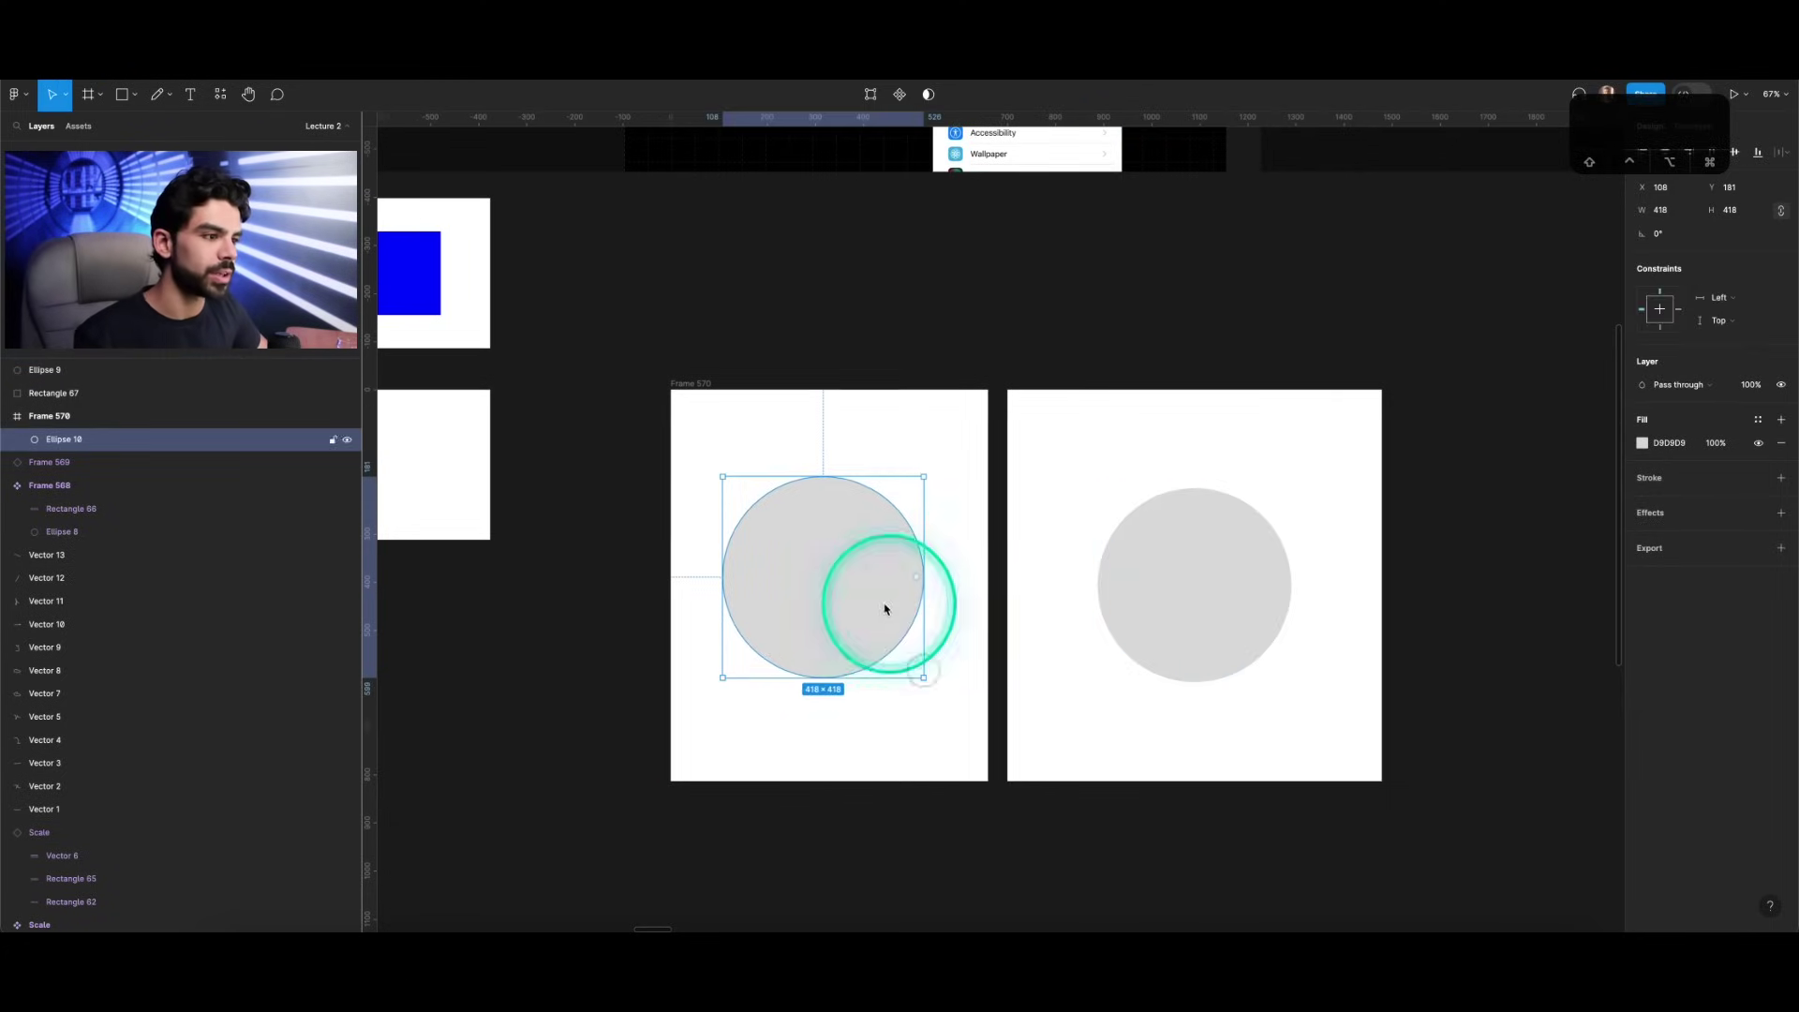
# Step: Group the white rectangle with its circle, and compare the grouped circle's properties with those of the circle inside the frame
pyautogui.click(1189, 551)
pyautogui.keyDown('shift'); pyautogui.click(1196, 441); pyautogui.keyUp('shift')
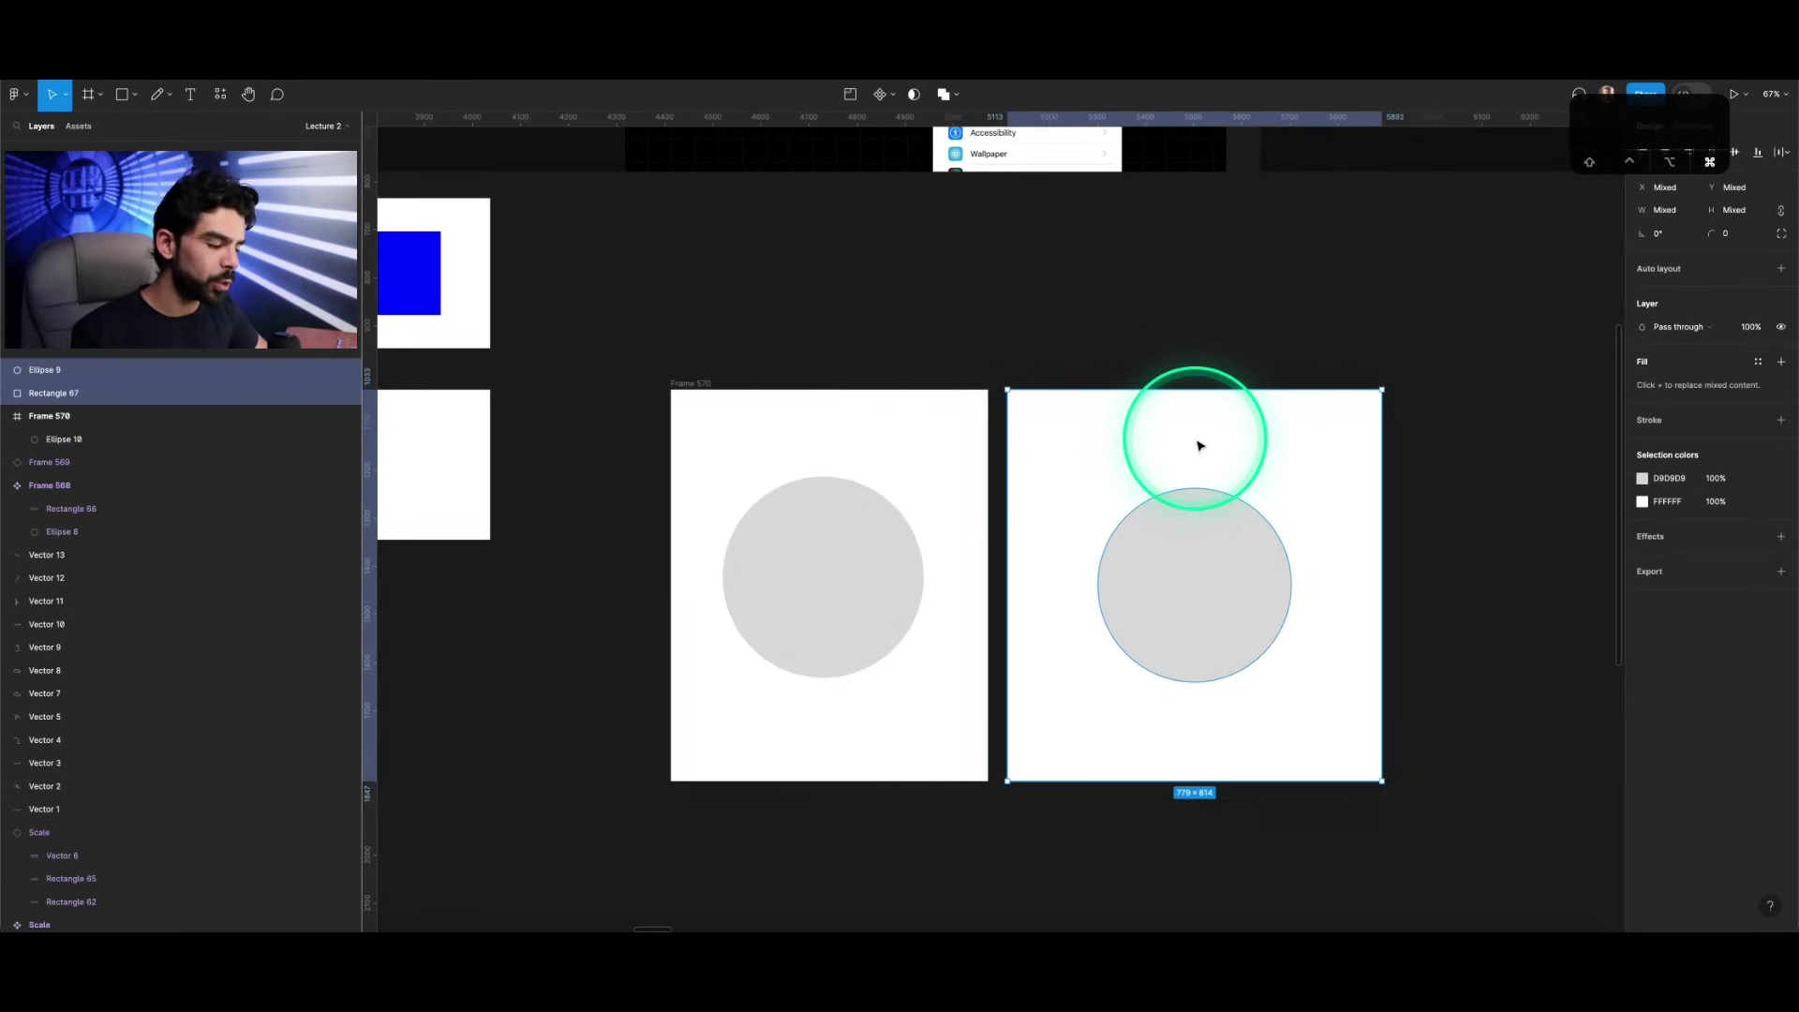
pyautogui.press('super+g')
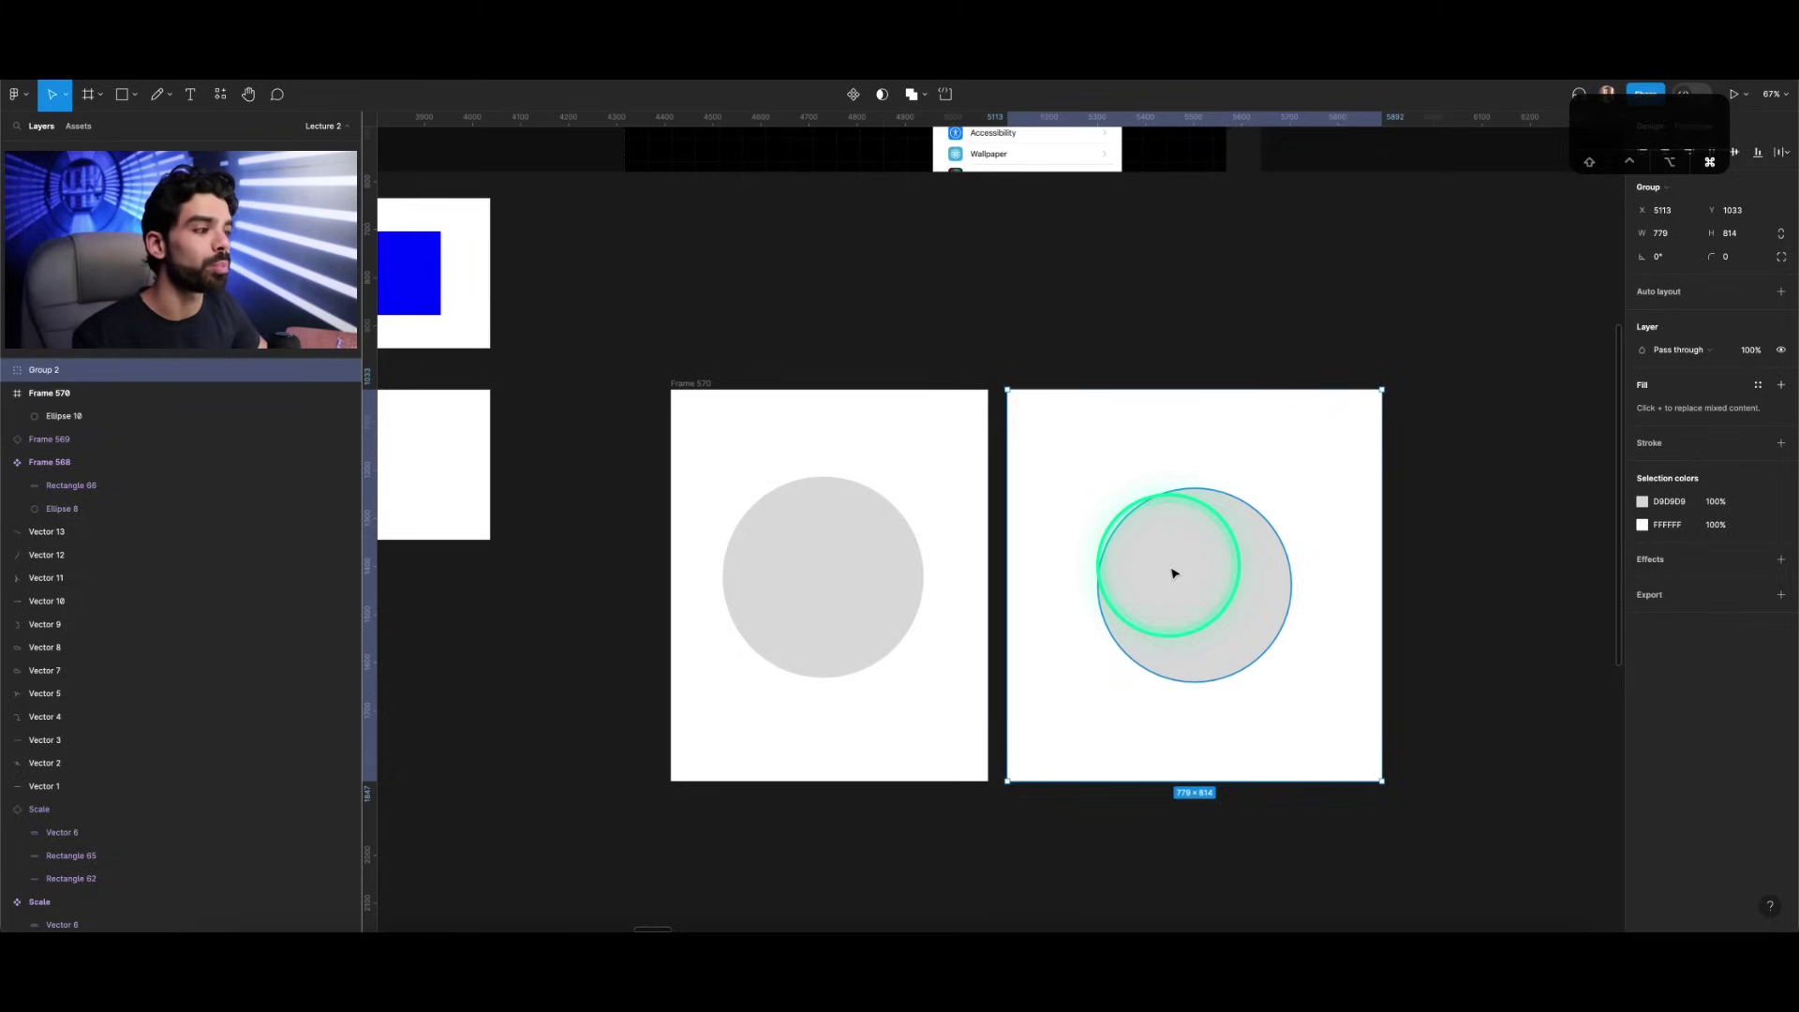
pyautogui.doubleClick(1173, 562)
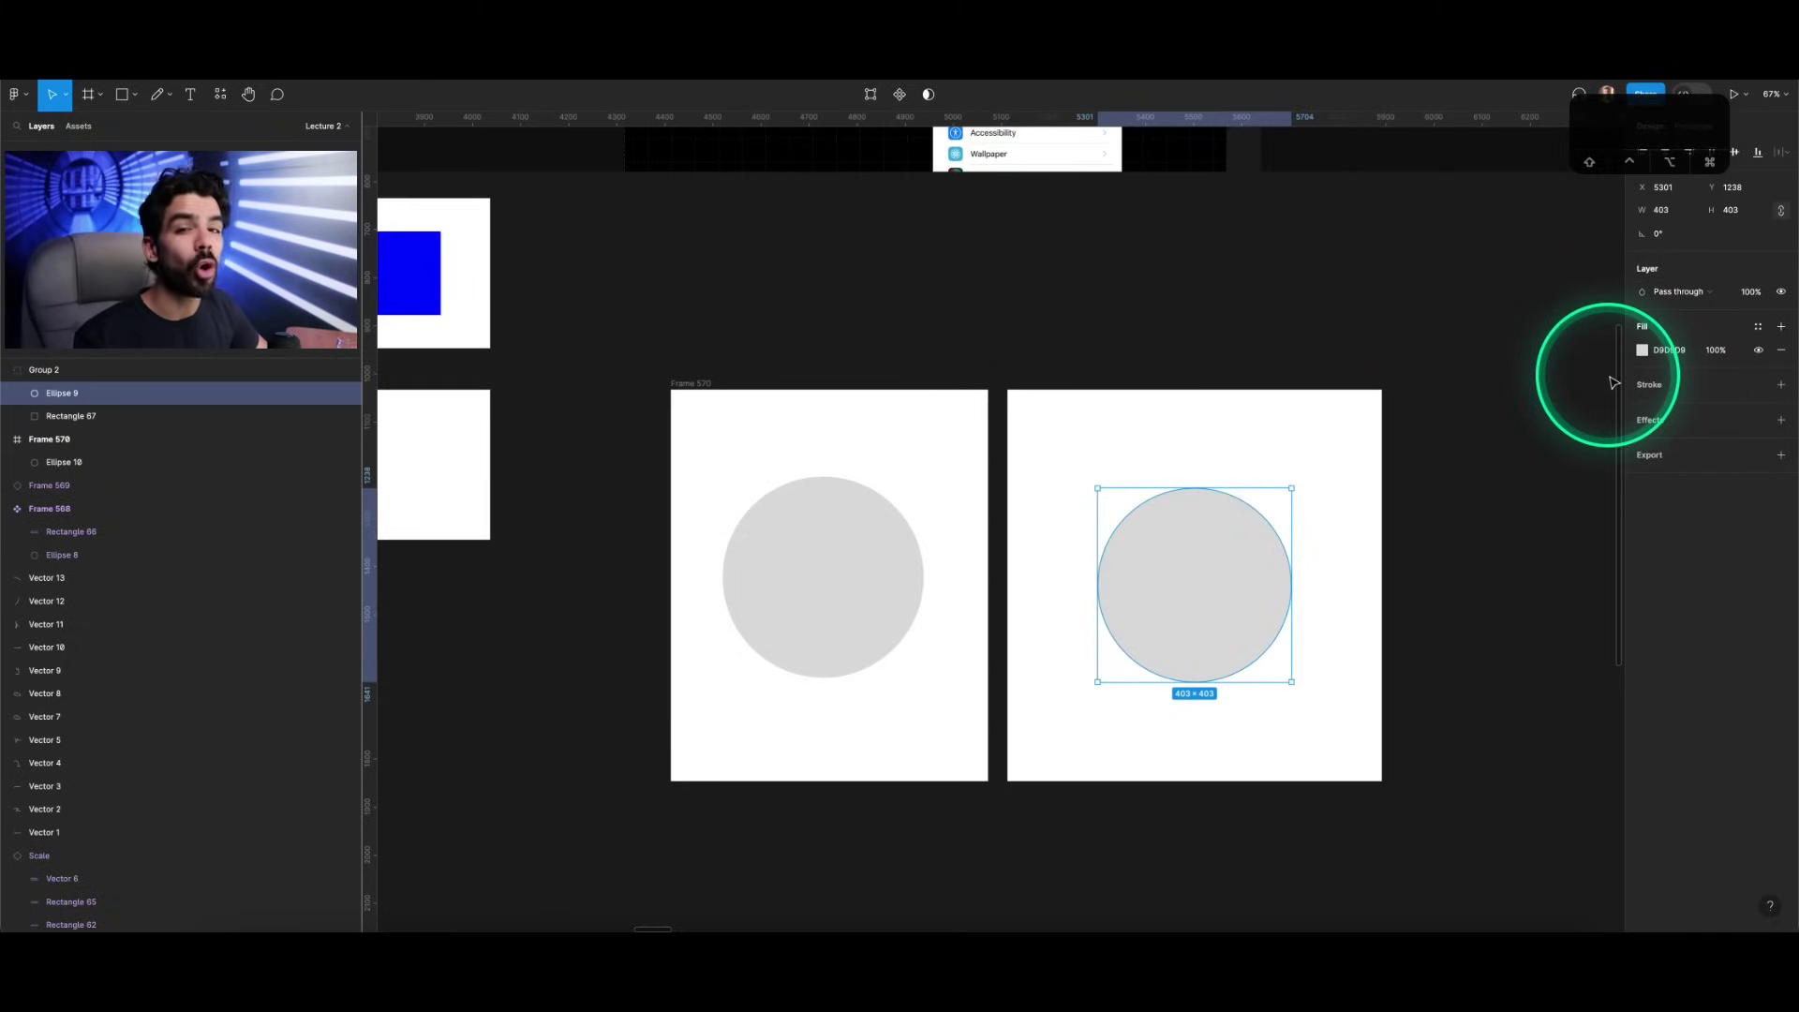
pyautogui.click(782, 561)
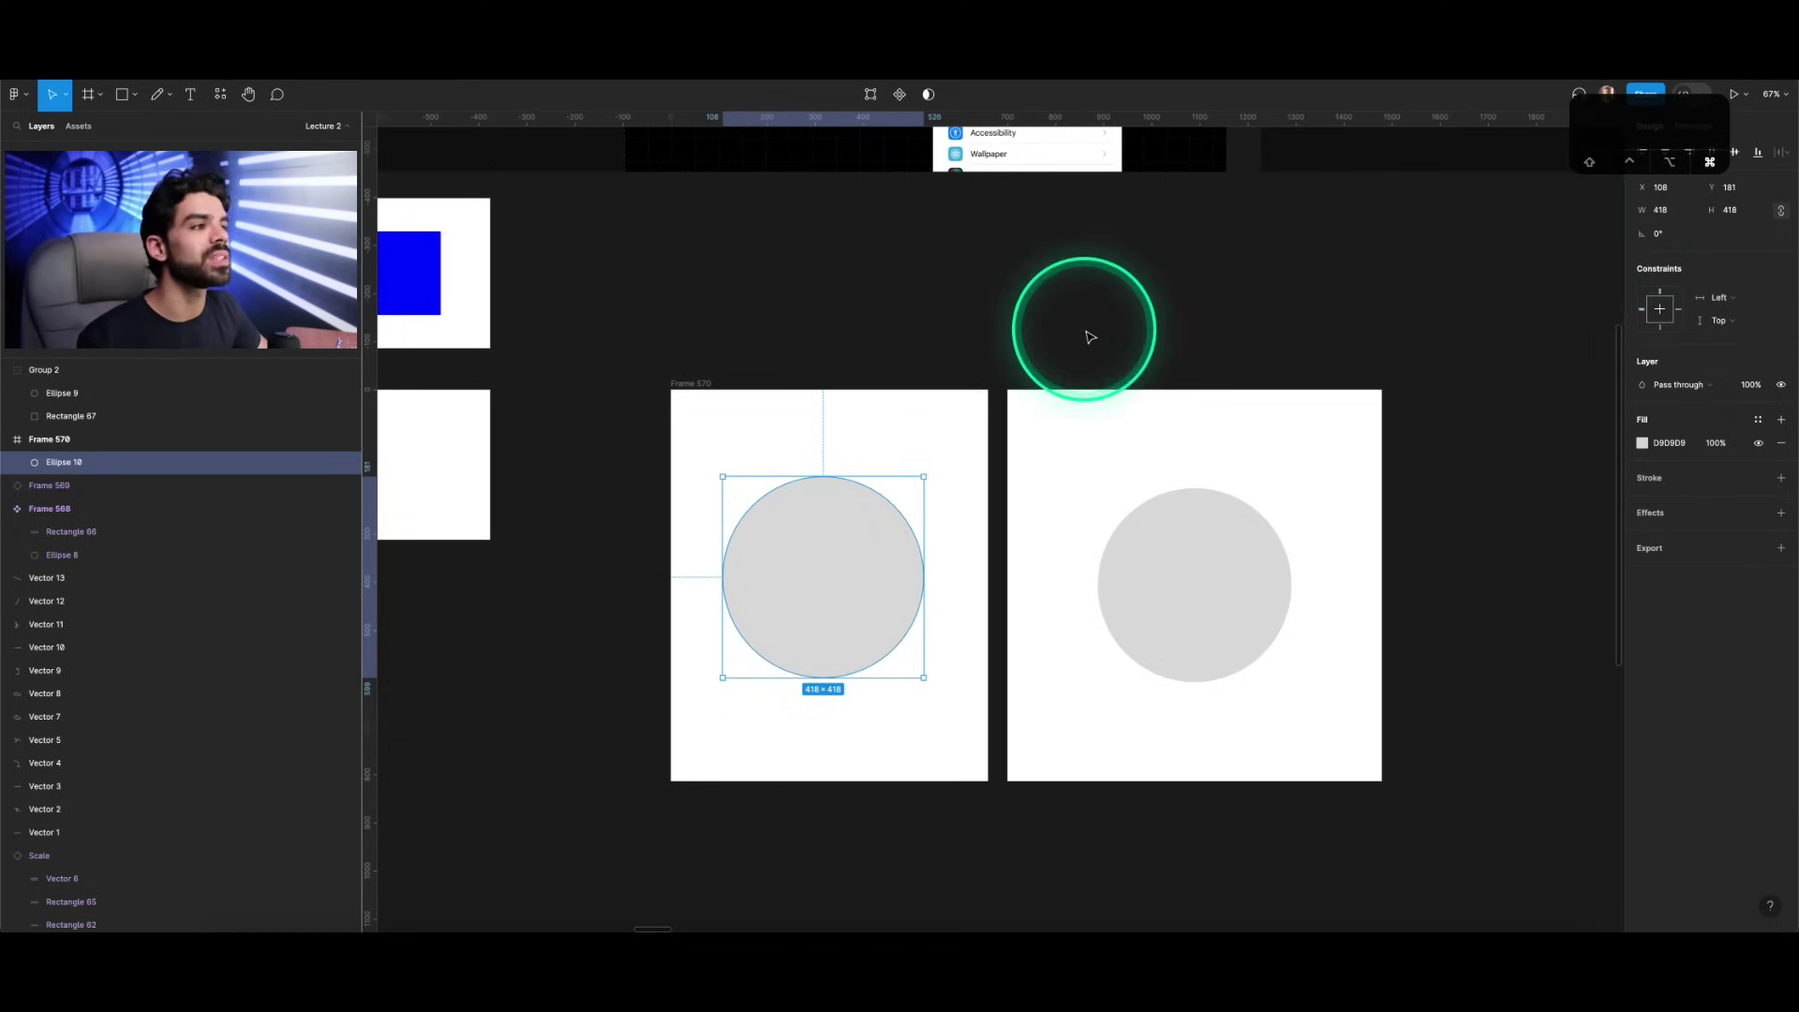
# Step: Compare the layer types and properties of the two Settings screens on the "Why Frames?" slide
pyautogui.scroll(-5, 1085, 329)
pyautogui.scroll(4, 1090, 337)
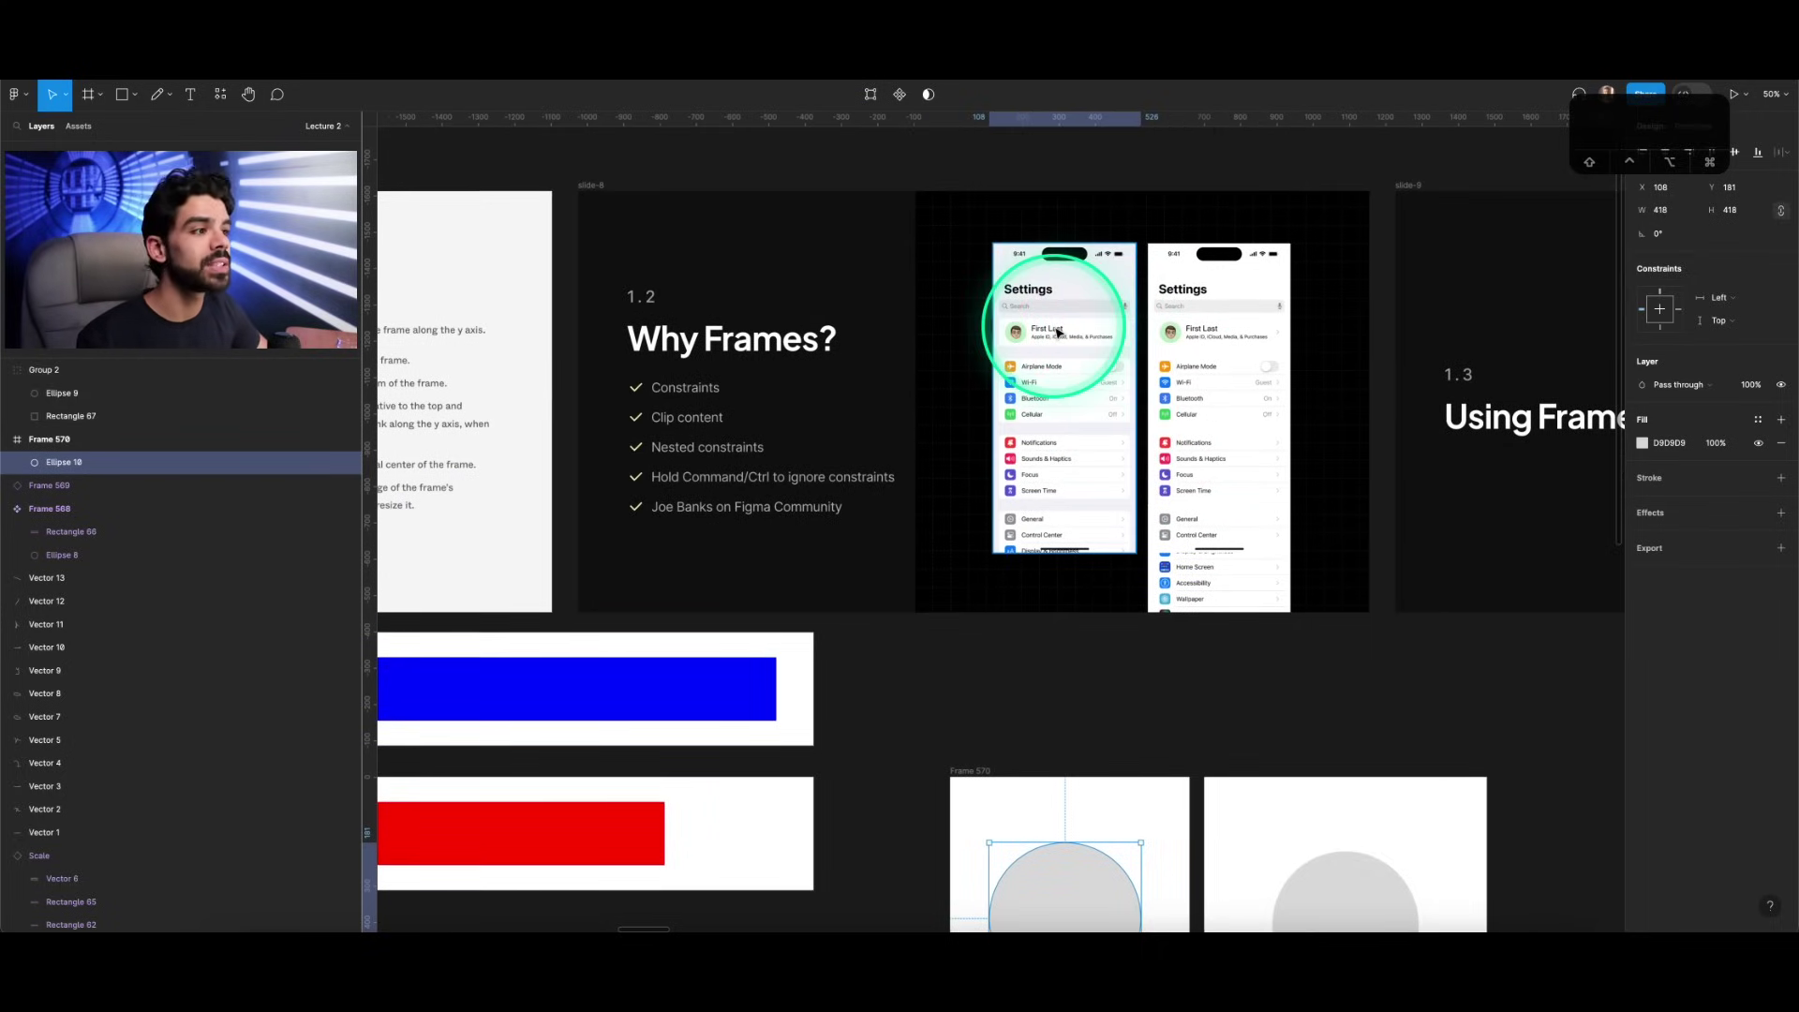
pyautogui.click(1057, 332)
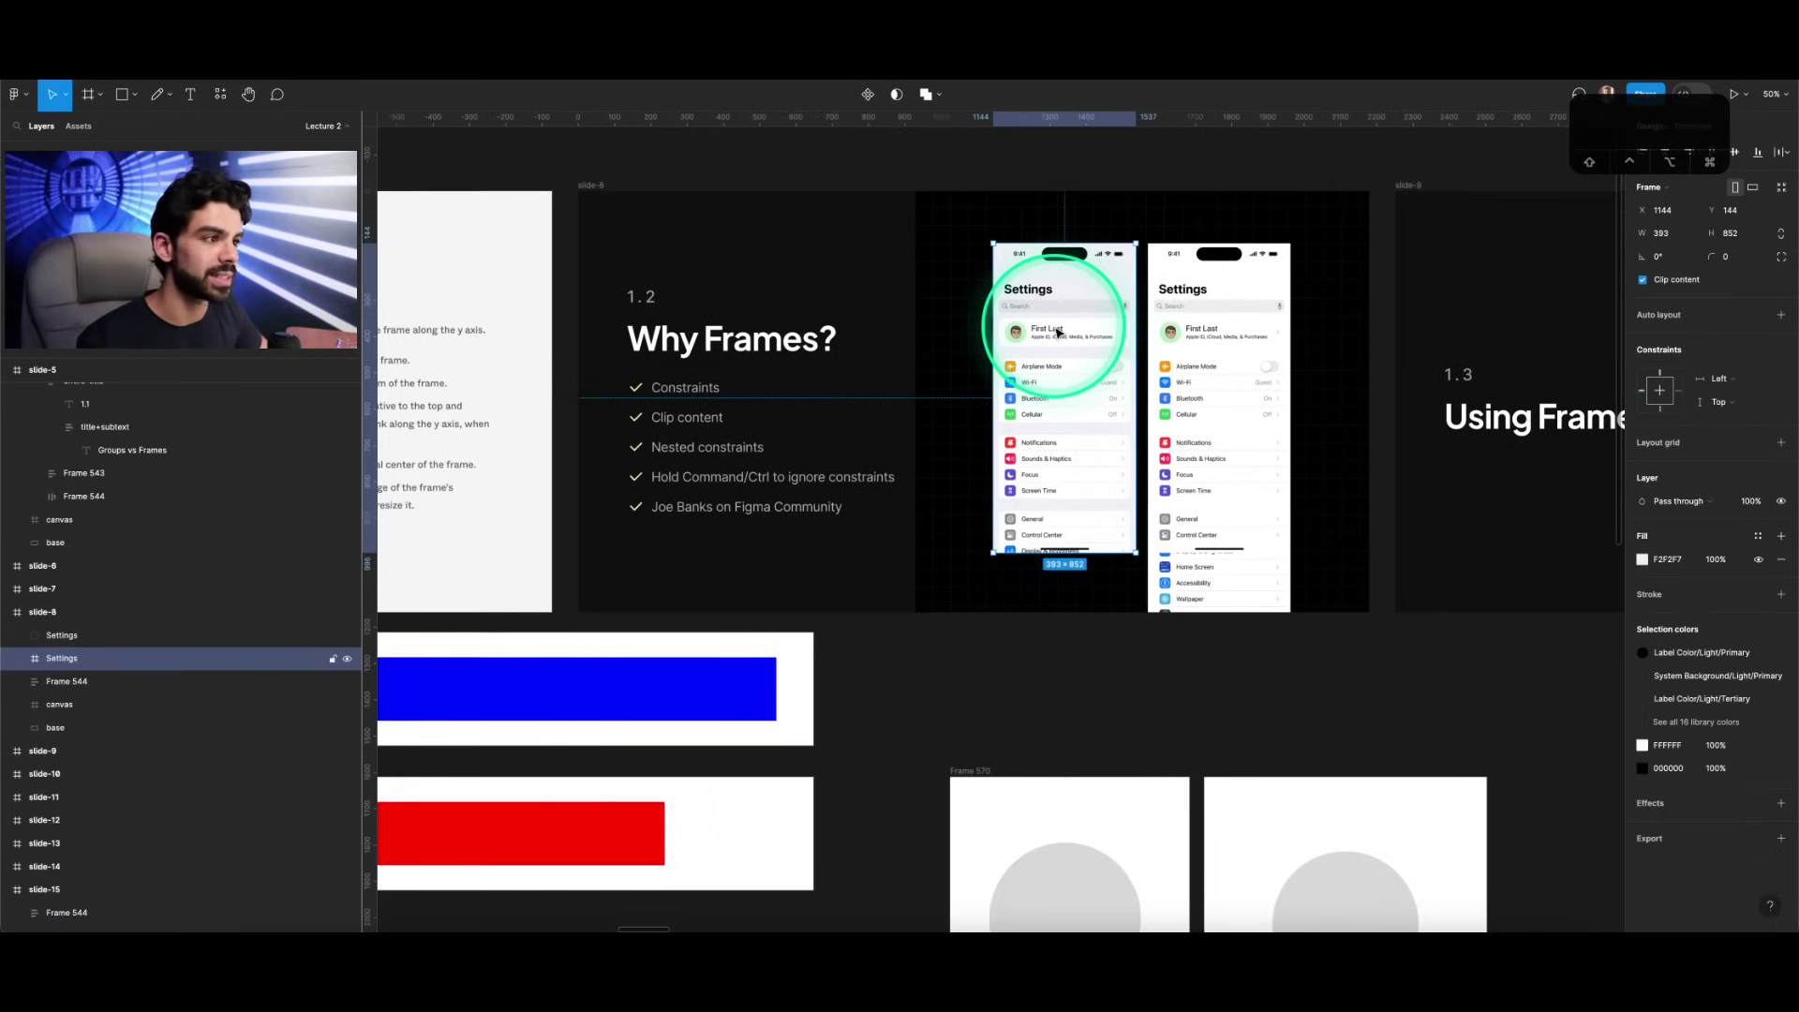
pyautogui.click(1205, 357)
pyautogui.scroll(3, 1181, 281)
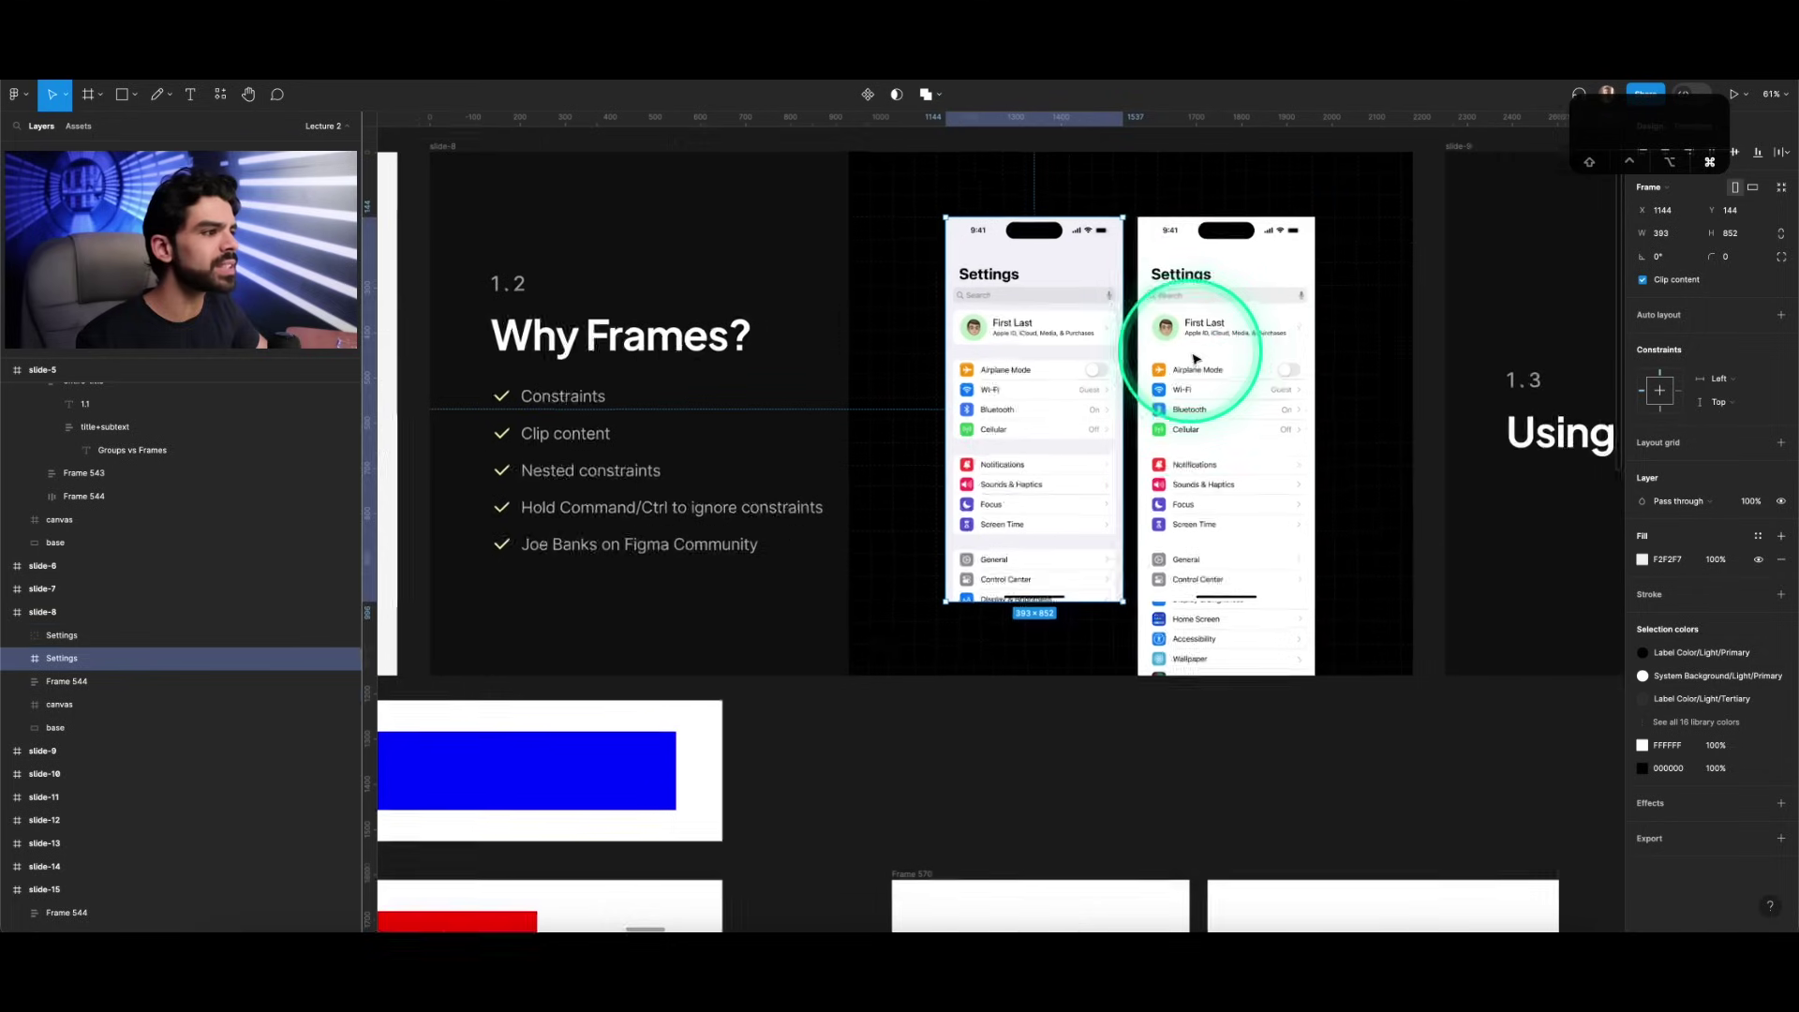
pyautogui.click(1024, 249)
pyautogui.scroll(3, 1040, 253)
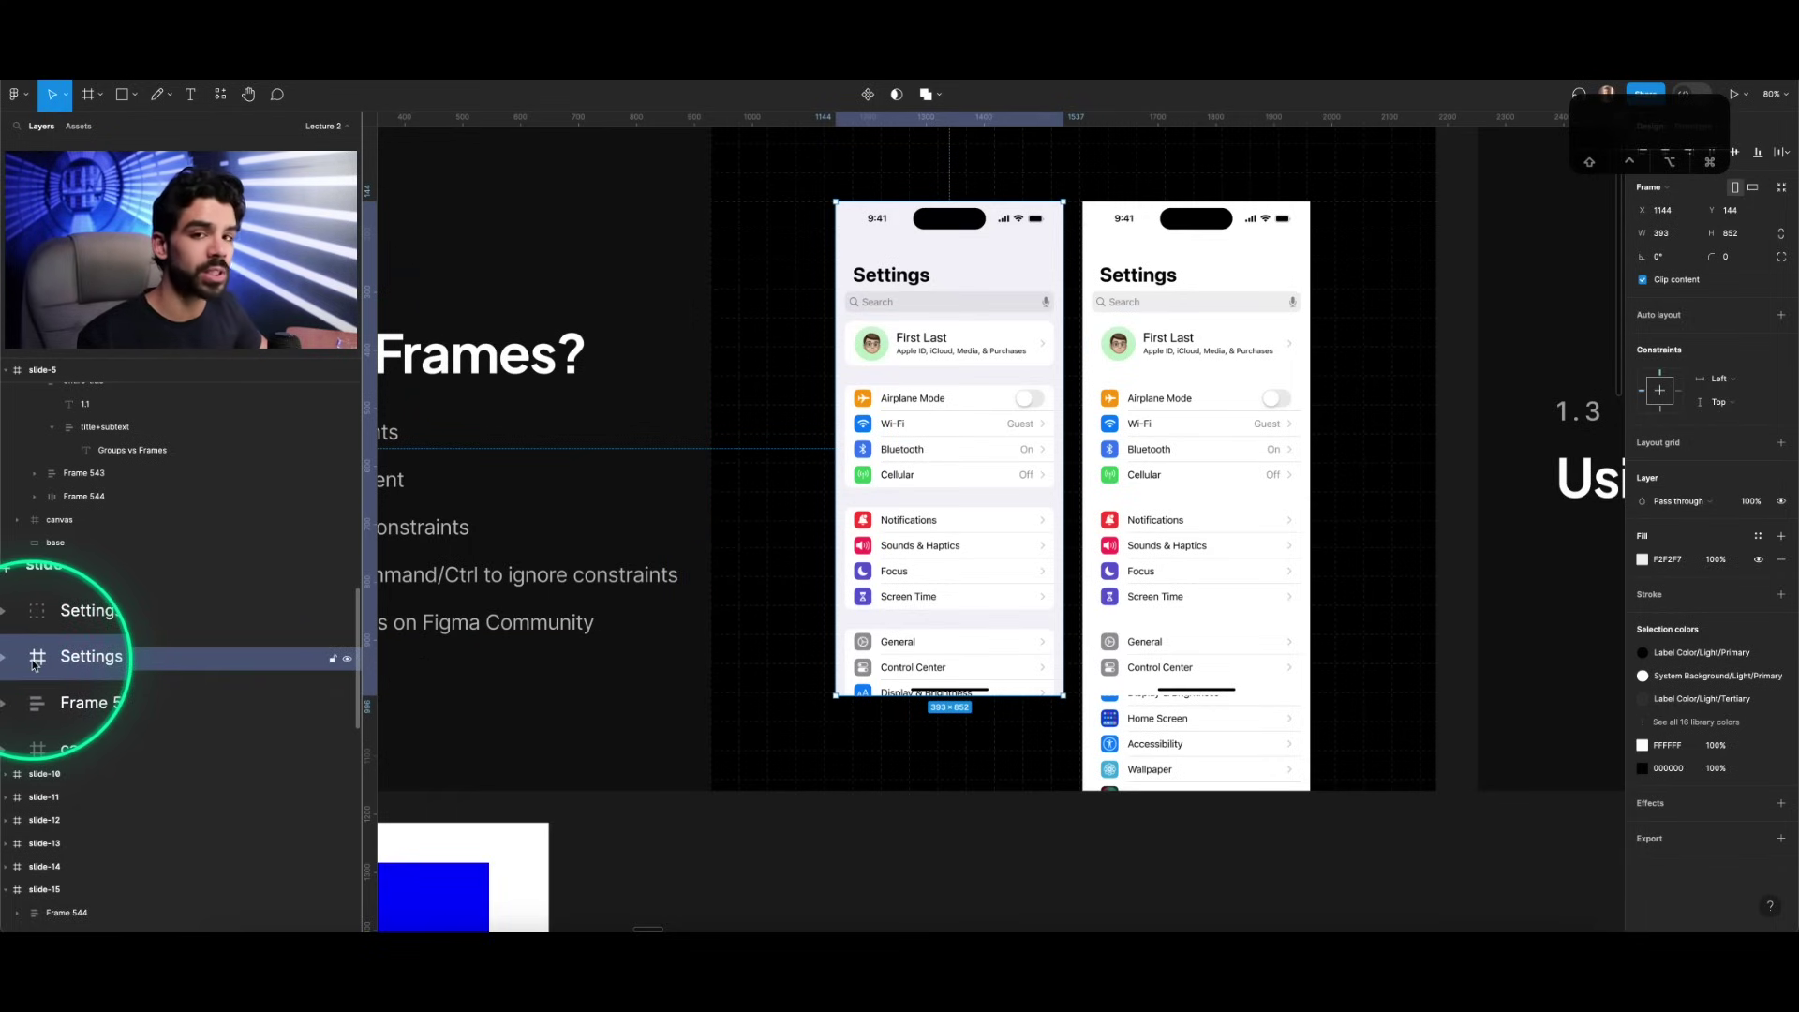
pyautogui.click(1162, 380)
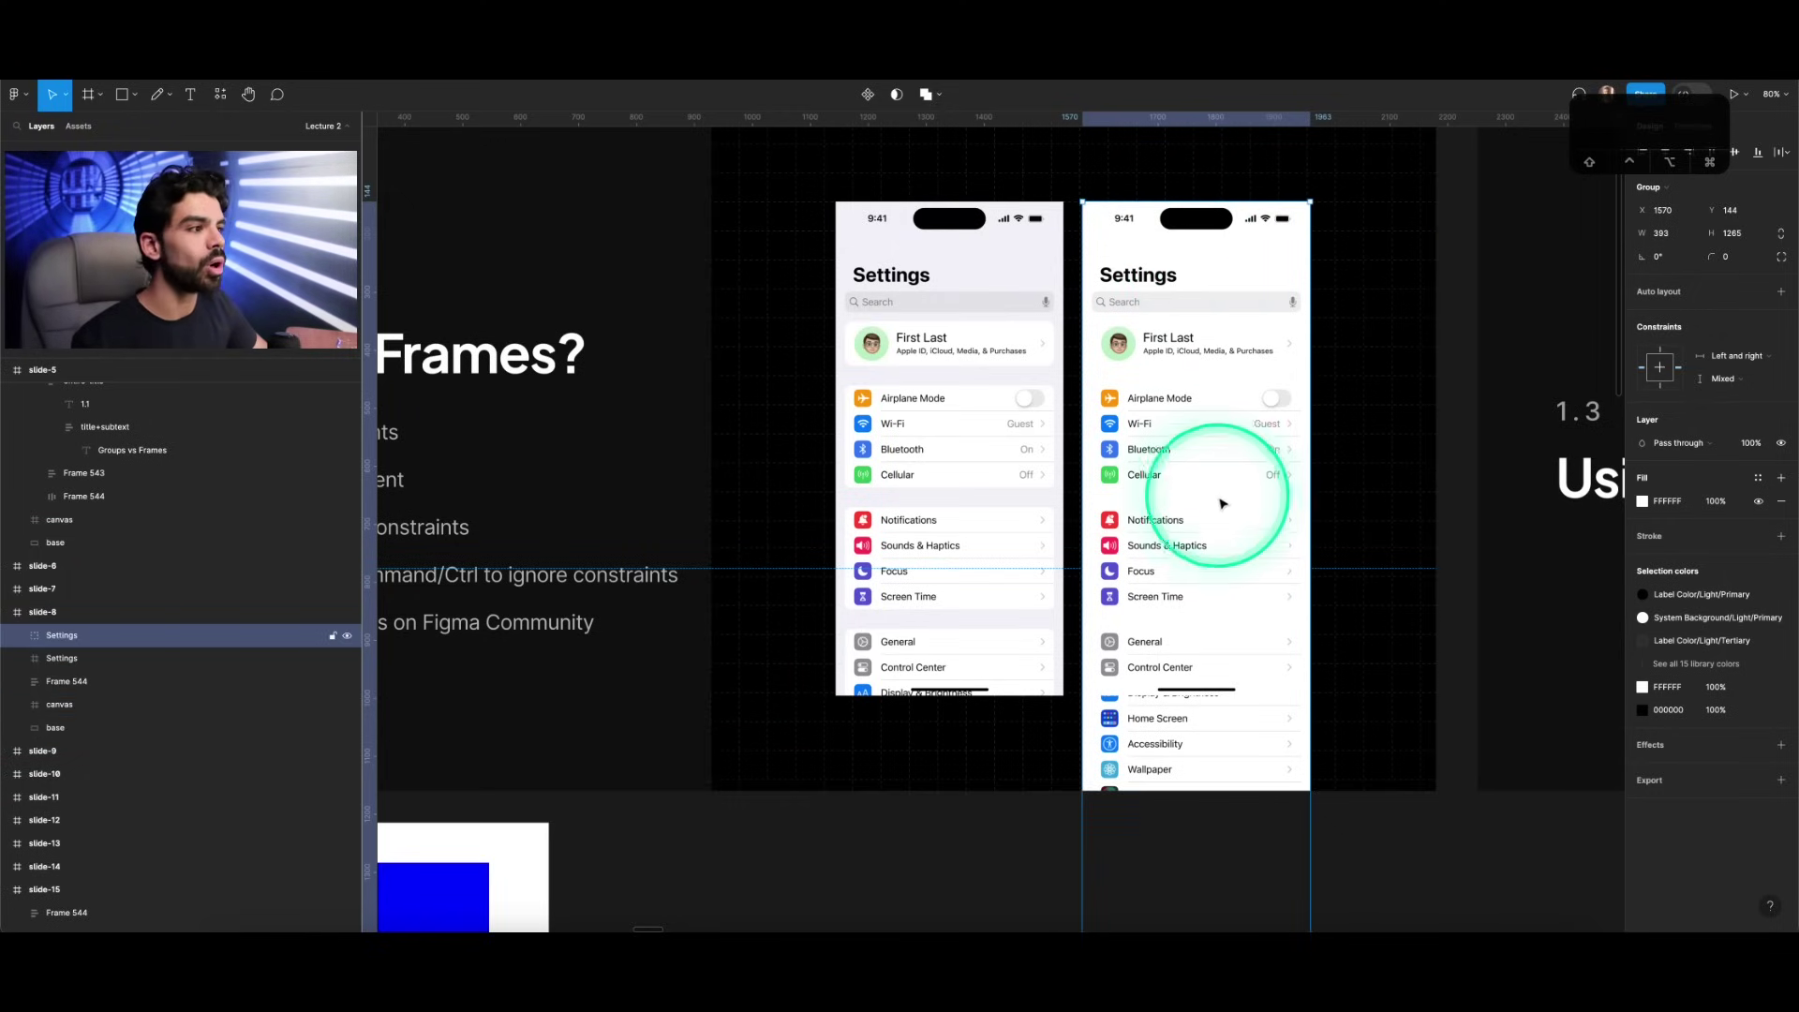
# Step: Handwrite a "G" with the Pencil above the right-hand Settings screen on the "Why Frames?" slide
pyautogui.scroll(2, 1200, 468)
pyautogui.click(157, 93)
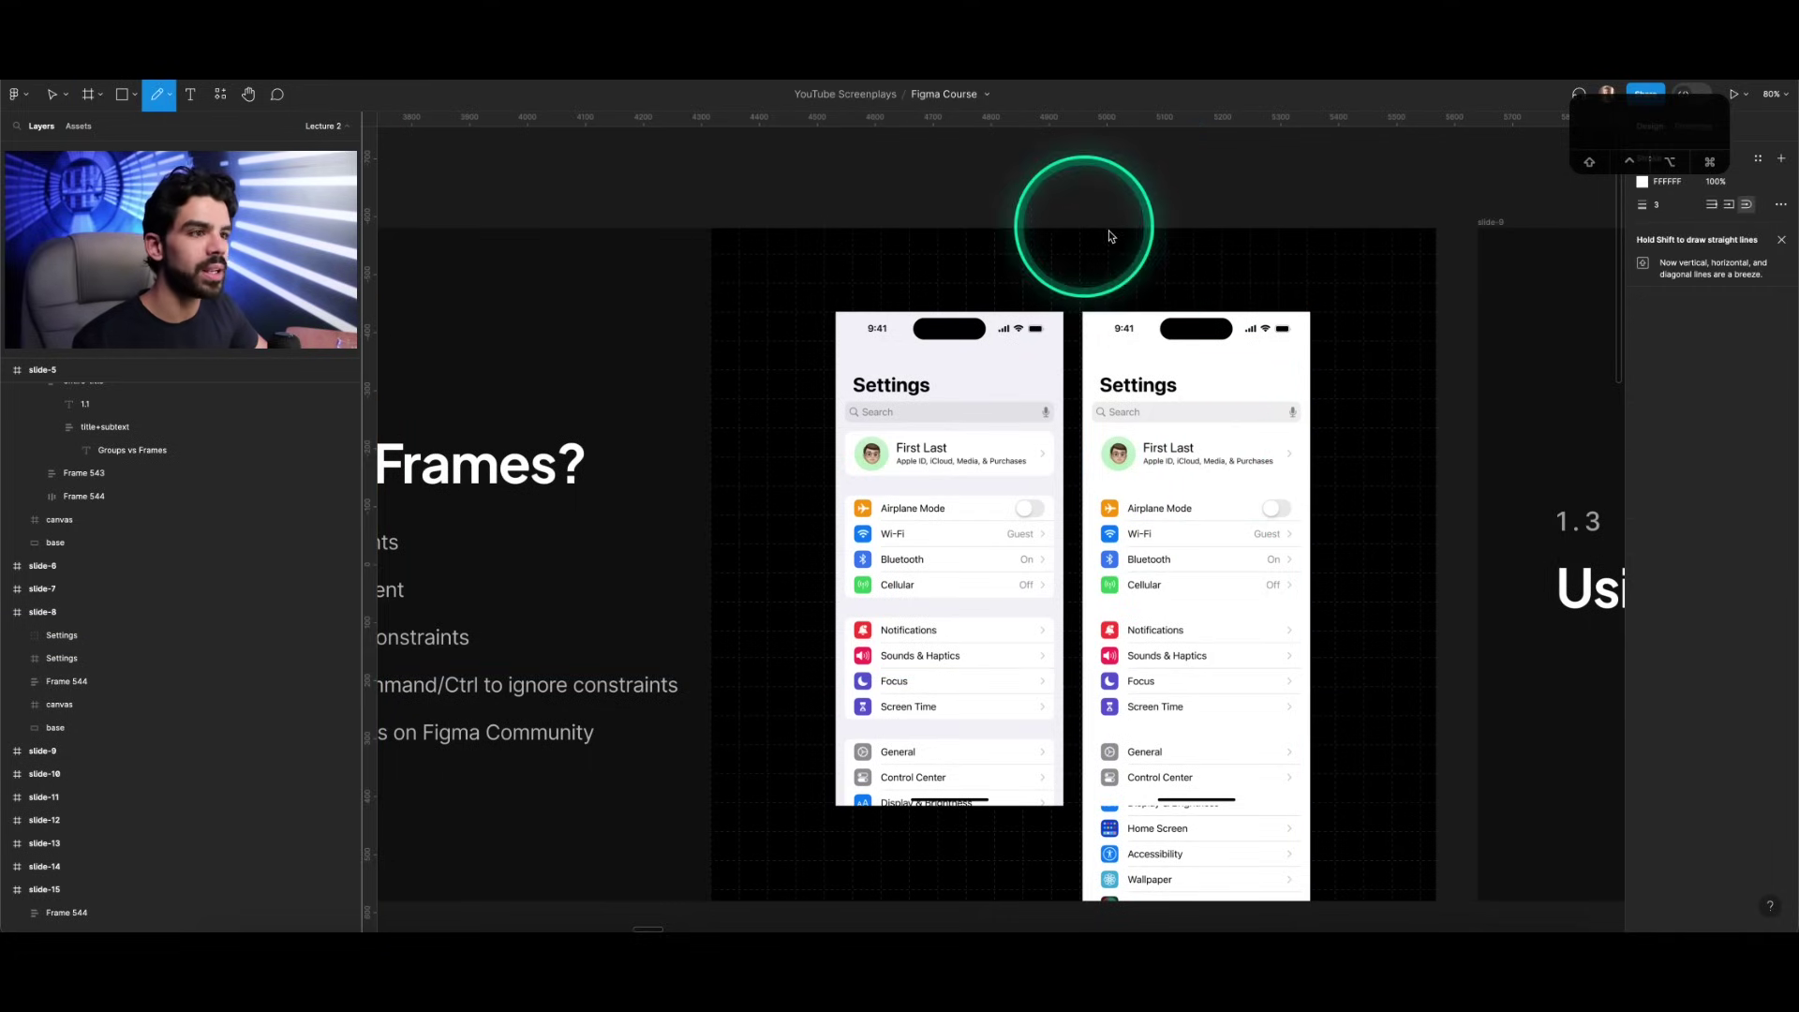
pyautogui.moveTo(1177, 265); pyautogui.dragTo(1194, 286)
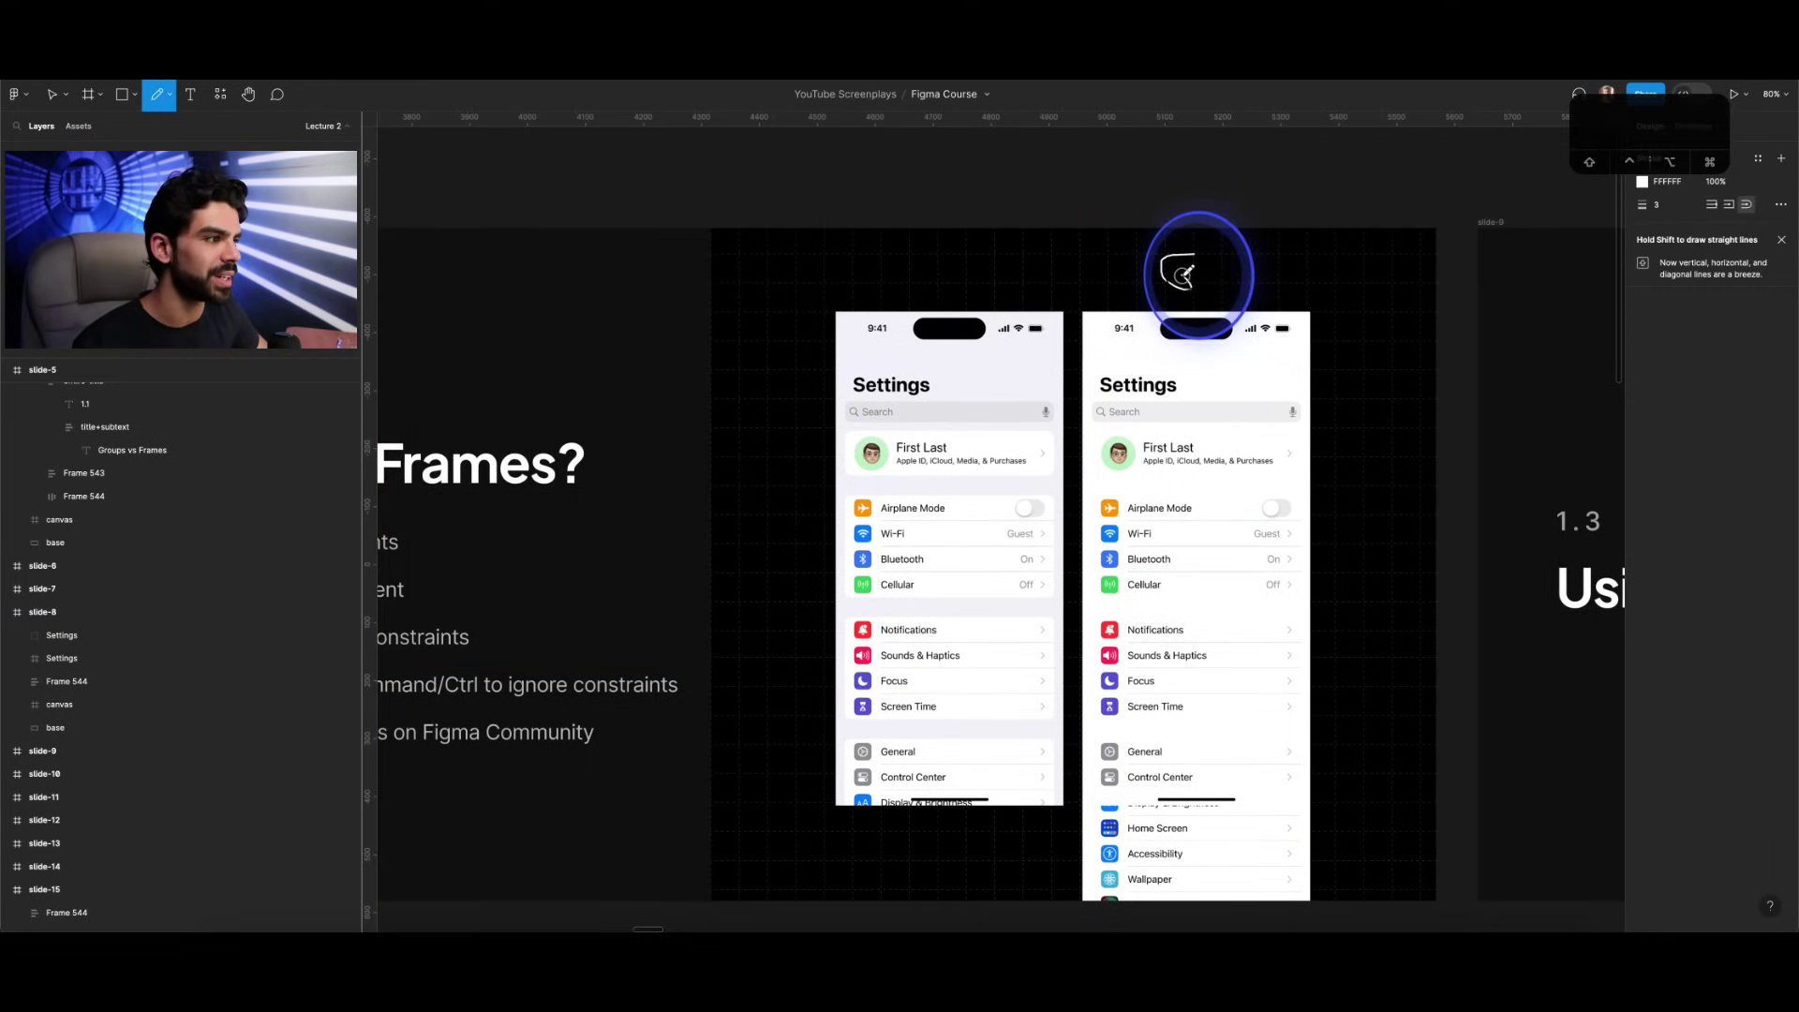
# Step: Handwrite an "F" above the left-hand Settings screen on the "Why Frames?" slide, and leave the Pencil tool
pyautogui.moveTo(938, 253); pyautogui.dragTo(936, 294)
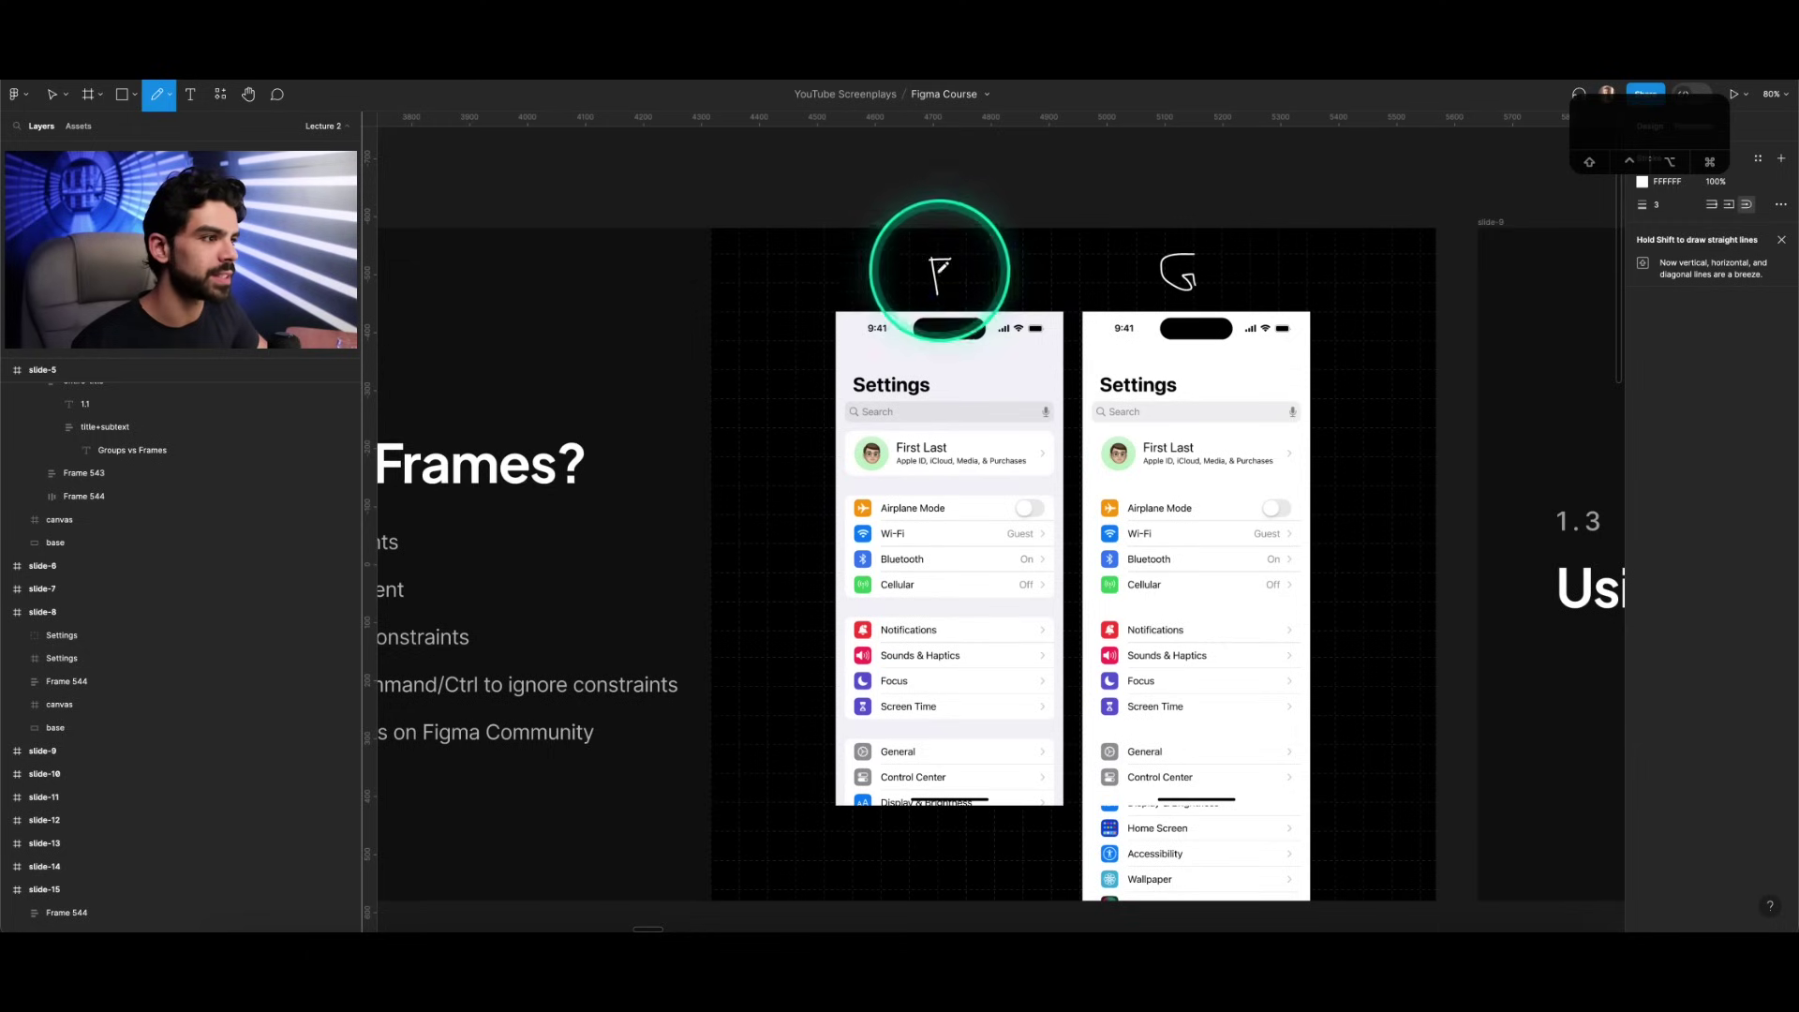
pyautogui.scroll(-2, 963, 269)
pyautogui.press('v')
# Step: Duplicate both Settings screens from the "Why Frames?" slide onto the empty canvas beside the circle examples
pyautogui.click(996, 281)
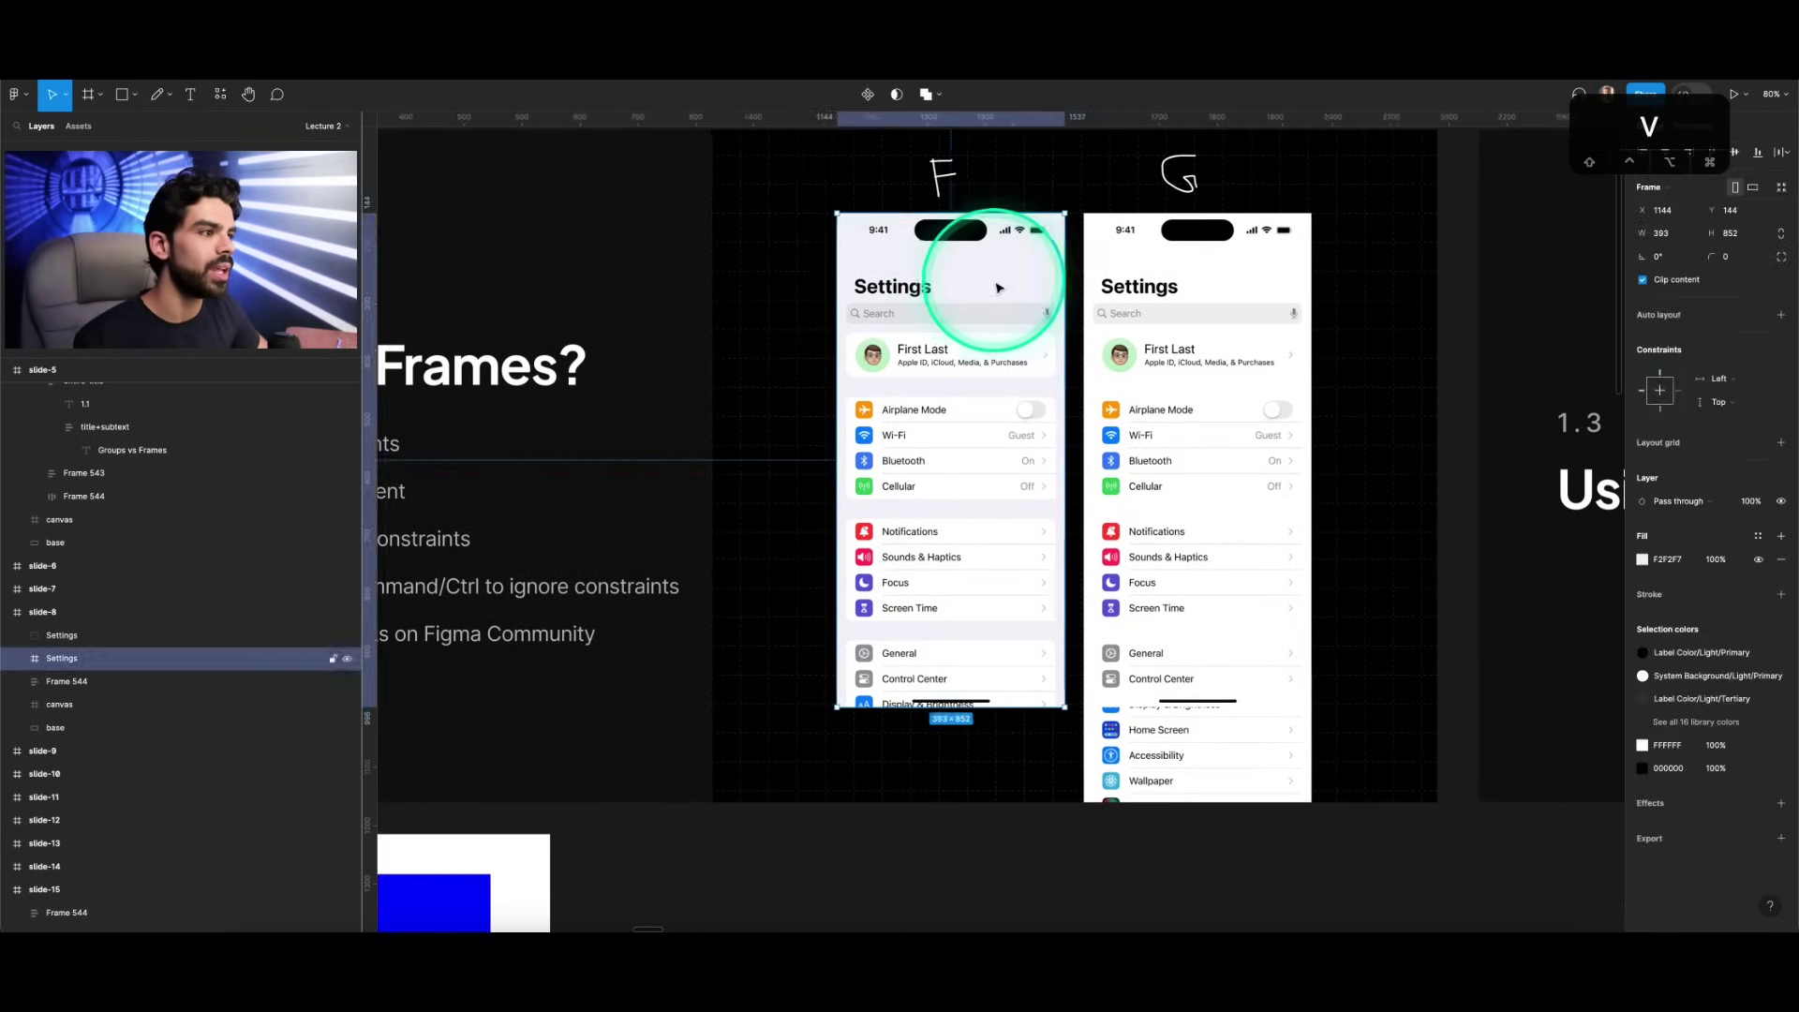
pyautogui.hscroll(-2, 997, 282)
pyautogui.scroll(-5, 1000, 288)
pyautogui.keyDown('shift'); pyautogui.click(1062, 316); pyautogui.keyUp('shift')
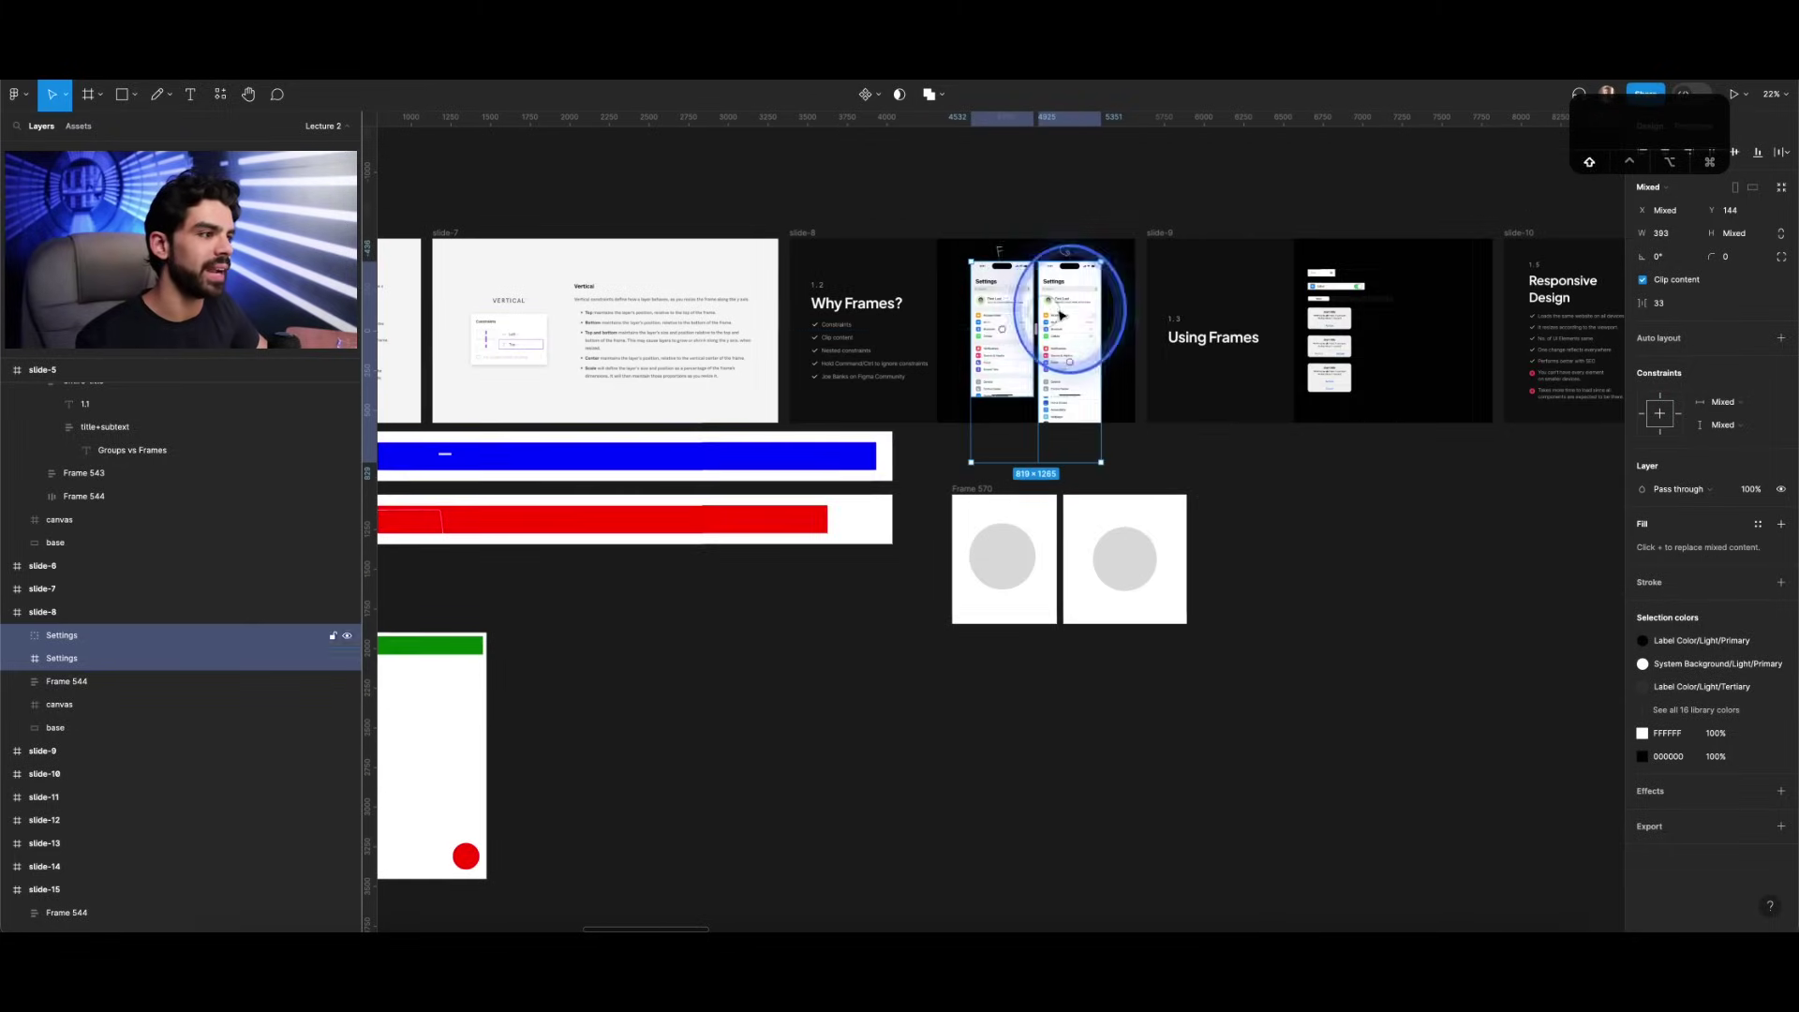
pyautogui.moveTo(1183, 429); pyautogui.dragTo(1377, 515)
pyautogui.scroll(2, 1336, 566)
pyautogui.scroll(2, 1378, 514)
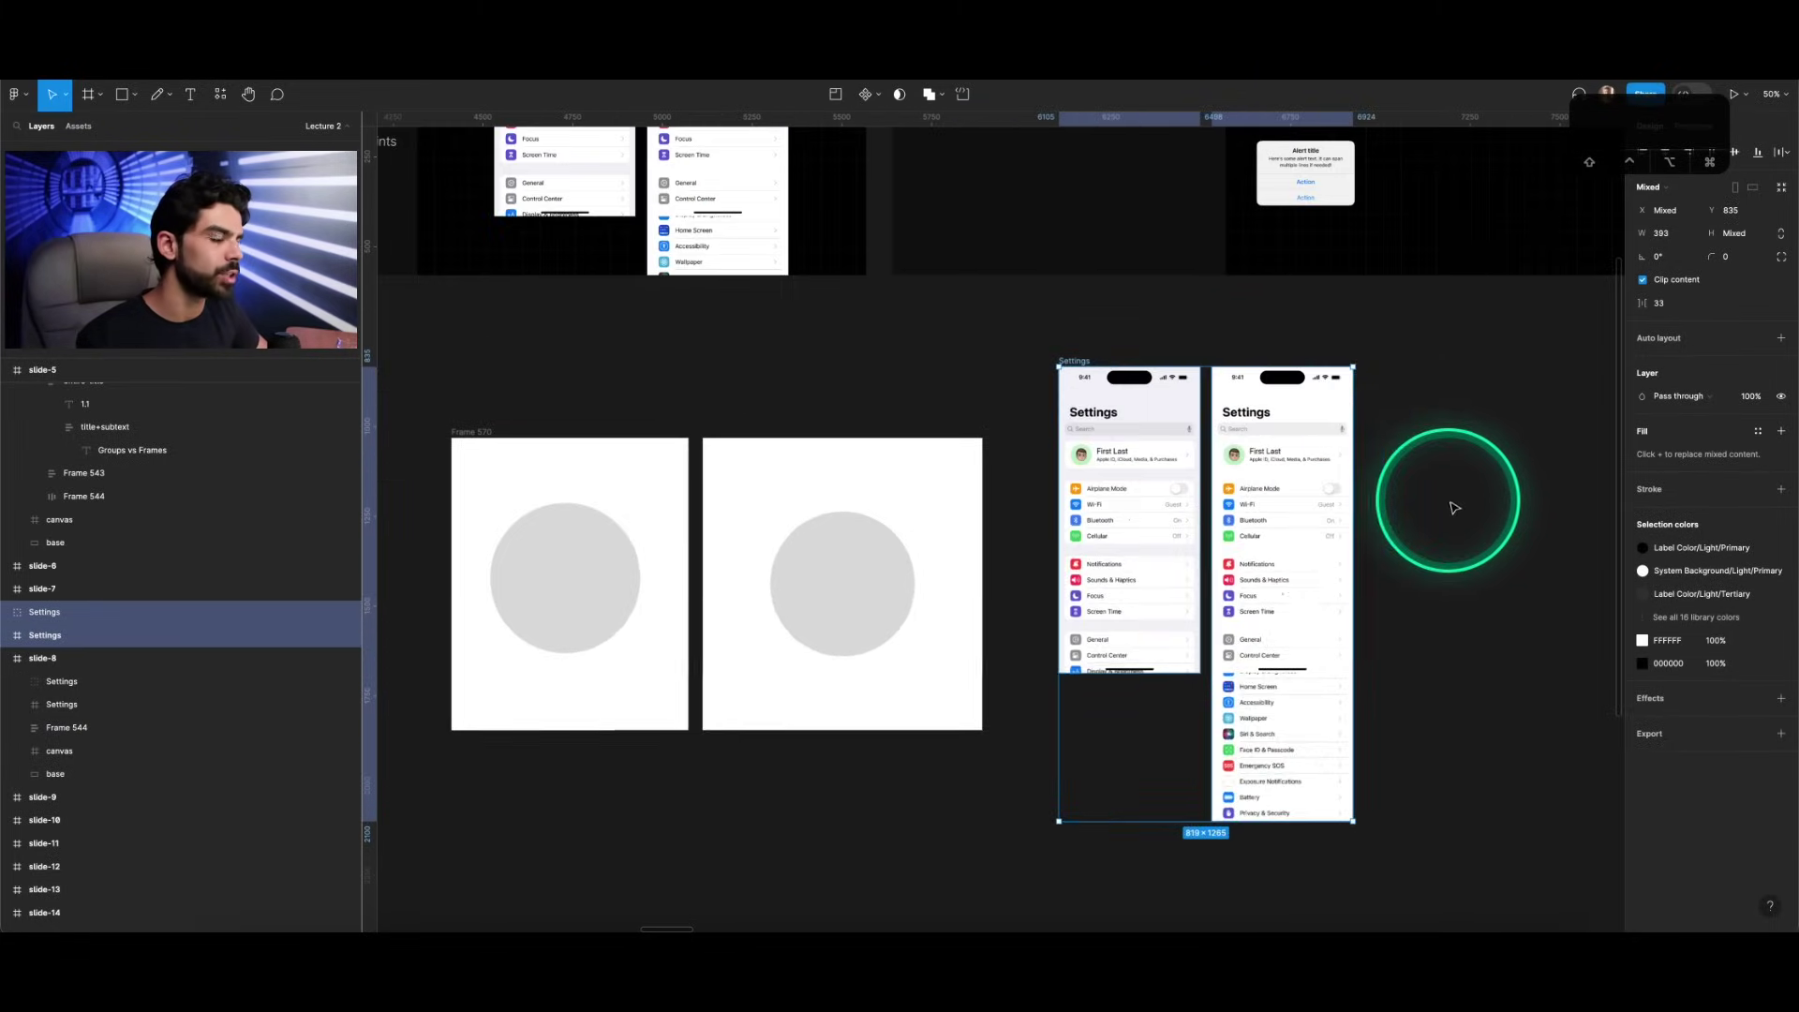
# Step: Move the copied Settings group horizontally away from the copied Settings frame to X 6783
pyautogui.click(1453, 506)
pyautogui.click(1261, 395)
pyautogui.moveTo(1261, 384); pyautogui.dragTo(1352, 384)
pyautogui.scroll(1, 1352, 385)
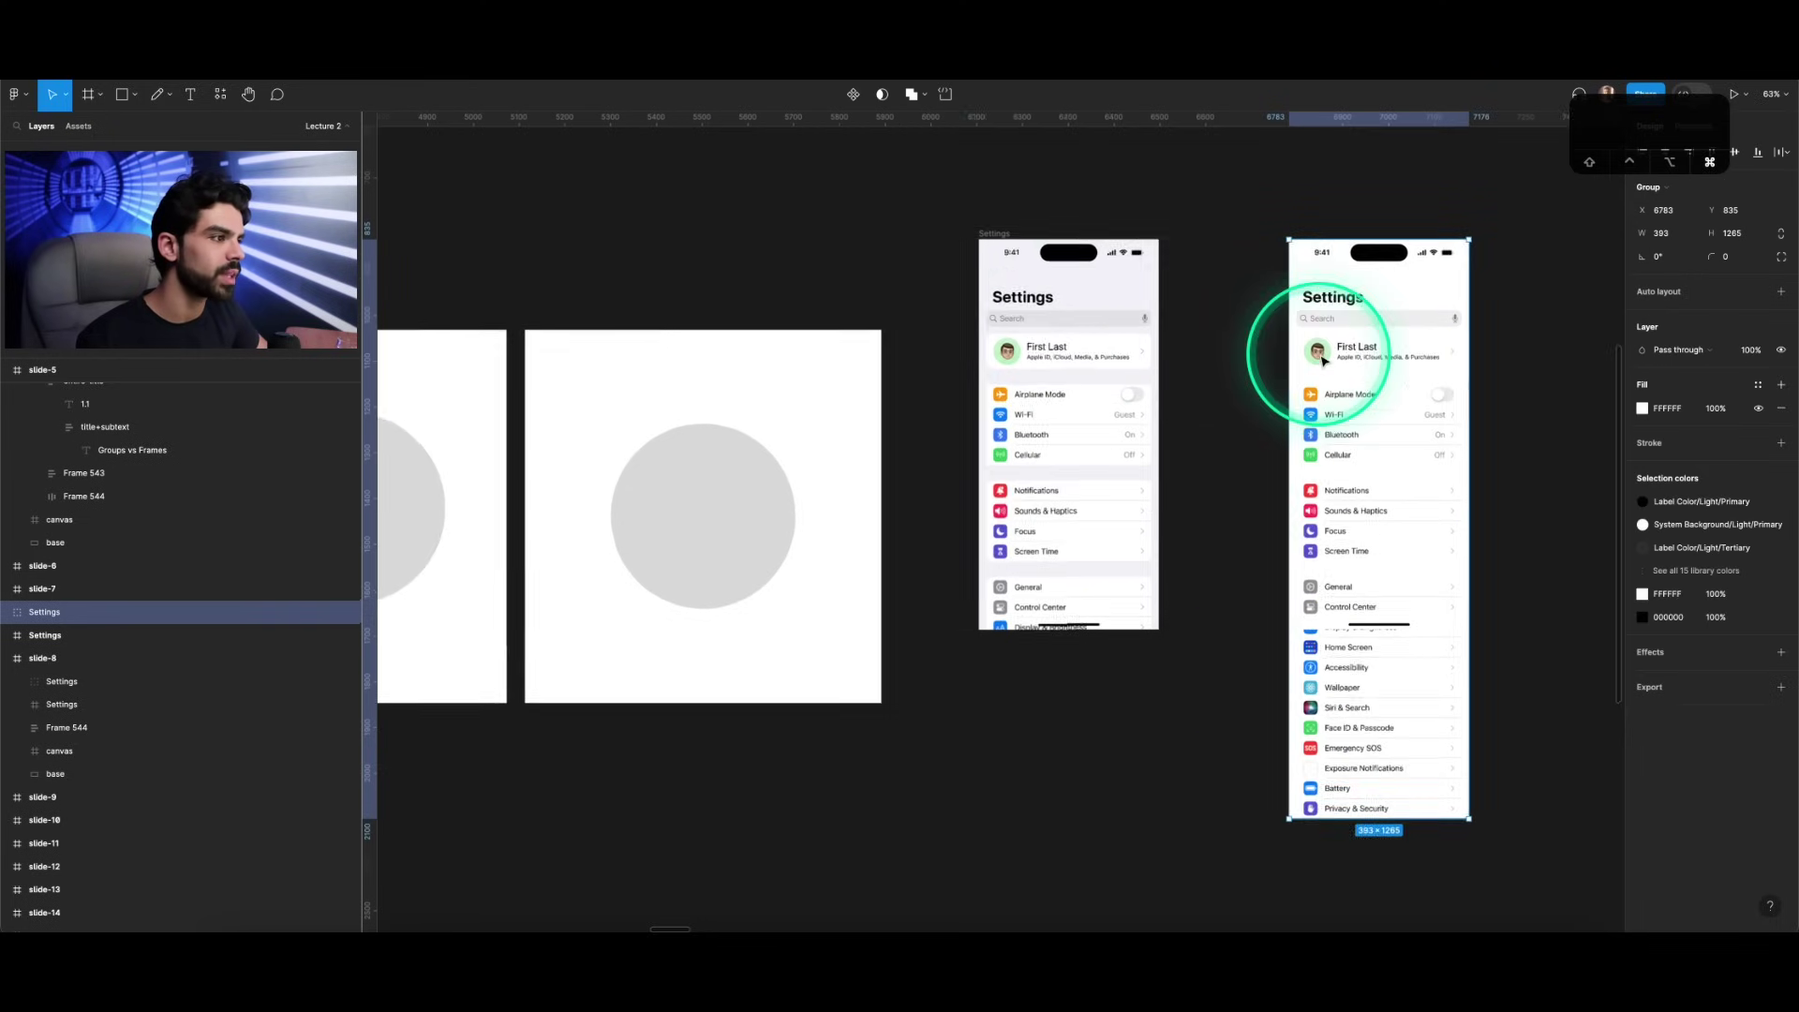
# Step: Widen the copied Settings frame to 448 px and narrow the copied Settings group
pyautogui.click(982, 234)
pyautogui.press('v')
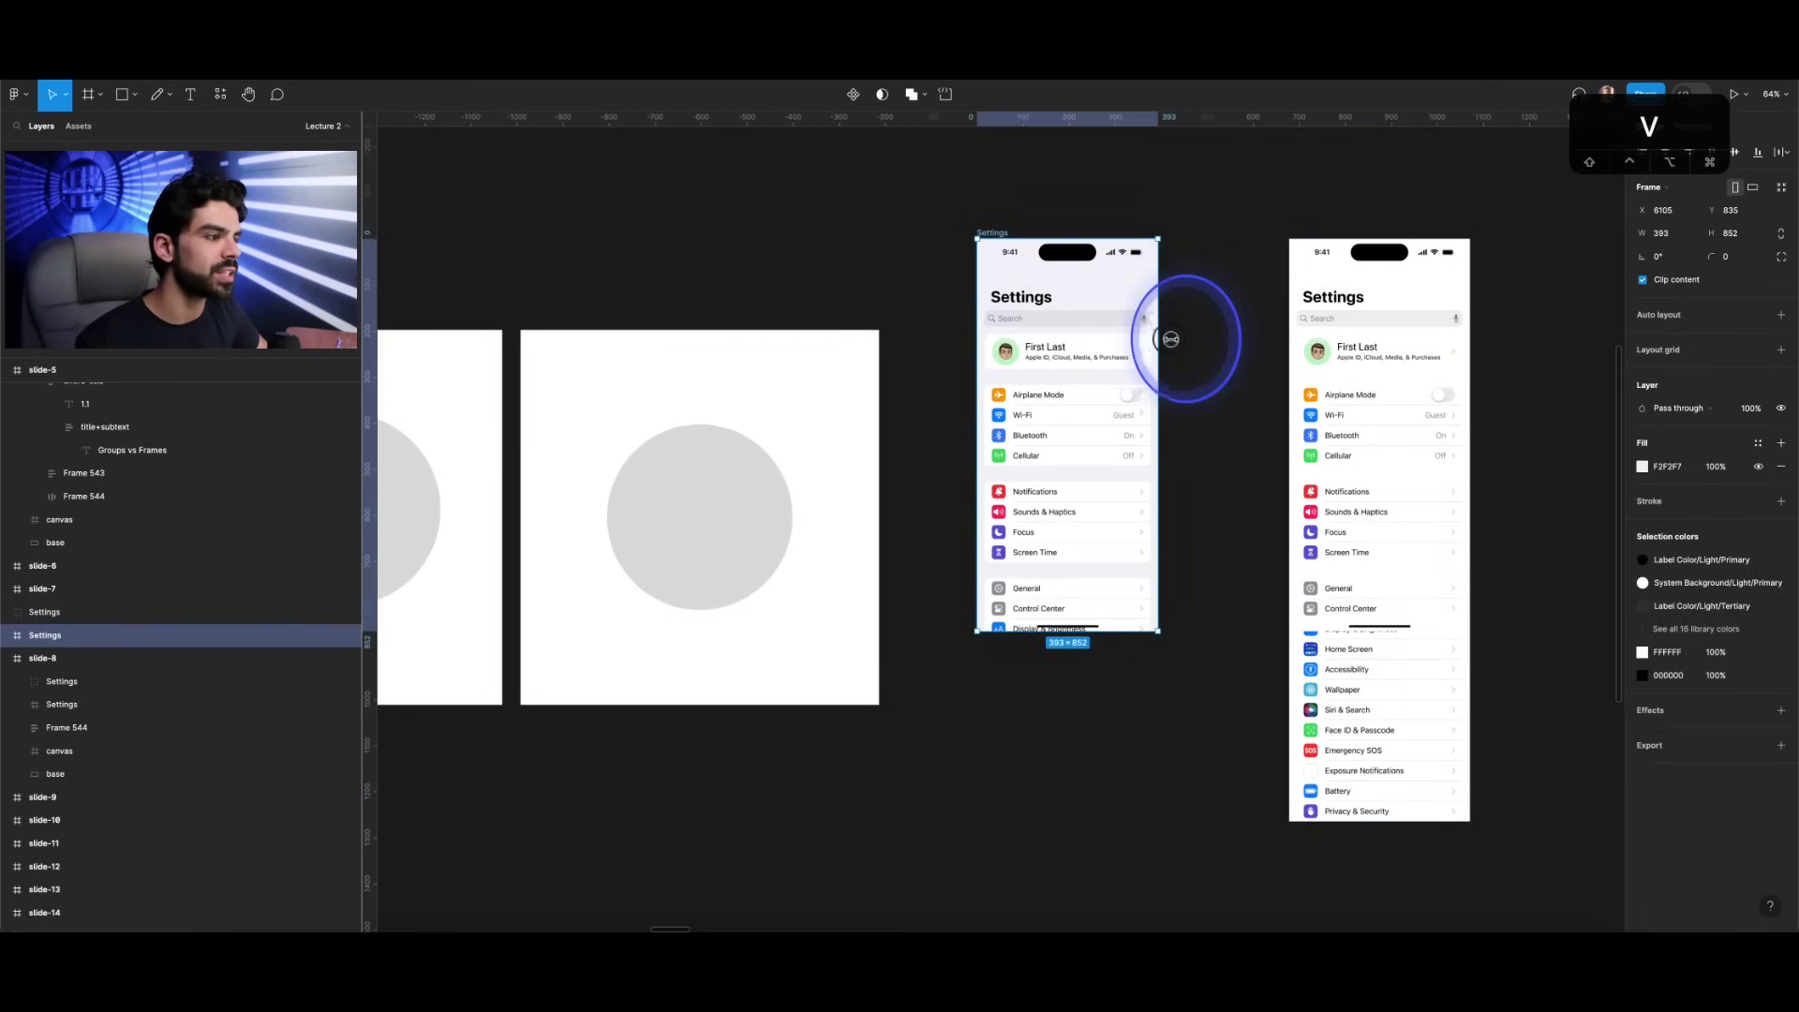
pyautogui.moveTo(1223, 340); pyautogui.dragTo(1183, 355)
pyautogui.hscroll(5, 1035, 330)
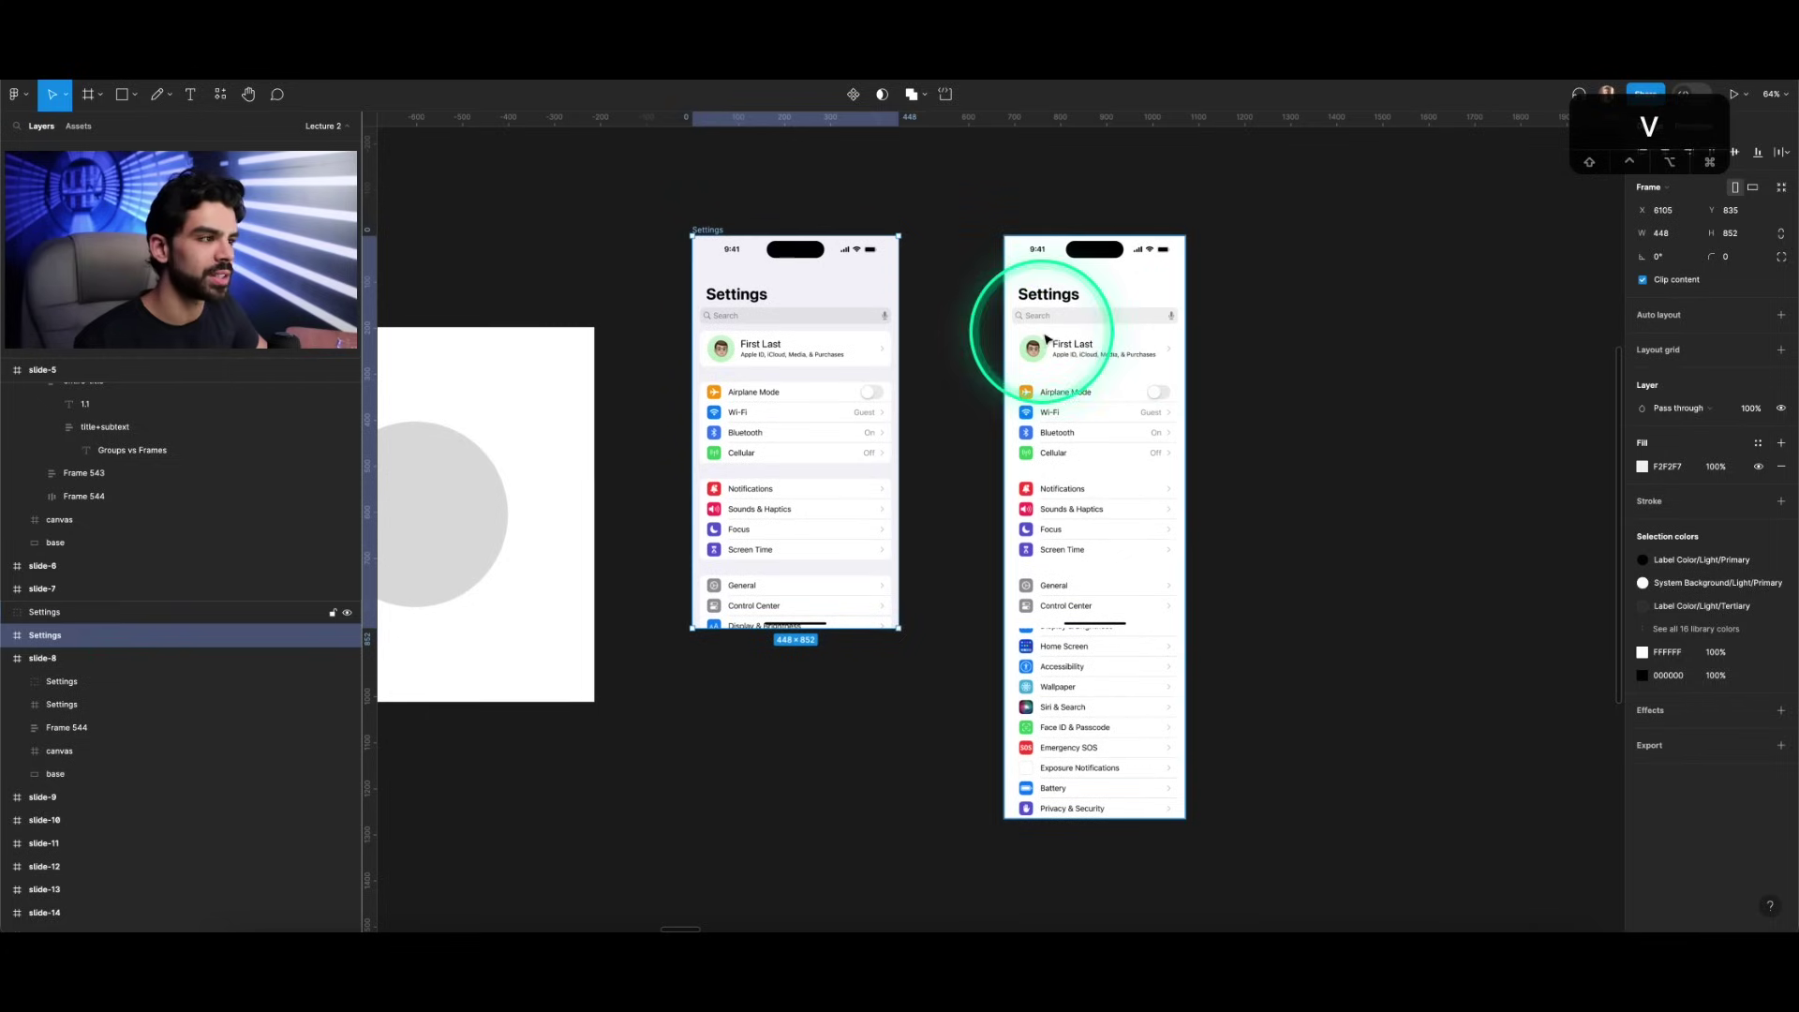
pyautogui.click(1035, 330)
pyautogui.moveTo(1187, 355); pyautogui.dragTo(1111, 375)
# Step: Narrow the copied Settings frame to 341 px and widen the copied Settings group to 465 px
pyautogui.click(730, 251)
pyautogui.click(722, 225)
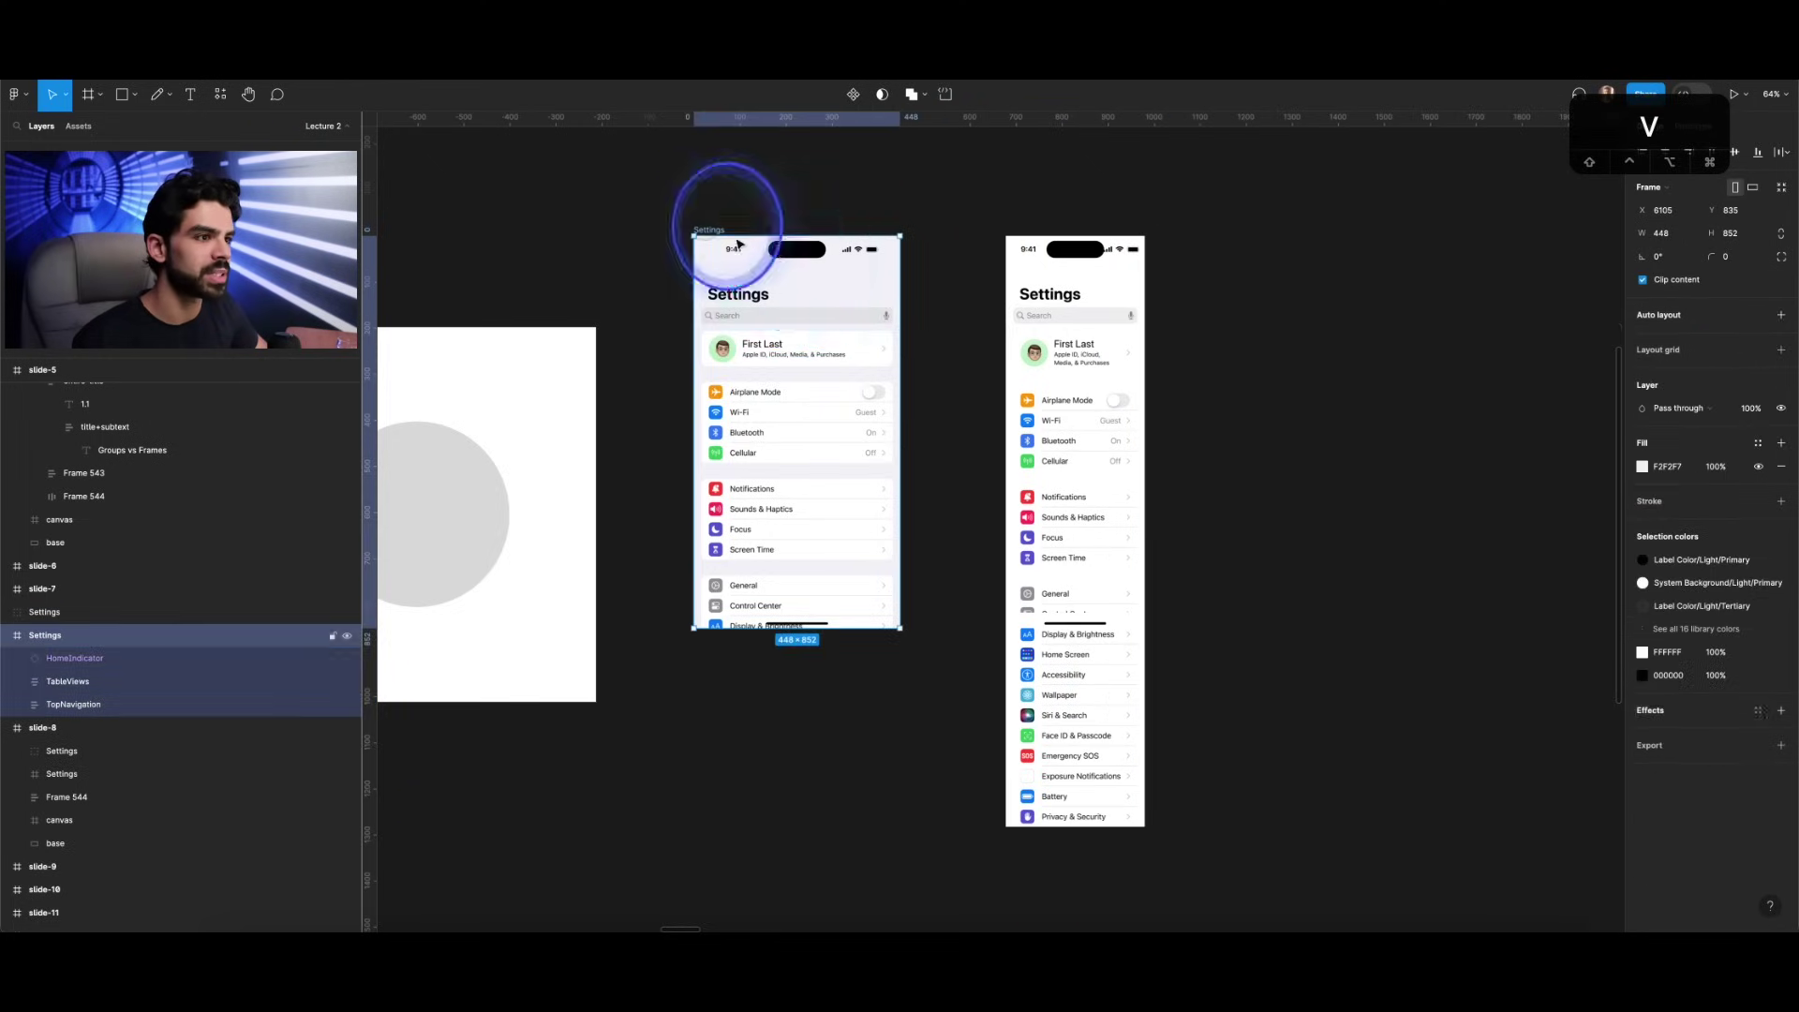
pyautogui.moveTo(902, 322); pyautogui.dragTo(849, 321)
pyautogui.click(1142, 326)
pyautogui.moveTo(1144, 325); pyautogui.dragTo(1221, 324)
# Step: Examine the copied group's nested layers and TableViews properties, and compare the group's settings with the copied frame's Clip content option
pyautogui.click(26, 609)
pyautogui.click(9, 612)
pyautogui.click(67, 658)
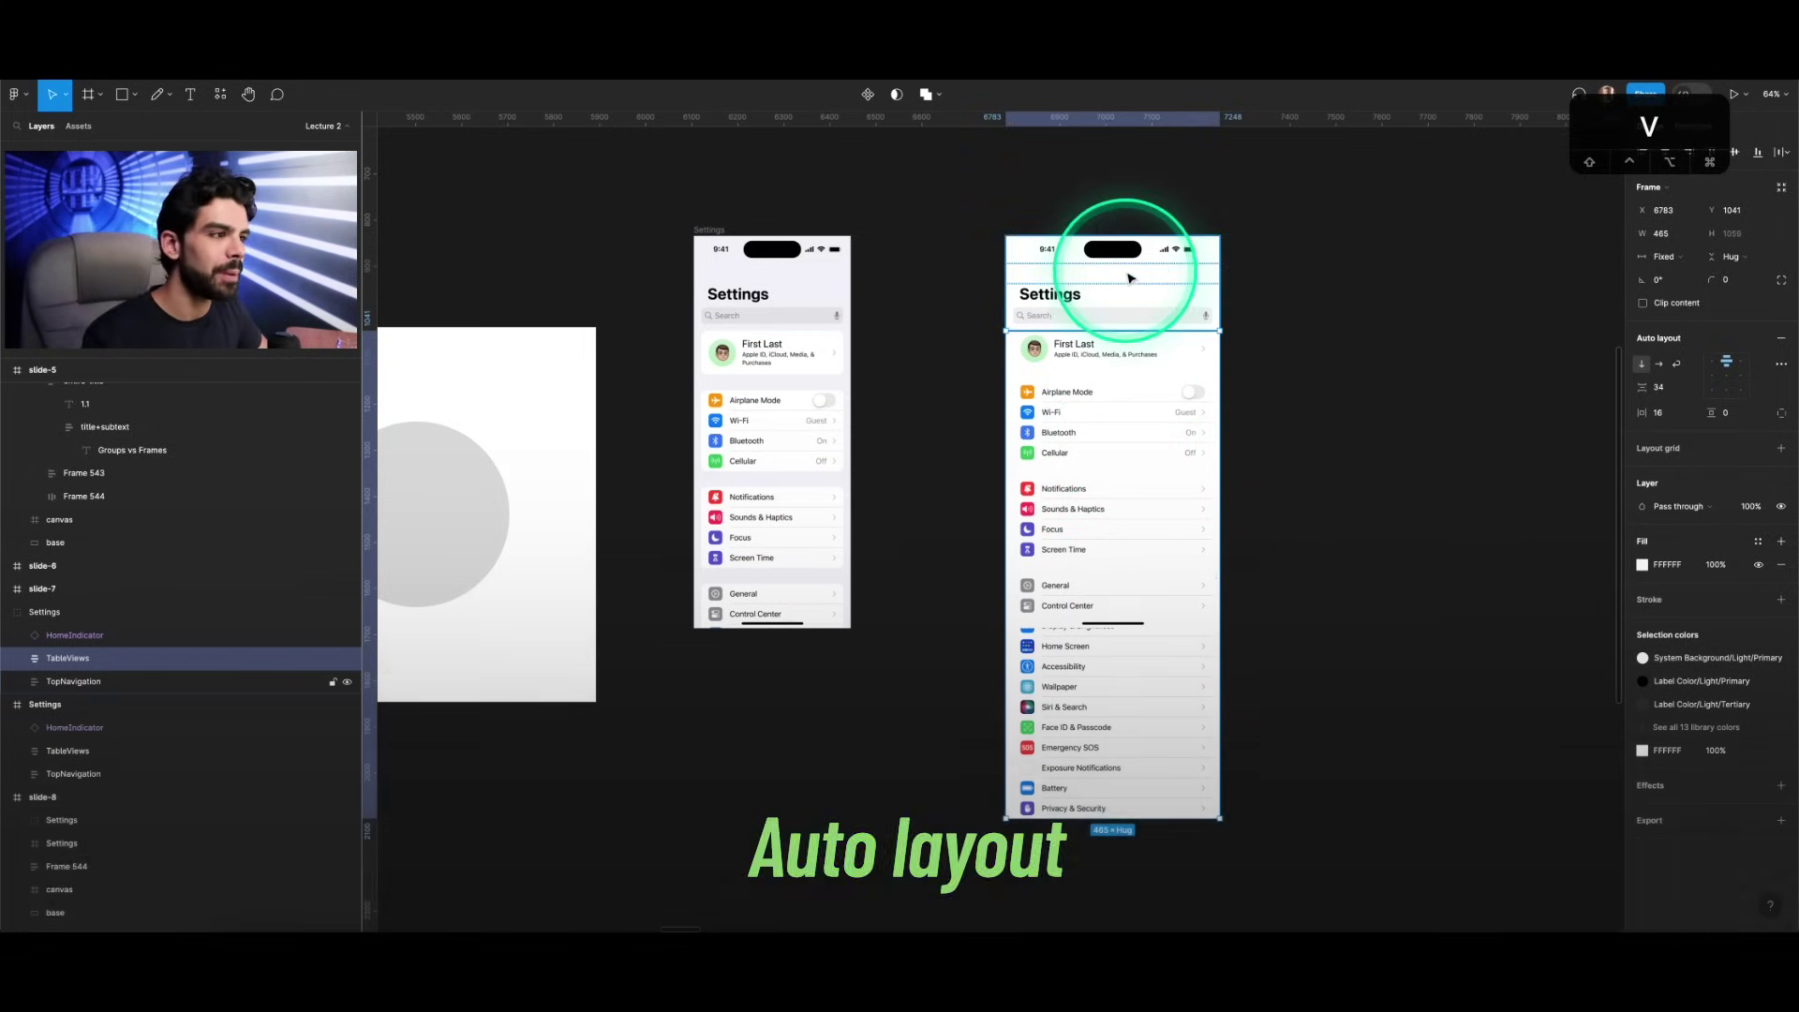
pyautogui.click(1279, 258)
pyautogui.click(1104, 262)
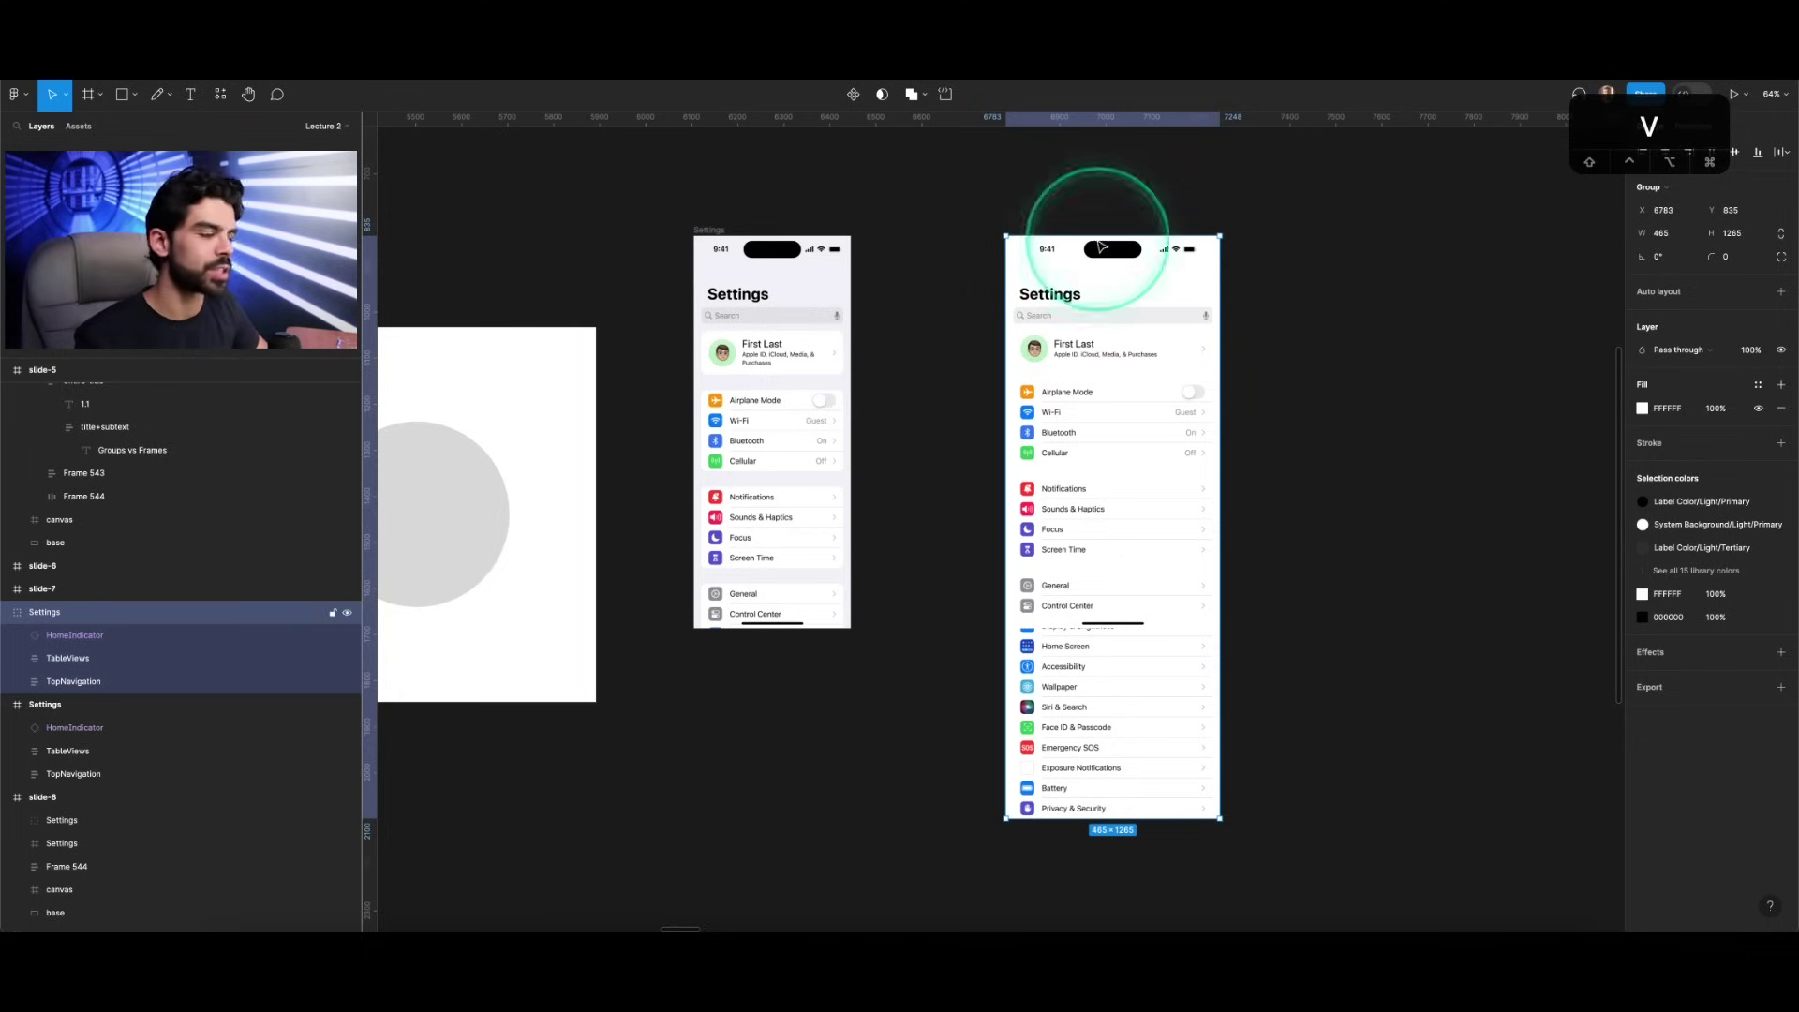
pyautogui.click(698, 230)
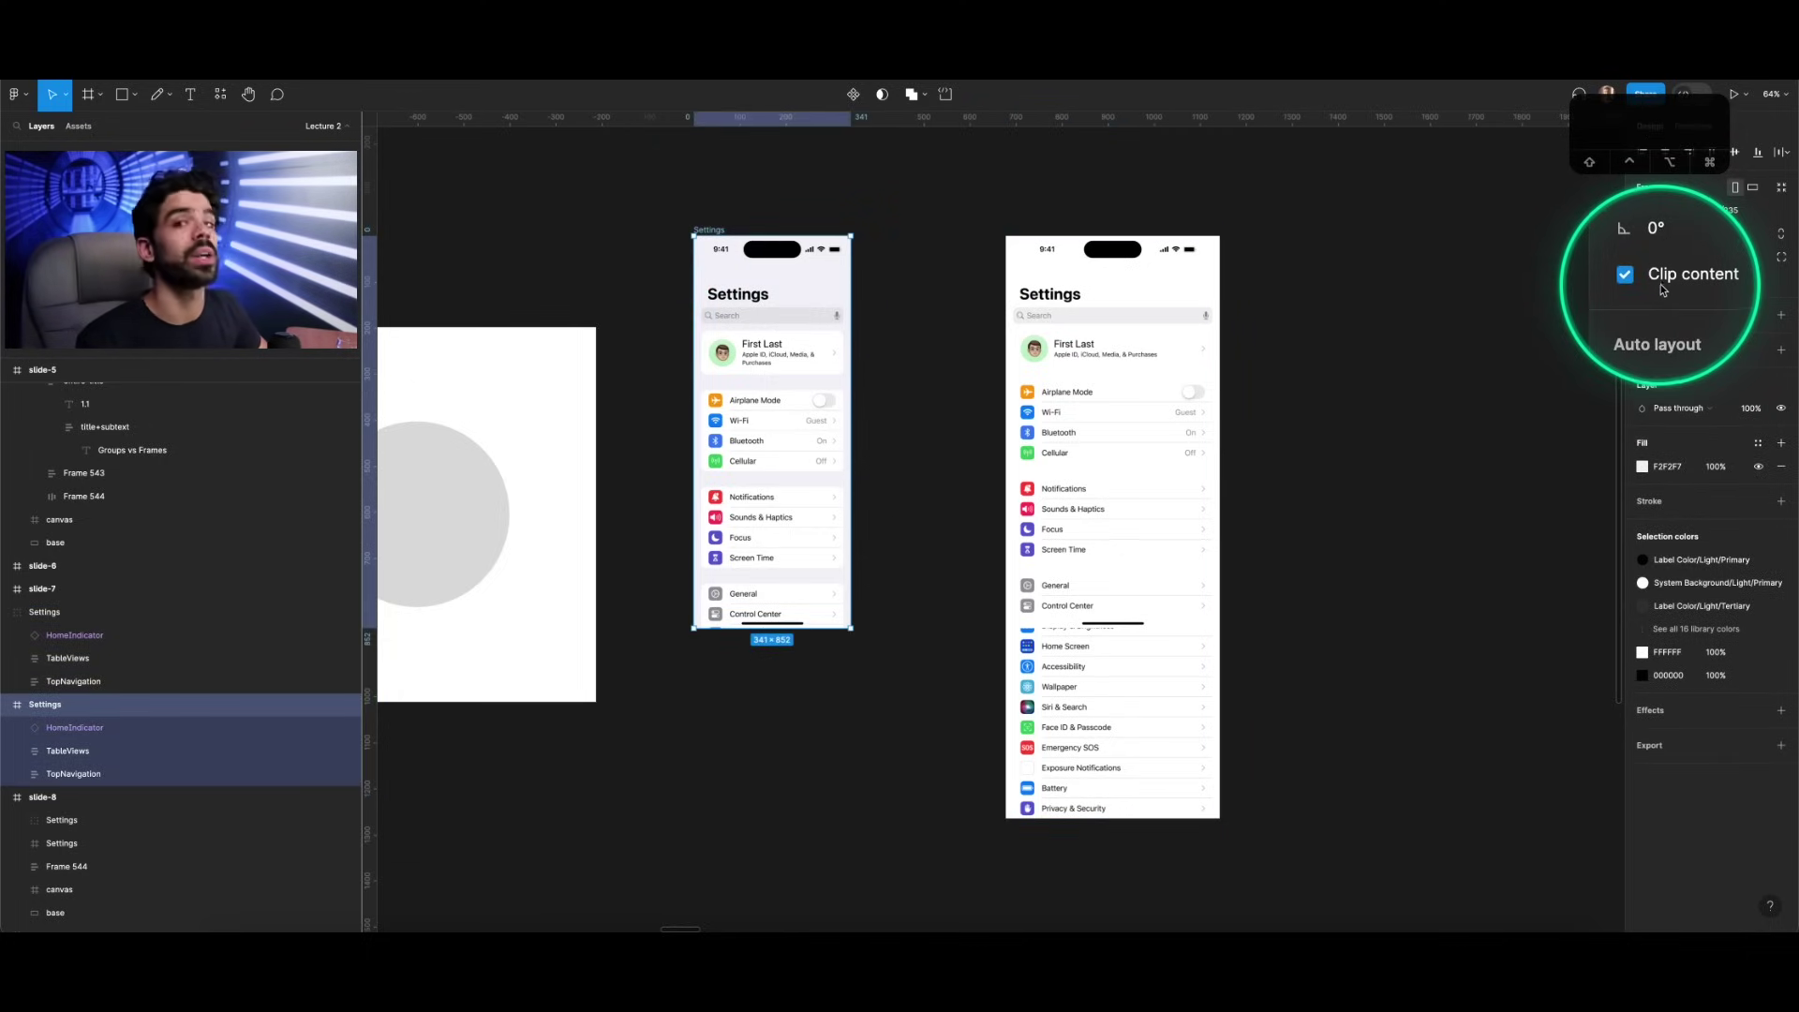
# Step: Reposition the copied Settings group farther from the copied frame, and set the frame's height to 854 px
pyautogui.moveTo(1076, 234); pyautogui.dragTo(975, 274)
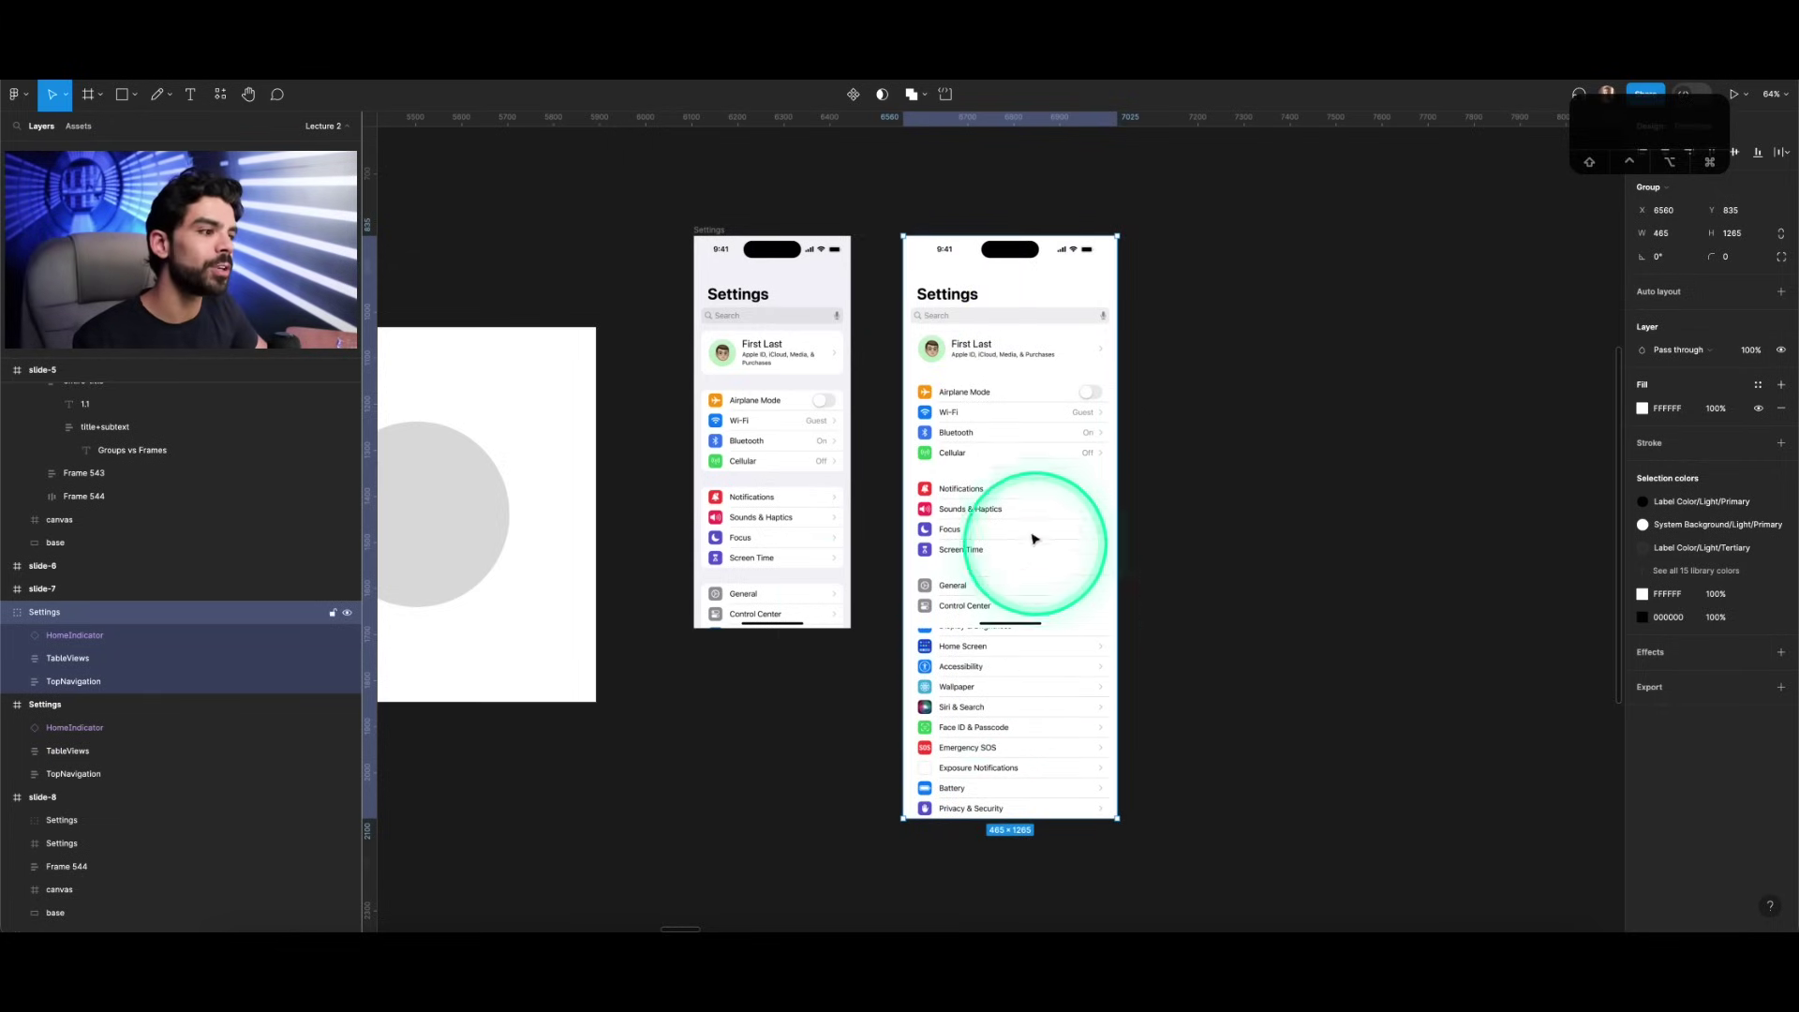
pyautogui.click(705, 233)
pyautogui.moveTo(824, 626); pyautogui.dragTo(779, 626)
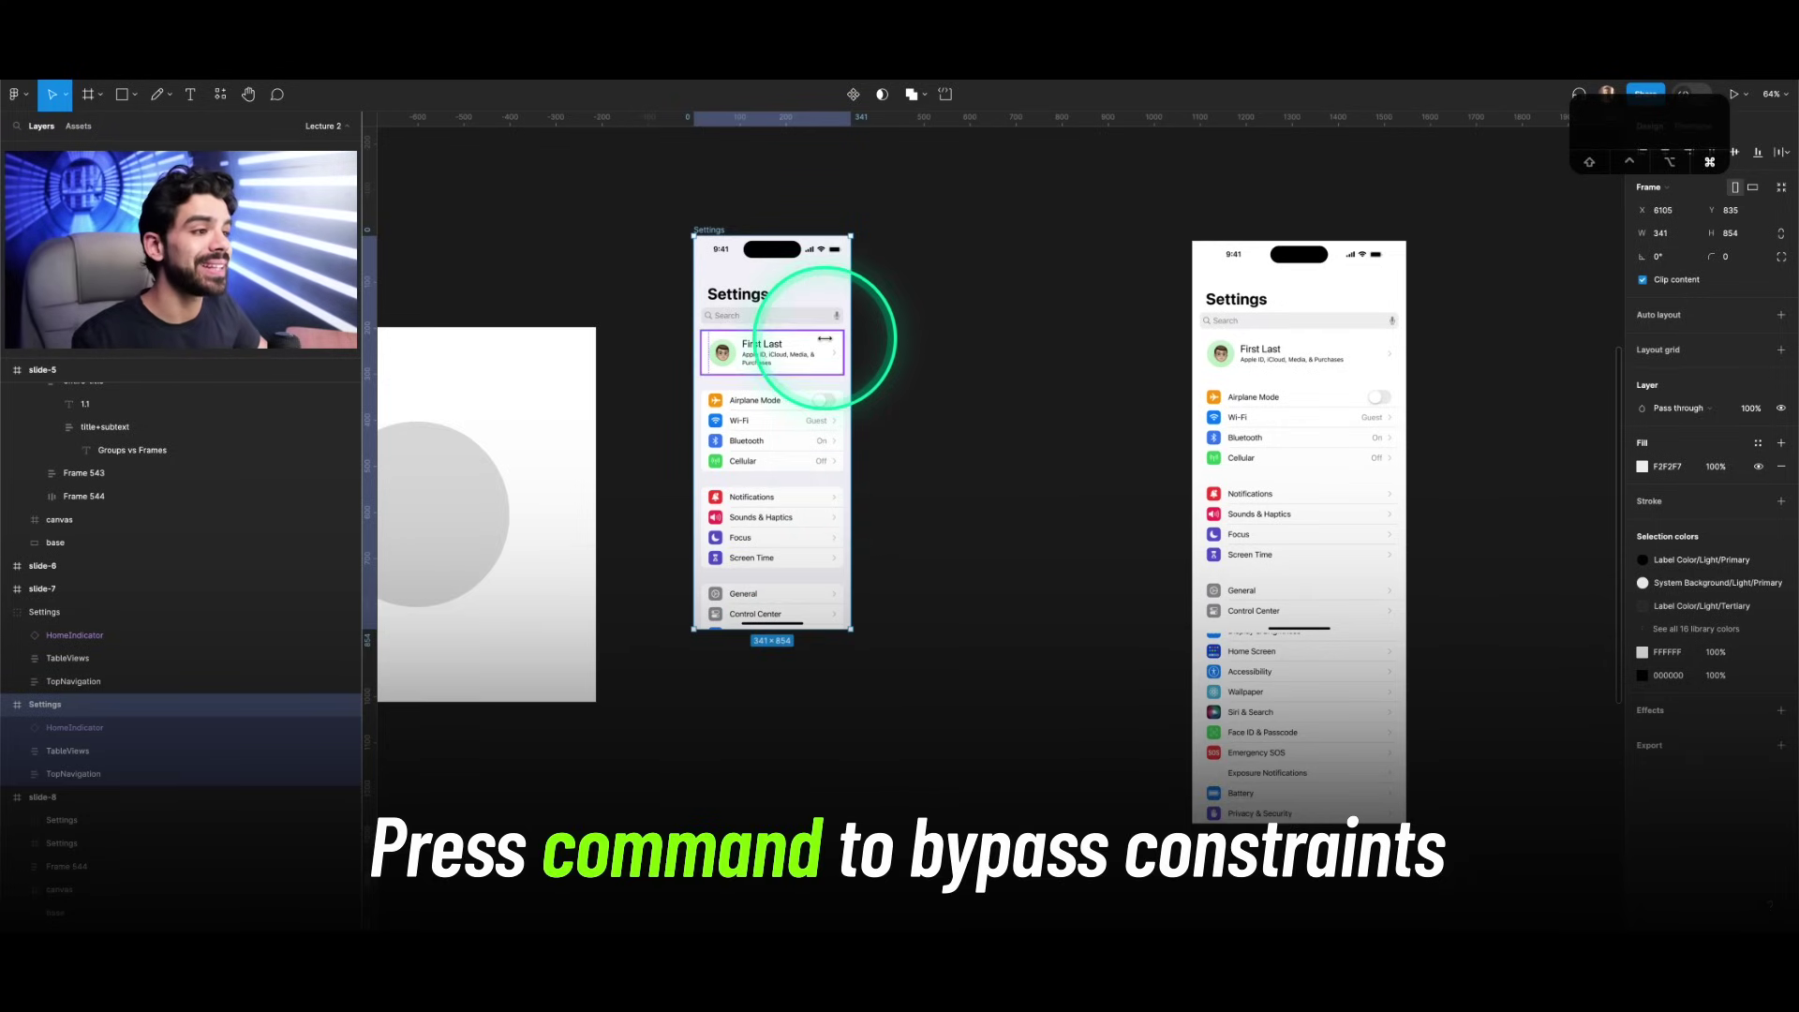
# Step: Try resizing the width of the copied Settings frame, and undo the resize
pyautogui.scroll(3, 862, 375)
pyautogui.moveTo(862, 368)
pyautogui.mouseDown()
pyautogui.moveTo(1004, 382)
pyautogui.moveTo(883, 369)
pyautogui.mouseUp()
pyautogui.scroll(-1, 1003, 382)
pyautogui.press('super+z')
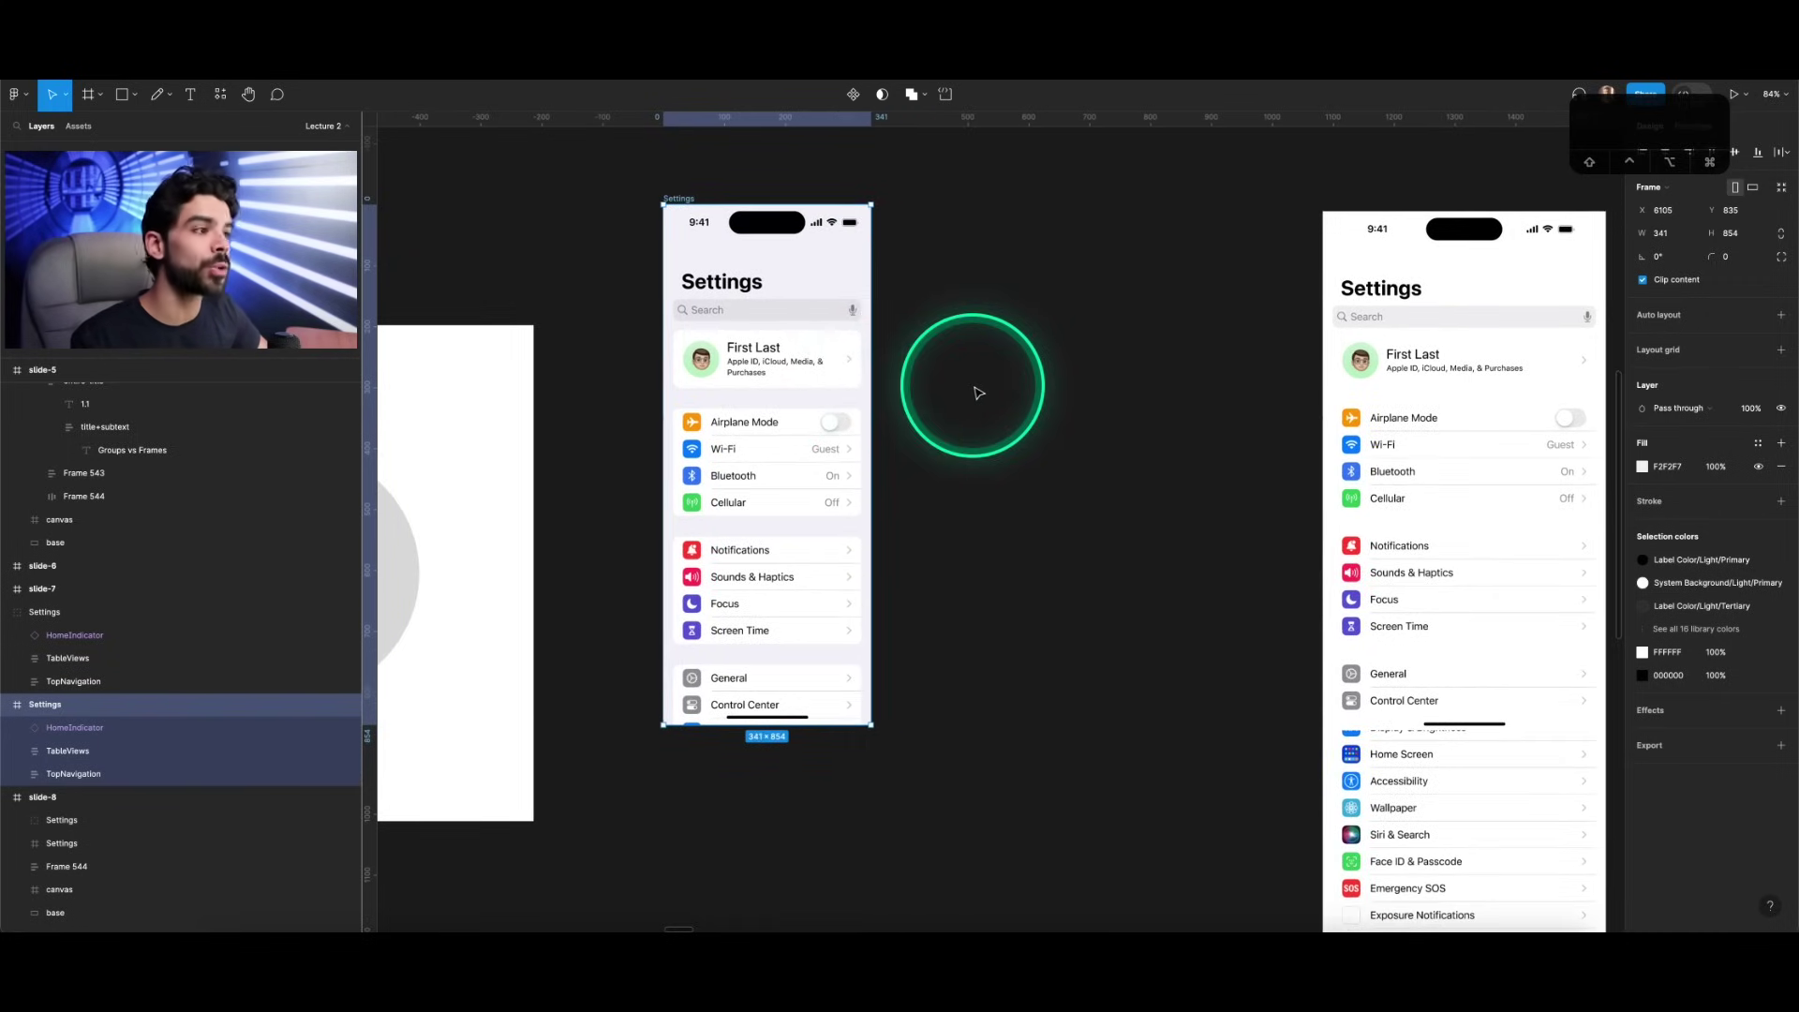
# Step: Widen the copied Settings frame to 646 px while ignoring constraints, extend its left edge, and undo both resizes
pyautogui.scroll(-5, 952, 390)
pyautogui.hotkey('shift', '0')
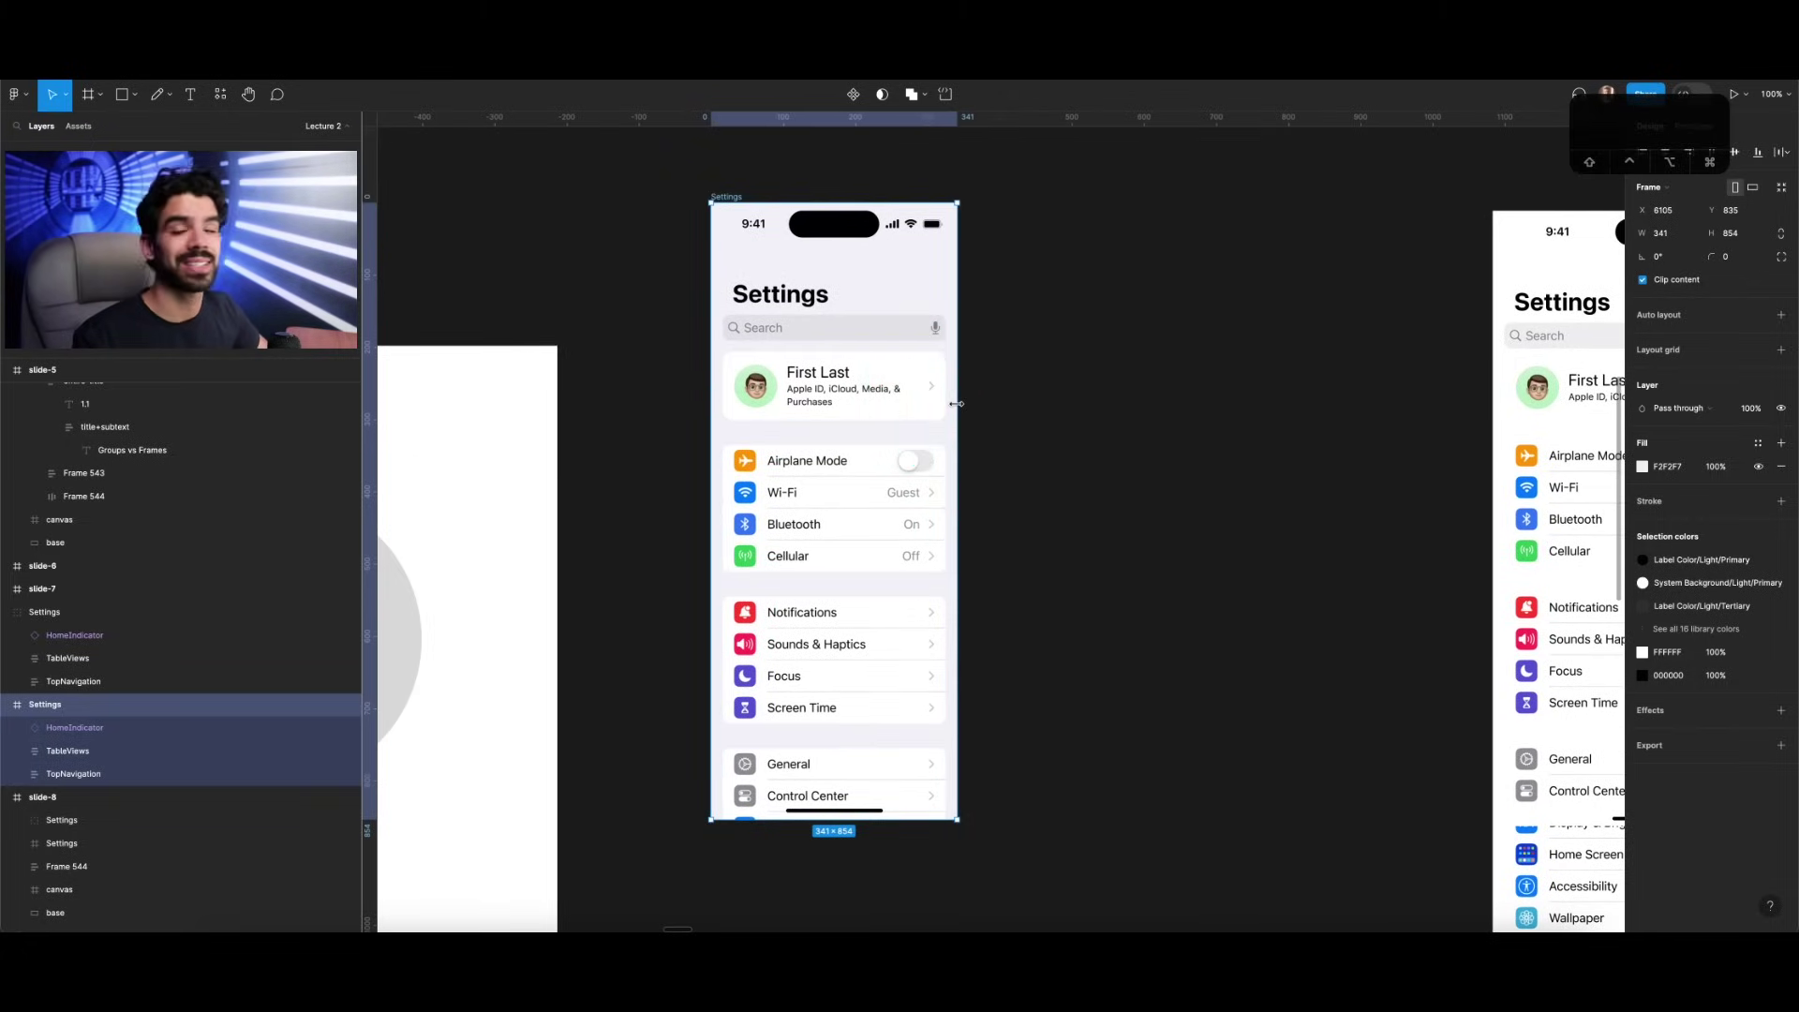
pyautogui.moveTo(1098, 413); pyautogui.dragTo(1177, 420)
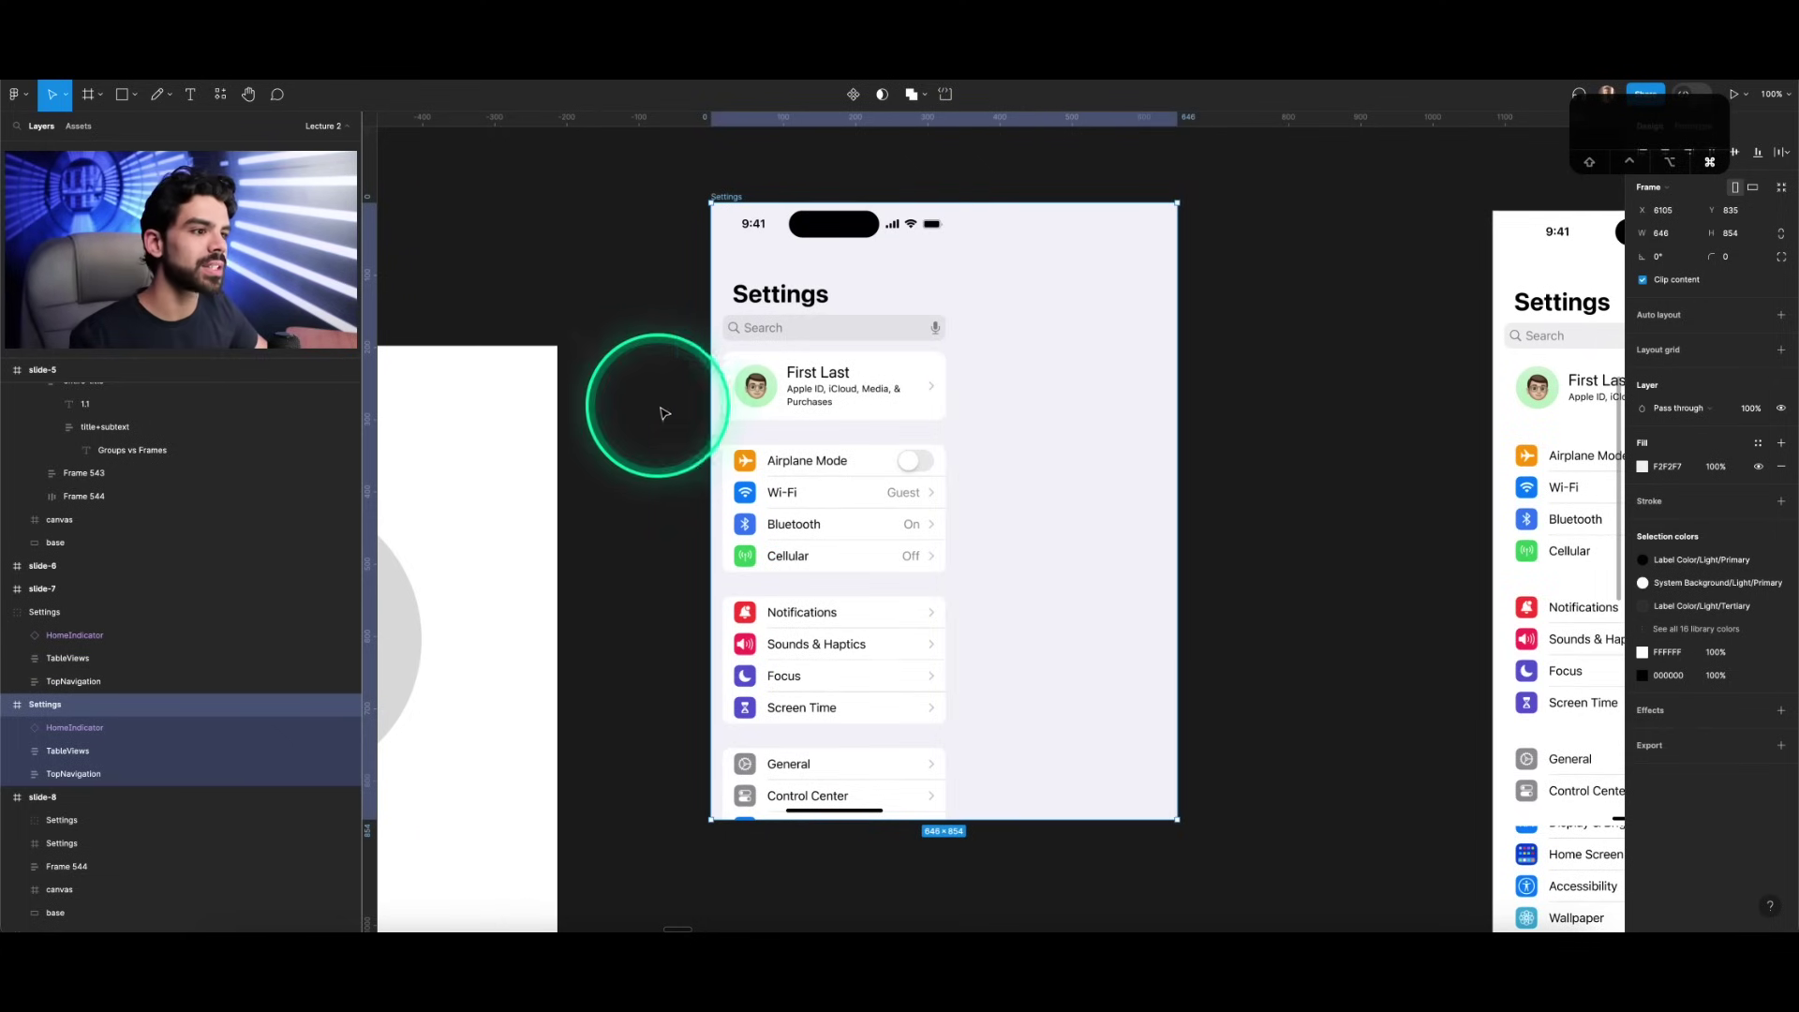
pyautogui.moveTo(710, 405); pyautogui.dragTo(614, 392)
pyautogui.press('super+z')
pyautogui.press('super+z')
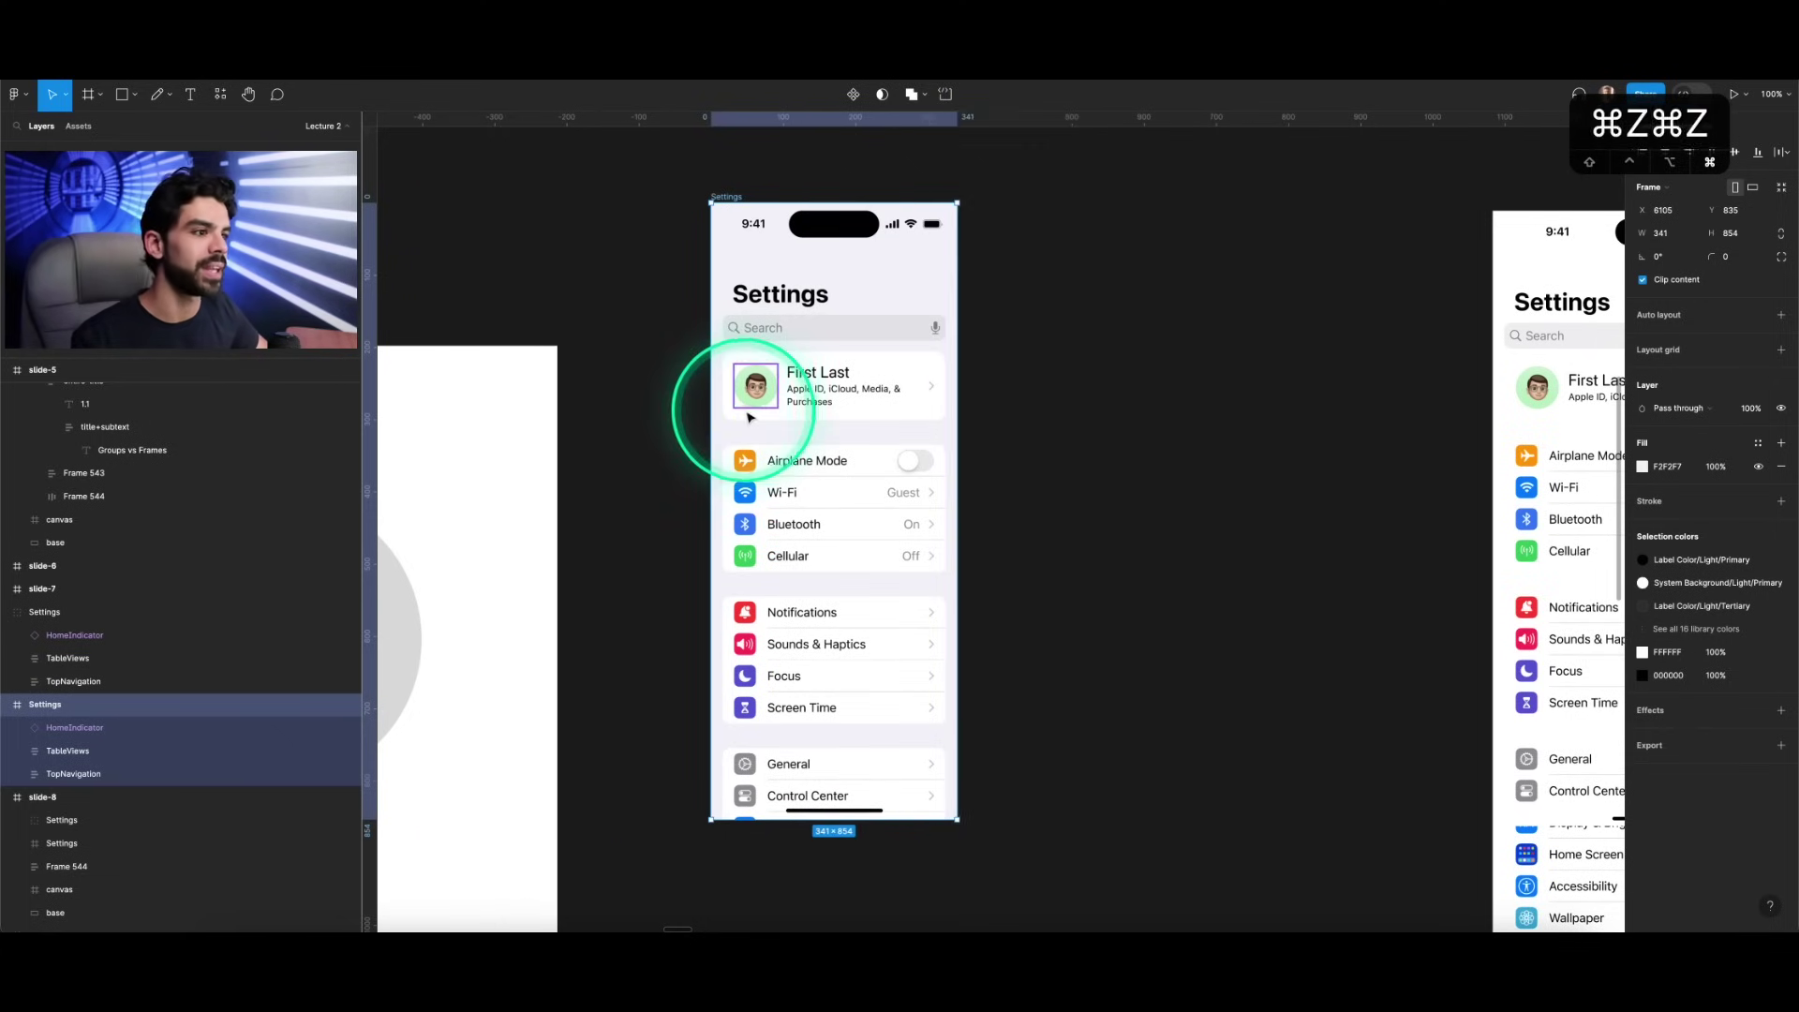
# Step: Review the "Why Frames?" checklist and browse the iOS UI kits in the Figma Community search results
pyautogui.scroll(-5, 1092, 445)
pyautogui.hscroll(-5, 1078, 445)
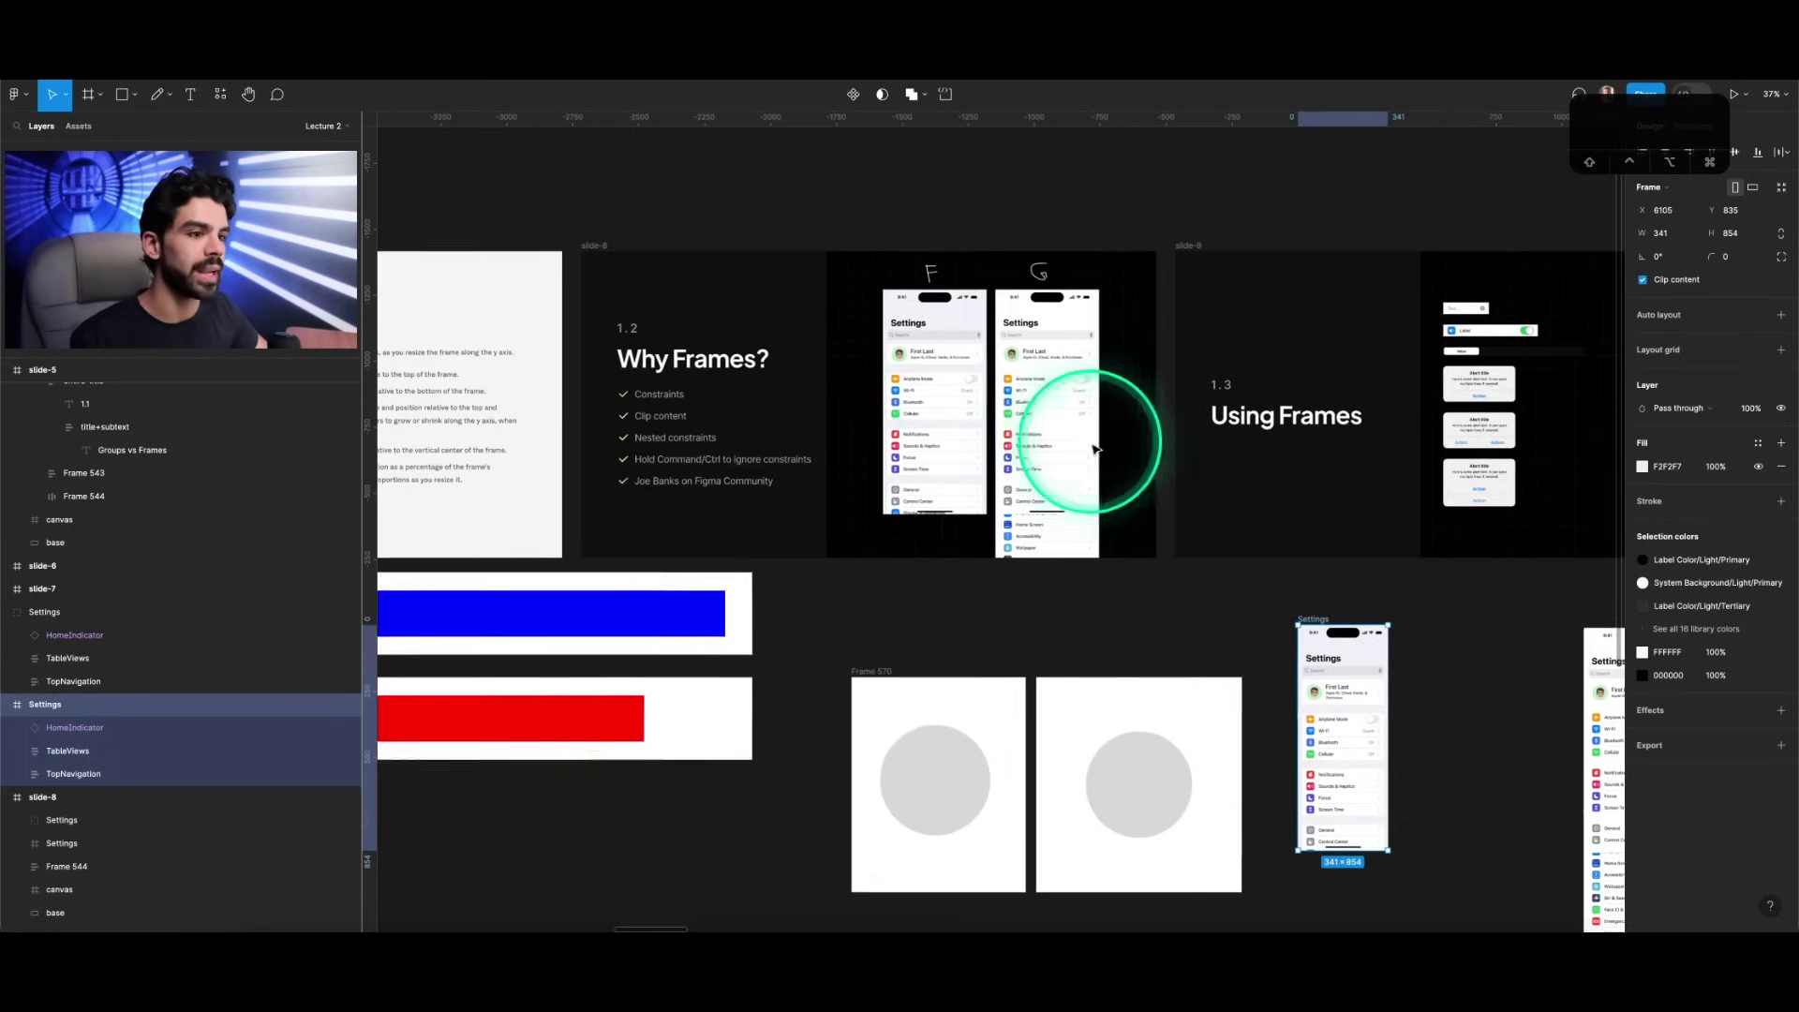
pyautogui.scroll(3, 754, 440)
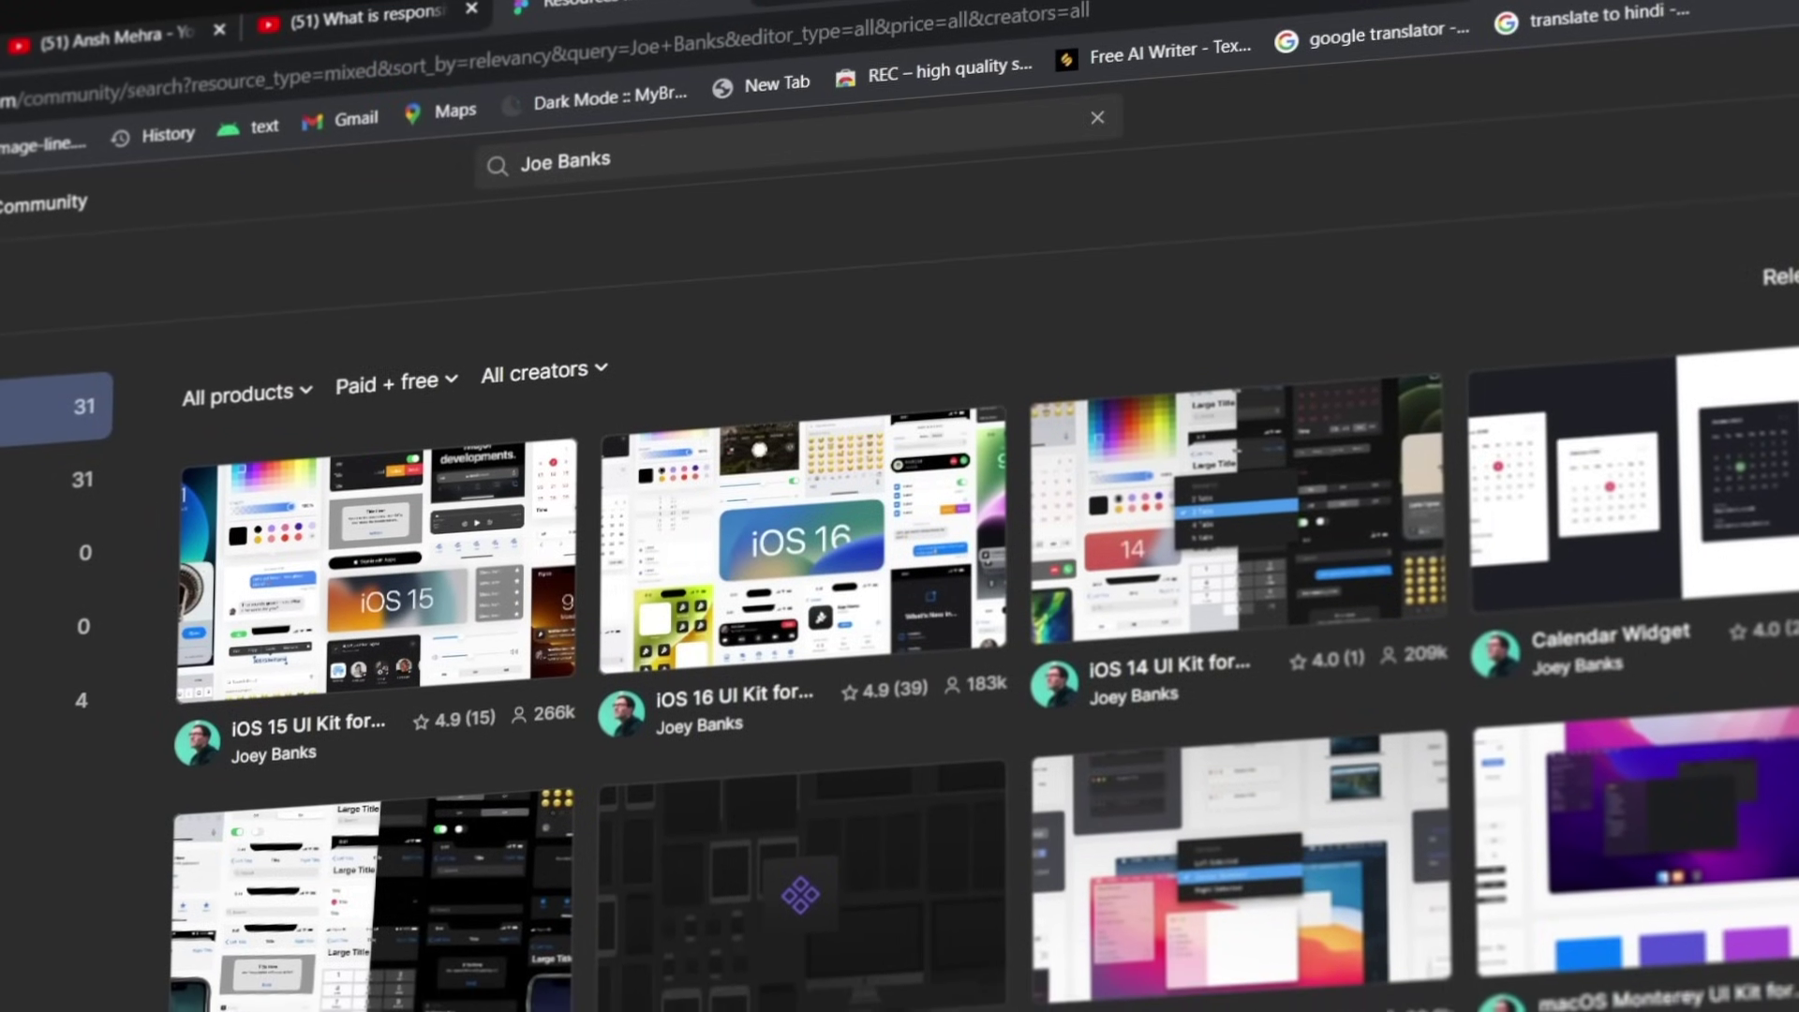
pyautogui.scroll(-2, 900, 562)
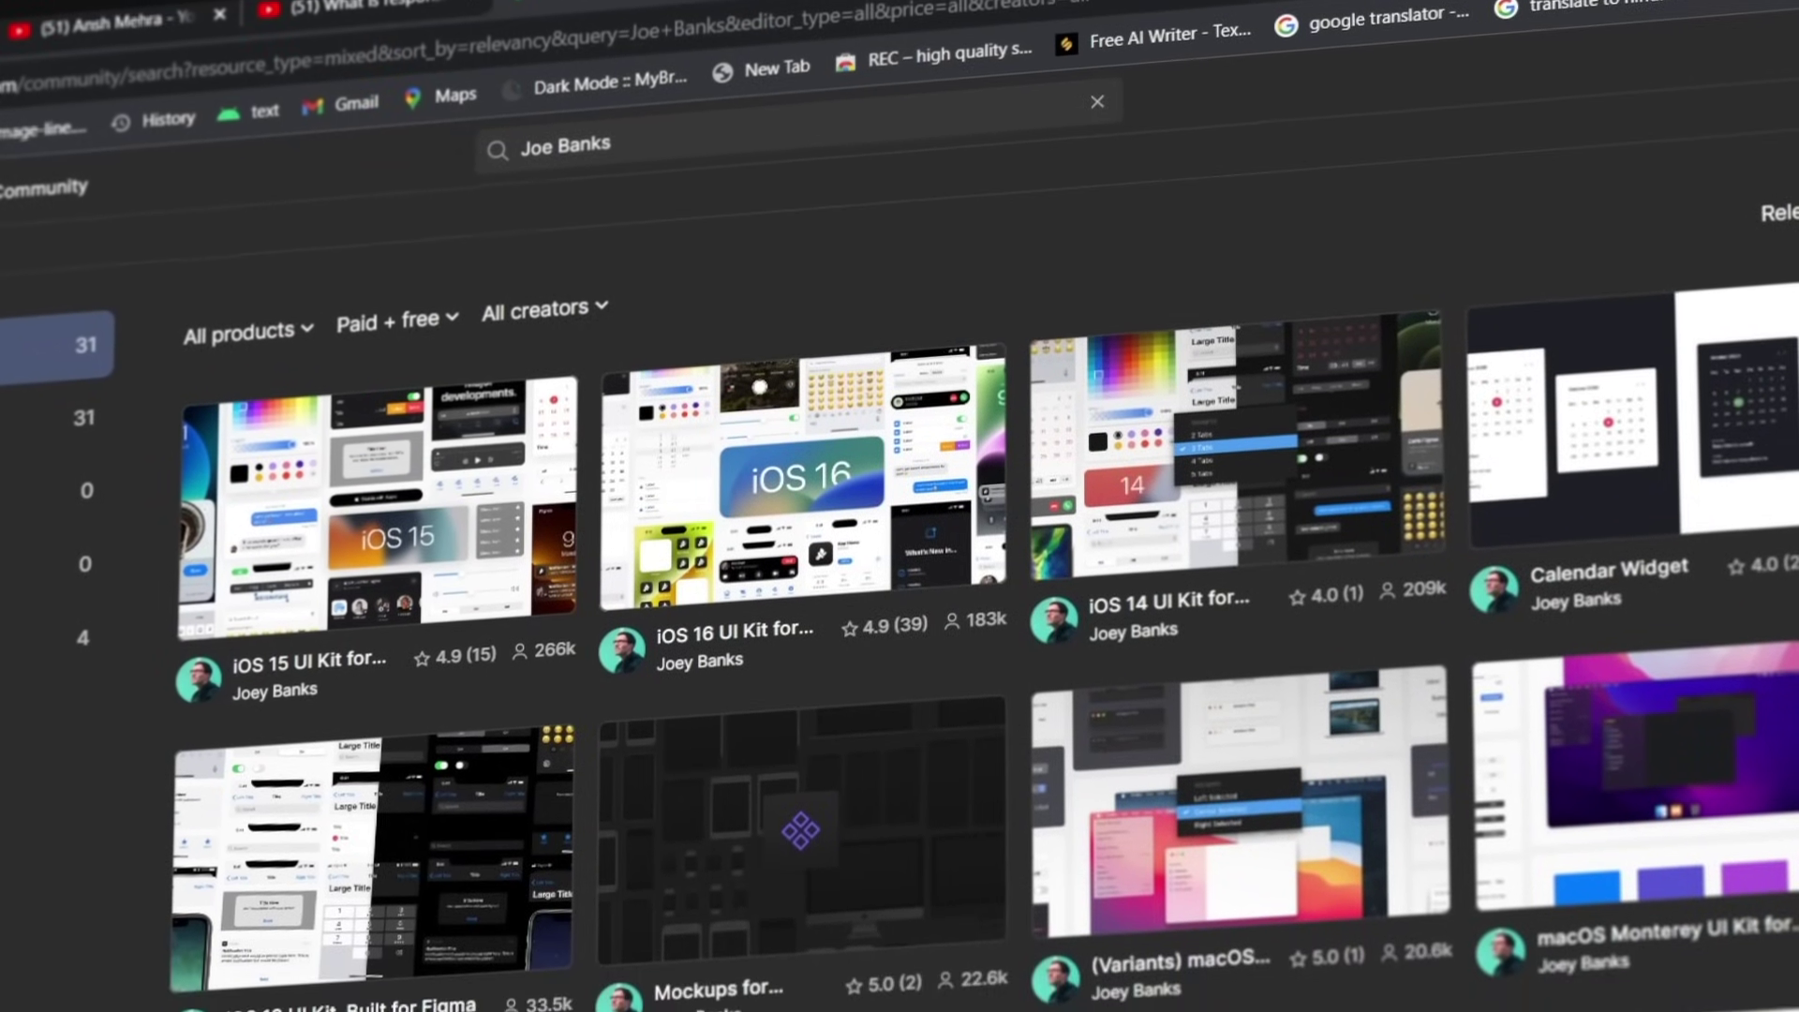
pyautogui.scroll(-2, 900, 563)
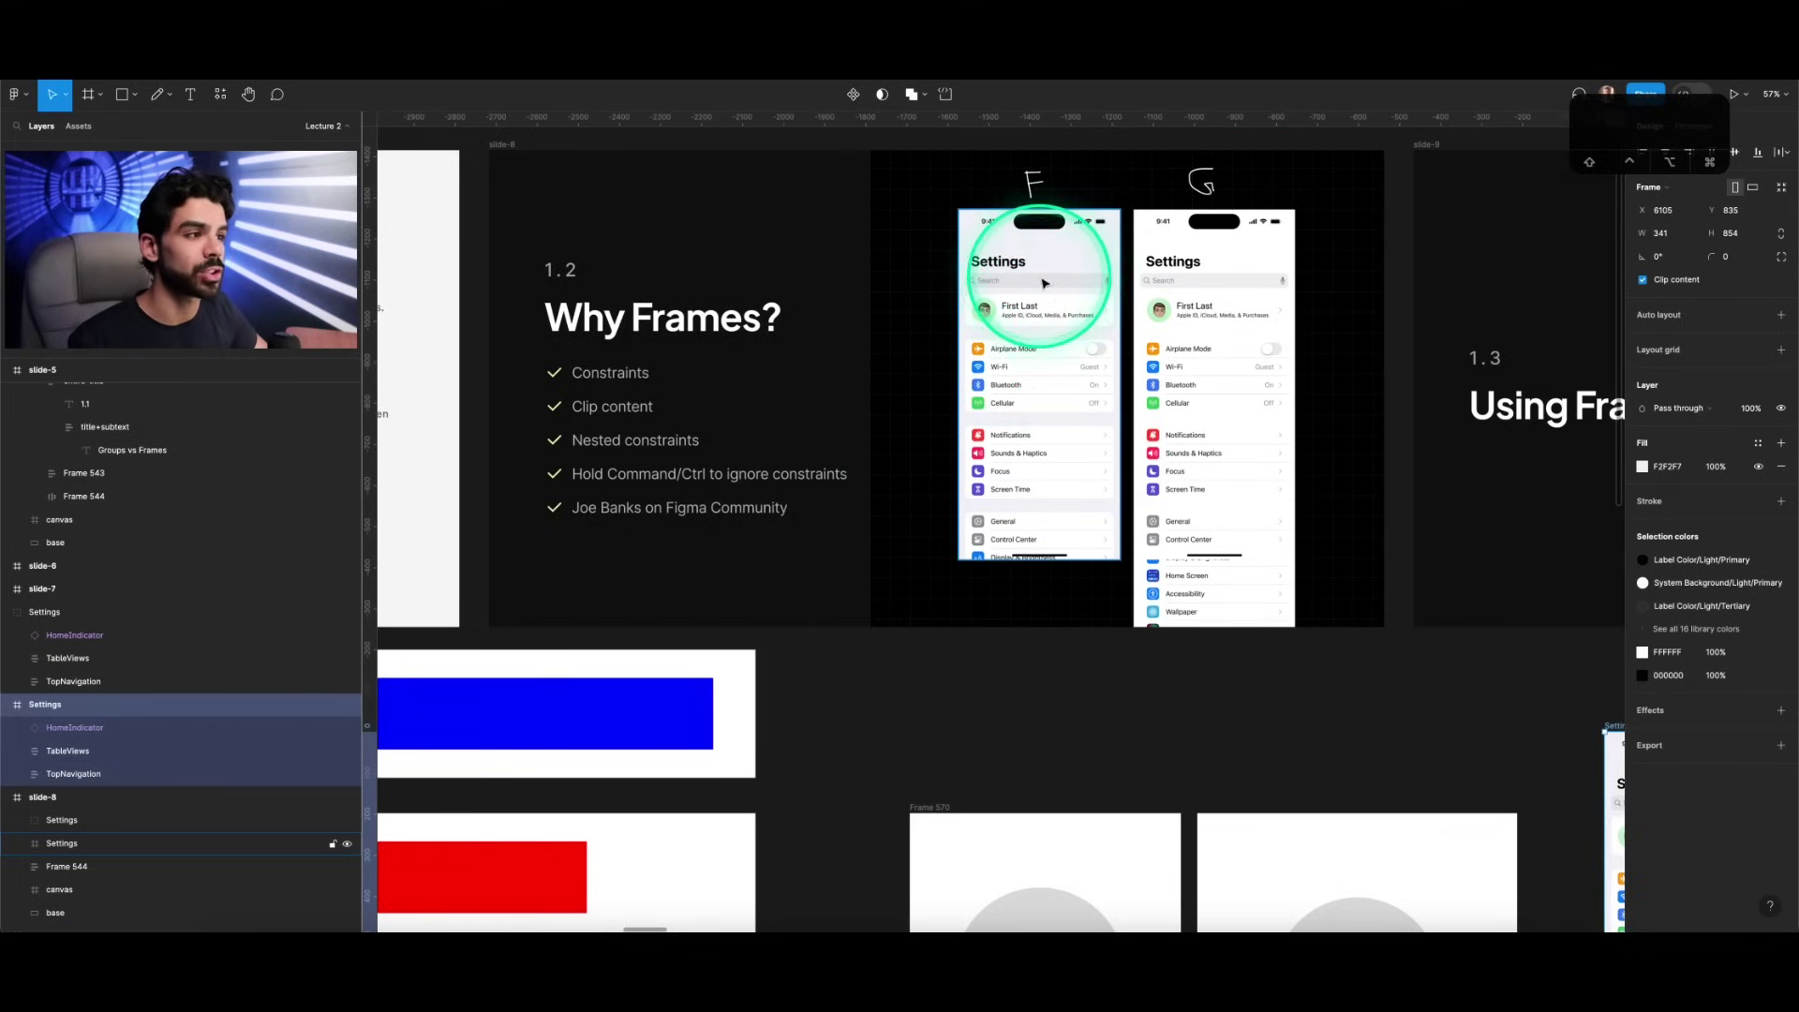
pyautogui.scroll(-3, 1042, 271)
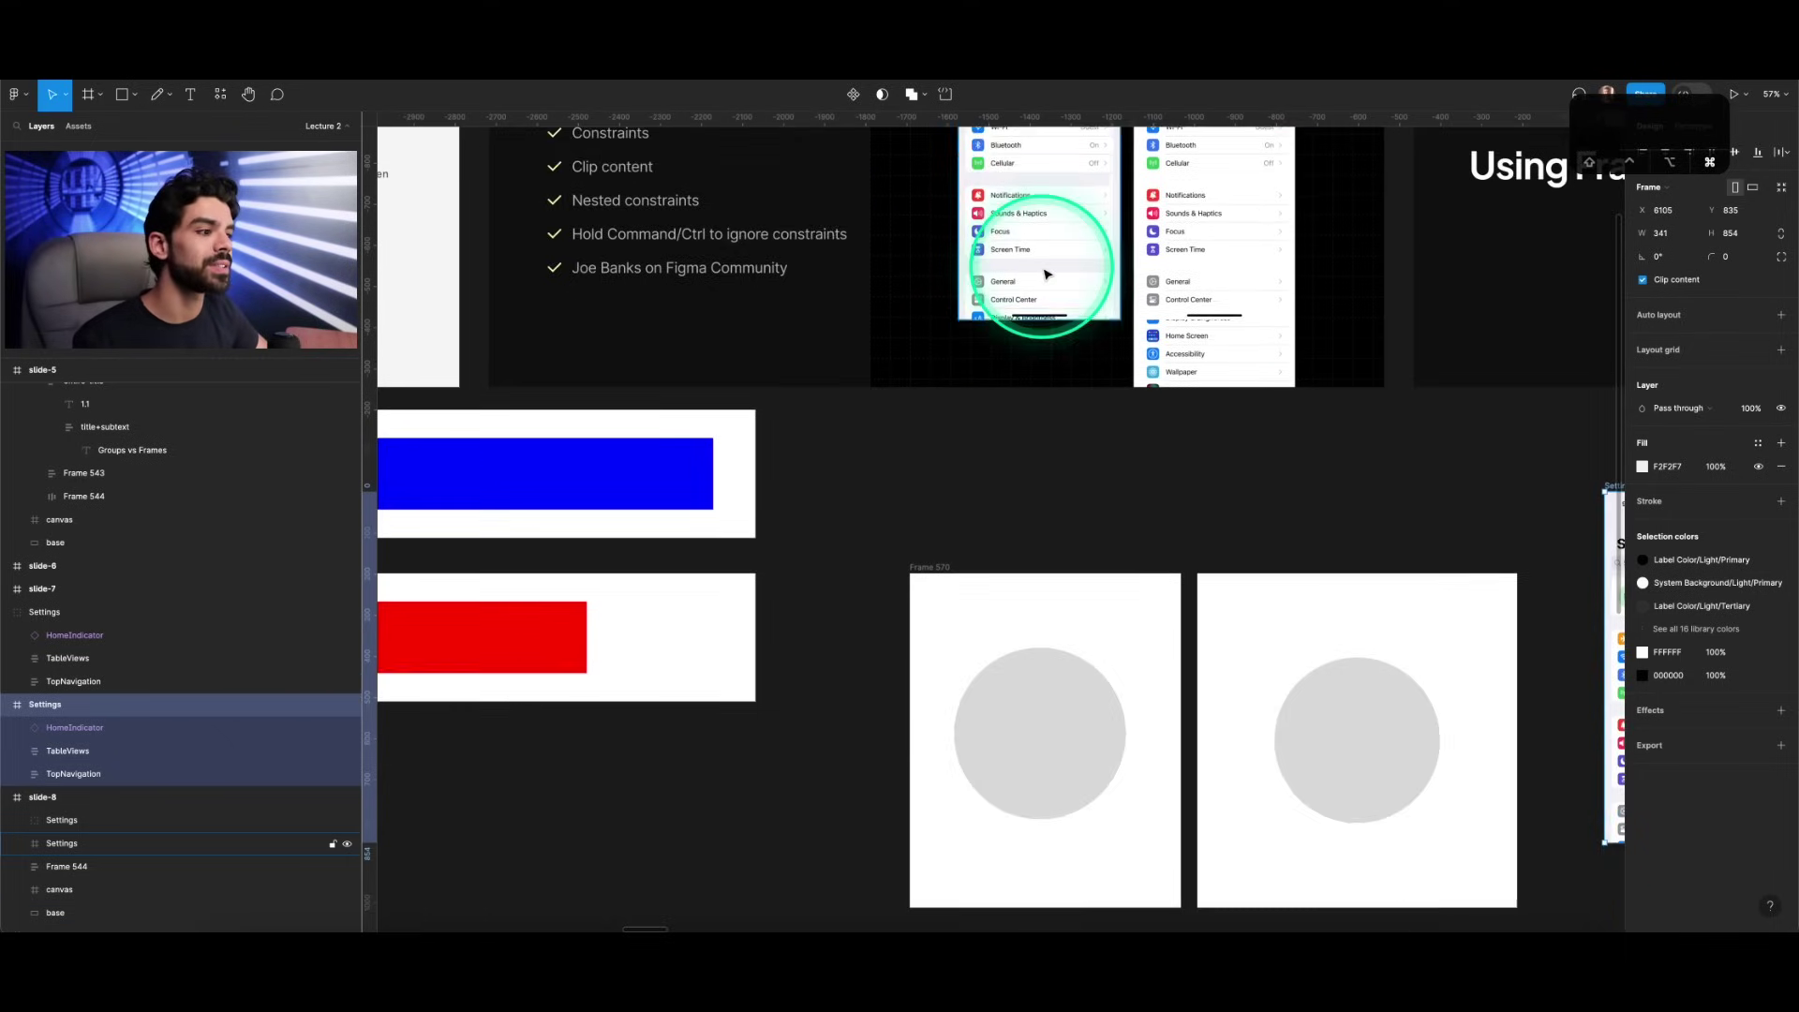
pyautogui.scroll(-5, 1040, 253)
# Step: Duplicate the Airplane Mode cell out of the copied Settings frame onto the empty canvas beside it
pyautogui.hotkey('shift', '2')
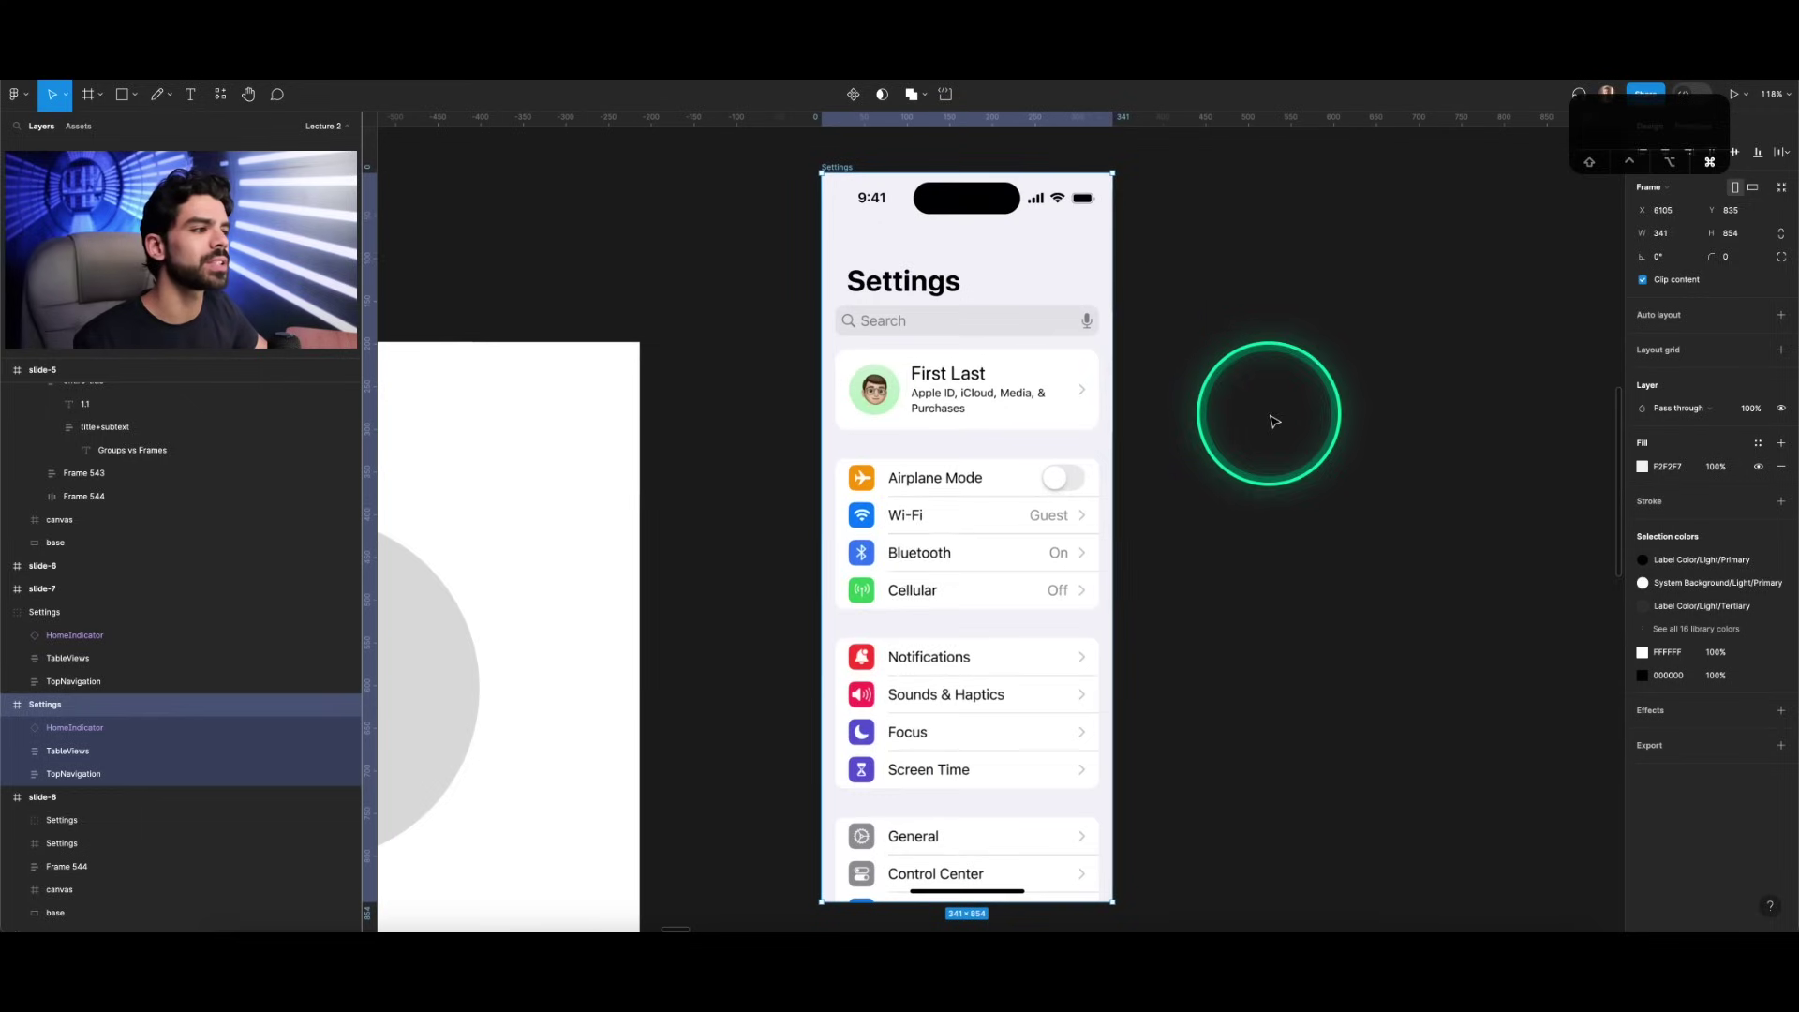
pyautogui.click(1025, 428)
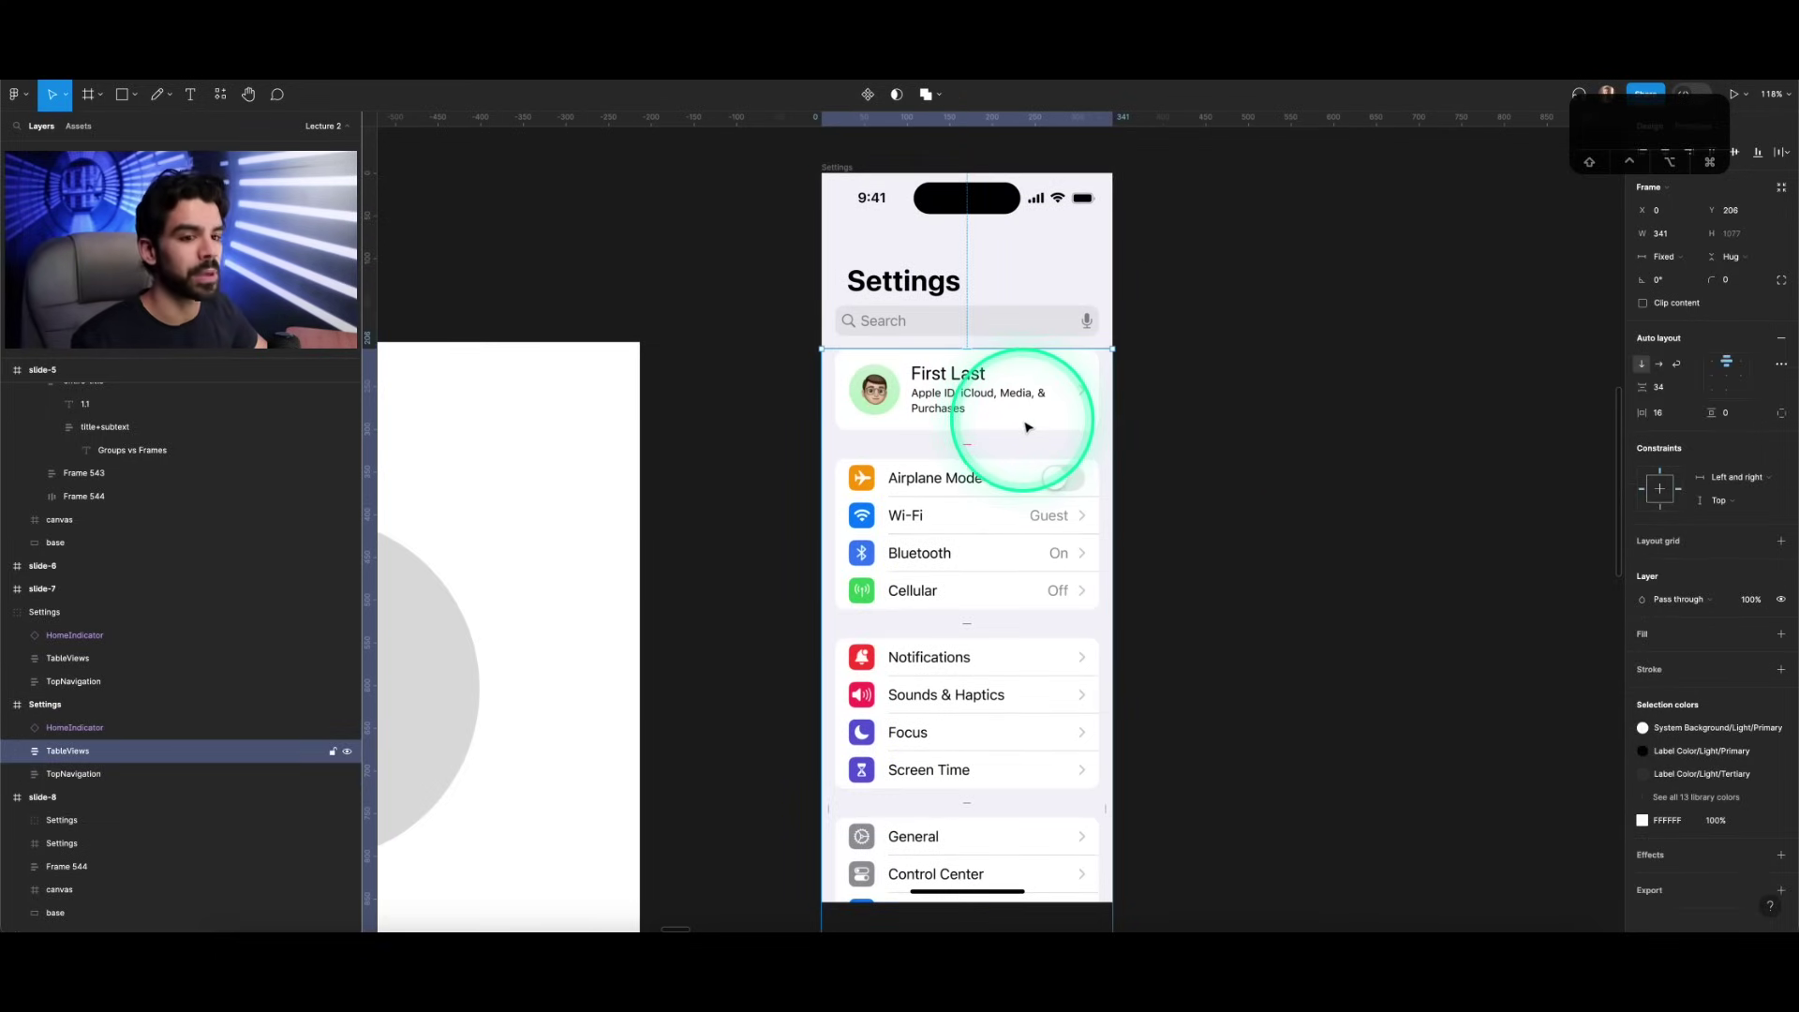
pyautogui.doubleClick(1012, 481)
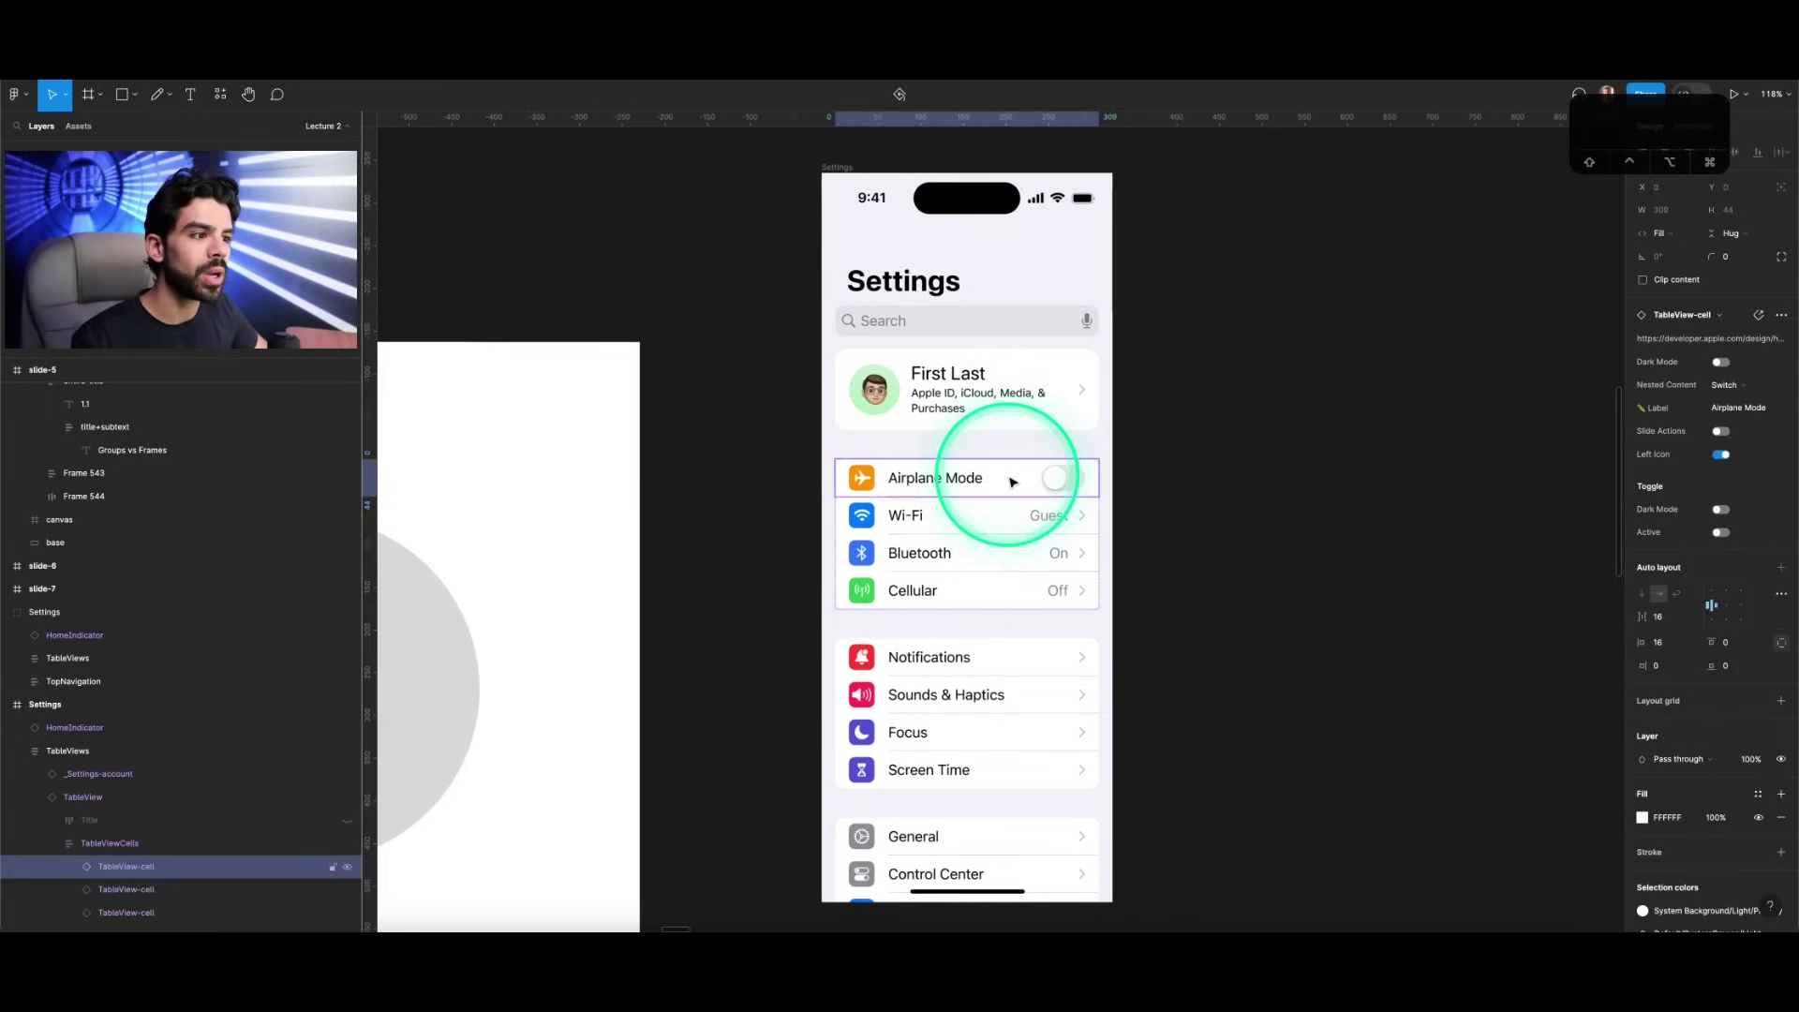
pyautogui.moveTo(982, 484); pyautogui.dragTo(1366, 490)
pyautogui.hscroll(4, 1365, 490)
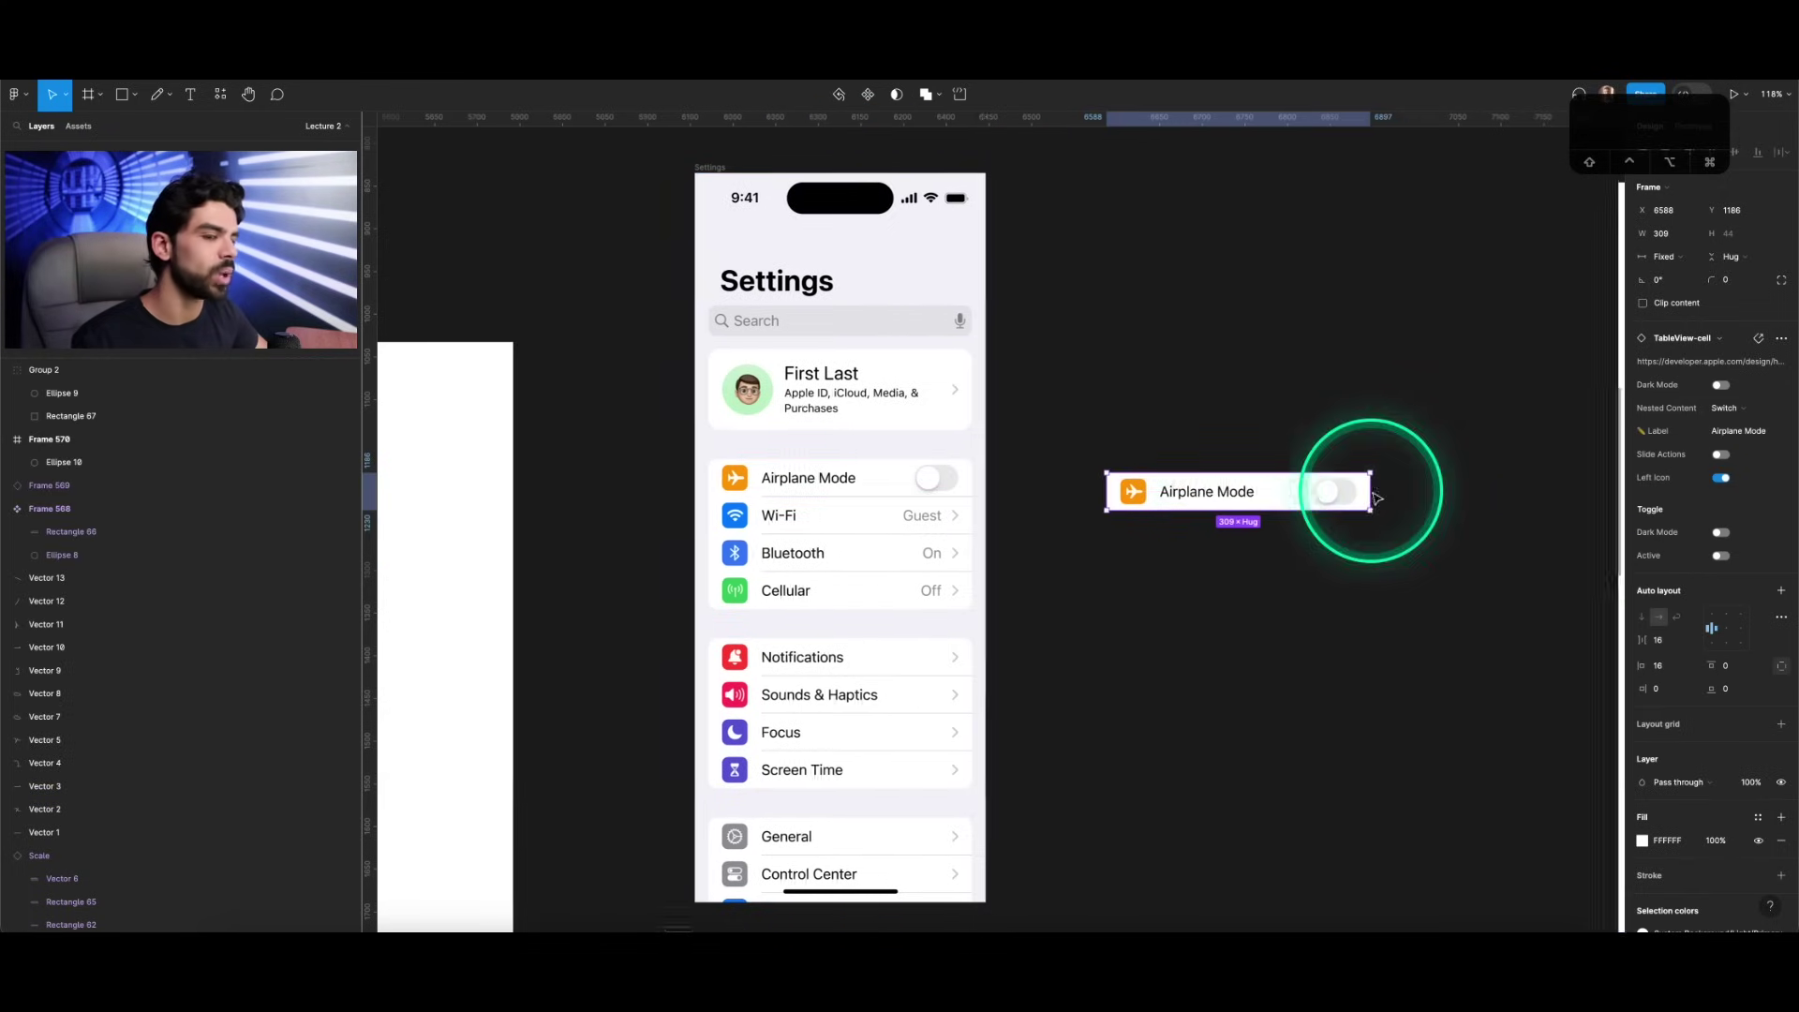
# Step: Detach the copied Airplane Mode cell from its component and remove its auto layout
pyautogui.scroll(5, 1219, 531)
pyautogui.click(1193, 550)
pyautogui.click(1173, 476)
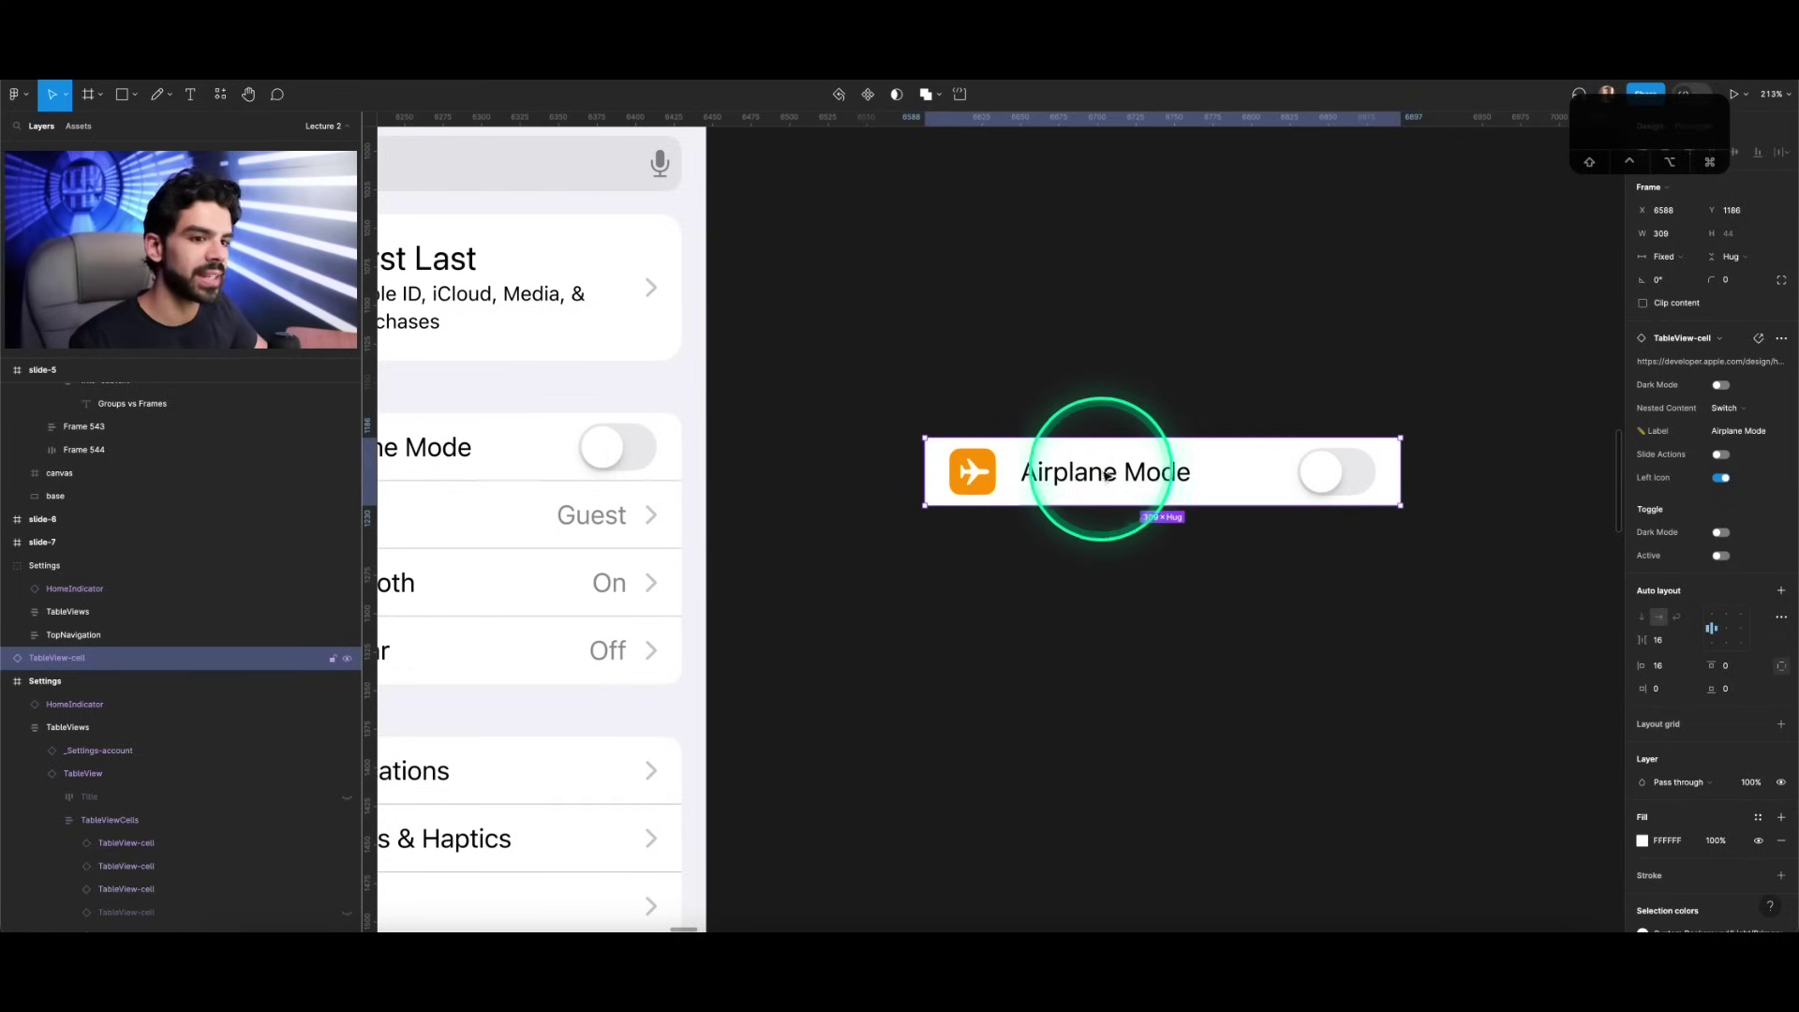
pyautogui.click(44, 644)
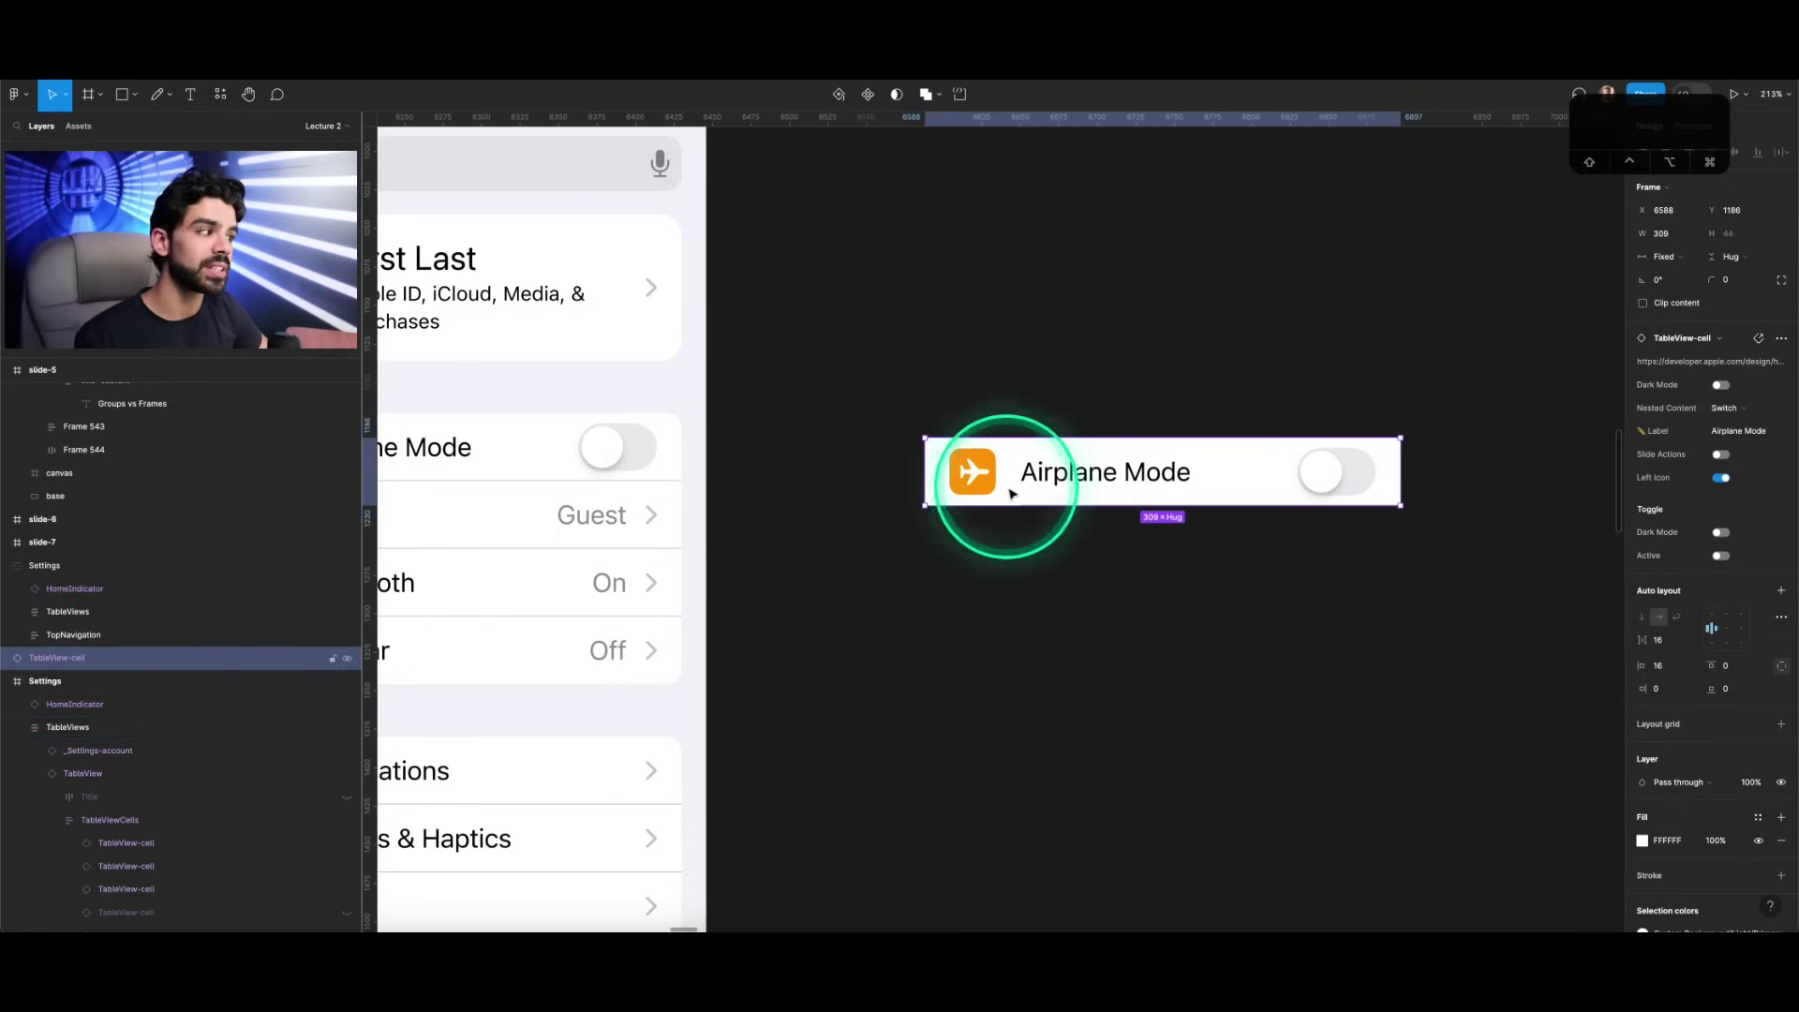
pyautogui.press('alt+super+b')
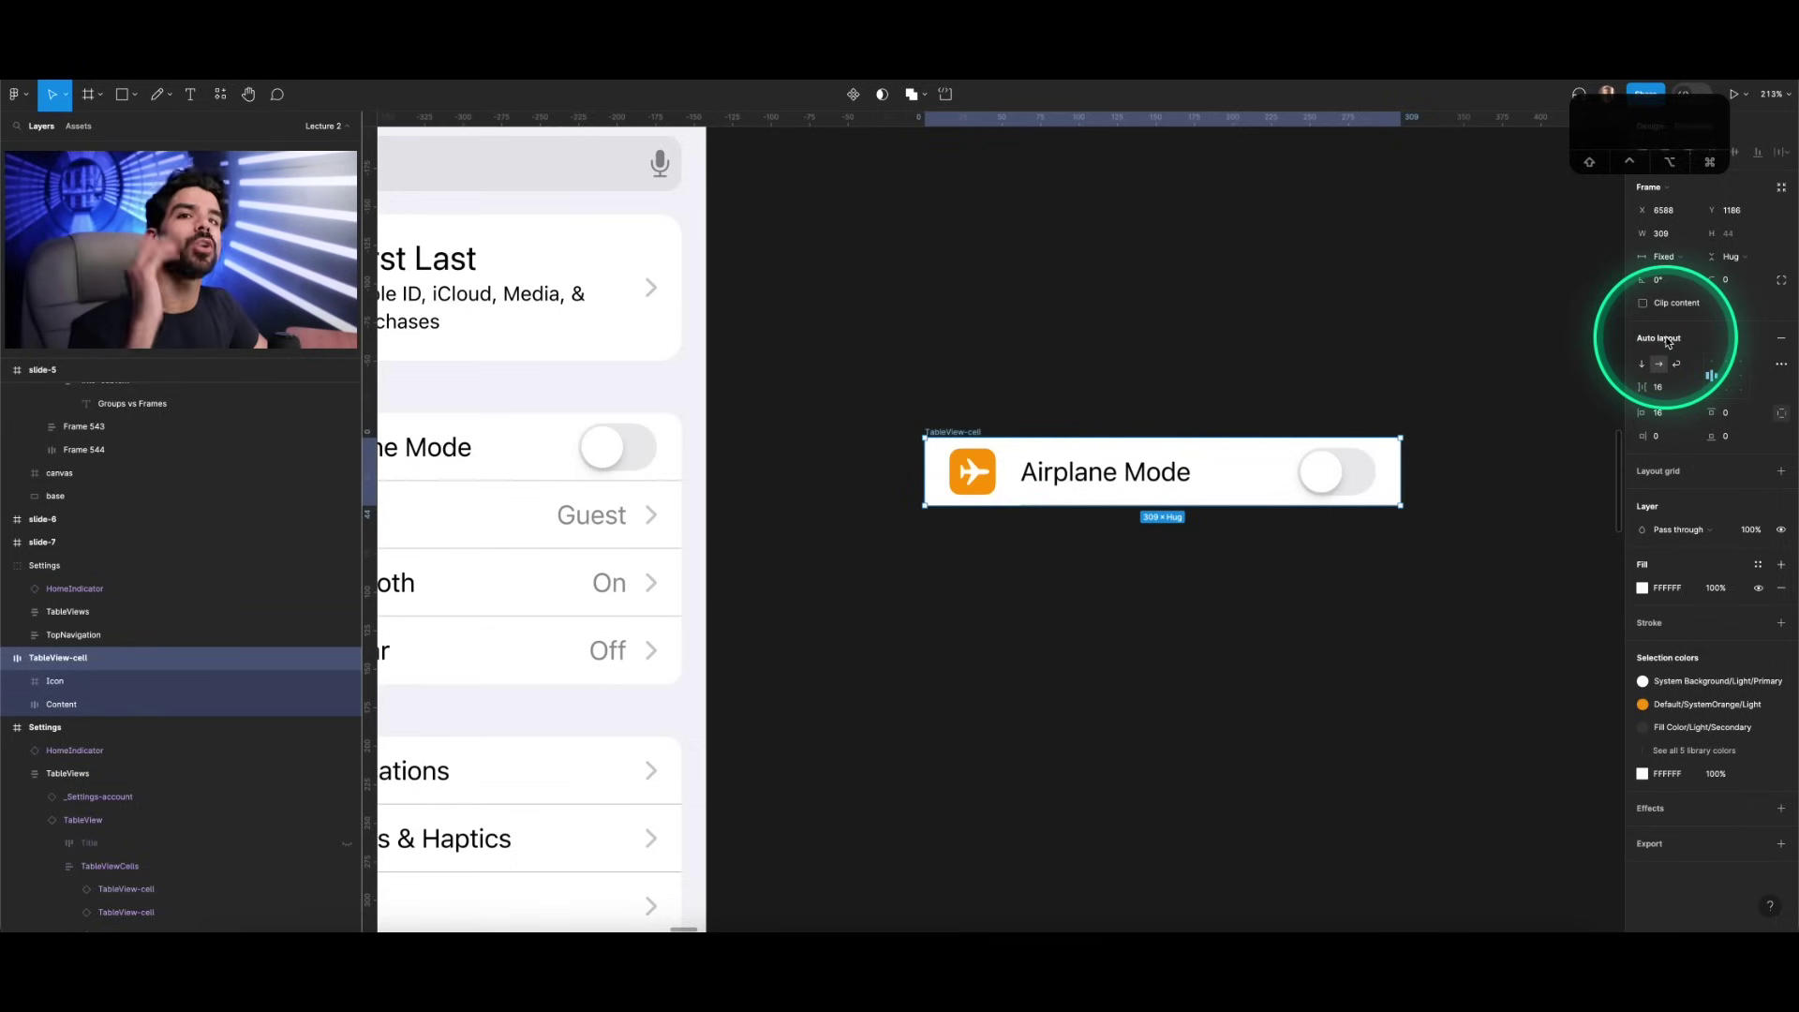
pyautogui.click(1780, 341)
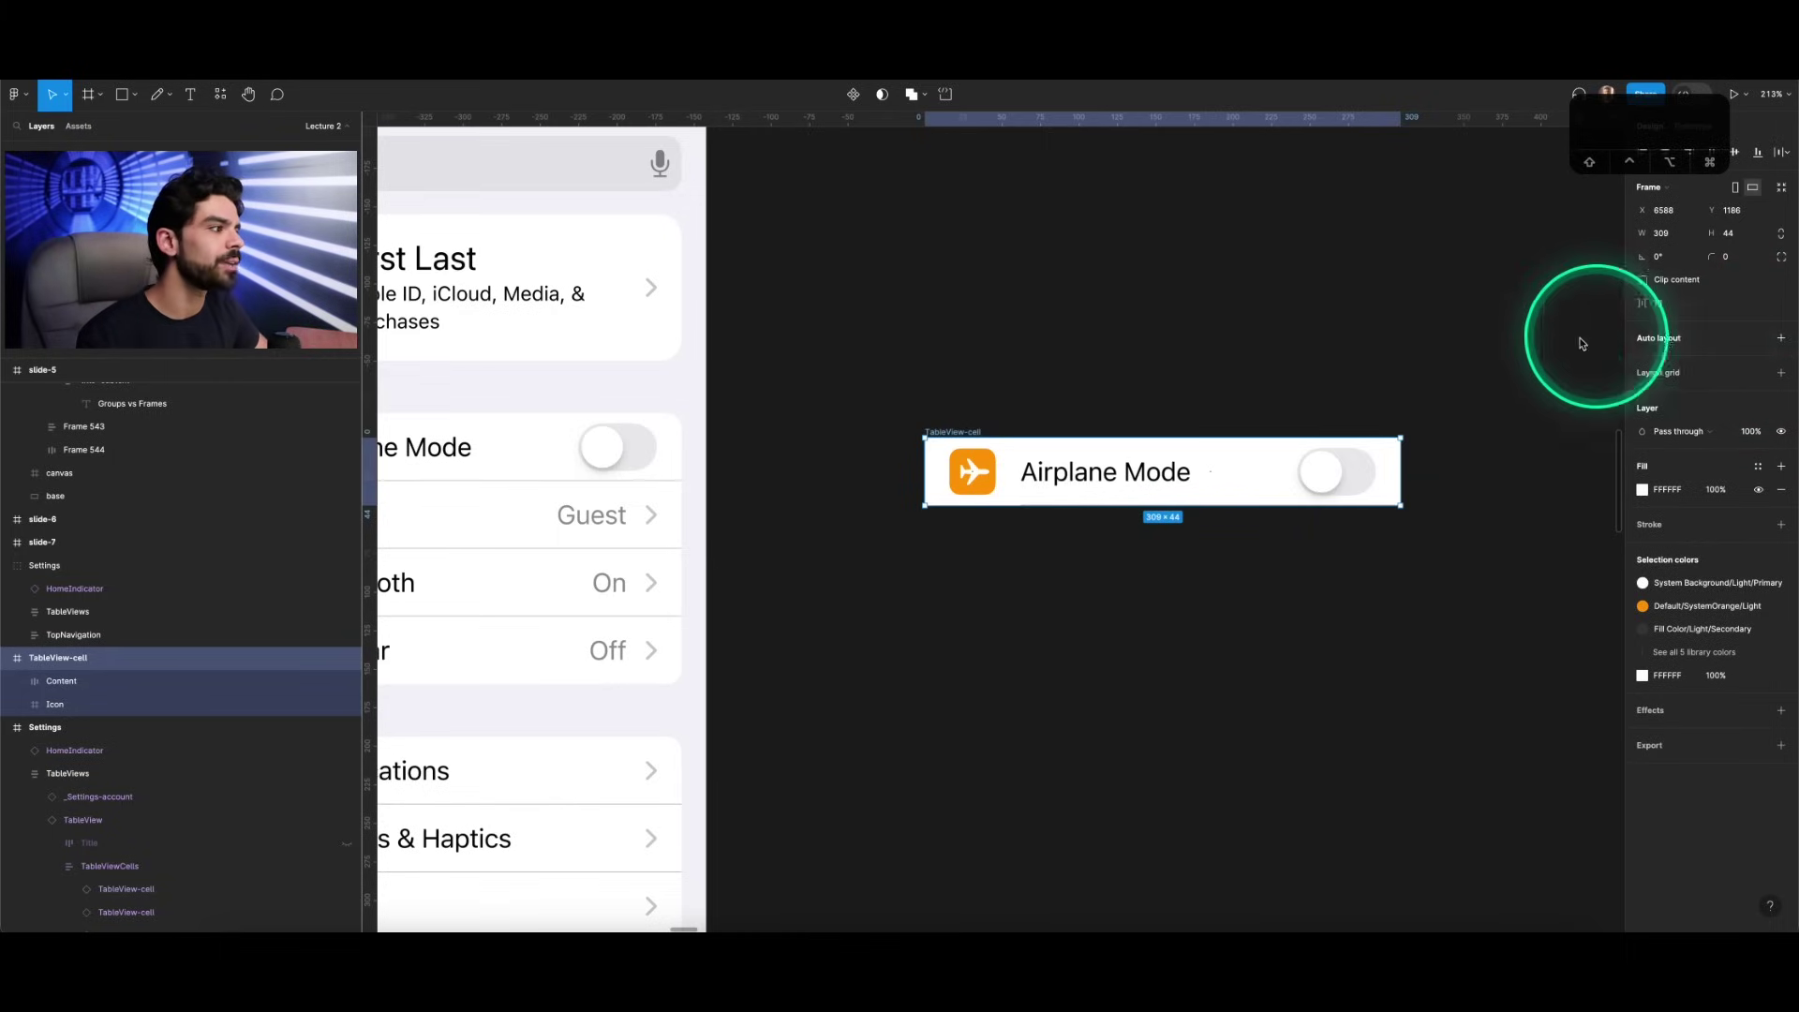
pyautogui.scroll(2, 1364, 478)
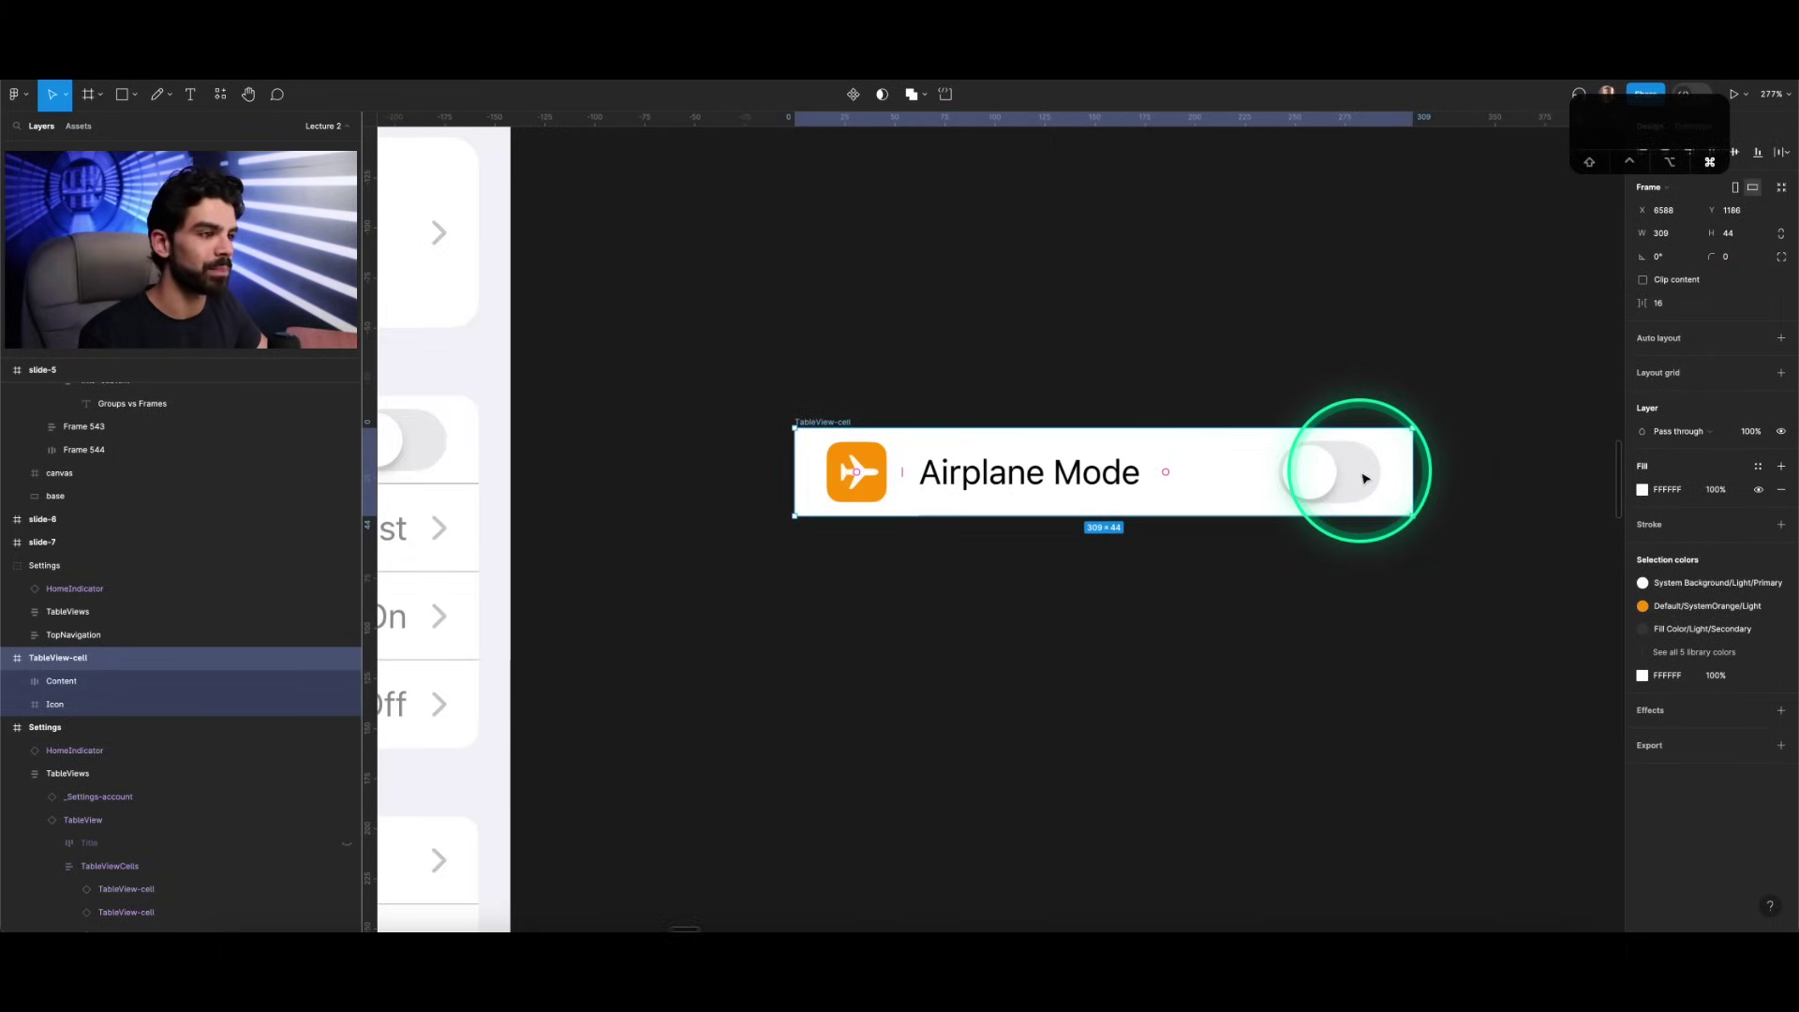
# Step: Check the layer type options of the Airplane Mode cell, widen the cell as a test, and undo the resize
pyautogui.click(1665, 190)
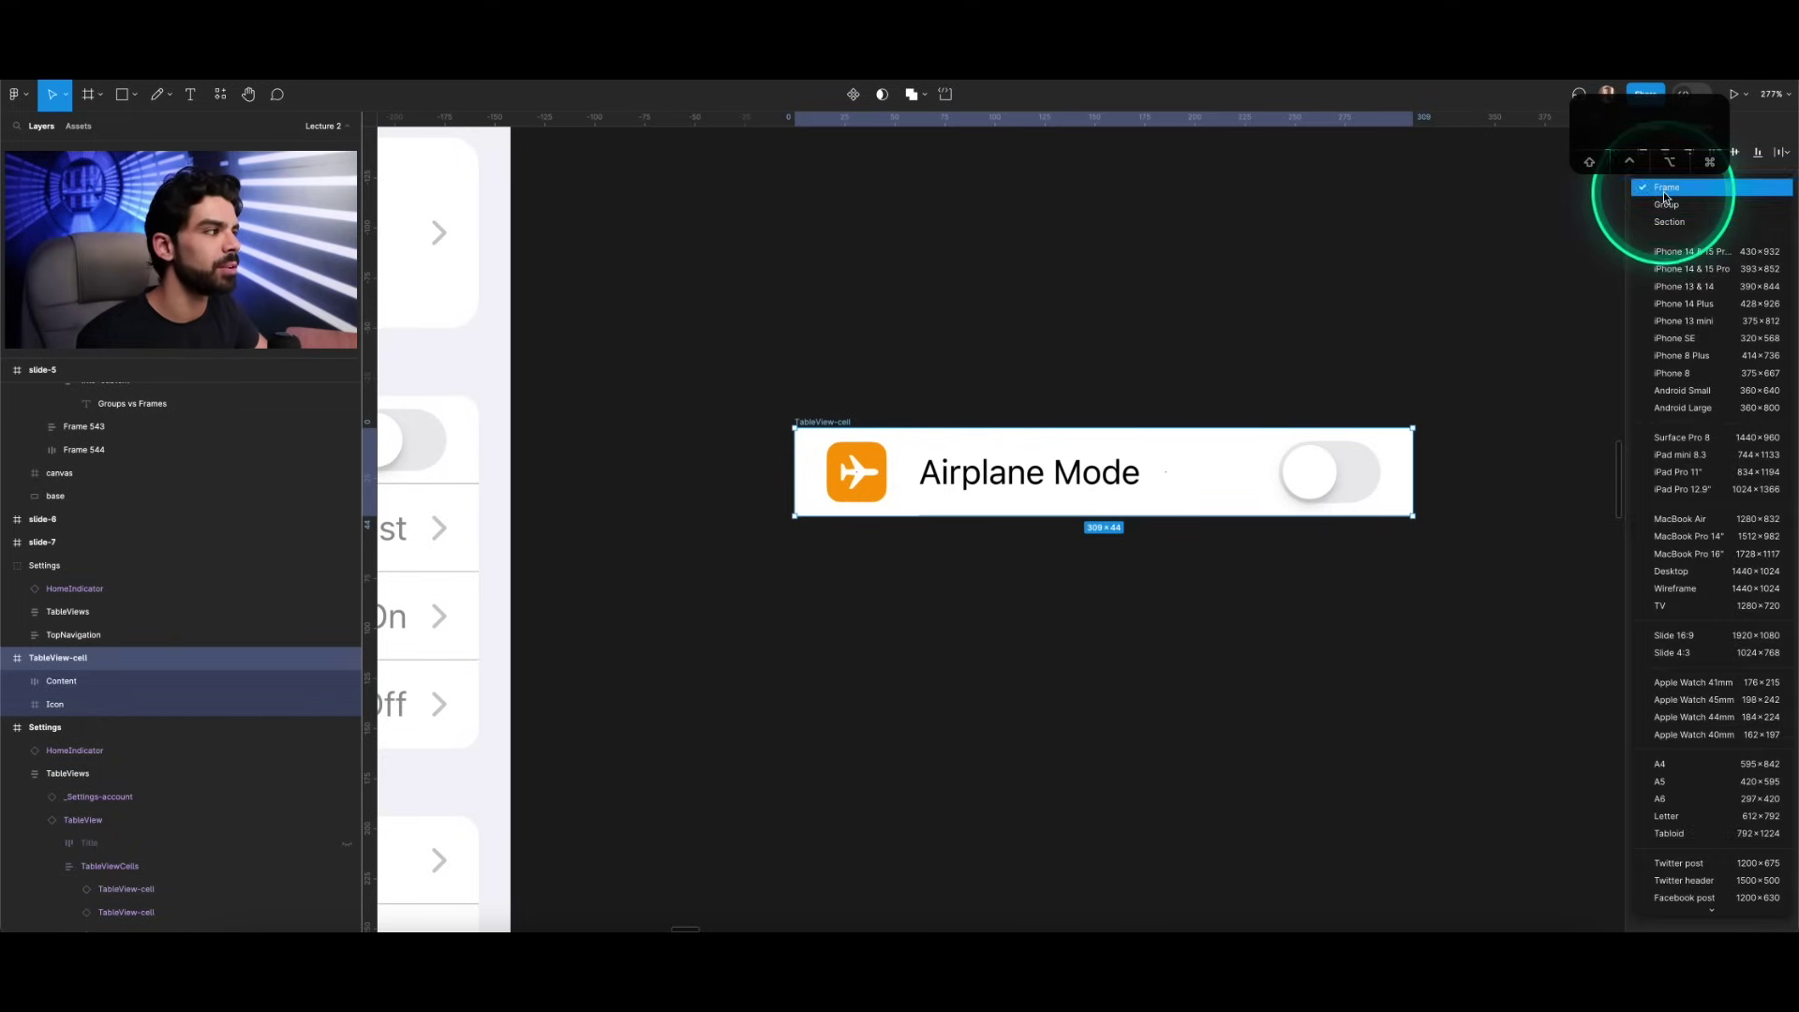
pyautogui.click(1566, 200)
pyautogui.press('v')
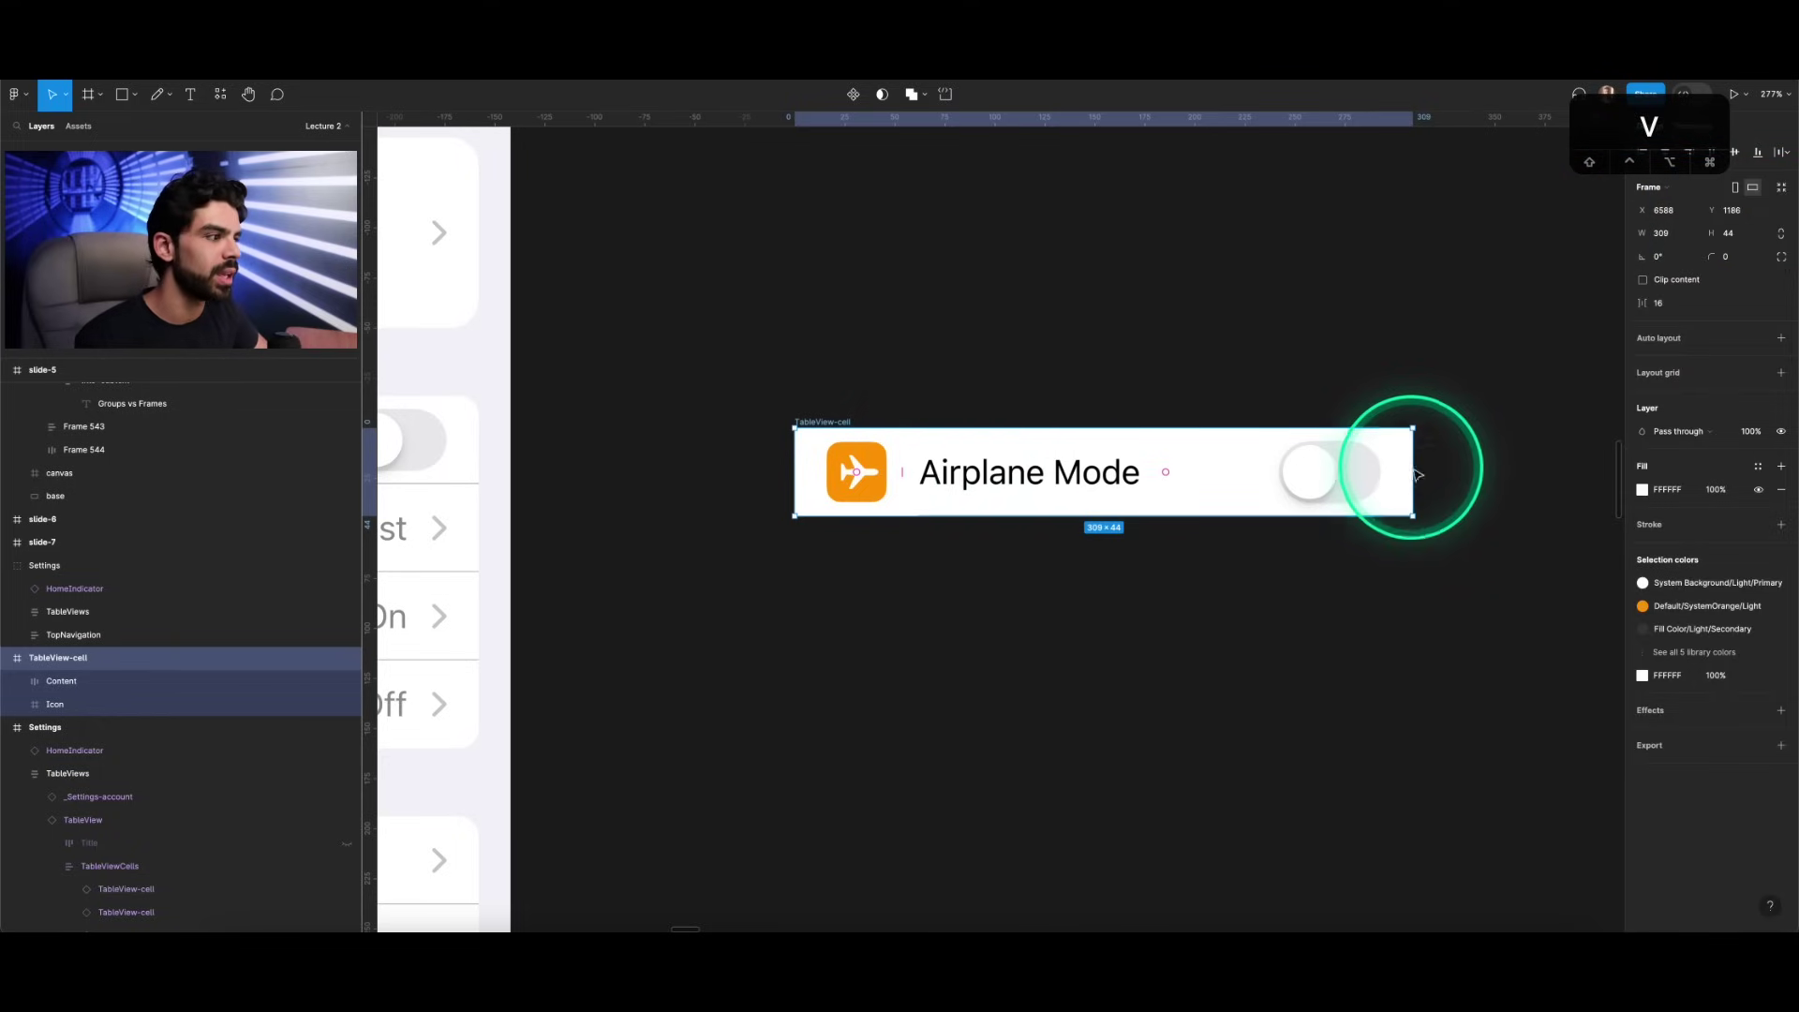
pyautogui.moveTo(1426, 465); pyautogui.dragTo(1521, 470)
pyautogui.press('super+z')
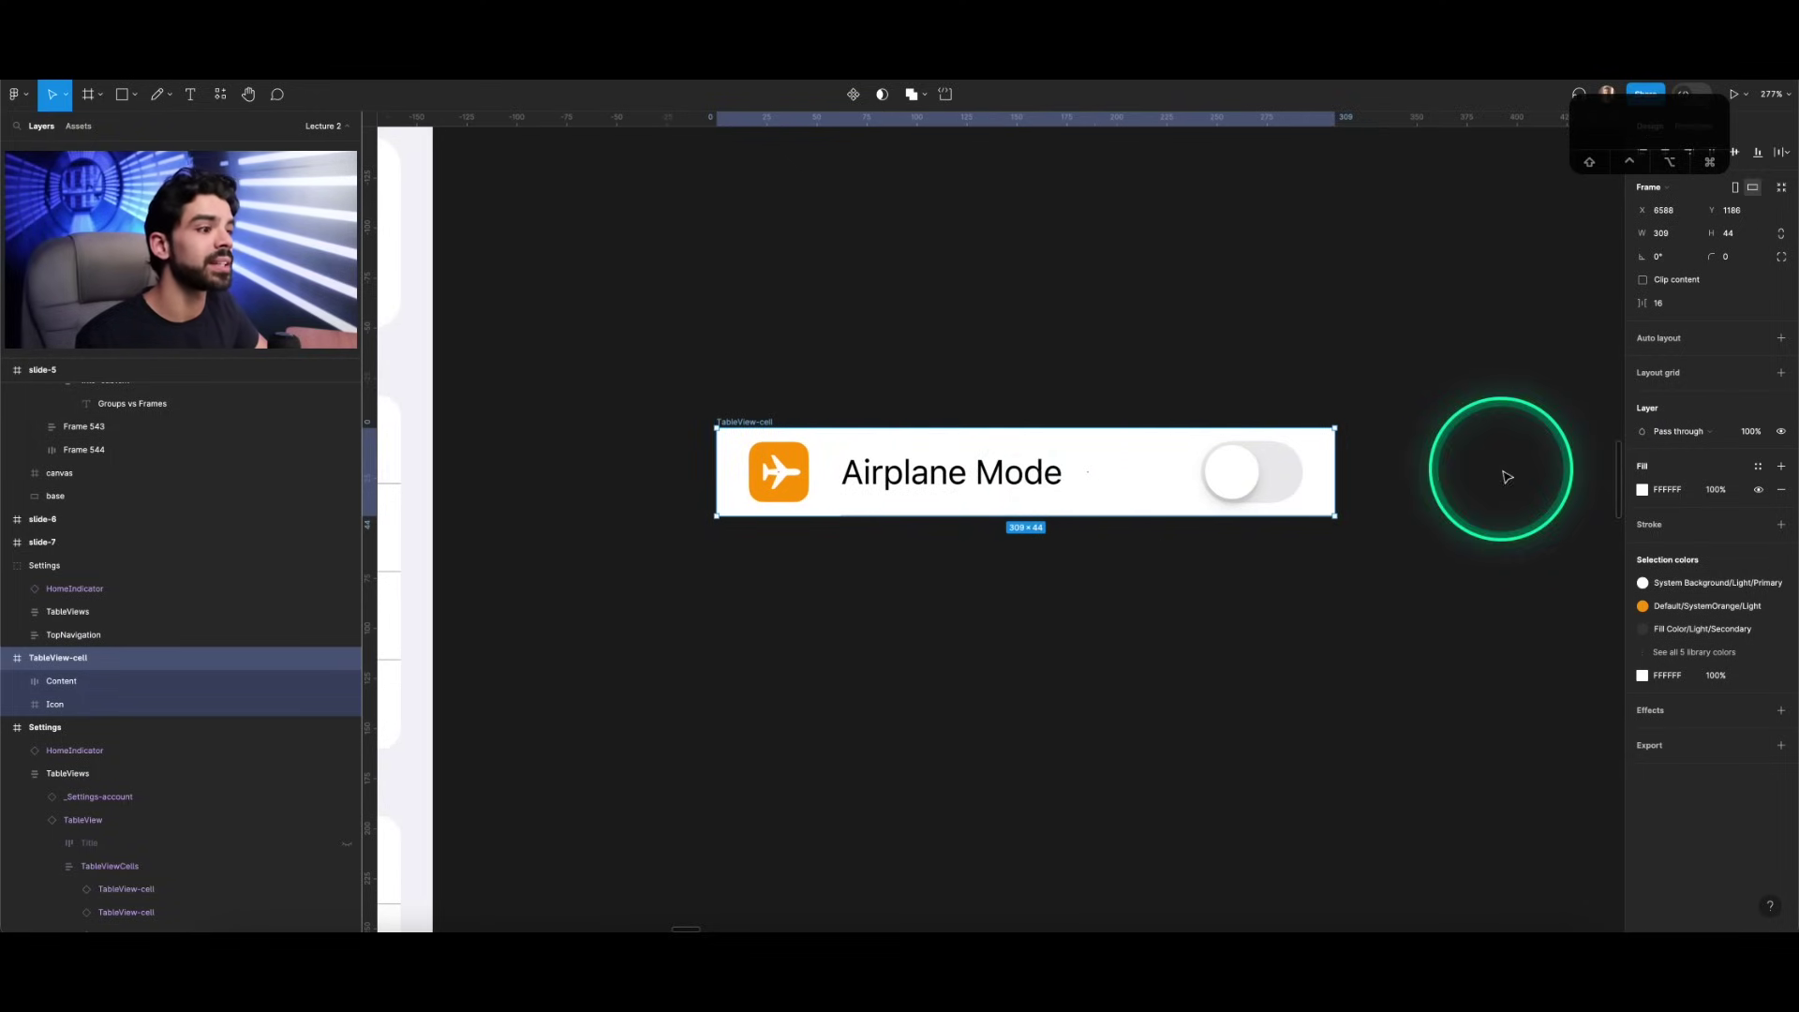
# Step: Examine the Airplane Mode cell's nested layers: Icon, Content, Inner Content and Left Content
pyautogui.click(791, 474)
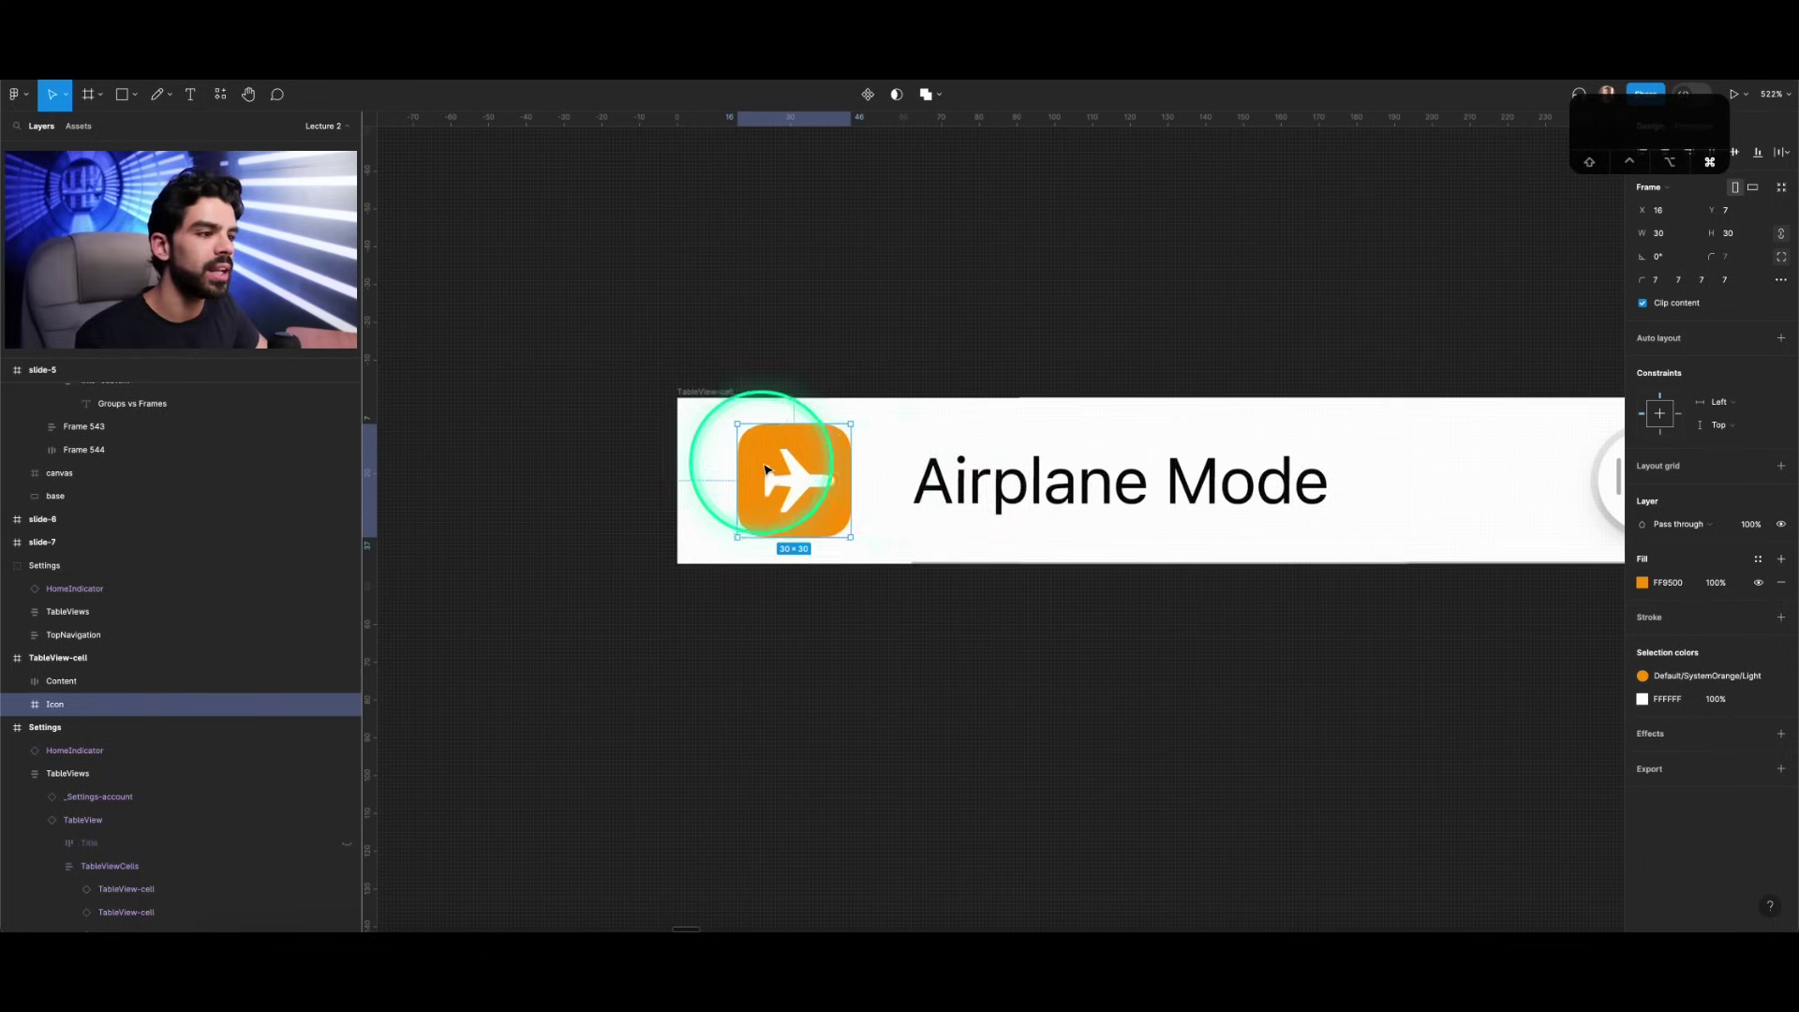
pyautogui.scroll(3, 762, 463)
pyautogui.press('v')
pyautogui.click(705, 393)
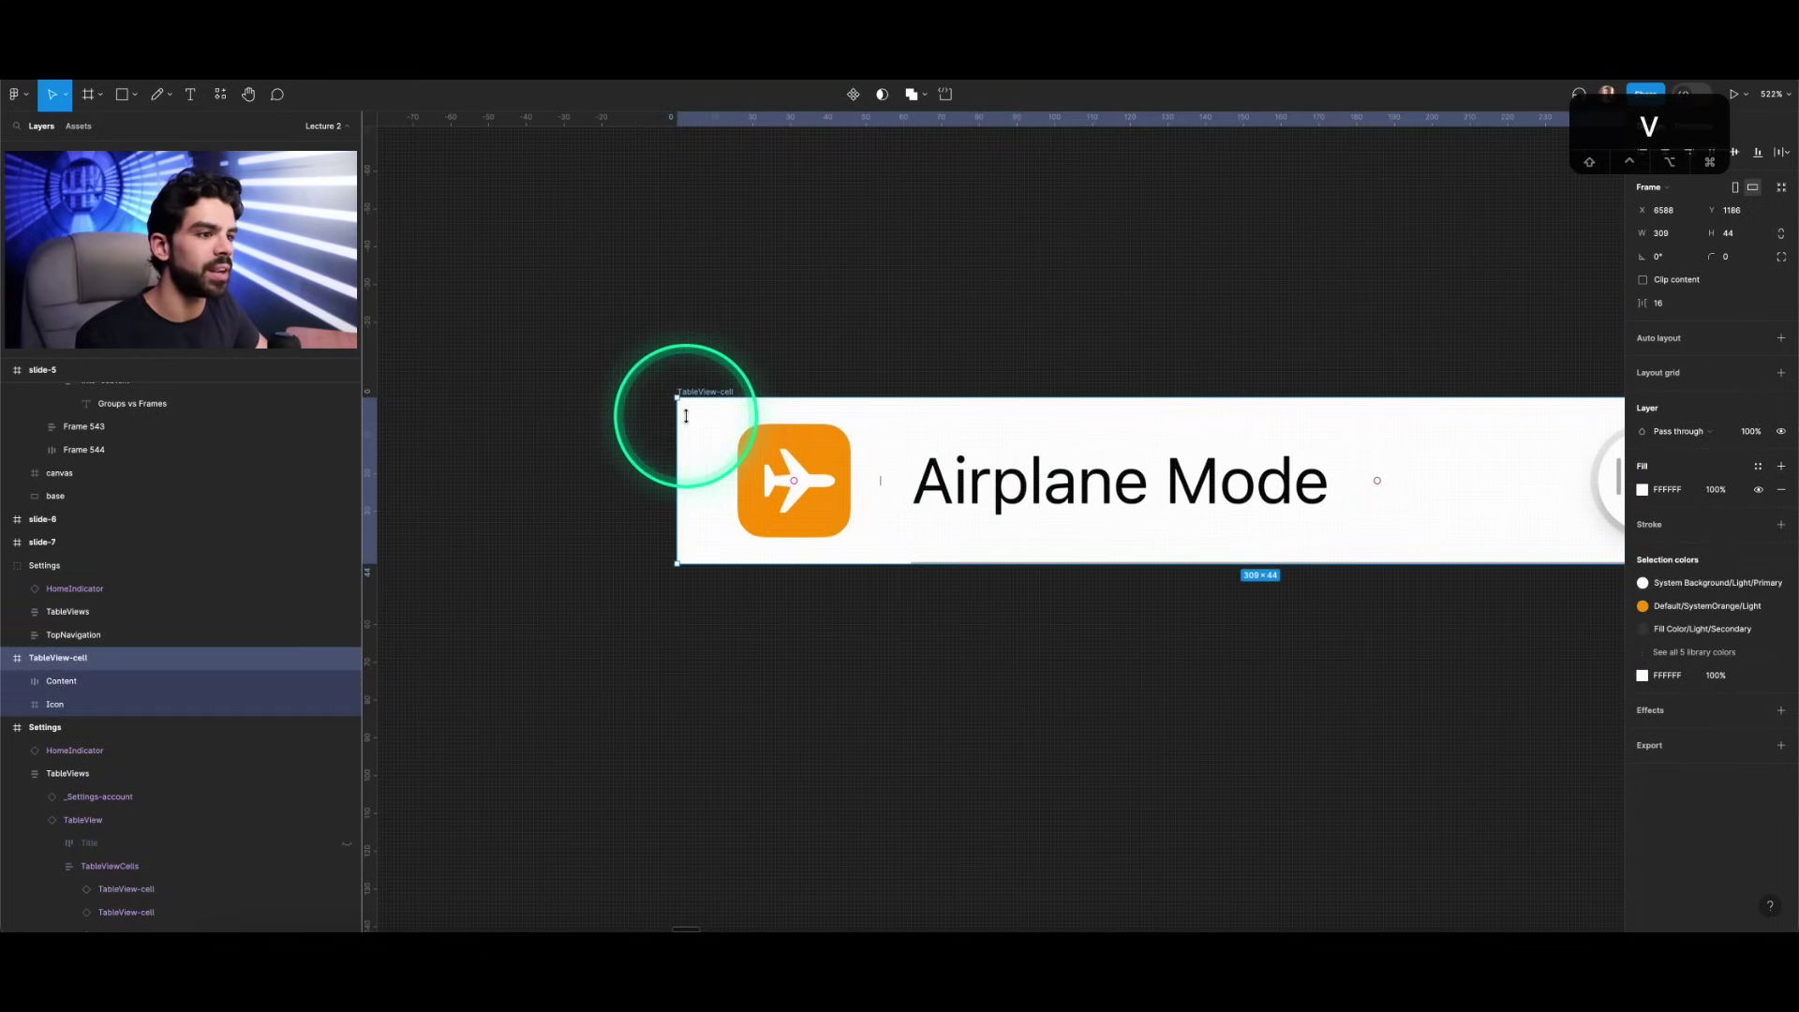
pyautogui.scroll(-5, 652, 416)
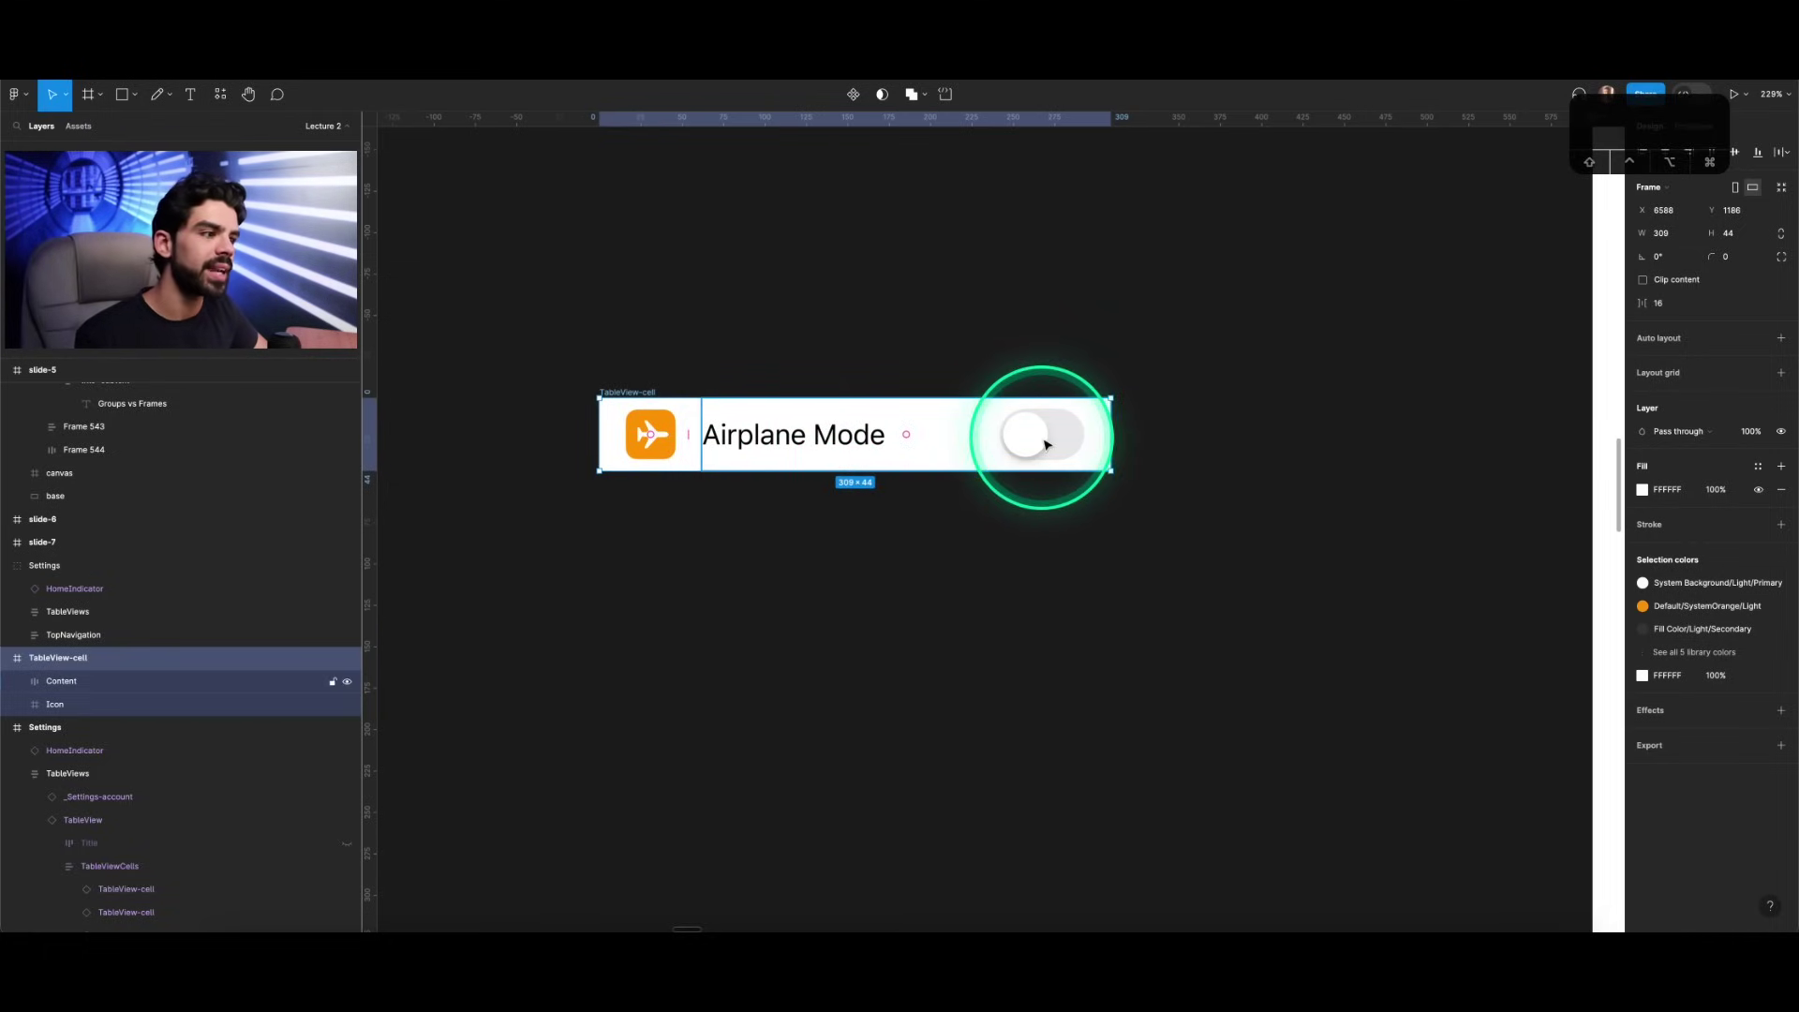
pyautogui.click(947, 439)
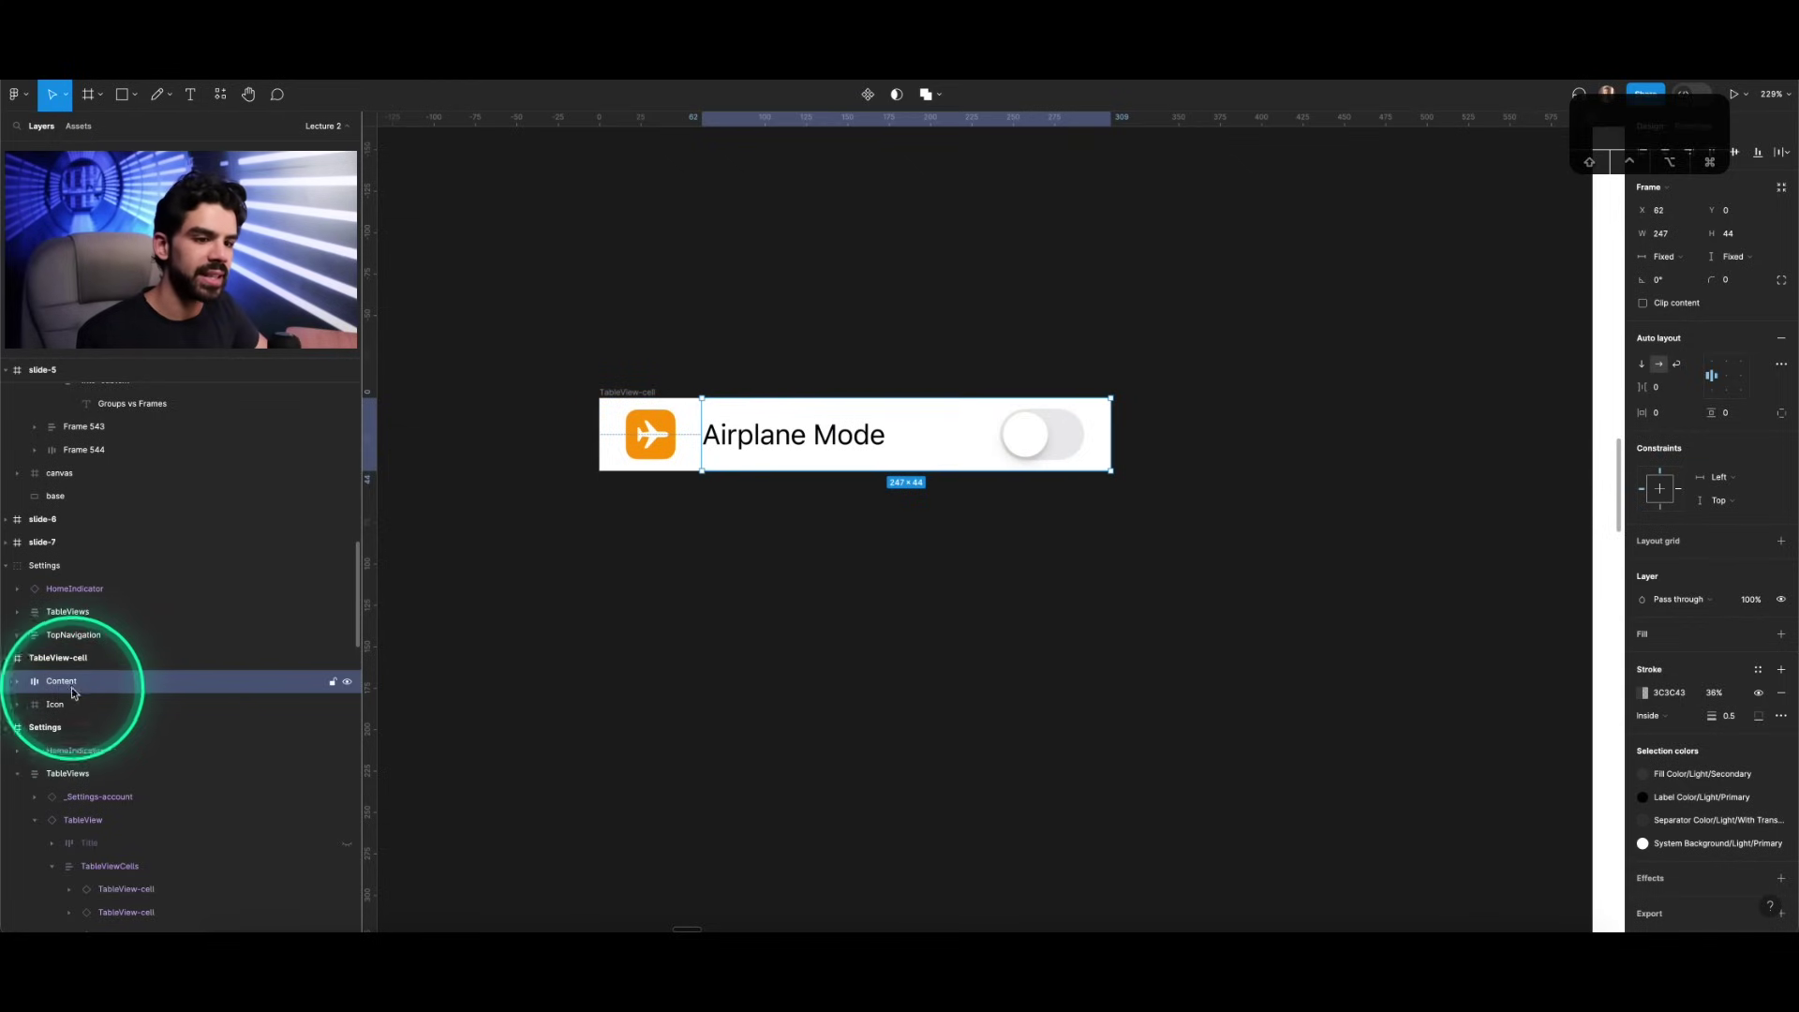
pyautogui.click(17, 681)
pyautogui.click(37, 708)
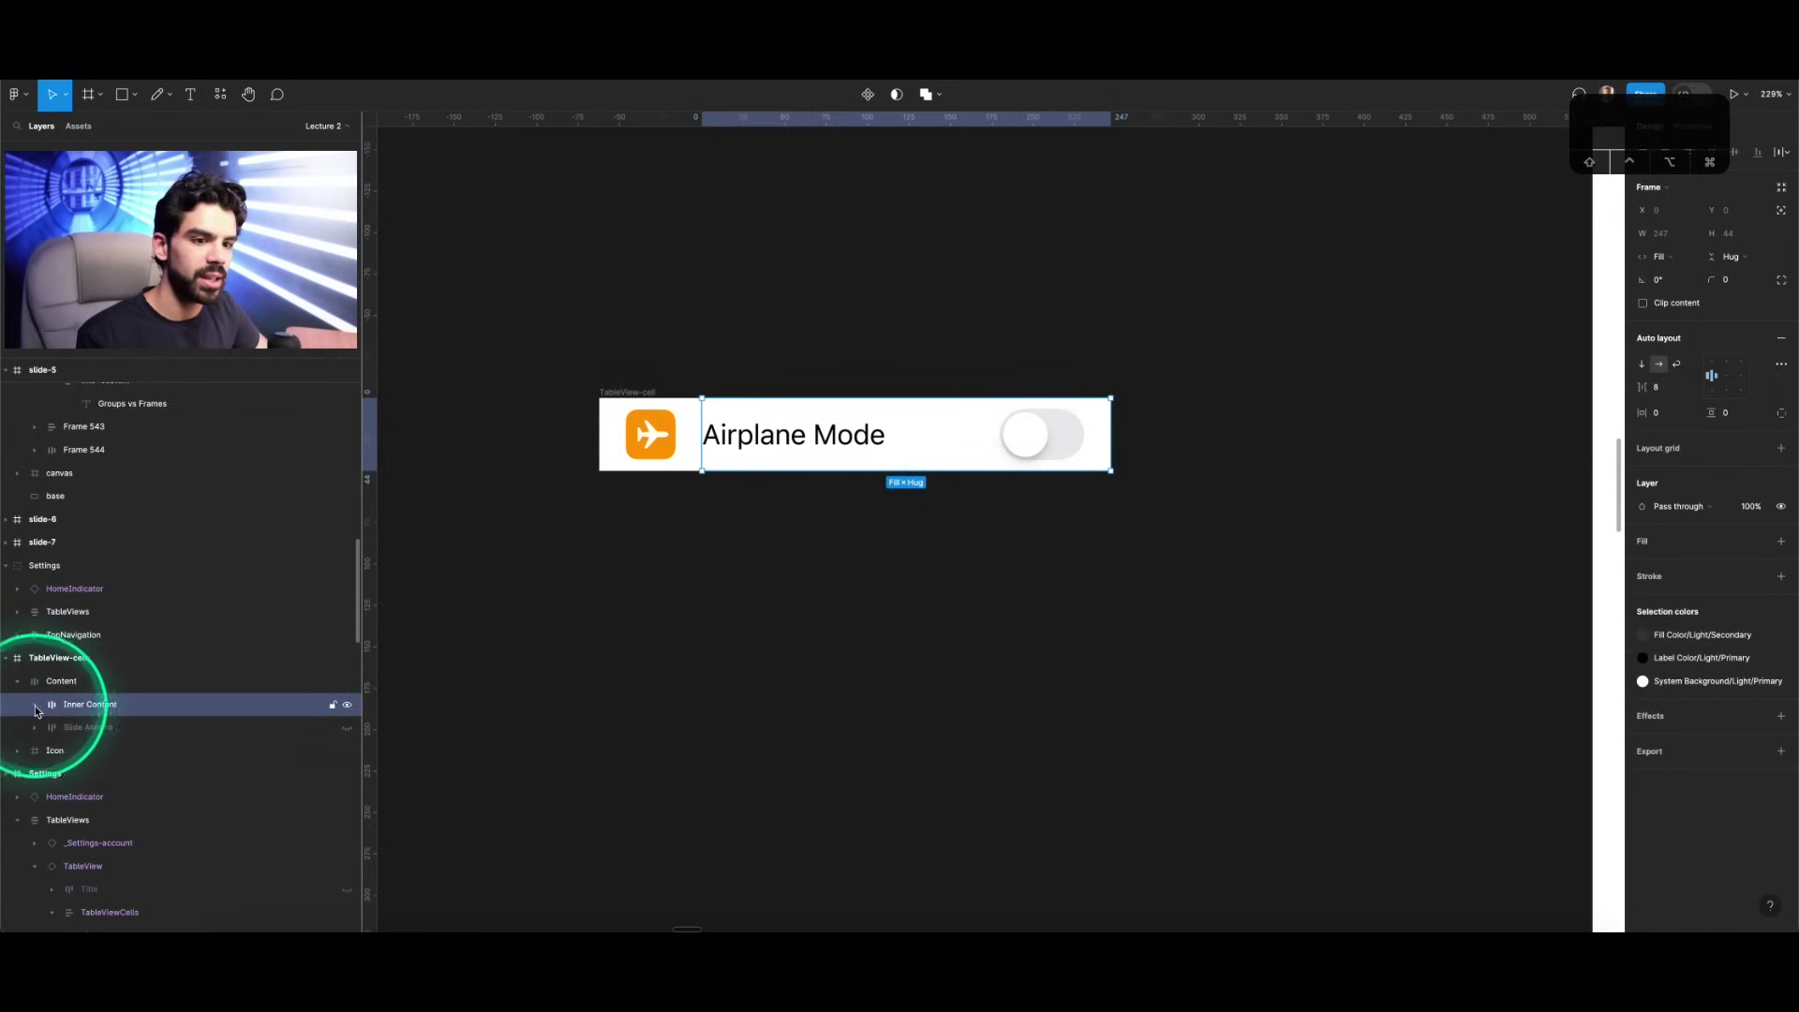
pyautogui.click(35, 711)
pyautogui.click(105, 728)
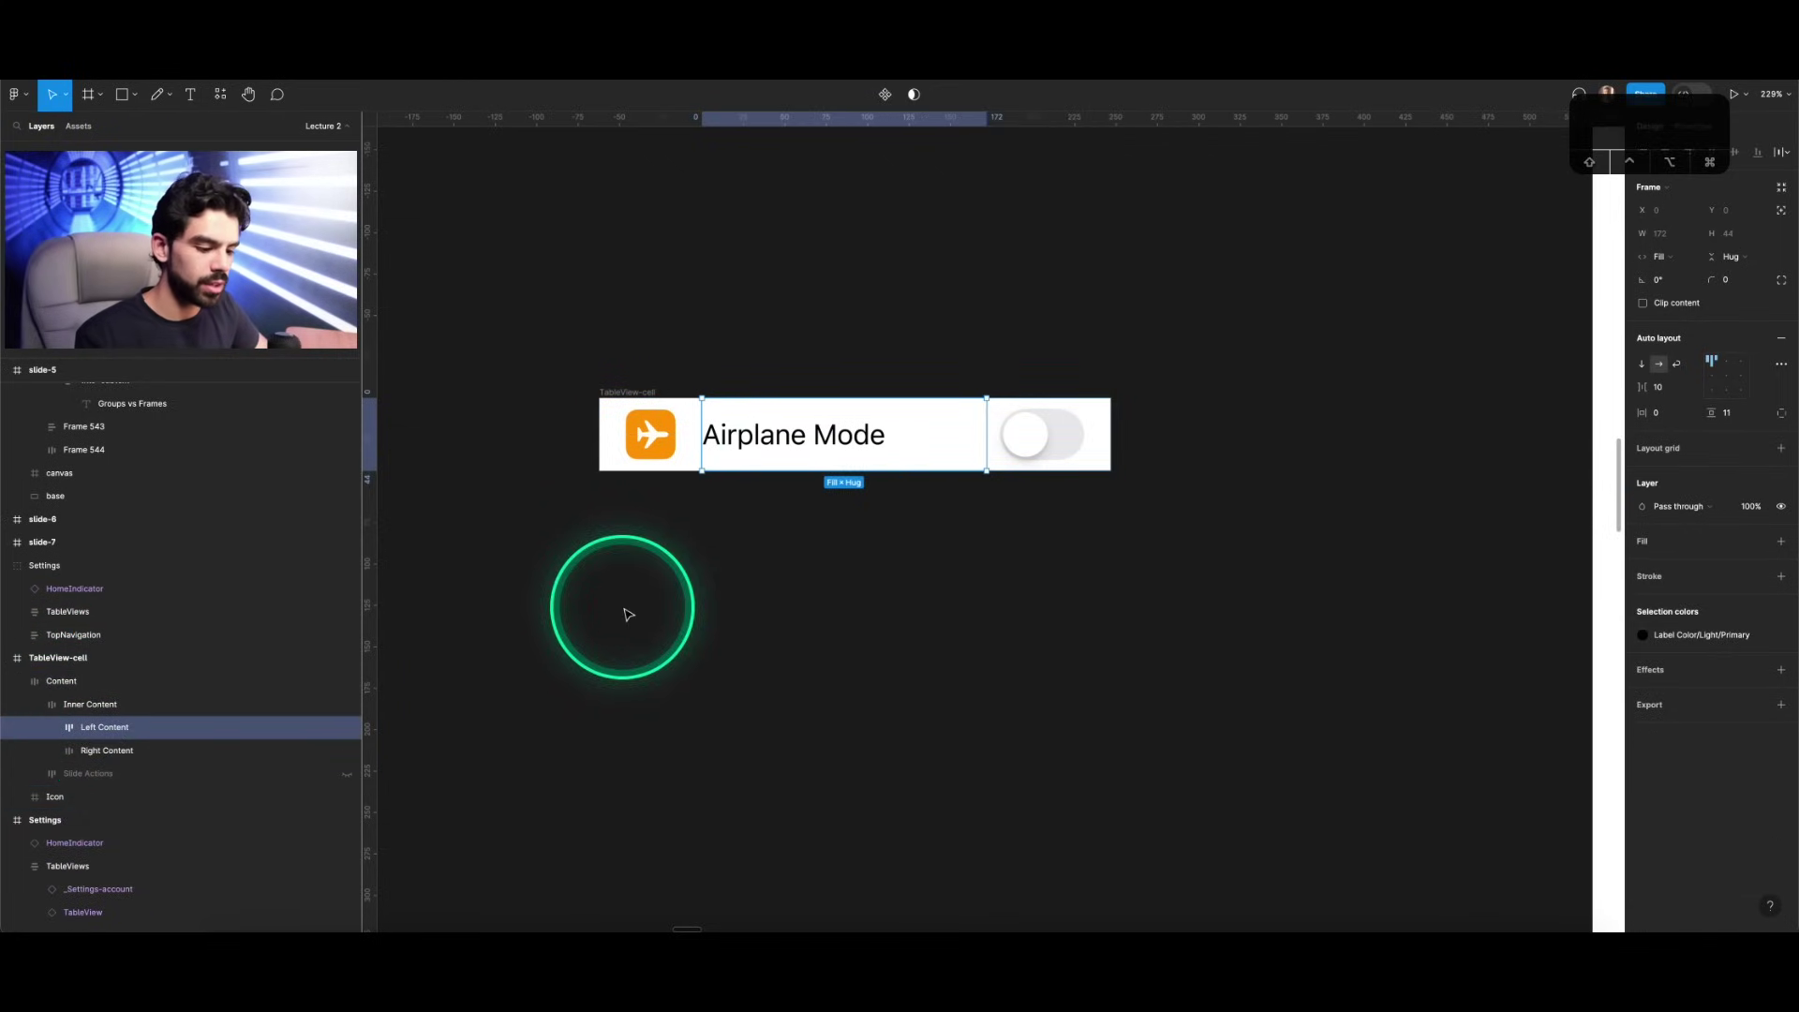
# Step: Draw a new frame about 309 × 43 directly below the Airplane Mode cell
pyautogui.press('f')
pyautogui.moveTo(599, 492)
pyautogui.mouseDown()
pyautogui.moveTo(656, 534)
pyautogui.moveTo(963, 571)
pyautogui.moveTo(1112, 564)
pyautogui.mouseUp()
pyautogui.click(690, 494)
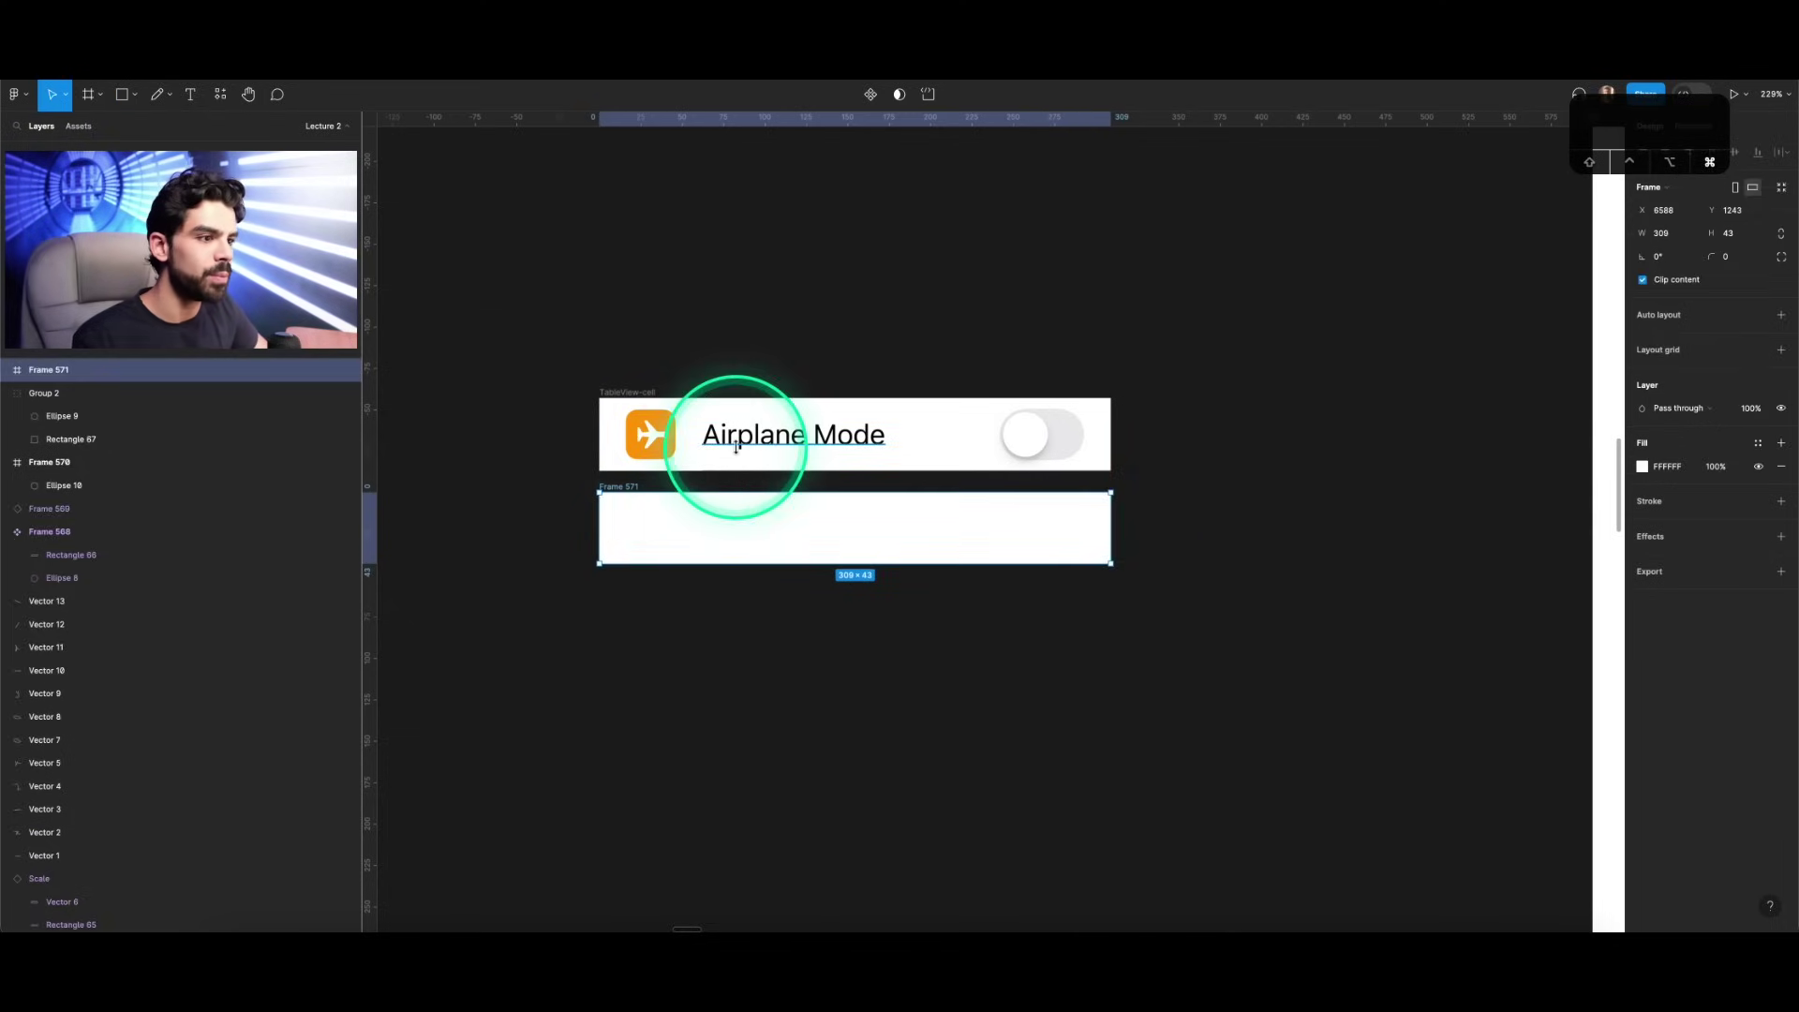
# Step: Copy the Airplane Mode label from the cell into the new frame and set its text box to auto width
pyautogui.keyDown('super'); pyautogui.click(737, 447); pyautogui.keyUp('super')
pyautogui.moveTo(751, 434); pyautogui.dragTo(815, 527)
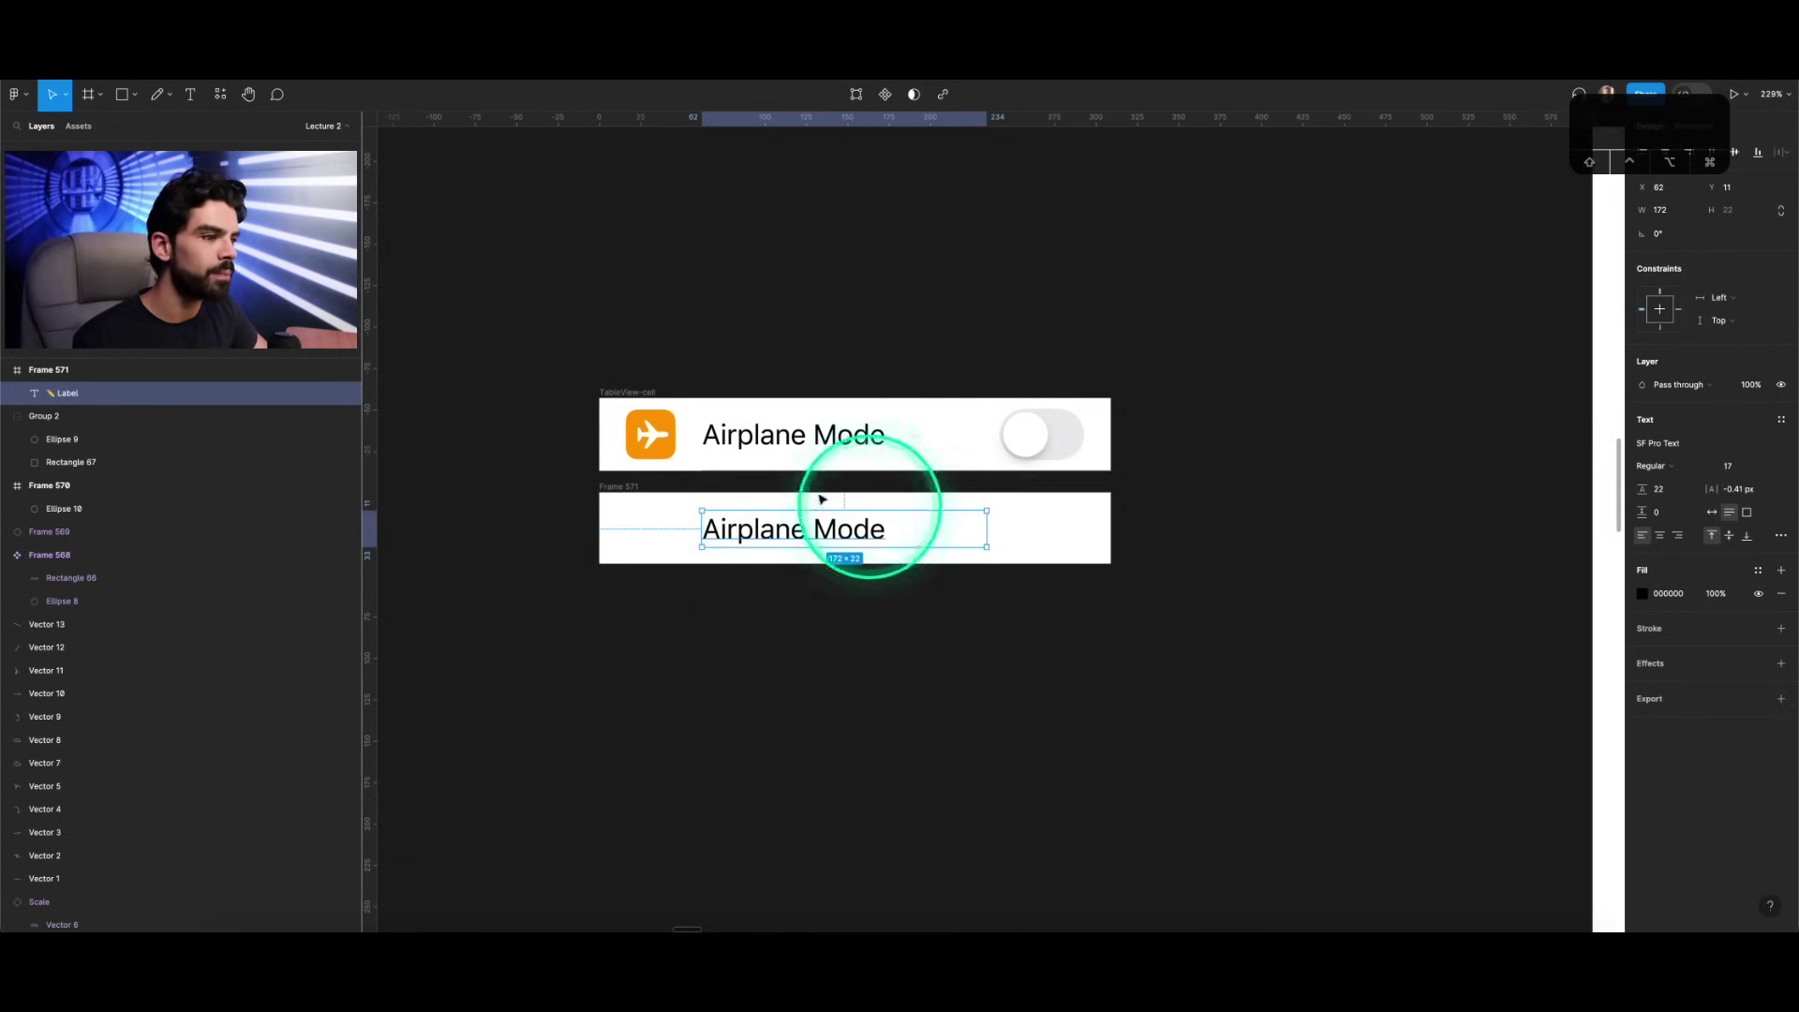
pyautogui.click(1712, 512)
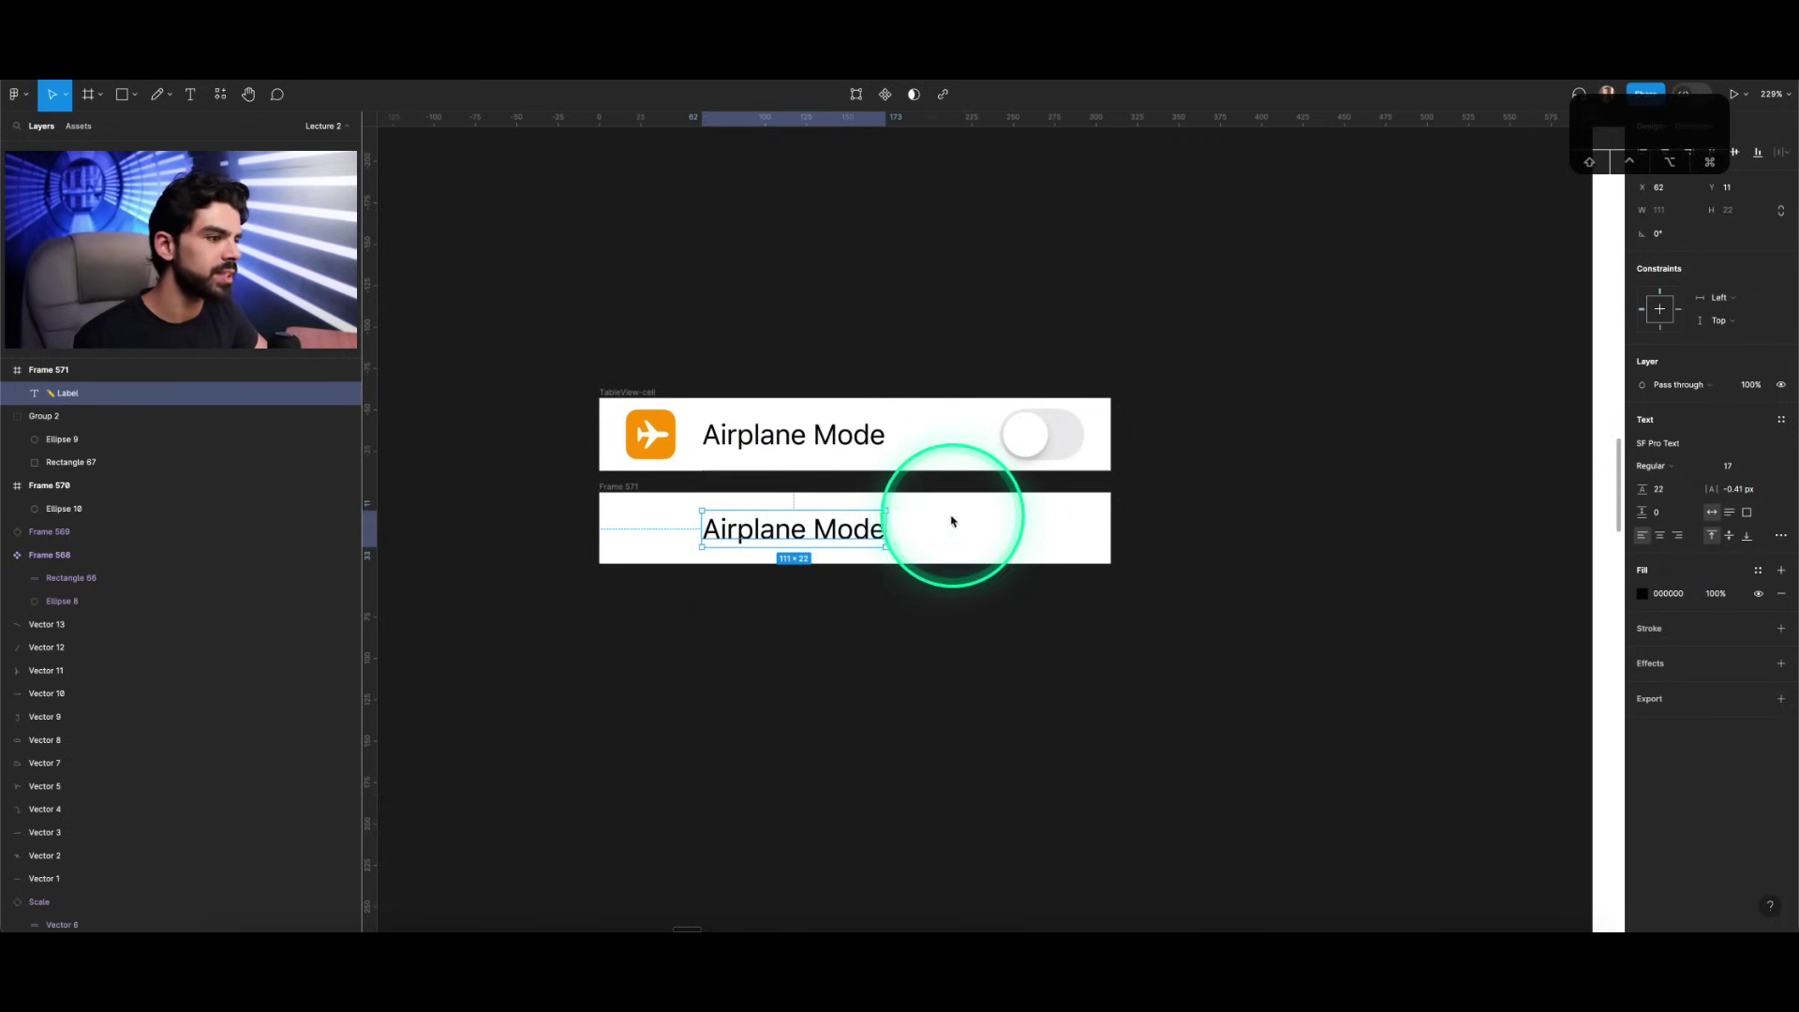
# Step: Copy the orange airplane icon into the new frame, space it 10 from the label, and position both near the frame's left edge
pyautogui.moveTo(663, 429); pyautogui.dragTo(675, 525)
pyautogui.click(757, 534)
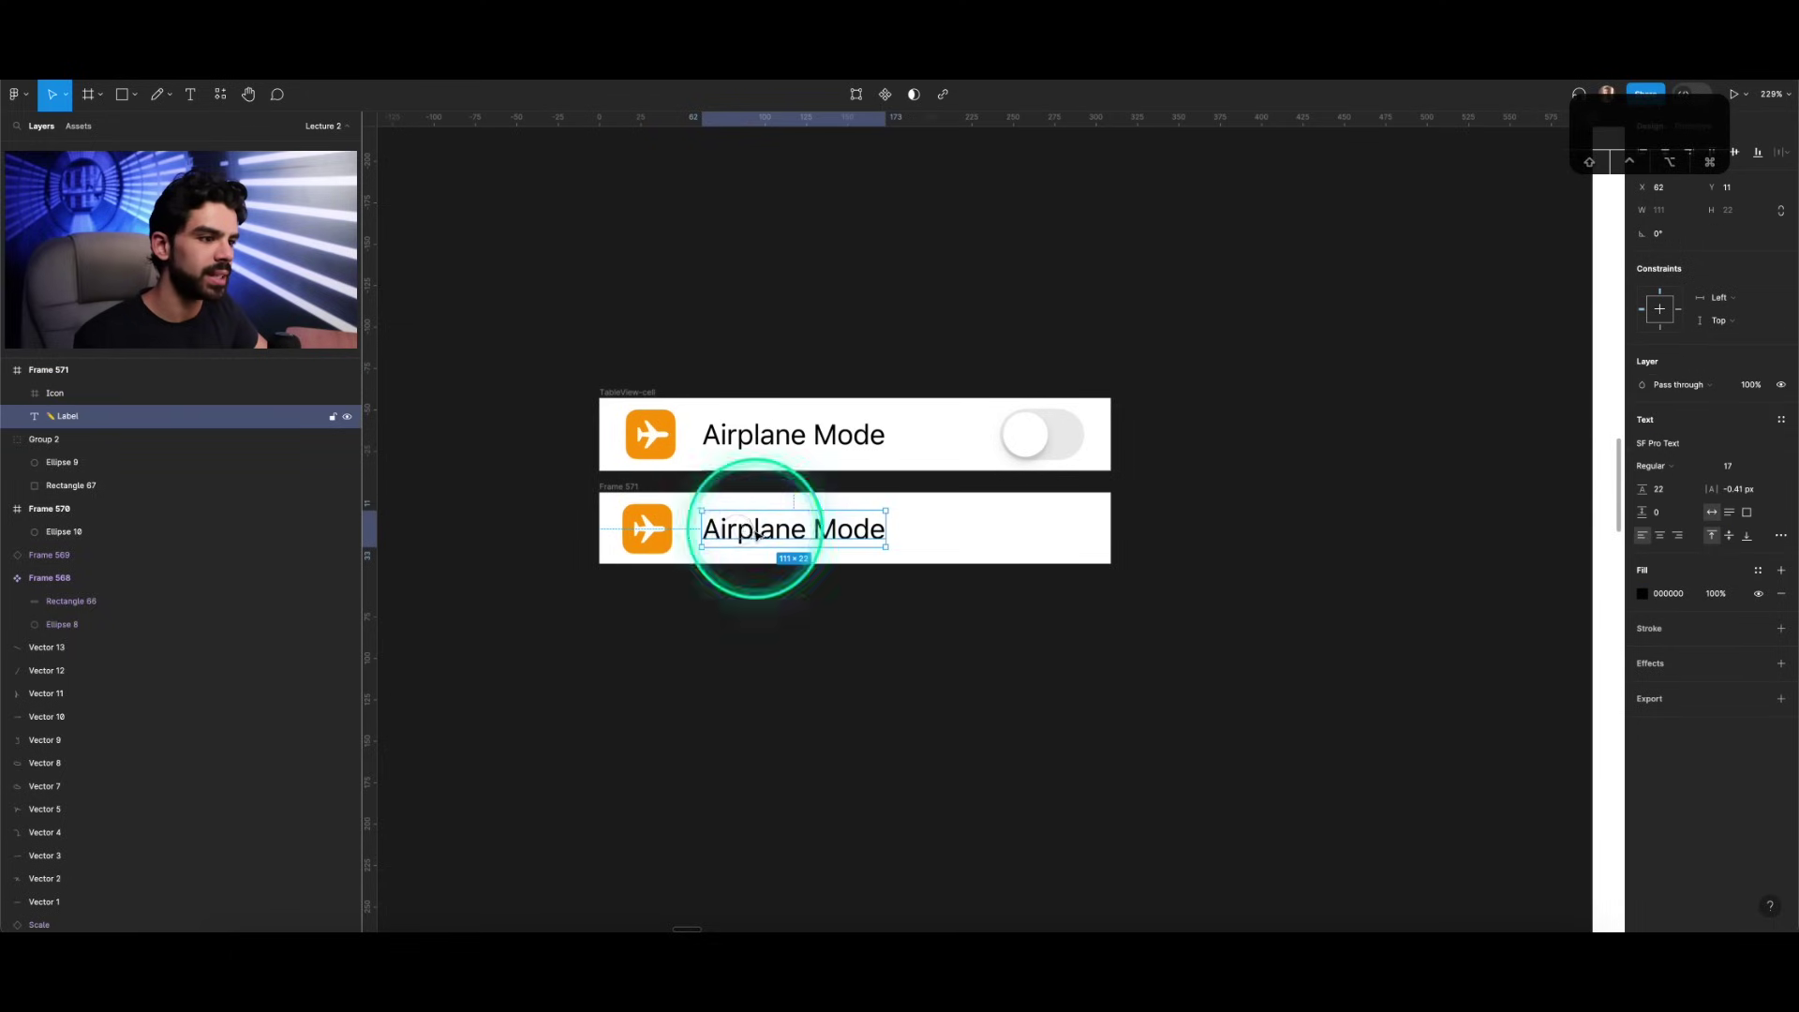
pyautogui.keyDown('shift'); pyautogui.click(667, 524); pyautogui.keyUp('shift')
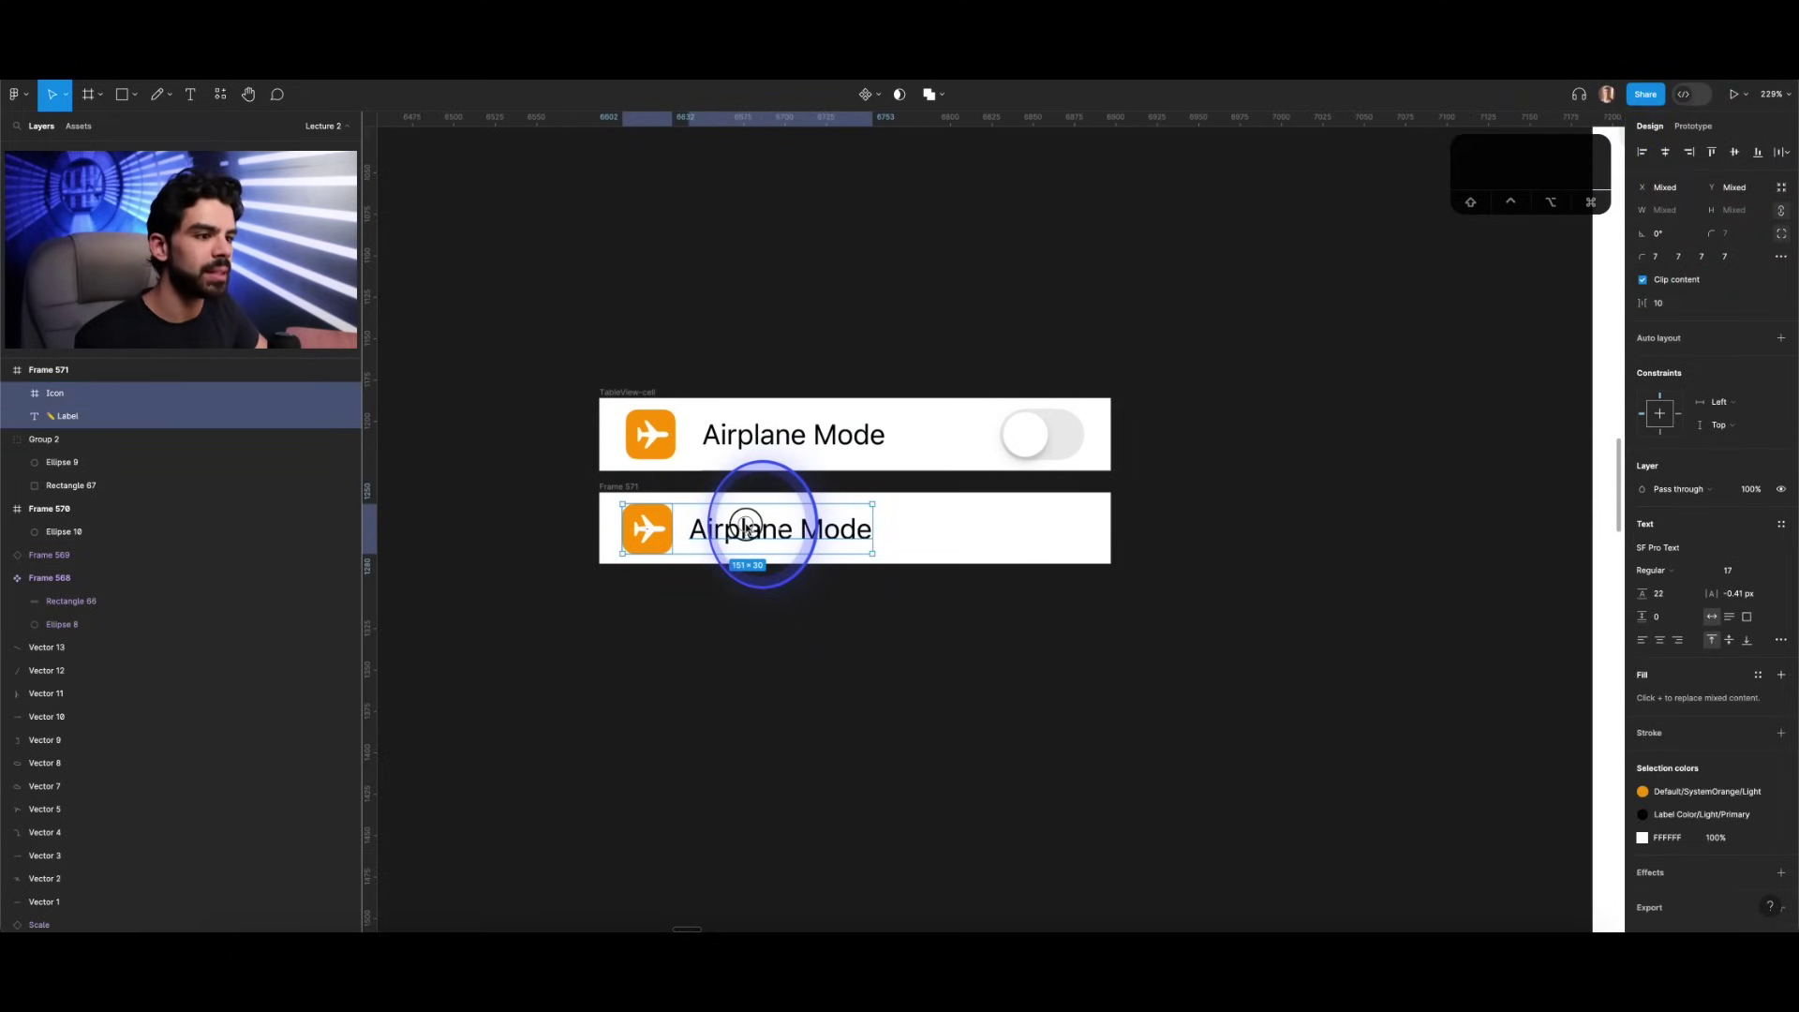
pyautogui.scroll(5, 637, 526)
pyautogui.moveTo(651, 516); pyautogui.dragTo(635, 512)
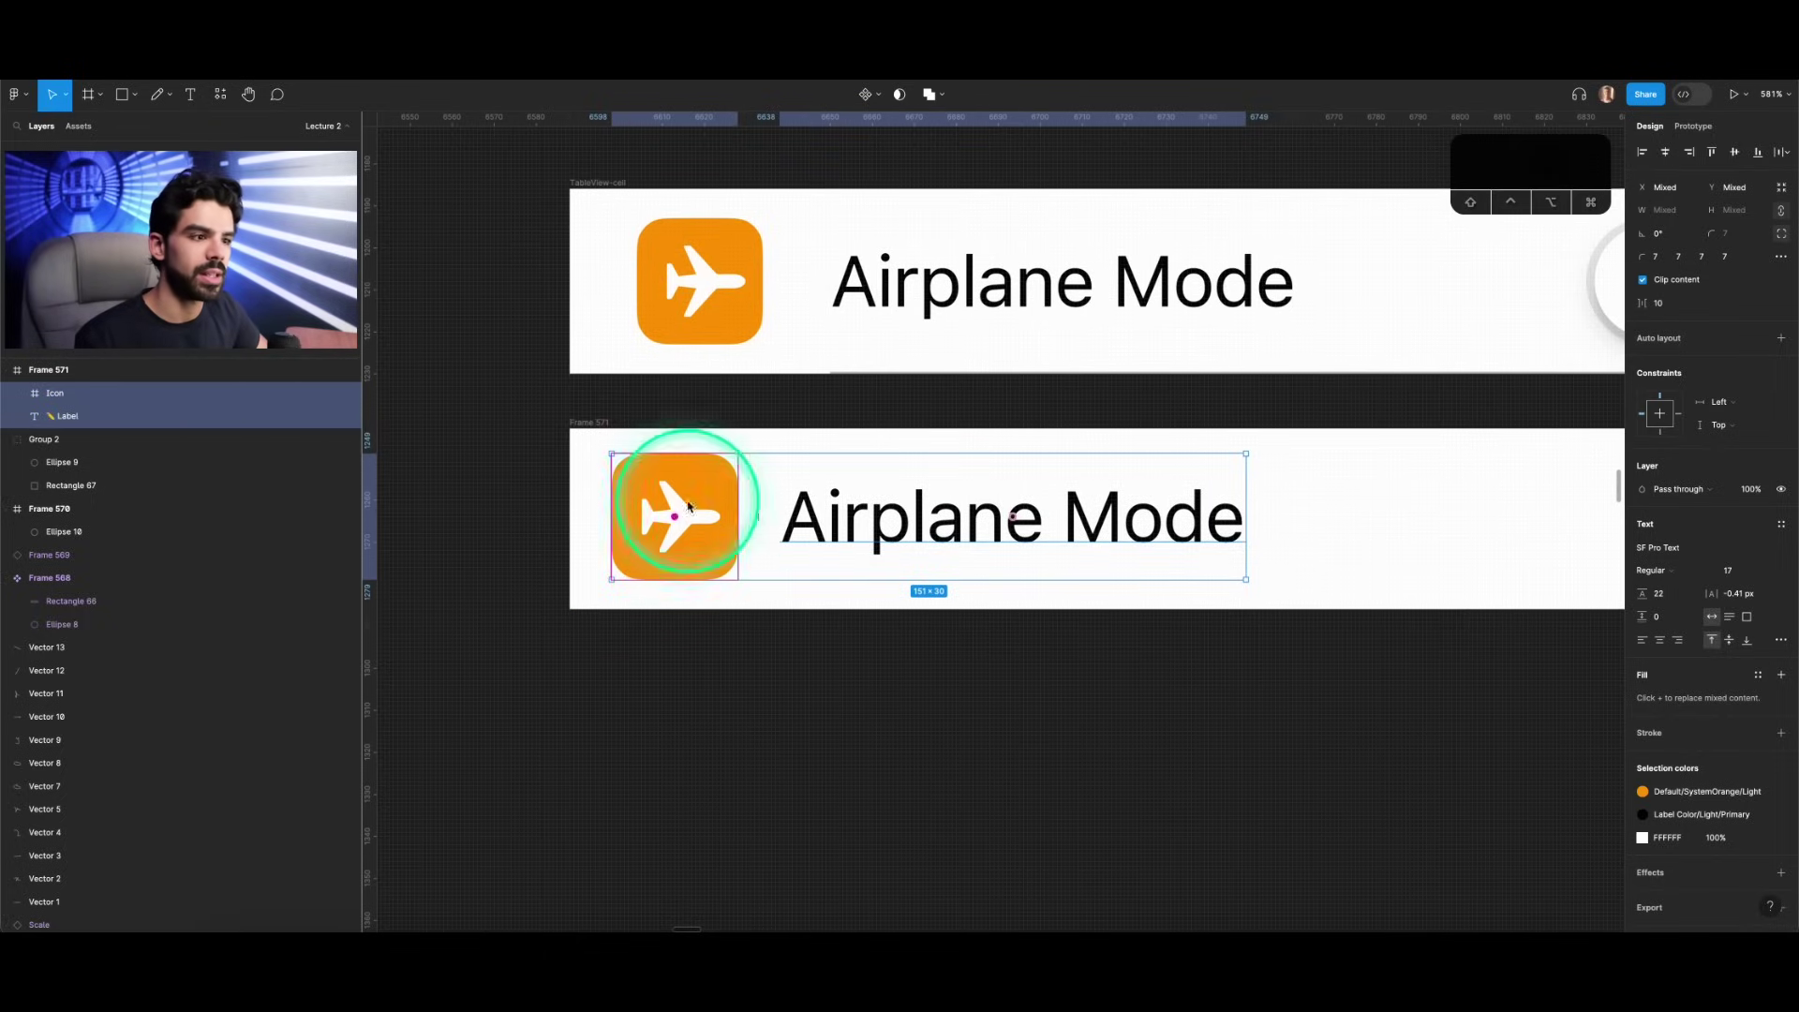
# Step: Place a copy of the cell's whole Toggle component at the right end of the new frame
pyautogui.scroll(-5, 698, 482)
pyautogui.click(1193, 381)
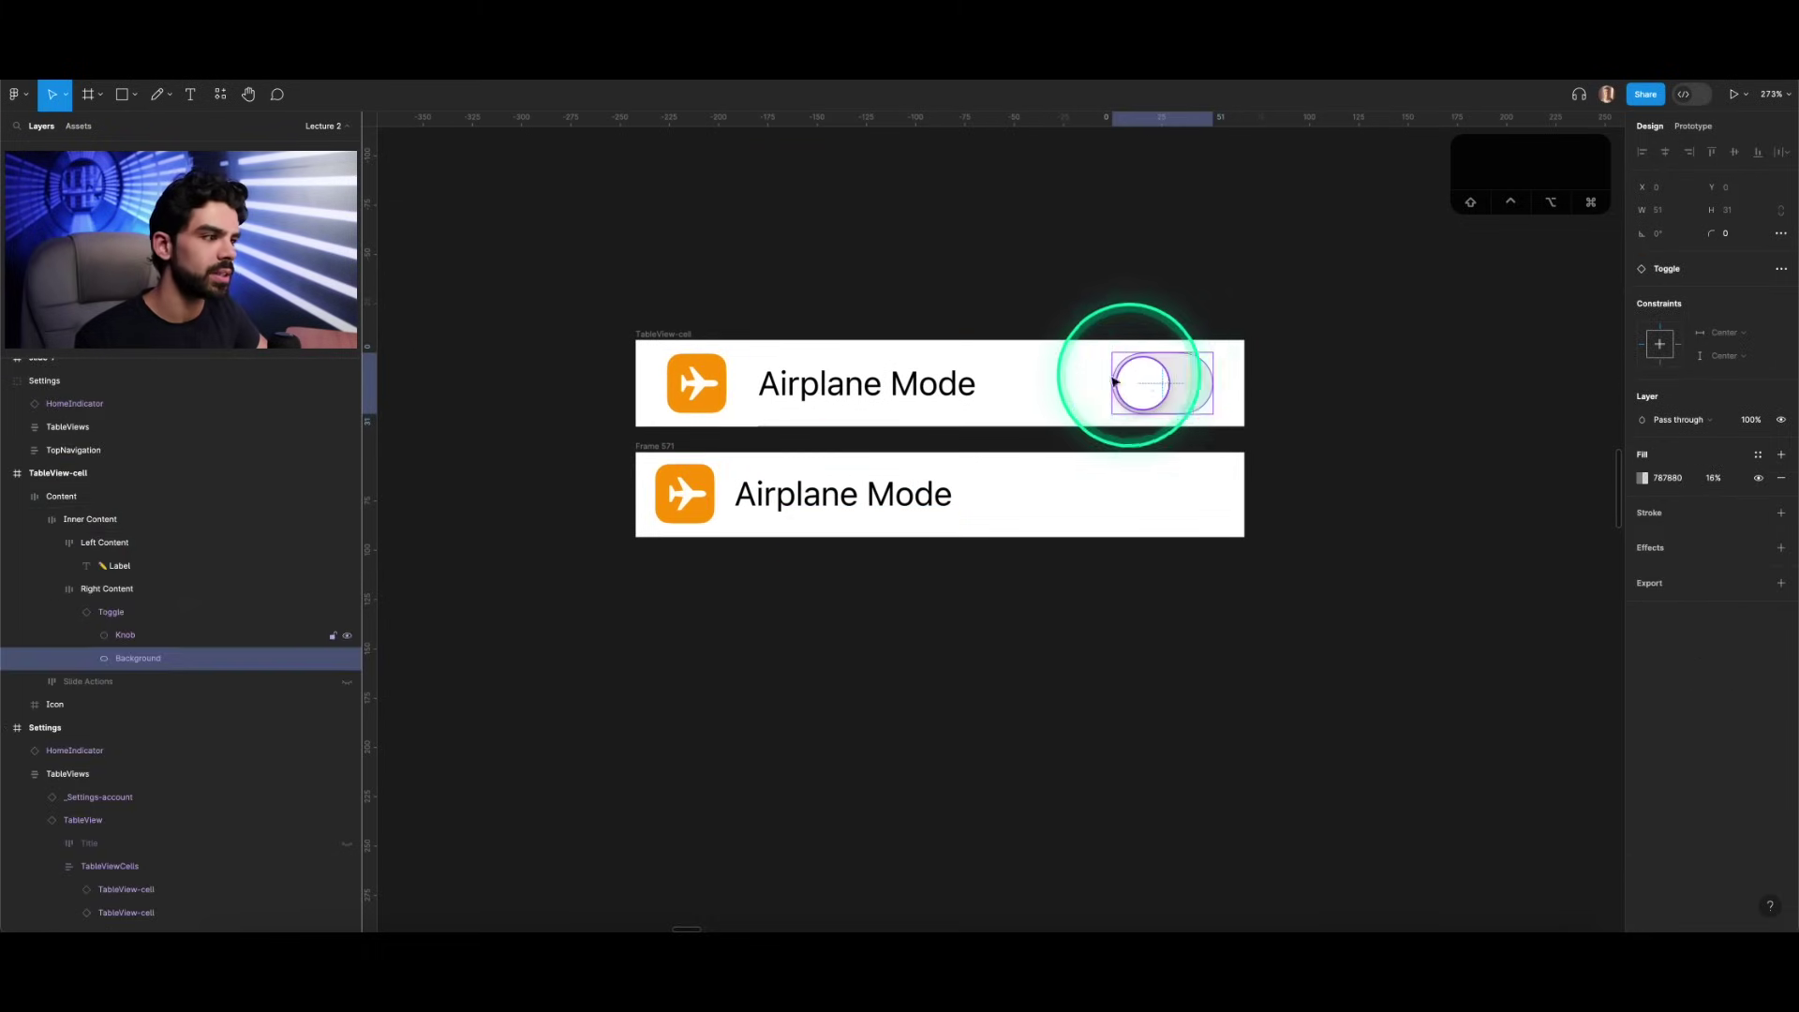
pyautogui.click(111, 612)
pyautogui.moveTo(1185, 381); pyautogui.dragTo(1209, 494)
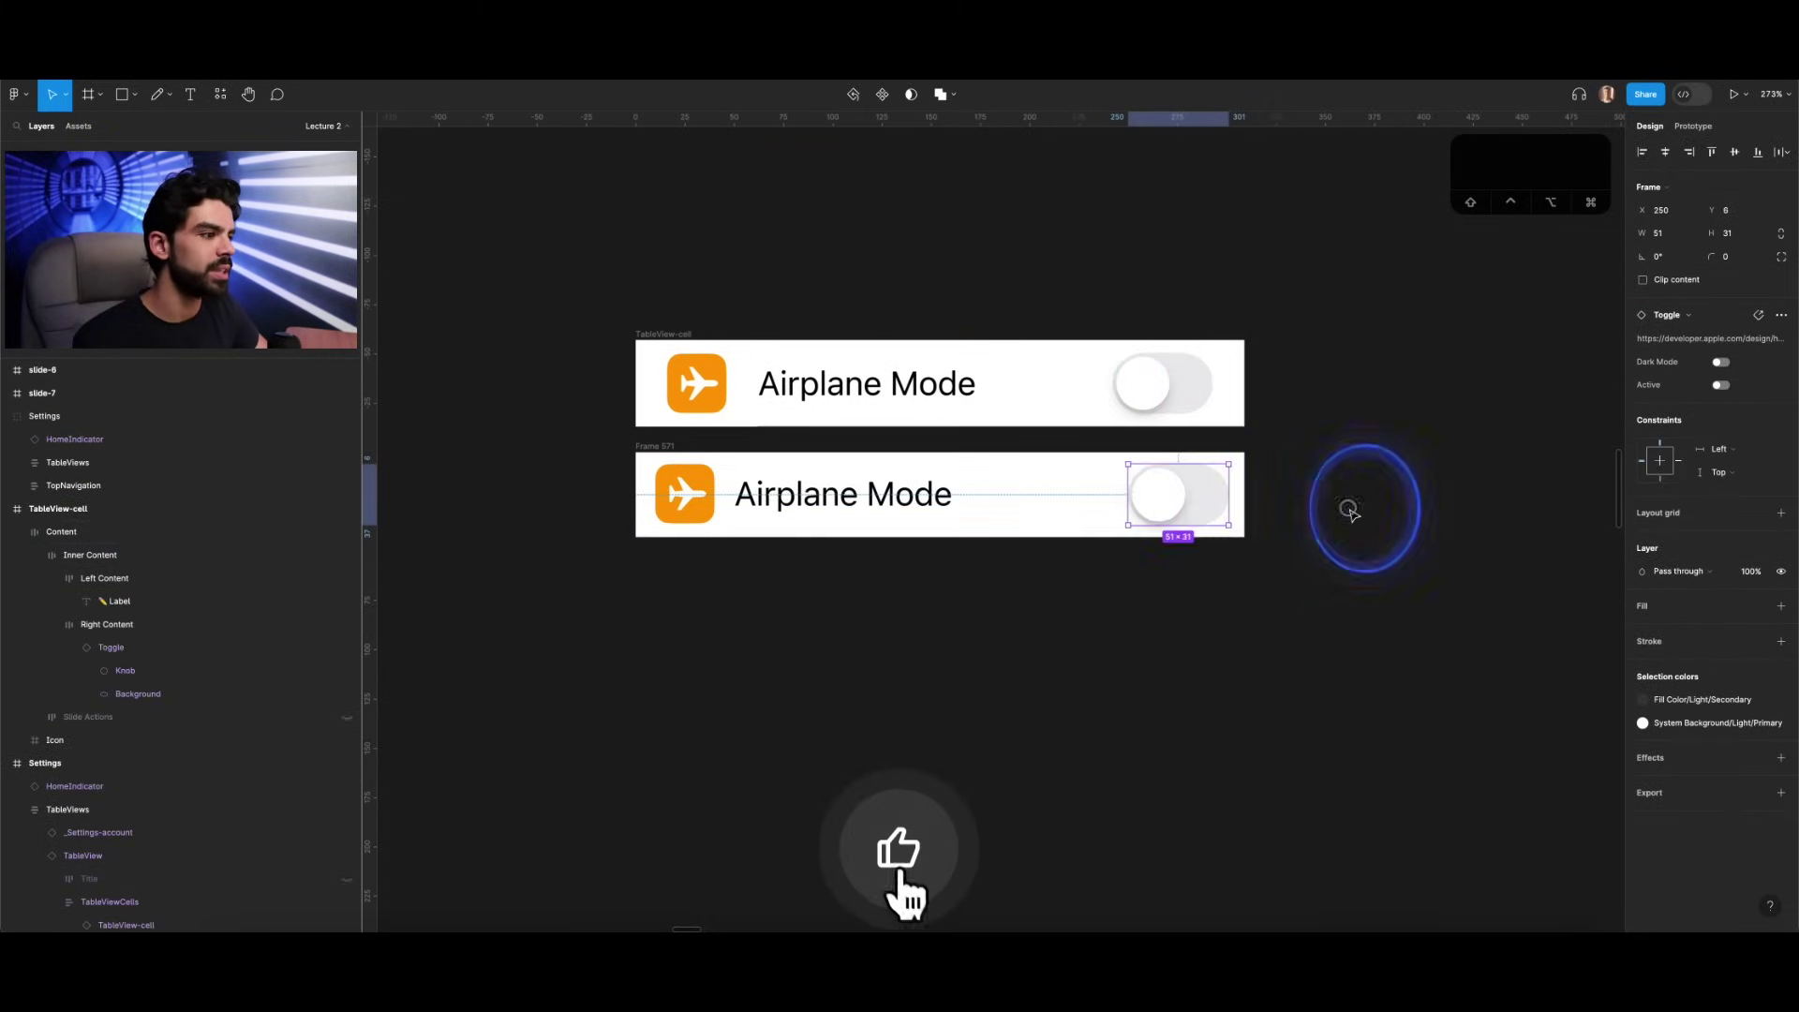
# Step: Delete the original TableView-cell and move the rebuilt Airplane Mode frame into its place
pyautogui.click(652, 335)
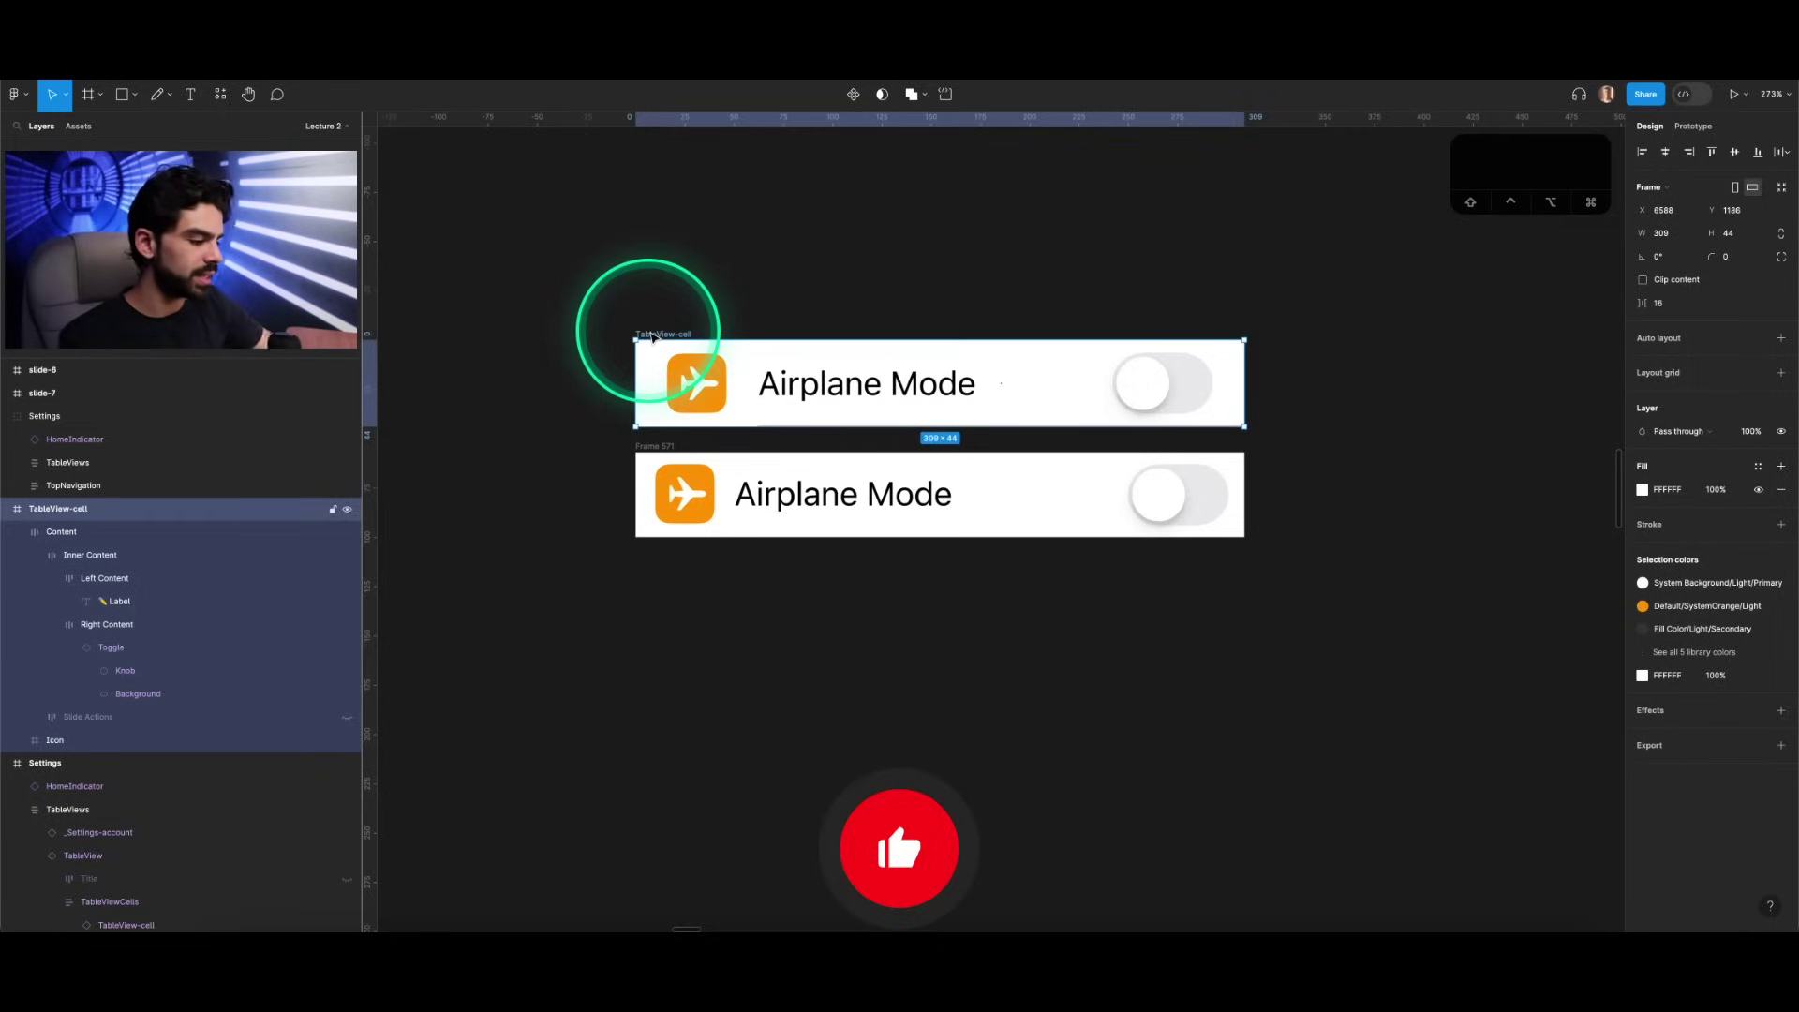
pyautogui.press('BackSpace')
pyautogui.click(656, 448)
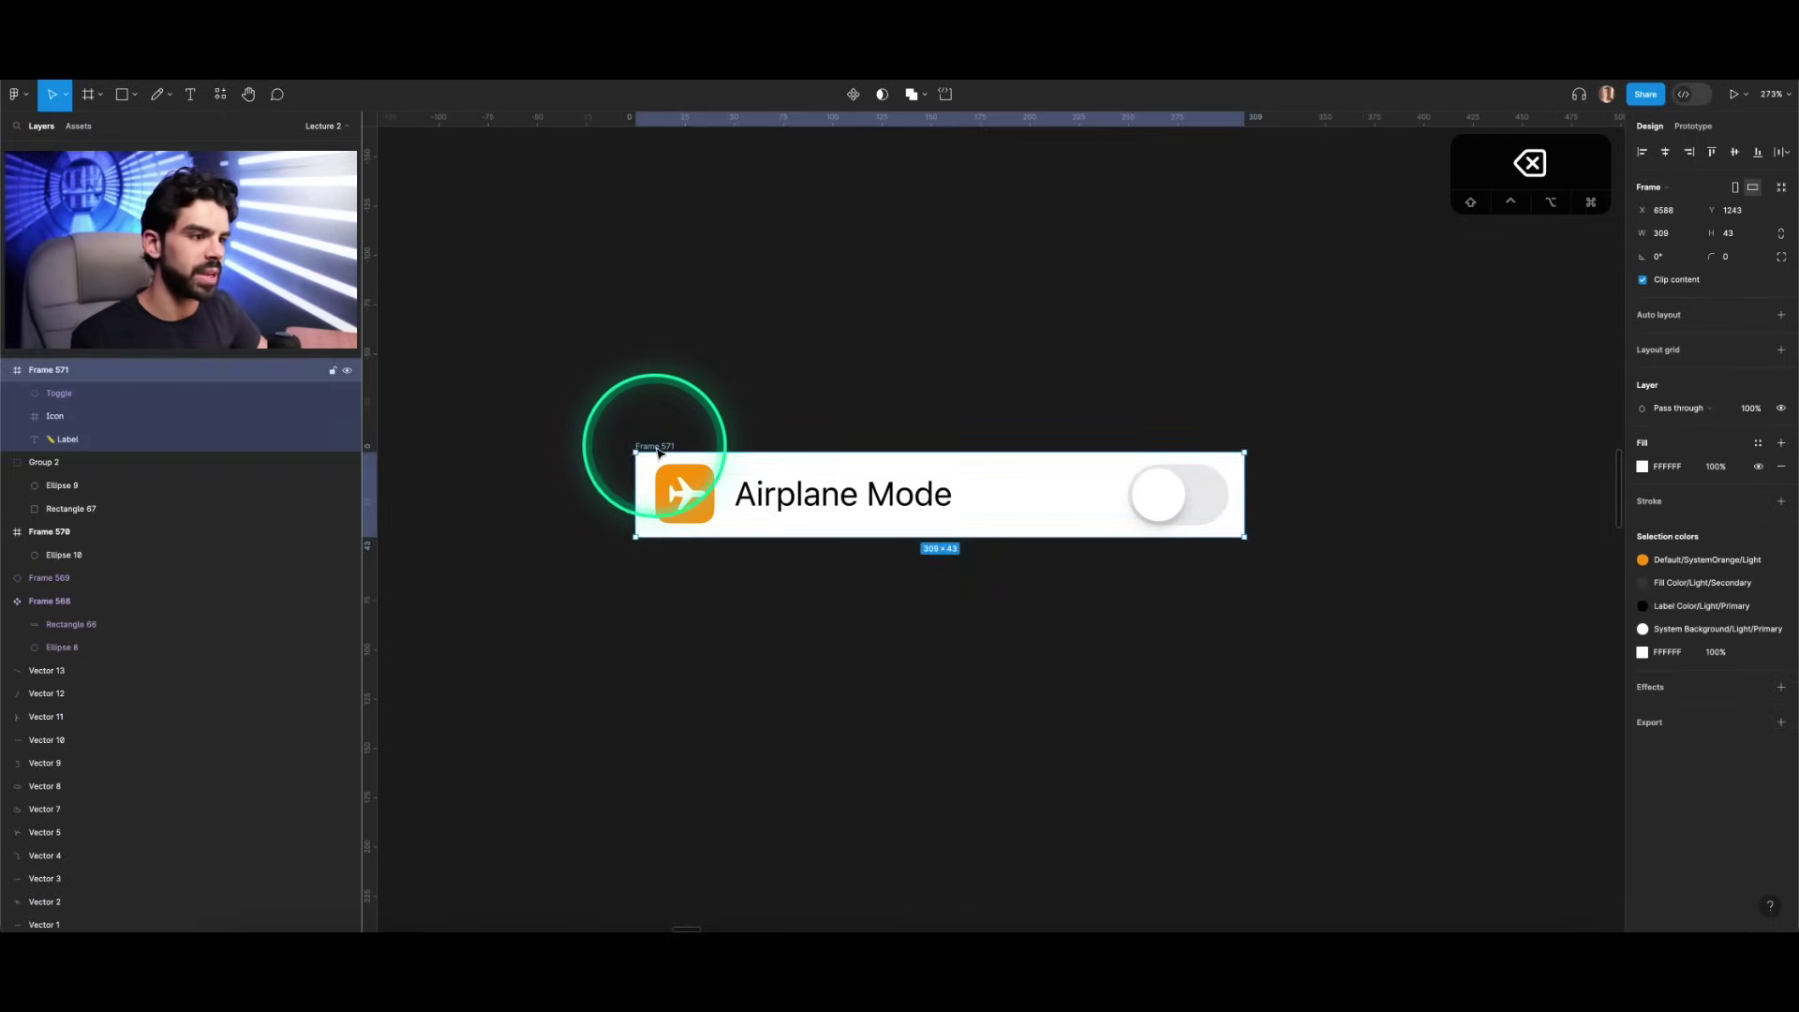
pyautogui.moveTo(659, 453); pyautogui.dragTo(650, 342)
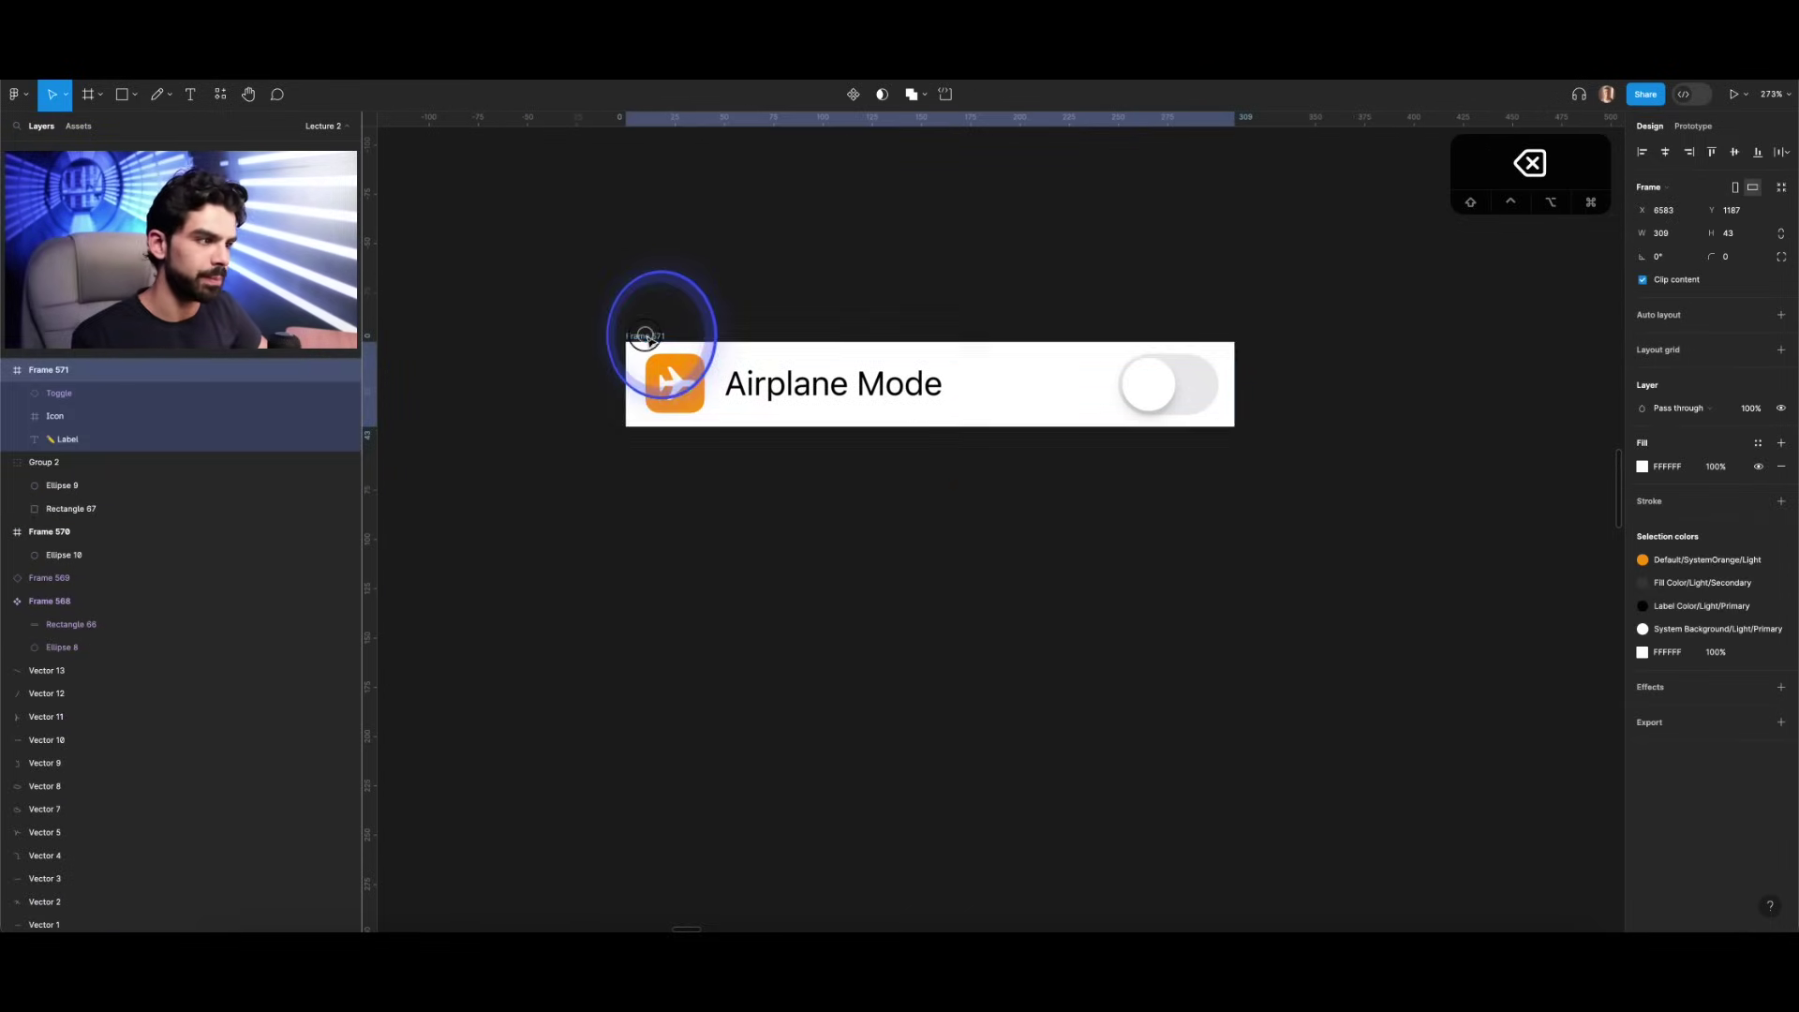
# Step: Turn the rebuilt frame into a component, place an instance below it, and stretch the instance to about 426 wide
pyautogui.click(855, 95)
pyautogui.click(754, 394)
pyautogui.moveTo(743, 385); pyautogui.dragTo(737, 503)
pyautogui.press('v')
pyautogui.moveTo(1235, 502); pyautogui.dragTo(1459, 503)
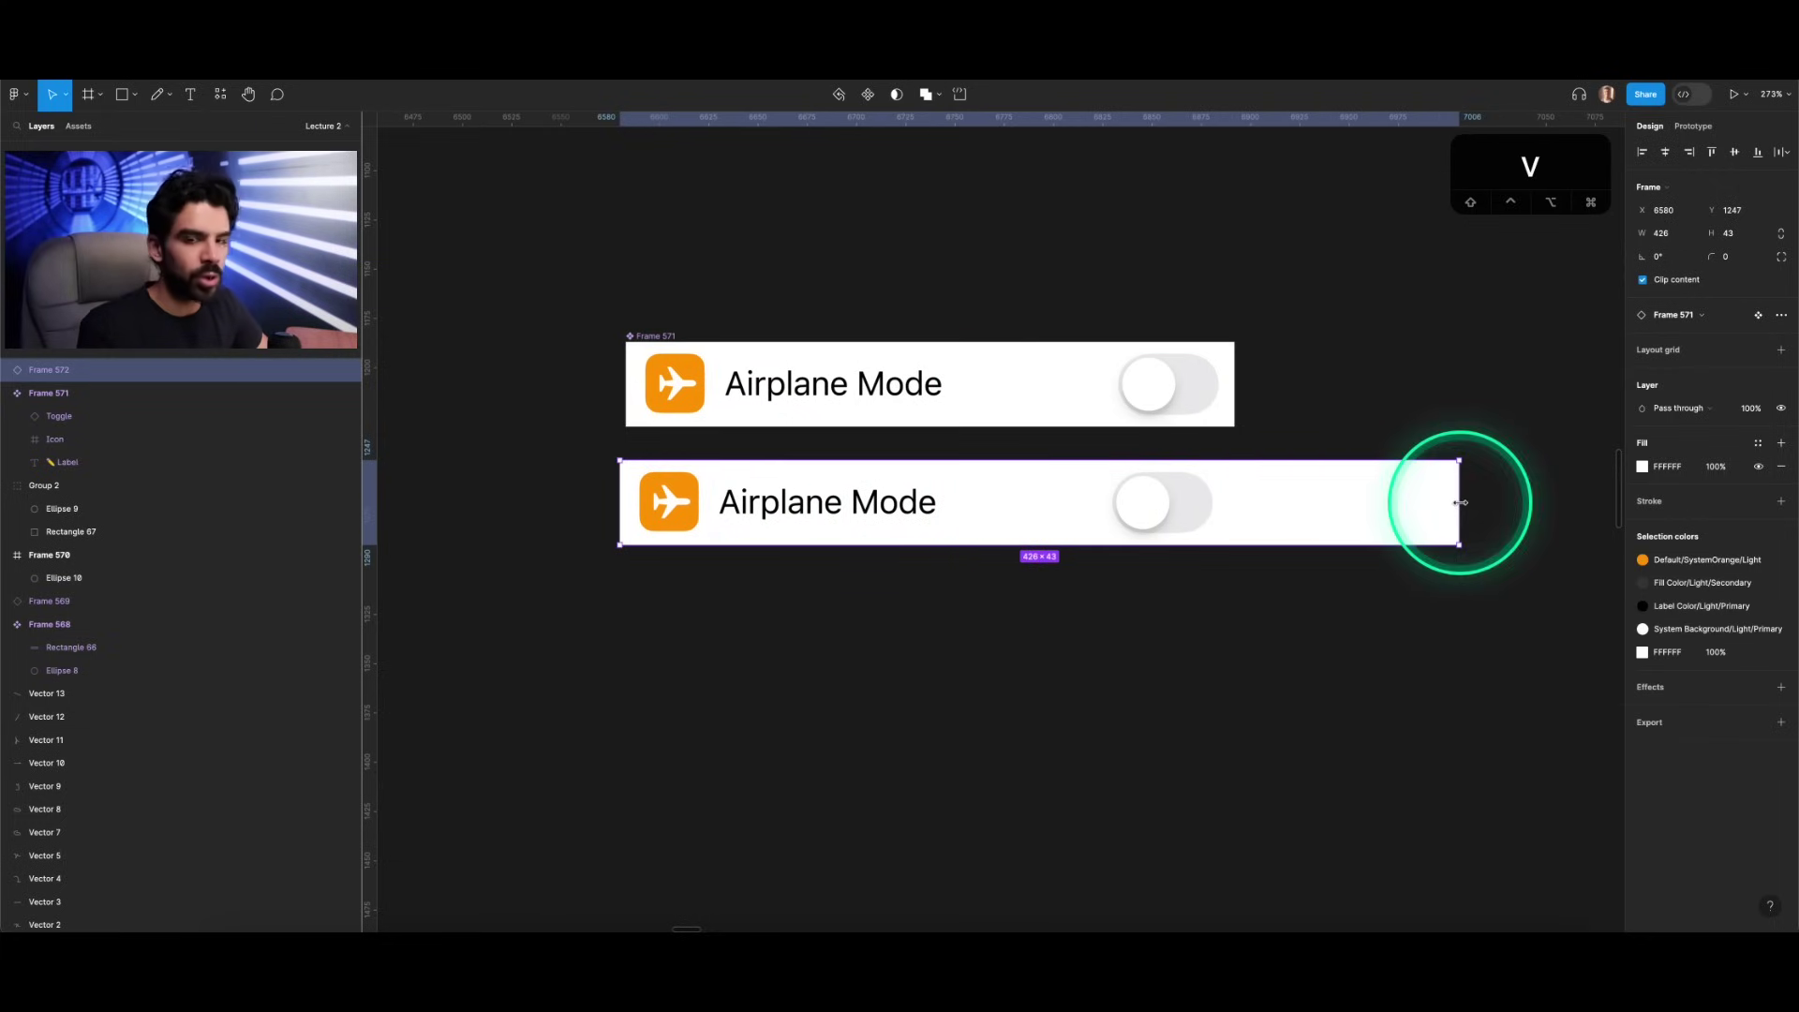
# Step: Set the horizontal constraint of the main component's toggle to Right
pyautogui.click(1206, 384)
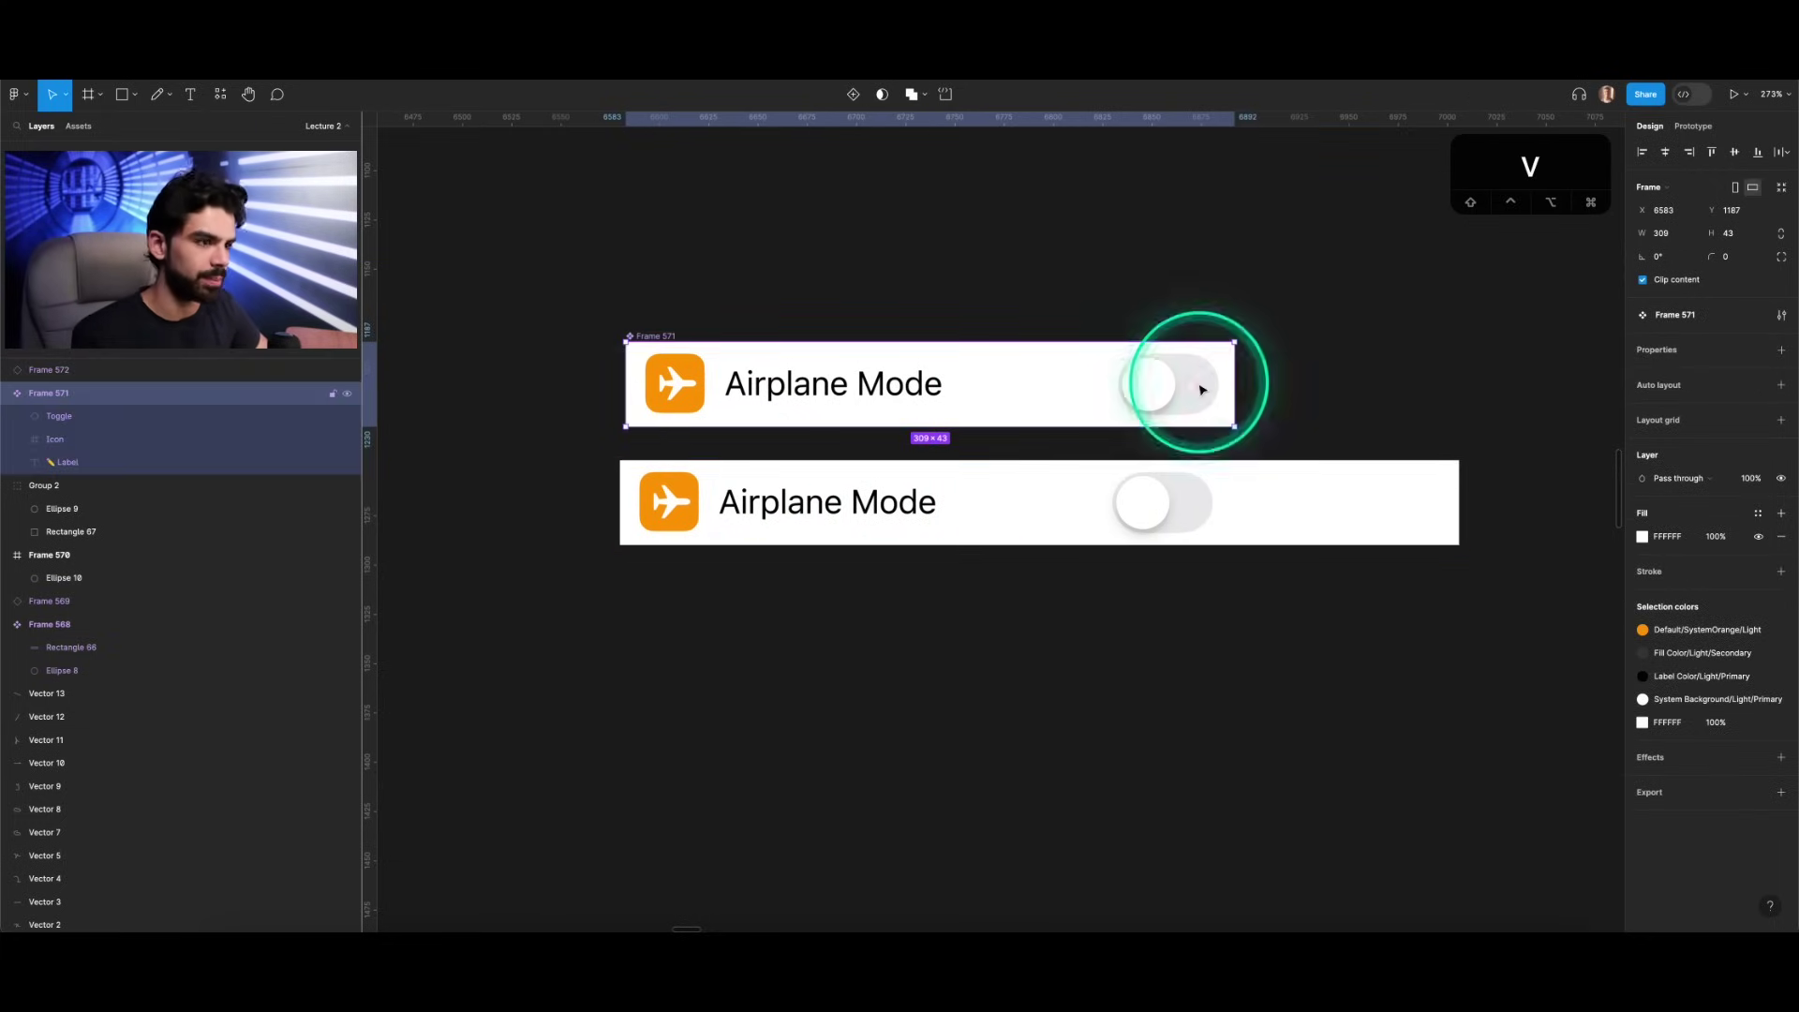
pyautogui.click(95, 423)
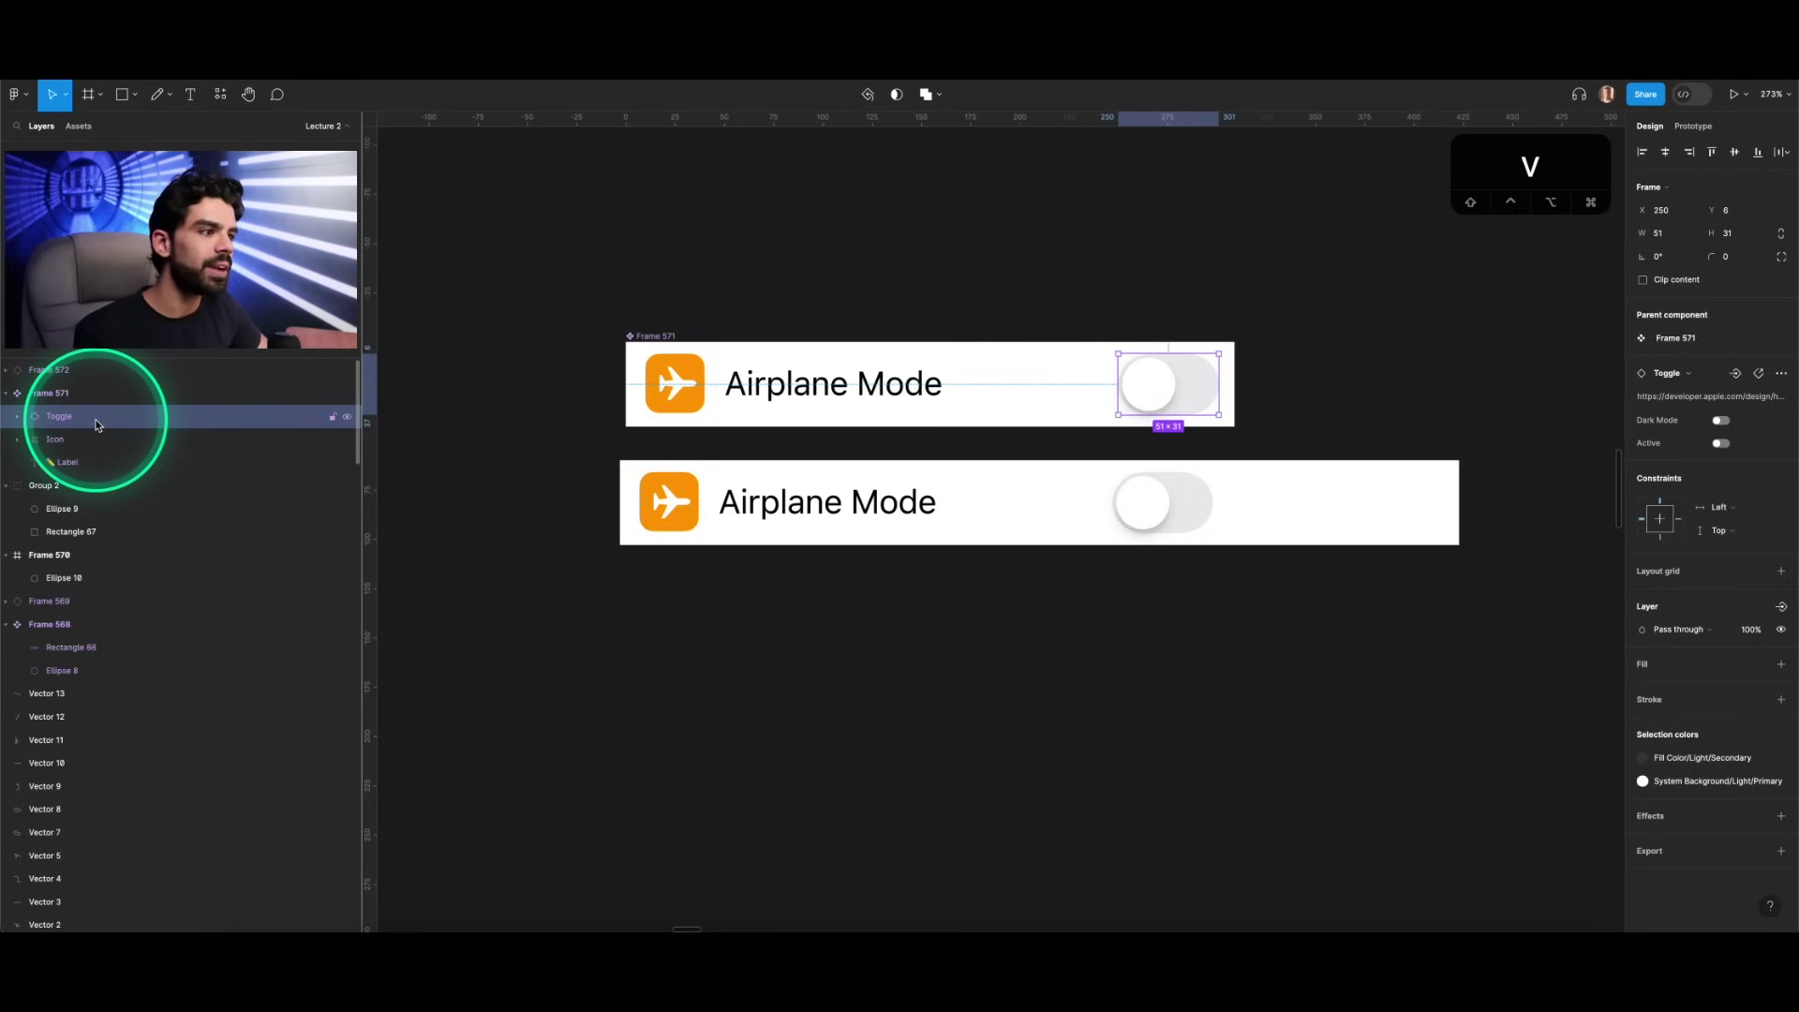
pyautogui.click(1719, 511)
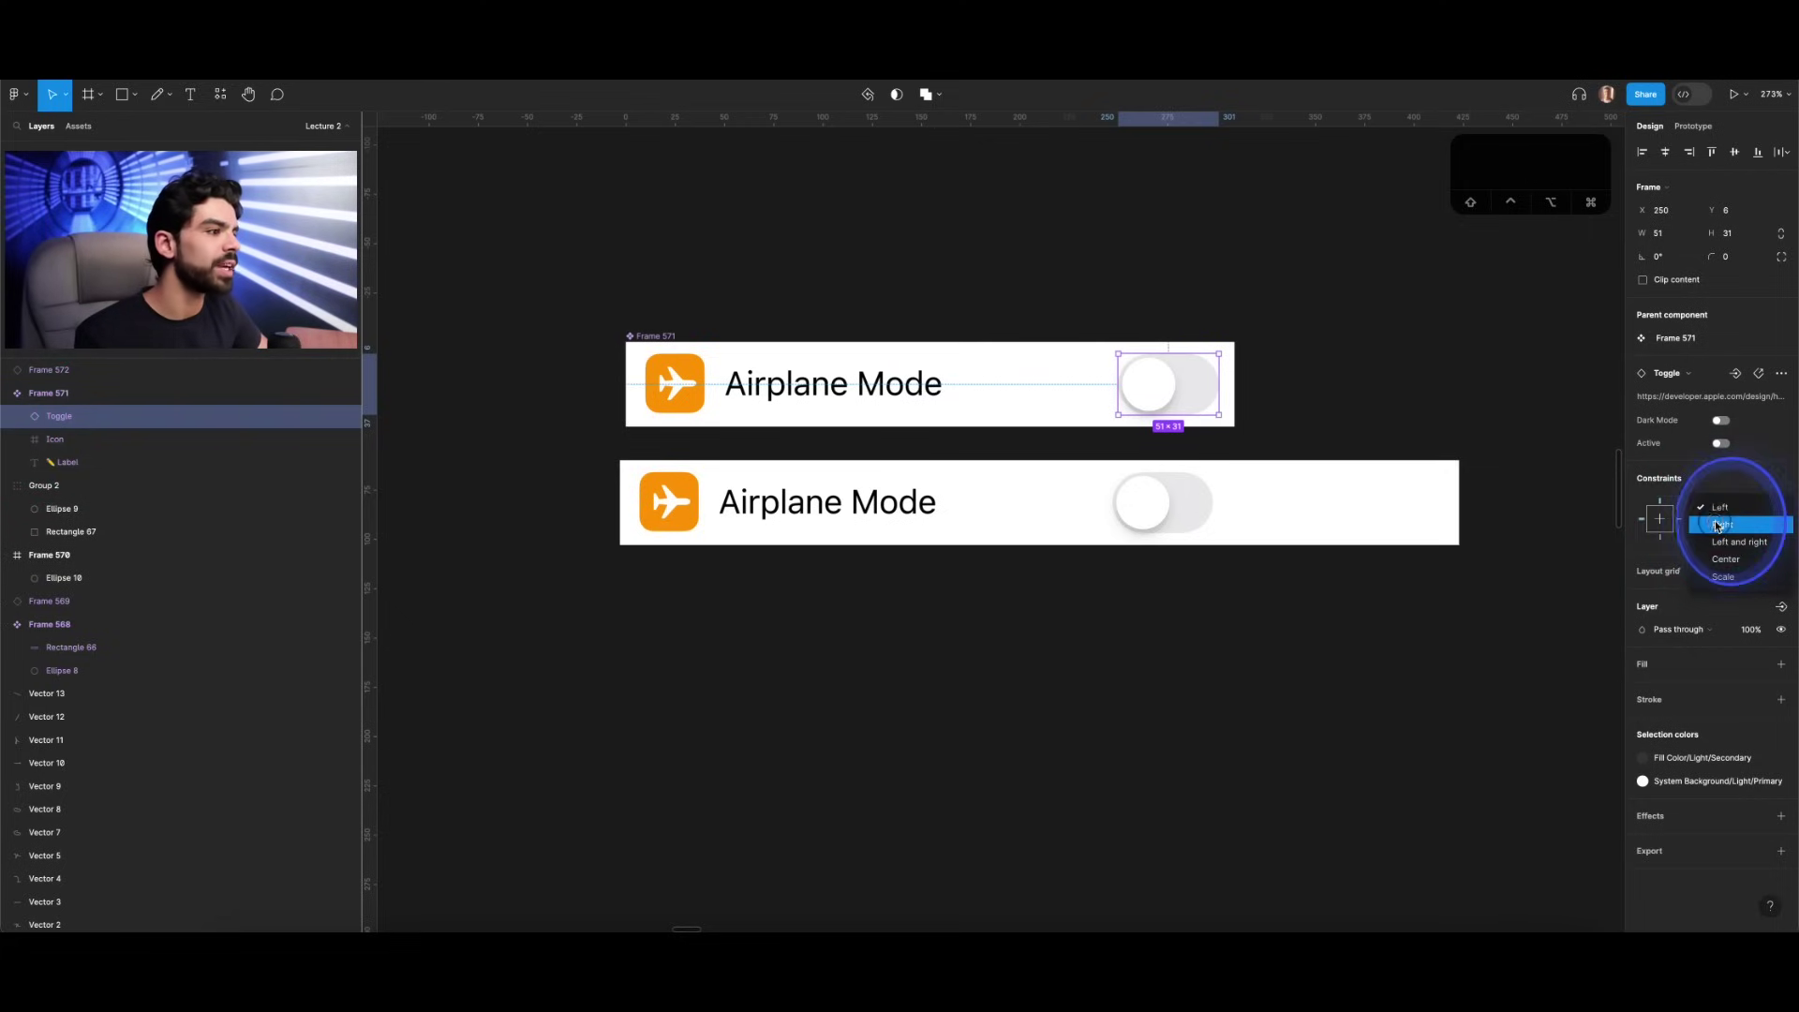
pyautogui.click(1719, 526)
# Step: Resize the instance to about 380 wide, make it taller, and shift it slightly on the canvas
pyautogui.click(1451, 500)
pyautogui.moveTo(1456, 497); pyautogui.dragTo(1368, 488)
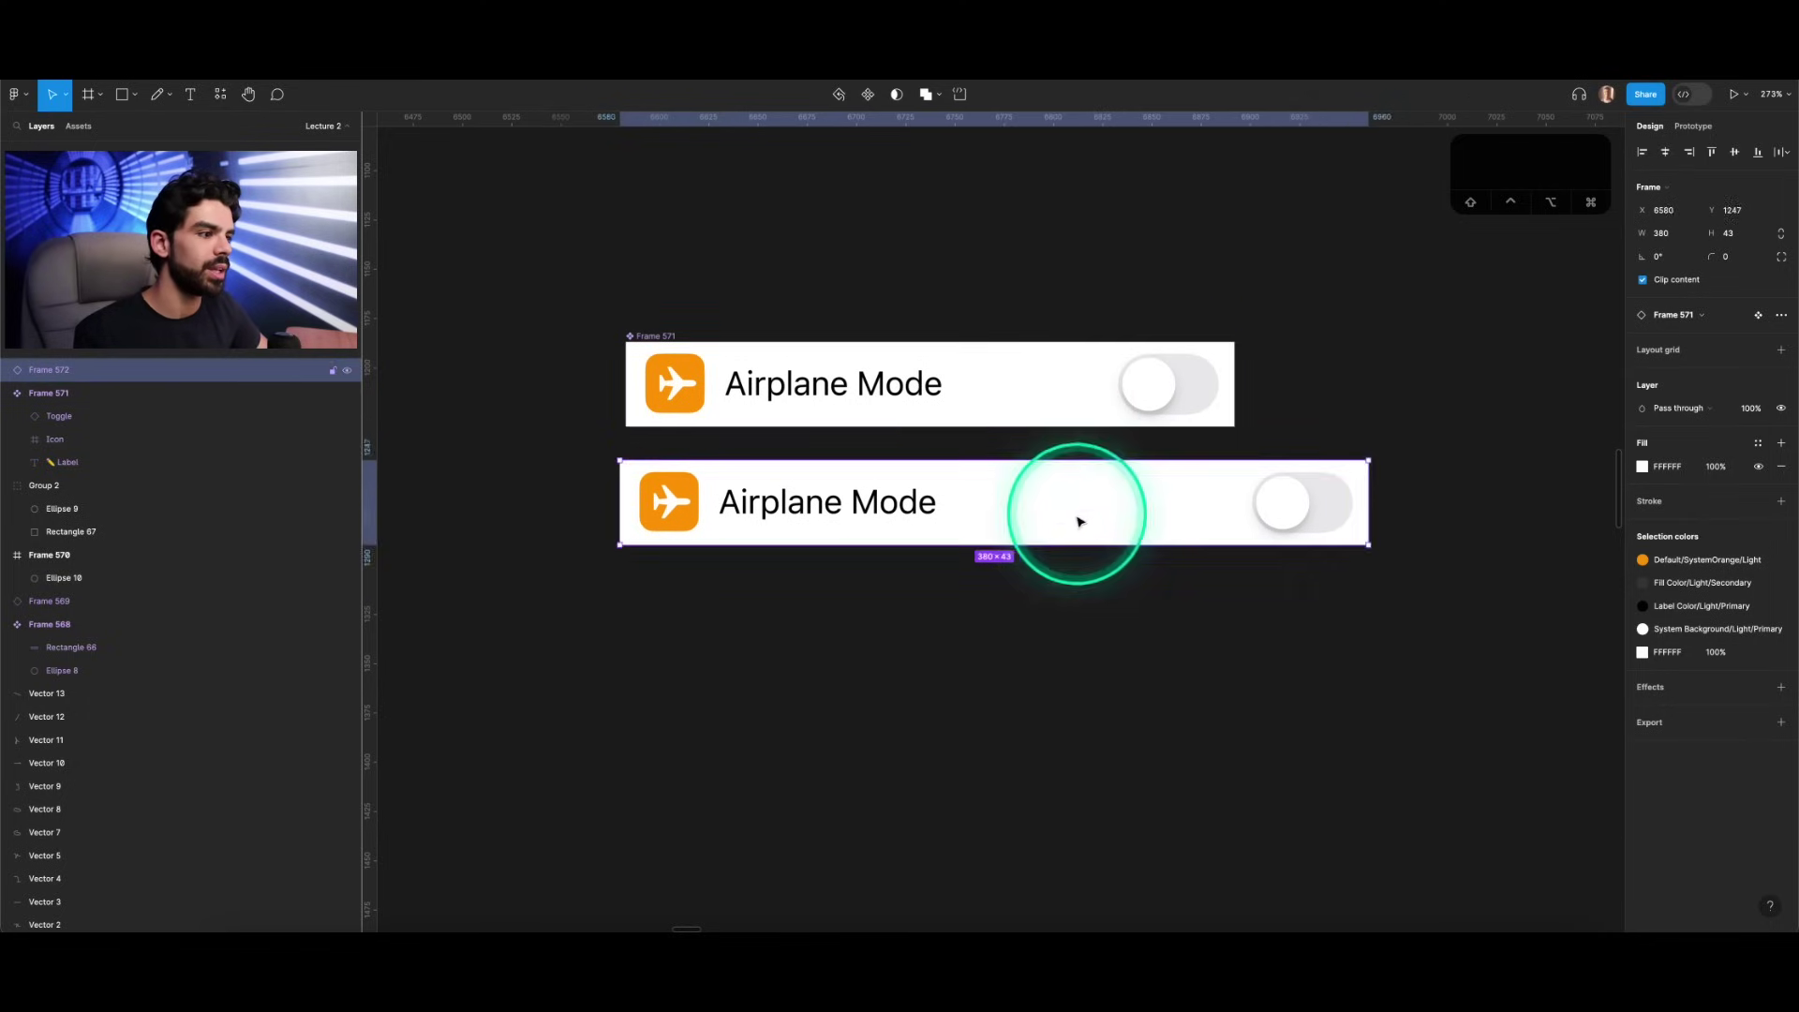
pyautogui.moveTo(1078, 522); pyautogui.dragTo(1068, 477)
# Step: Set the vertical constraint of the main component's icon, label and toggle to Center
pyautogui.click(855, 358)
pyautogui.click(122, 416)
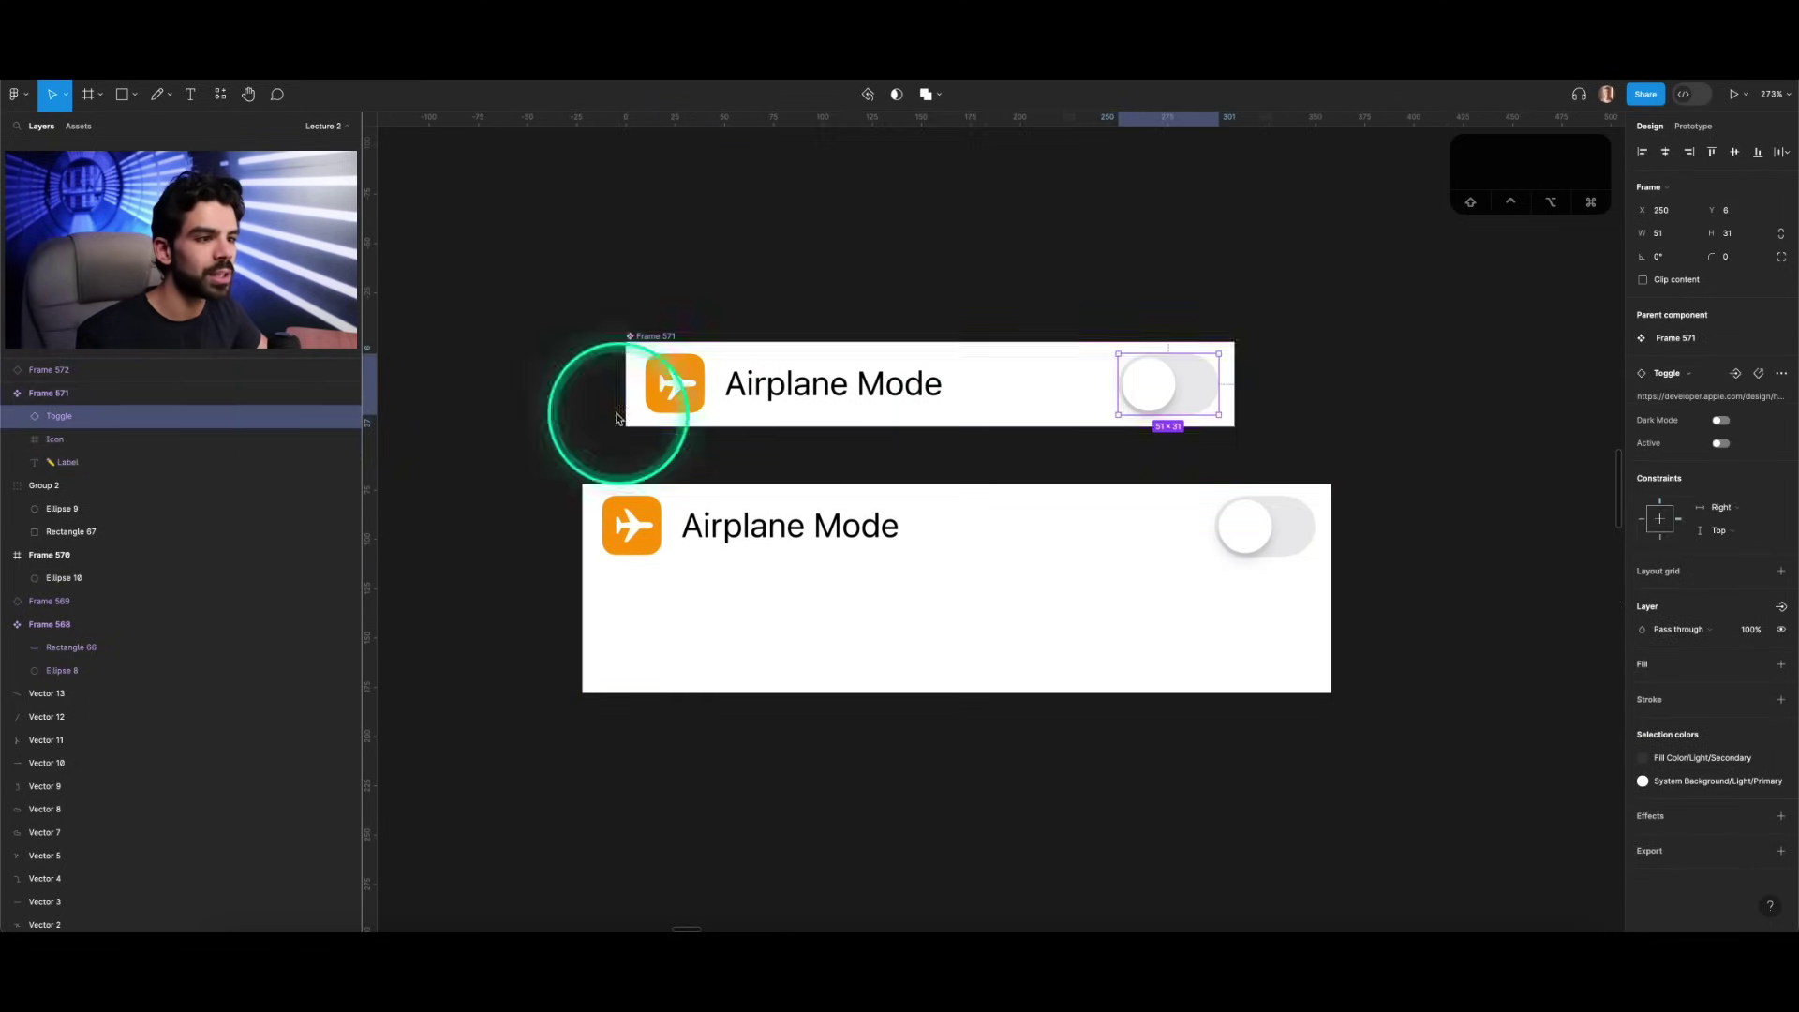
pyautogui.click(812, 392)
pyautogui.keyDown('shift'); pyautogui.click(674, 382); pyautogui.keyUp('shift')
pyautogui.keyDown('shift'); pyautogui.click(1204, 395); pyautogui.keyUp('shift')
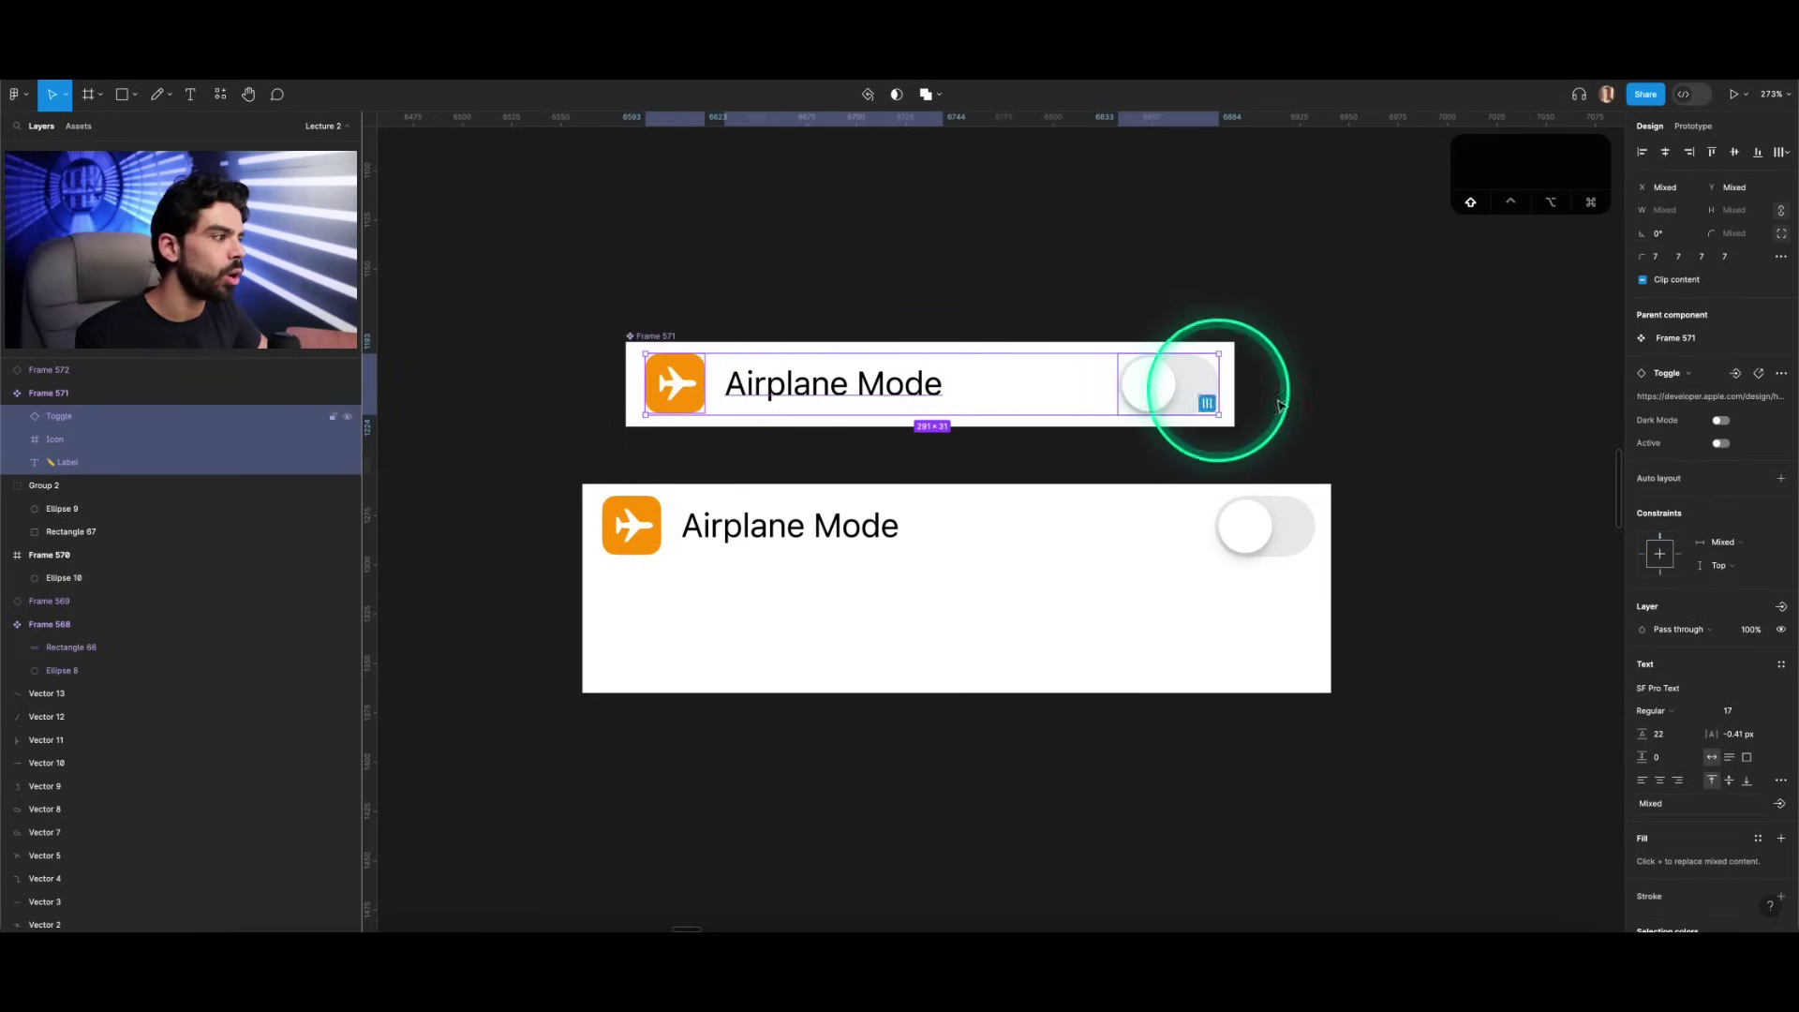
pyautogui.click(1721, 566)
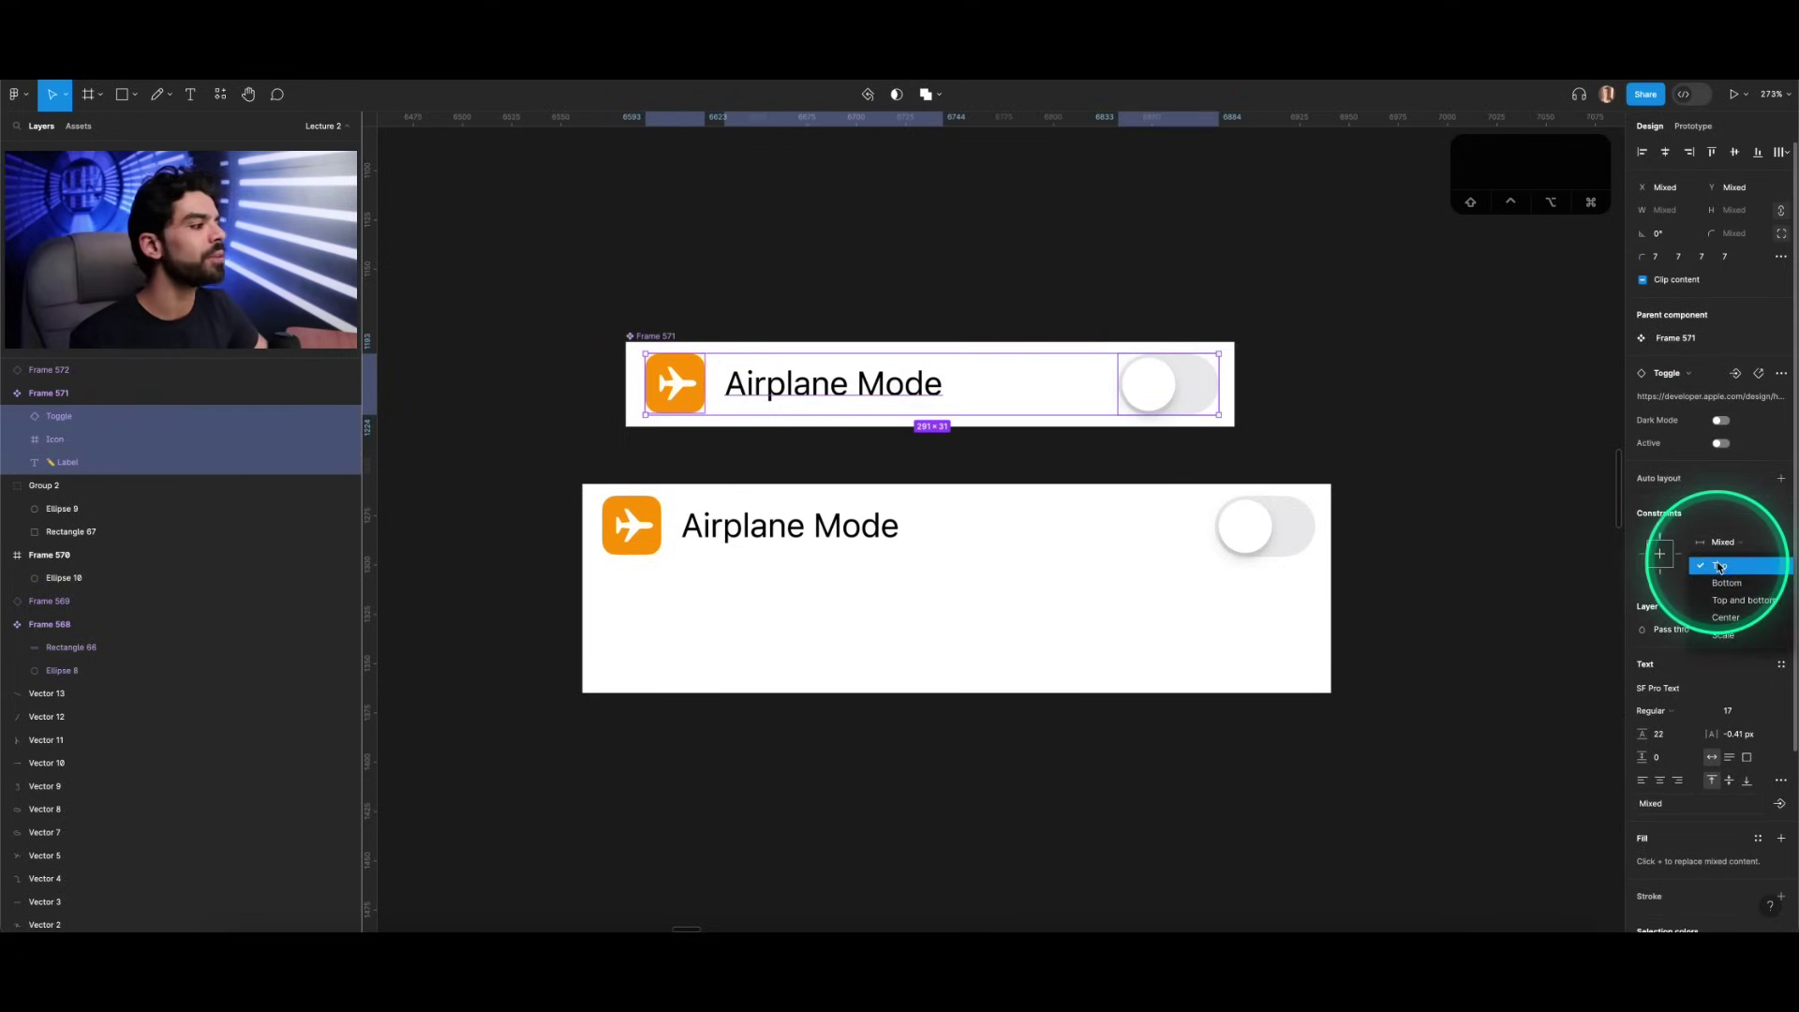
pyautogui.click(1725, 621)
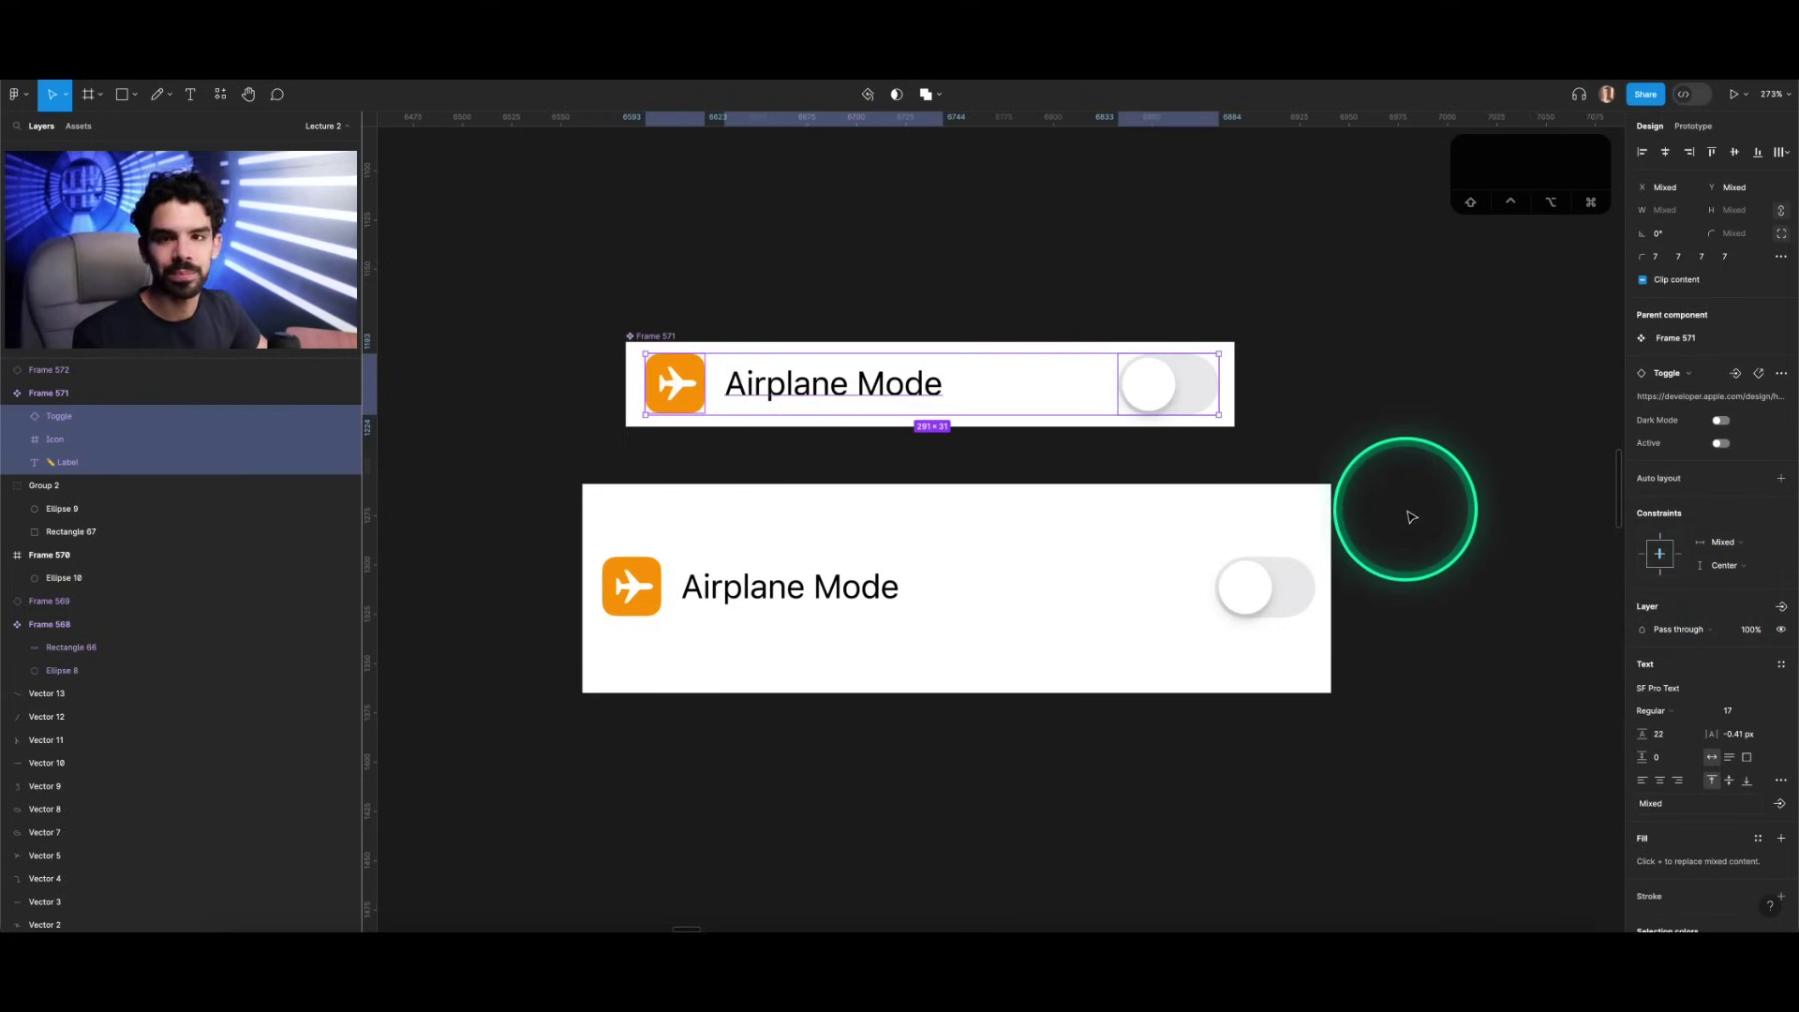
# Step: Try widening the main component to about 364 from its left edge, and undo the resize
pyautogui.click(1342, 514)
pyautogui.click(1021, 526)
pyautogui.click(640, 384)
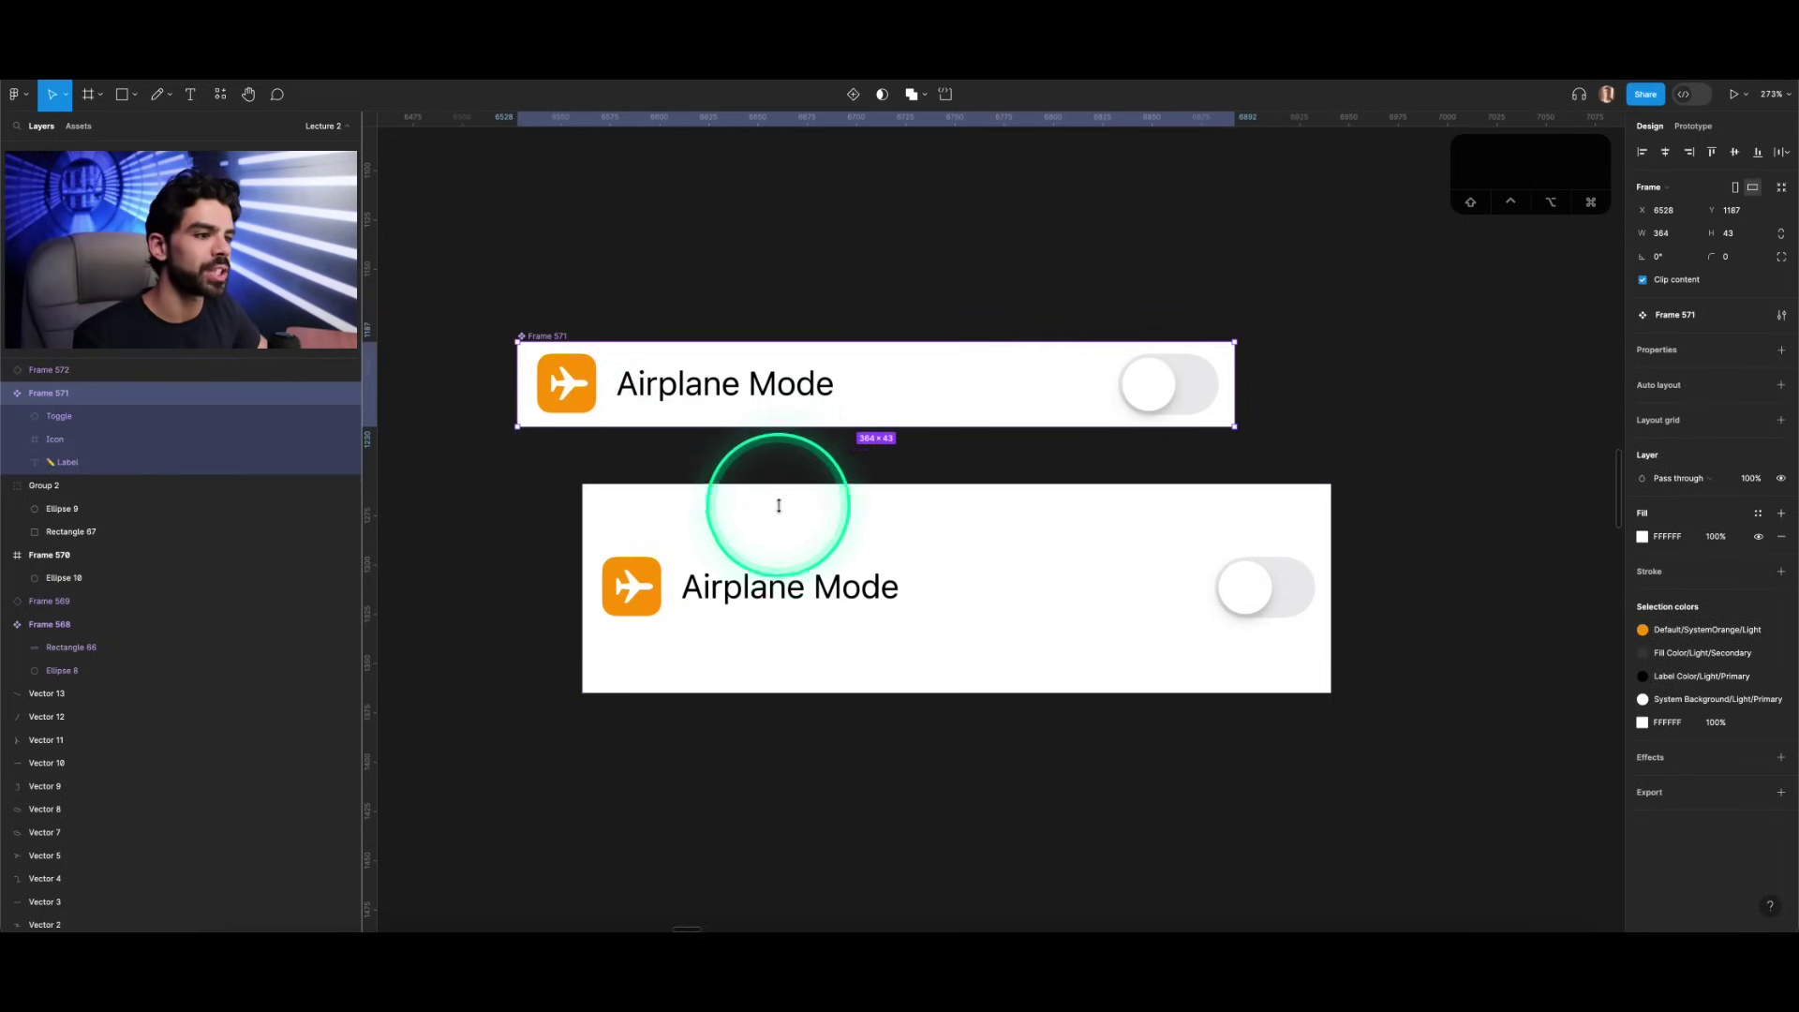
pyautogui.press('super+z')
# Step: Test the constraints by shrinking the instance to about 258 × 55 from its bottom and left edges
pyautogui.click(837, 647)
pyautogui.moveTo(844, 694); pyautogui.dragTo(815, 593)
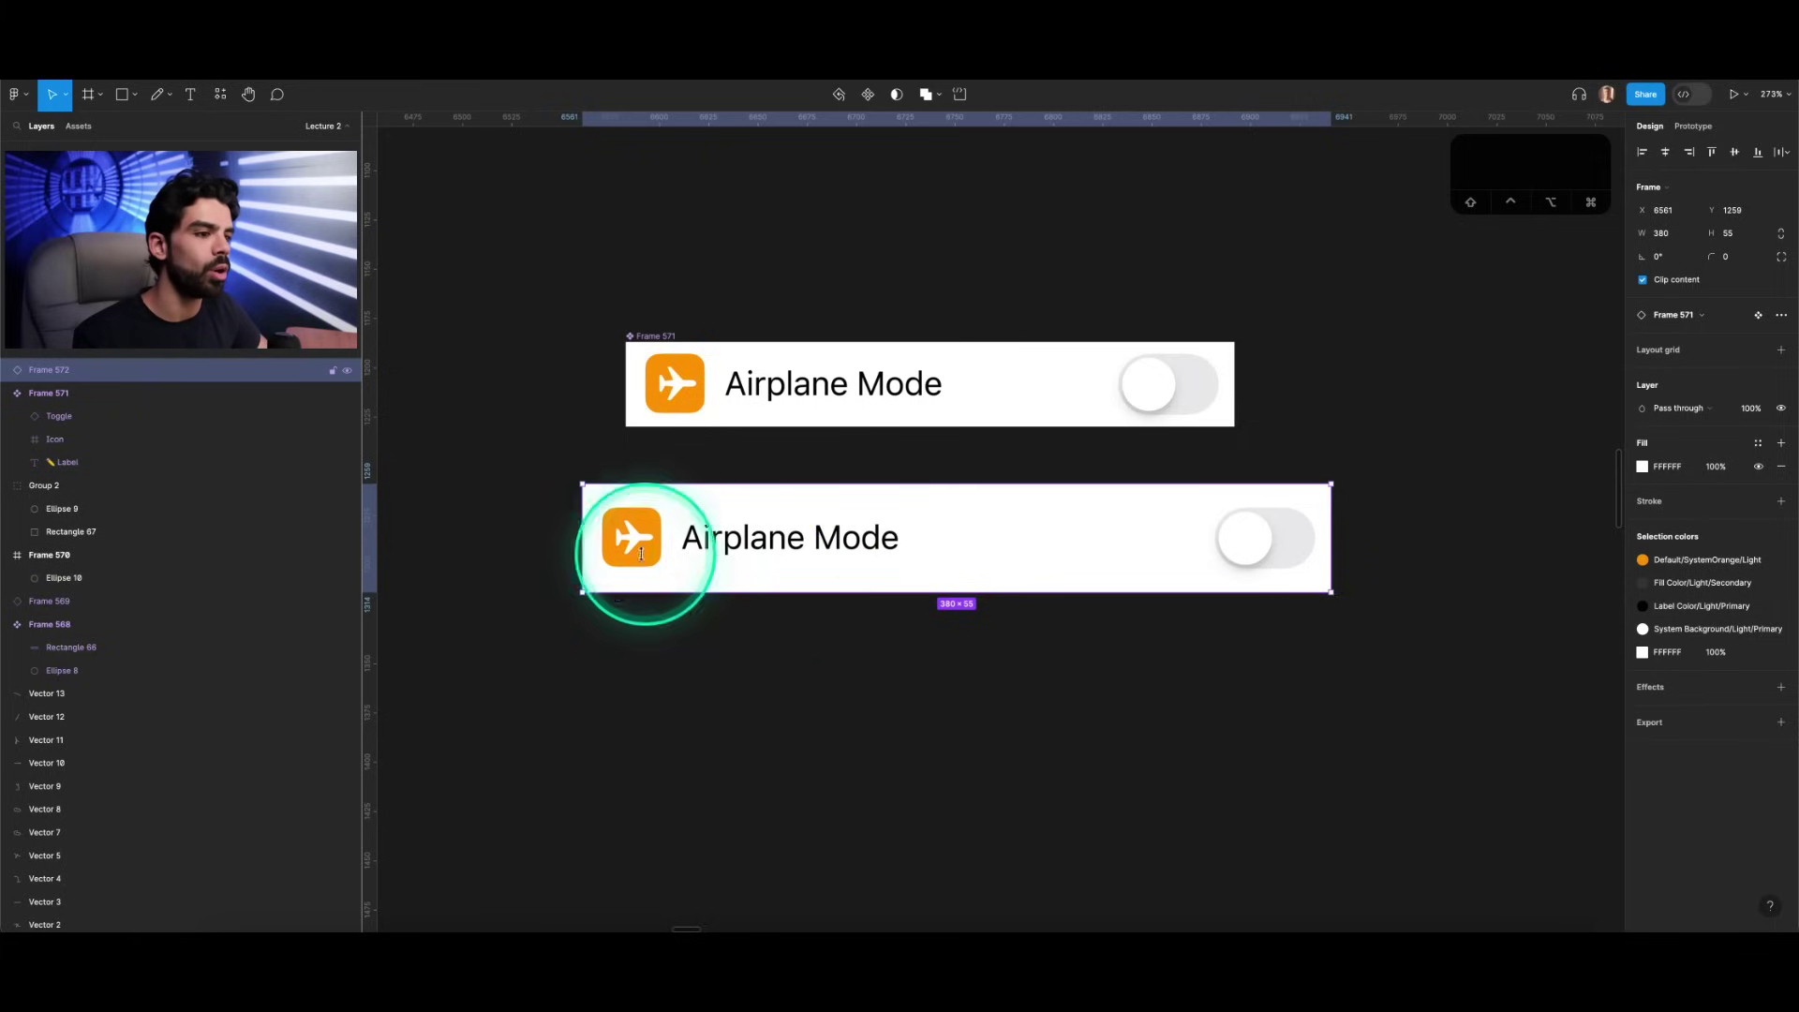
pyautogui.moveTo(592, 533); pyautogui.dragTo(823, 534)
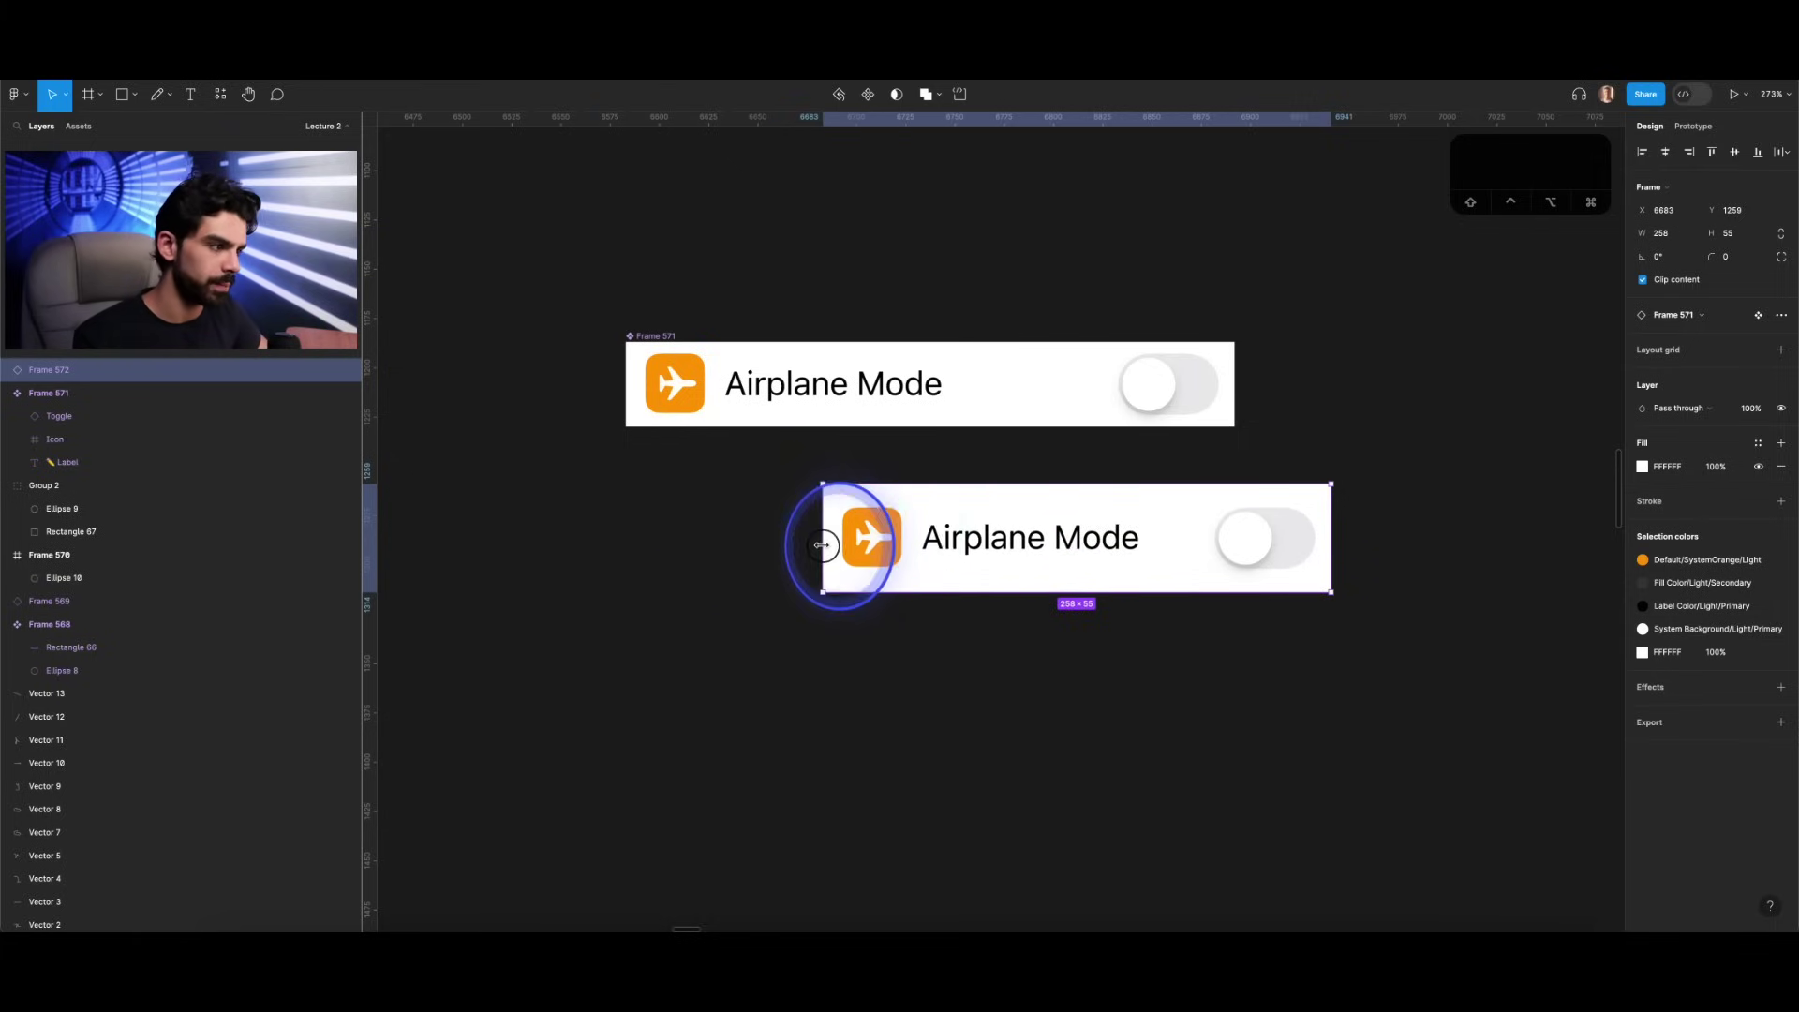
# Step: Draw a wide frame about 1018 × 68 on the empty canvas below the Settings screens
pyautogui.scroll(-5, 985, 535)
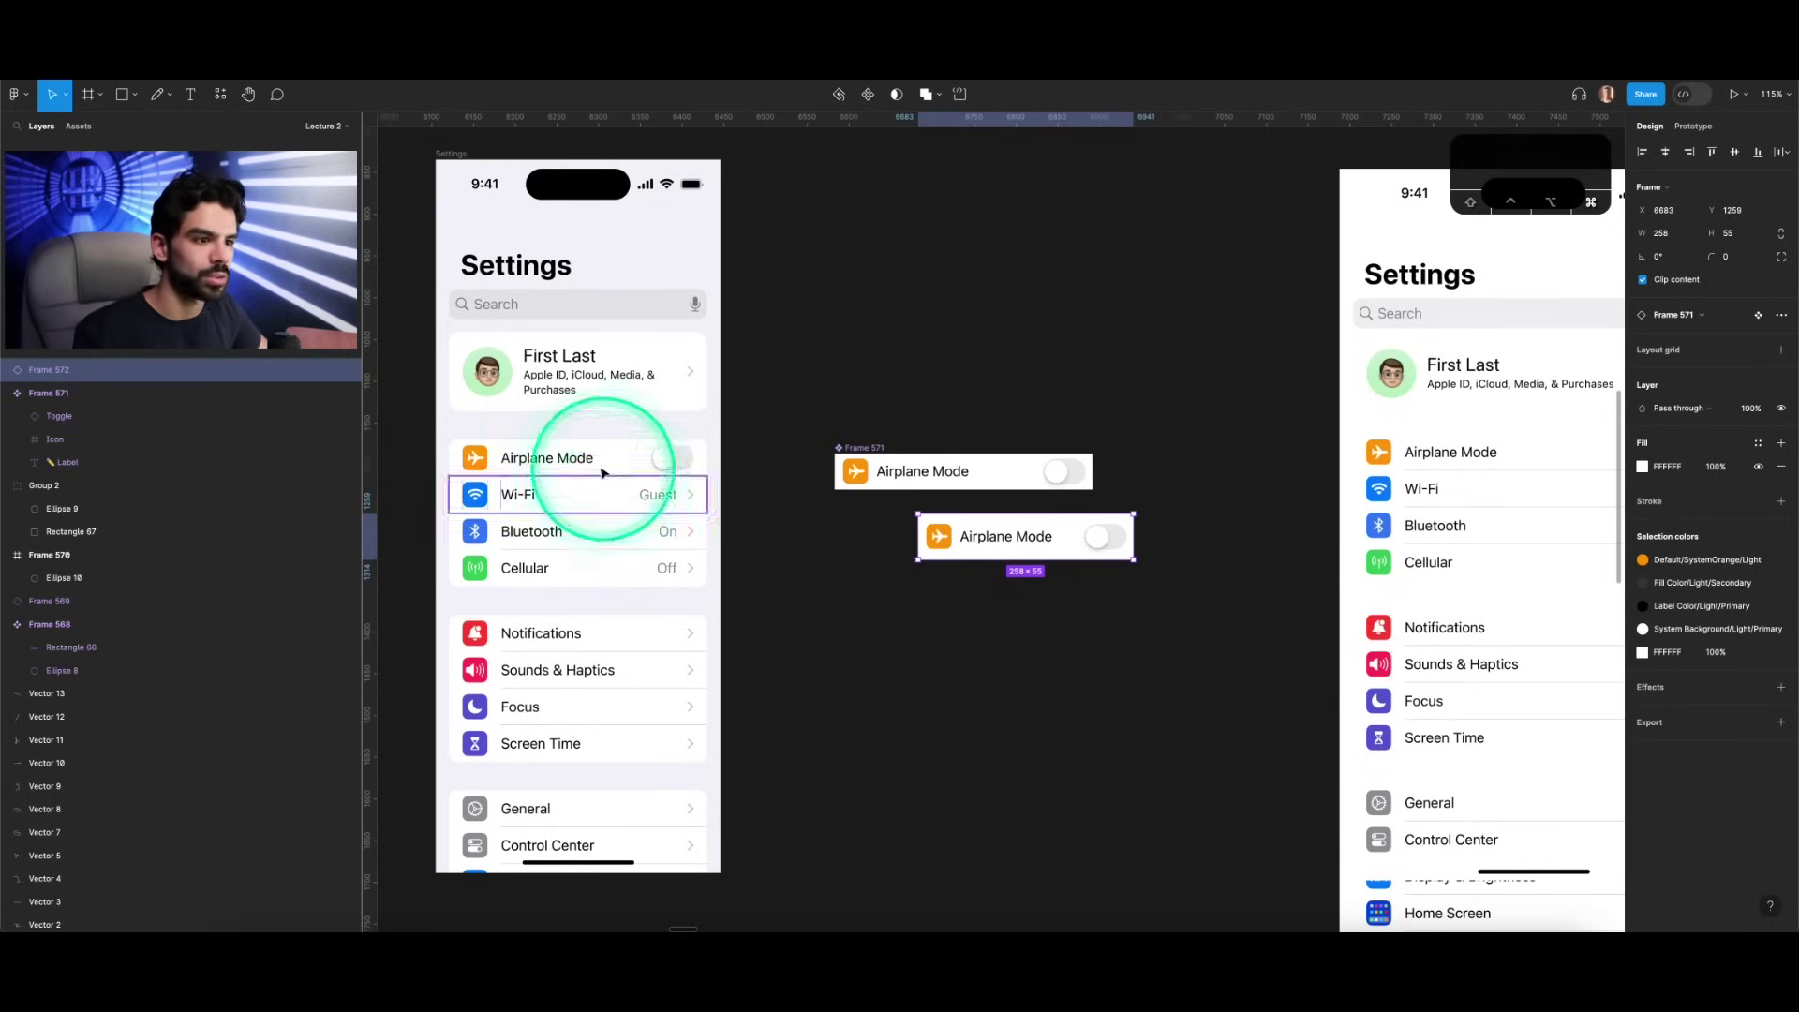
pyautogui.scroll(-5, 951, 529)
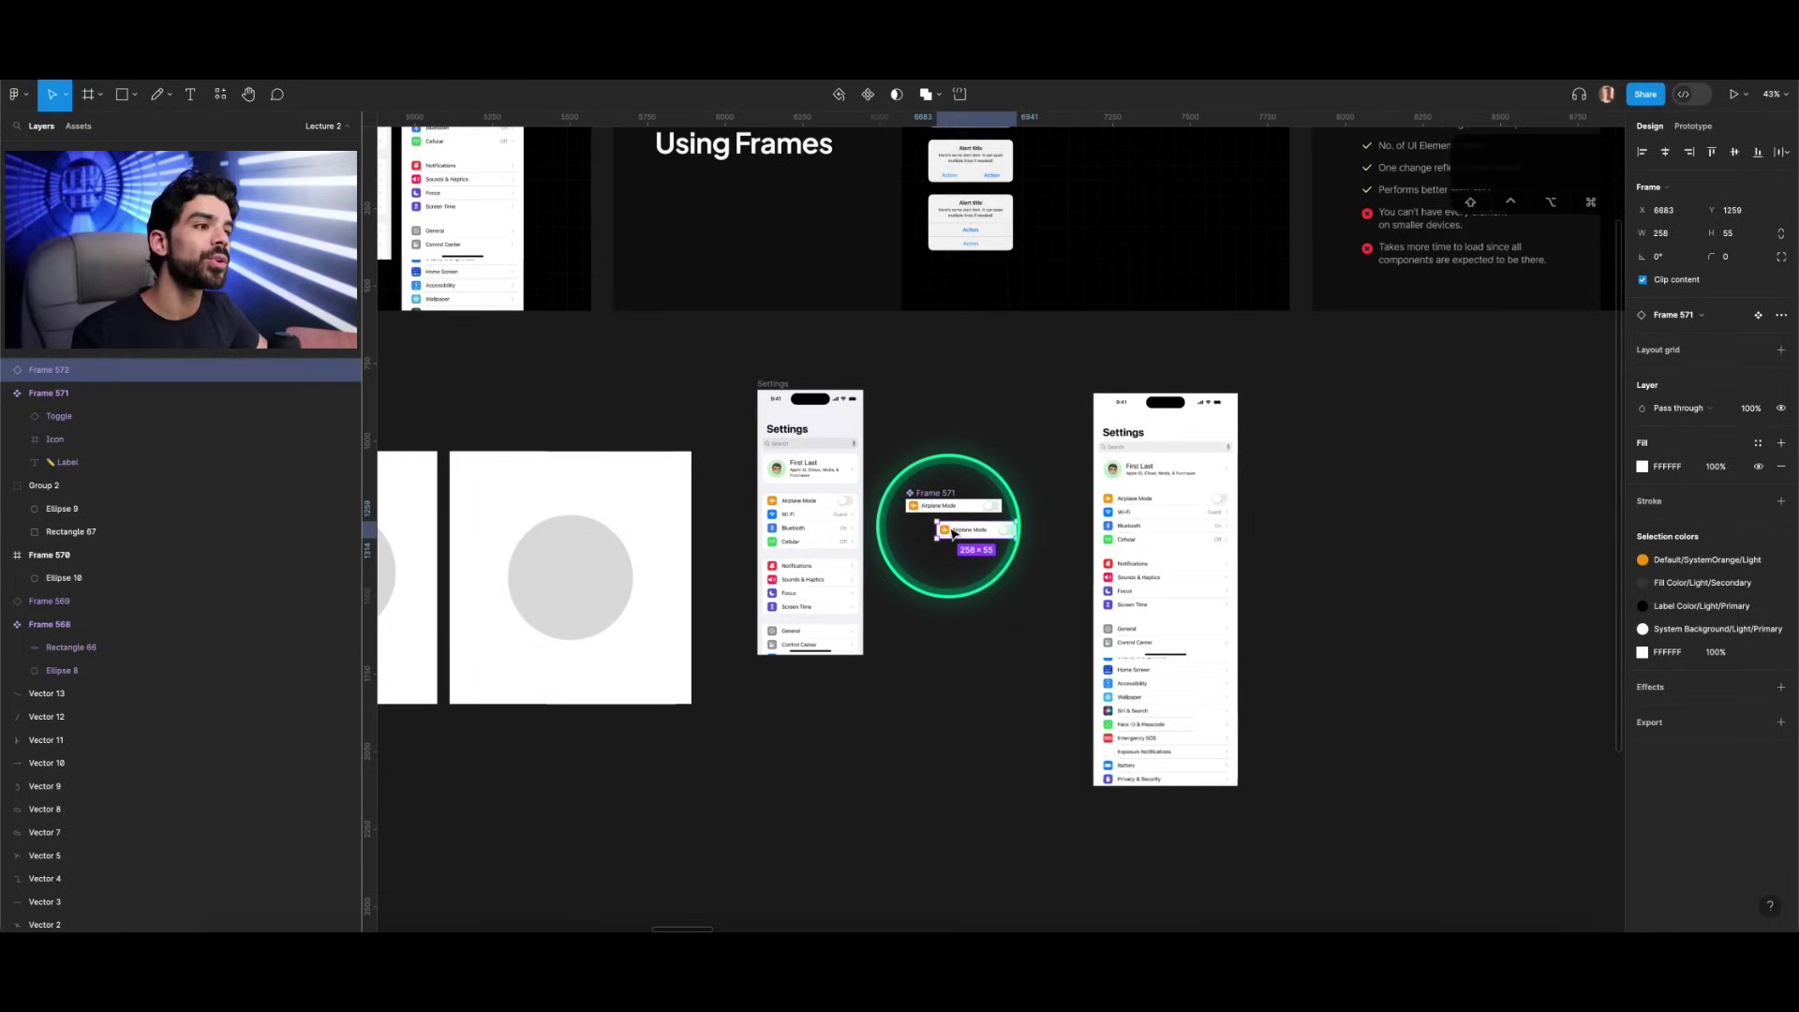
pyautogui.scroll(3, 953, 535)
pyautogui.hscroll(-3, 954, 534)
pyautogui.scroll(-2, 954, 534)
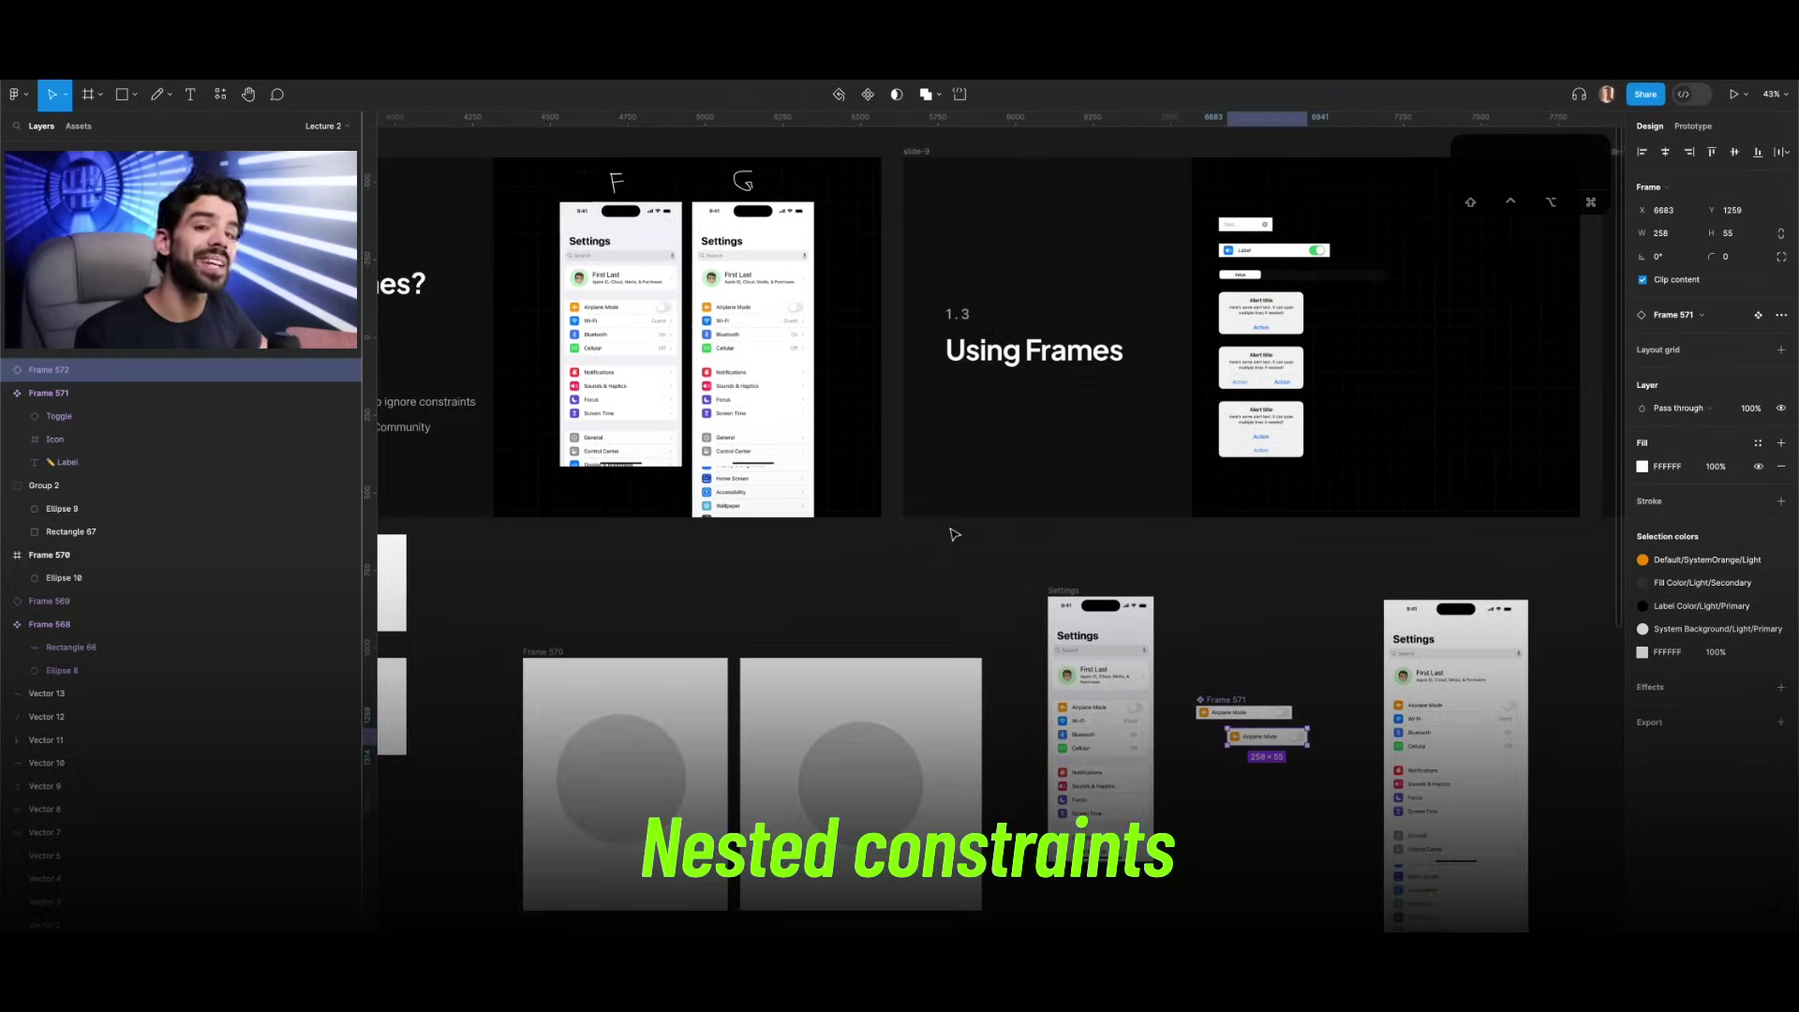
pyautogui.scroll(-3, 954, 534)
pyautogui.scroll(-3, 954, 534)
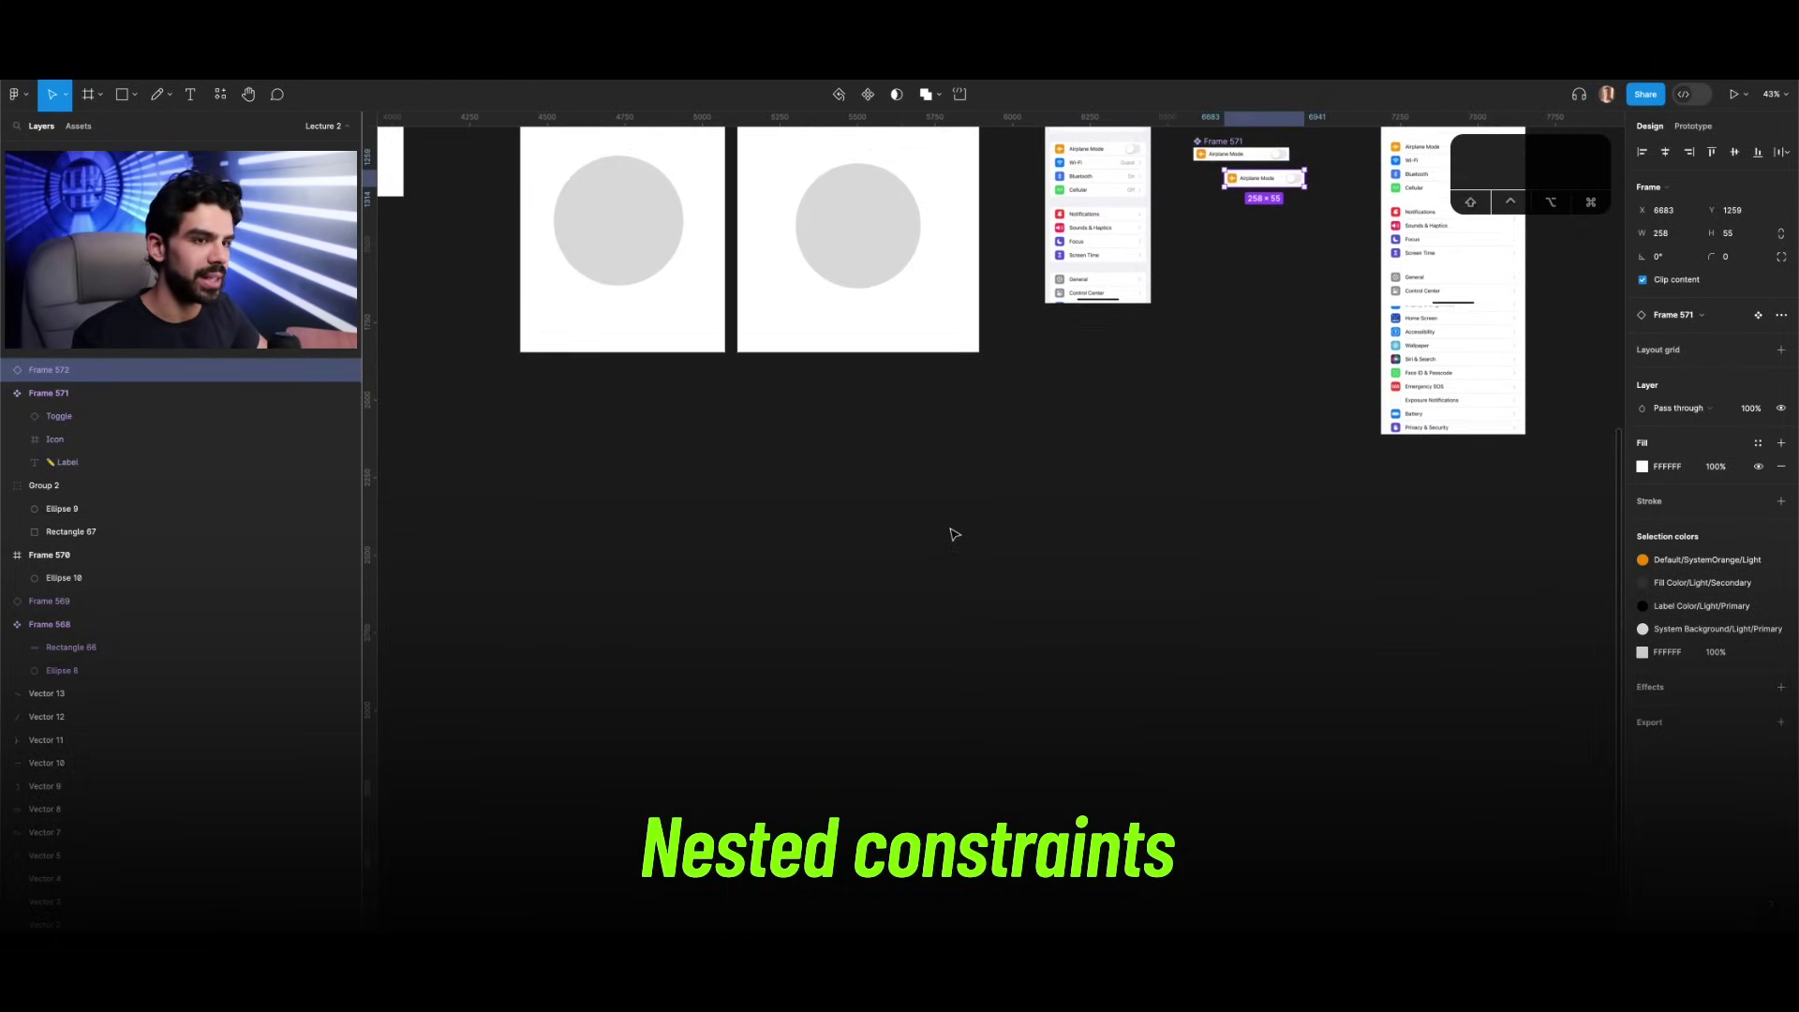
pyautogui.scroll(-1, 1128, 462)
pyautogui.scroll(5, 1129, 462)
pyautogui.press('f')
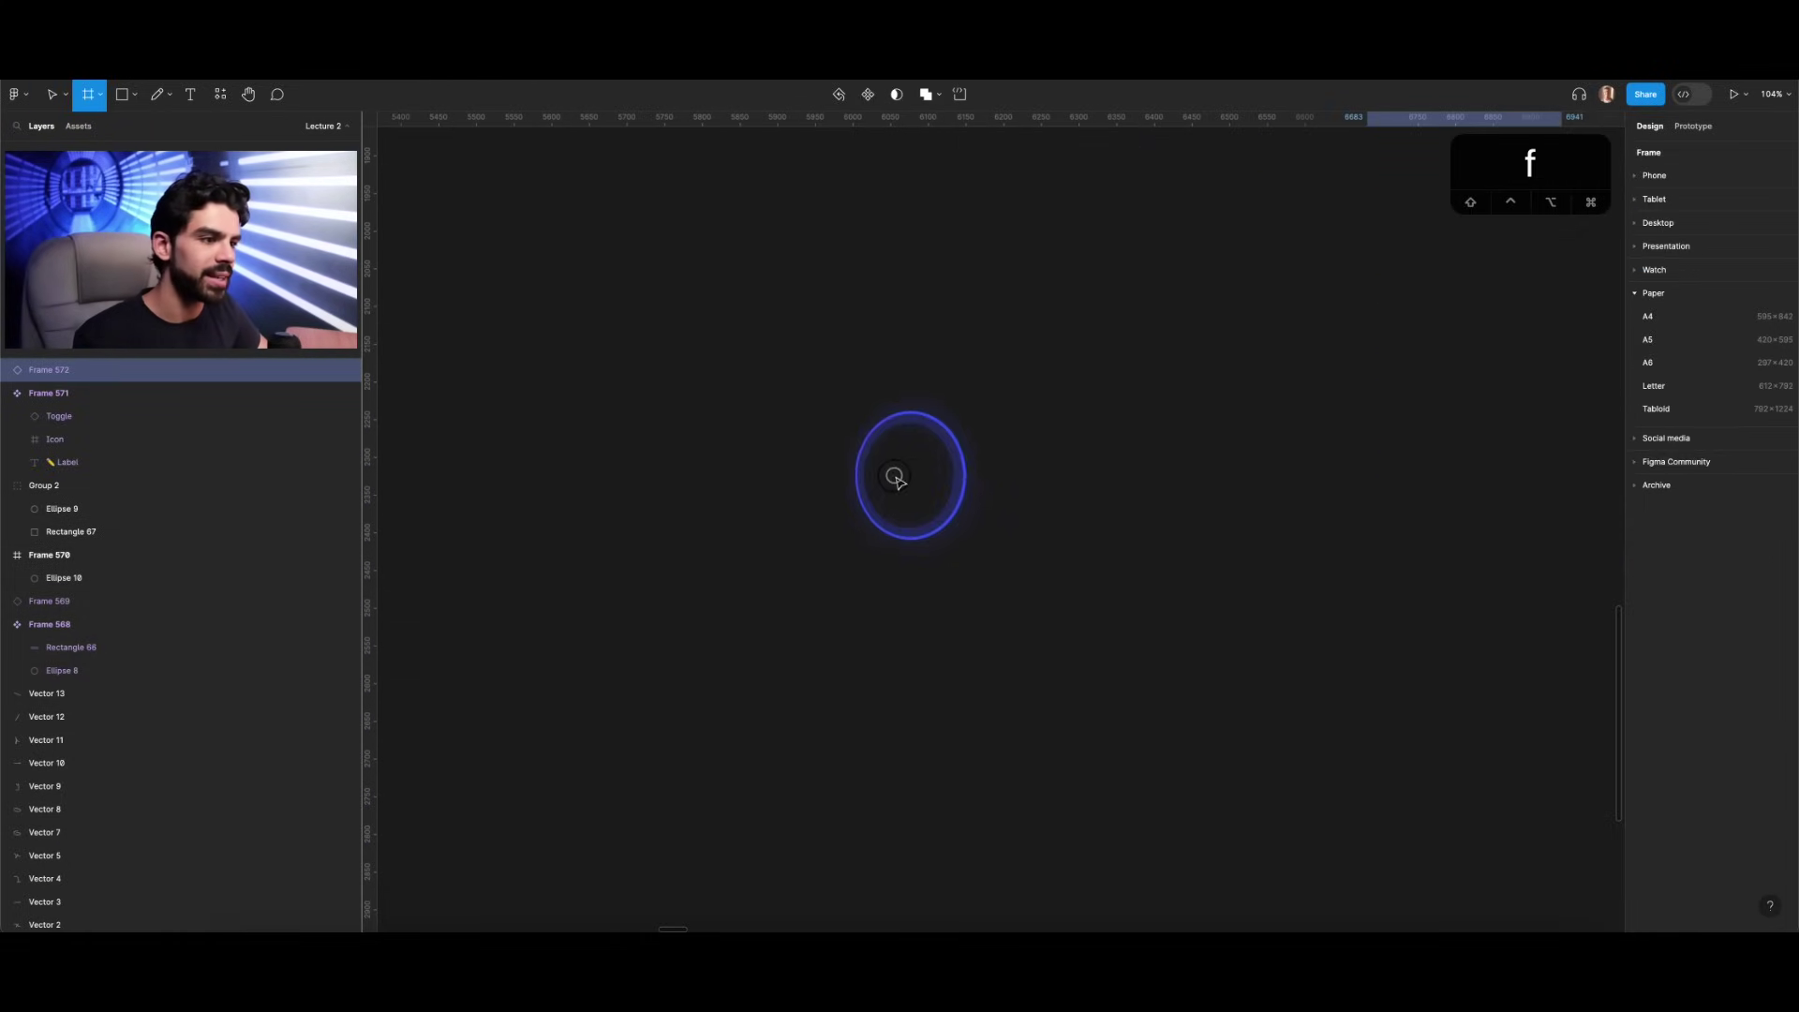
pyautogui.moveTo(591, 395)
pyautogui.mouseDown()
pyautogui.moveTo(1277, 463)
pyautogui.moveTo(1356, 448)
pyautogui.mouseUp()
pyautogui.scroll(5, 626, 426)
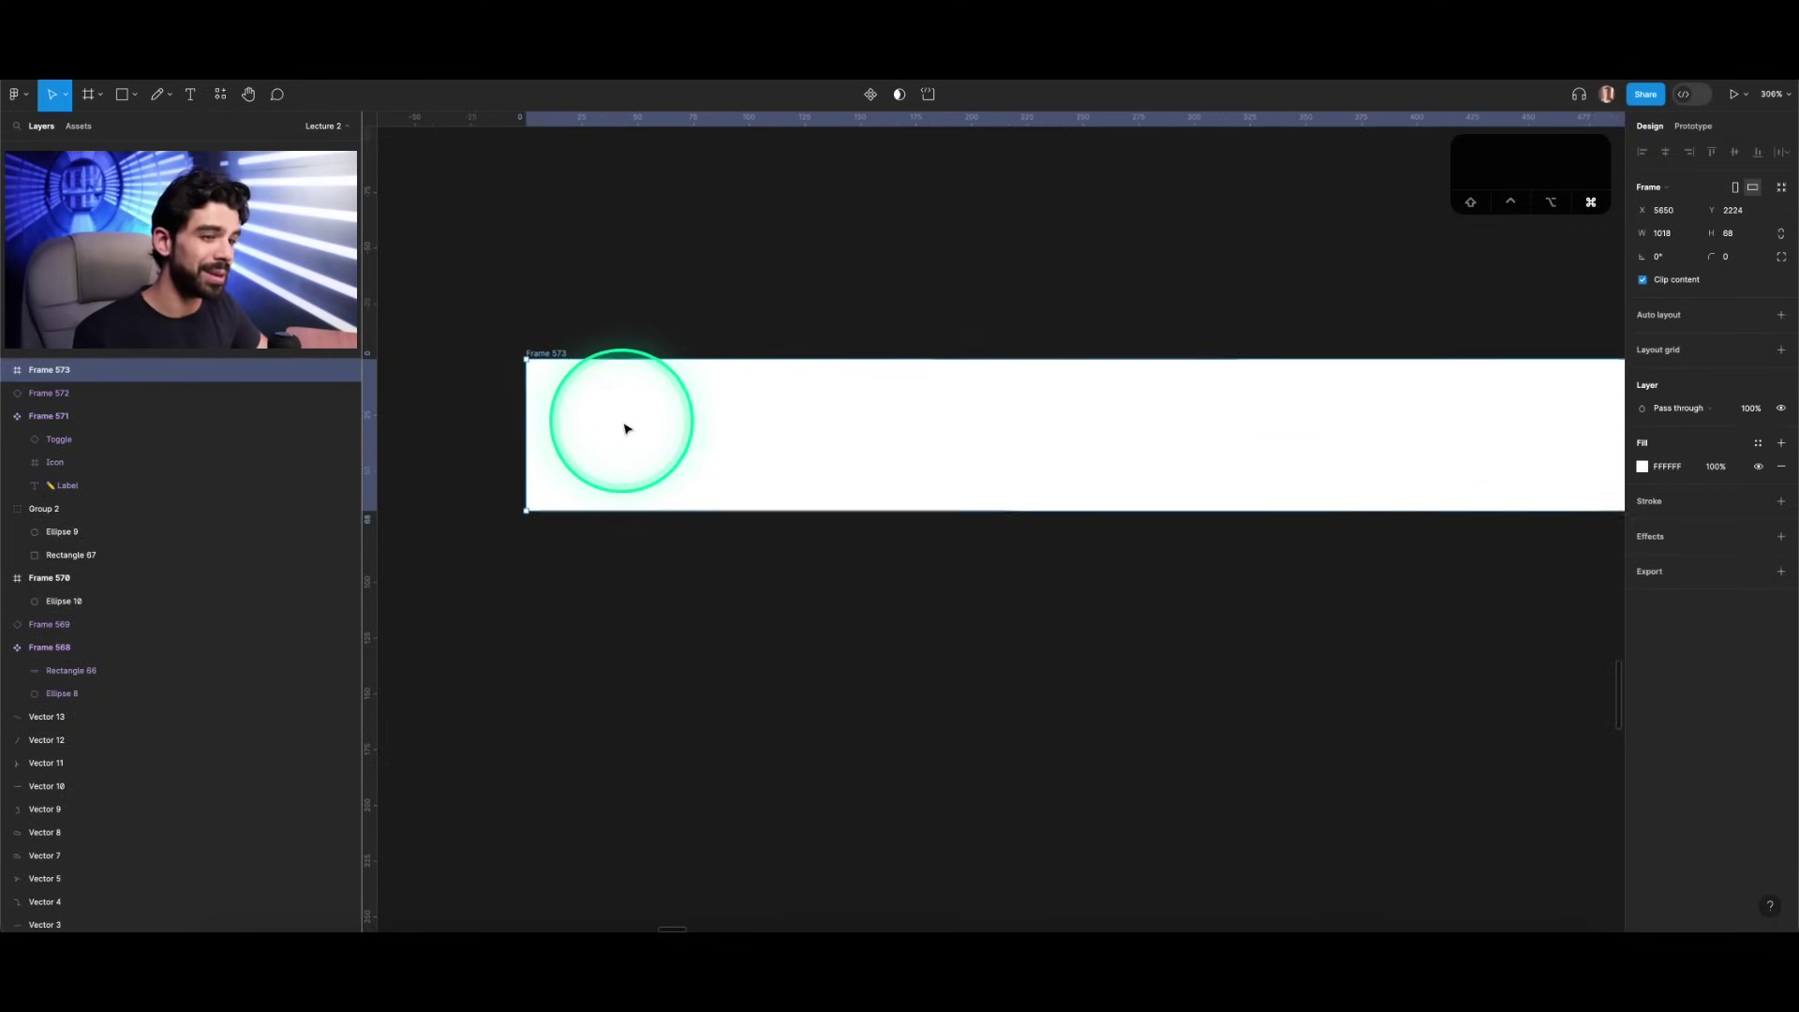
# Step: Draw a square about 47 × 47 near the left end of the wide frame, at about X 11, Y 10
pyautogui.press('r')
pyautogui.moveTo(622, 446)
pyautogui.mouseDown()
pyautogui.moveTo(684, 468)
pyautogui.moveTo(666, 451)
pyautogui.mouseUp()
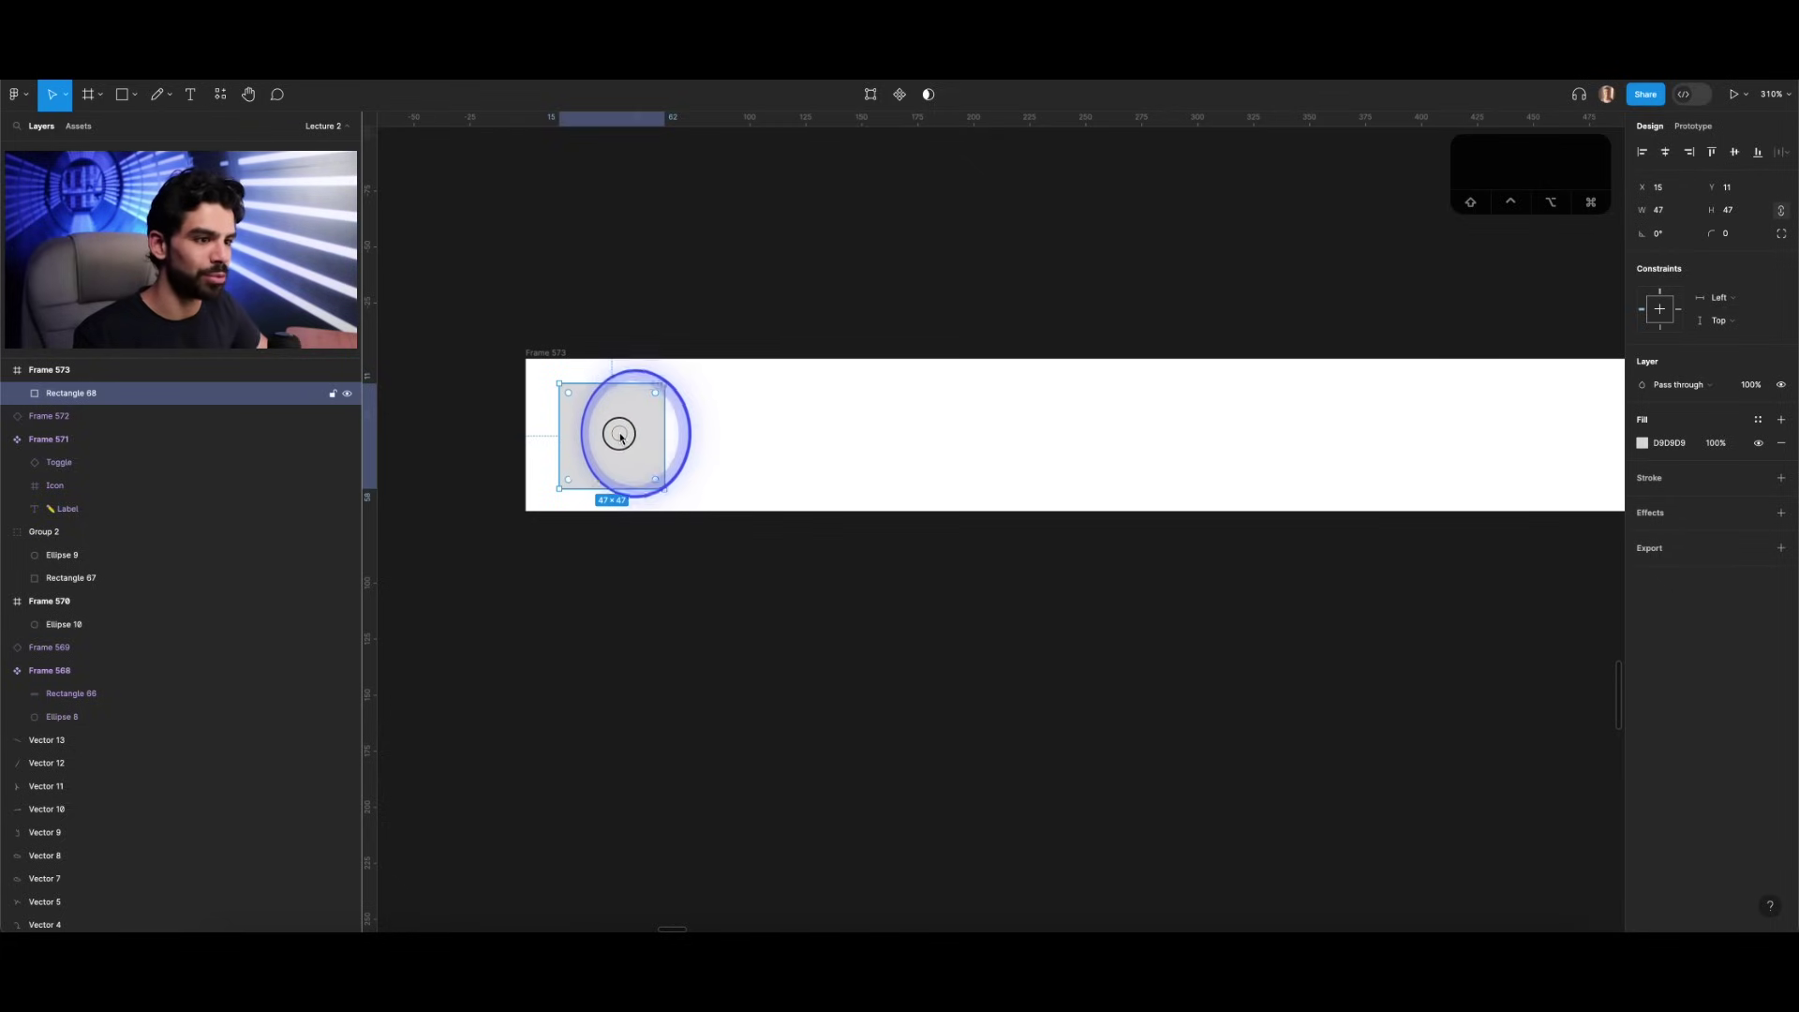
pyautogui.moveTo(596, 461); pyautogui.dragTo(588, 410)
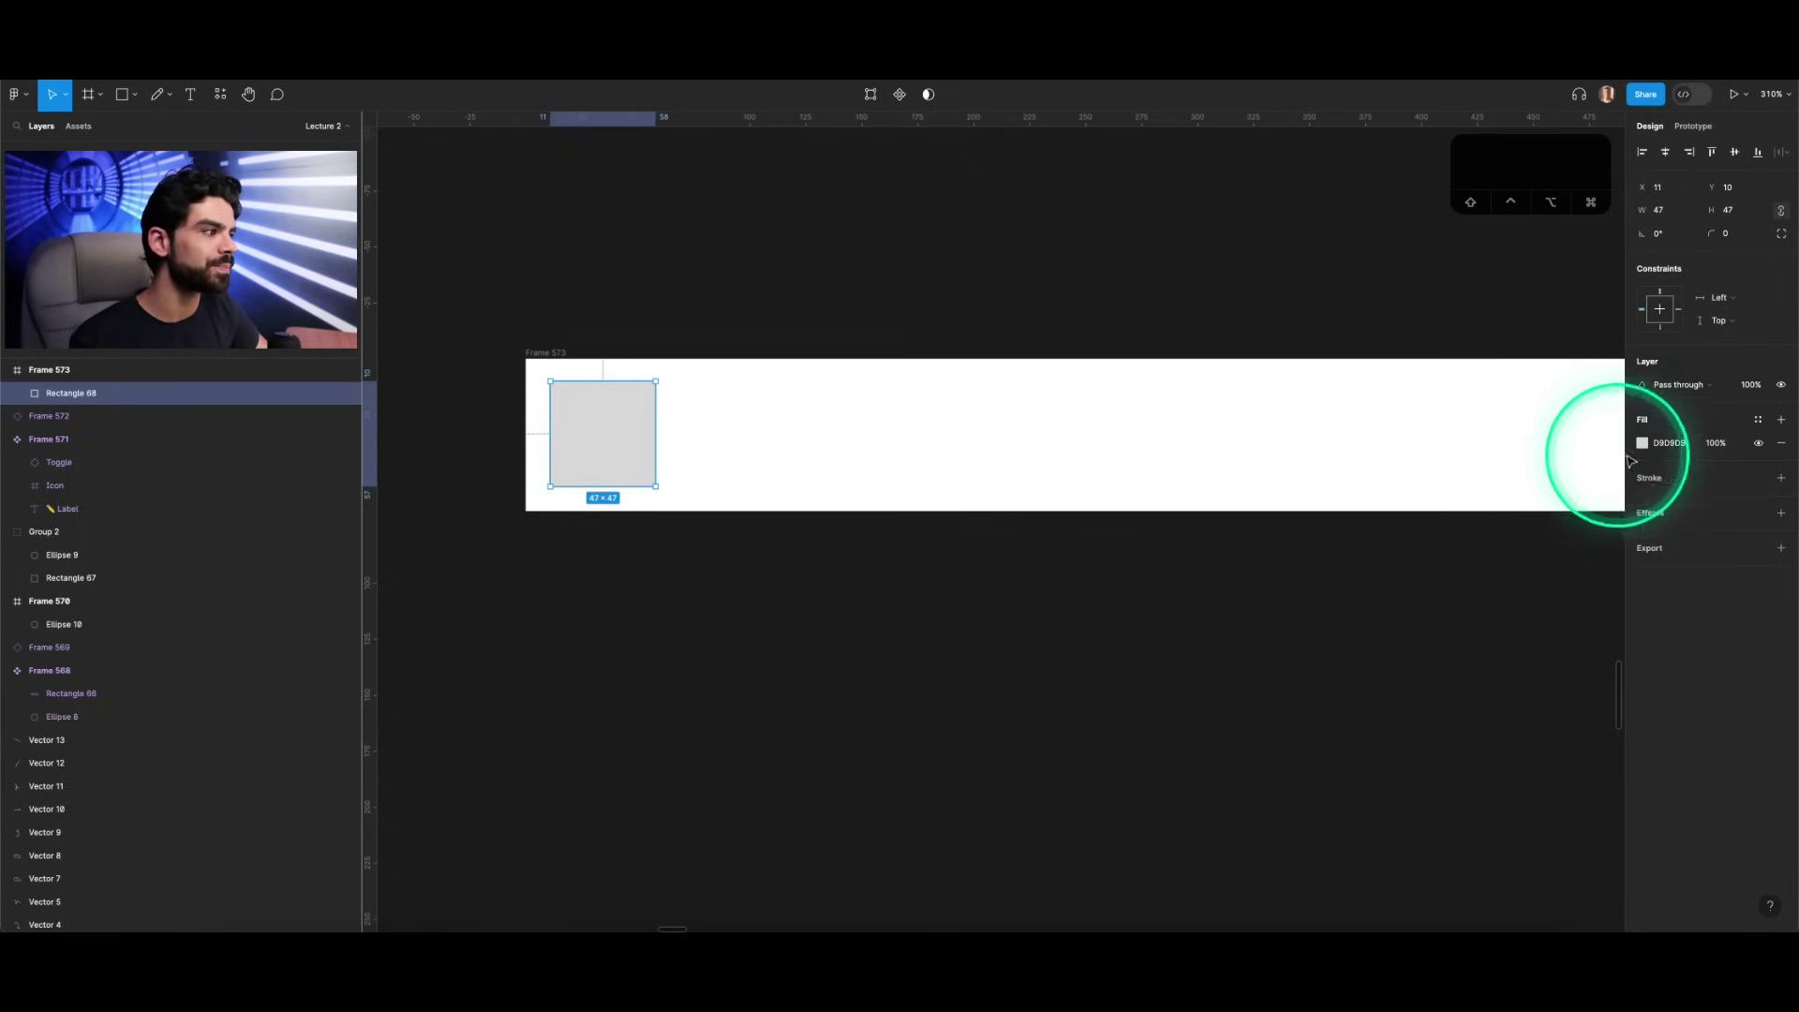
# Step: Fill the square with grey 8C8C8C and round its corners to a radius of 8
pyautogui.click(1677, 443)
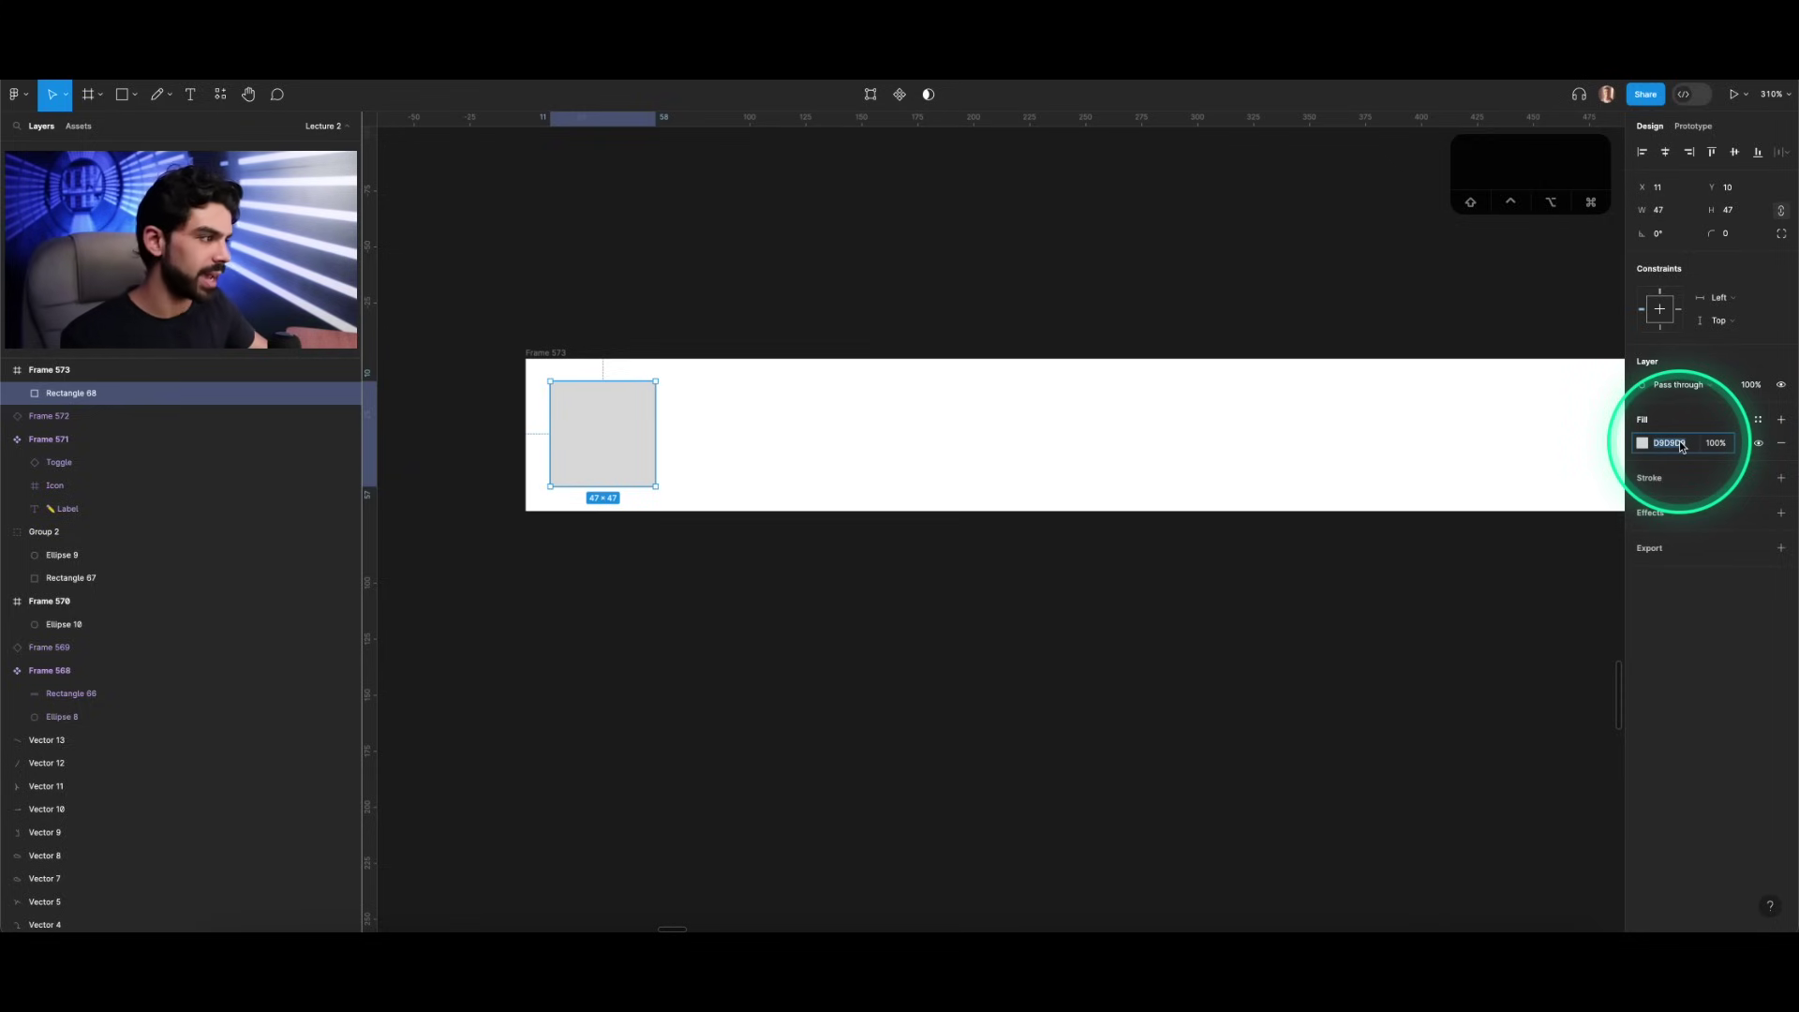
pyautogui.click(1642, 443)
pyautogui.moveTo(1478, 582); pyautogui.dragTo(1452, 568)
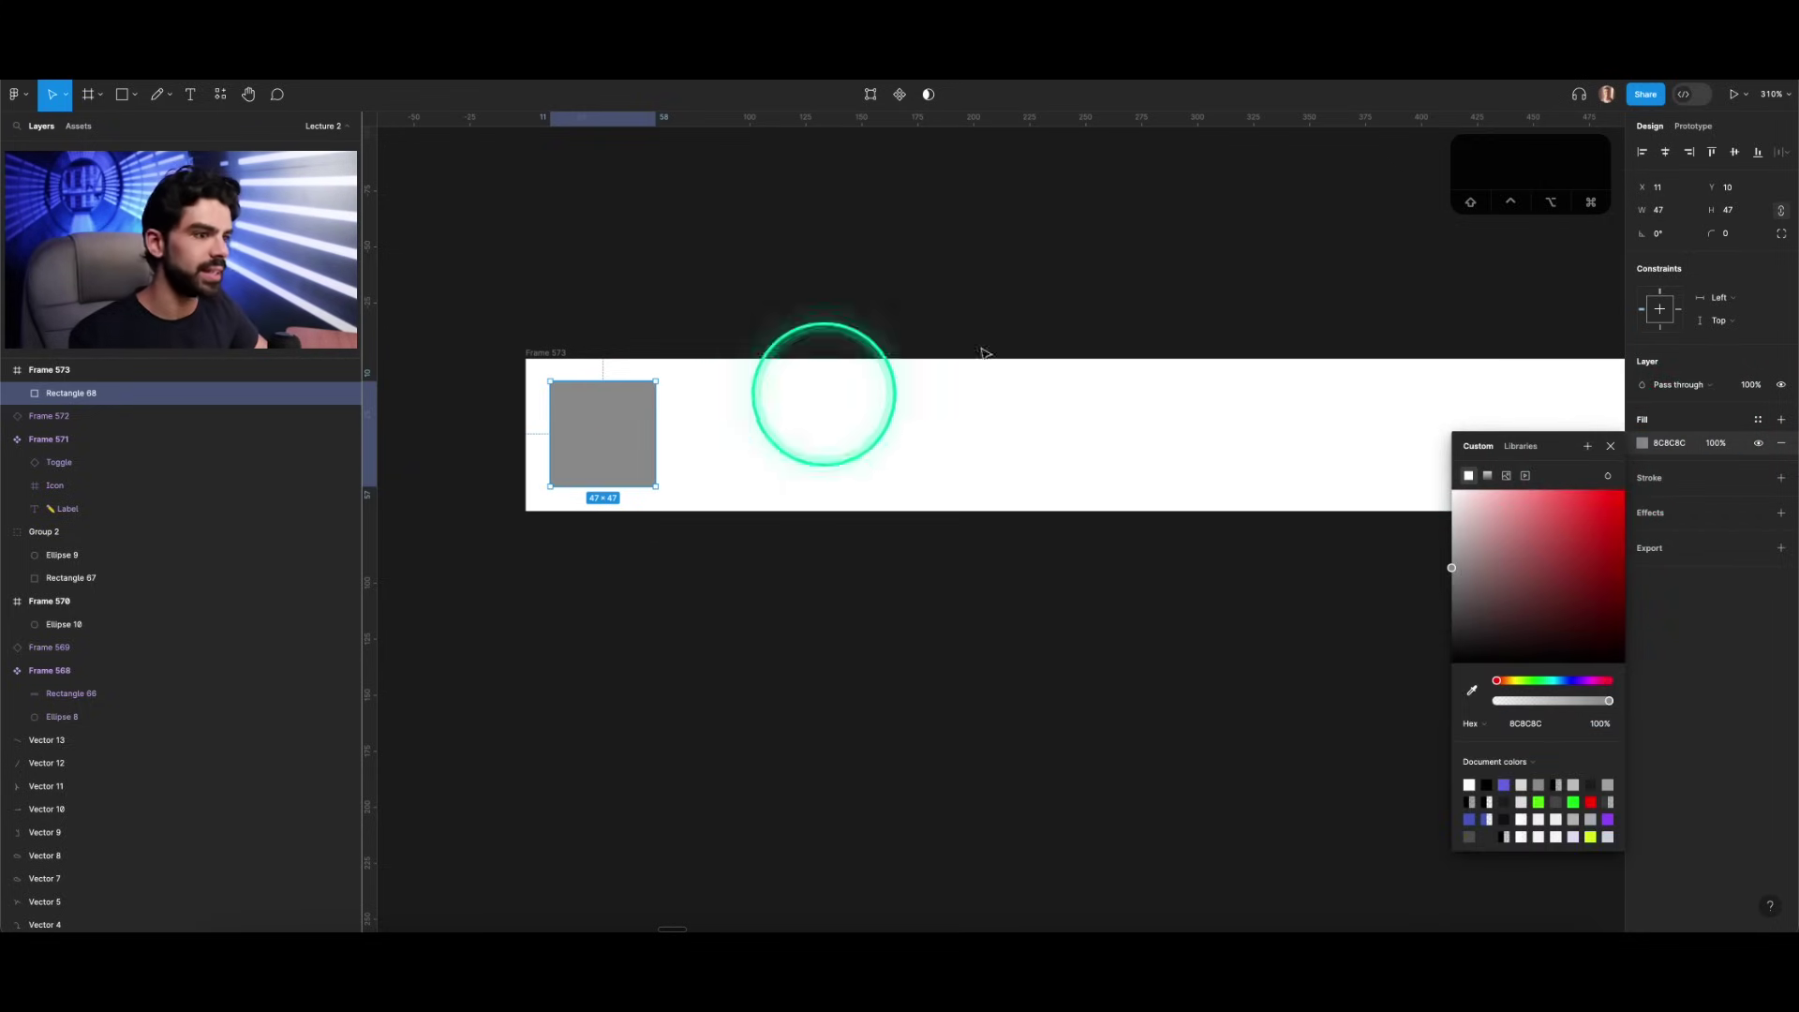
pyautogui.moveTo(1711, 238); pyautogui.dragTo(1722, 238)
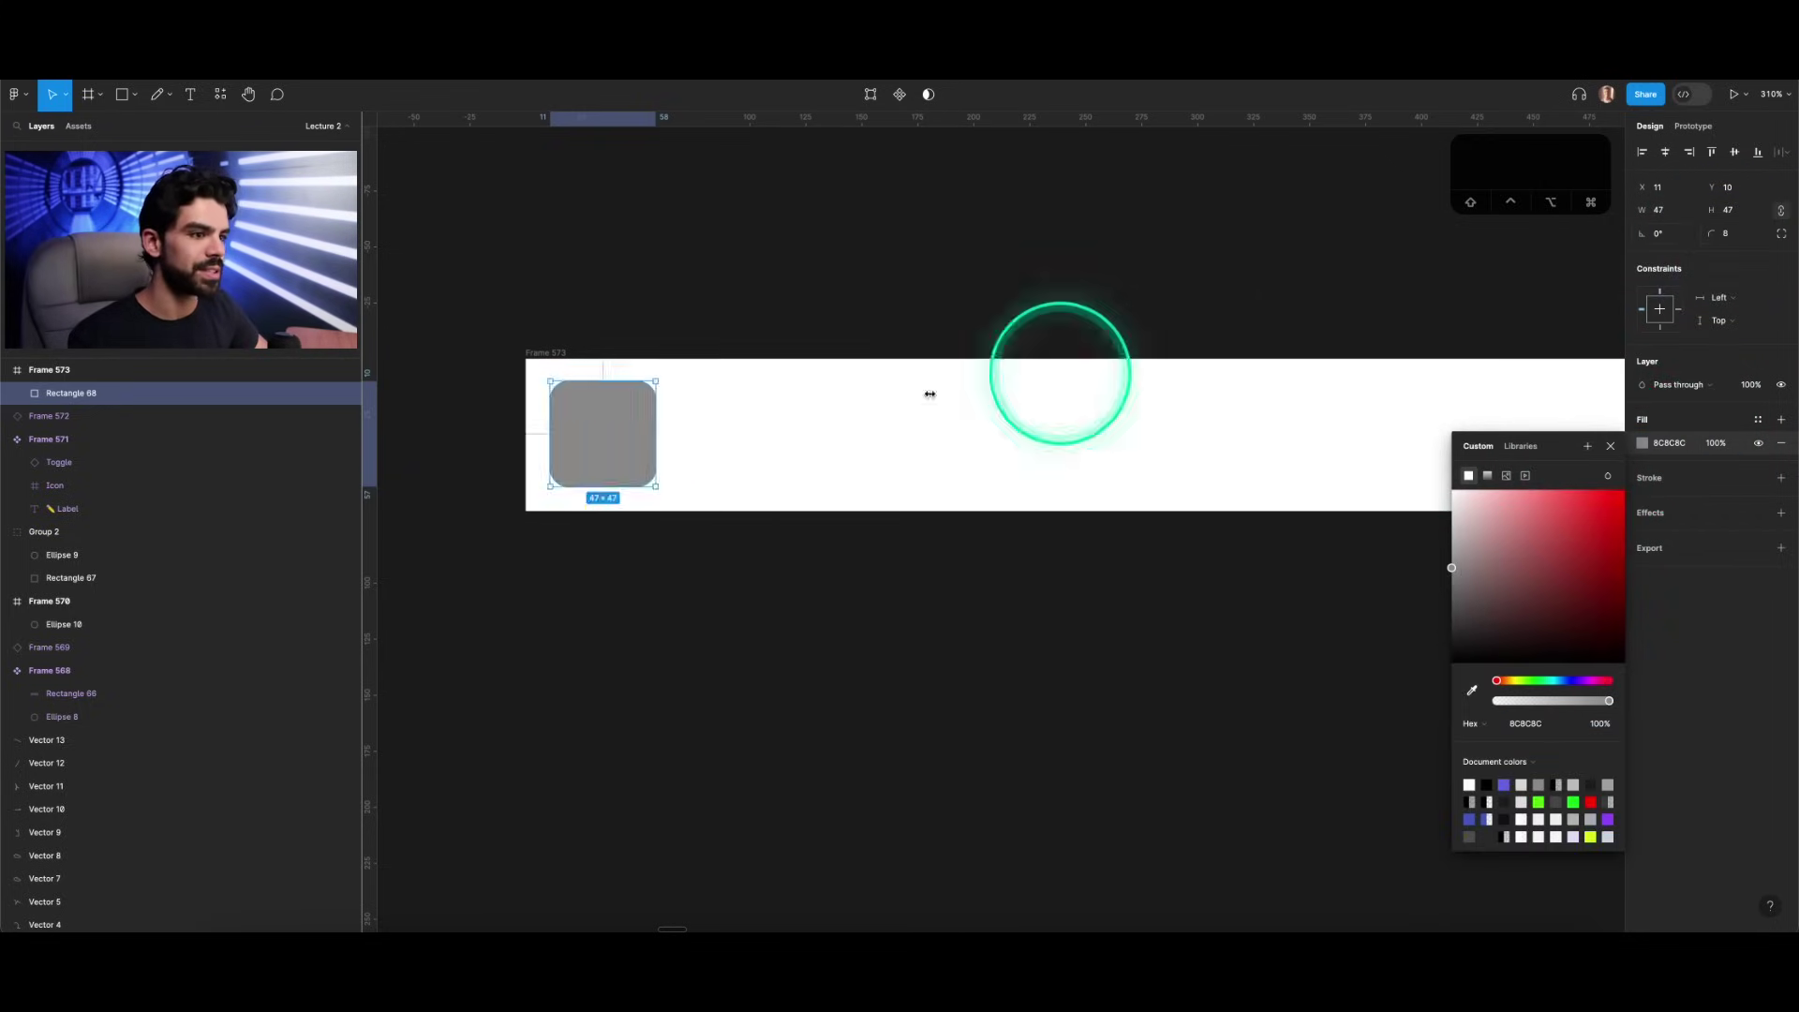
# Step: Duplicate the square along the bar: one beside it, one stretched to about 143 × 47, two in the middle and one at the right end
pyautogui.click(682, 341)
pyautogui.click(587, 428)
pyautogui.moveTo(587, 428); pyautogui.dragTo(1106, 423)
pyautogui.scroll(-5, 815, 441)
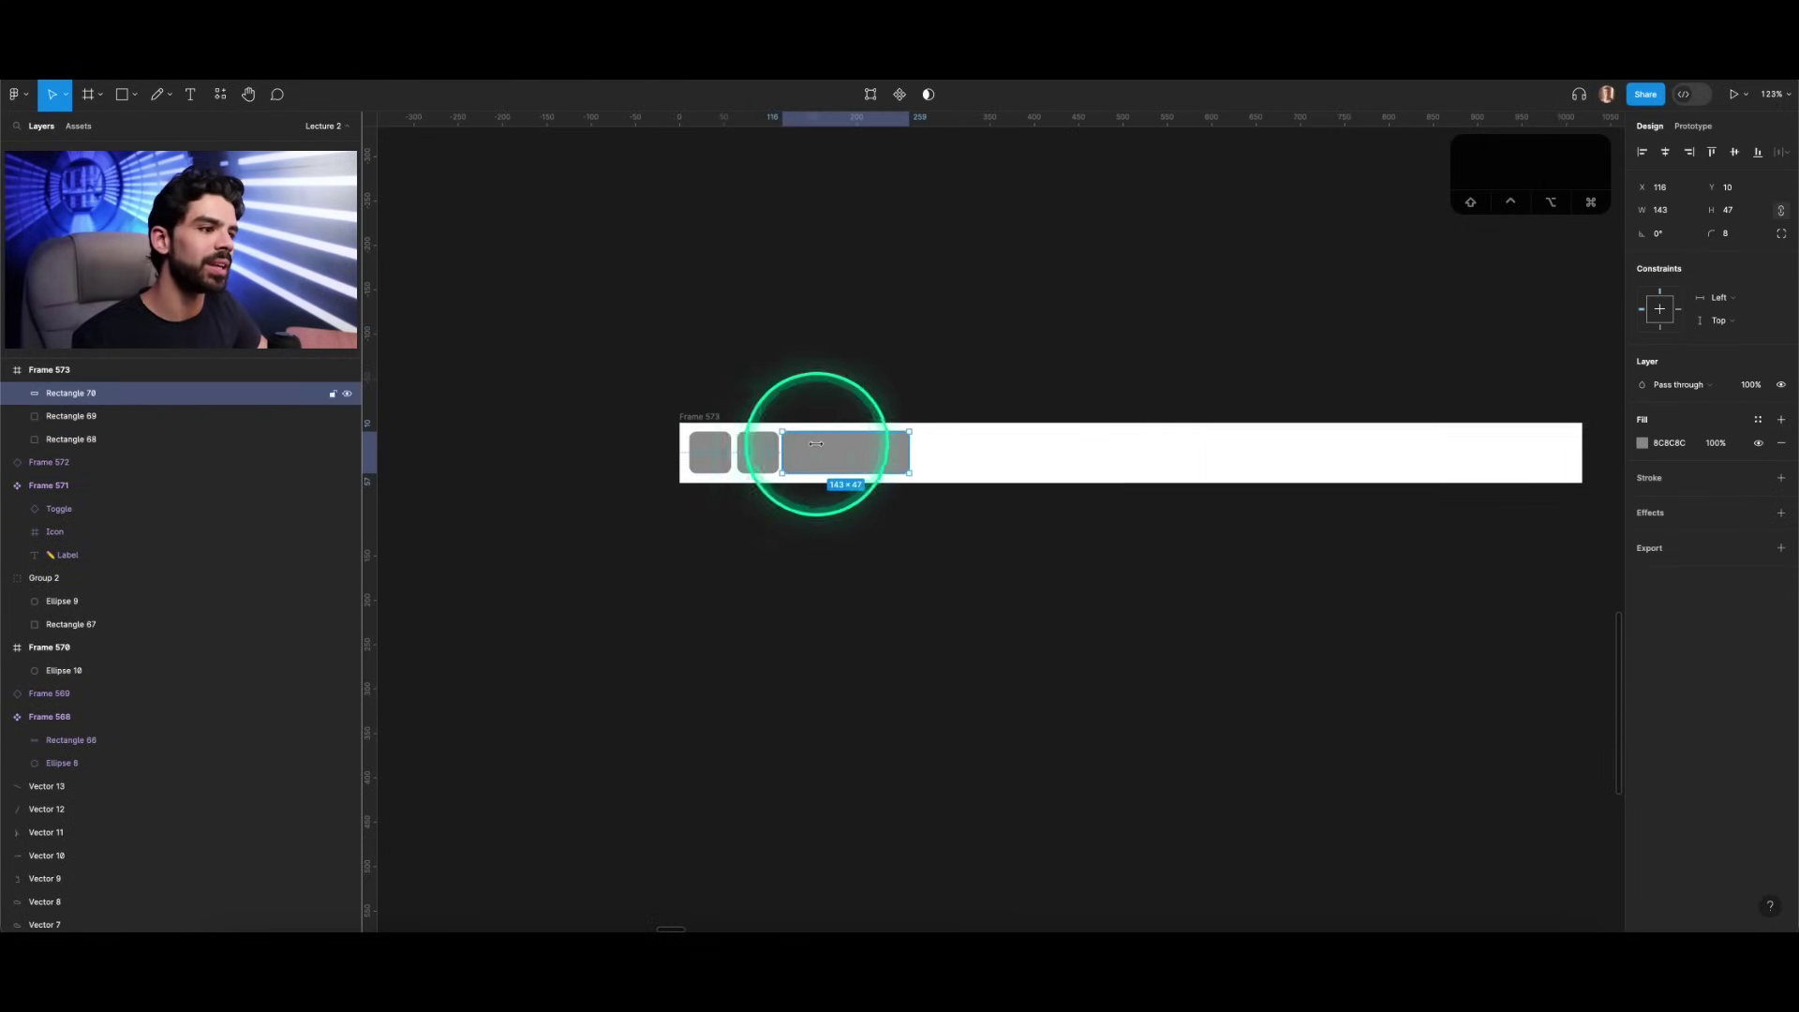
pyautogui.click(824, 506)
pyautogui.moveTo(631, 410); pyautogui.dragTo(1416, 424)
pyautogui.click(932, 494)
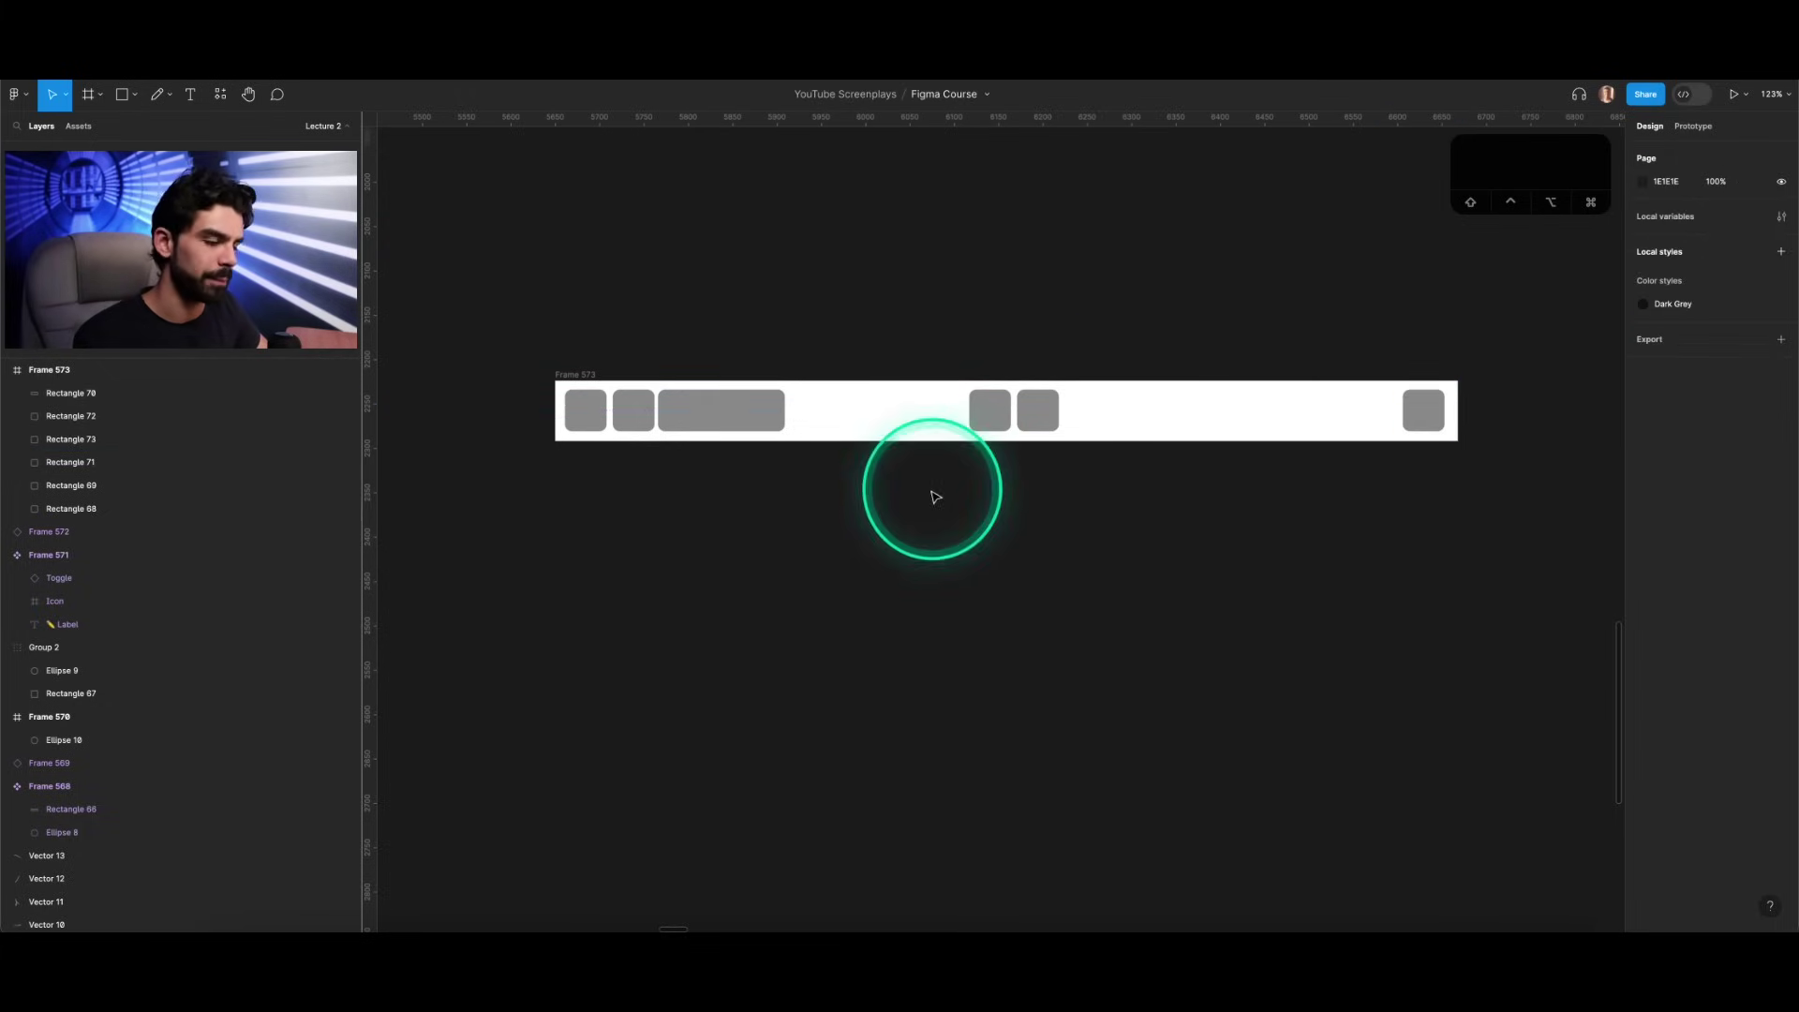
# Step: Tidy up the spacing between the bar's two left squares and the wide rectangle
pyautogui.click(569, 379)
pyautogui.click(585, 410)
pyautogui.keyDown('shift'); pyautogui.click(634, 410); pyautogui.keyUp('shift')
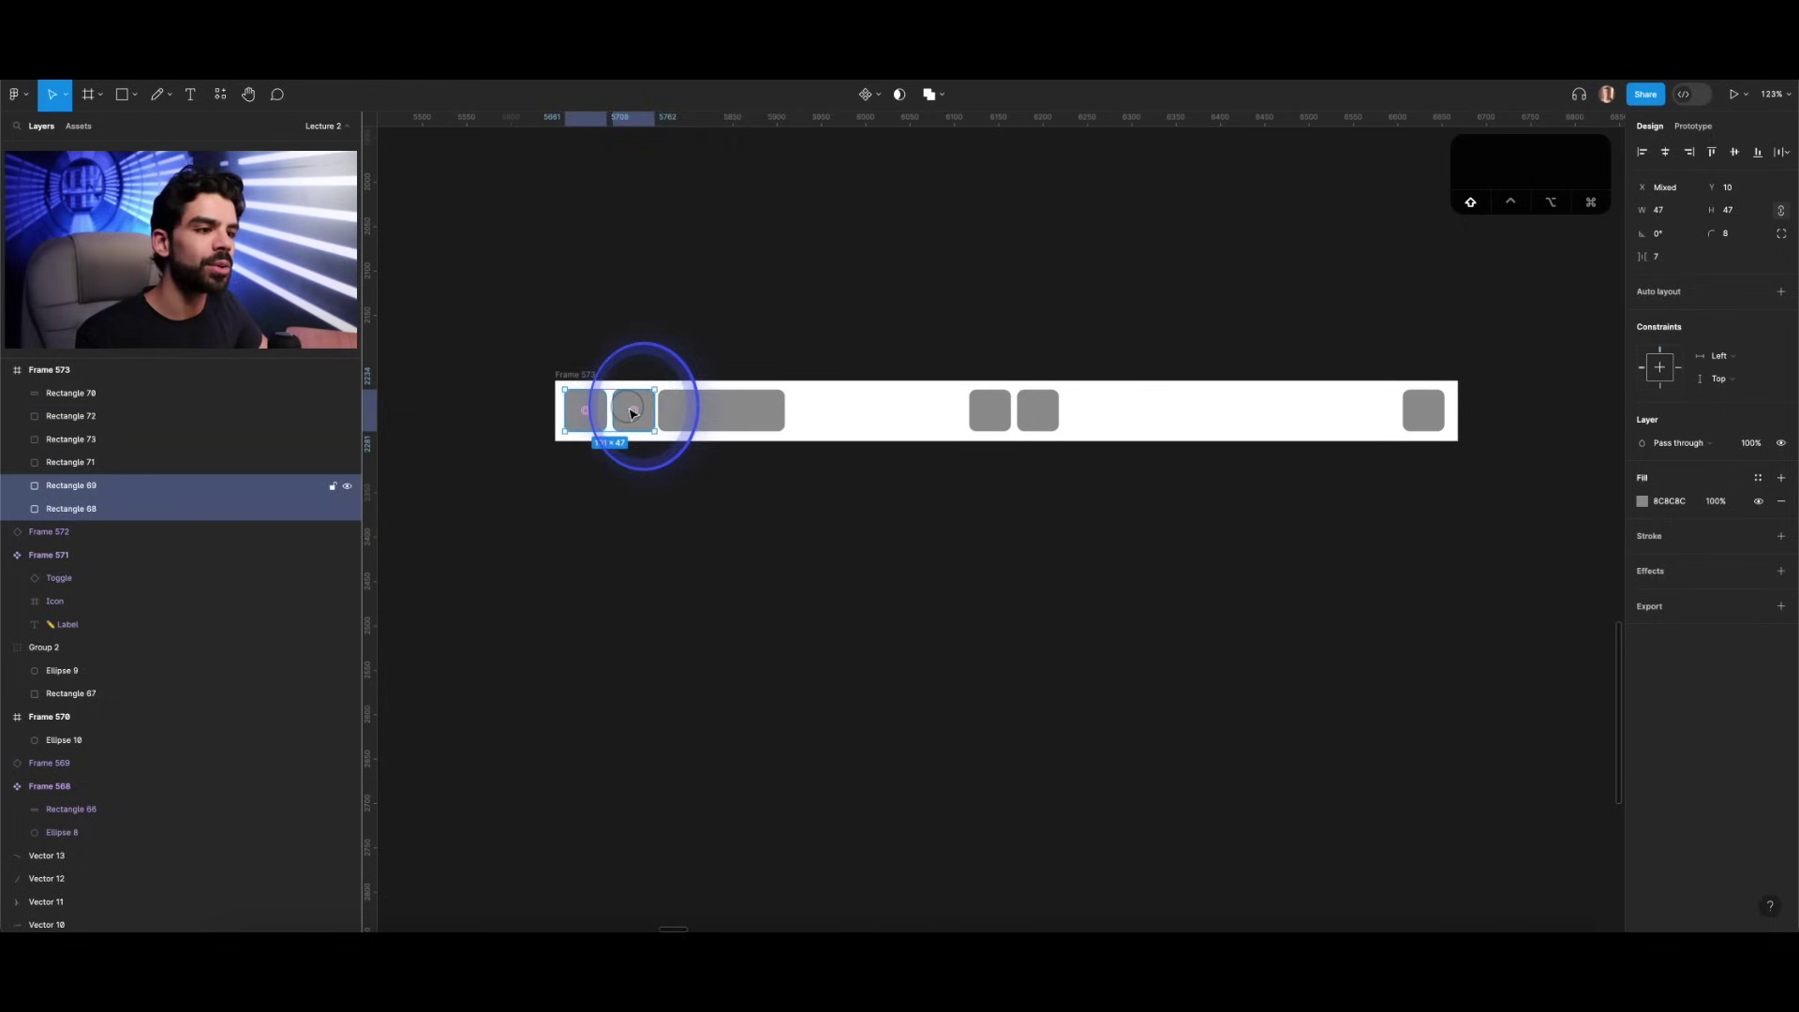
pyautogui.keyDown('shift'); pyautogui.click(698, 414); pyautogui.keyUp('shift')
pyautogui.hotkey('ctrl', 'alt', 't')
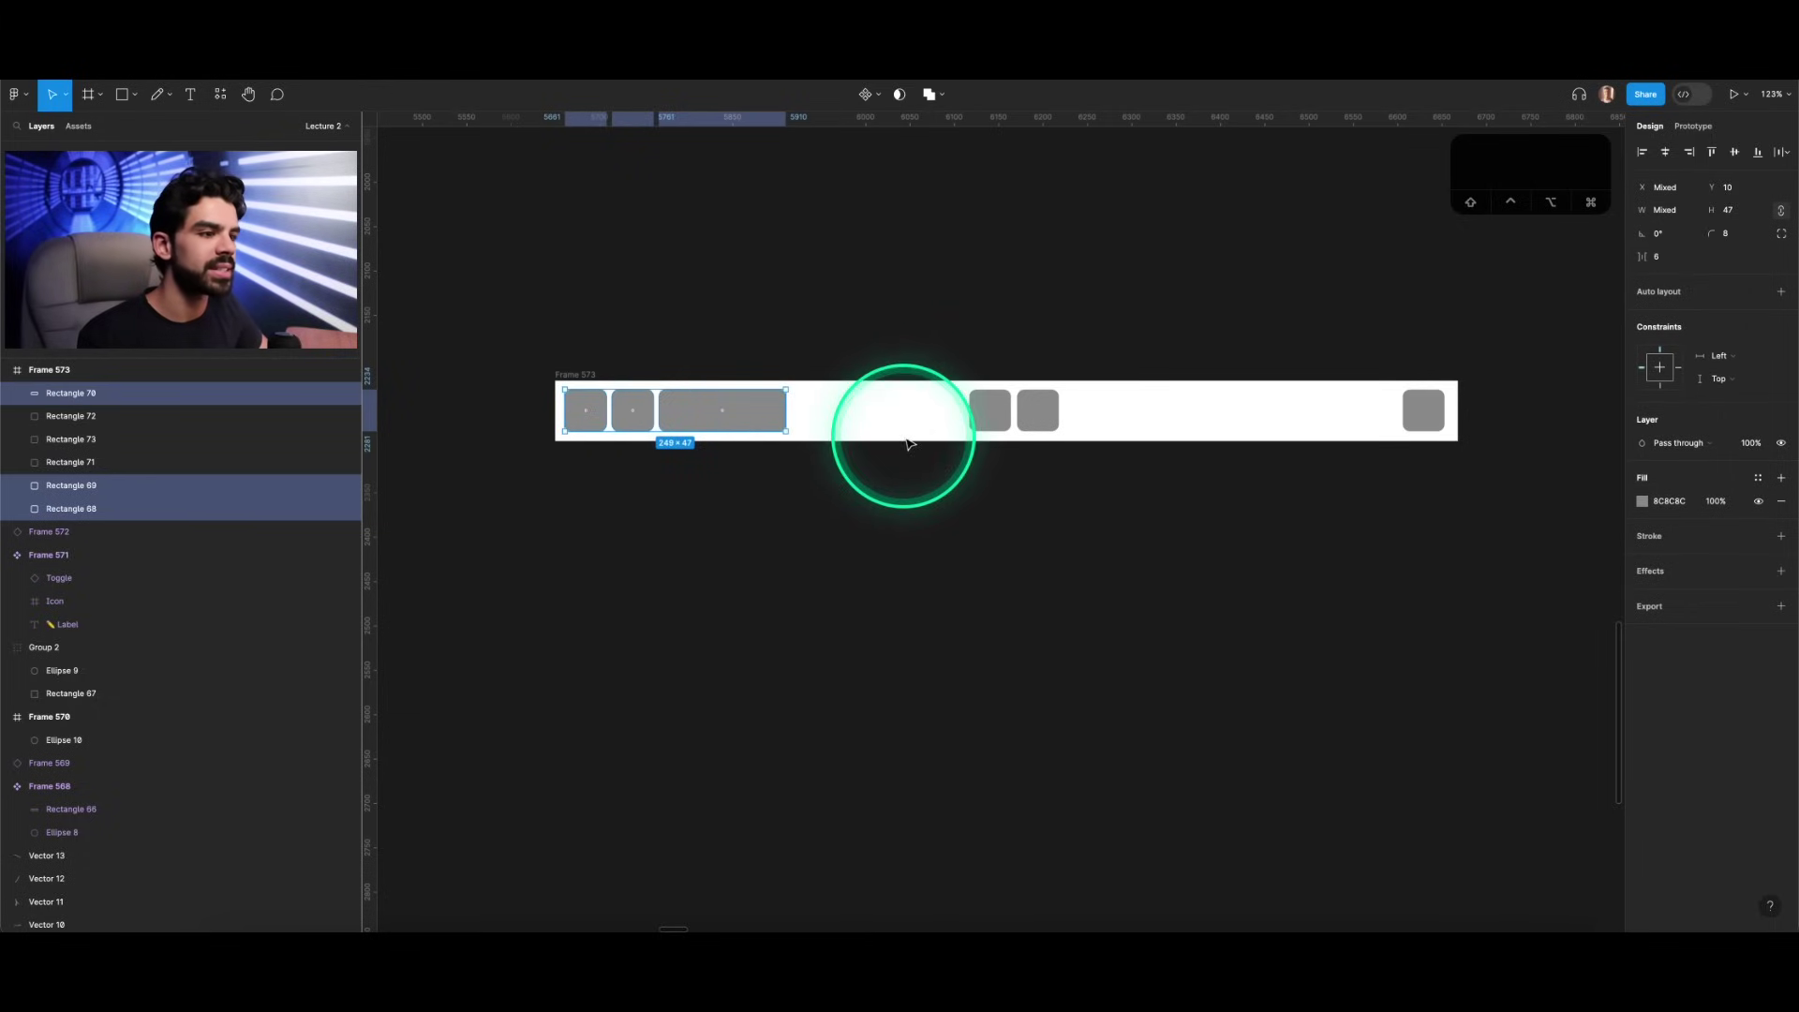
# Step: Set the horizontal constraint of the two middle squares to Center and of the rightmost square to Right
pyautogui.click(989, 409)
pyautogui.keyDown('shift'); pyautogui.click(1037, 410); pyautogui.keyUp('shift')
pyautogui.click(1720, 356)
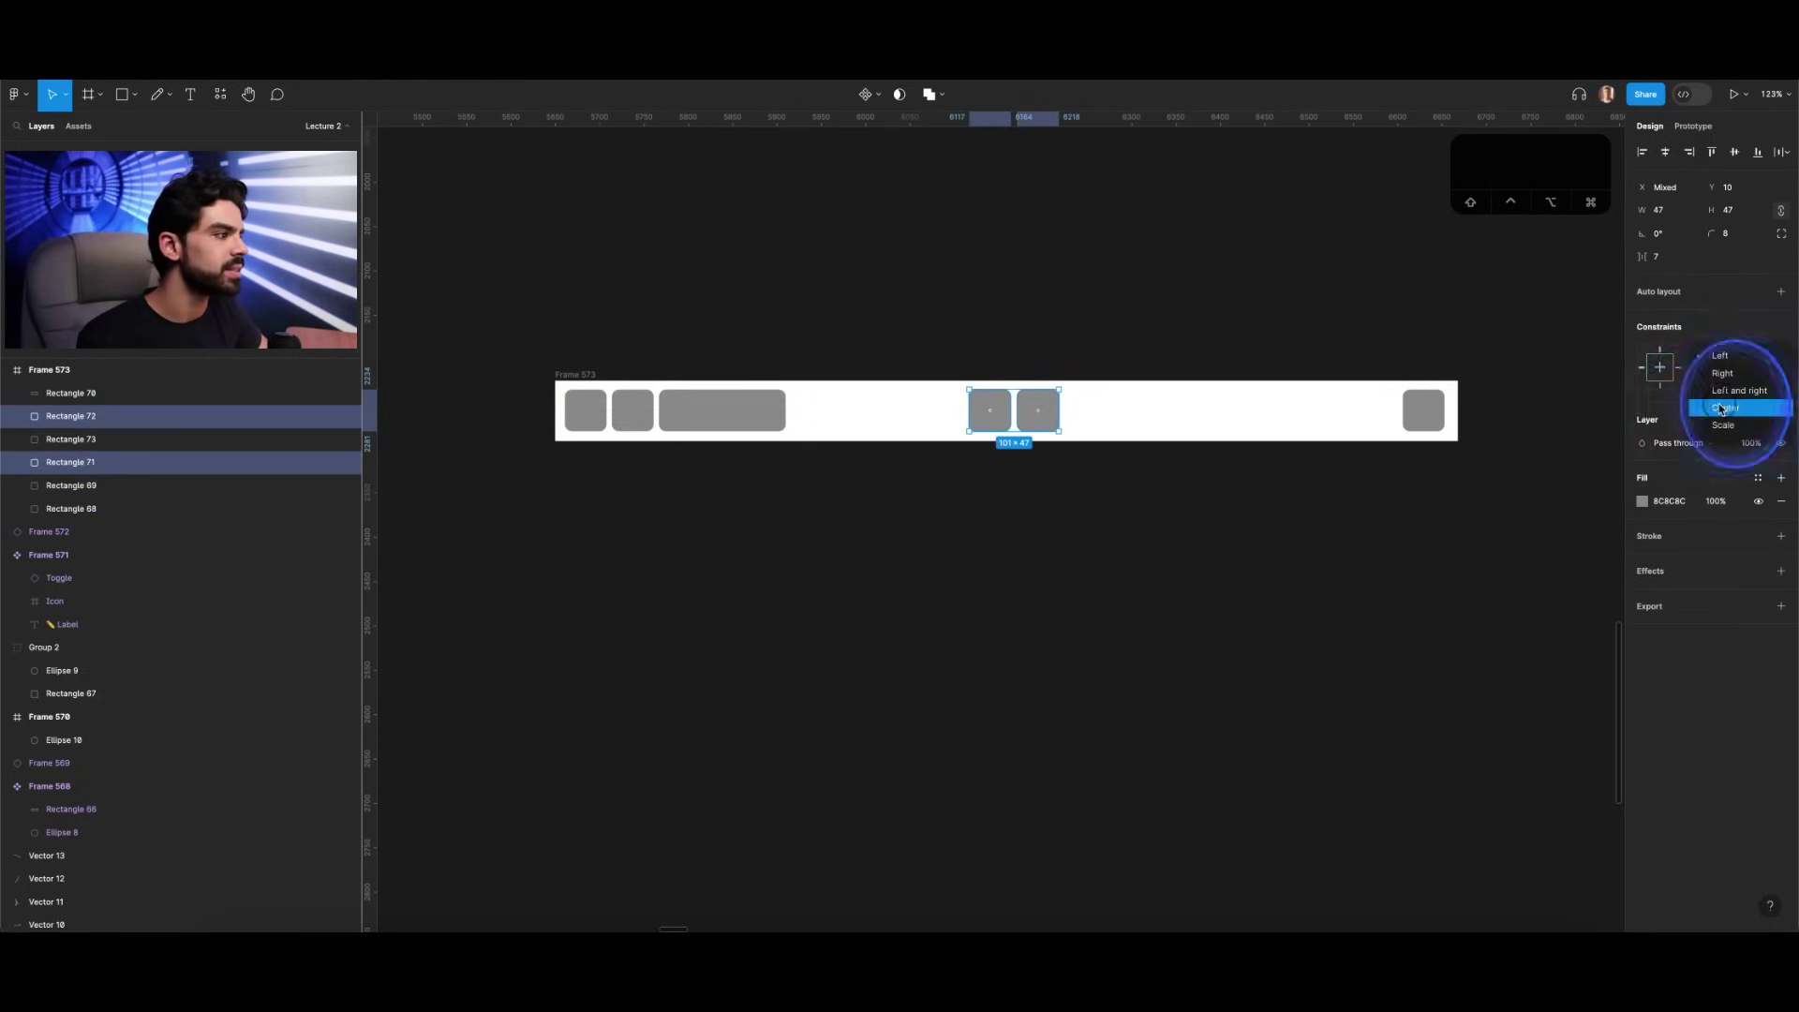
pyautogui.click(1724, 405)
pyautogui.click(1442, 405)
pyautogui.click(1741, 324)
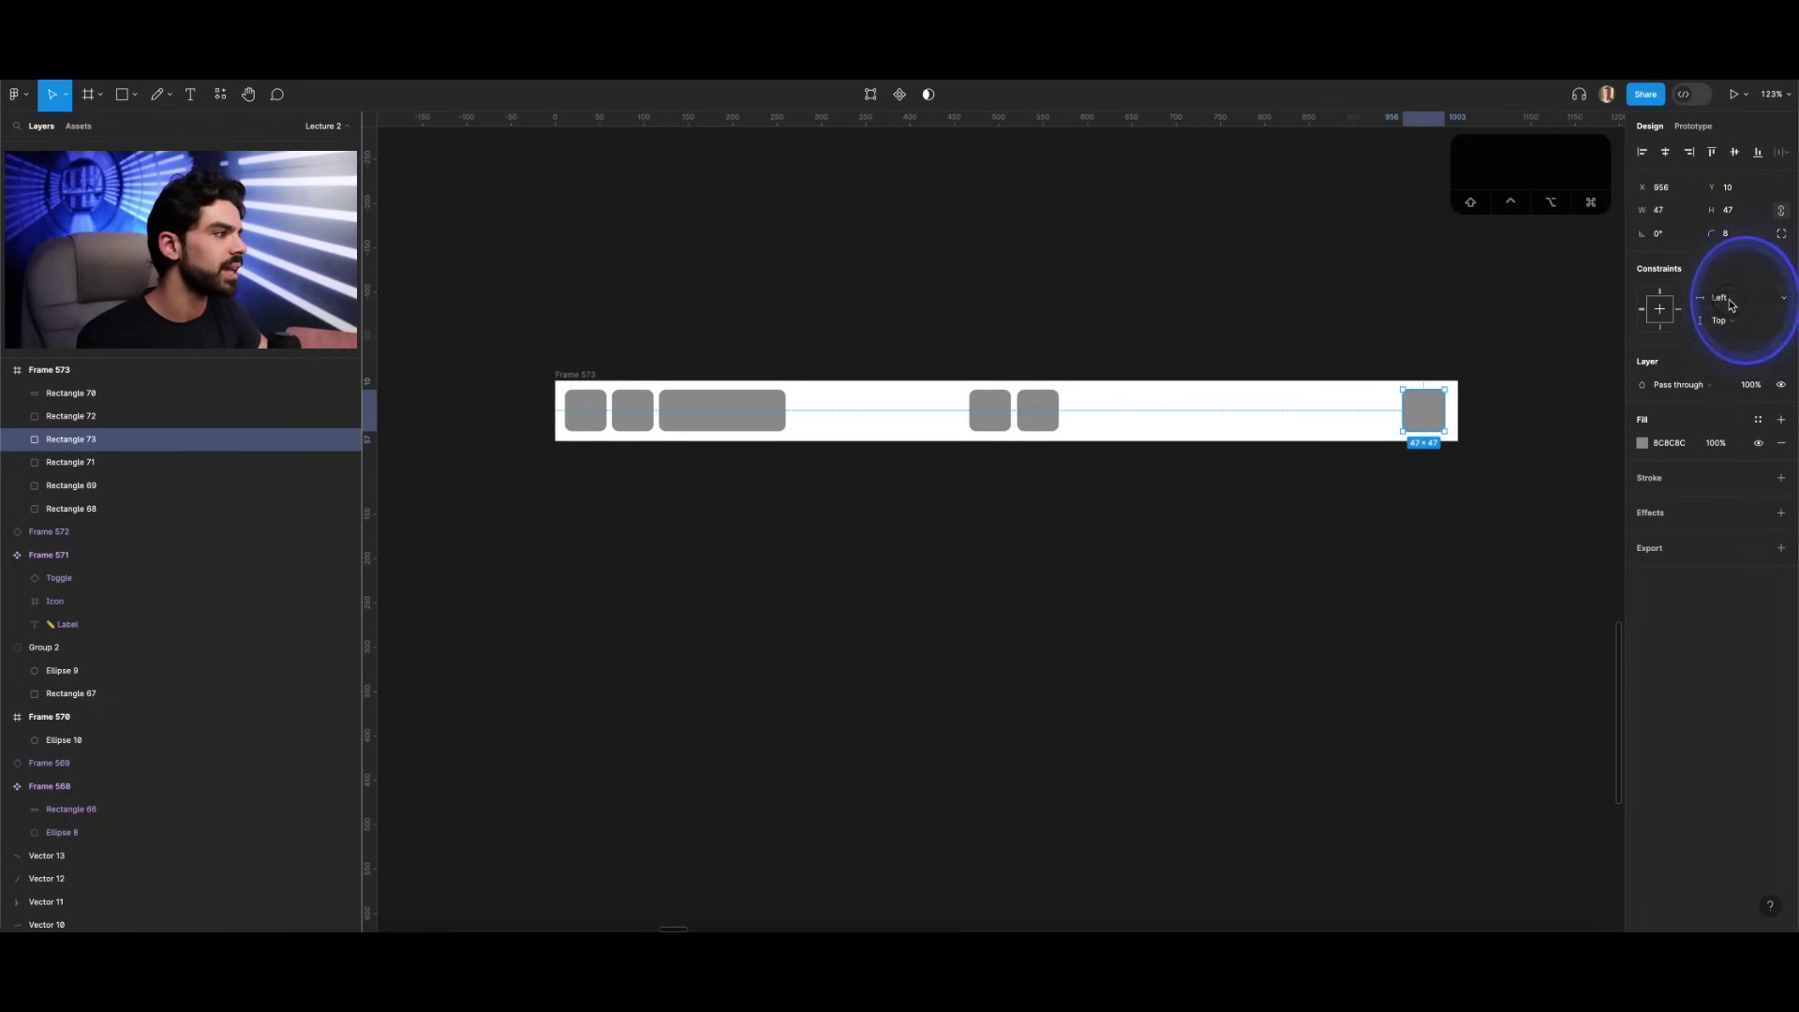
pyautogui.click(1720, 297)
pyautogui.click(1723, 316)
# Step: Turn the wide bar frame with its six grey shapes into a component
pyautogui.click(579, 375)
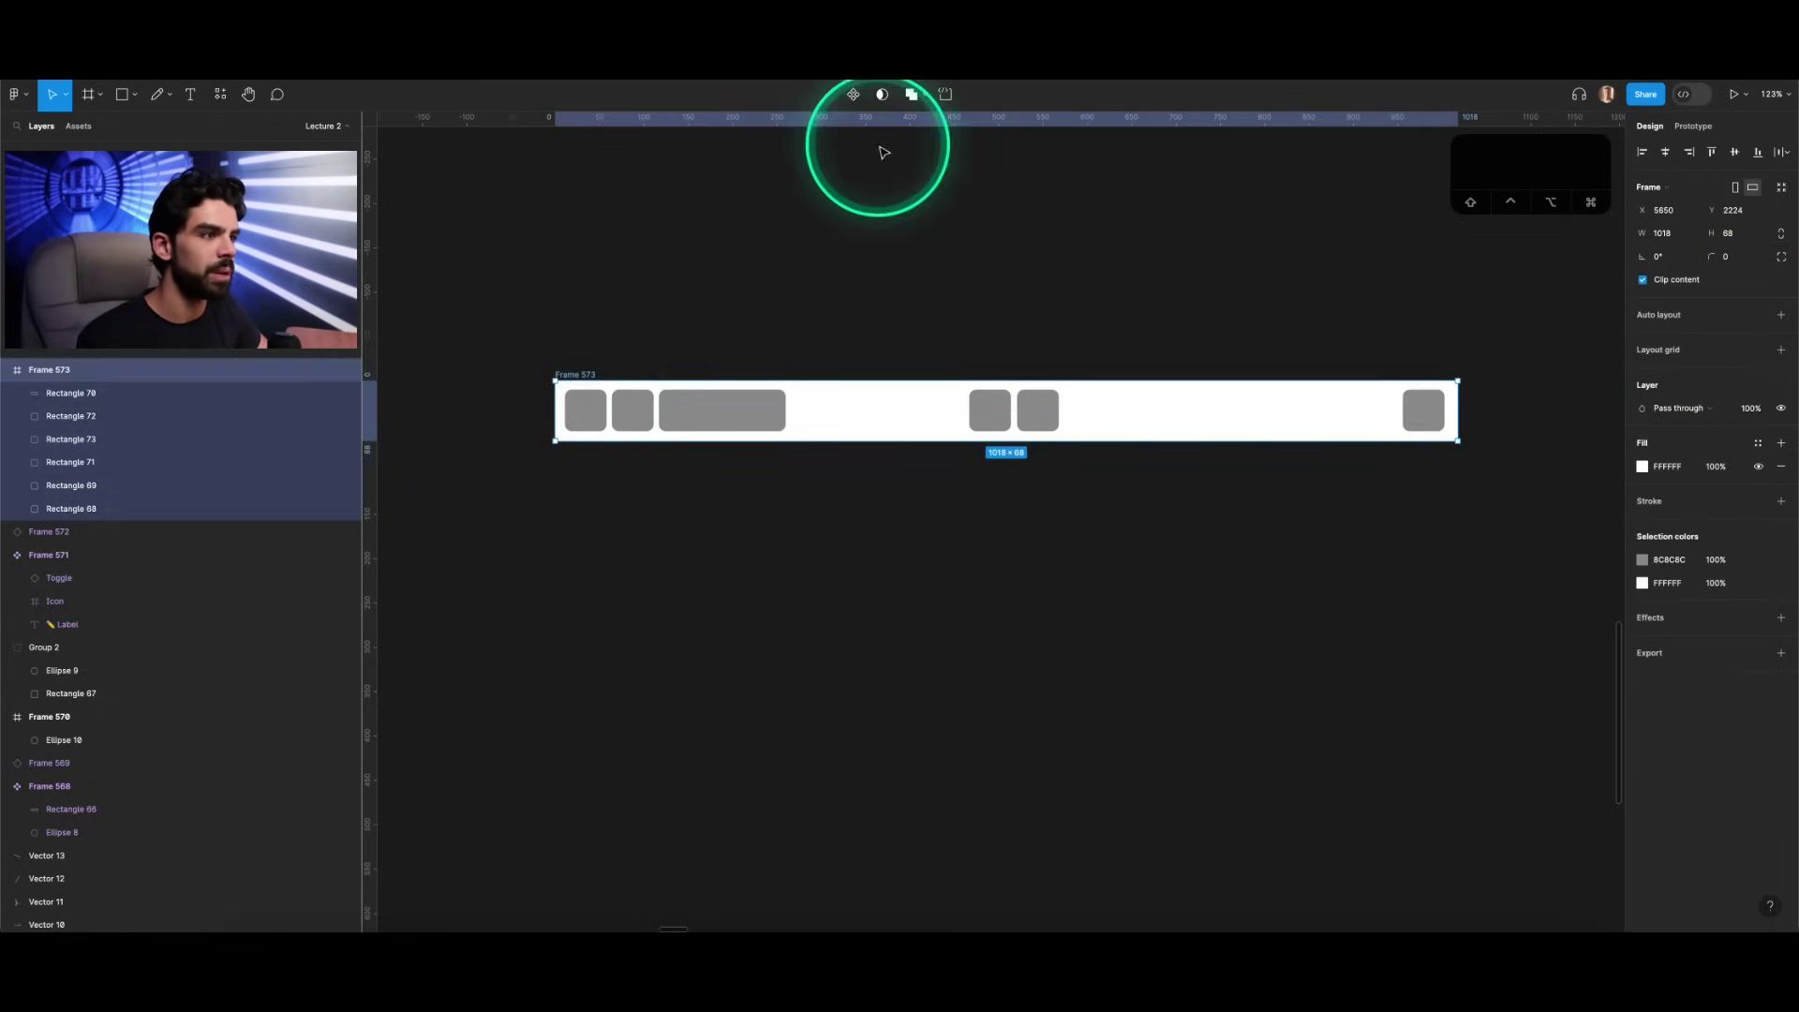
pyautogui.click(853, 93)
# Step: Place an instance of the bar just below the main component, try narrowing it, and delete the instance
pyautogui.keyDown('alt'); pyautogui.moveTo(733, 415); pyautogui.dragTo(722, 515); pyautogui.keyUp('alt')
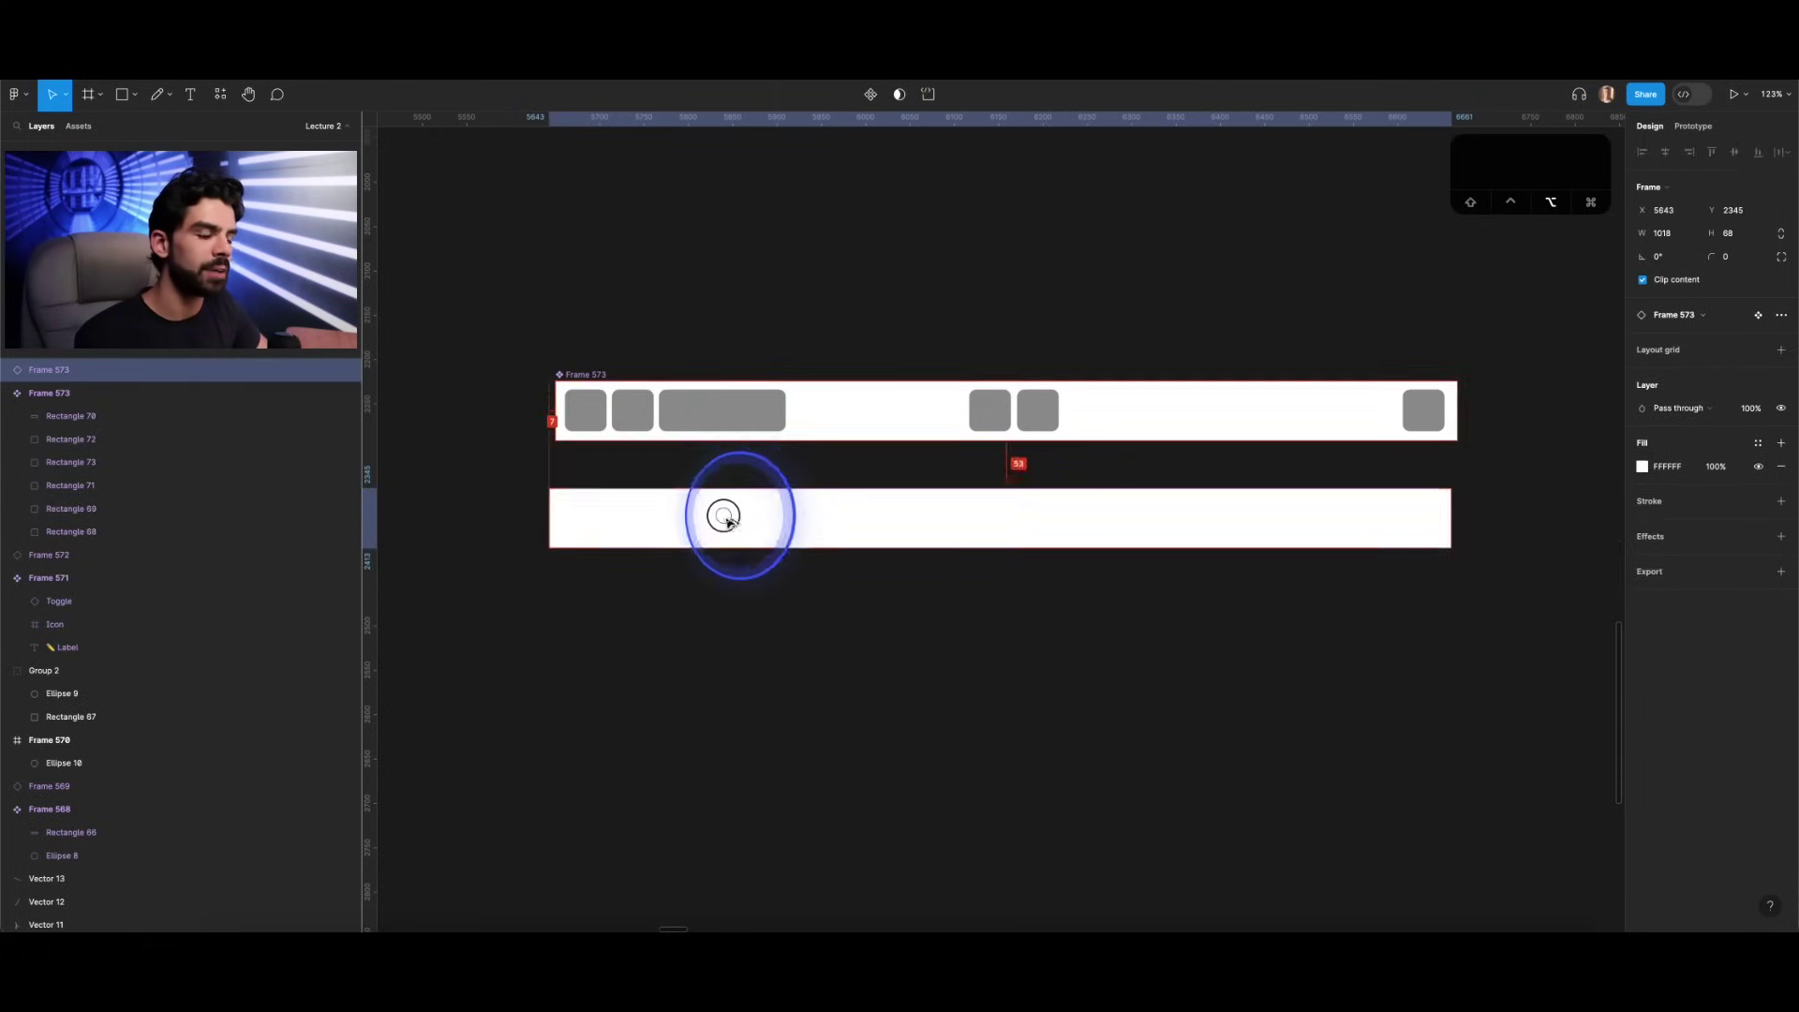
pyautogui.press('v')
pyautogui.moveTo(1364, 522); pyautogui.dragTo(1207, 521)
pyautogui.press('BackSpace')
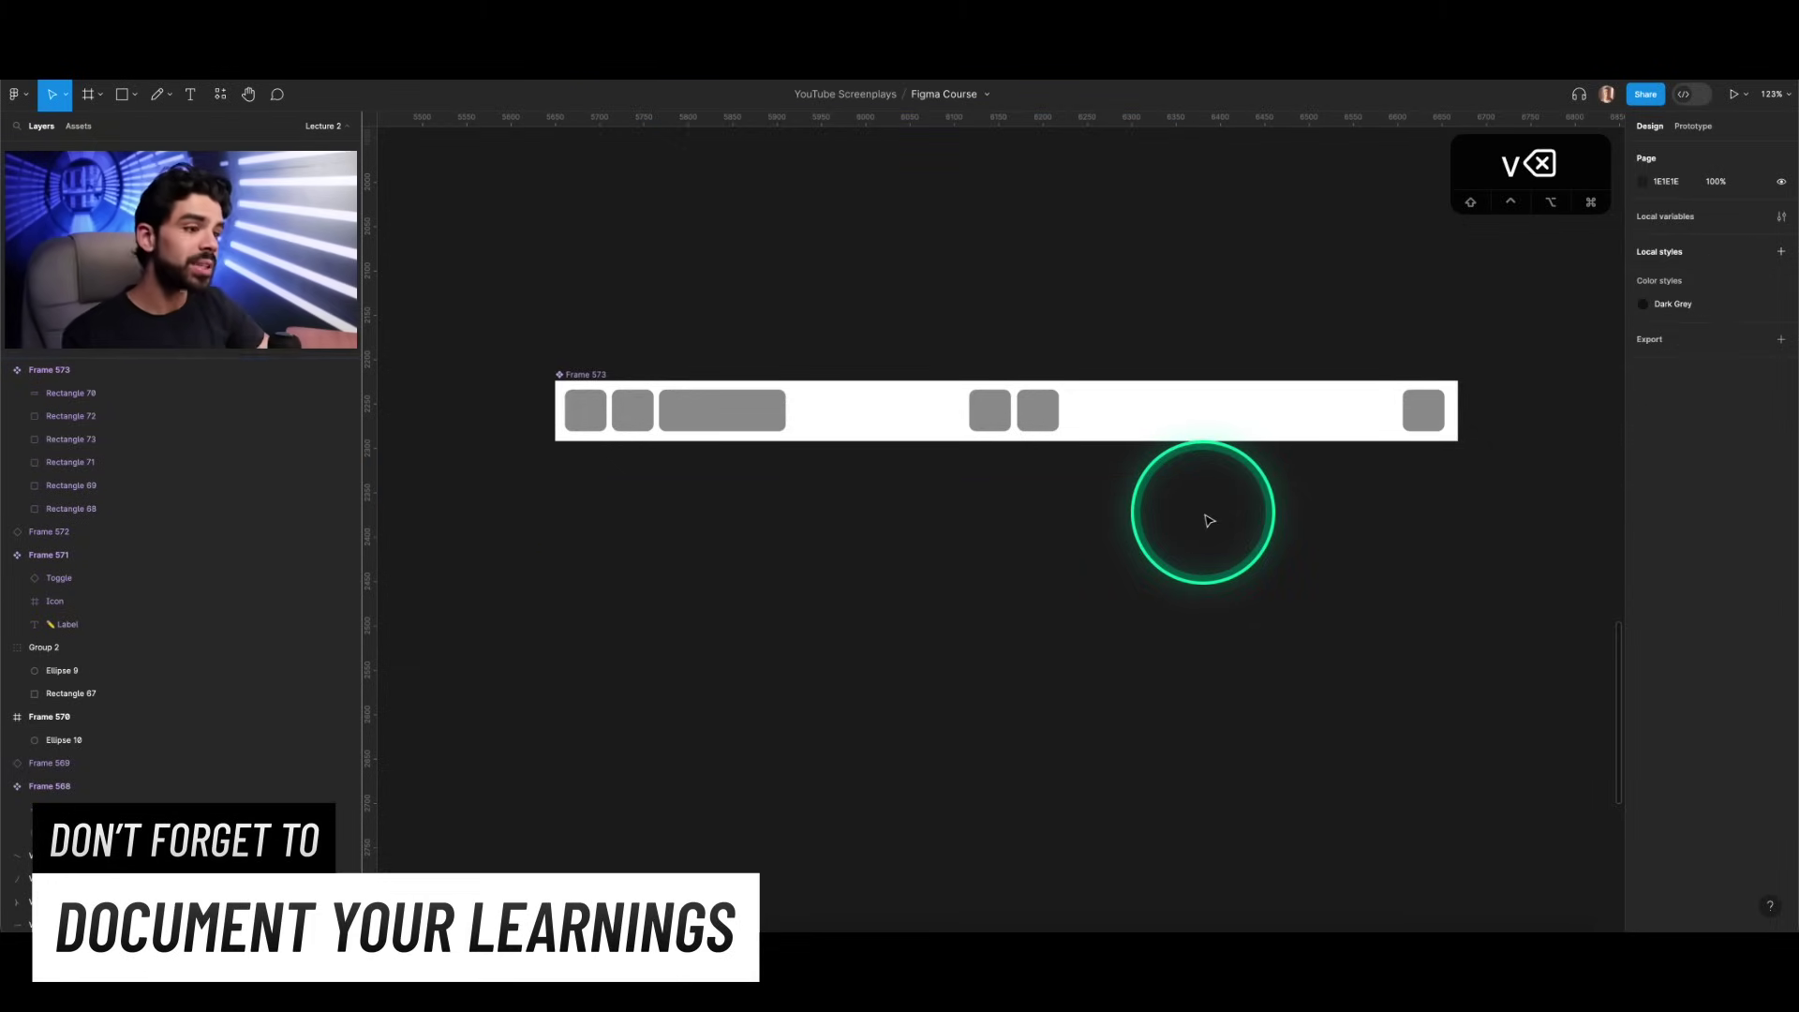
# Step: Add a MacBook Air preset frame, 1280 × 832, and place it below the bar component
pyautogui.keyDown('ctrl'); pyautogui.scroll(-5, 1193, 509); pyautogui.keyUp('ctrl')
pyautogui.scroll(-3, 1095, 483)
pyautogui.press('f')
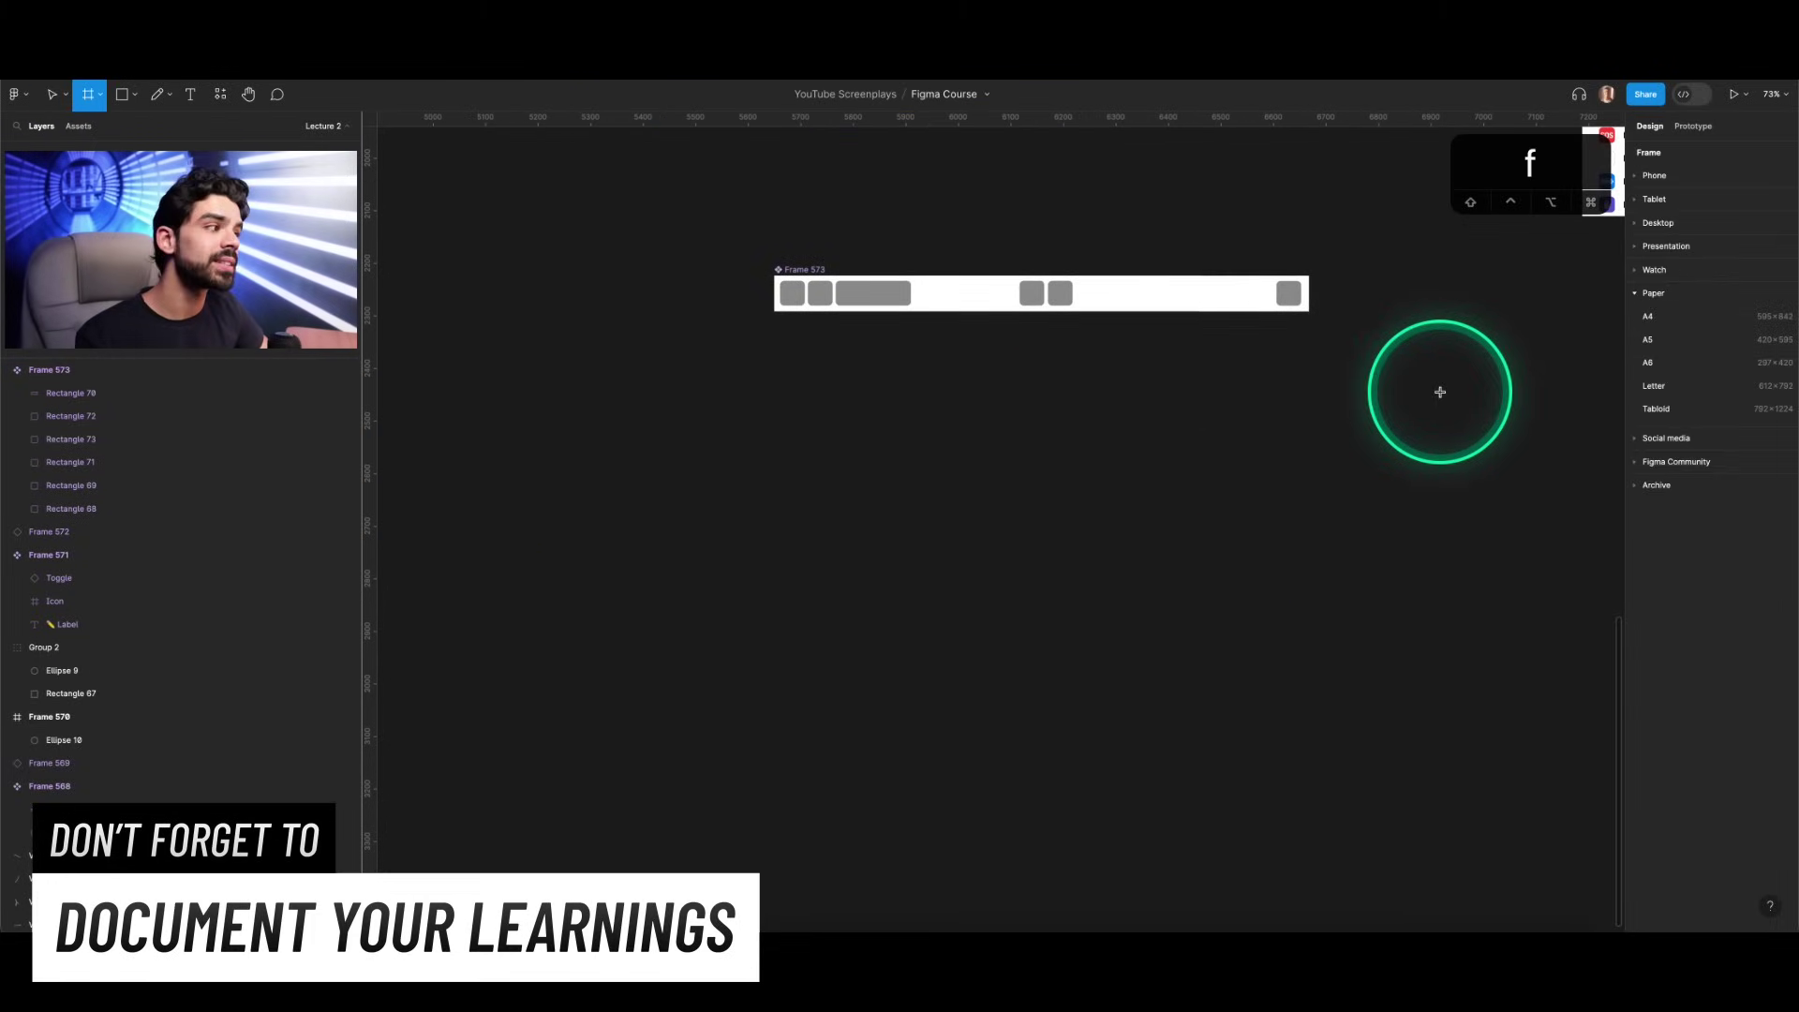
pyautogui.click(1638, 225)
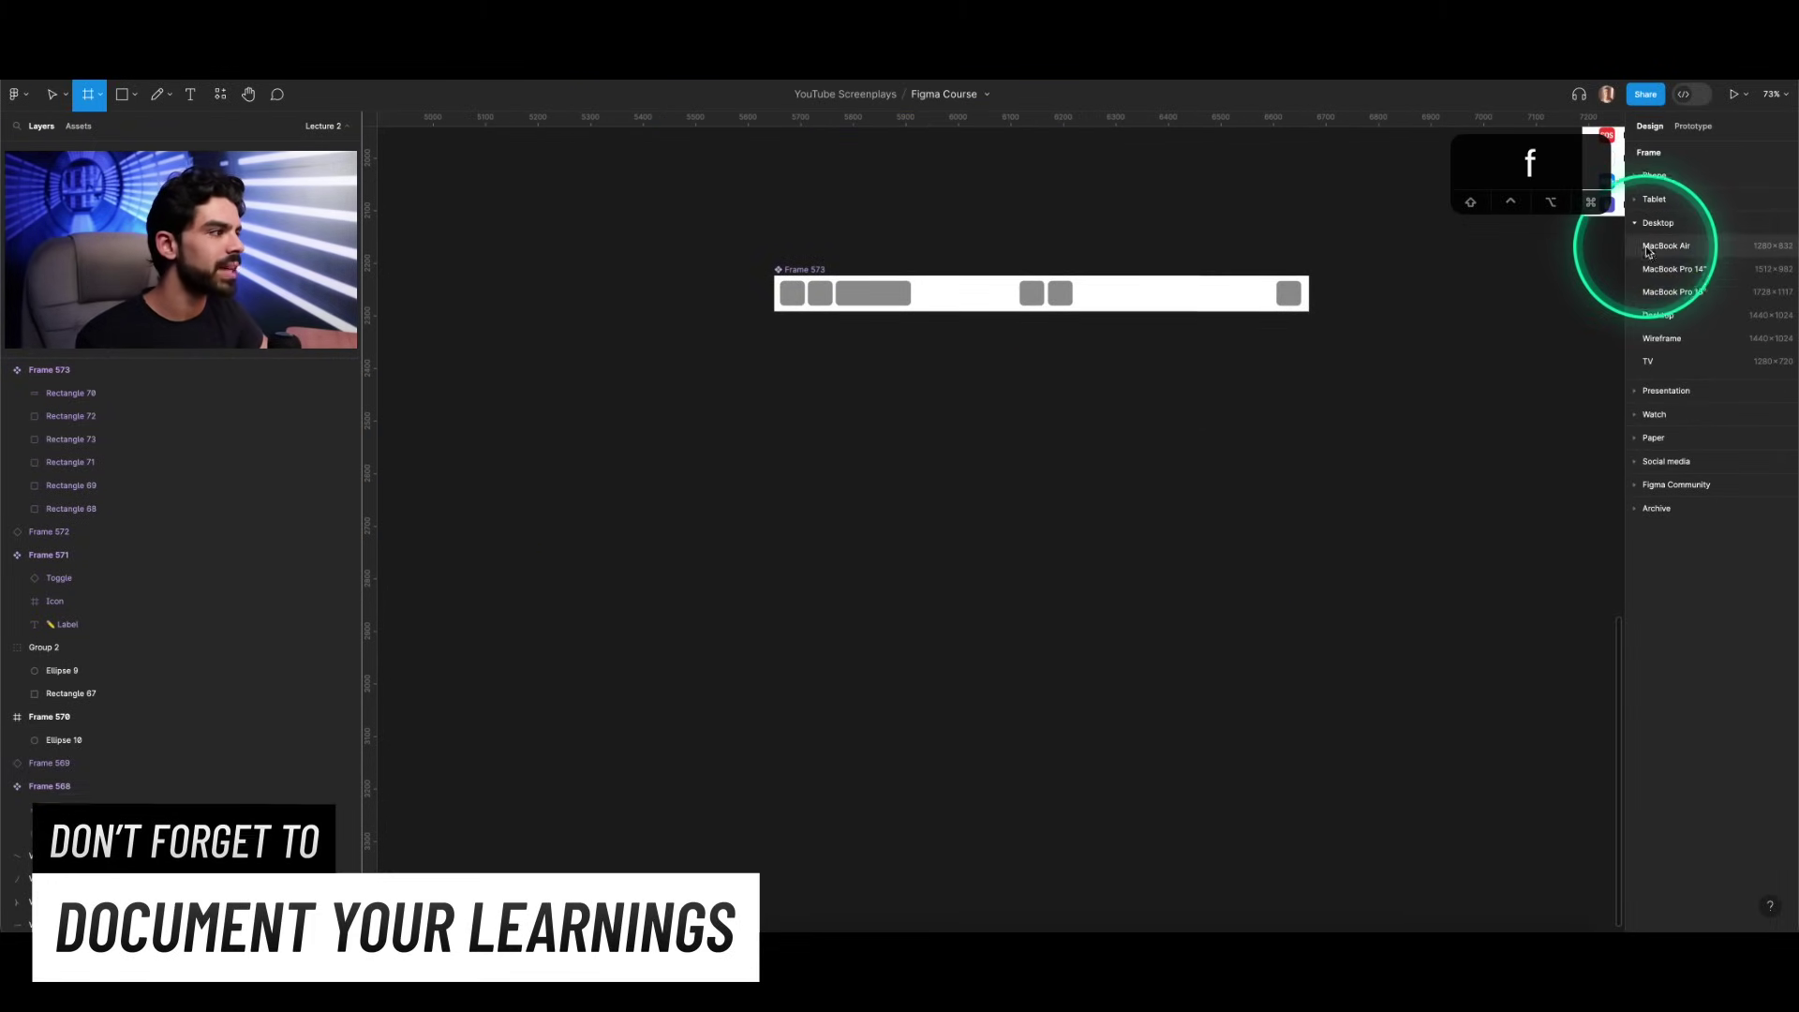
pyautogui.click(1654, 246)
pyautogui.press('v')
pyautogui.moveTo(1141, 352); pyautogui.dragTo(634, 508)
# Step: Place an instance of the bar at the MacBook Air frame's top-left corner and widen it to the frame's full 1280 width
pyautogui.click(713, 356)
pyautogui.moveTo(731, 375); pyautogui.dragTo(647, 553)
pyautogui.press('v')
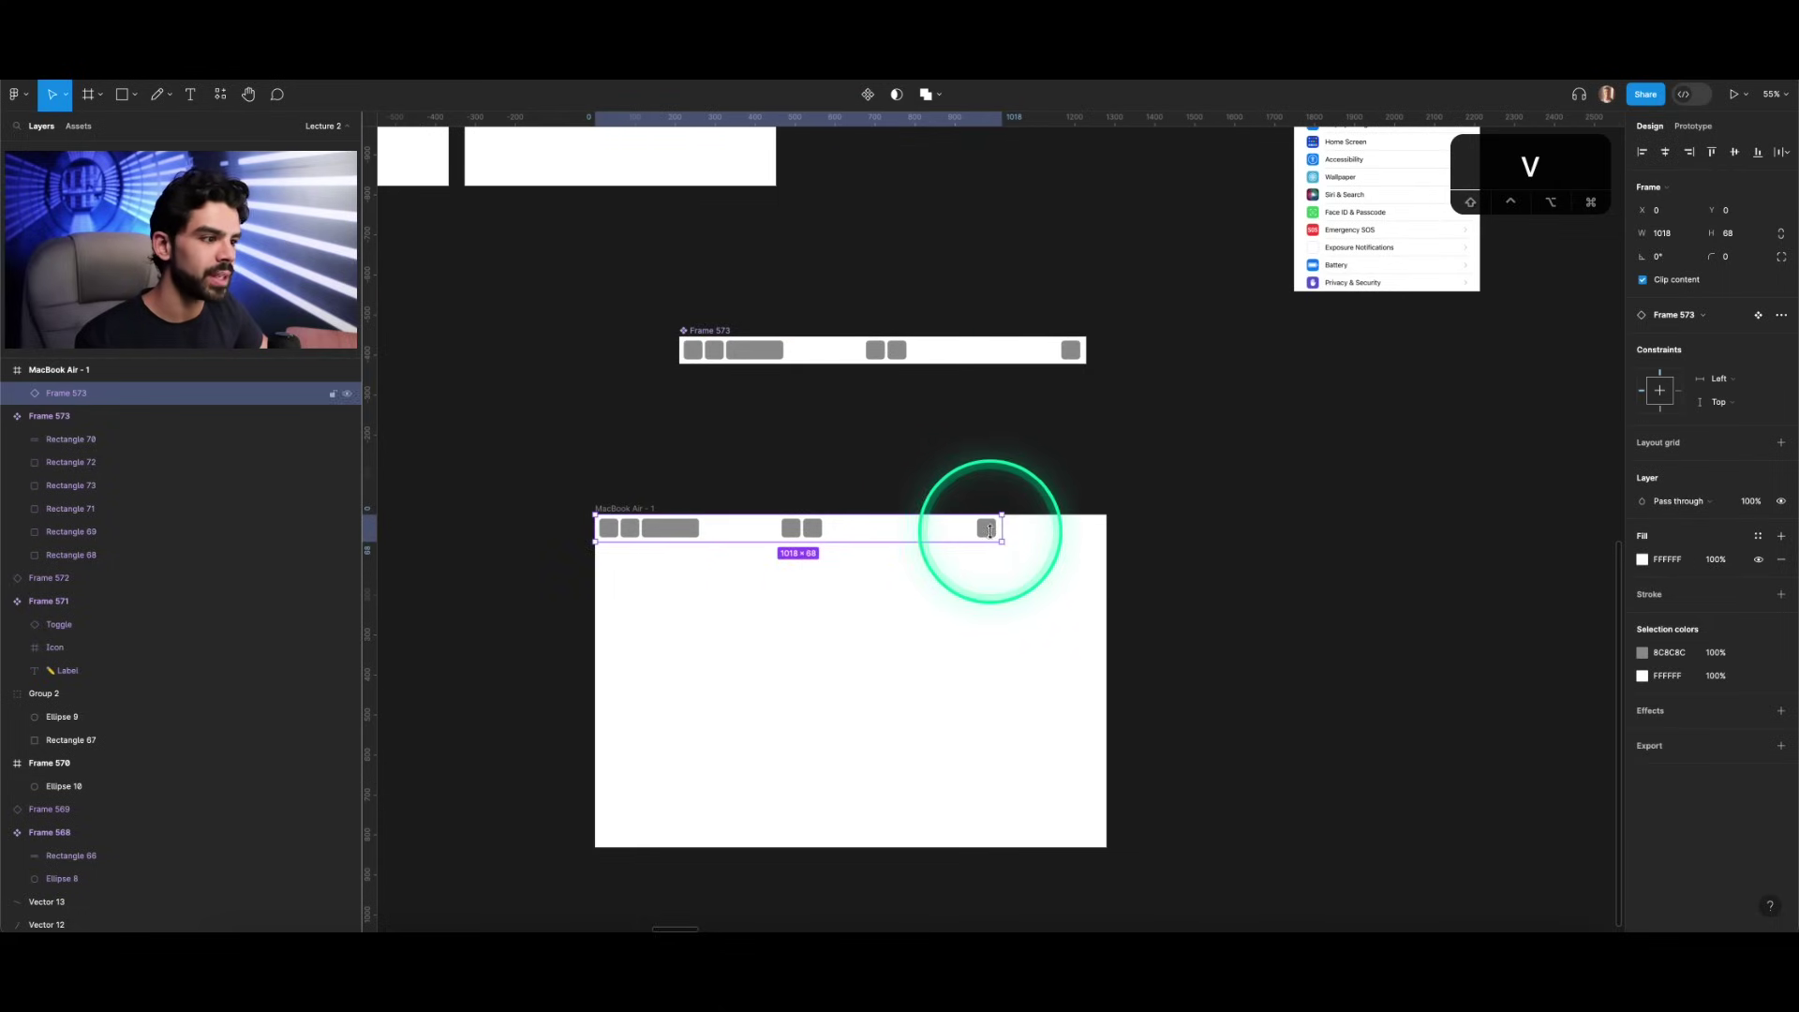
pyautogui.moveTo(1003, 529); pyautogui.dragTo(1094, 532)
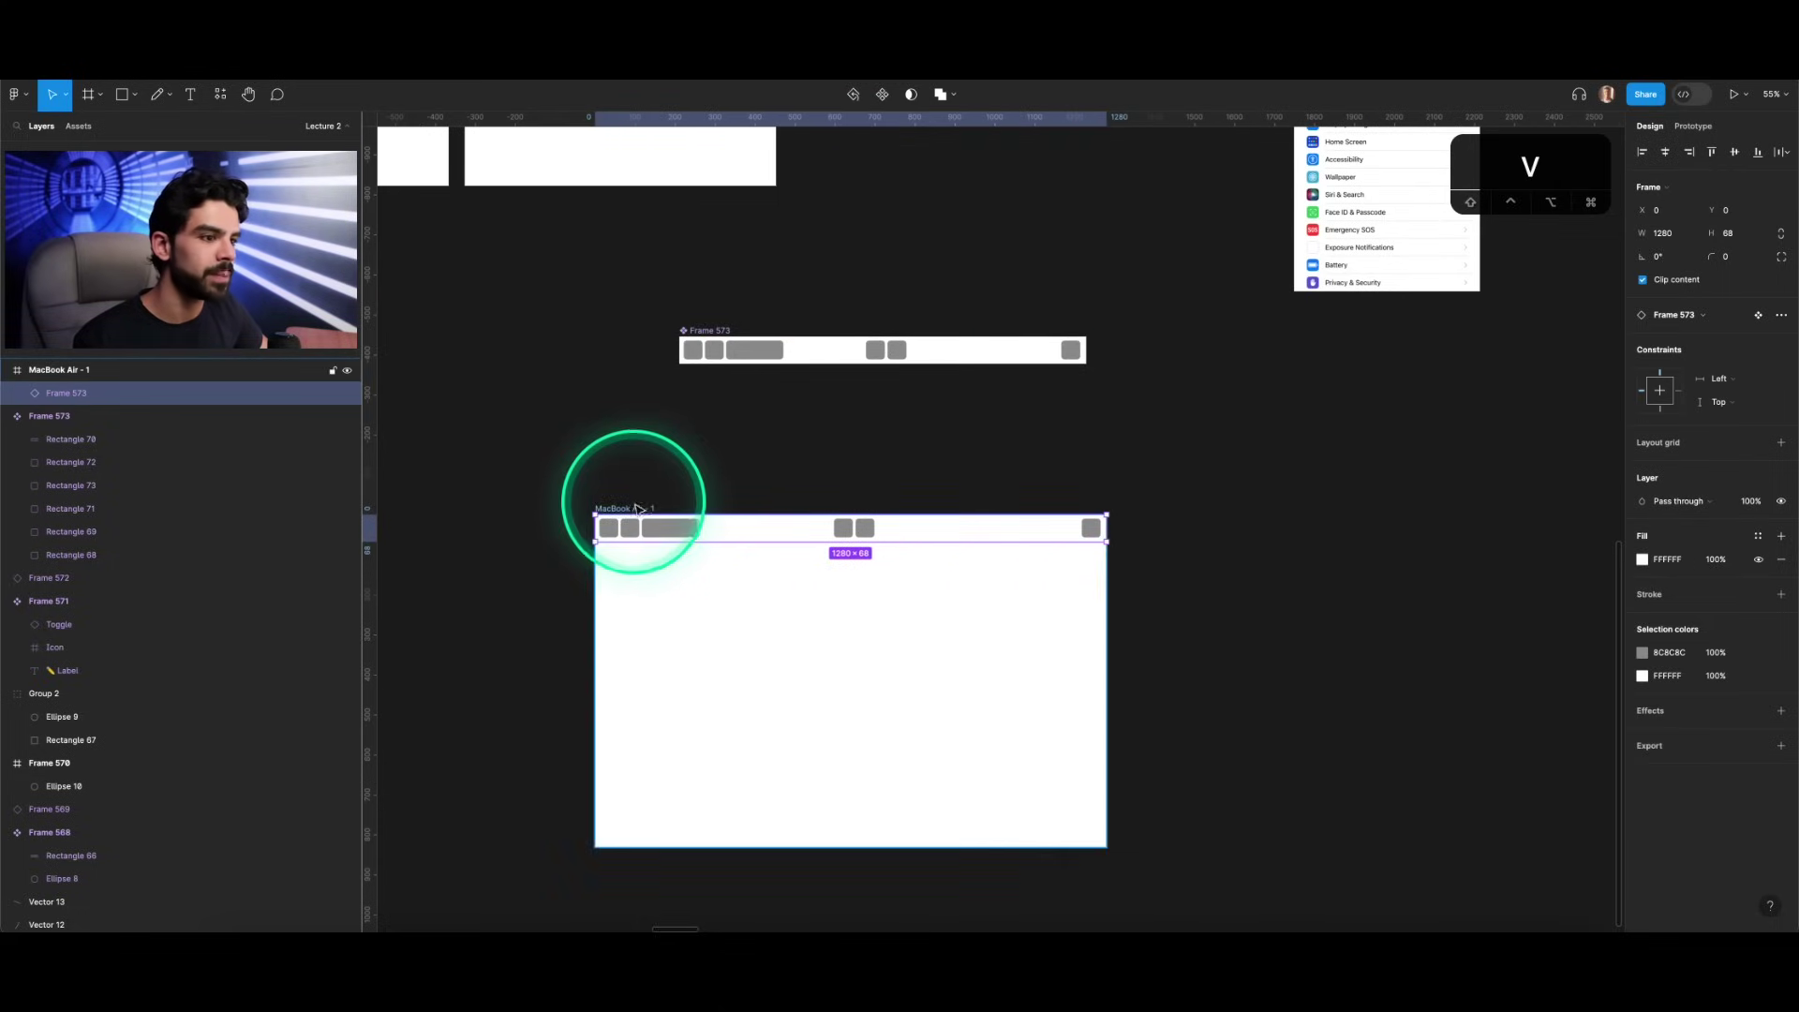
# Step: Change the MacBook Air frame's fill to light grey E6E6E6
pyautogui.click(1012, 354)
pyautogui.click(622, 510)
pyautogui.click(1642, 466)
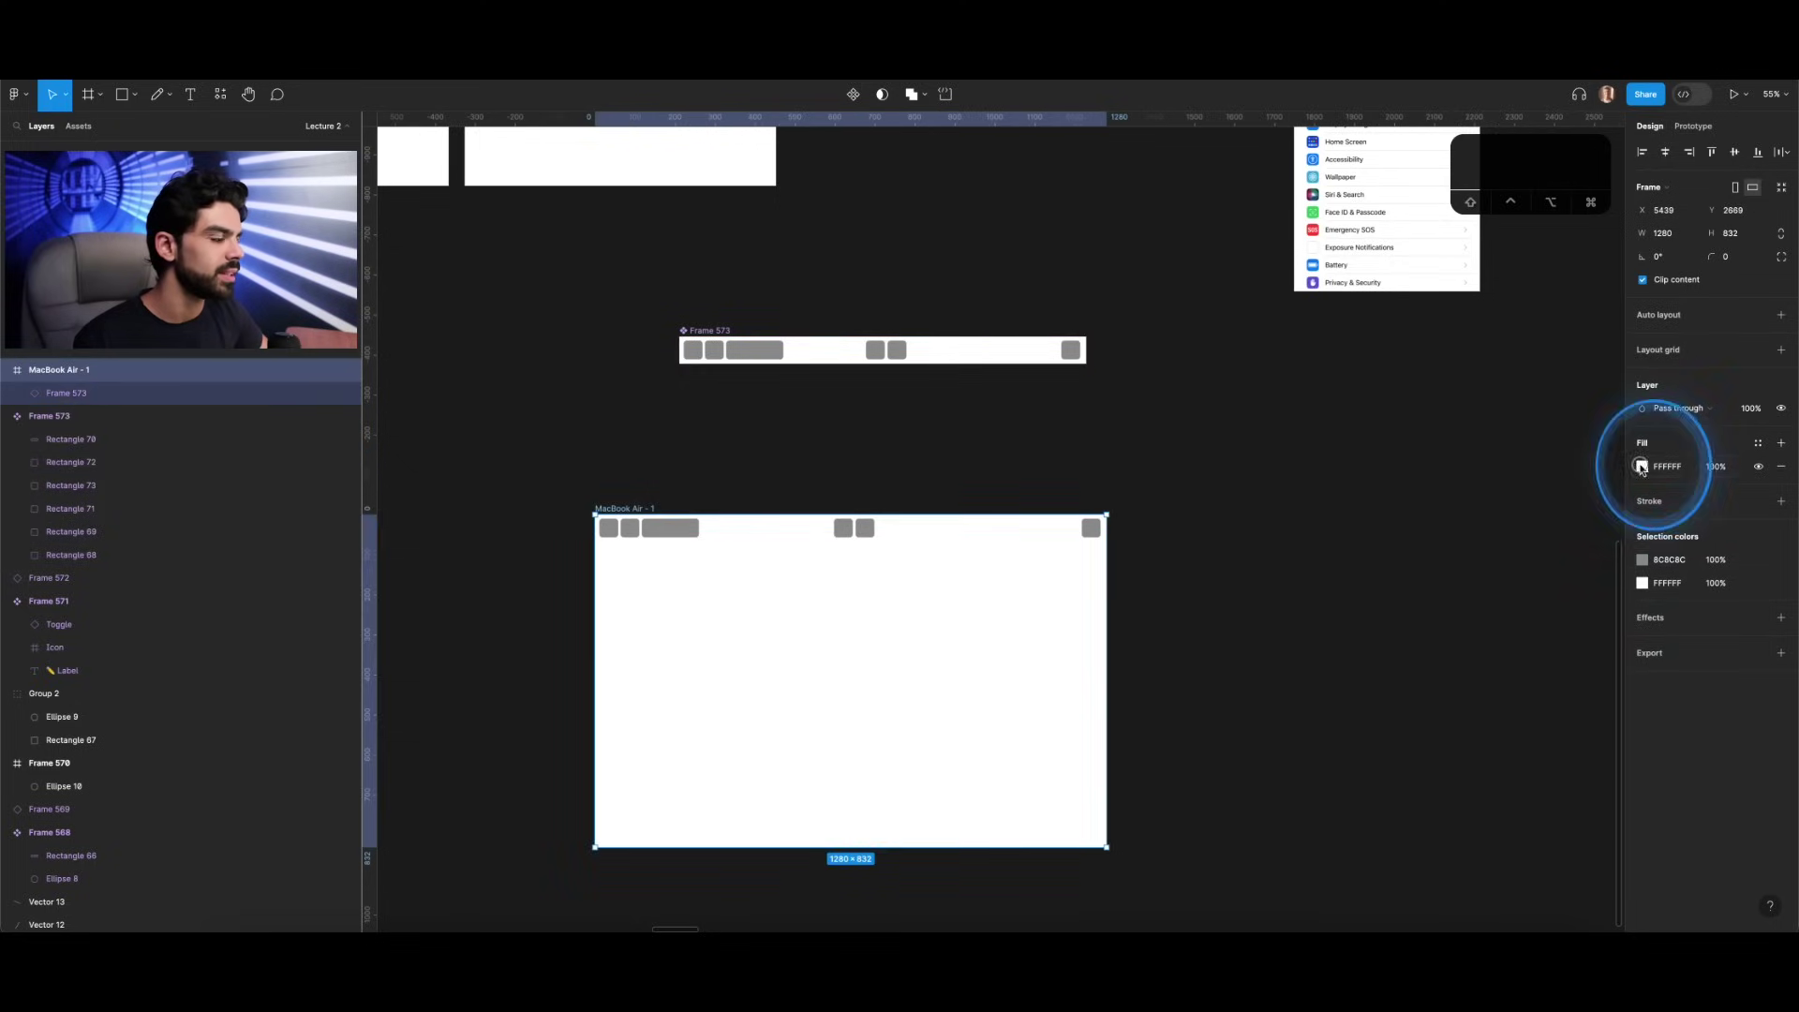
pyautogui.click(1452, 523)
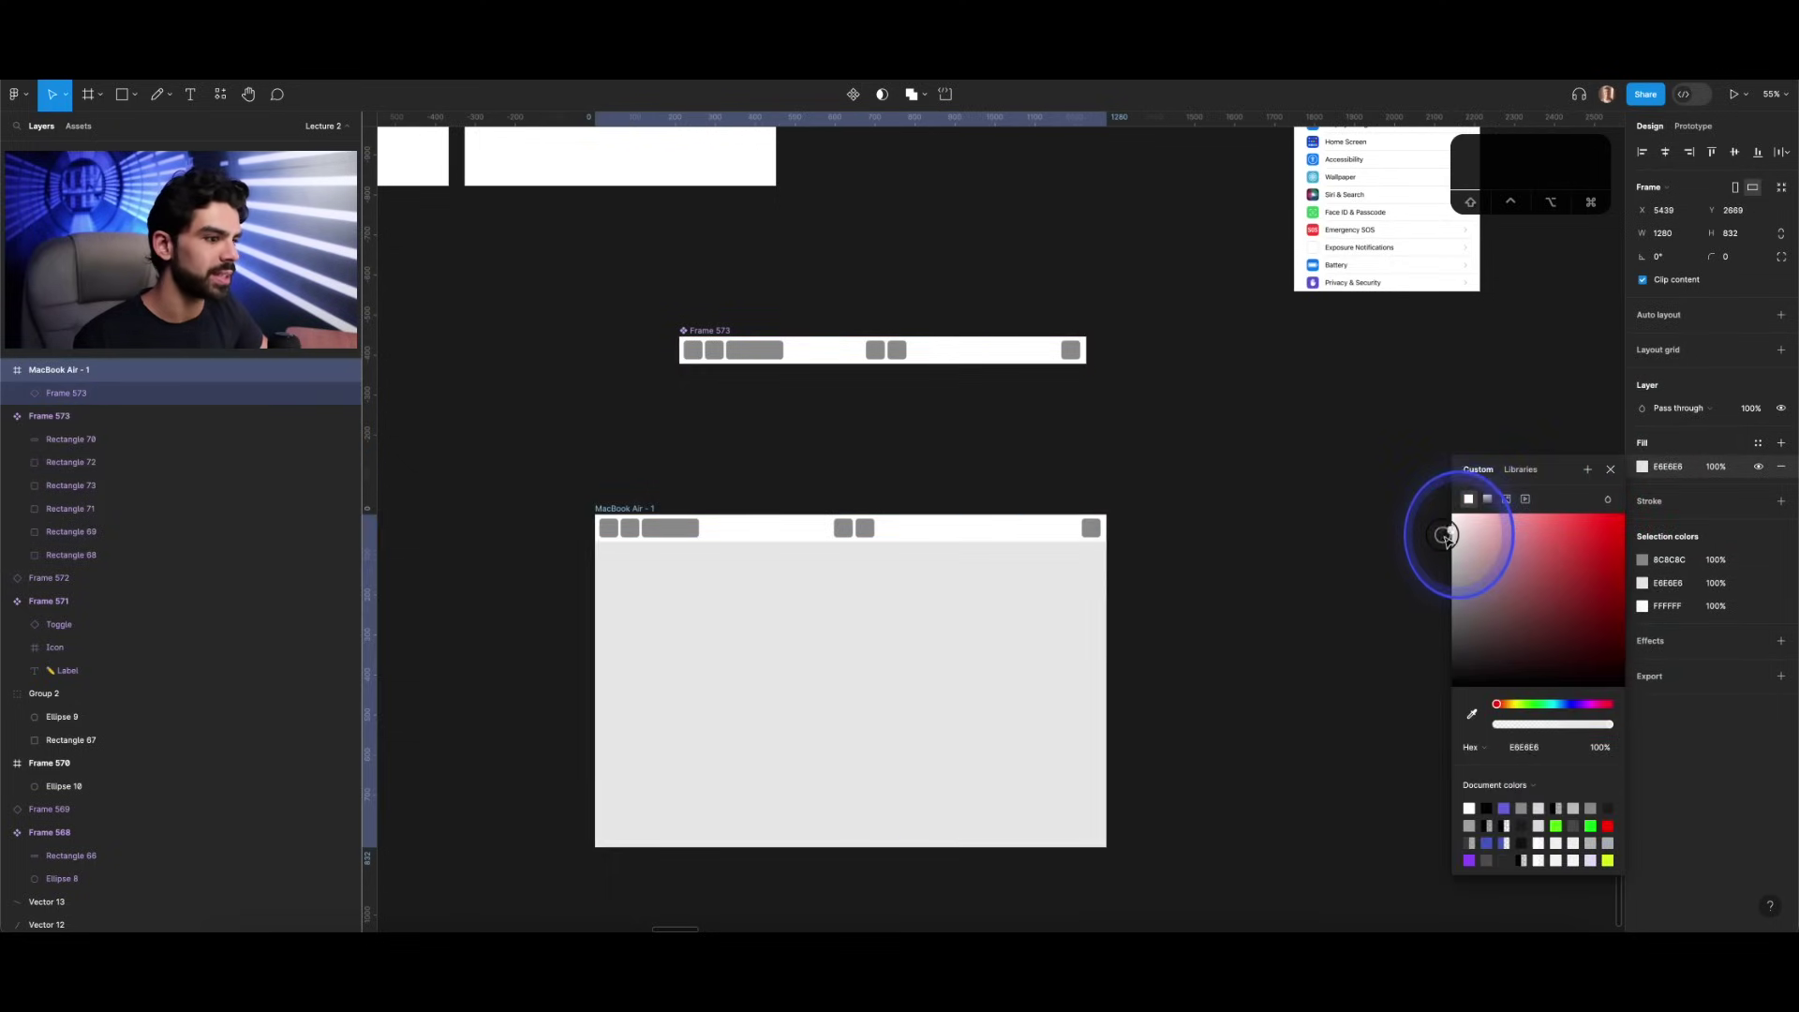
pyautogui.click(1372, 571)
# Step: Move the MacBook Air frame closer beneath the bar component, aligned with its left edge, and turn the frame into a component
pyautogui.scroll(-2, 764, 511)
pyautogui.scroll(3, 763, 511)
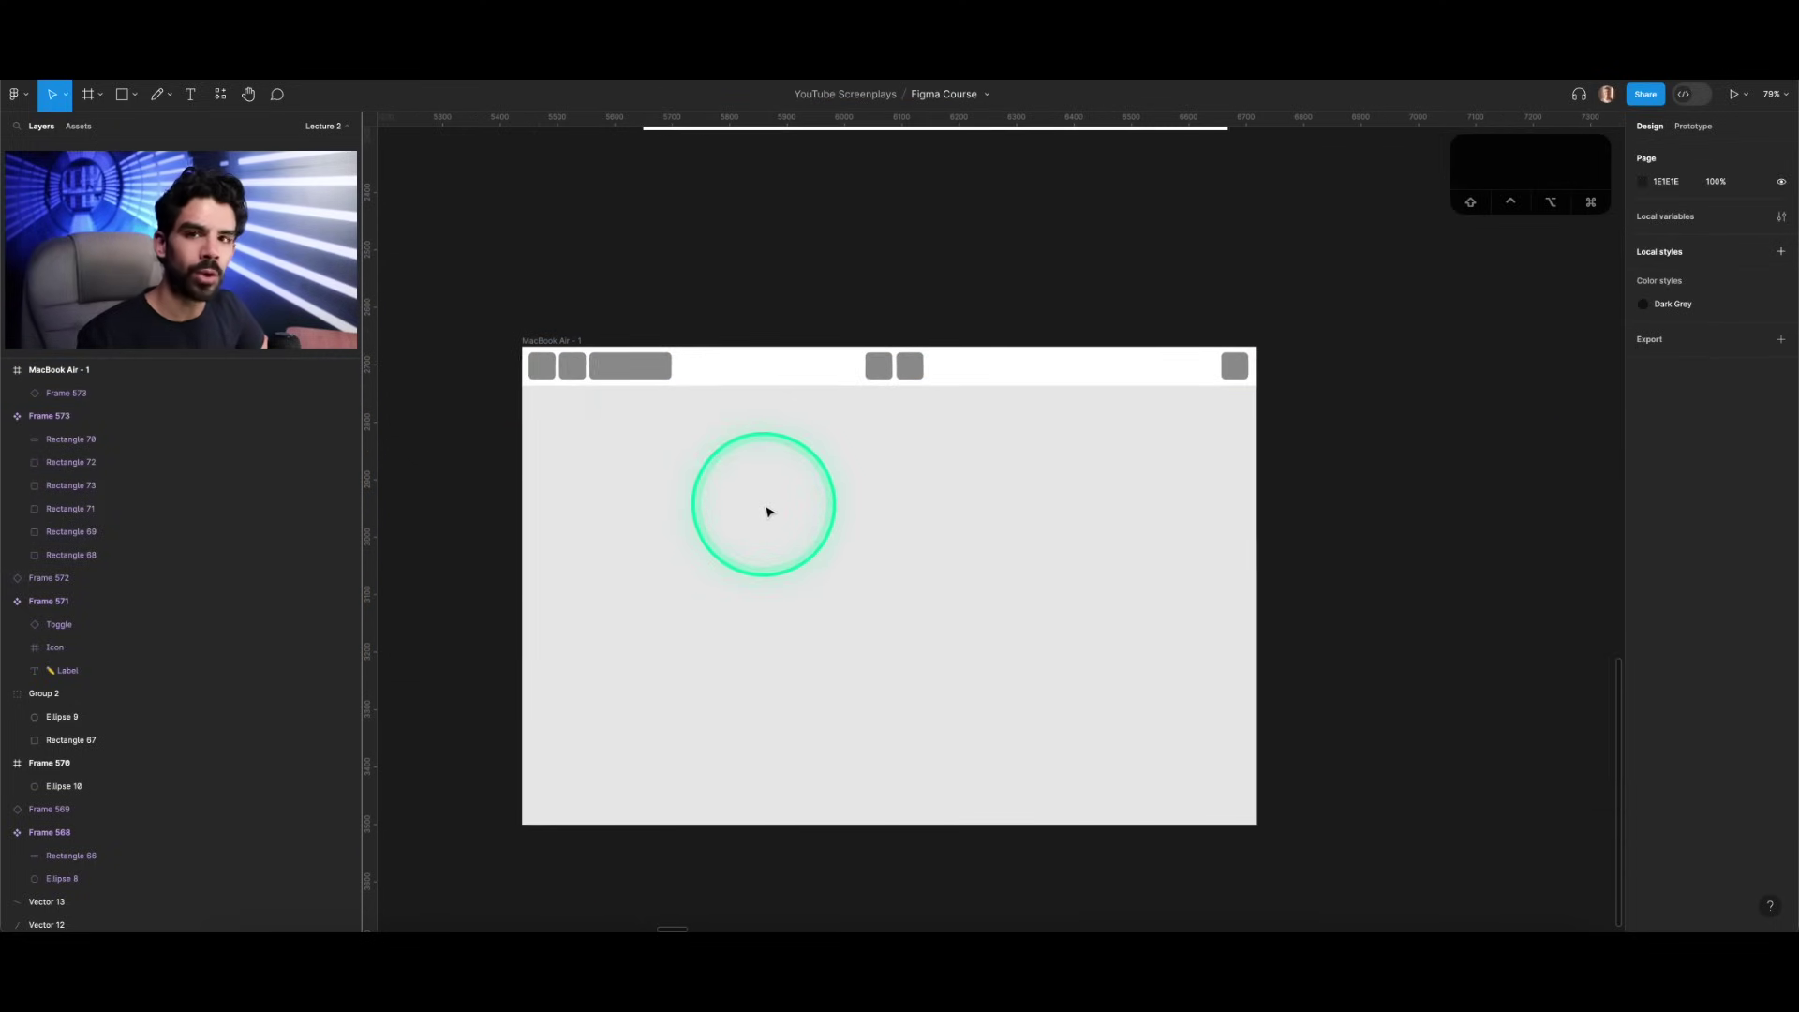
pyautogui.click(585, 359)
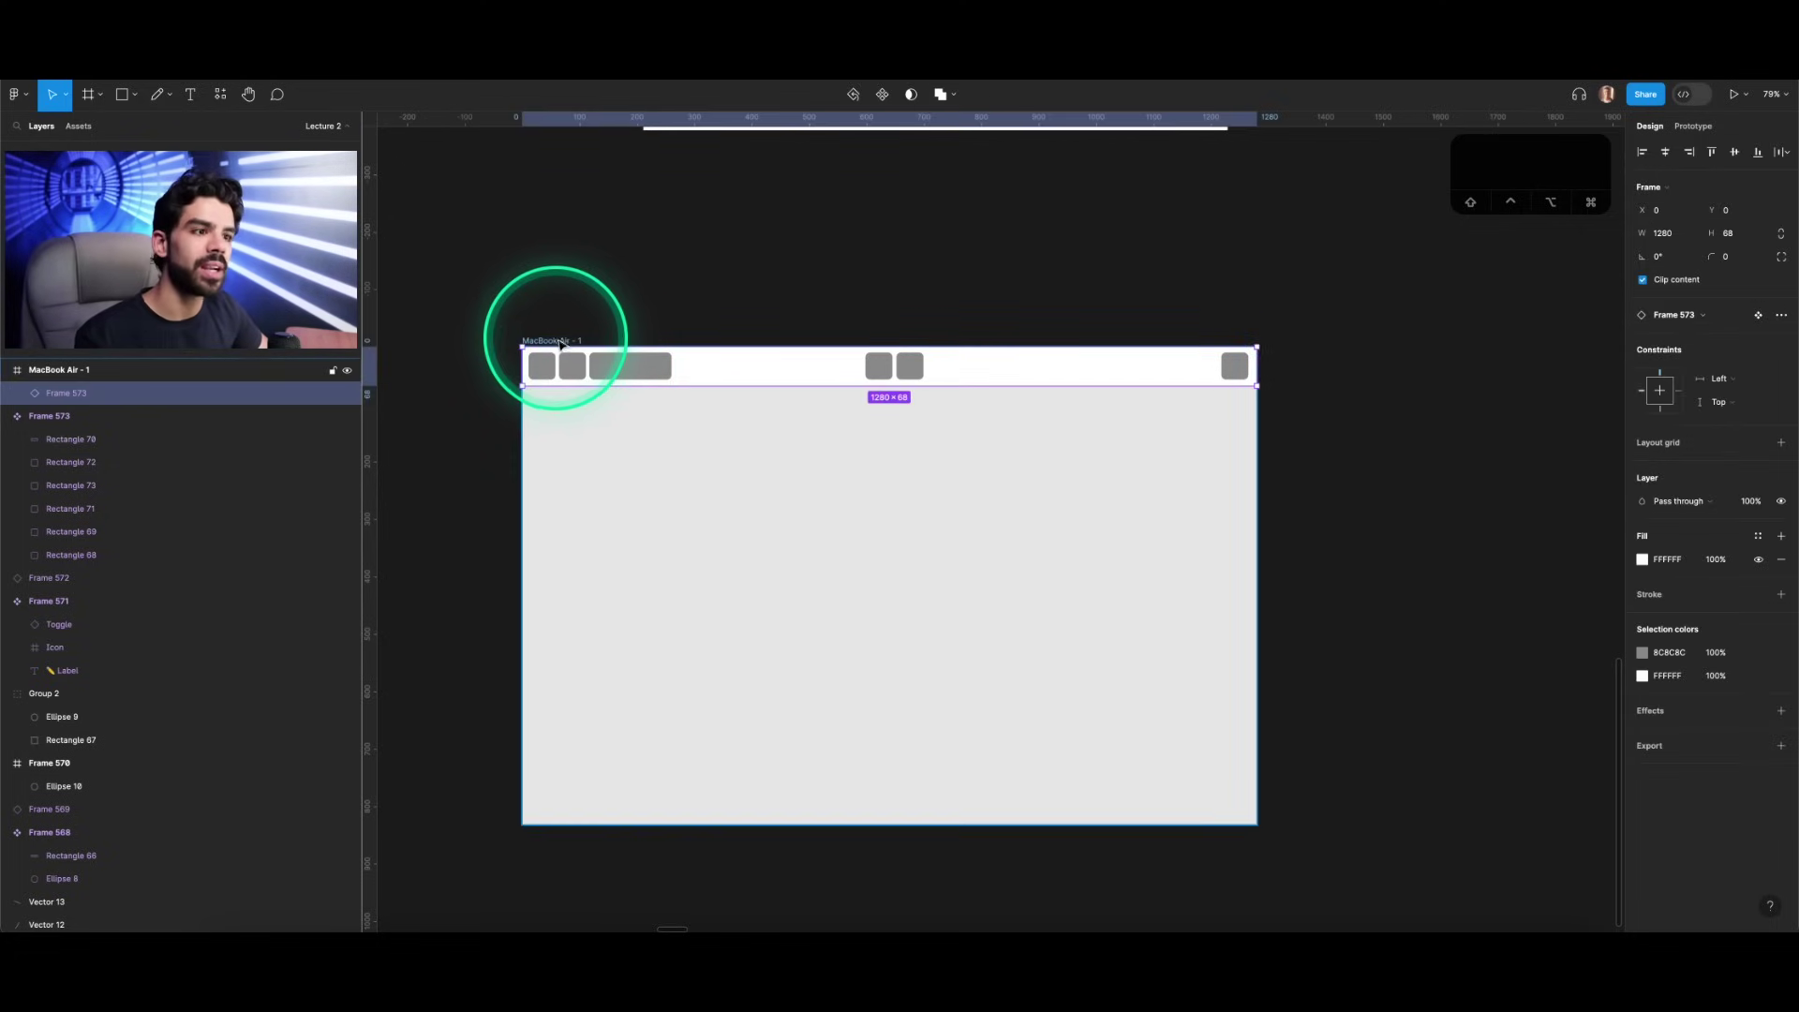
pyautogui.click(560, 343)
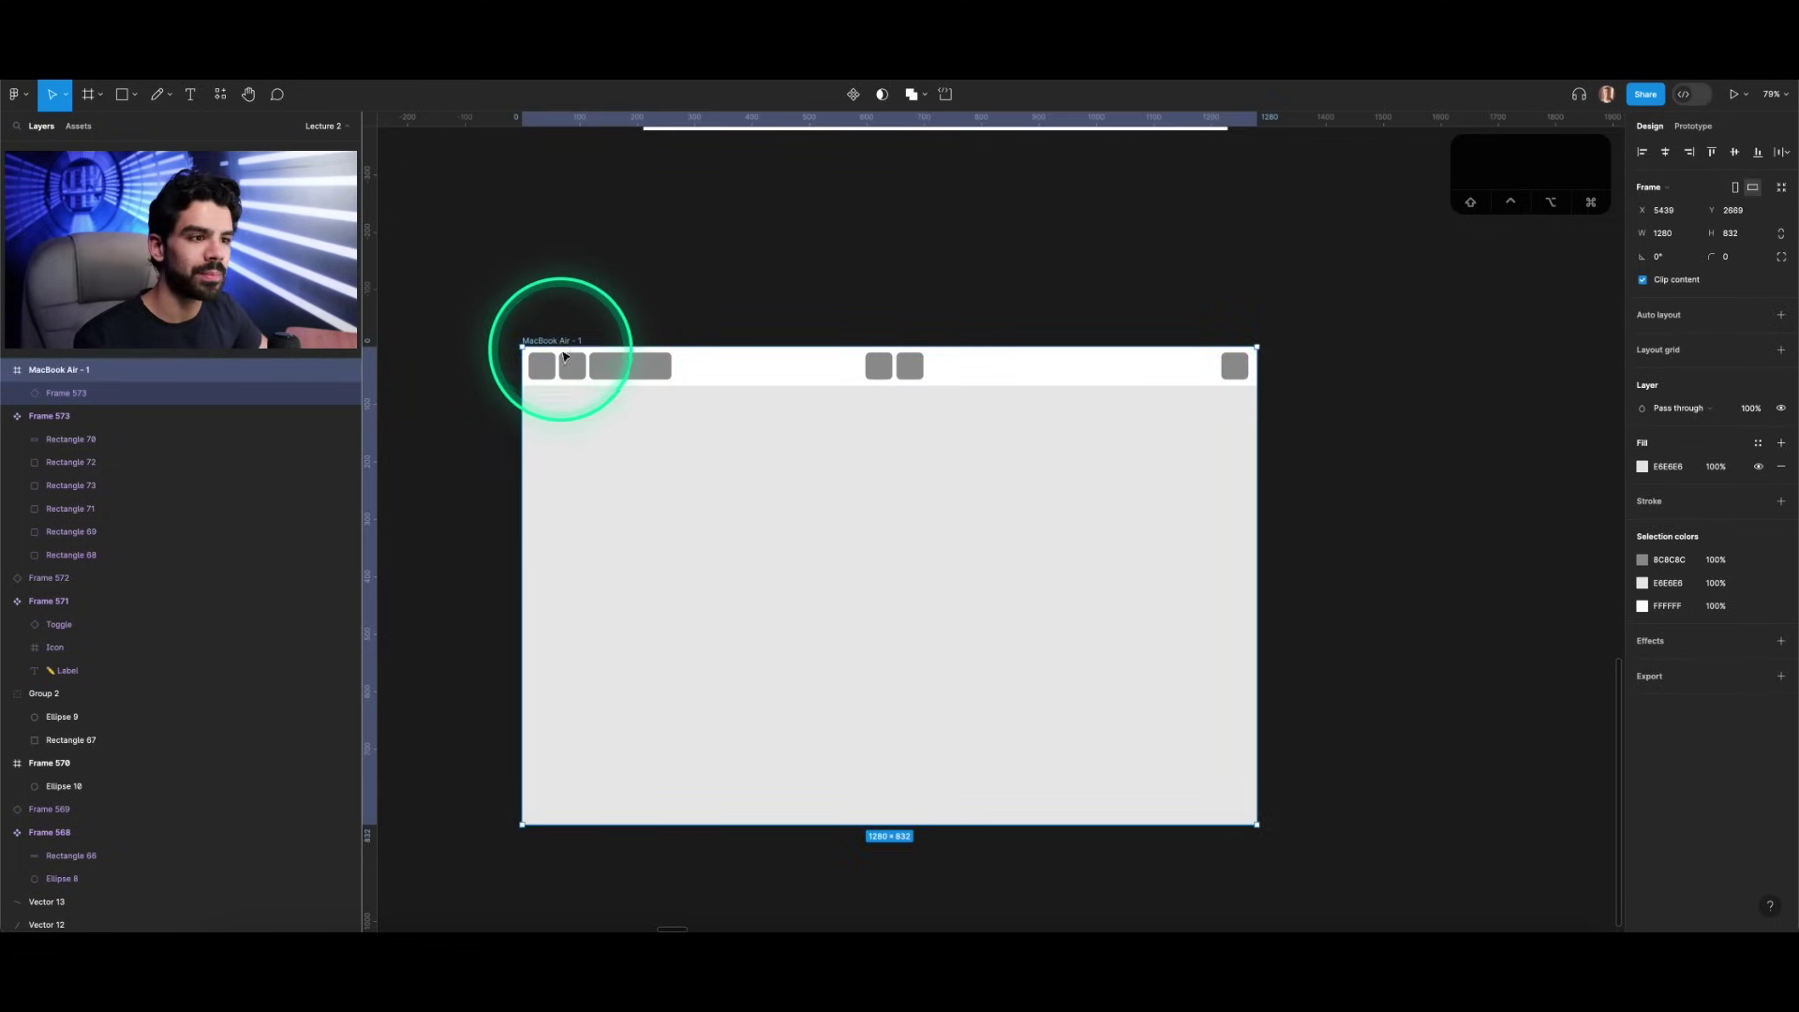
pyautogui.click(570, 368)
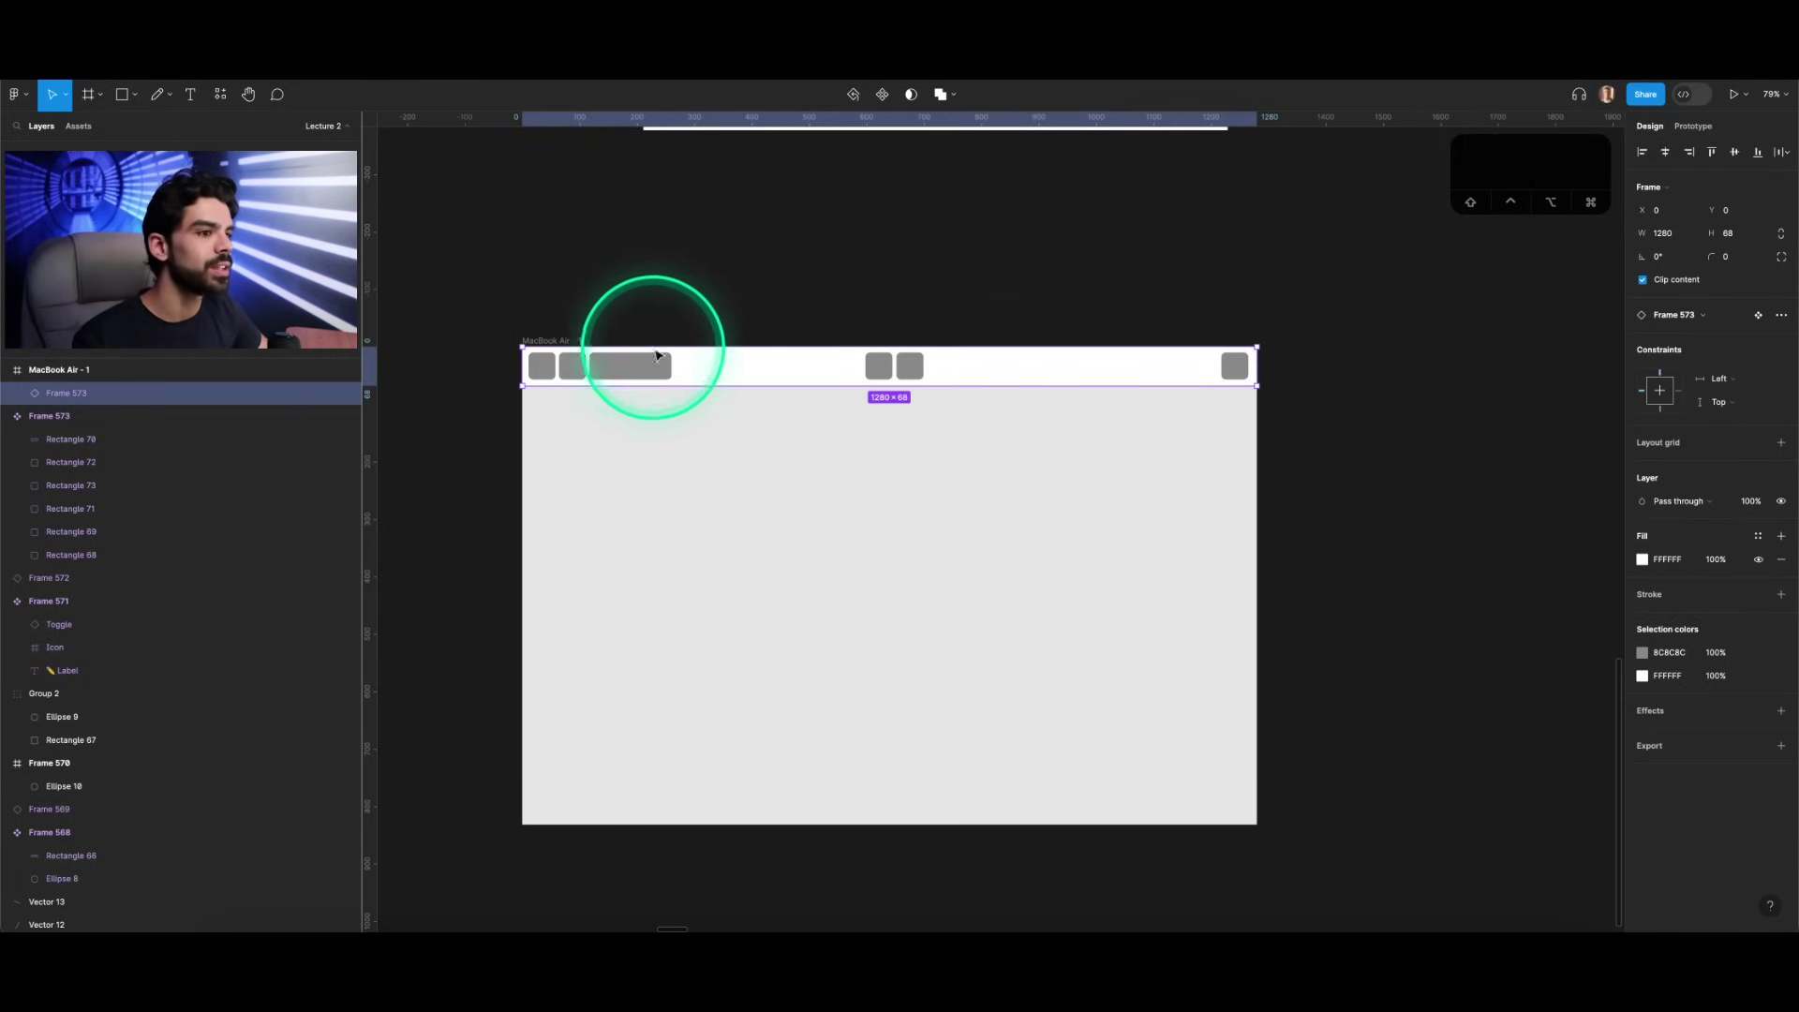
pyautogui.click(567, 338)
pyautogui.scroll(-3, 615, 273)
pyautogui.scroll(3, 675, 268)
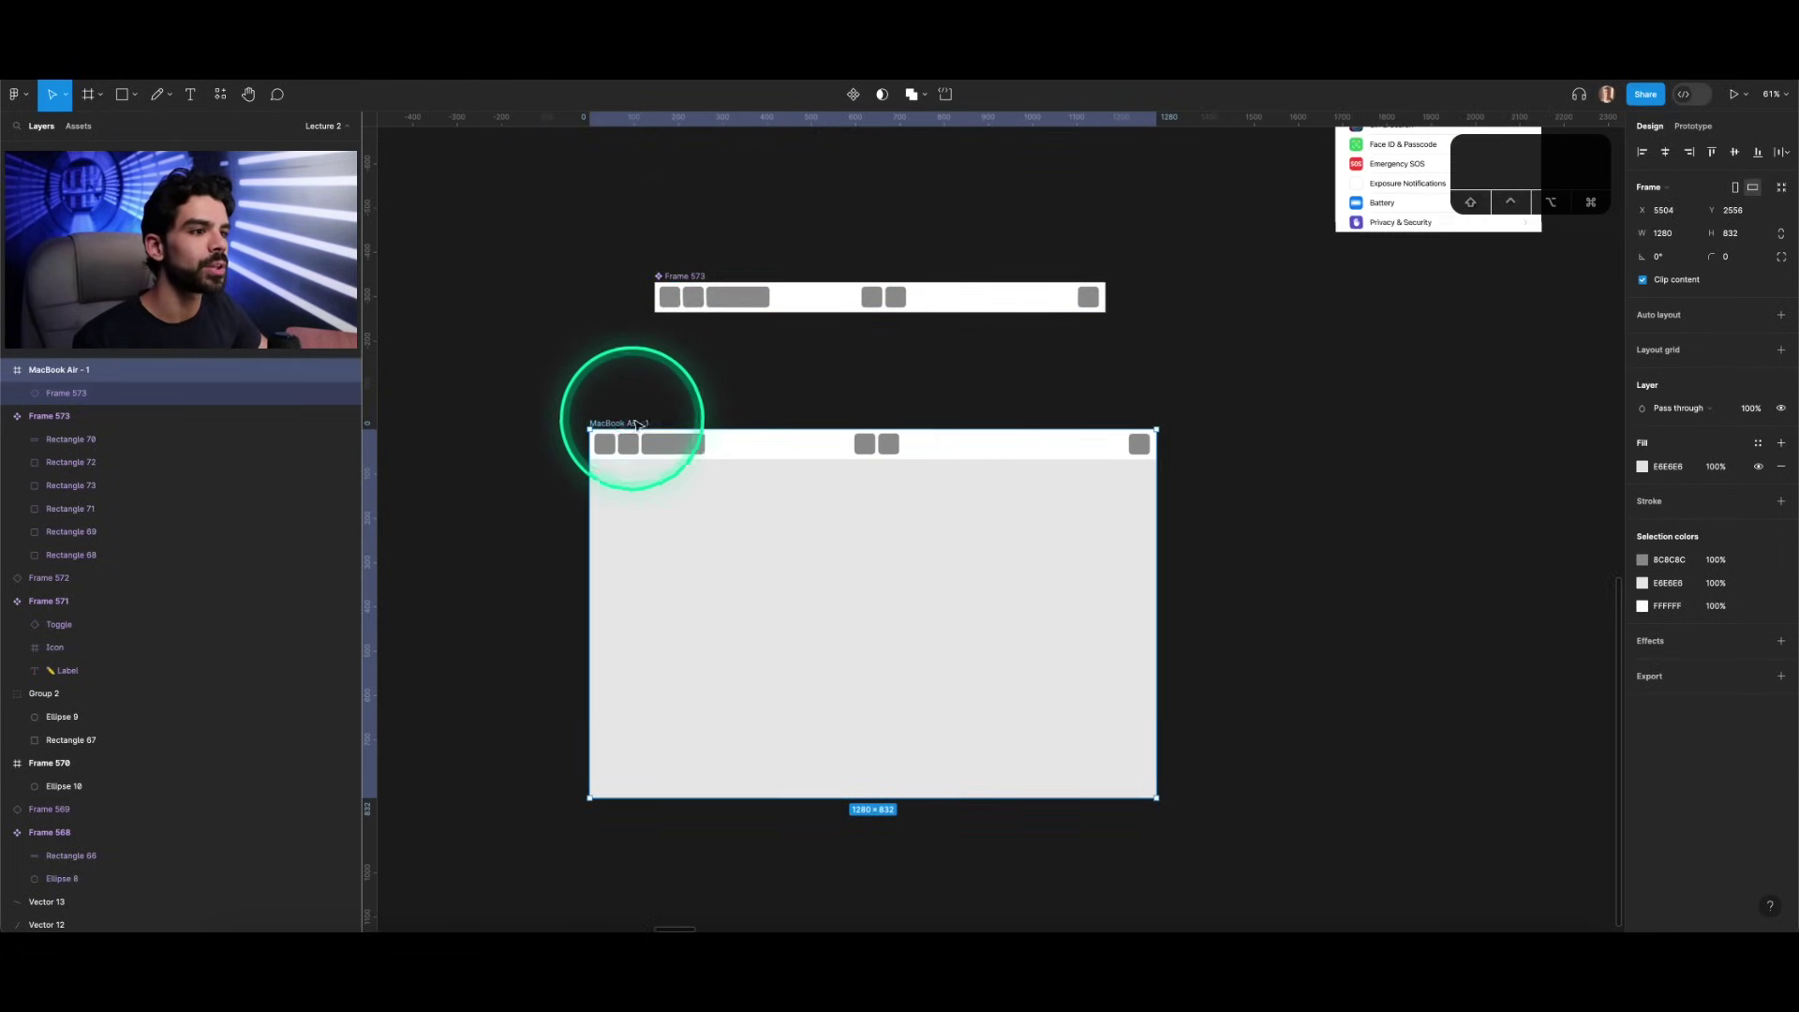
pyautogui.moveTo(618, 419); pyautogui.dragTo(709, 344)
pyautogui.click(853, 94)
# Step: Place an instance of the MacBook Air component beside it and widen the instance to about 1977
pyautogui.scroll(-3, 710, 286)
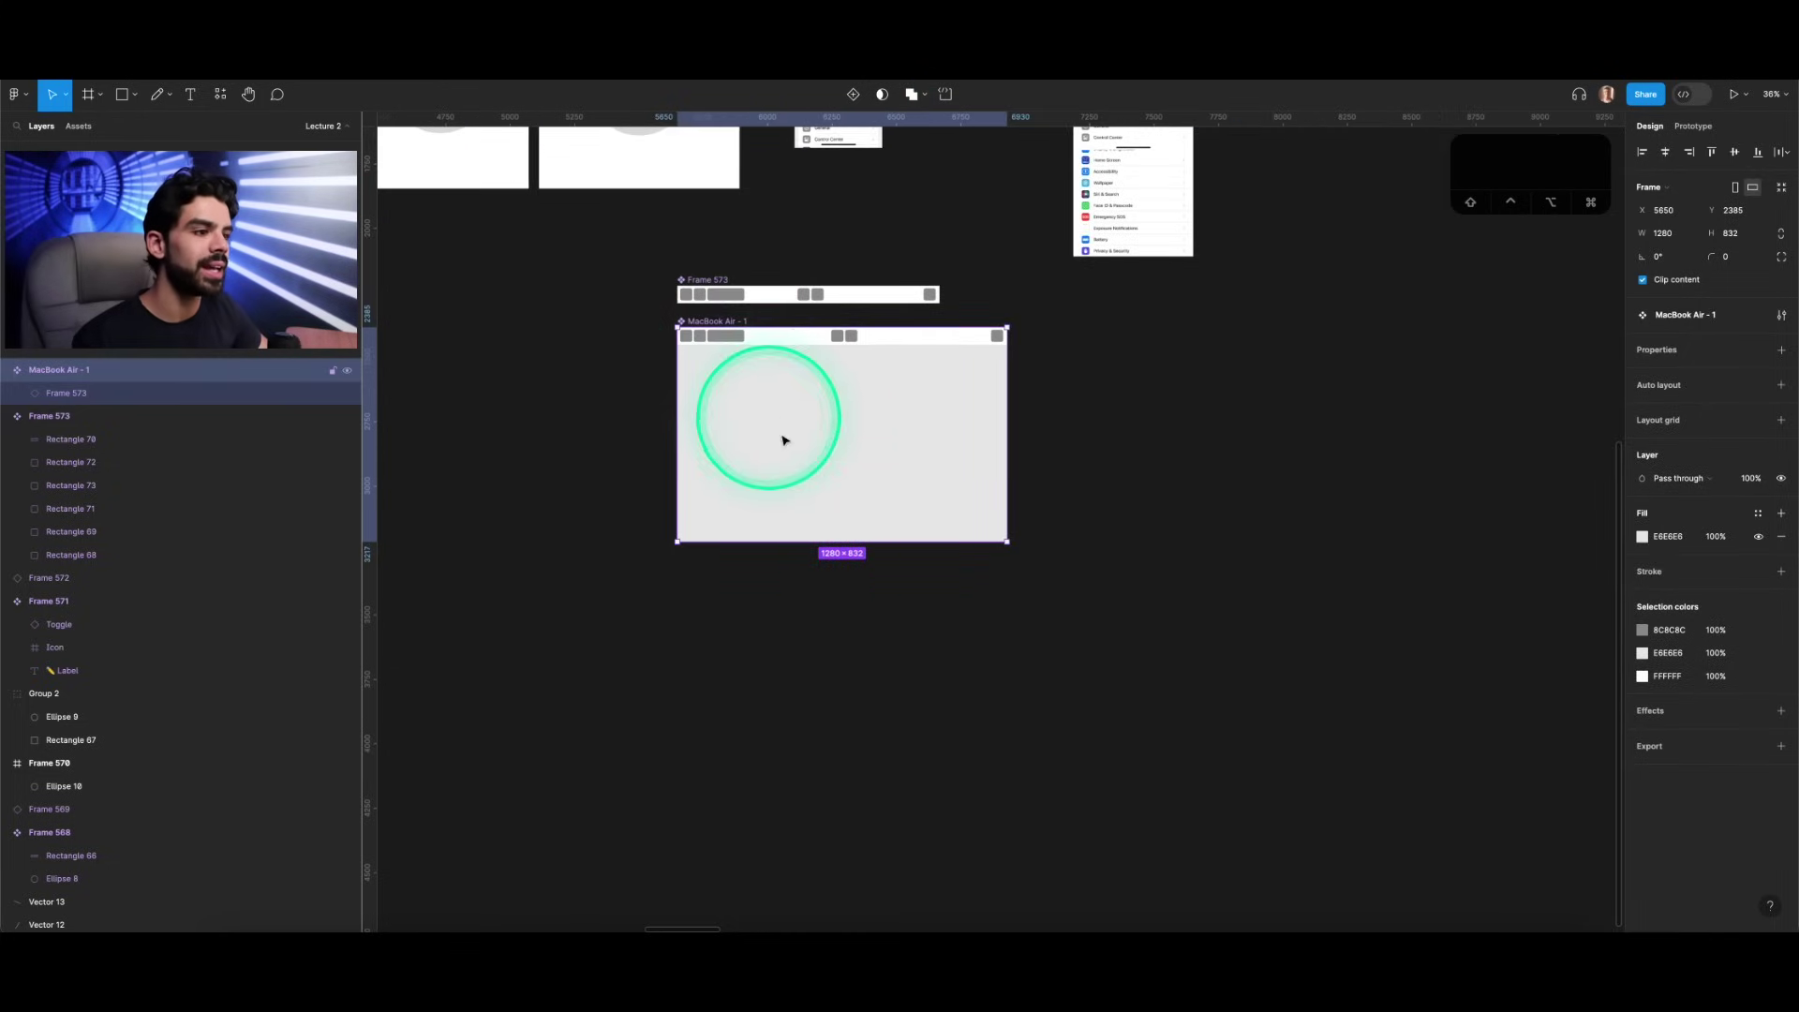
pyautogui.moveTo(926, 422); pyautogui.dragTo(1132, 411)
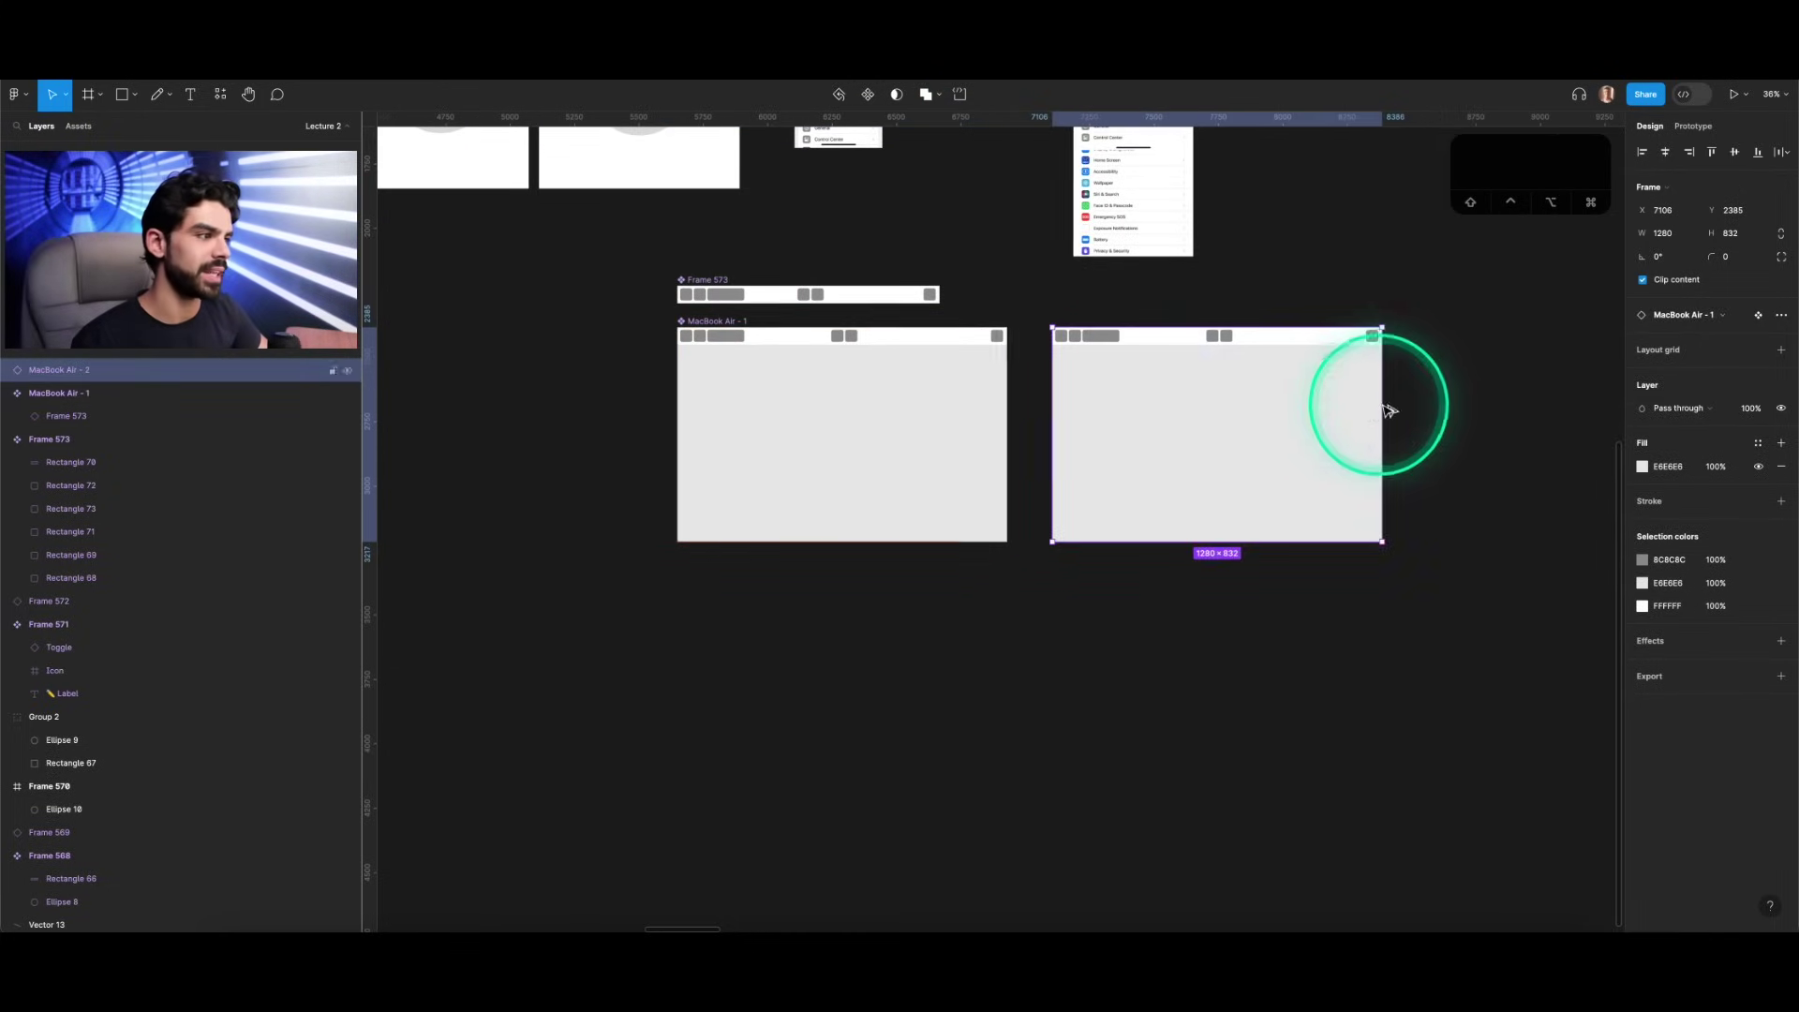
pyautogui.moveTo(1385, 399); pyautogui.dragTo(1562, 392)
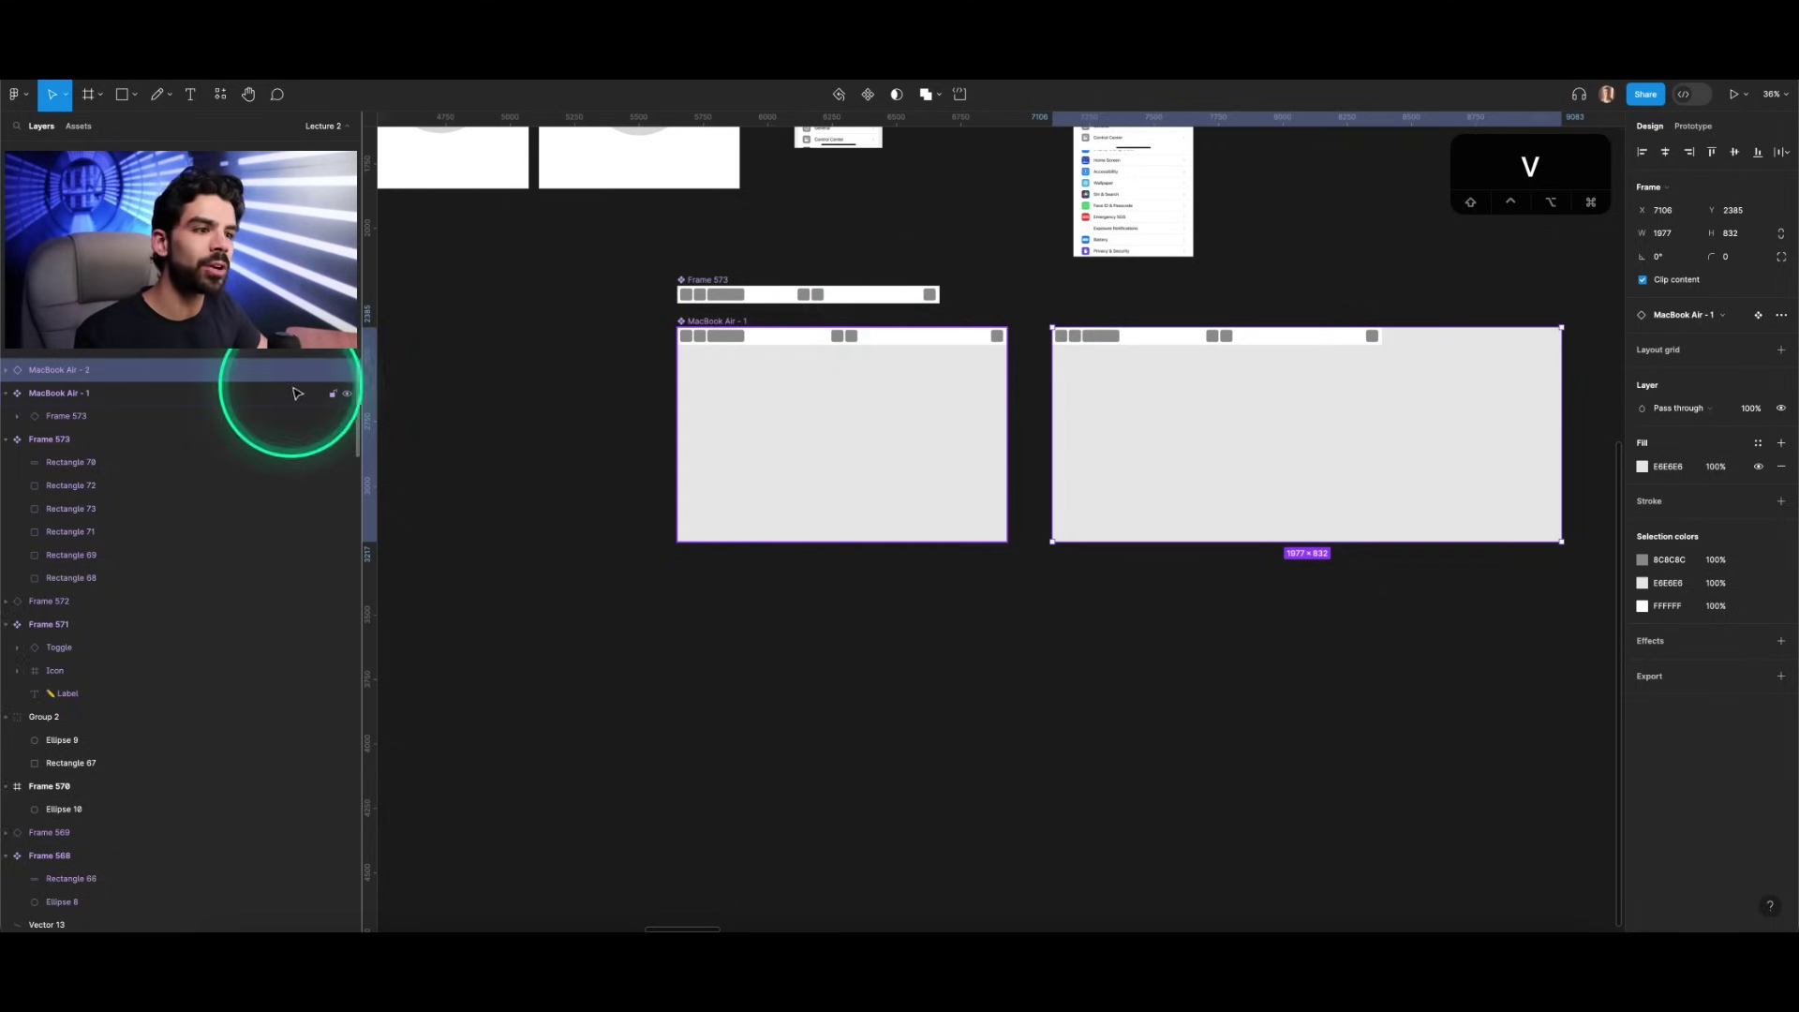
# Step: Set the horizontal constraint of the bar nested in the MacBook Air main component to Left and right
pyautogui.click(787, 339)
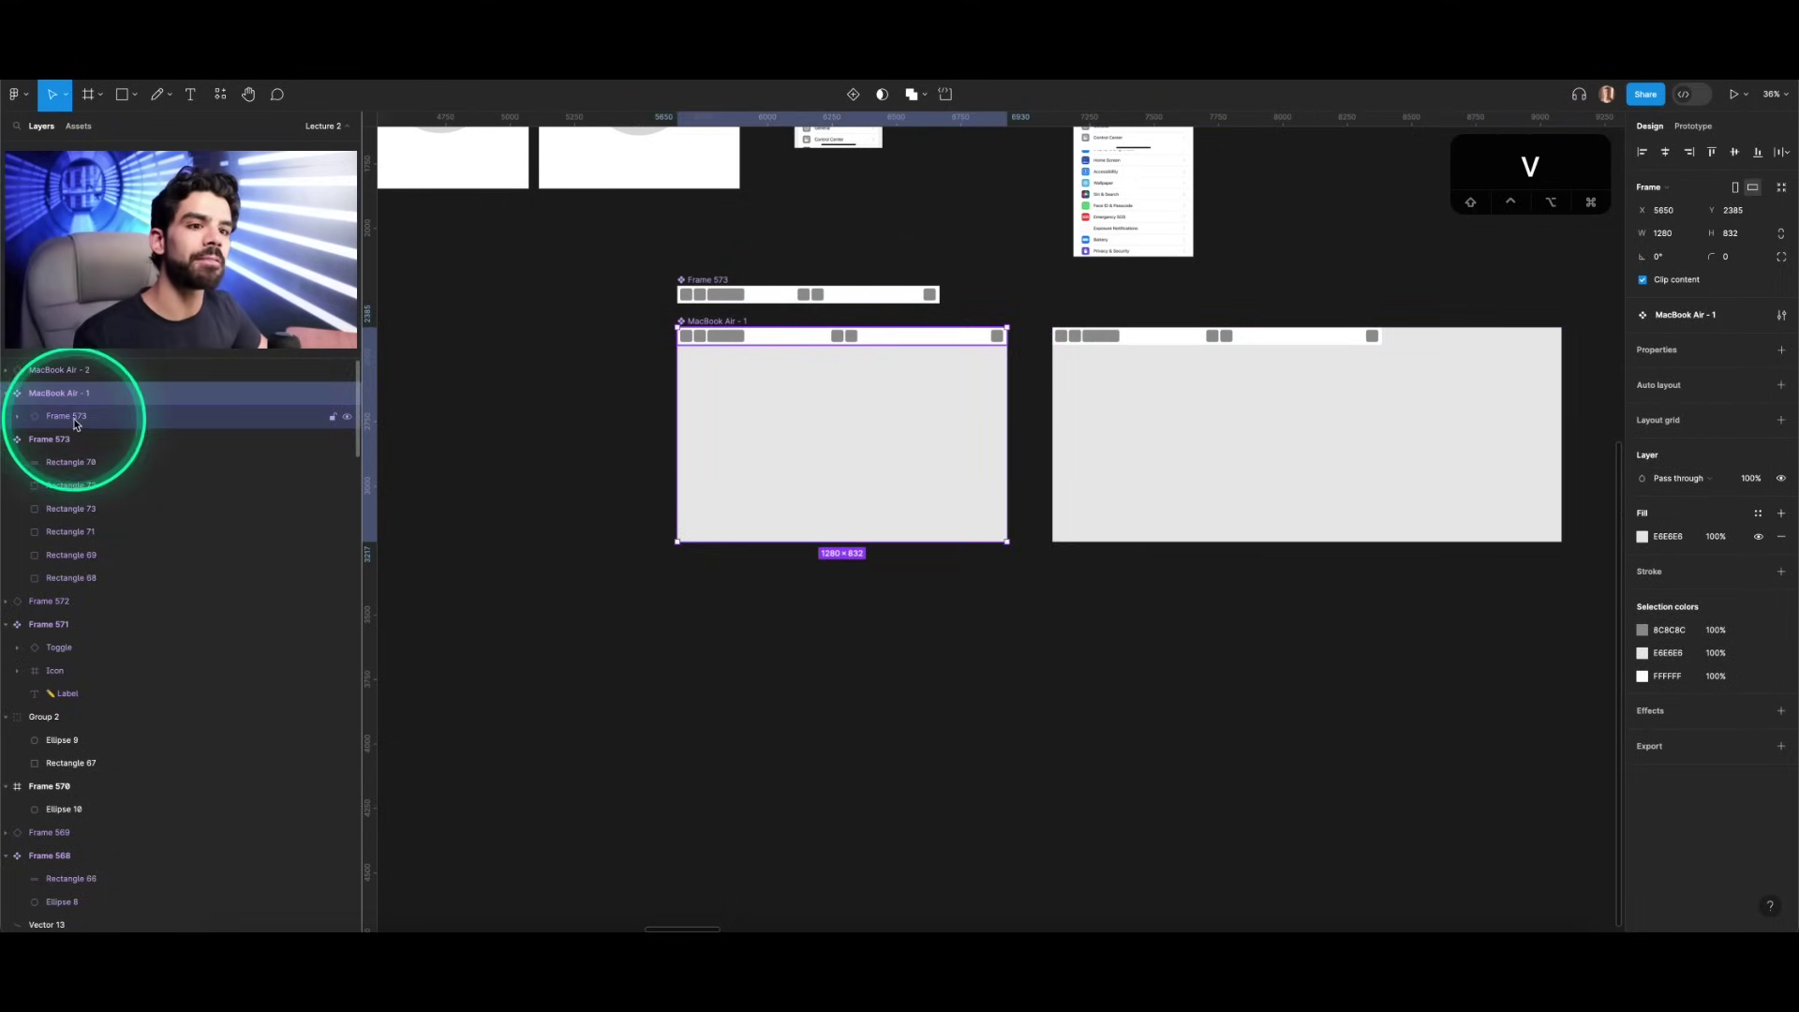
pyautogui.click(99, 413)
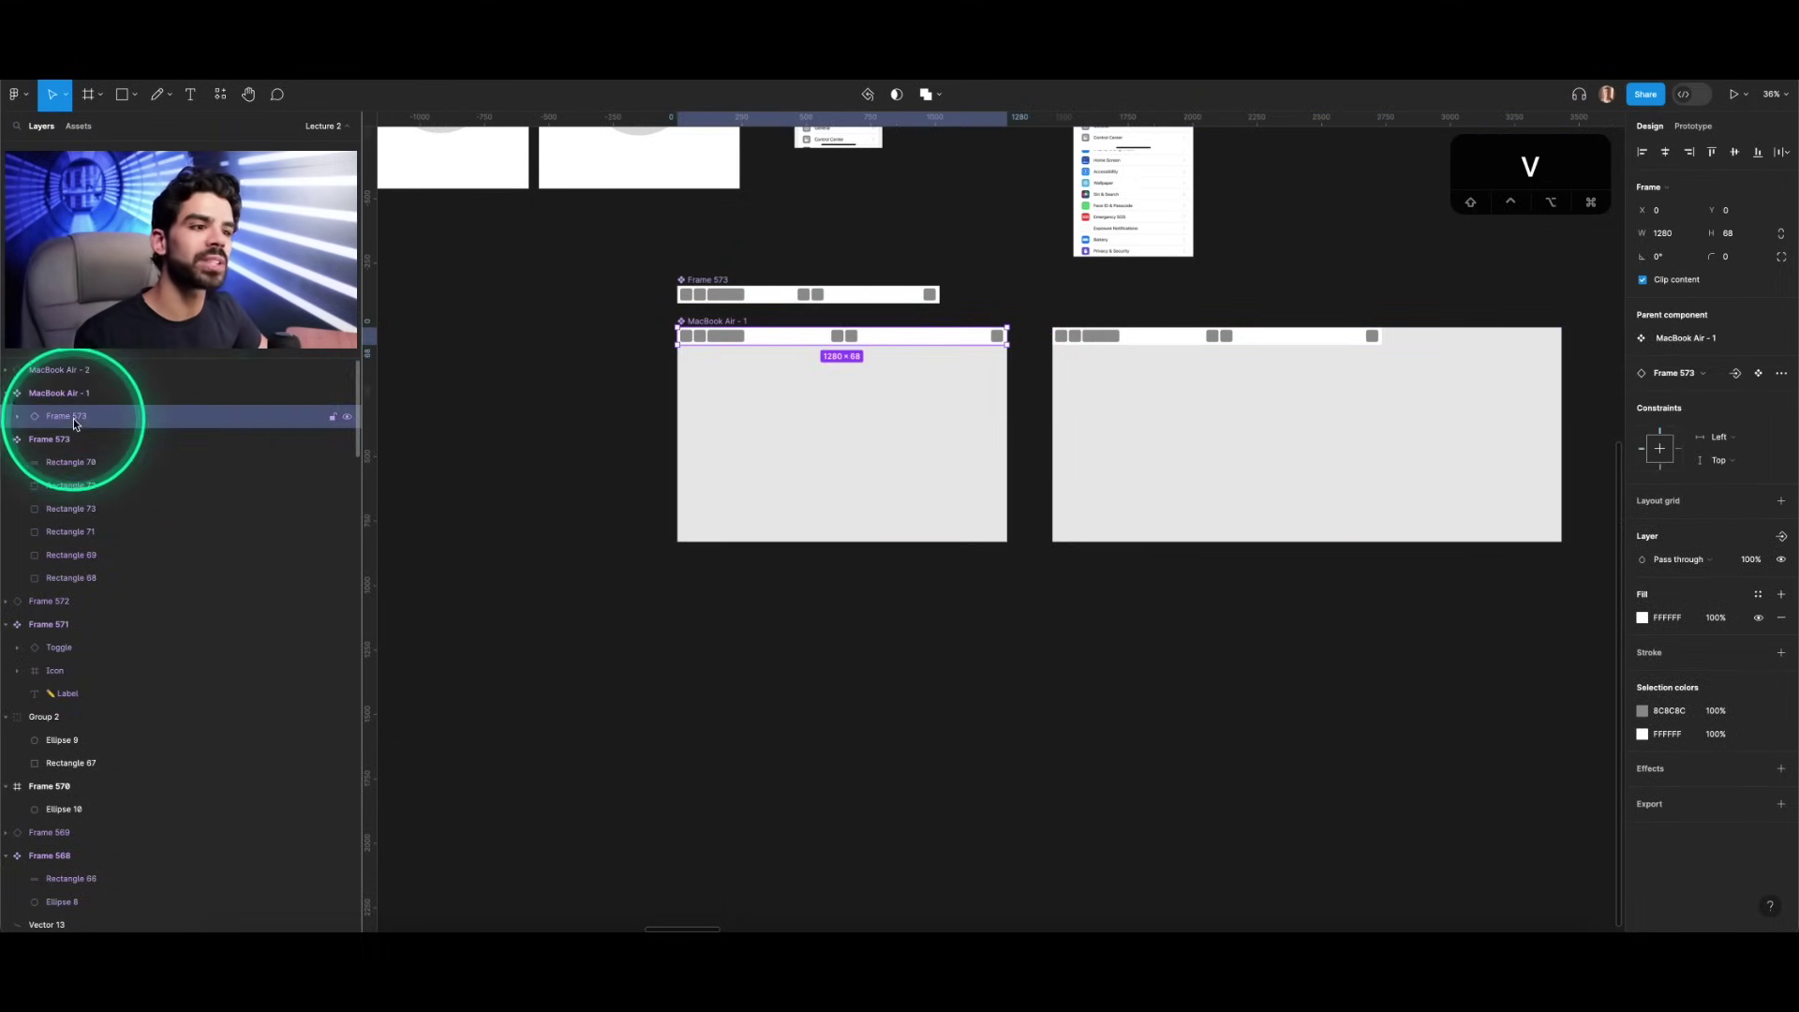
pyautogui.click(1721, 439)
pyautogui.click(1733, 470)
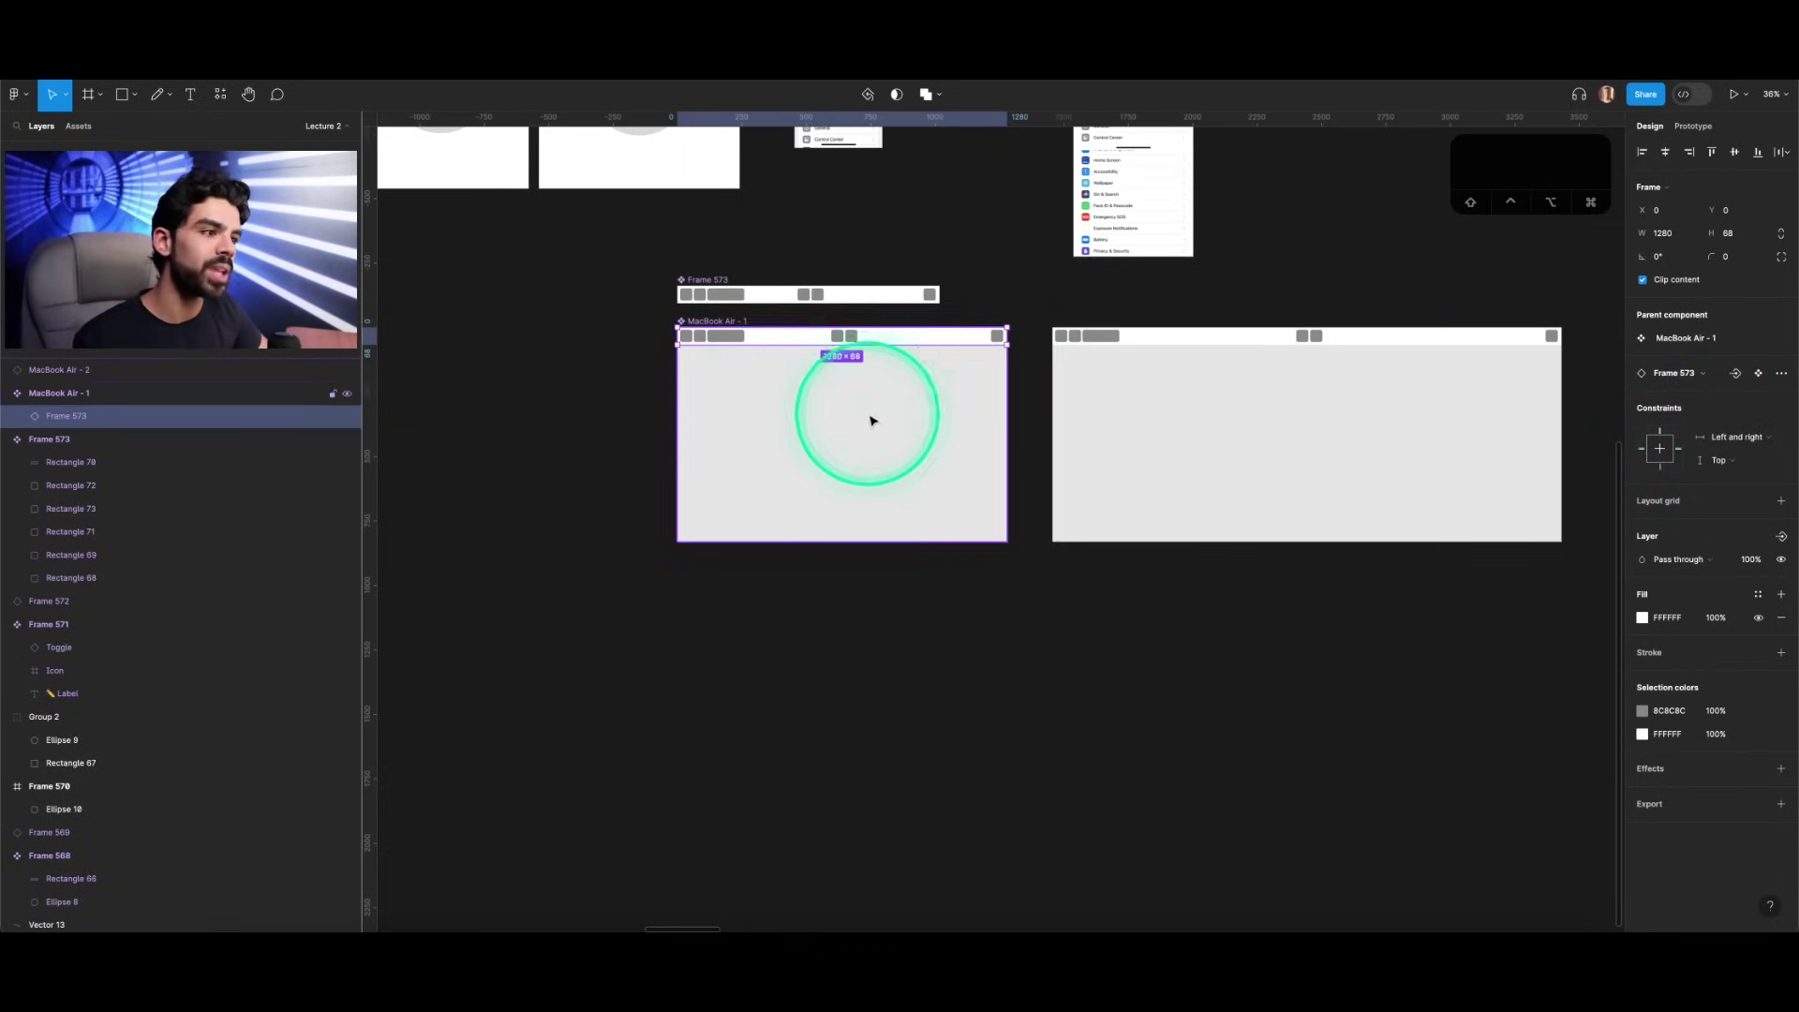
# Step: Examine the bar's main component above the MacBook Air component
pyautogui.hscroll(2, 934, 375)
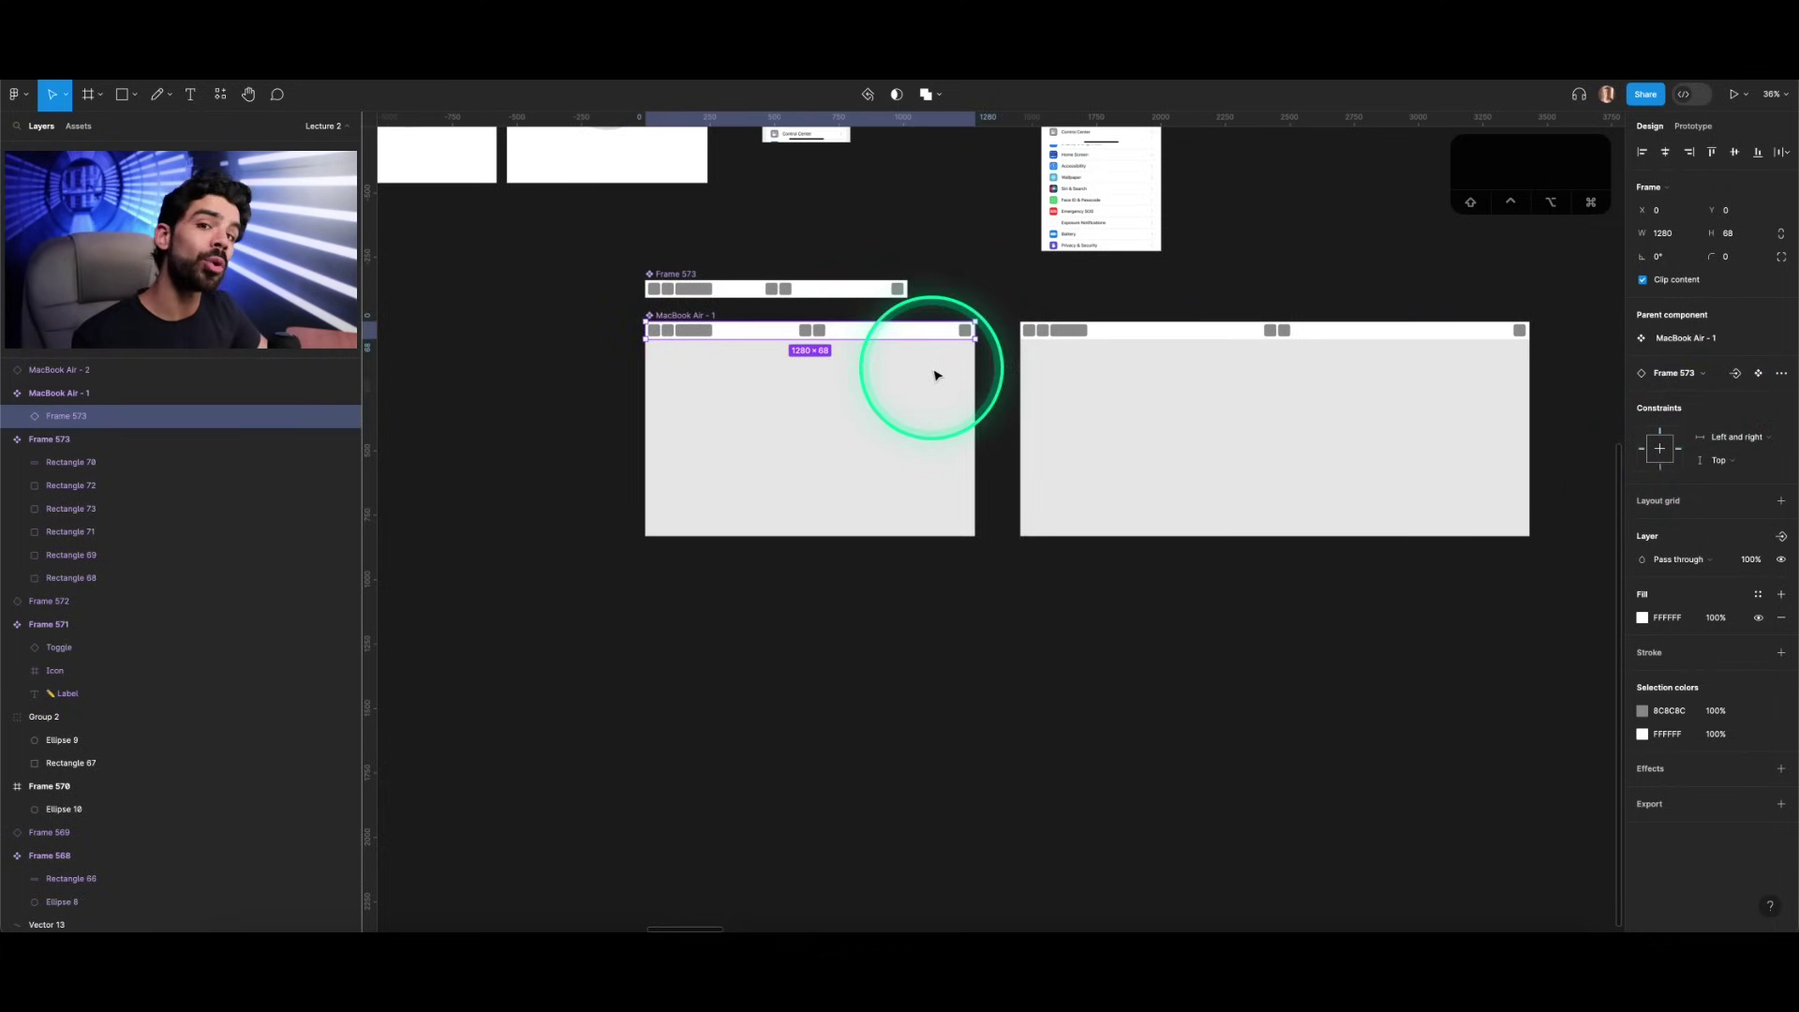
pyautogui.scroll(10, 721, 318)
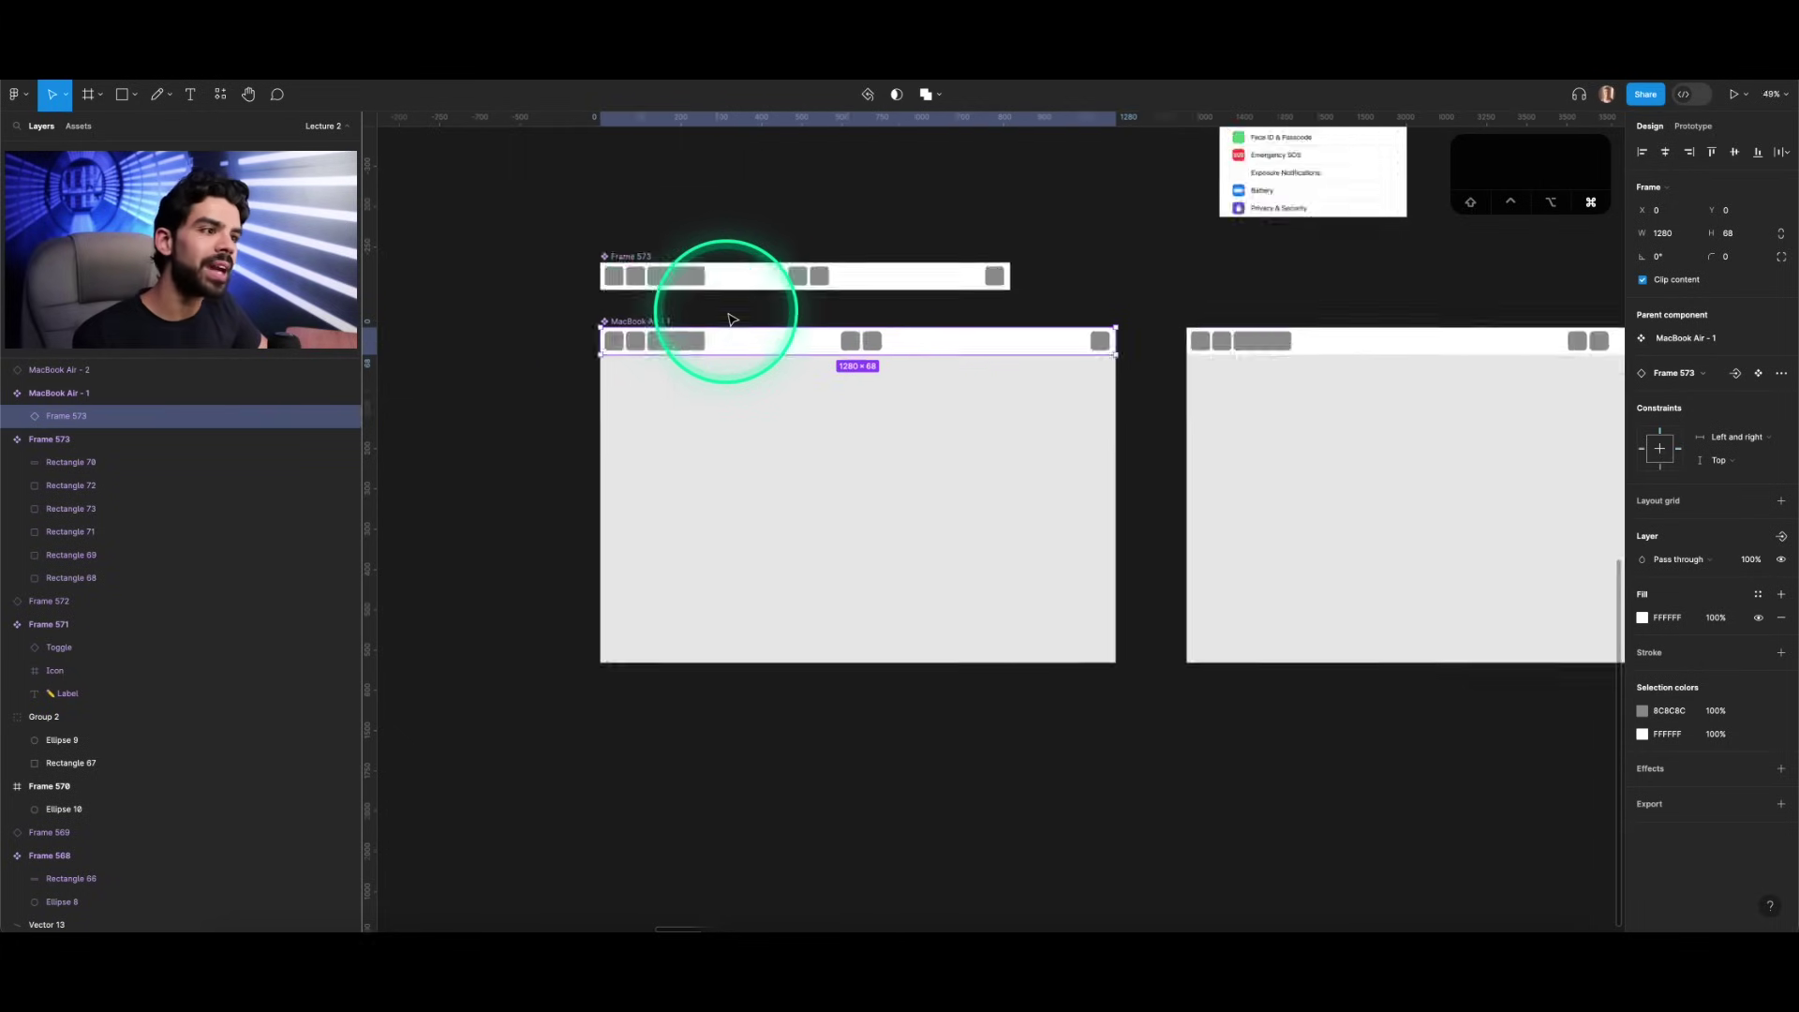
pyautogui.click(601, 272)
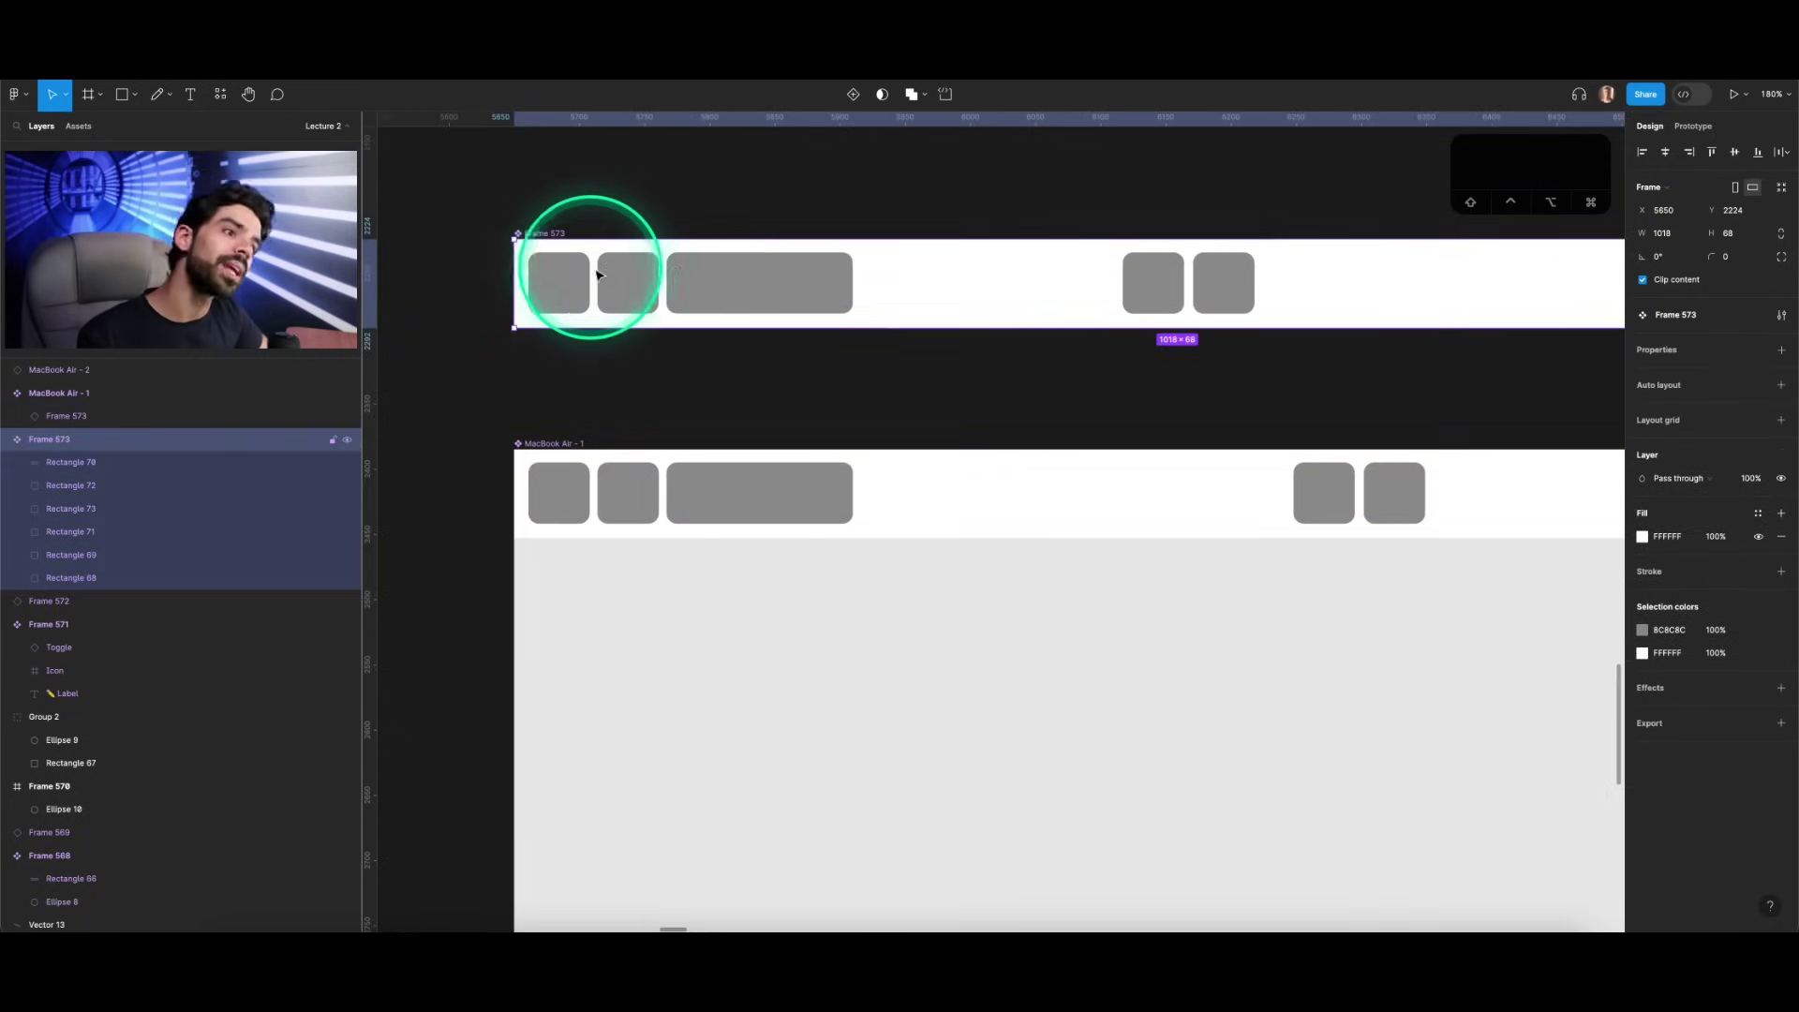
pyautogui.scroll(-5, 609, 273)
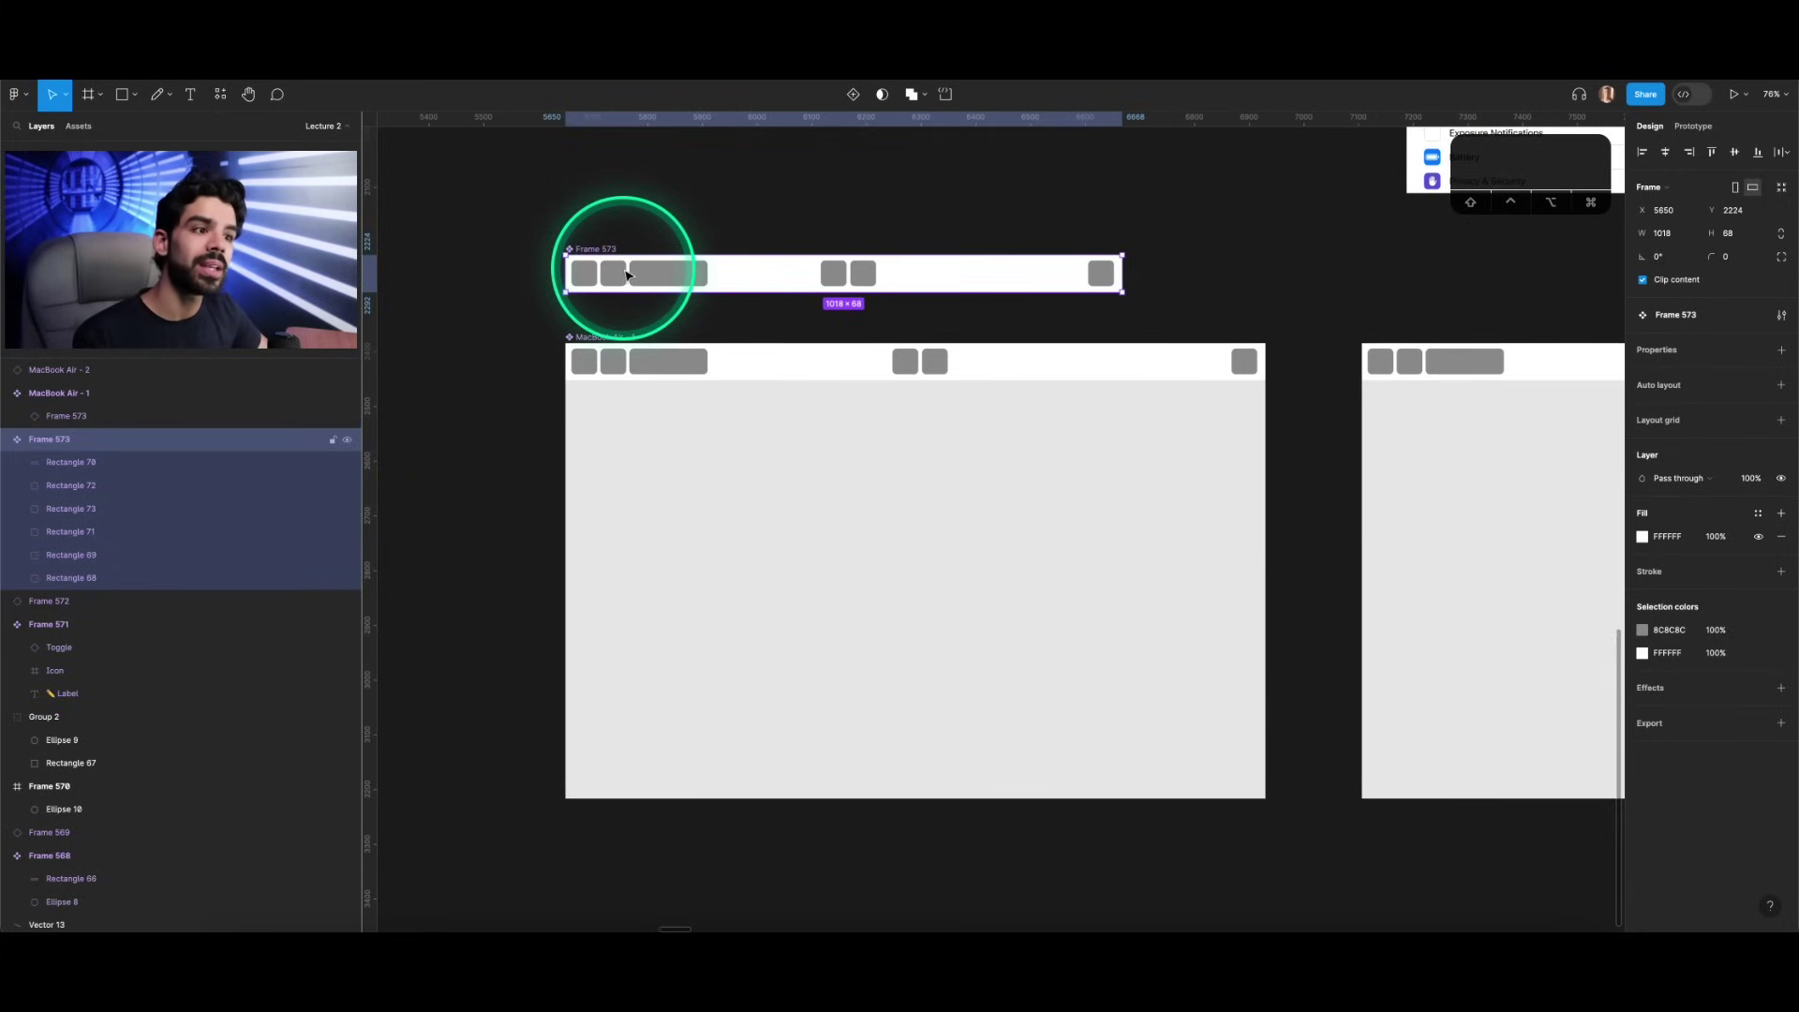
# Step: Narrow the MacBook Air instance to a width of about 1394
pyautogui.click(681, 371)
pyautogui.click(140, 416)
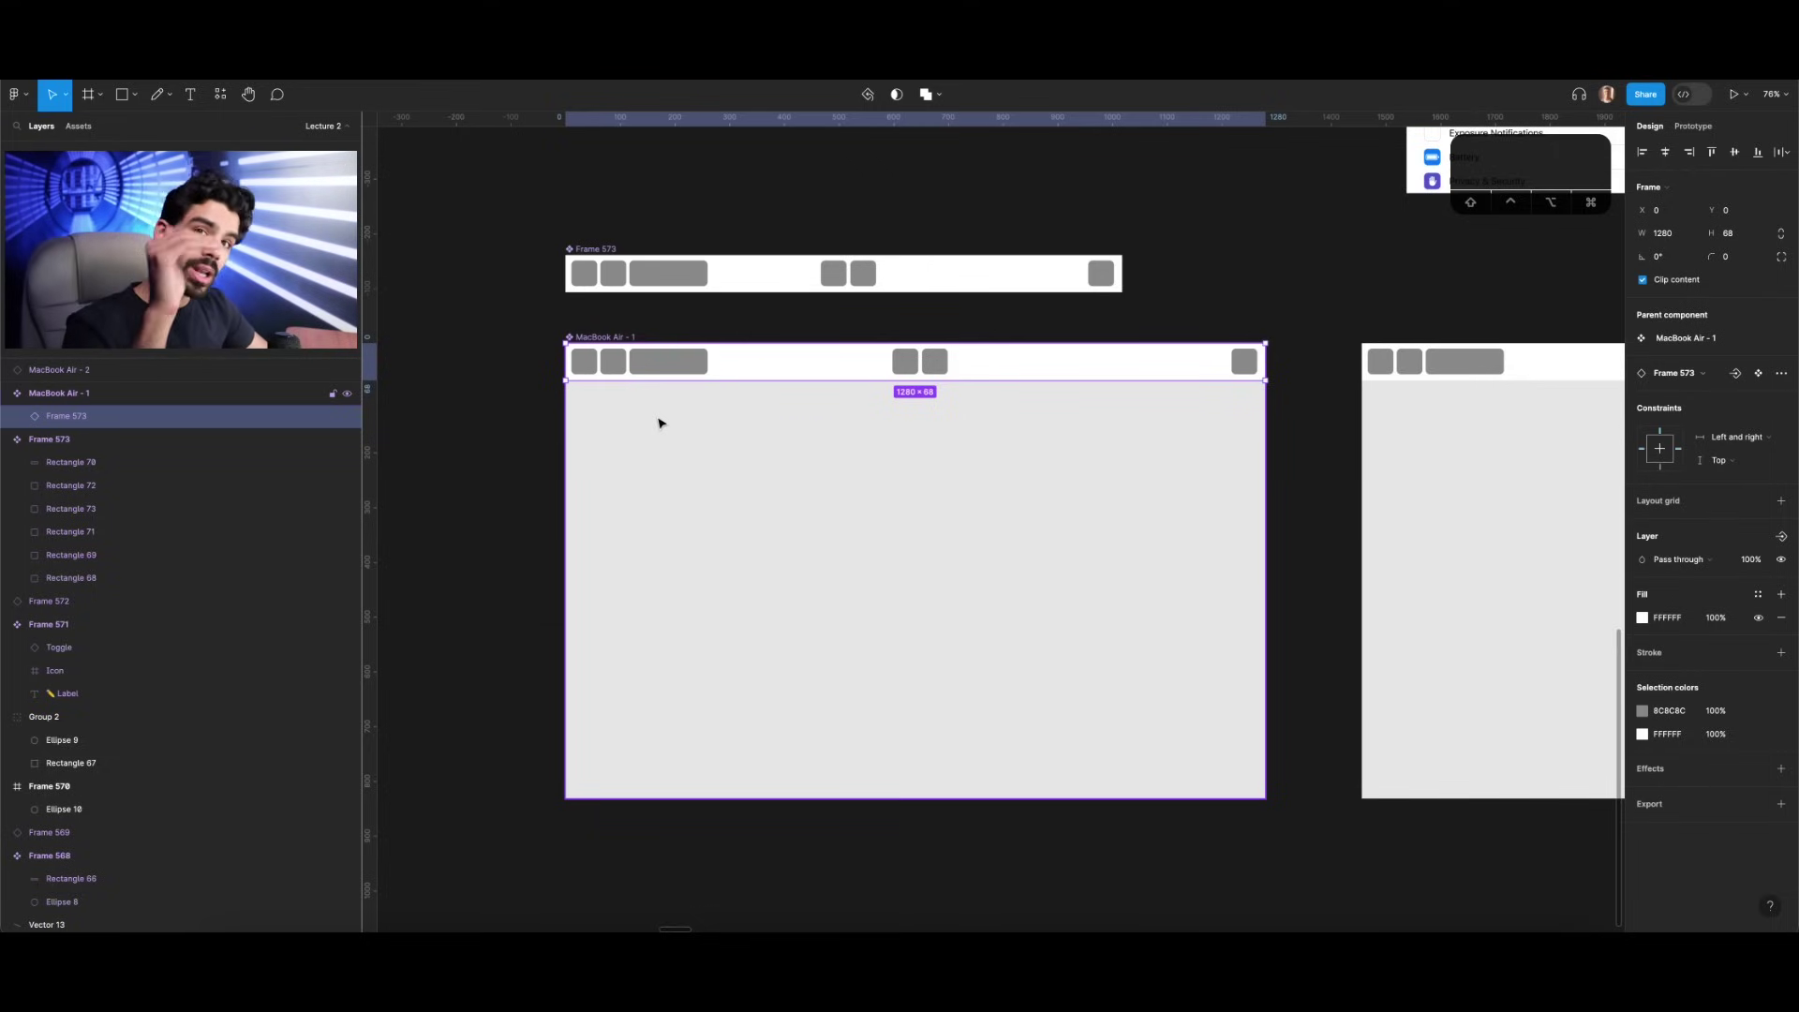
pyautogui.hscroll(3, 712, 416)
pyautogui.click(1182, 360)
pyautogui.hscroll(3, 1189, 364)
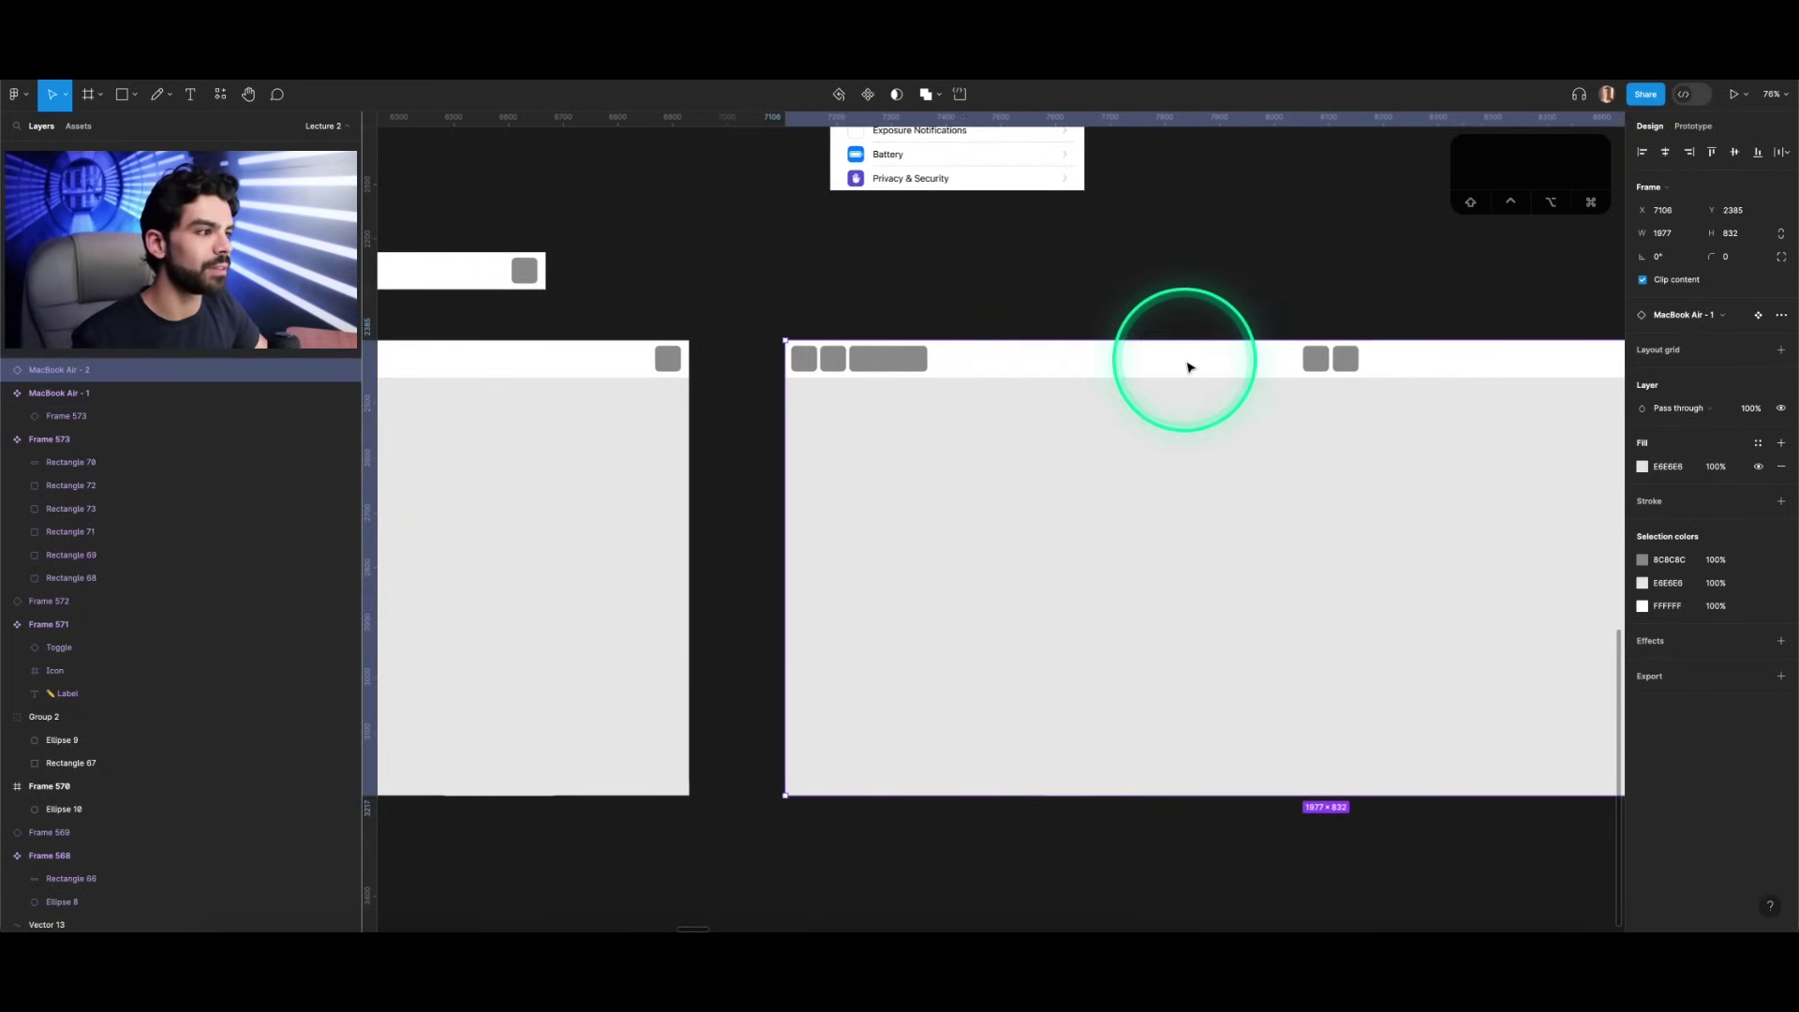
pyautogui.keyDown('ctrl'); pyautogui.scroll(-3, 1106, 382); pyautogui.keyUp('ctrl')
pyautogui.press('v')
pyautogui.moveTo(1516, 417); pyautogui.dragTo(1328, 416)
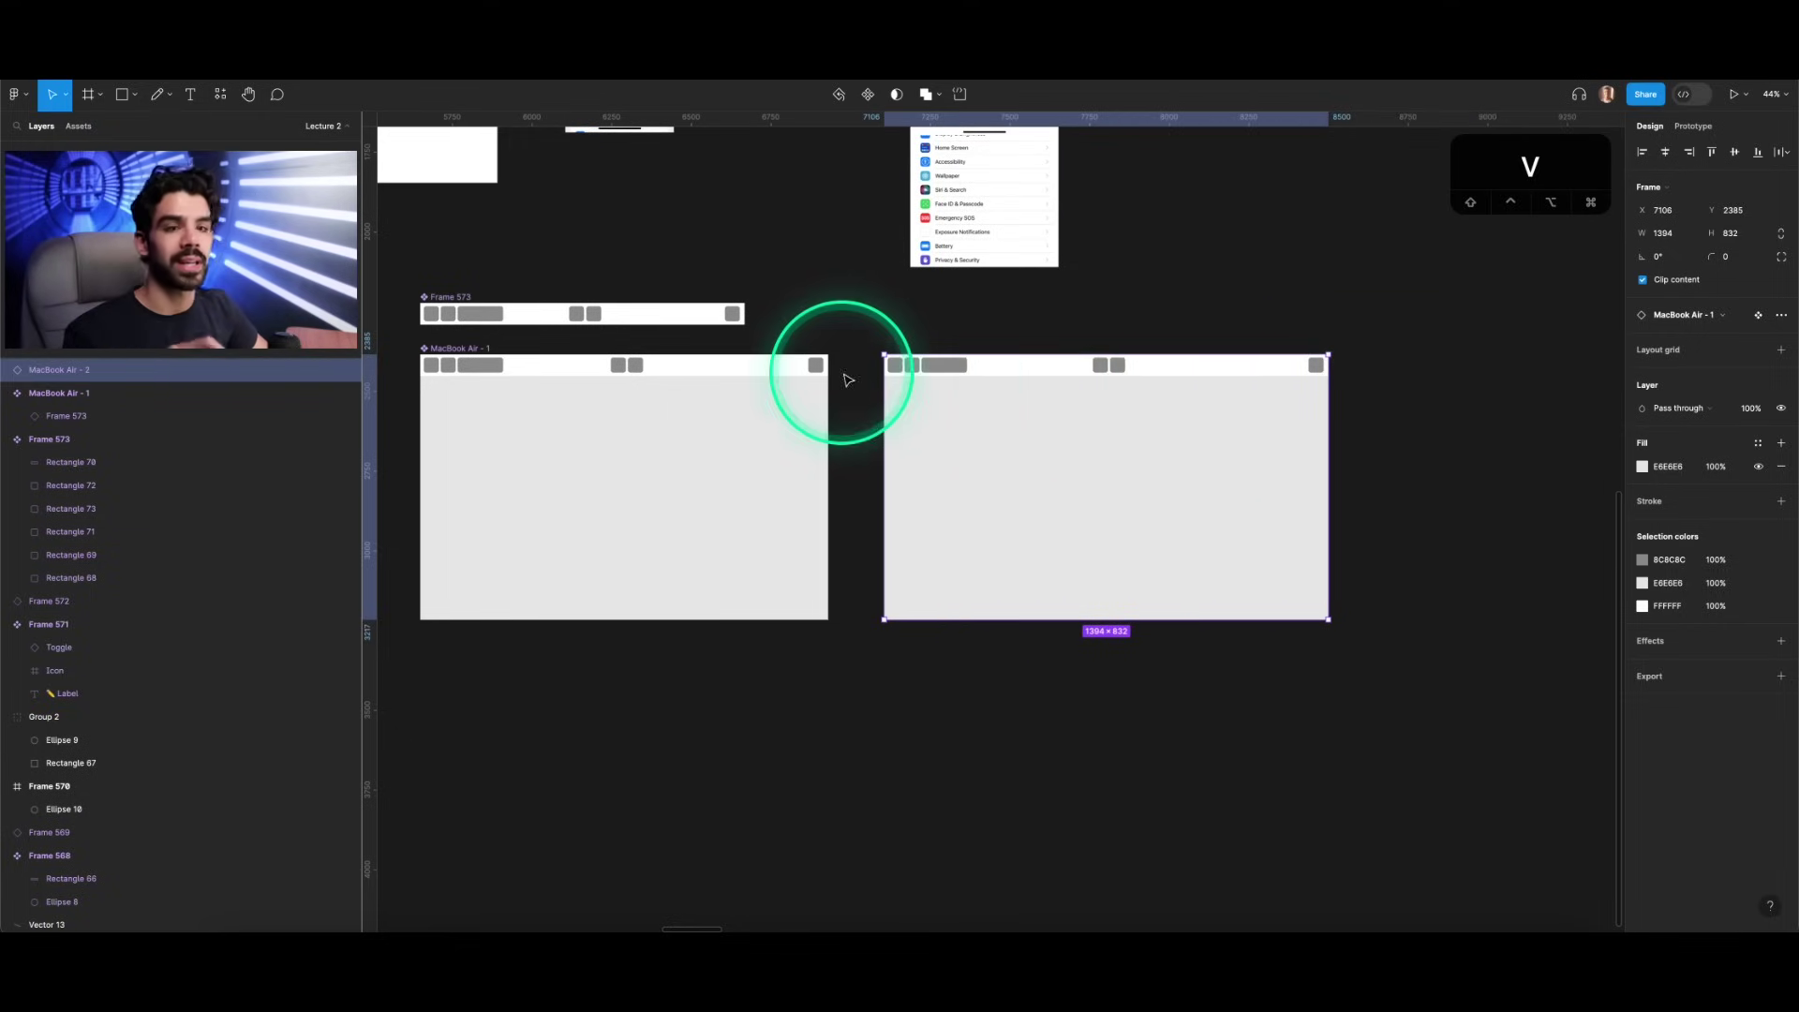
# Step: Examine the wide grey rectangle in the bar component and the Why Frames and Using Frames slides
pyautogui.hscroll(-3, 843, 374)
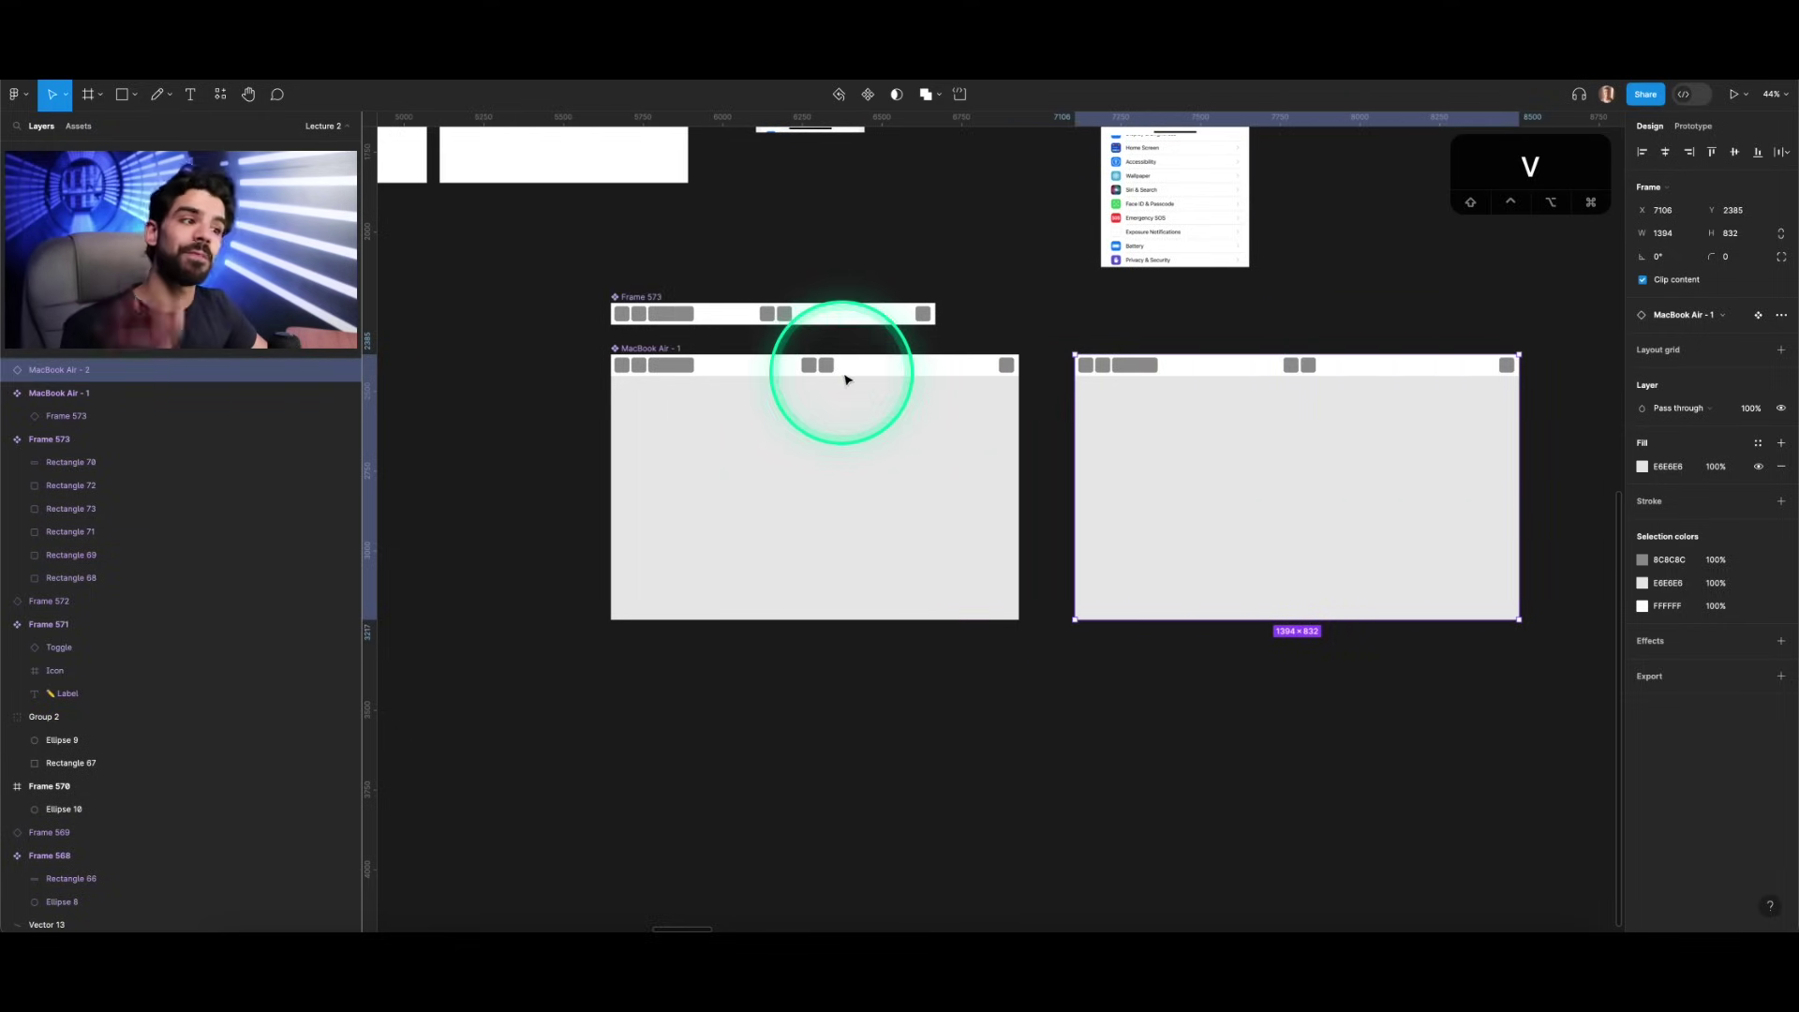
pyautogui.scroll(5, 702, 325)
pyautogui.click(683, 313)
pyautogui.scroll(-10, 790, 313)
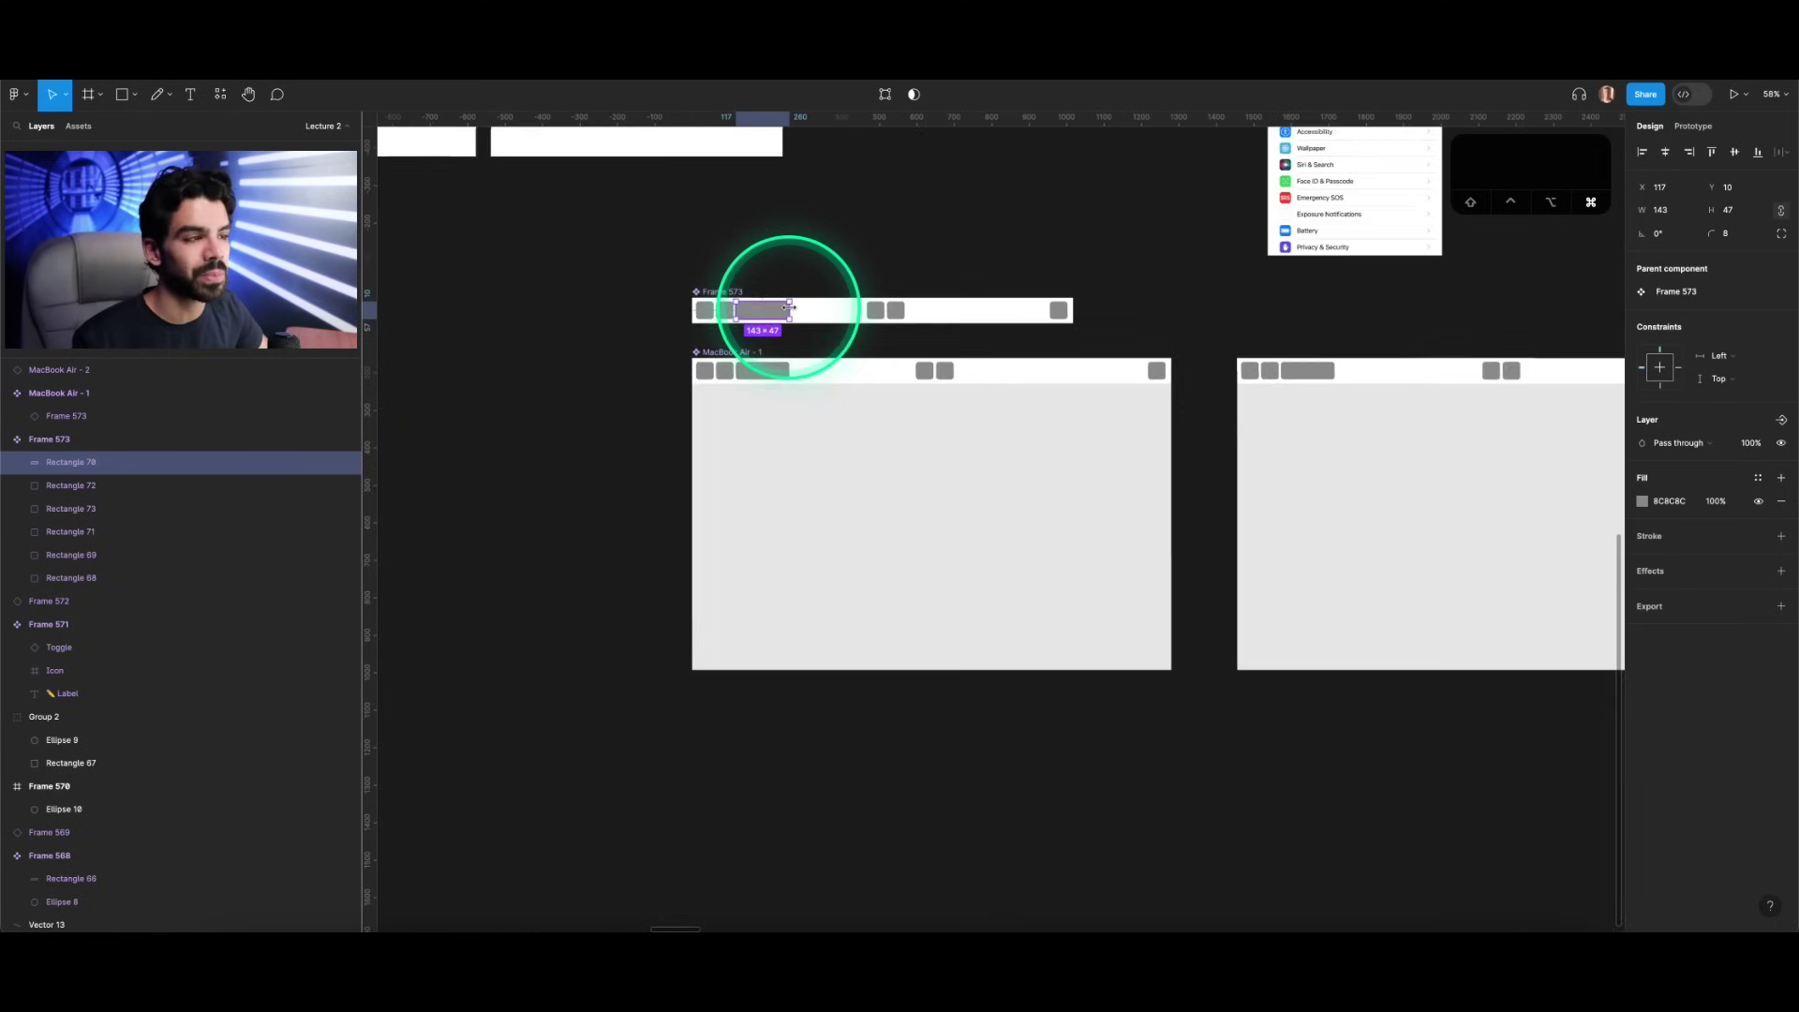
pyautogui.hscroll(-4, 795, 315)
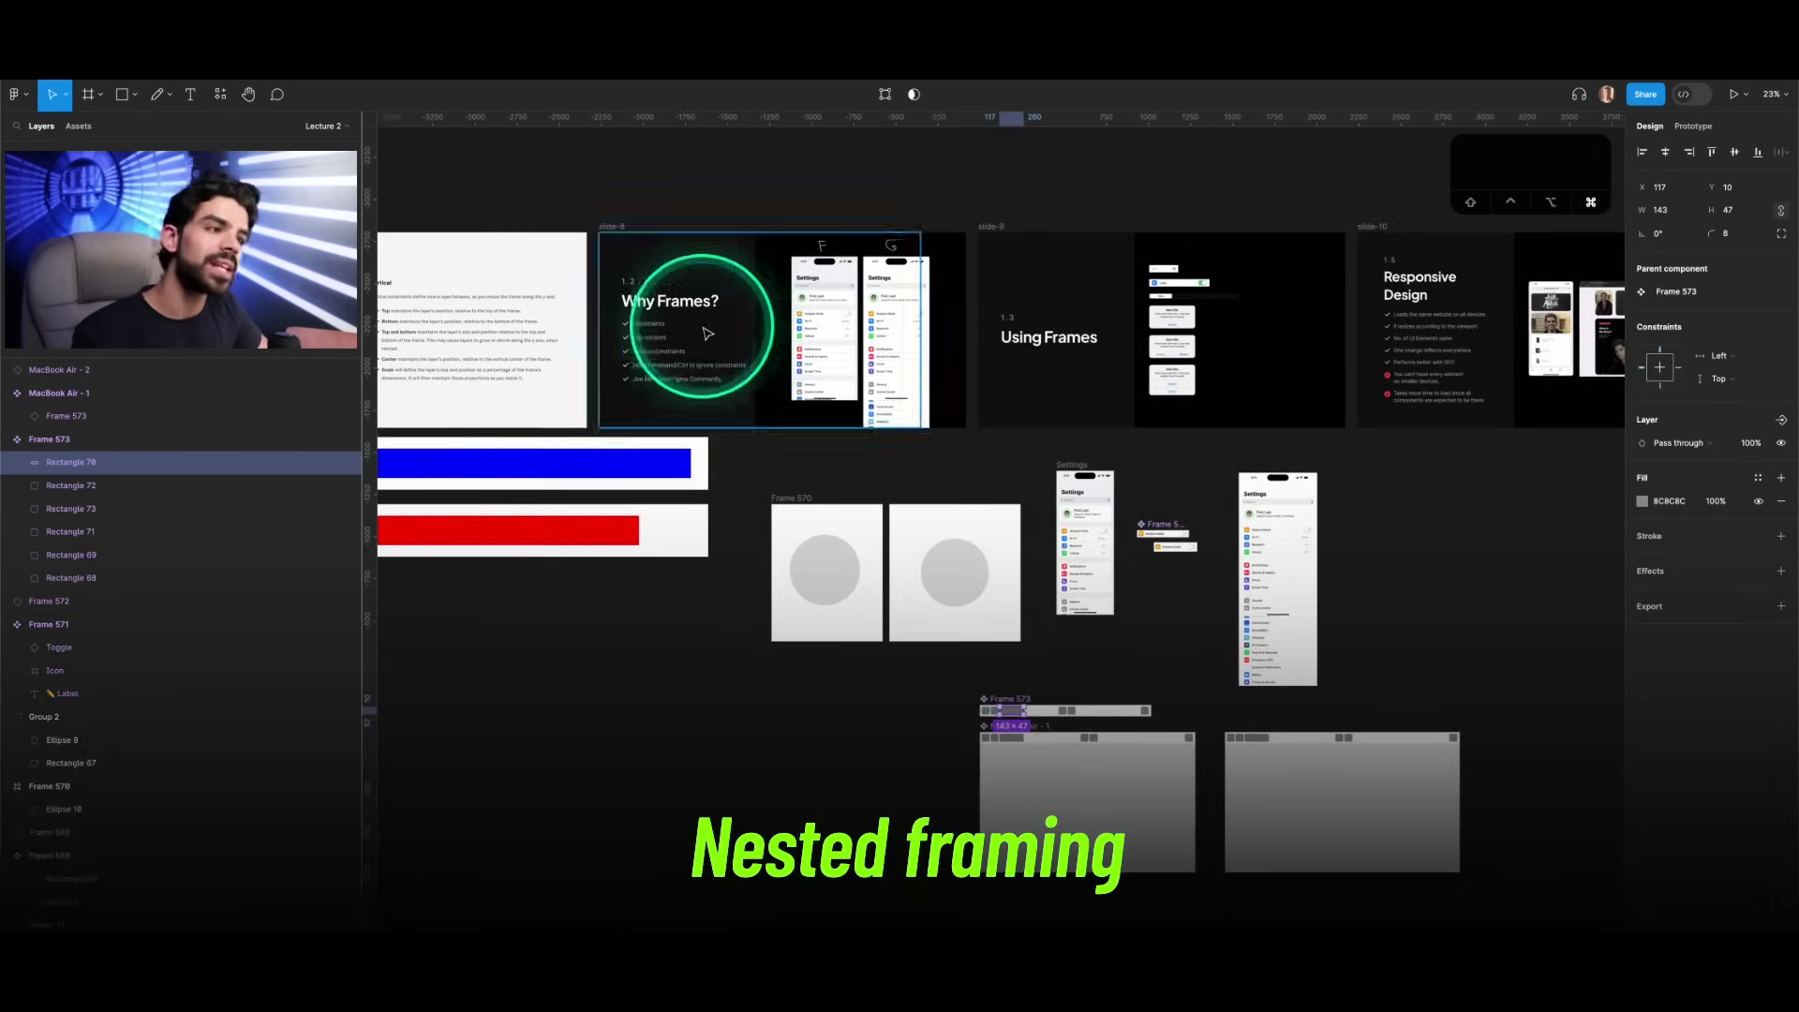
pyautogui.scroll(3, 703, 330)
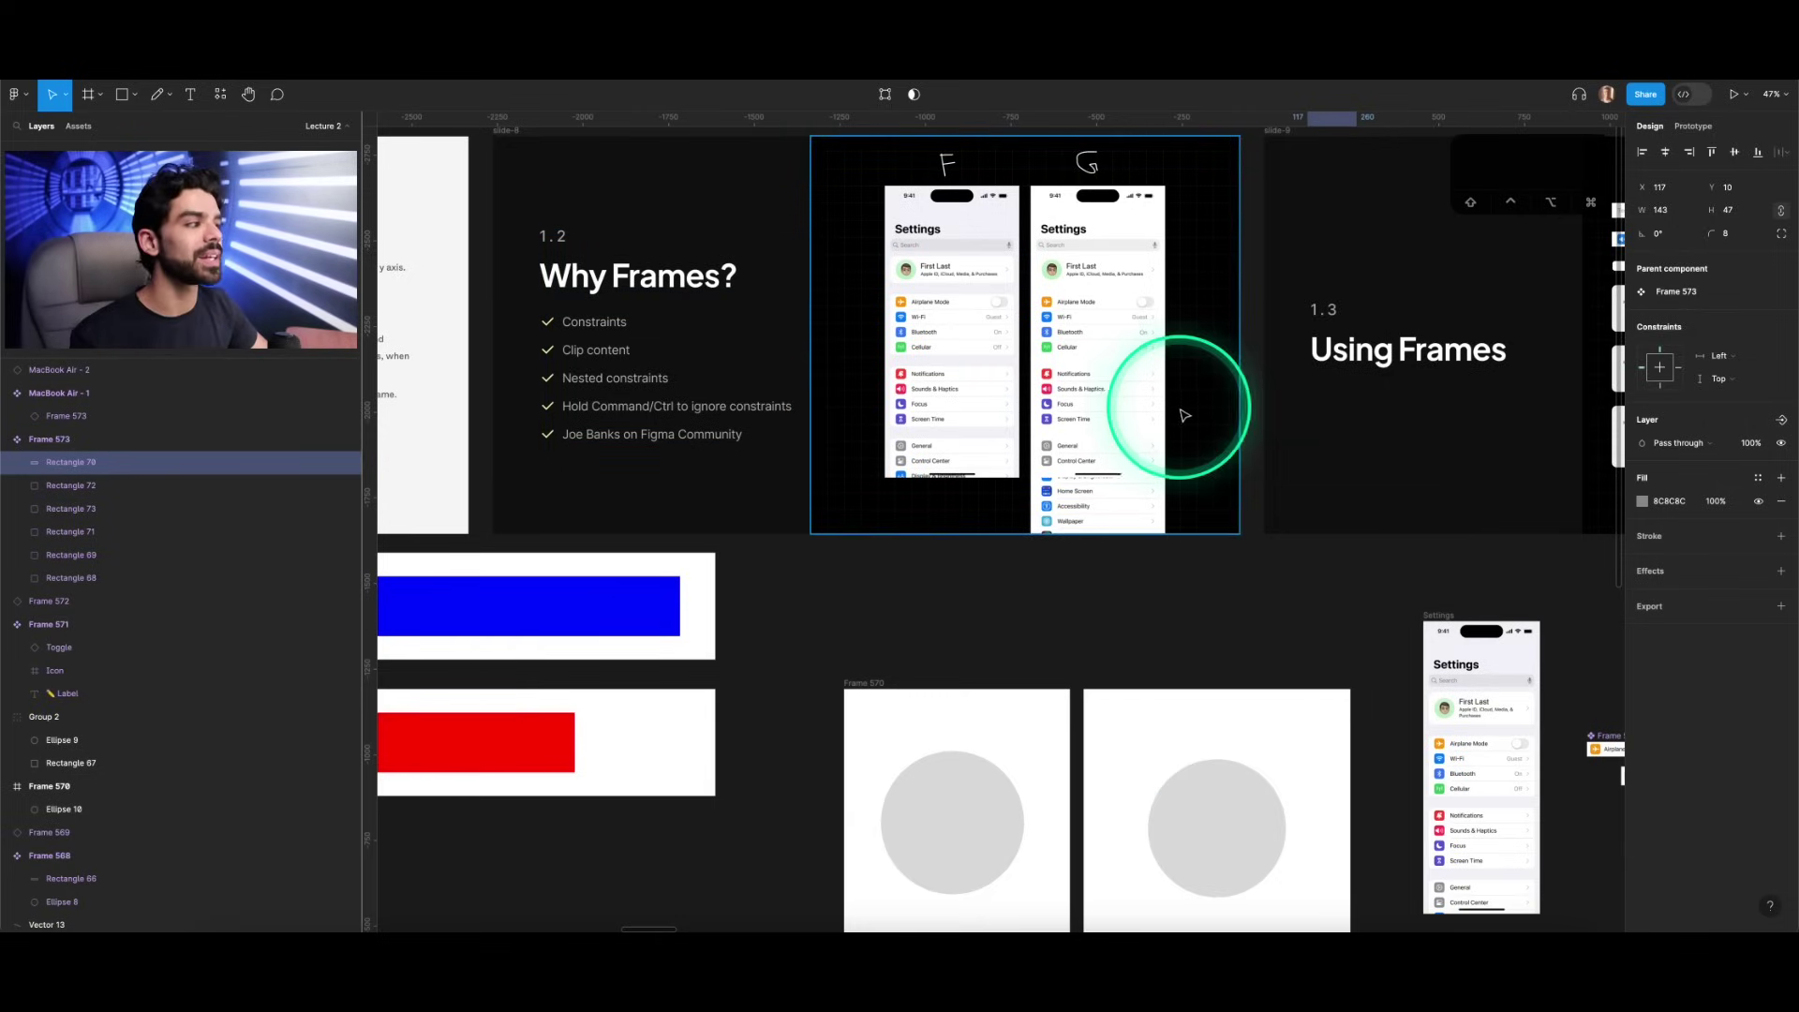
pyautogui.scroll(-5, 1029, 408)
pyautogui.scroll(8, 1293, 362)
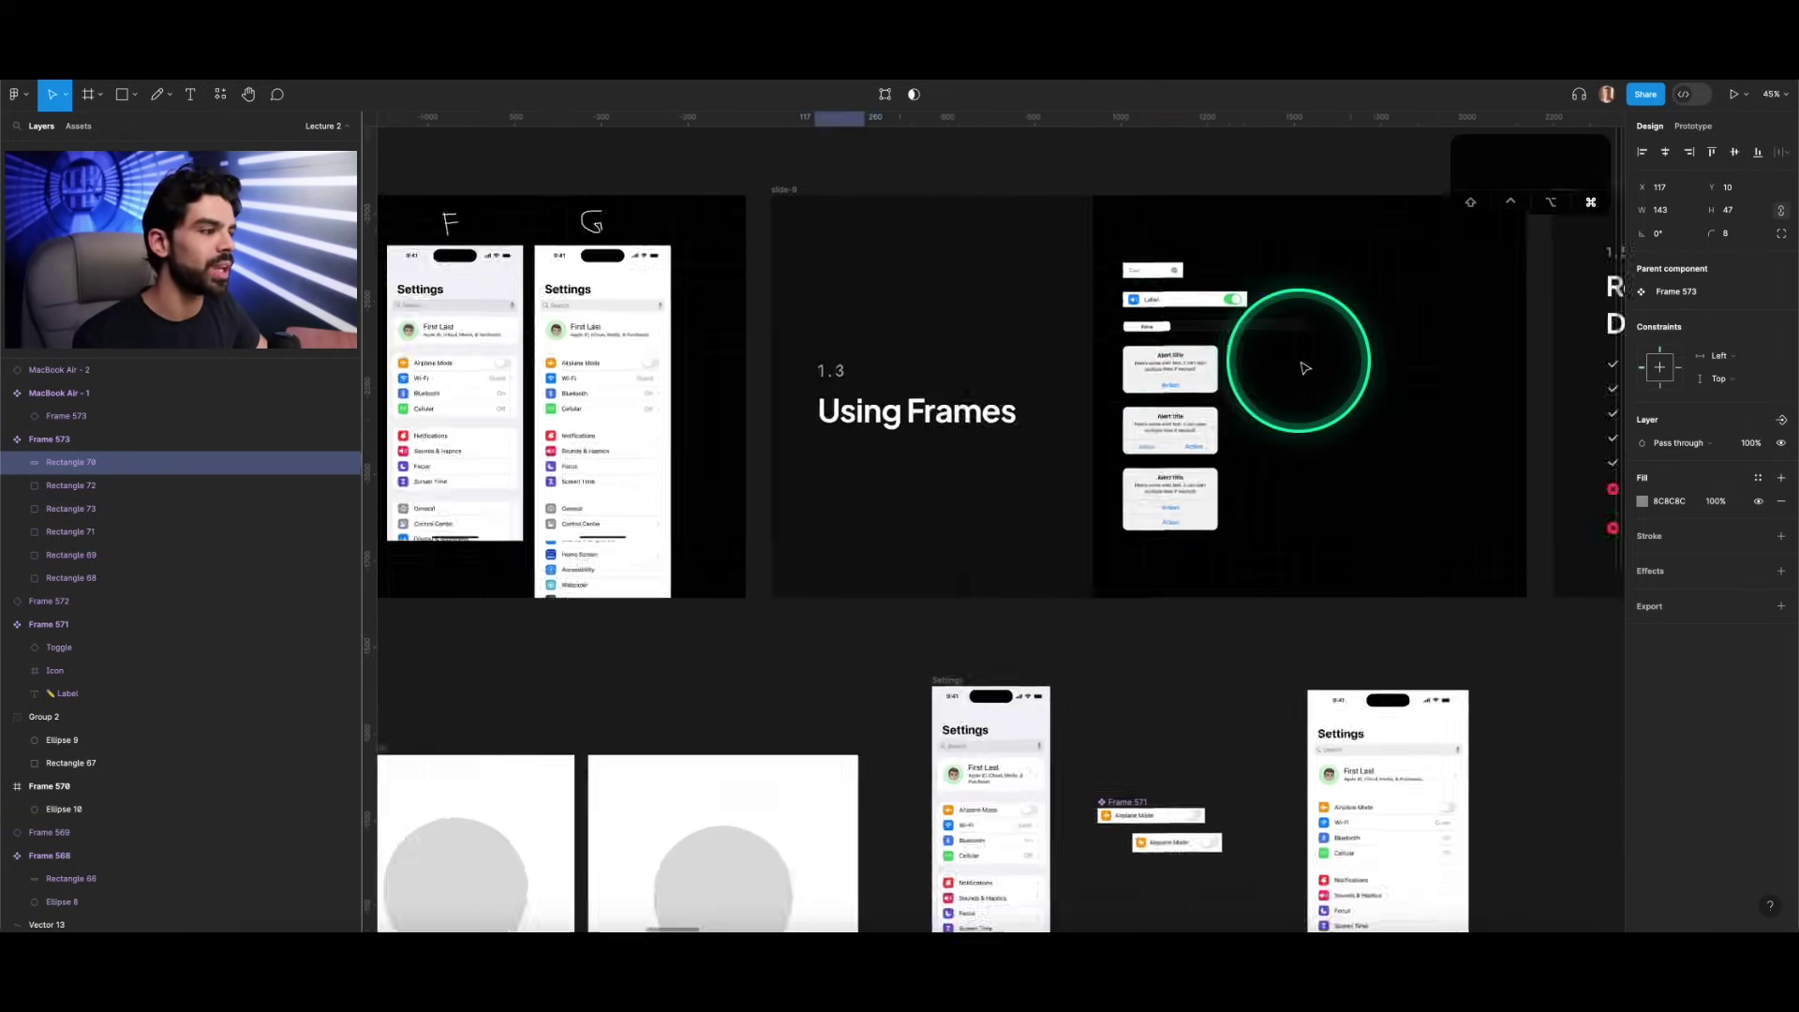
pyautogui.hscroll(3, 1142, 285)
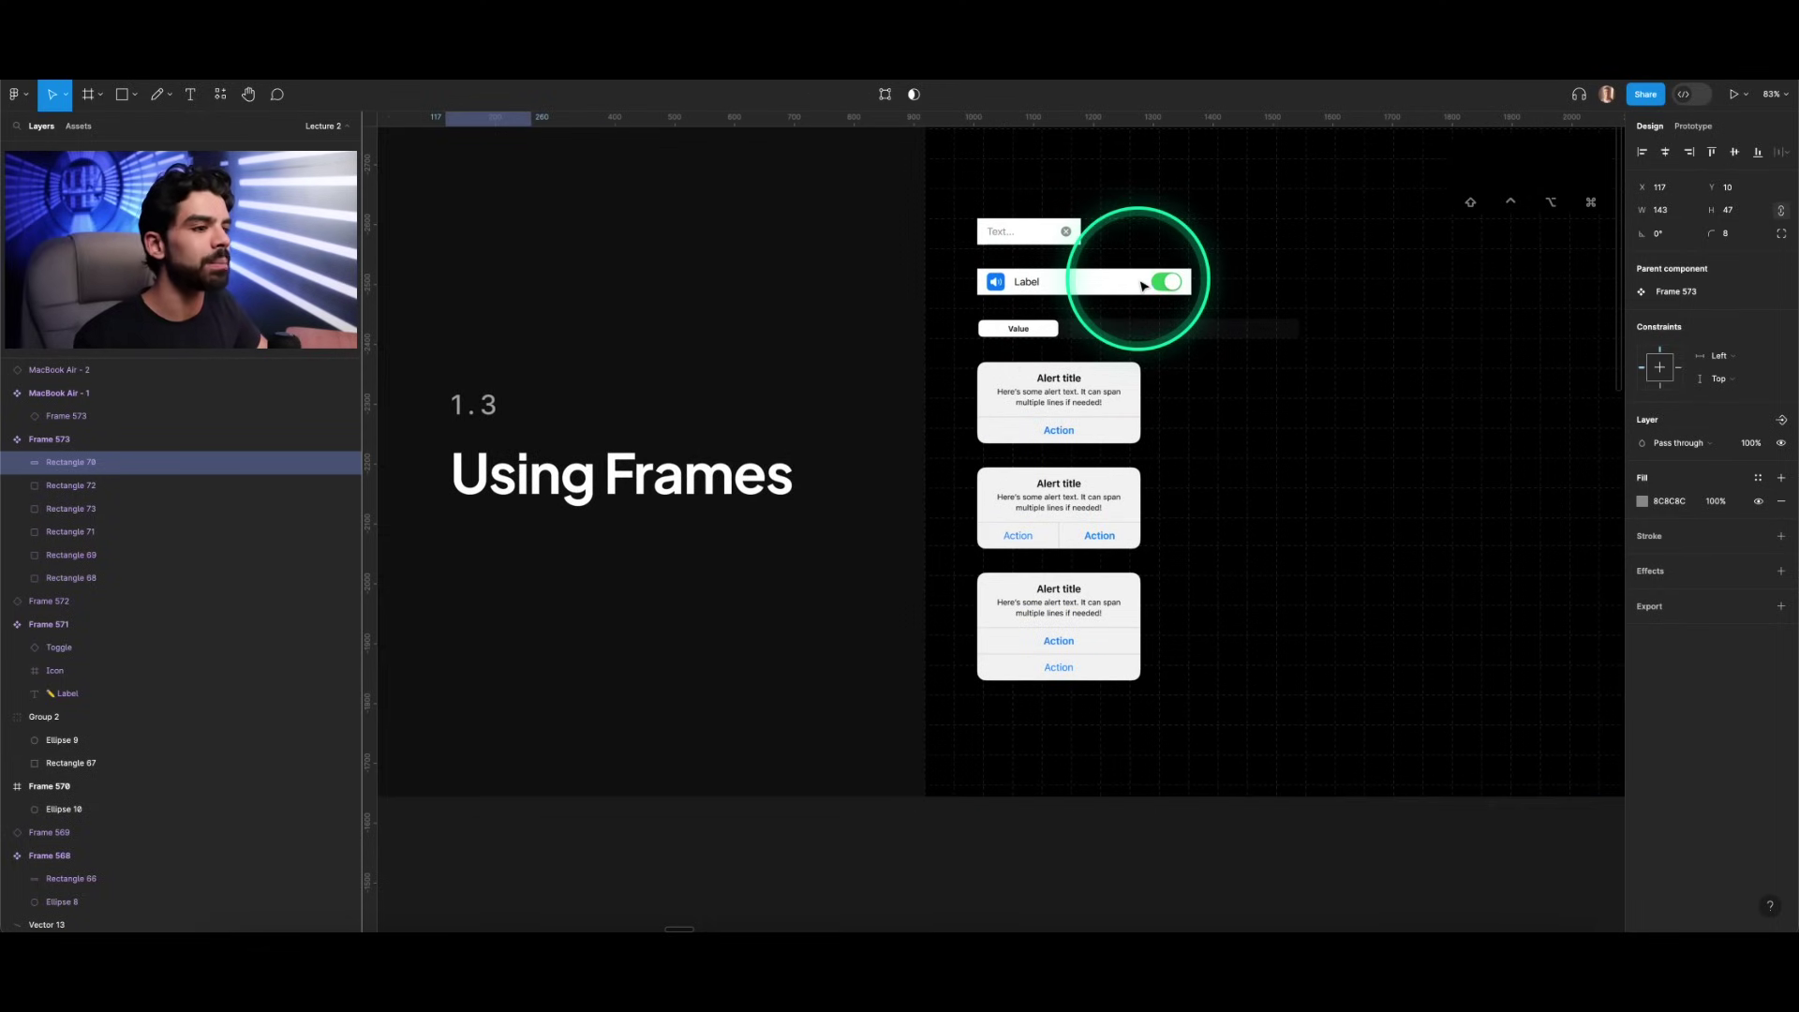
# Step: Examine the text field, label row with toggle and alert examples on the Using Frames slide
pyautogui.click(1011, 270)
pyautogui.click(1011, 270)
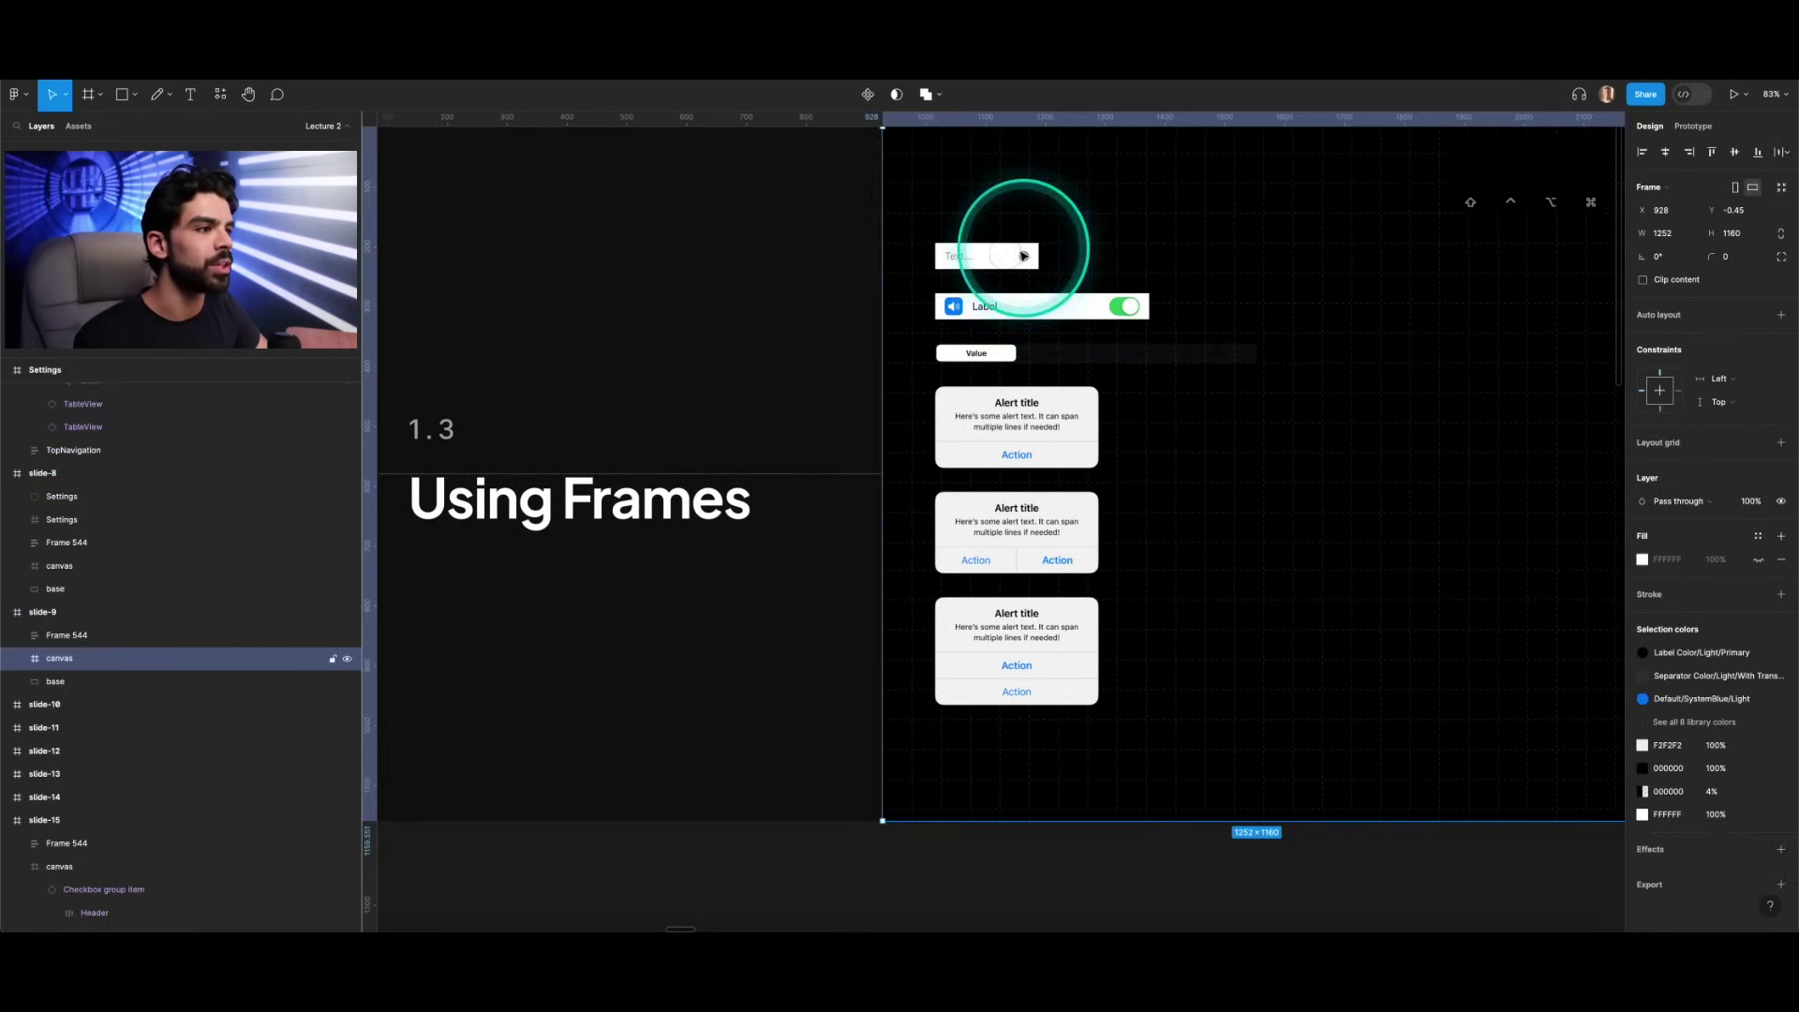
pyautogui.scroll(6, 994, 270)
pyautogui.click(979, 271)
pyautogui.hscroll(4, 980, 271)
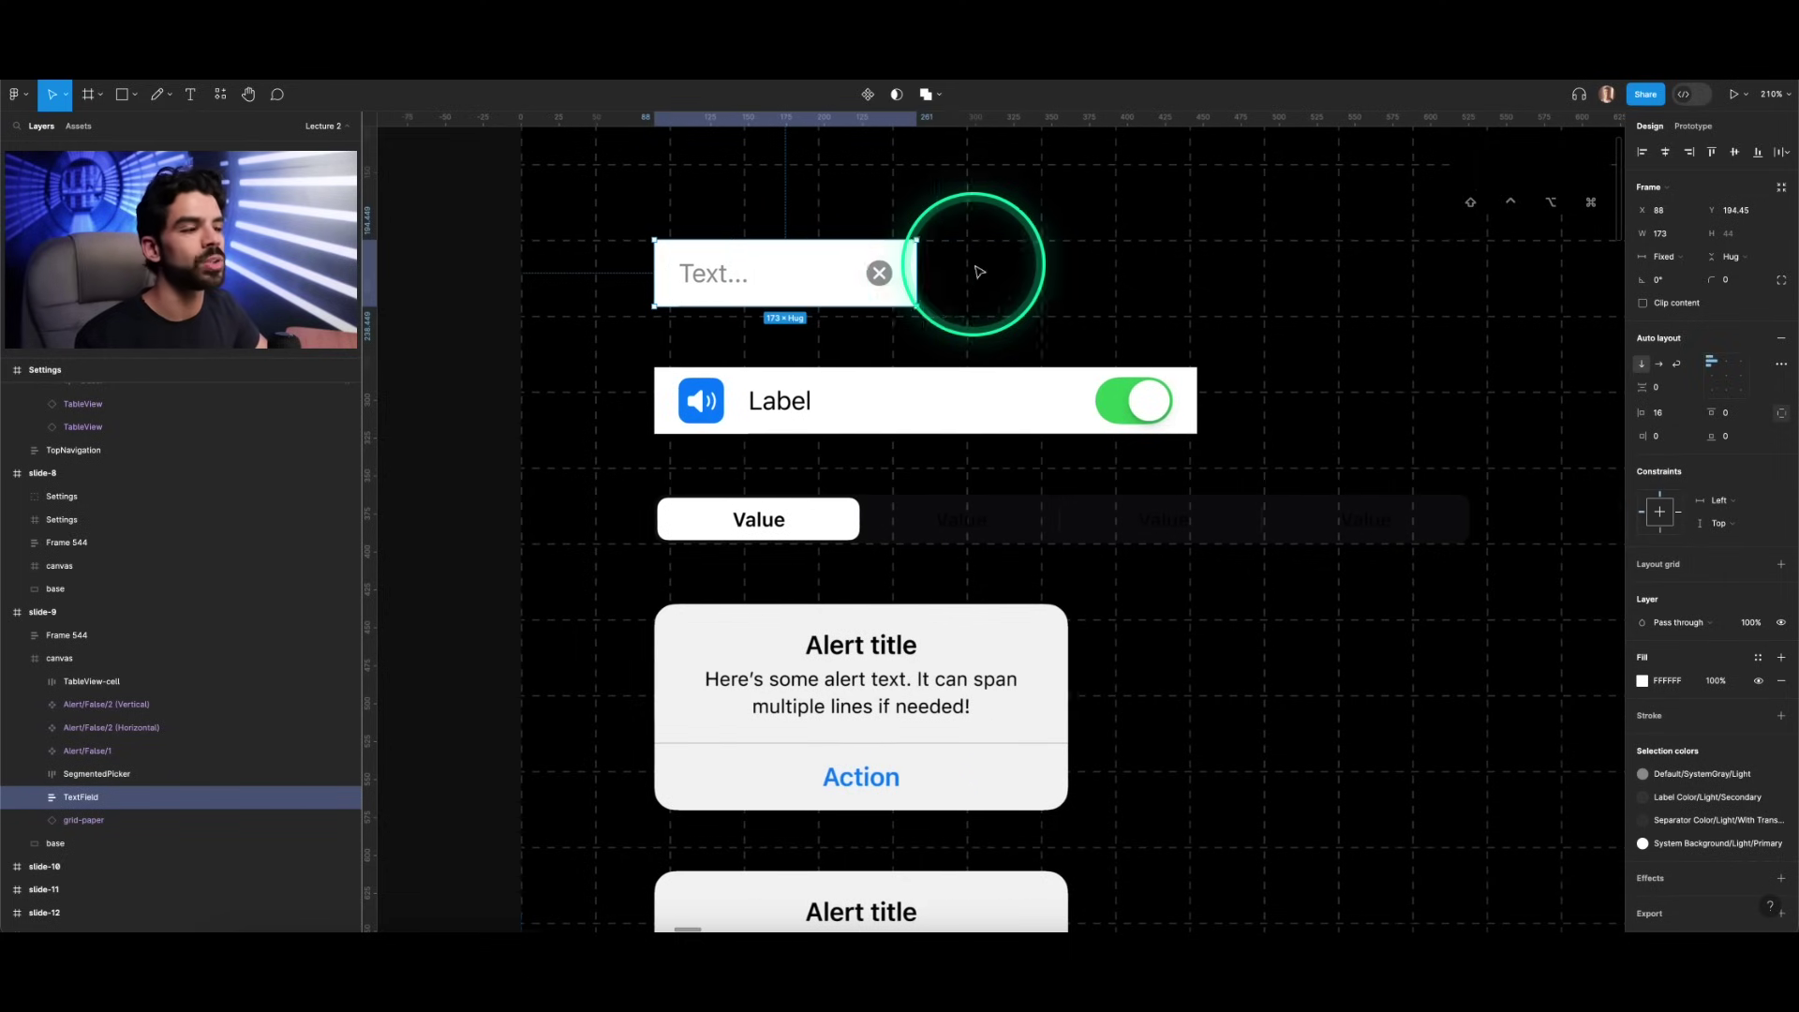
pyautogui.click(875, 403)
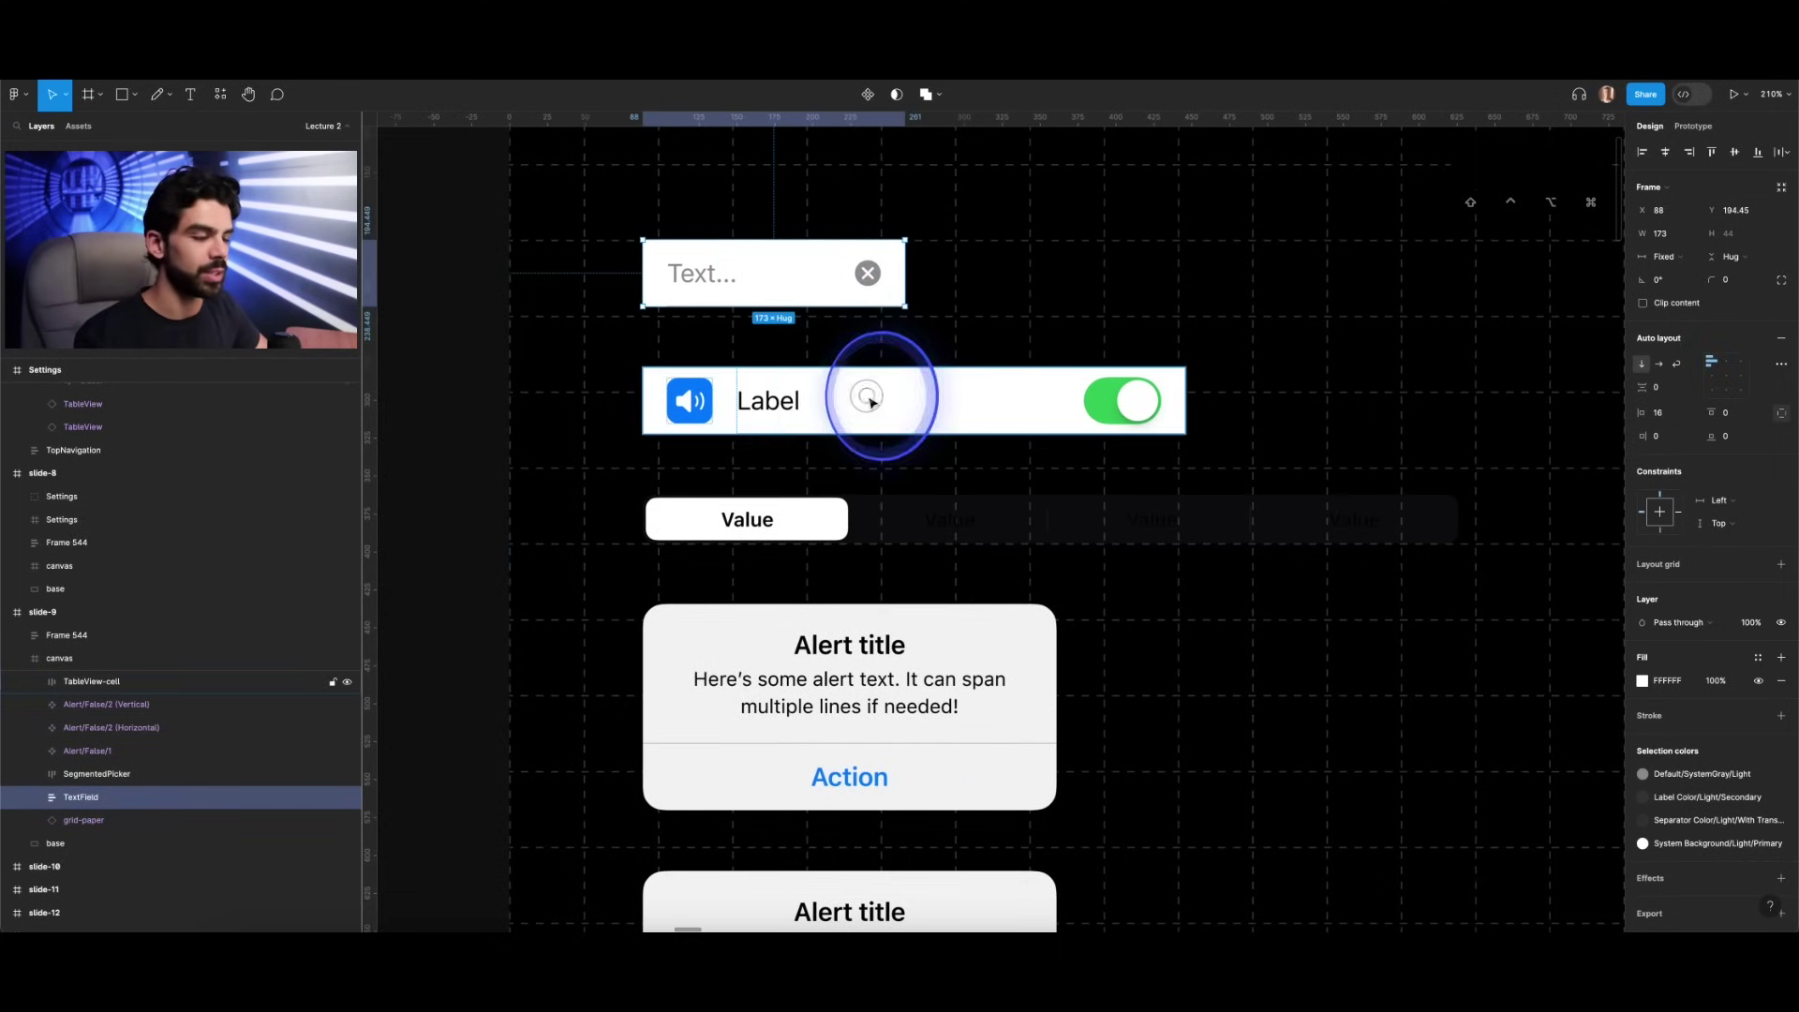
pyautogui.scroll(-3, 874, 403)
pyautogui.scroll(-3, 872, 403)
pyautogui.click(897, 398)
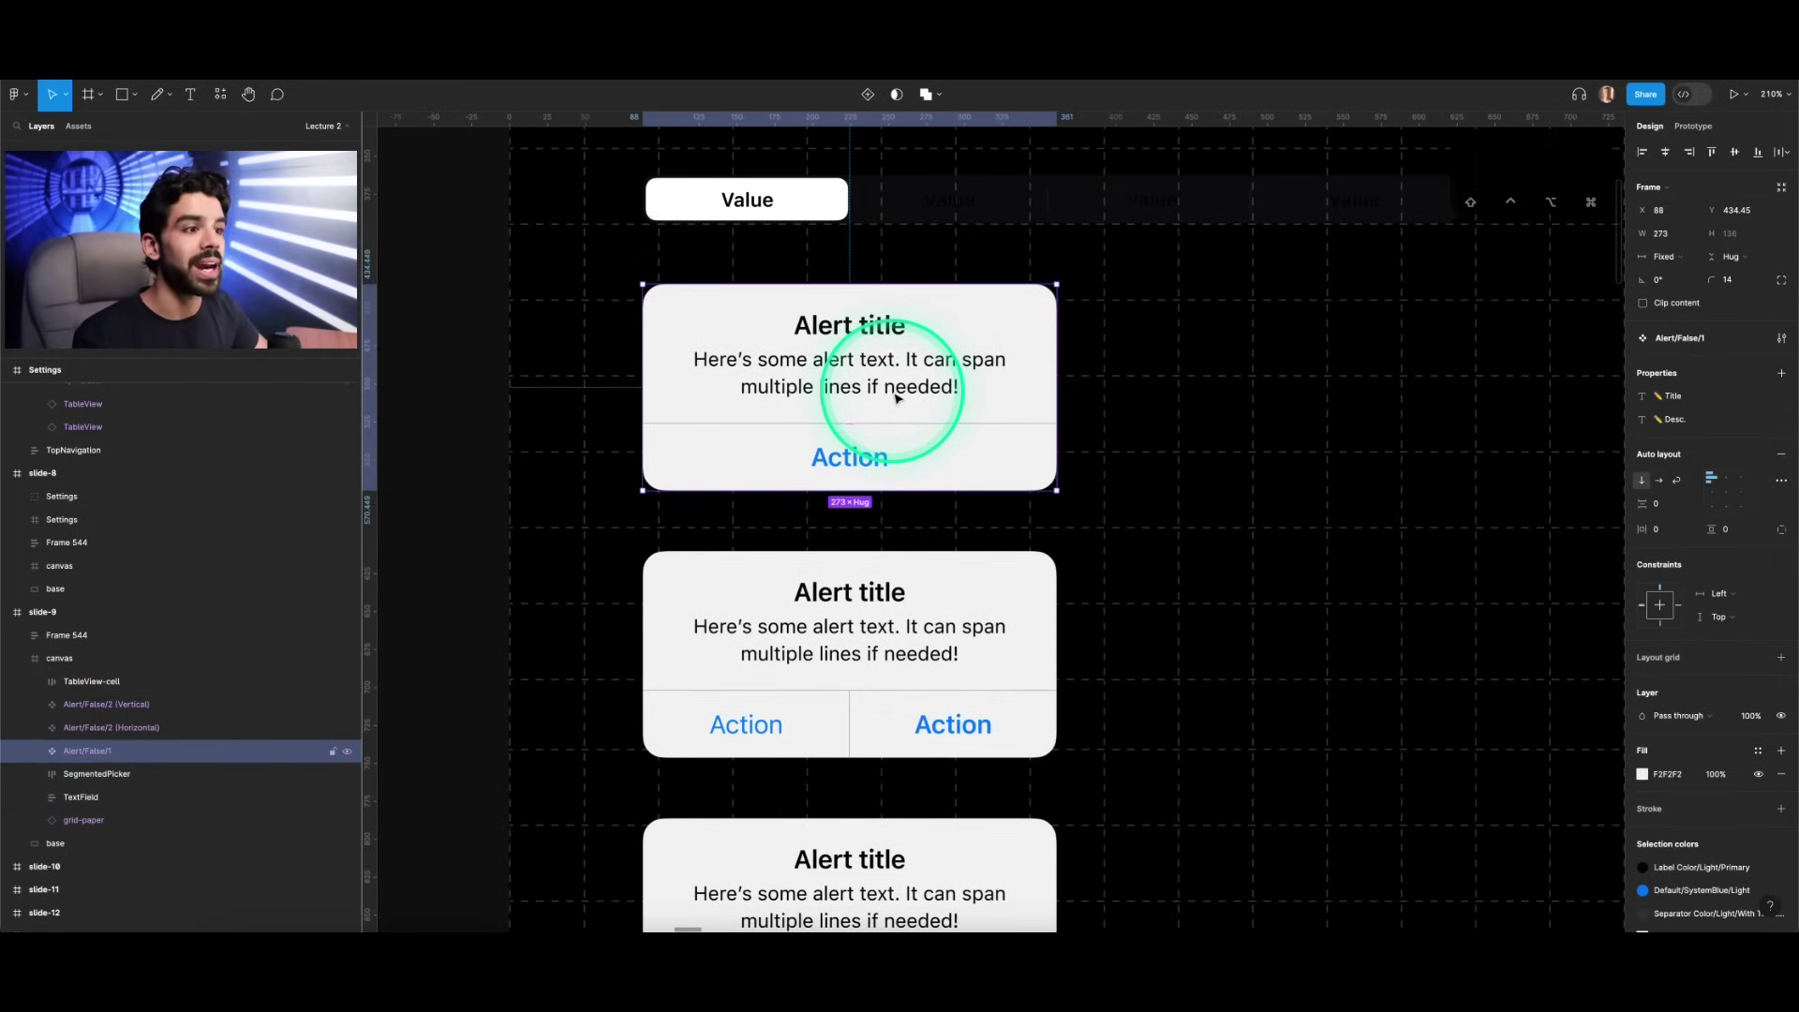
pyautogui.scroll(-5, 822, 400)
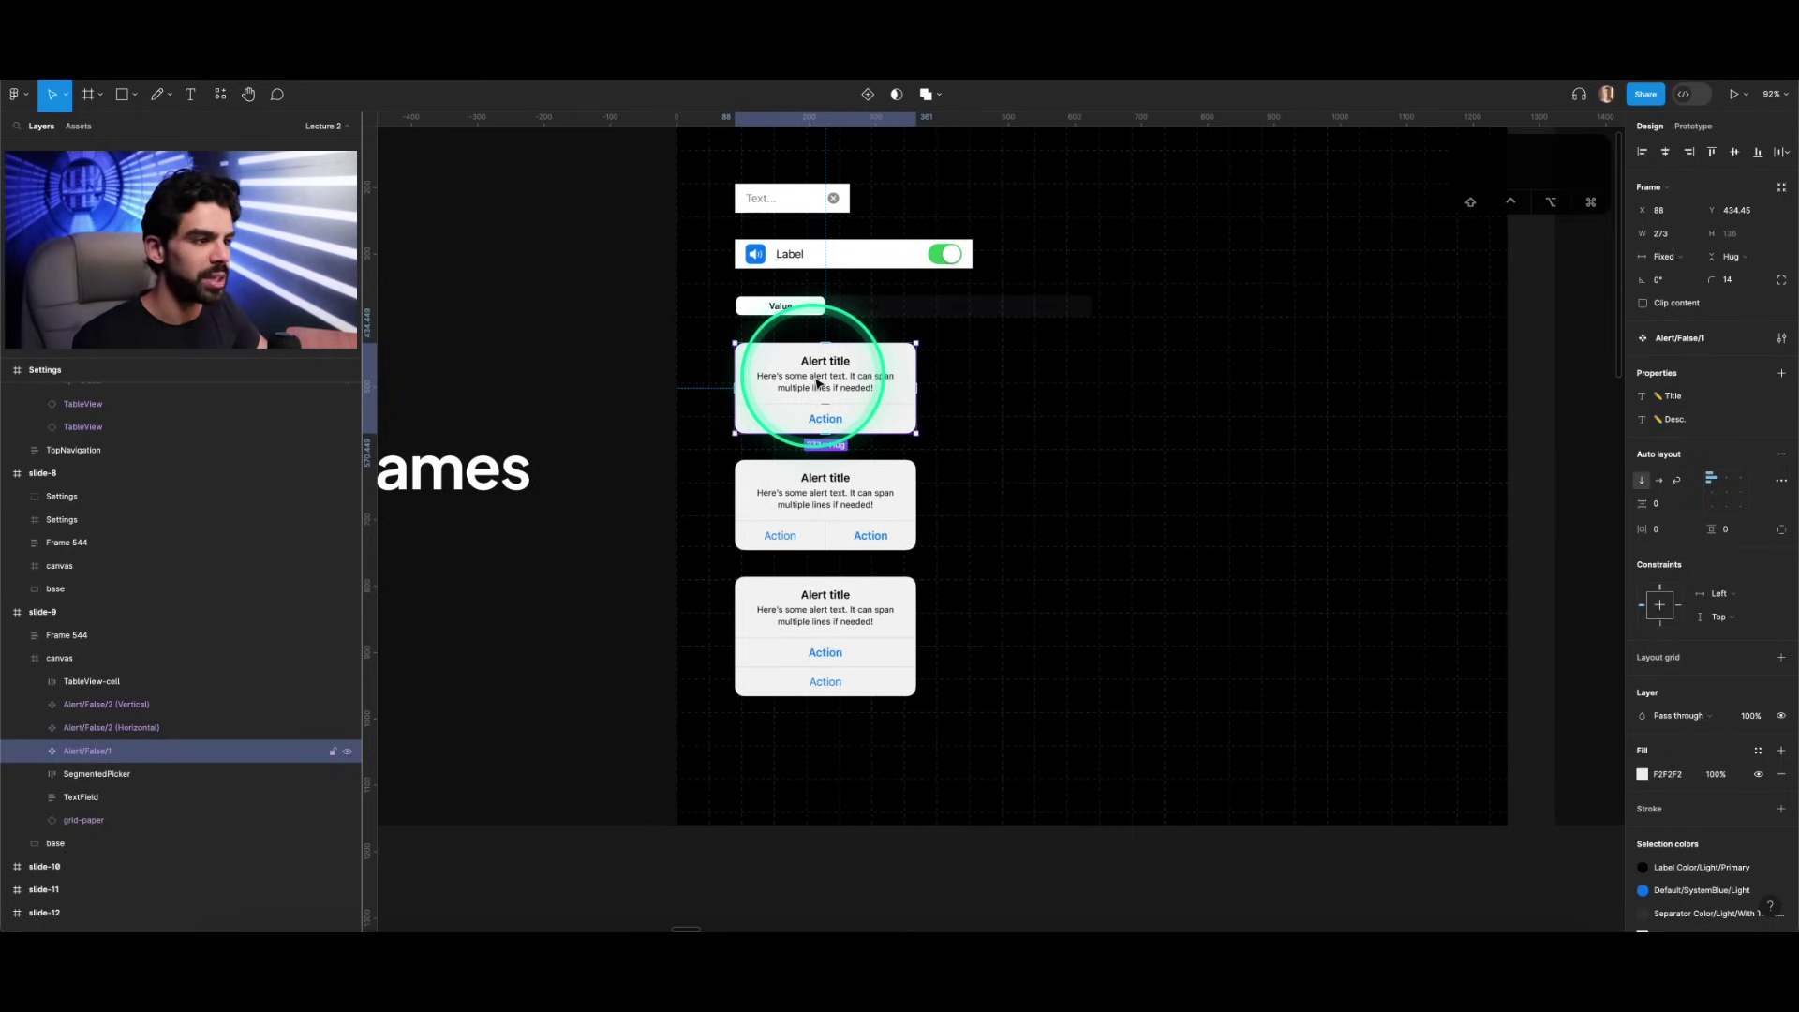
# Step: Place an instance of the single-action alert beside the original on the Using Frames slide and detach it from its component
pyautogui.keyDown('alt'); pyautogui.moveTo(773, 380); pyautogui.dragTo(1053, 375); pyautogui.keyUp('alt')
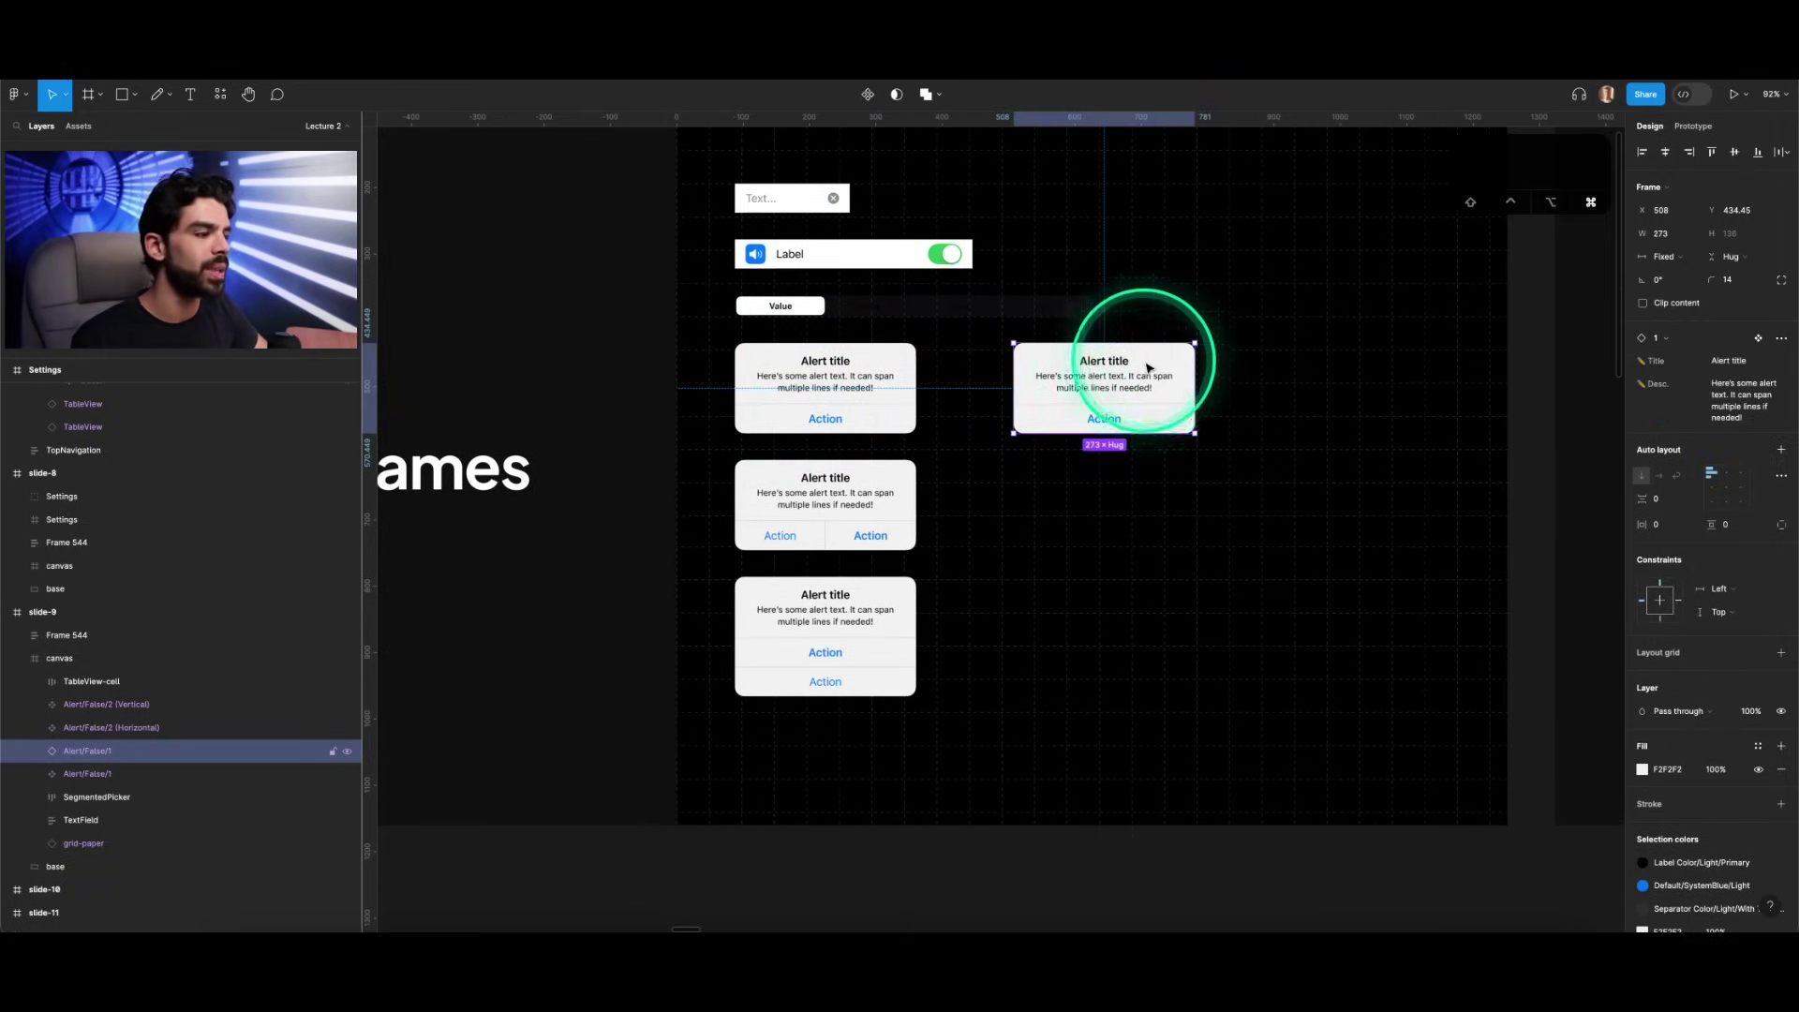
pyautogui.scroll(5, 1148, 368)
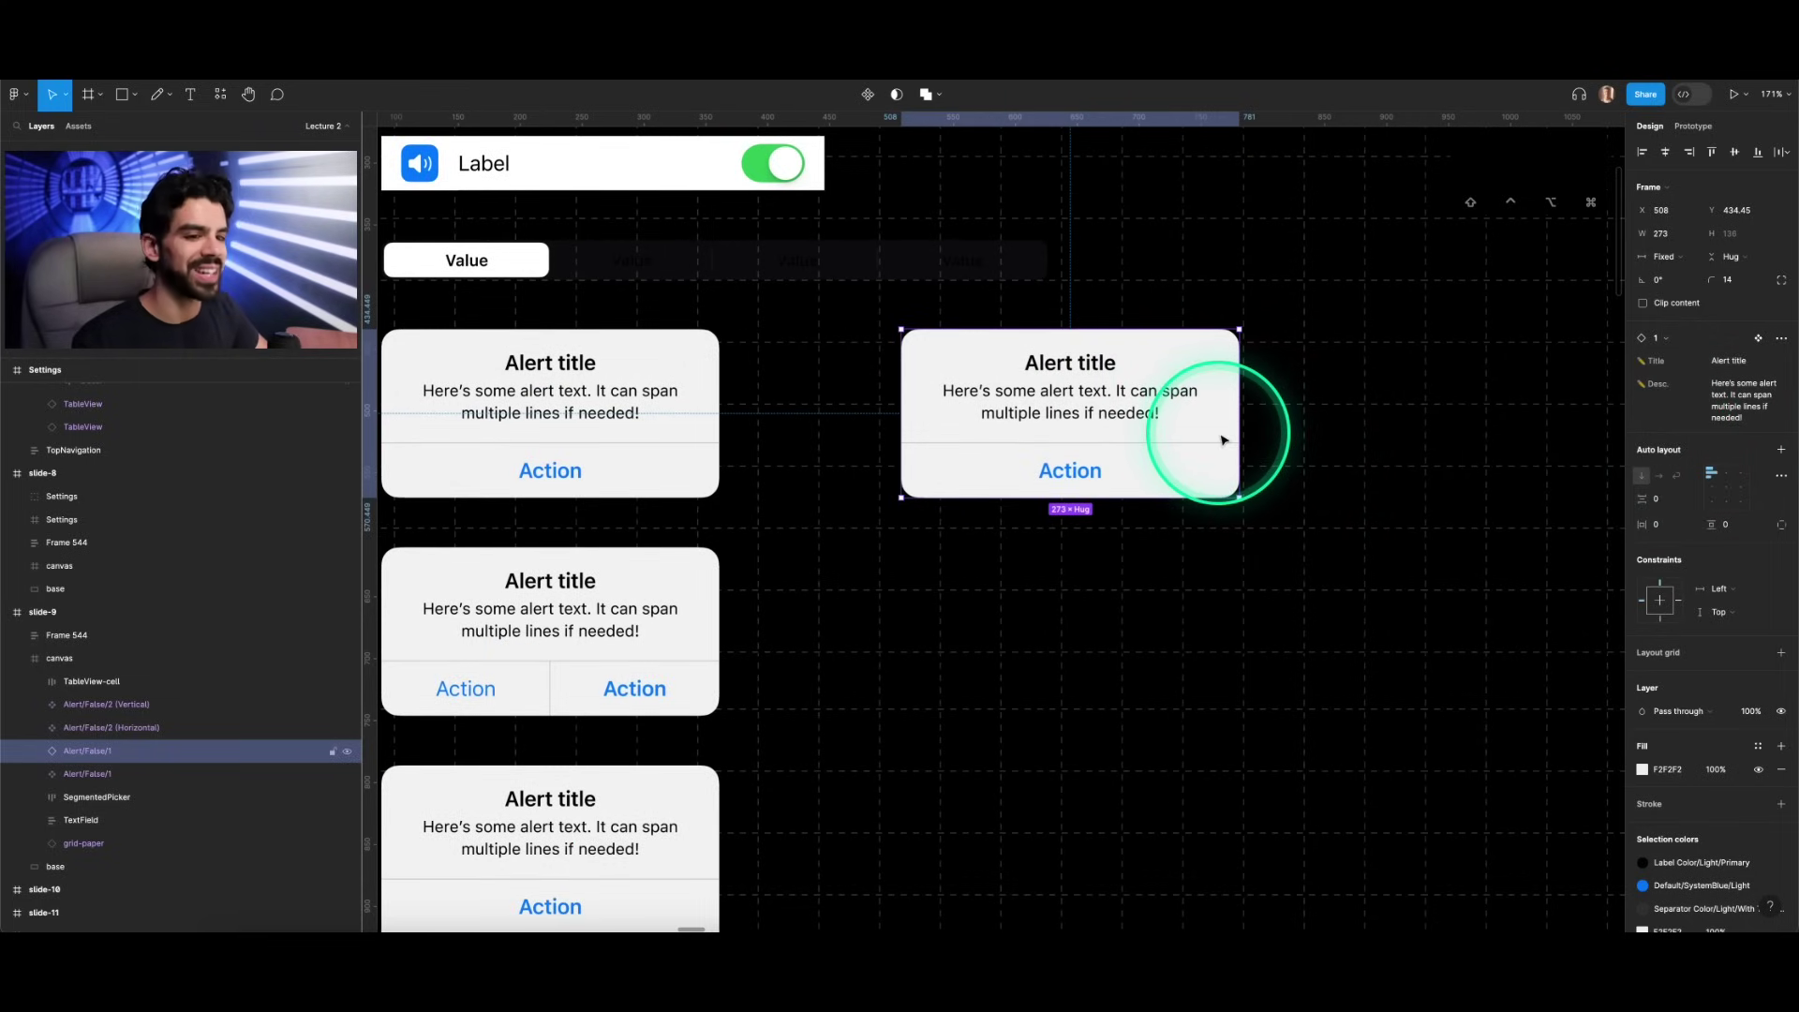
pyautogui.press('alt+super+b')
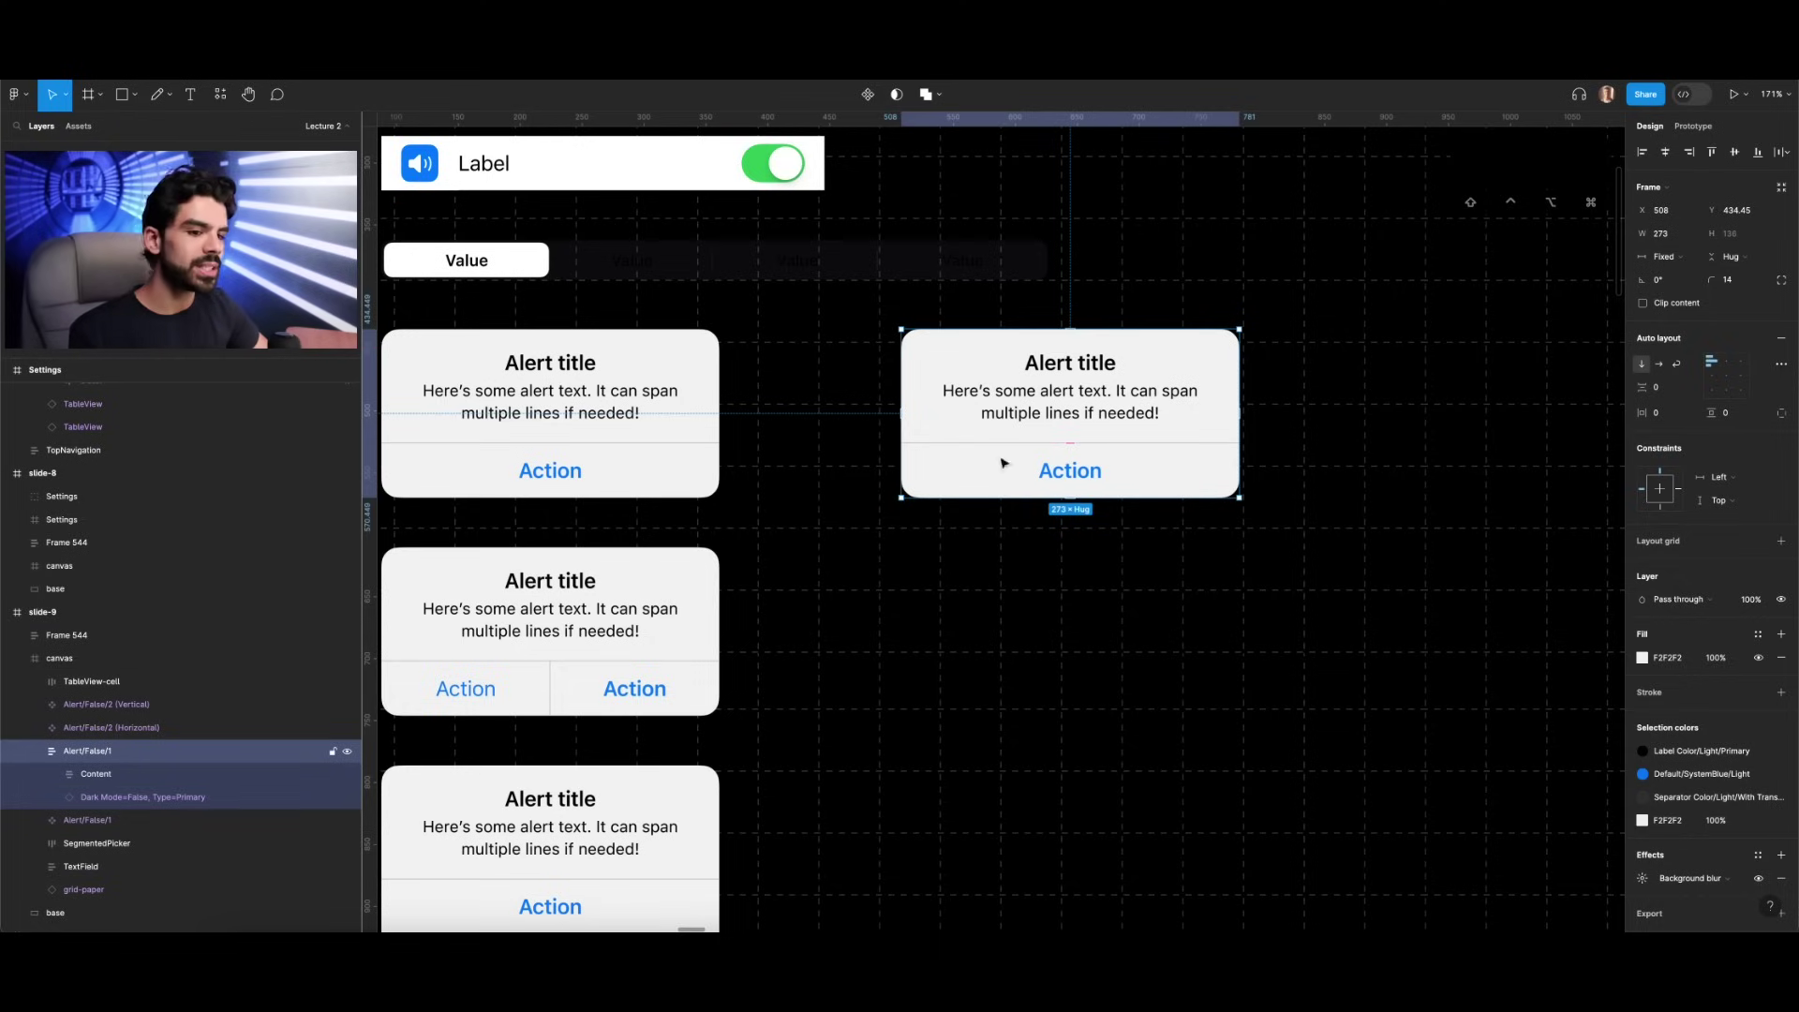
# Step: Remove auto layout from the detached alert and from its nested Content frame
pyautogui.click(1786, 342)
pyautogui.click(187, 773)
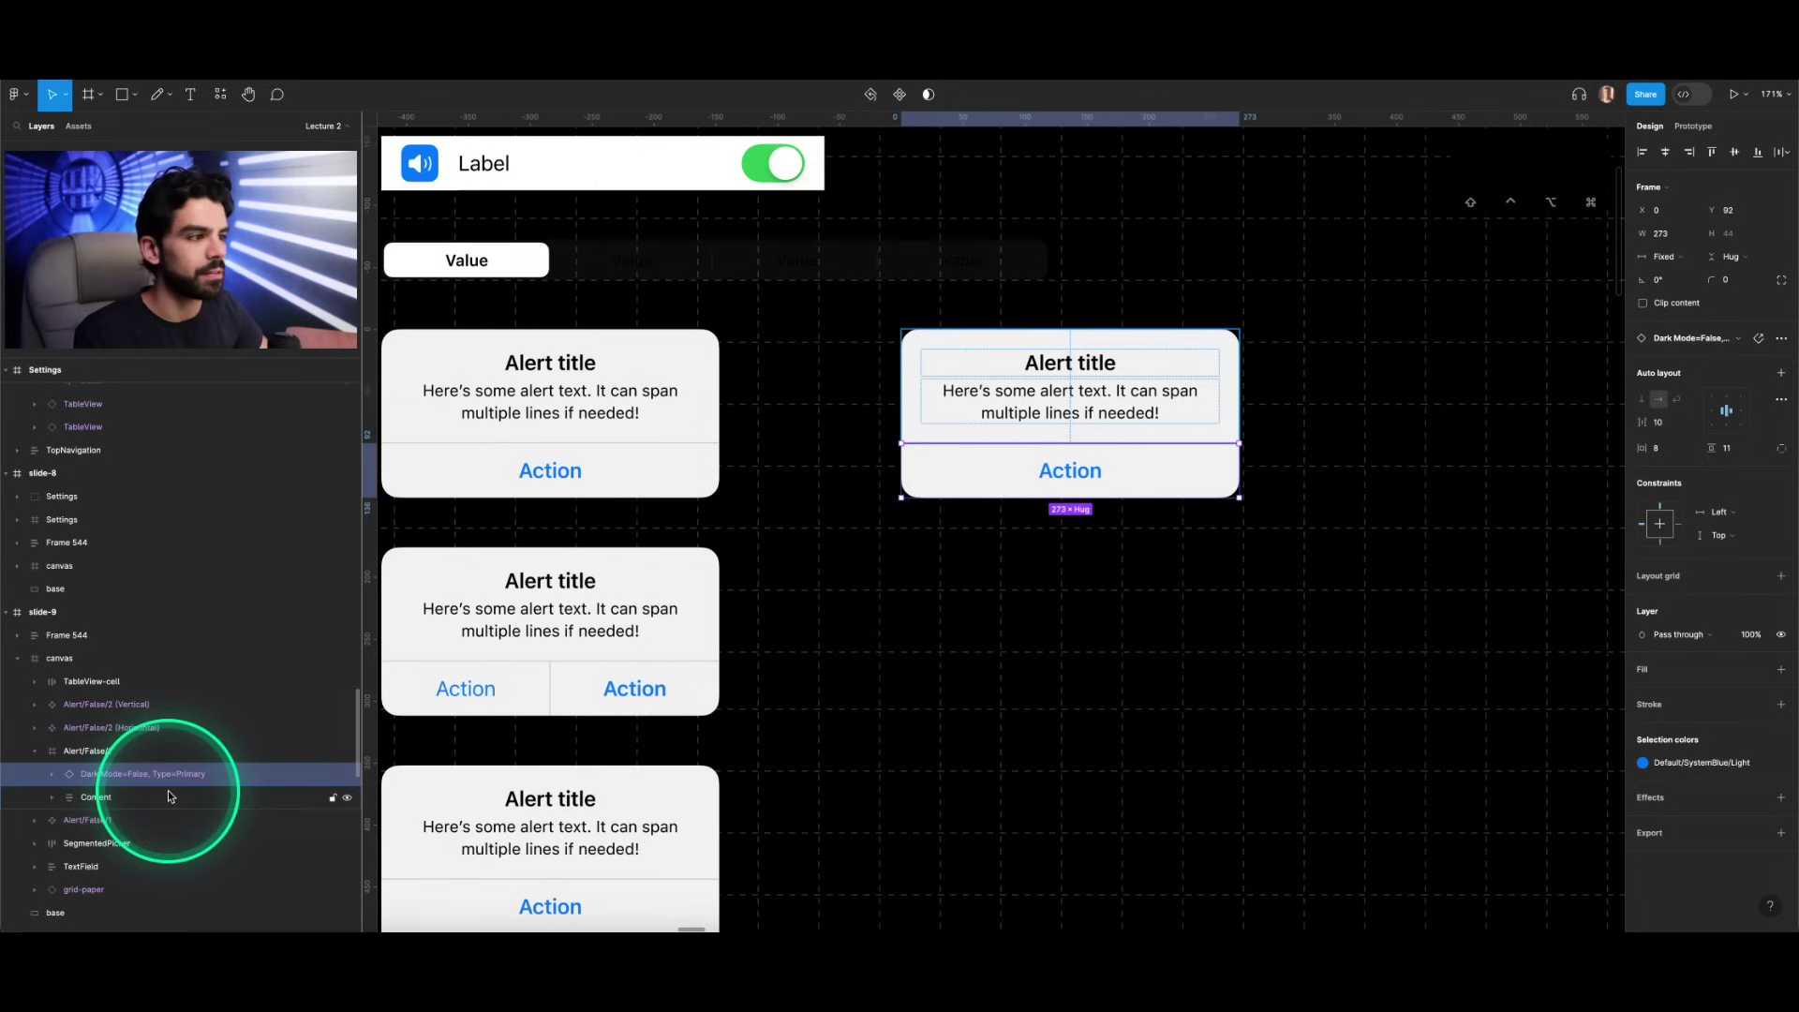
pyautogui.click(170, 796)
pyautogui.click(1782, 344)
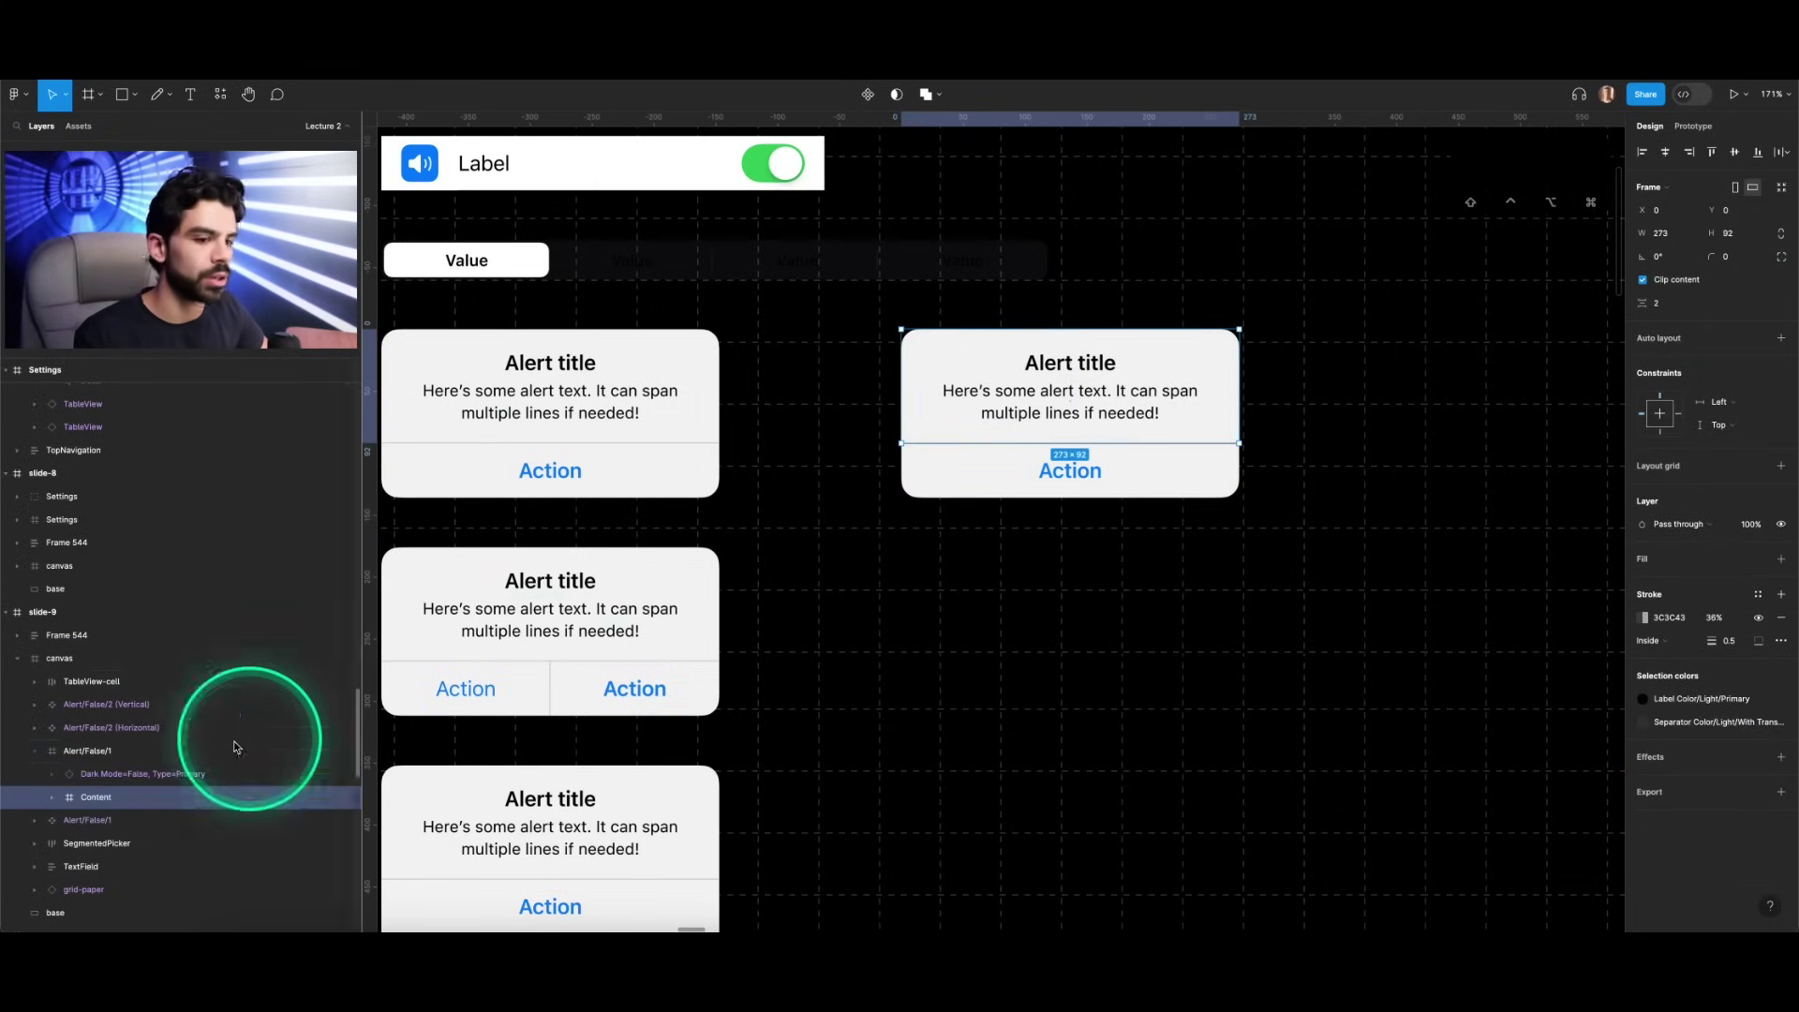
pyautogui.click(140, 773)
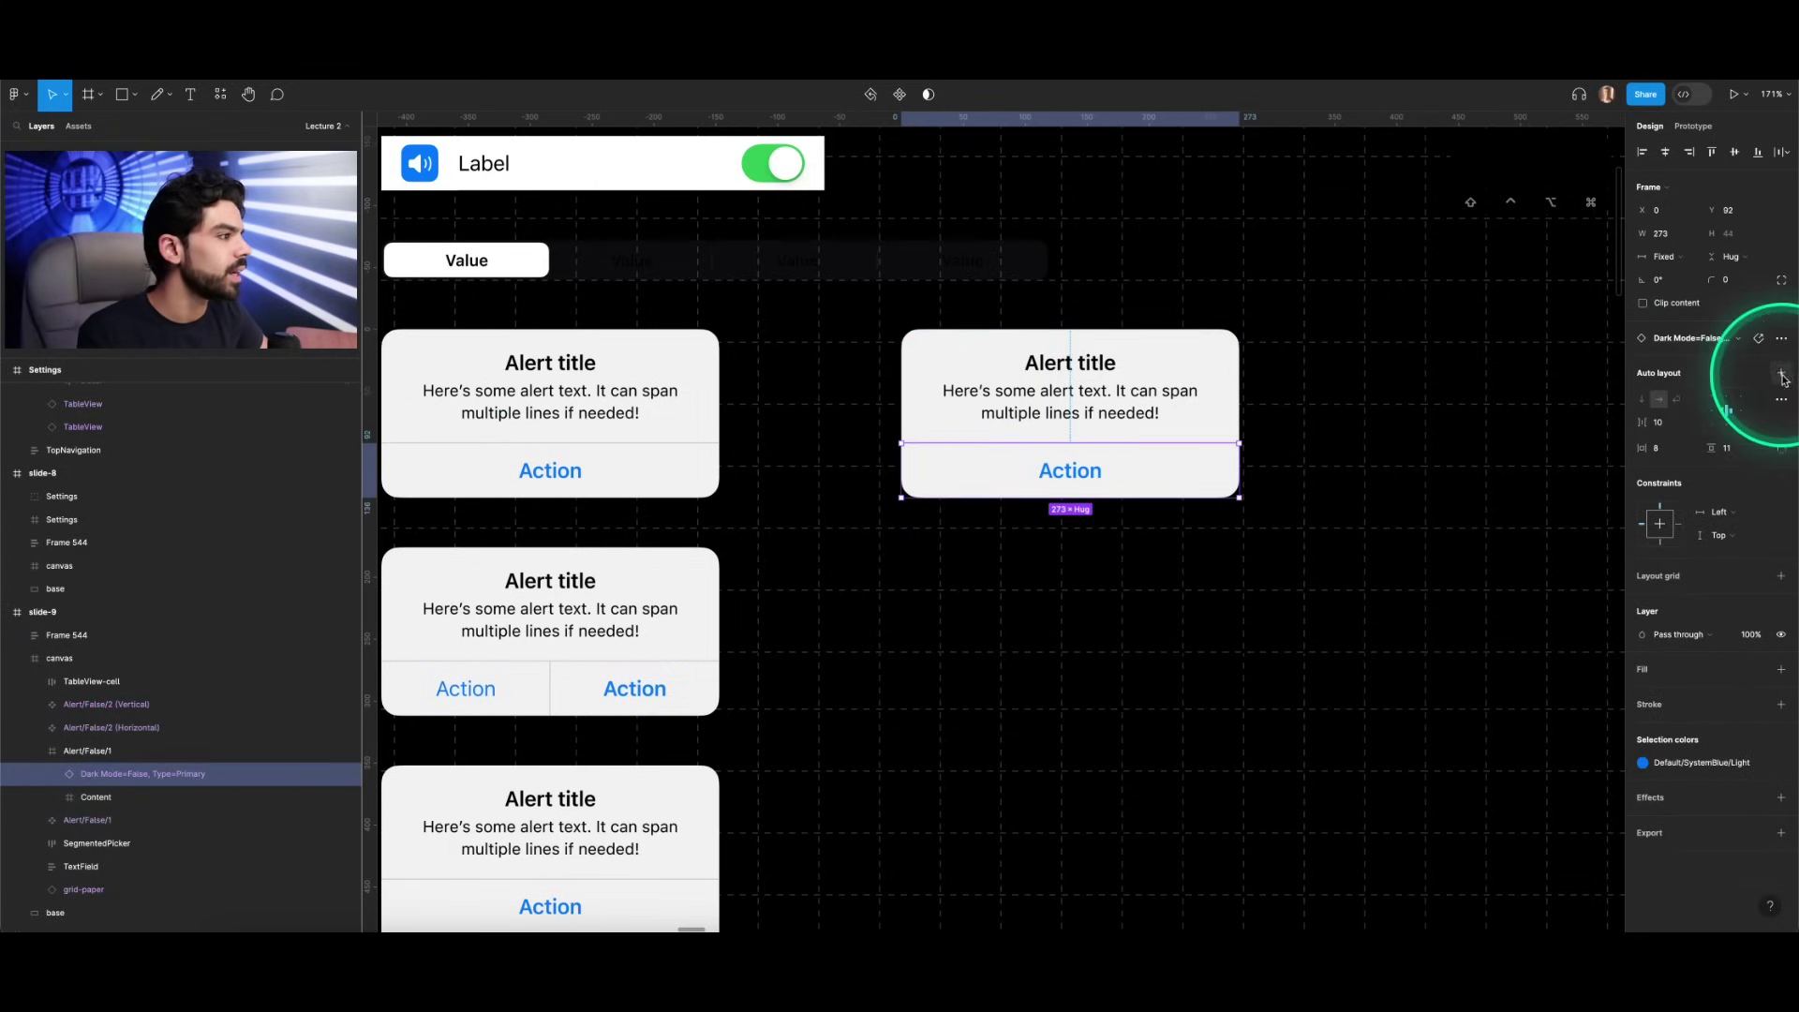
pyautogui.click(104, 750)
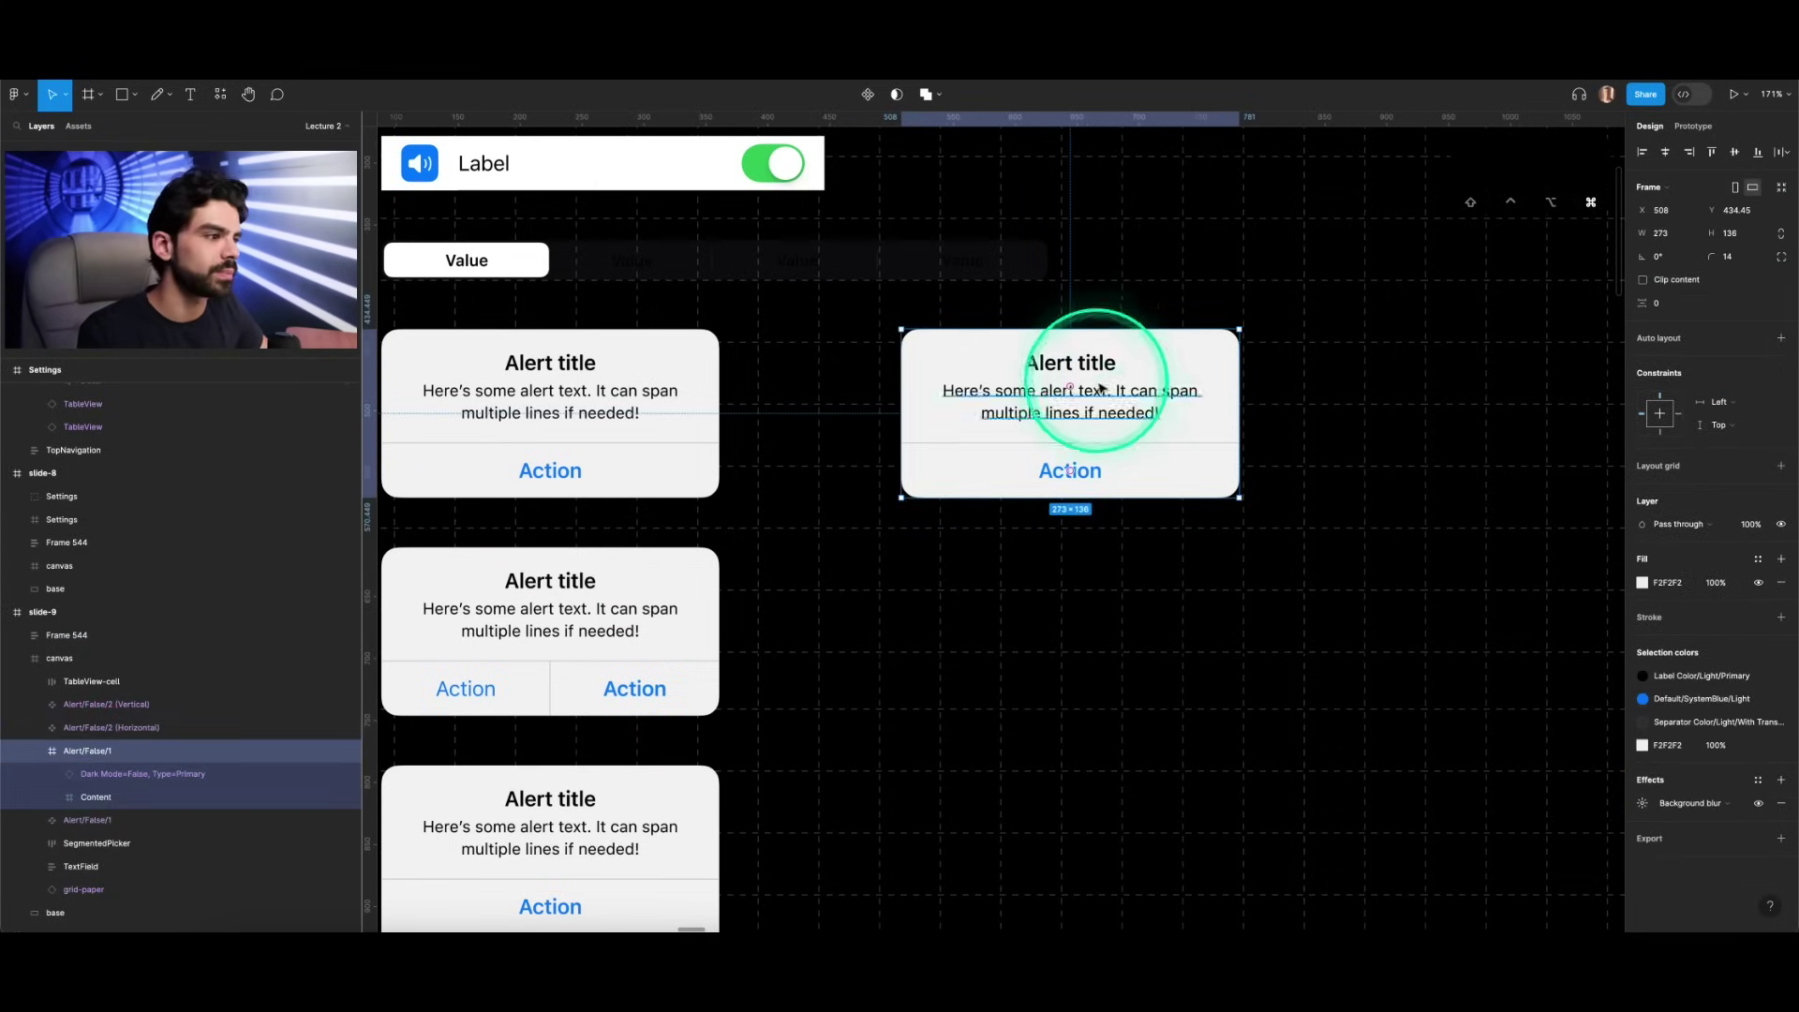
# Step: Replace the detached alert's description text with "Hello"
pyautogui.scroll(2, 1101, 389)
pyautogui.doubleClick(1101, 403)
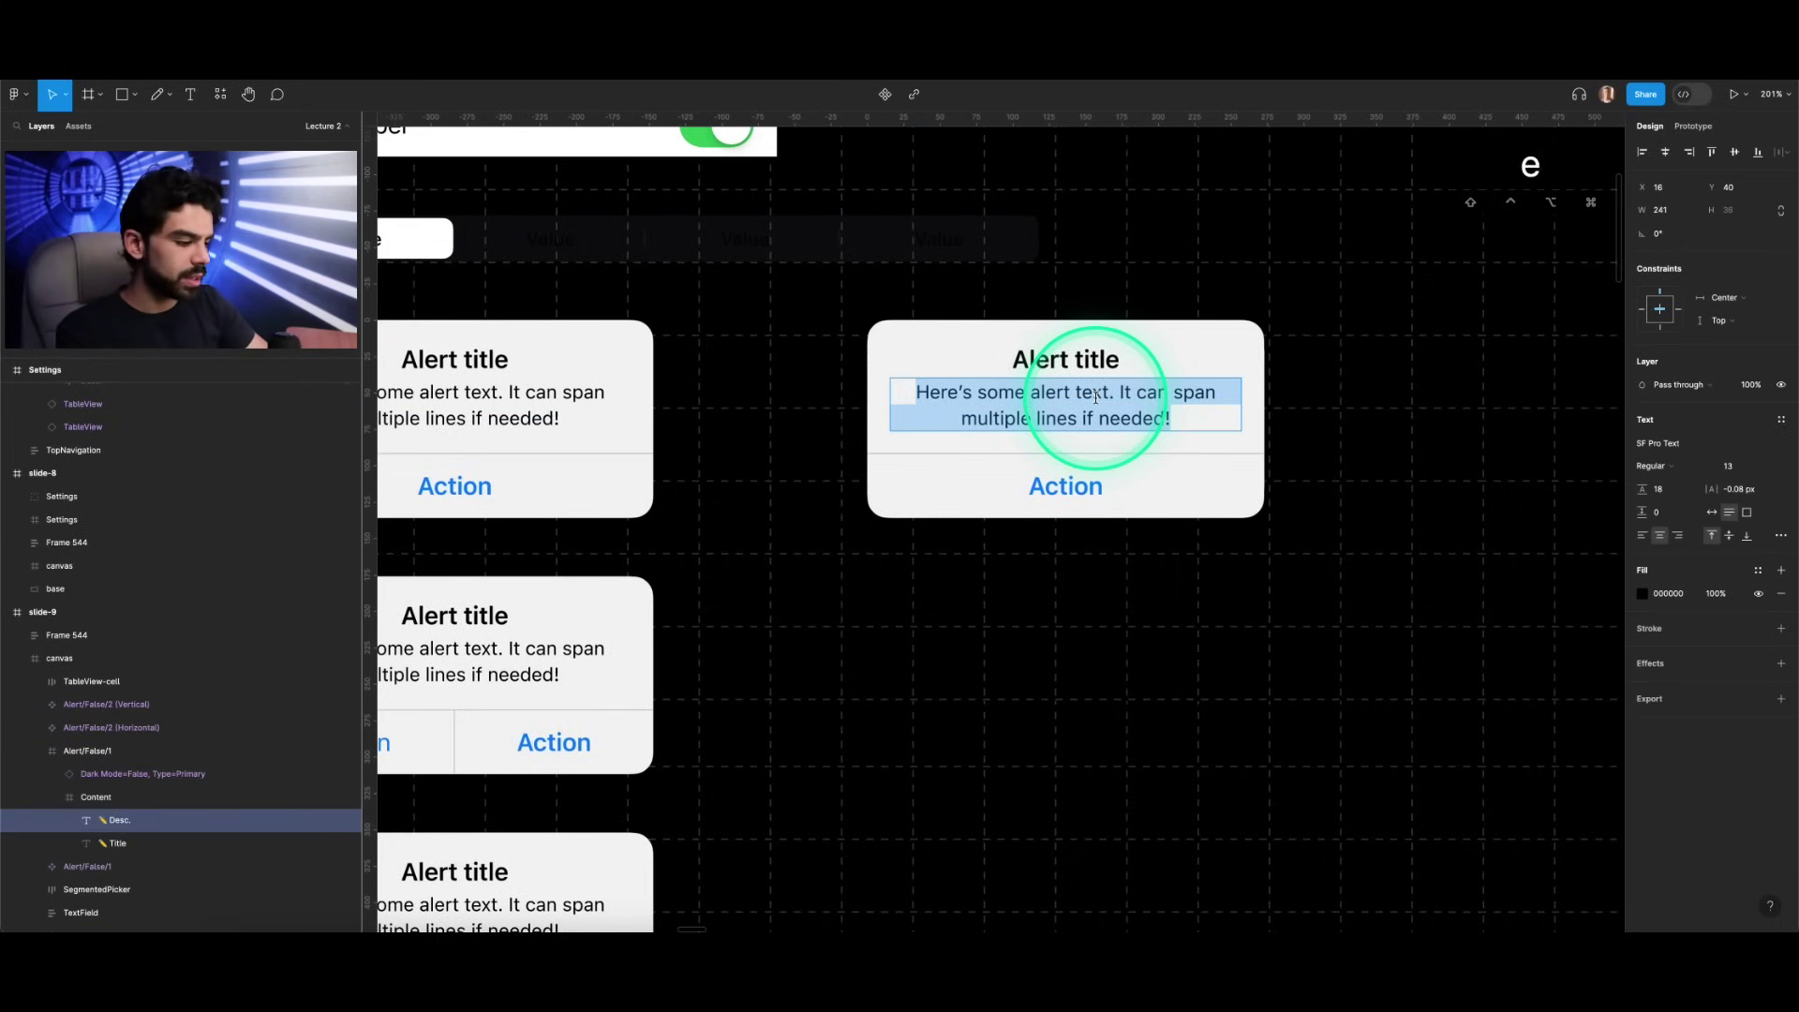
pyautogui.write('Hello')
pyautogui.press('Escape')
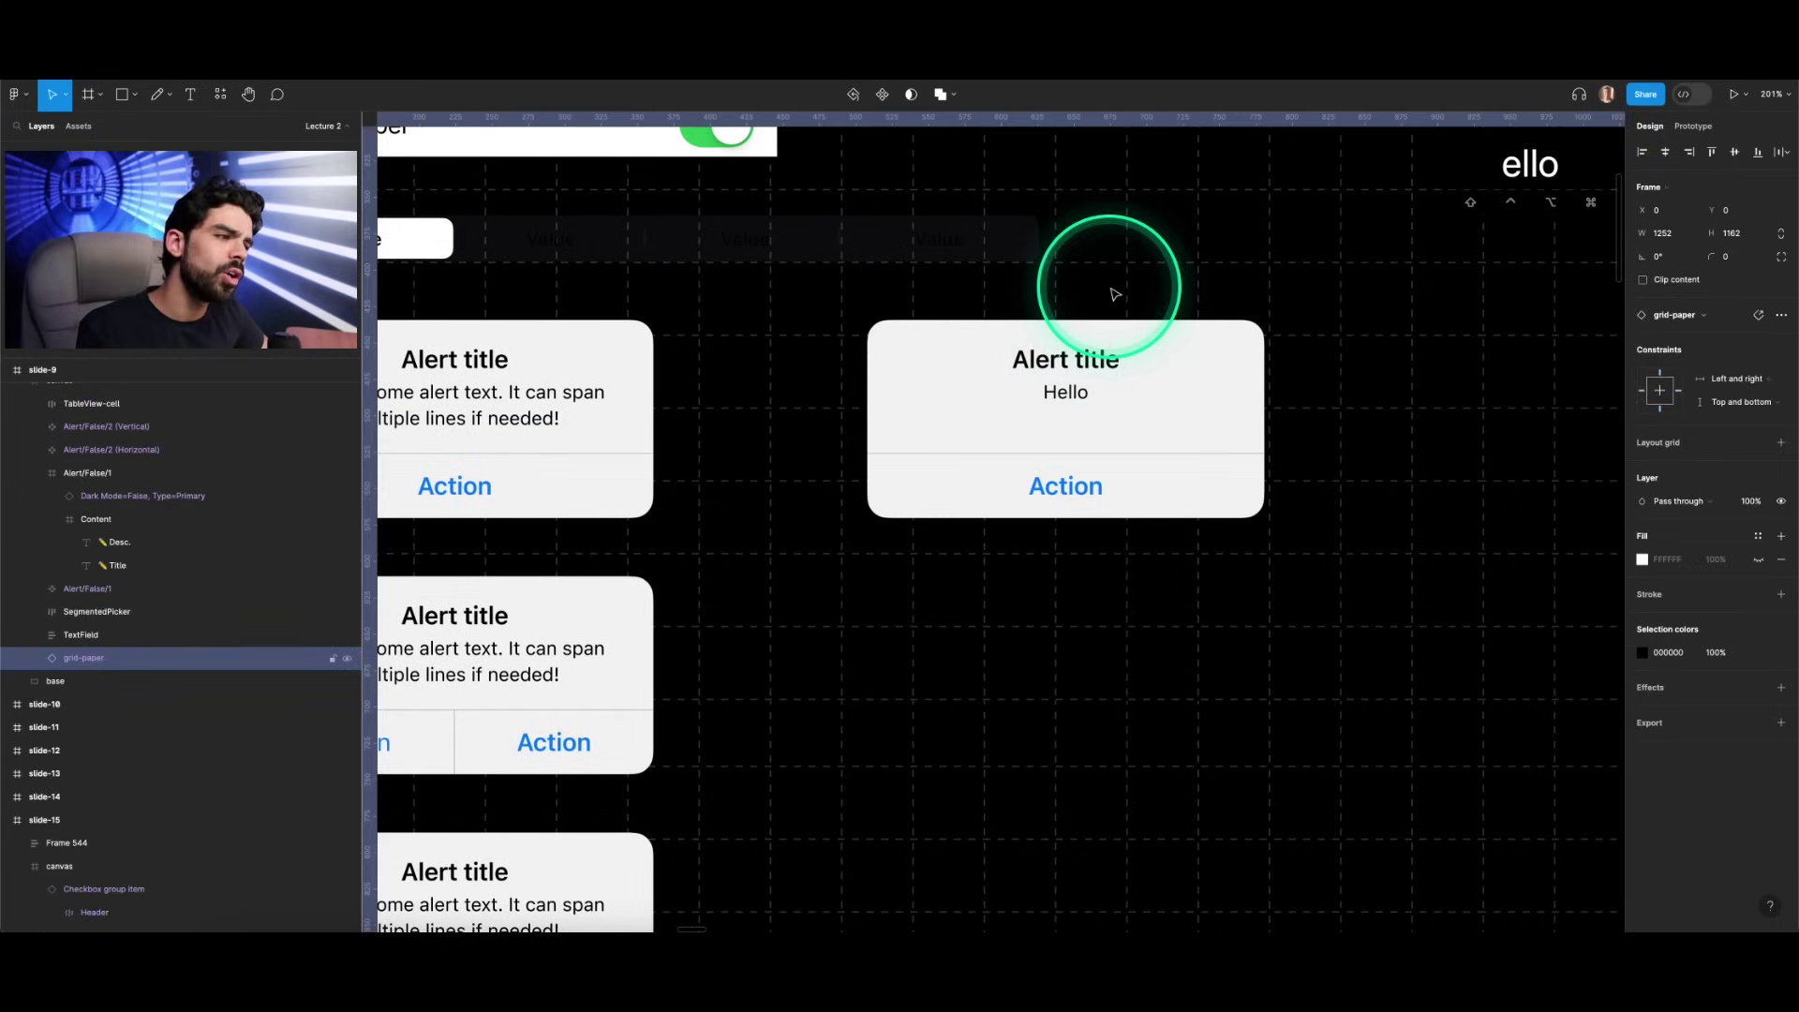
pyautogui.press('Escape')
# Step: Move the detached alert further right and place a new instance of the single-action alert between it and the original
pyautogui.scroll(-4, 1109, 390)
pyautogui.moveTo(1046, 398); pyautogui.dragTo(1254, 402)
pyautogui.click(828, 394)
pyautogui.moveTo(832, 399); pyautogui.dragTo(1026, 394)
# Step: Replace the description text of the new middle alert instance with "Hello"
pyautogui.scroll(3, 1027, 398)
pyautogui.doubleClick(1027, 401)
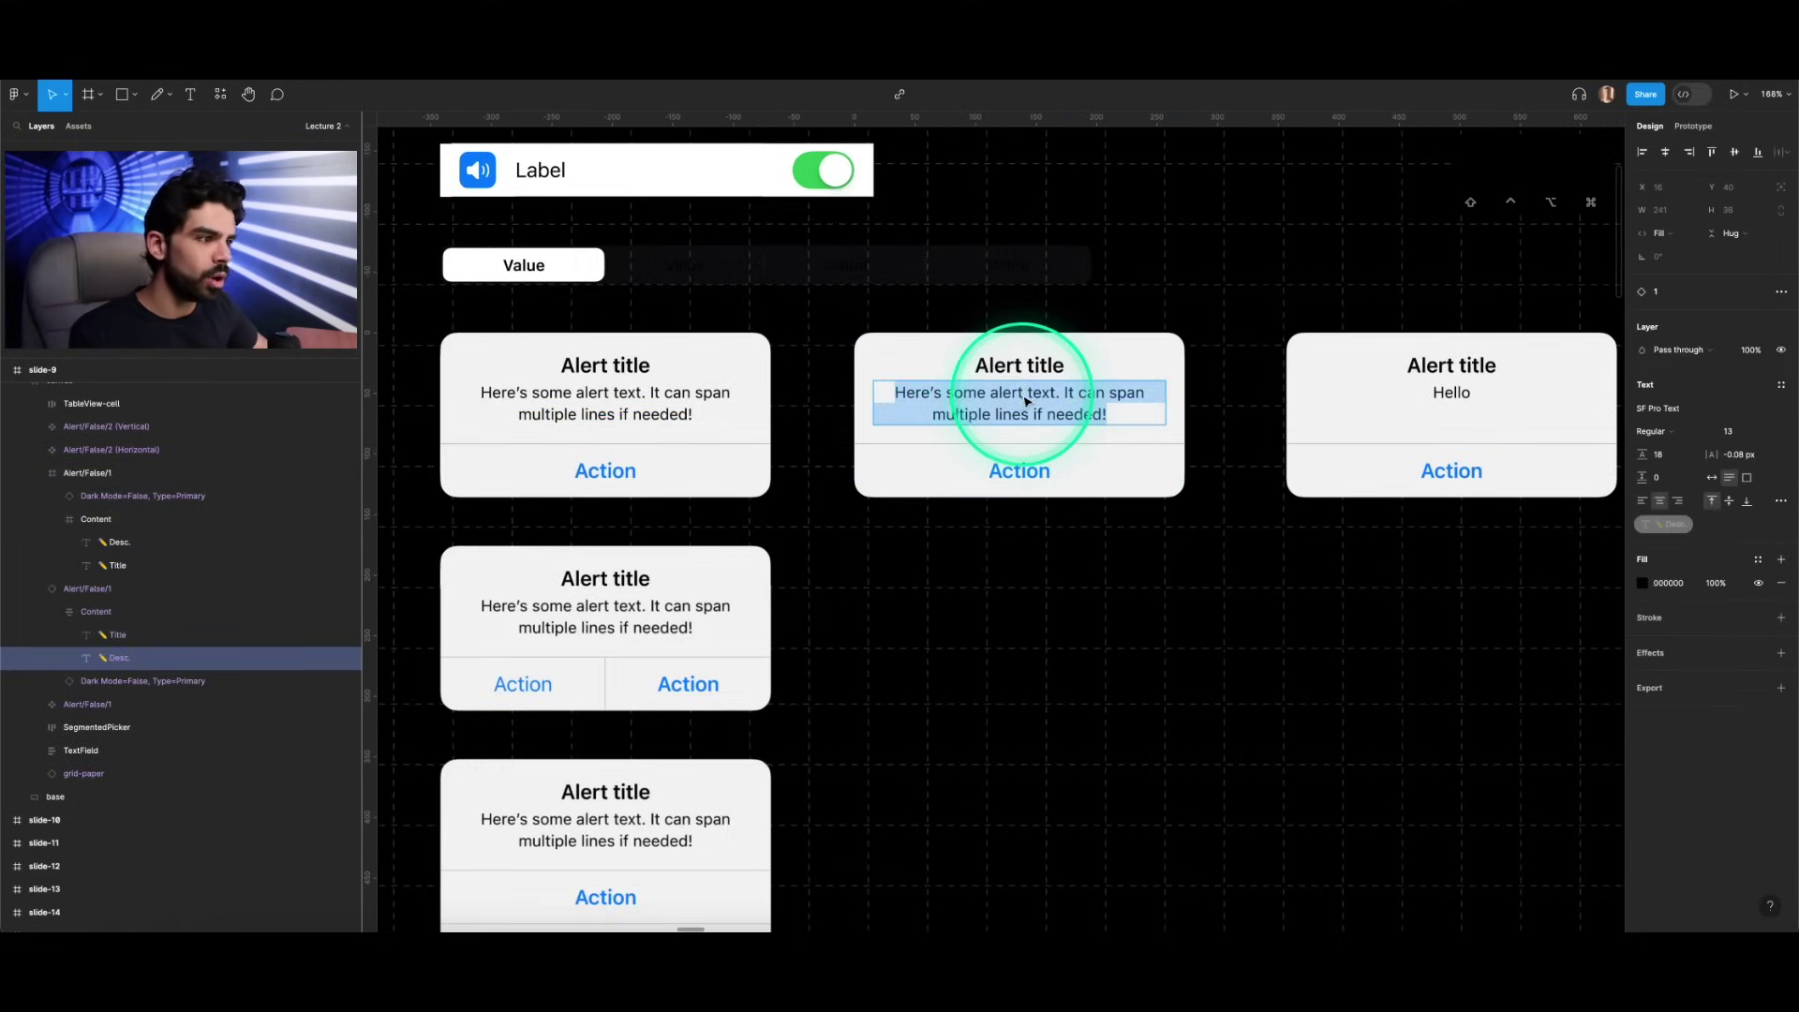
pyautogui.write('Hello')
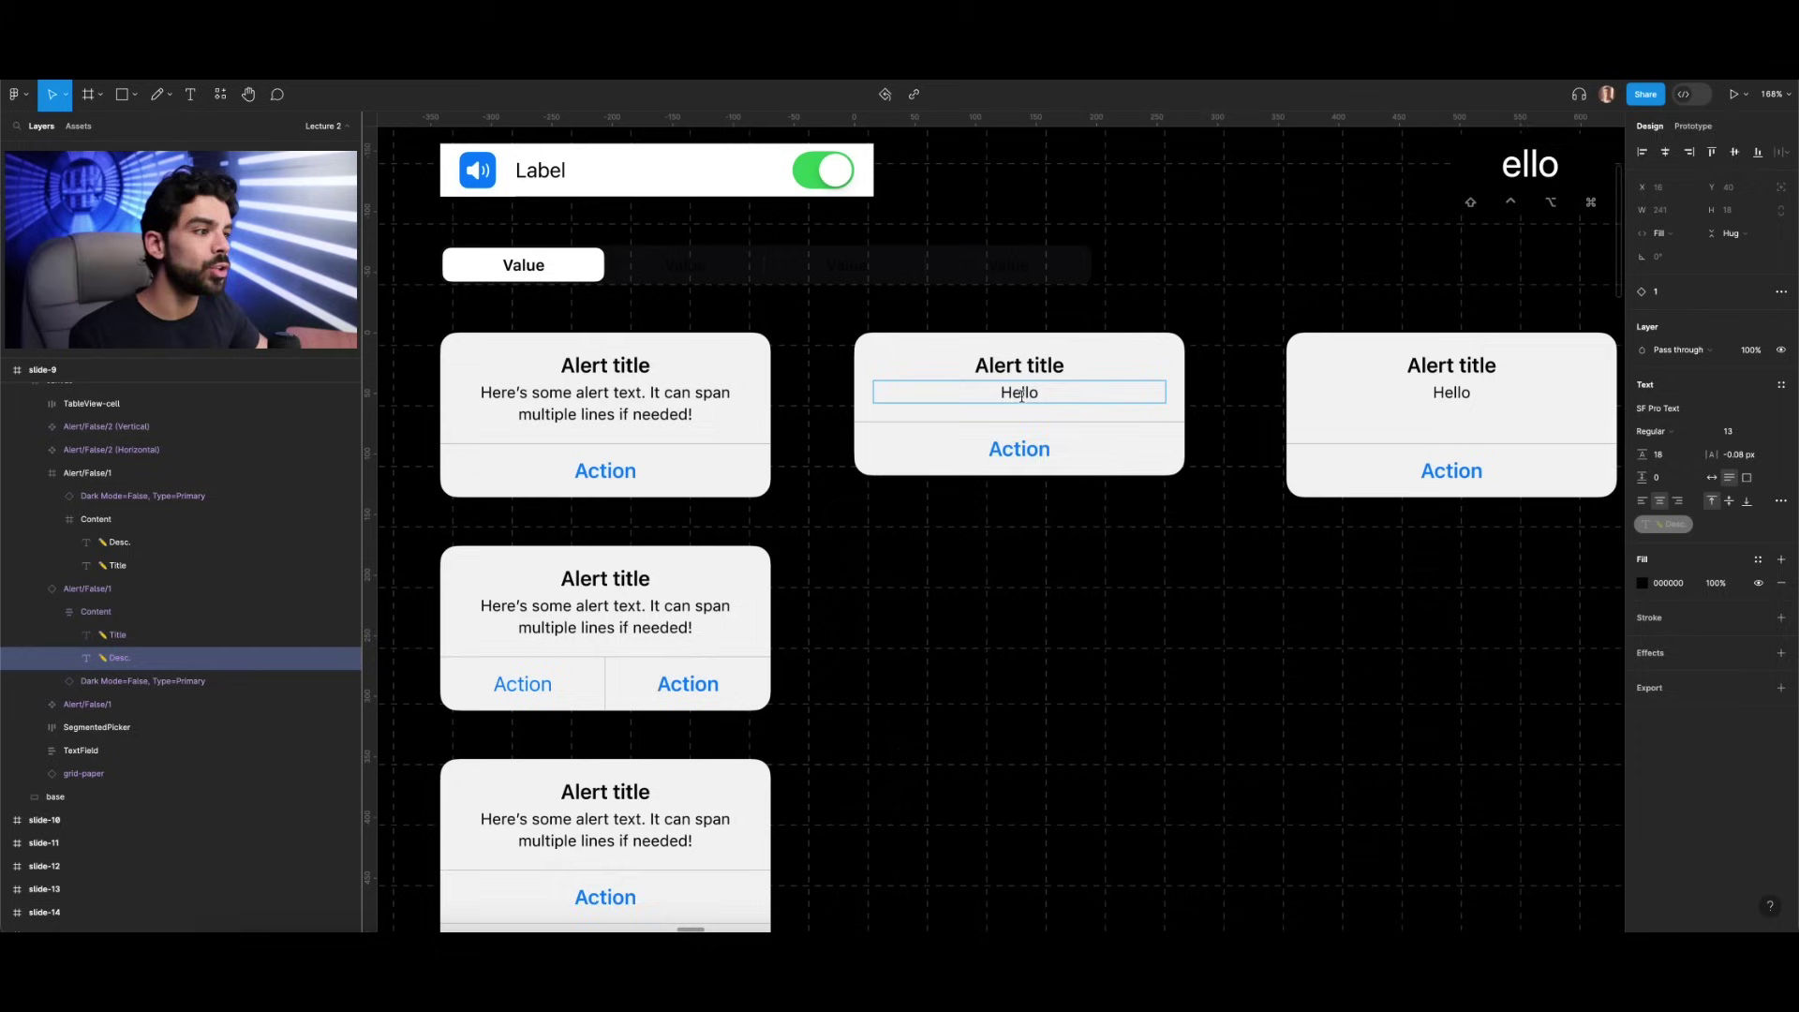
pyautogui.click(1034, 516)
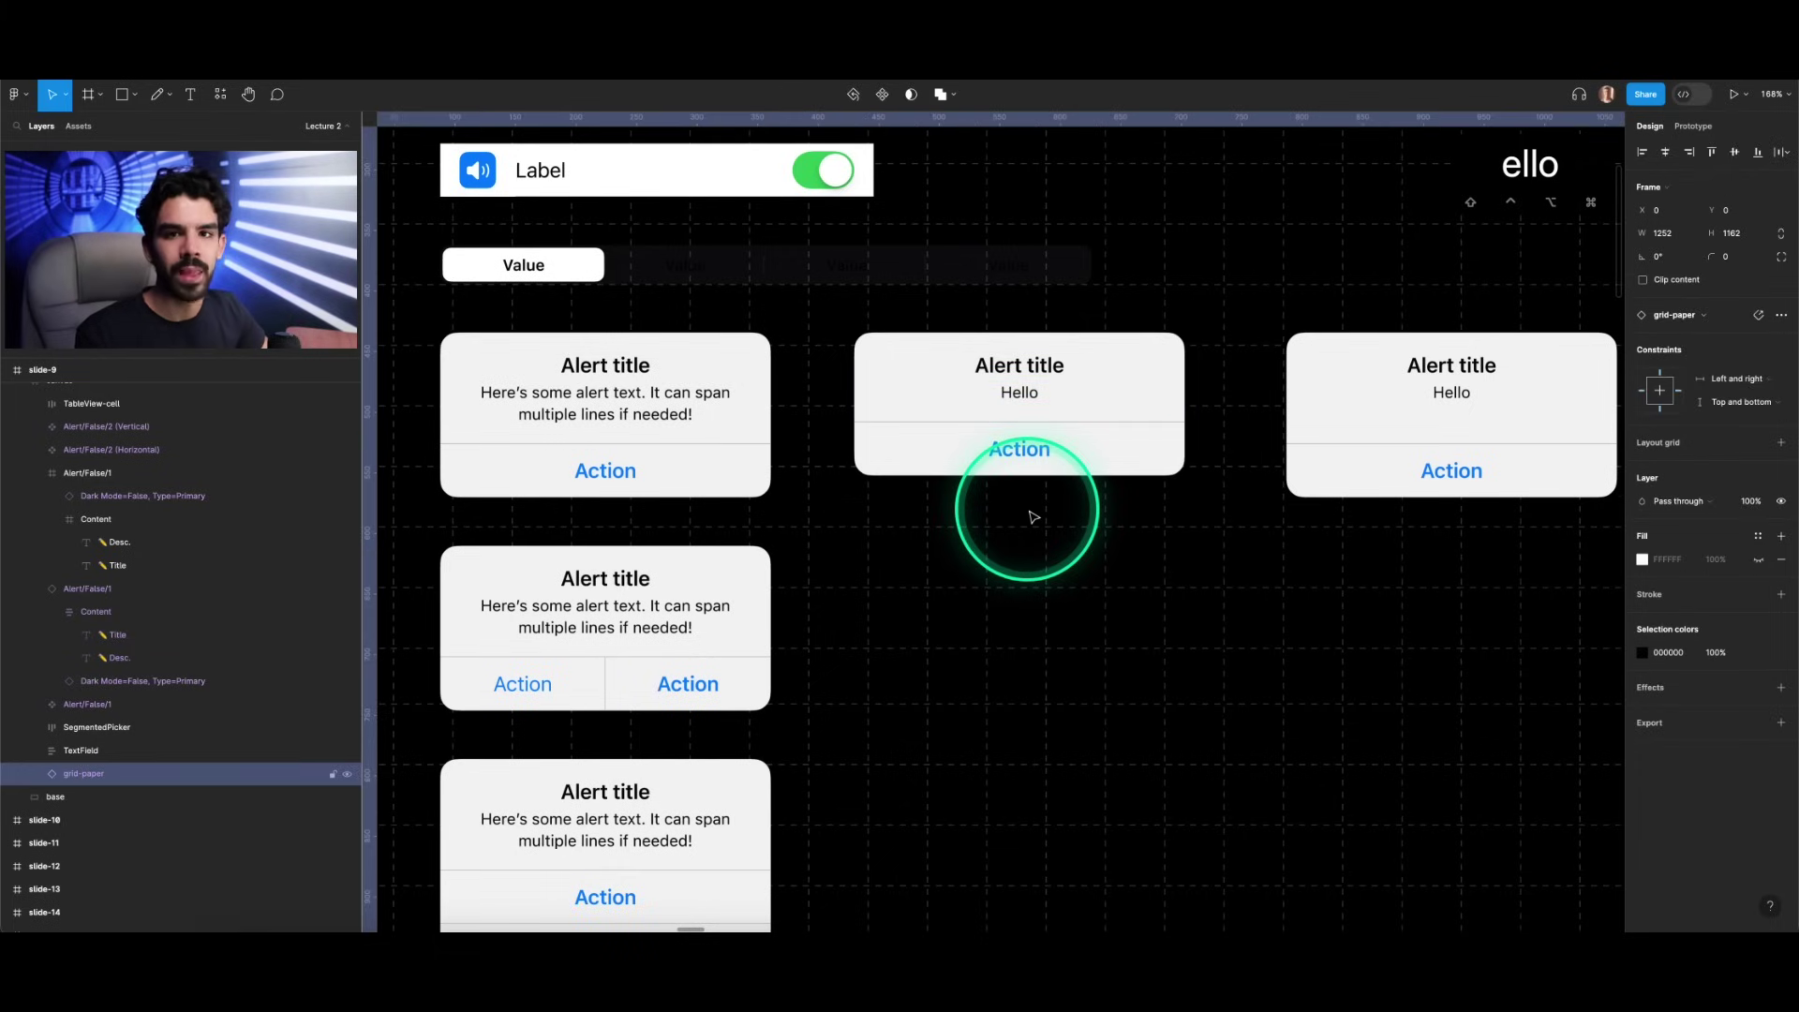
# Step: Narrow the MacBook Air instance below the slides to a width of about 1271
pyautogui.hscroll(2, 1034, 516)
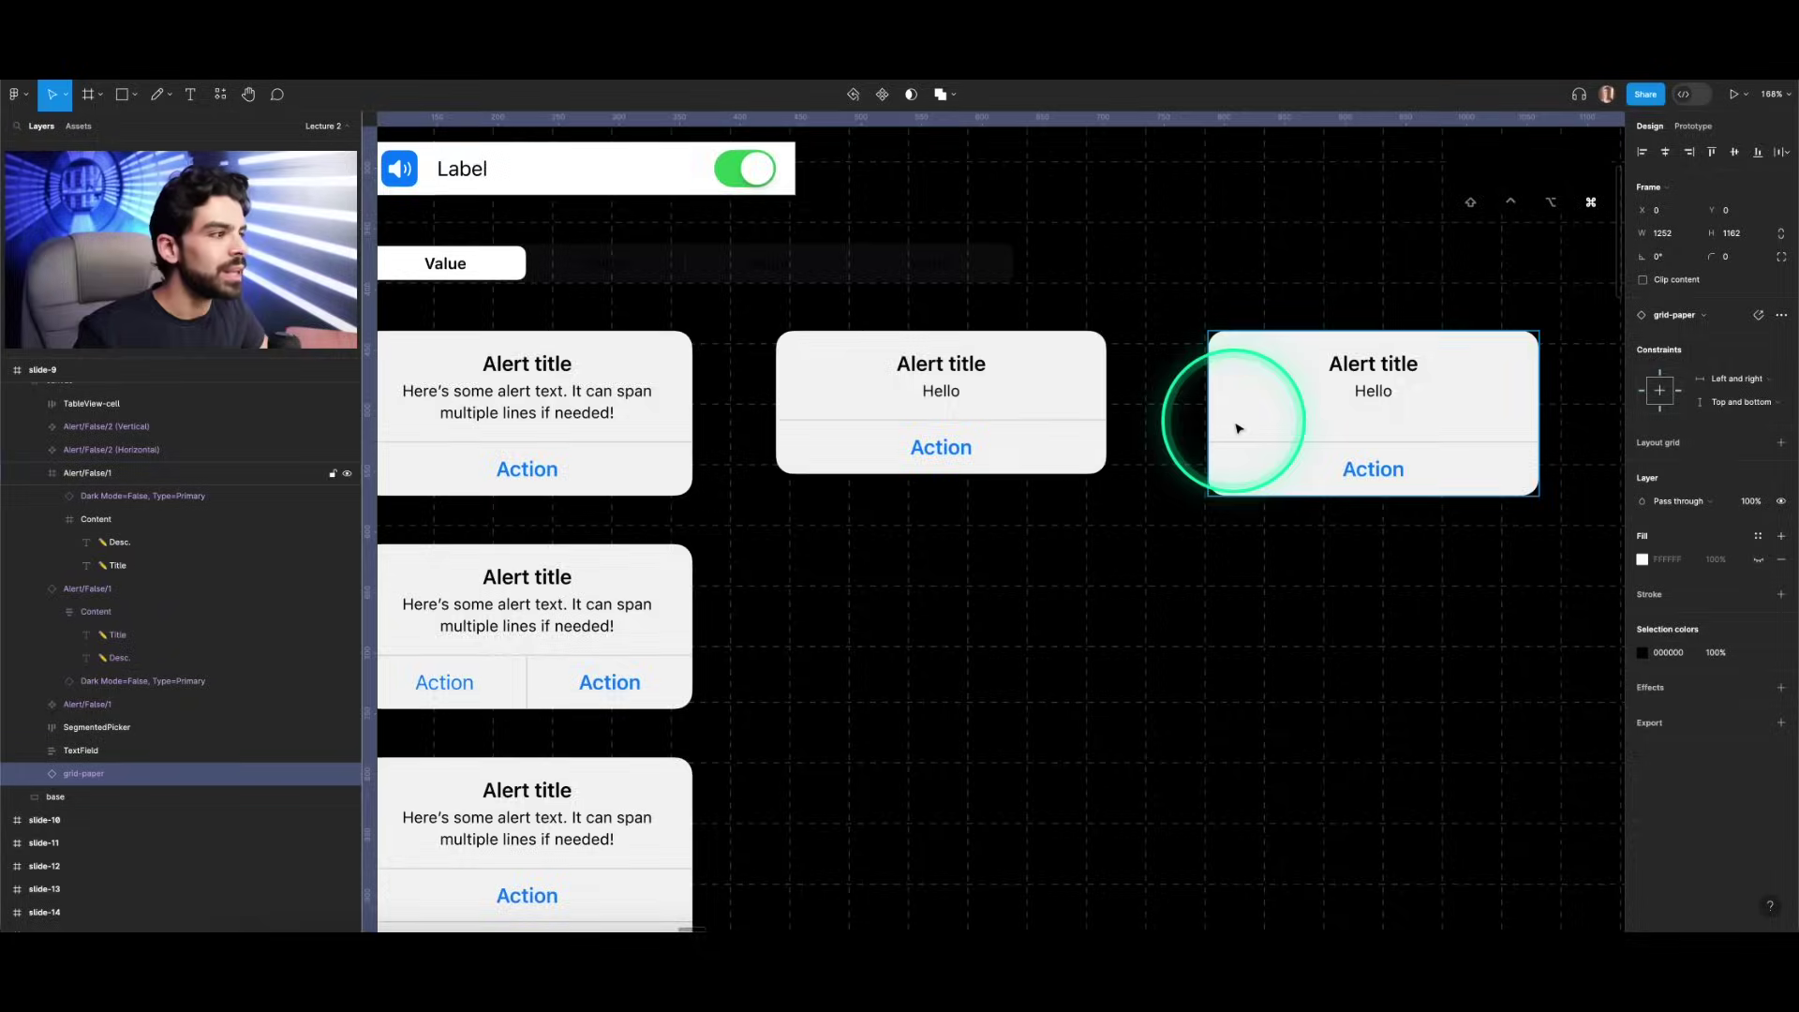
pyautogui.scroll(-5, 1235, 424)
pyautogui.scroll(-8, 1238, 427)
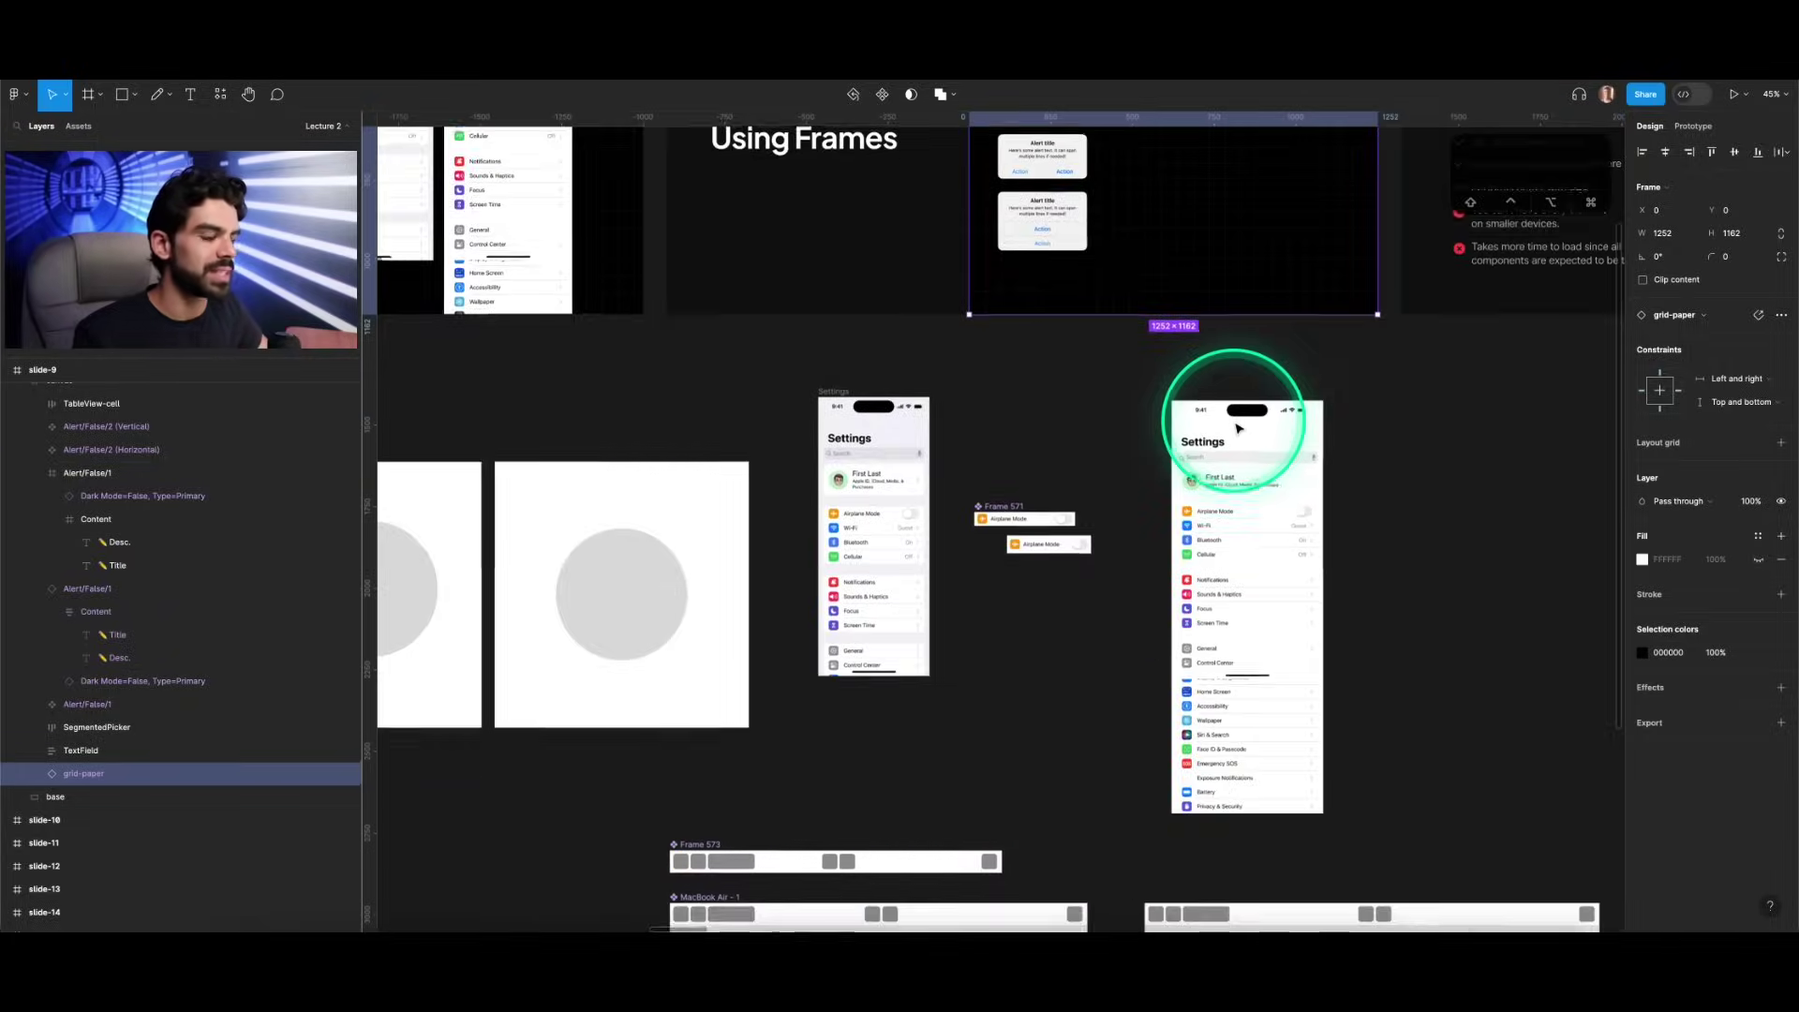
pyautogui.scroll(-3, 1031, 375)
pyautogui.hscroll(6, 1036, 381)
pyautogui.press('v')
pyautogui.click(1325, 462)
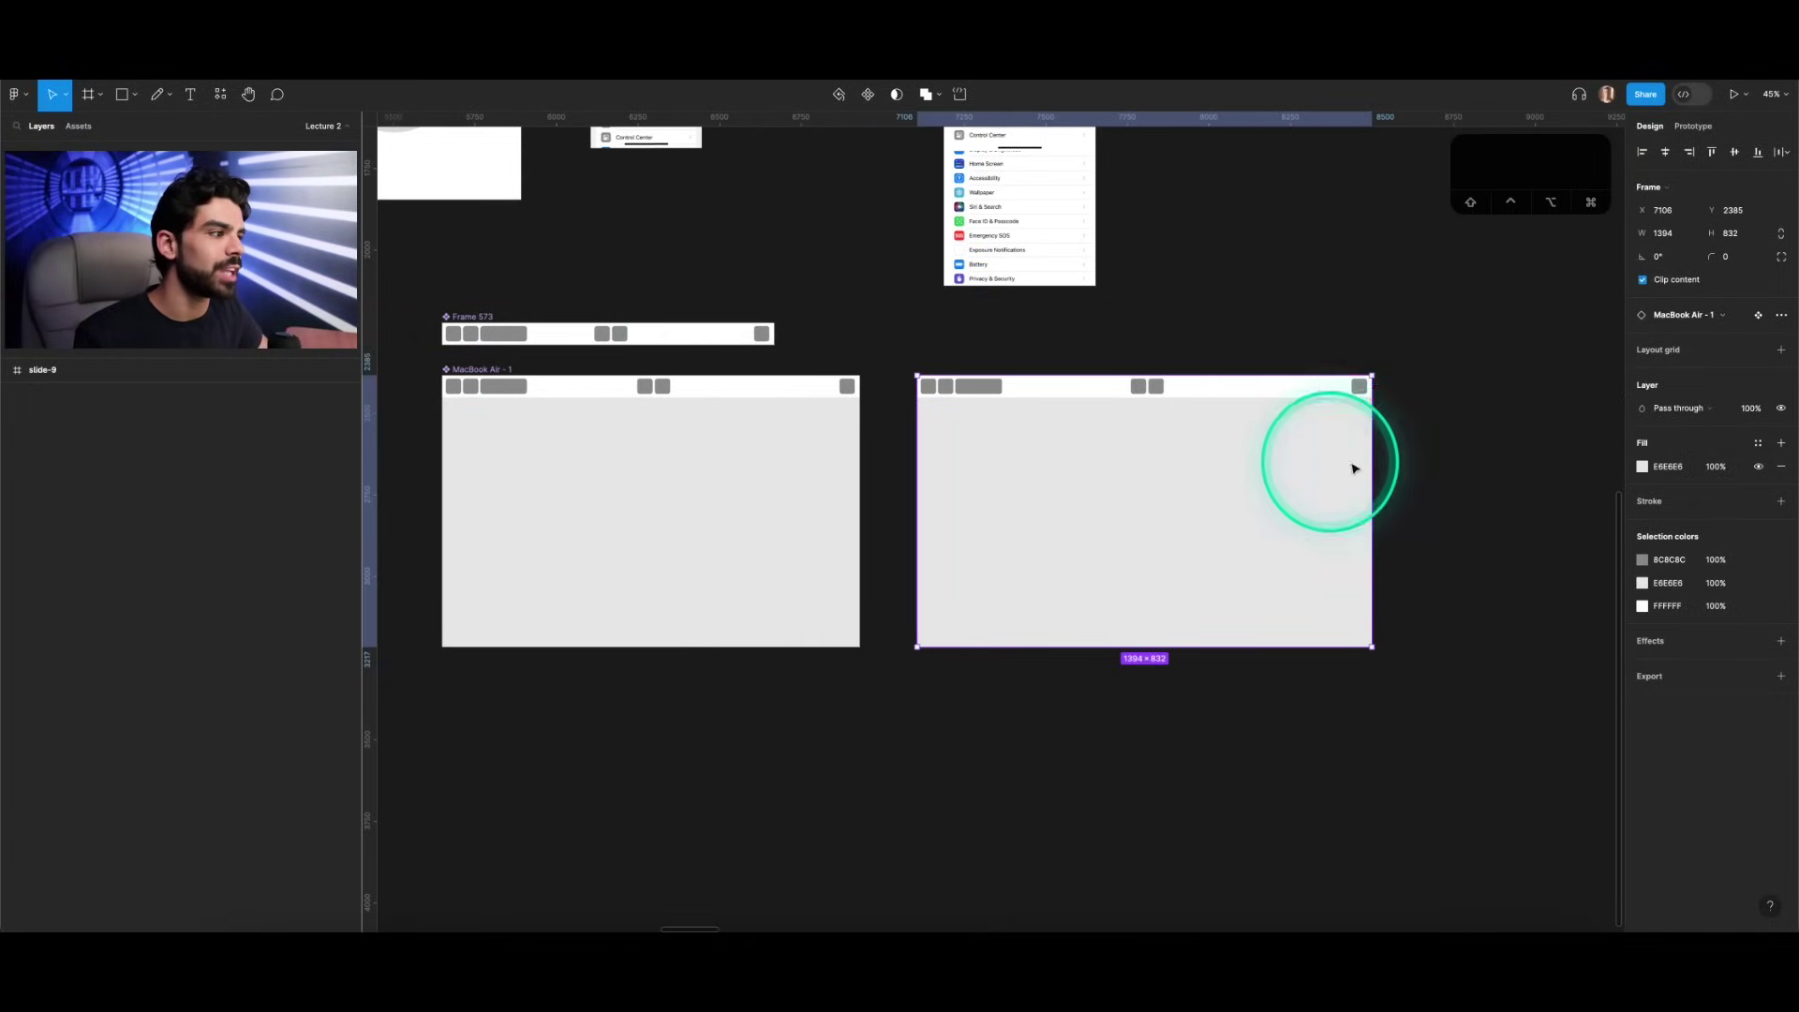
pyautogui.moveTo(1372, 446); pyautogui.dragTo(1331, 426)
# Step: Extend the middle alert instance's description below "Hello" with a series of new lines each containing "a"
pyautogui.scroll(8, 1331, 427)
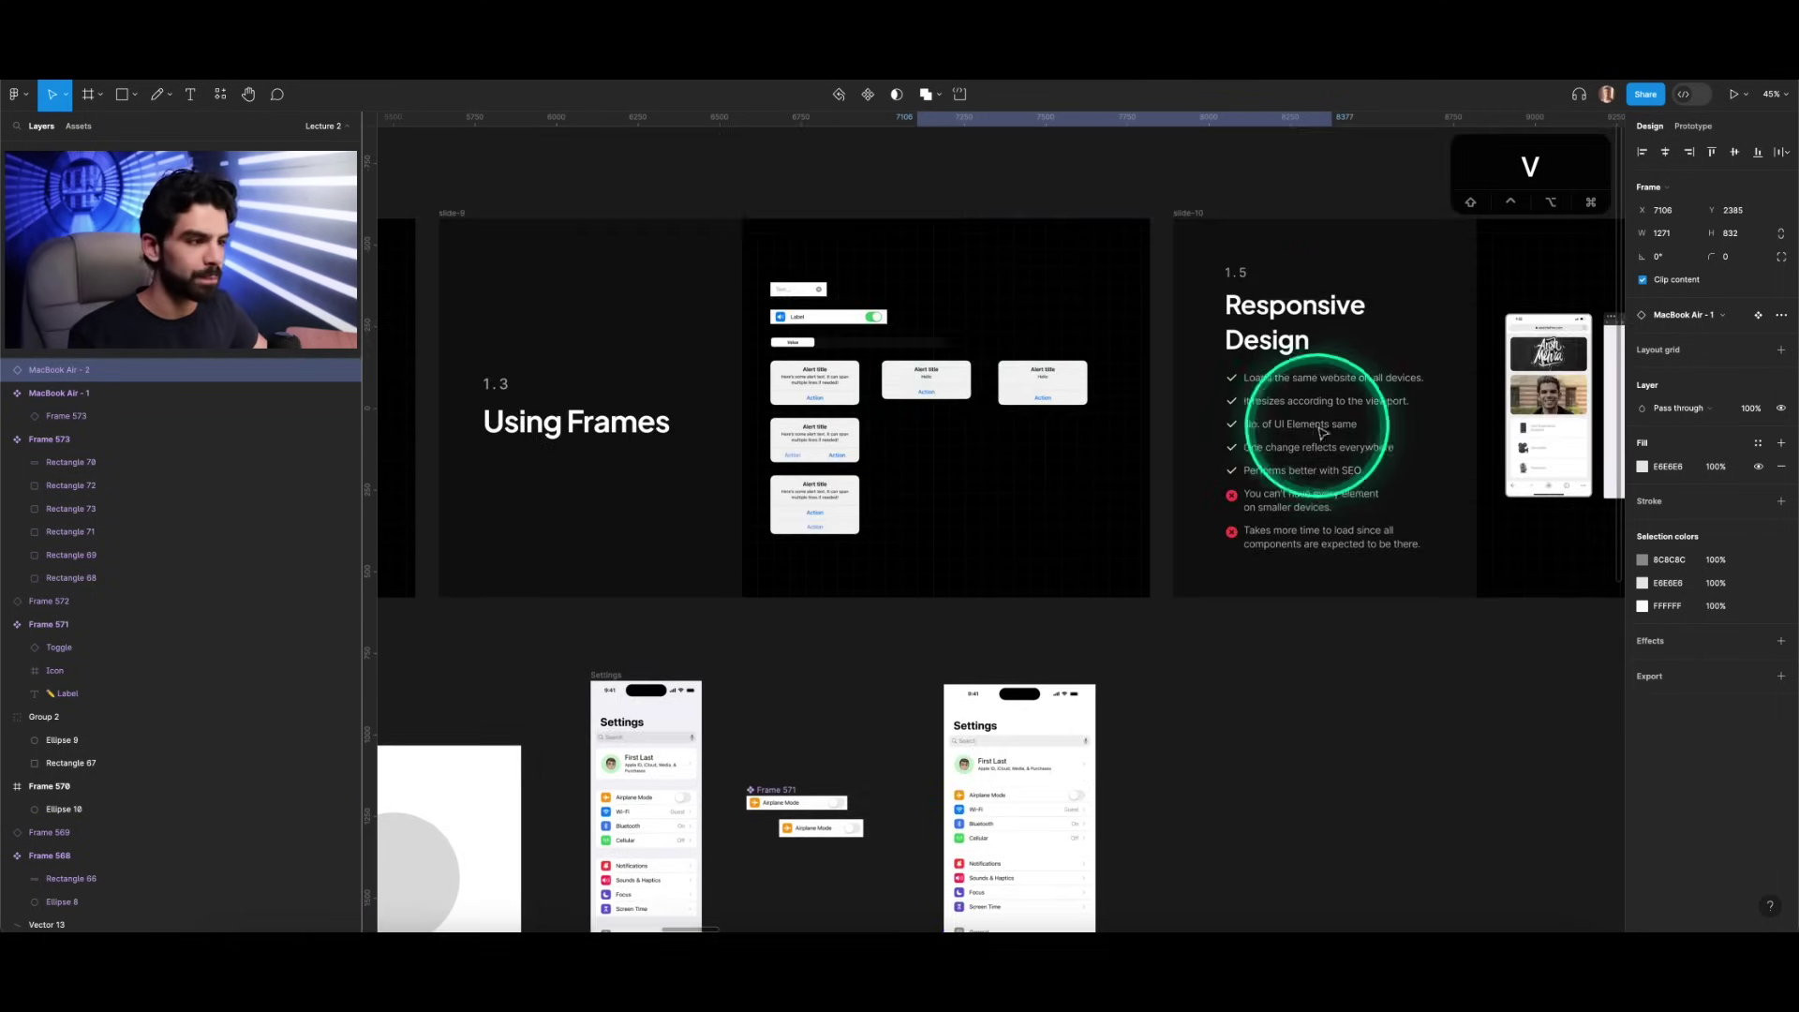
pyautogui.scroll(5, 904, 382)
pyautogui.click(932, 375)
pyautogui.scroll(5, 984, 383)
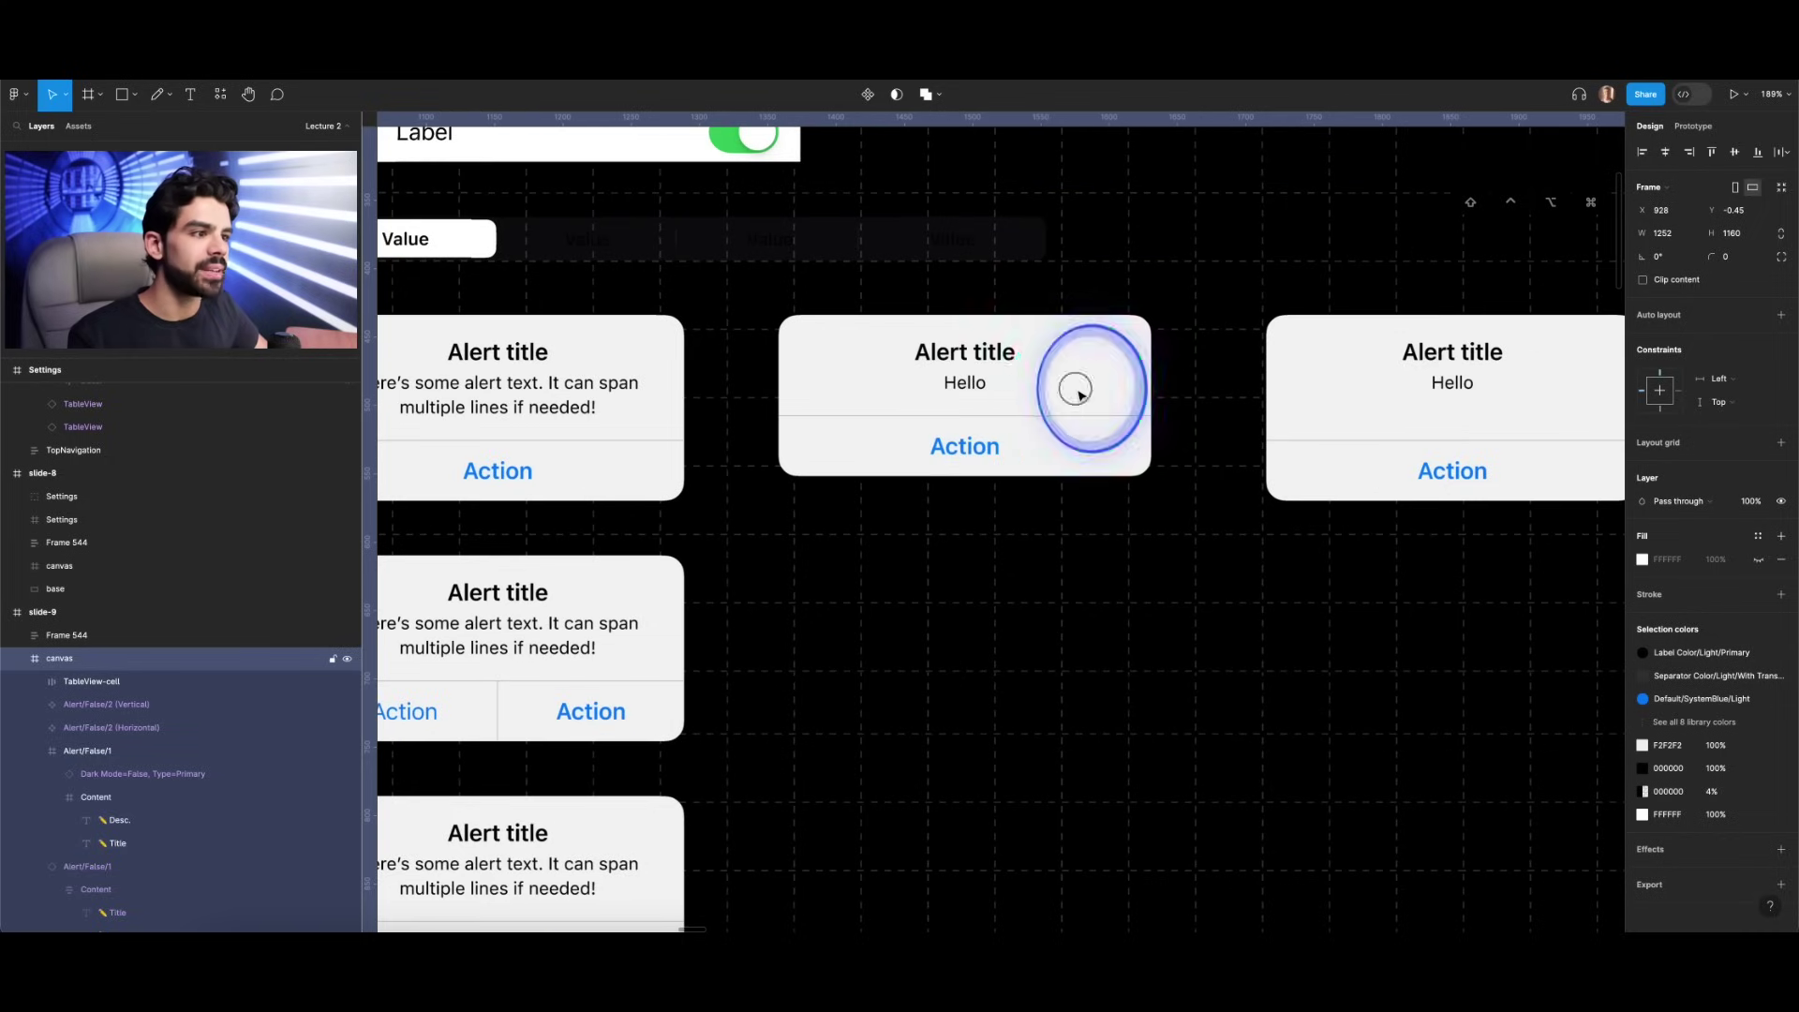
pyautogui.click(815, 365)
pyautogui.doubleClick(965, 382)
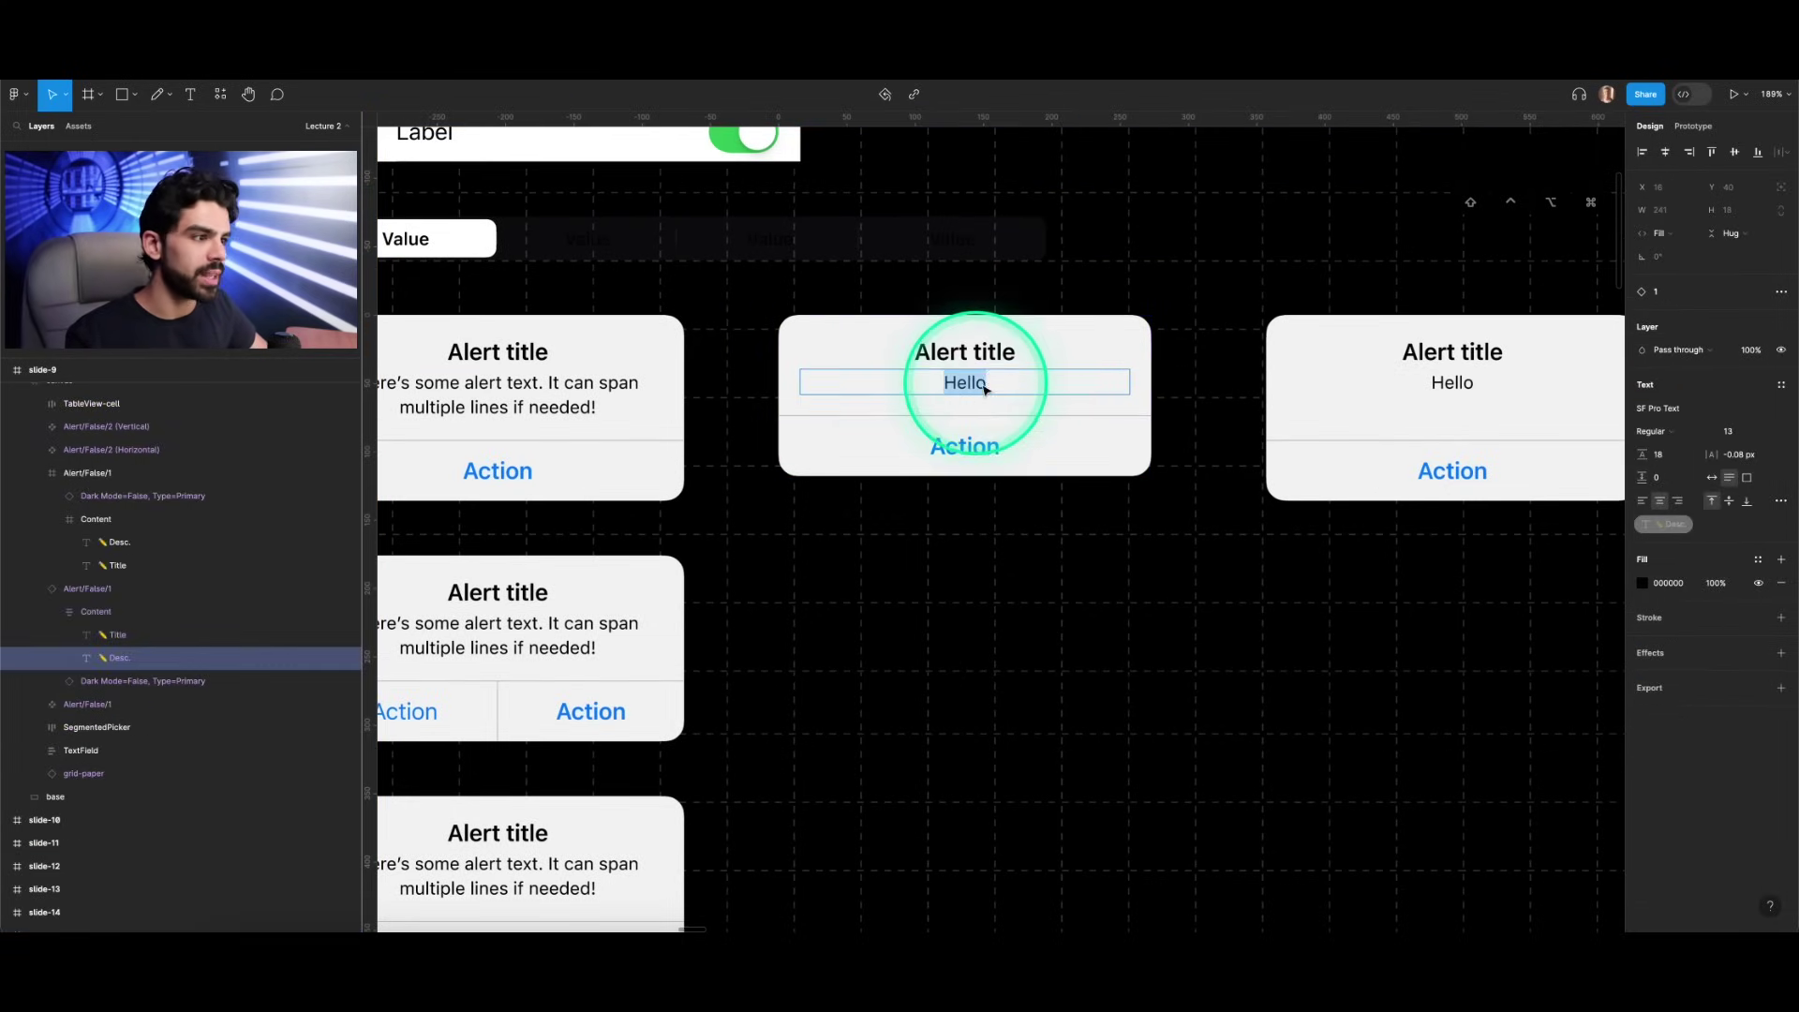
pyautogui.click(999, 381)
pyautogui.press('Return')
pyautogui.write('a')
pyautogui.press('Return')
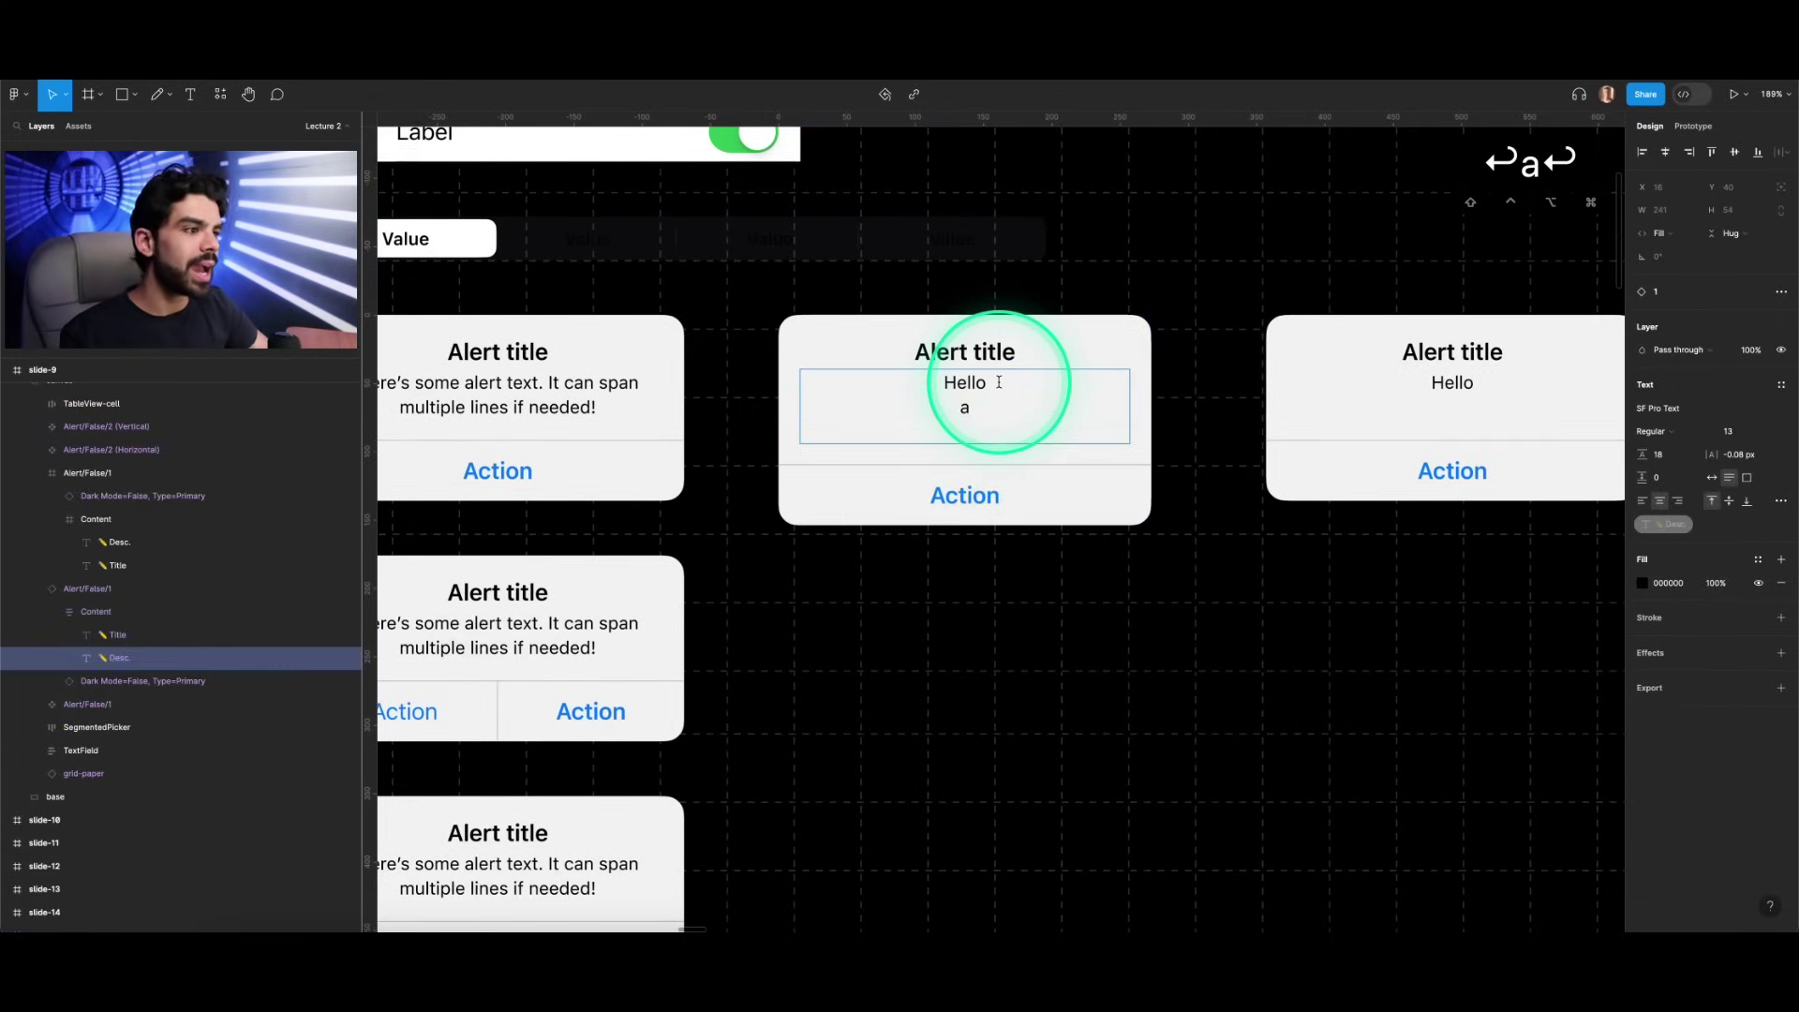
pyautogui.write('a')
pyautogui.press('Return')
pyautogui.press('Return')
pyautogui.write('a a a a a a a')
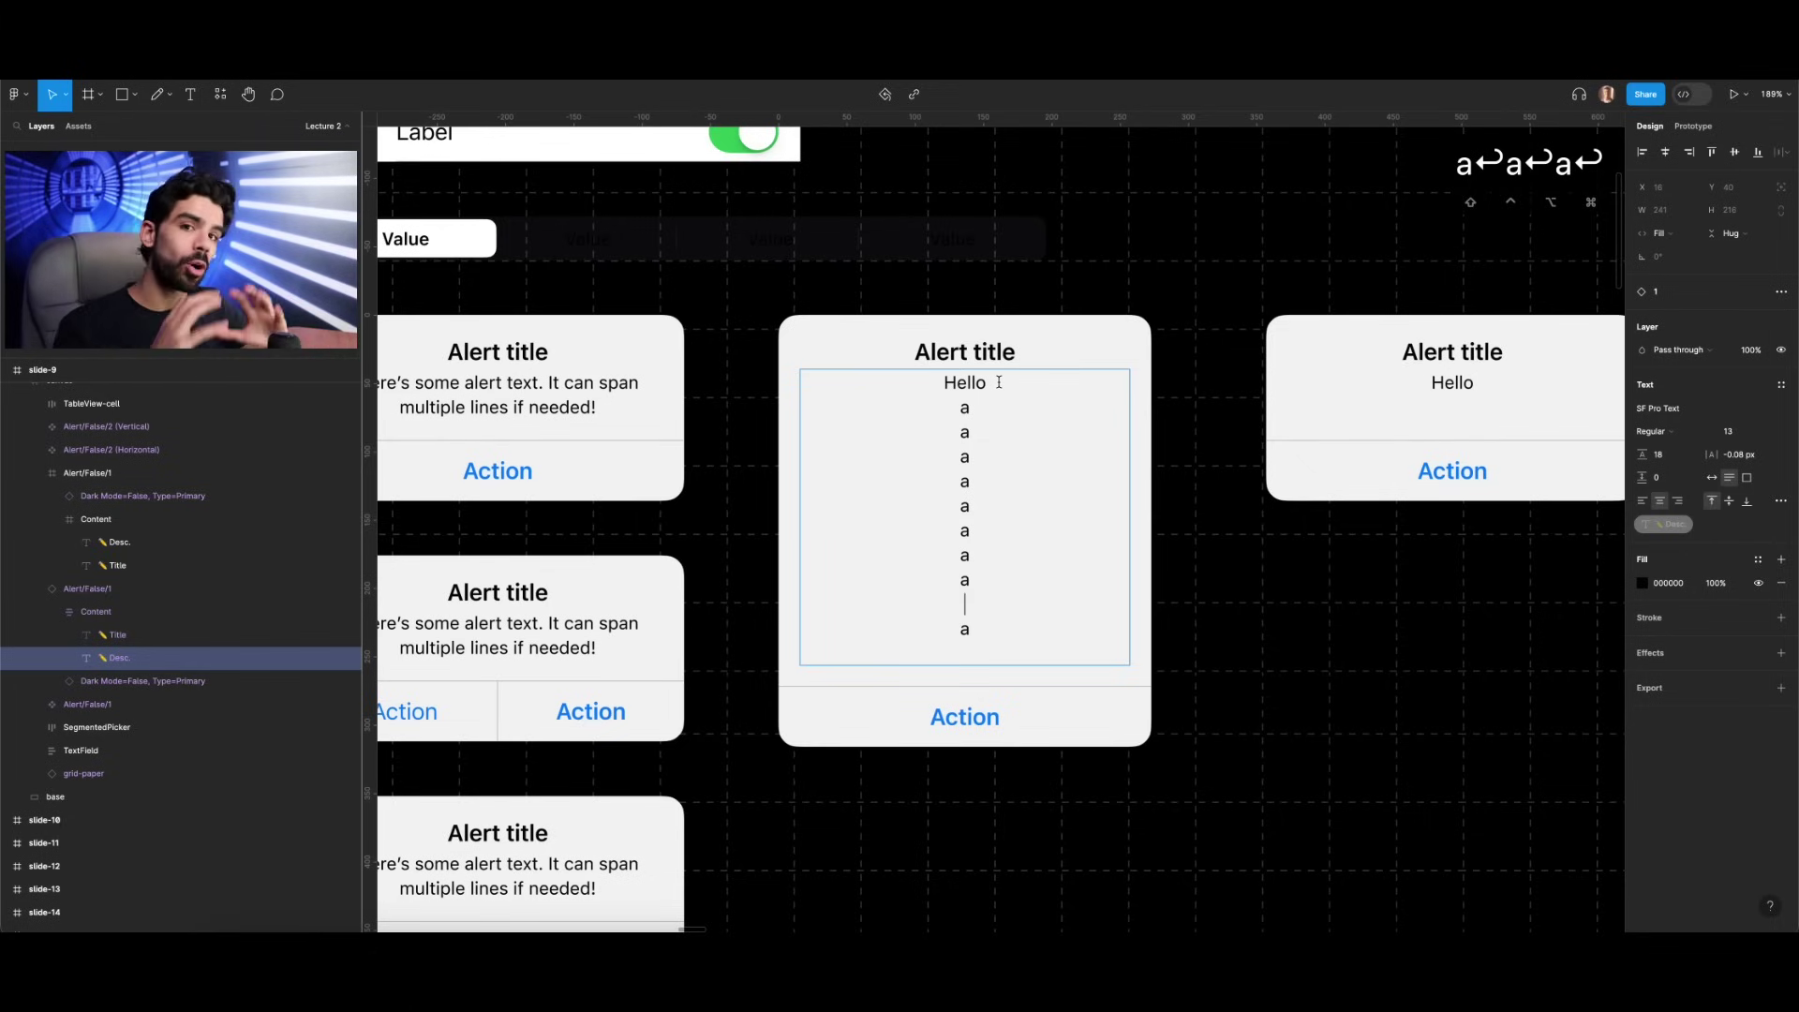
pyautogui.click(1164, 486)
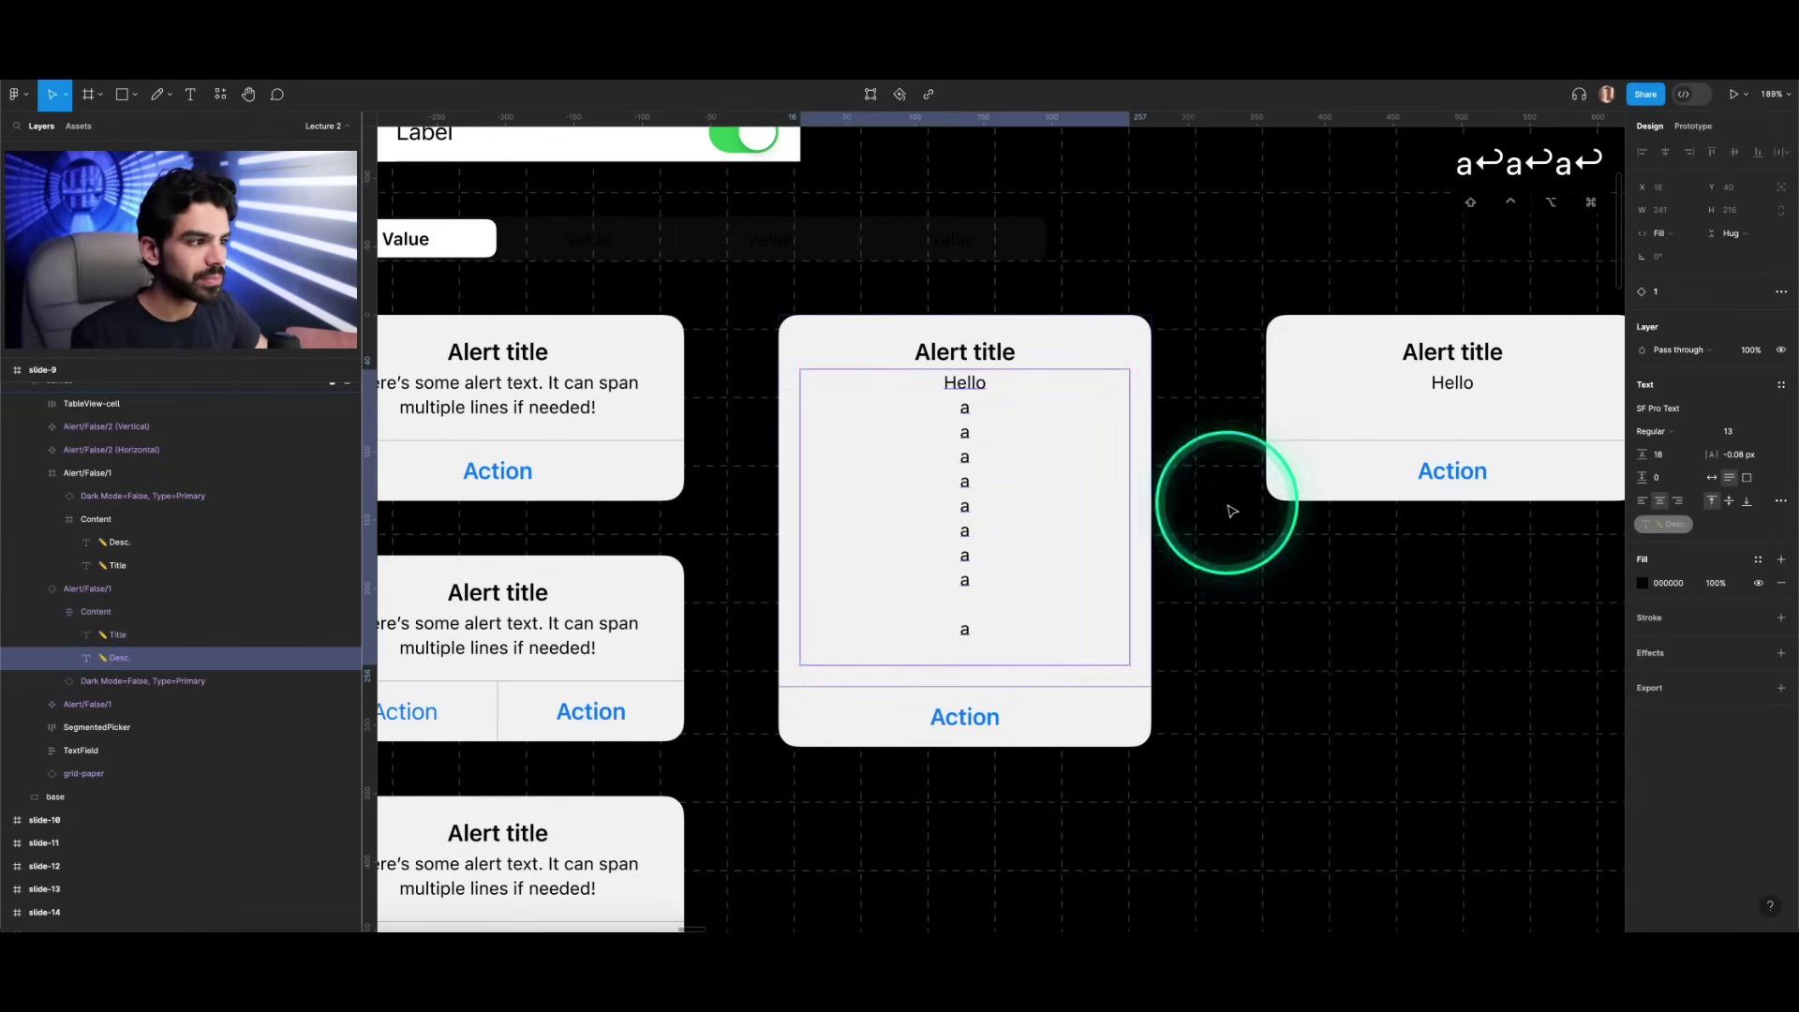
# Step: Inspect the auto layout settings of the extended middle alert instance and of the alert with two vertically stacked actions
pyautogui.click(992, 379)
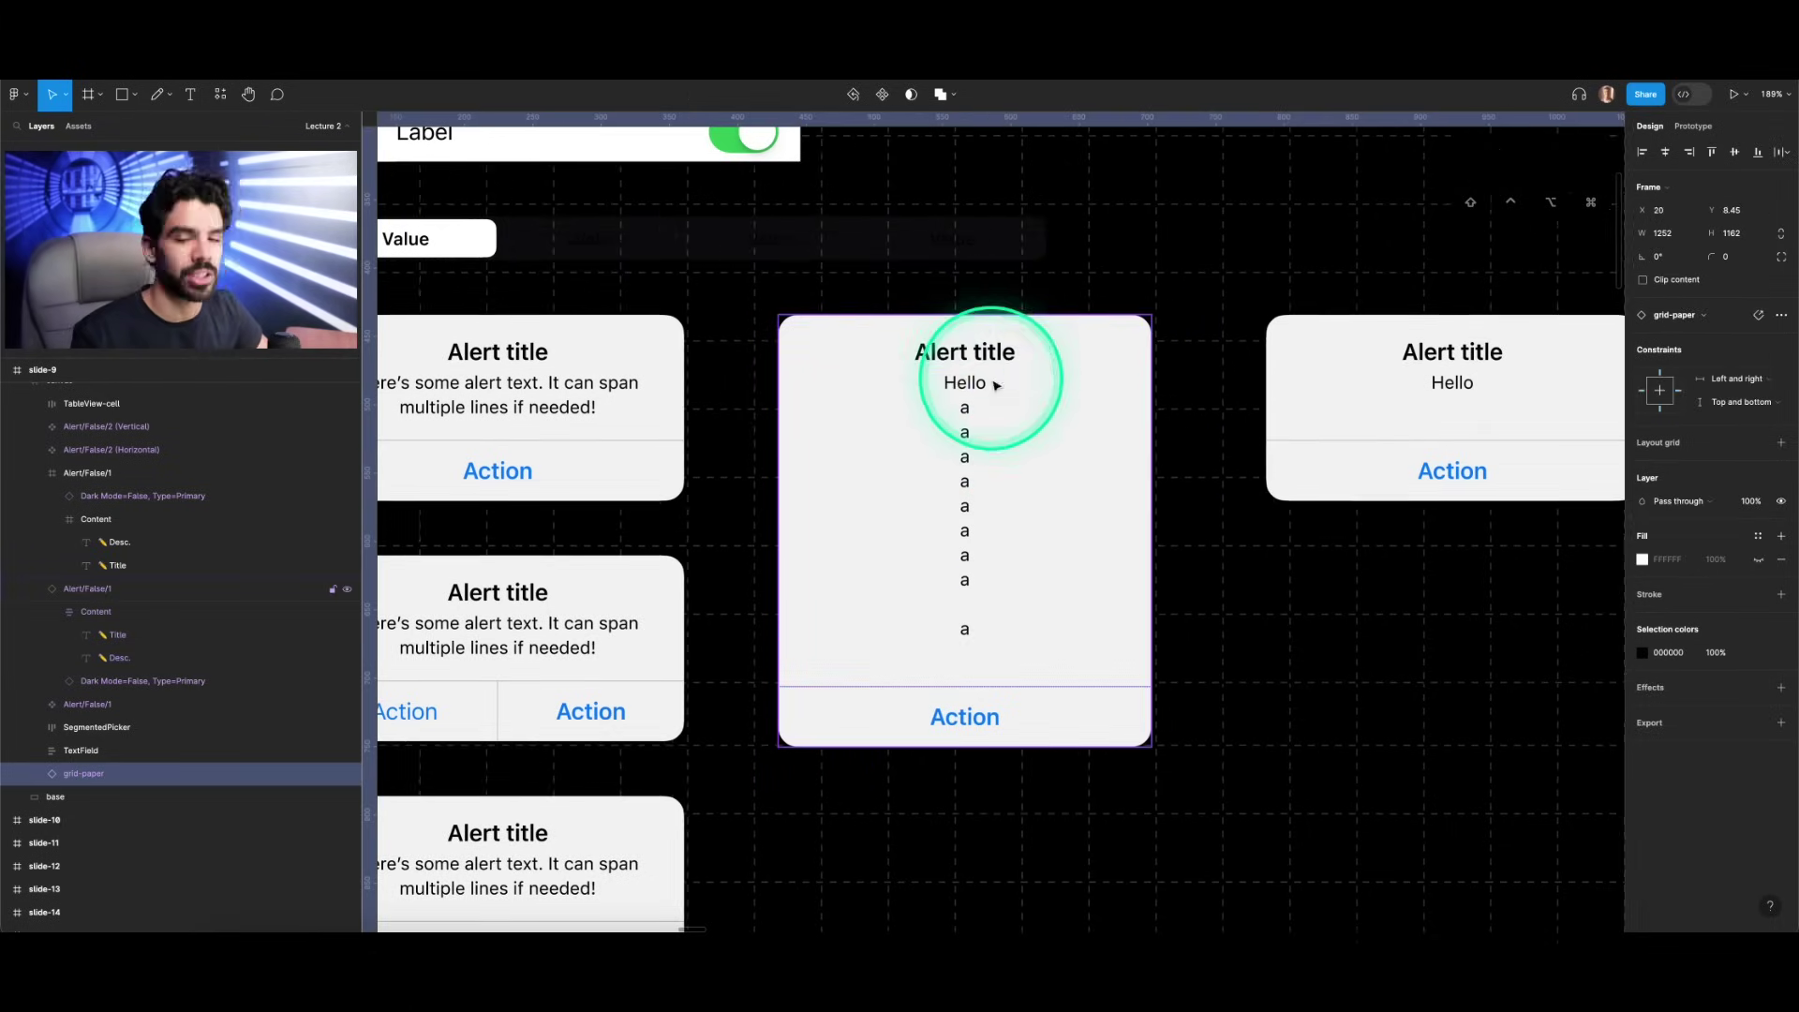
pyautogui.click(916, 421)
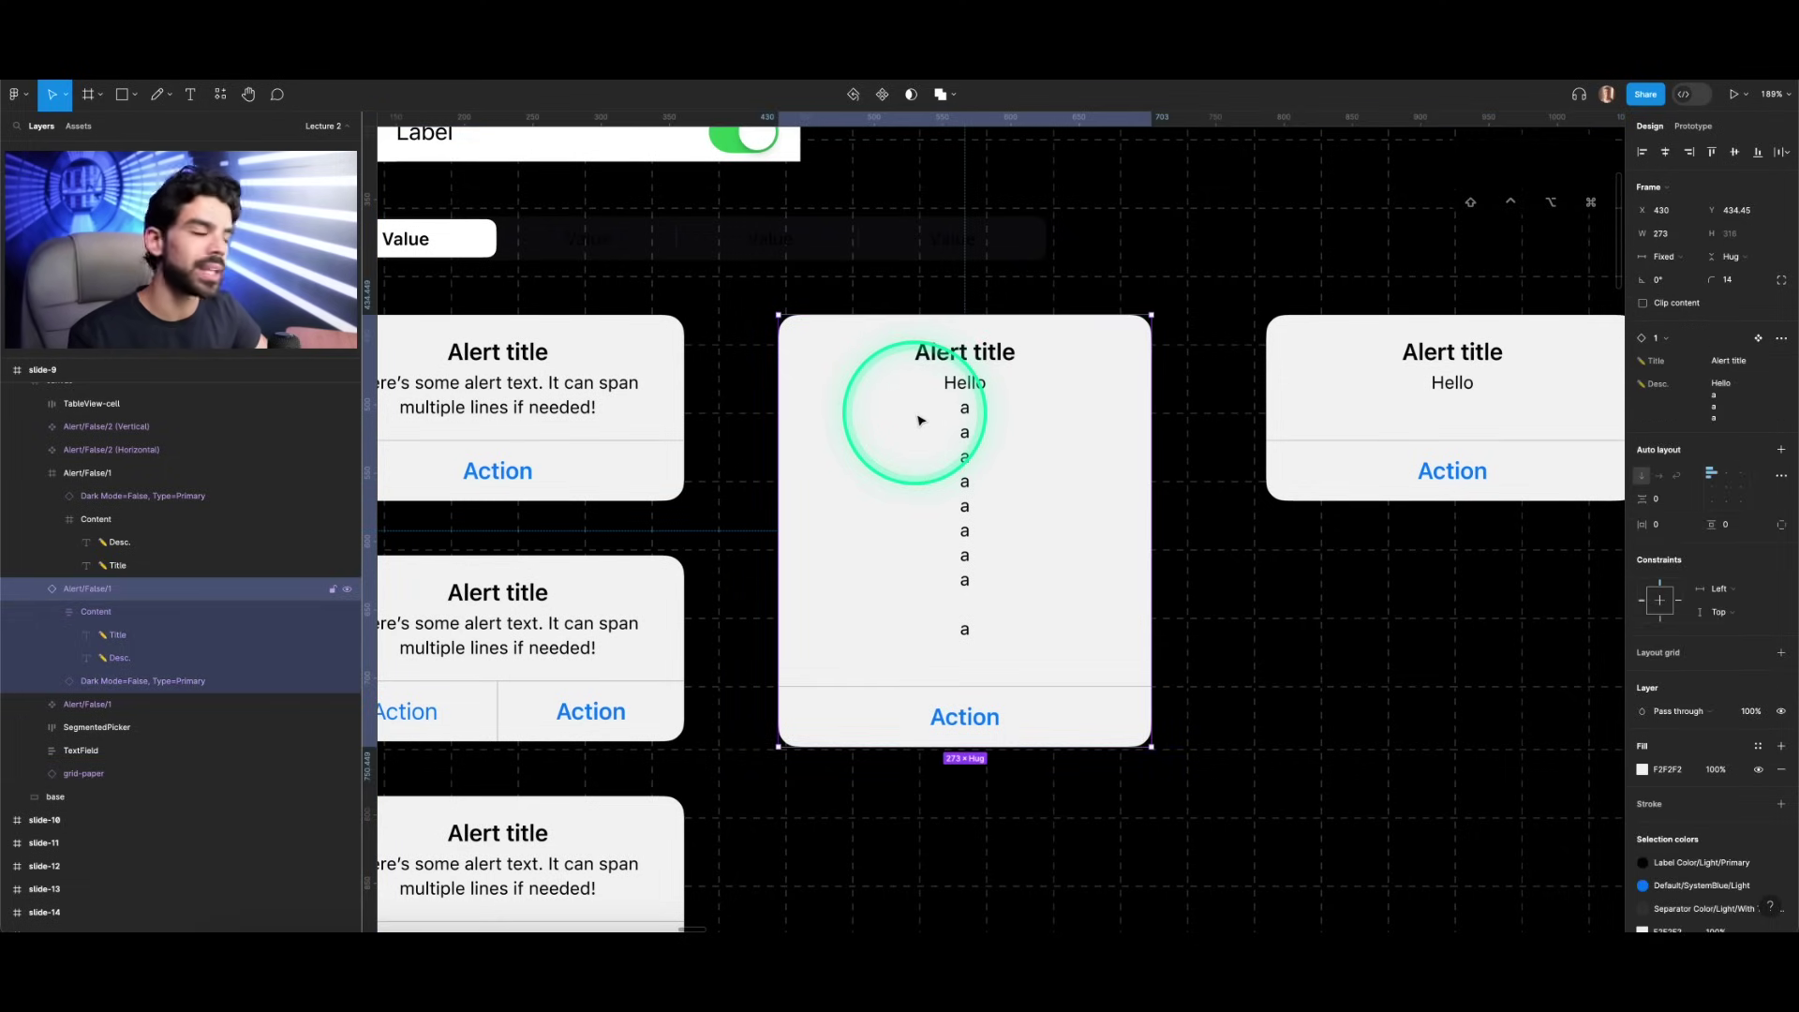
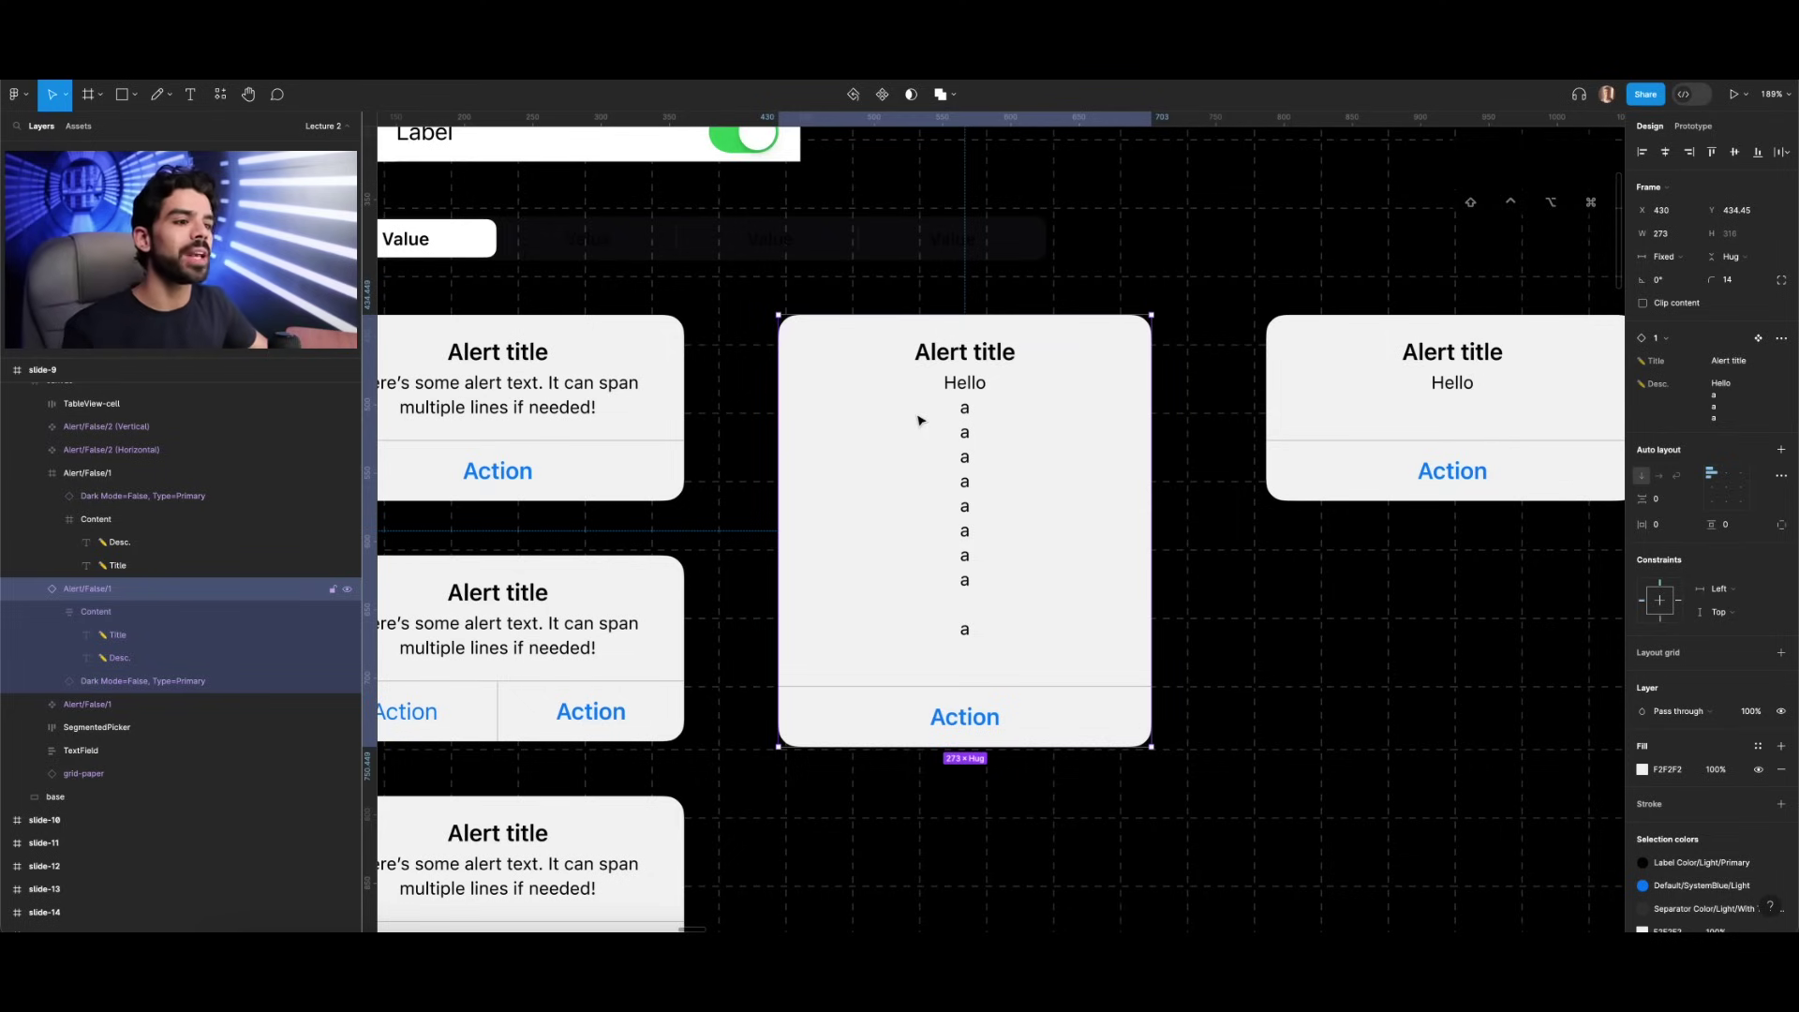
pyautogui.scroll(-3, 916, 461)
pyautogui.scroll(-4, 915, 440)
pyautogui.hscroll(-2, 915, 440)
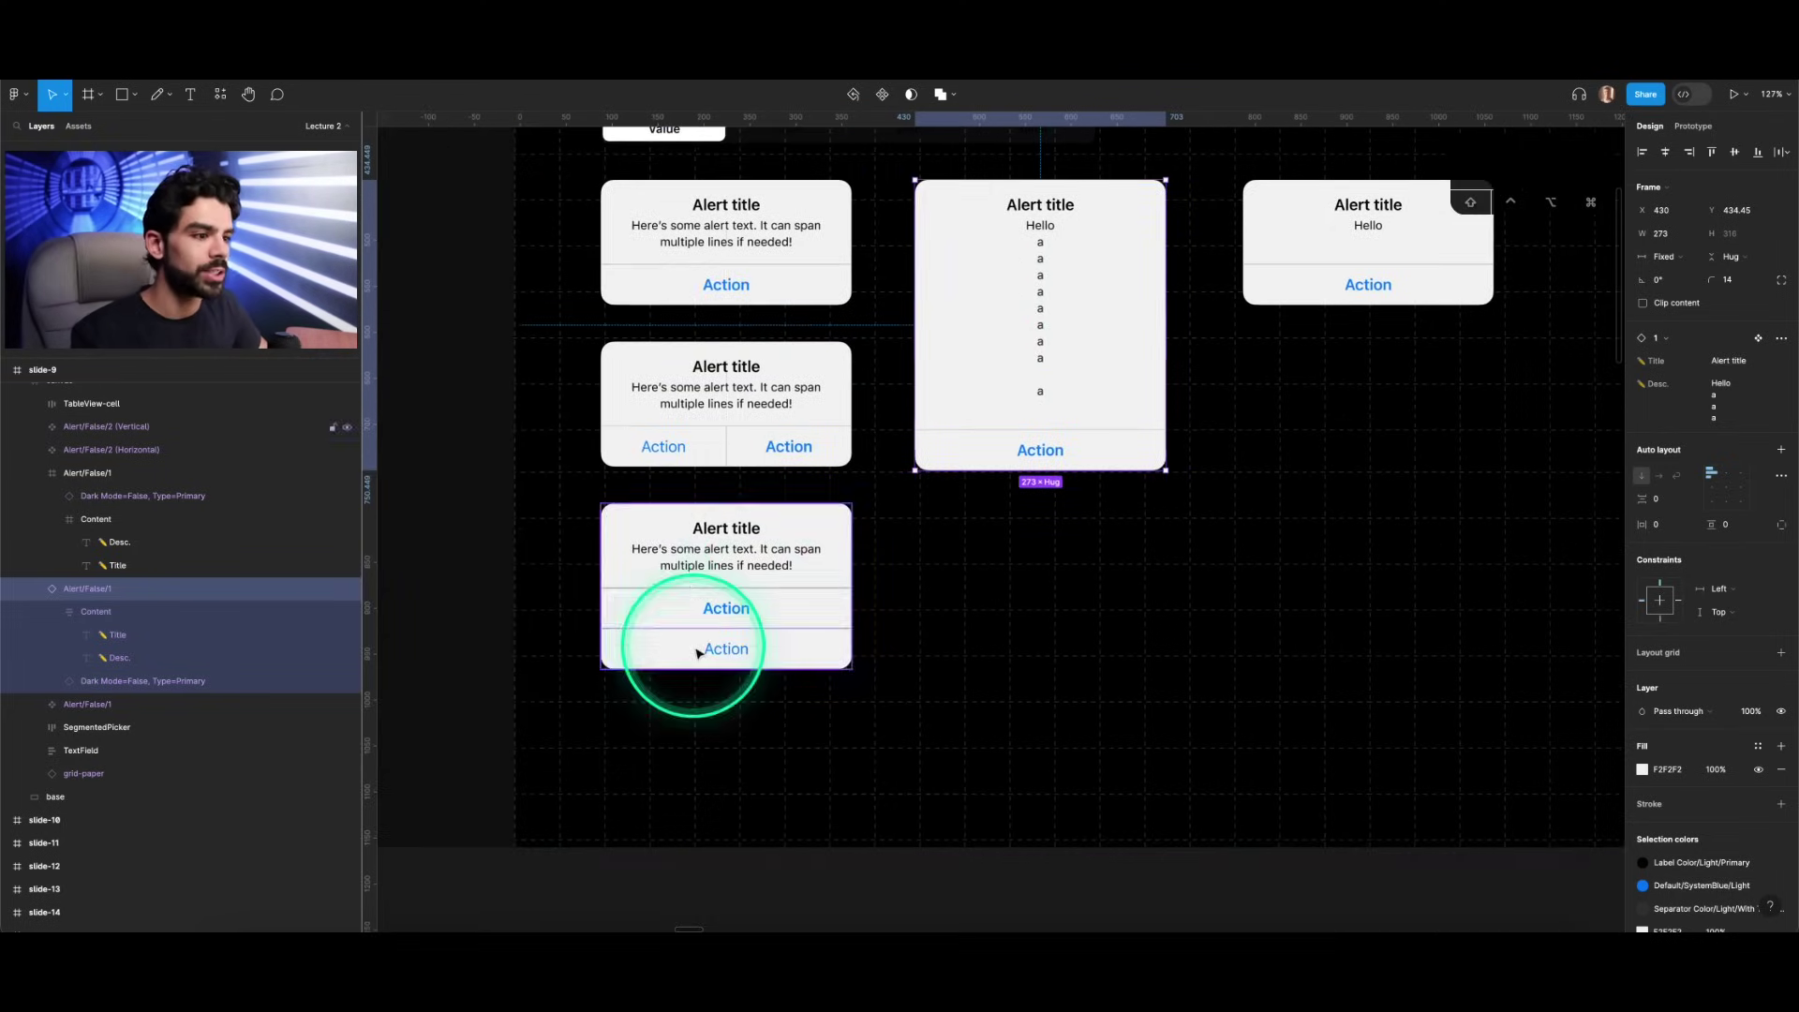
pyautogui.click(747, 609)
# Step: Select the grid-paper background behind the alerts on the "Using Frames" slide
pyautogui.scroll(-5, 750, 609)
pyautogui.hscroll(-2, 891, 541)
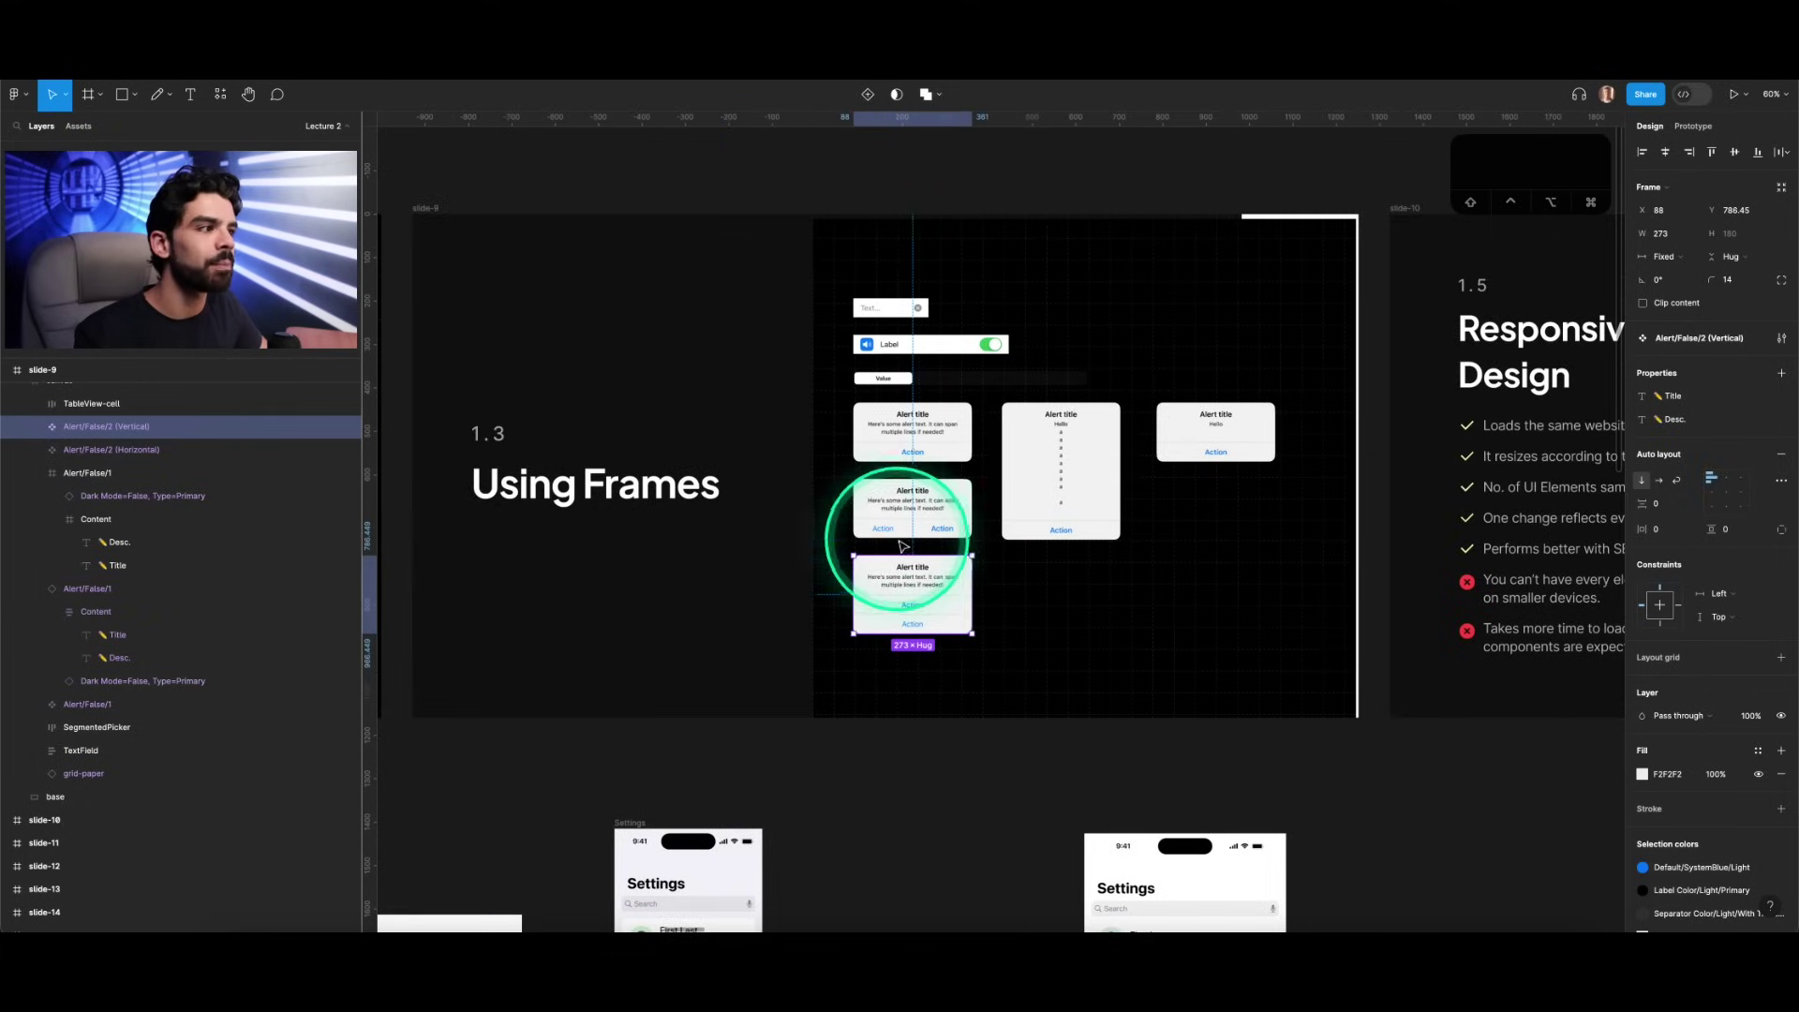
pyautogui.hscroll(-2, 937, 403)
pyautogui.click(1144, 290)
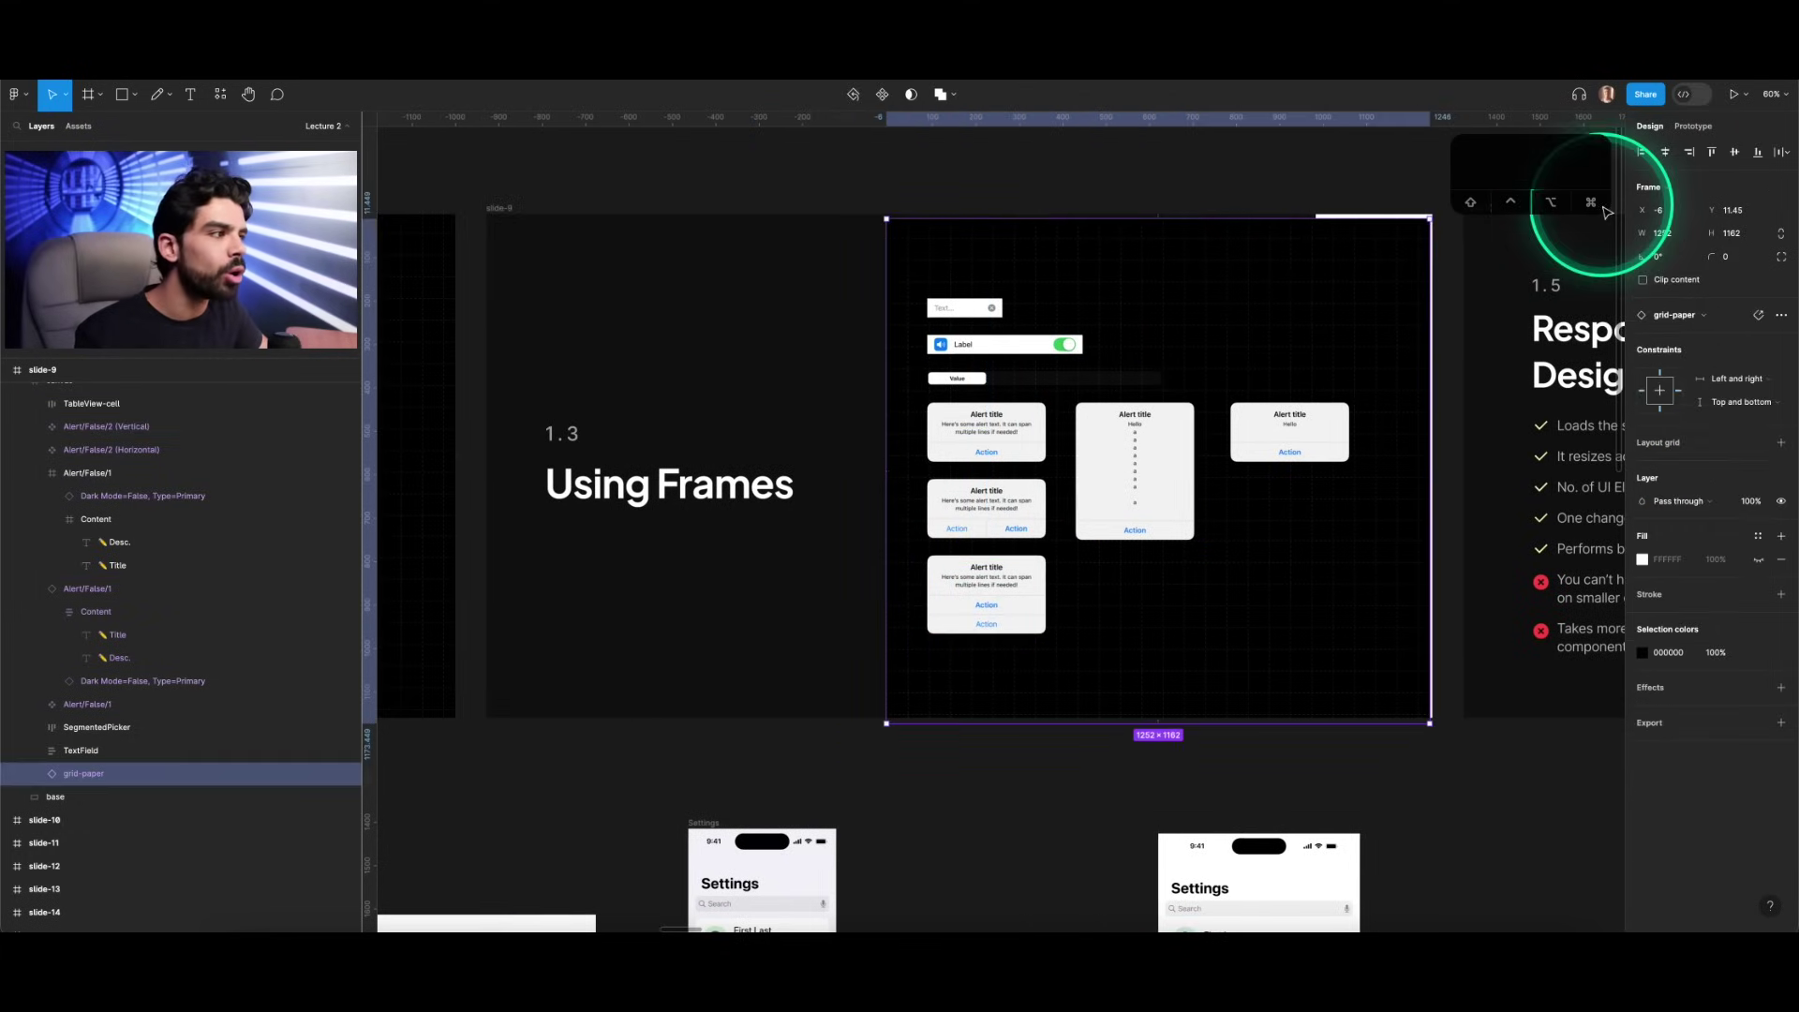
# Step: Align the grid-paper background to the right edge of its parent frame in the Using Frames slide
pyautogui.click(1689, 152)
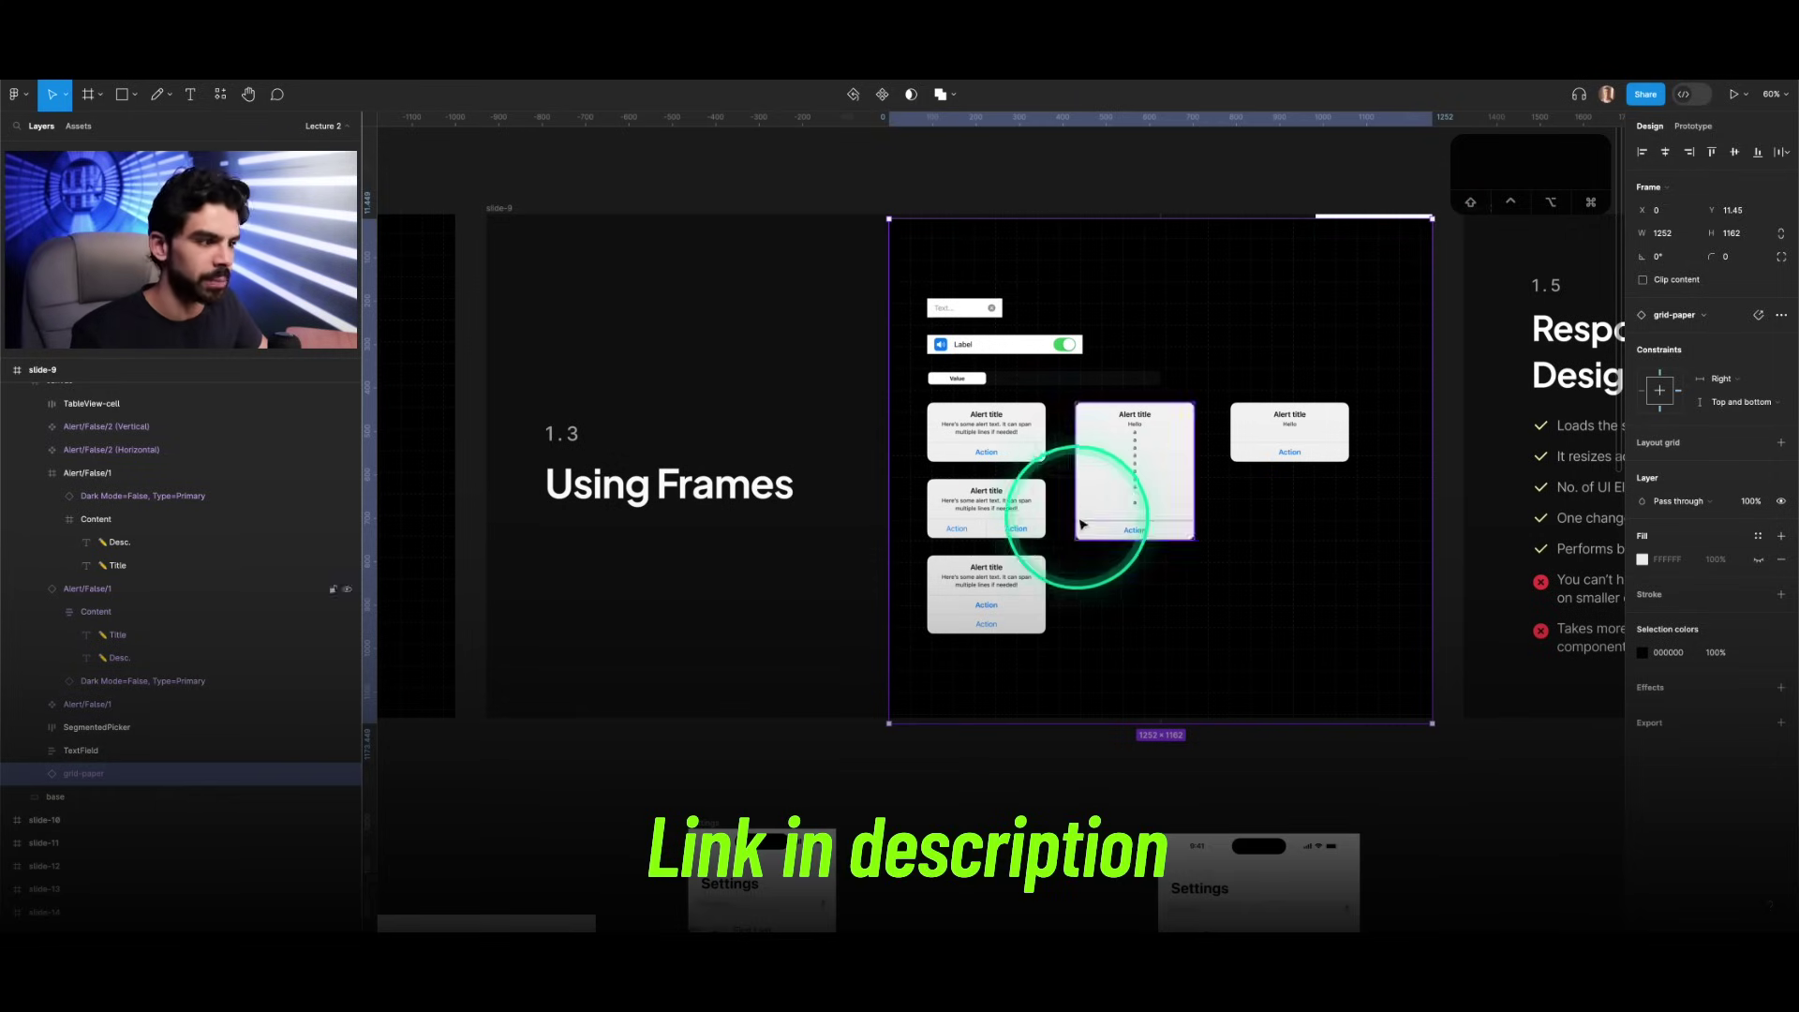
pyautogui.keyDown('ctrl'); pyautogui.scroll(6, 1108, 578); pyautogui.keyUp('ctrl')
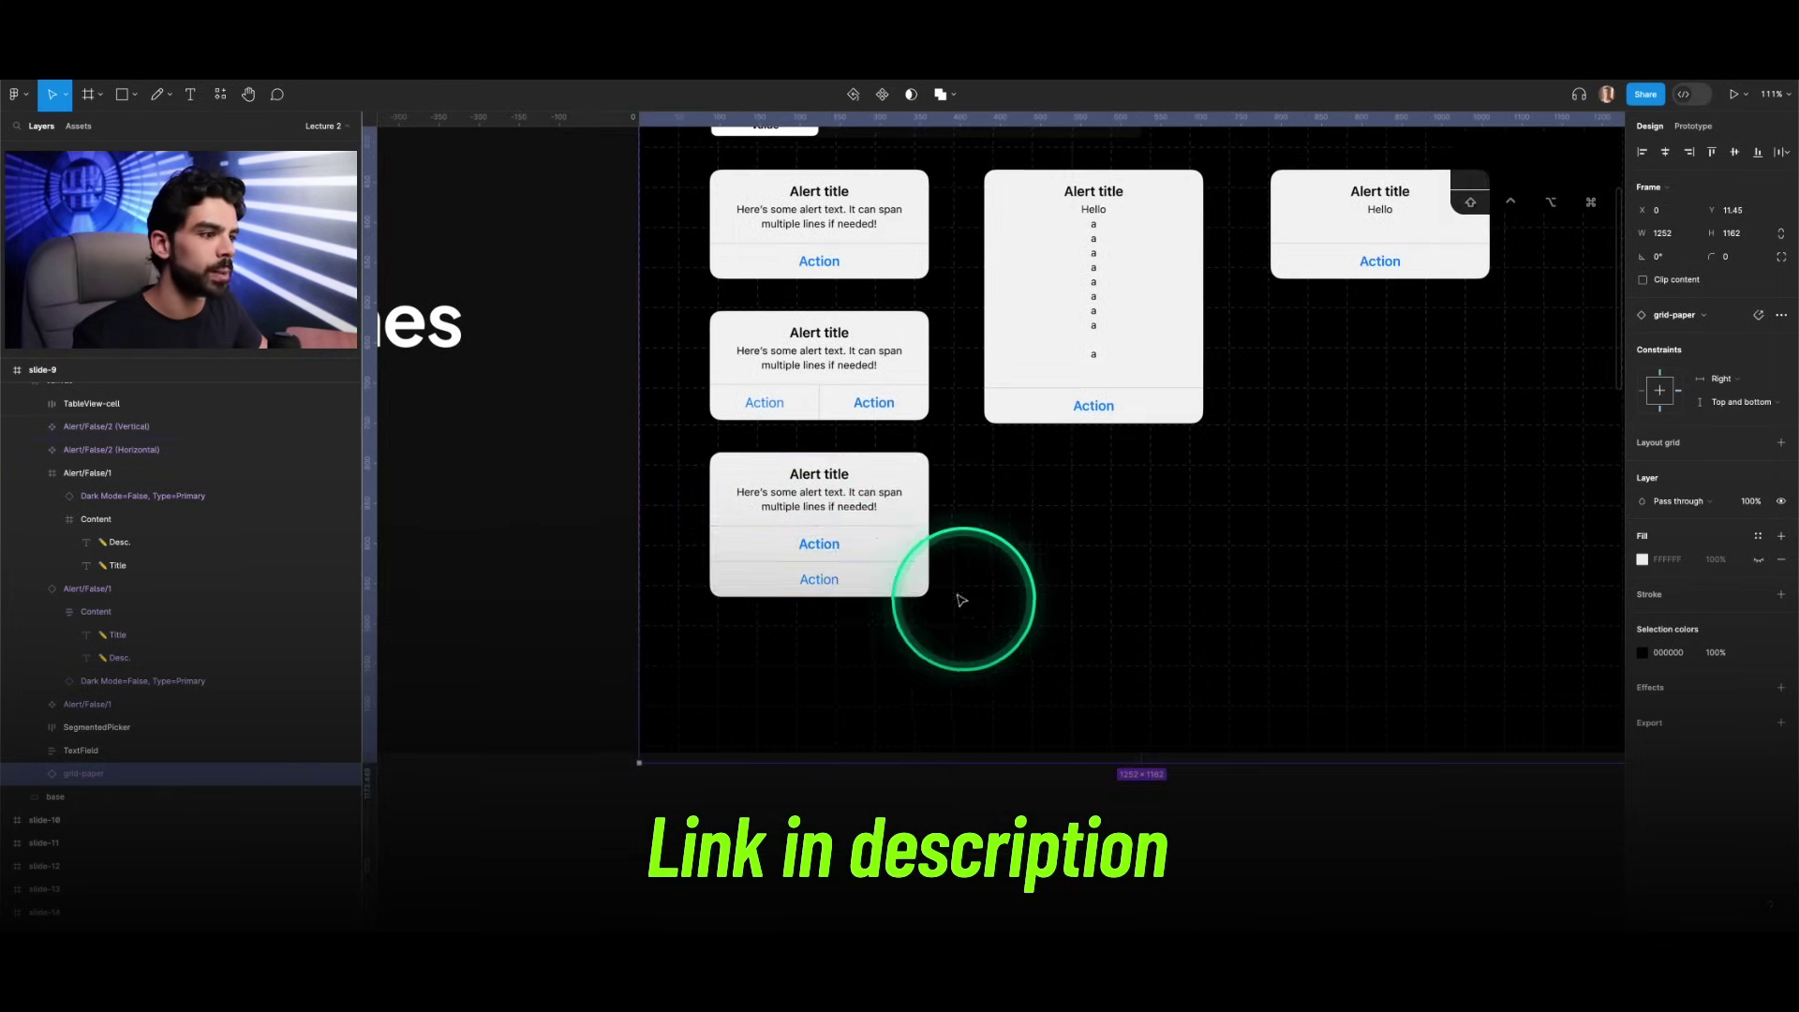
pyautogui.click(907, 566)
pyautogui.keyDown('ctrl'); pyautogui.scroll(-8, 907, 565); pyautogui.keyUp('ctrl')
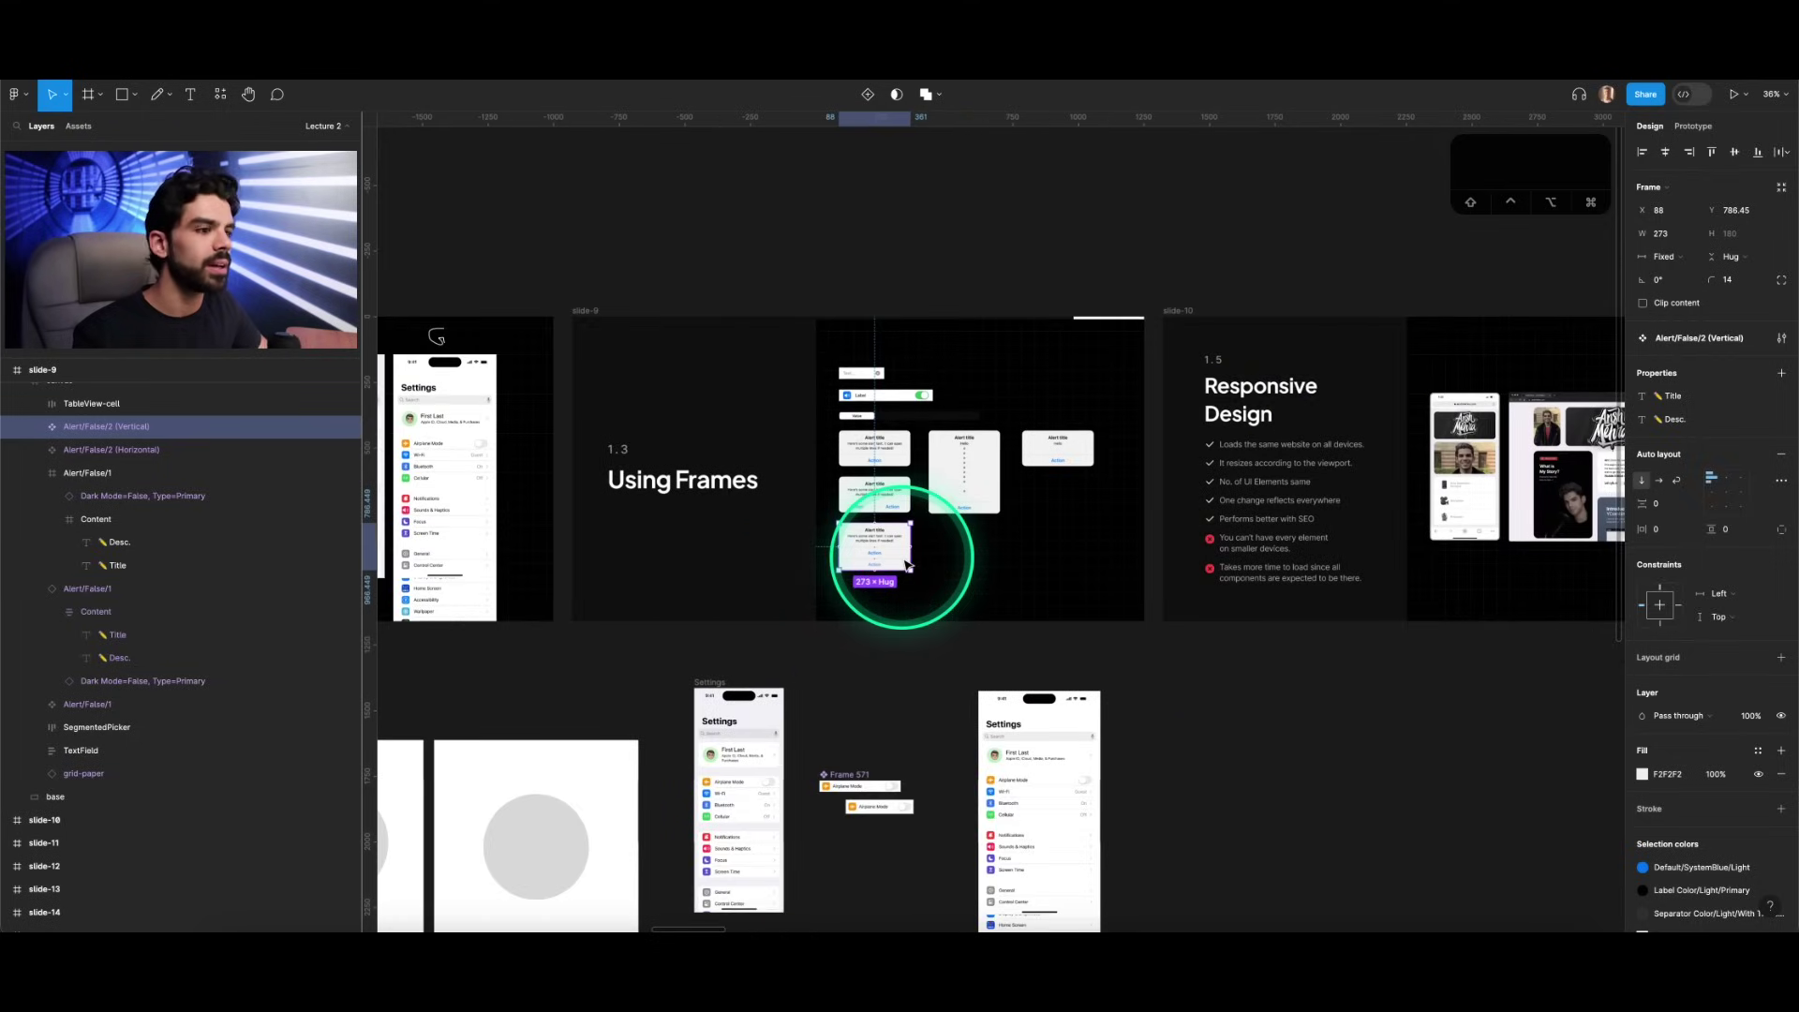
# Step: Examine the Responsive Design slide in section 1.5
pyautogui.hscroll(5, 1040, 542)
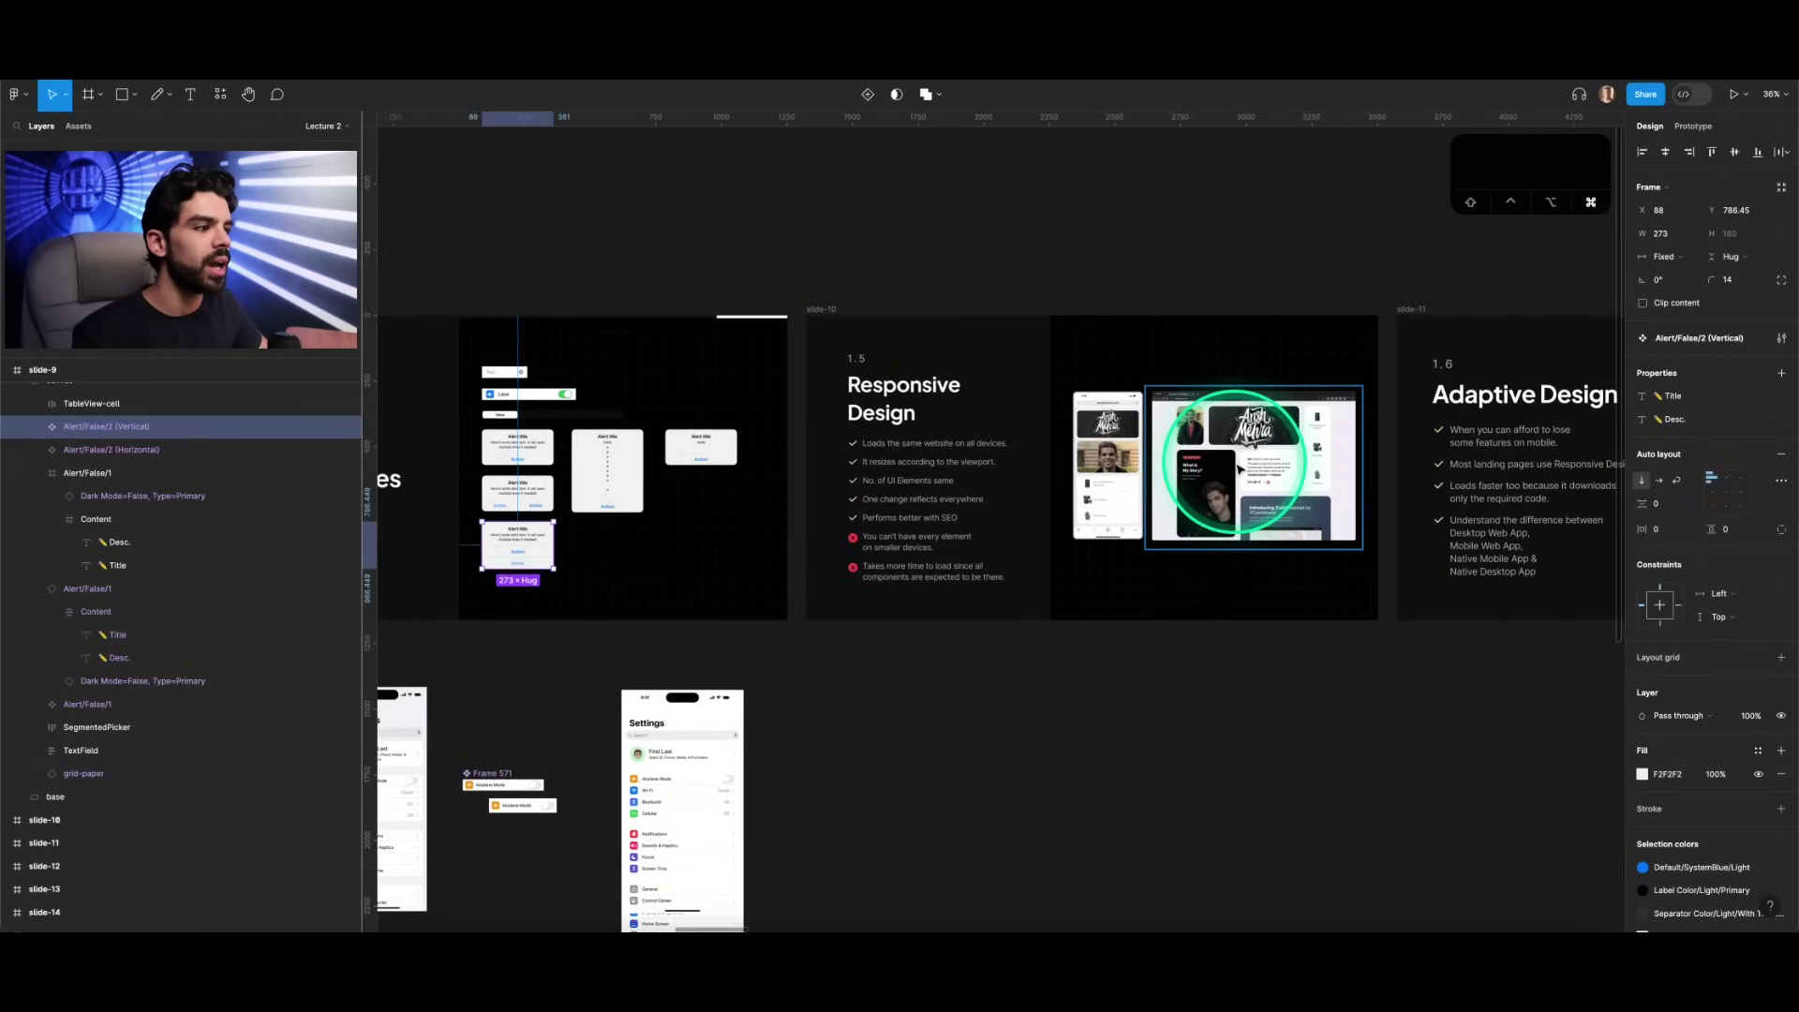
pyautogui.keyDown('ctrl'); pyautogui.scroll(6, 1239, 468); pyautogui.keyUp('ctrl')
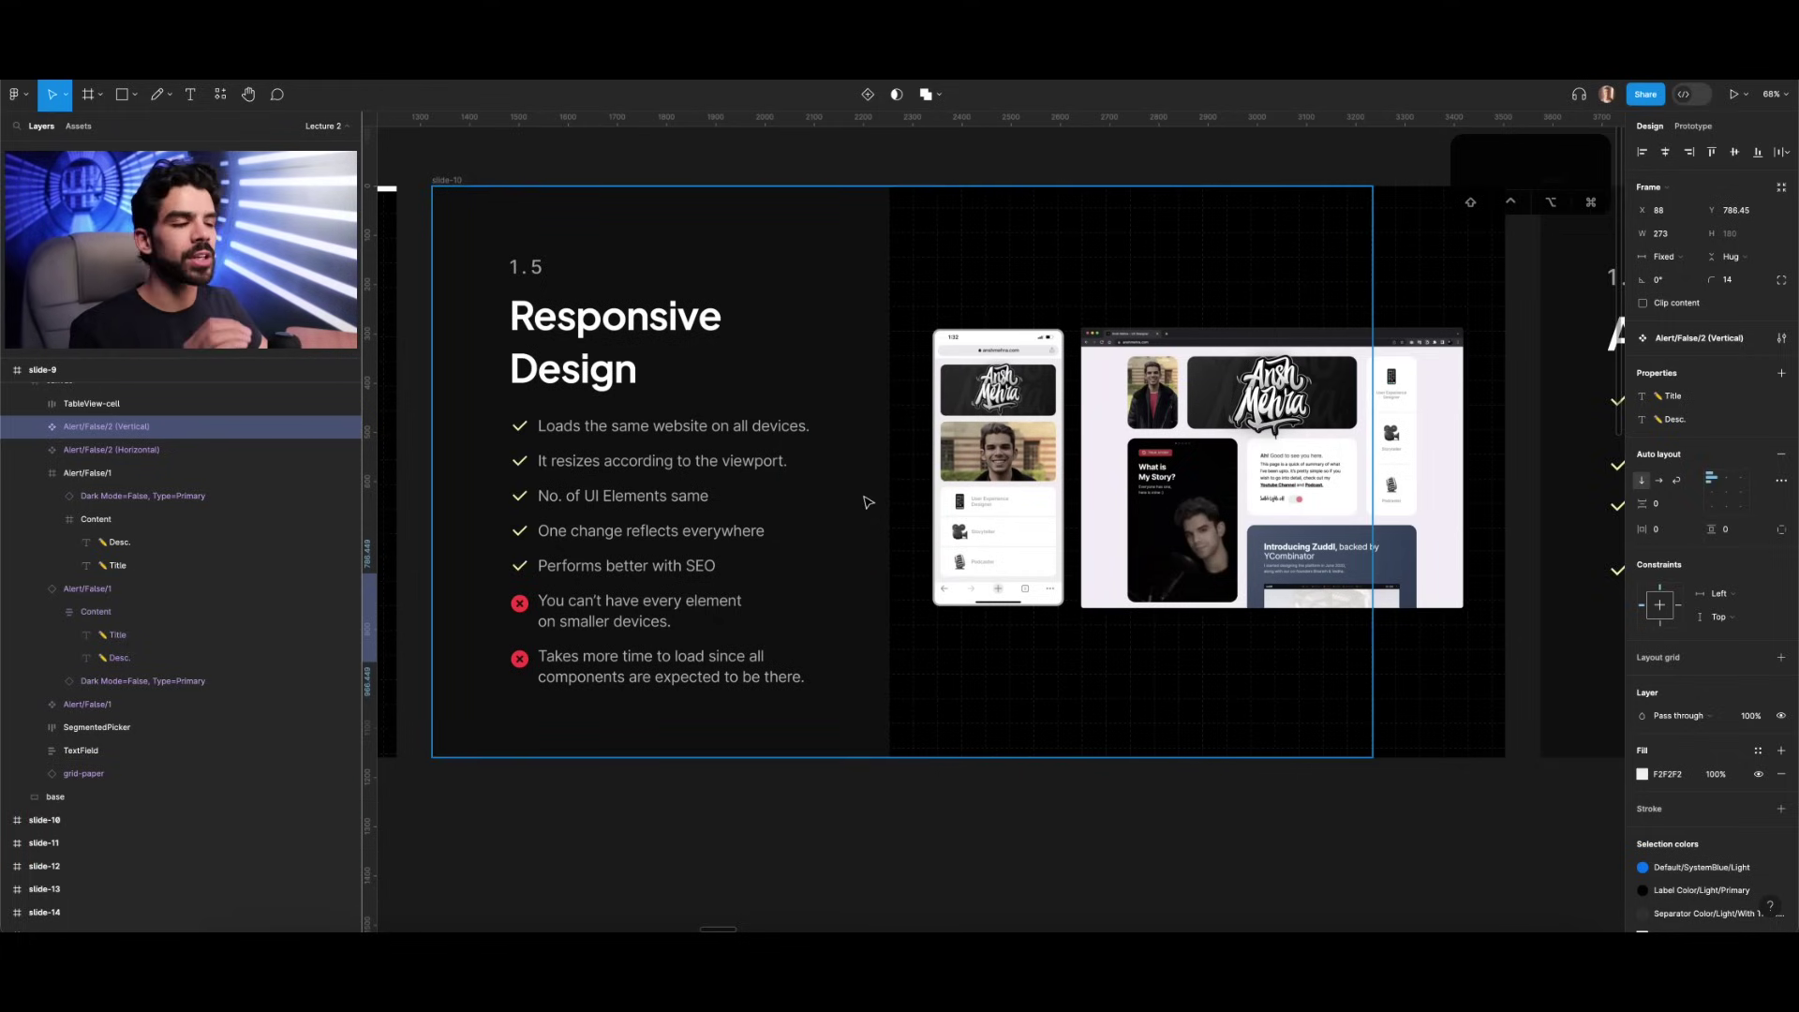
pyautogui.scroll(1, 663, 166)
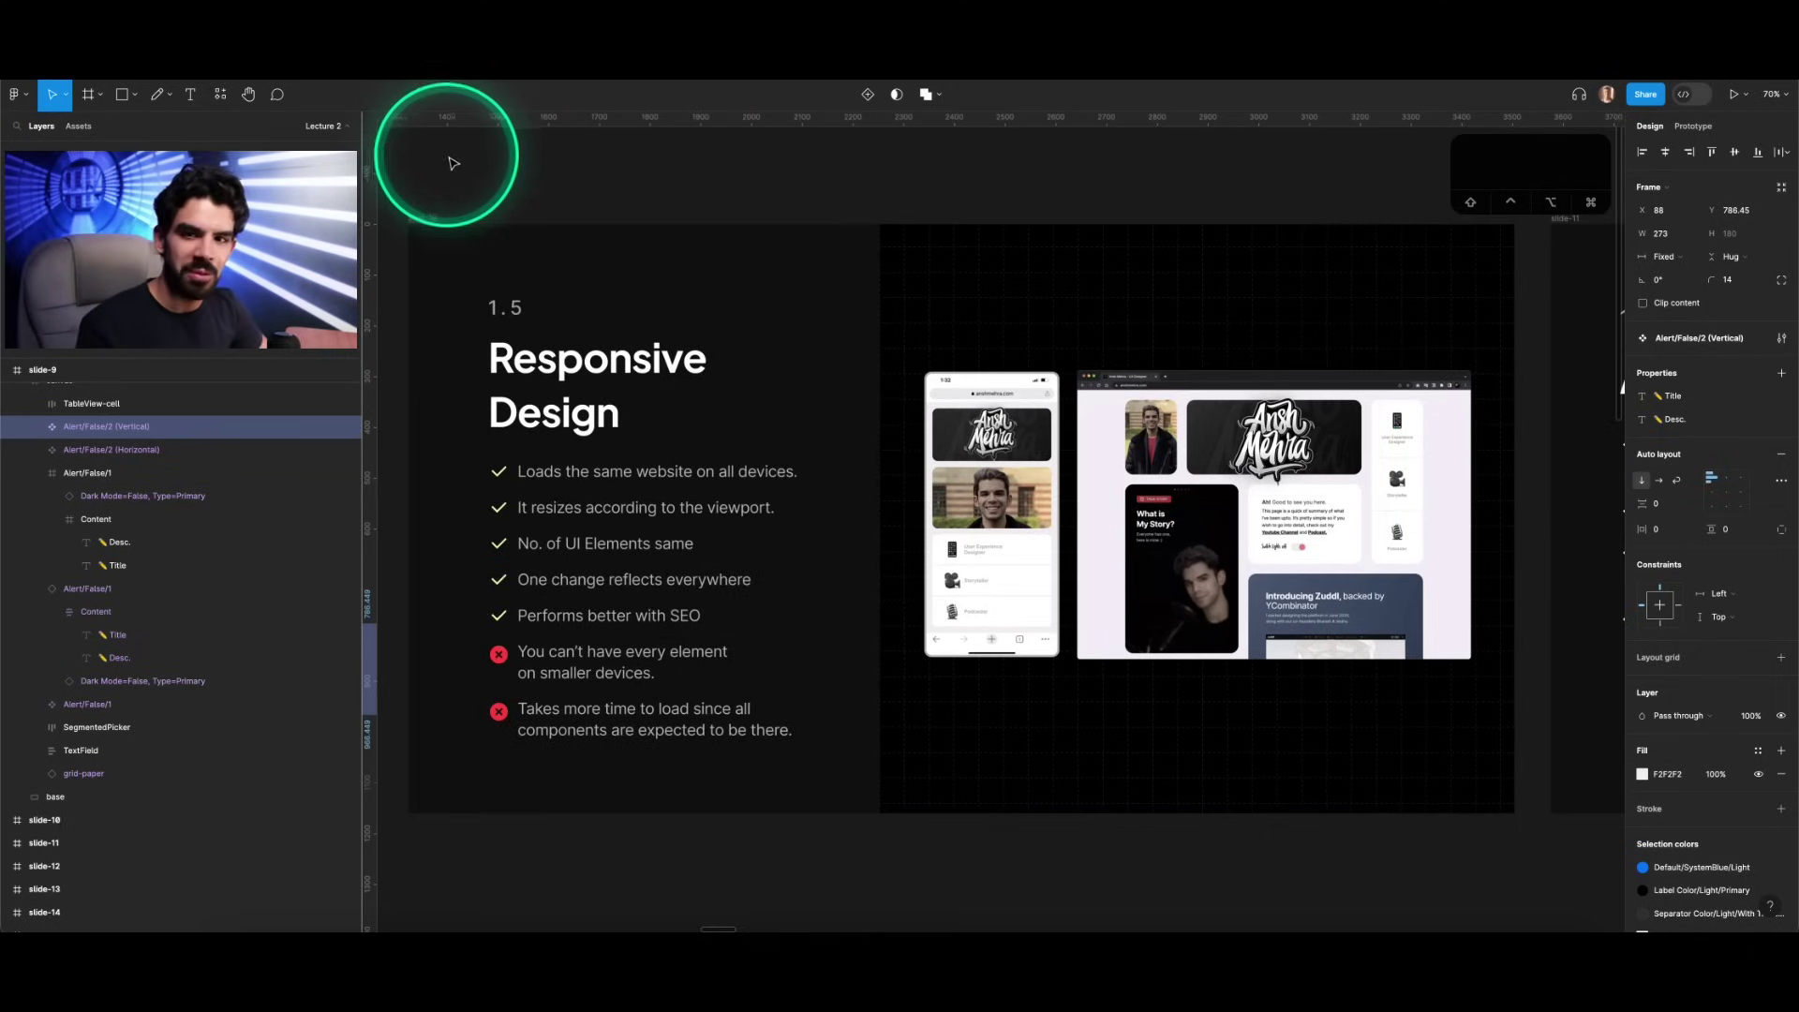
# Step: Switch to the browser and open the designer's personal portfolio website
pyautogui.click(302, 45)
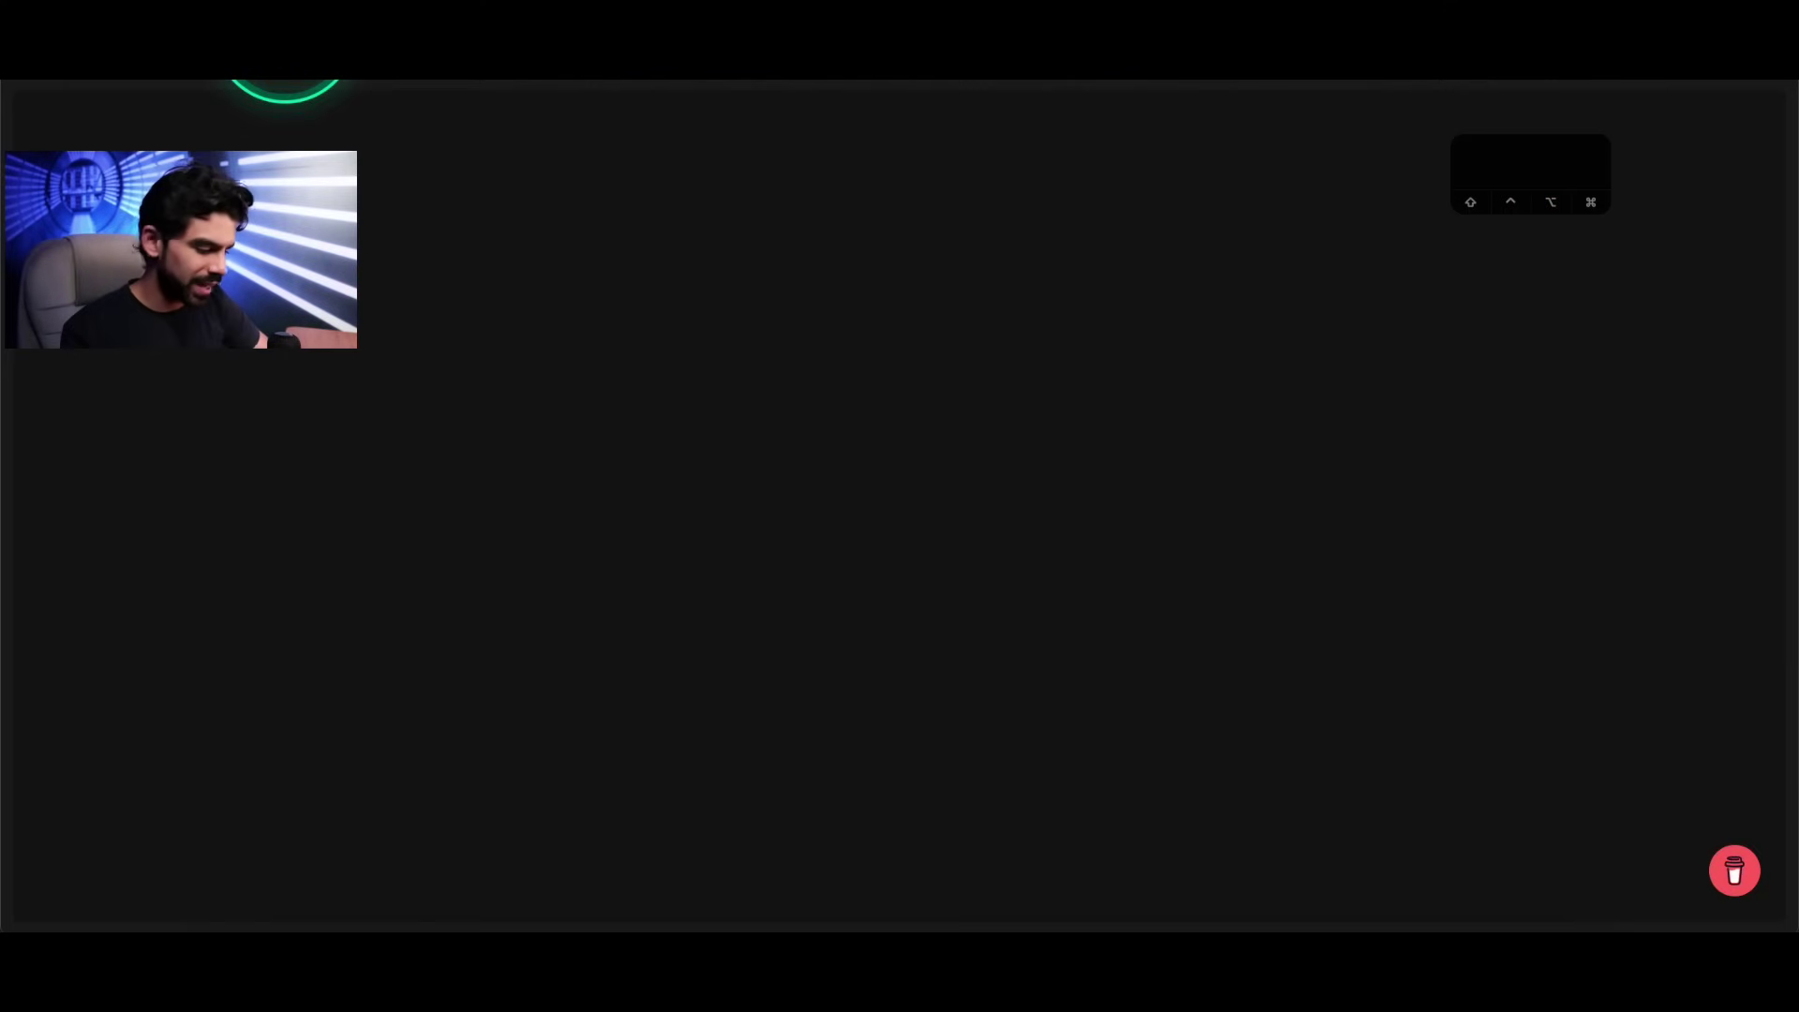
pyautogui.write('ansh')
pyautogui.press('Return')
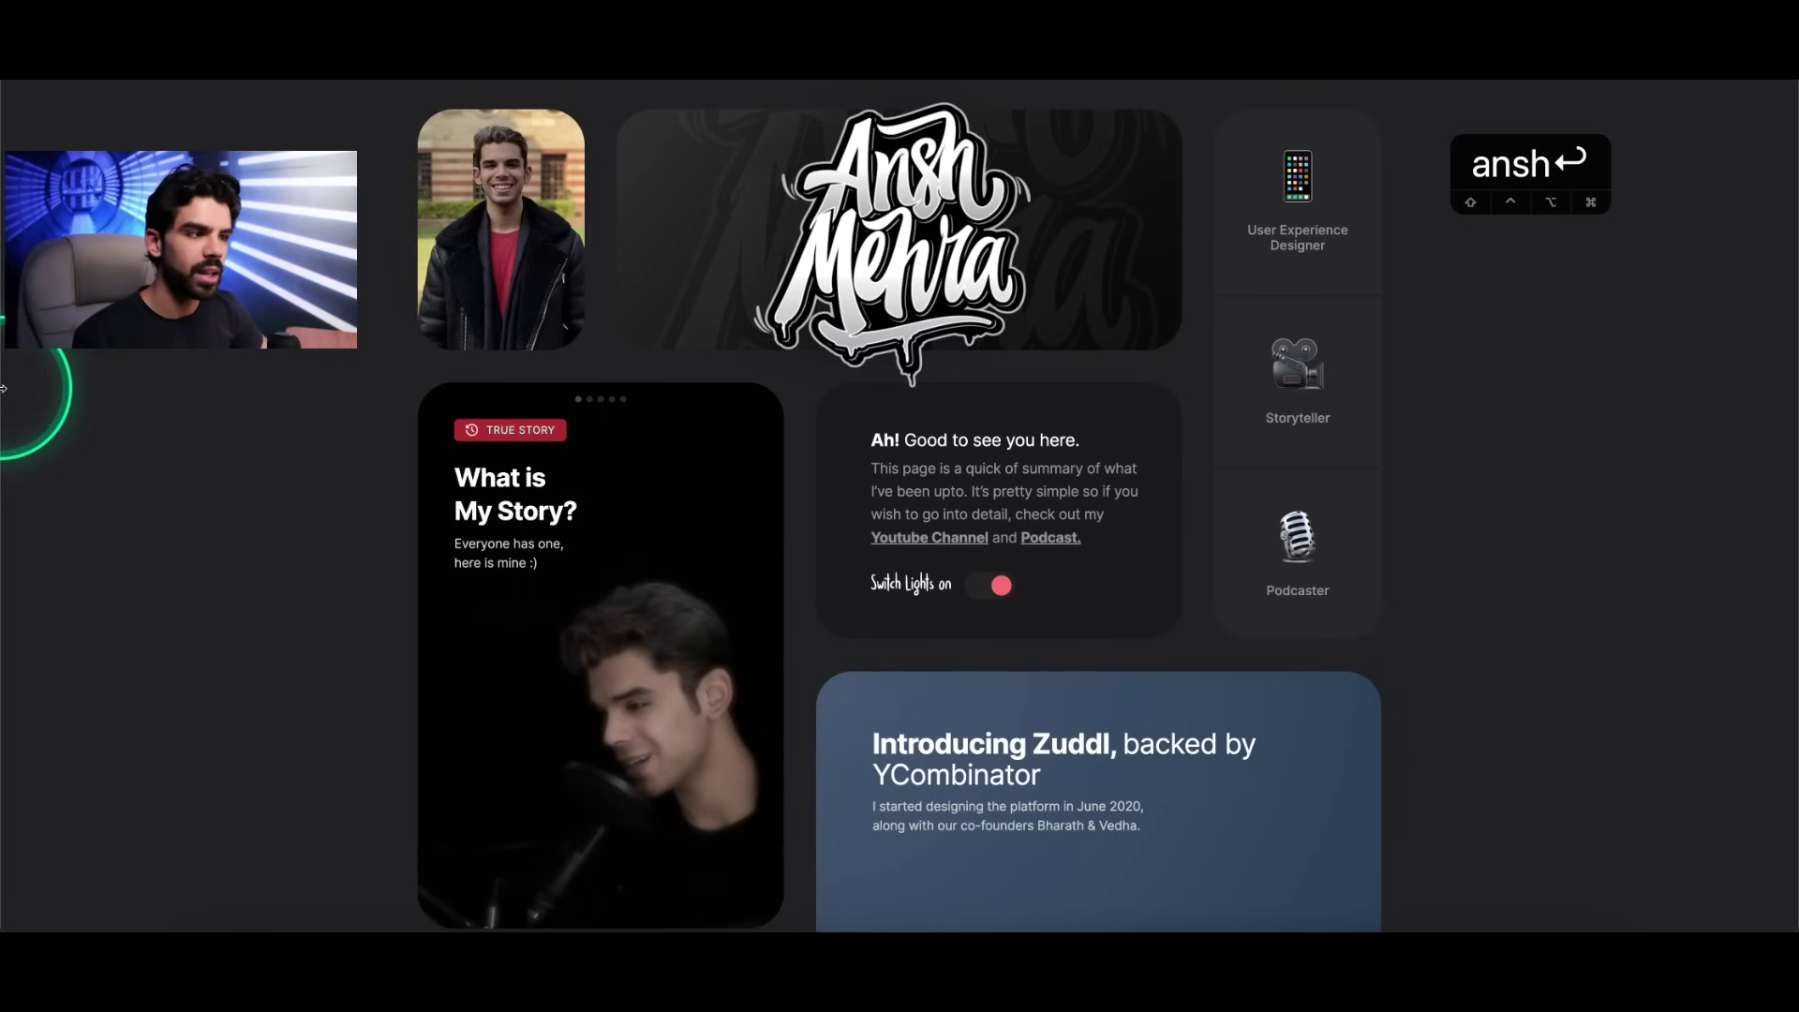
# Step: Test the portfolio page's responsive layout by narrowing the browser window to phone width, widening it slightly, and restoring full width
pyautogui.moveTo(14, 387)
pyautogui.mouseDown()
pyautogui.moveTo(993, 409)
pyautogui.moveTo(11, 393)
pyautogui.mouseUp()
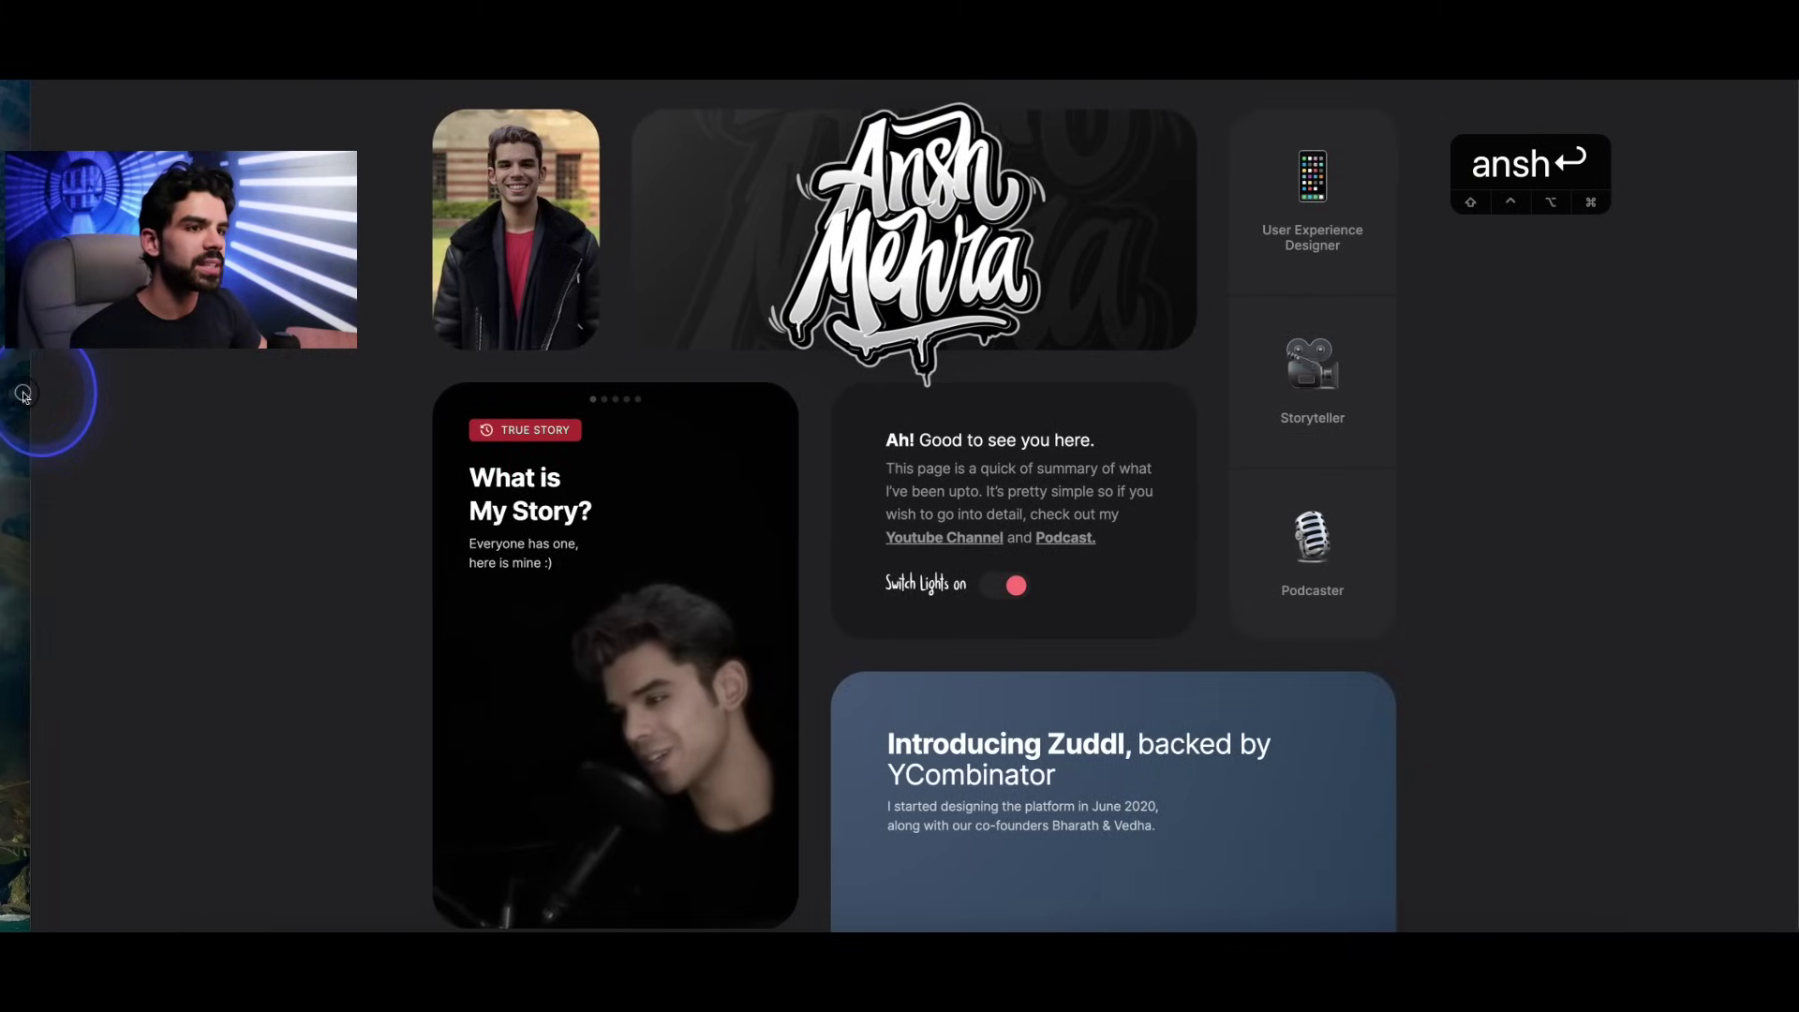
pyautogui.click(1131, 185)
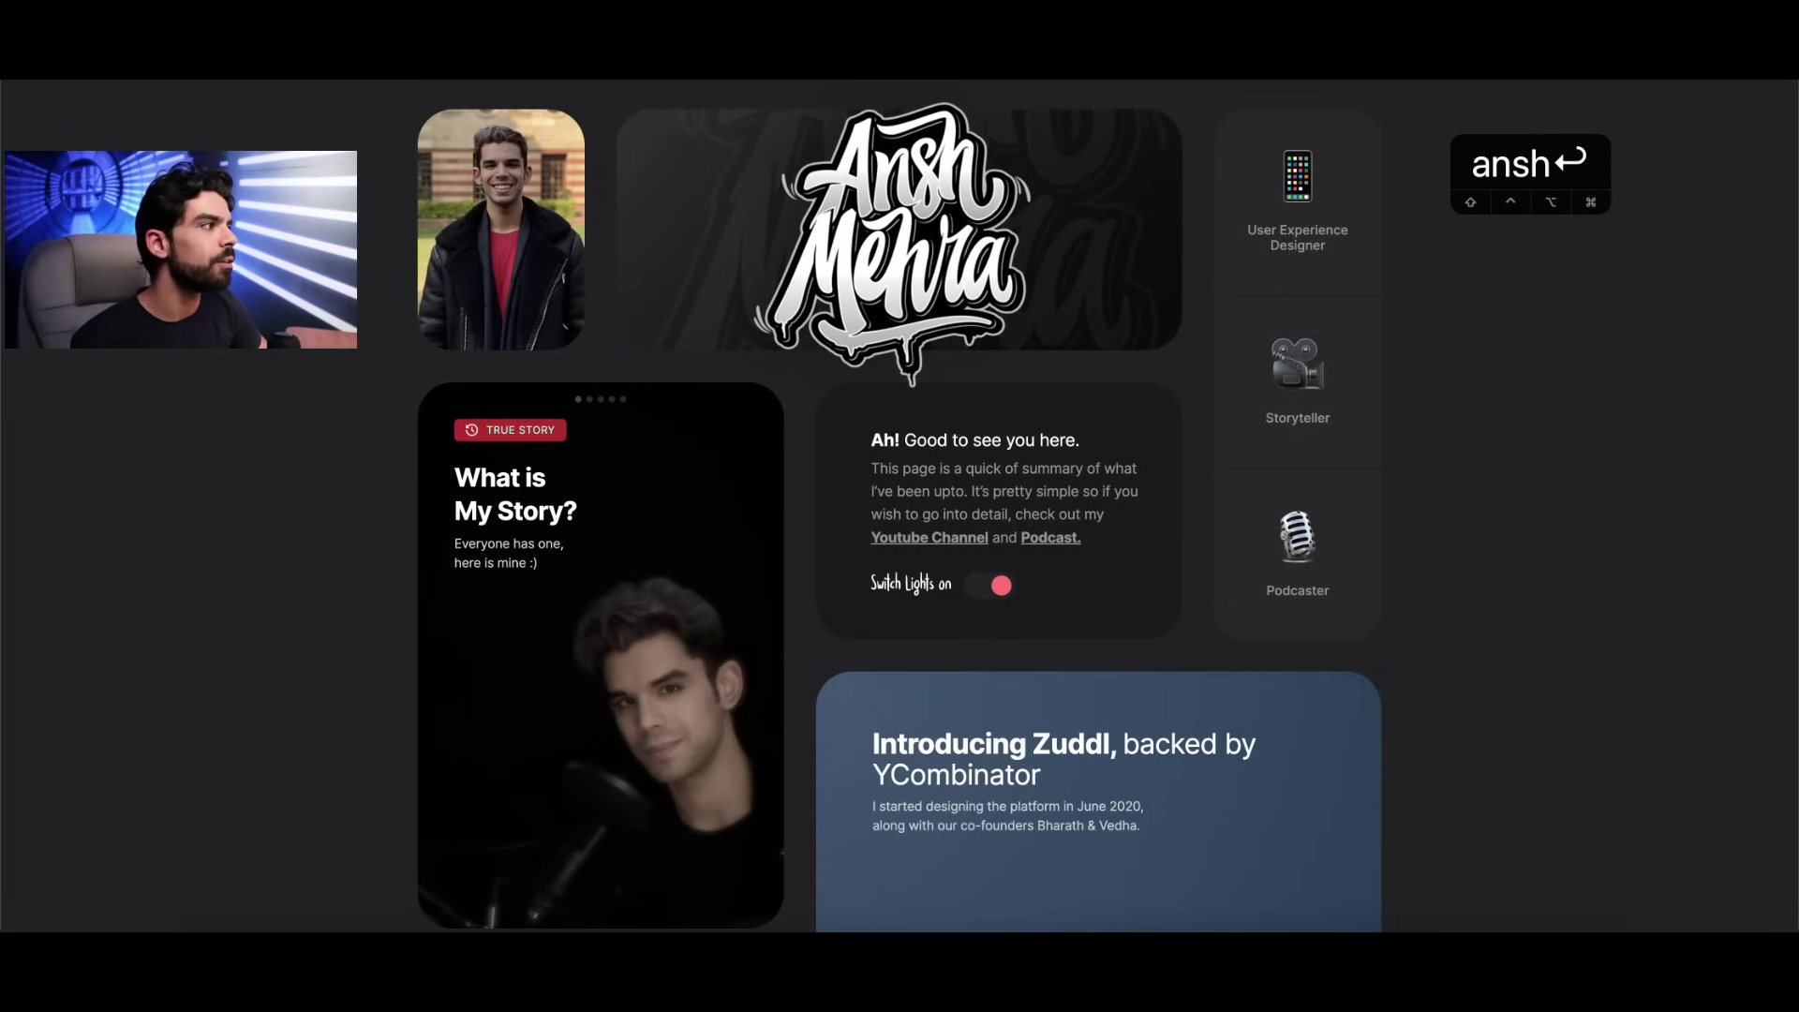
pyautogui.moveTo(1797, 77); pyautogui.dragTo(400, 131)
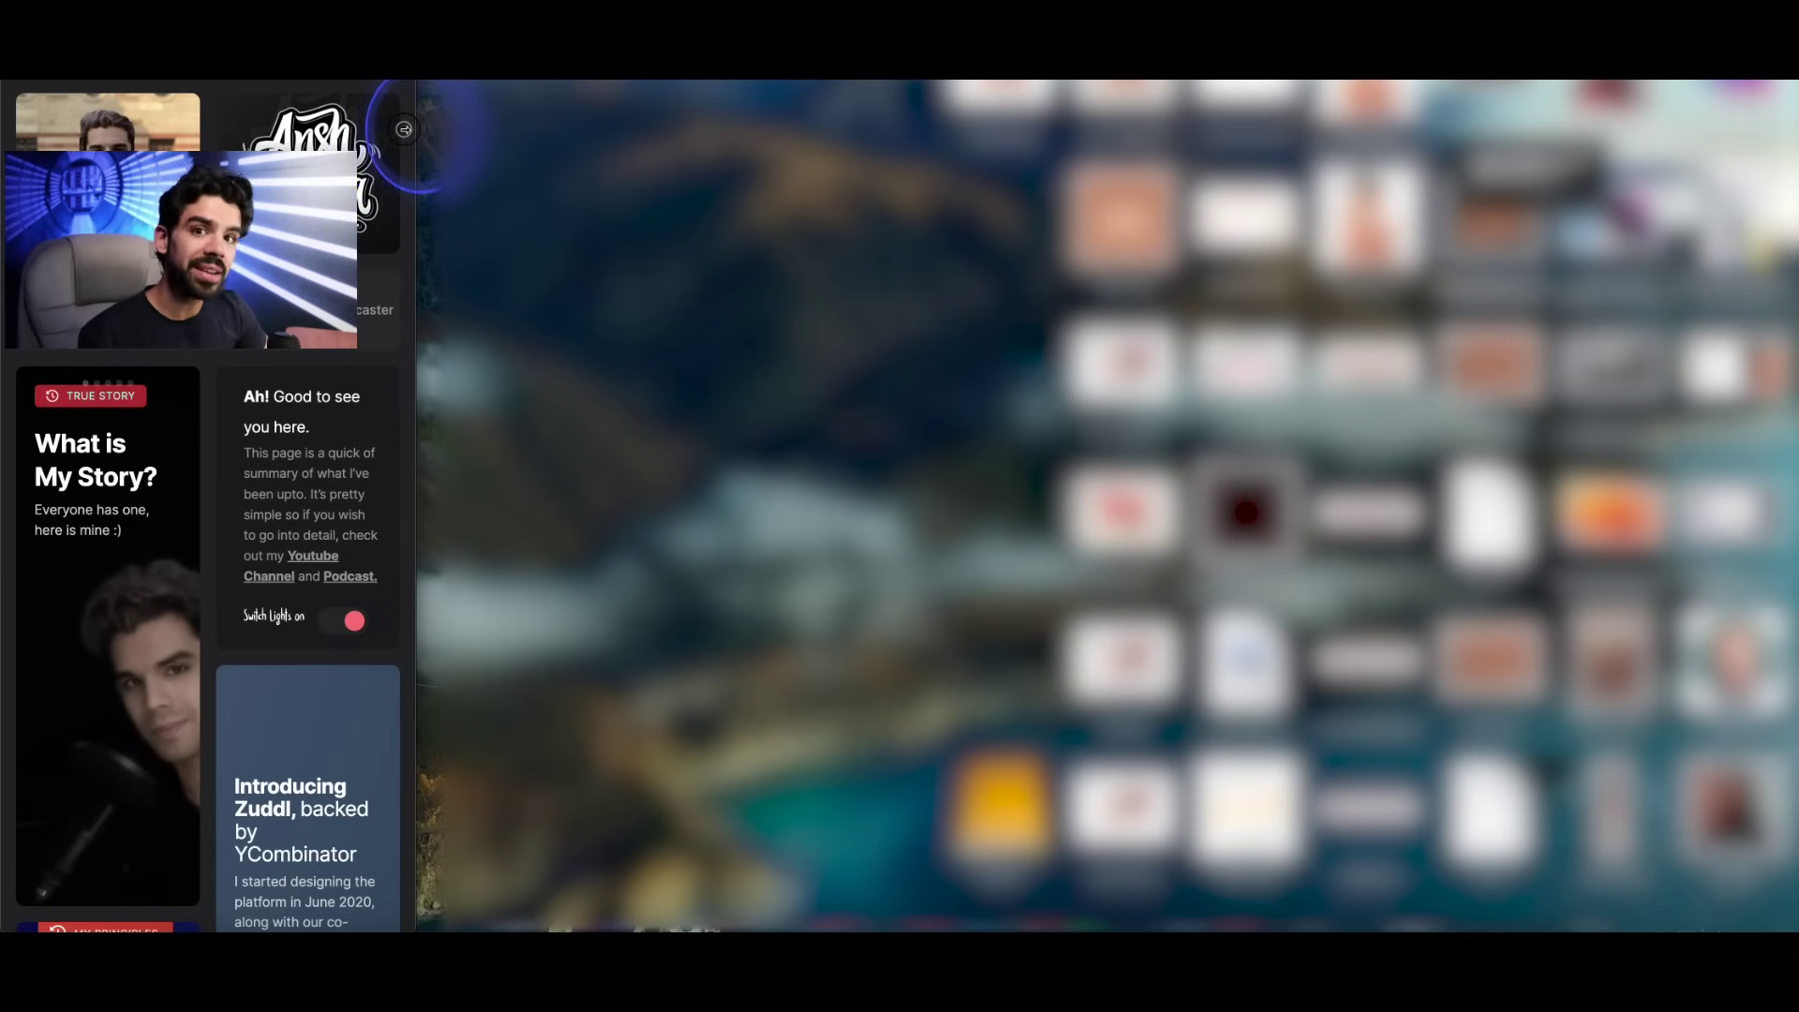
pyautogui.moveTo(404, 130); pyautogui.dragTo(556, 128)
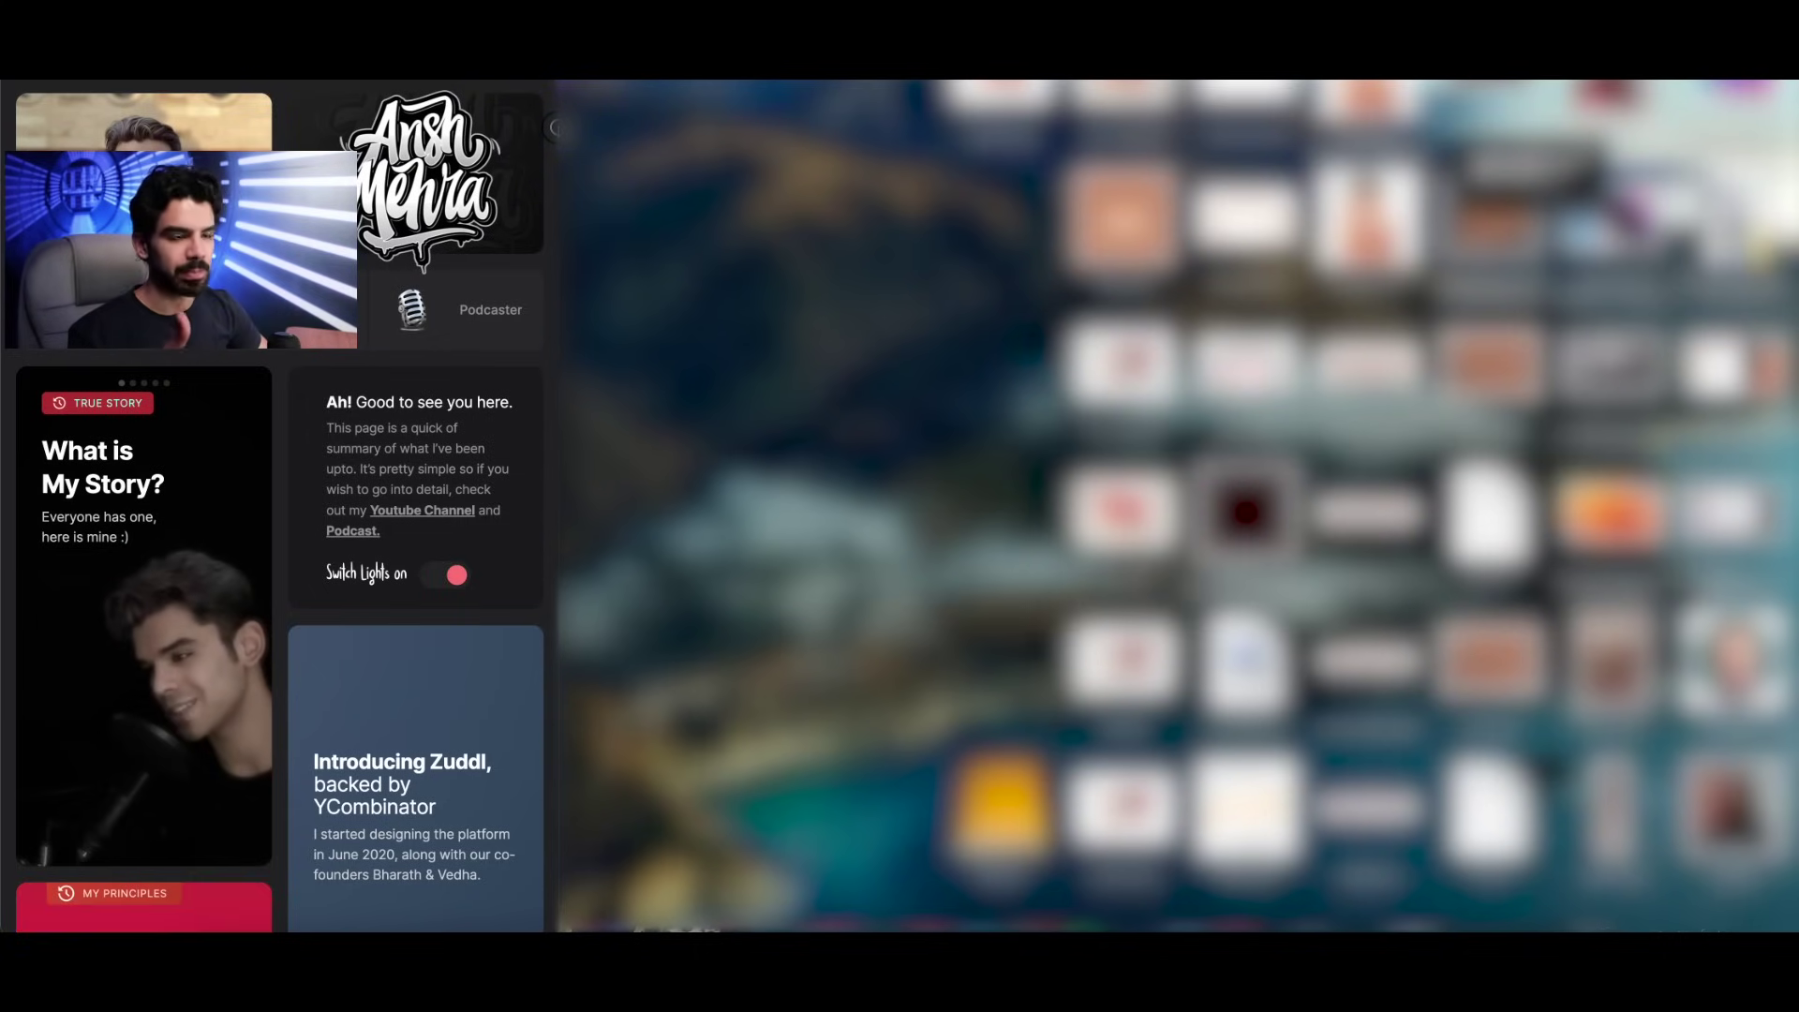
pyautogui.moveTo(553, 127); pyautogui.dragTo(1794, 169)
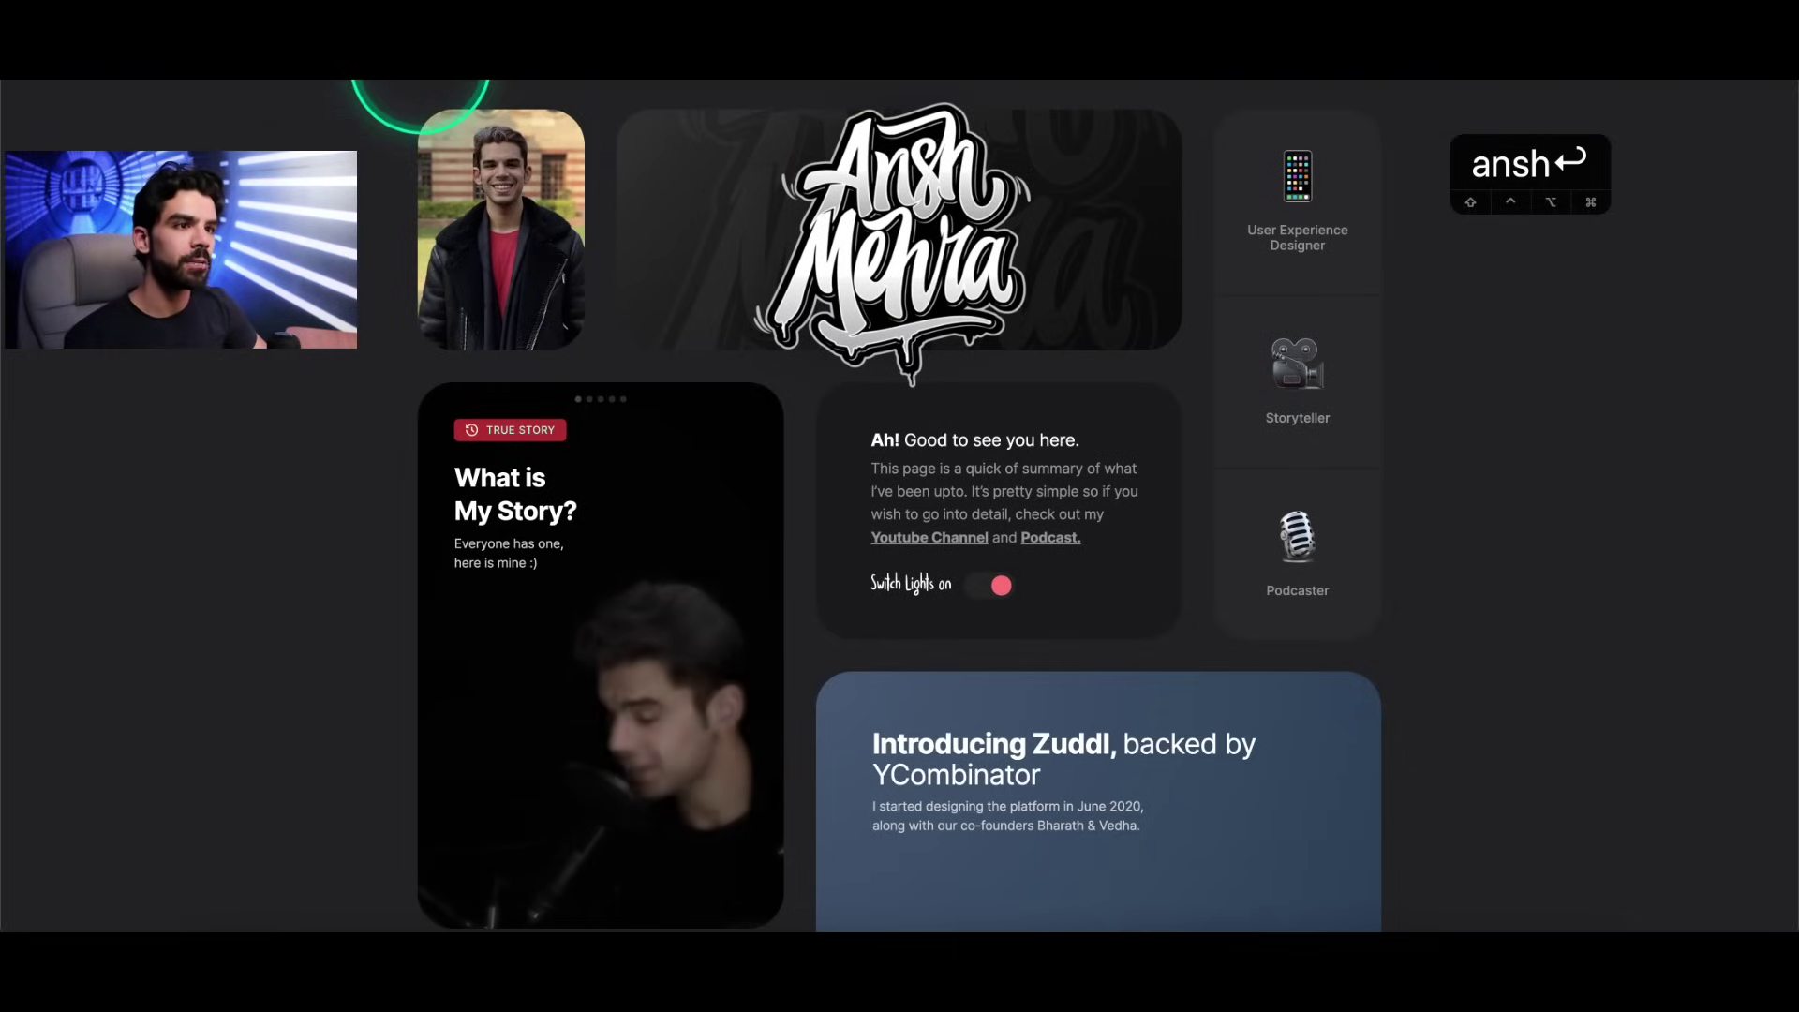
# Step: Open the learning website with the Complete Roadmap to a UX Design Career page
pyautogui.press('super+space')
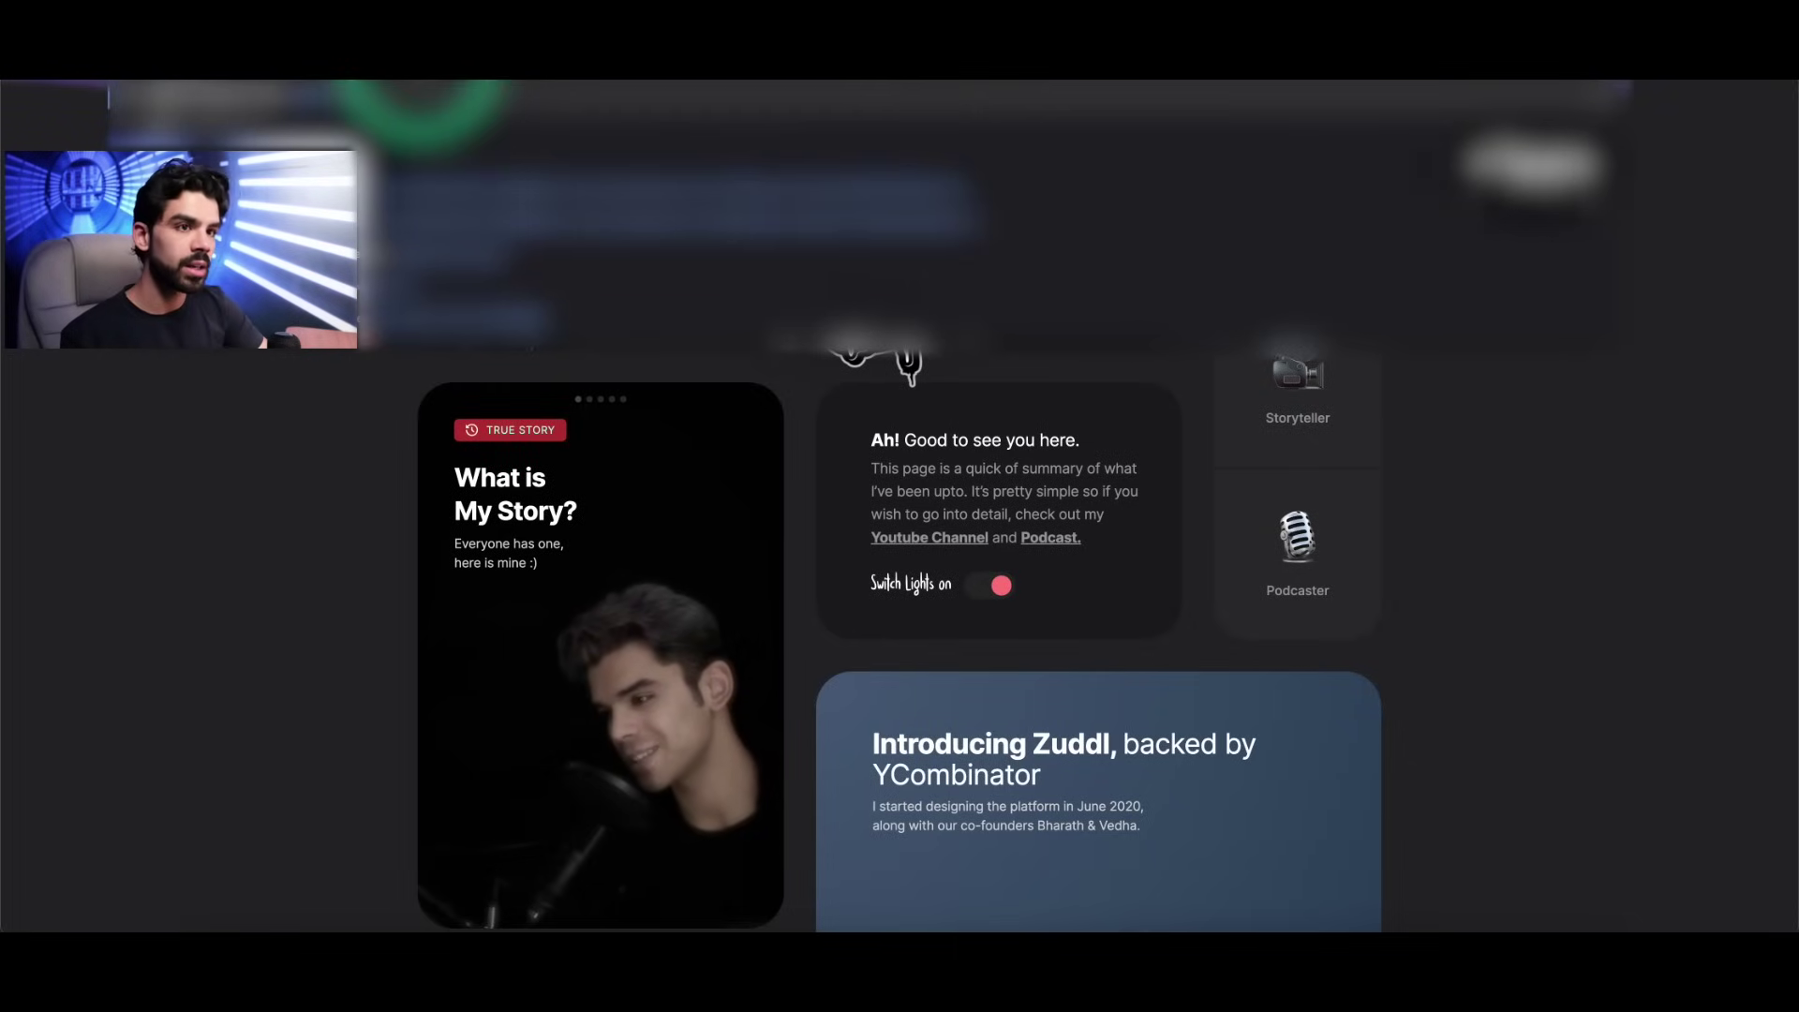
pyautogui.press('Return')
pyautogui.click(833, 152)
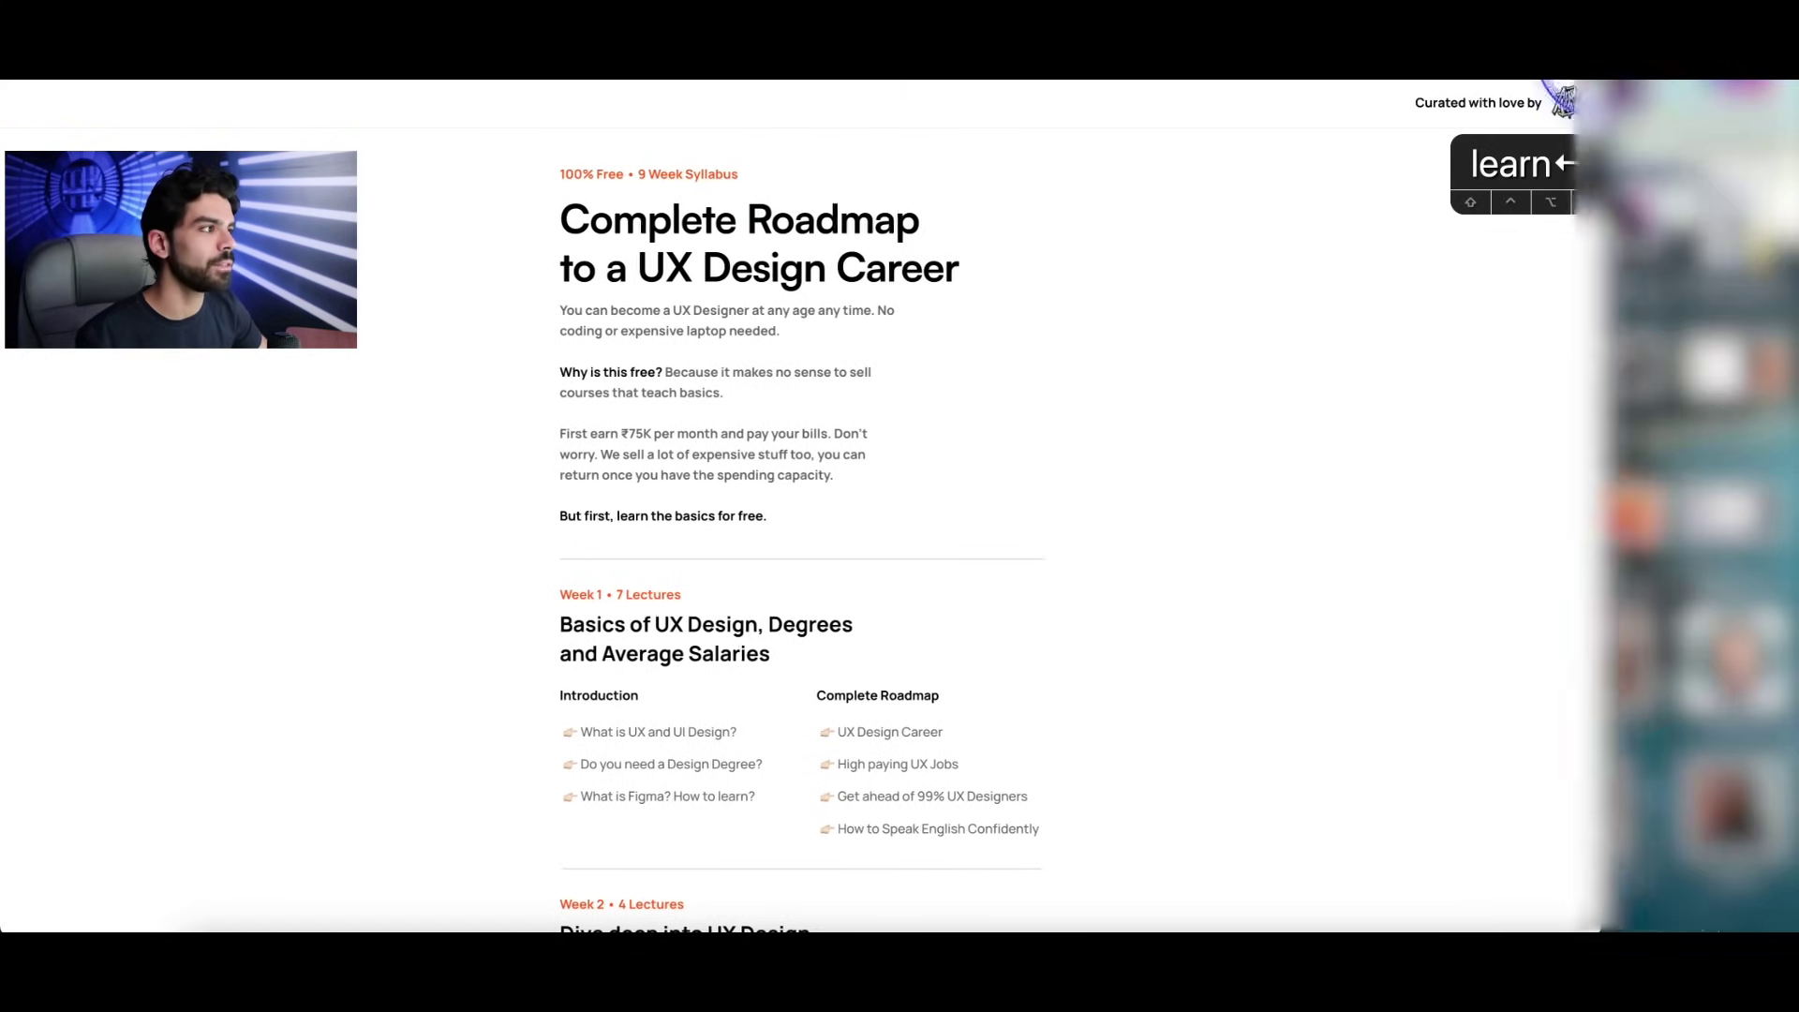
# Step: Narrow the browser window to phone width, review how the roadmap page's weekly lecture lists reflow, and widen the window again
pyautogui.moveTo(1416, 141); pyautogui.dragTo(381, 162)
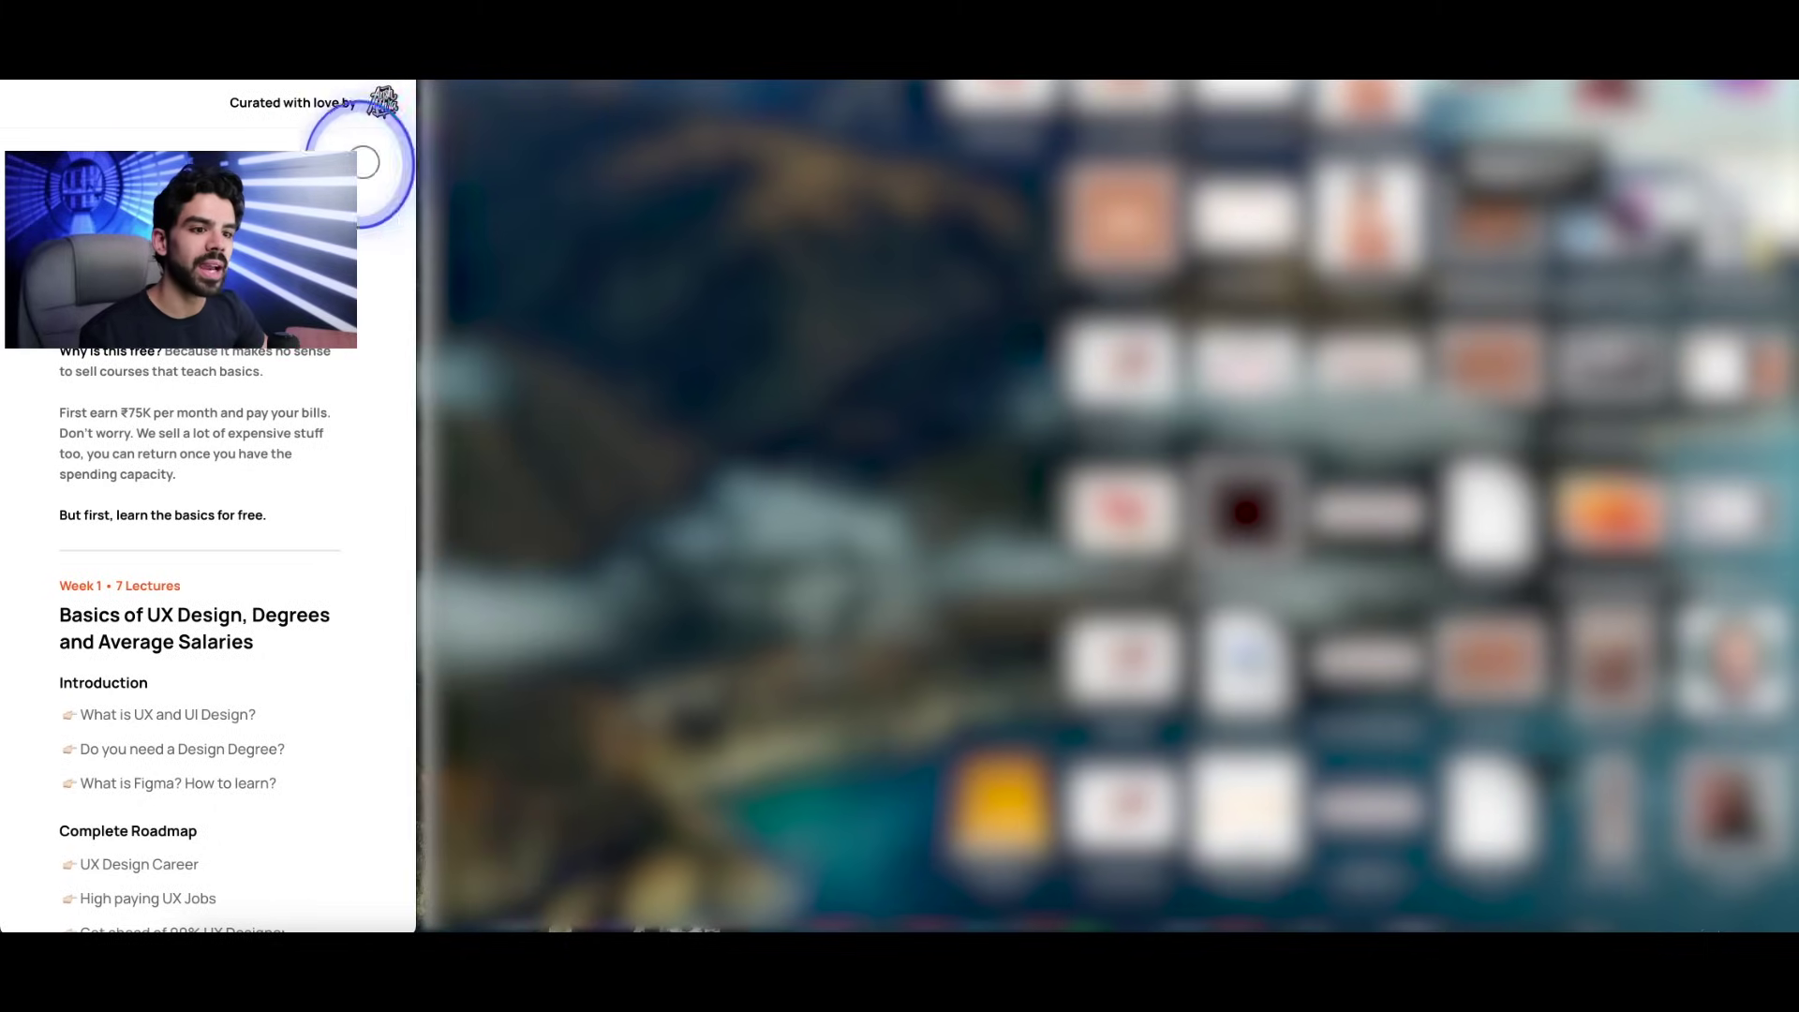
pyautogui.scroll(-14, 206, 525)
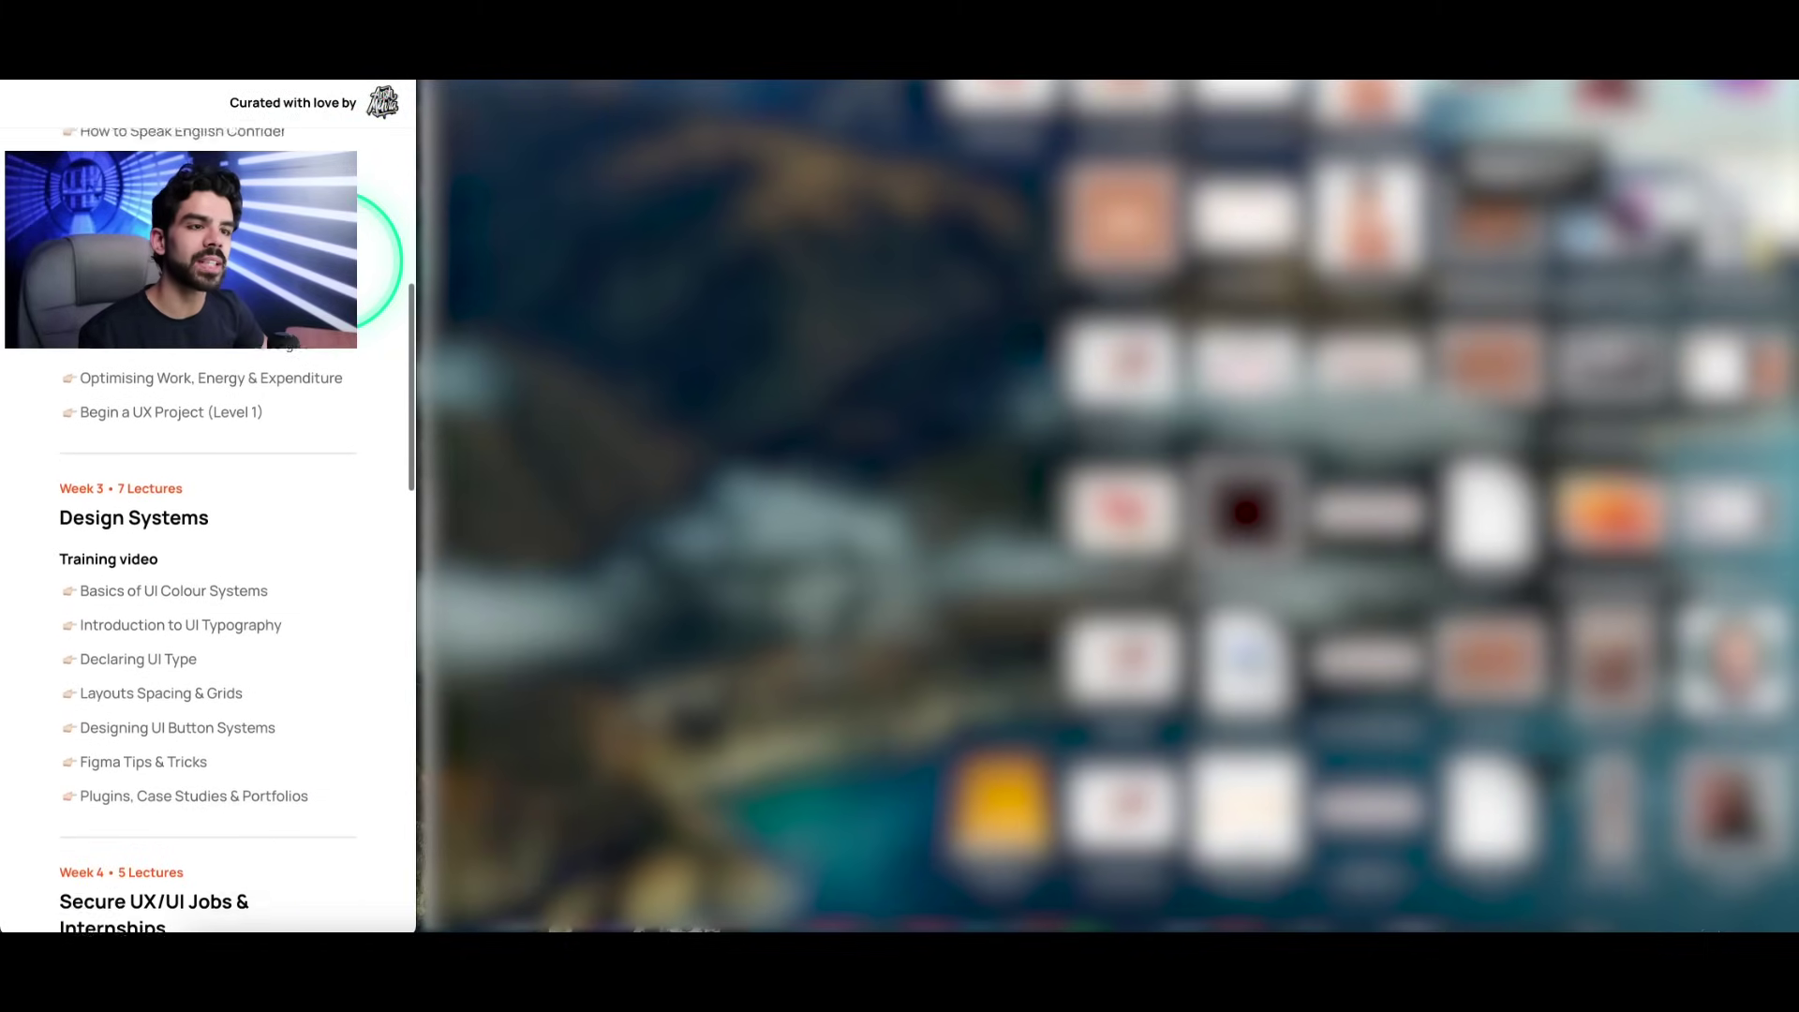
pyautogui.scroll(-3, 375, 253)
pyautogui.moveTo(415, 249); pyautogui.dragTo(314, 328)
pyautogui.scroll(3, 497, 298)
pyautogui.scroll(-5, 337, 322)
pyautogui.scroll(15, 381, 299)
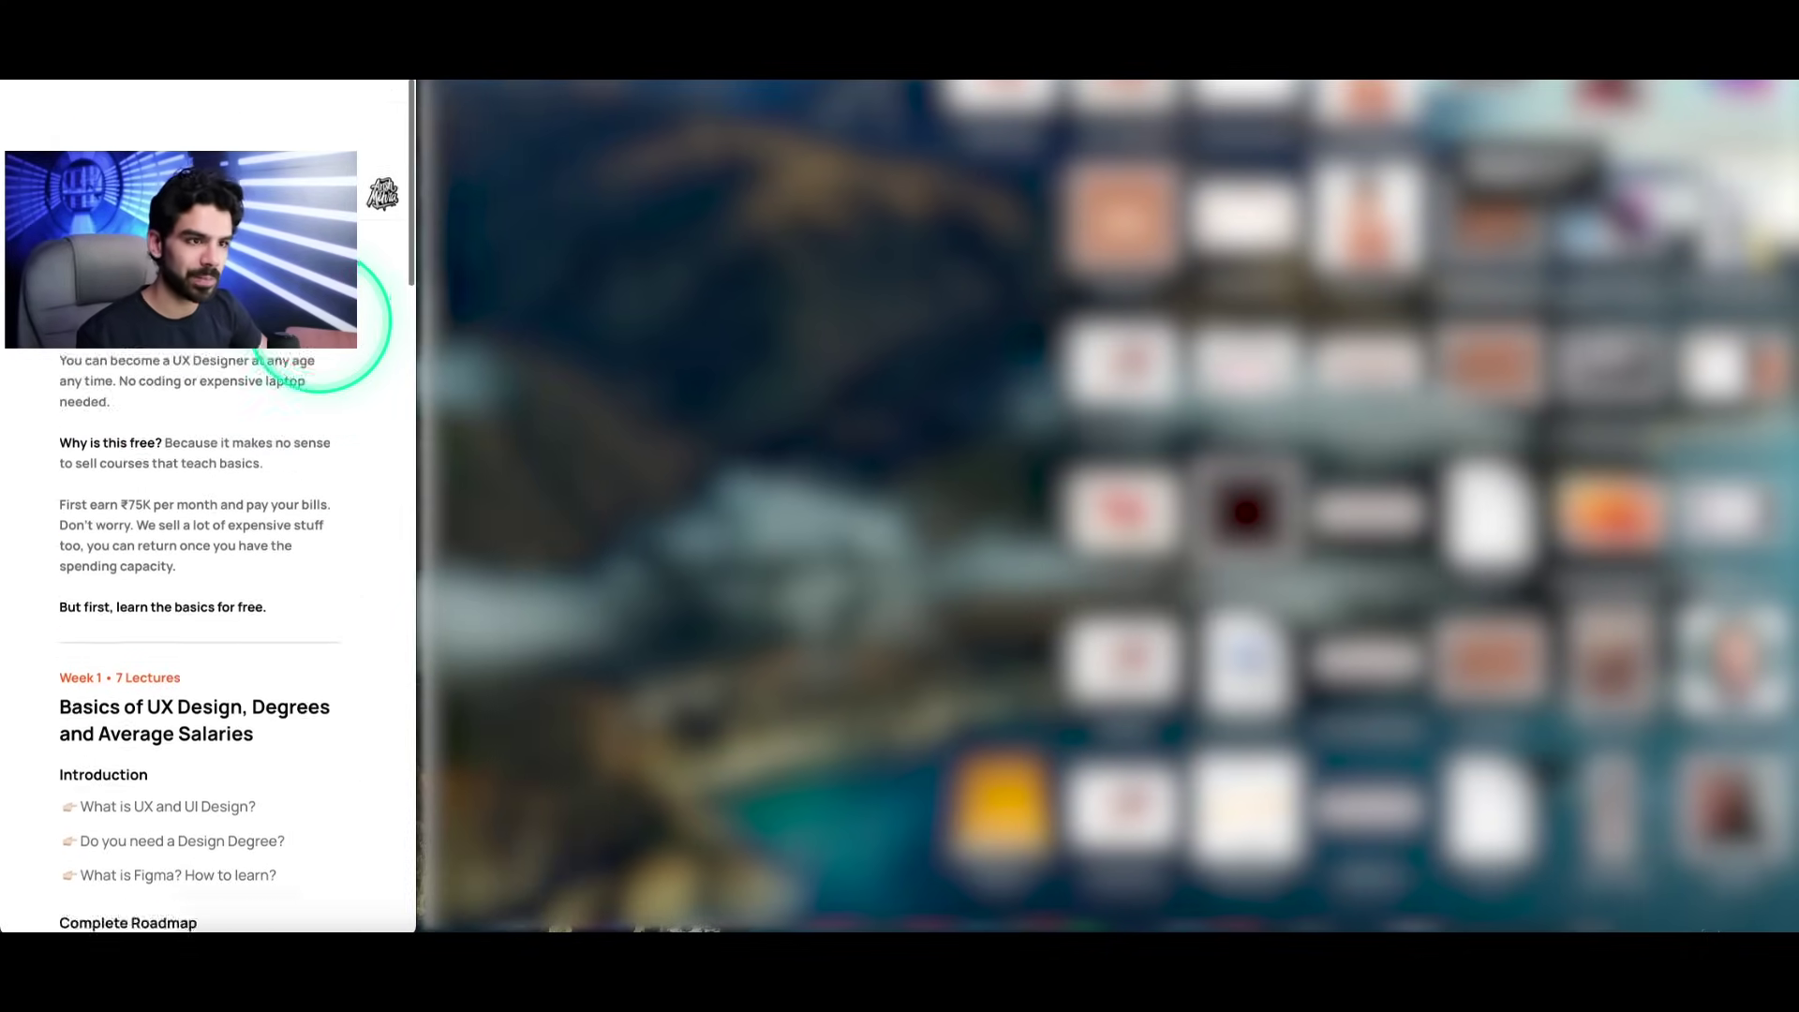
pyautogui.moveTo(402, 279); pyautogui.dragTo(1767, 273)
# Step: Switch back to Figma and examine the Responsive Design slide's bullet points and its phone and desktop website mockups
pyautogui.click(395, 193)
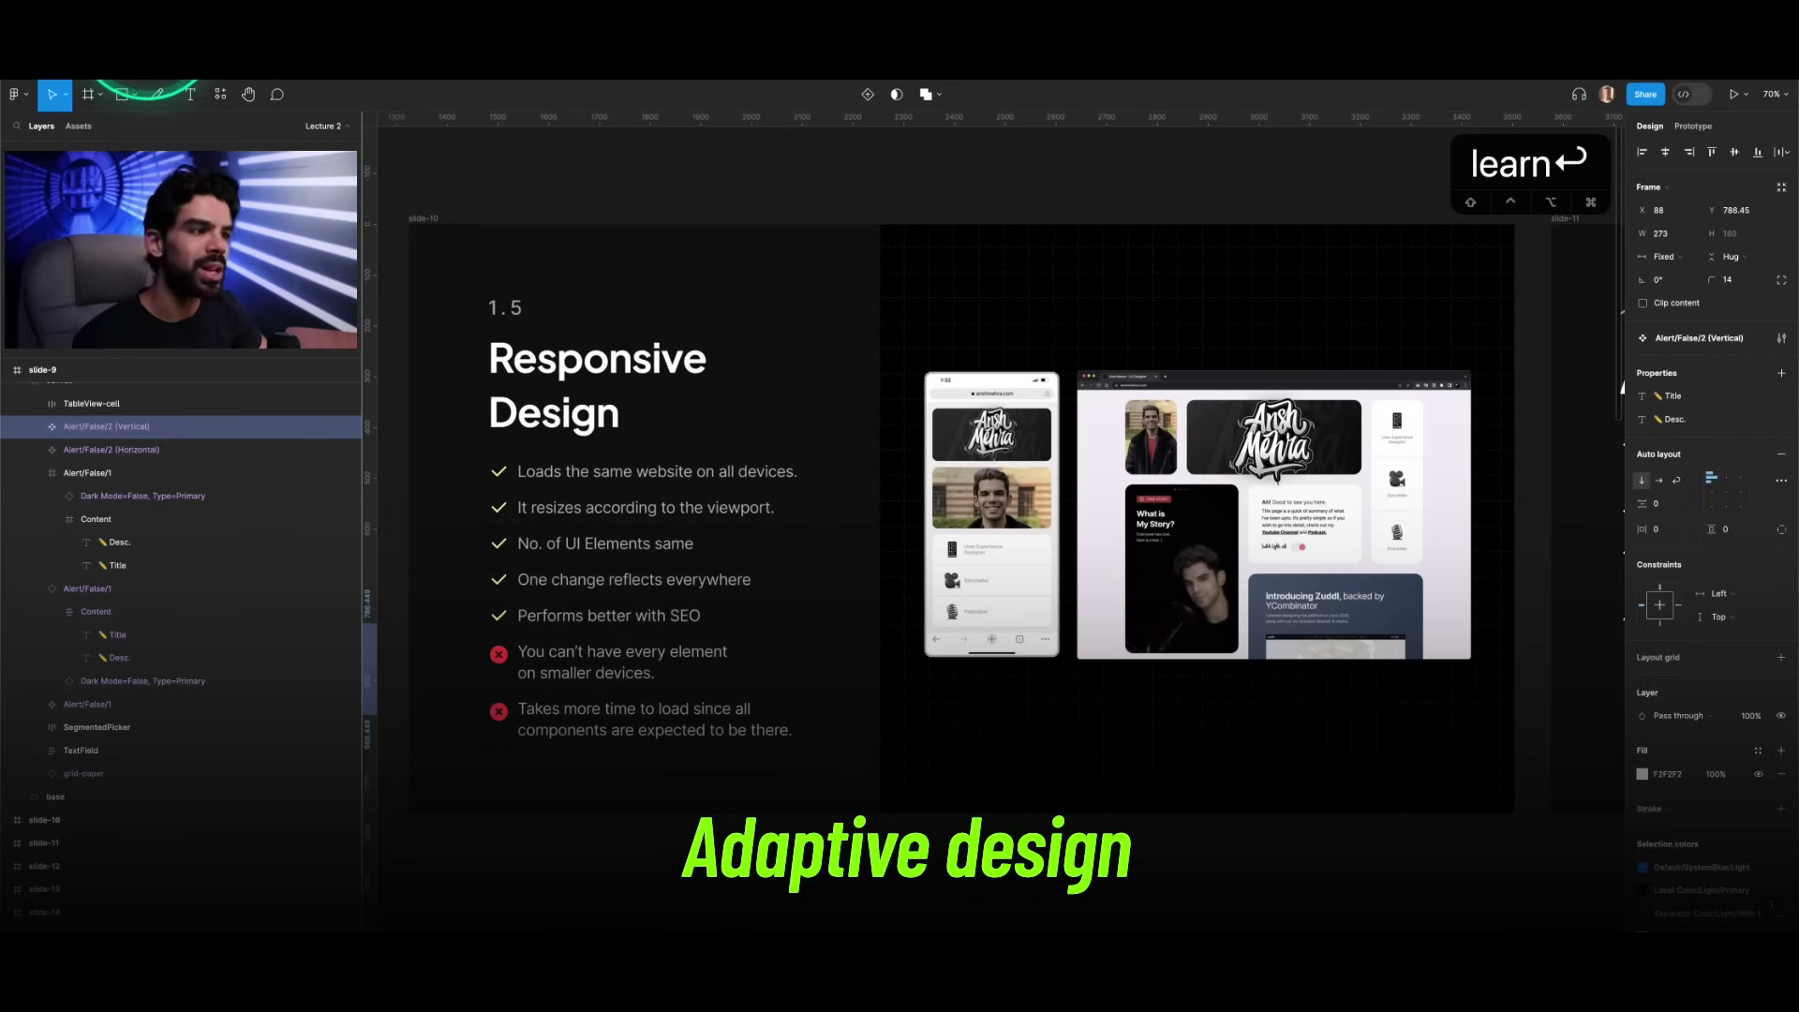
pyautogui.click(960, 434)
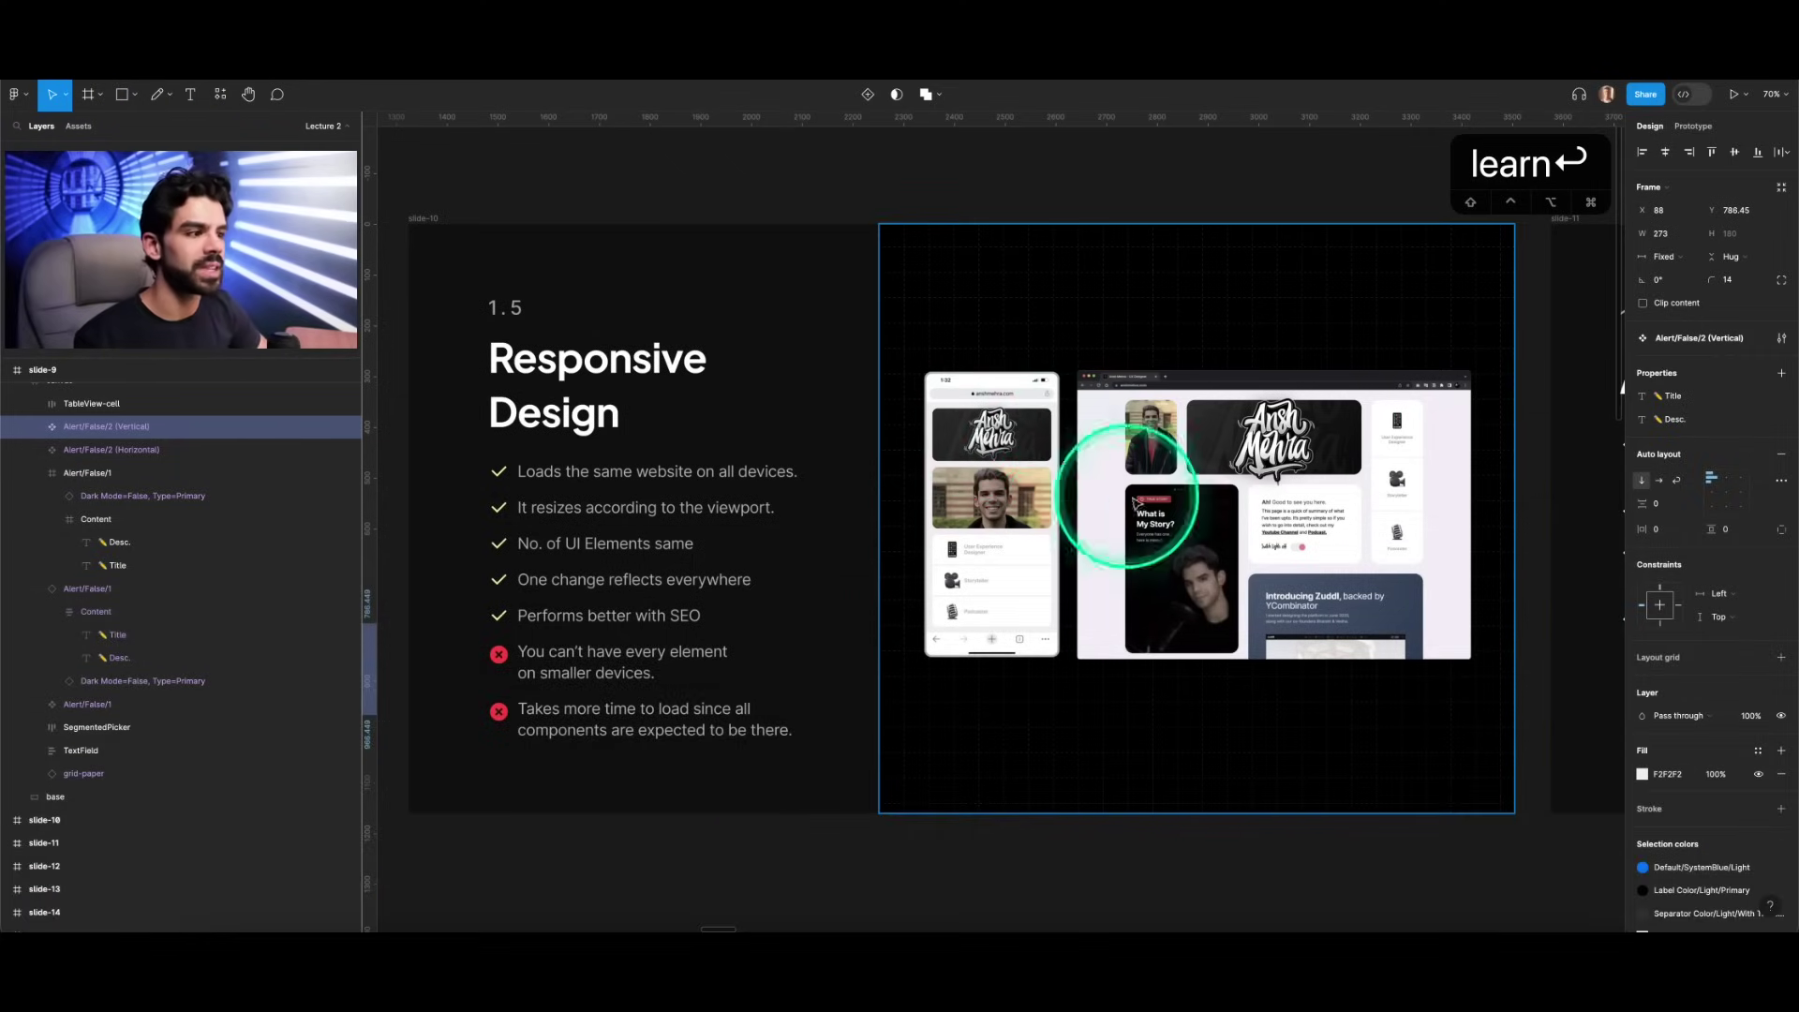
pyautogui.scroll(5, 1345, 525)
pyautogui.scroll(-5, 1335, 536)
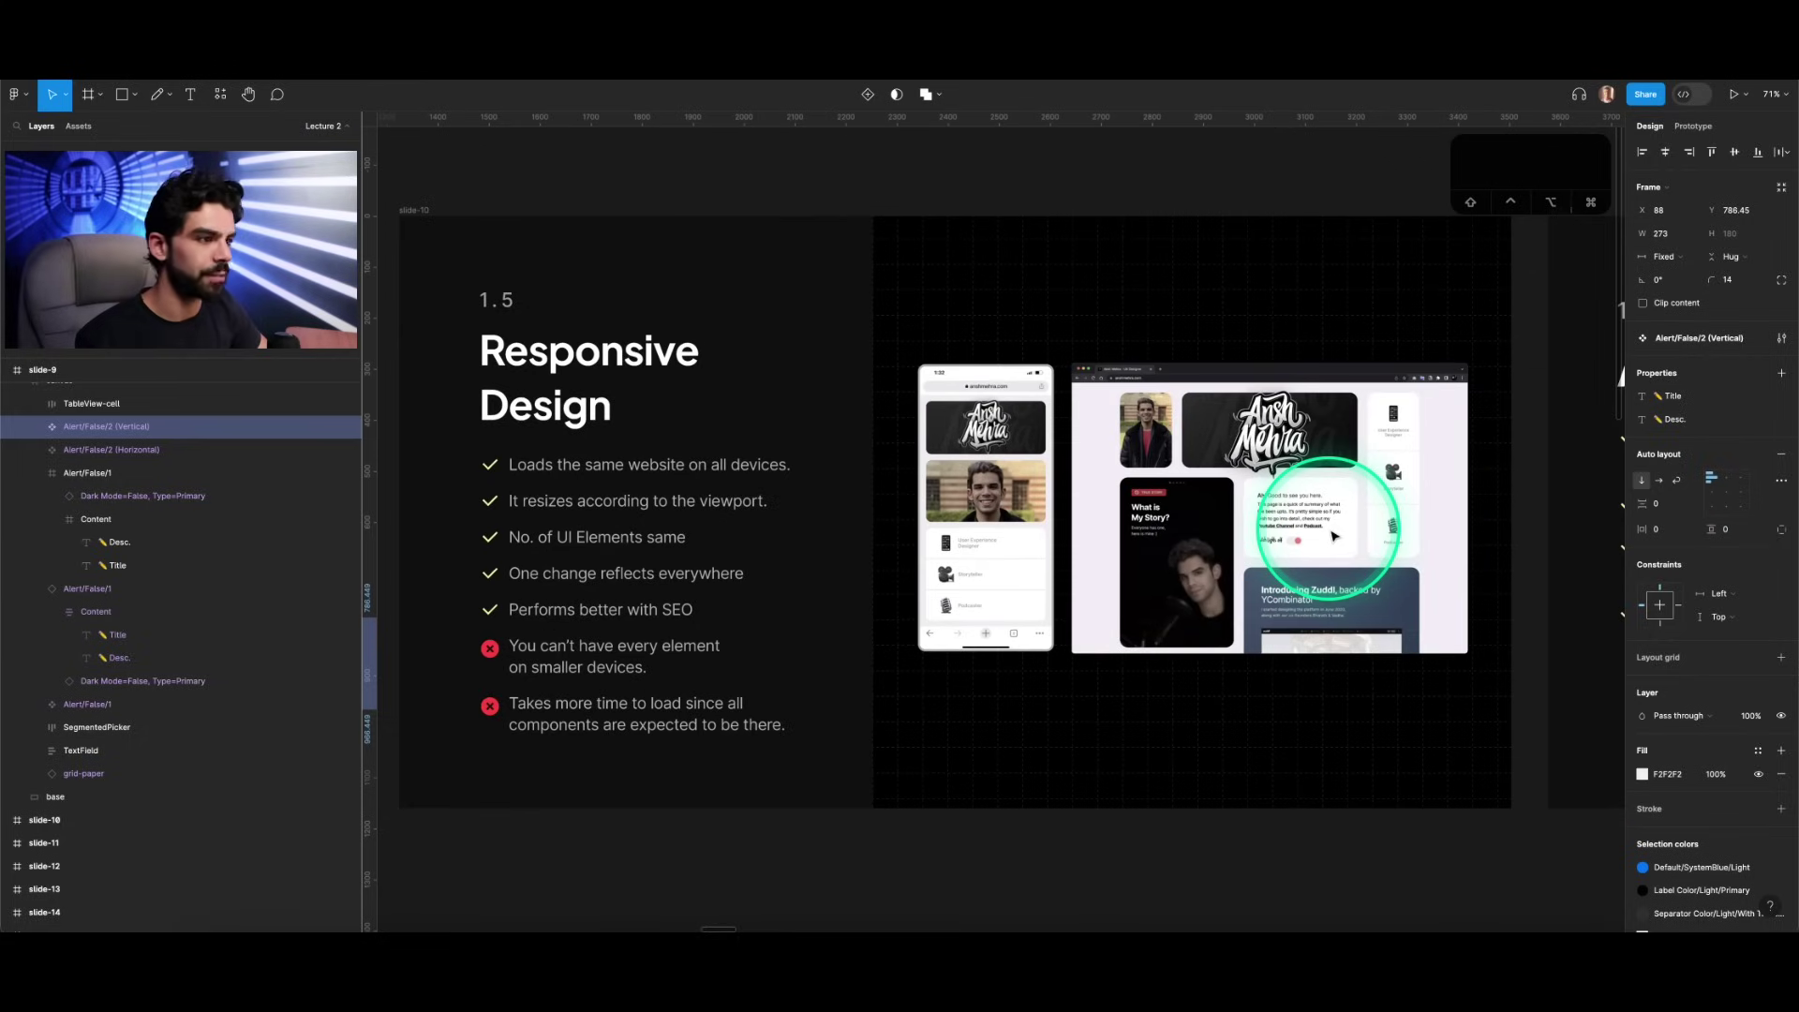
pyautogui.click(1015, 475)
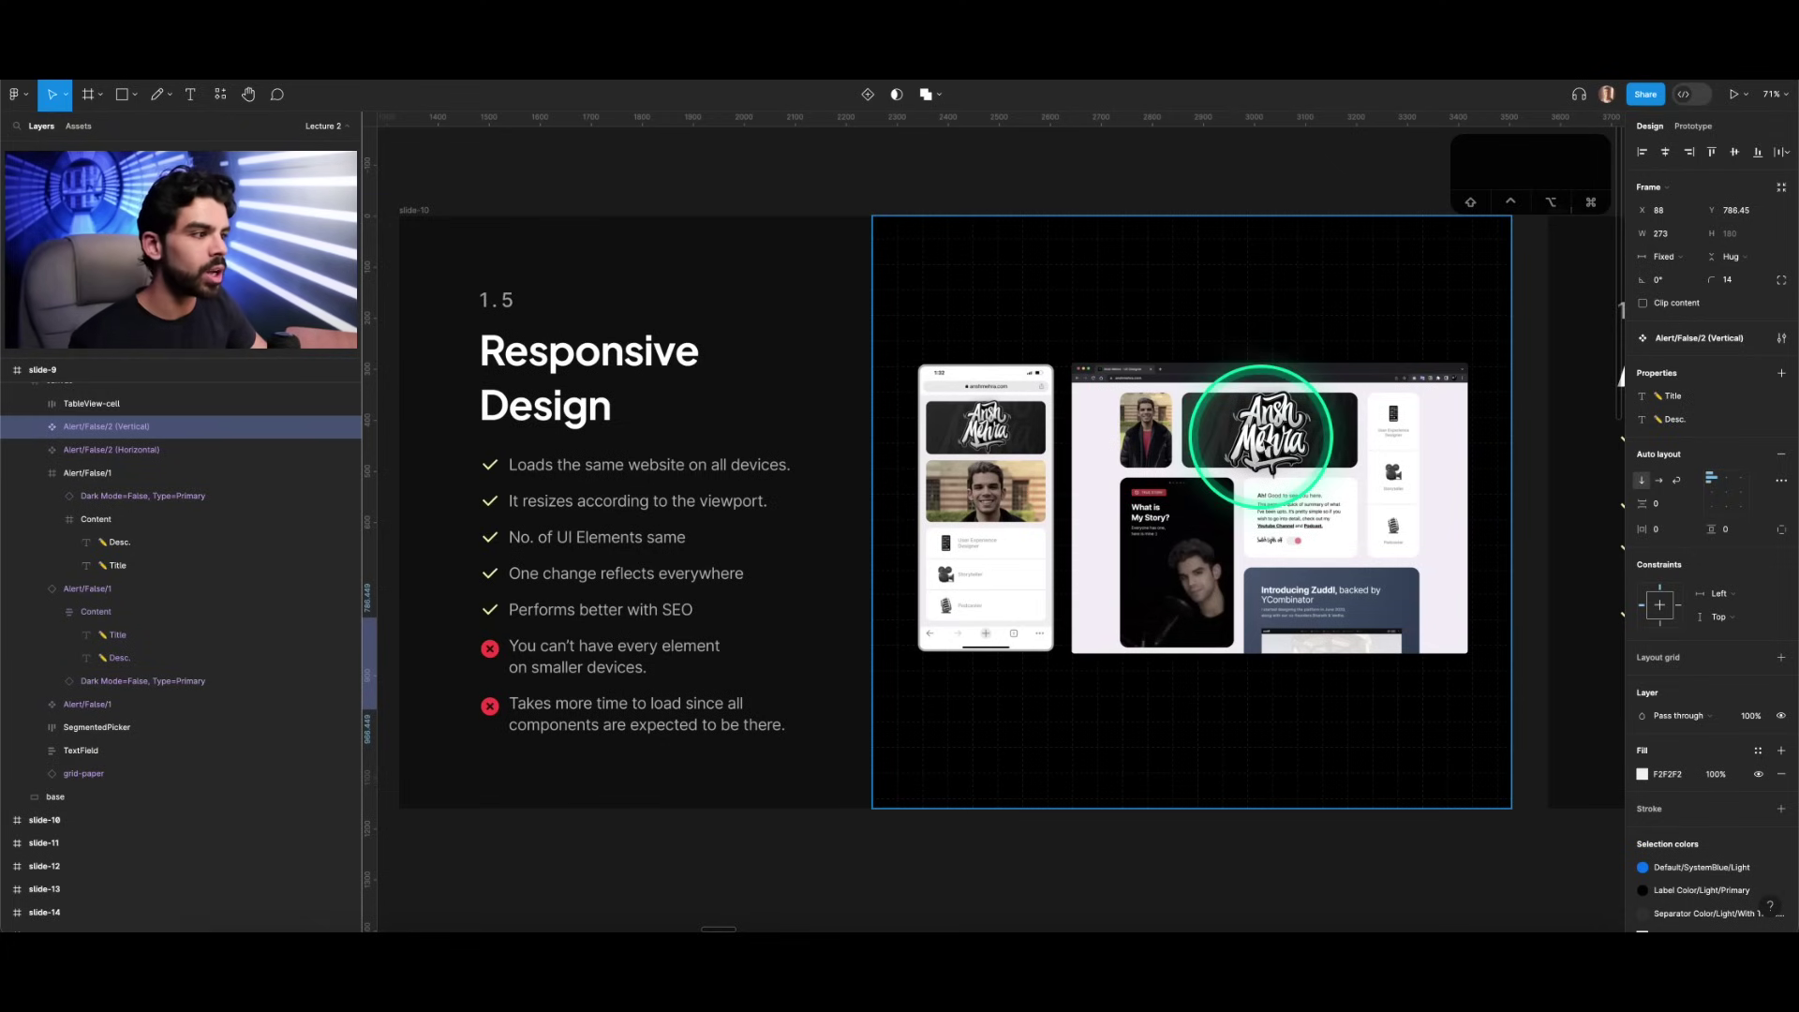
pyautogui.scroll(5, 1266, 434)
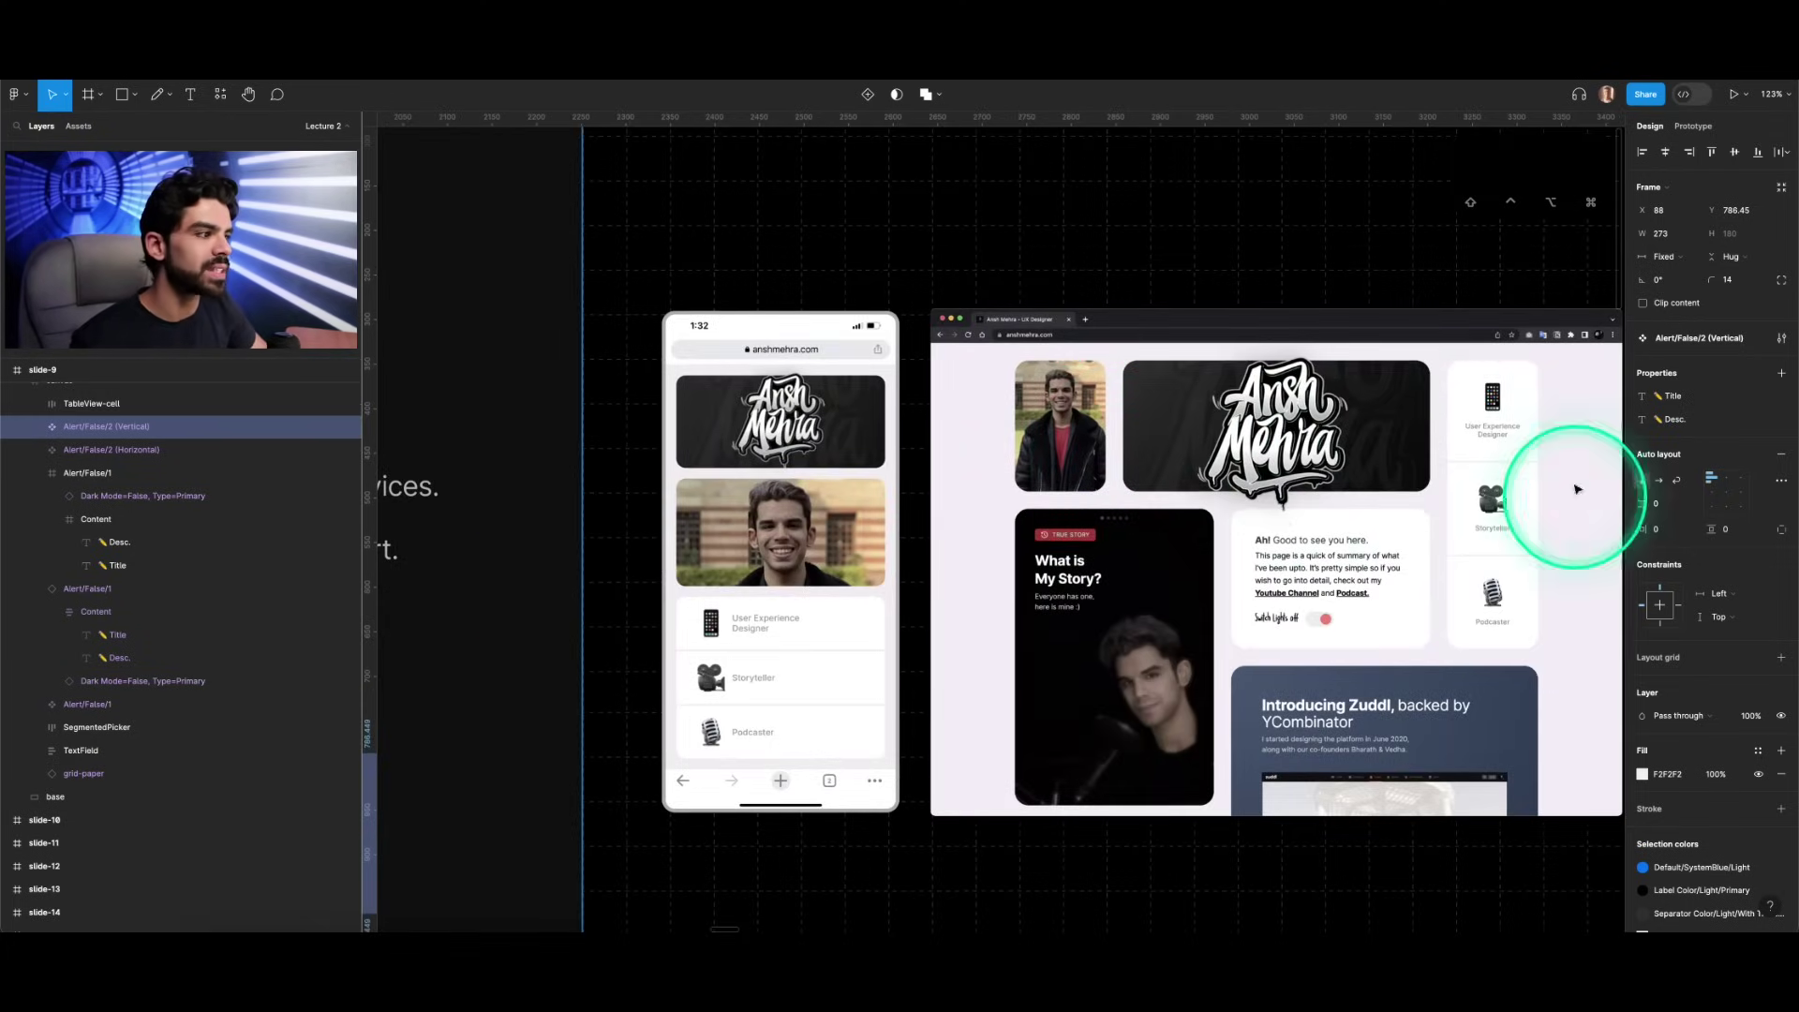
pyautogui.scroll(-2, 1219, 469)
pyautogui.hscroll(-2, 1115, 318)
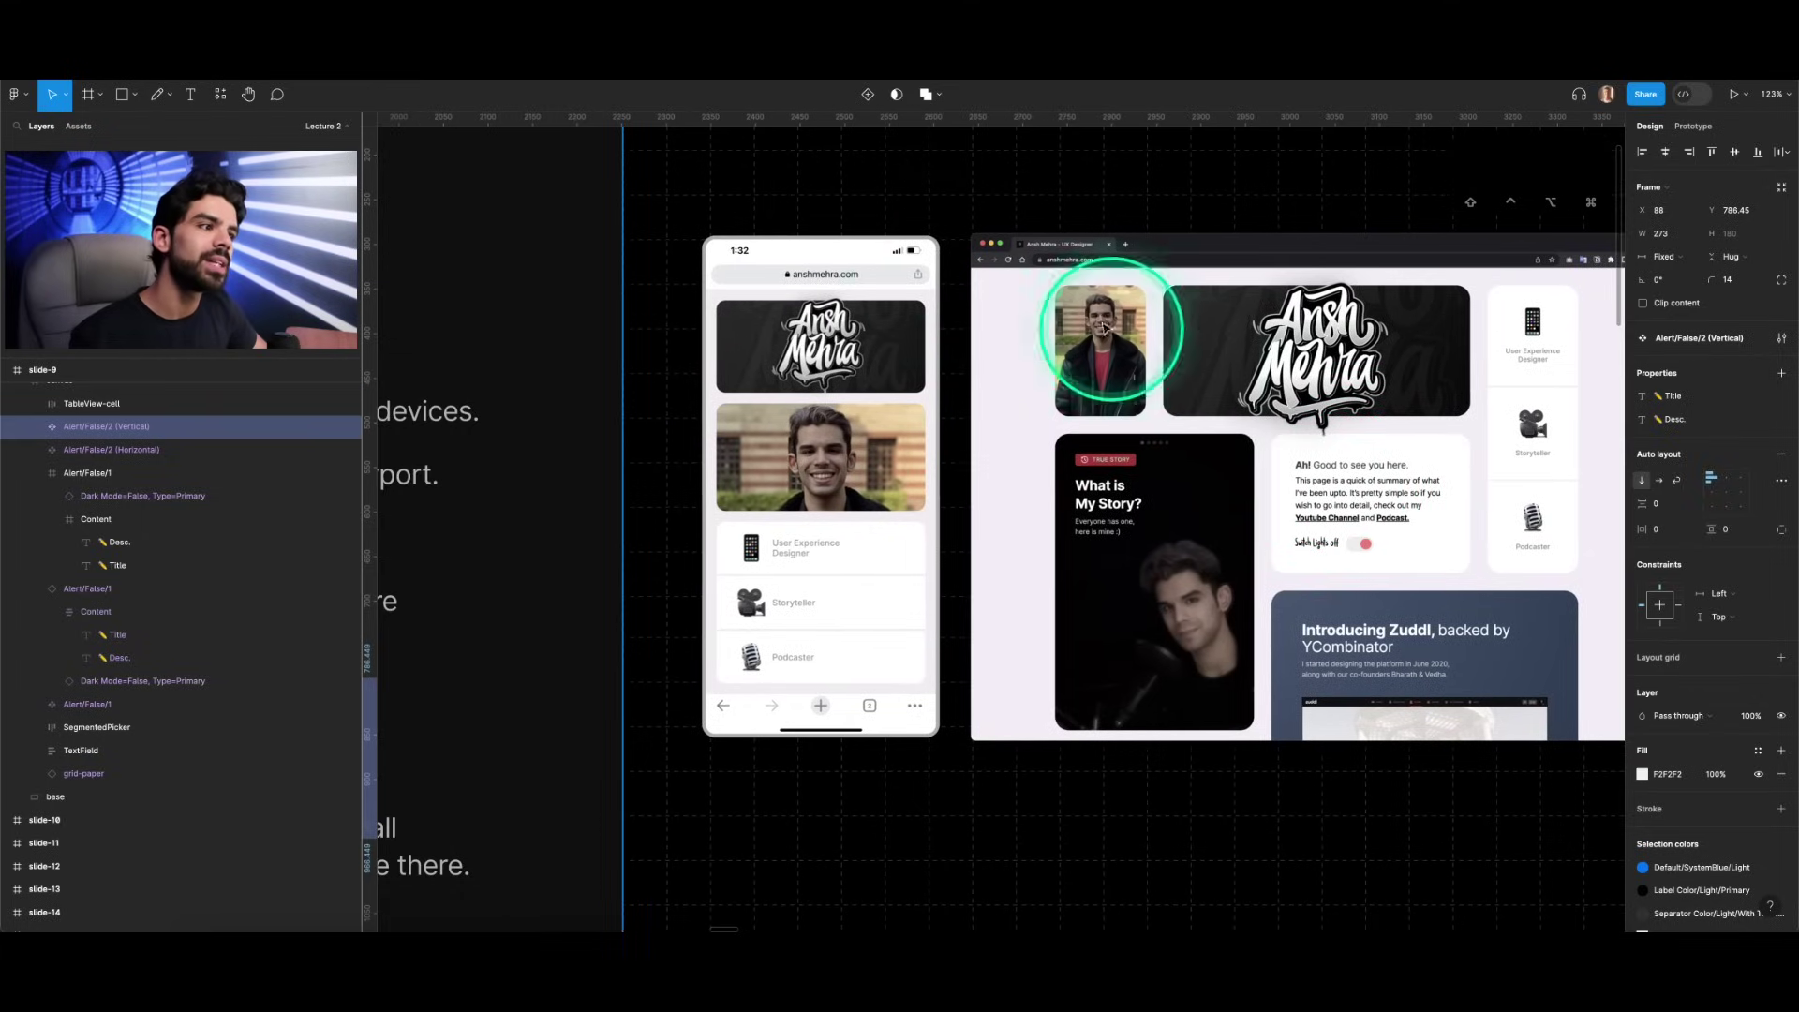
pyautogui.scroll(-3, 1024, 341)
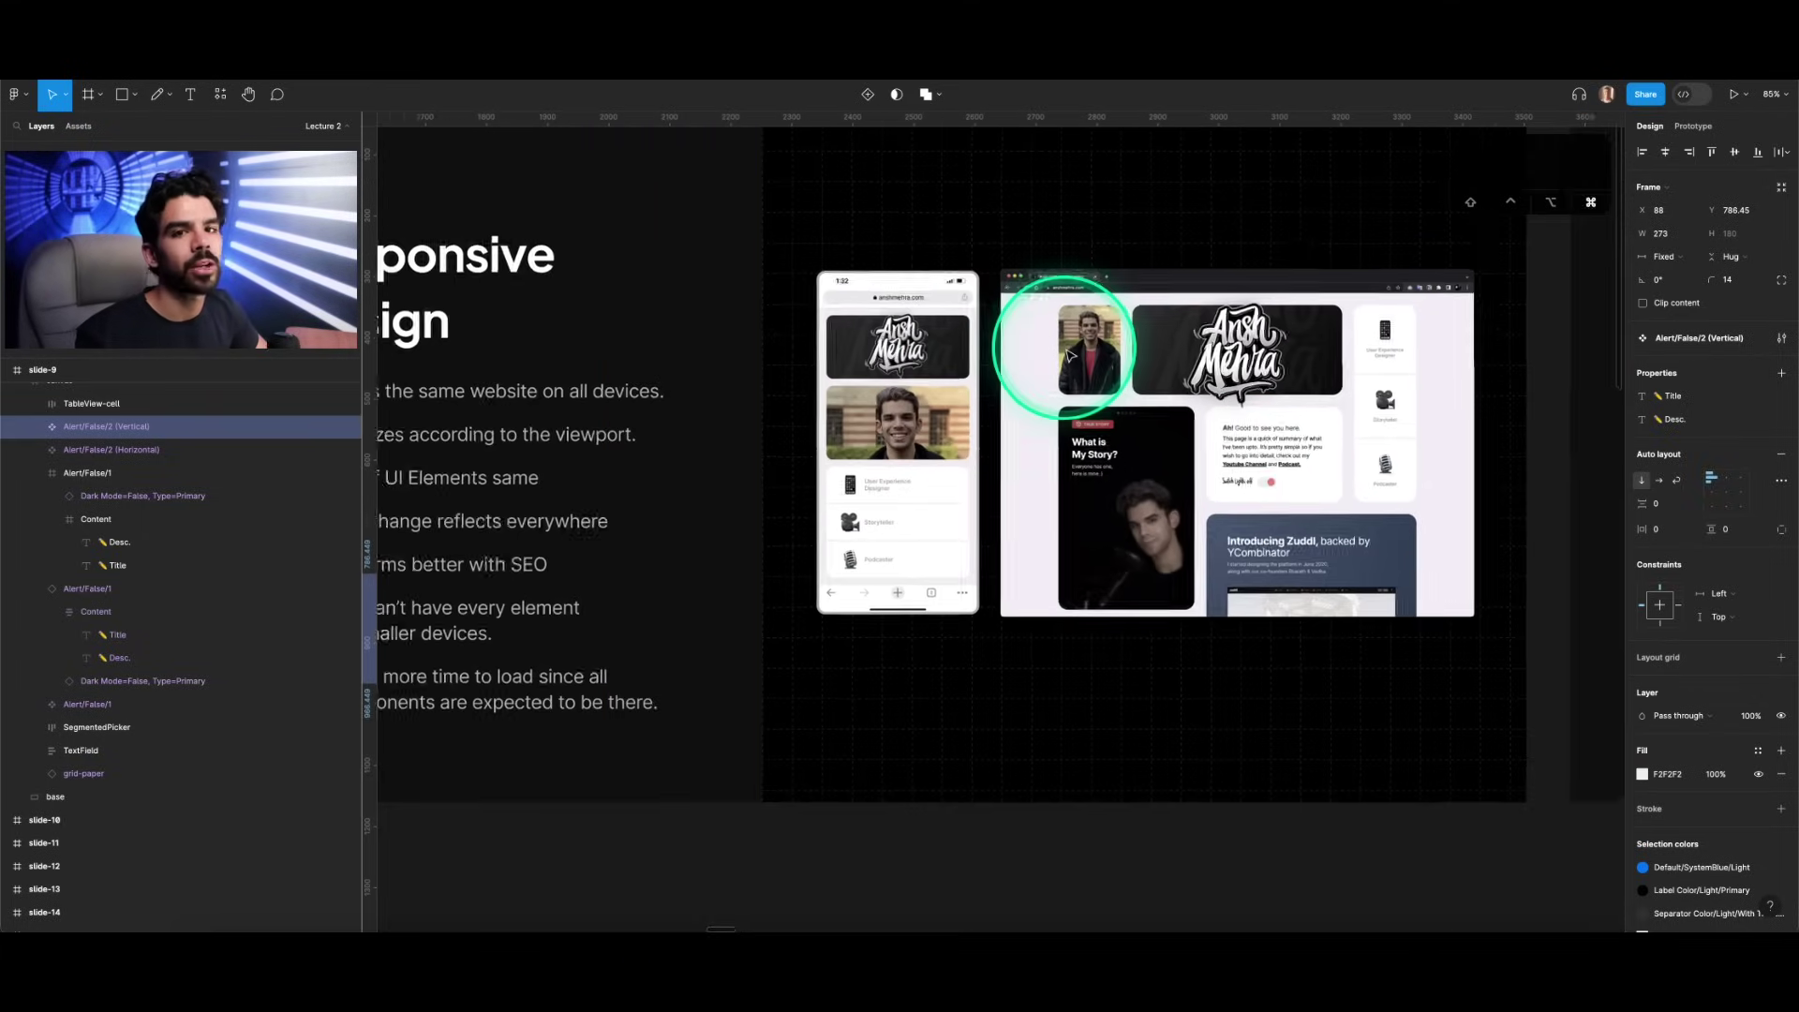
pyautogui.hscroll(-2, 1059, 347)
pyautogui.hscroll(1, 1069, 354)
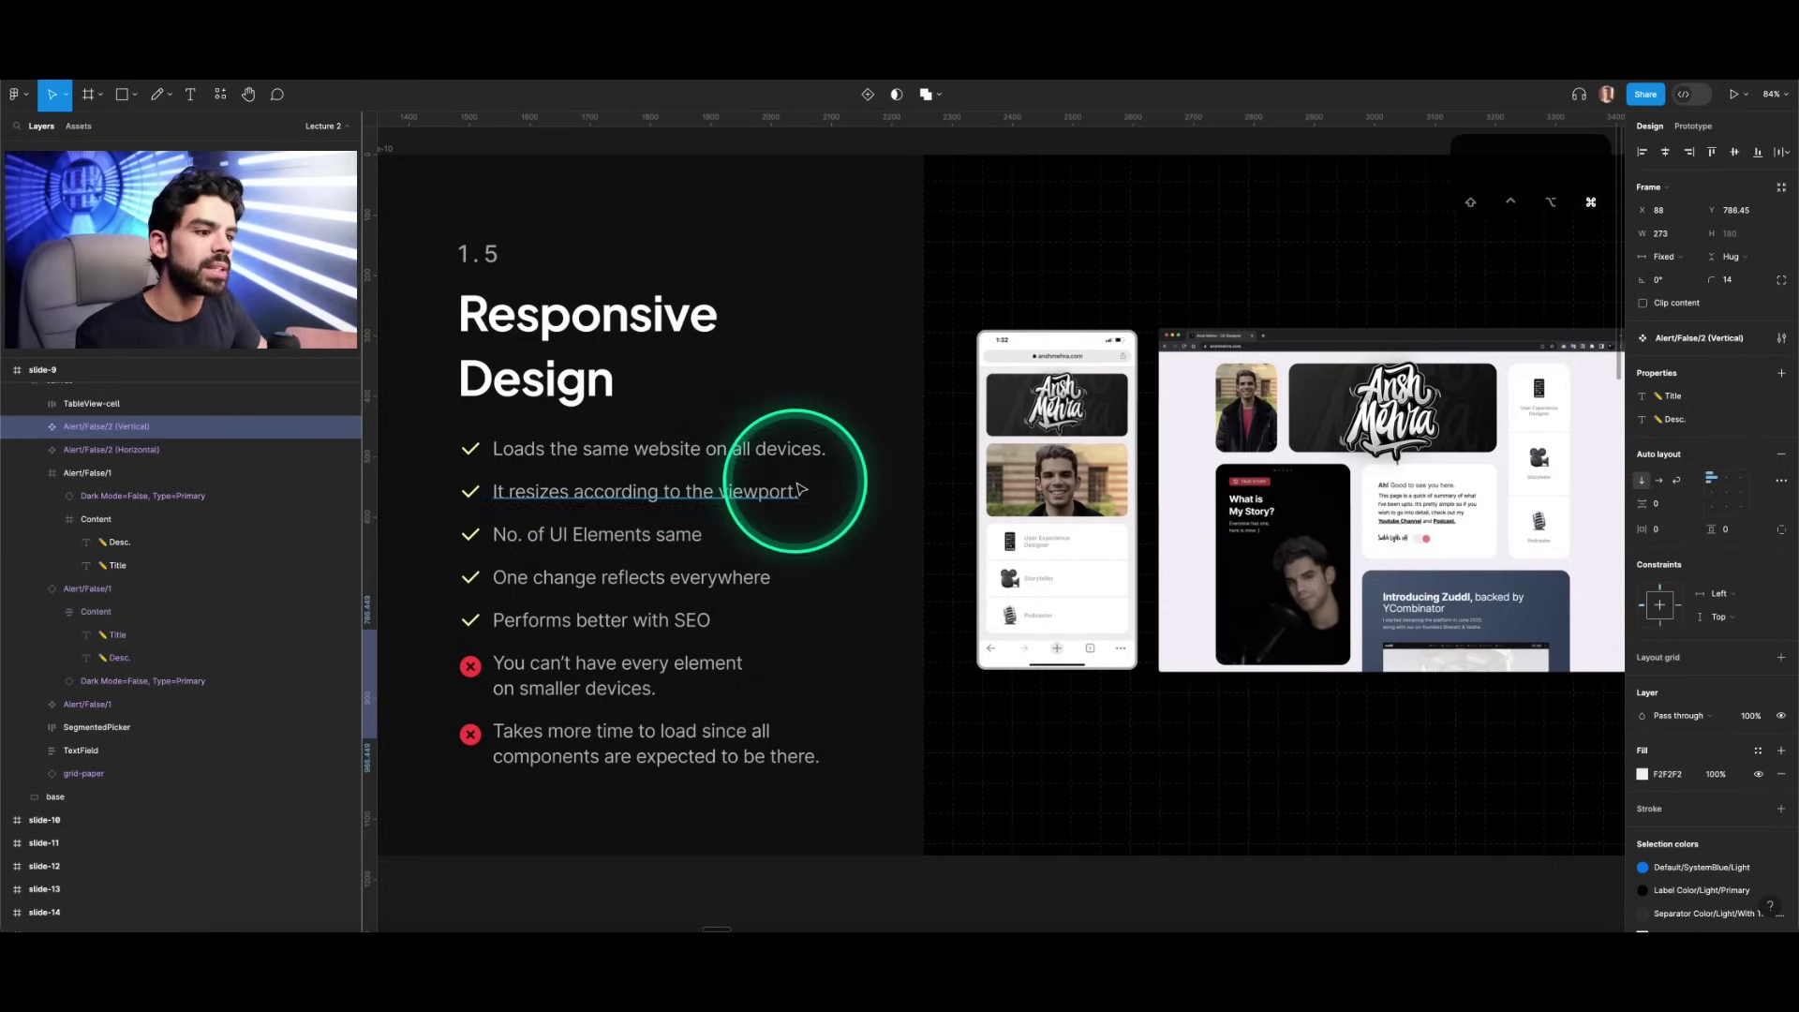
pyautogui.scroll(-2, 797, 486)
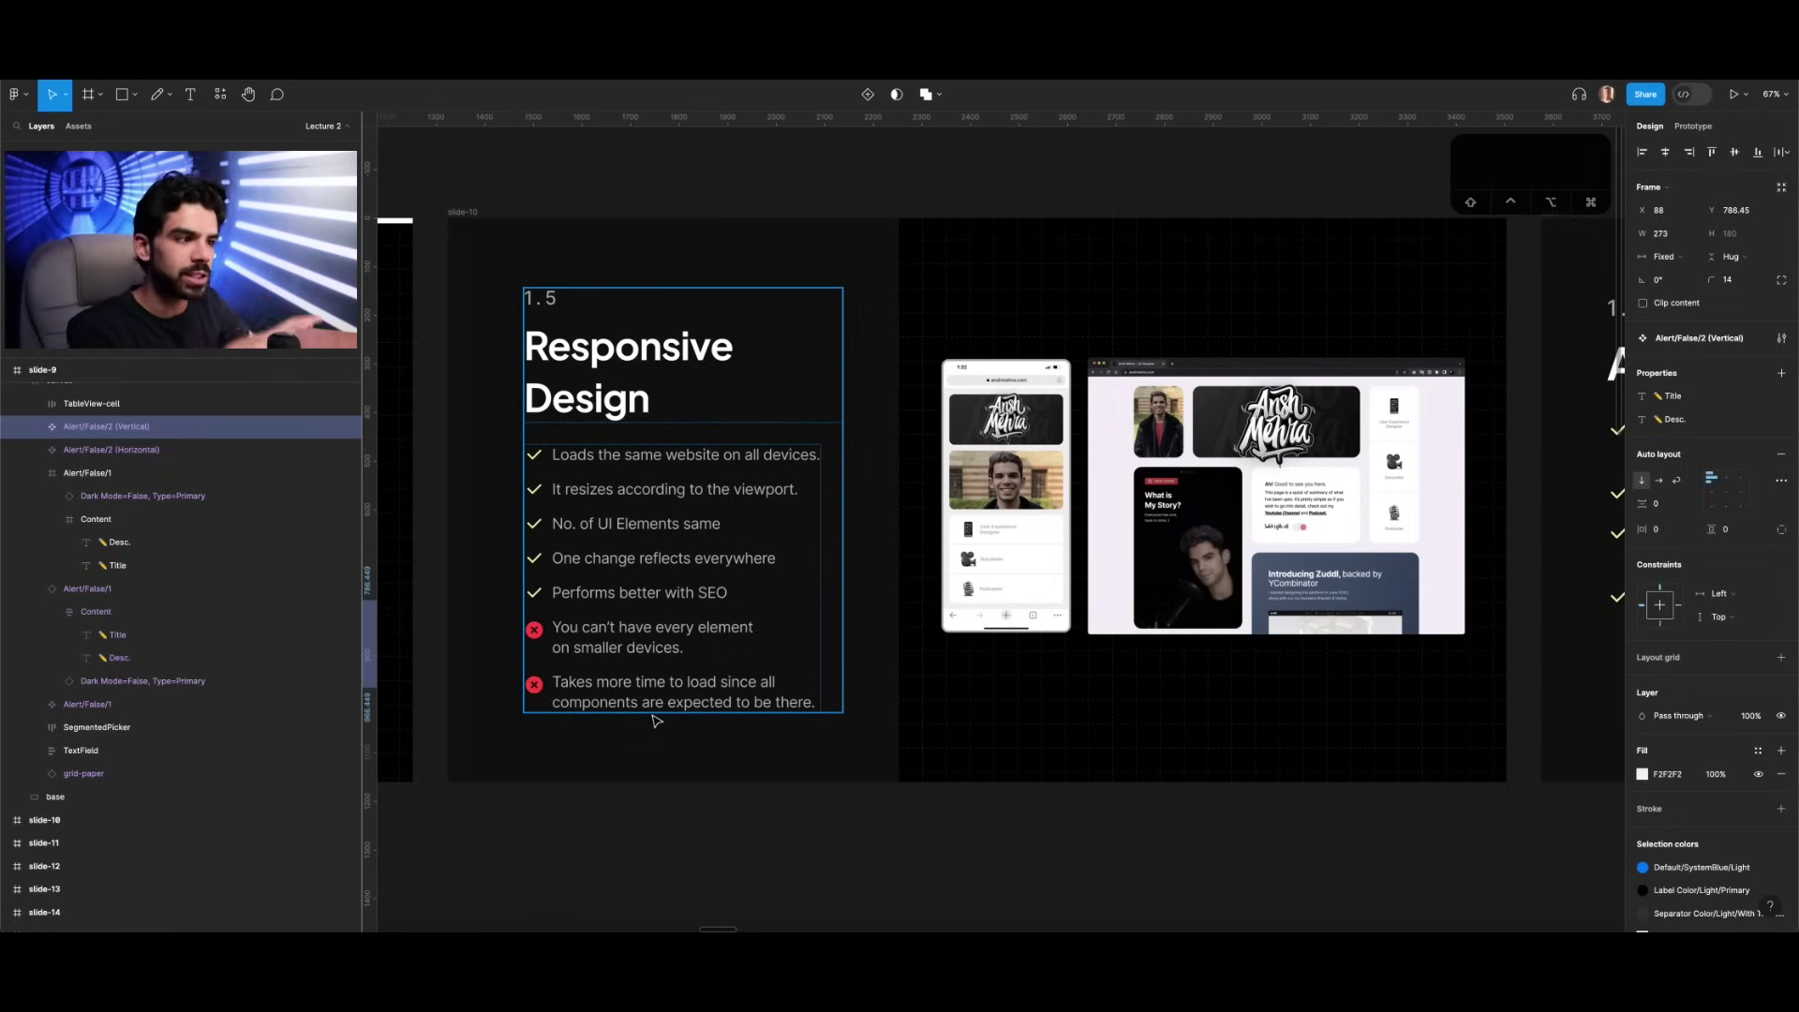
# Step: Go to the Adaptive Design slide and compare its desktop web, mobile web and native app Twitter mockups
pyautogui.press('n')
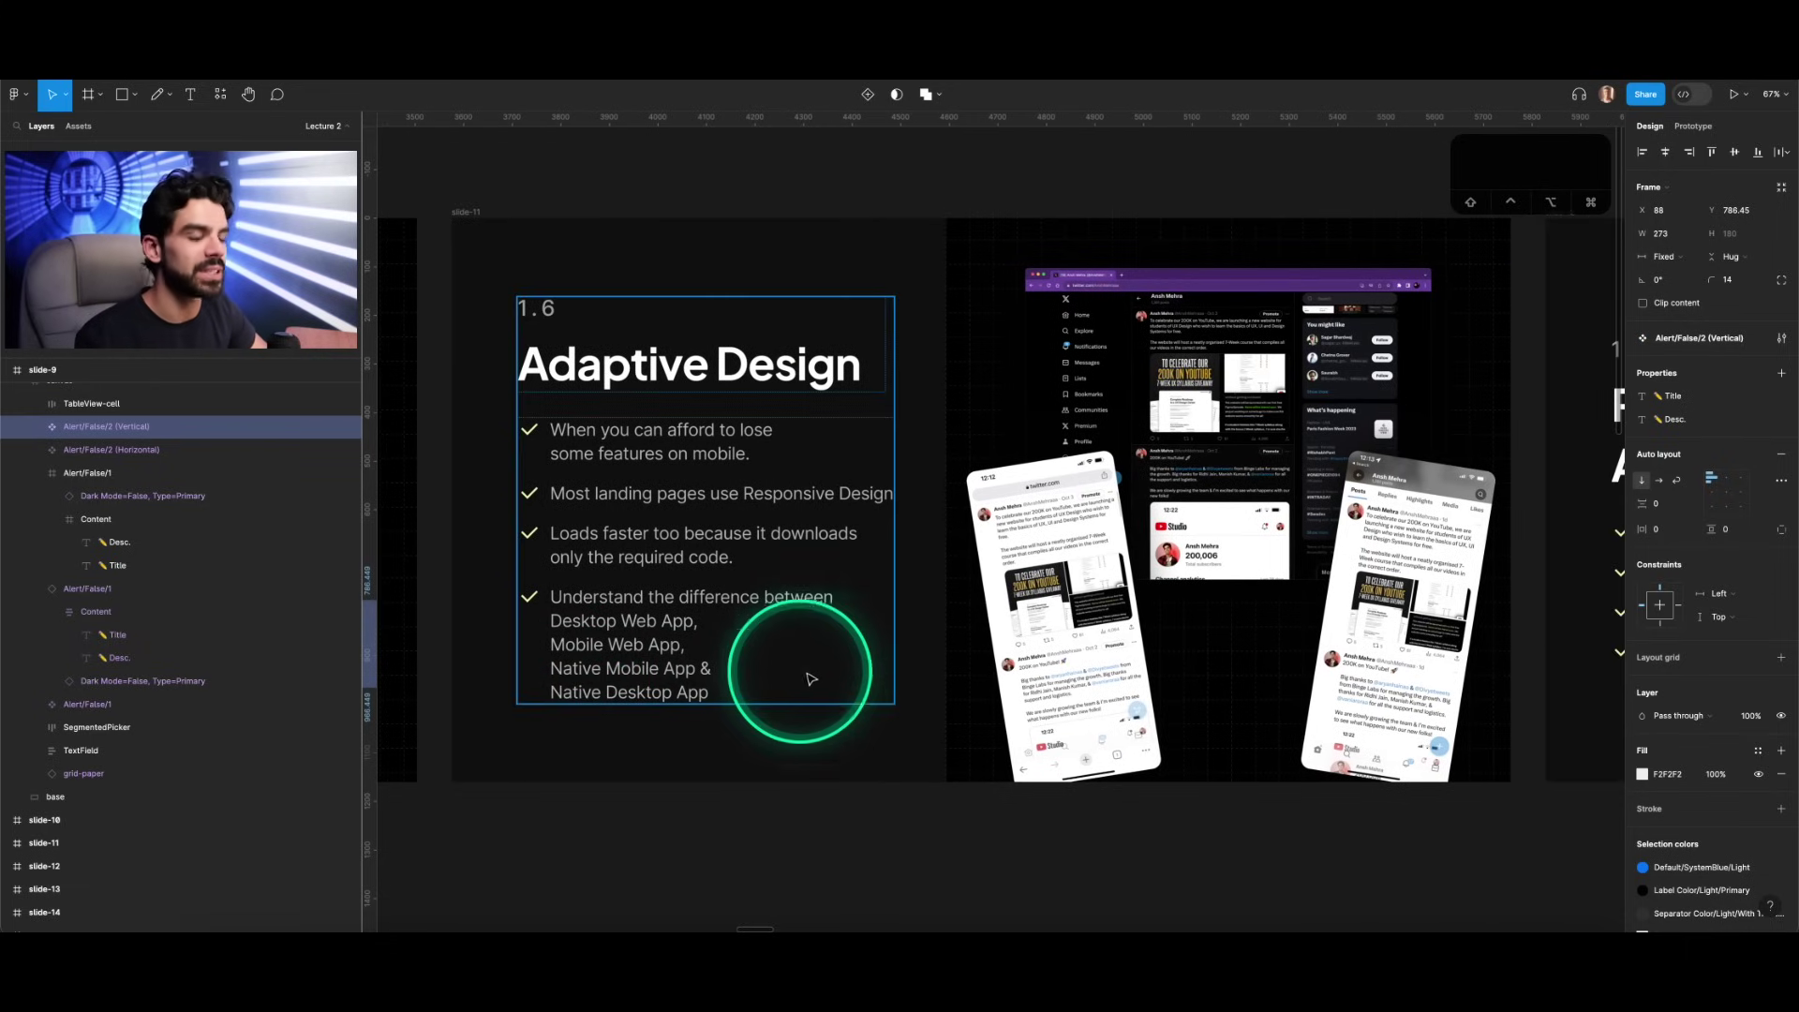
pyautogui.scroll(3, 1331, 405)
pyautogui.scroll(5, 1331, 405)
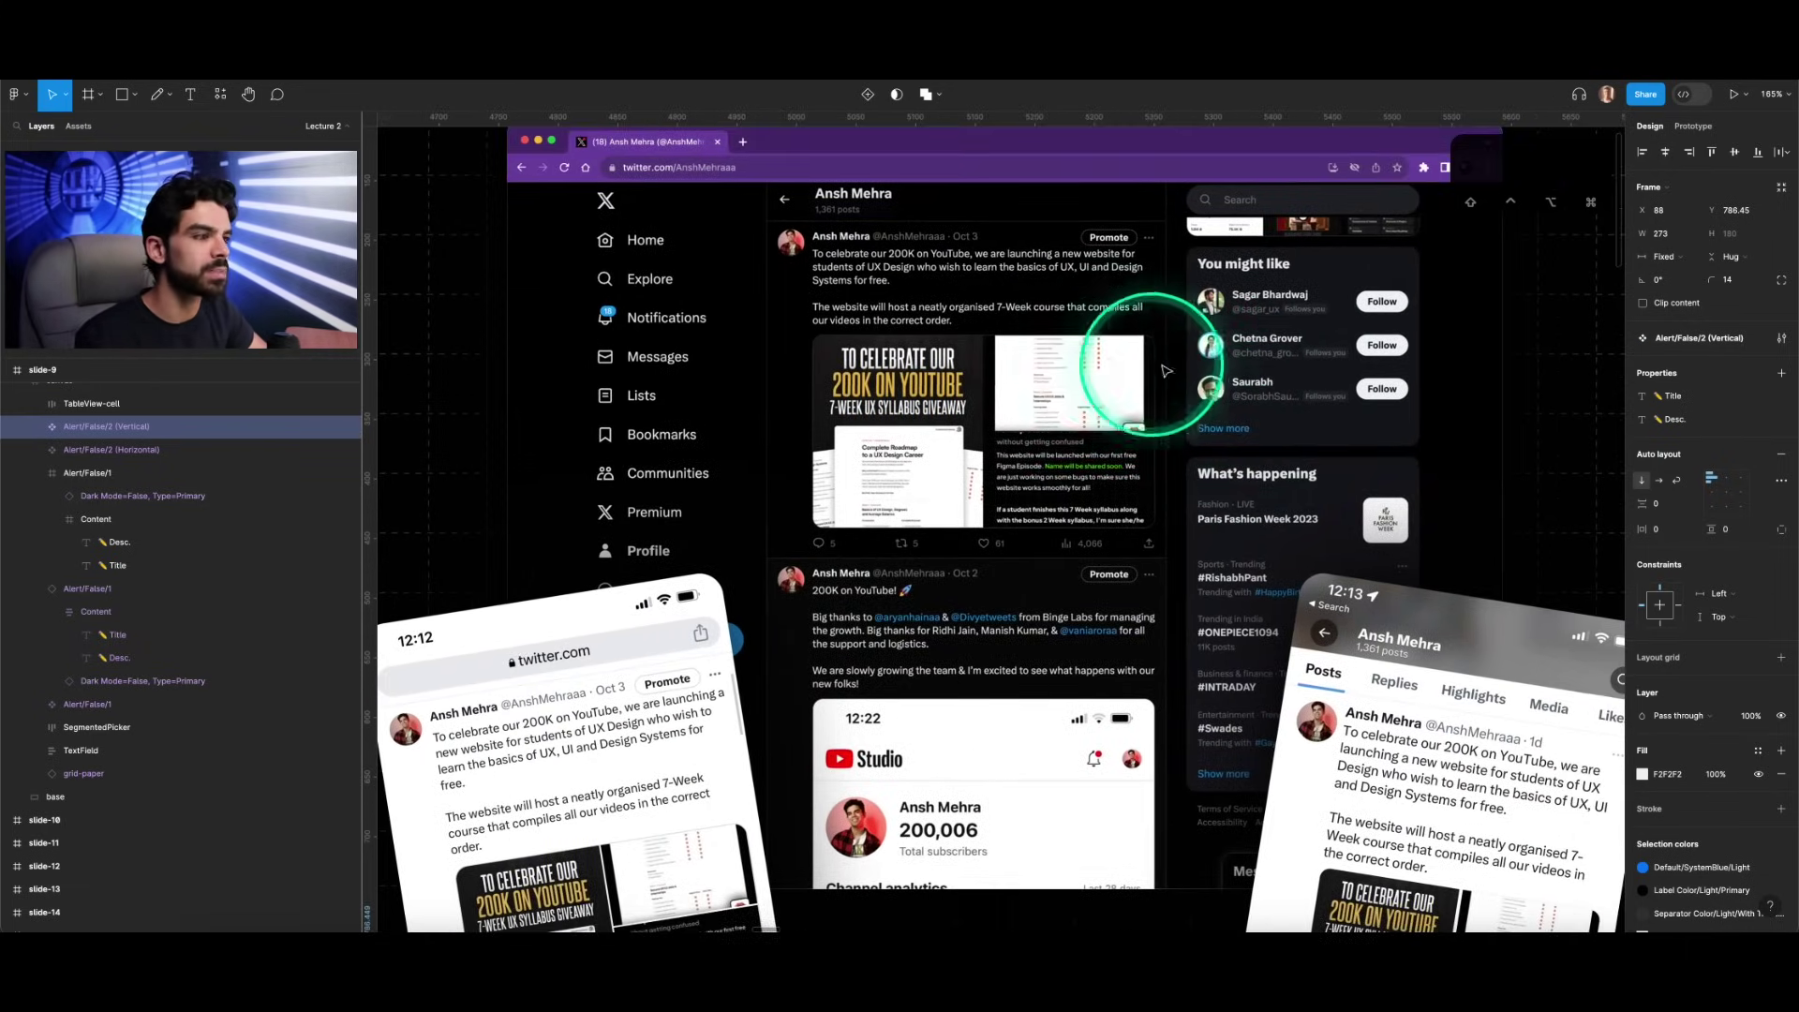
pyautogui.scroll(-5, 1176, 354)
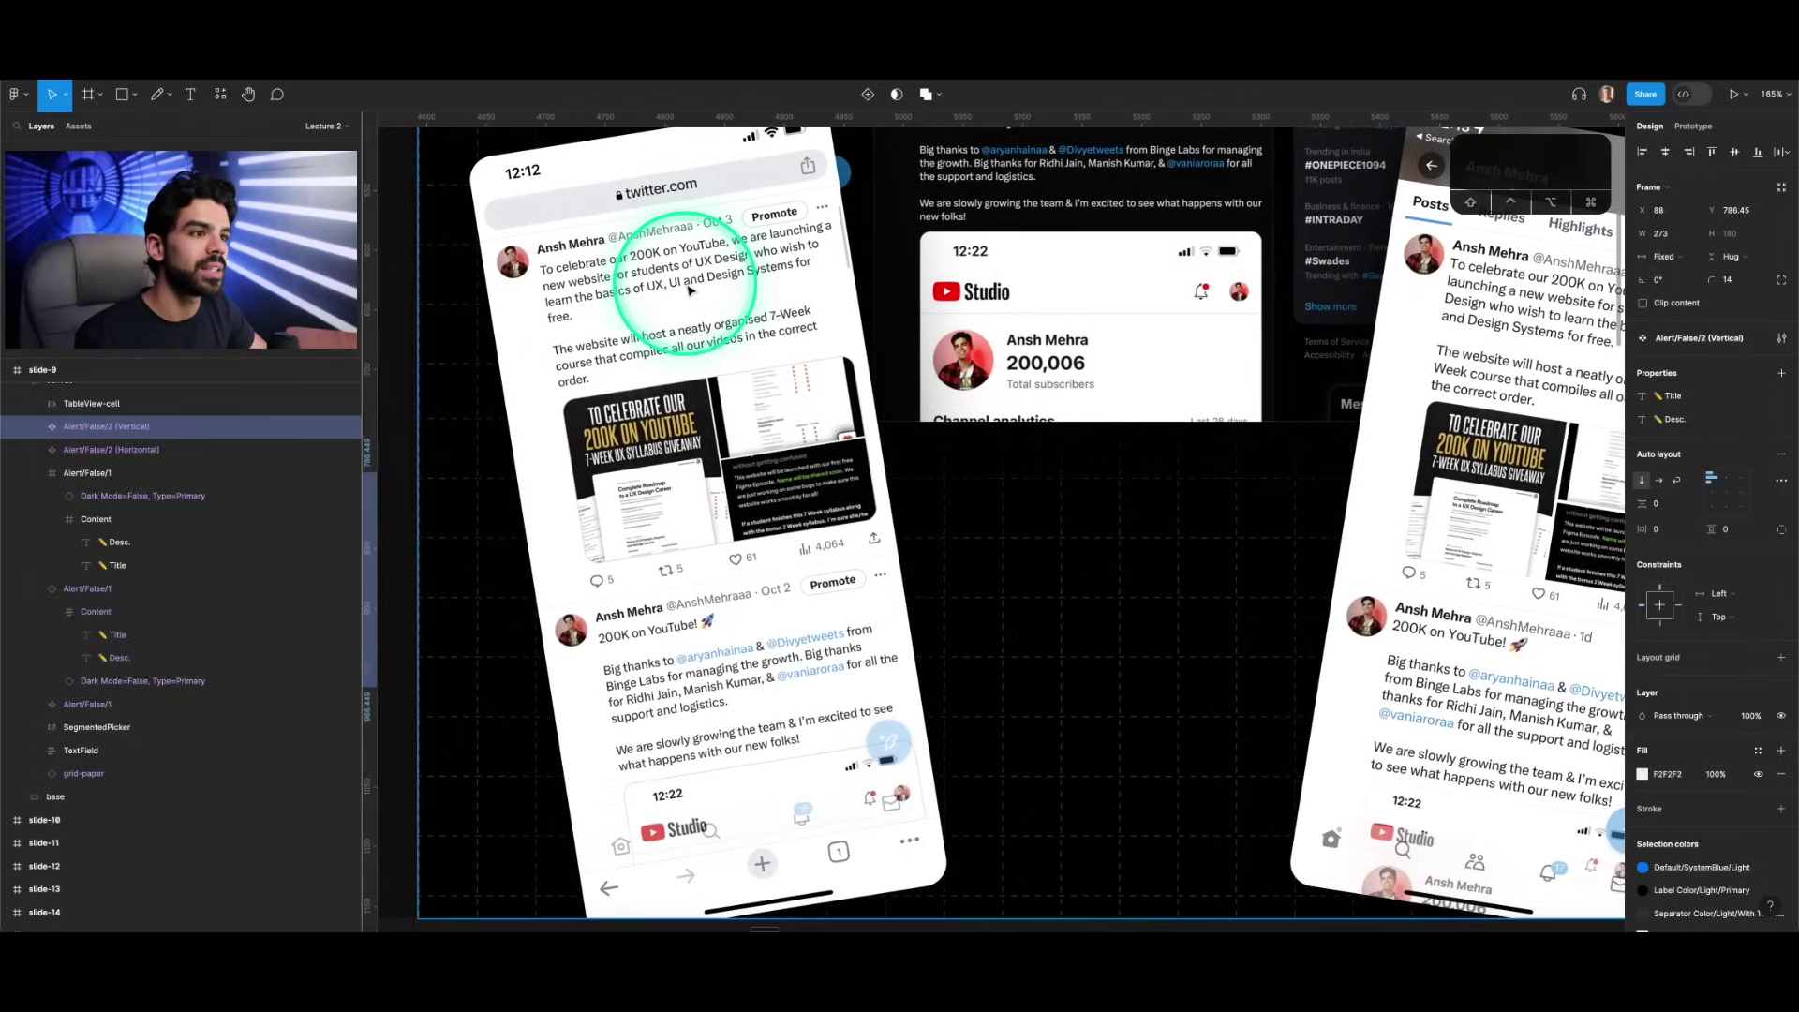
pyautogui.hscroll(-2, 693, 290)
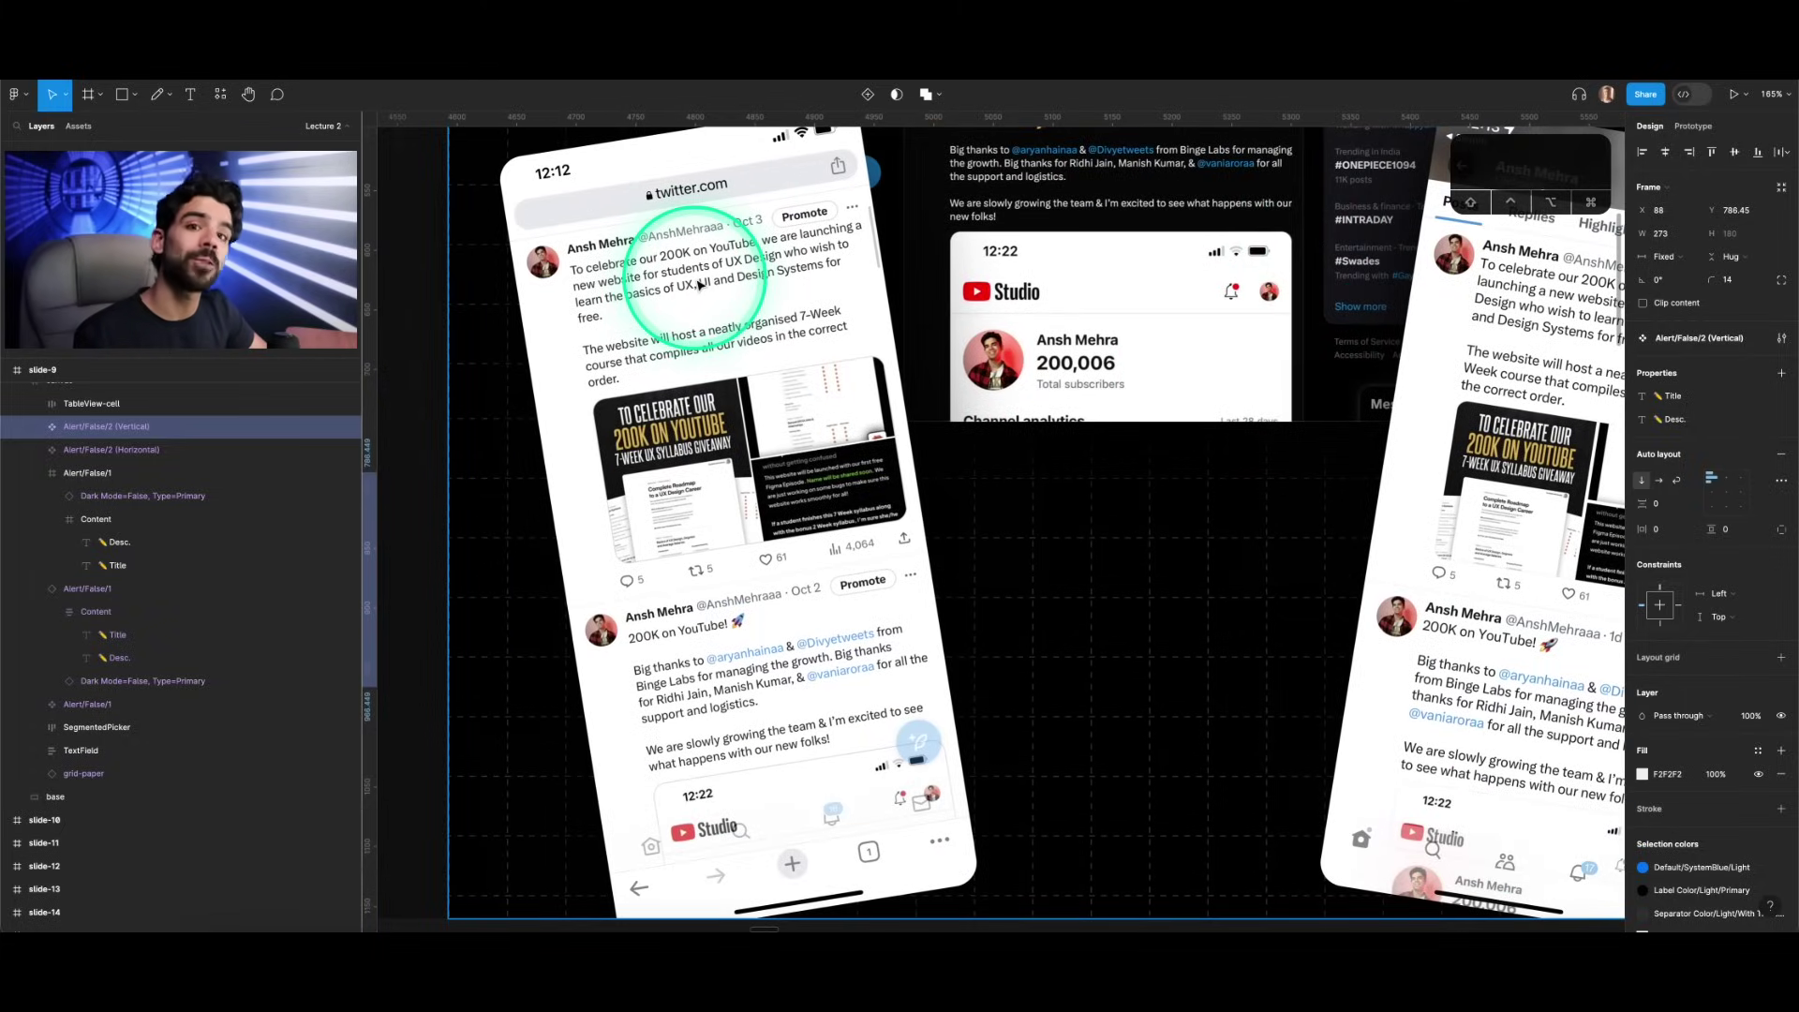
pyautogui.scroll(-3, 743, 301)
pyautogui.hscroll(3, 783, 301)
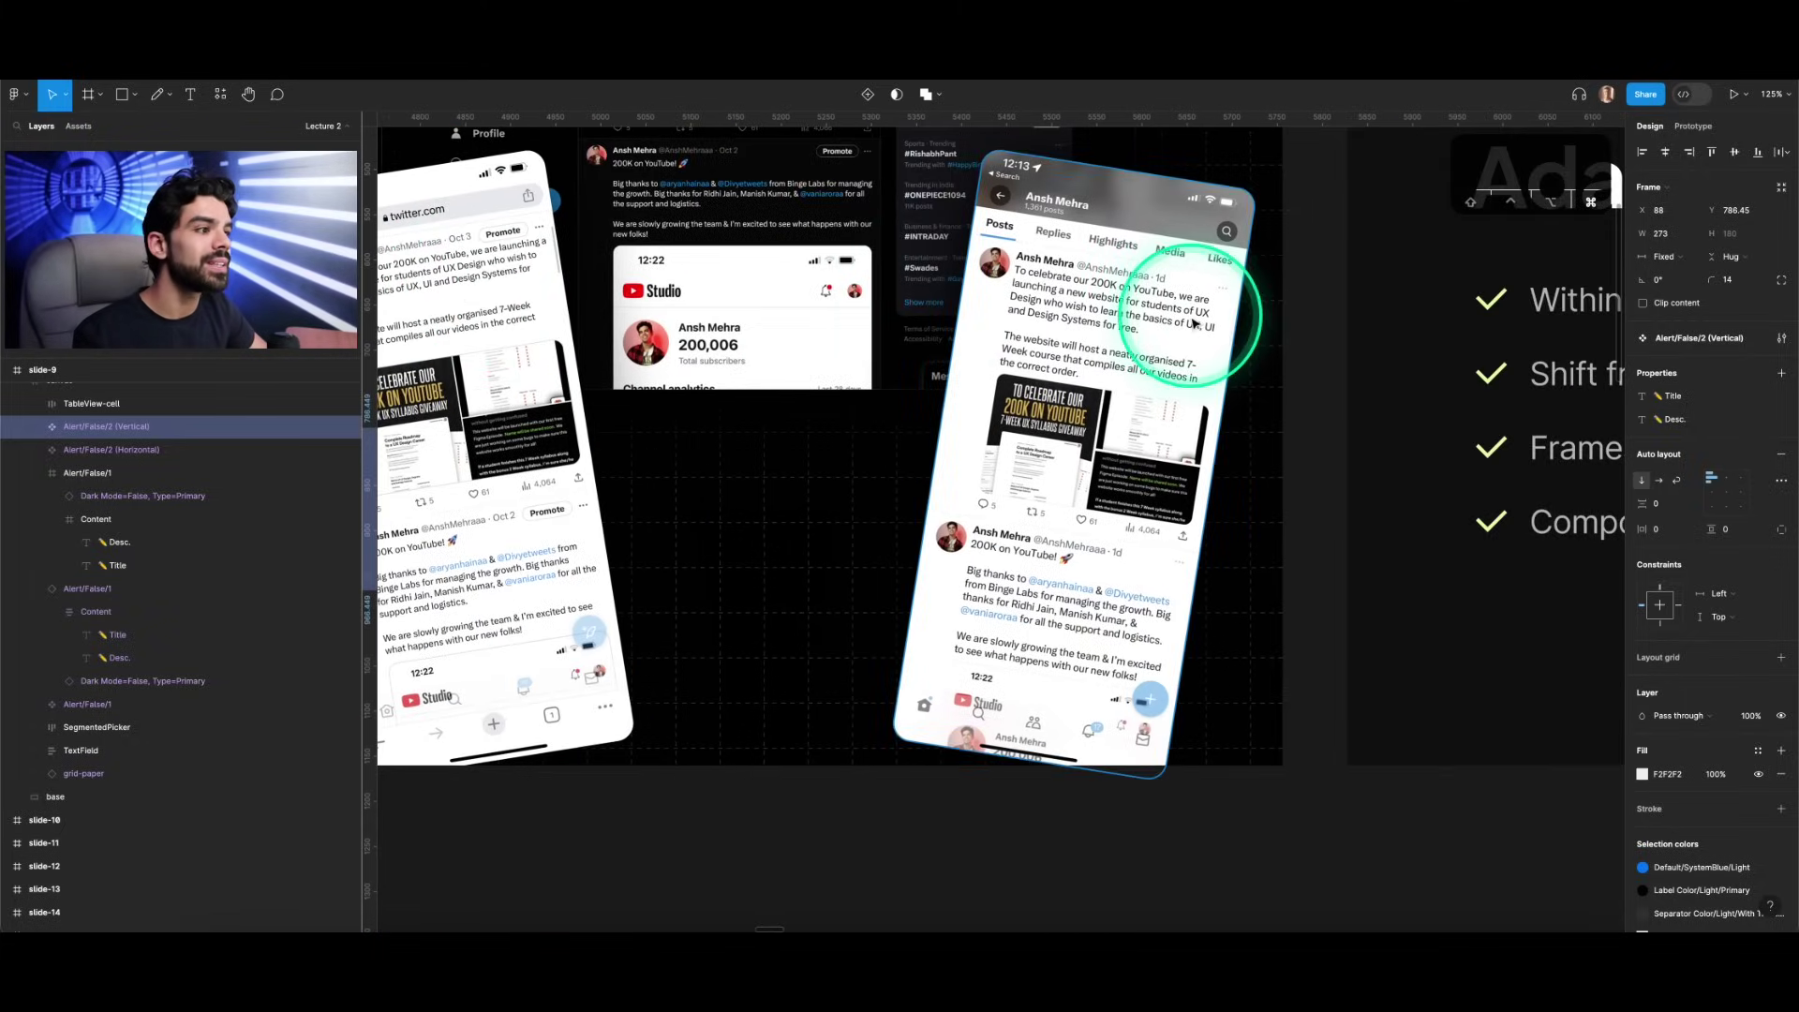
pyautogui.scroll(2, 1192, 323)
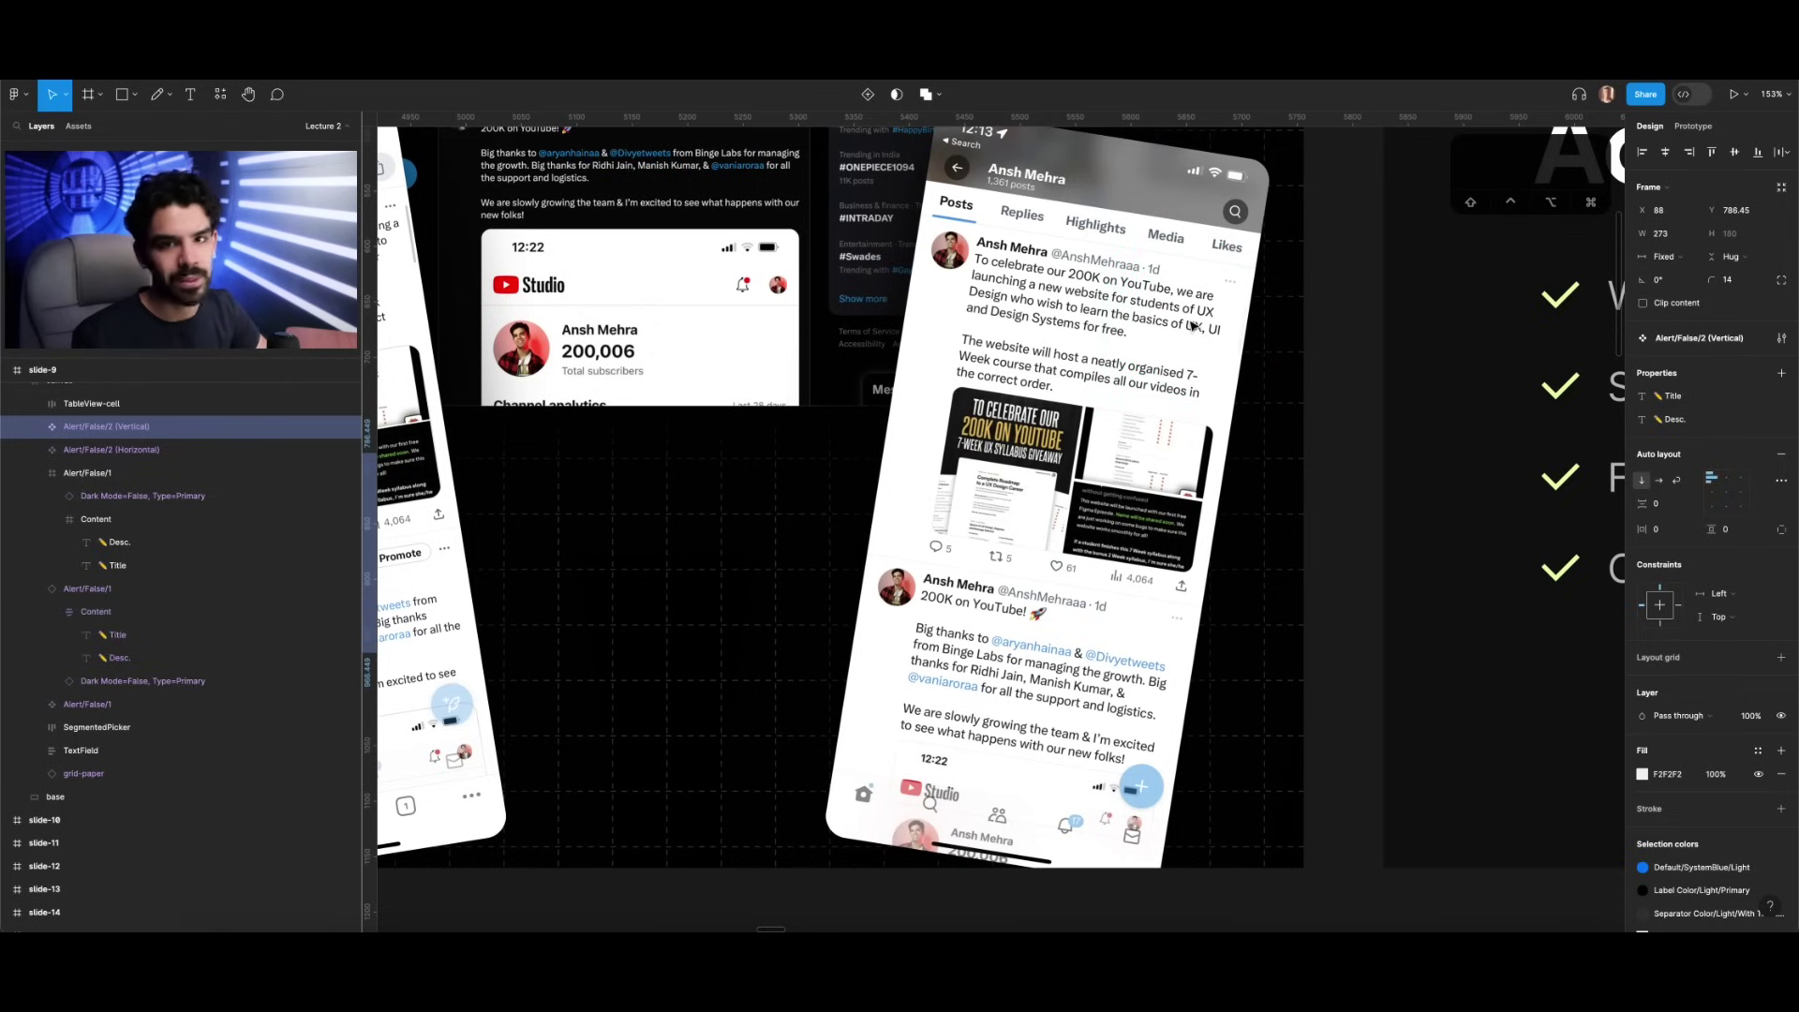
pyautogui.scroll(-4, 1193, 324)
pyautogui.scroll(2, 1192, 324)
pyautogui.hscroll(-1, 1192, 323)
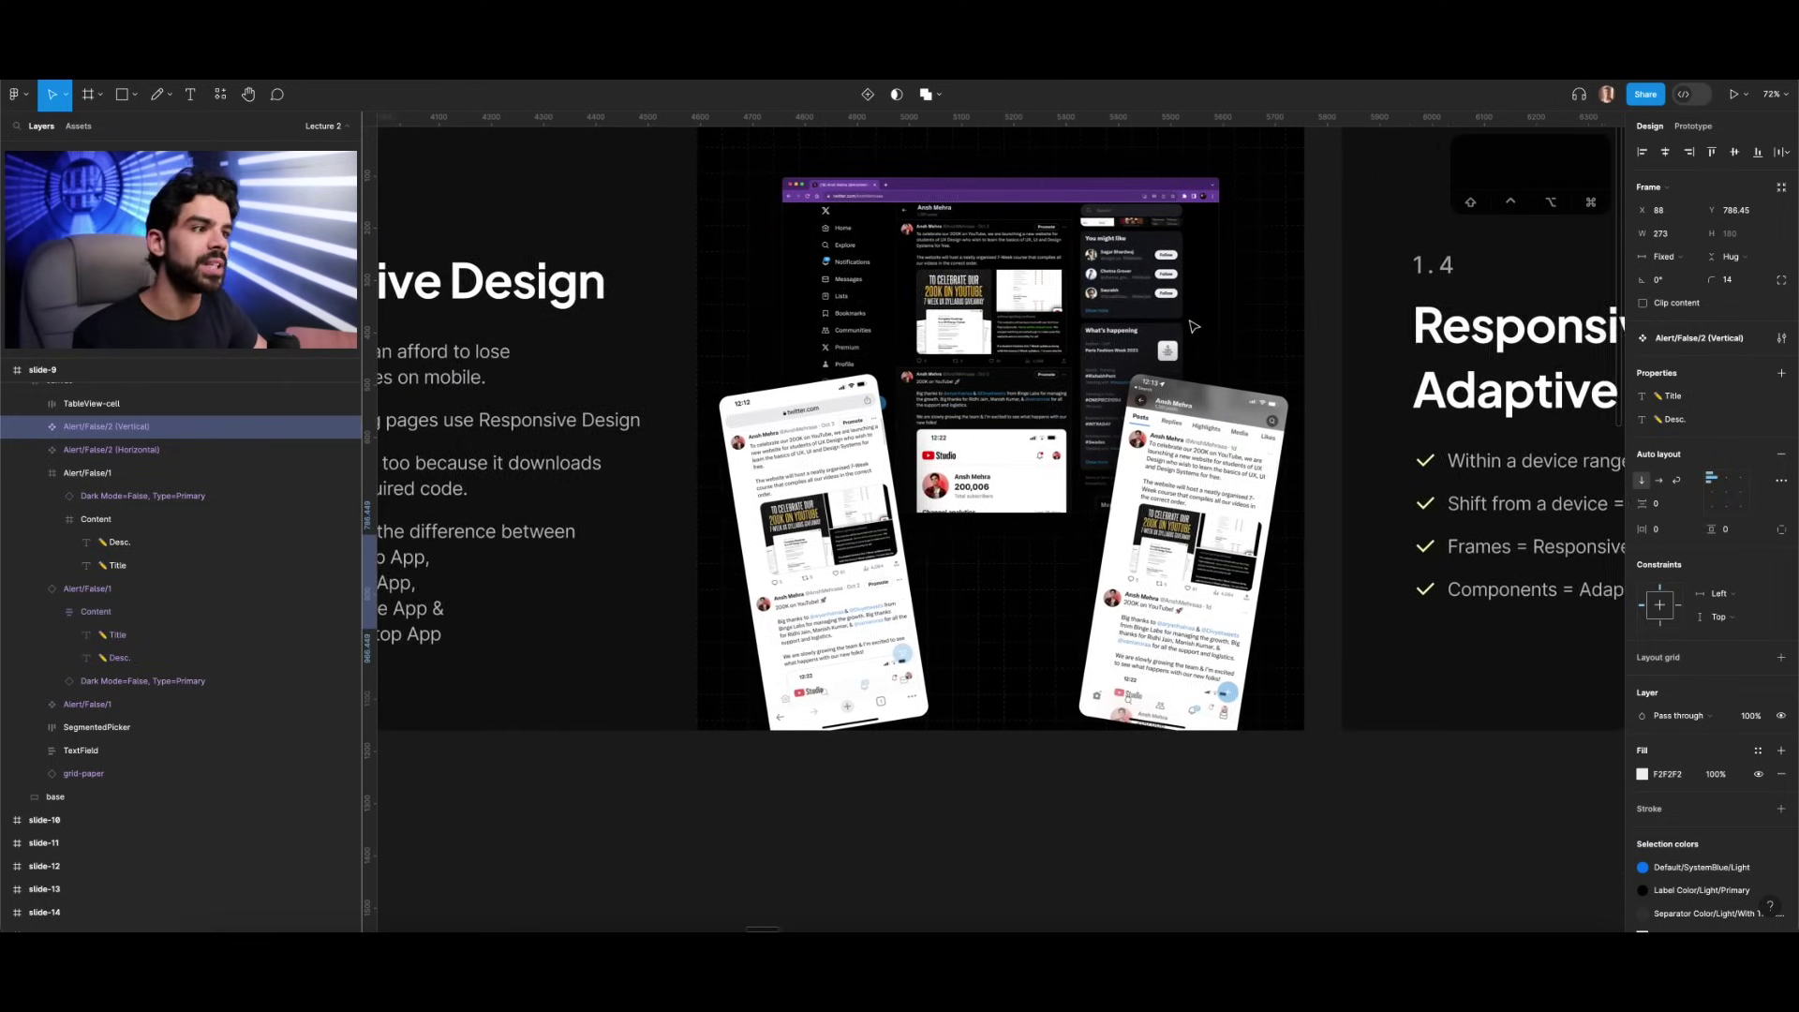
pyautogui.scroll(1, 1192, 324)
pyautogui.scroll(5, 1073, 246)
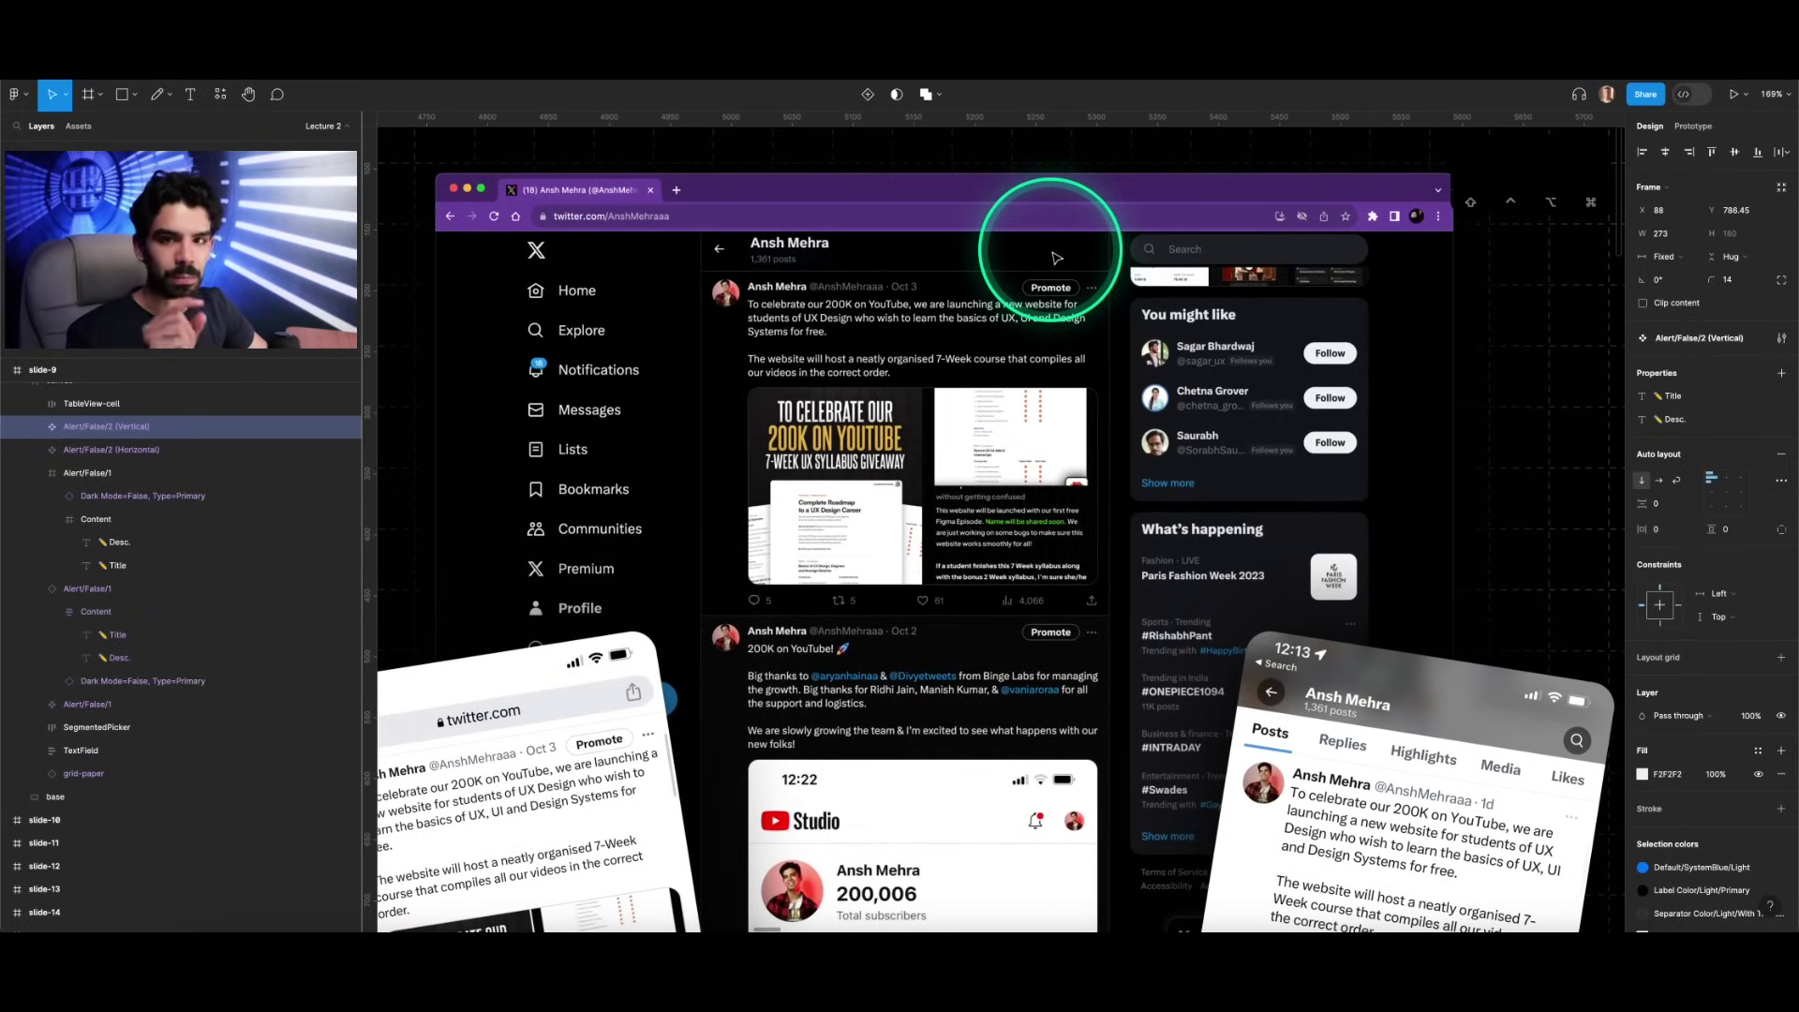
# Step: Move both phone mockups down on the Adaptive Design slide to uncover the desktop Twitter screenshot
pyautogui.scroll(-4, 1146, 354)
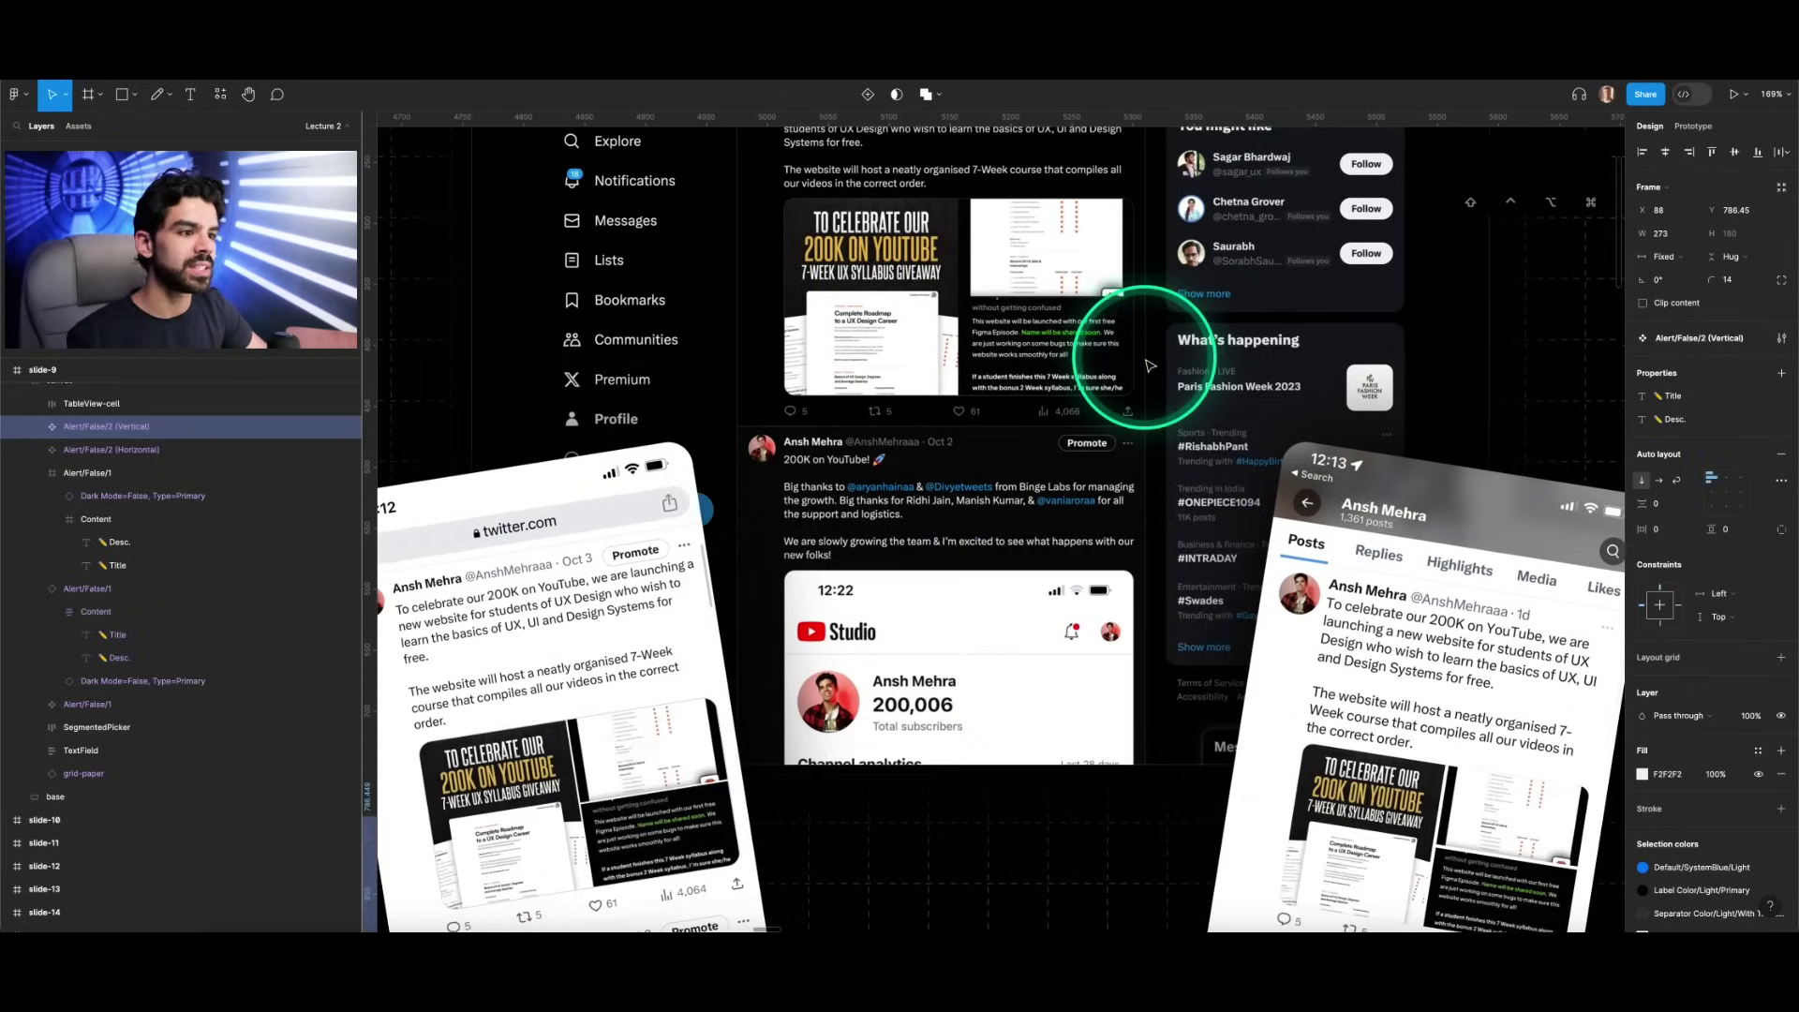
pyautogui.click(875, 462)
pyautogui.doubleClick(875, 462)
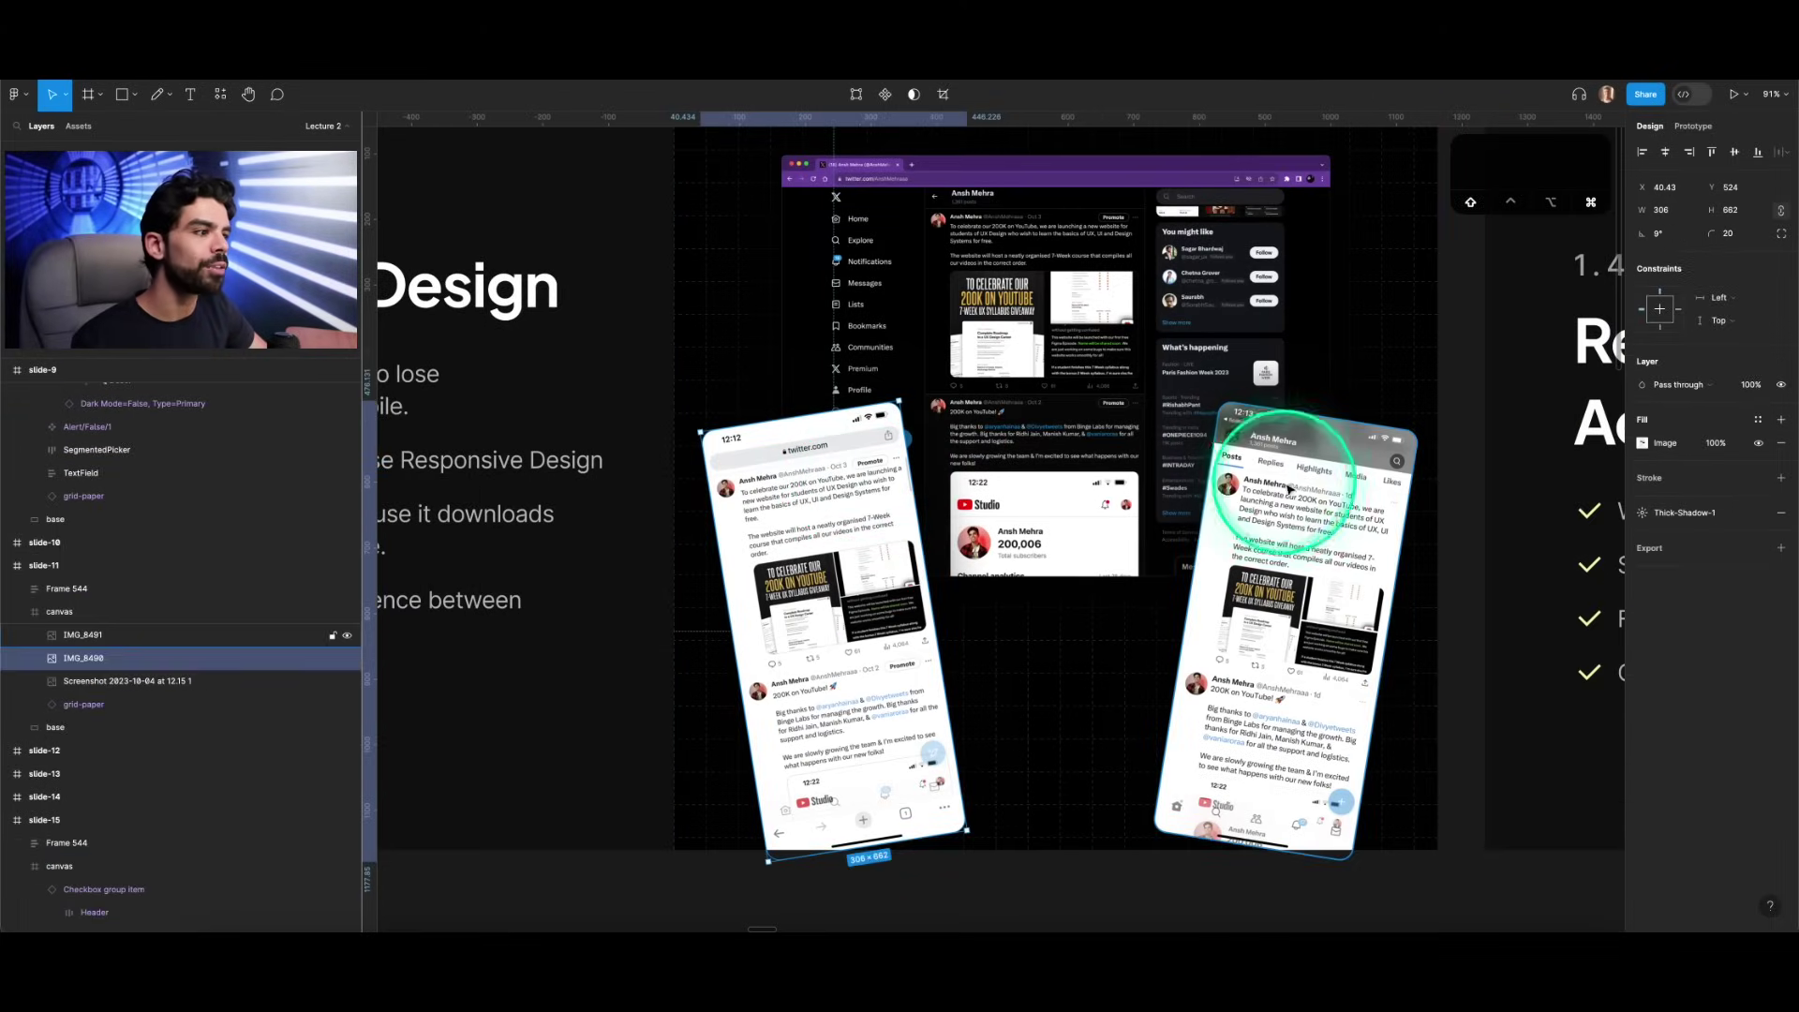
pyautogui.keyDown('shift'); pyautogui.click(1298, 466); pyautogui.keyUp('shift')
pyautogui.moveTo(1298, 467); pyautogui.dragTo(1326, 562)
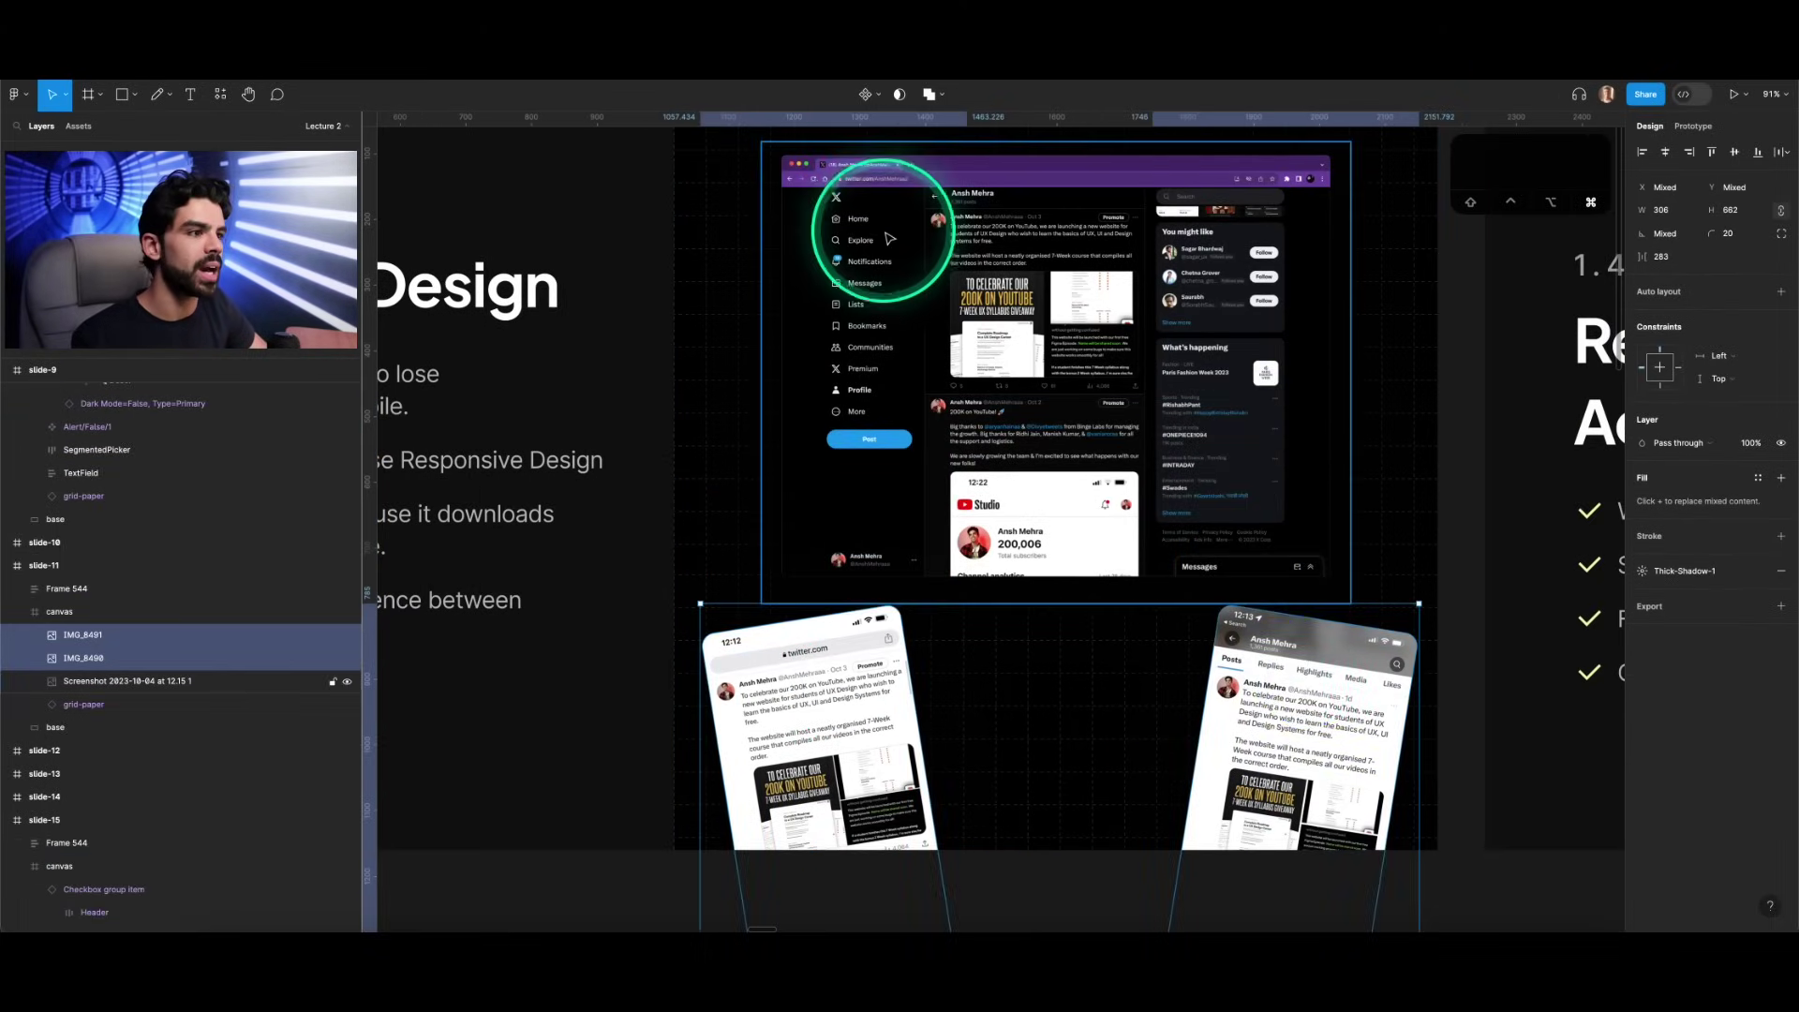
pyautogui.scroll(5, 875, 217)
pyautogui.scroll(-4, 891, 381)
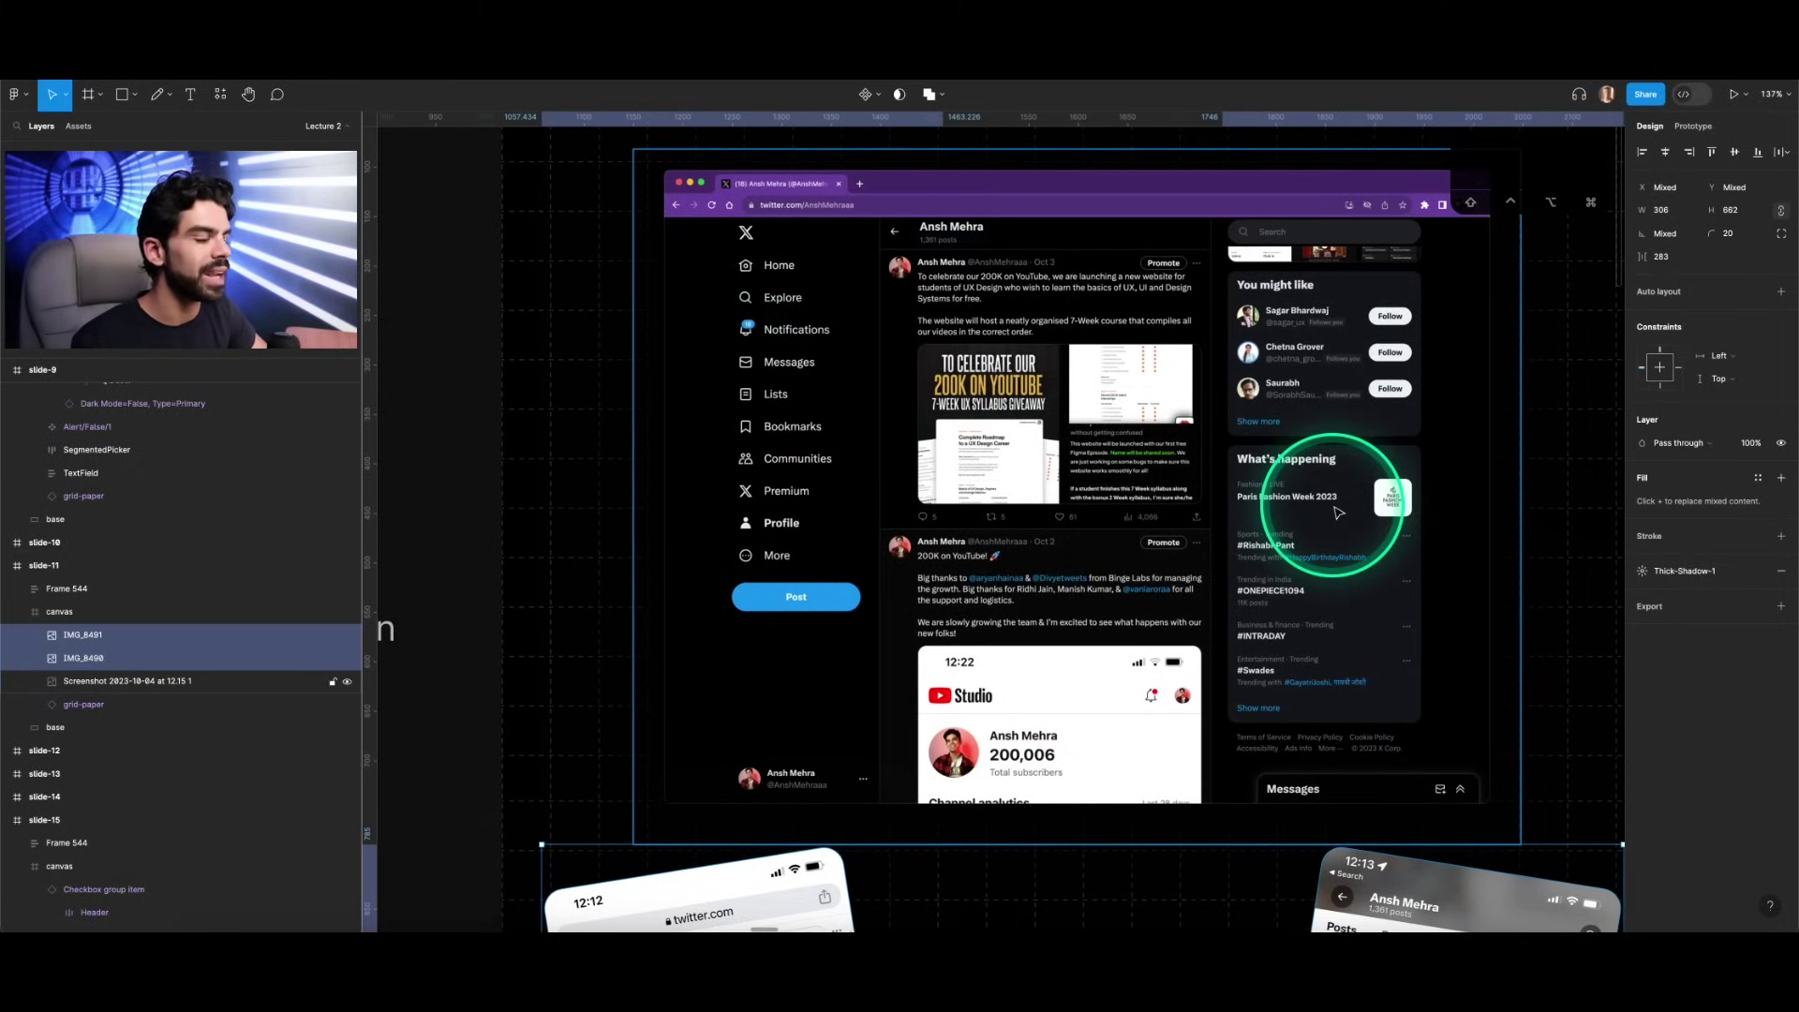
# Step: Move both phone mockups back up over the lower part of the desktop Twitter screenshot and deselect them
pyautogui.scroll(-3, 1338, 511)
pyautogui.press('-')
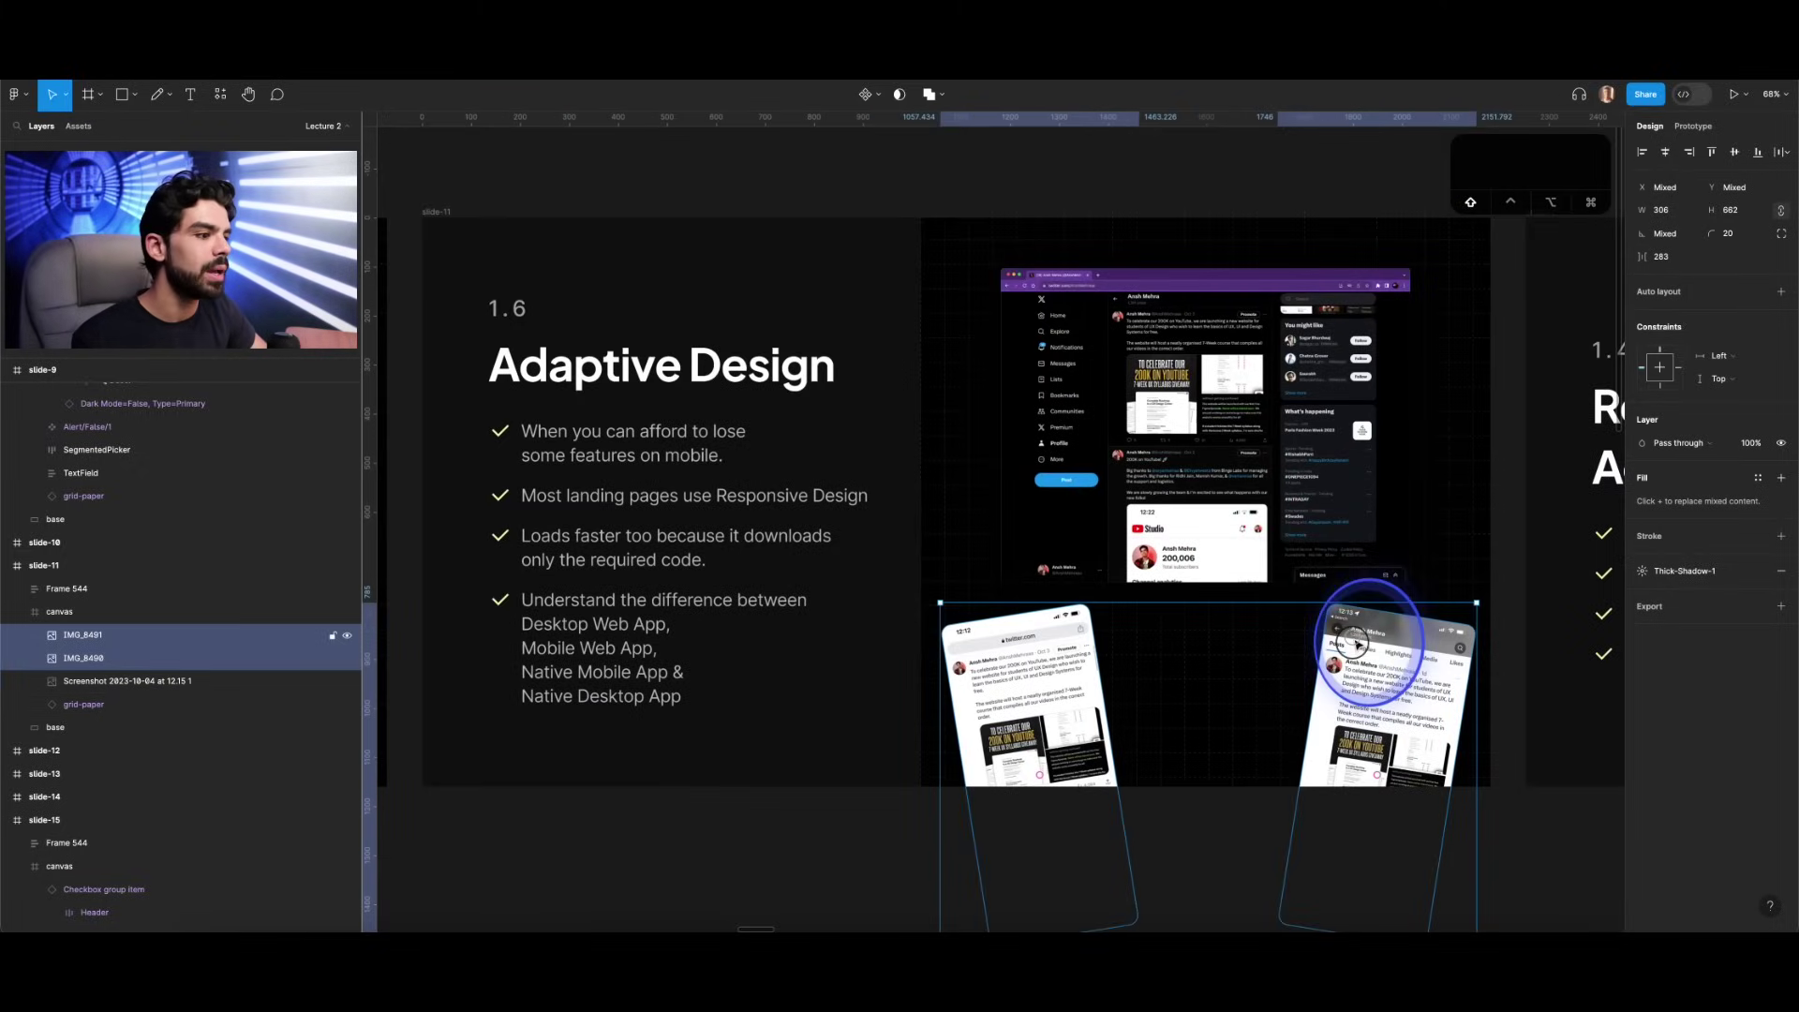
pyautogui.scroll(5, 1008, 633)
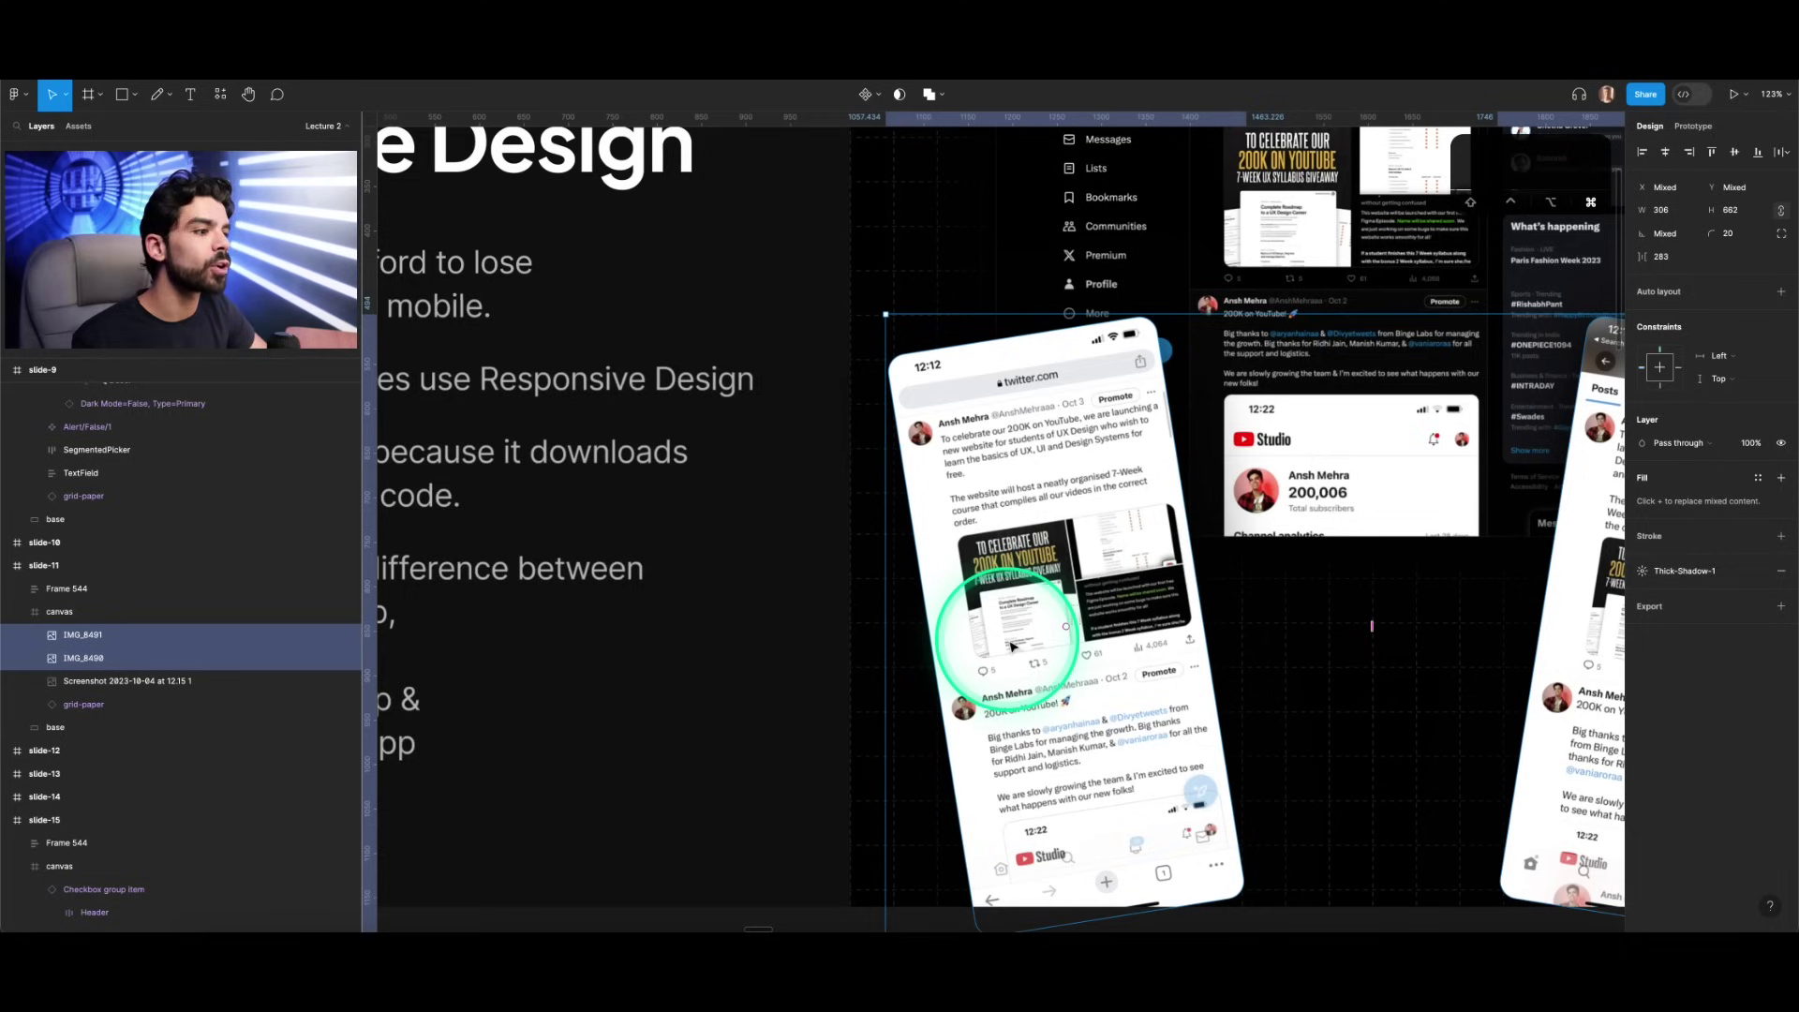
pyautogui.press('Escape')
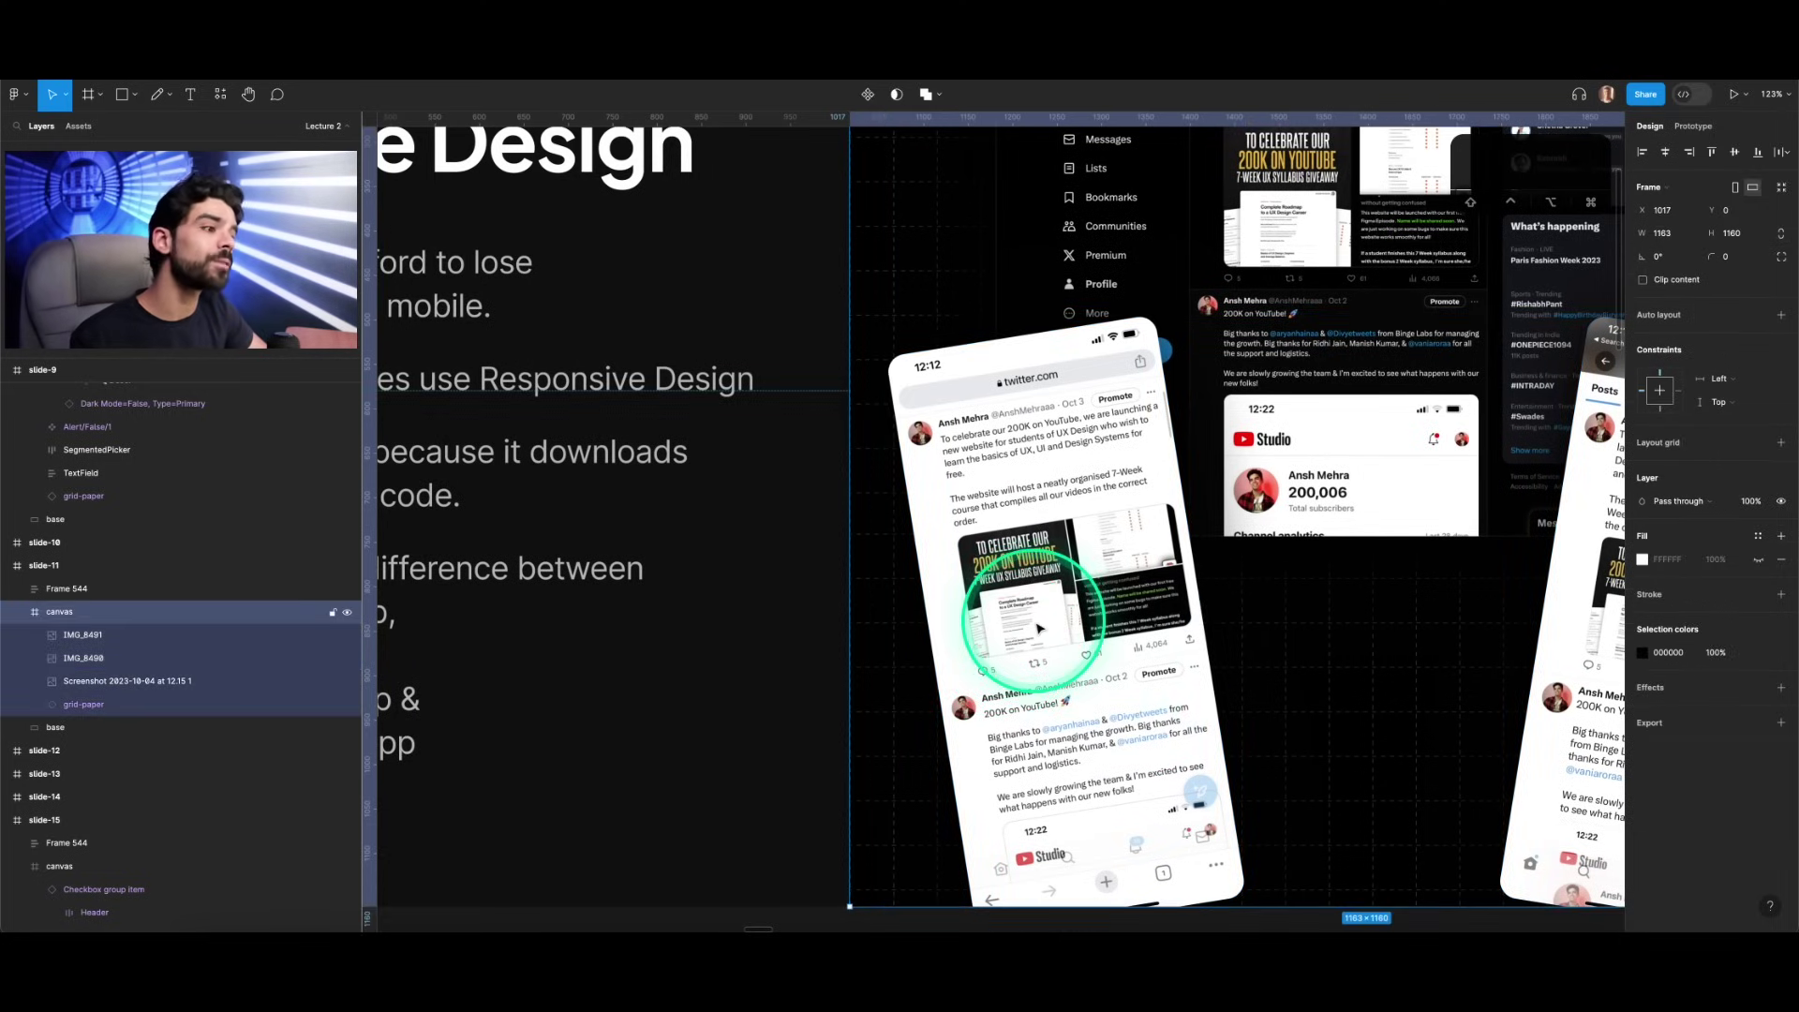
# Step: Compare the twitter.com mobile web mockup with the native Twitter app mockup on the Adaptive Design slide
pyautogui.scroll(2, 1103, 546)
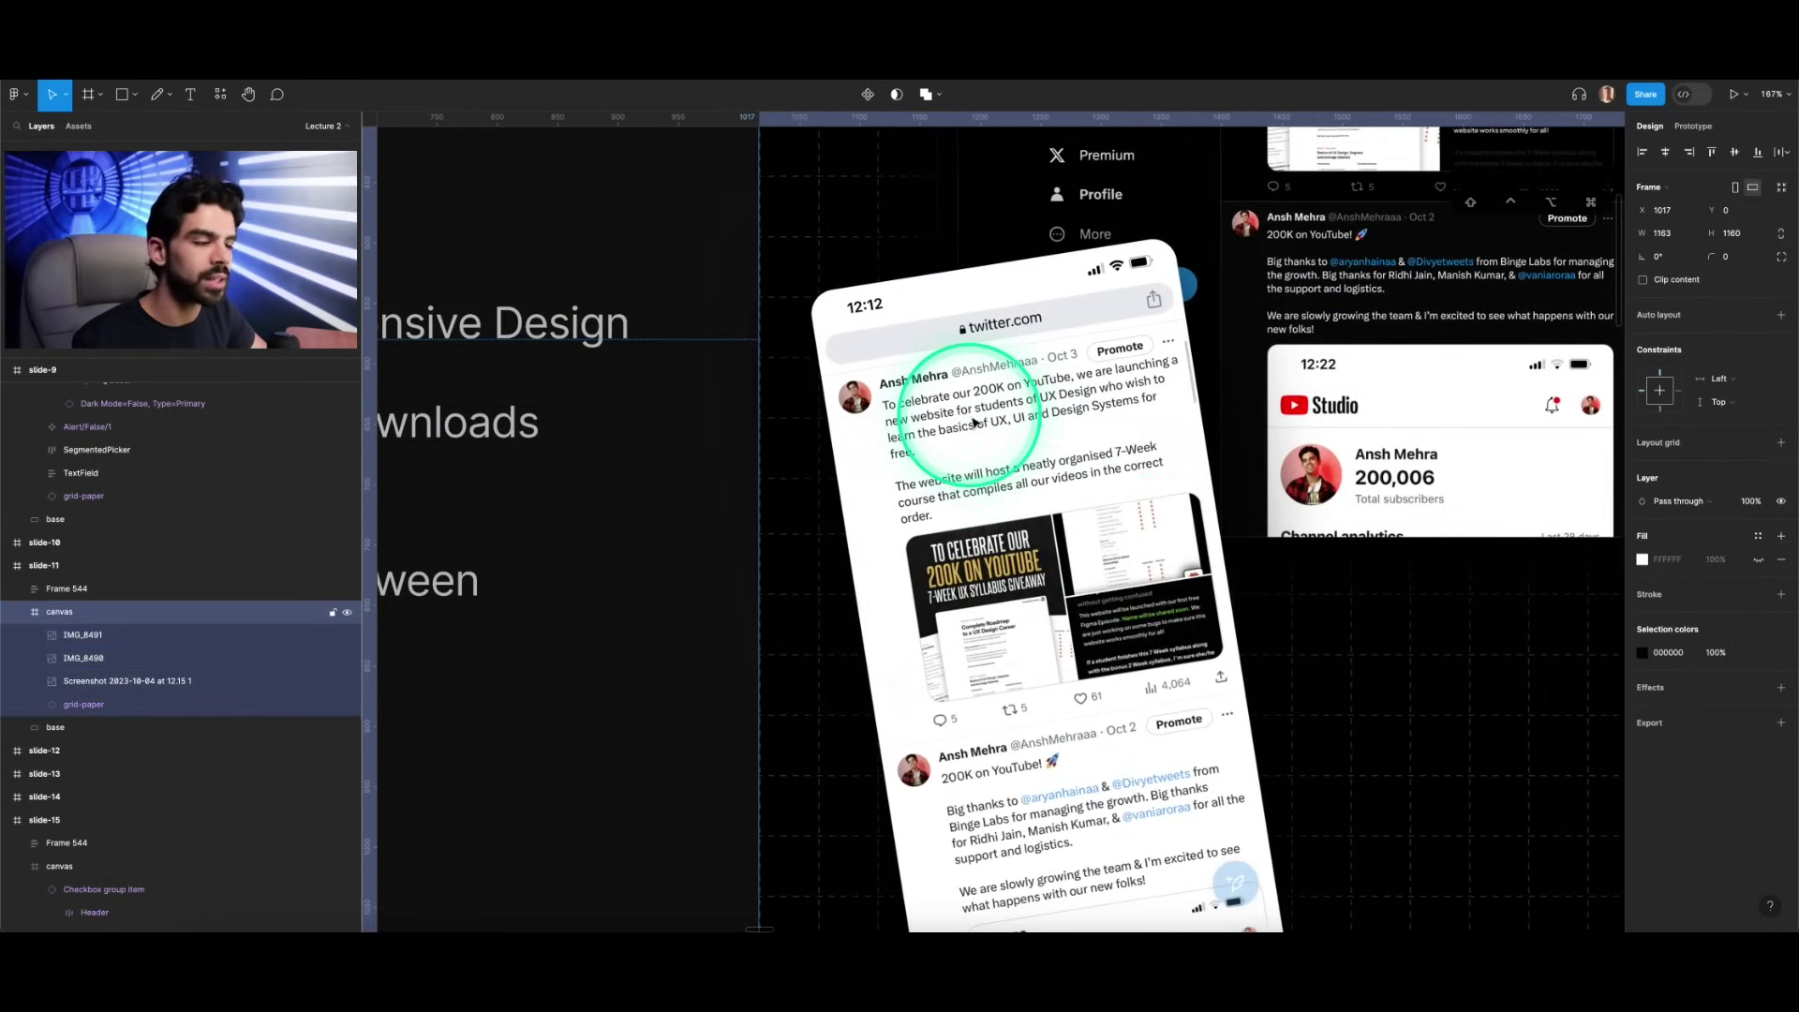
pyautogui.scroll(2, 1040, 464)
pyautogui.hscroll(1, 974, 422)
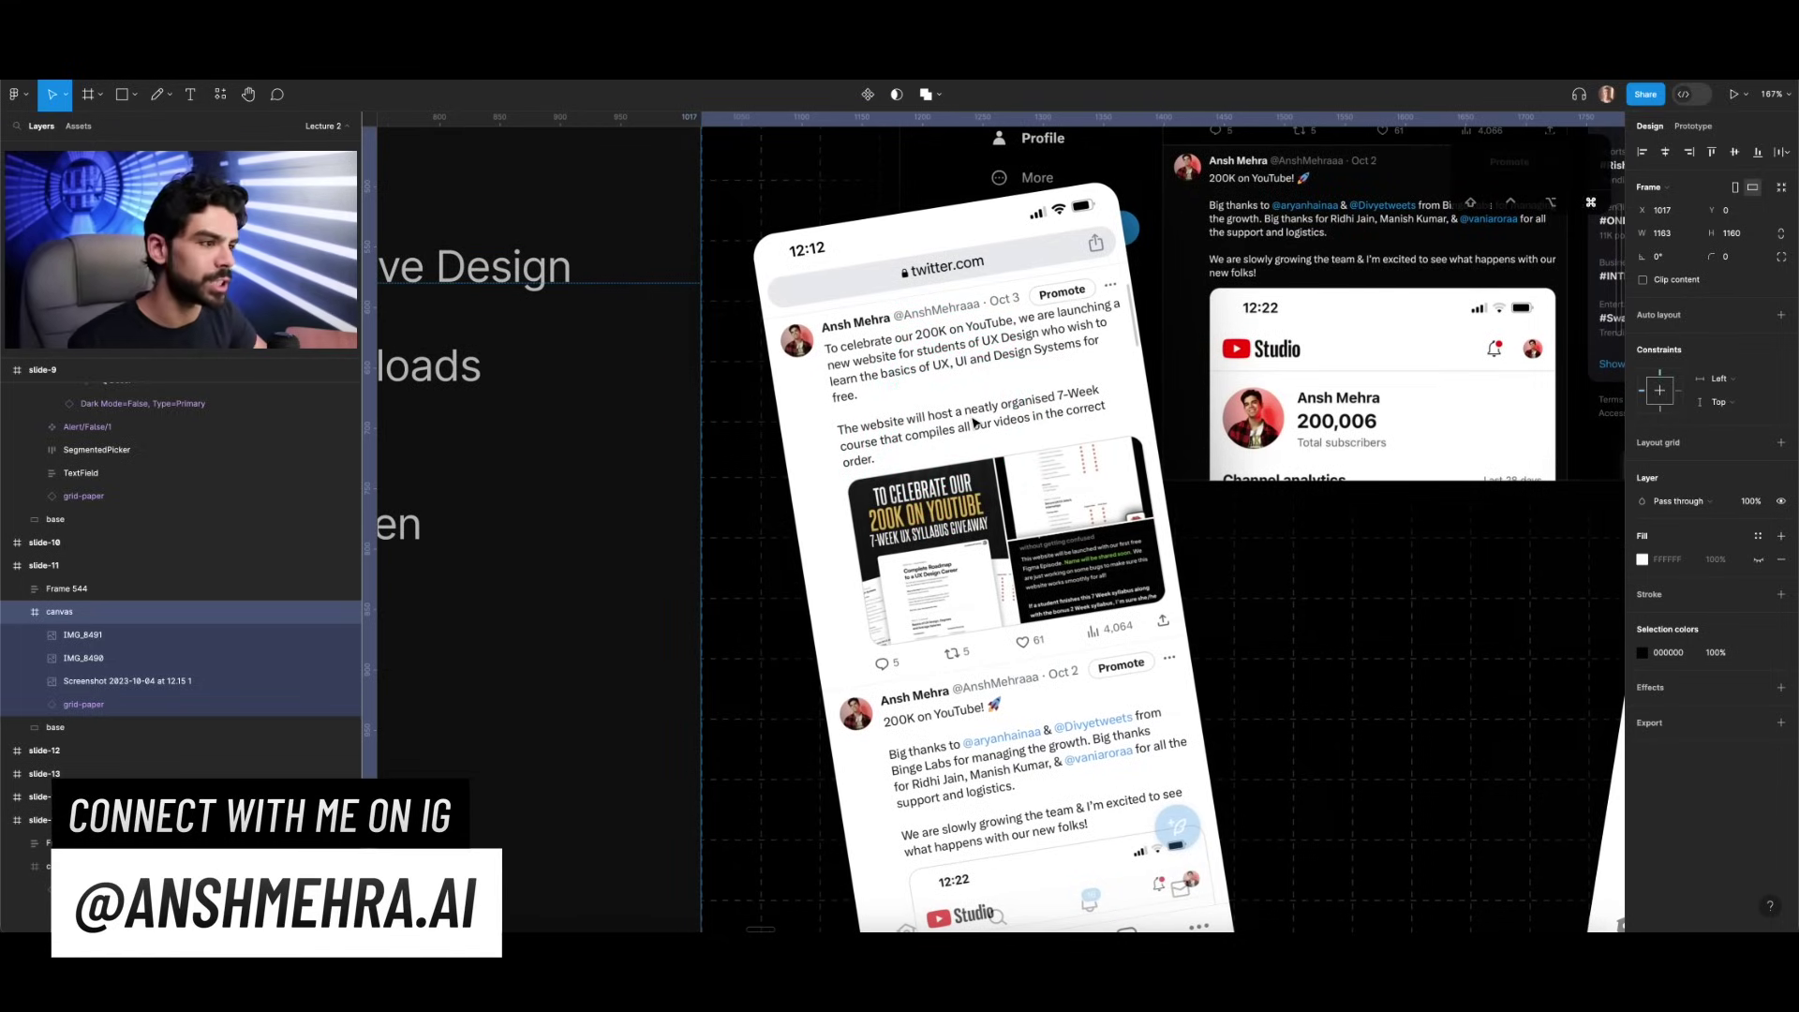
pyautogui.scroll(-5, 974, 422)
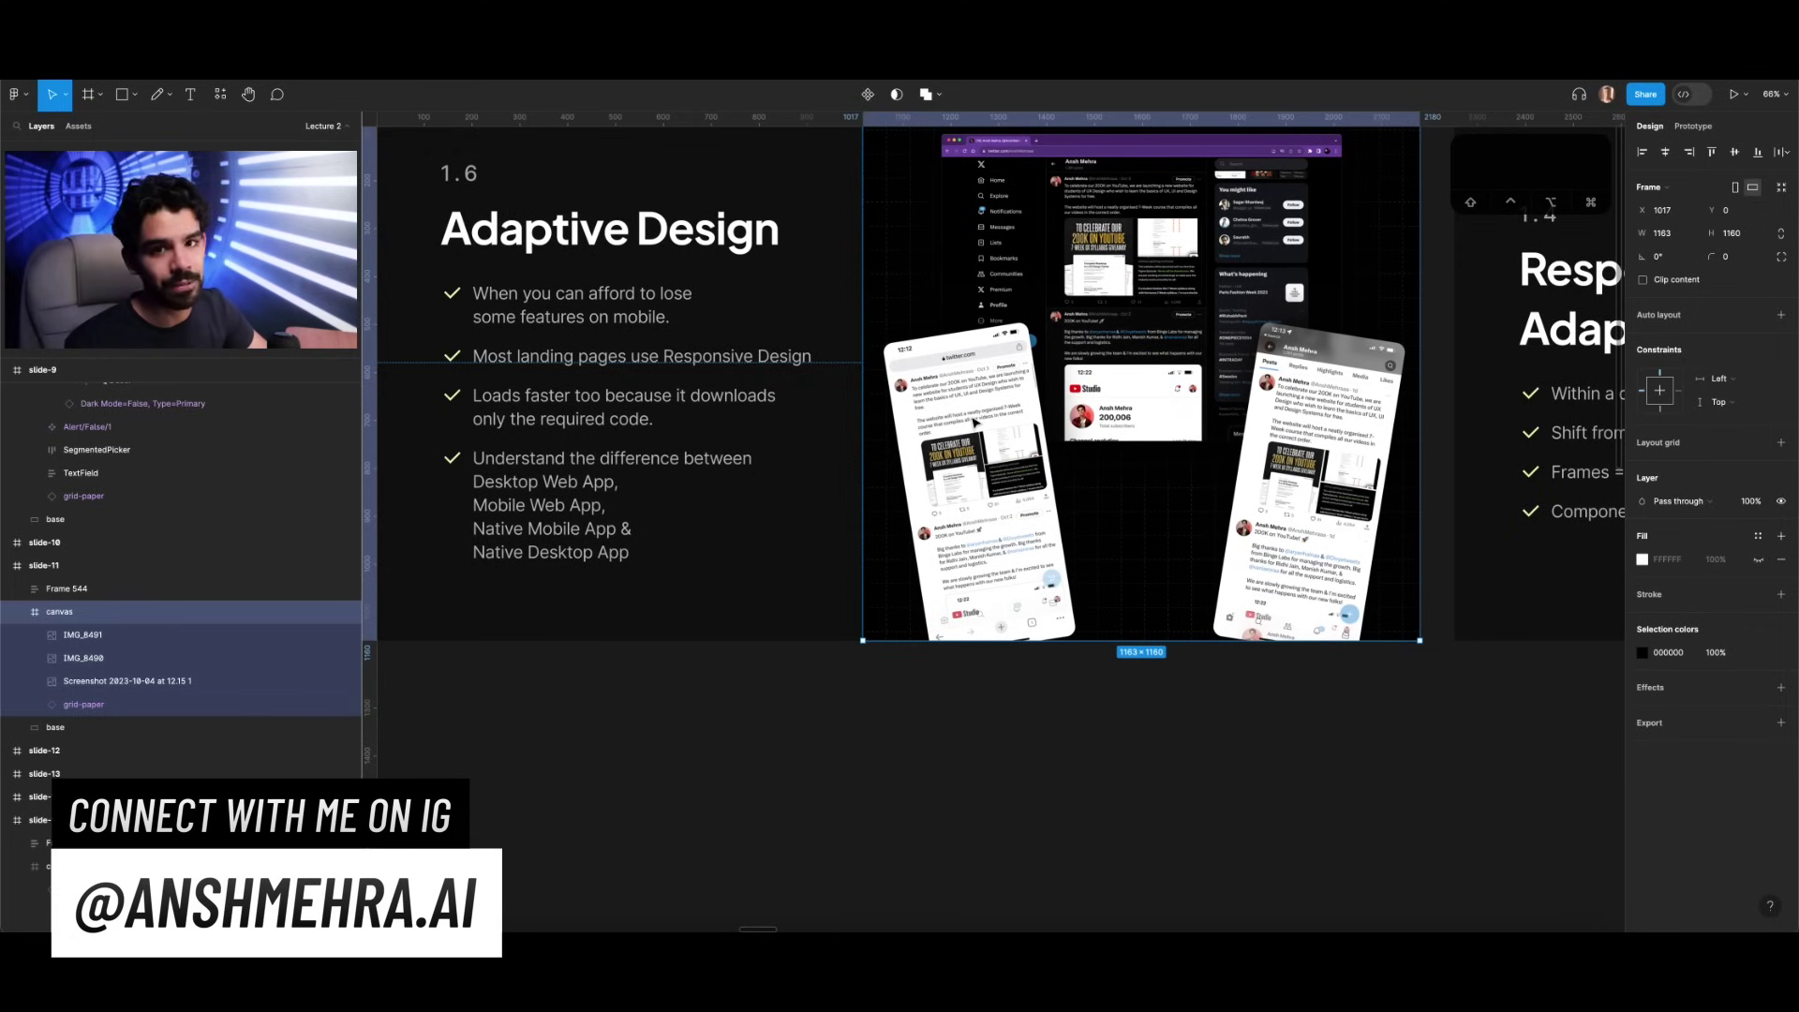
pyautogui.hscroll(5, 974, 423)
pyautogui.click(1207, 465)
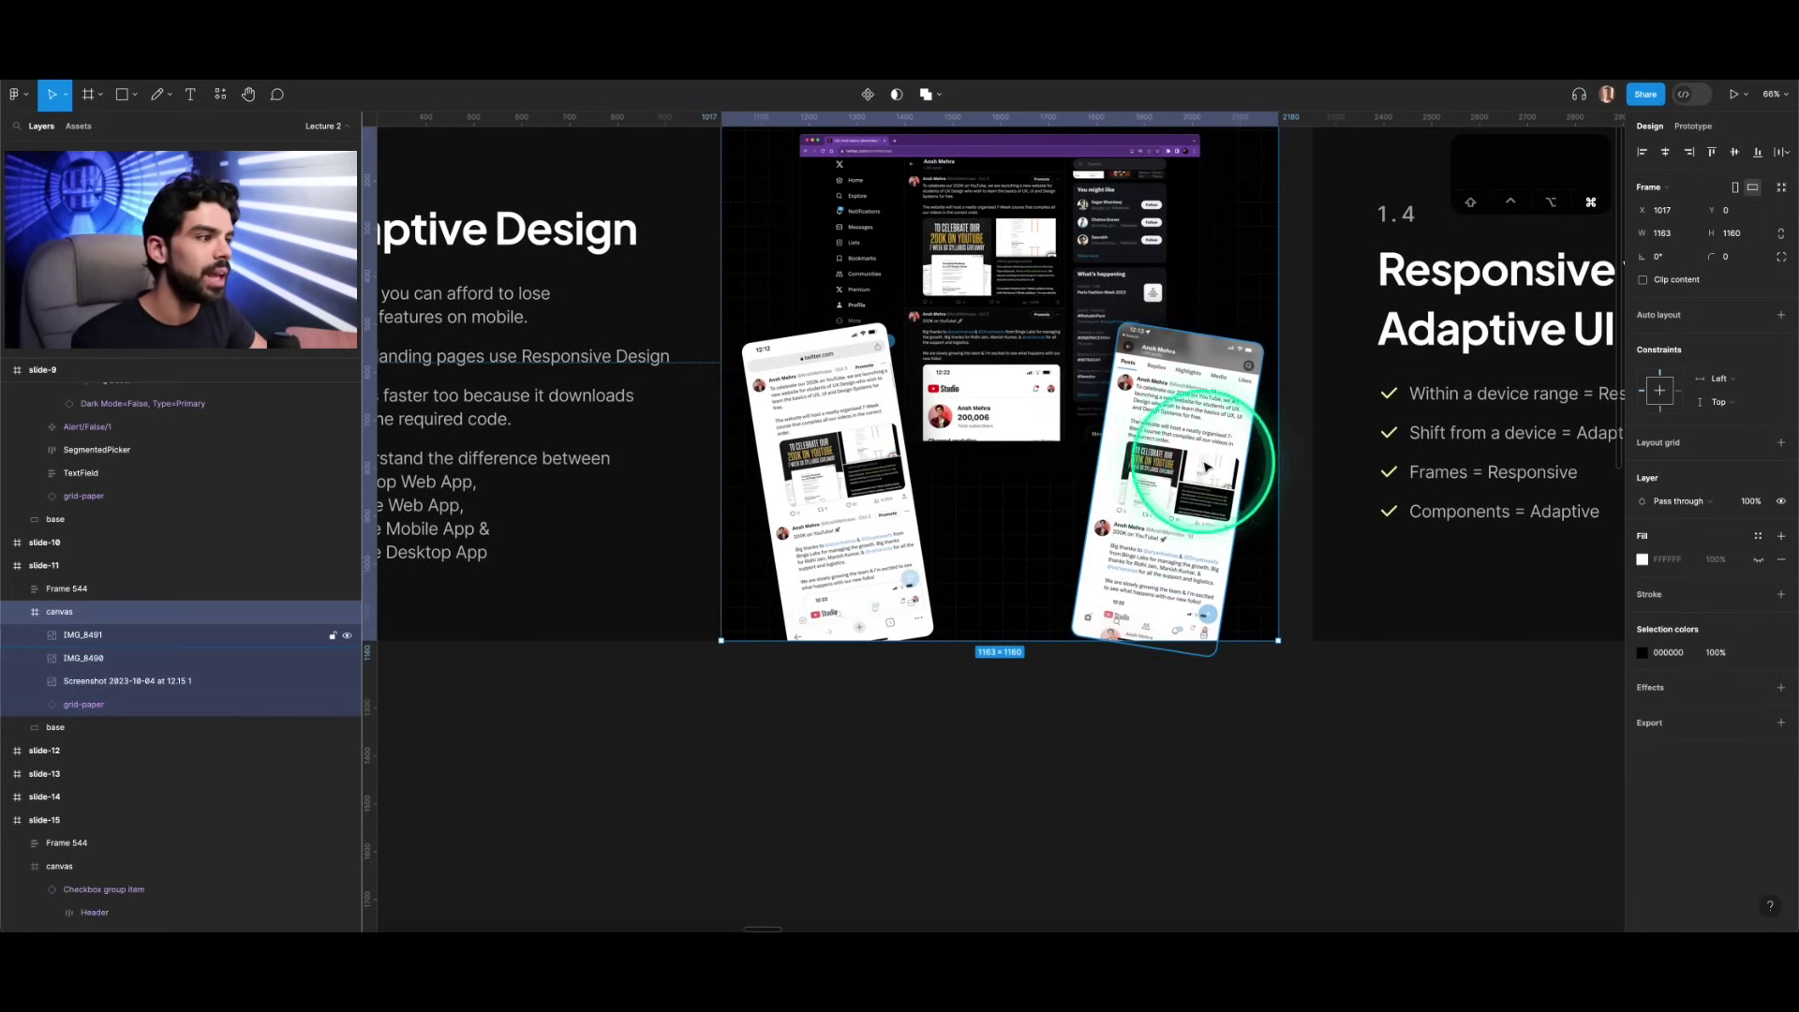
pyautogui.scroll(10, 875, 382)
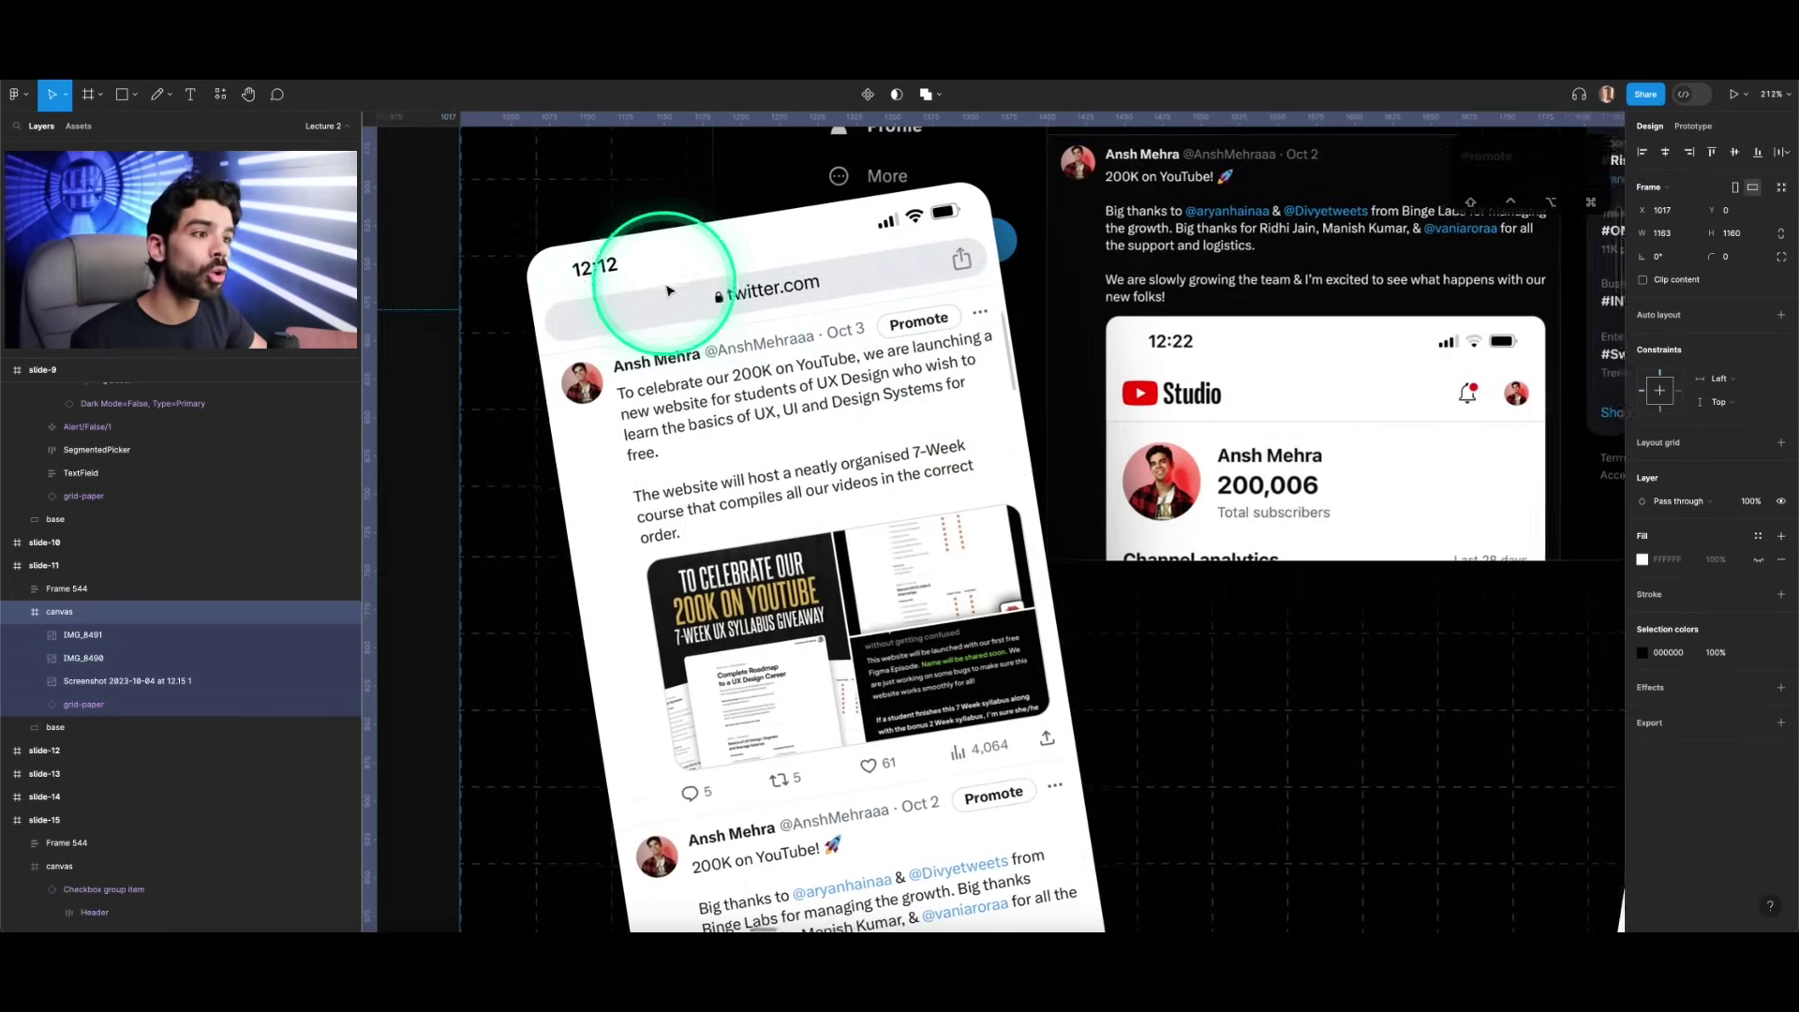
pyautogui.hscroll(10, 736, 334)
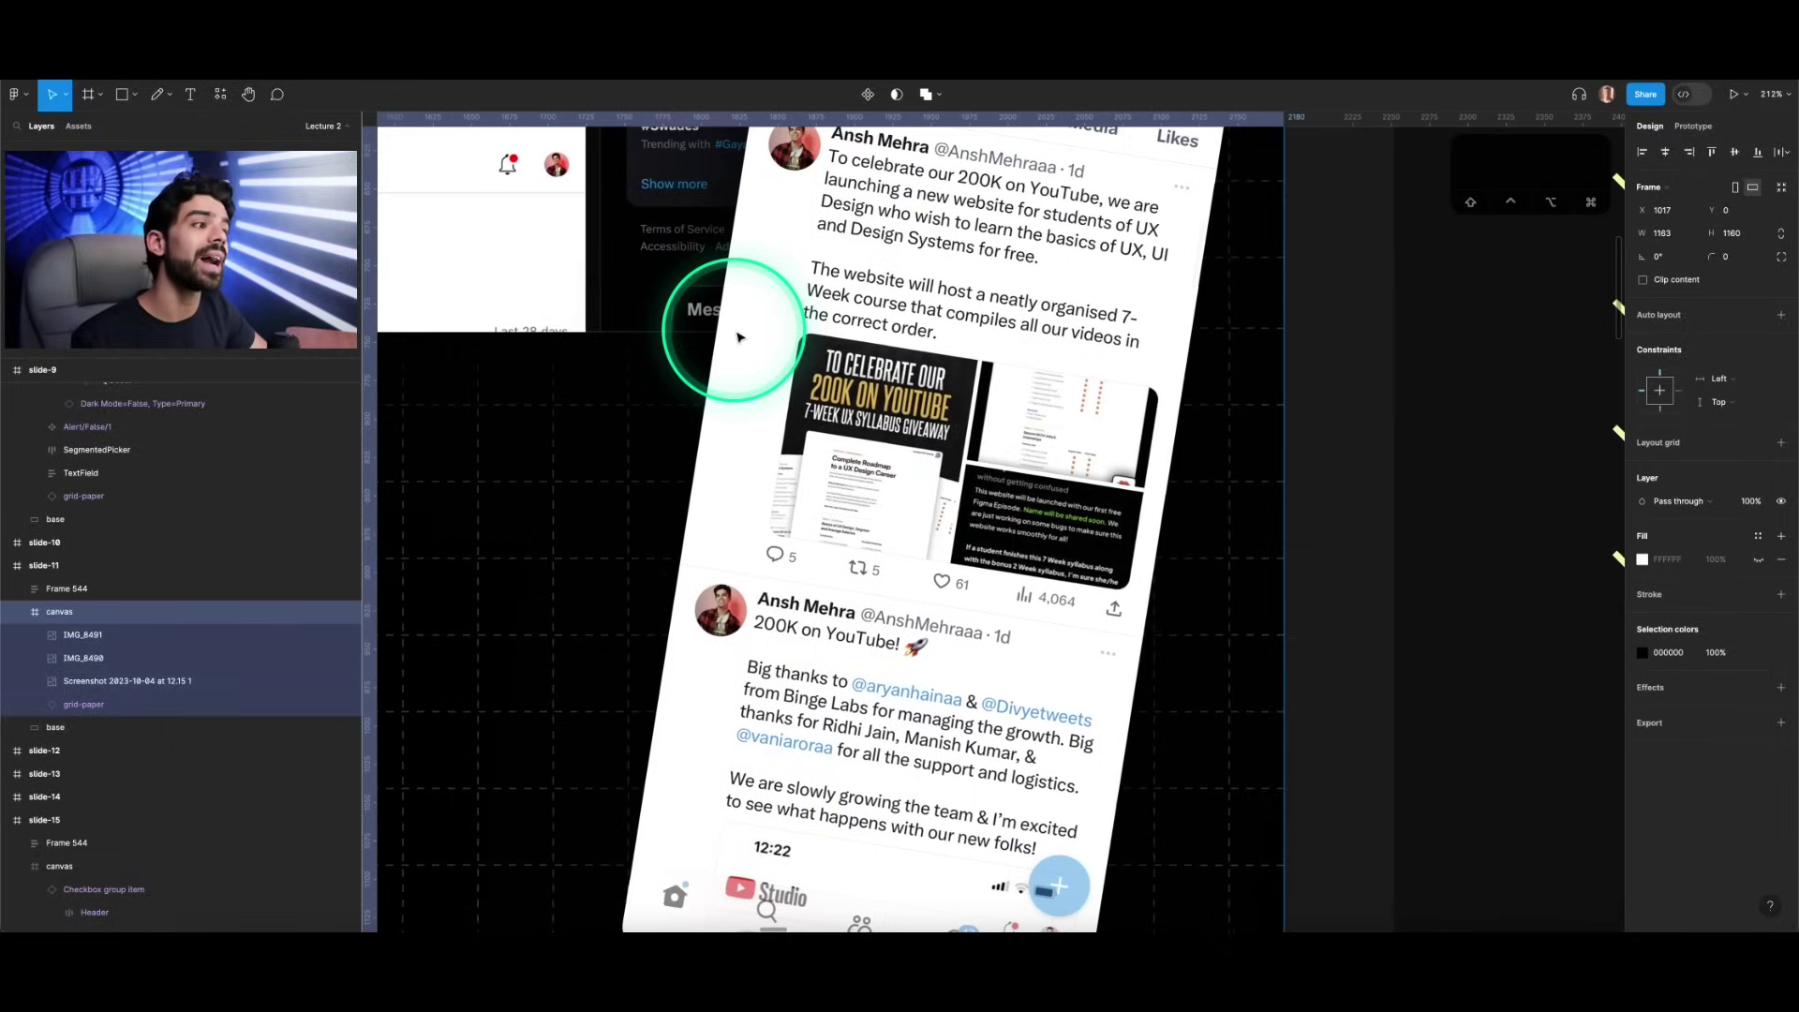
pyautogui.scroll(3, 736, 335)
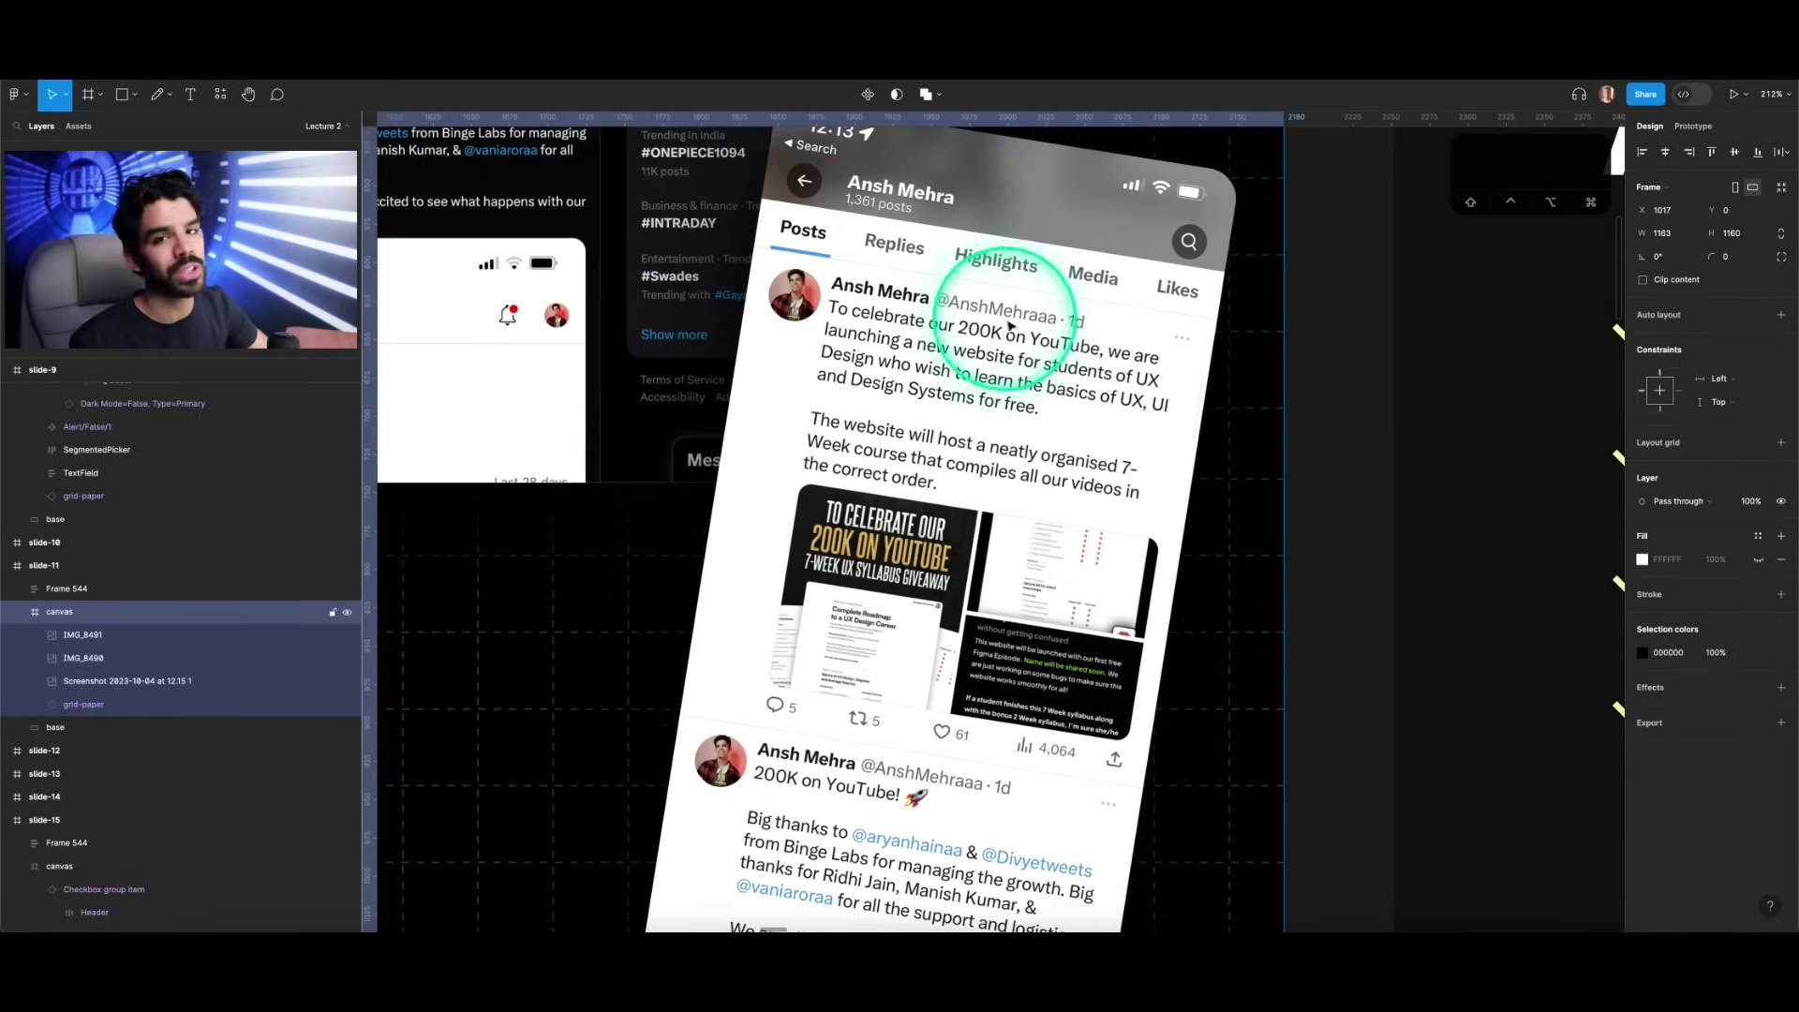
pyautogui.scroll(-5, 1031, 314)
pyautogui.scroll(2, 1075, 334)
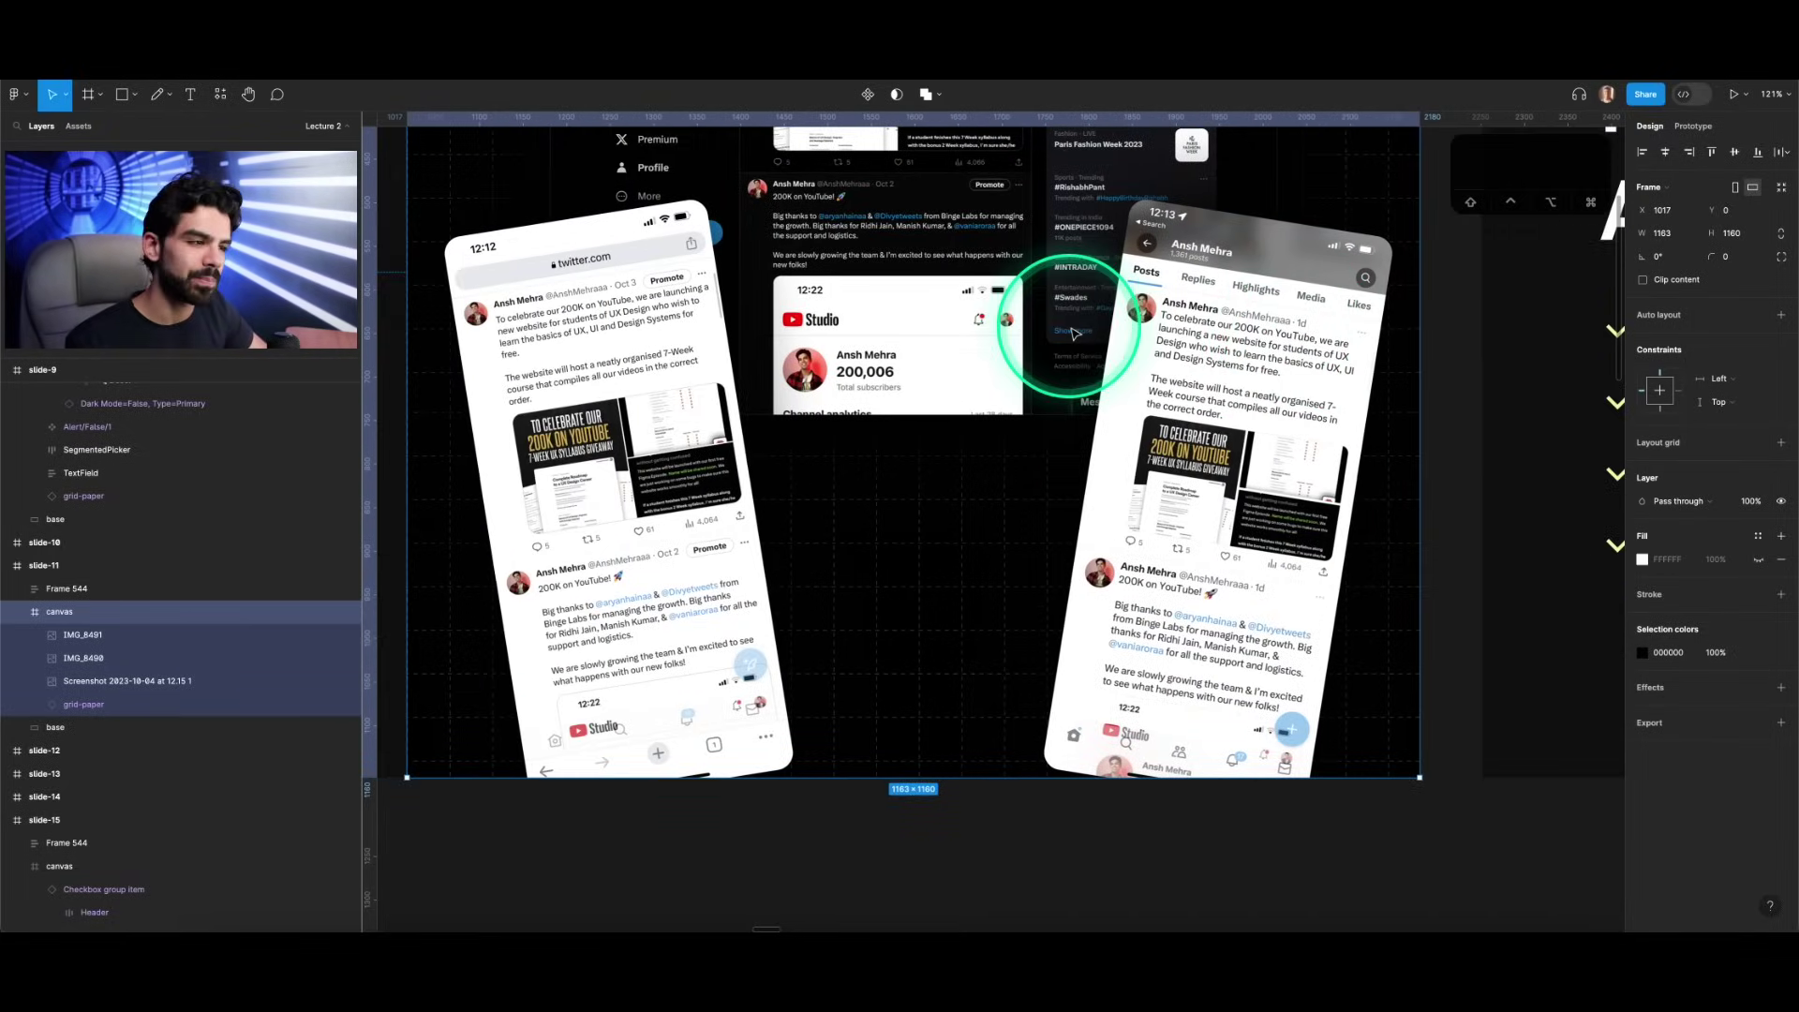
# Step: Examine the mobile web mockup's browser address bar and the native app mockup's profile header and tabs up close
pyautogui.hscroll(-3, 1059, 314)
pyautogui.scroll(3, 592, 279)
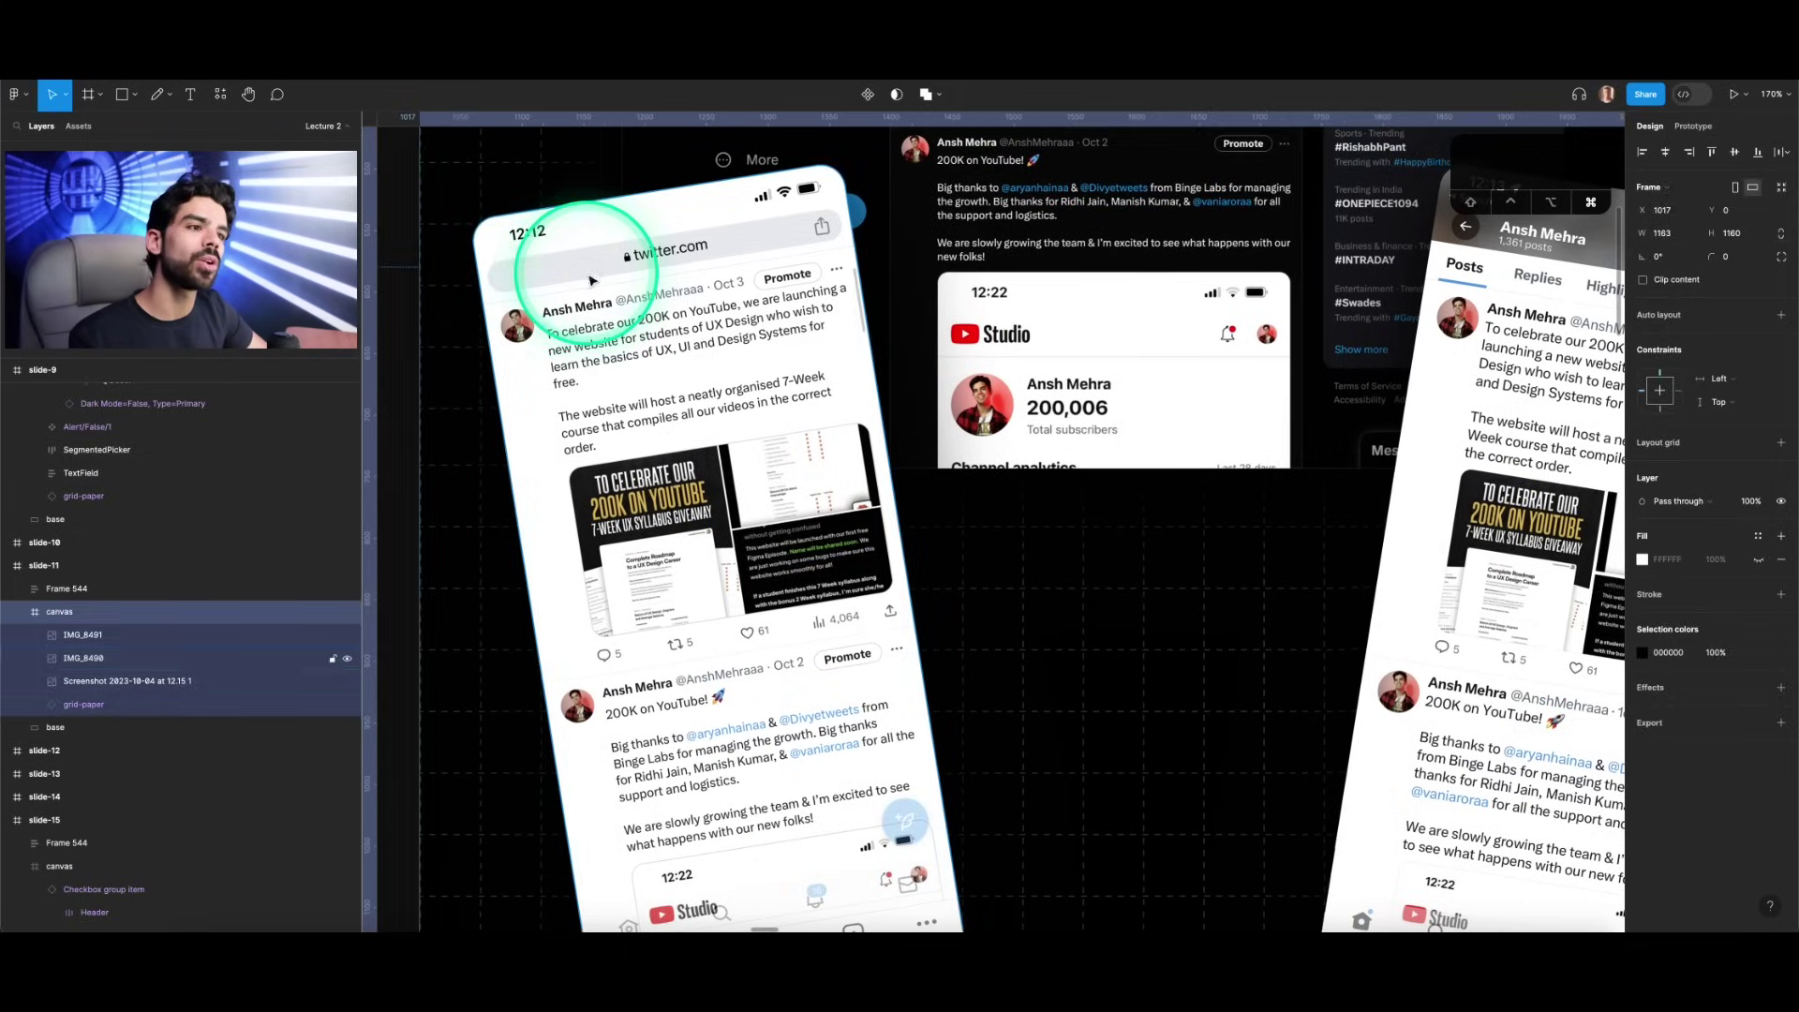
pyautogui.click(593, 280)
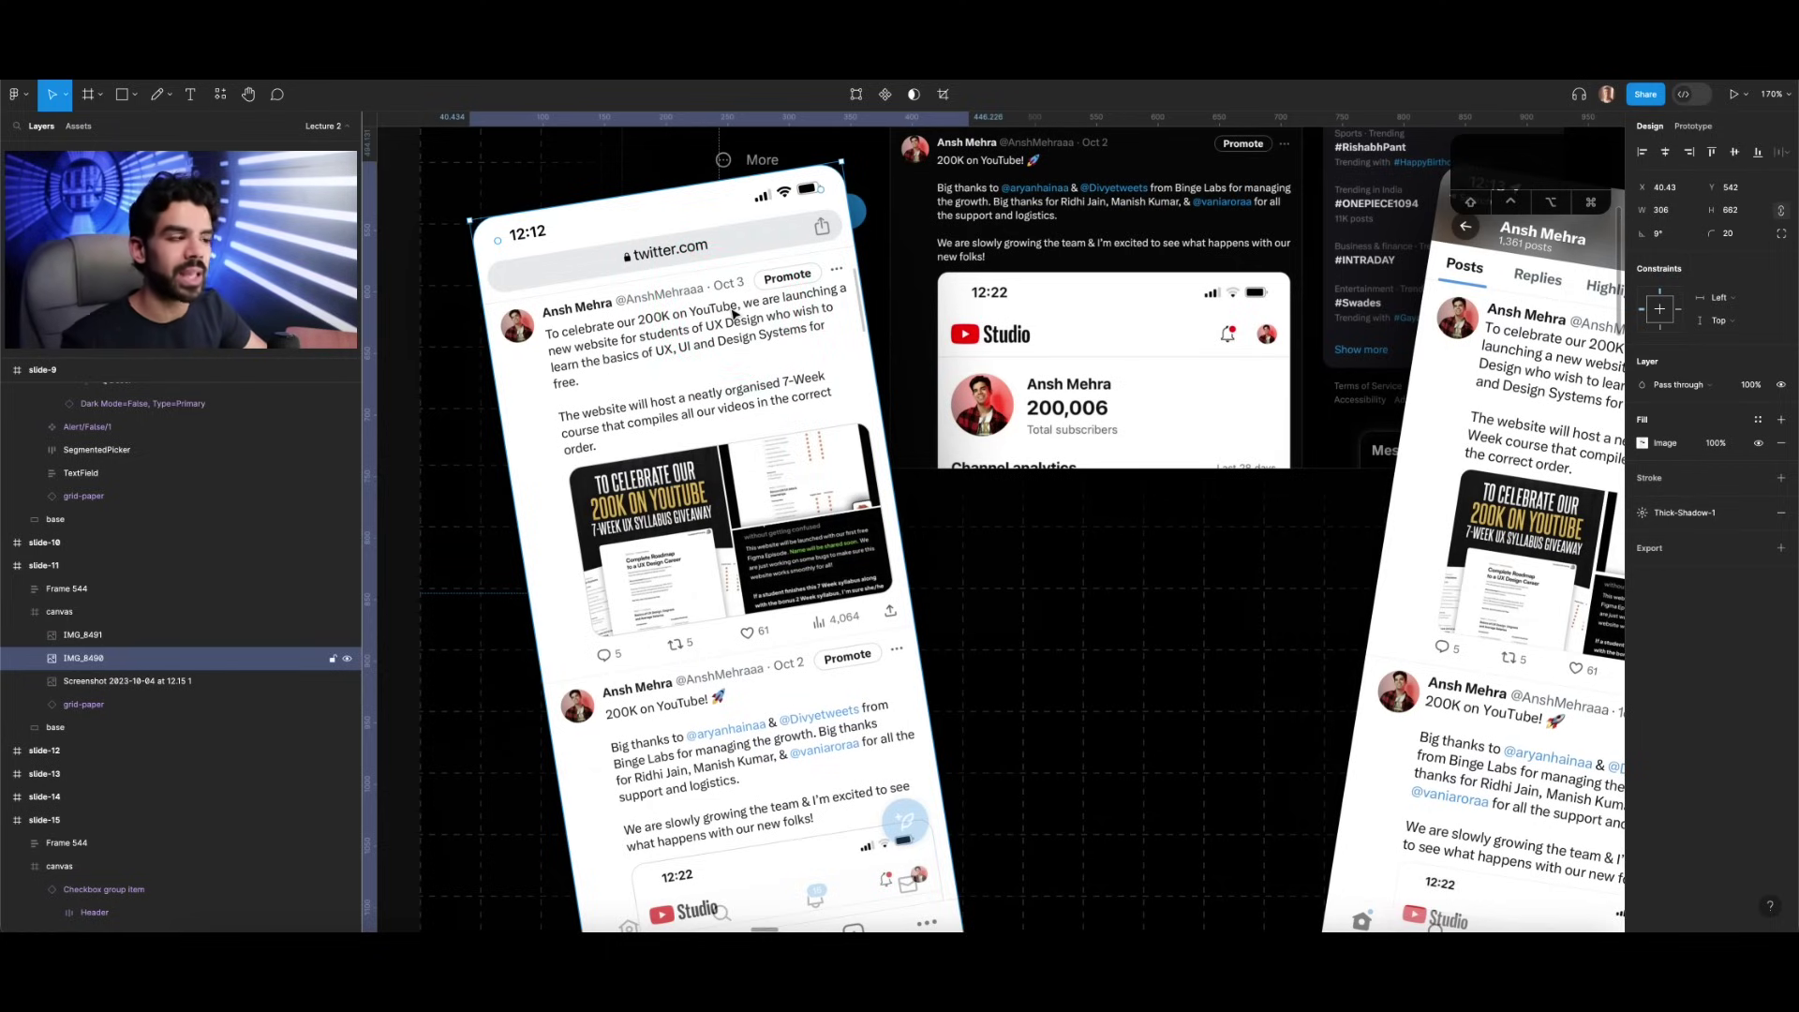
pyautogui.hscroll(10, 823, 337)
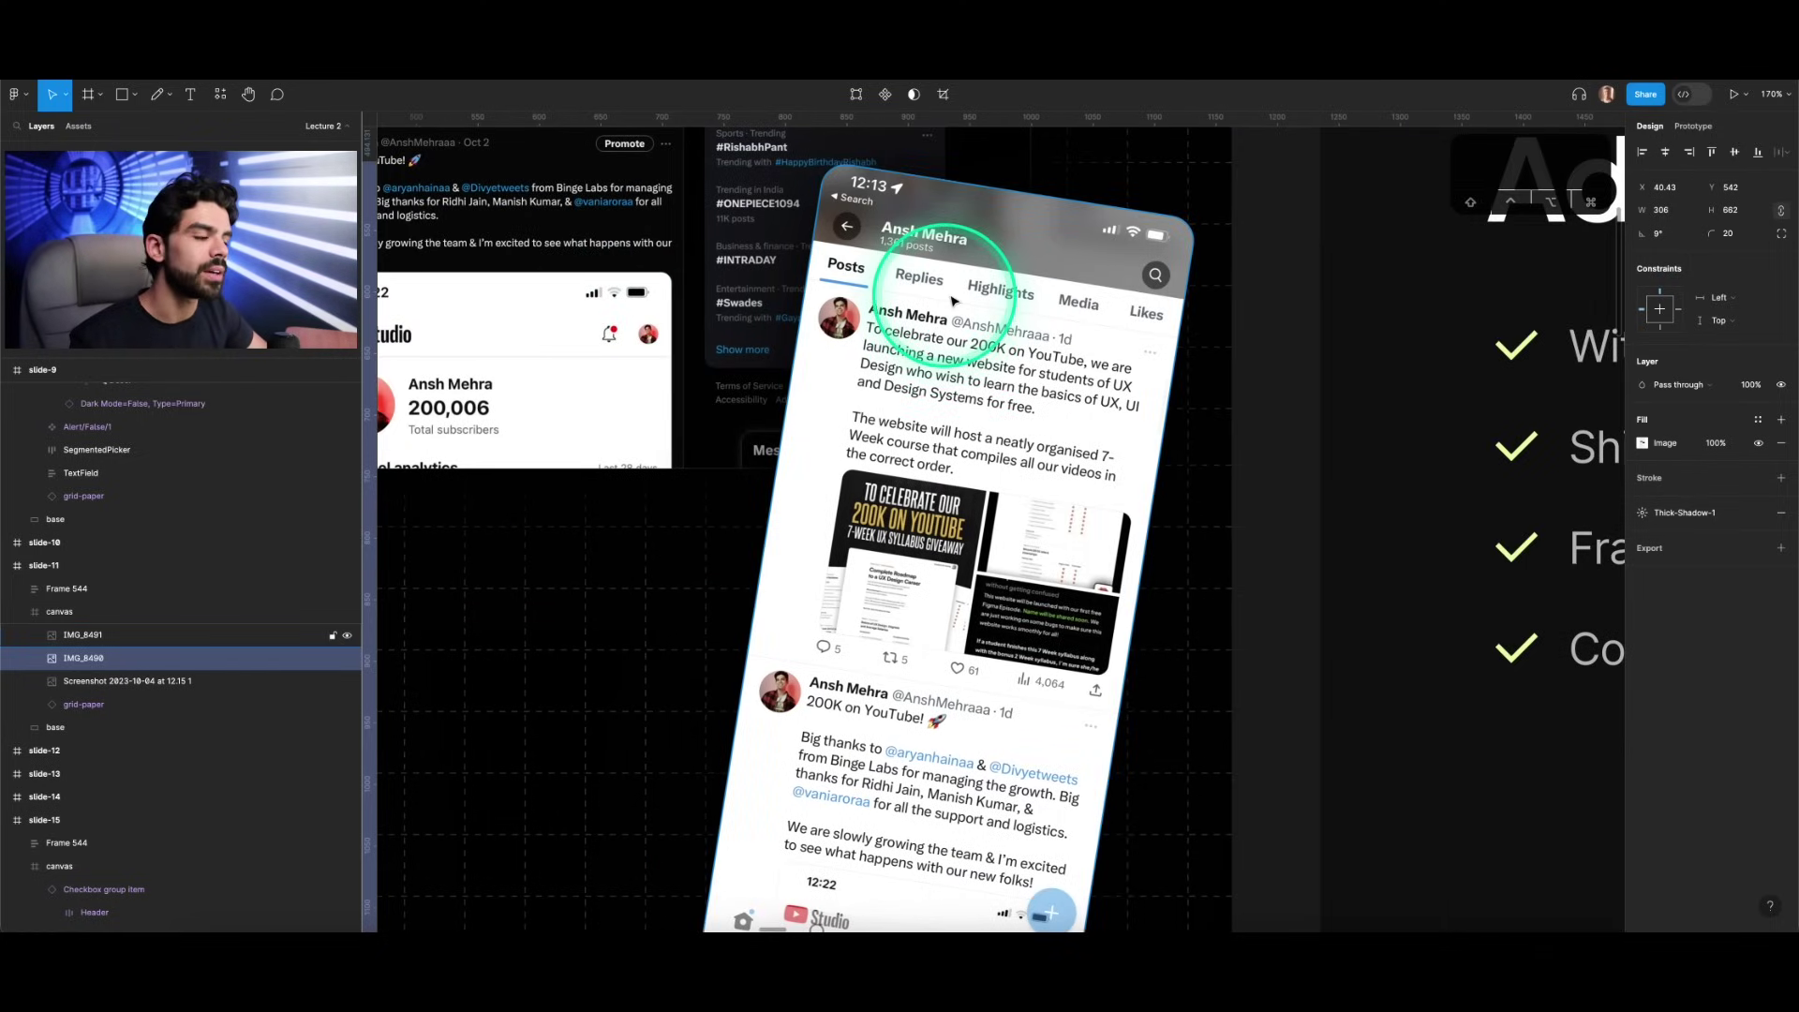
pyautogui.scroll(5, 952, 300)
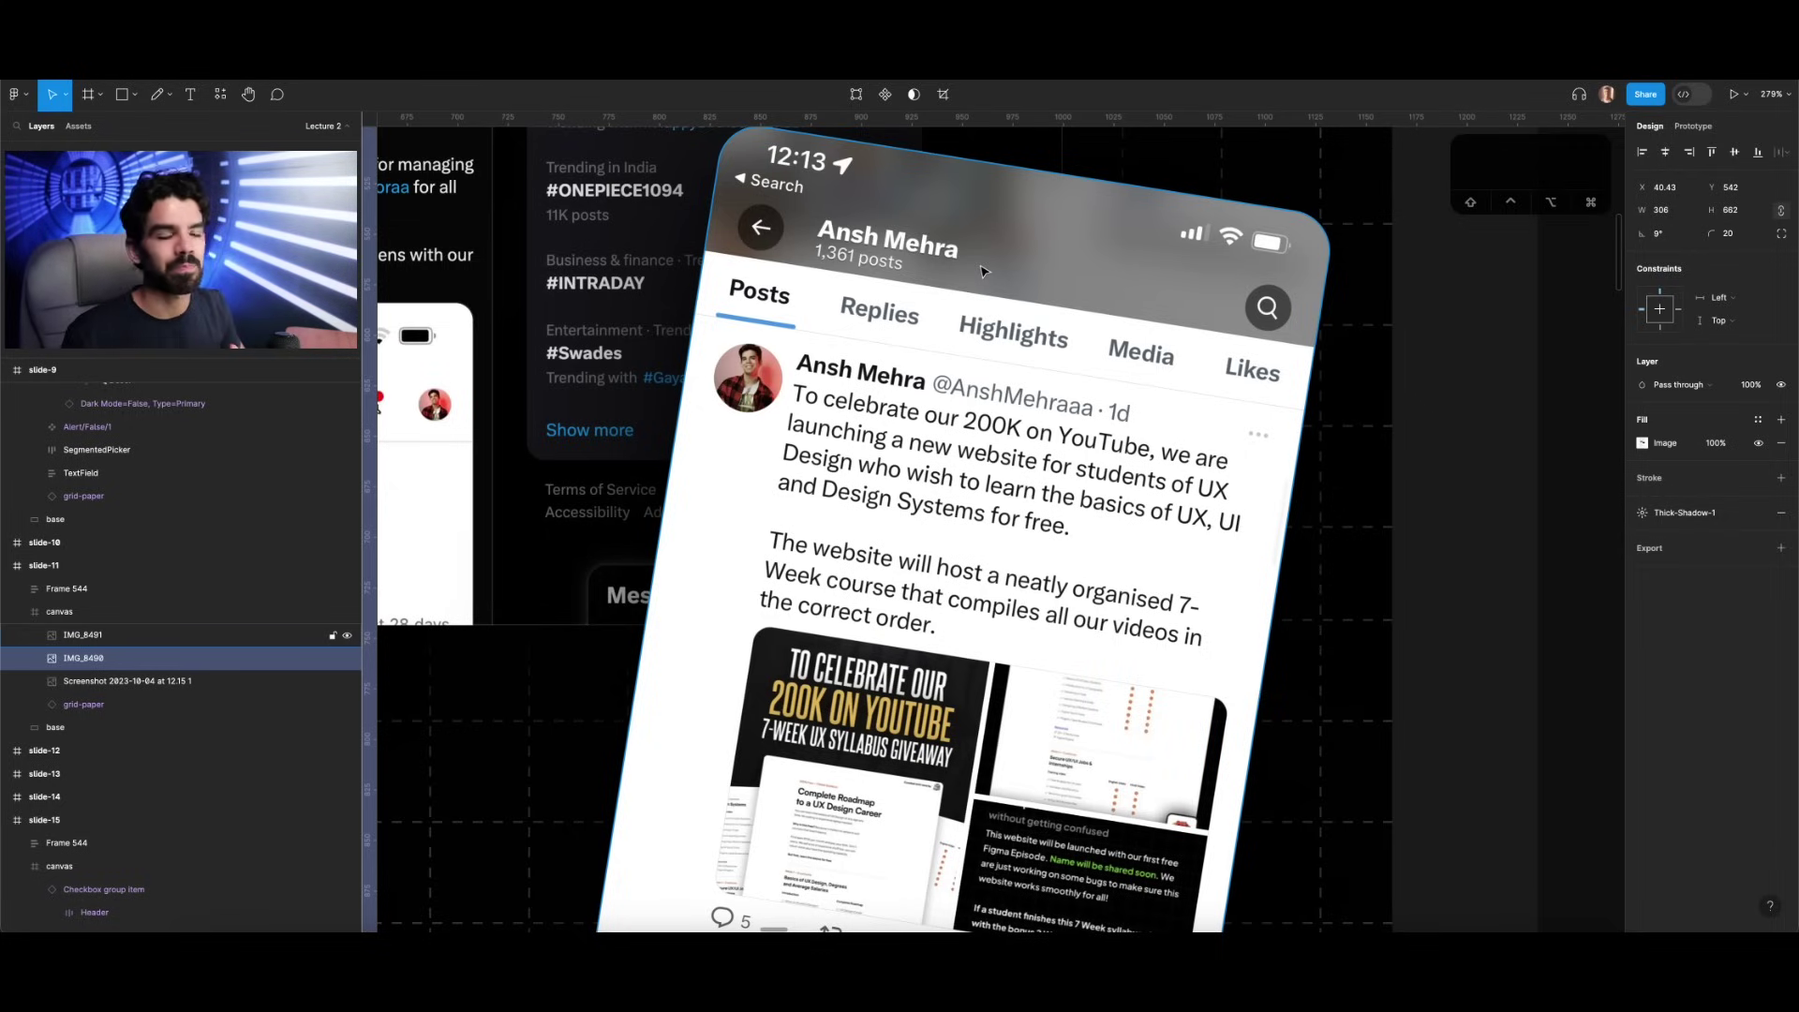
pyautogui.scroll(-5, 1031, 309)
pyautogui.scroll(-2, 1033, 310)
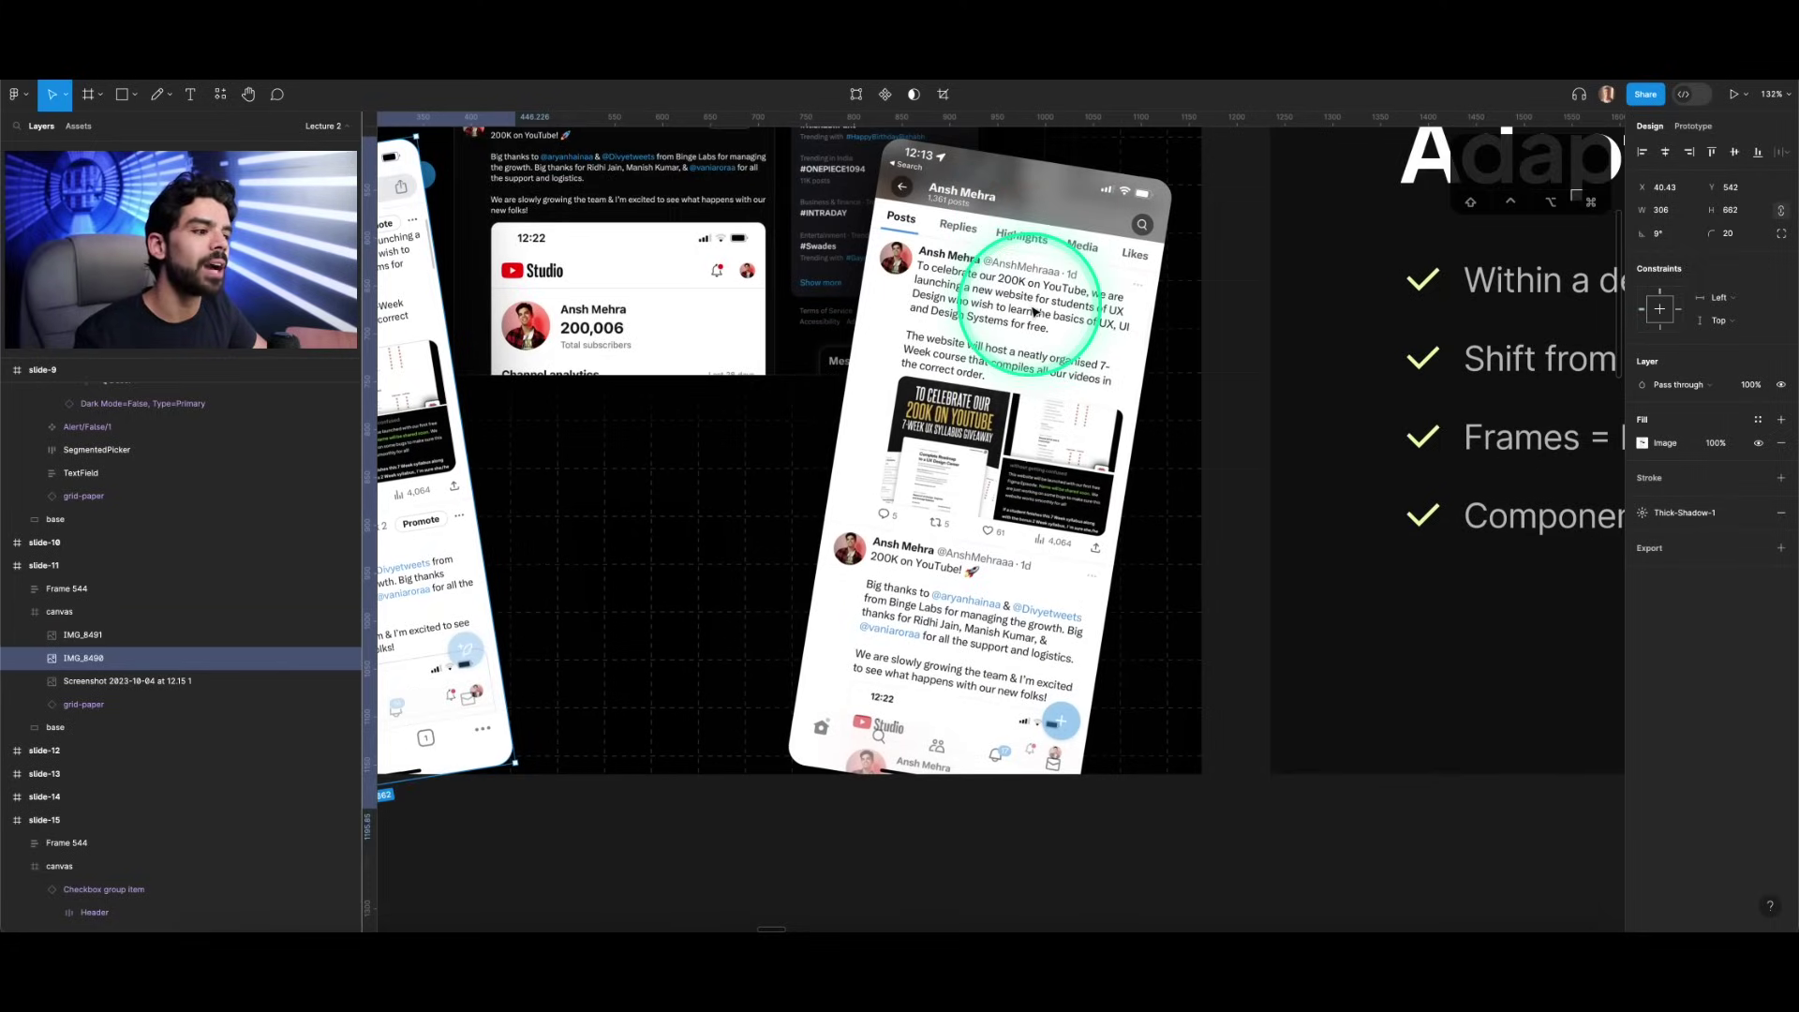
pyautogui.scroll(-3, 1034, 312)
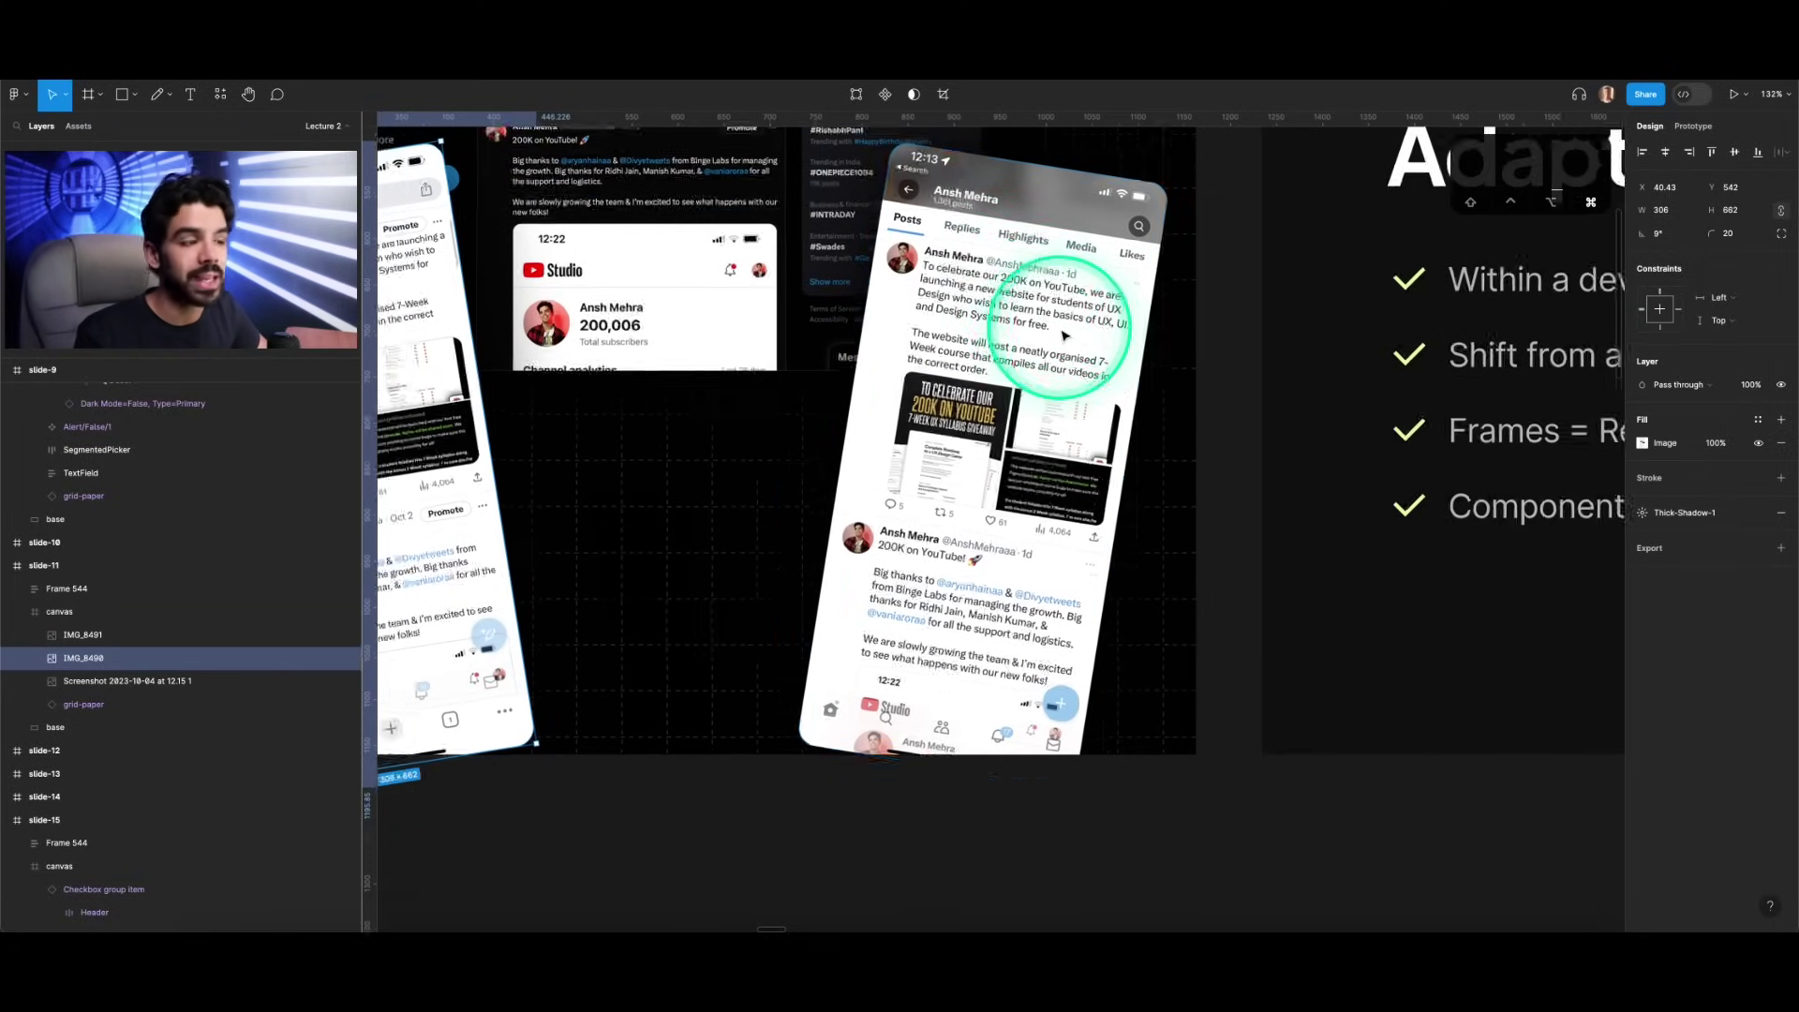
# Step: Review the Adaptive Design bullet points alongside the desktop Twitter mockup's navigation list and the phone mockups
pyautogui.hscroll(-3, 1050, 318)
pyautogui.hscroll(-10, 1062, 335)
pyautogui.scroll(4, 1062, 335)
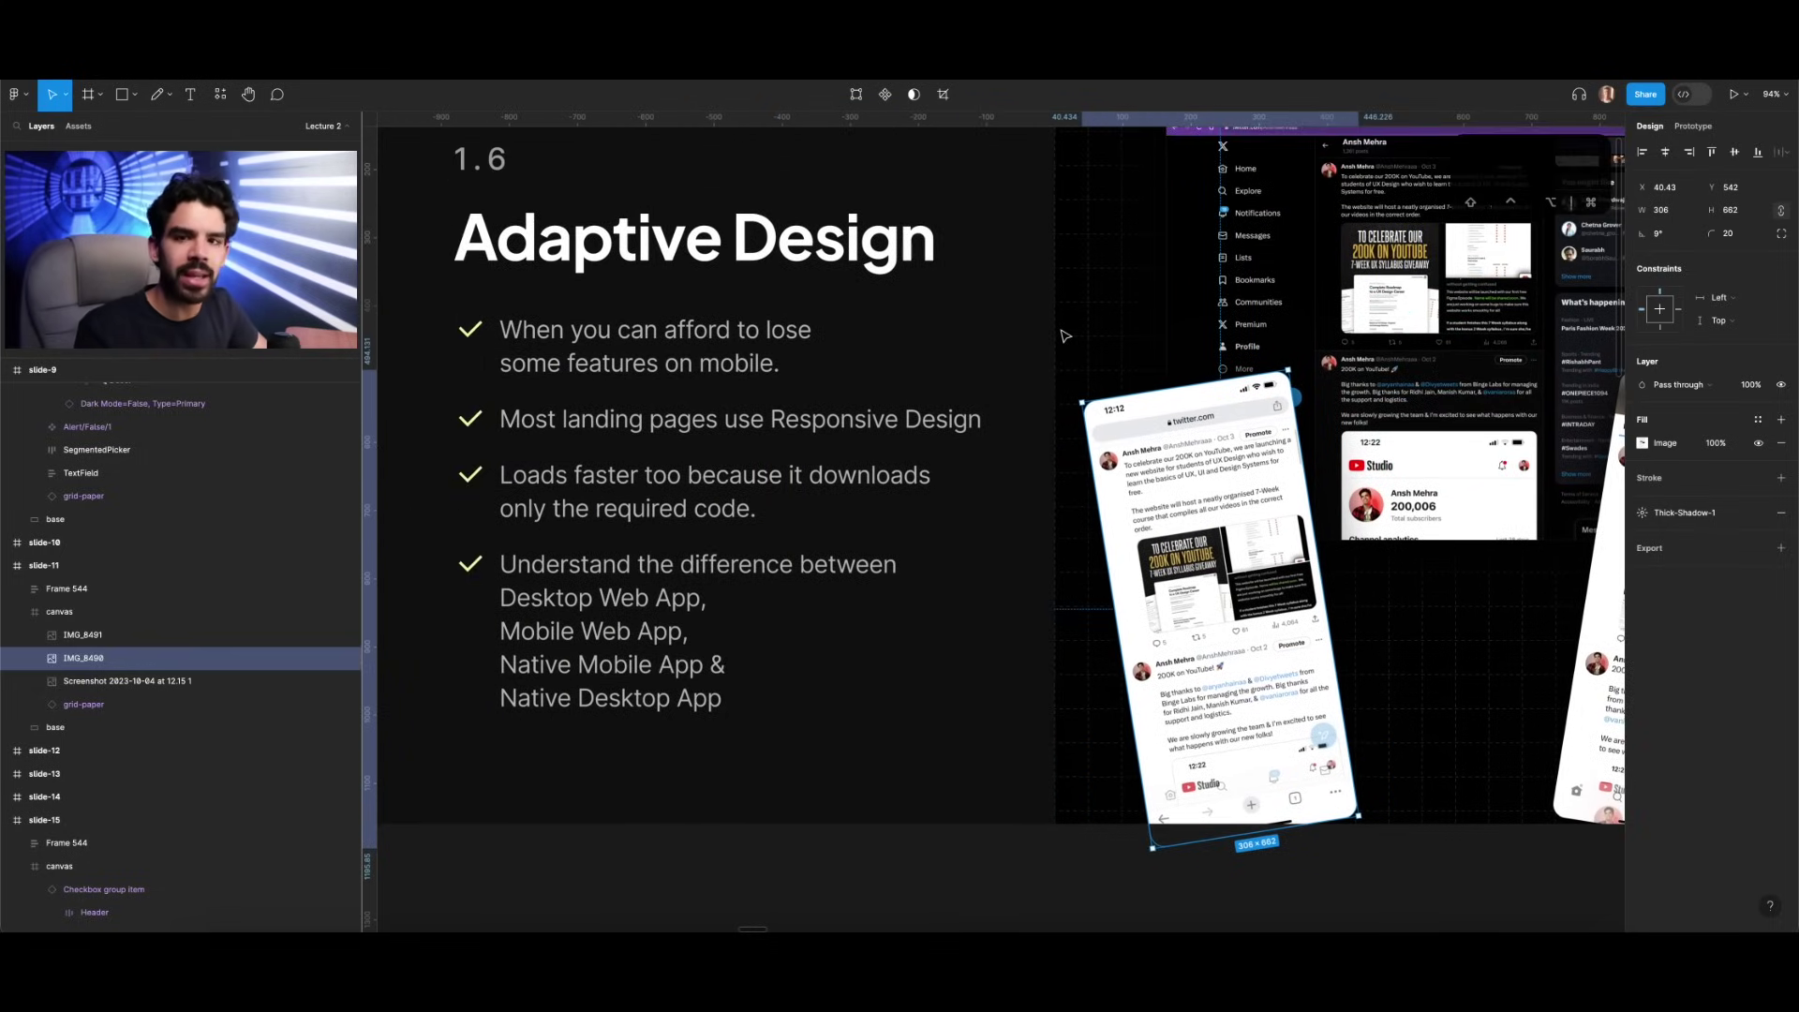
pyautogui.scroll(-3, 1066, 335)
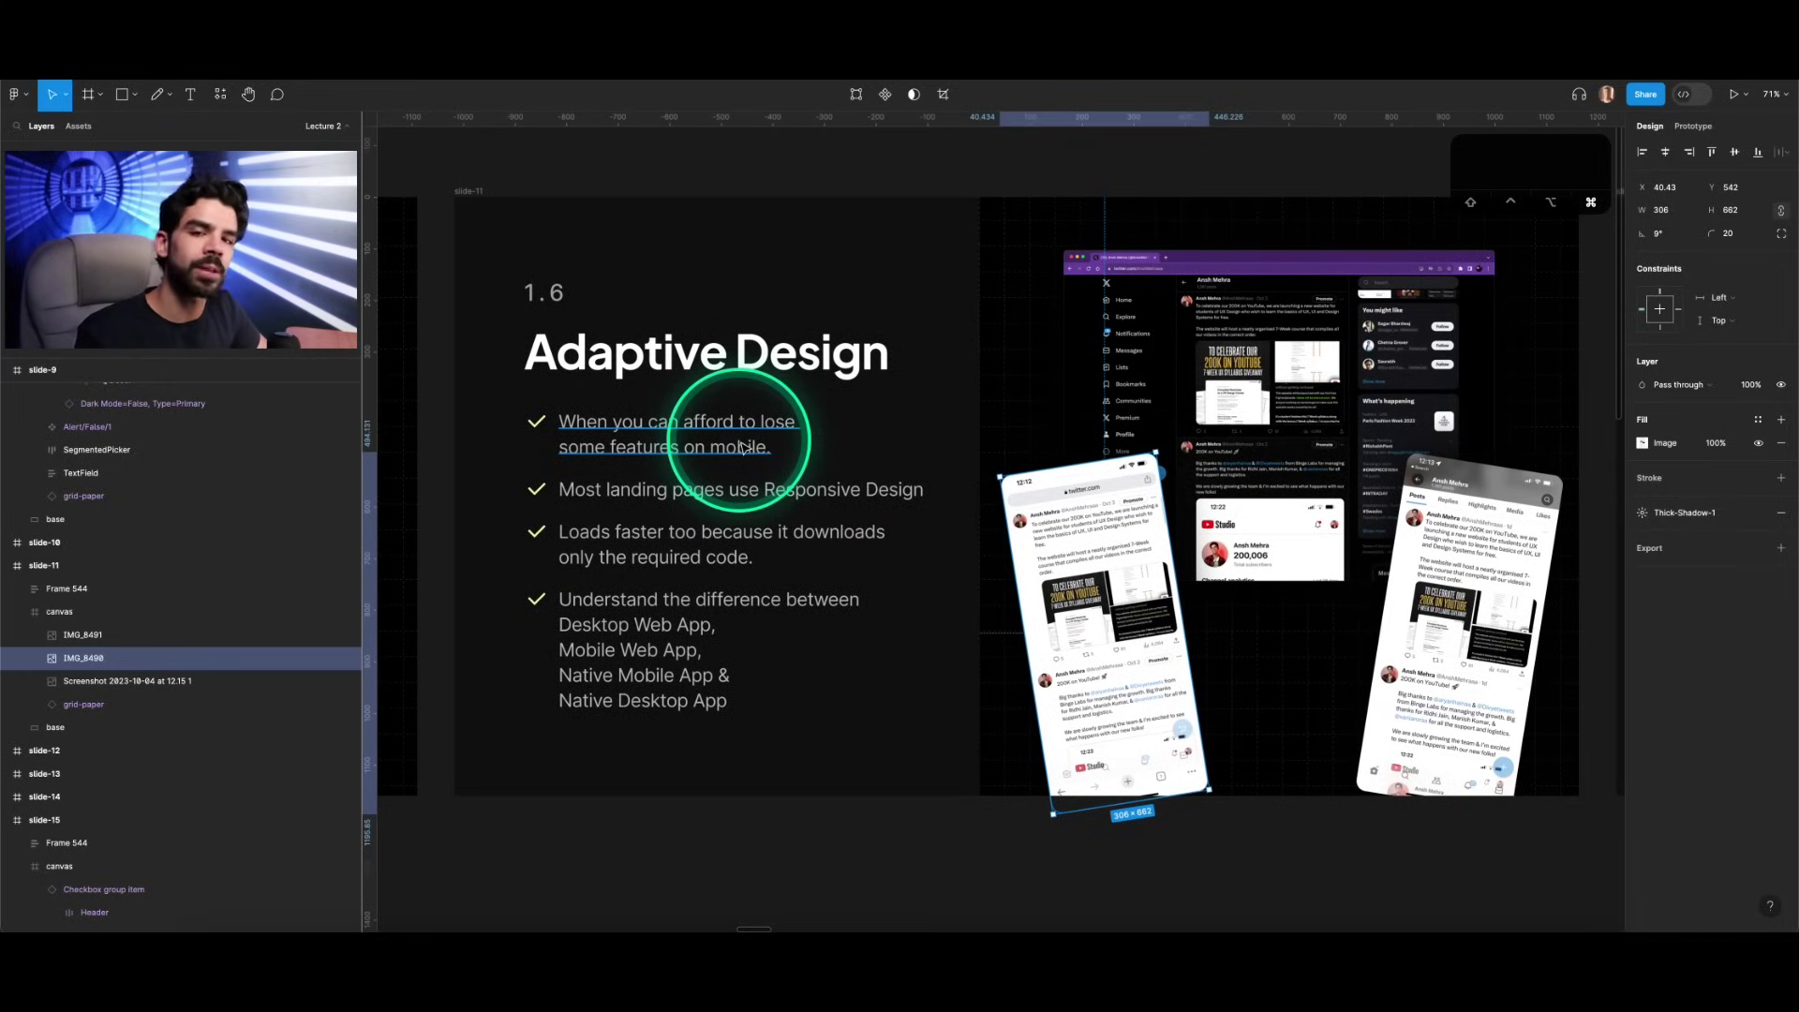
pyautogui.hscroll(2, 891, 478)
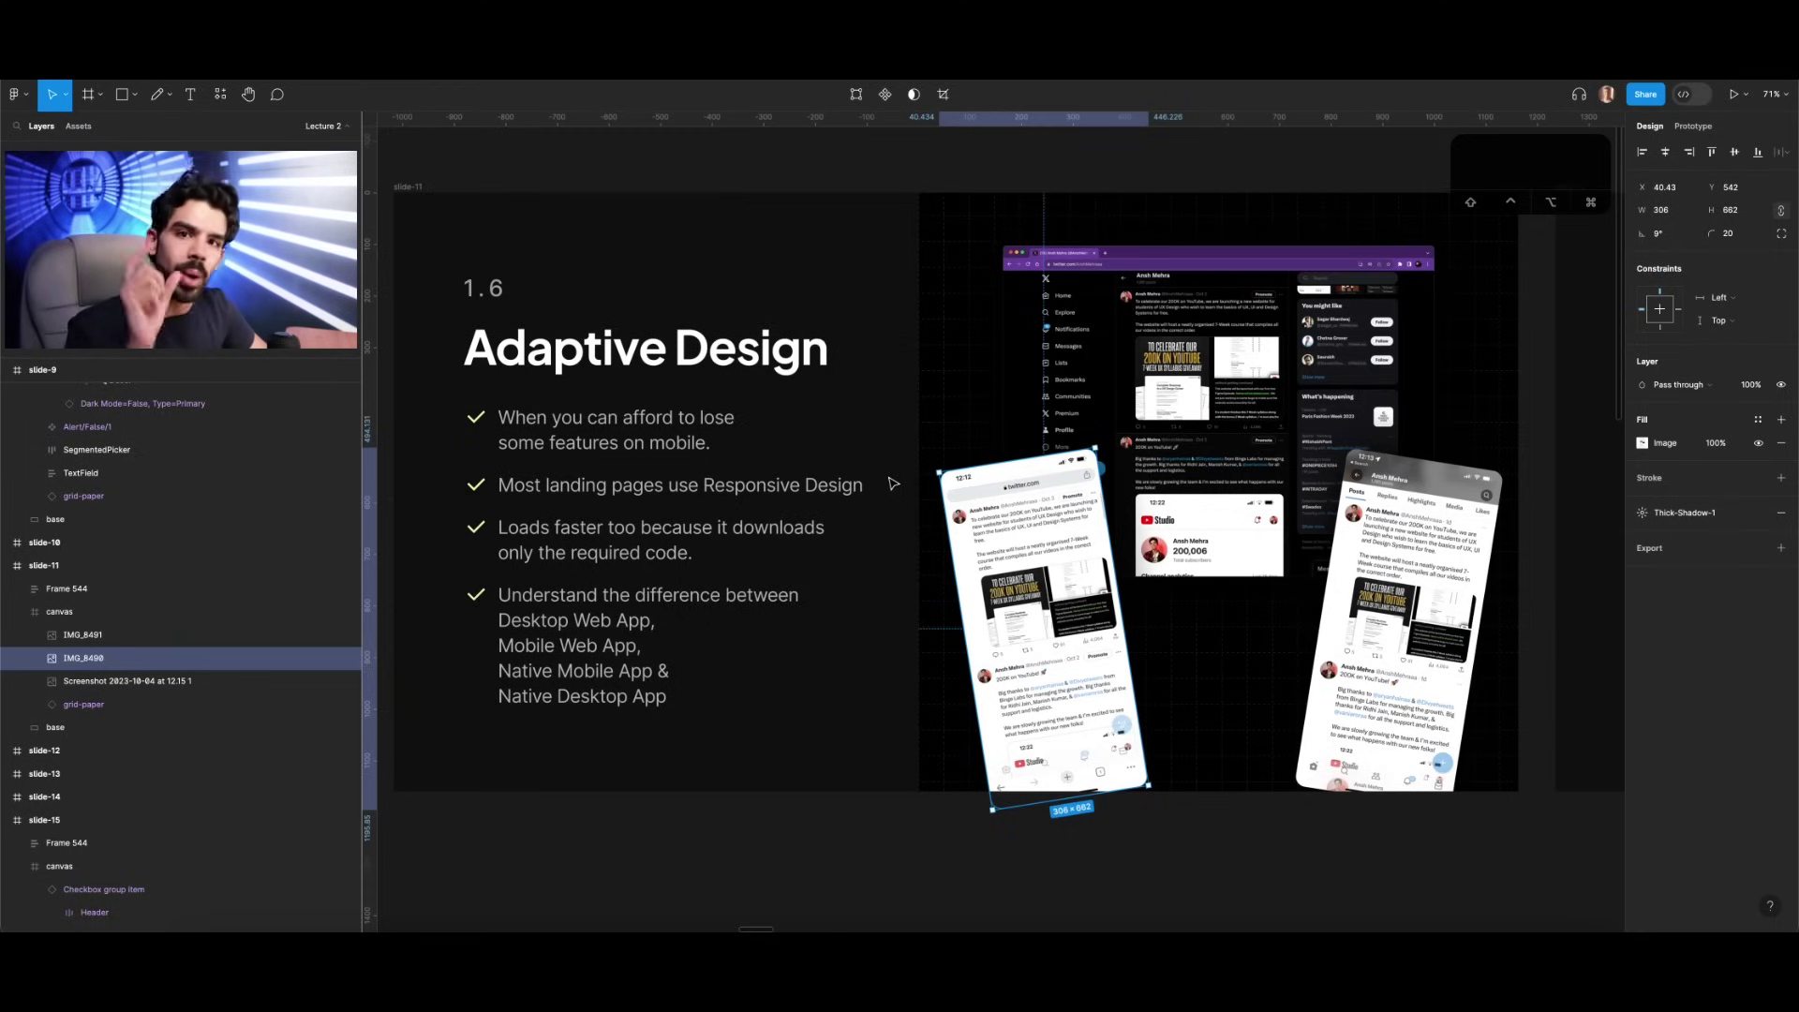
pyautogui.hscroll(3, 893, 484)
pyautogui.scroll(5, 1024, 352)
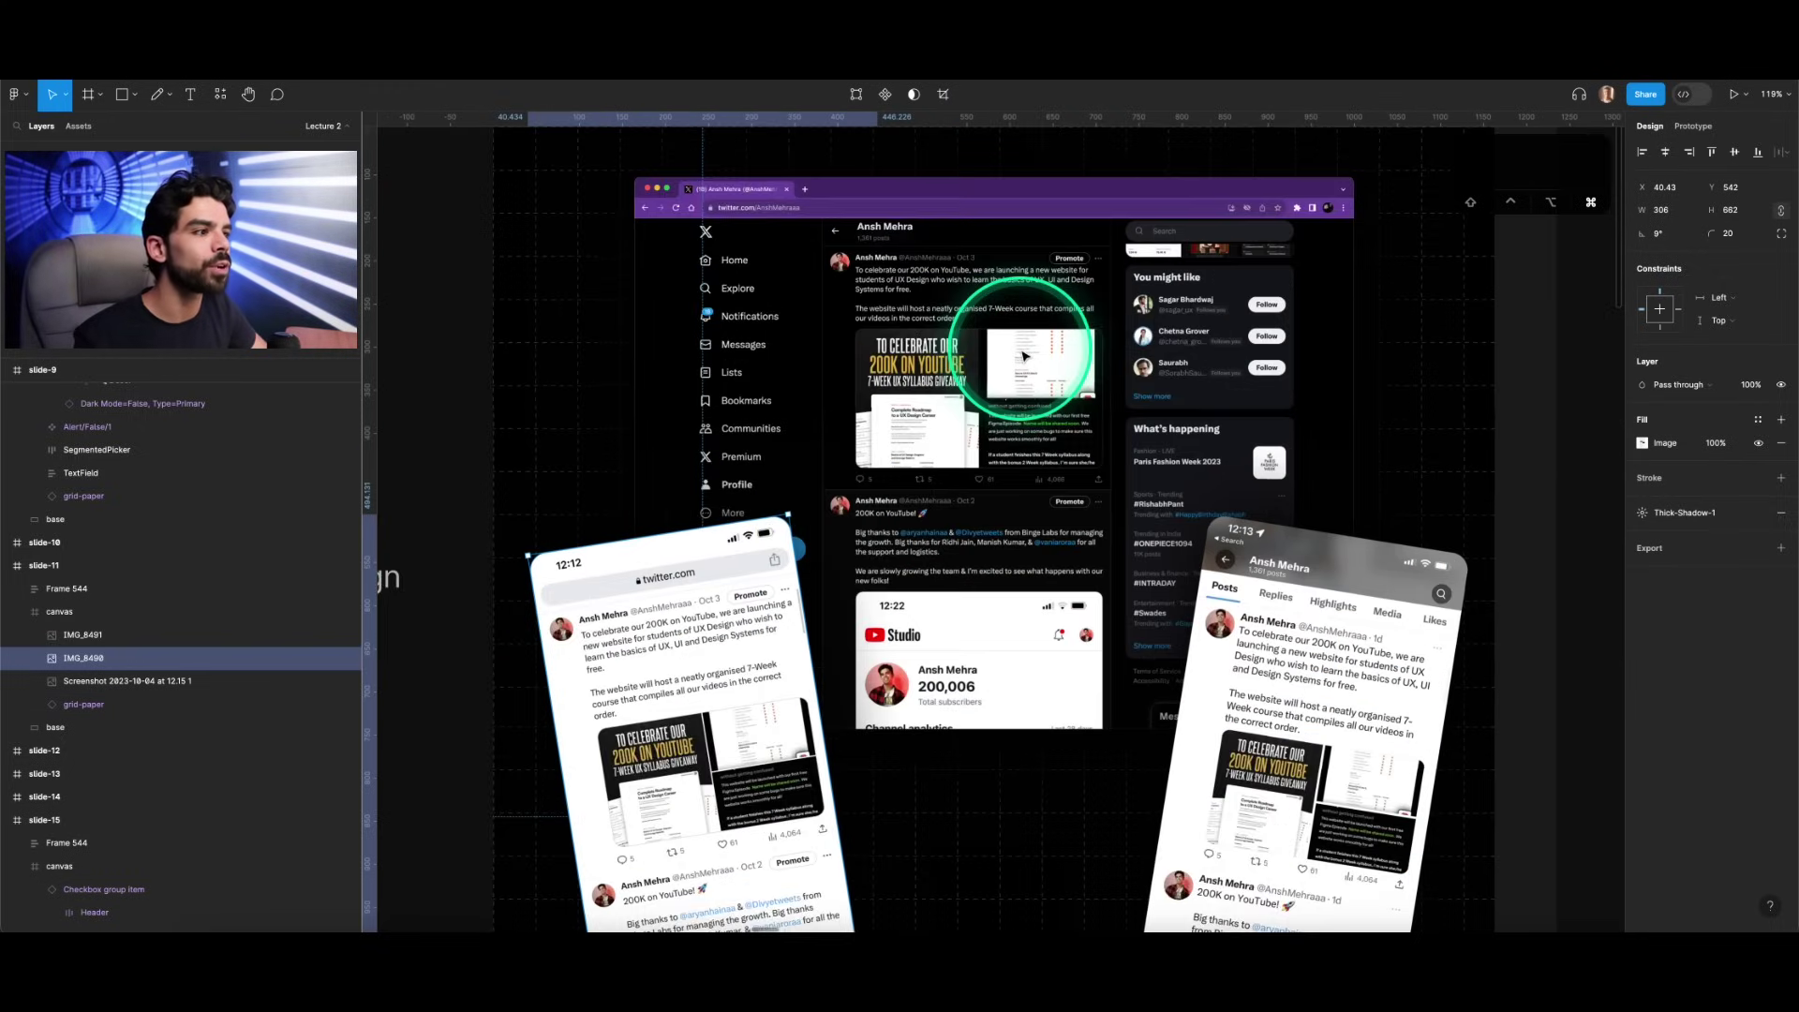
pyautogui.scroll(2, 619, 227)
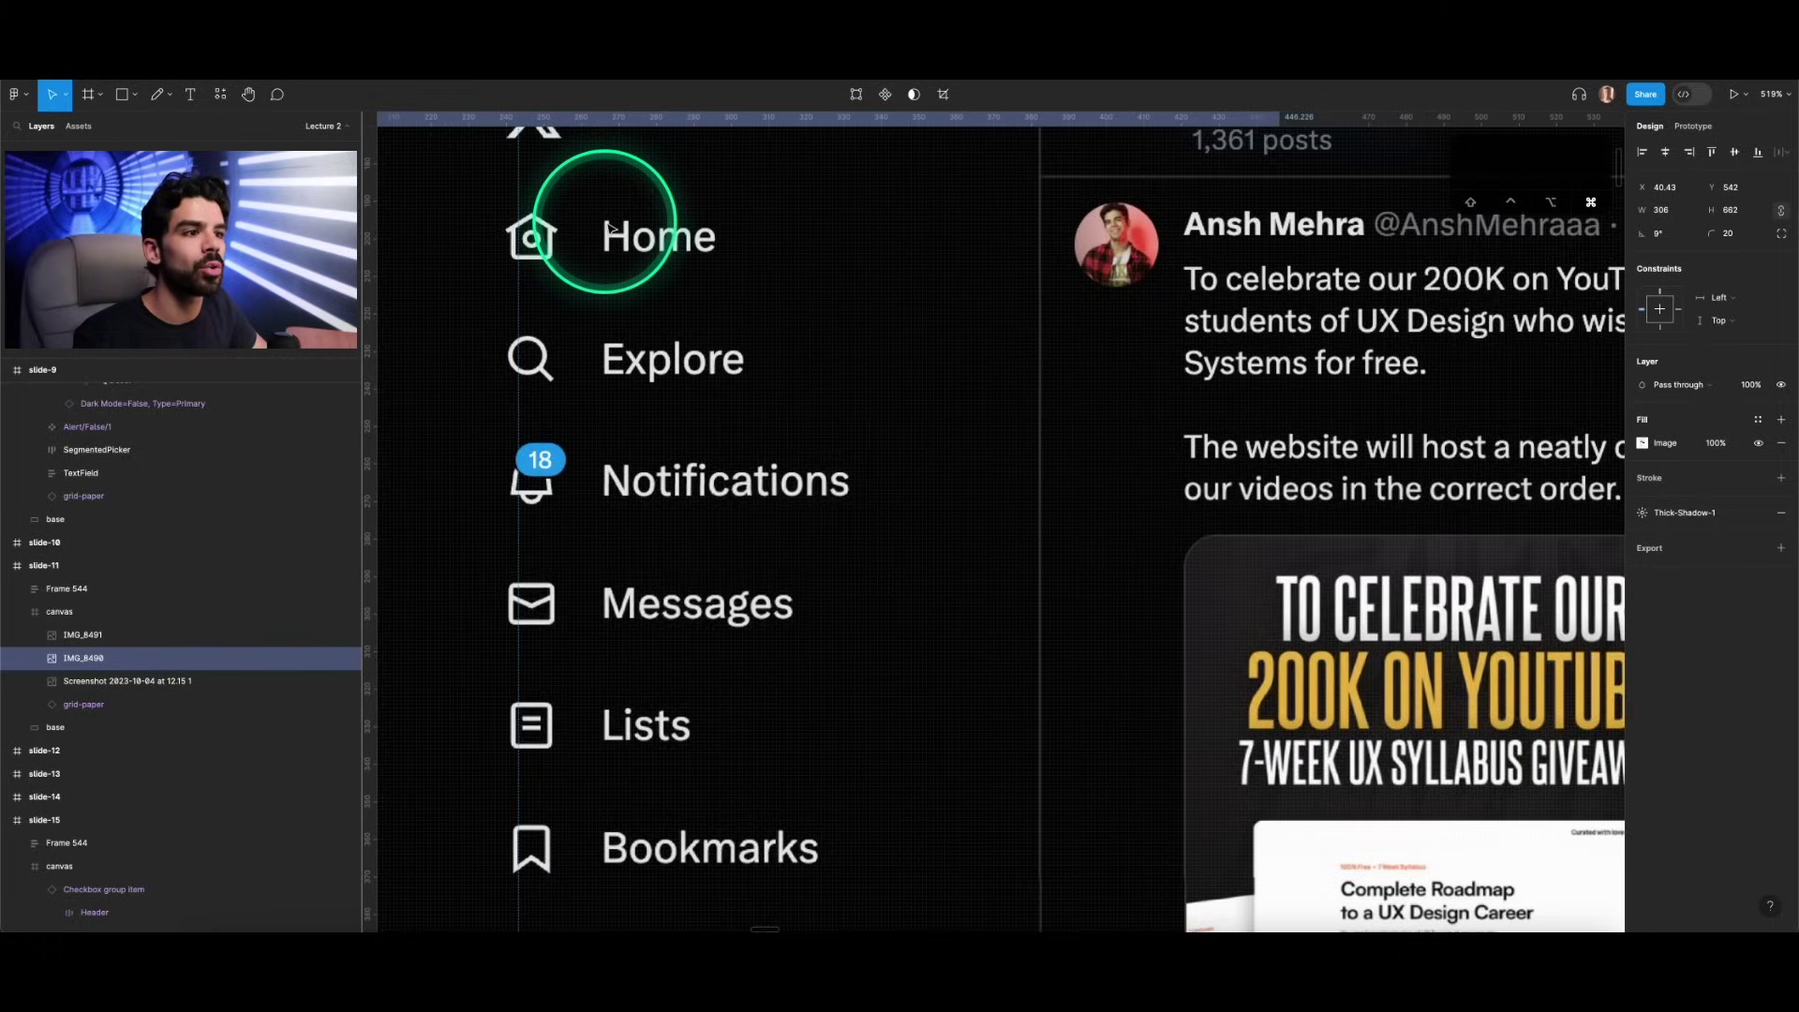
pyautogui.scroll(-5, 1076, 299)
pyautogui.scroll(2, 1055, 339)
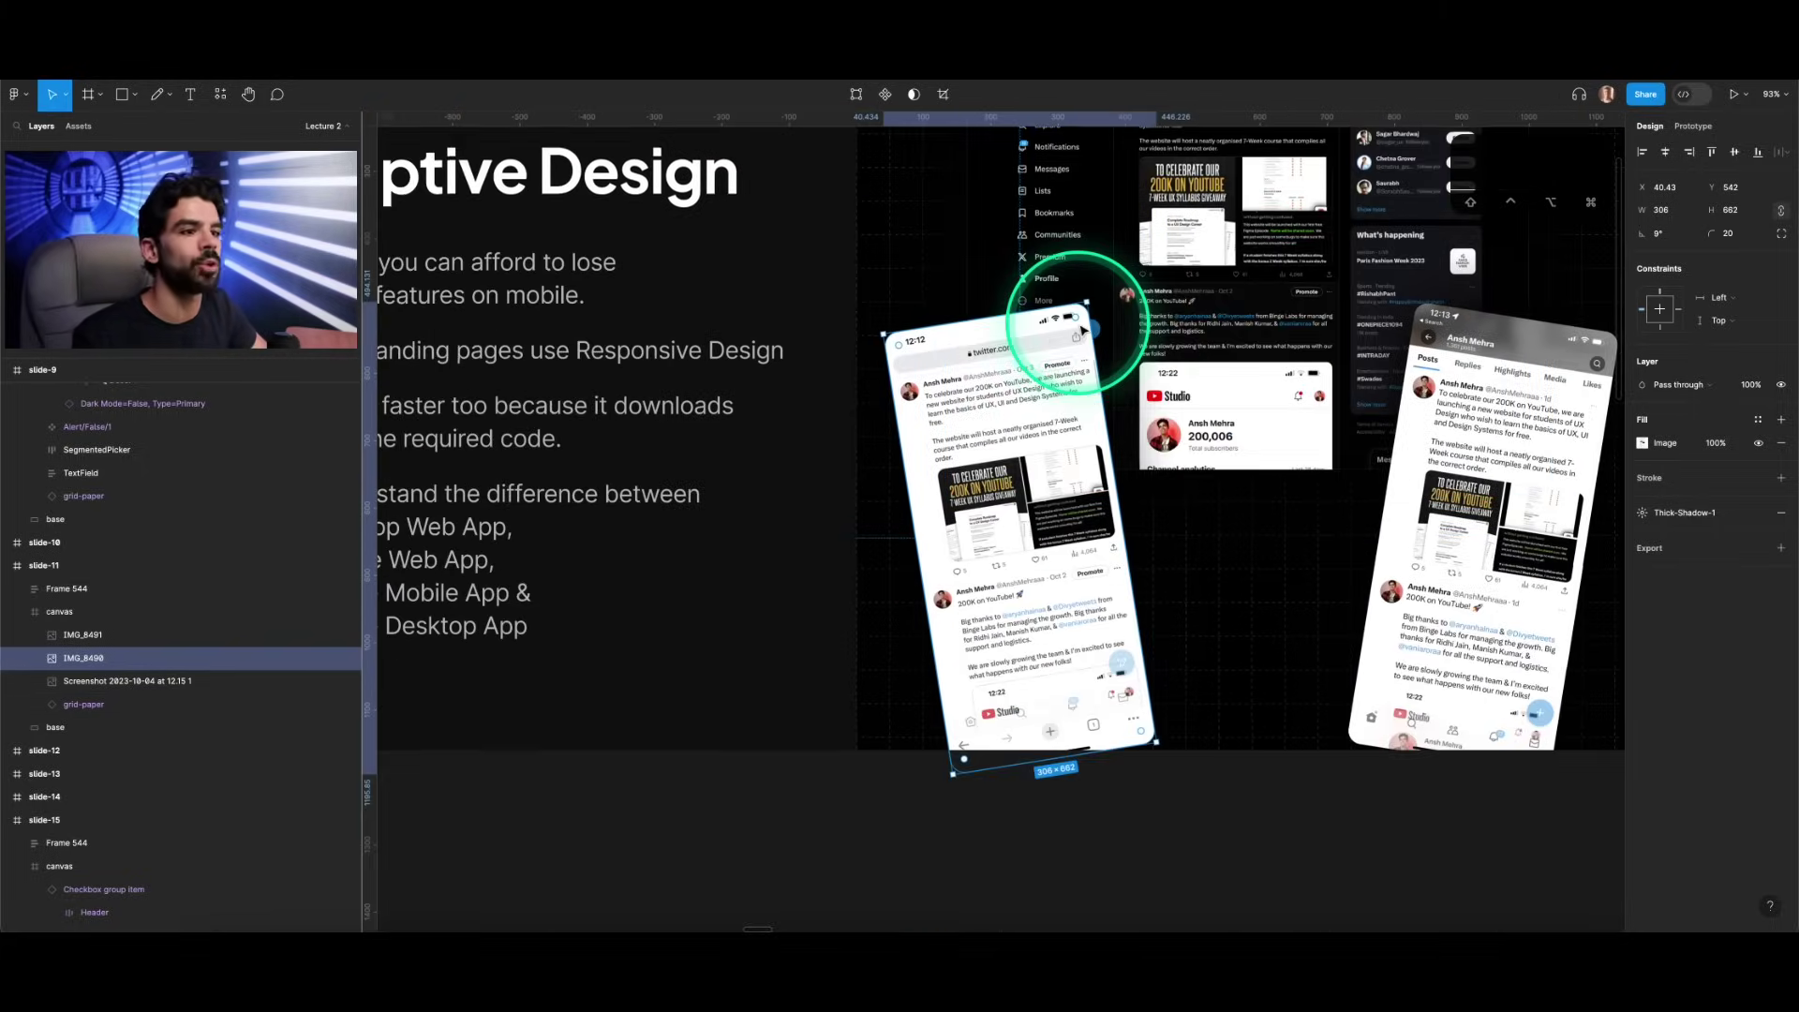
# Step: Read the last Adaptive Design bullet on the difference between desktop web, mobile web, native mobile and native desktop apps
pyautogui.hscroll(-3, 1078, 323)
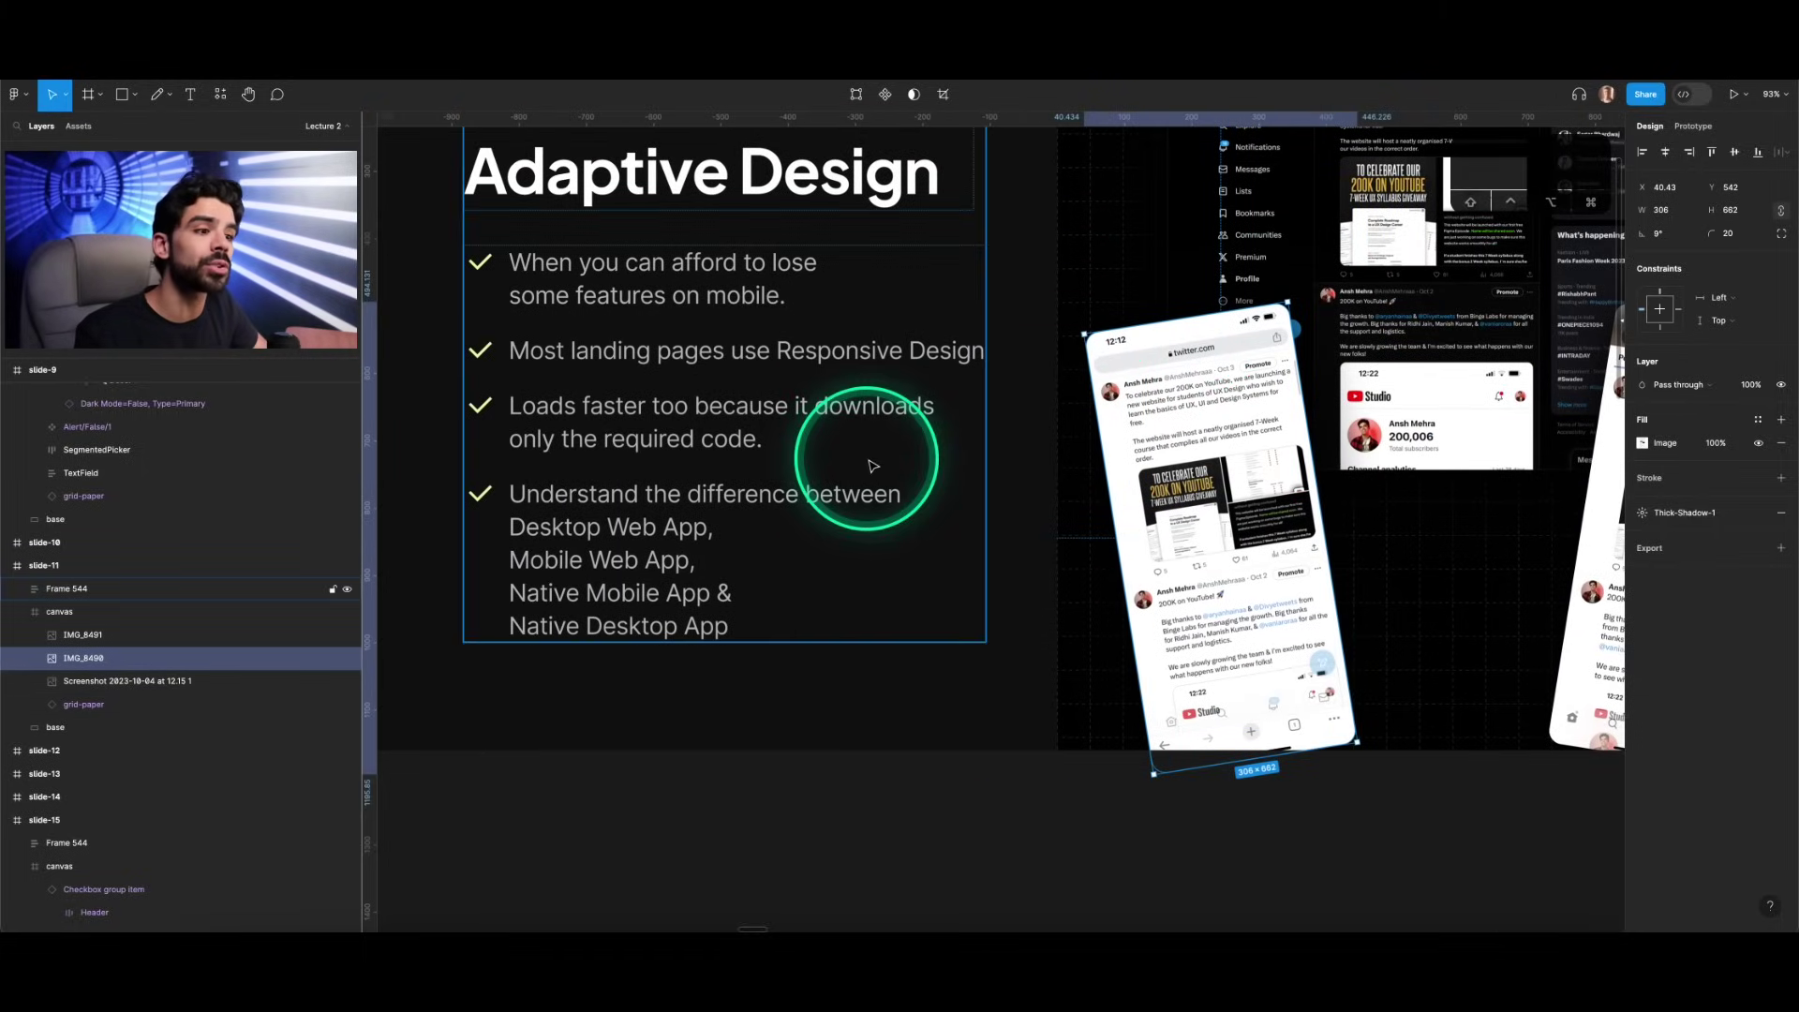
pyautogui.scroll(-2, 873, 466)
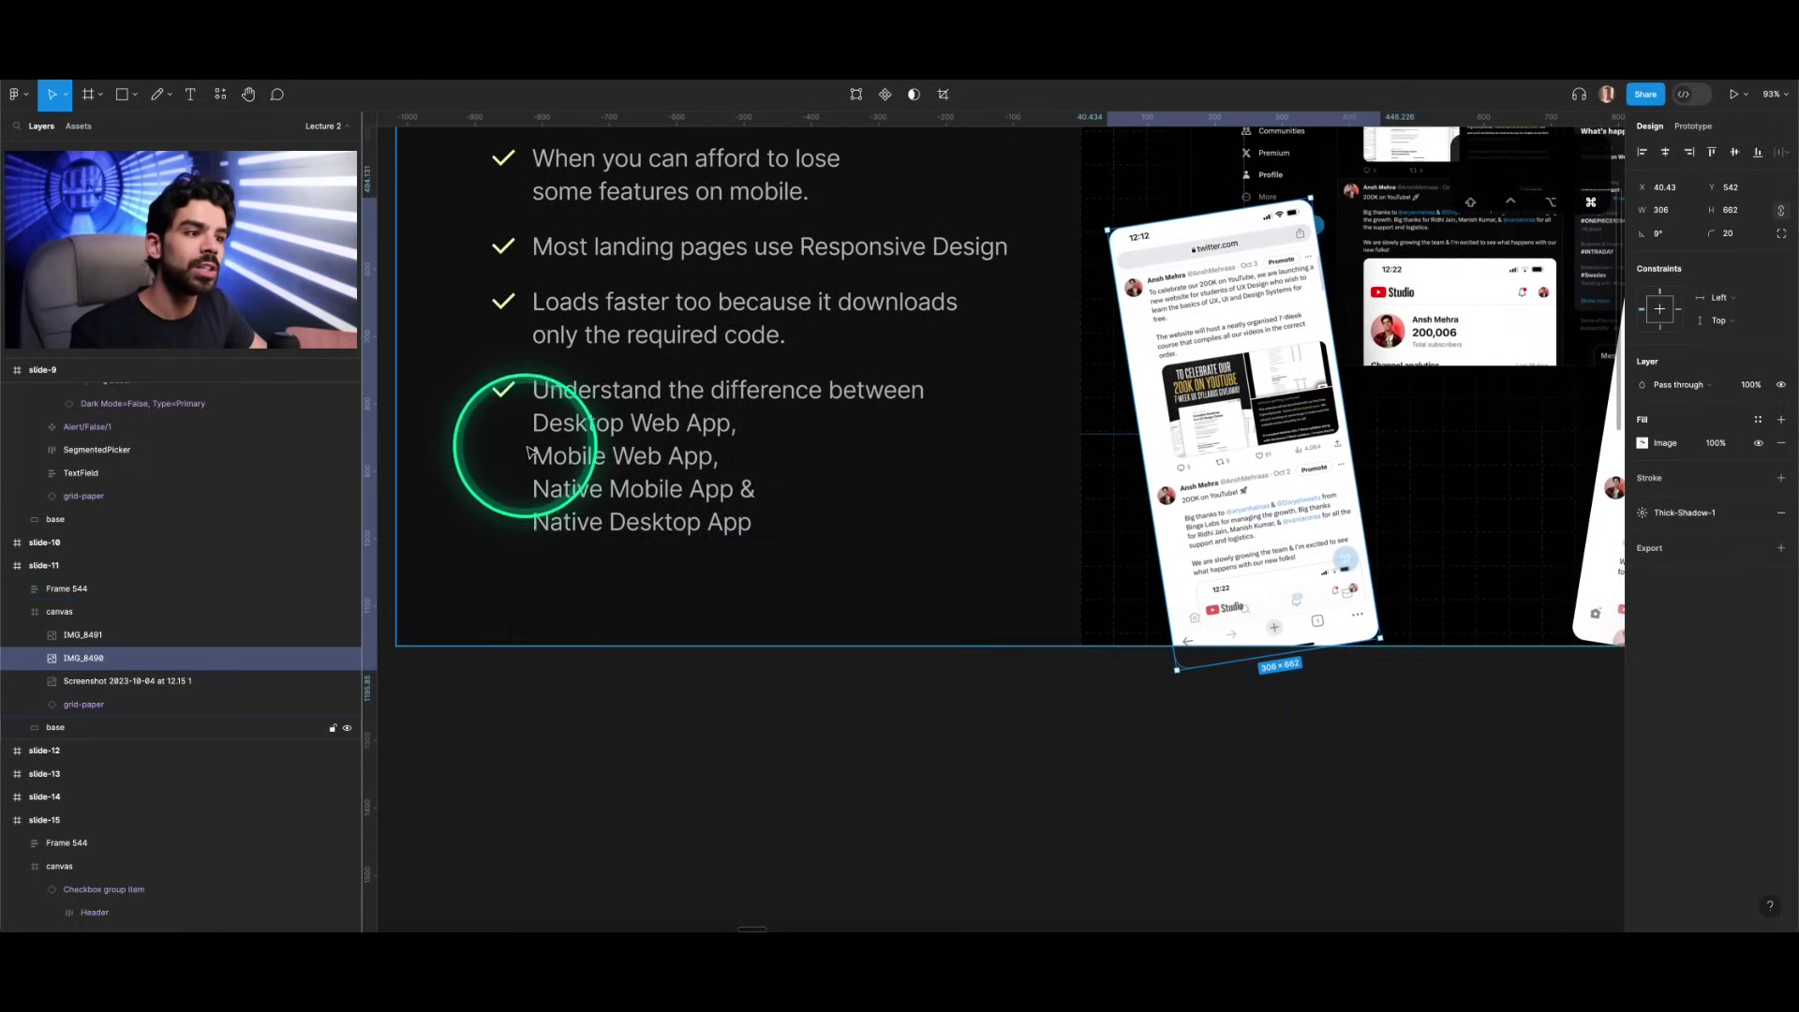
pyautogui.scroll(5, 516, 451)
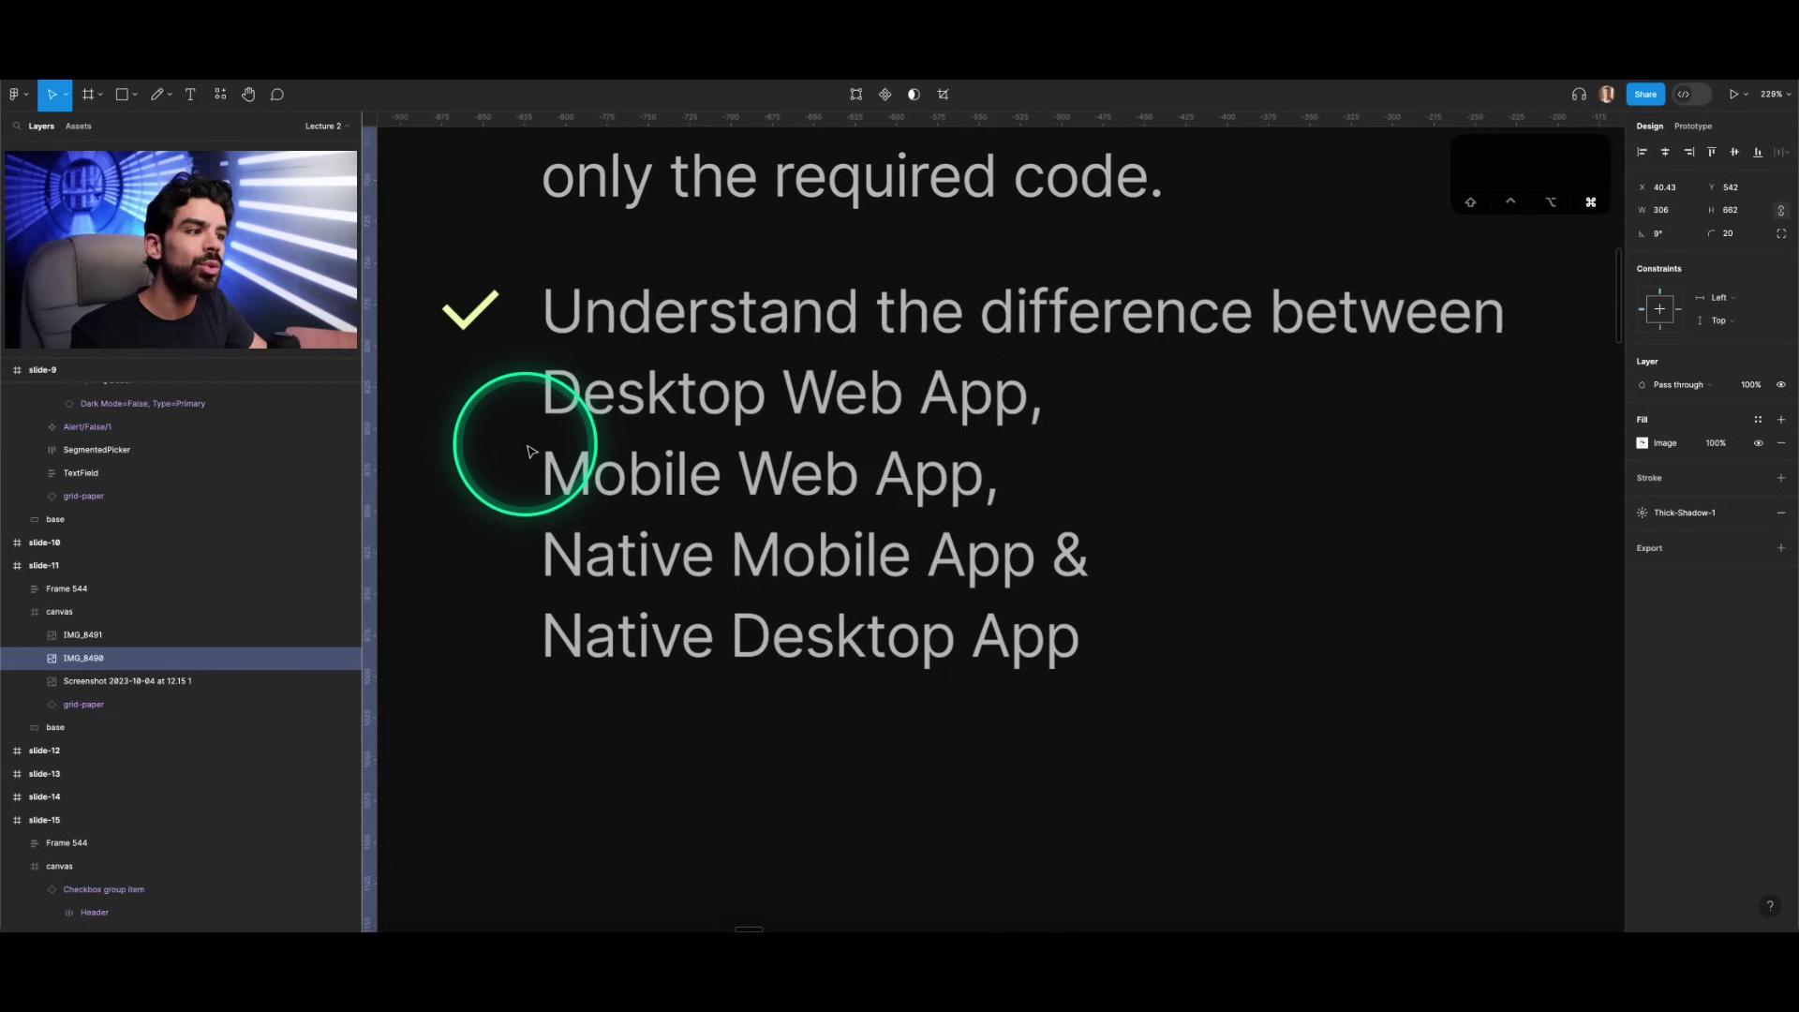
pyautogui.click(675, 415)
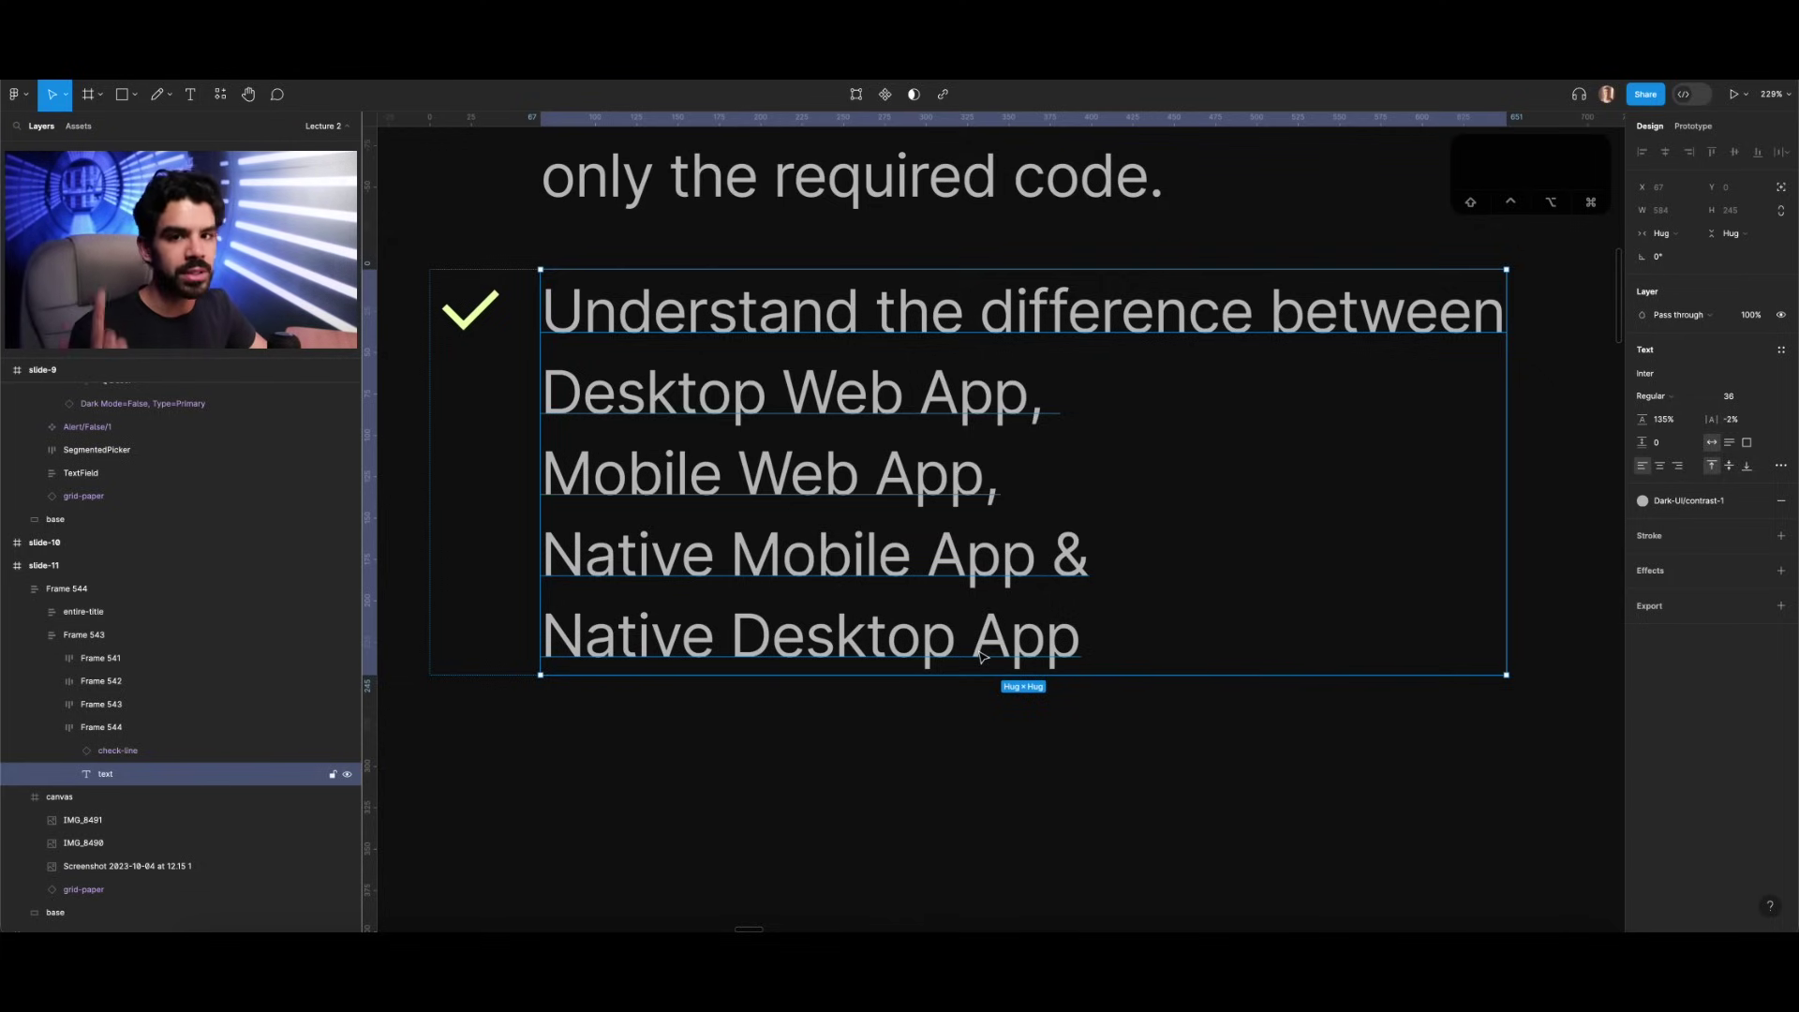
pyautogui.scroll(3, 980, 656)
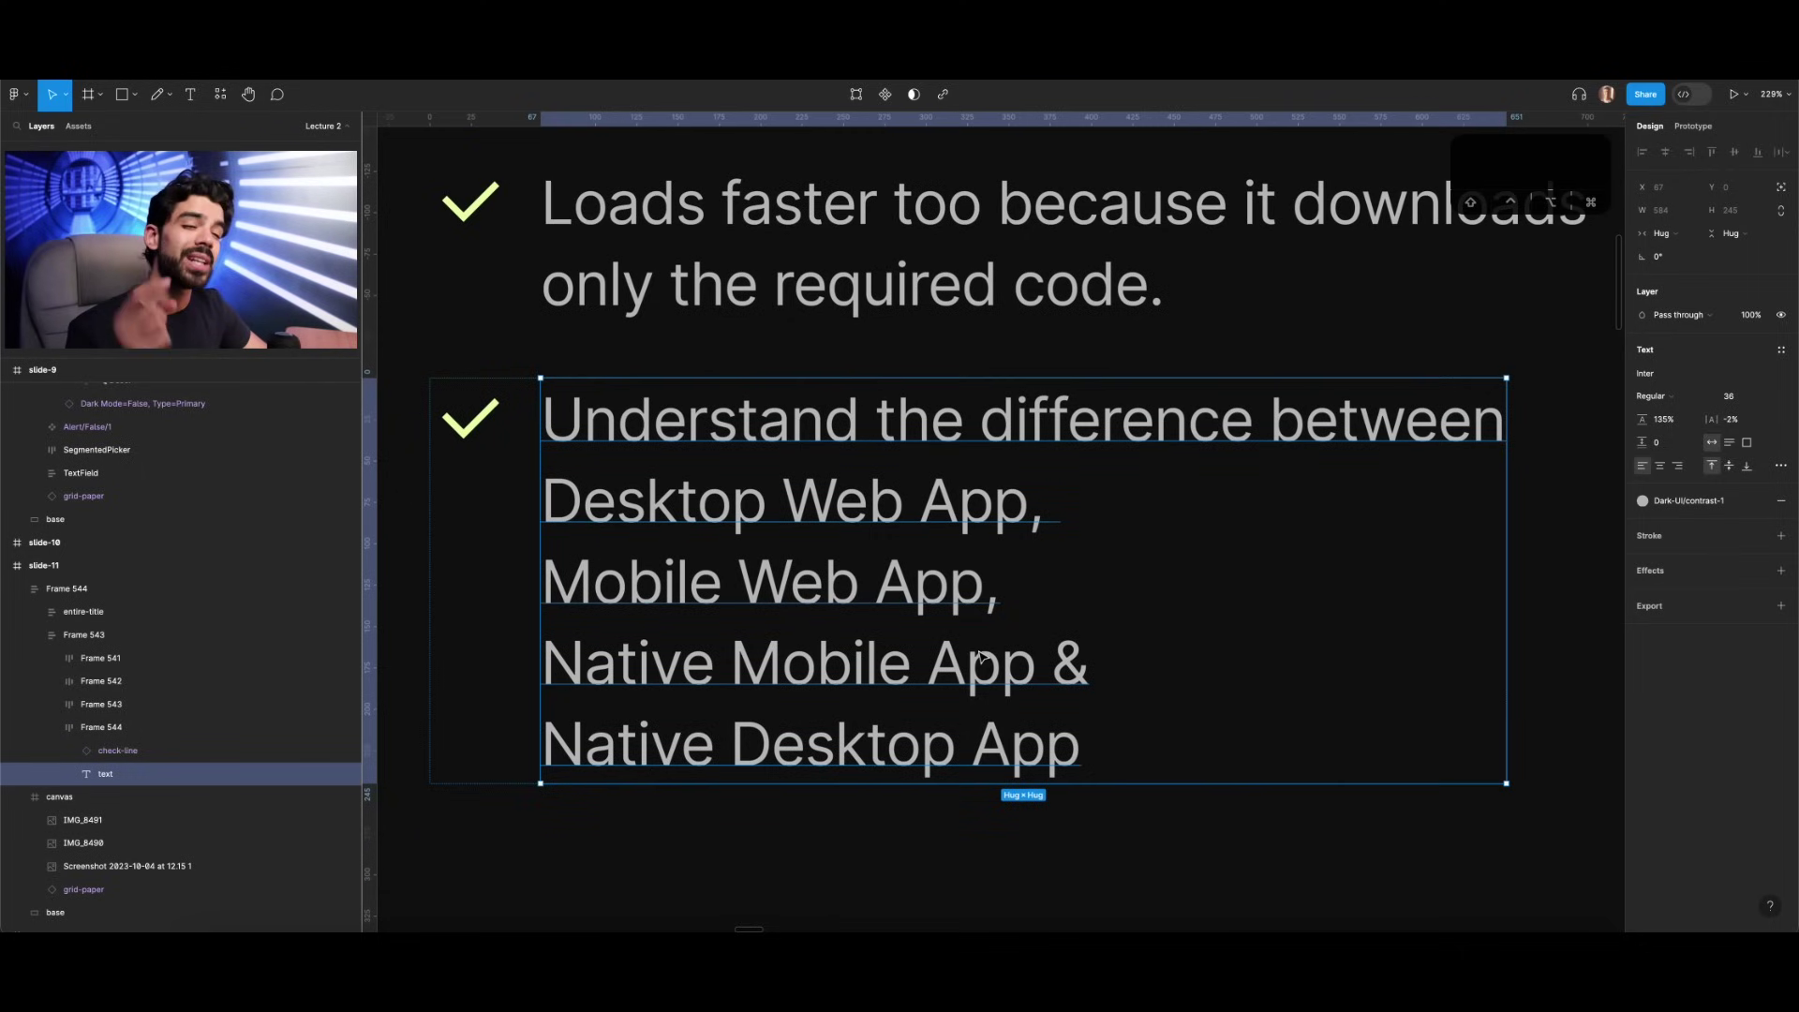
pyautogui.scroll(-5, 886, 589)
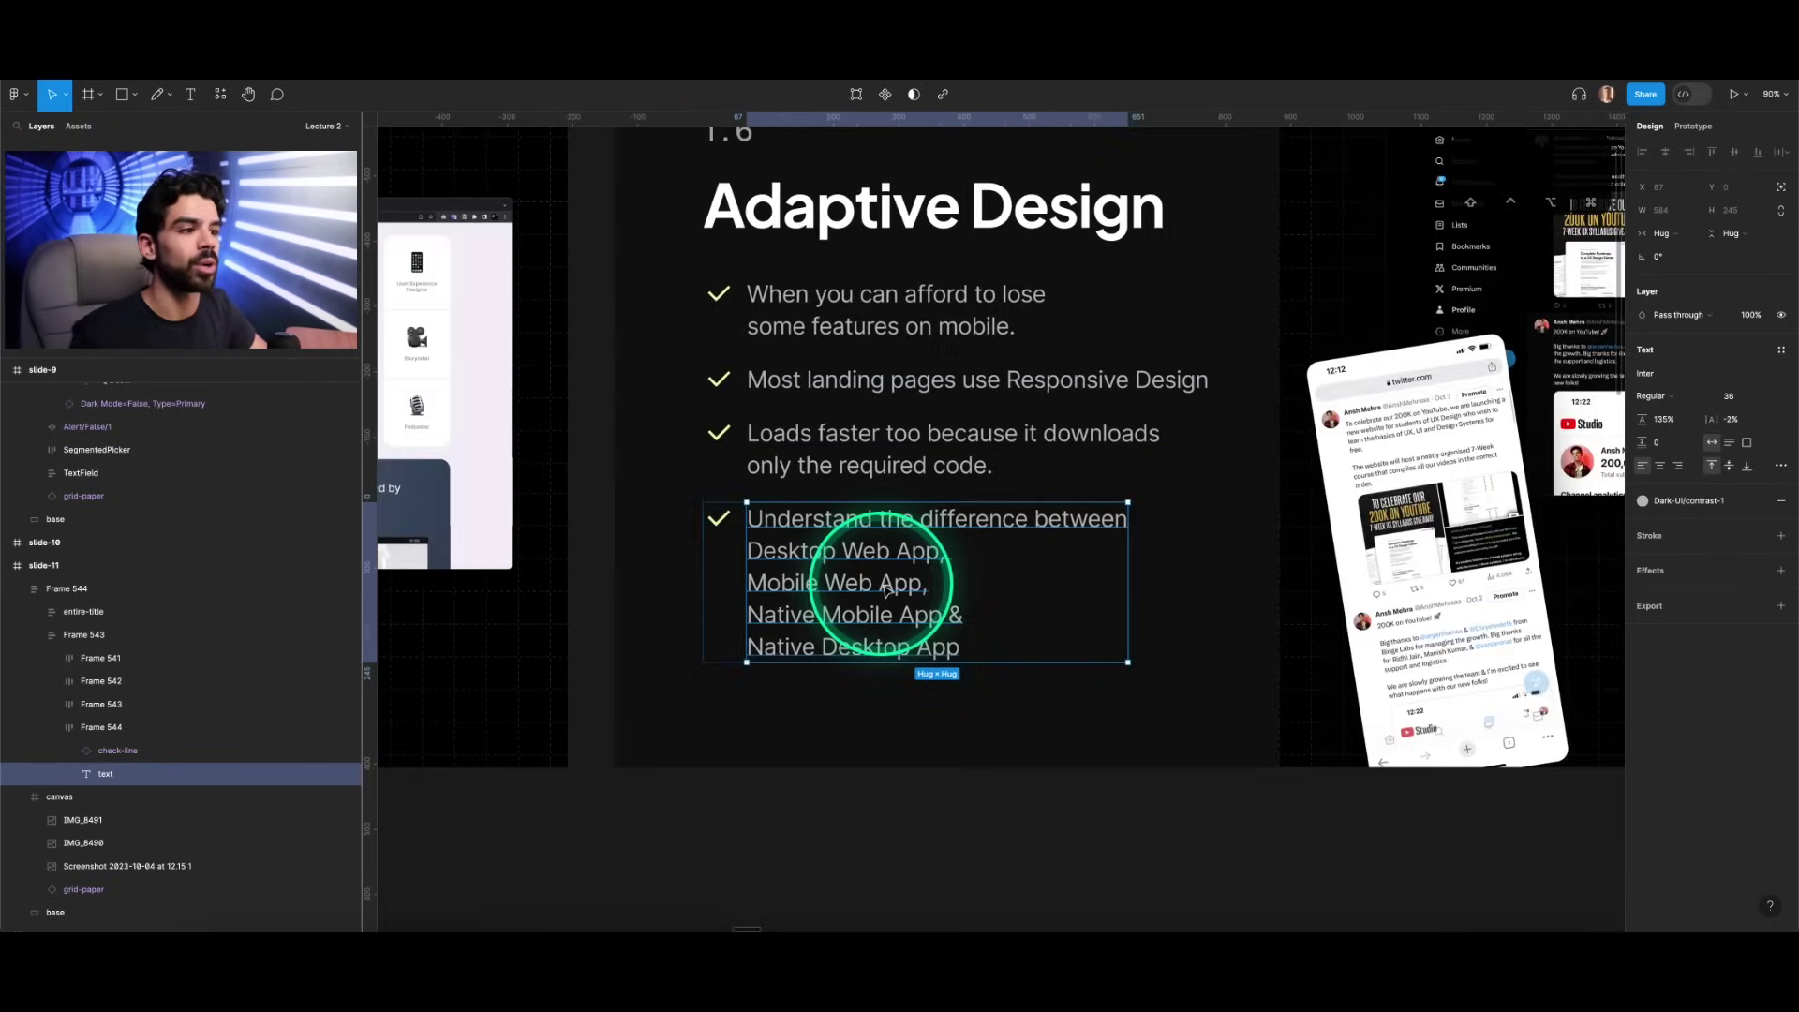
pyautogui.hscroll(3, 886, 588)
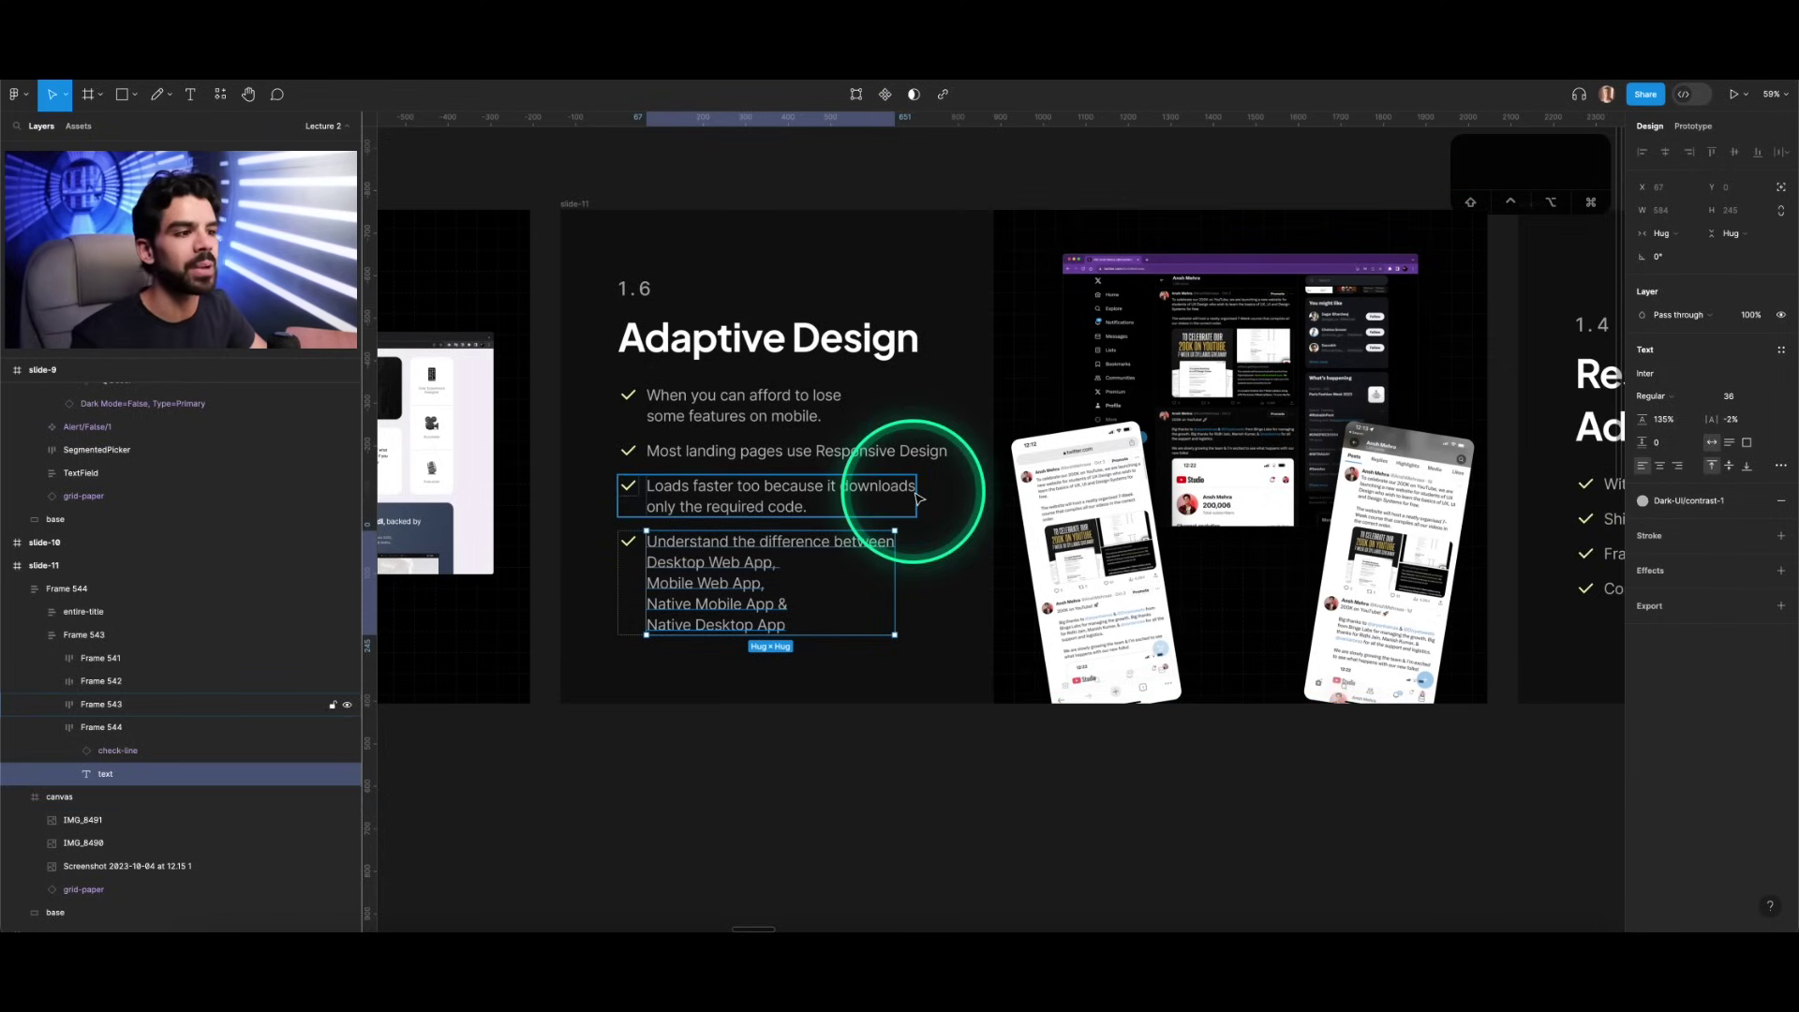
pyautogui.scroll(-2, 918, 499)
pyautogui.scroll(-2, 917, 496)
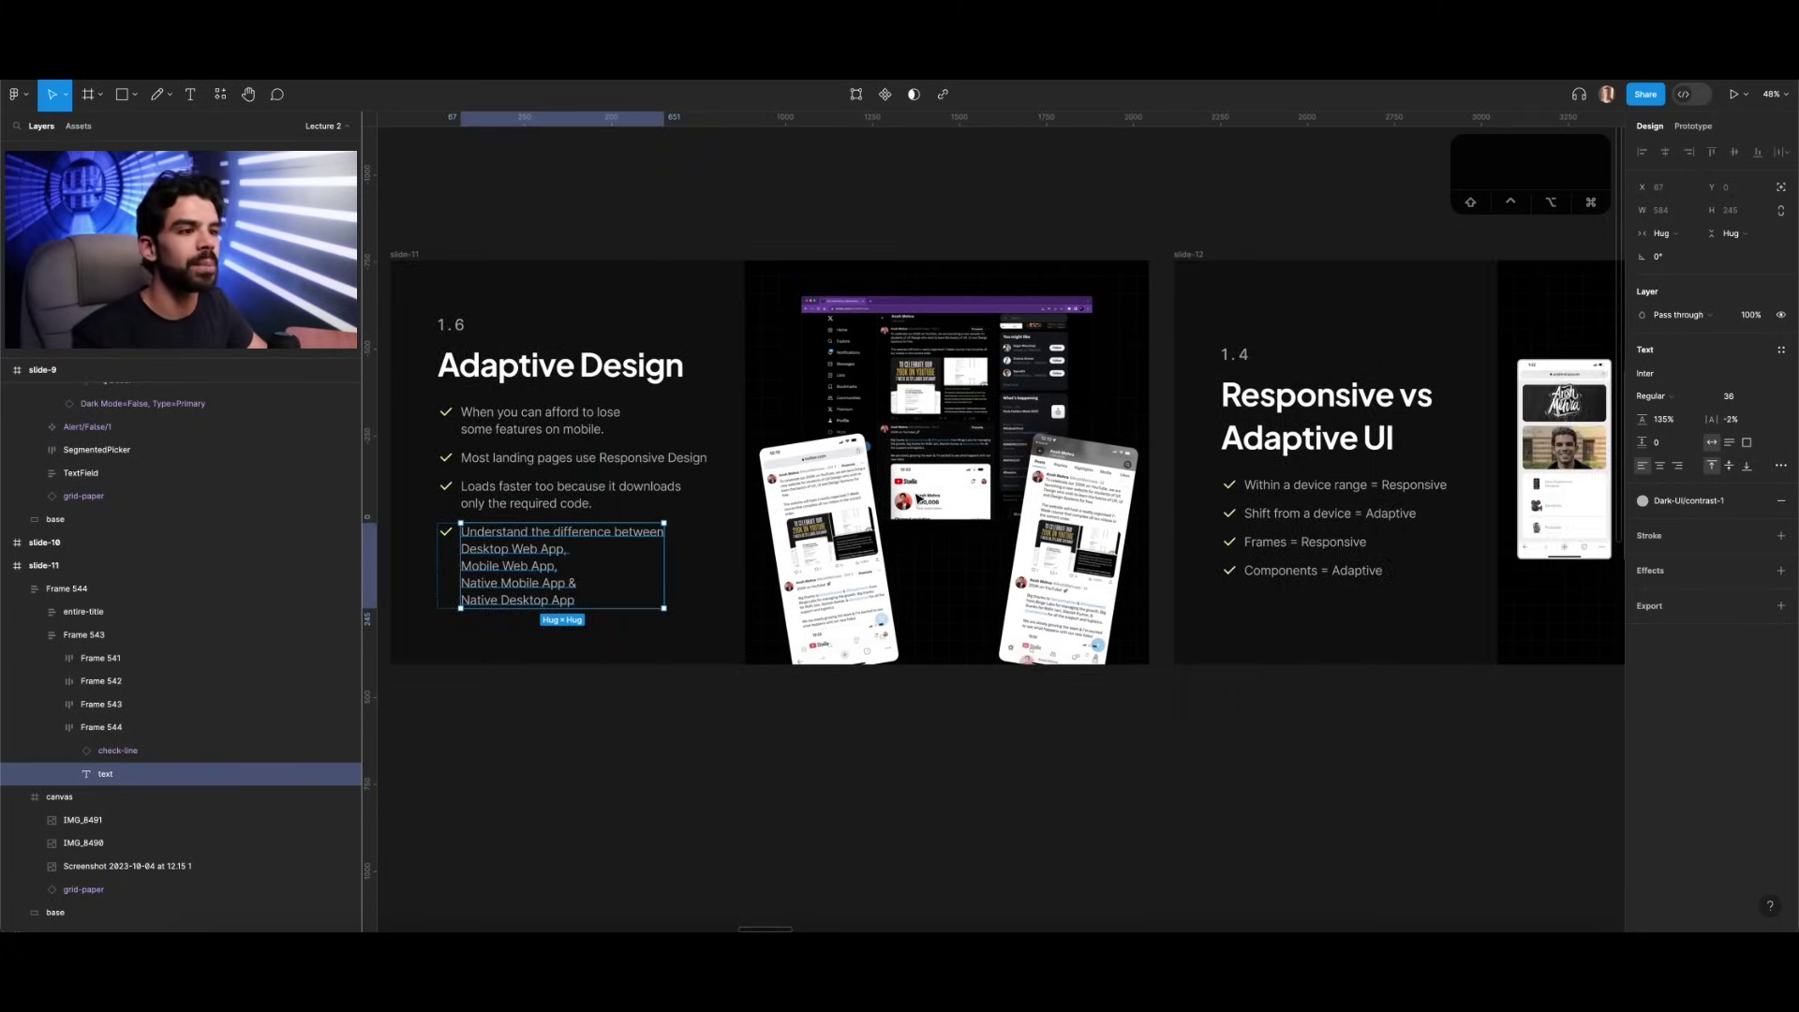
# Step: Compare the desktop Twitter mockup's side columns and feed with the two phone mockups on the Adaptive Design slide
pyautogui.scroll(5, 916, 496)
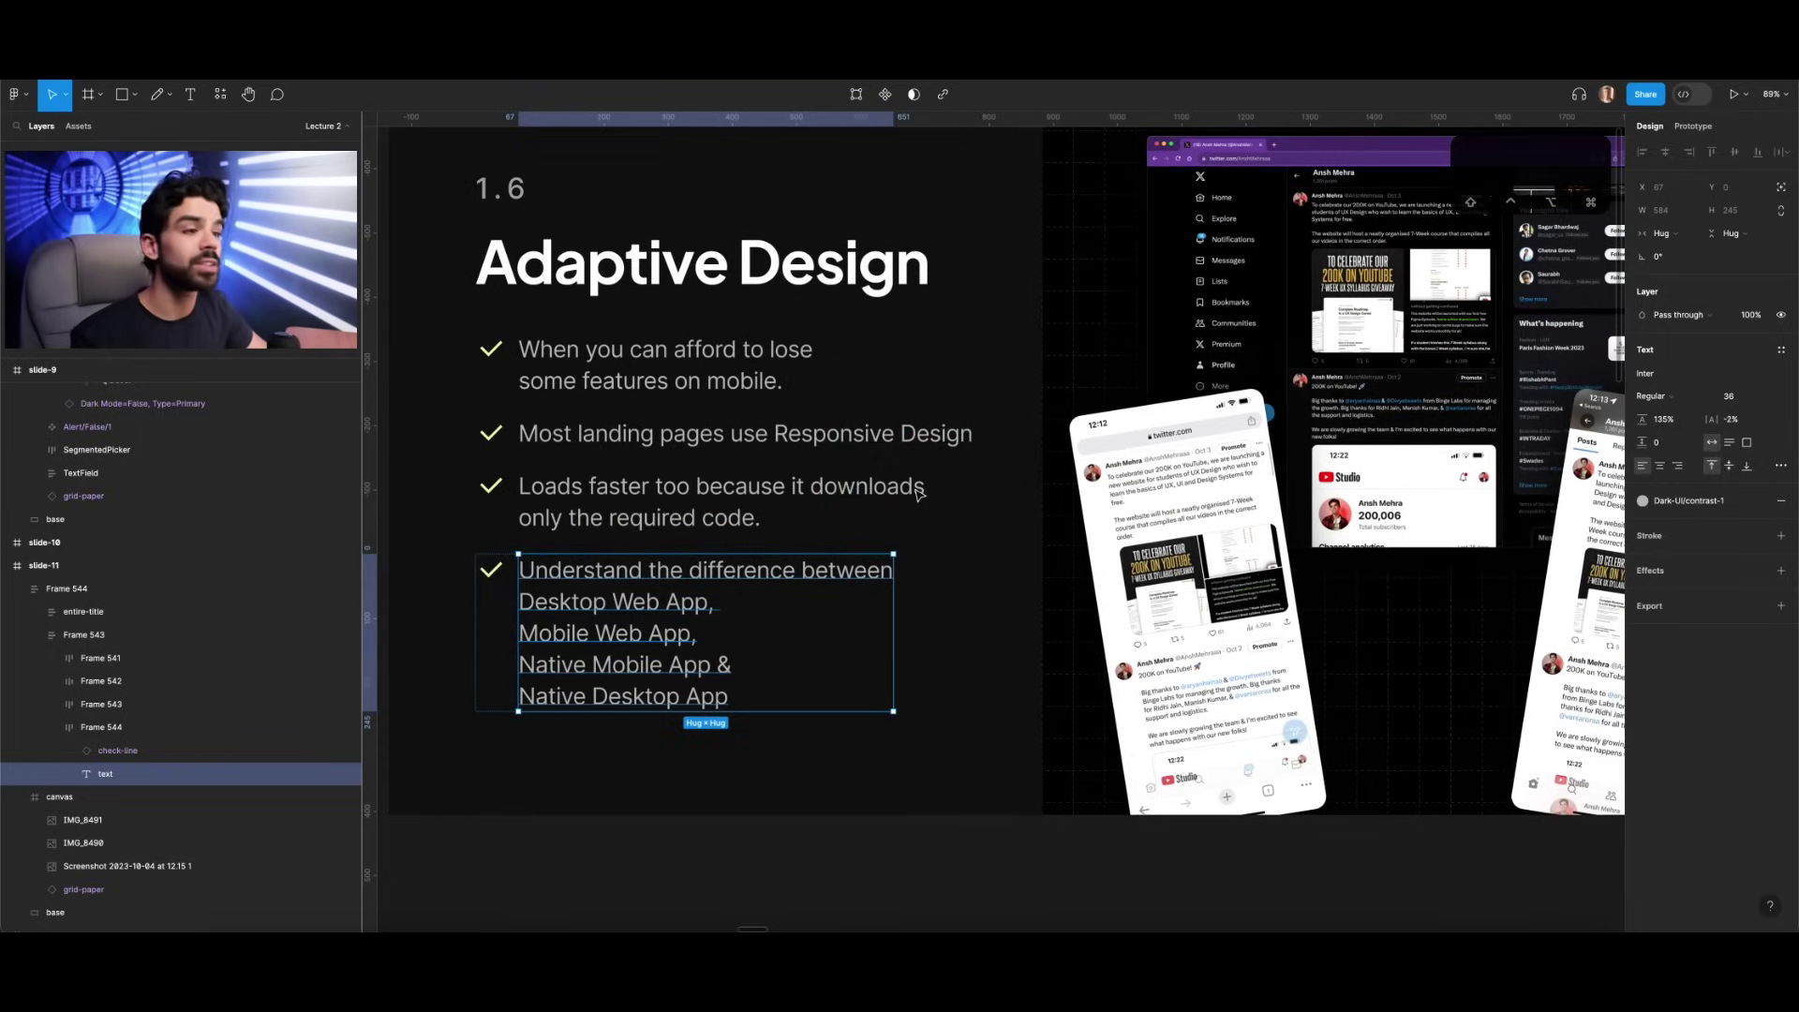
pyautogui.scroll(-3, 1205, 381)
pyautogui.scroll(6, 1260, 363)
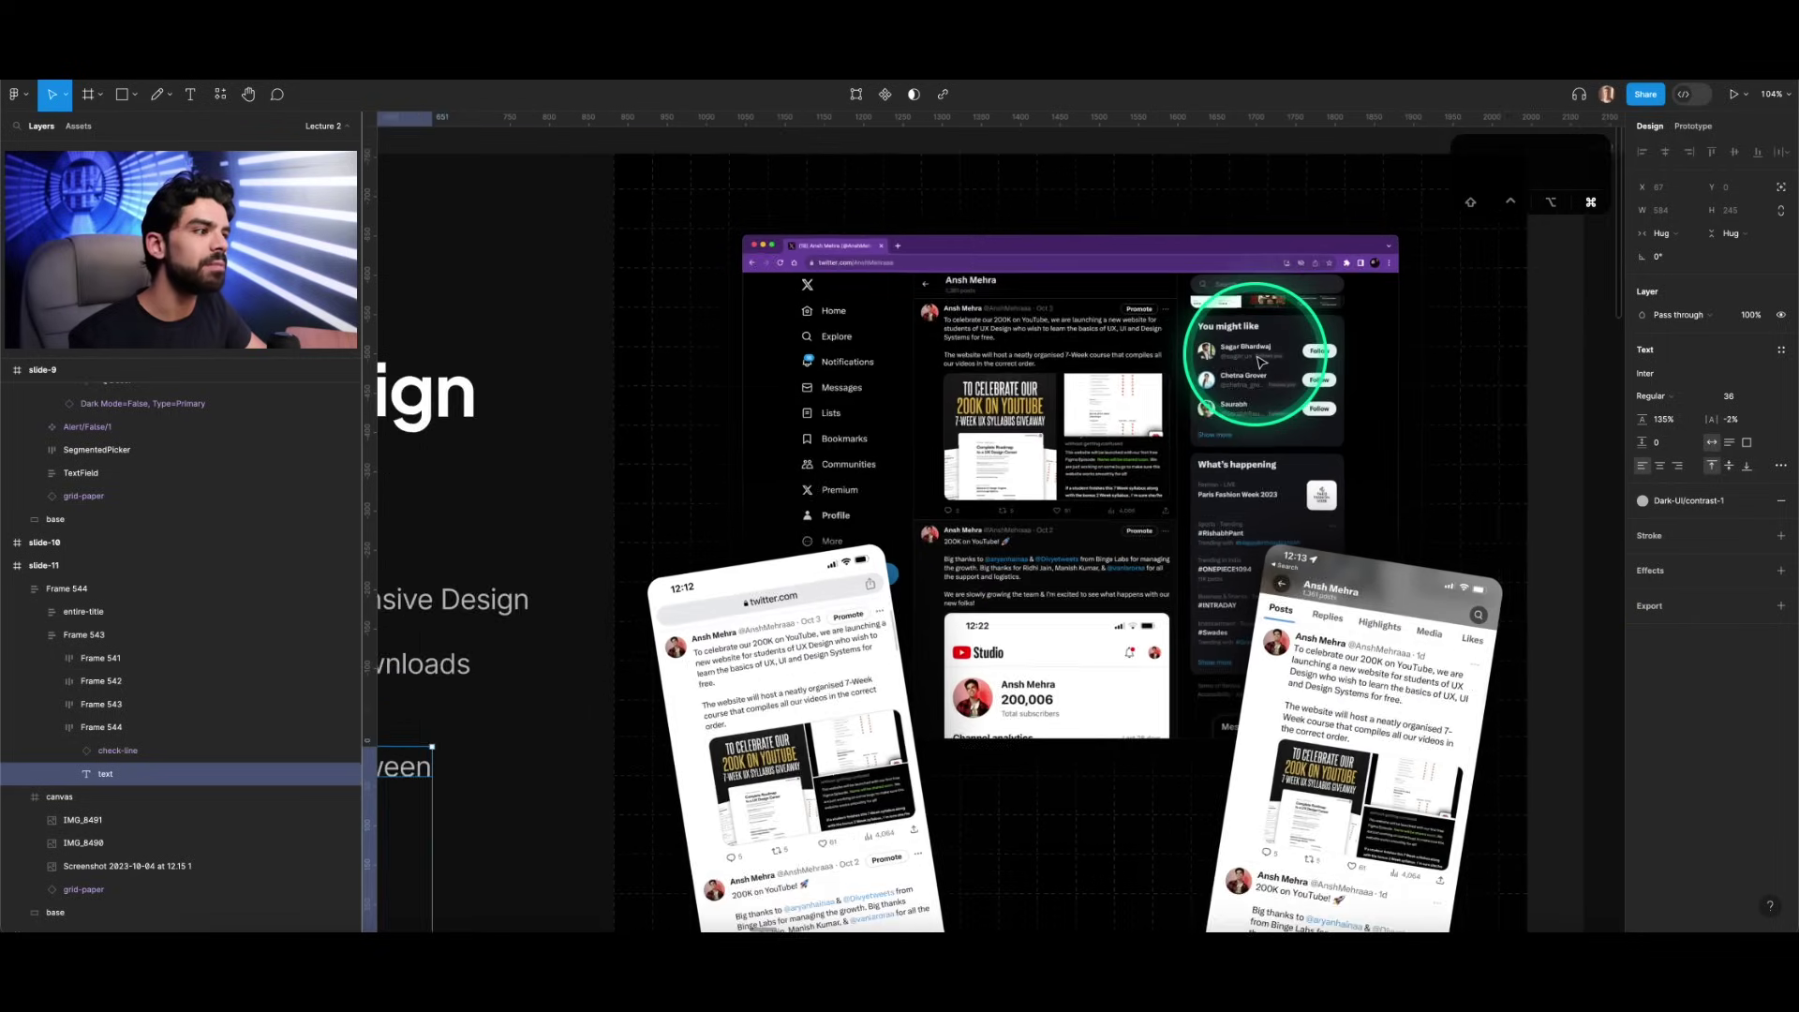
pyautogui.scroll(3, 966, 290)
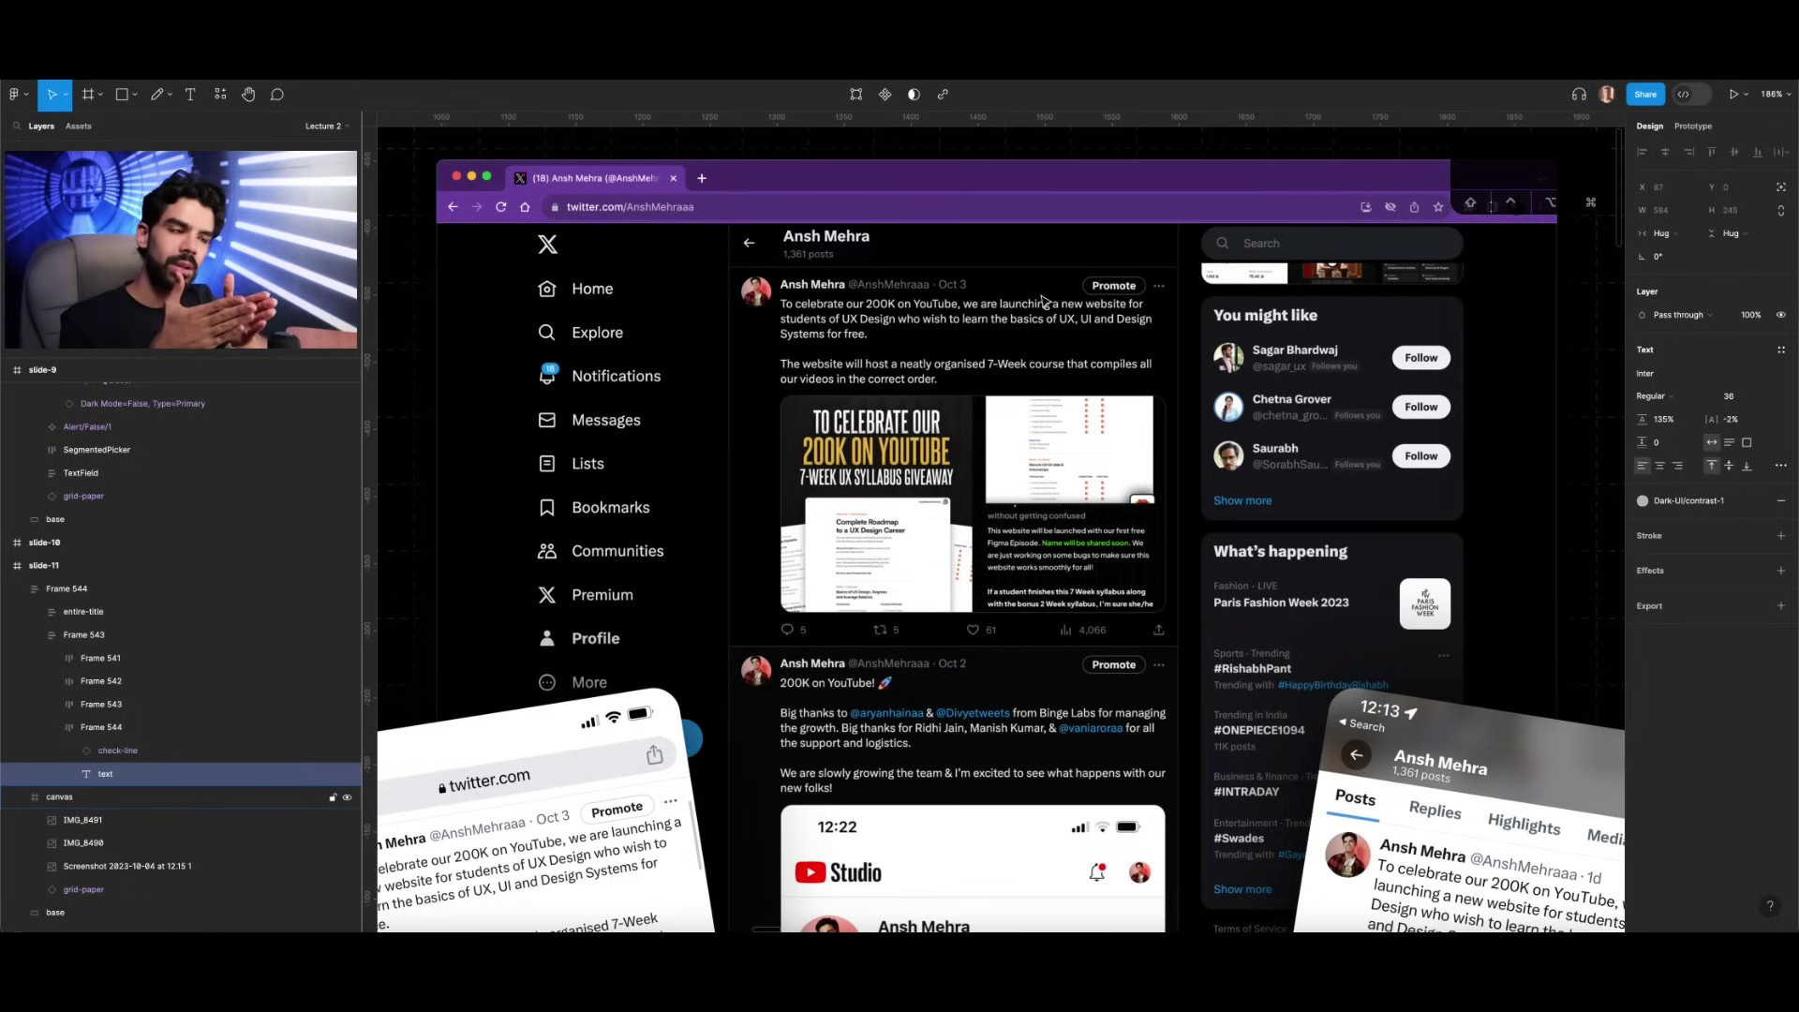
pyautogui.scroll(-3, 1041, 305)
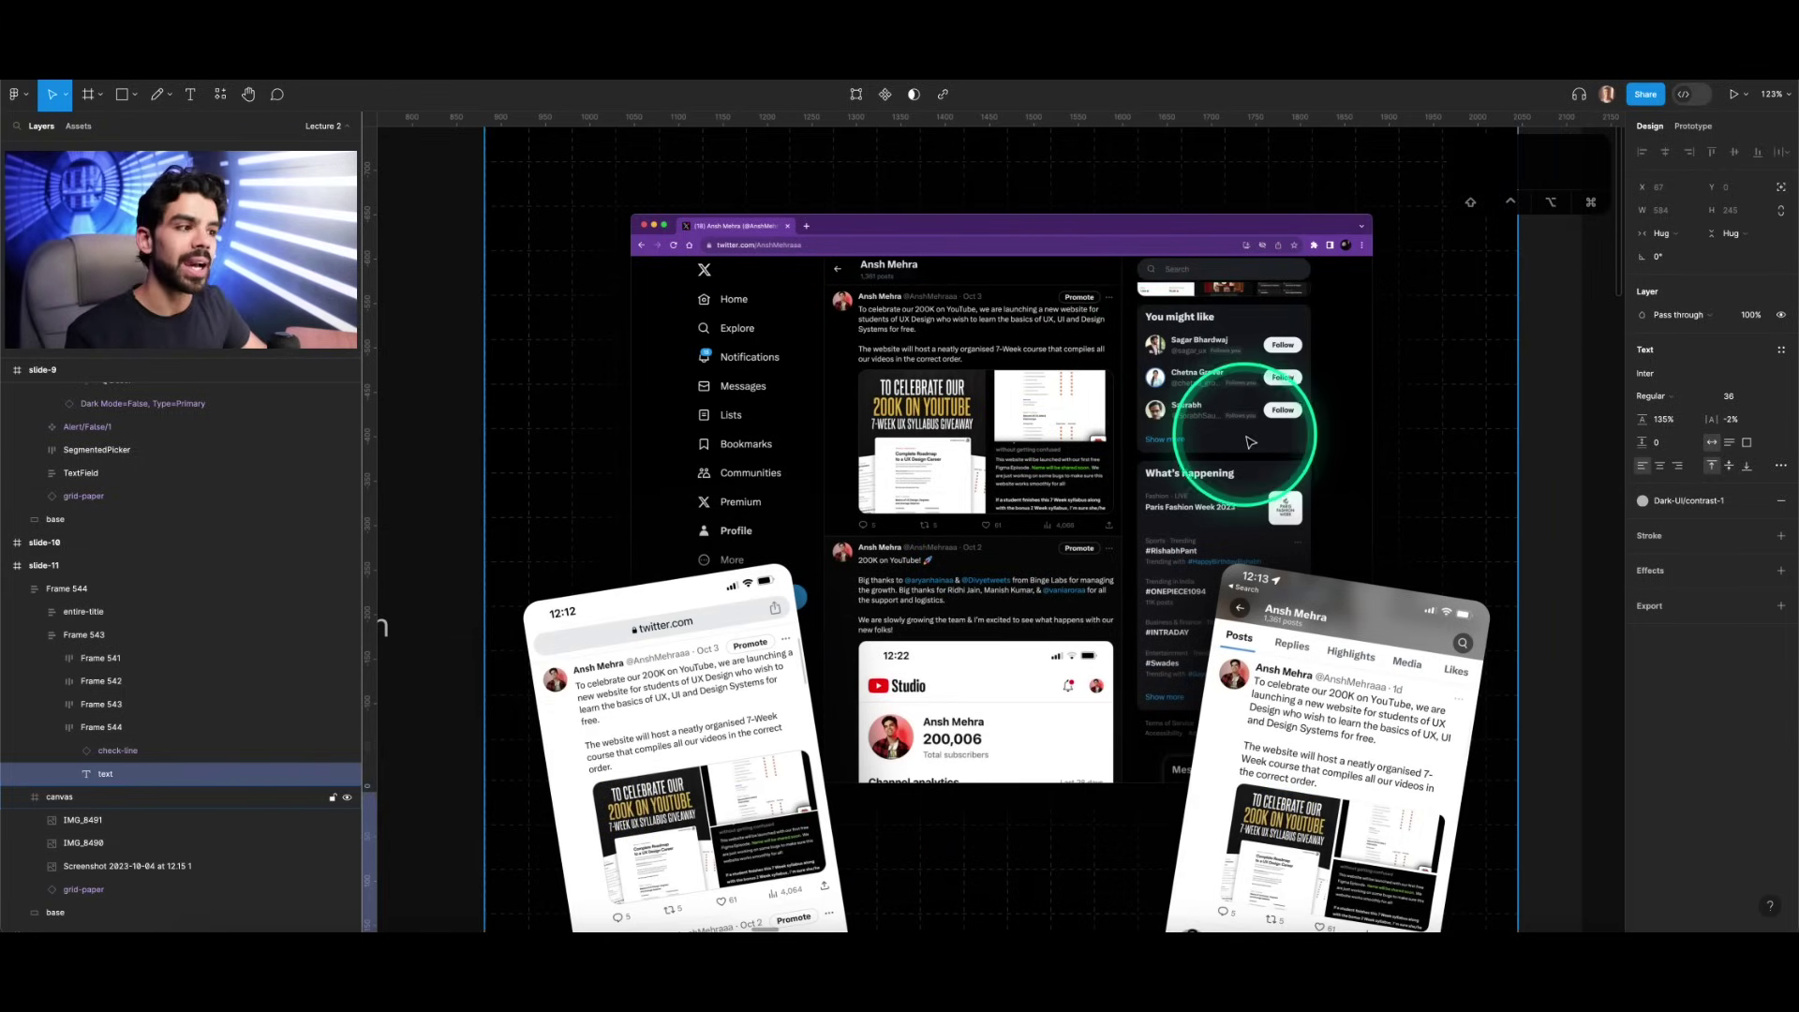
pyautogui.scroll(-5, 1252, 442)
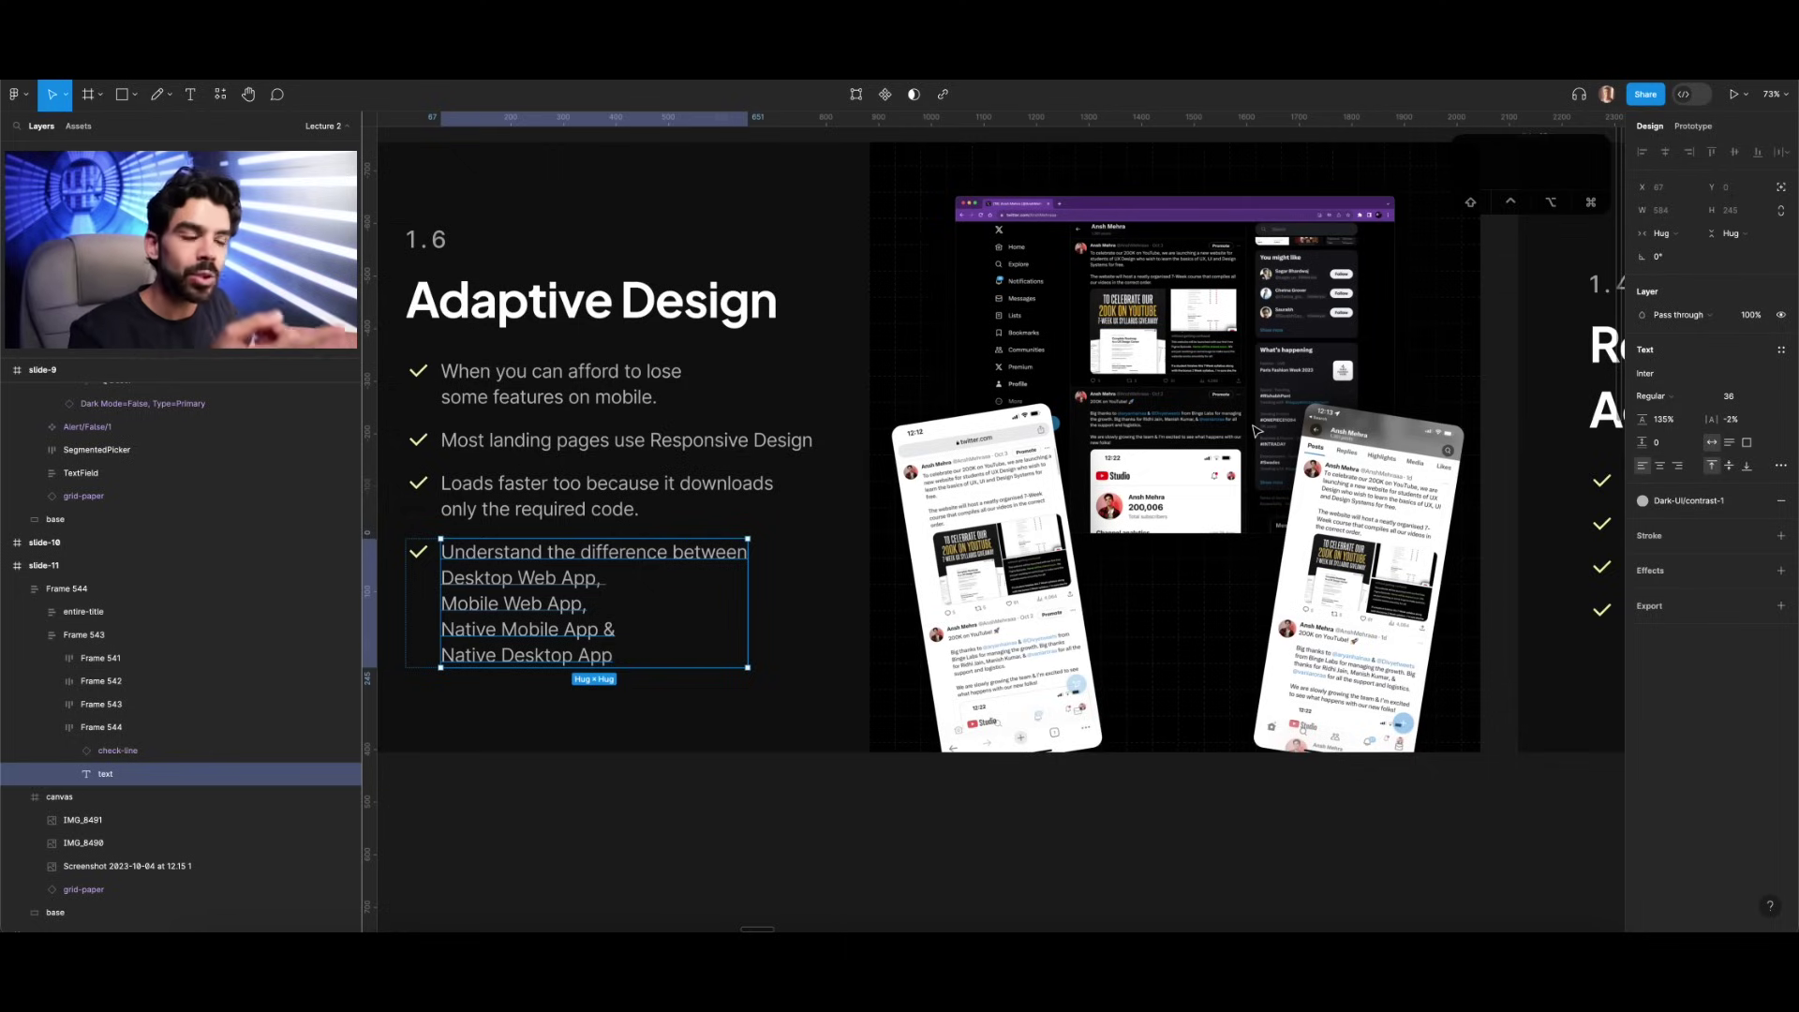
pyautogui.scroll(-3, 1089, 460)
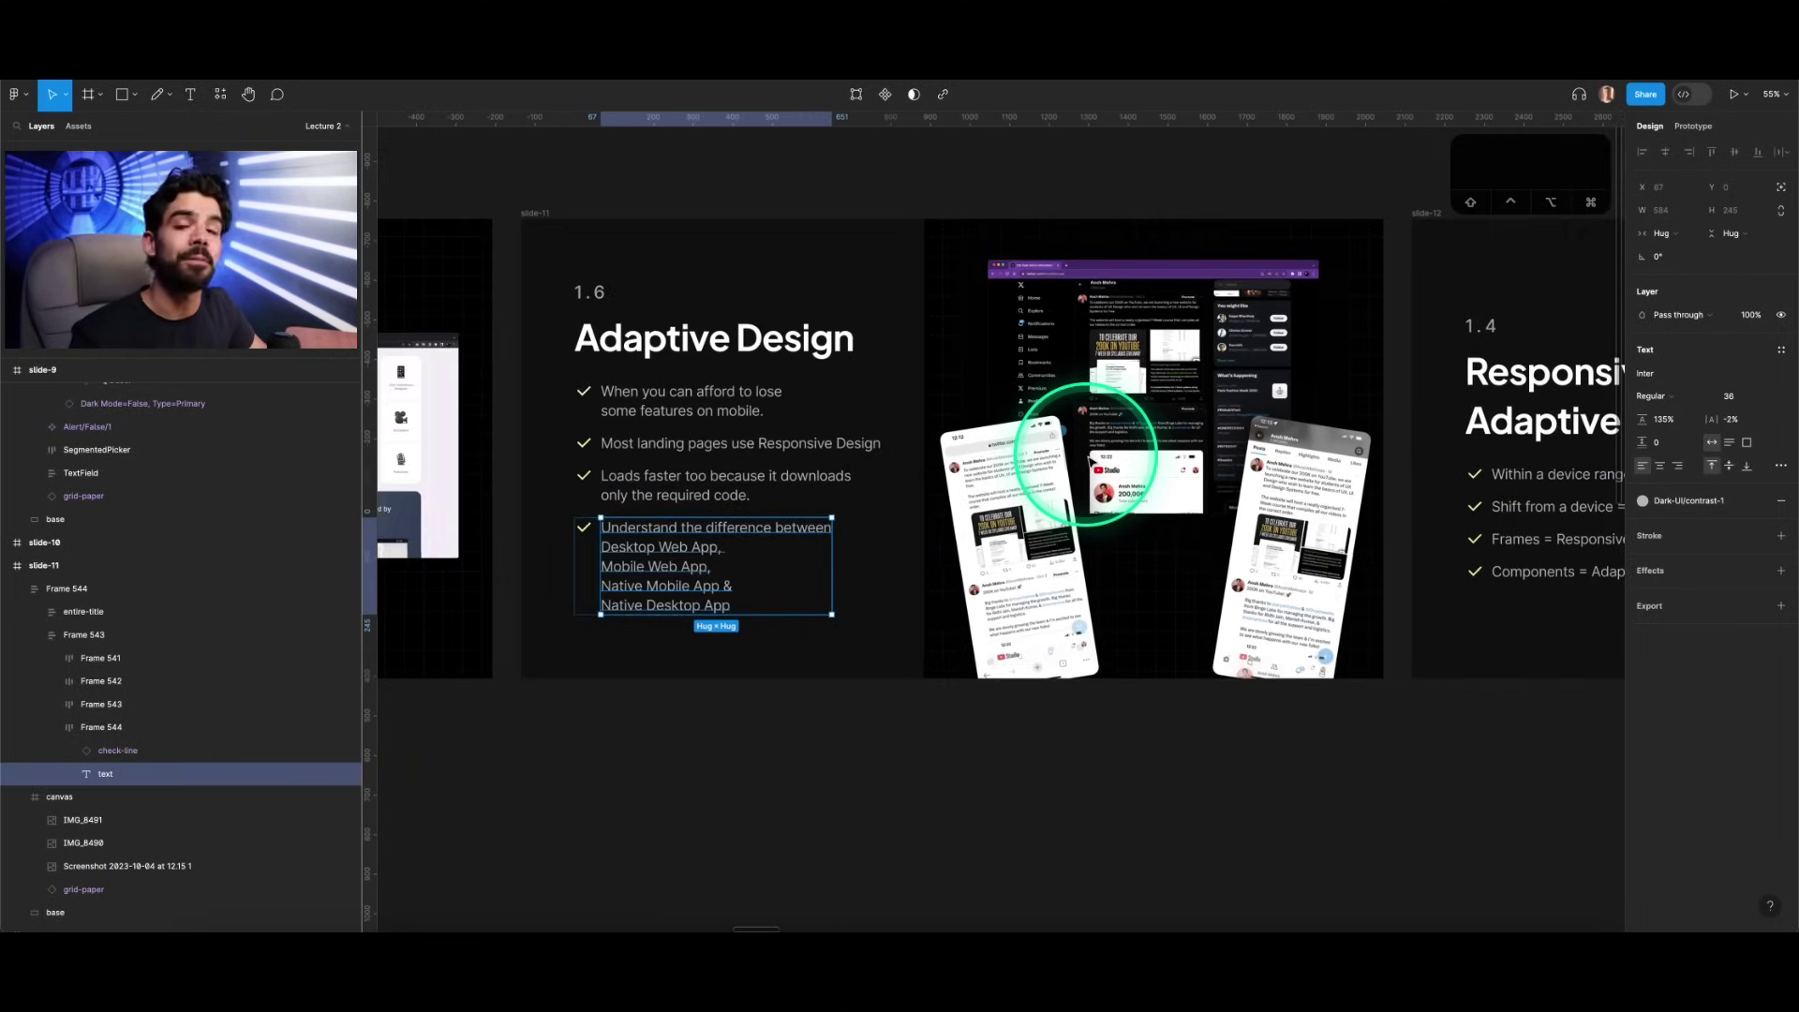
# Step: Read the Responsive vs Adaptive UI slide's bullet points on device ranges, device shifts, frames and components
pyautogui.hscroll(5, 1090, 461)
pyautogui.hscroll(5, 1092, 461)
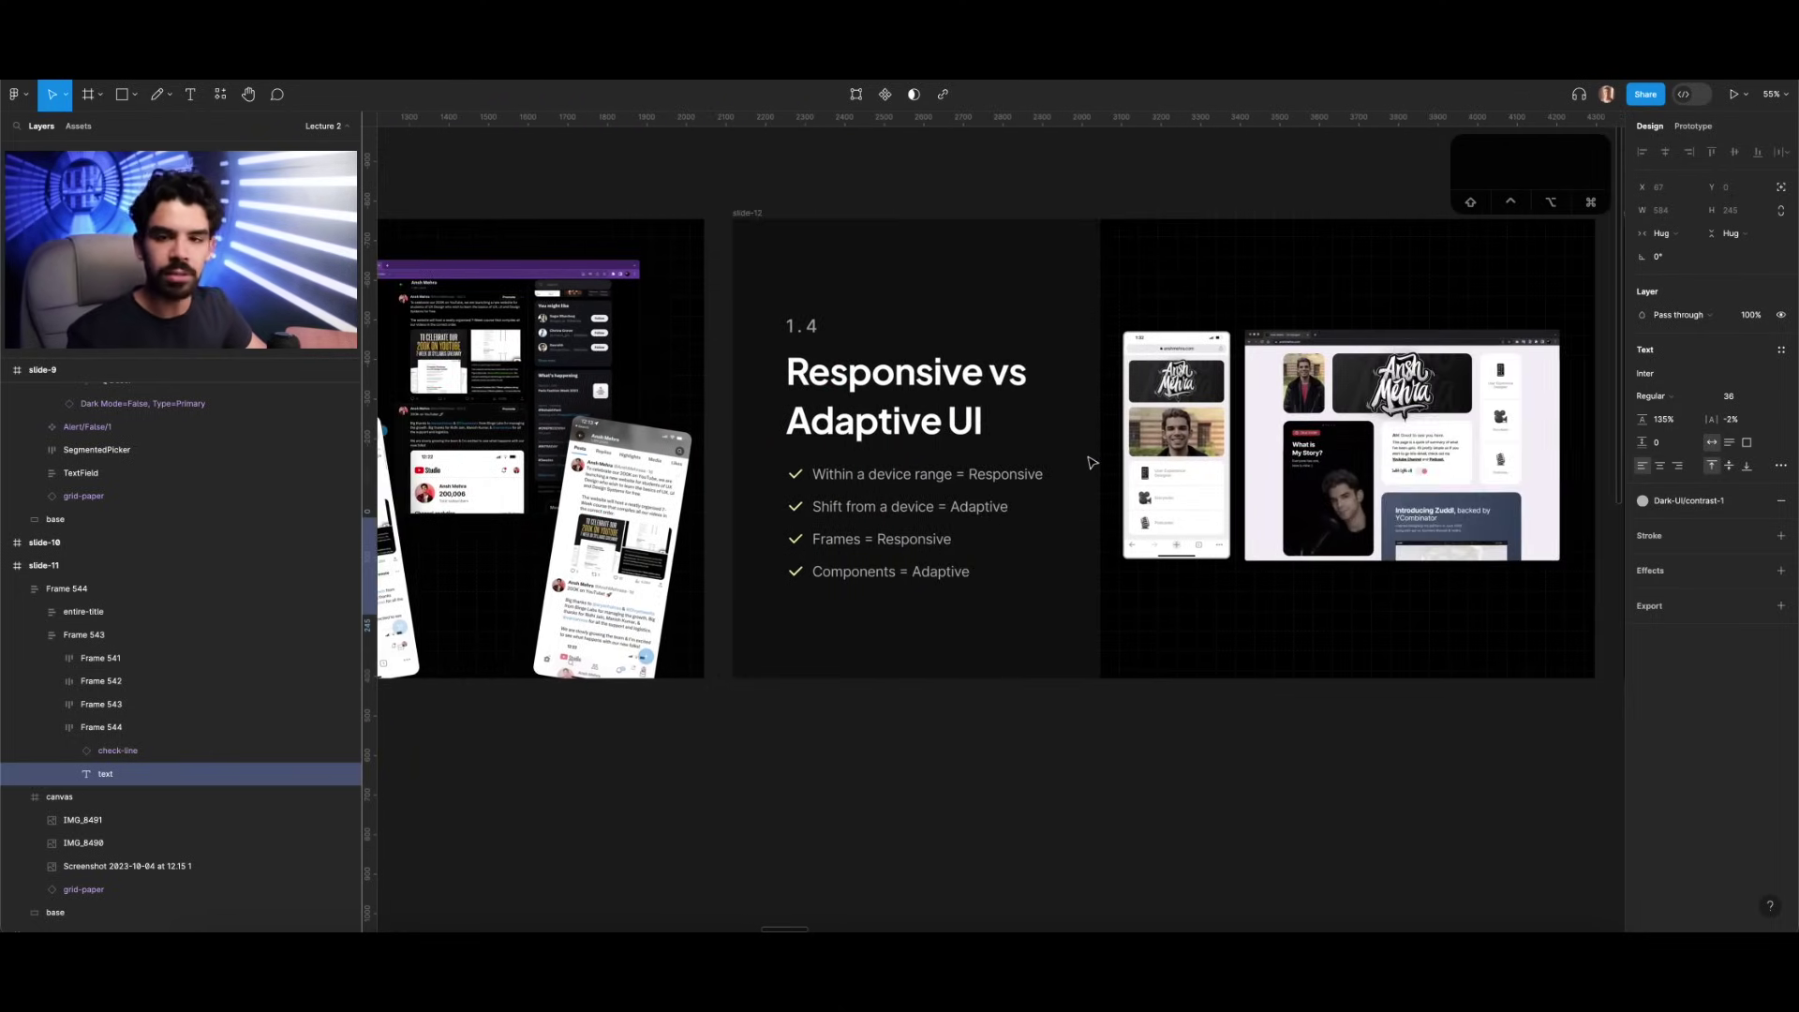
pyautogui.scroll(2, 1099, 428)
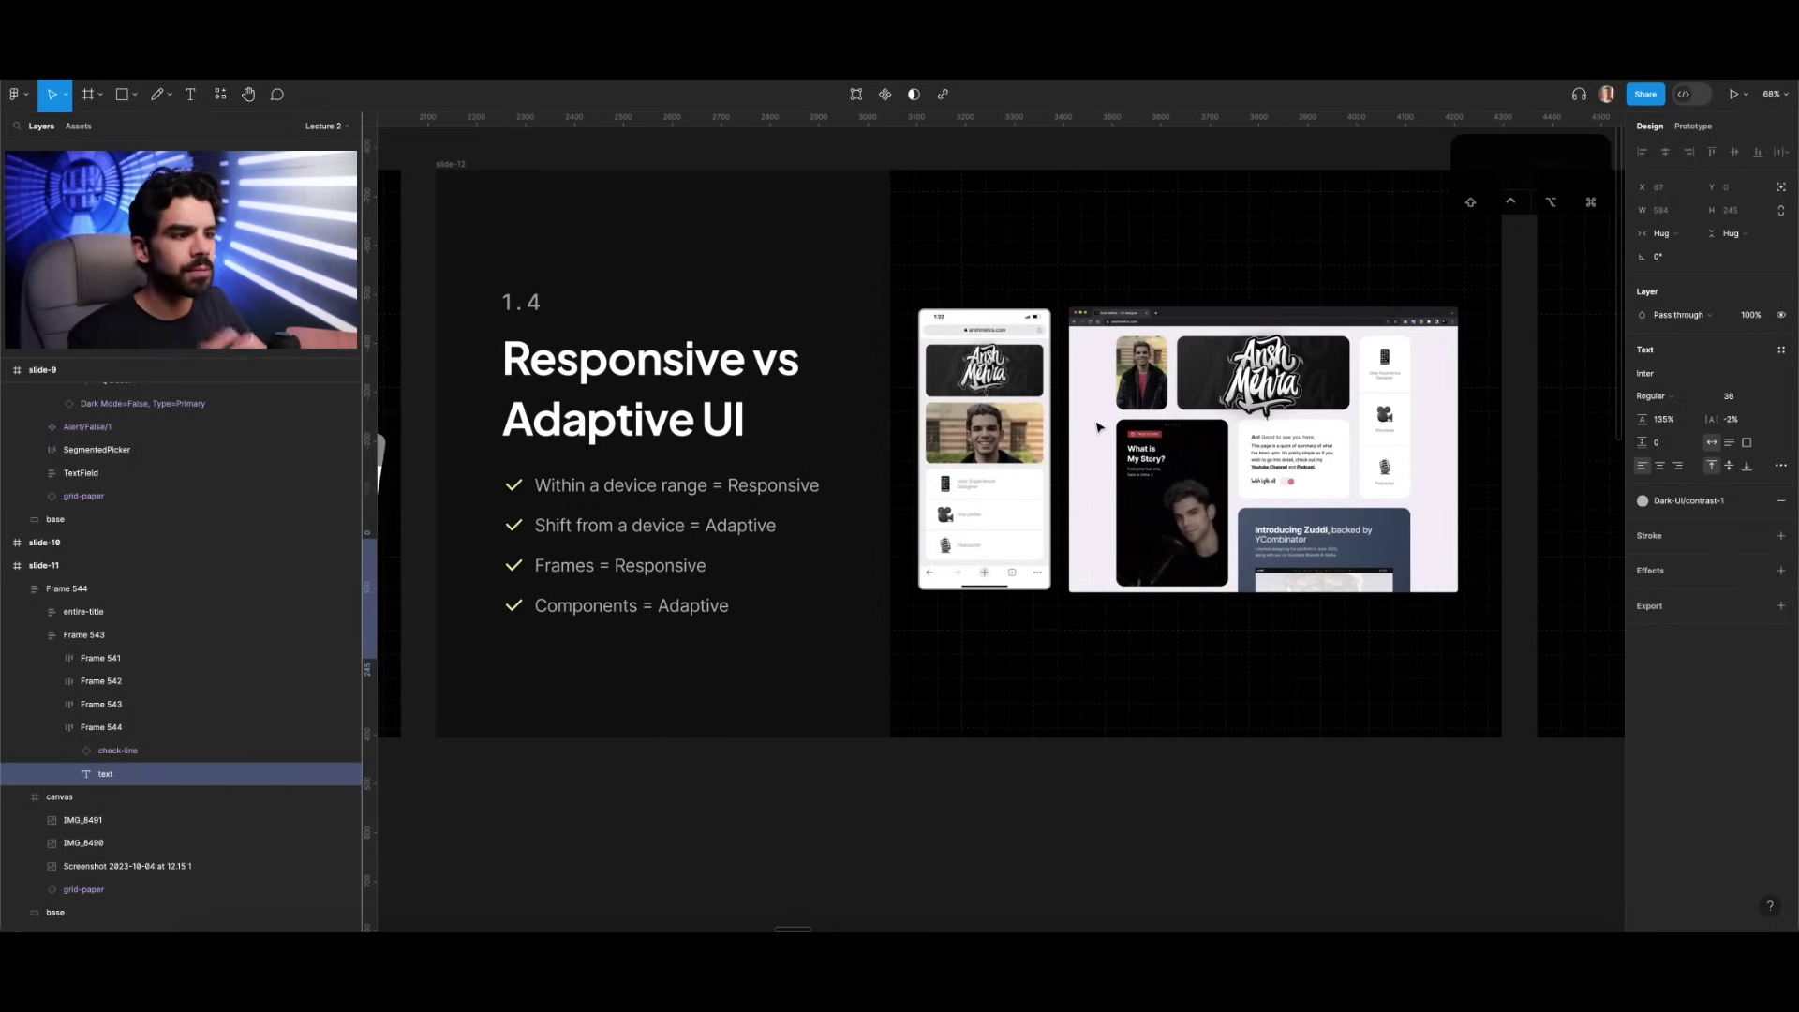
pyautogui.scroll(5, 592, 525)
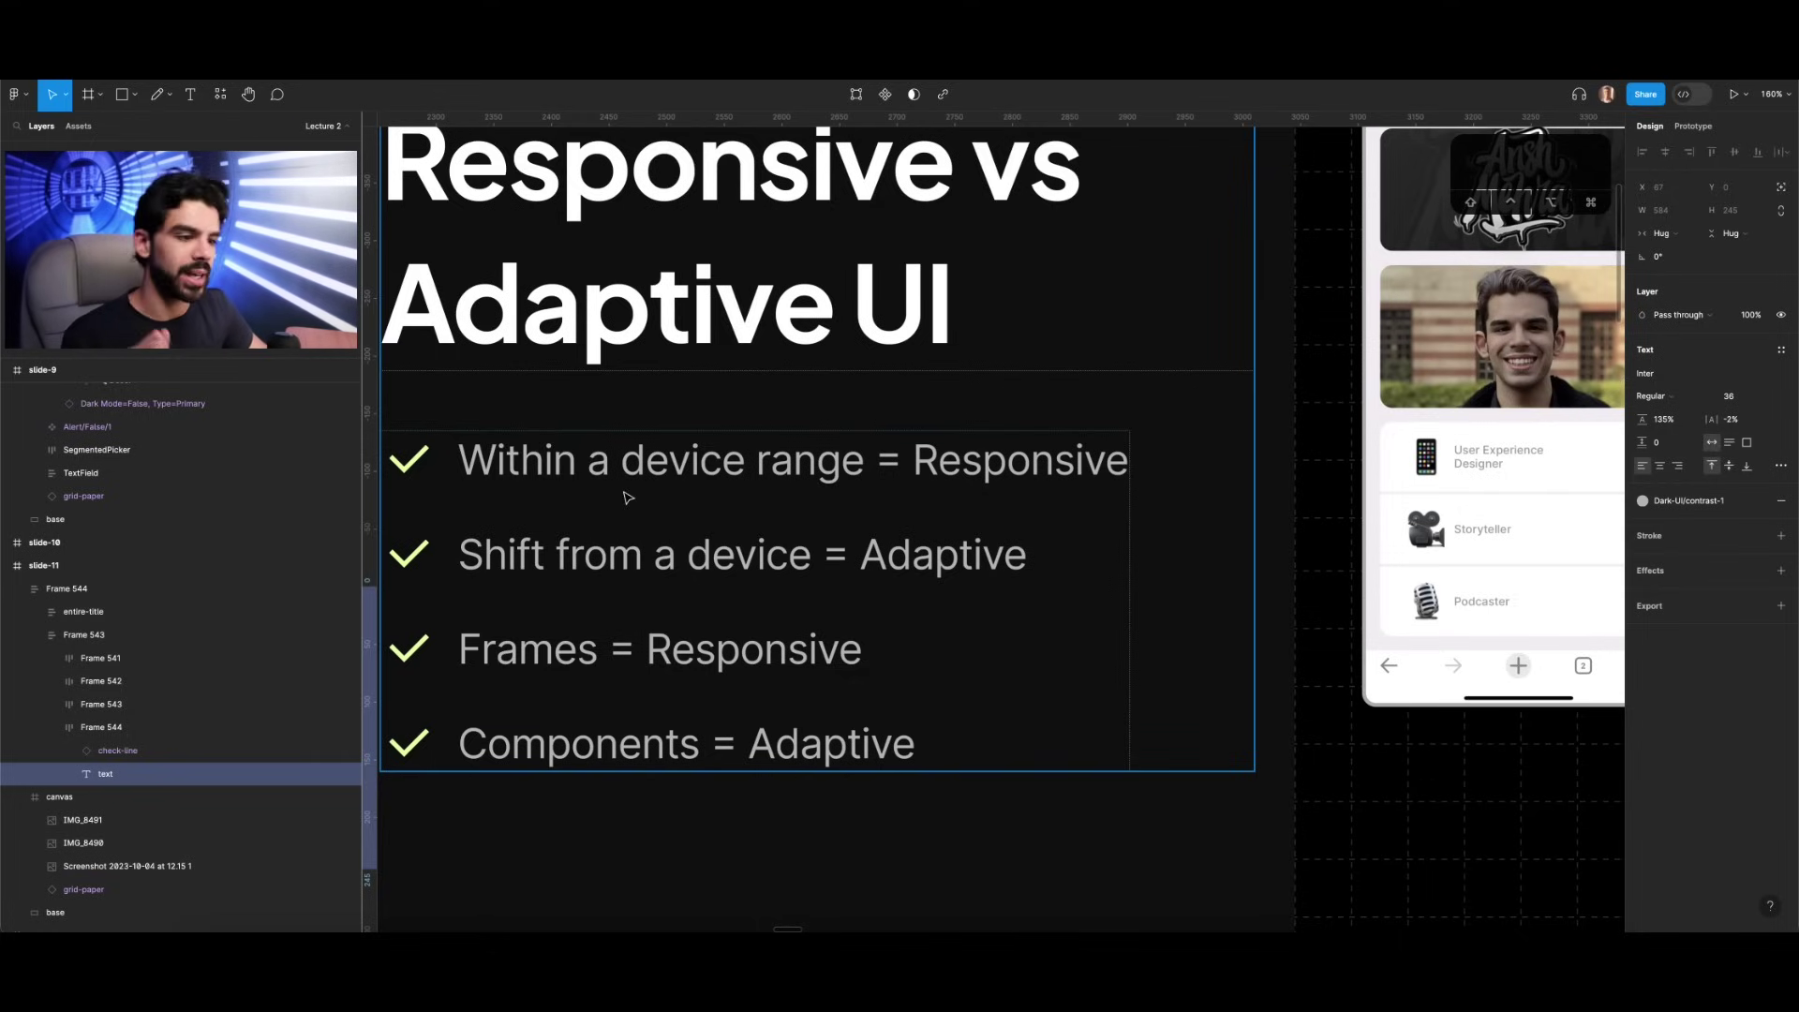
pyautogui.click(697, 515)
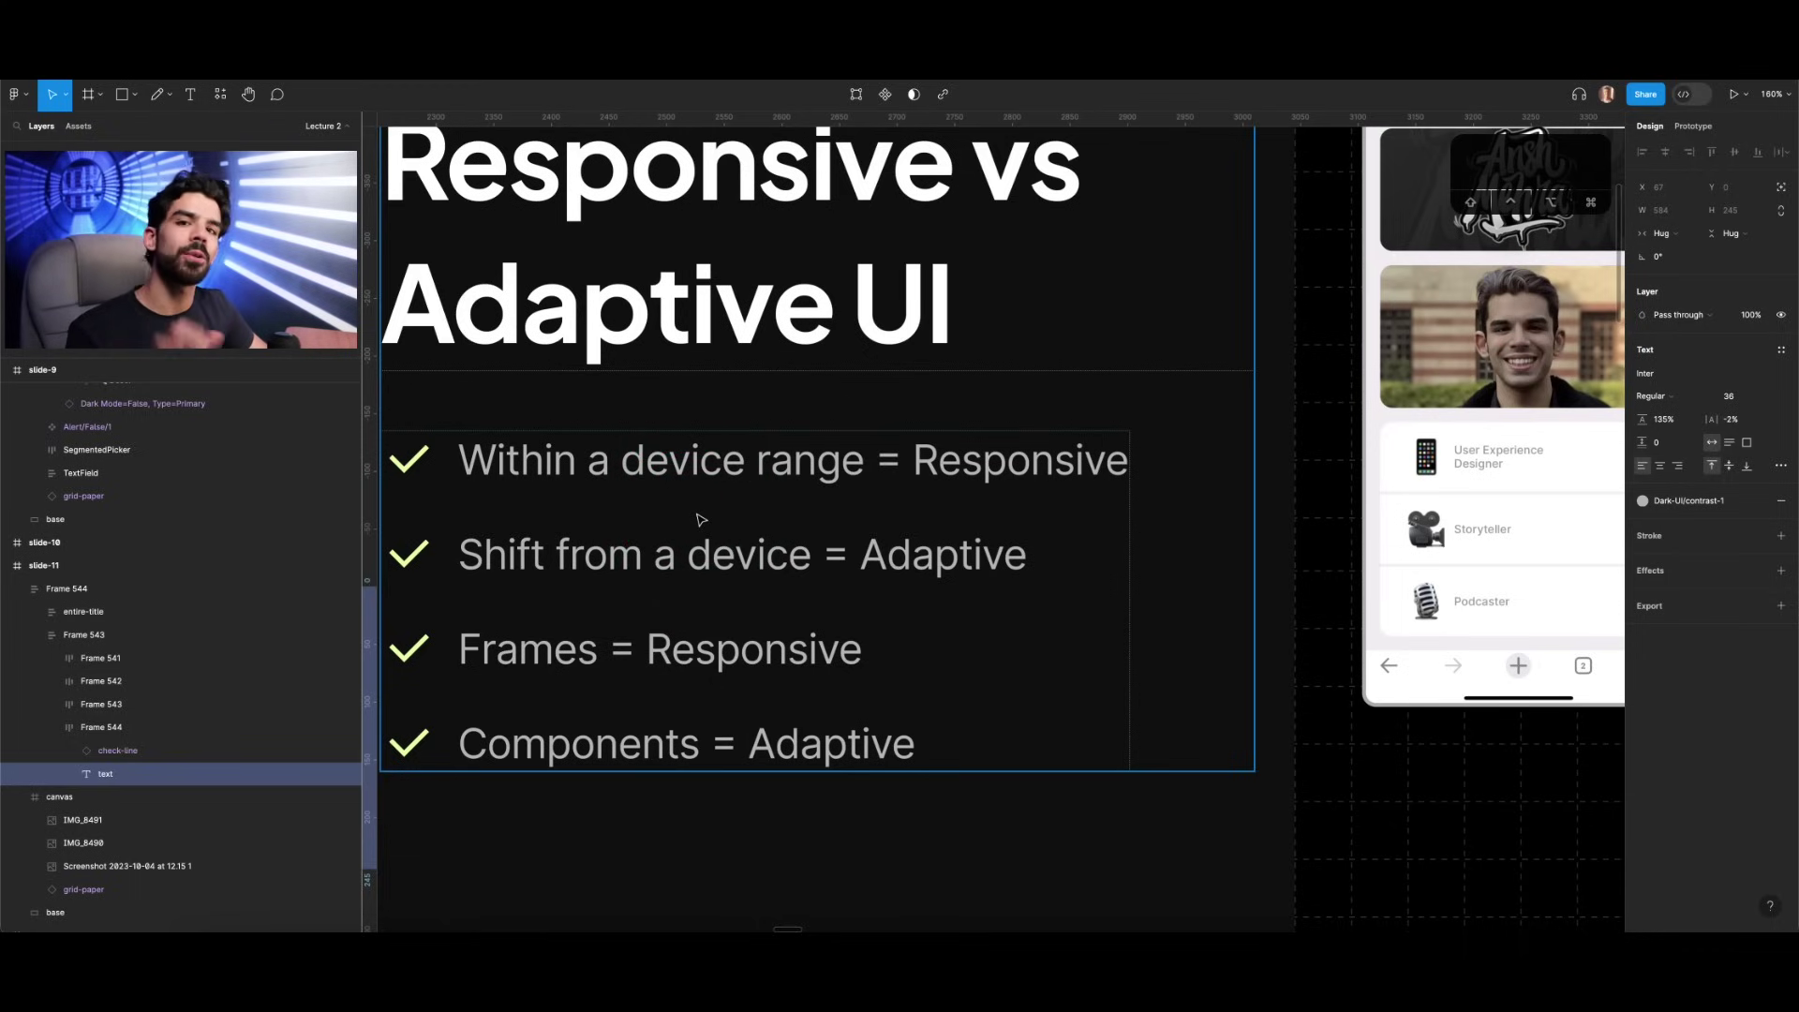
pyautogui.click(703, 522)
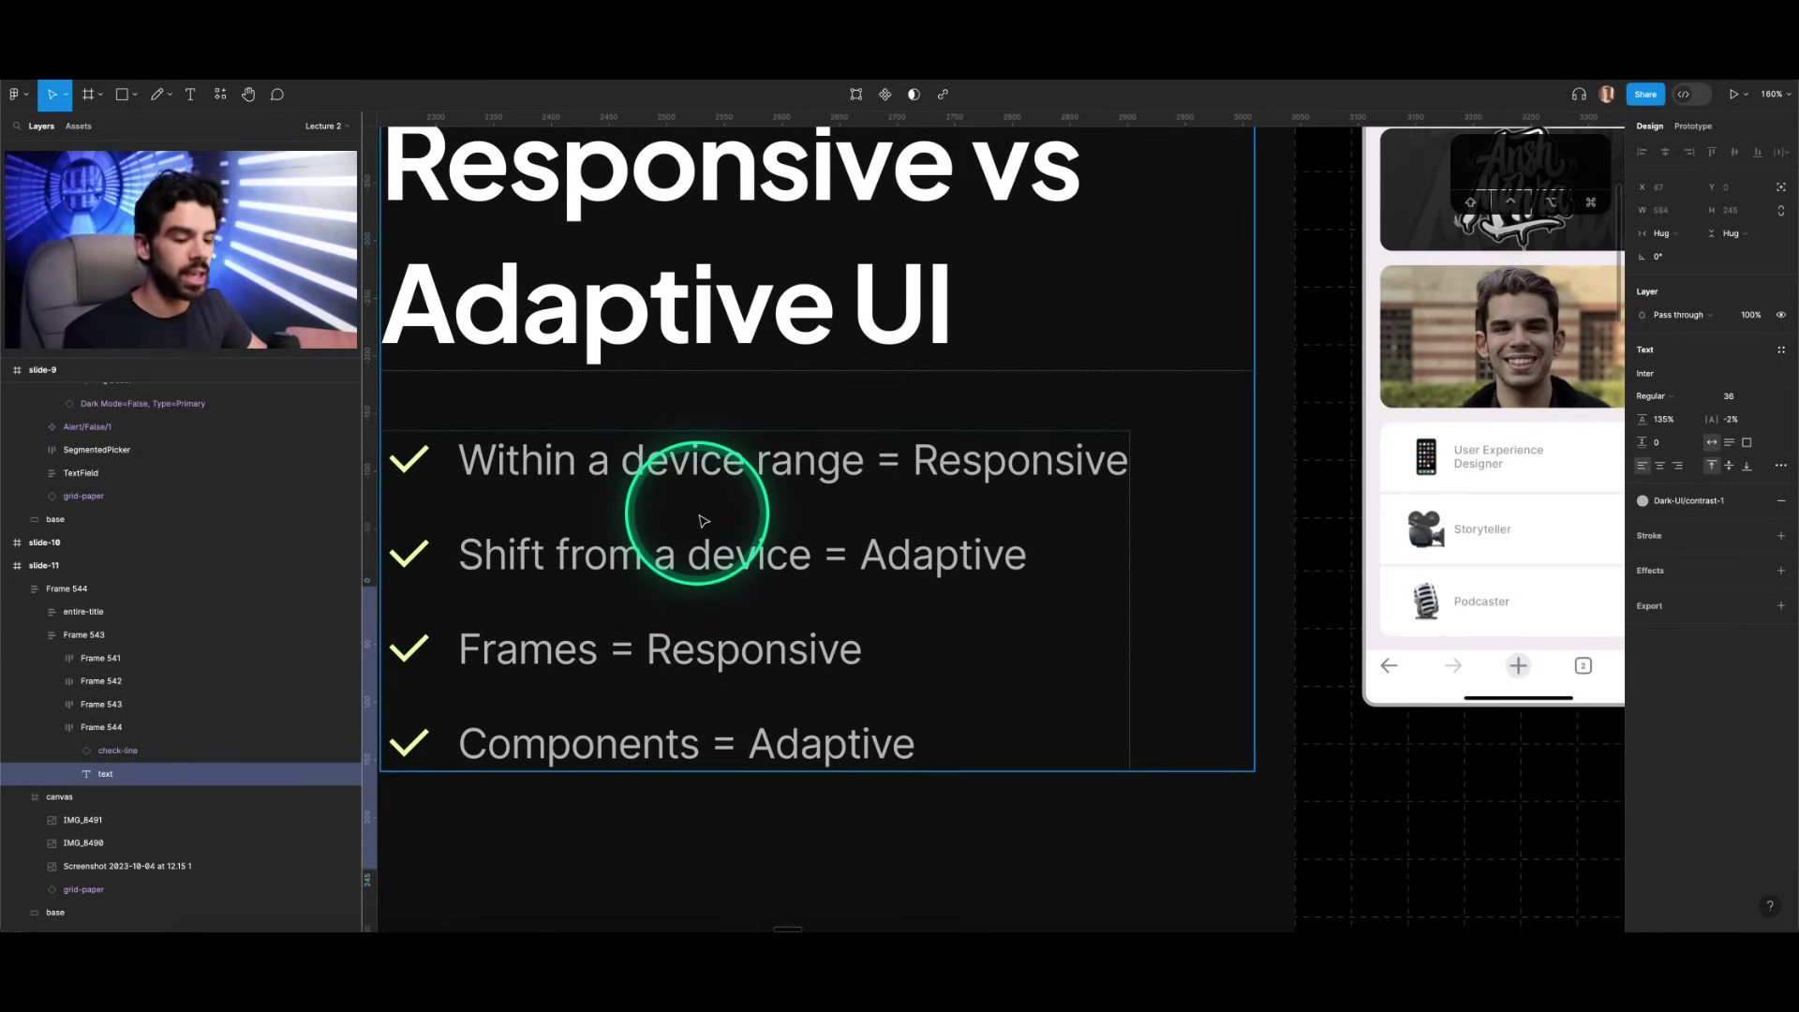
# Step: Examine the "Responsive Grids And How To Actually Use Them" article card on the recommended reading slide
pyautogui.scroll(-10, 703, 522)
pyautogui.hscroll(5, 717, 522)
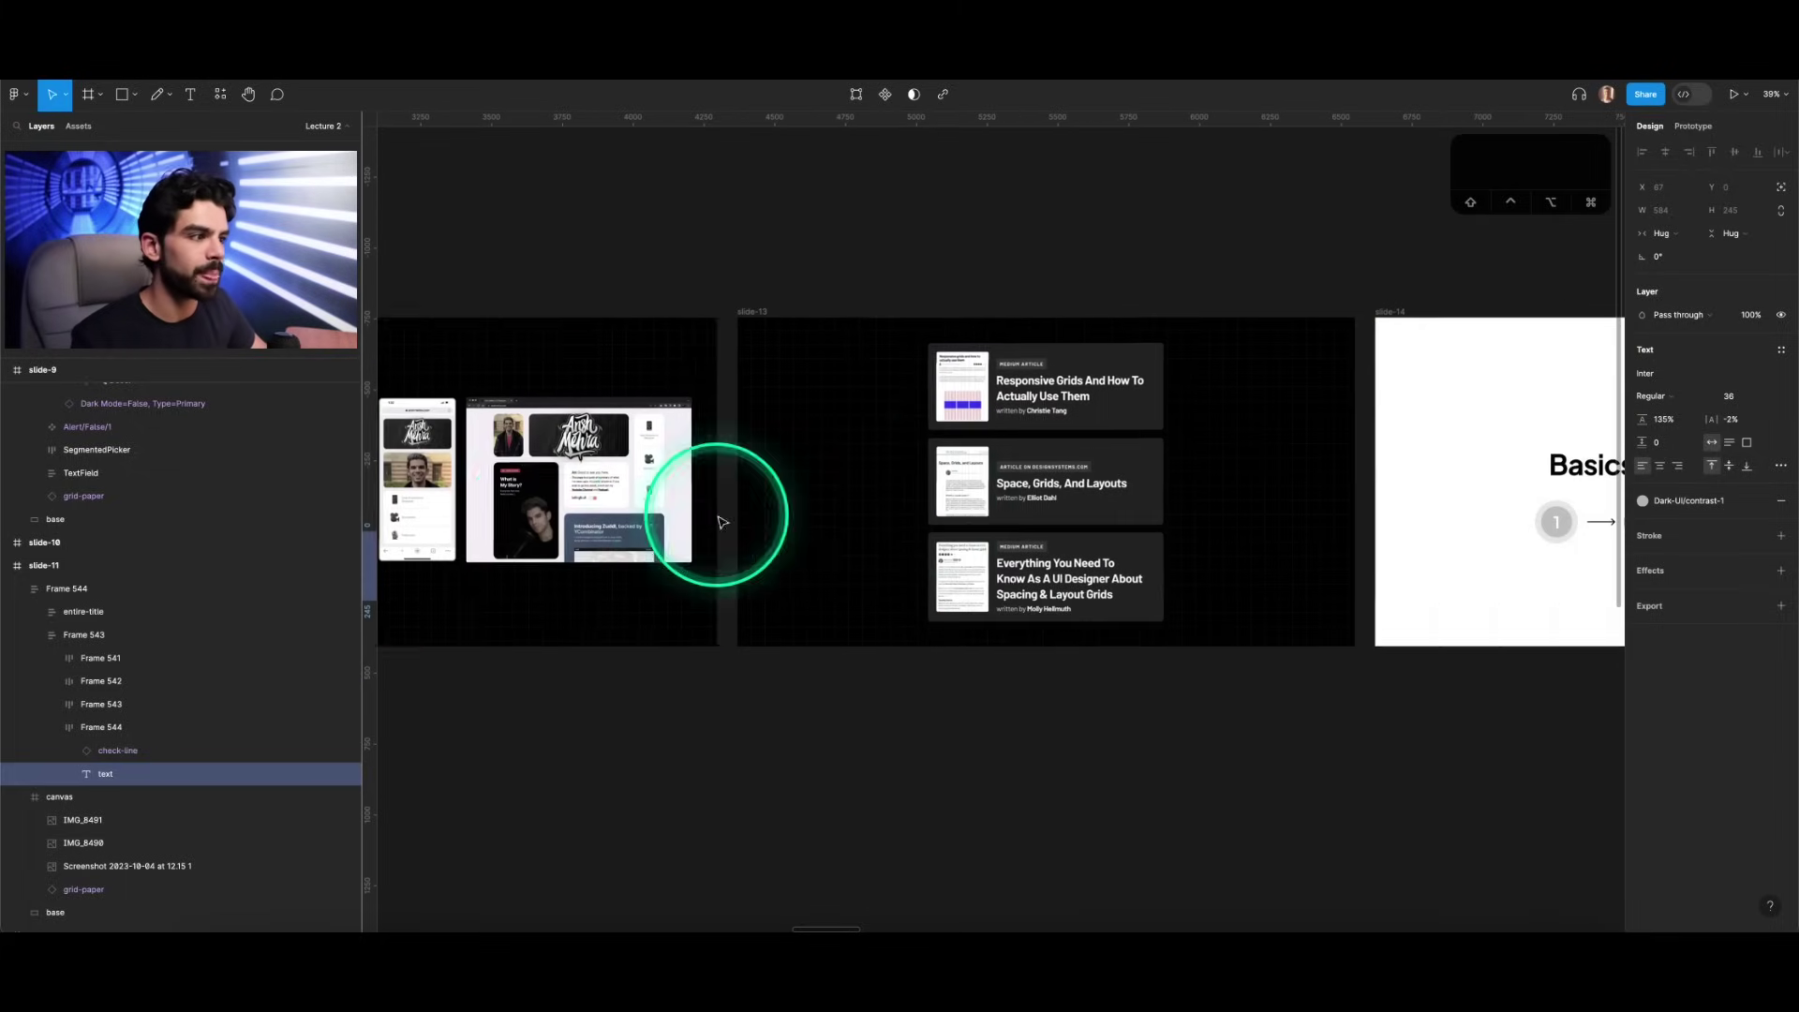
pyautogui.scroll(5, 1125, 458)
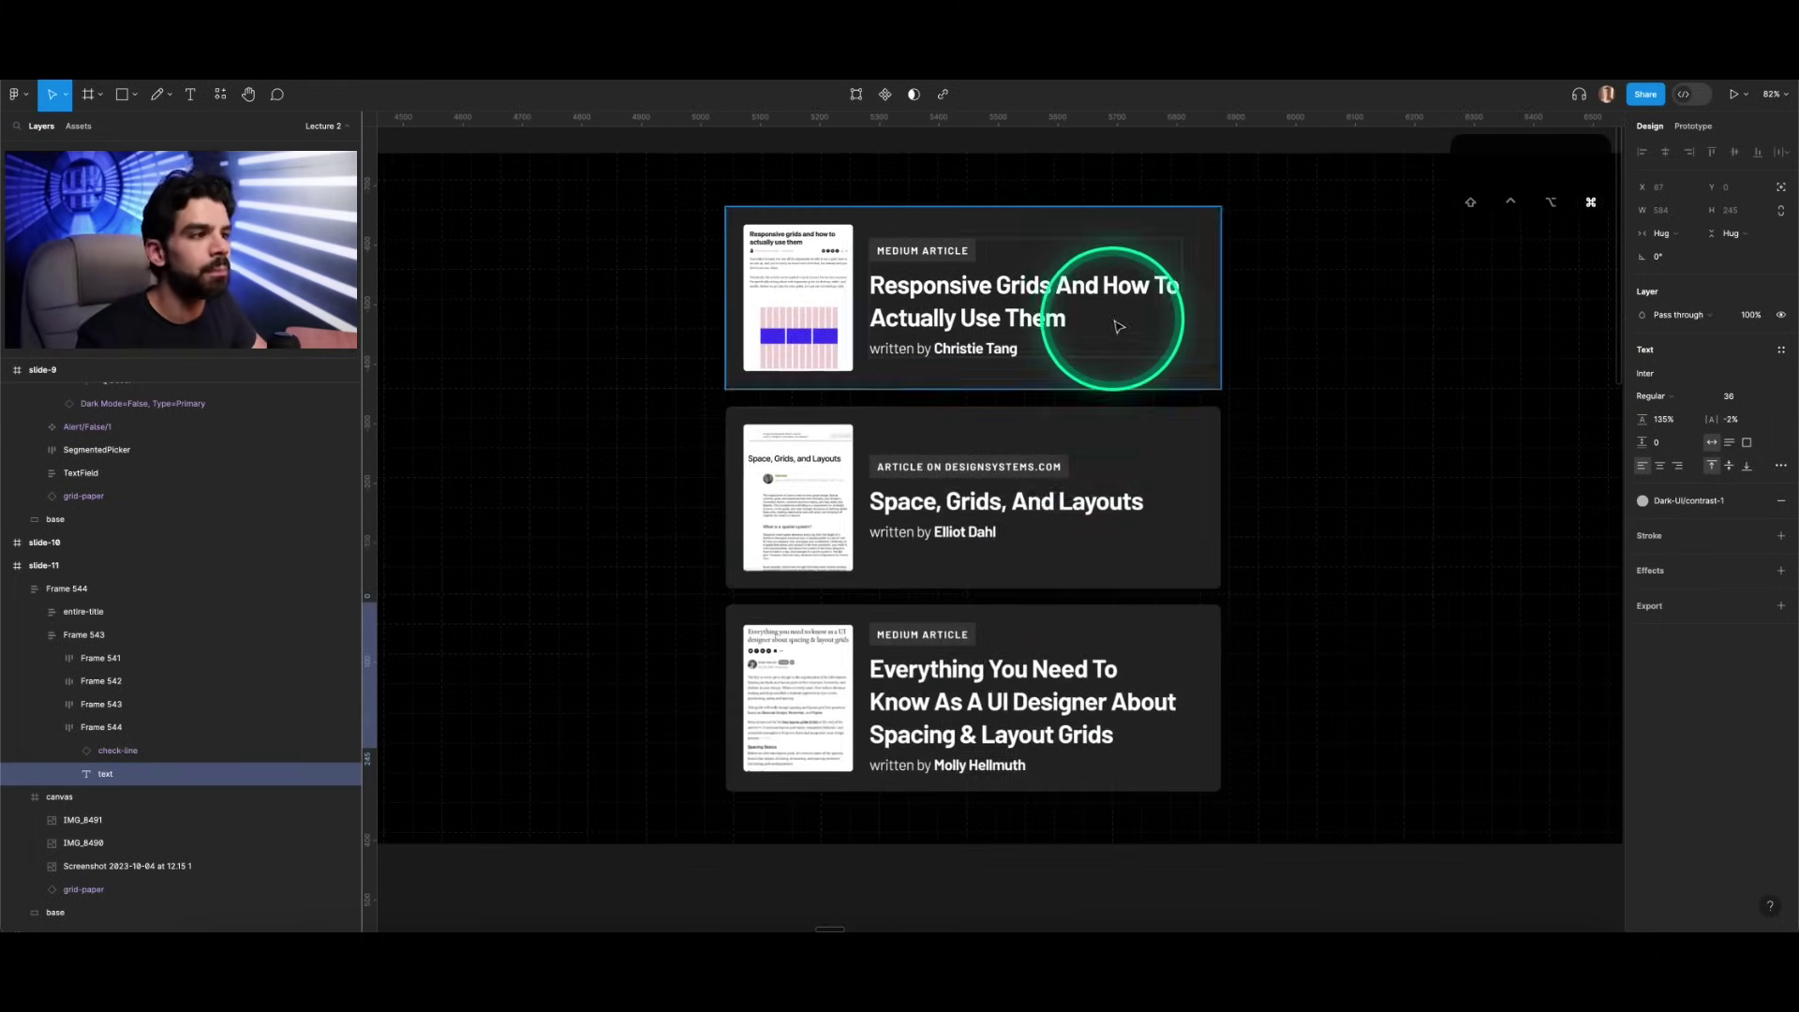
pyautogui.scroll(2, 1118, 326)
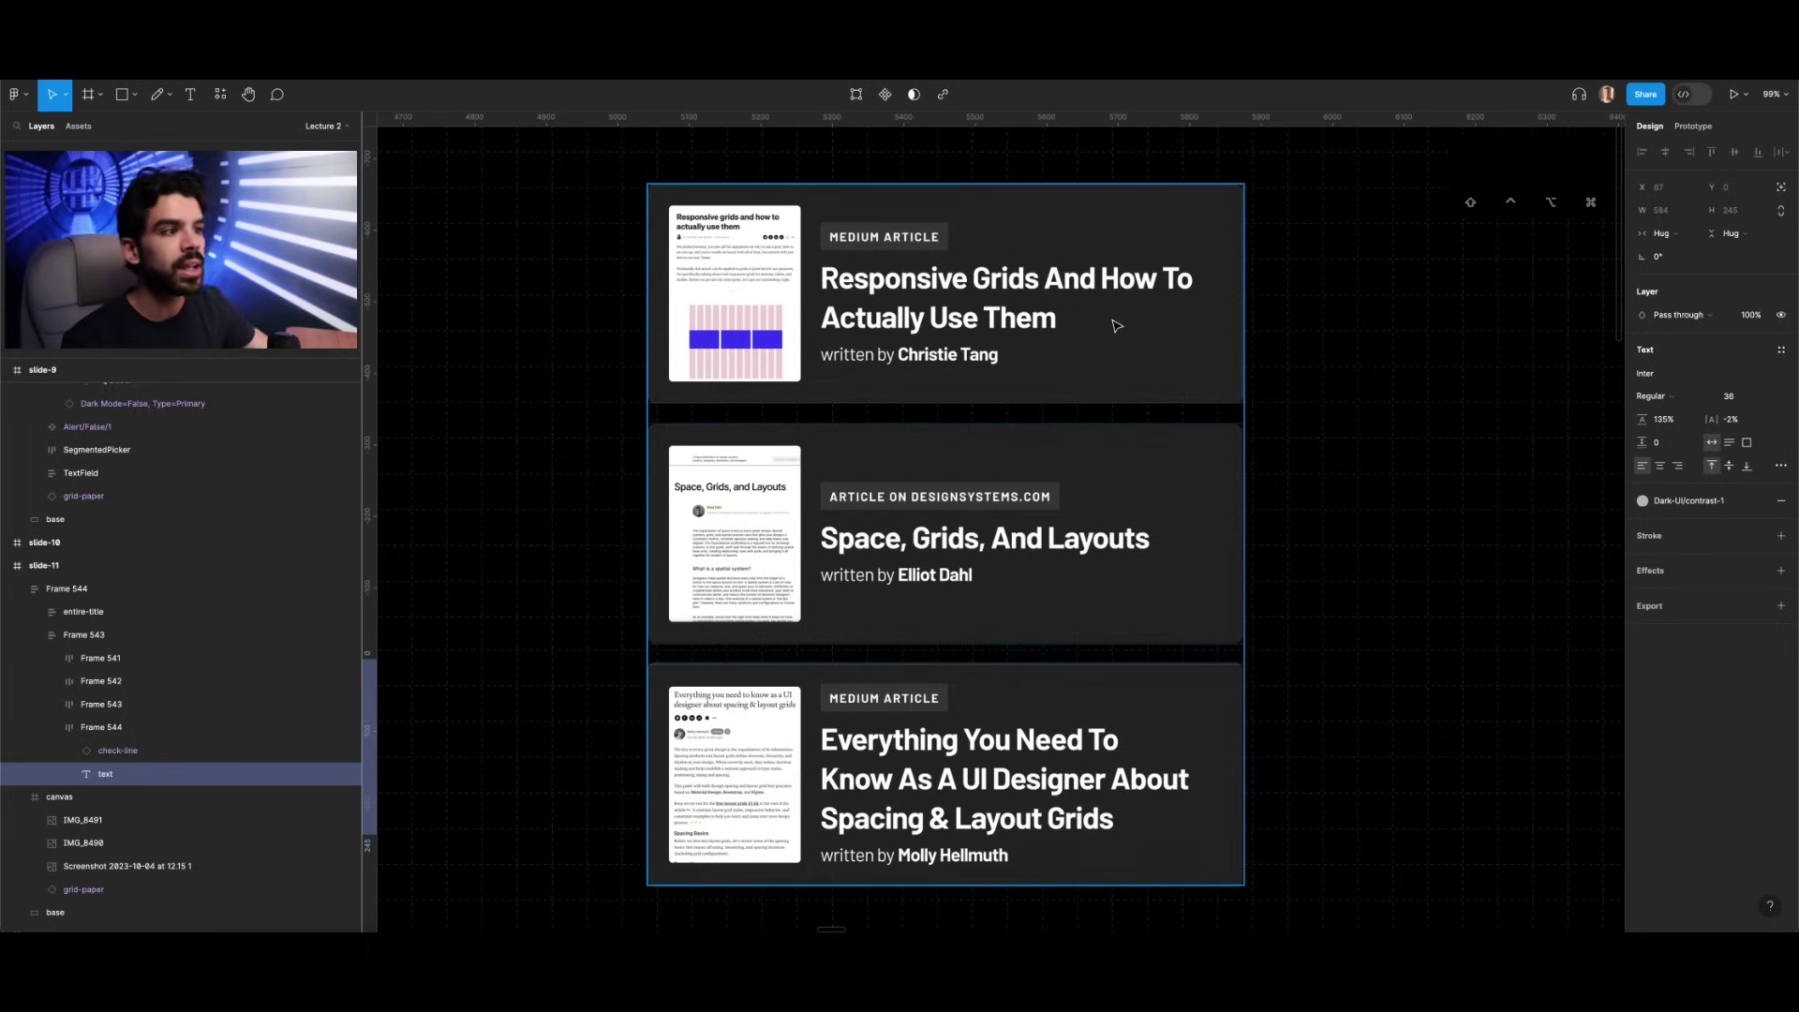
pyautogui.scroll(5, 1059, 277)
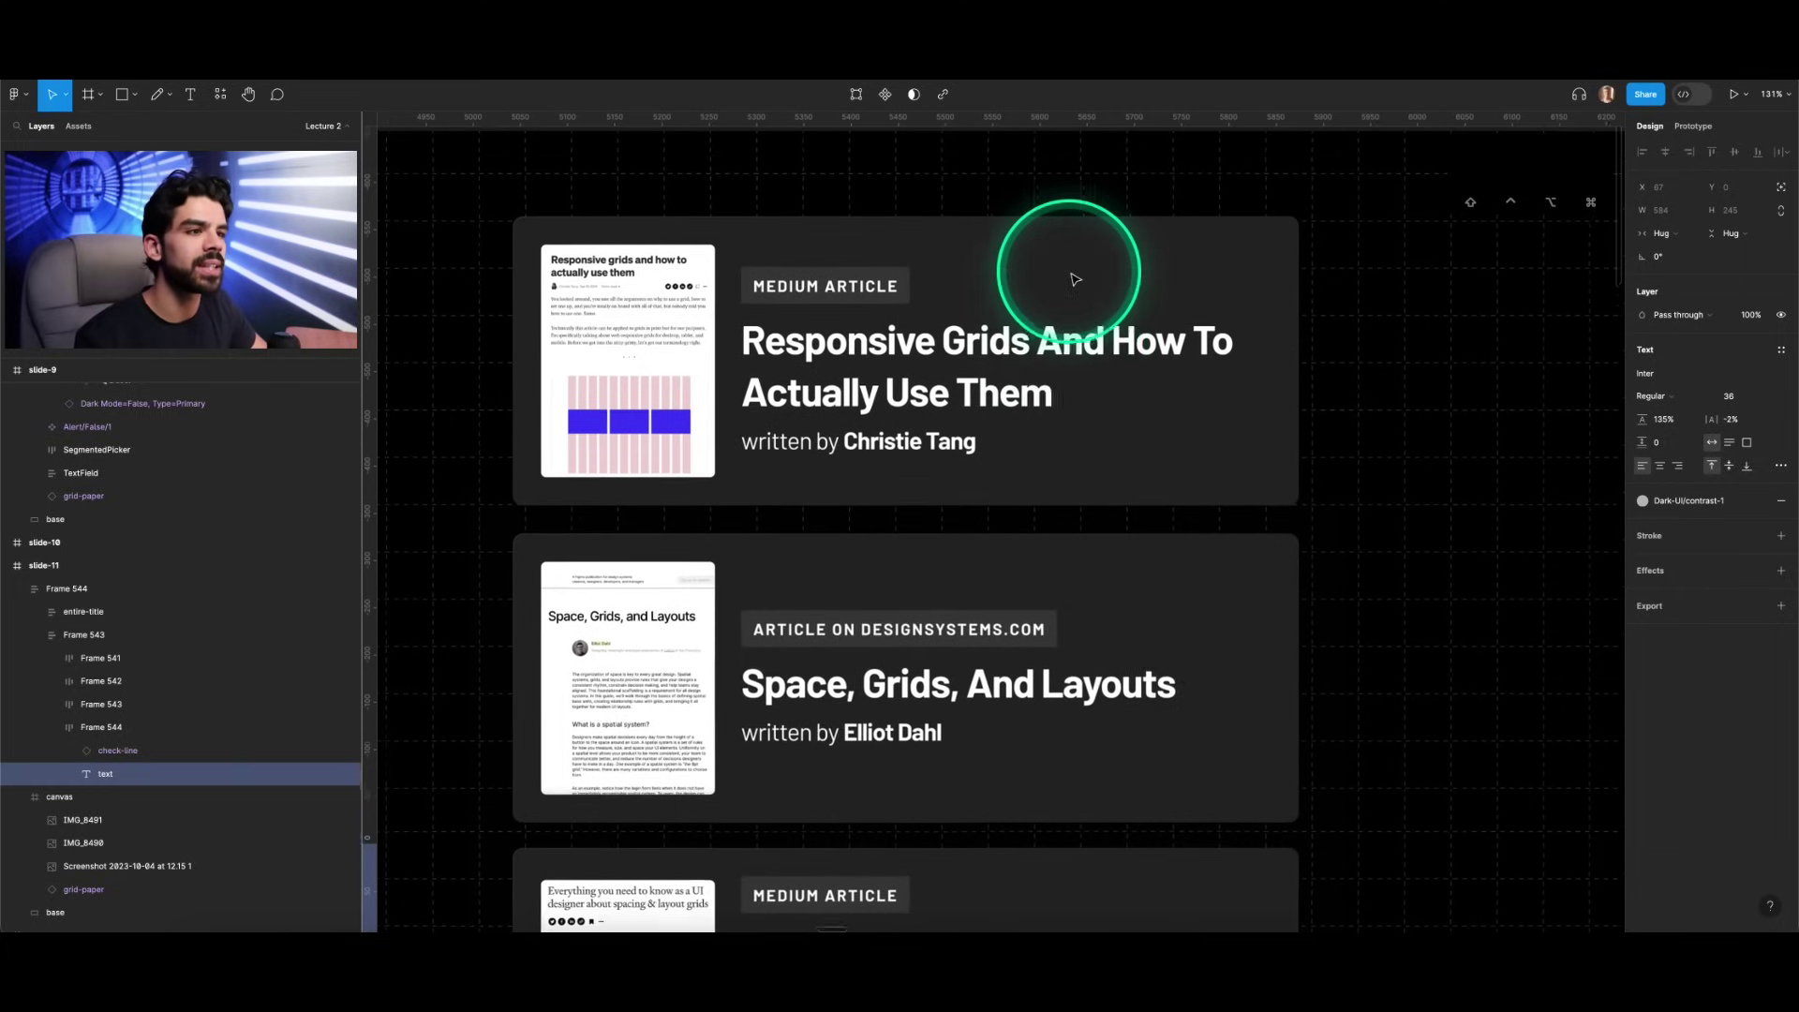
pyautogui.scroll(-3, 1043, 283)
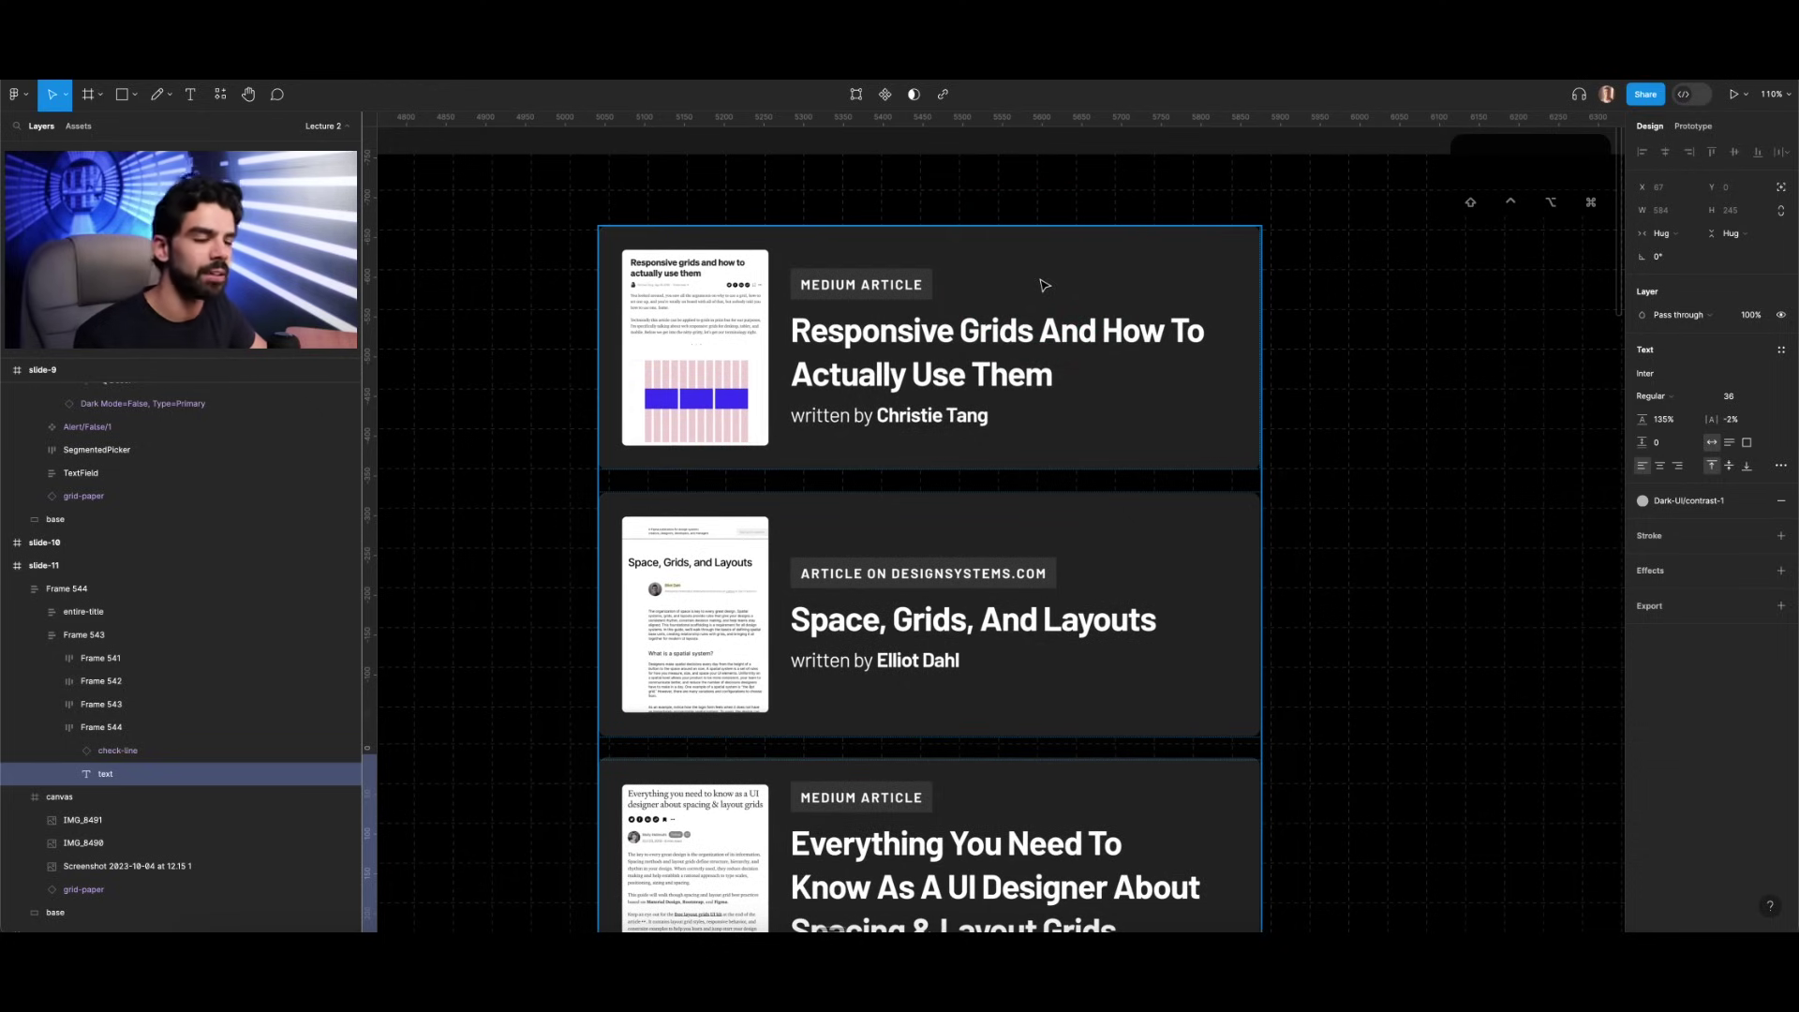
# Step: Review the "Space, Grids, And Layouts" and "Everything You Need To Know As A UI Designer About Spacing & Layout Grids" cards
pyautogui.scroll(-3, 1043, 283)
pyautogui.scroll(5, 863, 362)
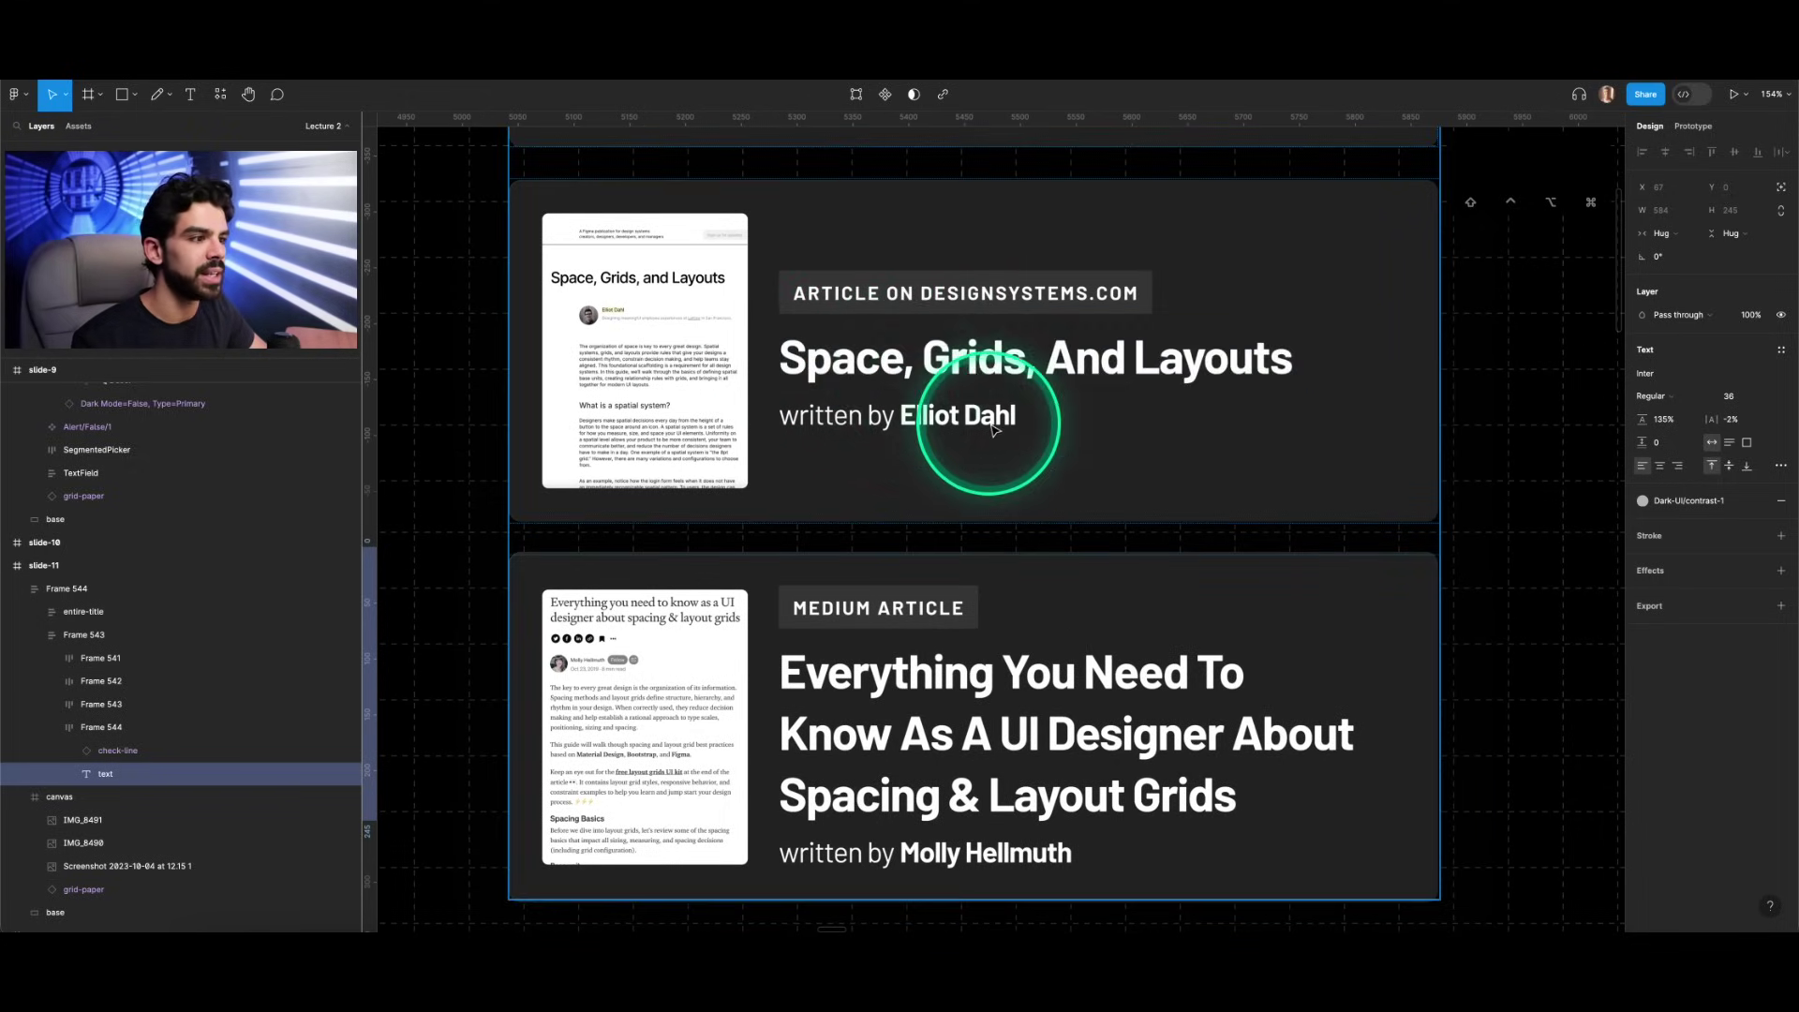
pyautogui.scroll(-3, 975, 413)
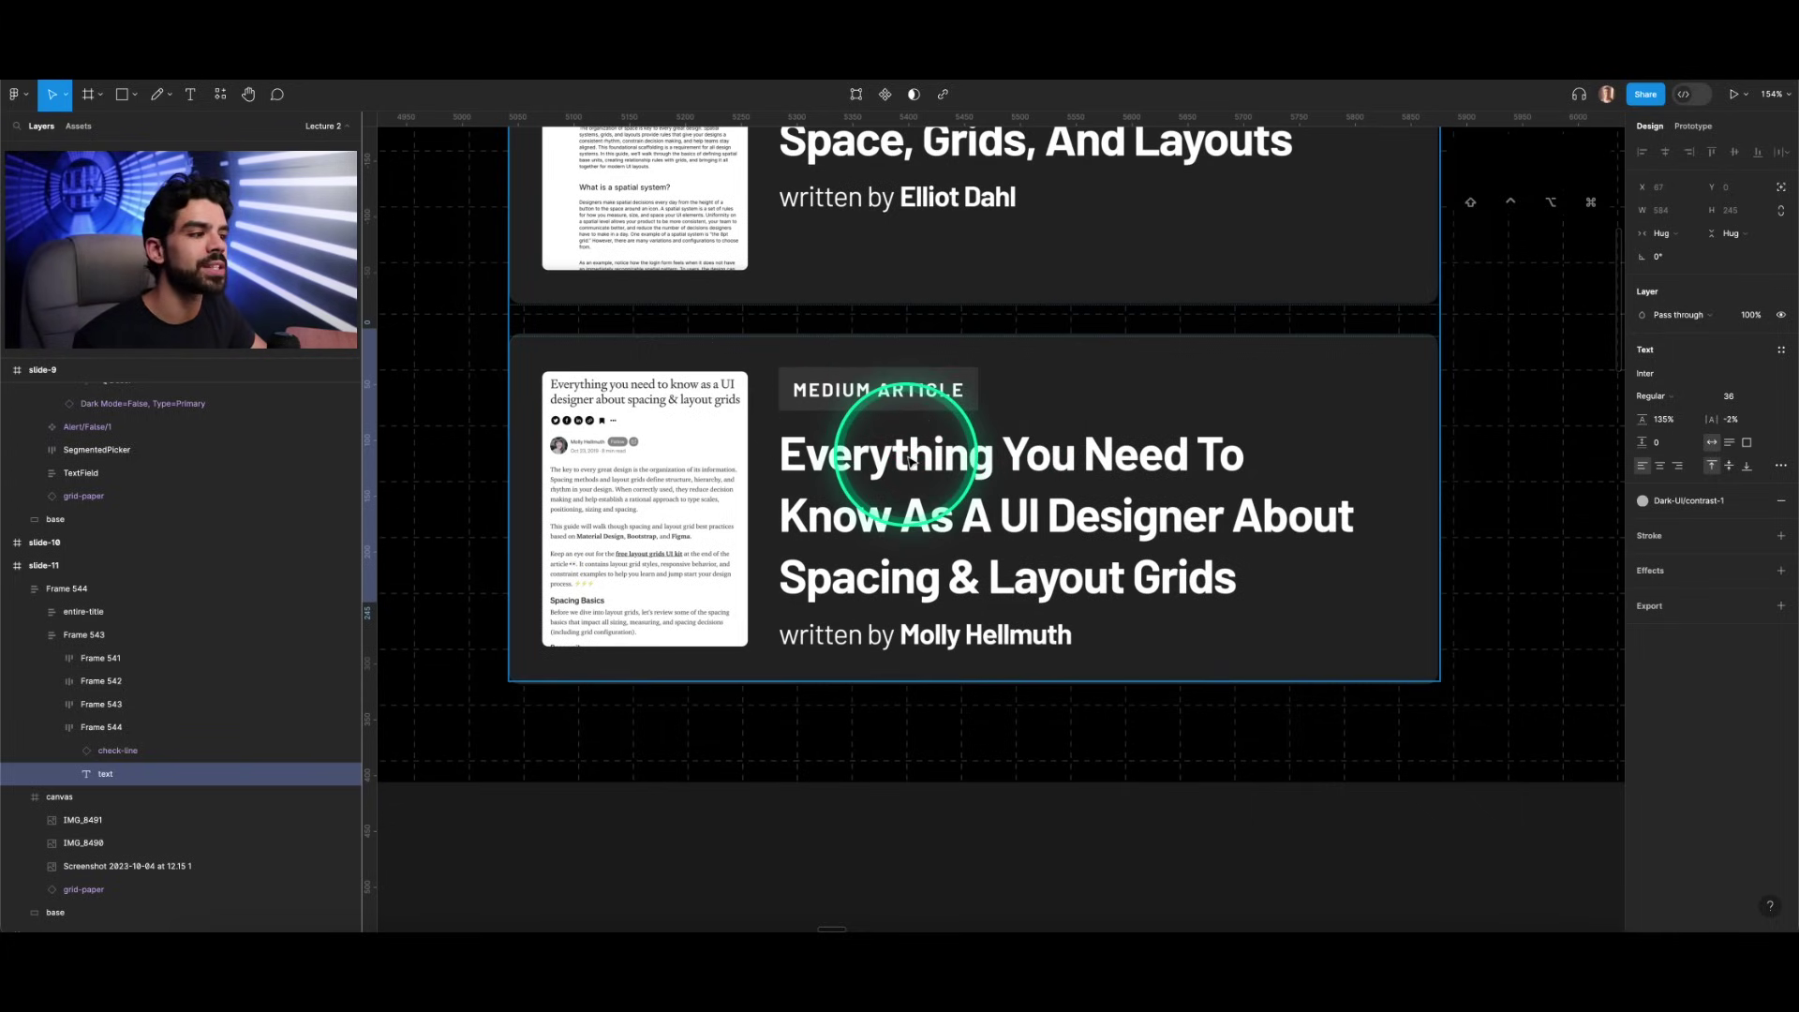
pyautogui.scroll(-10, 910, 459)
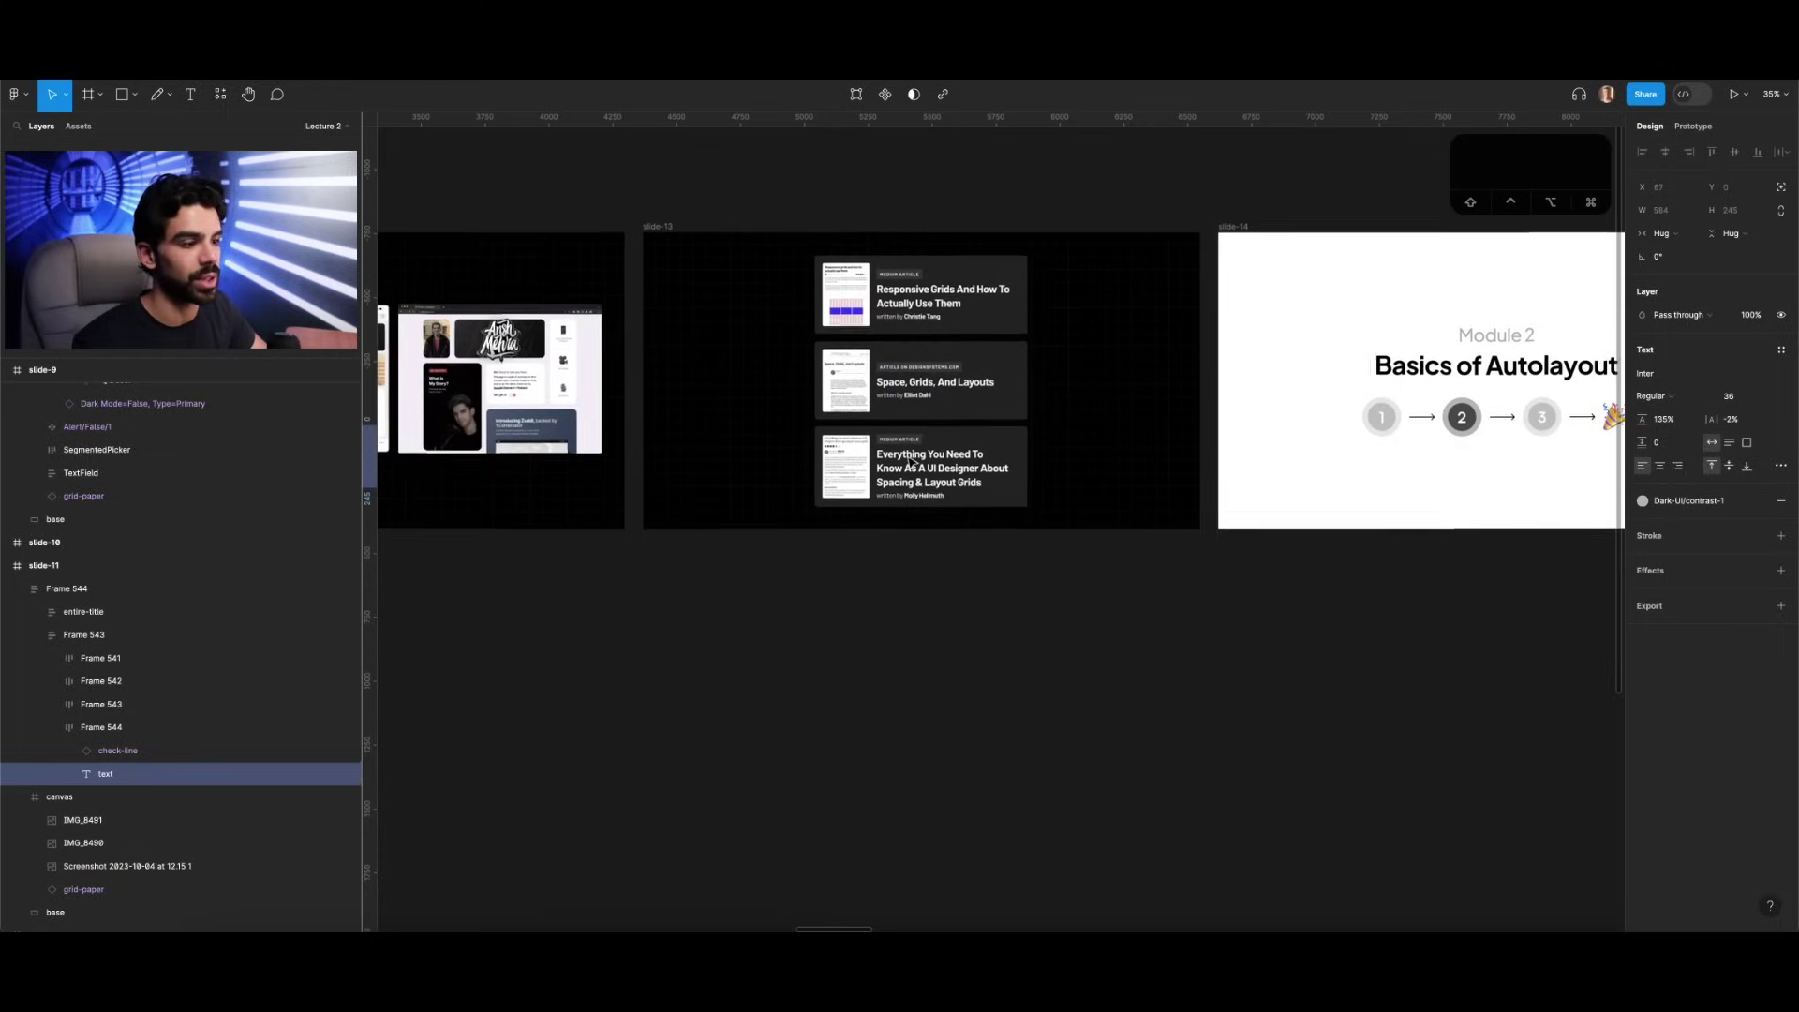
pyautogui.scroll(2, 910, 460)
pyautogui.hscroll(-2, 944, 449)
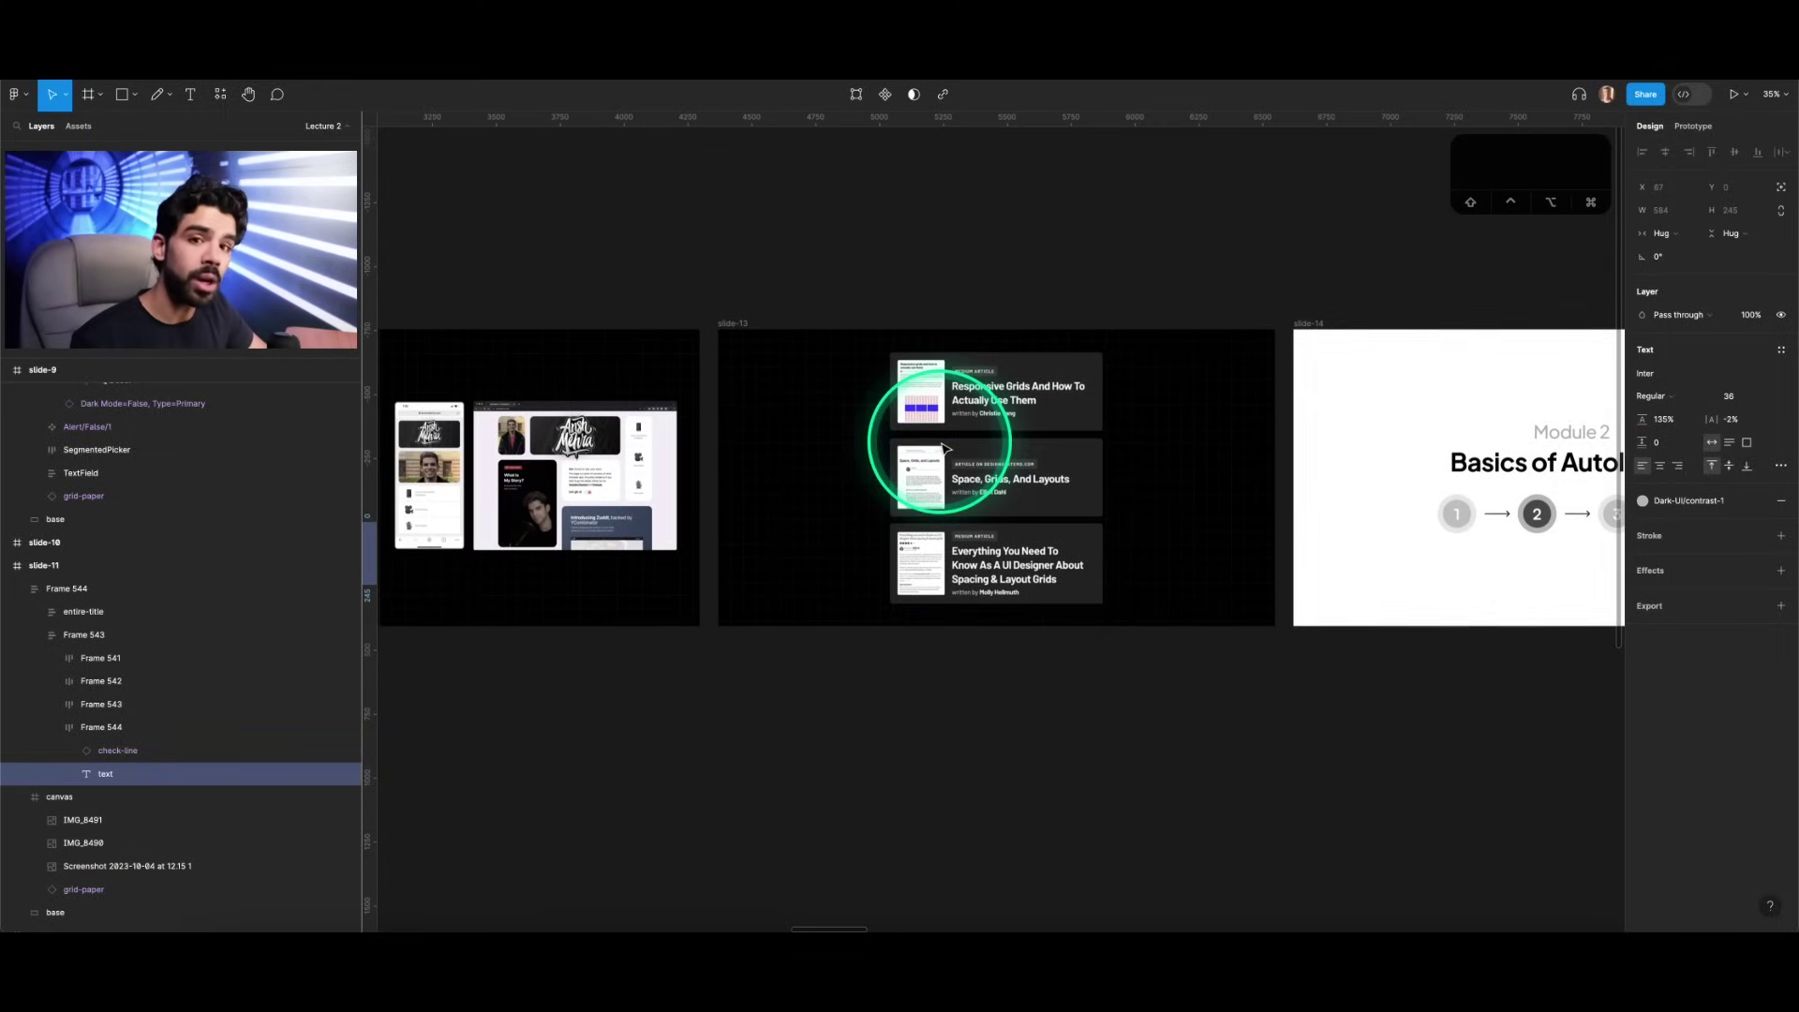
pyautogui.scroll(5, 945, 449)
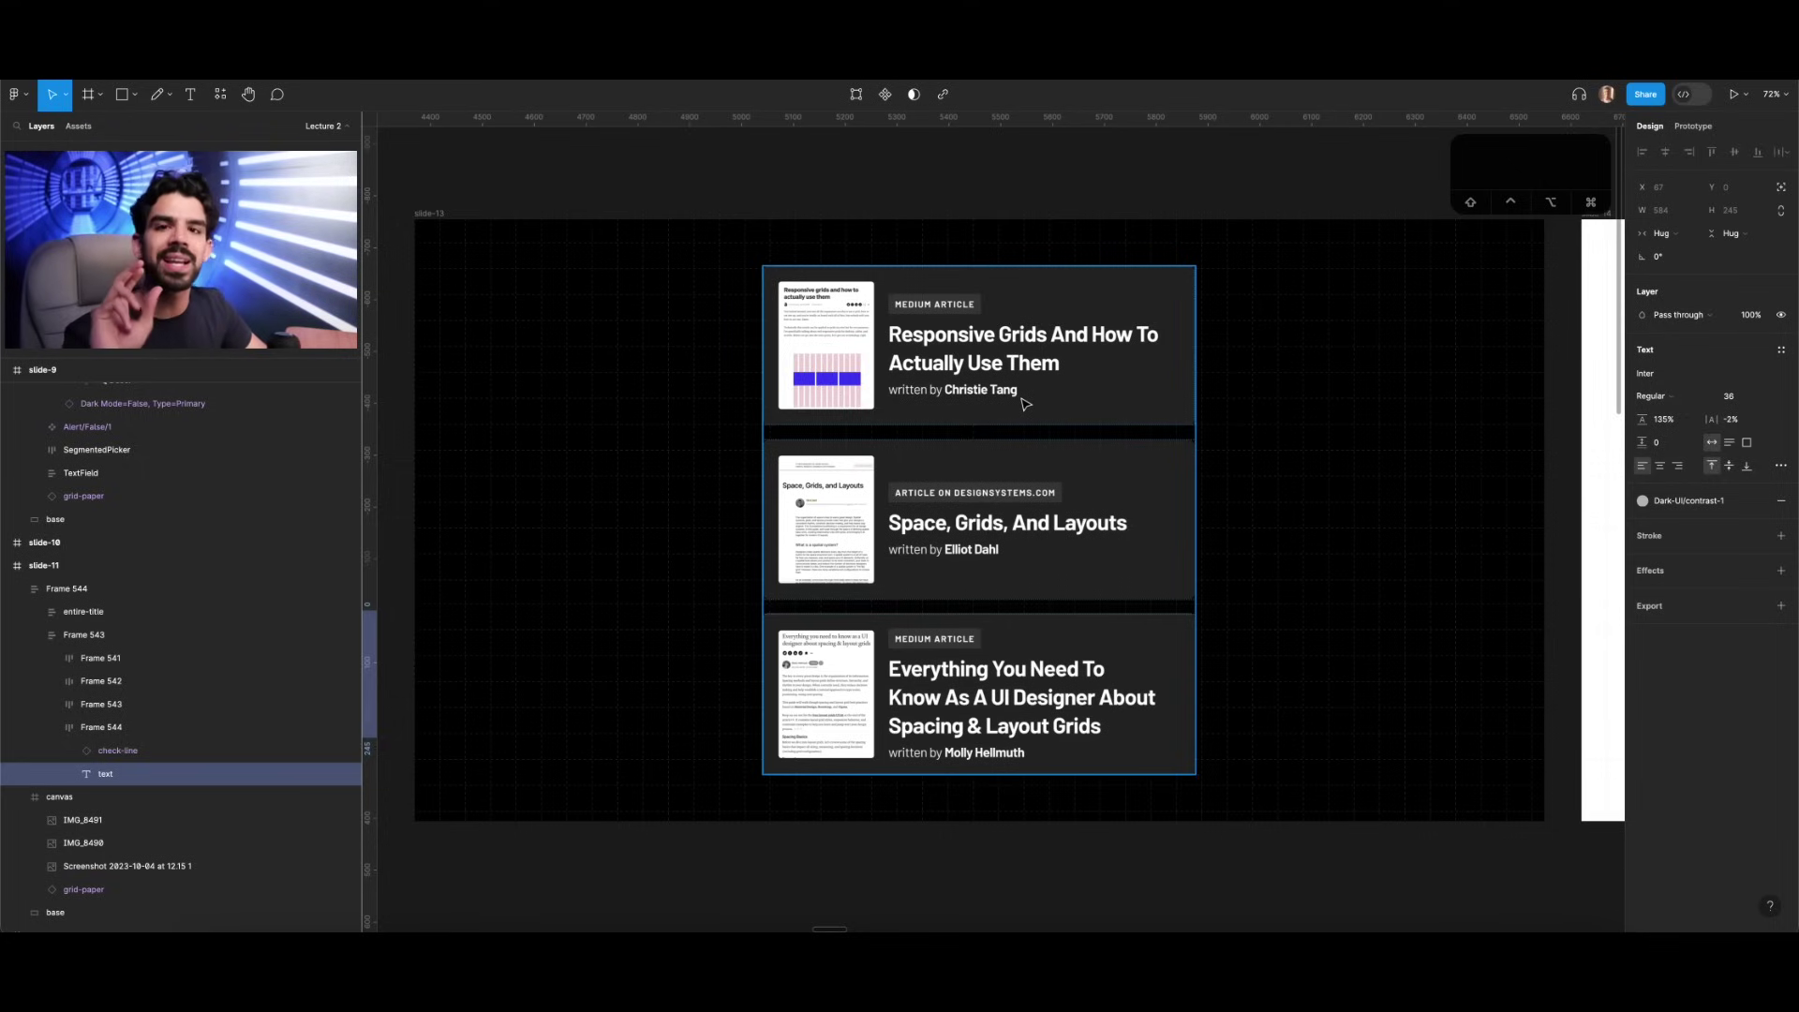
# Step: Draw a frame about 296 × 95 px on the empty canvas below the "What is Autolayout?" slide
pyautogui.hscroll(15, 1025, 403)
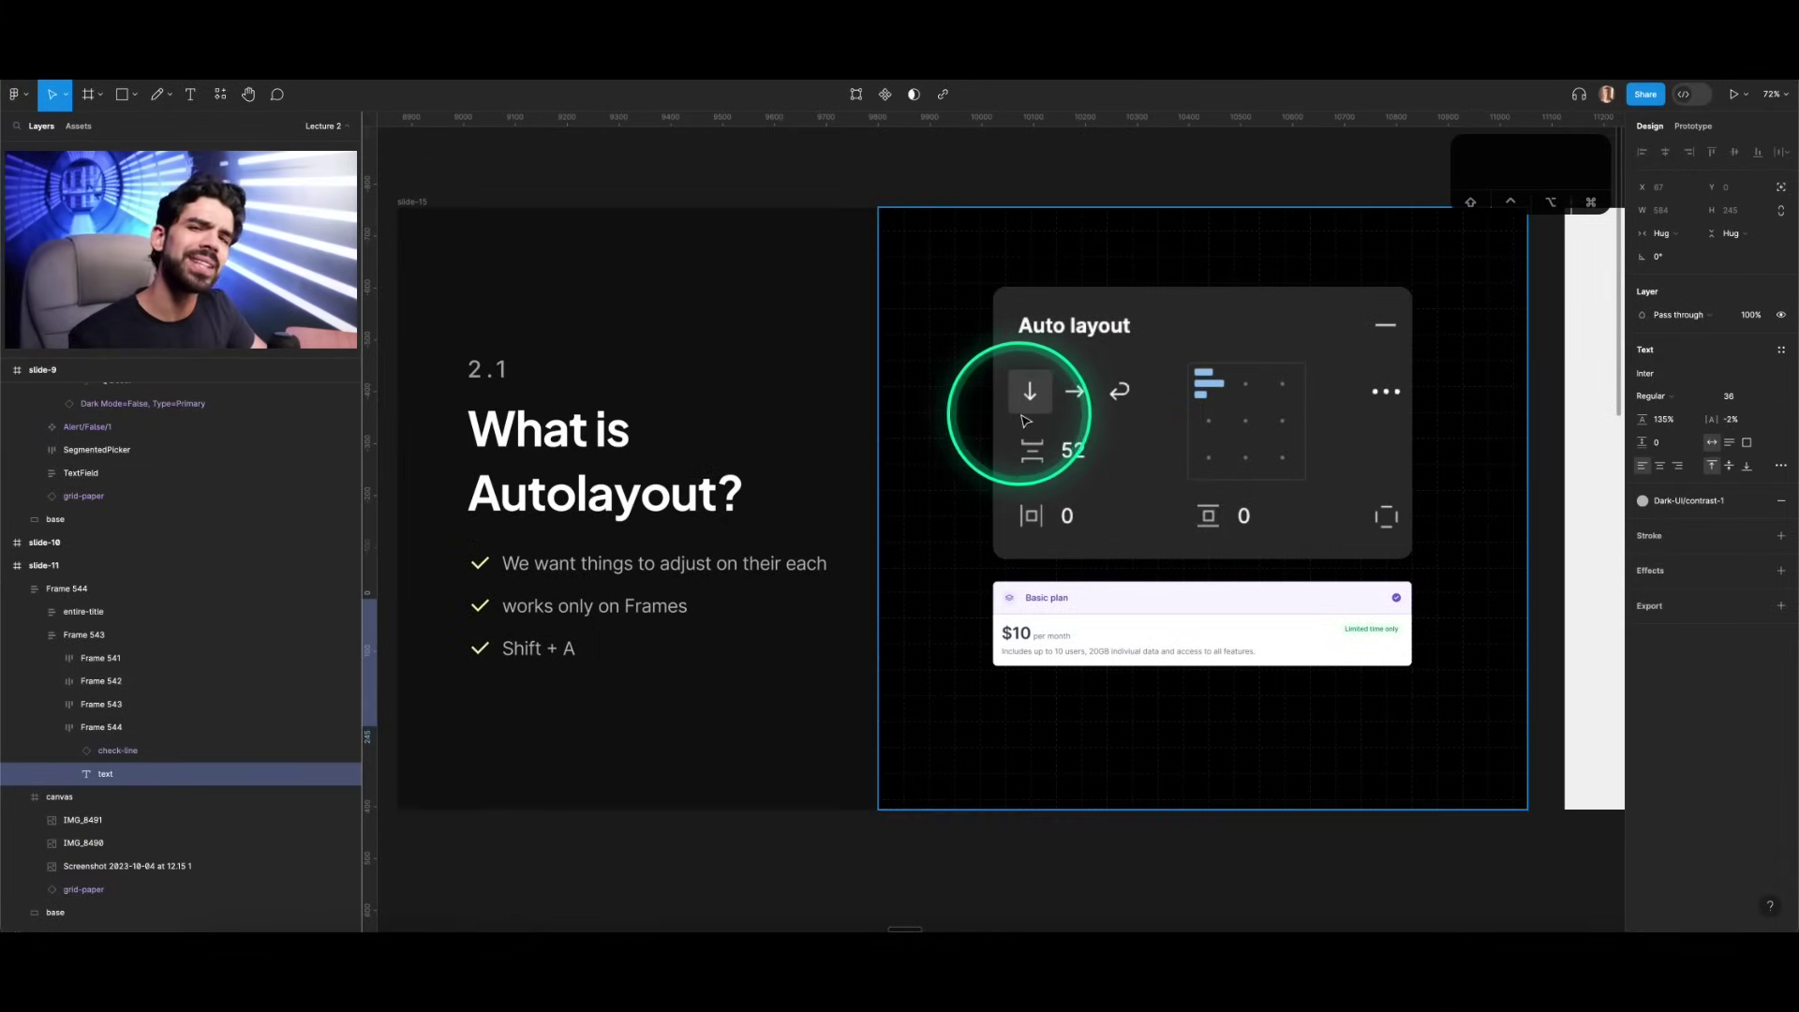
pyautogui.scroll(-5, 1084, 433)
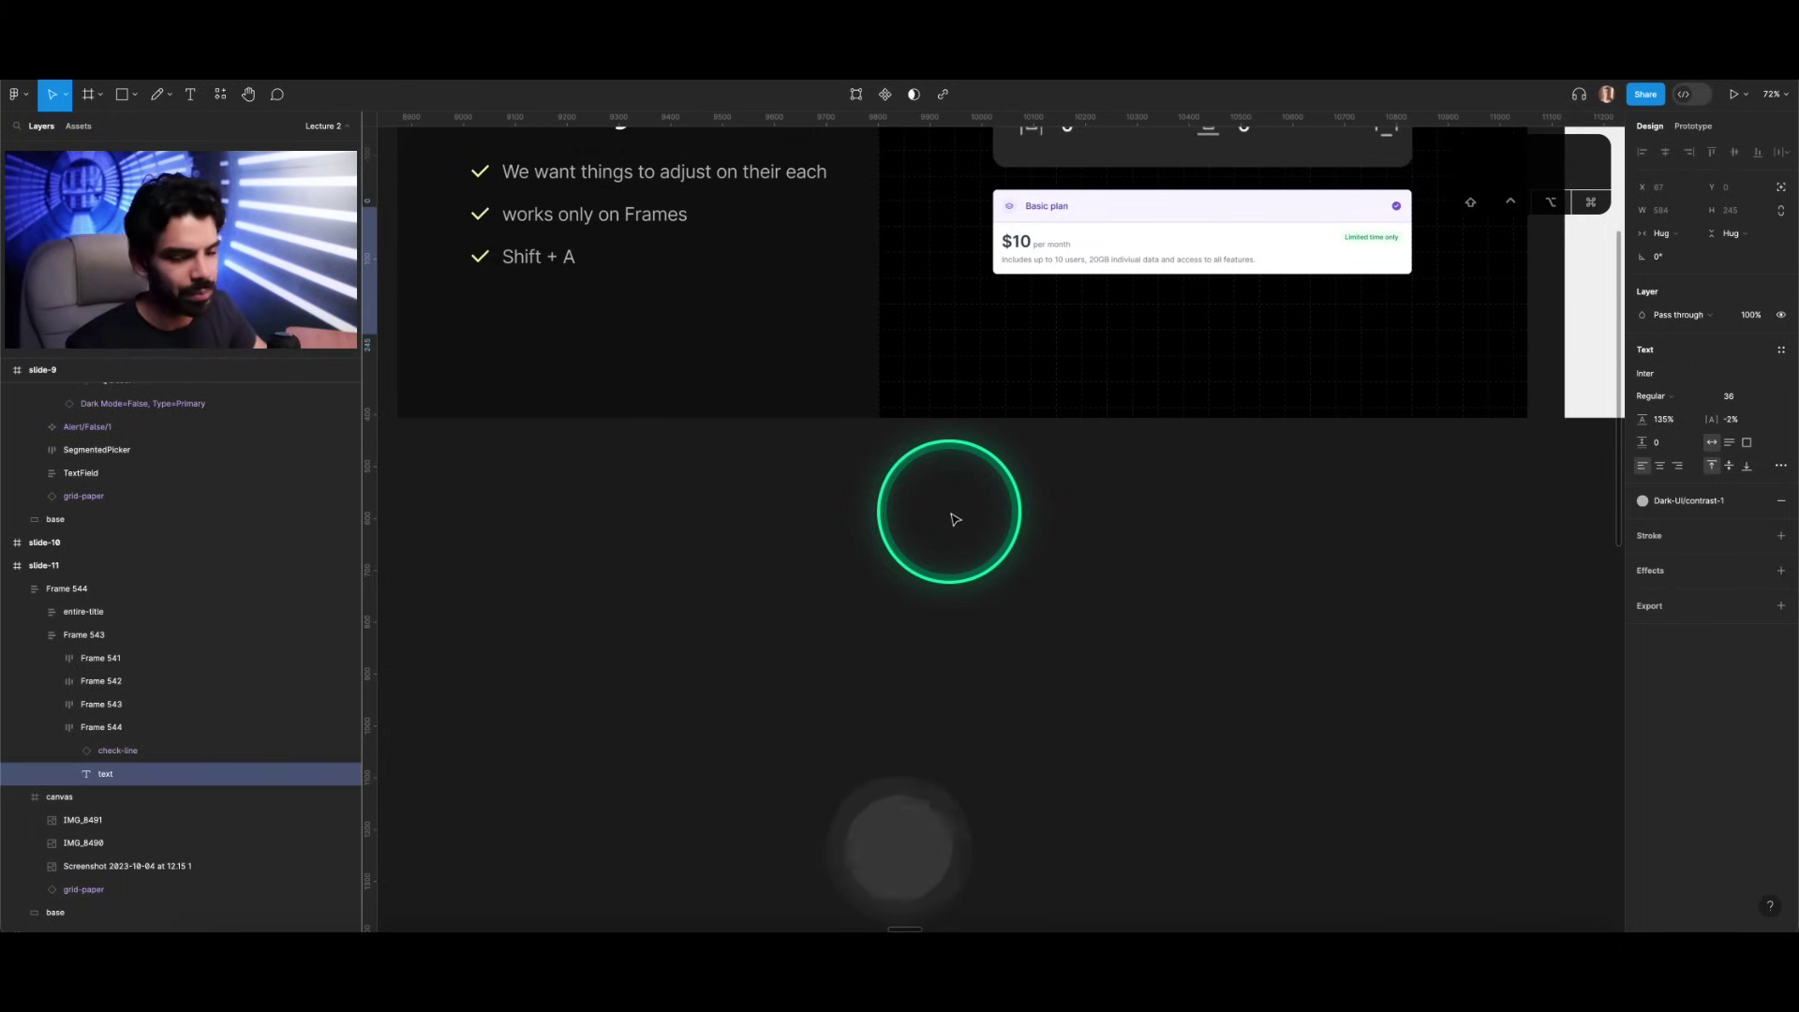
pyautogui.press('f')
pyautogui.moveTo(861, 460)
pyautogui.mouseDown()
pyautogui.moveTo(936, 498)
pyautogui.moveTo(1019, 508)
pyautogui.mouseUp()
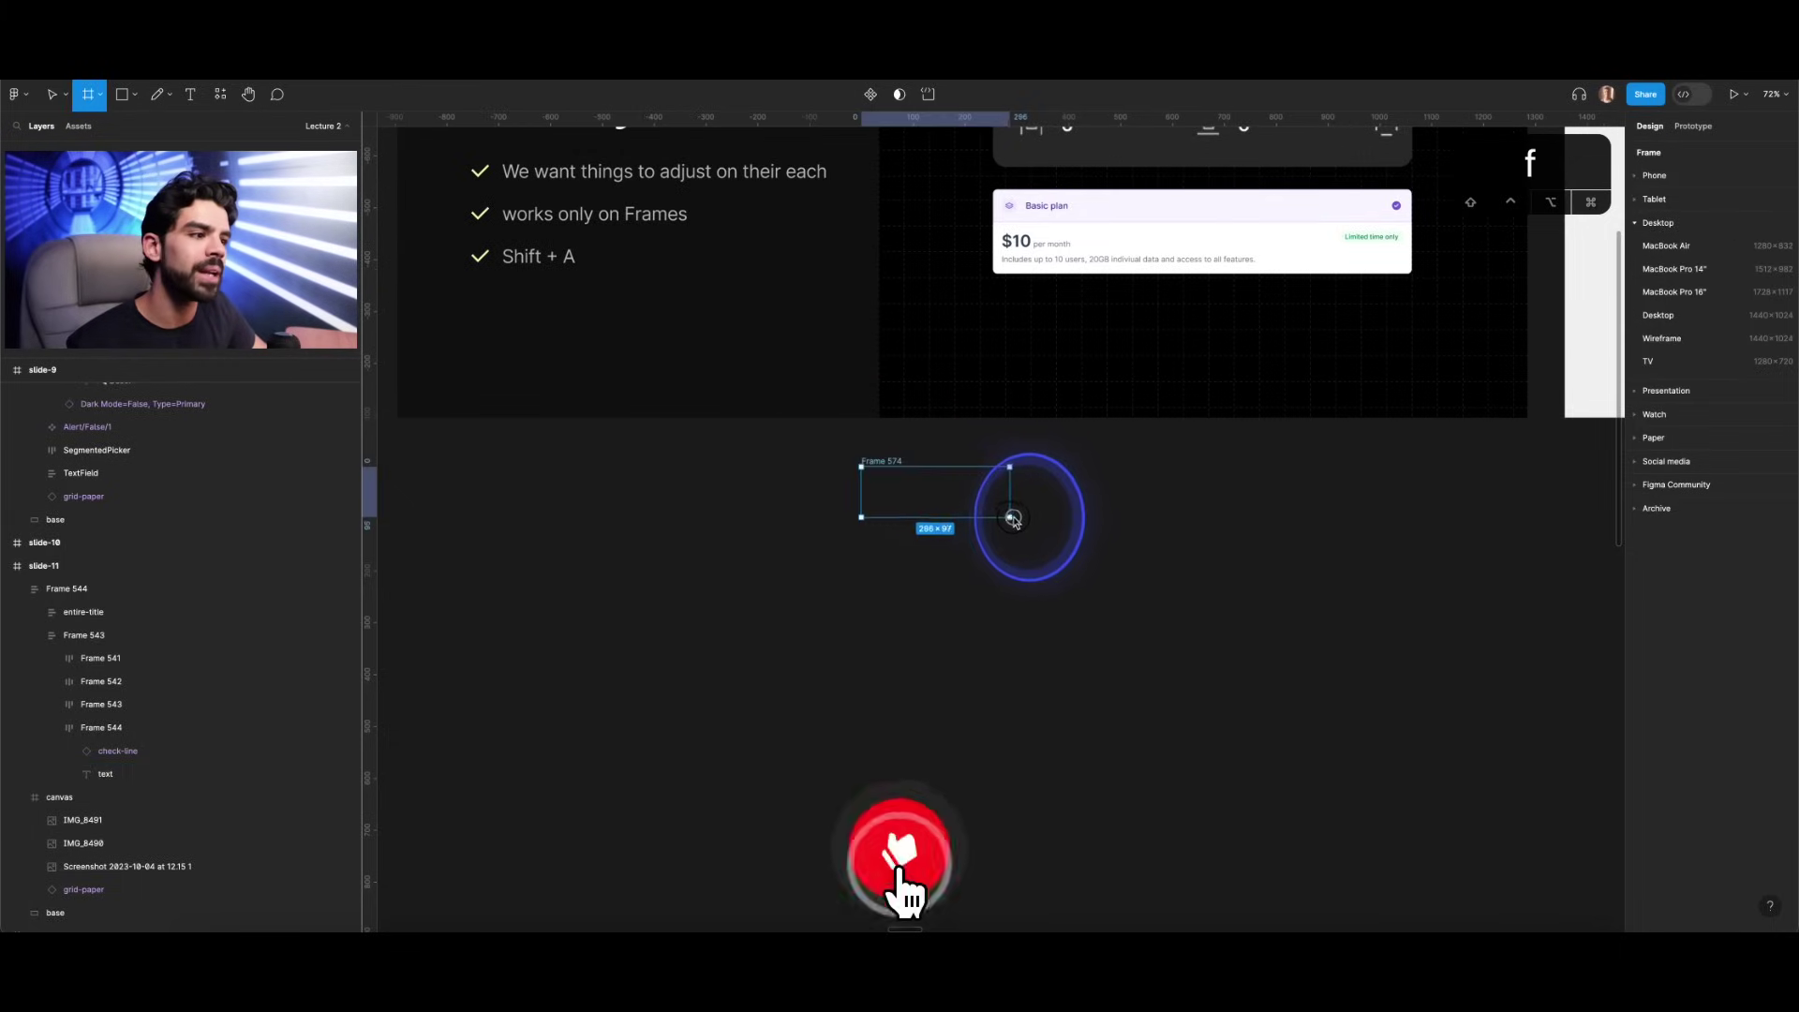
# Step: Fill the new frame with the blue-violet colour 472EE4
pyautogui.scroll(5, 956, 490)
pyautogui.click(1643, 466)
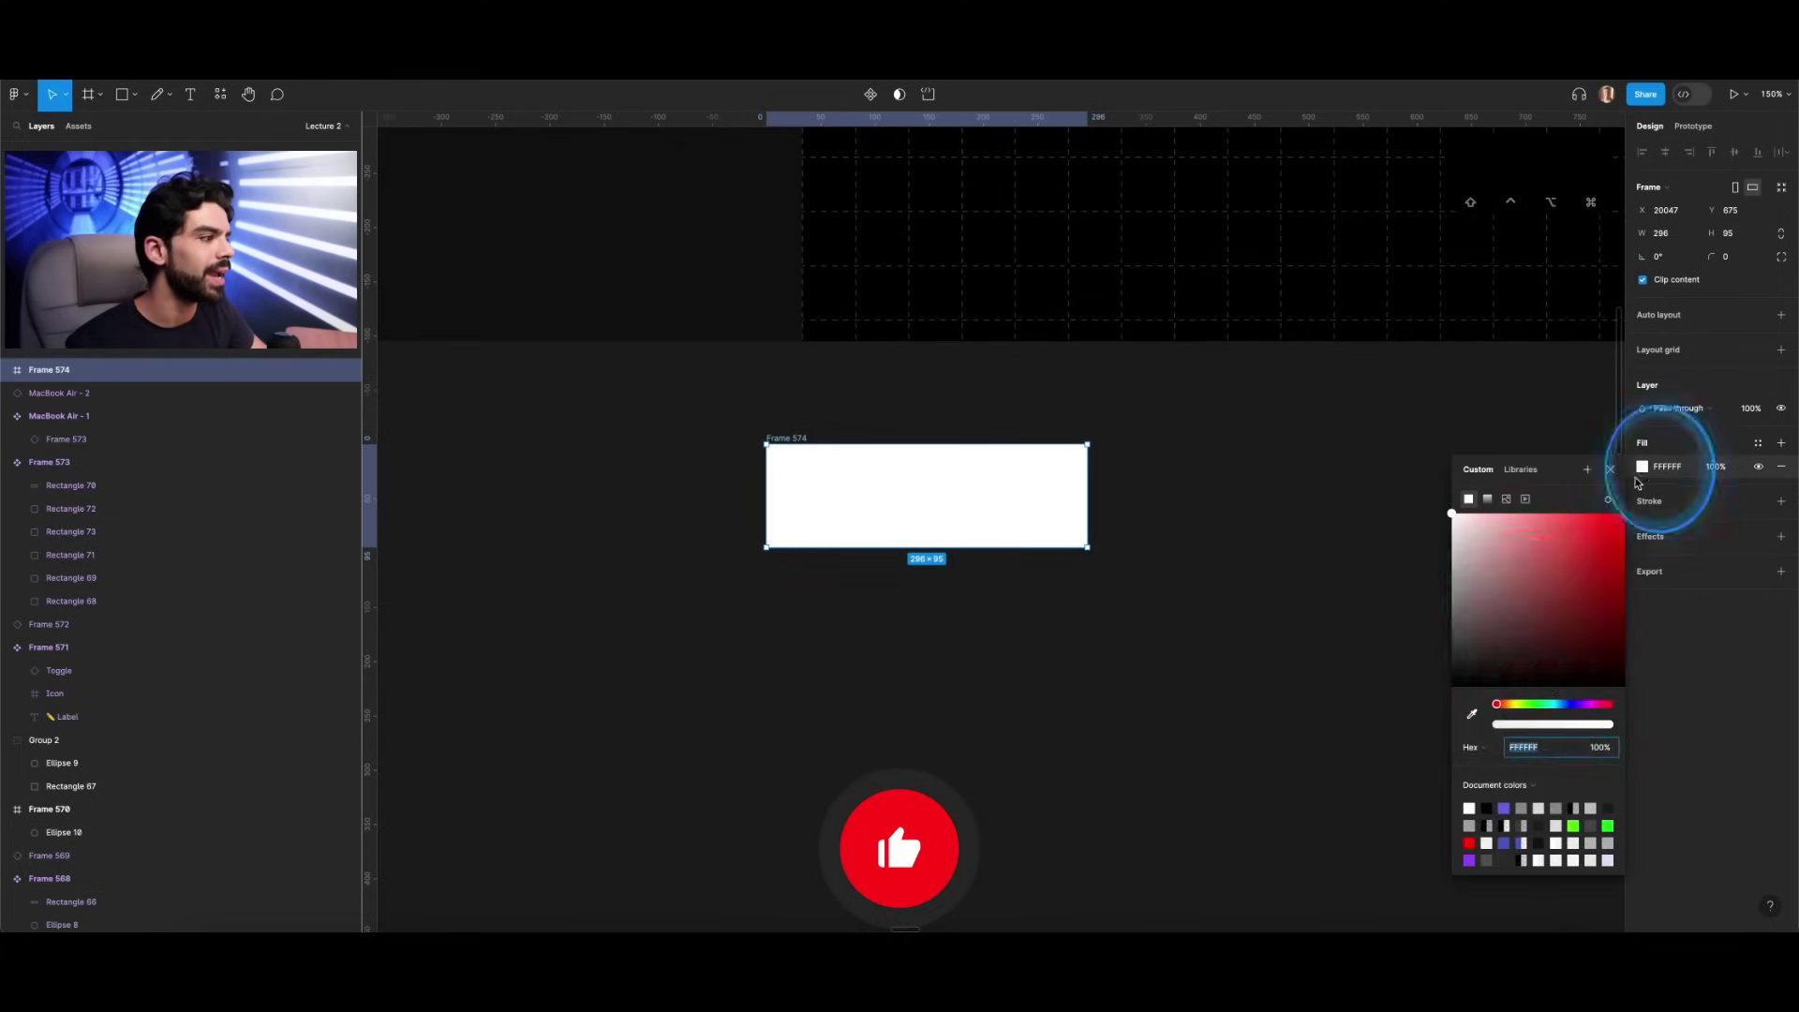
pyautogui.click(1591, 532)
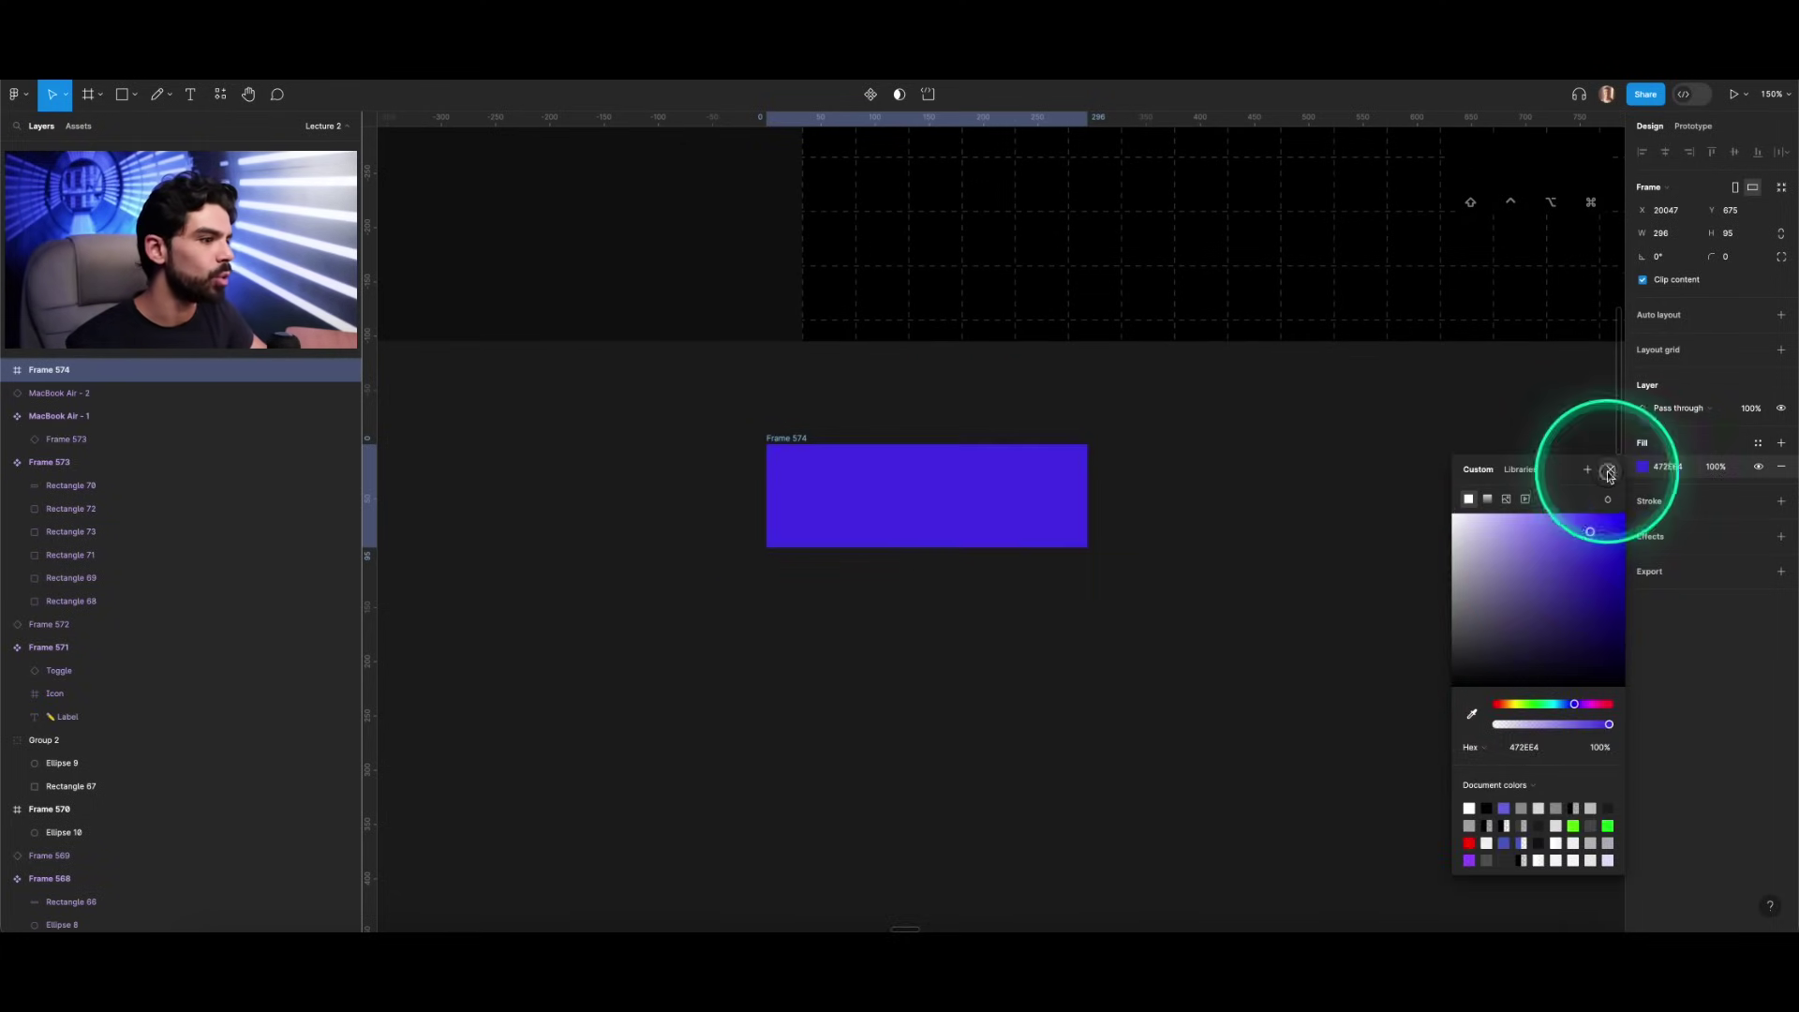
pyautogui.click(1611, 469)
# Step: Add the text "Click me" inside the blue frame and centre it horizontally and vertically
pyautogui.scroll(2, 868, 486)
pyautogui.press('t')
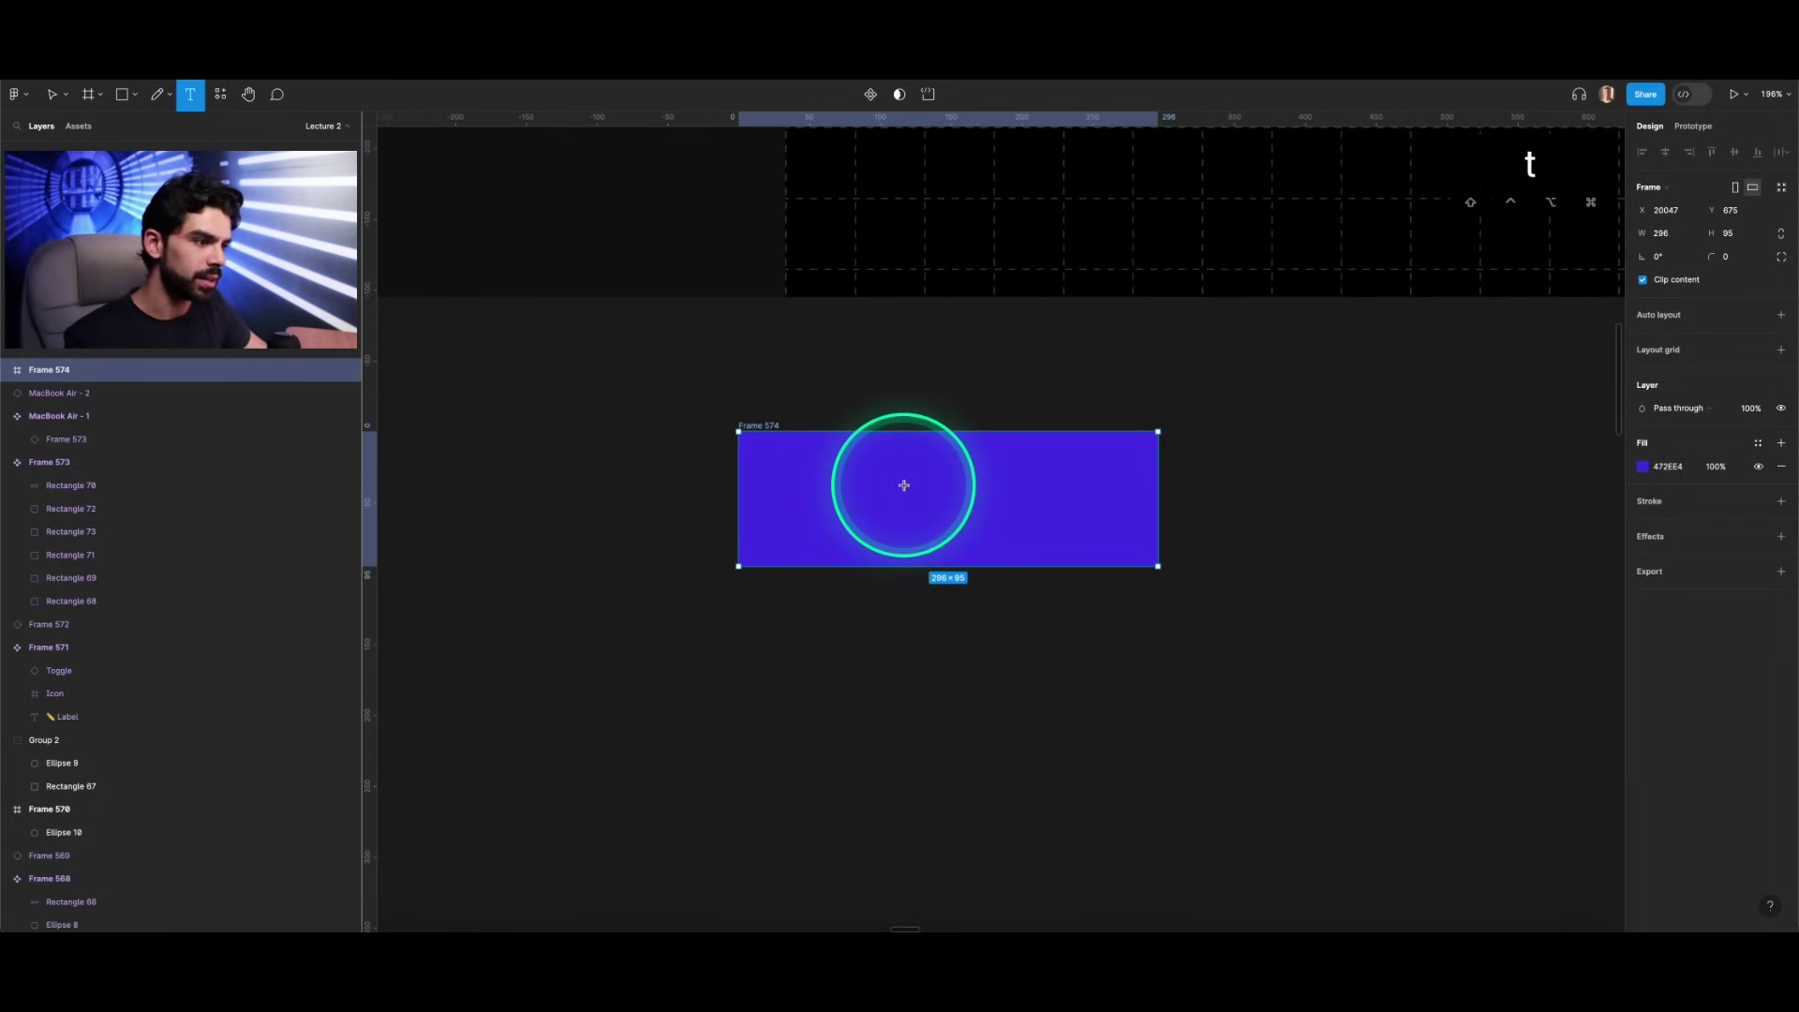
pyautogui.click(904, 484)
pyautogui.write('Click me')
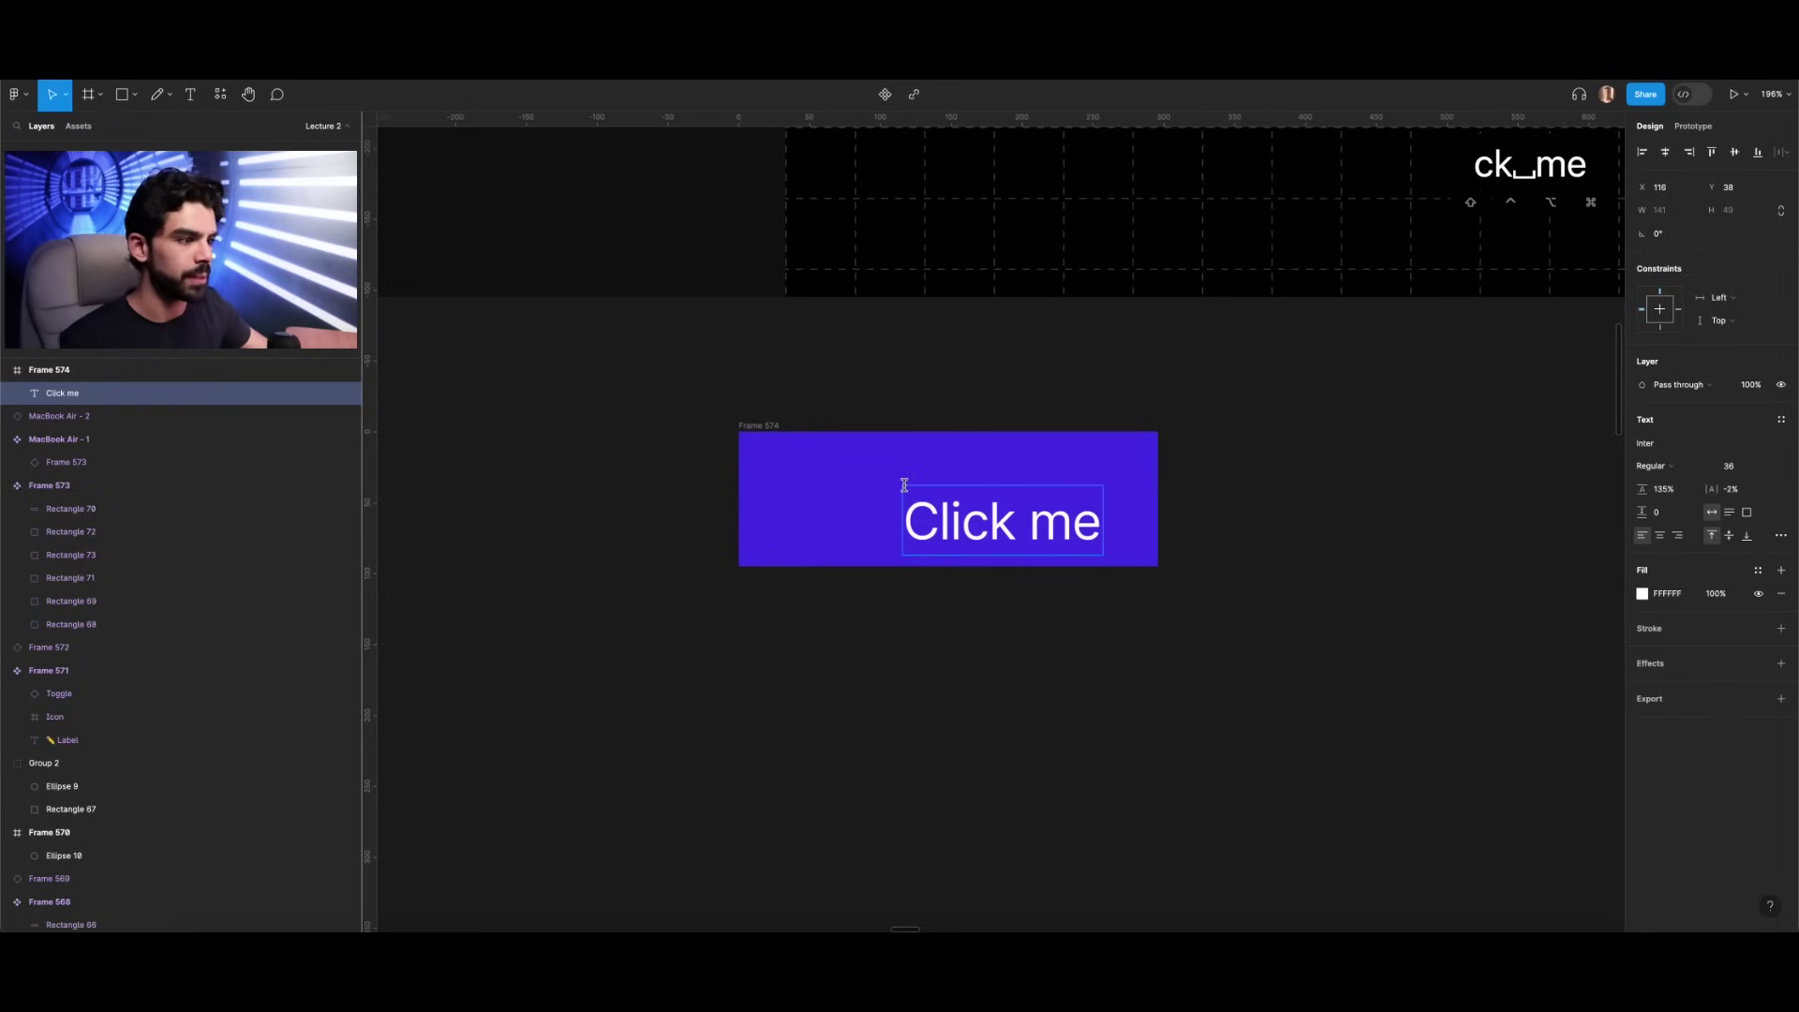
pyautogui.click(953, 630)
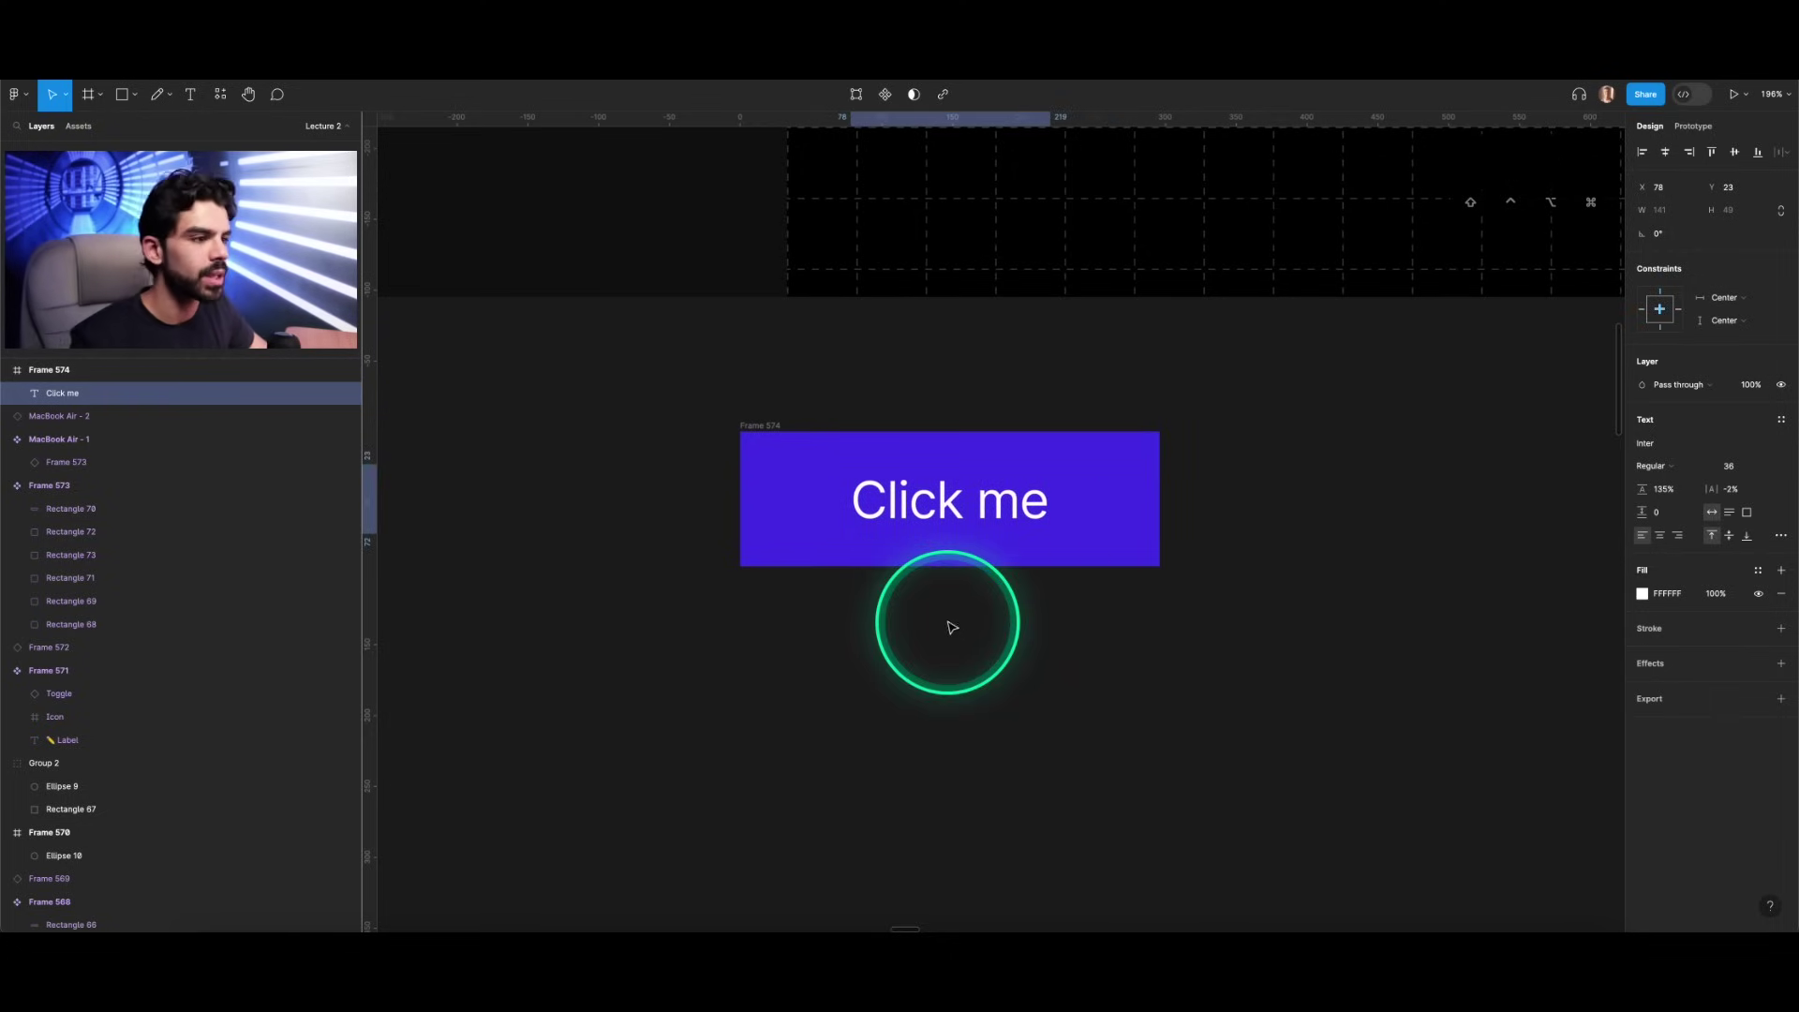
# Step: Narrow the button frame to about 209 px wide and set its corner radius to 15
pyautogui.click(767, 424)
pyautogui.press('v')
pyautogui.moveTo(1160, 486); pyautogui.dragTo(1036, 486)
pyautogui.click(1730, 259)
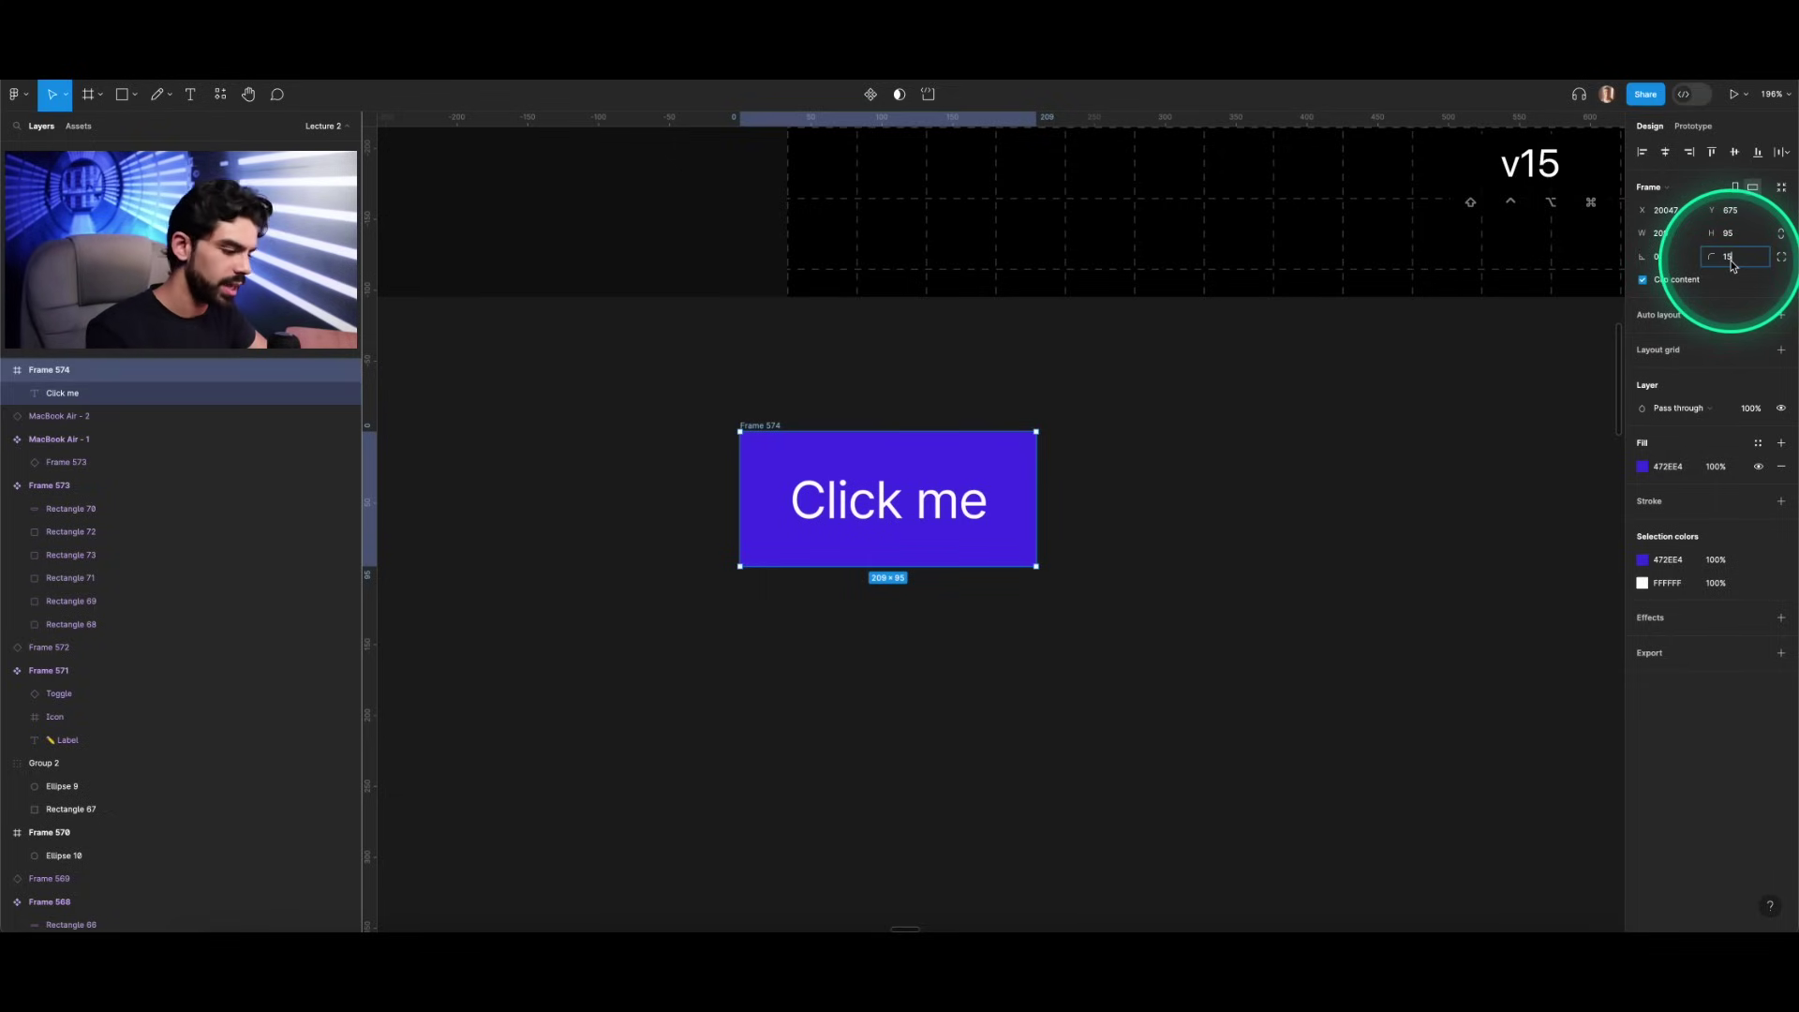
pyautogui.click(1105, 422)
# Step: Convert the "Click me" button frame into a component
pyautogui.click(758, 422)
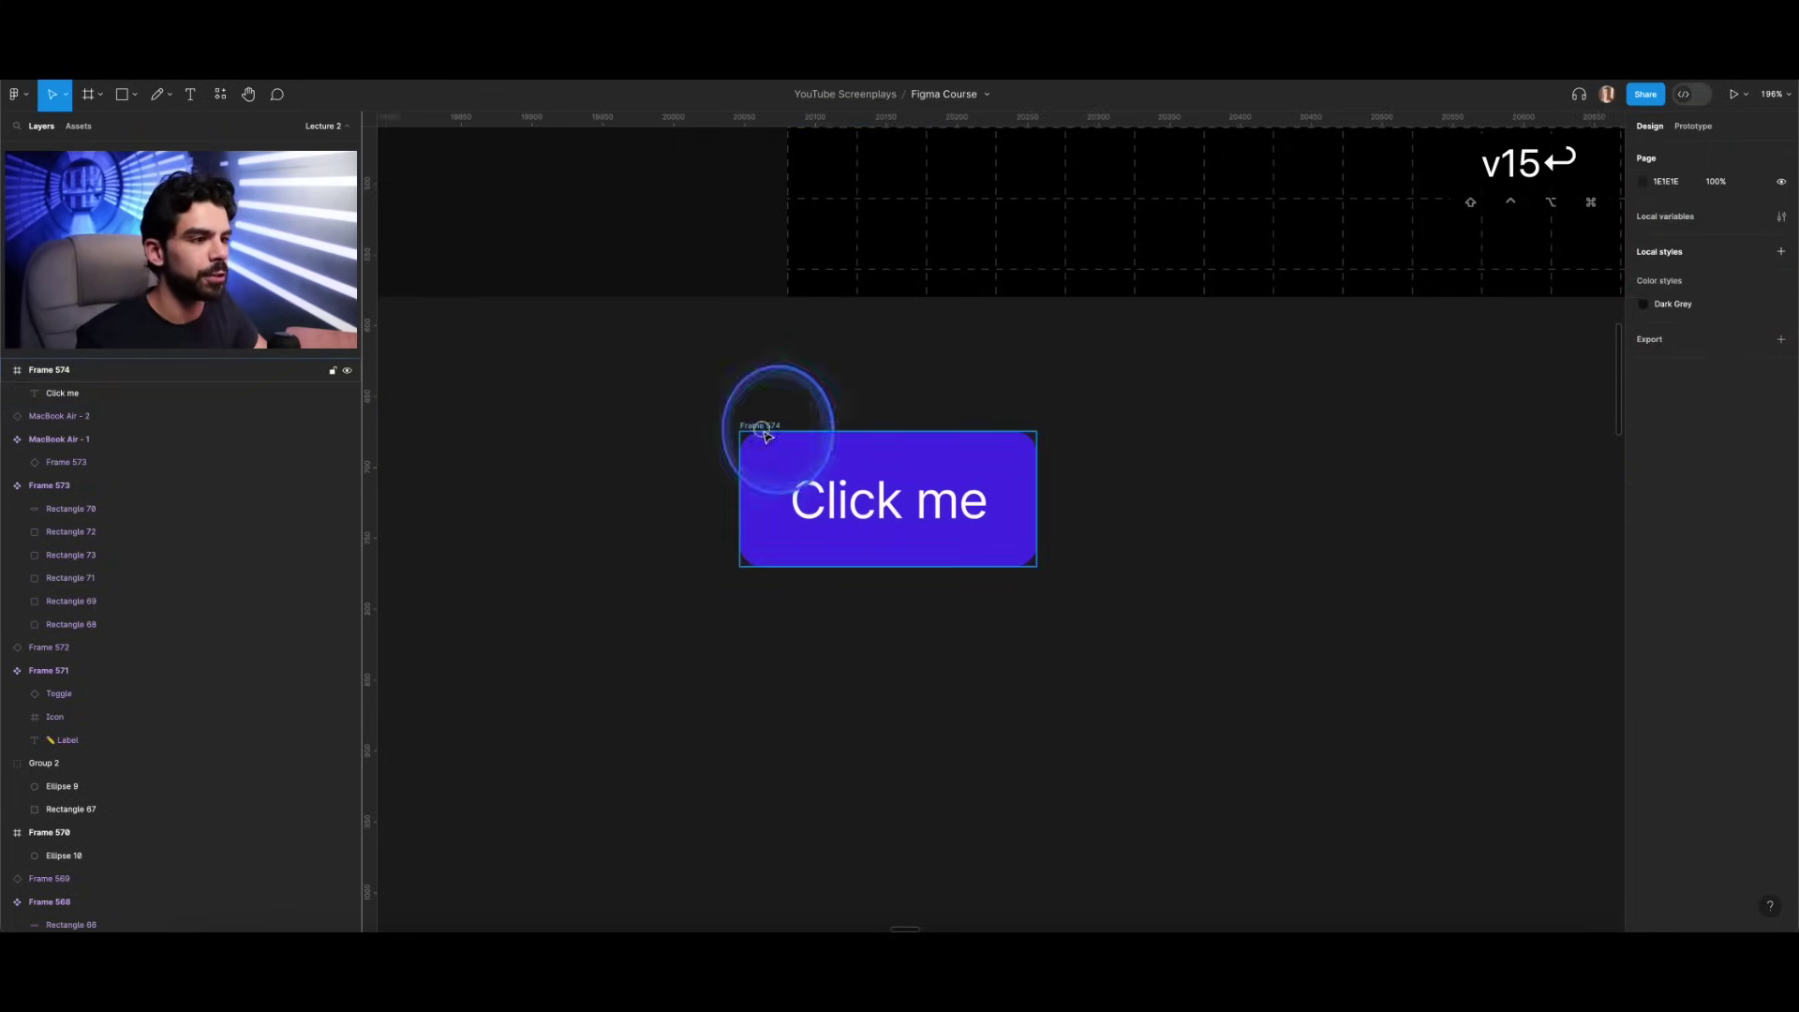
pyautogui.click(874, 94)
pyautogui.scroll(-3, 763, 369)
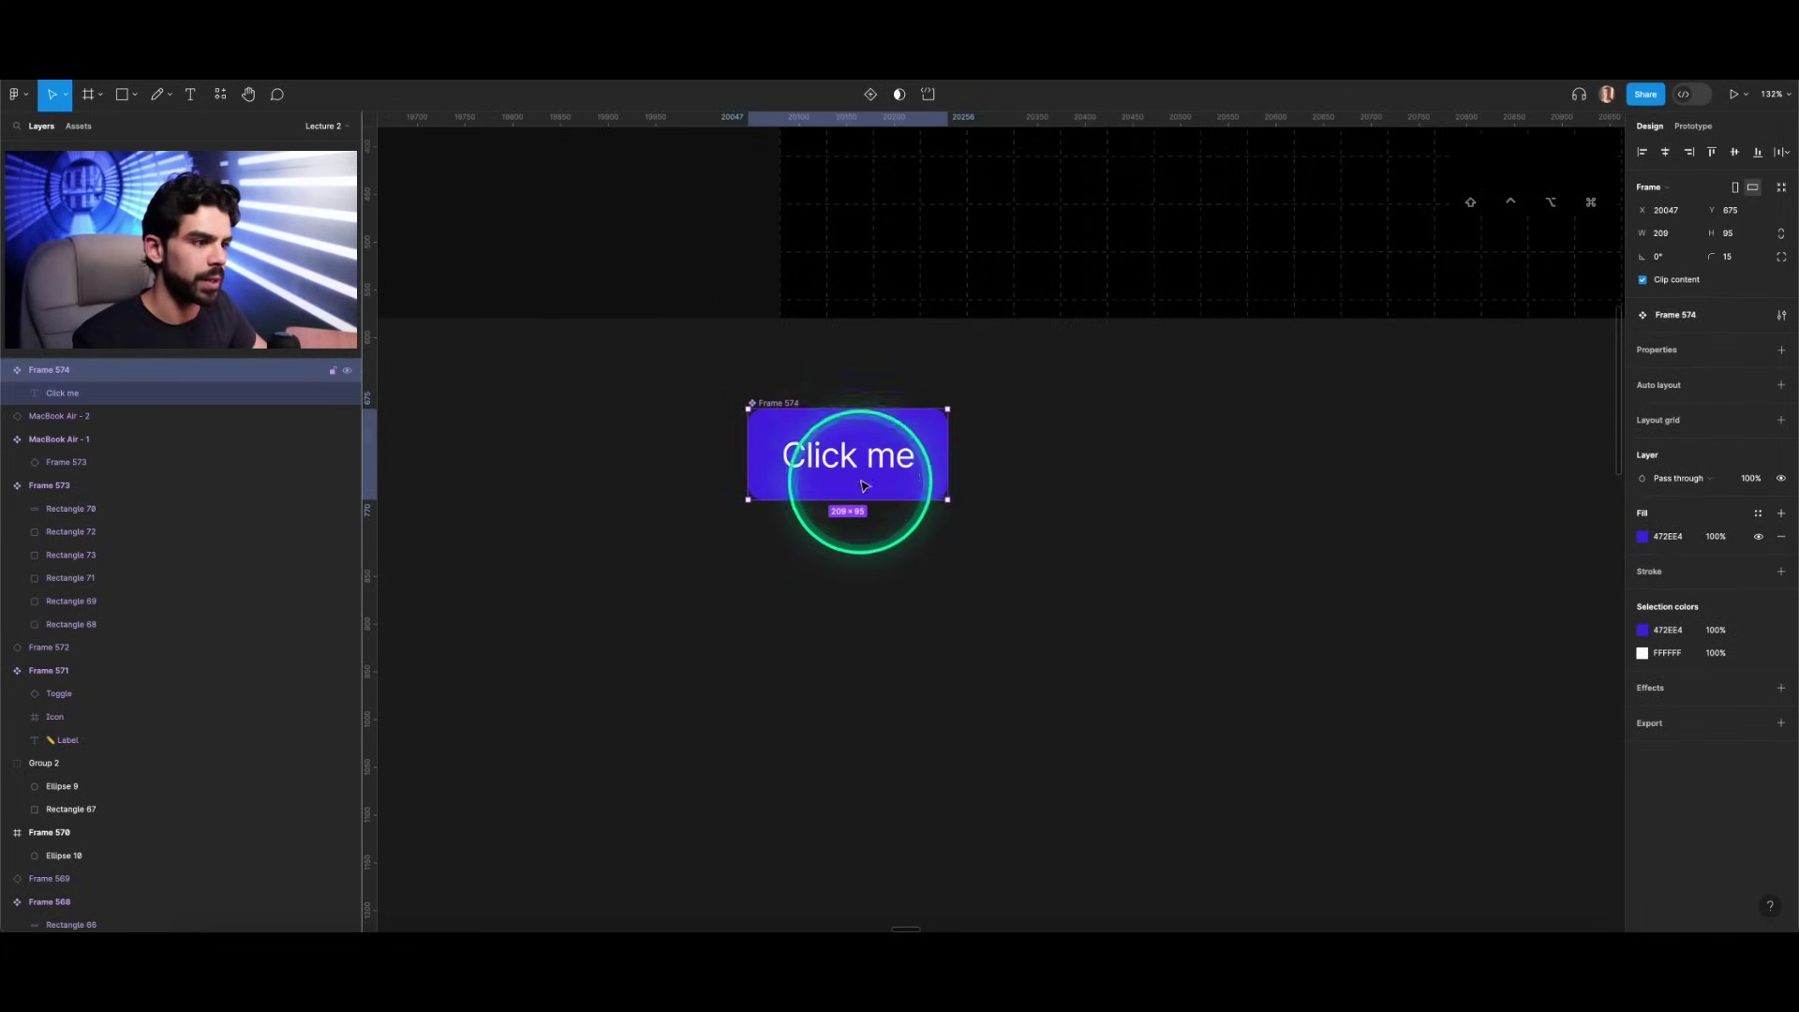
# Step: Place two instances side by side below the main button component and change the second one's label to "Delete"
pyautogui.moveTo(847, 487); pyautogui.dragTo(1078, 525)
pyautogui.scroll(-2, 860, 586)
pyautogui.doubleClick(1081, 530)
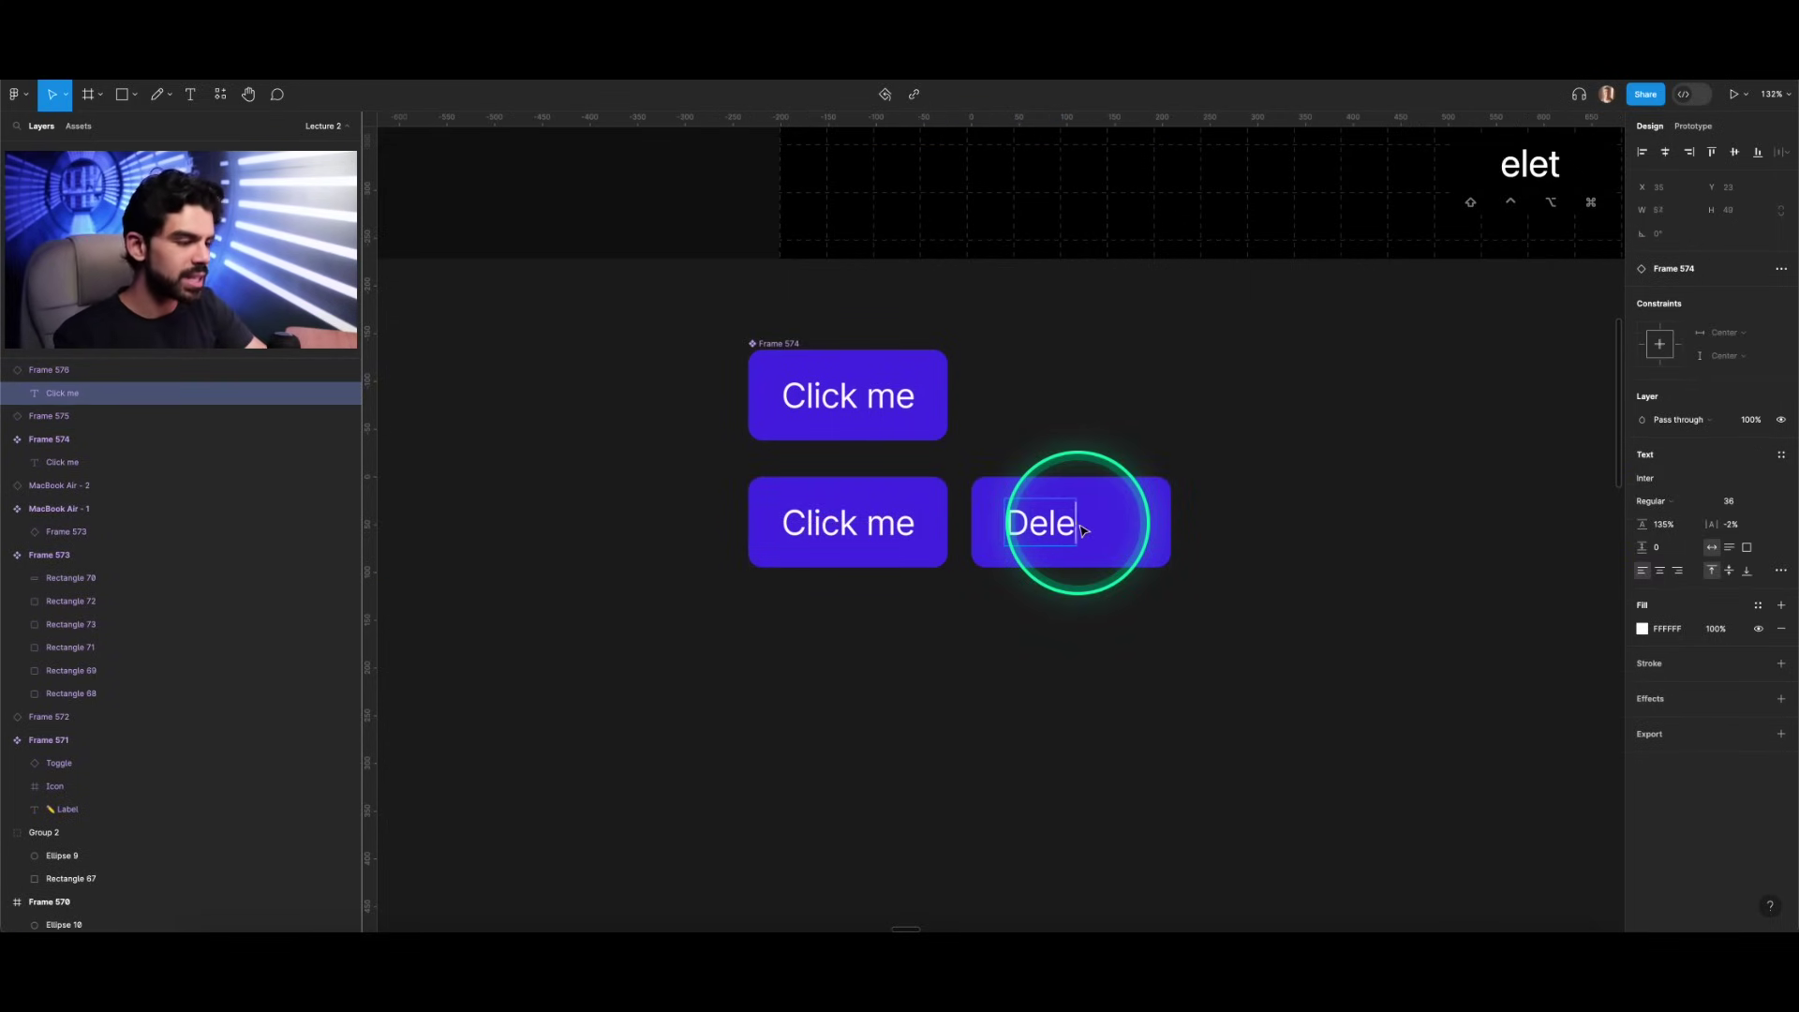
pyautogui.click(1426, 478)
# Step: Duplicate the "Delete" button instance beside it and change the copy's label to "Buy now"
pyautogui.click(1057, 522)
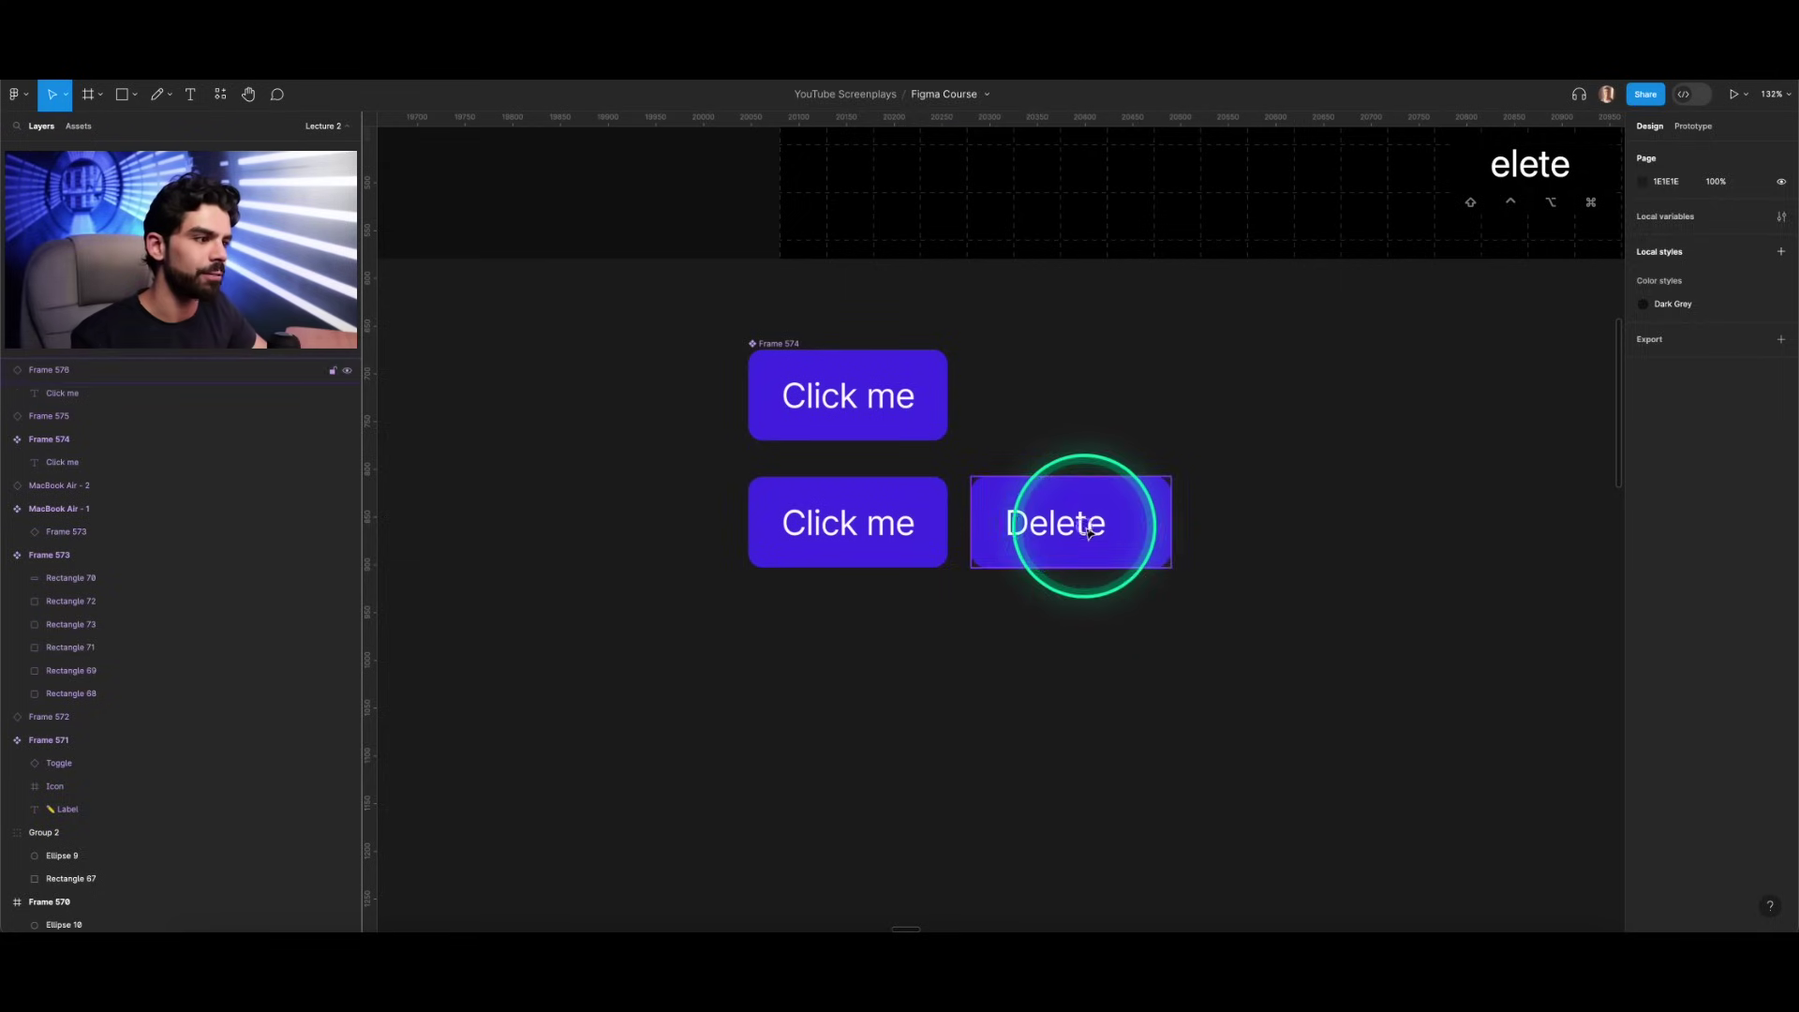
pyautogui.moveTo(1167, 531); pyautogui.dragTo(1246, 522)
pyautogui.doubleClick(1284, 529)
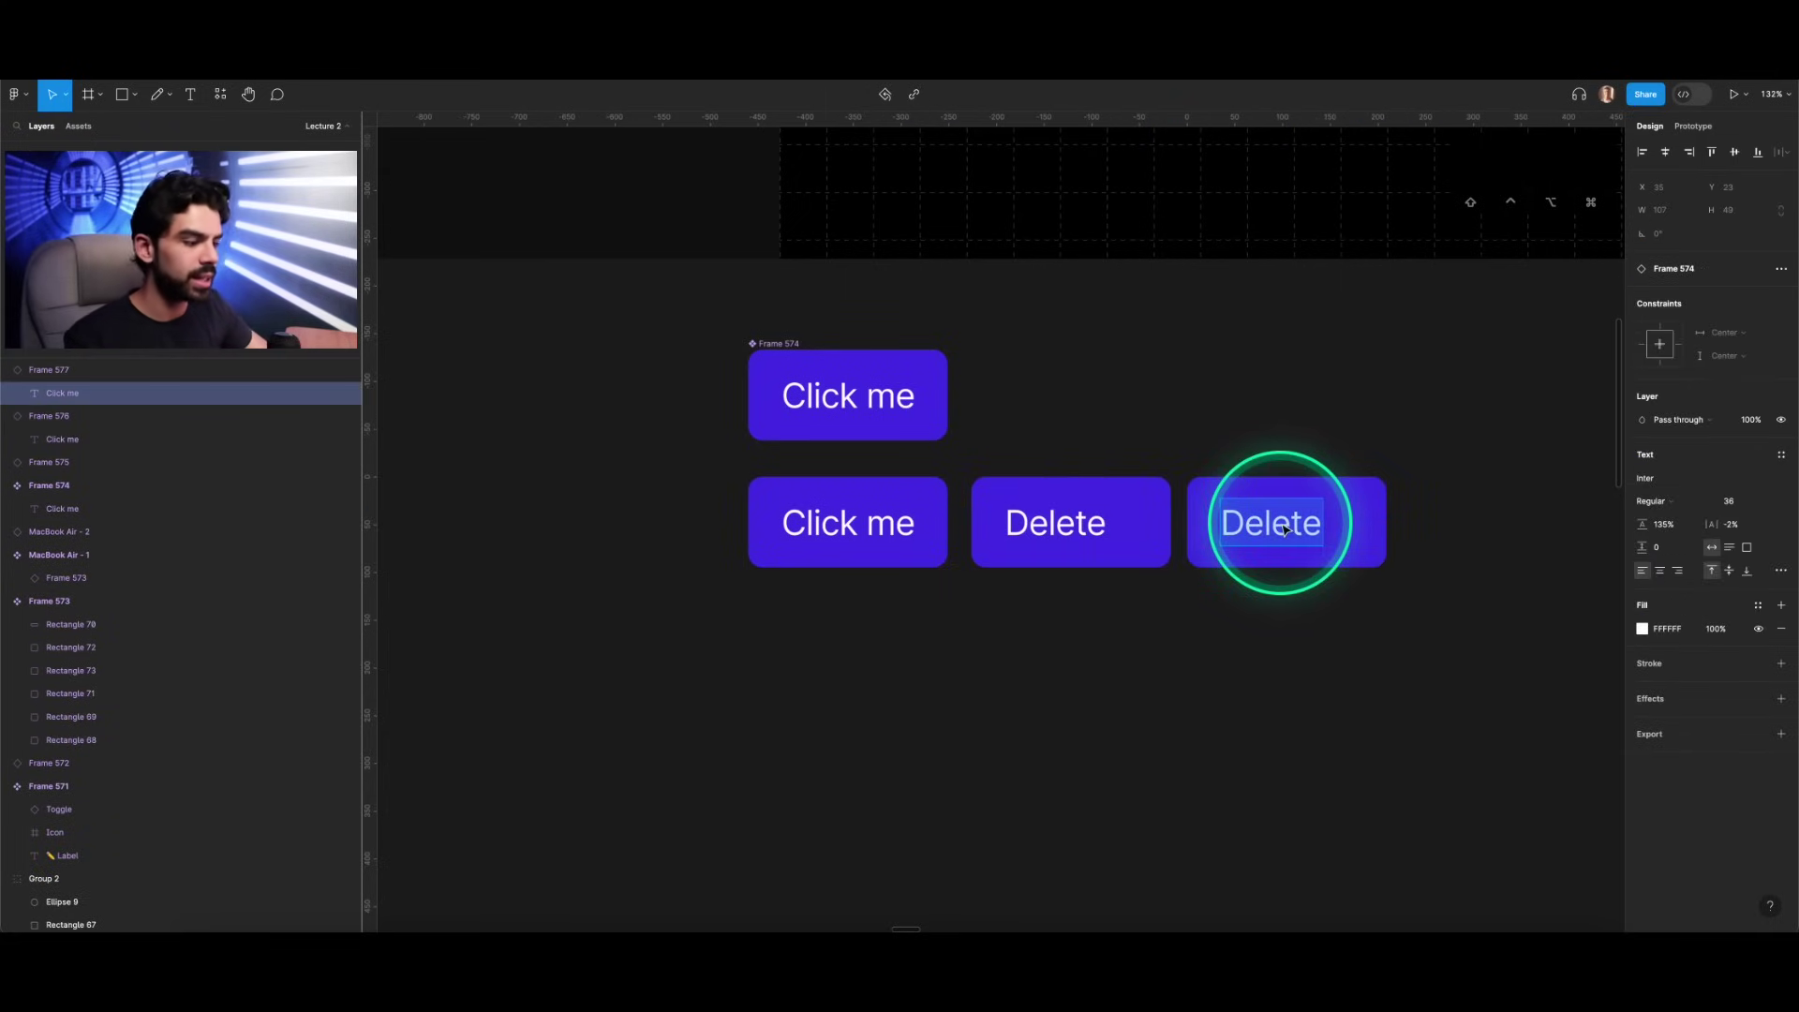
pyautogui.write('Buy now')
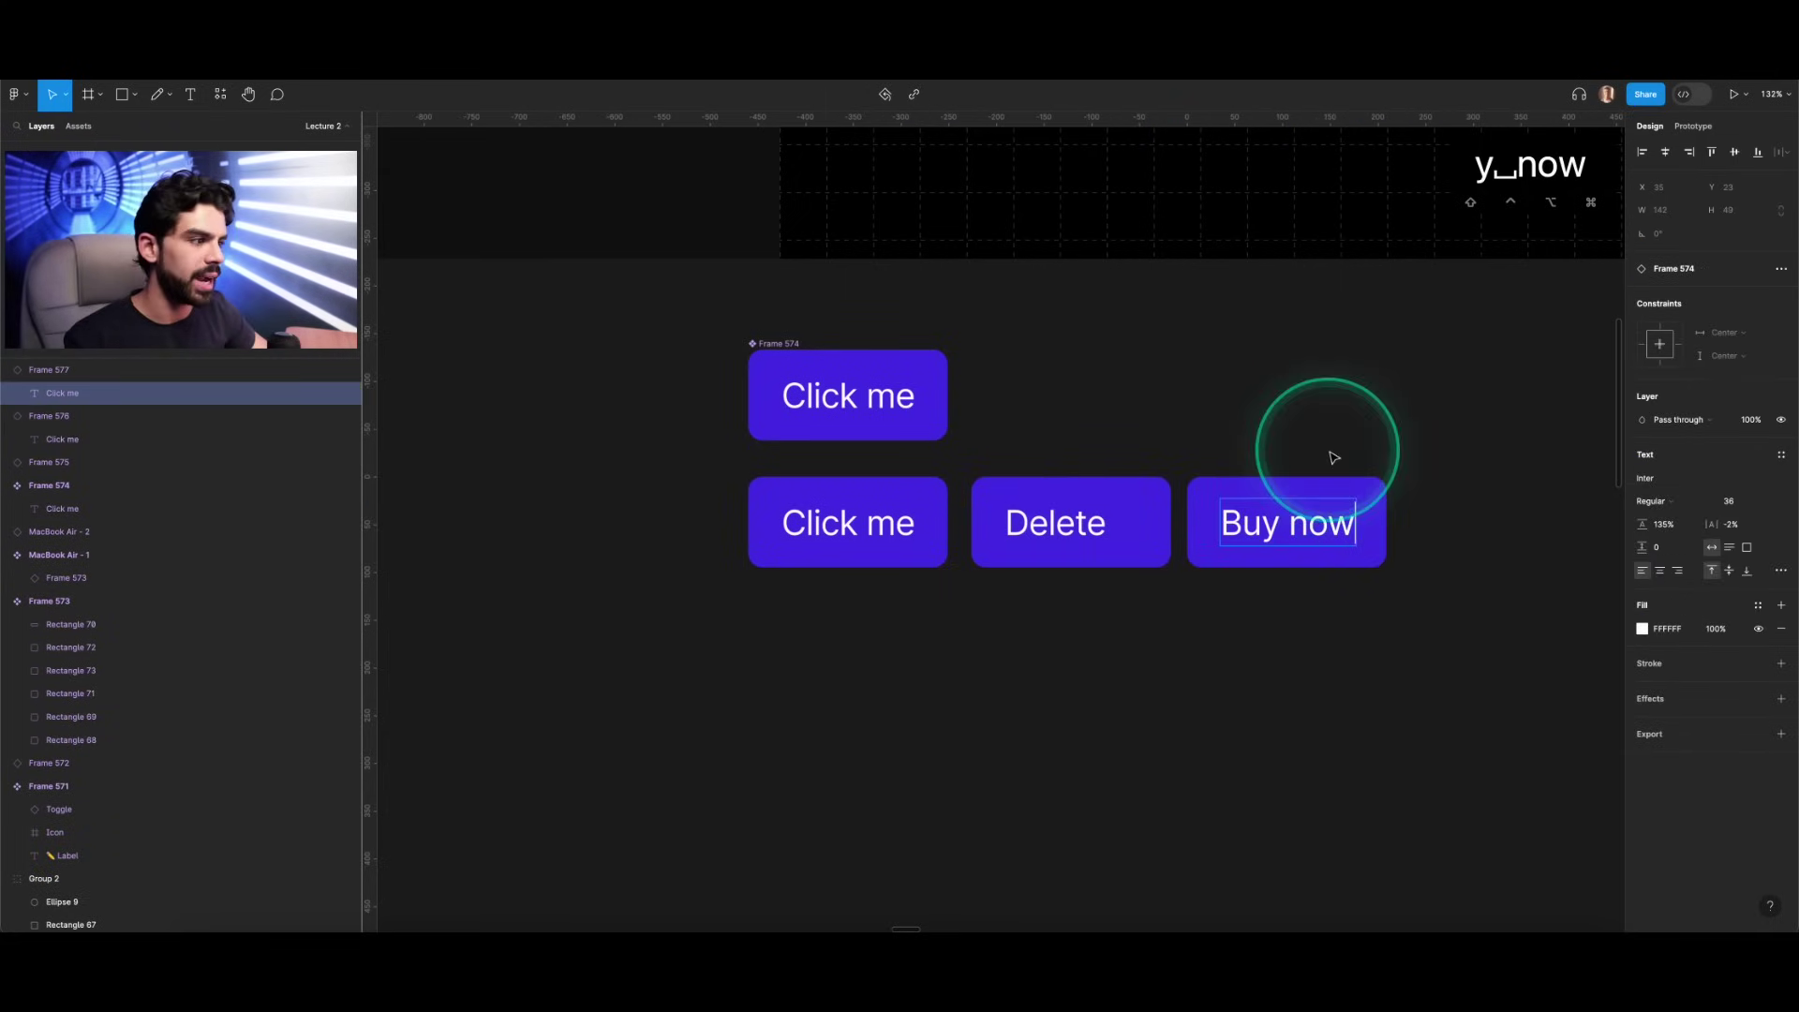
pyautogui.click(1334, 458)
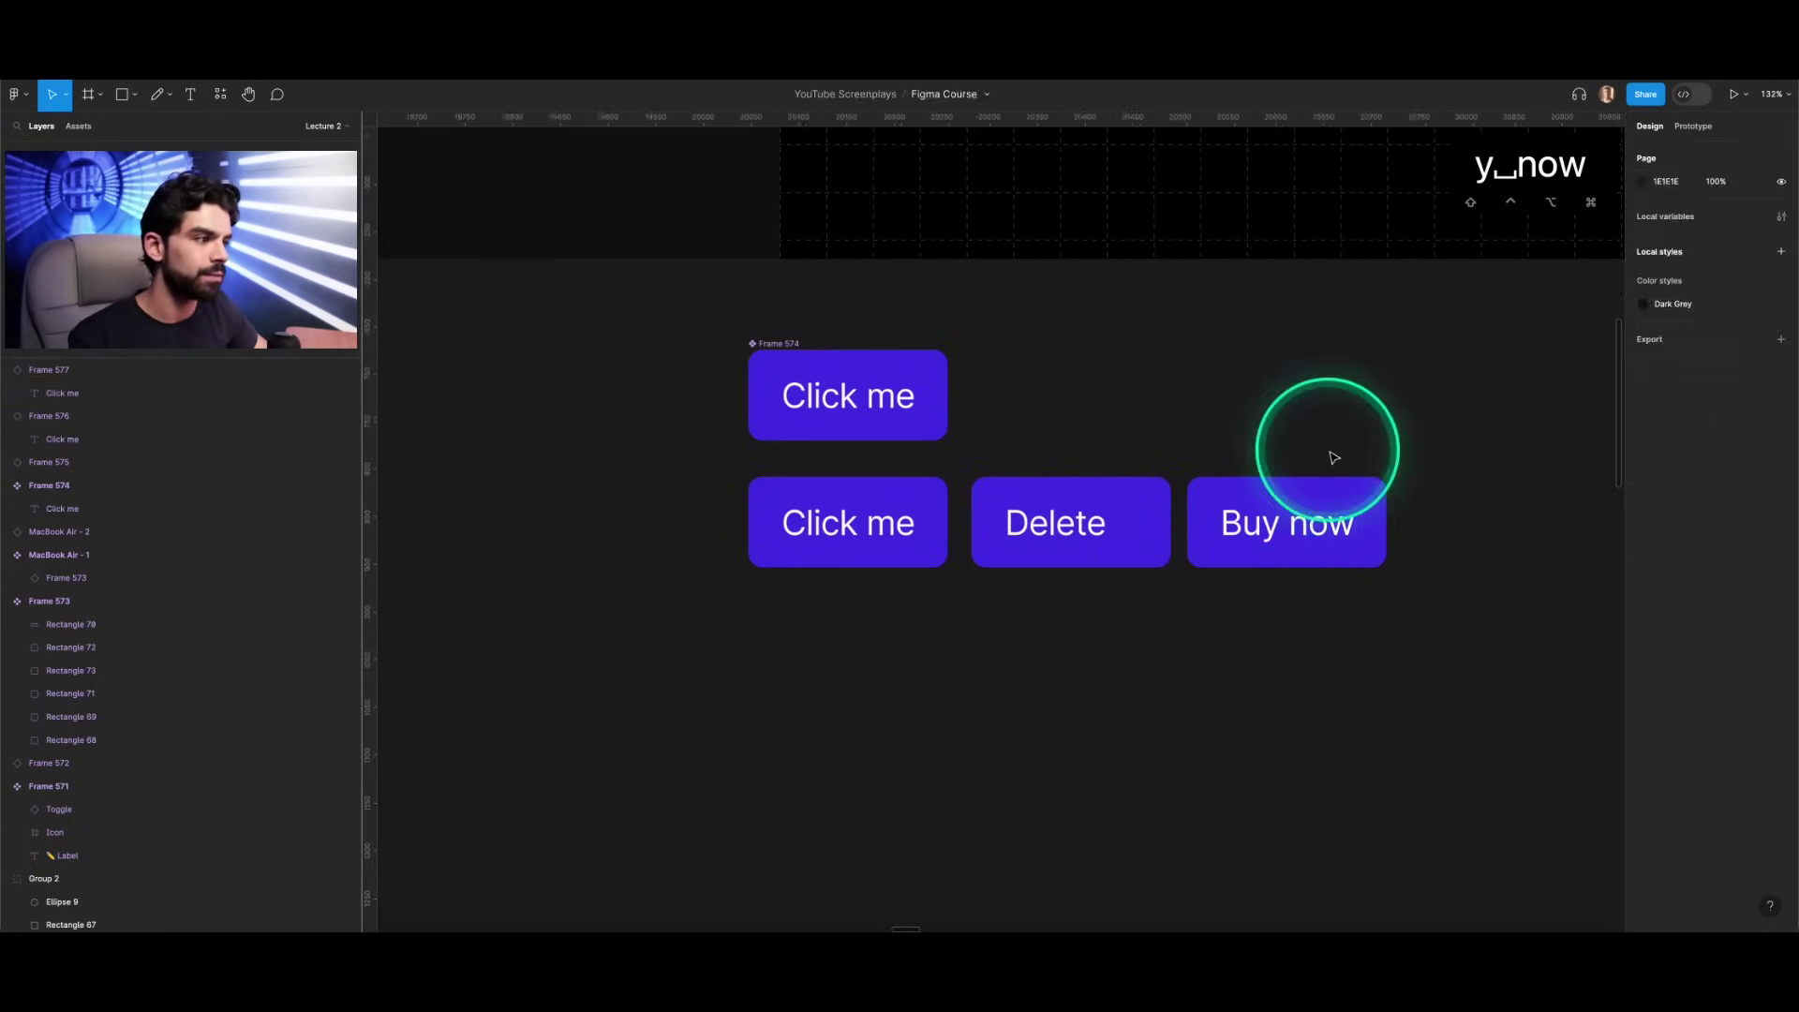
# Step: Duplicate the "Buy now" instance at the end of the row, 17 px apart, and change its label to "Create an account"
pyautogui.hscroll(4, 1171, 487)
pyautogui.click(980, 522)
pyautogui.moveTo(979, 521); pyautogui.dragTo(1177, 521)
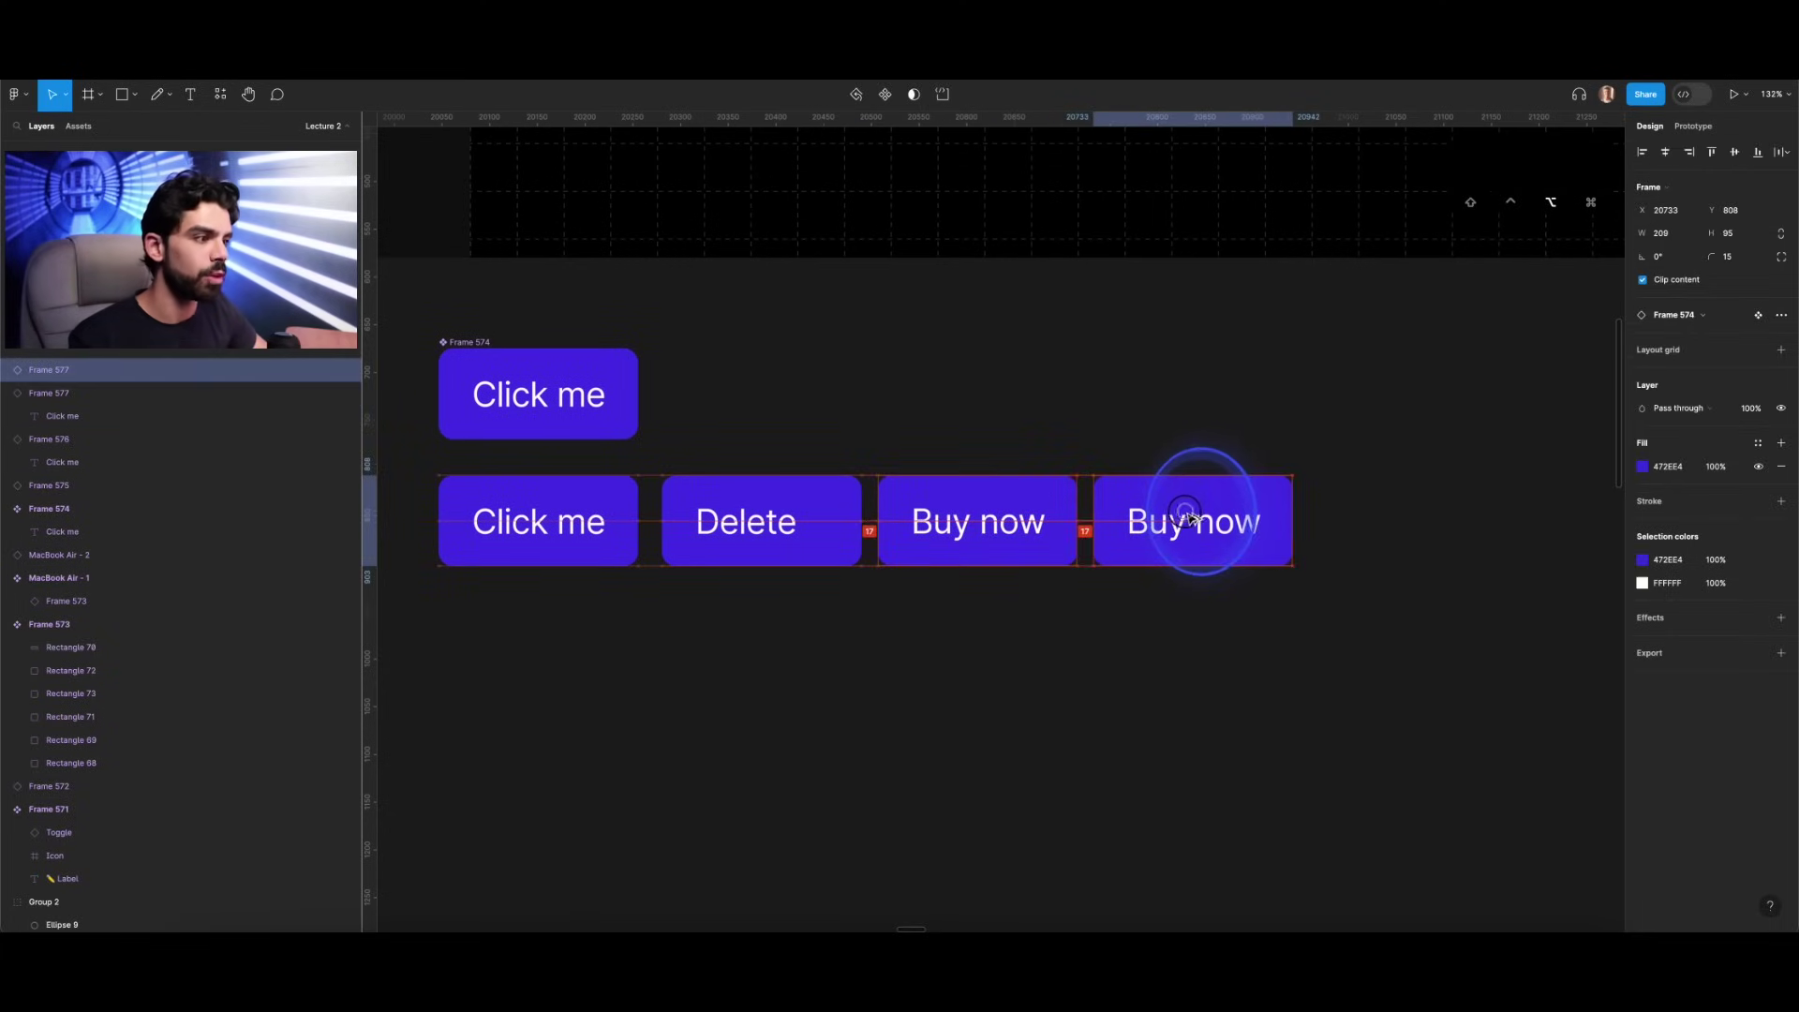
pyautogui.doubleClick(1194, 528)
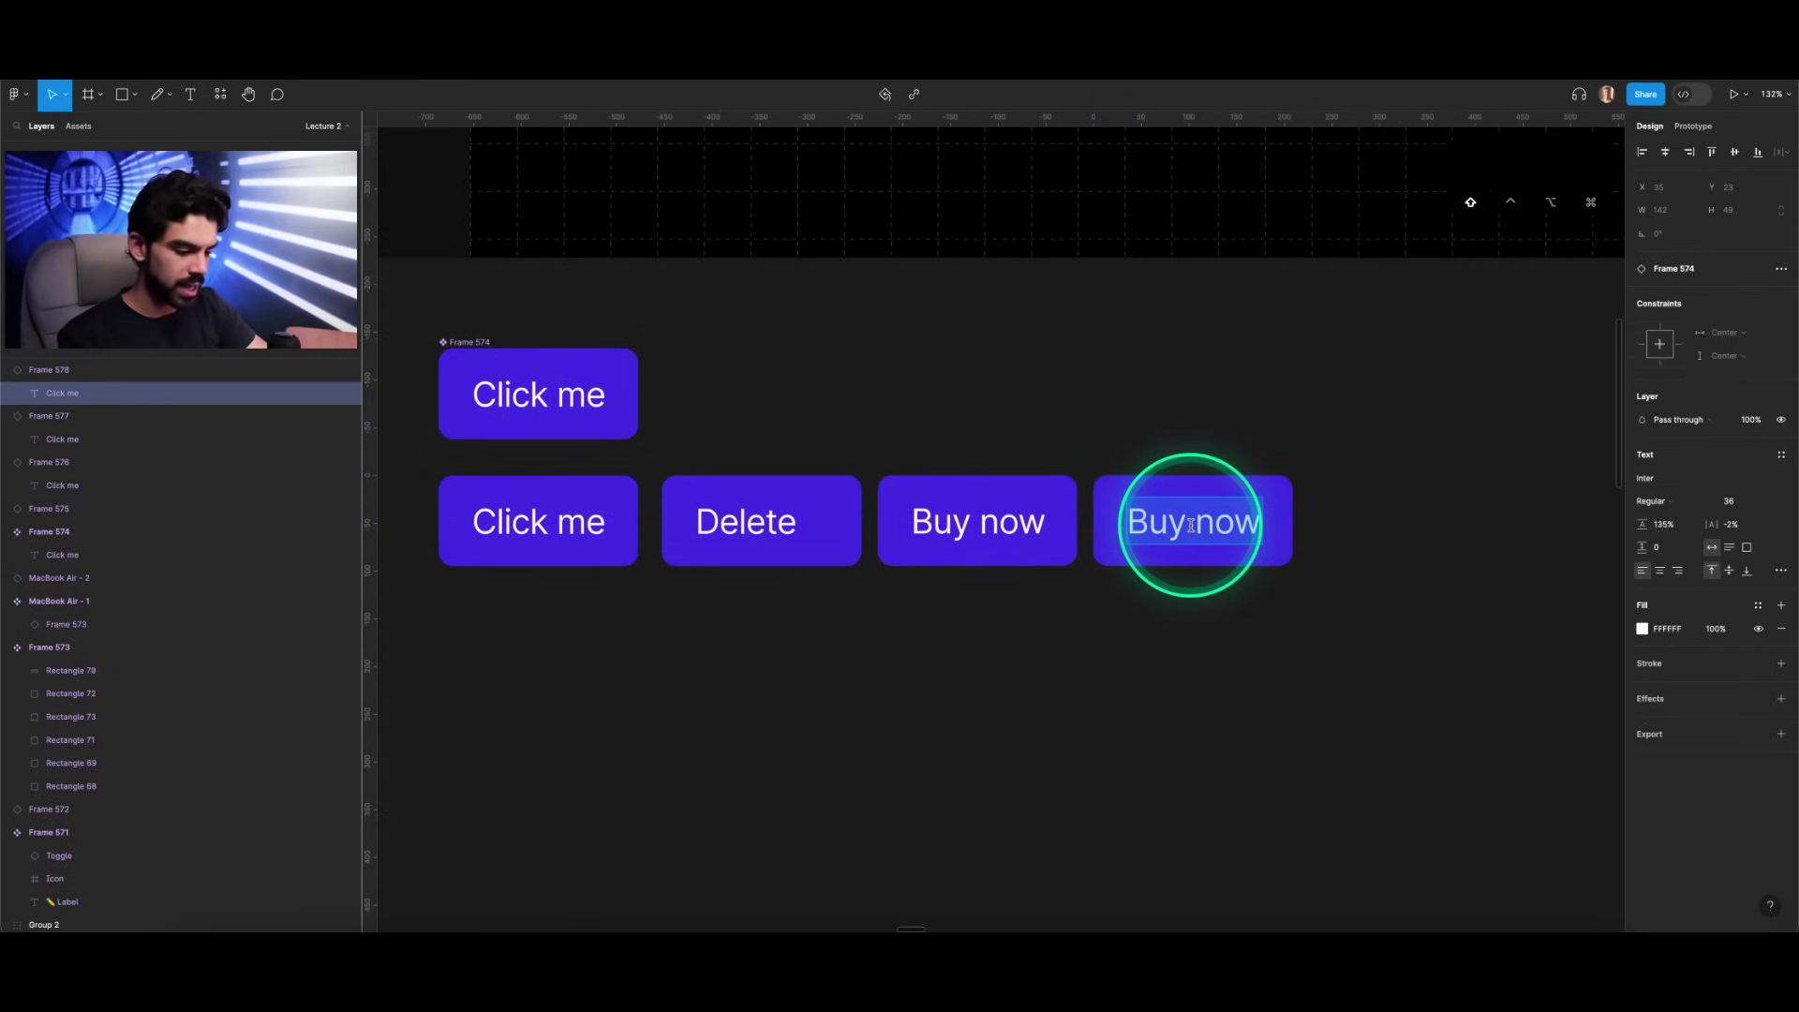
pyautogui.write('Create an a')
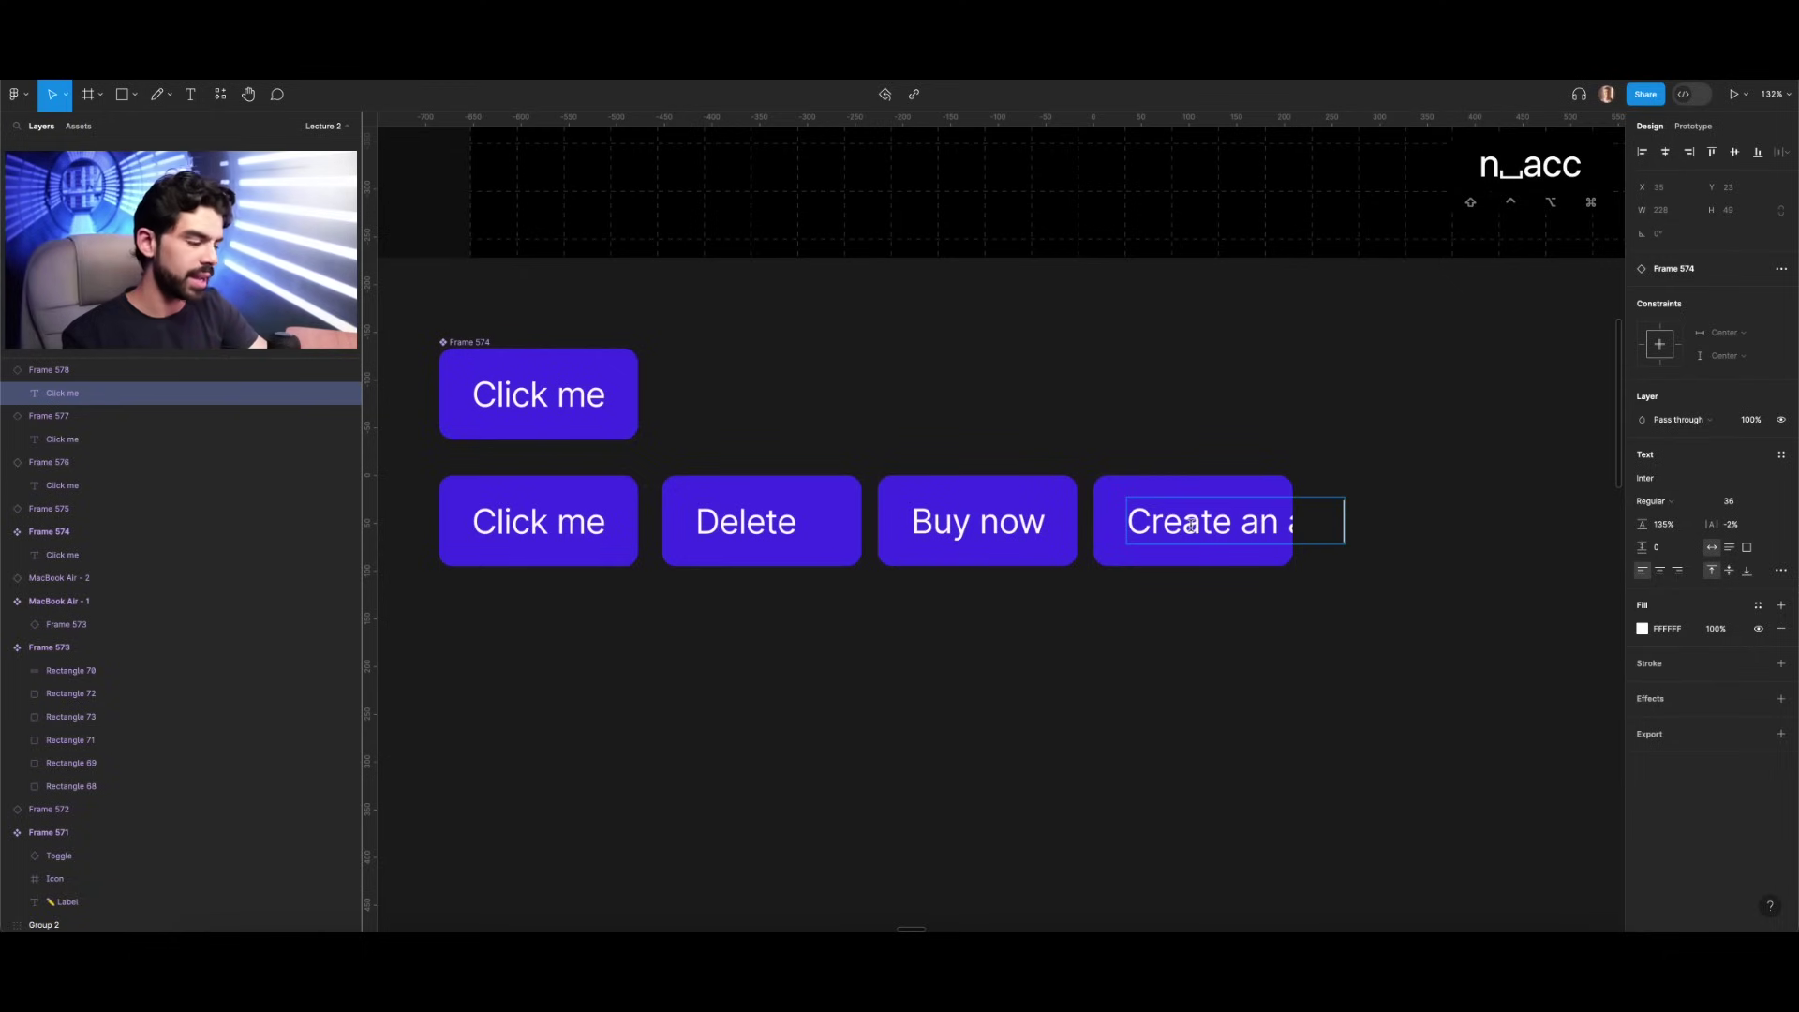
pyautogui.write('ccount')
pyautogui.click(1134, 610)
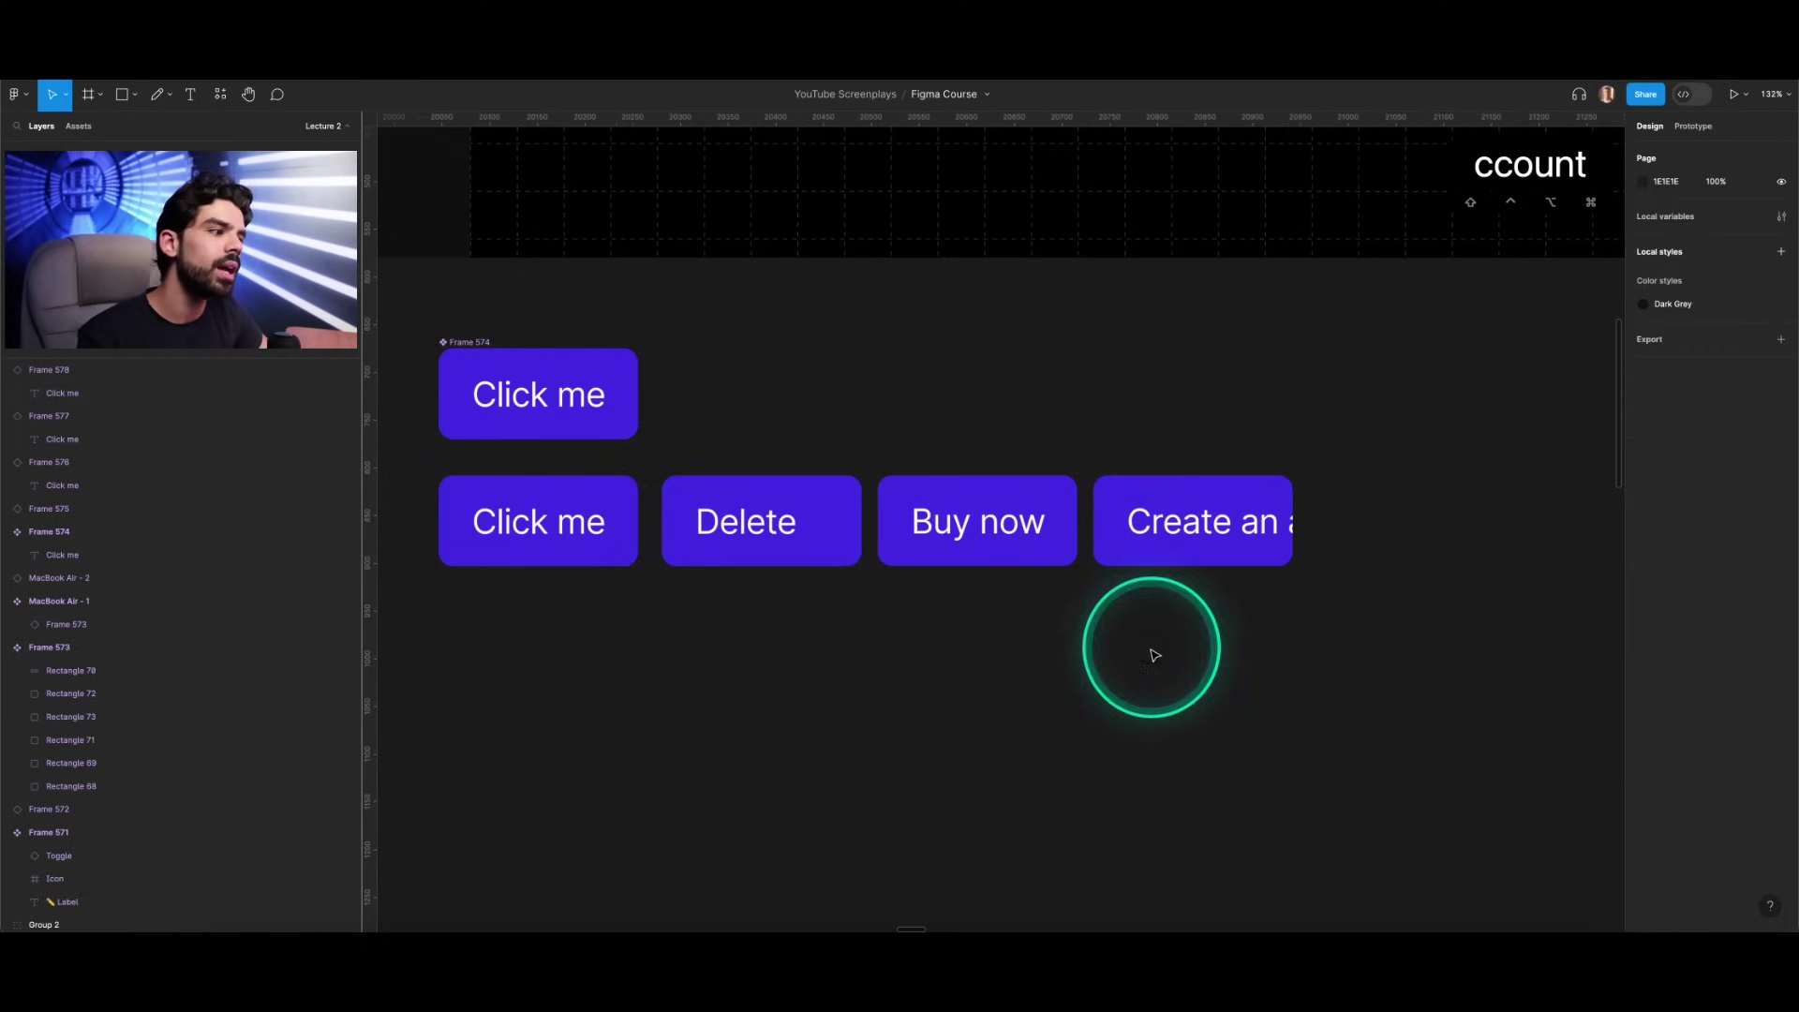
# Step: Try to widen the "Click me" instance at the start of the lower row
pyautogui.hscroll(-2, 679, 411)
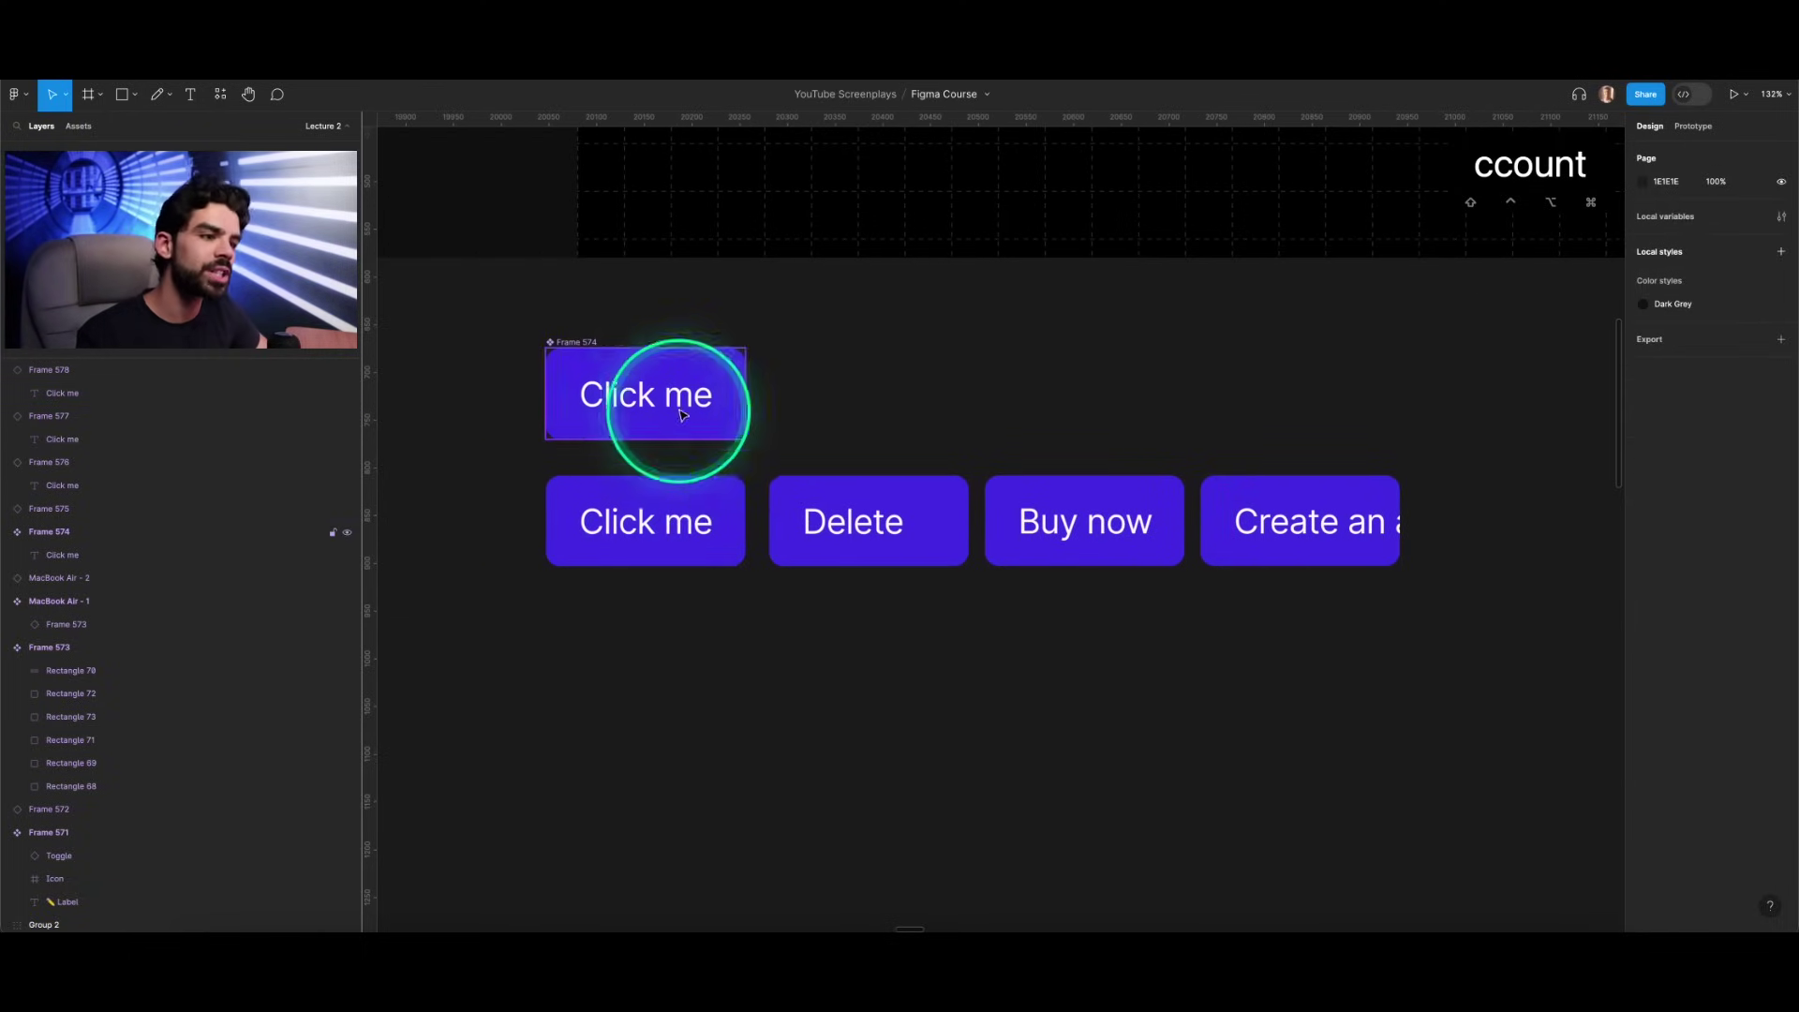
pyautogui.click(633, 513)
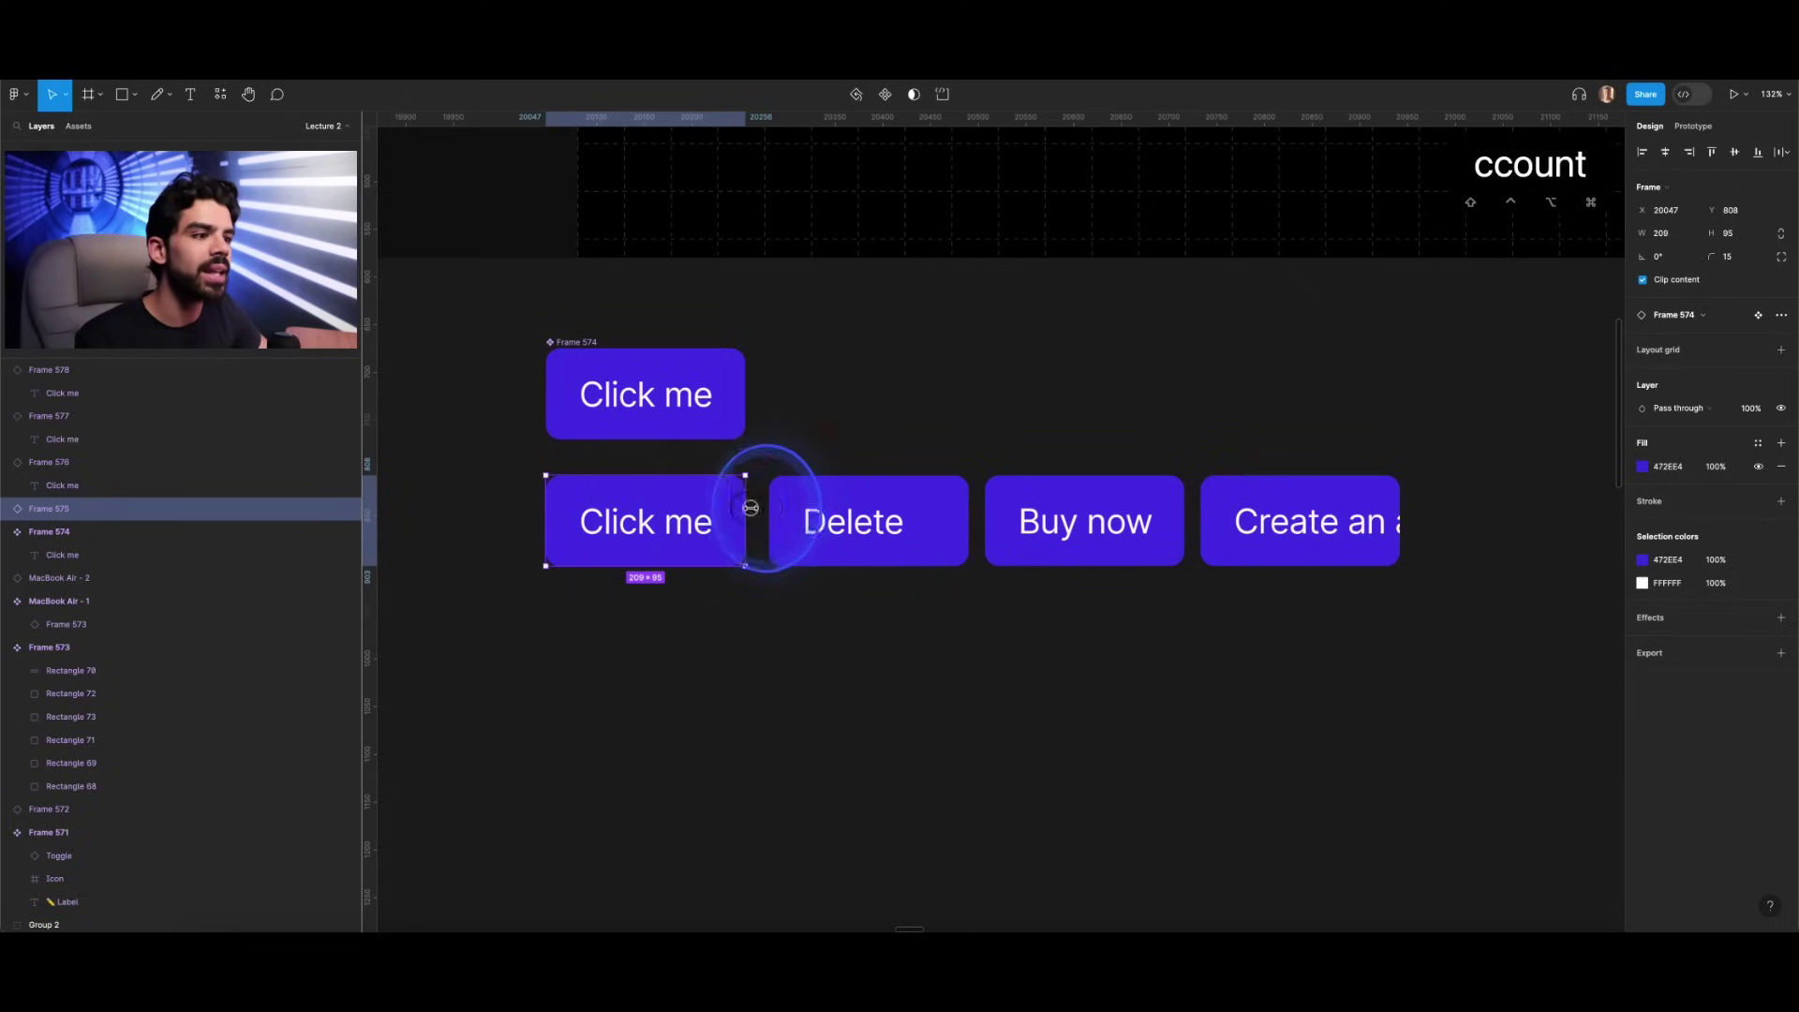
pyautogui.moveTo(750, 507); pyautogui.dragTo(774, 507)
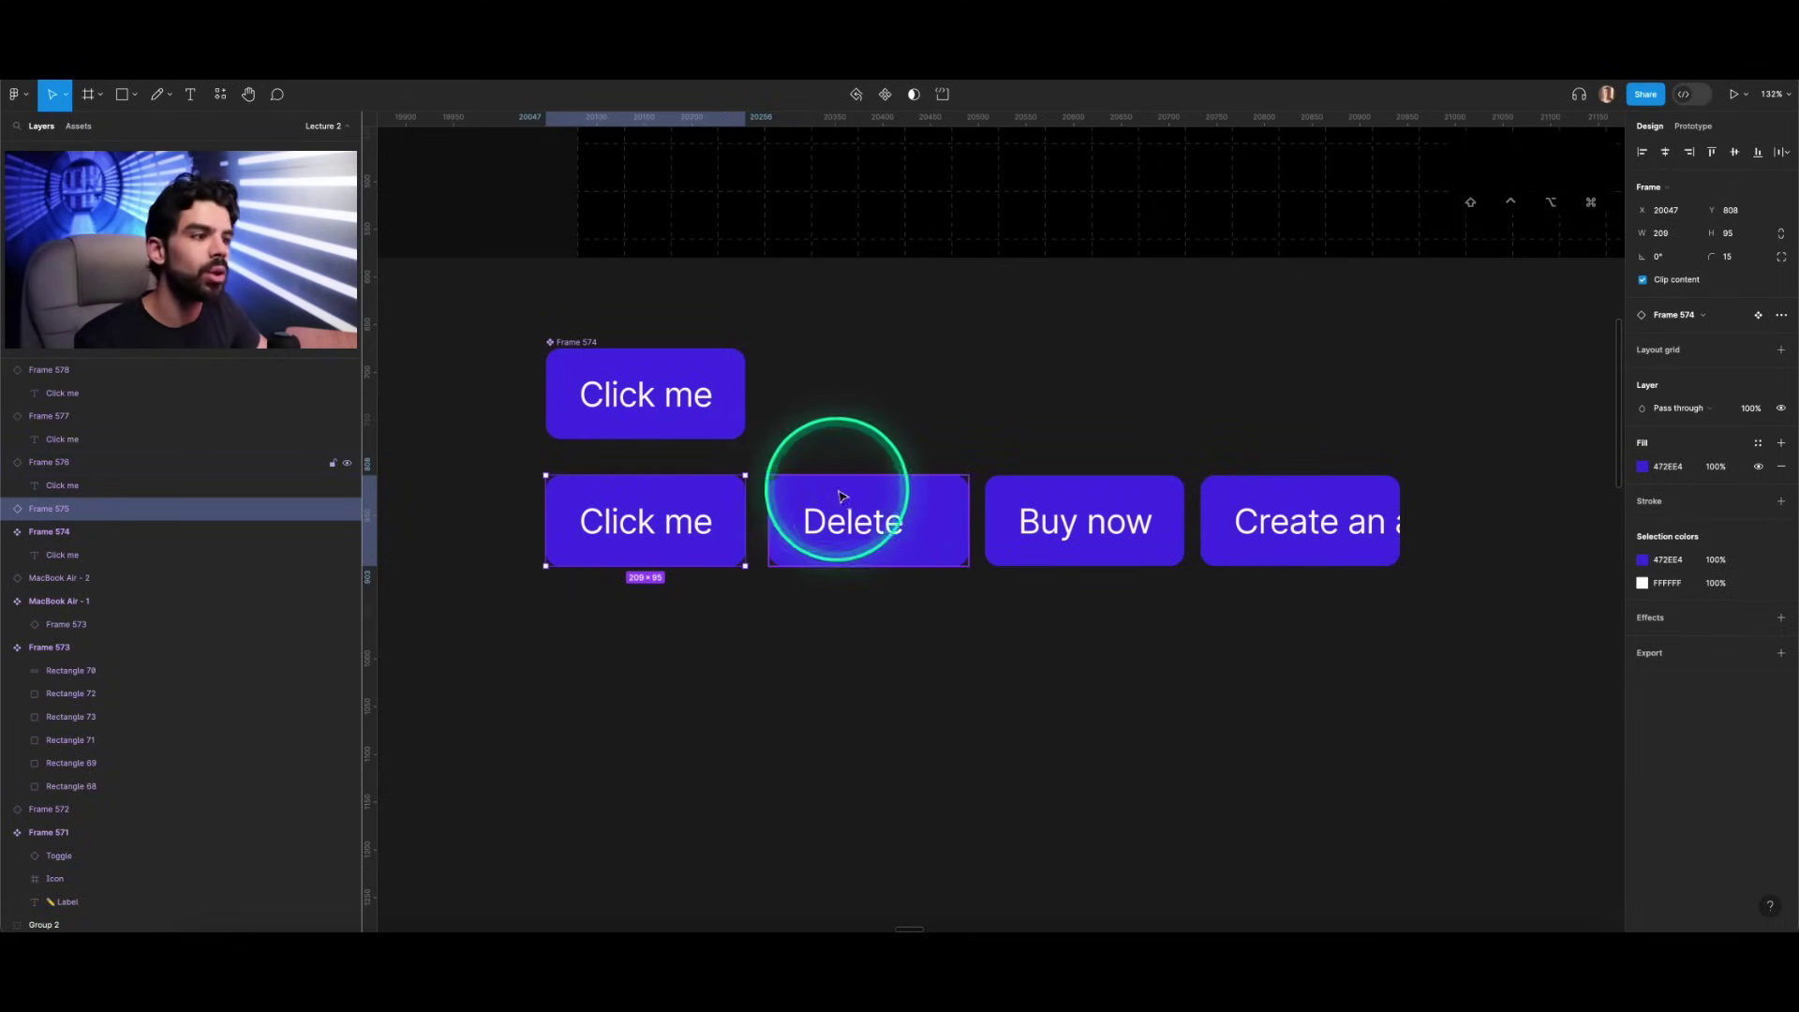
# Step: Narrow the "Delete" instance by moving its right edge closer to the label
pyautogui.click(942, 519)
pyautogui.scroll(5, 868, 497)
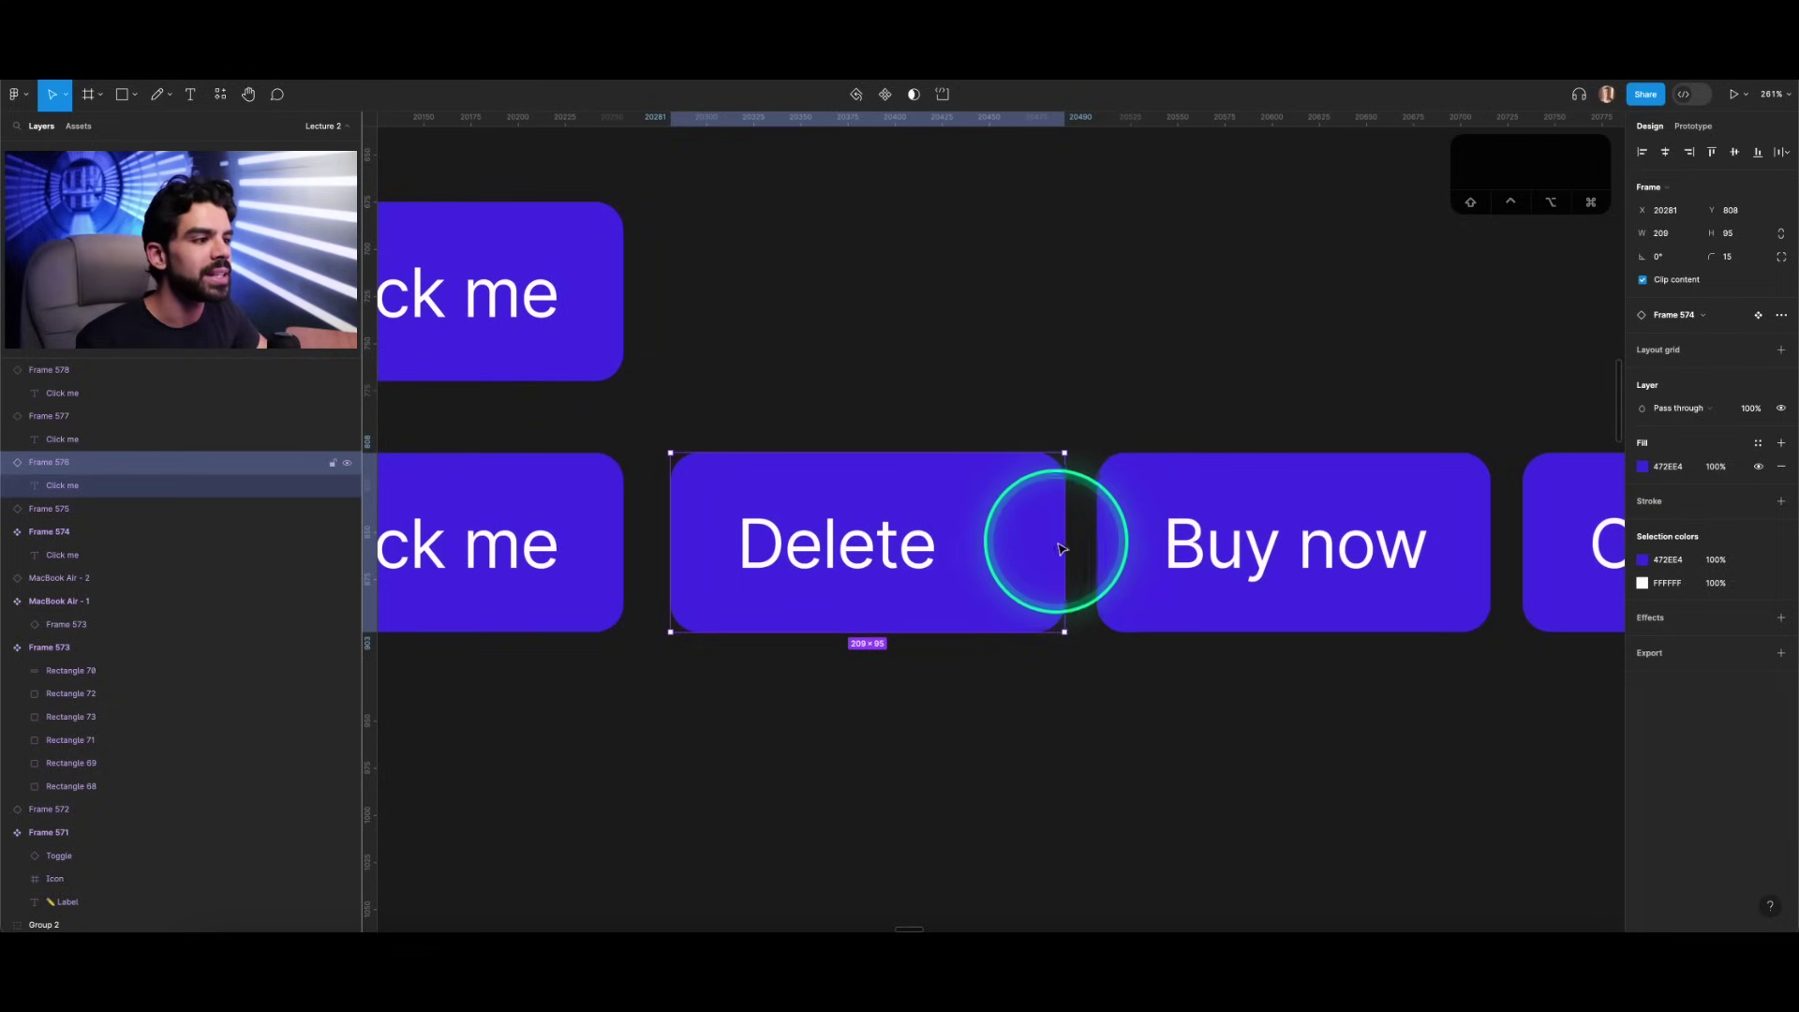
pyautogui.moveTo(1066, 534); pyautogui.dragTo(984, 532)
pyautogui.scroll(-4, 984, 531)
# Step: Widen the "Create an account" button instance to 390 px
pyautogui.hscroll(5, 1229, 530)
pyautogui.click(1227, 530)
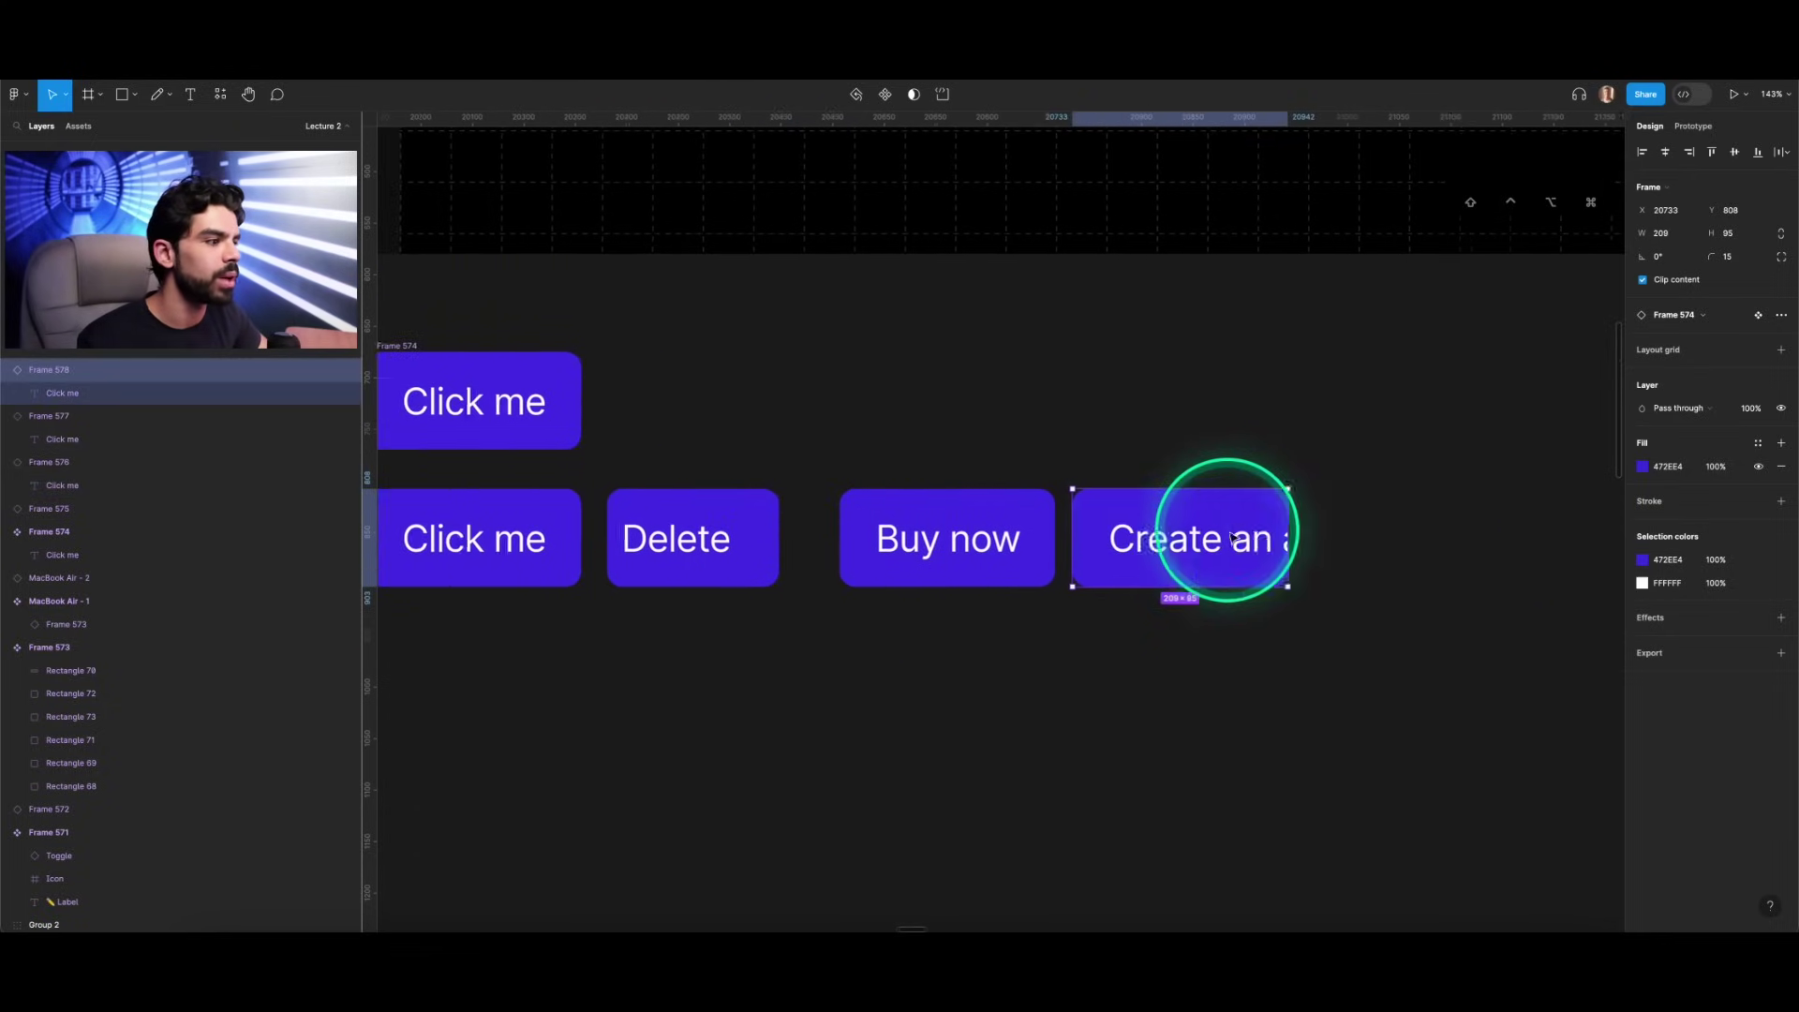
pyautogui.scroll(3, 1243, 537)
pyautogui.moveTo(1177, 522); pyautogui.dragTo(1478, 518)
pyautogui.scroll(-3, 1474, 519)
pyautogui.hscroll(-3, 1350, 482)
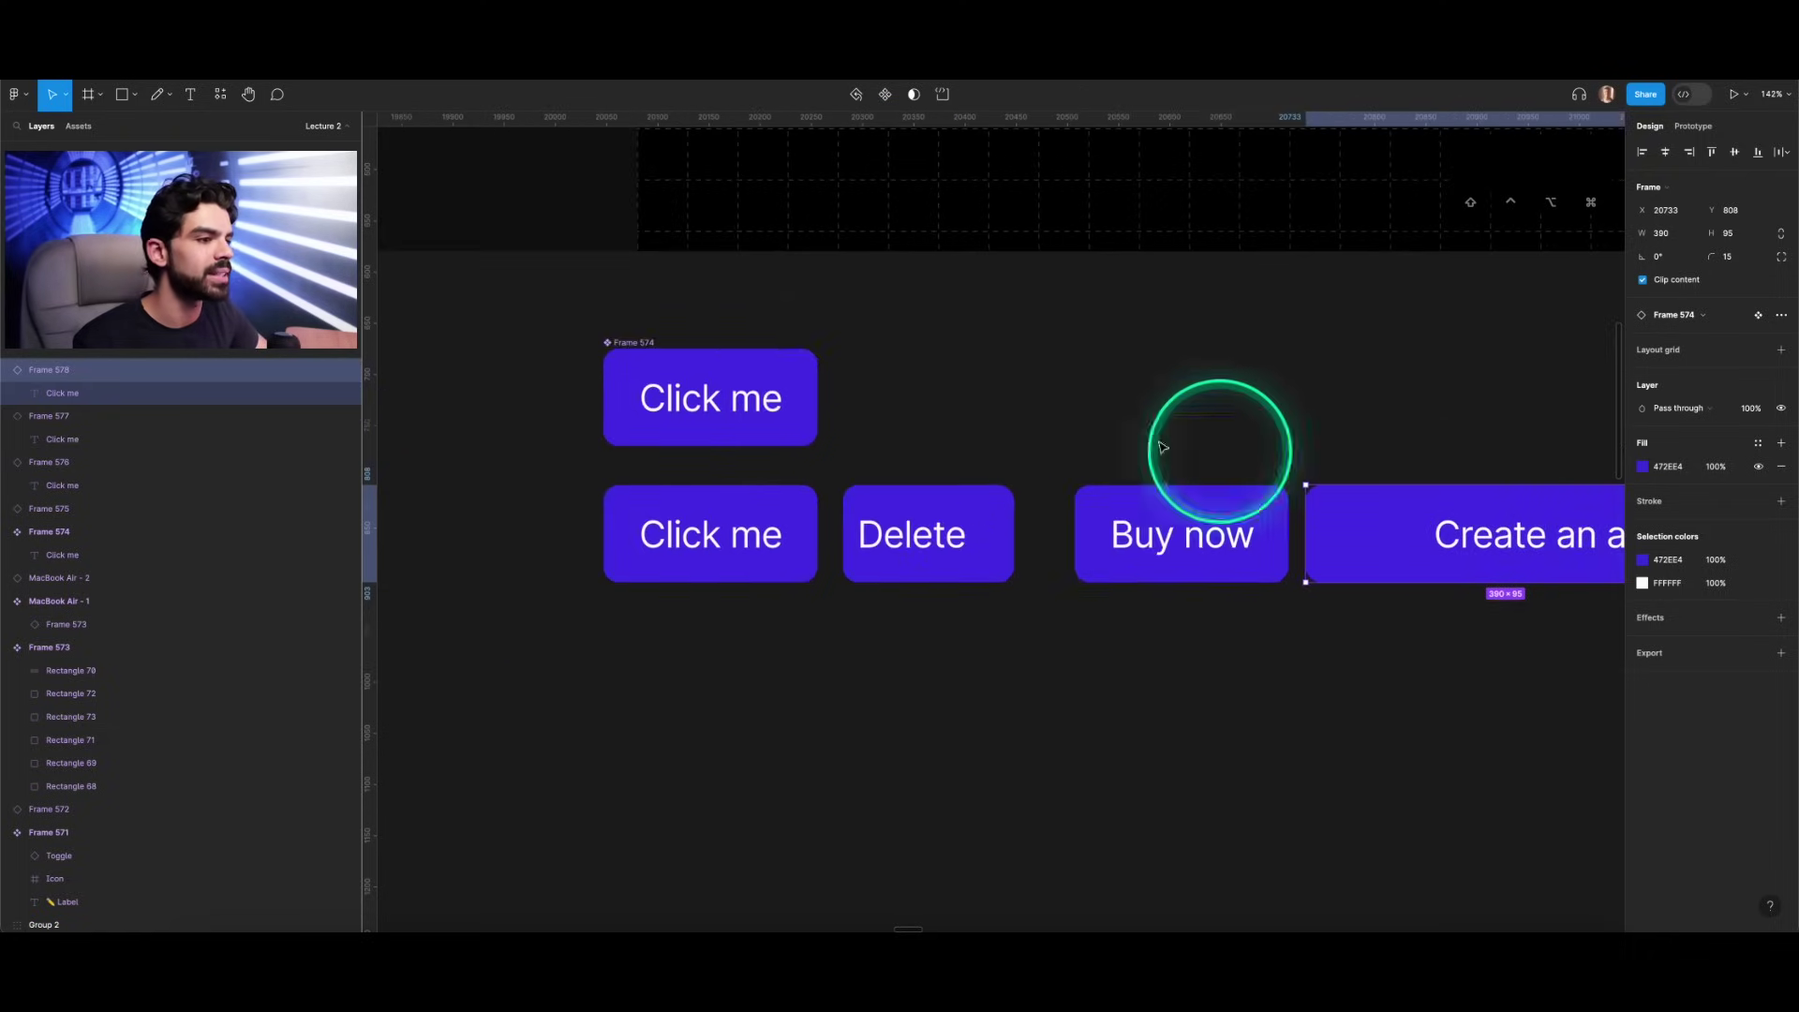
# Step: Check the horizontal constraint of the "Click me" label inside the main button component
pyautogui.click(691, 401)
pyautogui.scroll(2, 900, 401)
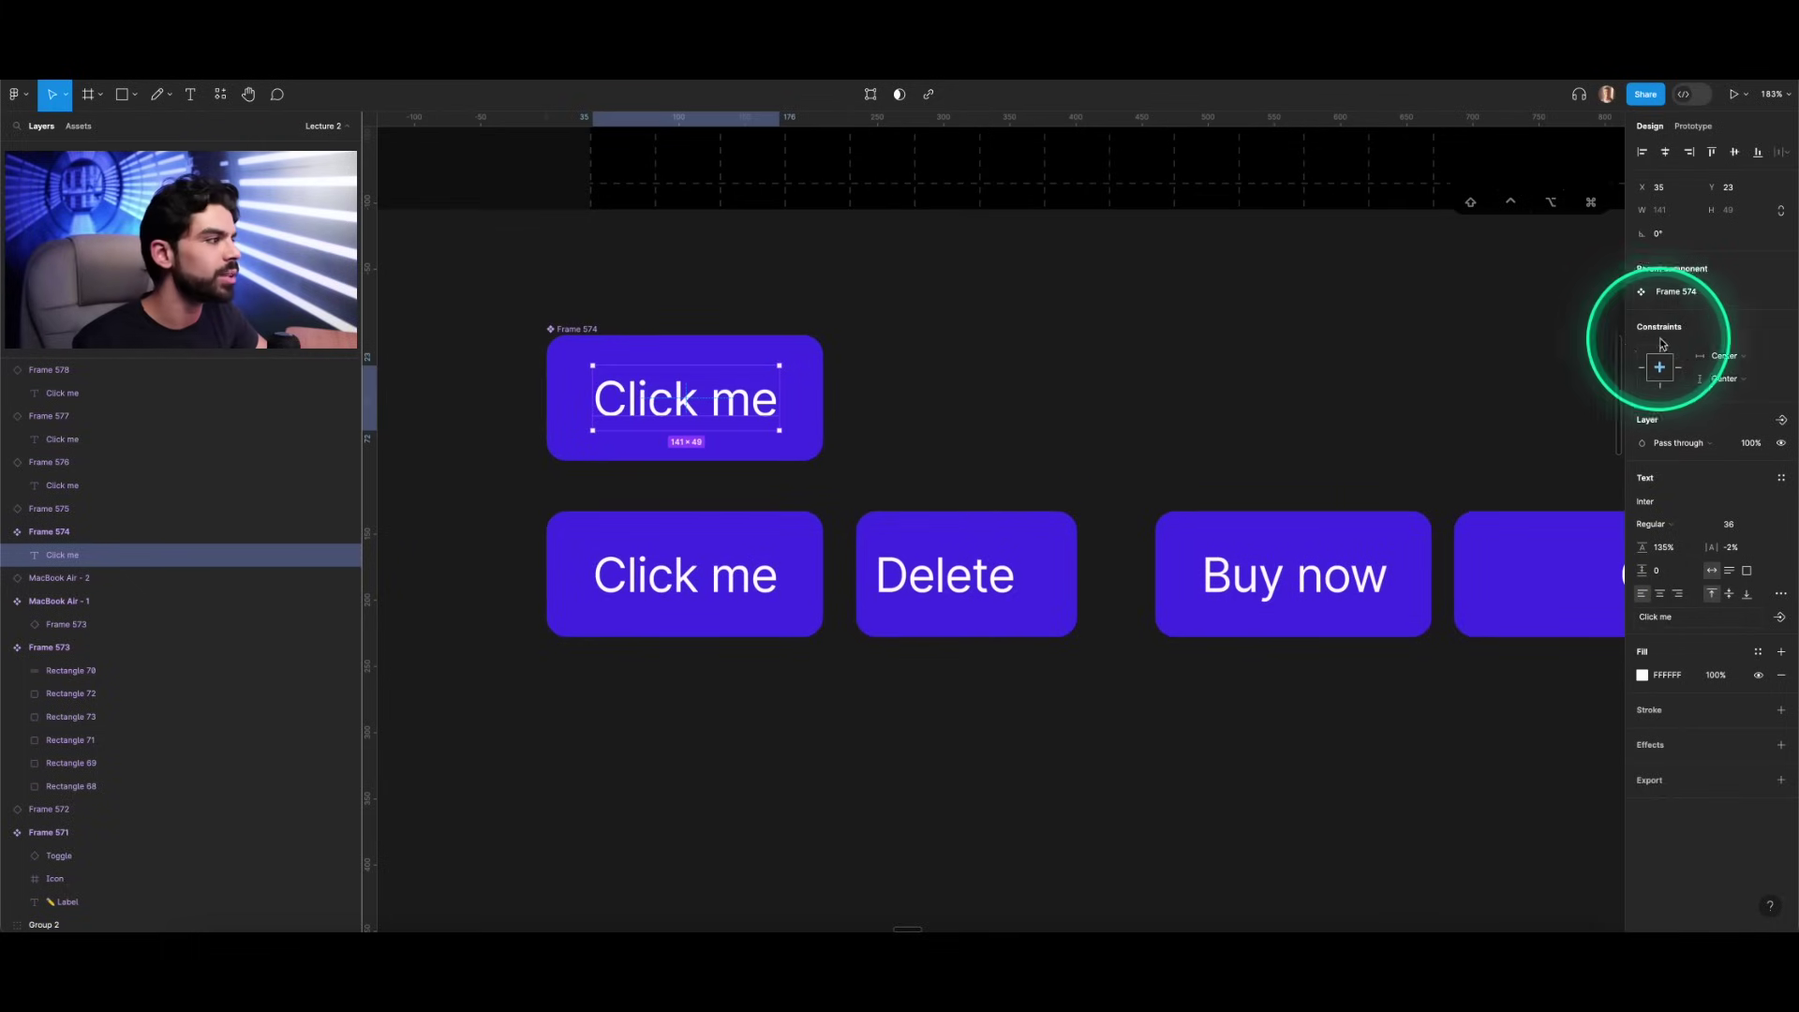
pyautogui.click(1727, 357)
pyautogui.scroll(-3, 938, 338)
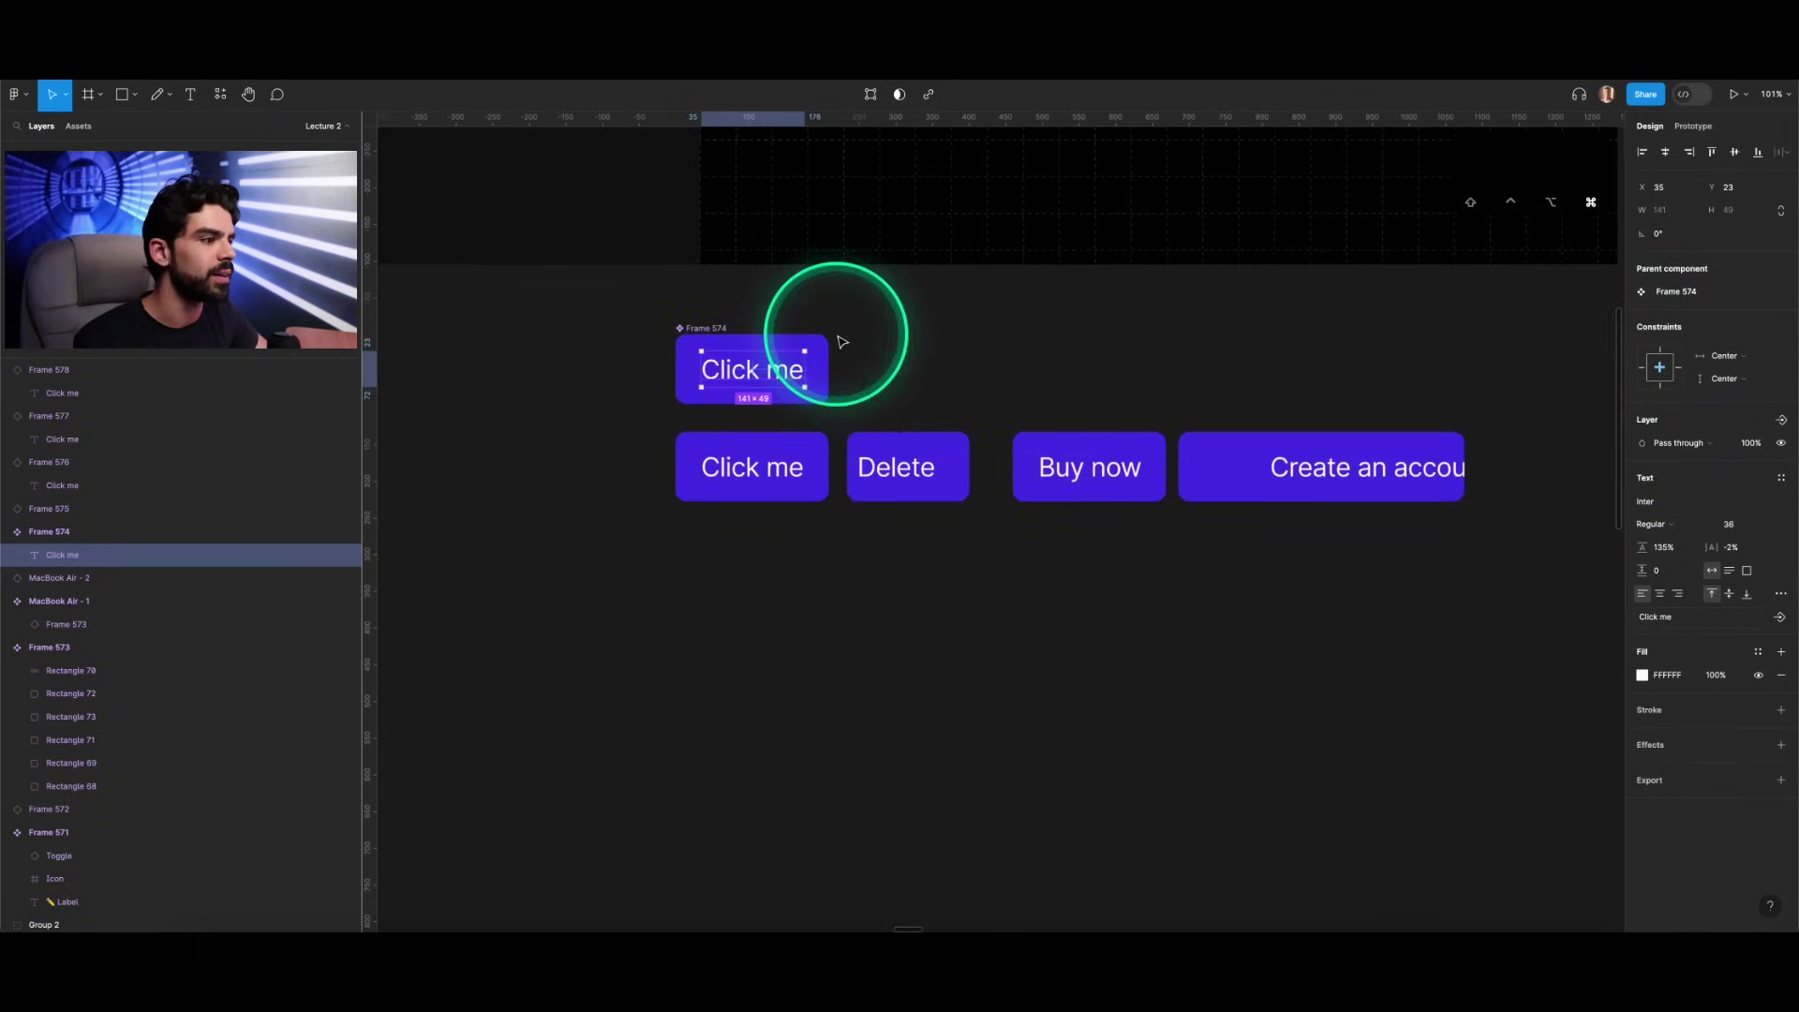
# Step: Compare the "Create an account" instance with the alert cards of different heights on the "Using Frames" slide
pyautogui.click(1319, 467)
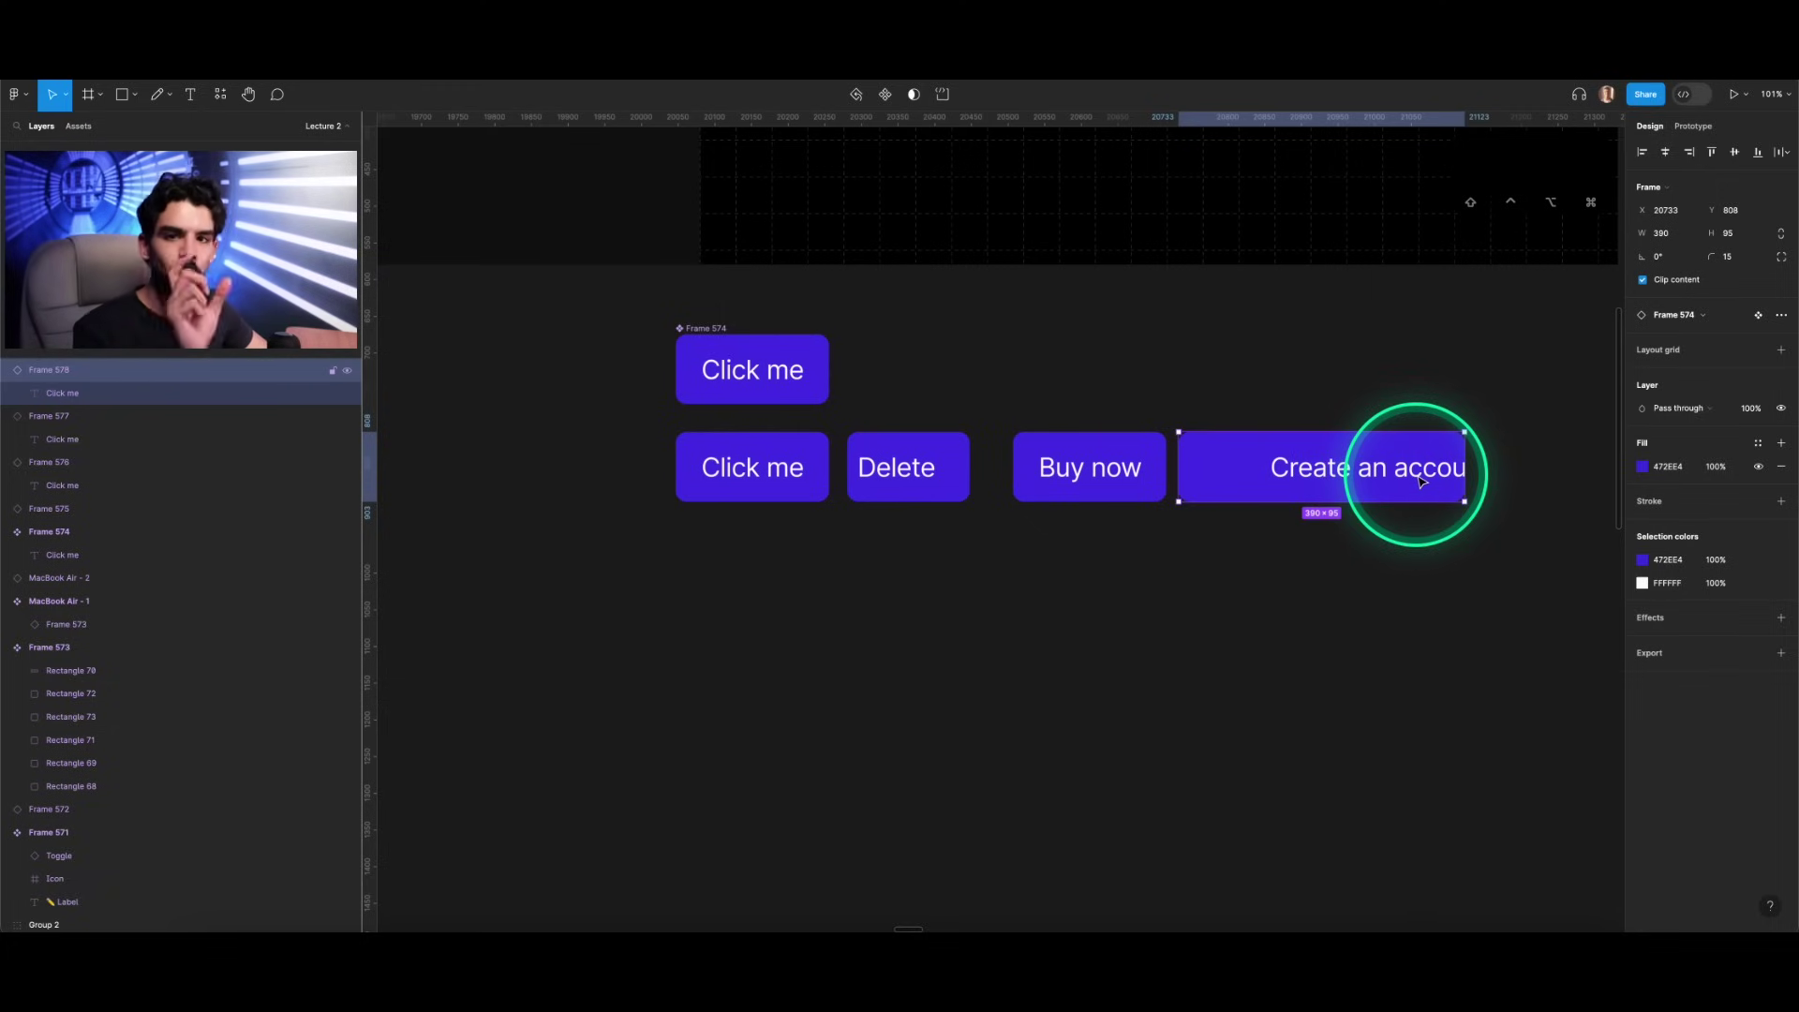
pyautogui.scroll(-5, 1358, 422)
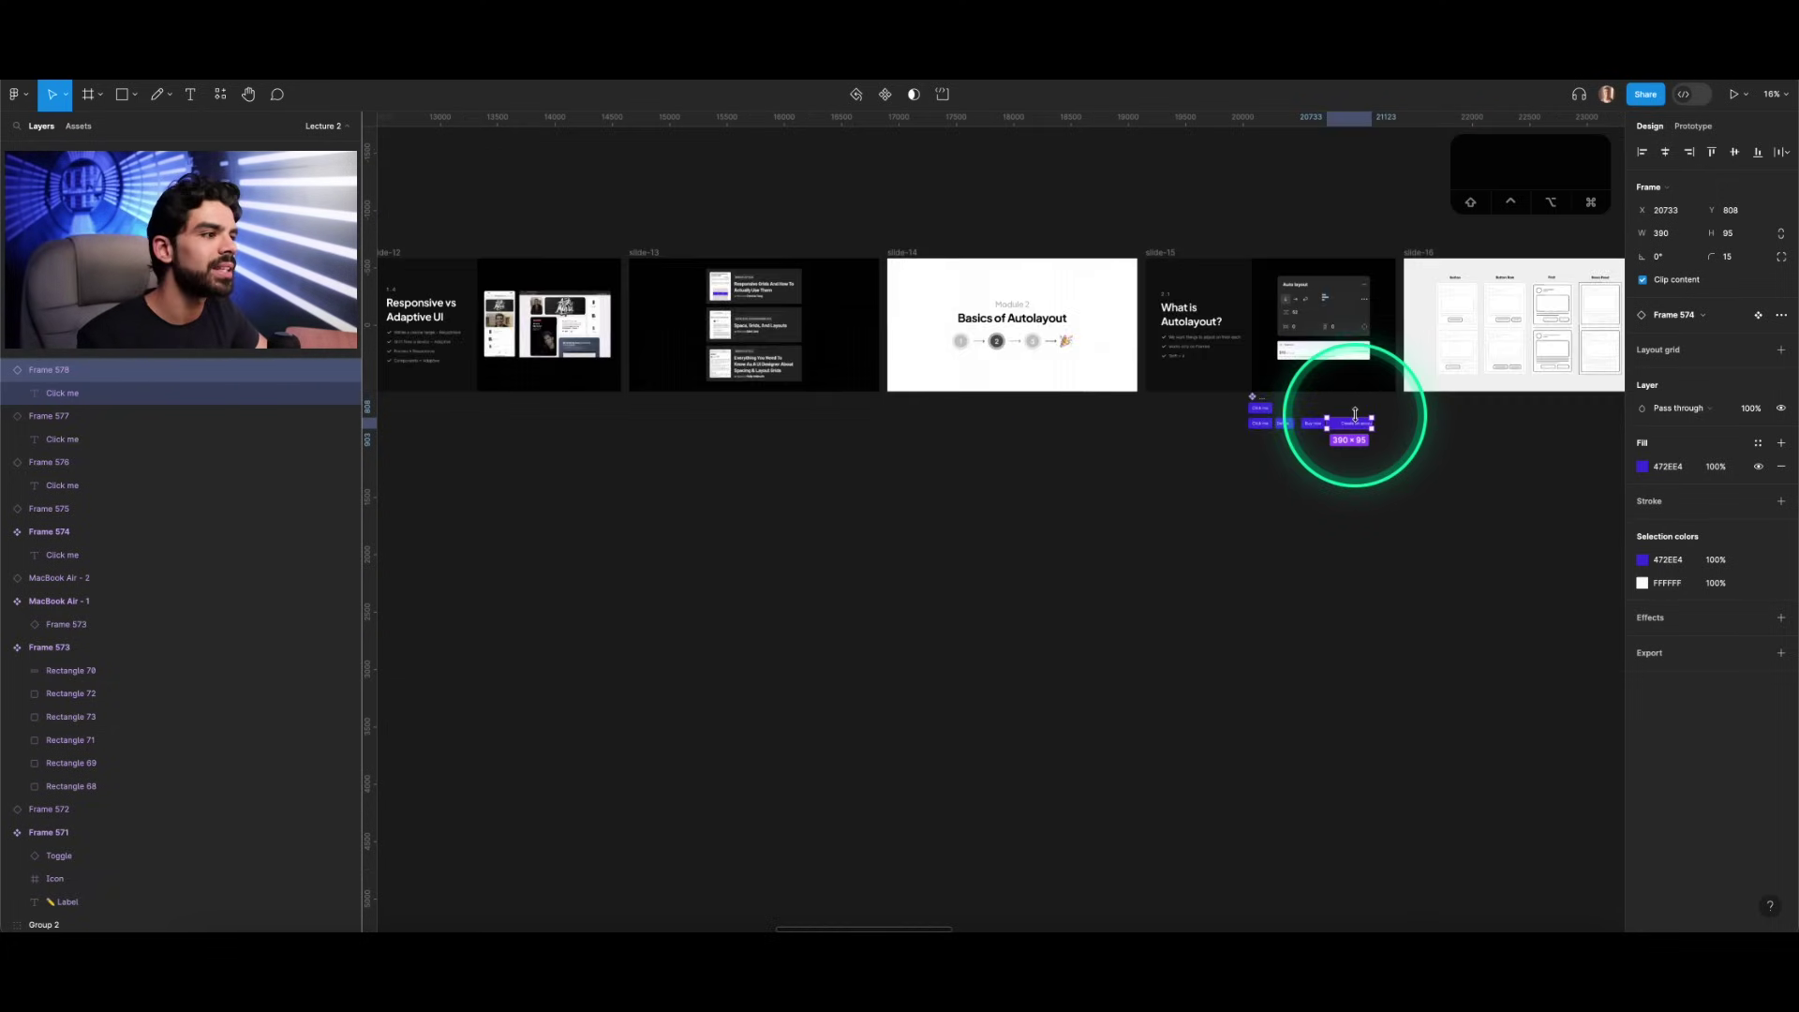
pyautogui.hscroll(-5, 1358, 418)
pyautogui.hscroll(-8, 824, 362)
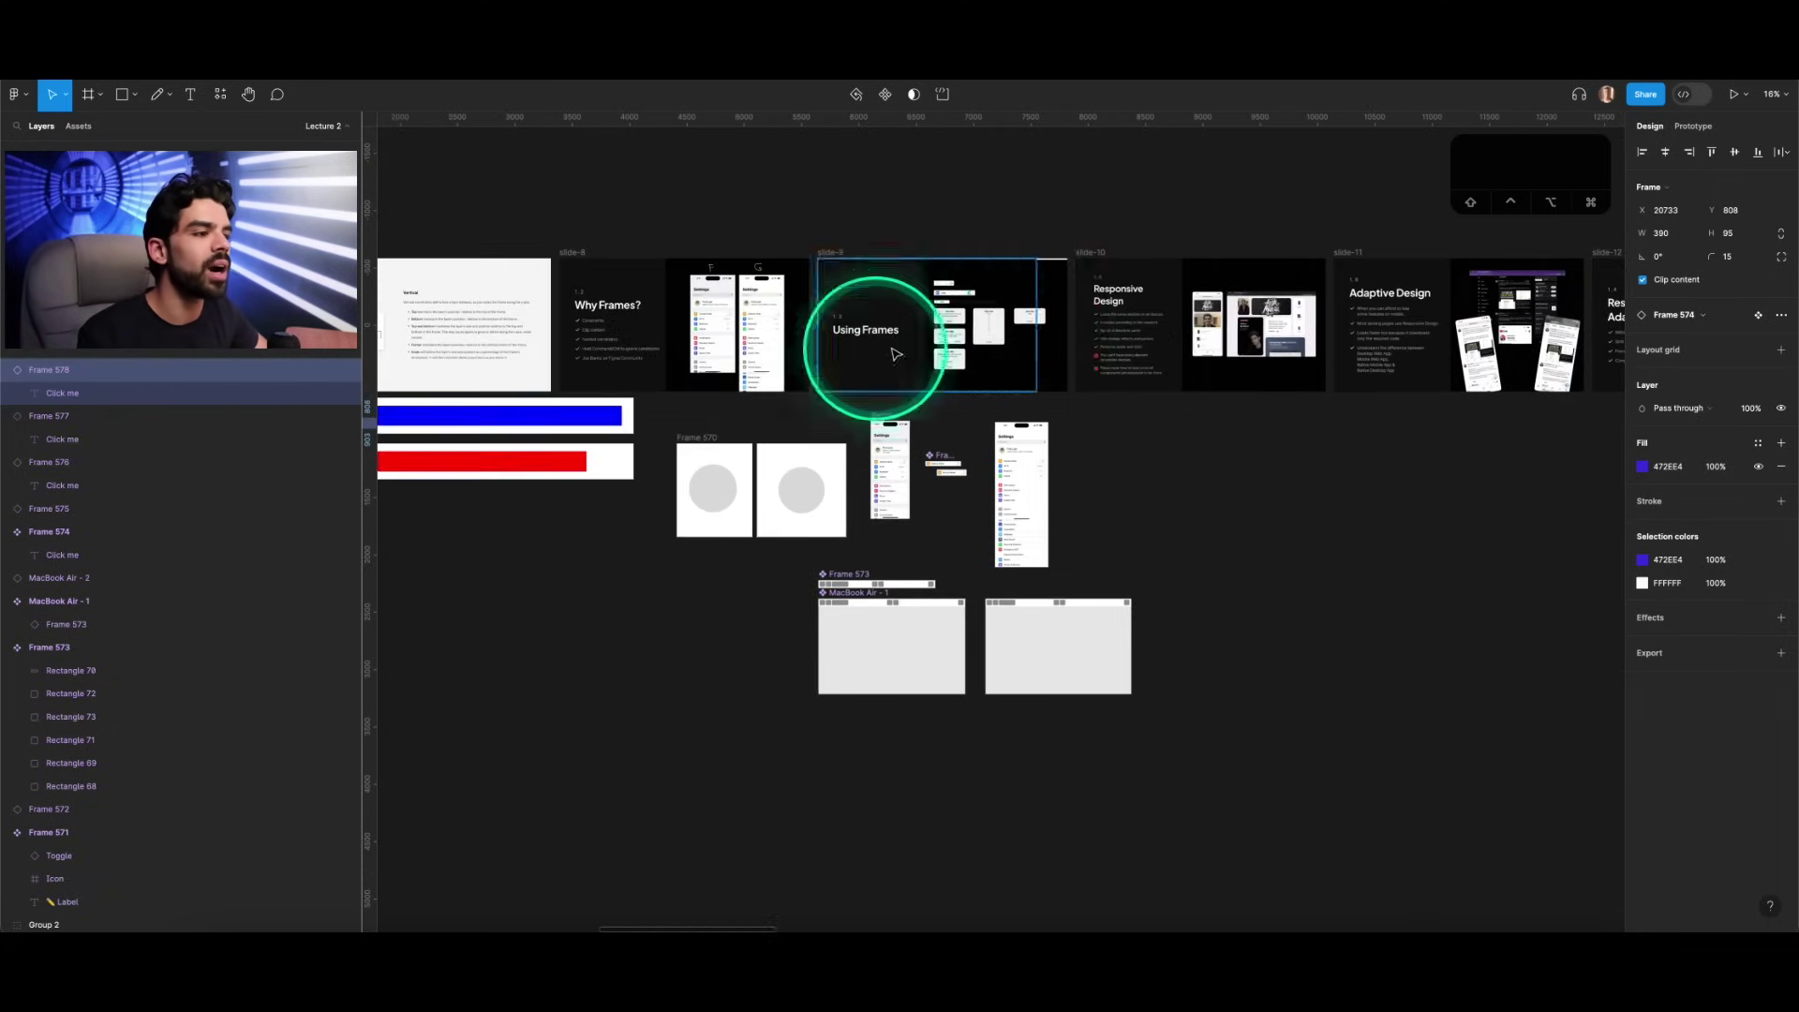
pyautogui.scroll(5, 965, 313)
pyautogui.scroll(2, 1221, 390)
pyautogui.click(1219, 389)
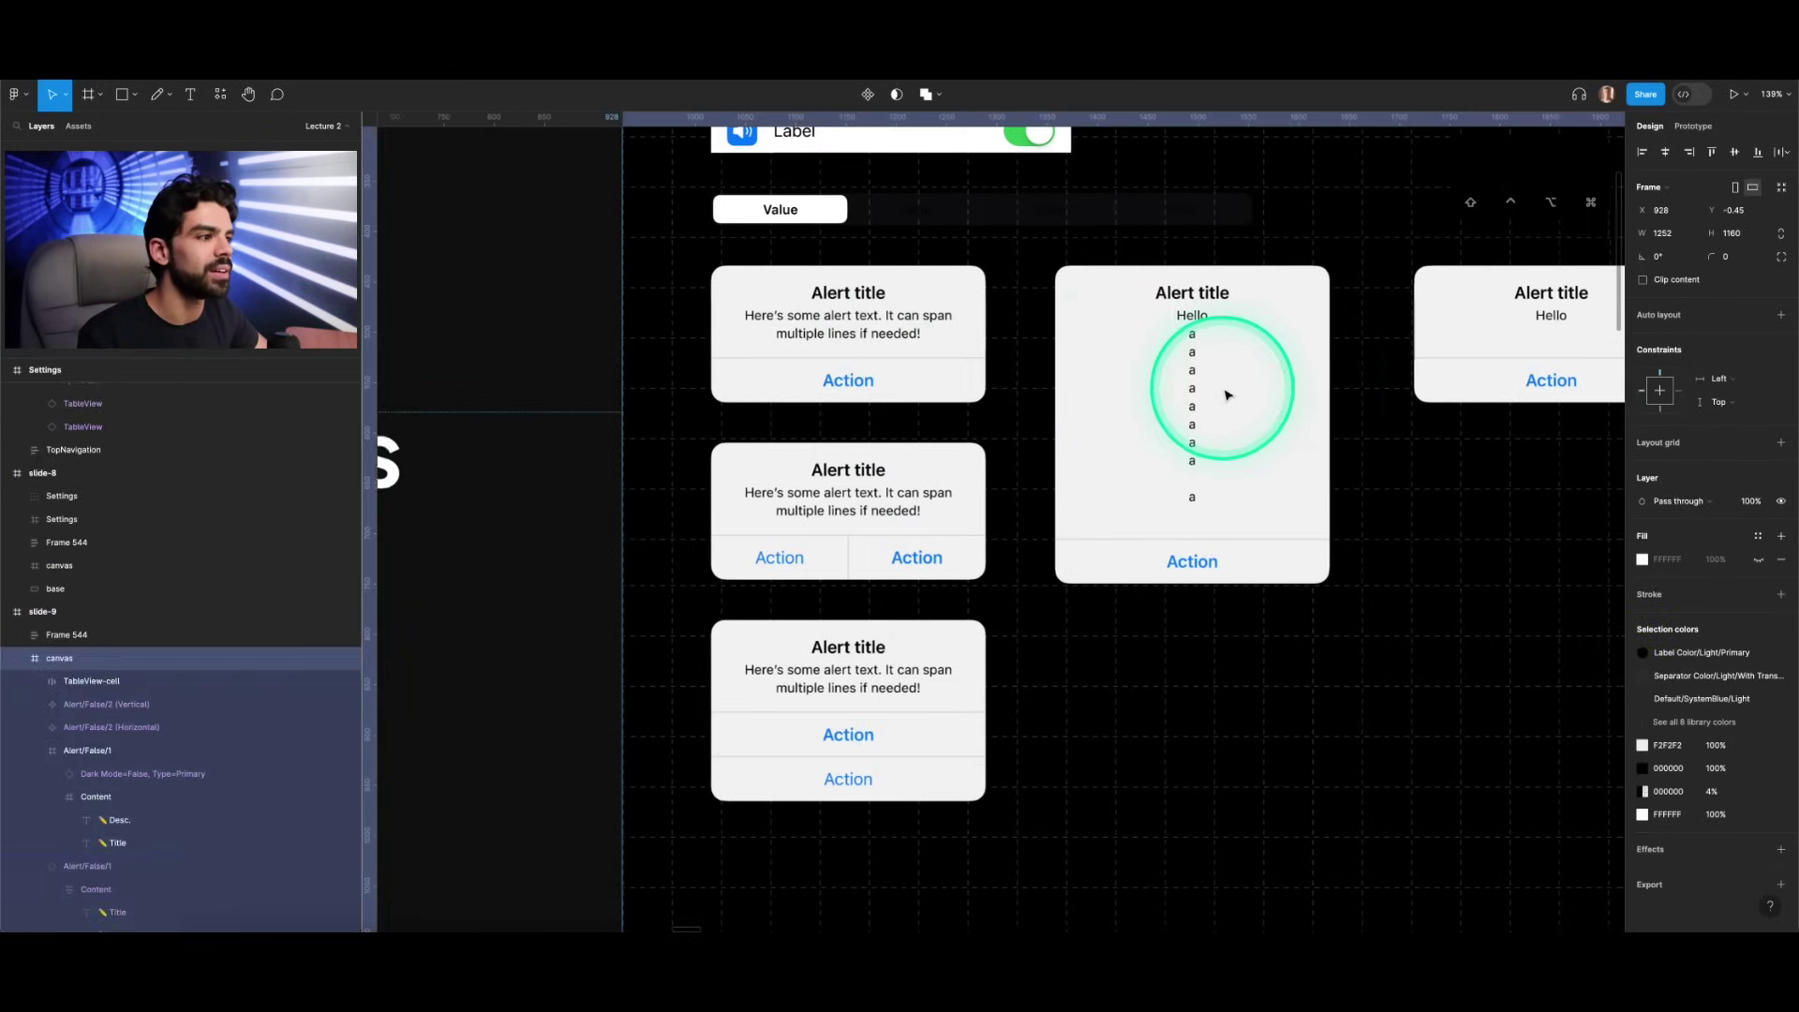
pyautogui.scroll(3, 1218, 375)
pyautogui.hscroll(5, 1214, 367)
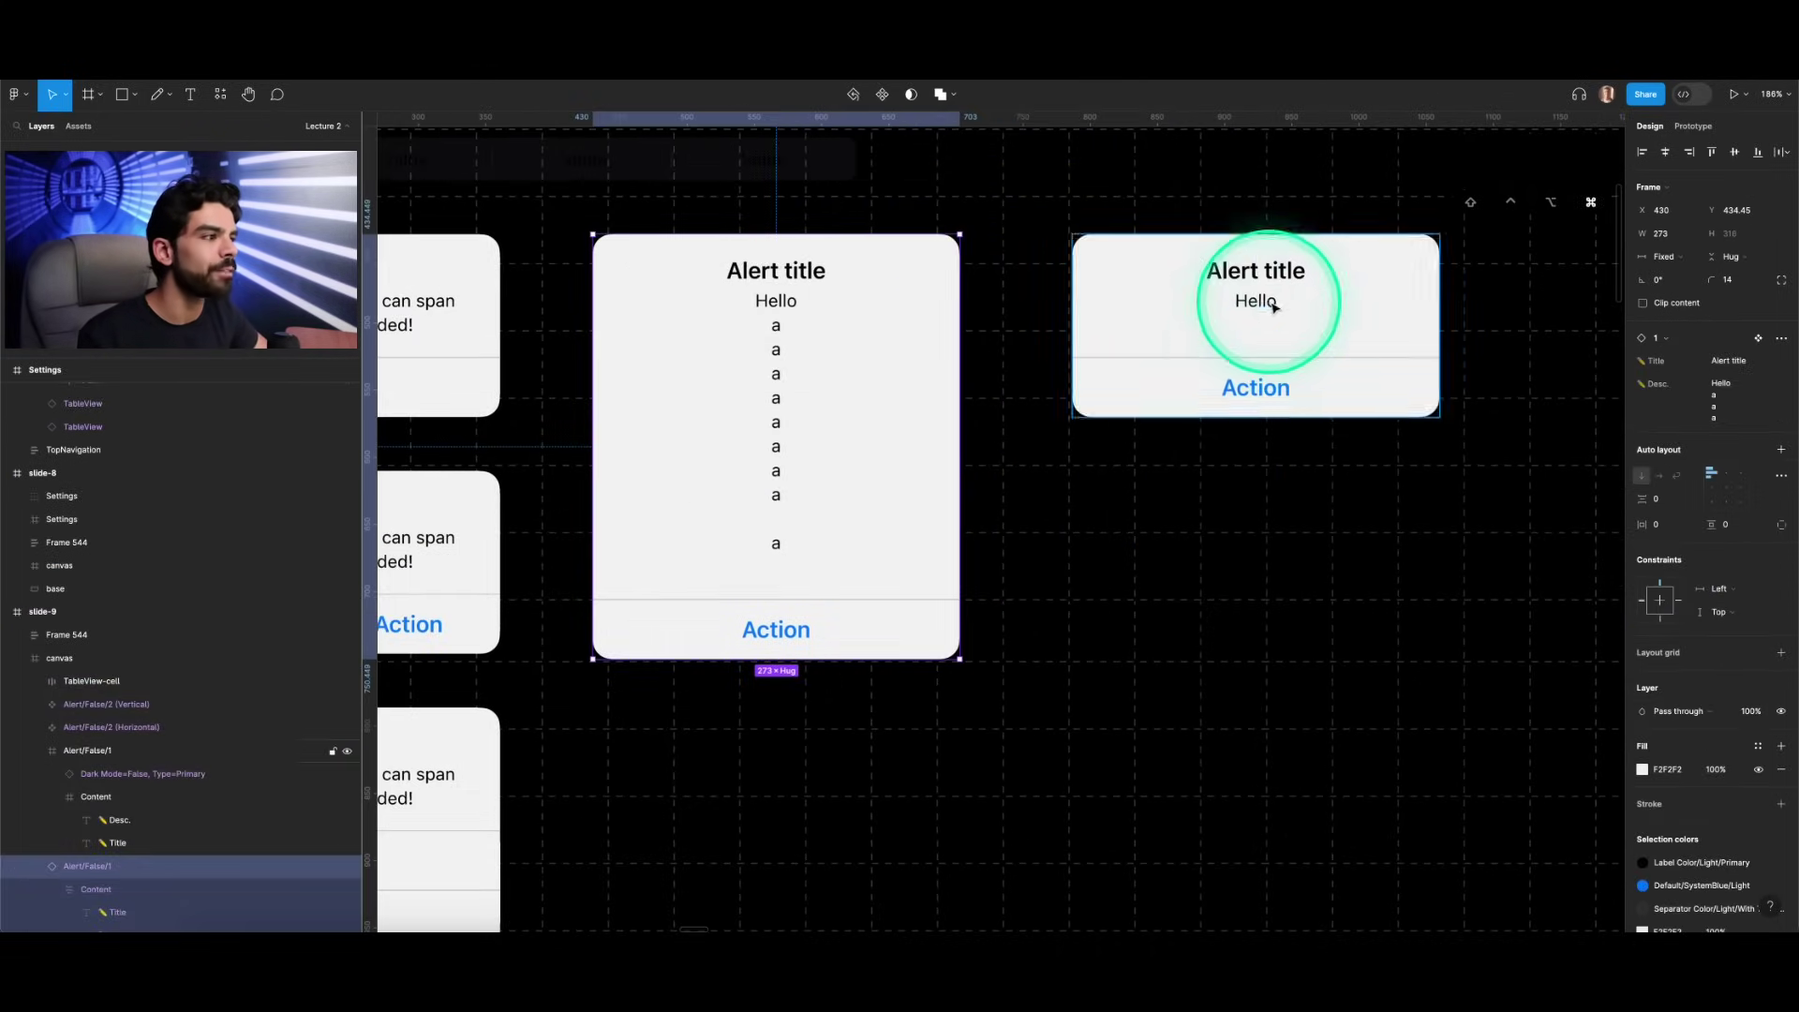
# Step: Try to stretch the alert card without auto layout on the "Using Frames" slide to a height of 149
pyautogui.doubleClick(1280, 309)
pyautogui.click(1395, 374)
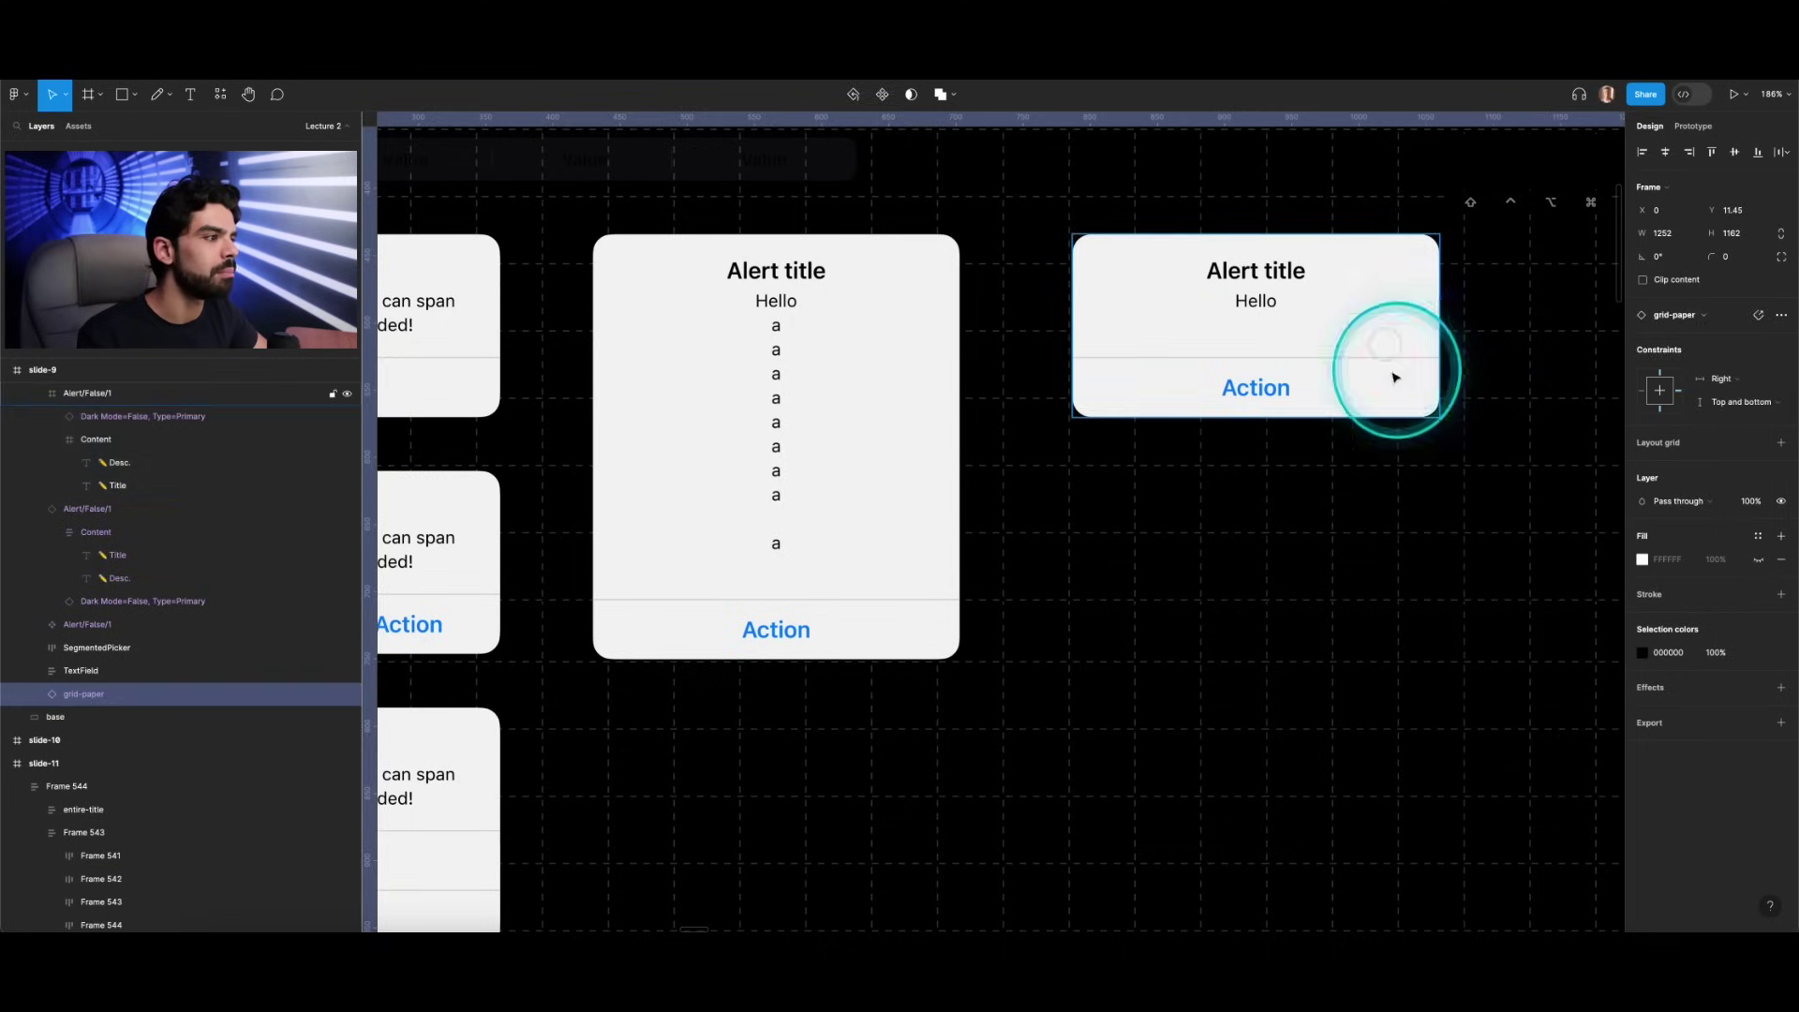
pyautogui.moveTo(1389, 413)
pyautogui.mouseDown()
pyautogui.moveTo(1383, 379)
pyautogui.moveTo(1382, 415)
pyautogui.mouseUp()
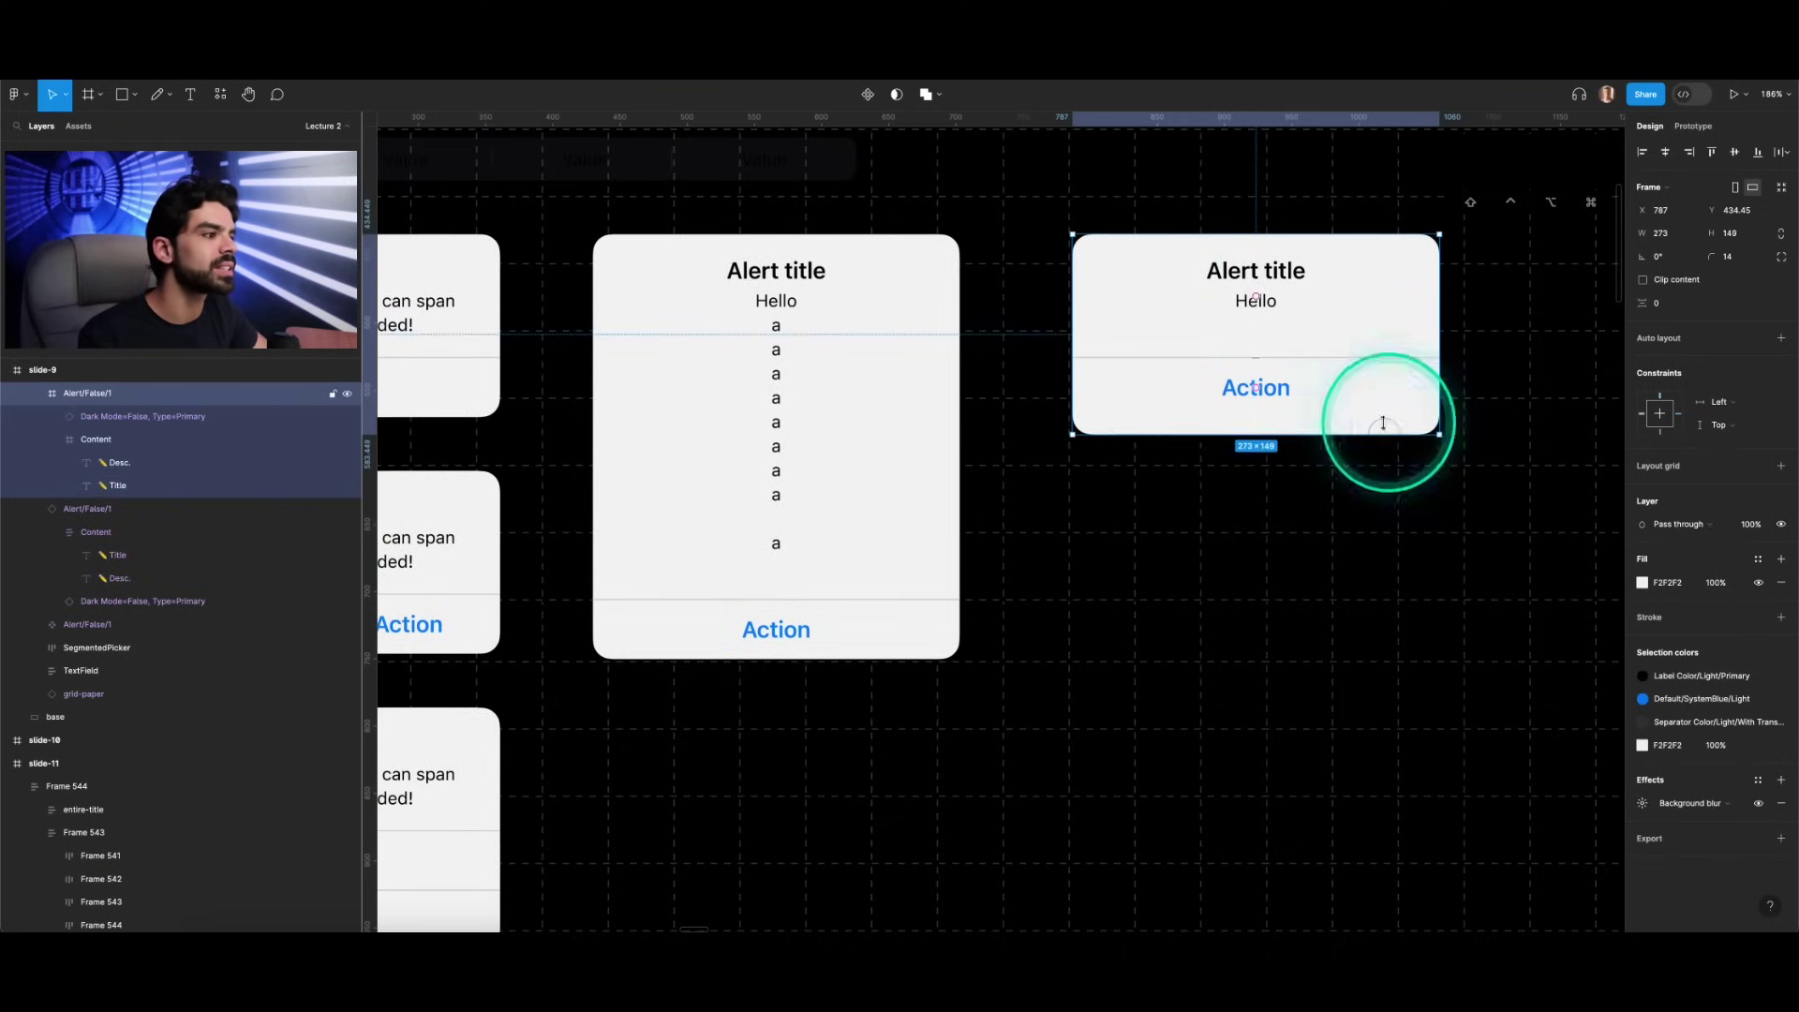
# Step: Place another instance of the main "Click me" component below the row of buttons under the Autolayout slide
pyautogui.scroll(-5, 1124, 387)
pyautogui.scroll(-3, 1123, 387)
pyautogui.hscroll(15, 1124, 387)
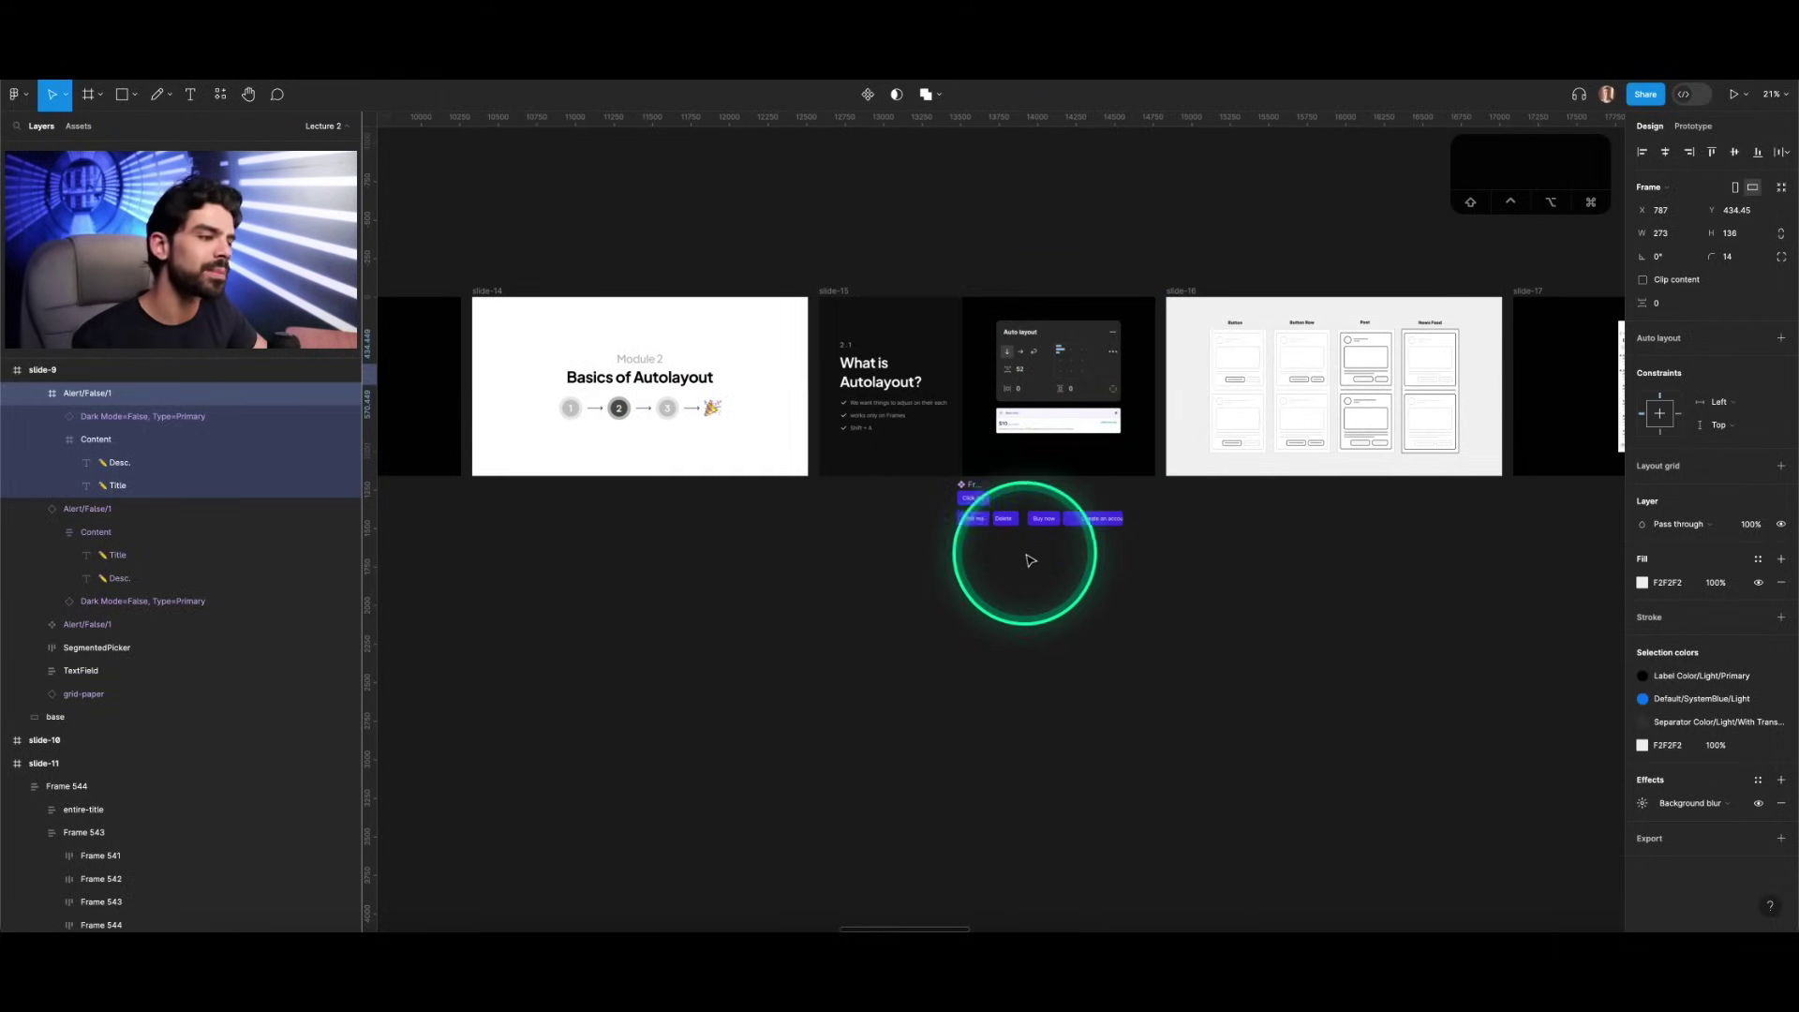
pyautogui.scroll(5, 1028, 562)
pyautogui.click(864, 383)
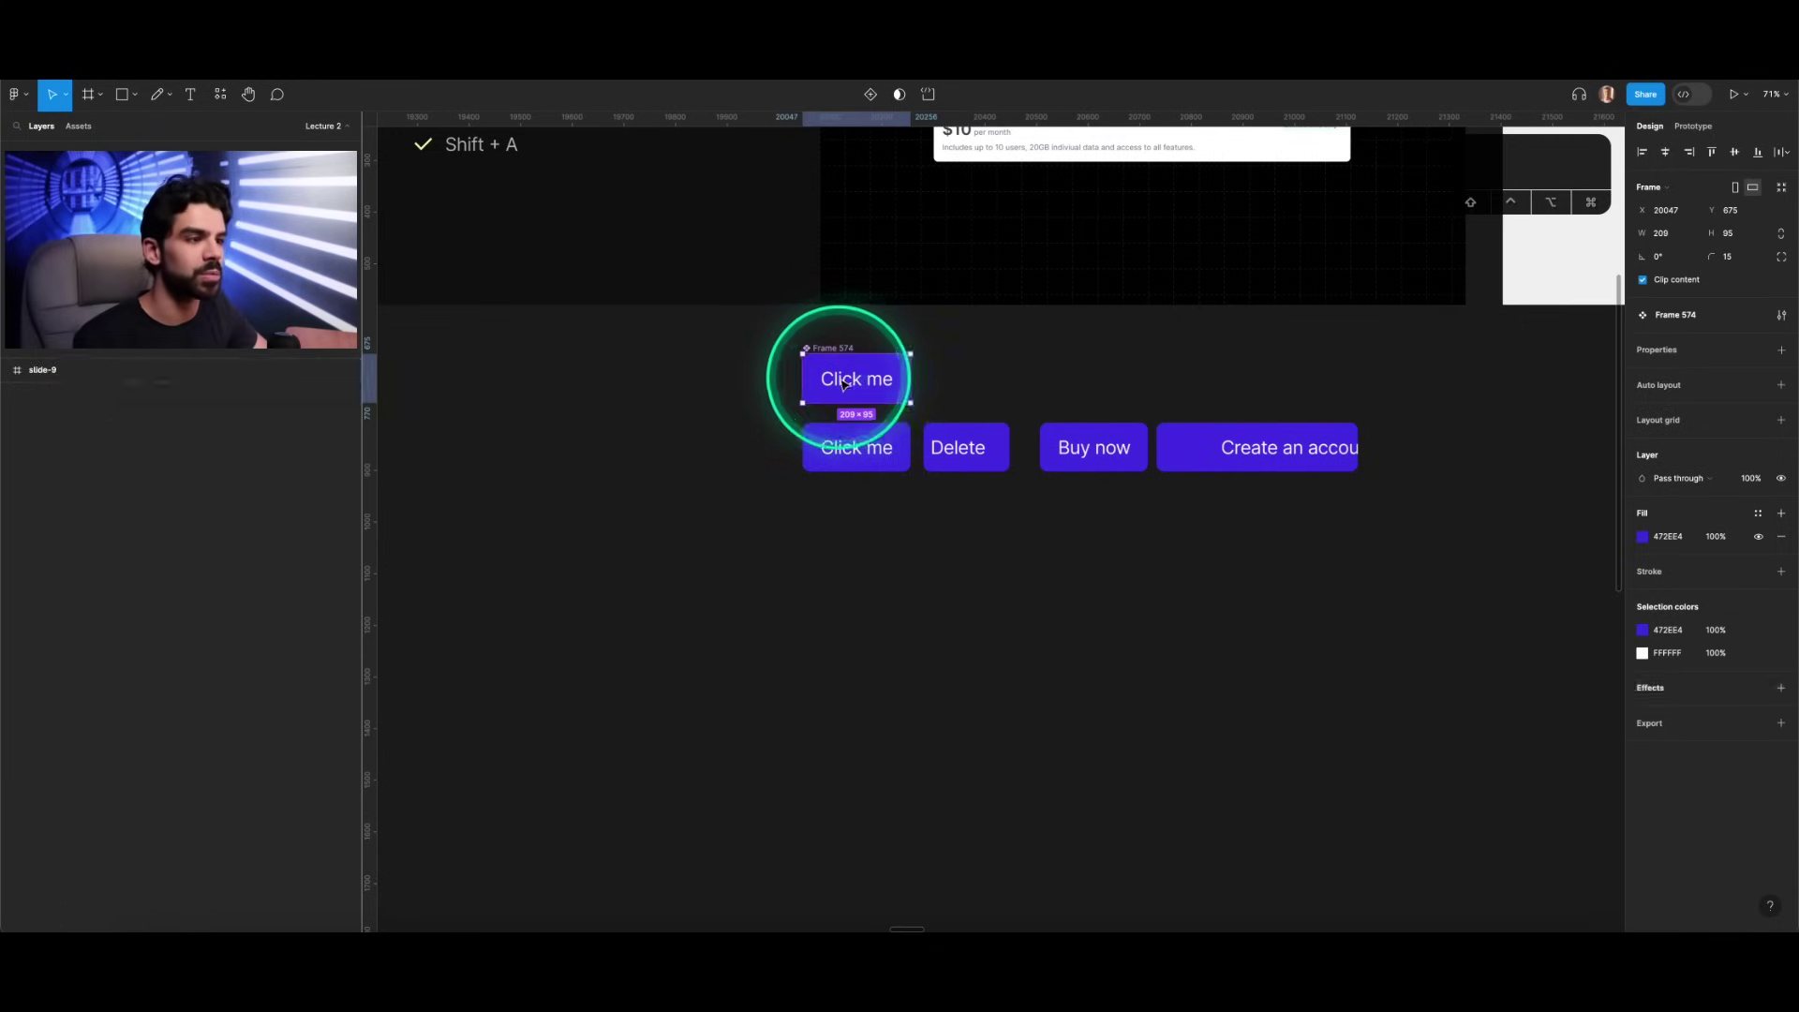
pyautogui.moveTo(851, 378); pyautogui.dragTo(857, 545)
# Step: Set the new "Click me" instance's fill colour to red
pyautogui.click(1678, 474)
pyautogui.write('re')
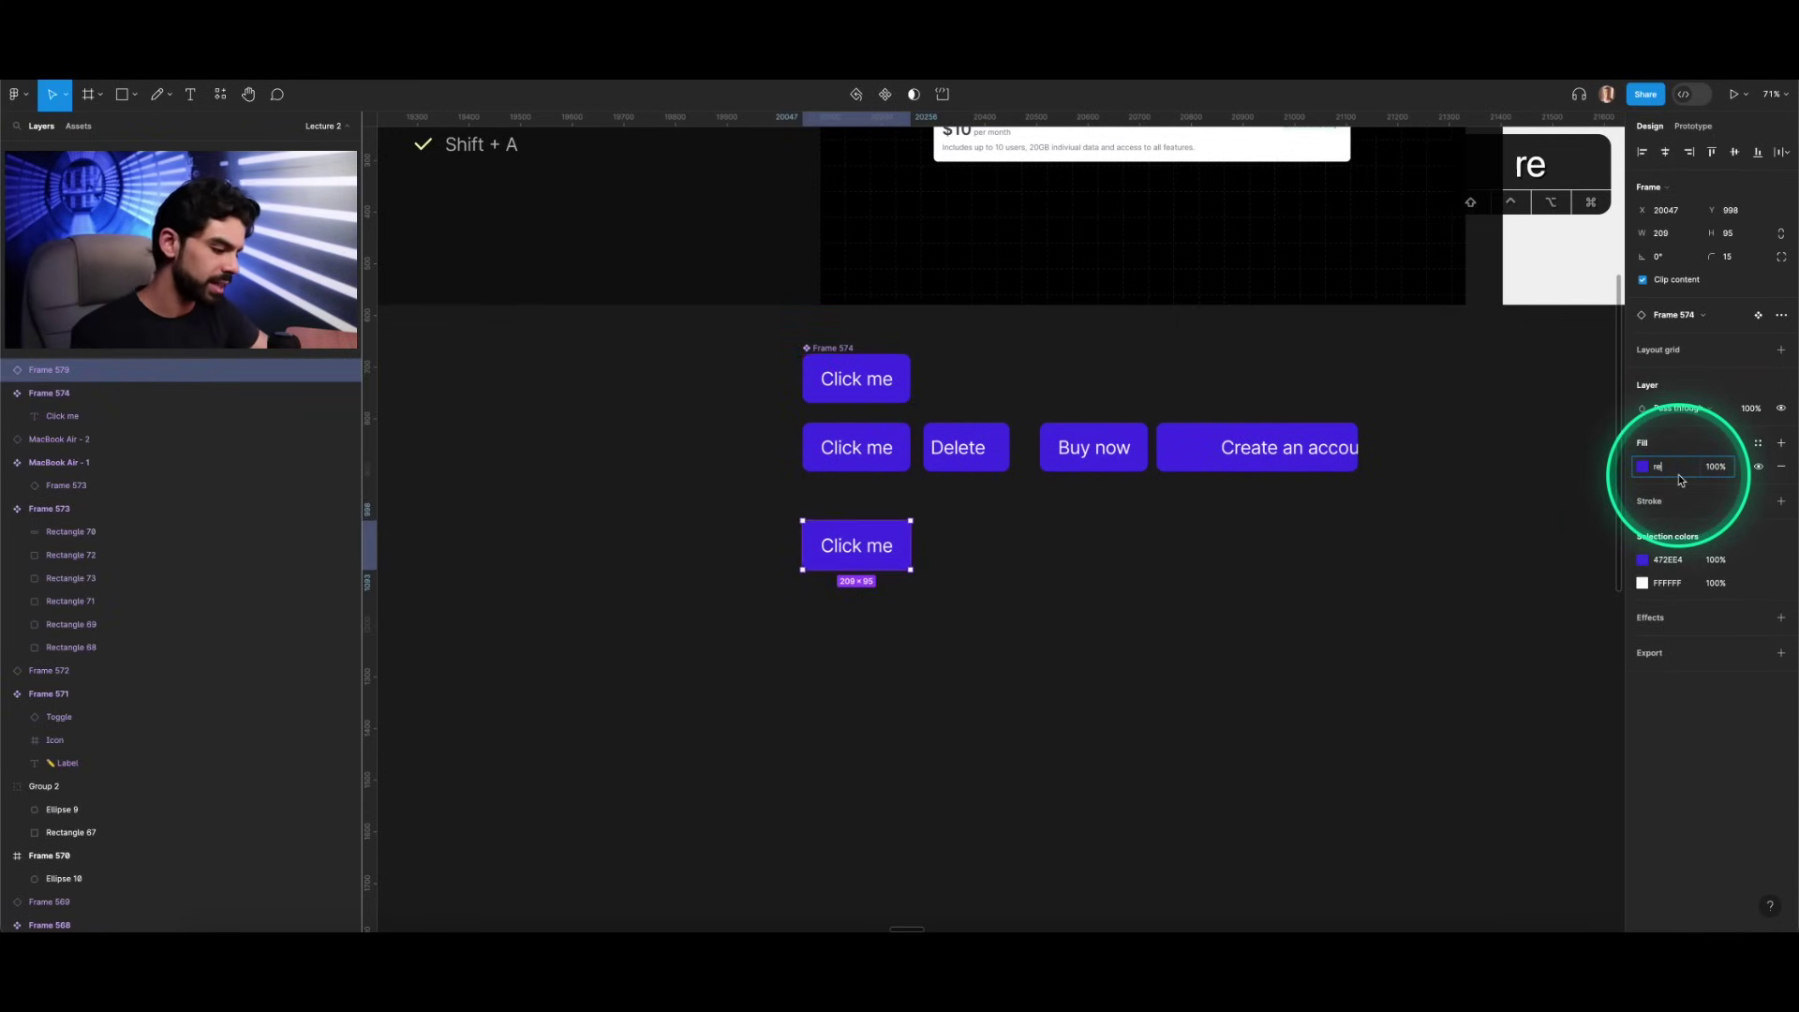
pyautogui.write('d')
pyautogui.press('Return')
pyautogui.click(1296, 634)
# Step: Detach the red button from its component and apply auto layout to its frame
pyautogui.click(883, 541)
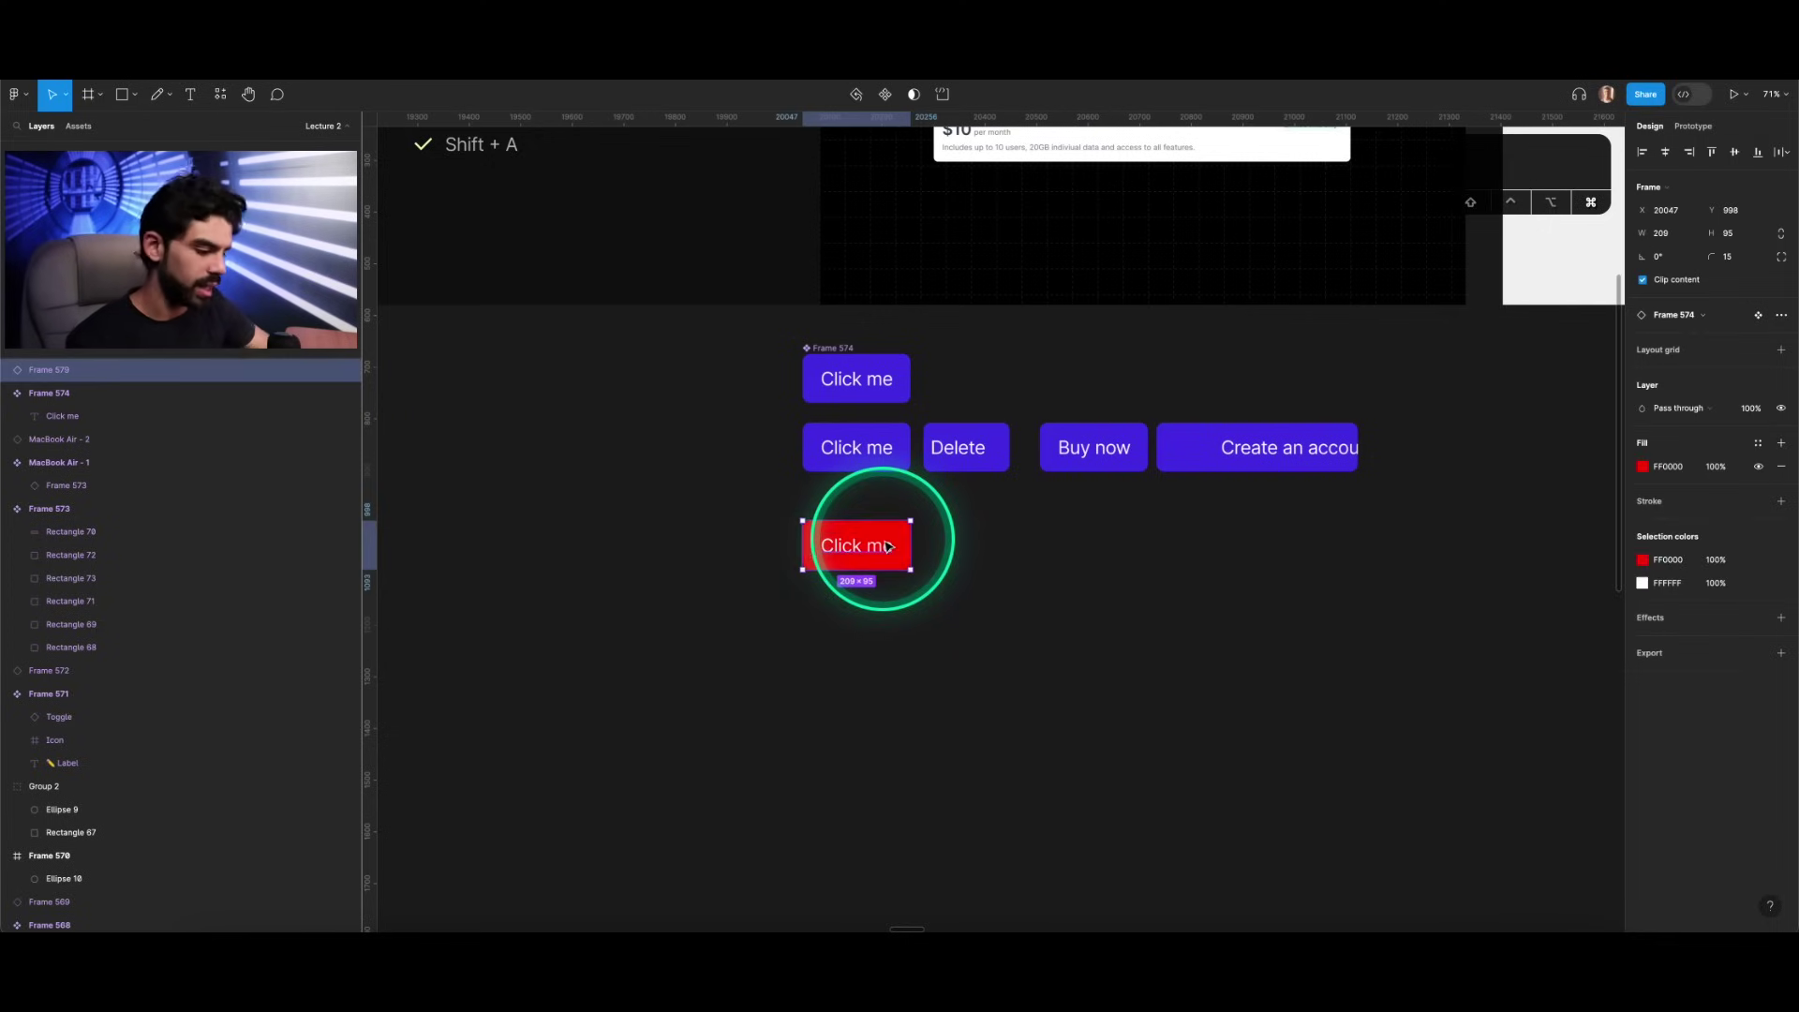
pyautogui.press('alt+super+b')
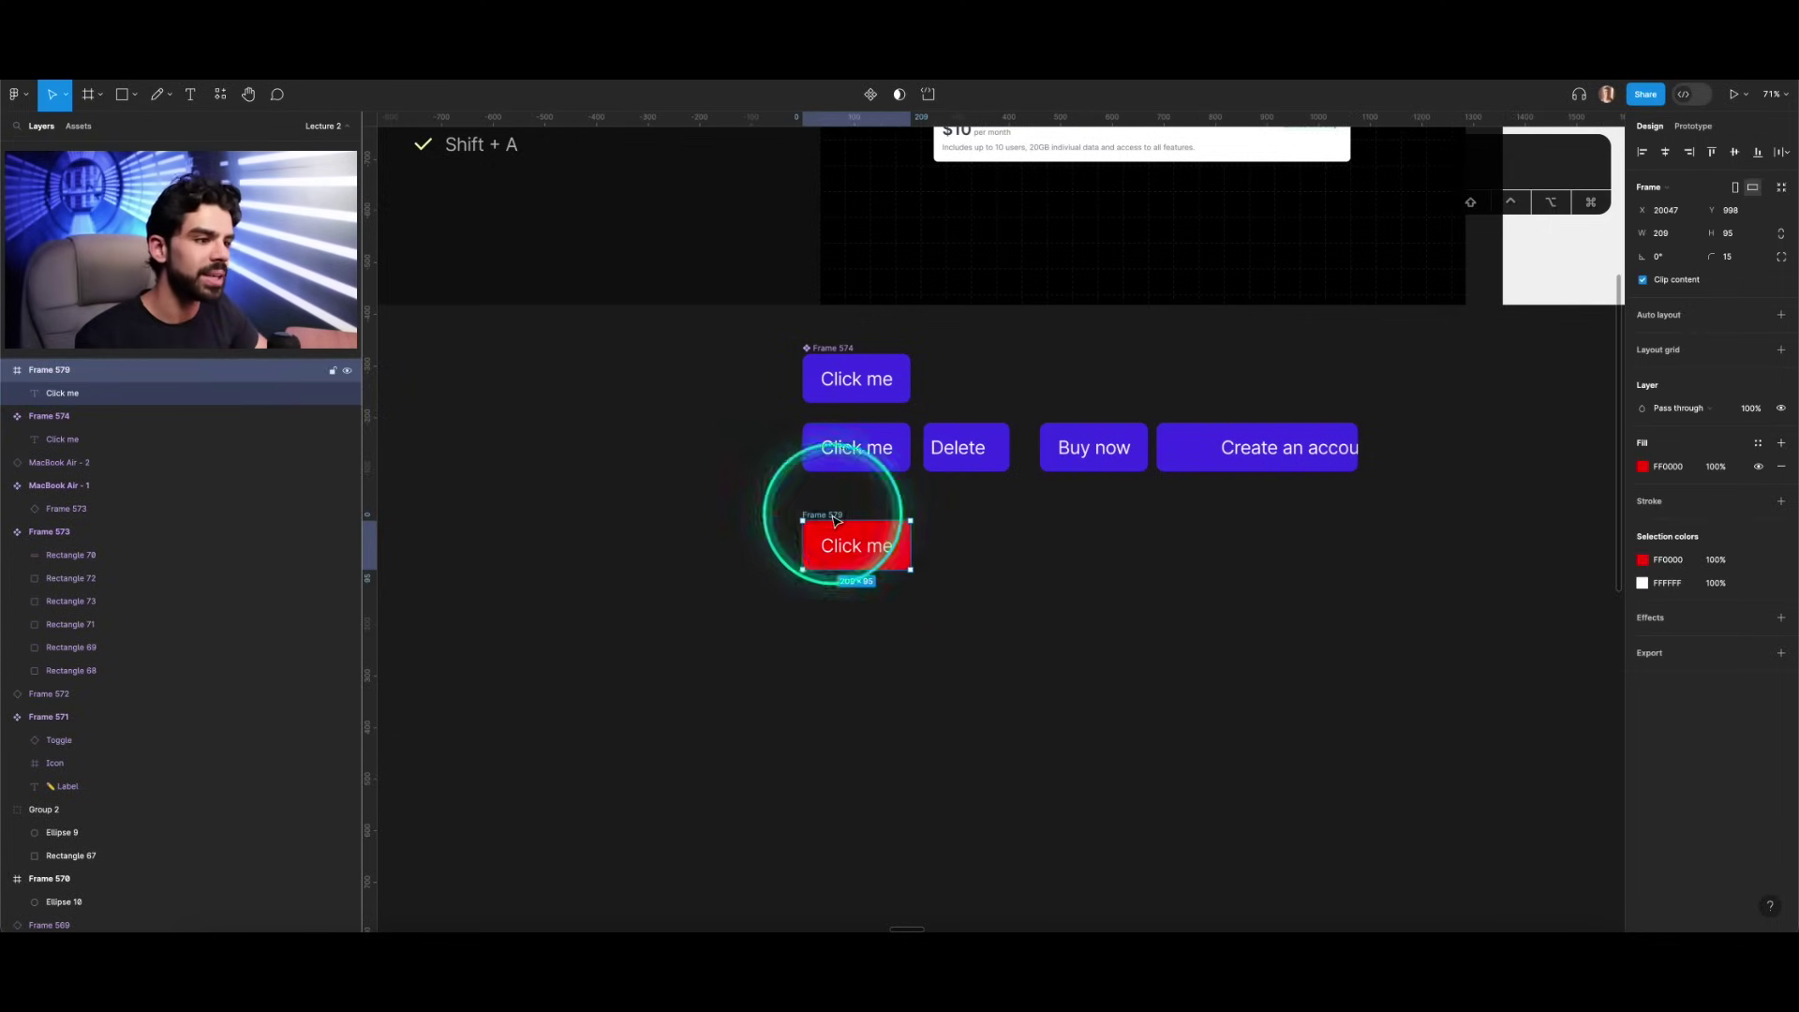
pyautogui.scroll(5, 879, 568)
pyautogui.hotkey('shift', 'a')
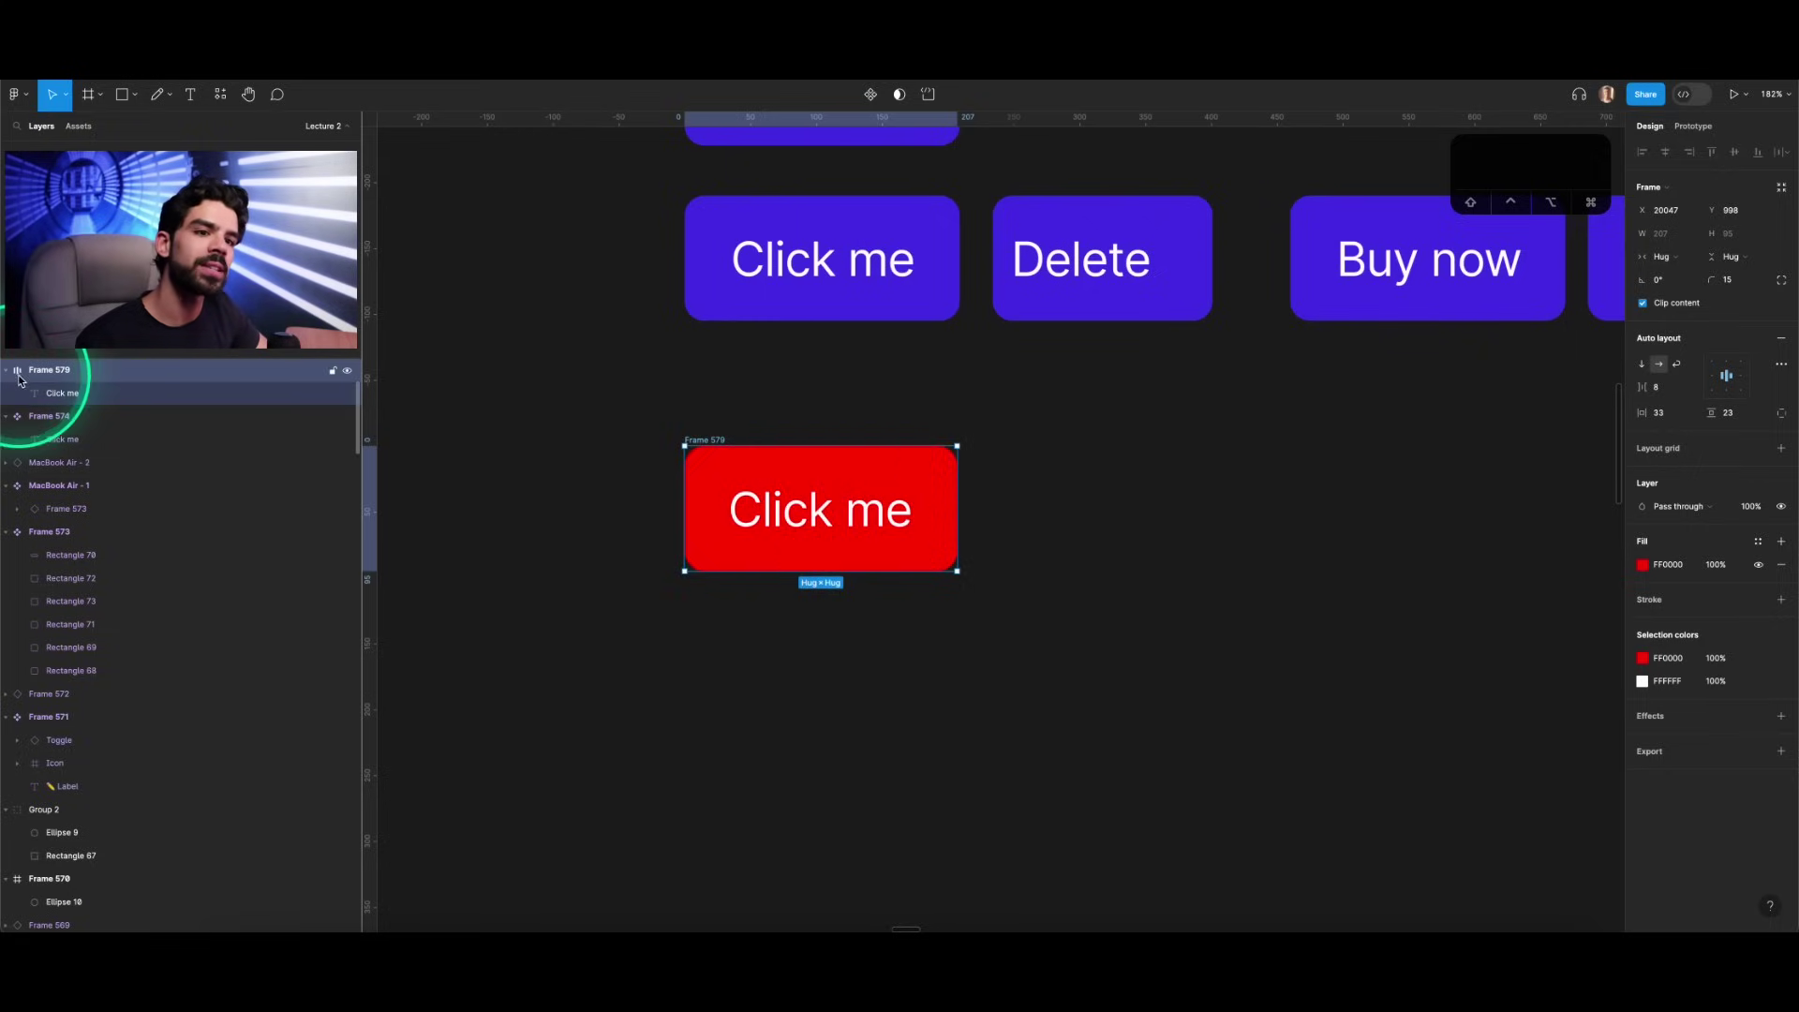
# Step: Convert the red auto layout button into a component and place an instance directly below it
pyautogui.click(870, 95)
pyautogui.scroll(-5, 872, 293)
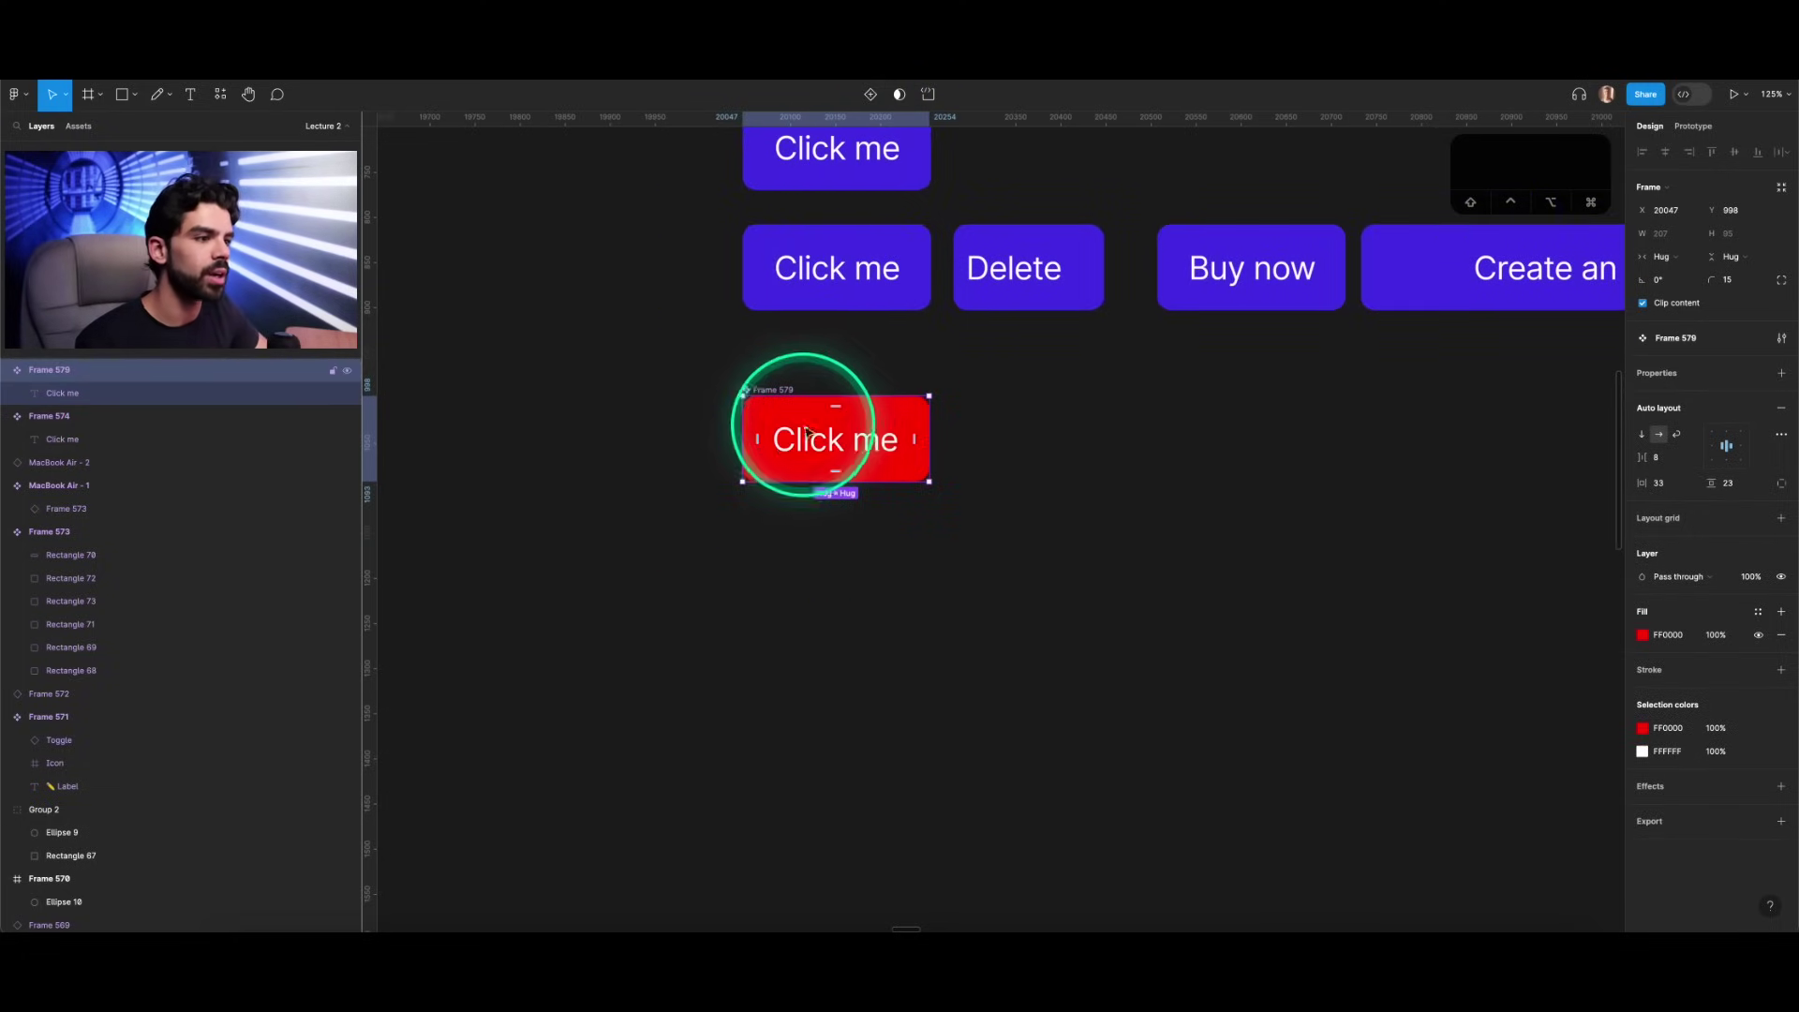
pyautogui.moveTo(827, 429); pyautogui.dragTo(830, 570)
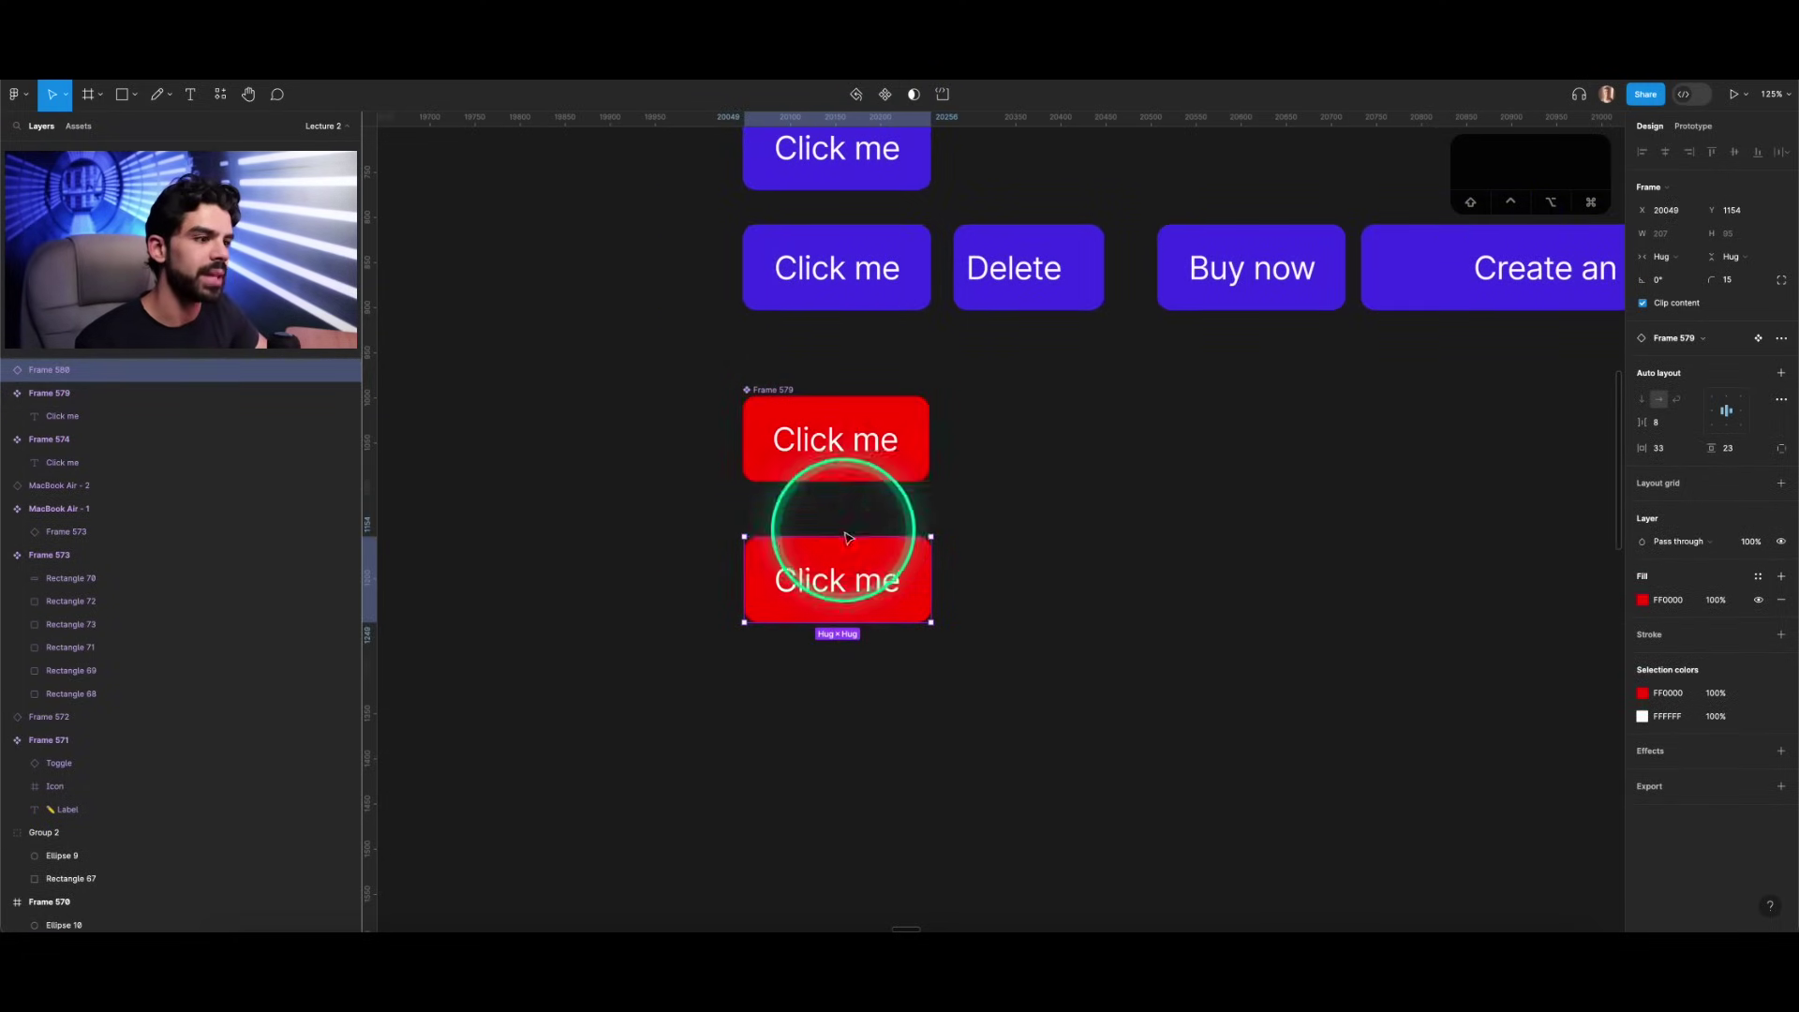
# Step: Change the label of the red button instance to "Hi"
pyautogui.doubleClick(851, 590)
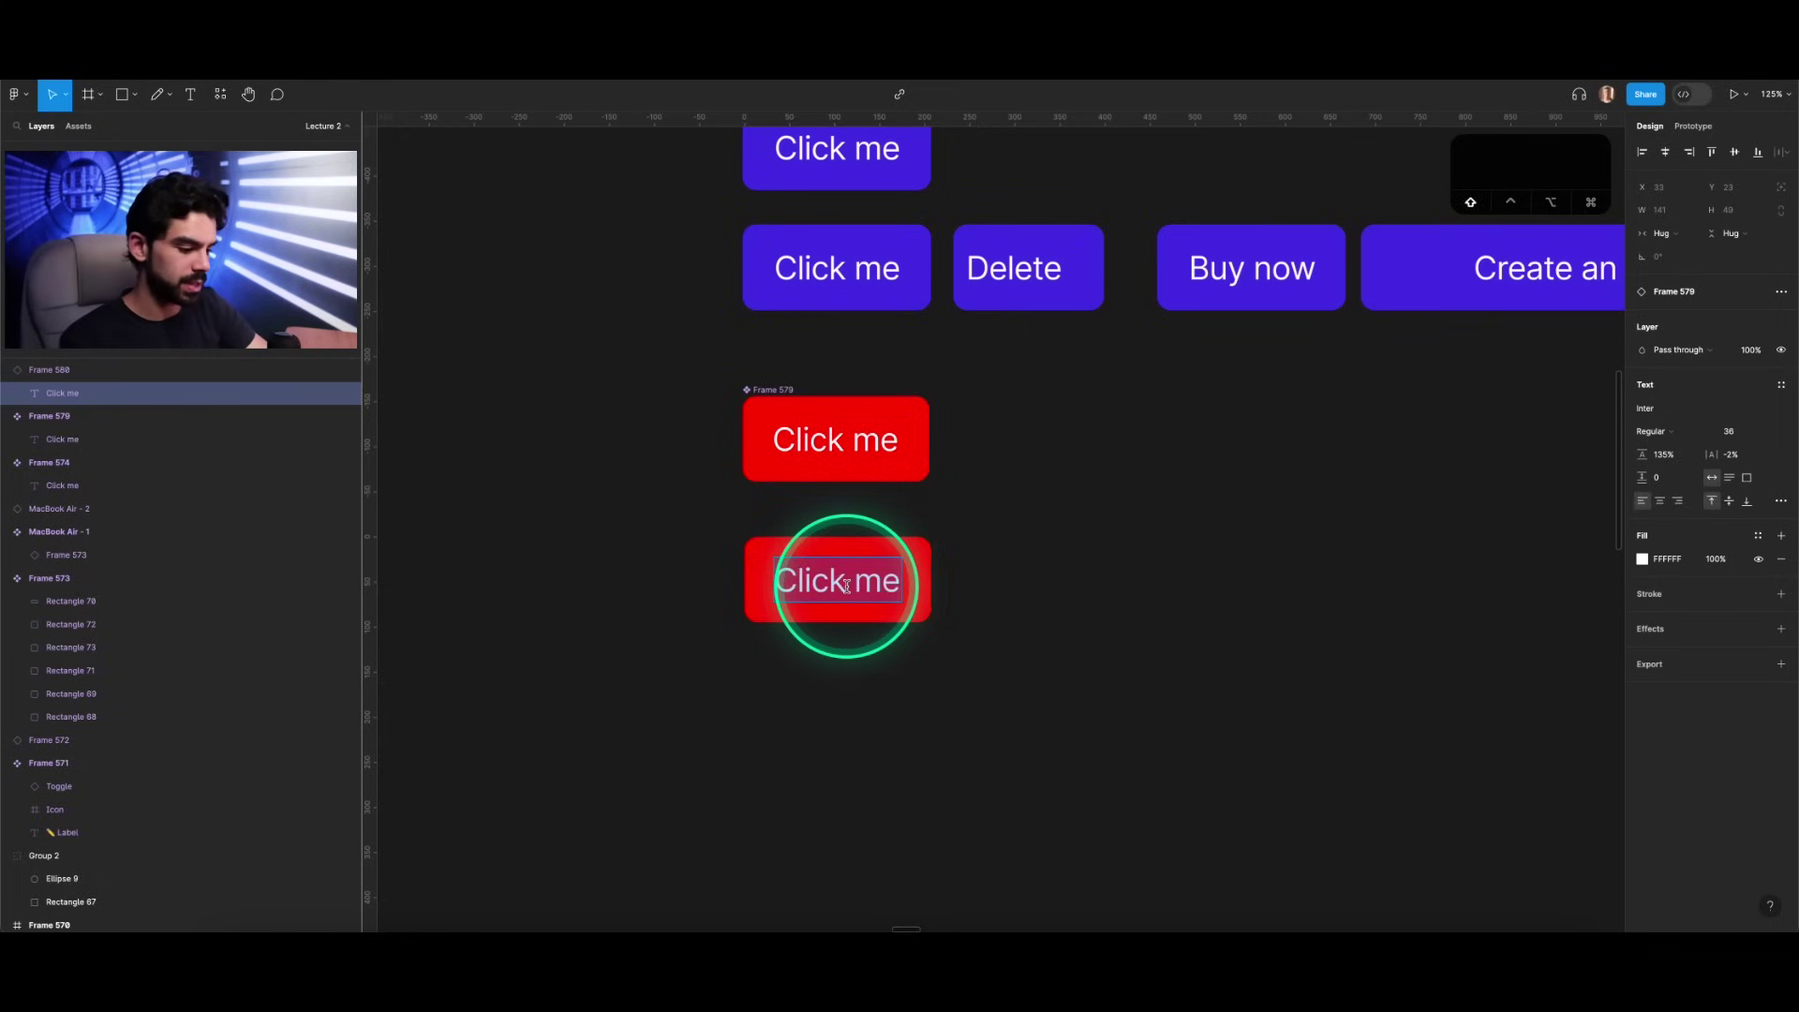
pyautogui.write('Hi')
pyautogui.click(788, 582)
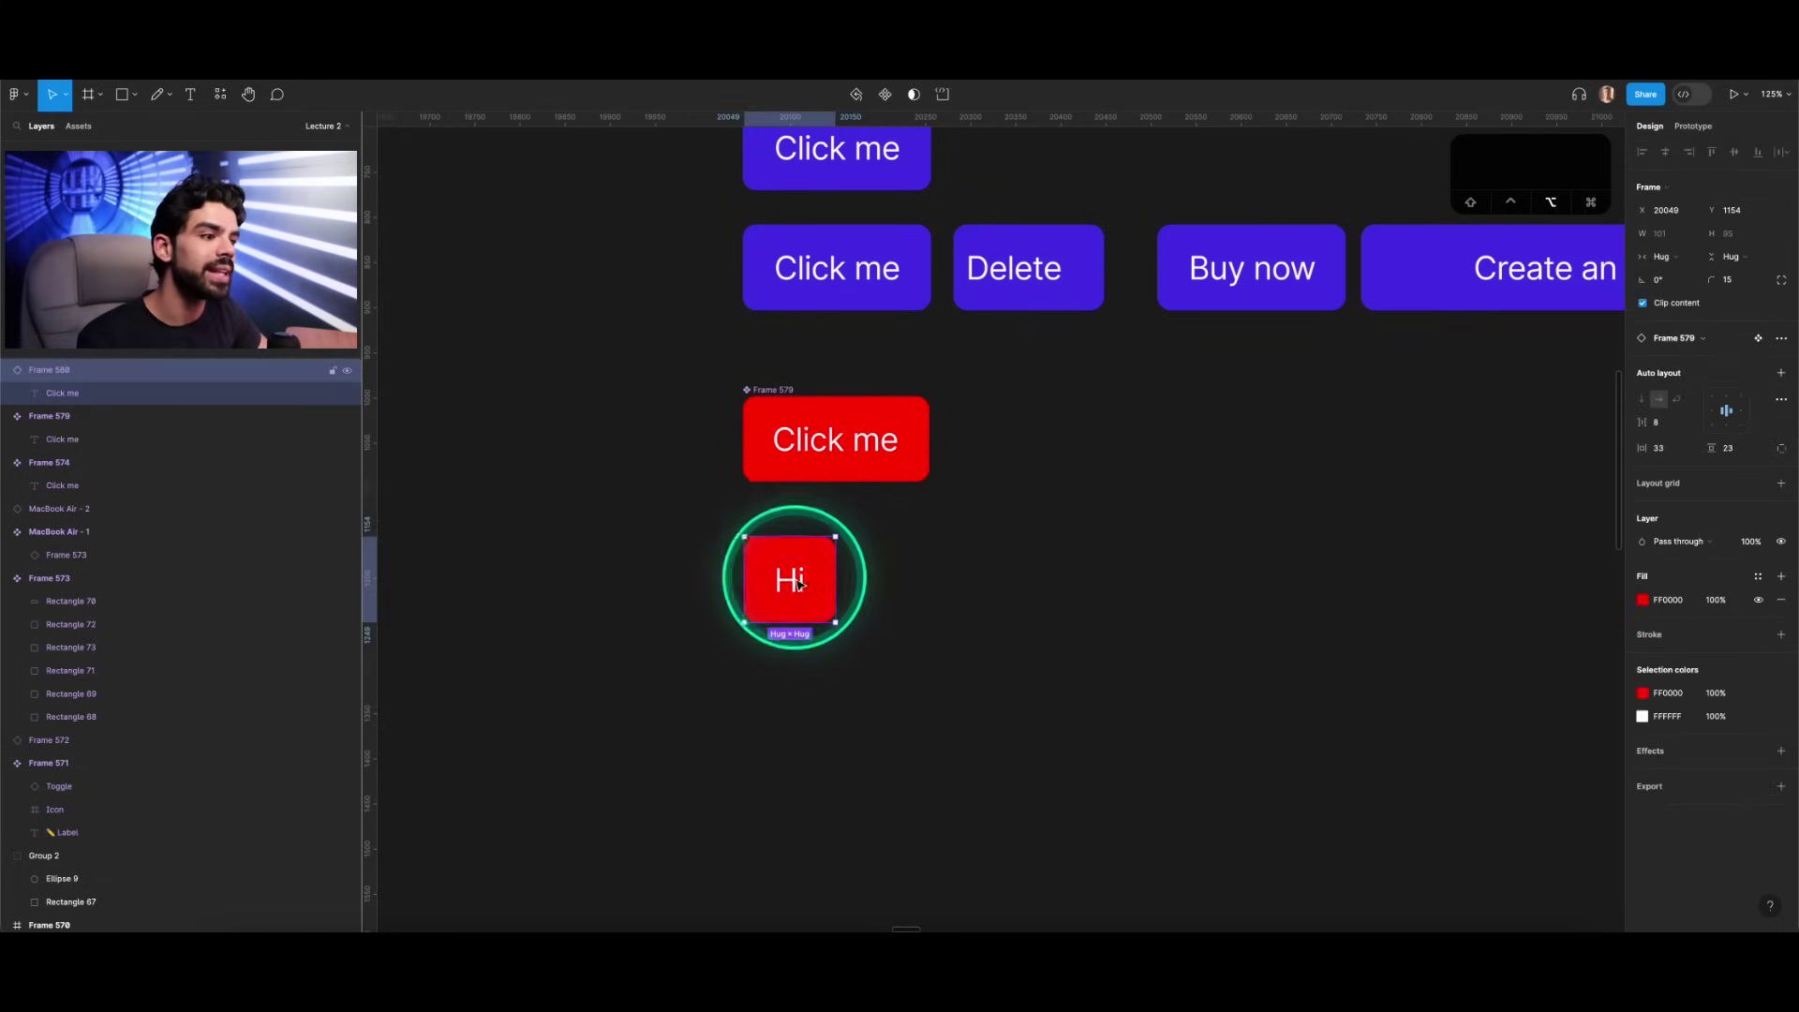
# Step: Duplicate the "Hi" button instance to its right and relabel the copy "Create an account" with the final t repeated many times
pyautogui.moveTo(798, 583); pyautogui.dragTo(909, 576)
pyautogui.doubleClick(915, 583)
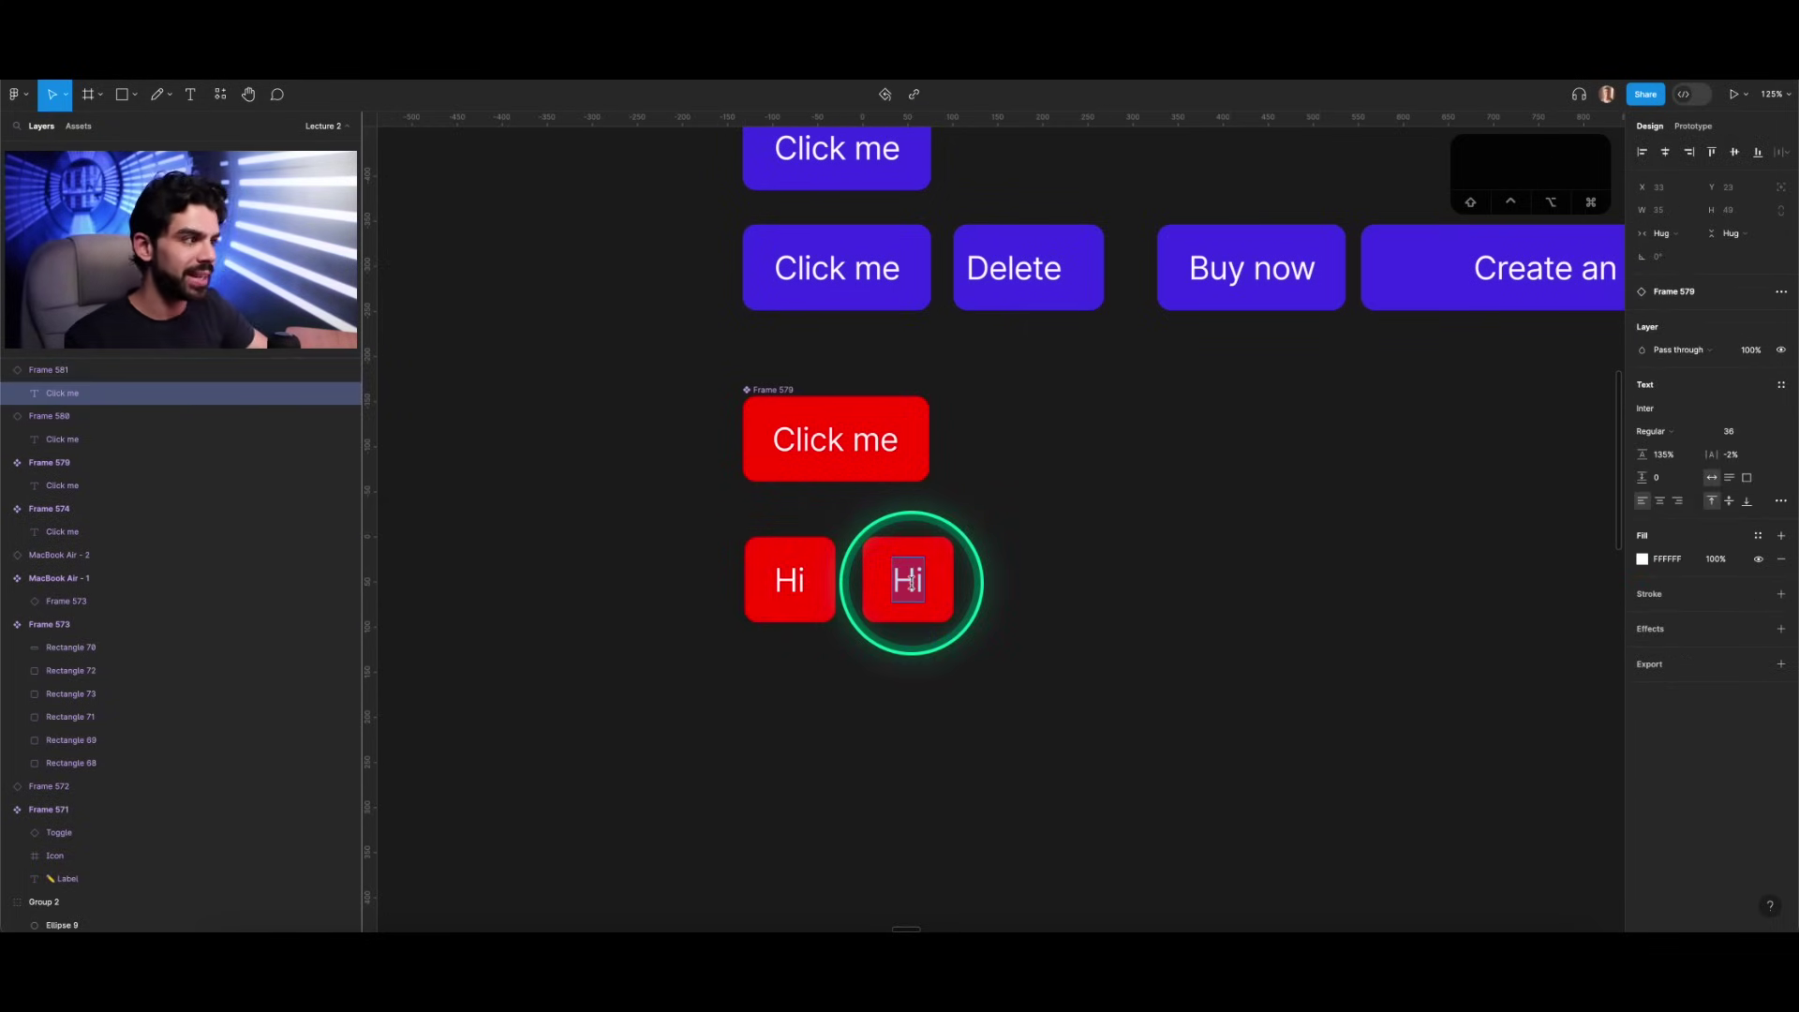
pyautogui.write('Create')
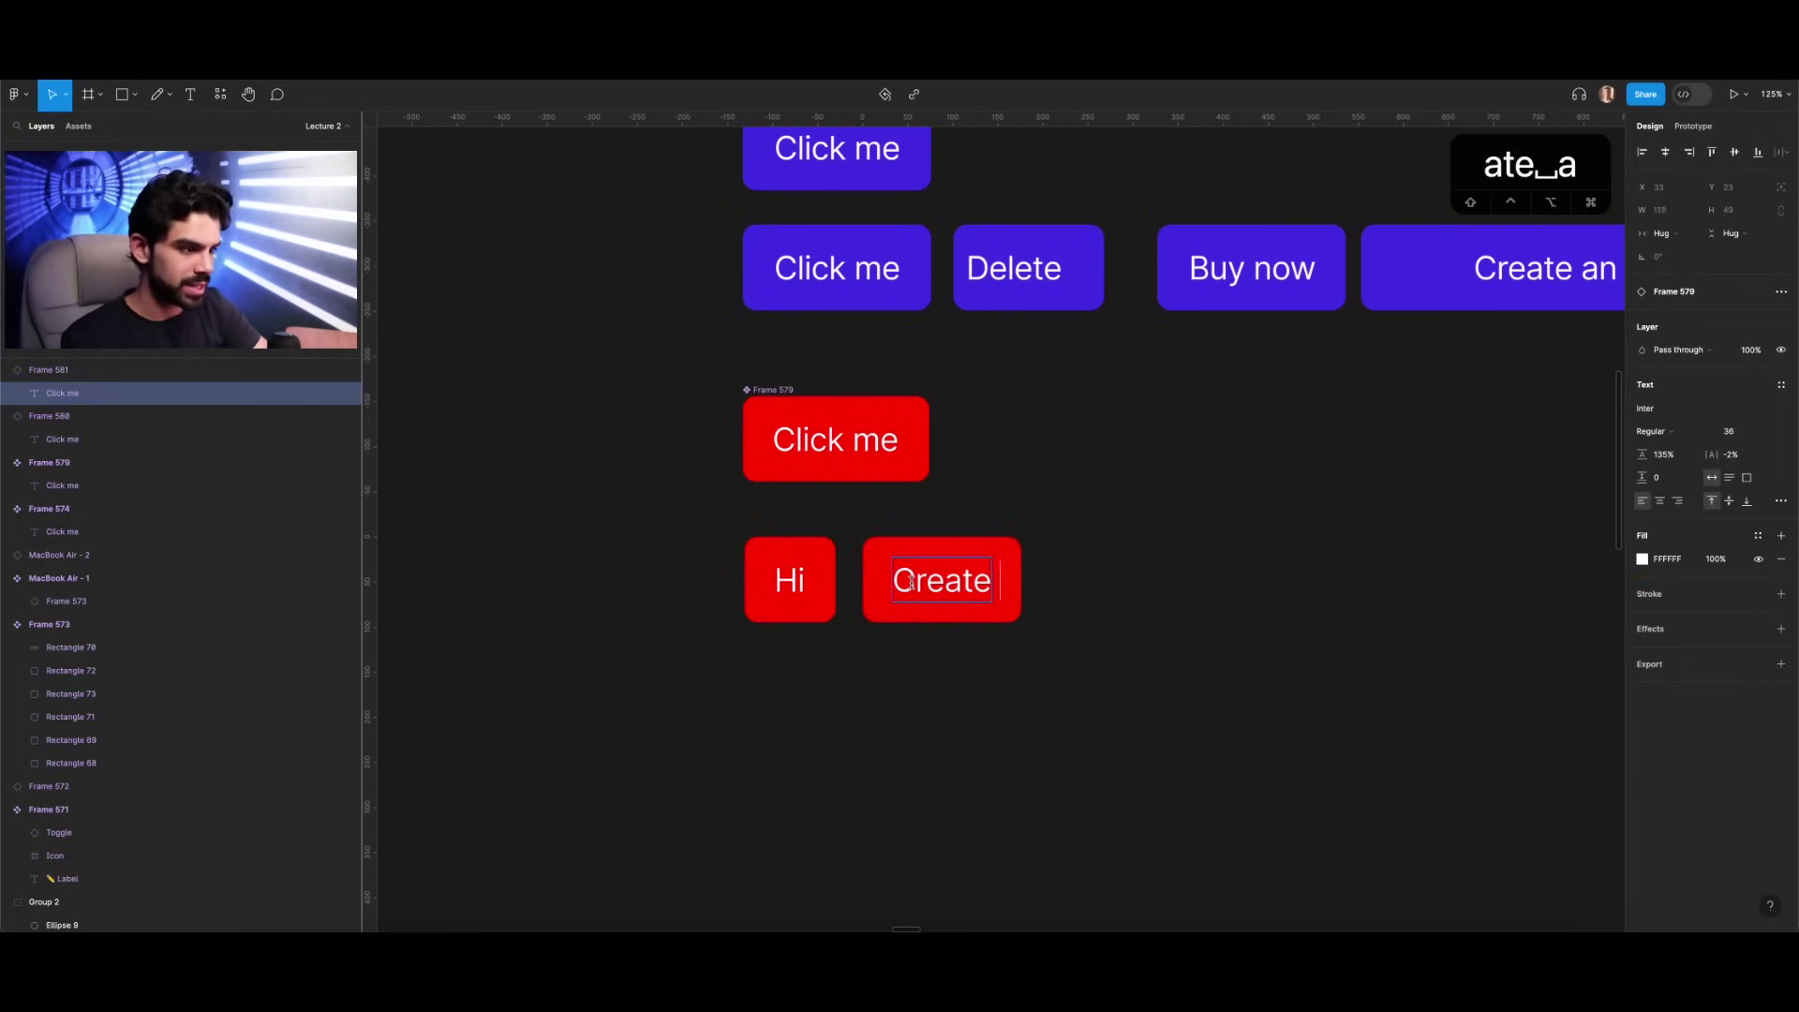
pyautogui.write(' an accounttttt')
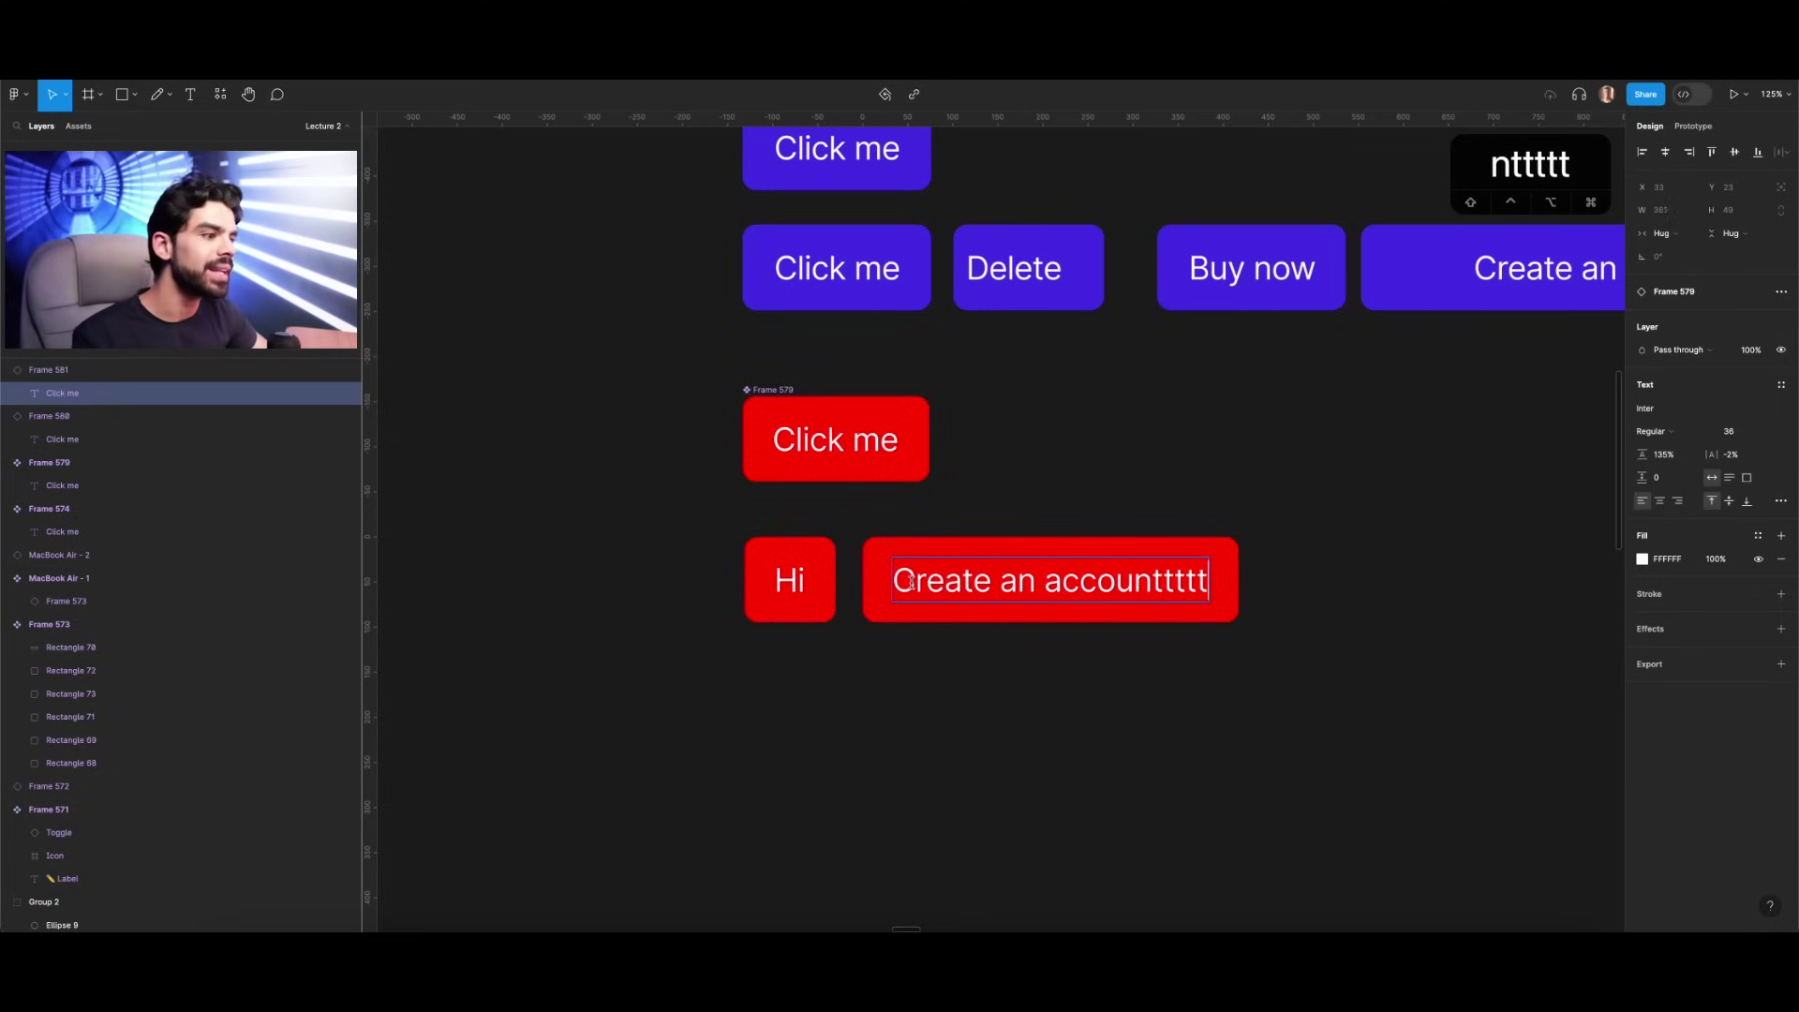
pyautogui.write('tttttttttt')
pyautogui.click(1084, 497)
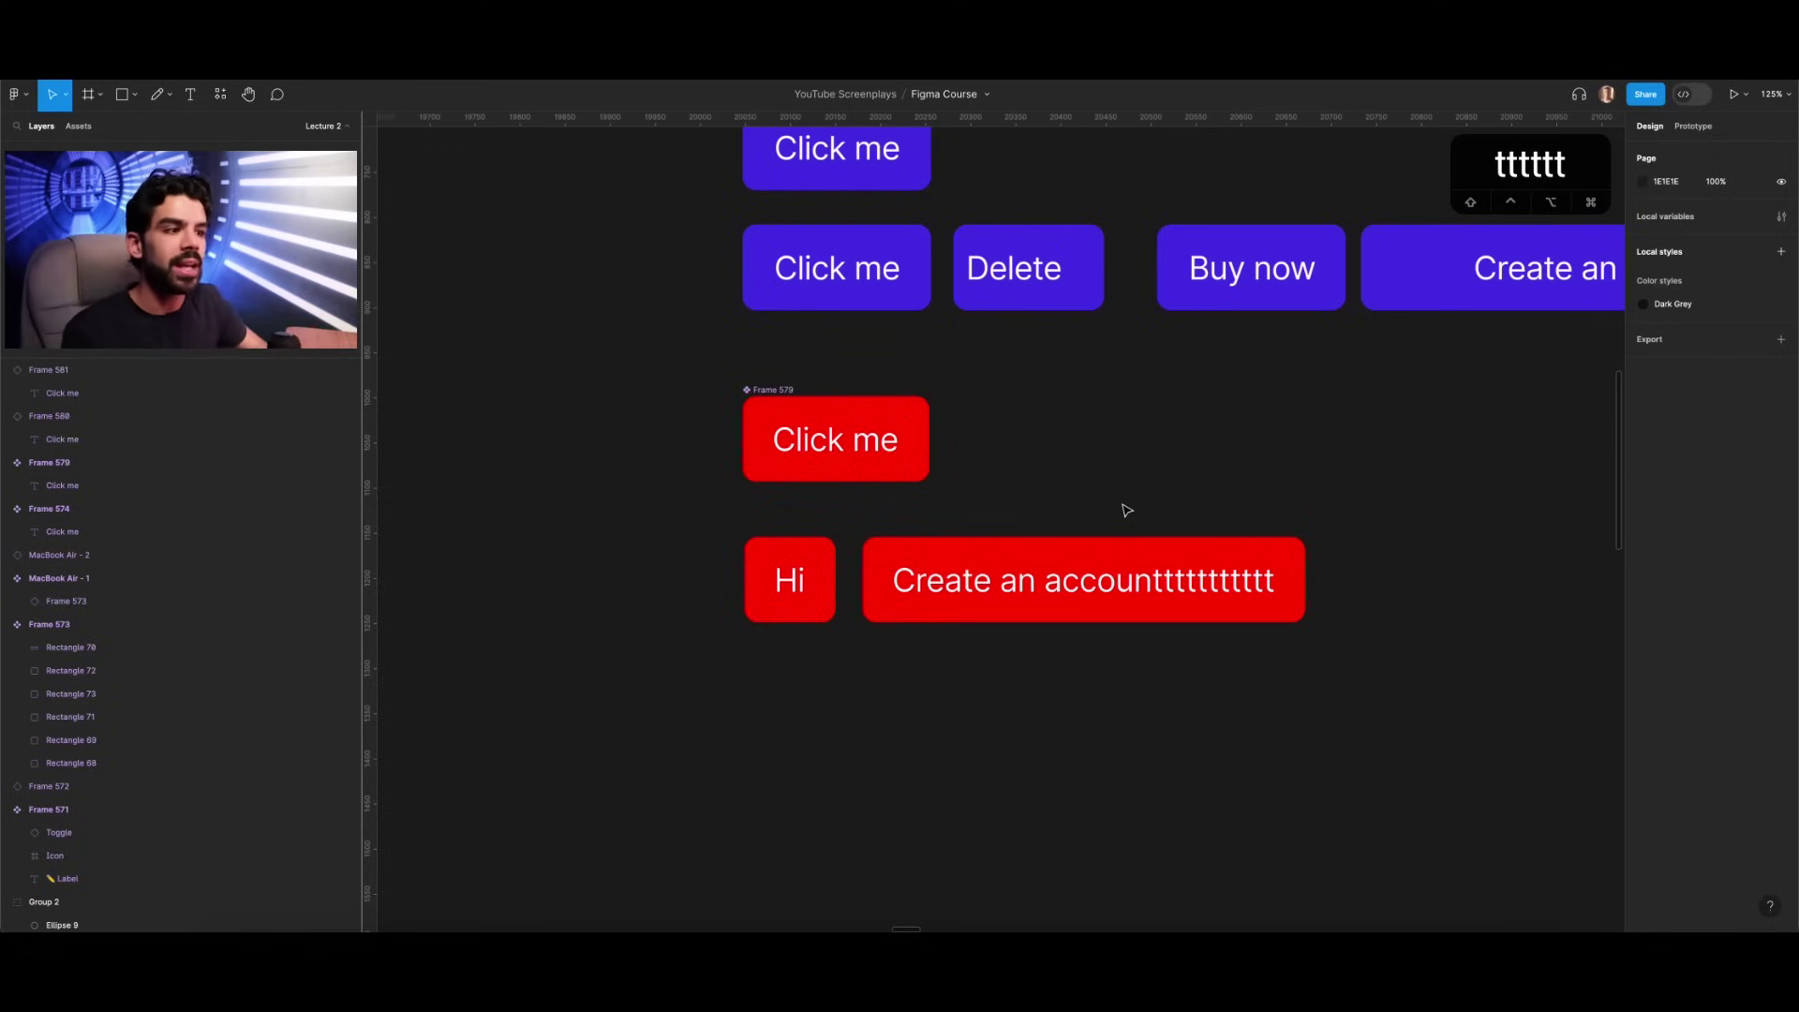
# Step: Insert the bx-joystick-button icon before the label in the red main component and scale it to 40 × 40
pyautogui.click(824, 448)
pyautogui.click(655, 444)
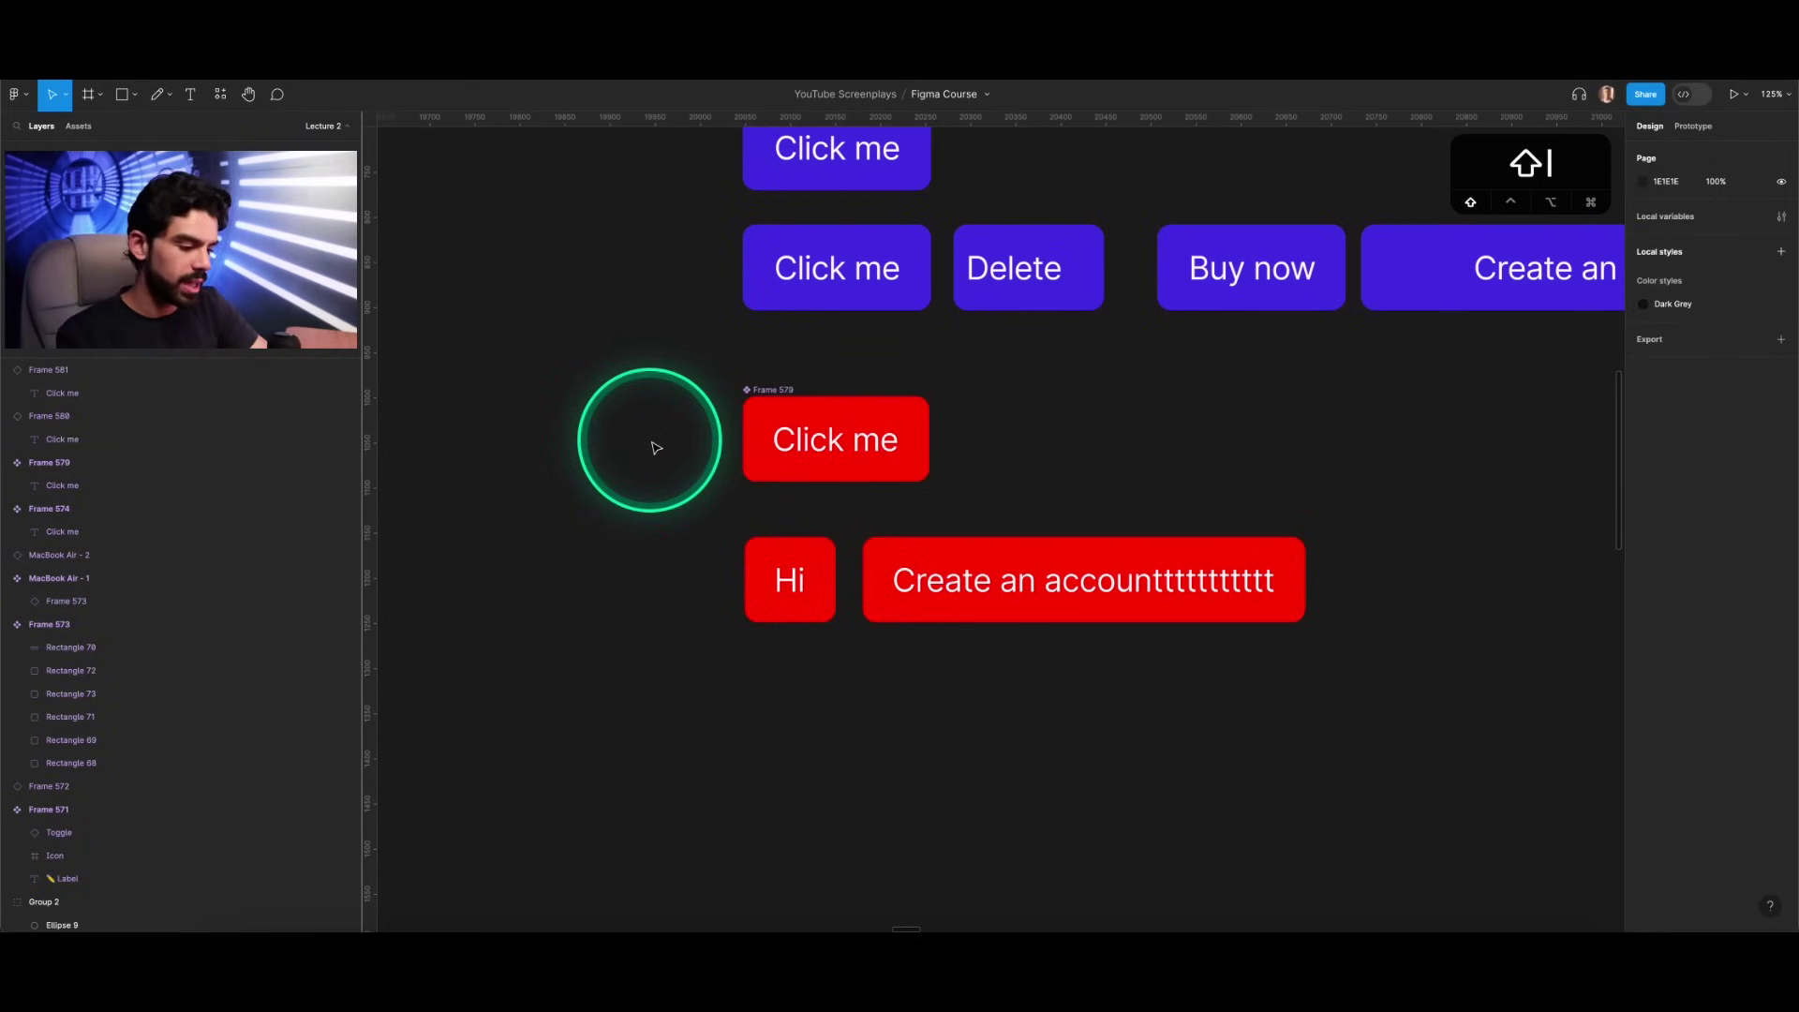
pyautogui.hotkey('shift', 'i')
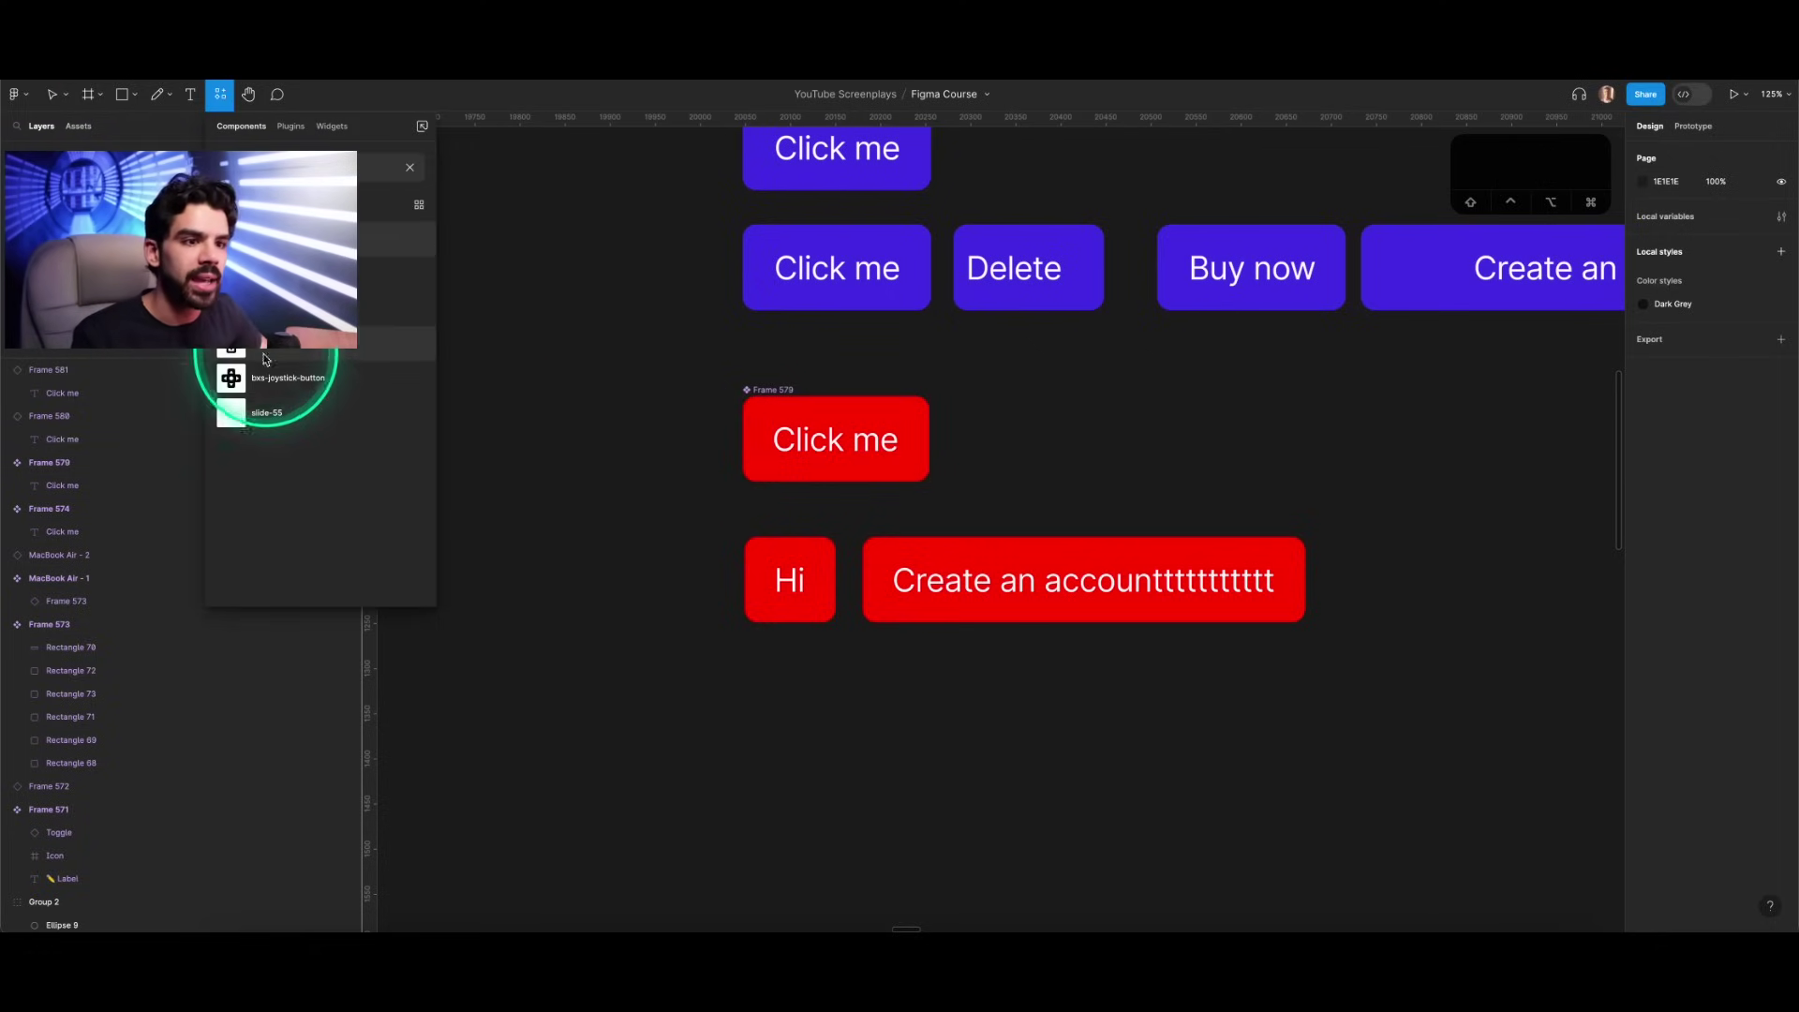
pyautogui.moveTo(264, 359); pyautogui.dragTo(790, 433)
pyautogui.scroll(5, 796, 441)
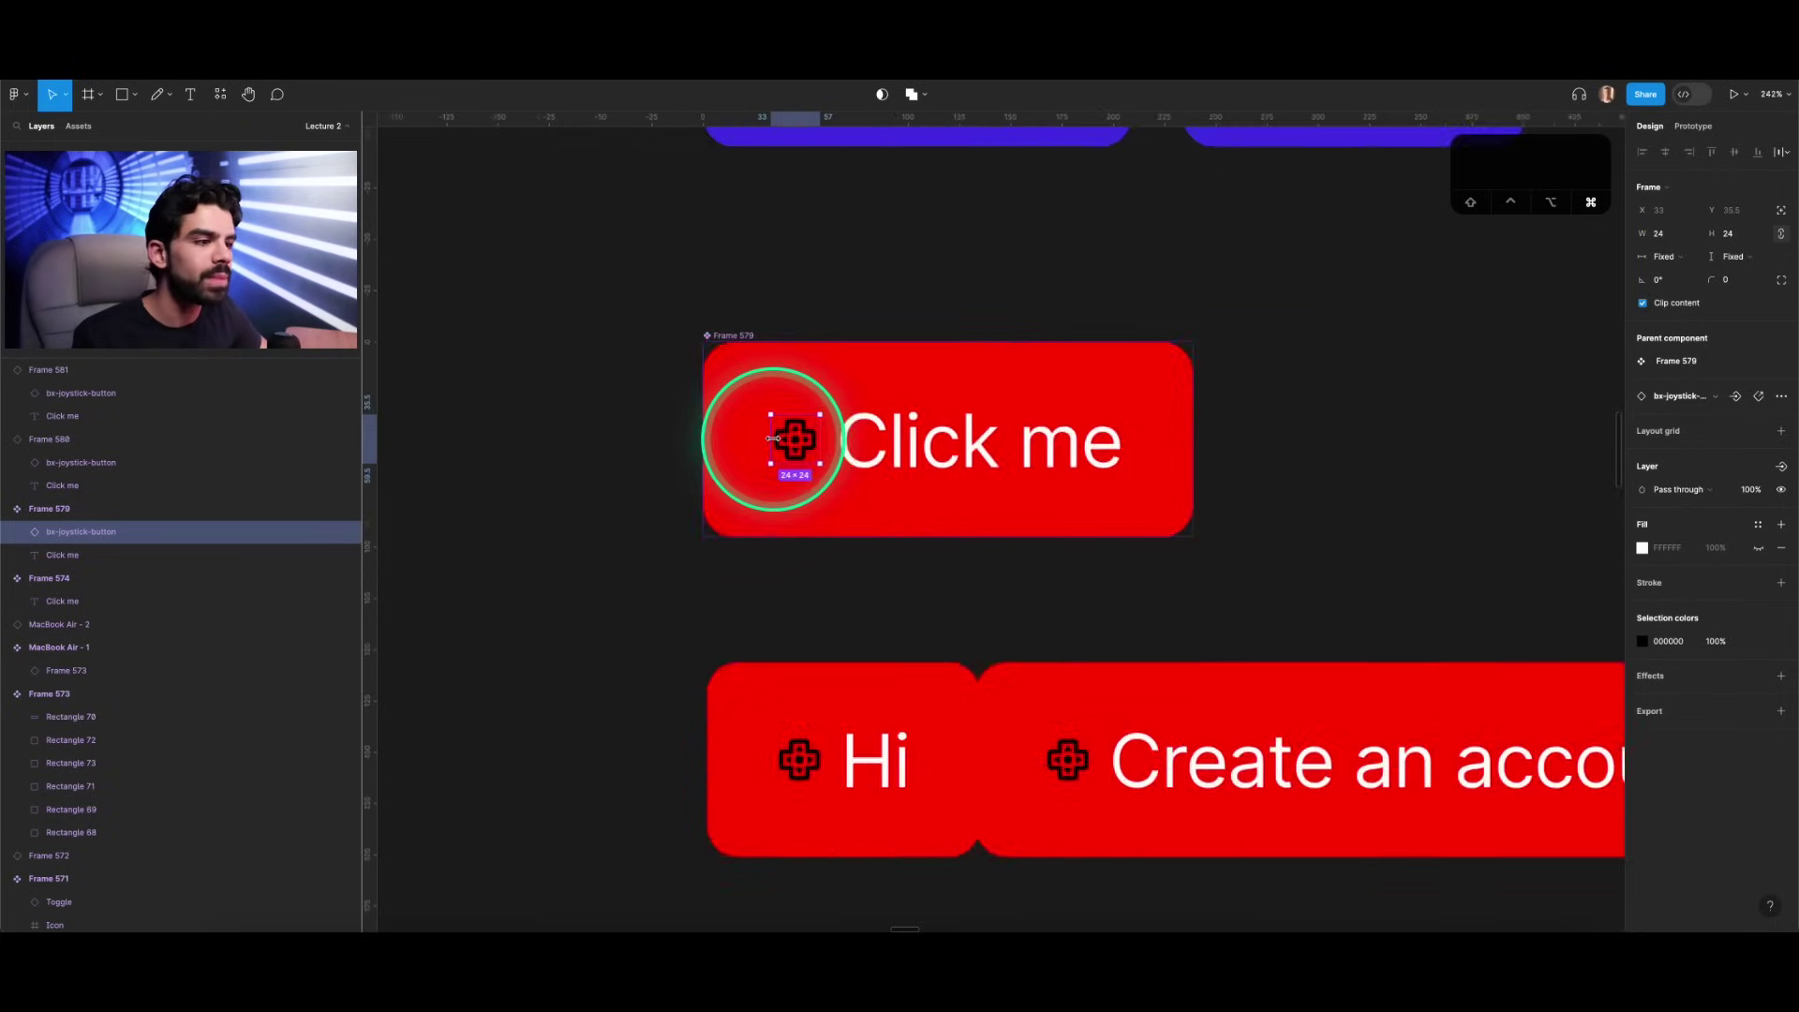
pyautogui.press('k')
pyautogui.moveTo(826, 367); pyautogui.dragTo(853, 410)
# Step: Change the joystick icon's colour to white (FFFFFF) in the red main component
pyautogui.scroll(-5, 853, 412)
pyautogui.click(1782, 337)
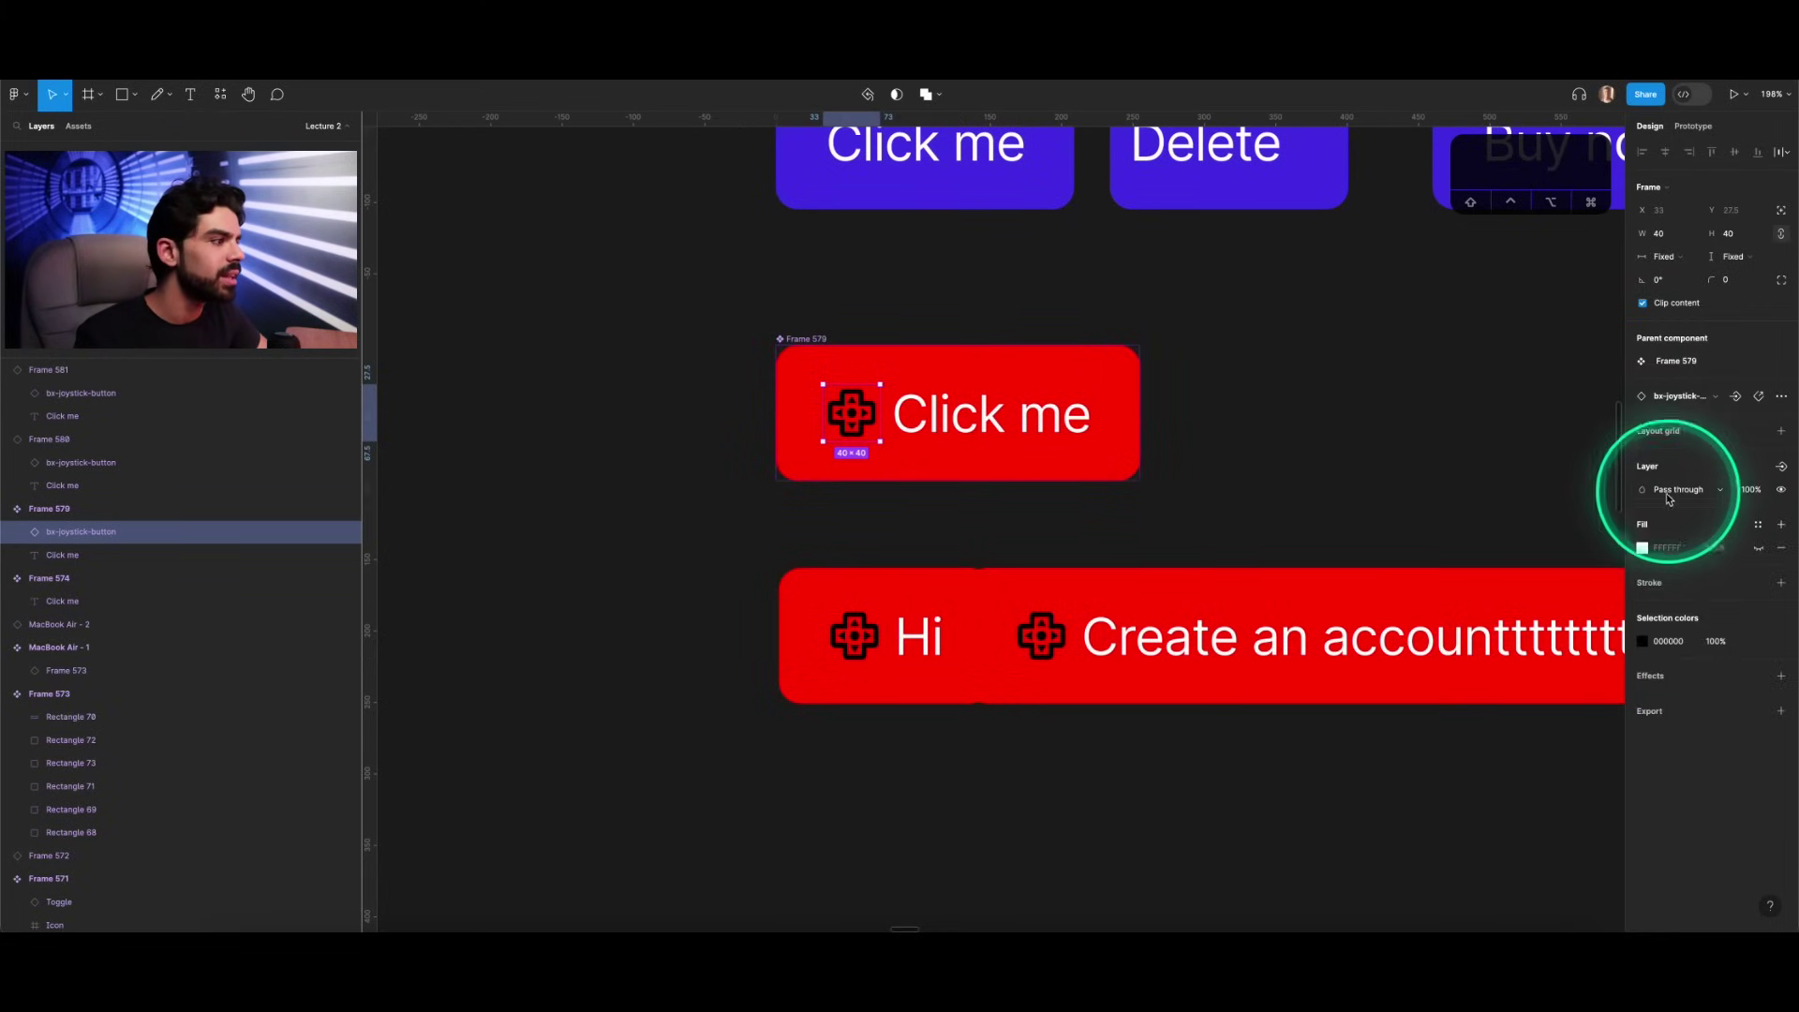
pyautogui.click(1684, 641)
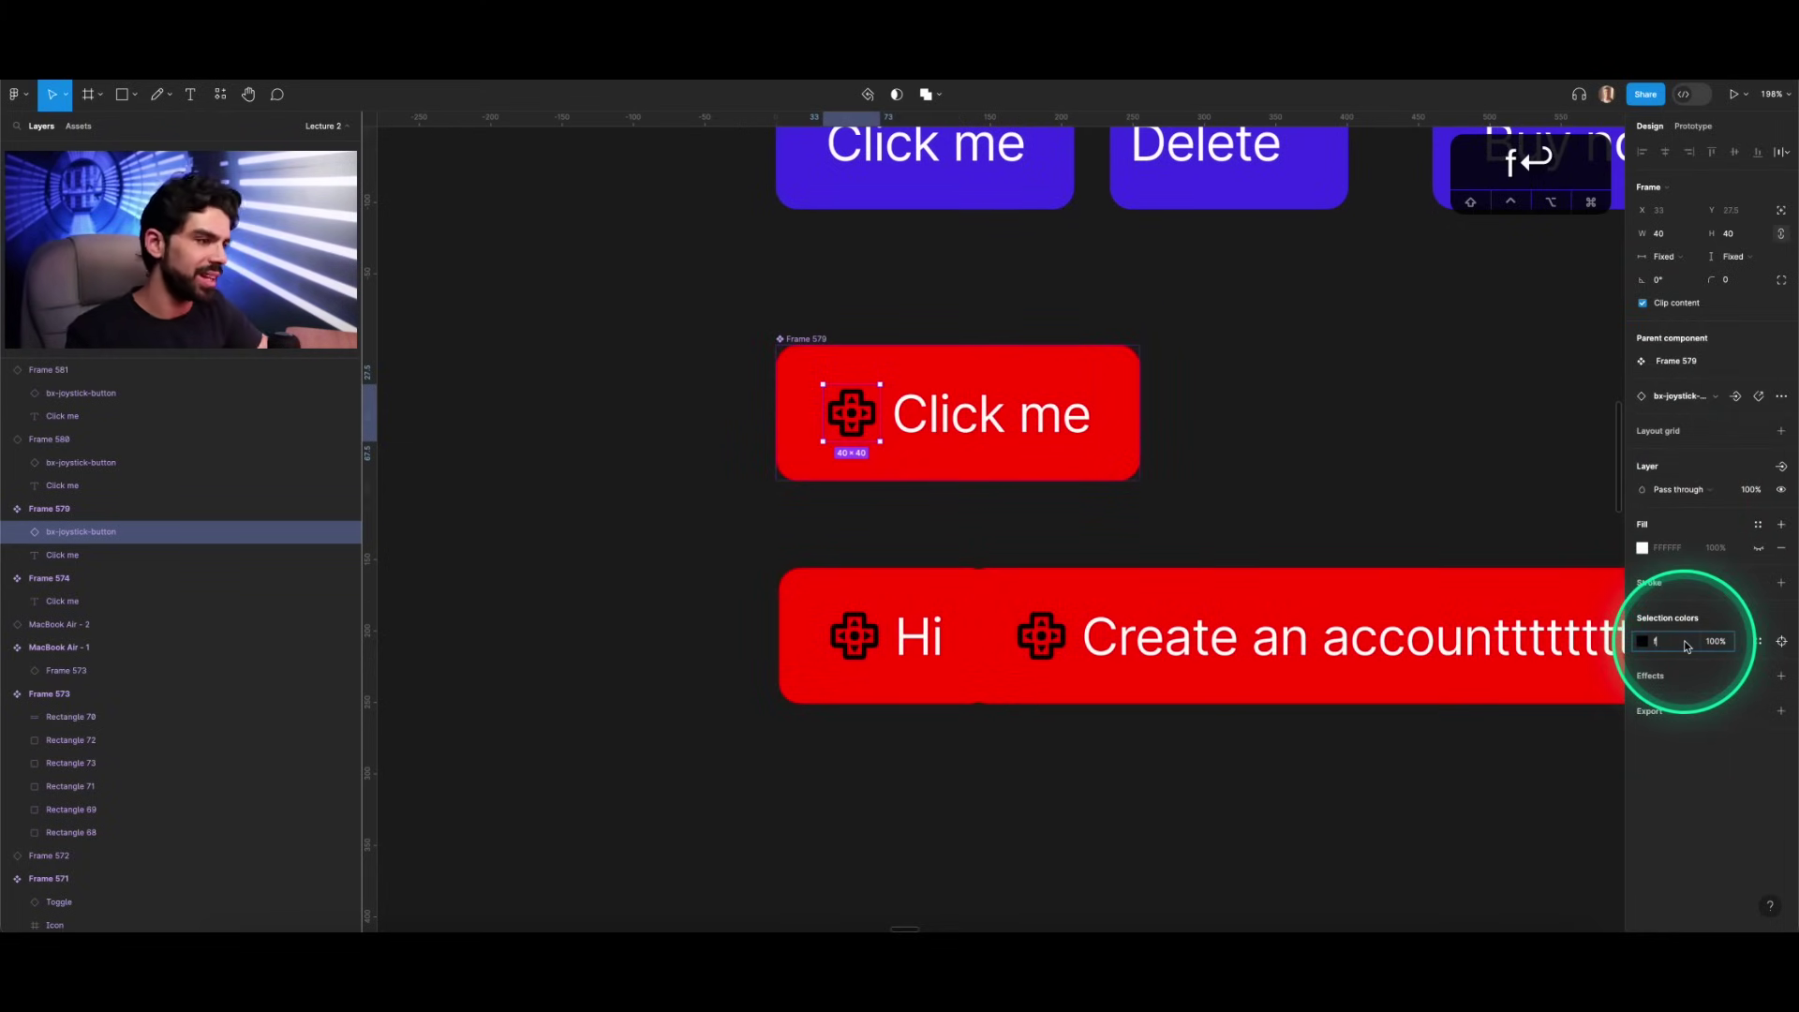
# Step: Move the long "Create an account" instance right so that it clears the "Hi" button
pyautogui.scroll(-5, 1353, 470)
pyautogui.hscroll(5, 1306, 509)
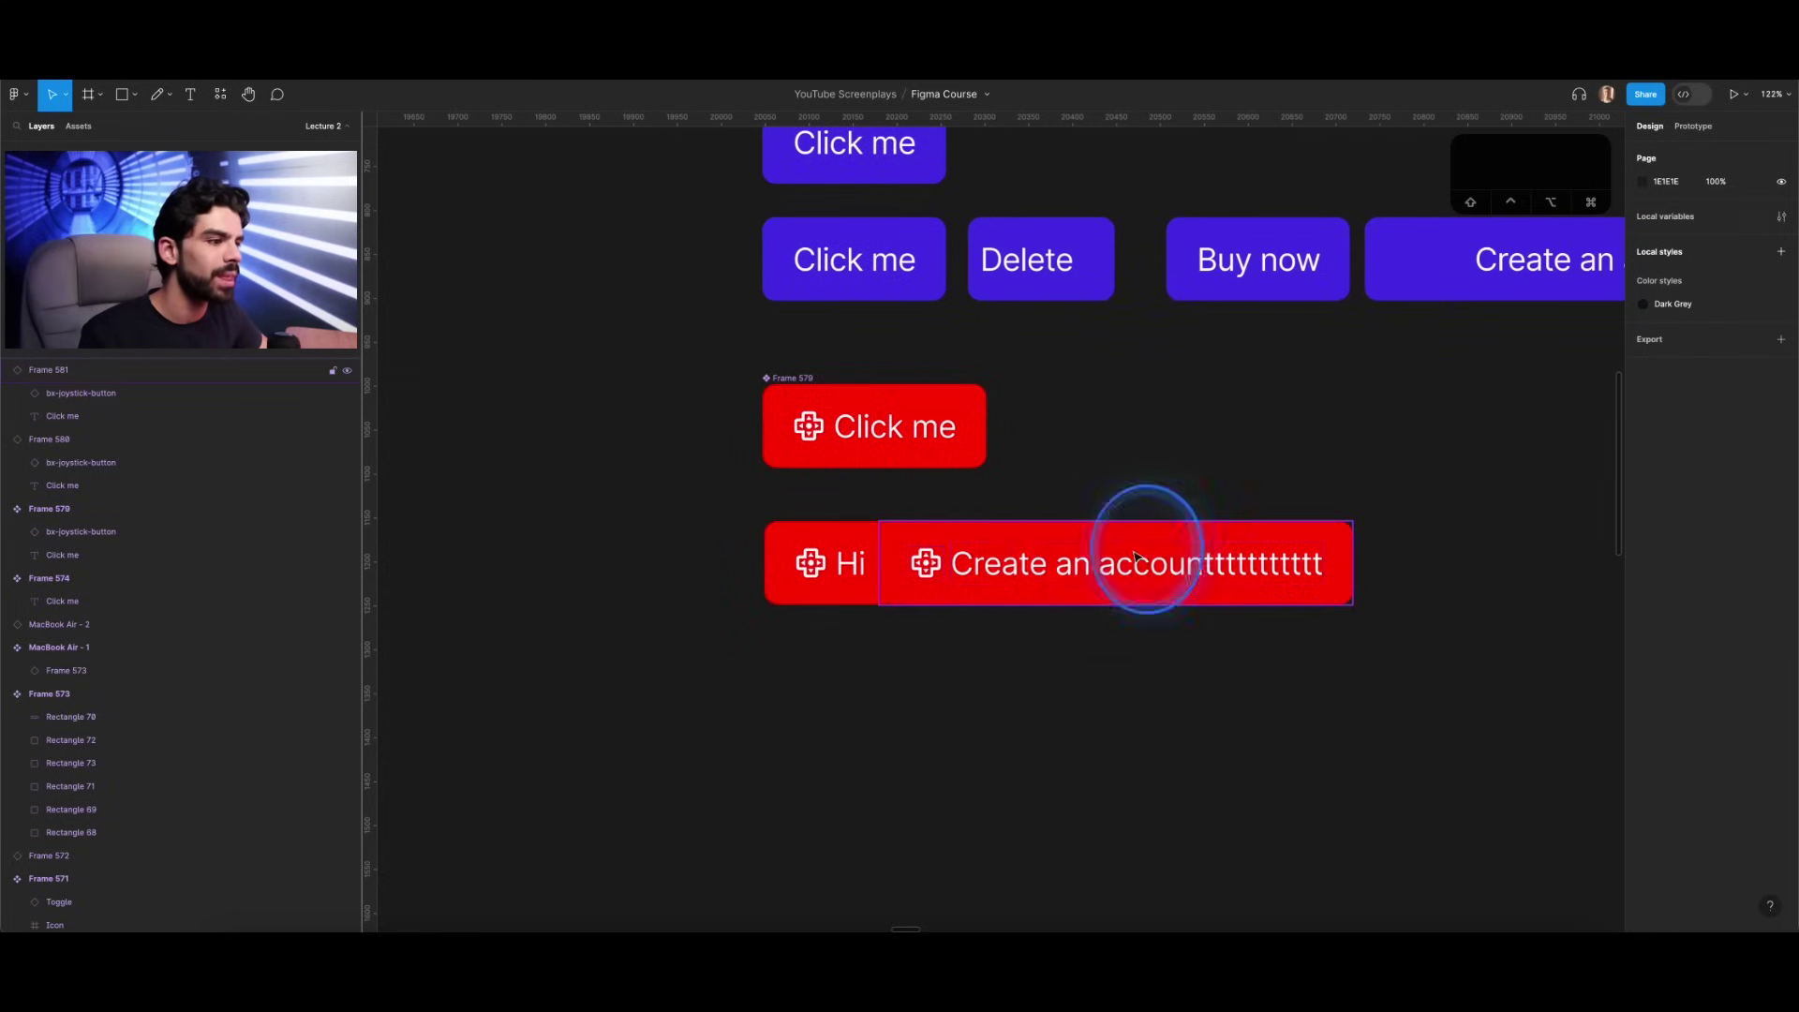
pyautogui.click(1141, 561)
pyautogui.moveTo(1142, 561)
pyautogui.mouseDown()
pyautogui.moveTo(1164, 534)
pyautogui.moveTo(1128, 550)
pyautogui.mouseUp()
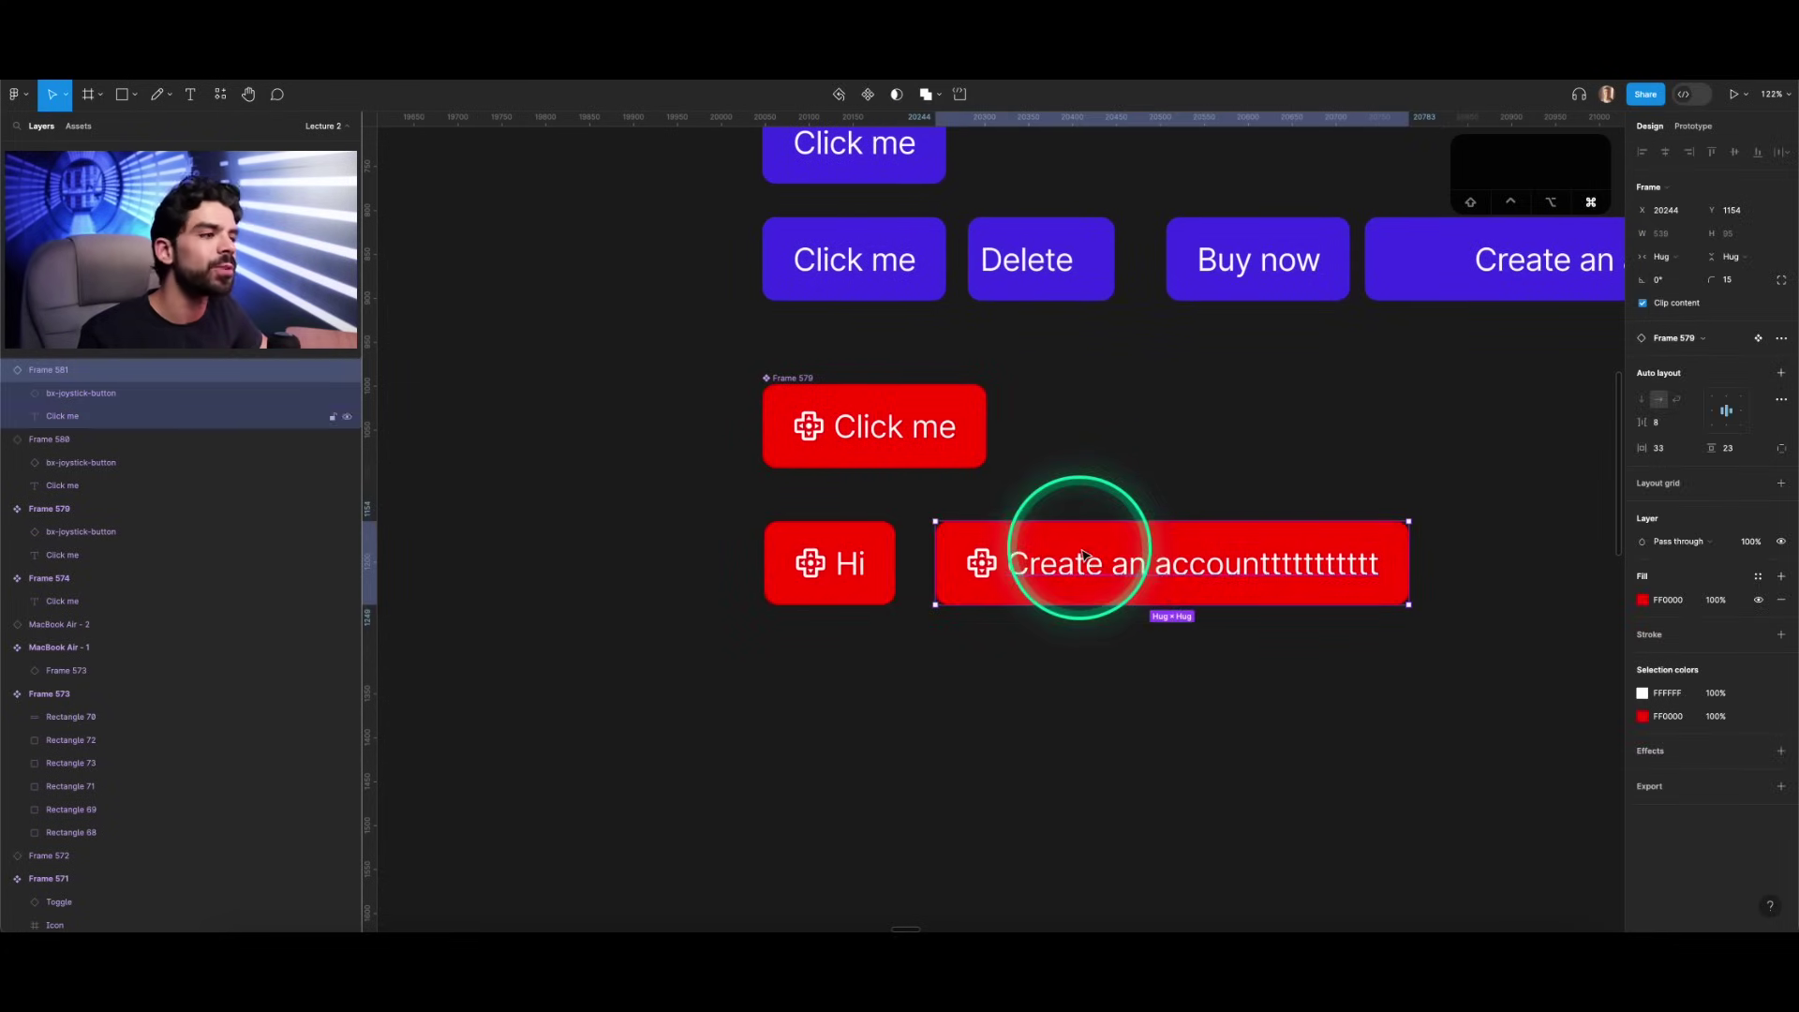
# Step: Copy the full supporting text of the Basic plan card on the "What is Autolayout?" slide
pyautogui.scroll(-5, 1085, 553)
pyautogui.hscroll(3, 1084, 553)
pyautogui.scroll(5, 868, 482)
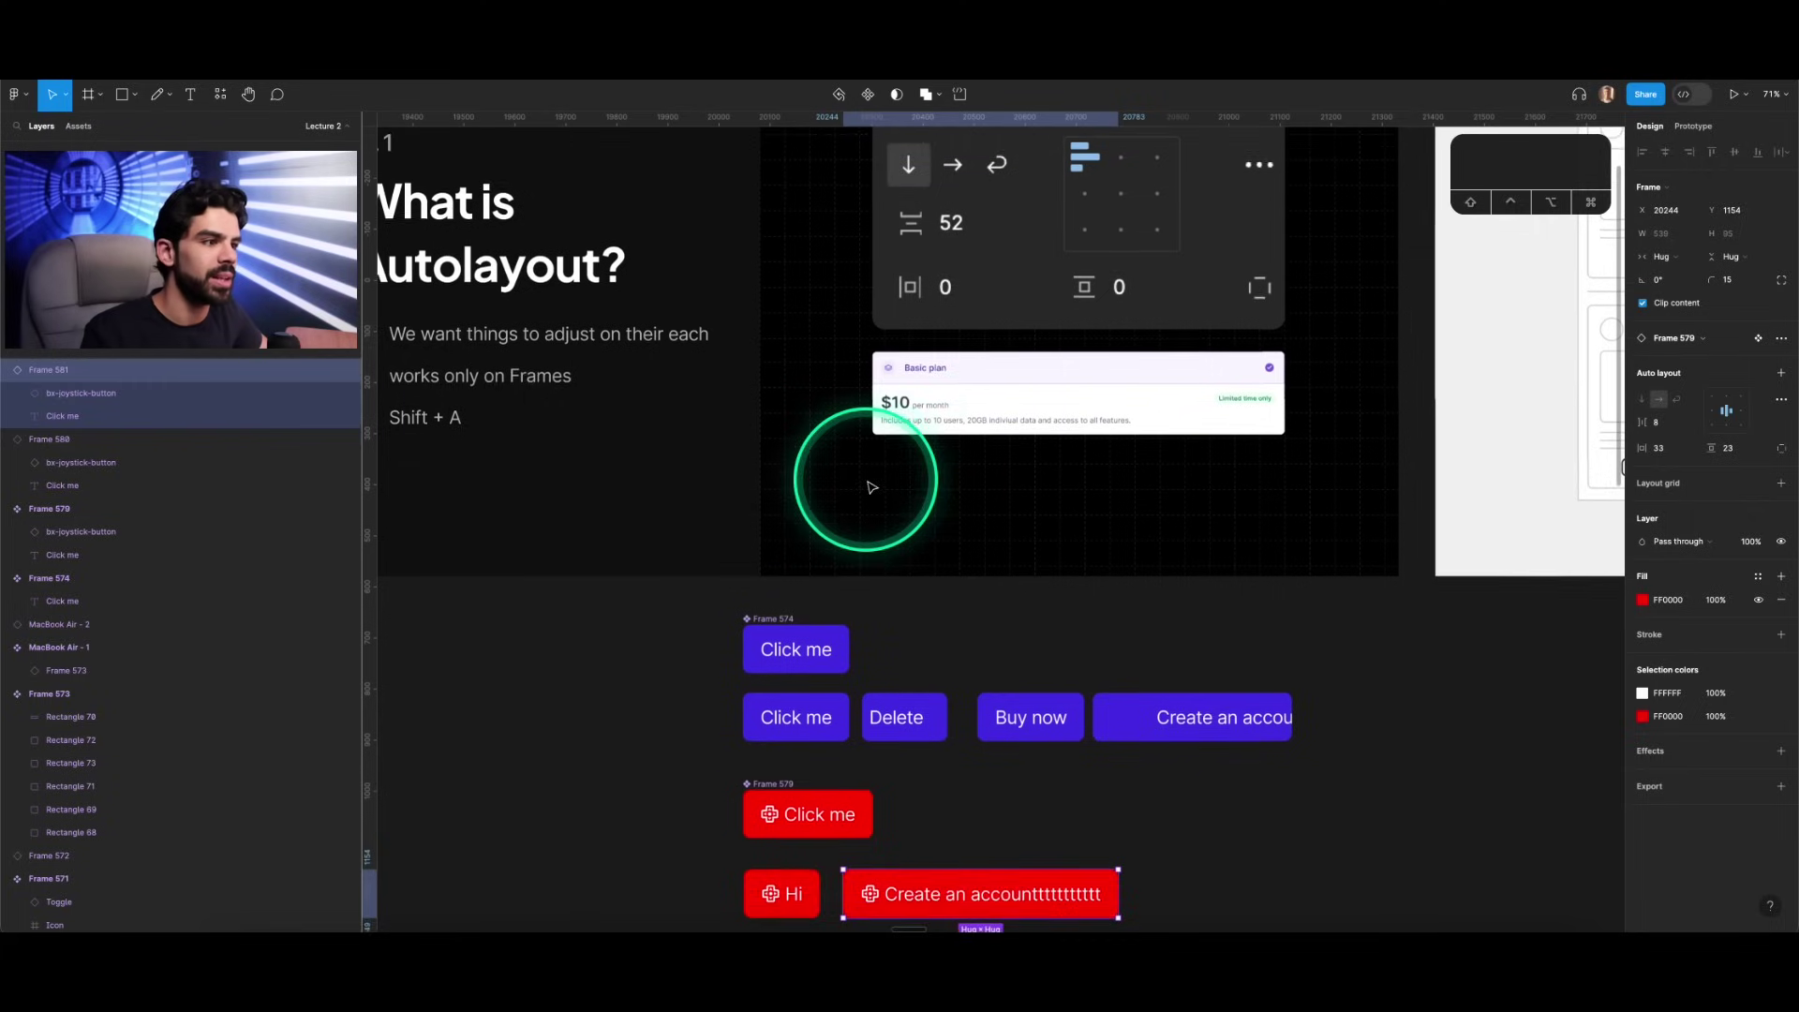
pyautogui.click(1015, 417)
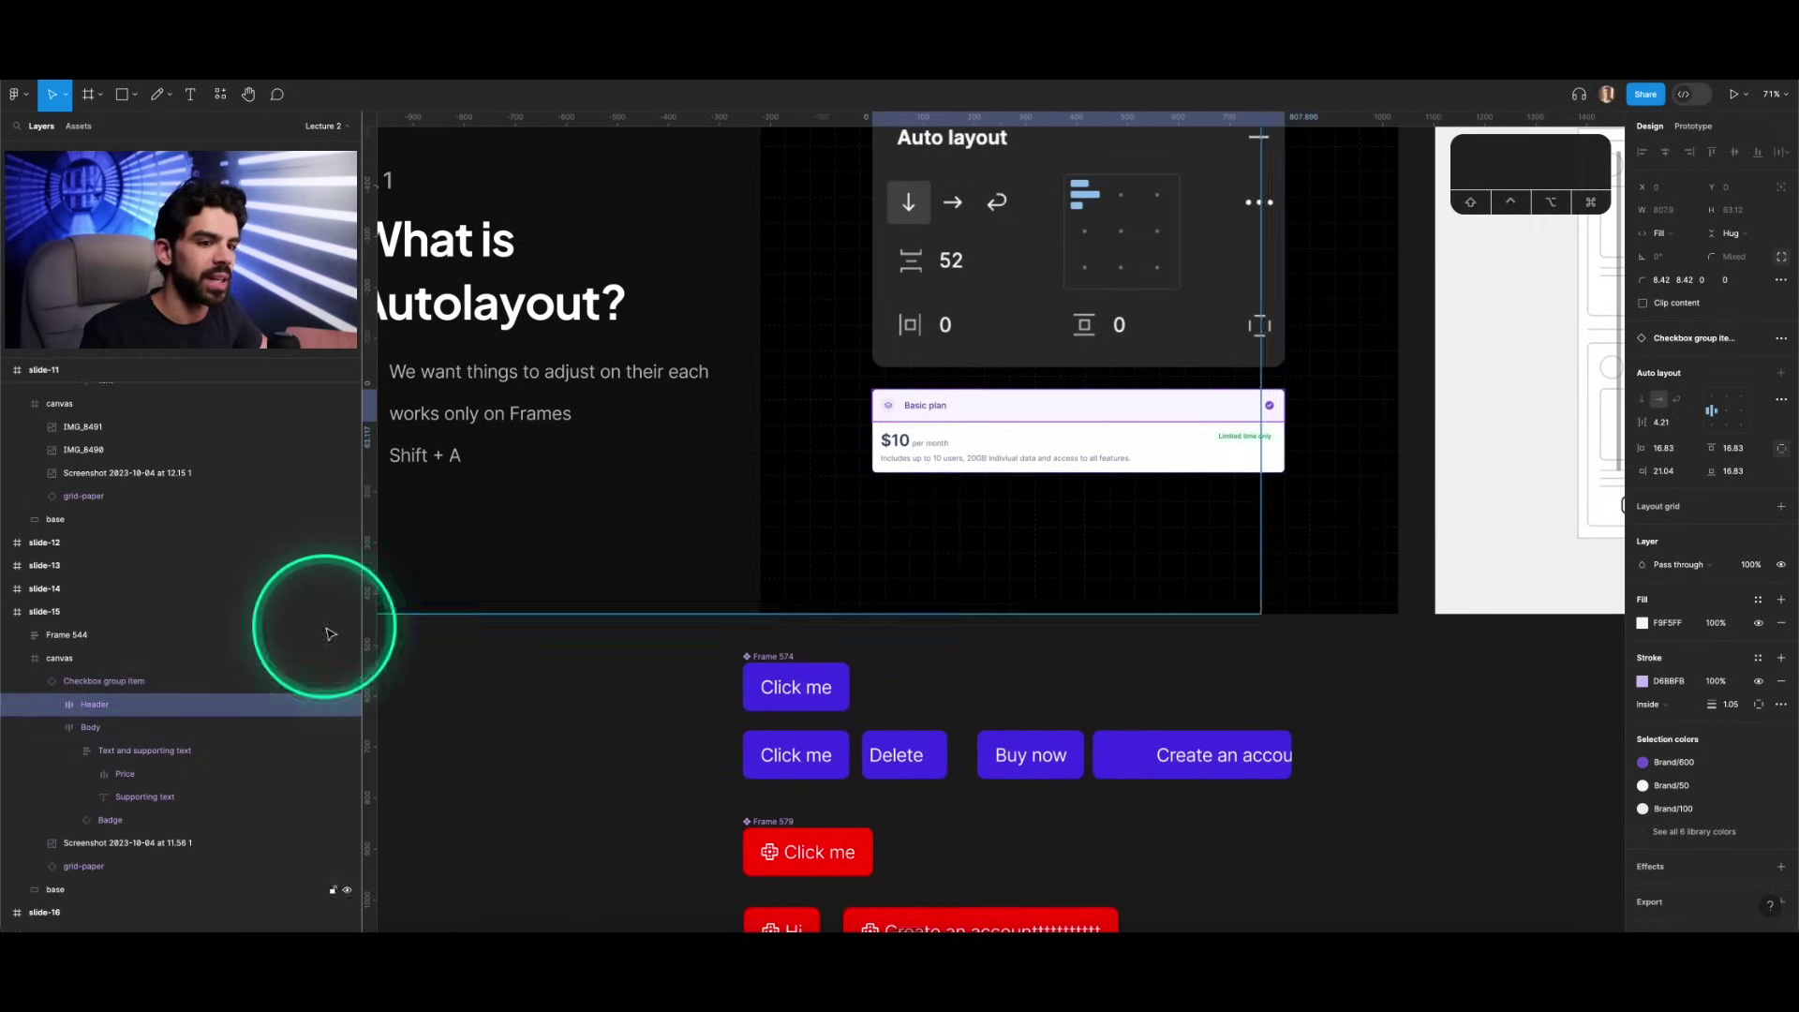
pyautogui.click(134, 684)
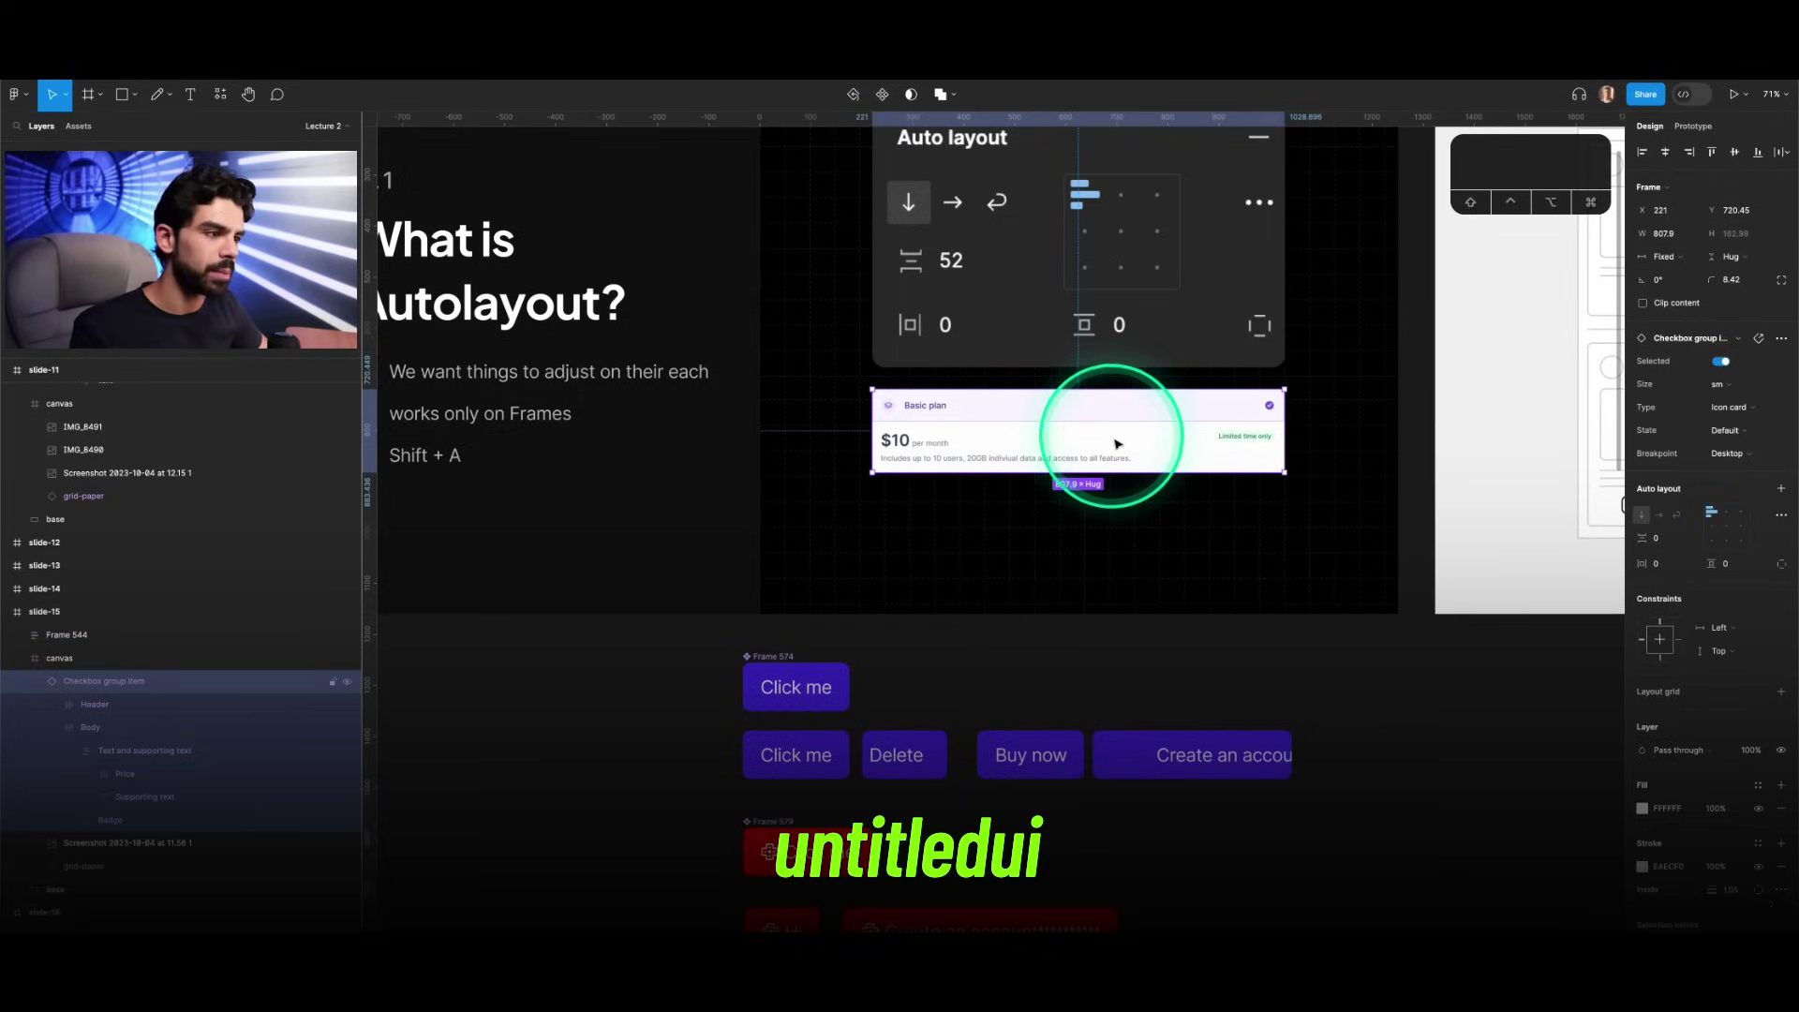
pyautogui.scroll(5, 1118, 443)
pyautogui.doubleClick(1087, 479)
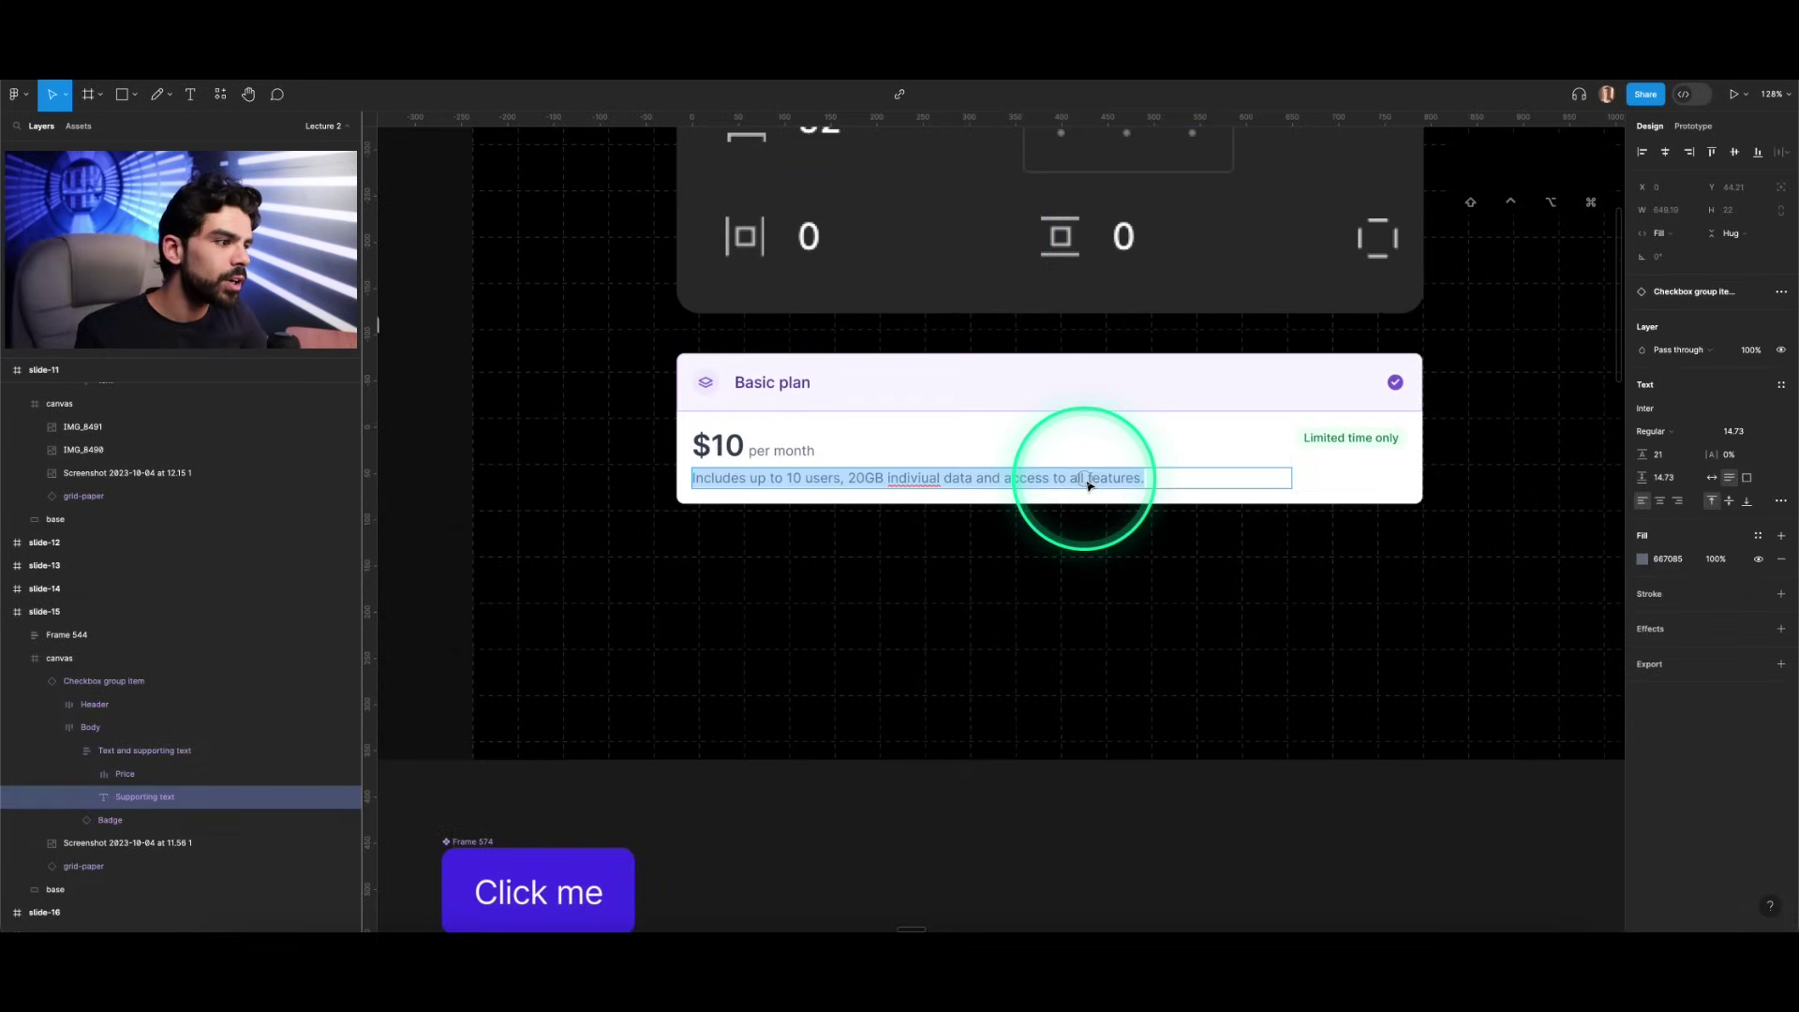
pyautogui.click(1085, 479)
pyautogui.press('super+a')
pyautogui.press('super+c')
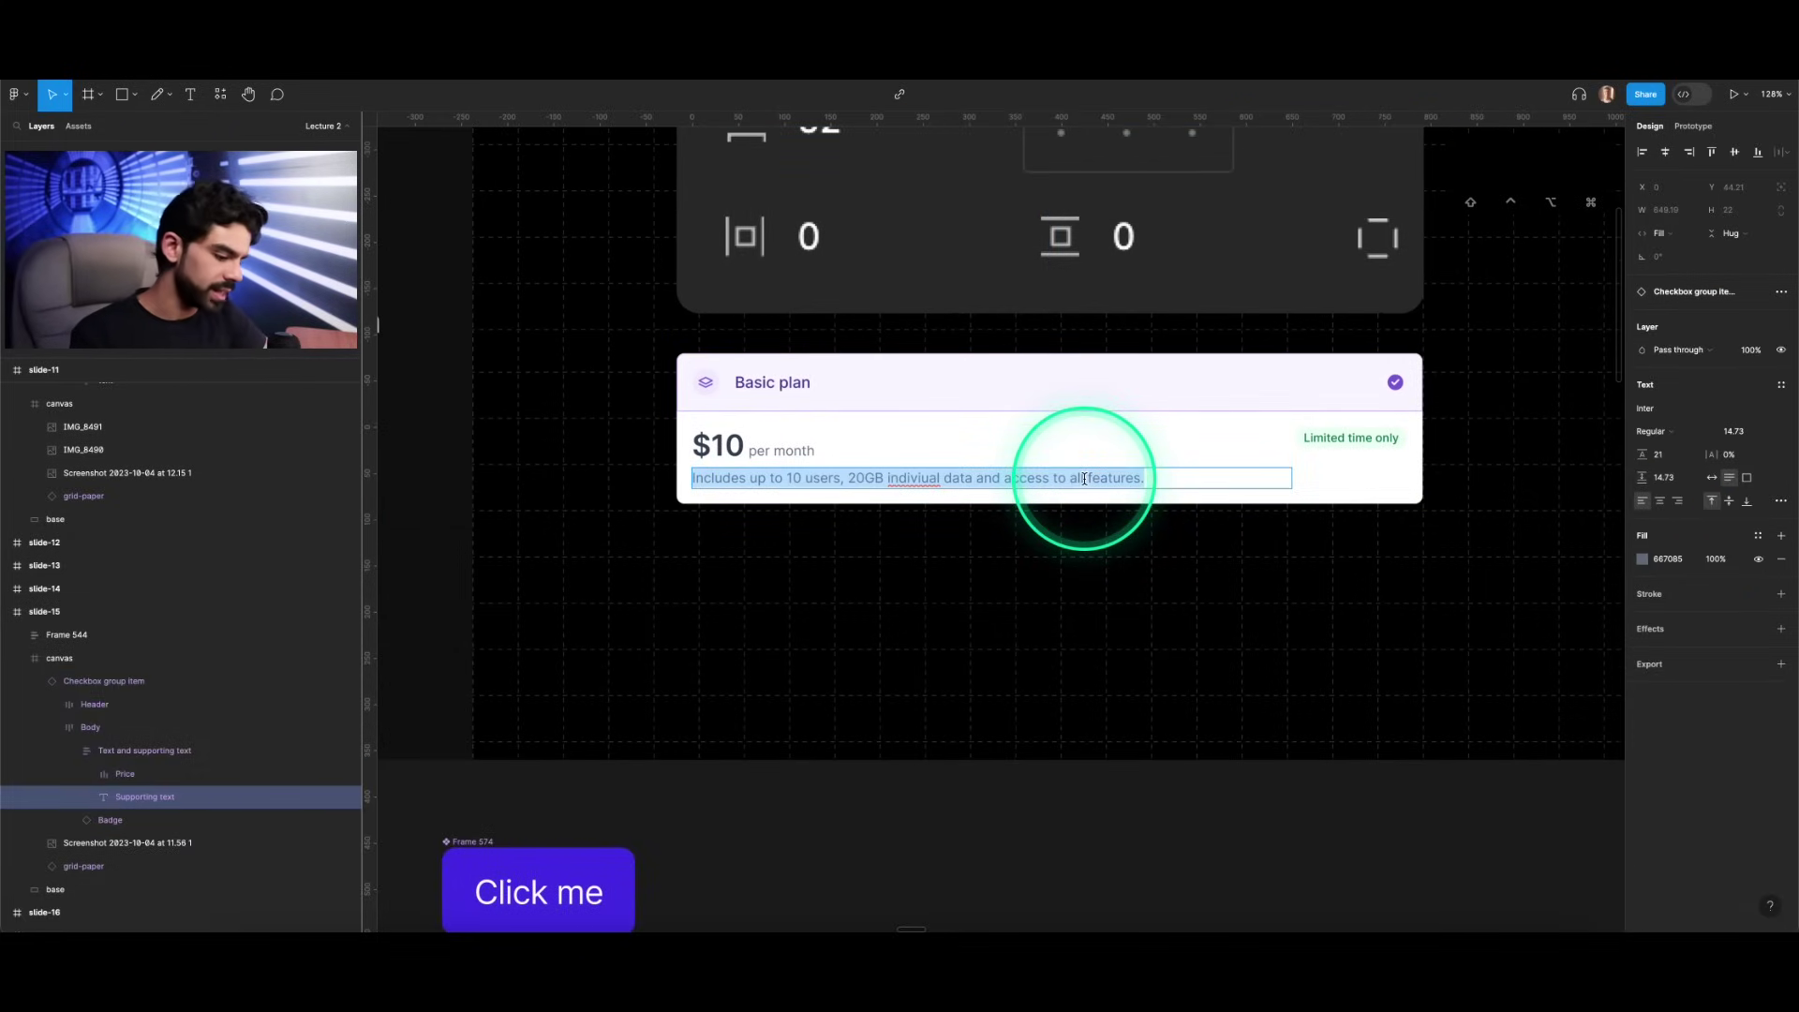
# Step: Paste the copied sentence repeatedly at the end of the Basic plan card's supporting text to make it a long paragraph
pyautogui.press('Right')
pyautogui.press('super+v')
pyautogui.press('super+v')
pyautogui.press('super+v')
pyautogui.press('super+v')
pyautogui.press('super+v')
pyautogui.press('super+v')
pyautogui.press('super+v')
pyautogui.press('super+v')
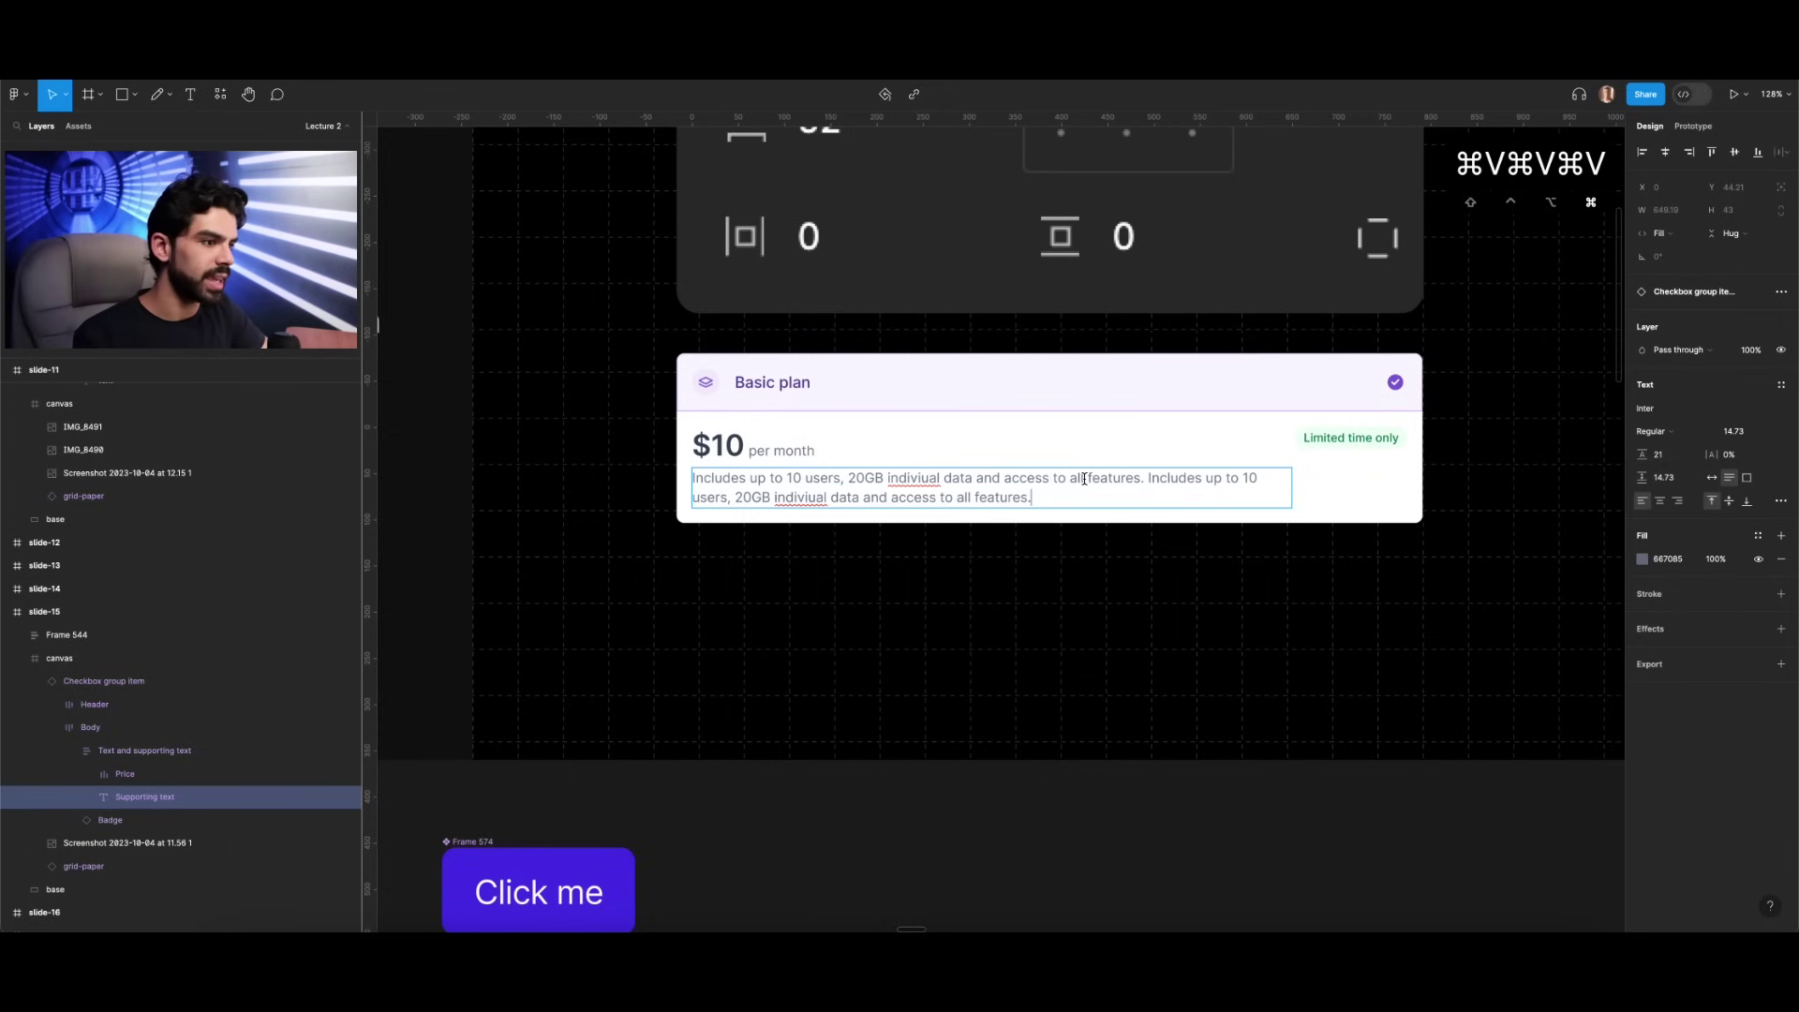
pyautogui.press('super+v')
pyautogui.press('super+v')
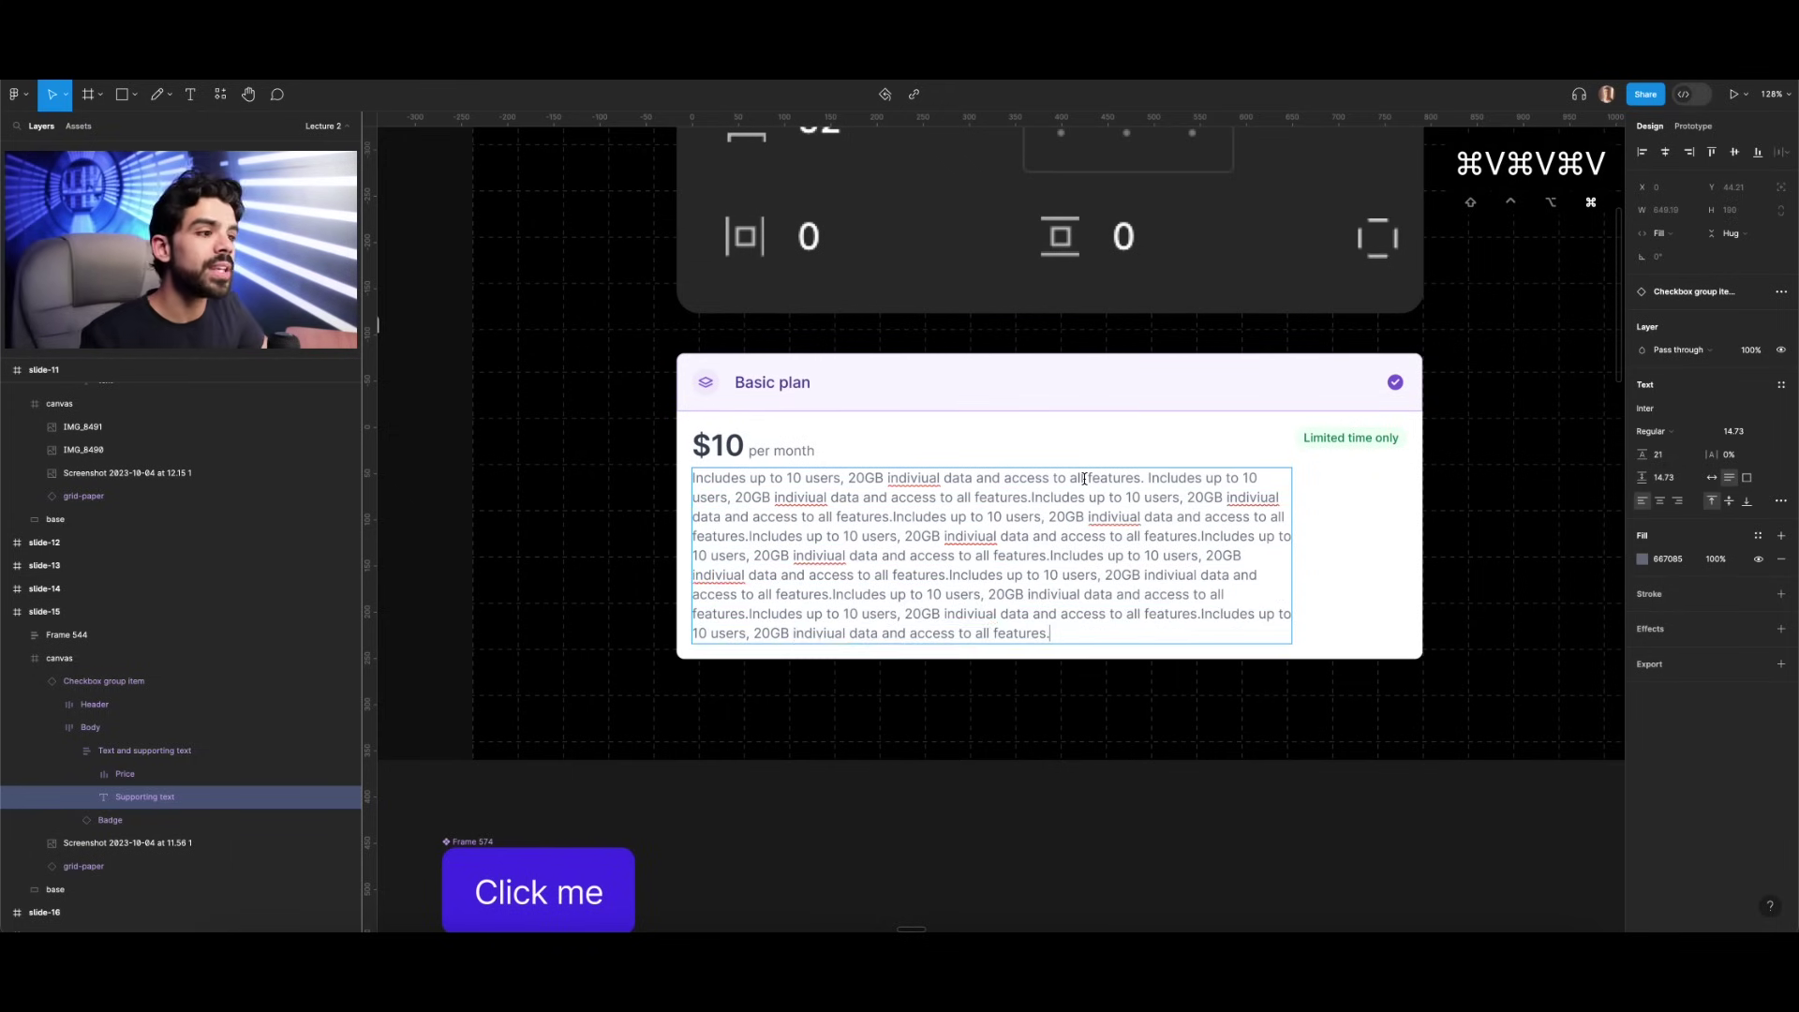
pyautogui.press('super+v')
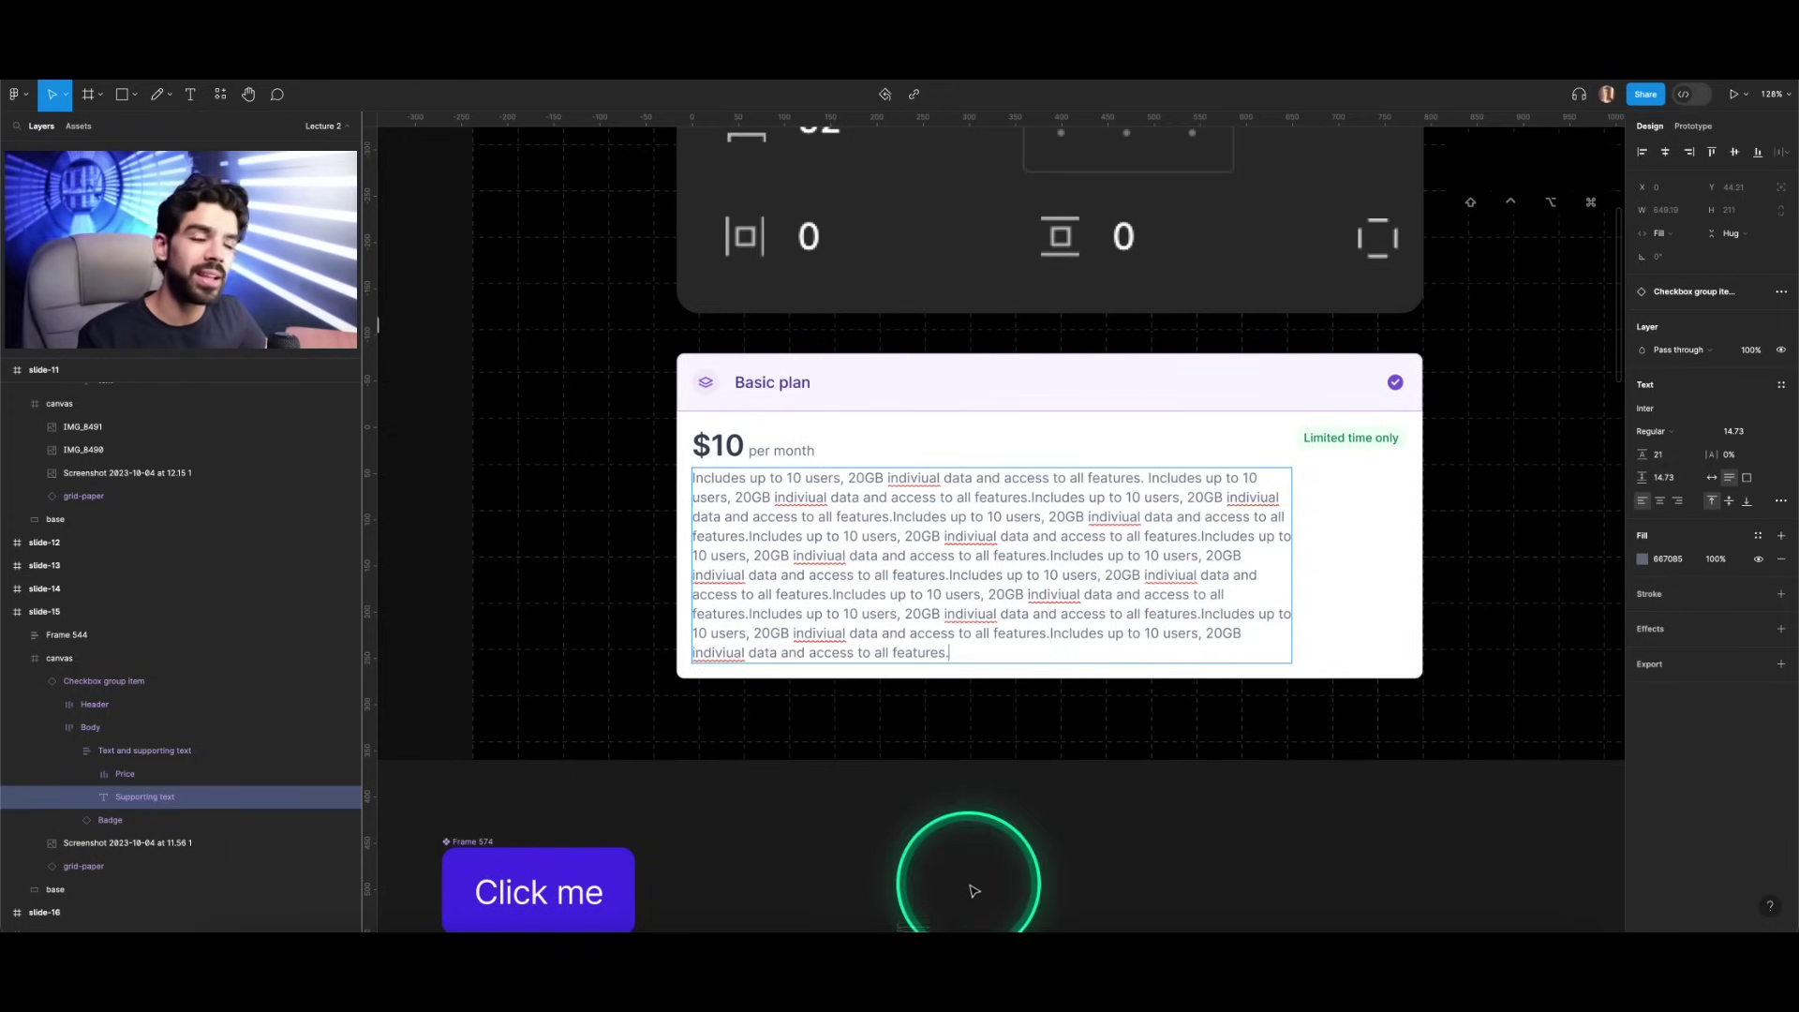
pyautogui.press('Escape')
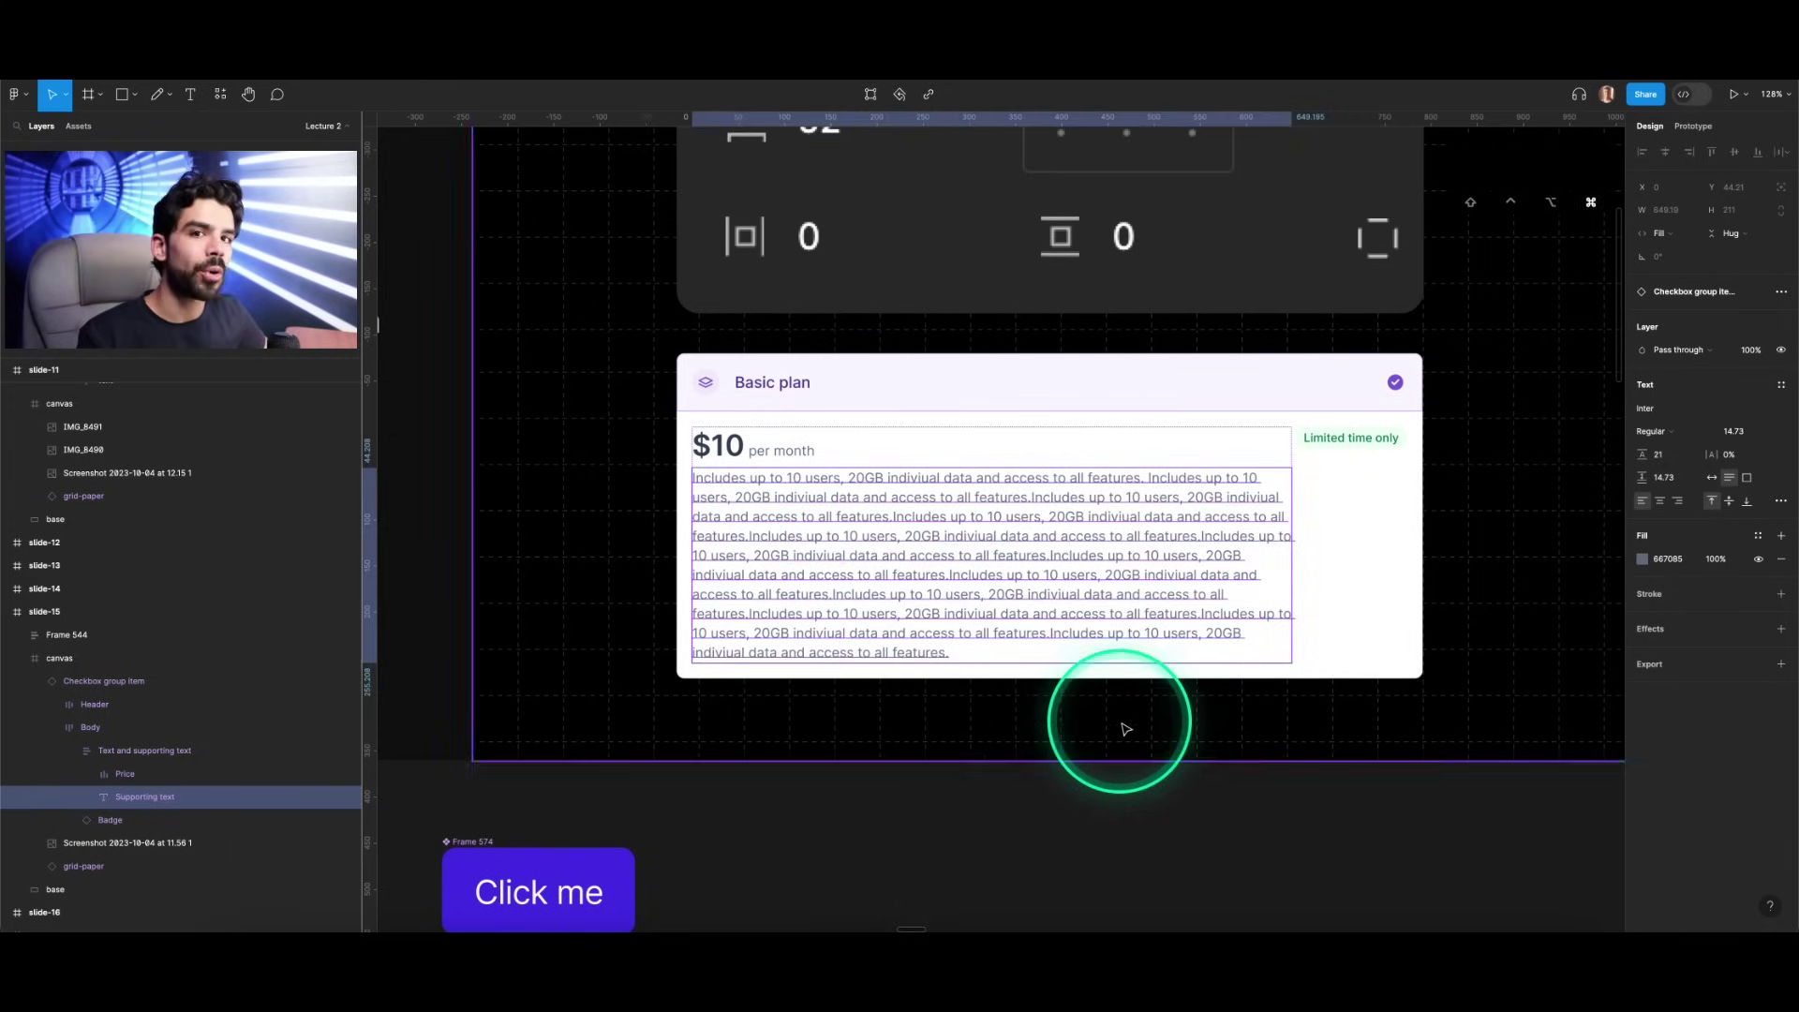
# Step: Select the whole Basic plan card and delete it from the slide
pyautogui.scroll(-3, 1125, 727)
pyautogui.press('Escape')
pyautogui.press('Escape')
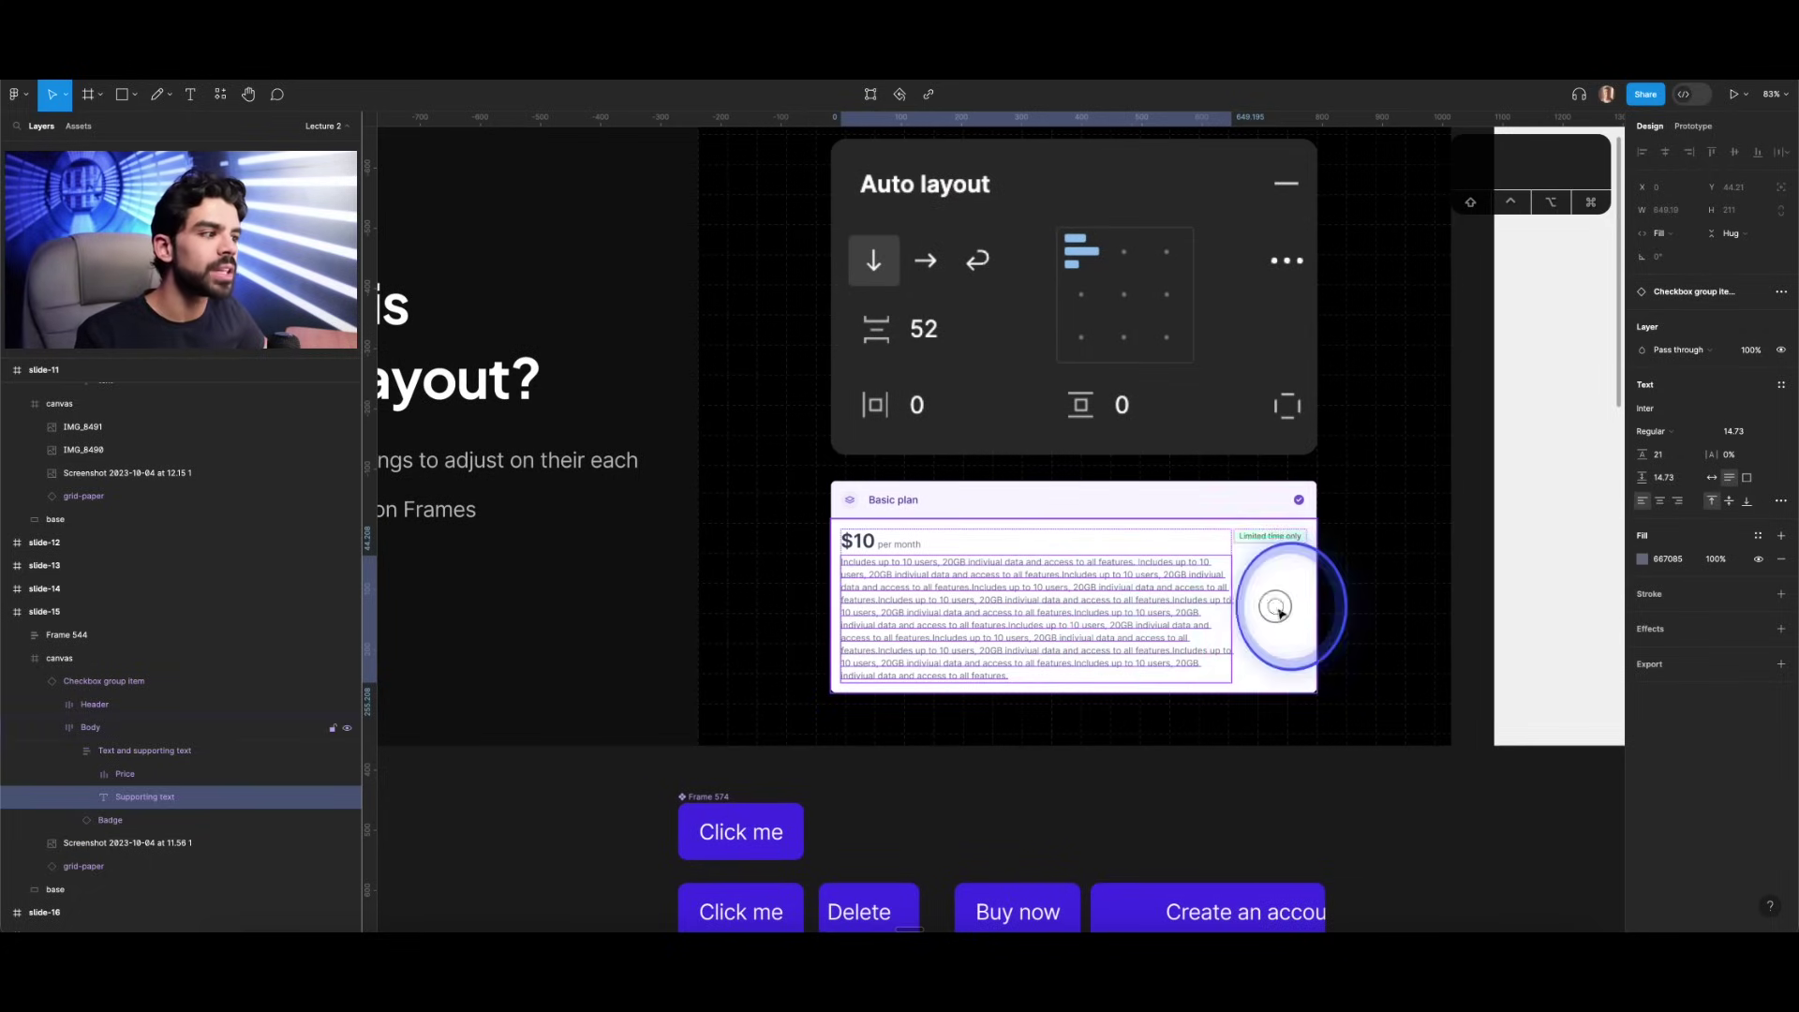
pyautogui.click(99, 687)
pyautogui.scroll(-3, 940, 596)
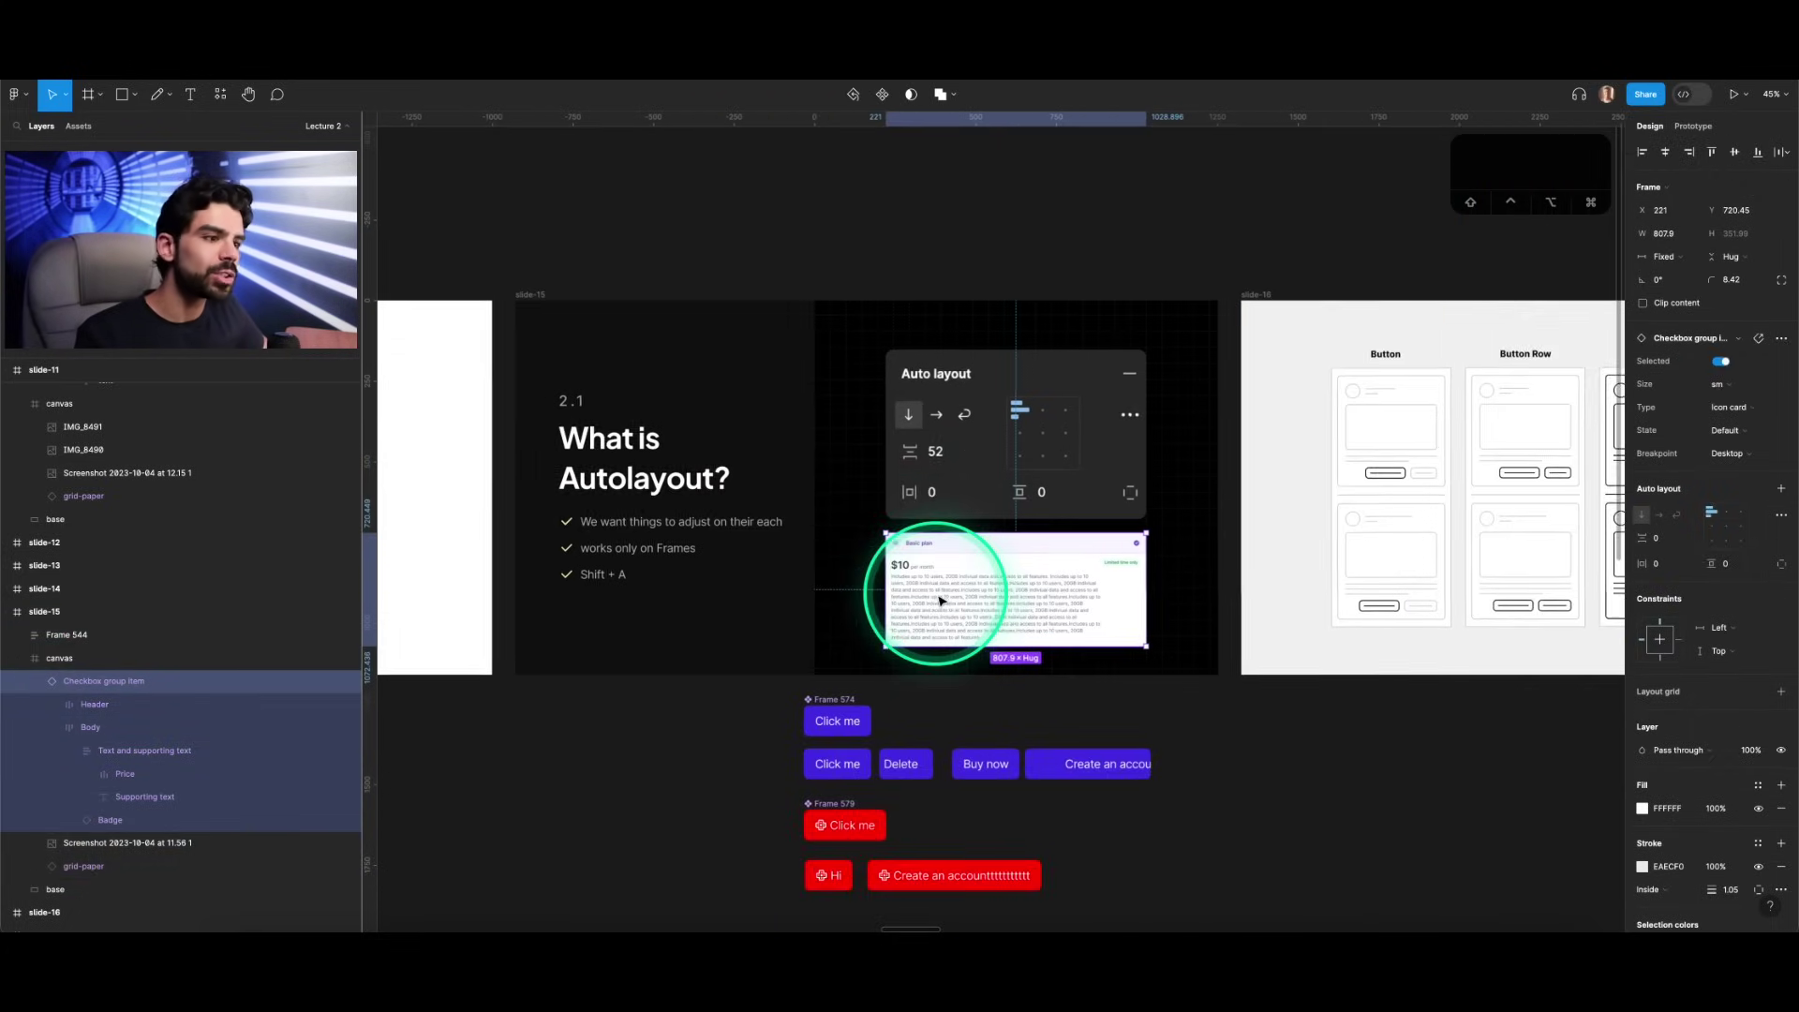
pyautogui.hscroll(-1, 940, 595)
pyautogui.scroll(2, 960, 546)
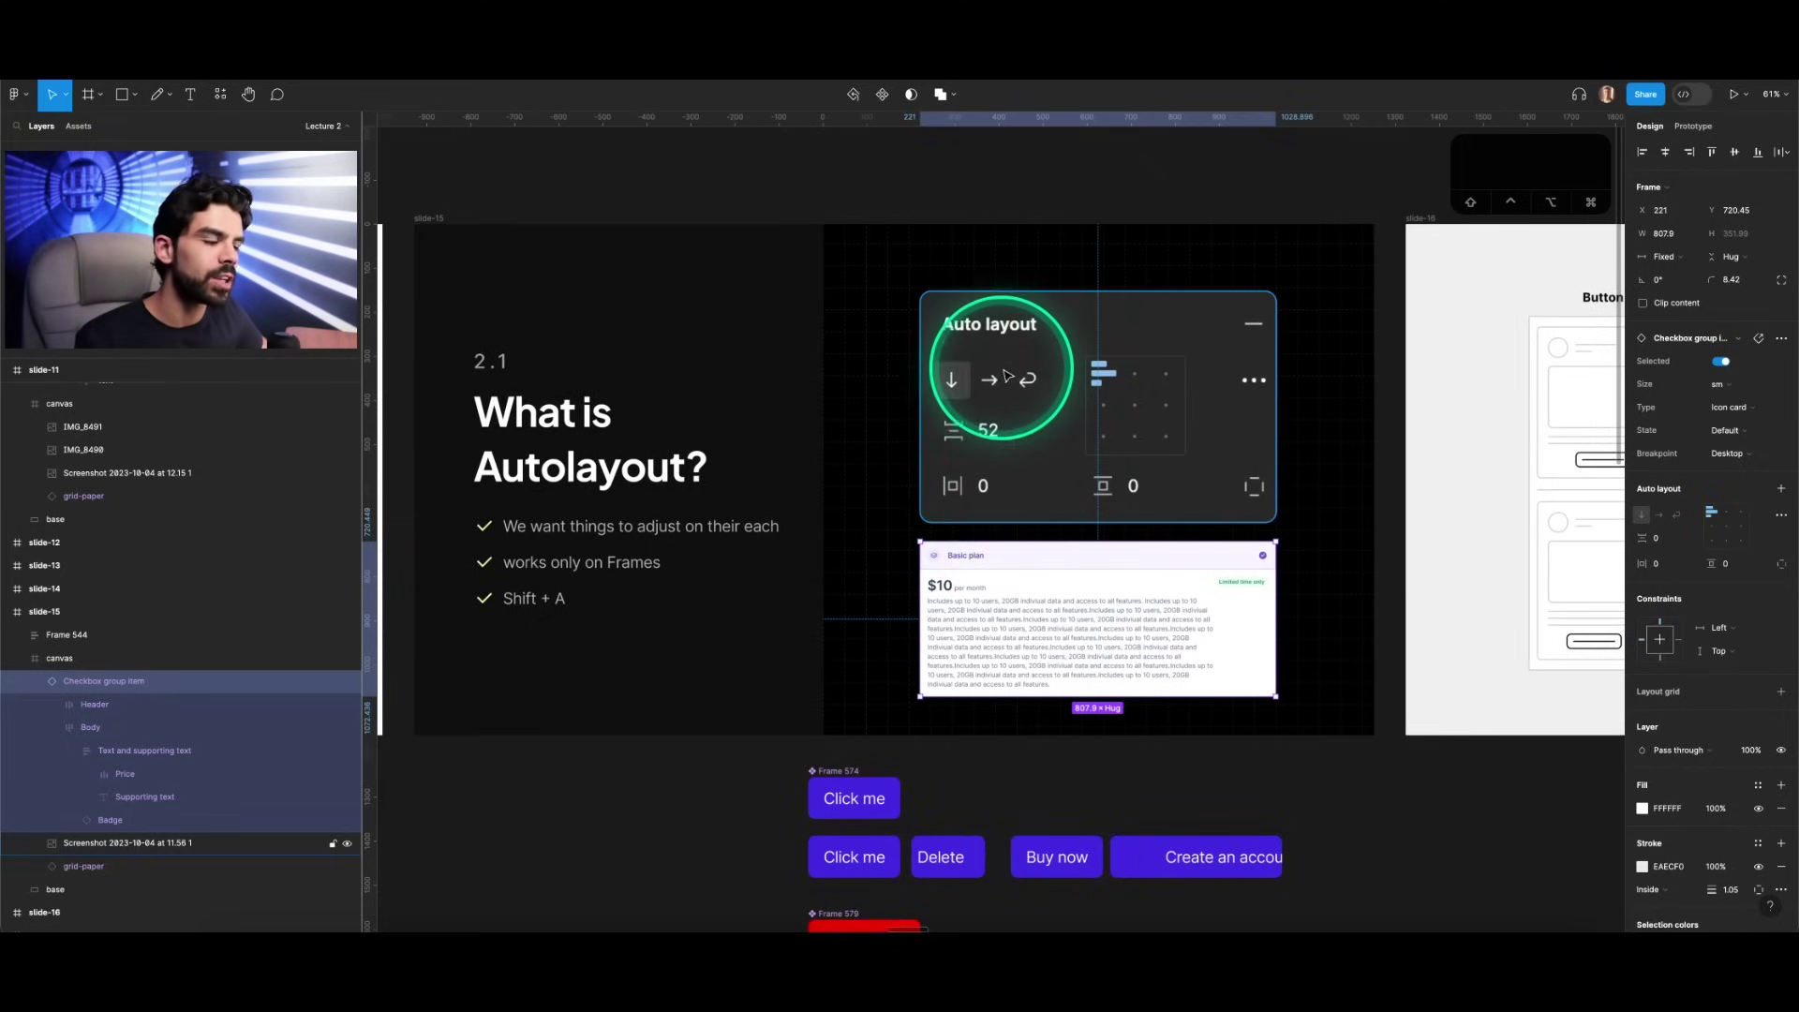
pyautogui.scroll(5, 1091, 380)
pyautogui.scroll(-4, 1092, 379)
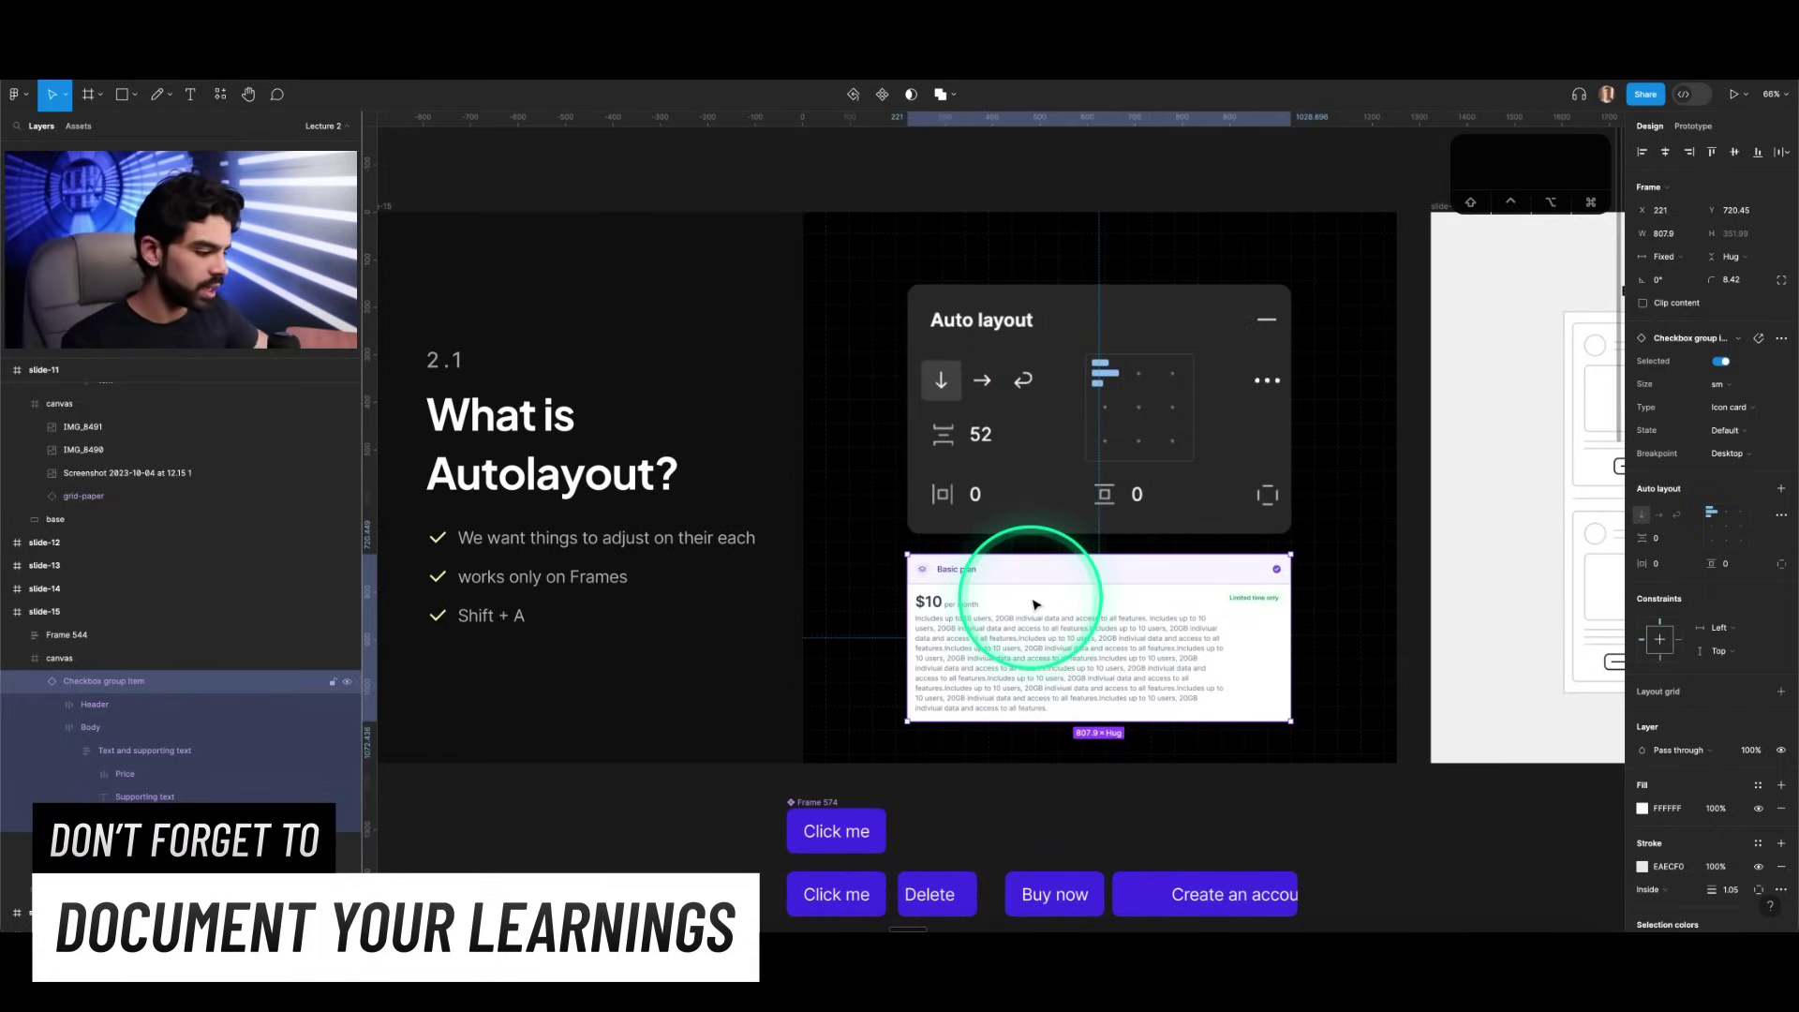
pyautogui.press('BackSpace')
# Step: Place an instance of the red icon button component on the slide, directly below the Auto layout settings image
pyautogui.scroll(-3, 1036, 603)
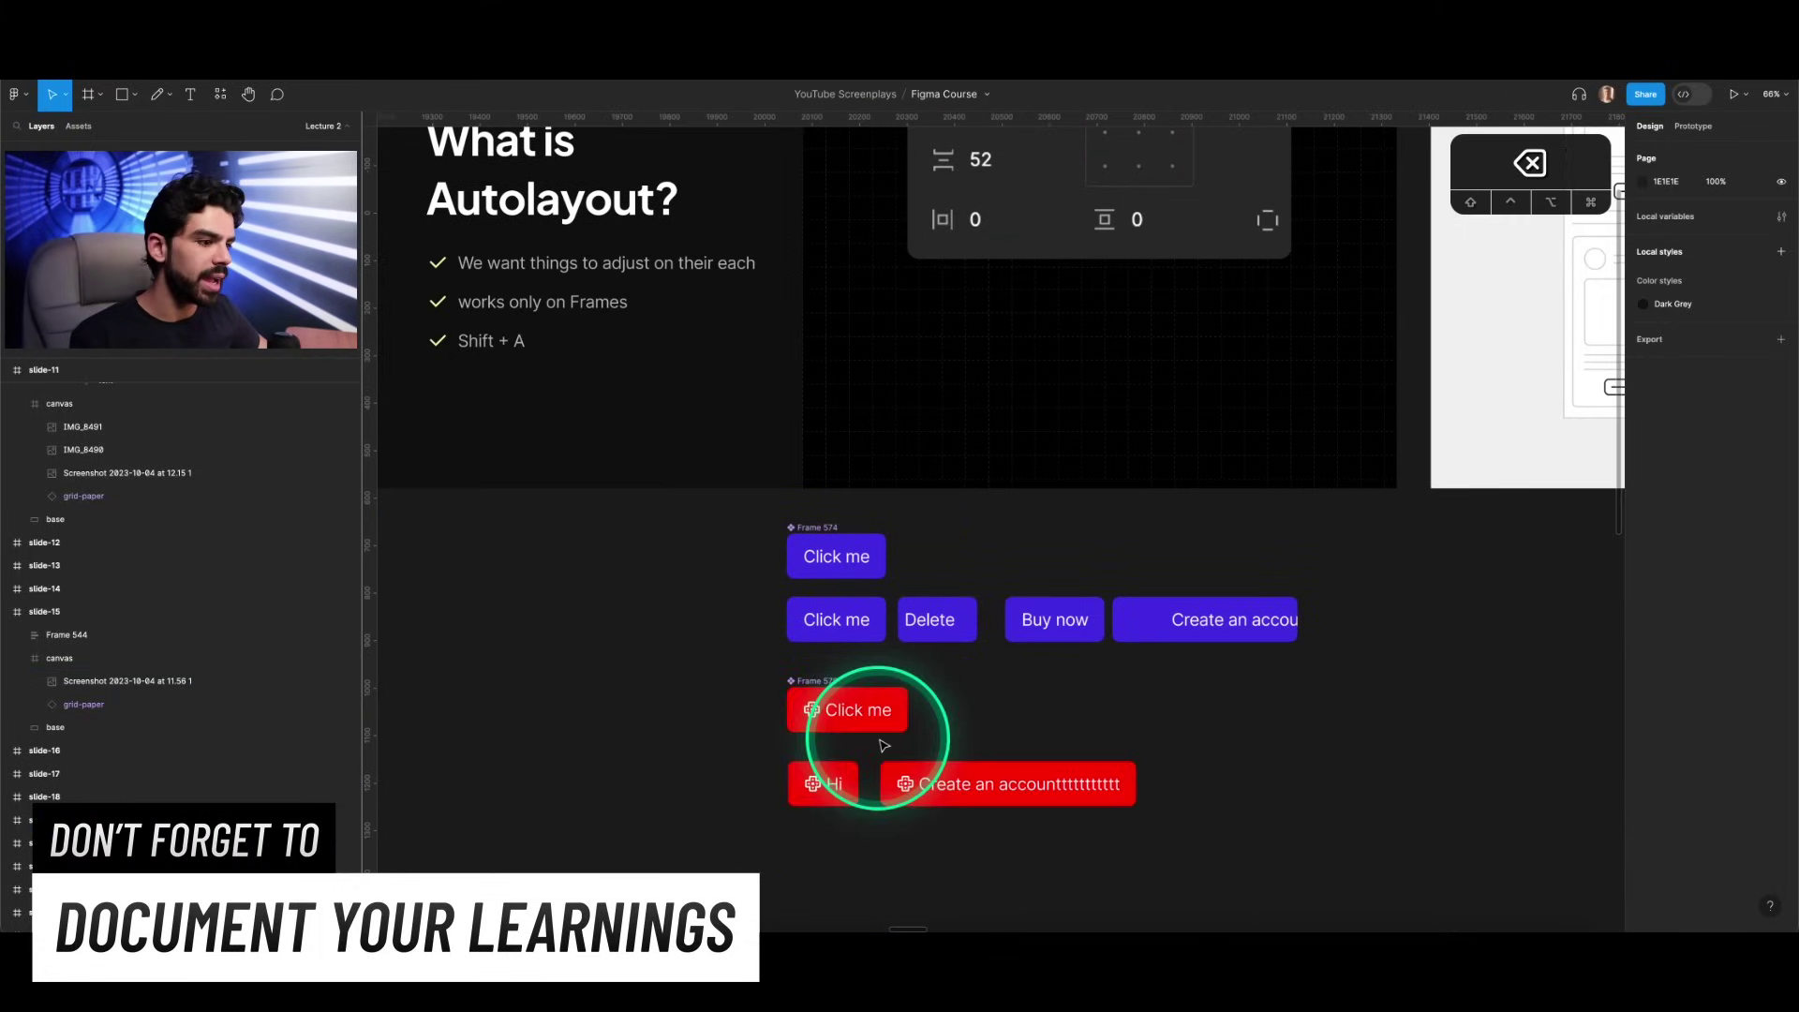
pyautogui.click(841, 716)
pyautogui.moveTo(843, 719); pyautogui.dragTo(988, 521)
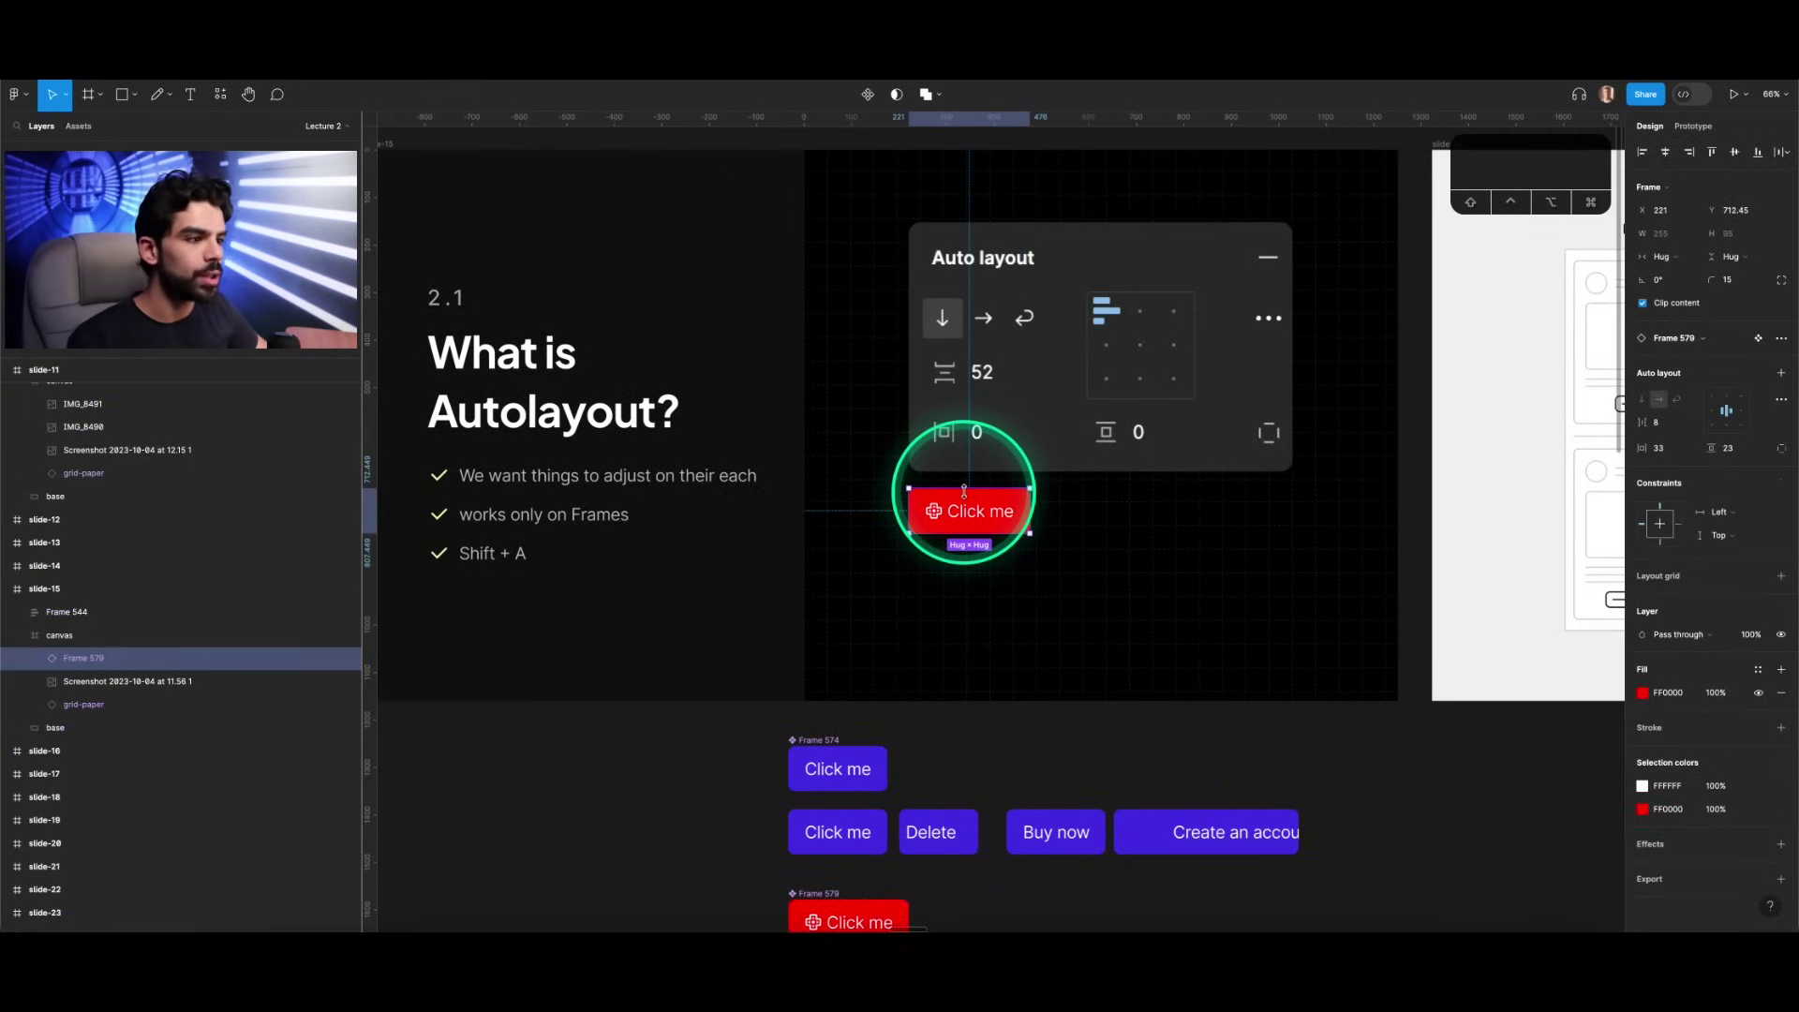
# Step: Detach the slide's red button instance from its component and switch its auto layout direction to vertical
pyautogui.scroll(-3, 948, 722)
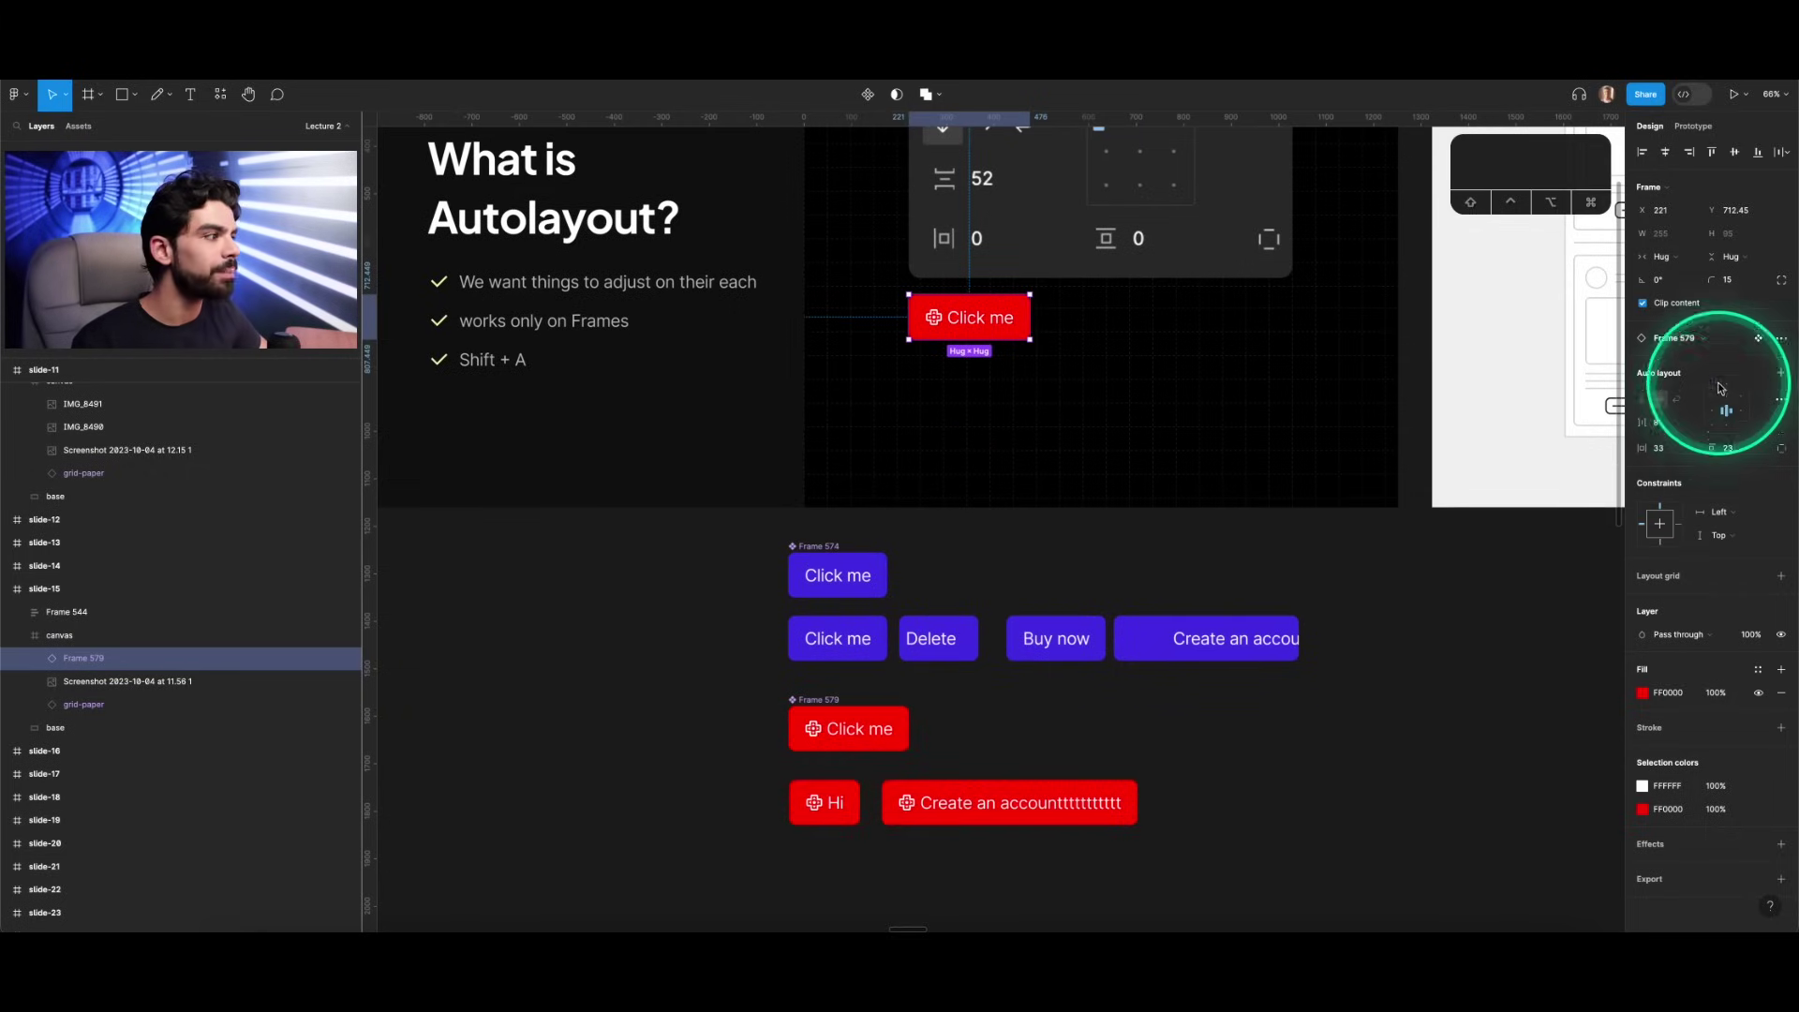
pyautogui.scroll(5, 1101, 282)
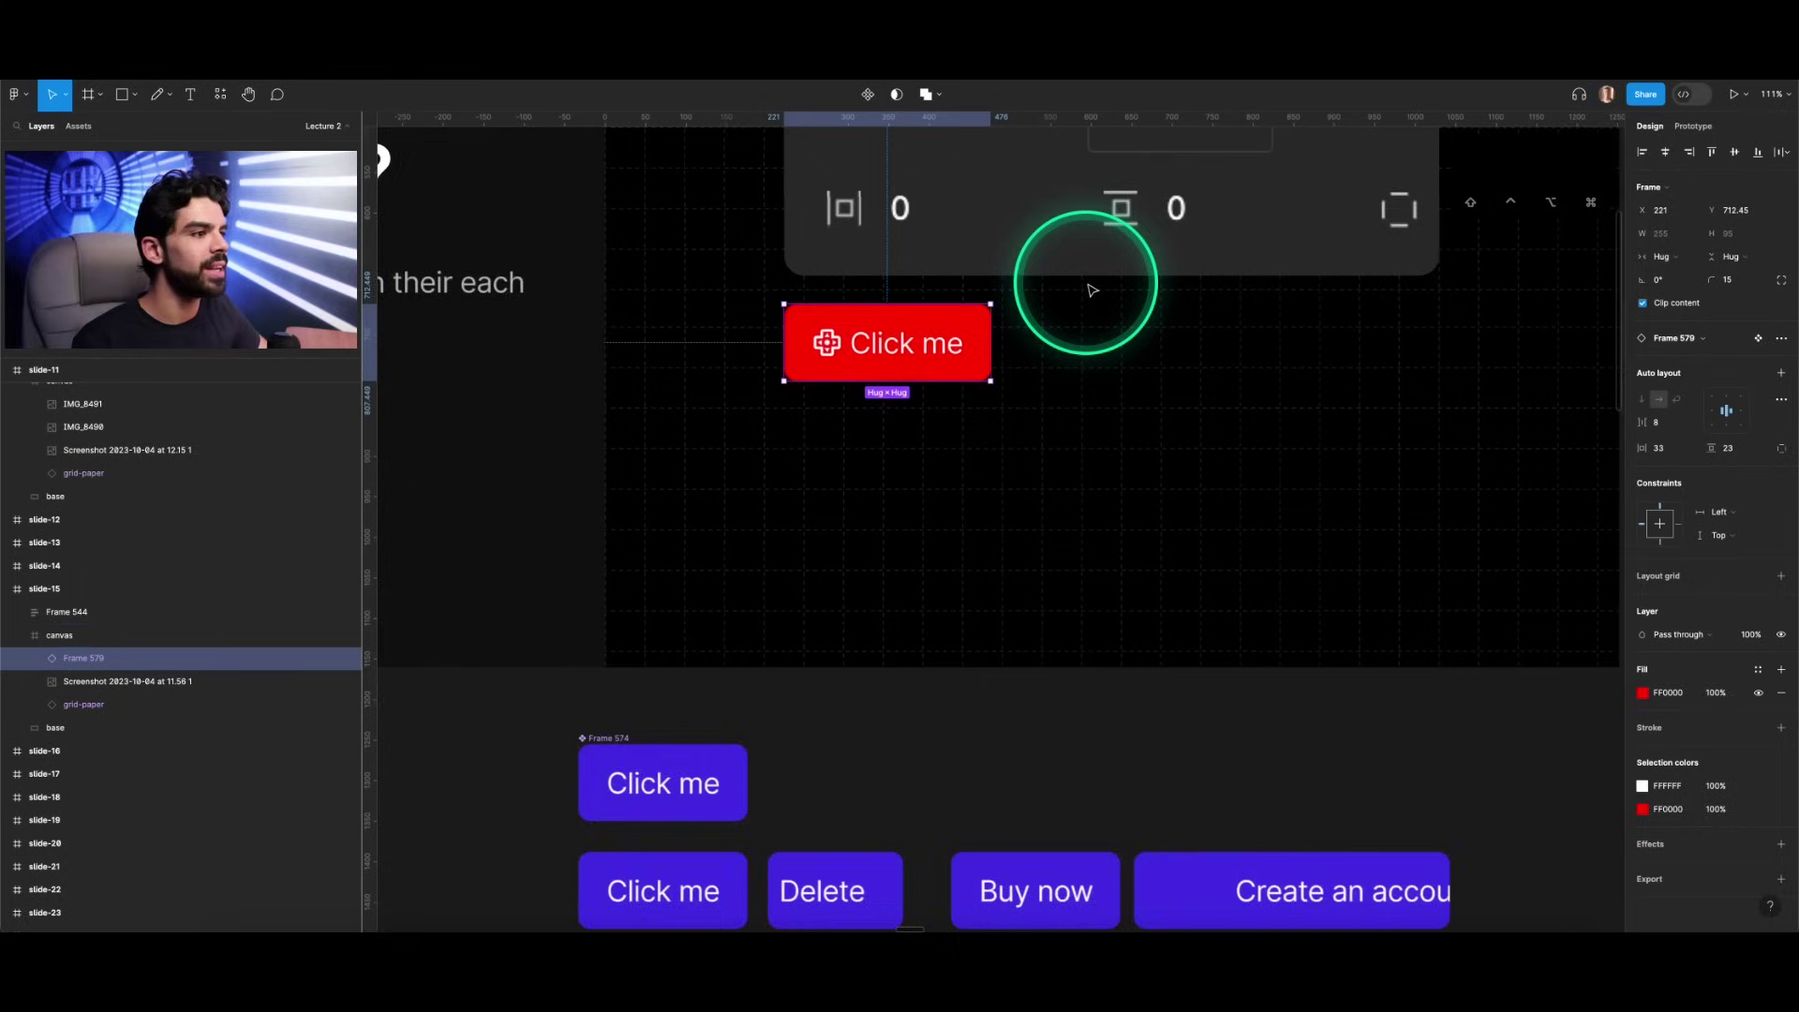
pyautogui.scroll(3, 1104, 289)
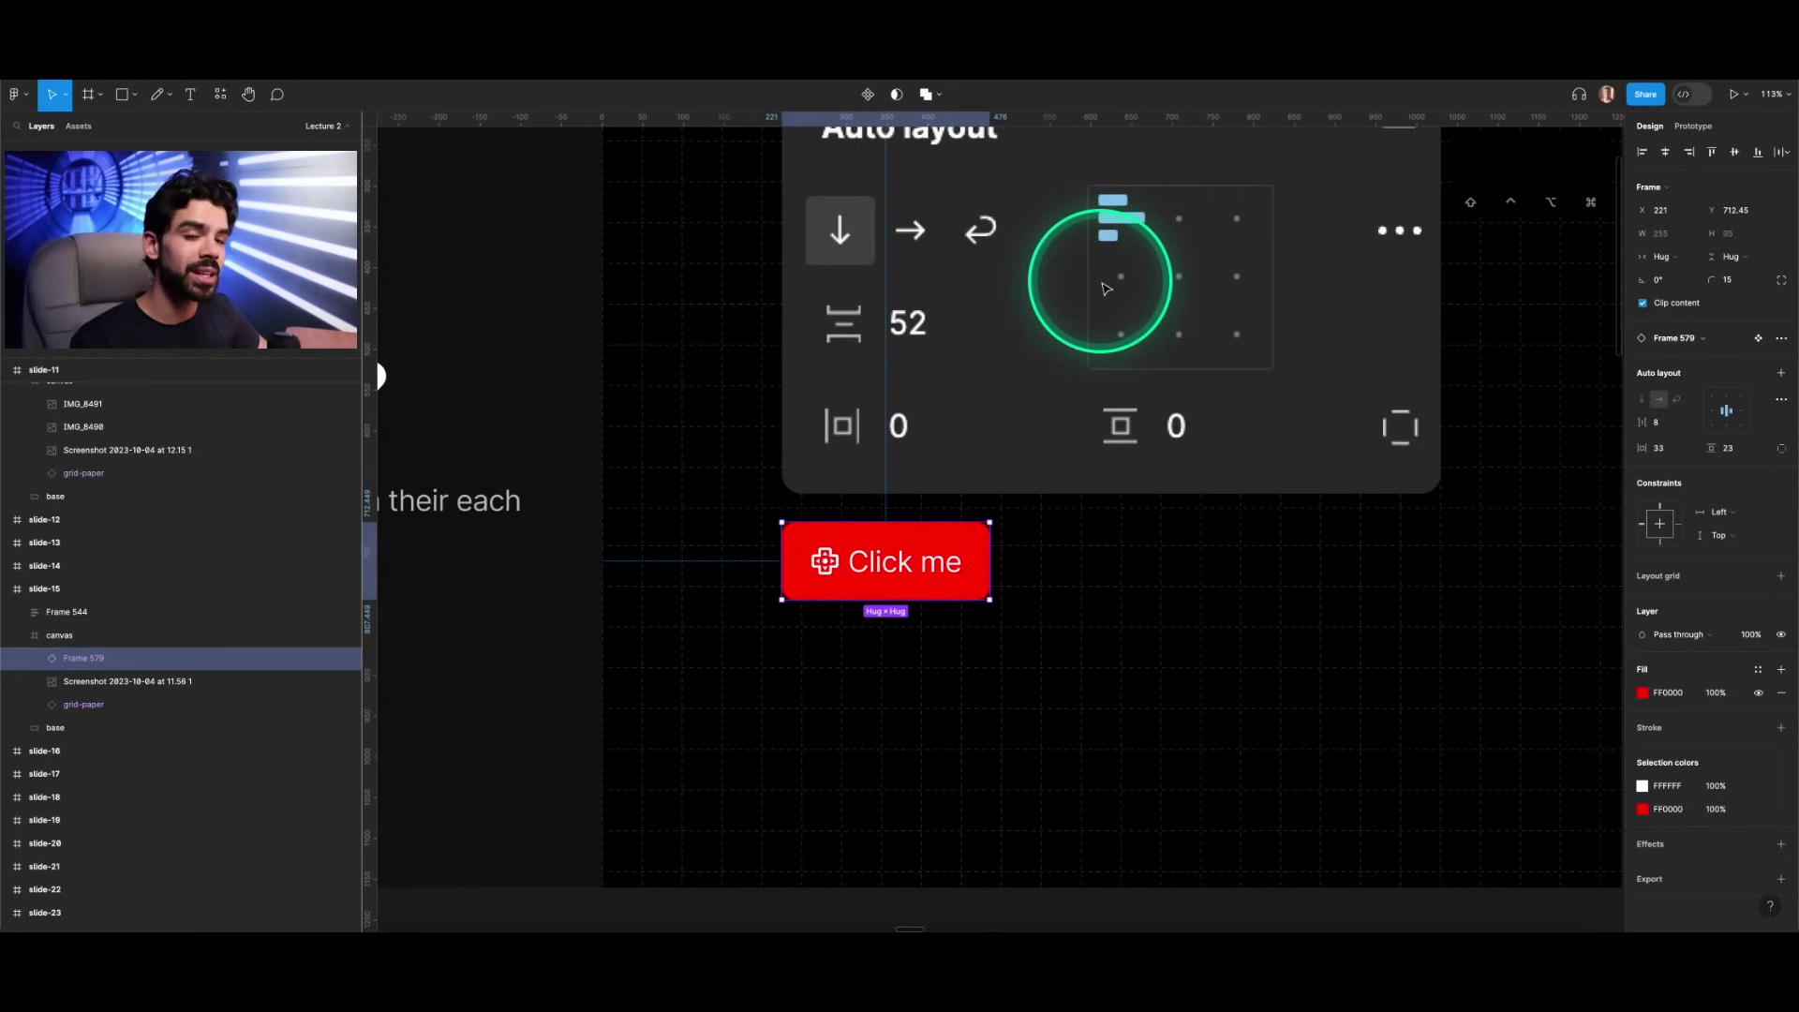
pyautogui.press('alt')
pyautogui.press('alt+super+b')
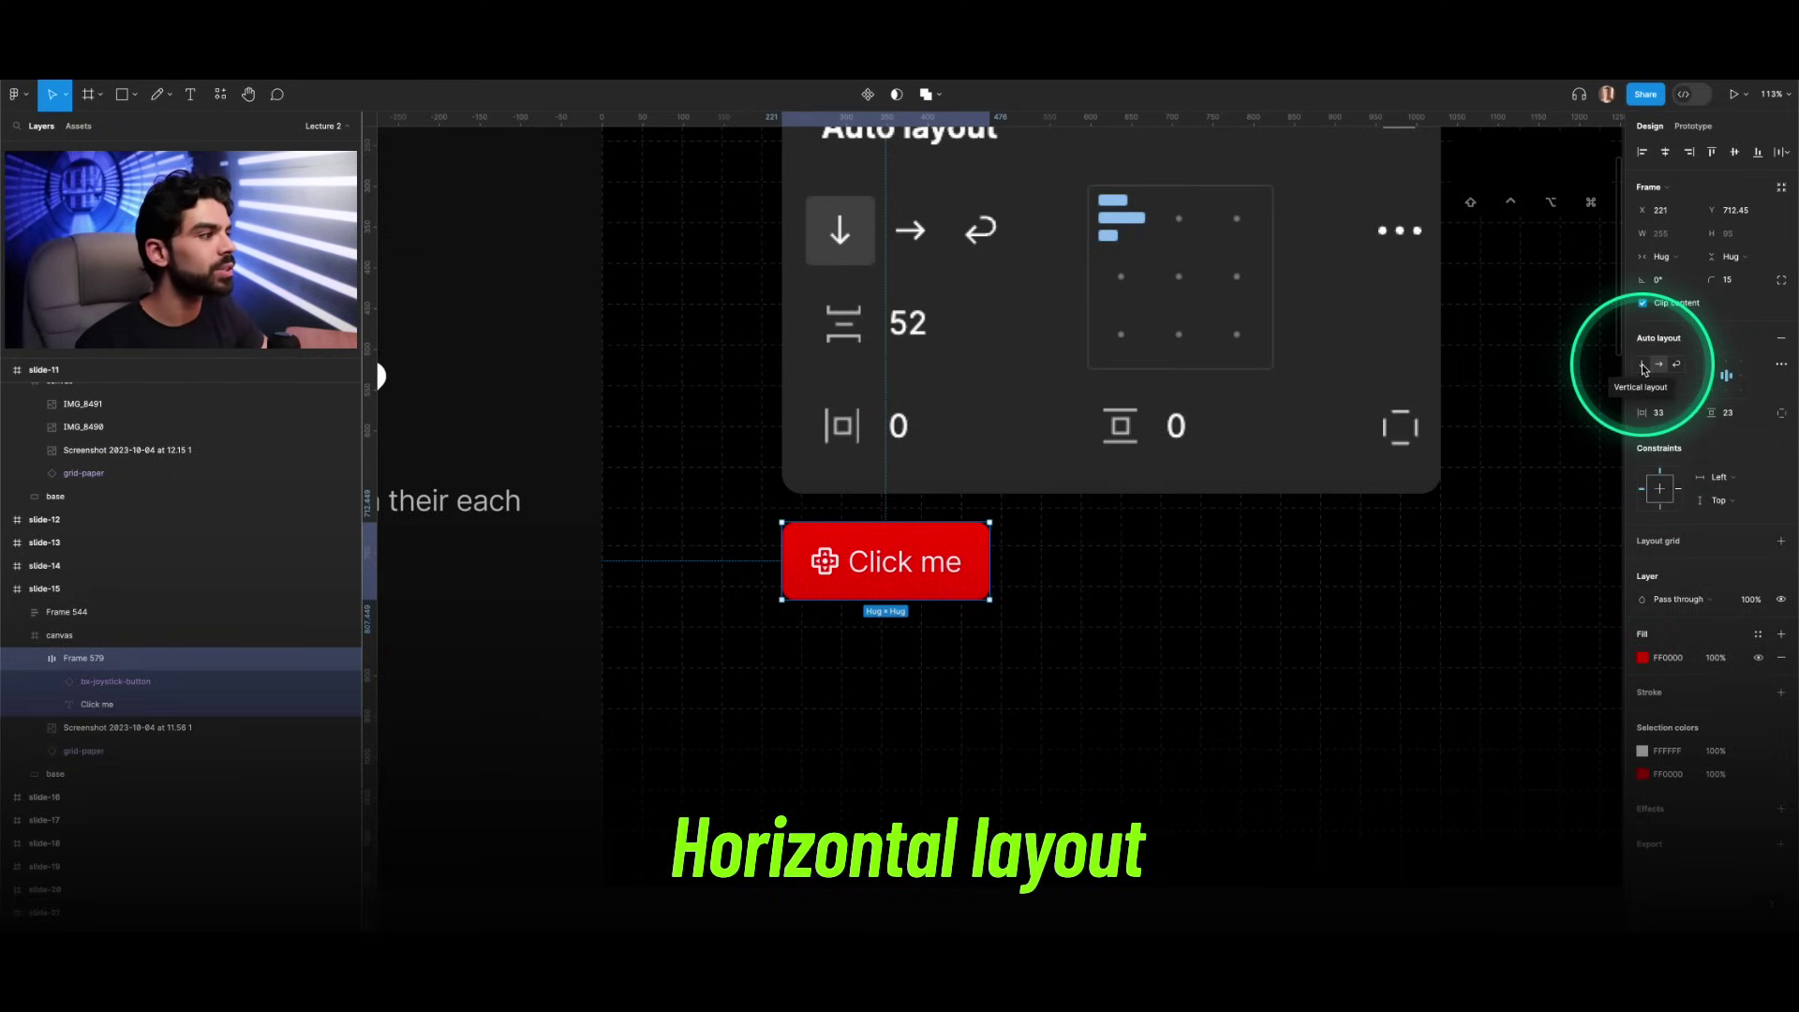
pyautogui.click(1643, 367)
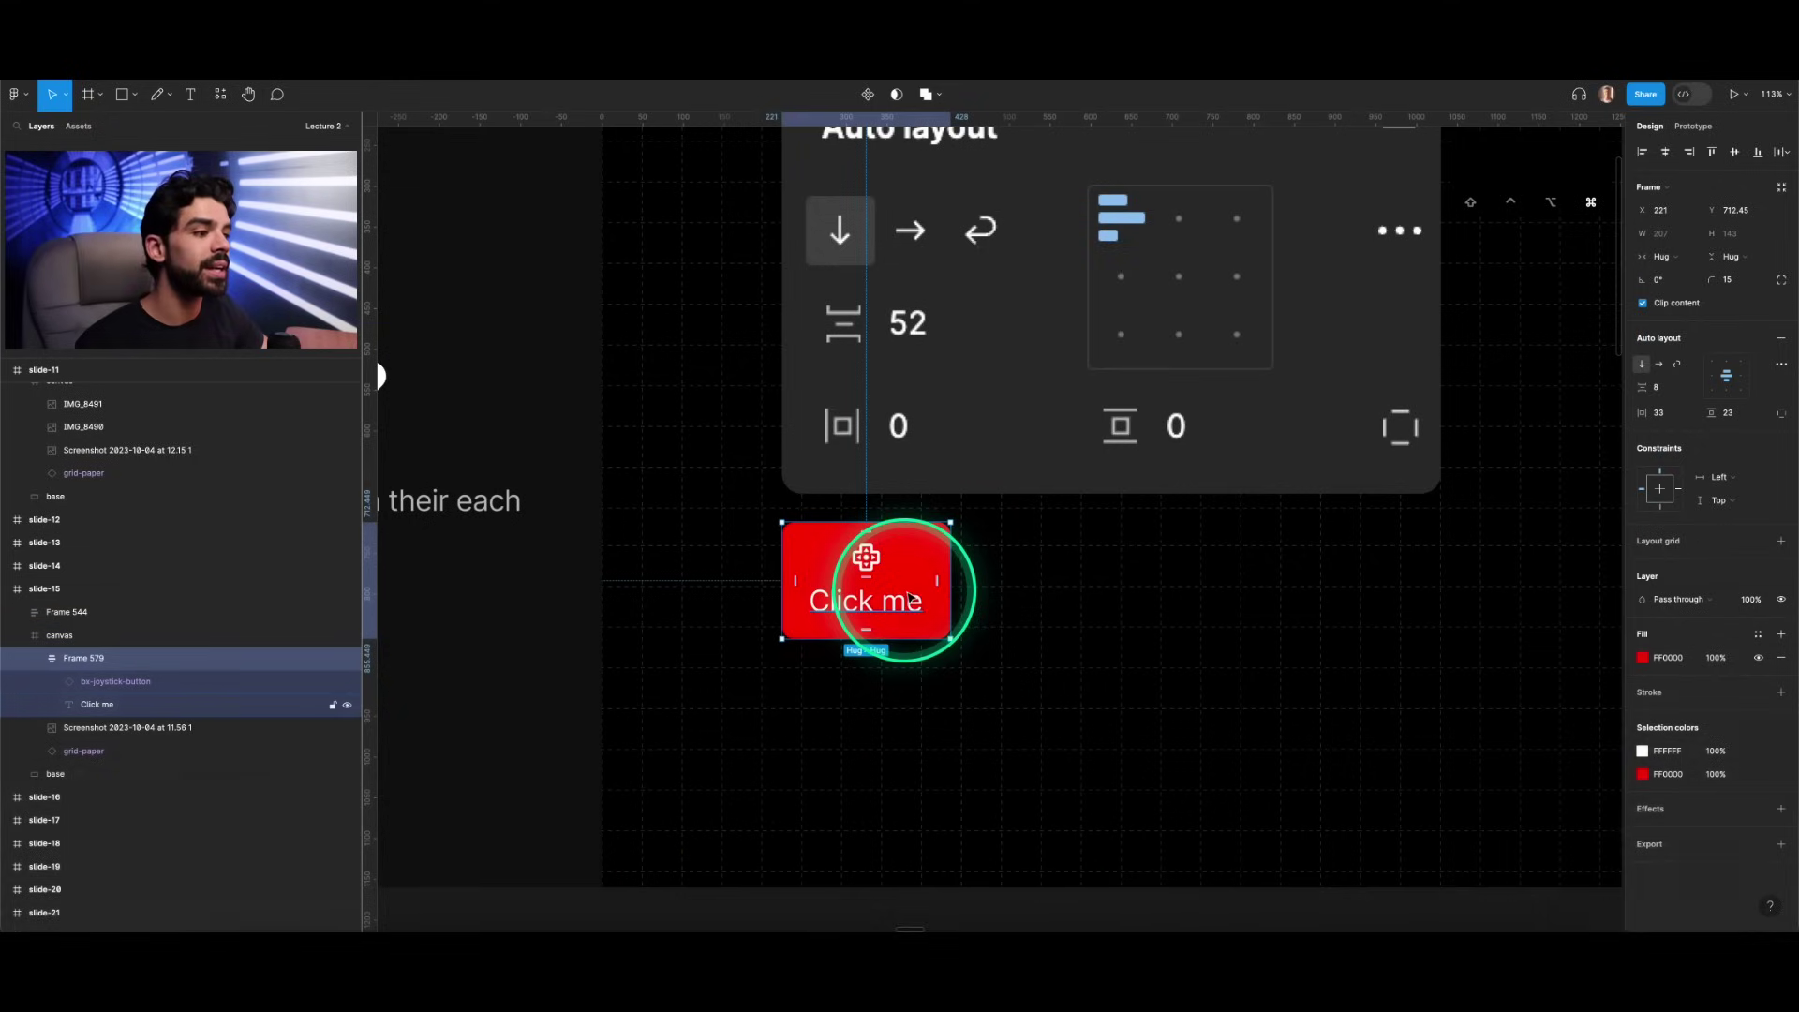
# Step: Duplicate the "Click me" label six times inside the vertical red frame
pyautogui.click(897, 614)
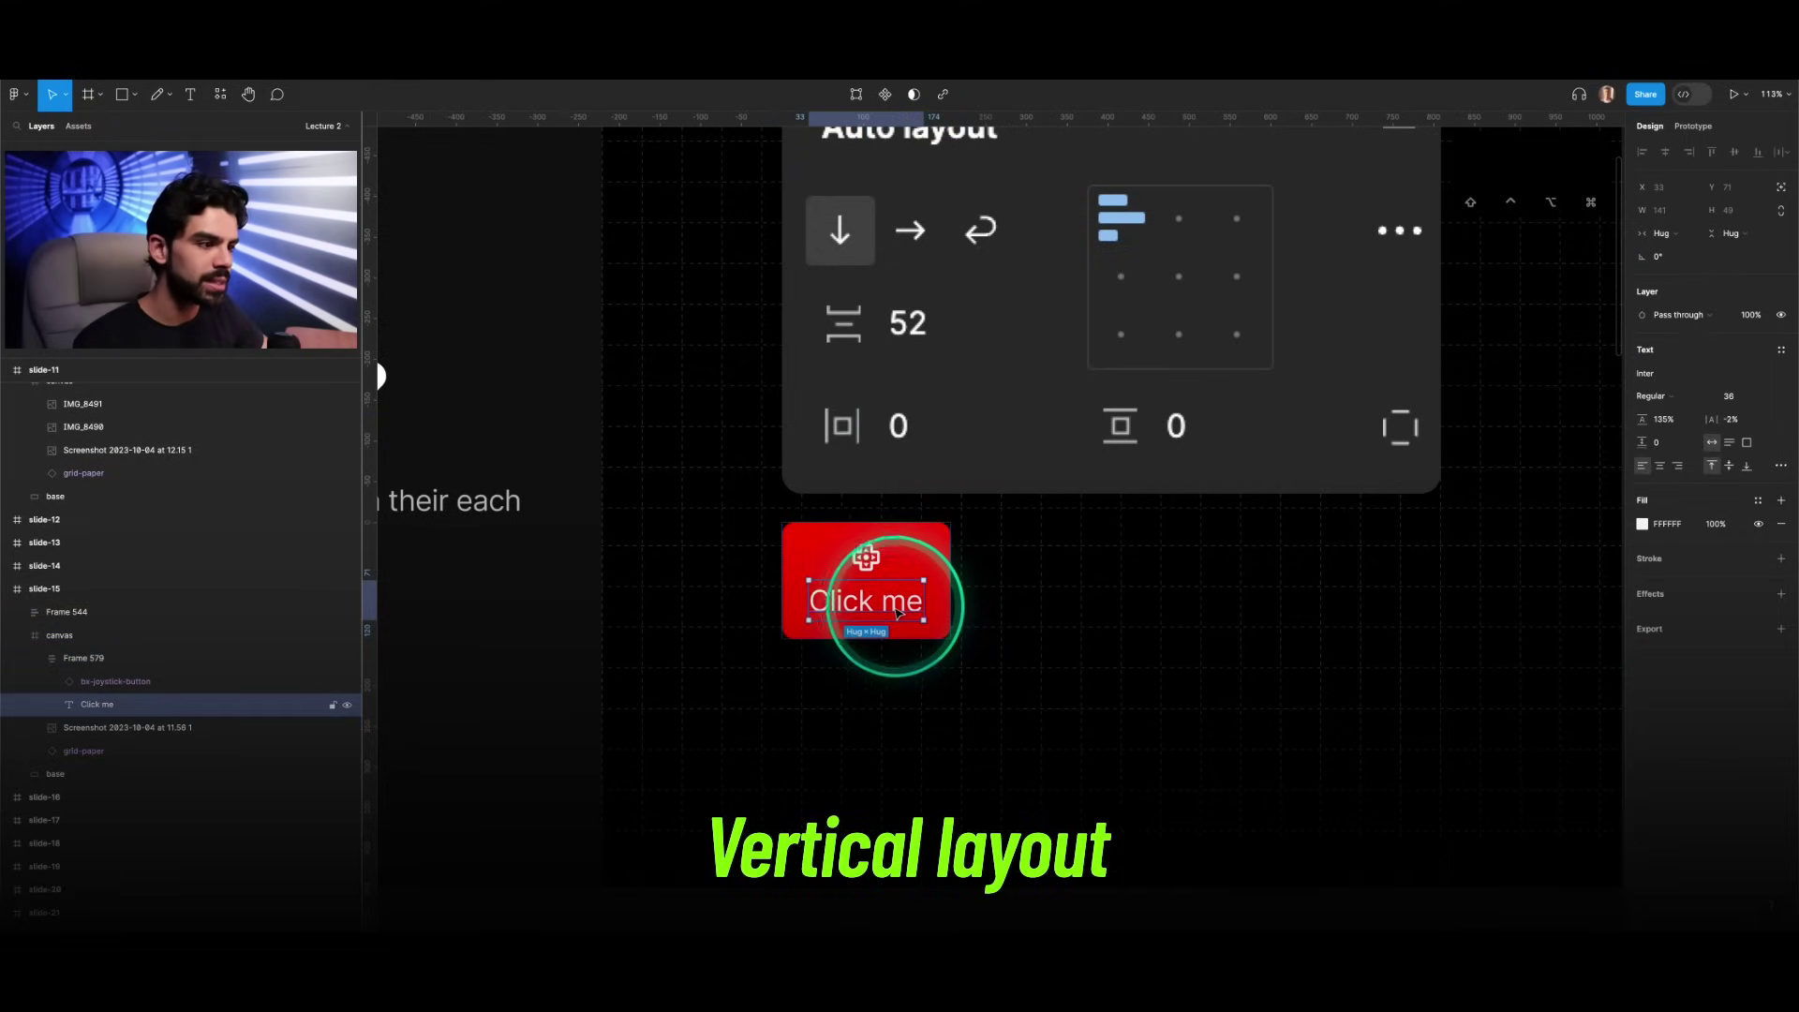
pyautogui.press('super+d')
pyautogui.press('super+d')
pyautogui.press('super+d')
pyautogui.press('super+d')
pyautogui.press('super+d')
pyautogui.press('super+d')
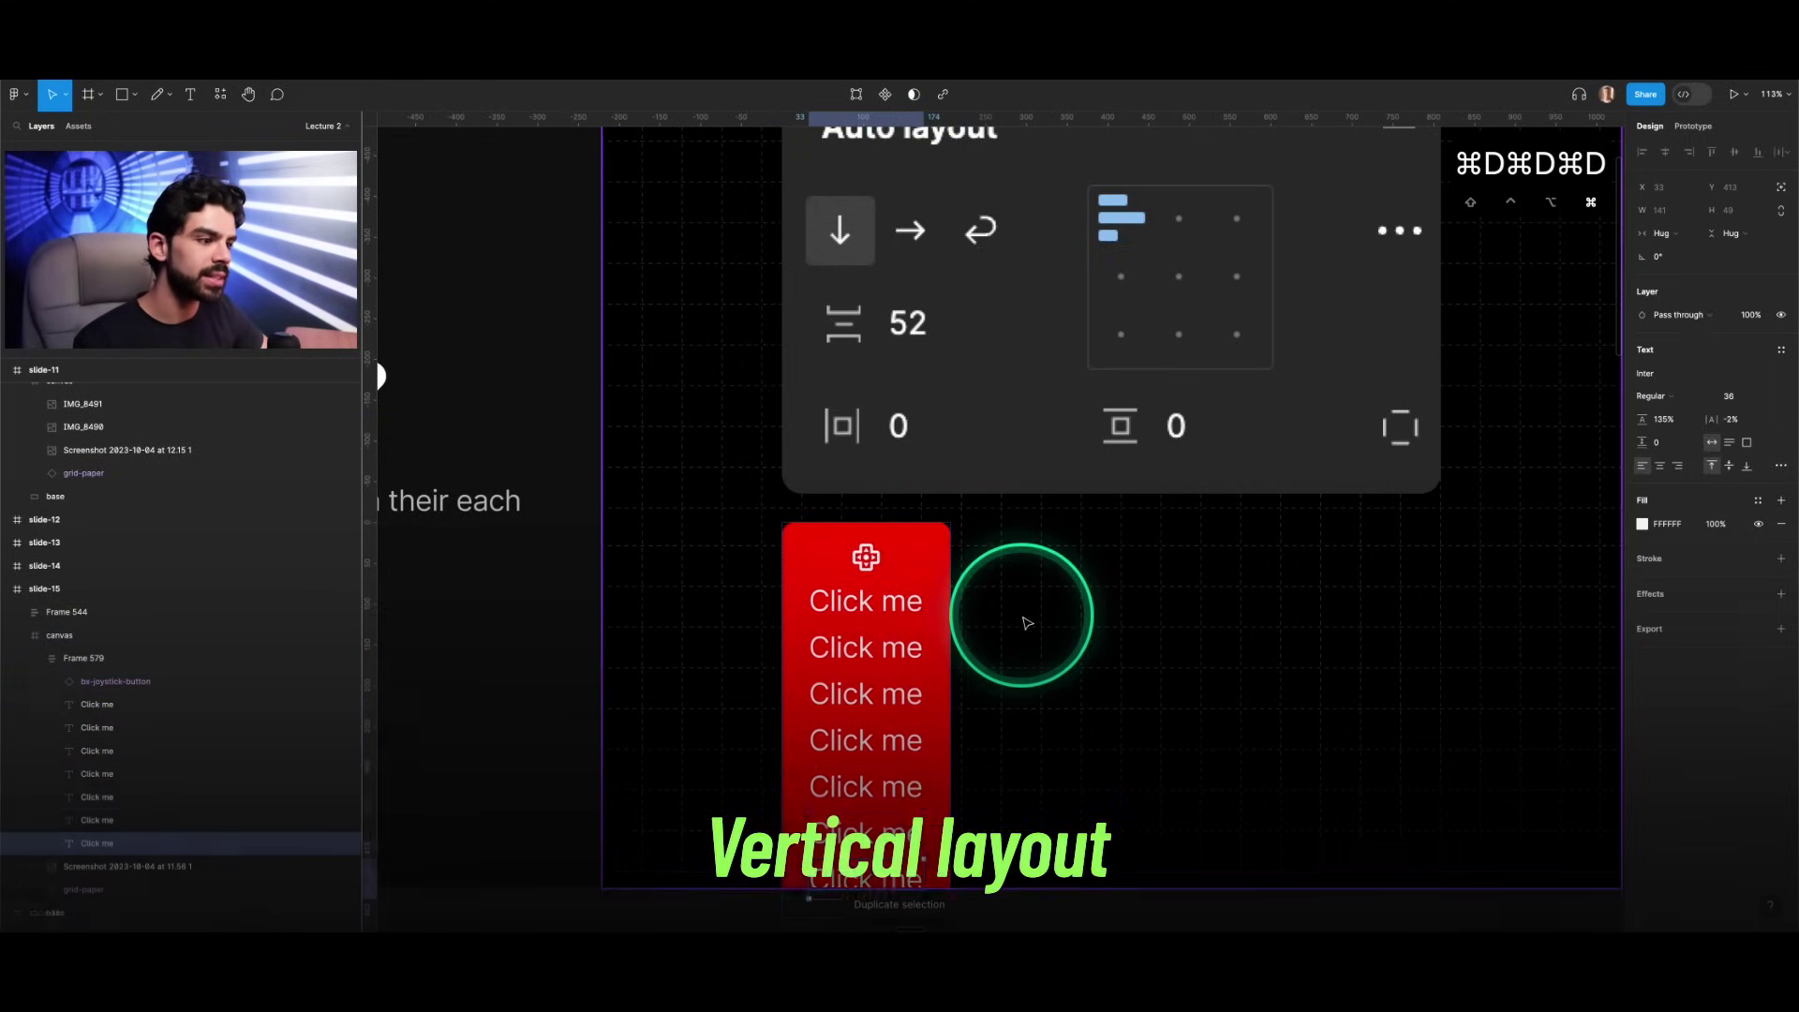
pyautogui.click(999, 619)
# Step: Move the stacked red frame off the slide to the empty canvas right of the button examples
pyautogui.click(75, 658)
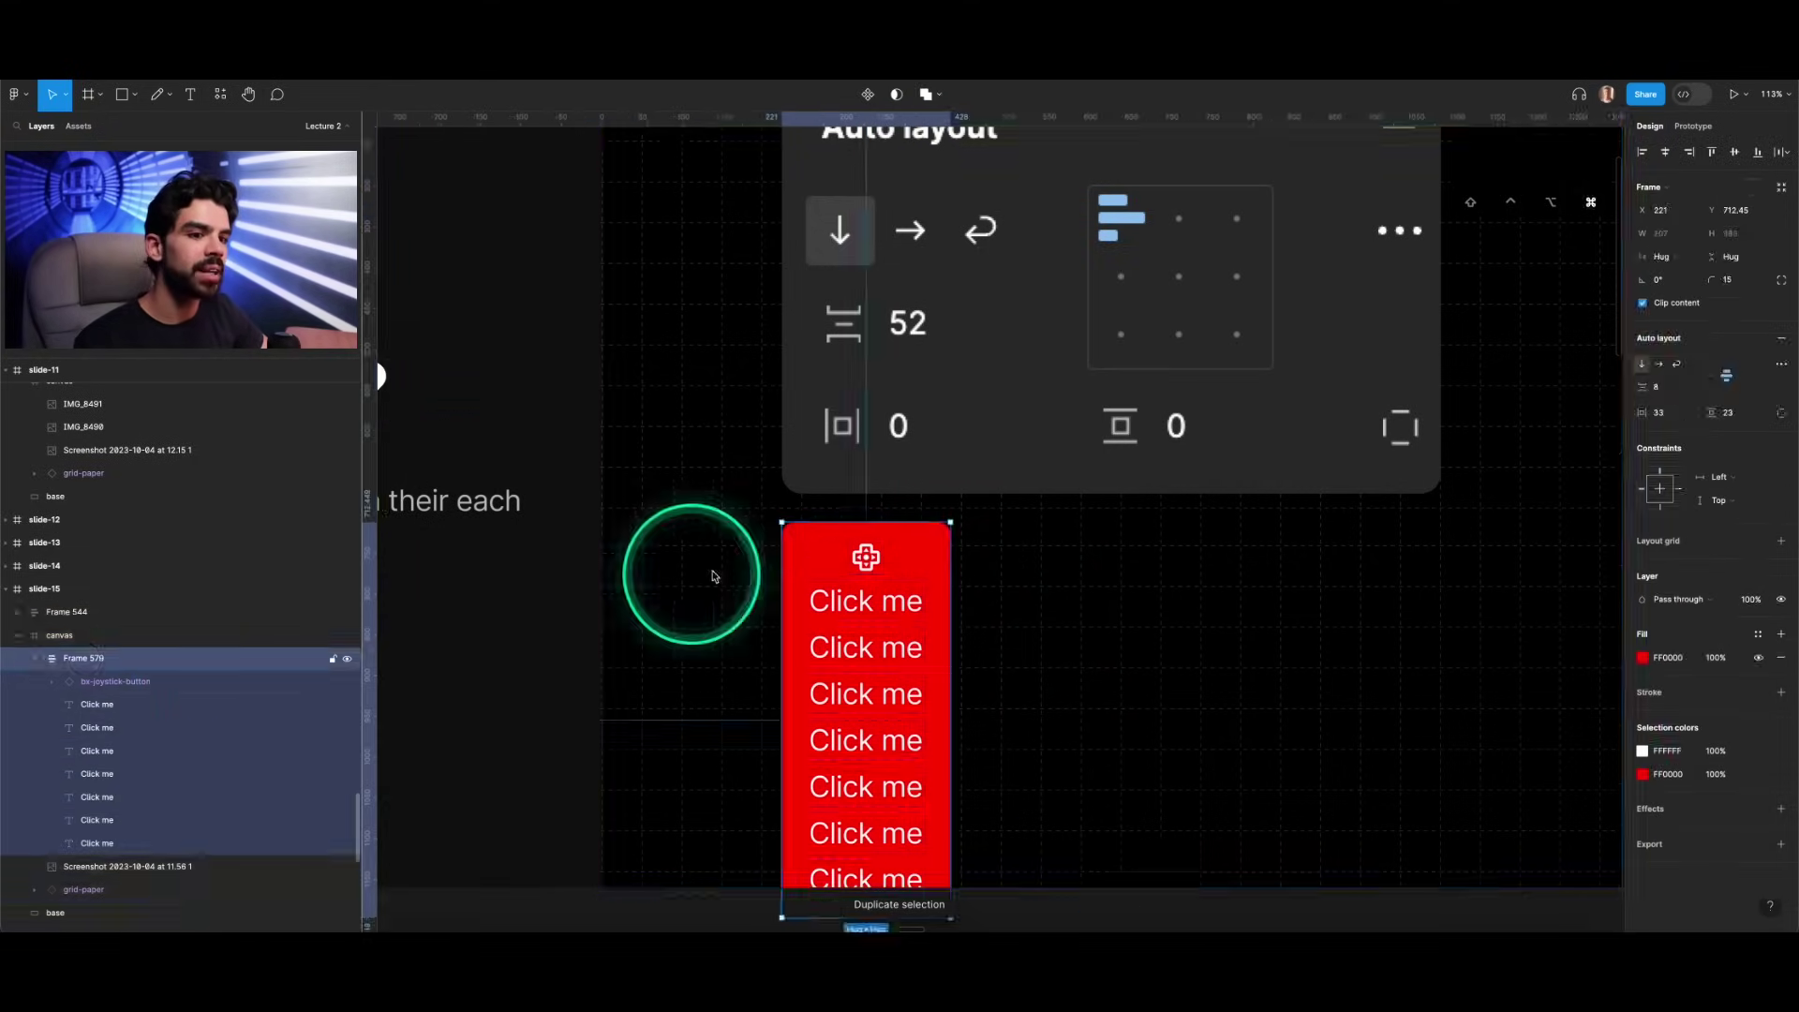
pyautogui.scroll(-5, 741, 571)
pyautogui.moveTo(741, 571); pyautogui.dragTo(1136, 780)
pyautogui.scroll(-3, 1136, 787)
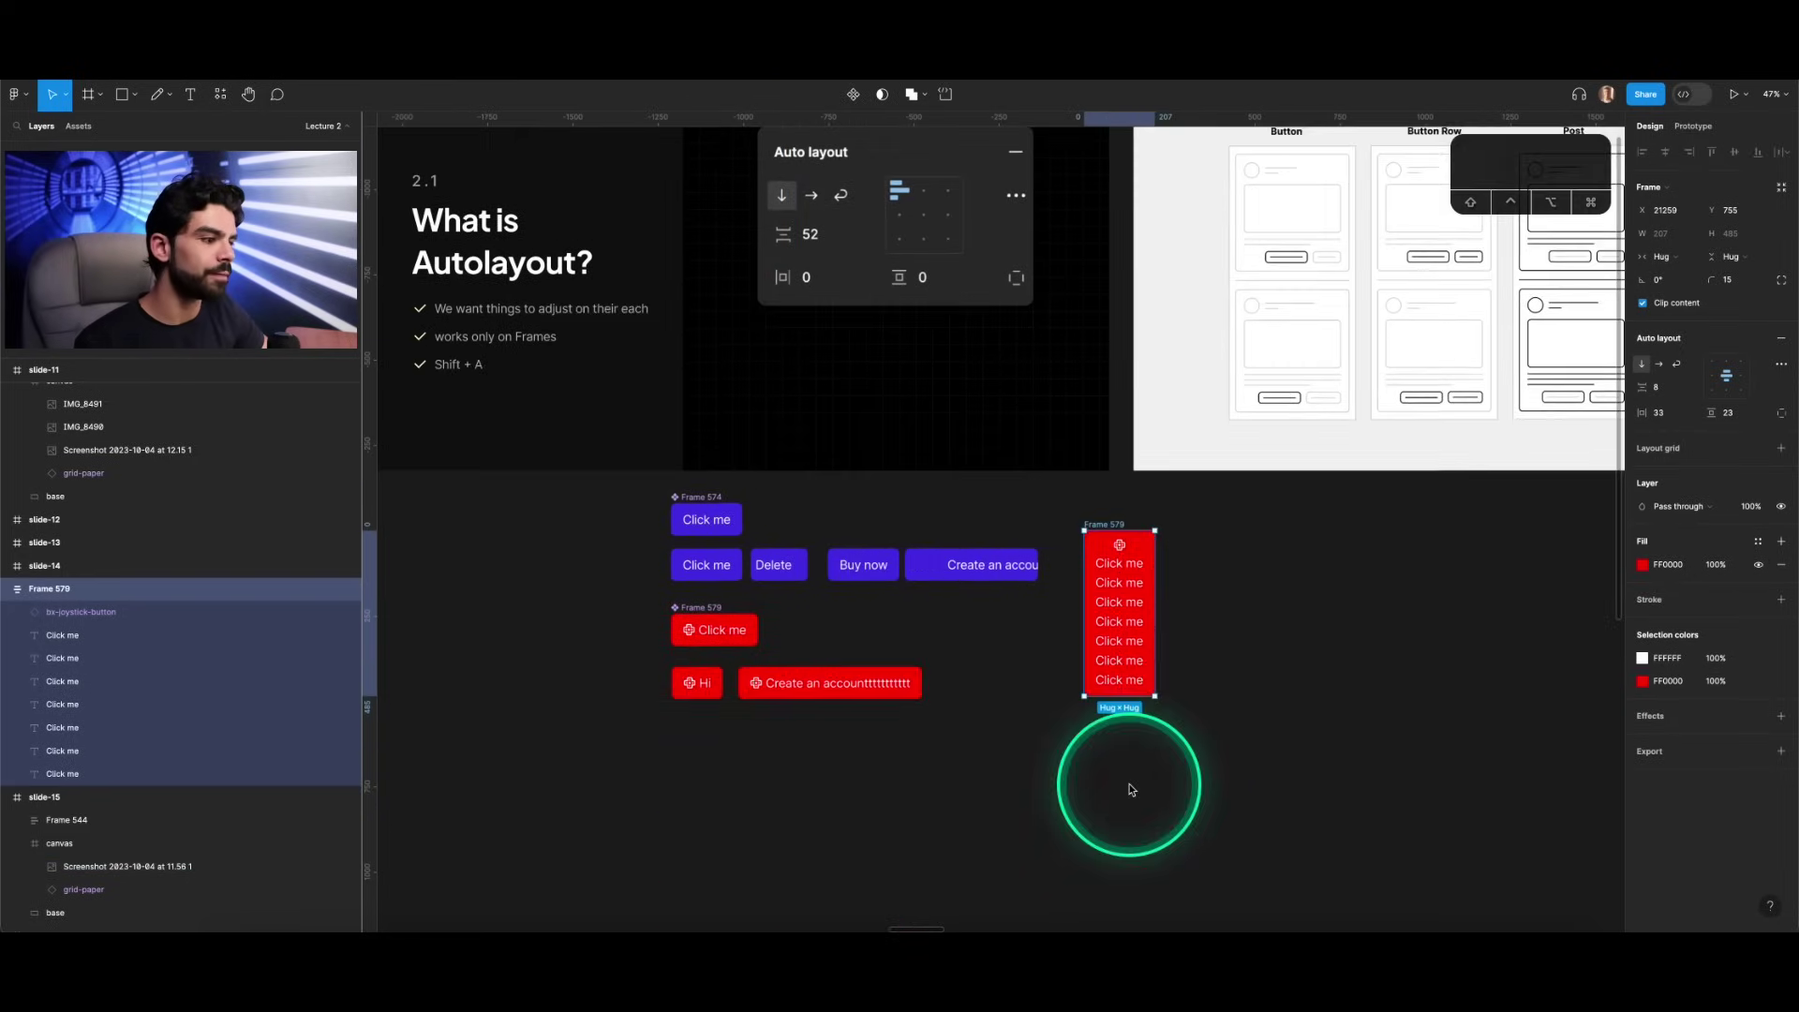
# Step: Switch the vertical red frame's auto layout direction to horizontal and then to wrap
pyautogui.scroll(5, 1179, 628)
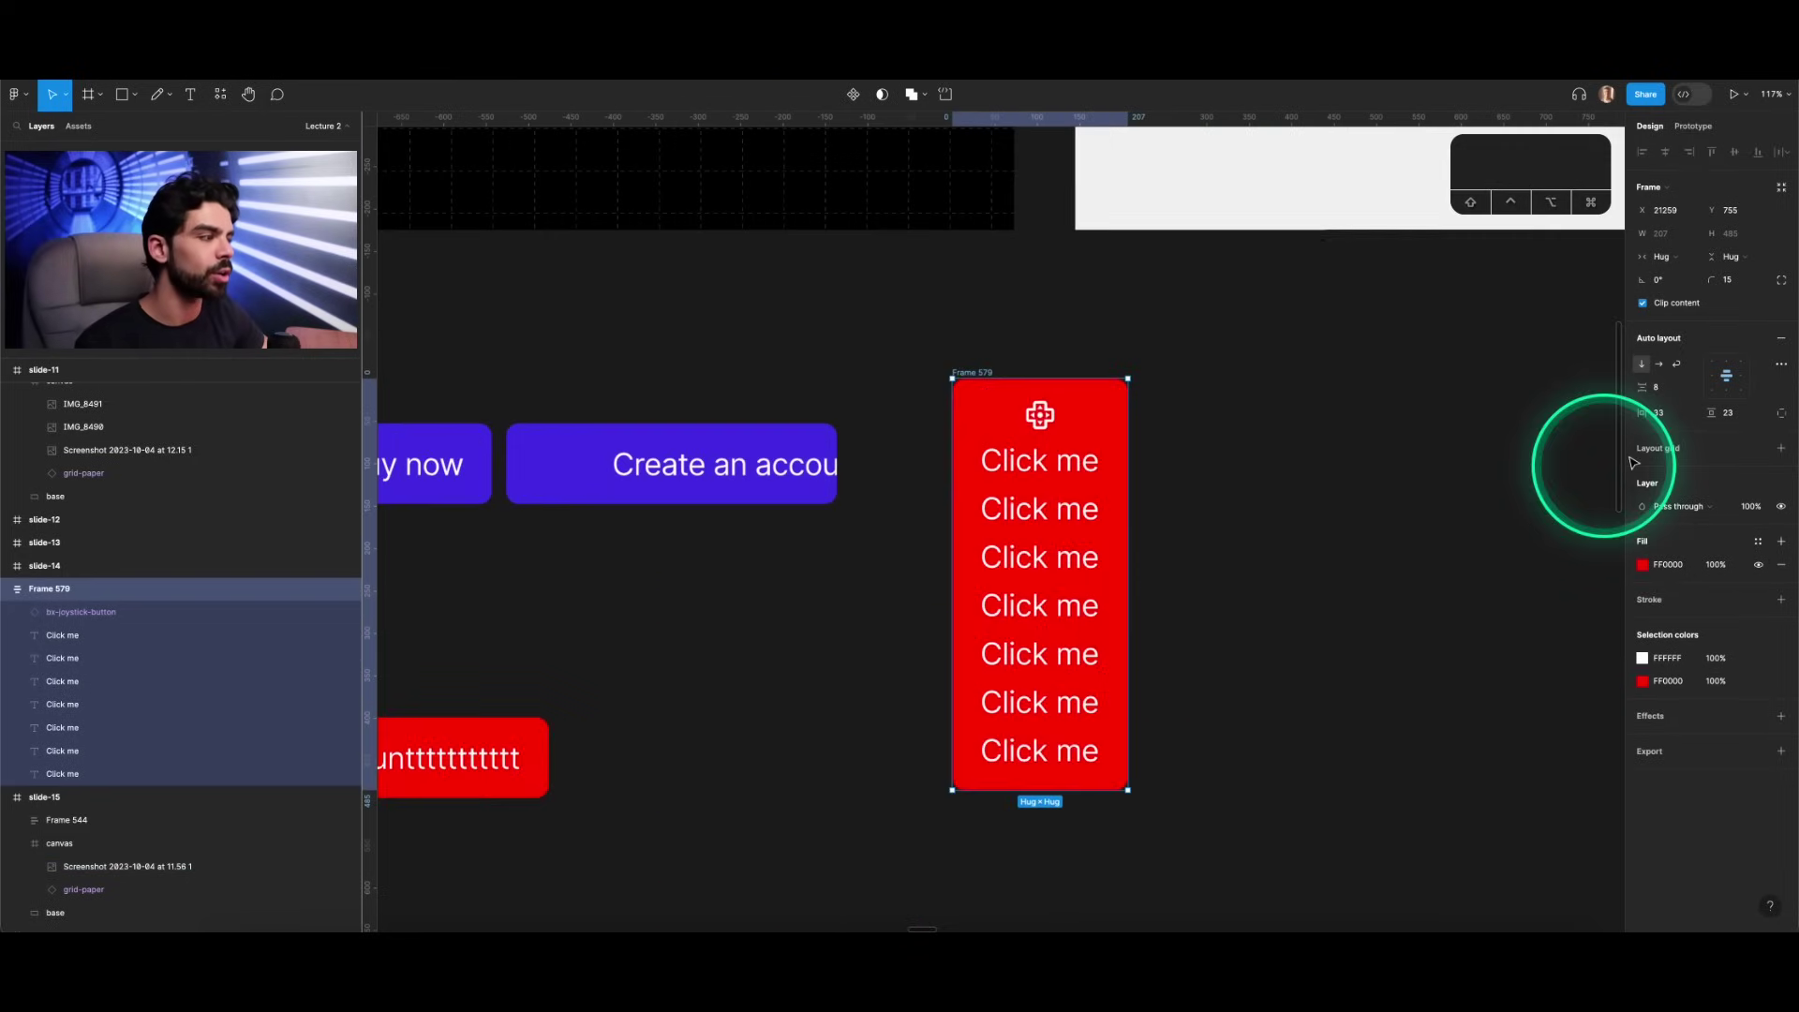
pyautogui.click(1660, 364)
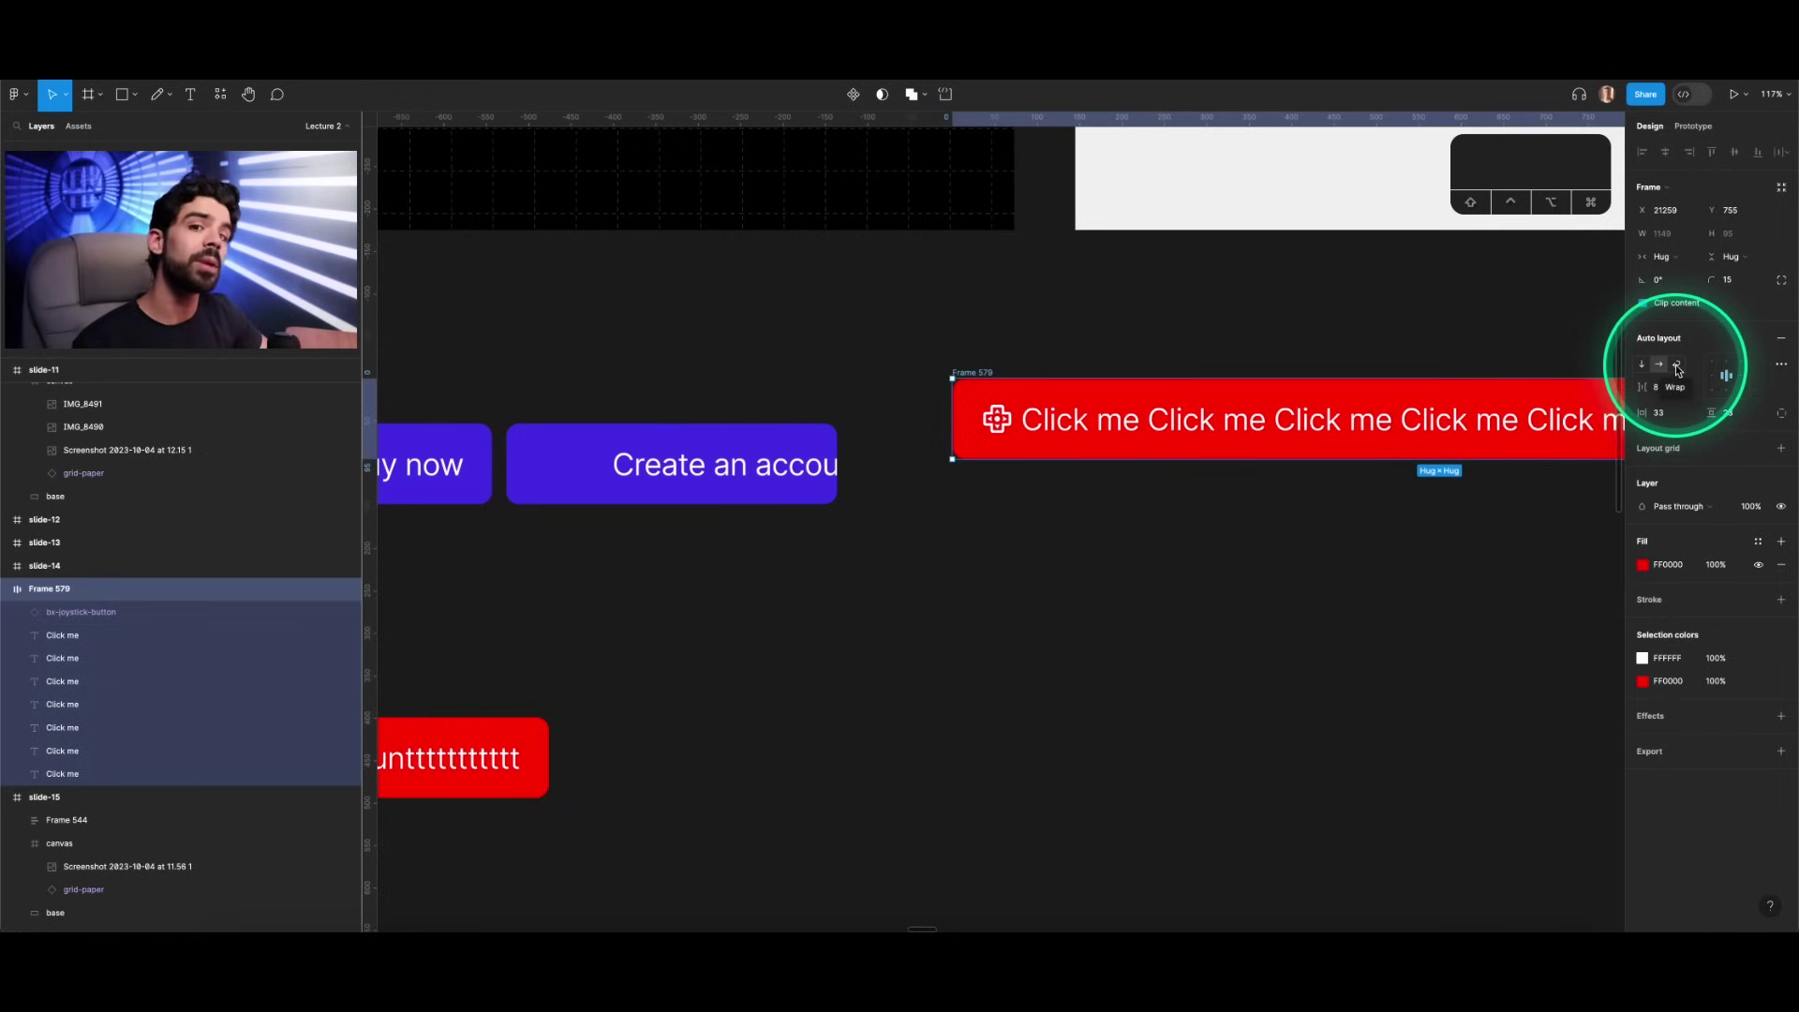
pyautogui.click(1677, 367)
pyautogui.scroll(-5, 1246, 384)
pyautogui.hscroll(3, 1249, 393)
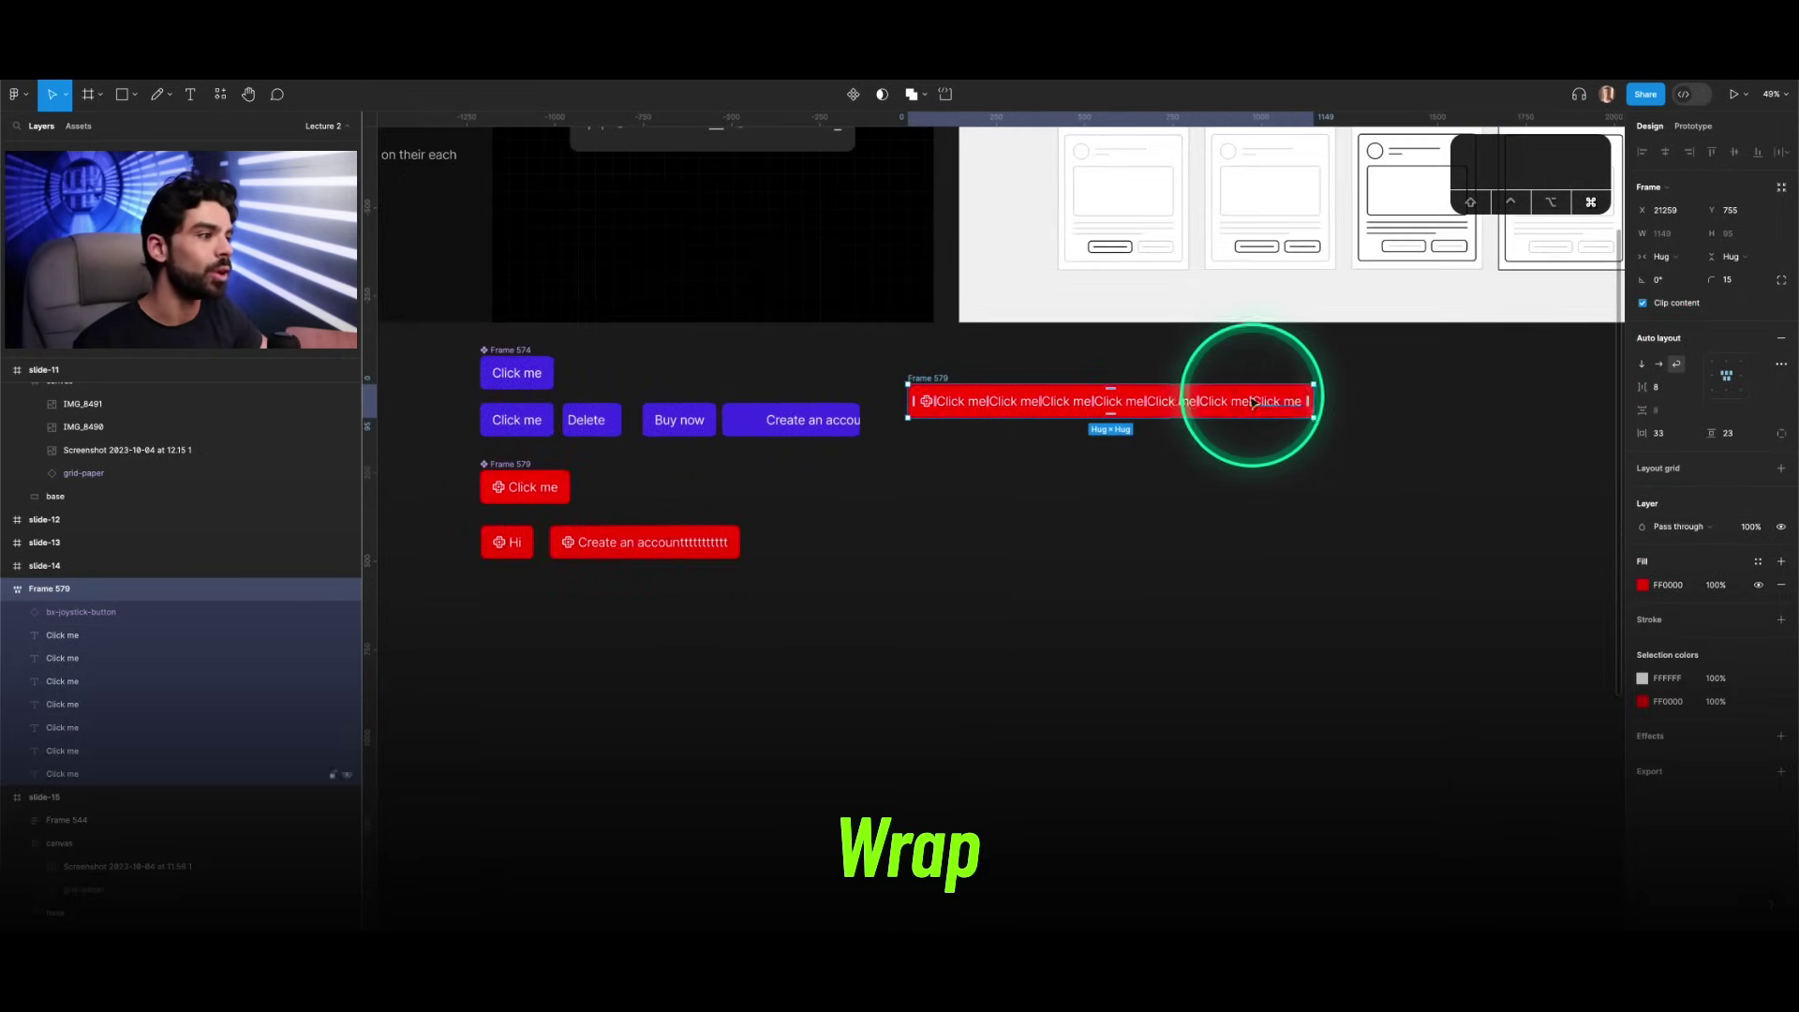
pyautogui.scroll(4, 1251, 398)
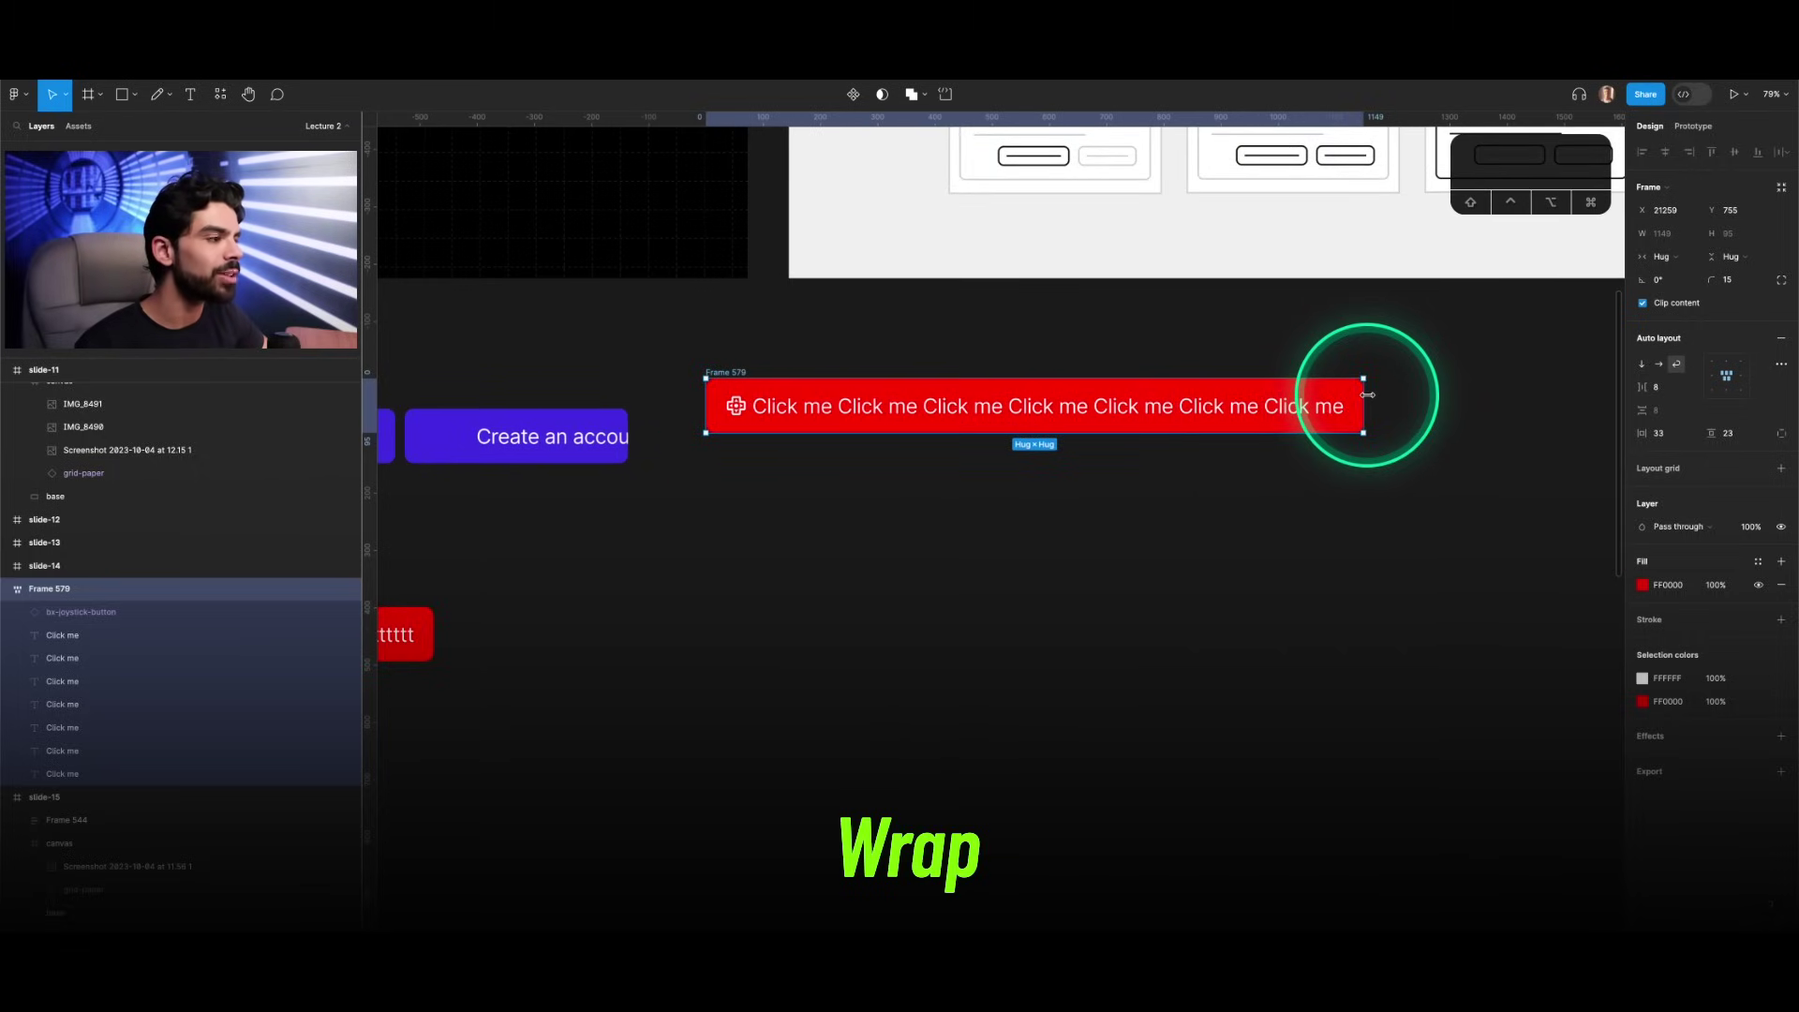
# Step: Duplicate the last "Click me" label in the red wrap frame four times
pyautogui.click(1312, 403)
pyautogui.press('super+d')
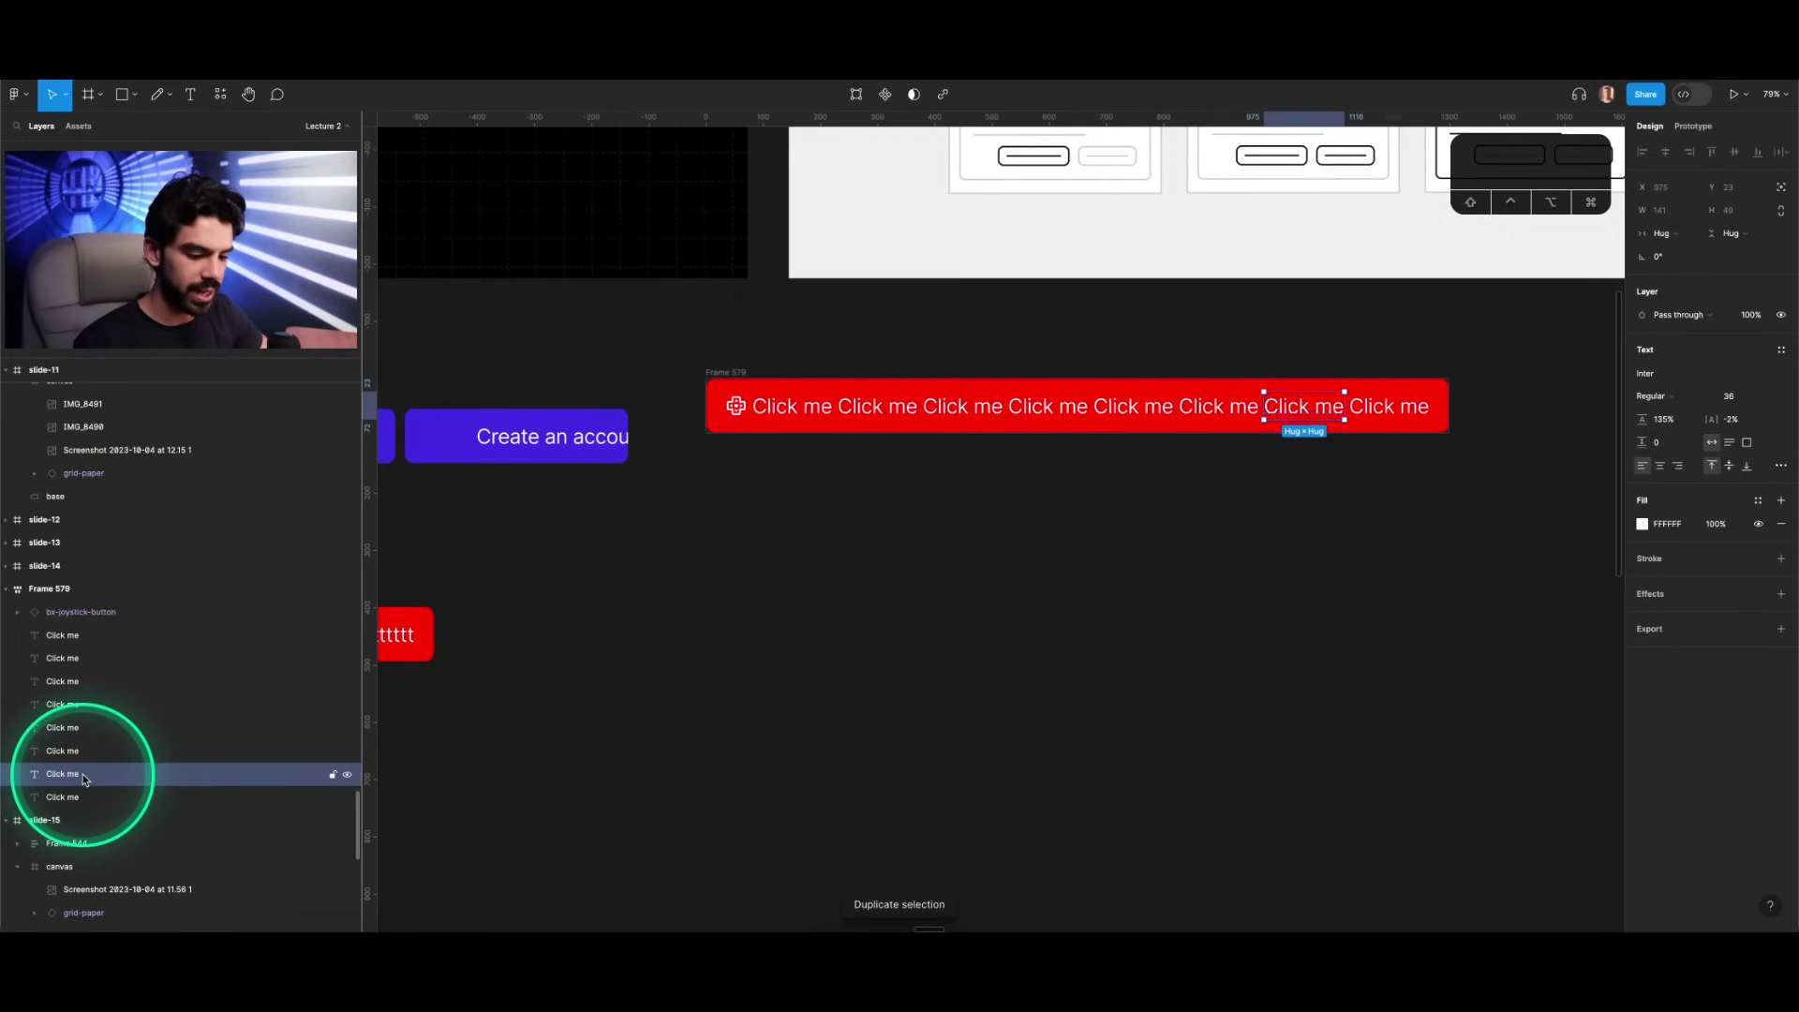
pyautogui.press('super+d')
pyautogui.press('super+d')
pyautogui.press('super+d')
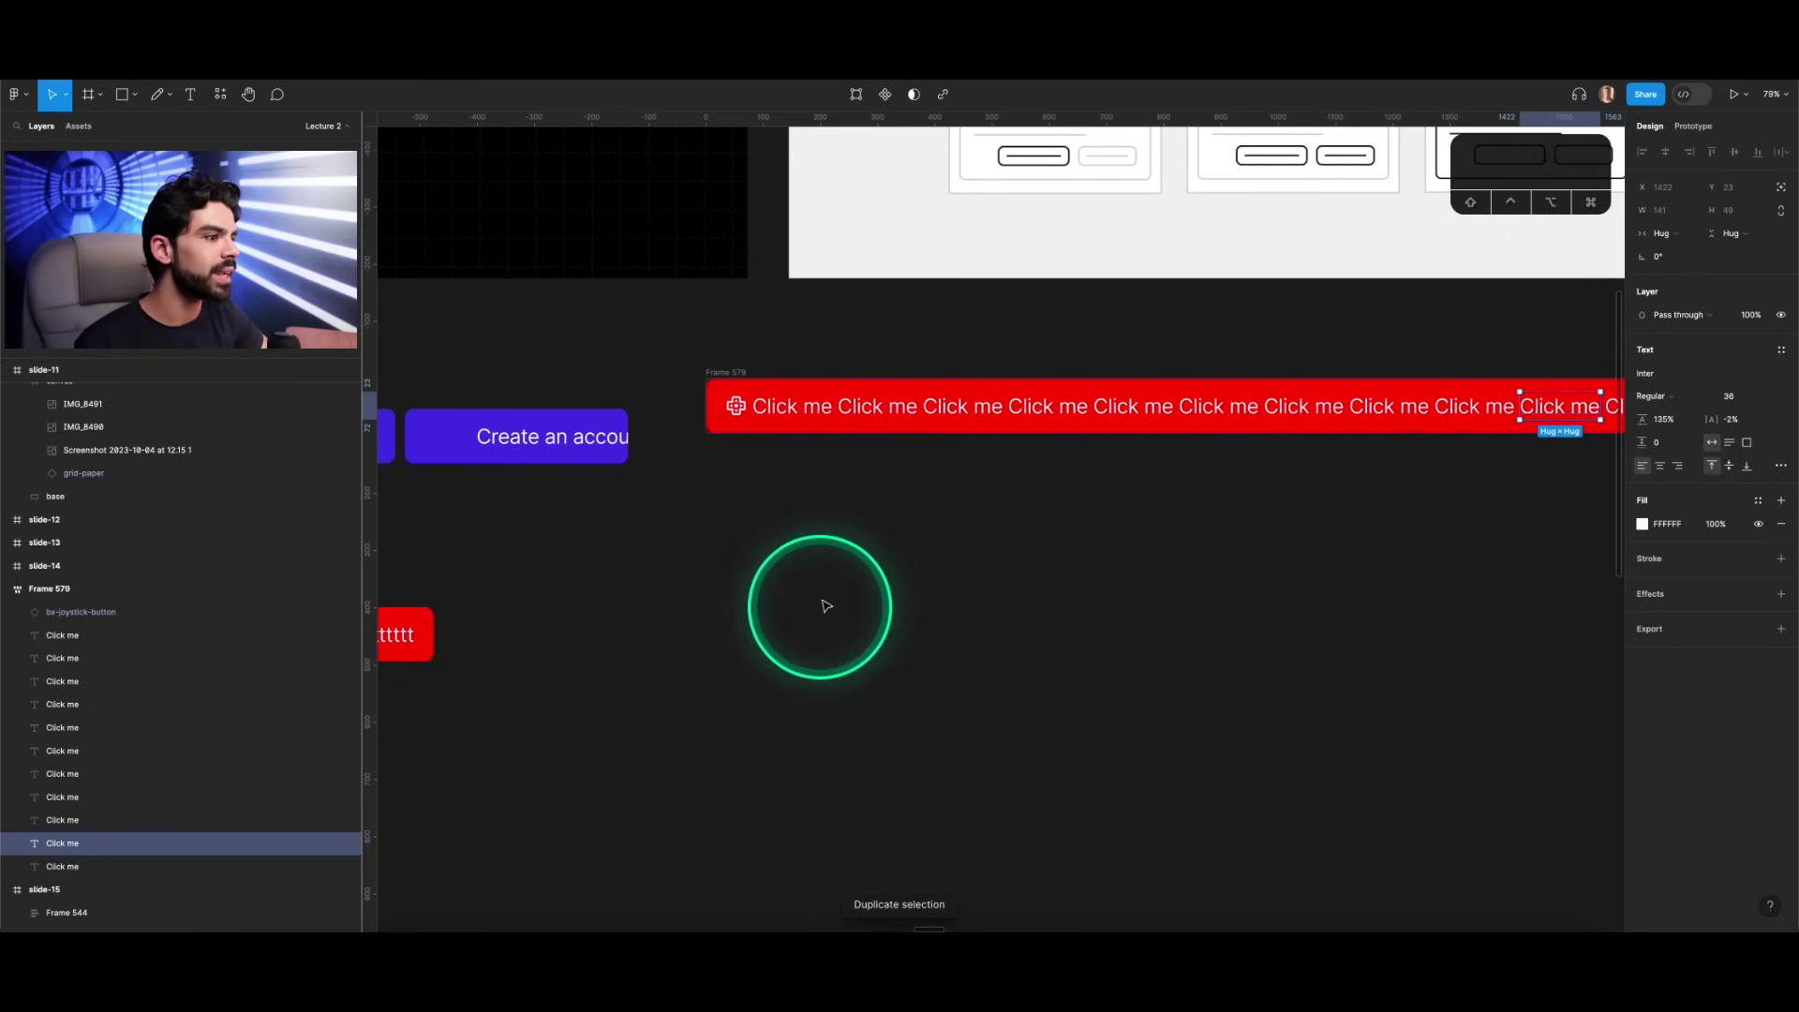
# Step: Switch the whole red frame's auto layout direction to vertical and back to wrap
pyautogui.click(714, 373)
pyautogui.scroll(-5, 815, 430)
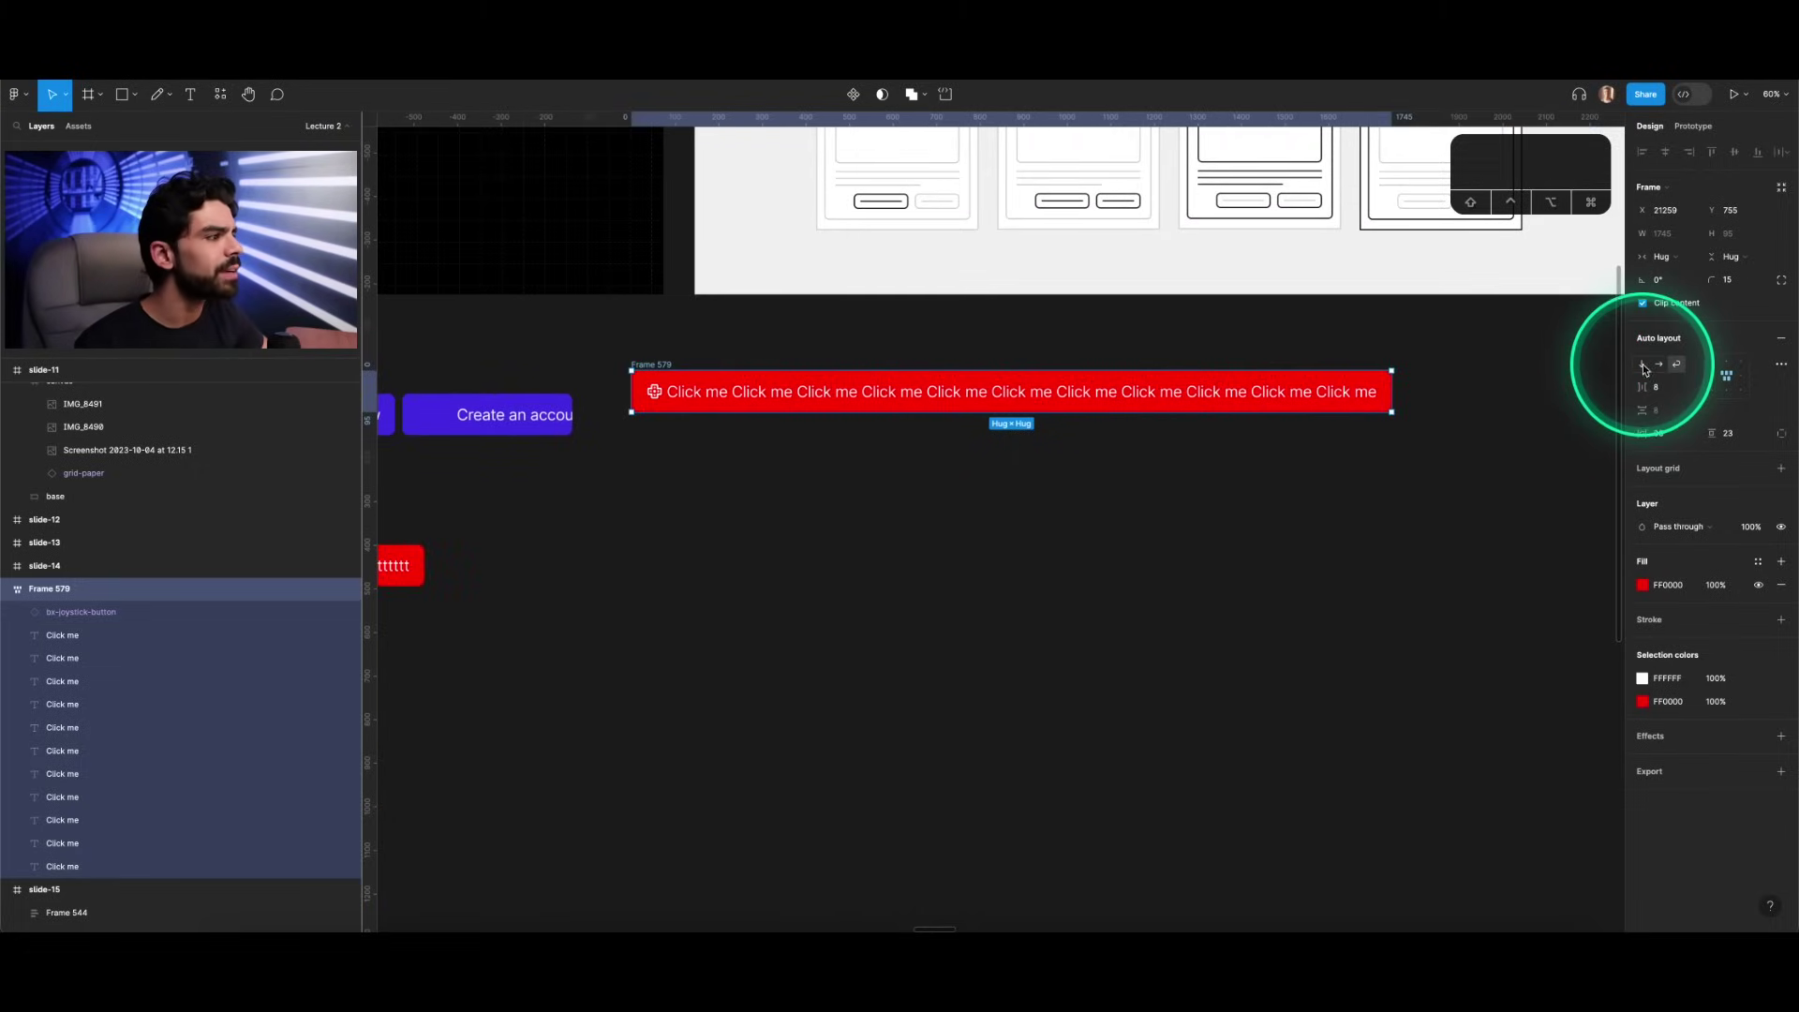
pyautogui.click(1642, 367)
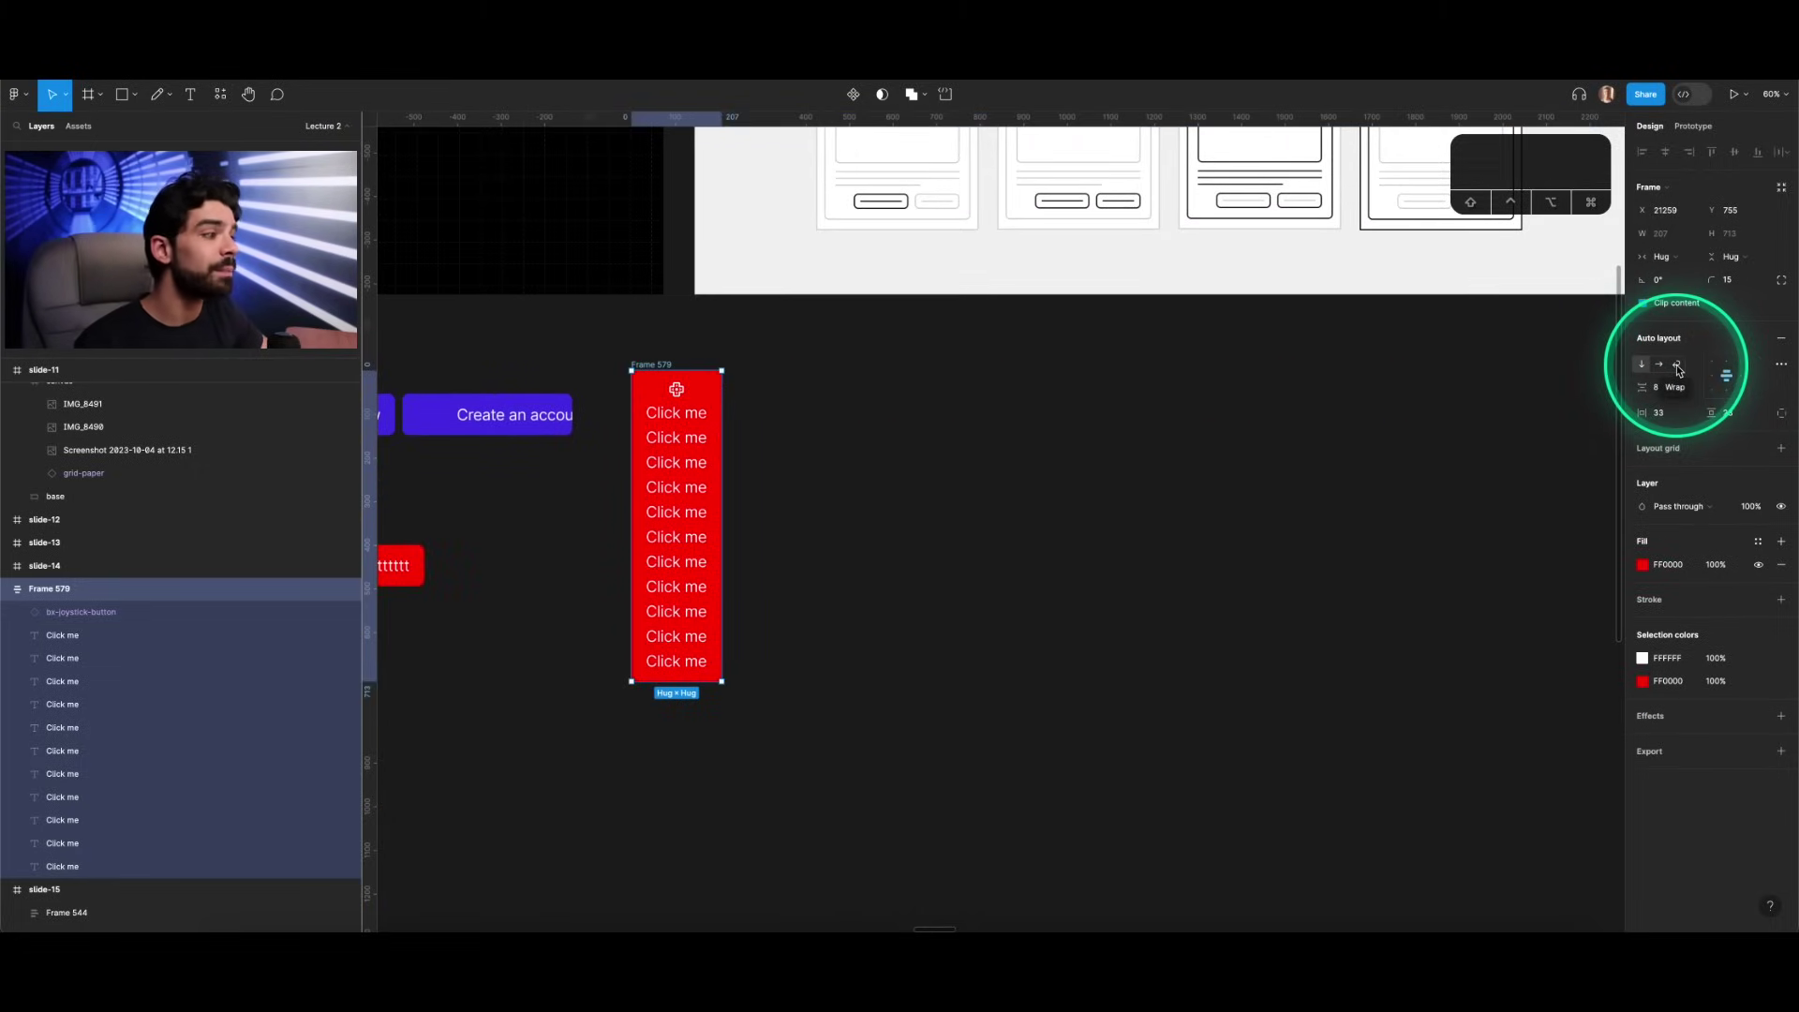
pyautogui.click(1679, 367)
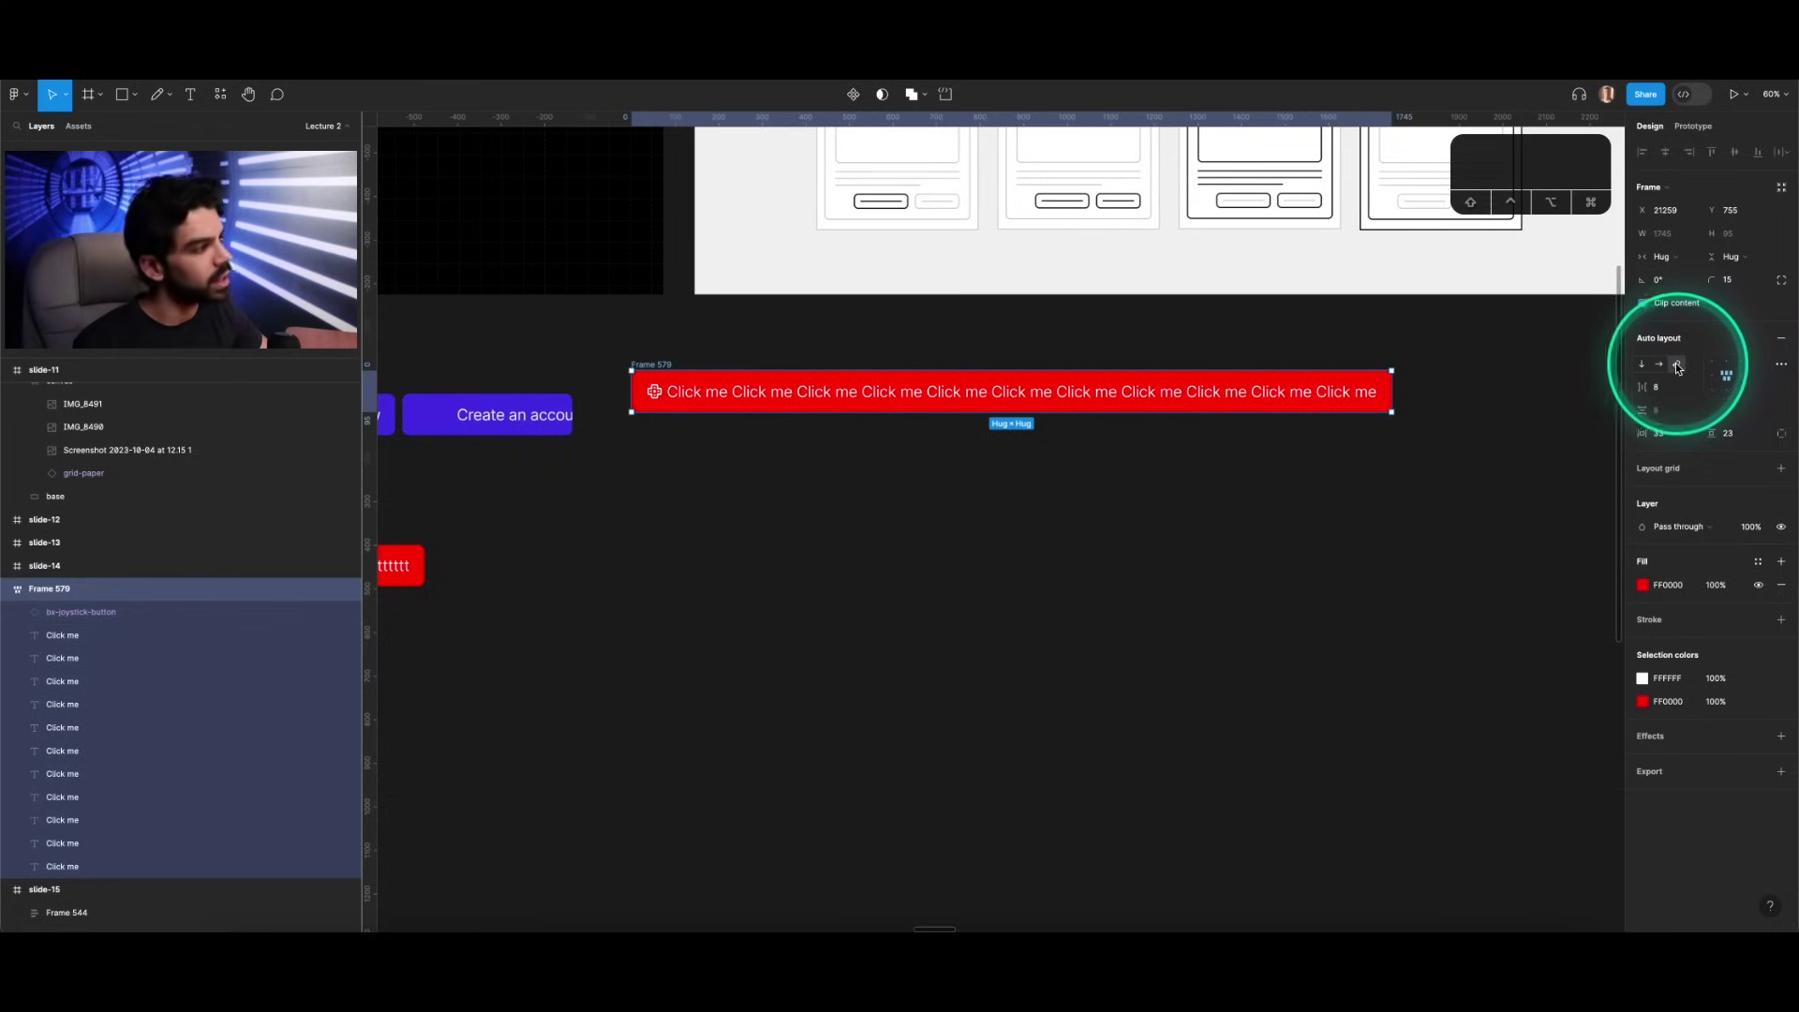
# Step: Widen the wrapping red frame to about 2031, then narrow it to about 515 so its labels break into rows
pyautogui.press('v')
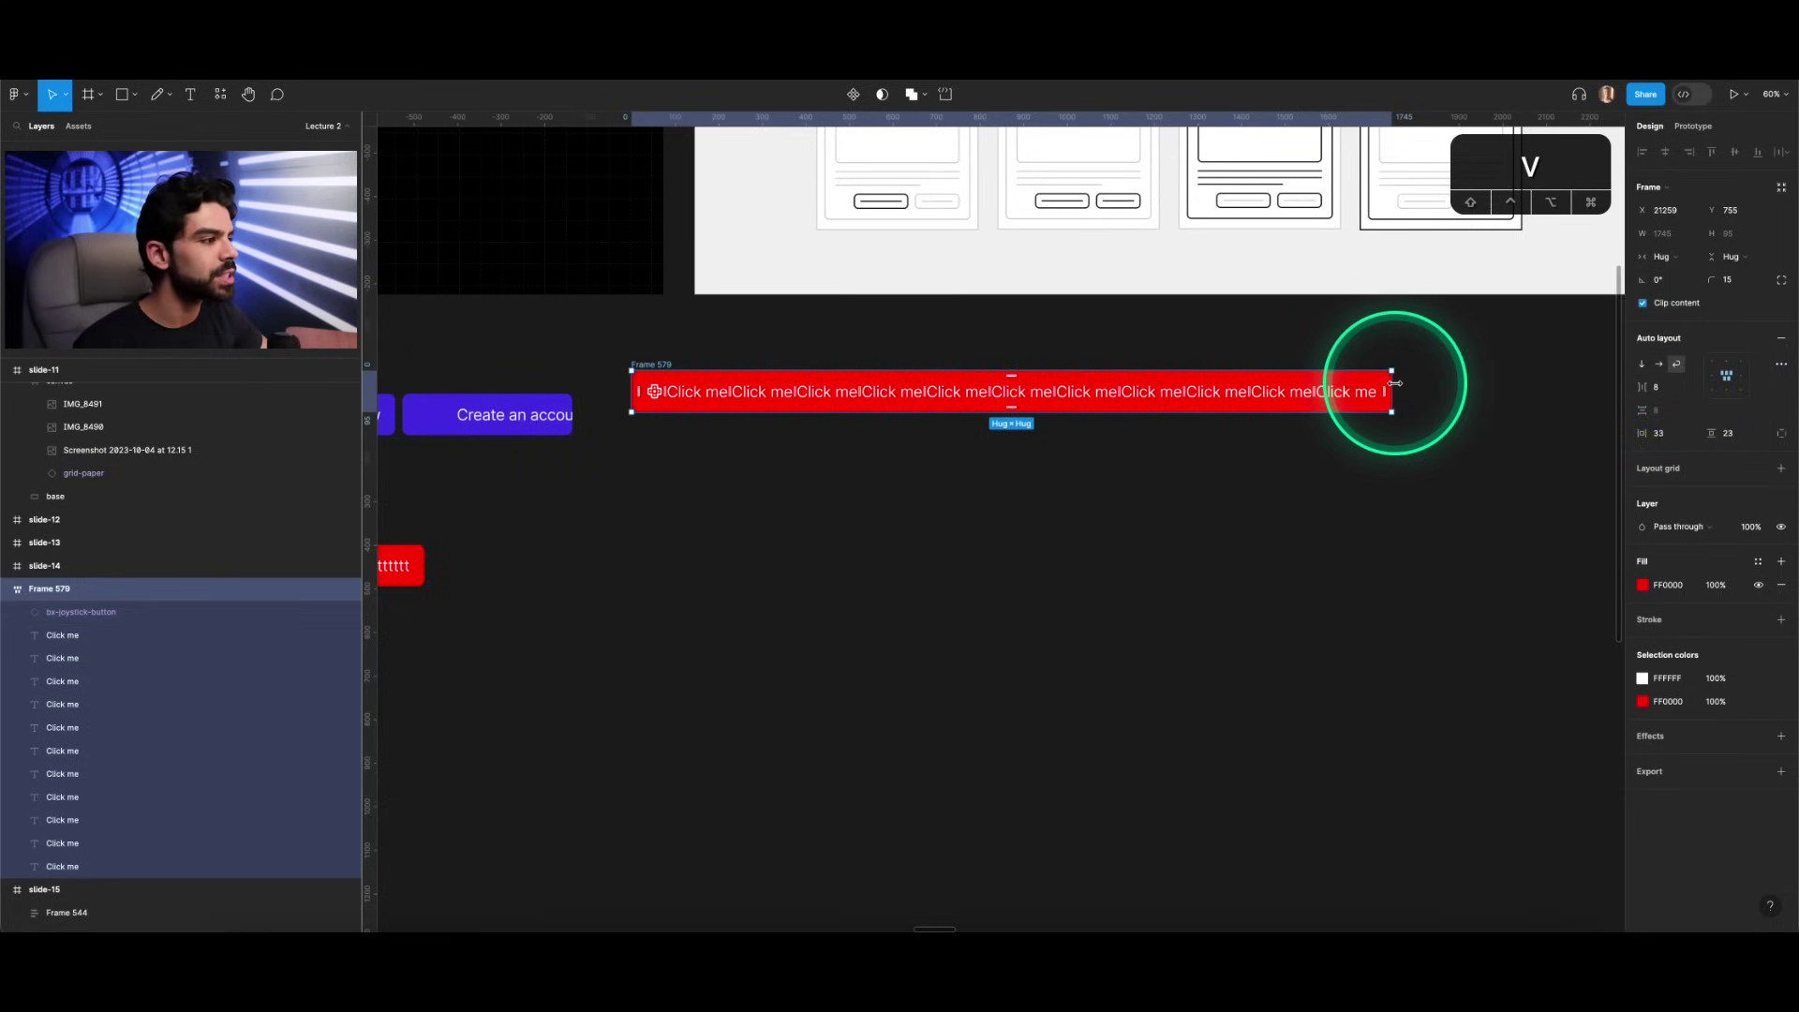
pyautogui.moveTo(1395, 383); pyautogui.dragTo(1516, 387)
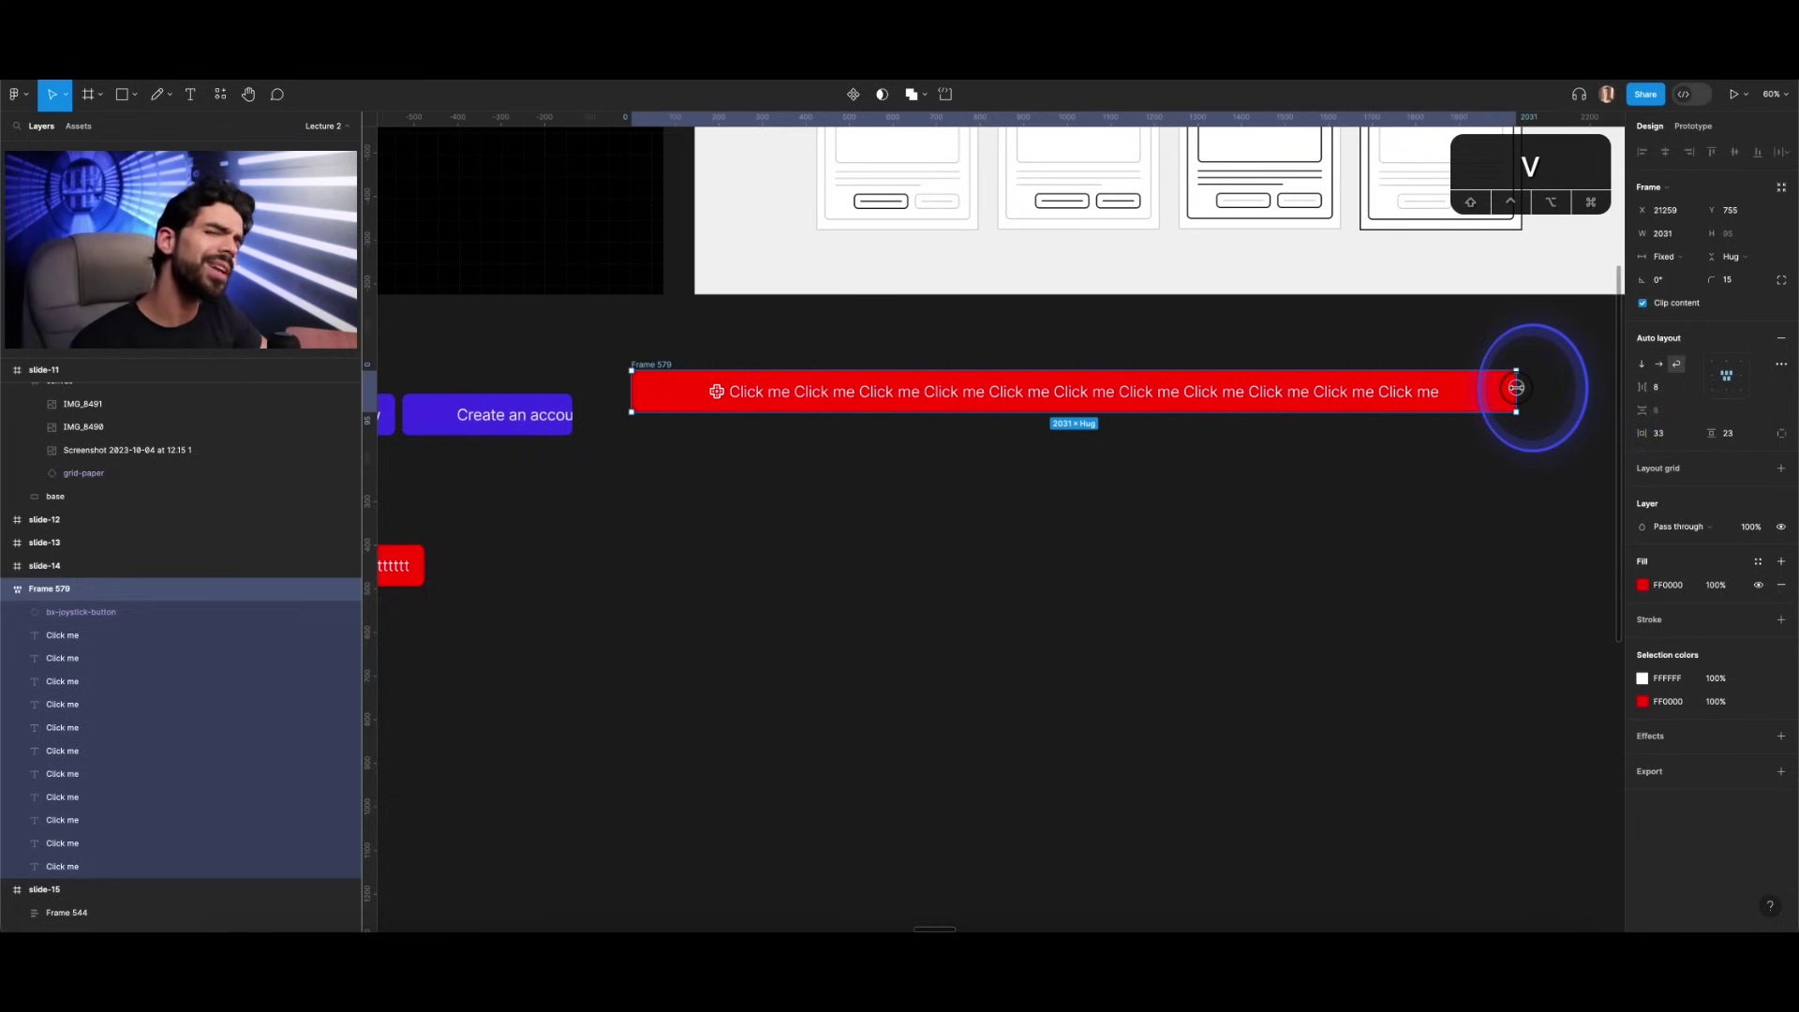
pyautogui.moveTo(1516, 387); pyautogui.dragTo(849, 405)
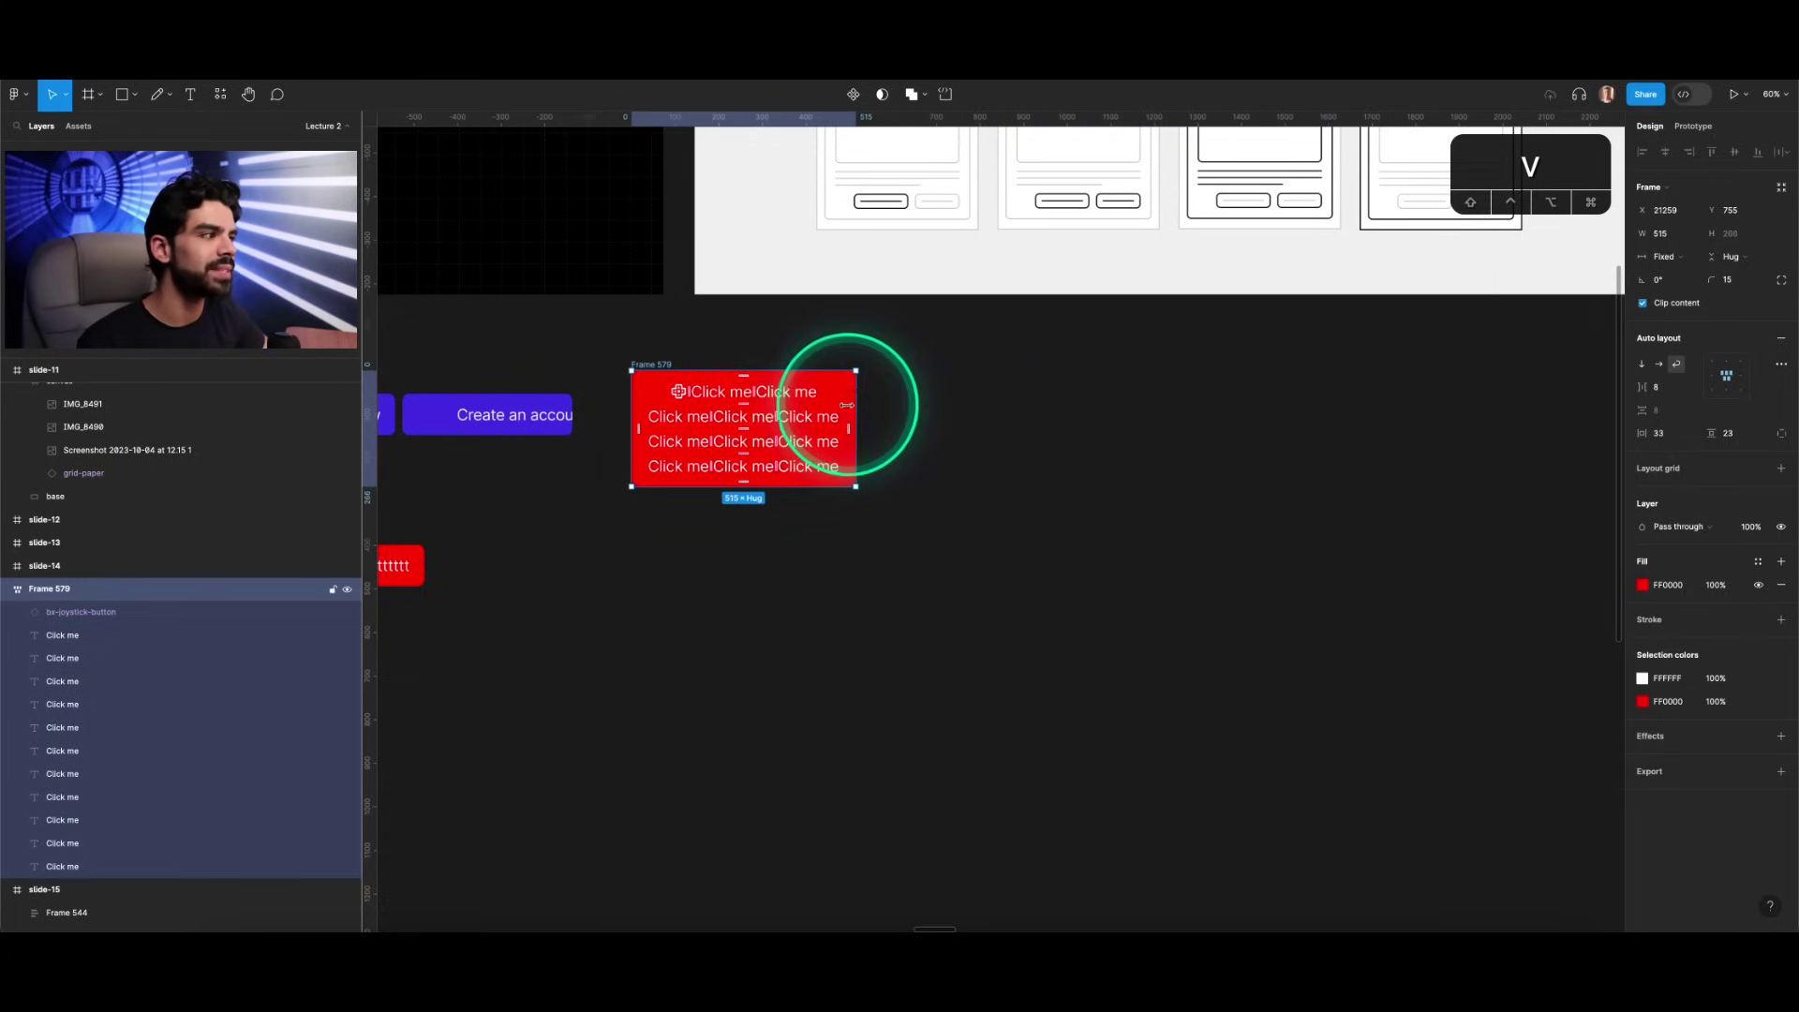
pyautogui.scroll(5, 672, 397)
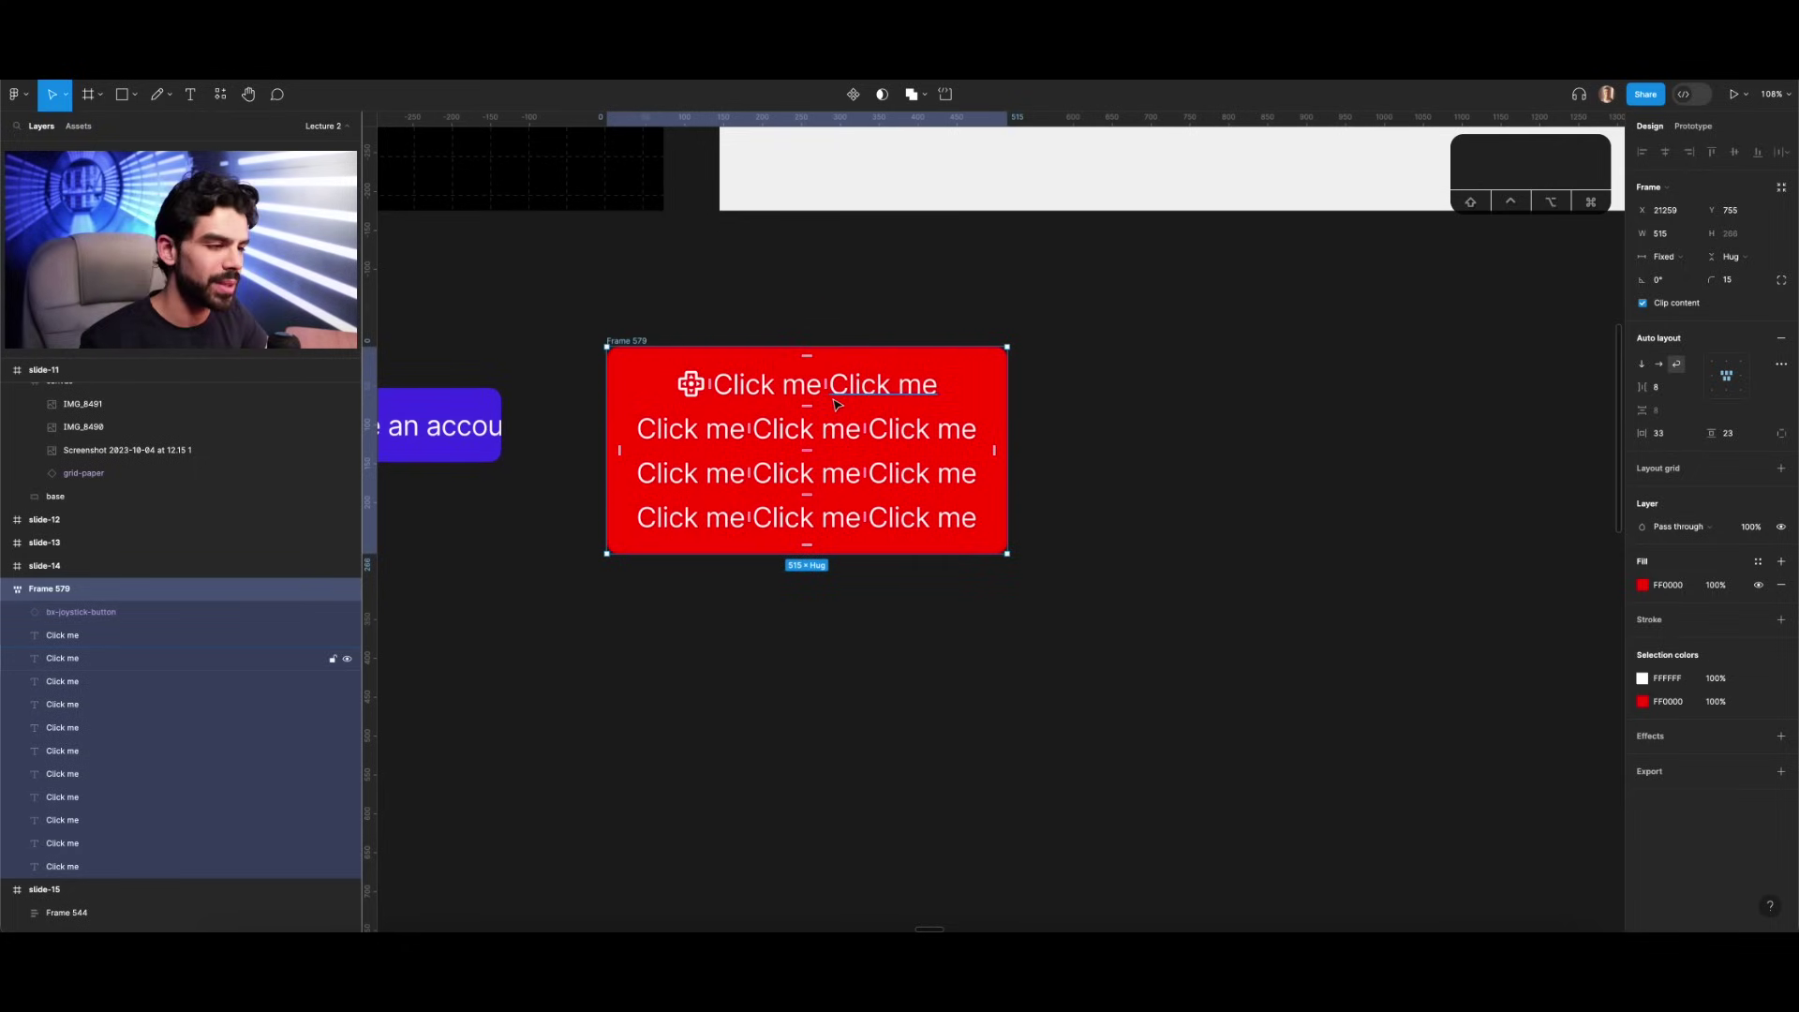
# Step: Switch the narrowed red frame's auto layout direction to horizontal, then delete the frame
pyautogui.click(1659, 365)
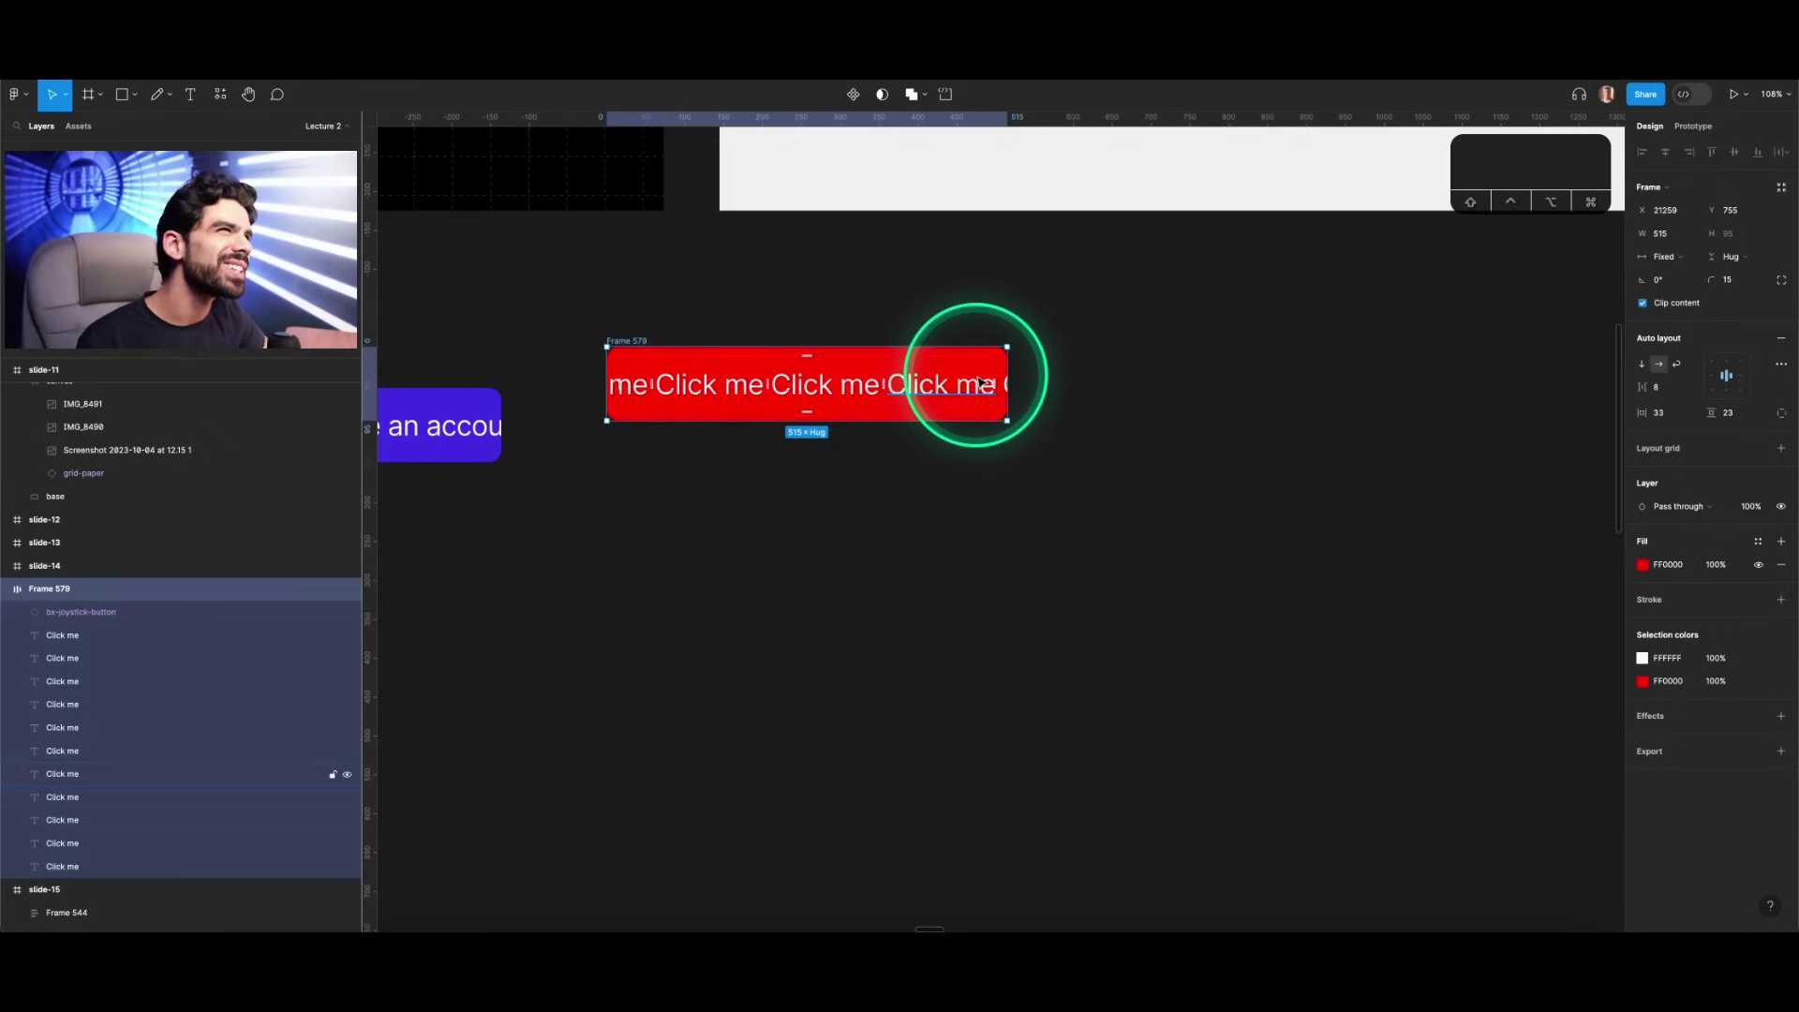
pyautogui.scroll(-5, 1252, 360)
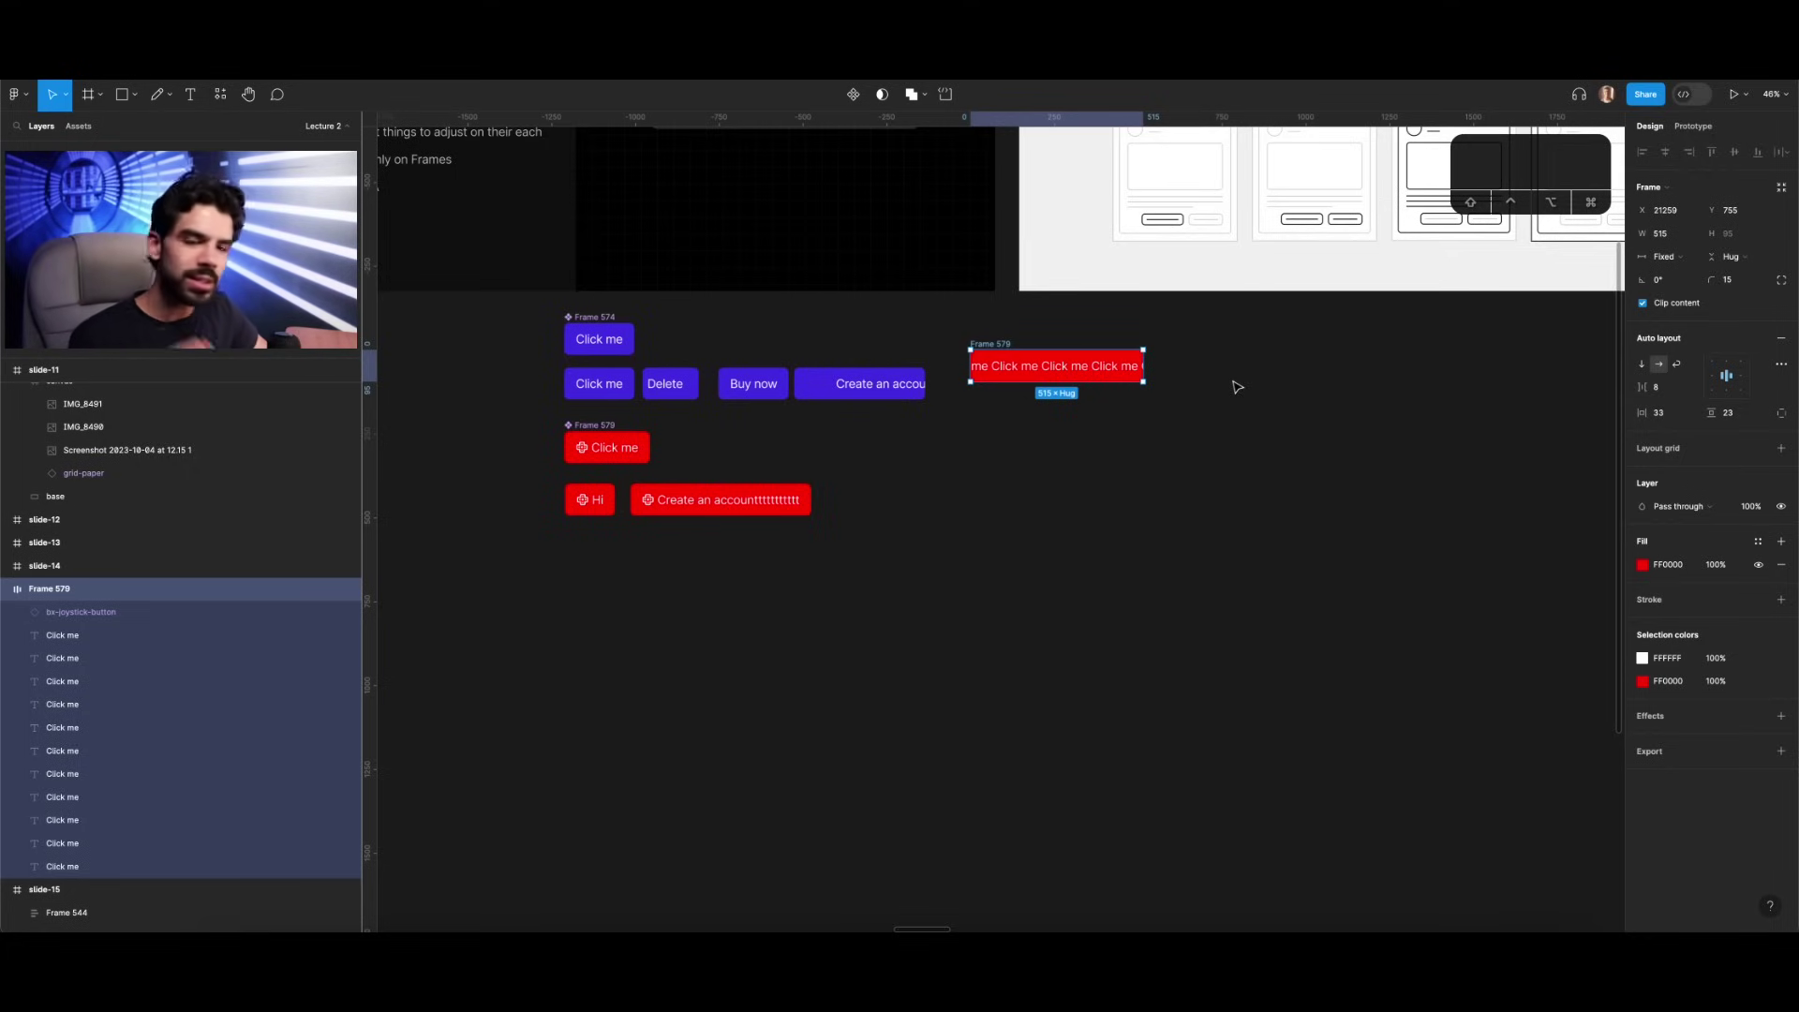
pyautogui.click(1659, 366)
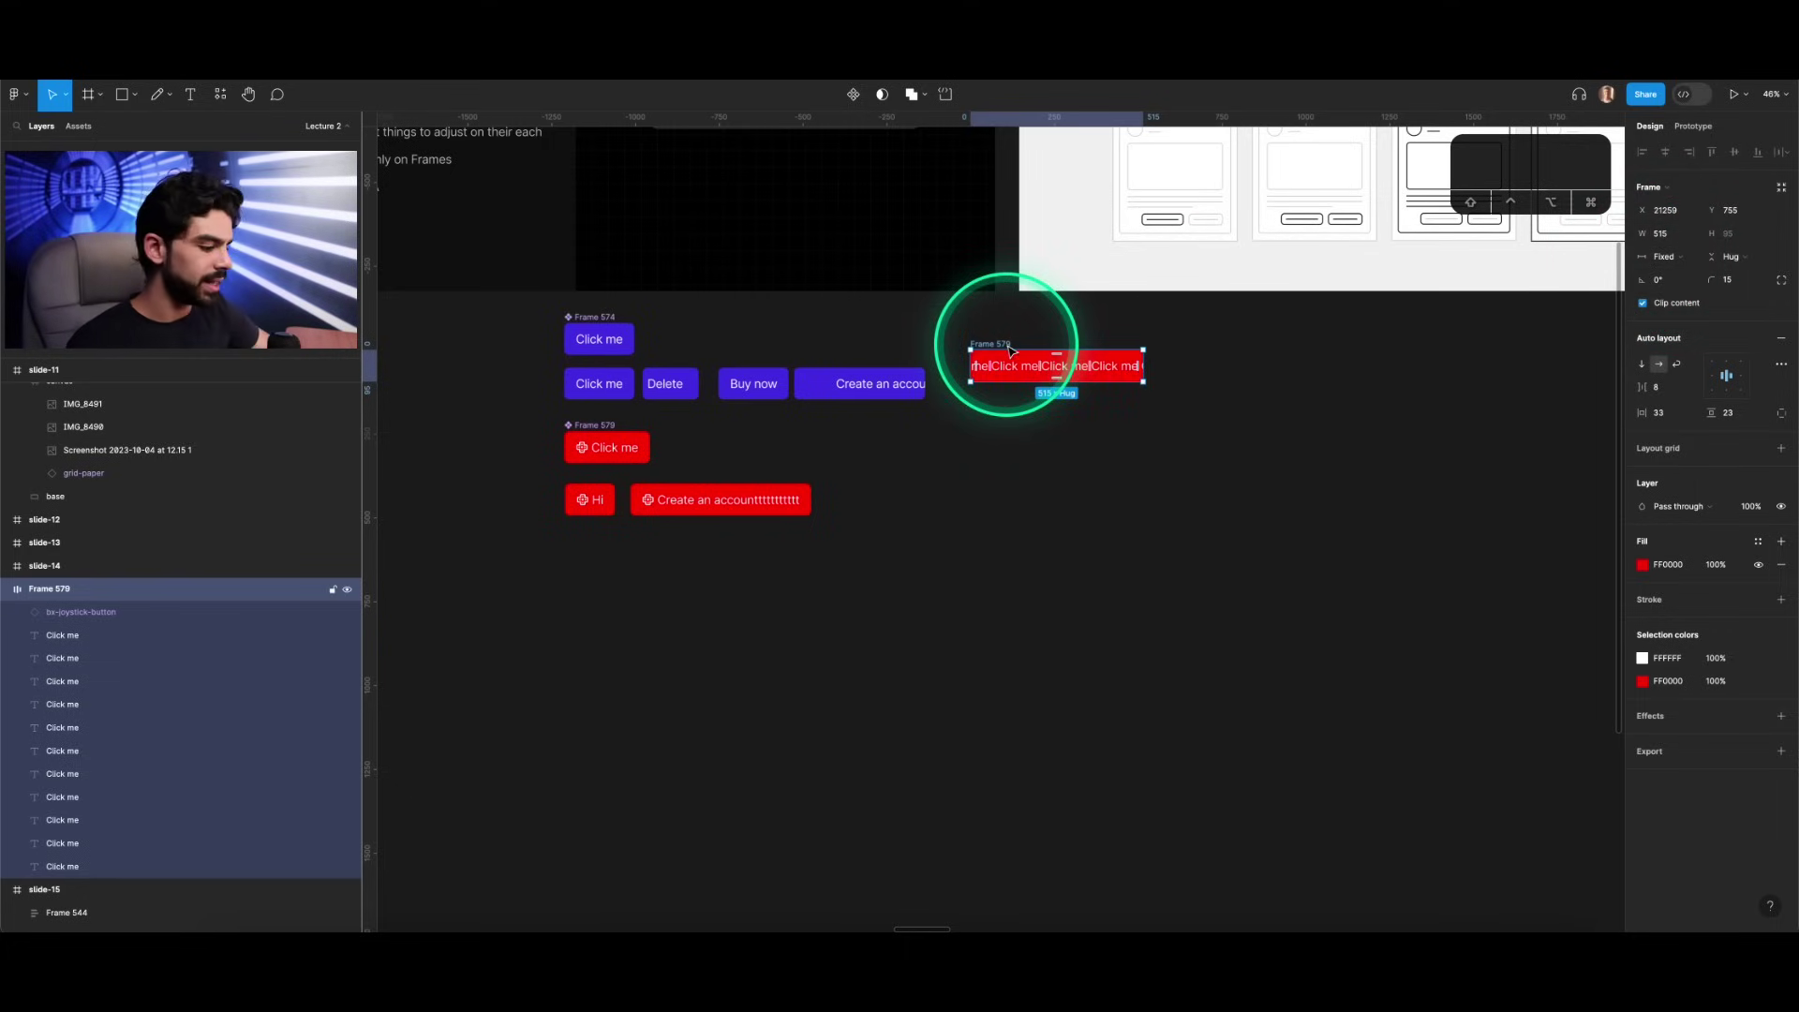
pyautogui.press('BackSpace')
# Step: Place an instance of the red icon button component on the empty canvas right of the blue buttons and detach it from its component
pyautogui.click(604, 449)
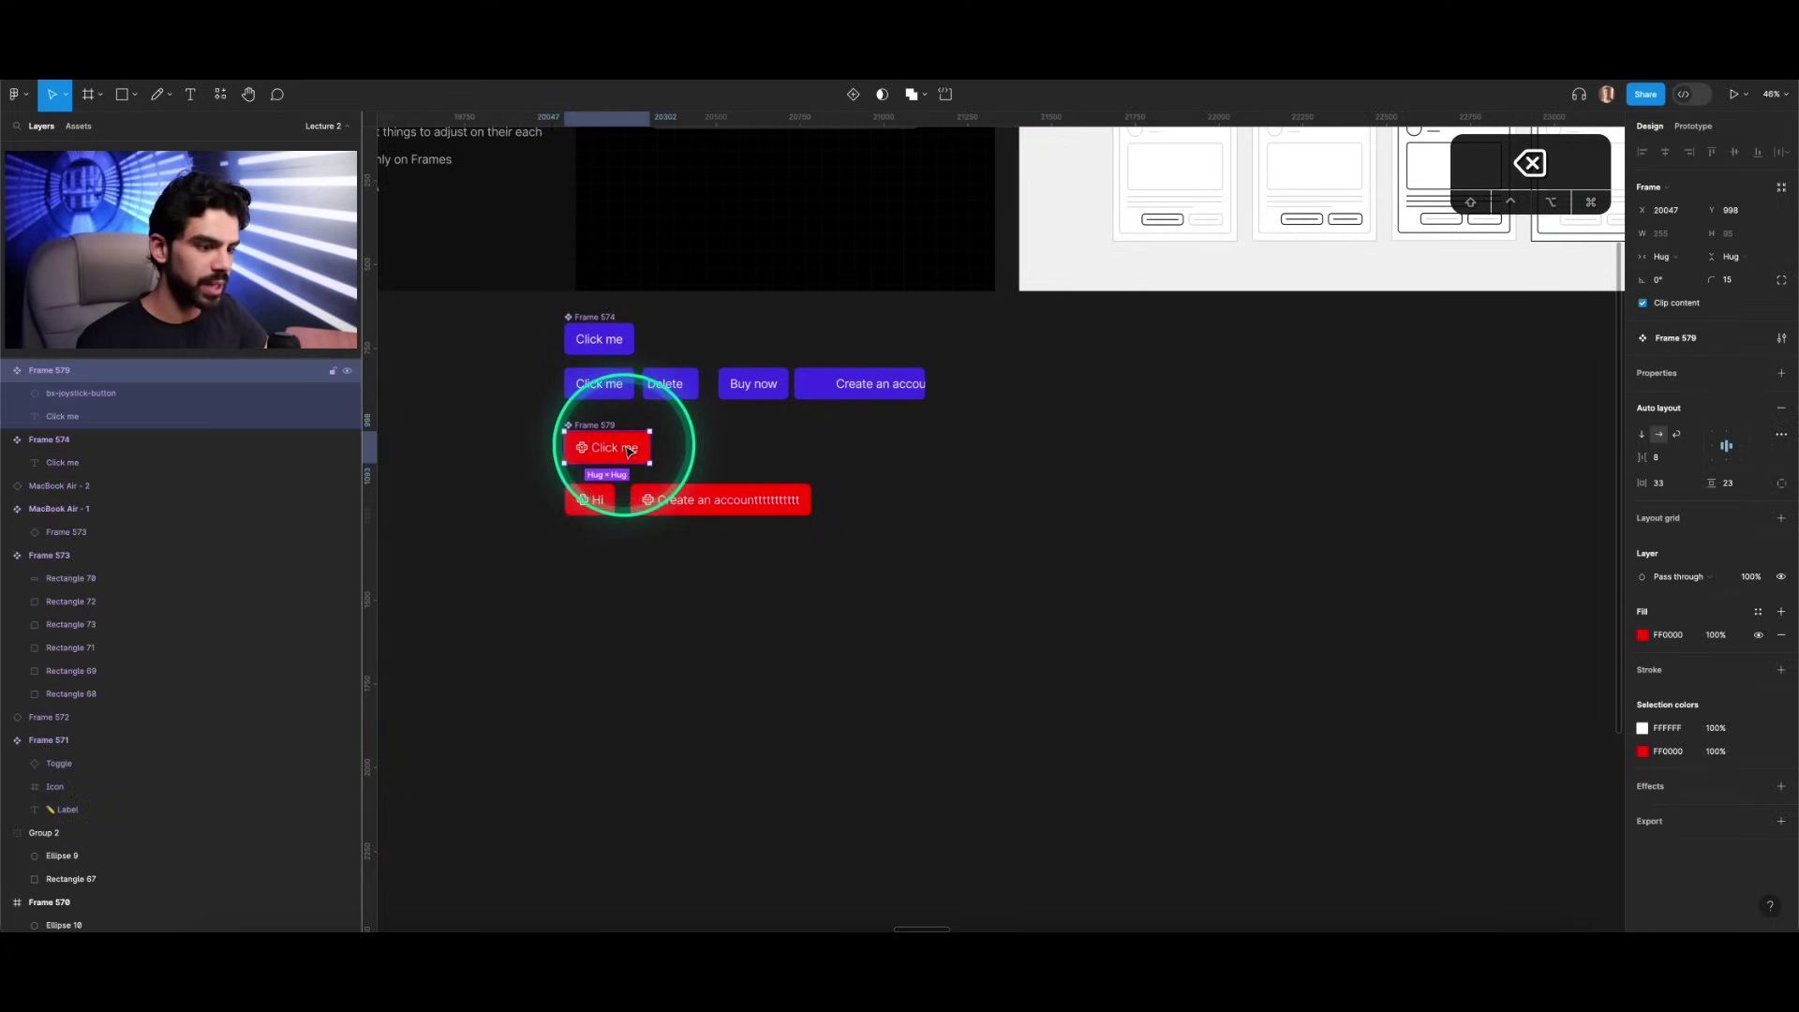
pyautogui.moveTo(605, 449); pyautogui.dragTo(1073, 405)
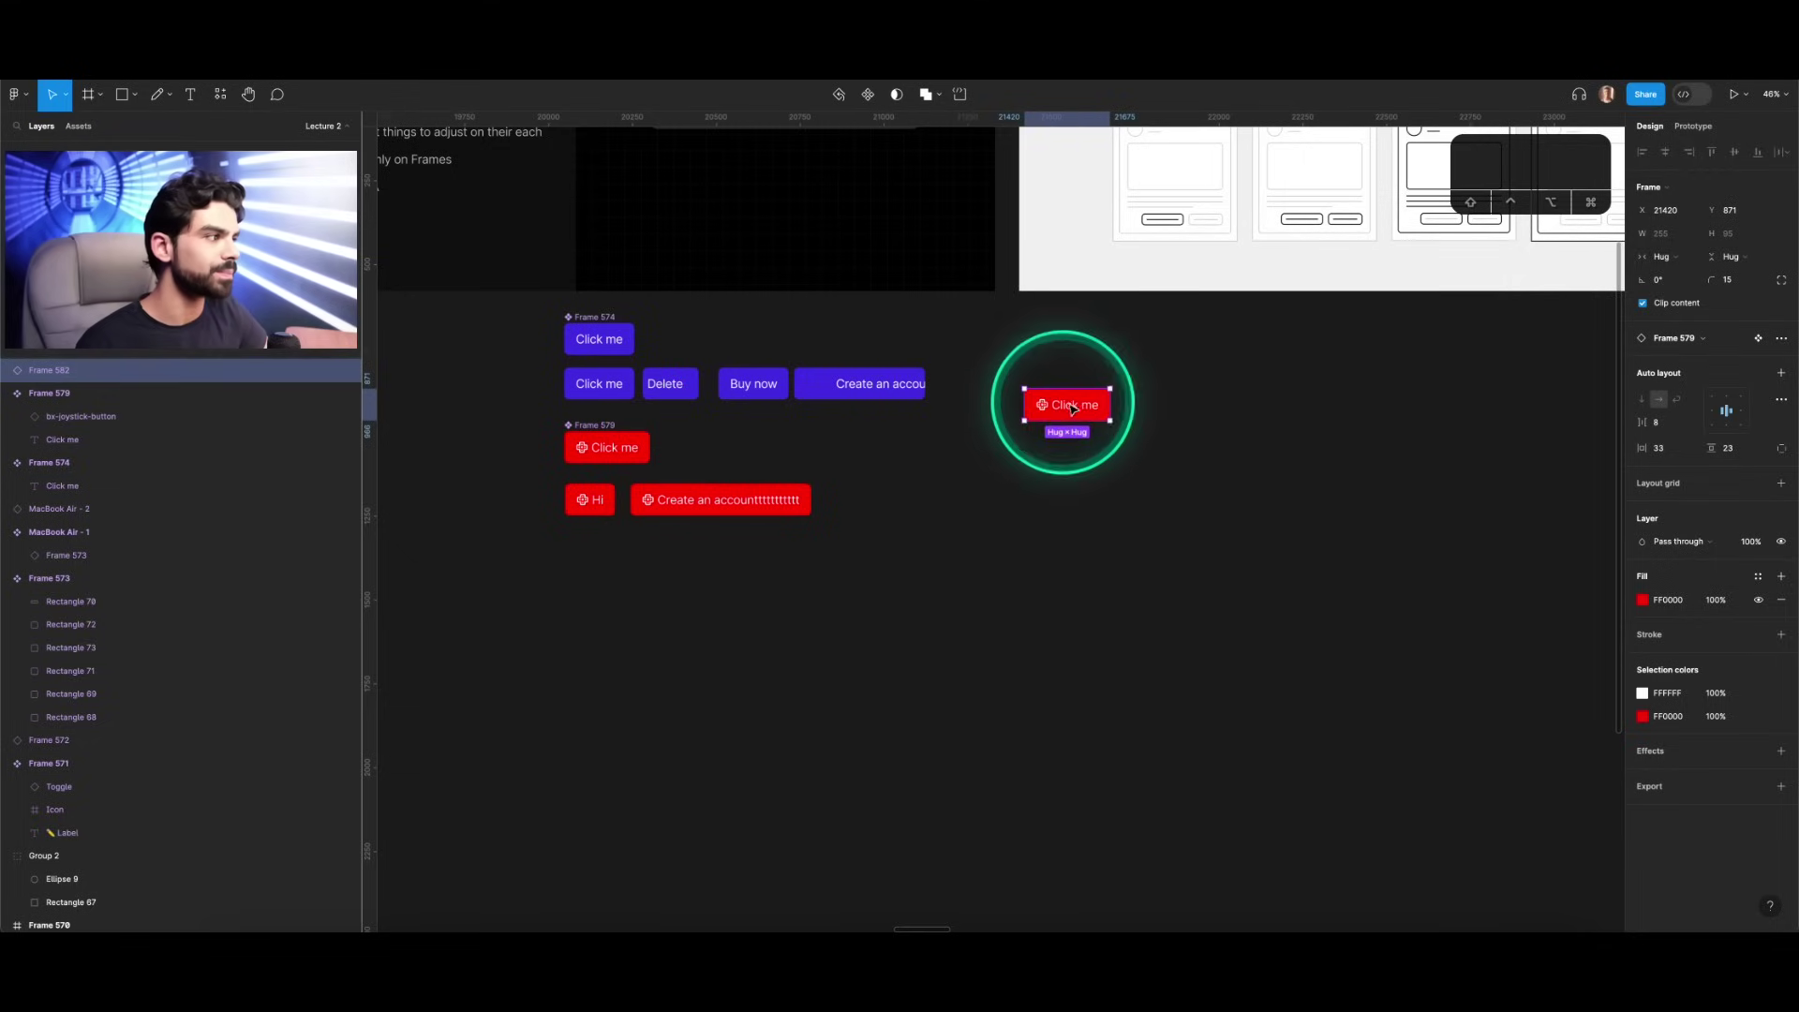
pyautogui.click(1663, 265)
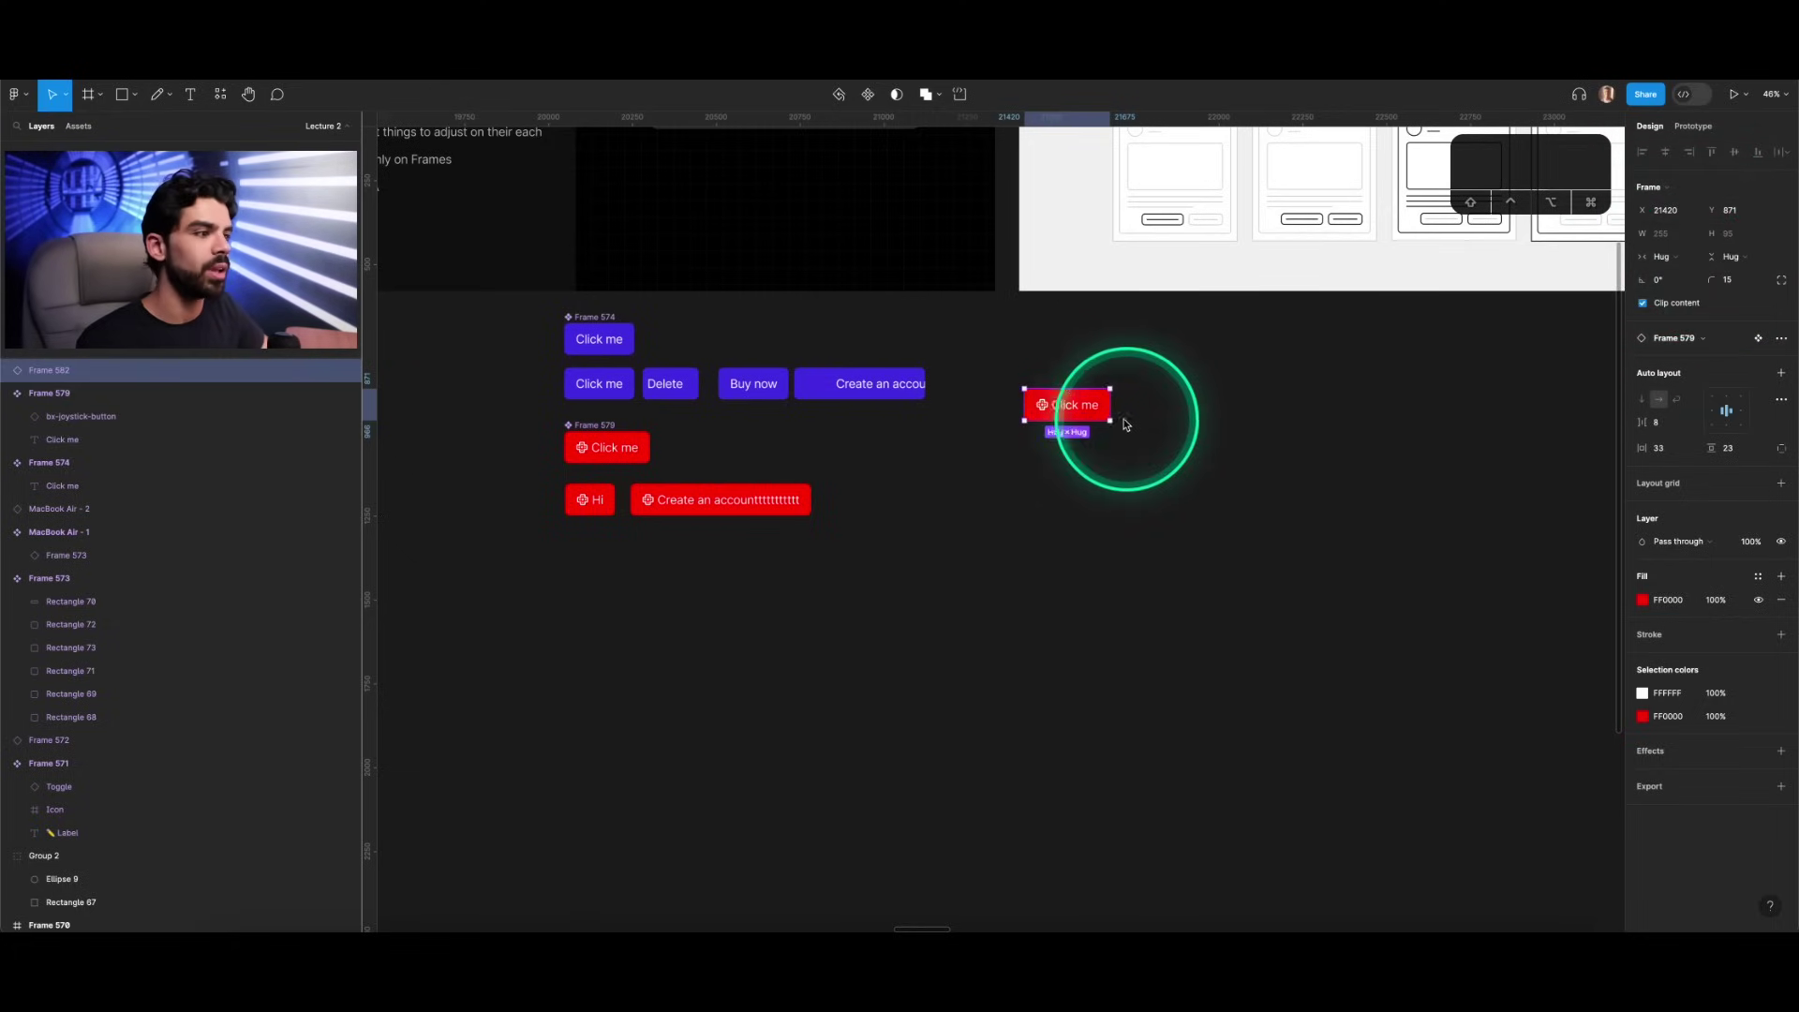
pyautogui.doubleClick(1078, 405)
pyautogui.click(1111, 409)
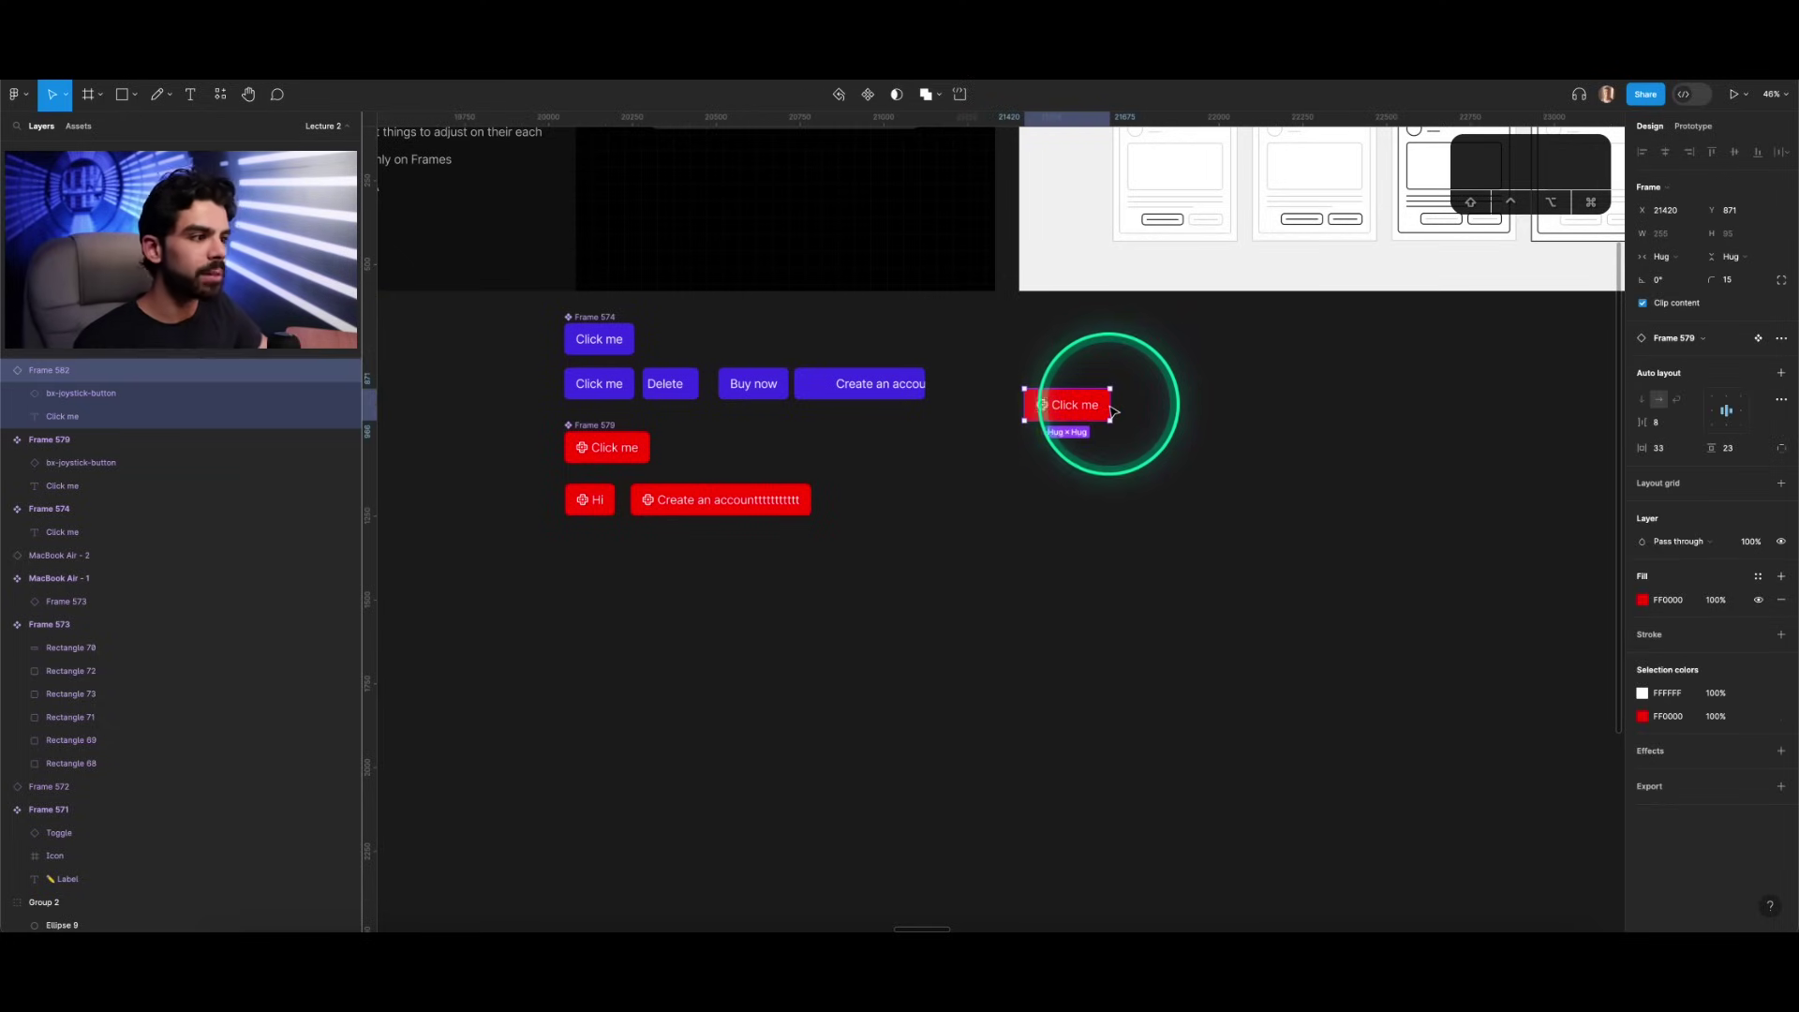
pyautogui.press('alt+super+b')
# Step: Duplicate the "Click me" label seven times inside the detached red button frame
pyautogui.click(1074, 405)
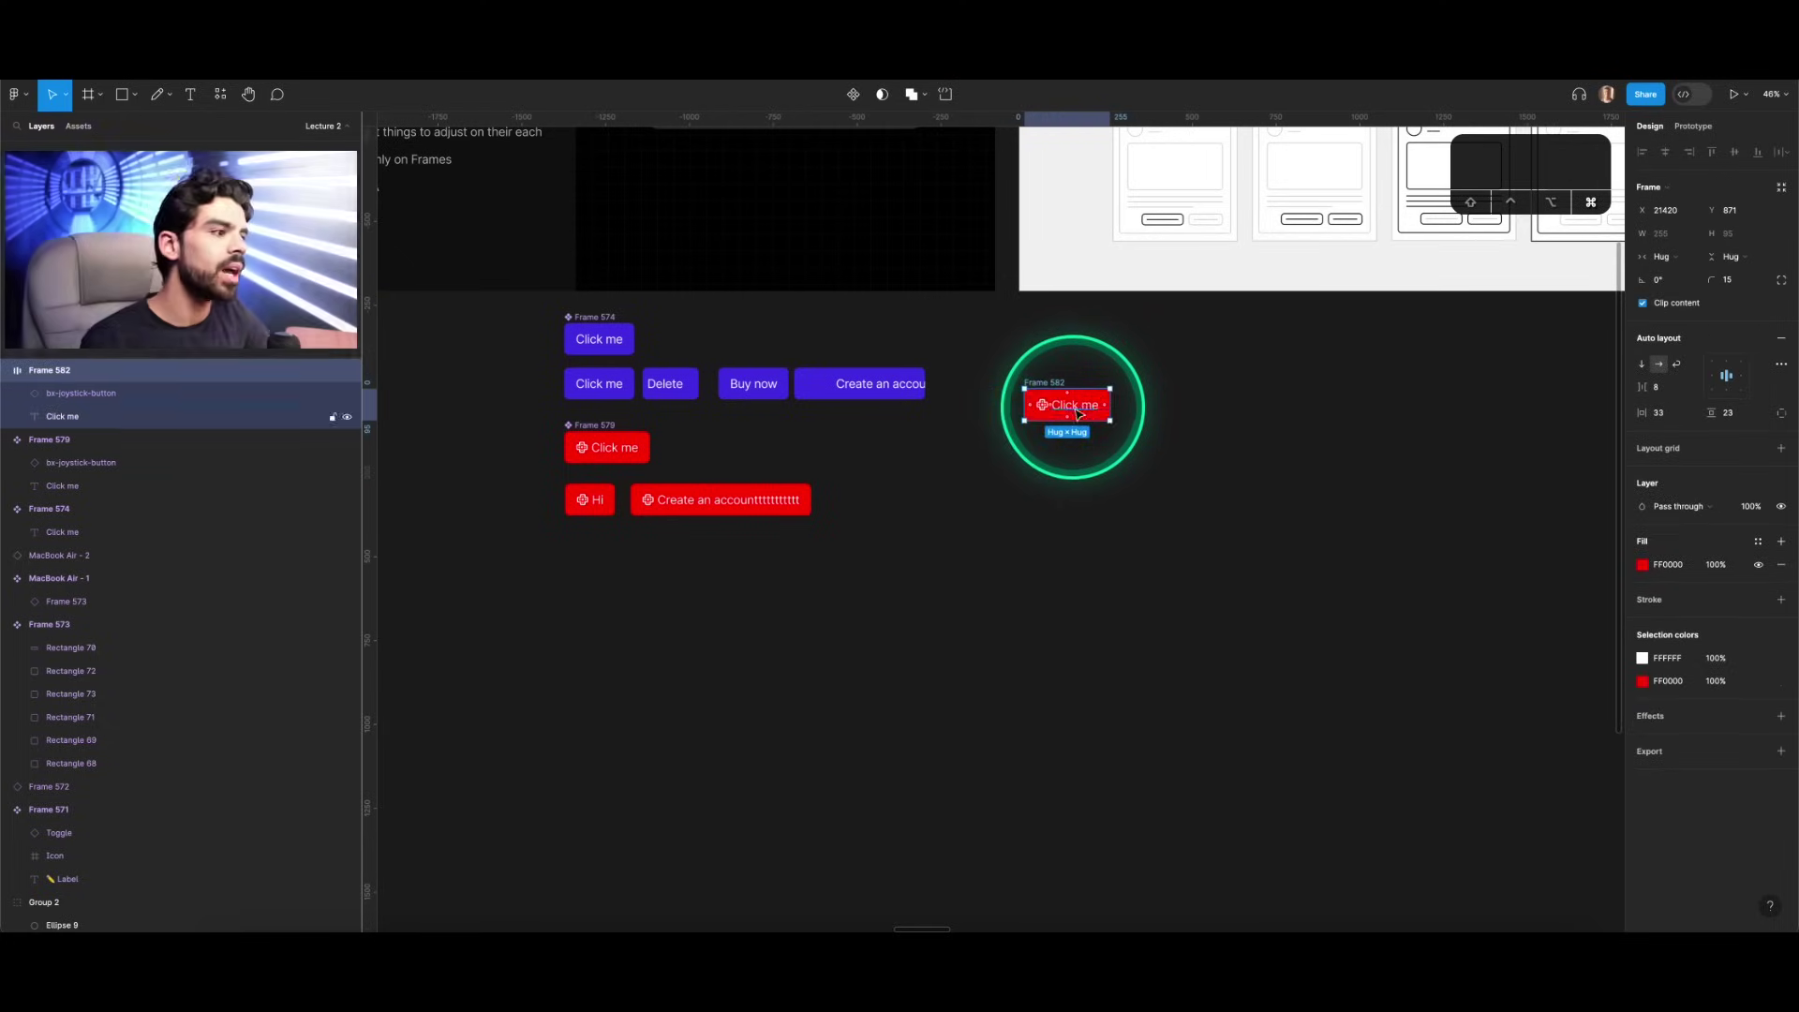
pyautogui.press('super+d')
pyautogui.press('super+d')
pyautogui.press('super+d')
pyautogui.press('super+d')
pyautogui.press('super+d')
pyautogui.press('super+d')
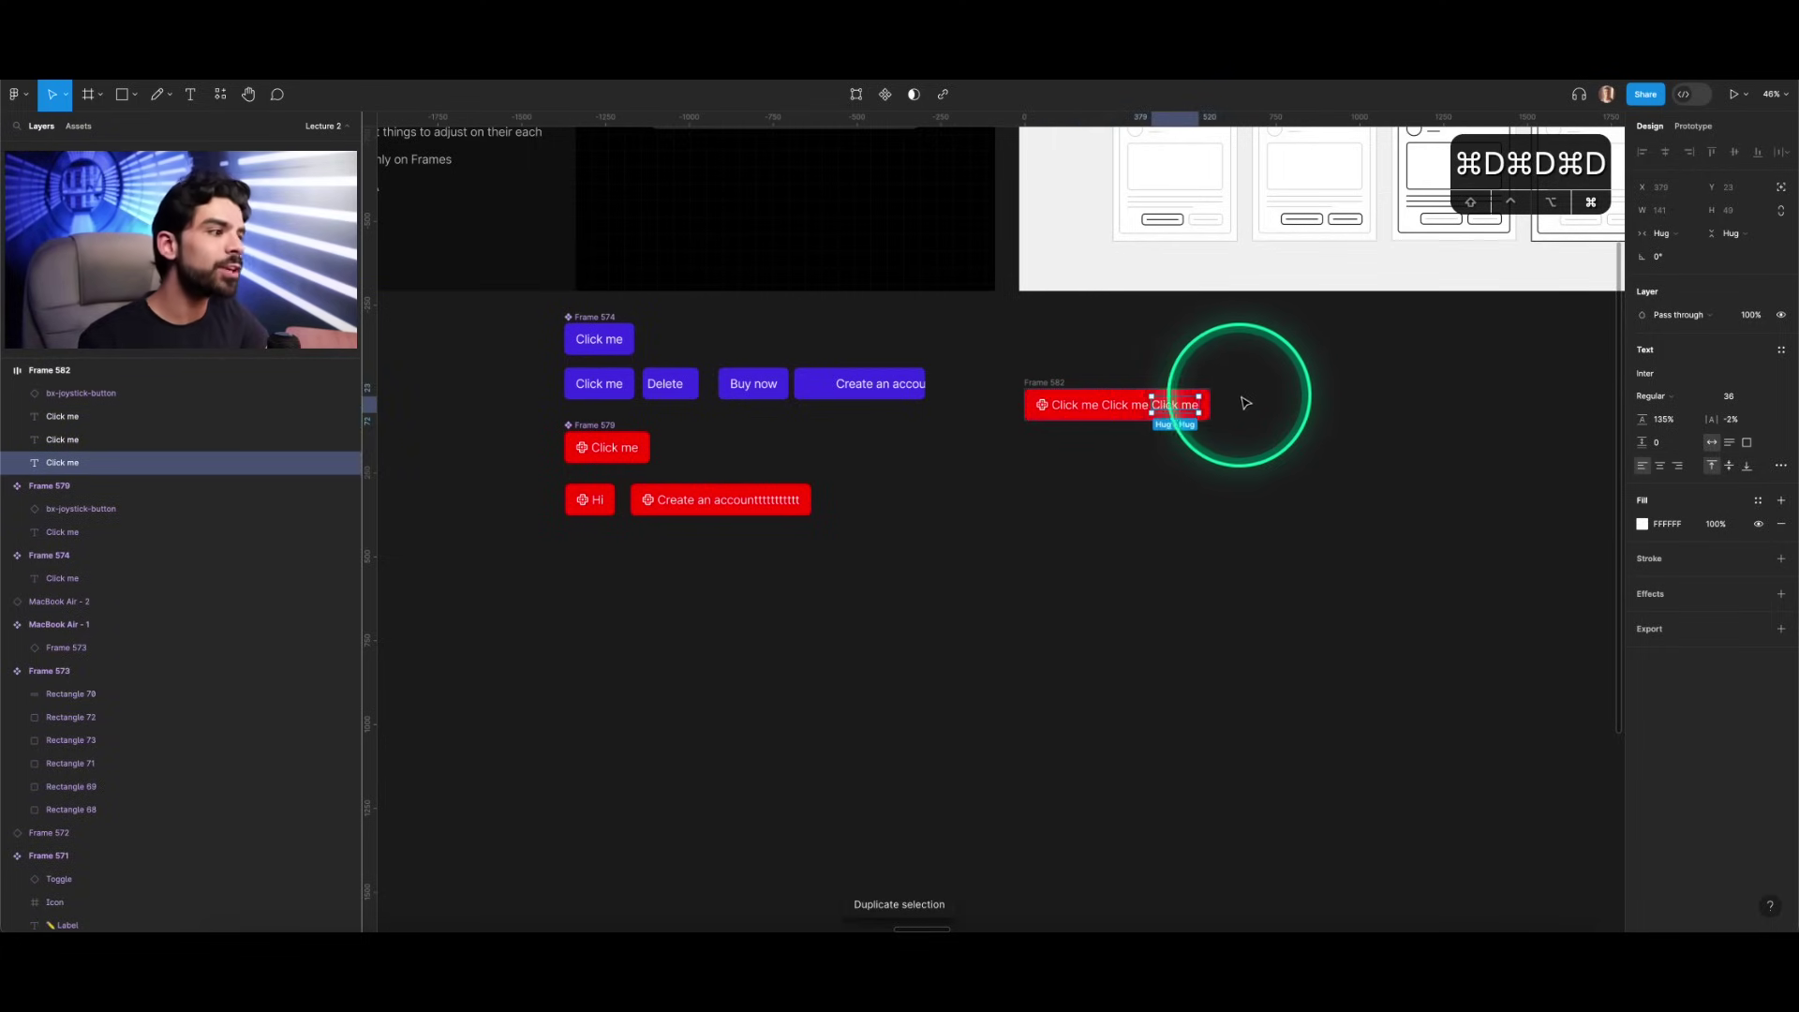
pyautogui.press('super+d')
pyautogui.hscroll(2, 1293, 363)
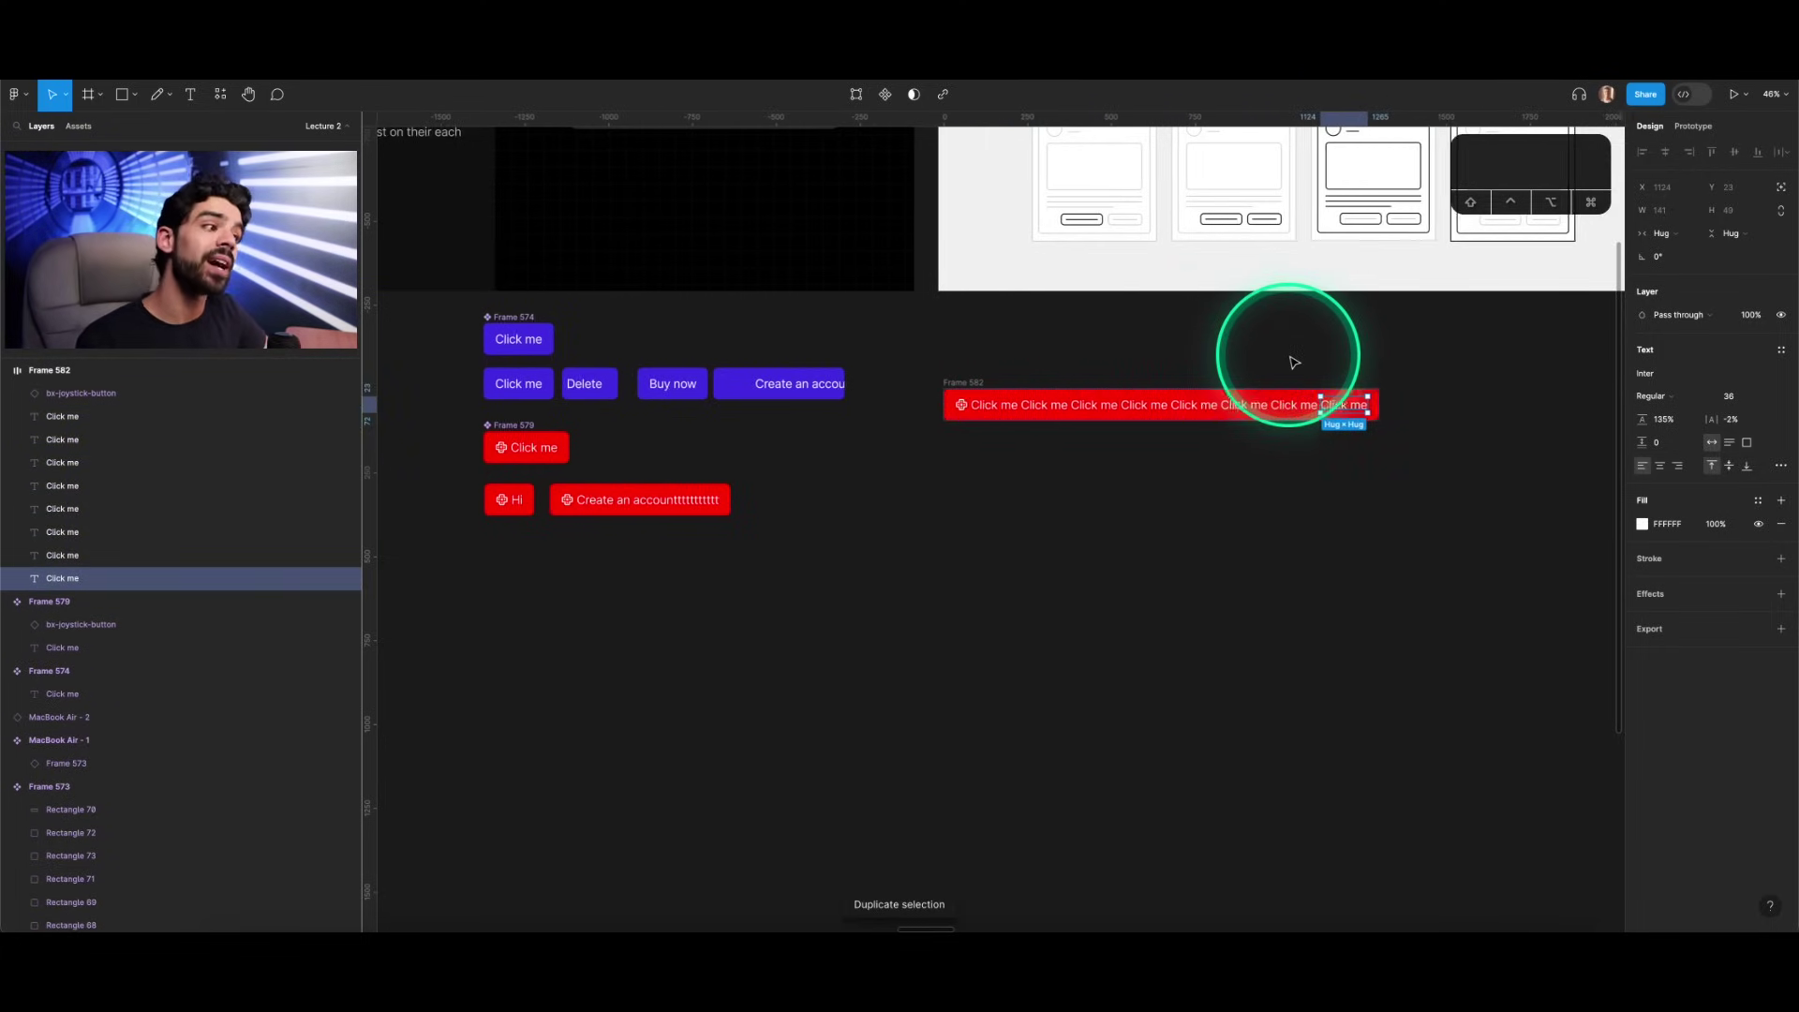
# Step: Set the long red frame's horizontal resizing to Fixed width
pyautogui.click(1218, 362)
pyautogui.click(977, 397)
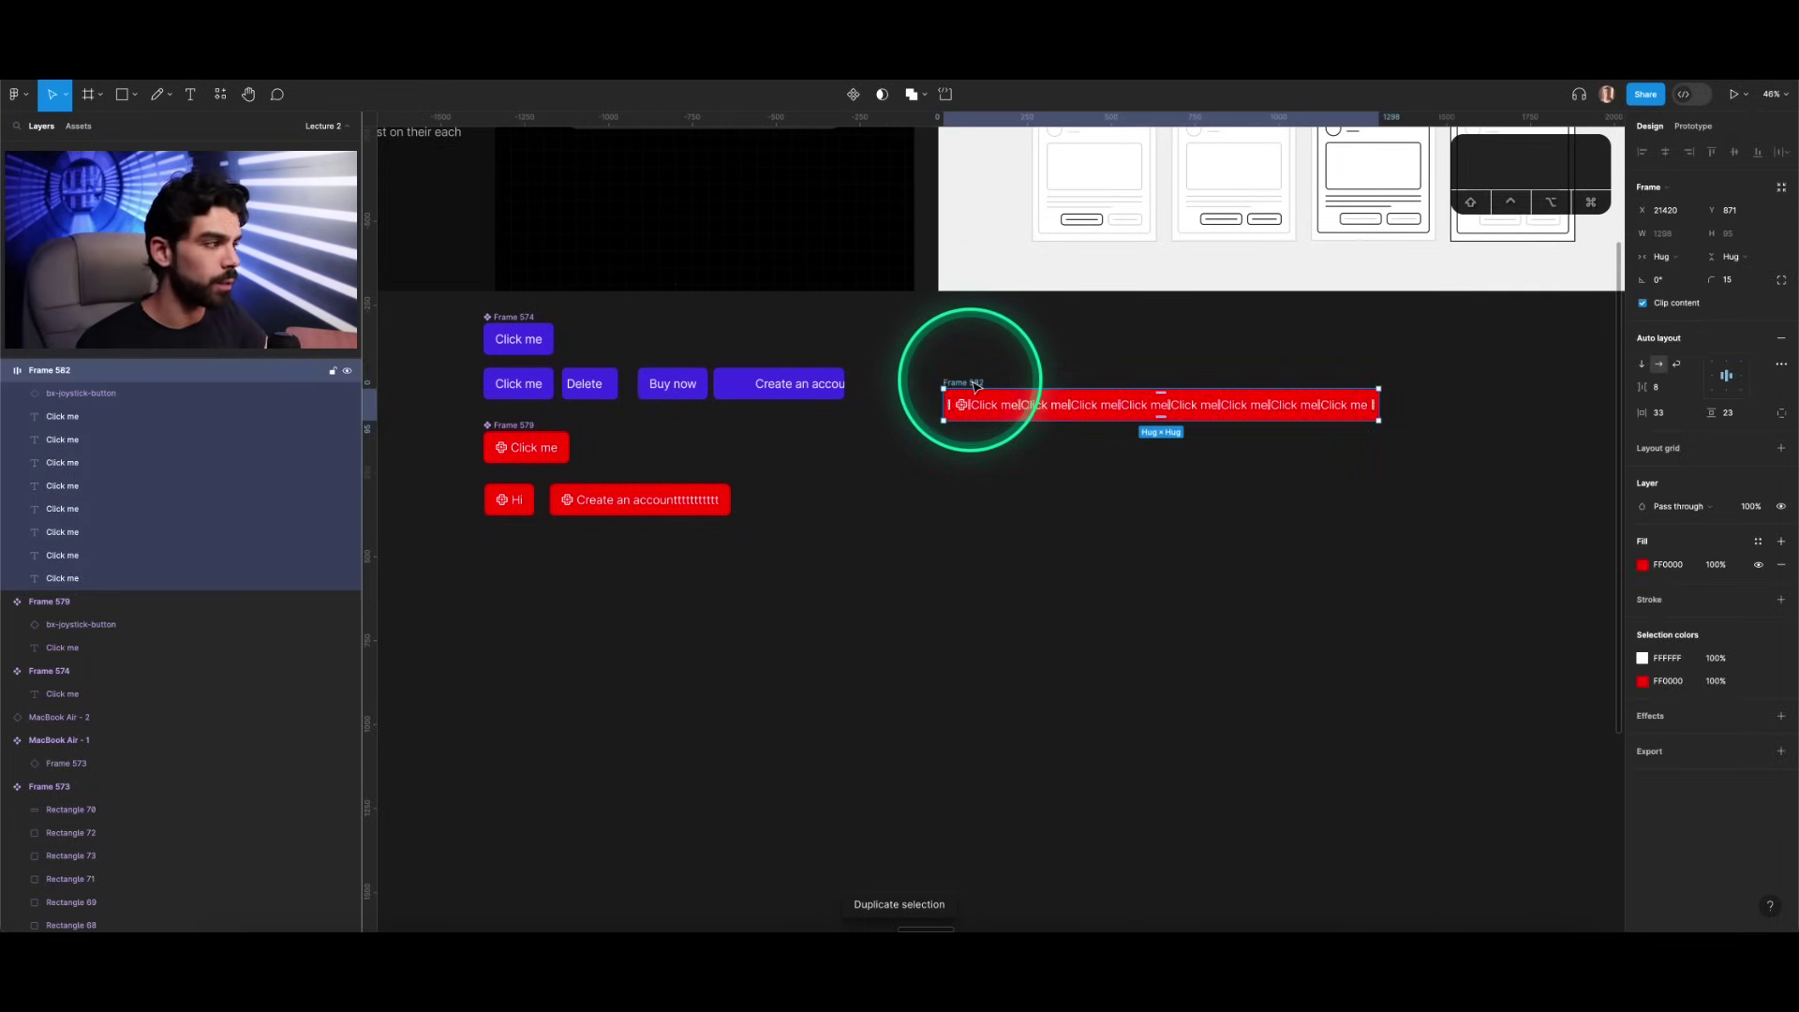
pyautogui.click(1667, 261)
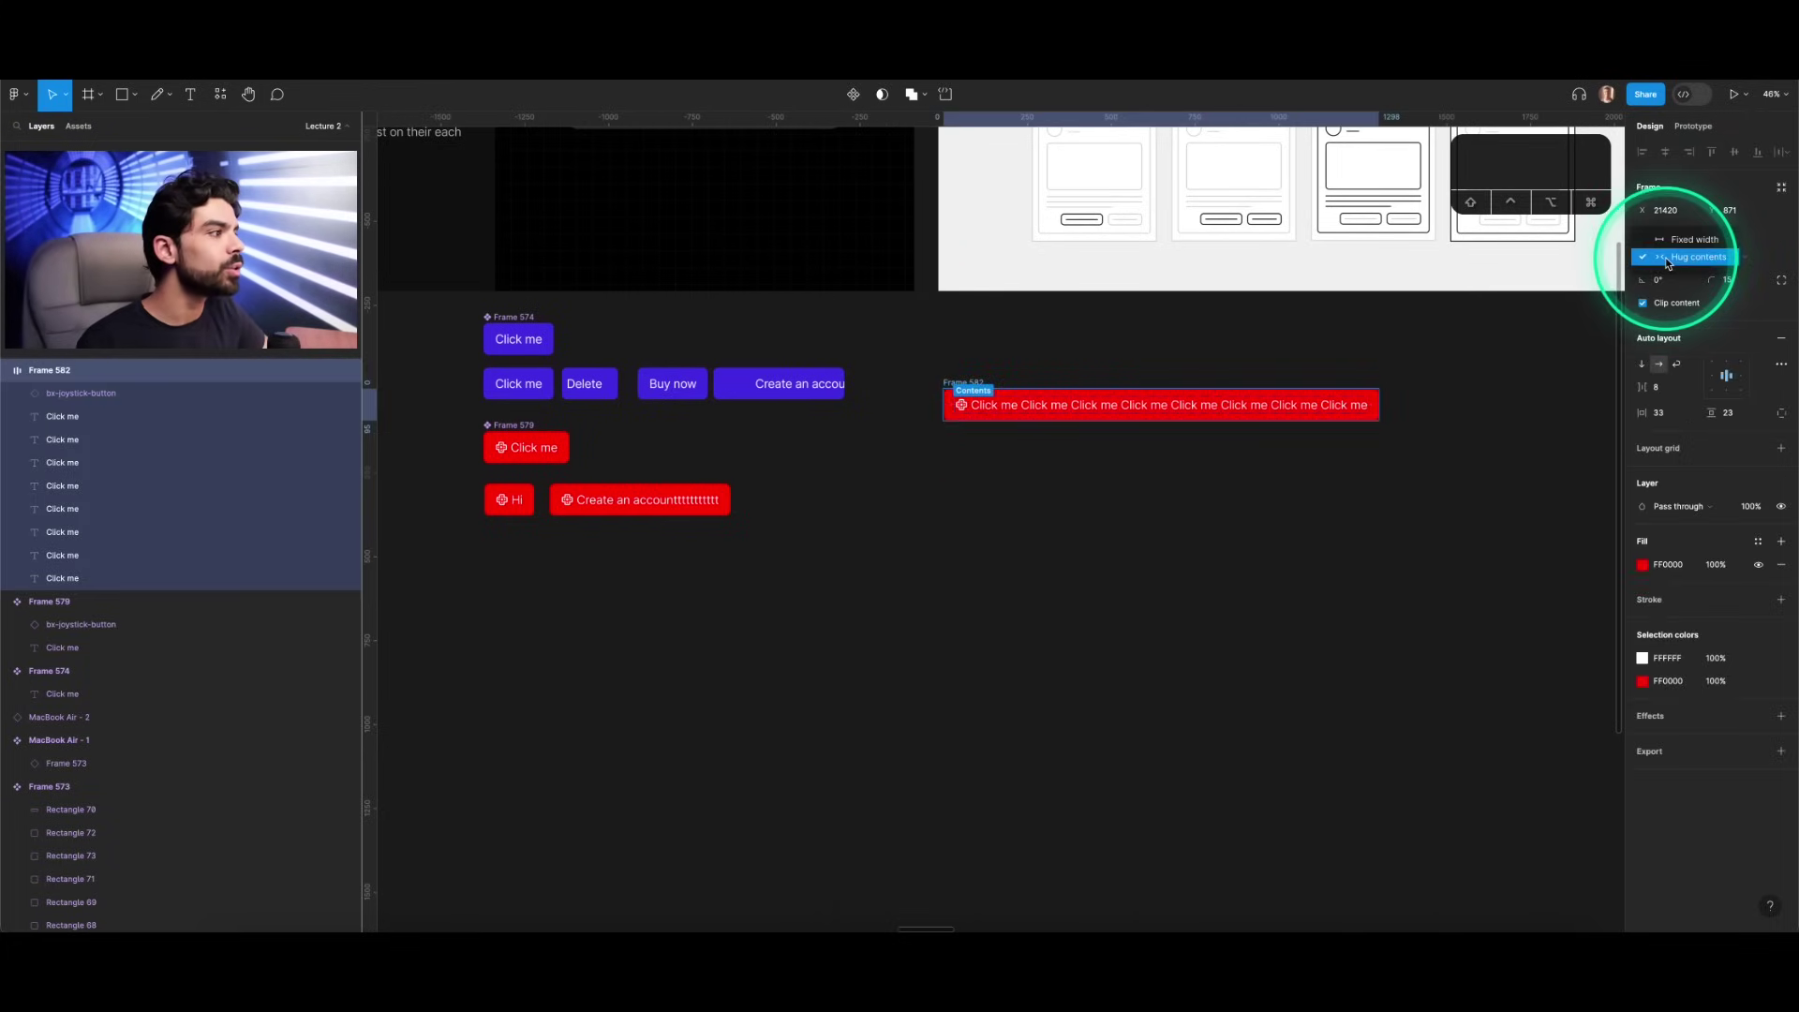
pyautogui.click(1681, 247)
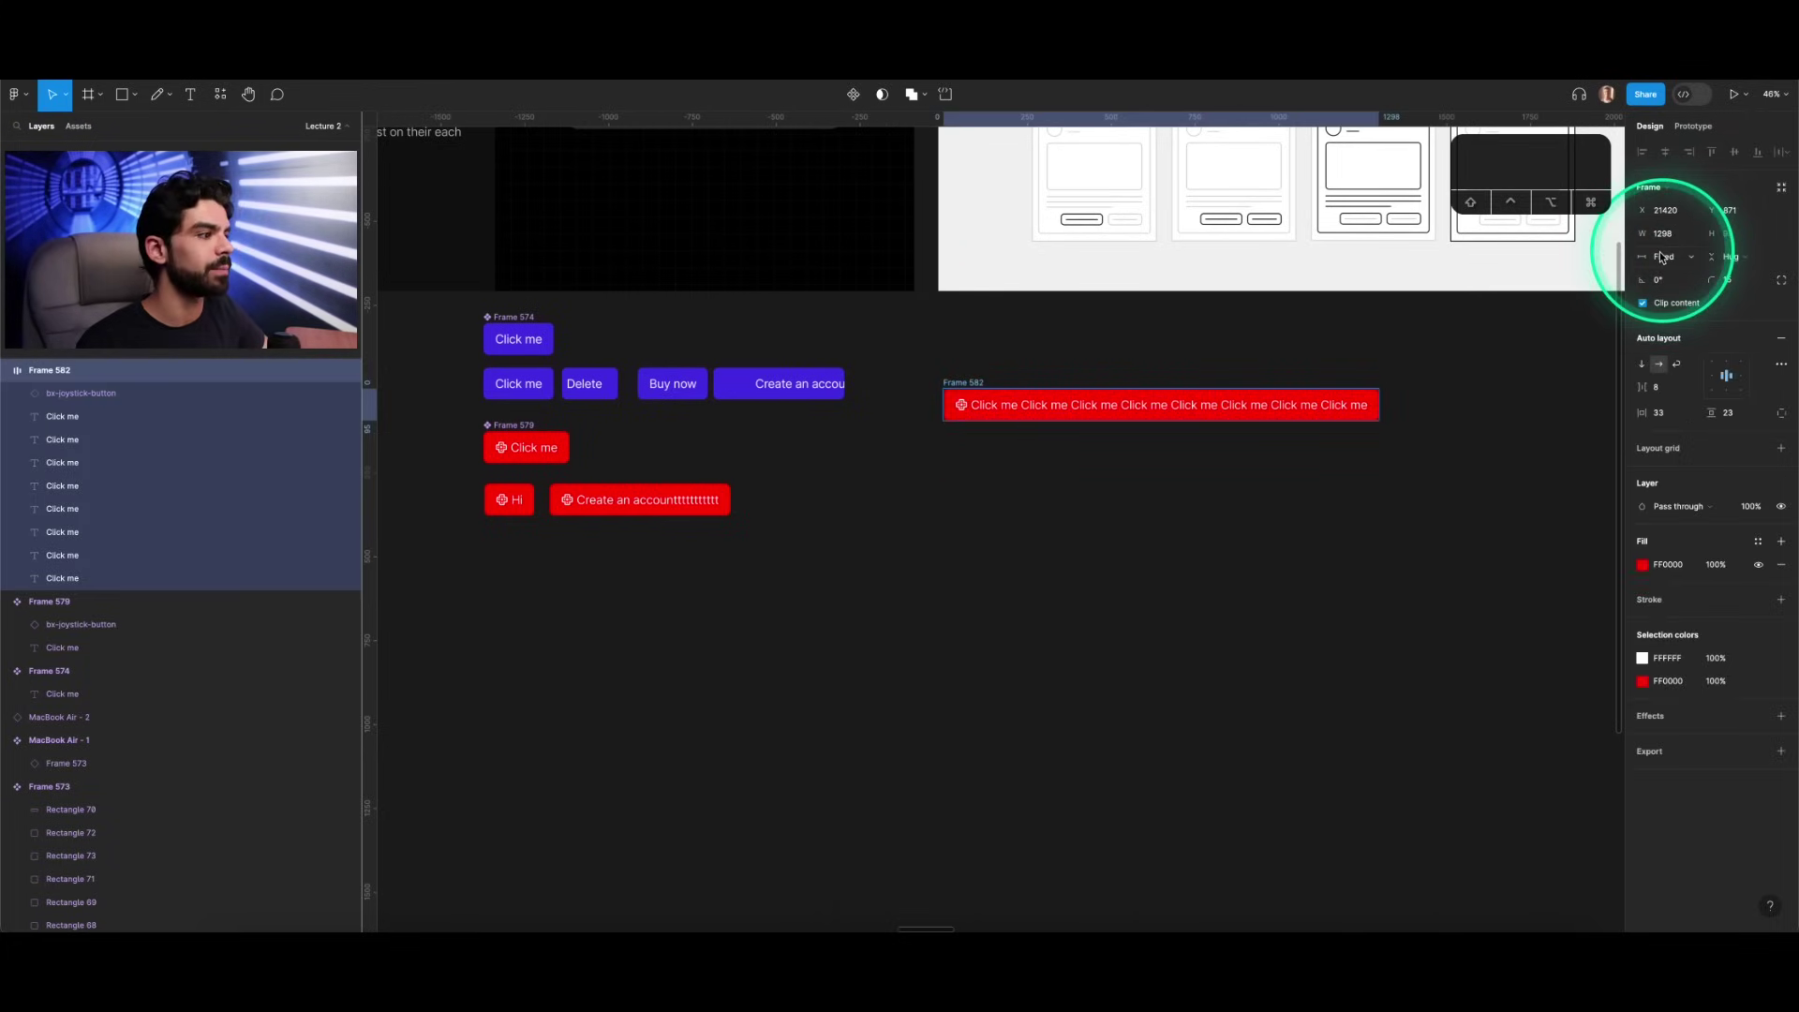
# Step: Duplicate the last "Click me" label six times inside the fixed-width red frame
pyautogui.click(1338, 415)
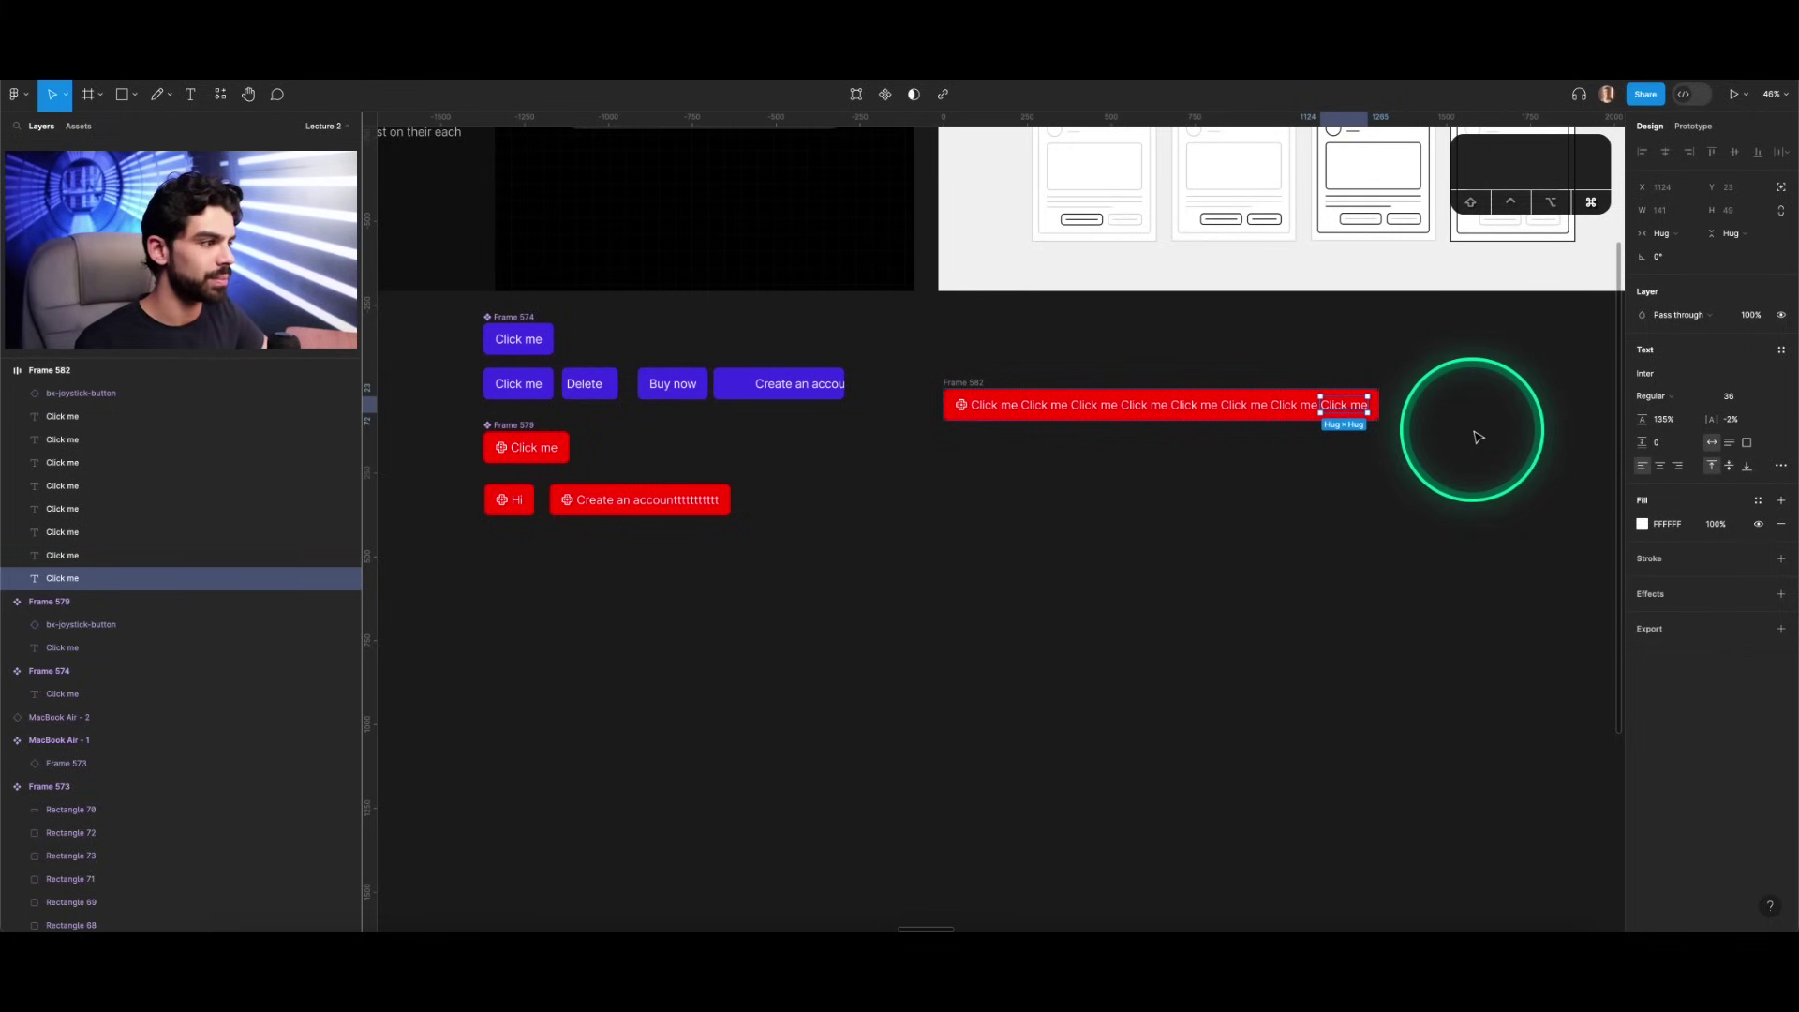
pyautogui.press('super+d')
pyautogui.press('super+d')
pyautogui.press('super+d')
pyautogui.press('super+d')
pyautogui.press('super+d')
pyautogui.press('super+d')
pyautogui.press('super+d')
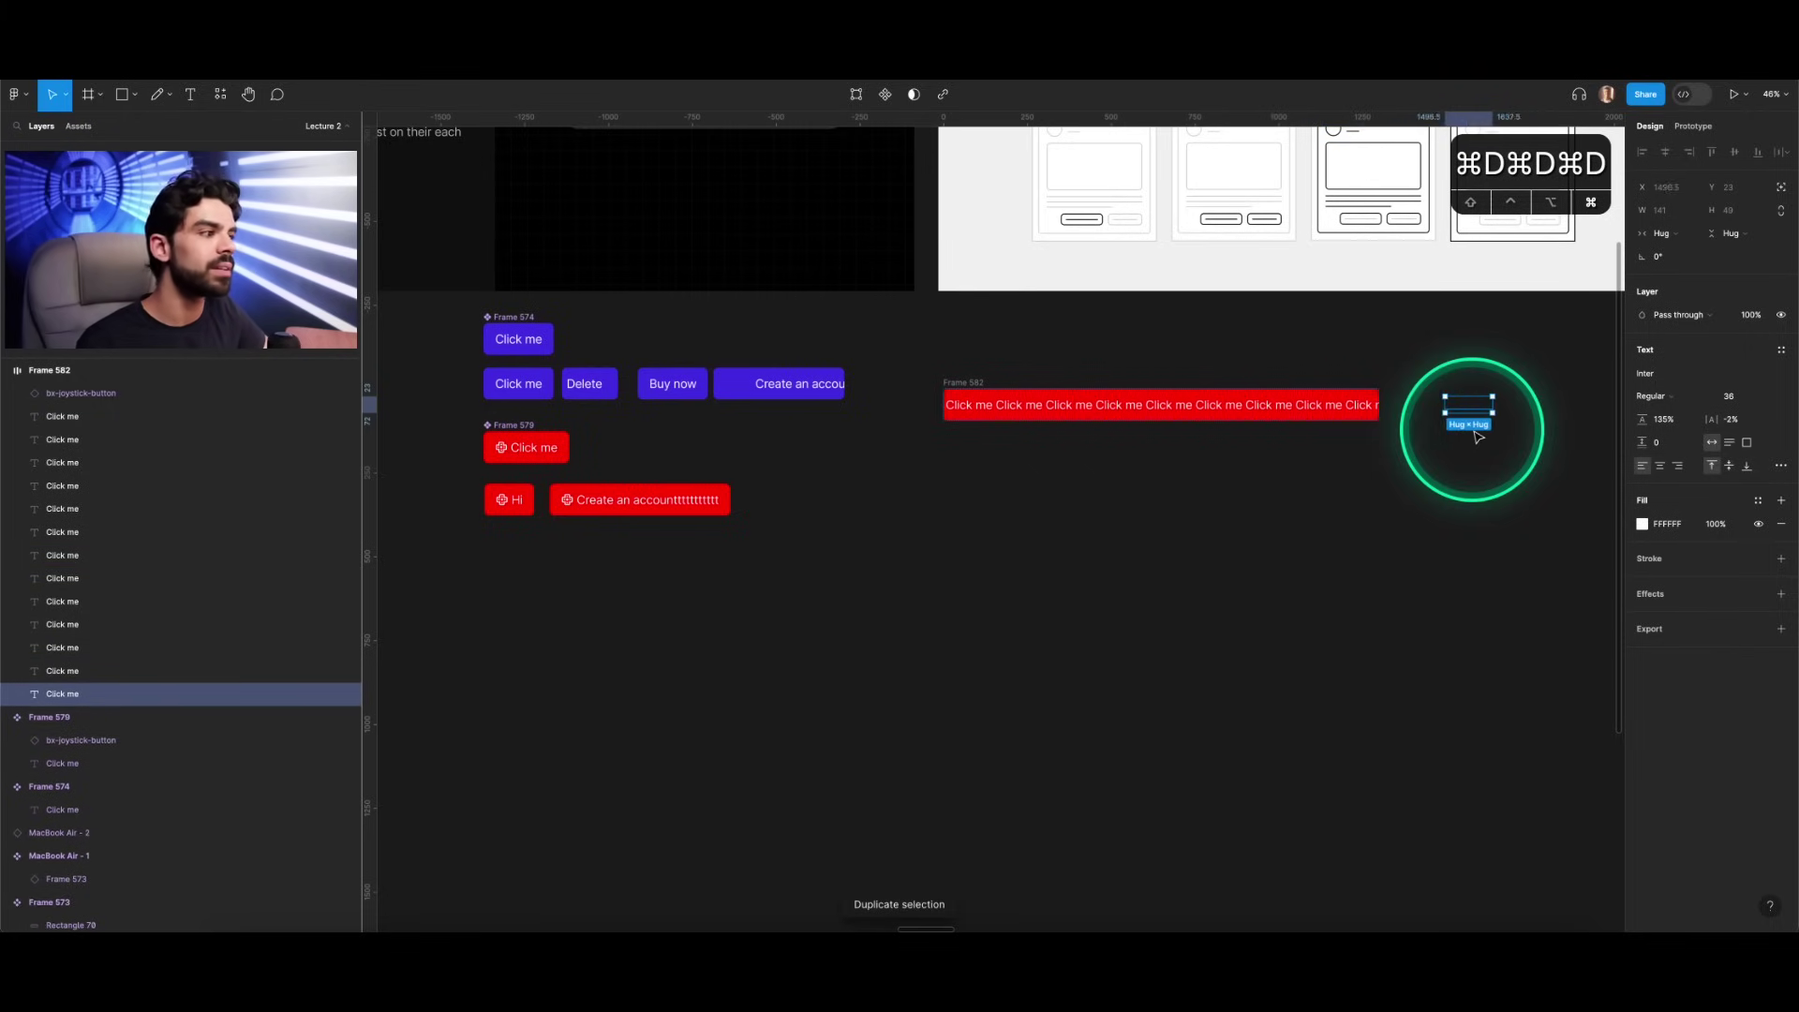
pyautogui.click(1390, 527)
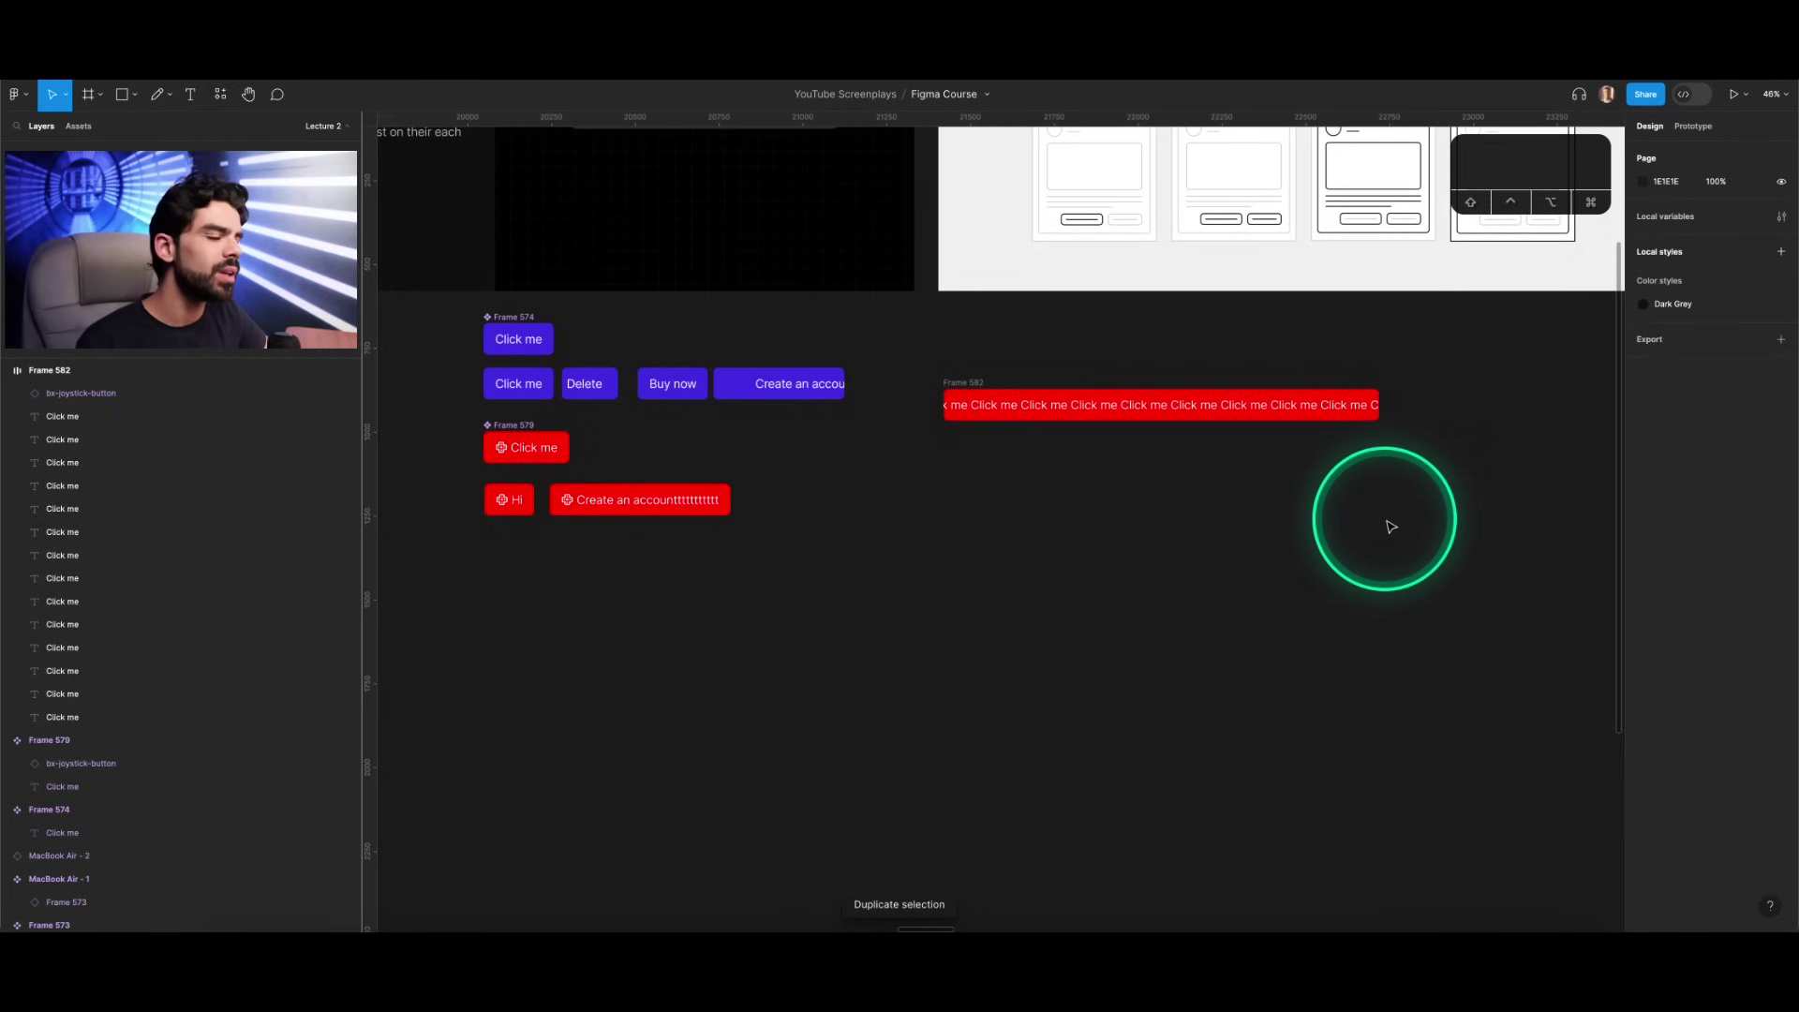
# Step: Switch the fixed-width red frame's auto layout direction to vertical
pyautogui.click(961, 384)
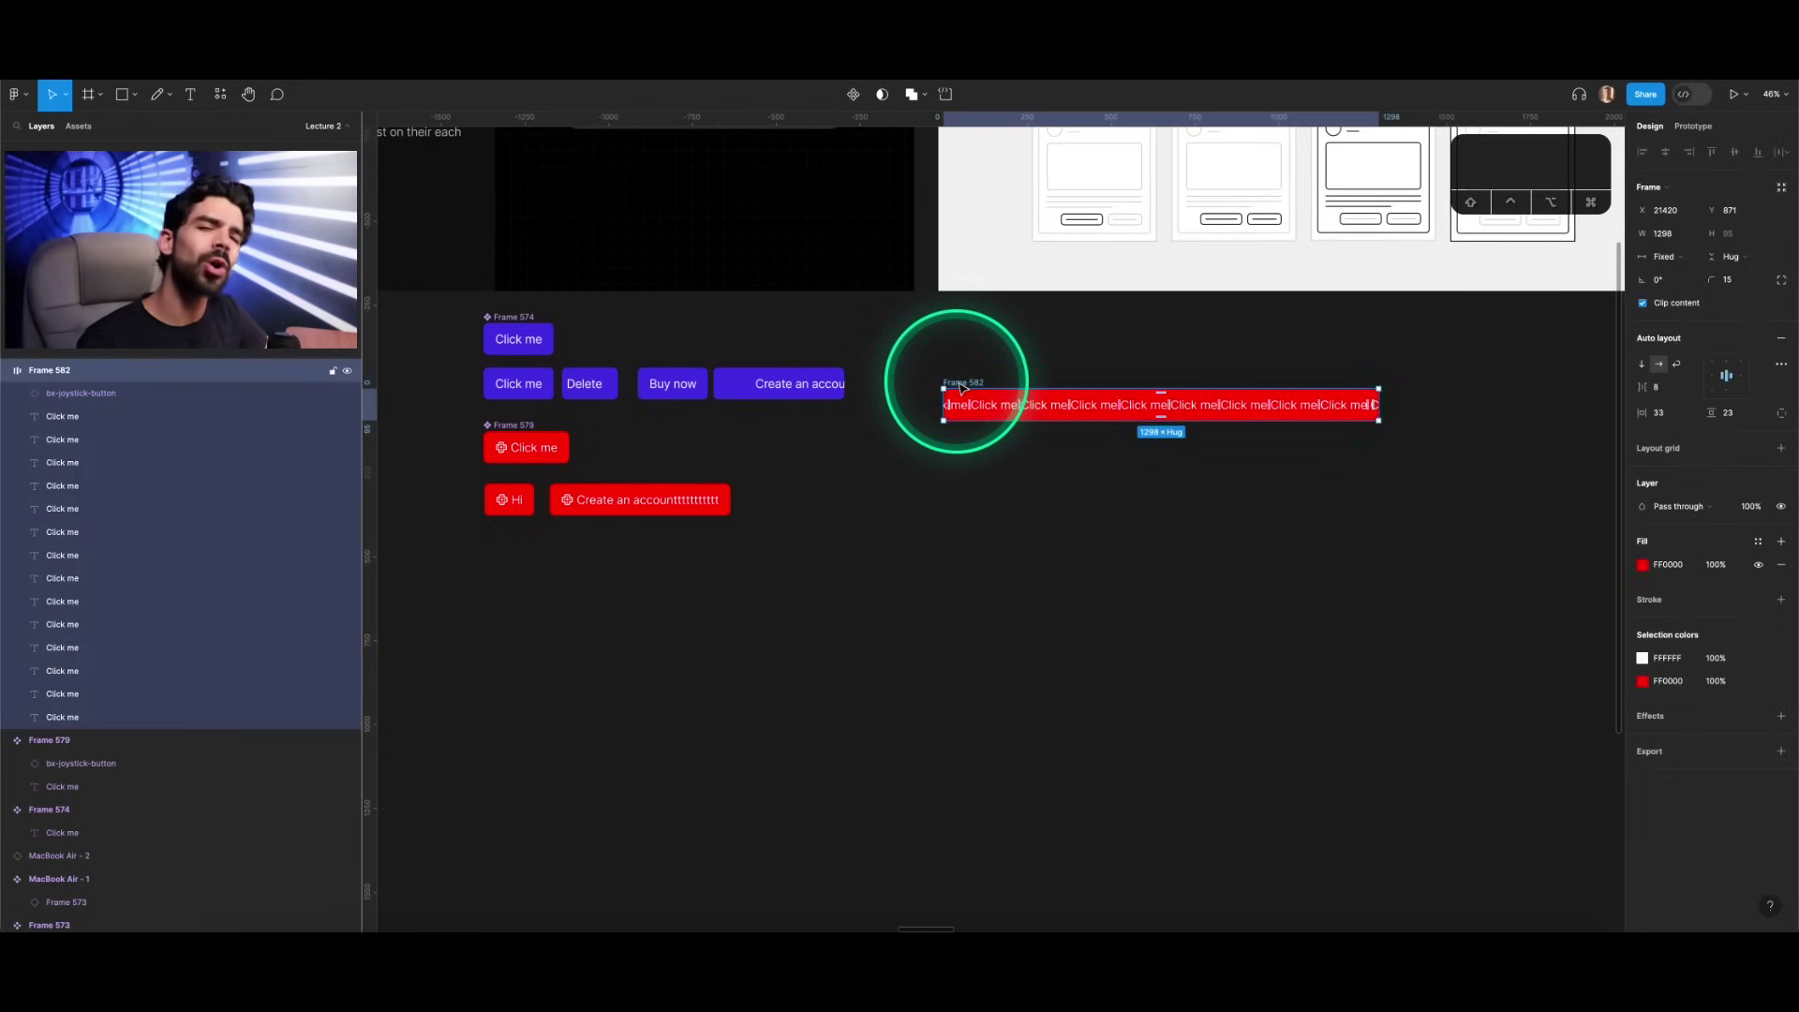
pyautogui.click(1384, 406)
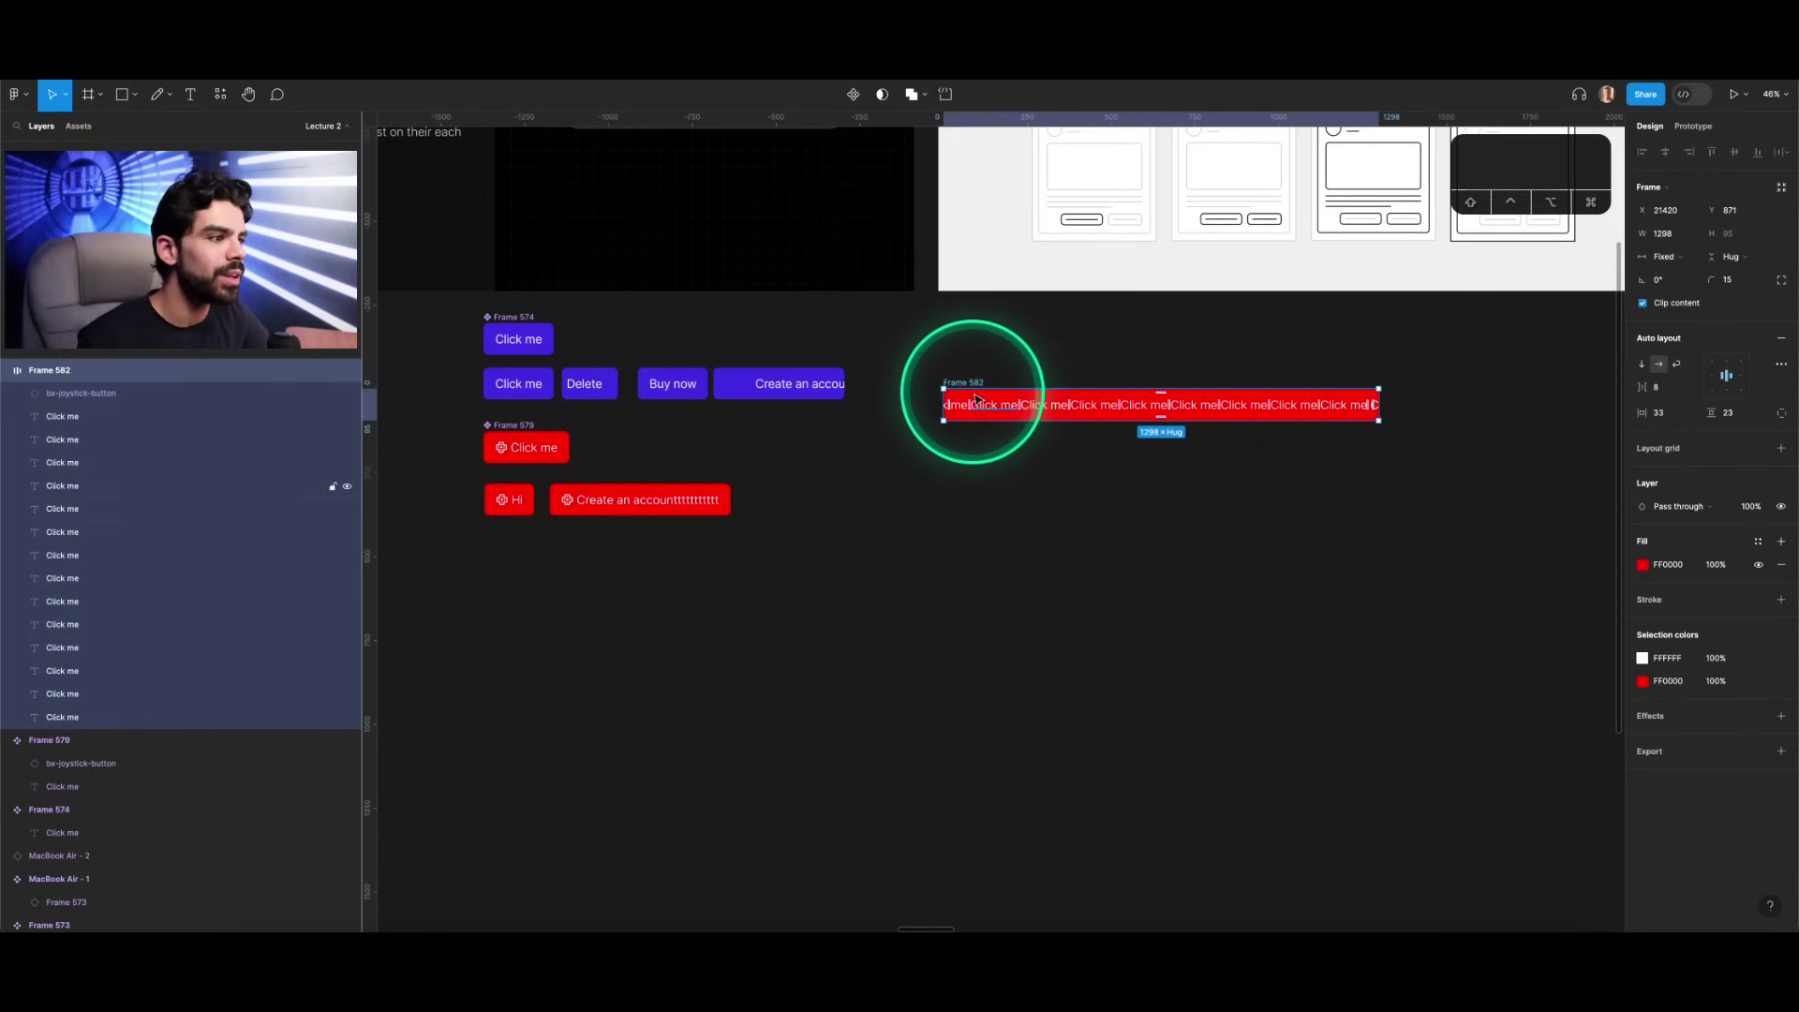
pyautogui.click(1643, 366)
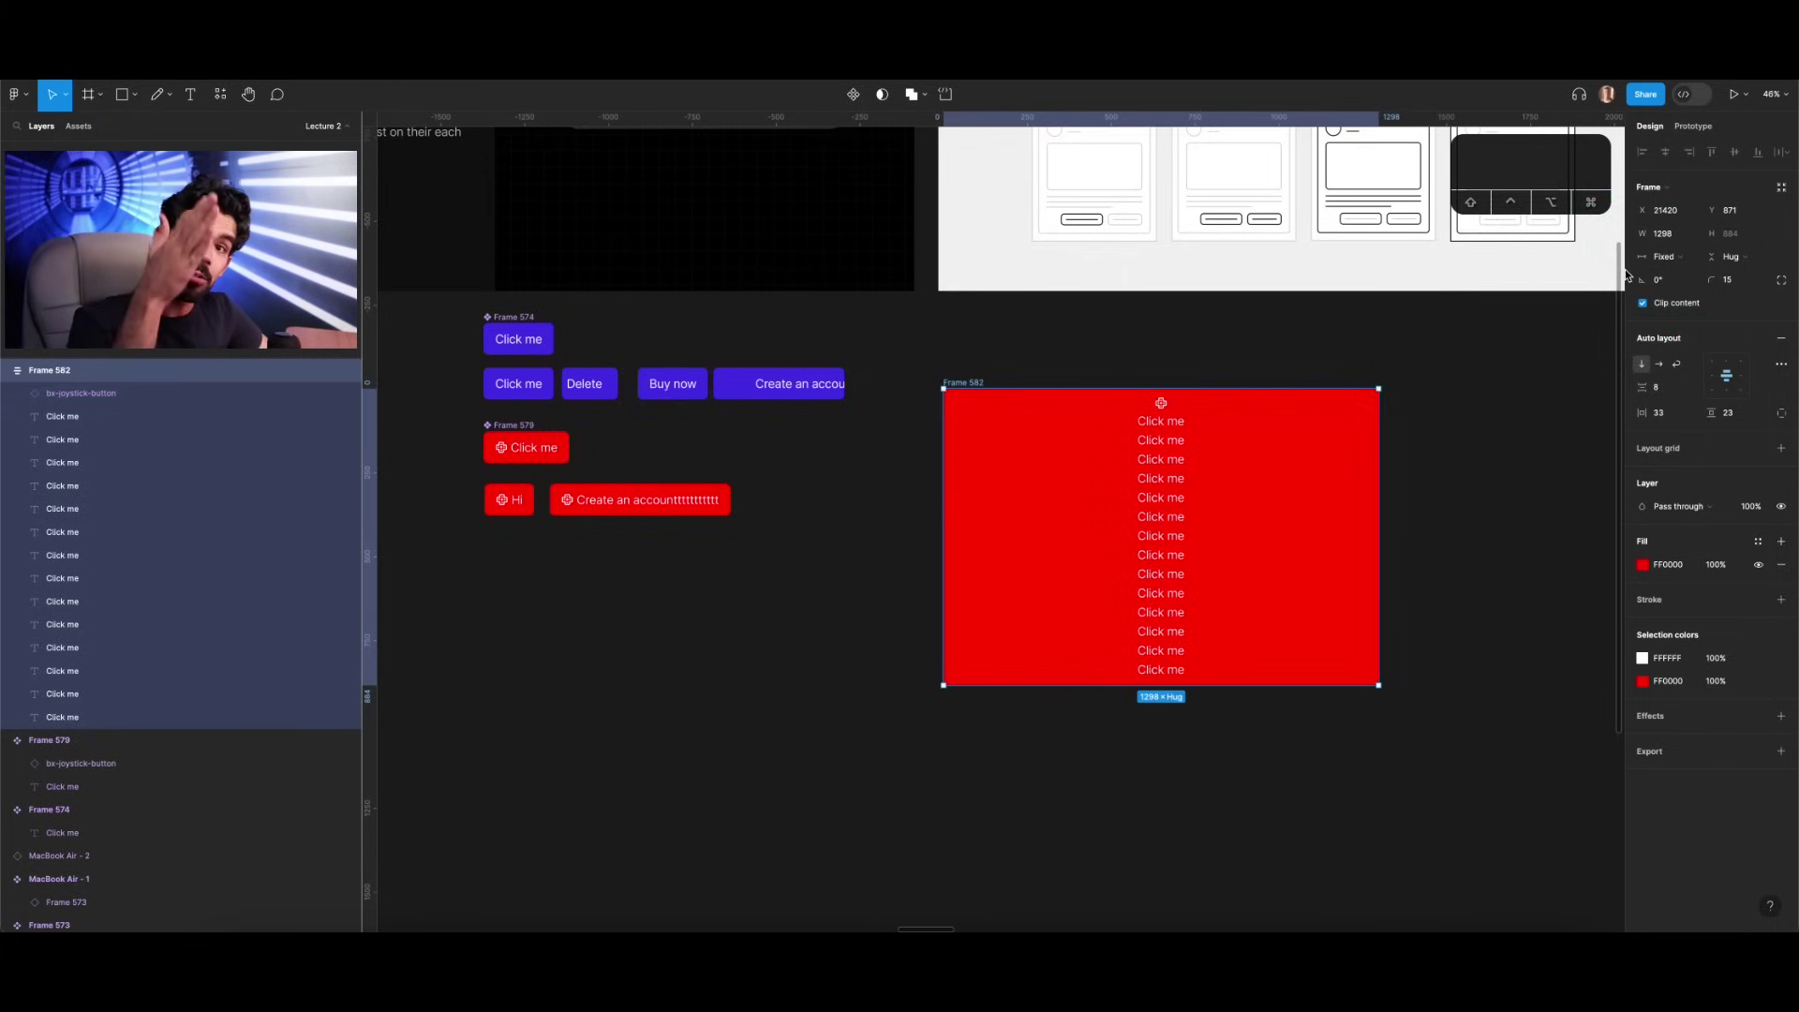
pyautogui.click(1436, 462)
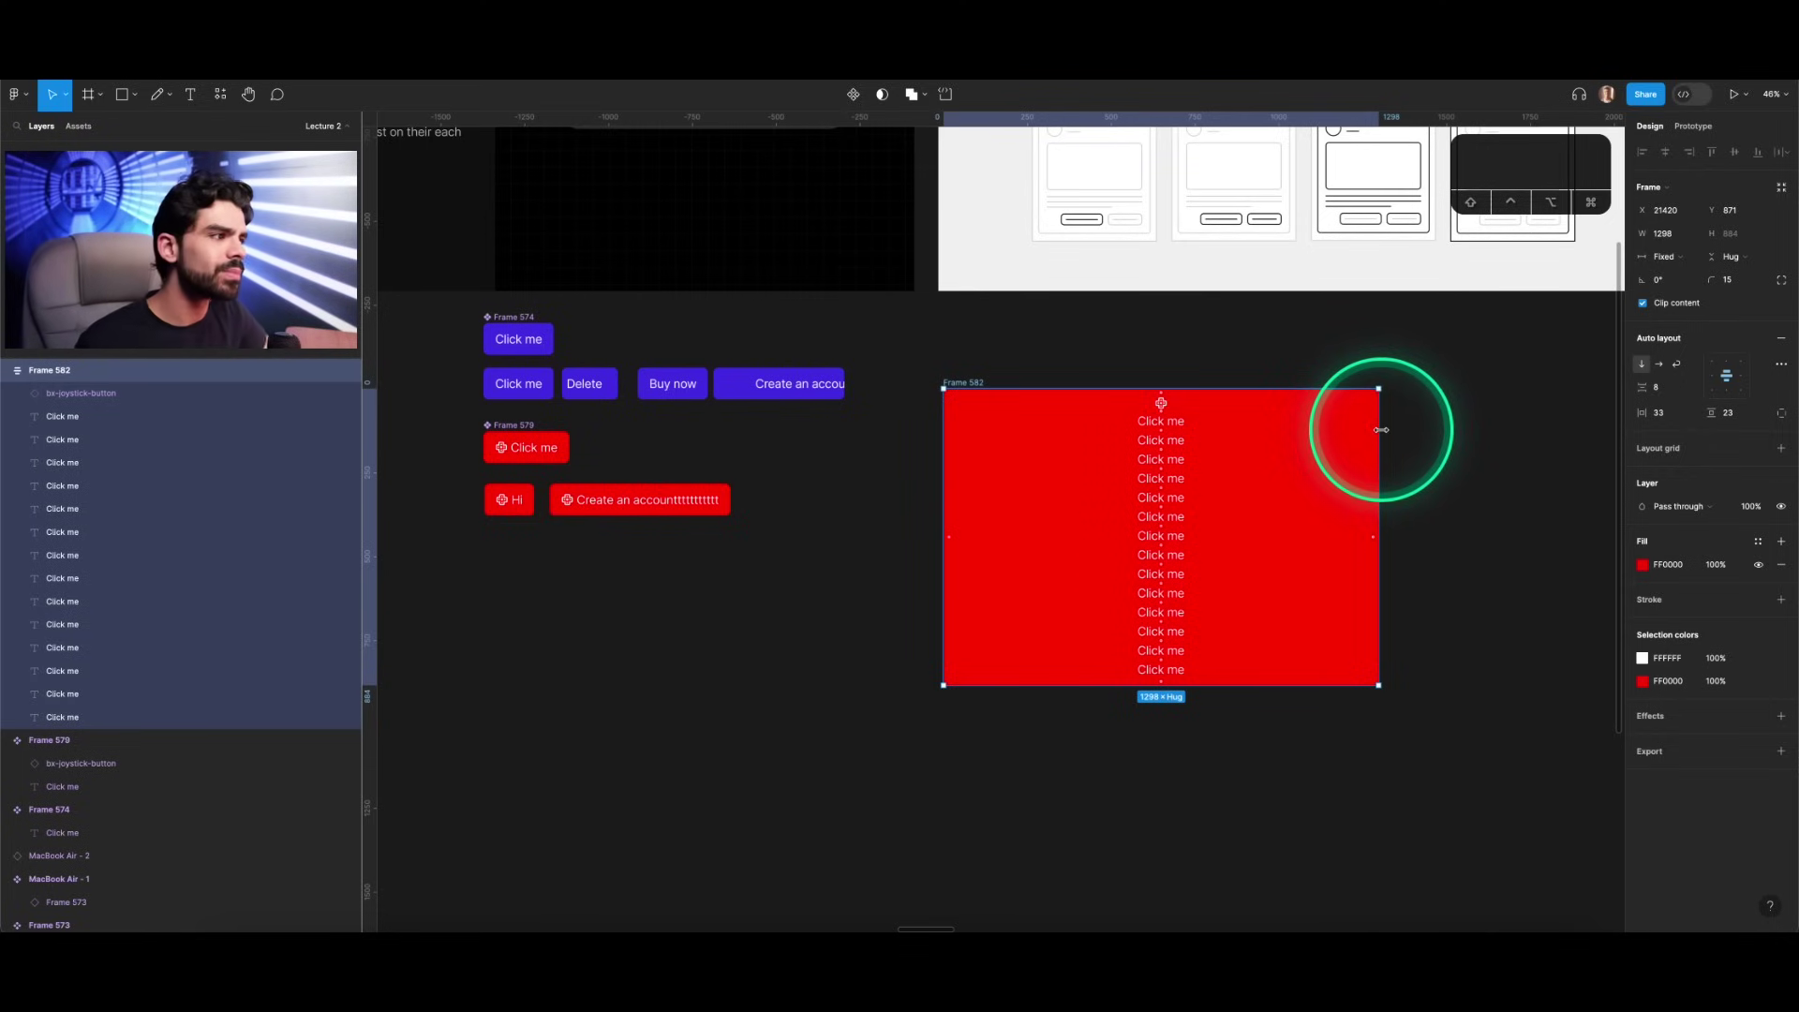
# Step: Examine the wireframe slide's Button, Button Row, Post and News Feed columns for how elements stack vertically
pyautogui.scroll(5, 1383, 429)
pyautogui.scroll(5, 1373, 429)
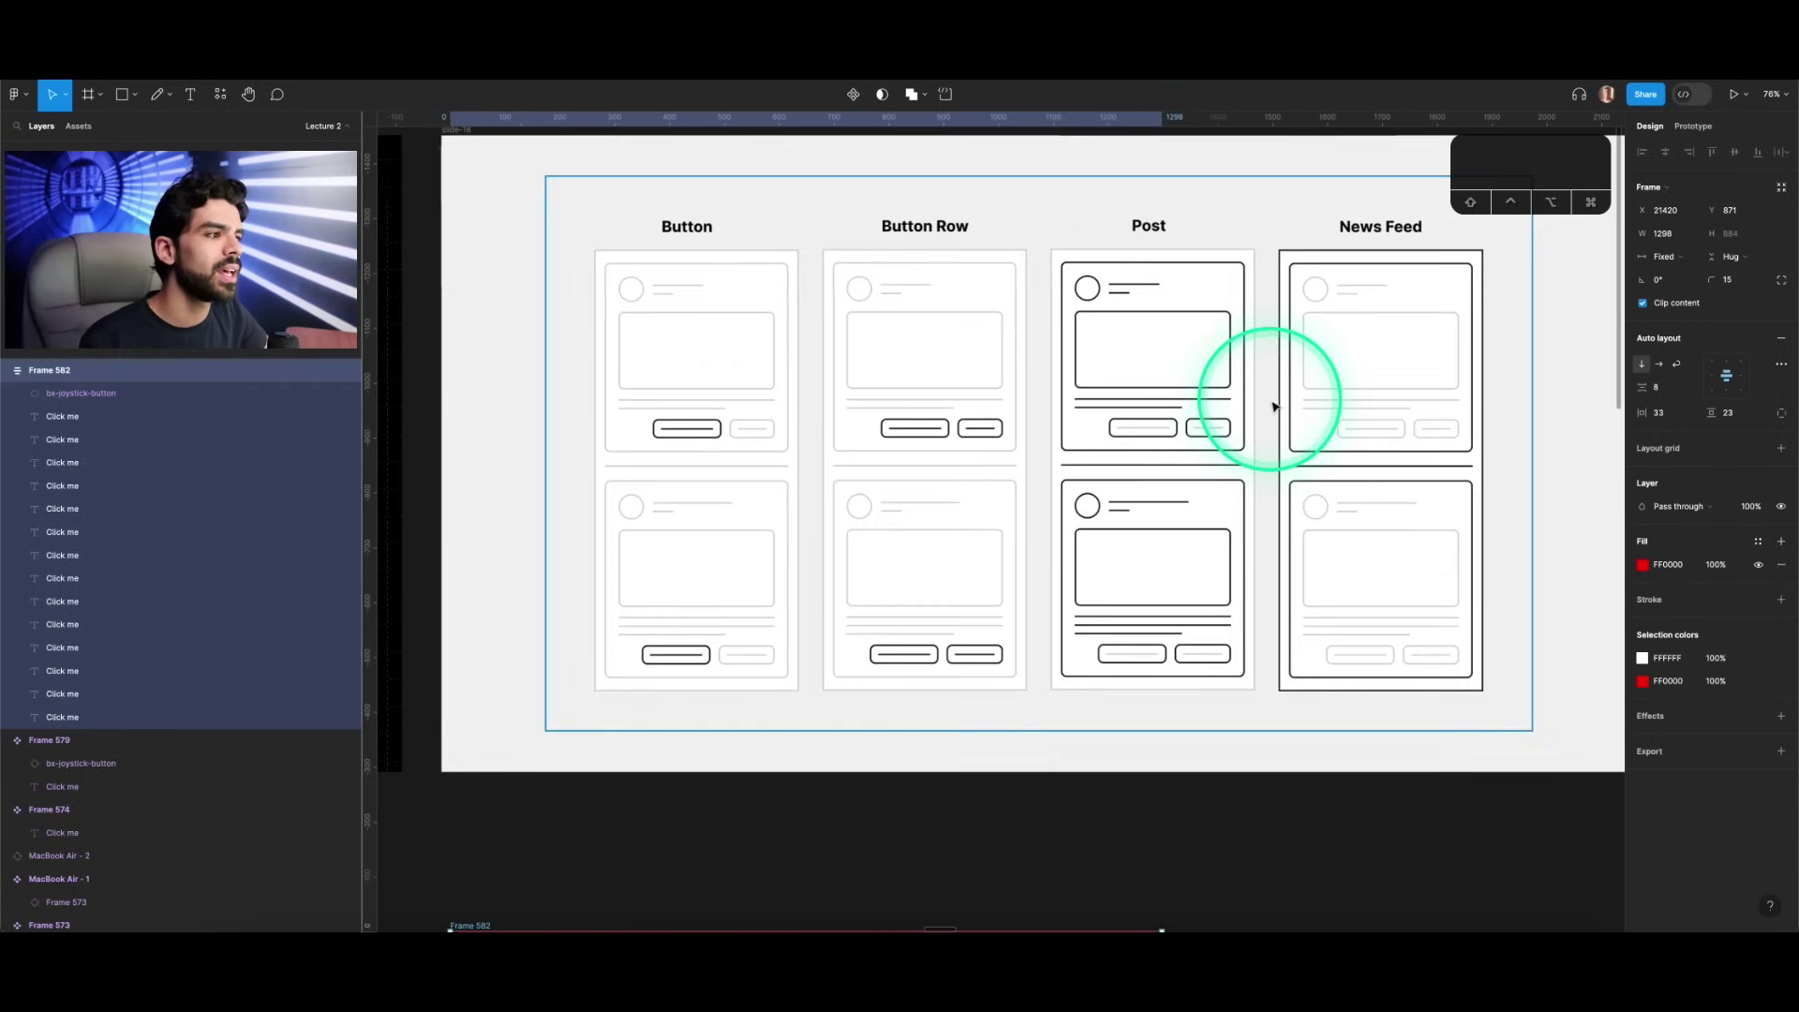
pyautogui.scroll(-2, 1274, 406)
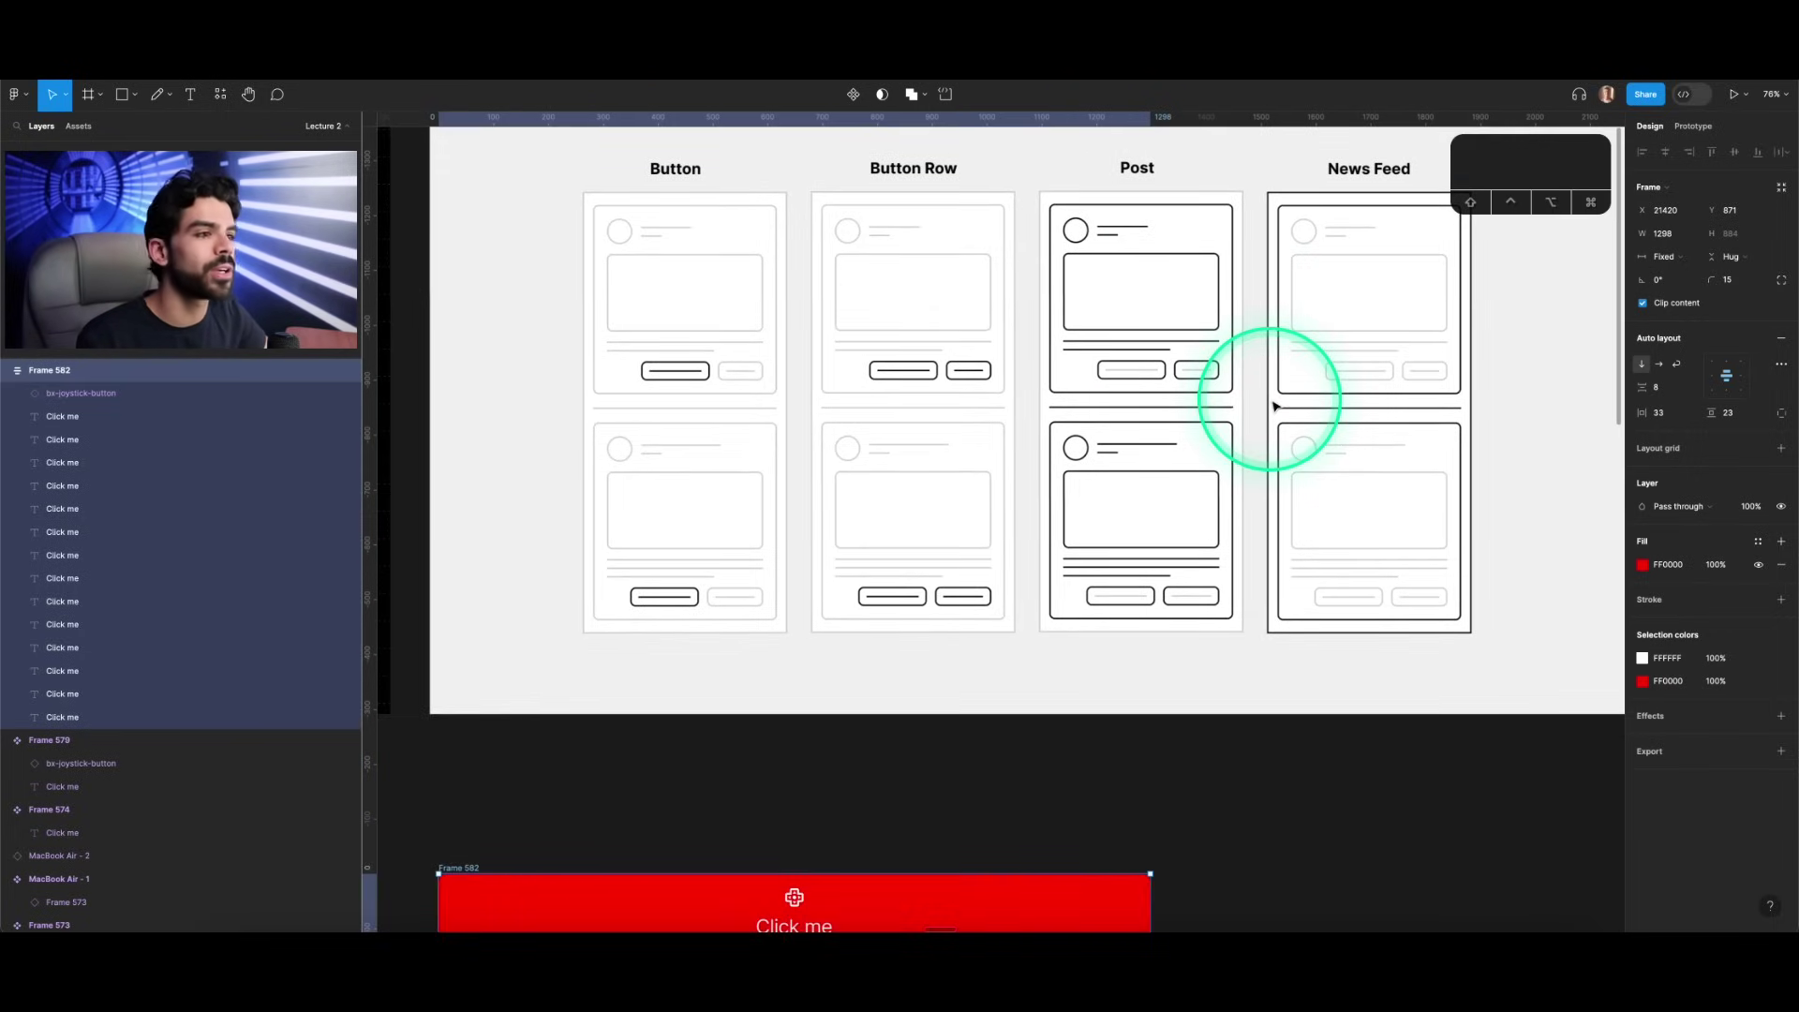
pyautogui.scroll(-4, 1274, 406)
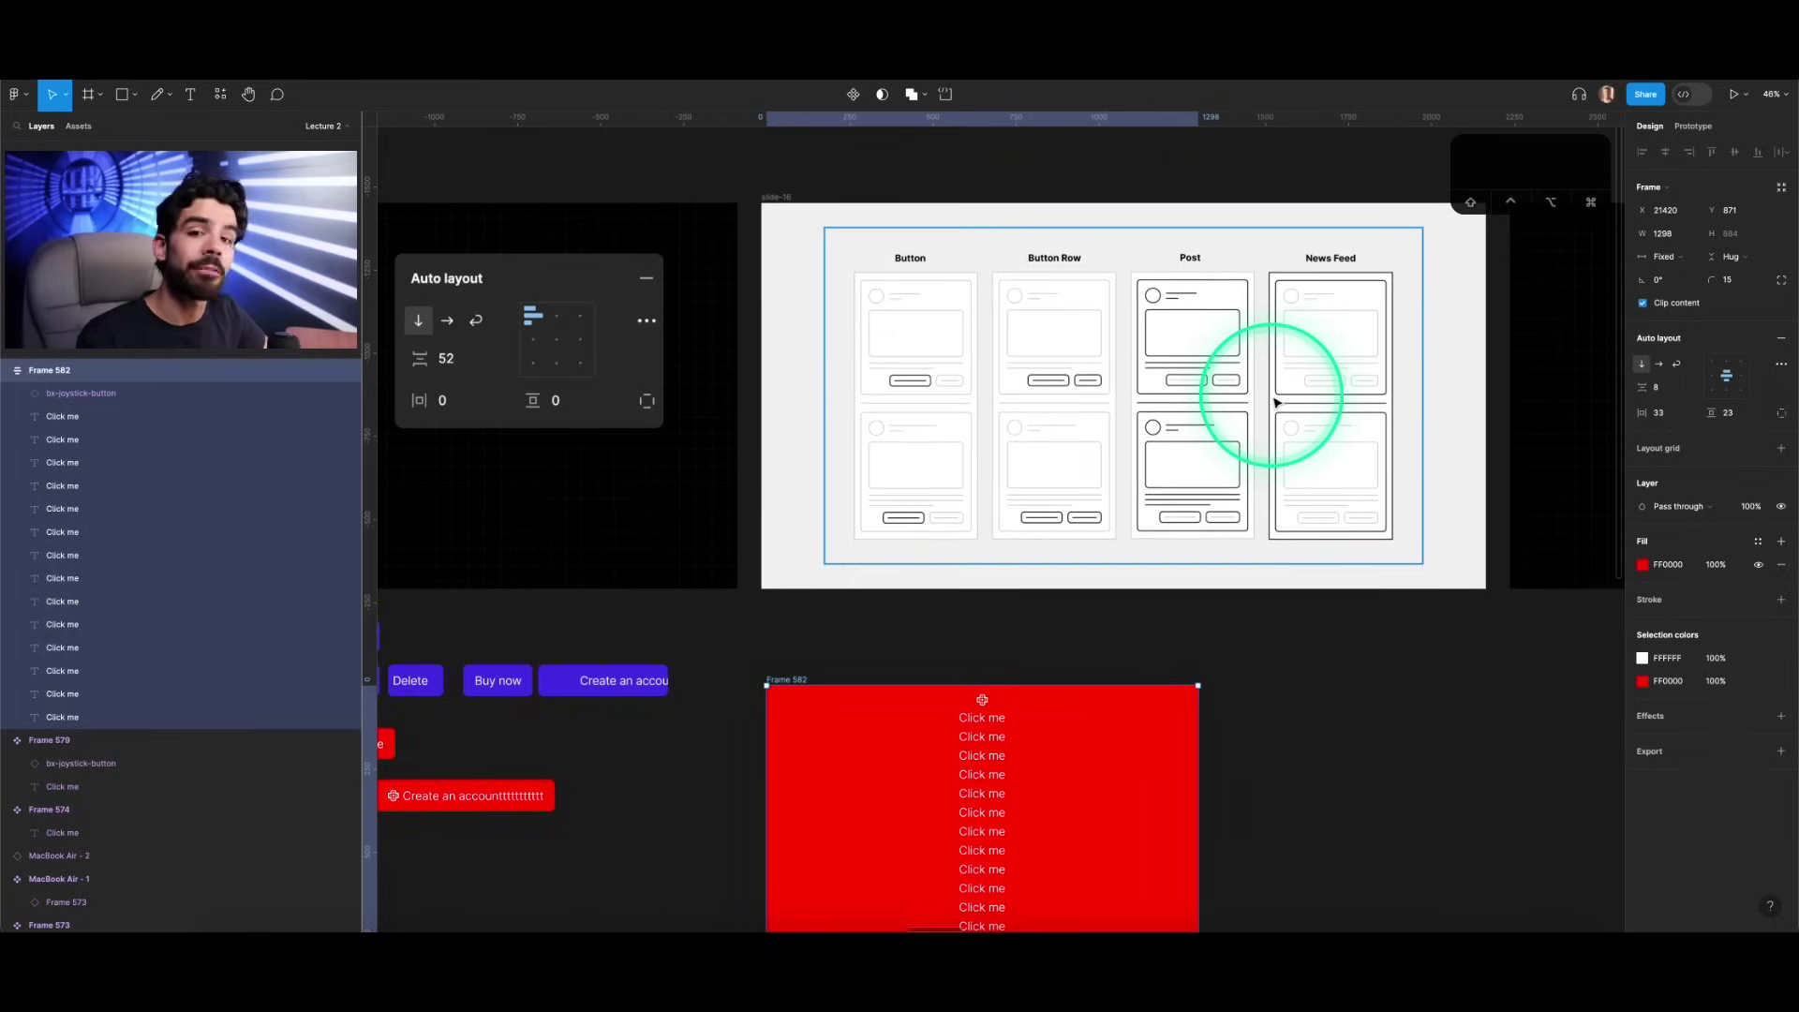
pyautogui.scroll(6, 1276, 413)
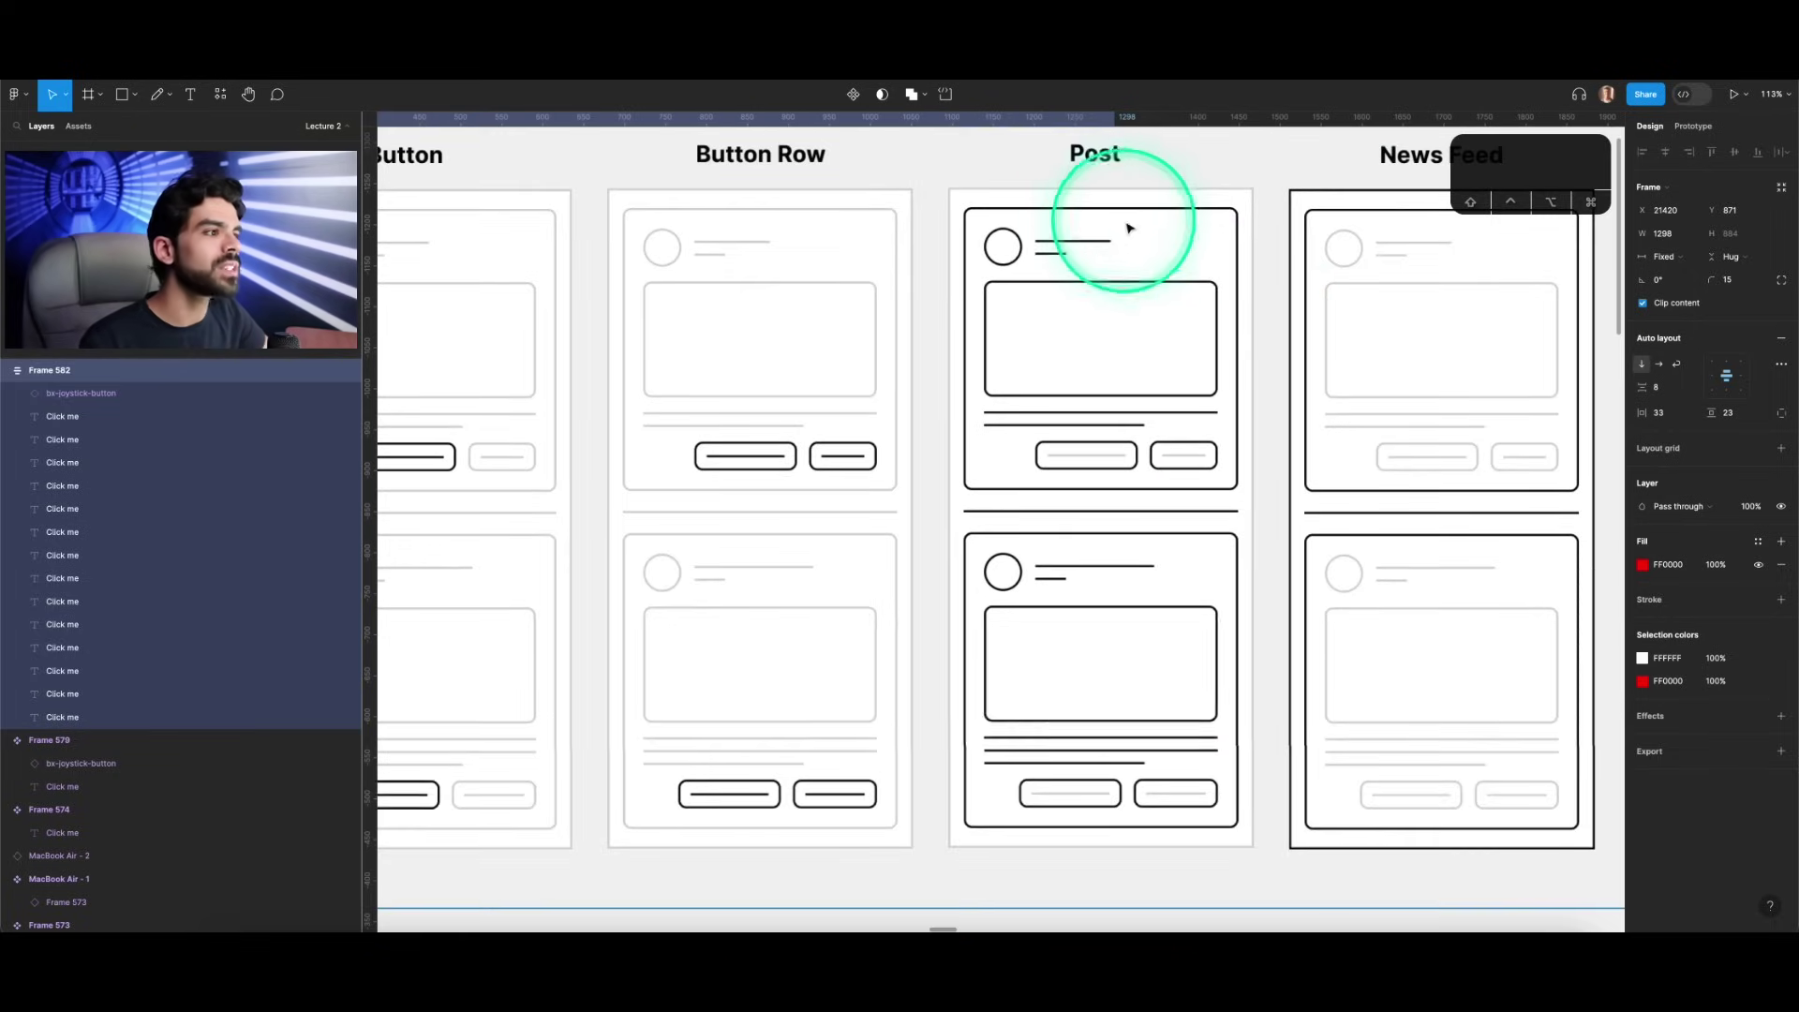
pyautogui.scroll(3, 1234, 223)
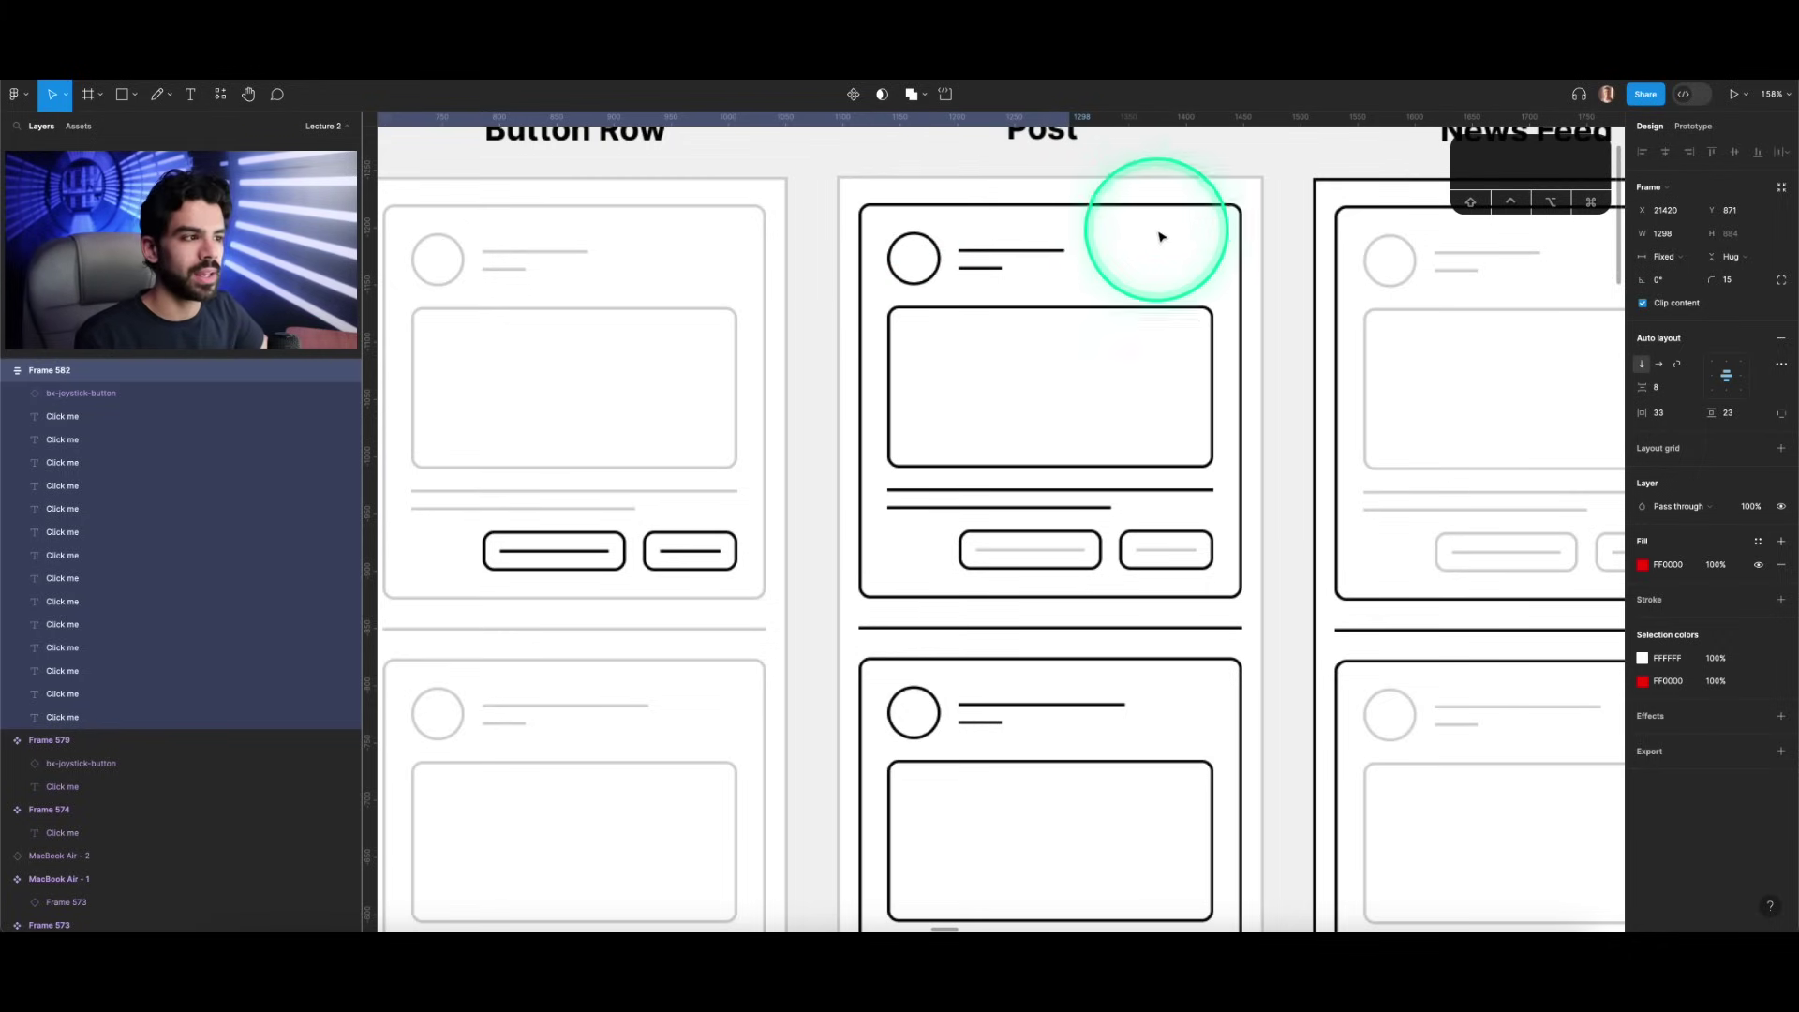
pyautogui.scroll(-5, 1183, 335)
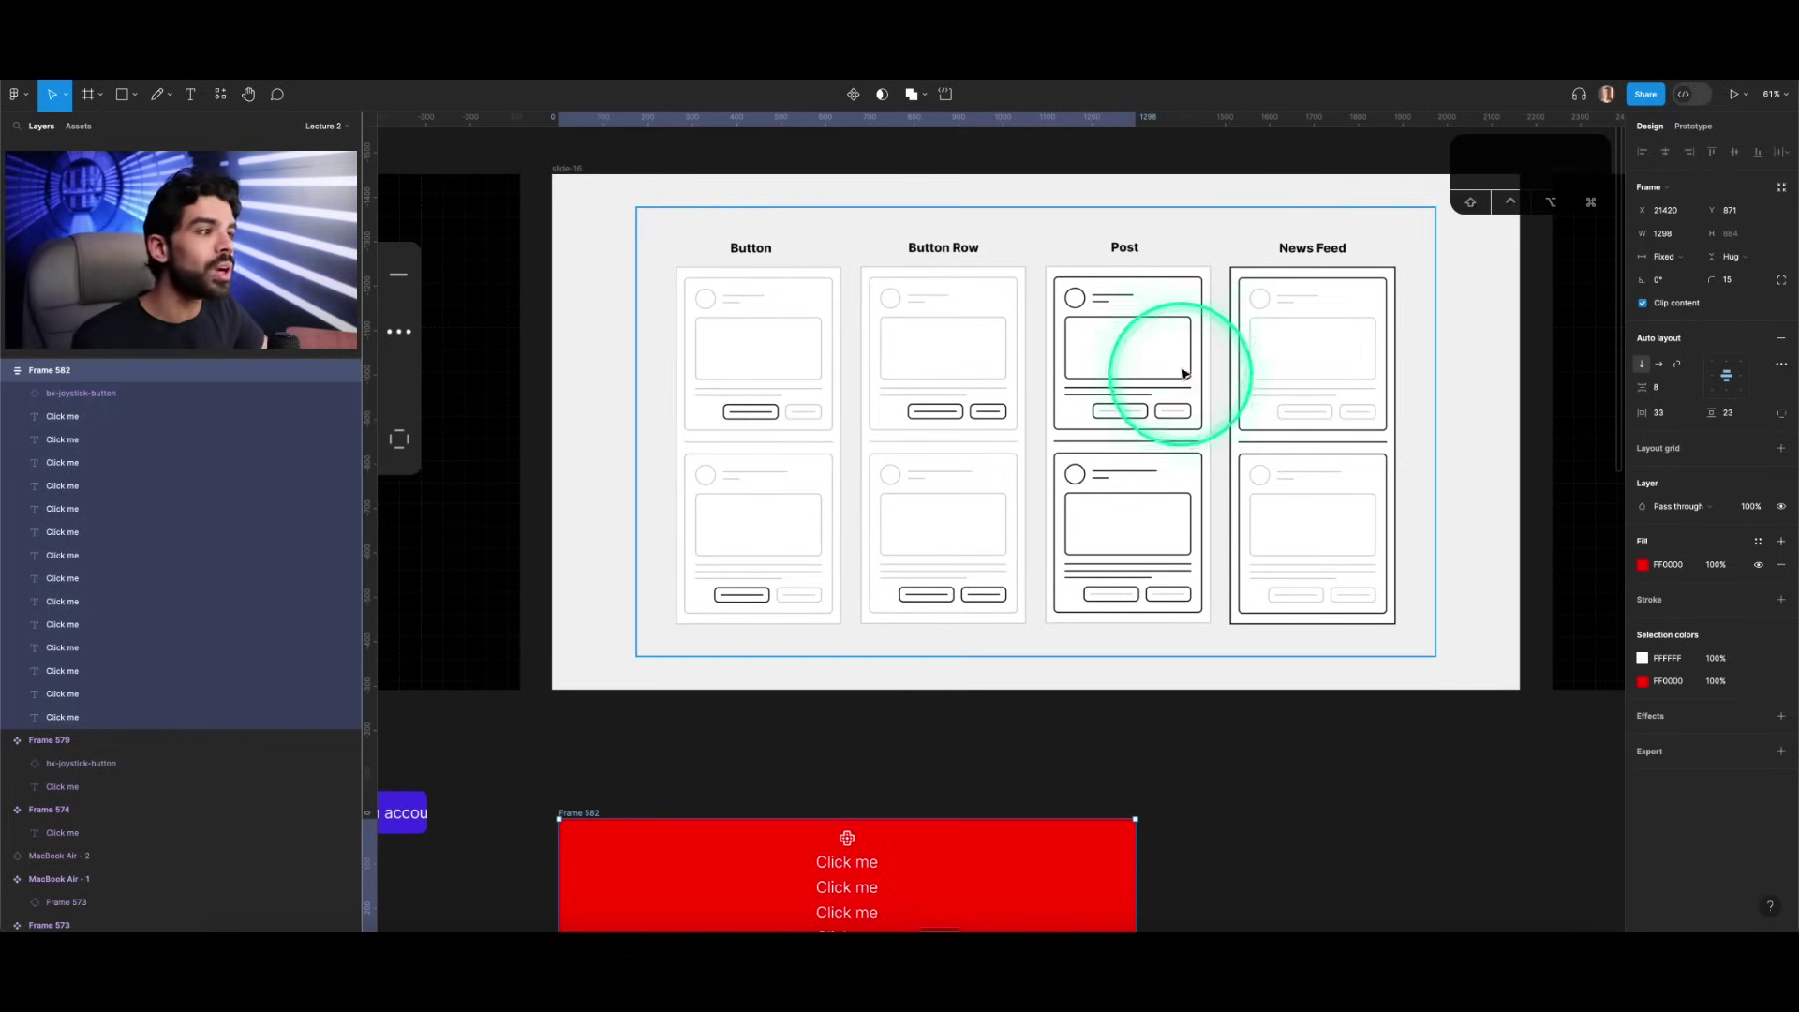
pyautogui.scroll(5, 1182, 347)
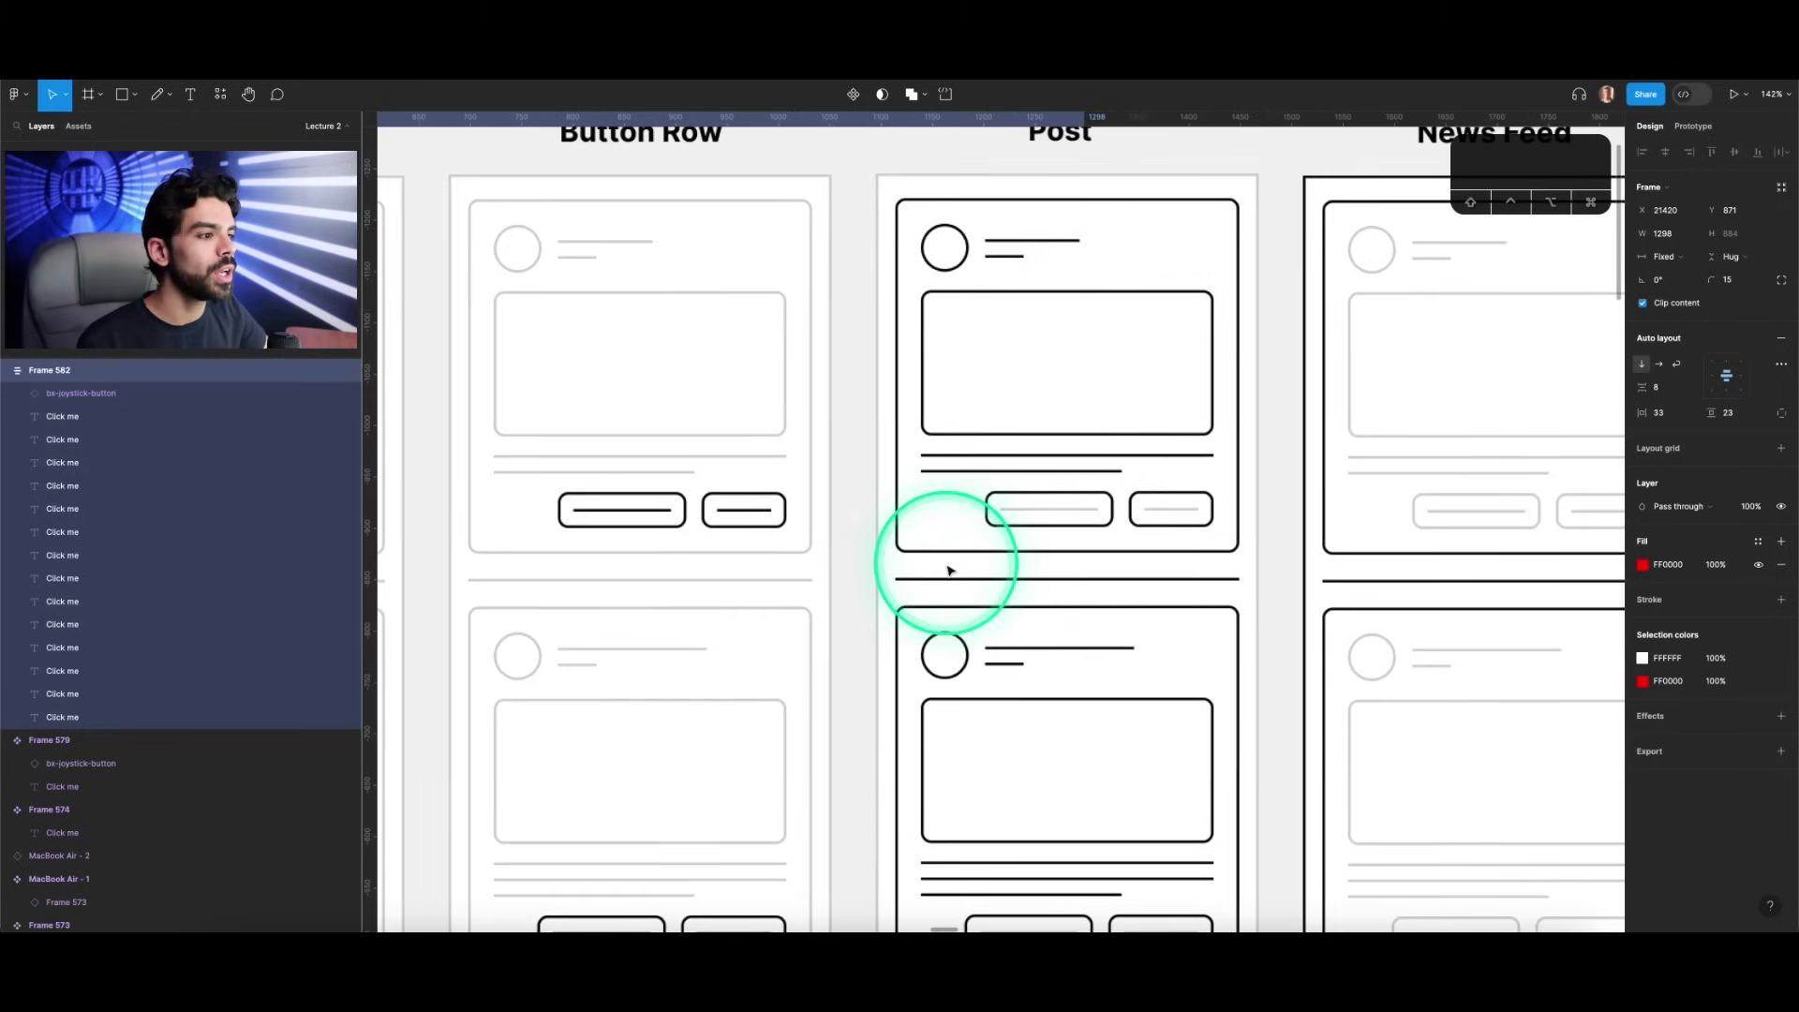
pyautogui.scroll(-2, 1197, 434)
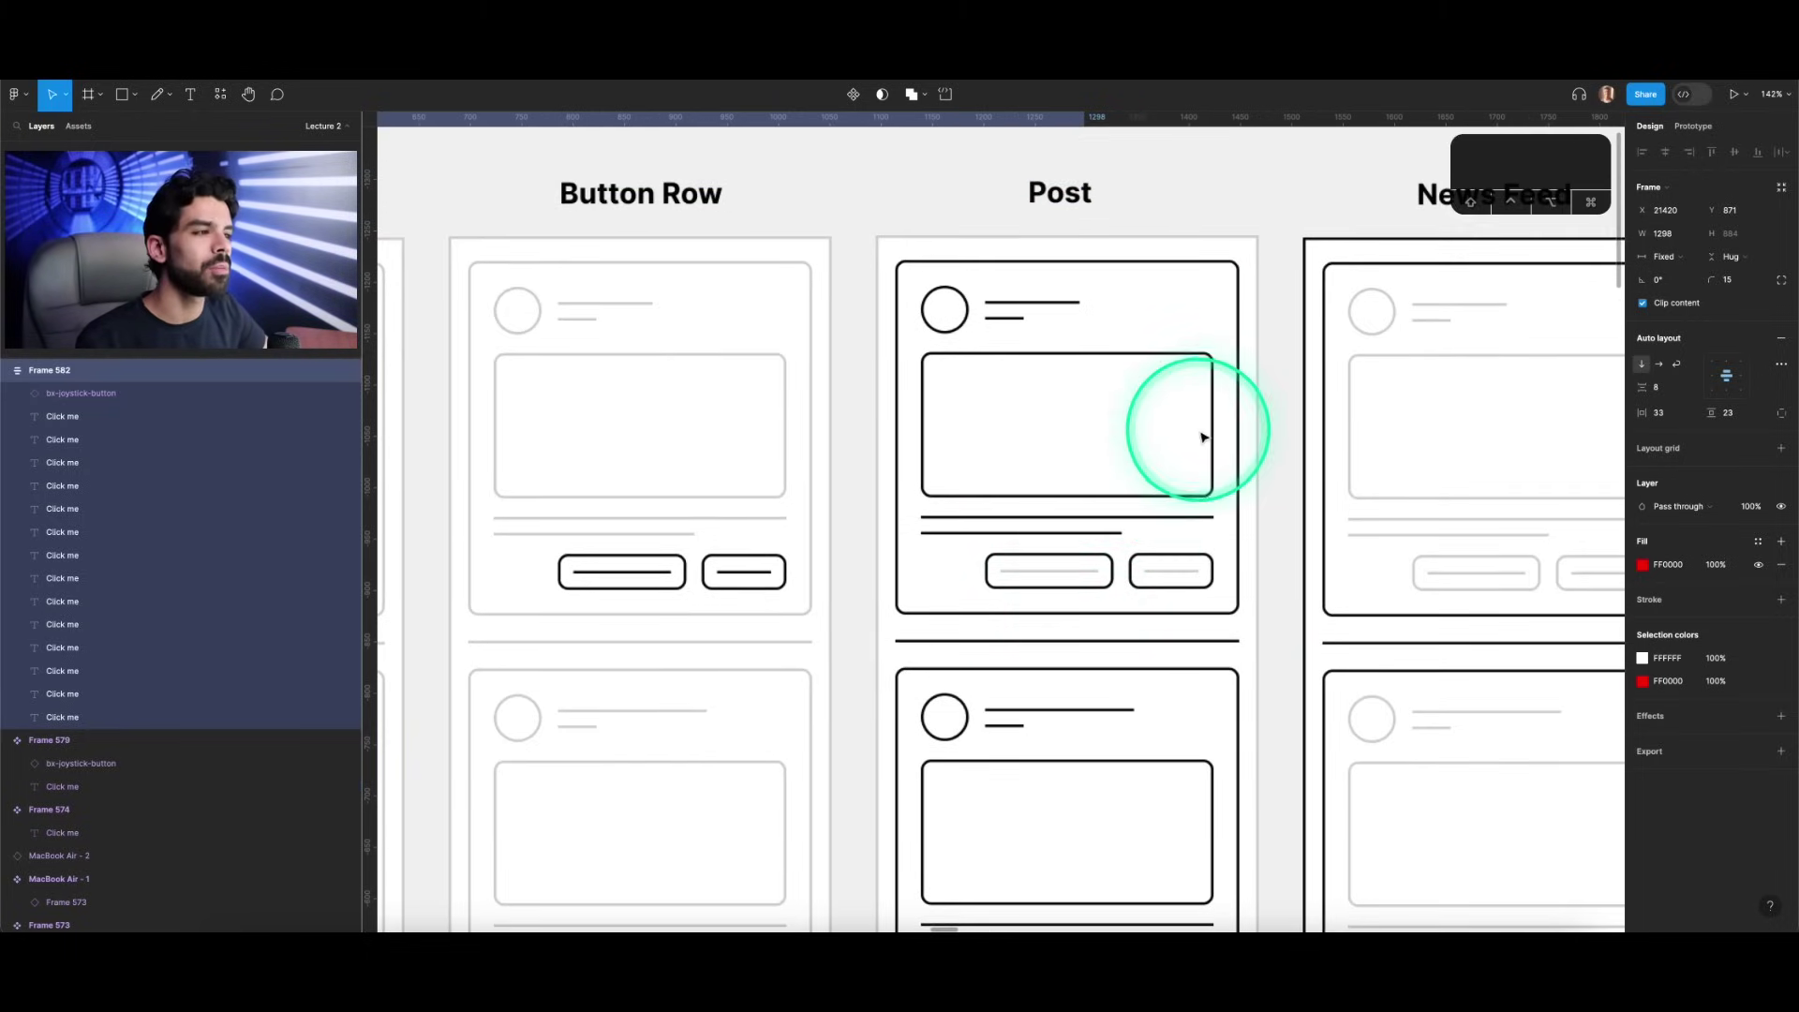
# Step: Set the red frame's vertical resizing to Fixed height and shrink it to about 1250 × 609
pyautogui.scroll(-4, 1225, 413)
pyautogui.scroll(-3, 1223, 417)
pyautogui.scroll(-1, 1223, 417)
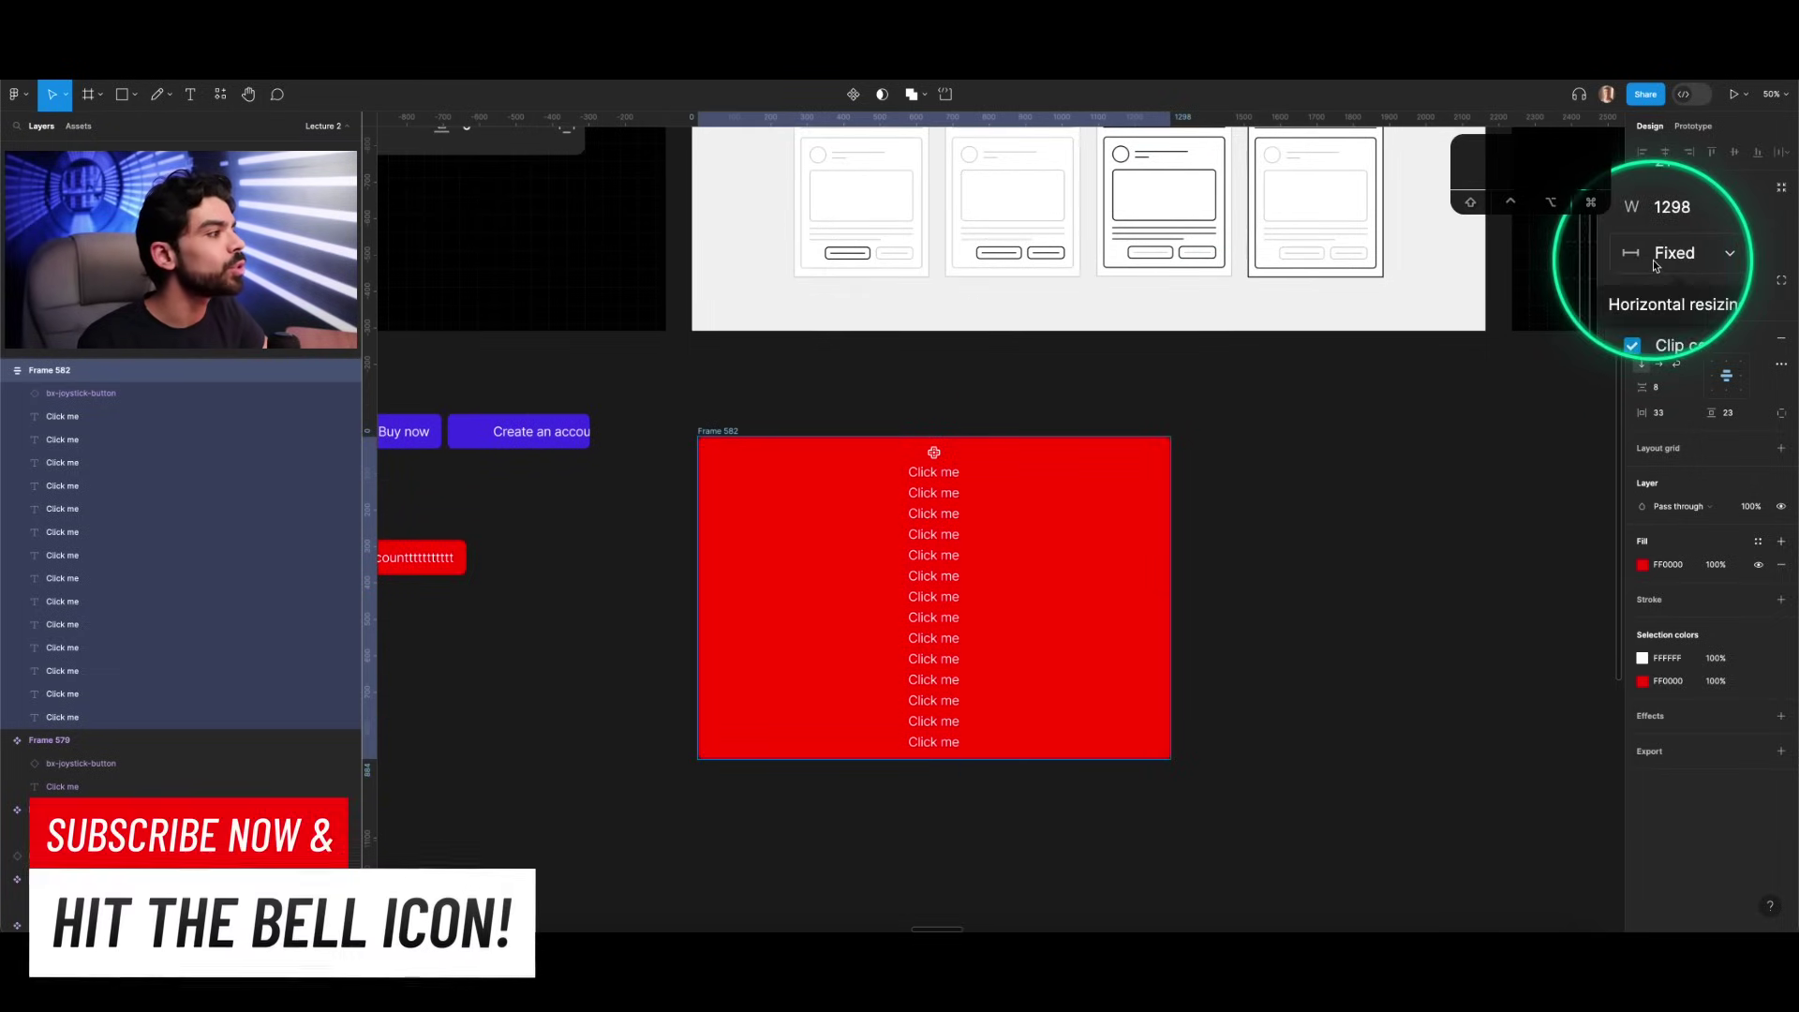
pyautogui.click(1761, 258)
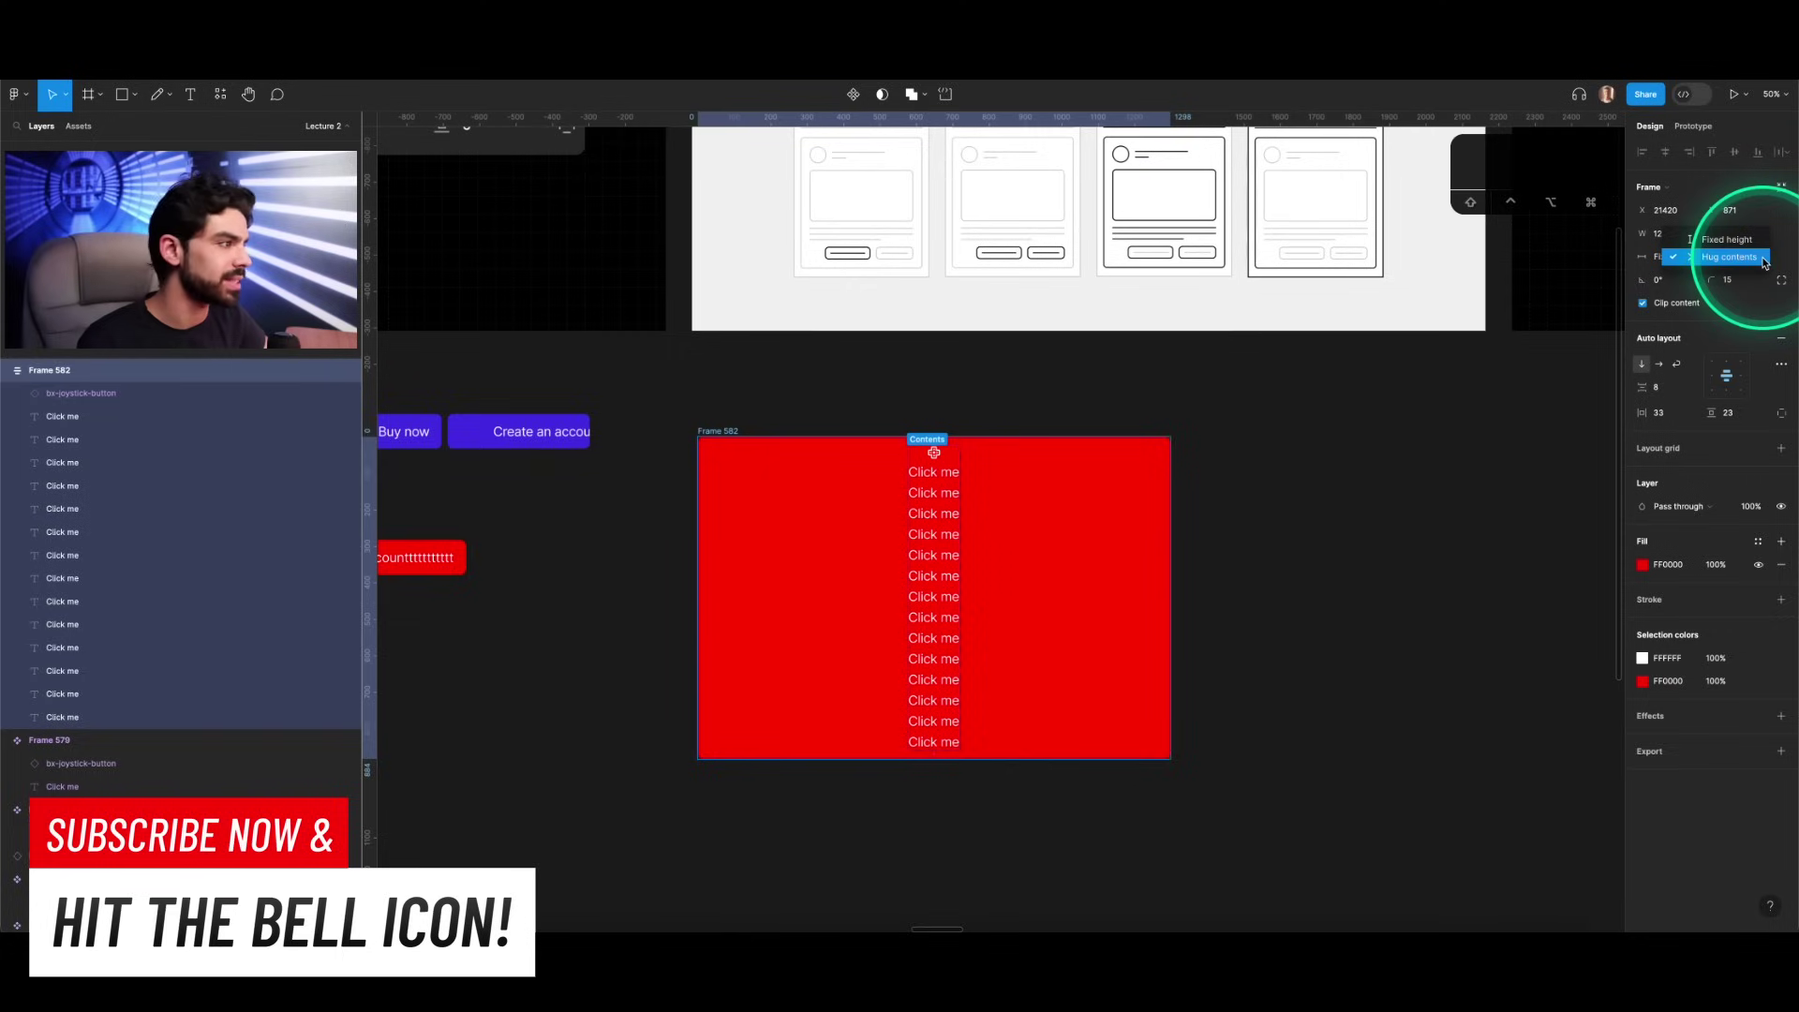
pyautogui.click(1727, 240)
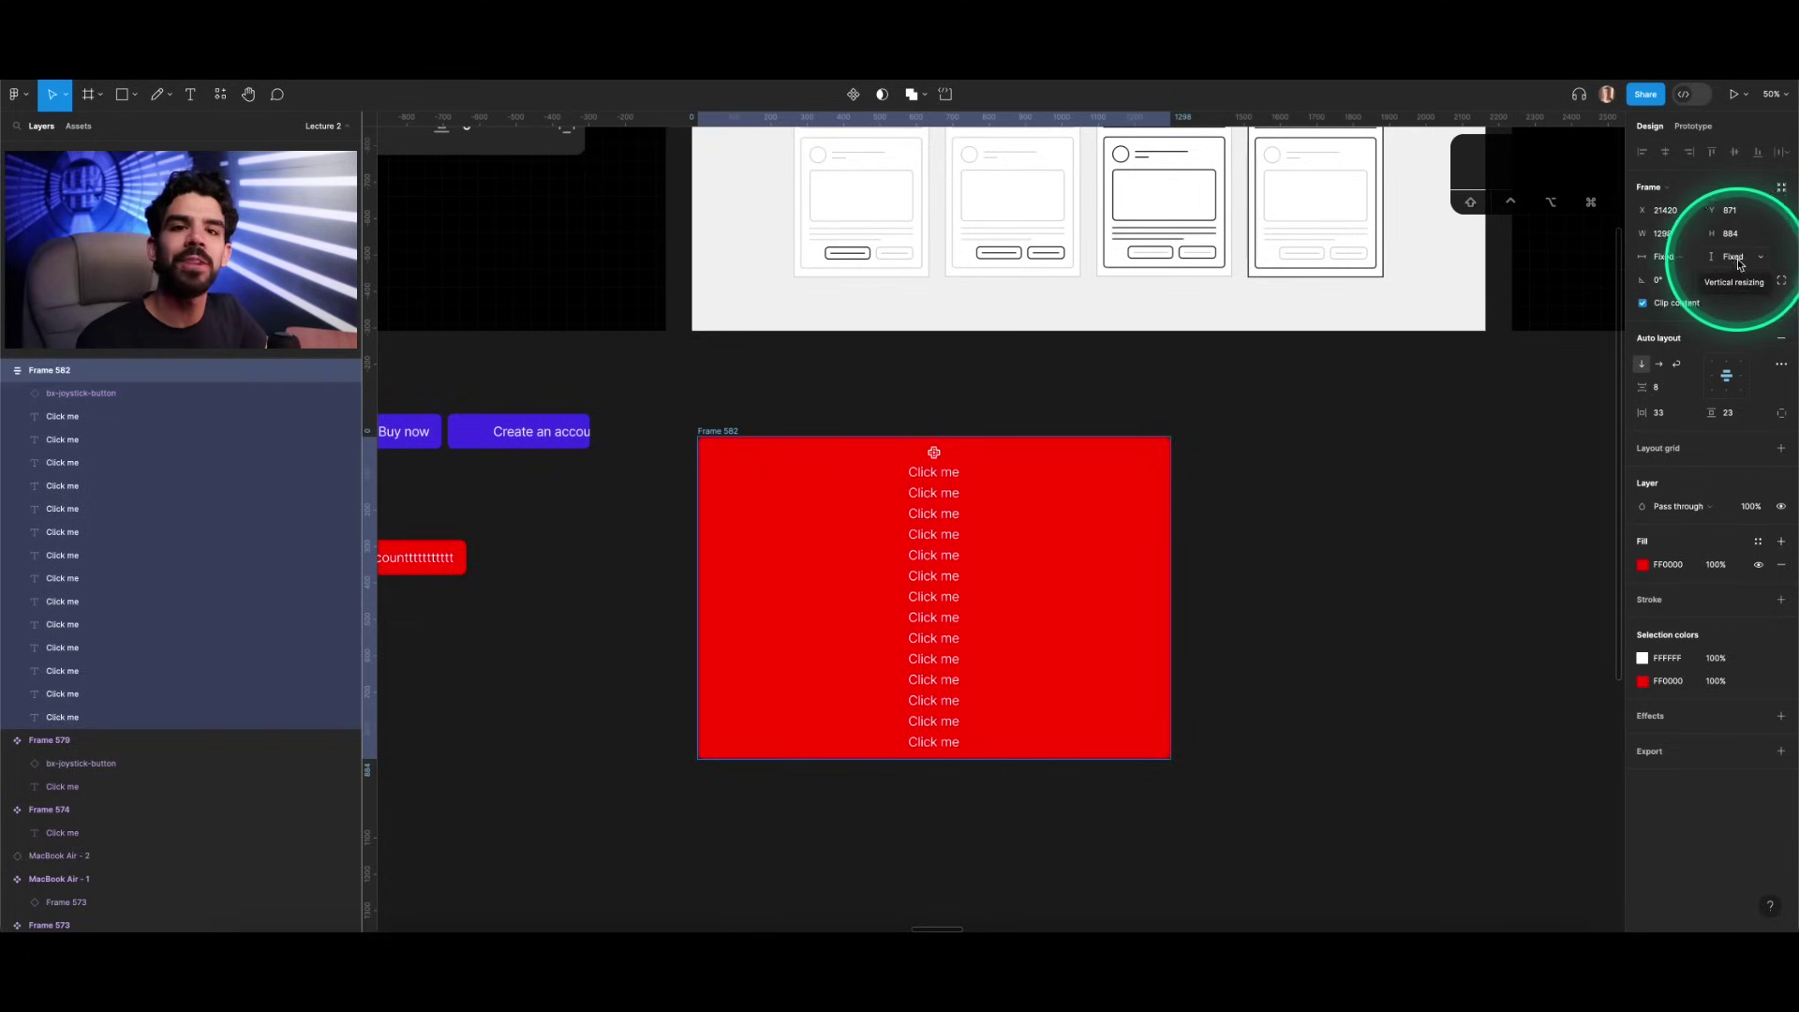
pyautogui.press('v')
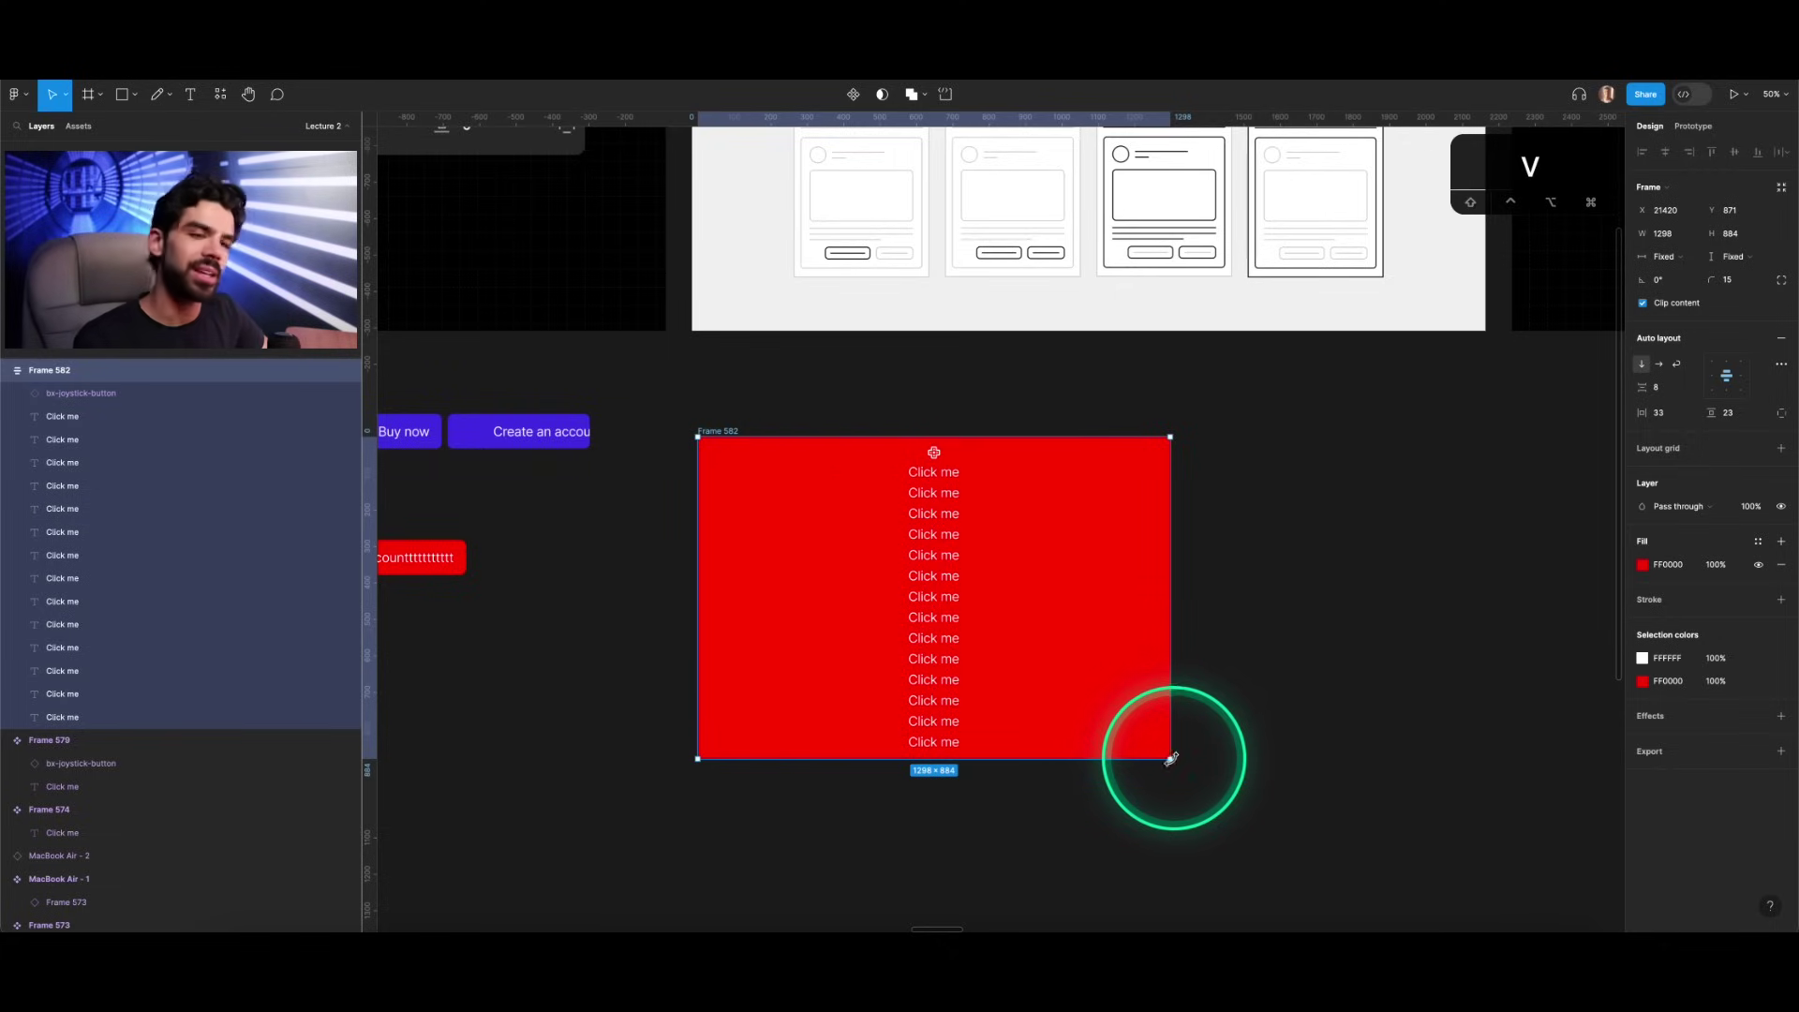
pyautogui.moveTo(1170, 758); pyautogui.dragTo(1153, 657)
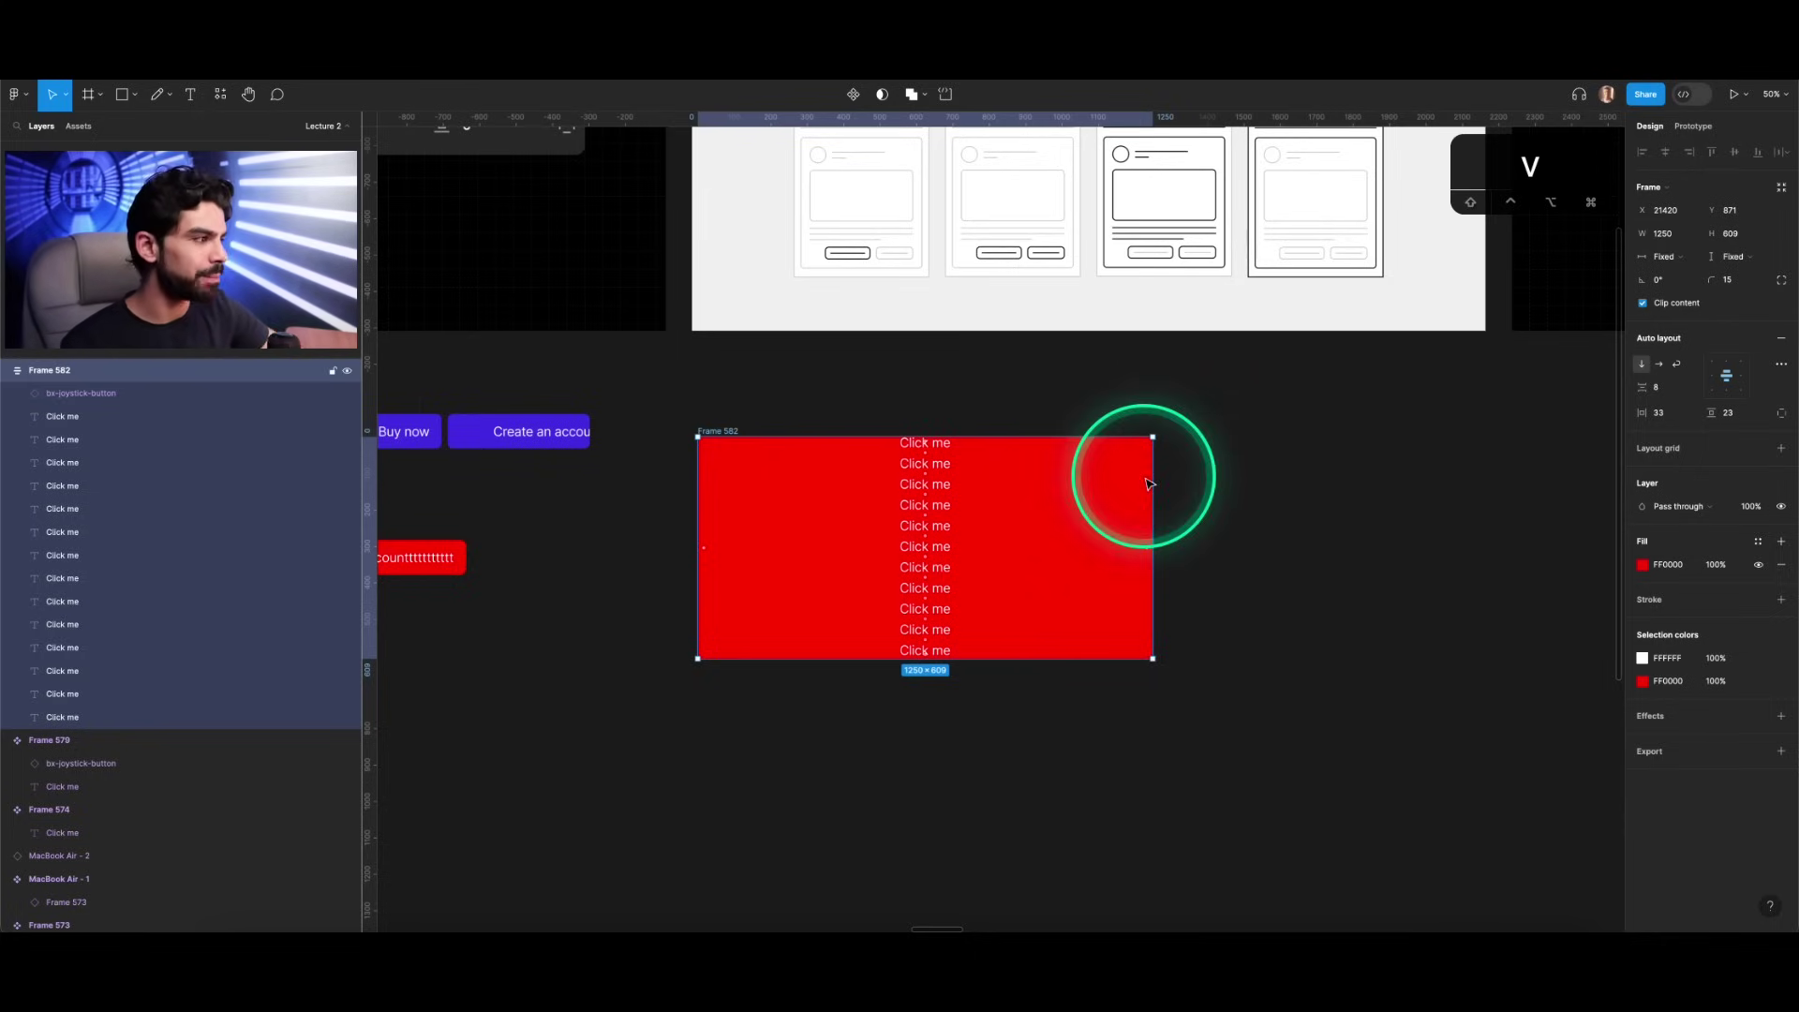
# Step: Delete the red frame full of labels and replace it with a detached copy of the red "Click me" button
pyautogui.press('BackSpace')
pyautogui.hscroll(-5, 1059, 474)
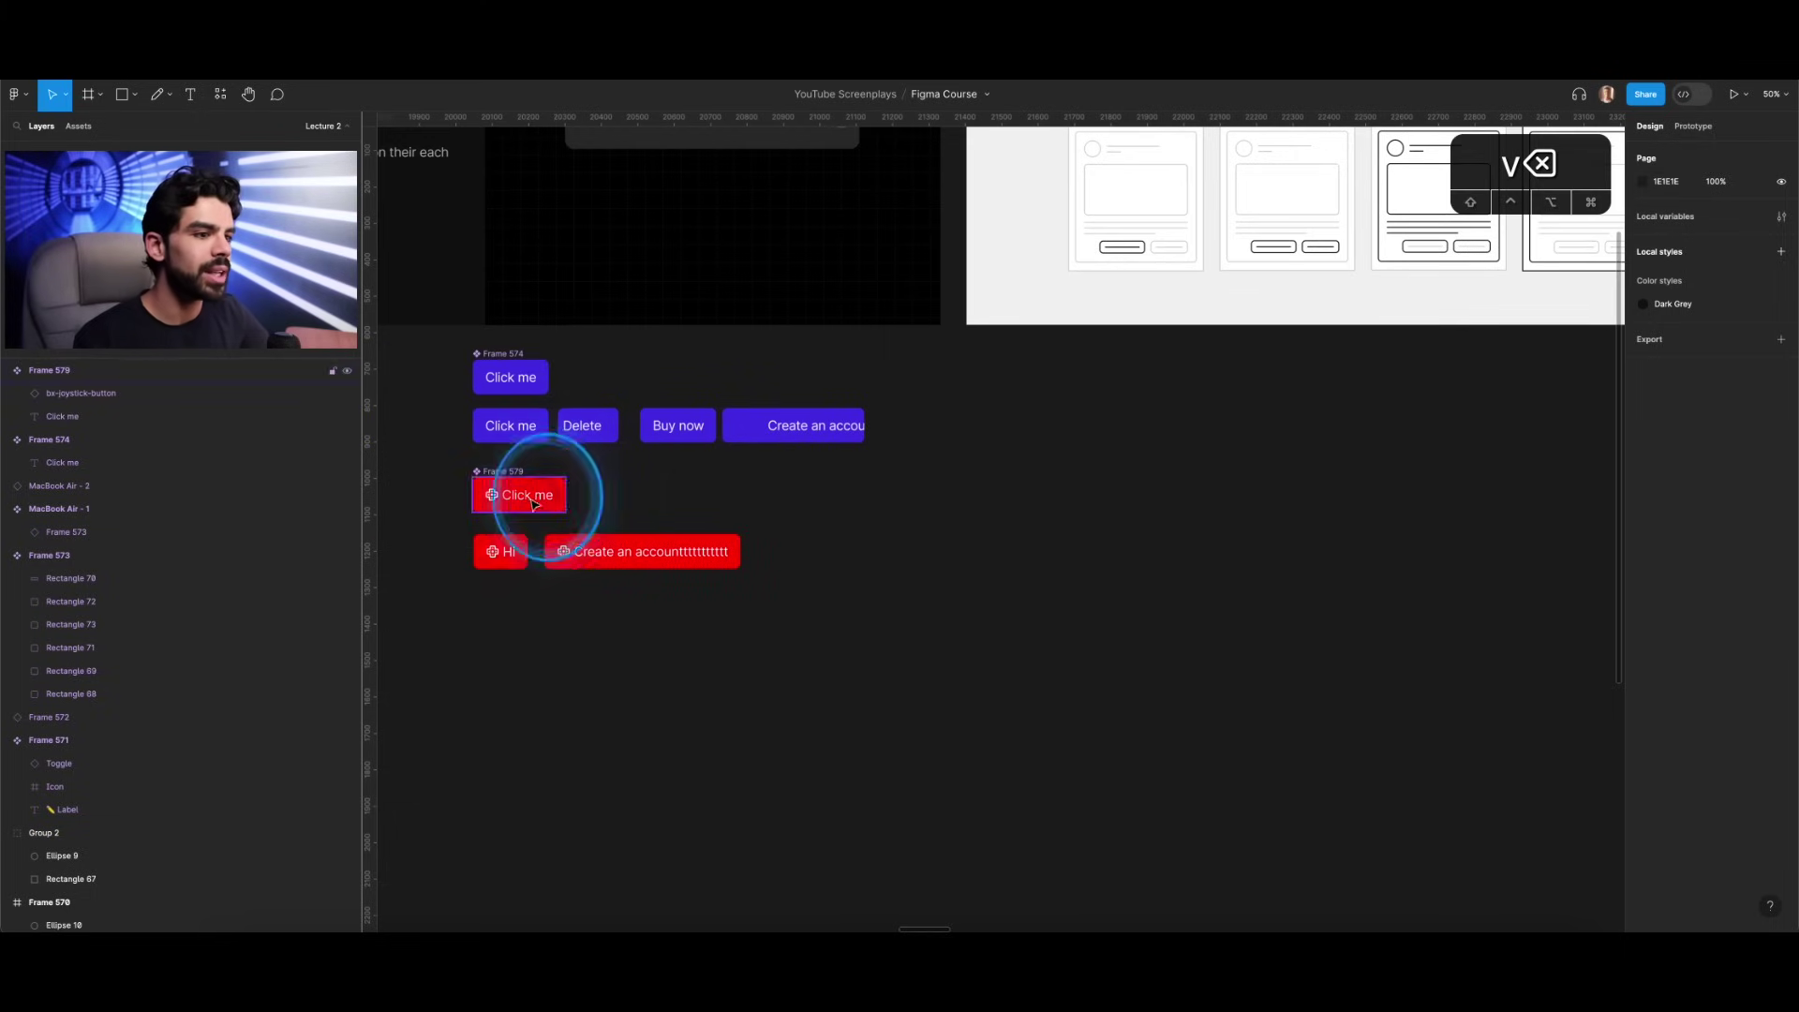
pyautogui.moveTo(534, 504); pyautogui.dragTo(1043, 505)
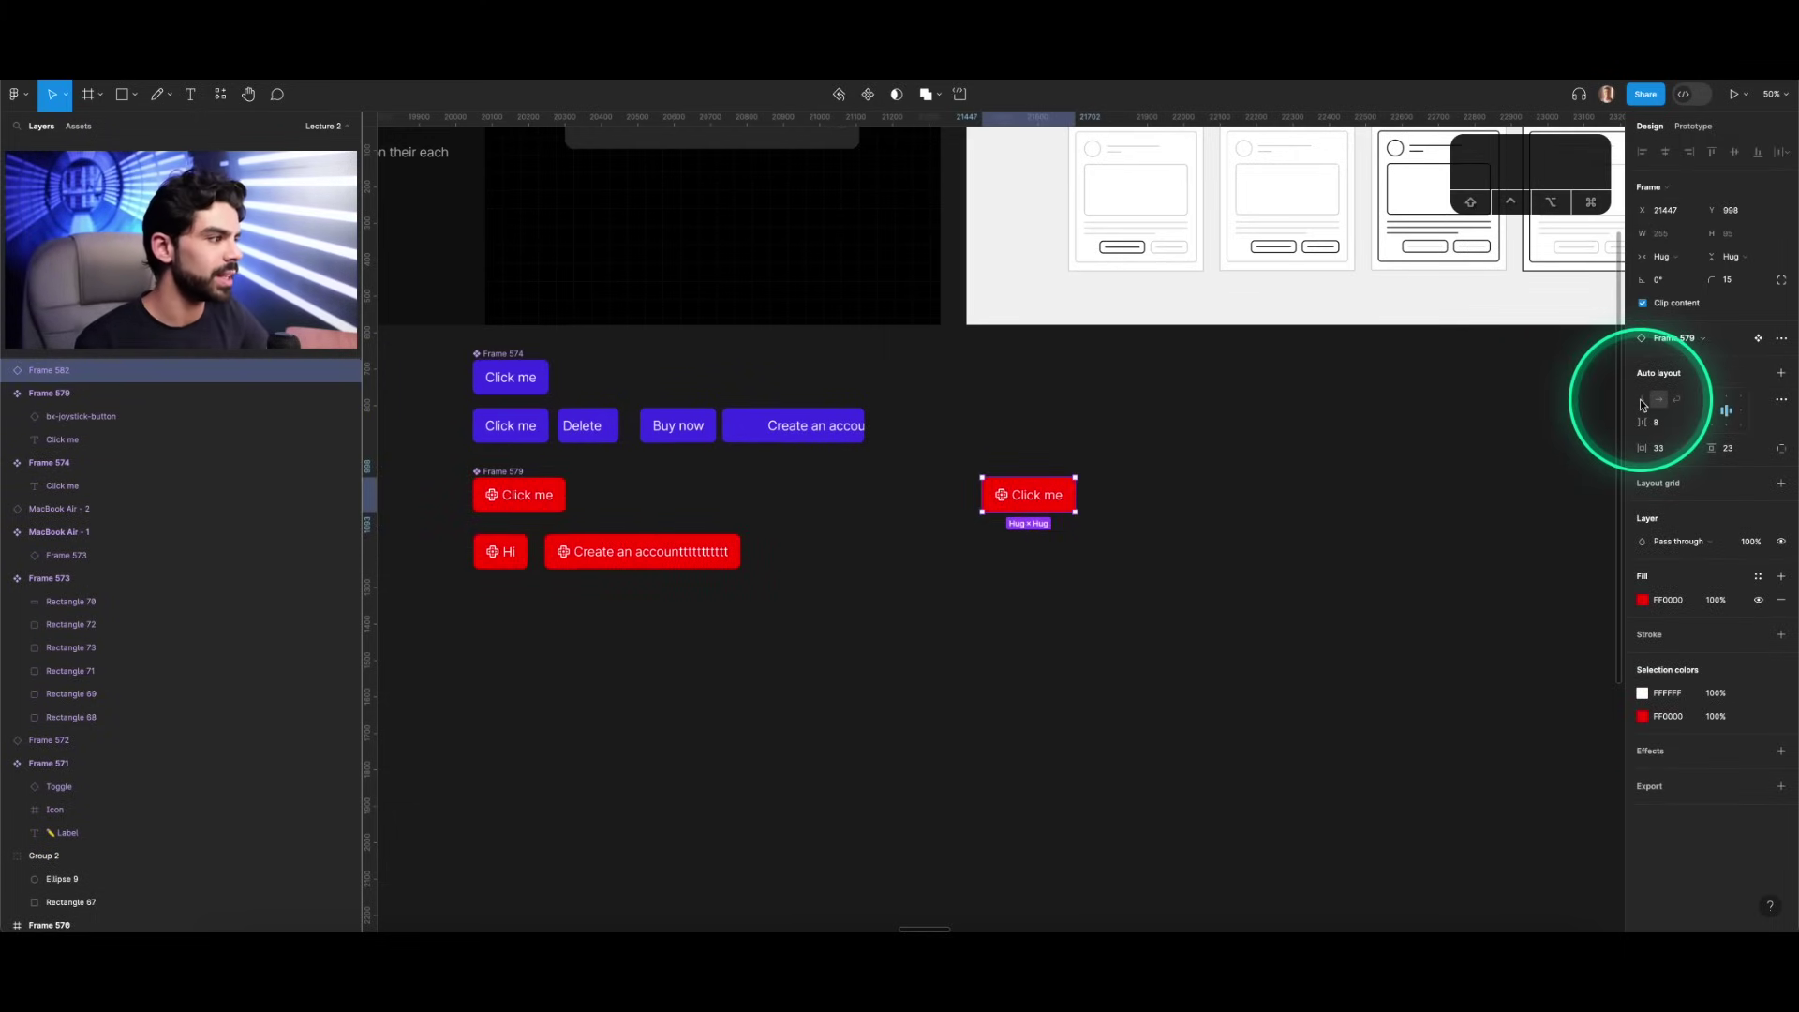
pyautogui.press('alt+super+b')
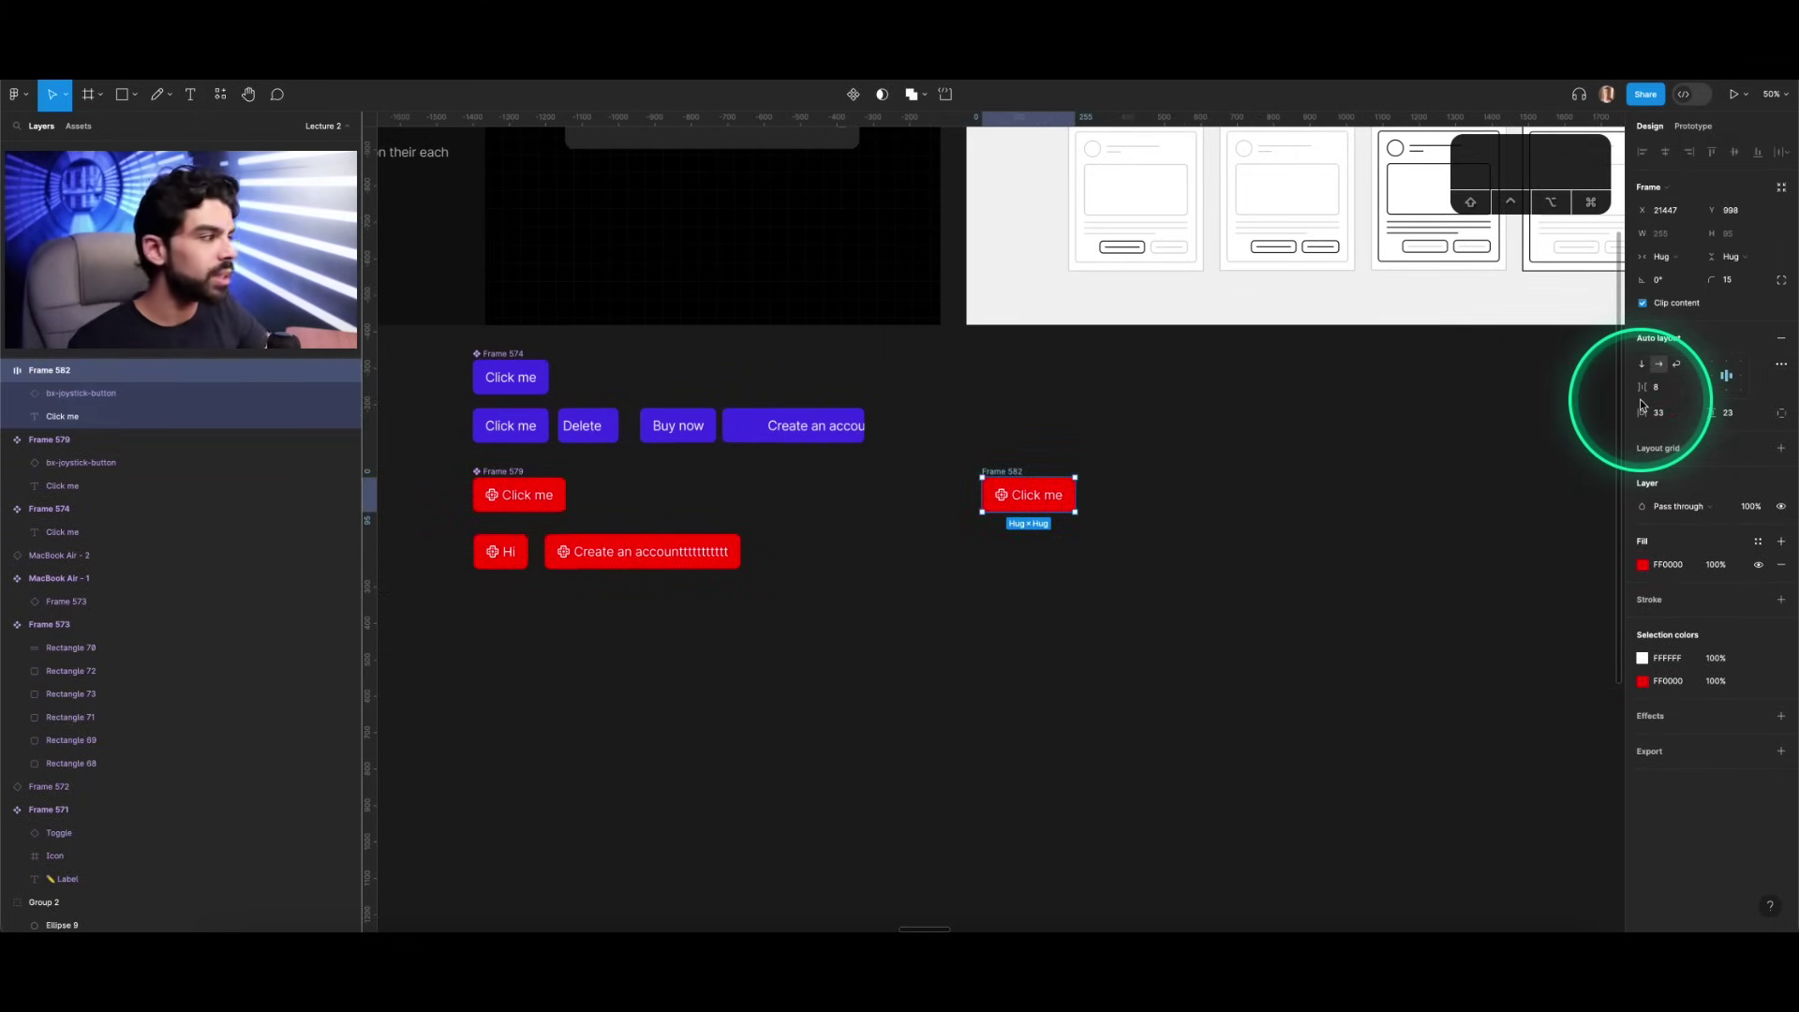
# Step: Enlarge the detached red "Click me" frame to about 709 × 352
pyautogui.scroll(4, 1087, 518)
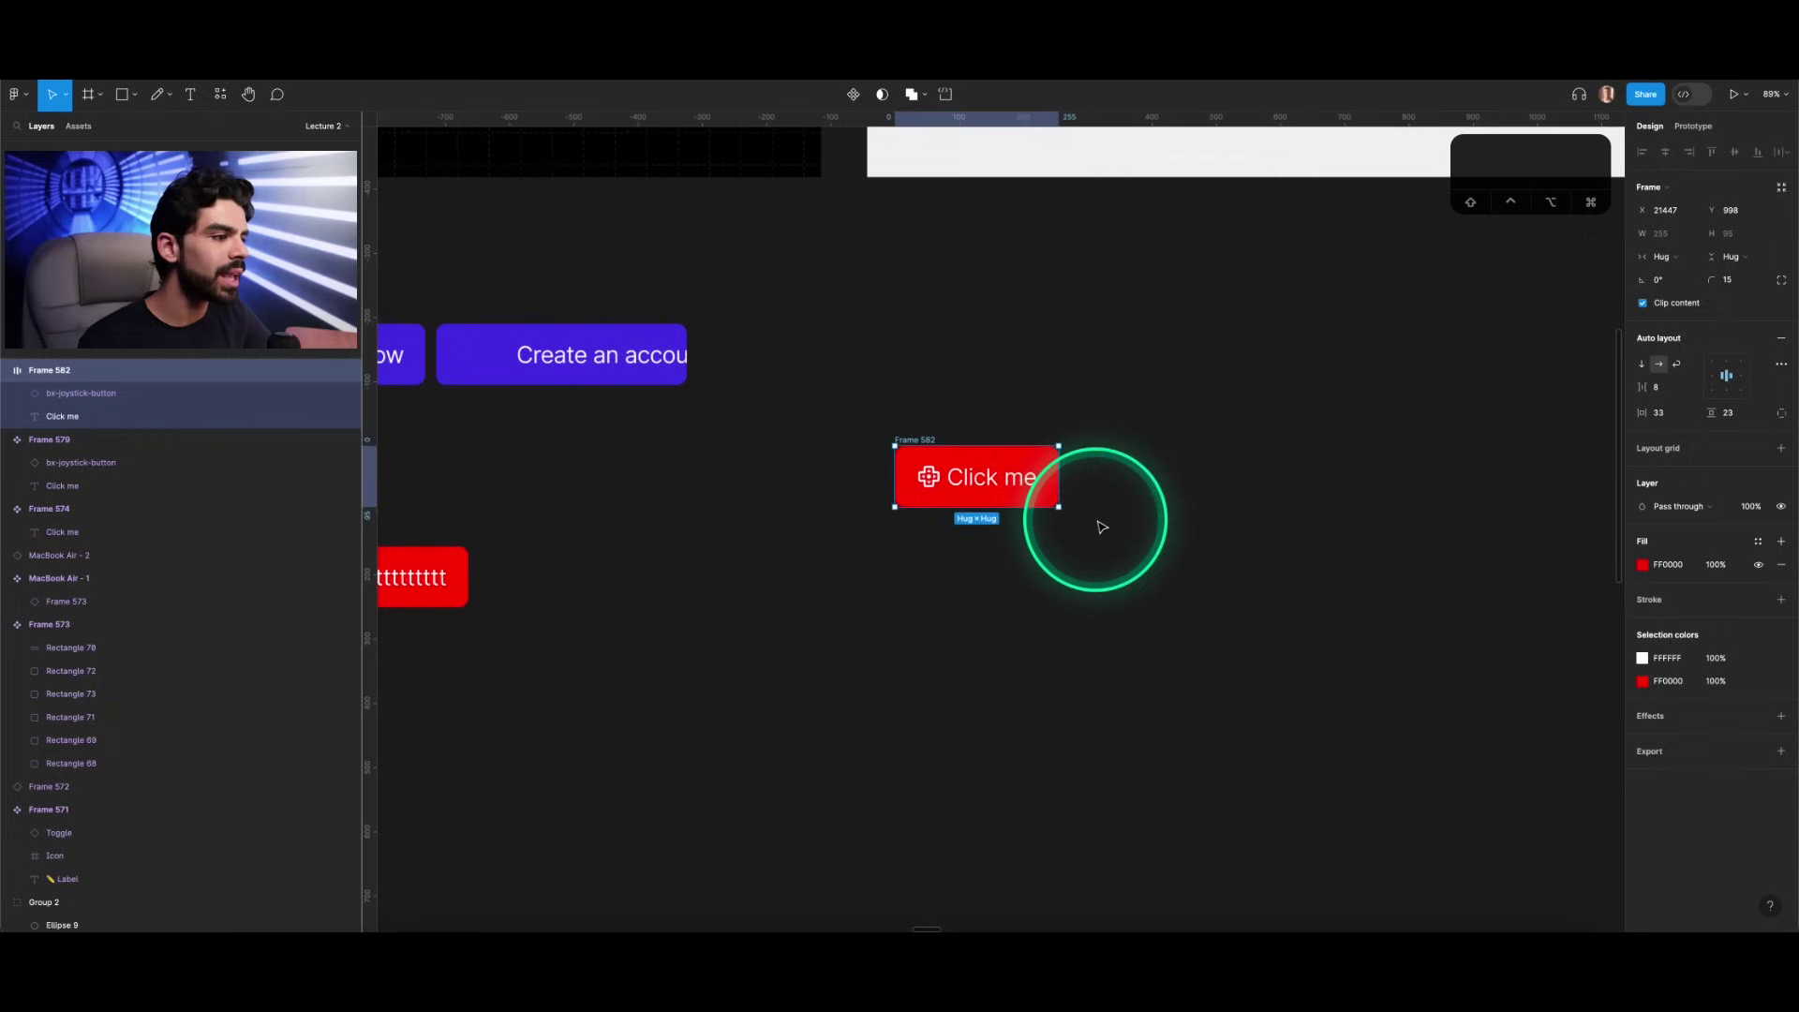
pyautogui.press('v')
pyautogui.moveTo(1058, 507); pyautogui.dragTo(1350, 672)
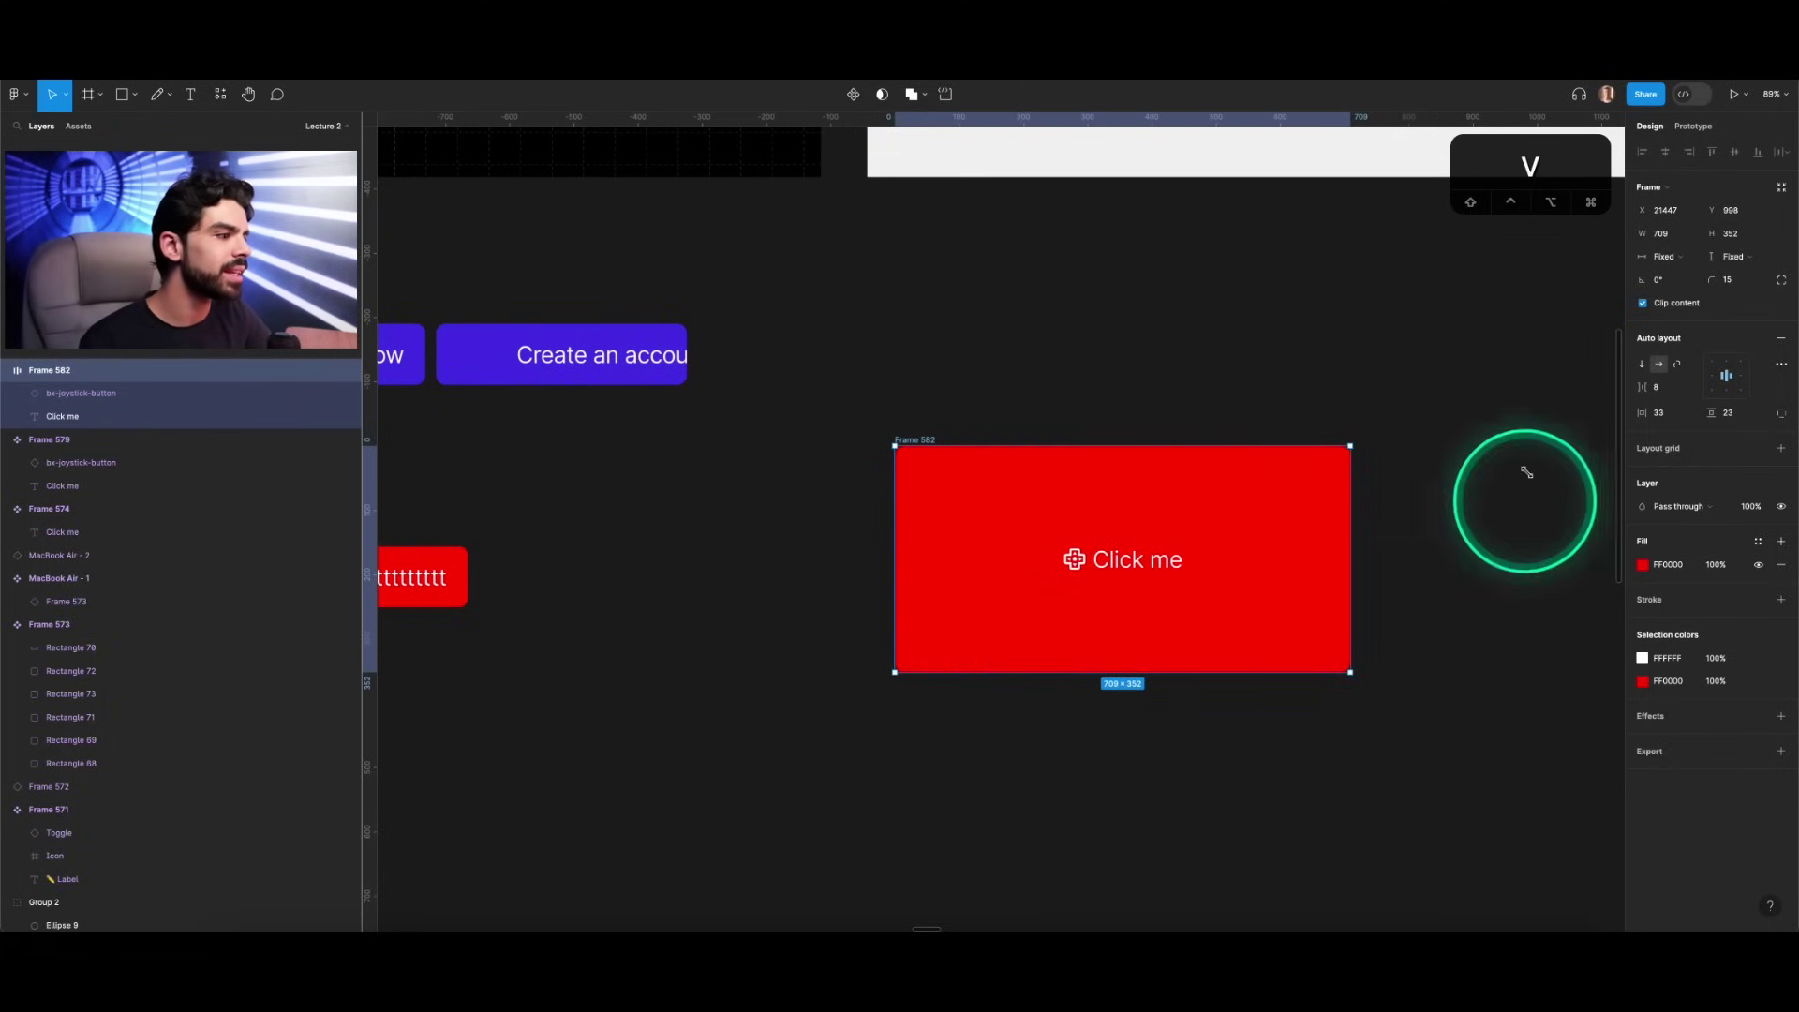
# Step: Try different auto layout alignments along the red frame's edges and corners, ending with the content centered
pyautogui.click(1729, 367)
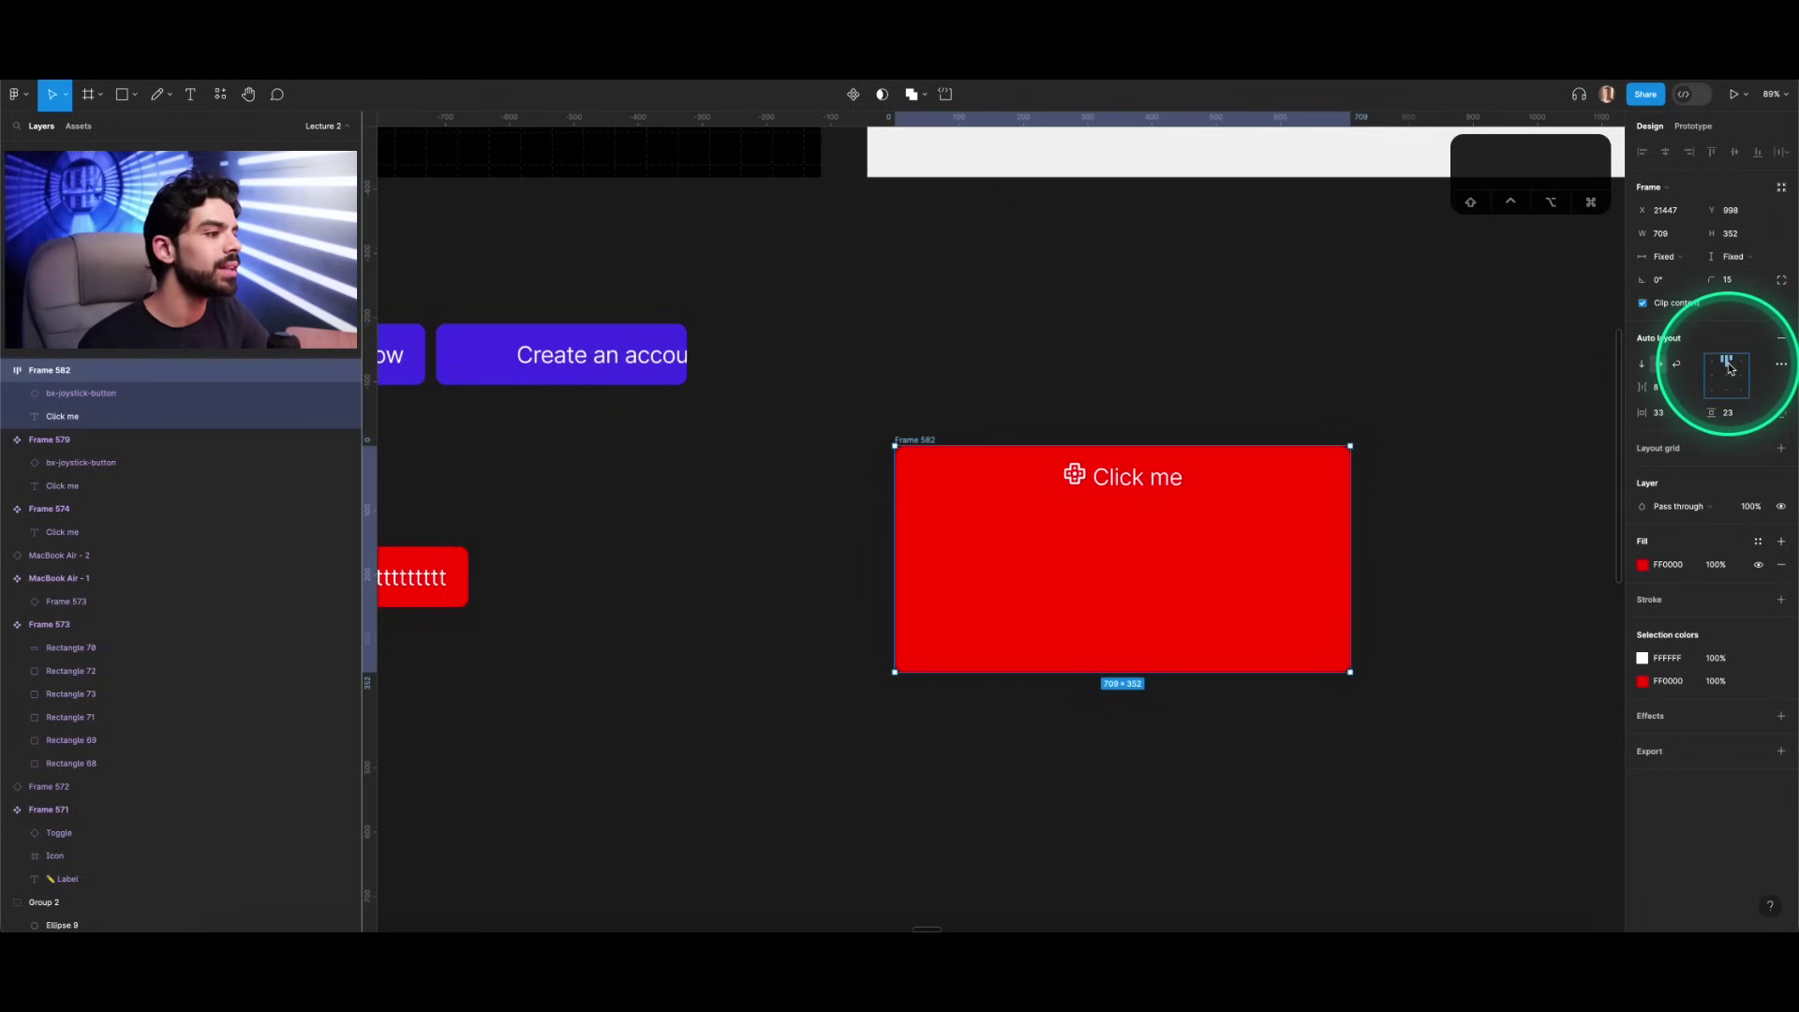
pyautogui.click(1712, 362)
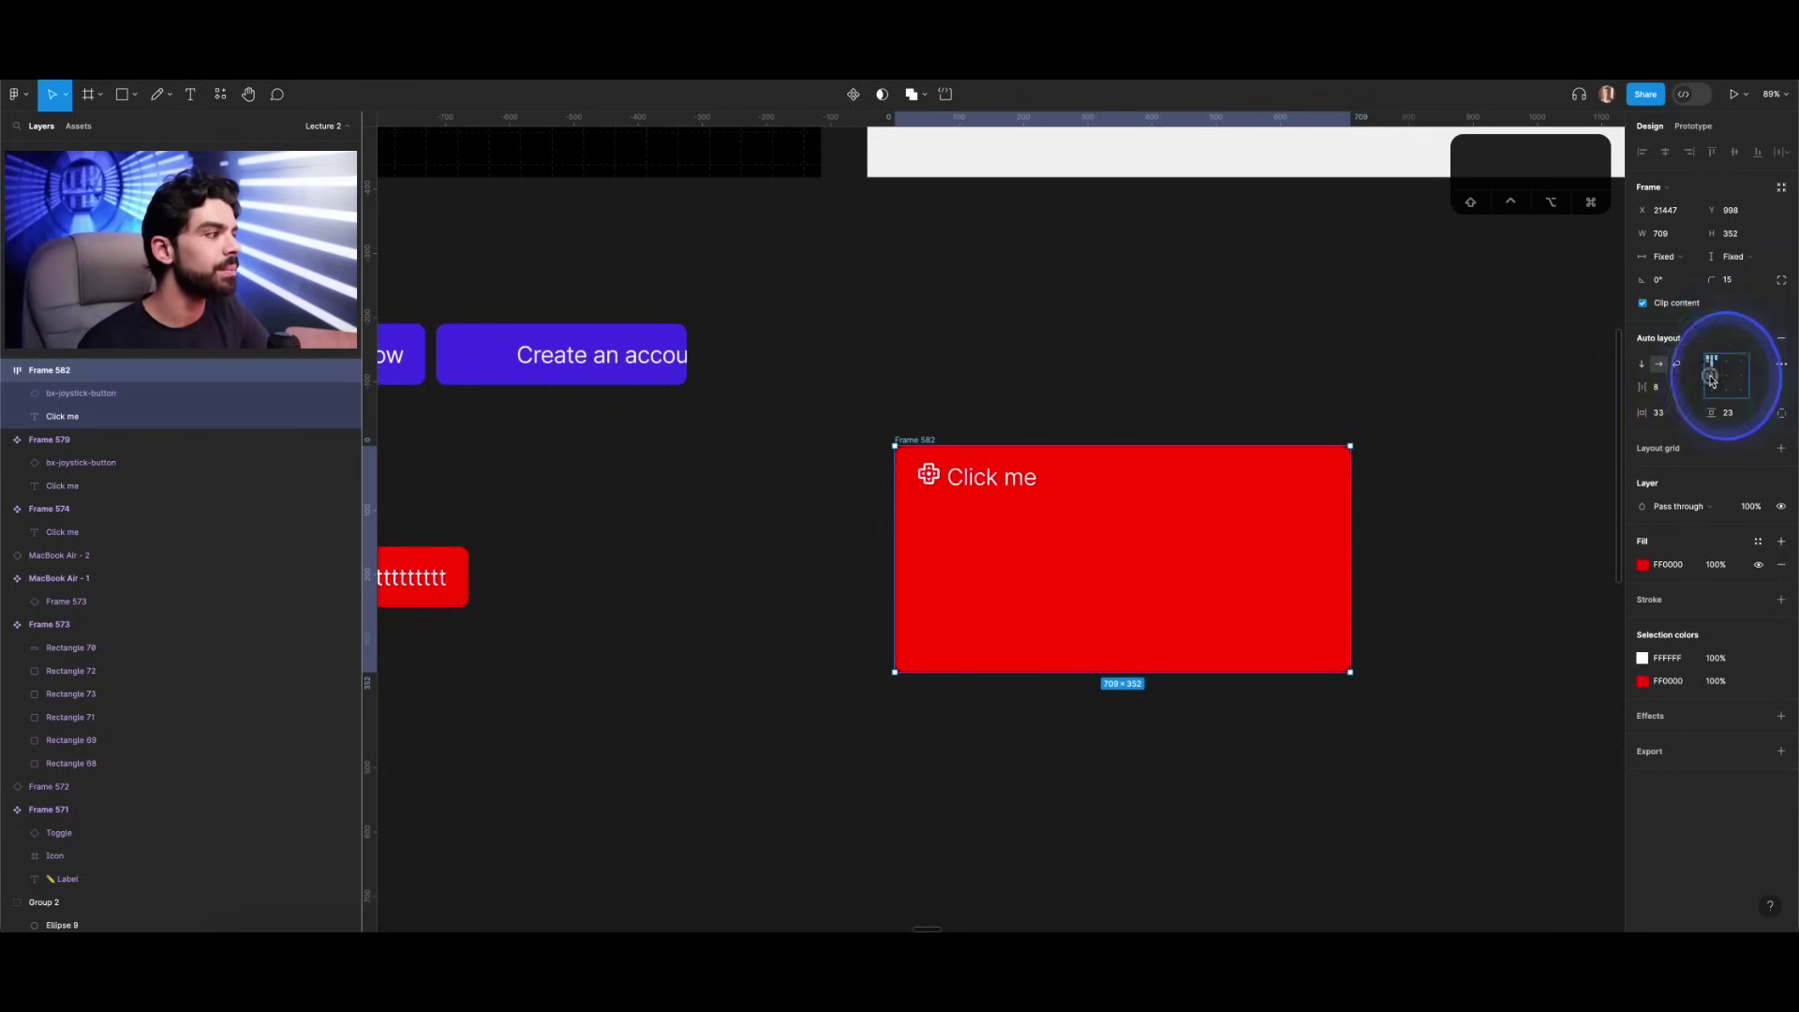
pyautogui.click(1712, 376)
pyautogui.click(1712, 392)
pyautogui.click(1727, 392)
pyautogui.click(1741, 392)
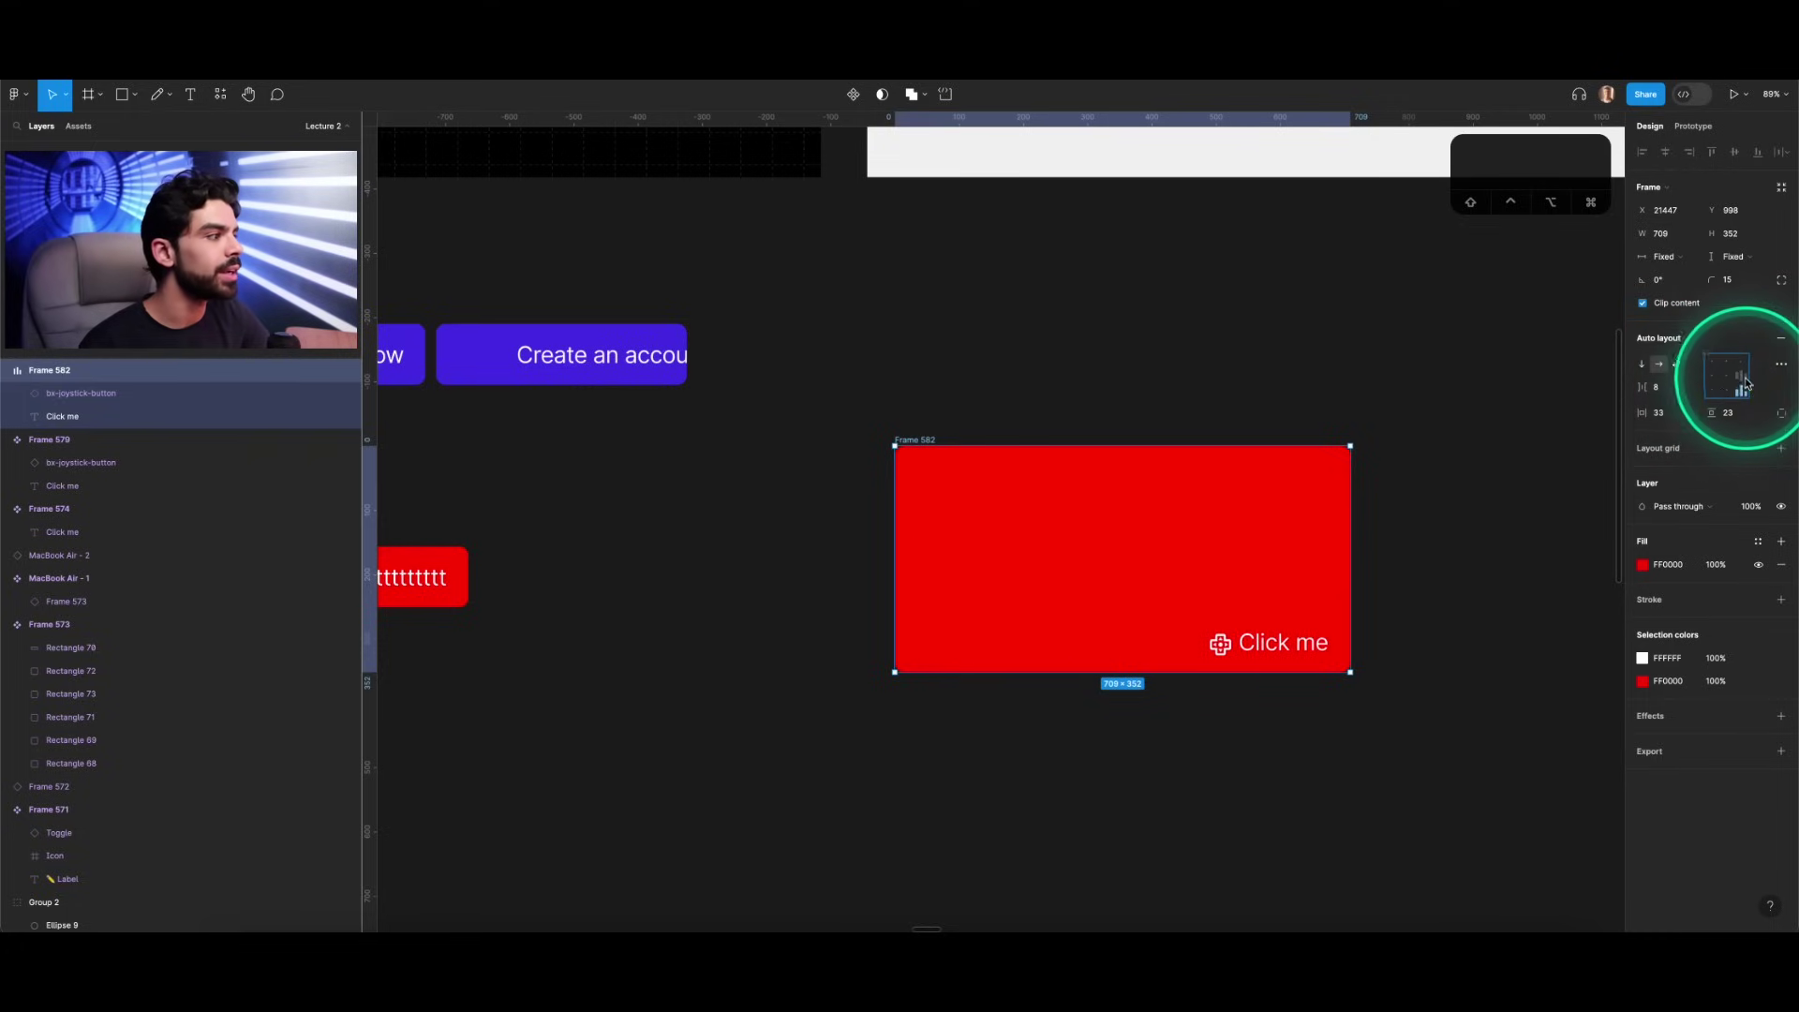
pyautogui.click(1741, 376)
pyautogui.click(1727, 376)
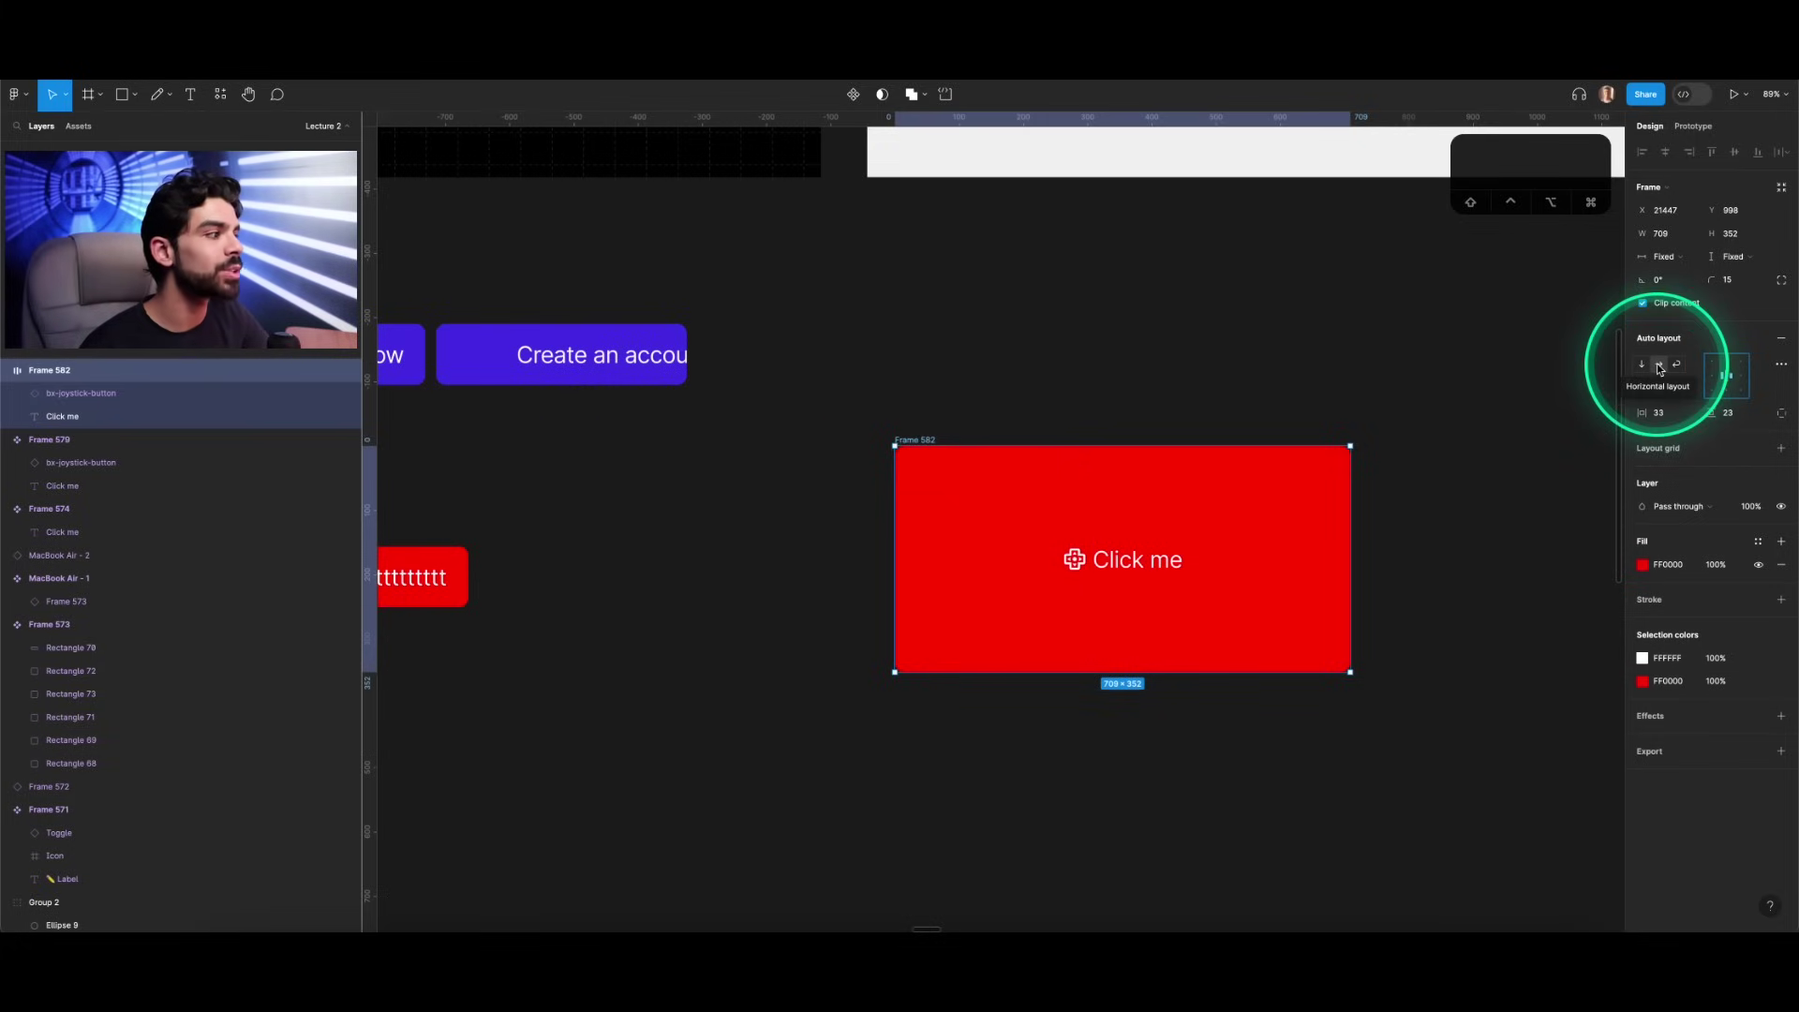
# Step: Keep the red frame's layout horizontal and increase the gap between icon and label to 96
pyautogui.click(1659, 366)
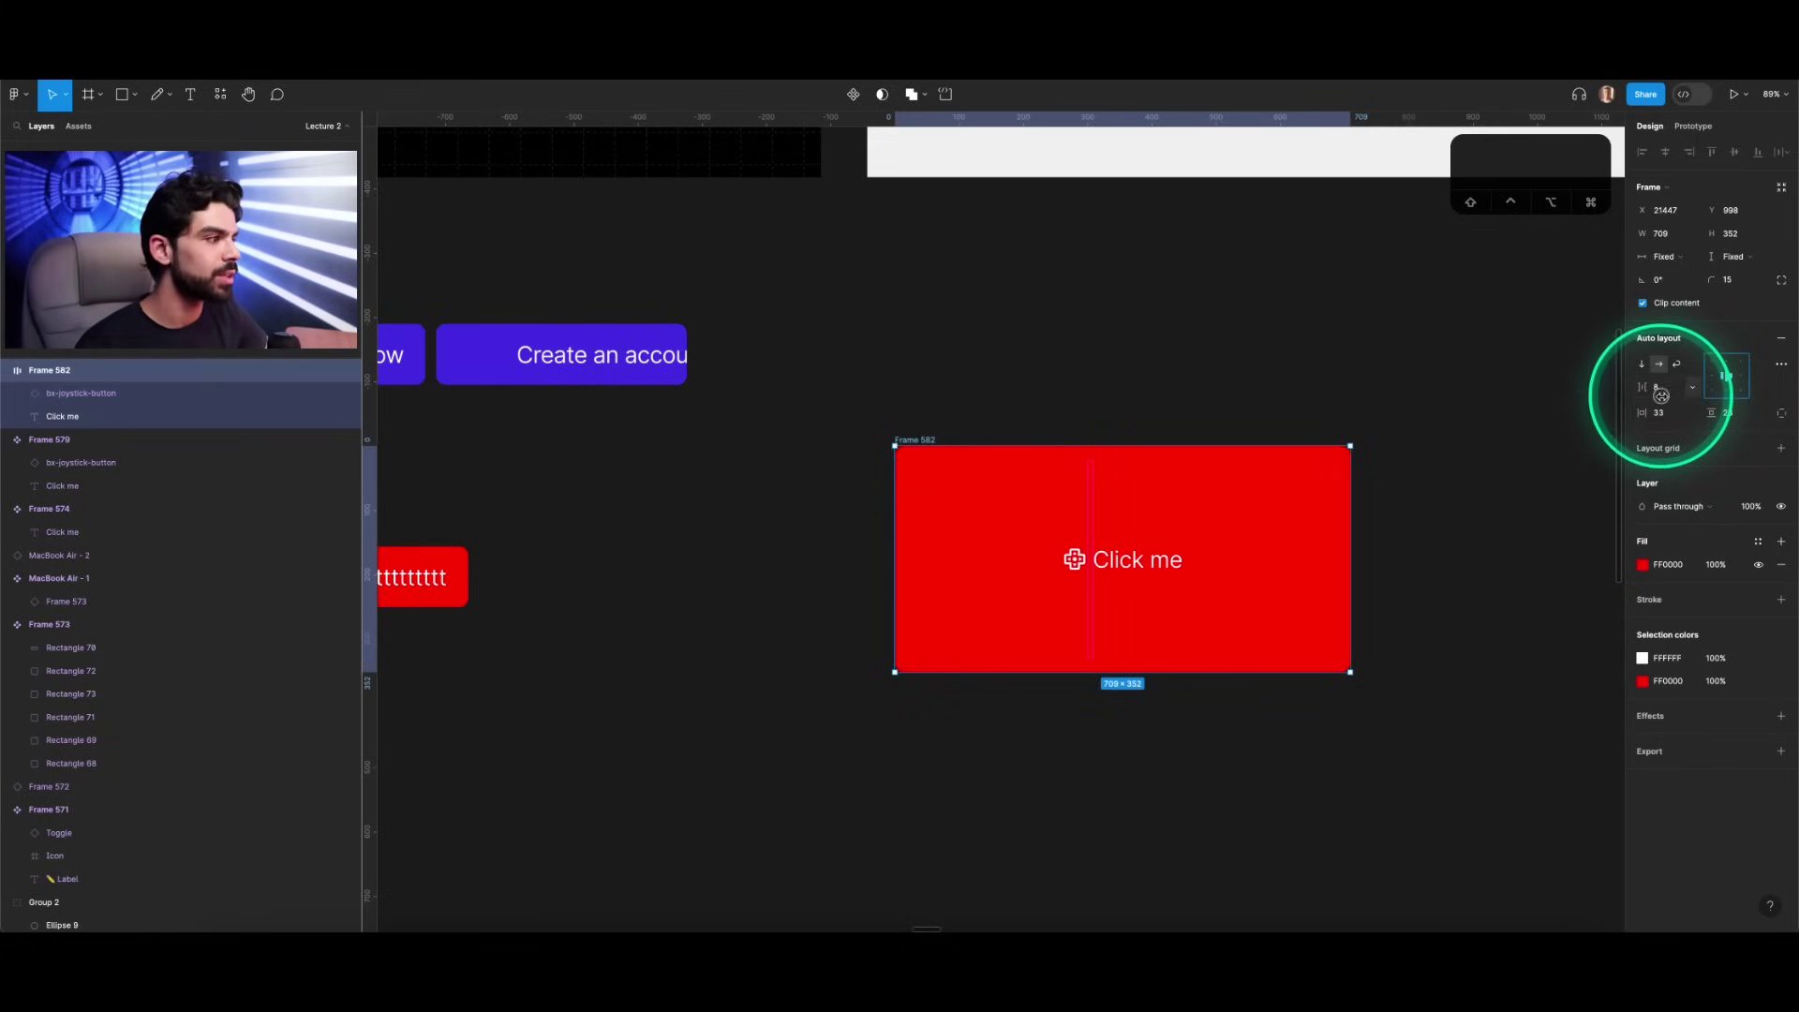
pyautogui.hotkey('shift', 'Up')
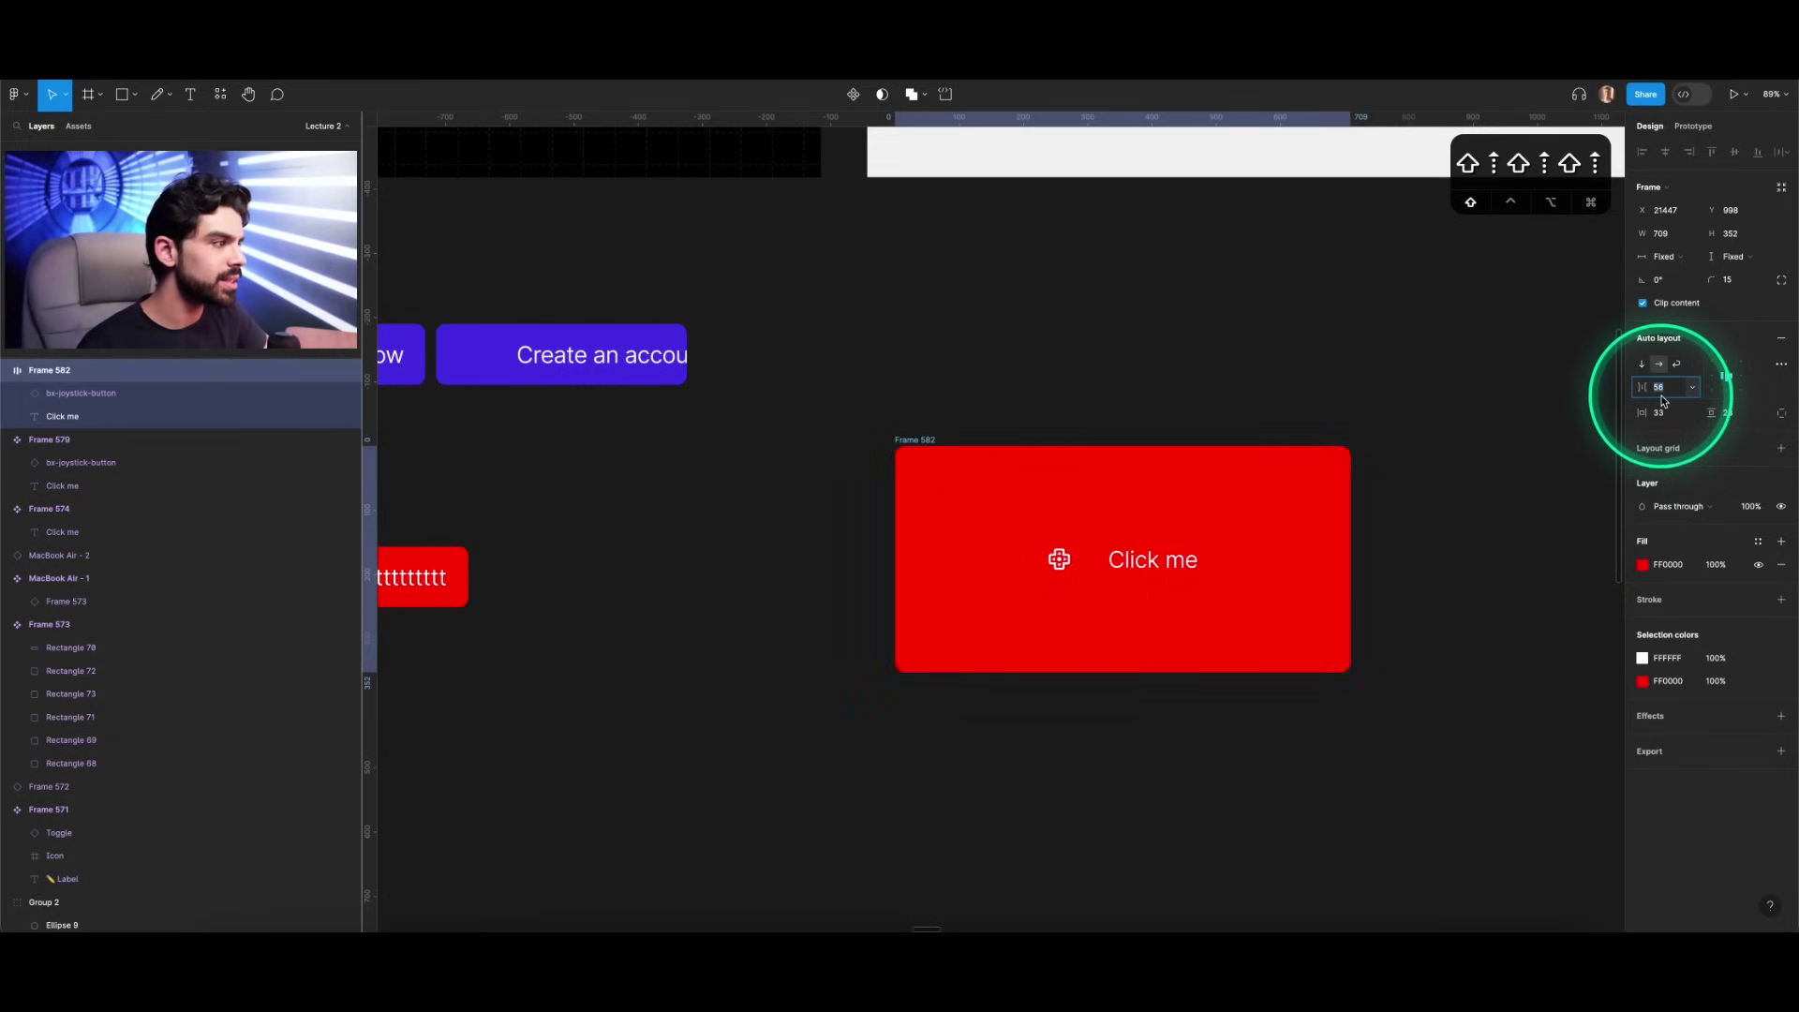
pyautogui.hotkey('shift', 'Up')
pyautogui.hotkey('shift', 'Up')
pyautogui.hotkey('shift', 'Up')
pyautogui.click(1104, 560)
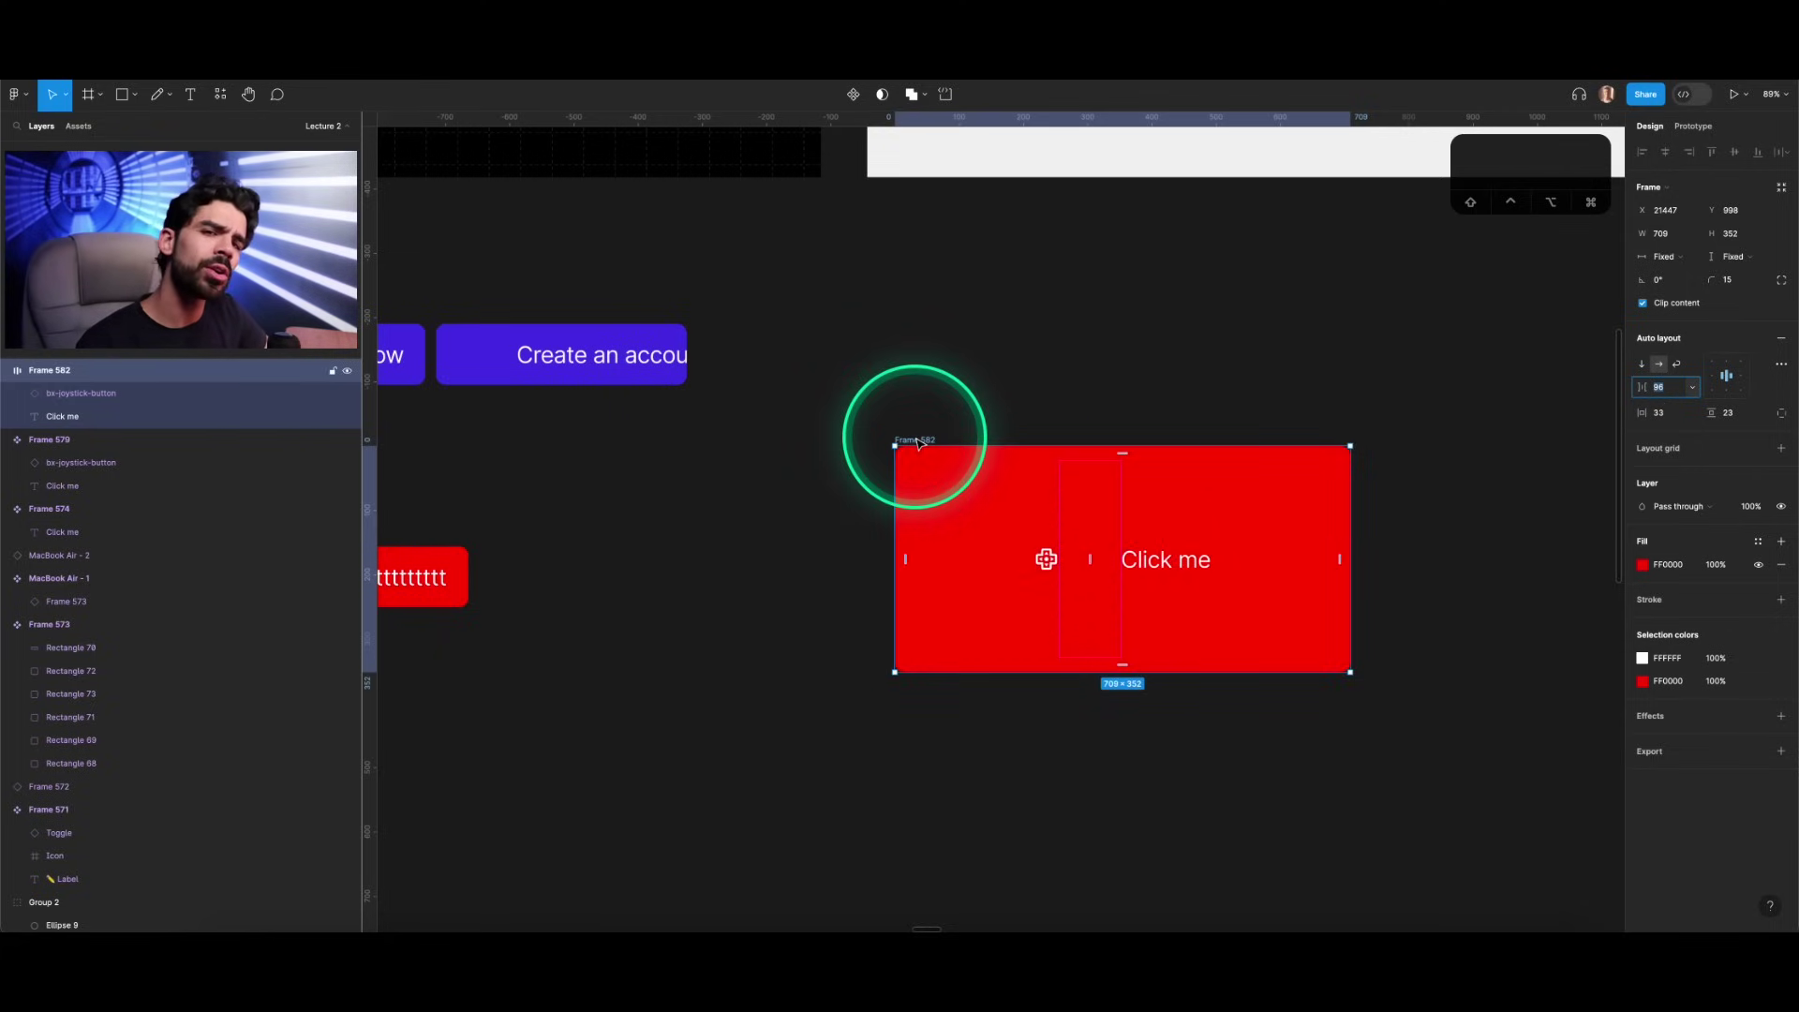
# Step: Set the red frame's horizontal resizing to Hug contents, vary the gap between items and leave it at 32
pyautogui.click(1692, 259)
pyautogui.click(1696, 274)
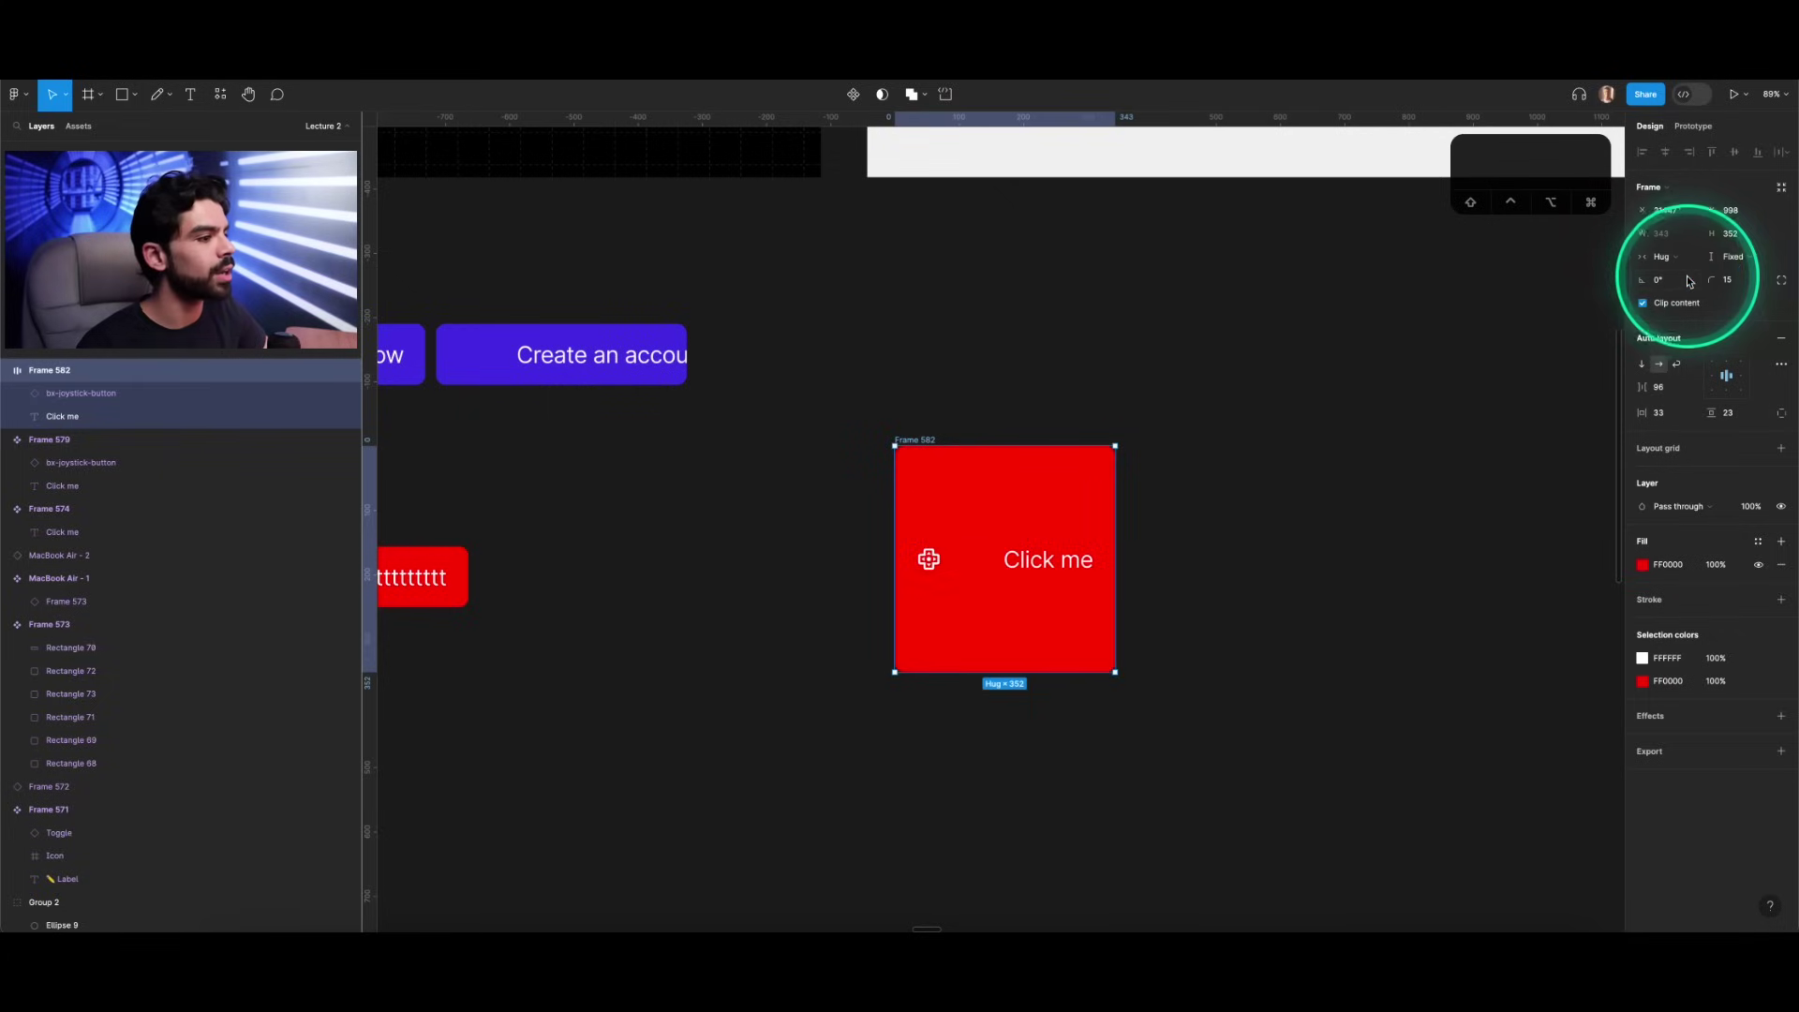
pyautogui.click(1660, 387)
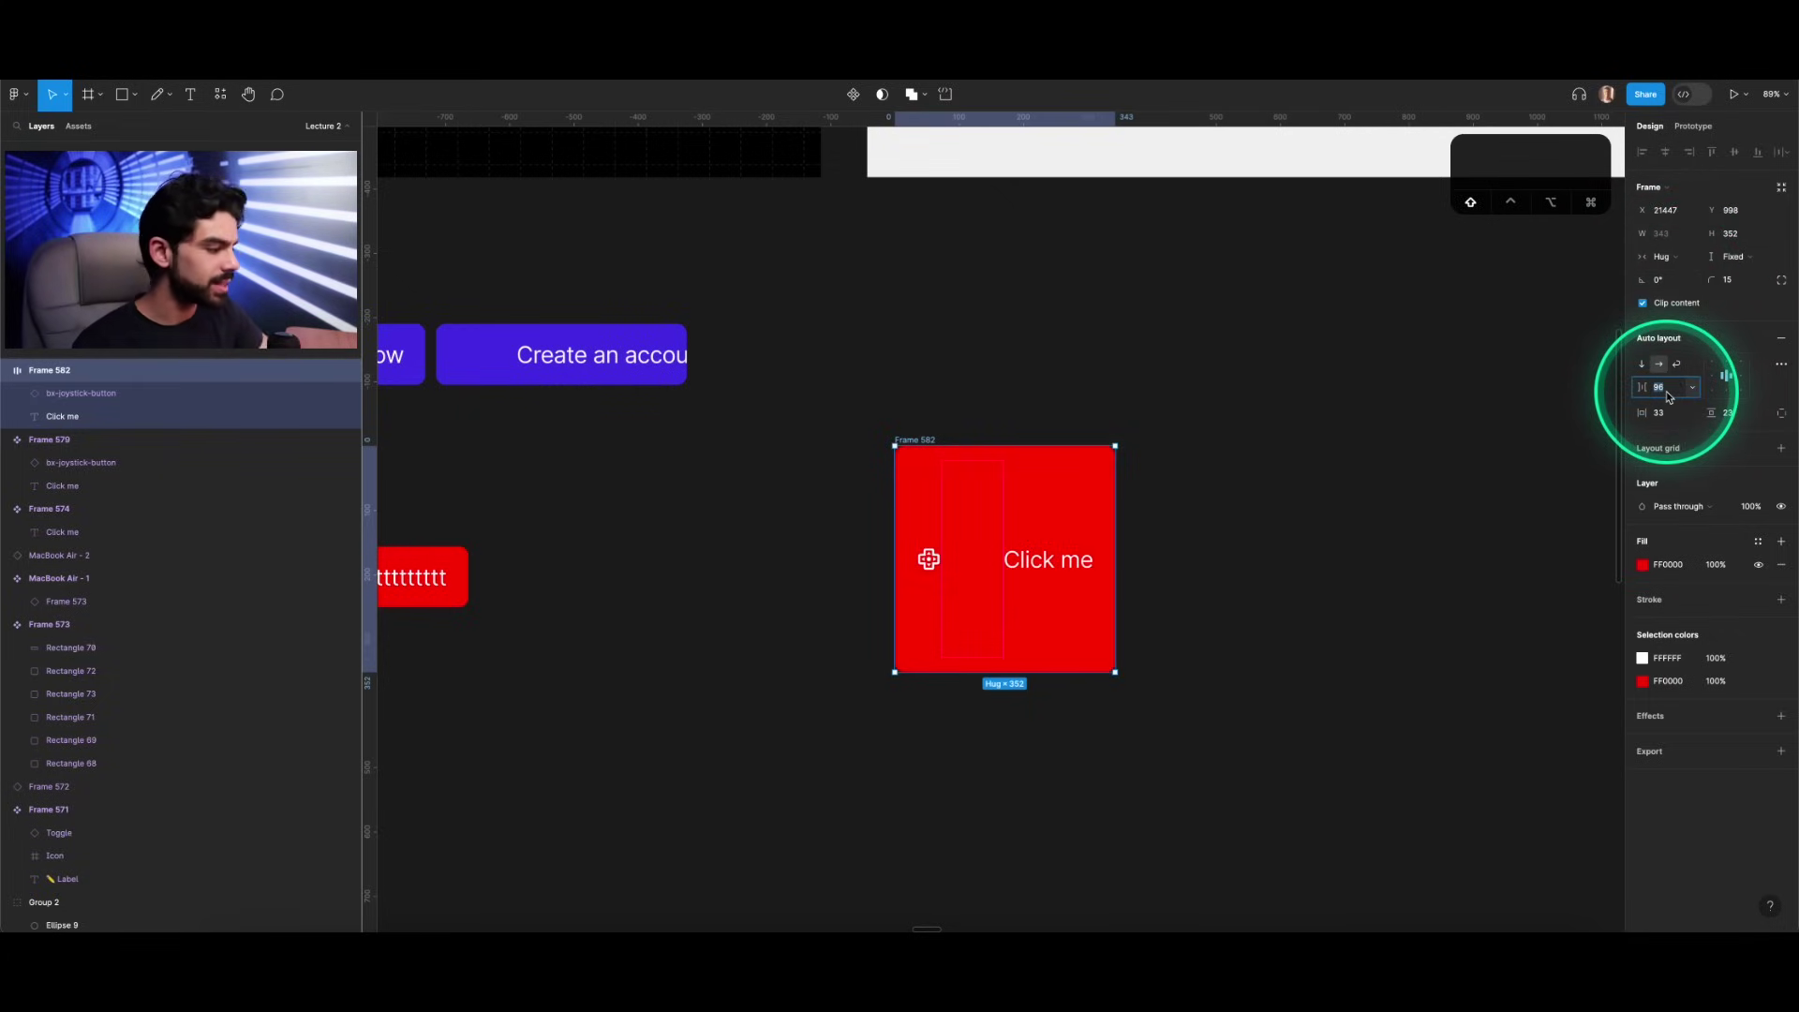
pyautogui.hotkey('shift', 'Up')
pyautogui.hotkey('shift', 'Up')
pyautogui.hotkey('shift', 'Up')
pyautogui.hotkey('shift', 'Up')
pyautogui.hotkey('shift', 'Down')
pyautogui.hotkey('shift', 'Down')
pyautogui.hotkey('shift', 'Down')
pyautogui.hotkey('shift', 'Down')
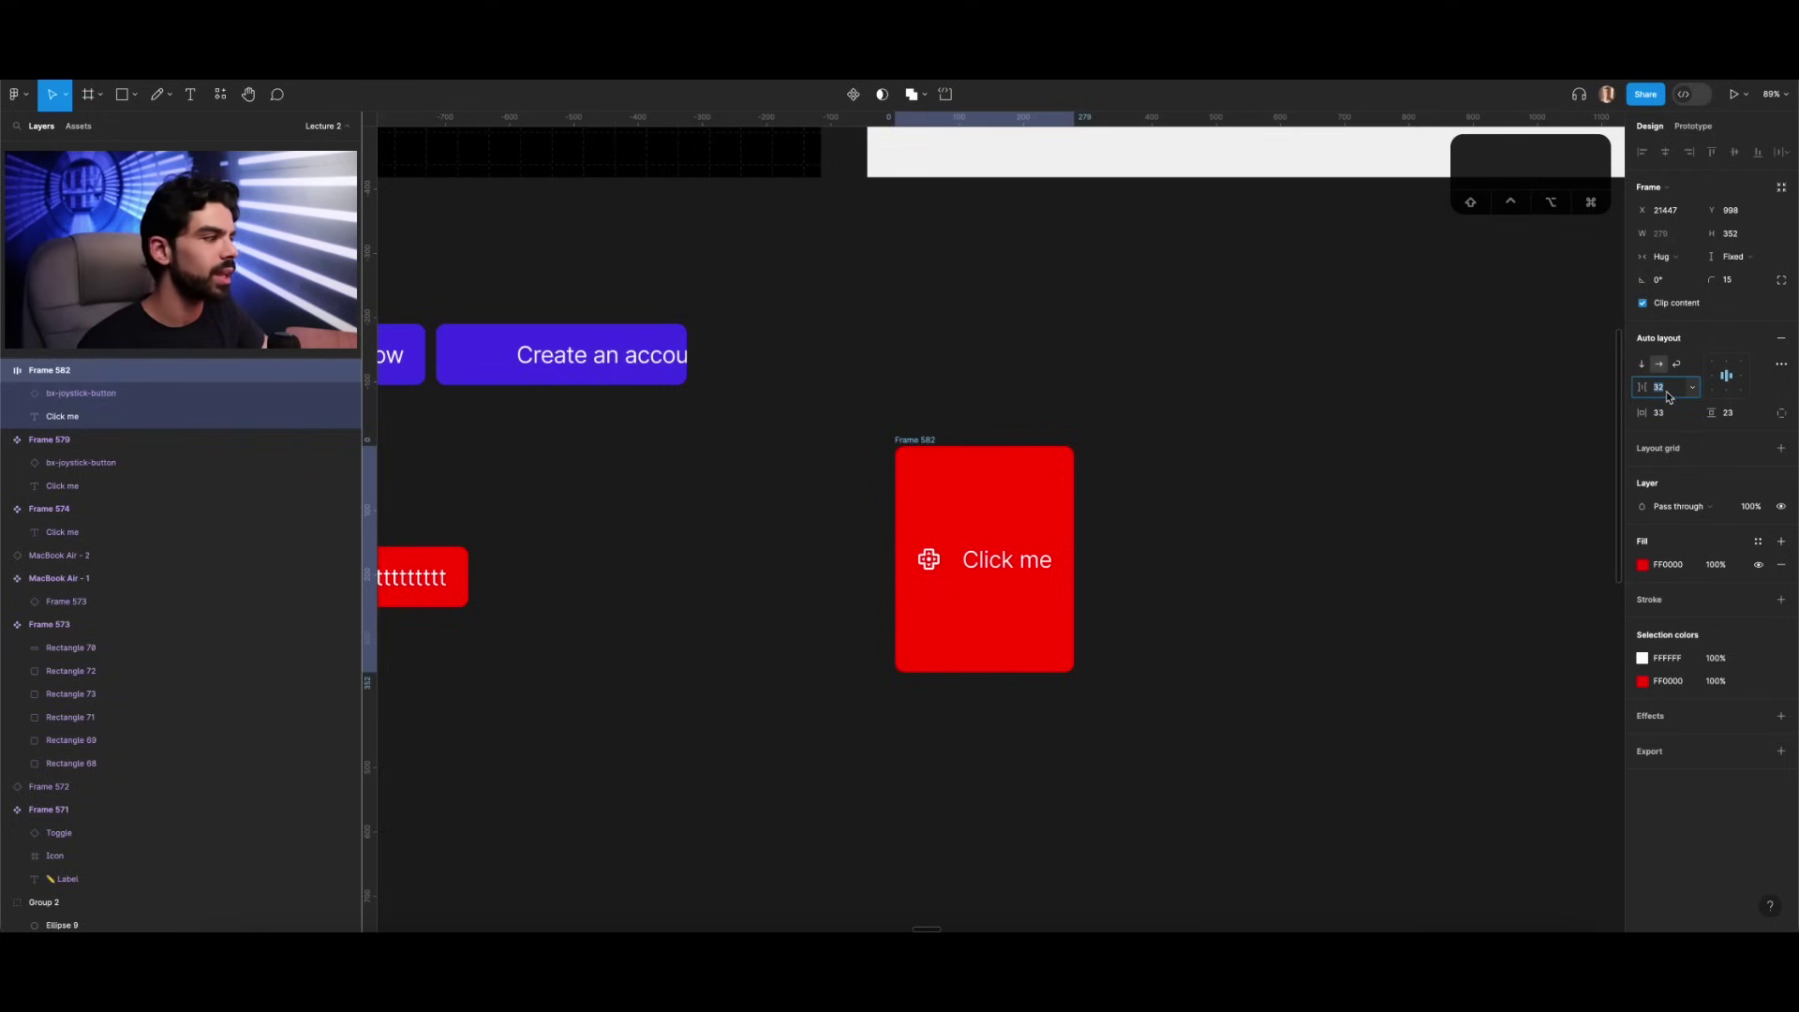
# Step: Switch the red frame to vertical layout and set the gap between its items to 64
pyautogui.click(1642, 364)
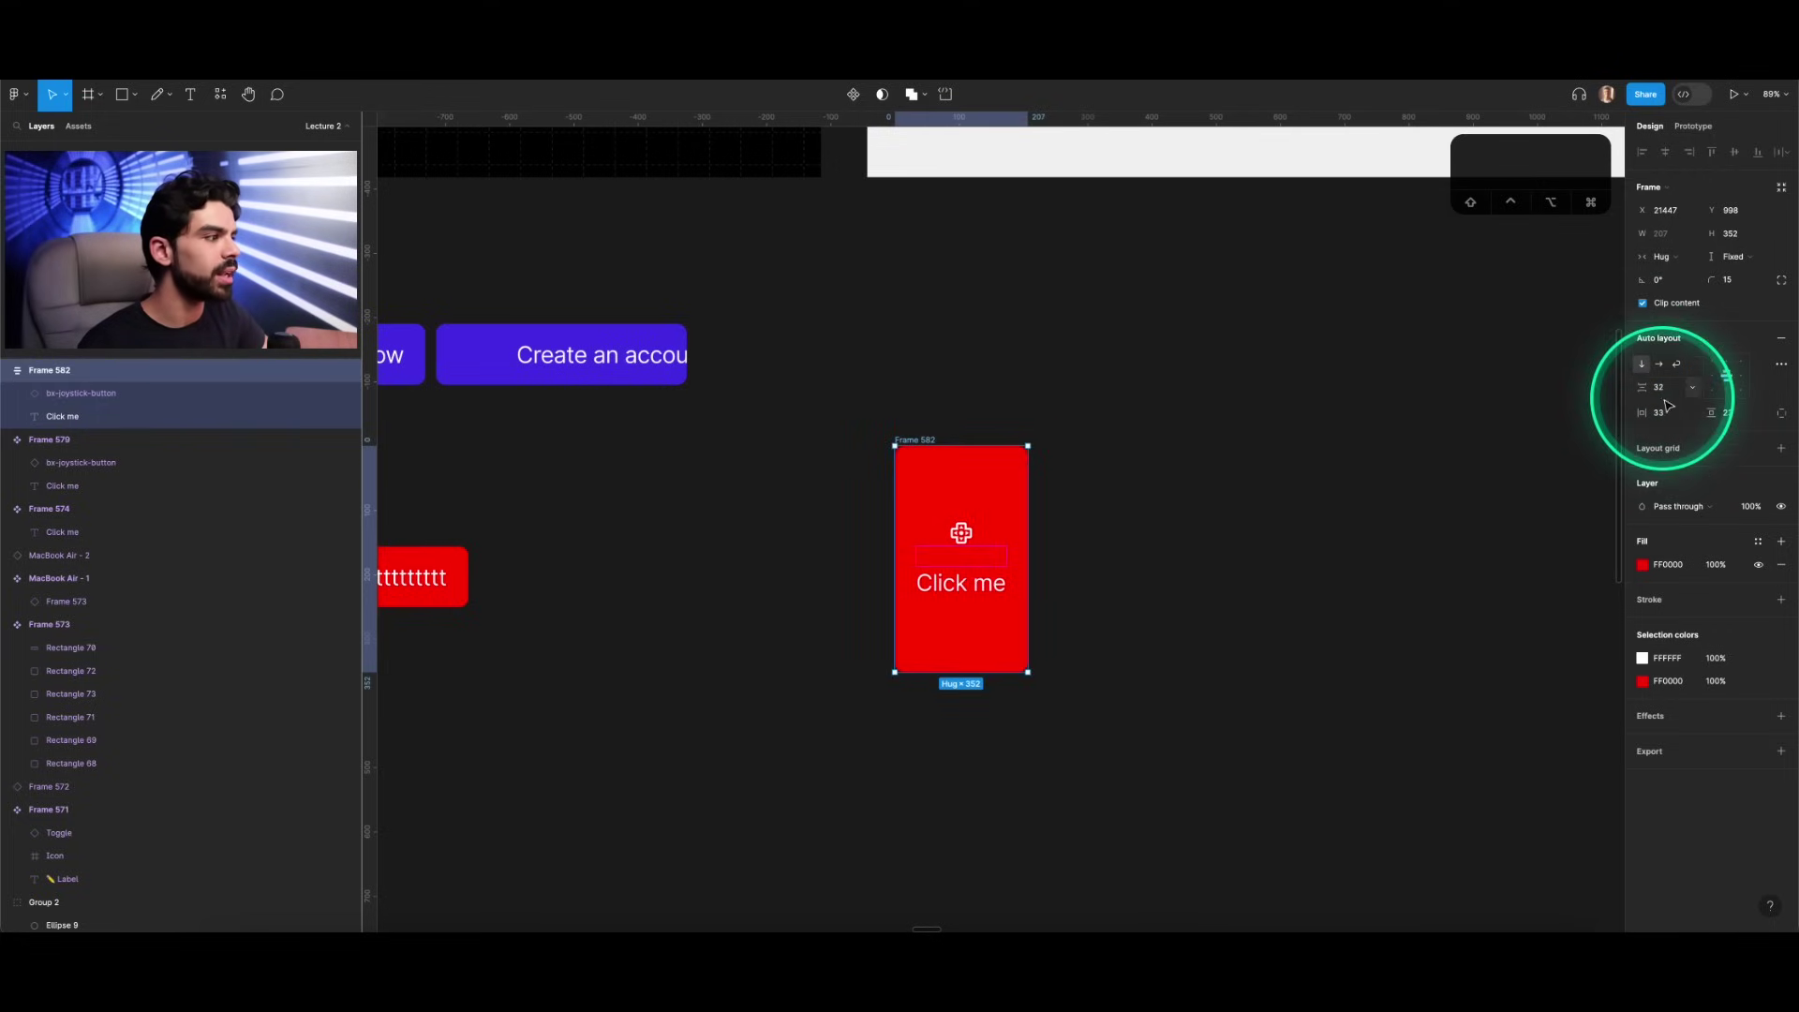
pyautogui.click(1675, 392)
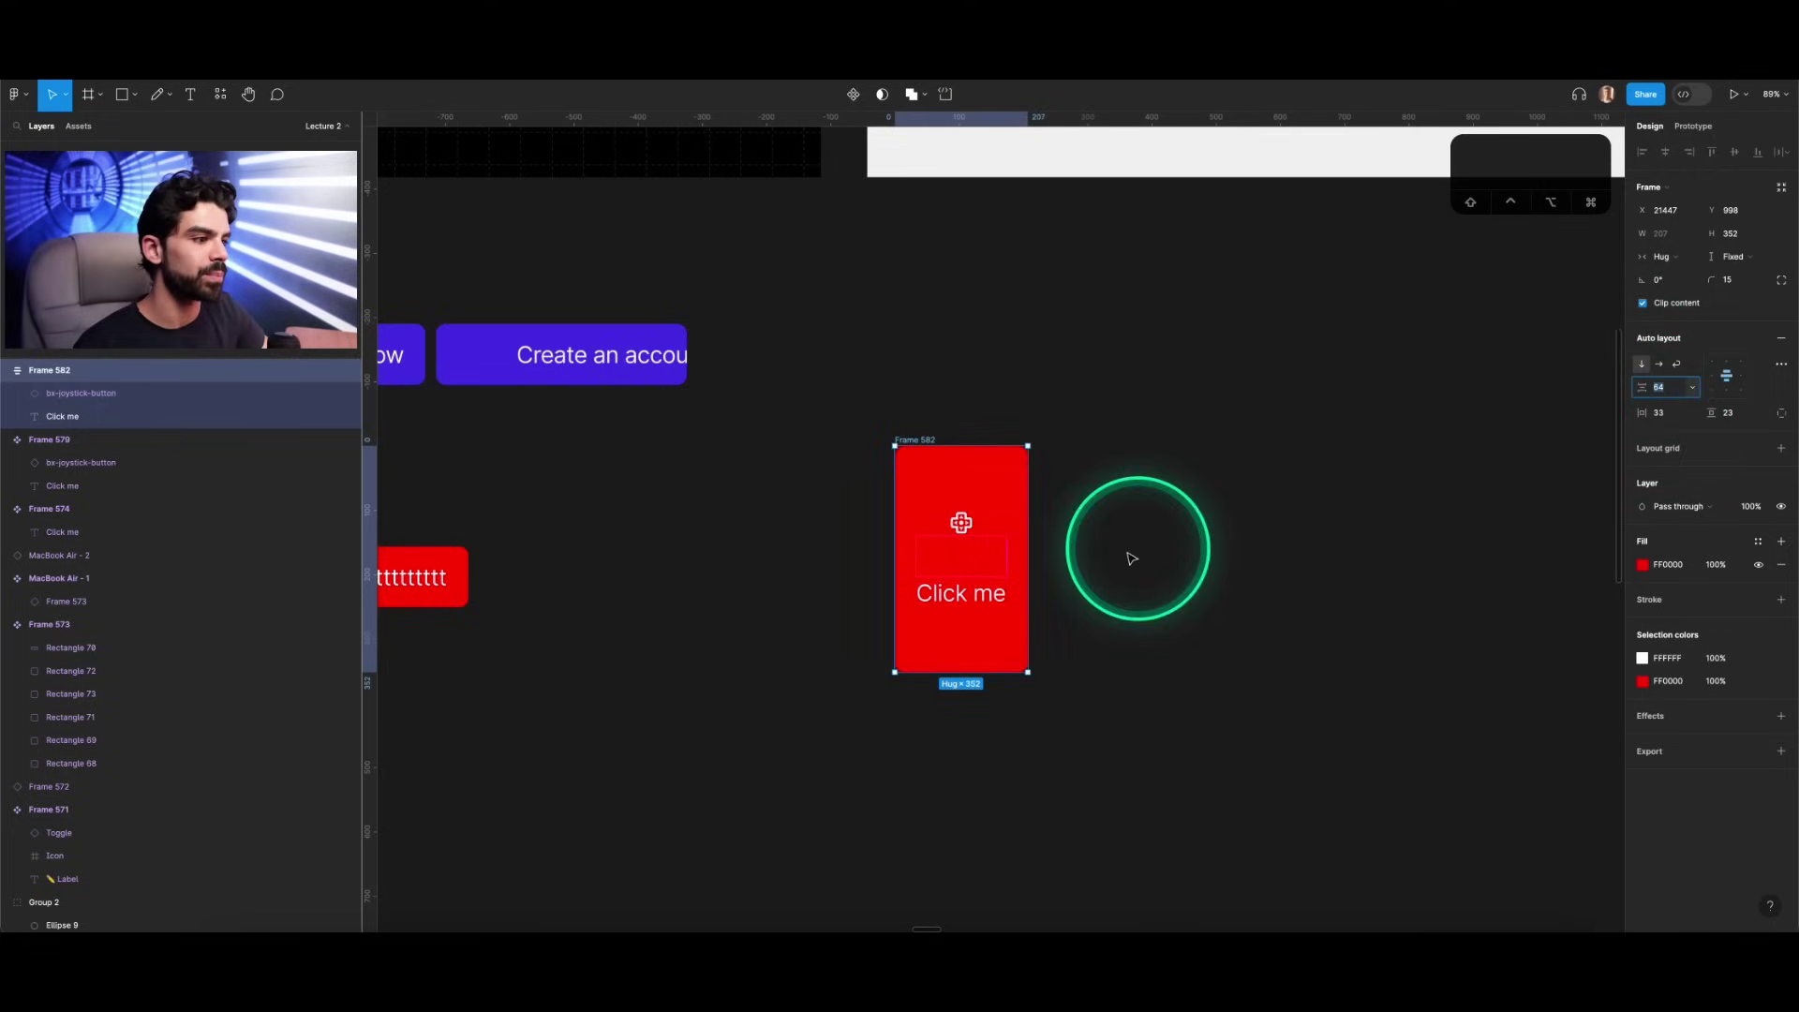
# Step: Duplicate the "Click me" label eight times inside the vertical red frame
pyautogui.click(964, 589)
pyautogui.press('super+d')
pyautogui.press('super+d')
pyautogui.press('super+d')
pyautogui.press('super+d')
pyautogui.press('super+d')
pyautogui.press('super+d')
pyautogui.press('super+d')
pyautogui.press('super+d')
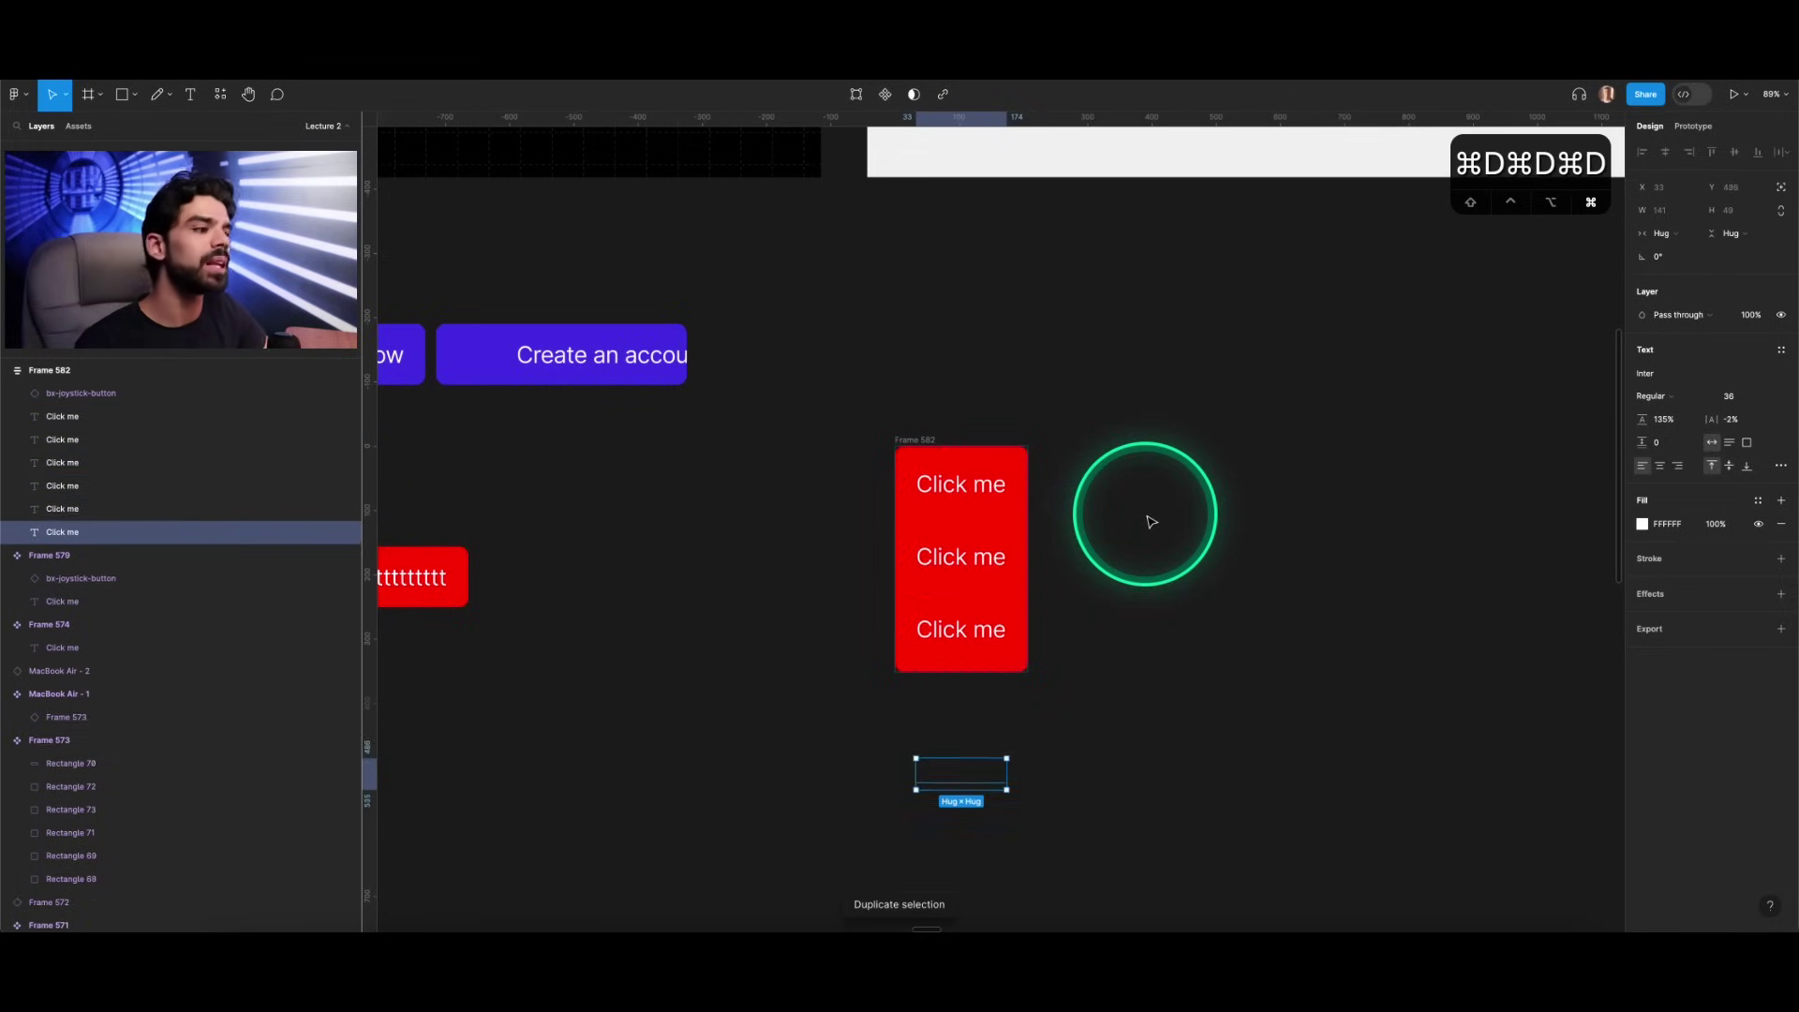
# Step: Set the vertical red frame's vertical resizing to Hug contents
pyautogui.click(1078, 469)
pyautogui.click(924, 443)
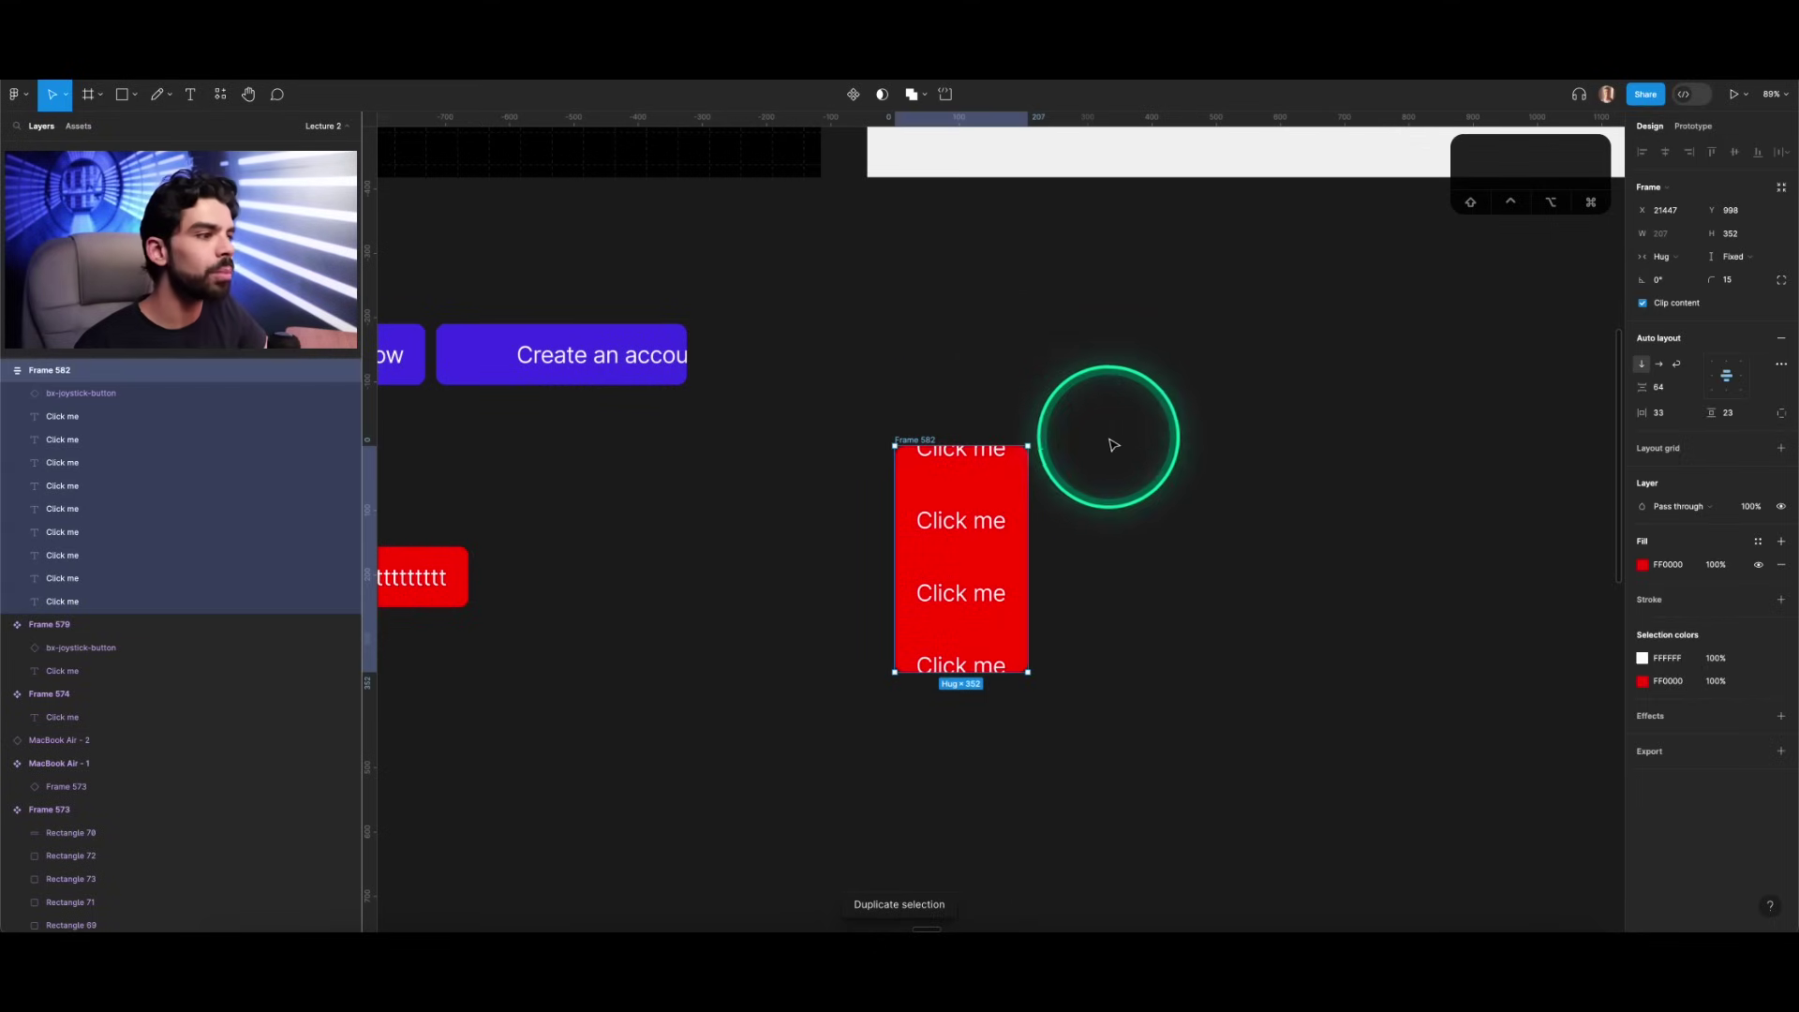
pyautogui.click(1754, 263)
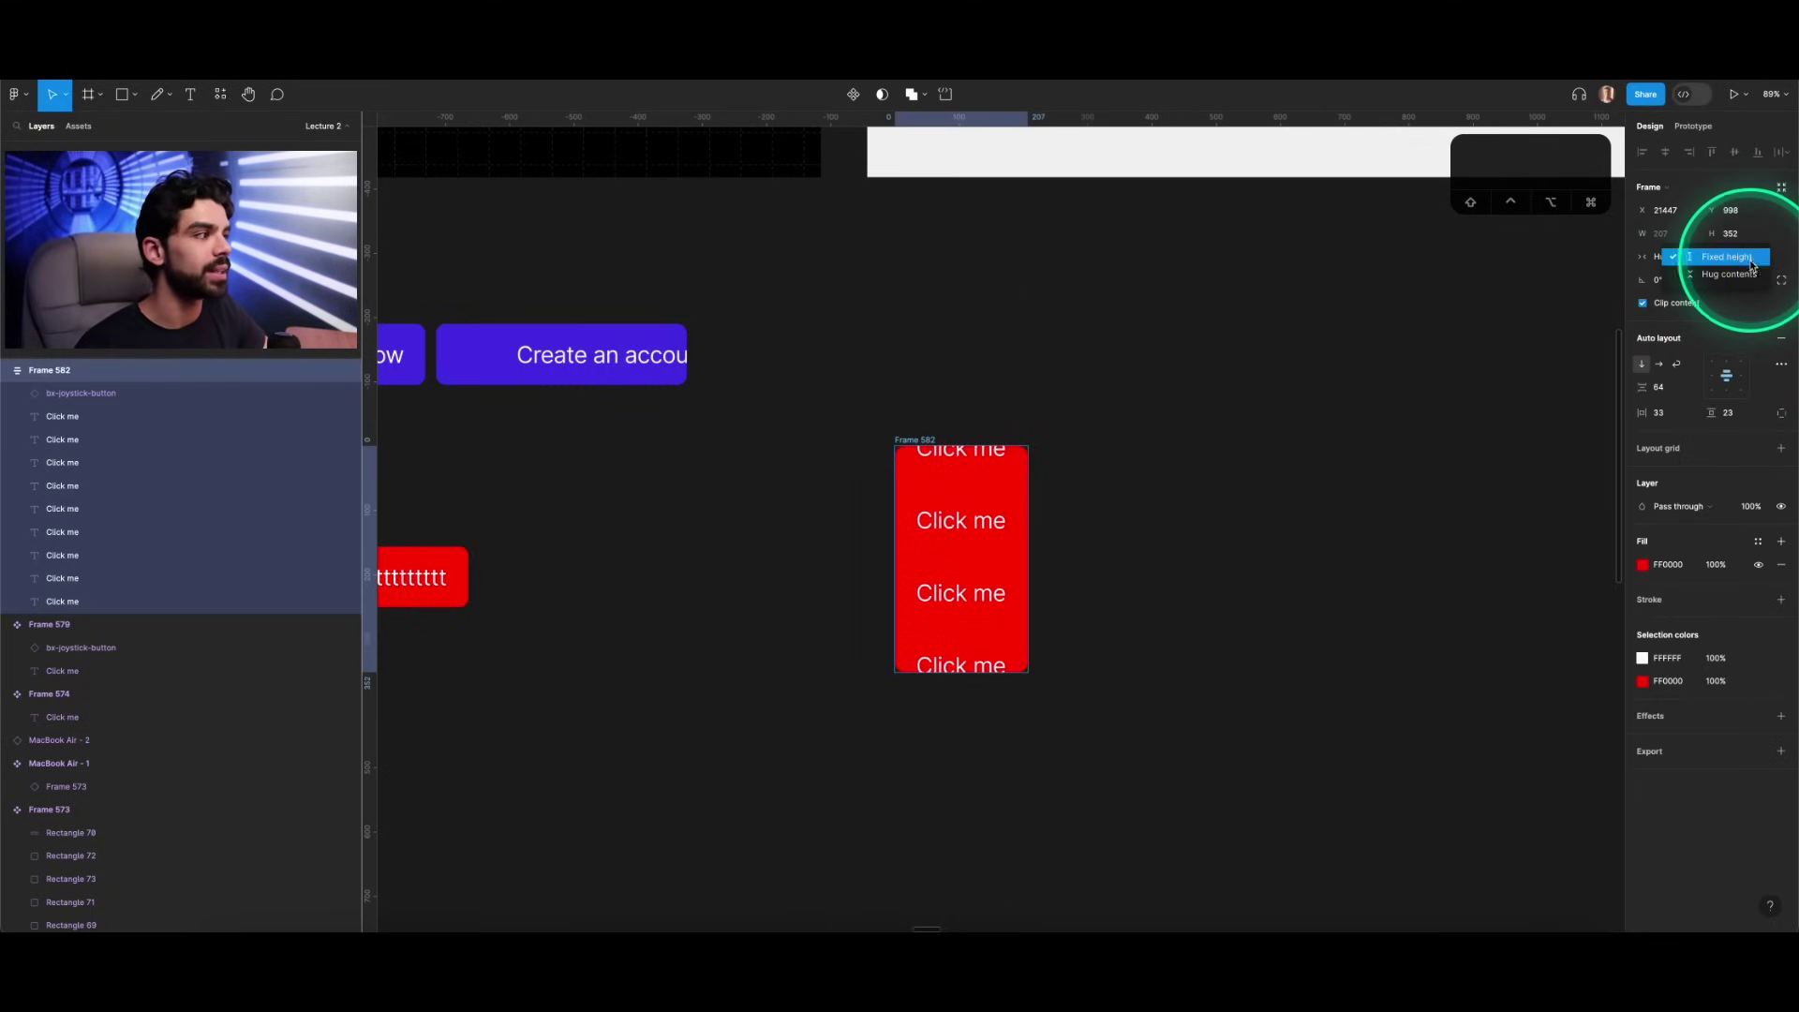
pyautogui.click(1739, 274)
# Step: Raise and lower the gap between the items in the vertical red frame, passing through 104
pyautogui.scroll(-5, 1097, 375)
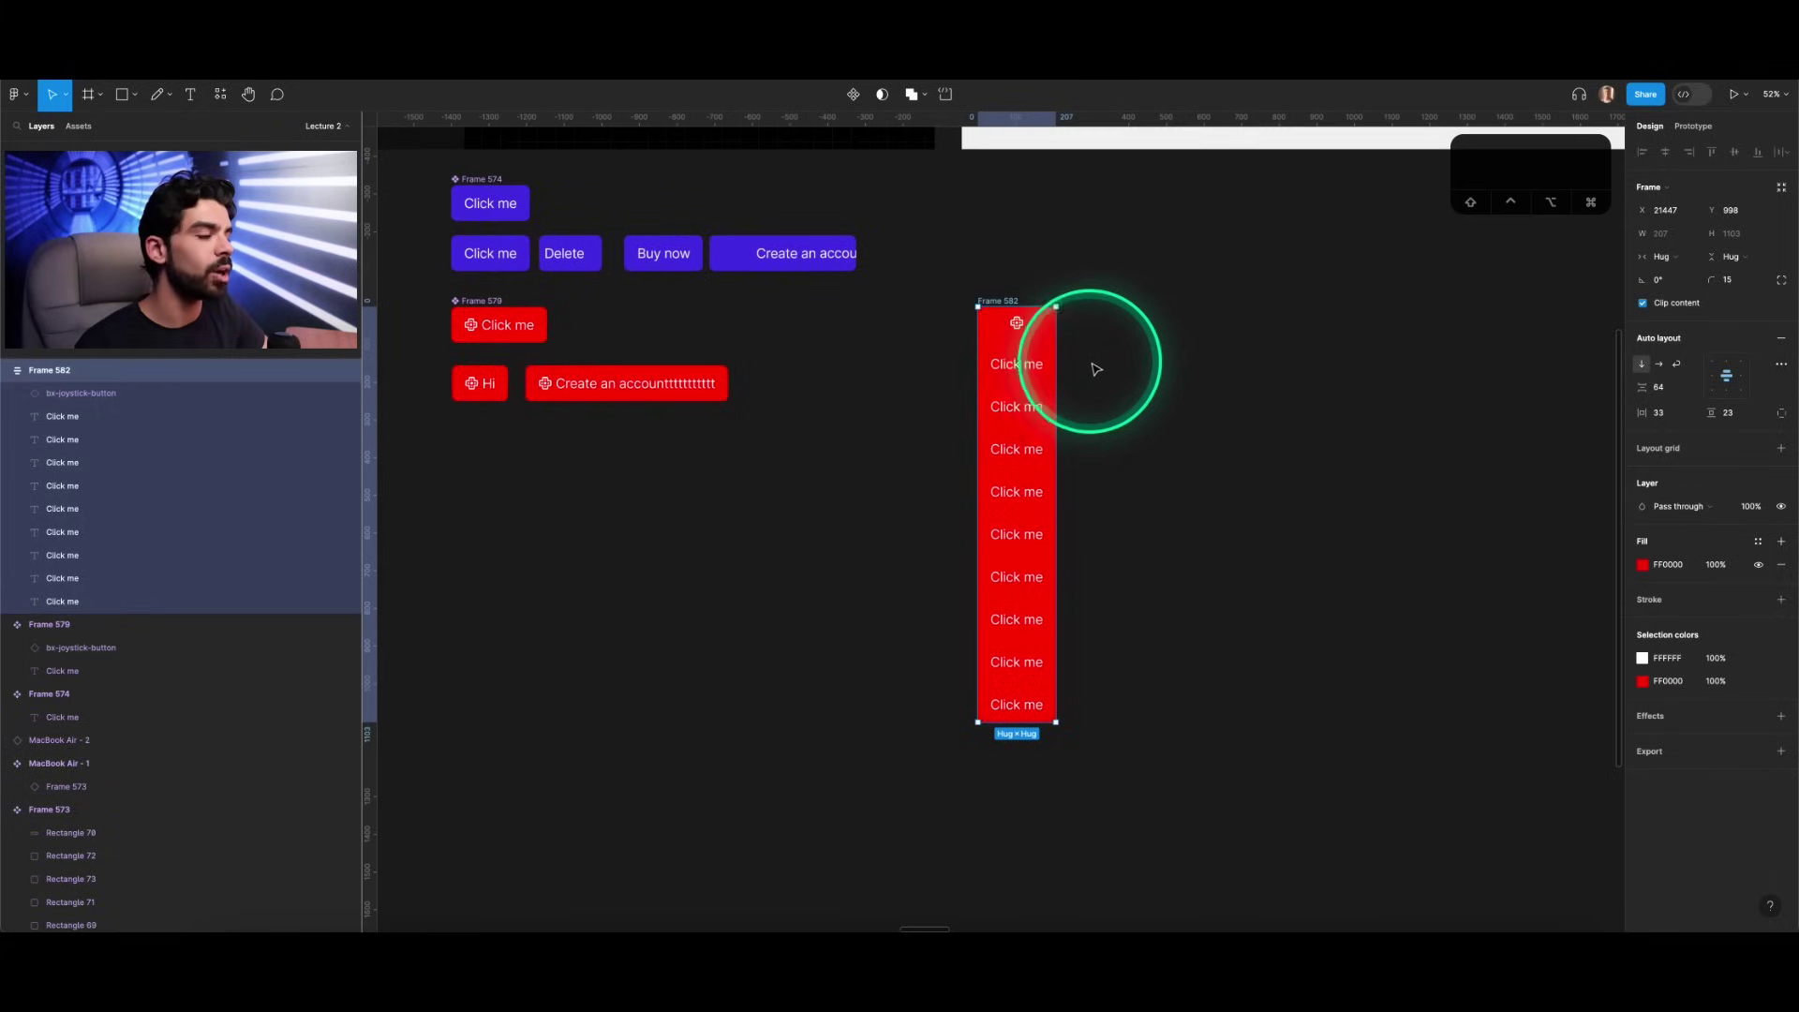
pyautogui.hotkey('shift', 'Up')
pyautogui.hotkey('shift', 'Up')
pyautogui.hotkey('shift', 'Up')
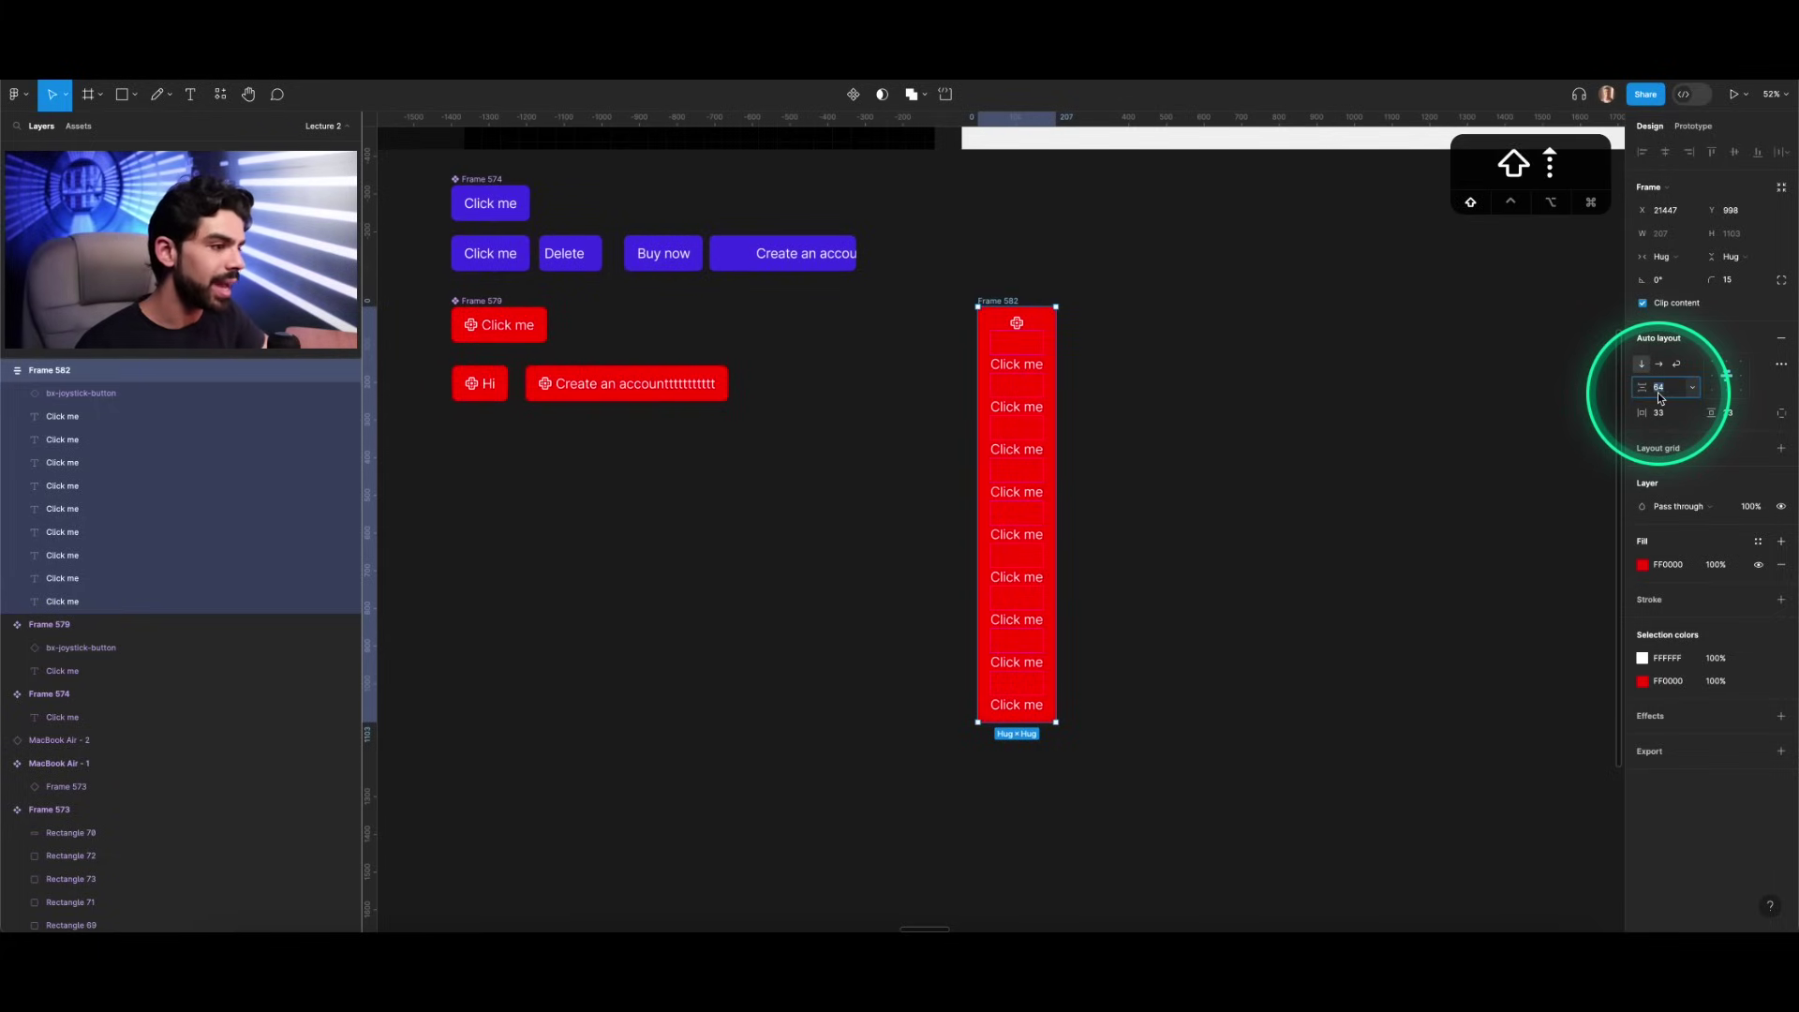
pyautogui.hotkey('shift', 'Down')
pyautogui.hotkey('shift', 'Down')
pyautogui.hotkey('shift', 'Down')
pyautogui.hotkey('shift', 'Down')
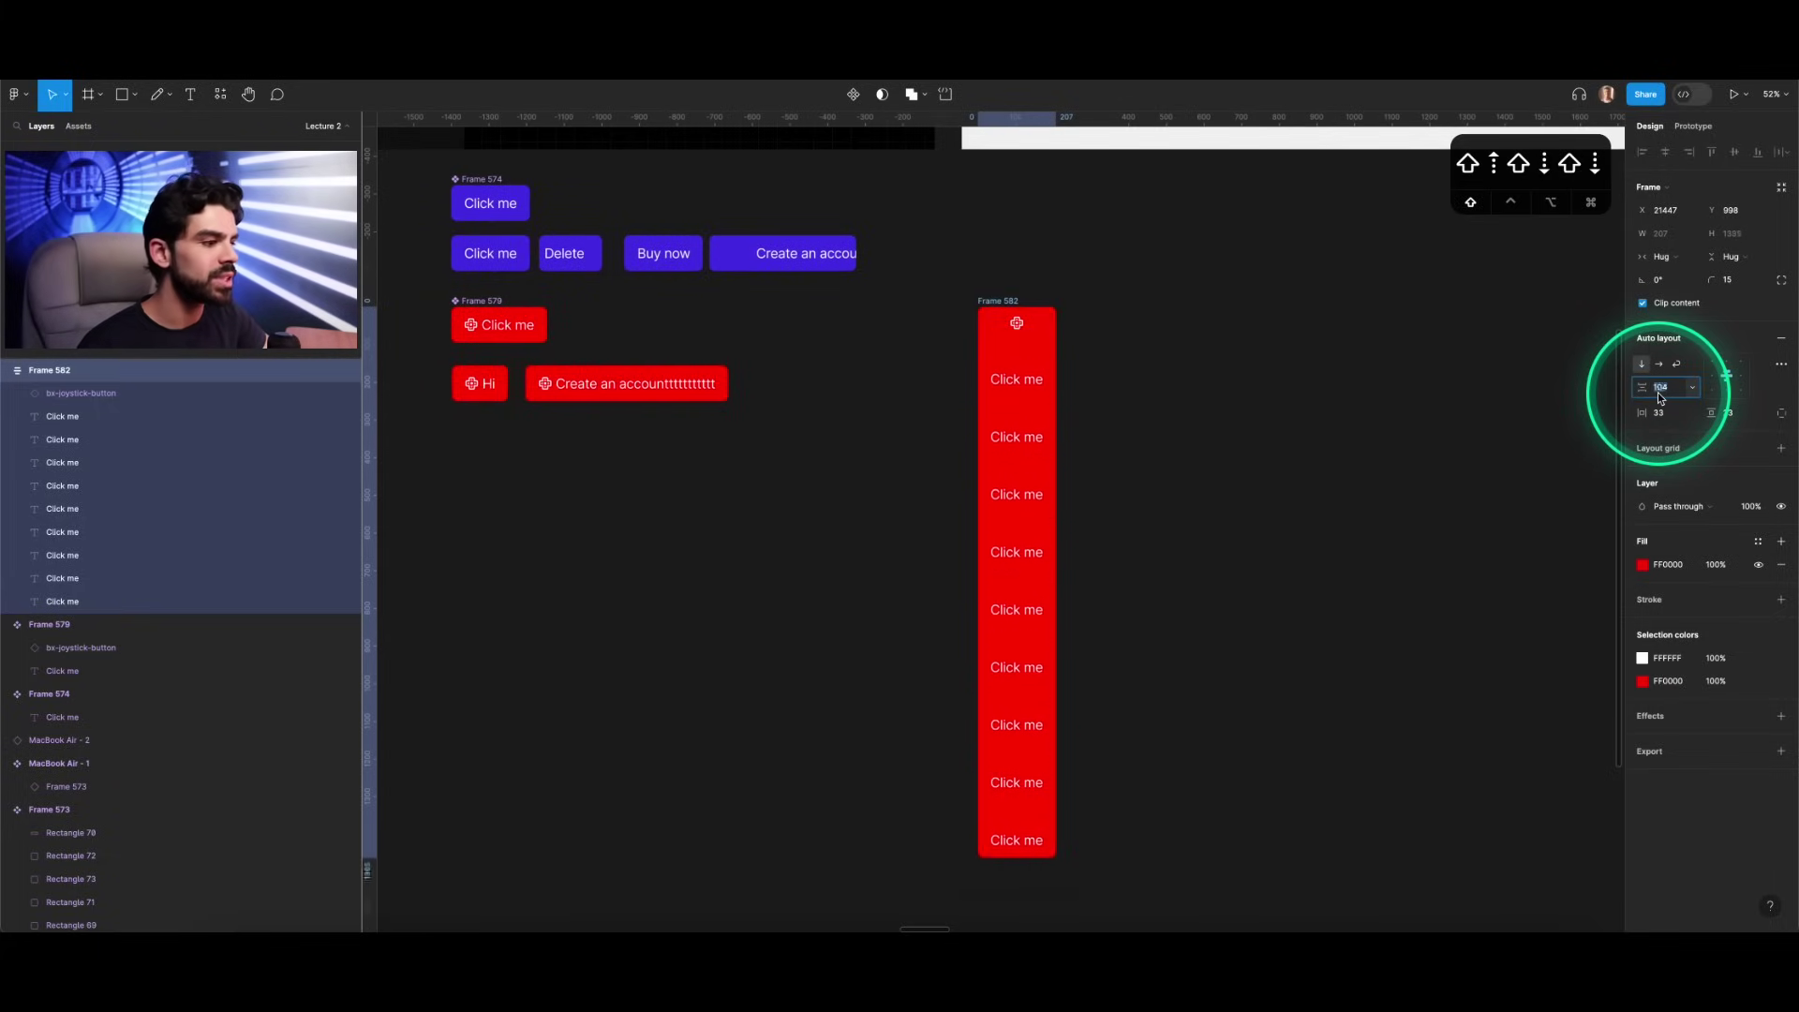
# Step: Reduce the vertical red frame's item gap until it is negative and the labels overlap, and reset the gap to 0
pyautogui.hotkey('shift', 'Down')
pyautogui.hotkey('shift', 'Down')
pyautogui.hotkey('shift', 'Down')
pyautogui.hotkey('shift', 'Down')
pyautogui.hotkey('shift', 'Down')
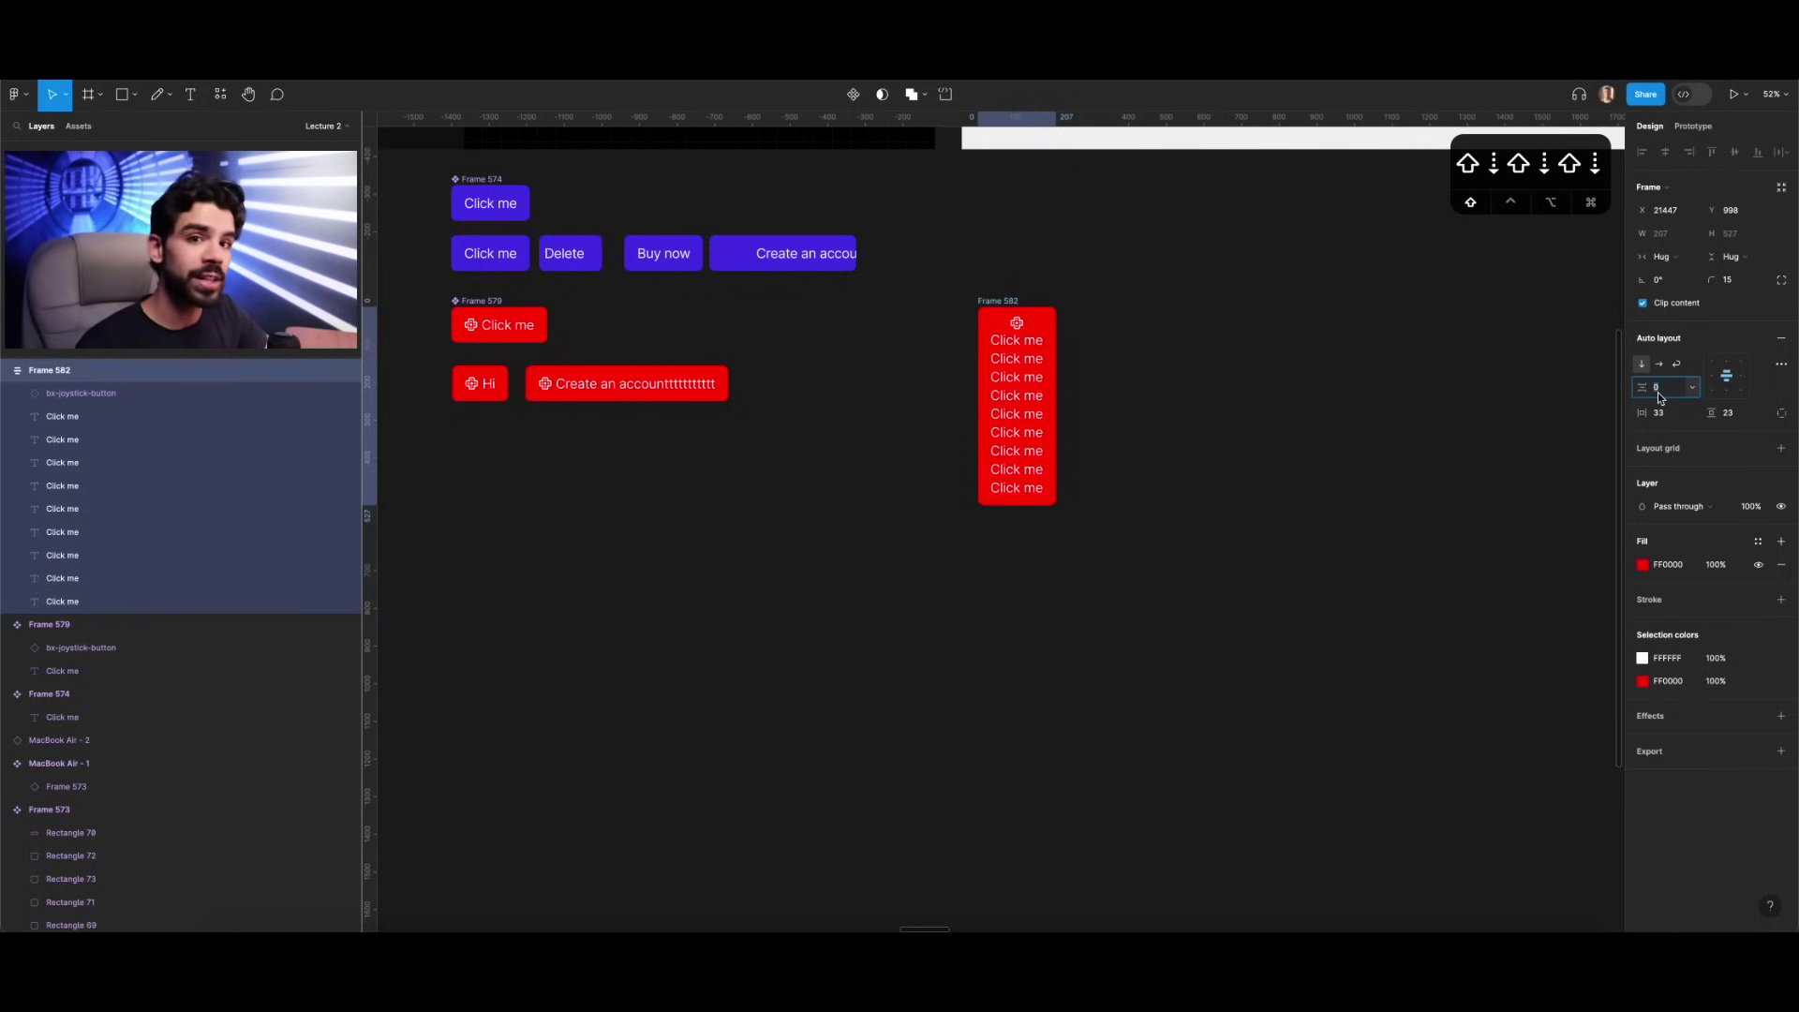
pyautogui.hotkey('shift', 'Down')
pyautogui.hotkey('shift', 'Down')
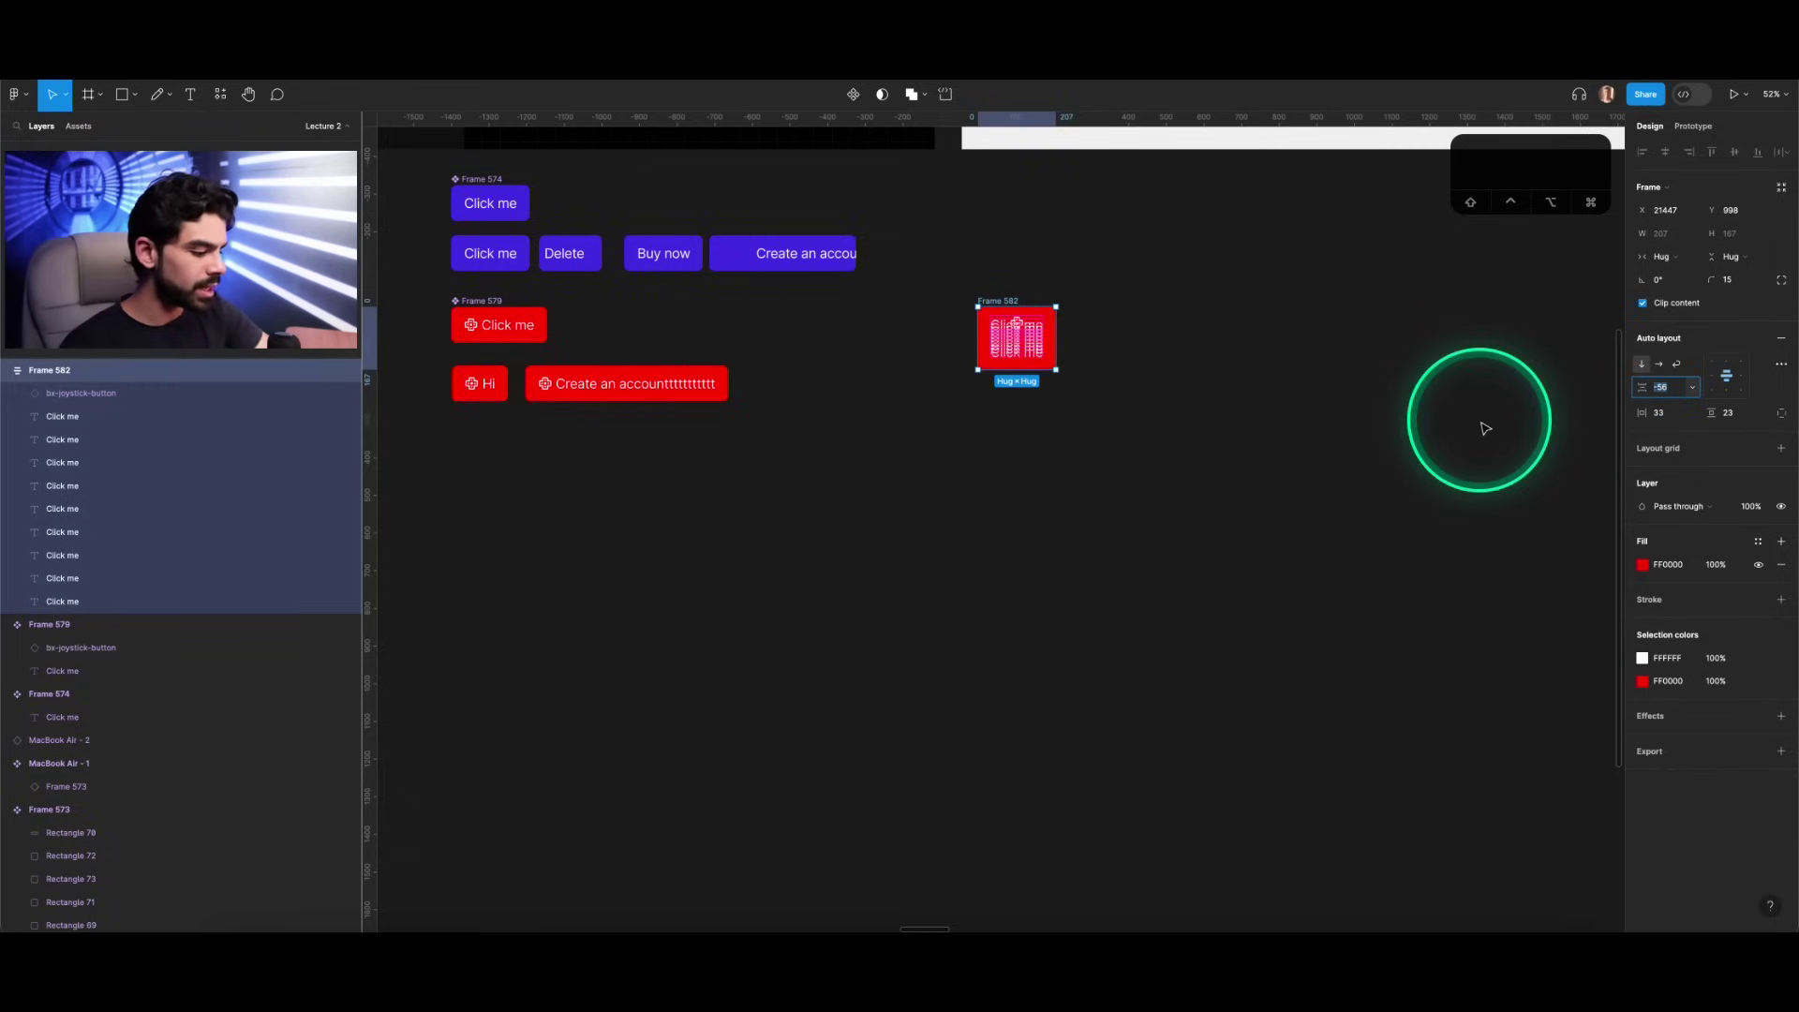
pyautogui.press('Return')
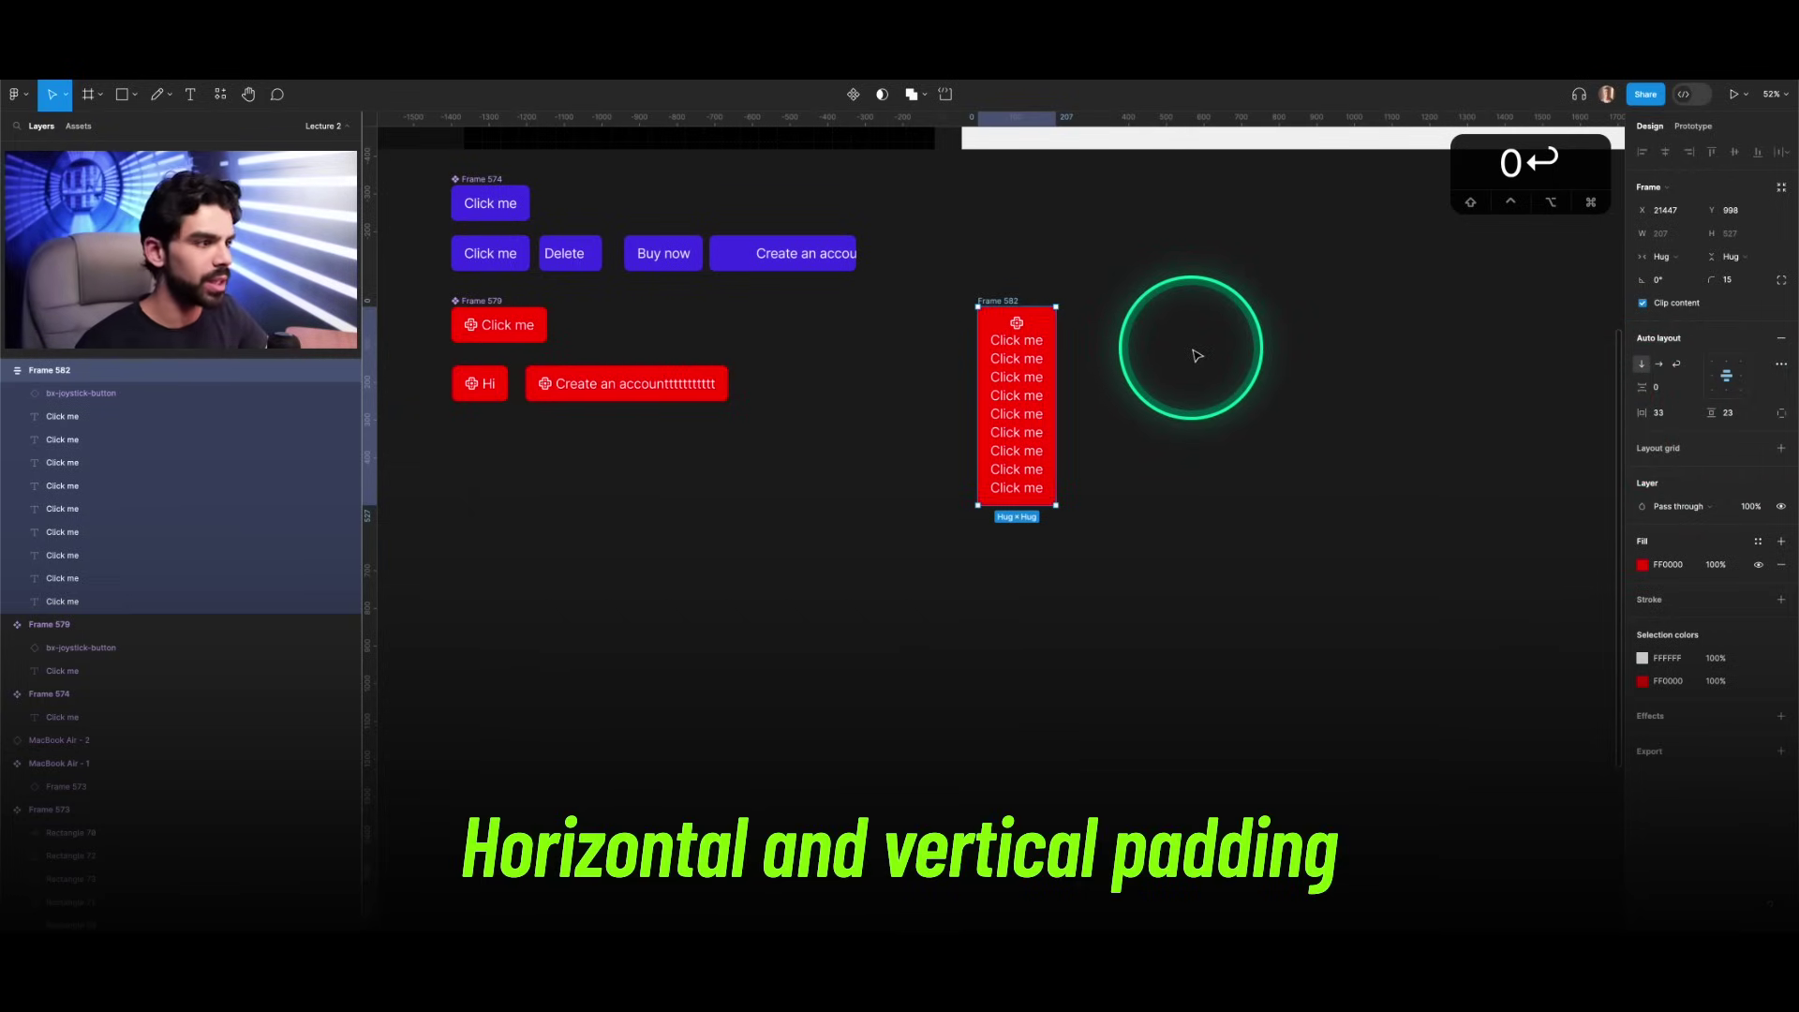
# Step: Delete the vertical red frame and place a detached copy of the red "Click me" component in the empty space beside the buttons
pyautogui.press('BackSpace')
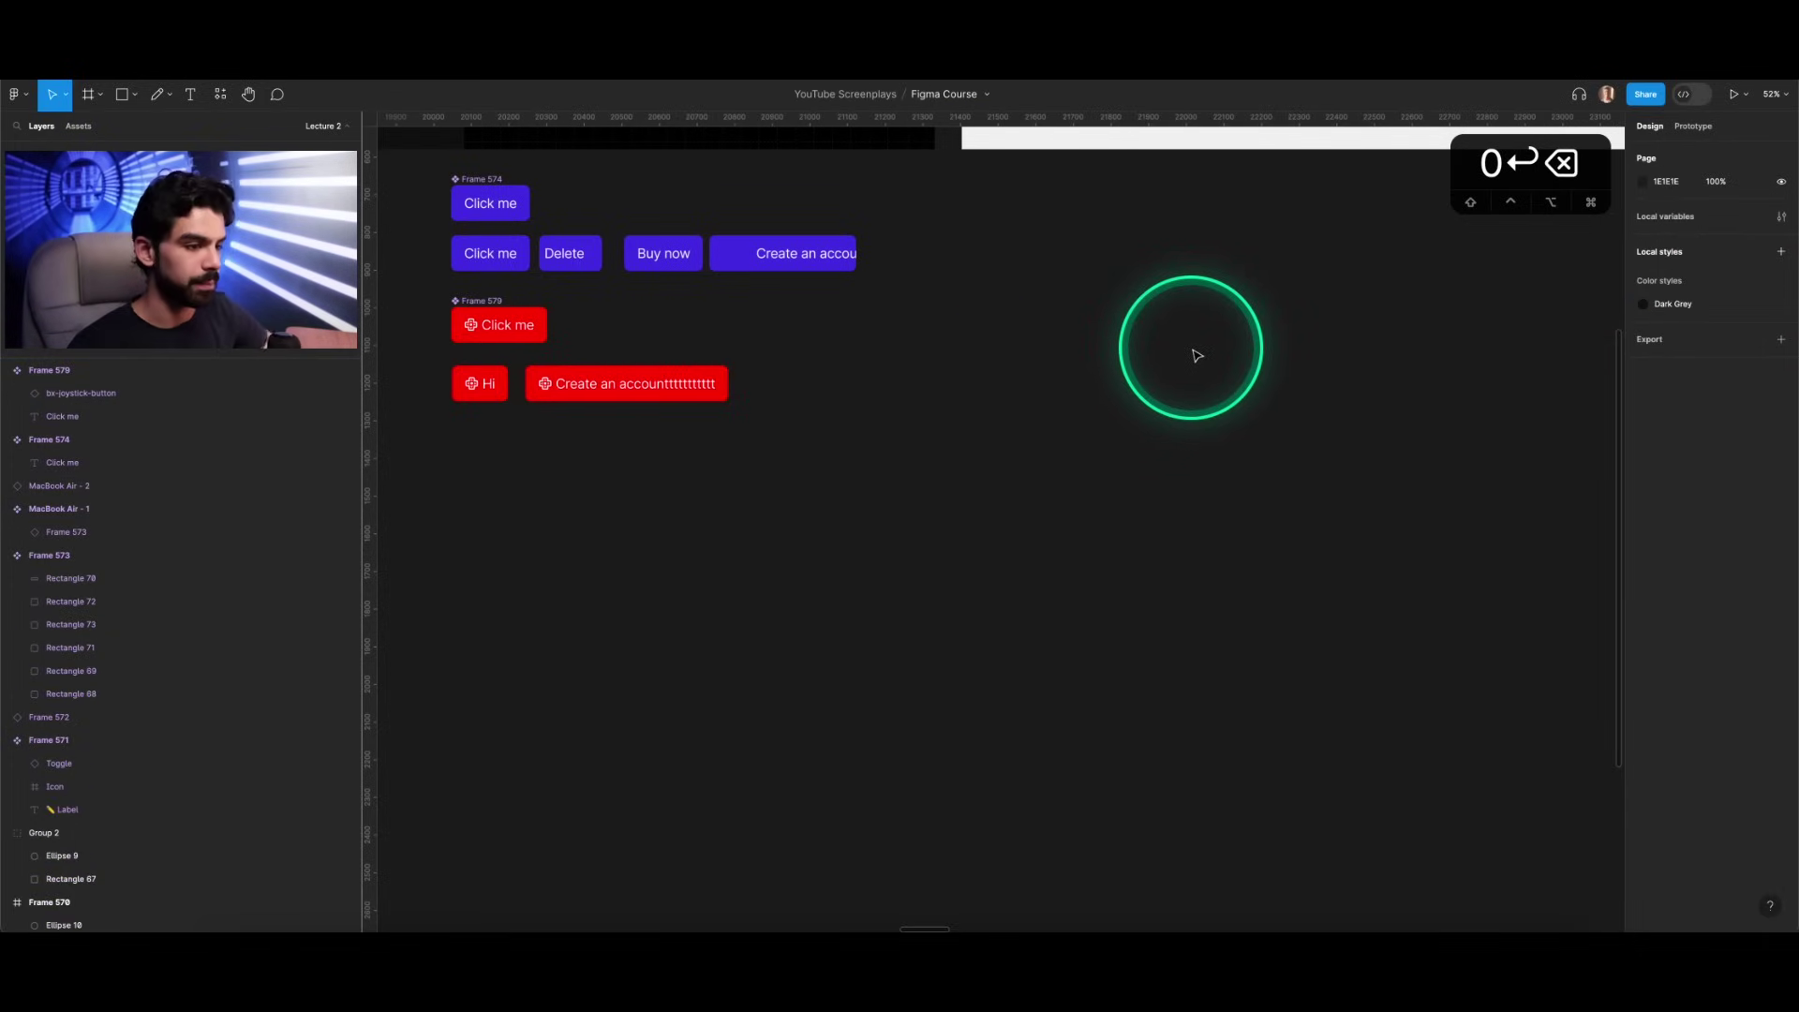
pyautogui.click(530, 325)
pyautogui.moveTo(592, 334); pyautogui.dragTo(958, 414)
pyautogui.hotkey('ctrl', 'alt', 'b')
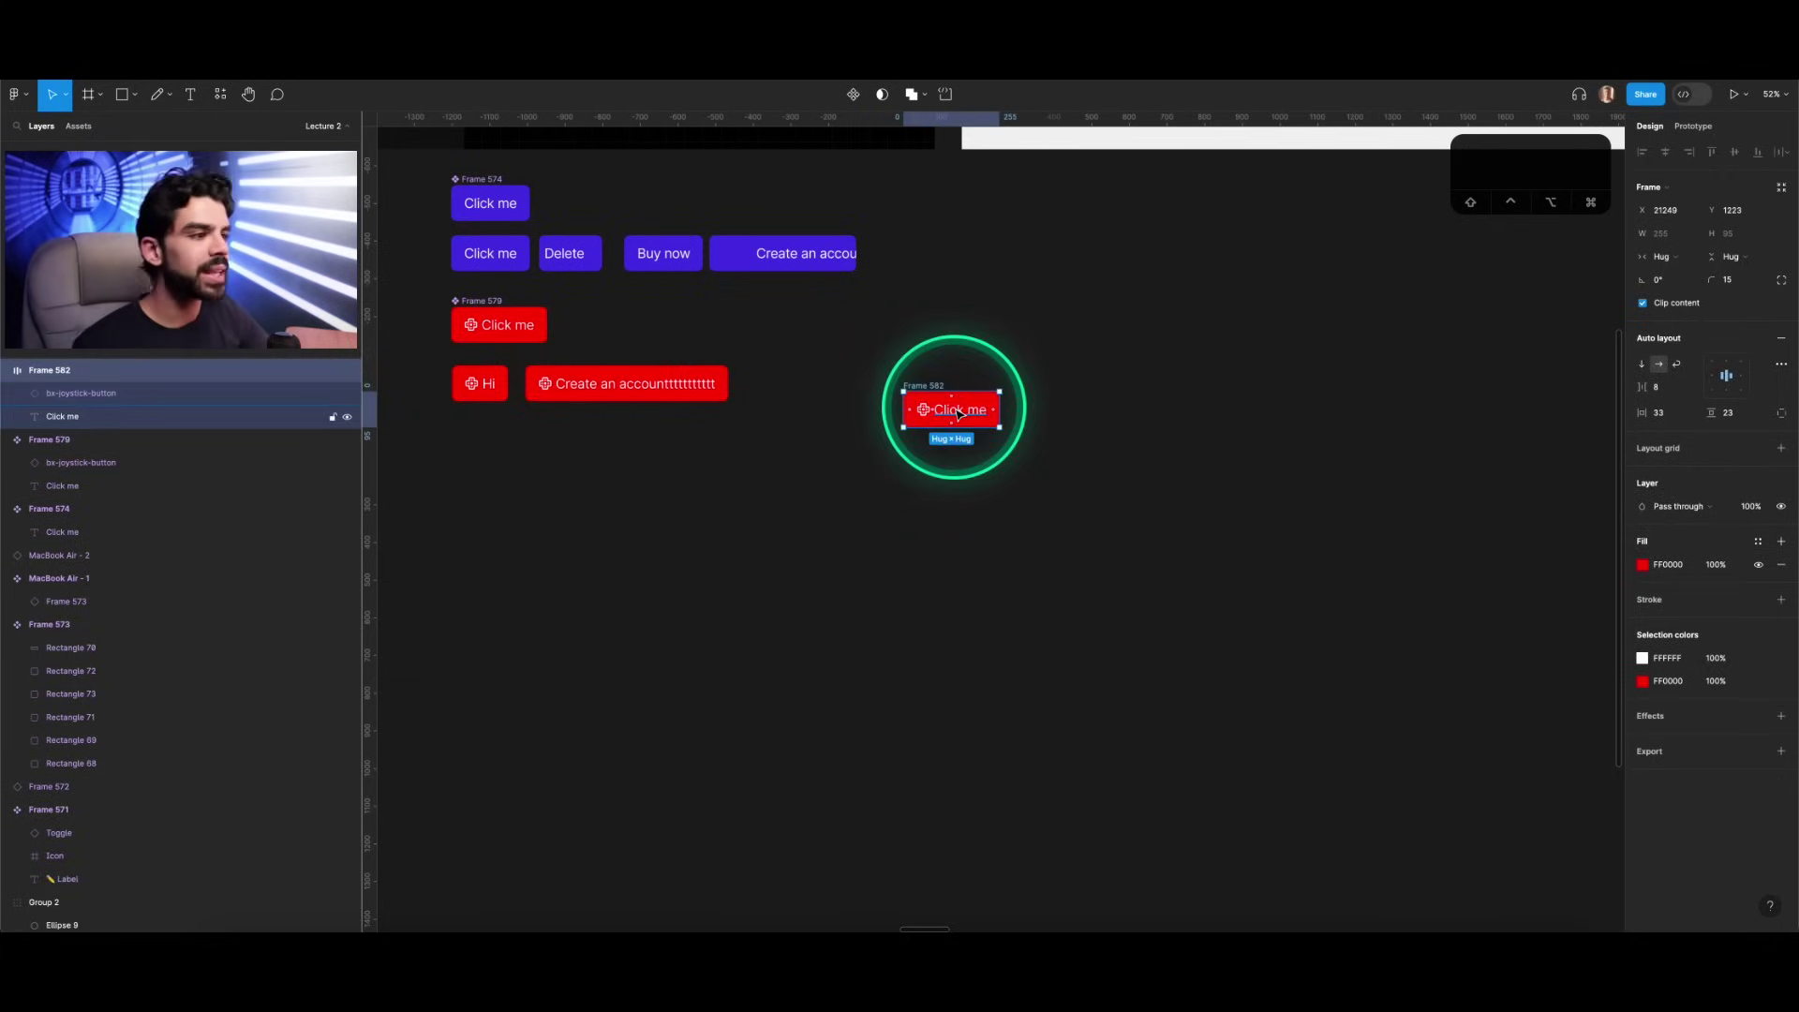
# Step: Examine the padding around the "Limited time only" badge on the pricing cards of slide-27 and return to the buttons
pyautogui.scroll(6, 960, 409)
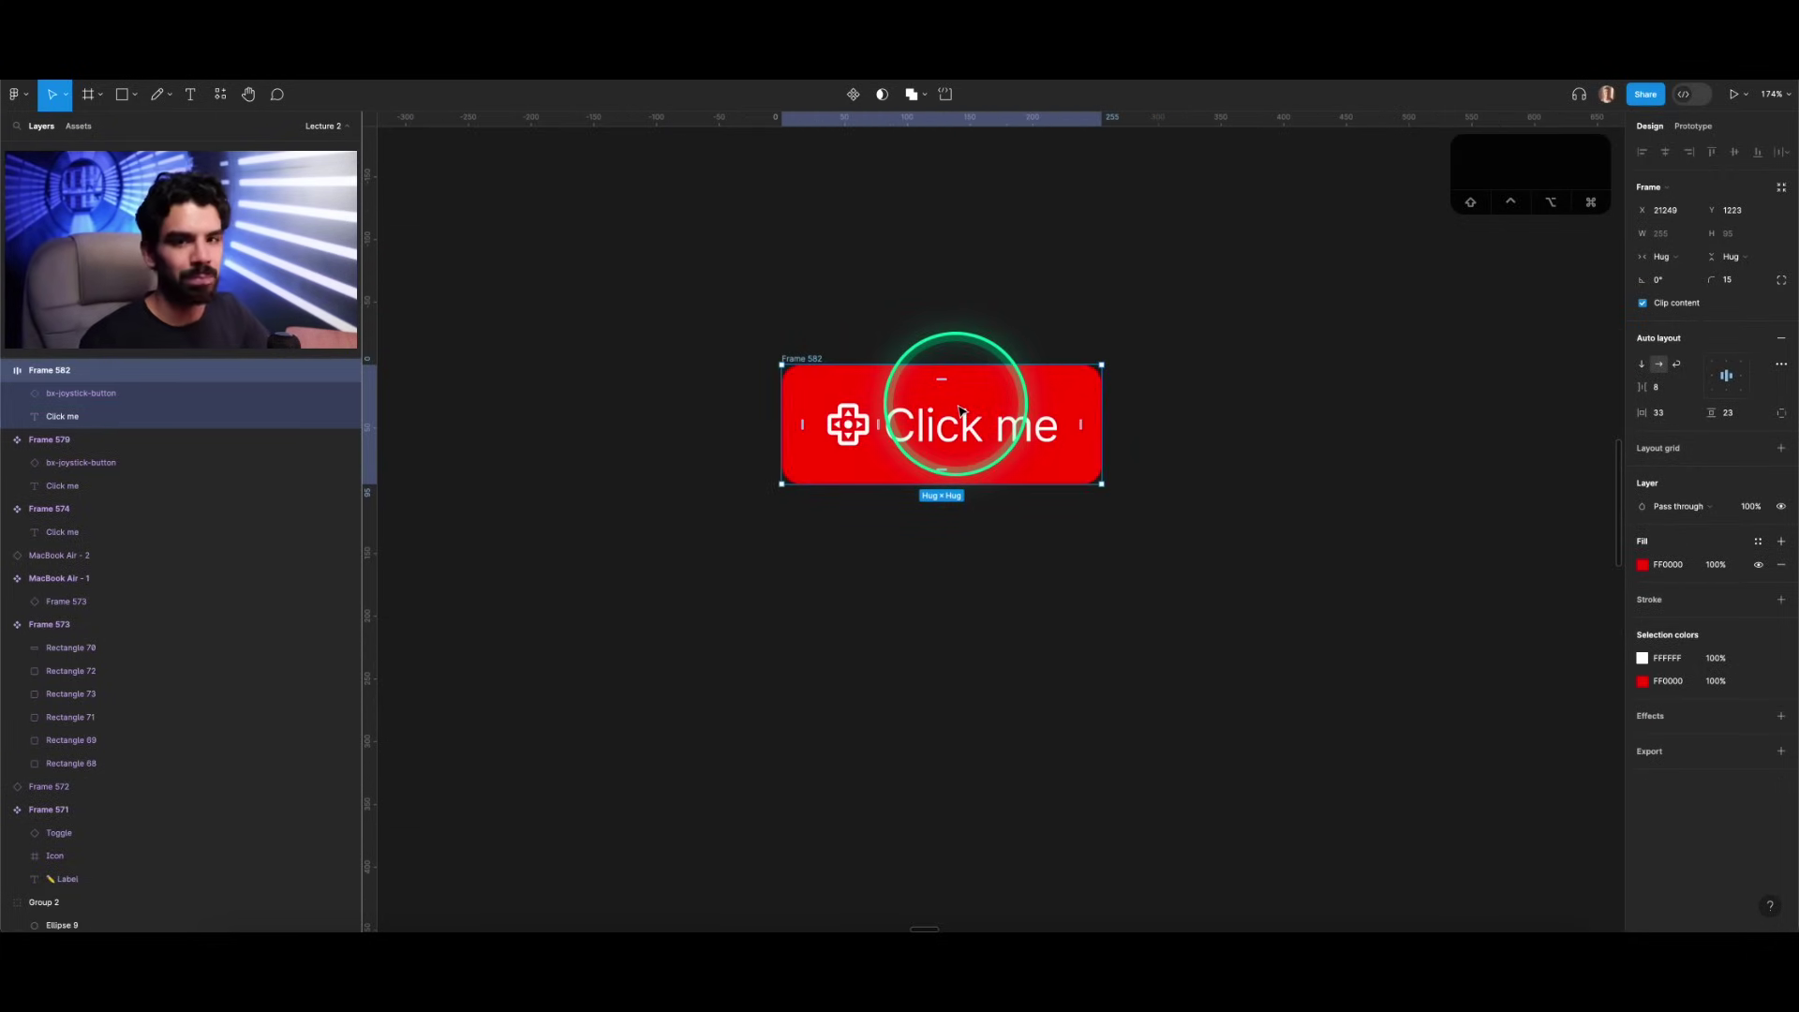
pyautogui.scroll(-10, 1165, 401)
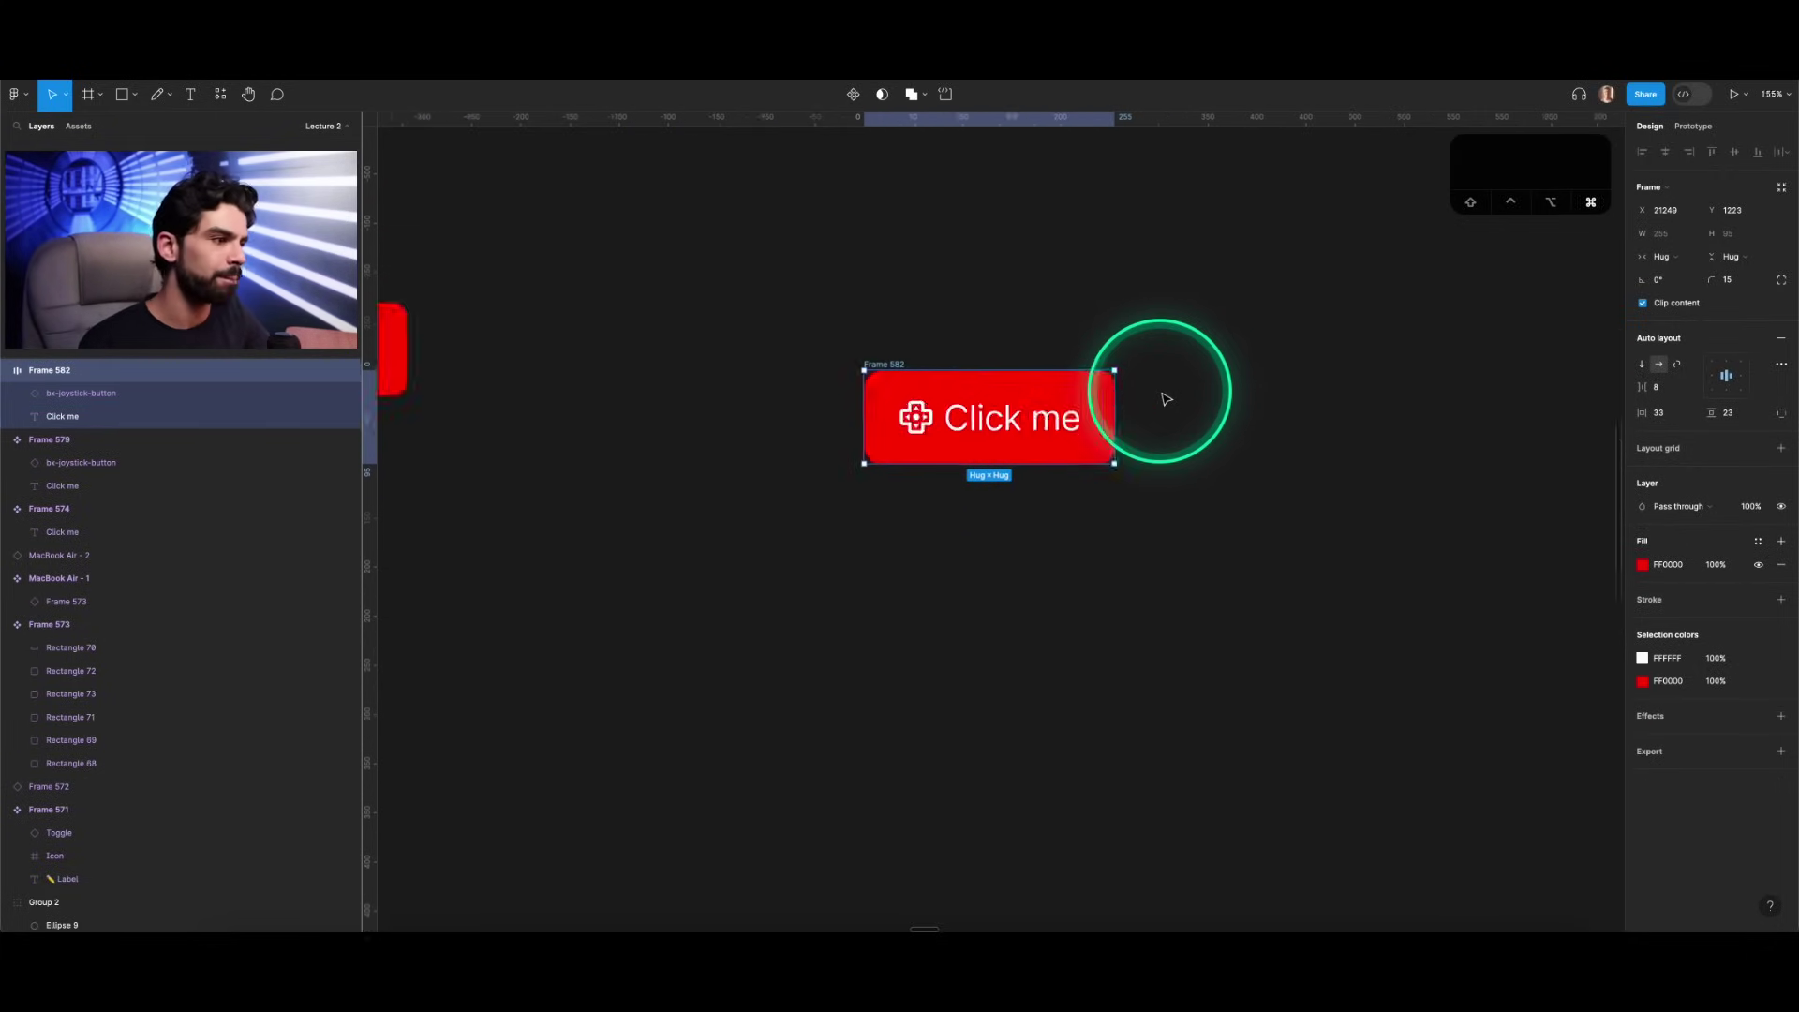
pyautogui.scroll(-3, 1163, 399)
pyautogui.hscroll(10, 1163, 399)
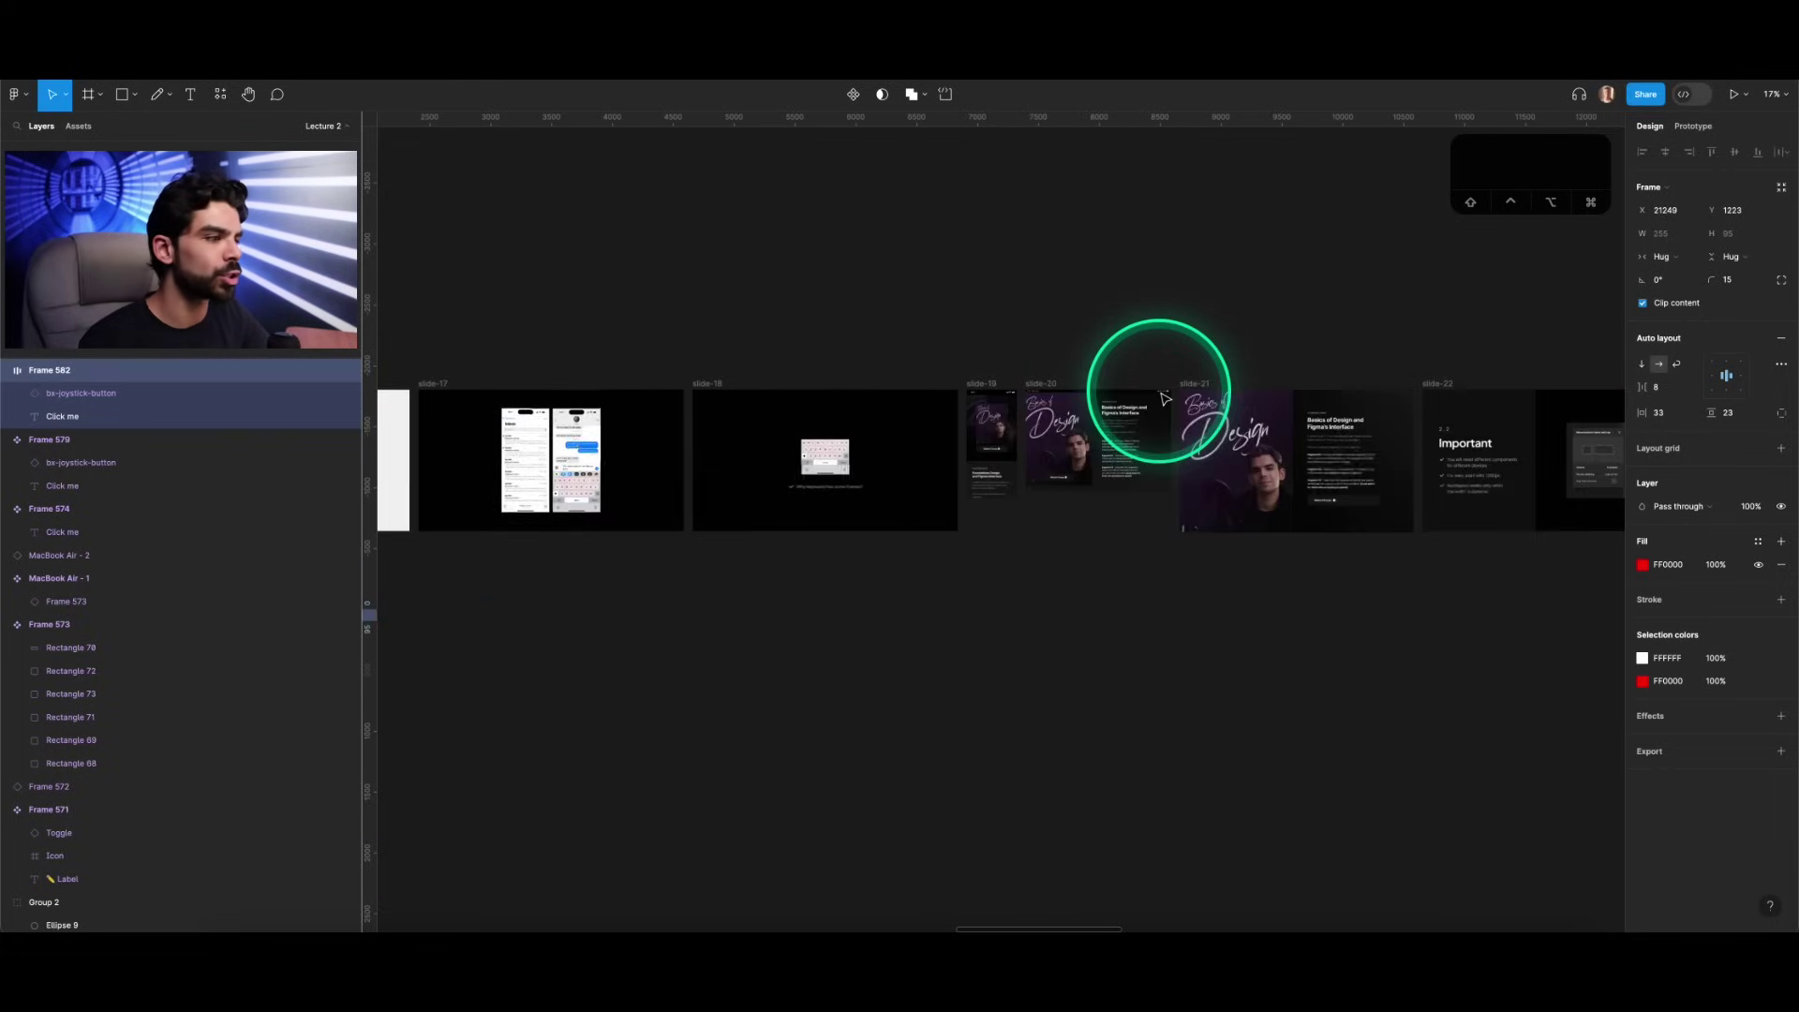
pyautogui.hscroll(10, 1163, 400)
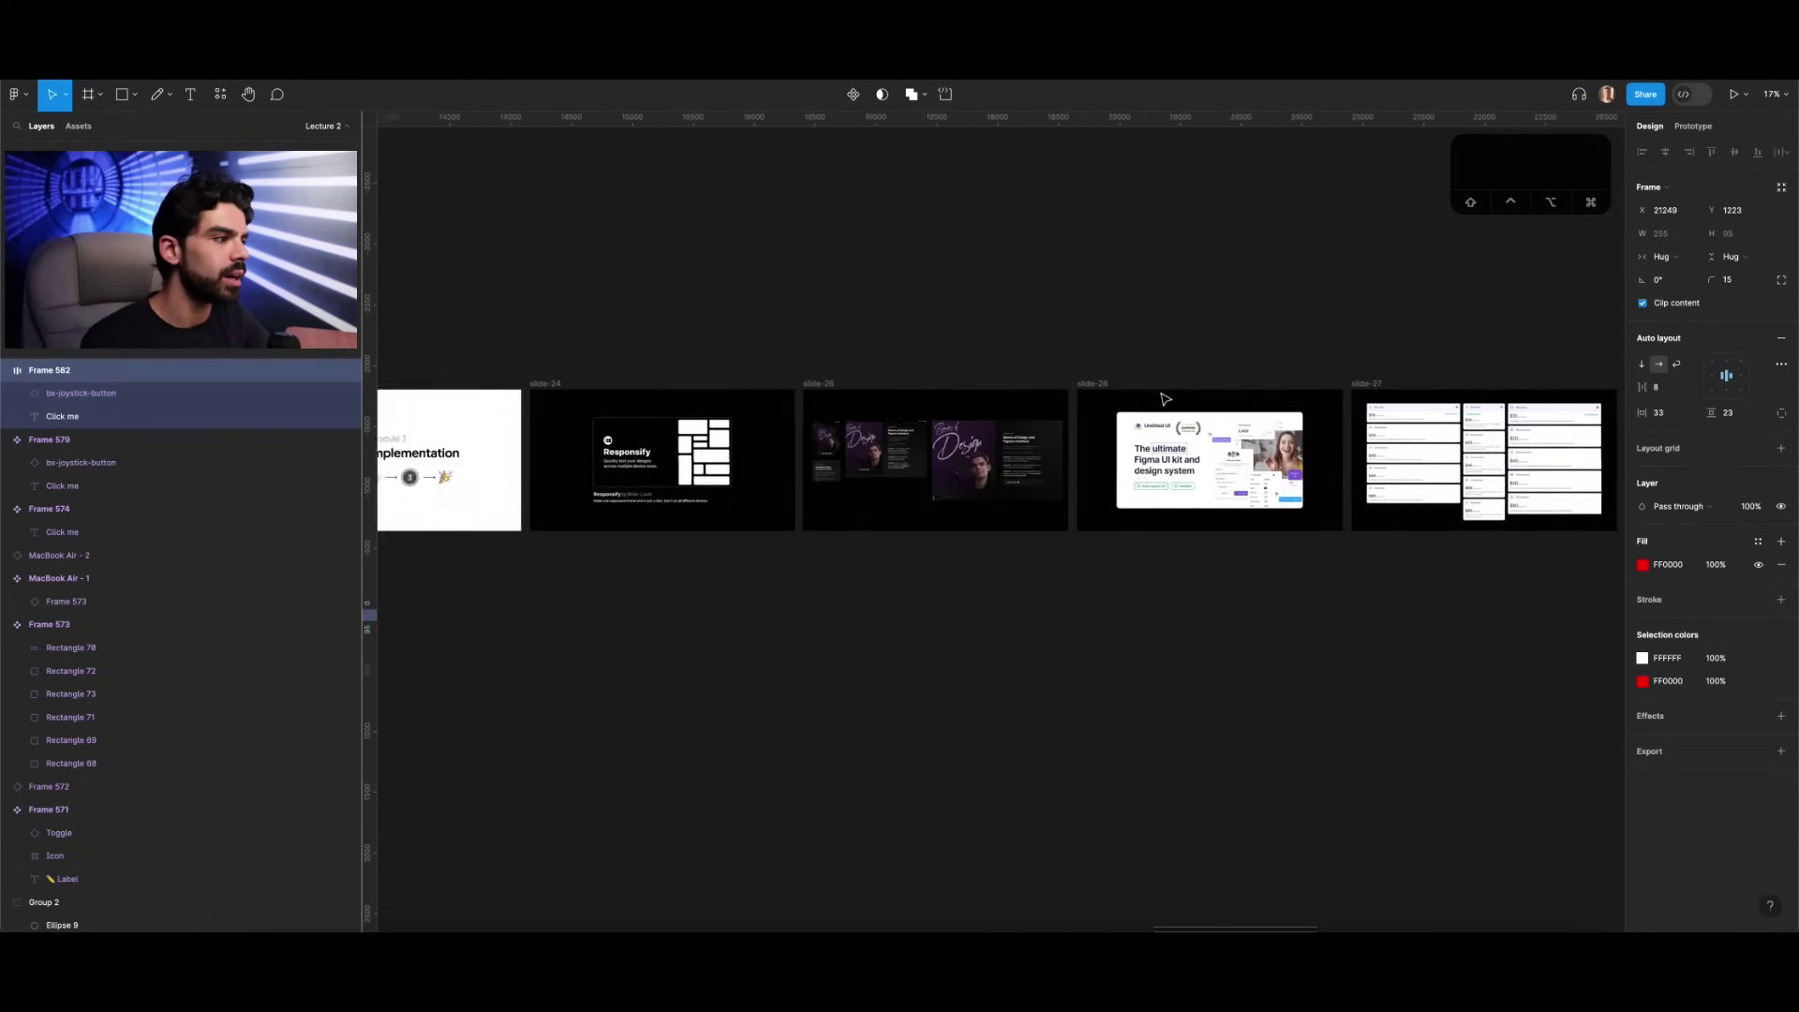
pyautogui.click(1167, 440)
pyautogui.scroll(7, 1253, 443)
pyautogui.scroll(12, 1253, 443)
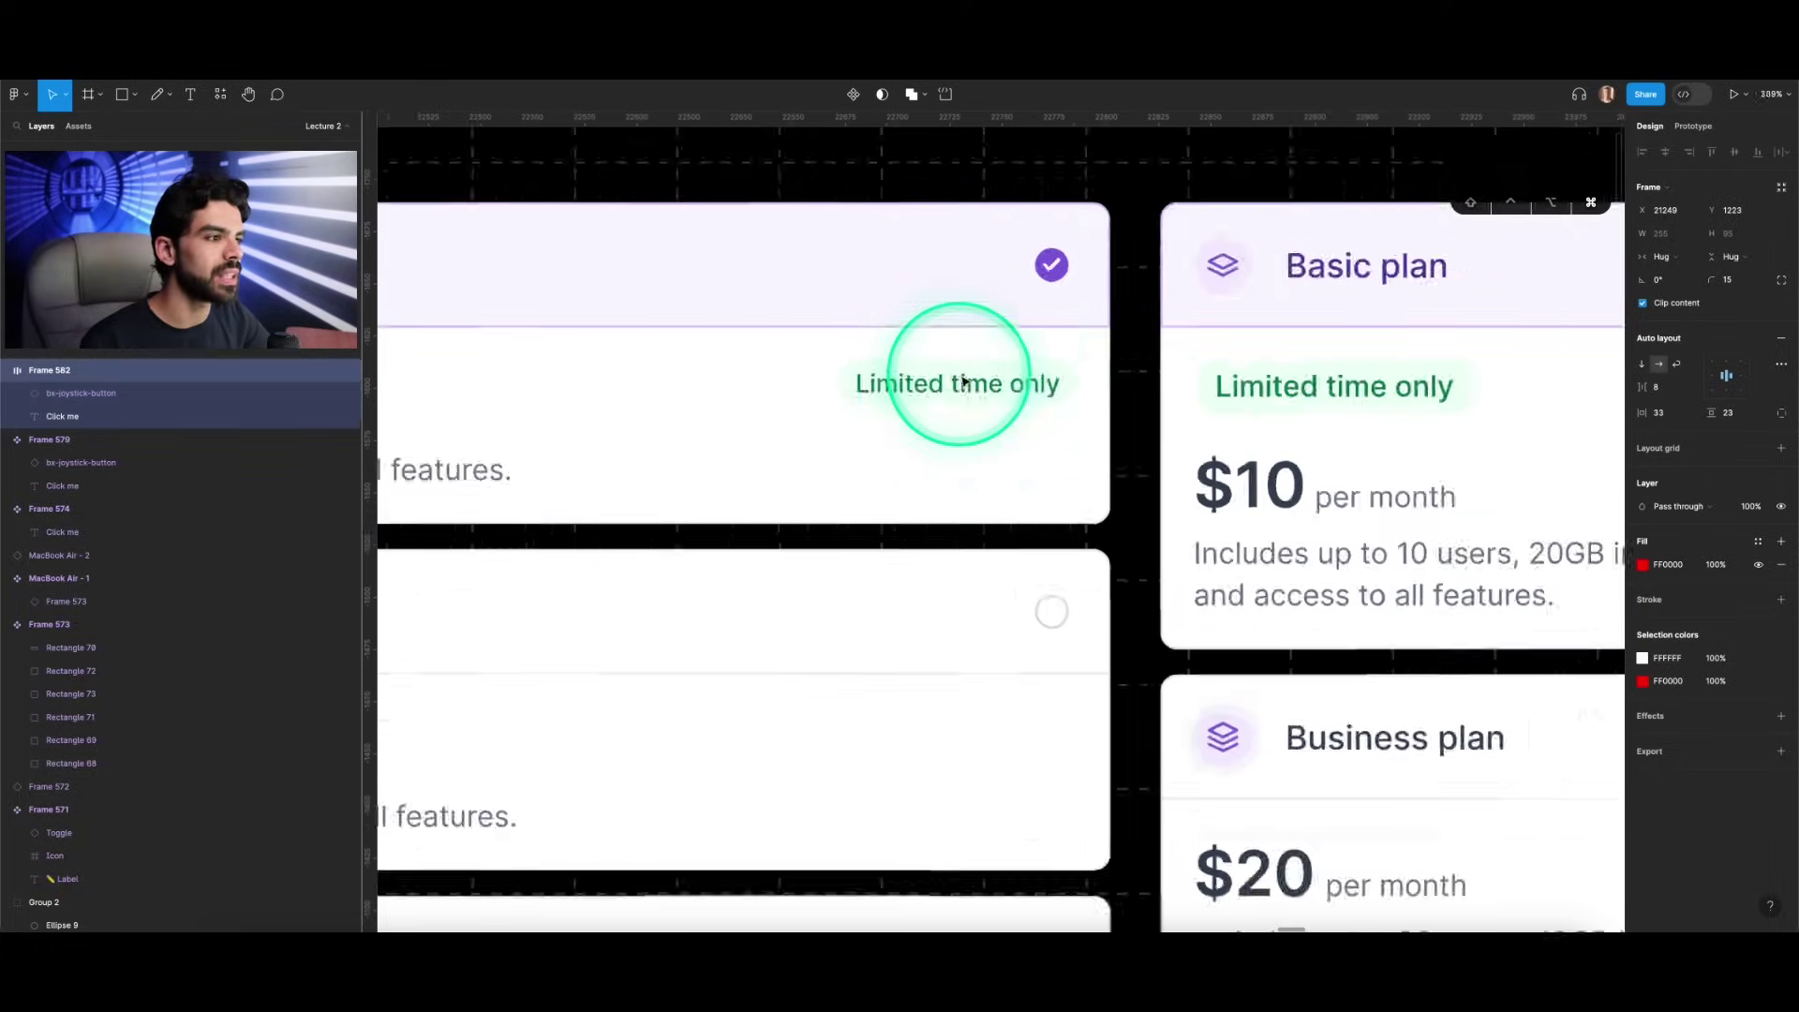
pyautogui.click(923, 391)
pyautogui.scroll(-15, 923, 390)
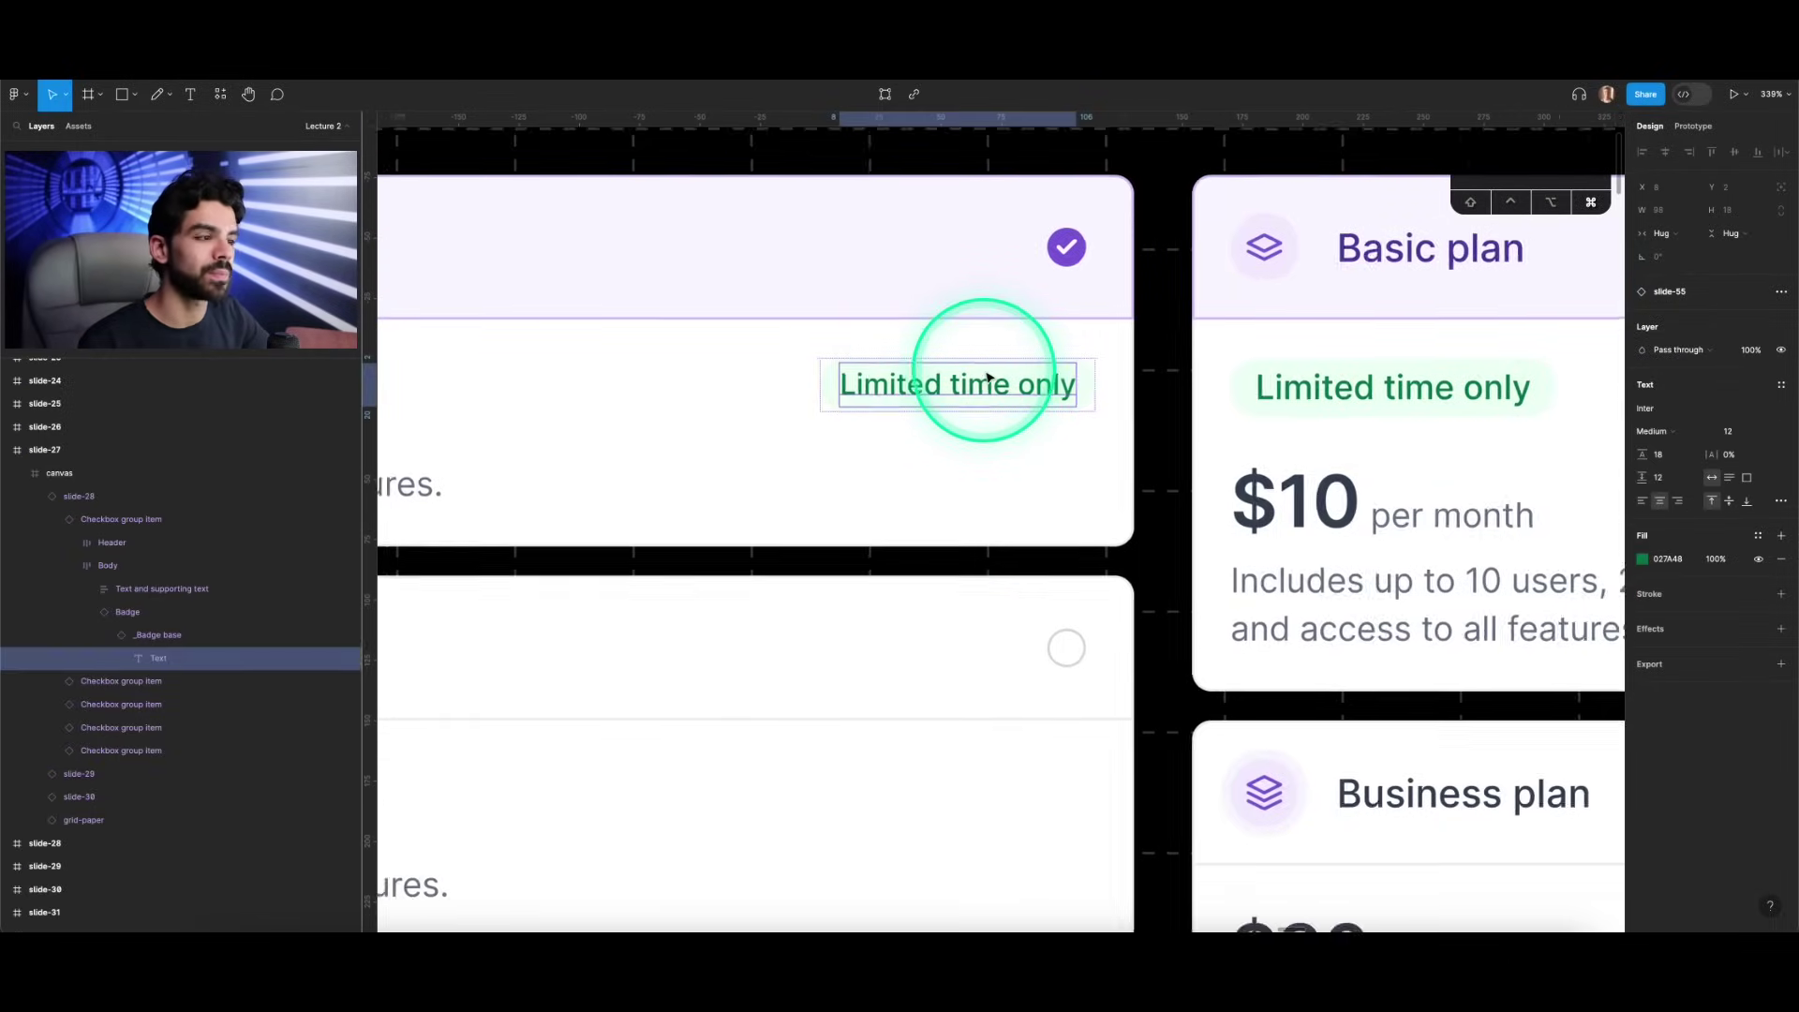
pyautogui.scroll(-5, 988, 380)
pyautogui.scroll(5, 994, 376)
pyautogui.hscroll(-20, 992, 375)
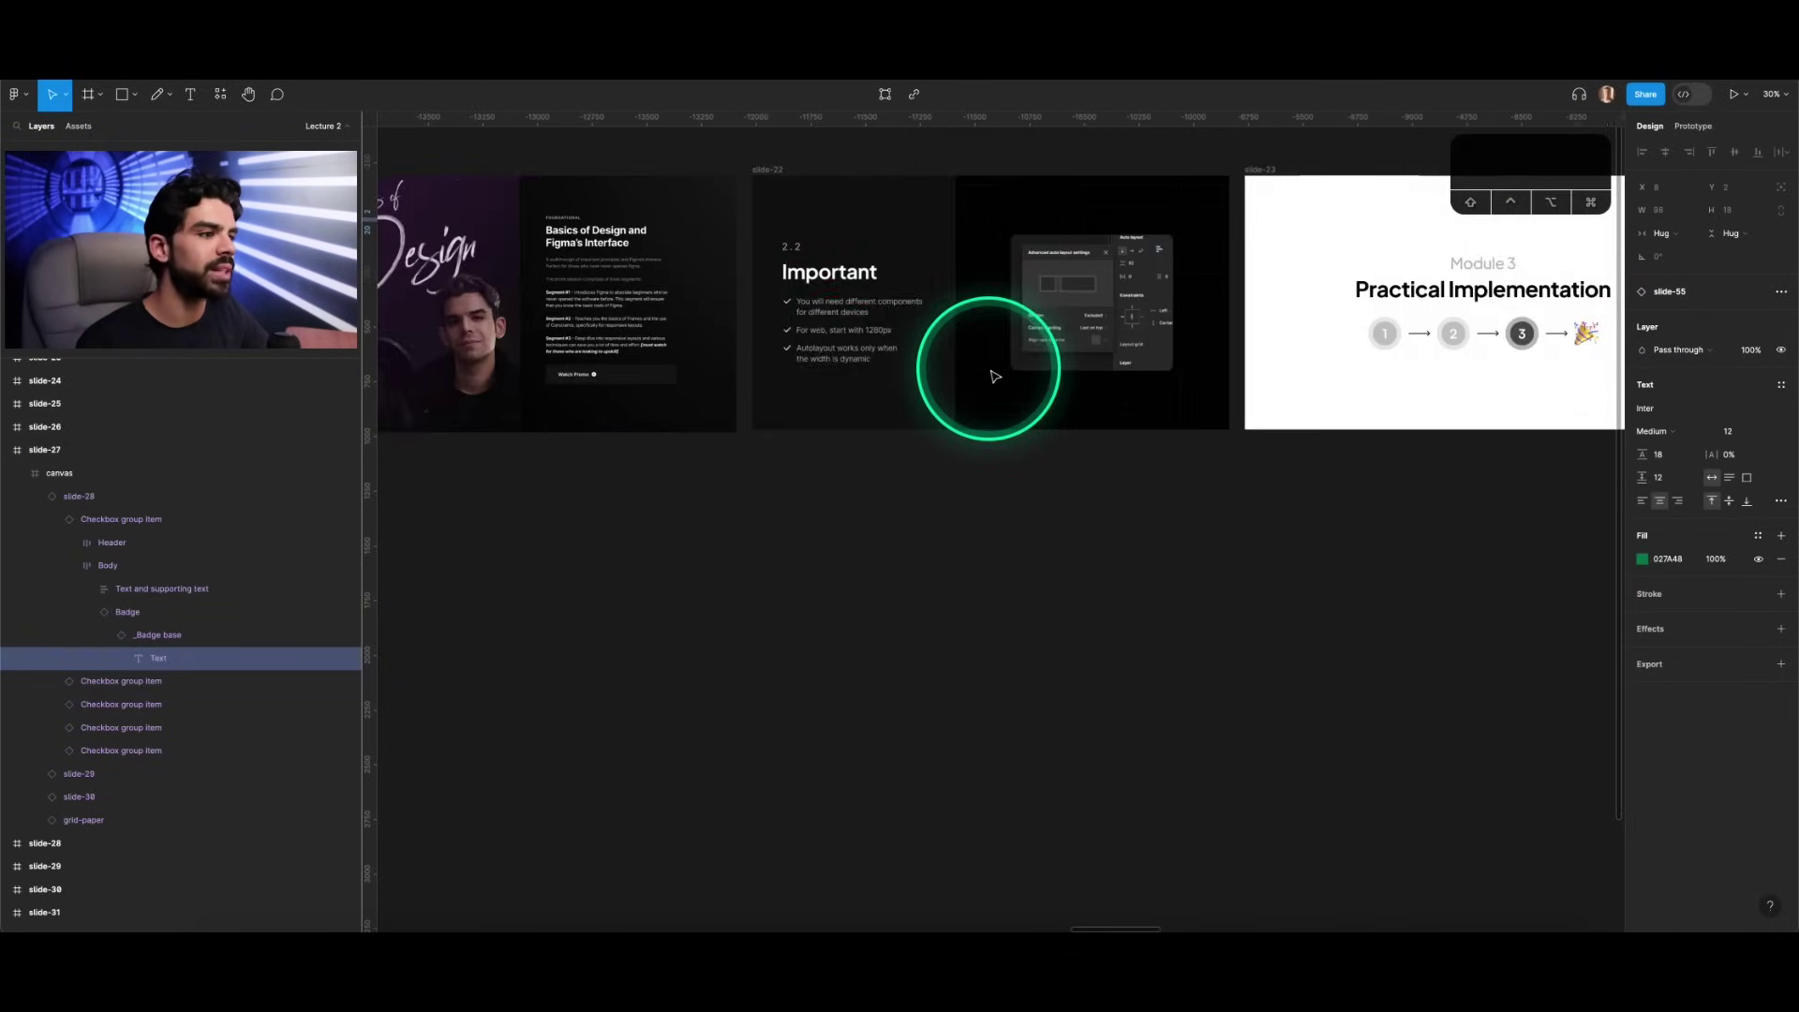
pyautogui.hscroll(-15, 980, 371)
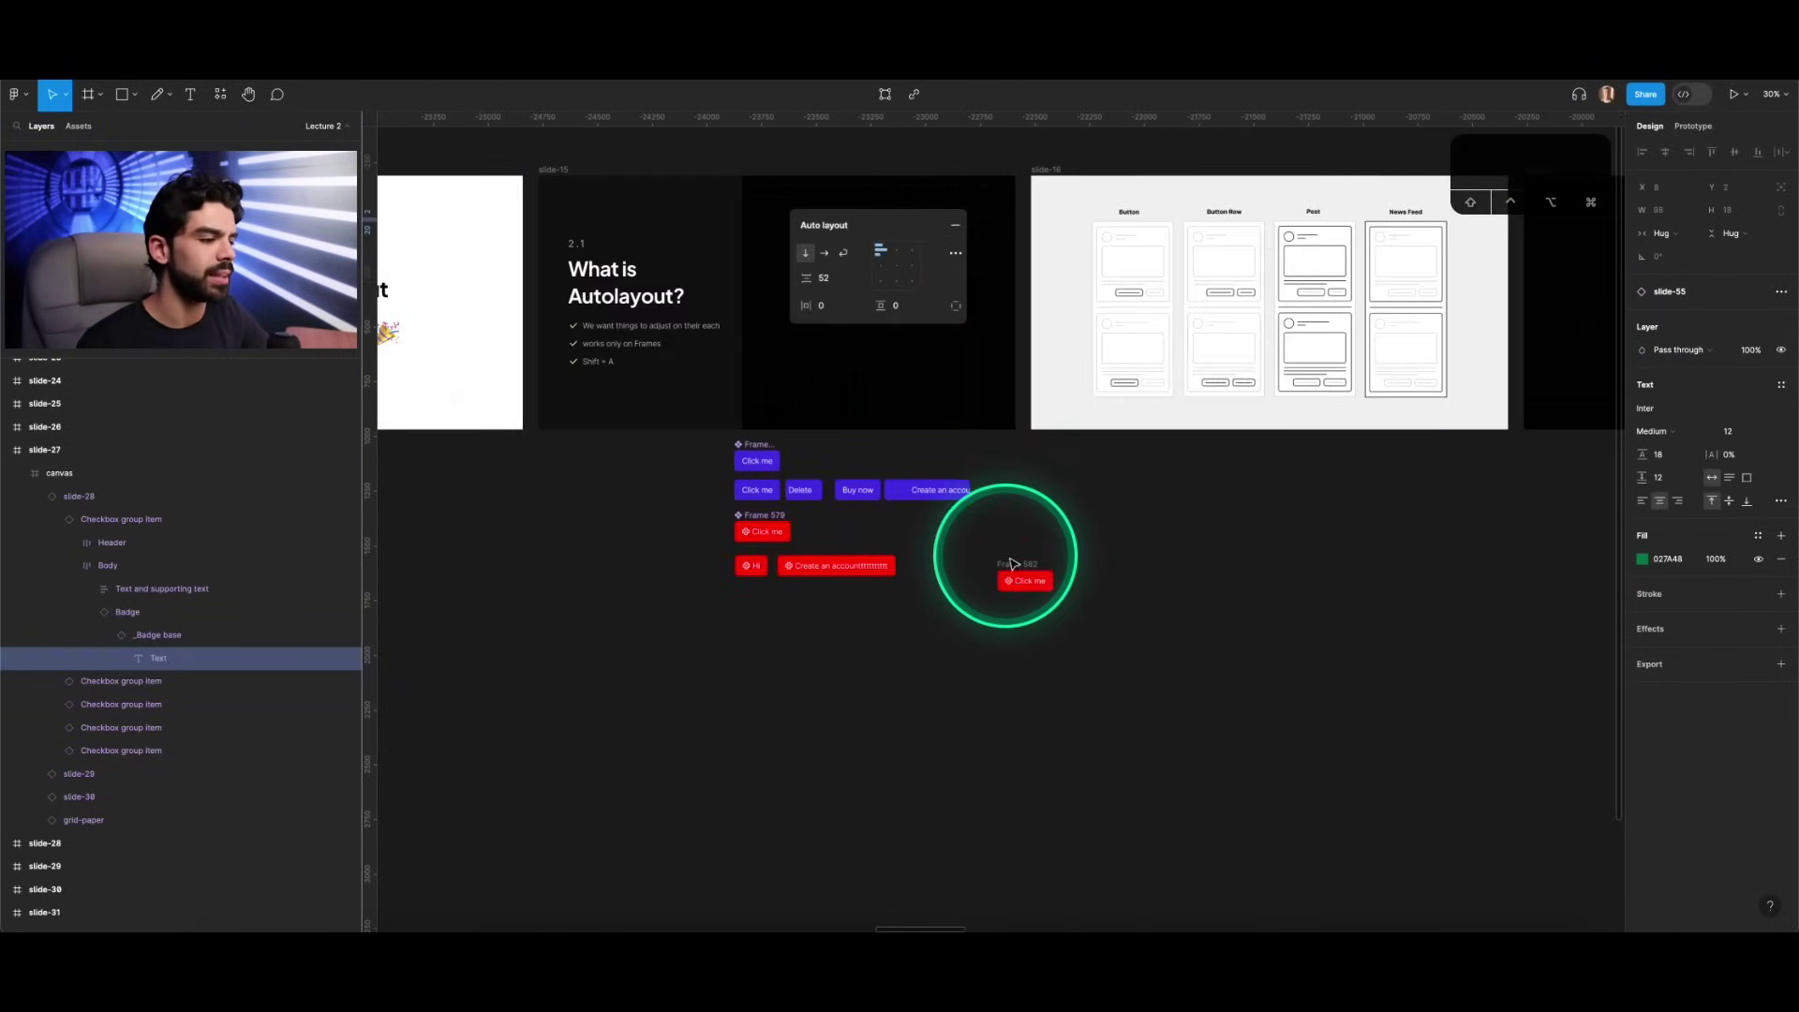
# Step: Set the vertical padding of the detached red "Click me" button to 12
pyautogui.scroll(10, 1021, 570)
pyautogui.click(1038, 551)
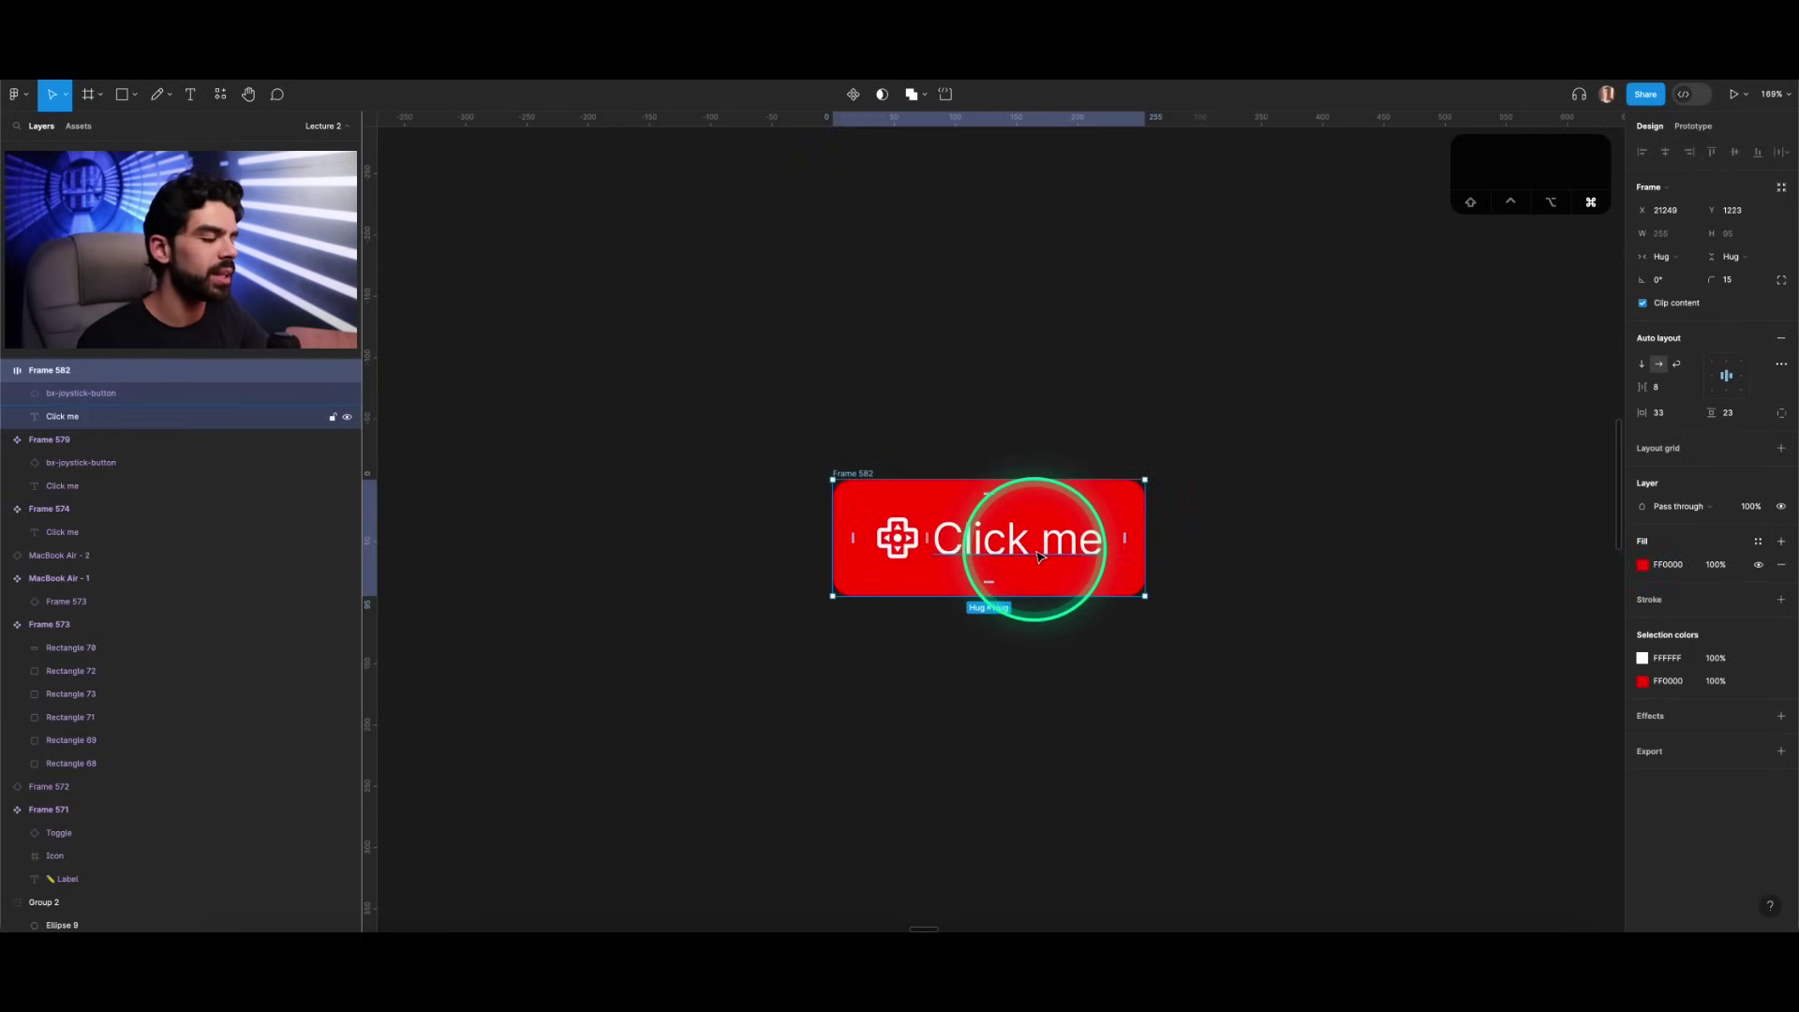
pyautogui.scroll(3, 1045, 541)
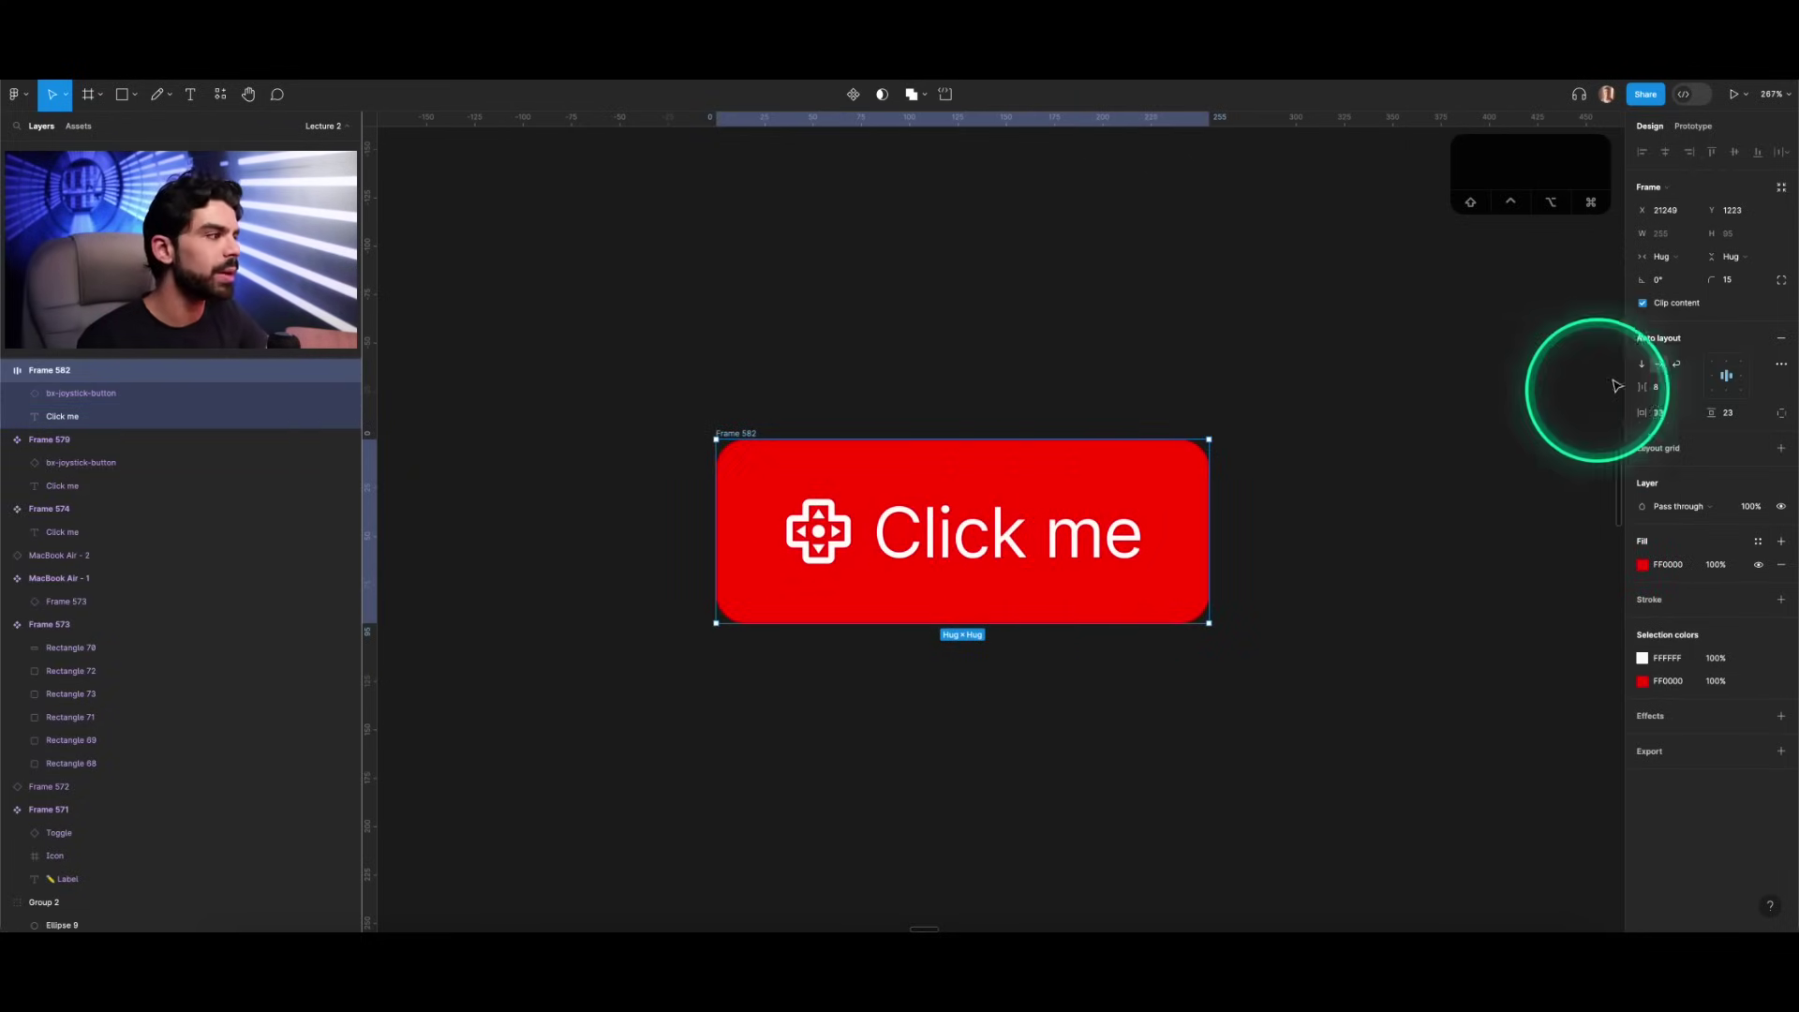
pyautogui.click(1733, 414)
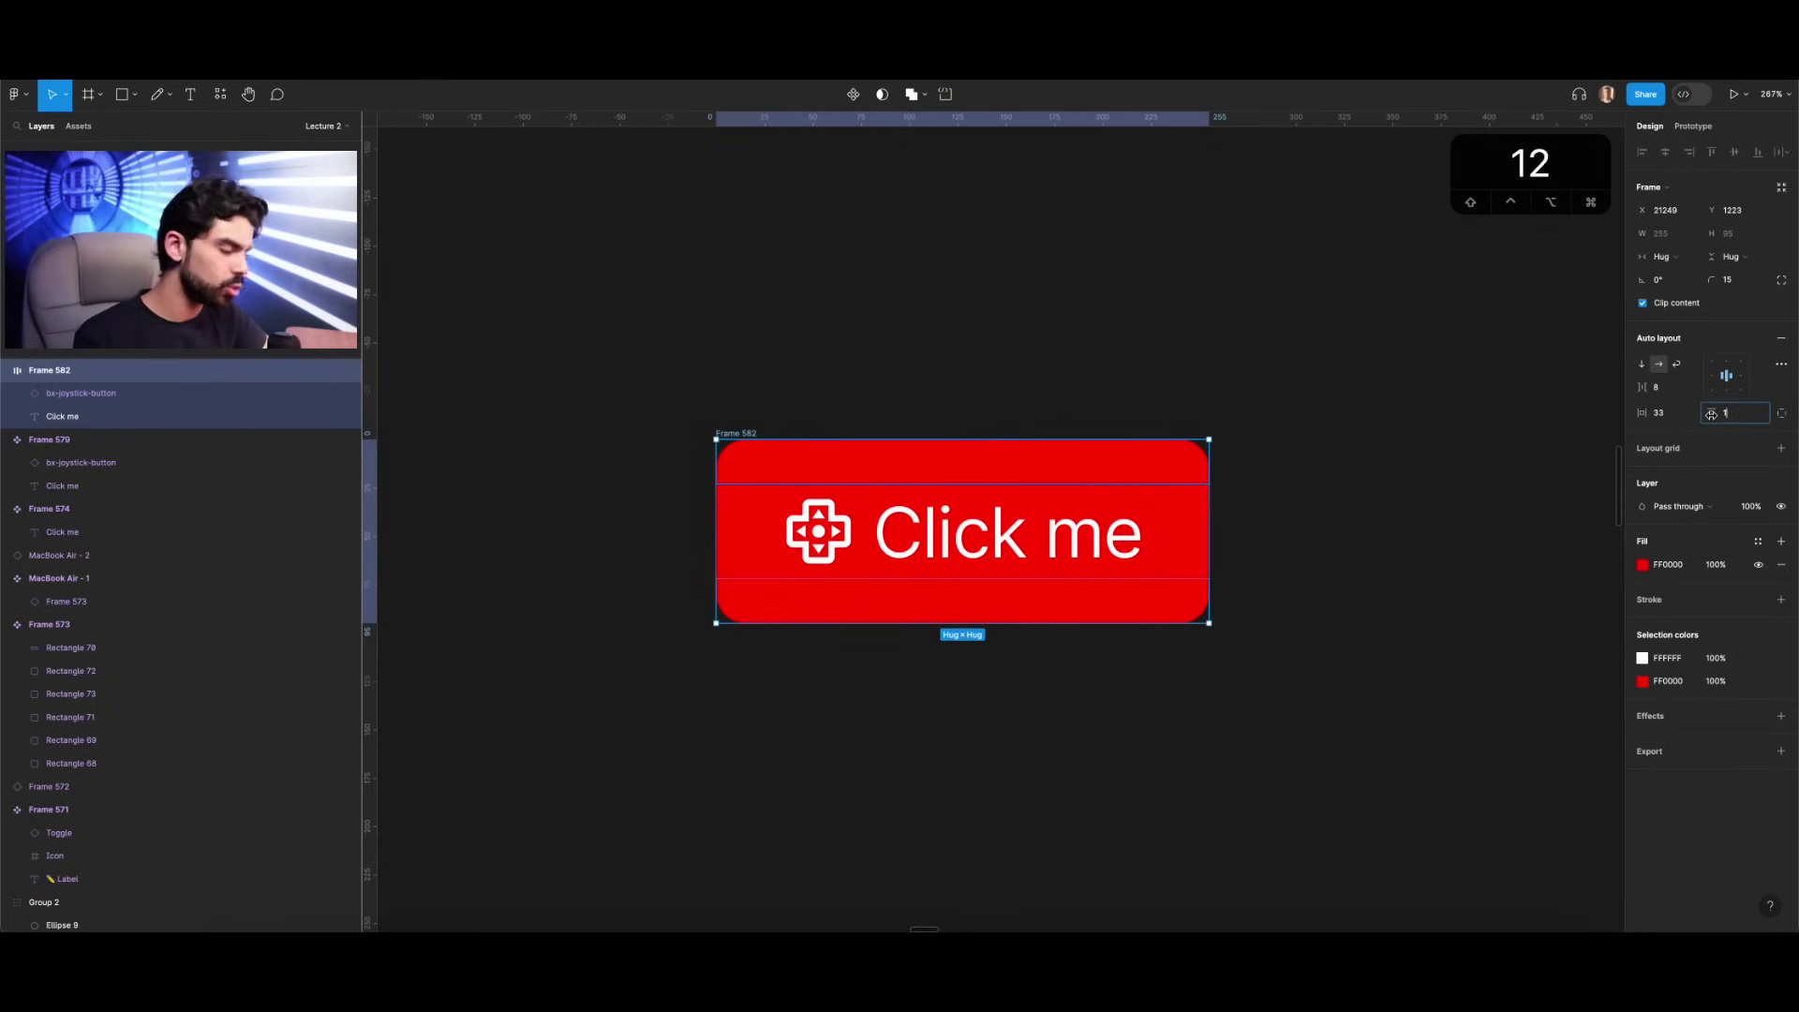
pyautogui.write('12')
pyautogui.press('Return')
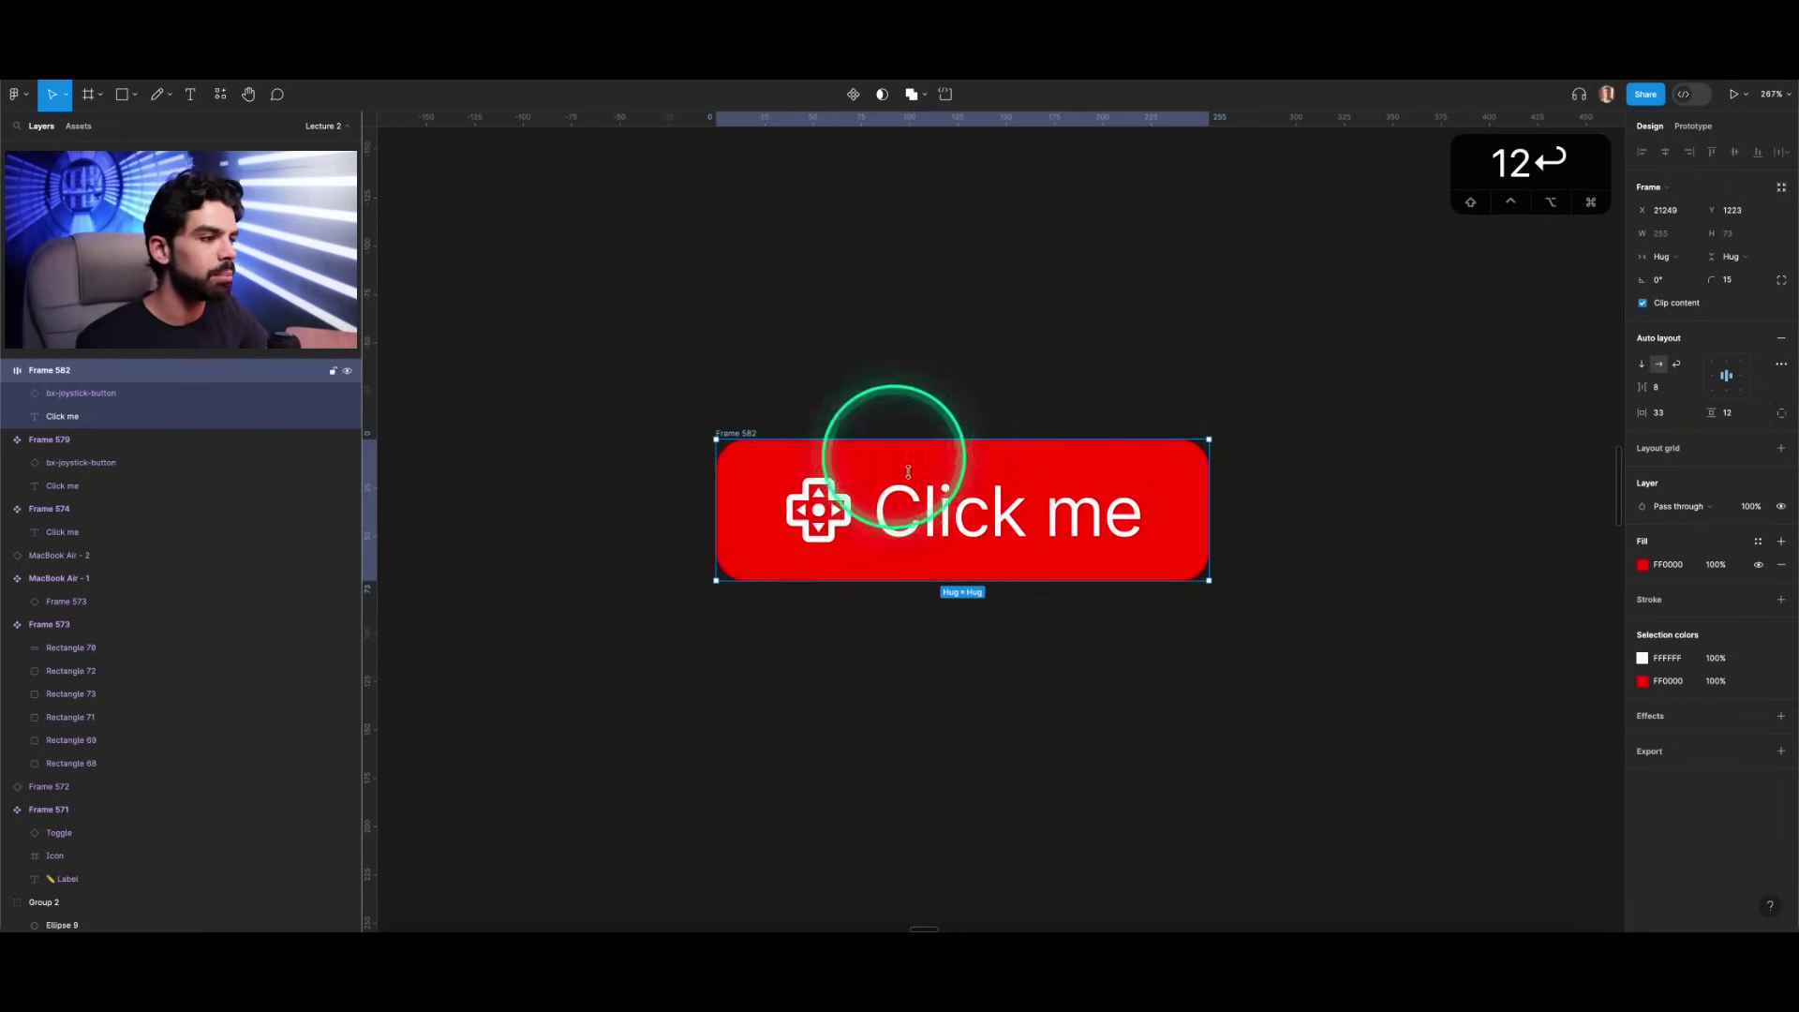
# Step: Check the spacing around the red button's label and set the button's horizontal padding to 12
pyautogui.click(984, 509)
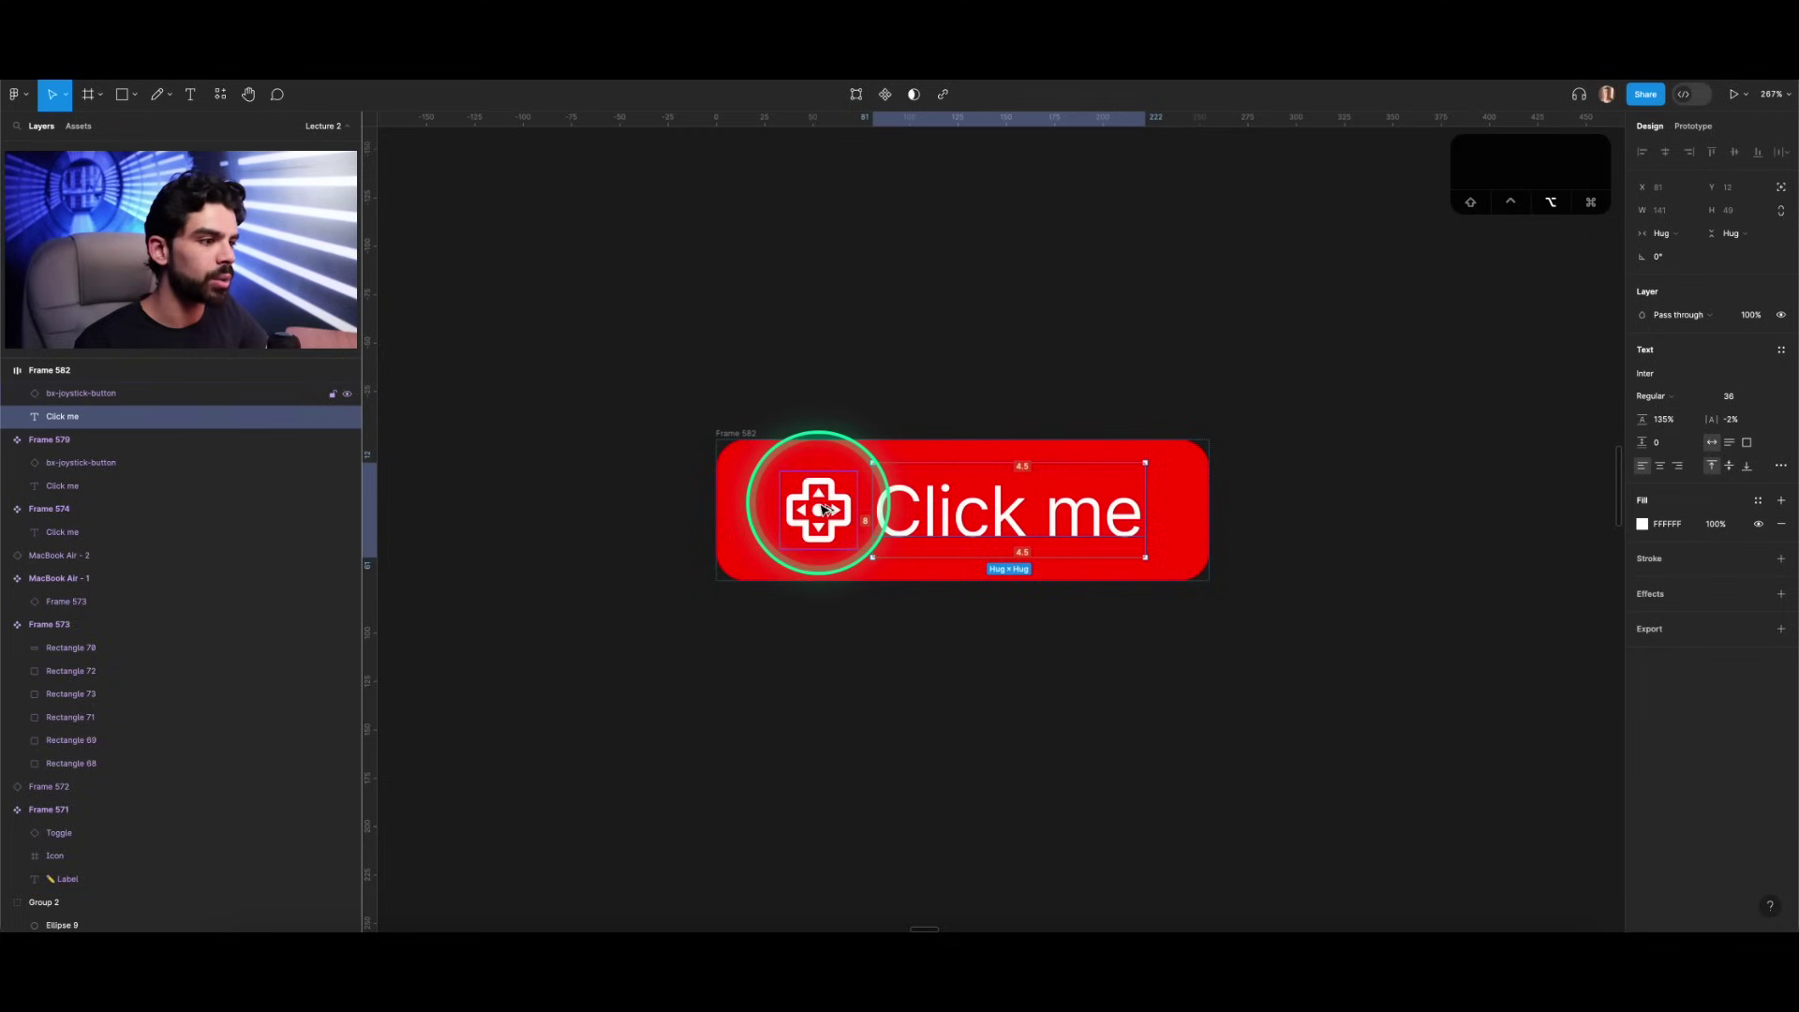
pyautogui.press('Escape')
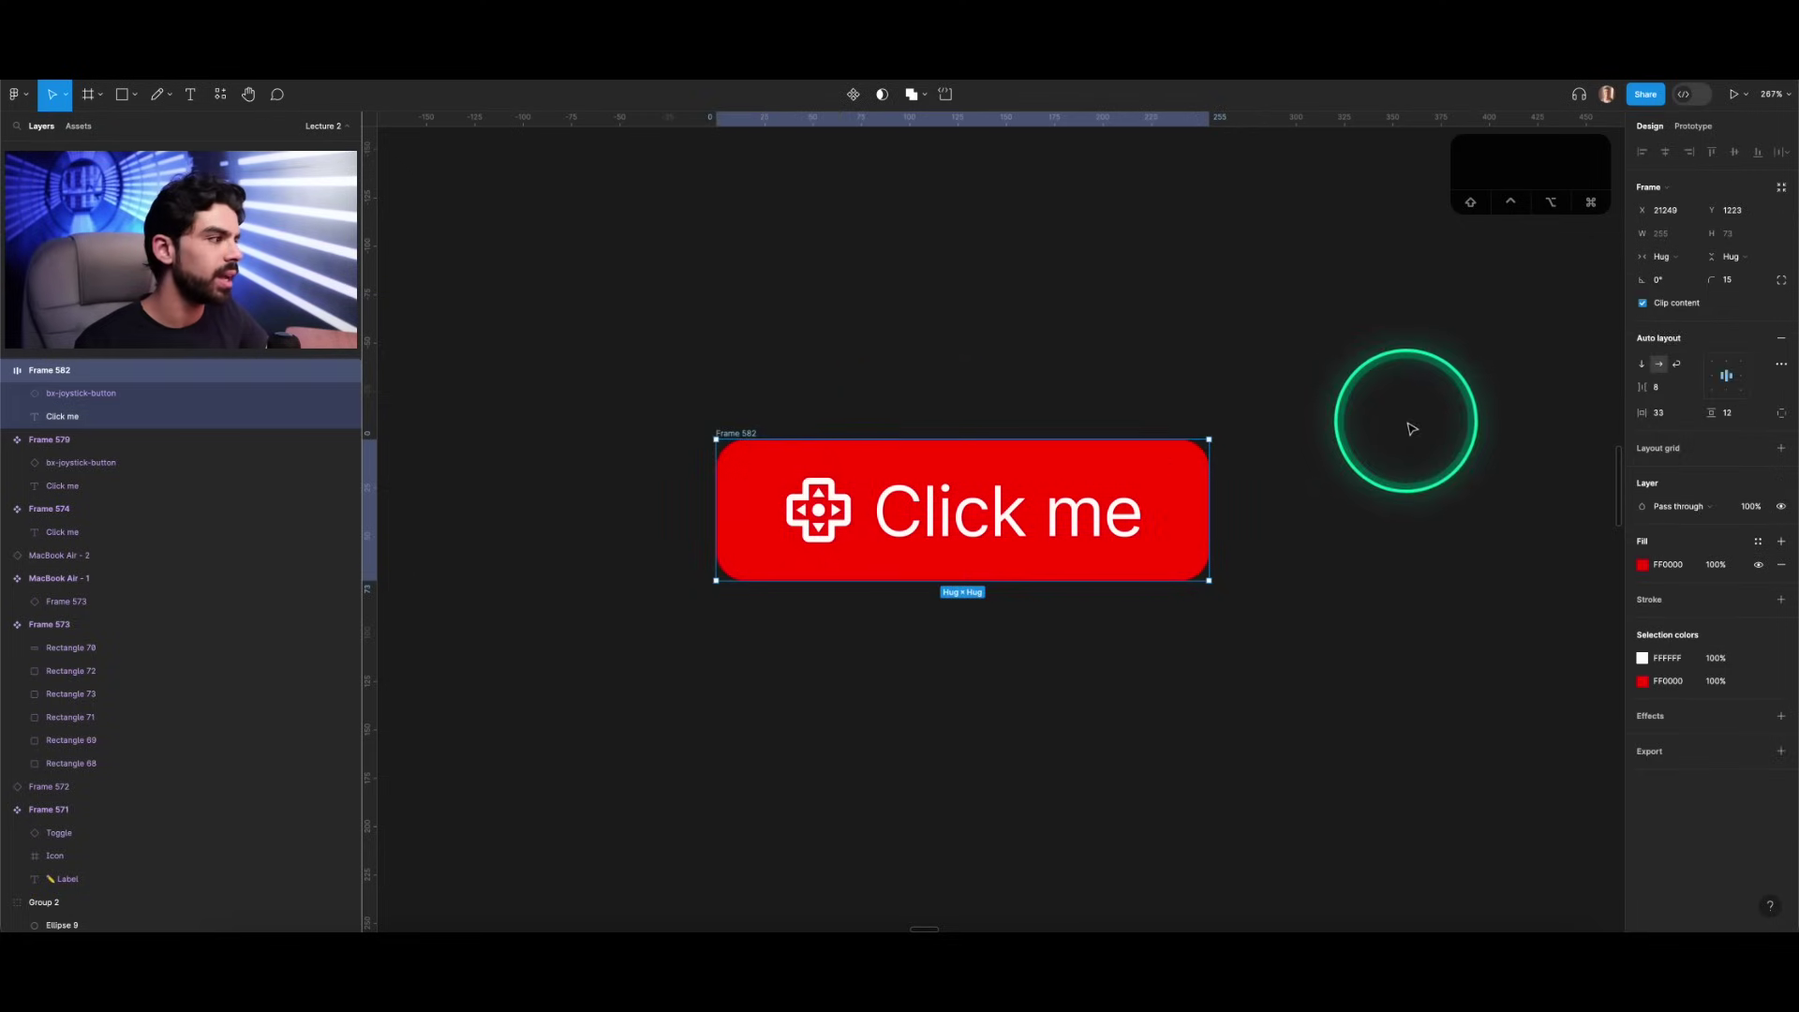
pyautogui.click(1672, 414)
pyautogui.write('1')
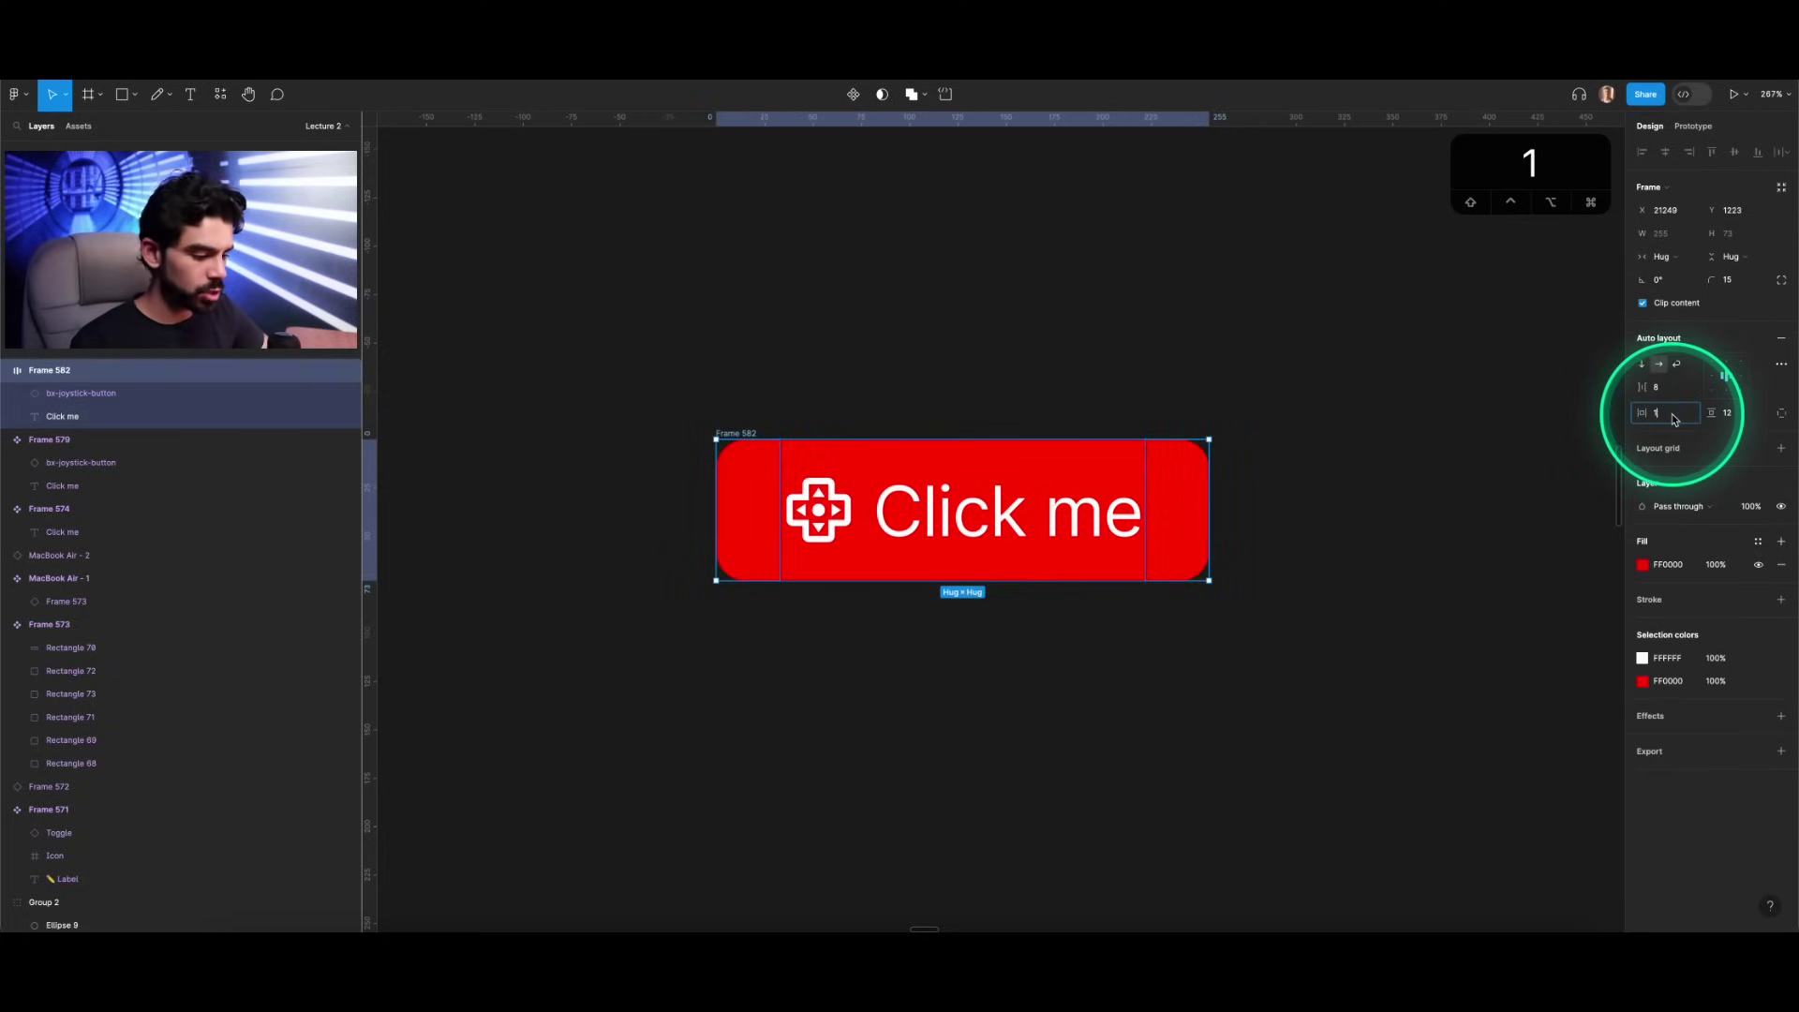
pyautogui.write('2')
pyautogui.press('Return')
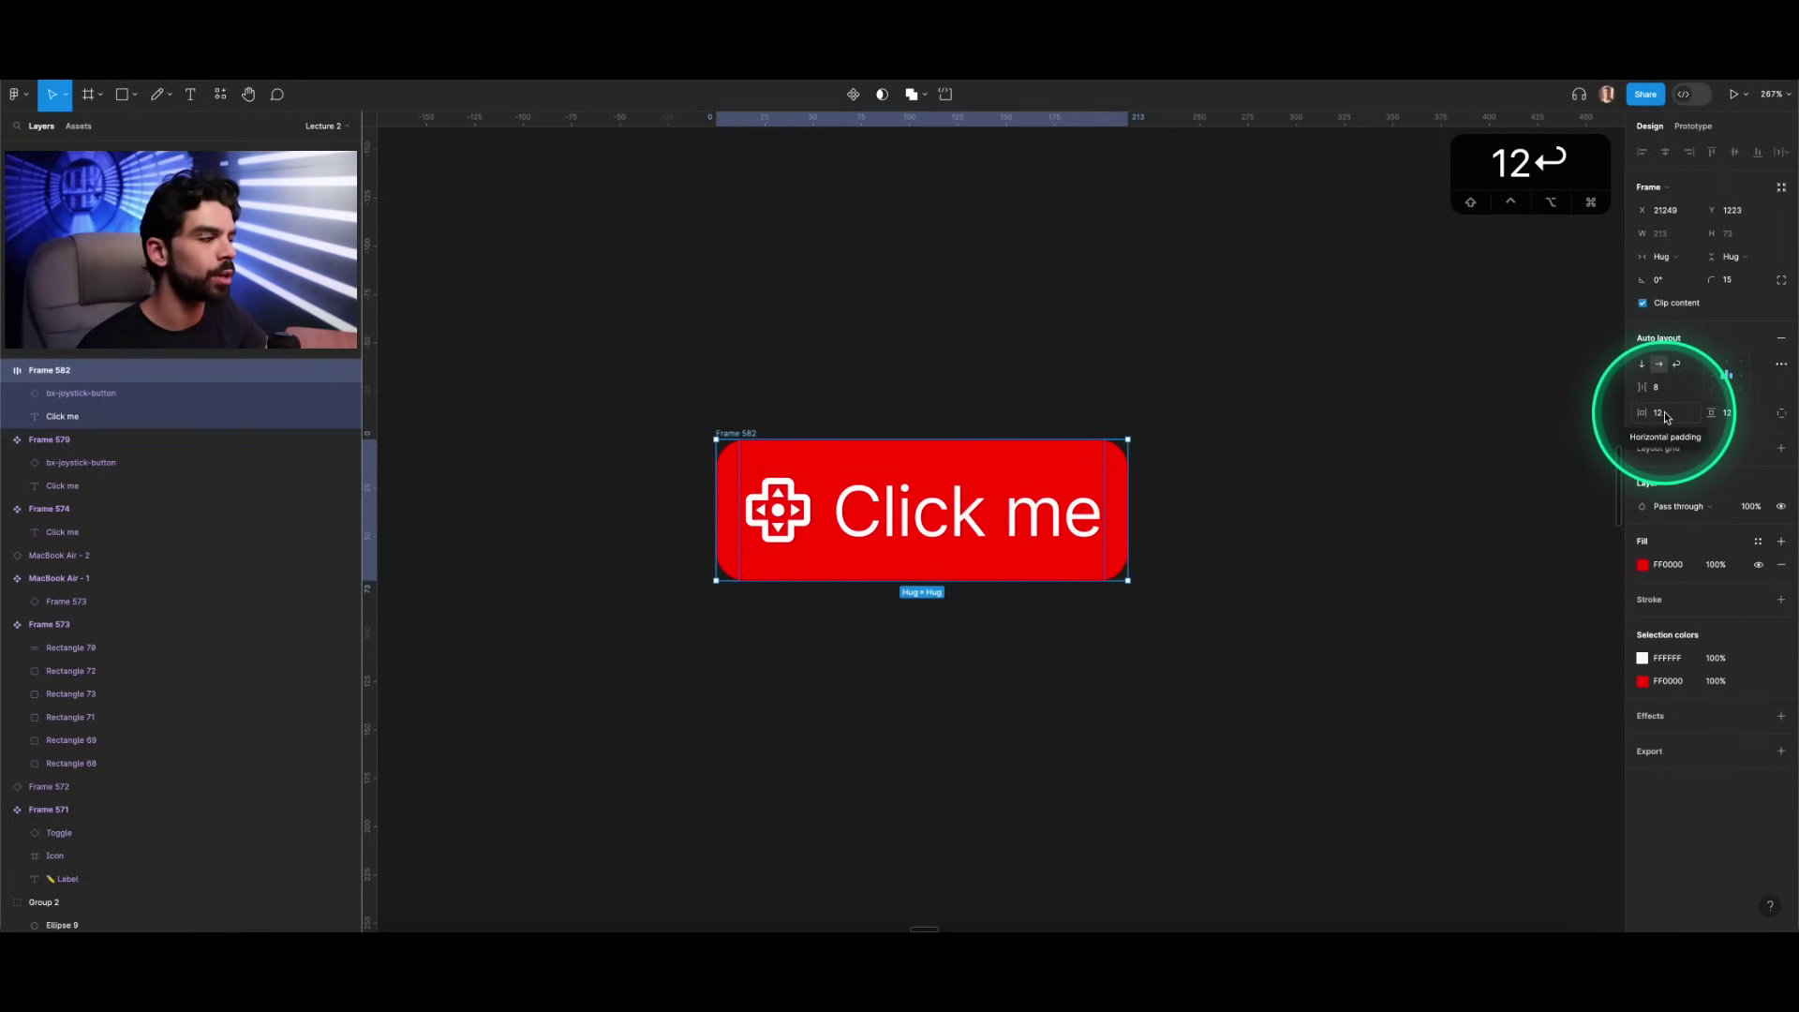
# Step: Switch the red button to individual padding per side and raise its left padding to 52
pyautogui.click(1779, 416)
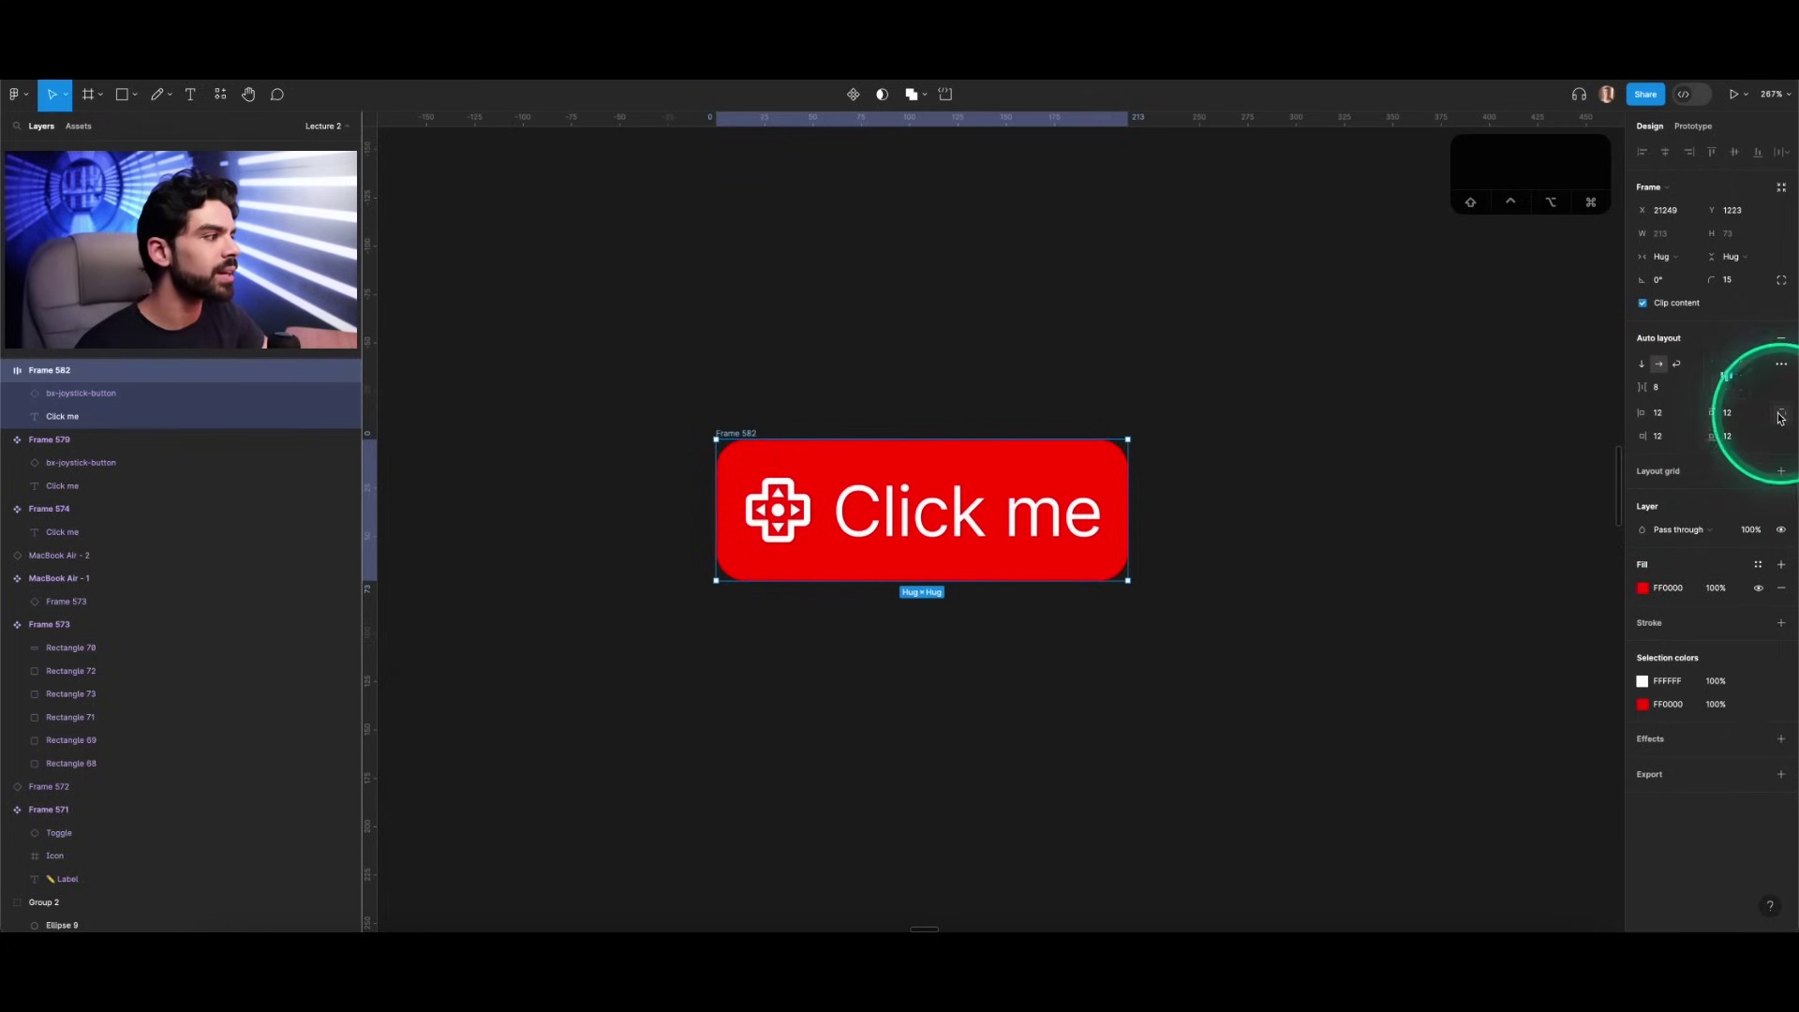
pyautogui.click(1667, 417)
pyautogui.hotkey('shift', 'Up')
pyautogui.hotkey('shift', 'Up')
pyautogui.hotkey('shift', 'Up')
pyautogui.hotkey('shift', 'Up')
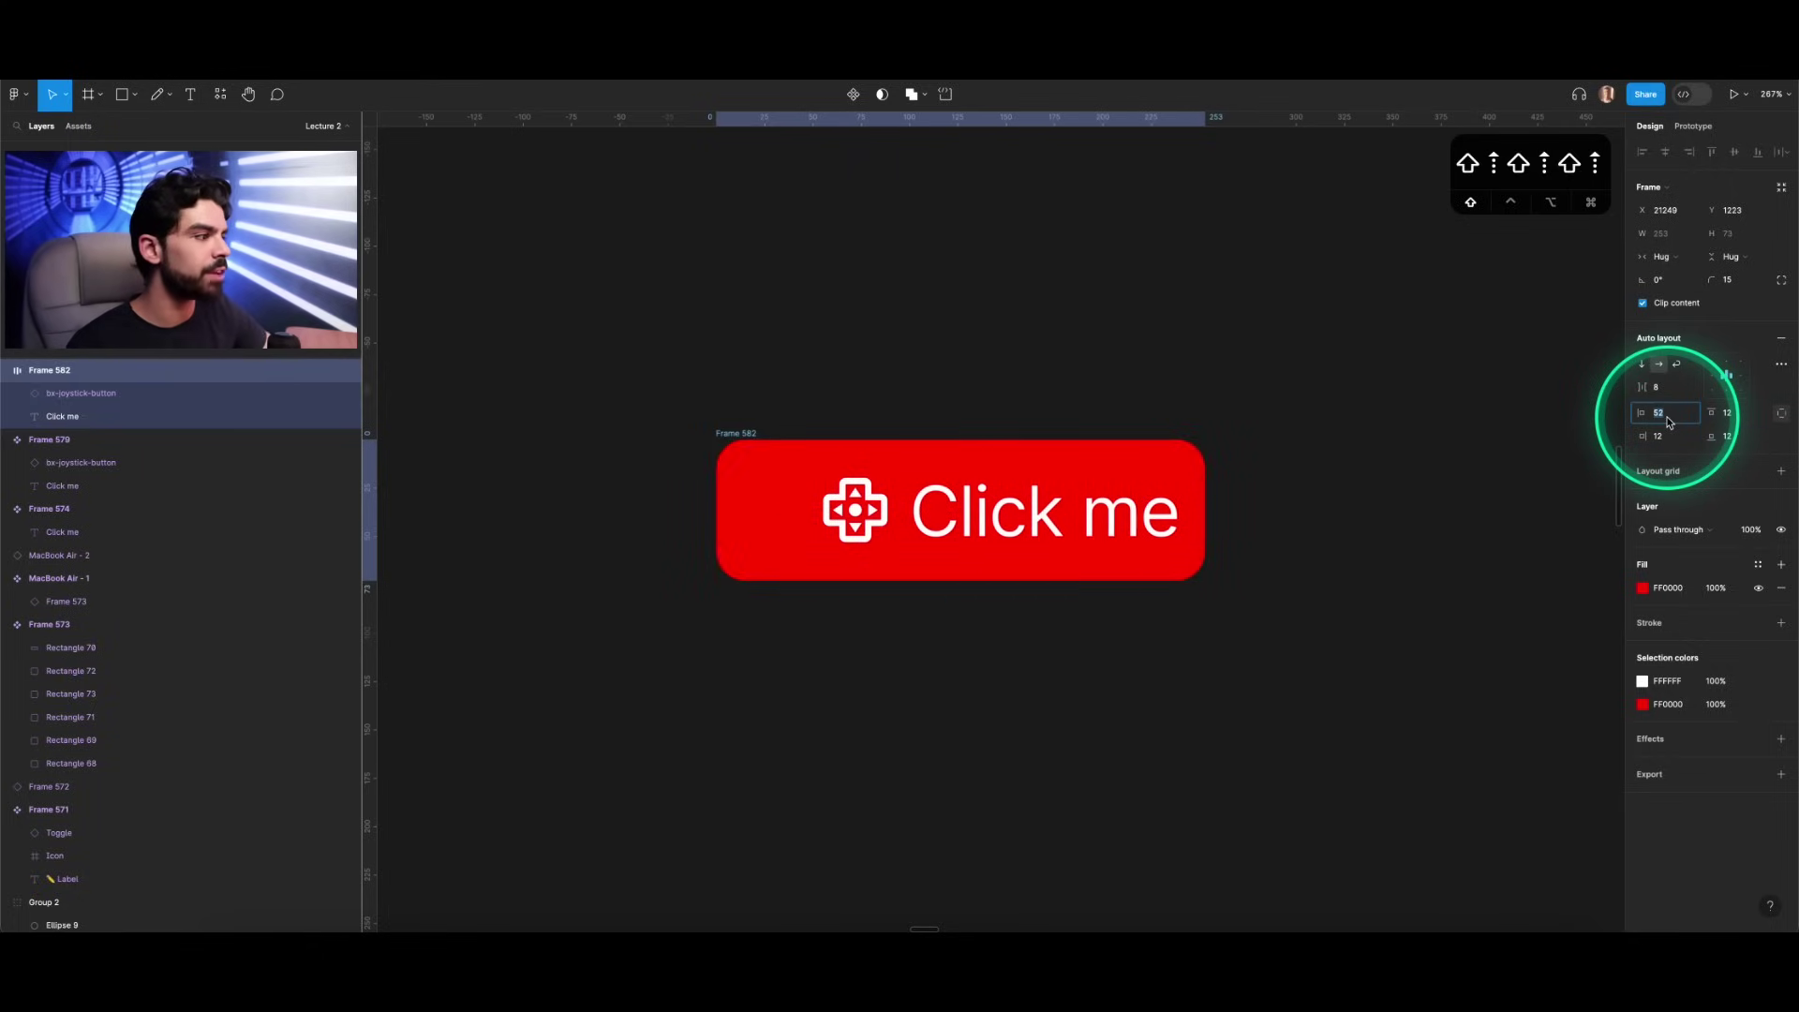
# Step: Raise the red button's bottom padding to 68
pyautogui.click(1743, 439)
pyautogui.hotkey('shift', 'Up')
pyautogui.hotkey('shift', 'Up')
pyautogui.hotkey('shift', 'Up')
pyautogui.hotkey('shift', 'Up')
pyautogui.hotkey('shift', 'Up')
pyautogui.hotkey('shift', 'Up')
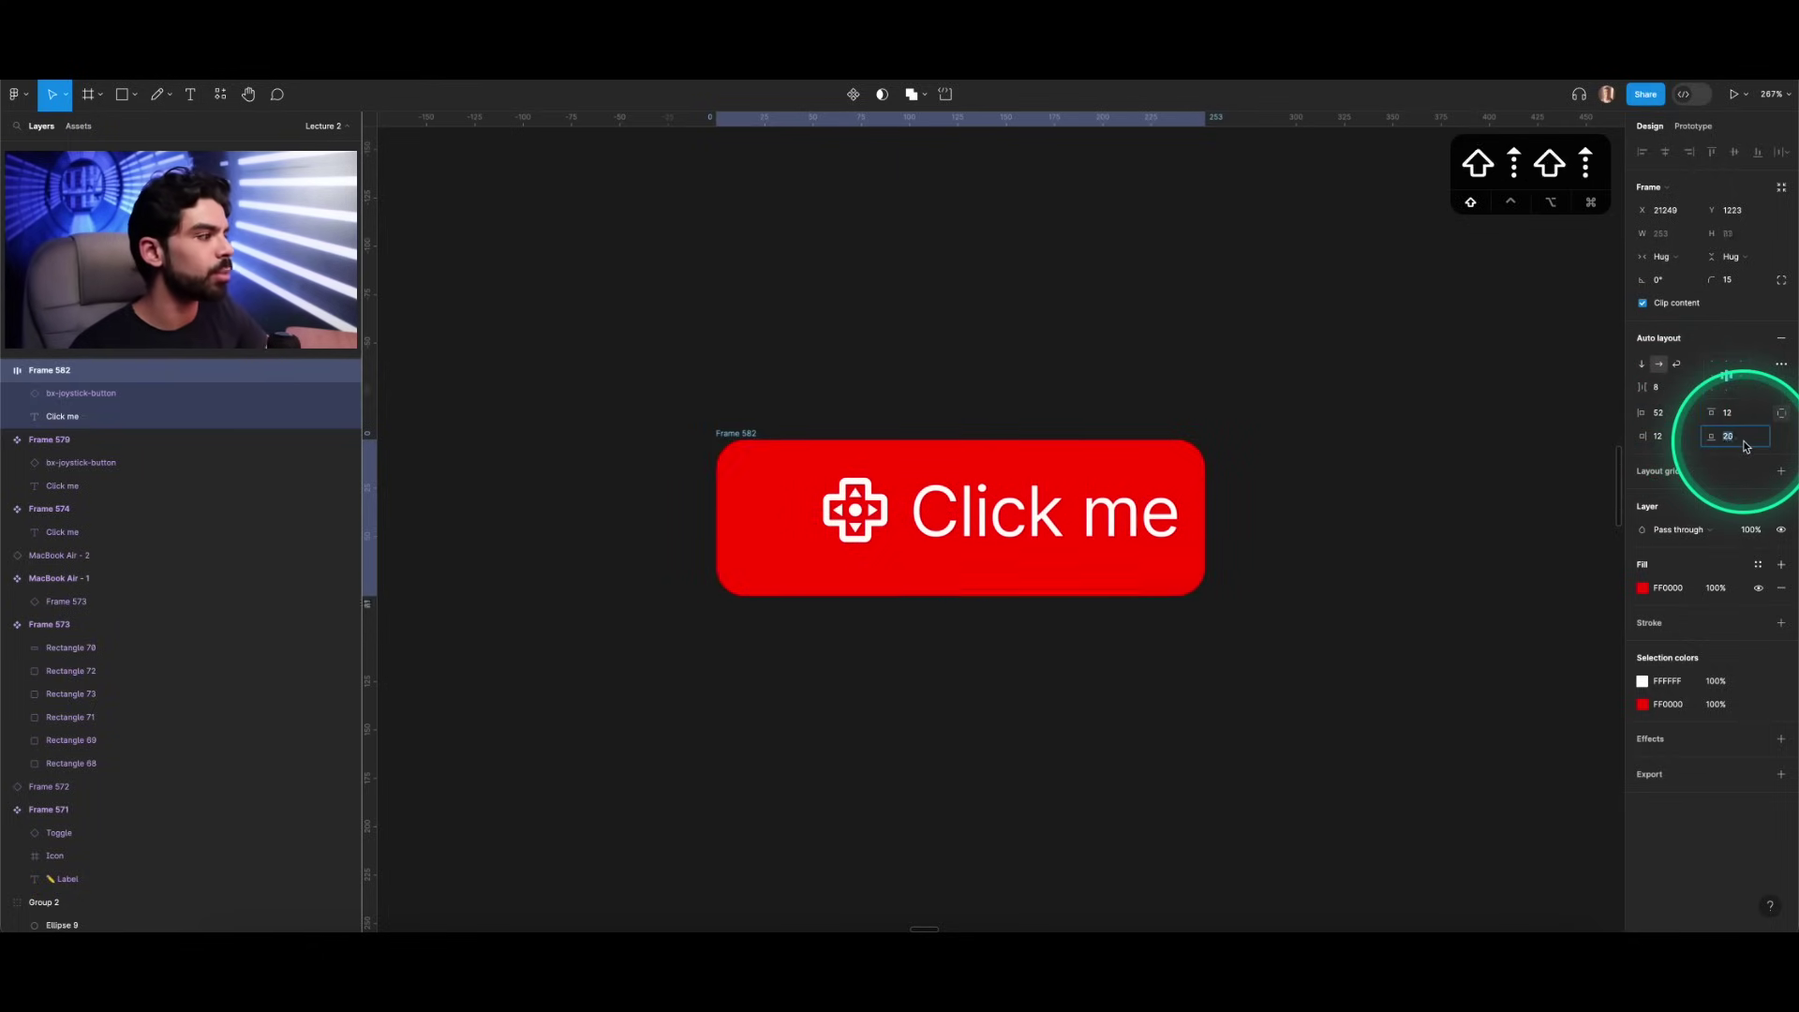
pyautogui.click(1518, 434)
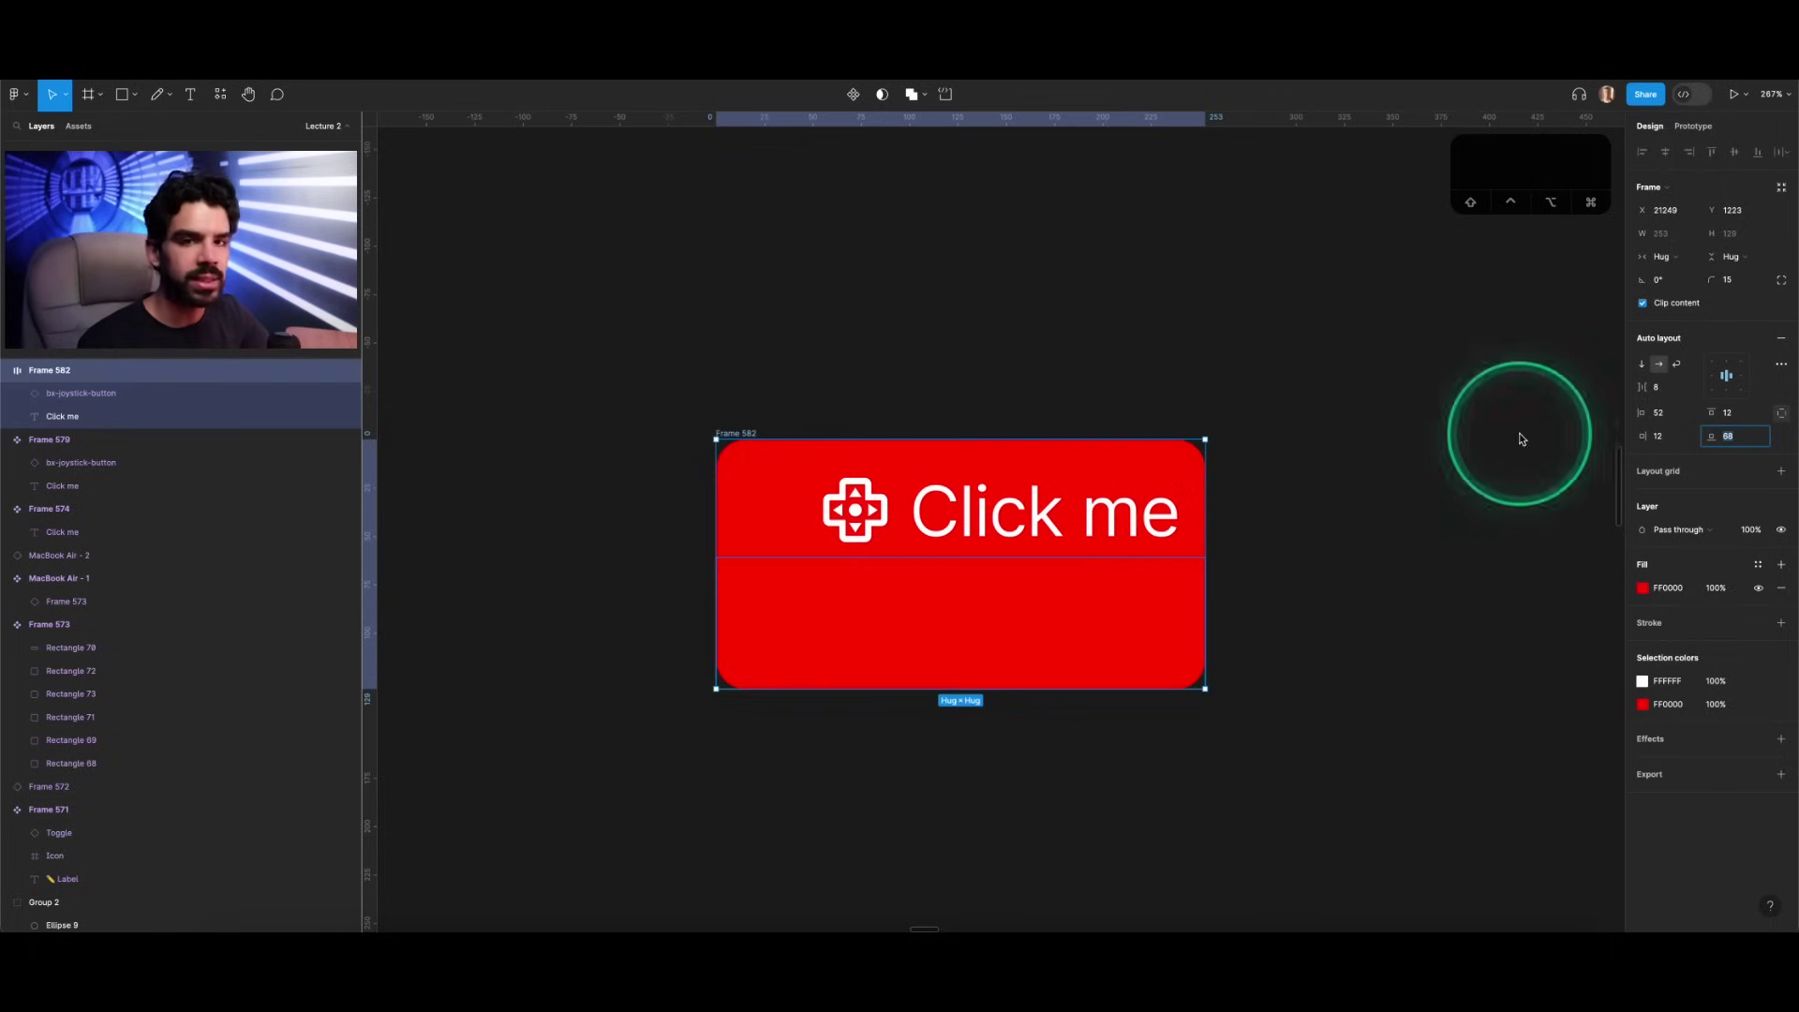
# Step: Set all four paddings of the red button to 12 with one combined entry
pyautogui.click(1298, 437)
pyautogui.click(754, 435)
pyautogui.click(754, 436)
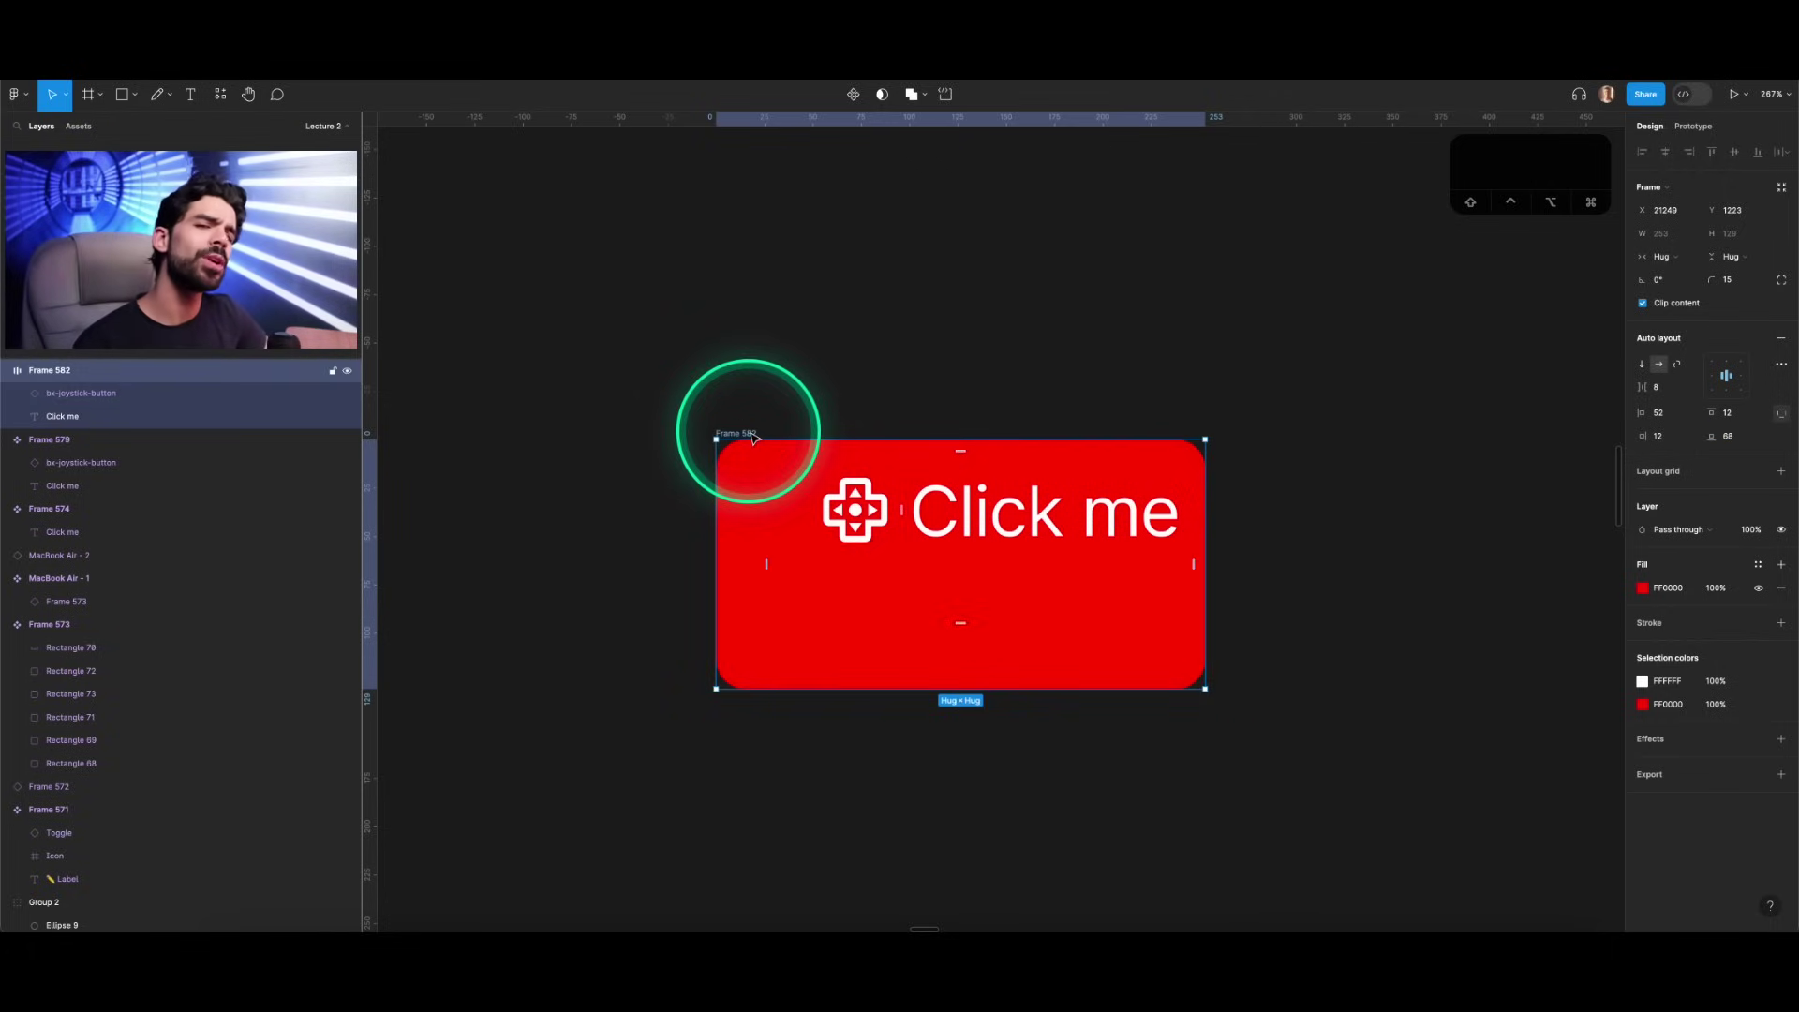
pyautogui.click(1674, 421)
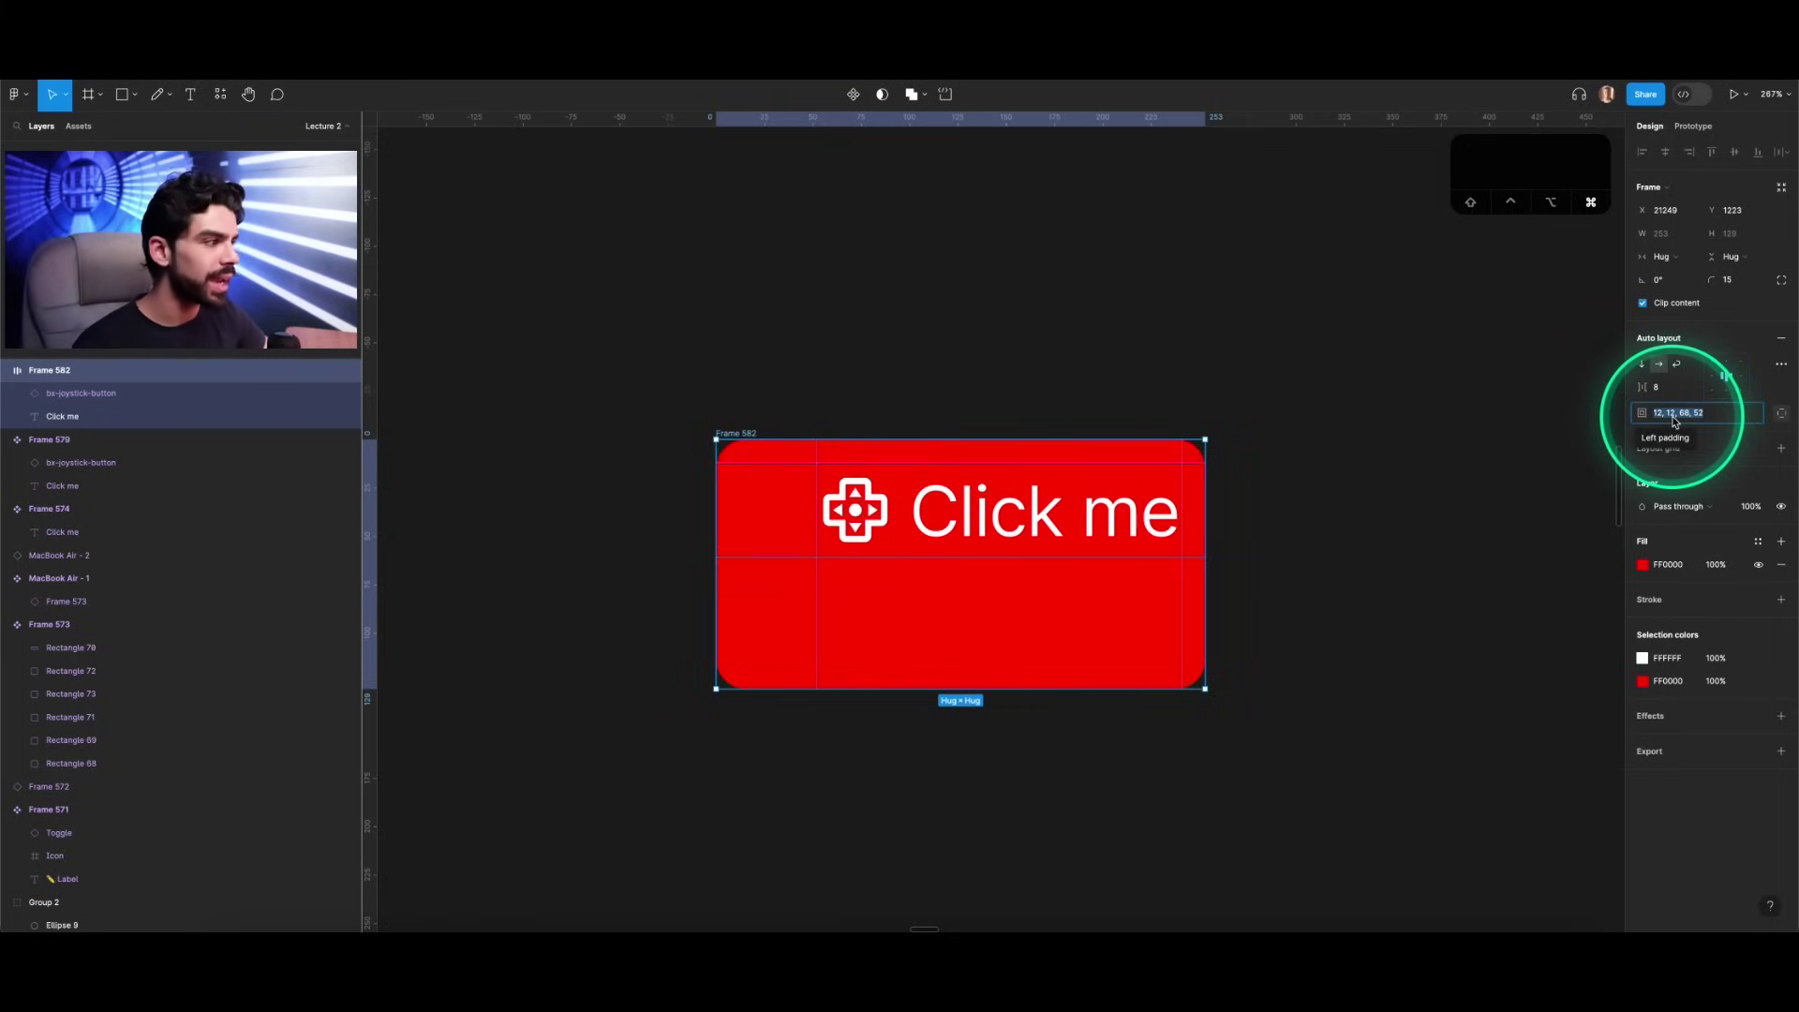
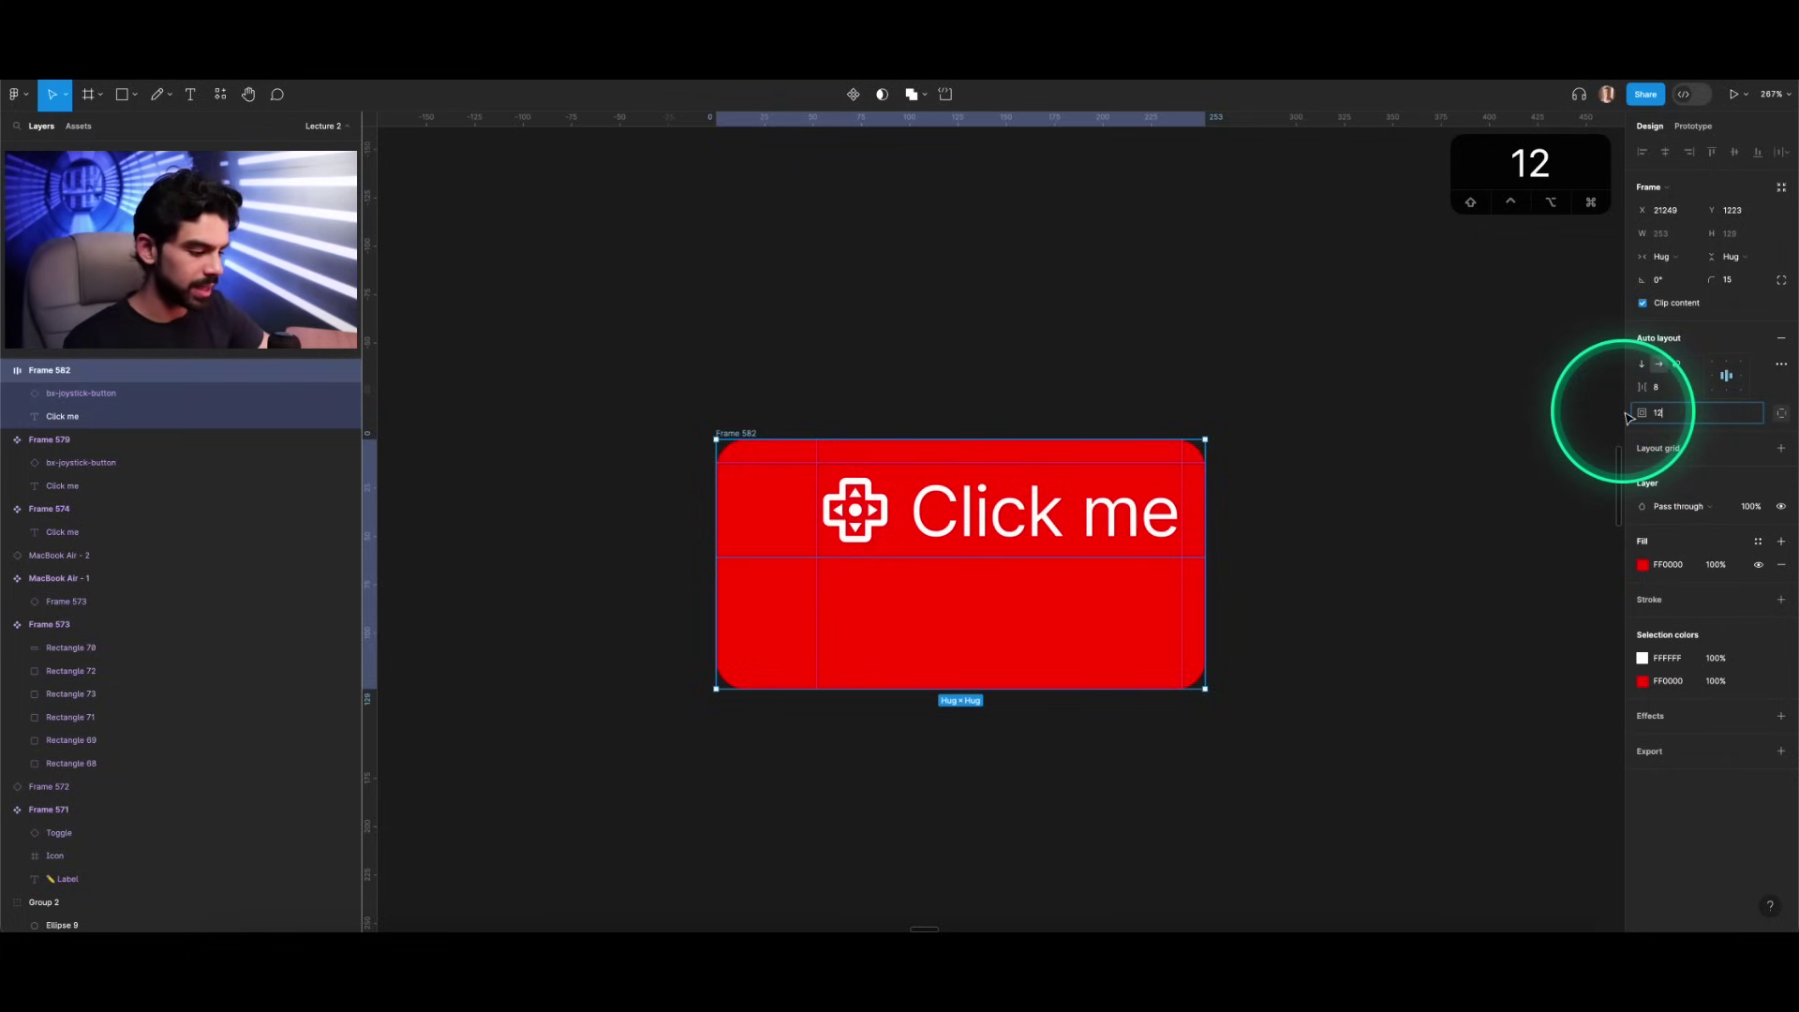
pyautogui.press('Return')
pyautogui.click(1272, 451)
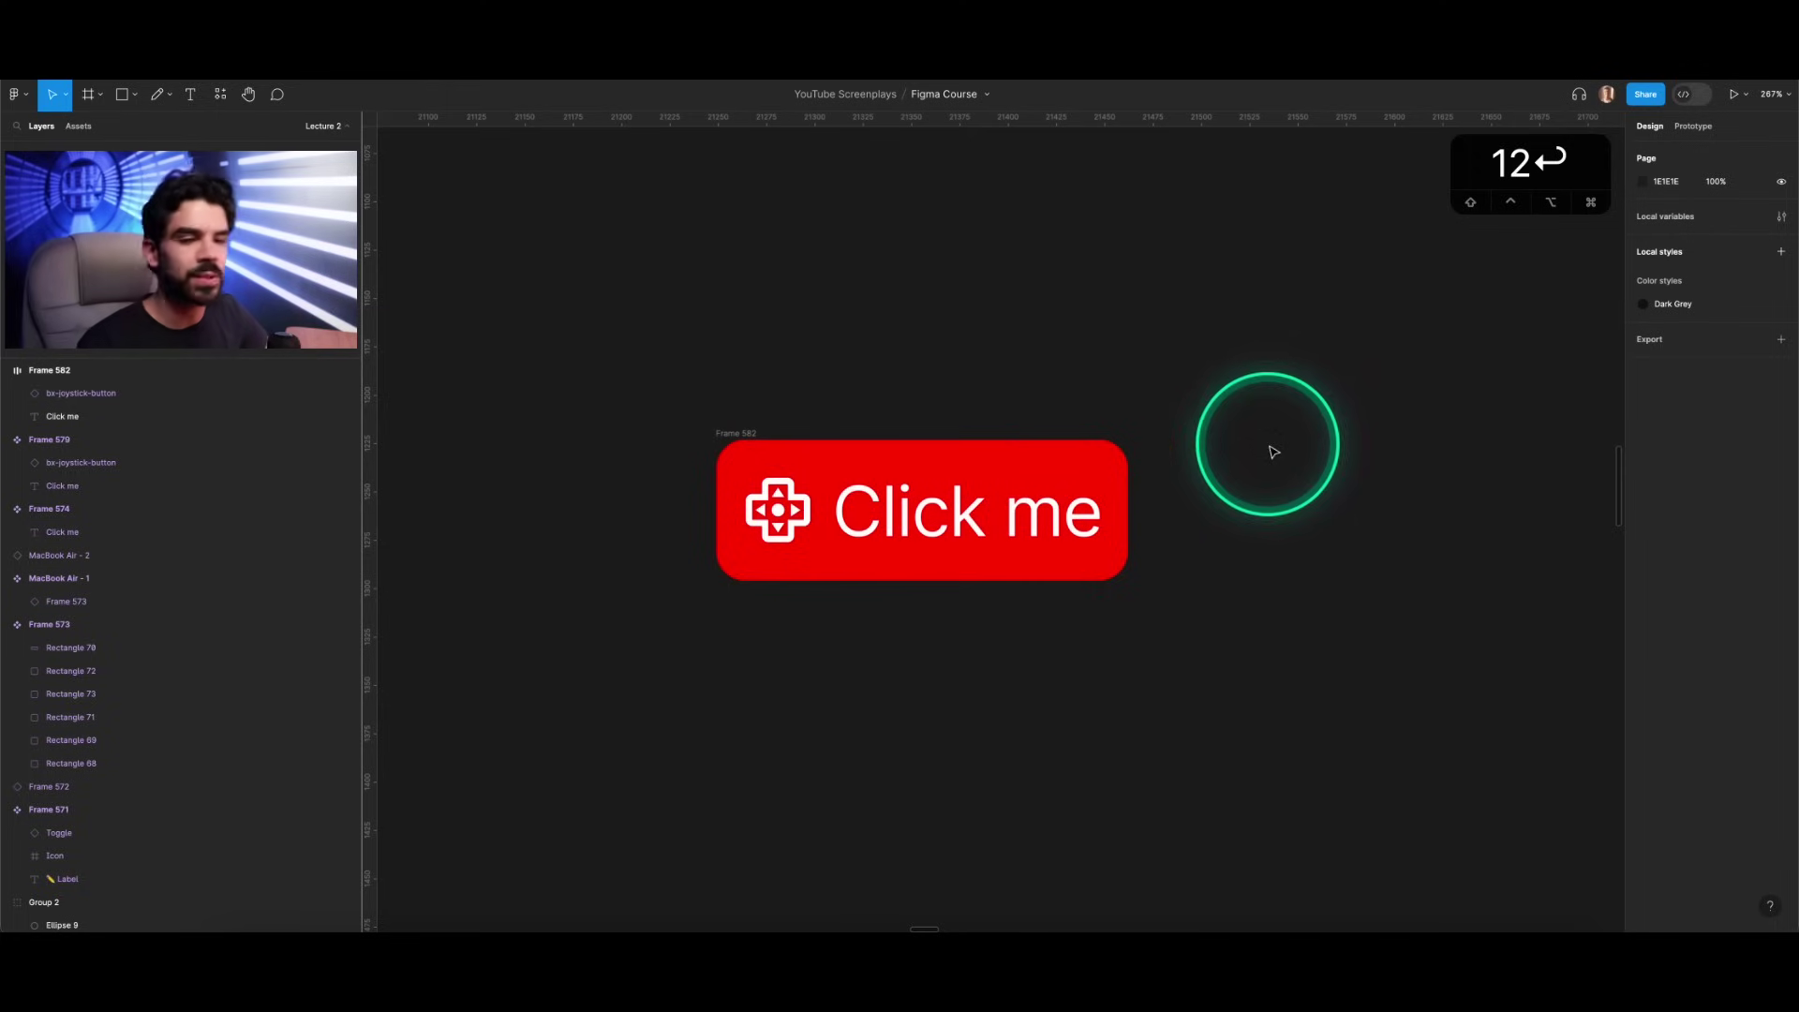
# Step: Increase the horizontal padding of the red "Click me" button frame to 24
pyautogui.scroll(2, 914, 509)
pyautogui.doubleClick(907, 507)
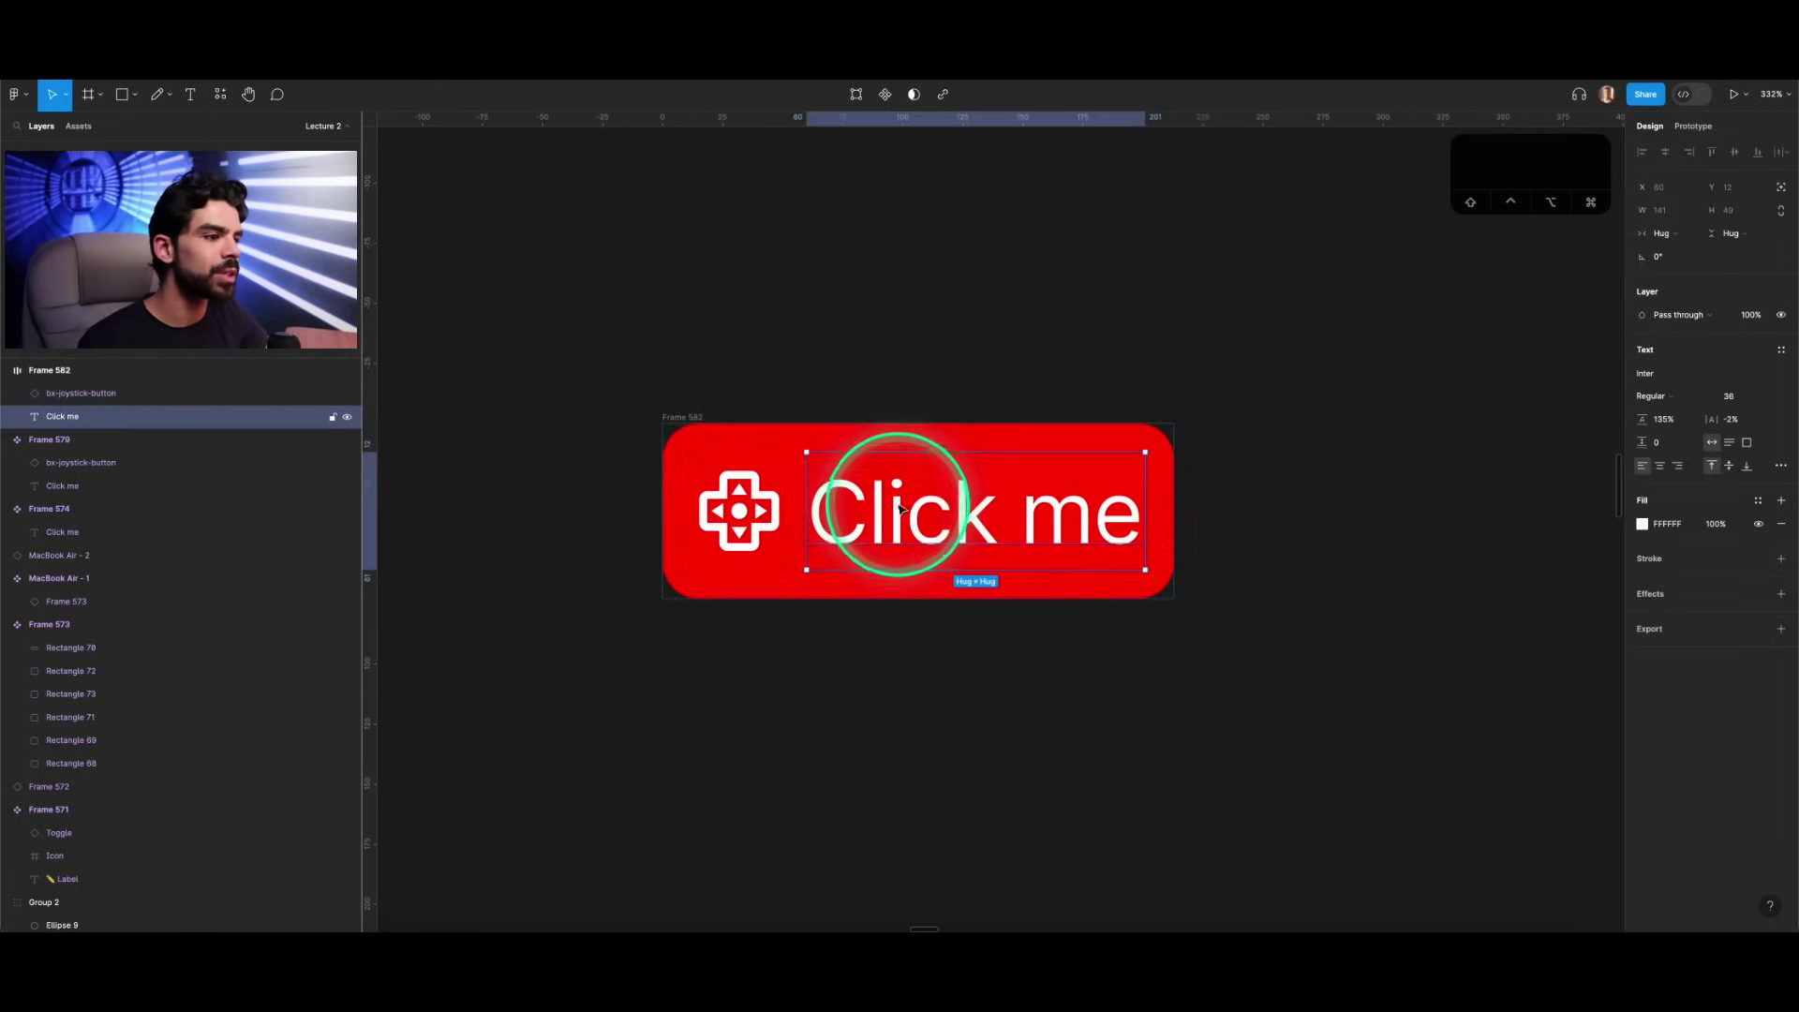
pyautogui.click(677, 416)
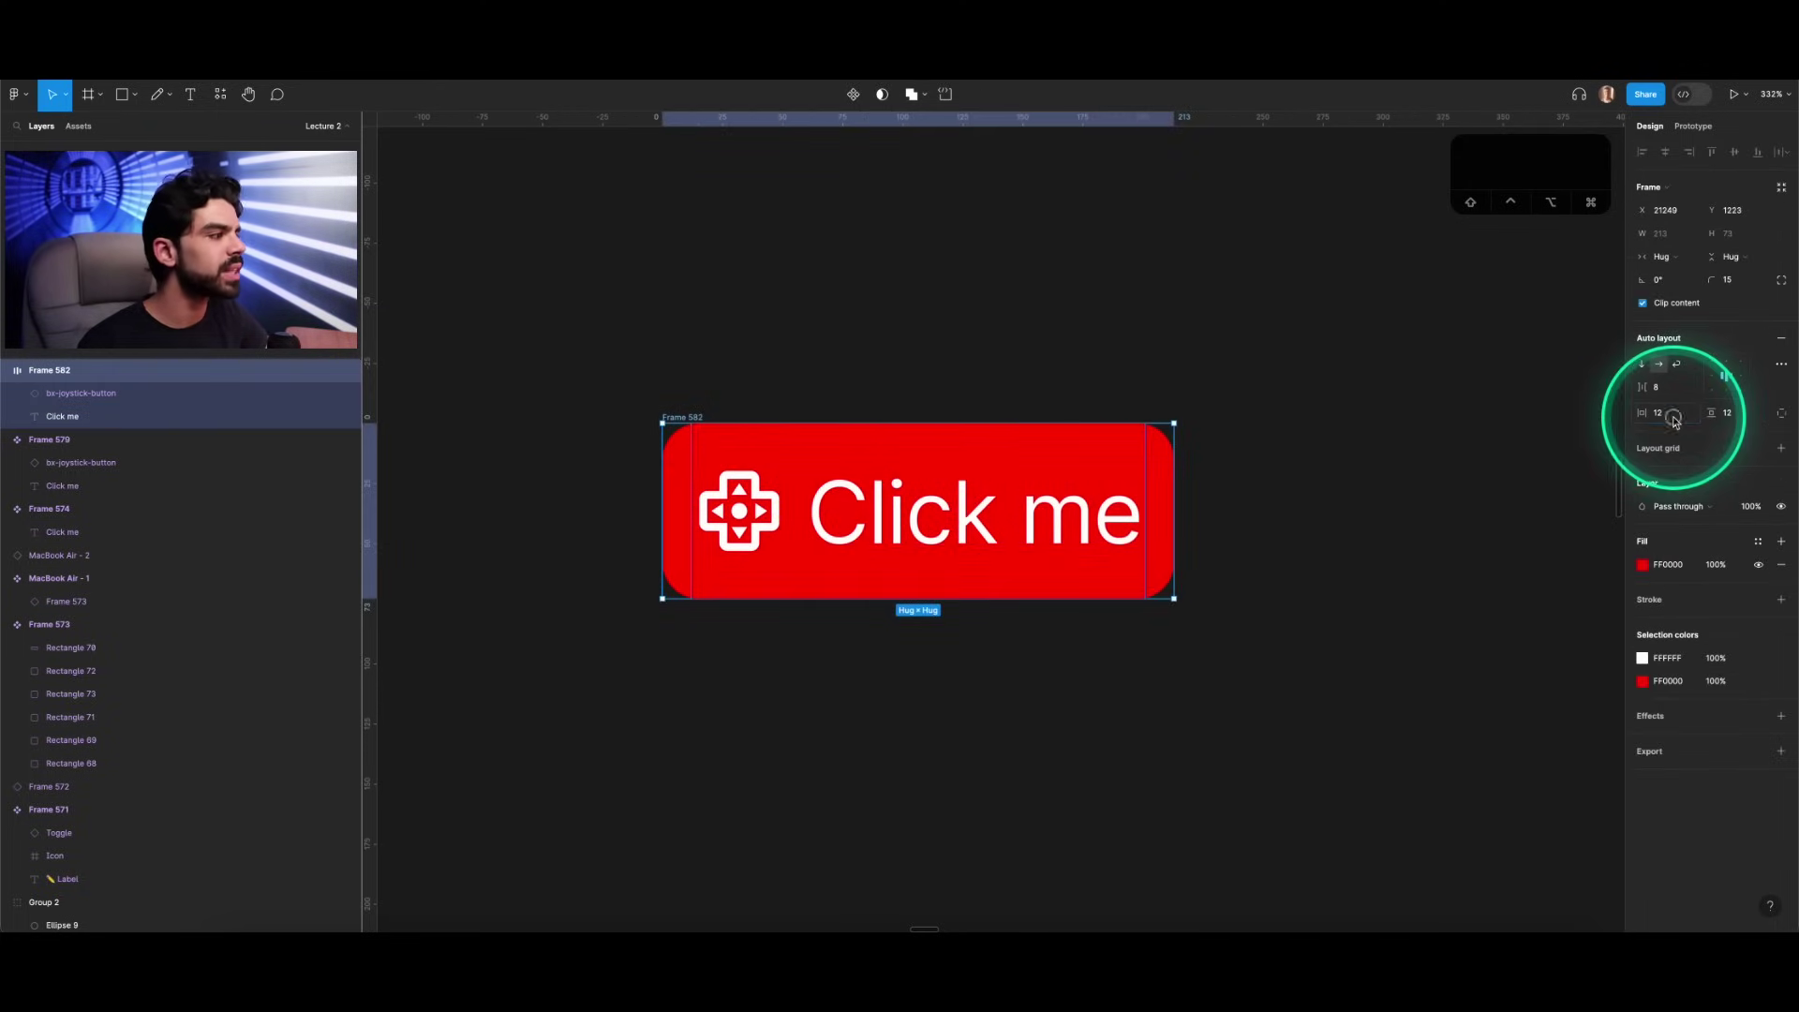
pyautogui.press('Up')
pyautogui.press('Up')
pyautogui.press('Up')
pyautogui.press('Up')
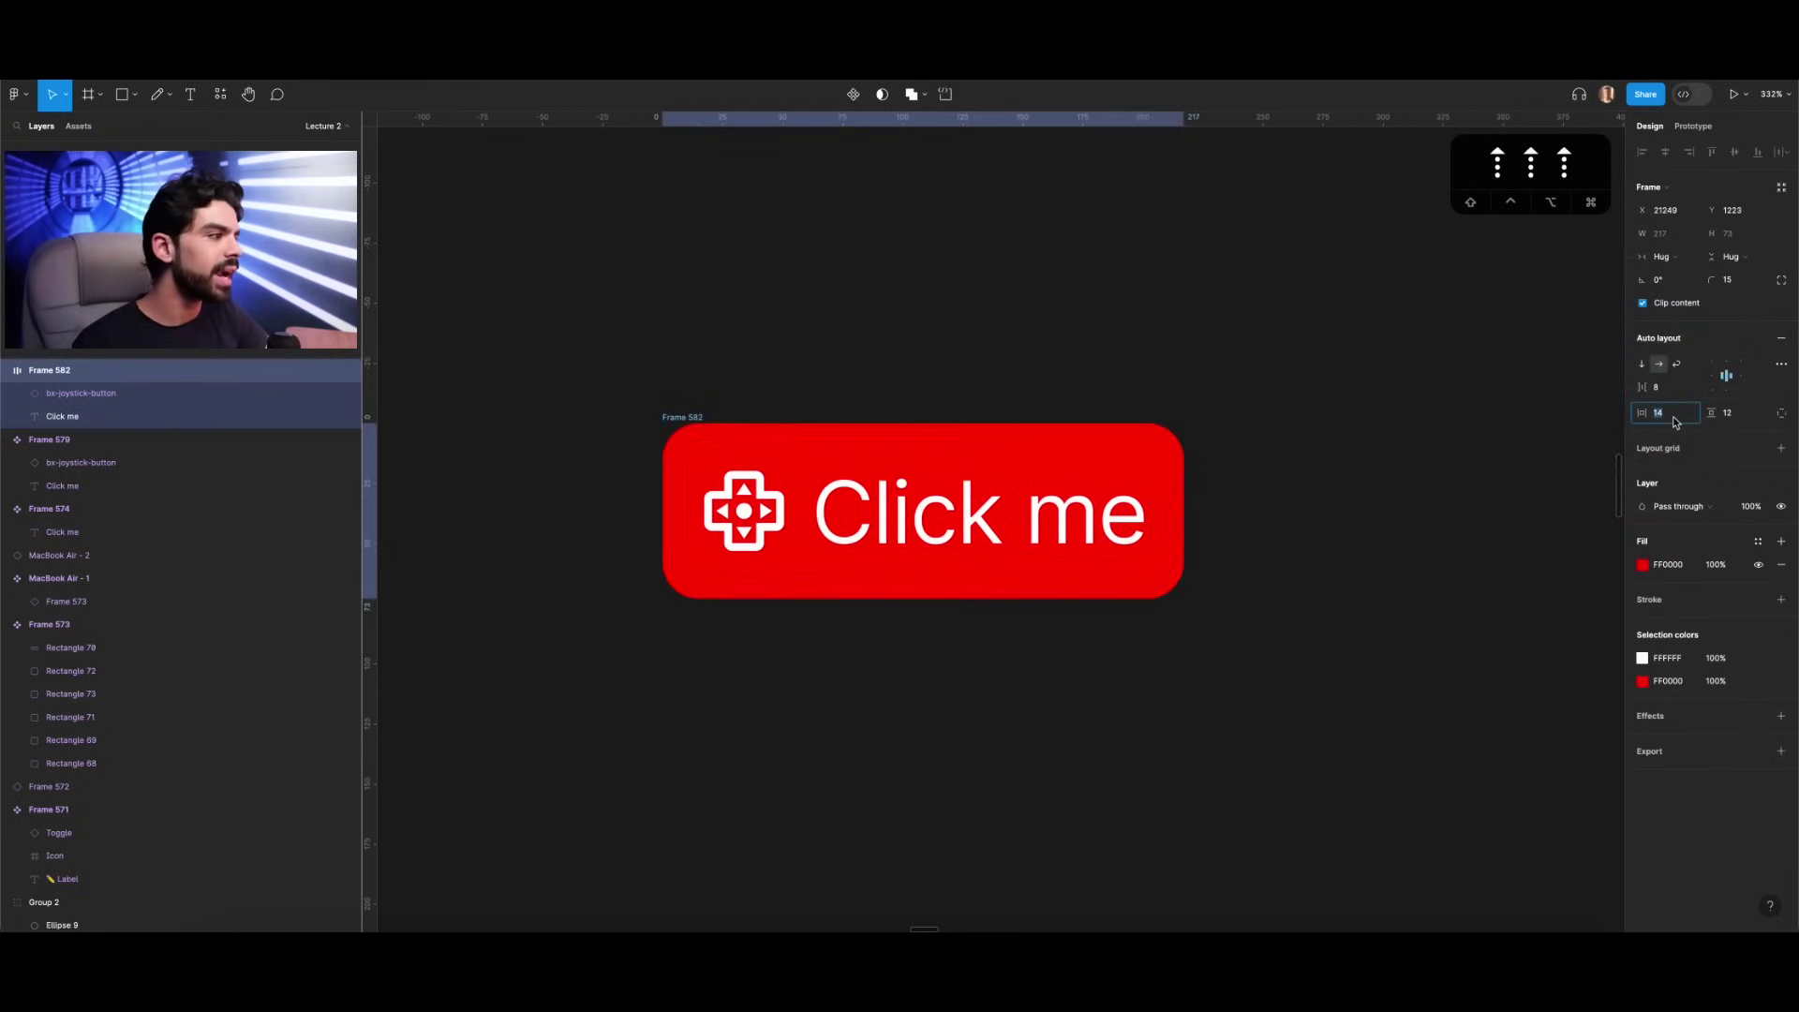
pyautogui.press('Up')
pyautogui.press('Up')
pyautogui.press('Up')
pyautogui.press('Up')
pyautogui.press('Up')
pyautogui.press('Up')
pyautogui.press('Up')
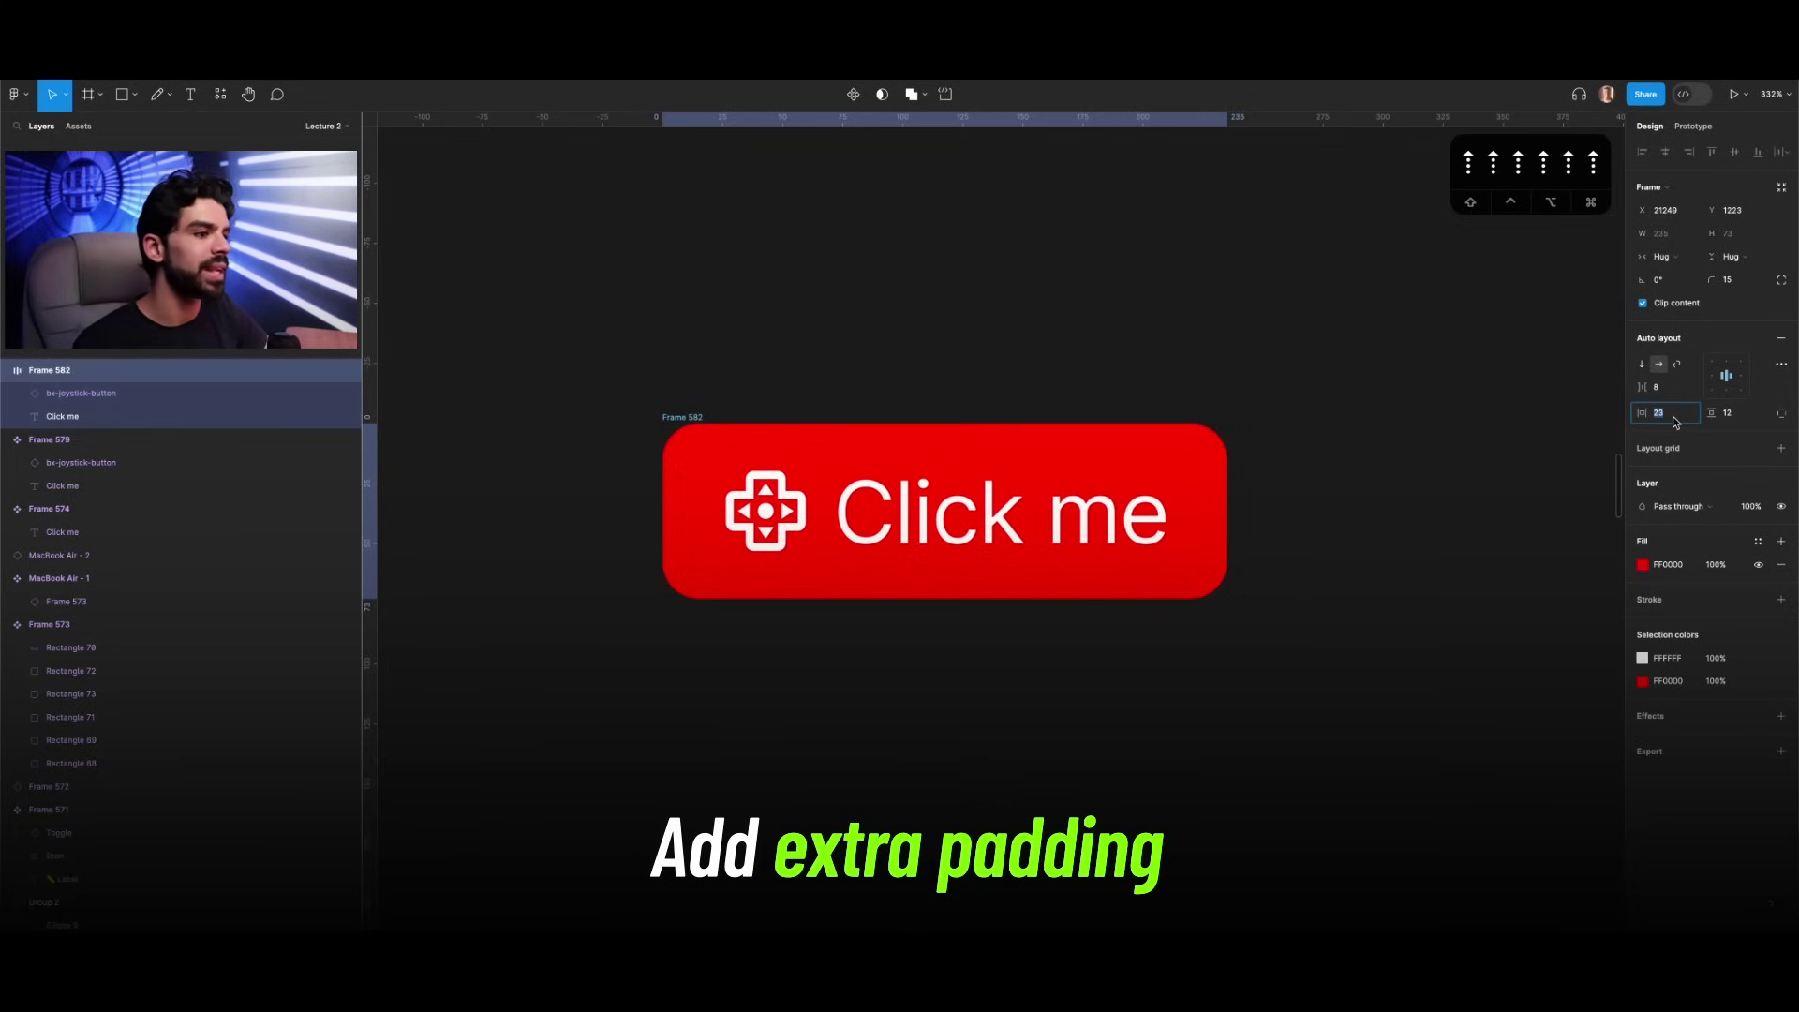
pyautogui.click(1662, 422)
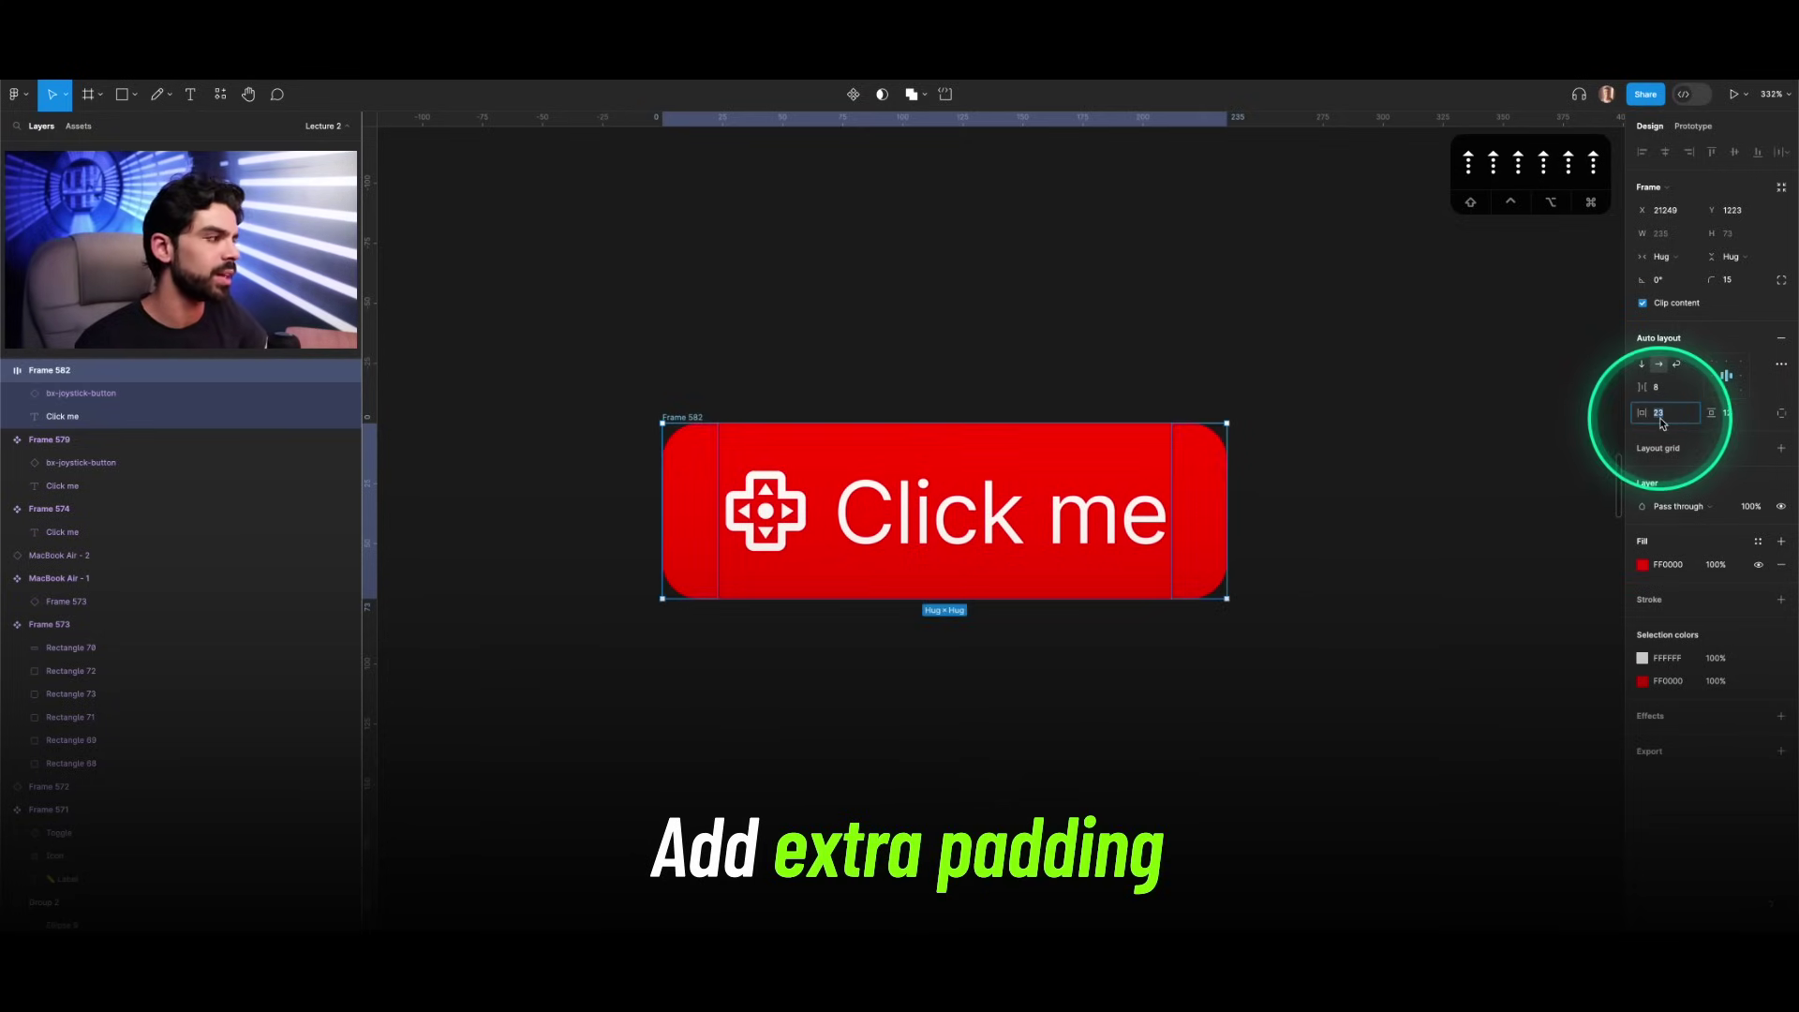
pyautogui.write('24')
pyautogui.press('Return')
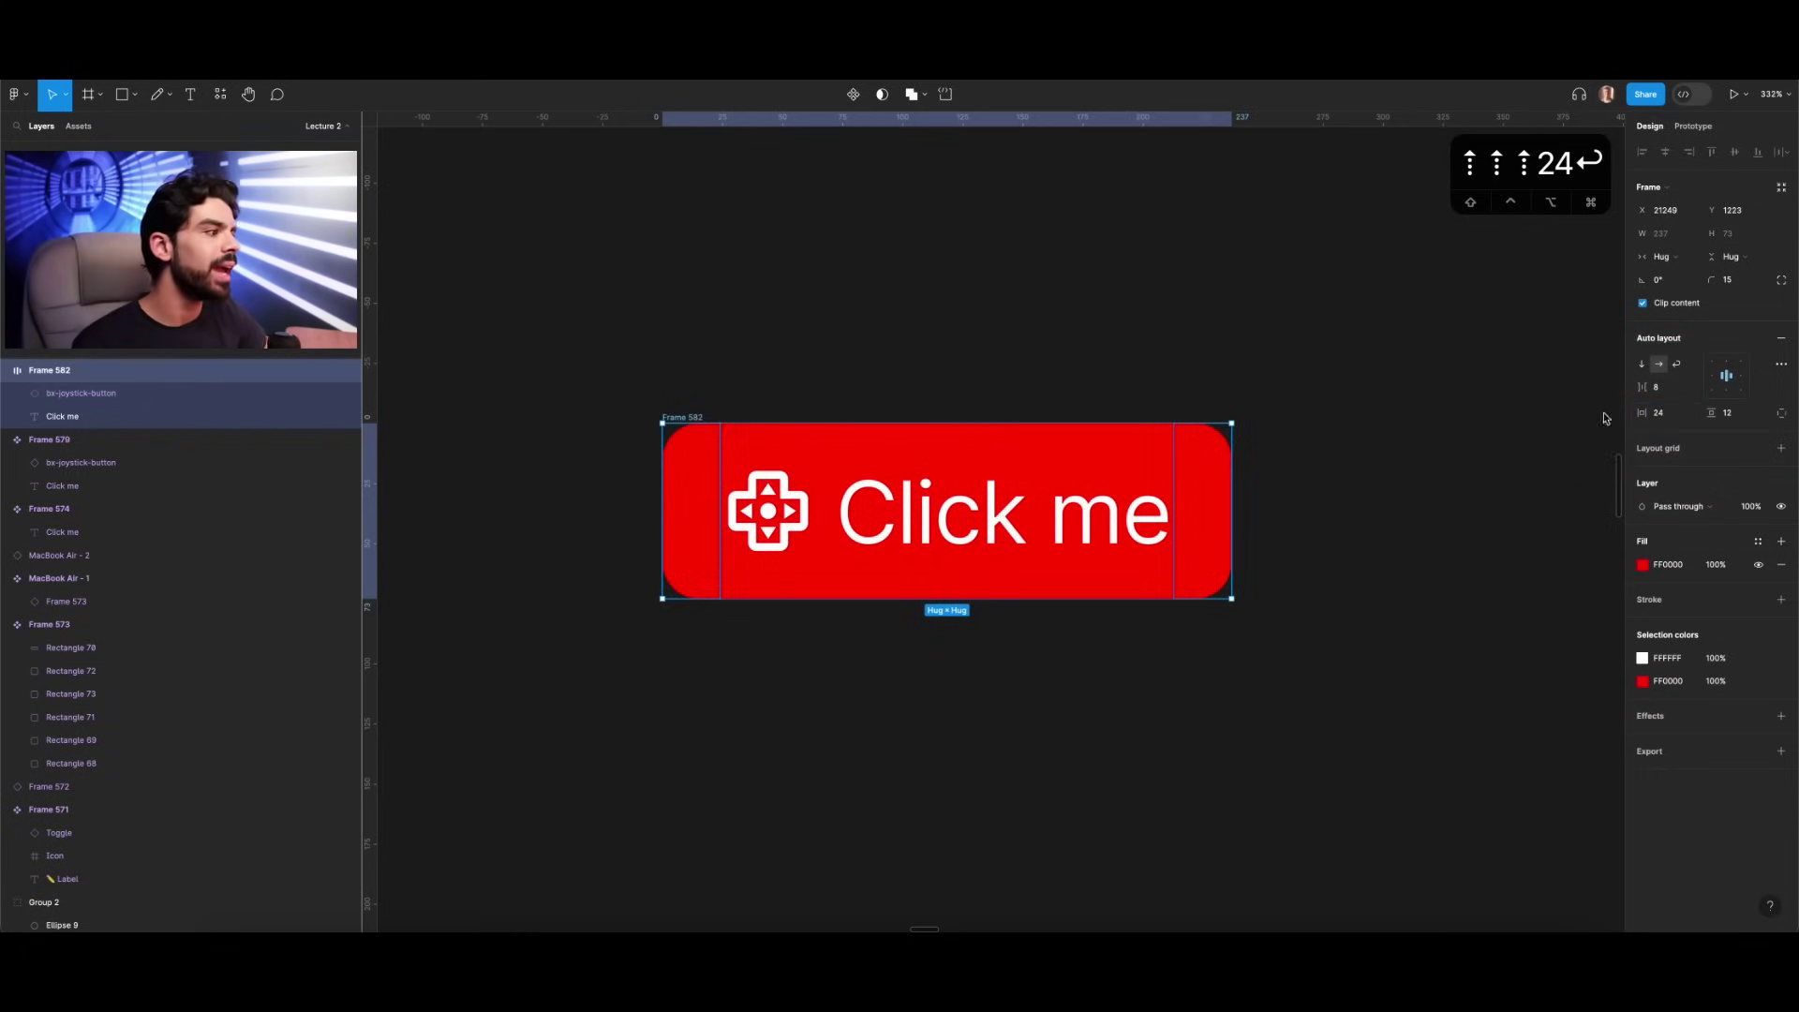
# Step: Find slide-17 with the inbox and message screens, expand its canvas layer and select the Mail frame inside it
pyautogui.scroll(-5, 1434, 393)
pyautogui.scroll(-15, 1434, 393)
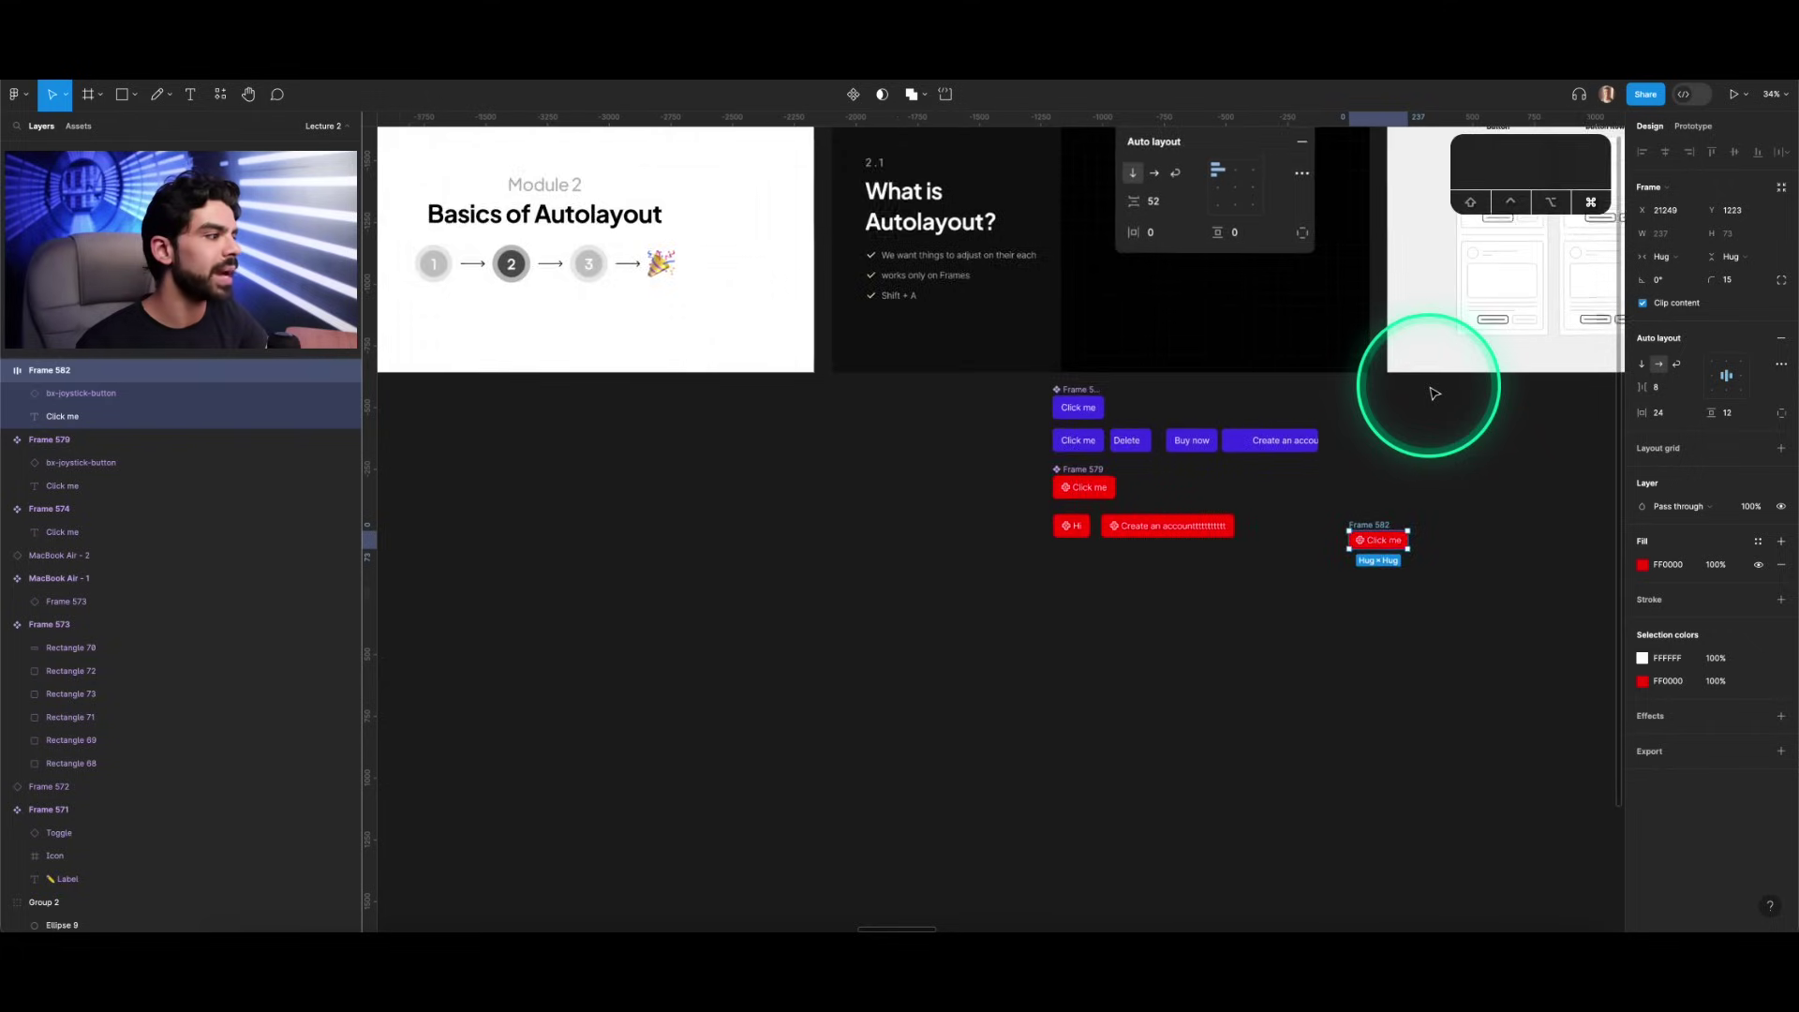
pyautogui.scroll(3, 1434, 393)
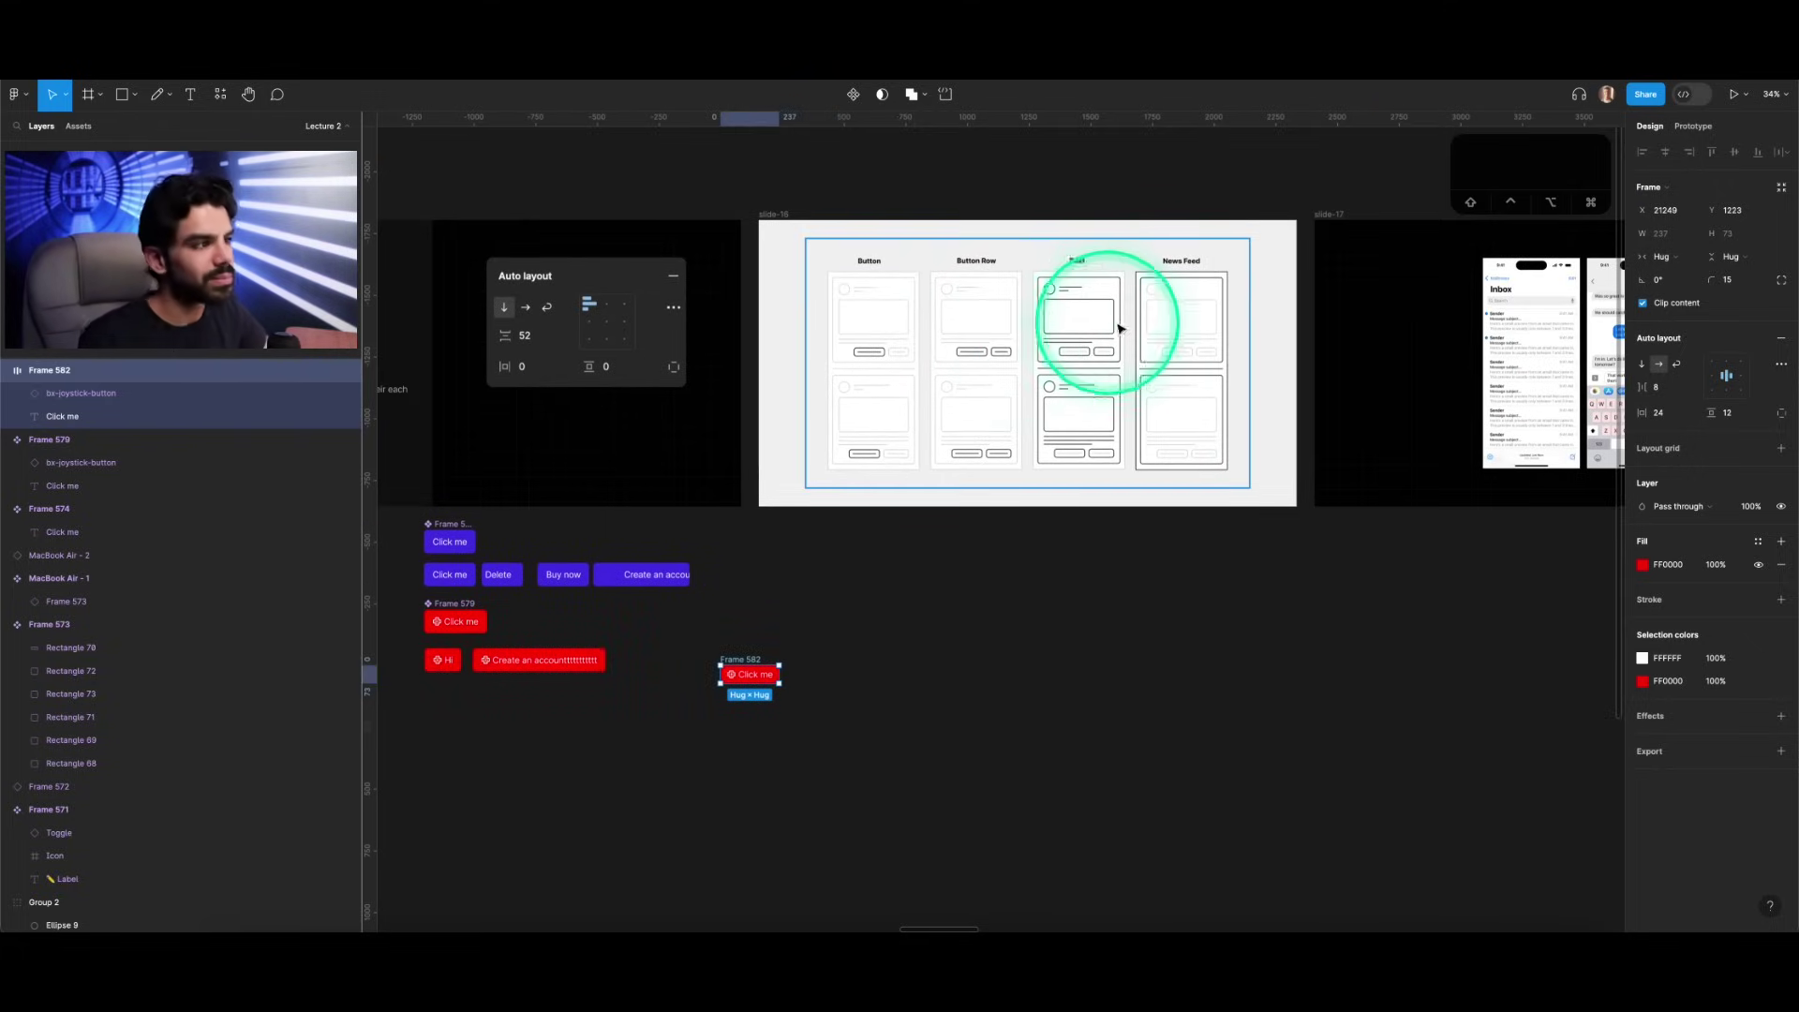
pyautogui.hscroll(10, 1138, 314)
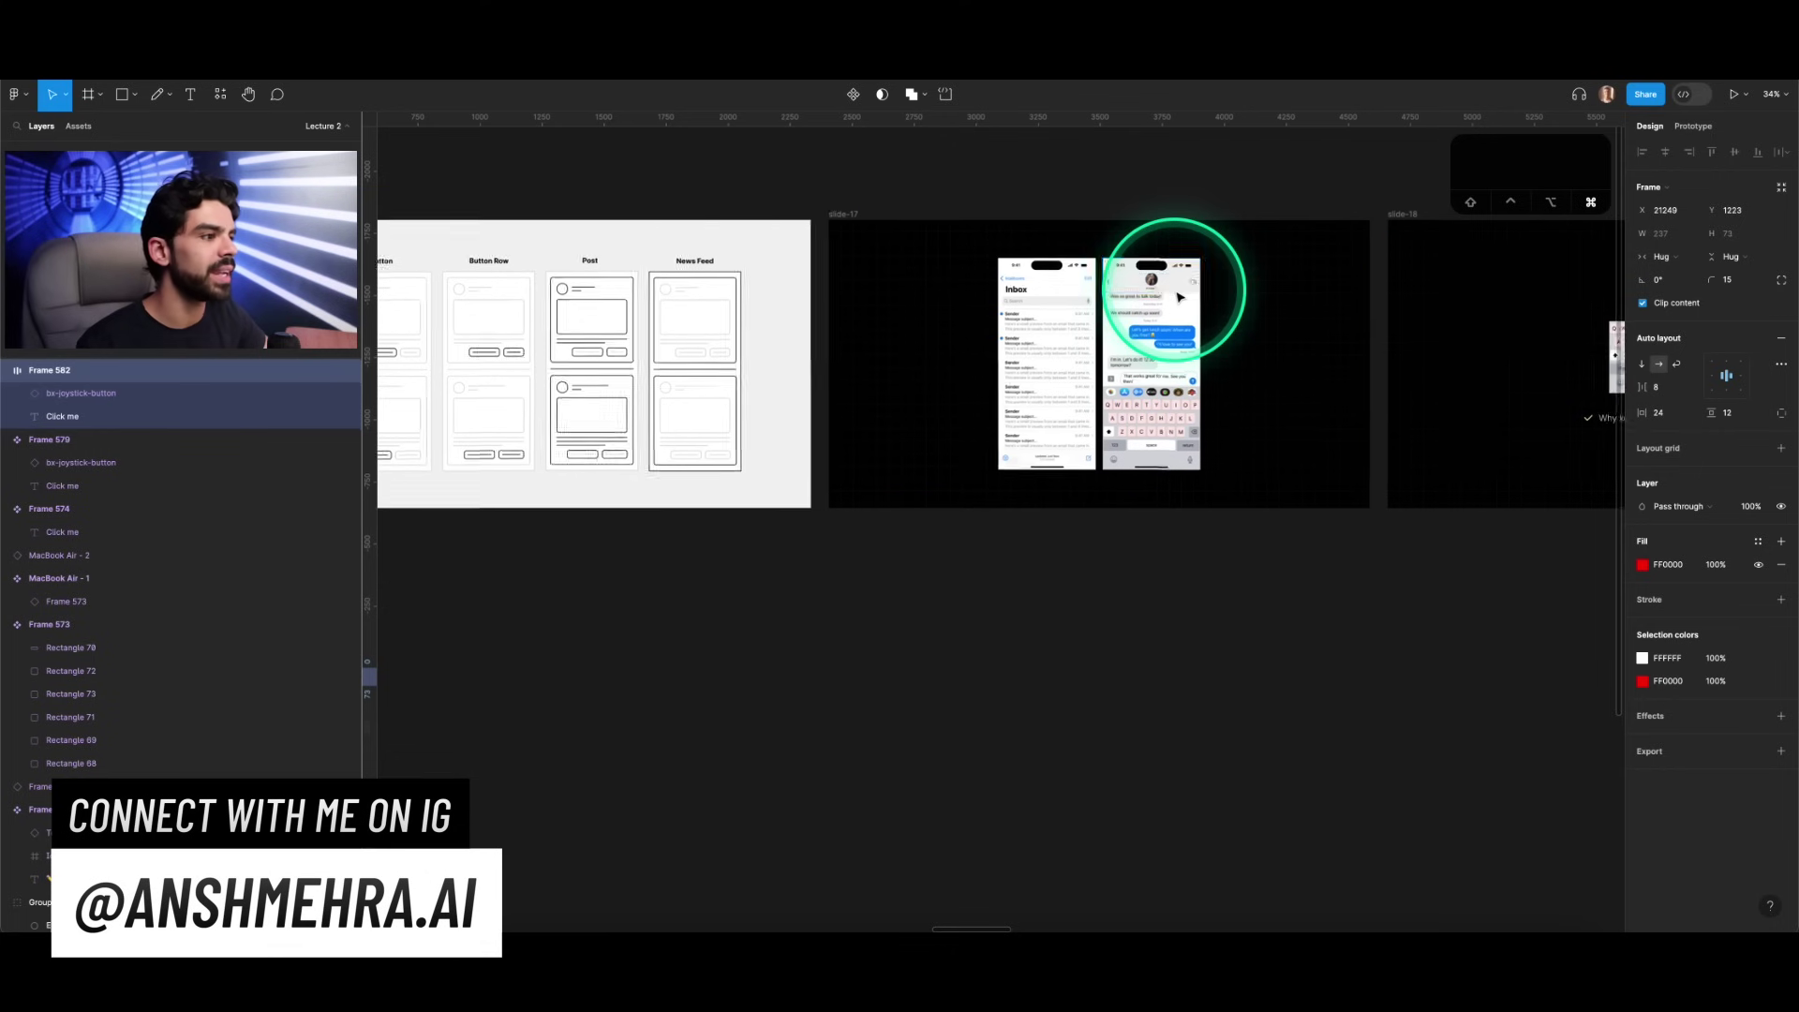
pyautogui.scroll(7, 1176, 290)
pyautogui.click(857, 375)
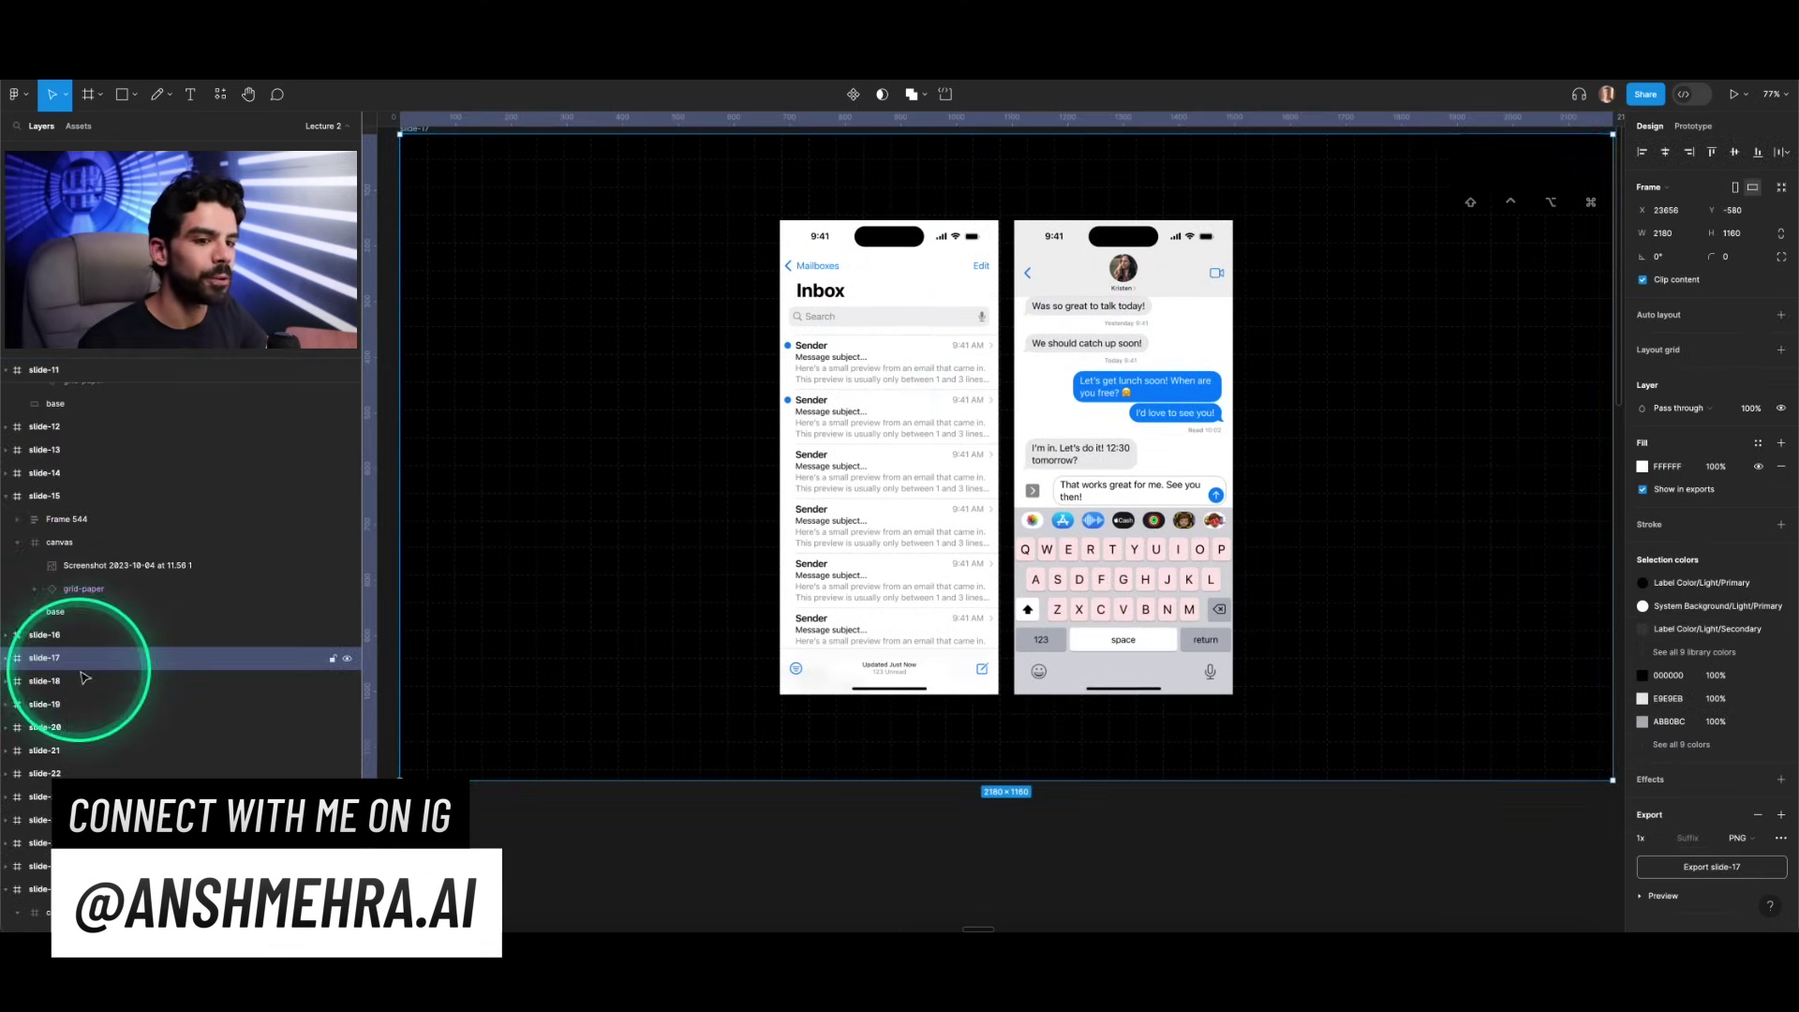
pyautogui.click(11, 660)
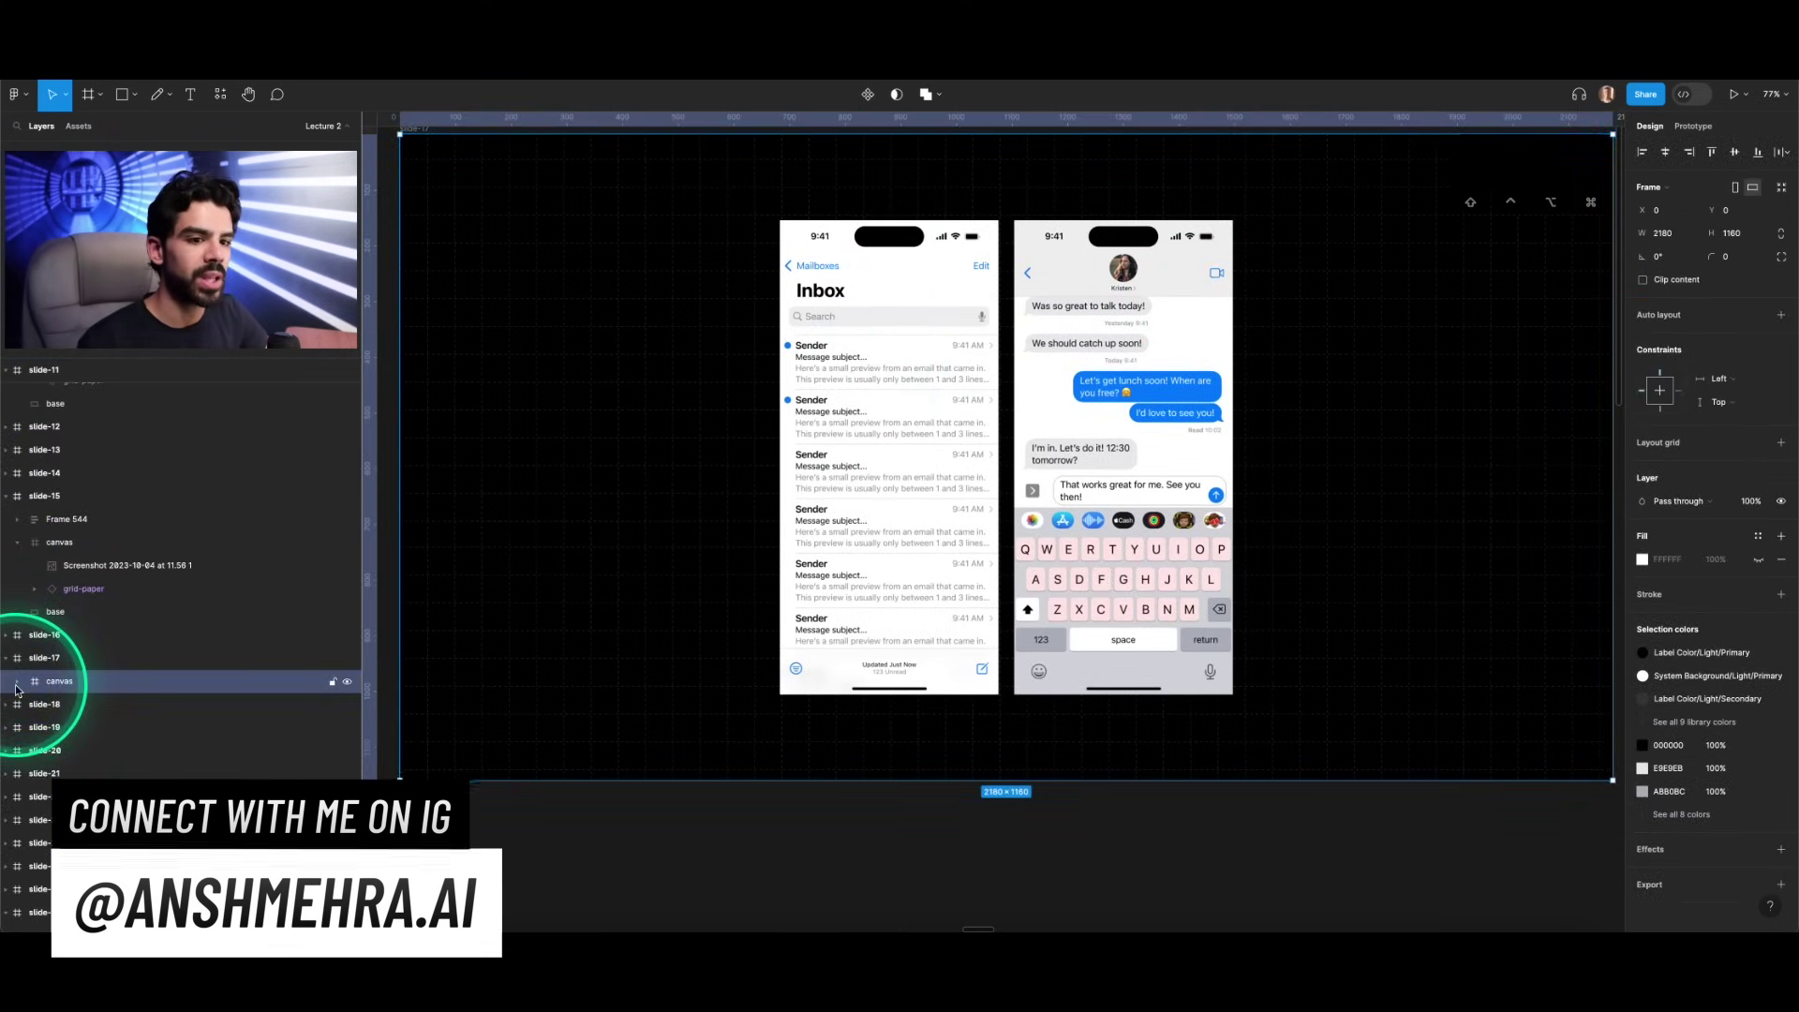
pyautogui.click(80, 705)
pyautogui.click(81, 728)
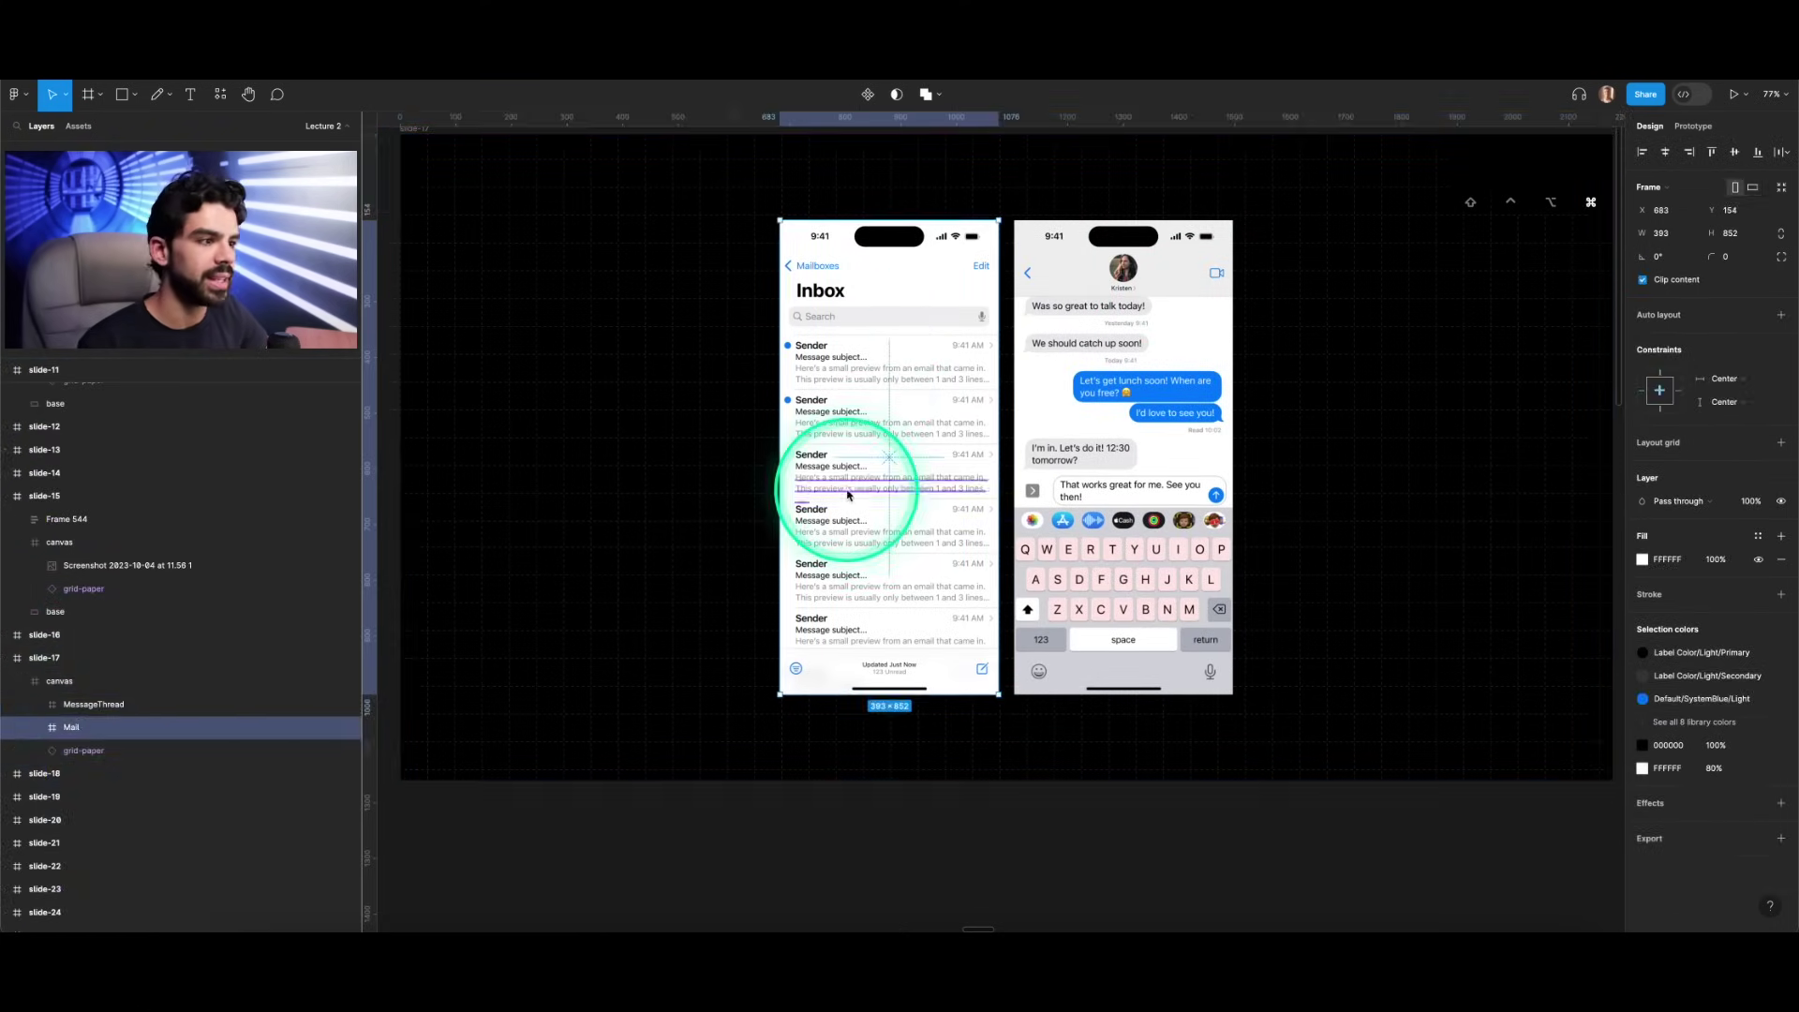
# Step: Duplicate the Mail screen onto the empty canvas below slide-17 and expand the copy's layers
pyautogui.scroll(-3, 868, 457)
pyautogui.moveTo(868, 458); pyautogui.dragTo(852, 803)
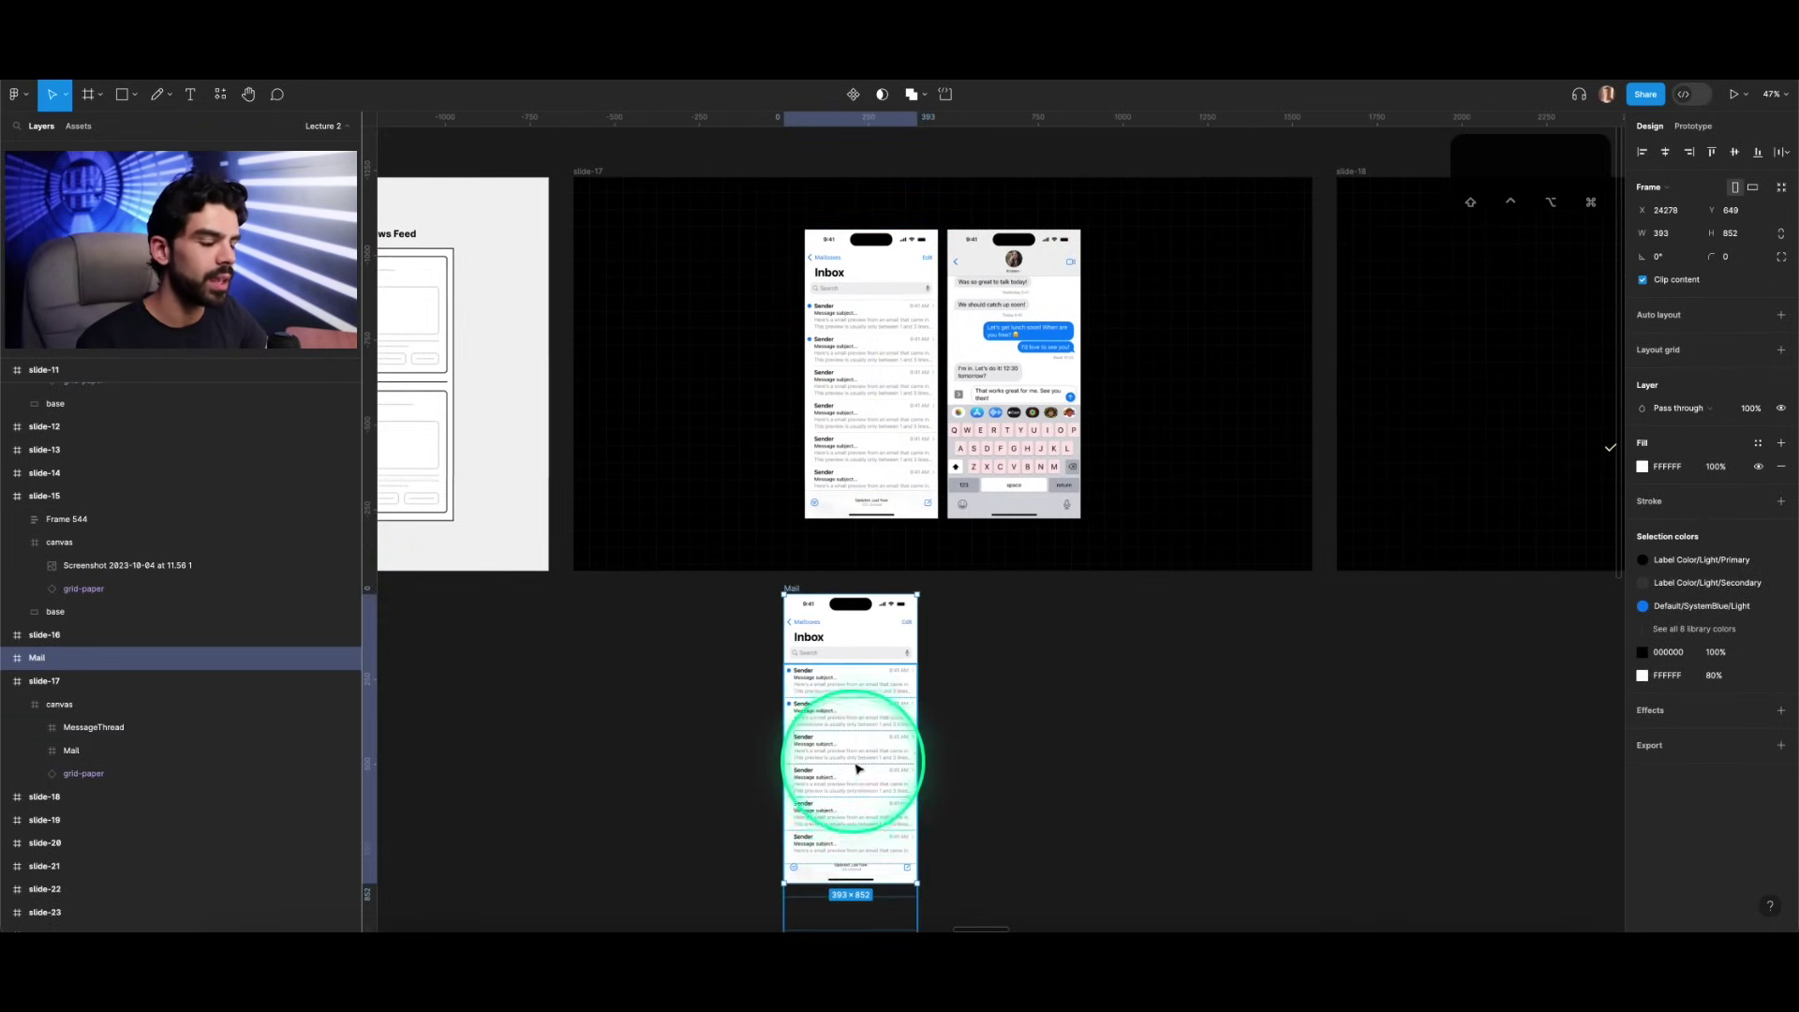
pyautogui.click(9, 657)
pyautogui.click(61, 681)
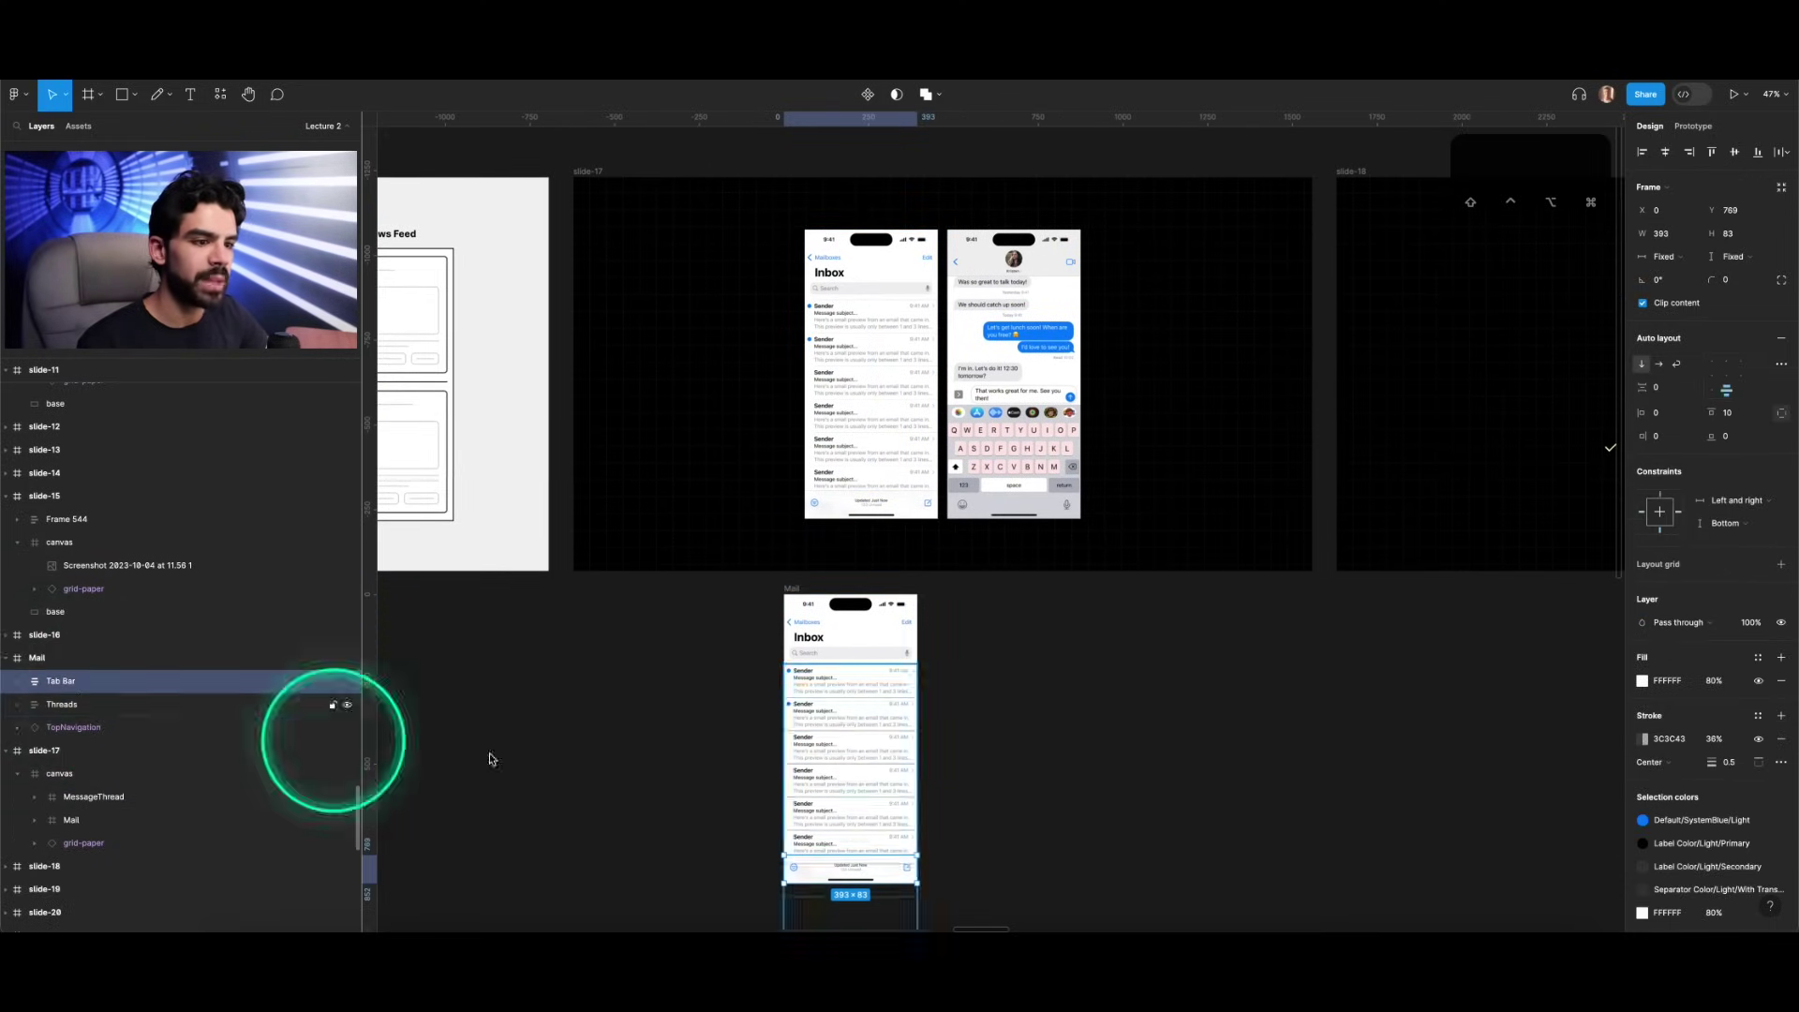
# Step: Expand the Threads frame in the Mail copy and delete its second mail thread from the inbox
pyautogui.scroll(5, 900, 784)
pyautogui.scroll(-3, 872, 703)
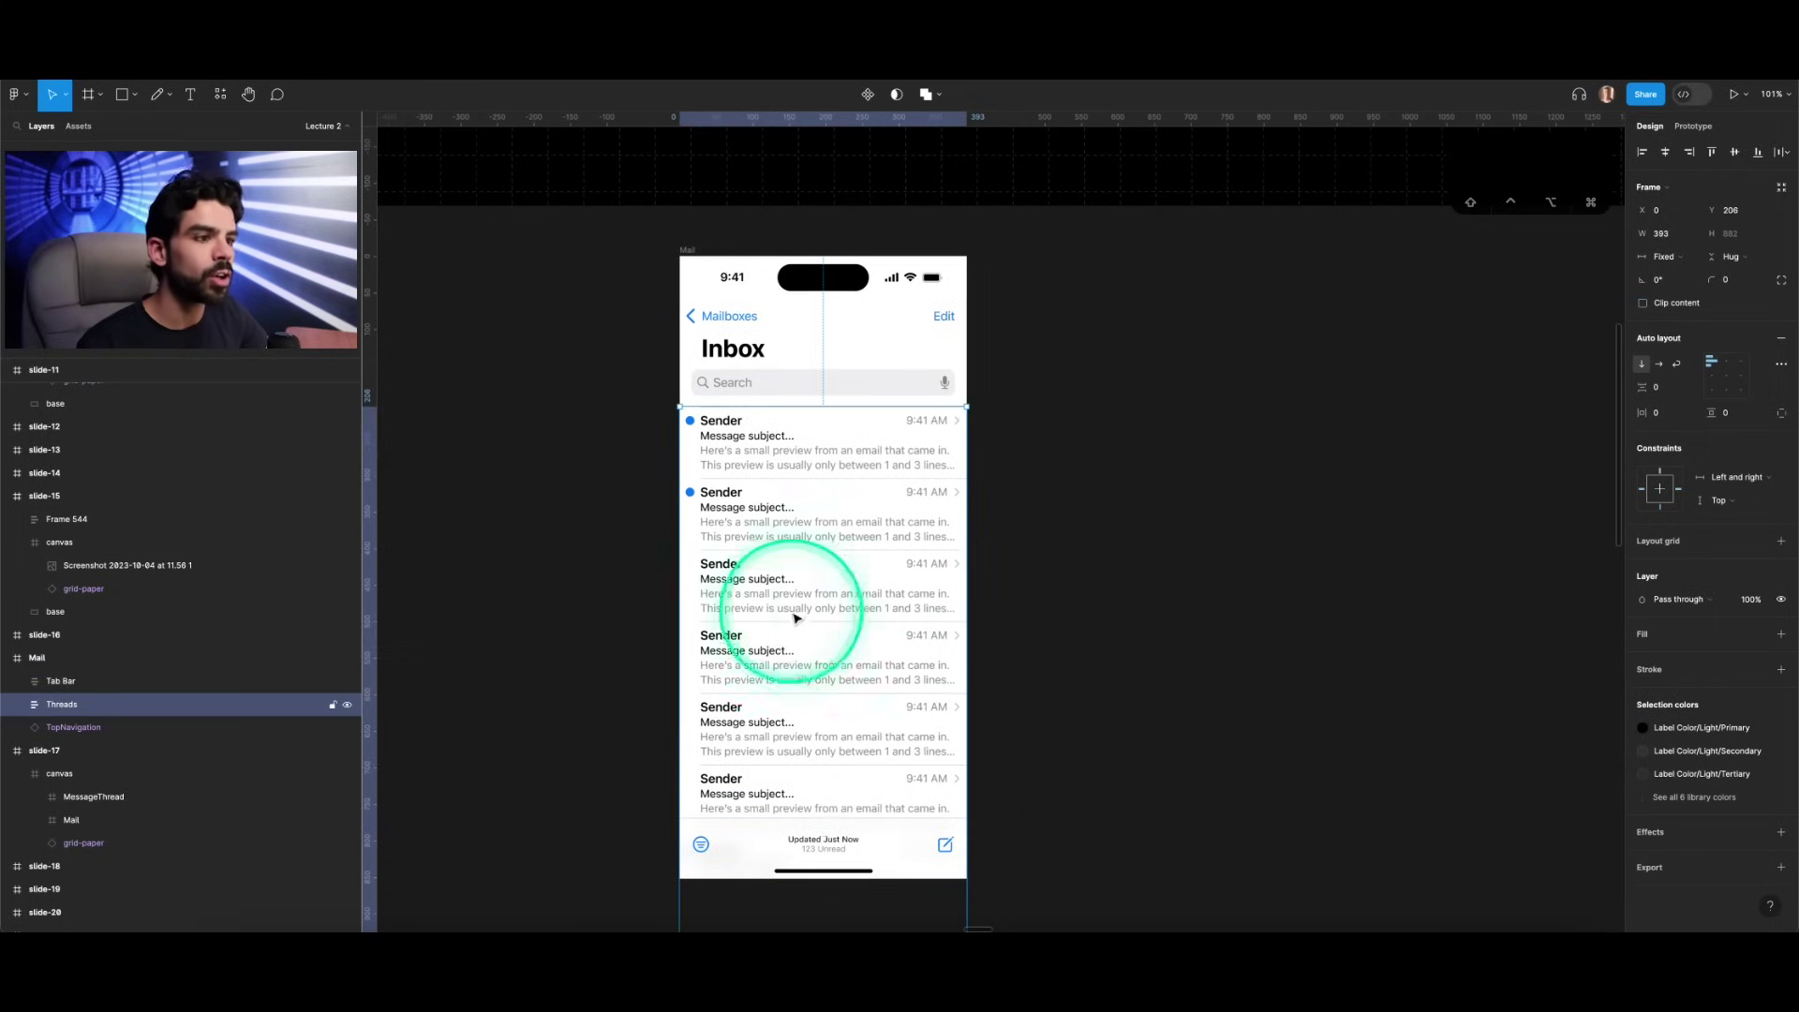
pyautogui.click(103, 710)
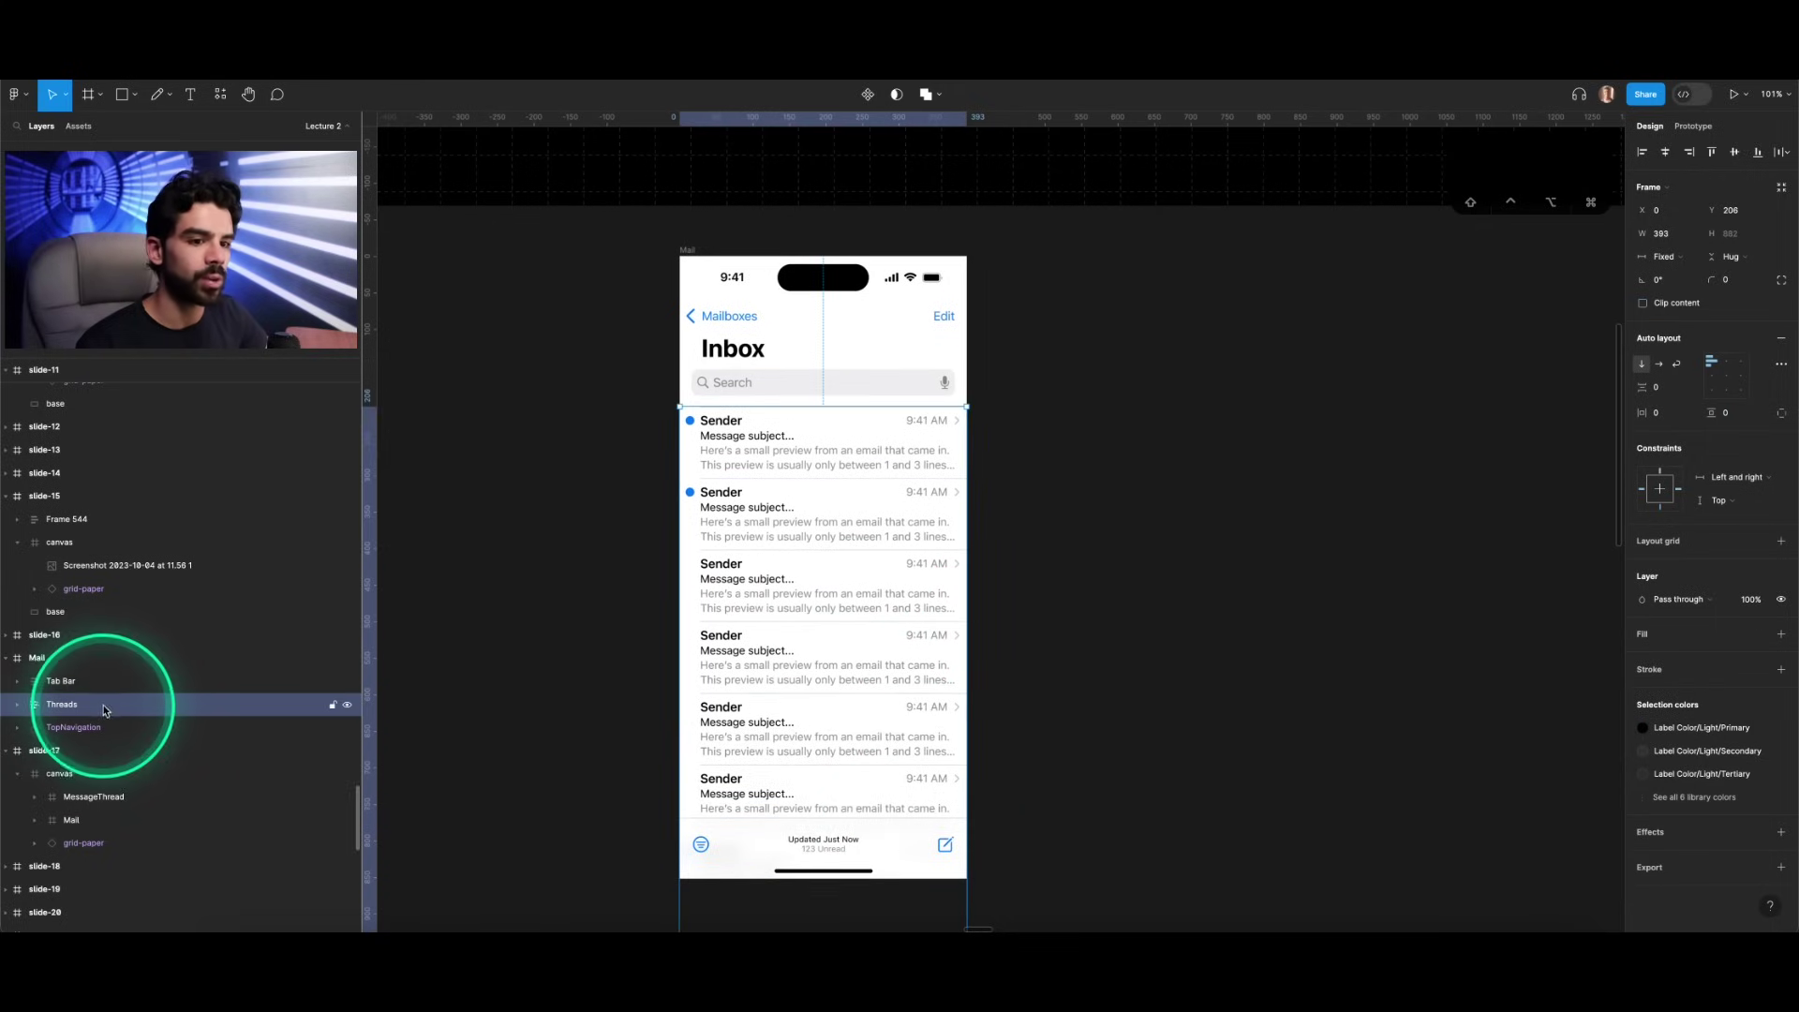
pyautogui.click(13, 710)
pyautogui.click(832, 536)
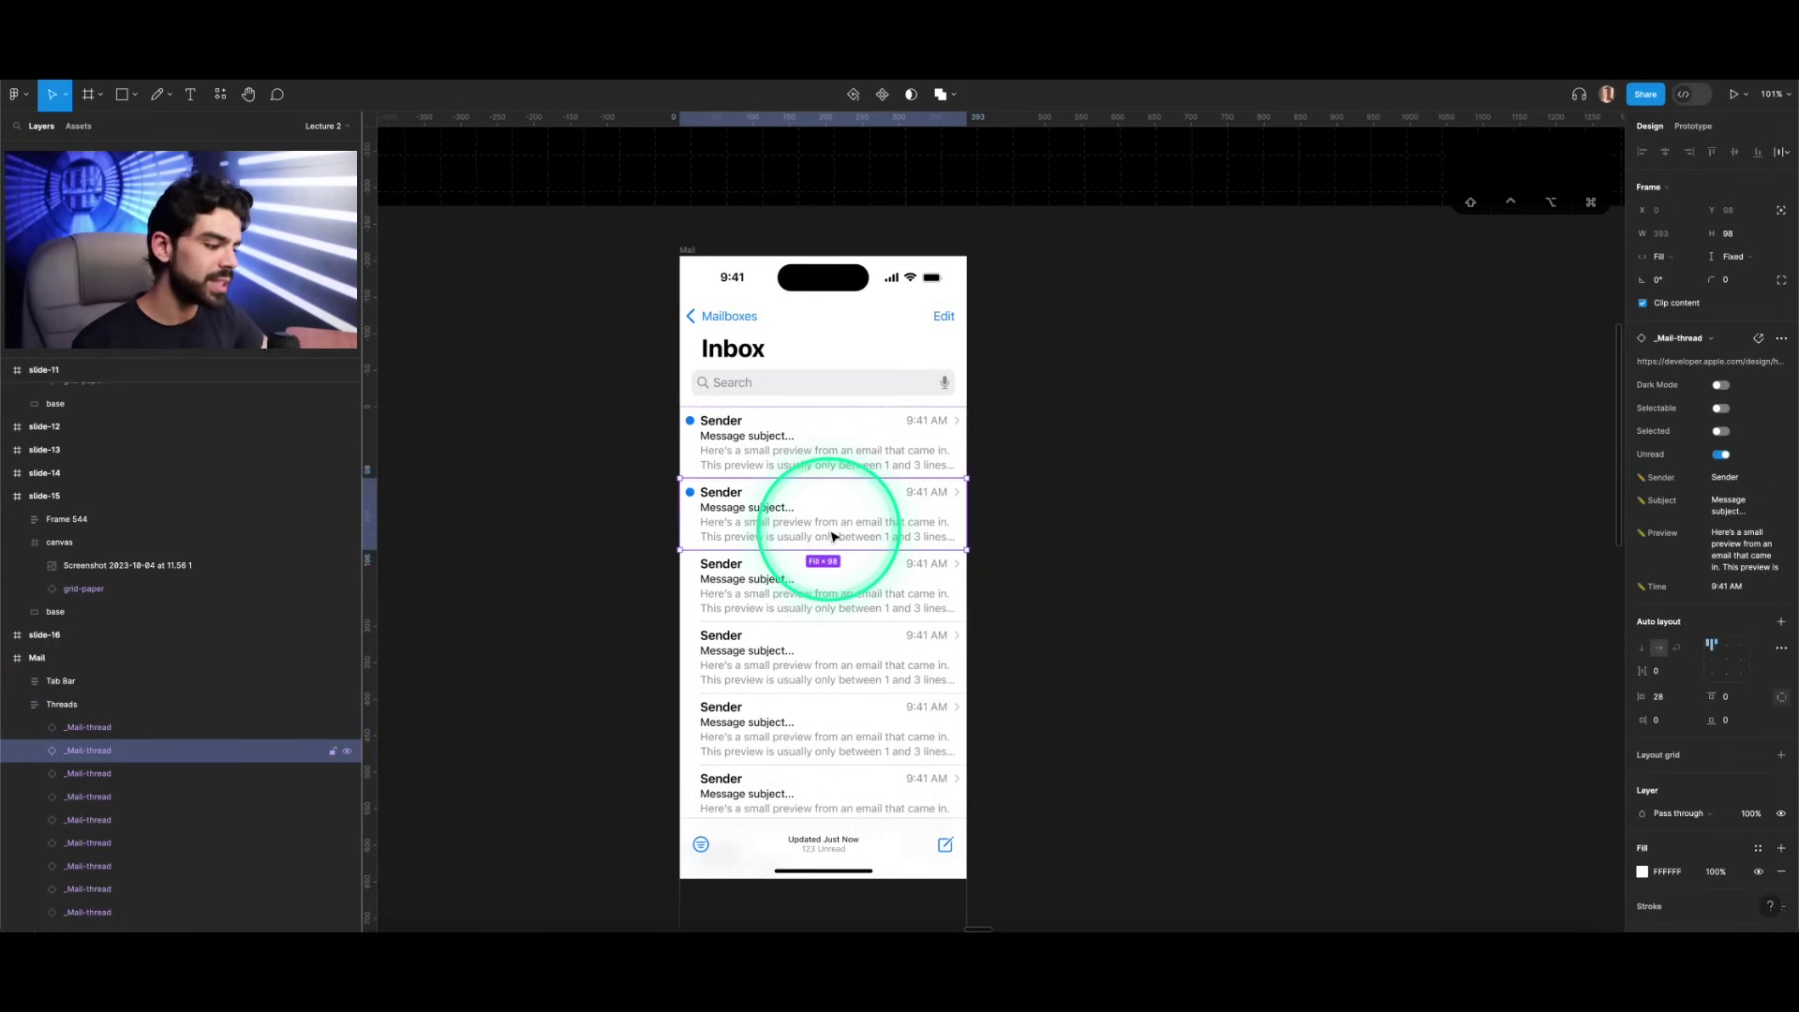
pyautogui.press('BackSpace')
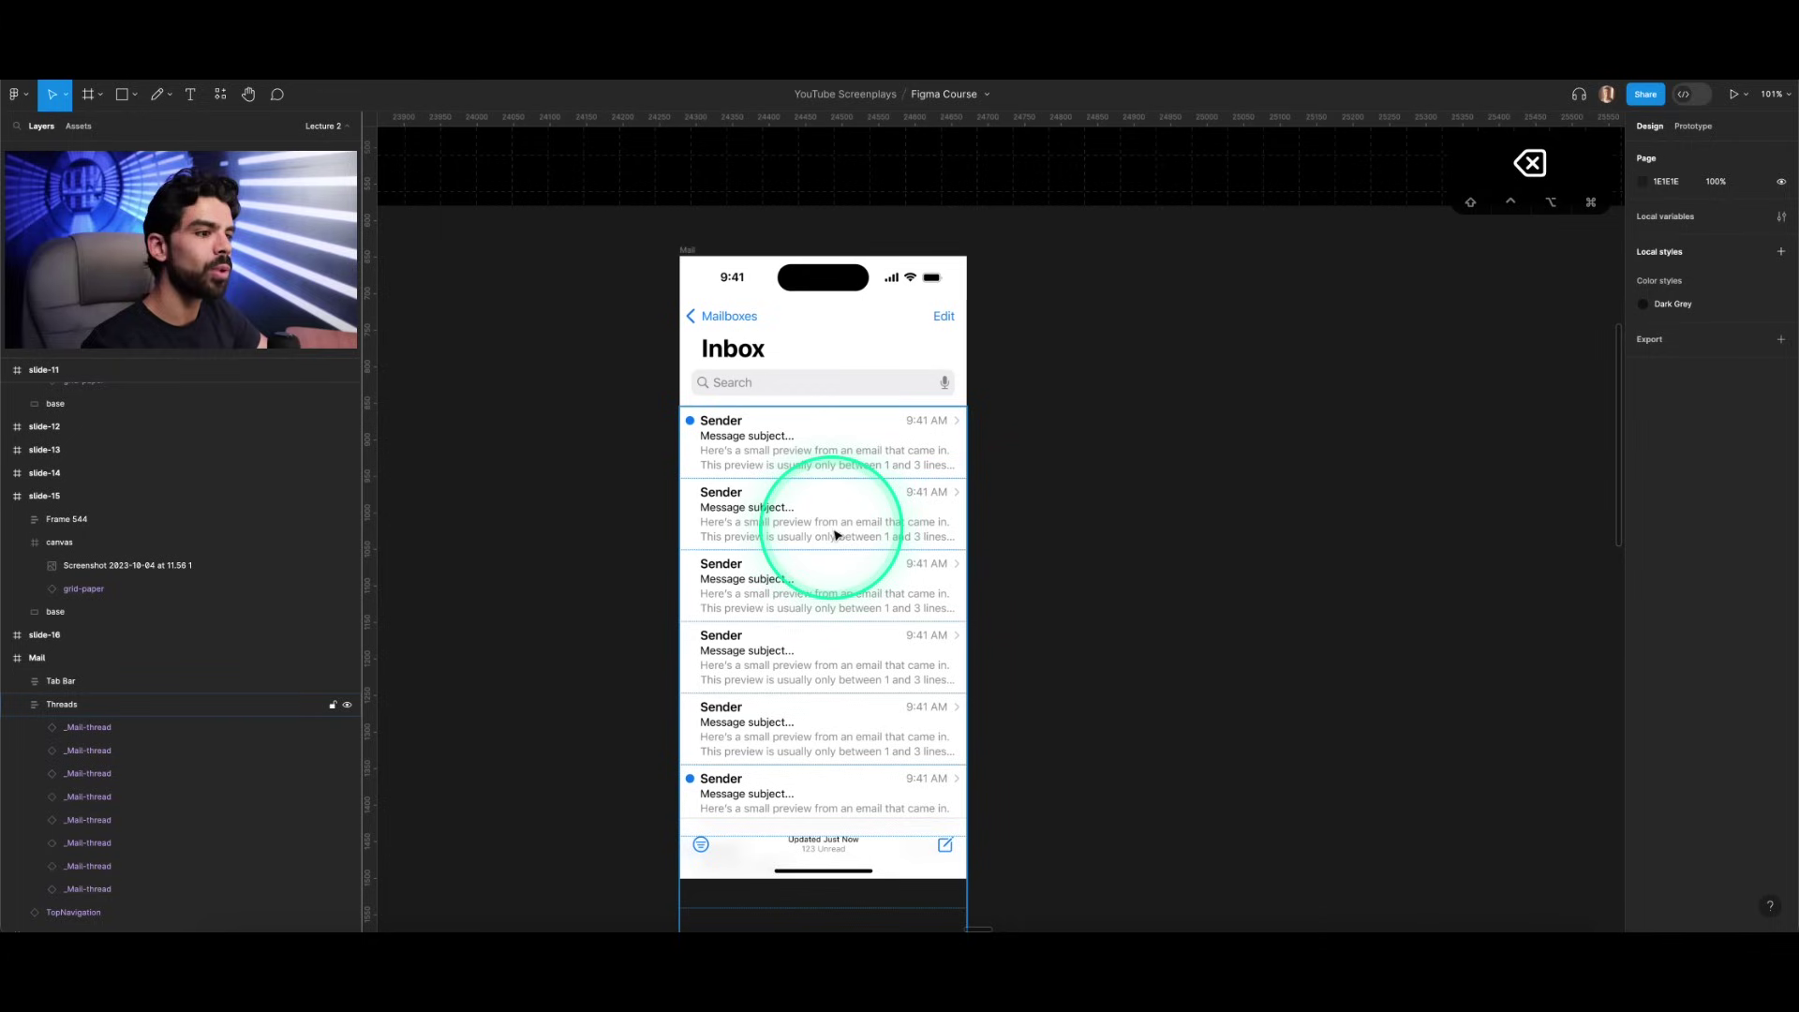
# Step: Try deleting five more adjacent mail threads from the auto-layout Threads frame and undo the deletion
pyautogui.click(178, 750)
pyautogui.keyDown('shift'); pyautogui.click(132, 853); pyautogui.keyUp('shift')
pyautogui.press('BackSpace')
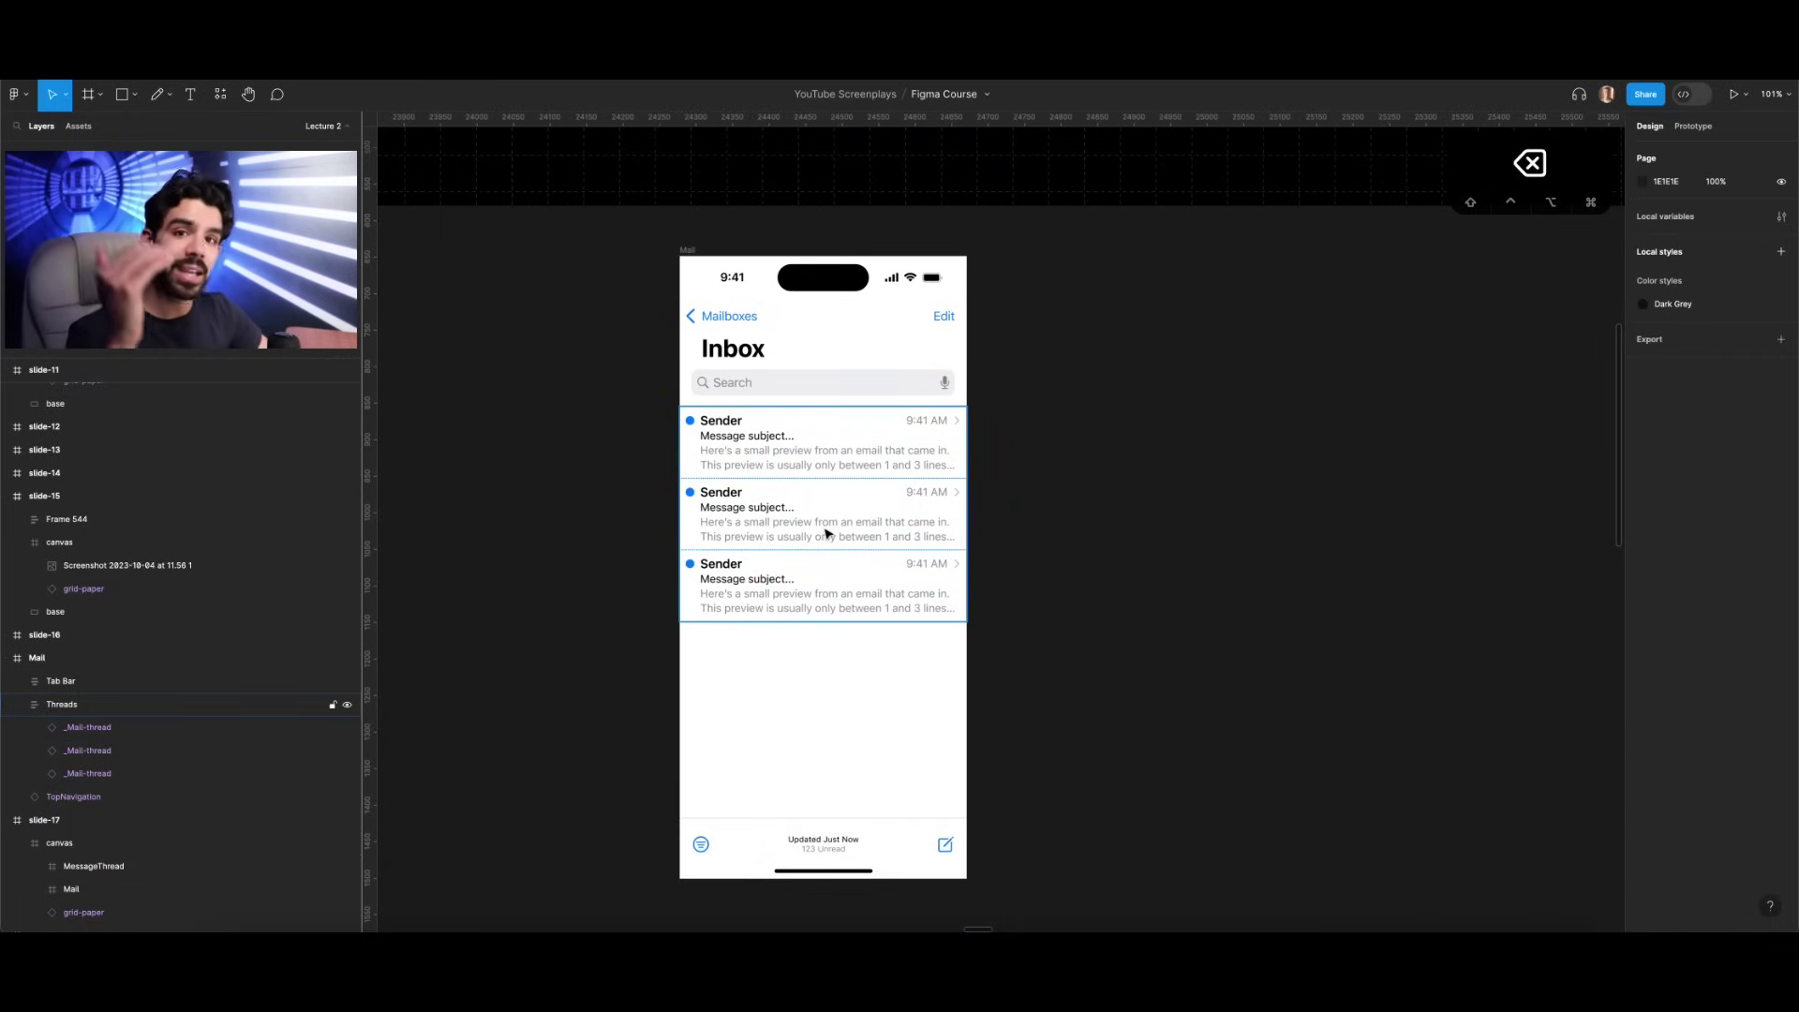
pyautogui.press('super+z')
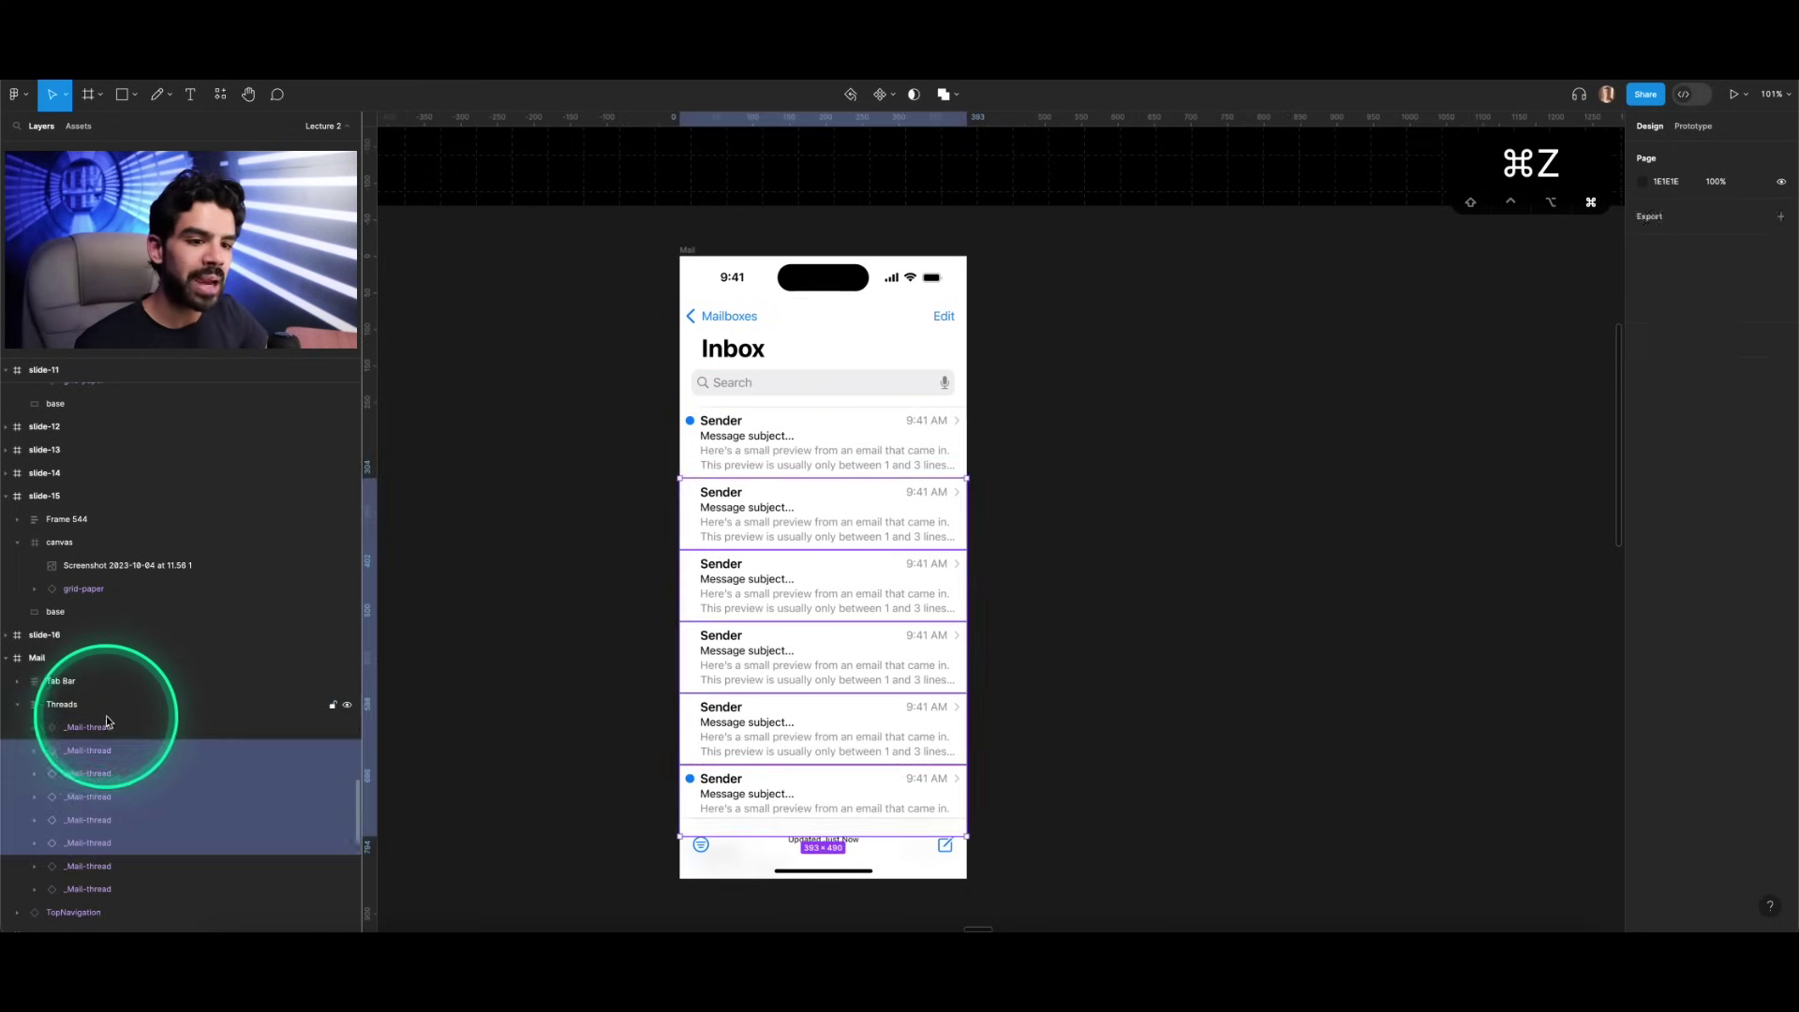
# Step: Remove auto layout from the Threads frame and try deleting five of its mail threads
pyautogui.click(86, 712)
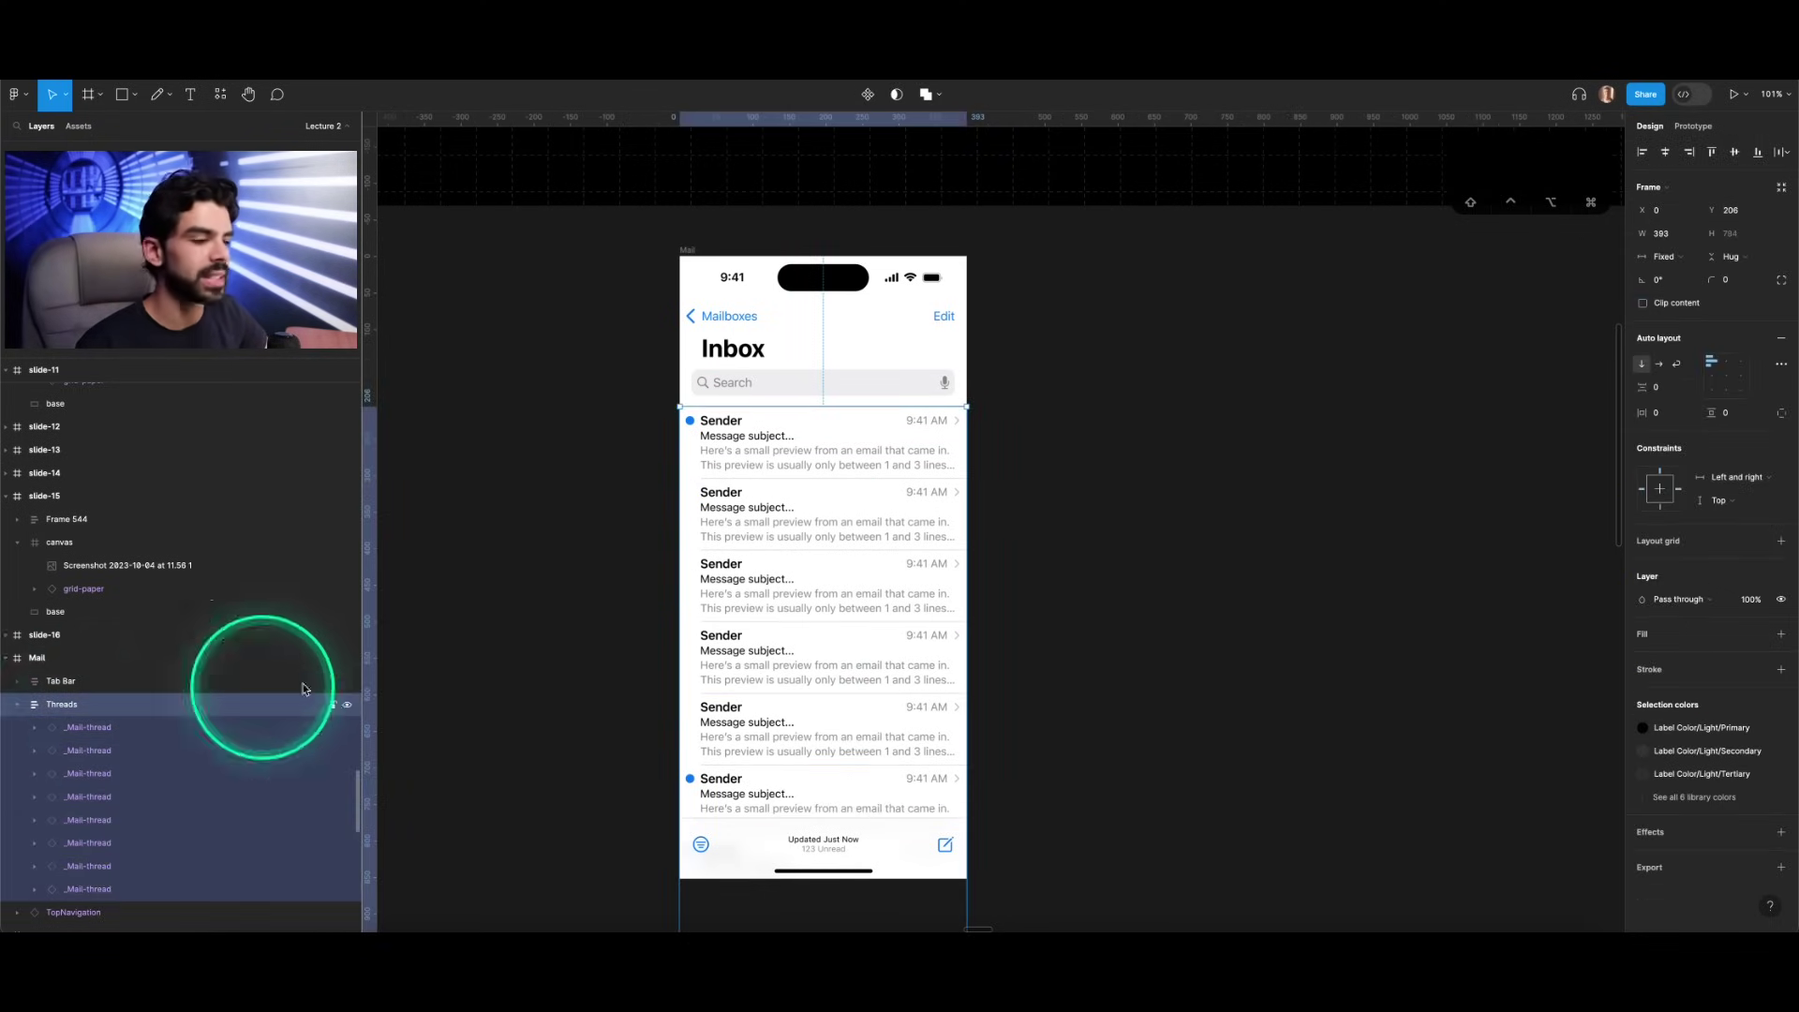
pyautogui.click(1781, 342)
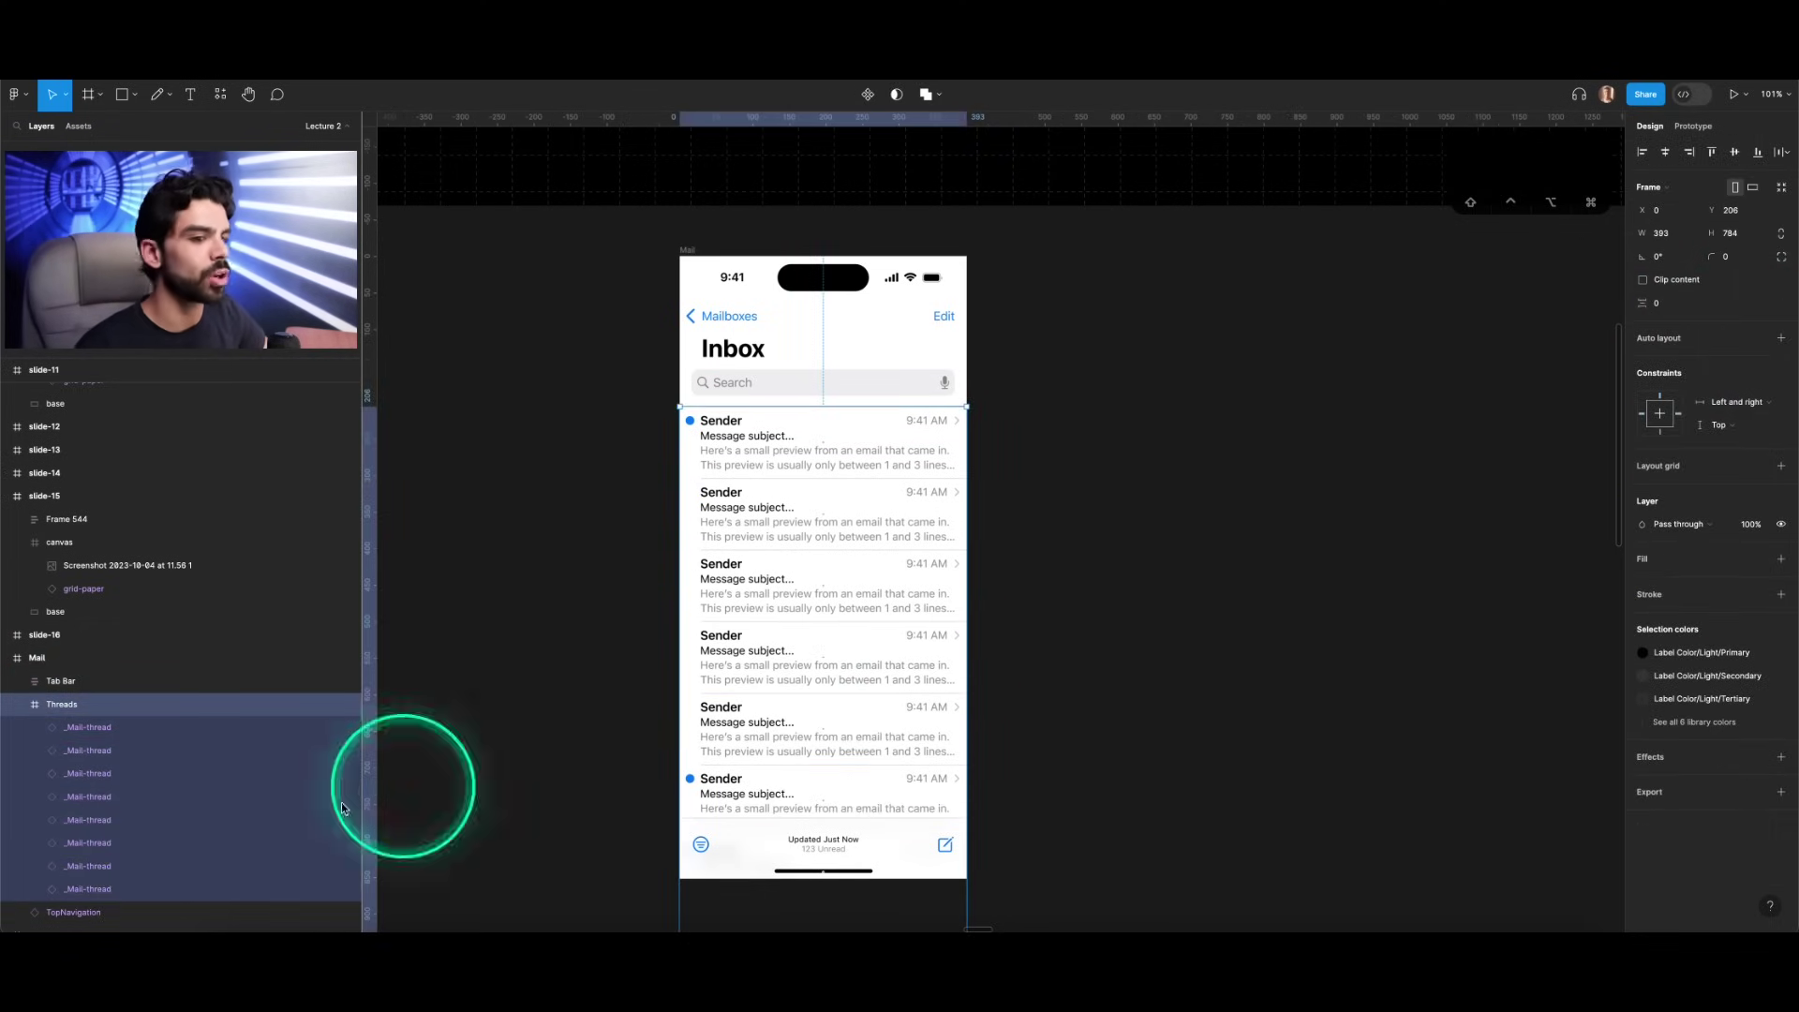
pyautogui.click(149, 797)
pyautogui.keyDown('shift'); pyautogui.click(128, 750); pyautogui.keyUp('shift')
pyautogui.keyDown('shift'); pyautogui.click(726, 633); pyautogui.keyUp('shift')
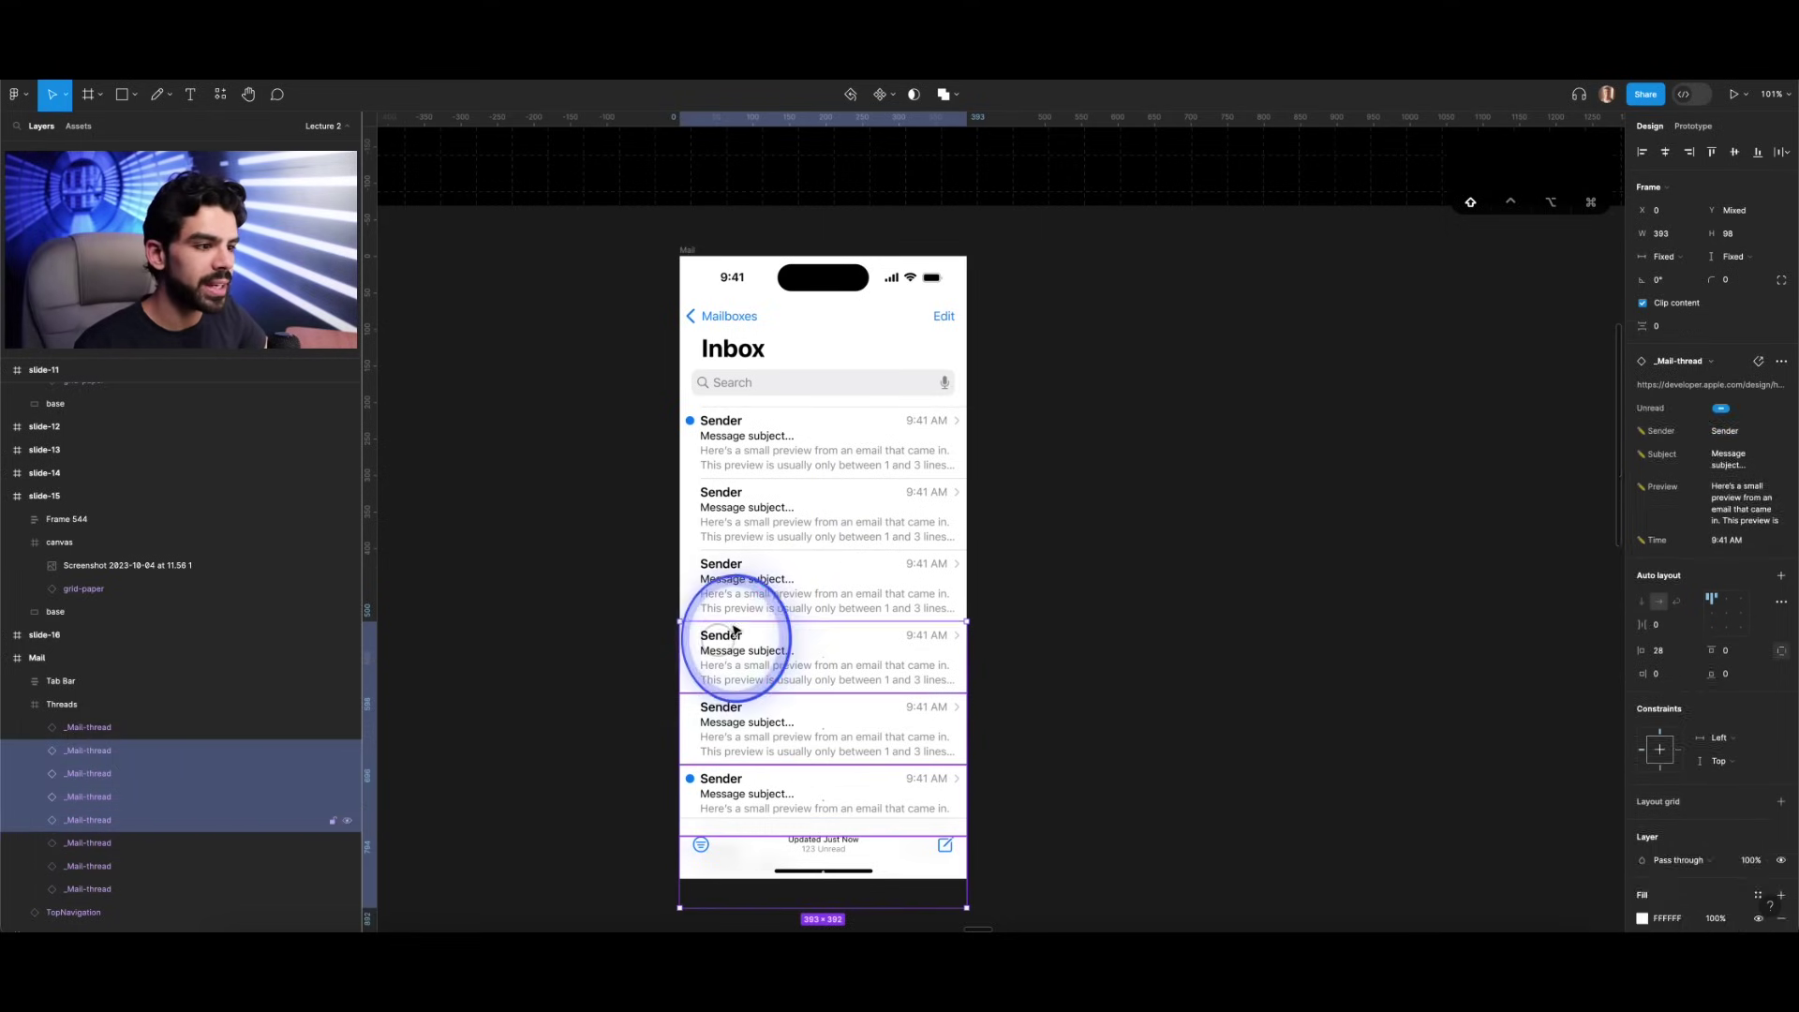
pyautogui.keyDown('shift'); pyautogui.click(766, 584); pyautogui.keyUp('shift')
pyautogui.press('BackSpace')
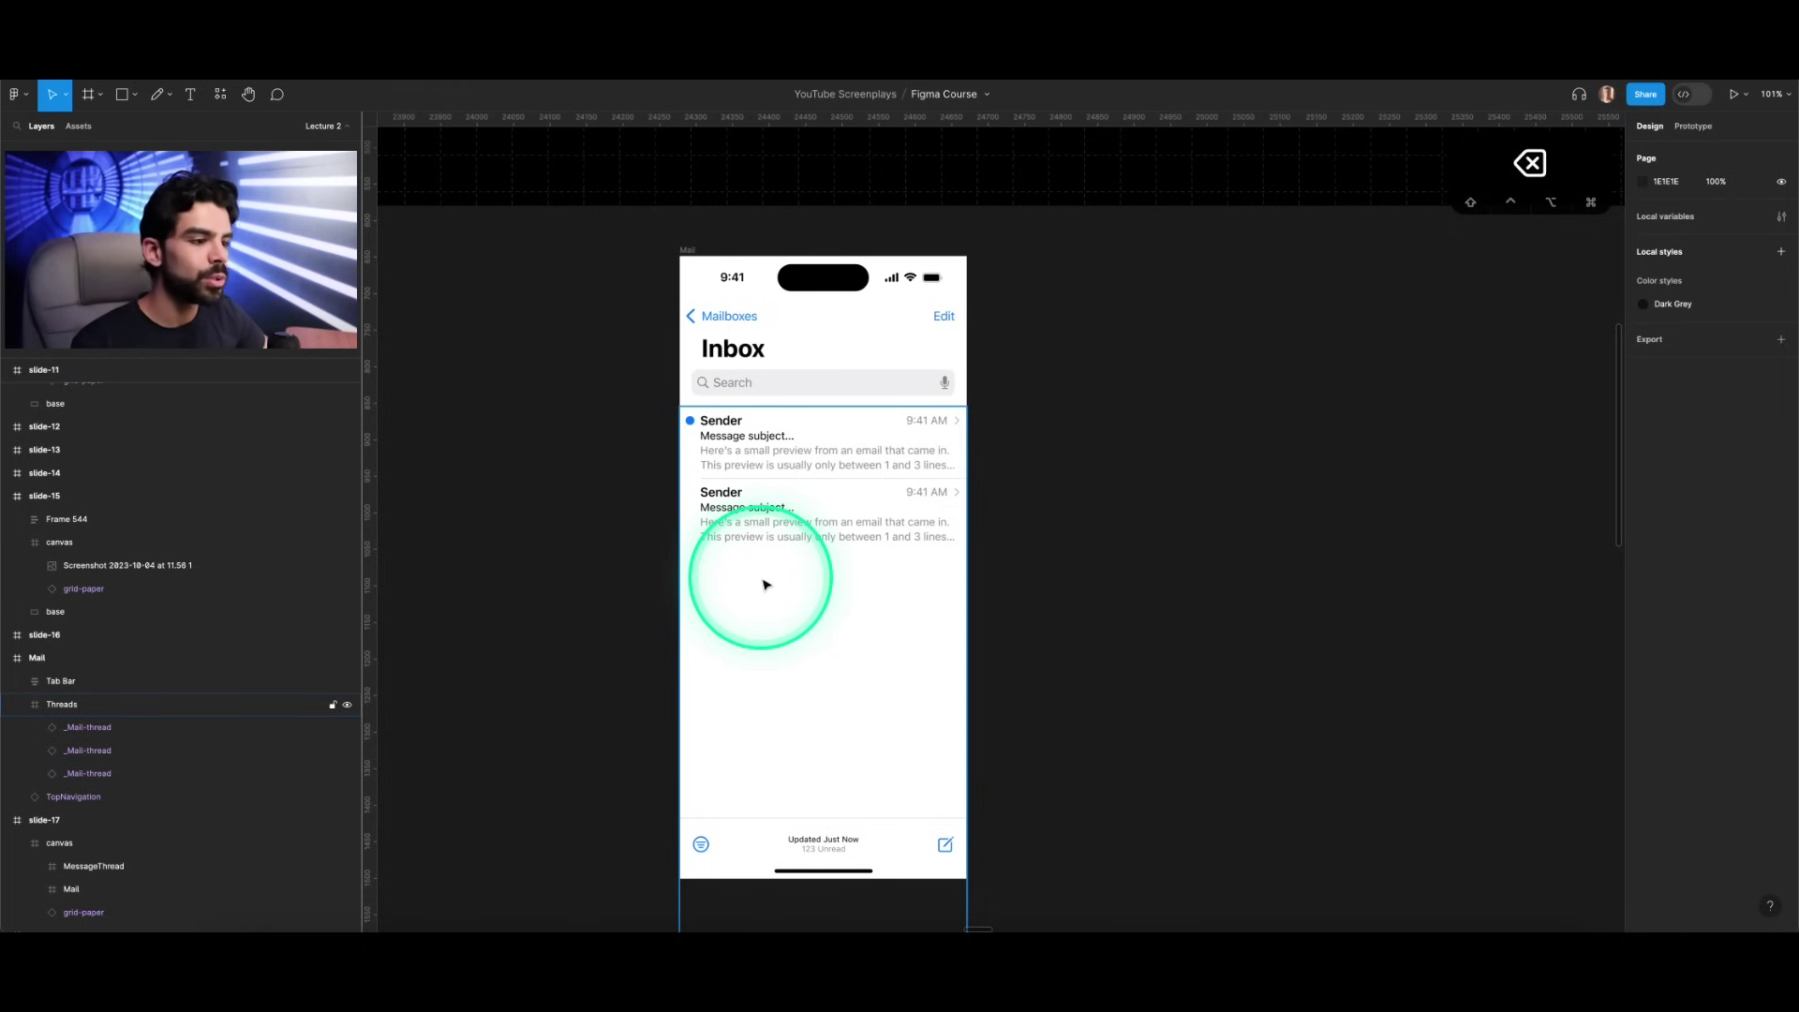
pyautogui.press('super+z')
# Step: Delete the second and third mail threads and move the threads below up into the gap
pyautogui.click(804, 517)
pyautogui.keyDown('shift'); pyautogui.click(817, 603); pyautogui.keyUp('shift')
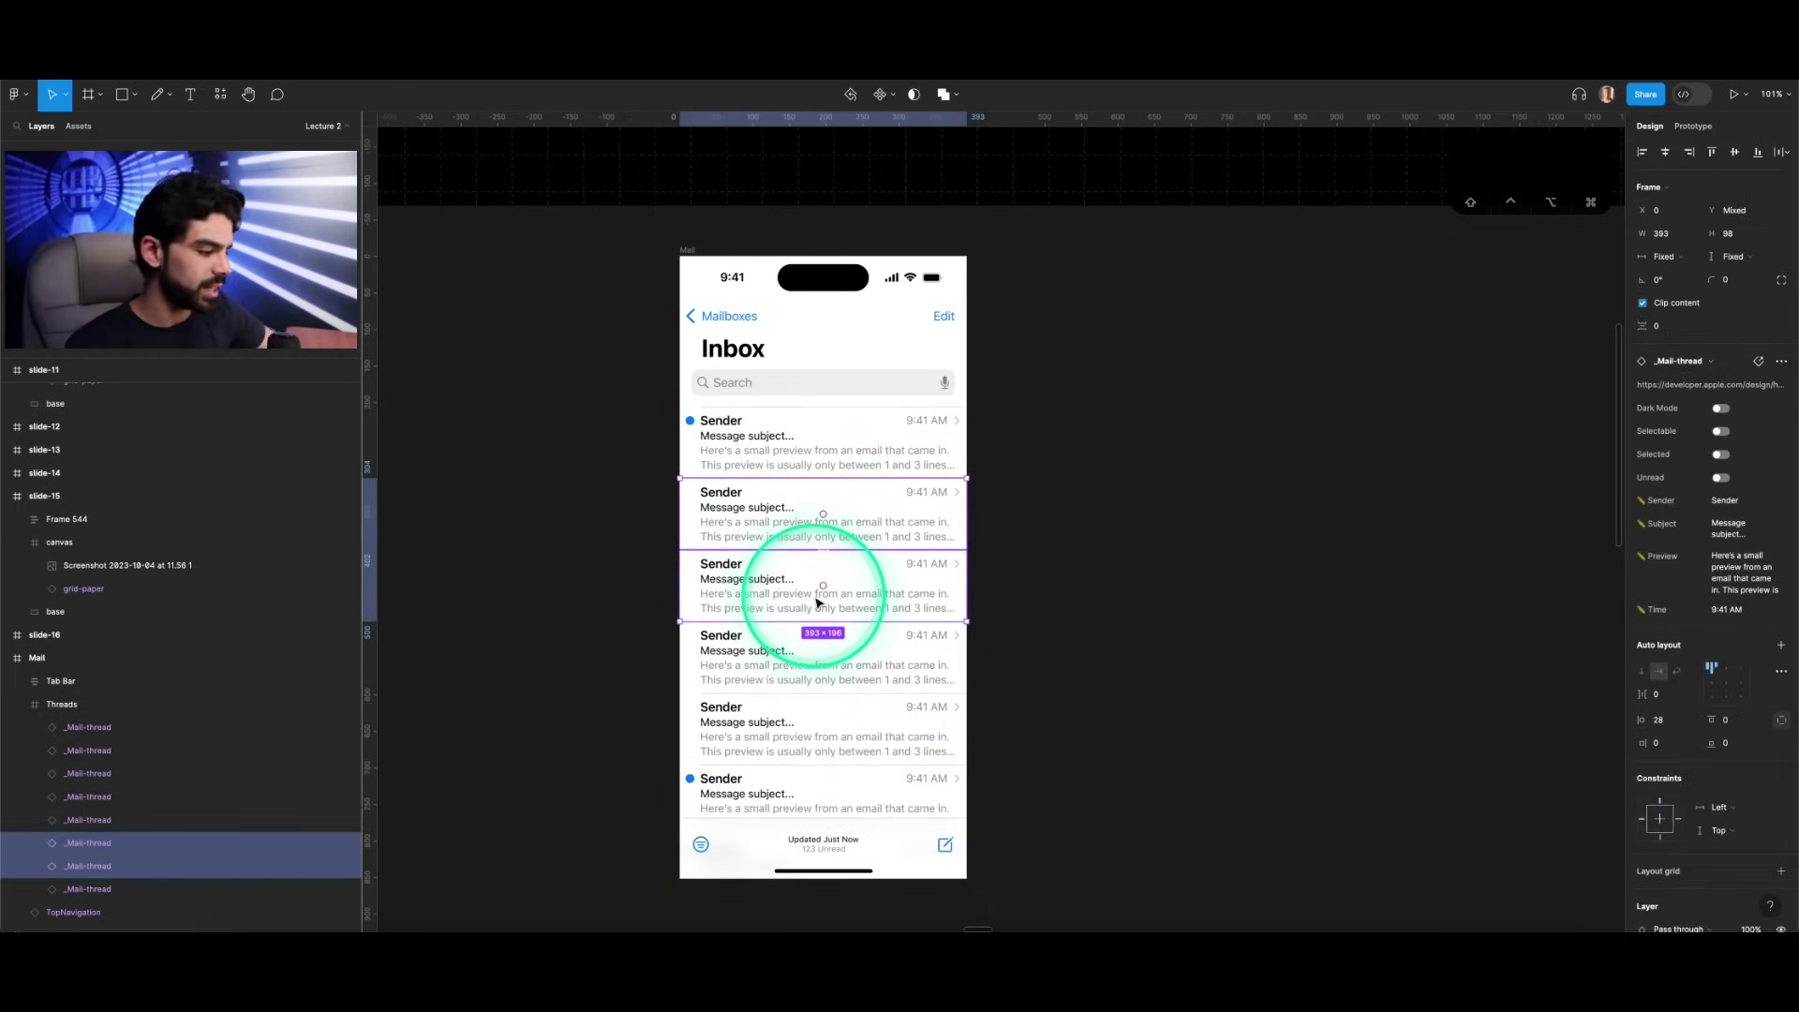
pyautogui.press('BackSpace')
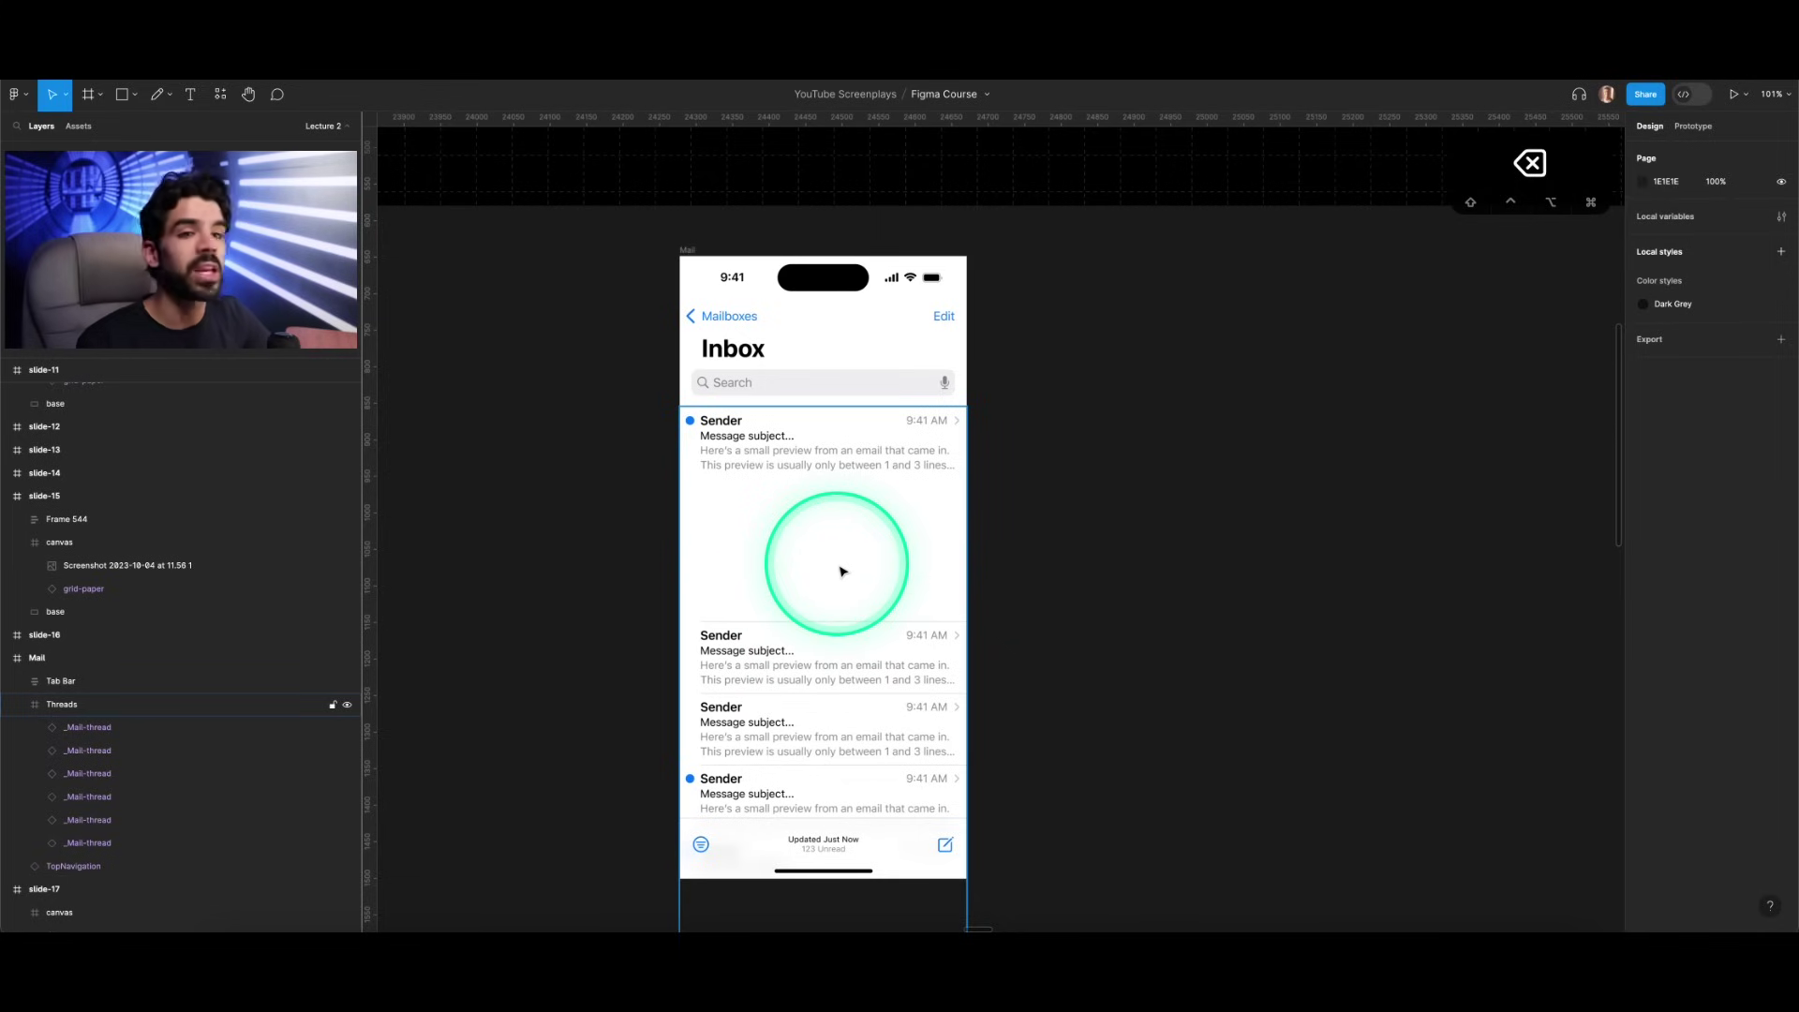
pyautogui.click(892, 516)
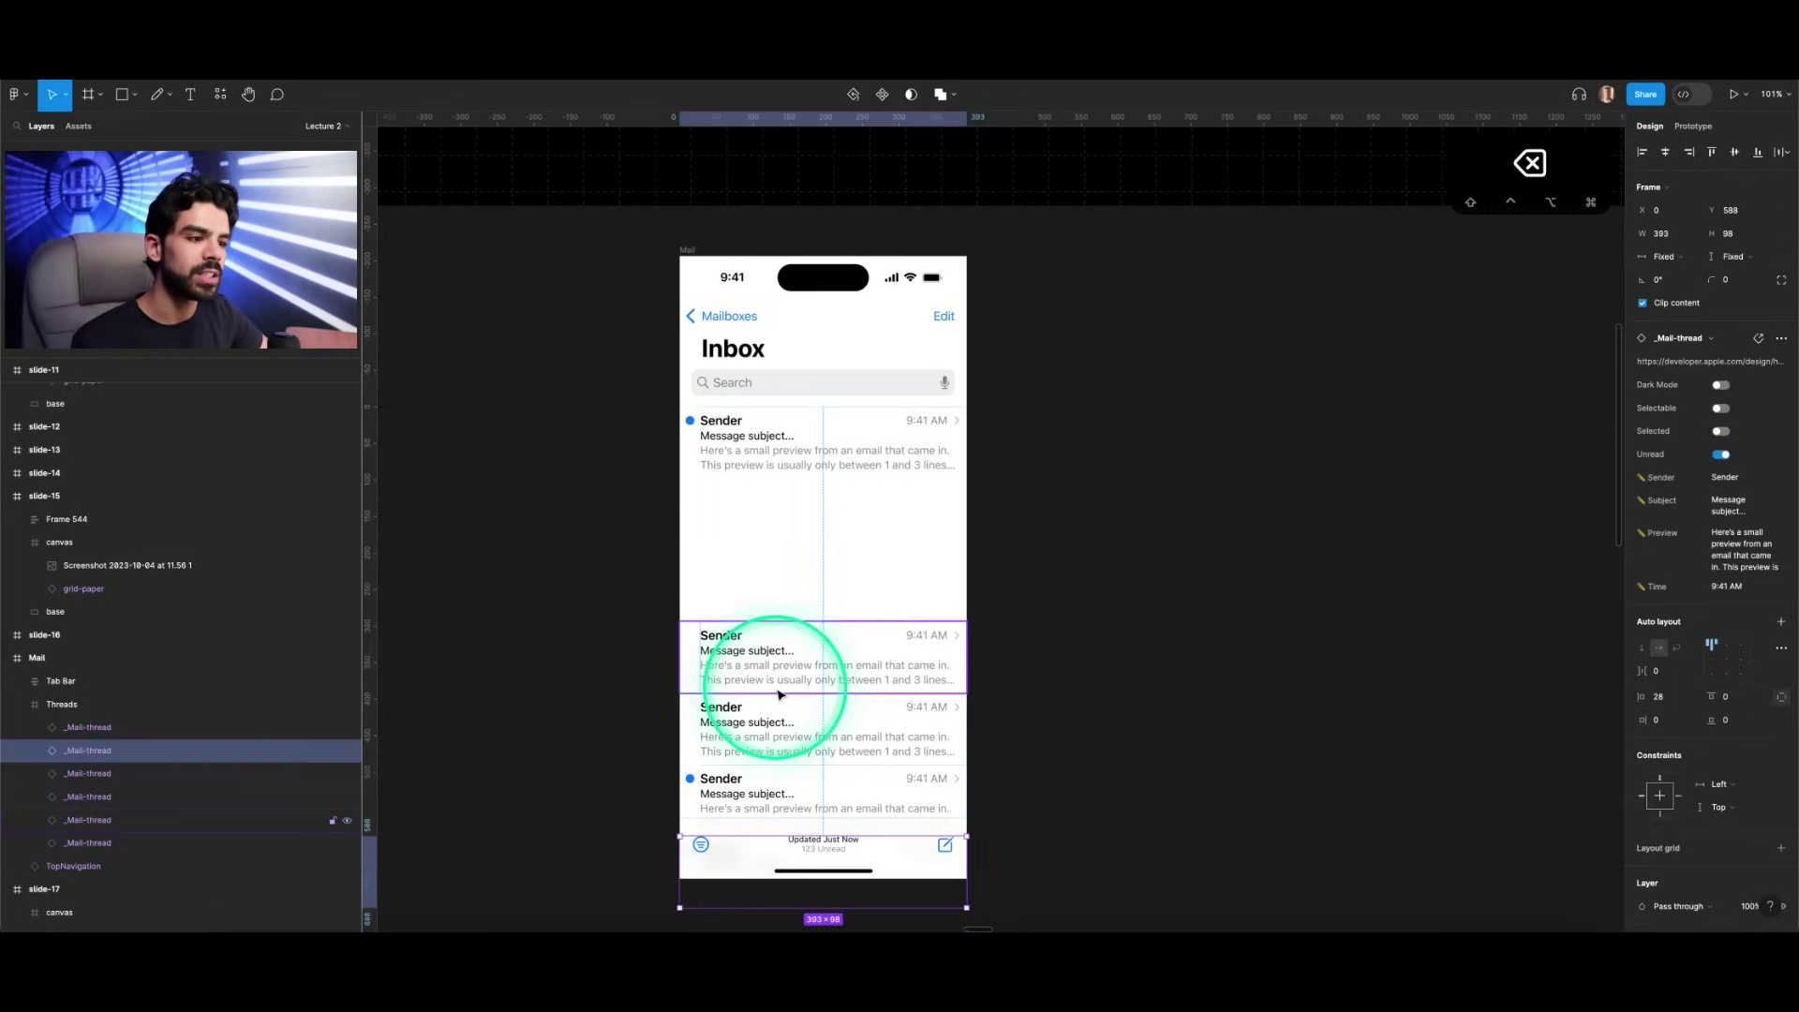
pyautogui.click(773, 724)
pyautogui.moveTo(750, 783); pyautogui.dragTo(824, 515)
# Step: Undo the repositioning of the lower threads and the deletion of the second and third mail threads
pyautogui.press('super+z')
pyautogui.press('super+z')
pyautogui.press('super+z')
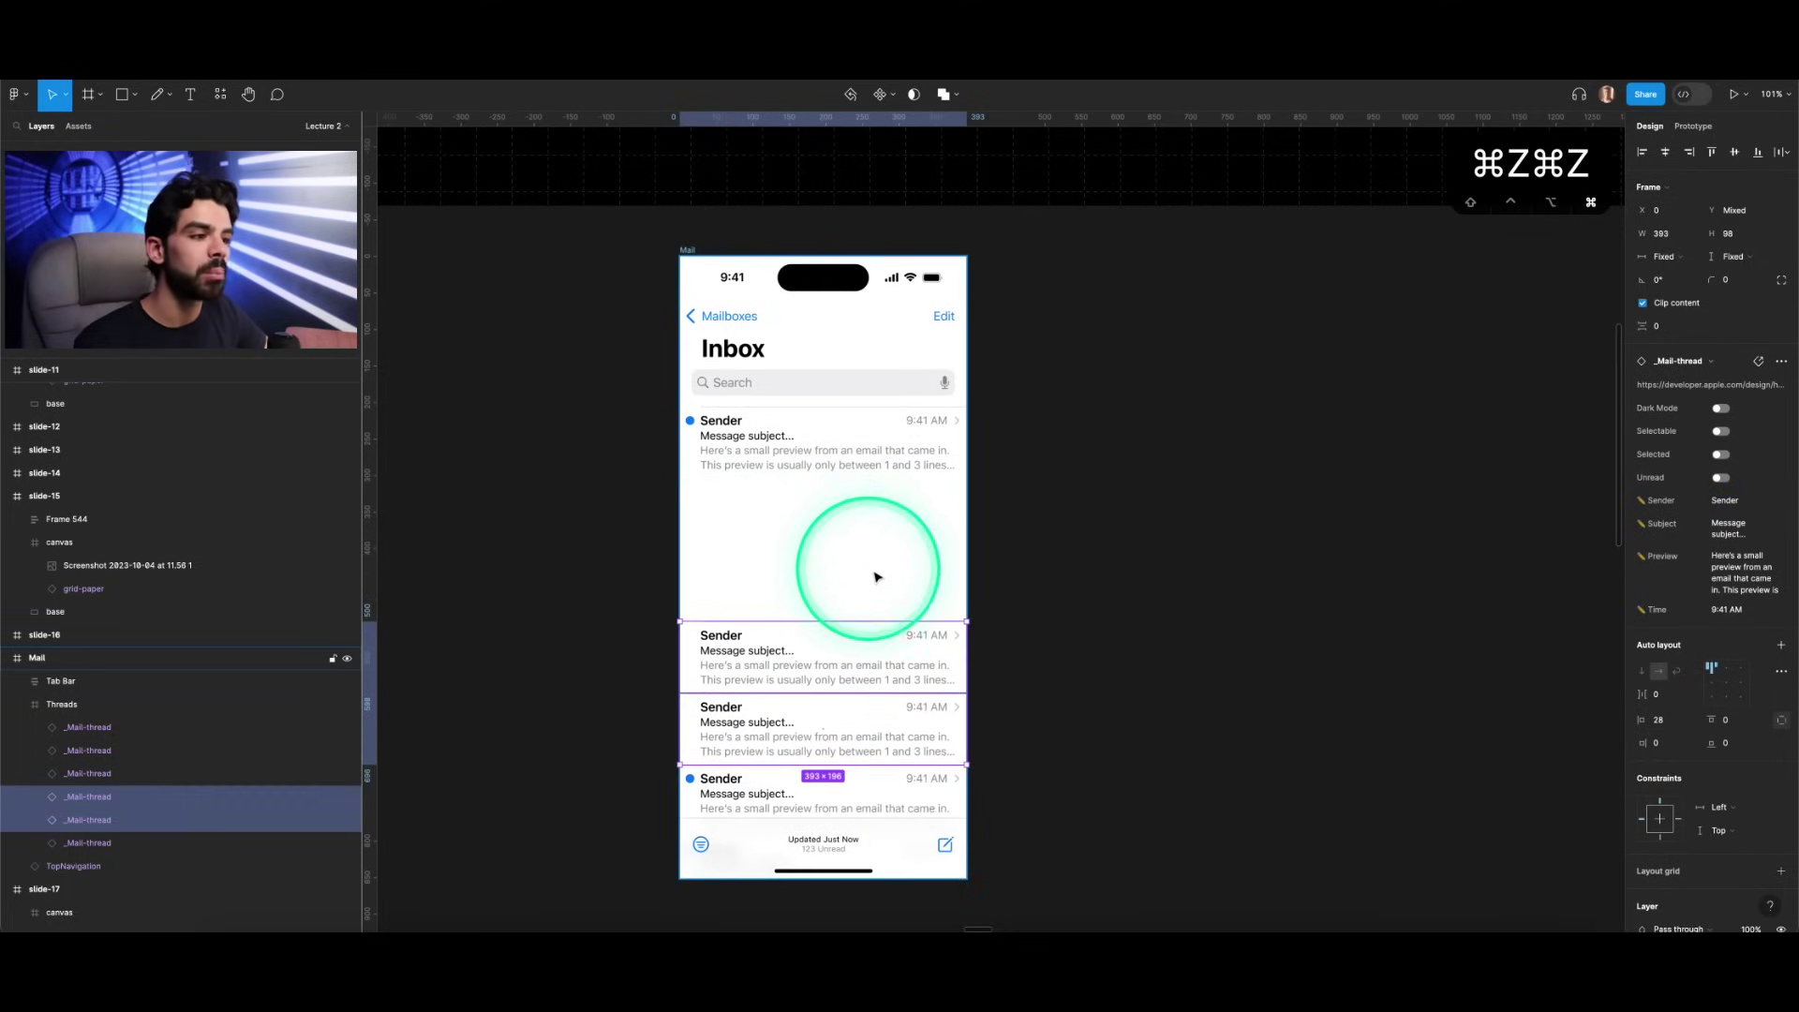
pyautogui.press('super+z')
pyautogui.press('super+z')
pyautogui.press('super+z')
pyautogui.press('super+z')
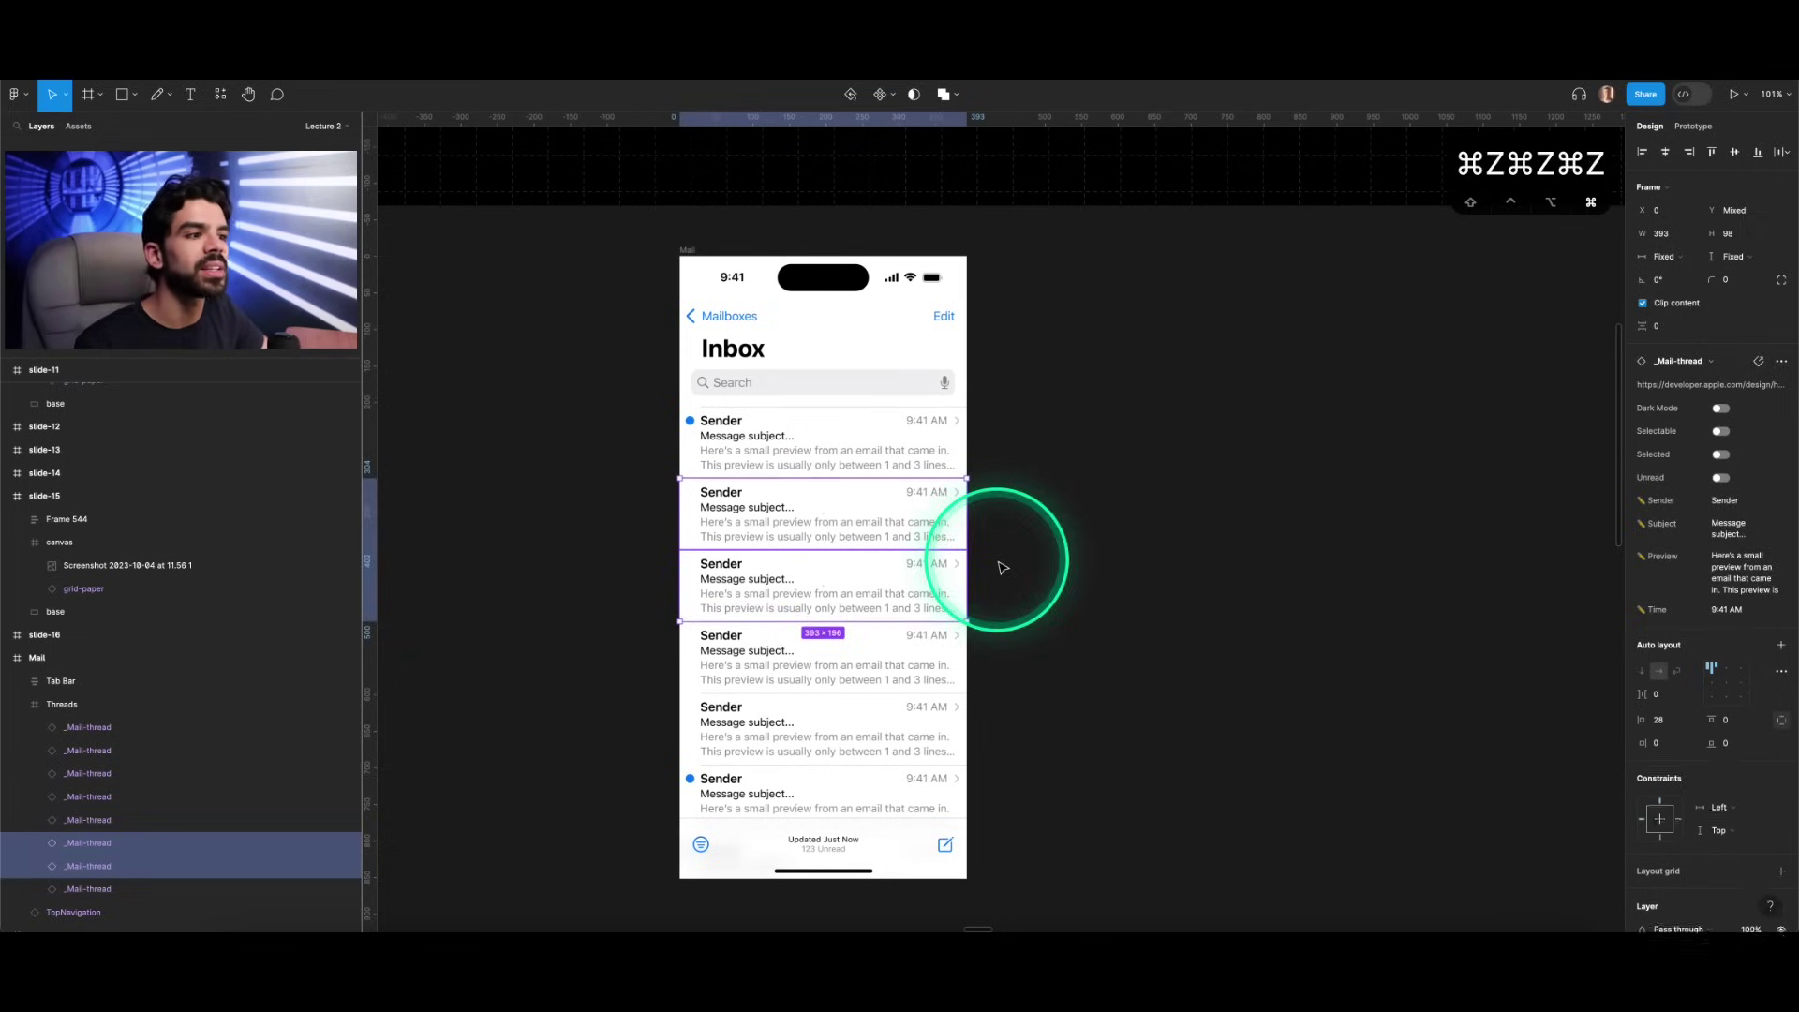
# Step: Add auto layout back to the Threads frame and increase the spacing between its mail threads
pyautogui.click(131, 704)
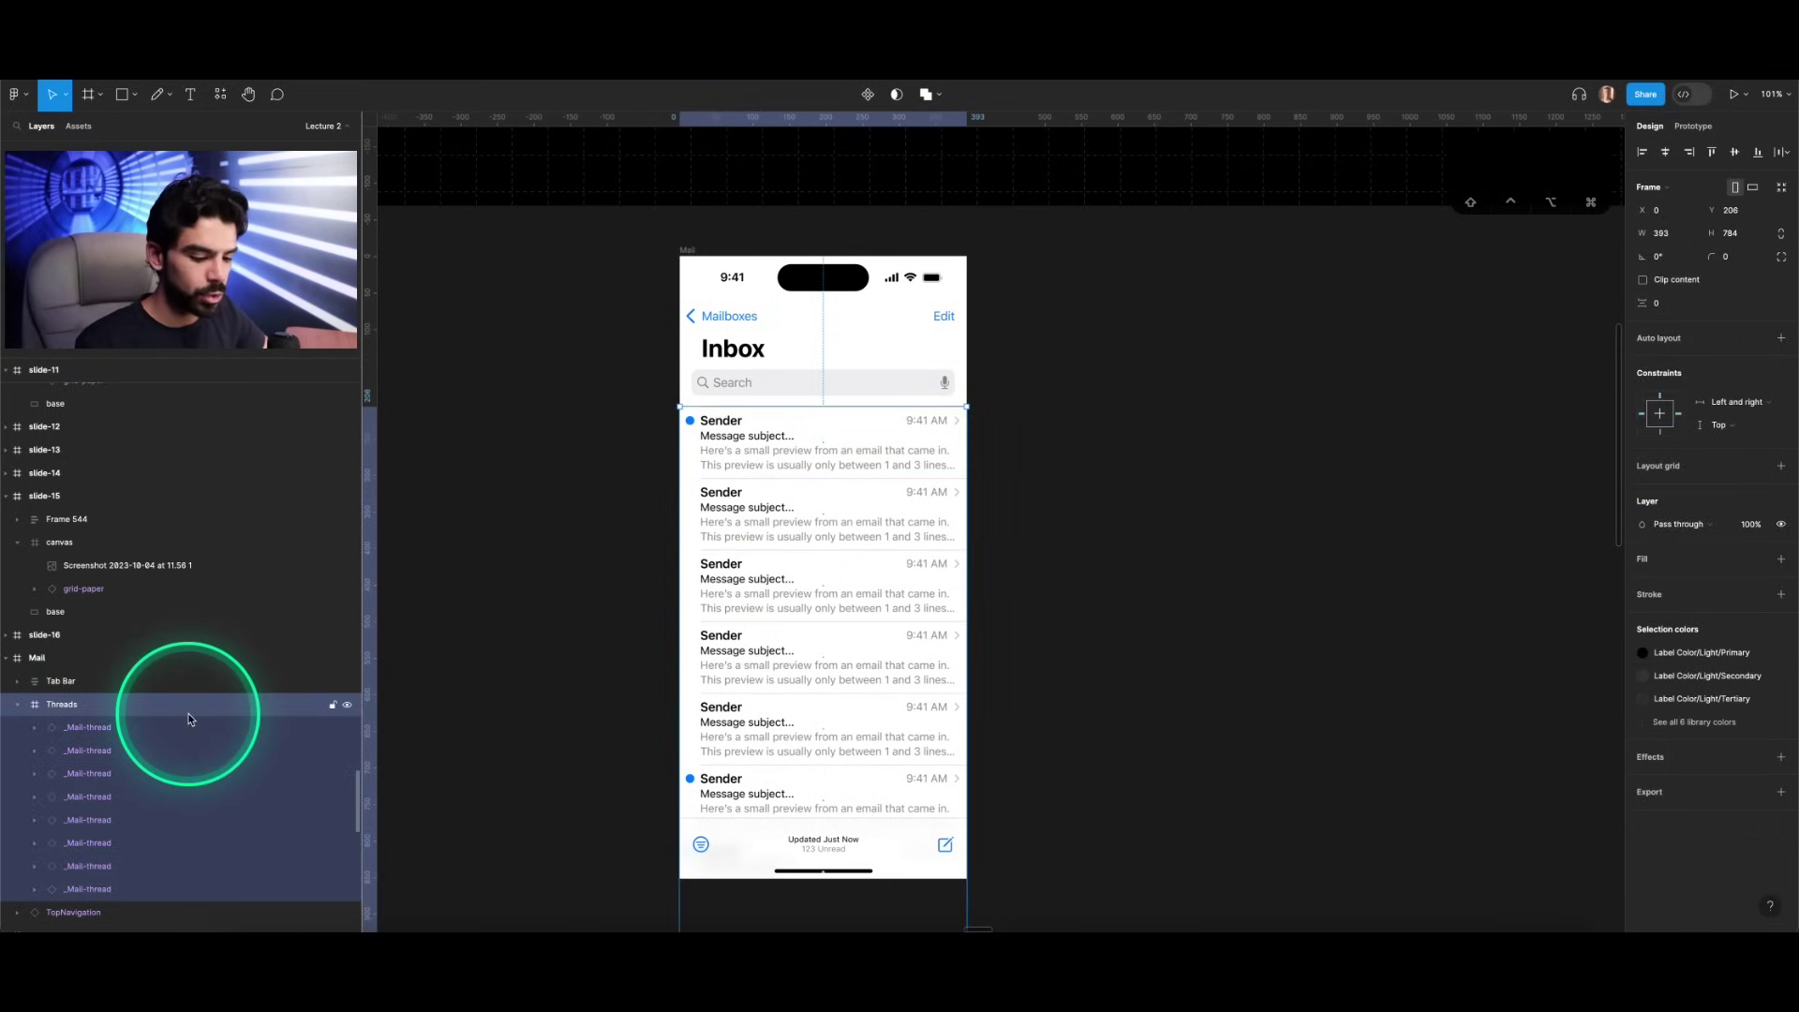
pyautogui.hotkey('shift', 'a')
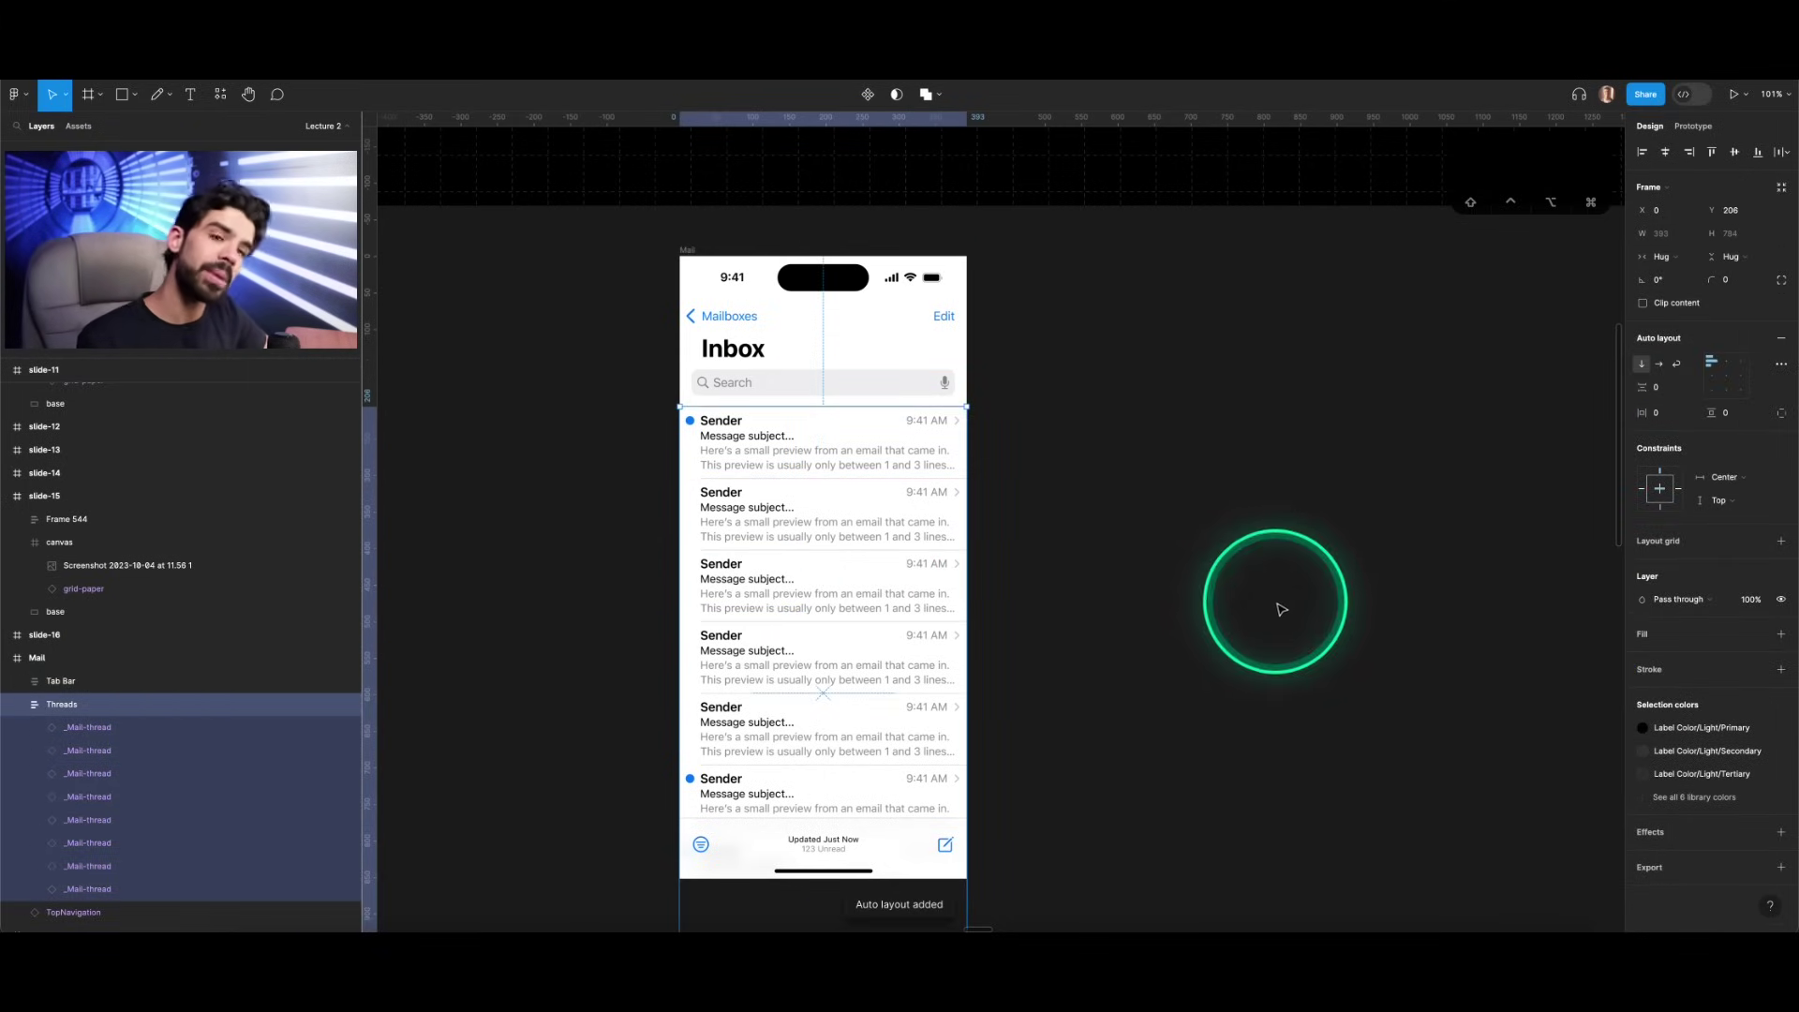
pyautogui.hotkey('shift', 'Up')
pyautogui.hotkey('shift', 'Up')
pyautogui.hotkey('shift', 'Up')
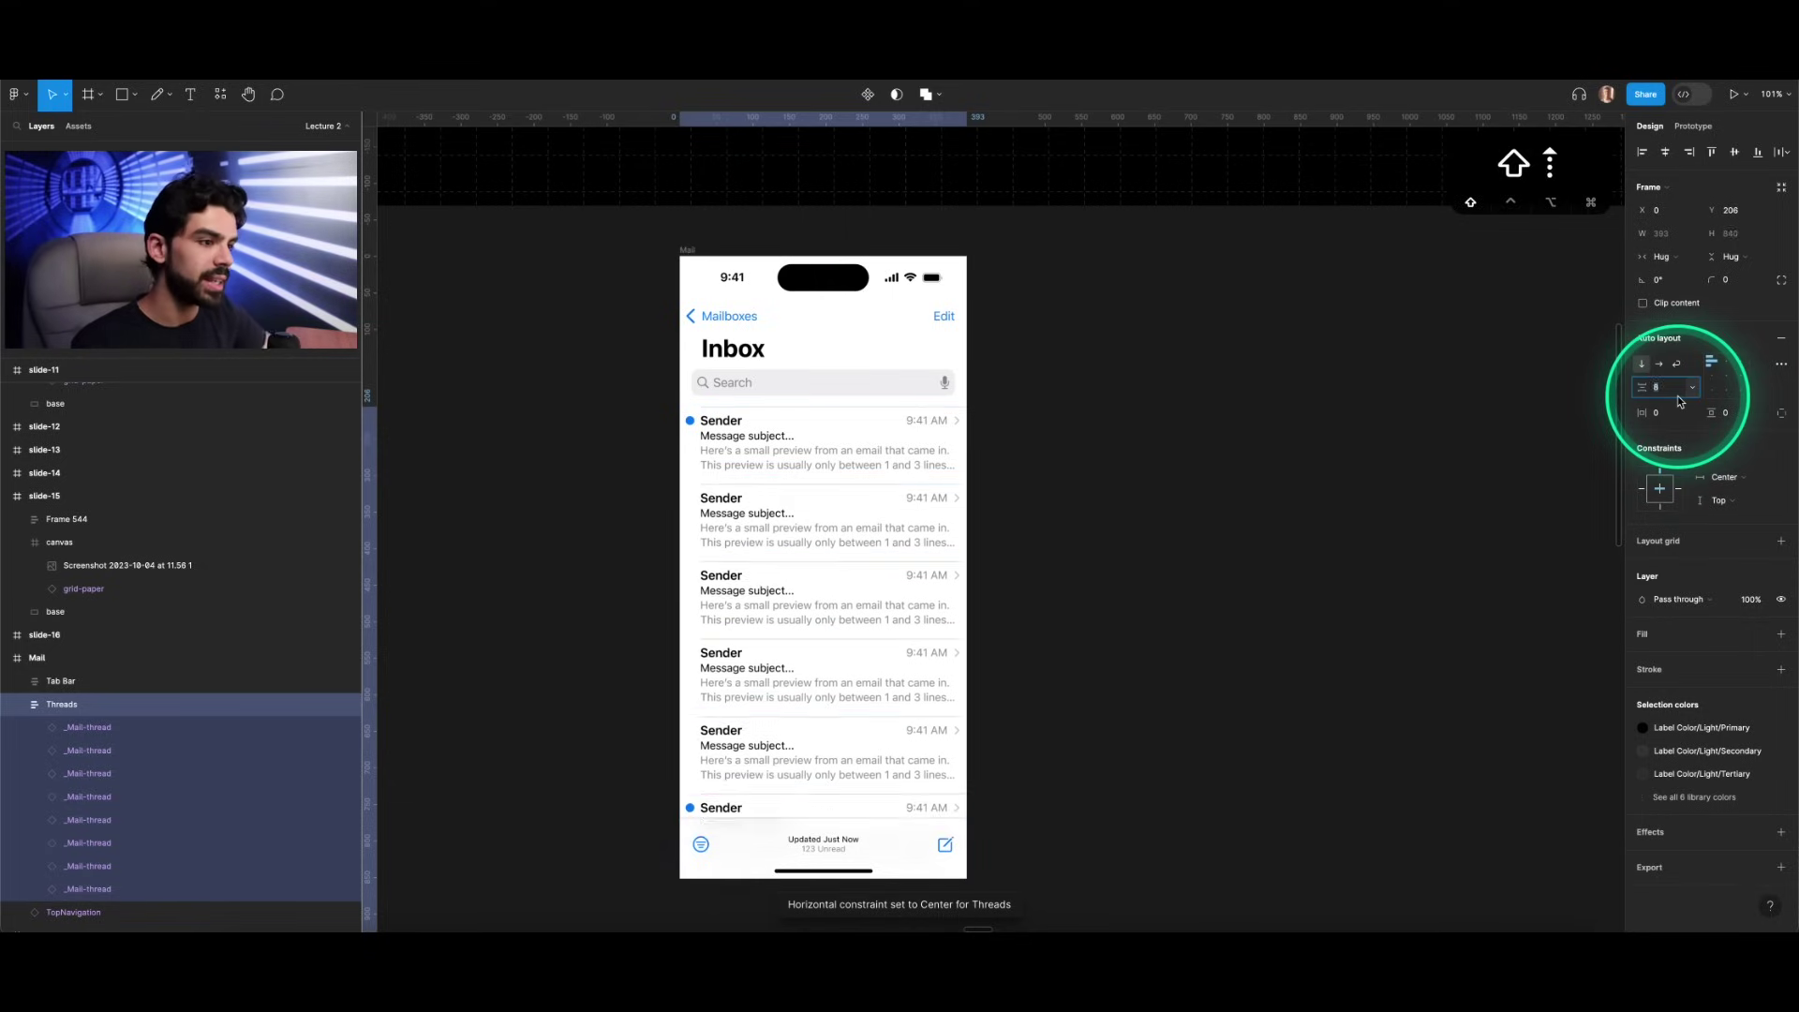
# Step: Reduce the spacing between the mail threads below zero and undo the last spacing change
pyautogui.hotkey('shift', 'Down')
pyautogui.hotkey('shift', 'Down')
pyautogui.hotkey('shift', 'Down')
pyautogui.hotkey('shift', 'Down')
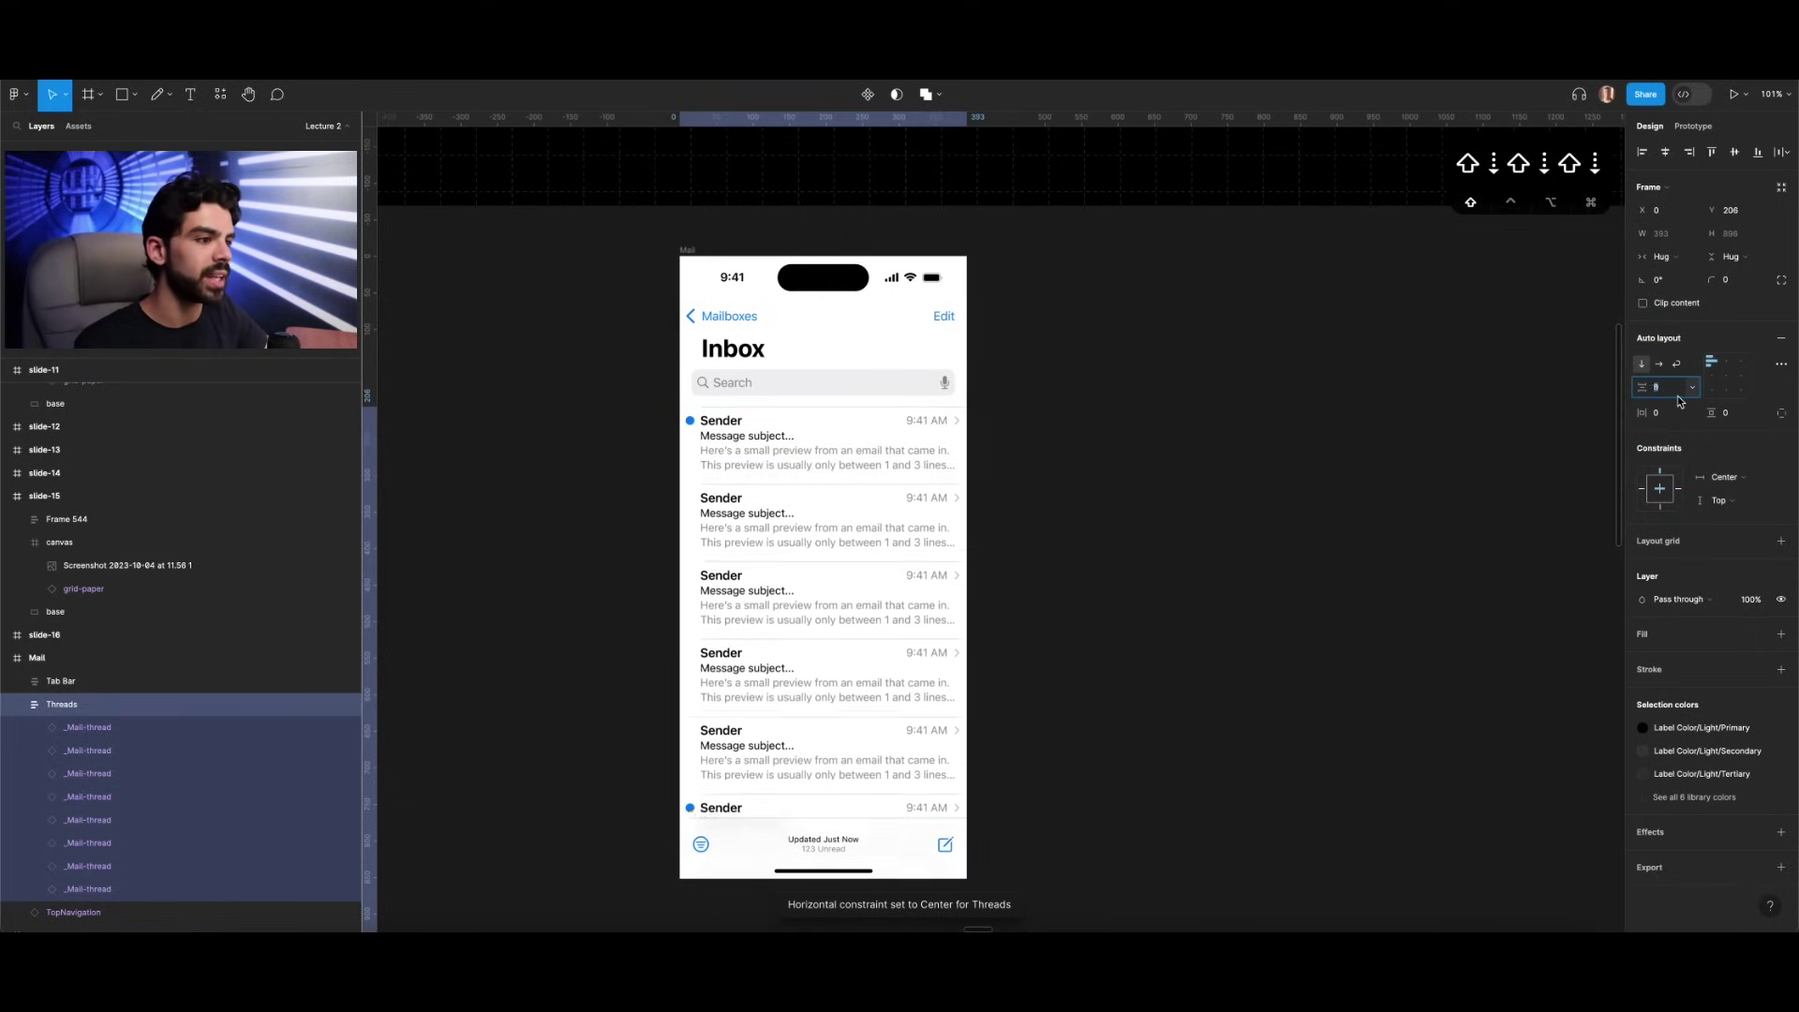
pyautogui.press('super+z')
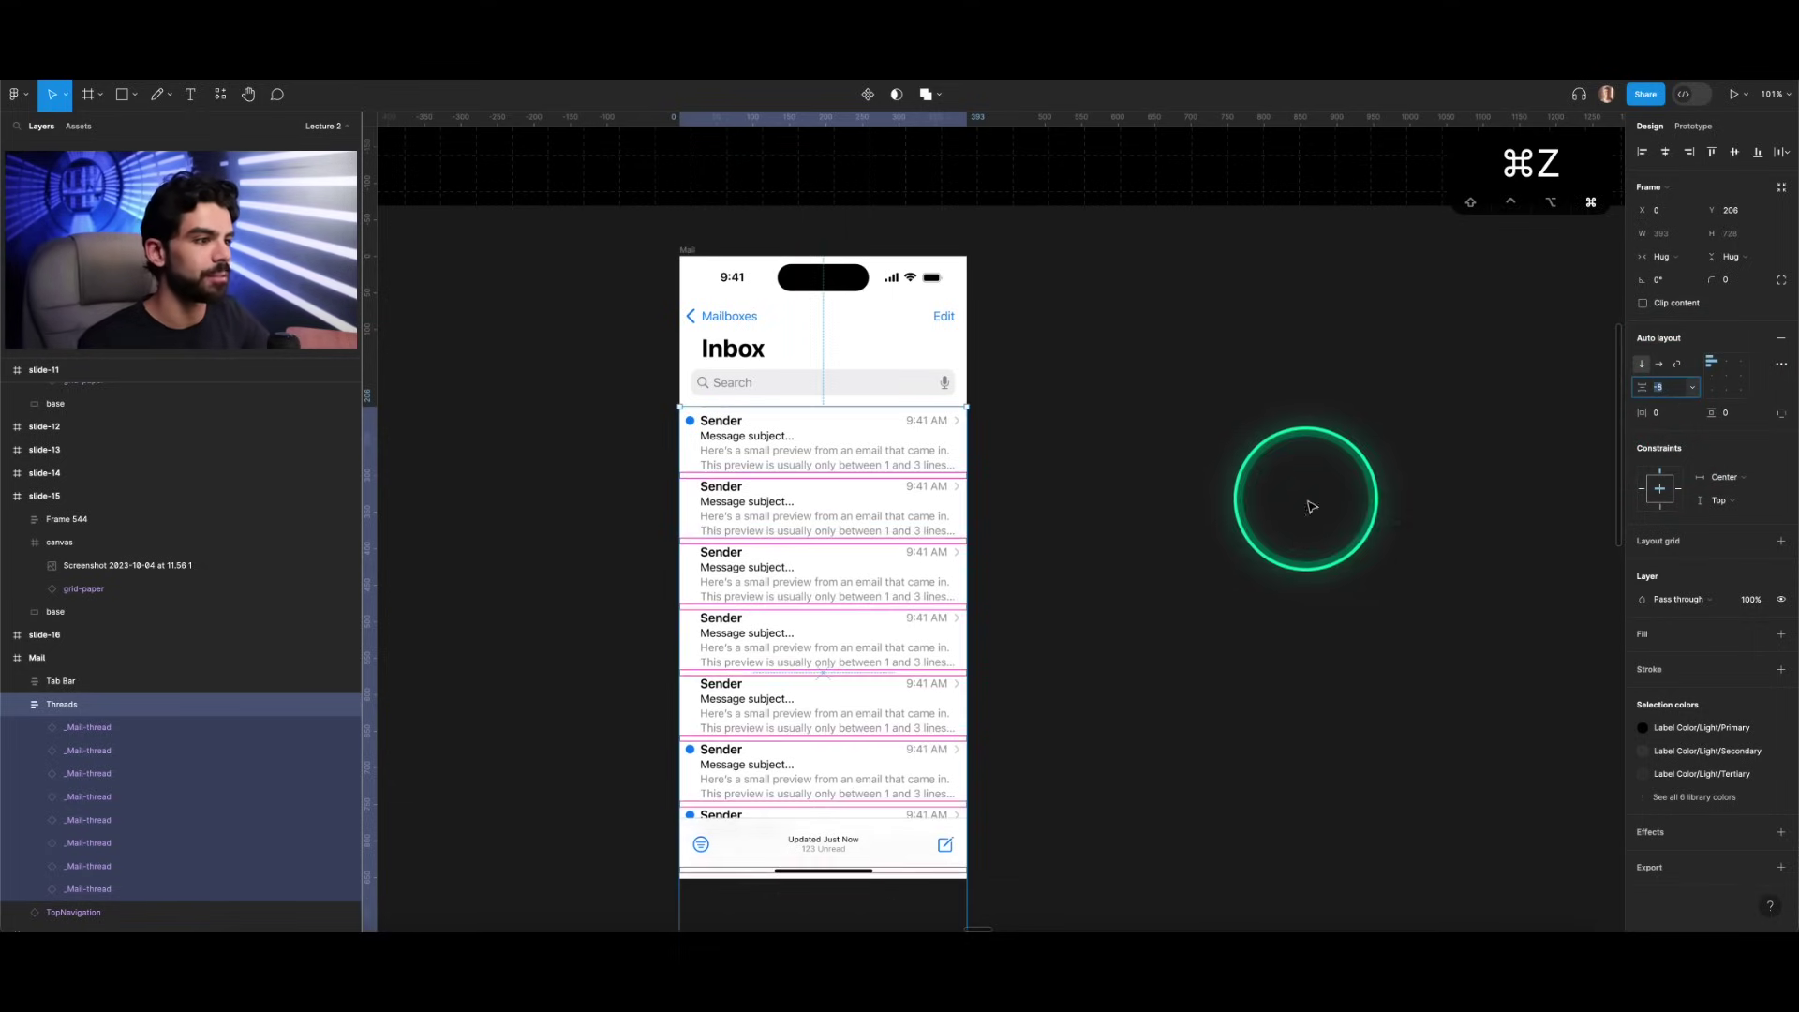
# Step: Delete the duplicated Mail screen below slide-17
pyautogui.scroll(-5, 1306, 506)
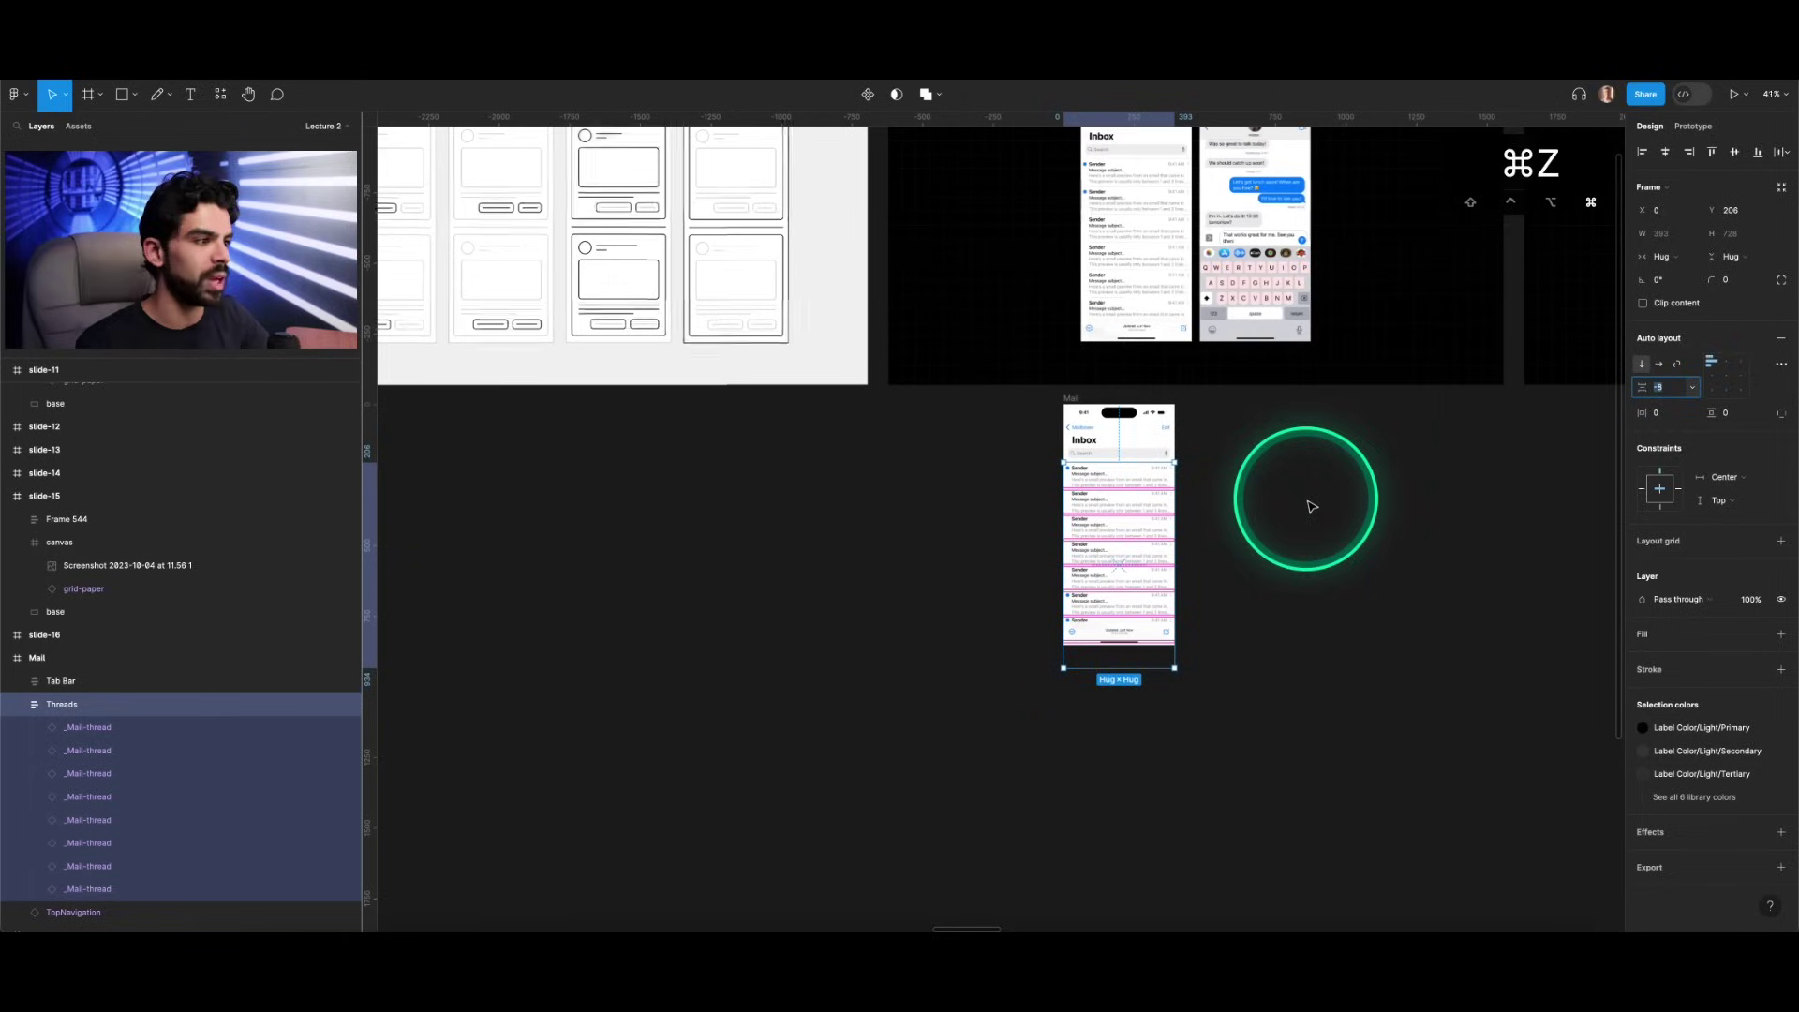
pyautogui.click(1072, 401)
pyautogui.press('BackSpace')
# Step: Replace the text of the upper blue message bubble in the MessageThread screen with "Hello"
pyautogui.scroll(4, 1069, 394)
pyautogui.hscroll(4, 1068, 394)
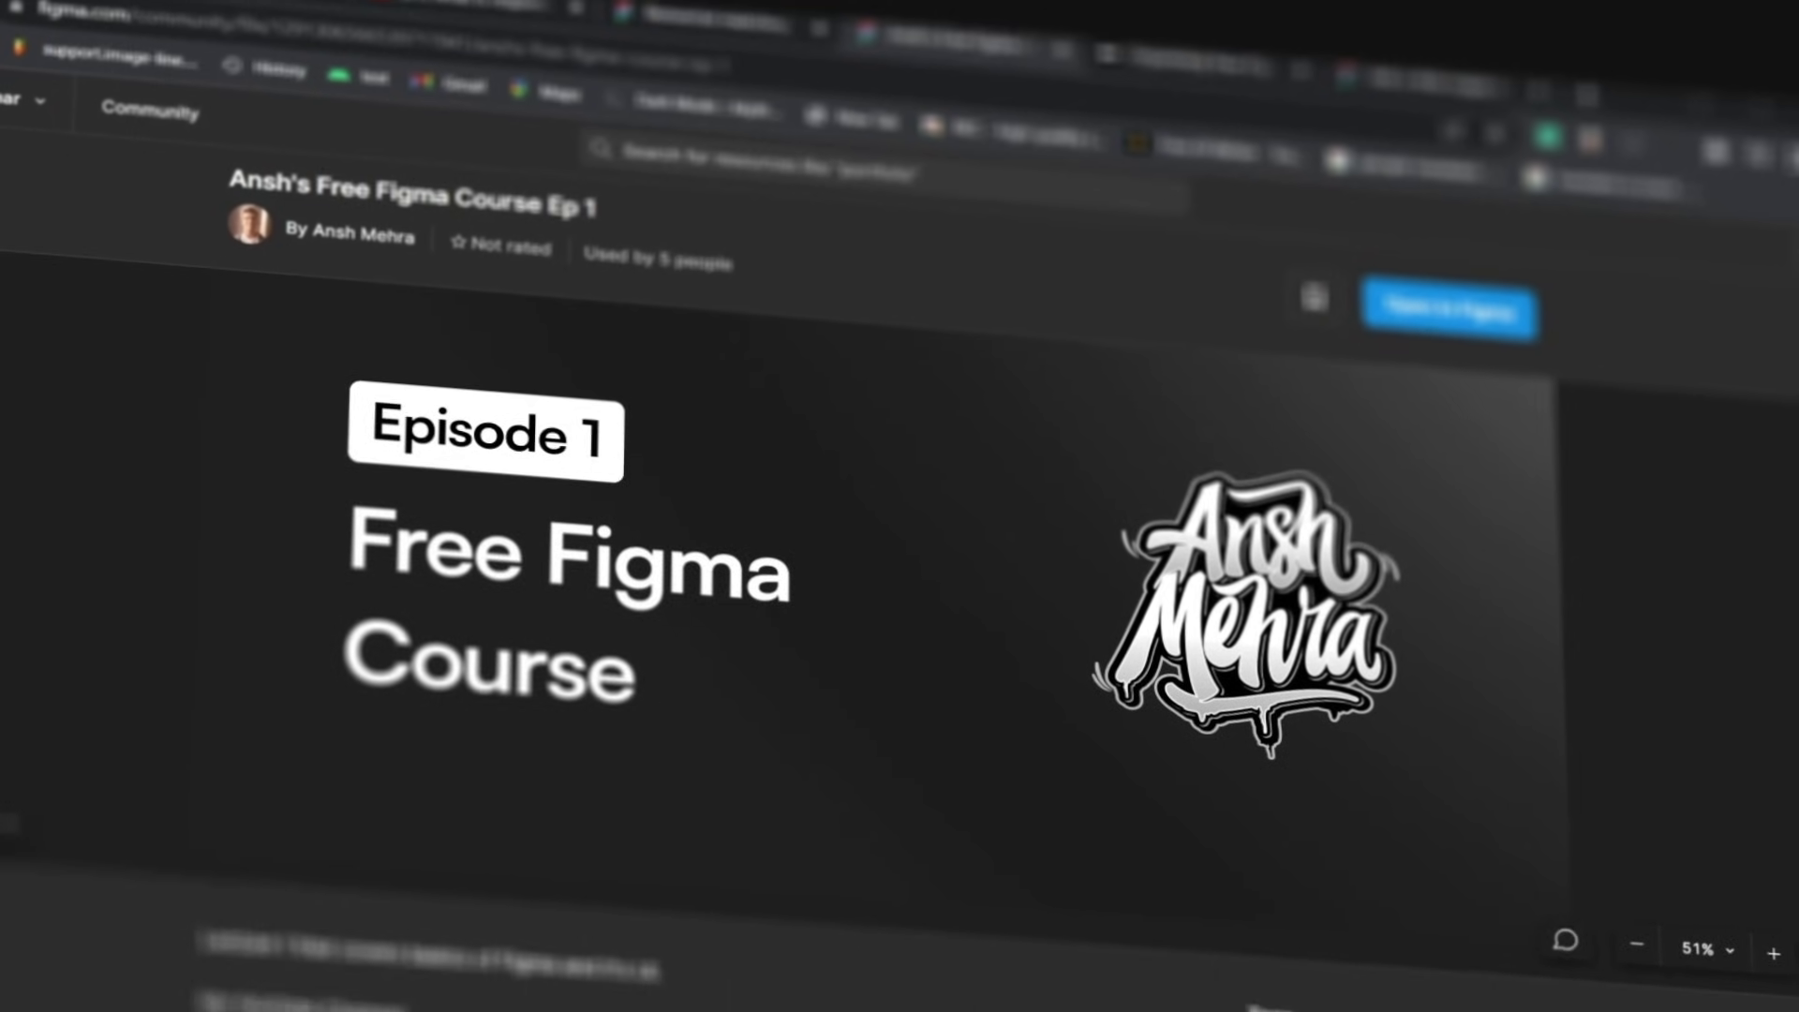
pyautogui.click(881, 373)
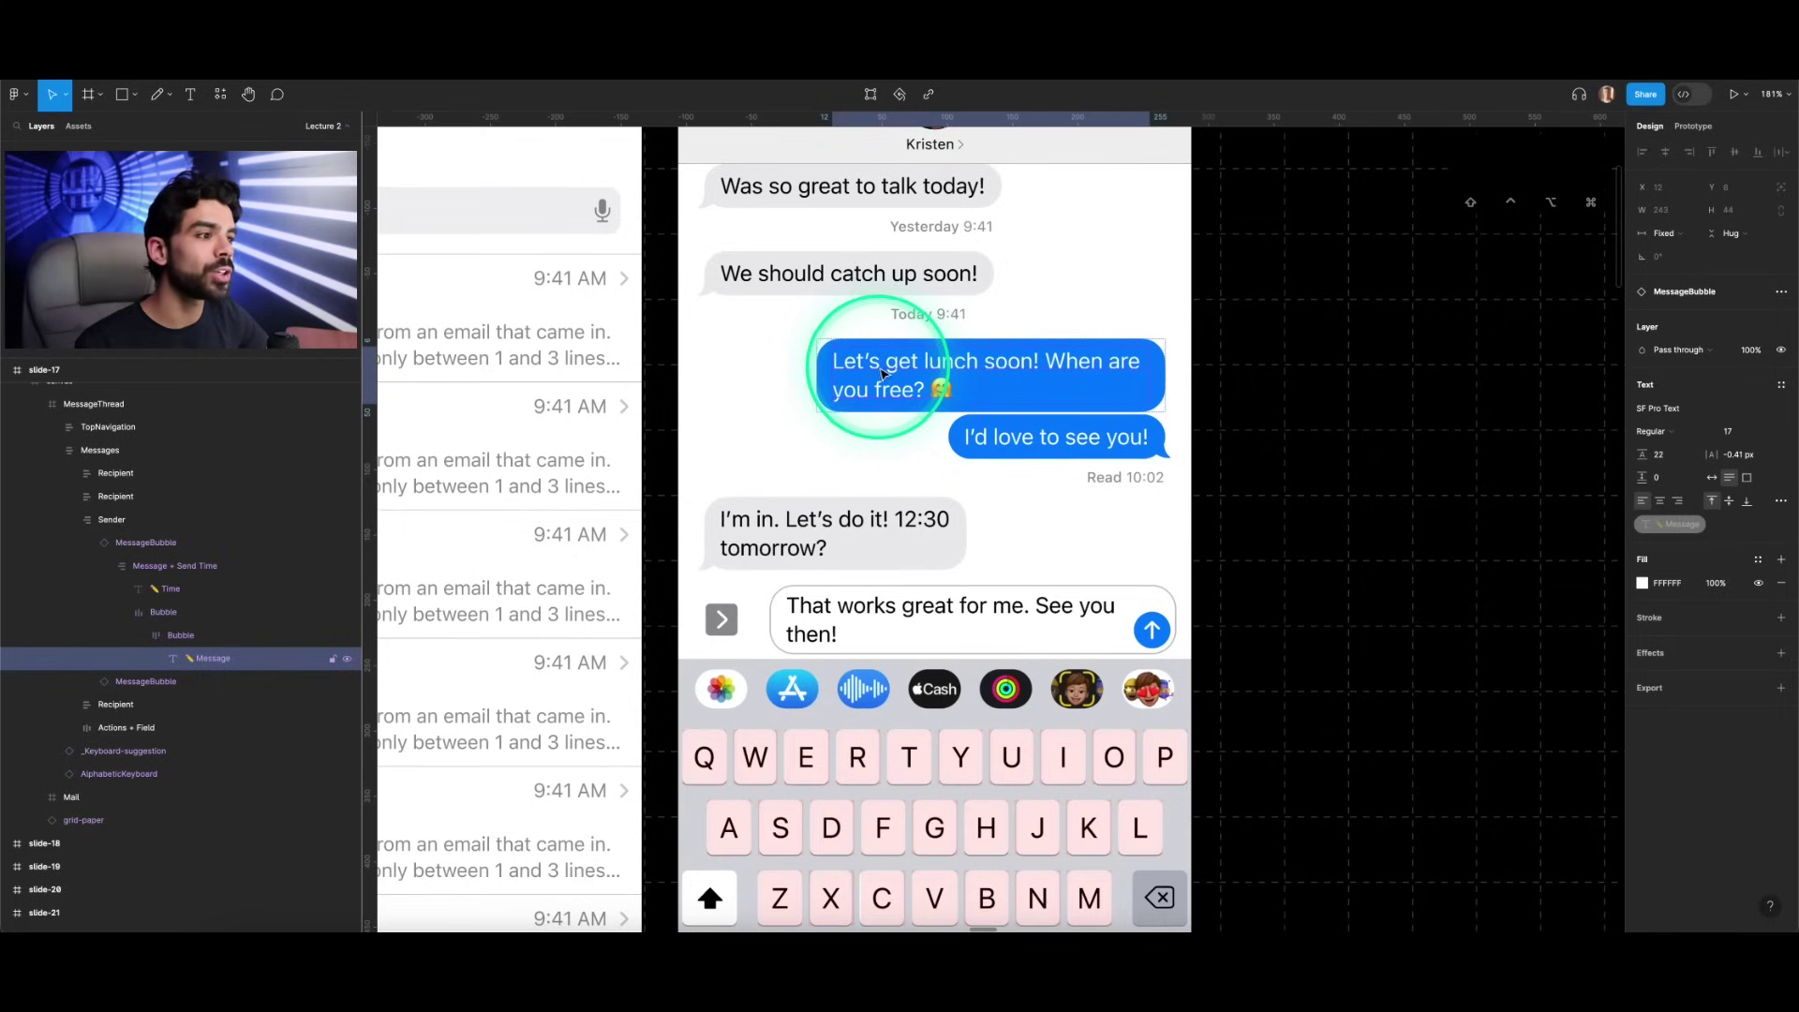
pyautogui.doubleClick(892, 381)
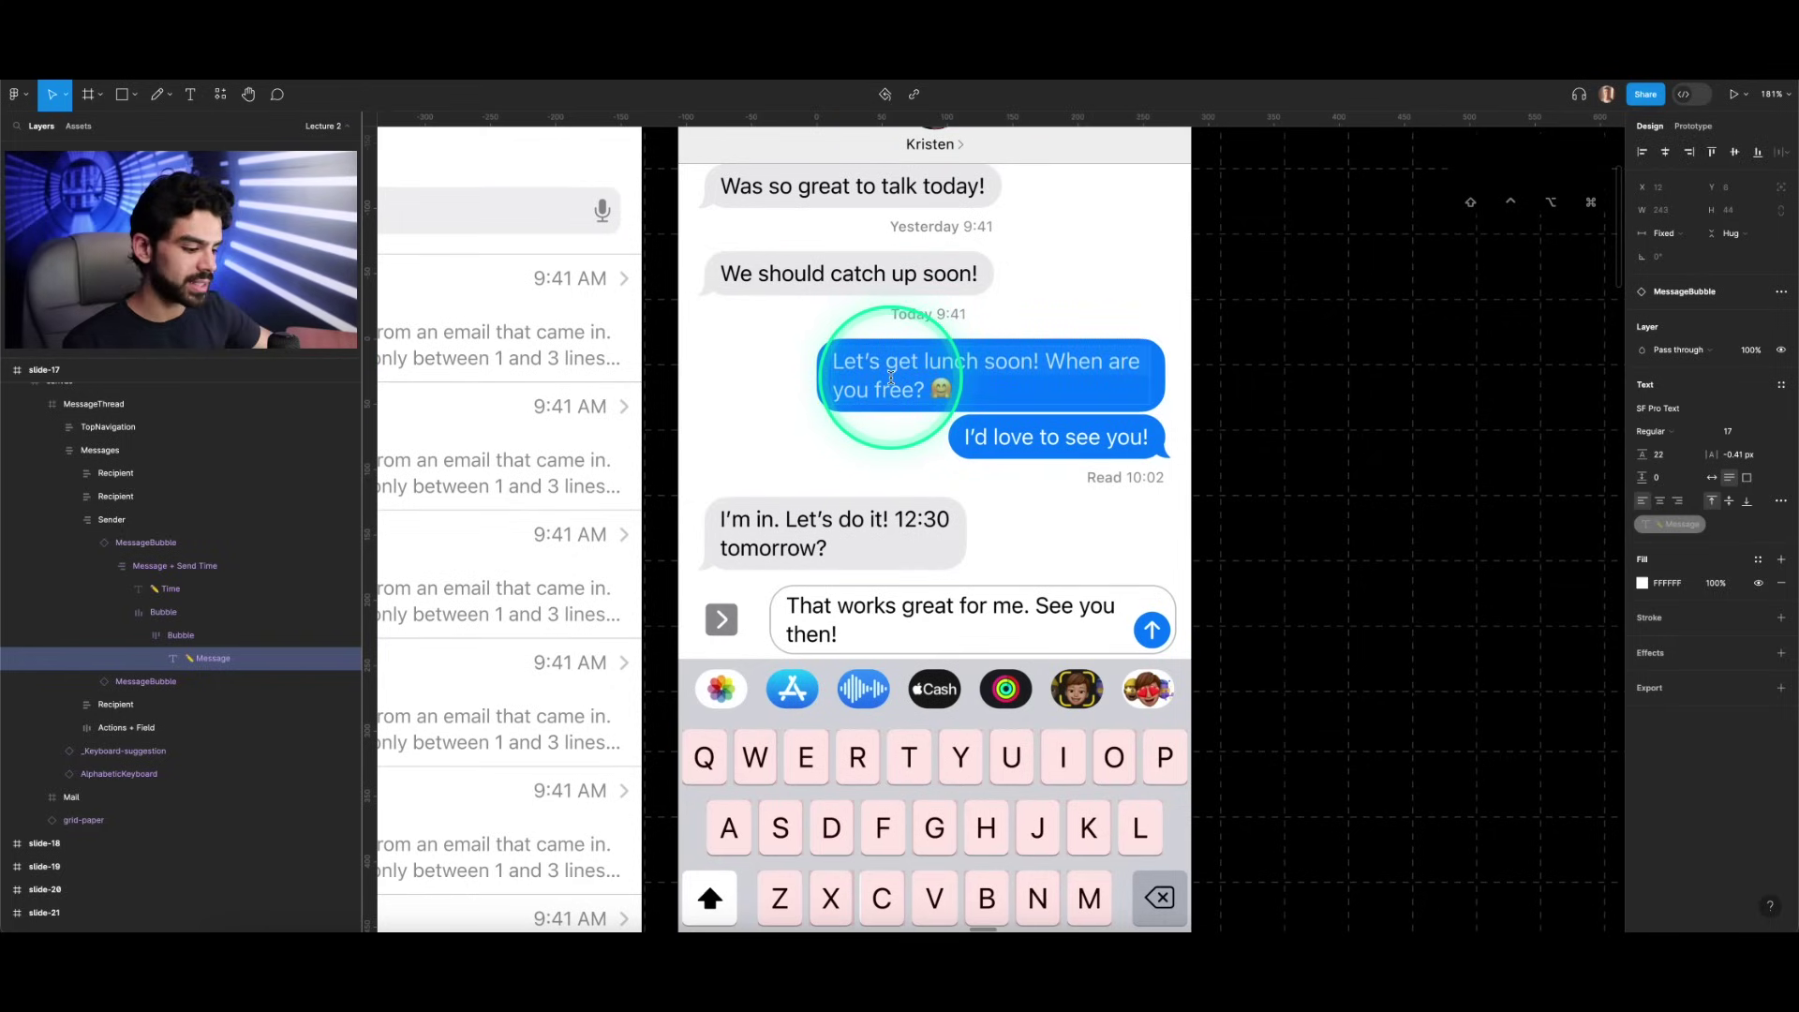
pyautogui.write('Hello')
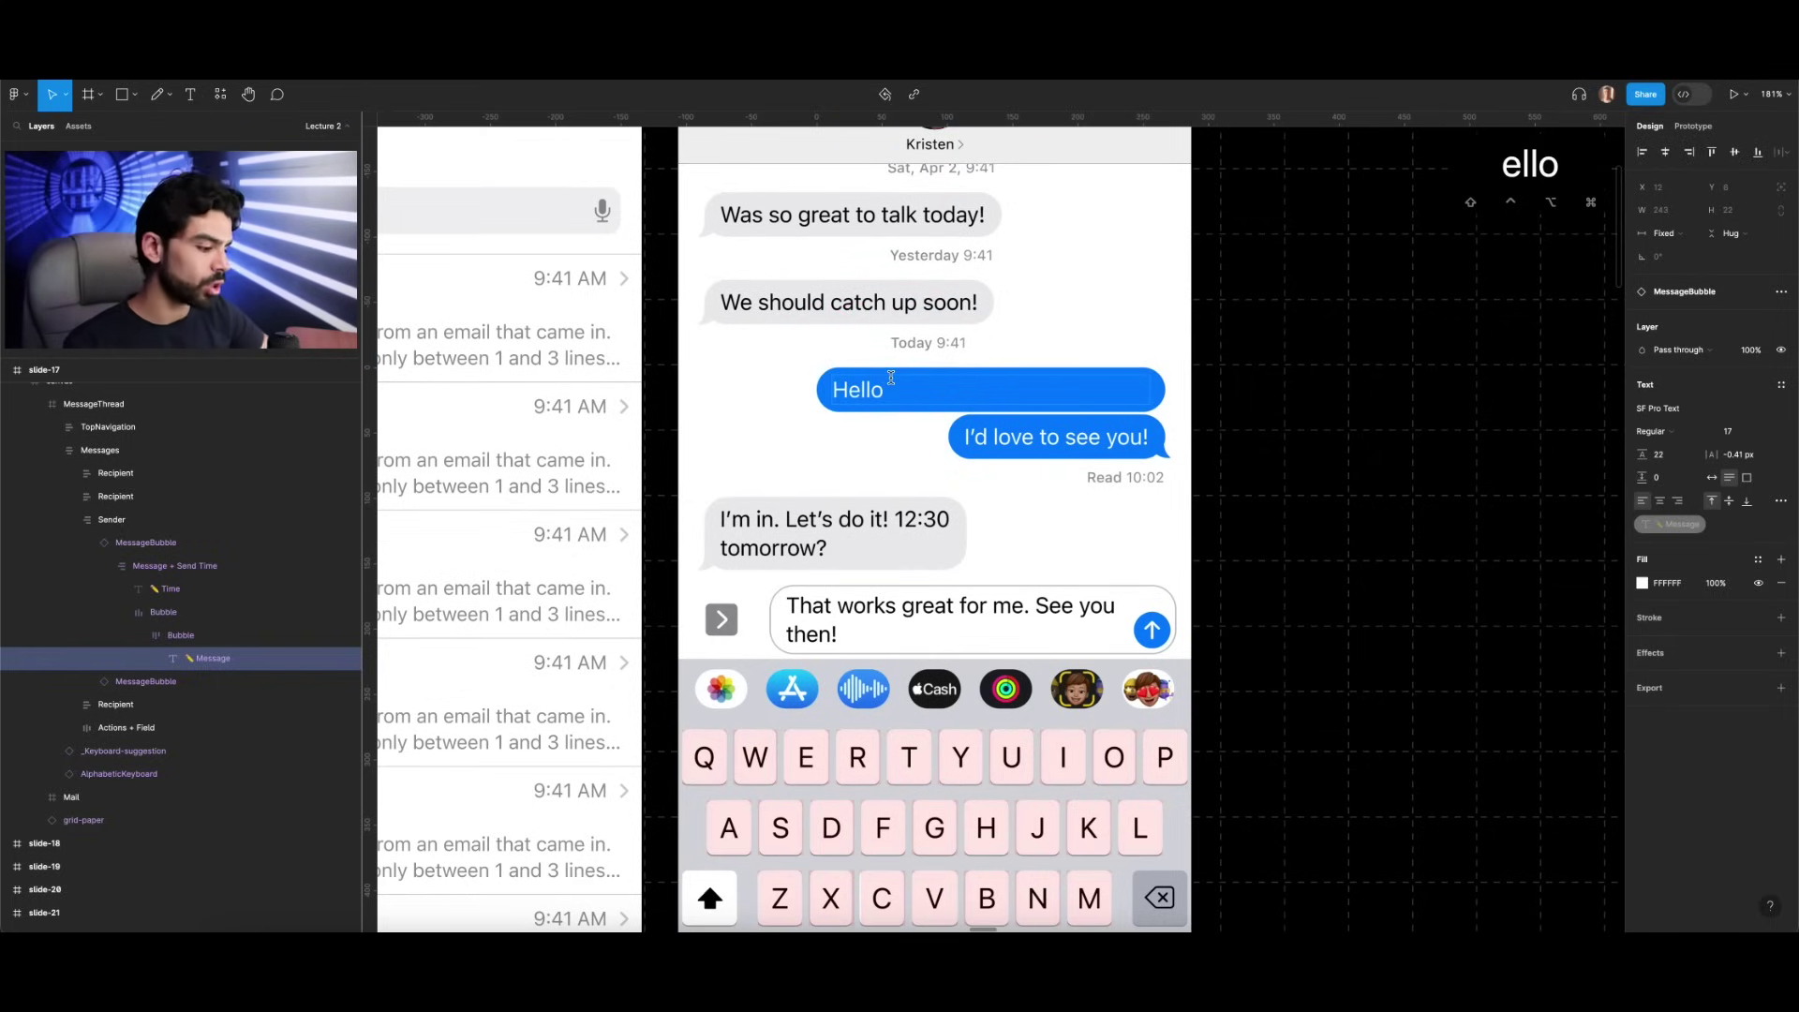
# Step: Extend the "Hello" message with seven extra lines of "a" and undo those additions
pyautogui.write(' a a a a a a a')
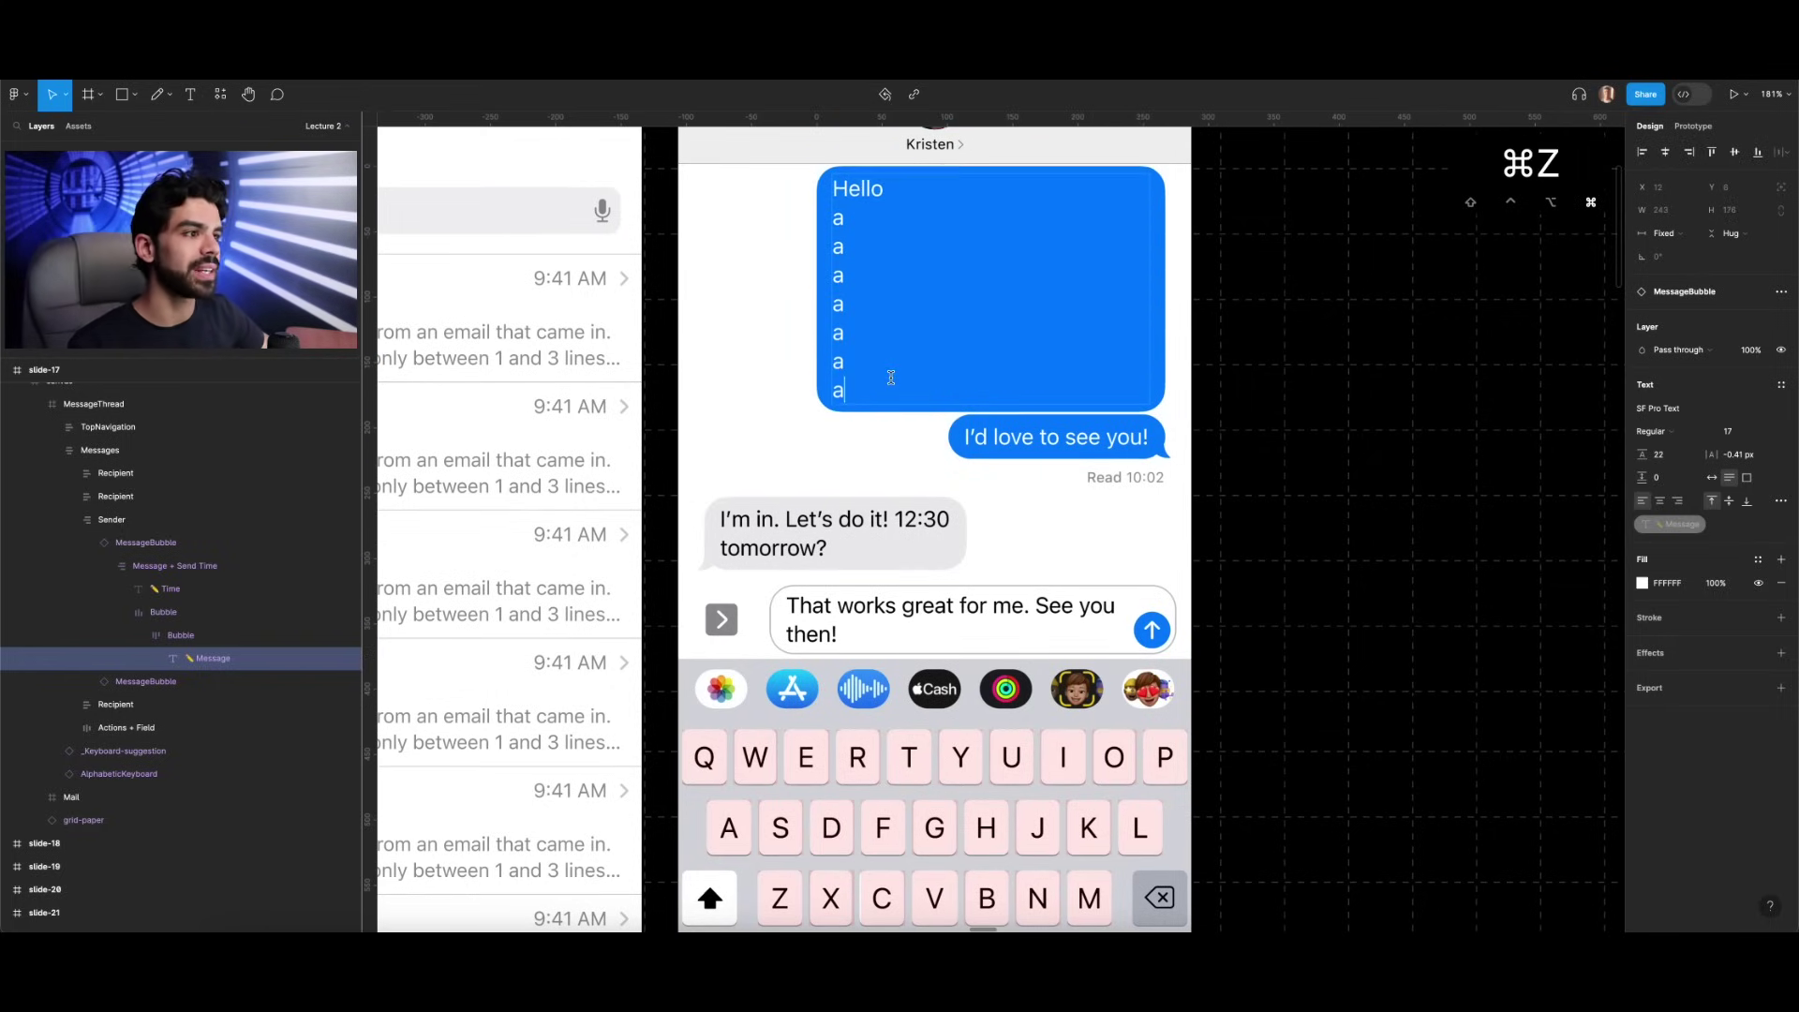
pyautogui.press('super+z')
pyautogui.press('super+z')
pyautogui.press('super+z')
pyautogui.press('super+z')
pyautogui.press('super+z')
pyautogui.press('super+z')
pyautogui.press('super+z')
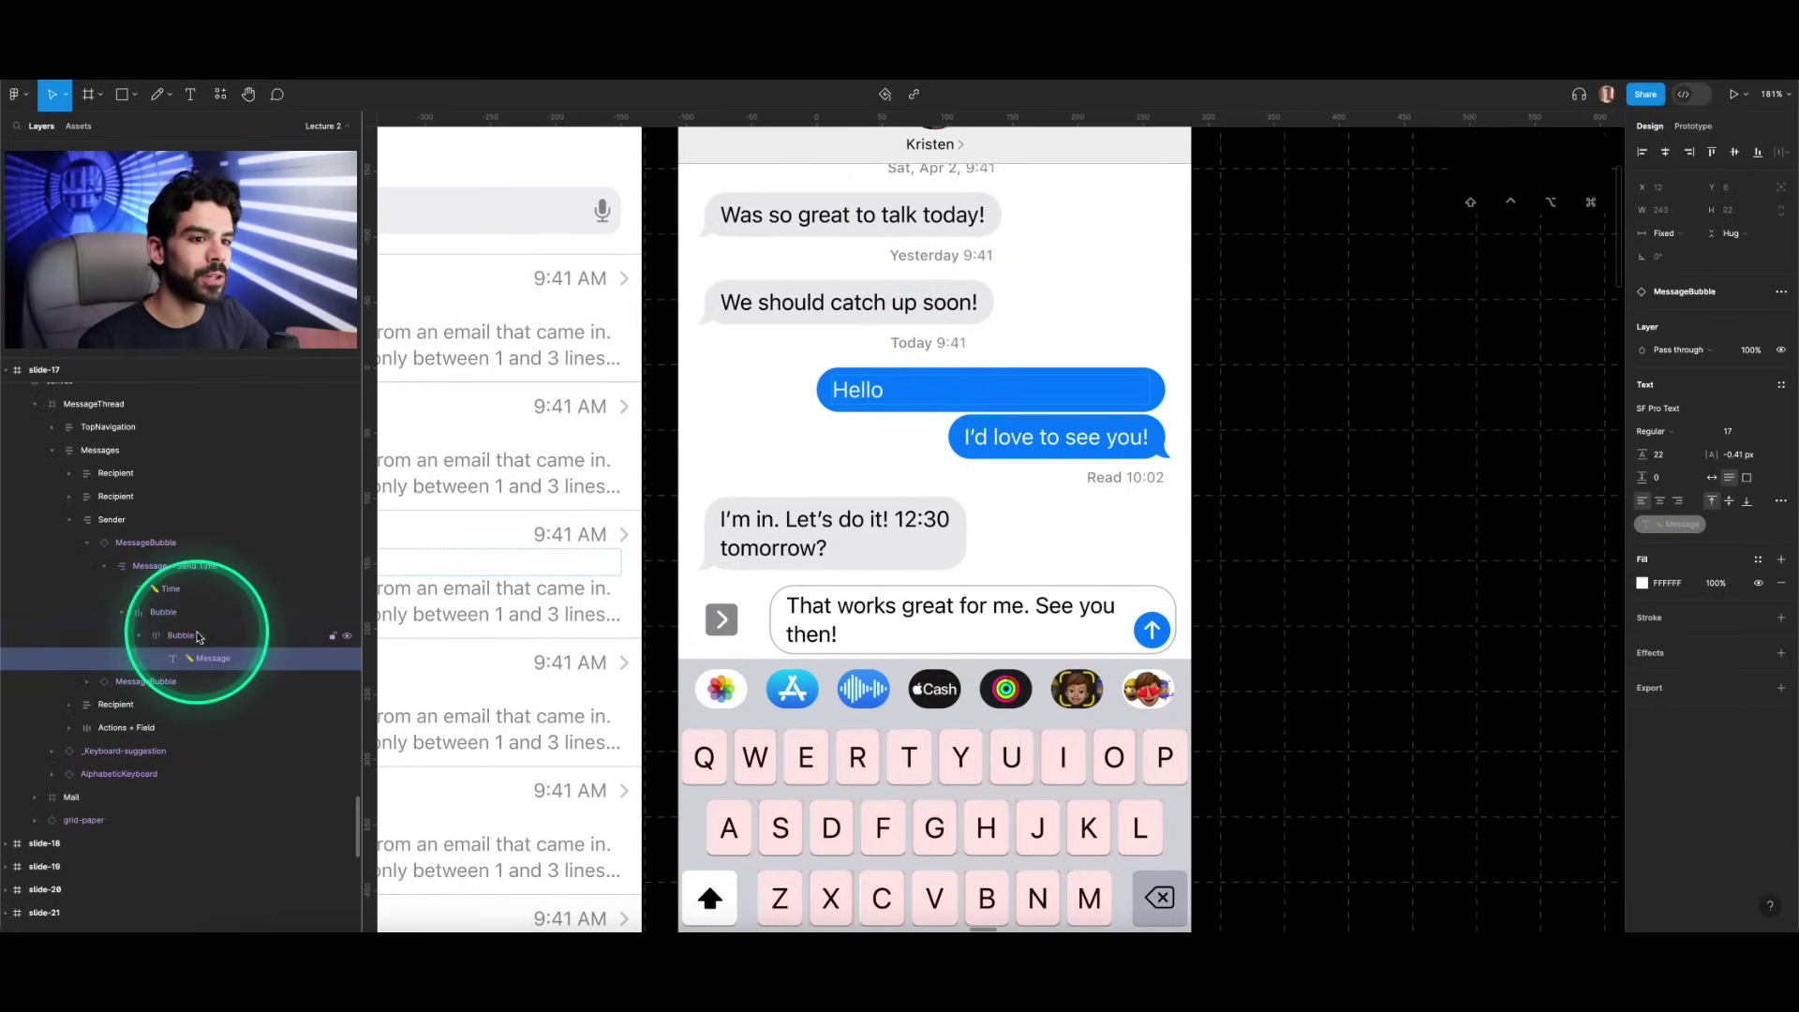
# Step: Examine the auto layout settings of the "Hello" message's nested layers, from MessageBubble and Message + Send Time down to the inner Bubble and its text
pyautogui.click(166, 545)
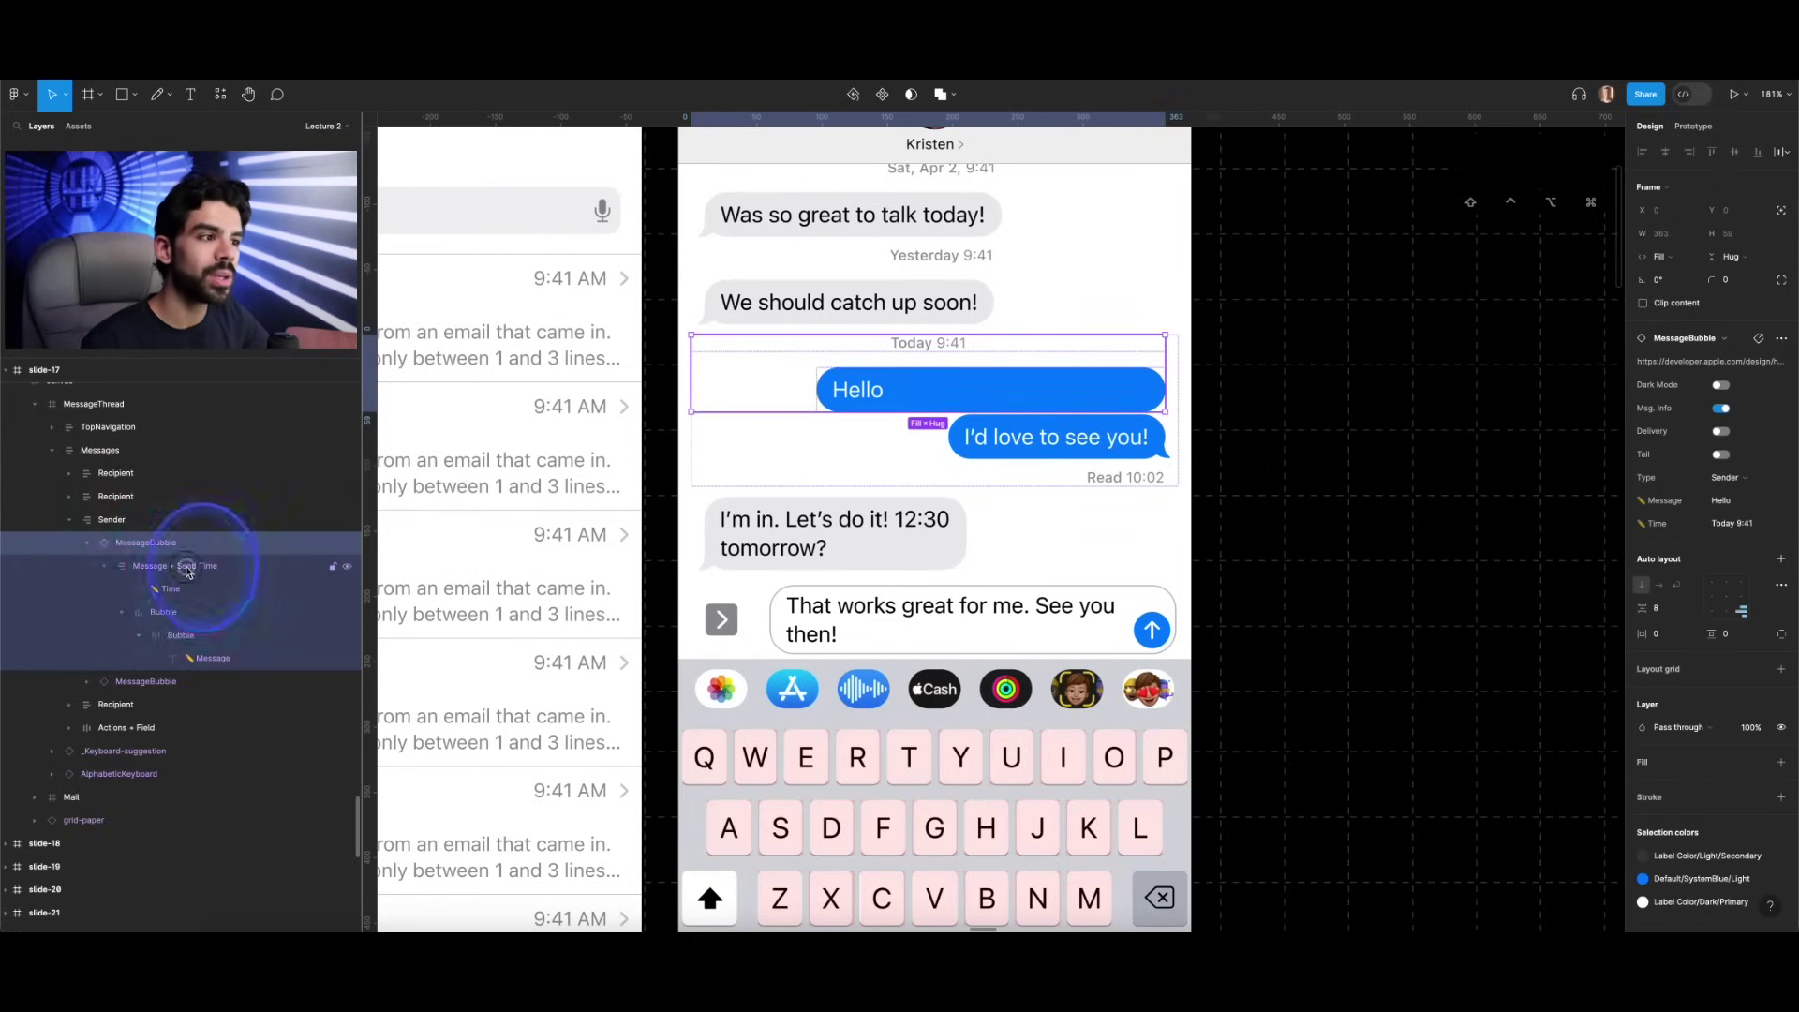
pyautogui.click(187, 569)
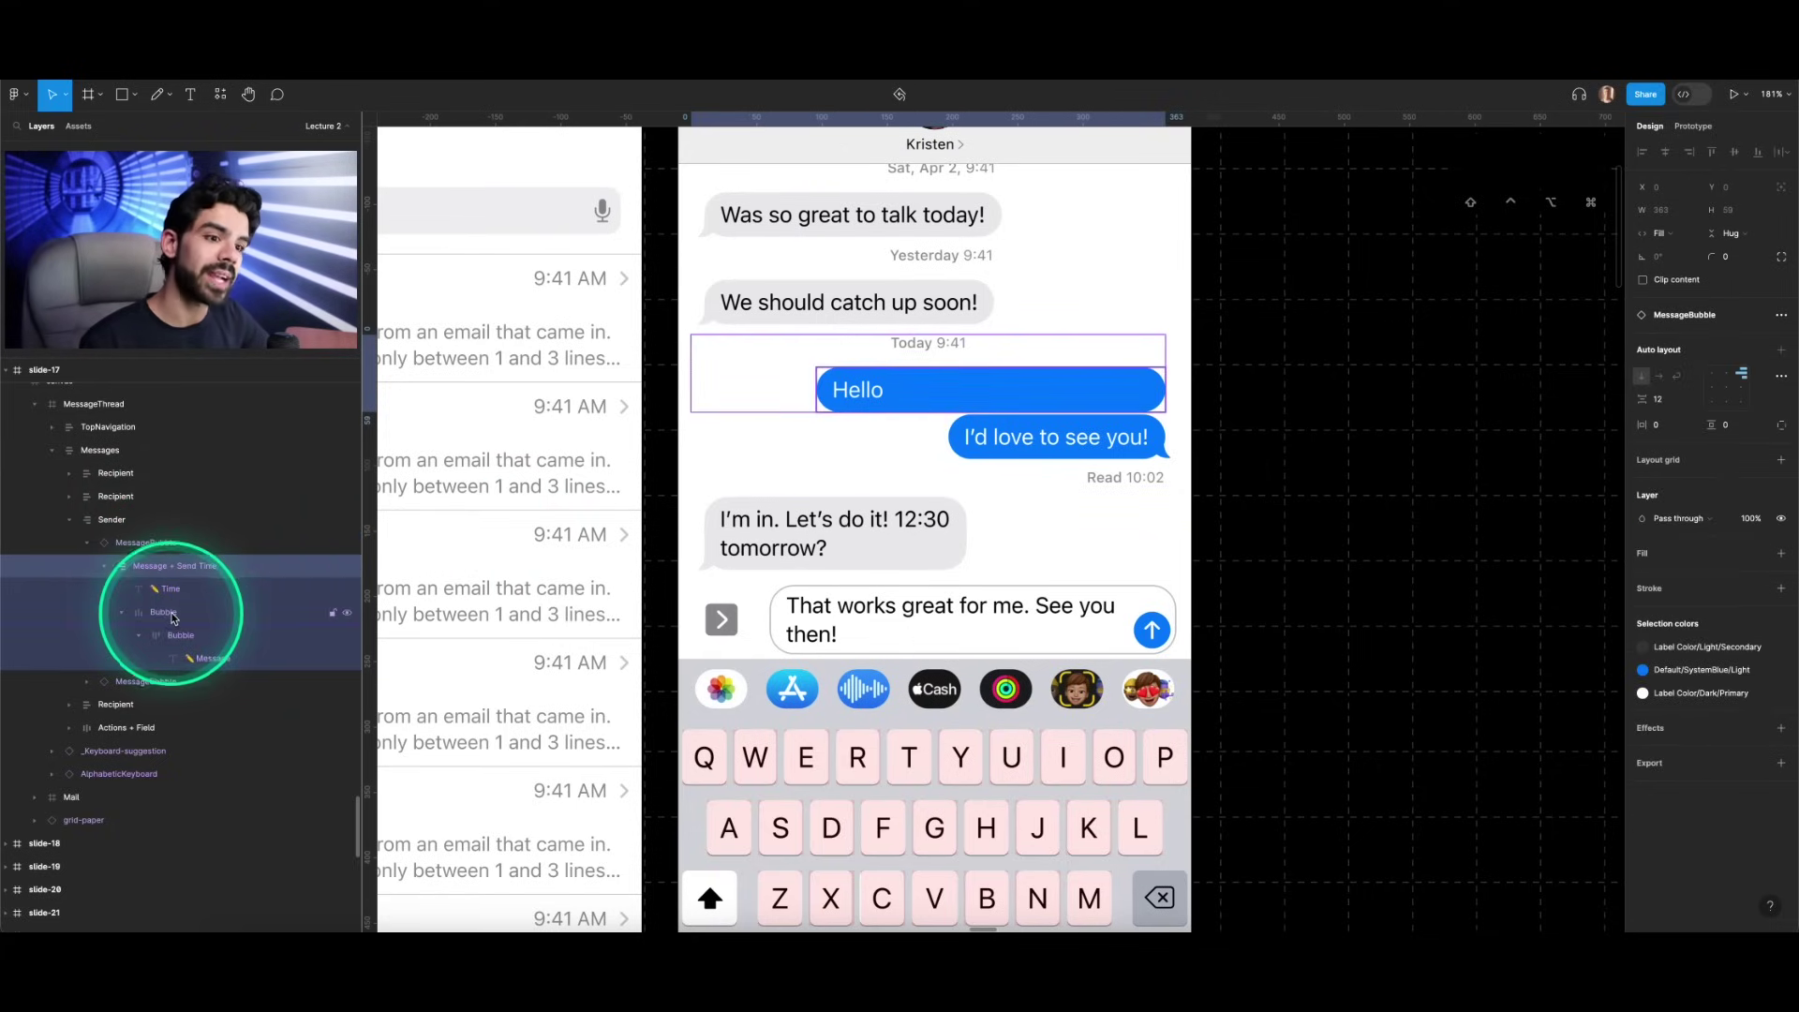
pyautogui.click(174, 616)
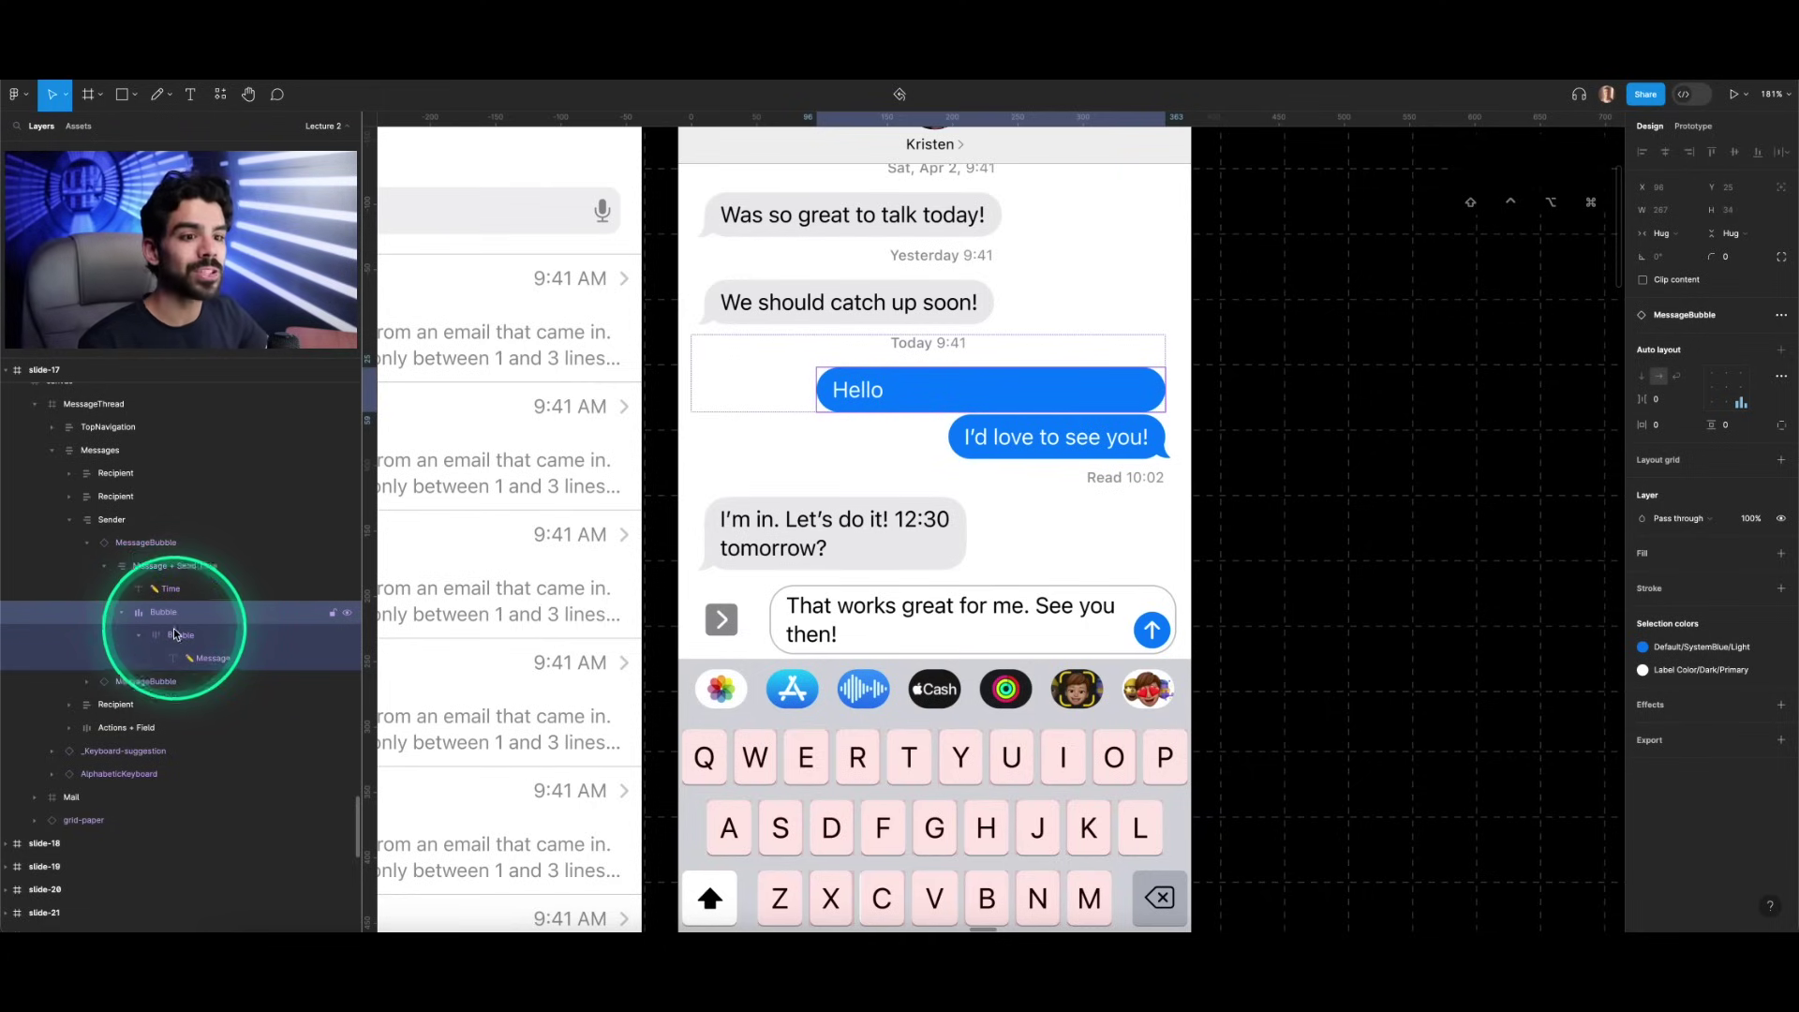
pyautogui.click(206, 636)
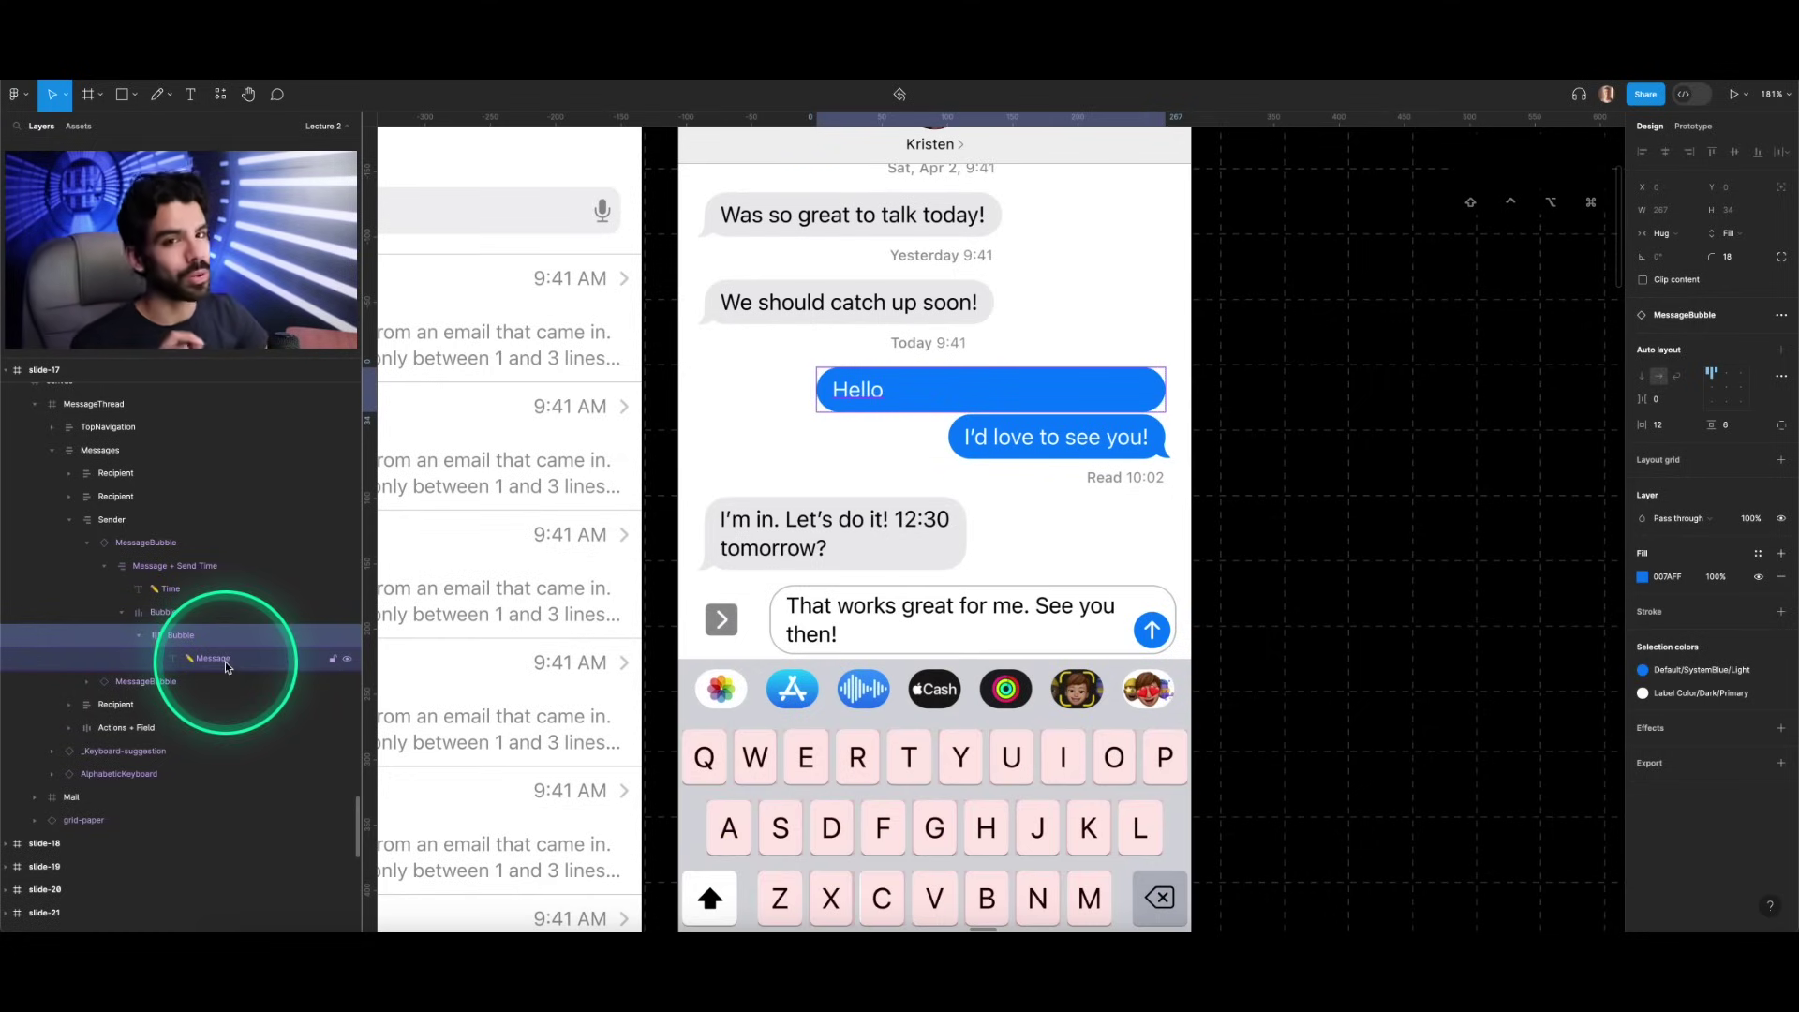
pyautogui.doubleClick(852, 401)
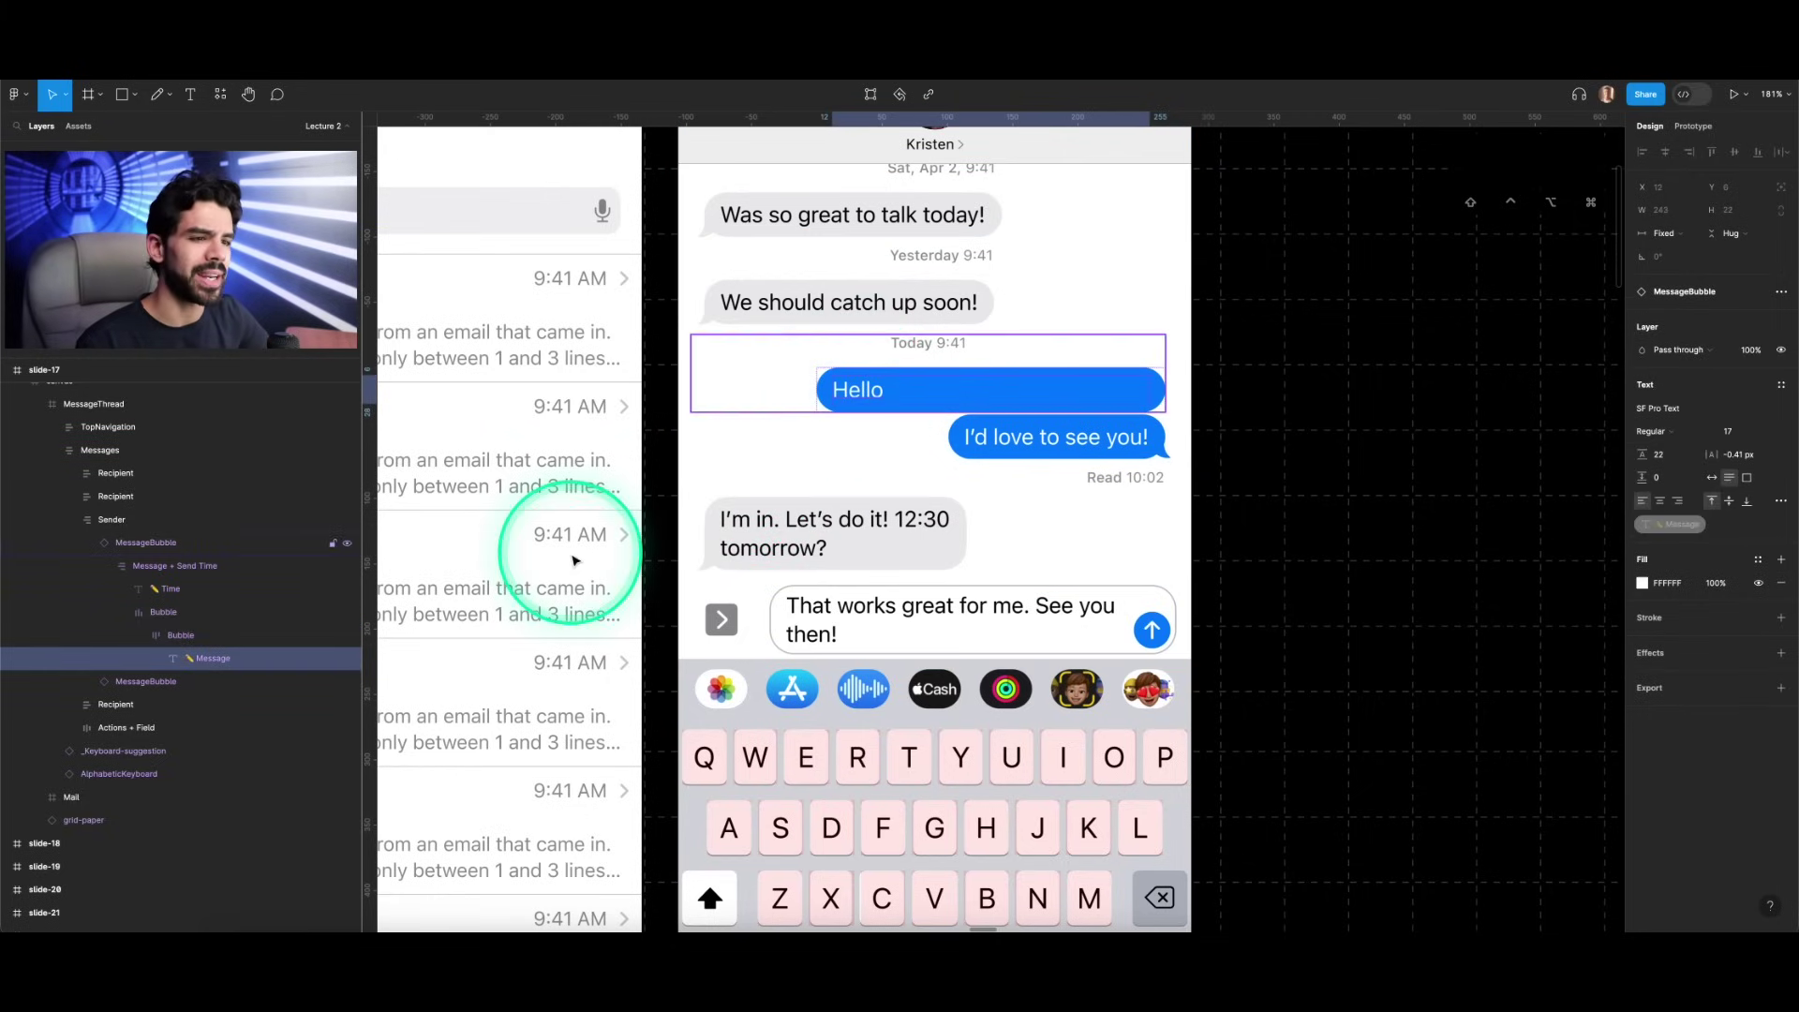
pyautogui.click(192, 639)
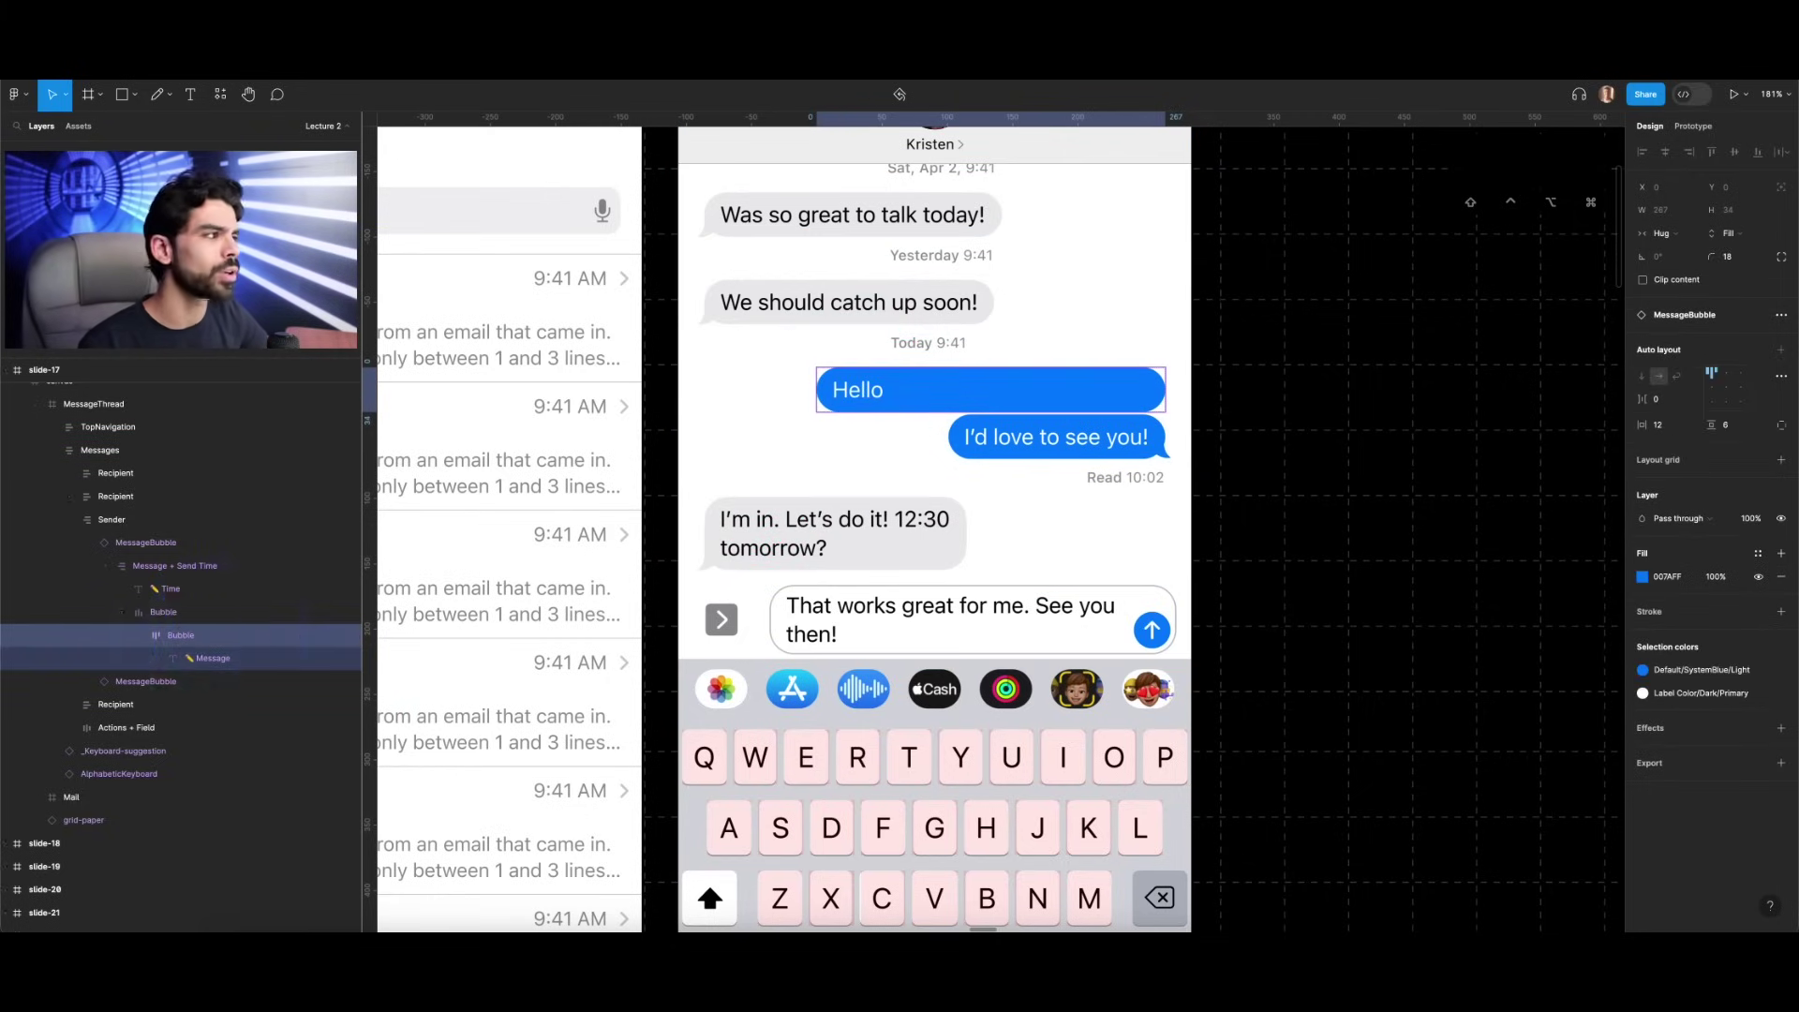
# Step: Set the text layer of the blue "Hello" message bubble to Auto width resizing
pyautogui.click(1672, 237)
pyautogui.click(915, 399)
pyautogui.click(866, 397)
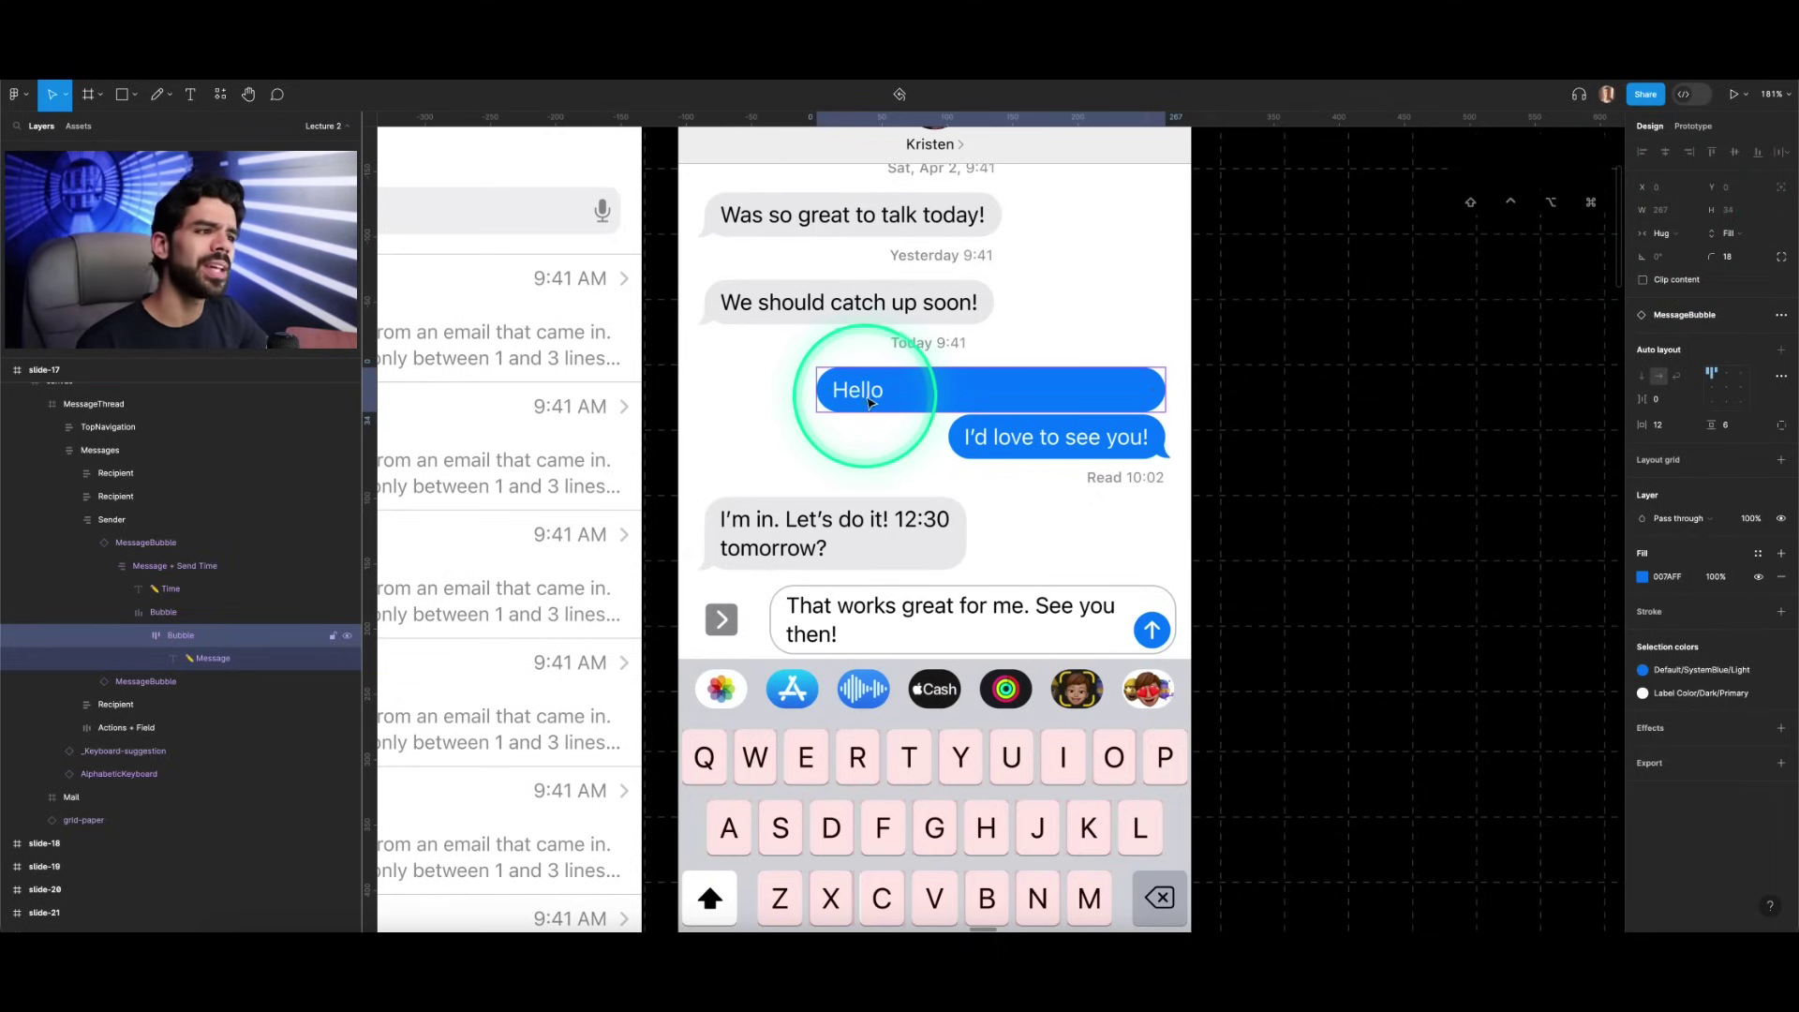
pyautogui.doubleClick(873, 400)
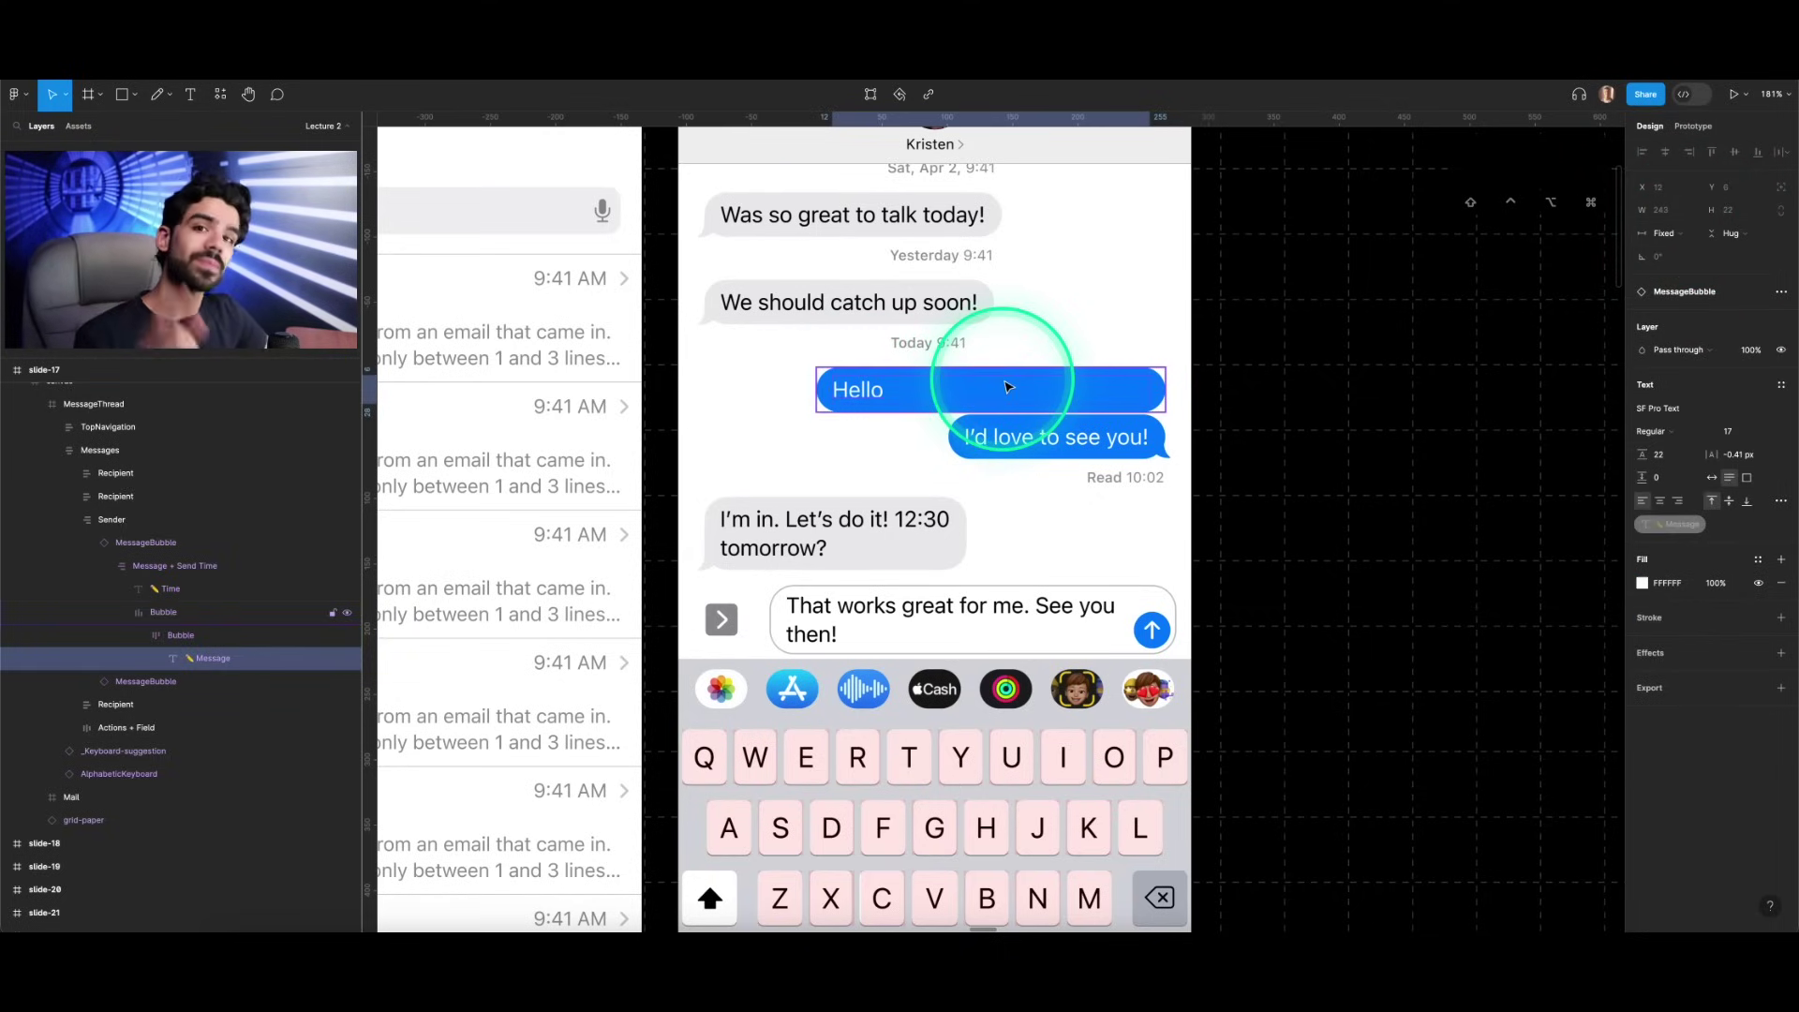
pyautogui.click(1730, 478)
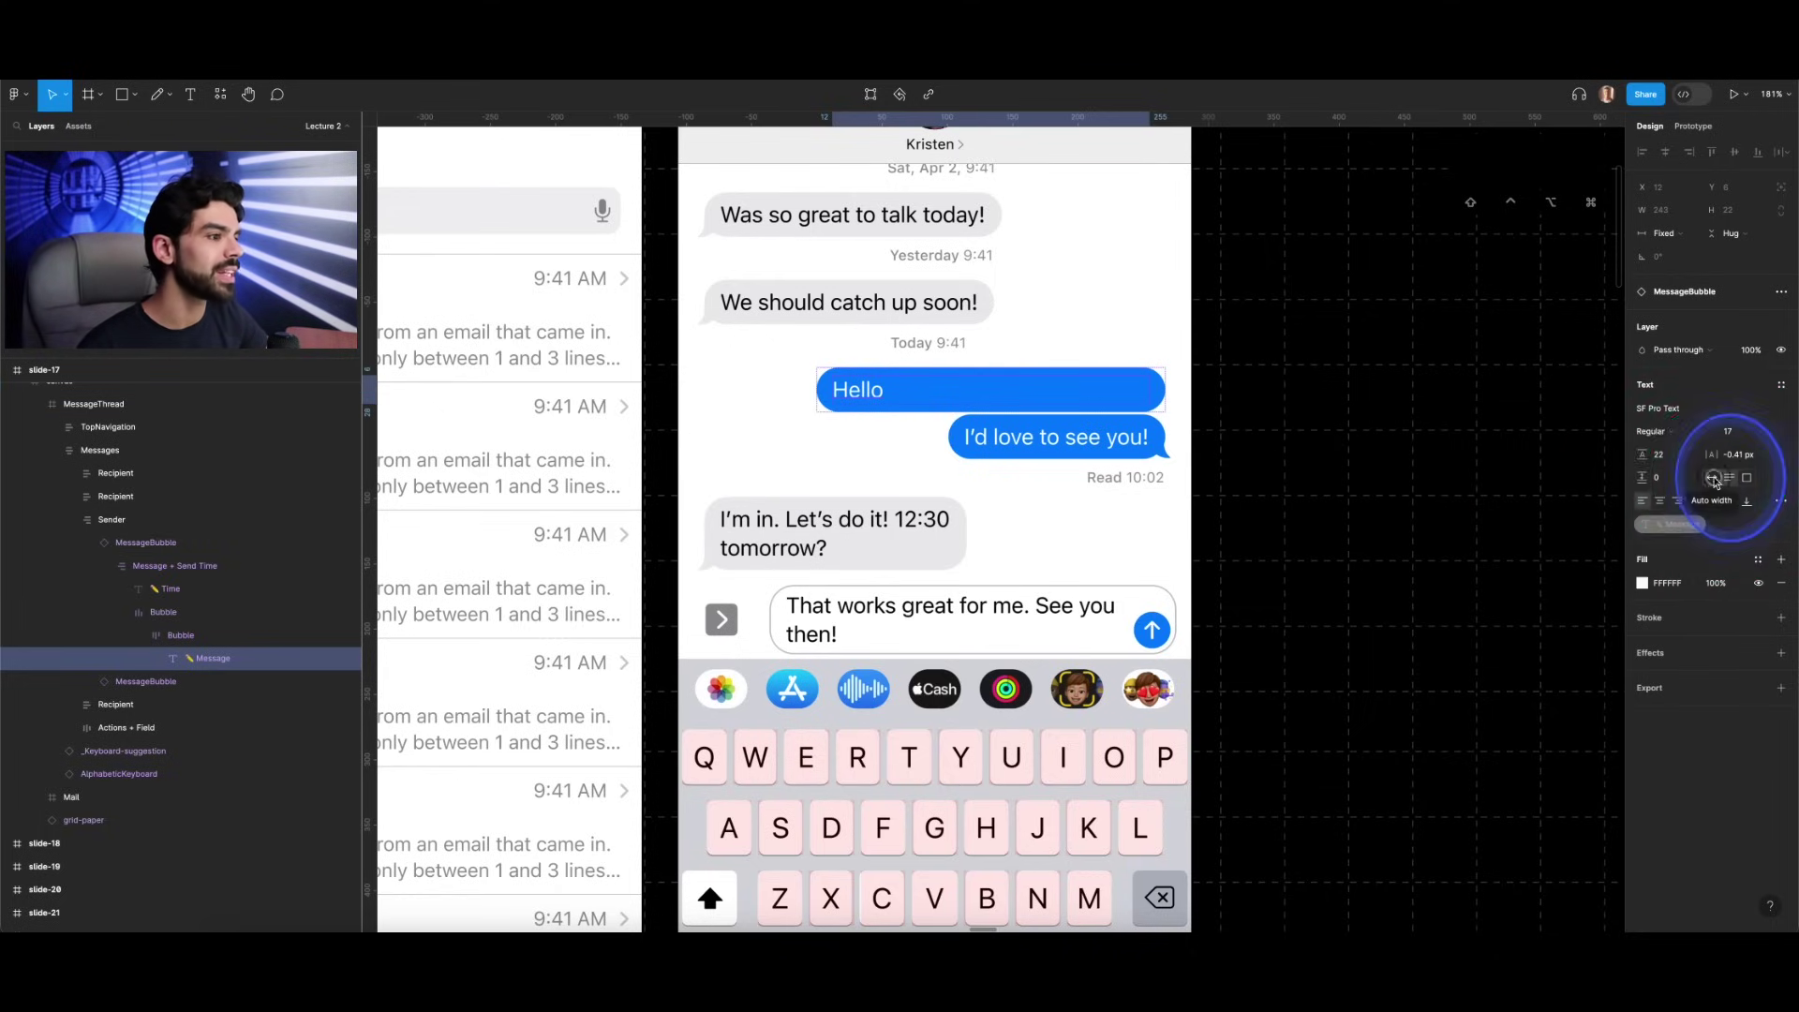
pyautogui.click(1714, 479)
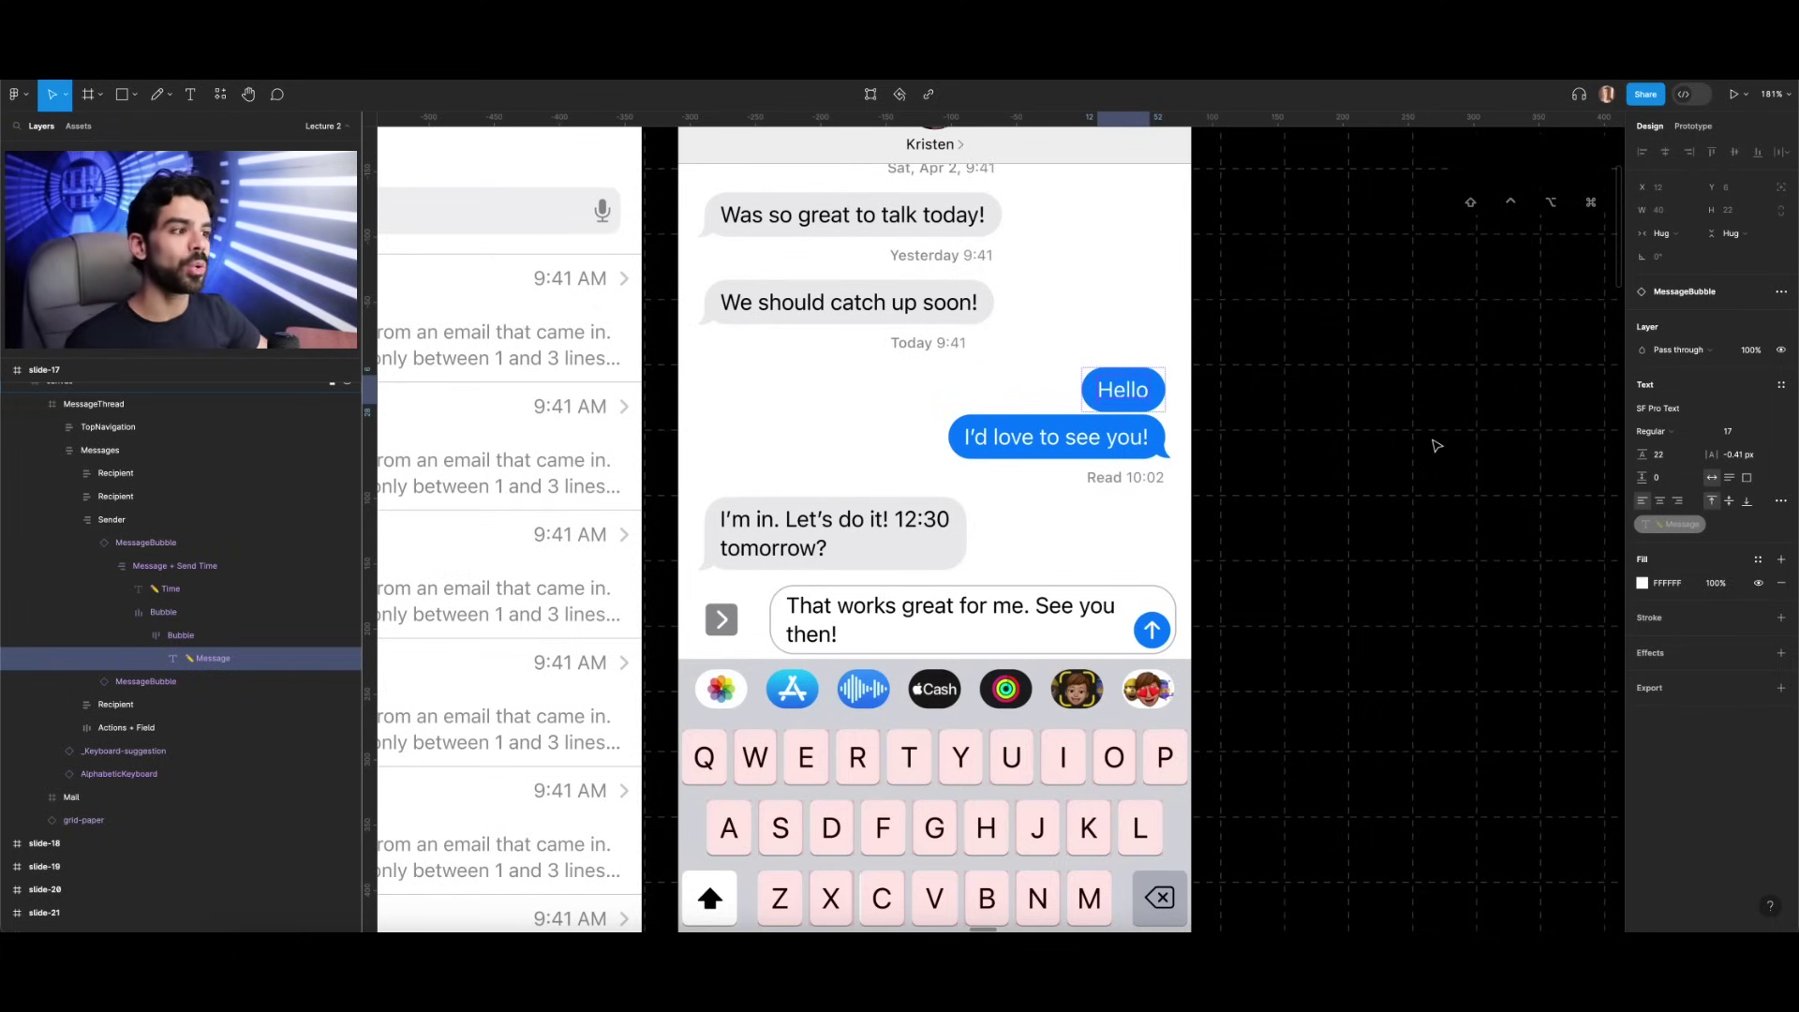
pyautogui.click(1434, 440)
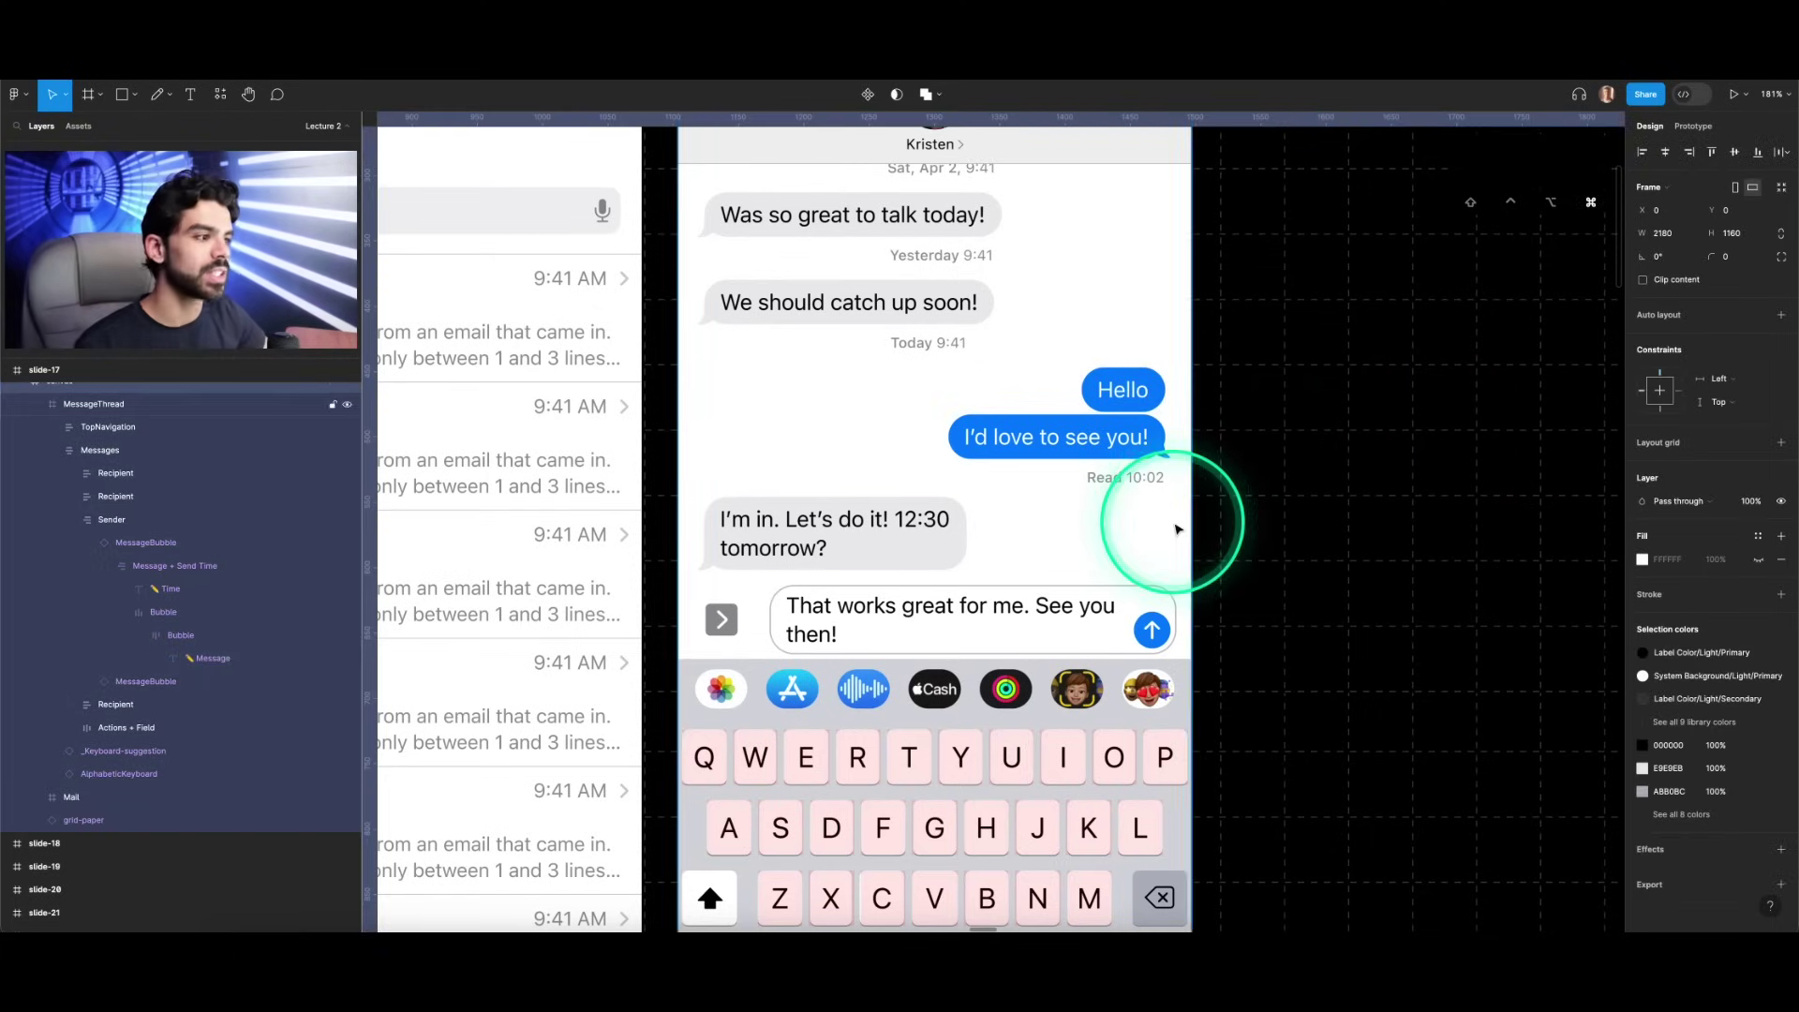
# Step: Widen the AlphabeticKeyboard on slide-18 to about 738 px, keeping its 290 px height
pyautogui.hotkey('shift', '2')
pyautogui.scroll(-5, 1178, 530)
pyautogui.hscroll(8, 1163, 527)
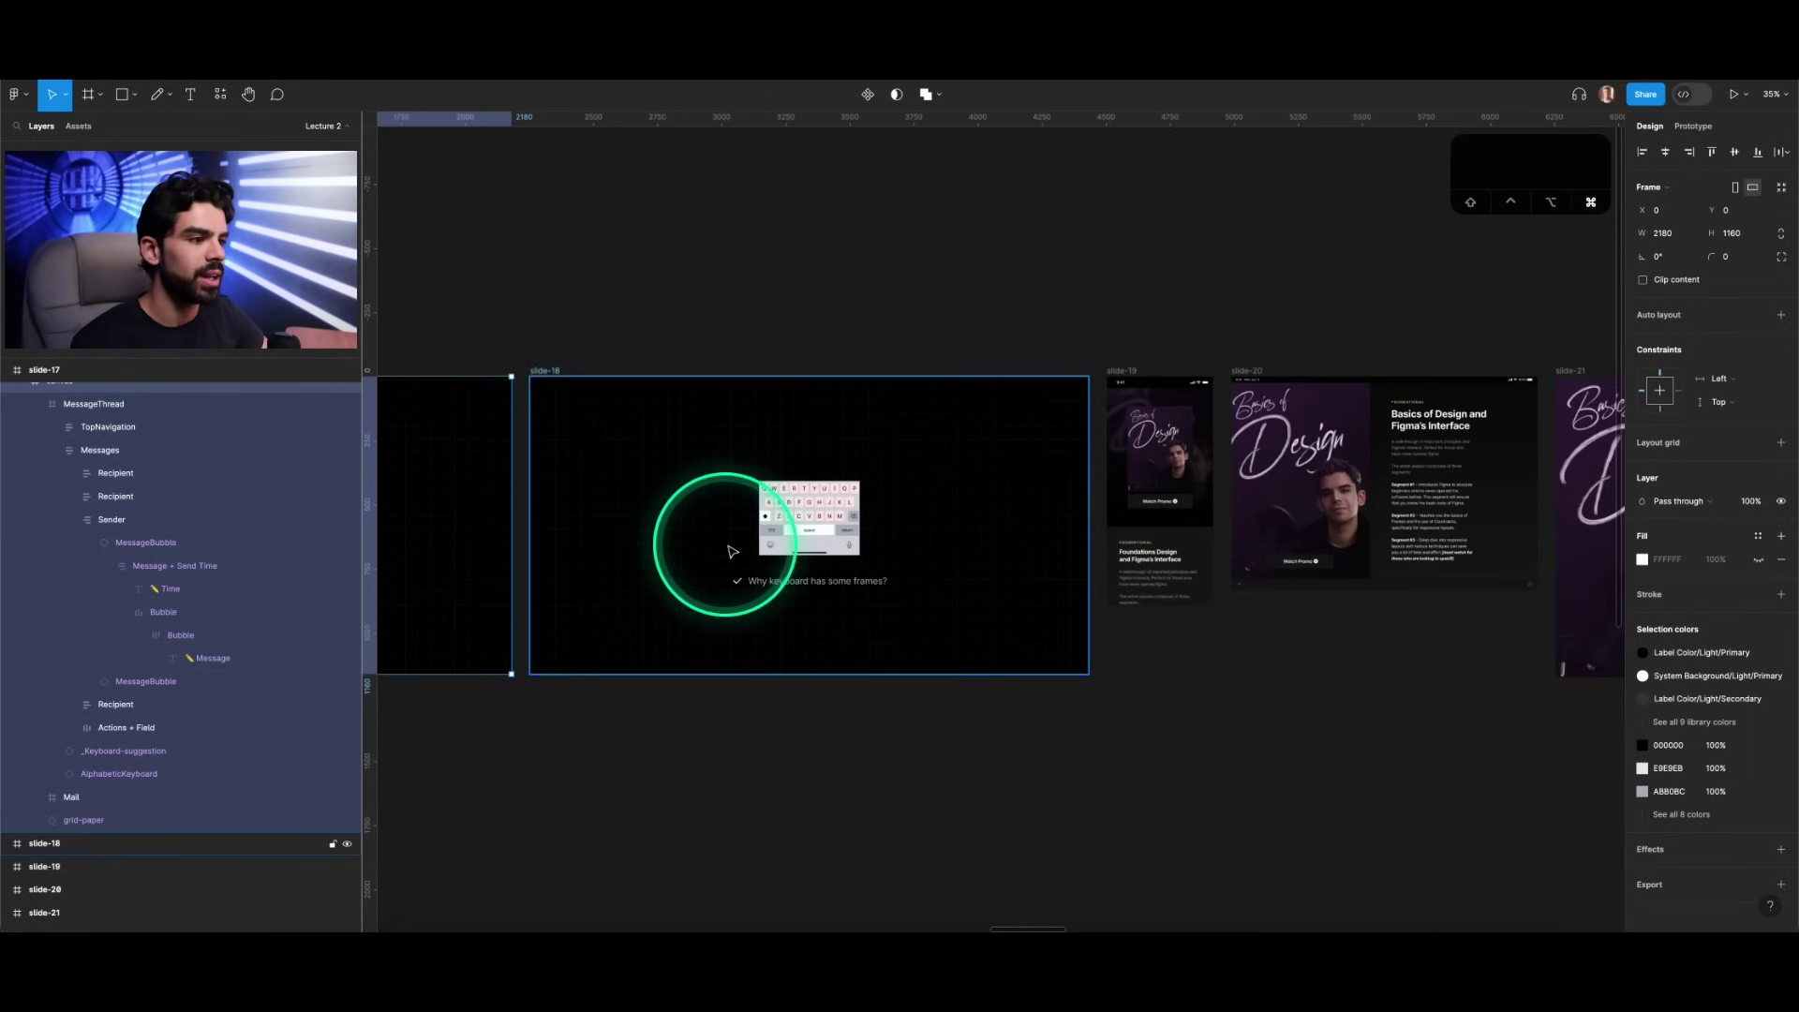
pyautogui.scroll(4, 740, 548)
pyautogui.click(848, 517)
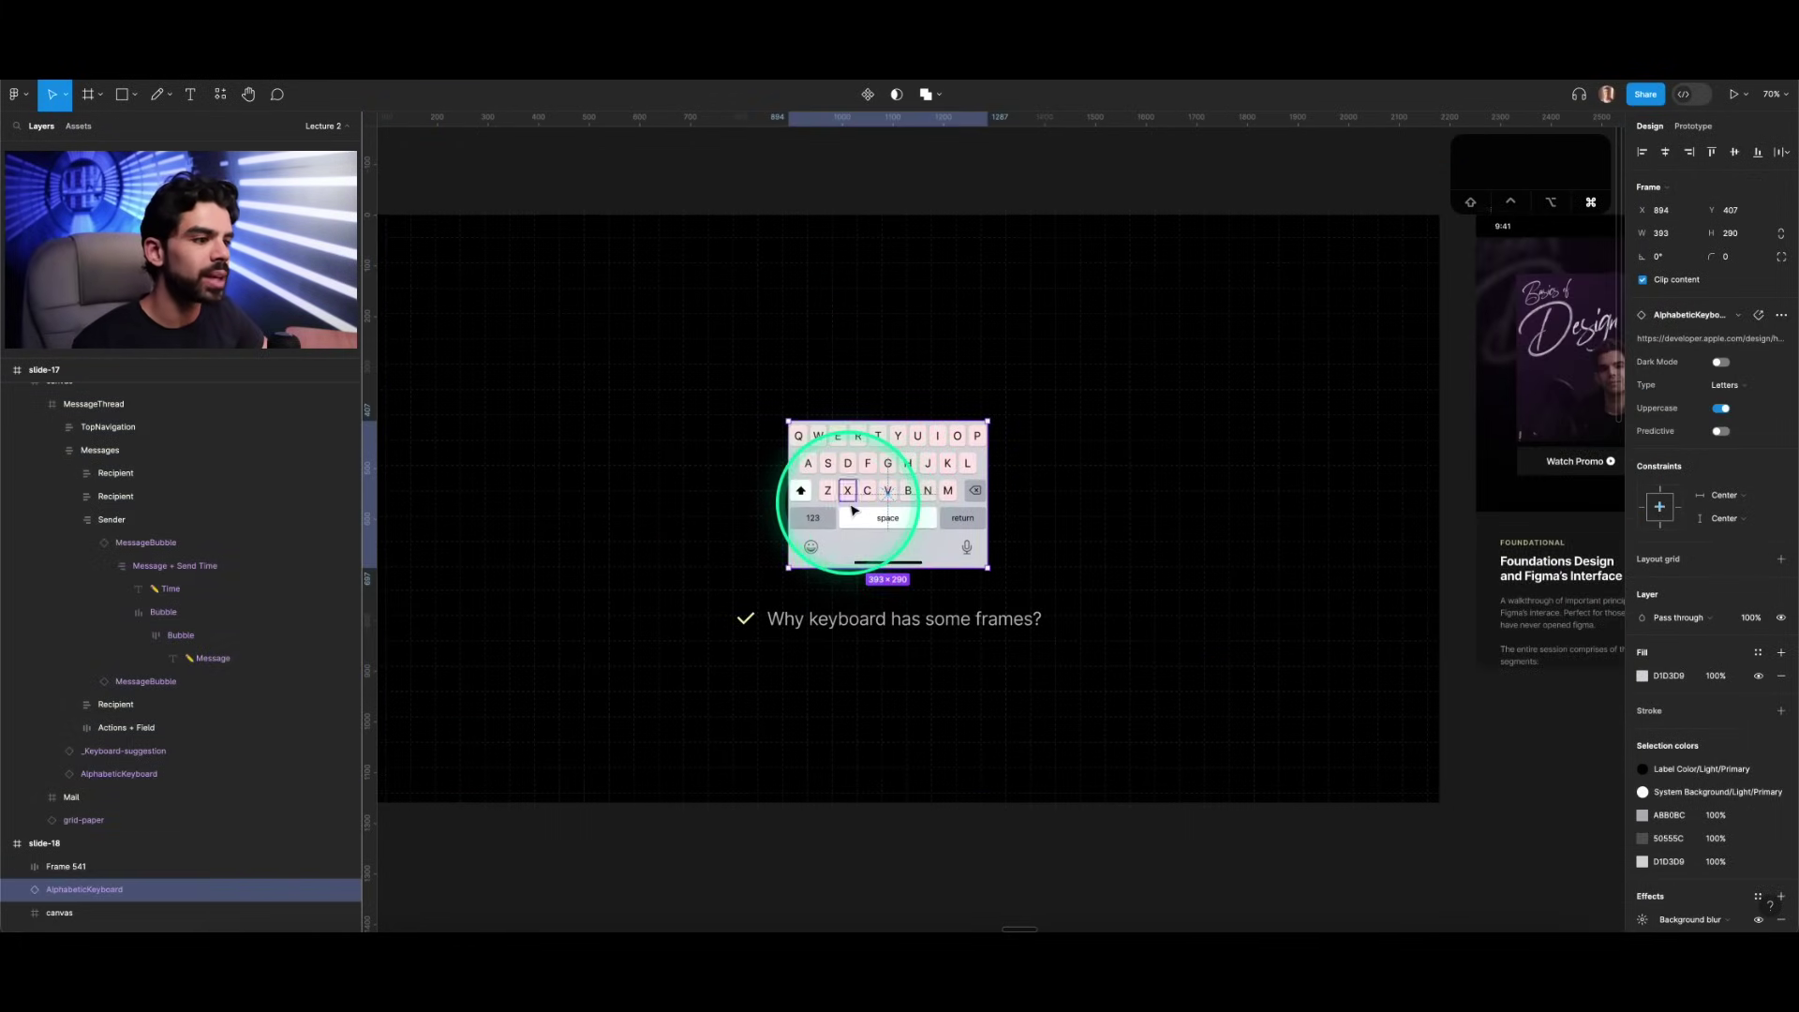
pyautogui.scroll(3, 853, 511)
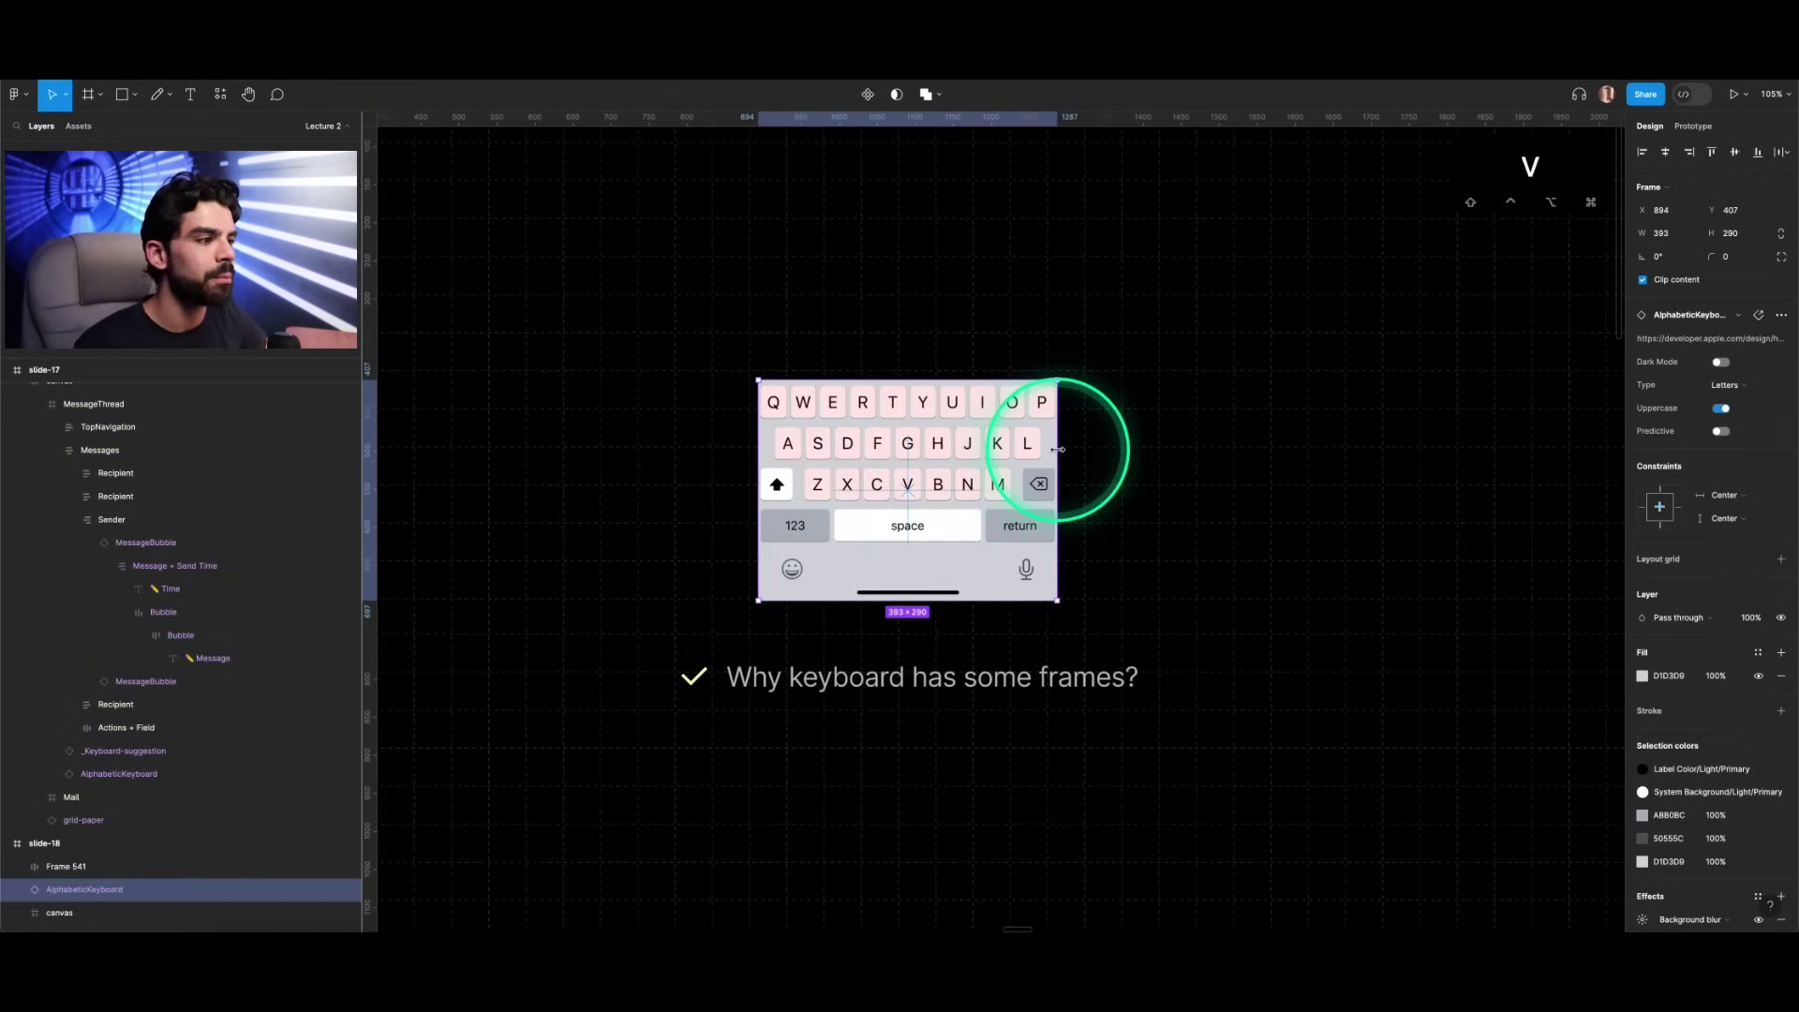
pyautogui.moveTo(1057, 449); pyautogui.dragTo(1319, 454)
# Step: Examine the constraints and layout grids of the slide-18 keyboard's nested layers, including the HomeIndicator, the key rows and individual keys
pyautogui.scroll(-3, 121, 759)
pyautogui.click(17, 716)
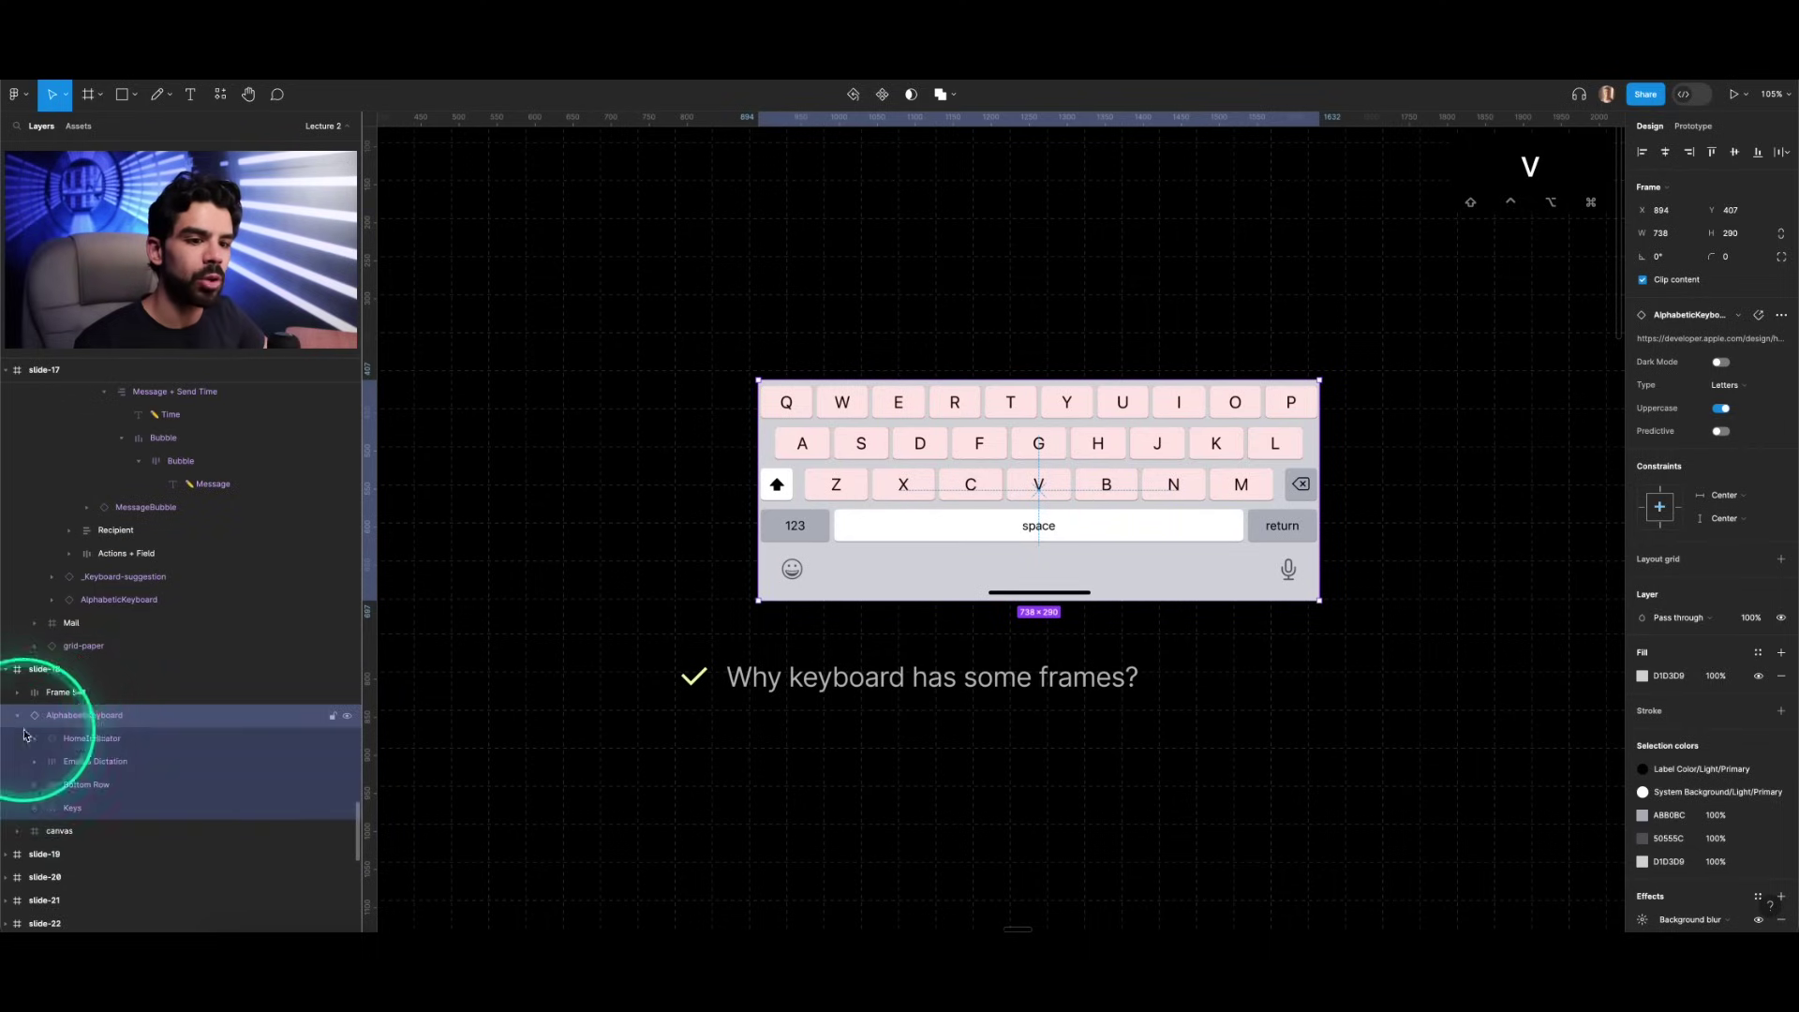
pyautogui.click(88, 737)
pyautogui.keyDown('super'); pyautogui.click(861, 444); pyautogui.keyUp('super')
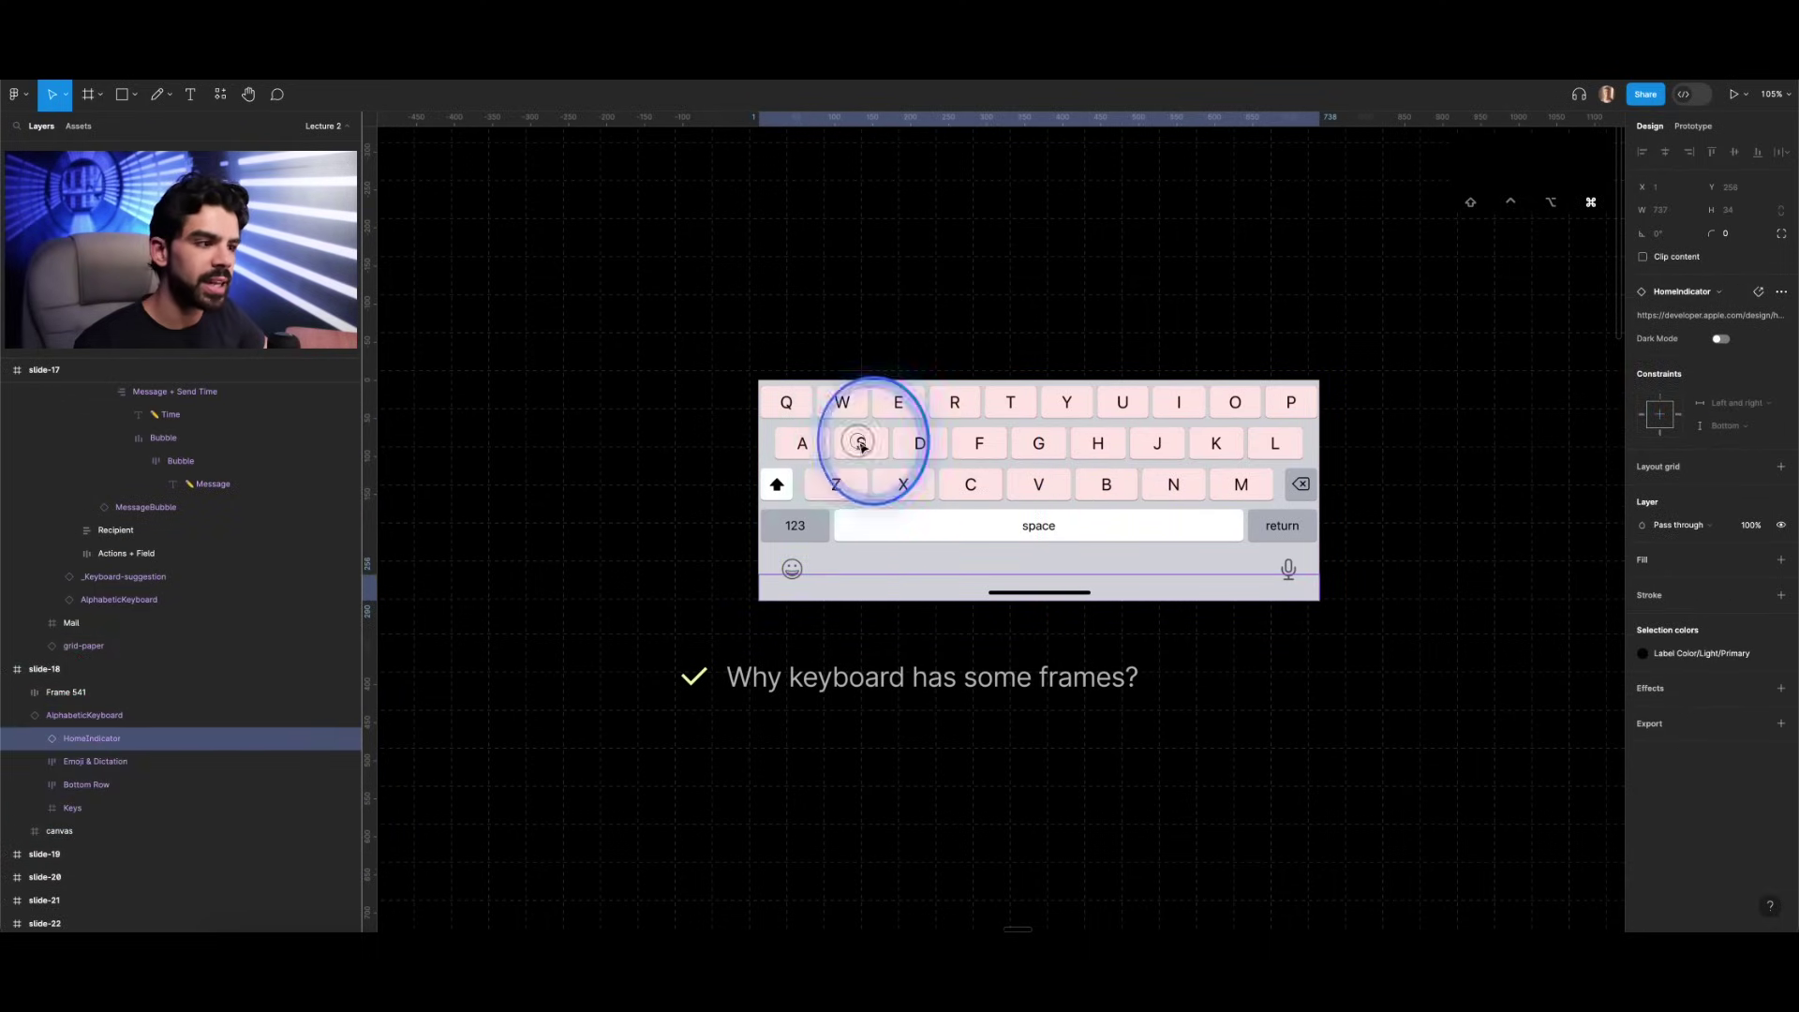
pyautogui.click(120, 452)
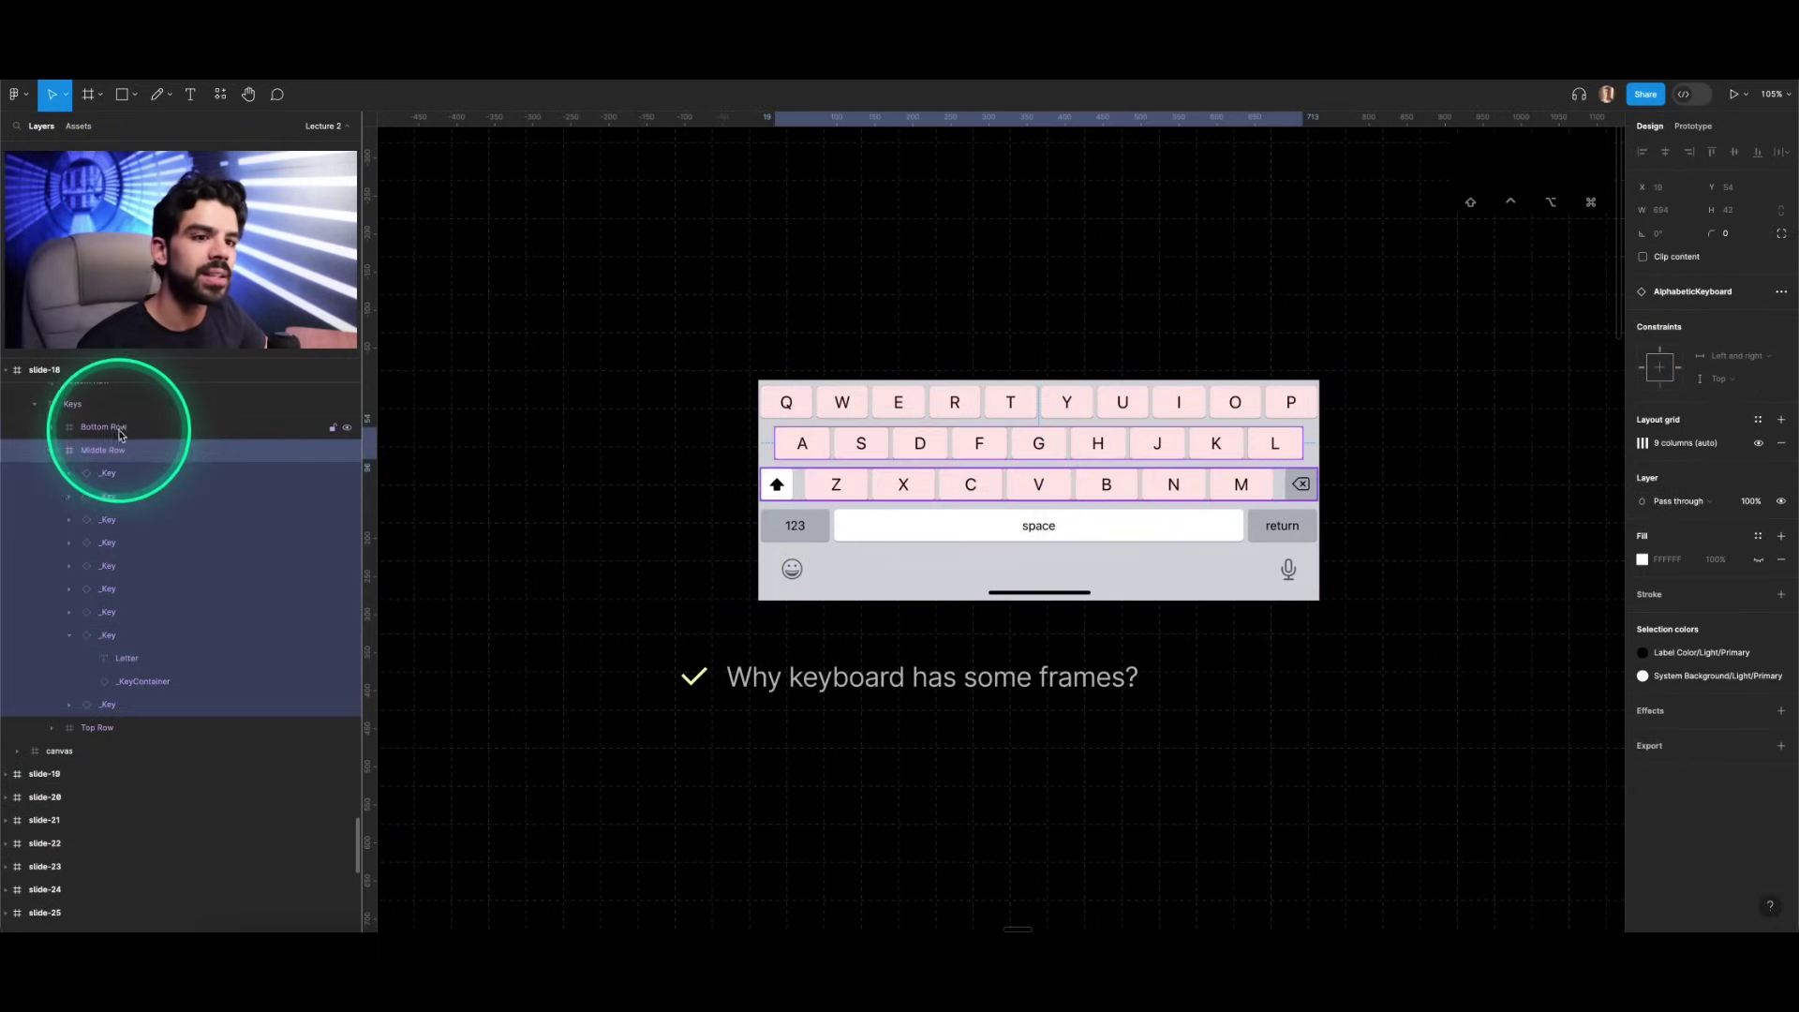
pyautogui.click(111, 427)
pyautogui.click(117, 454)
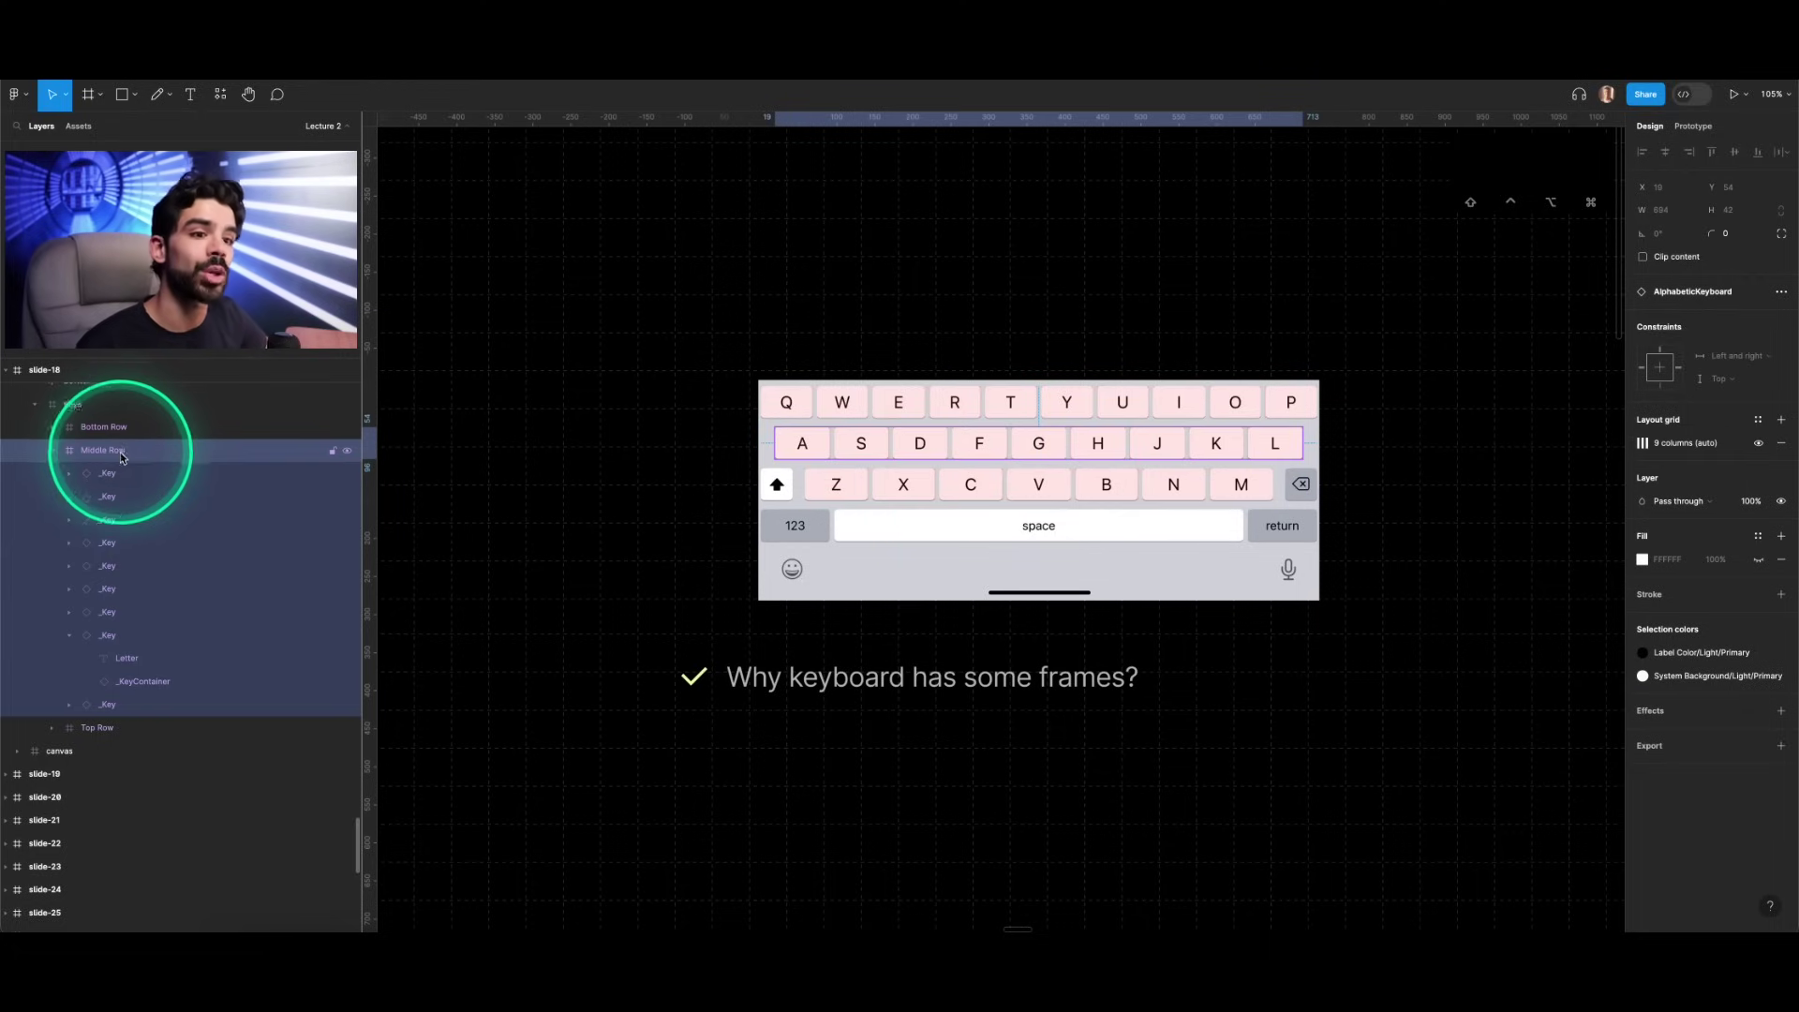
pyautogui.click(662, 482)
pyautogui.click(229, 551)
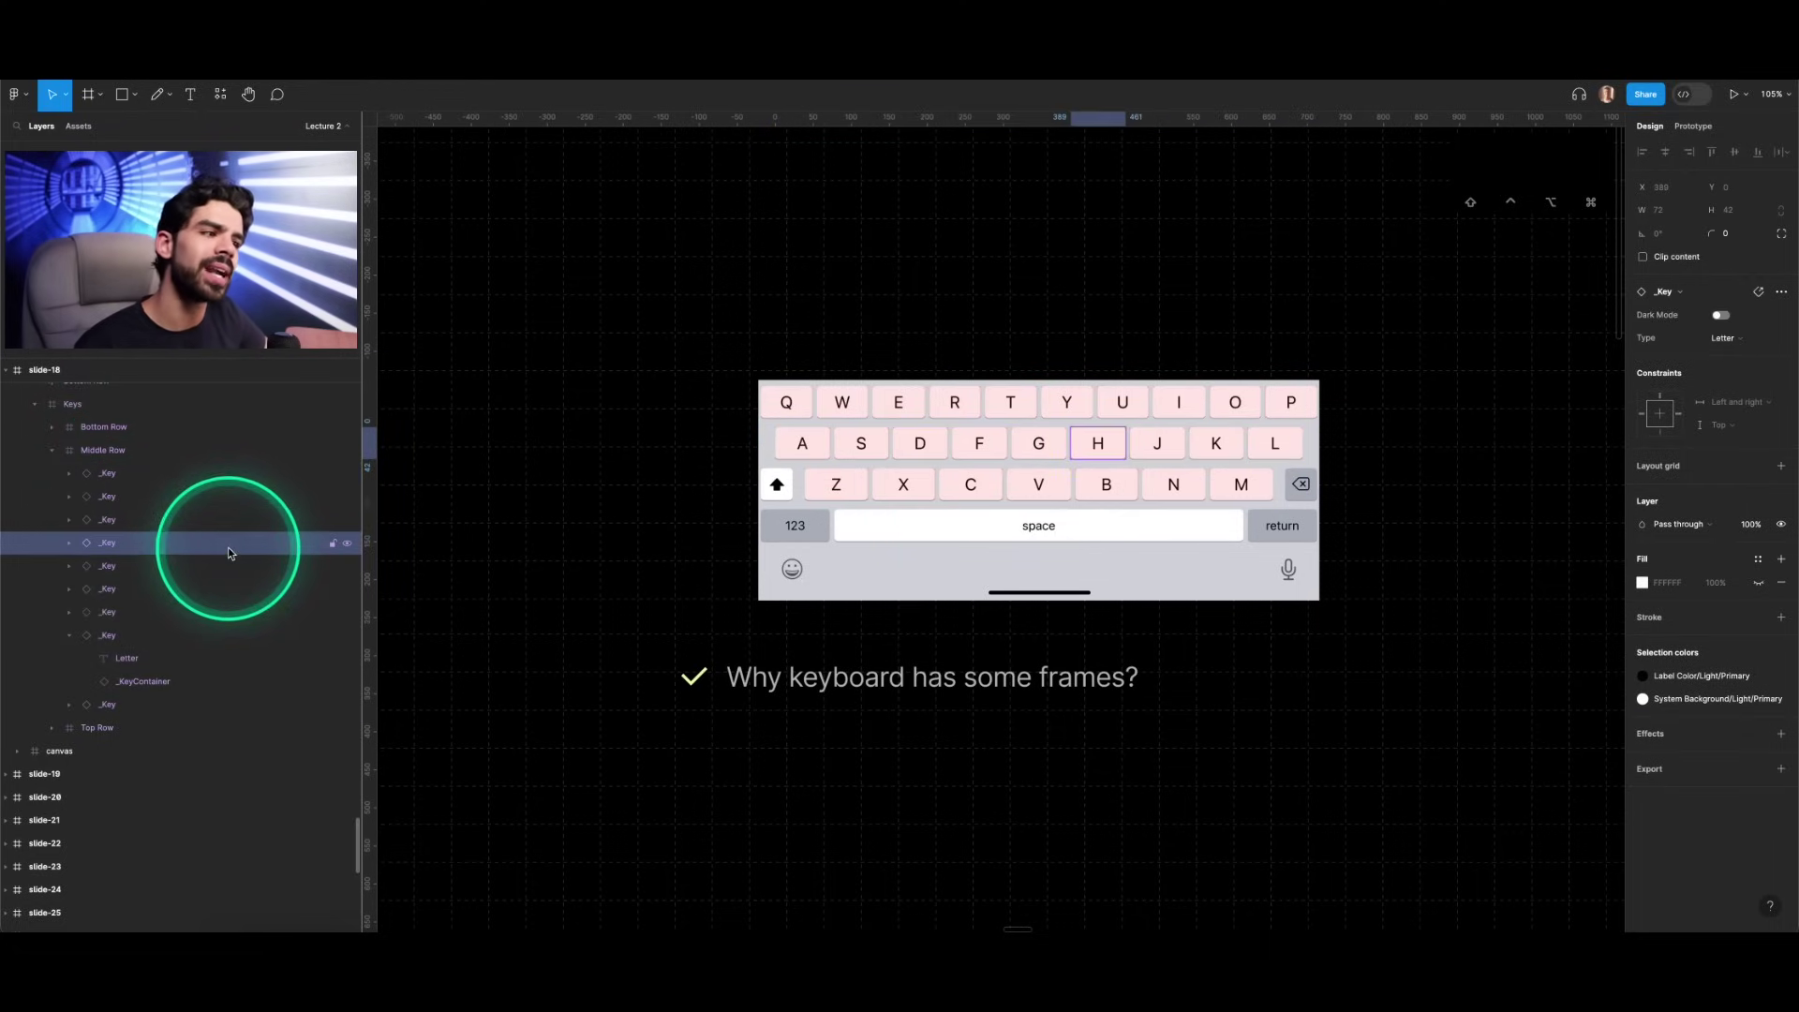
# Step: Delete the F key from the keyboard's middle row and undo the deletion
pyautogui.click(221, 597)
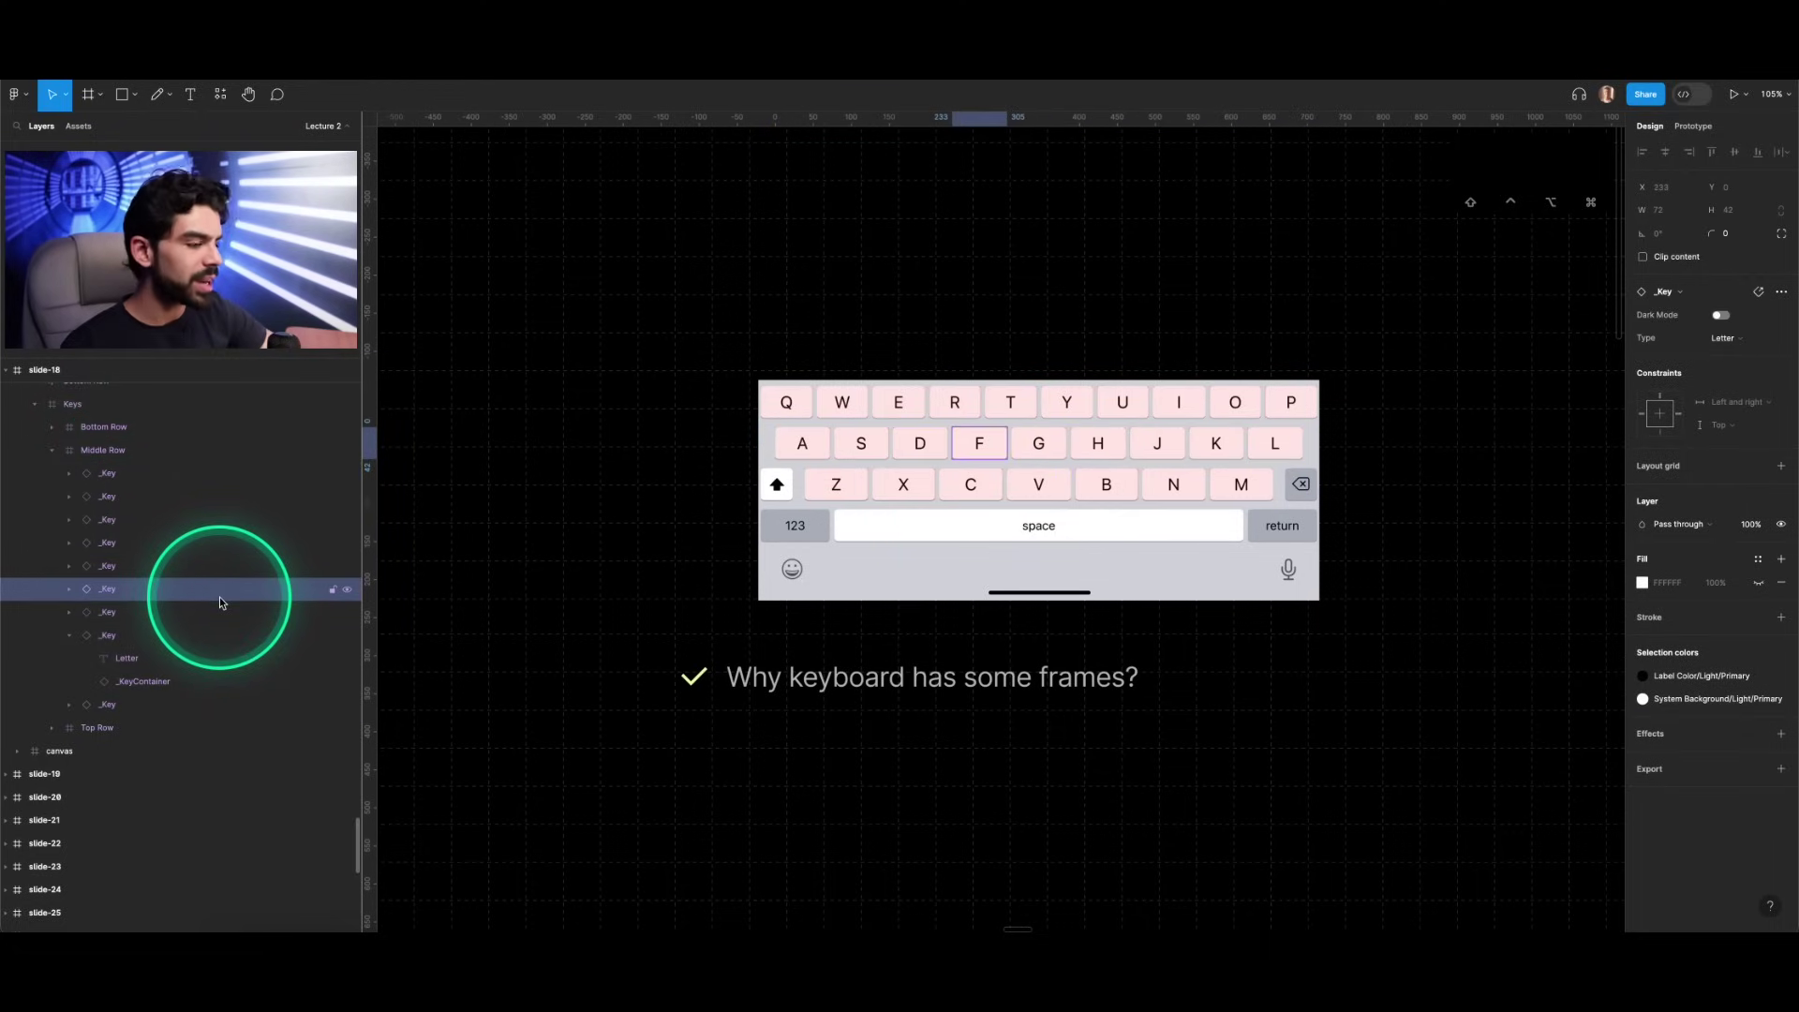
pyautogui.press('BackSpace')
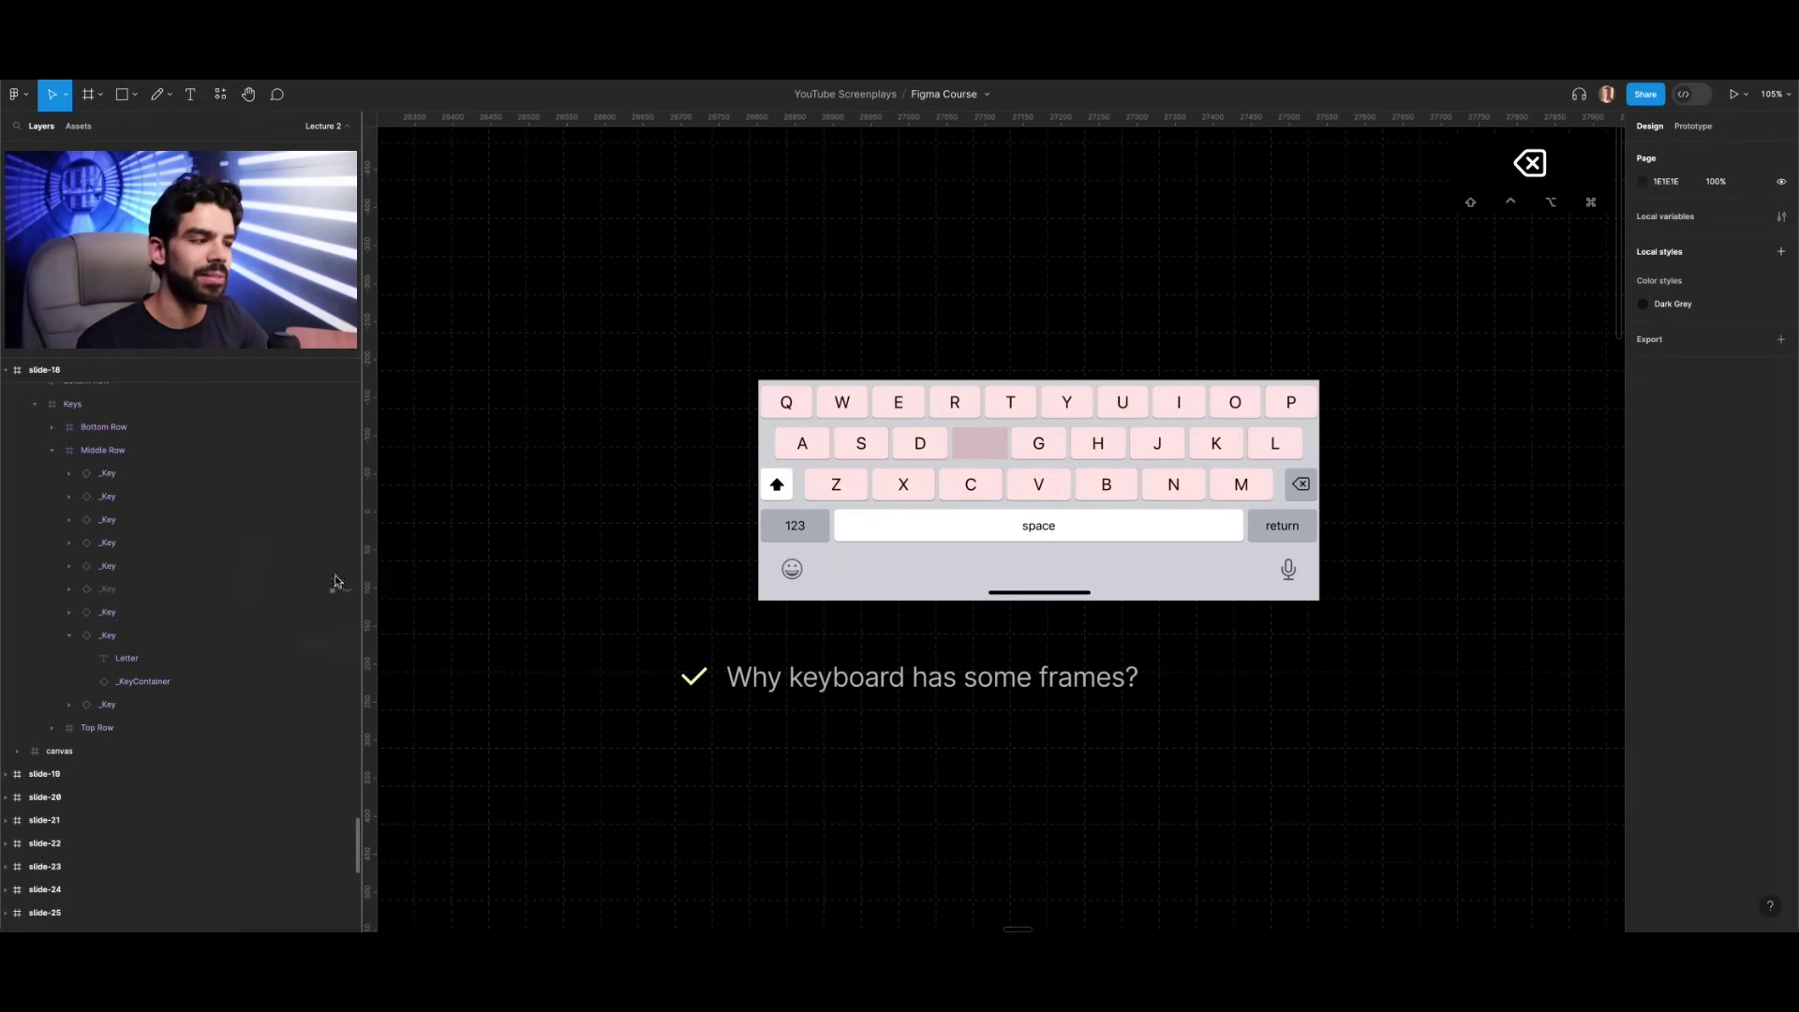
pyautogui.press('super+z')
pyautogui.click(1112, 317)
pyautogui.click(1073, 448)
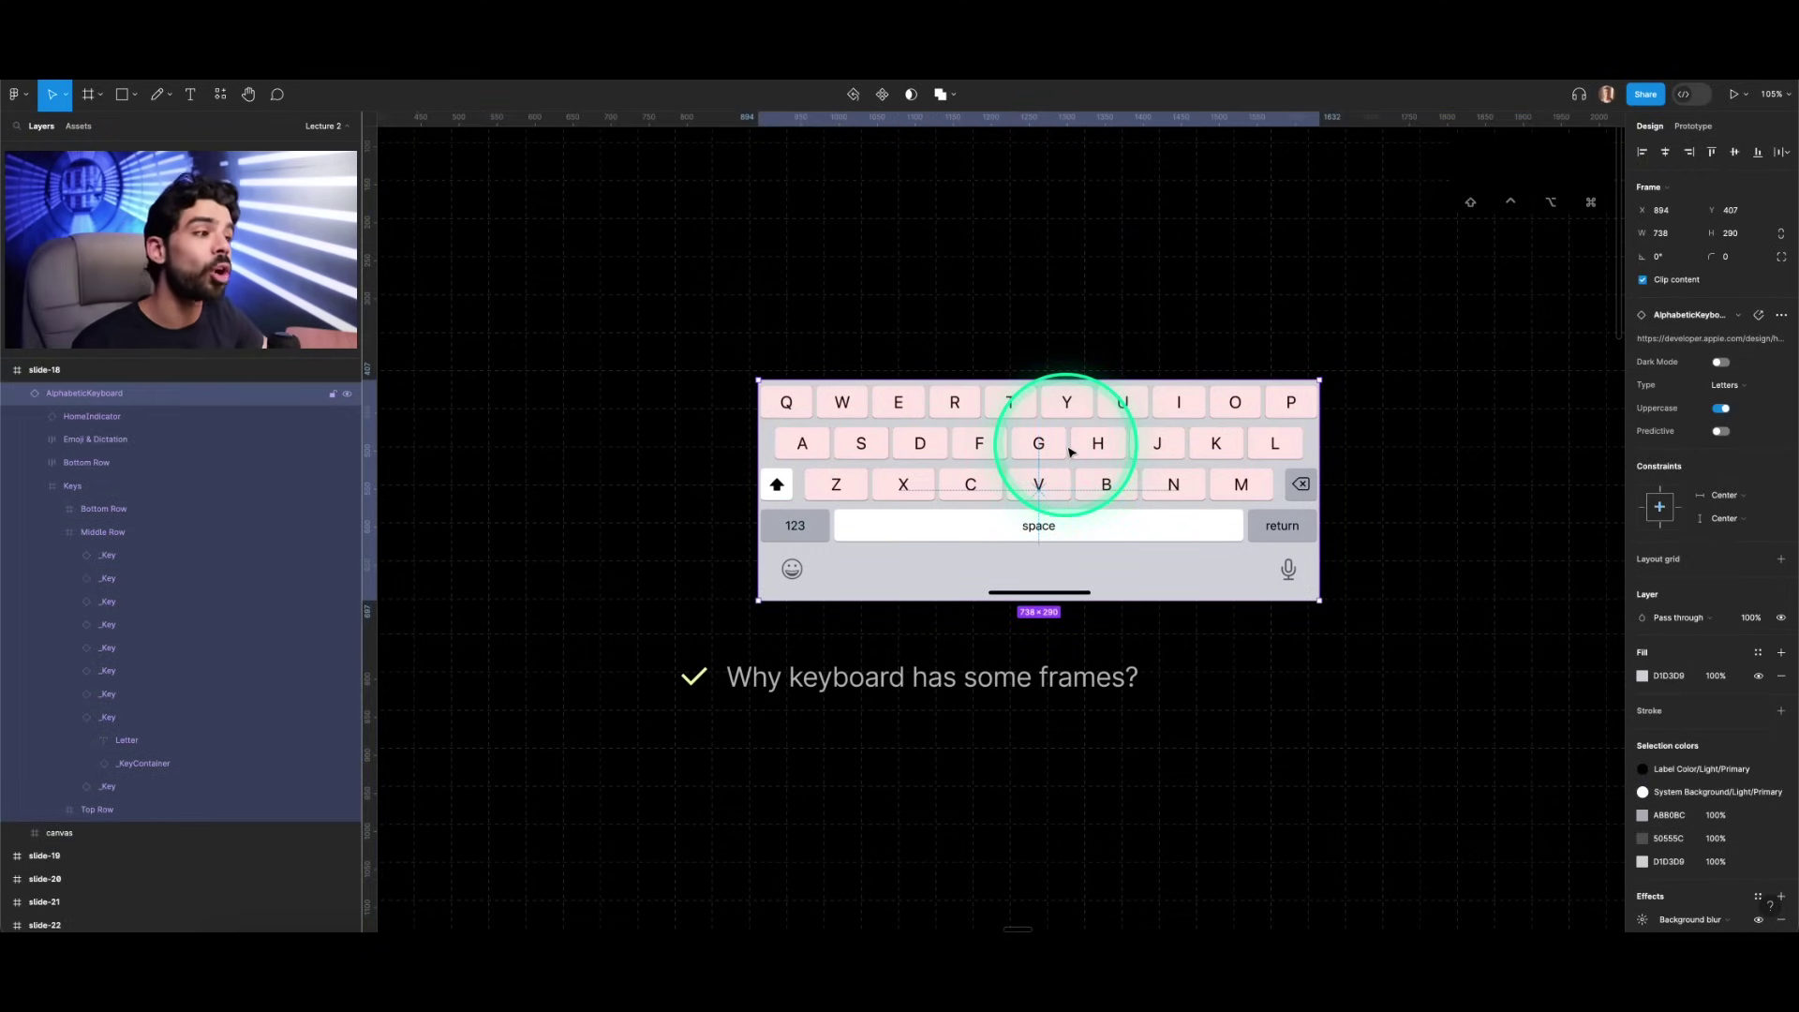
# Step: Duplicate the slide-19, slide-20 and slide-21 frames and place the copies below the originals at Y 1532
pyautogui.scroll(-5, 1073, 451)
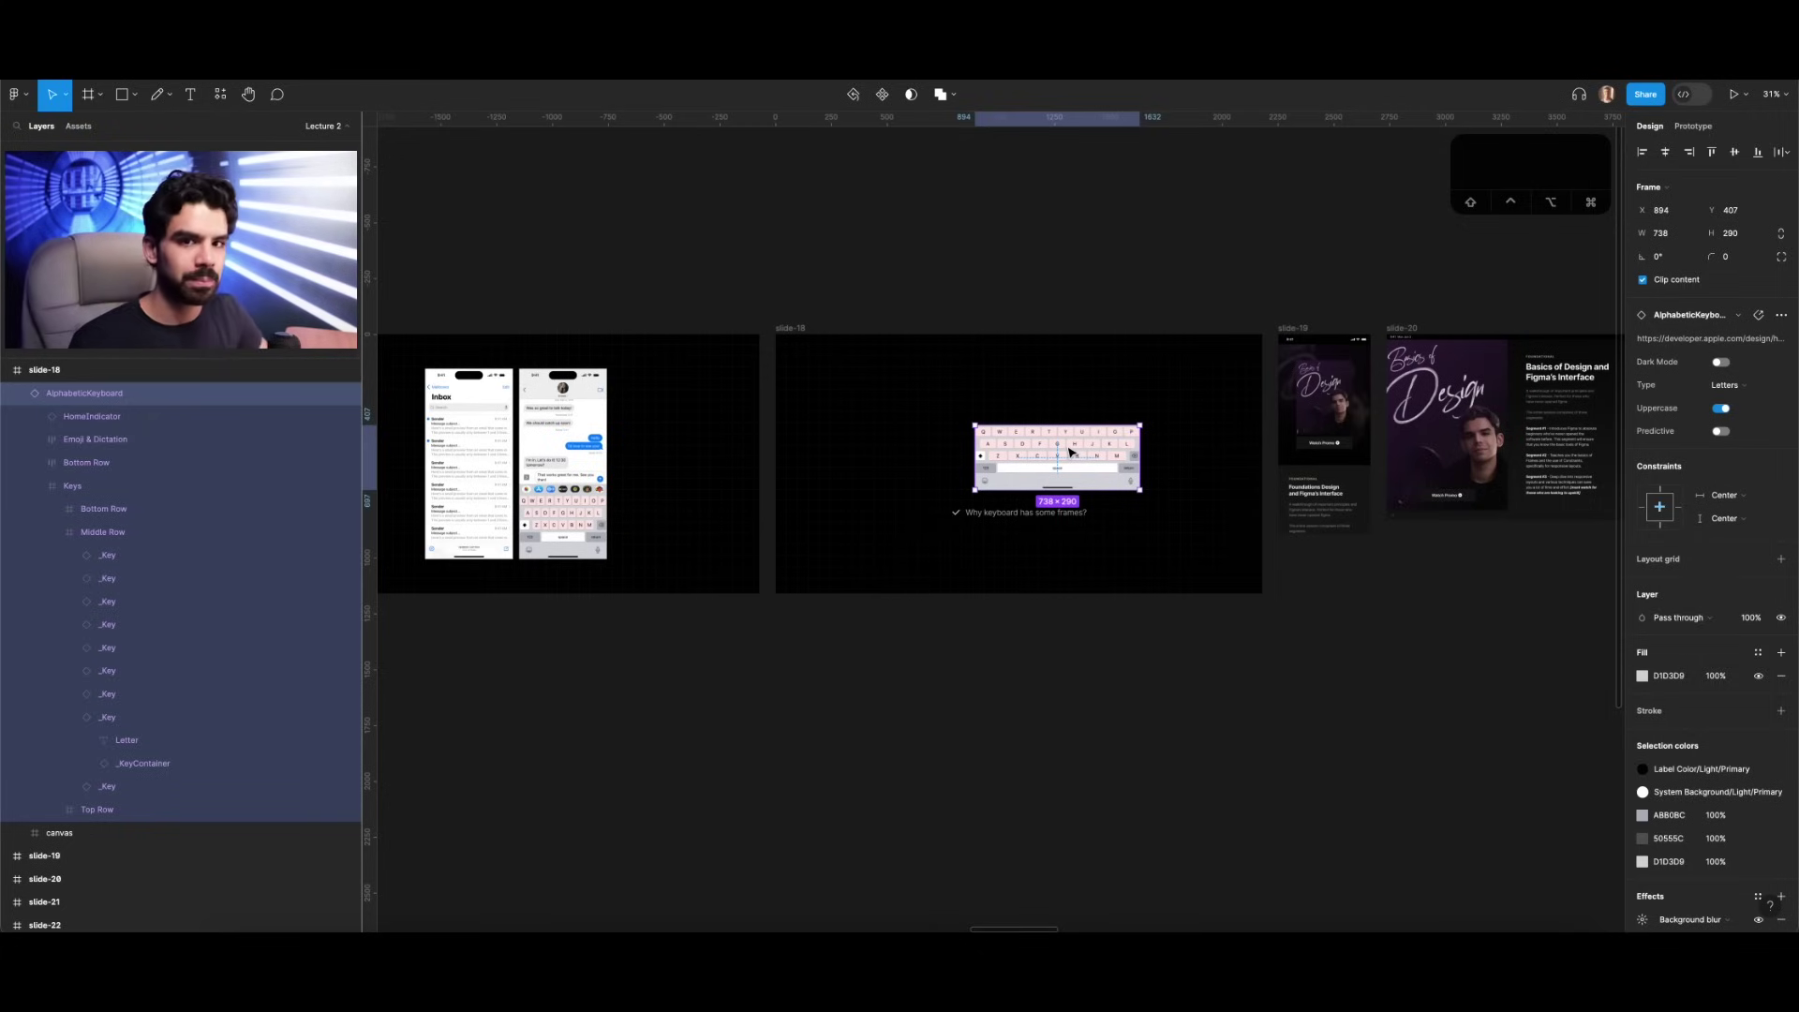
pyautogui.click(926, 307)
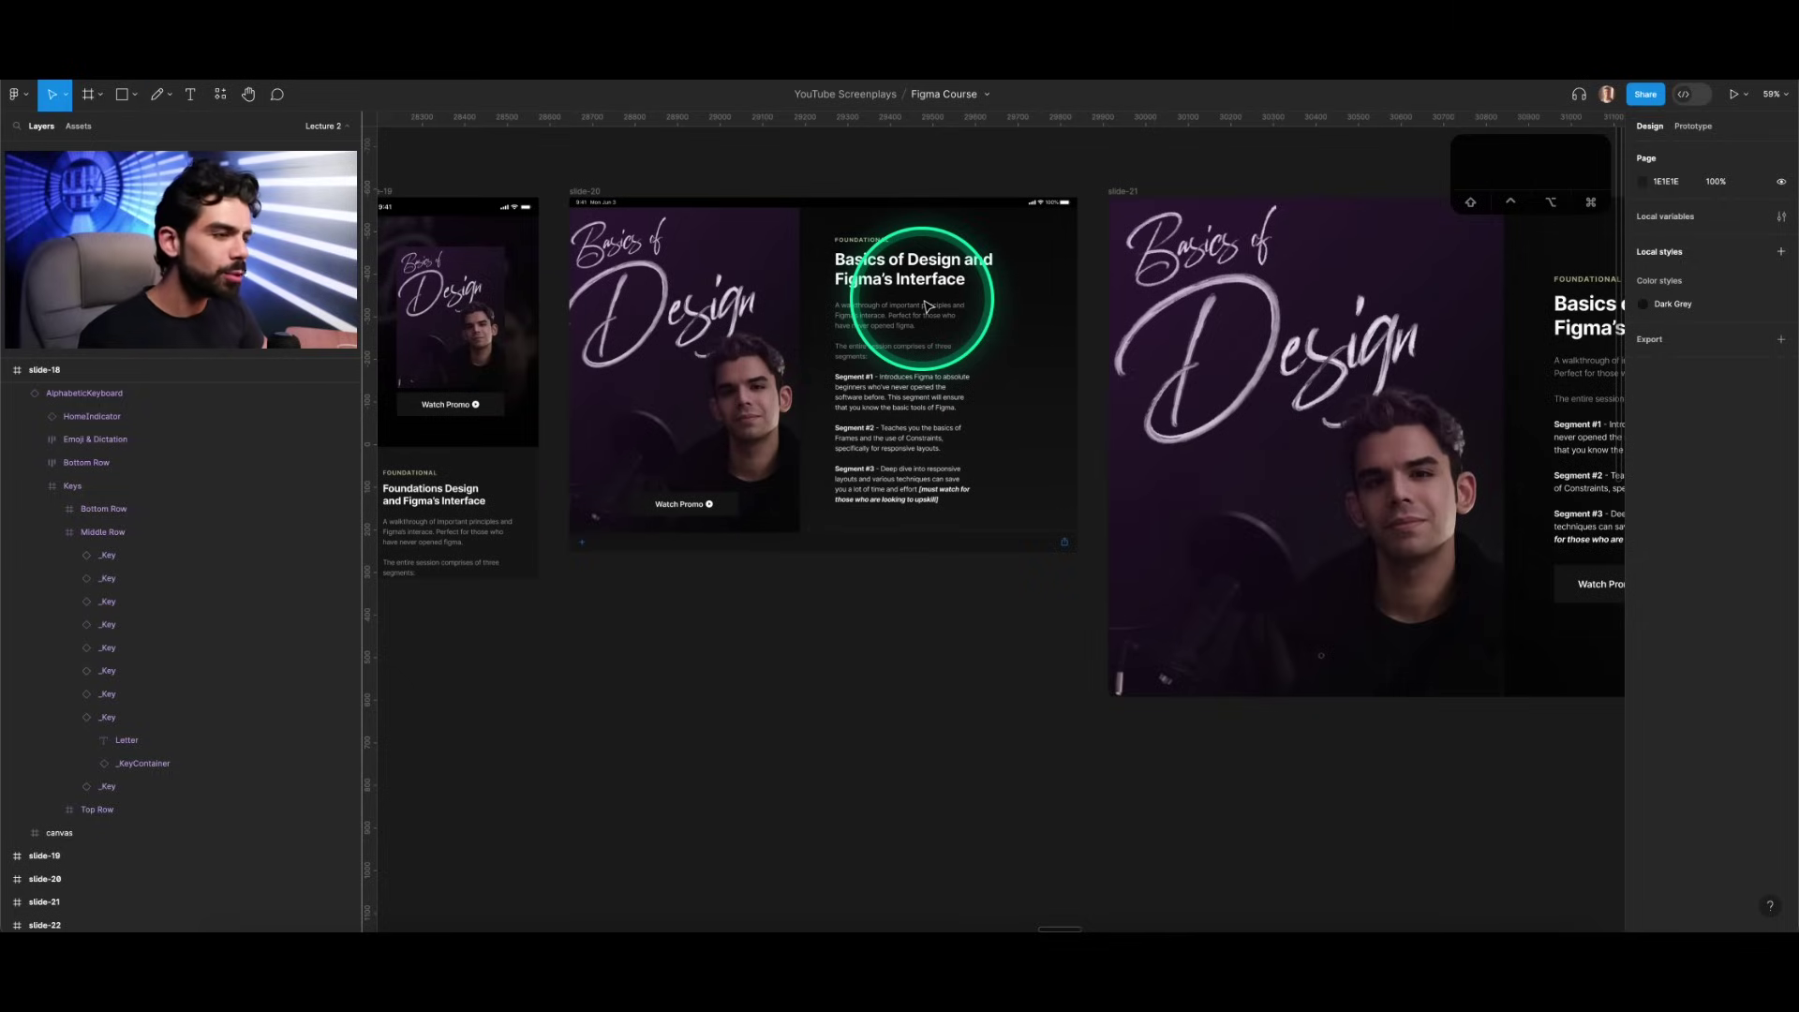
pyautogui.scroll(-10, 926, 306)
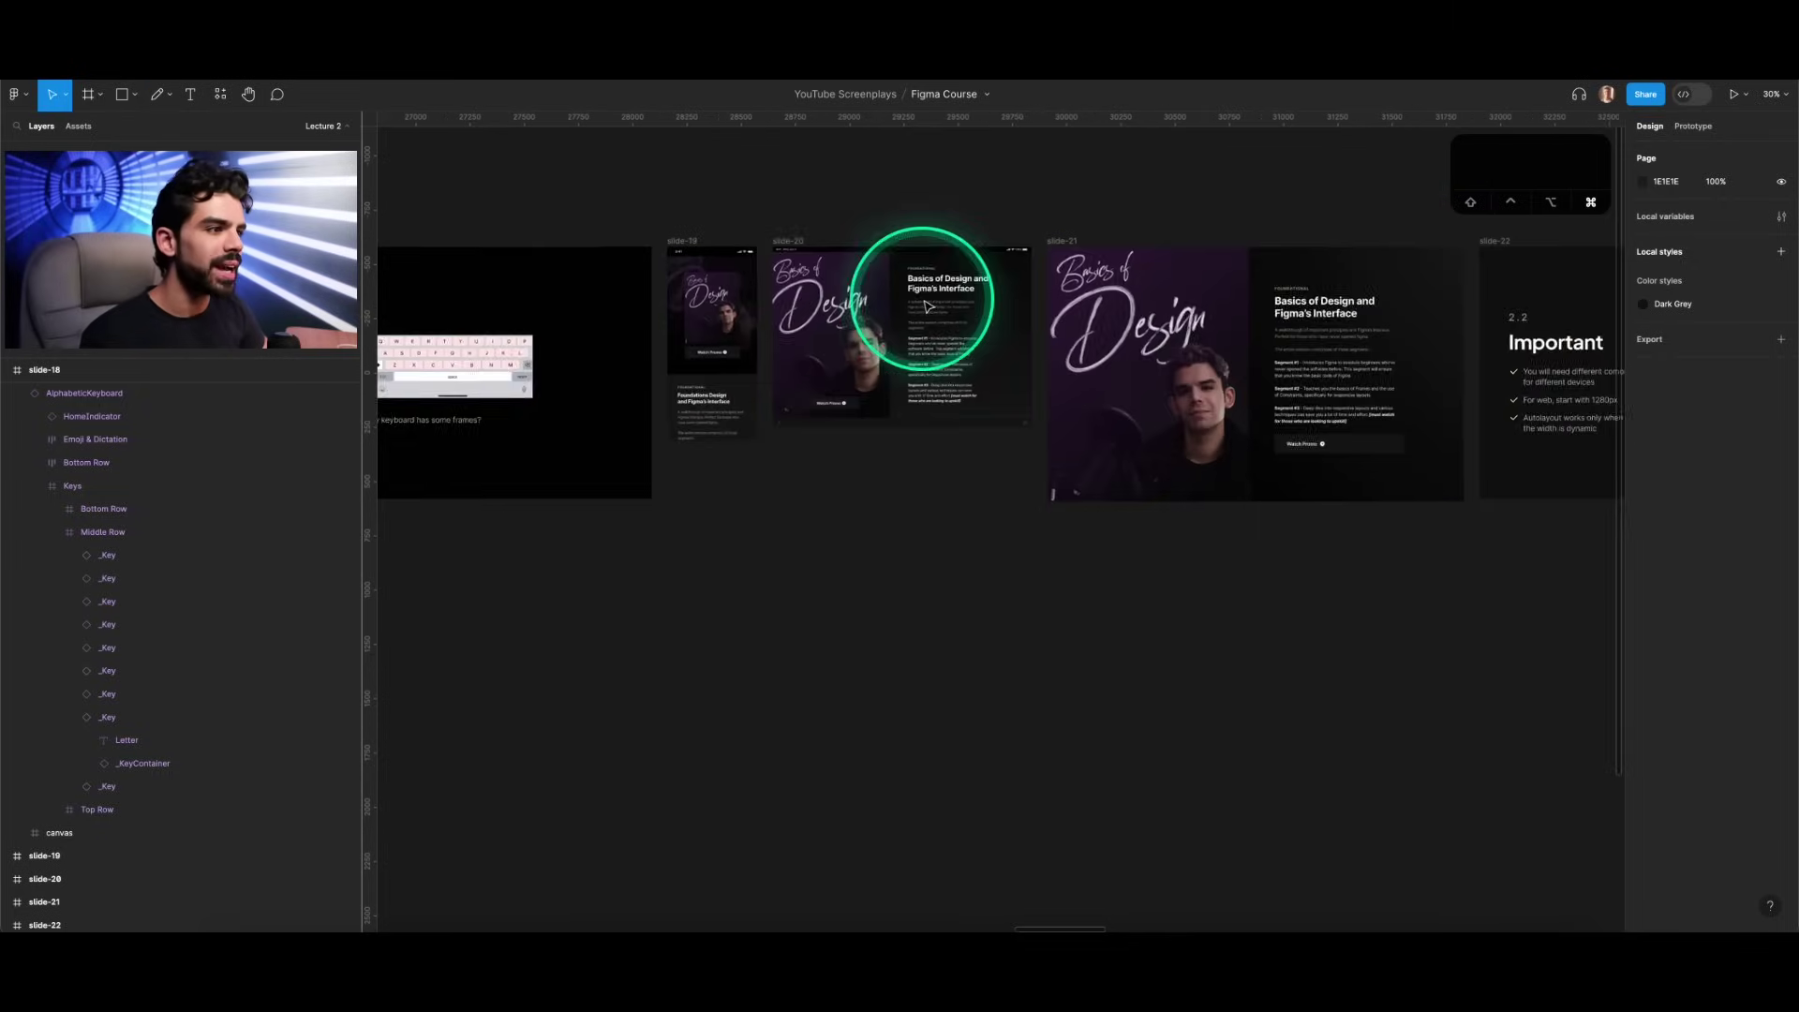
pyautogui.moveTo(747, 232); pyautogui.dragTo(1261, 517)
pyautogui.moveTo(790, 272); pyautogui.dragTo(777, 563)
pyautogui.scroll(5, 788, 675)
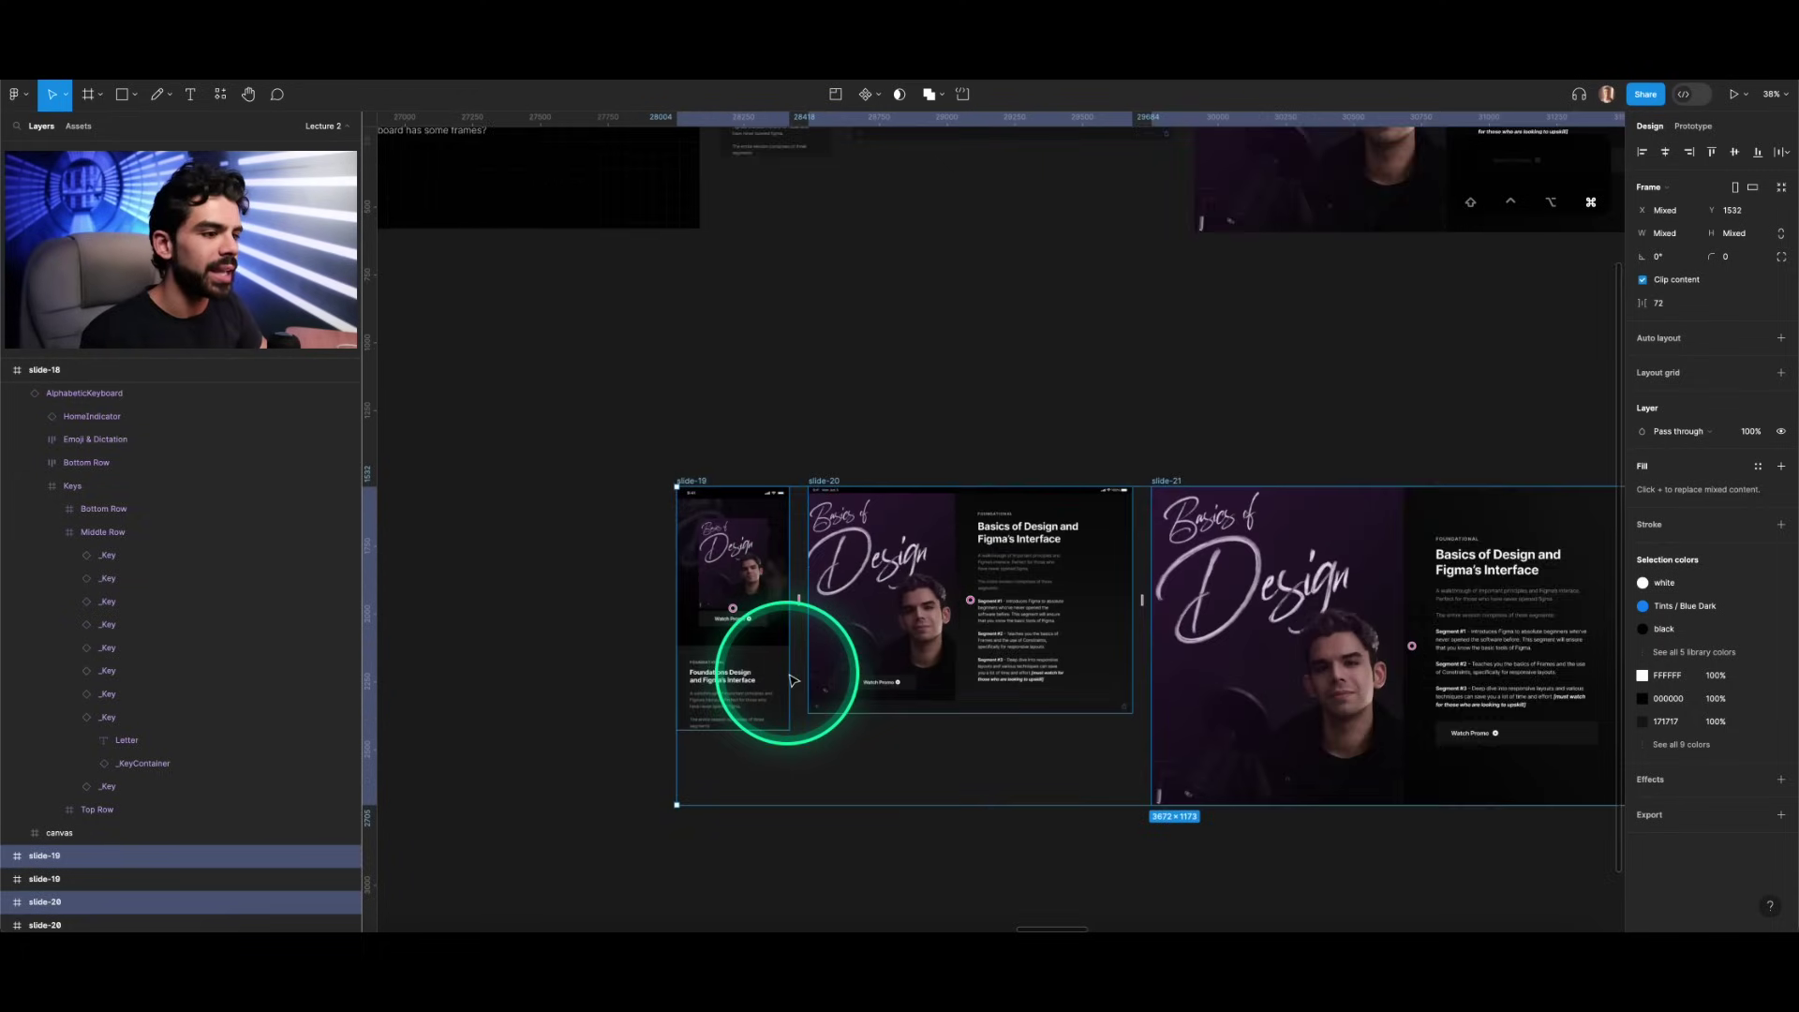
pyautogui.click(524, 579)
# Step: Move the copied slide-19 frame away from the other two copies, to about X 27057, Y 1553
pyautogui.scroll(4, 663, 542)
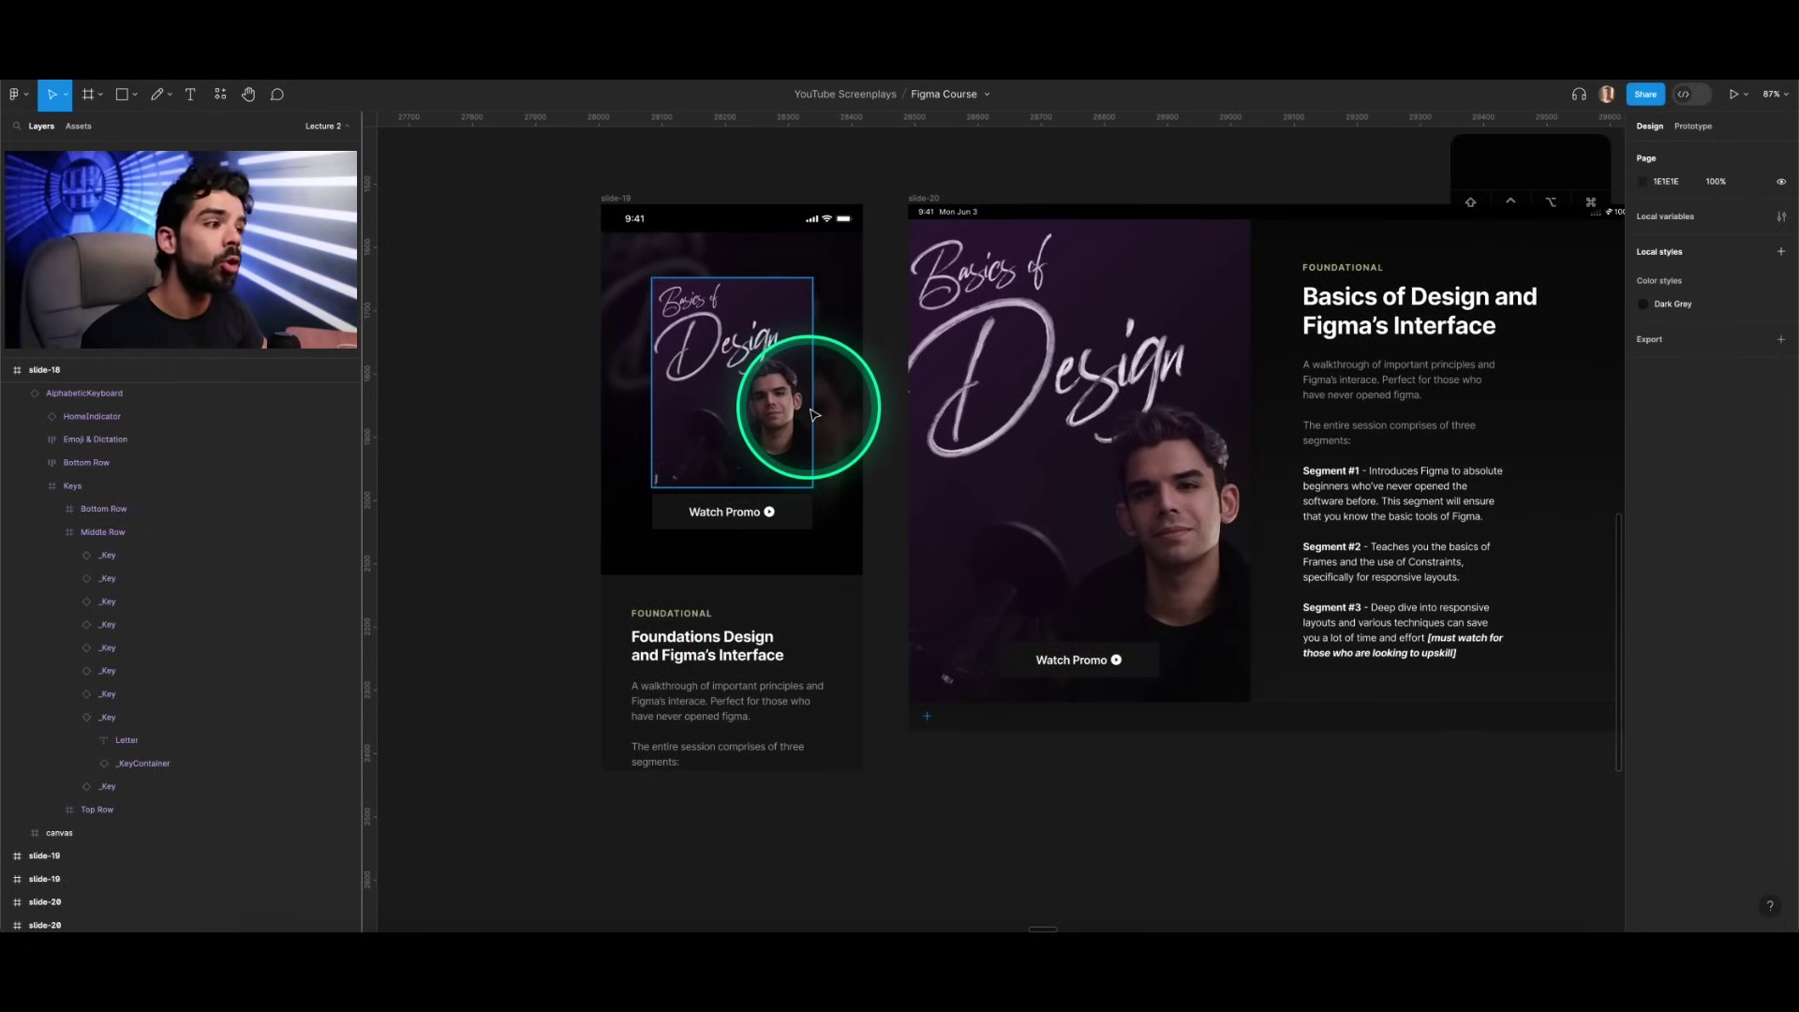
pyautogui.hscroll(5, 811, 414)
pyautogui.hscroll(6, 812, 415)
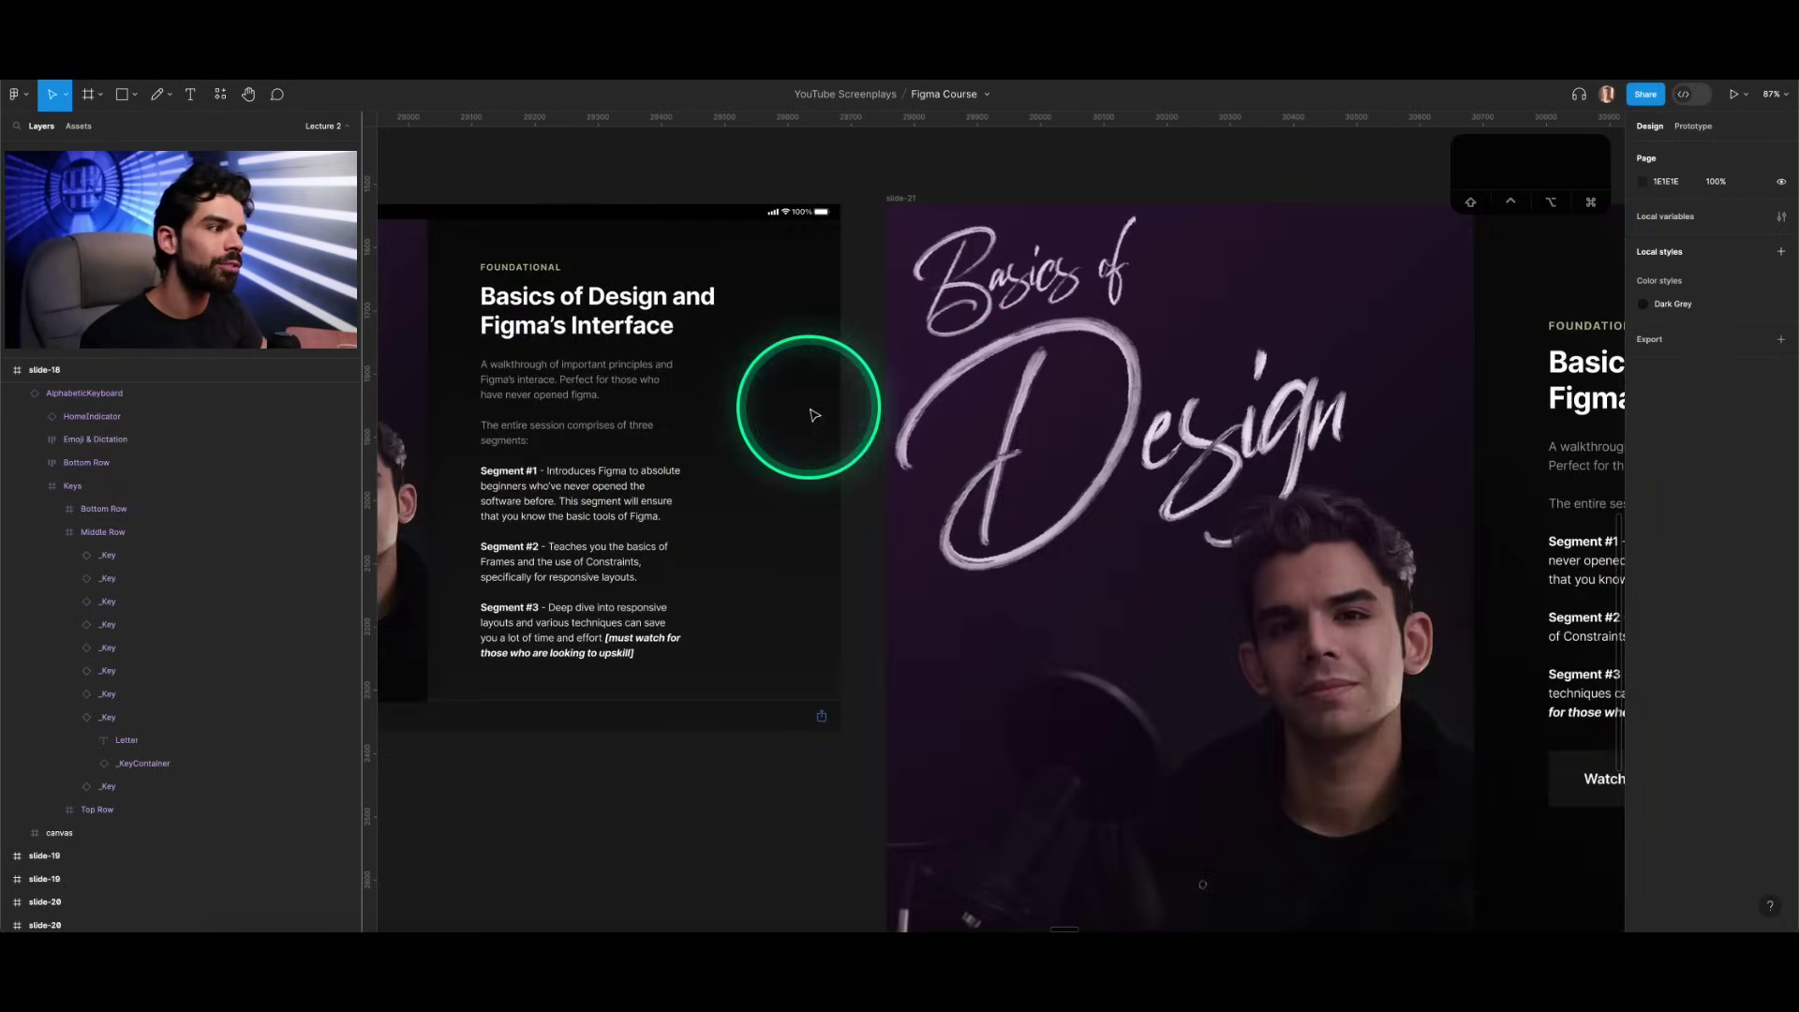
pyautogui.scroll(-5, 1050, 405)
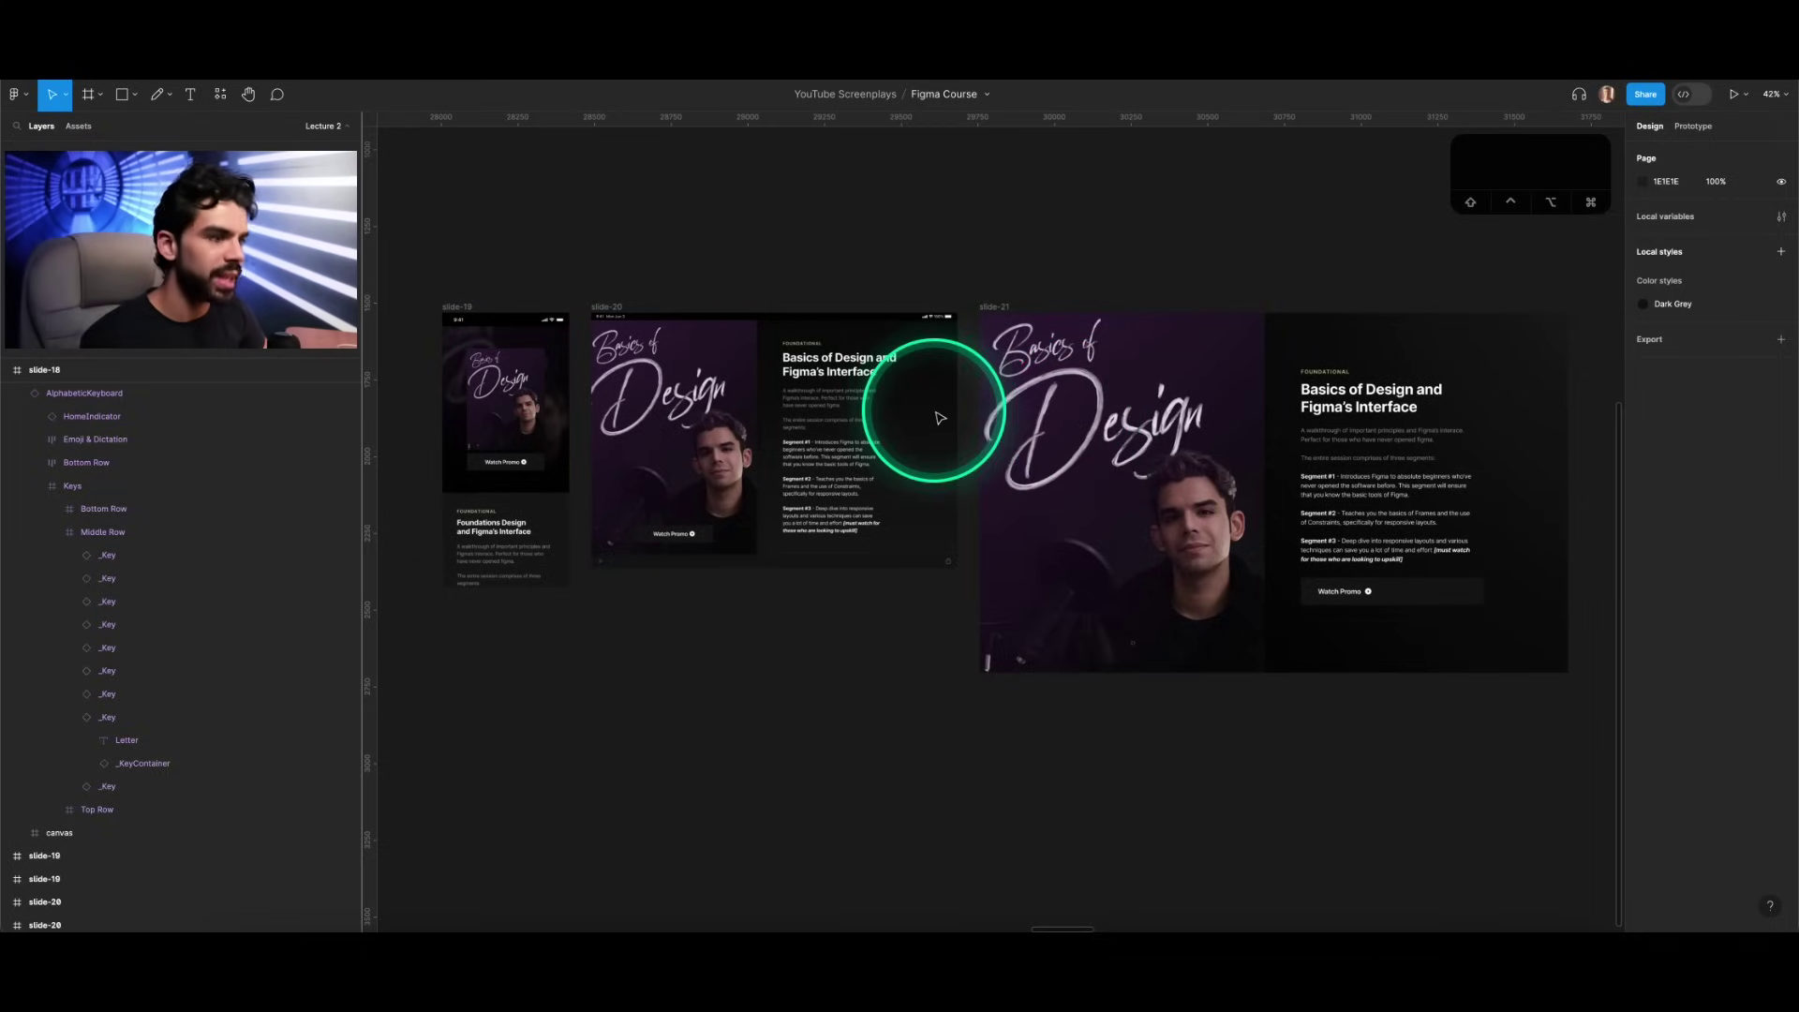
pyautogui.hscroll(-4, 928, 407)
pyautogui.hscroll(-3, 787, 366)
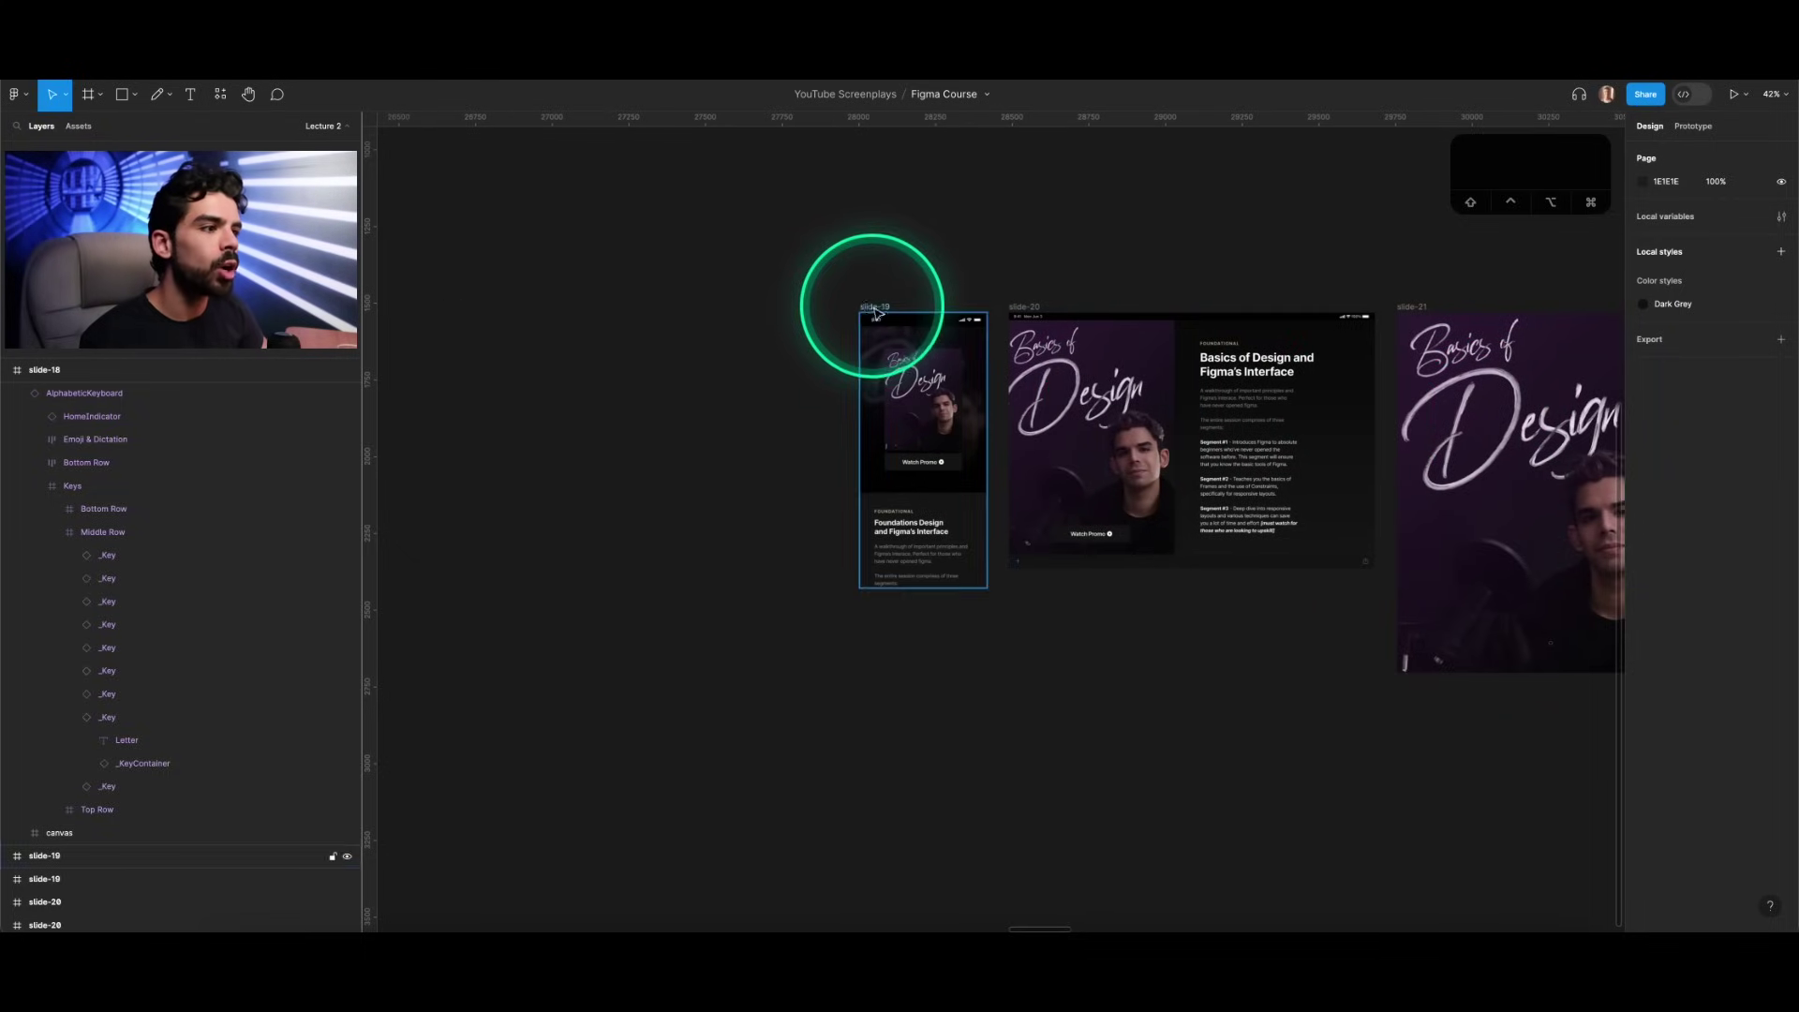
pyautogui.moveTo(873, 308); pyautogui.dragTo(582, 317)
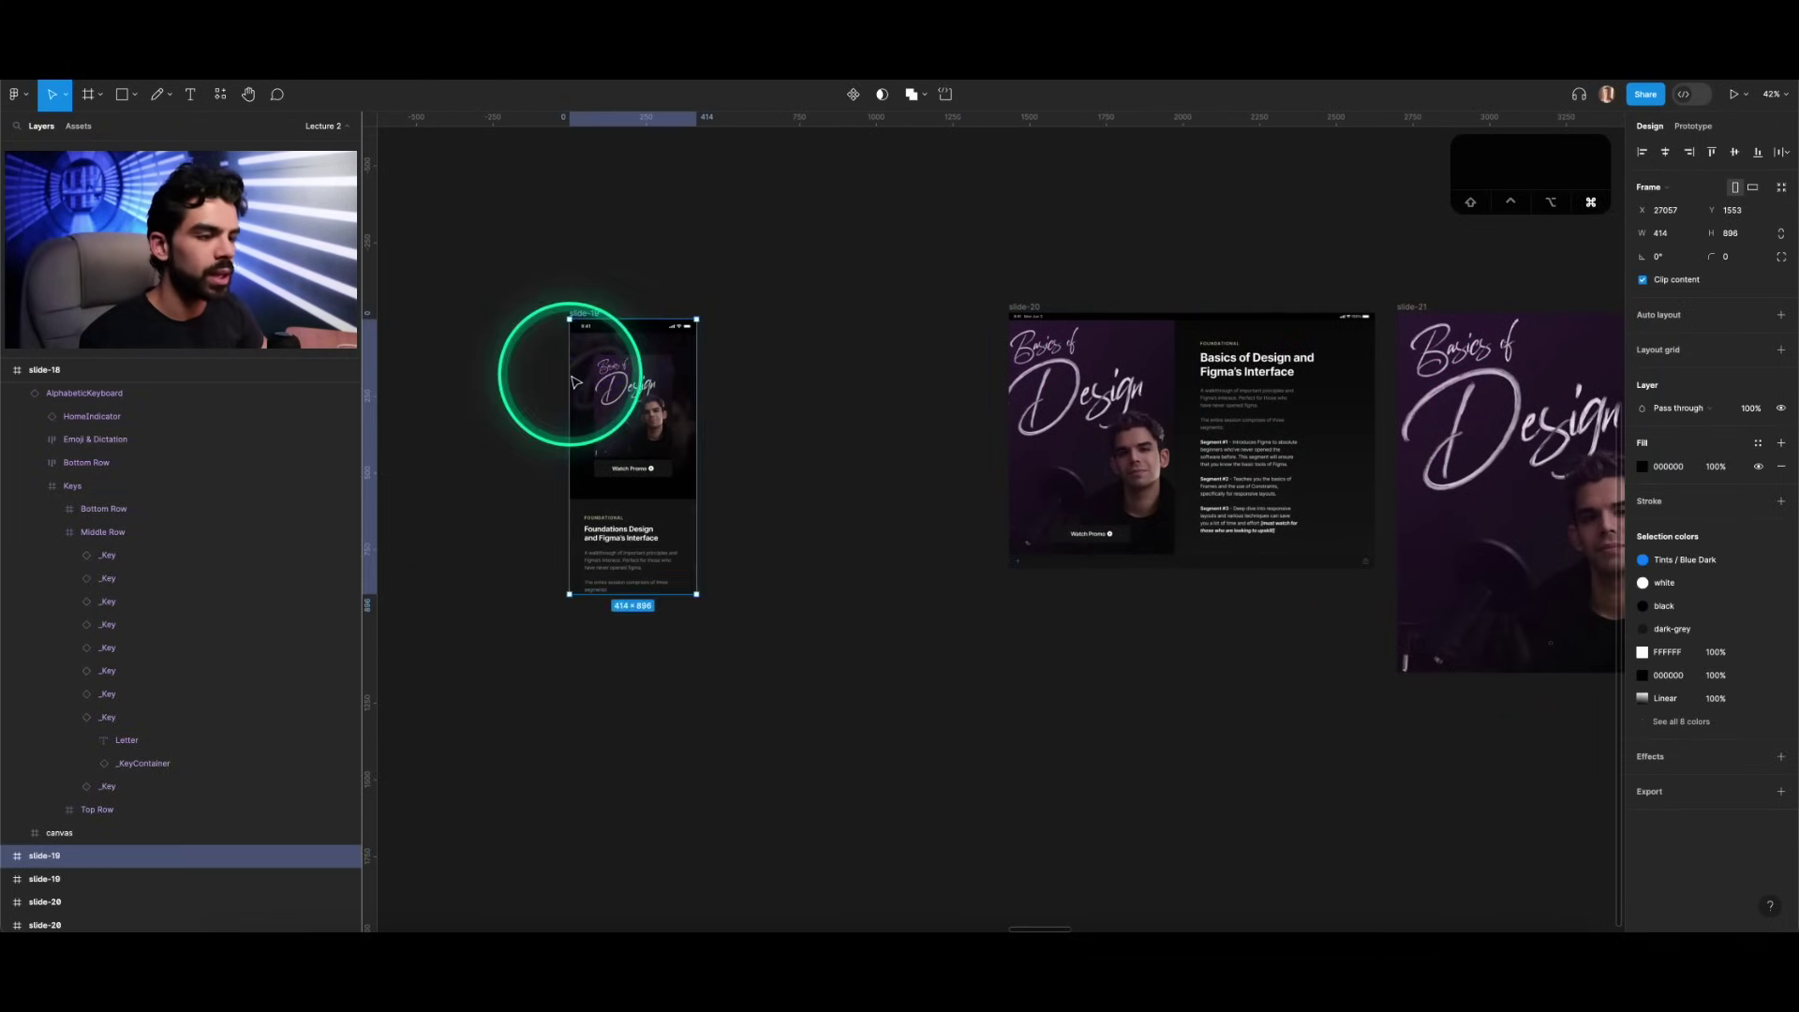
# Step: Convert the copied slide-19 frame into a component and shift it farther from the slide-20 copy, to about X 26884, Y 1555
pyautogui.scroll(5, 567, 373)
pyautogui.scroll(-1, 637, 328)
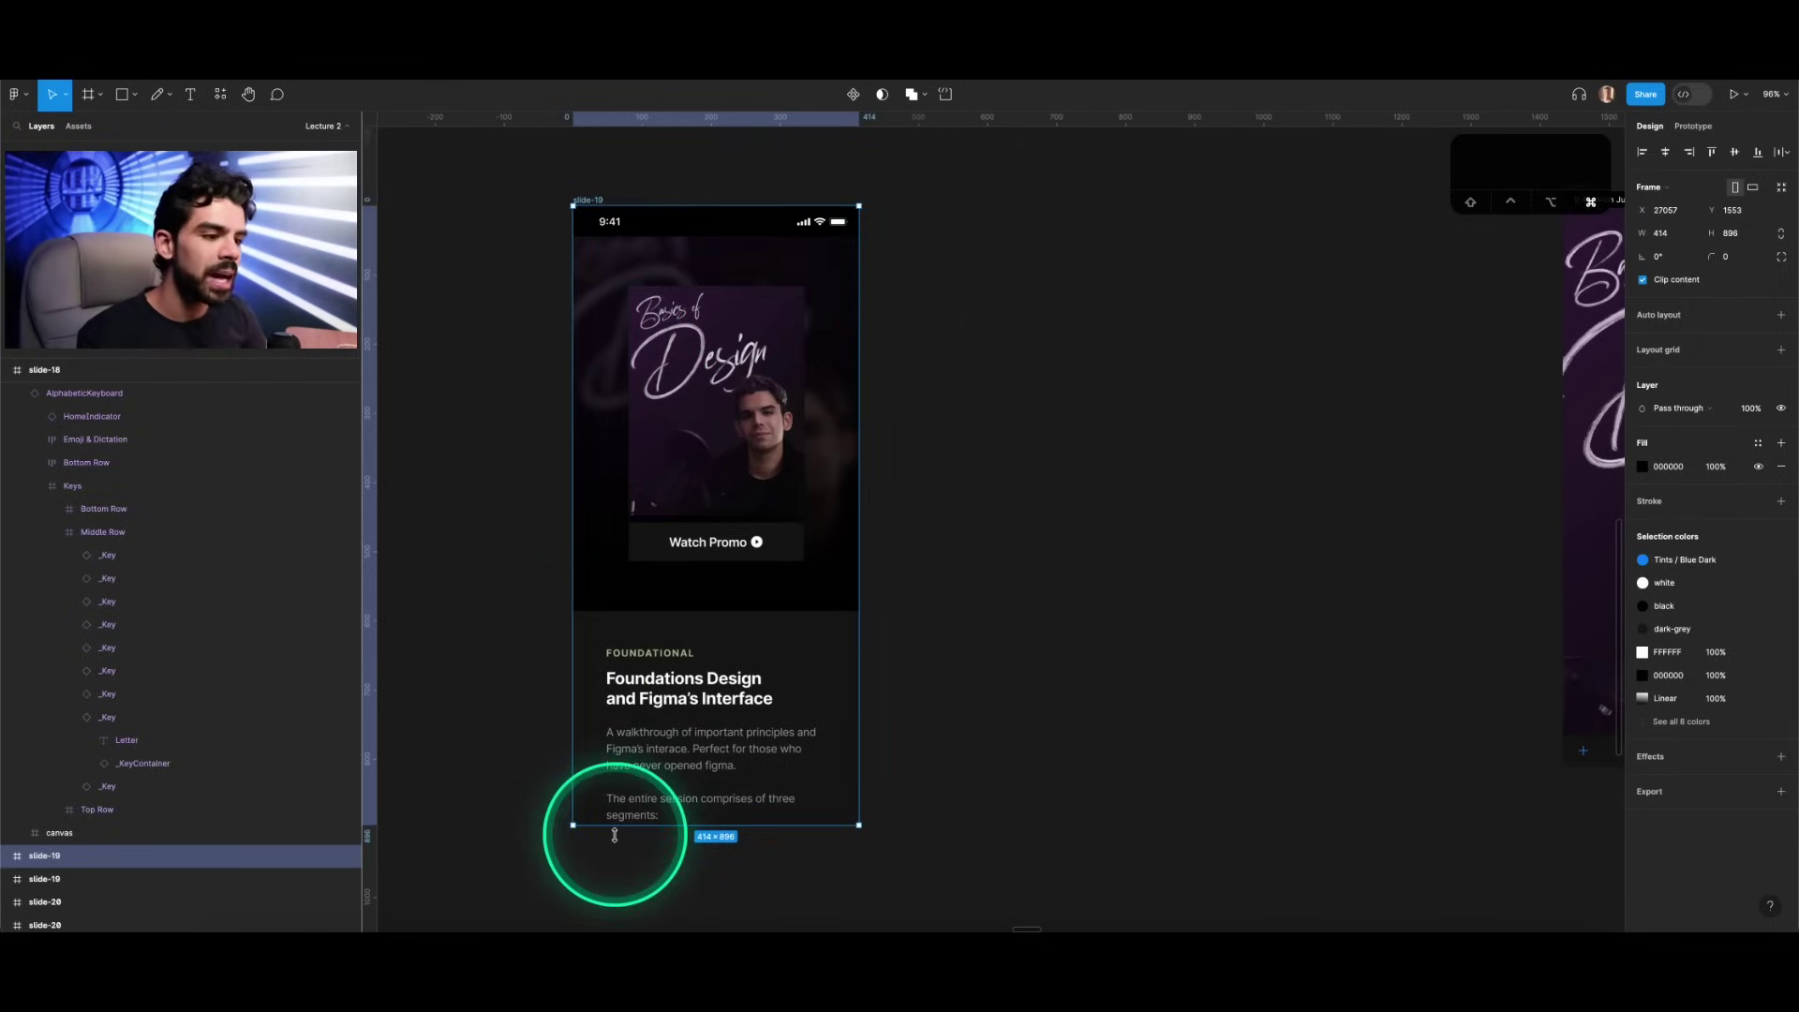
pyautogui.scroll(3, 615, 834)
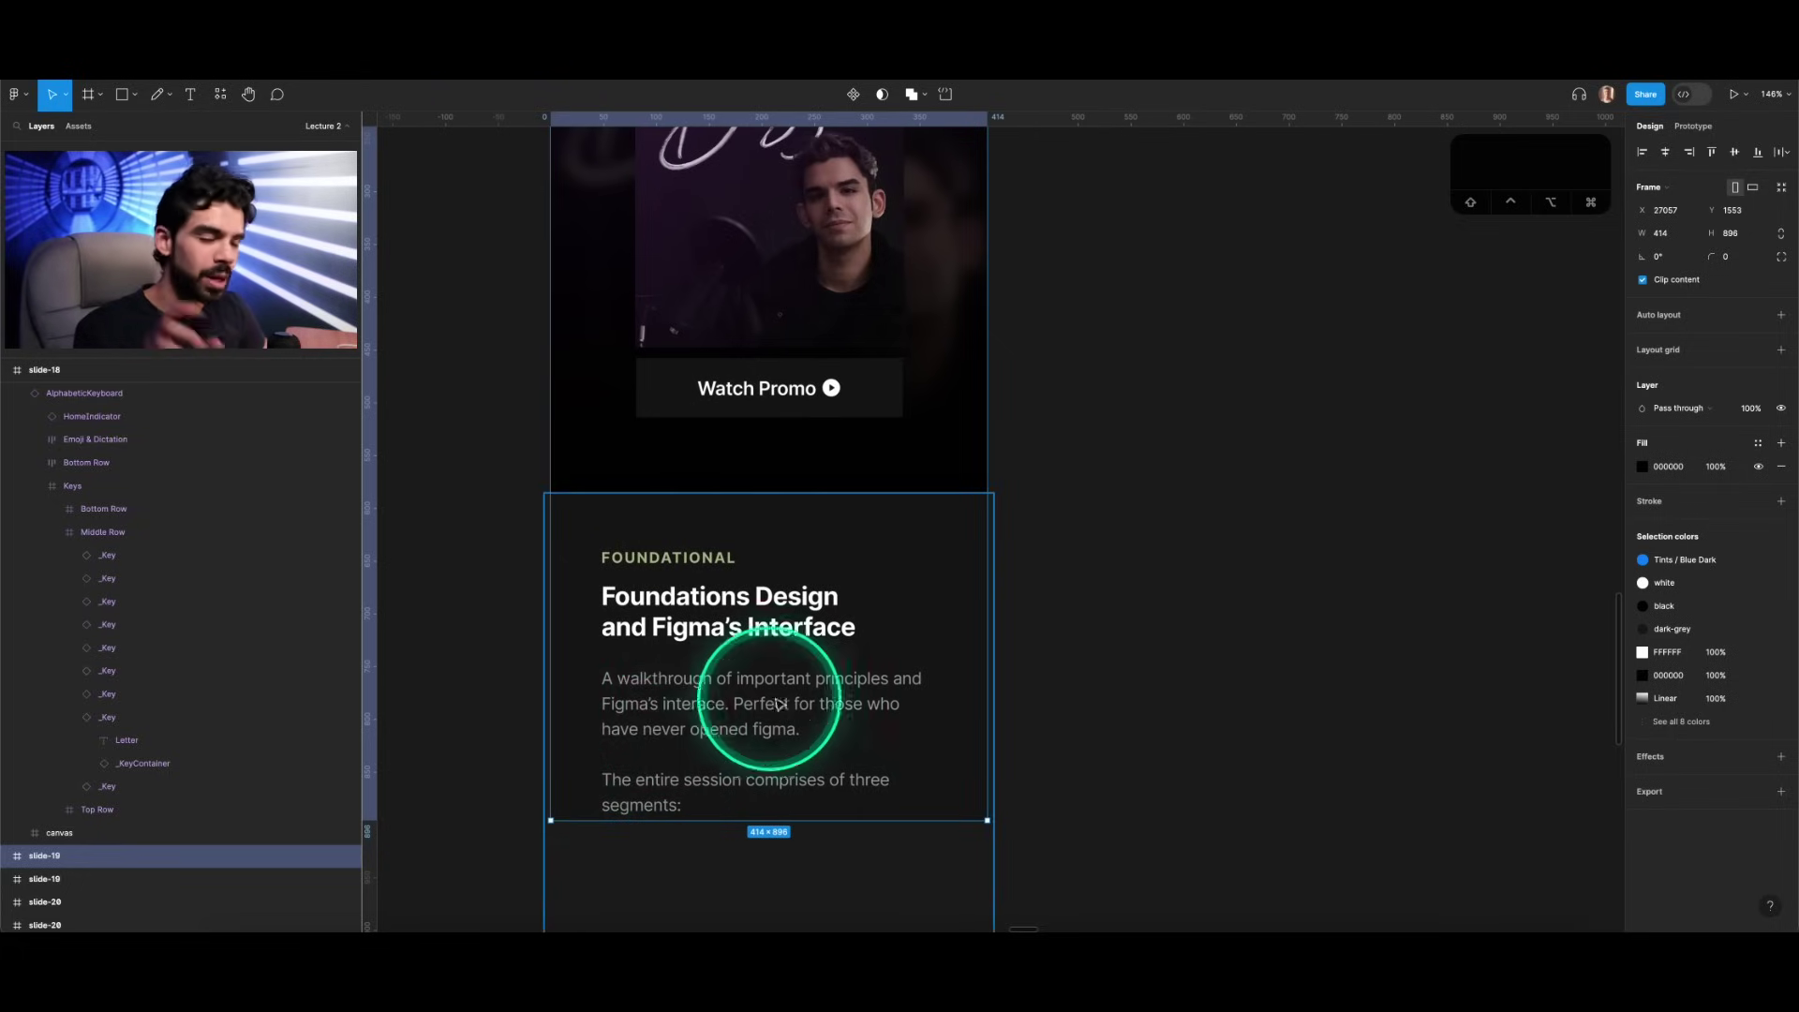
pyautogui.scroll(3, 785, 707)
pyautogui.scroll(-3, 786, 701)
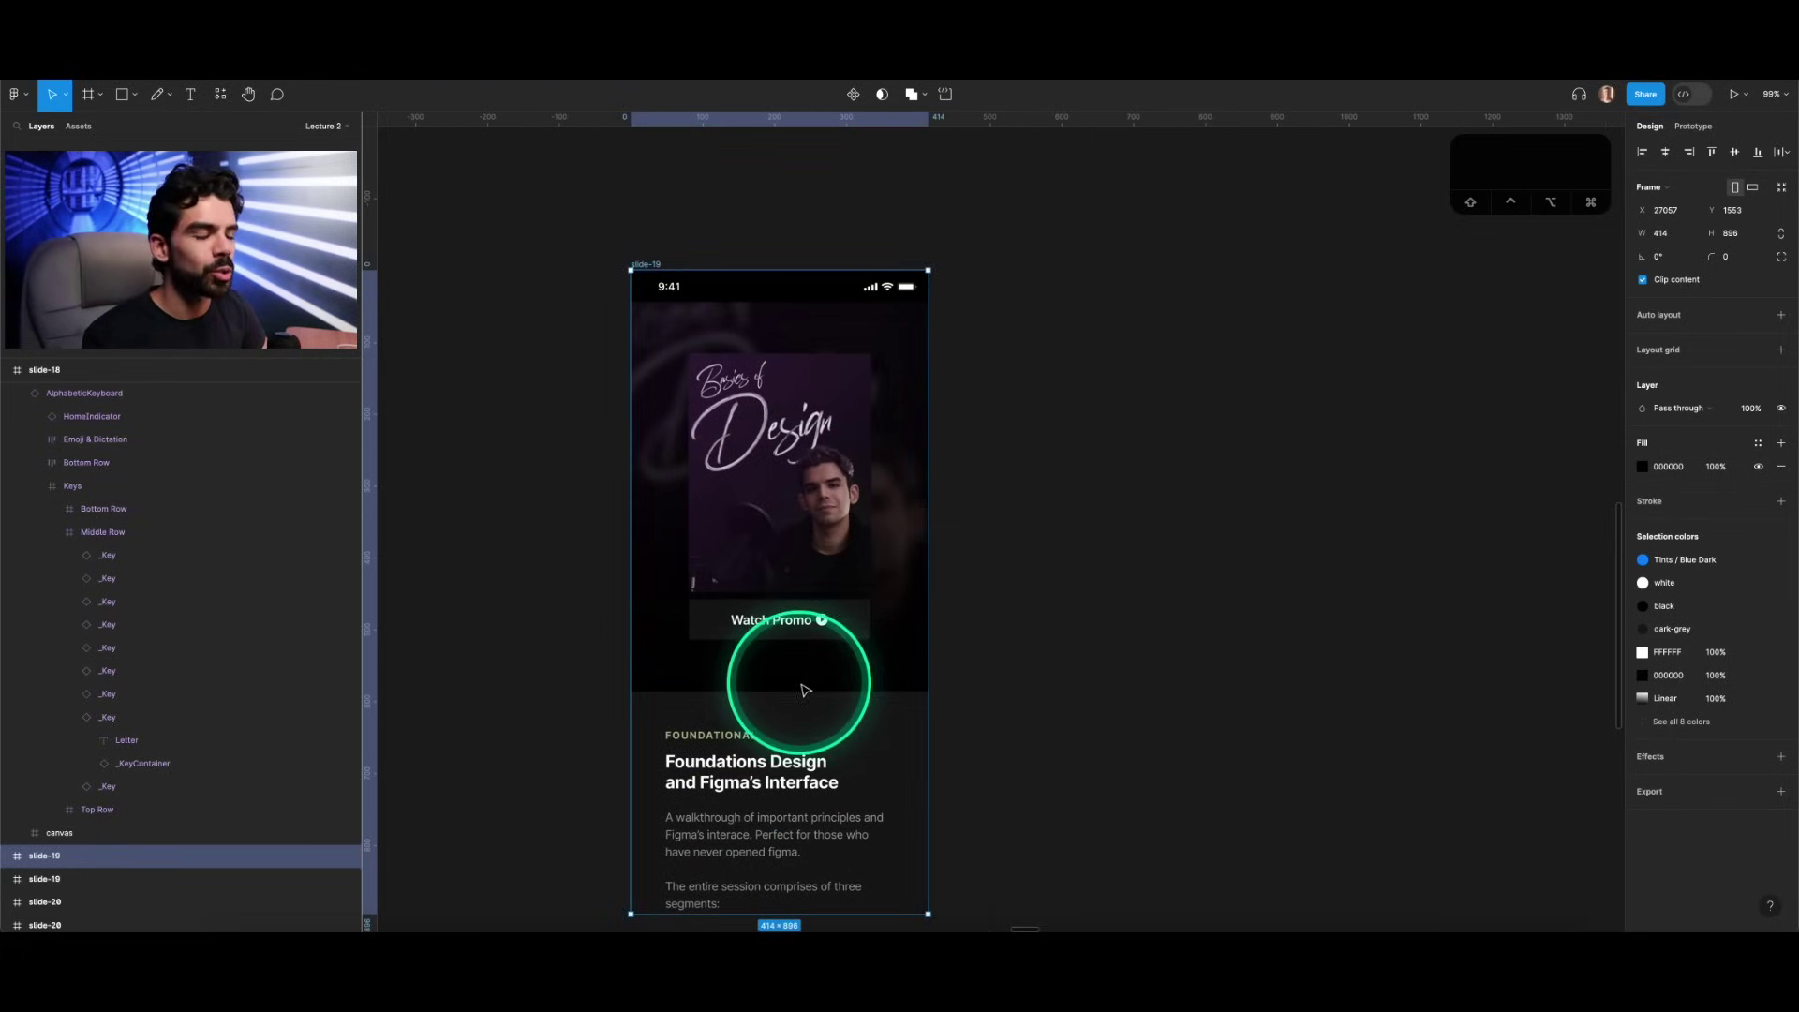
pyautogui.scroll(-3, 698, 257)
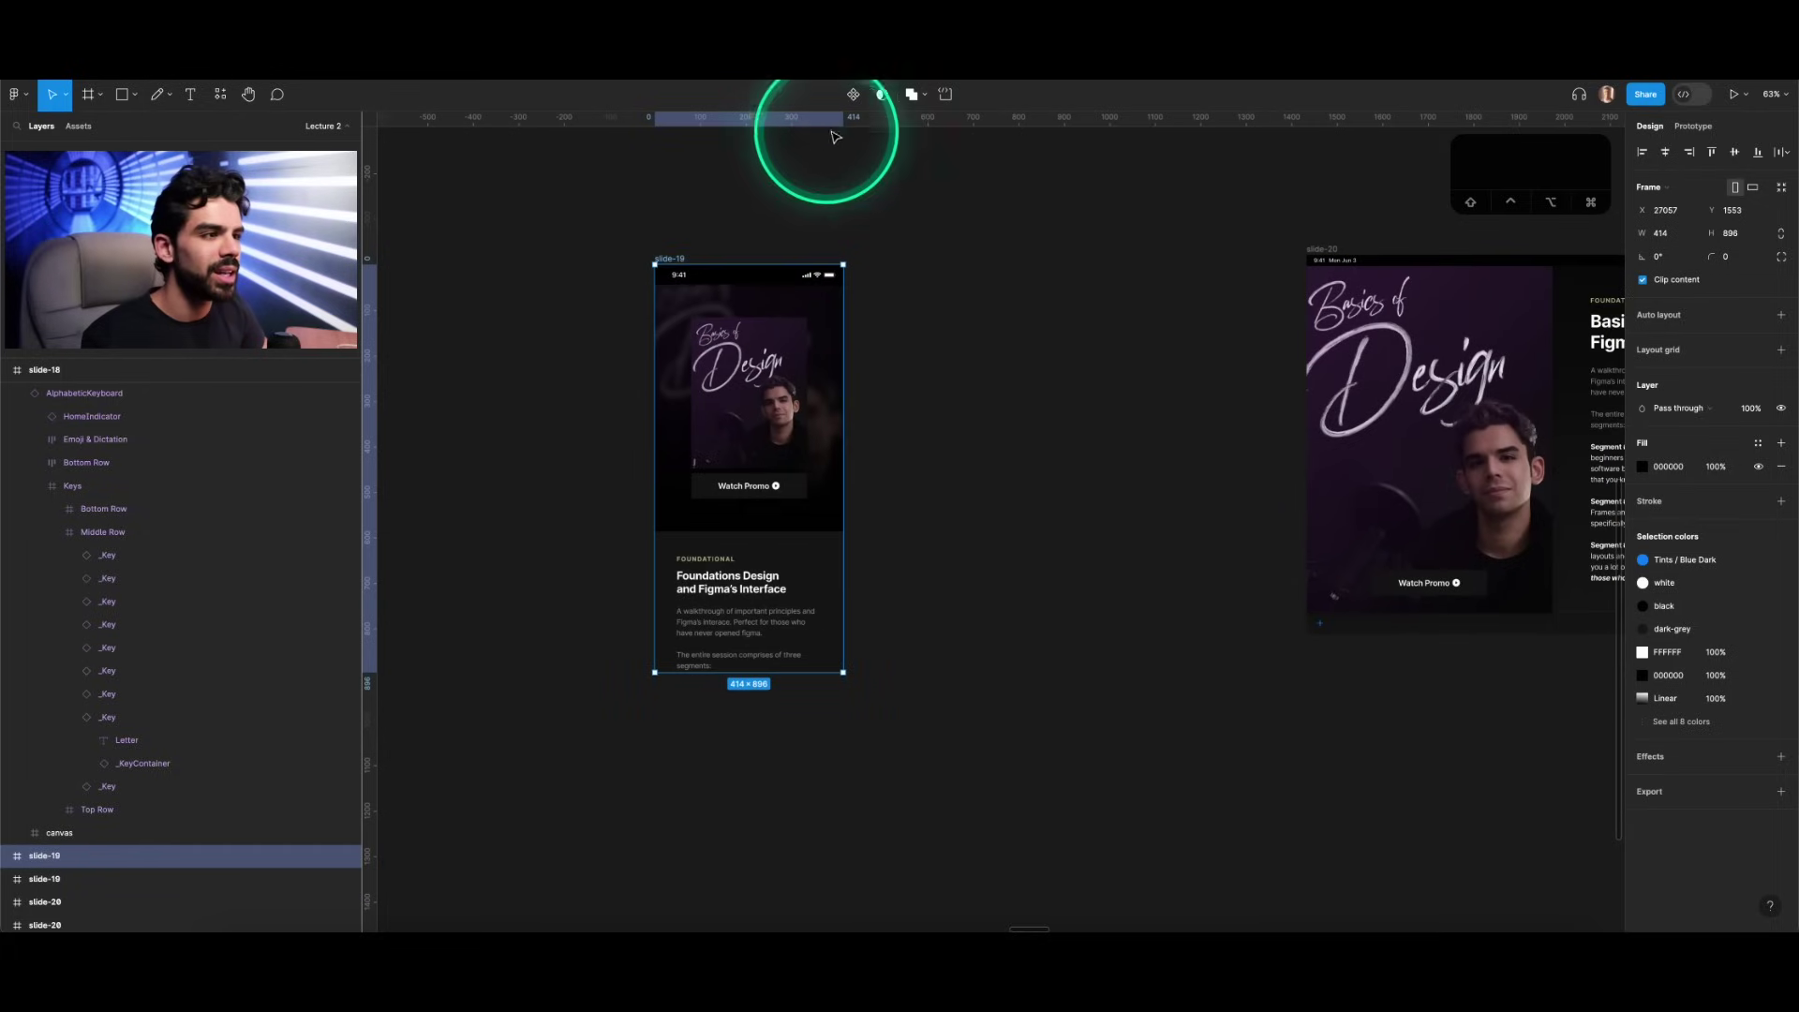
pyautogui.click(851, 95)
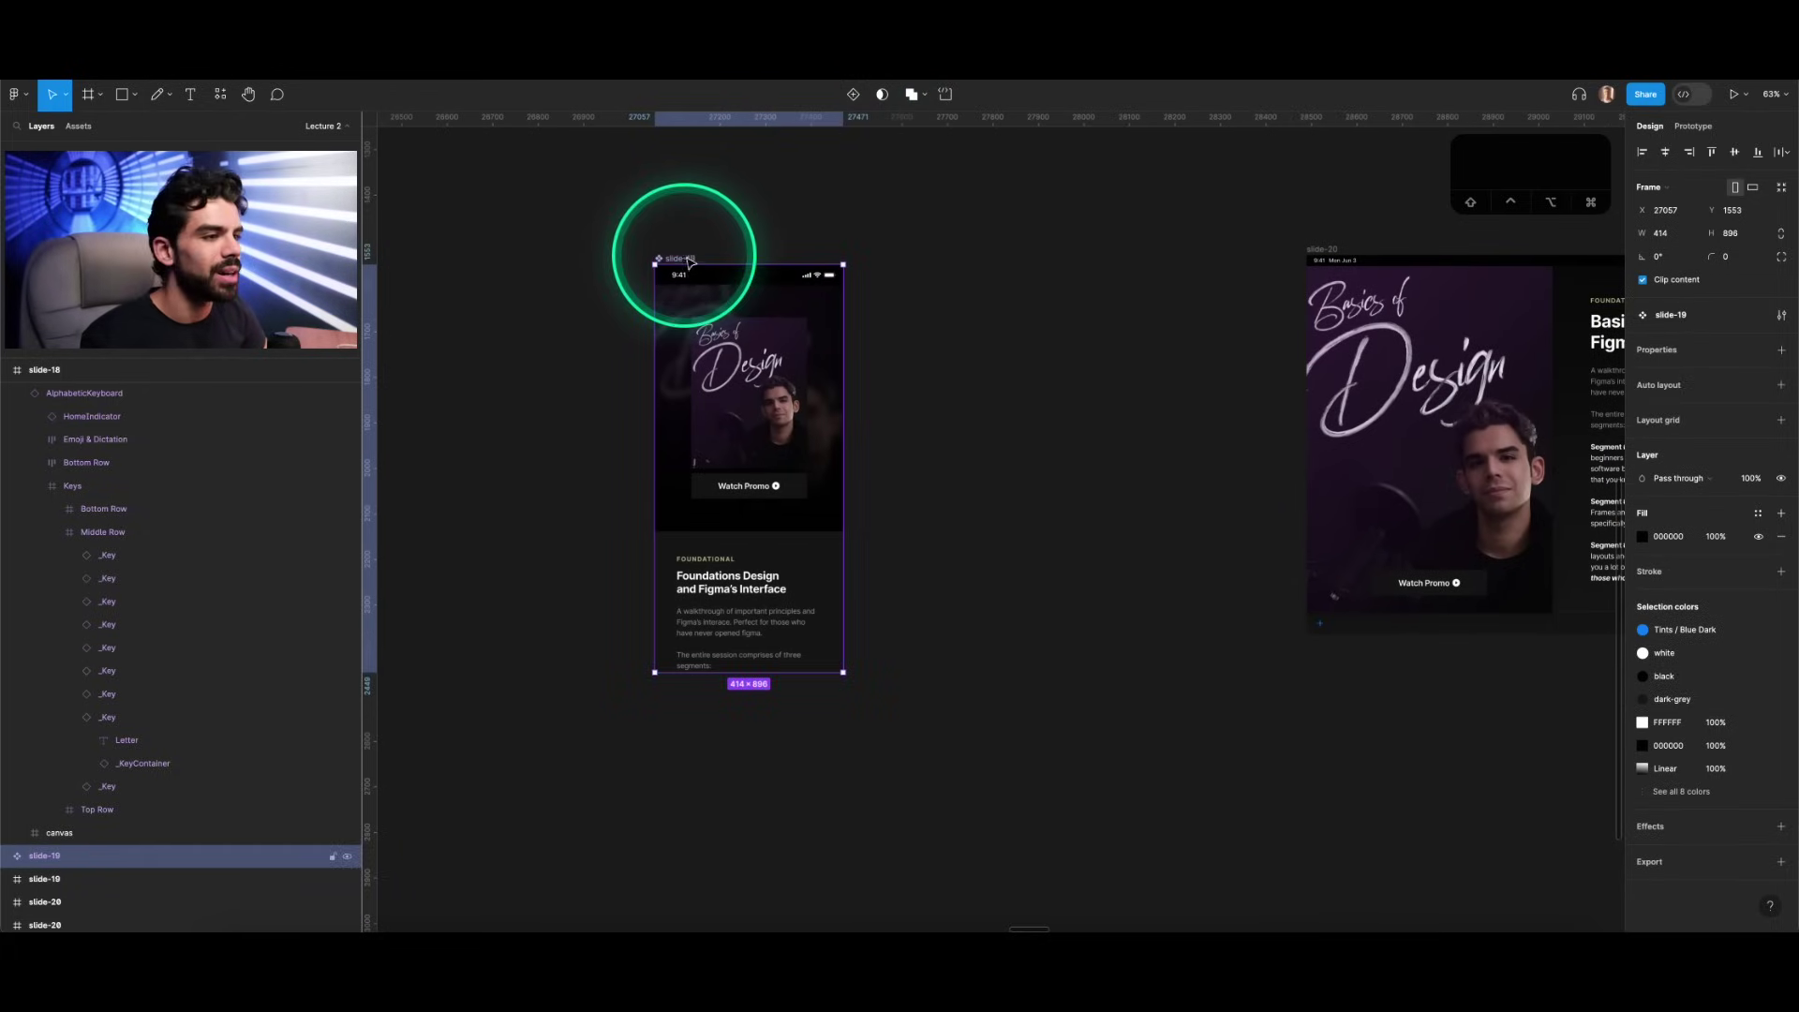
pyautogui.moveTo(679, 259); pyautogui.dragTo(601, 260)
# Step: Place an instance of the slide-19 component beside the original and resize the instance to about 494 × 983
pyautogui.scroll(5, 605, 318)
pyautogui.scroll(-3, 600, 300)
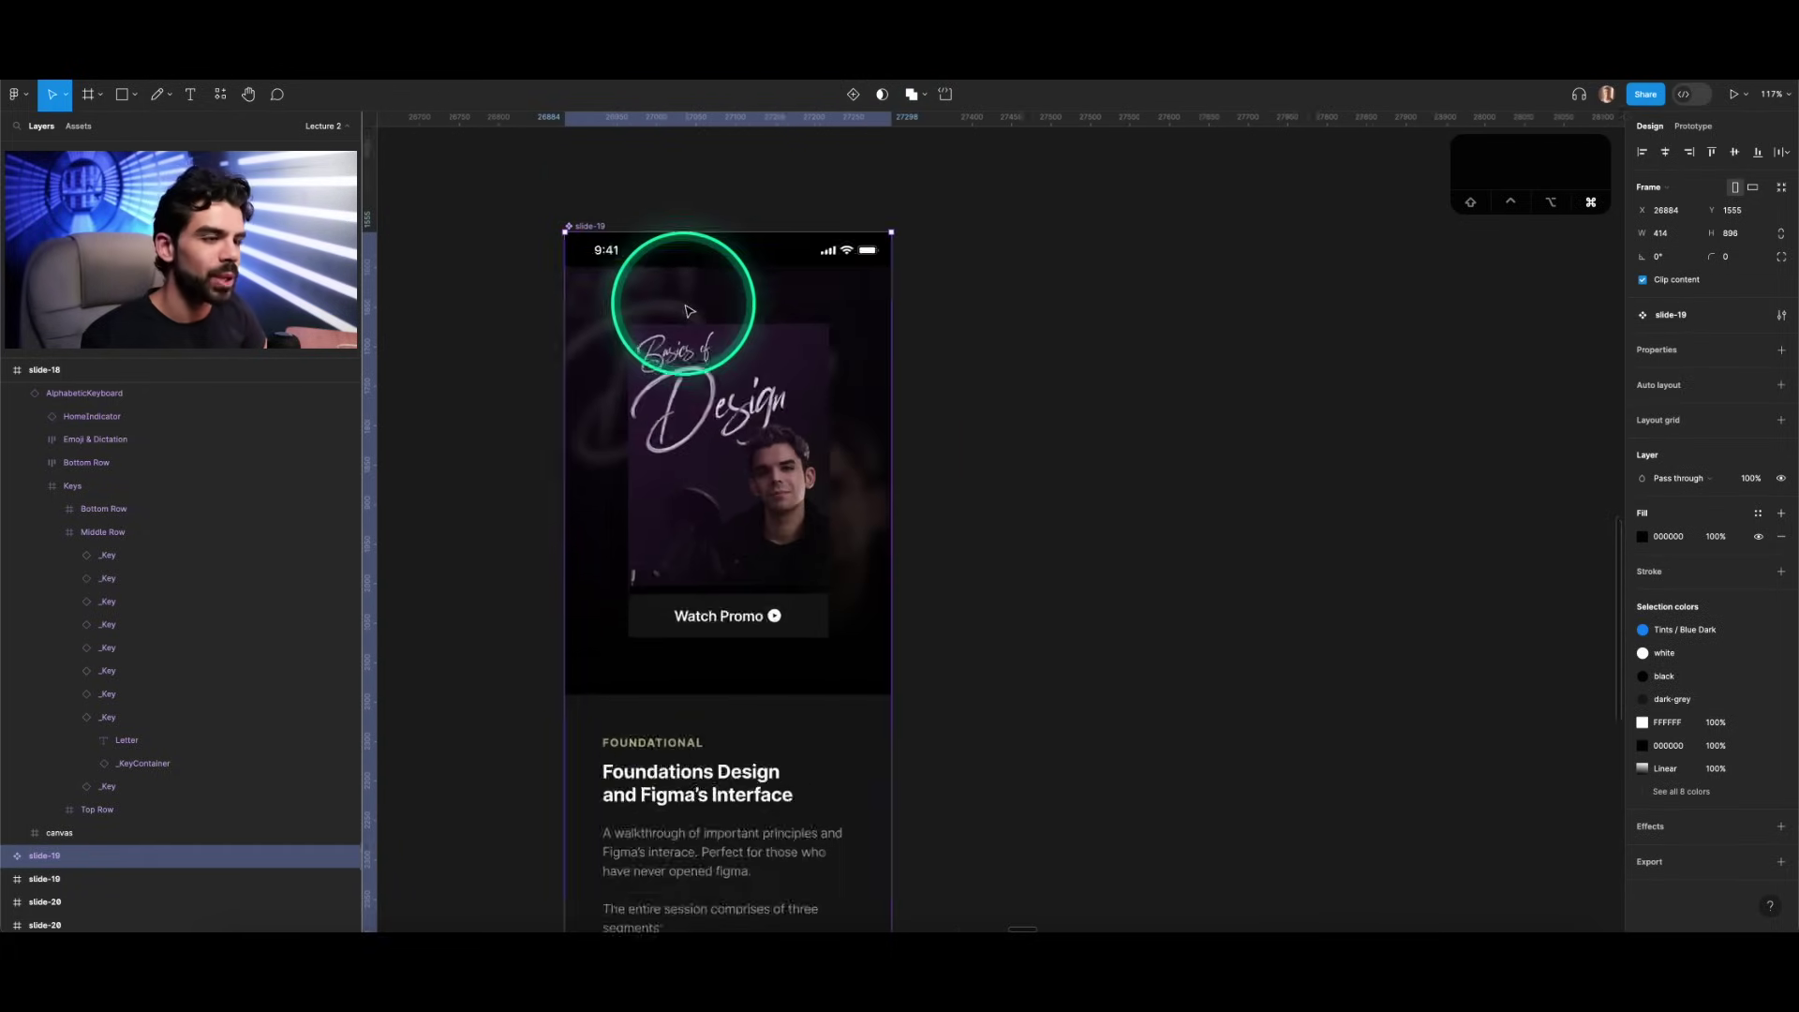
pyautogui.moveTo(799, 305); pyautogui.dragTo(1308, 336)
pyautogui.press('v')
pyautogui.moveTo(1121, 801); pyautogui.dragTo(1153, 870)
pyautogui.moveTo(1298, 653); pyautogui.dragTo(1129, 637)
pyautogui.moveTo(1054, 870); pyautogui.dragTo(1053, 821)
pyautogui.moveTo(1130, 671); pyautogui.dragTo(1185, 669)
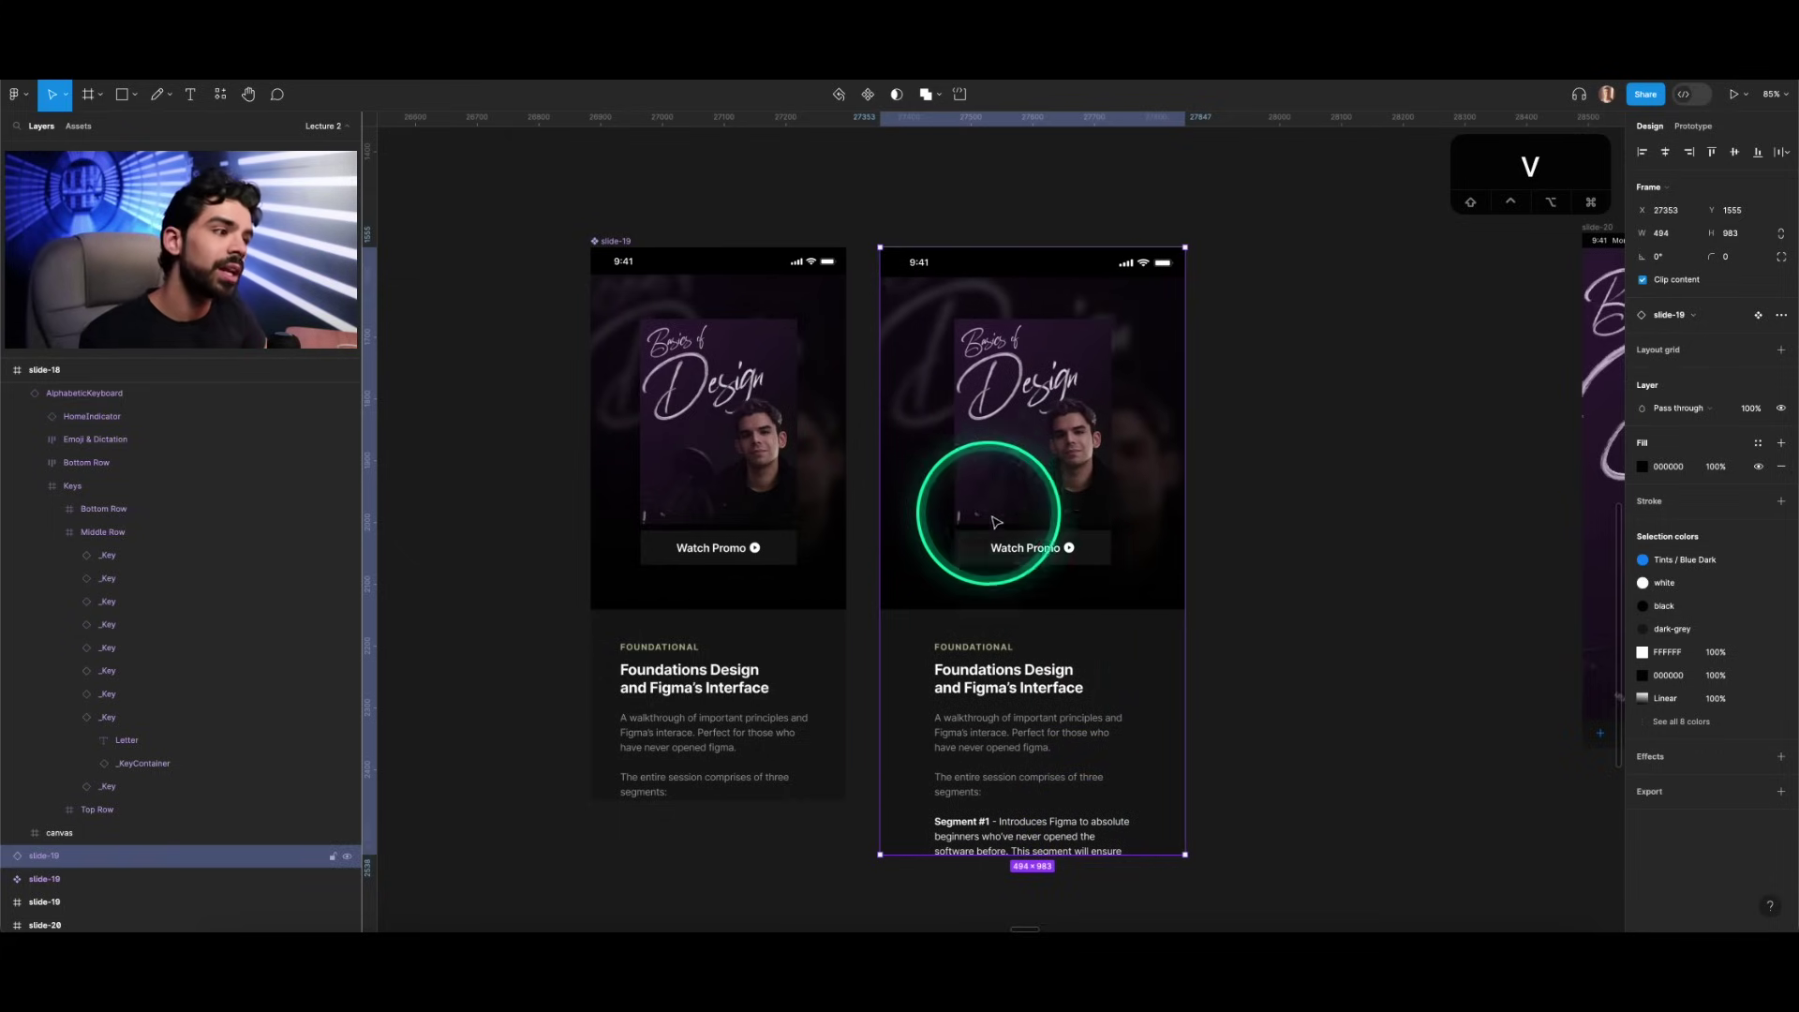
# Step: Select the info-box frame inside the slide-19 main component to inspect its size and constraints
pyautogui.click(636, 270)
pyautogui.press('Return')
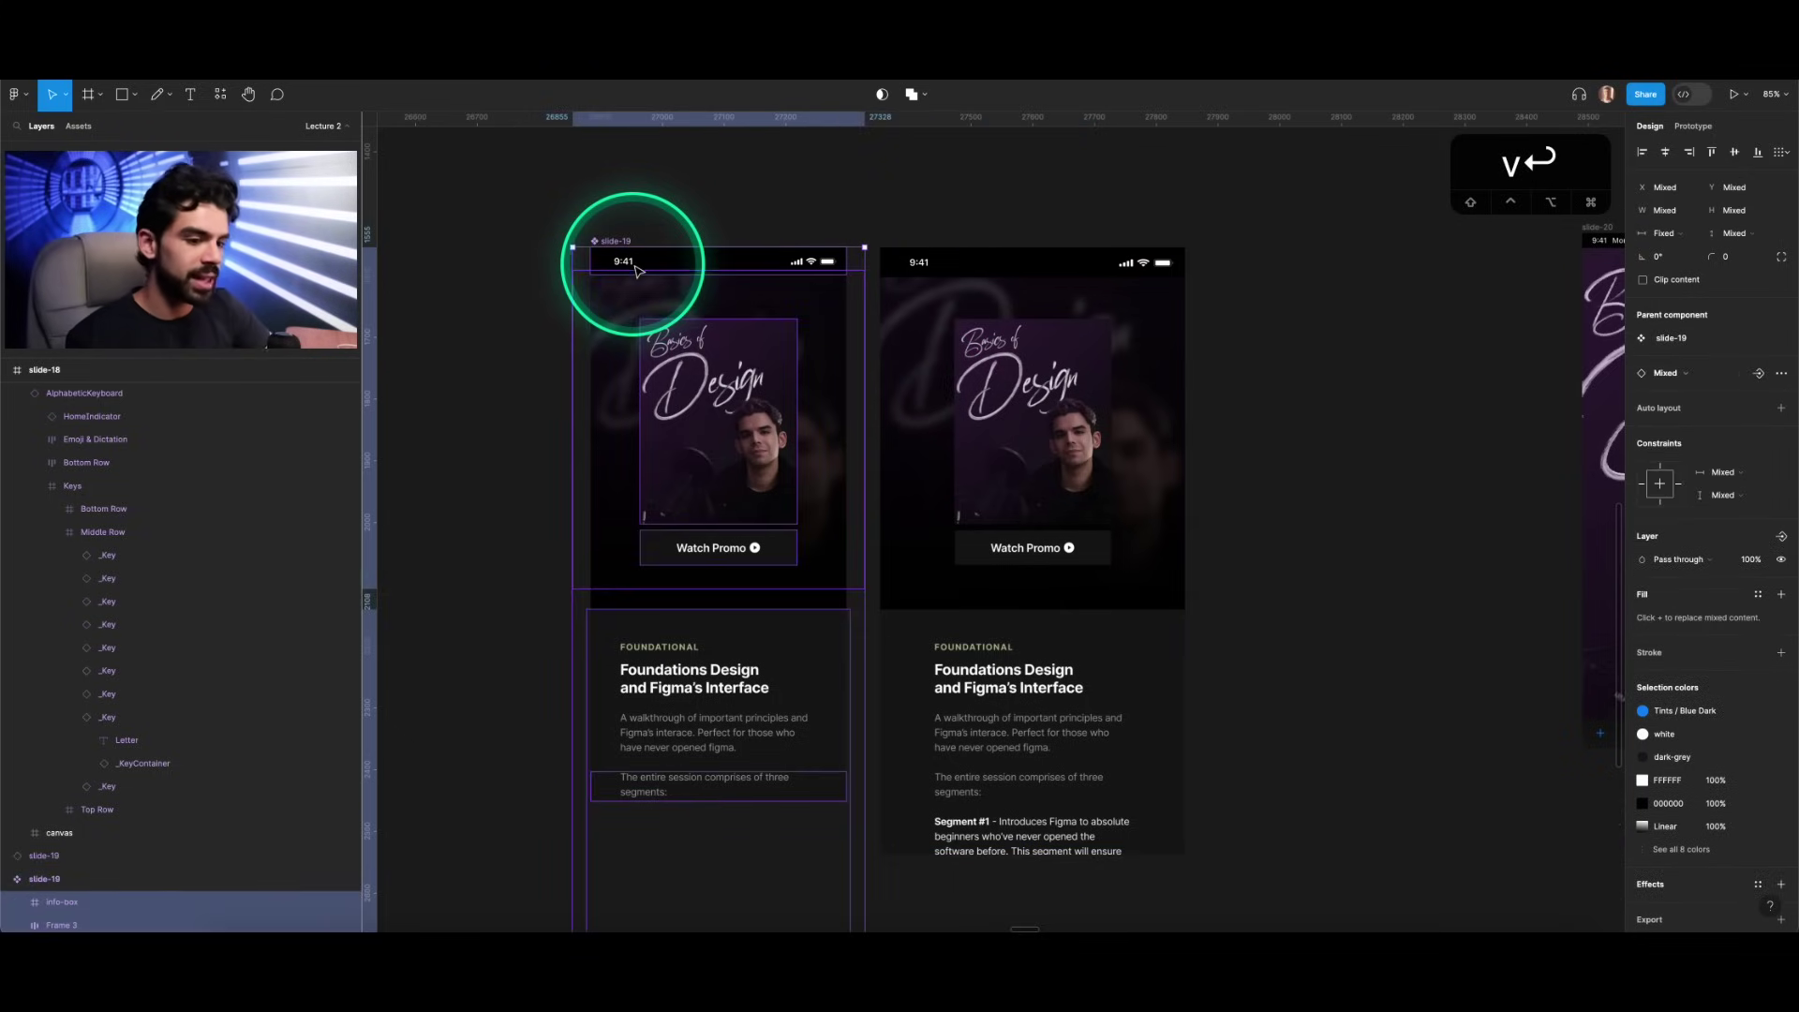
pyautogui.scroll(-3, 225, 661)
pyautogui.click(114, 683)
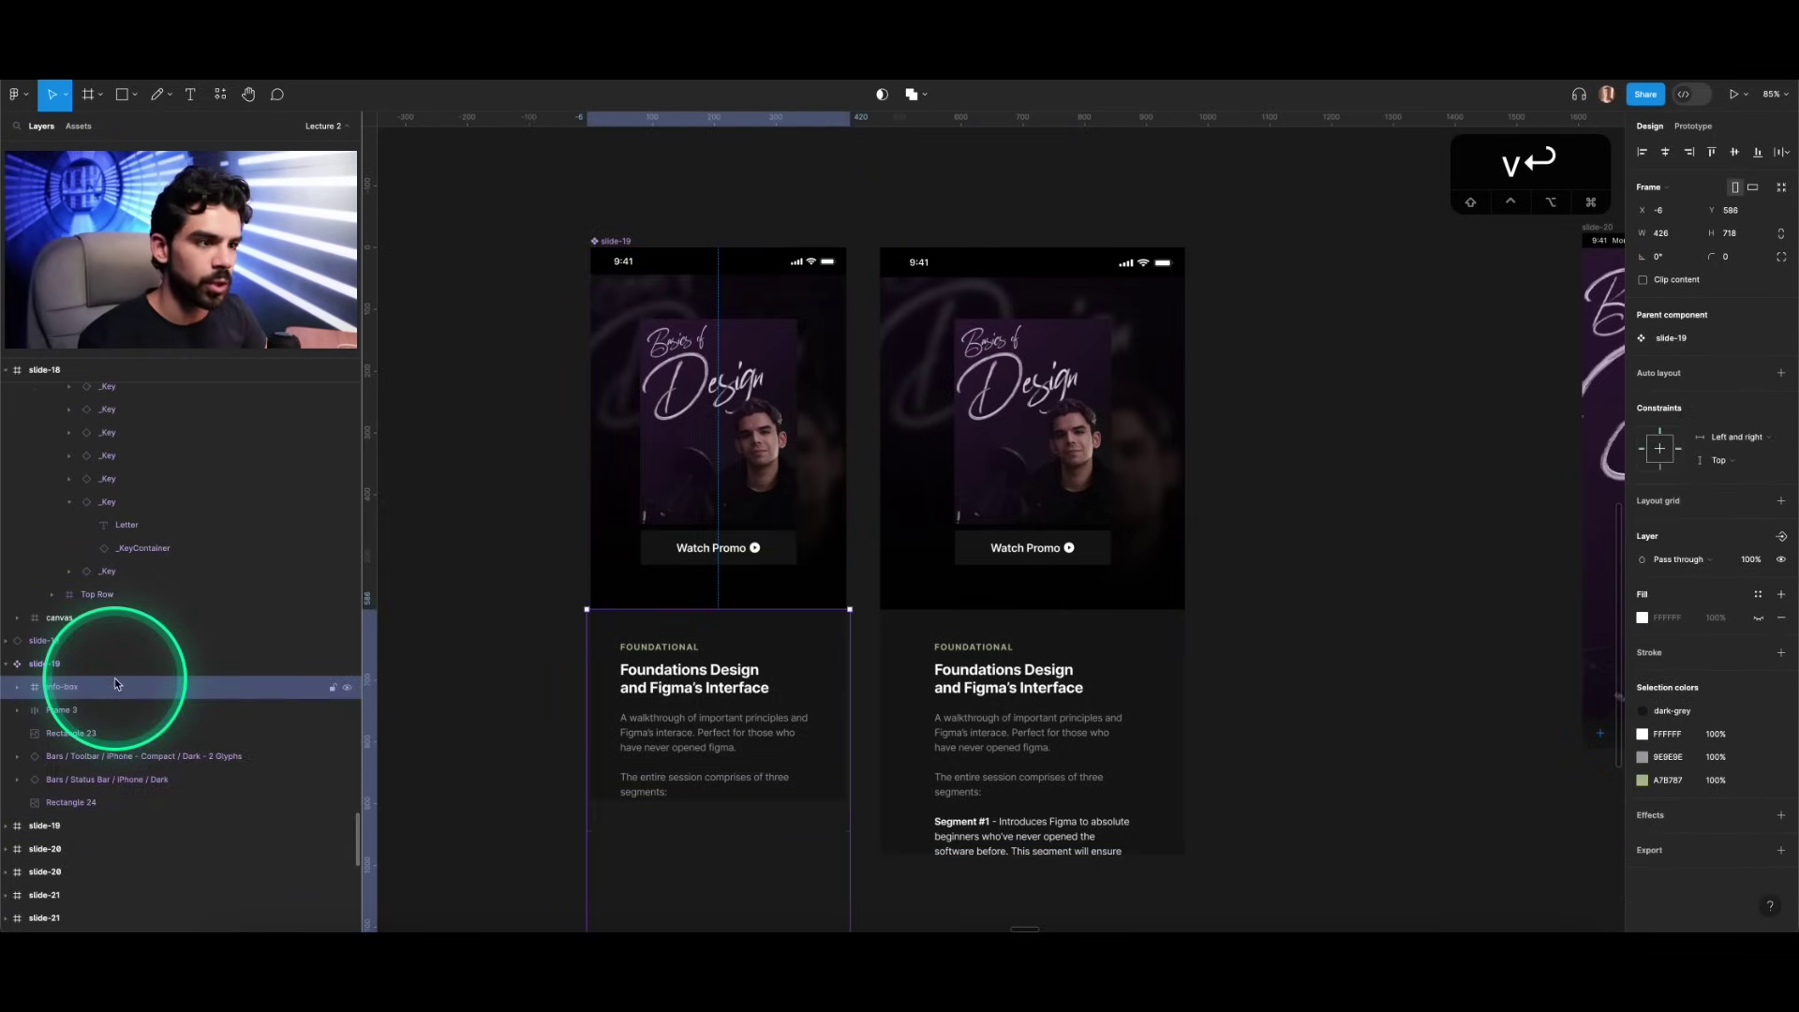
pyautogui.scroll(4, 698, 754)
pyautogui.scroll(-5, 726, 734)
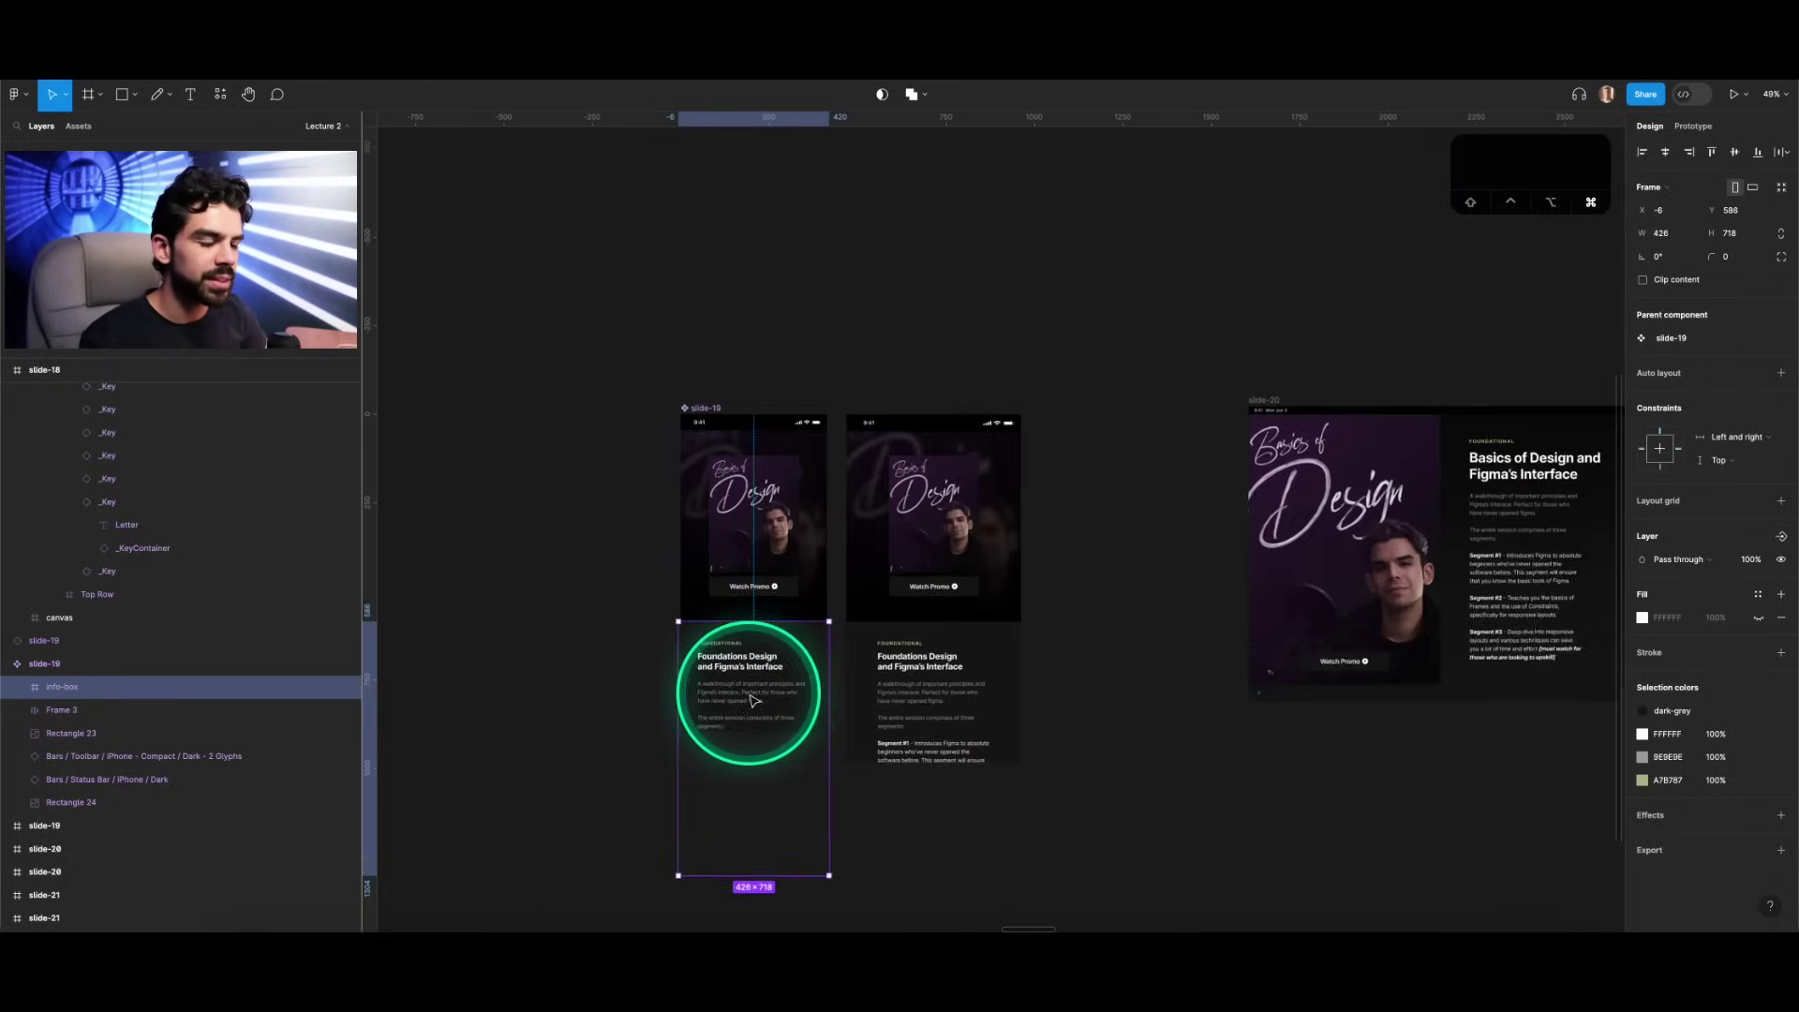
# Step: Place a separate copy of the info-box frame on the empty canvas beside the slide-19 component, at about X 26171, Y 1940, and select its heading frame
pyautogui.moveTo(623, 572); pyautogui.dragTo(577, 535)
pyautogui.scroll(3, 600, 600)
pyautogui.press('v')
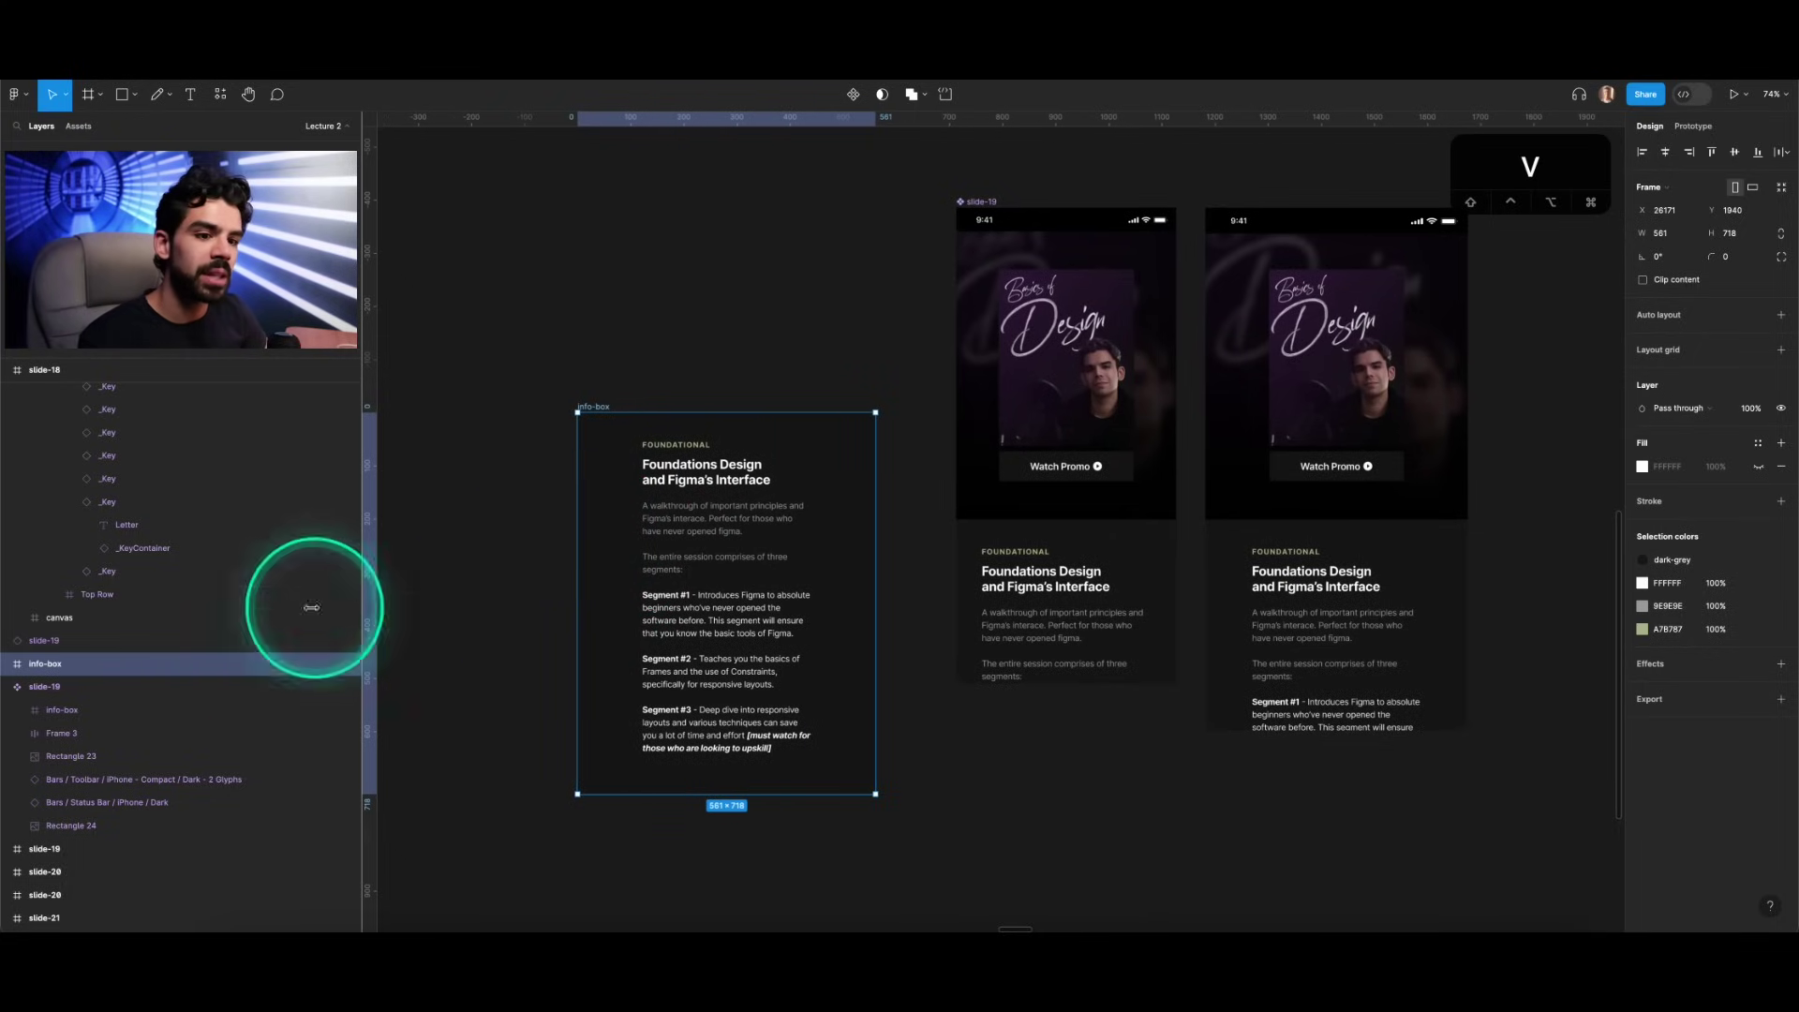
pyautogui.click(7, 668)
pyautogui.click(65, 686)
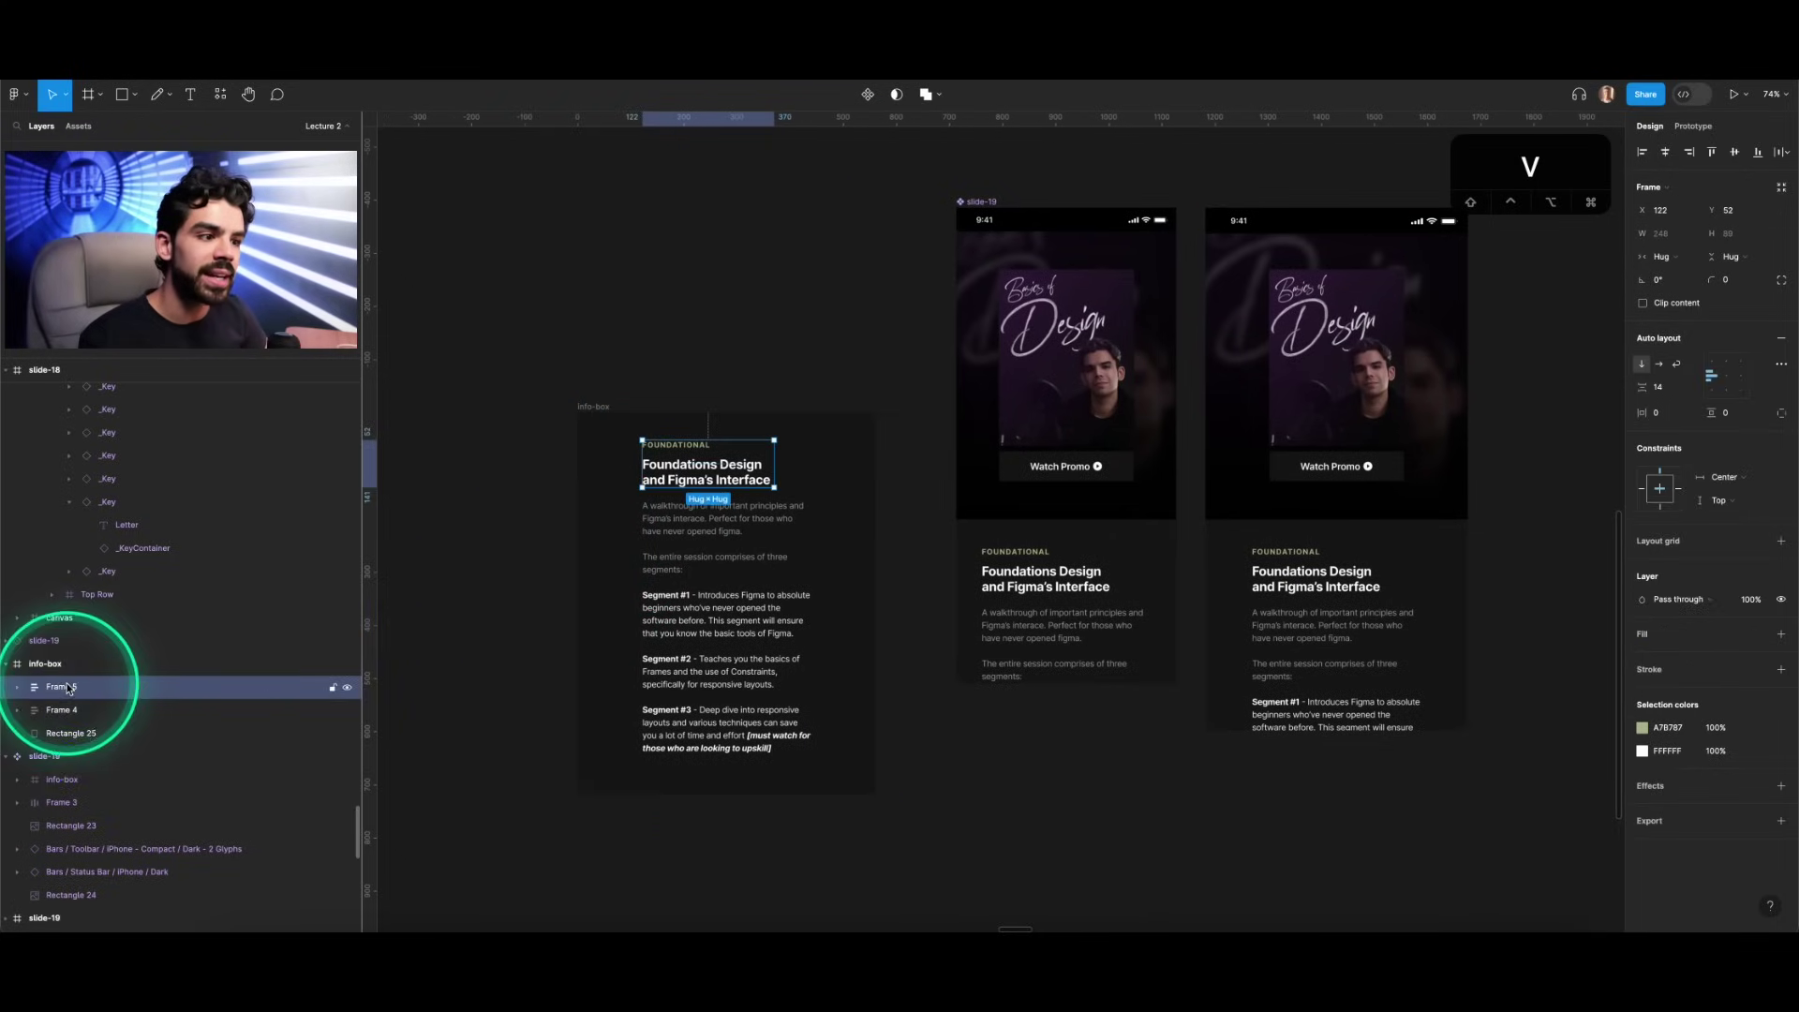
pyautogui.scroll(6, 611, 511)
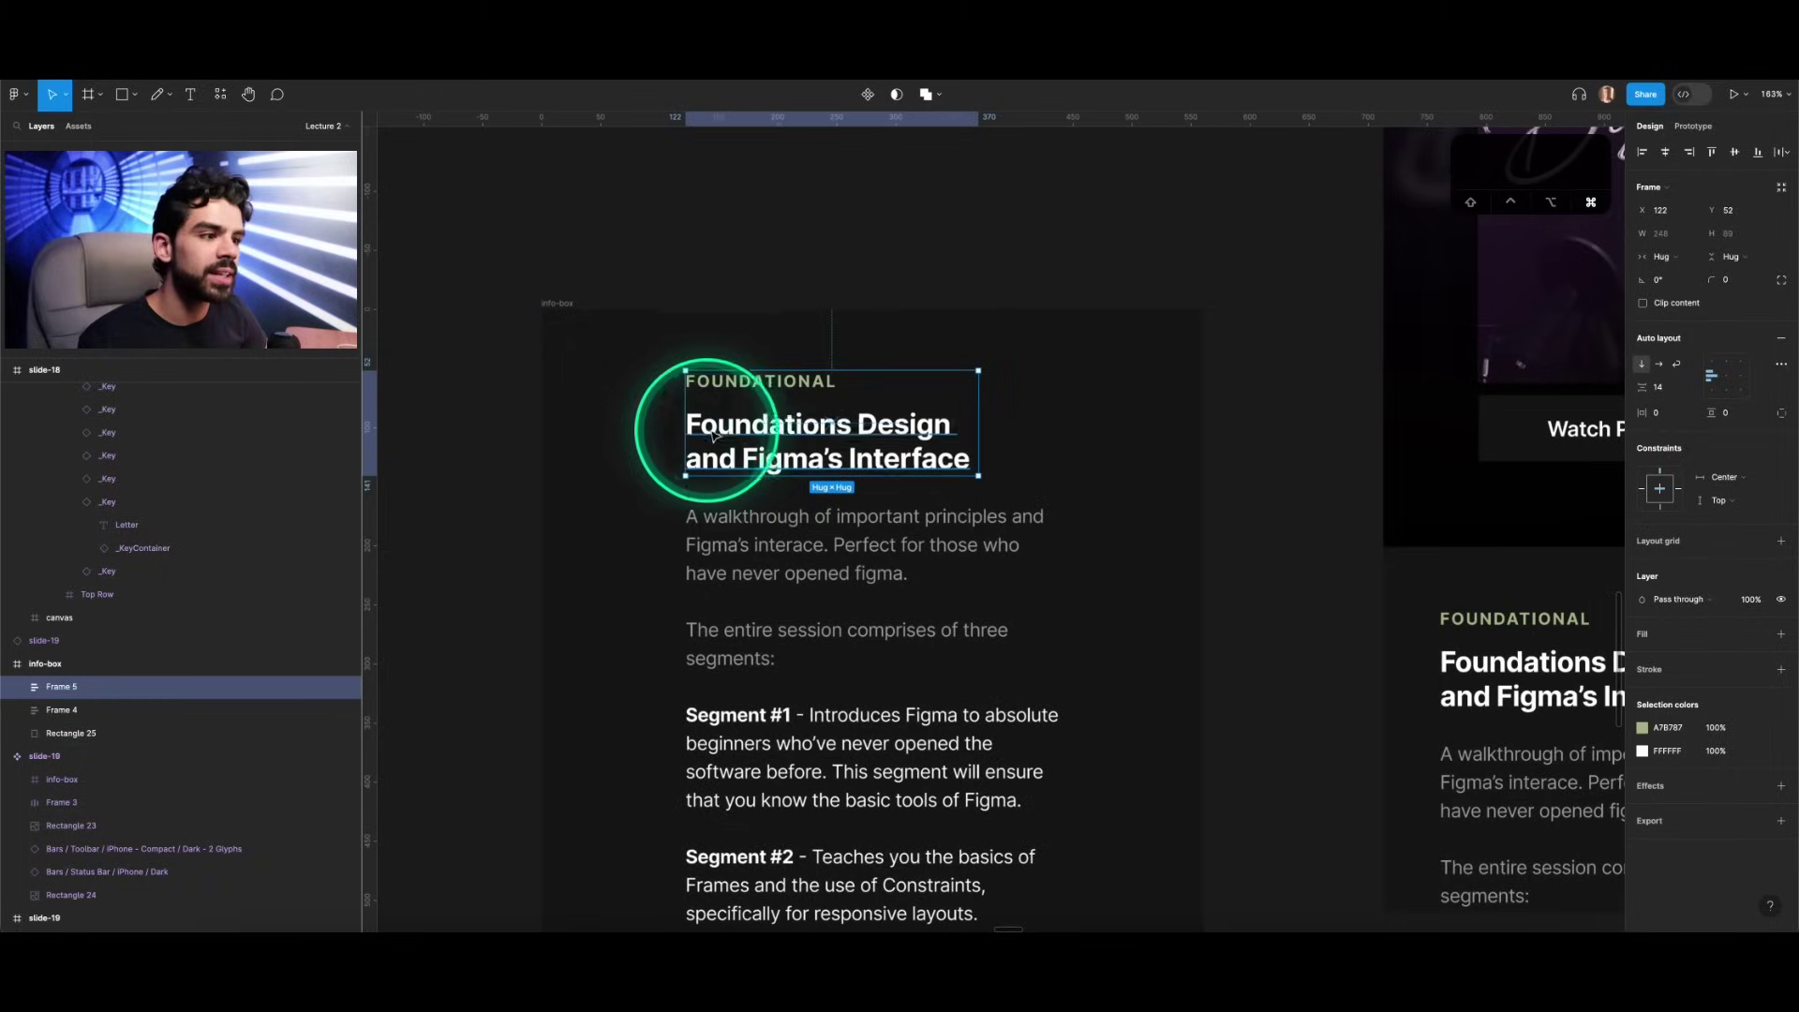
# Step: Lengthen the heading text in the info-box copy by inserting several line breaks and "a" lines within "Interface"
pyautogui.click(804, 440)
pyautogui.doubleClick(1016, 462)
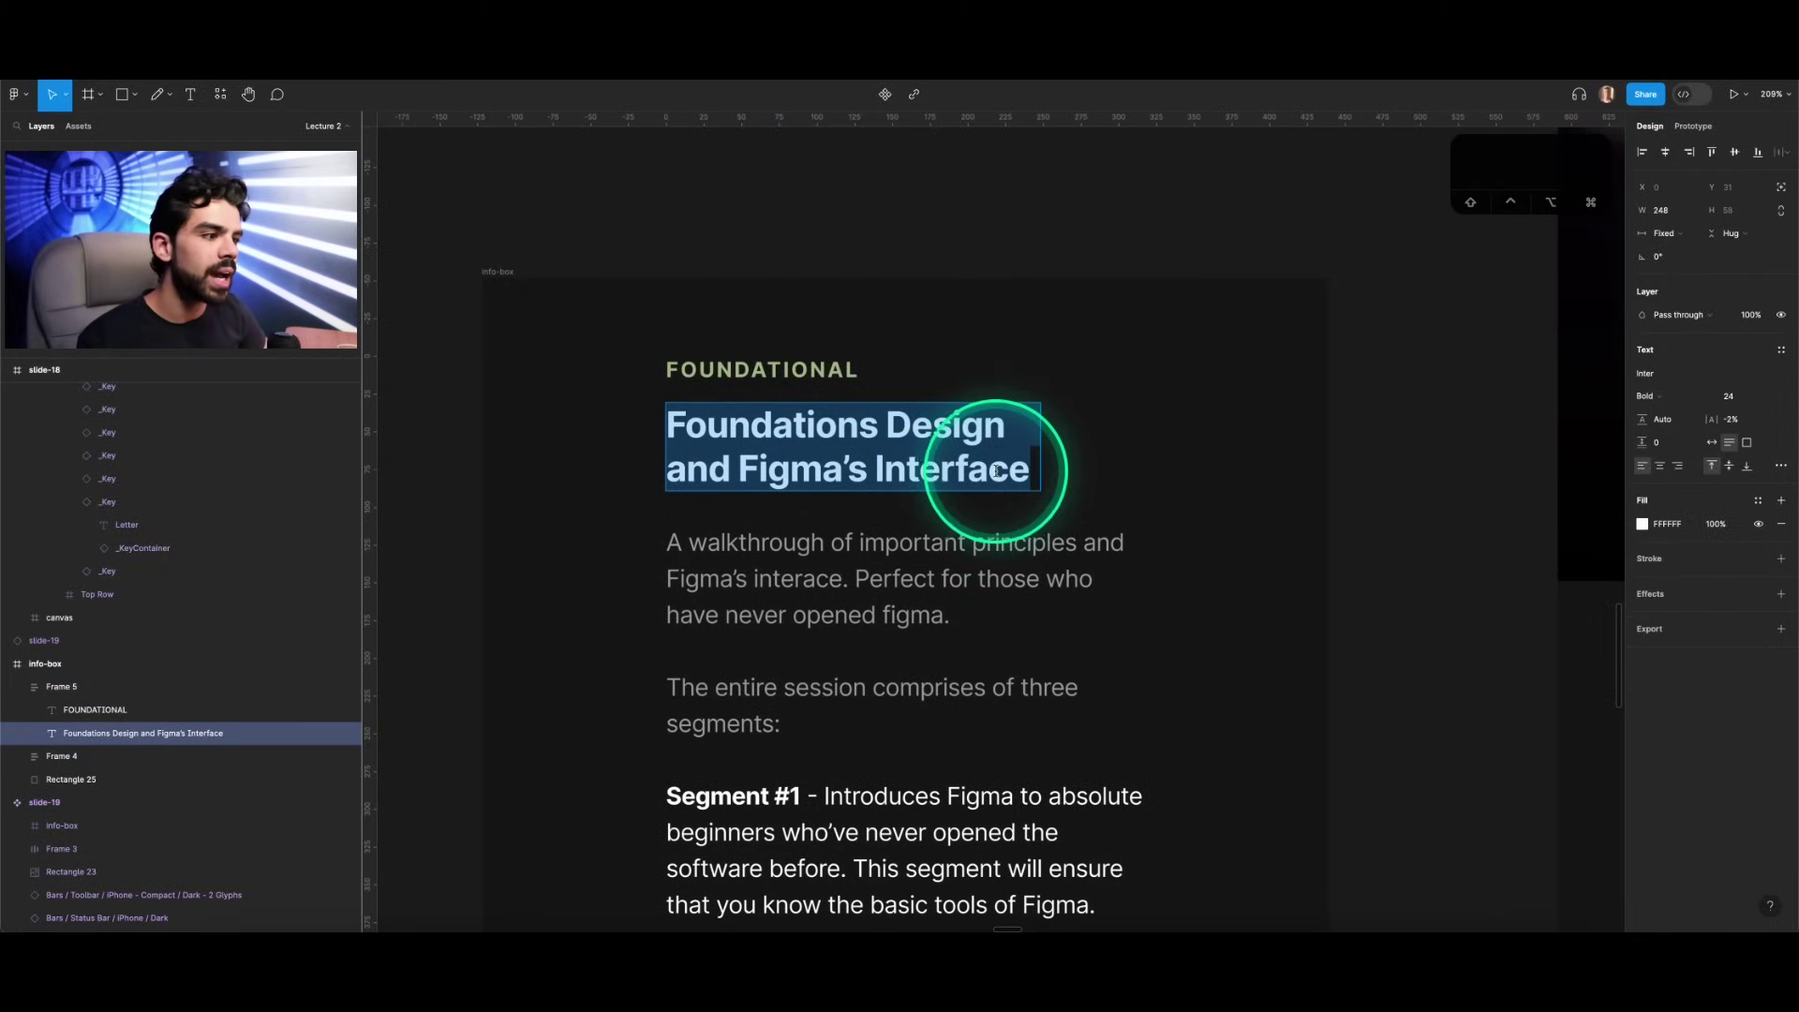
pyautogui.click(994, 472)
pyautogui.press('Return')
pyautogui.write('a')
pyautogui.press('Return')
pyautogui.write('a')
pyautogui.press('Return')
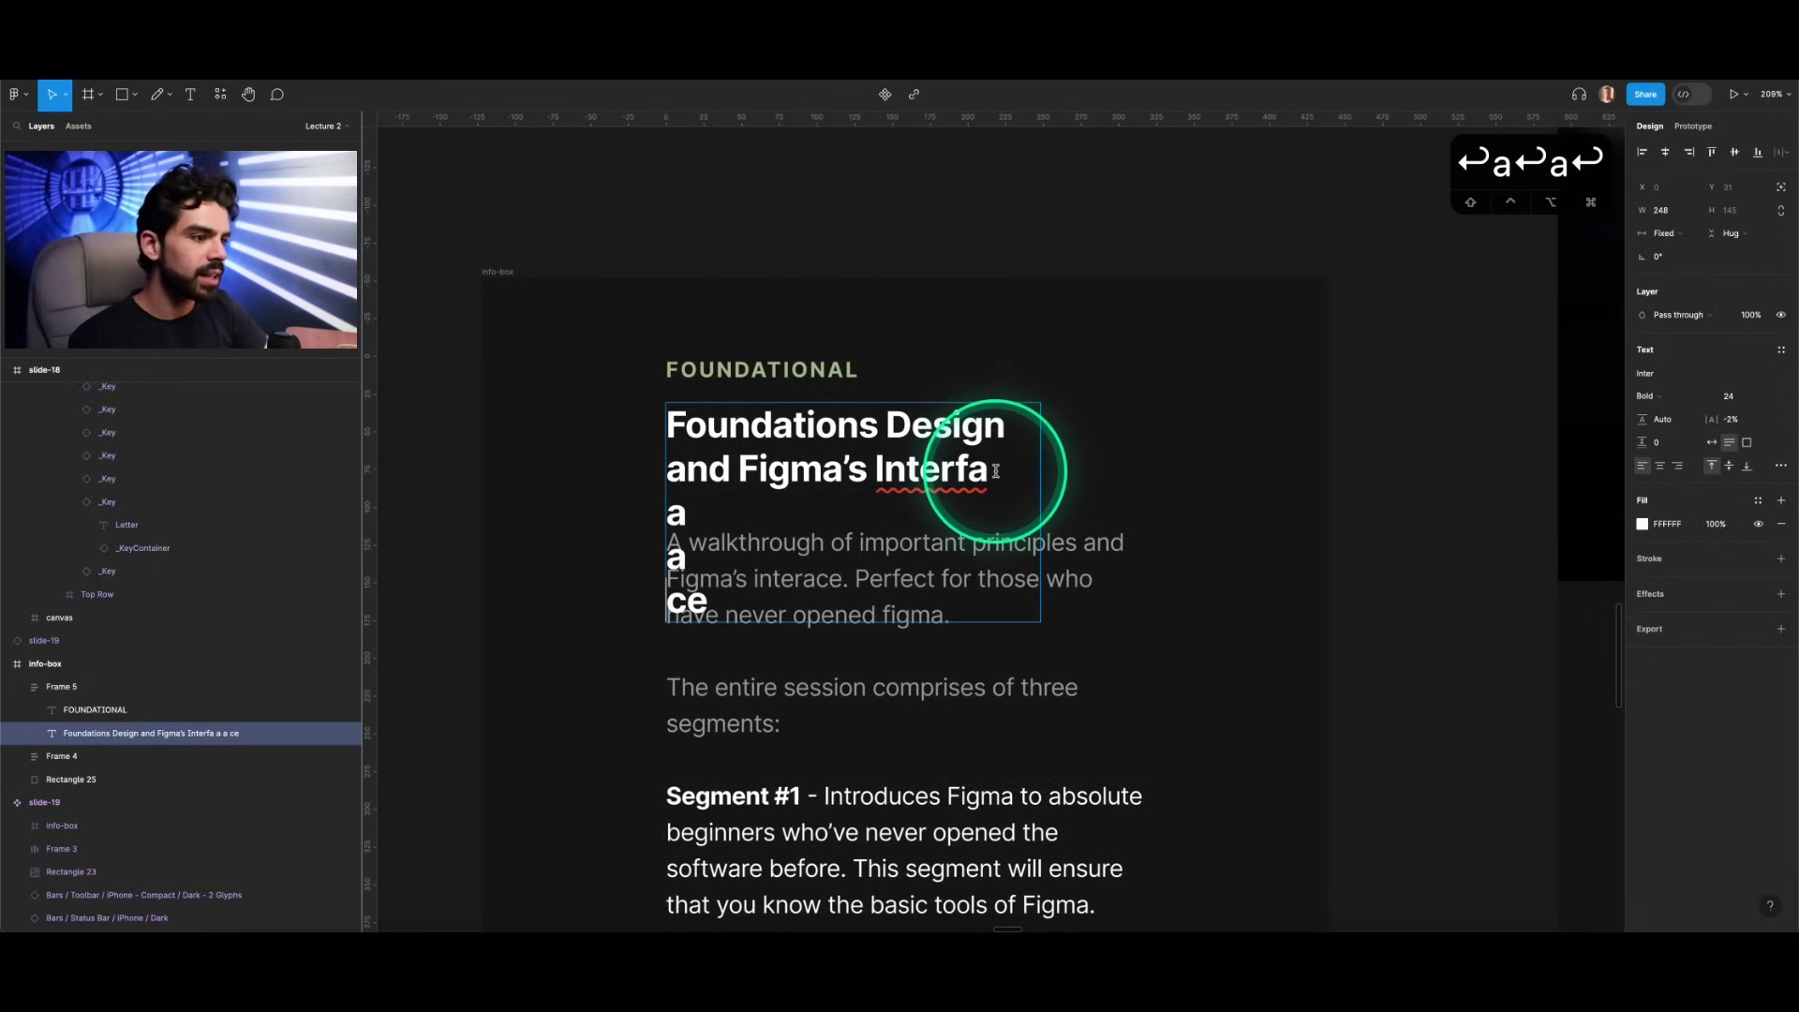
pyautogui.write('a')
pyautogui.scroll(-3, 903, 442)
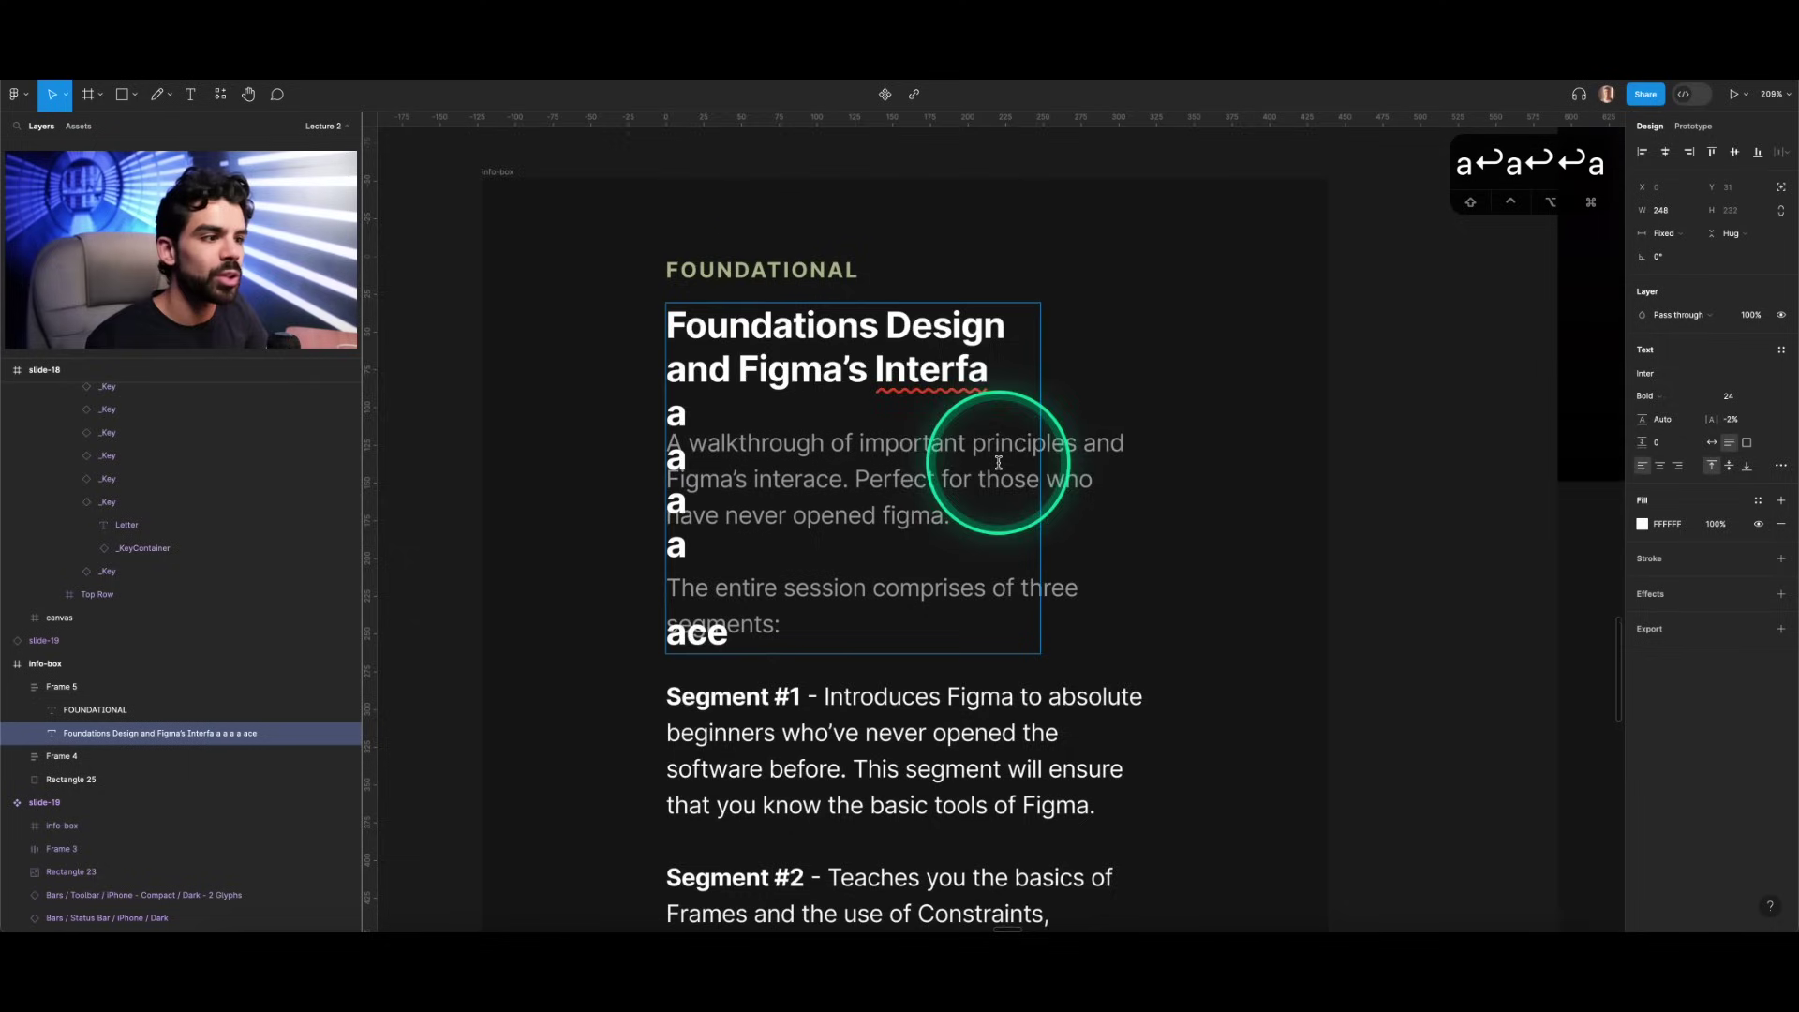
pyautogui.press('Escape')
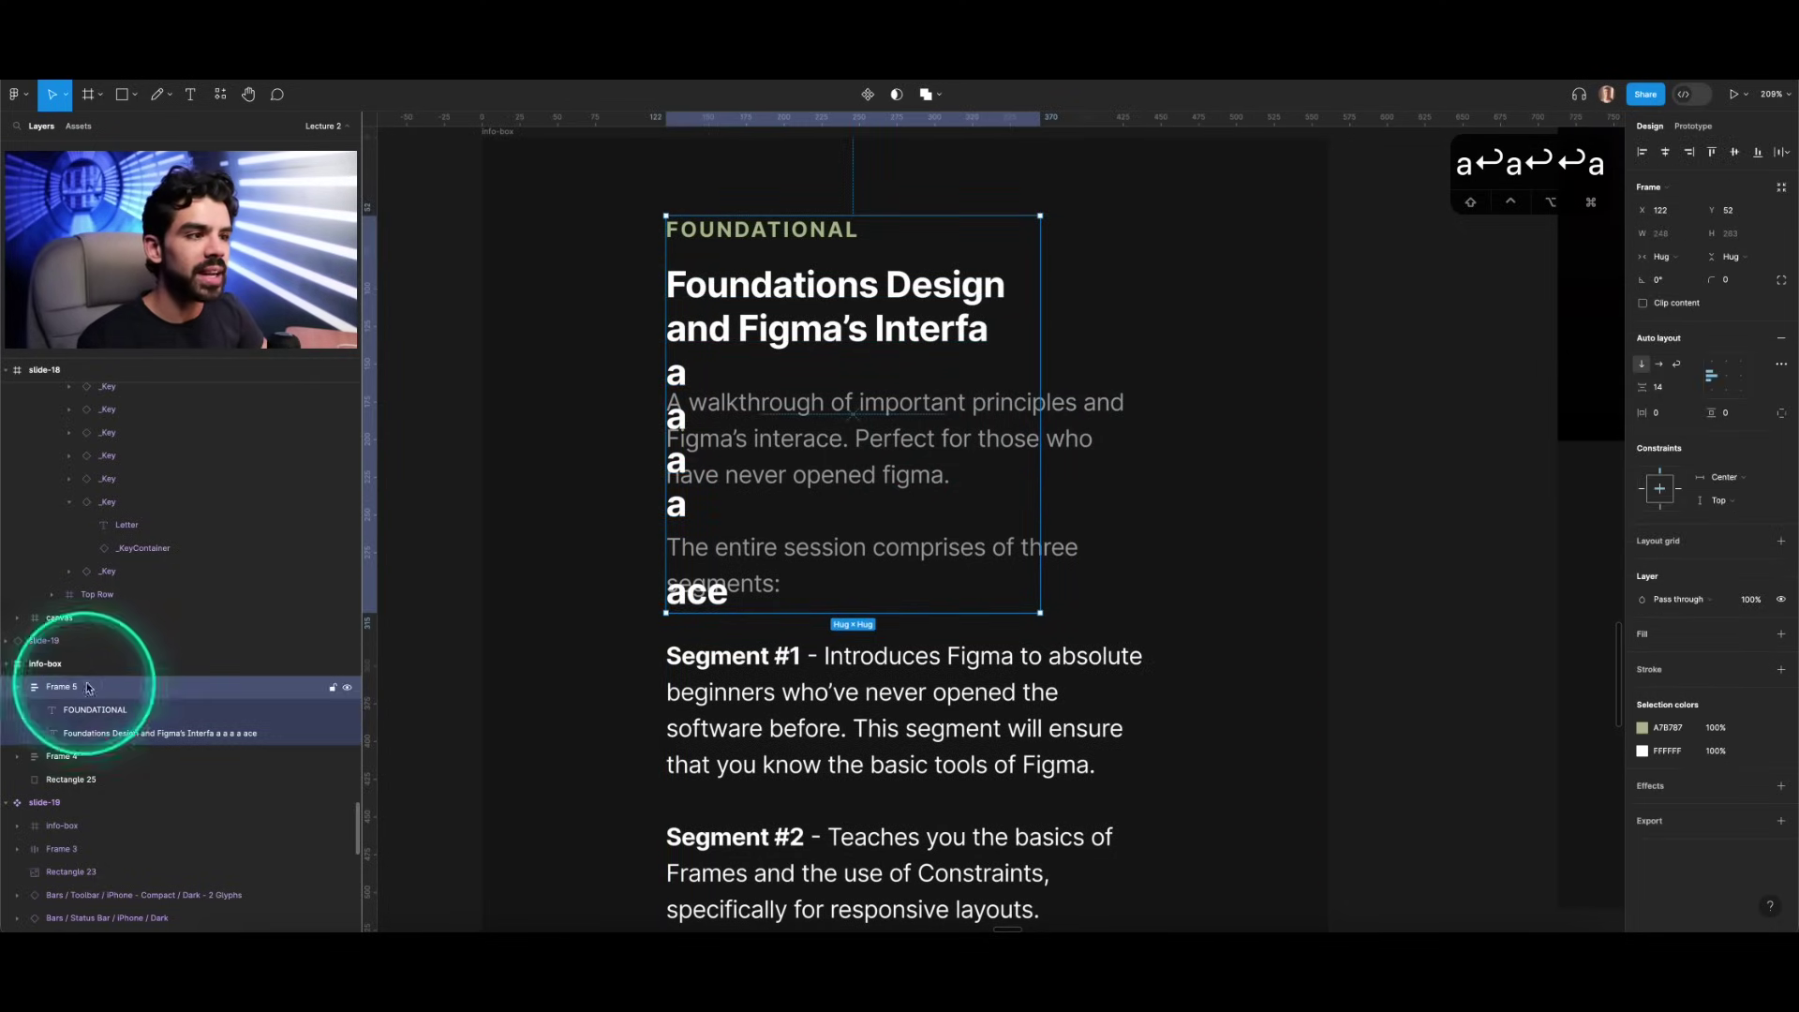
# Step: Undo the extra lines in the info-box copy's heading and finish editing the text
pyautogui.press('super+z')
pyautogui.press('super+z')
pyautogui.press('super+z')
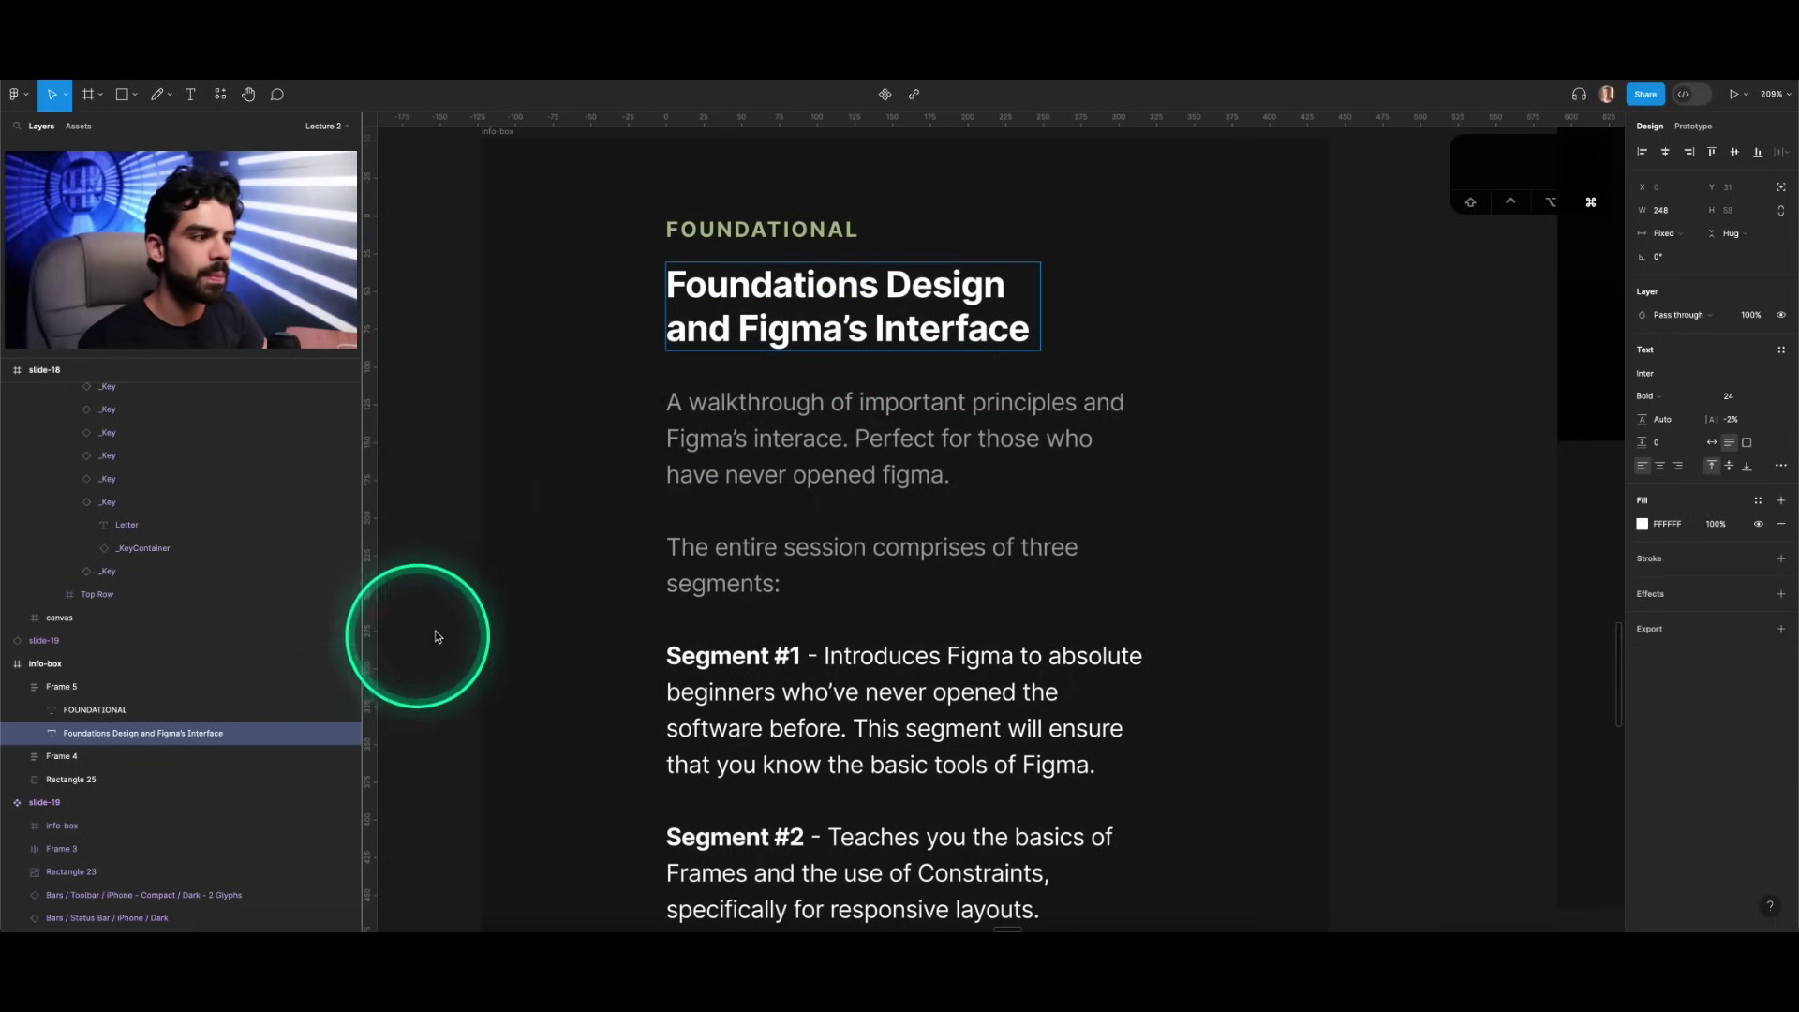
pyautogui.click(605, 335)
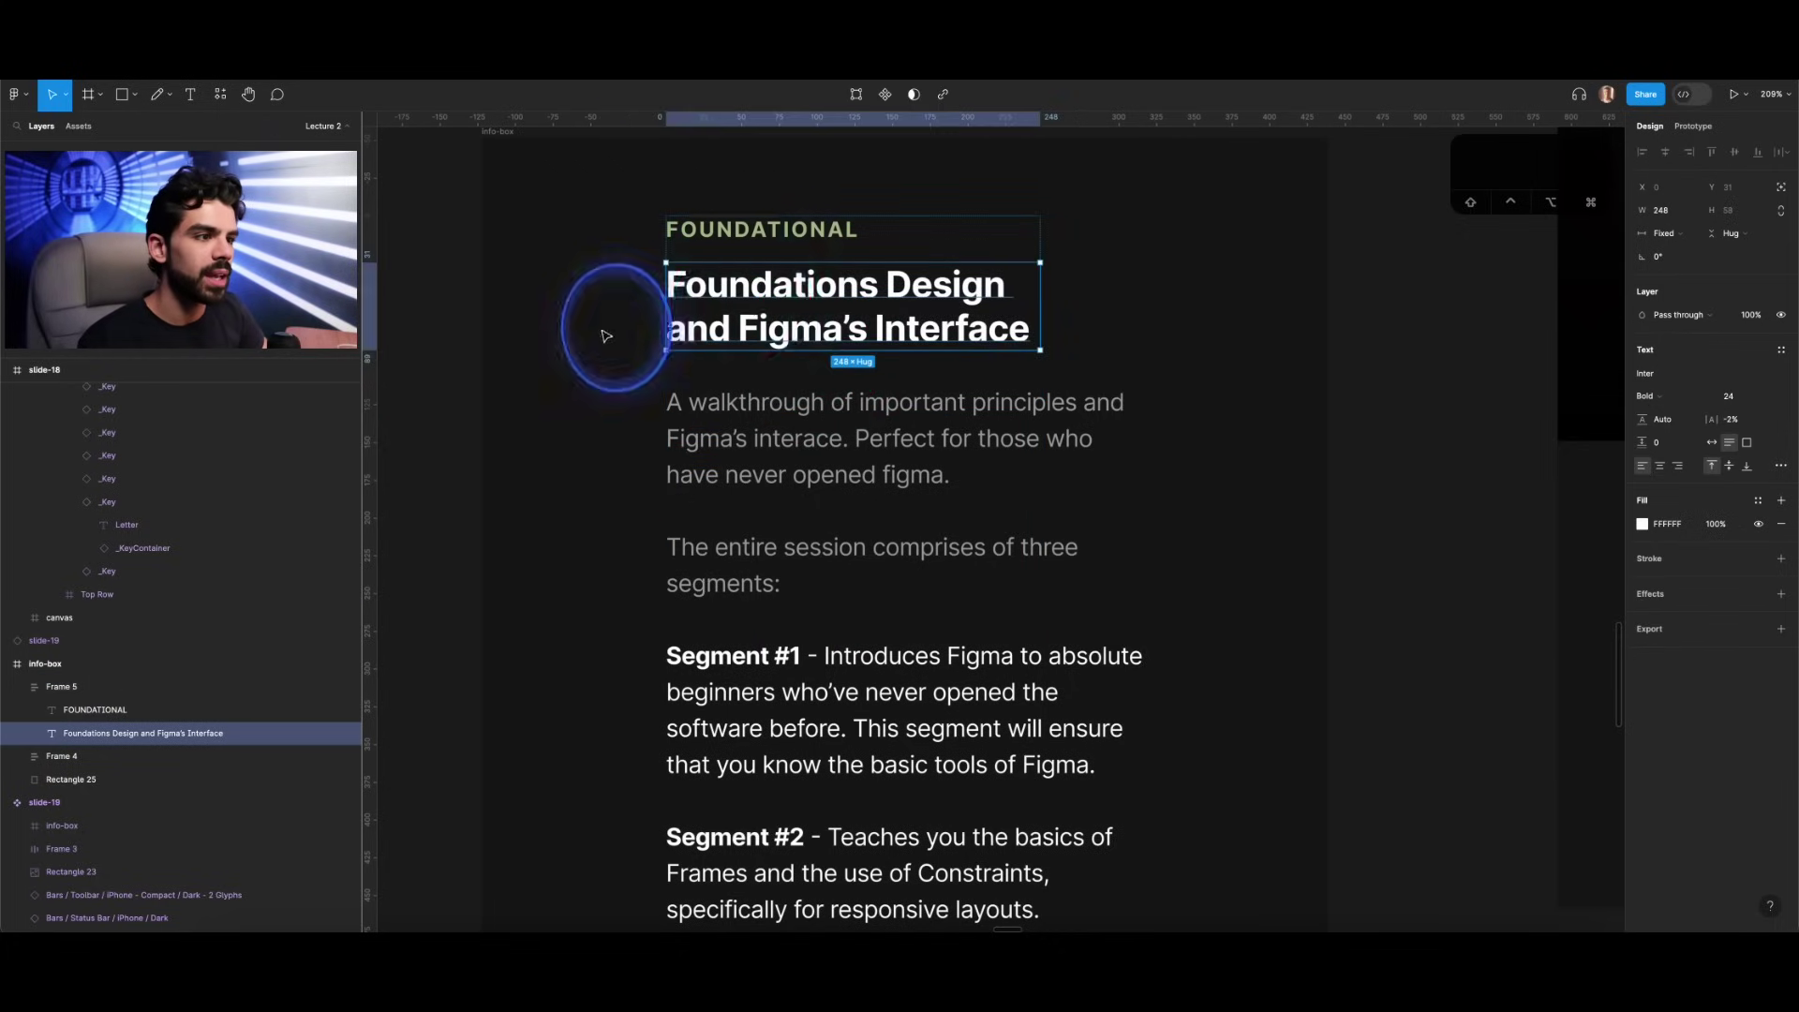
# Step: Wrap the heading frame and the description frame of the info-box copy in one vertical auto layout with spacing 22
pyautogui.click(121, 685)
pyautogui.keyDown('shift'); pyautogui.click(731, 466); pyautogui.keyUp('shift')
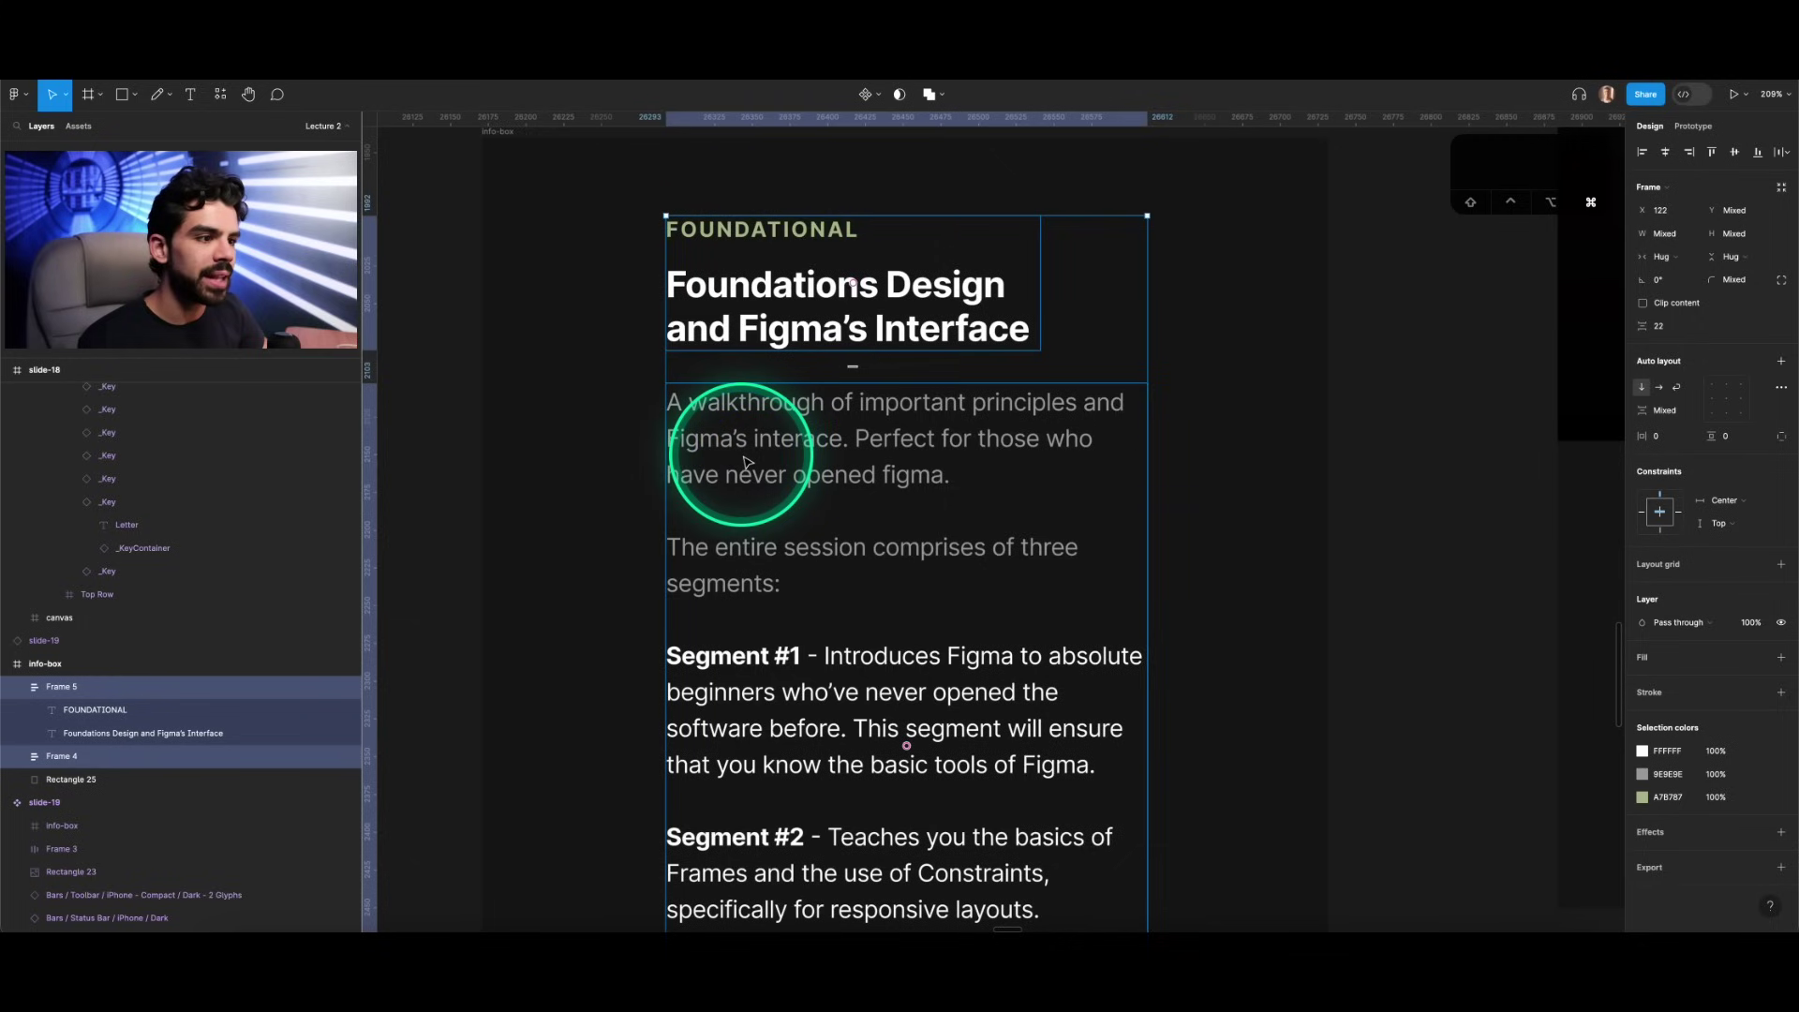
pyautogui.scroll(-3, 741, 464)
pyautogui.hotkey('shift', 'a')
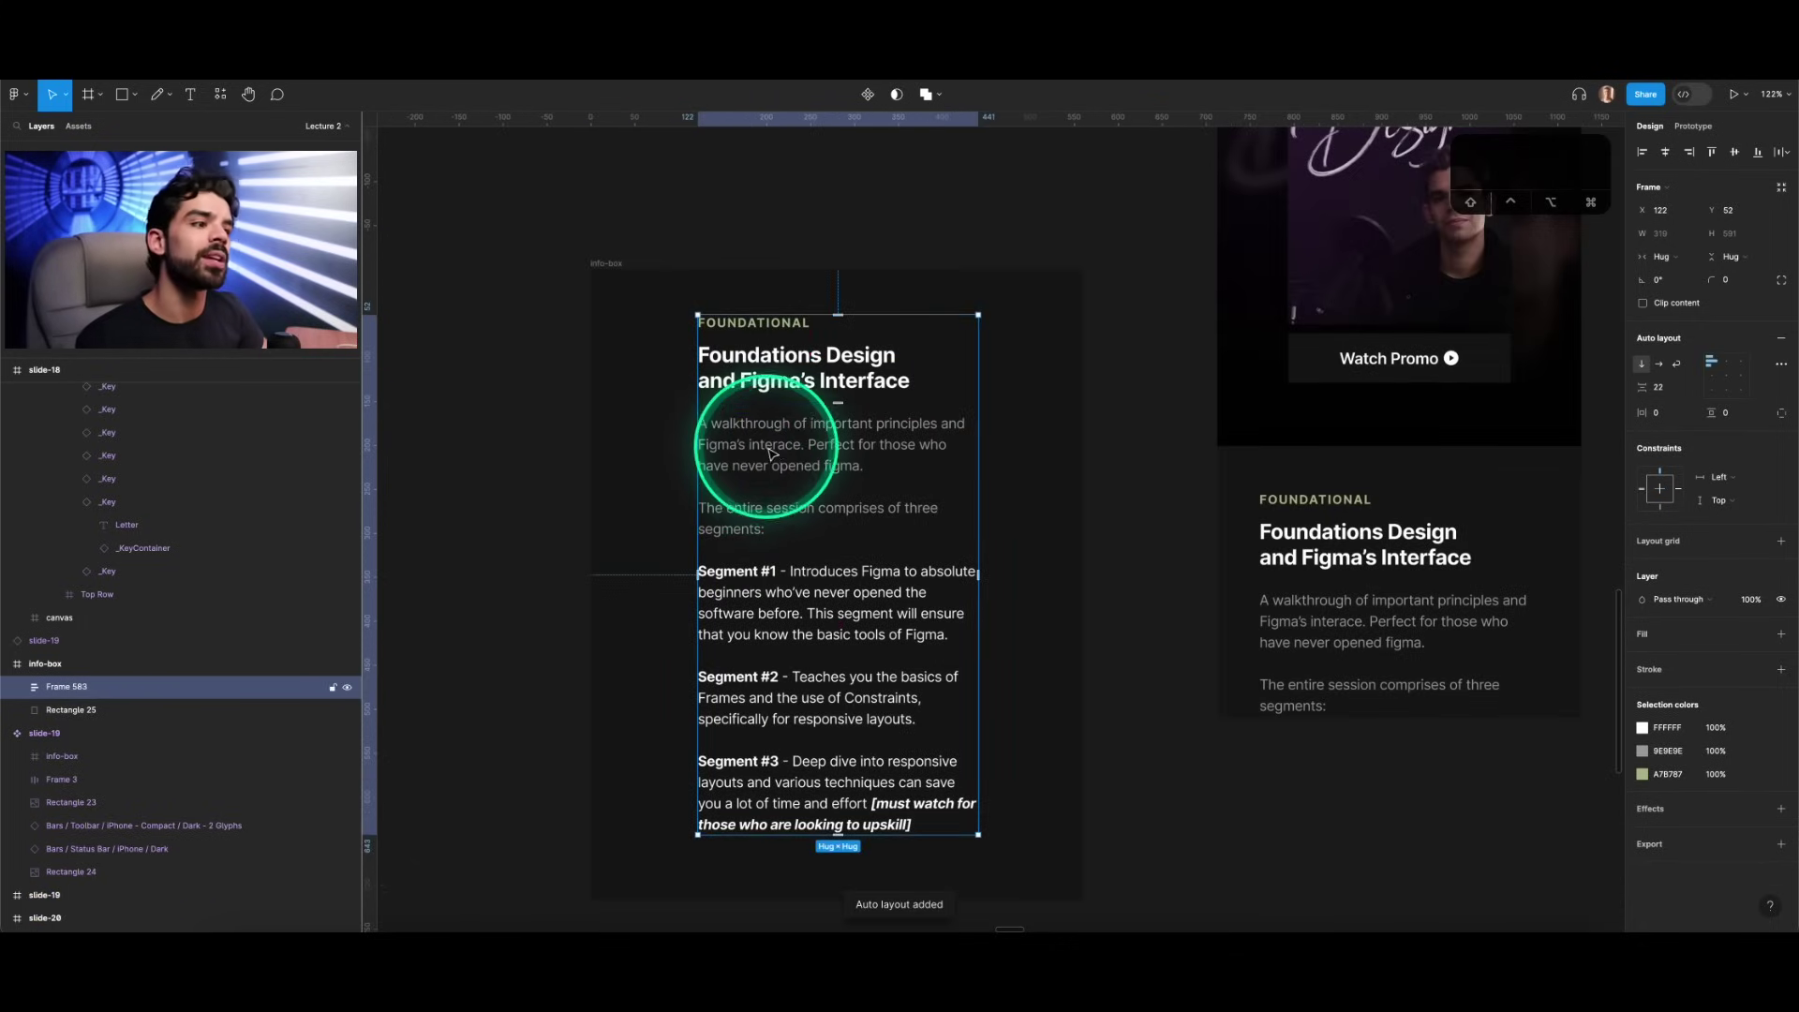
# Step: Repeatedly paste "Foundations Design and Figma's Interface" at the end of the nested heading to test the auto layout, and undo the pastes
pyautogui.doubleClick(763, 364)
pyautogui.press('Right')
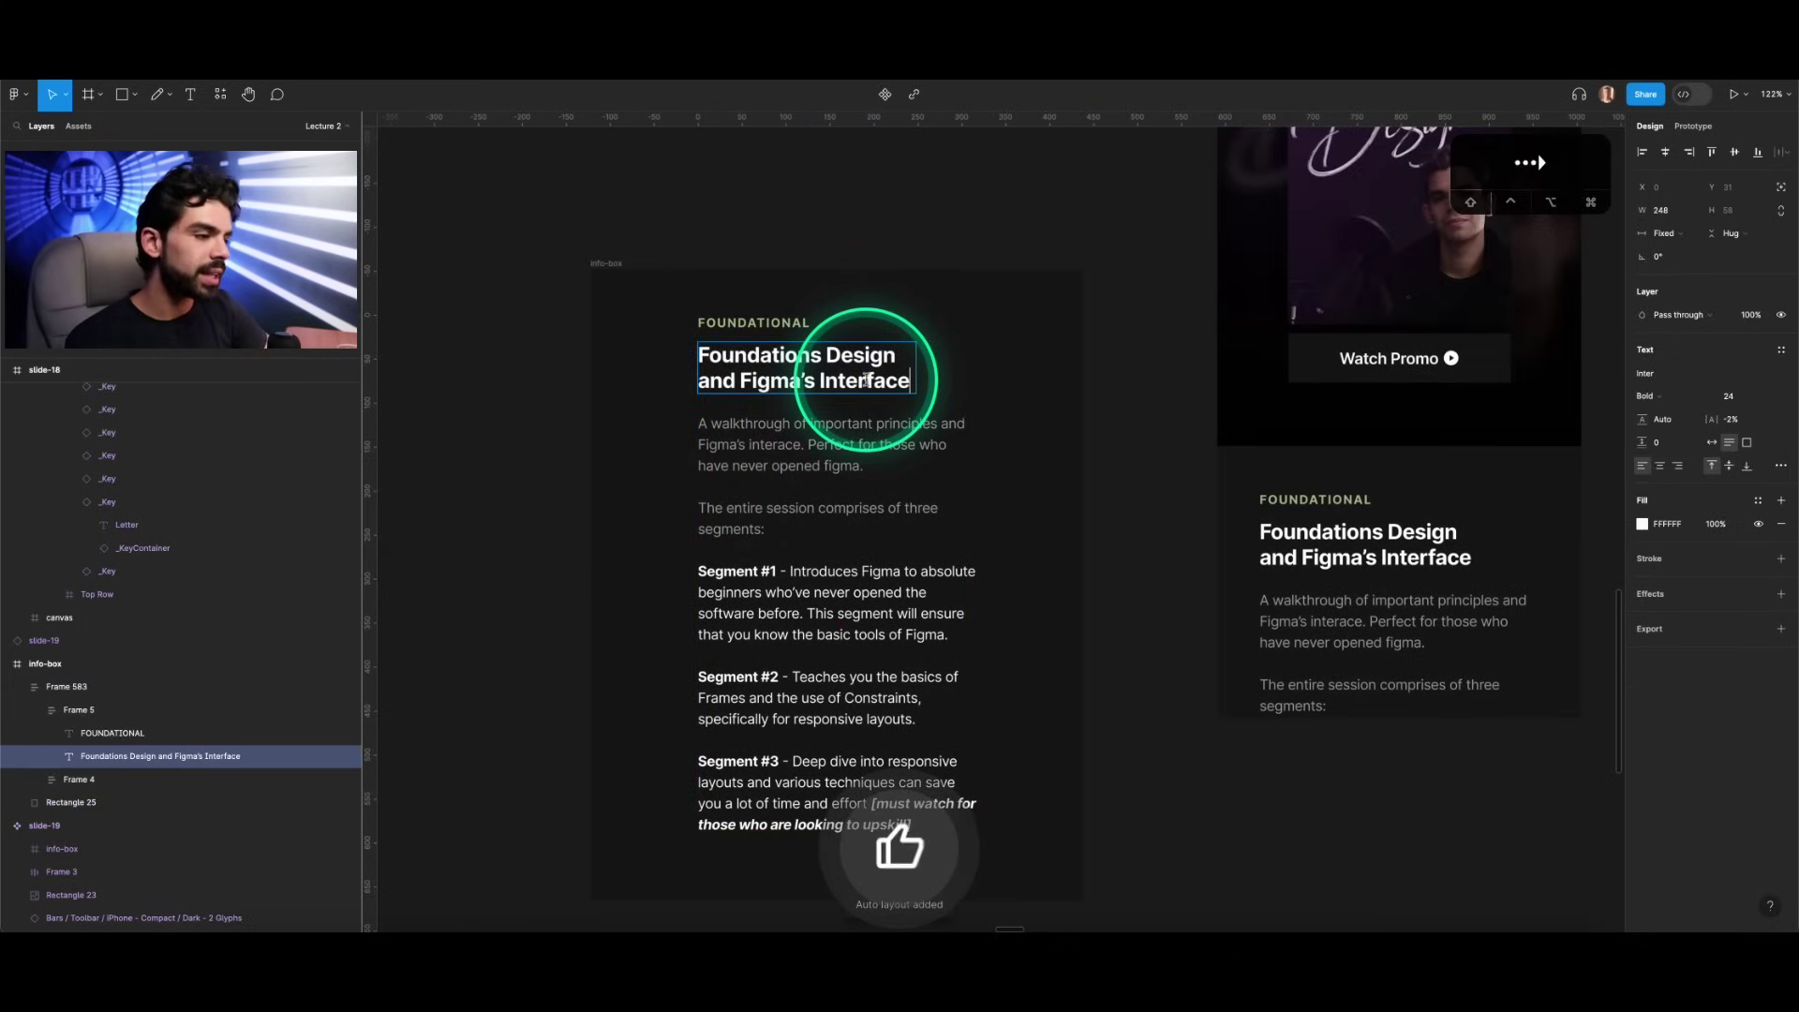
pyautogui.press('super+v')
pyautogui.press('super+v')
pyautogui.press('super+v')
pyautogui.press('super+z')
pyautogui.press('super+z')
pyautogui.press('super+z')
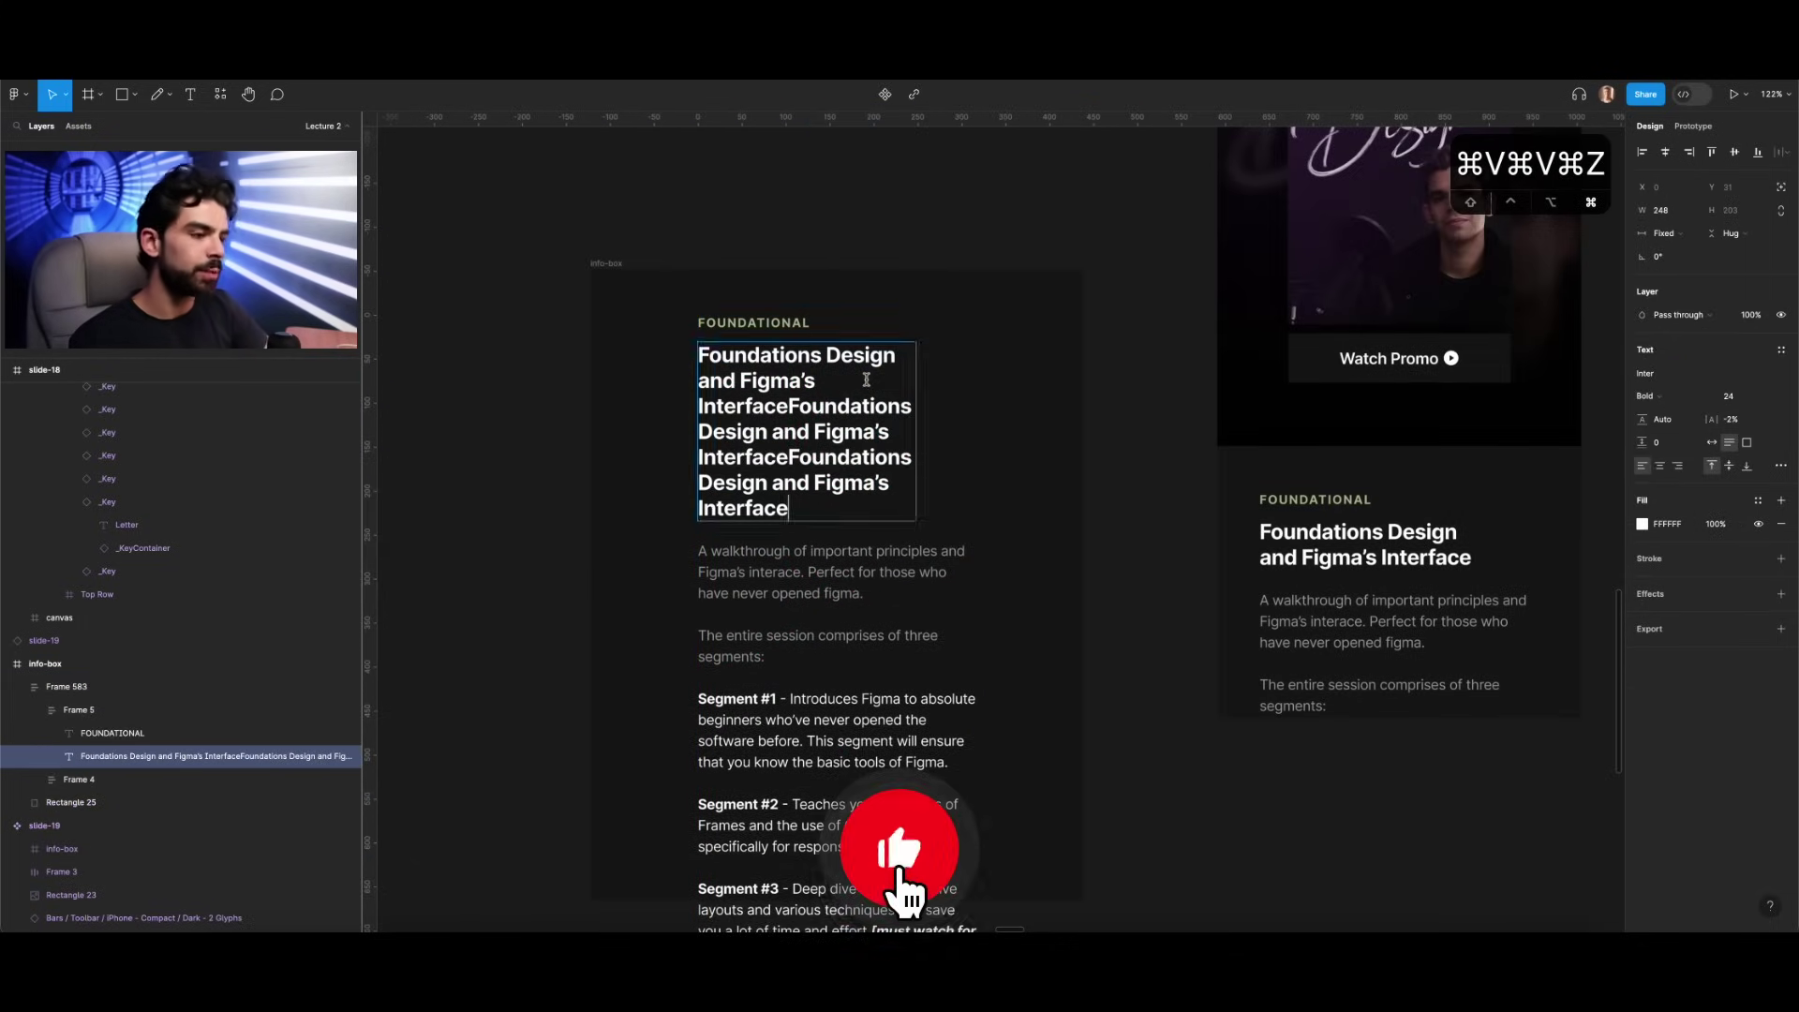
# Step: Delete the separate info-box copy from the canvas
pyautogui.click(597, 266)
pyautogui.press('BackSpace')
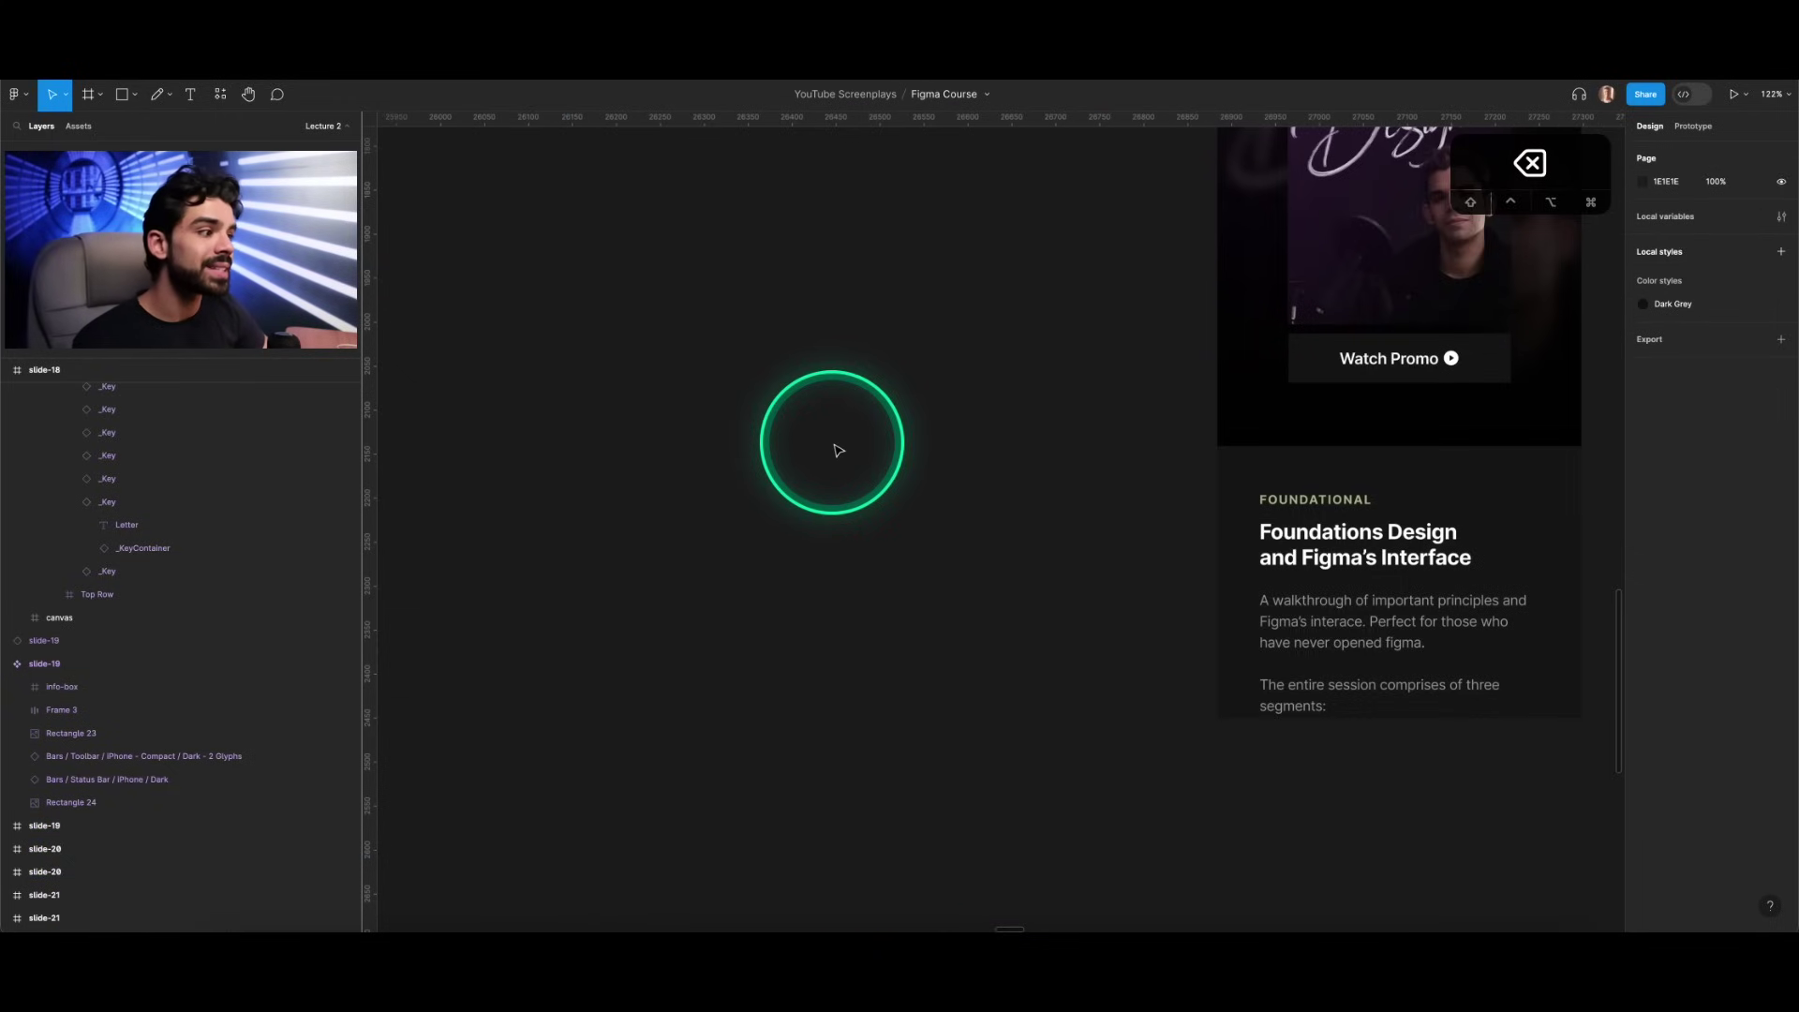
# Step: Inspect the size and constraints of the info-box frame and its heading frame inside the slide-19 main component
pyautogui.hscroll(5, 938, 468)
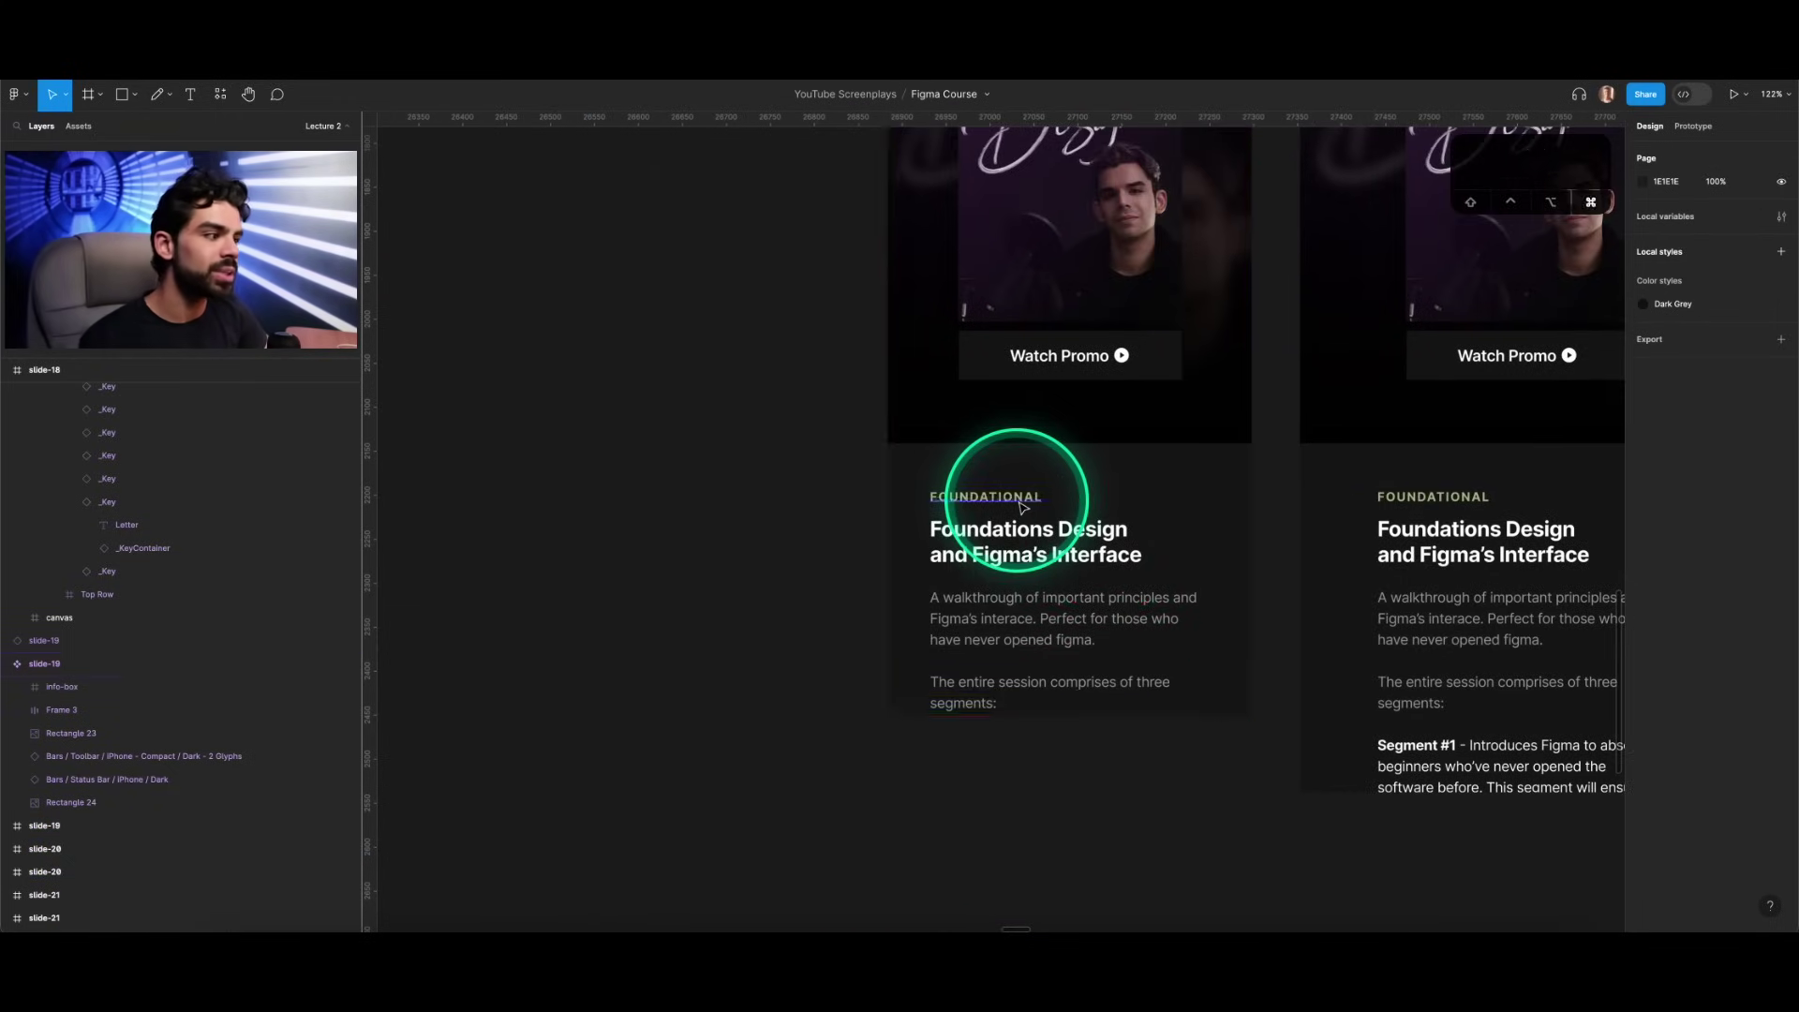
pyautogui.scroll(-5, 1022, 501)
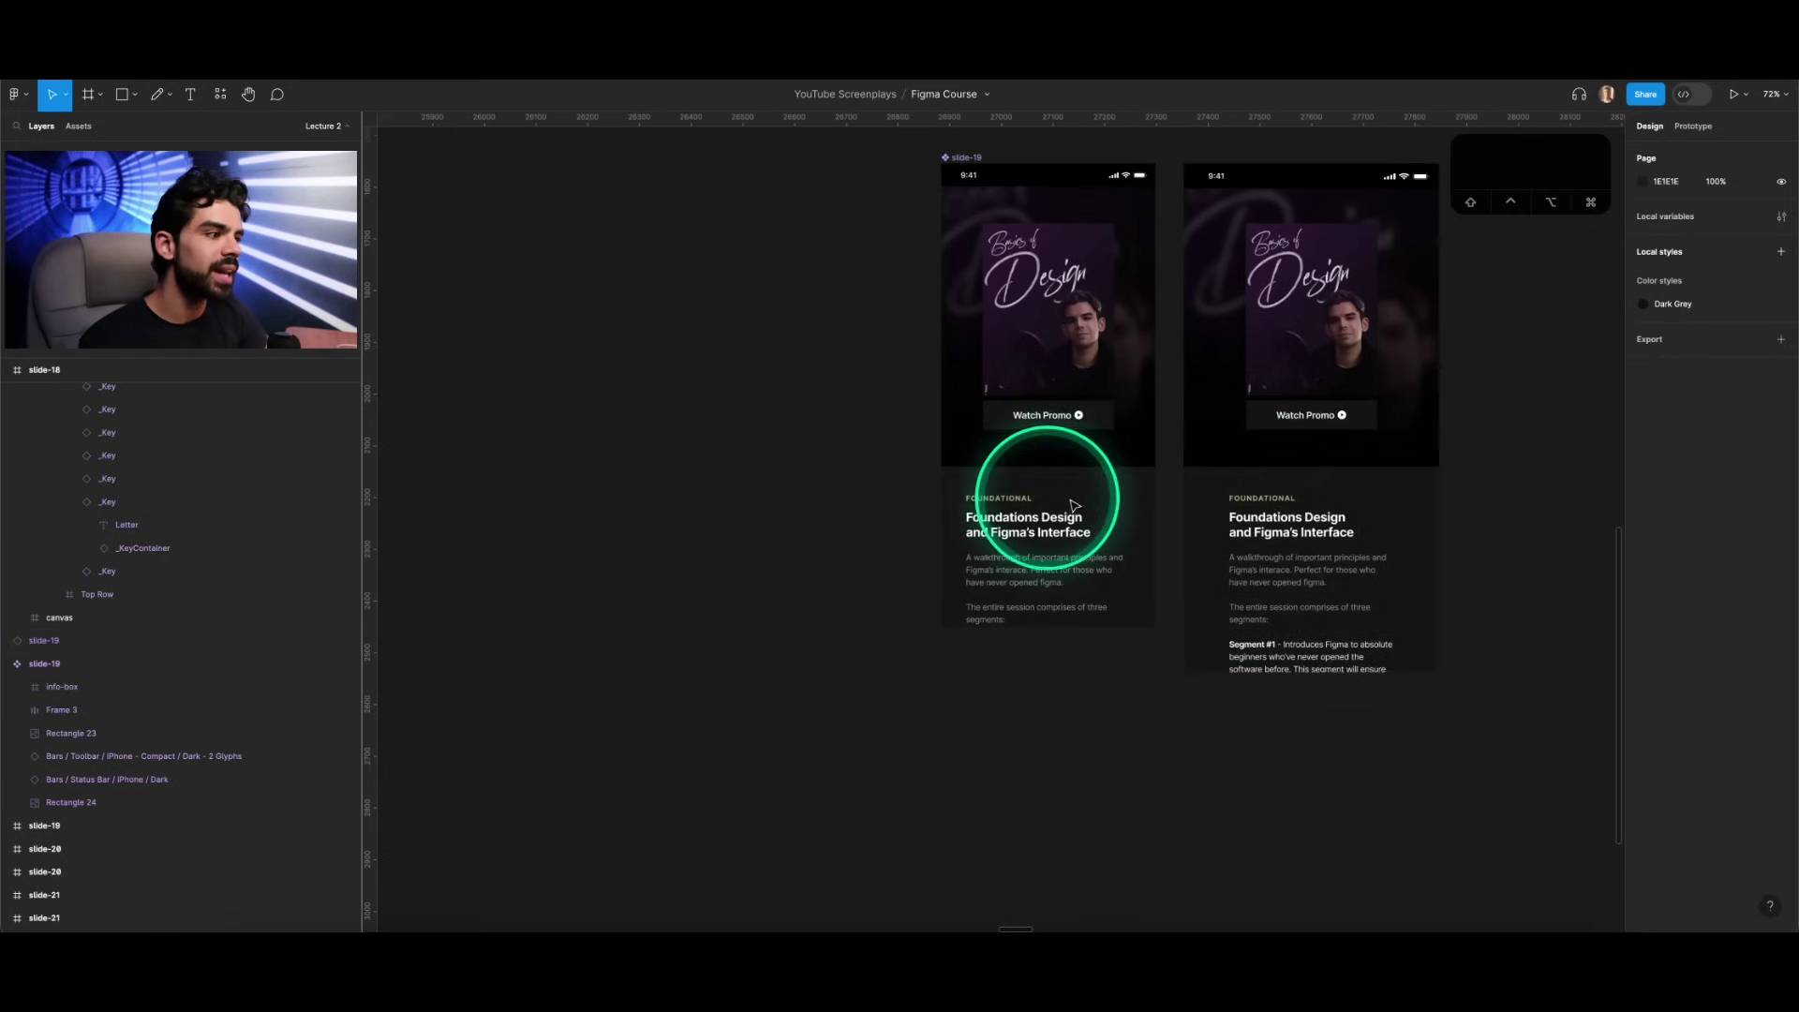
pyautogui.keyDown('super'); pyautogui.click(1131, 472); pyautogui.keyUp('super')
pyautogui.click(65, 689)
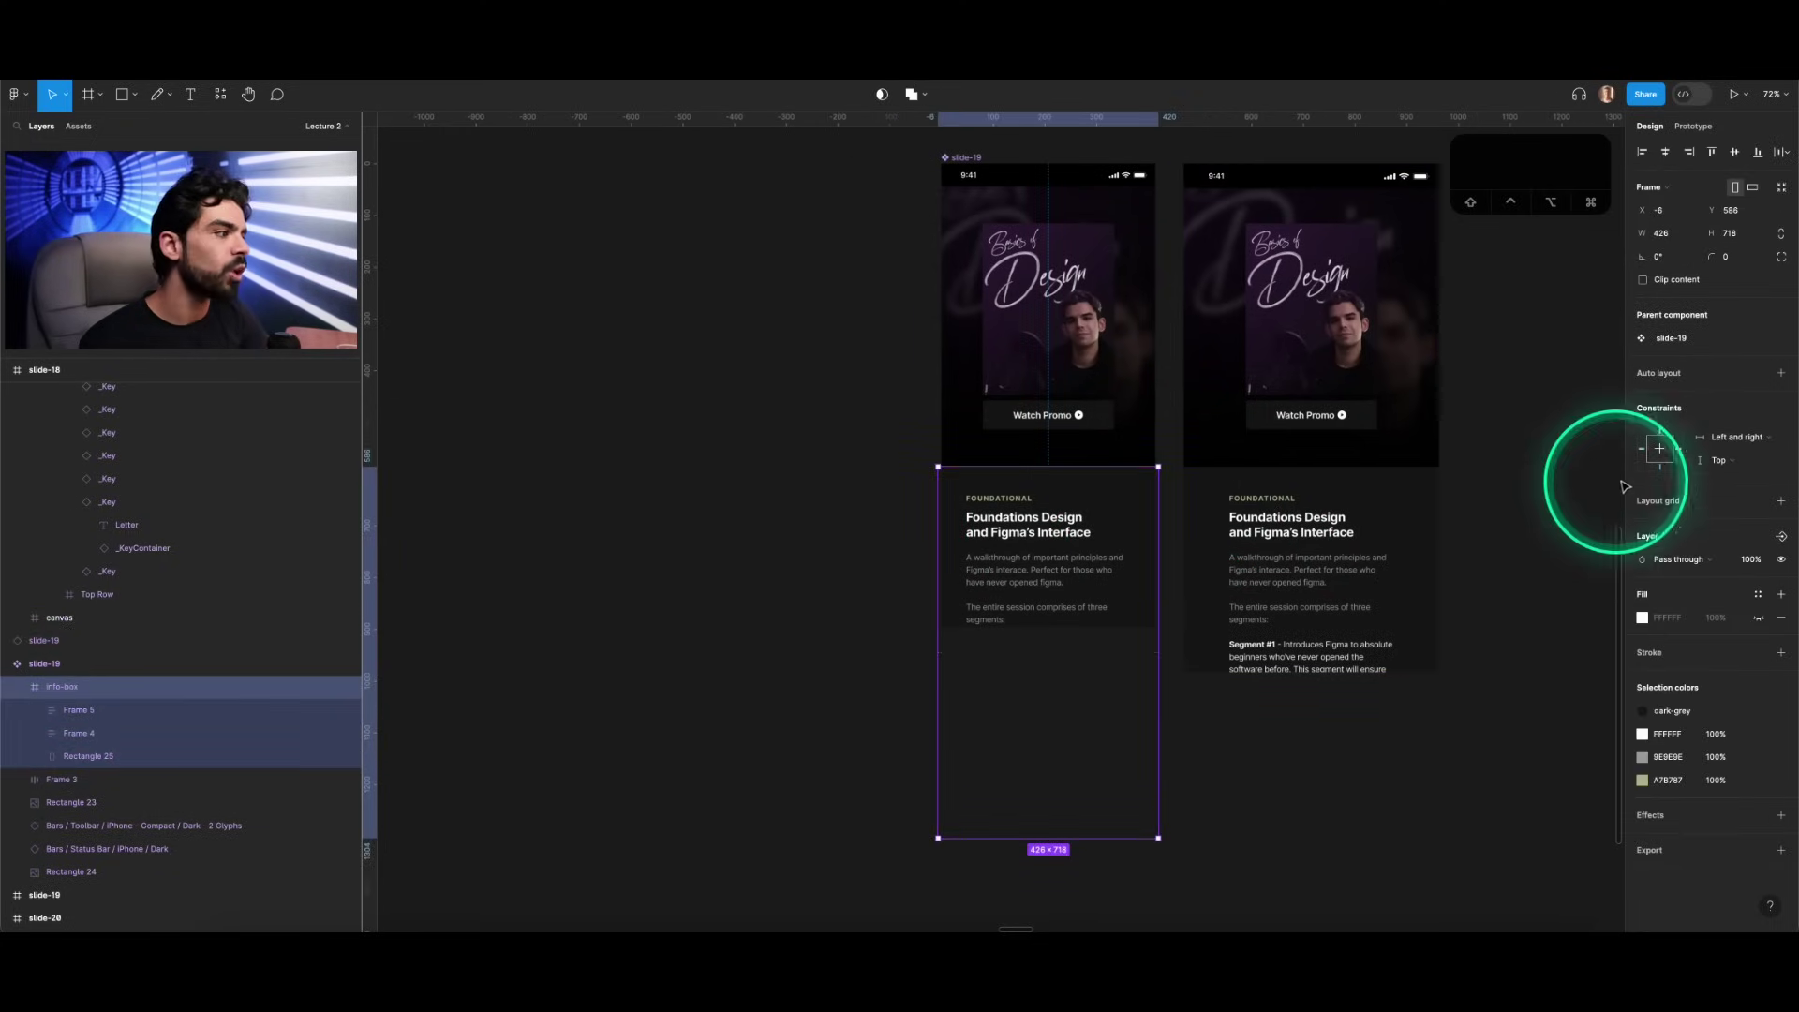
pyautogui.click(88, 712)
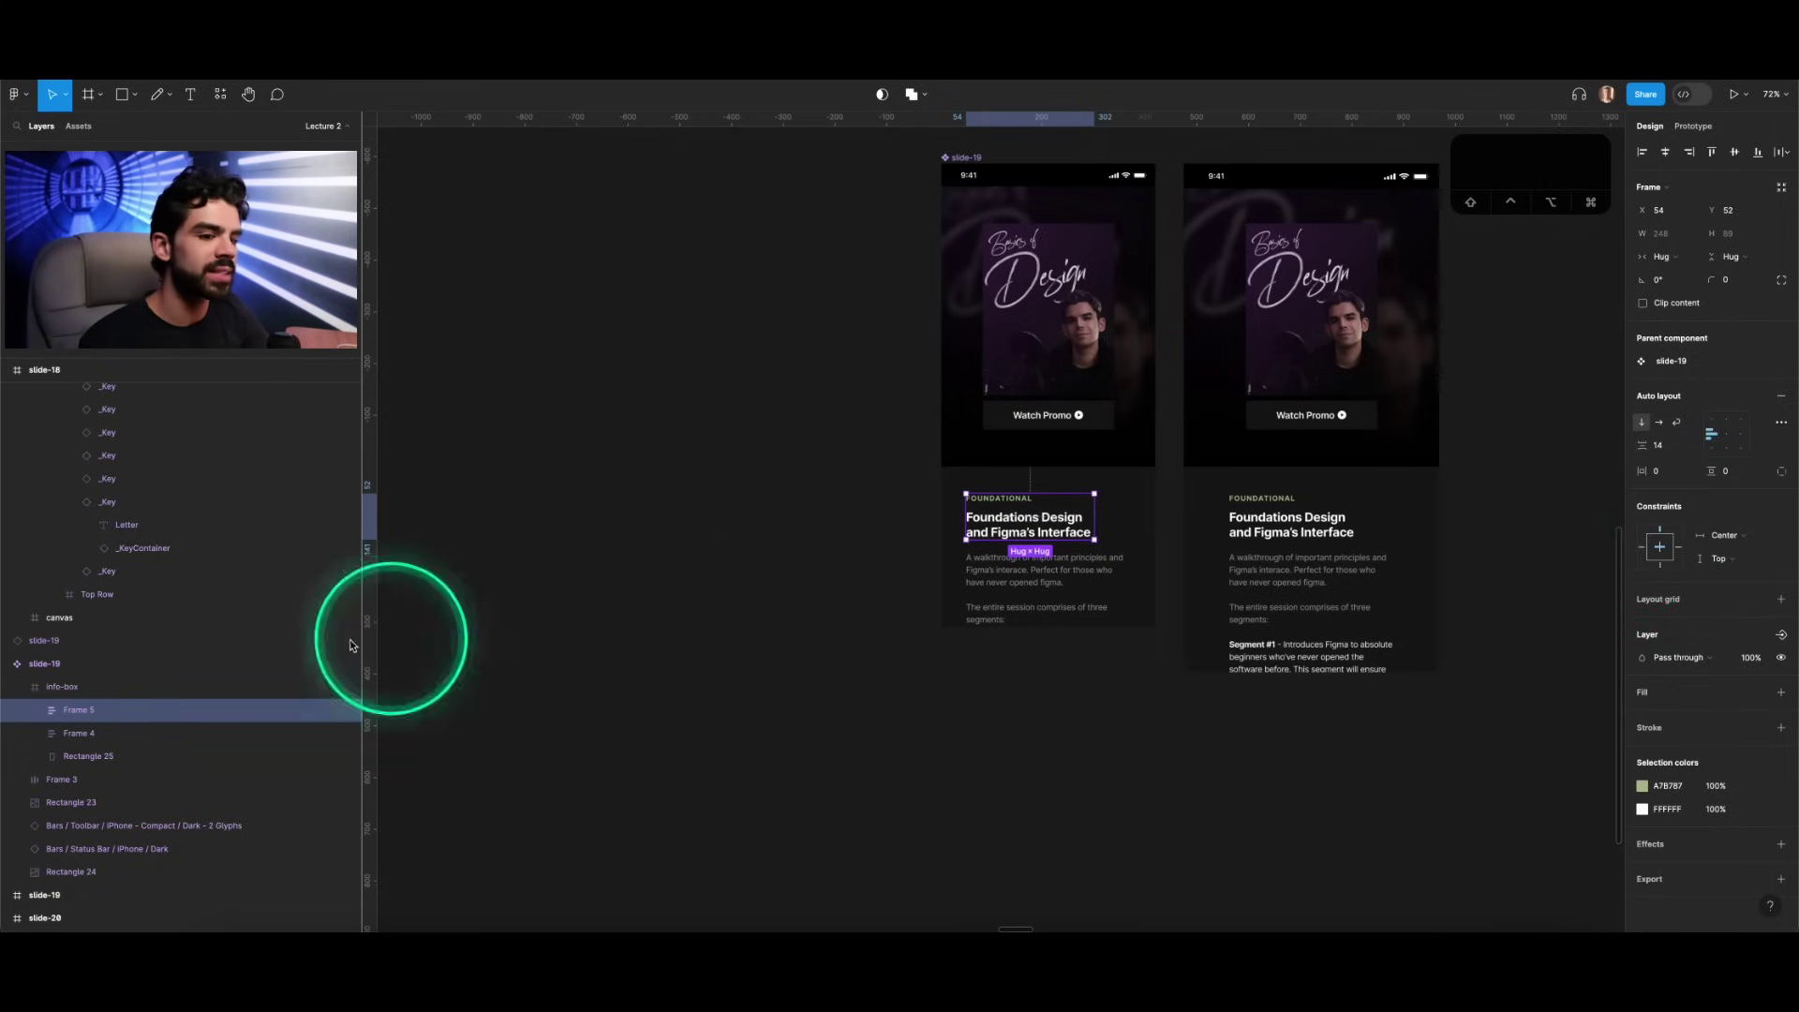
pyautogui.click(58, 688)
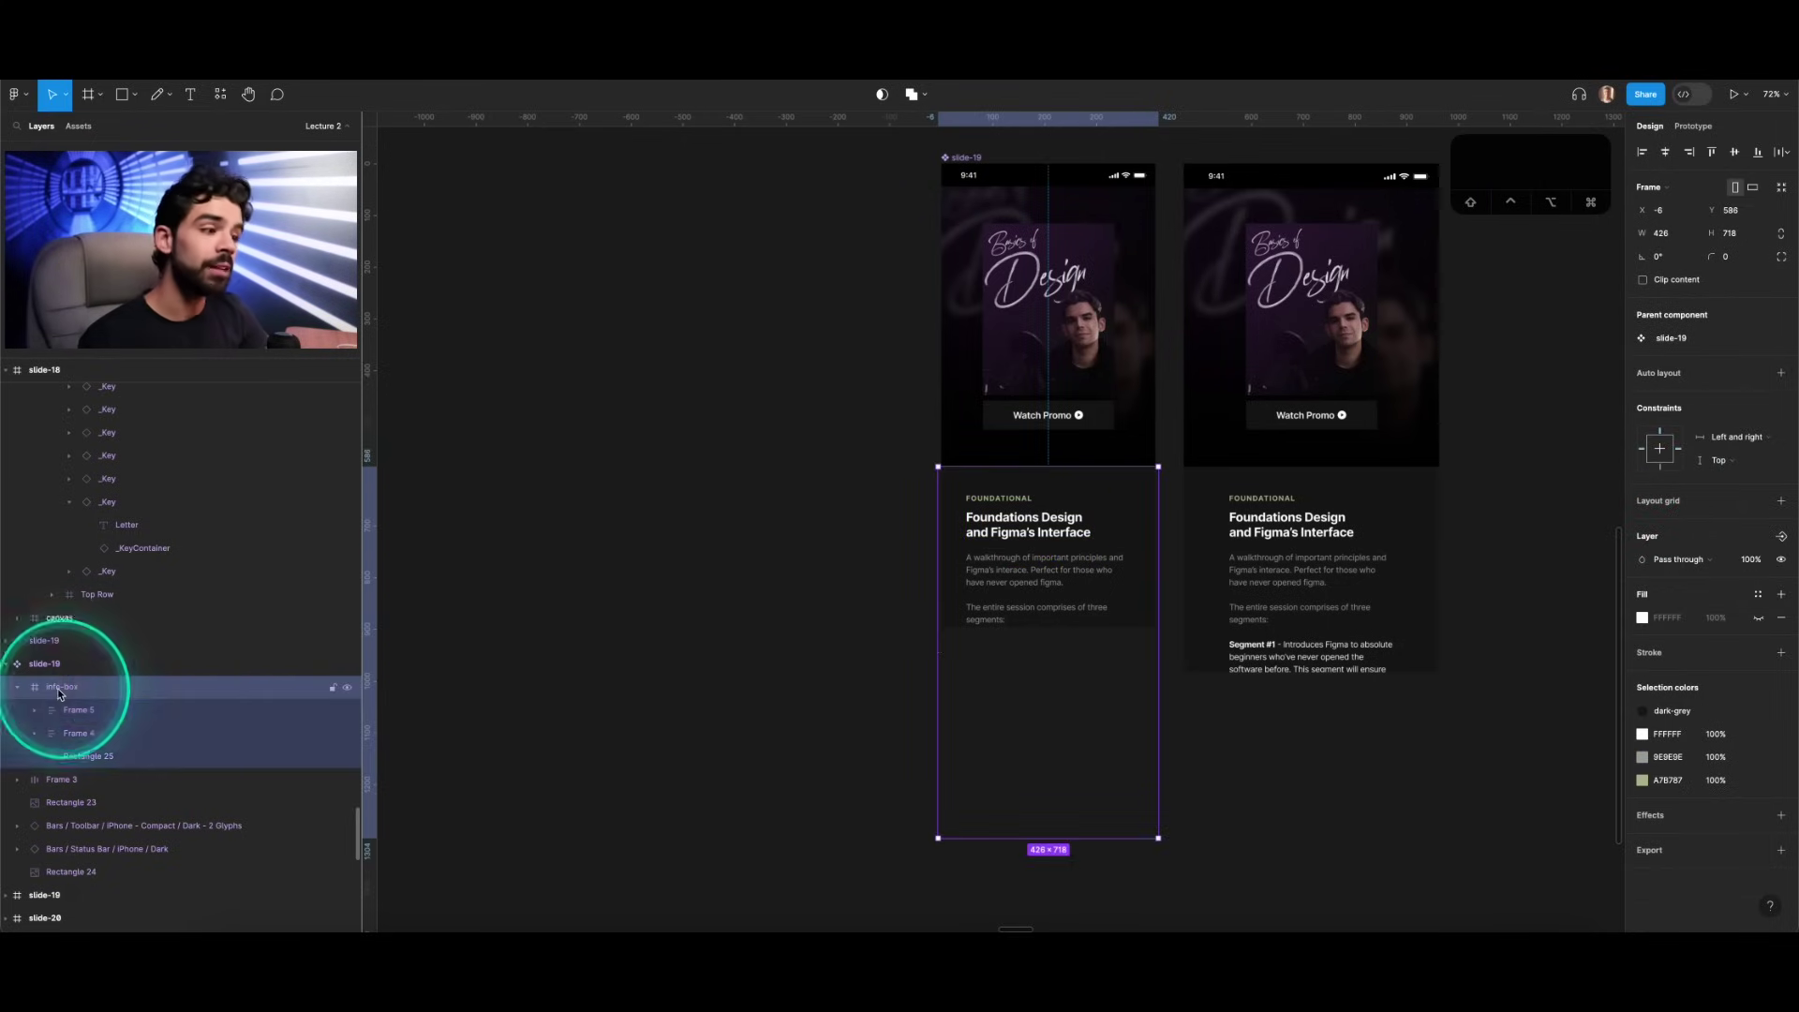
# Step: Inspect the auto layout and constraints of the Watch Promo button in the slide-19 main component
pyautogui.hscroll(1, 975, 563)
pyautogui.scroll(1, 975, 562)
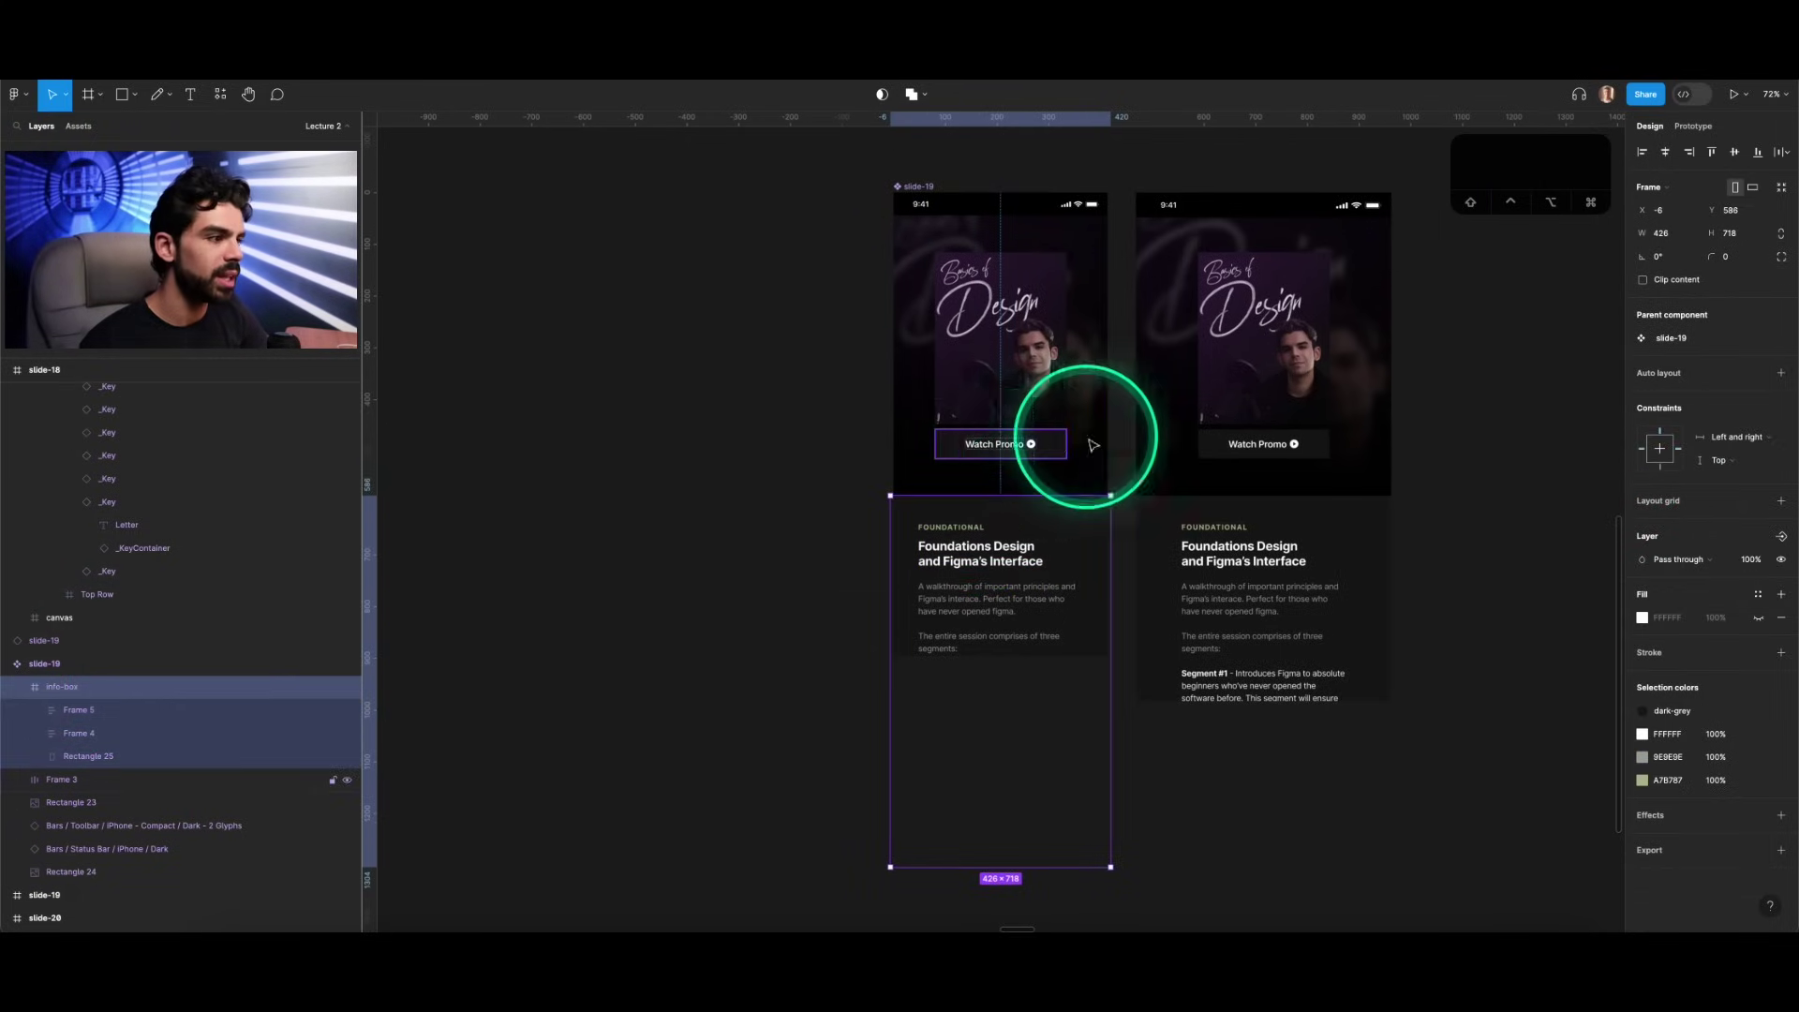
pyautogui.click(1045, 451)
pyautogui.scroll(5, 1046, 451)
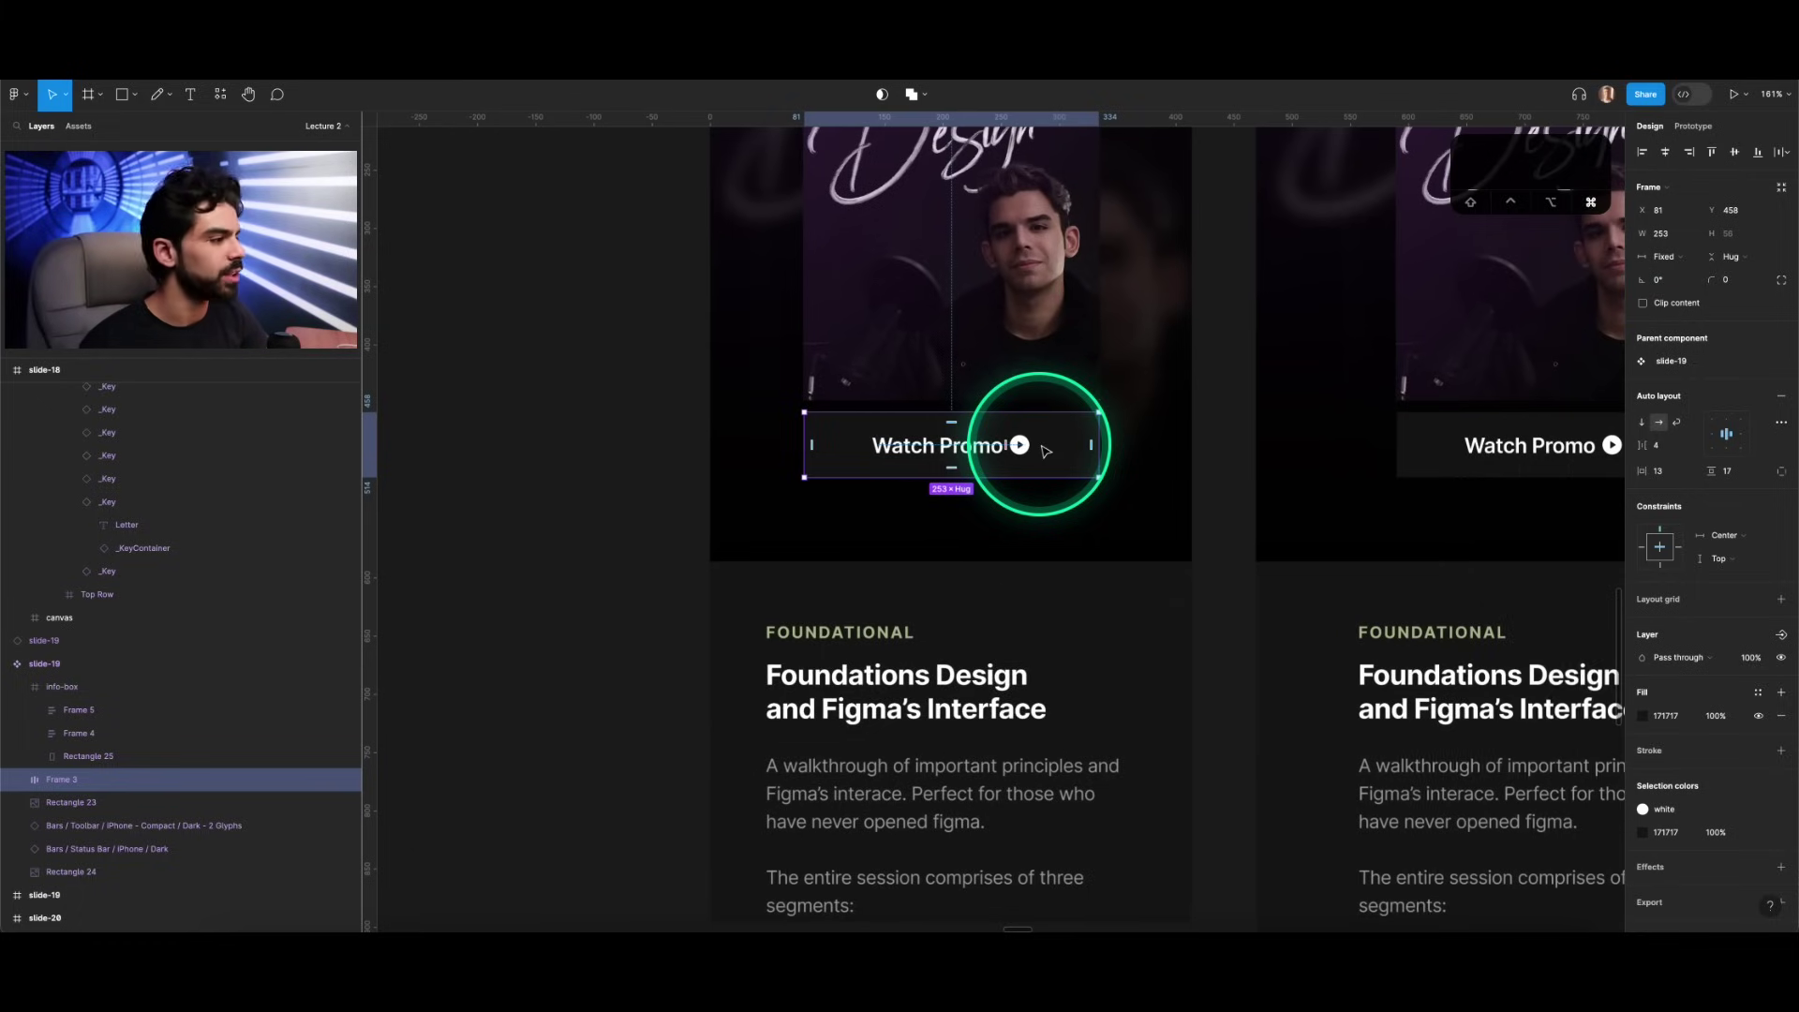
pyautogui.scroll(-3, 1046, 451)
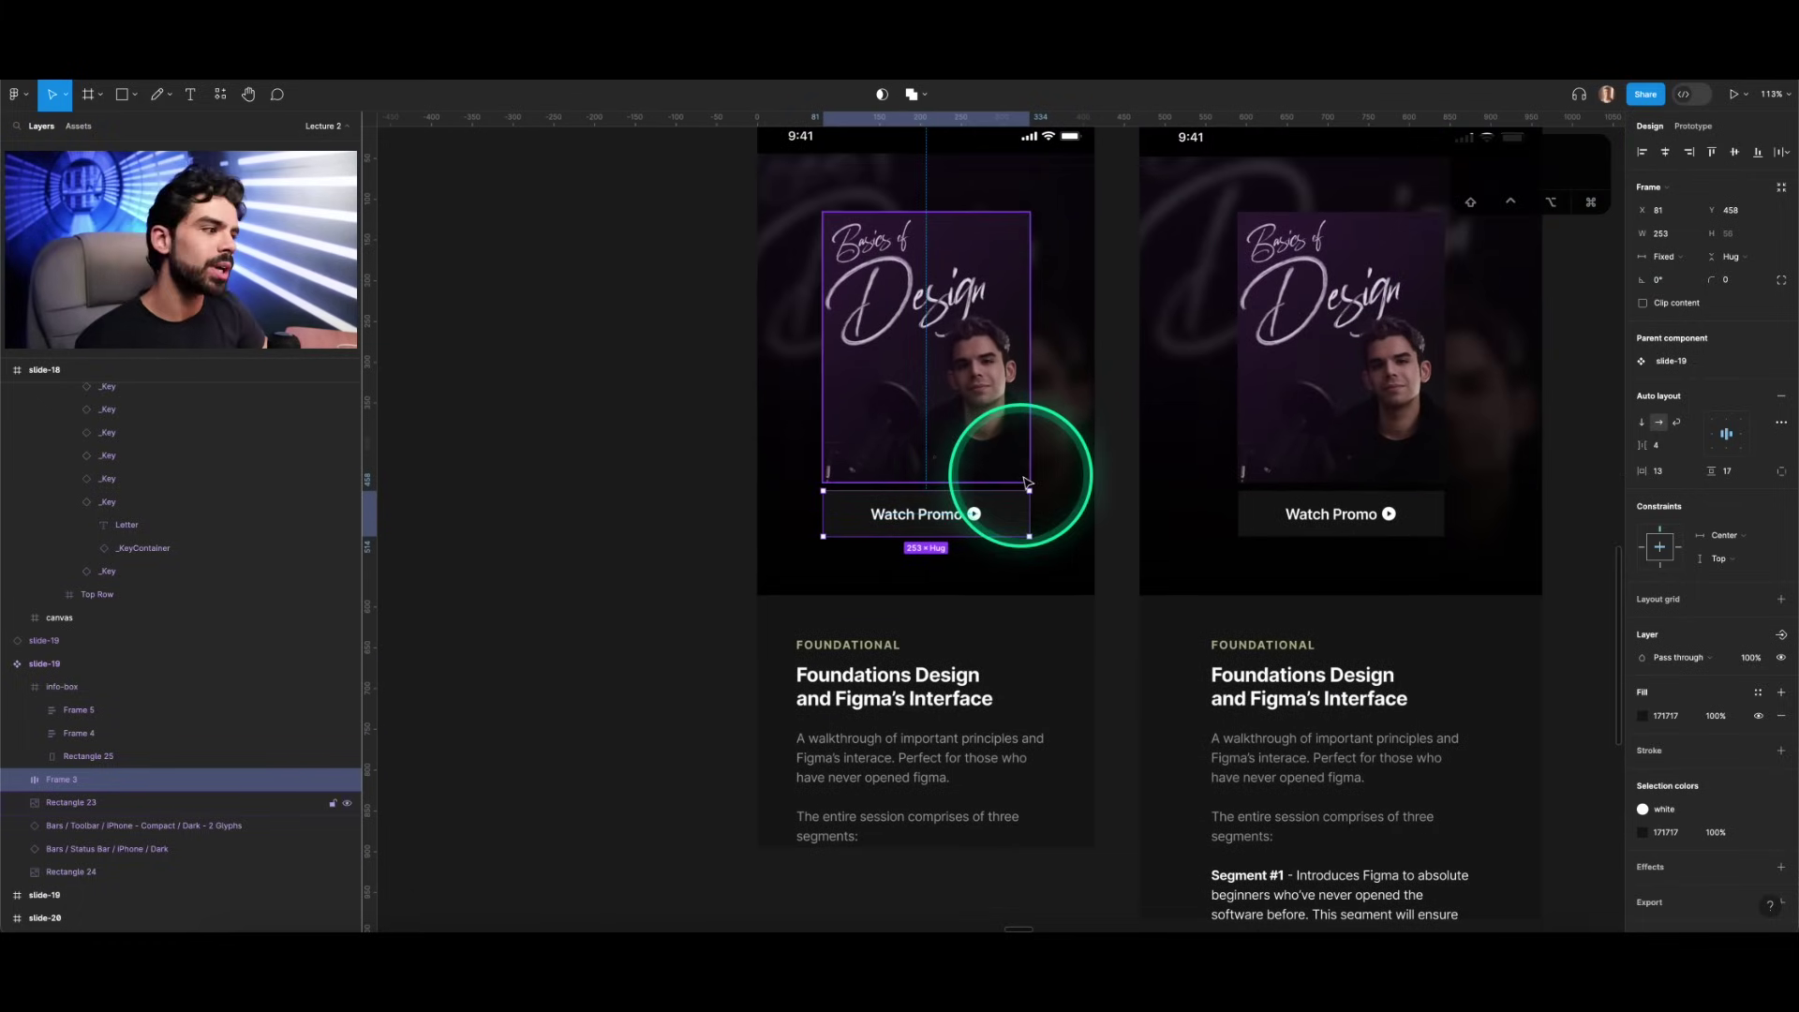
# Step: Try Scale as both the horizontal and vertical constraint on the cover image in the slide-19 main component
pyautogui.click(899, 382)
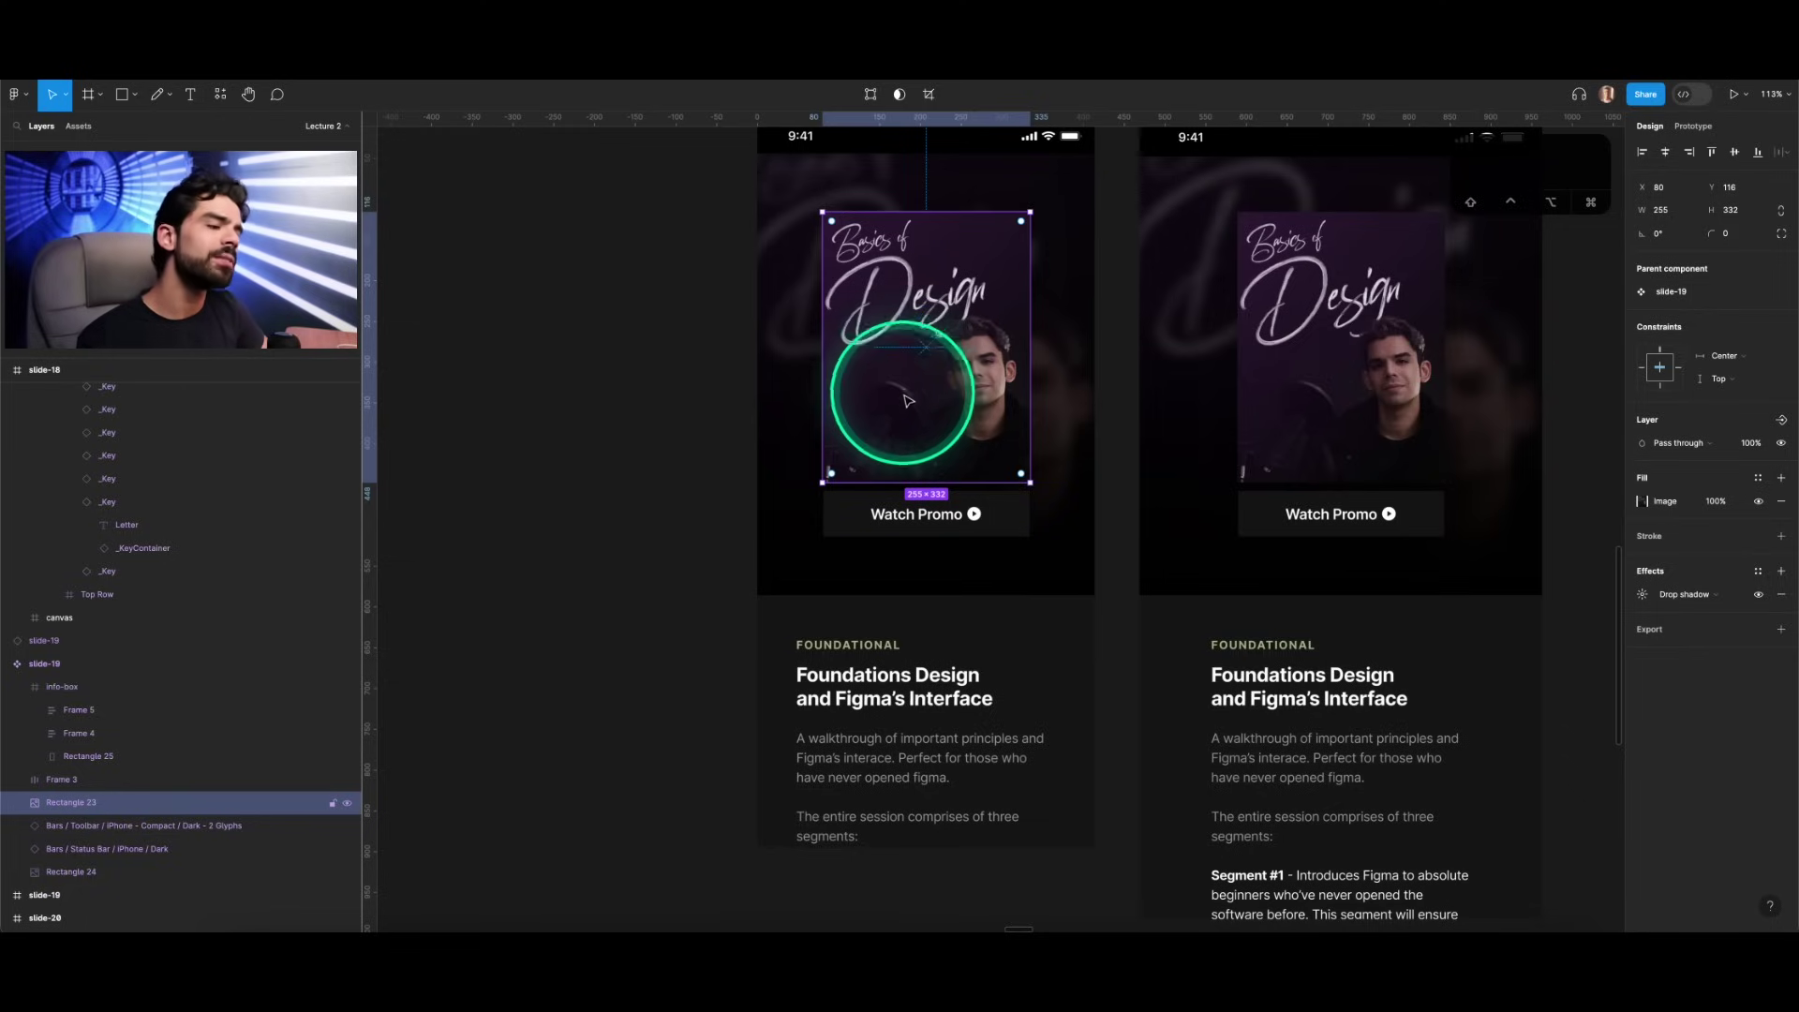
pyautogui.scroll(-2, 898, 417)
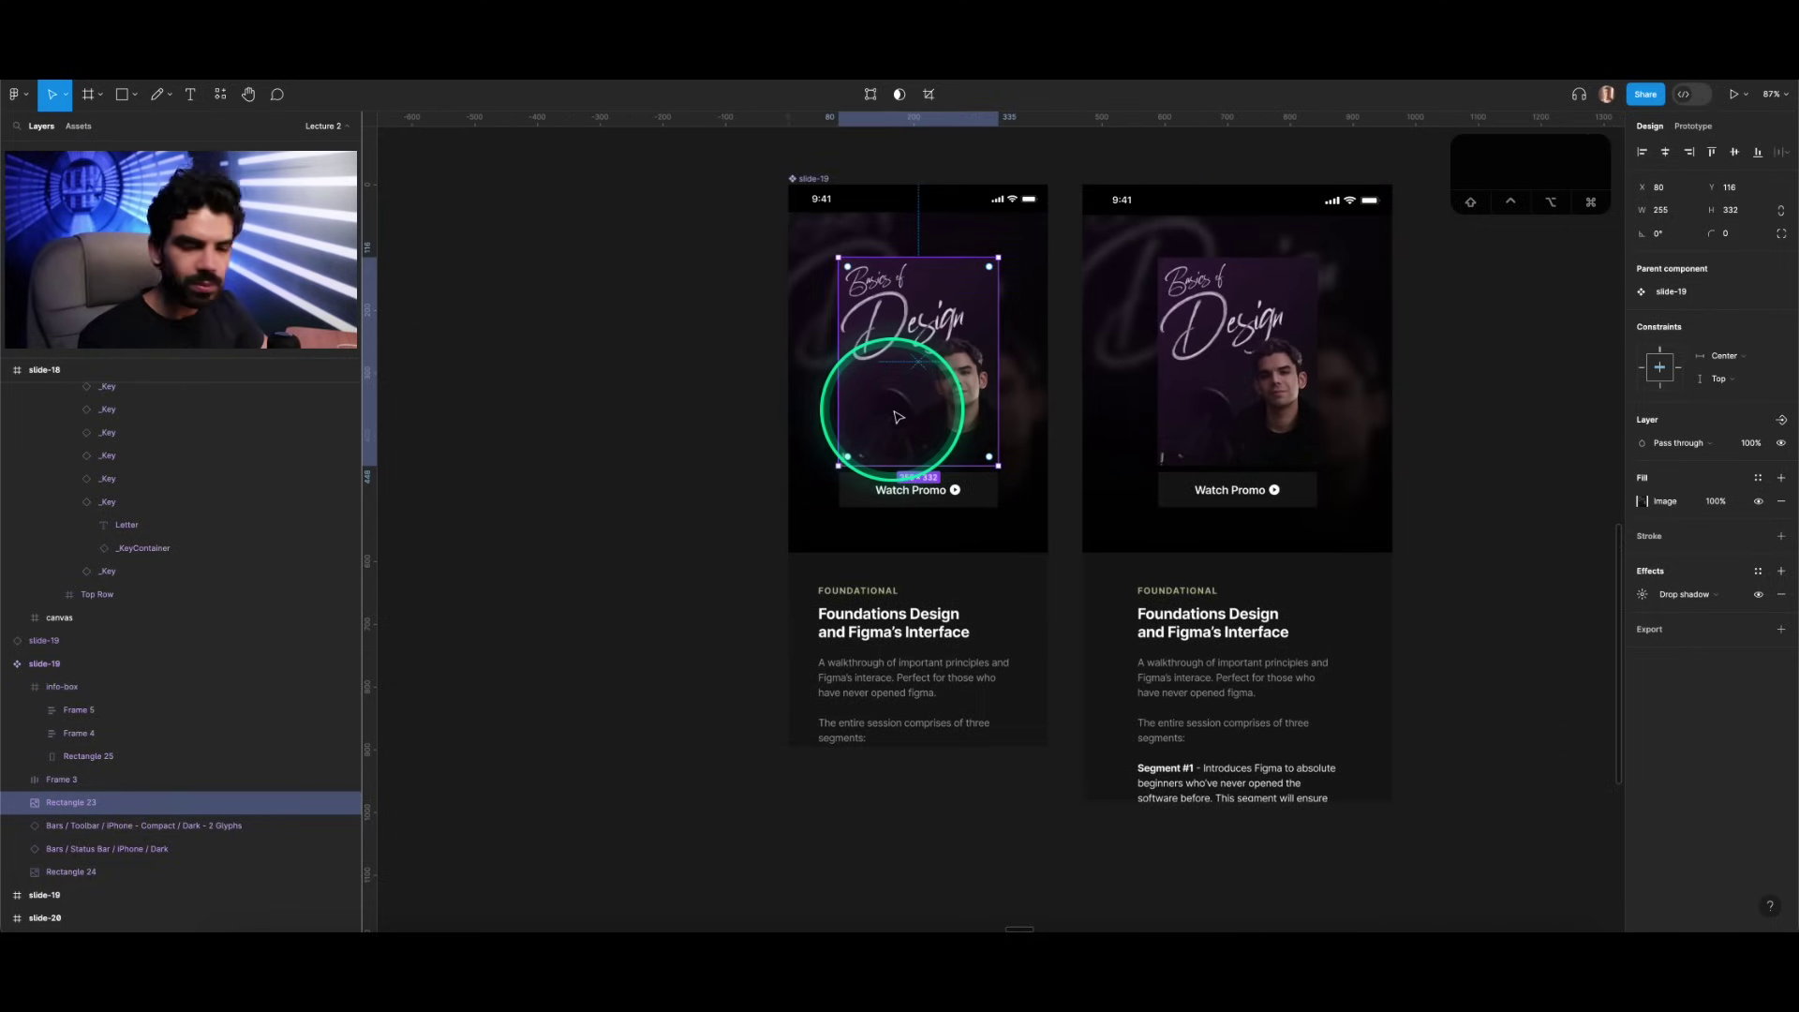
pyautogui.click(920, 410)
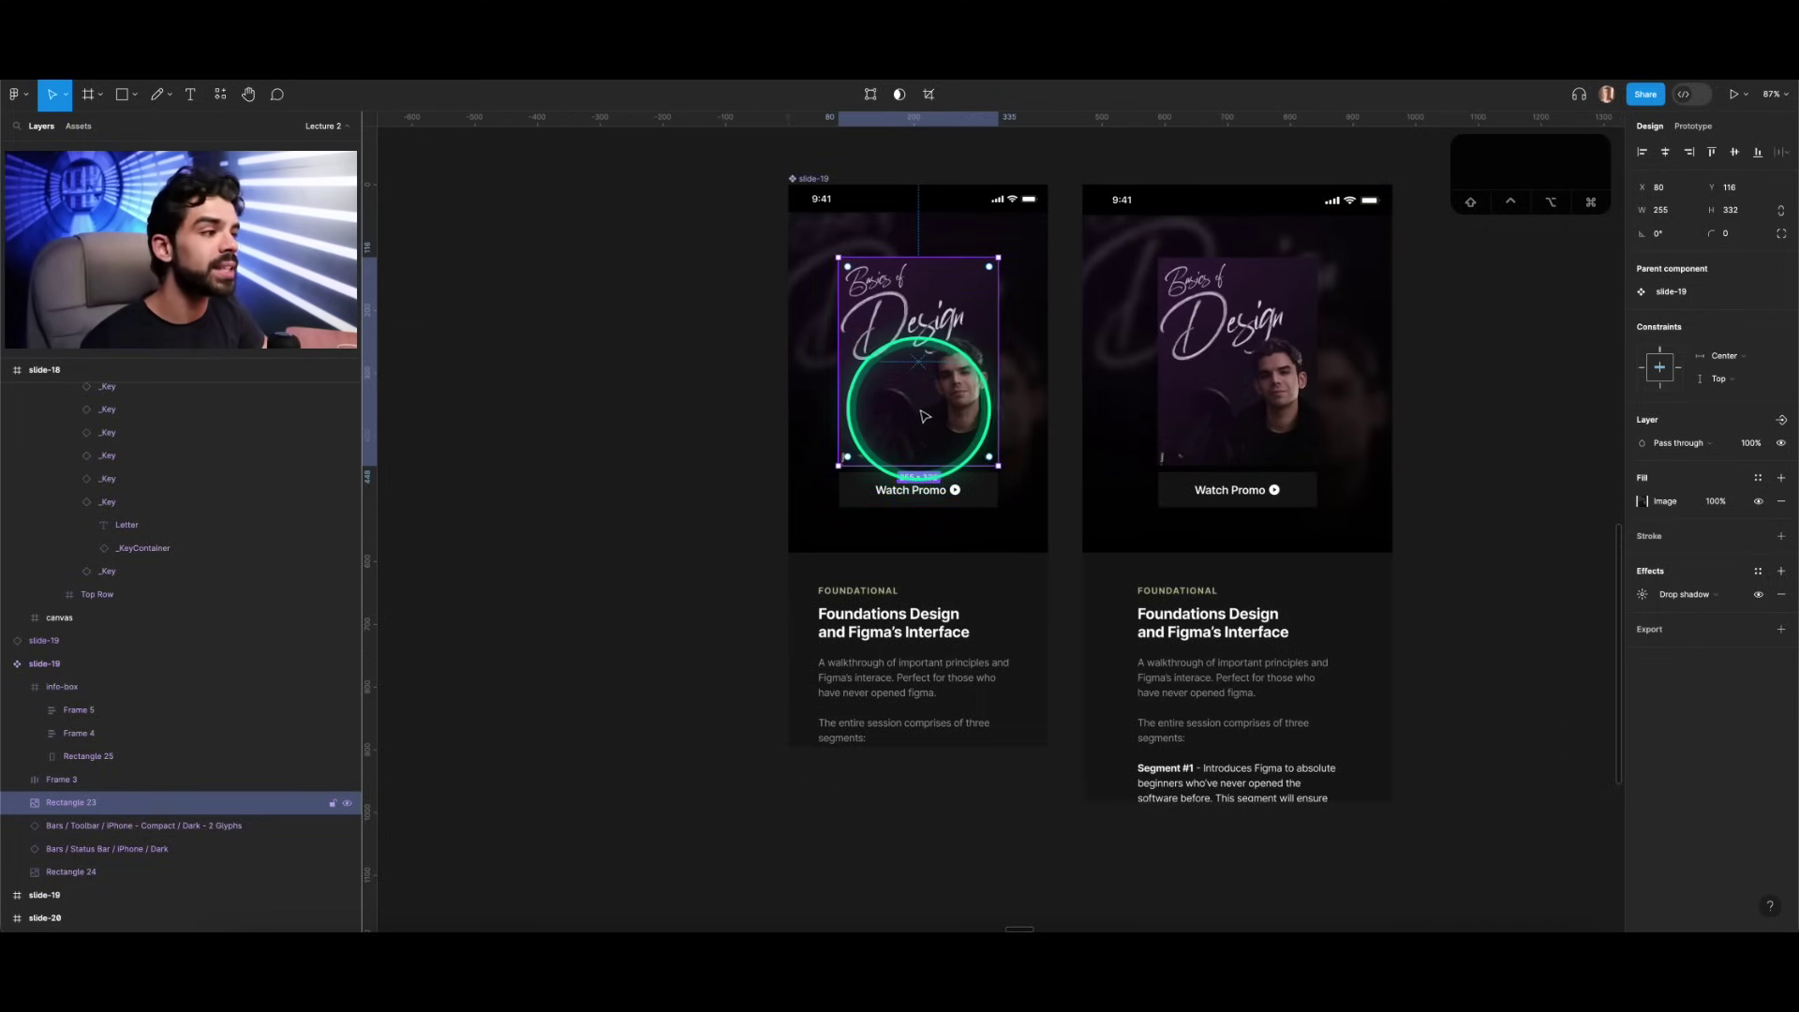
pyautogui.click(1707, 384)
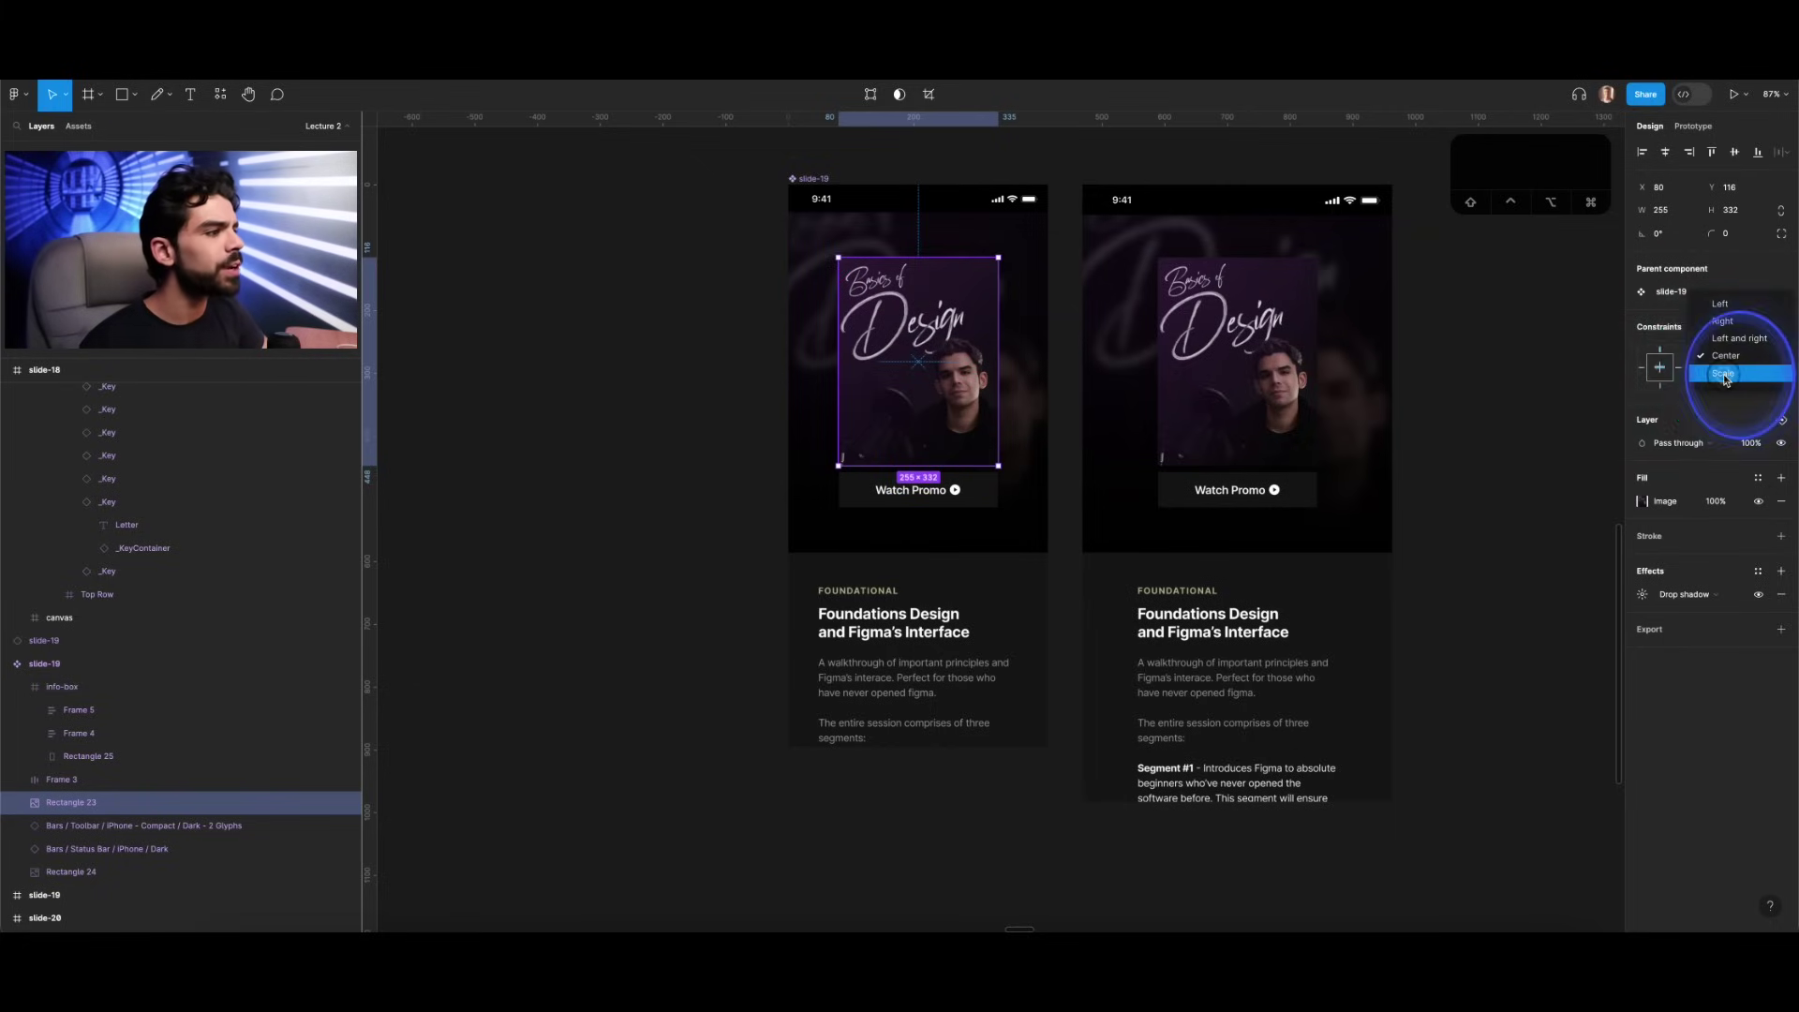
pyautogui.click(1728, 375)
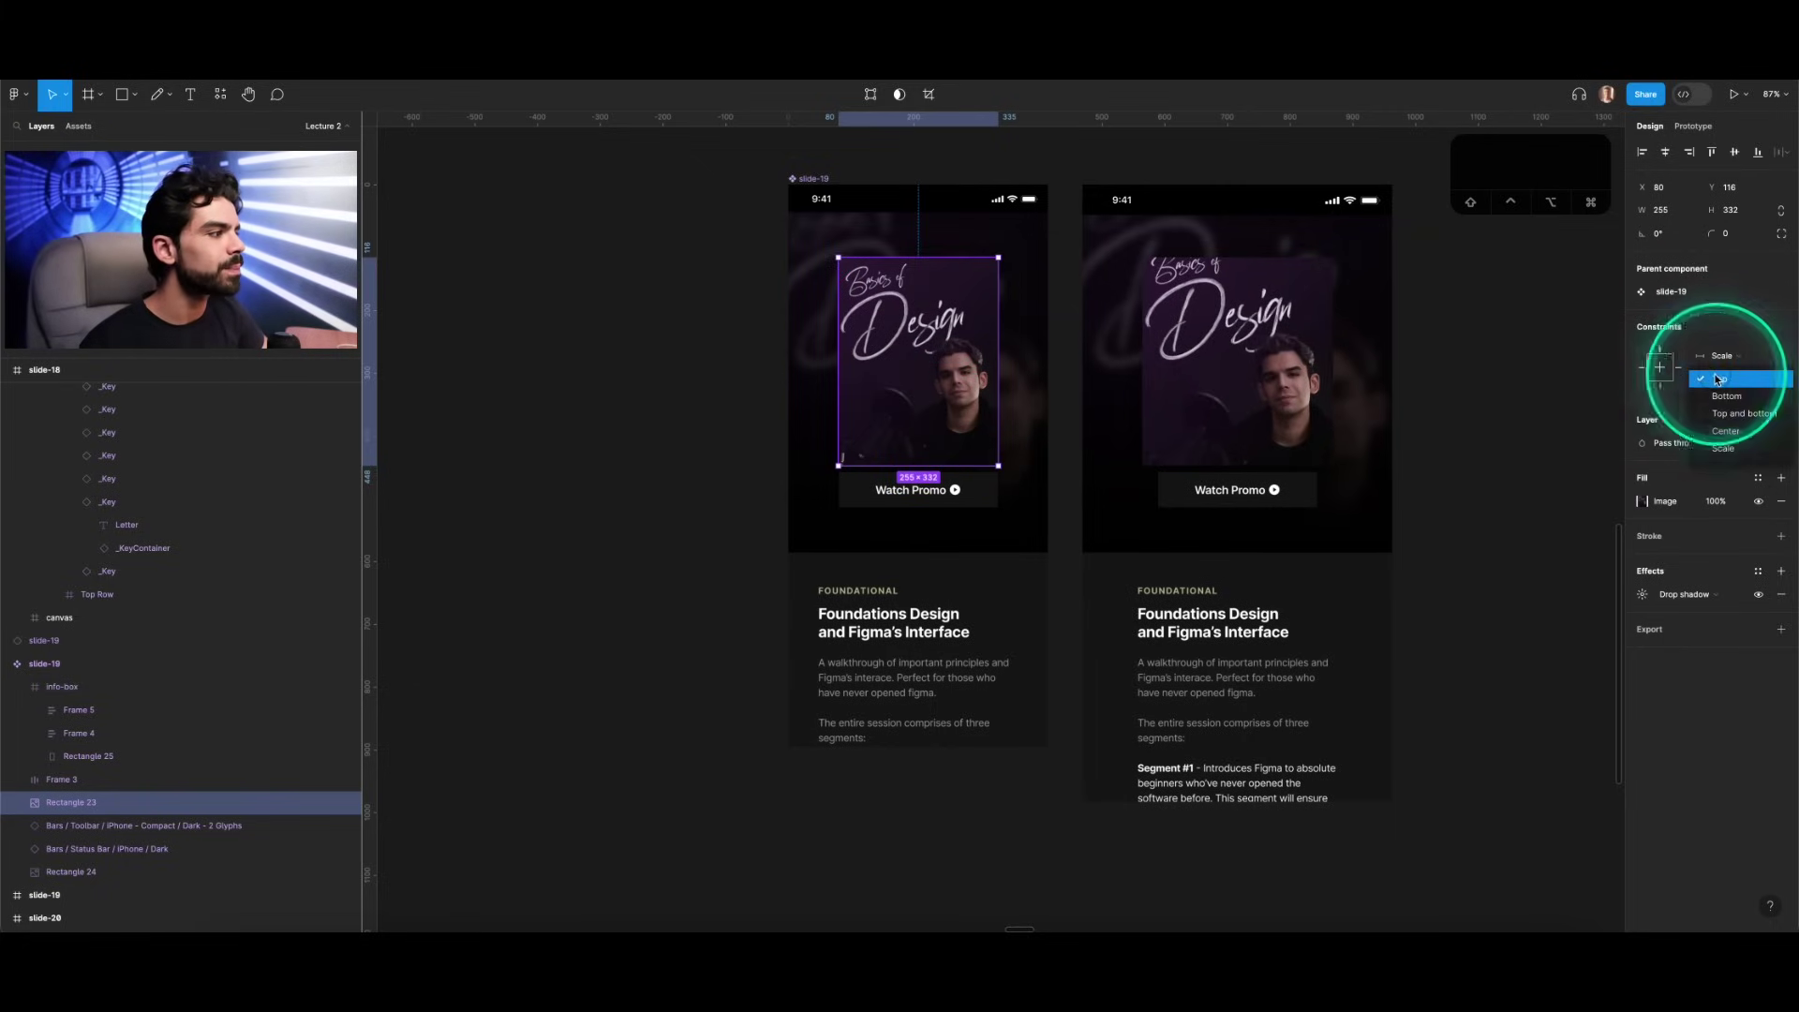
pyautogui.click(1723, 448)
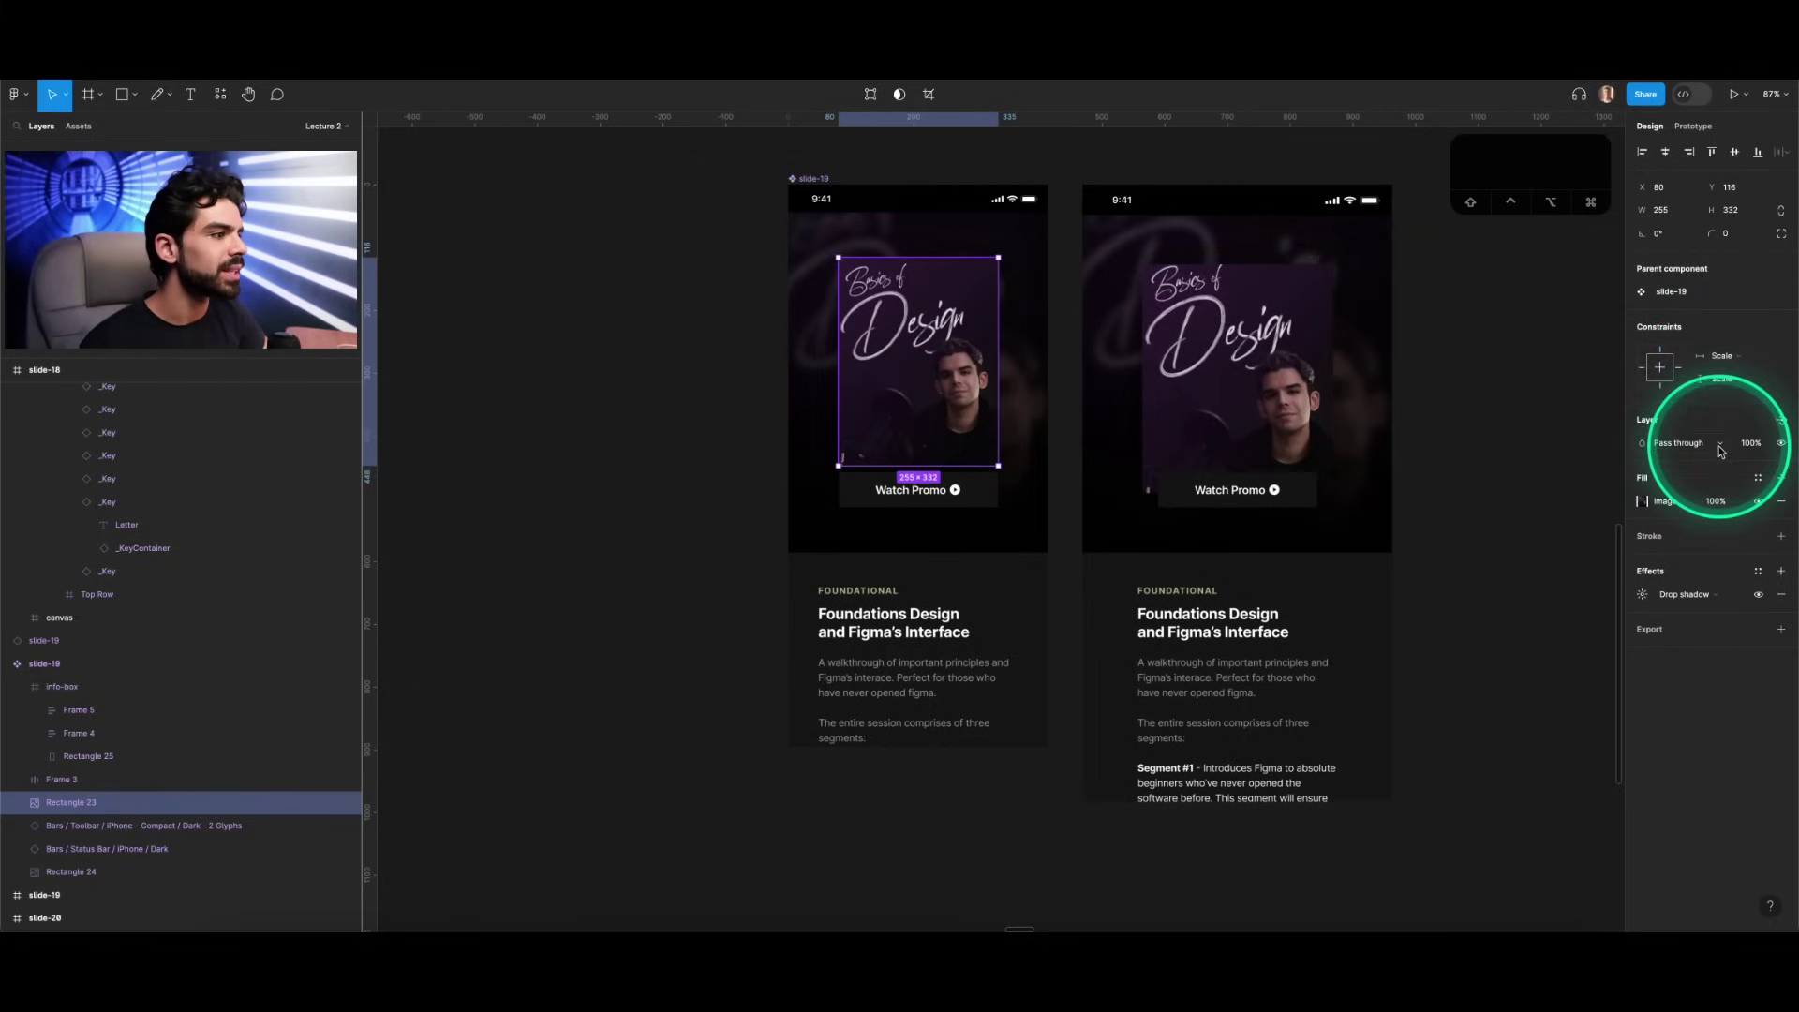
# Step: Set the cover image's horizontal and vertical constraints to Center
pyautogui.click(1722, 355)
pyautogui.click(1719, 333)
pyautogui.click(1719, 373)
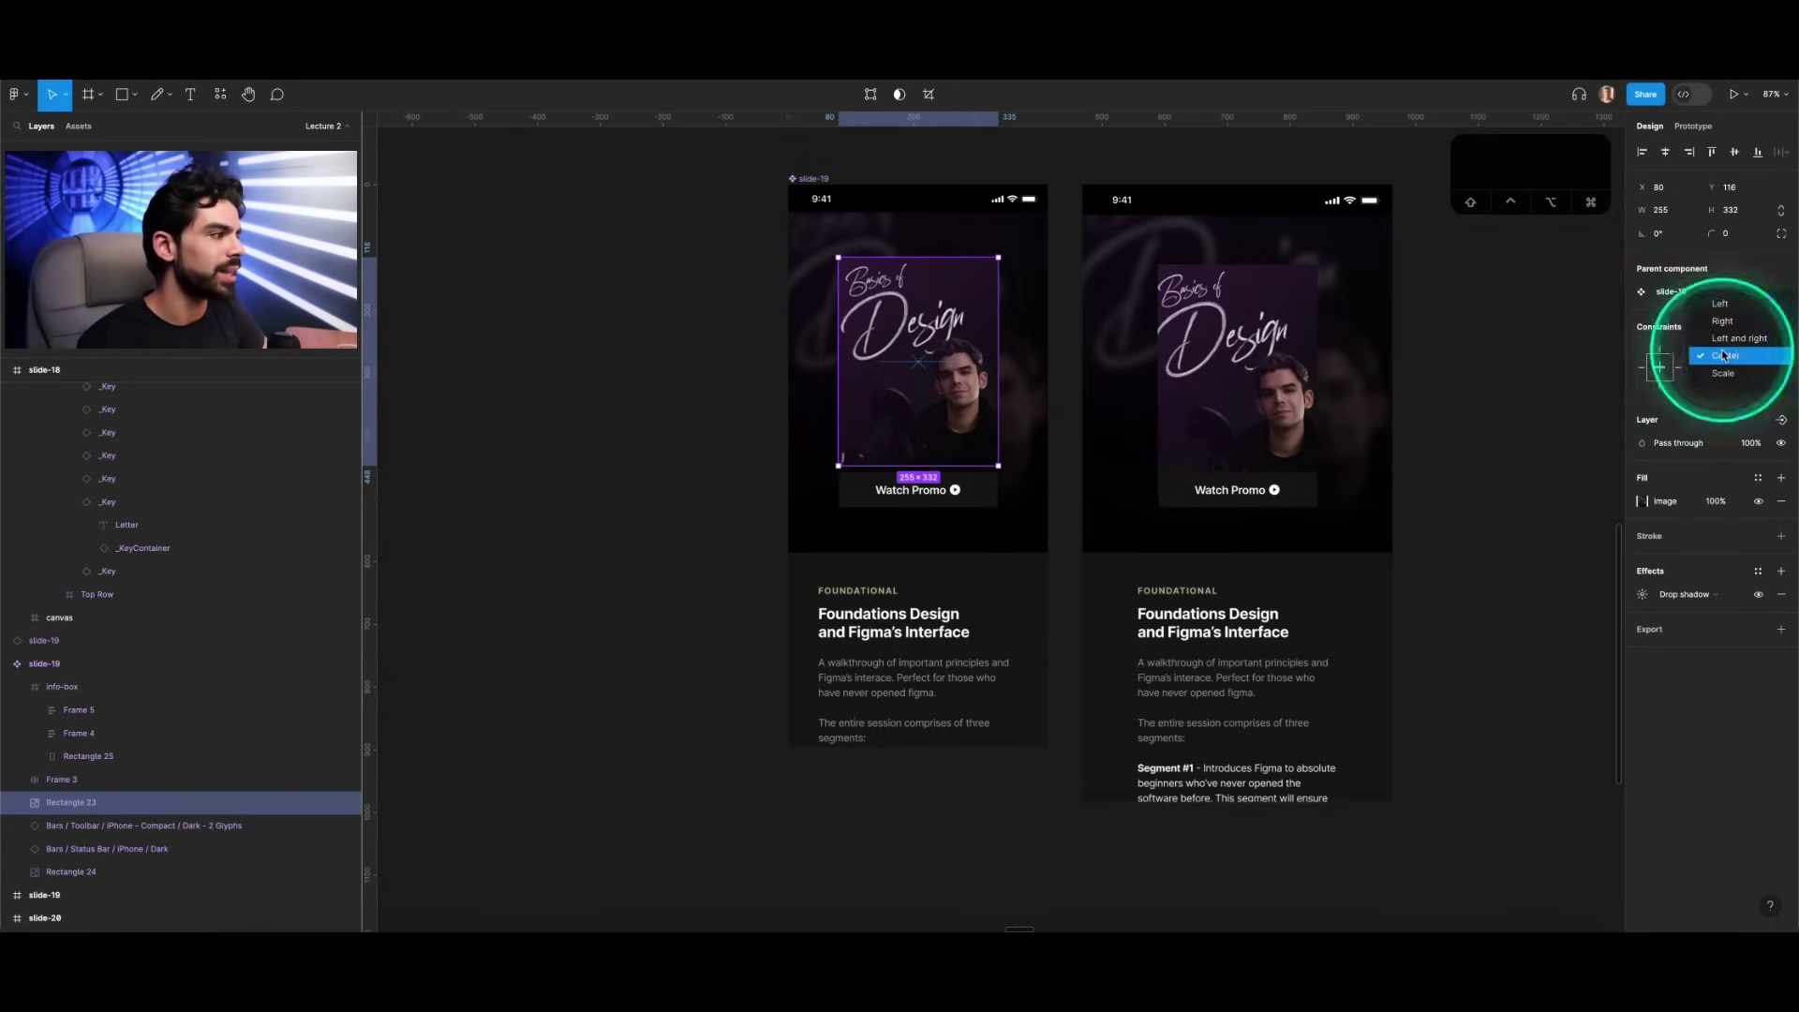
pyautogui.click(1727, 361)
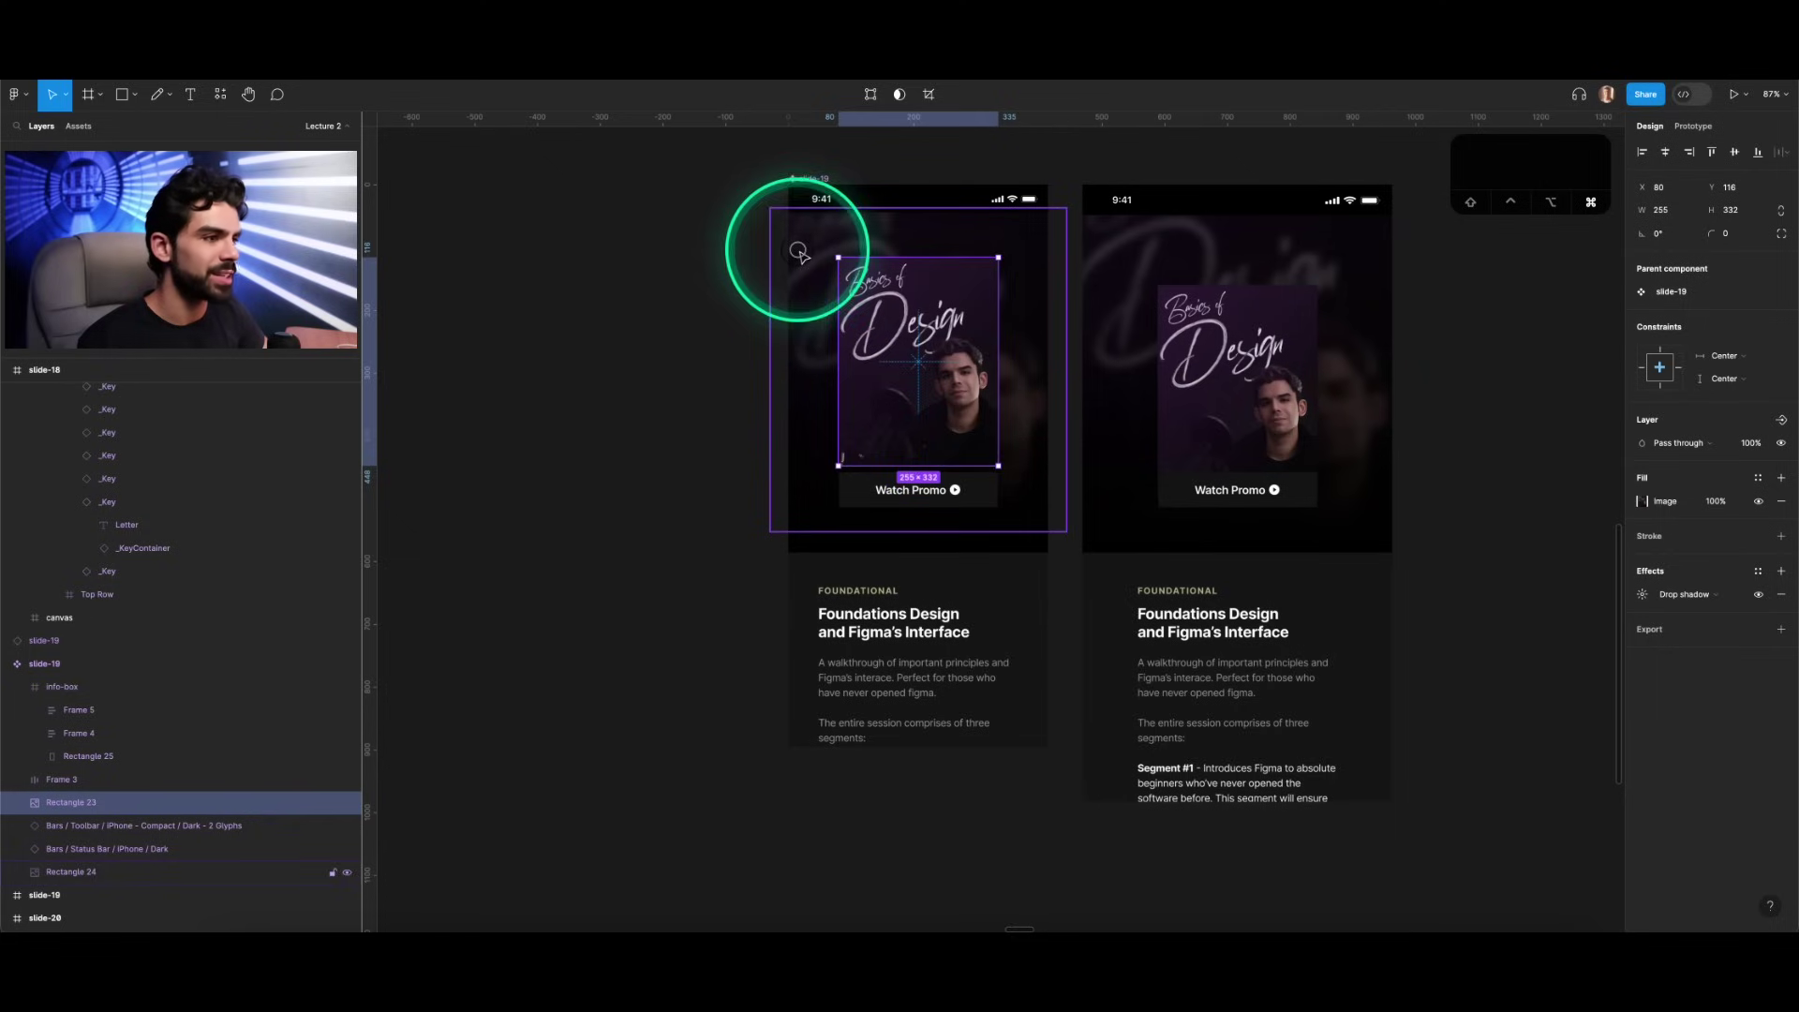
# Step: Hide and show again the blurred background rectangle behind the cover image in the main component
pyautogui.click(787, 268)
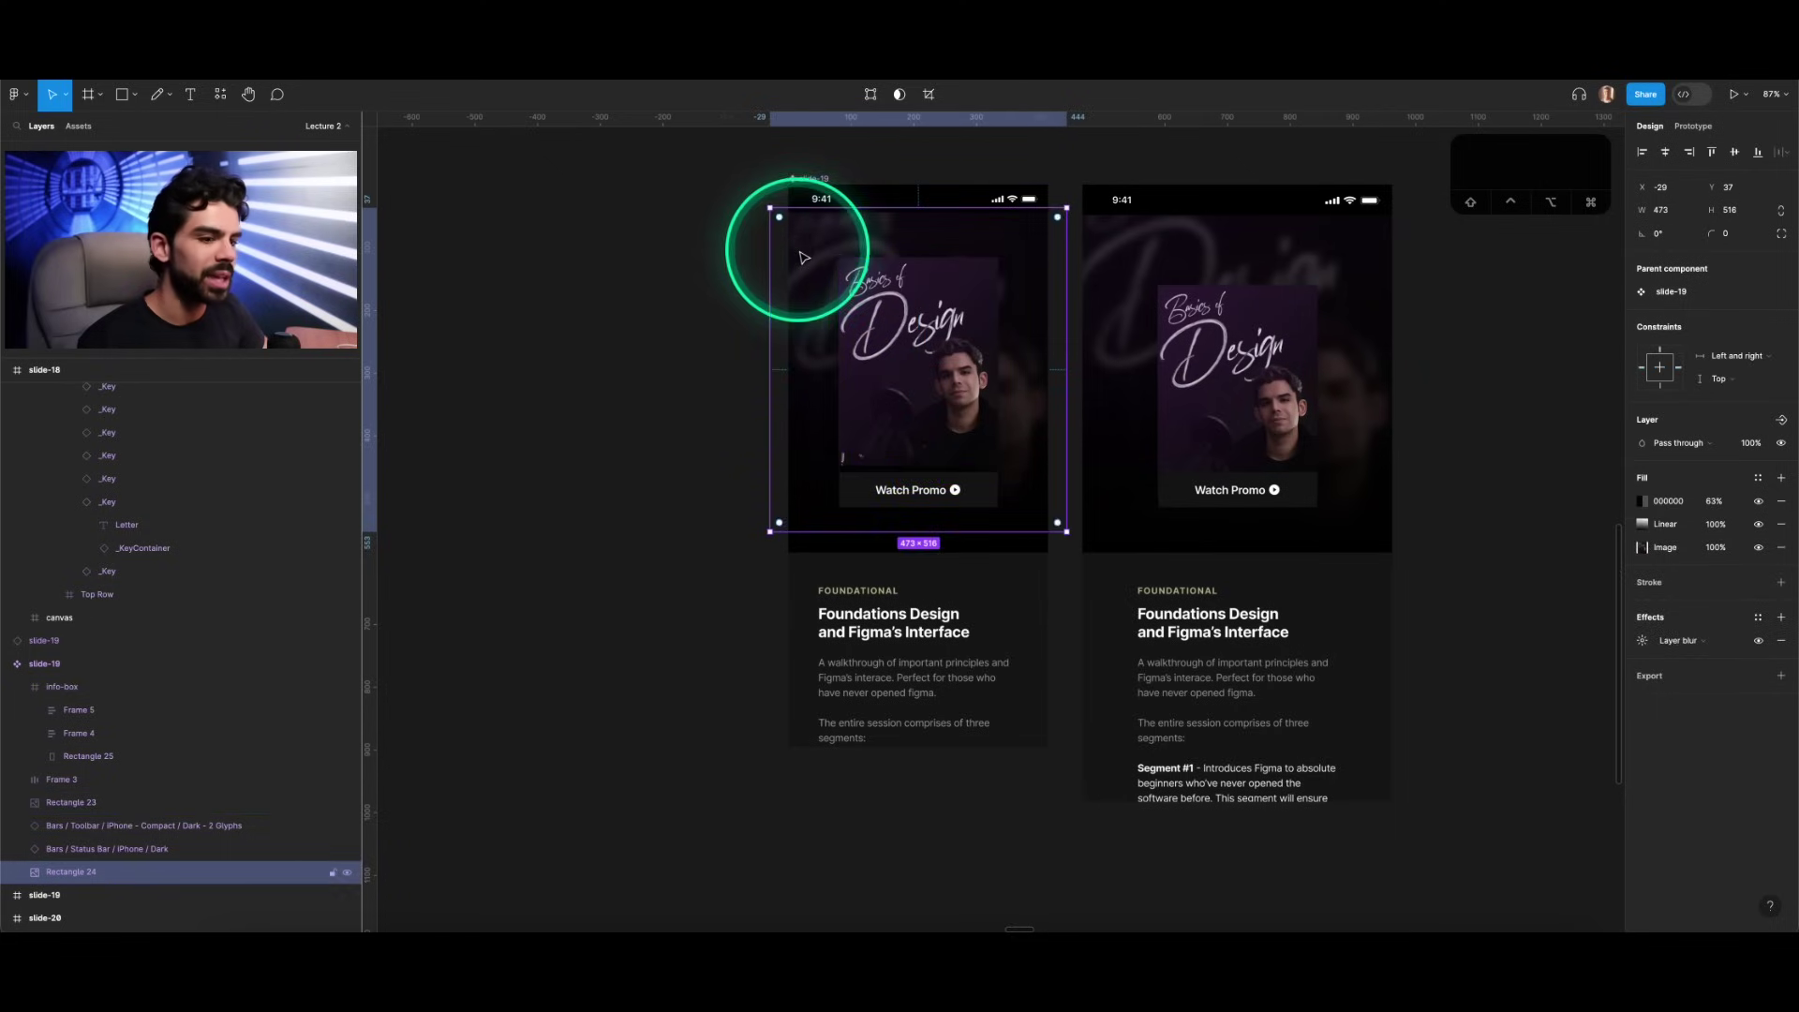
pyautogui.click(349, 873)
pyautogui.click(348, 873)
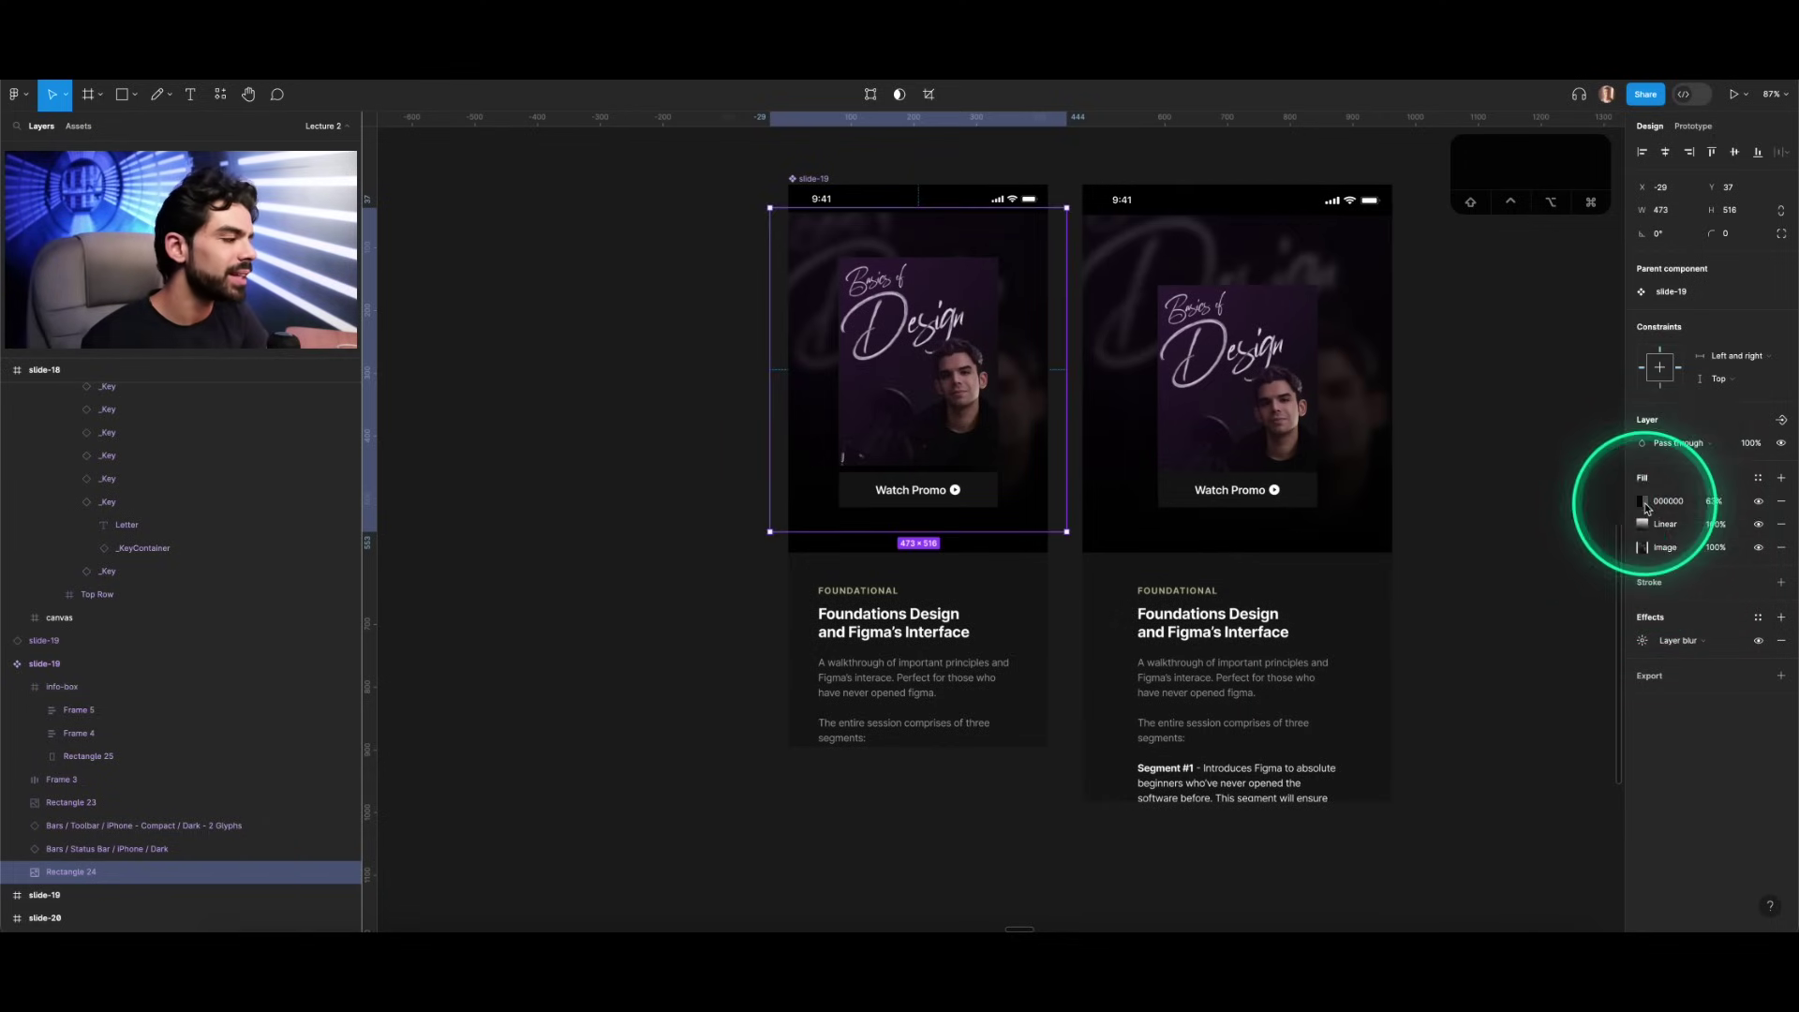
# Step: Switch the background rectangle's 000000 fill and linear gradient fill off and back on to compare their effects
pyautogui.click(1759, 503)
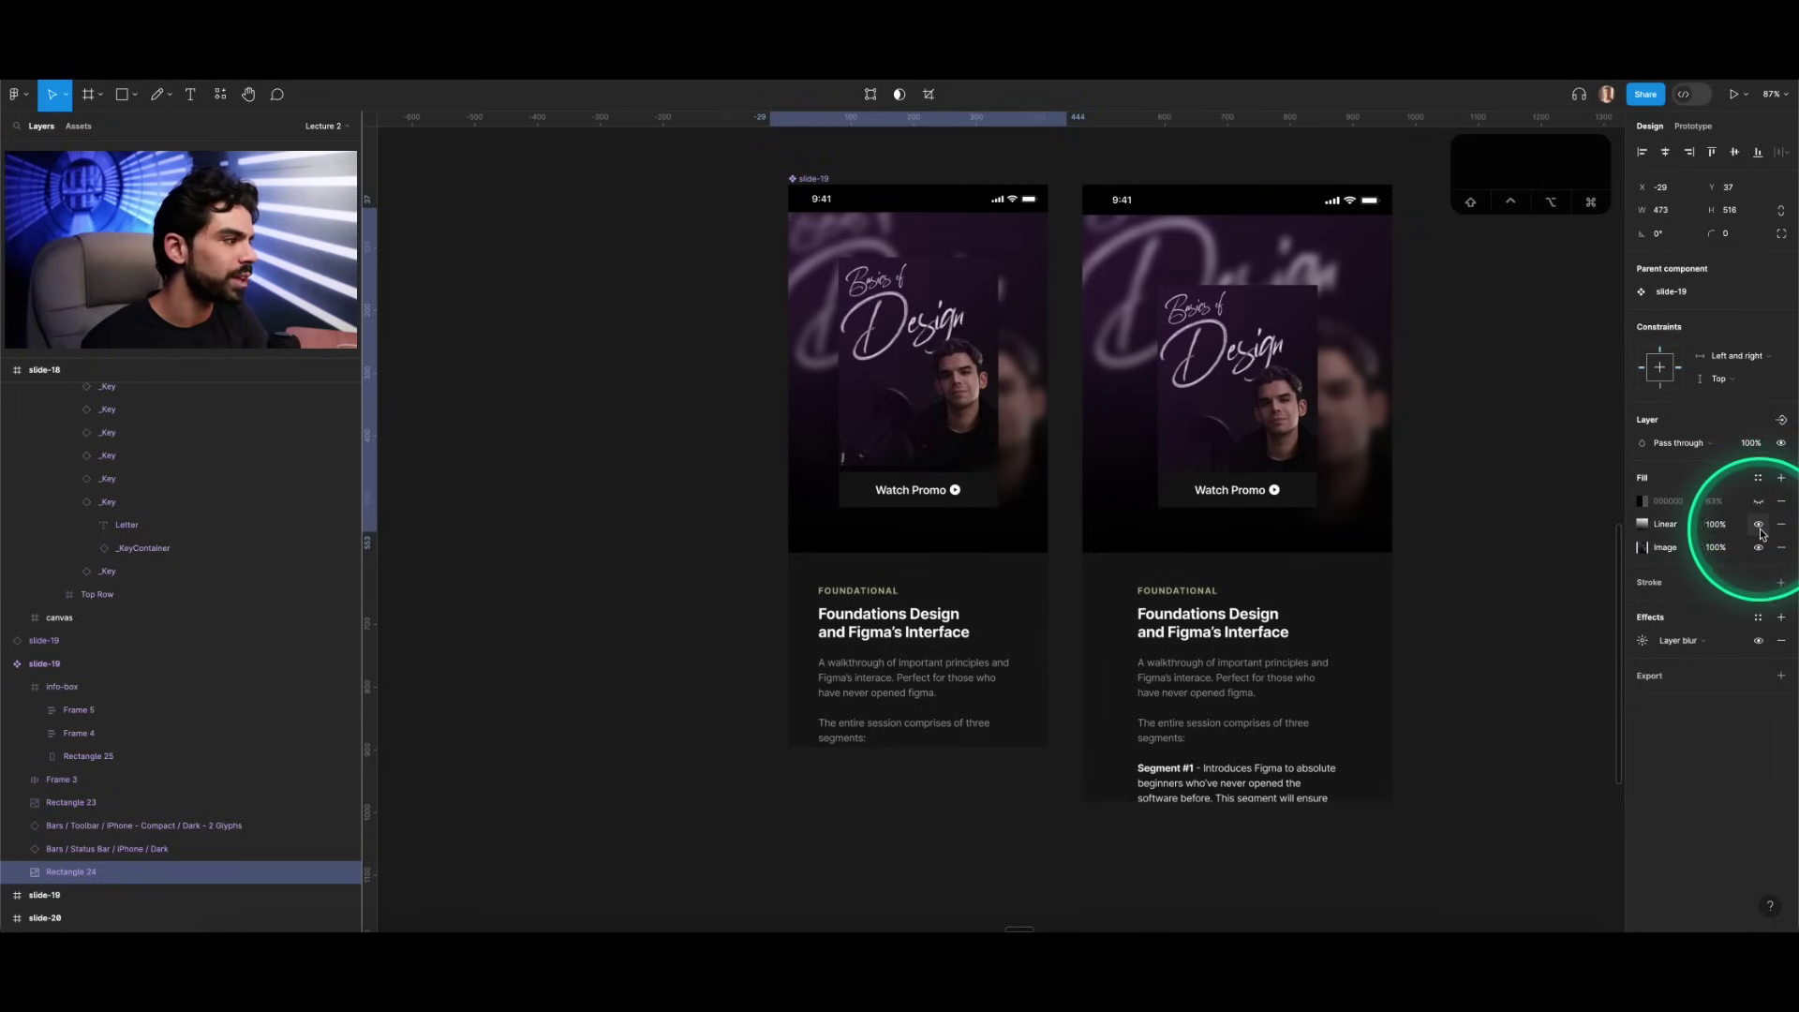
pyautogui.click(1760, 527)
pyautogui.click(1761, 528)
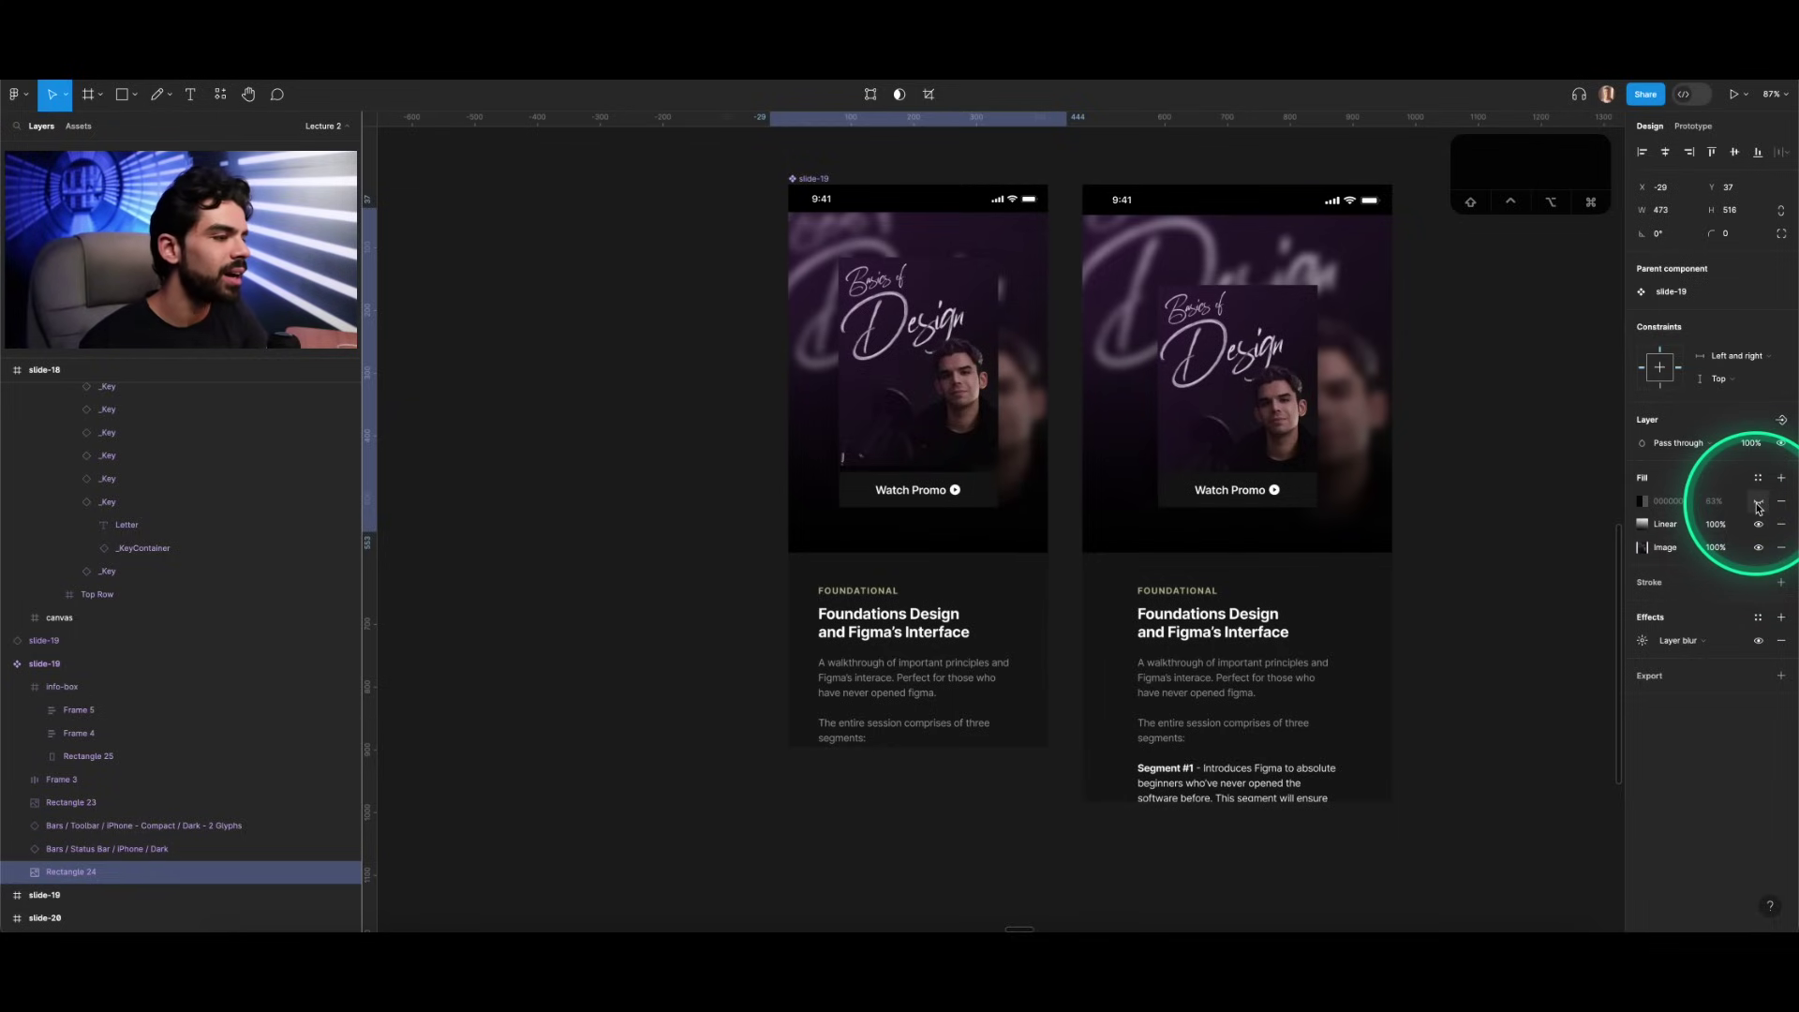
pyautogui.click(1760, 503)
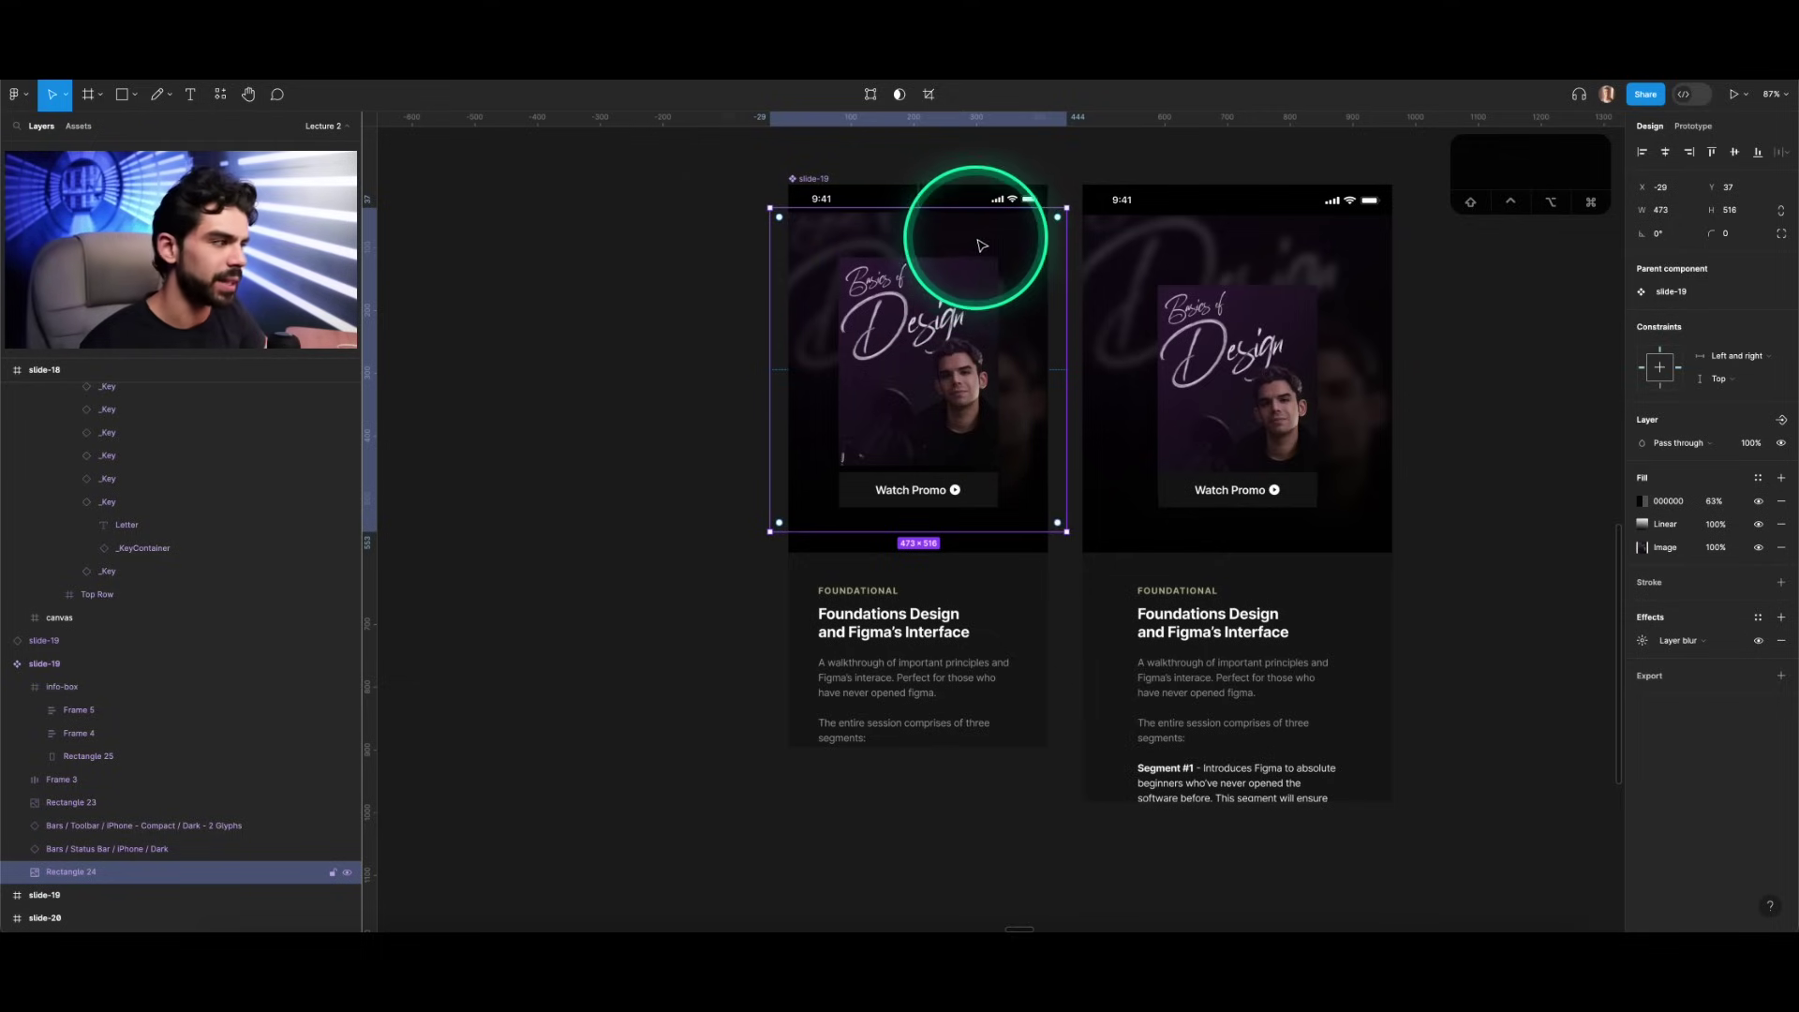
# Step: Widen the slide-19 instance to 643 px to test how its cover image, background and status bar respond
pyautogui.click(1186, 267)
pyautogui.press('v')
pyautogui.moveTo(1397, 413); pyautogui.dragTo(1367, 434)
pyautogui.hscroll(3, 1368, 434)
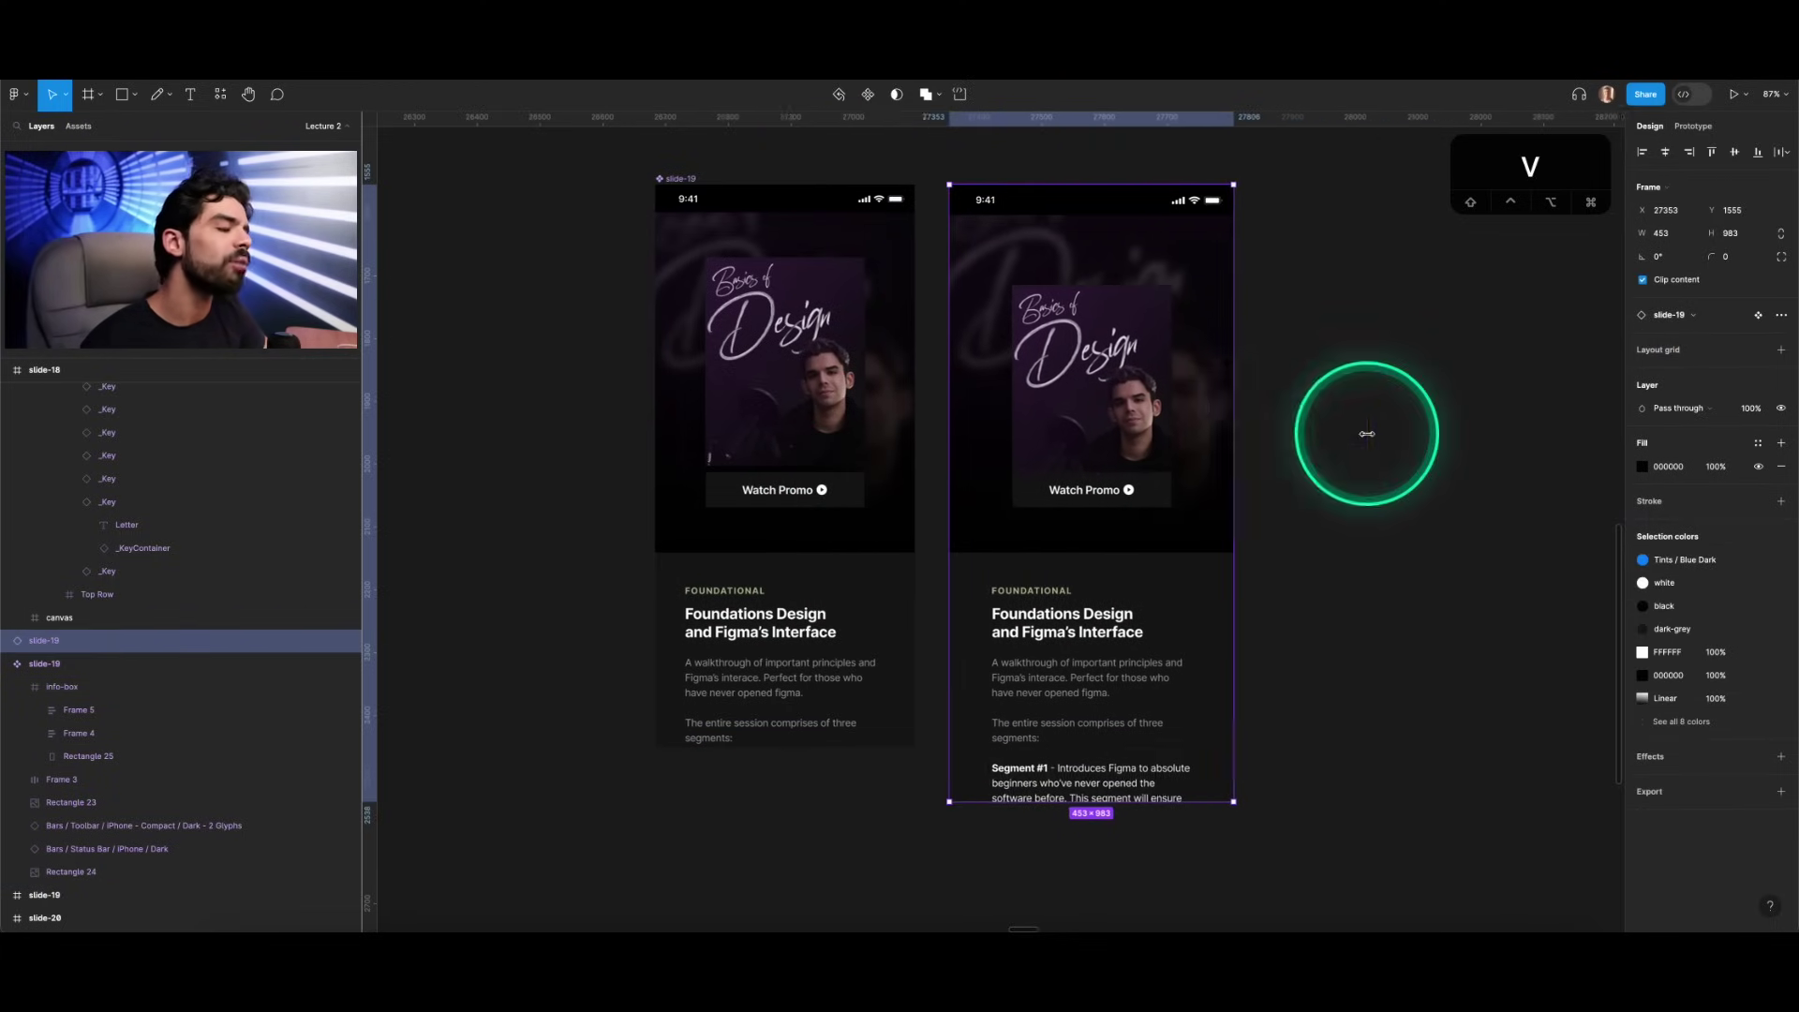
pyautogui.hscroll(5, 1368, 434)
pyautogui.moveTo(954, 426); pyautogui.dragTo(1072, 430)
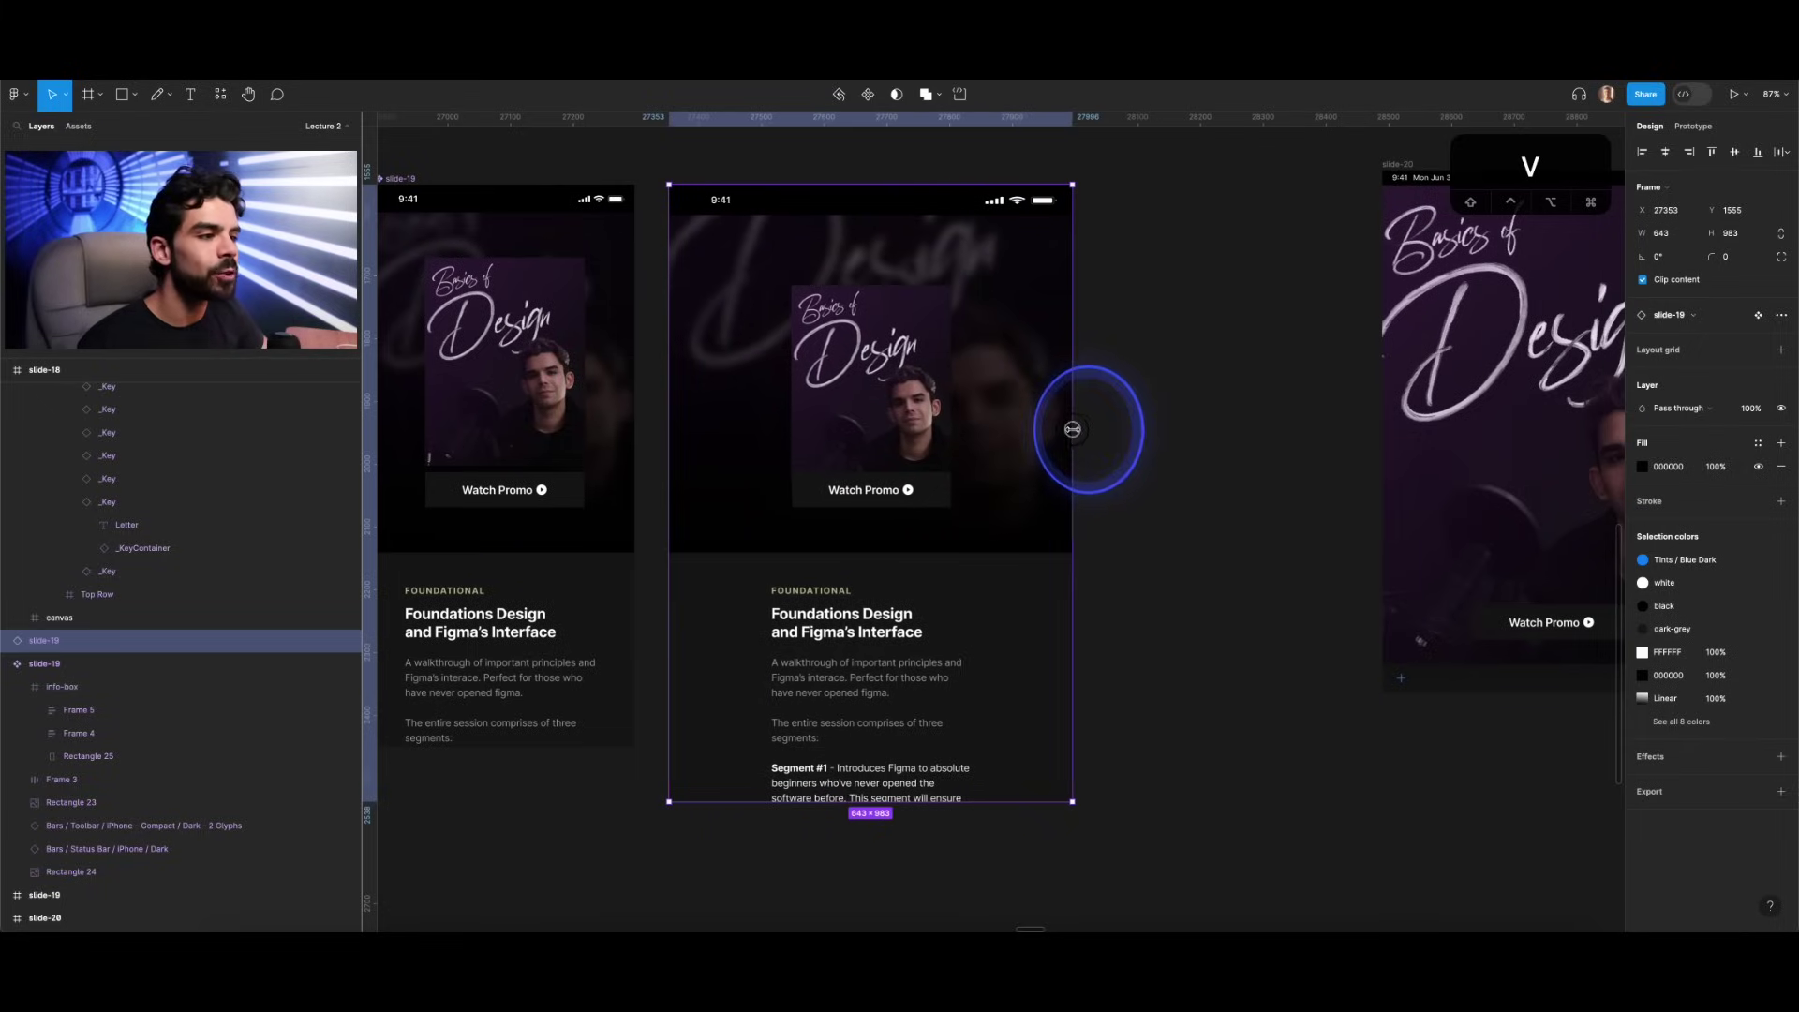
pyautogui.scroll(-5, 920, 419)
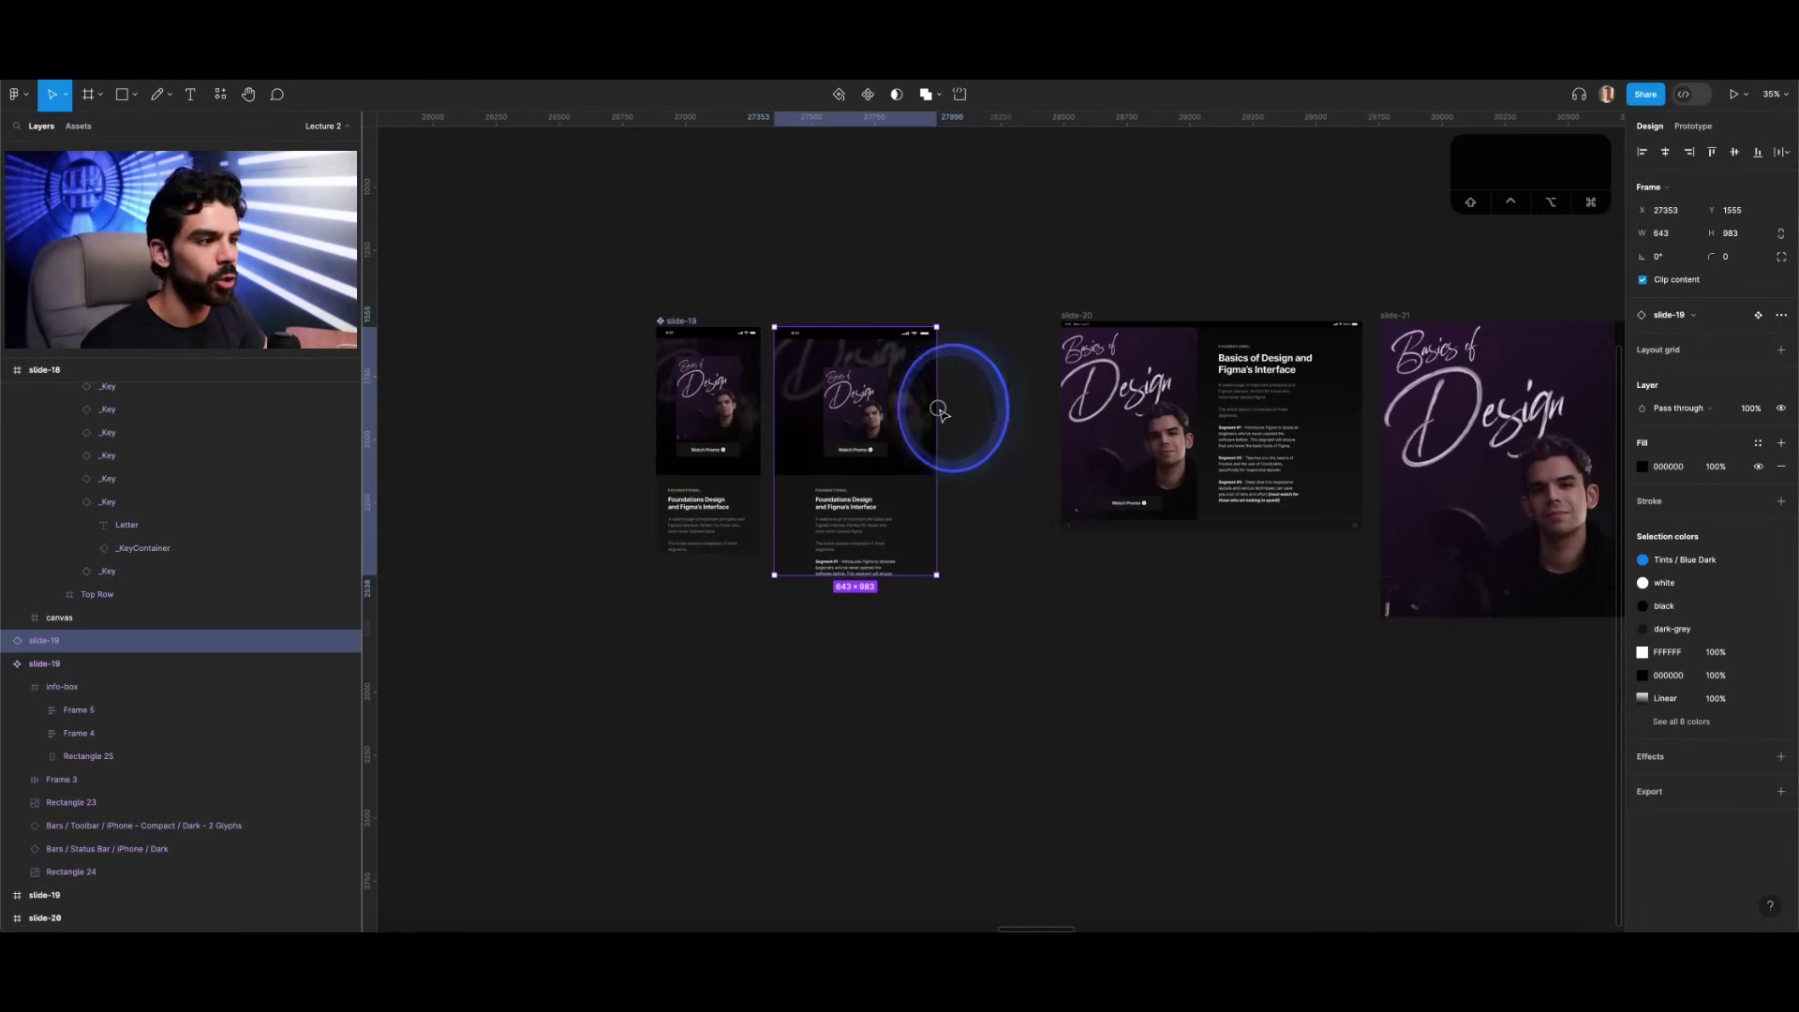
pyautogui.moveTo(1018, 411); pyautogui.dragTo(1016, 413)
pyautogui.press('super+z')
pyautogui.scroll(4, 835, 402)
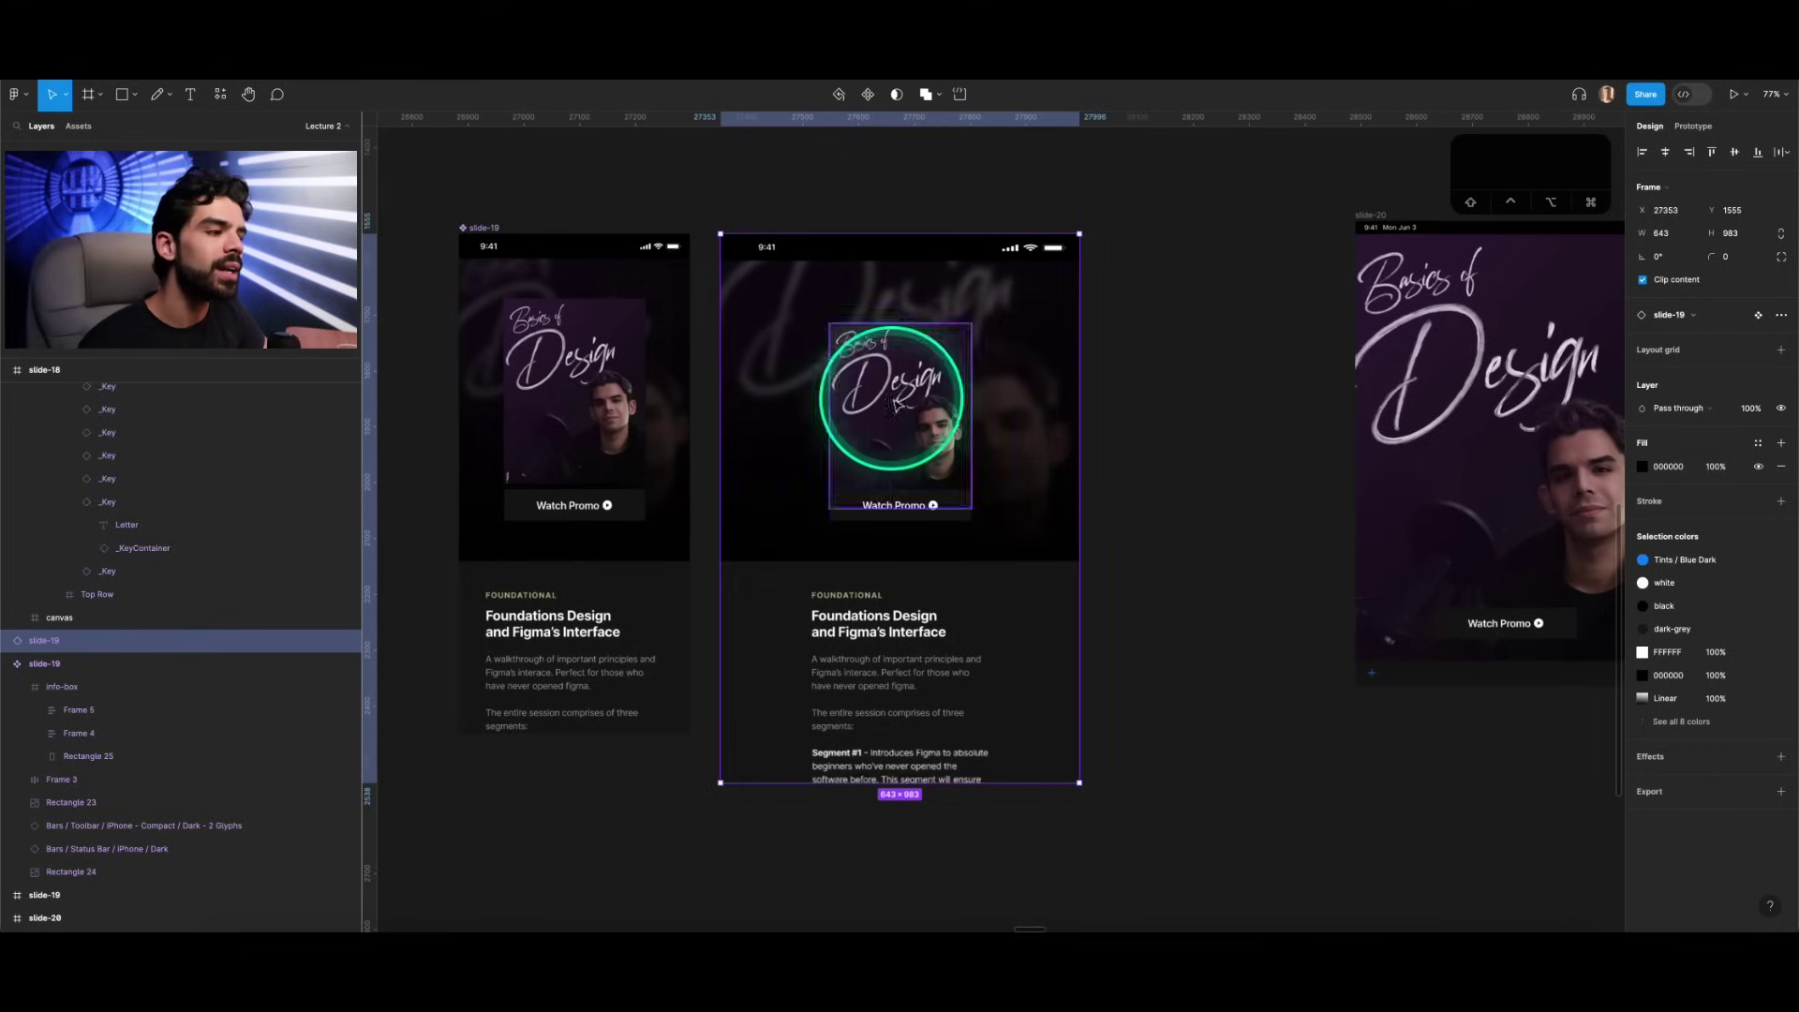
# Step: Compare the status bar icons in both slide-19 frames and inspect the constraints of the Time Style and Cellular Connection layers
pyautogui.hscroll(2, 1051, 396)
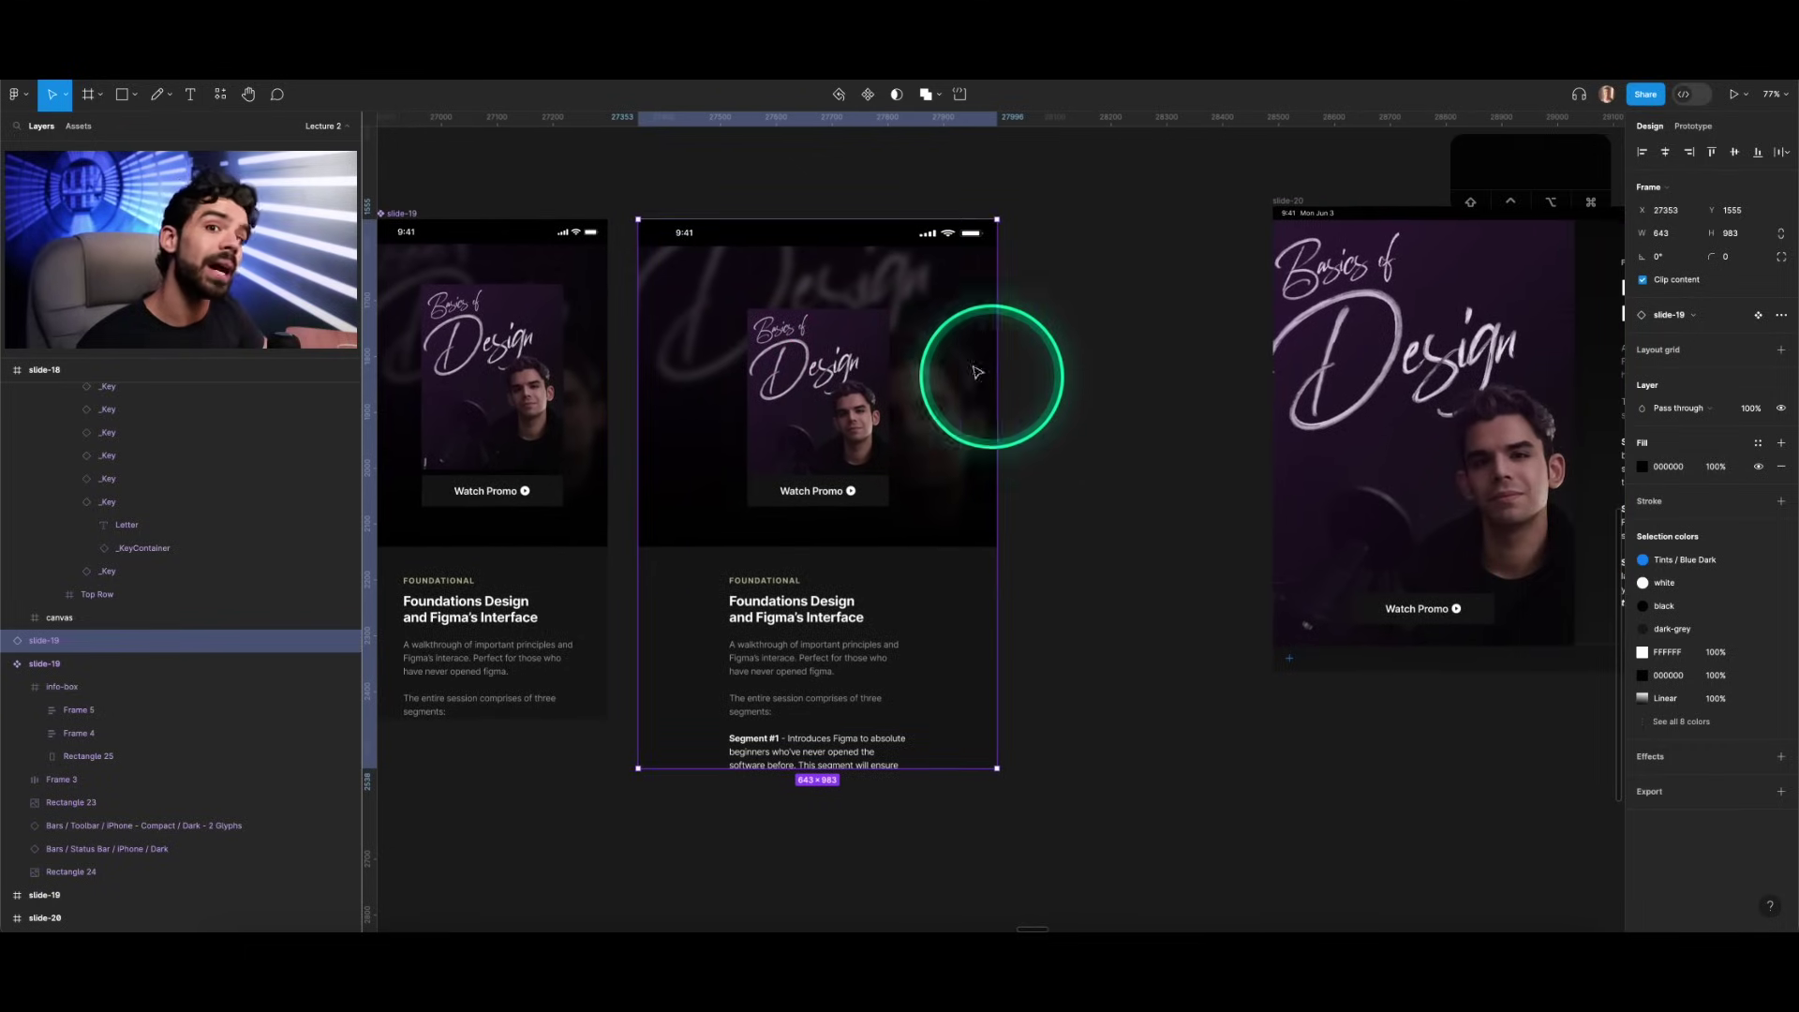
pyautogui.hscroll(-4, 966, 380)
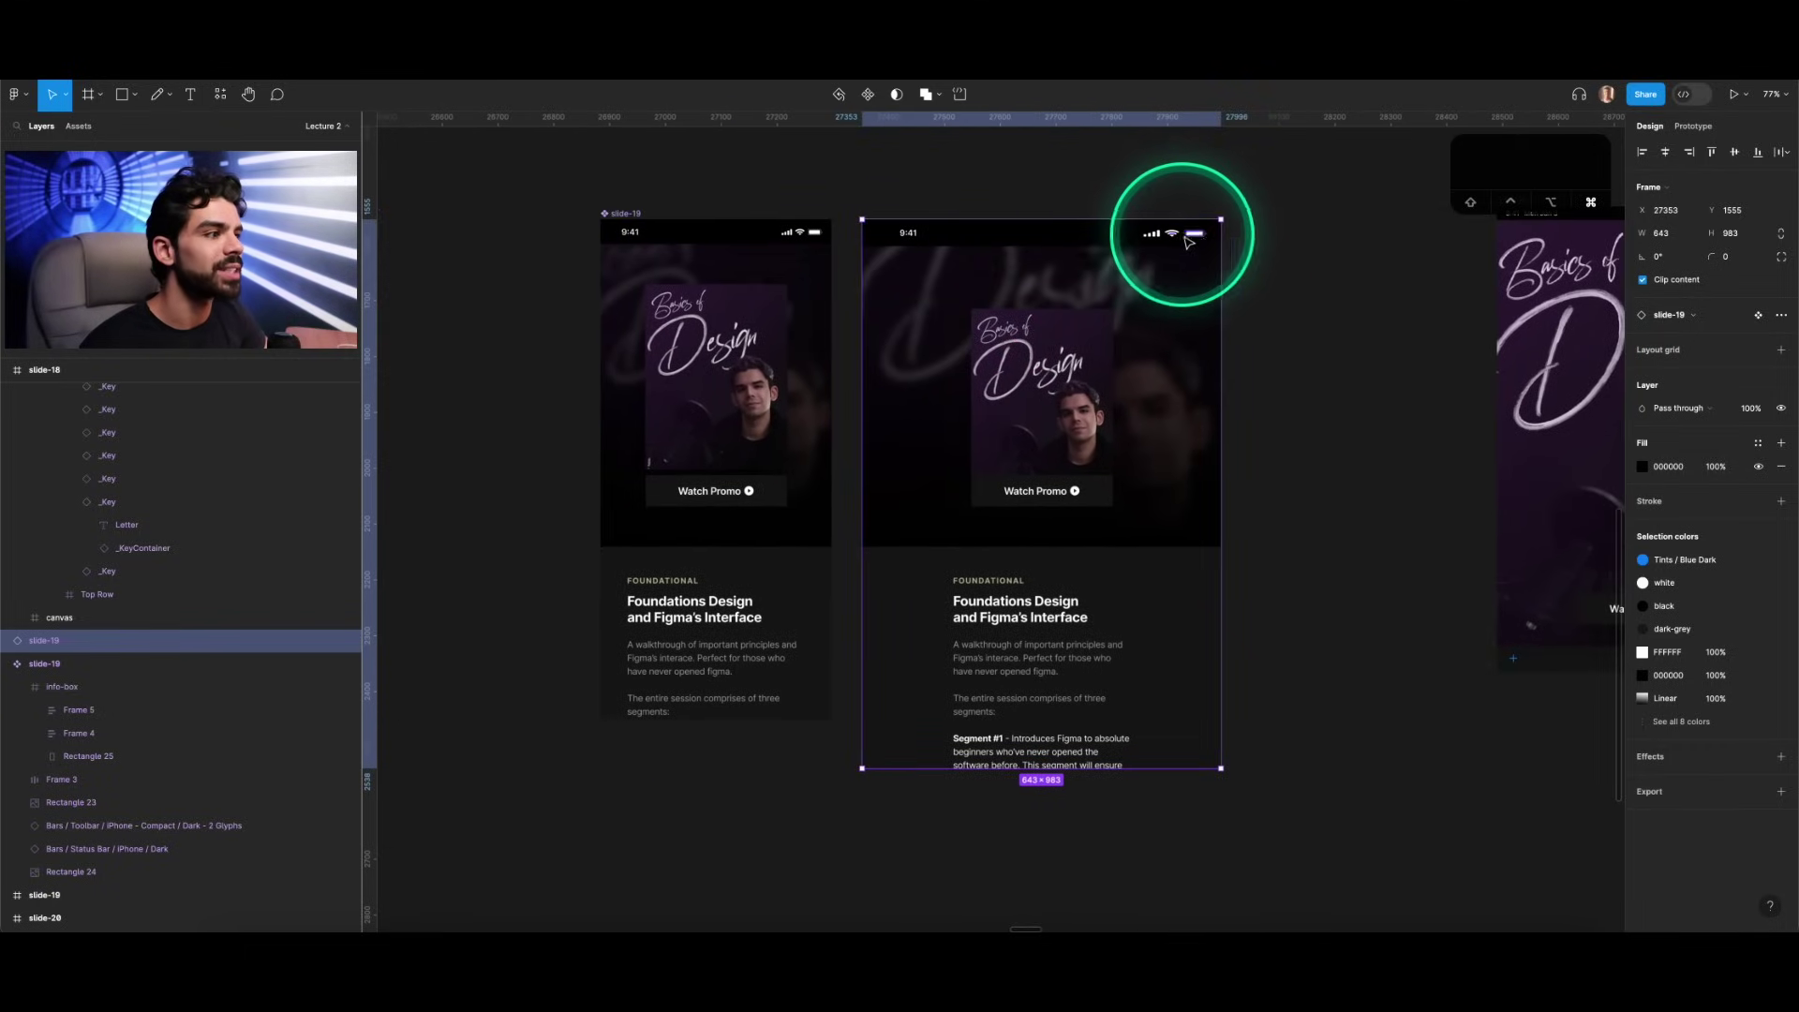
pyautogui.scroll(10, 1188, 242)
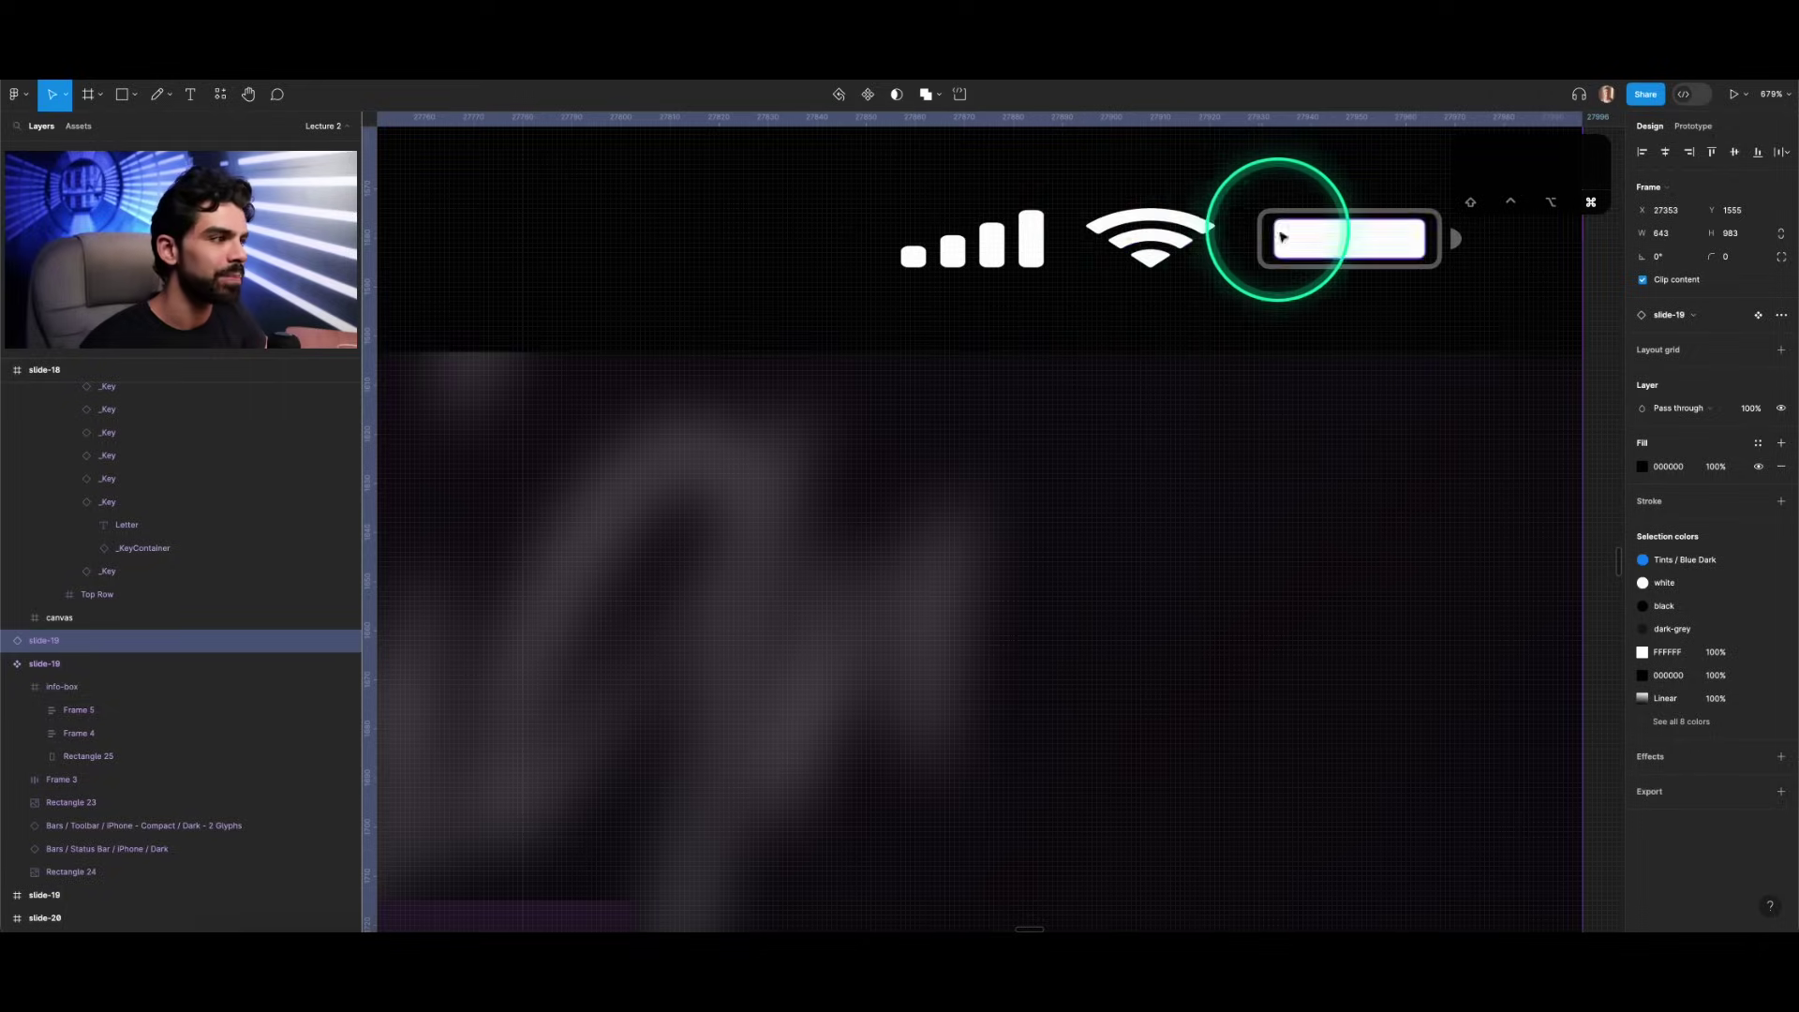
pyautogui.scroll(-8, 1282, 237)
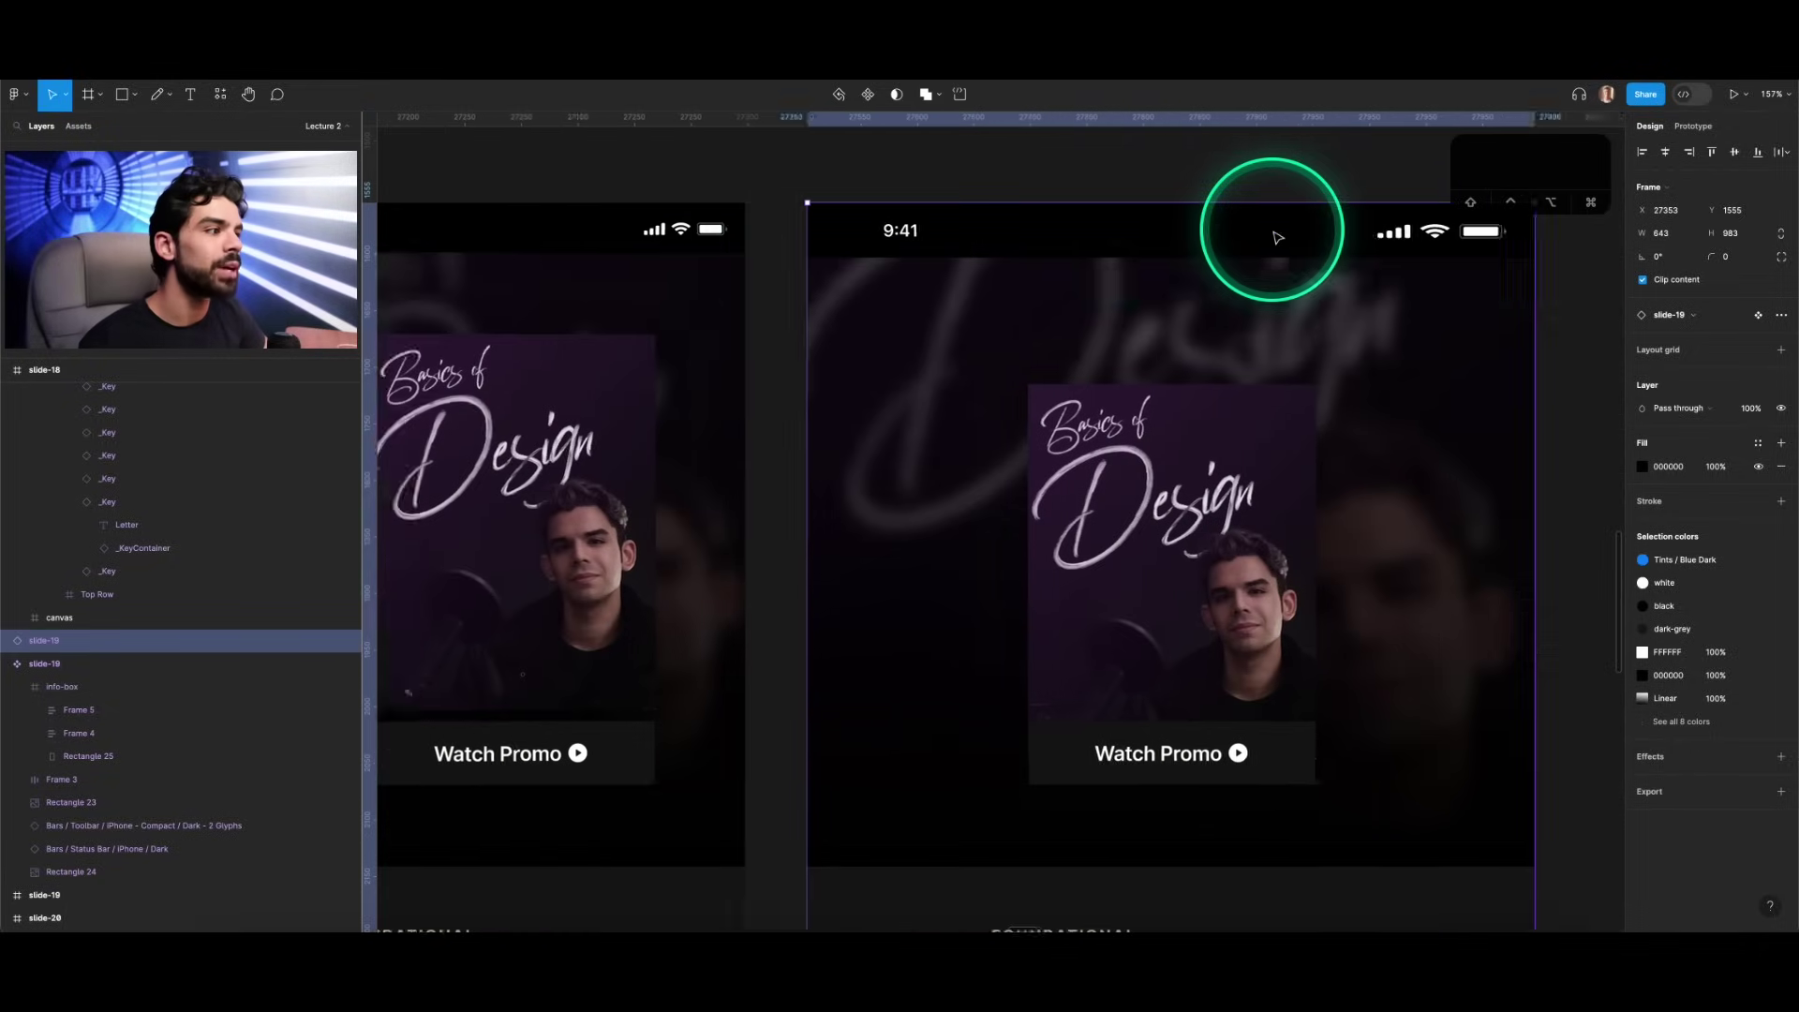
pyautogui.scroll(5, 1278, 237)
pyautogui.keyDown('super'); pyautogui.click(849, 225); pyautogui.keyUp('super')
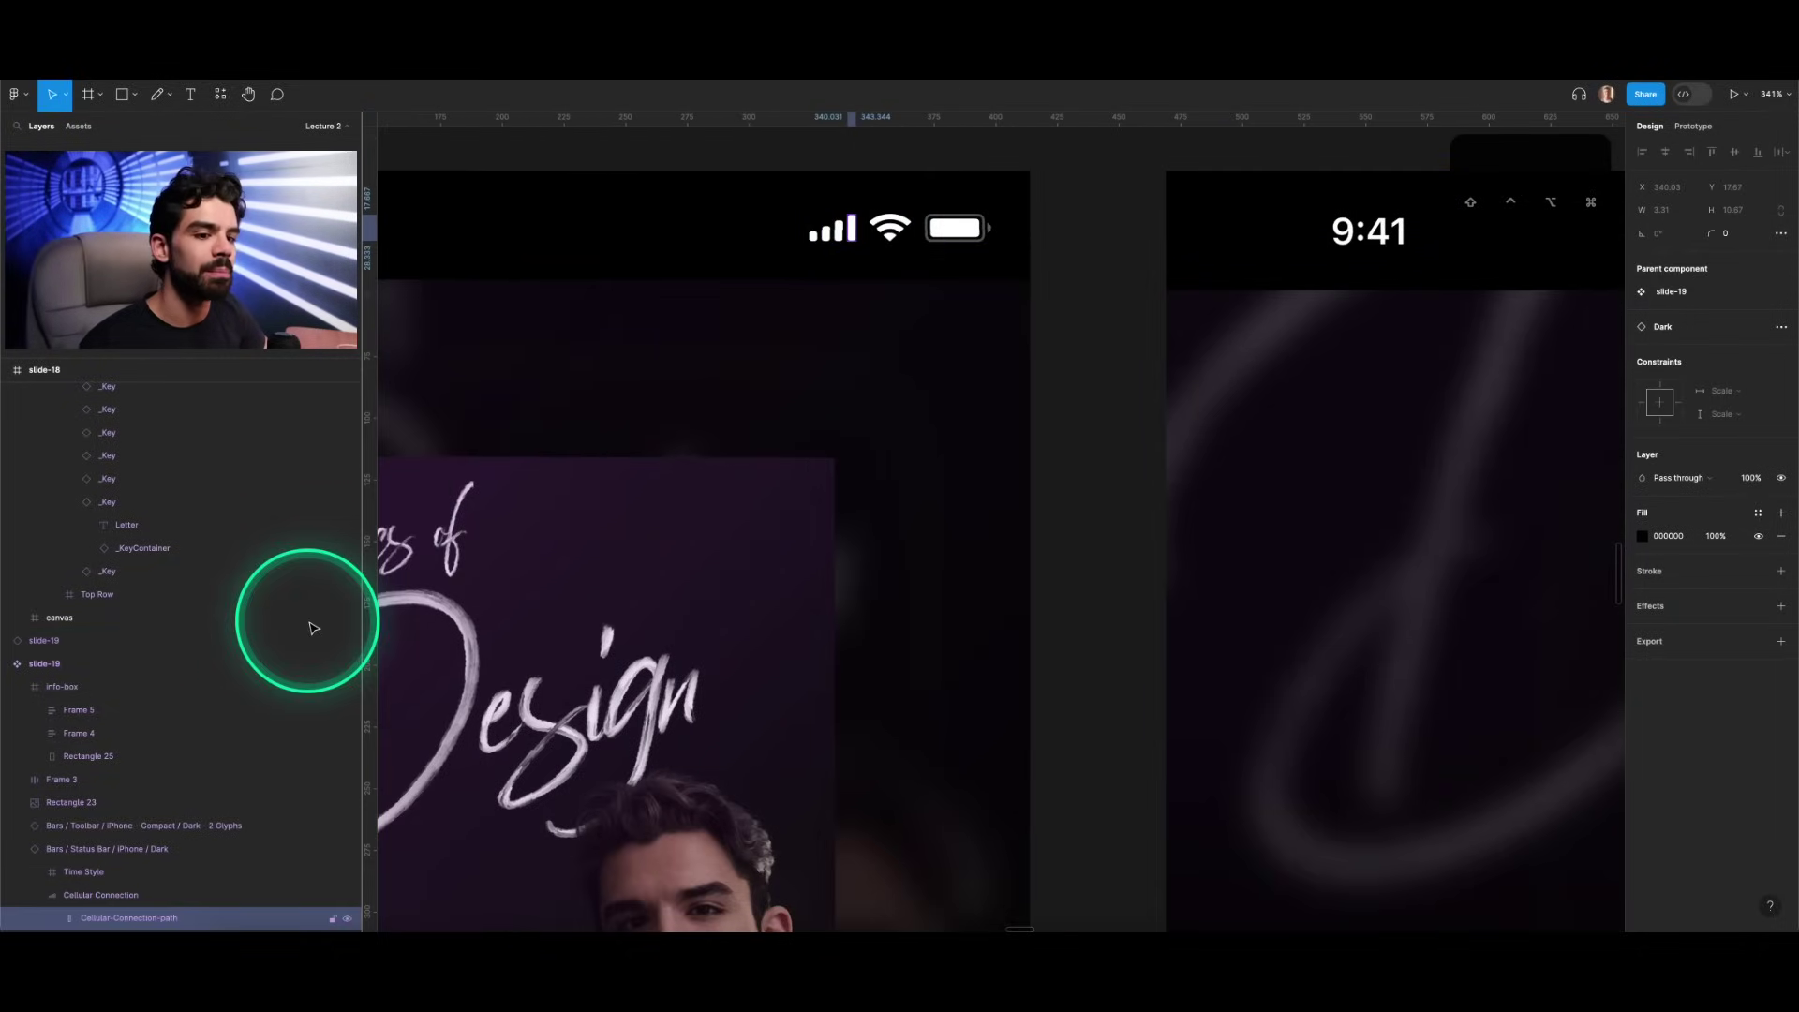
pyautogui.click(84, 851)
pyautogui.click(86, 874)
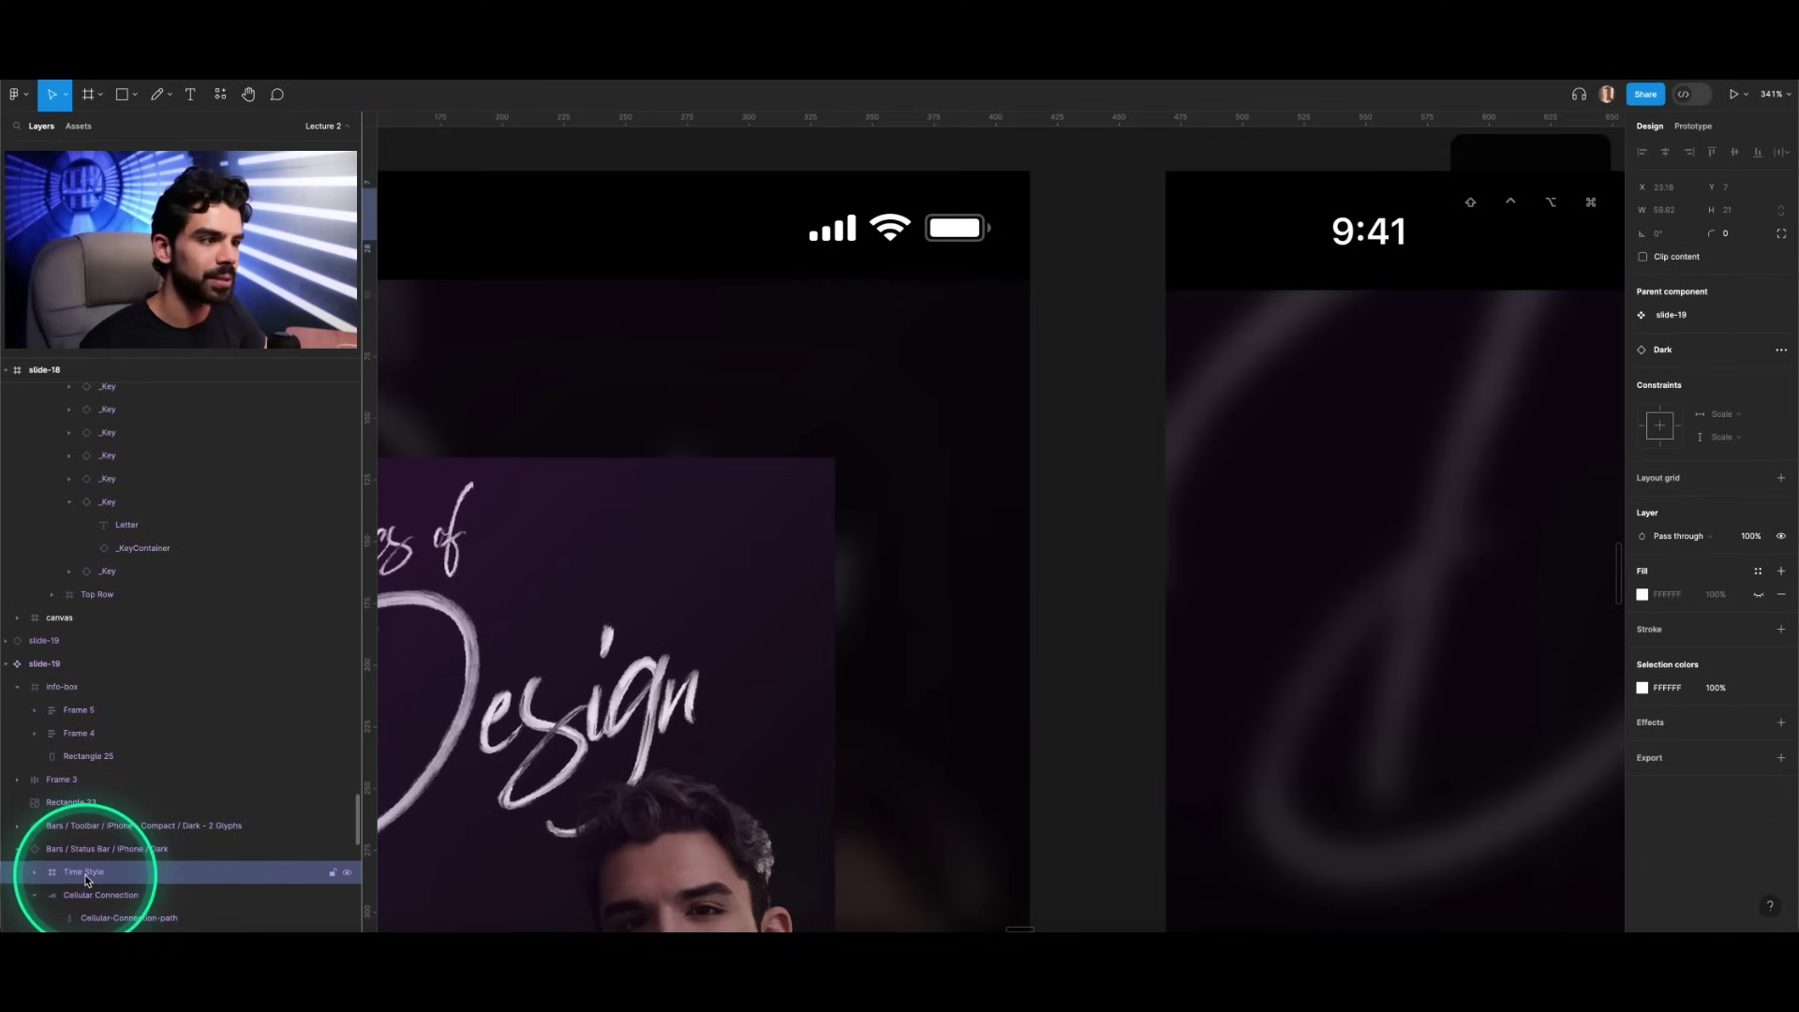
pyautogui.click(101, 895)
pyautogui.hscroll(-5, 766, 549)
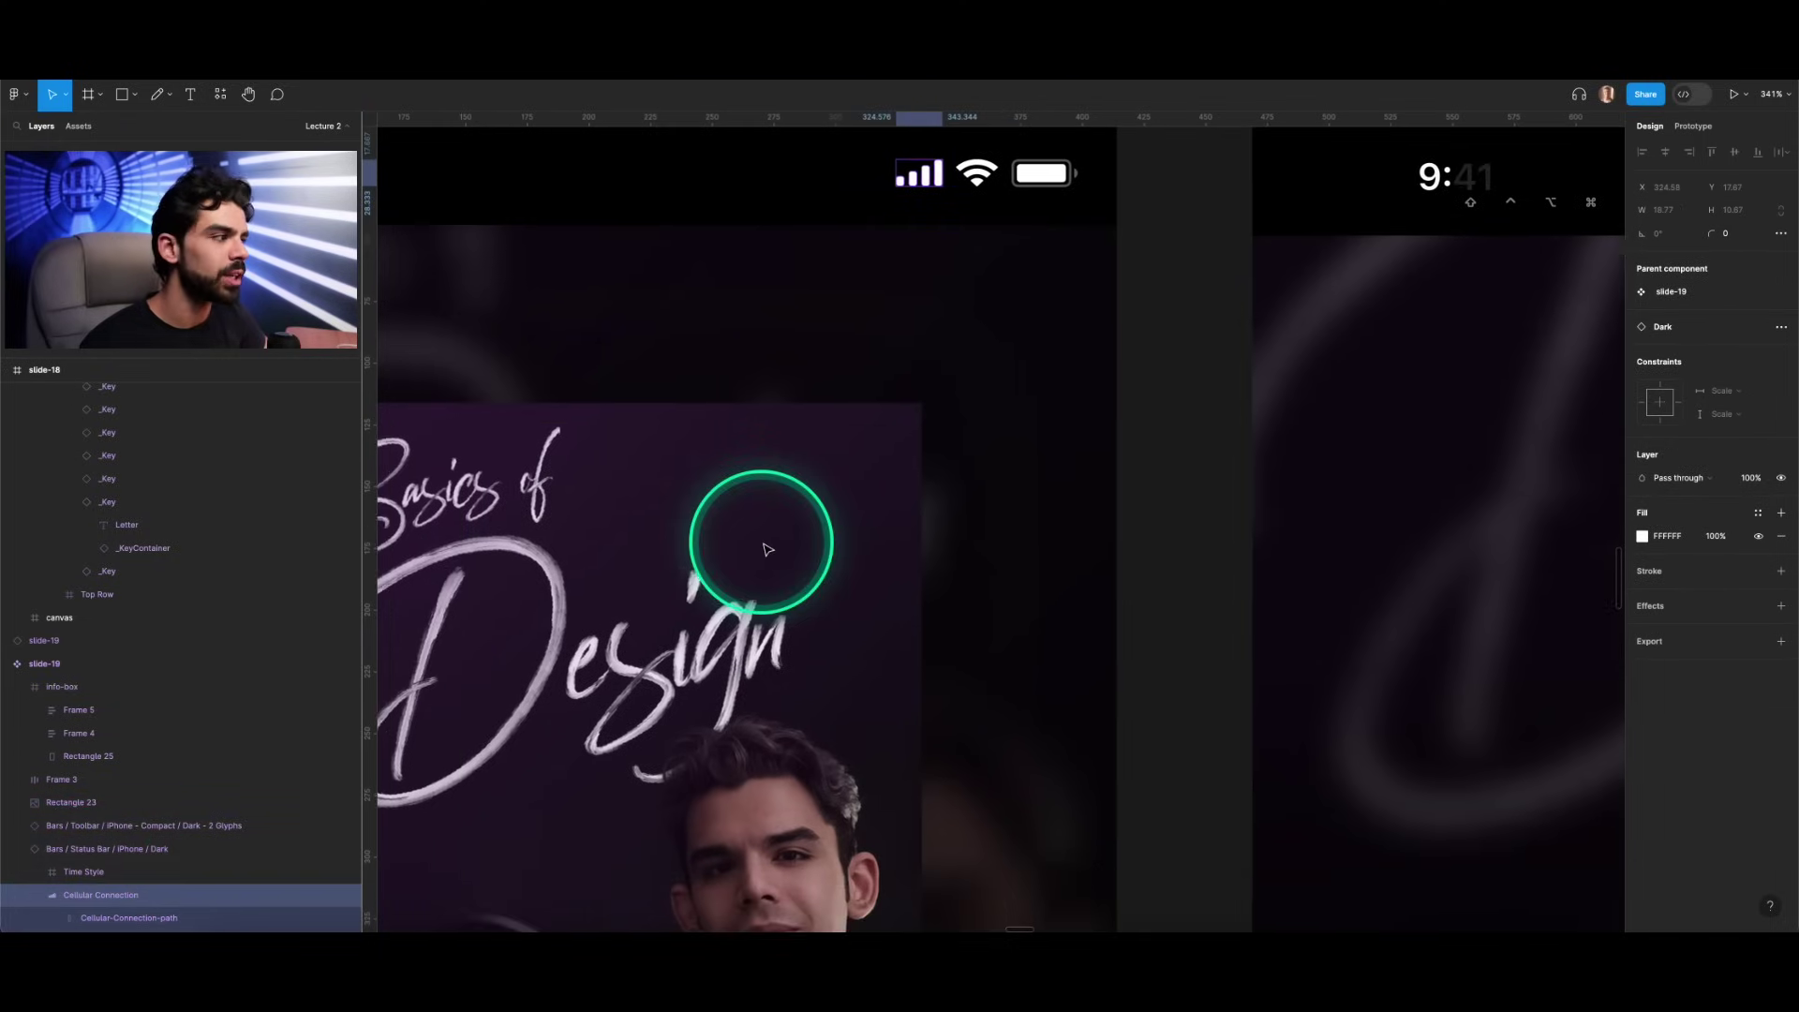
pyautogui.click(112, 871)
pyautogui.keyDown('ctrl'); pyautogui.scroll(-4, 804, 601); pyautogui.keyUp('ctrl')
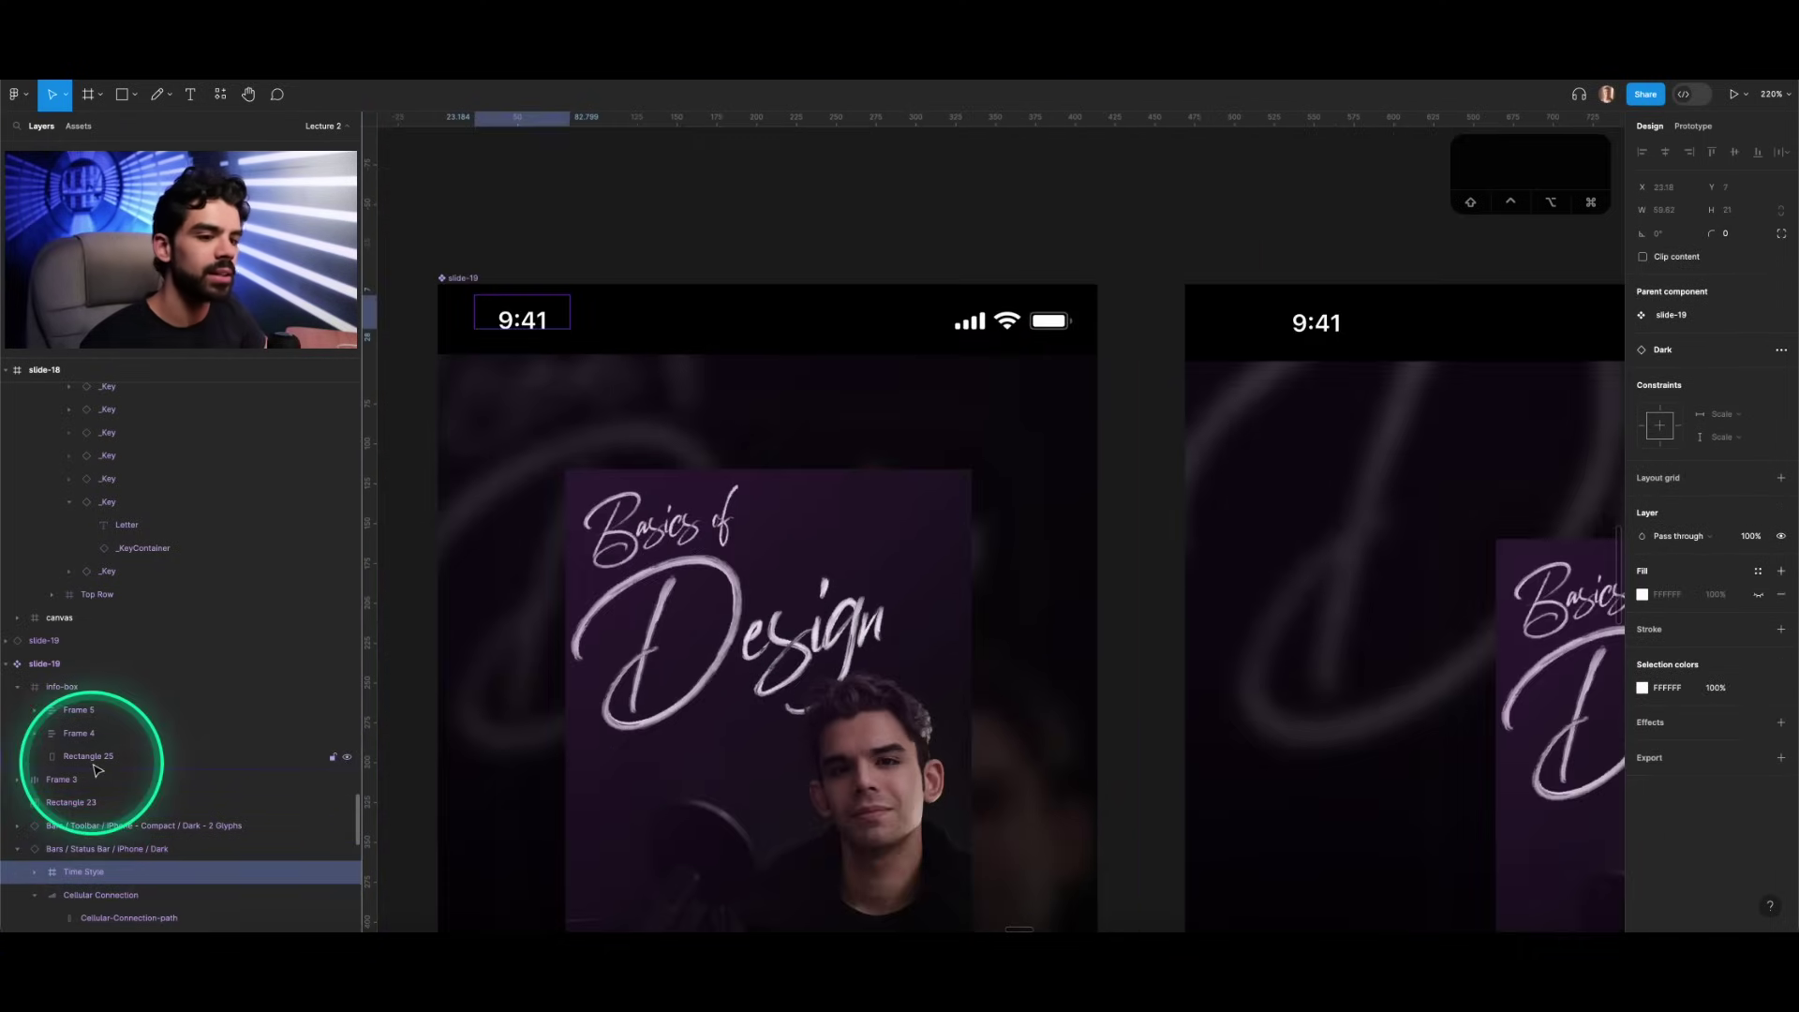
pyautogui.scroll(-2, 97, 762)
pyautogui.click(94, 784)
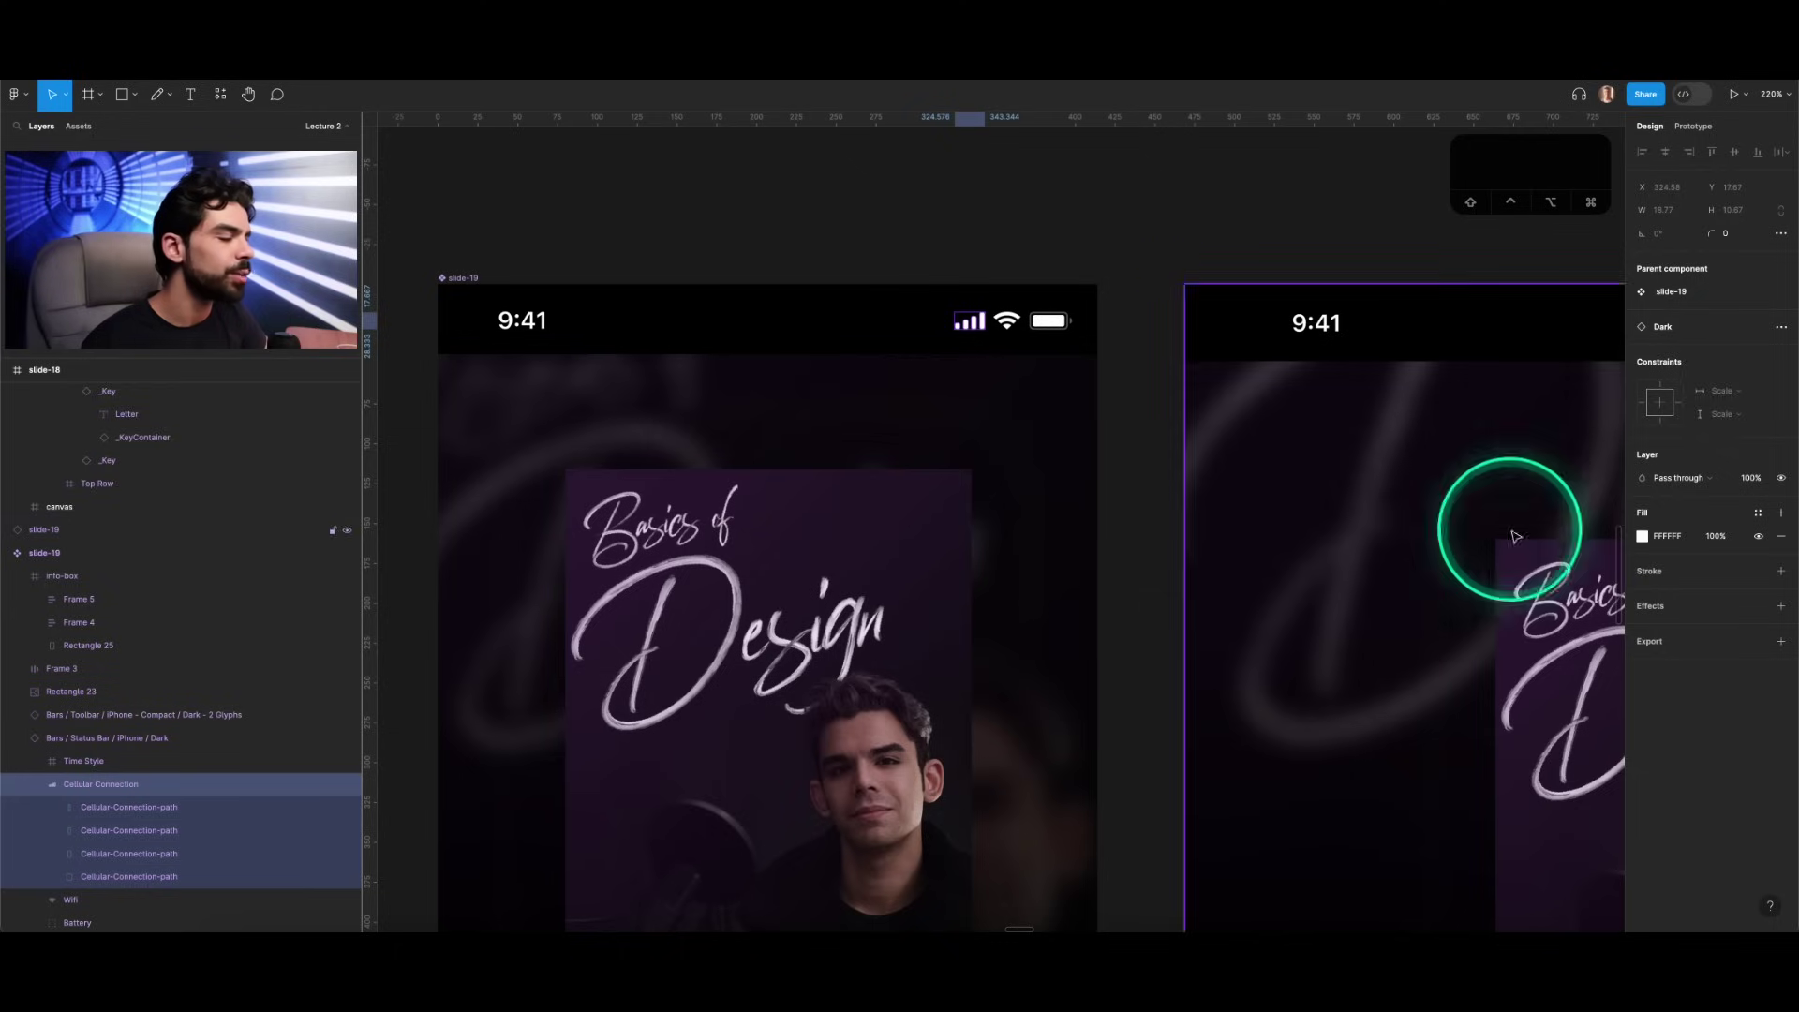
pyautogui.keyDown('ctrl'); pyautogui.scroll(-3, 1040, 301); pyautogui.keyUp('ctrl')
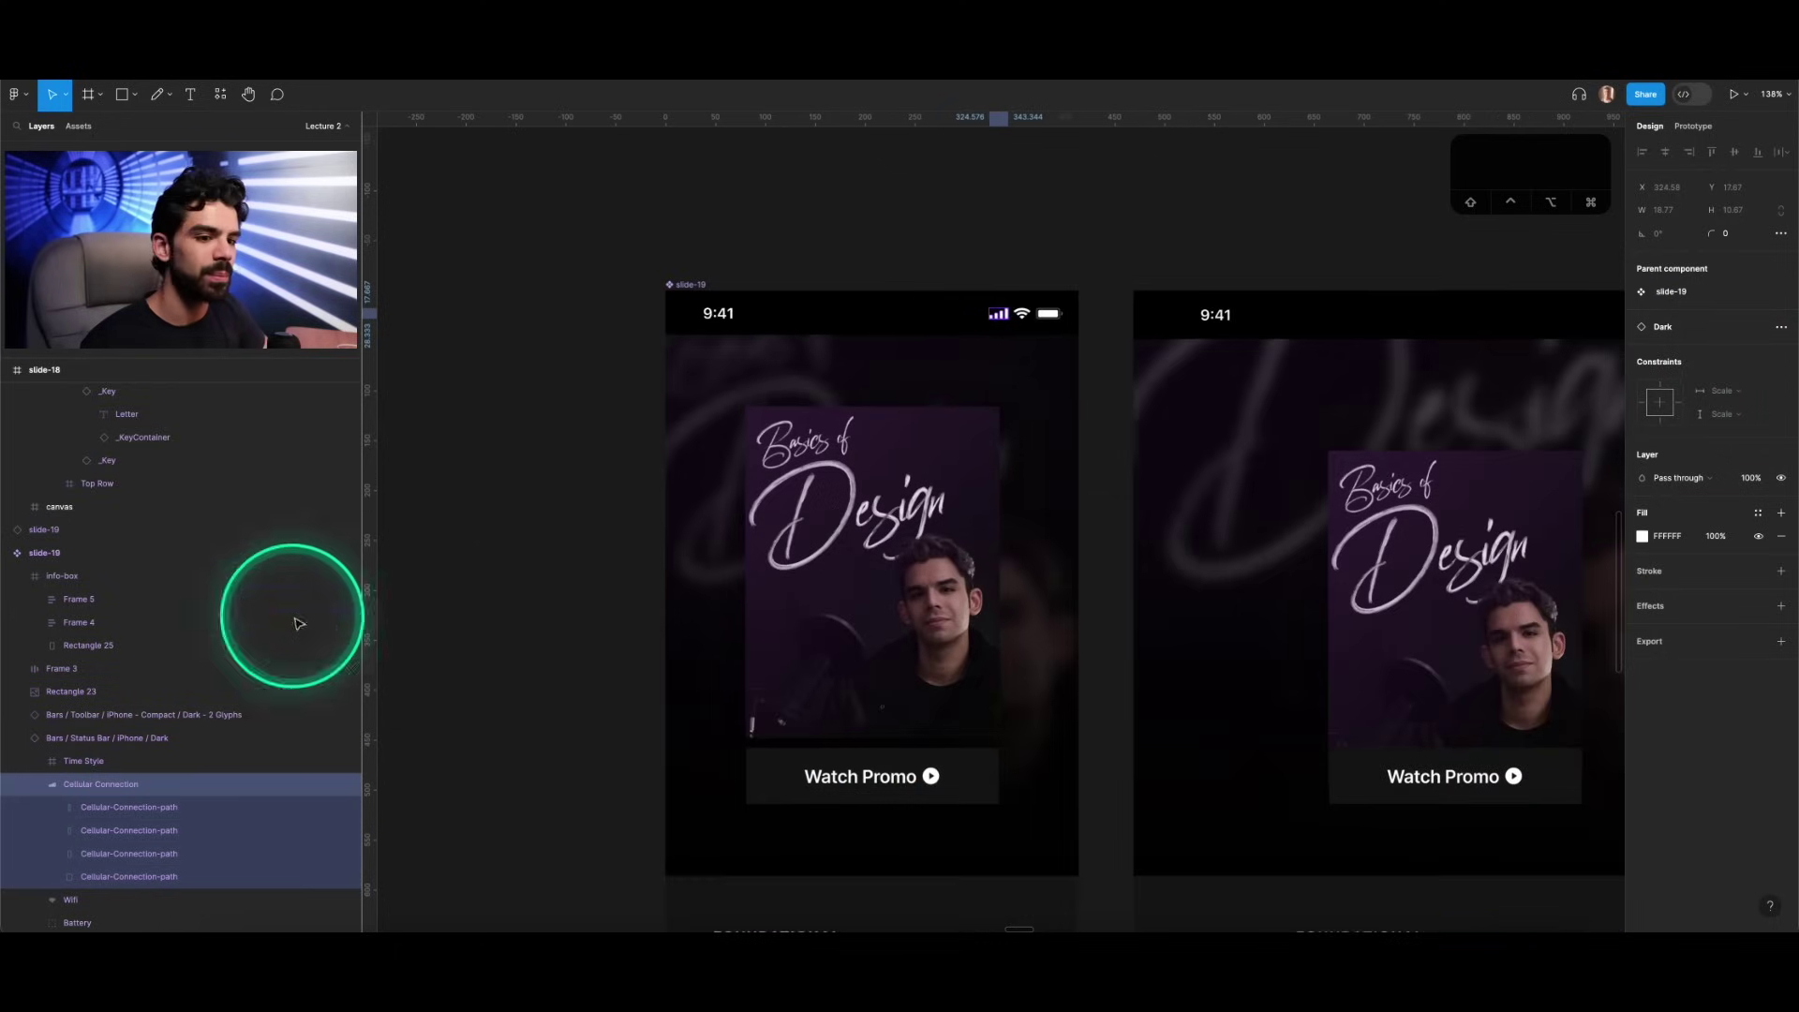
# Step: Detach the status bar instance in the slide-19 main component and set its signal, Wi-Fi and battery icons' horizontal constraint to Right
pyautogui.click(899, 311)
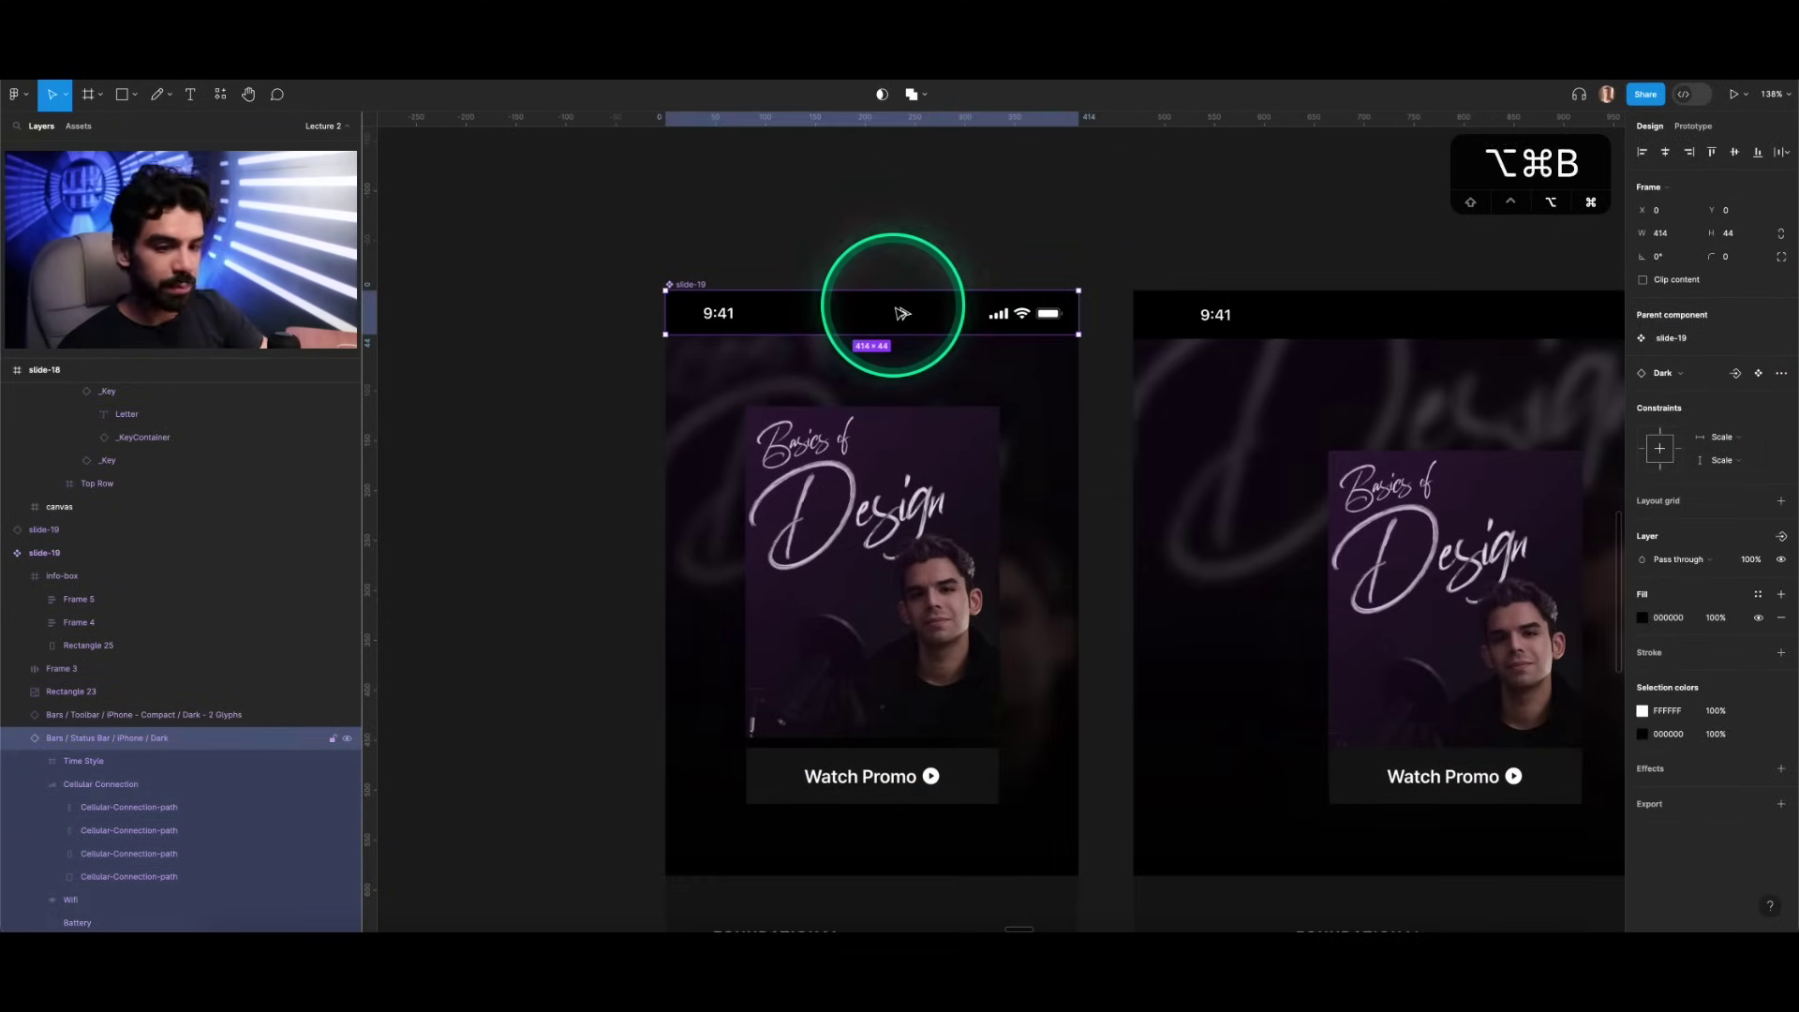
pyautogui.press('alt+super+b')
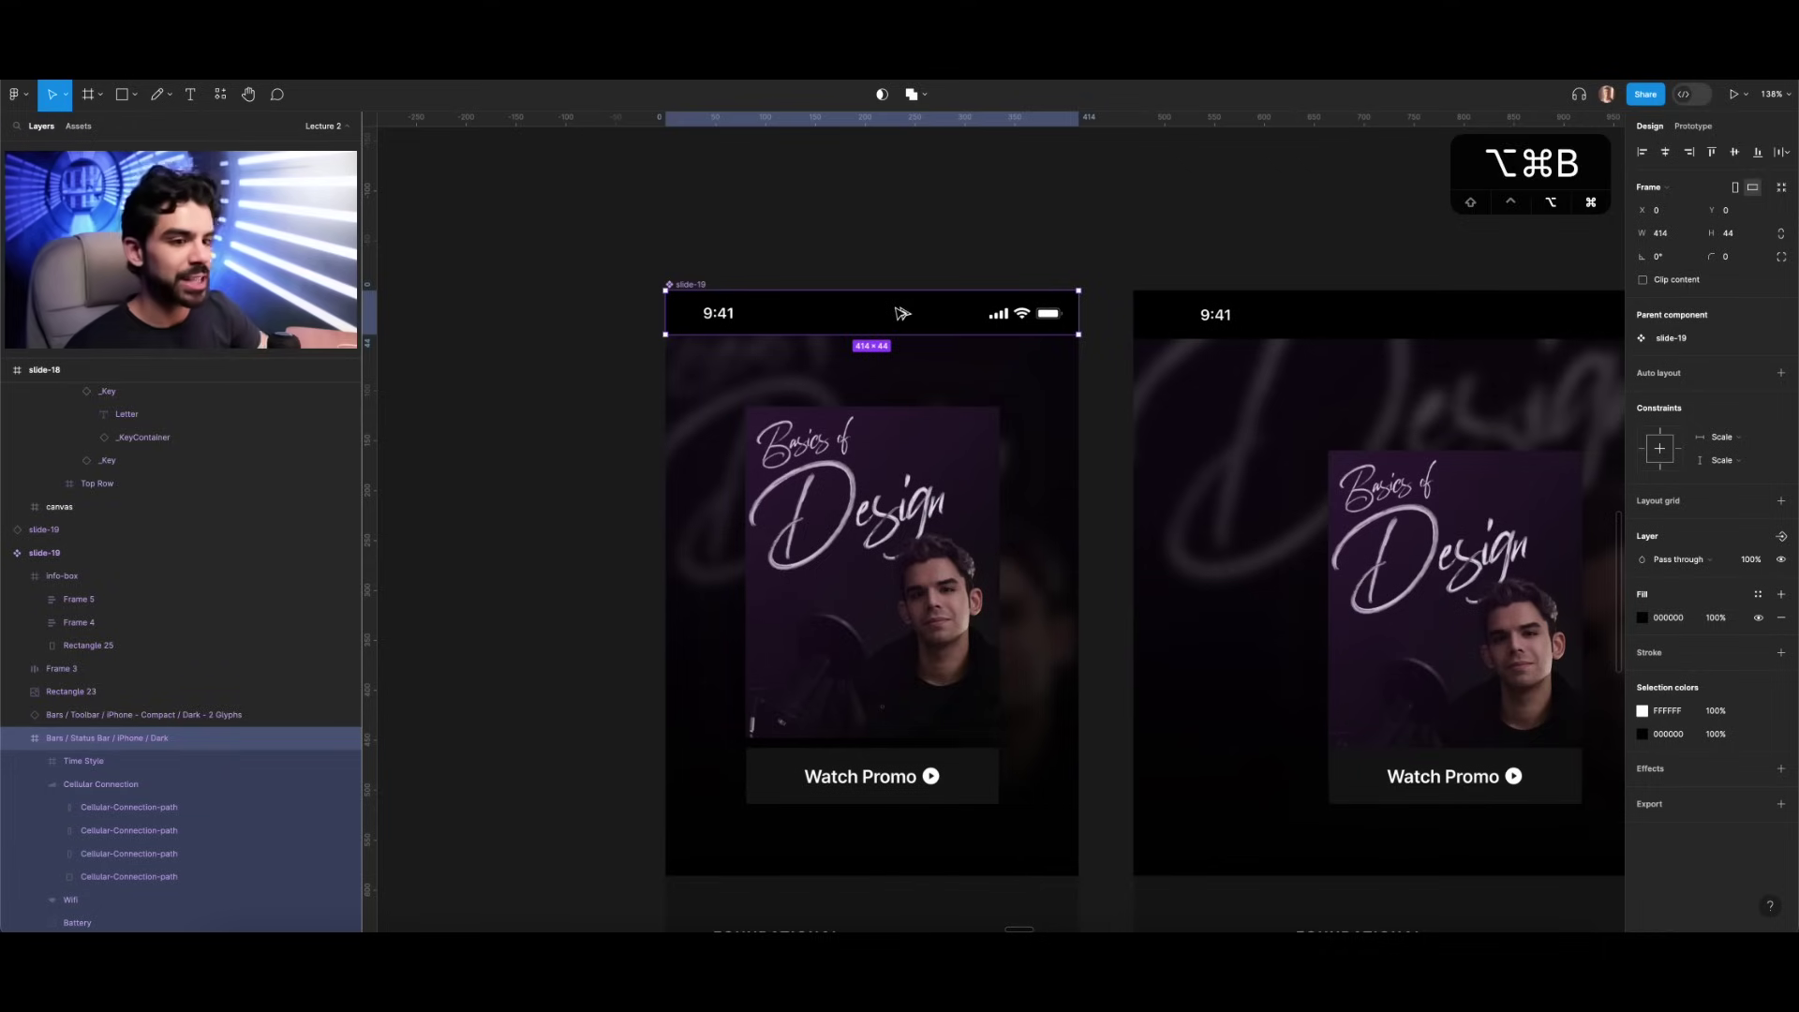
pyautogui.click(78, 796)
pyautogui.keyDown('shift'); pyautogui.click(1023, 314); pyautogui.keyUp('shift')
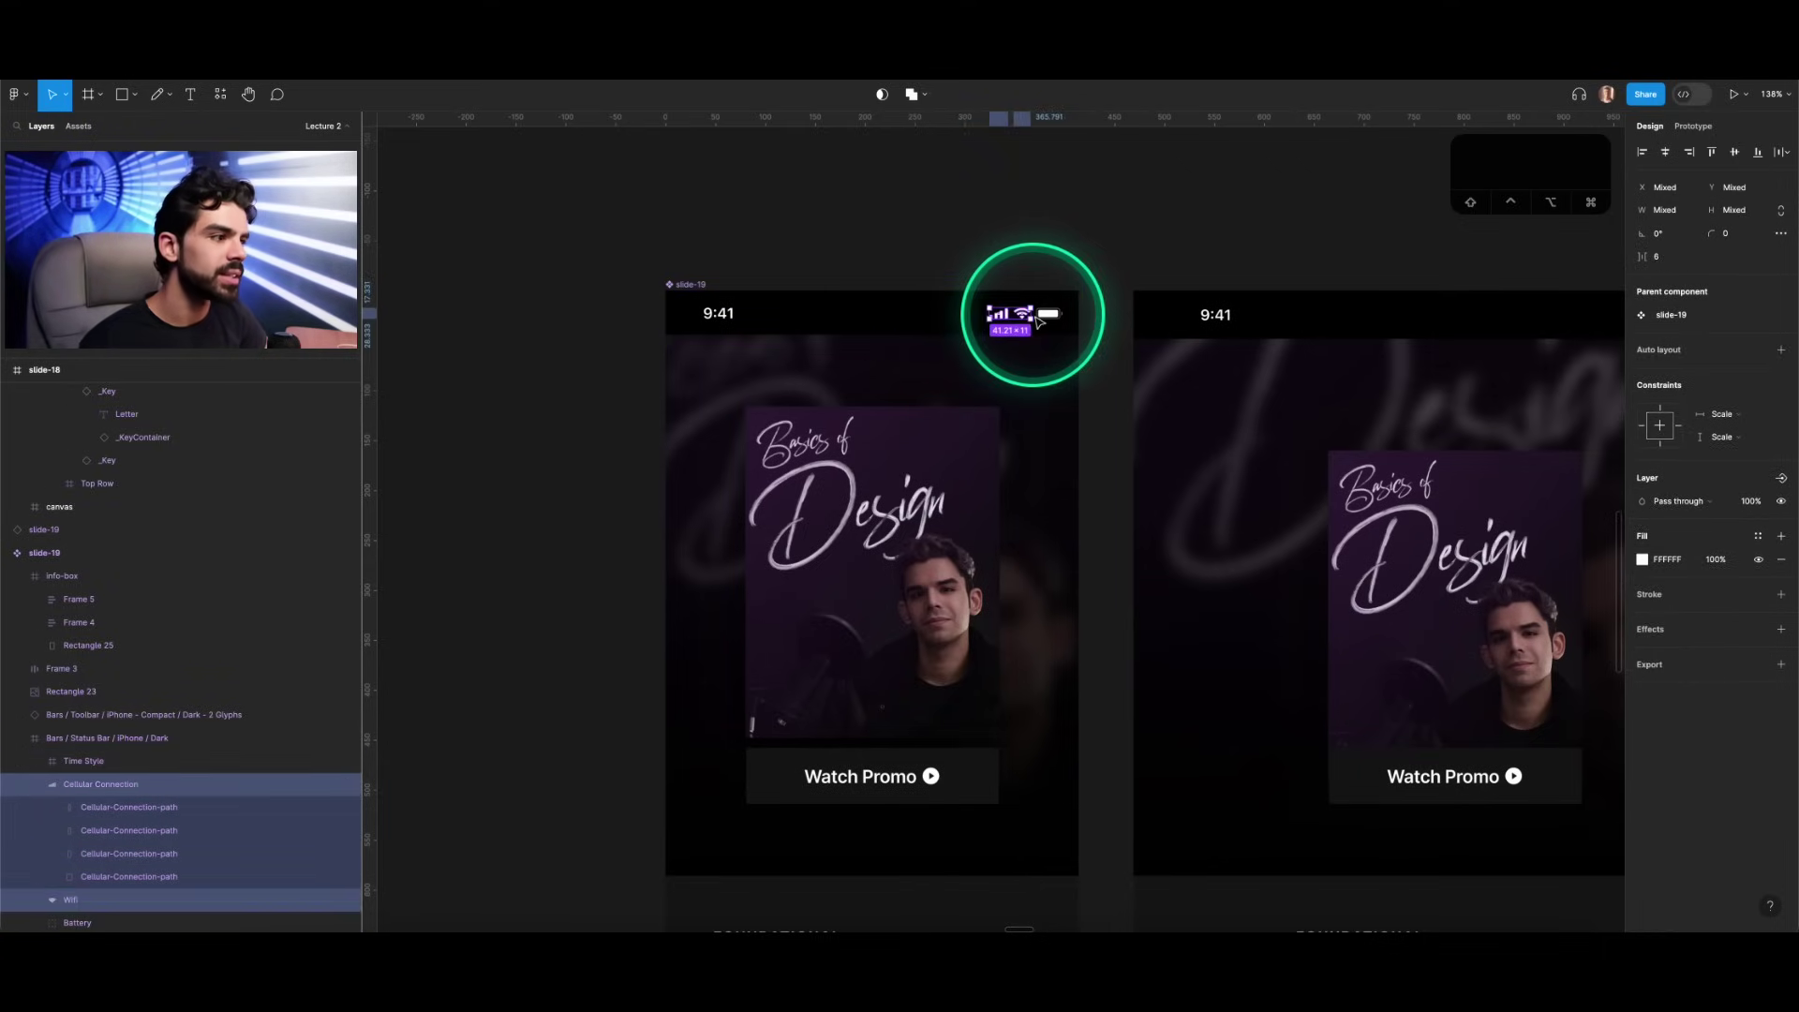
pyautogui.scroll(5, 1038, 321)
pyautogui.keyDown('shift'); pyautogui.click(1049, 314); pyautogui.keyUp('shift')
pyautogui.scroll(4, 1019, 316)
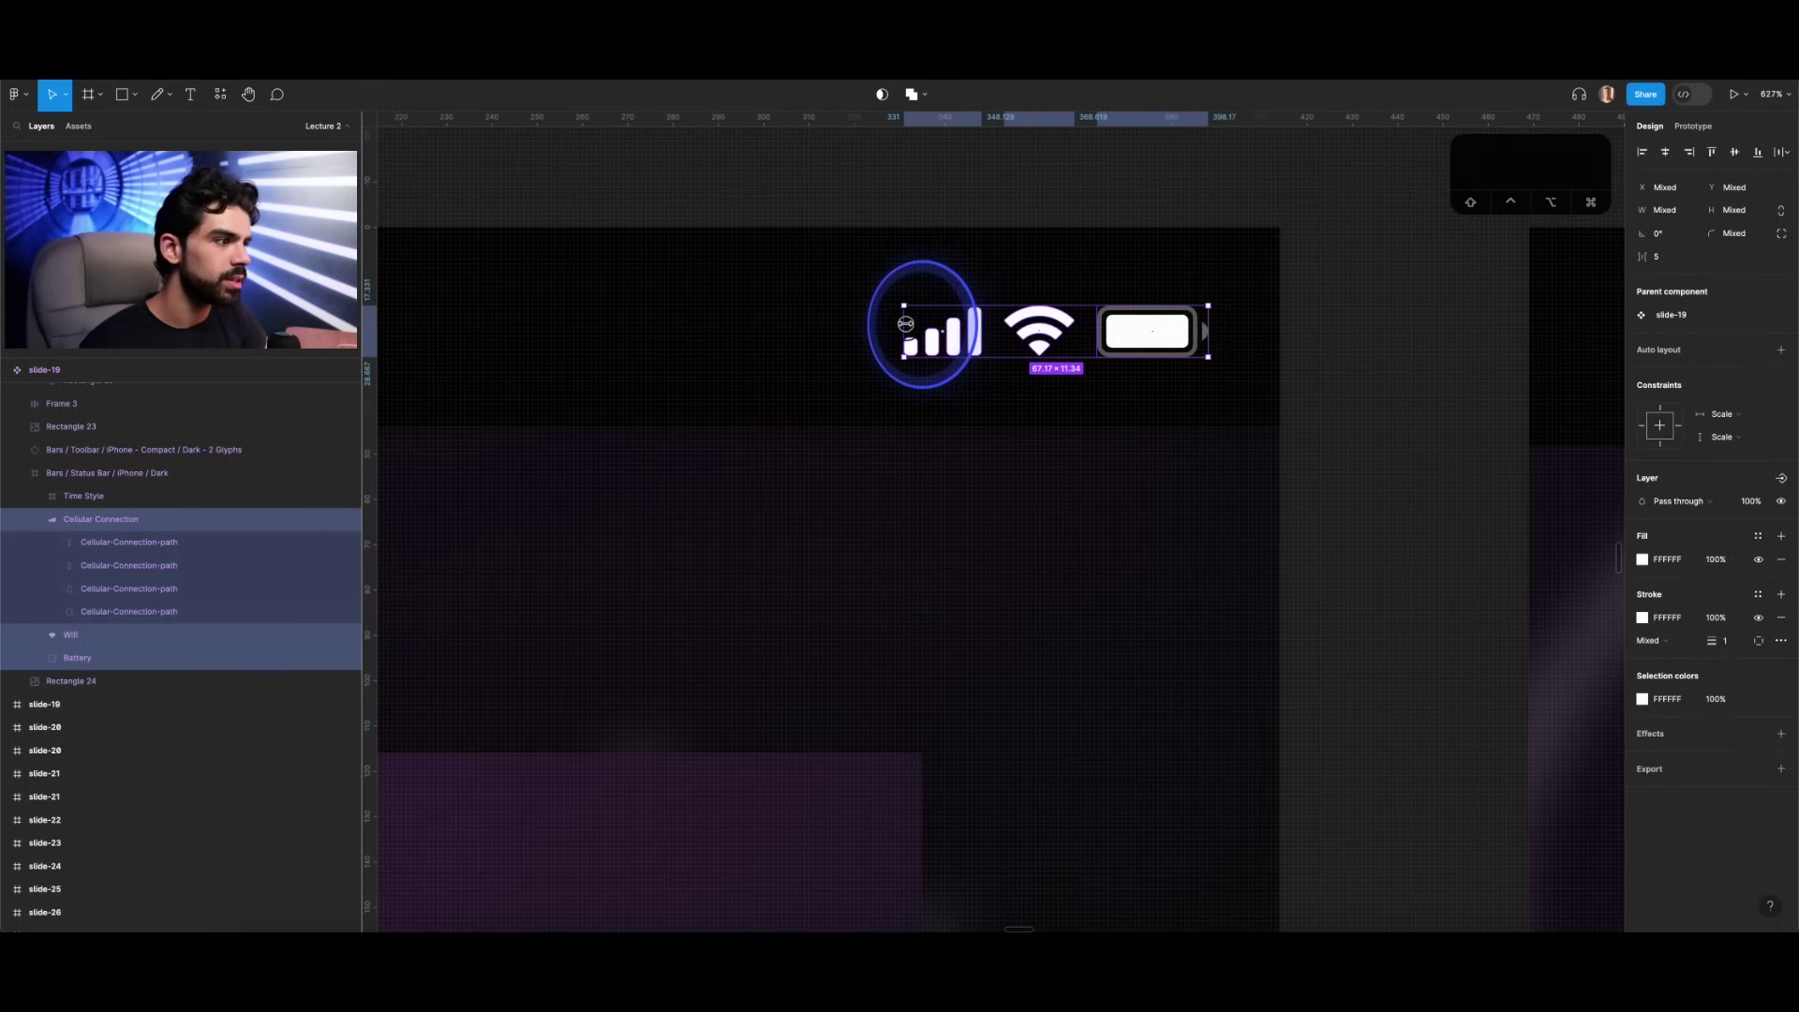
pyautogui.scroll(-8, 906, 324)
pyautogui.hscroll(2, 909, 309)
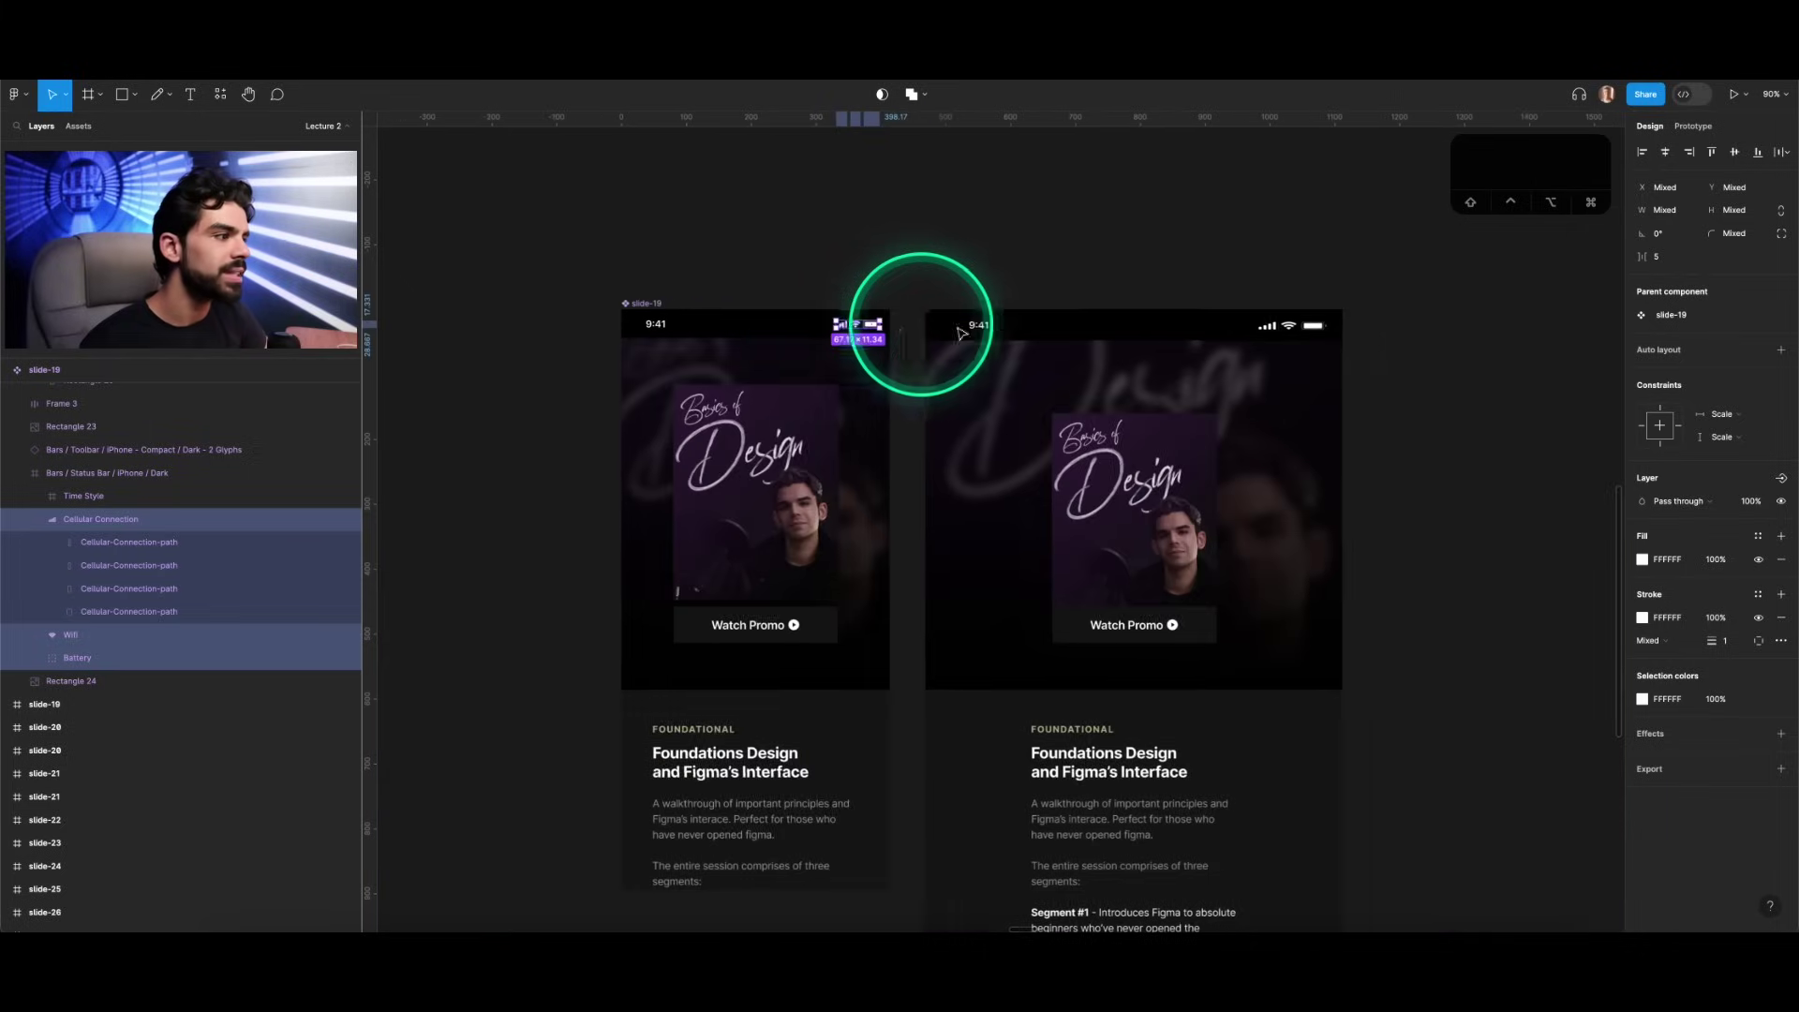
pyautogui.scroll(3, 1296, 330)
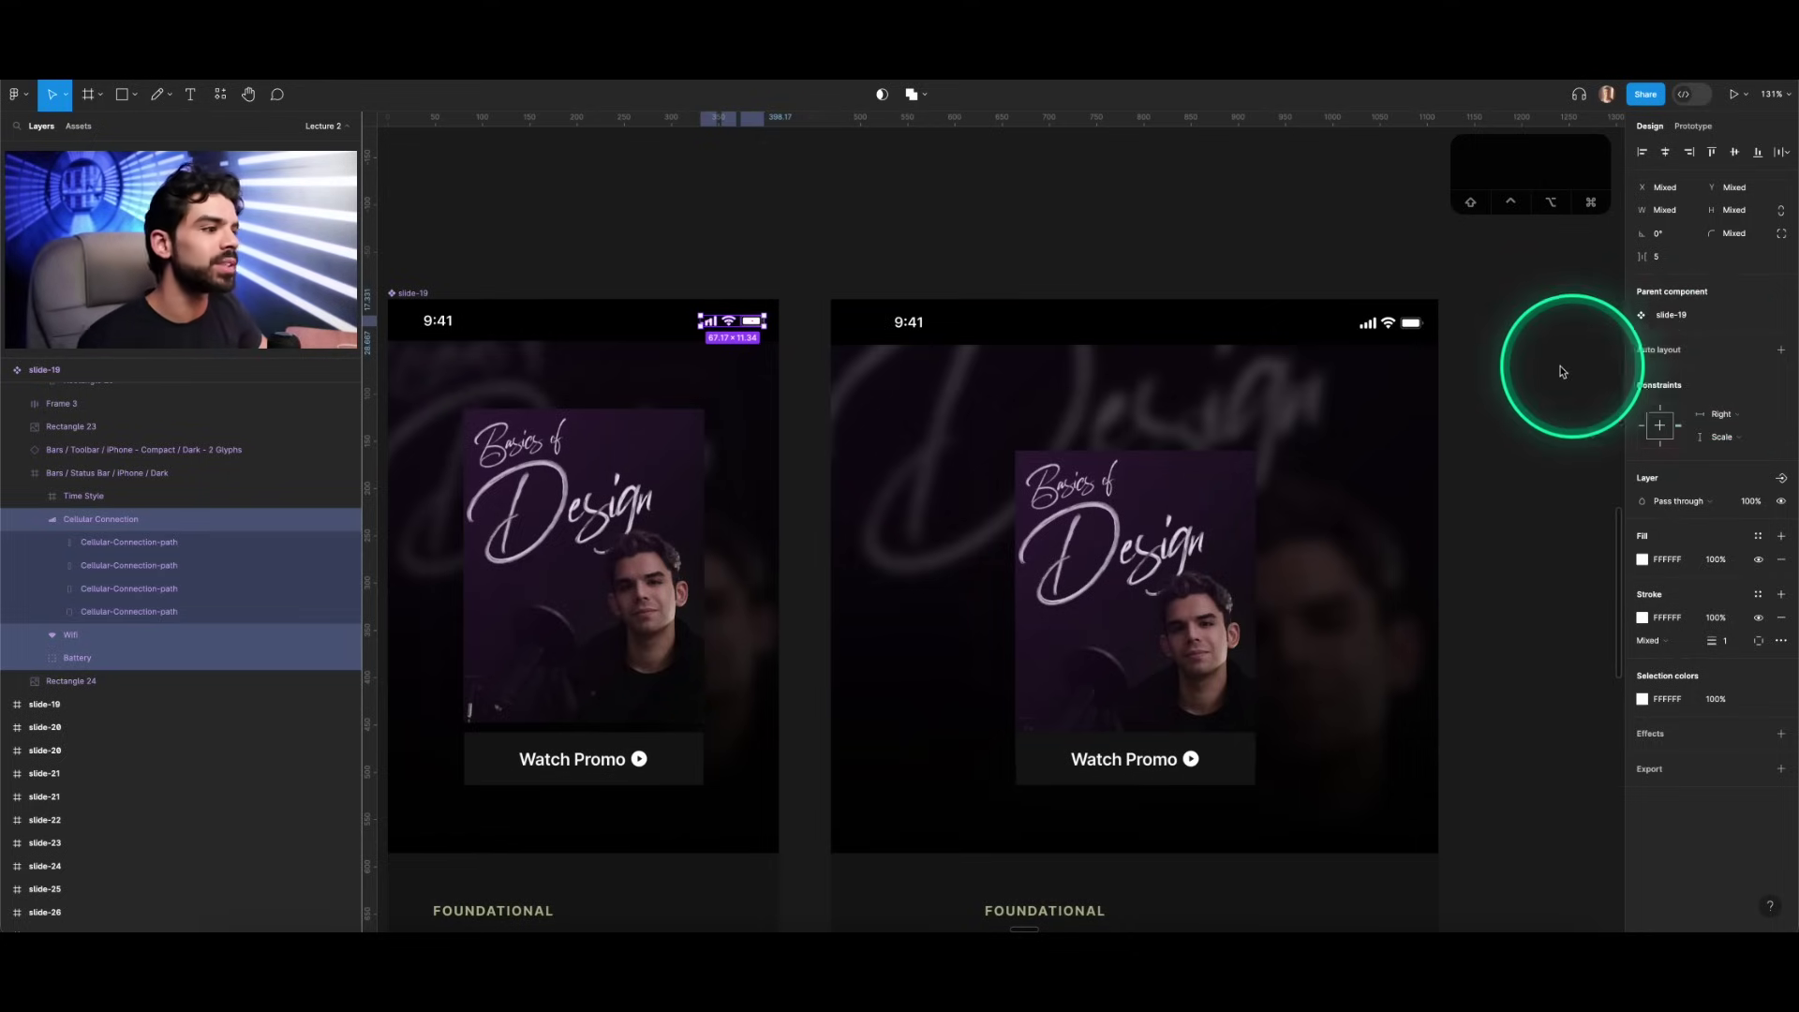
pyautogui.hscroll(-2, 1537, 375)
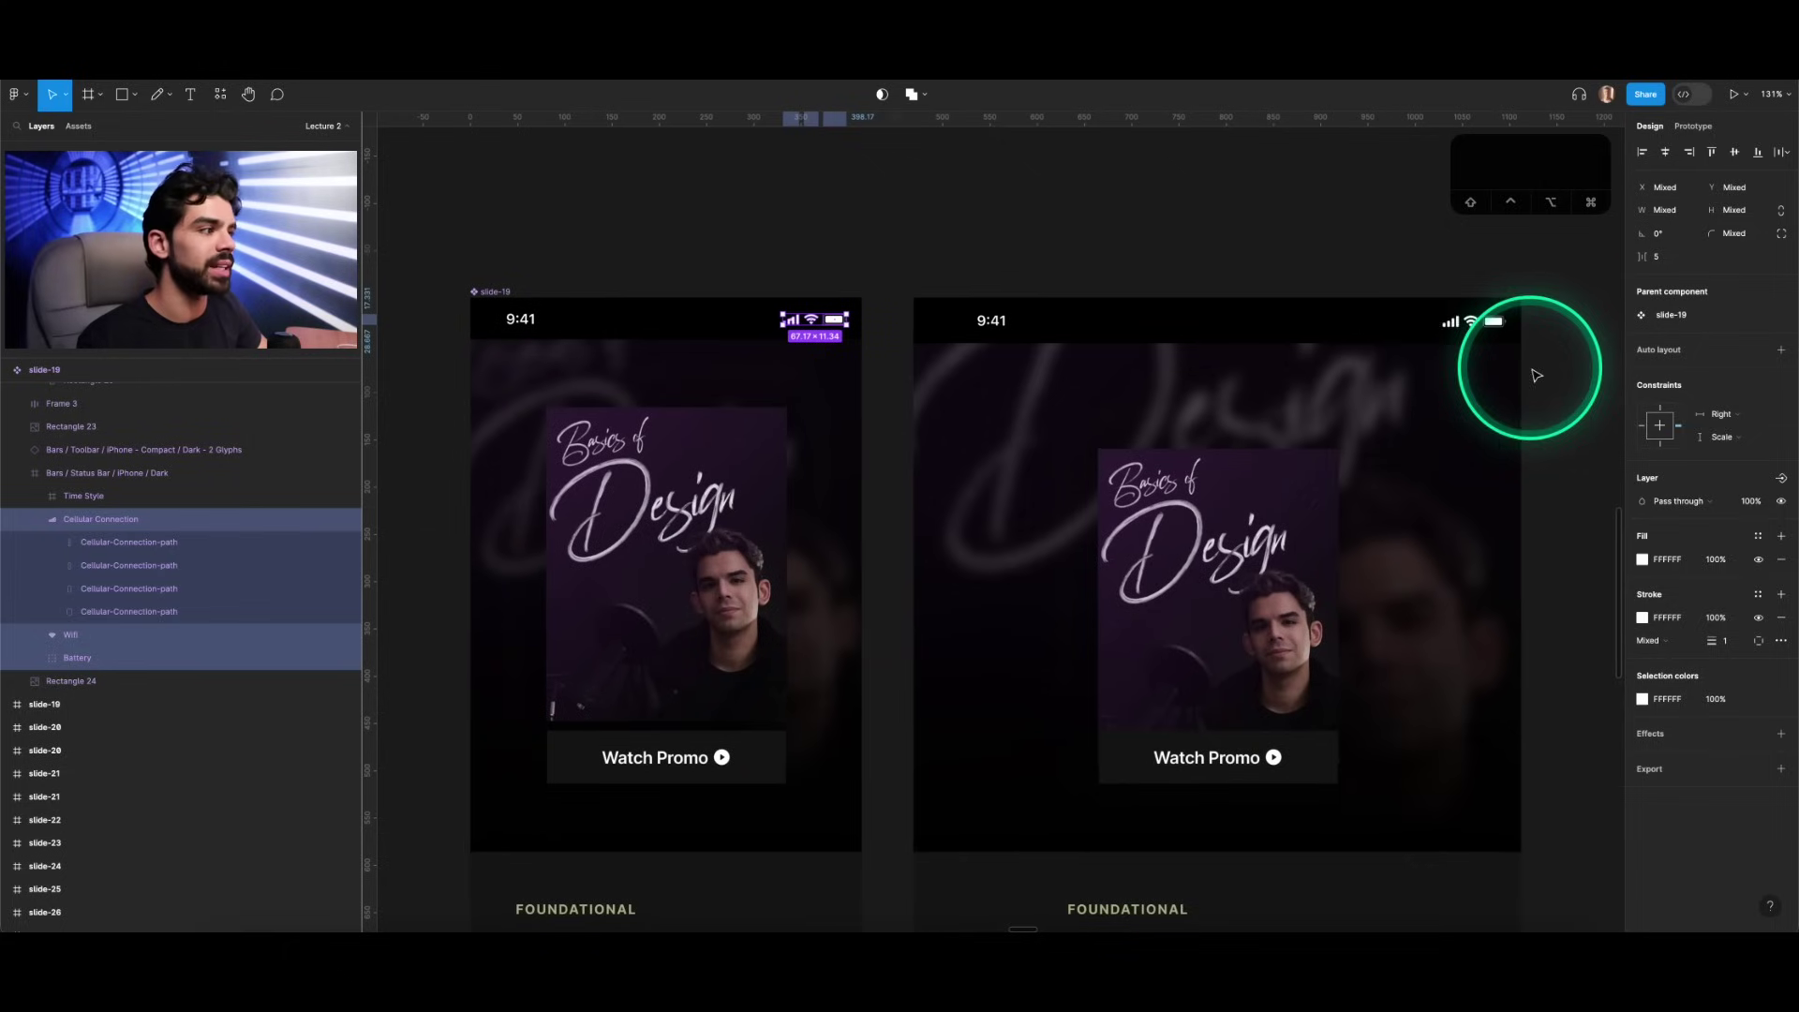
# Step: Set the horizontal constraint of the Time Style frame in the main component's status bar to Left
pyautogui.click(522, 324)
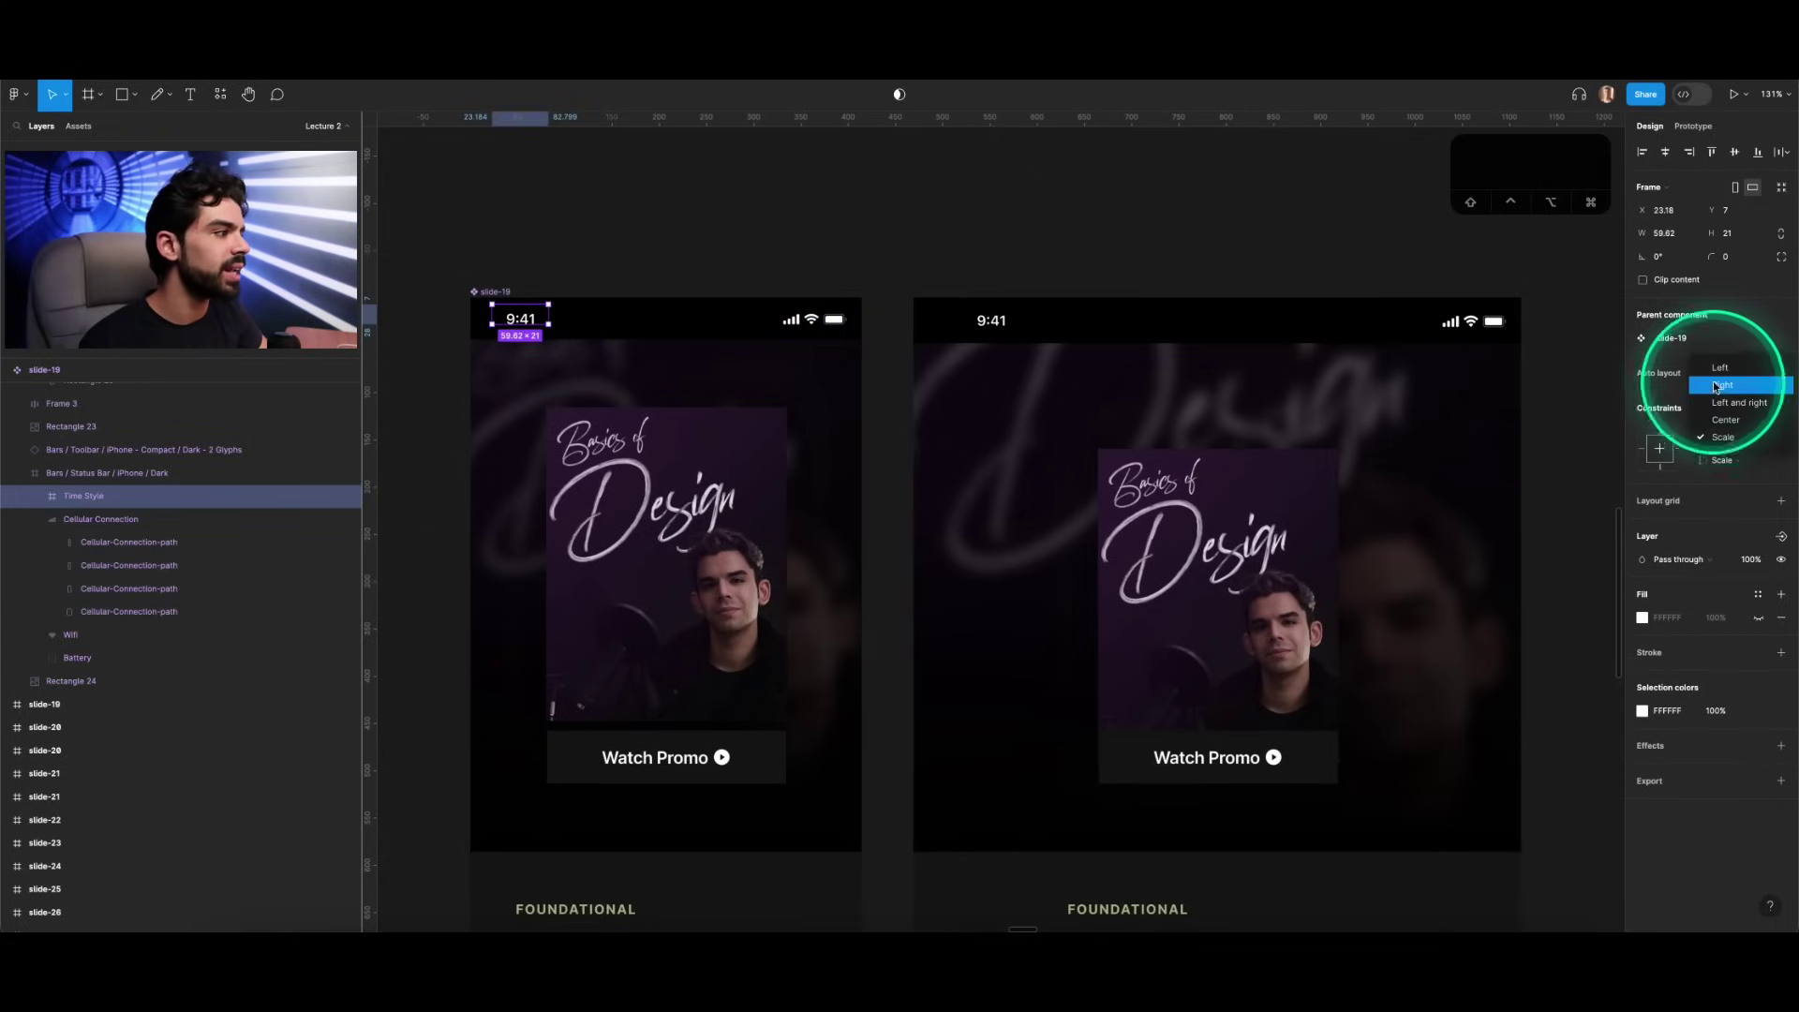
pyautogui.click(1720, 368)
pyautogui.keyDown('ctrl'); pyautogui.scroll(-5, 1008, 345); pyautogui.keyUp('ctrl')
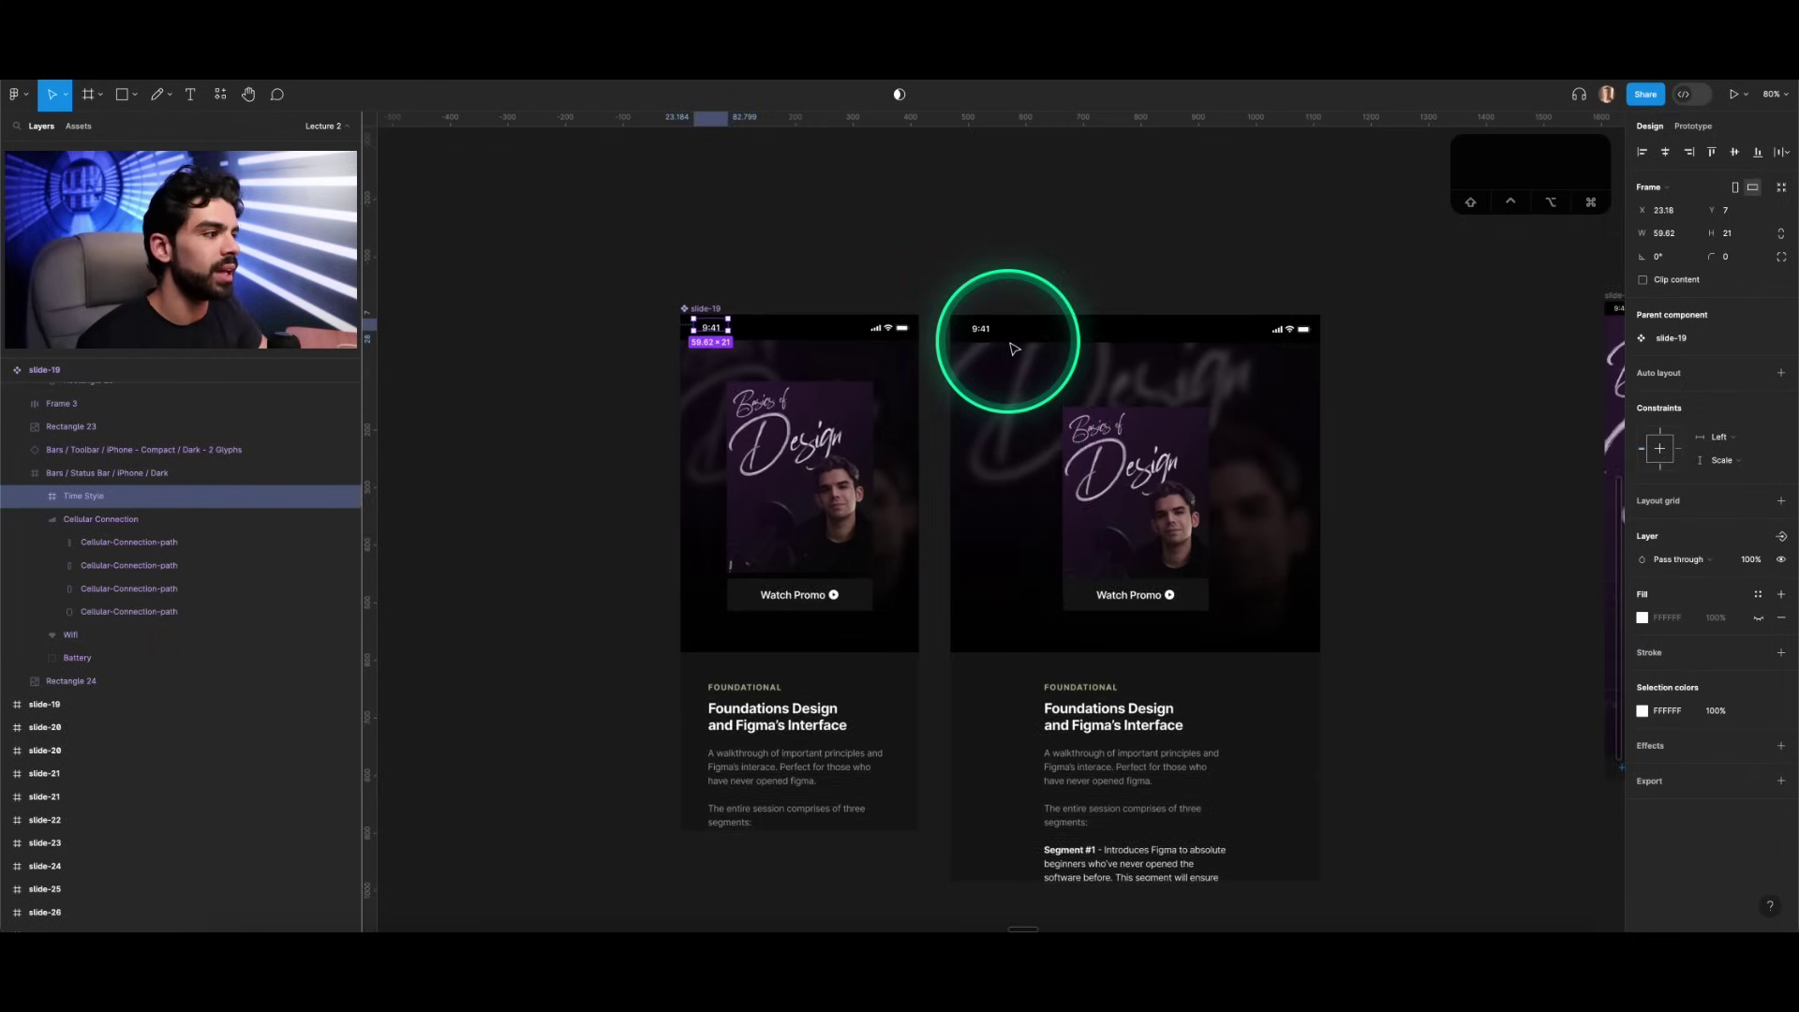
# Step: Narrow the slide-19 instance to 387 px to test the new status bar constraints
pyautogui.click(1015, 345)
pyautogui.scroll(-2, 1031, 318)
pyautogui.hscroll(2, 1031, 318)
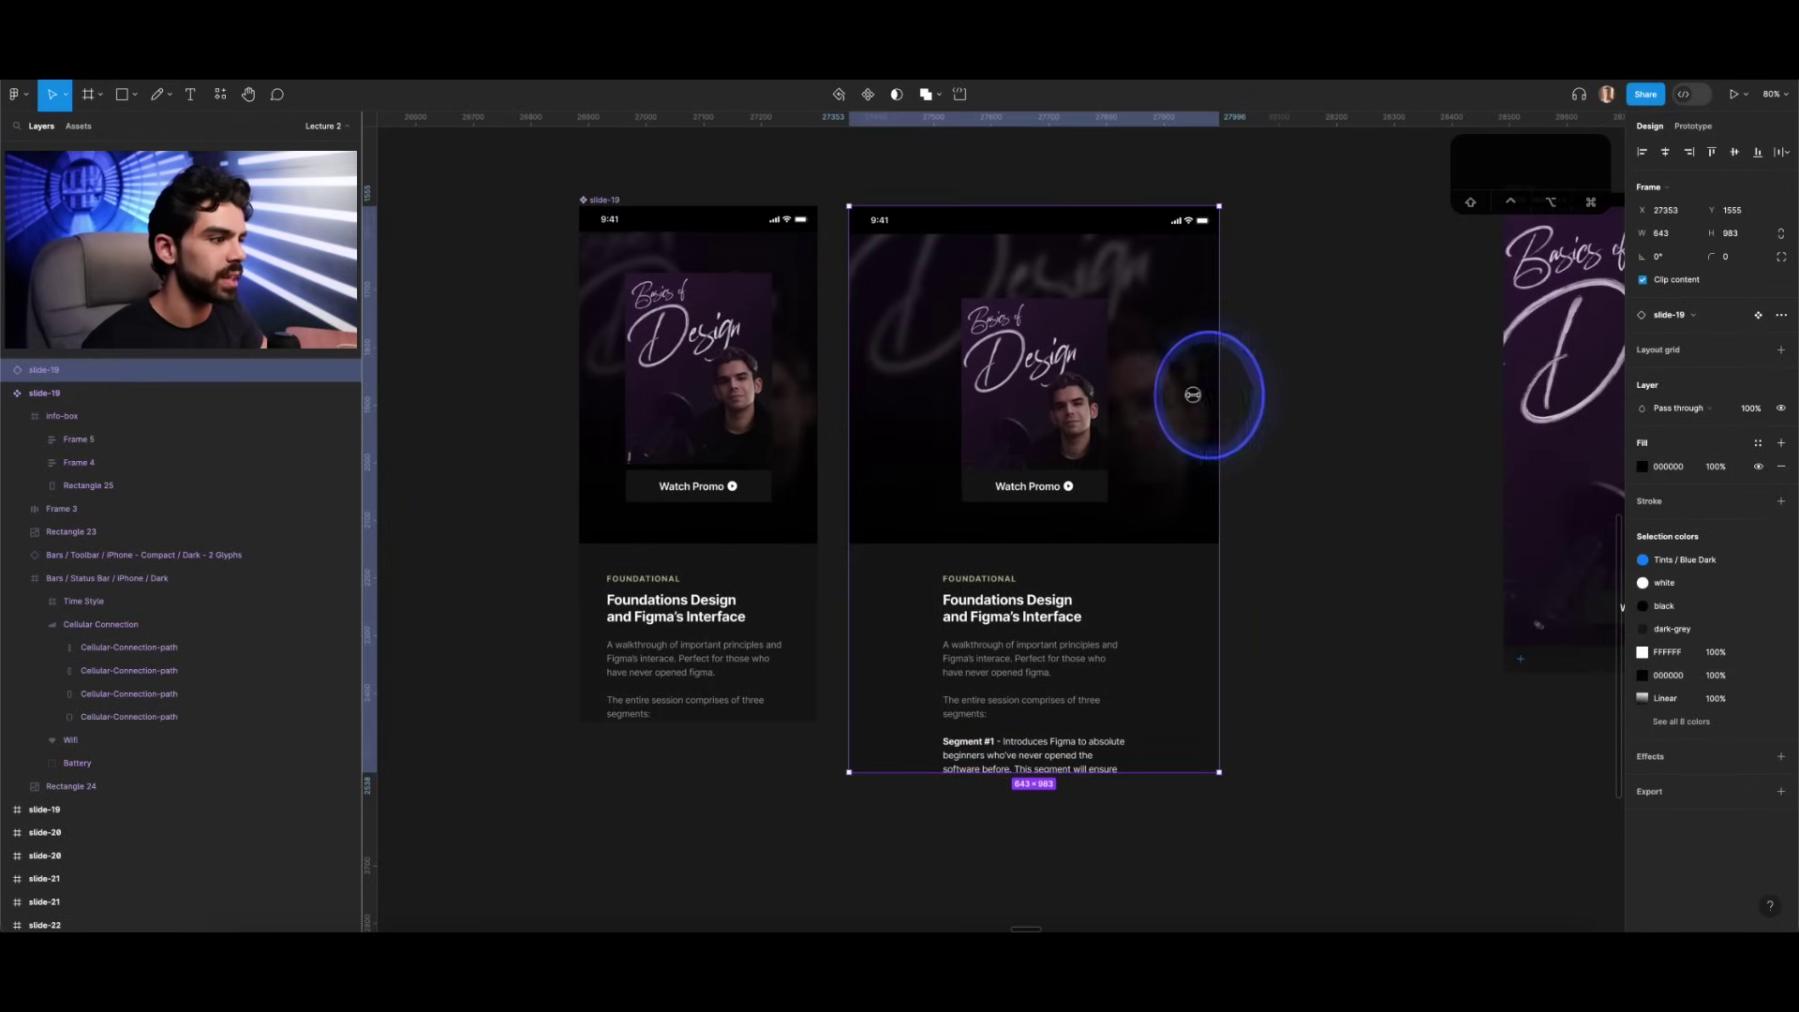
pyautogui.hscroll(10, 1086, 393)
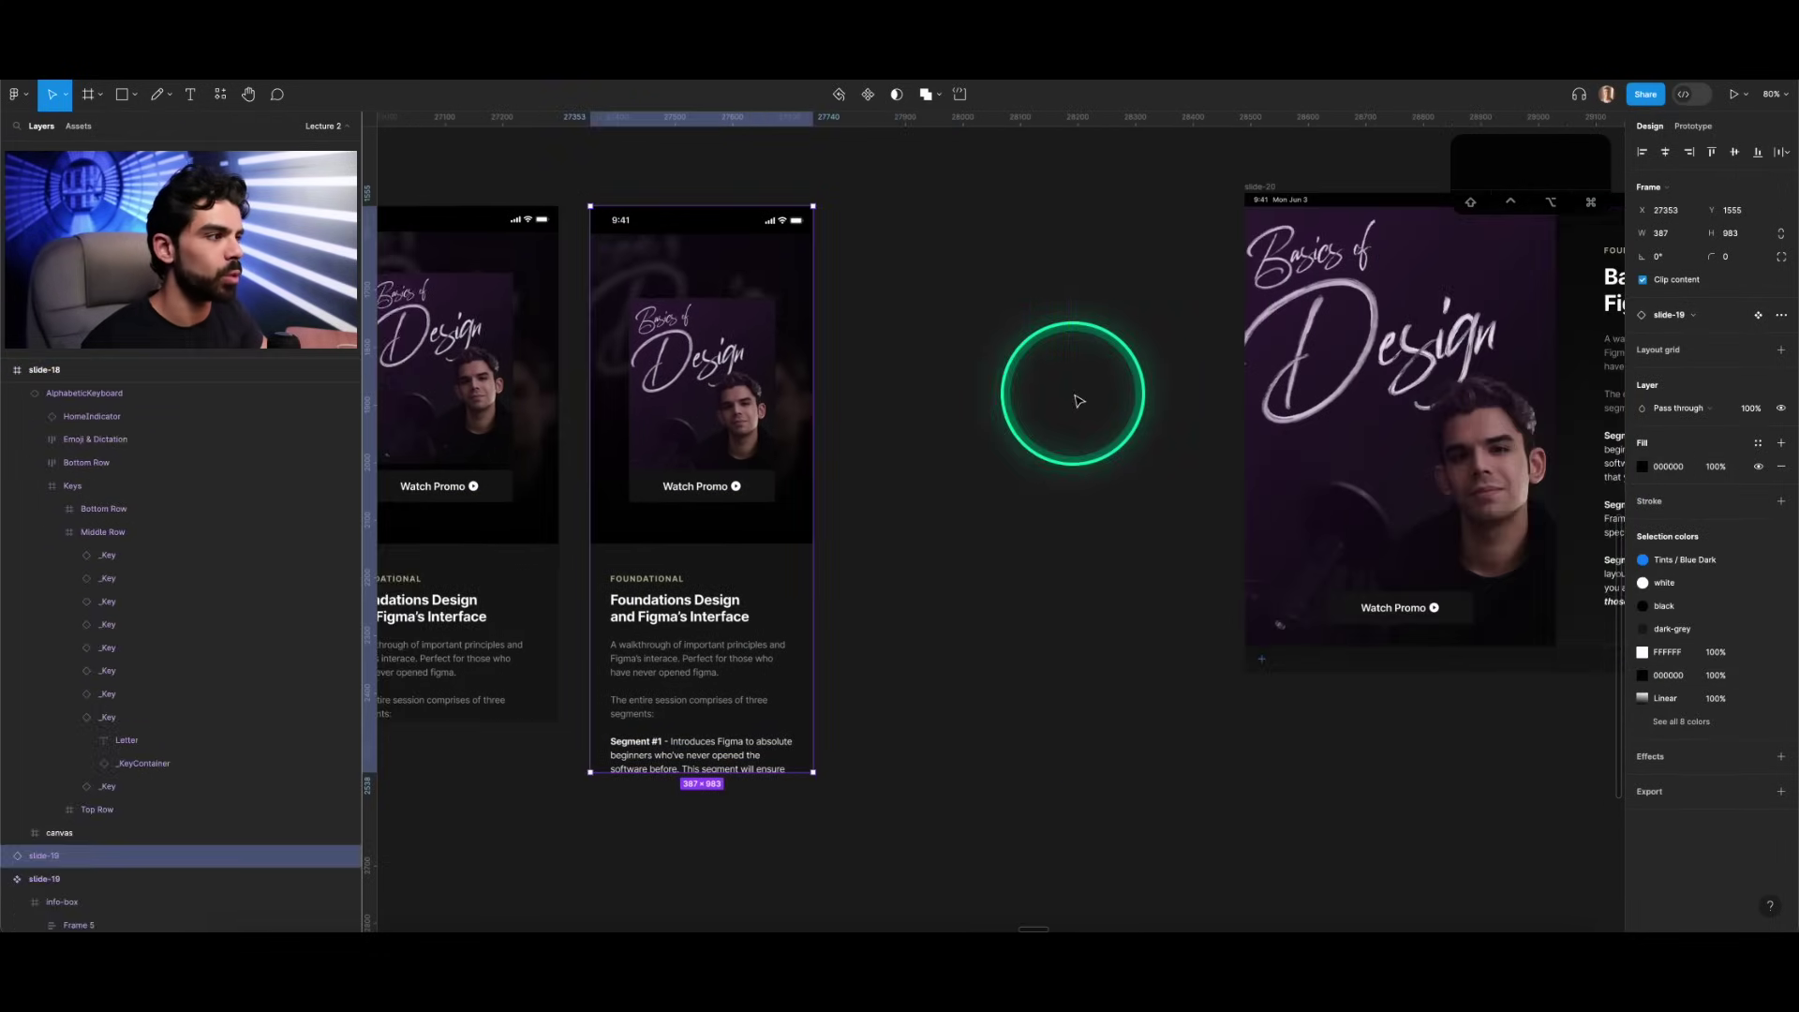
# Step: Move the slide-20 tablet frame closer to the slide-19 screens, to X 28018 and Y 1542
pyautogui.click(677, 186)
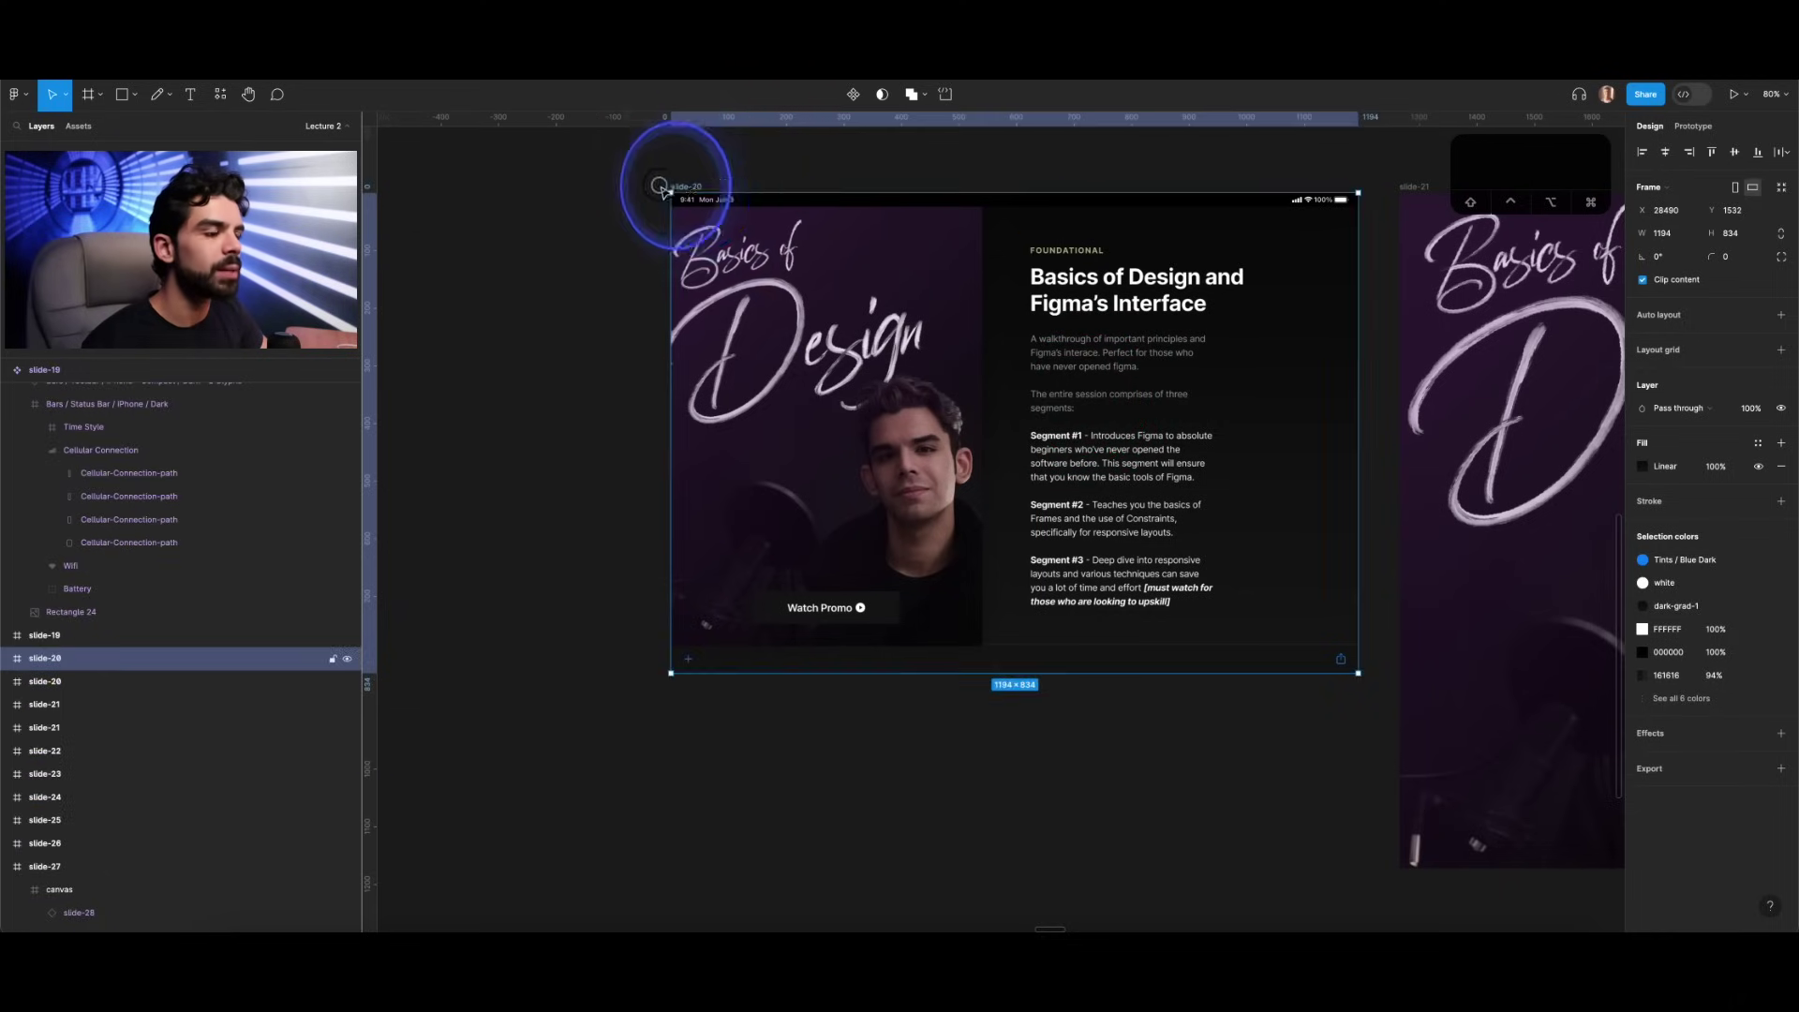
pyautogui.press('v')
pyautogui.moveTo(1163, 373); pyautogui.dragTo(1215, 370)
pyautogui.hscroll(-1, 1214, 370)
pyautogui.hscroll(-8, 1215, 370)
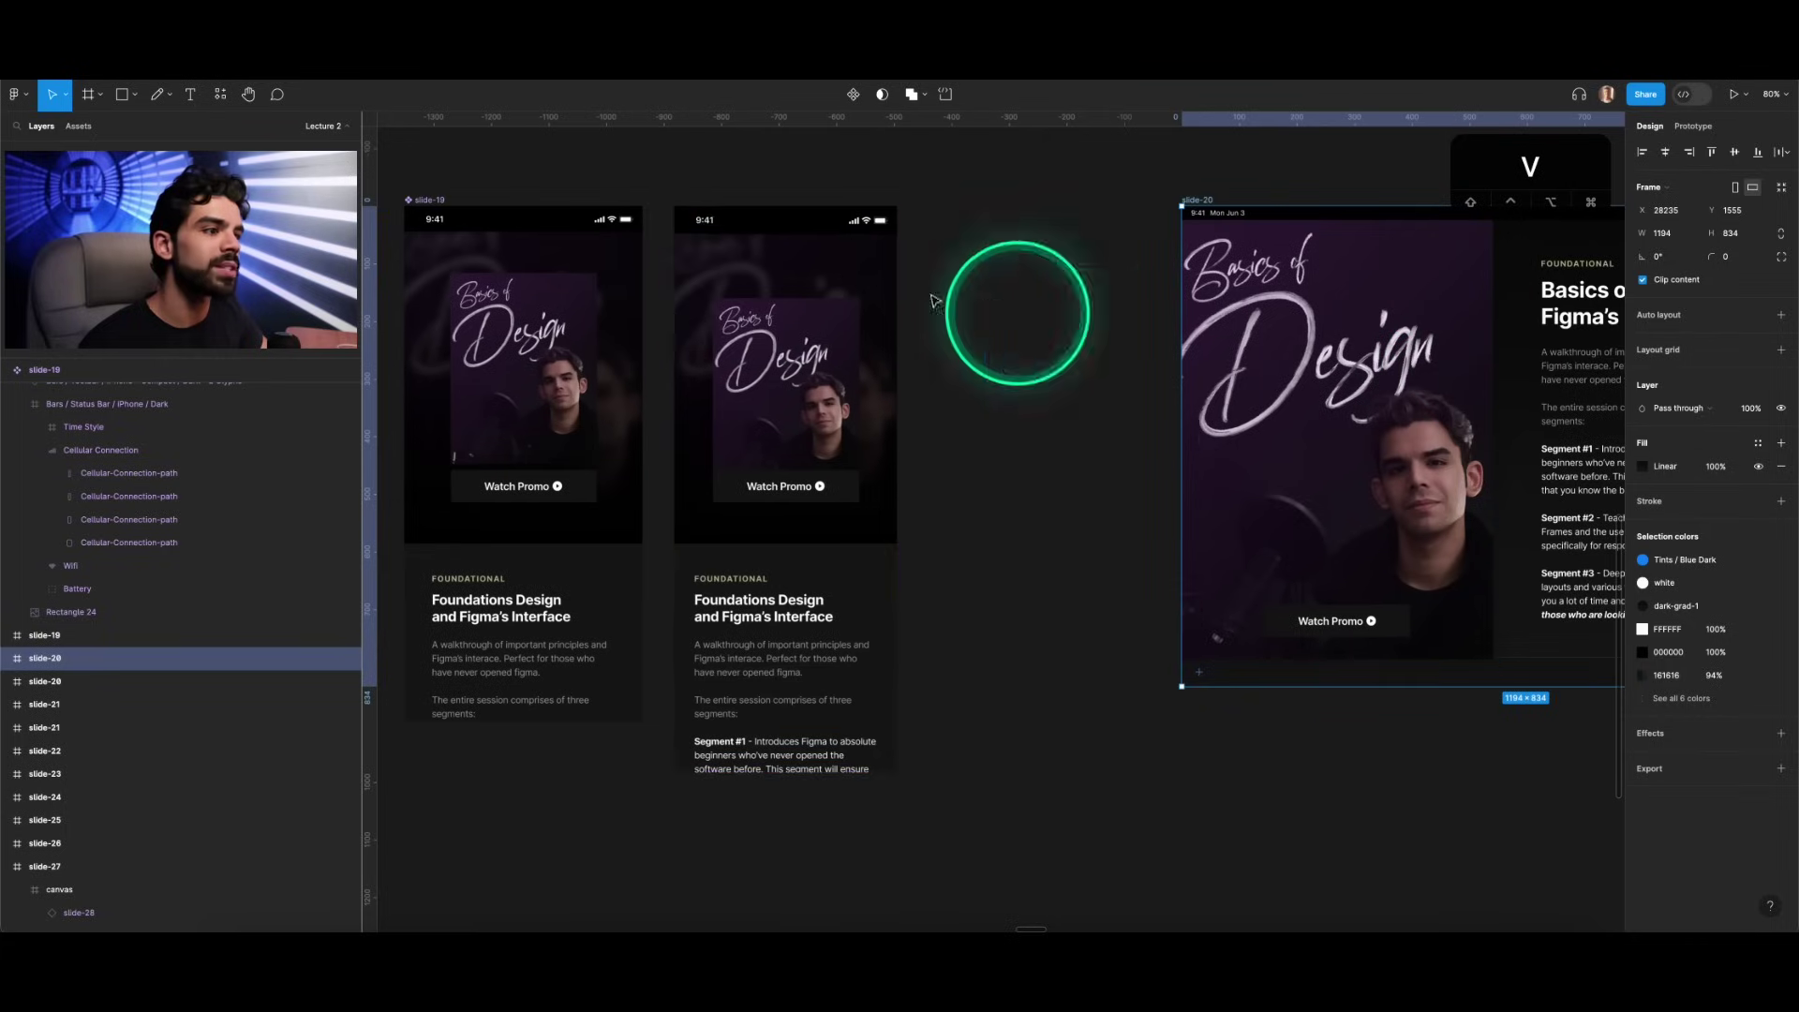
pyautogui.hscroll(3, 1325, 272)
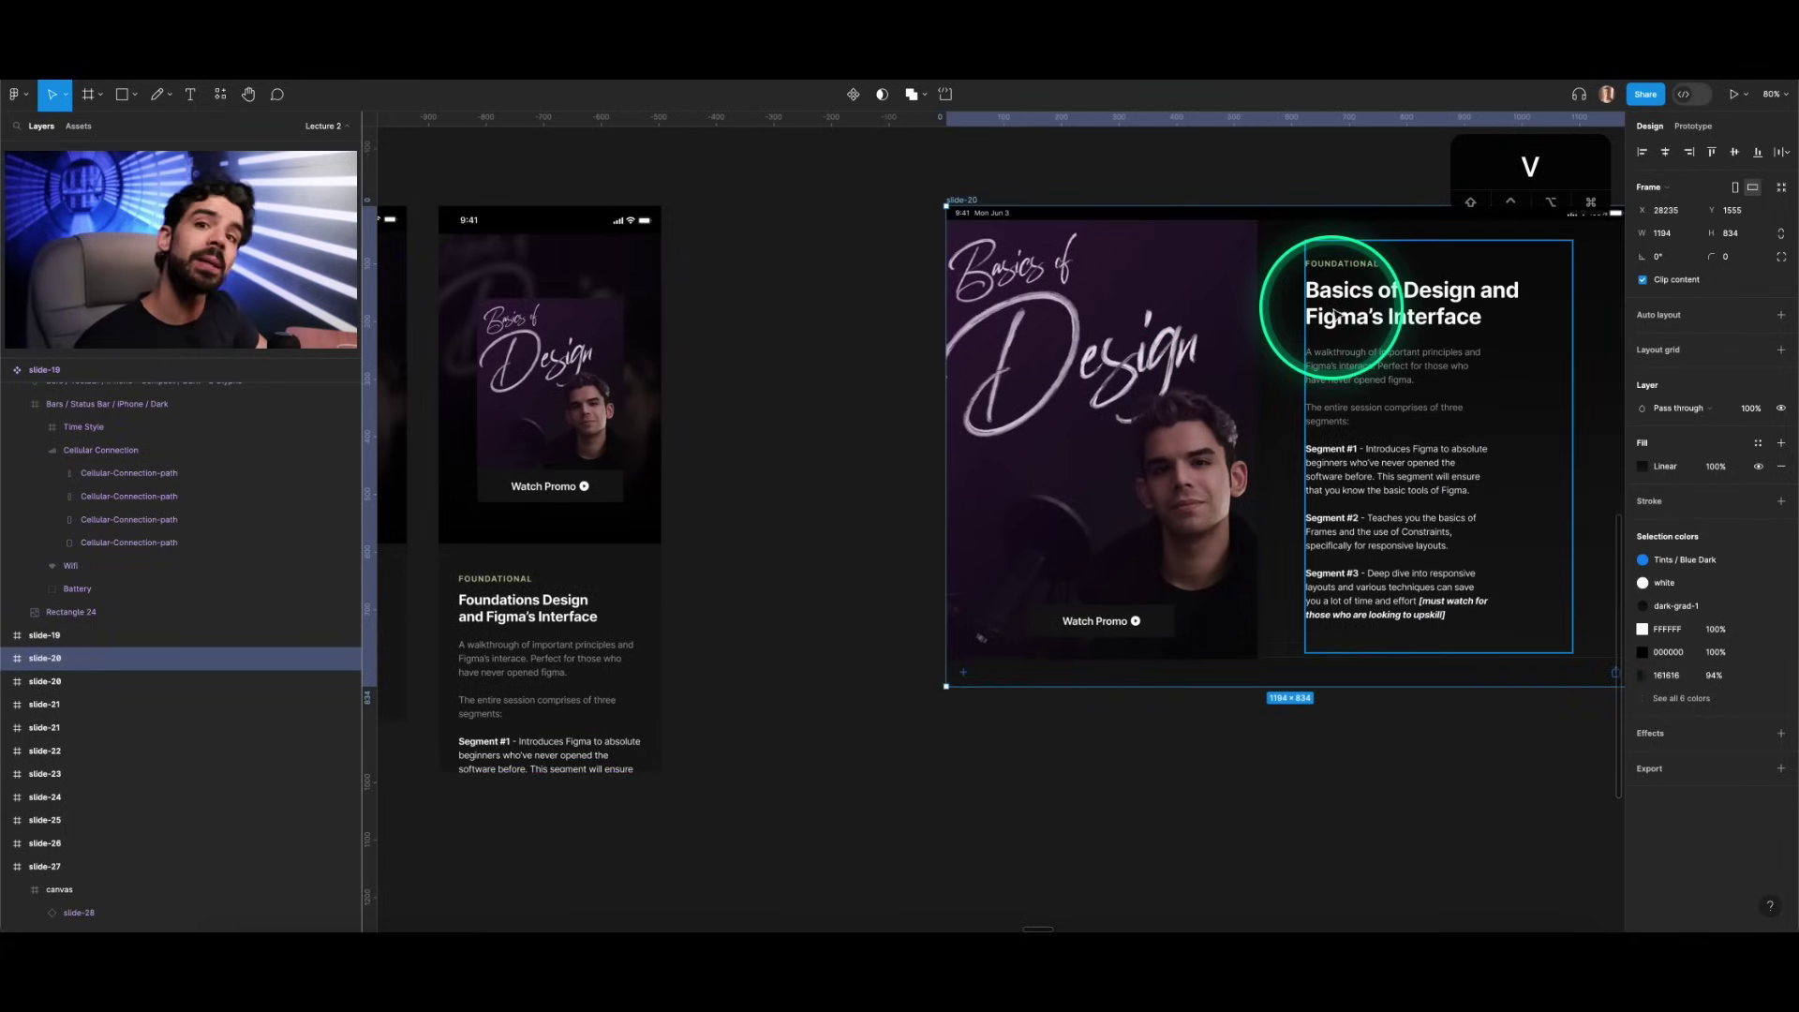
pyautogui.hscroll(2, 1338, 339)
pyautogui.click(1071, 406)
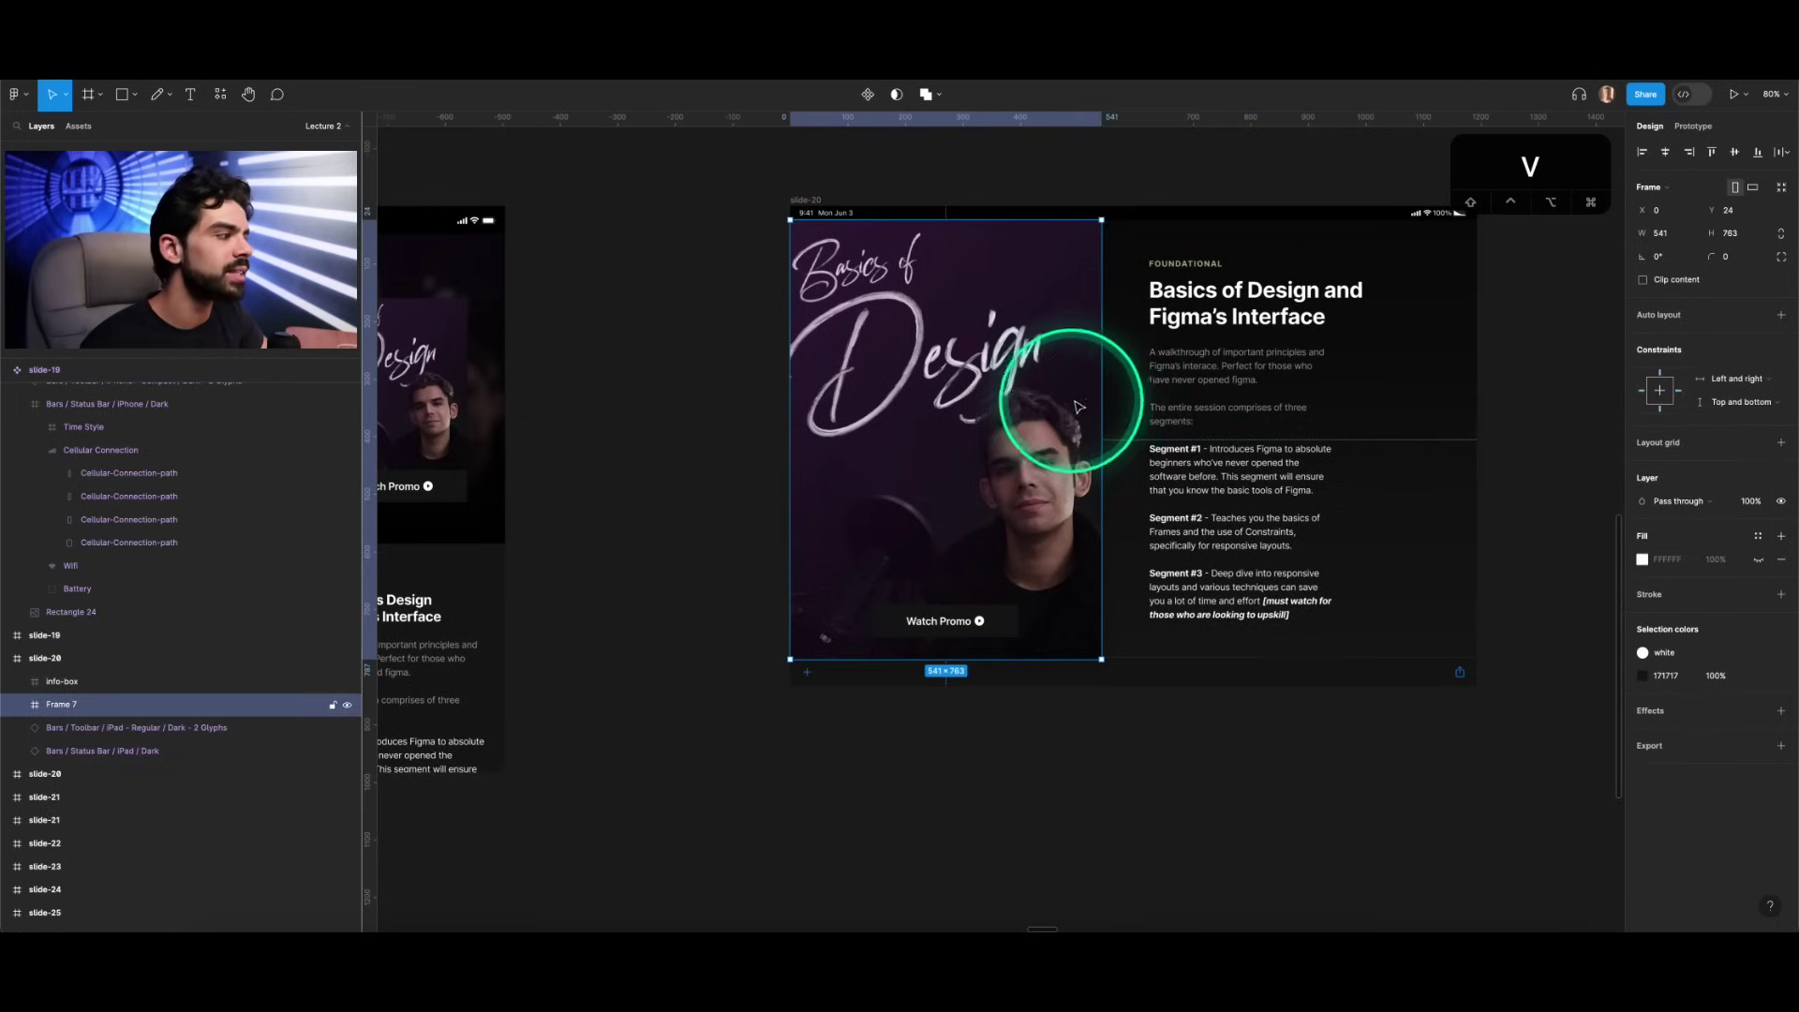
pyautogui.click(812, 202)
pyautogui.hscroll(2, 1229, 531)
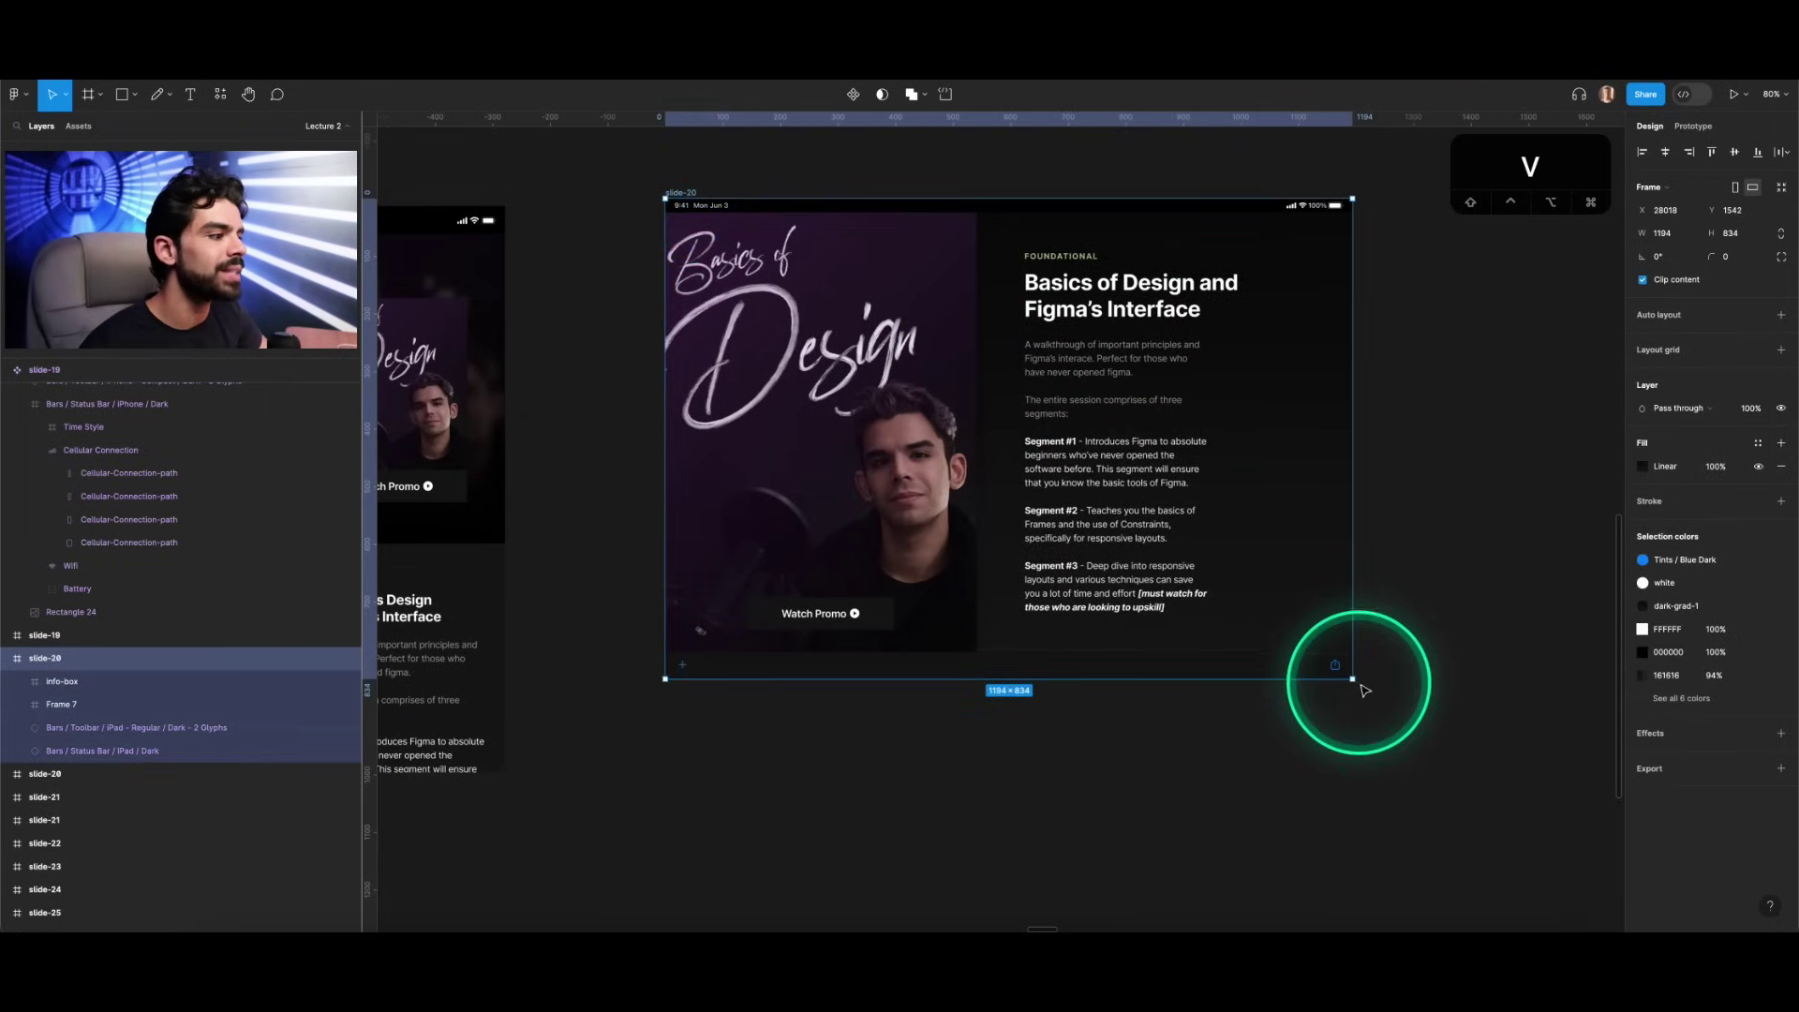
# Step: Resize the slide-20 frame to 1250 × 935 and check the constraints of its info-box
pyautogui.moveTo(1358, 683); pyautogui.dragTo(1384, 736)
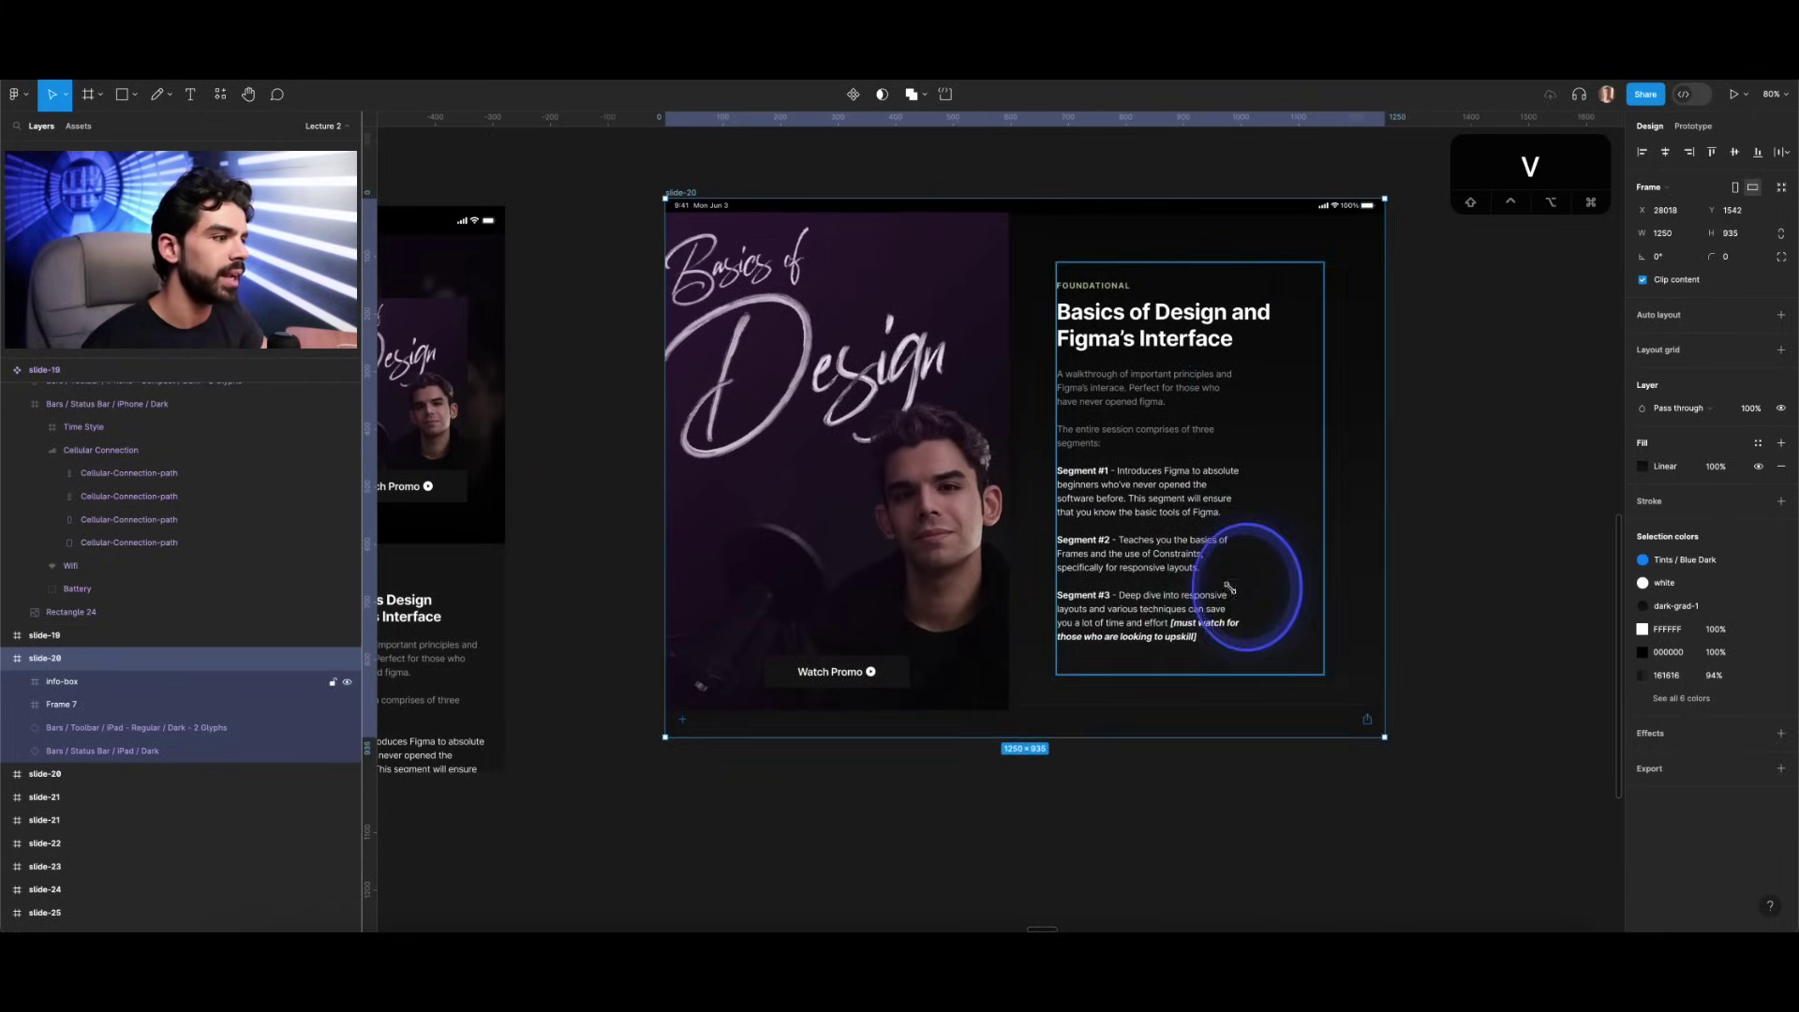
pyautogui.click(1246, 594)
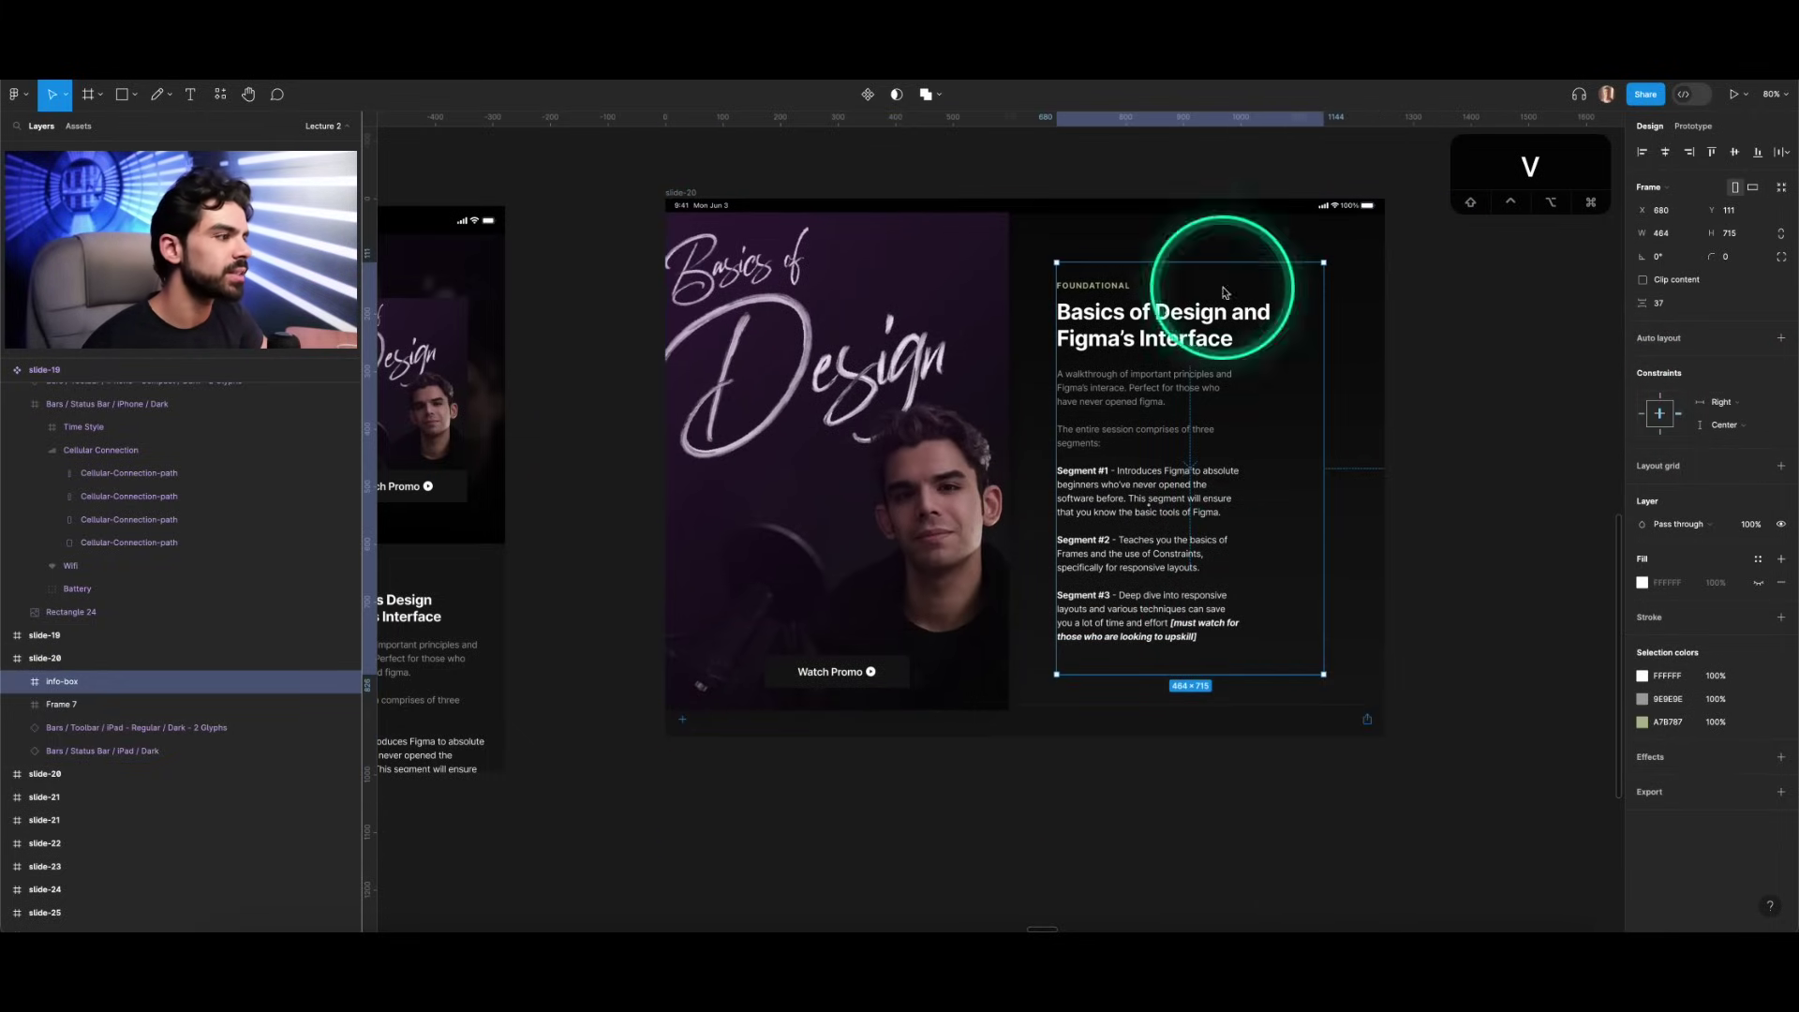
pyautogui.click(681, 193)
pyautogui.moveTo(1386, 496)
pyautogui.mouseDown()
pyautogui.moveTo(1551, 496)
pyautogui.moveTo(1266, 483)
pyautogui.moveTo(1462, 487)
pyautogui.moveTo(1337, 486)
pyautogui.moveTo(1385, 487)
pyautogui.mouseUp()
pyautogui.click(918, 420)
pyautogui.click(1156, 444)
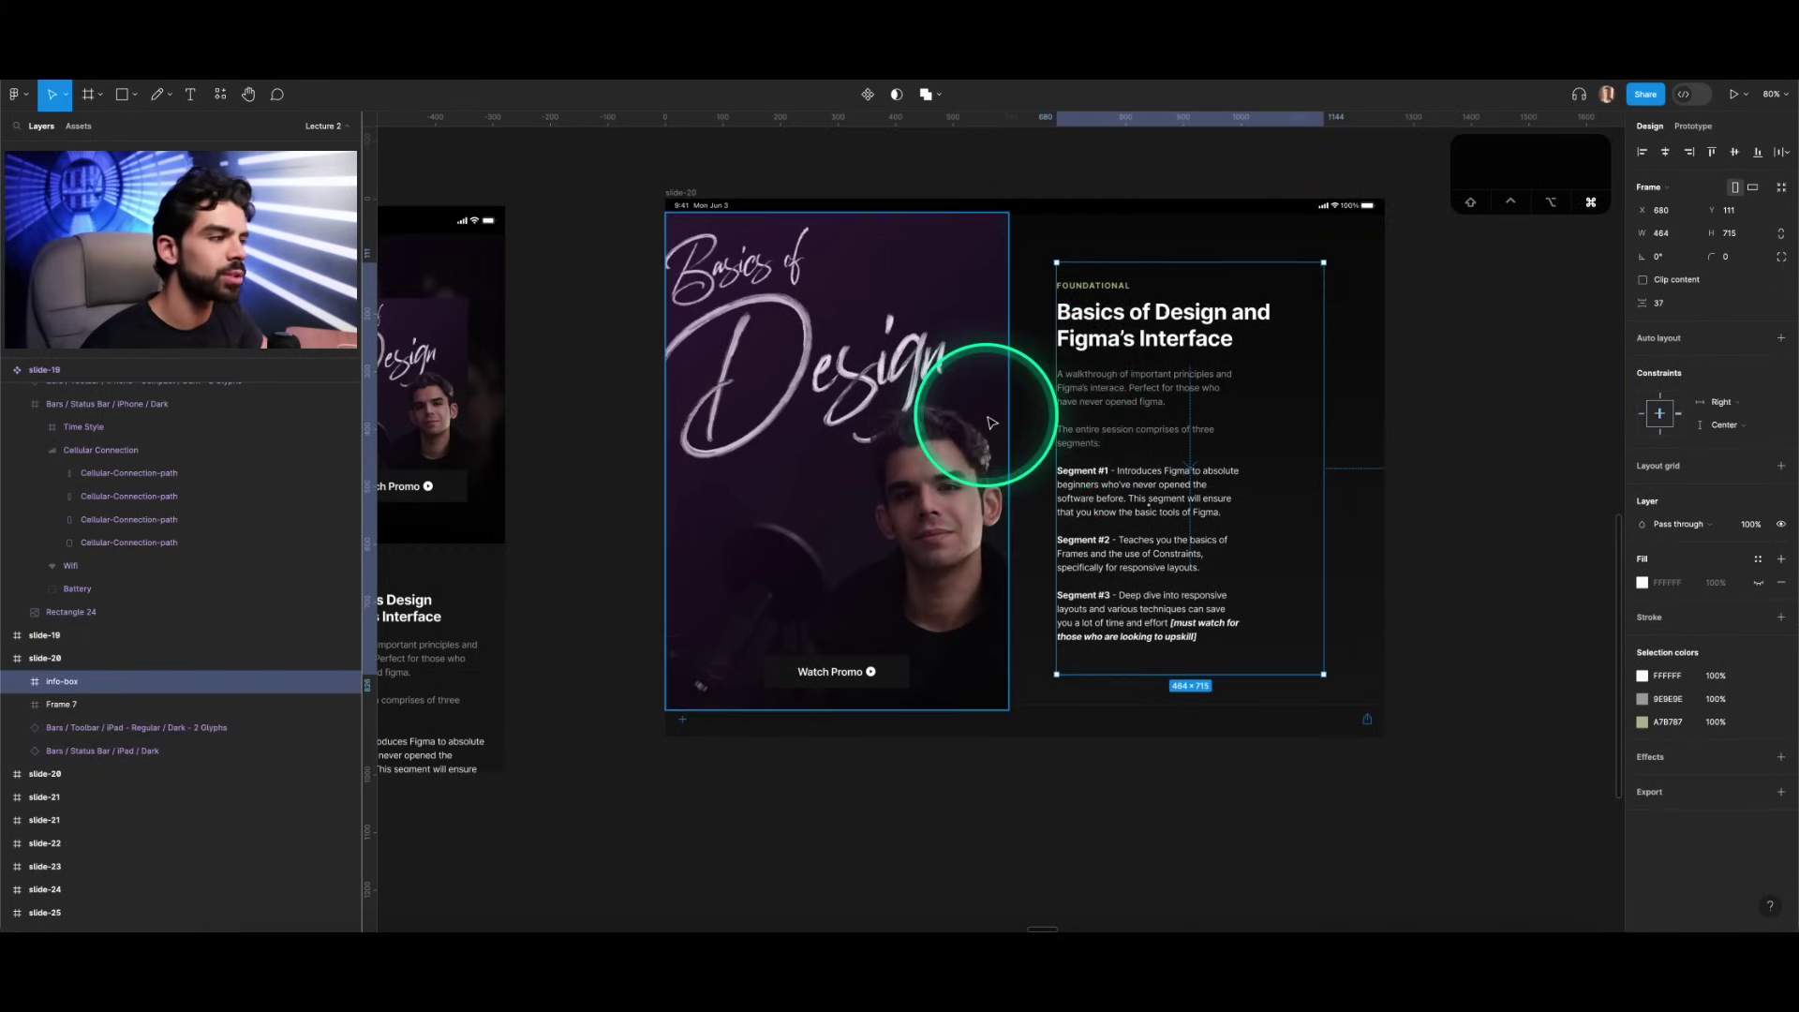
# Step: Enlarge the slide-21 desktop frame to 2726 × 1674 to test how its cover image and text respond
pyautogui.scroll(-5, 991, 422)
pyautogui.hscroll(5, 953, 434)
pyautogui.click(790, 315)
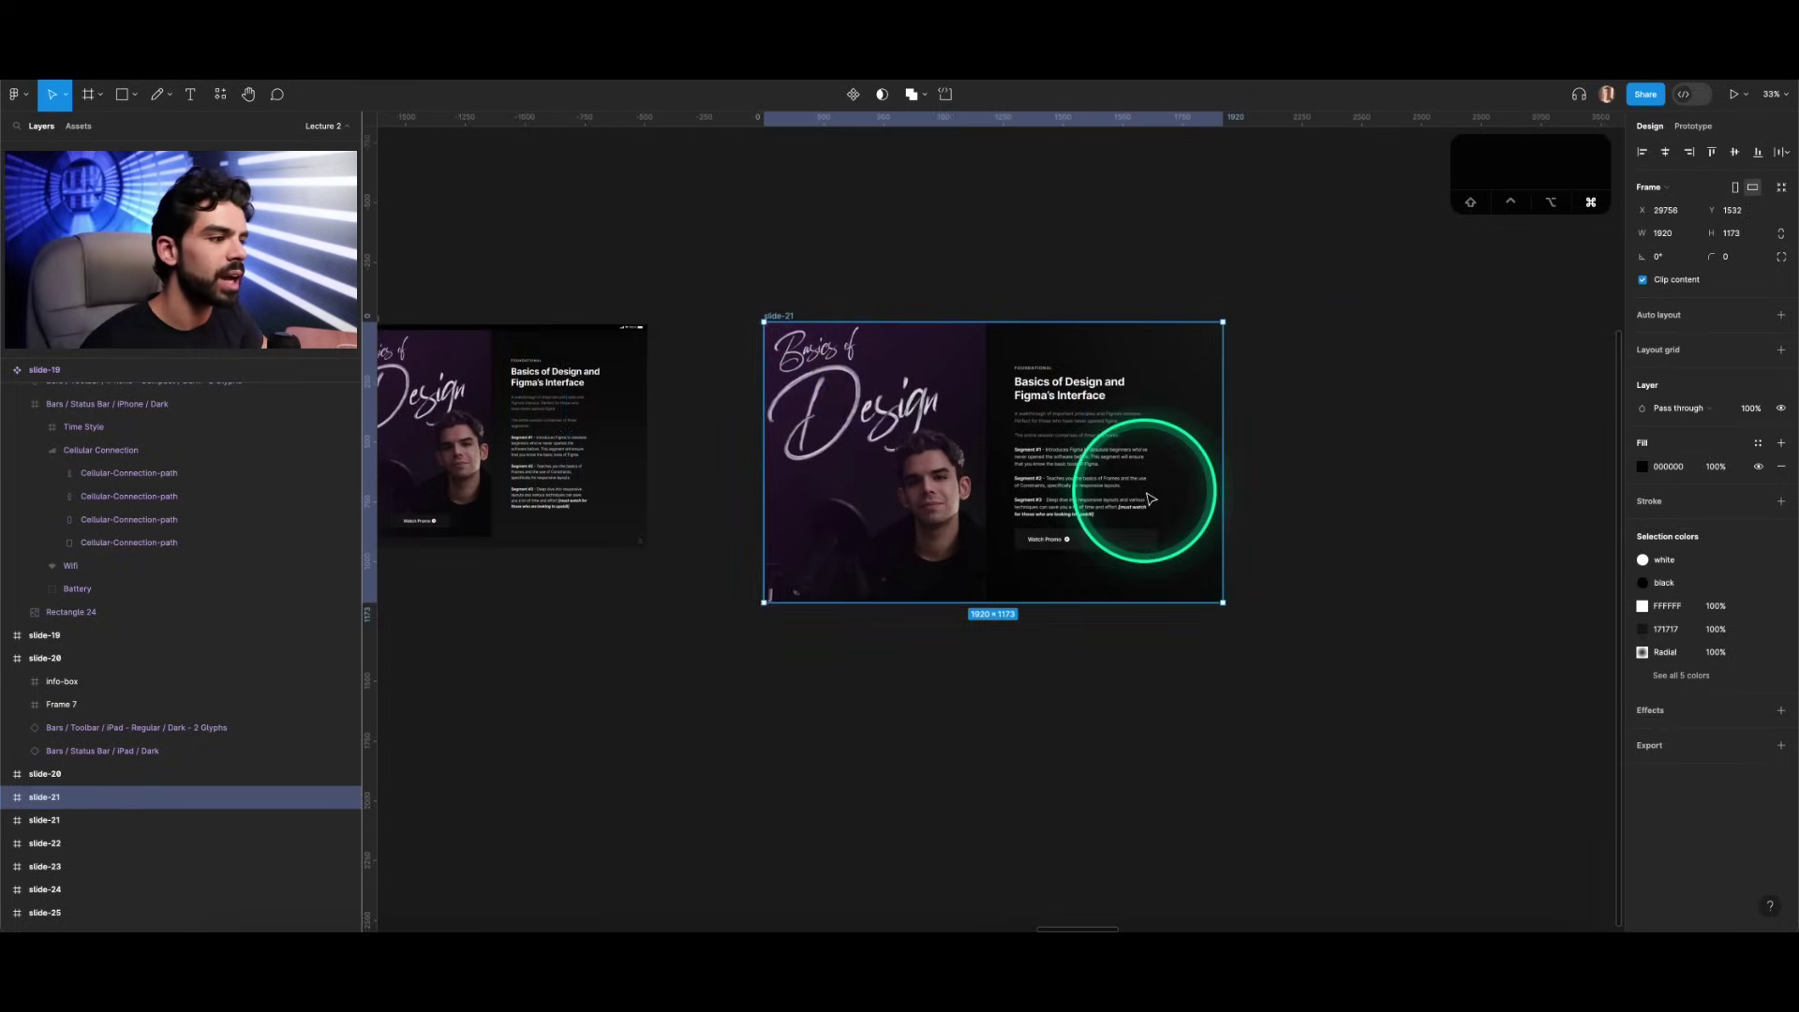
pyautogui.scroll(2, 1151, 498)
pyautogui.moveTo(1257, 656); pyautogui.dragTo(1526, 818)
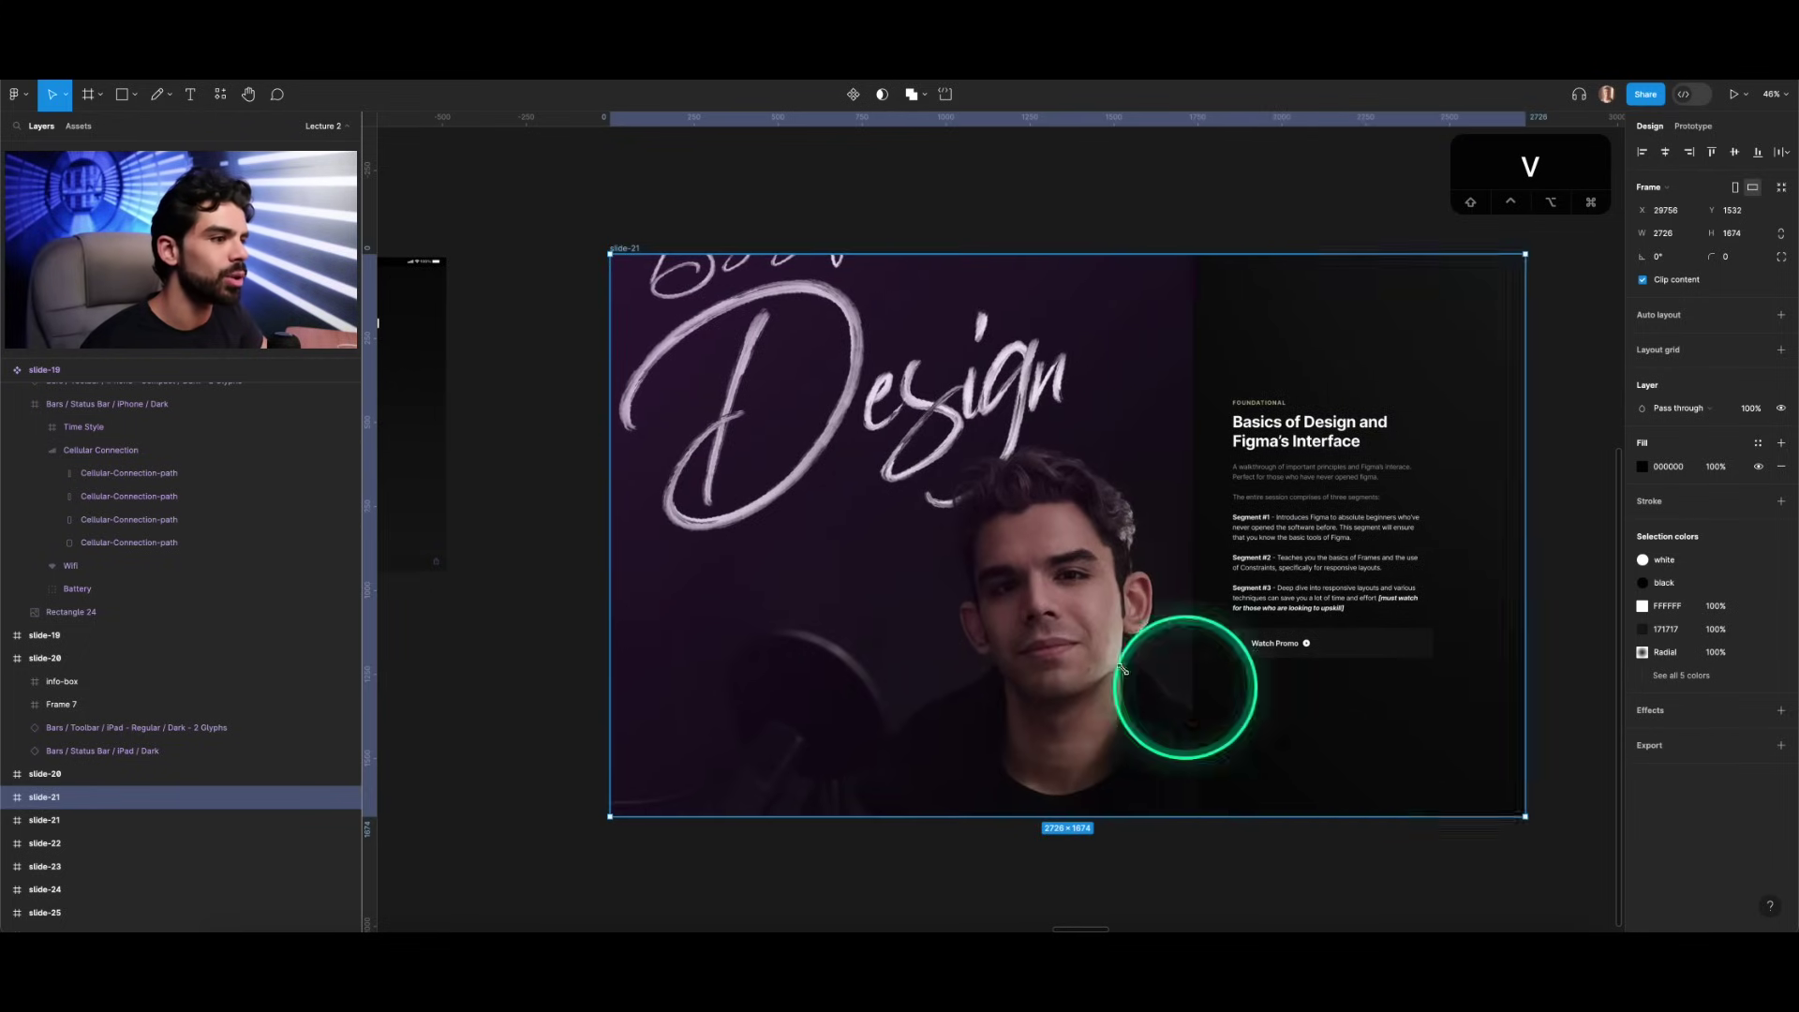
# Step: Shrink the slide-21 cover image around its centre to 1214 × 1170 and set its image fill to Fit
pyautogui.click(806, 506)
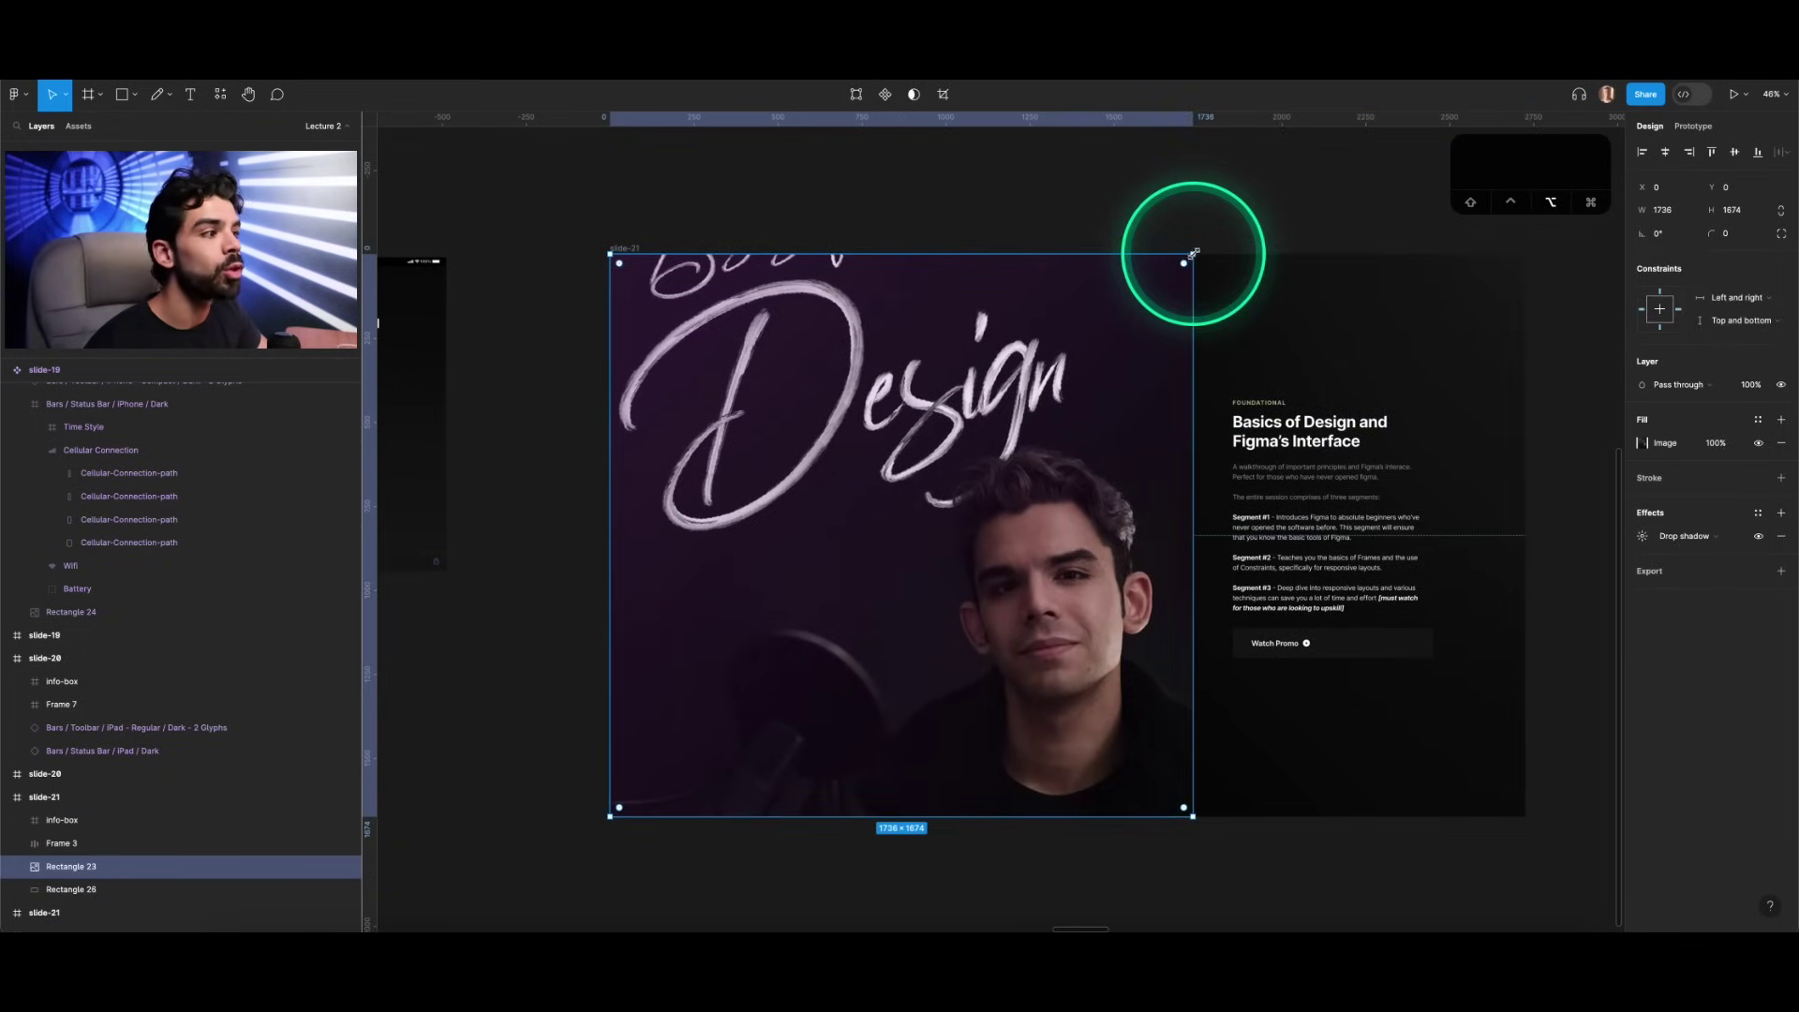
pyautogui.moveTo(1193, 253); pyautogui.dragTo(1106, 339)
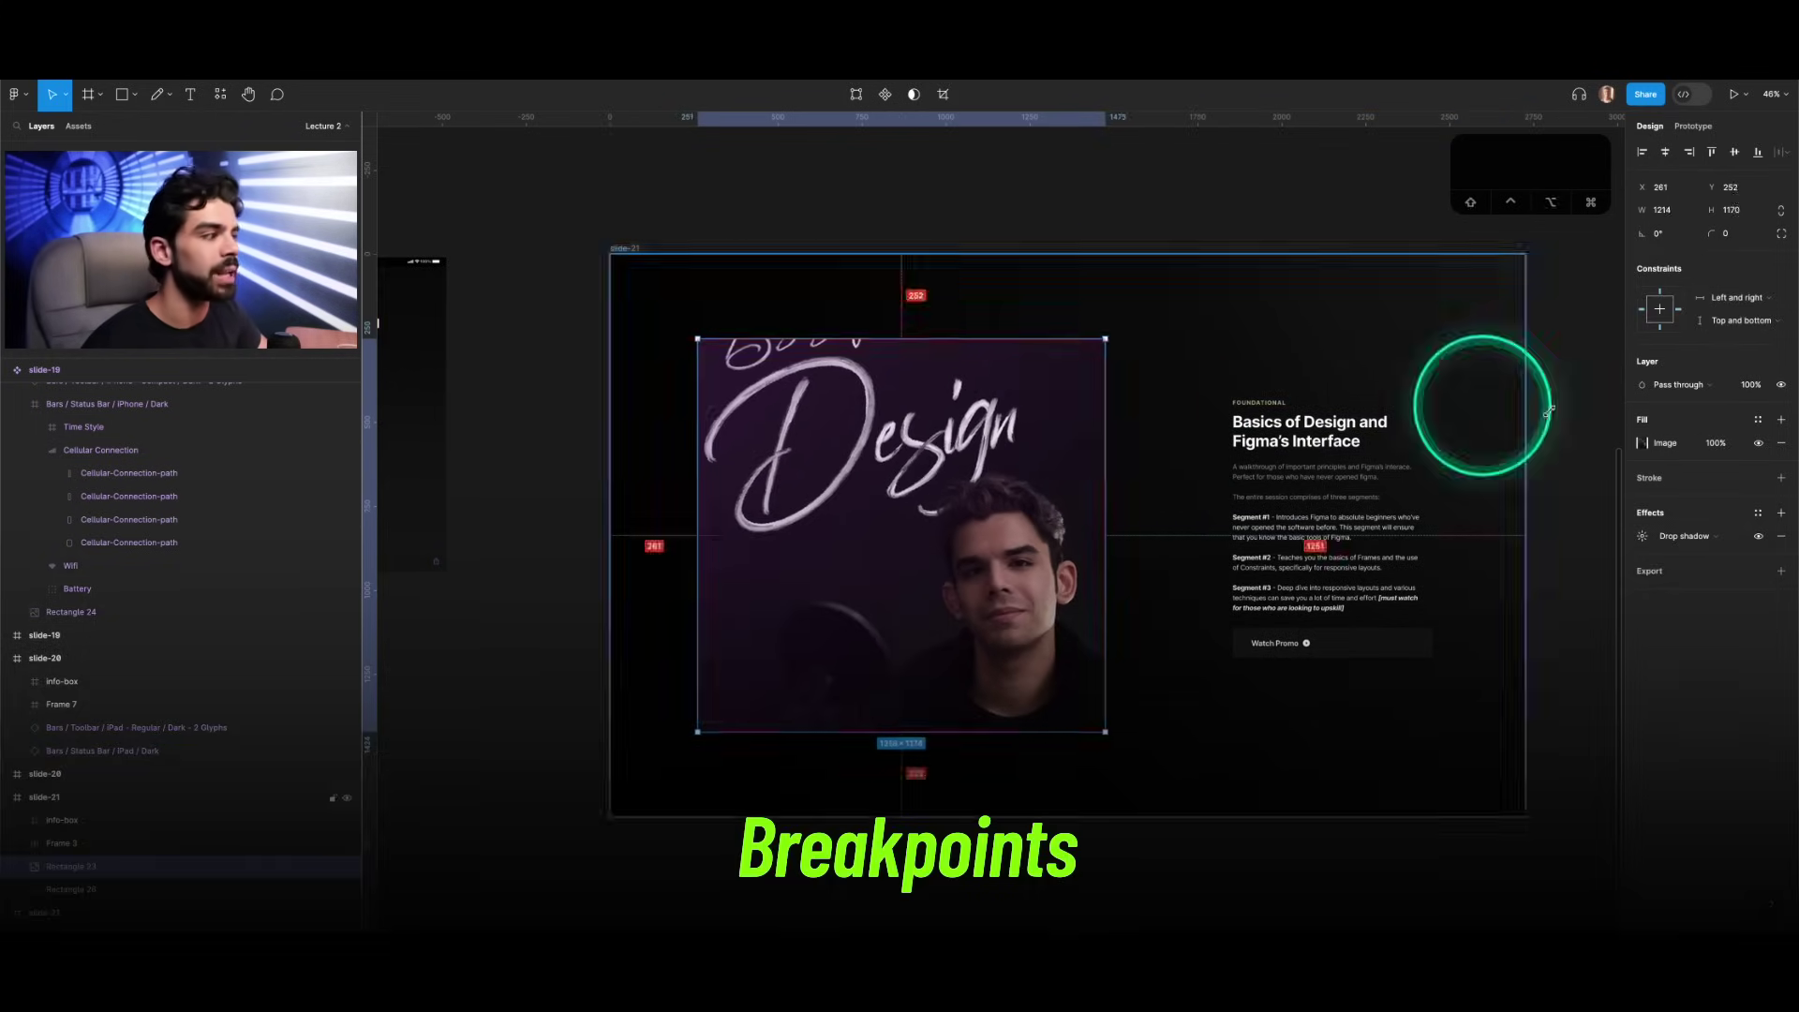
pyautogui.click(1647, 444)
pyautogui.click(1488, 524)
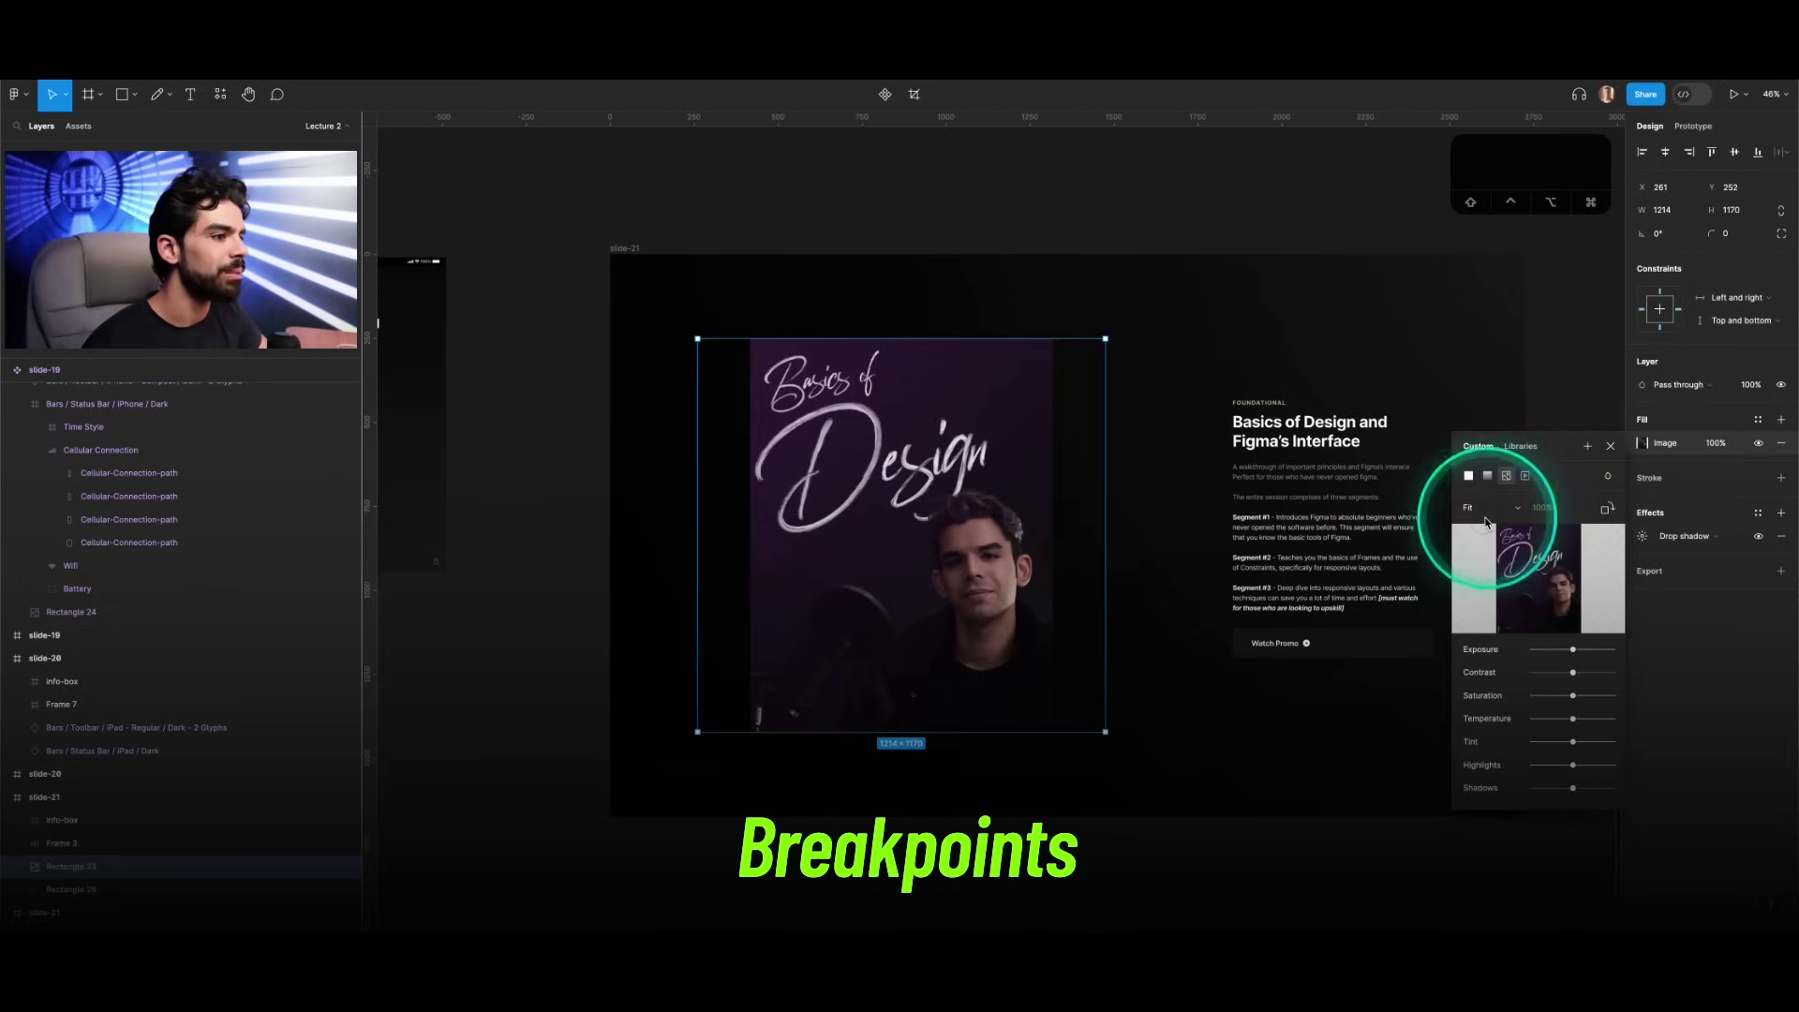
pyautogui.click(1611, 446)
pyautogui.click(1187, 228)
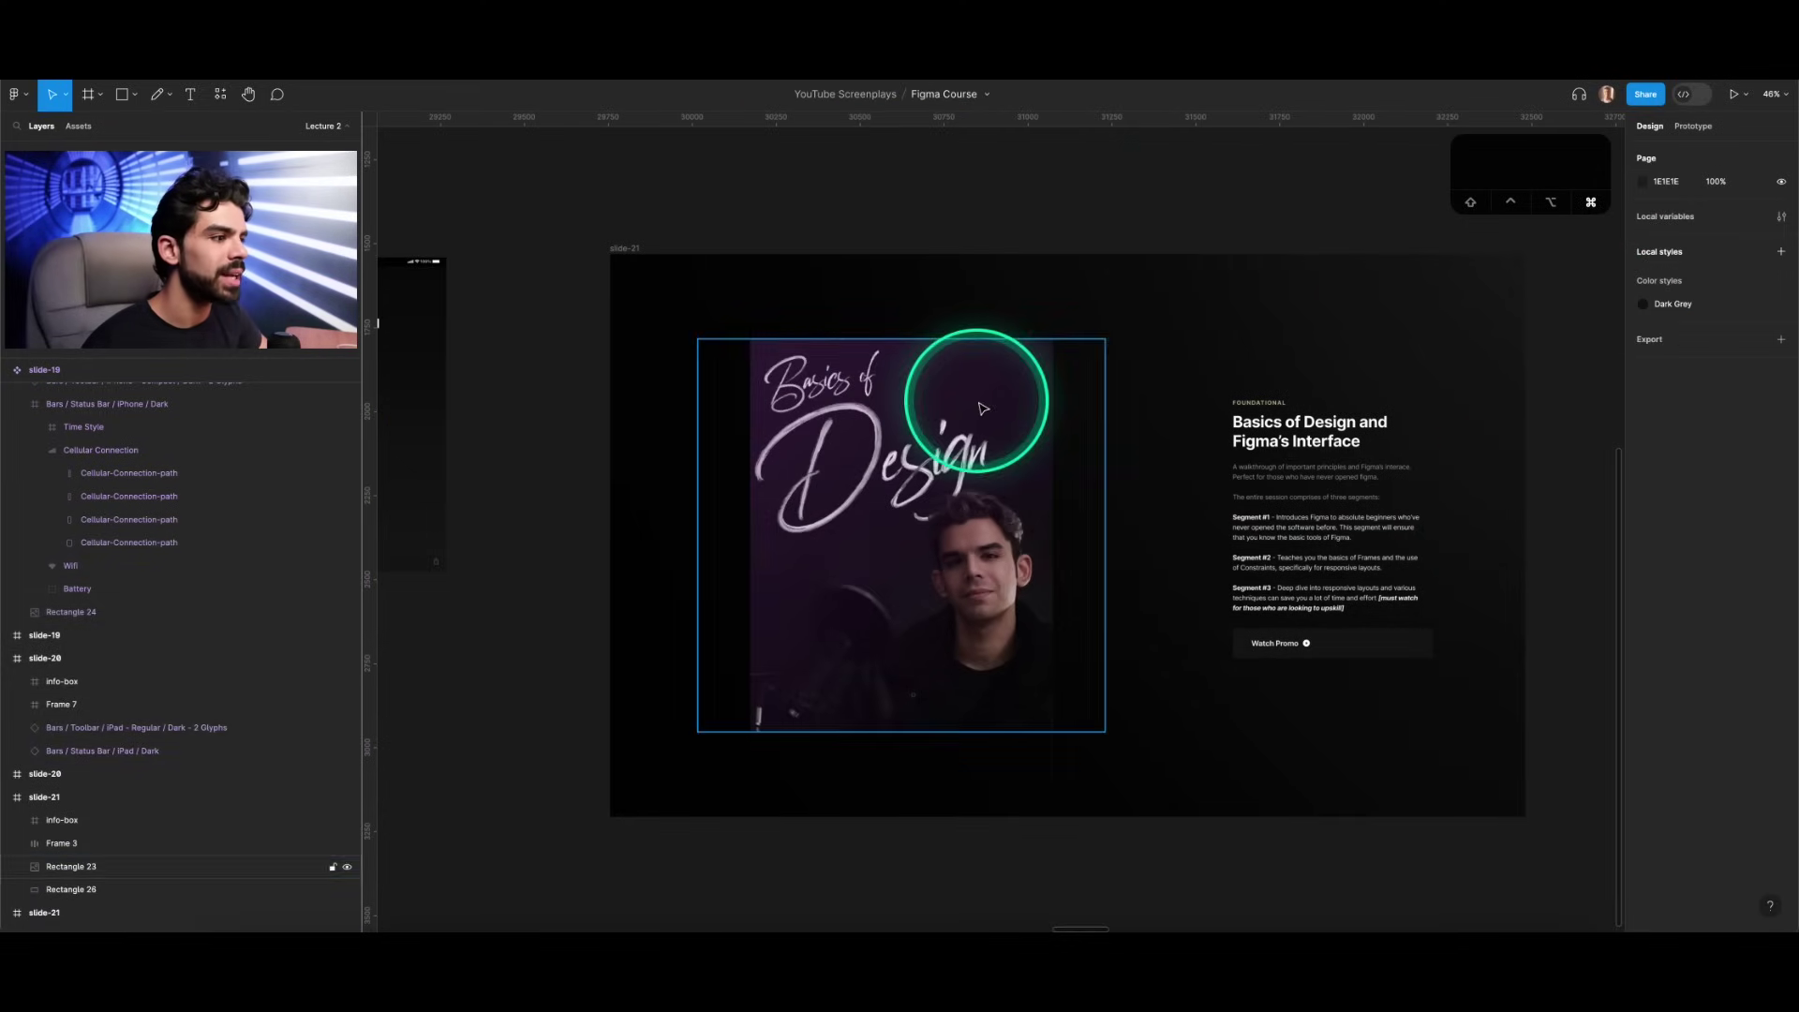
pyautogui.click(1031, 394)
pyautogui.click(1053, 221)
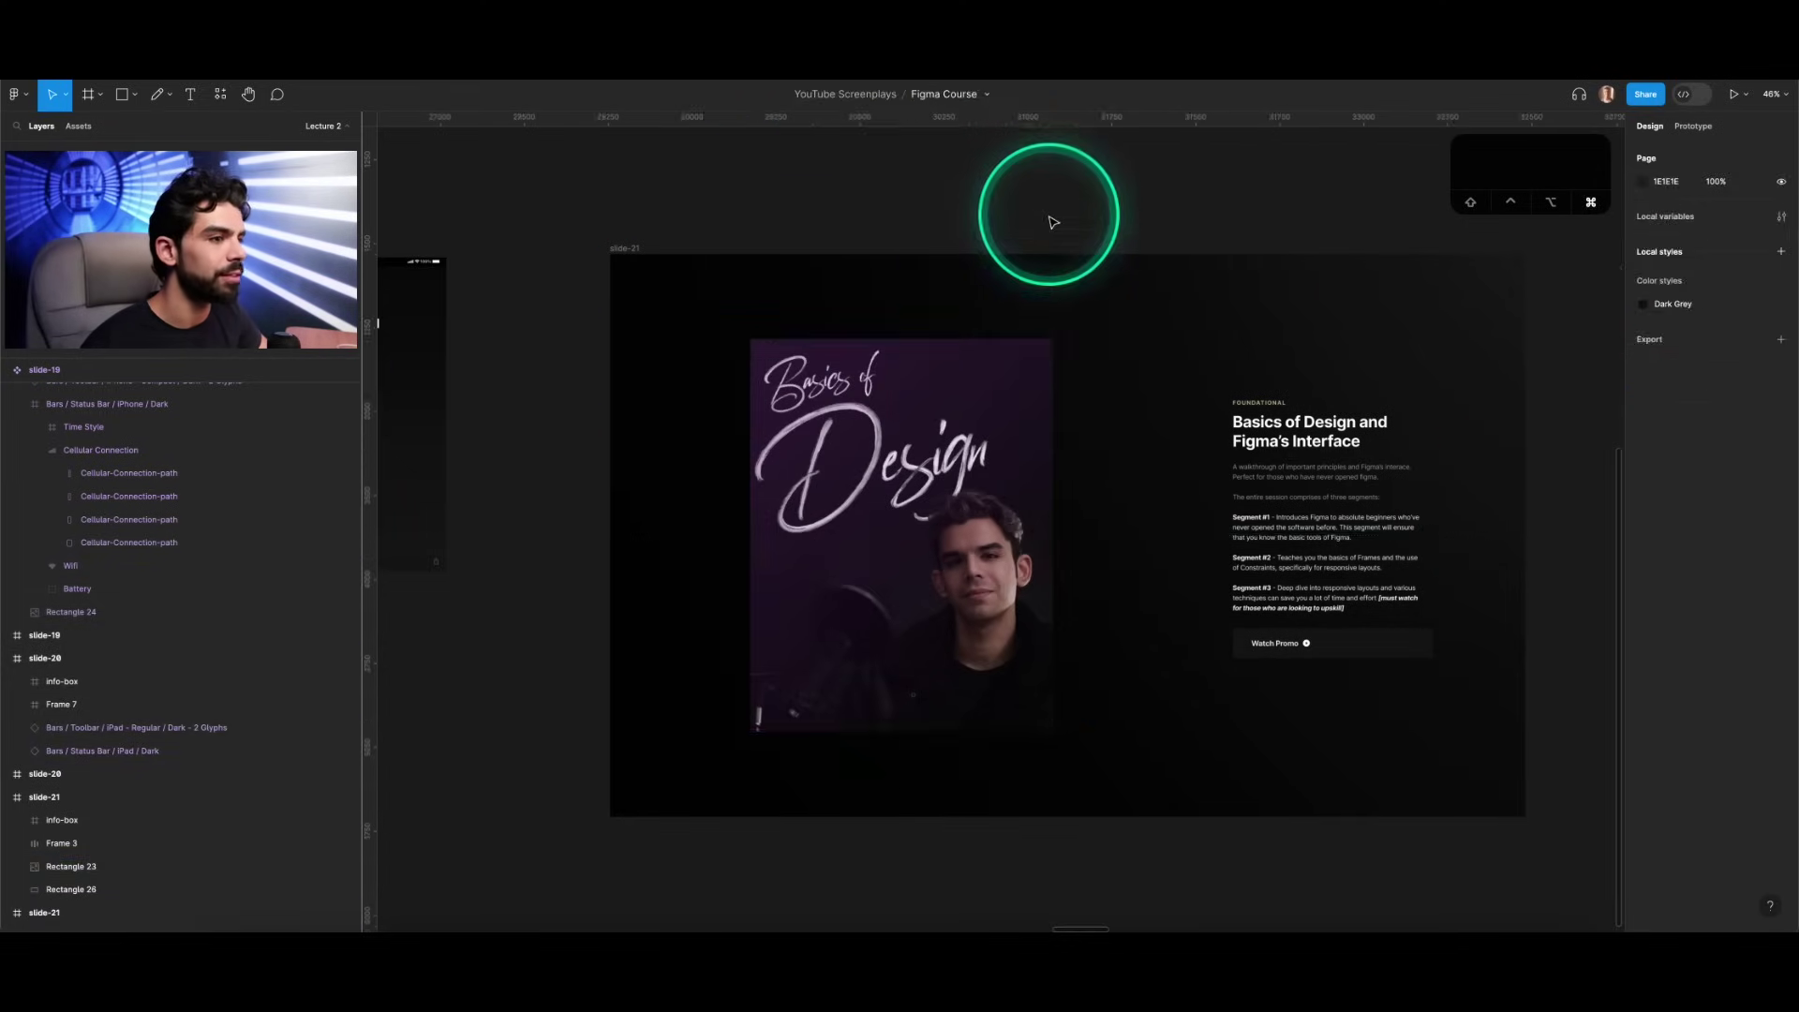
# Step: Compare the original phone, tablet and desktop course screens, and read the Important notes on slide-22
pyautogui.scroll(-5, 1052, 222)
pyautogui.scroll(5, 1053, 221)
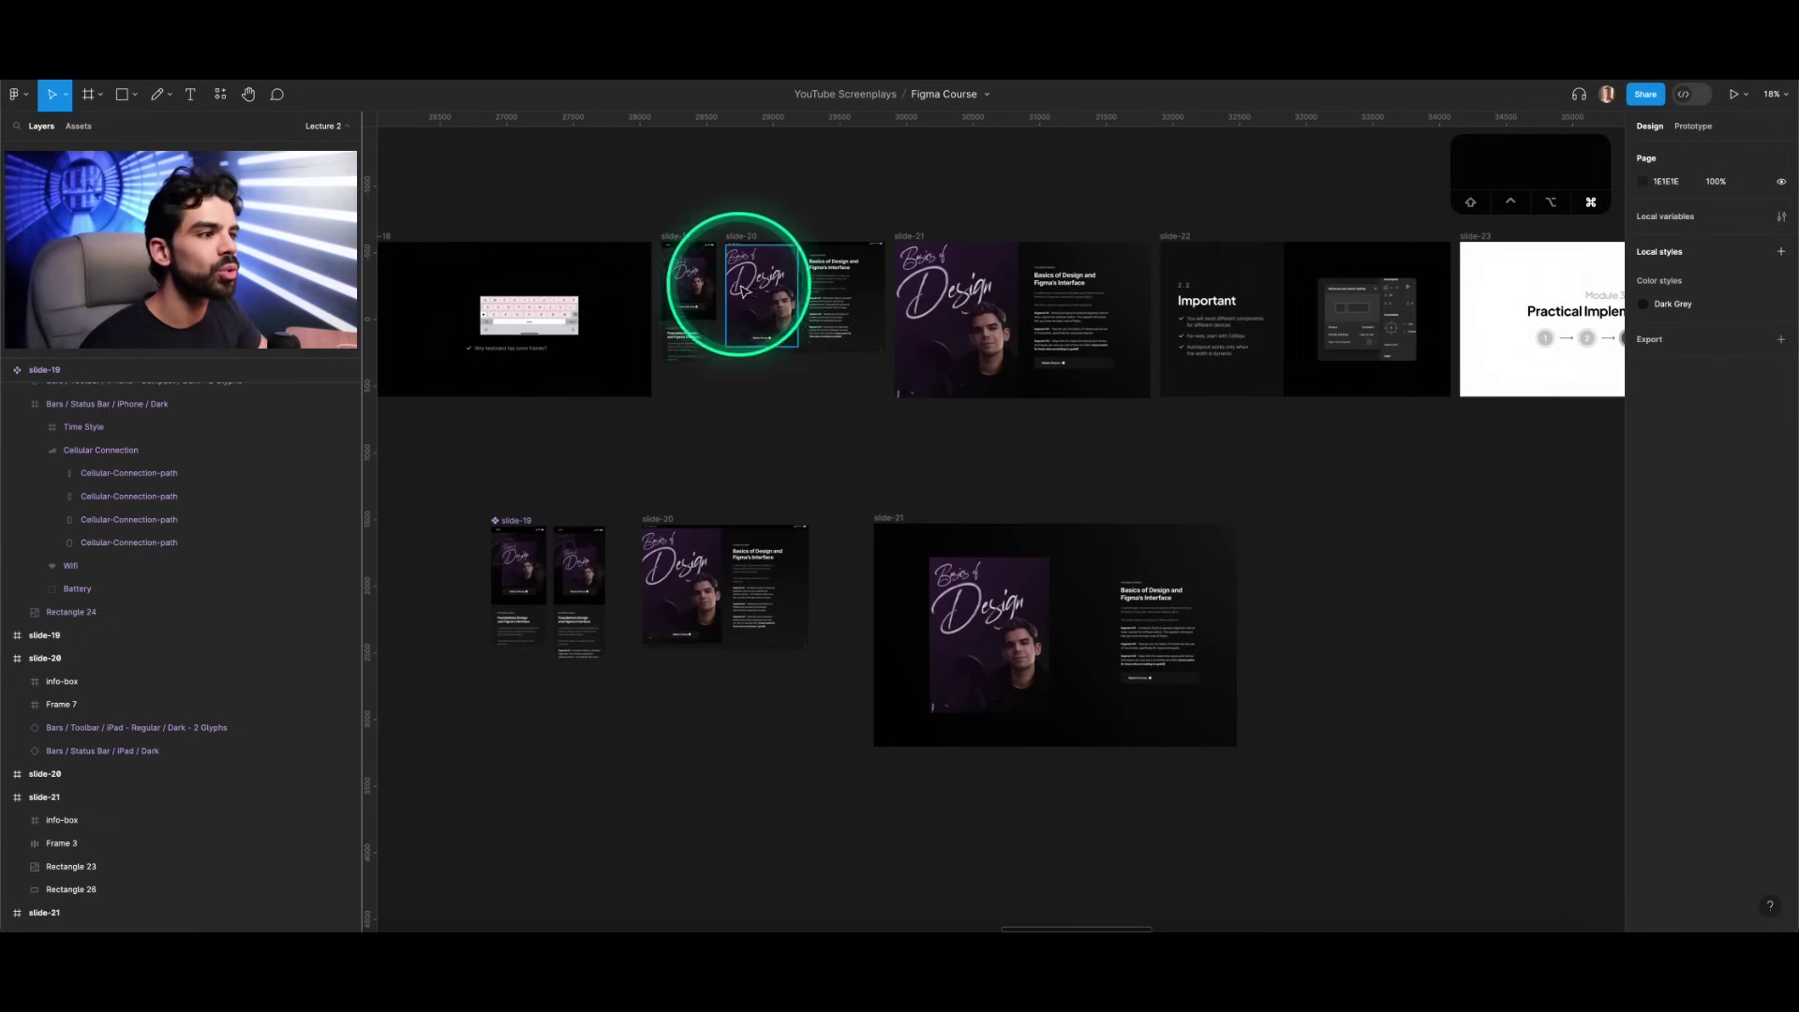
pyautogui.scroll(5, 751, 269)
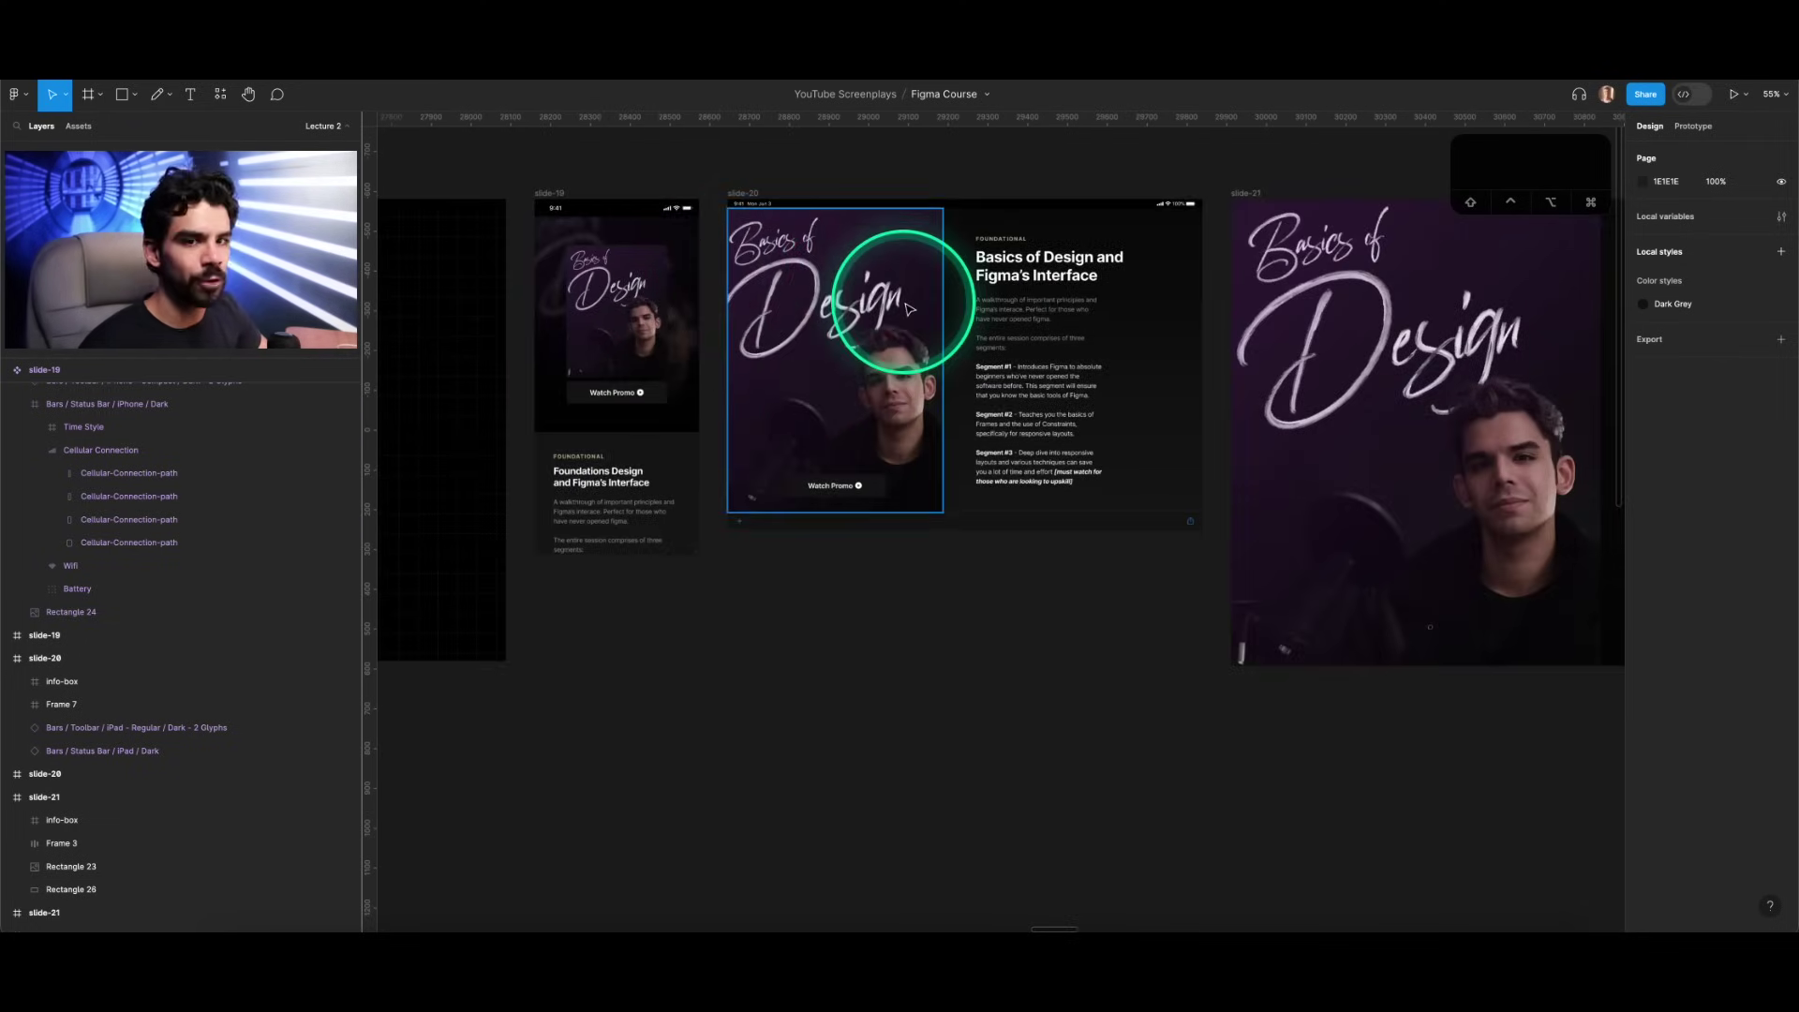
pyautogui.hscroll(10, 904, 289)
pyautogui.scroll(3, 1334, 416)
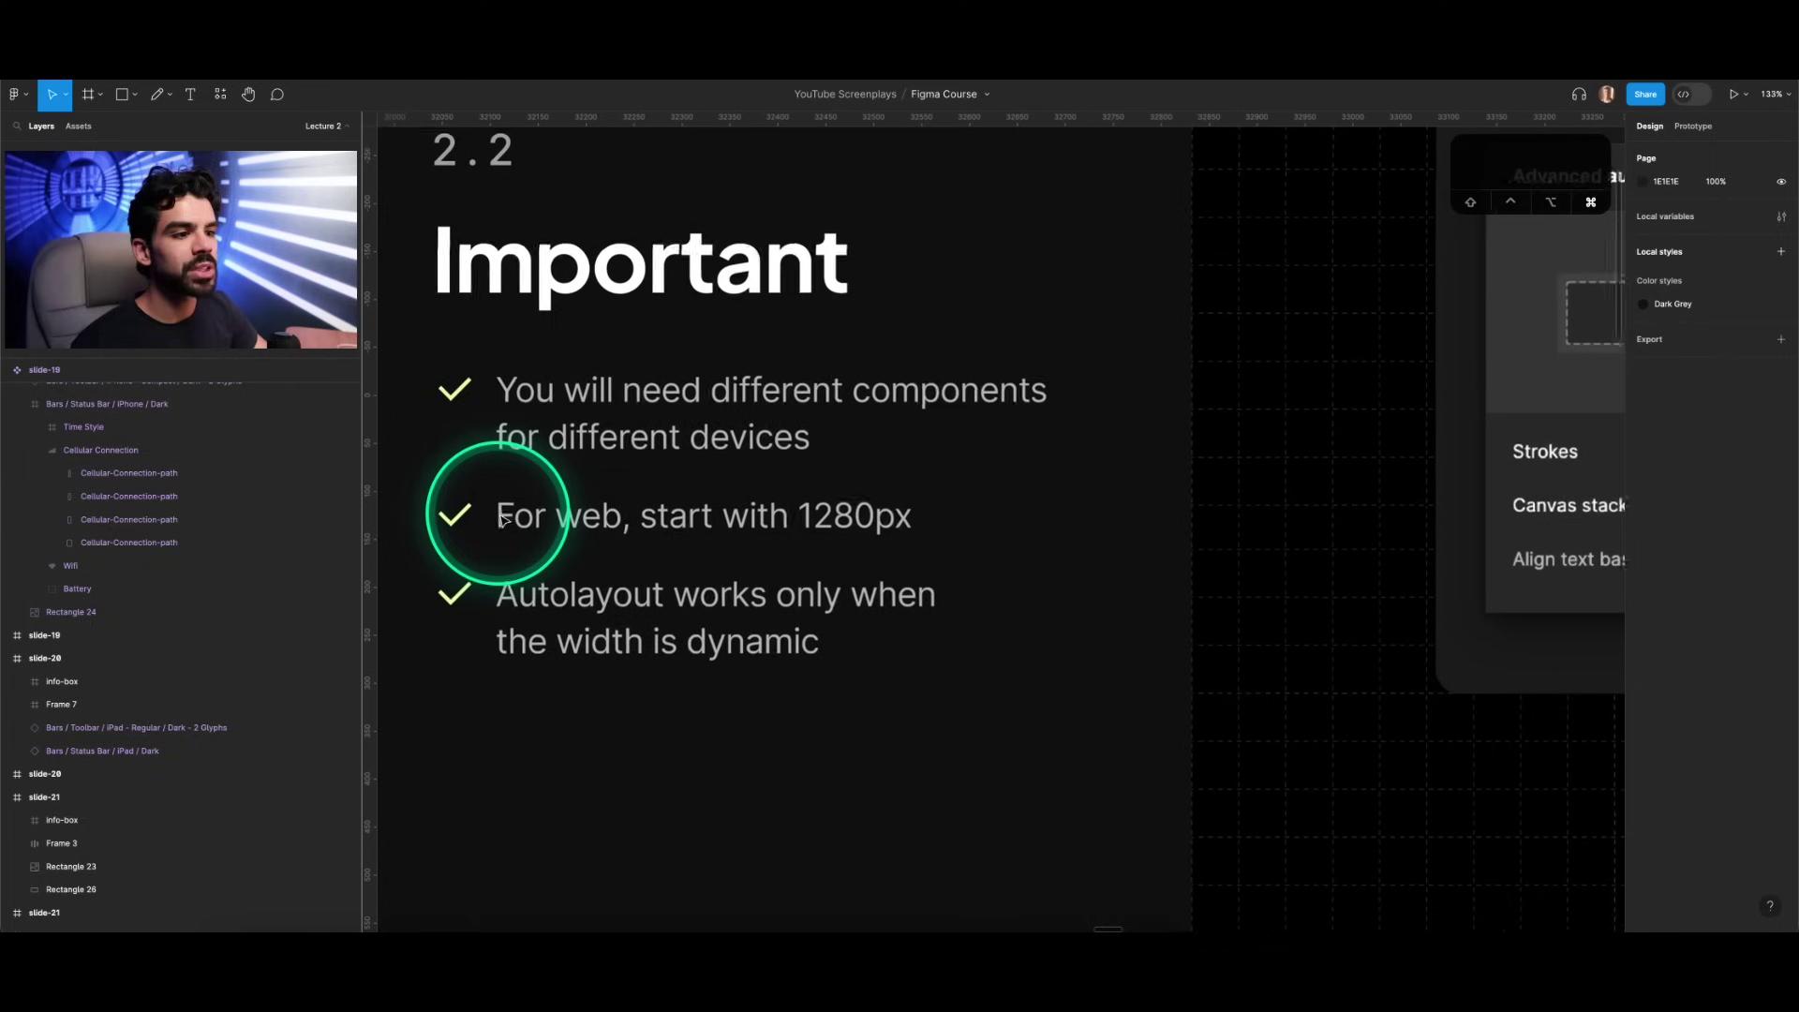
pyautogui.scroll(5, 499, 516)
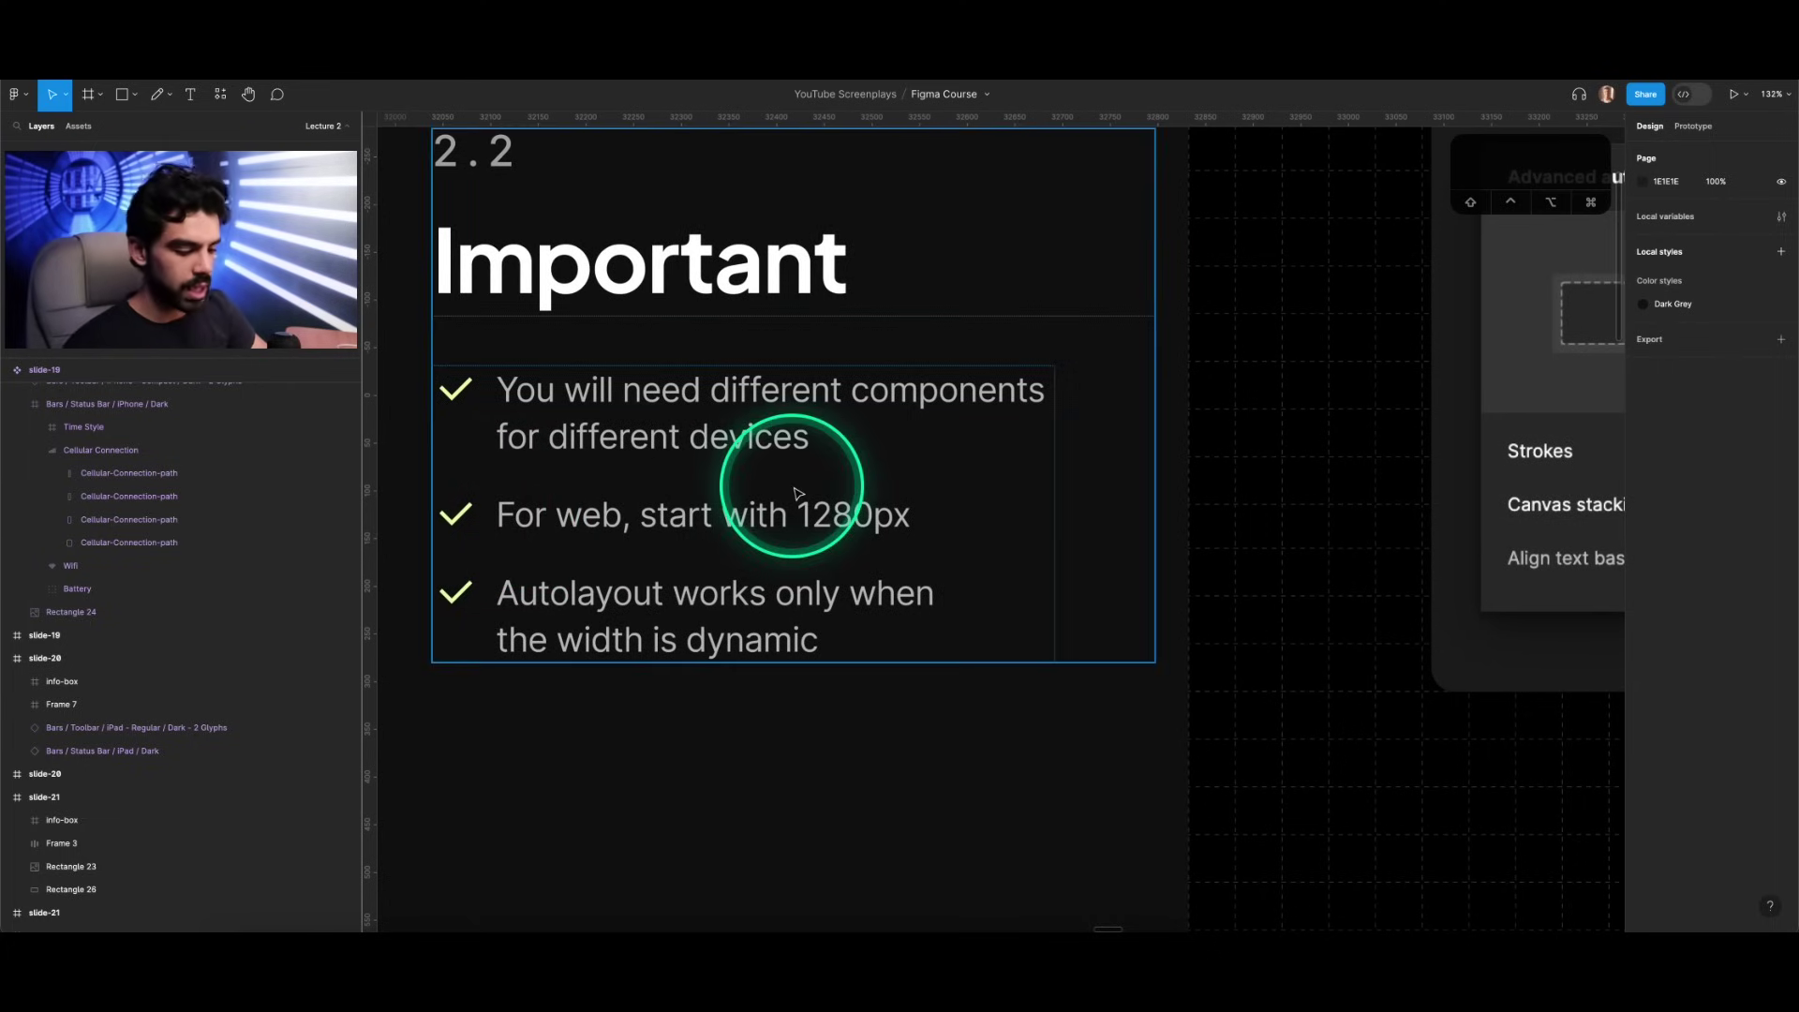
# Step: Insert a 375 × 667 iPhone 8 preset frame and undo the insertion
pyautogui.press('f')
pyautogui.scroll(-8, 815, 474)
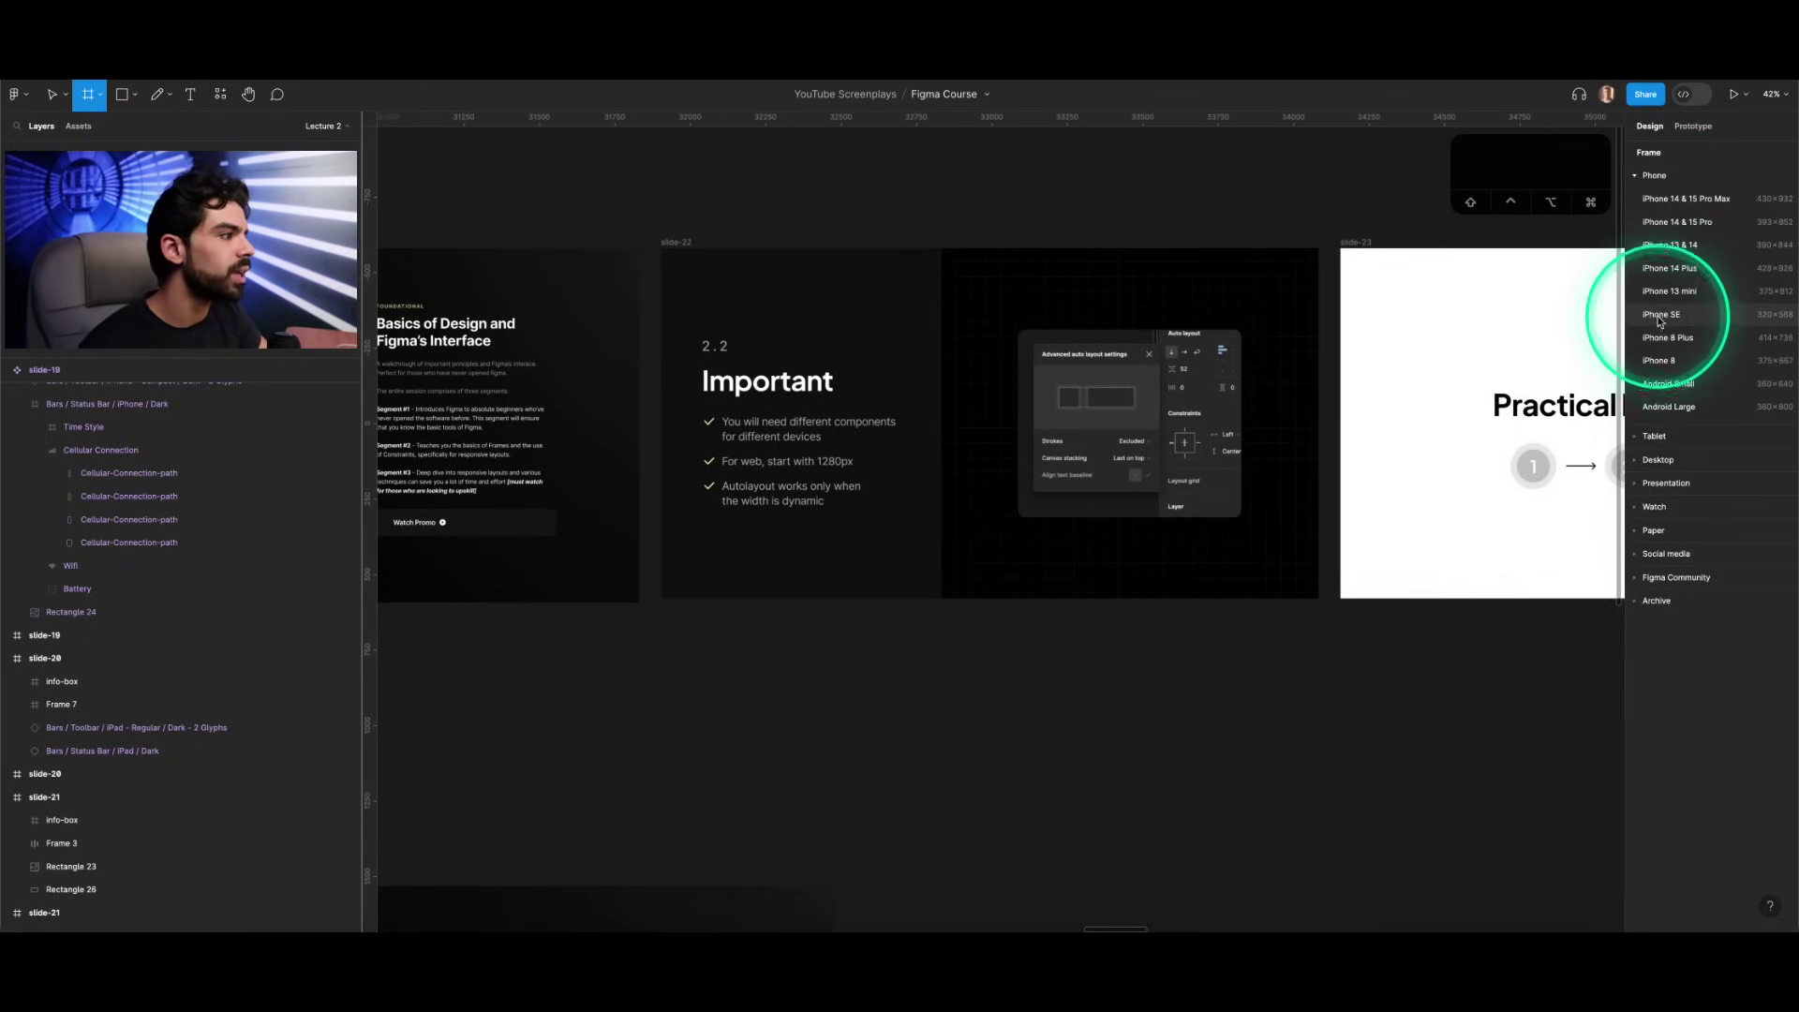
pyautogui.click(1659, 366)
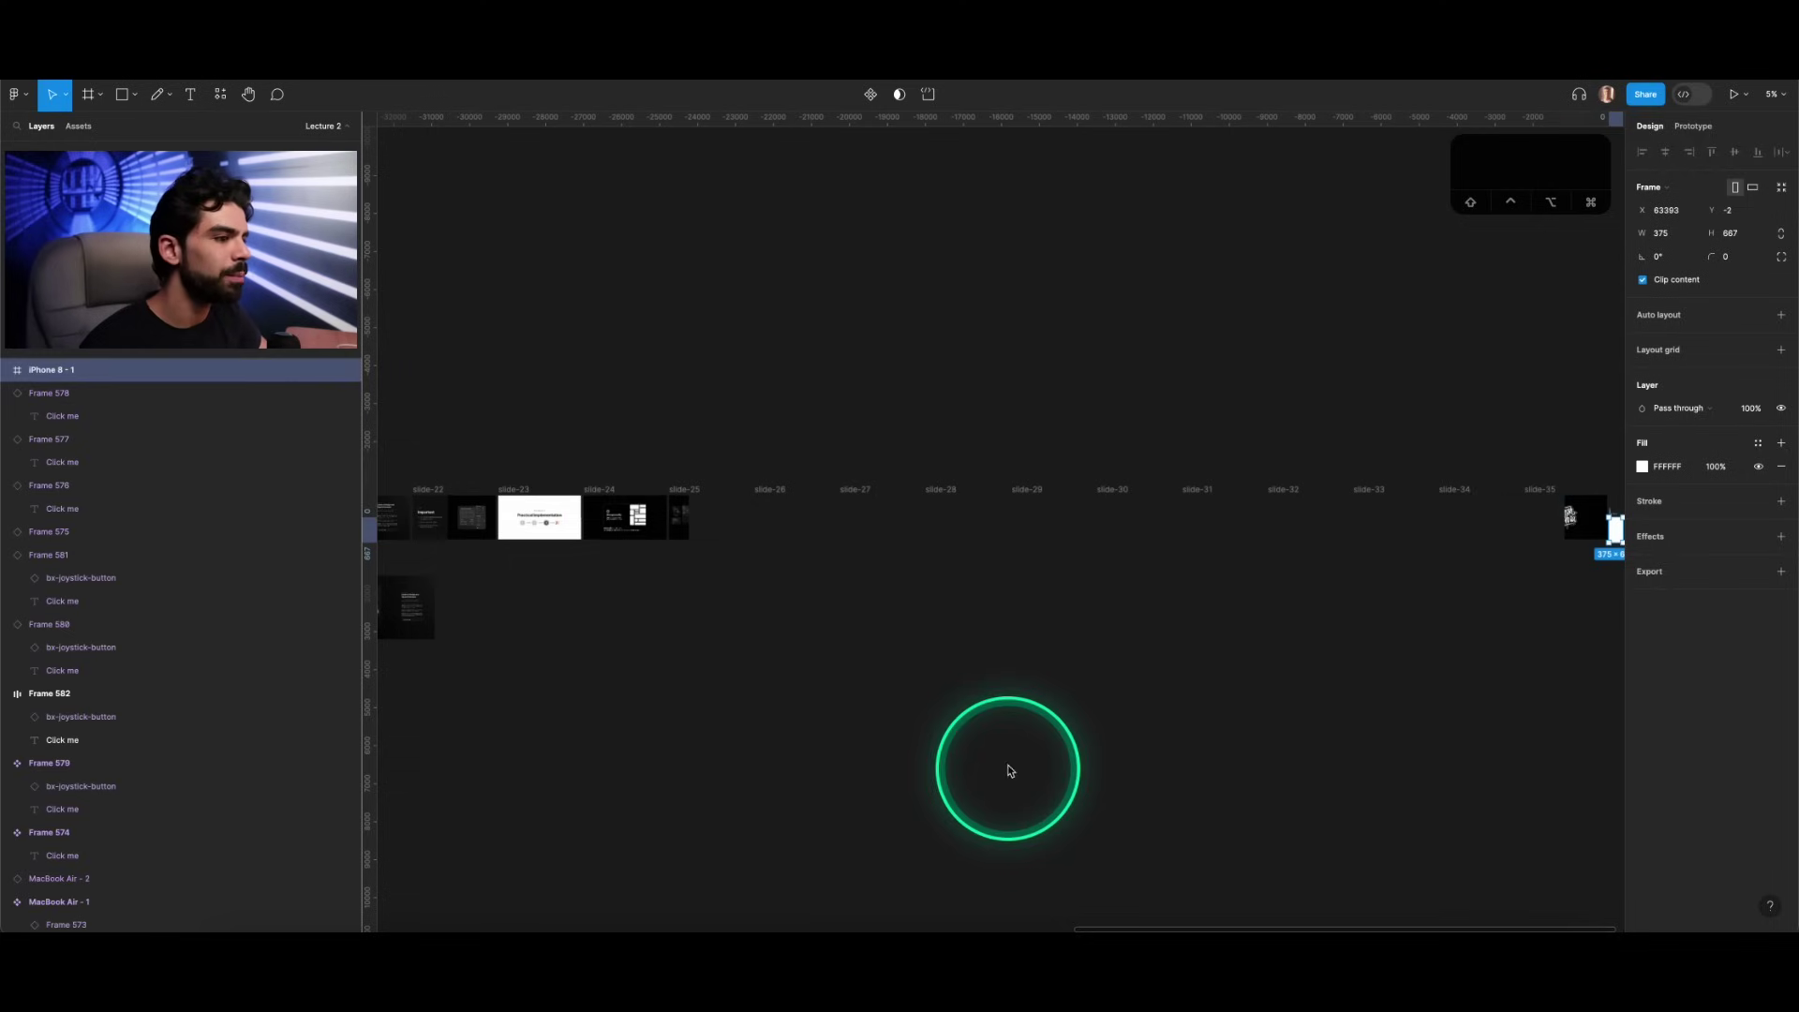
pyautogui.scroll(10, 1479, 611)
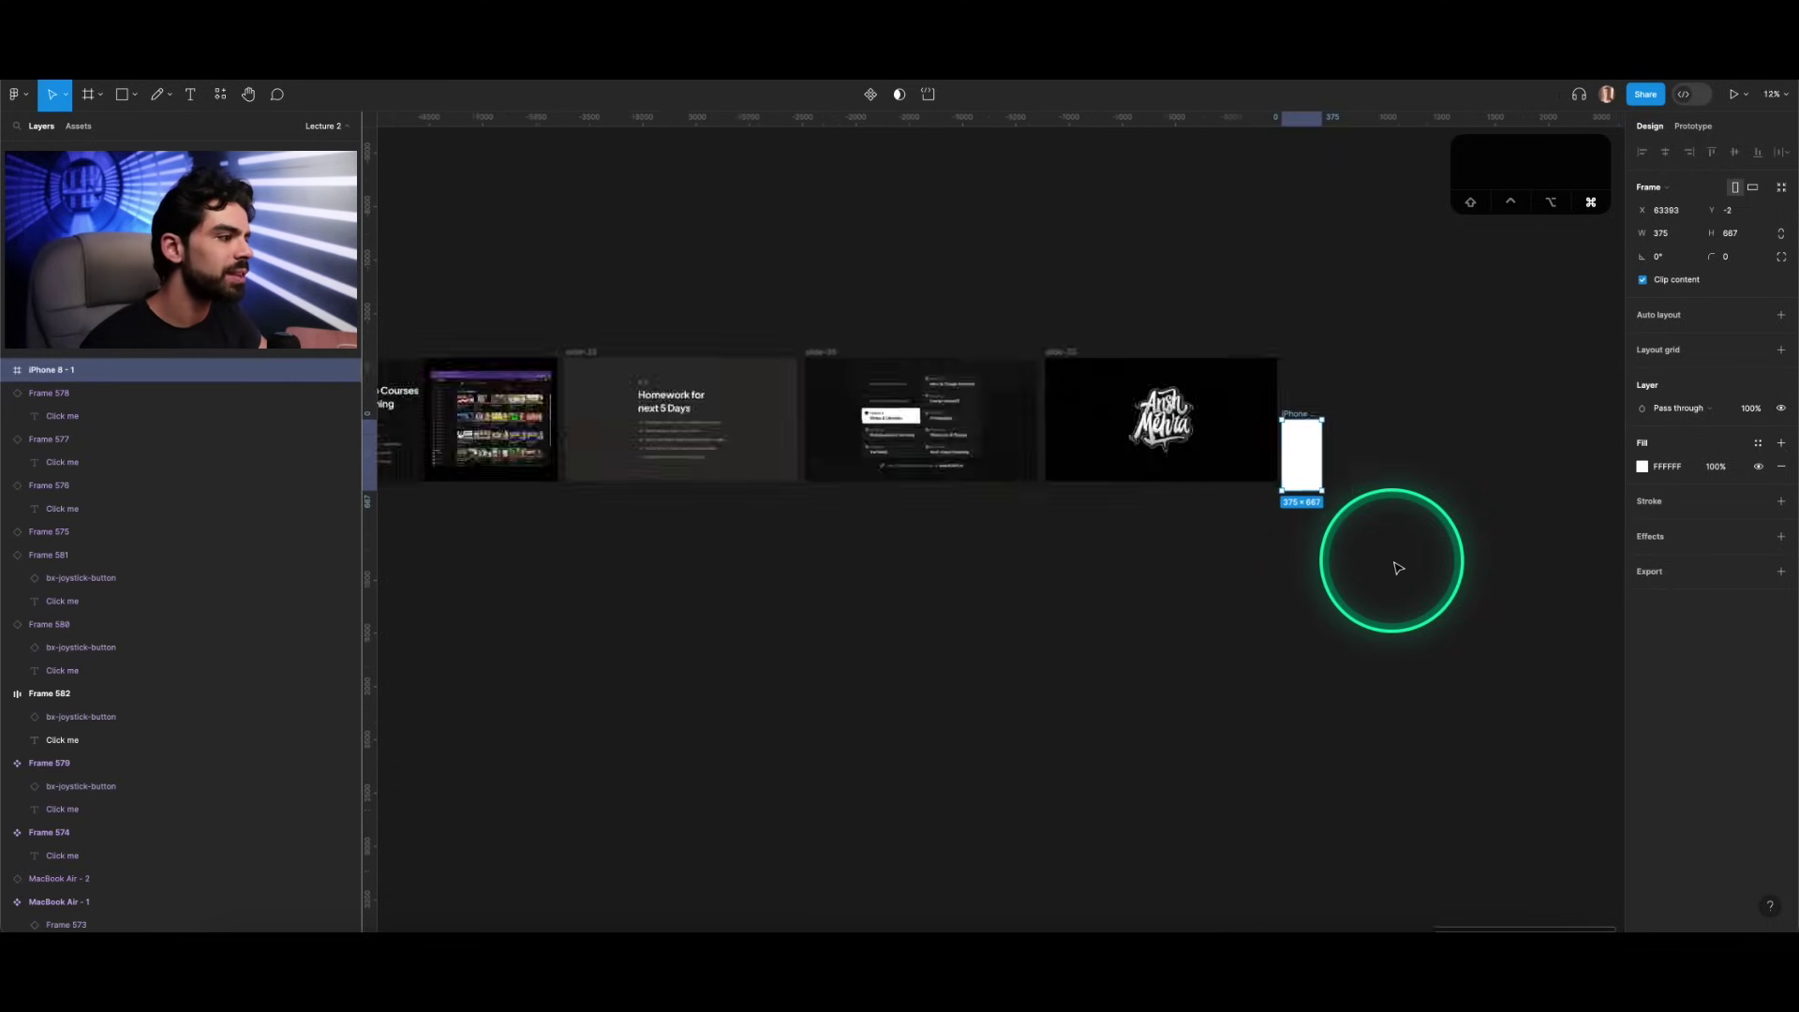
pyautogui.press('super+z')
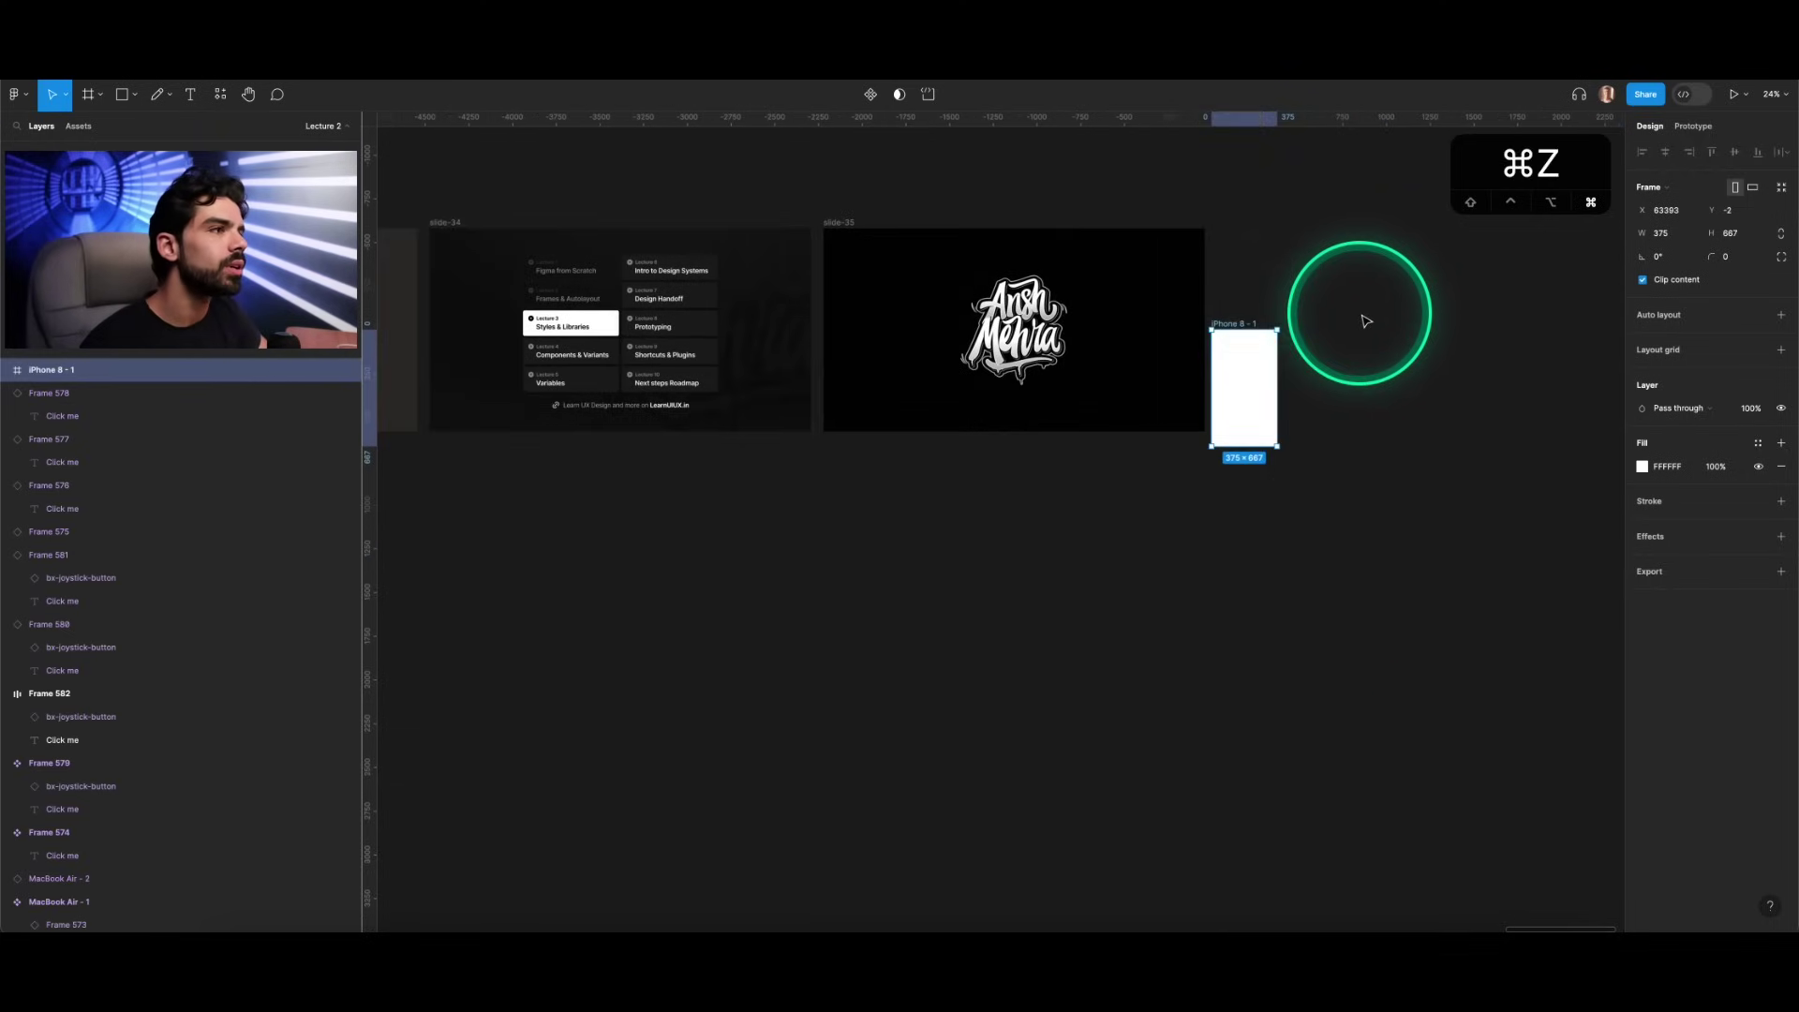
# Step: Review the auto layout notes on slide-22 and the Responsify plugin presentation on slide-24
pyautogui.hscroll(-10, 1365, 321)
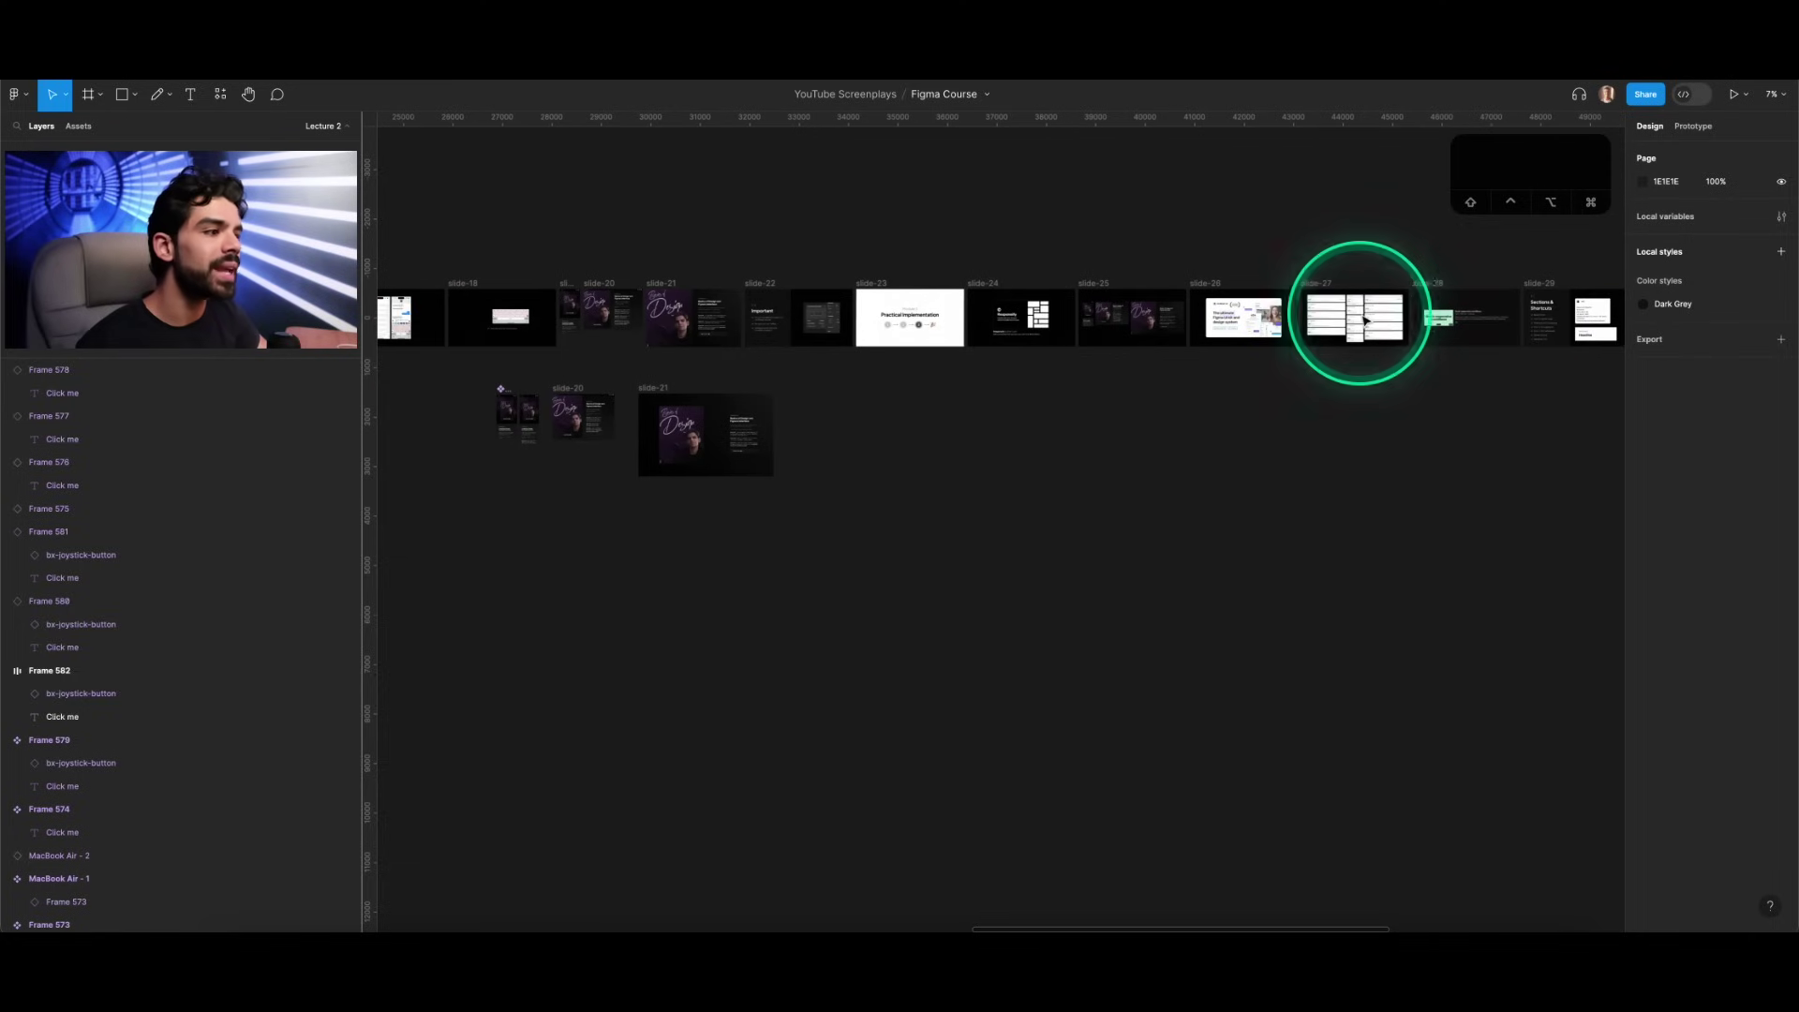
pyautogui.hscroll(-3, 1365, 321)
pyautogui.scroll(5, 945, 314)
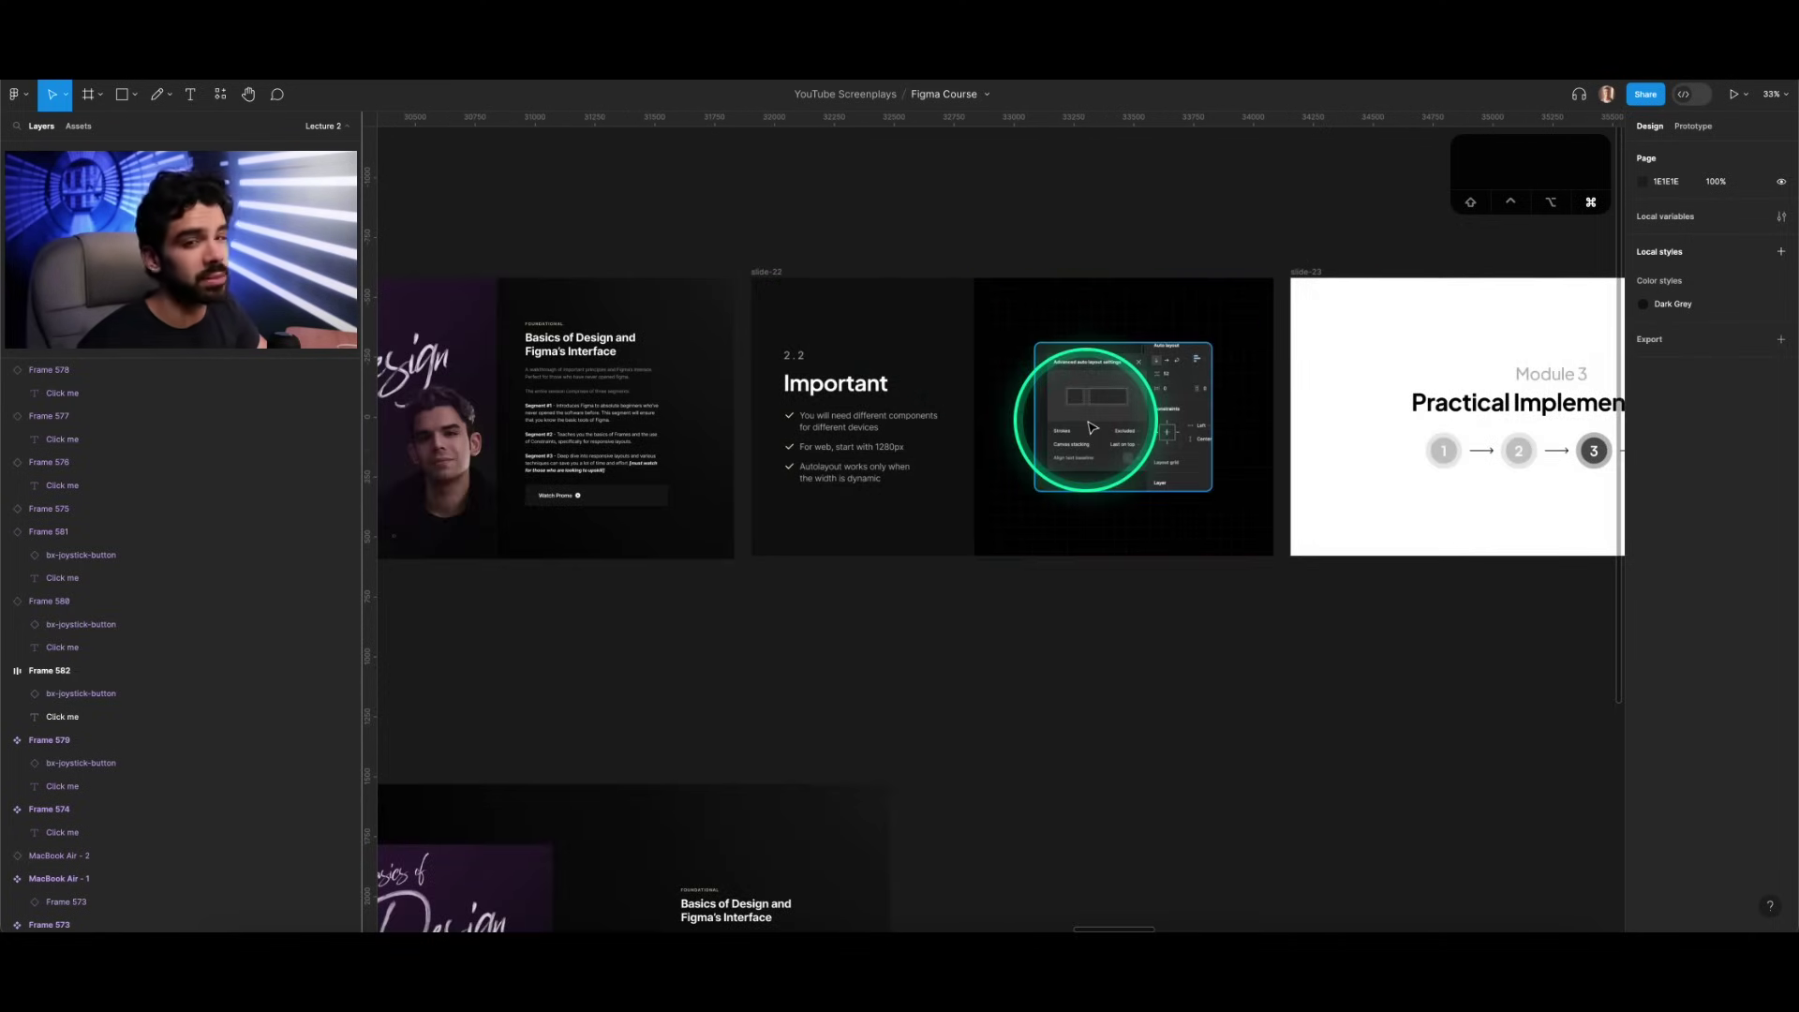
pyautogui.scroll(3, 1090, 418)
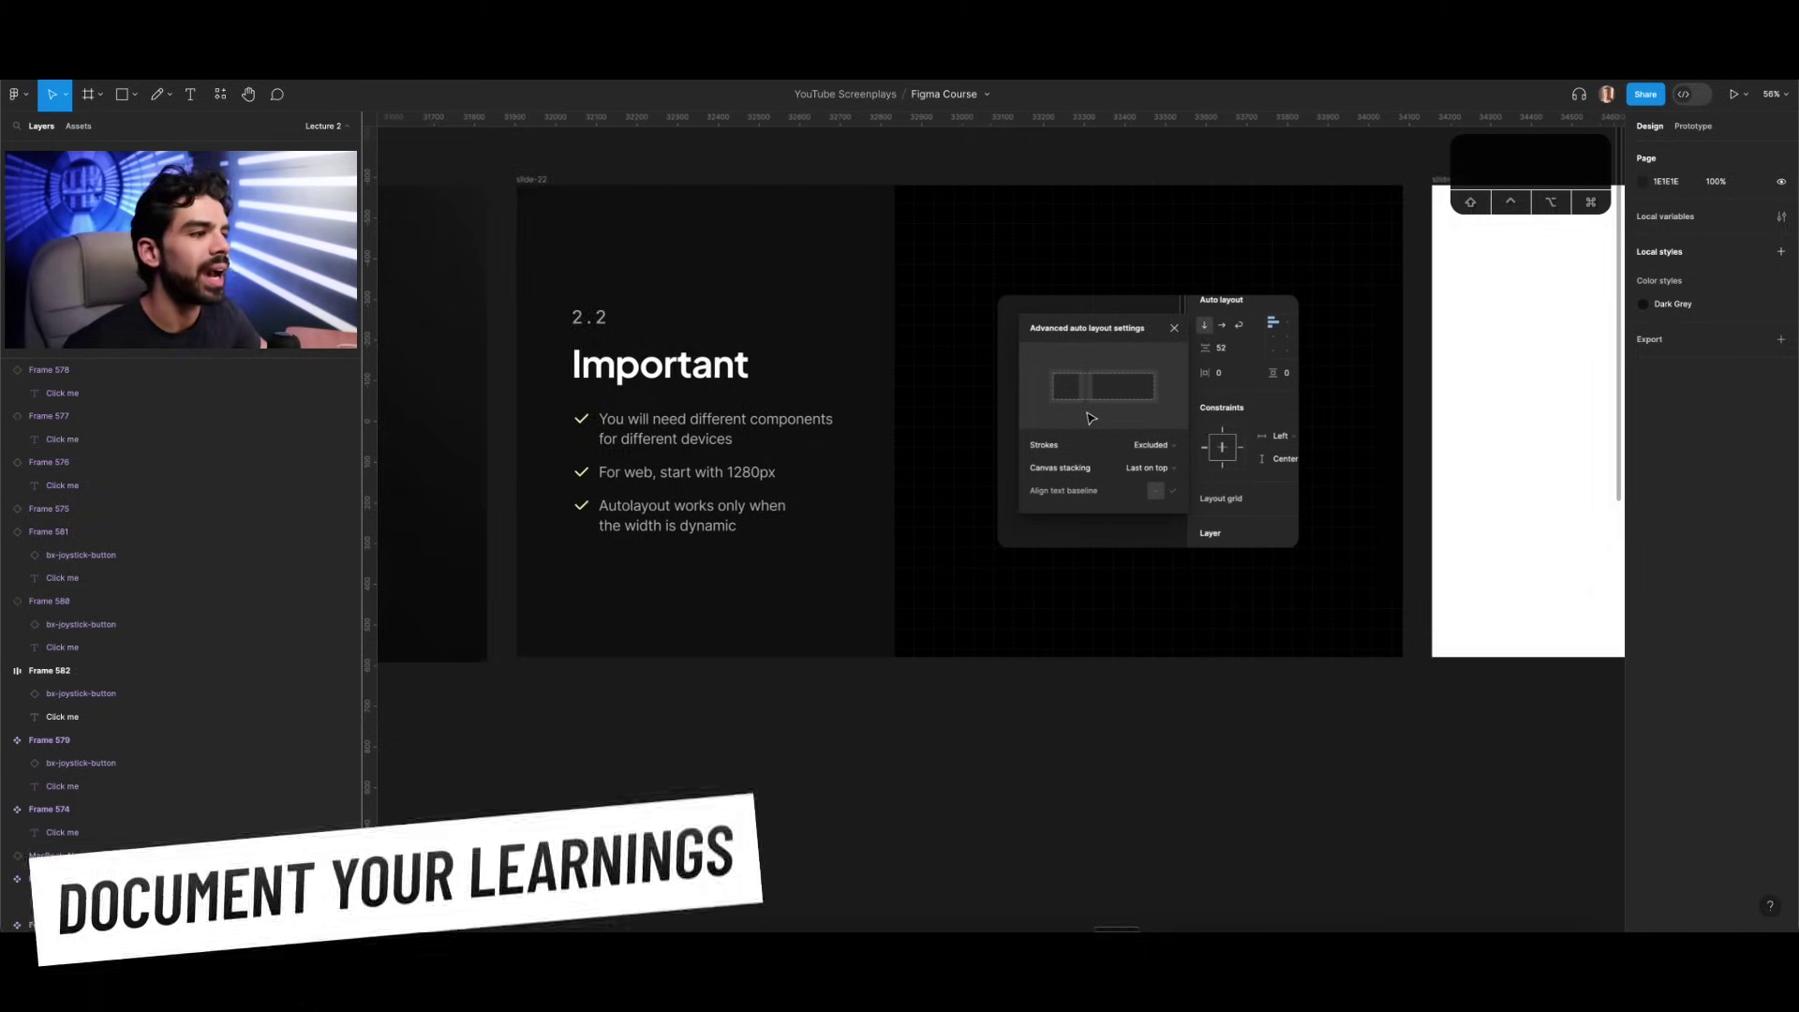
pyautogui.hscroll(3, 1091, 418)
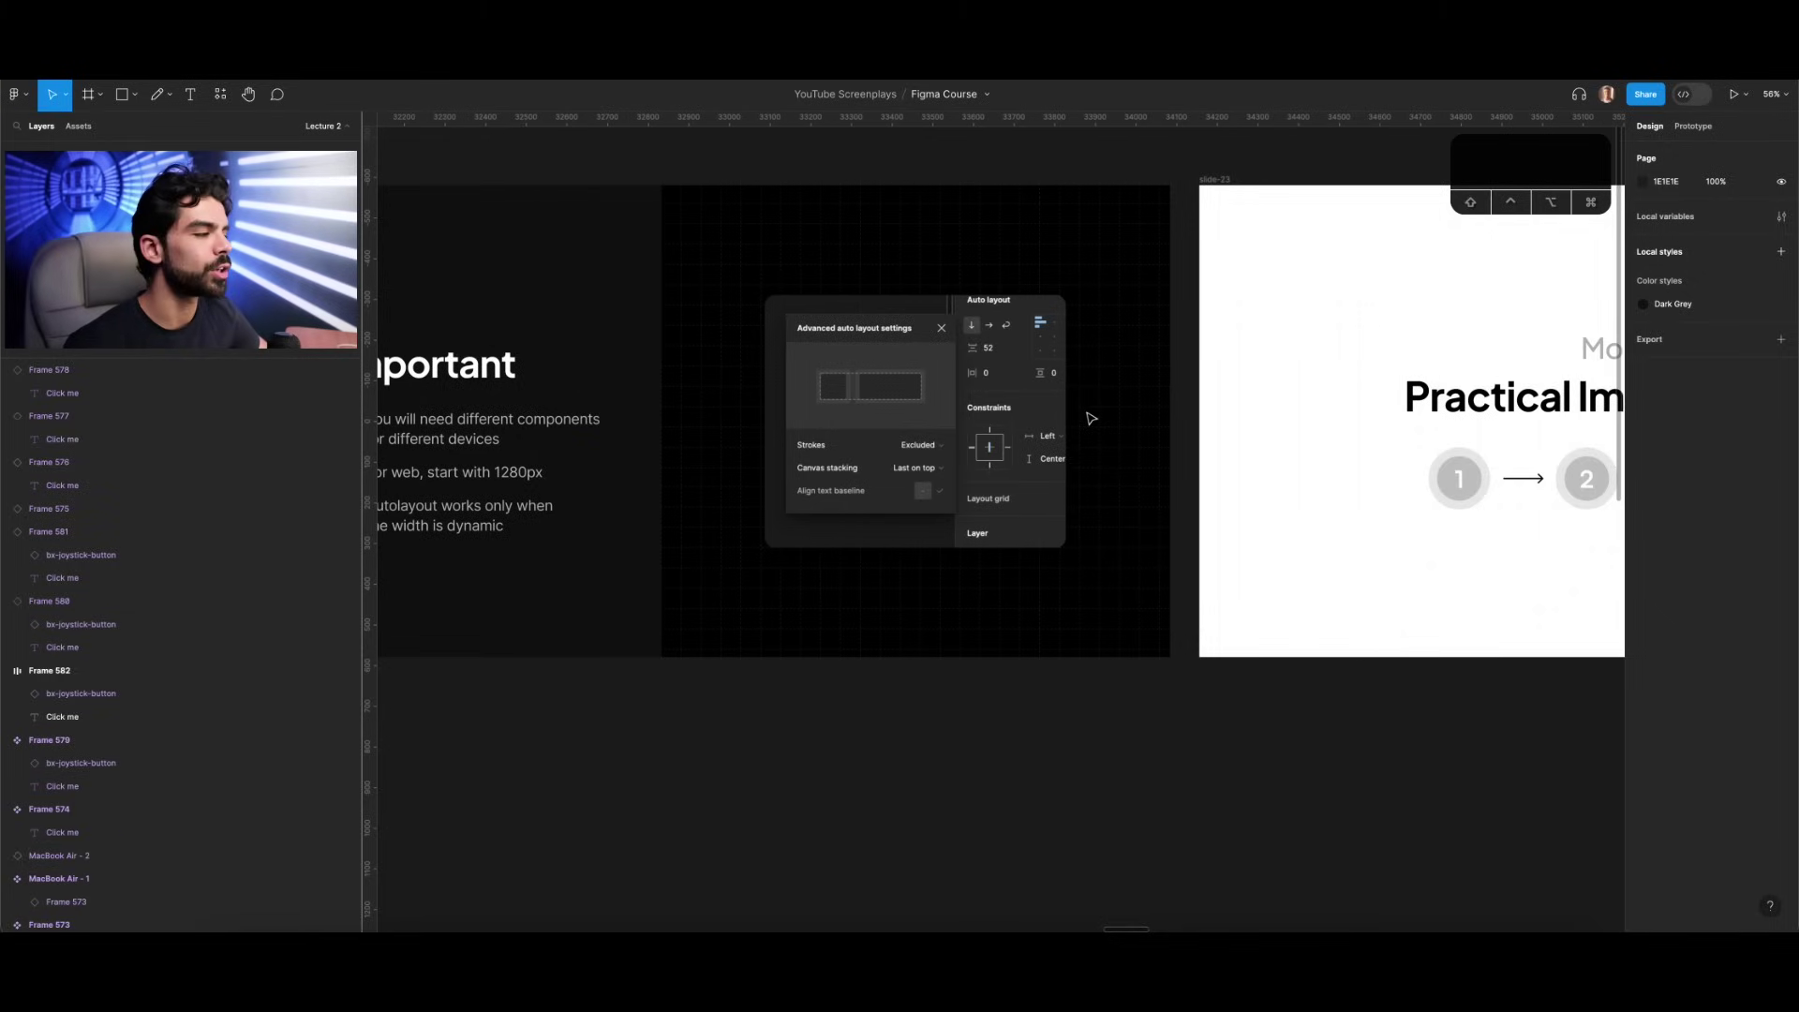
pyautogui.hscroll(5, 1091, 418)
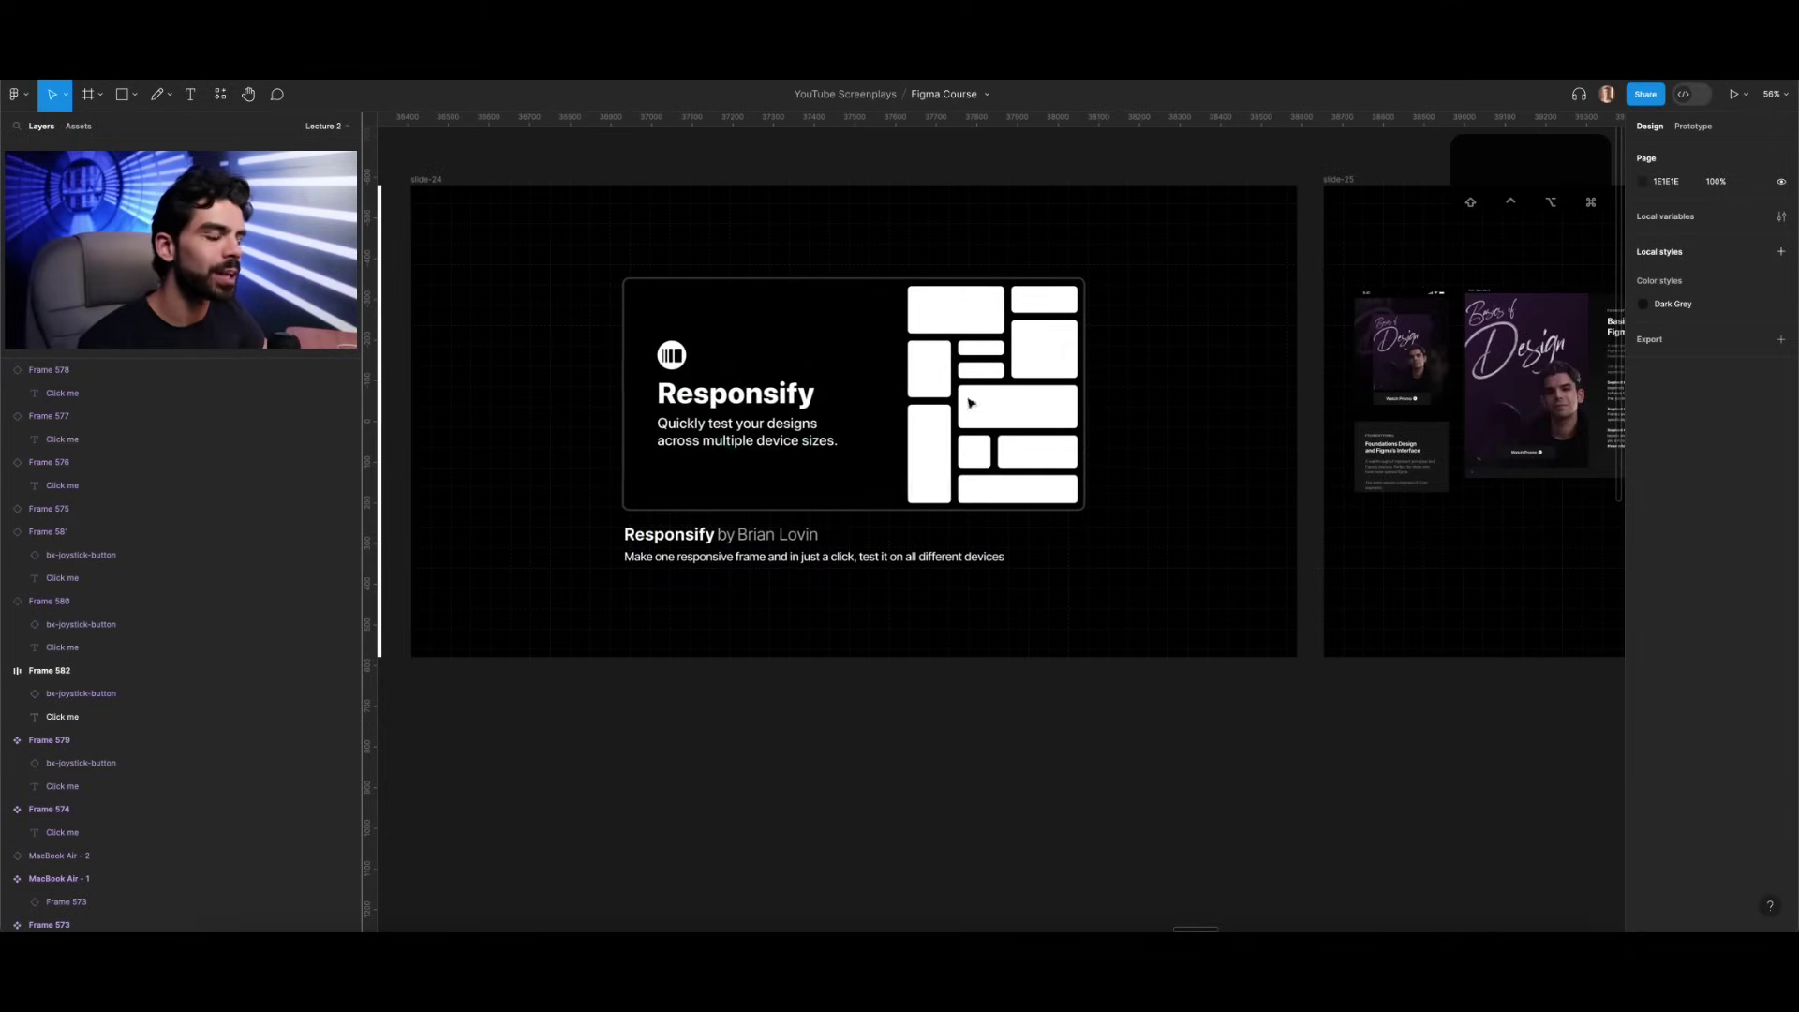
pyautogui.click(759, 385)
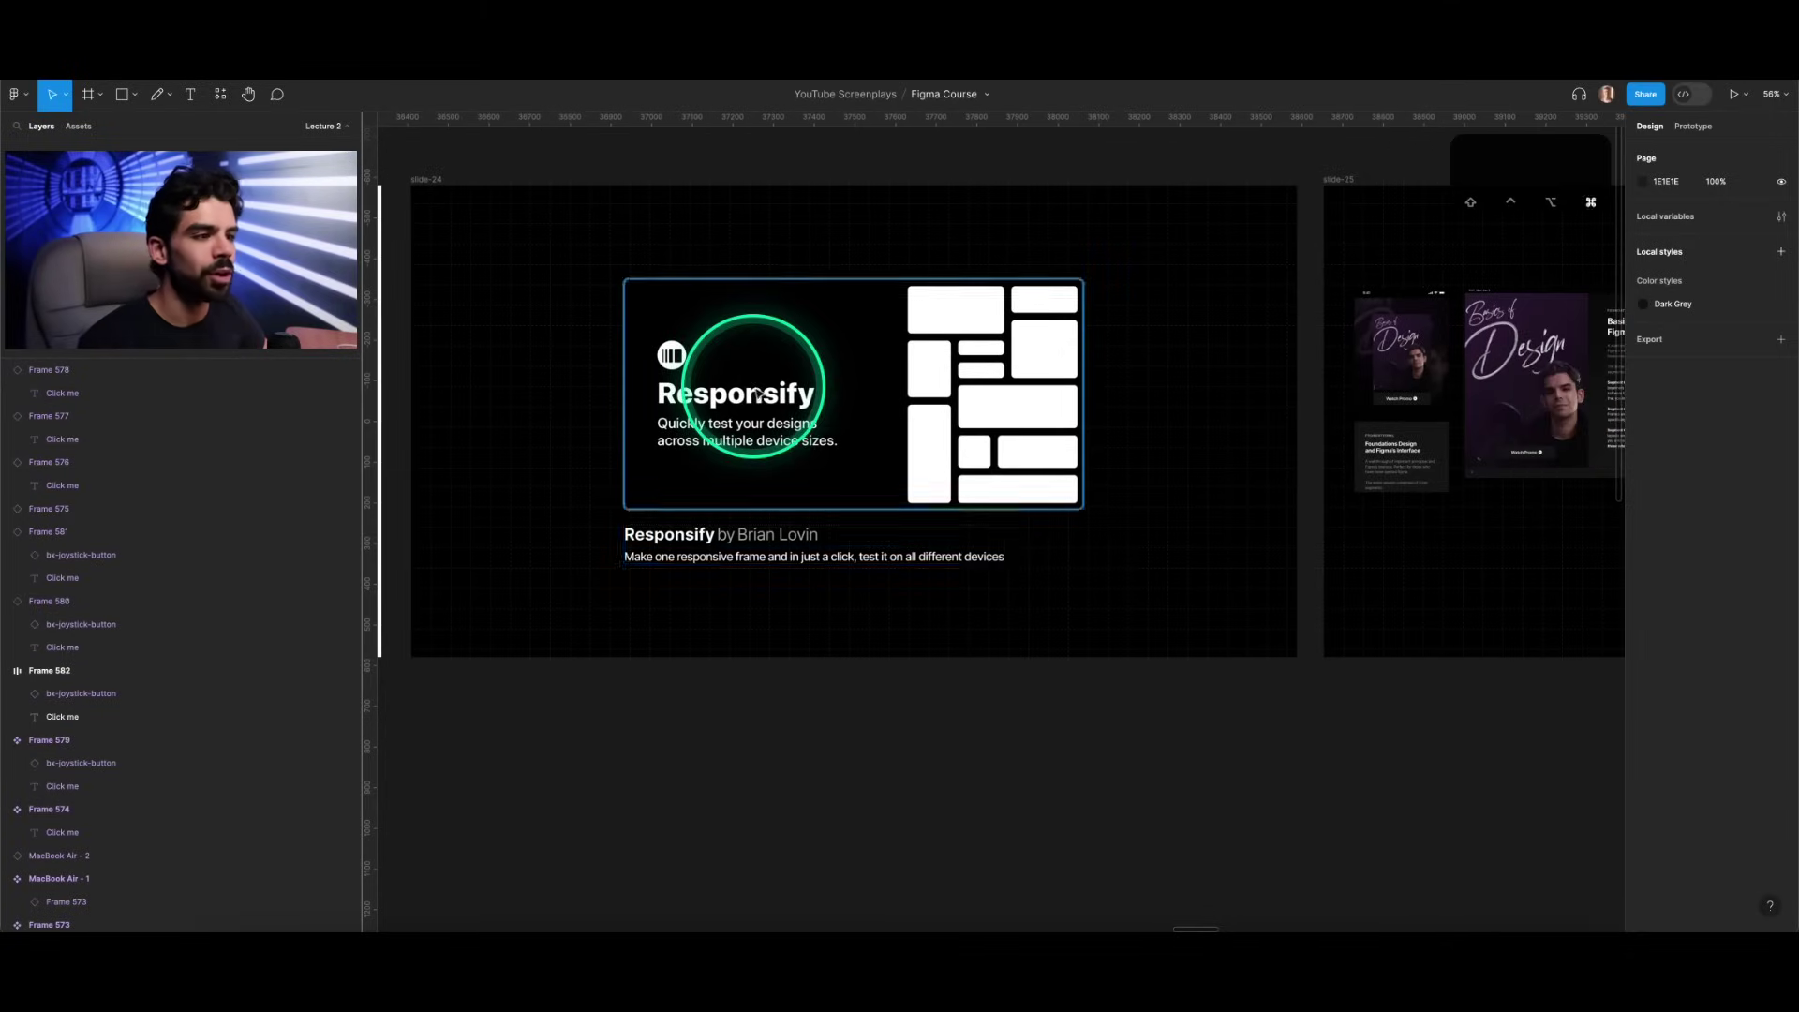
pyautogui.scroll(-3, 766, 392)
pyautogui.hscroll(5, 856, 361)
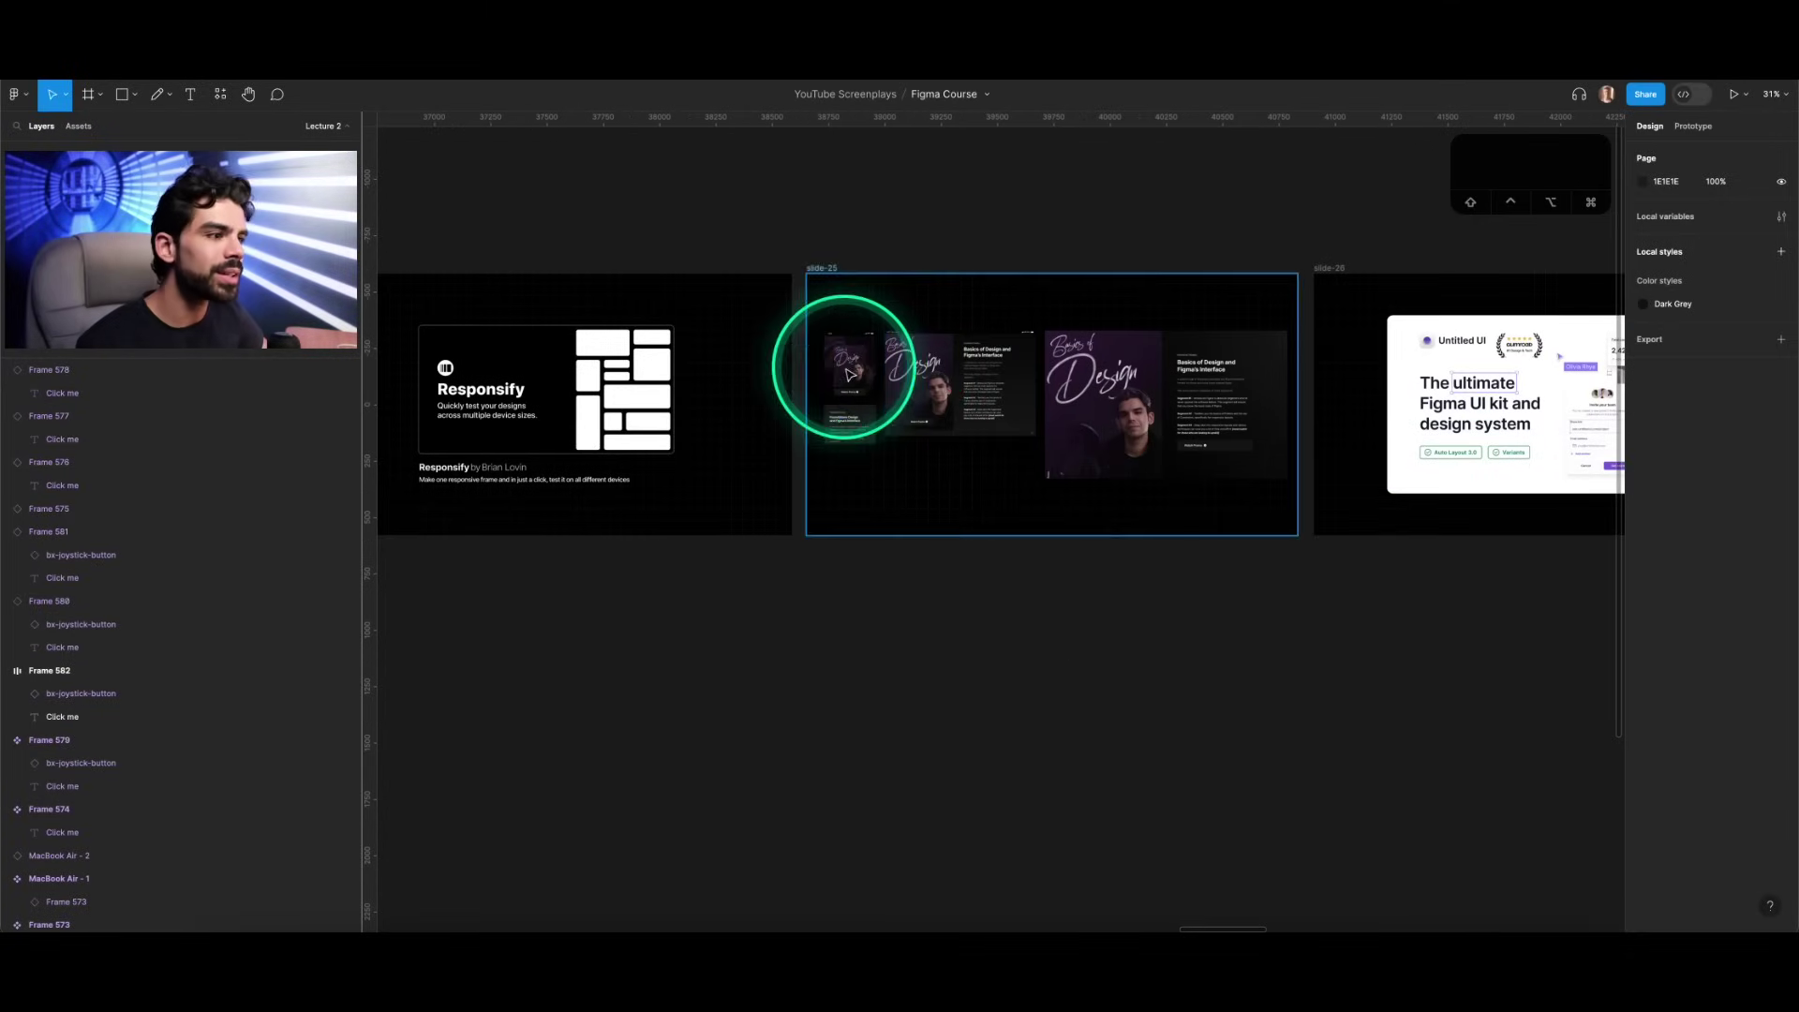
# Step: Duplicate the phone, tablet and desktop frames inside slide-25 onto the empty canvas below it, at Y 930
pyautogui.click(903, 362)
pyautogui.keyDown('shift'); pyautogui.click(1041, 373); pyautogui.keyUp('shift')
pyautogui.keyDown('shift'); pyautogui.click(1050, 375); pyautogui.keyUp('shift')
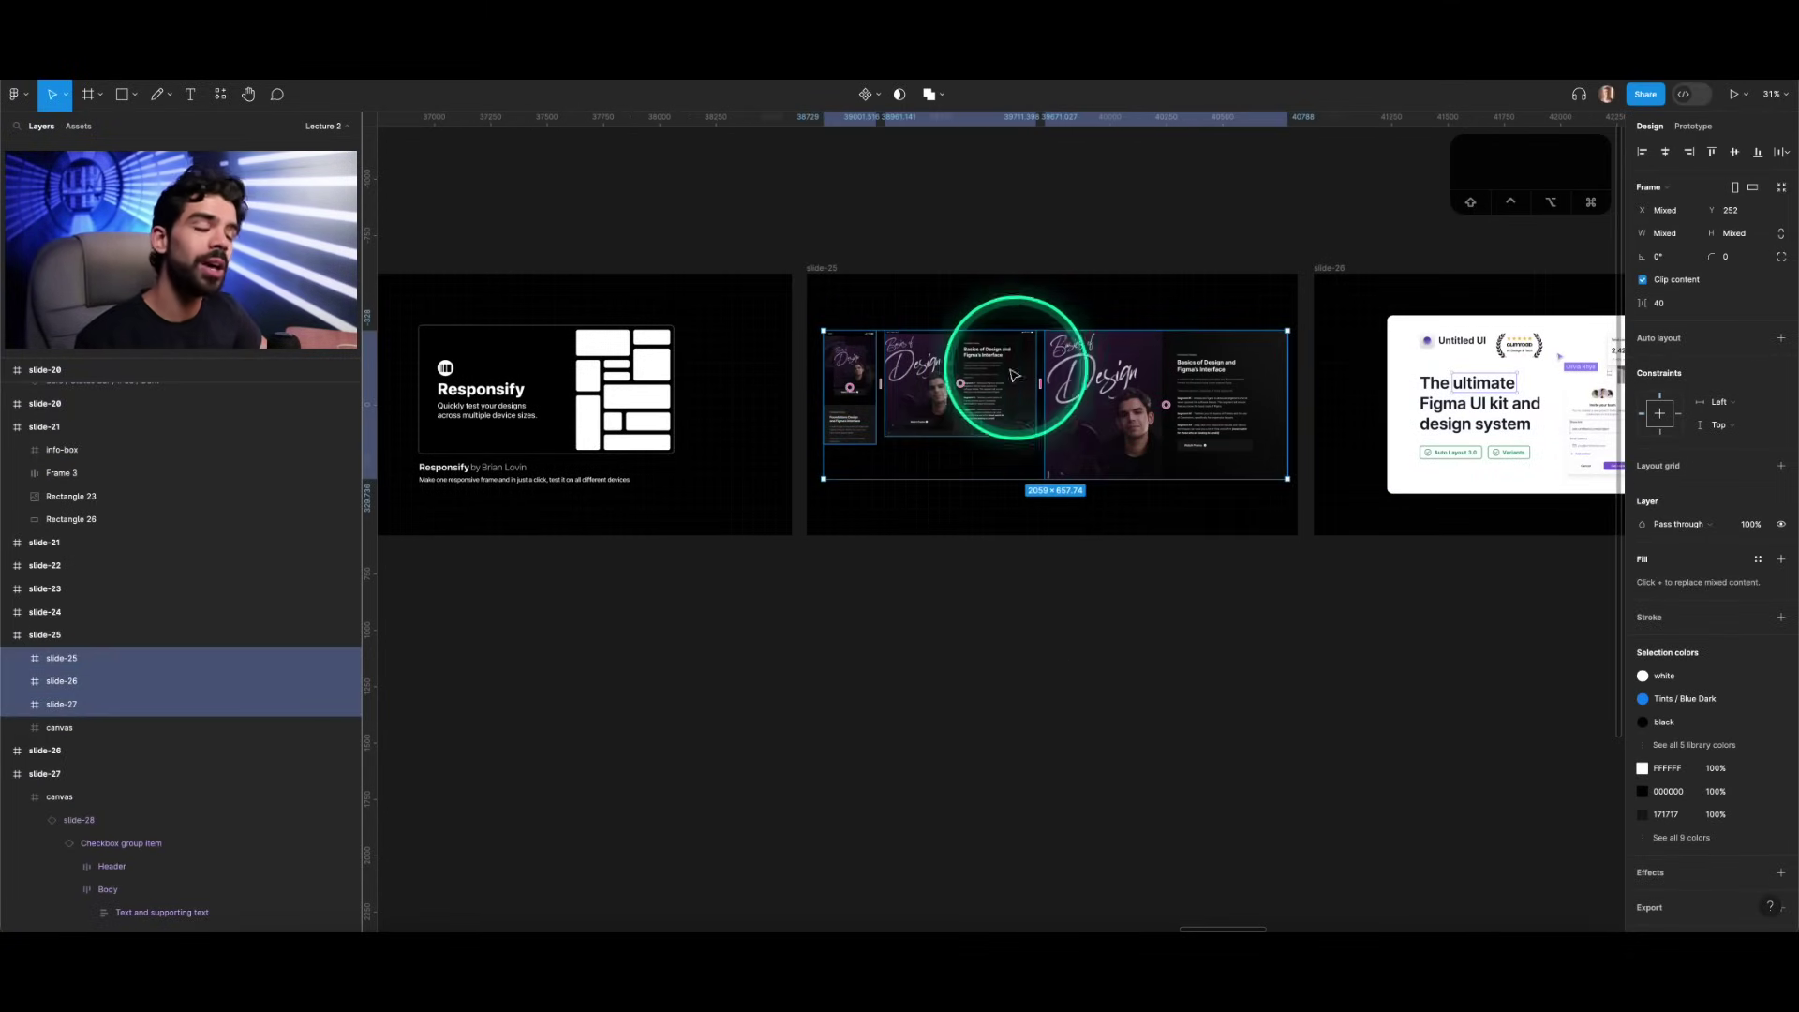
pyautogui.moveTo(909, 641); pyautogui.dragTo(908, 634)
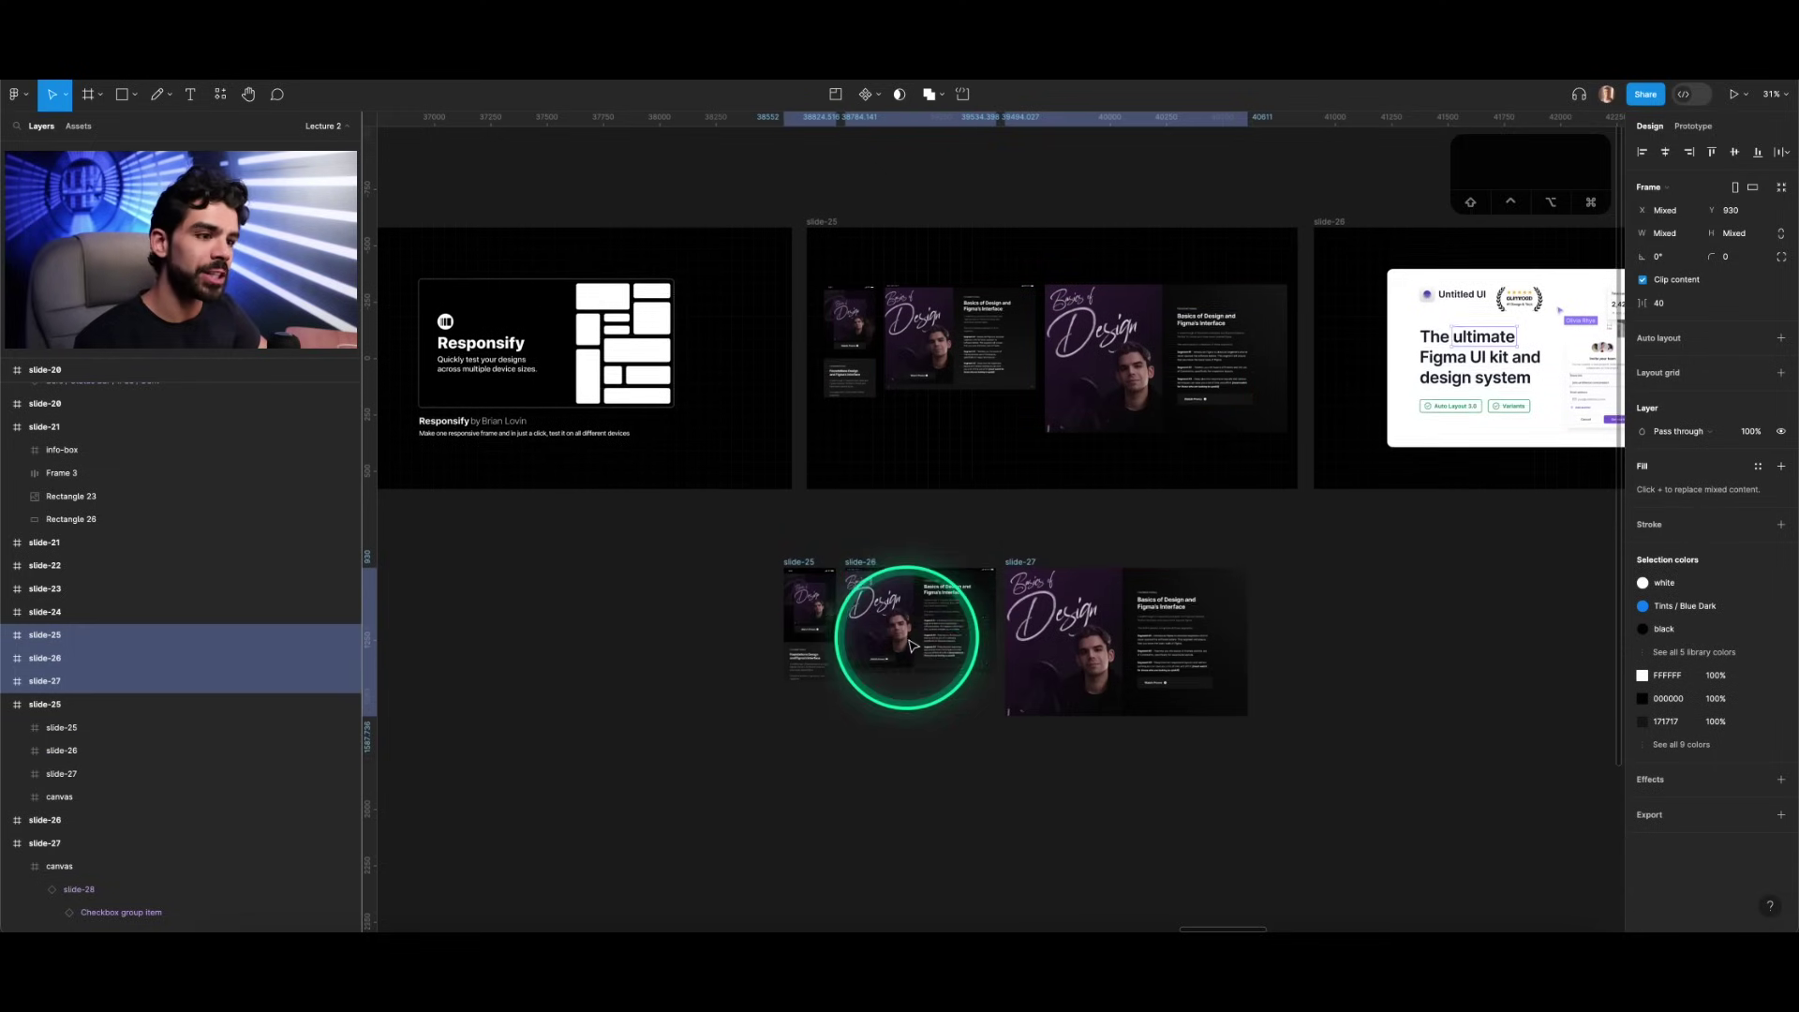
pyautogui.scroll(-2, 1092, 611)
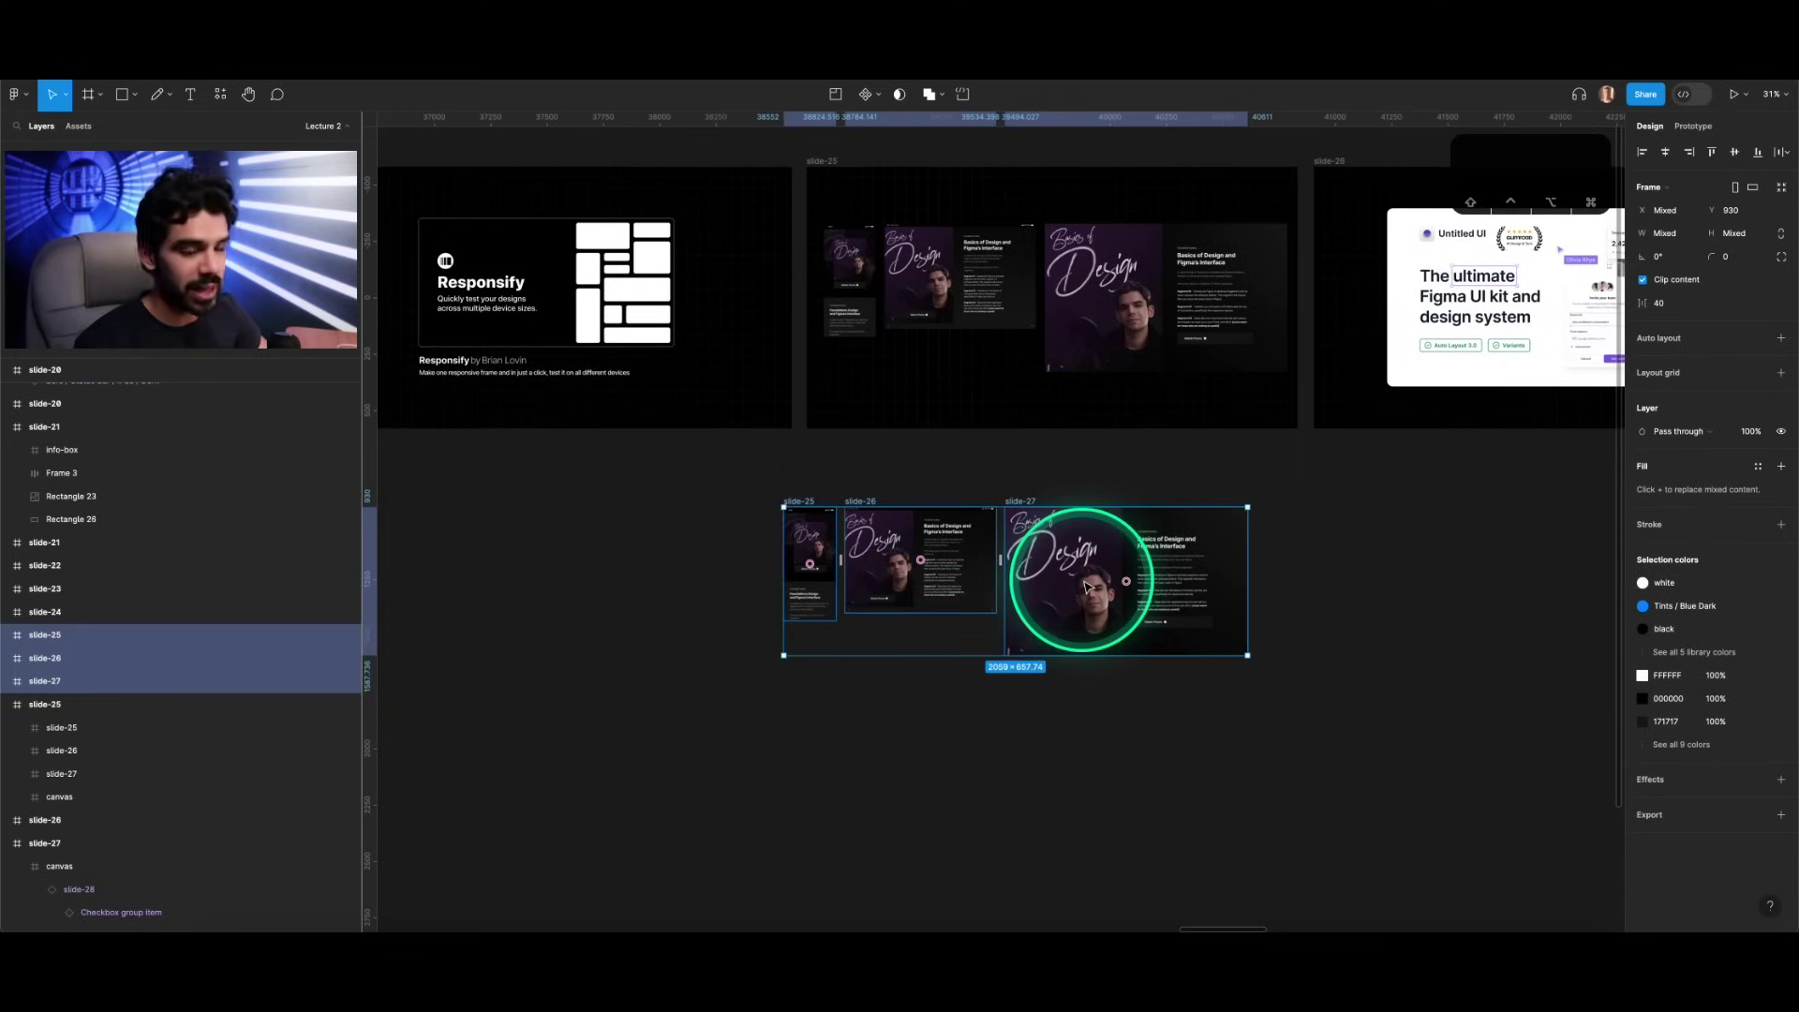
pyautogui.scroll(2, 915, 574)
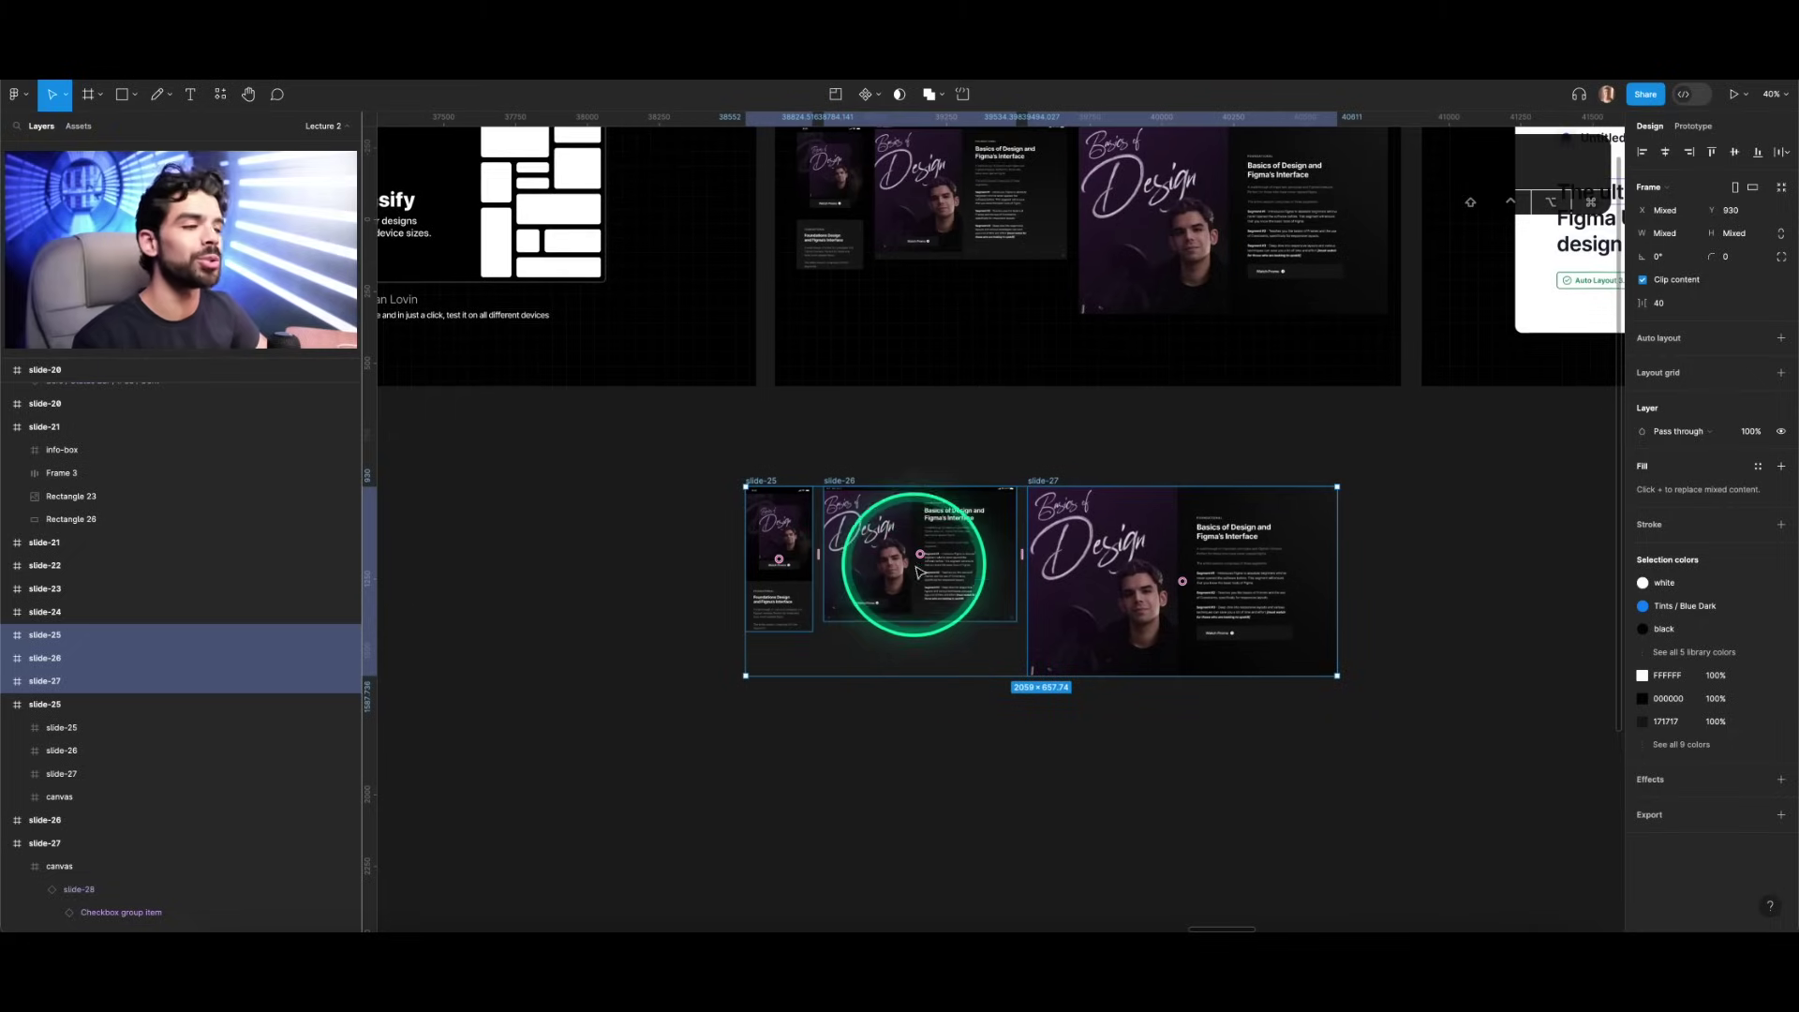
pyautogui.scroll(-1, 916, 574)
pyautogui.click(1113, 611)
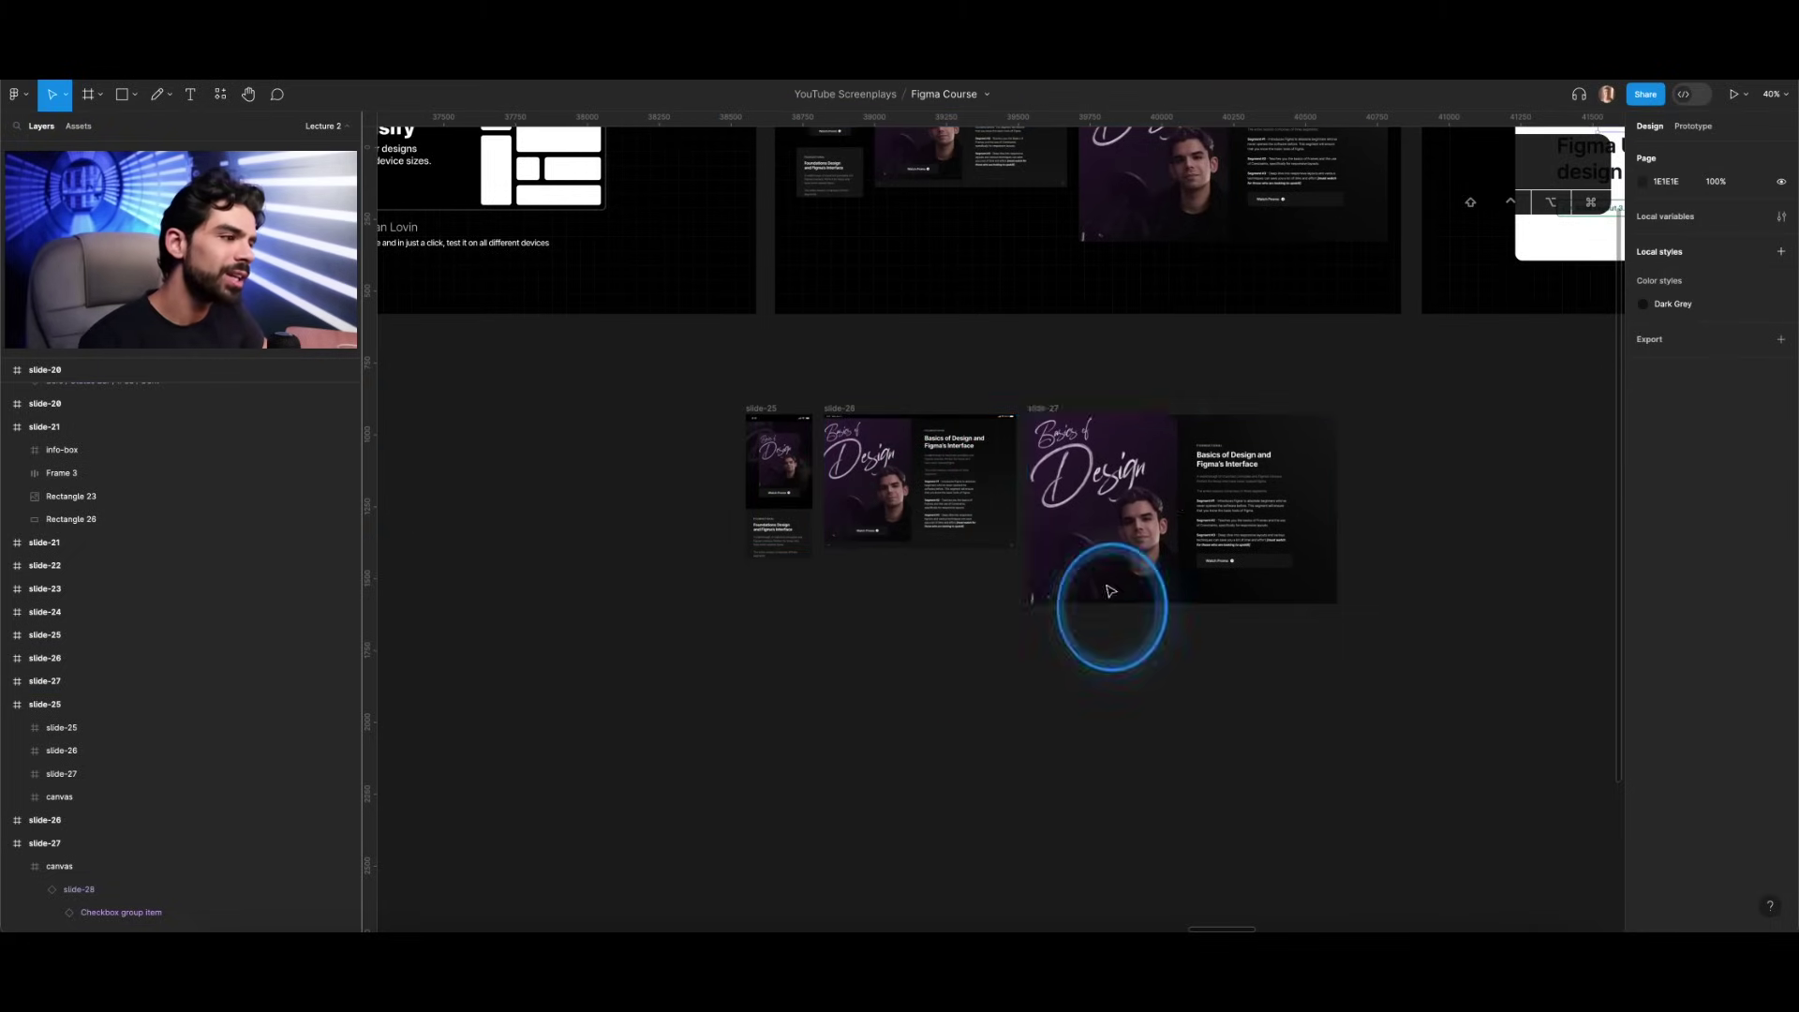
# Step: Try resizing the copied slide-27 desktop frame to 948 × 599 and undo the resize
pyautogui.click(1057, 414)
pyautogui.hotkey('shift', '2')
pyautogui.press('v')
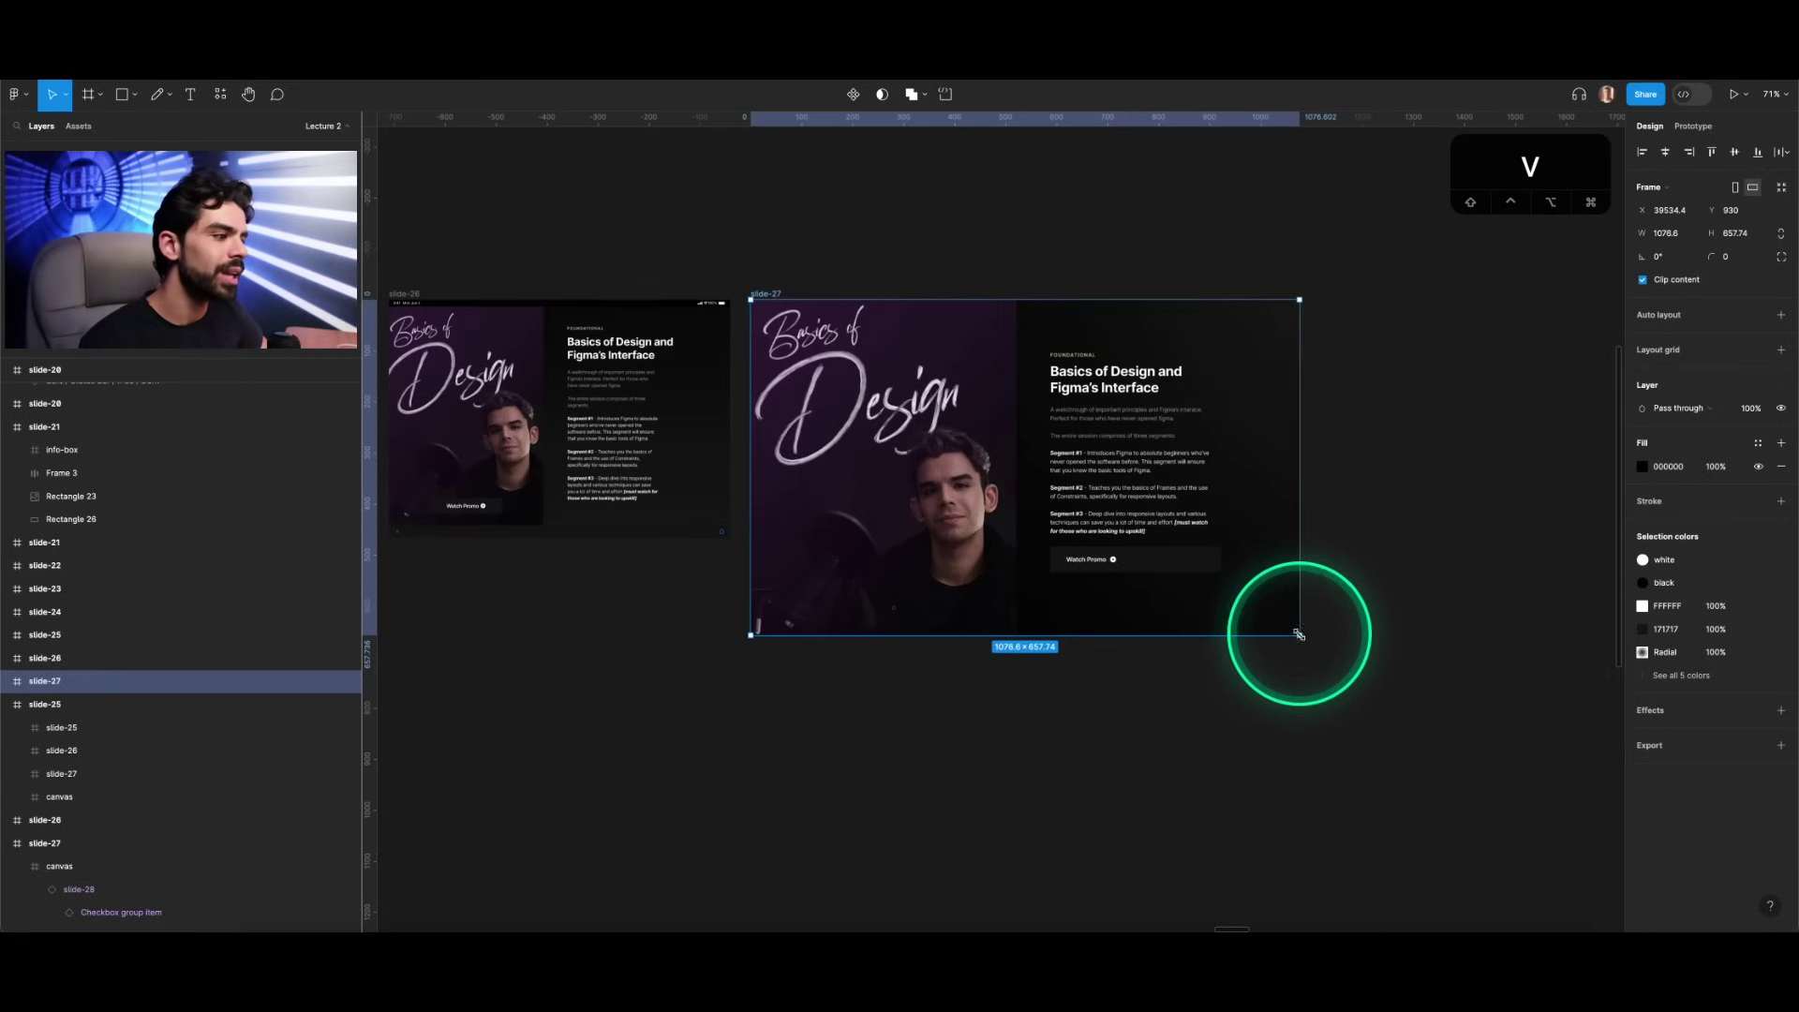
pyautogui.moveTo(1299, 635); pyautogui.dragTo(1233, 606)
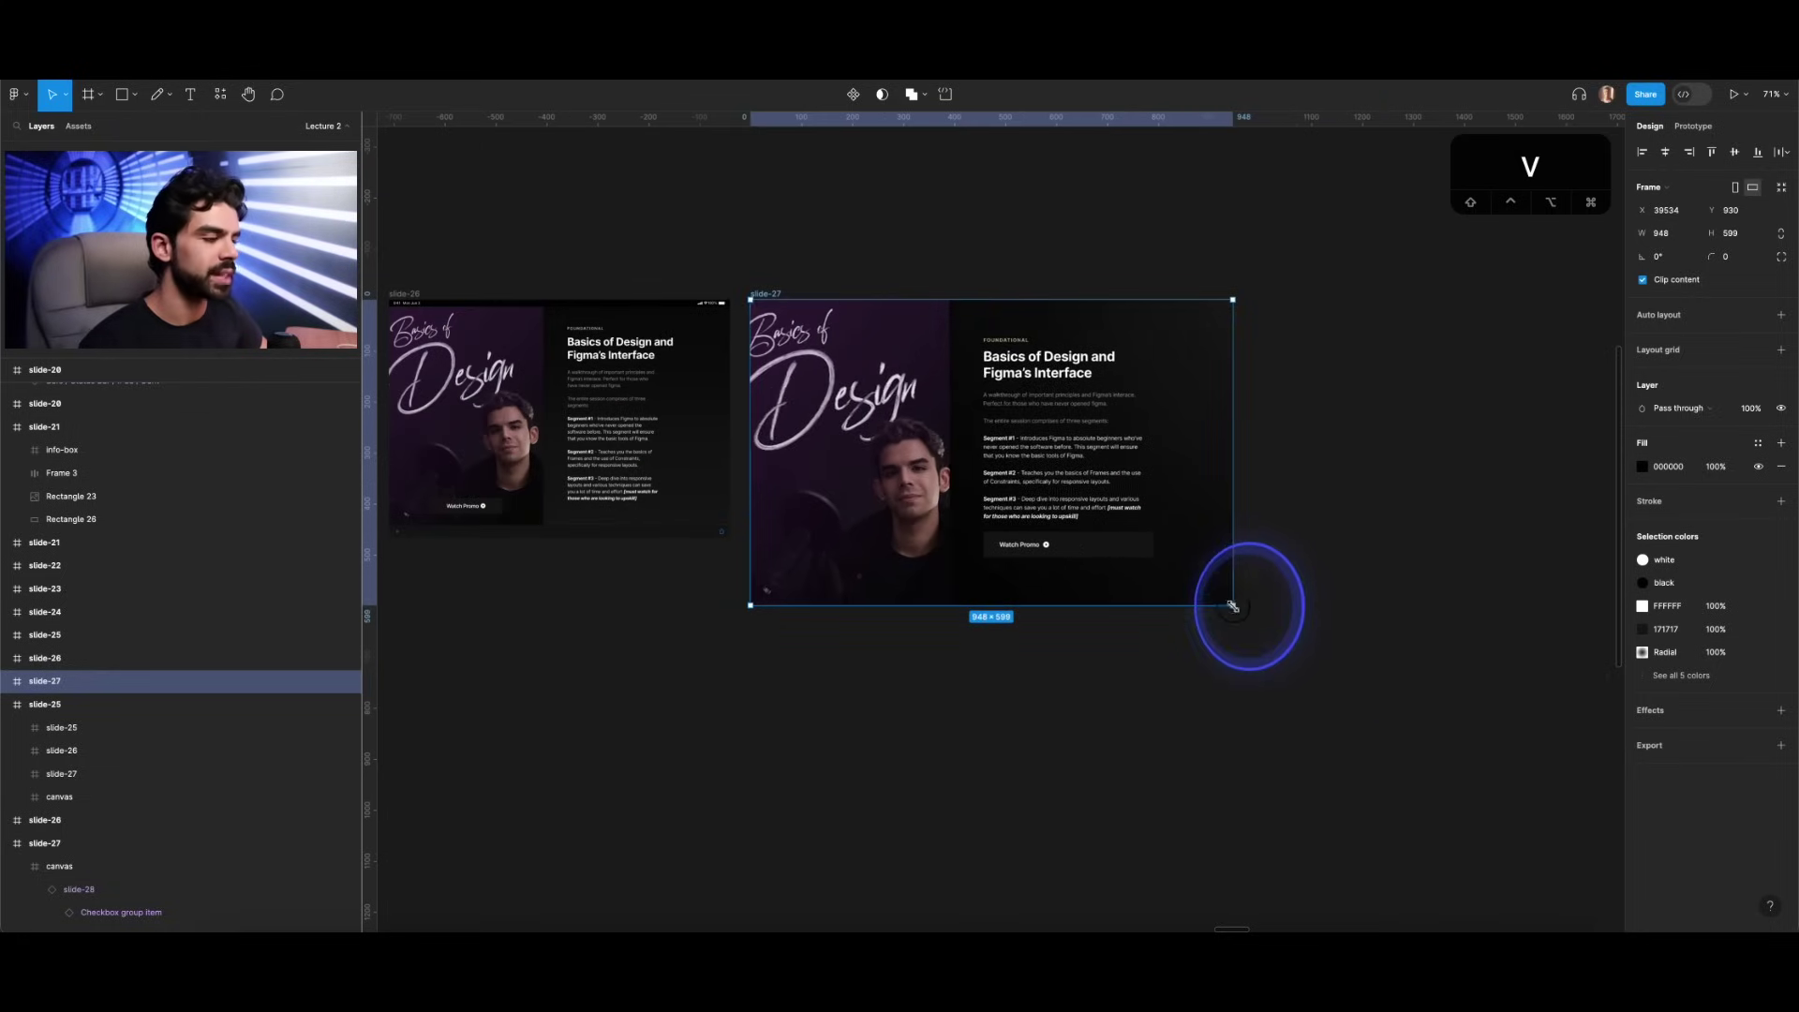
pyautogui.press('super+z')
pyautogui.keyDown('ctrl'); pyautogui.scroll(-5, 1305, 514); pyautogui.keyUp('ctrl')
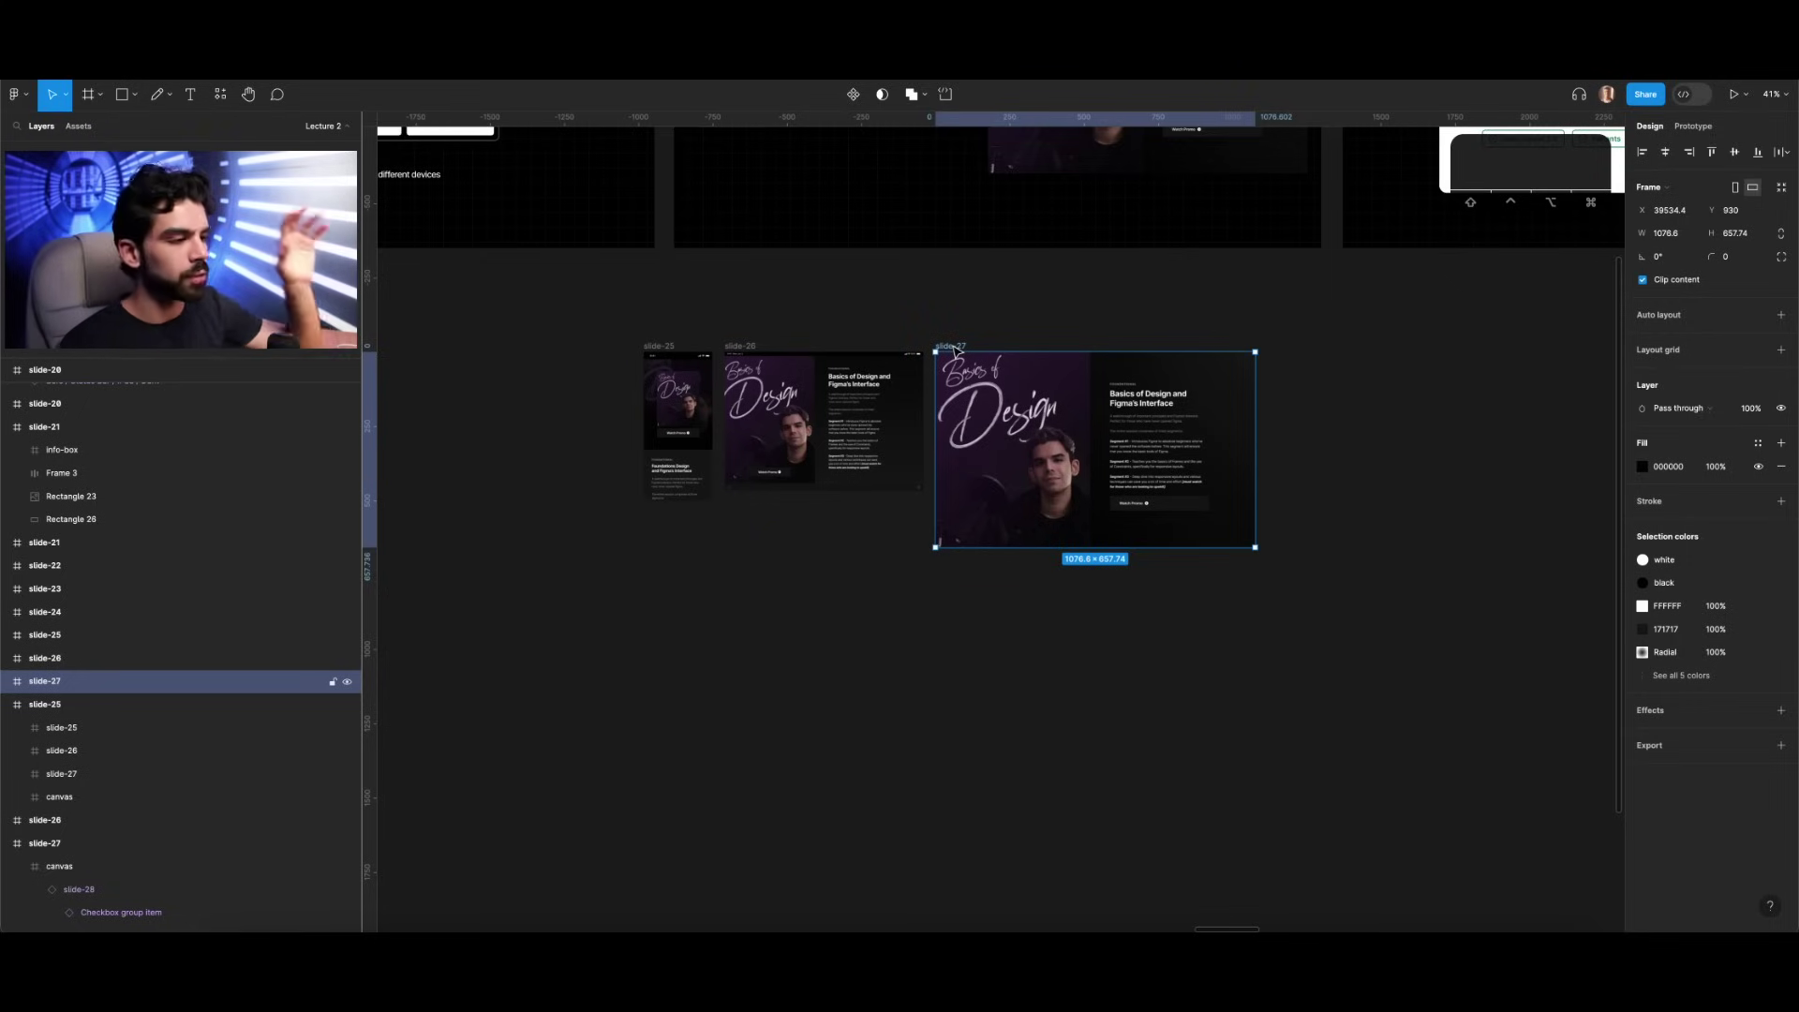
# Step: Place another copy of the slide-27 desktop frame below the row of device frames and delete it
pyautogui.moveTo(929, 479); pyautogui.dragTo(786, 731)
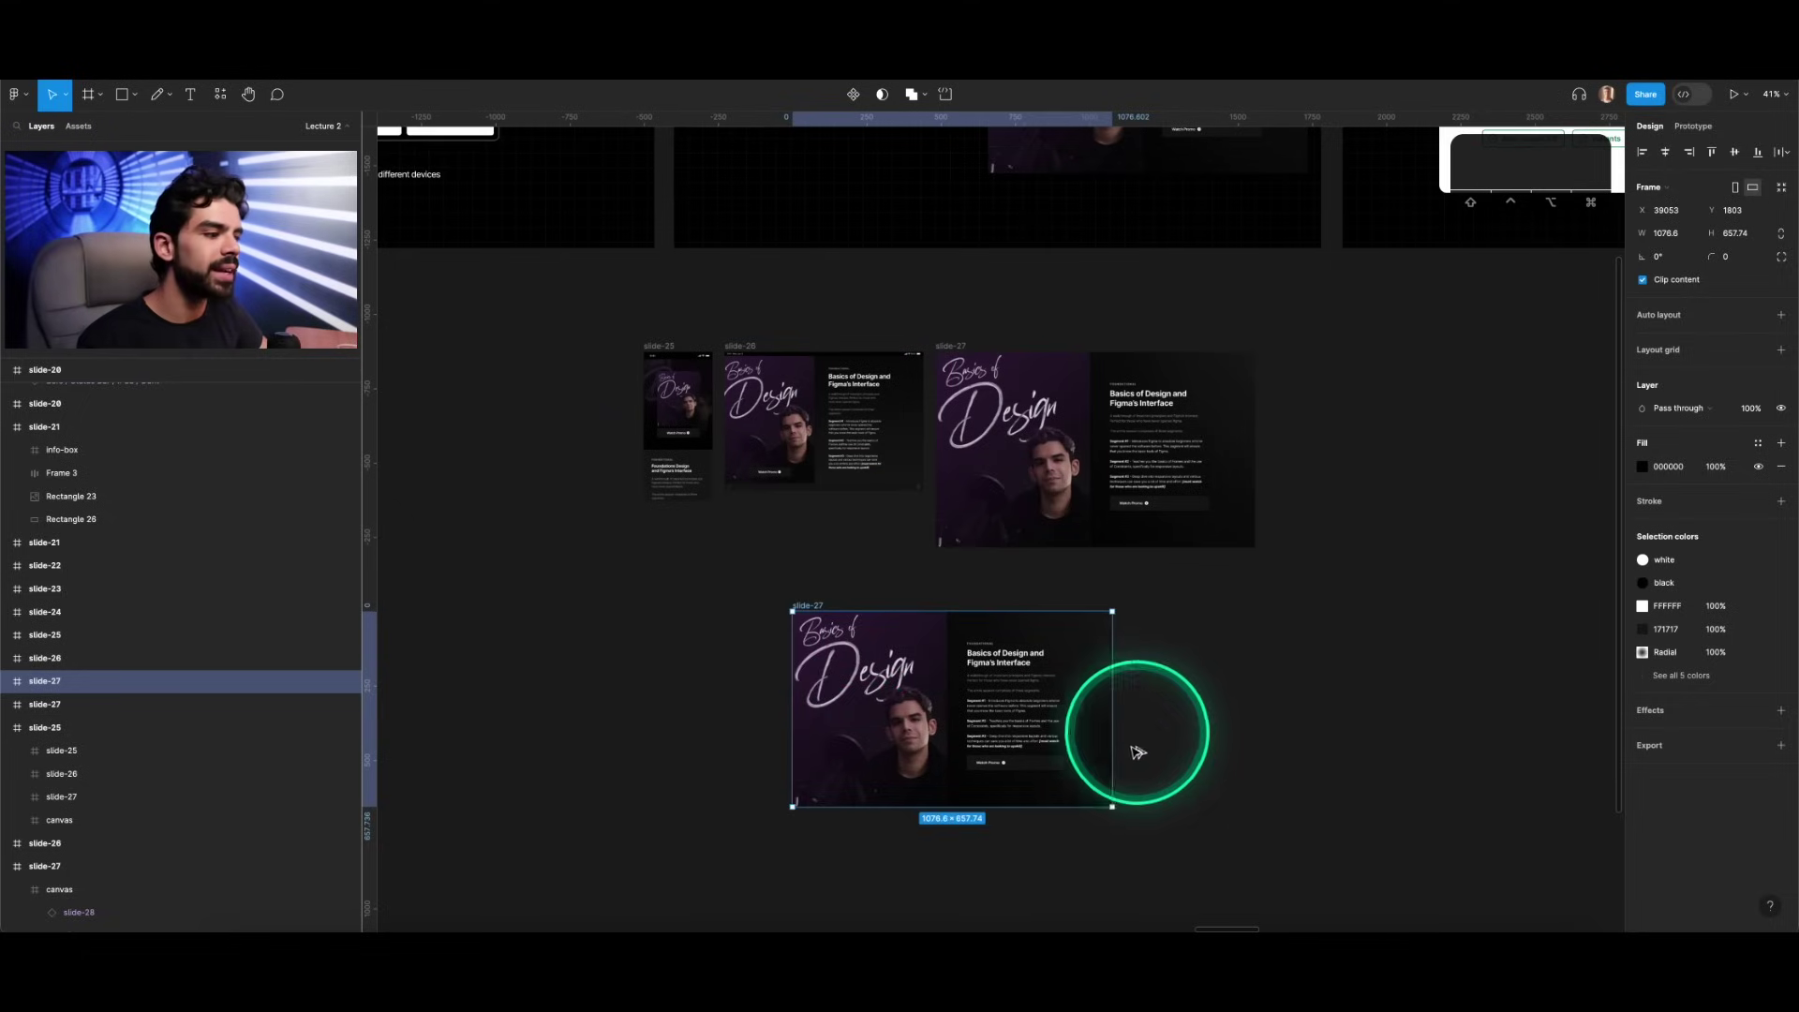
pyautogui.press('v')
pyautogui.moveTo(1116, 803)
pyautogui.mouseDown()
pyautogui.moveTo(1219, 806)
pyautogui.moveTo(1113, 806)
pyautogui.mouseUp()
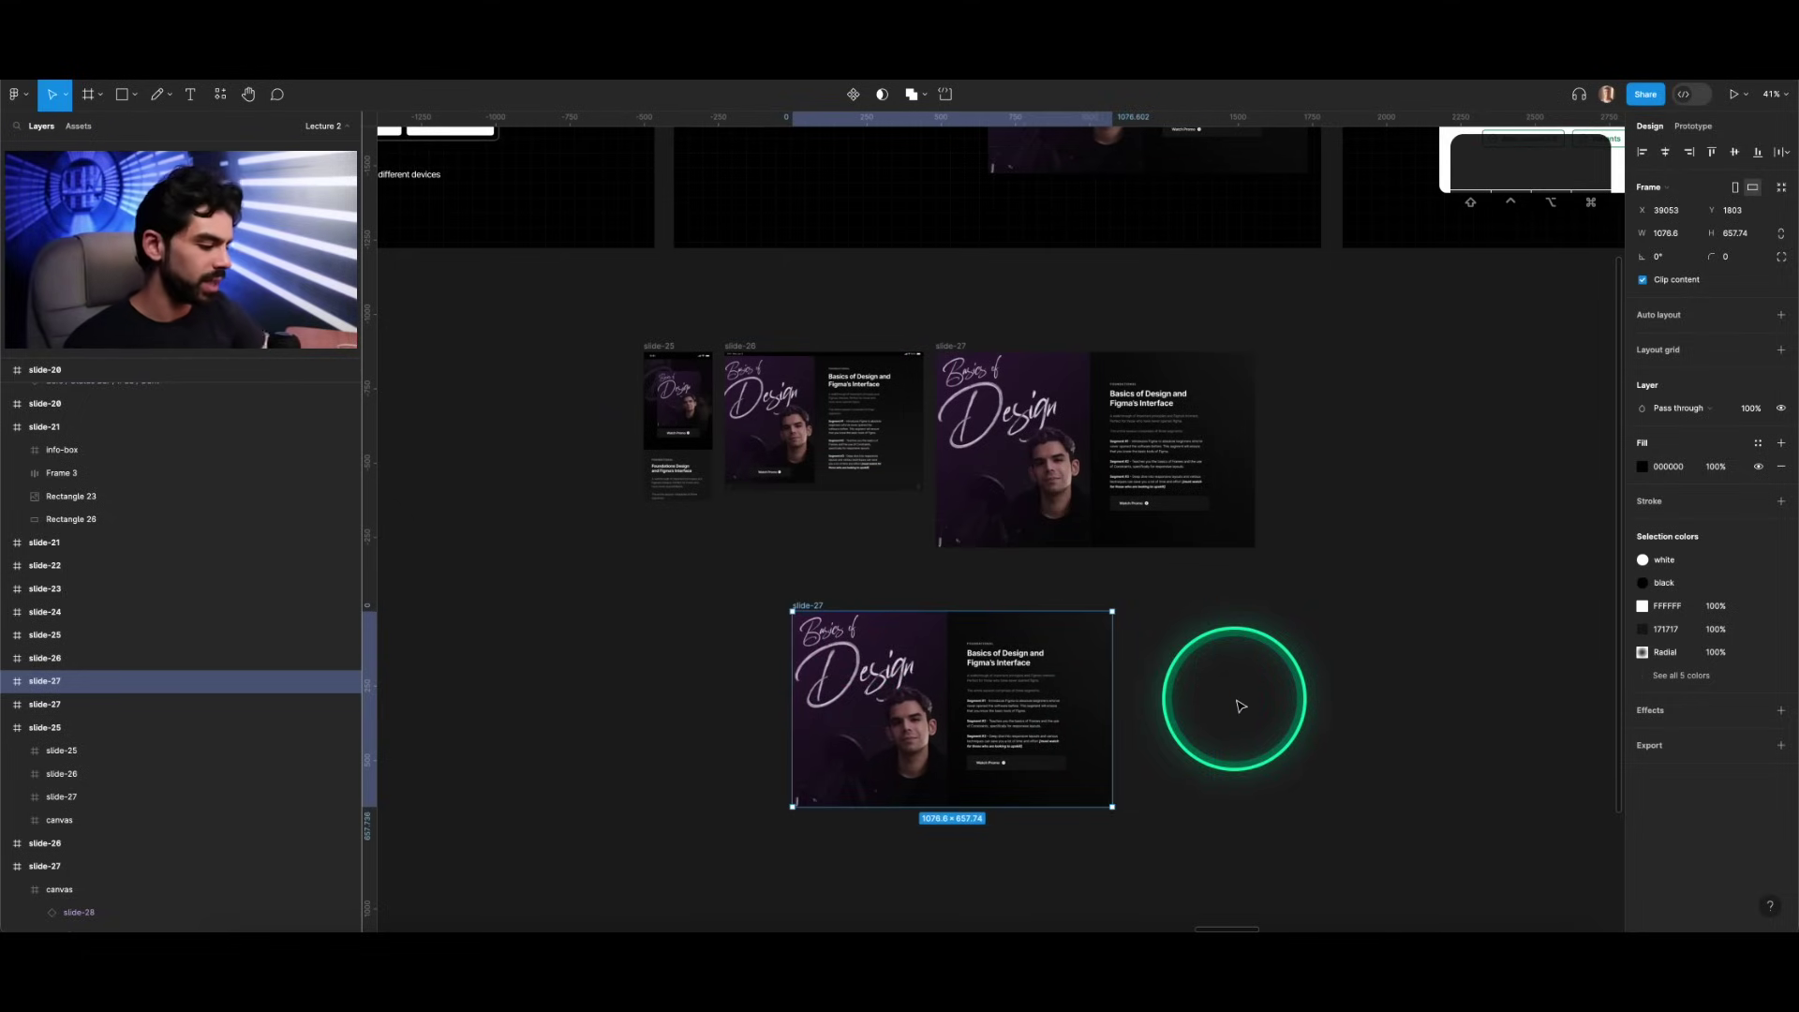
pyautogui.press('BackSpace')
pyautogui.click(949, 347)
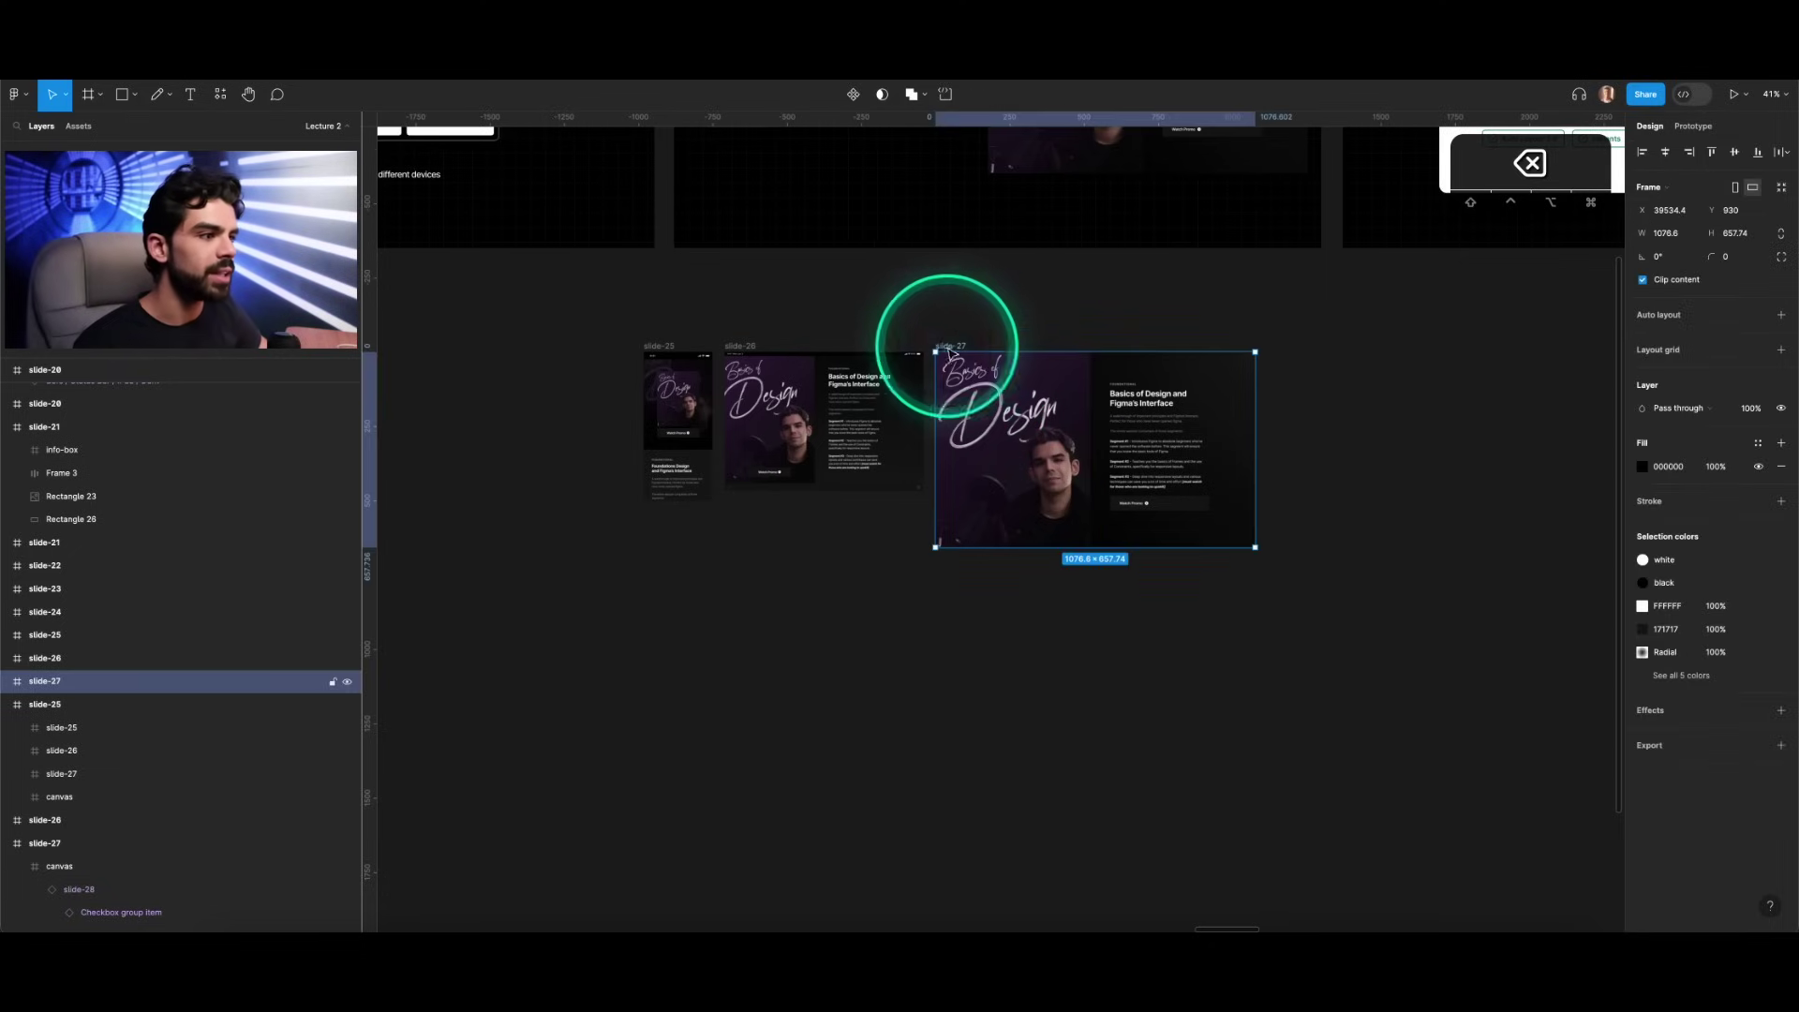
pyautogui.click(286, 109)
pyautogui.click(224, 95)
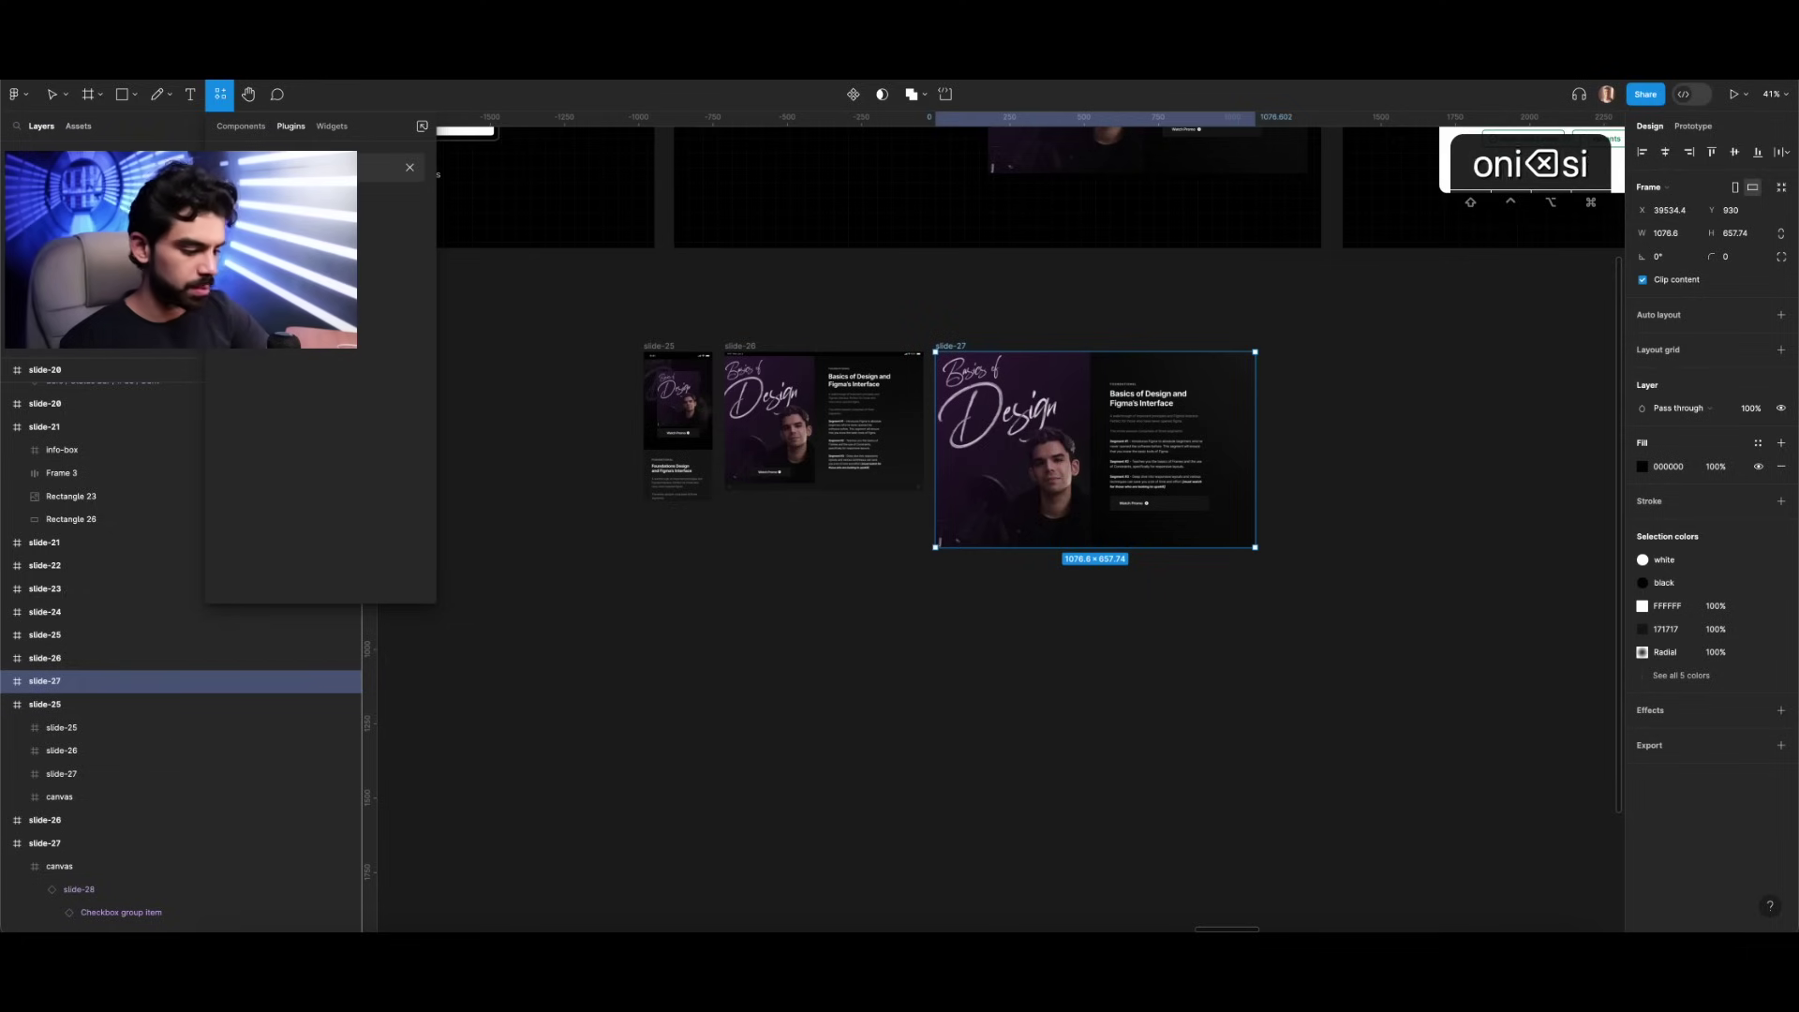
pyautogui.click(331, 253)
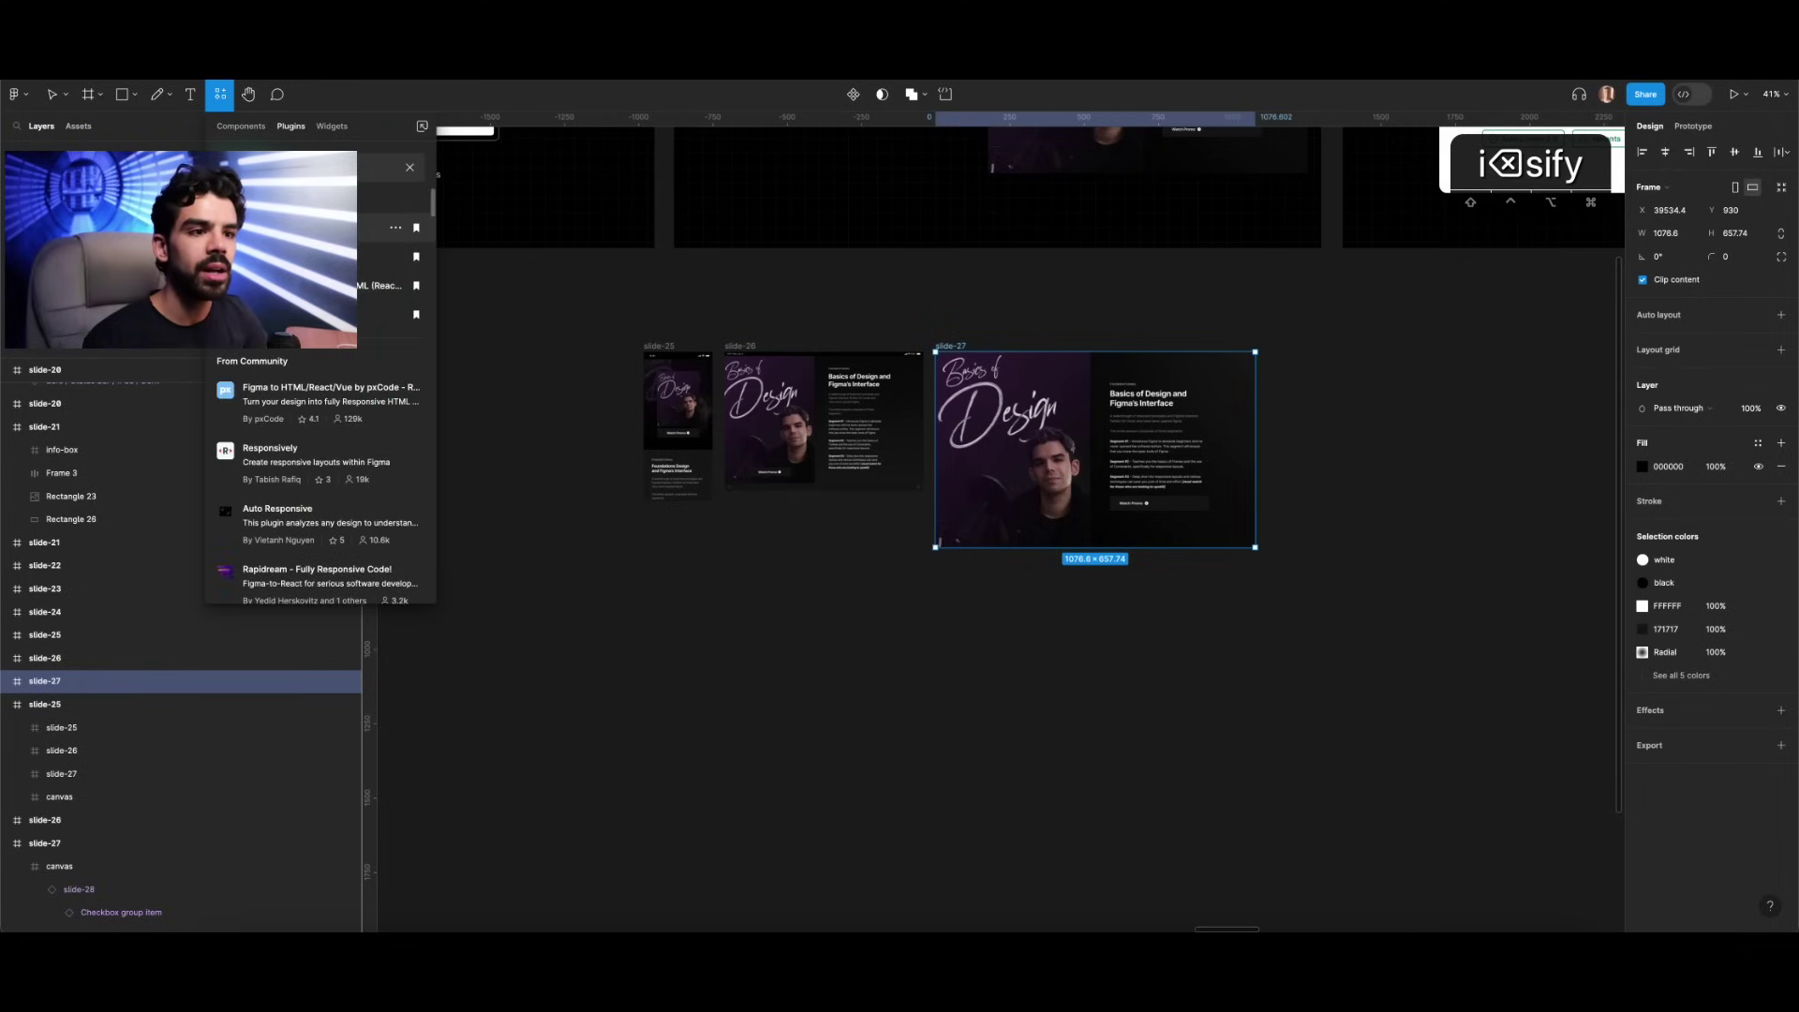
pyautogui.click(963, 601)
# Step: Generate desktop device versions of the copied slide-27 frame with Responsify's Desktop option
pyautogui.click(956, 352)
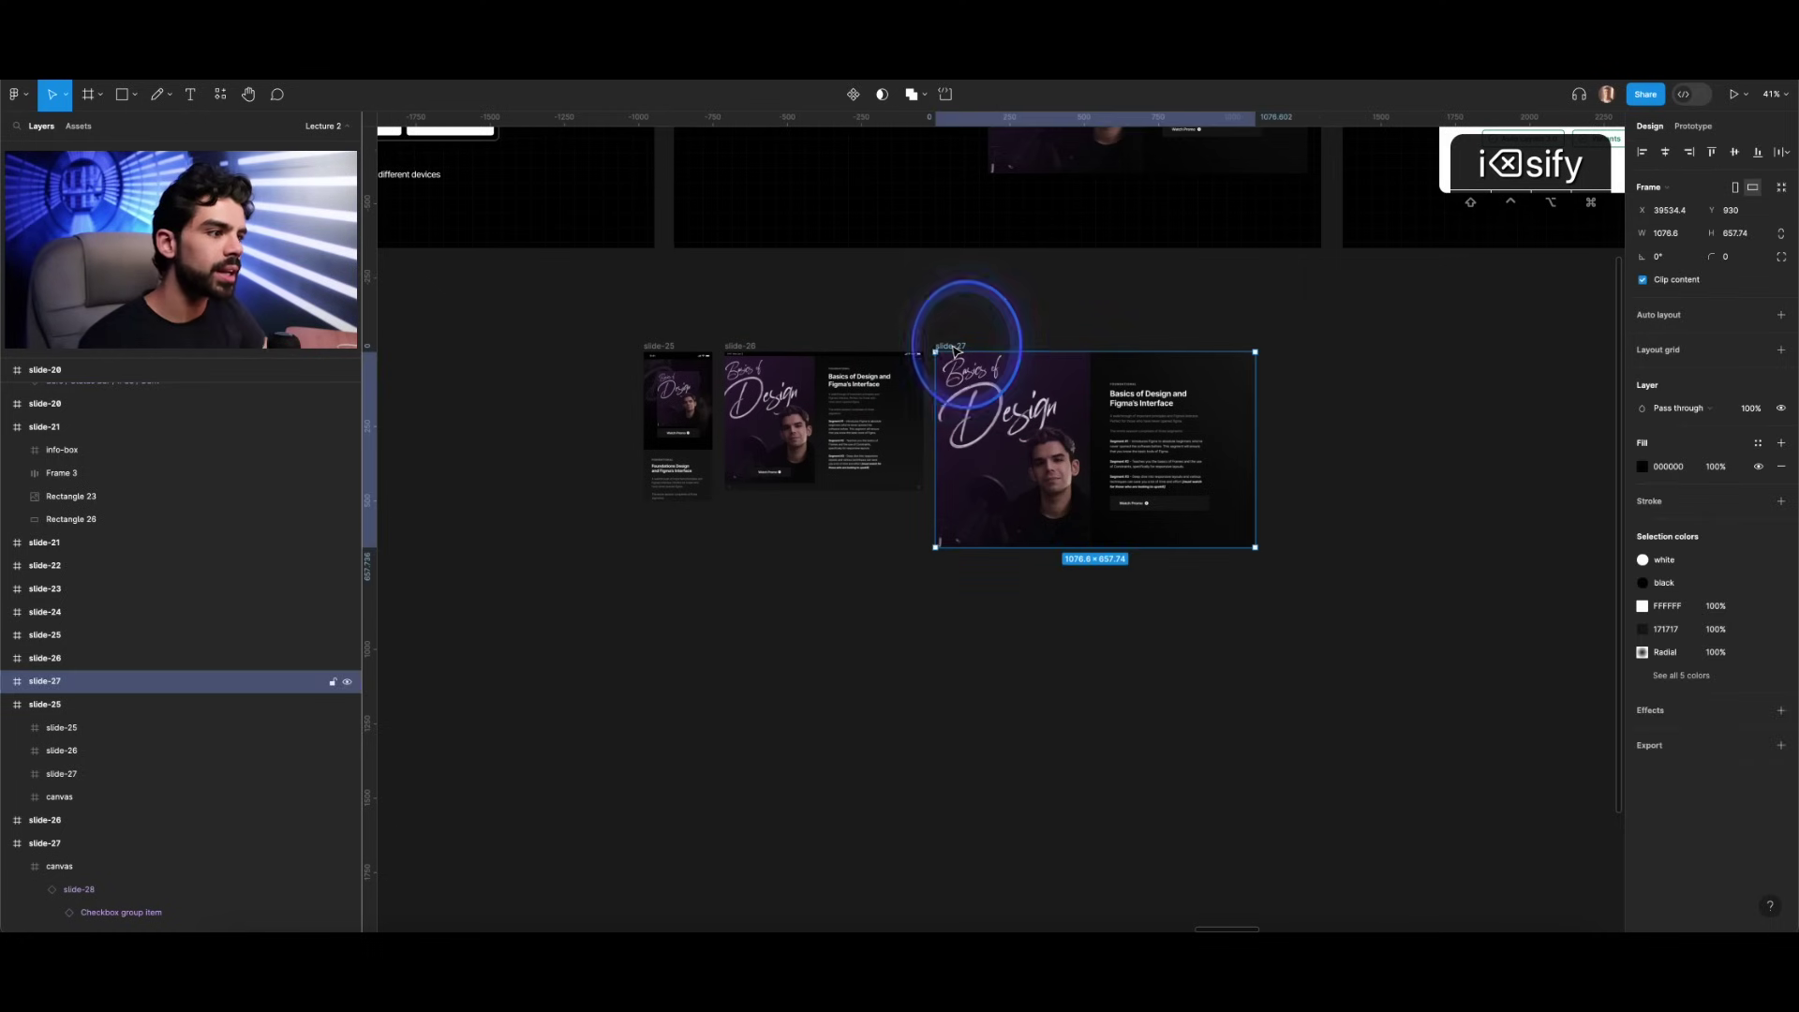
pyautogui.press('super+slash')
pyautogui.write('respons')
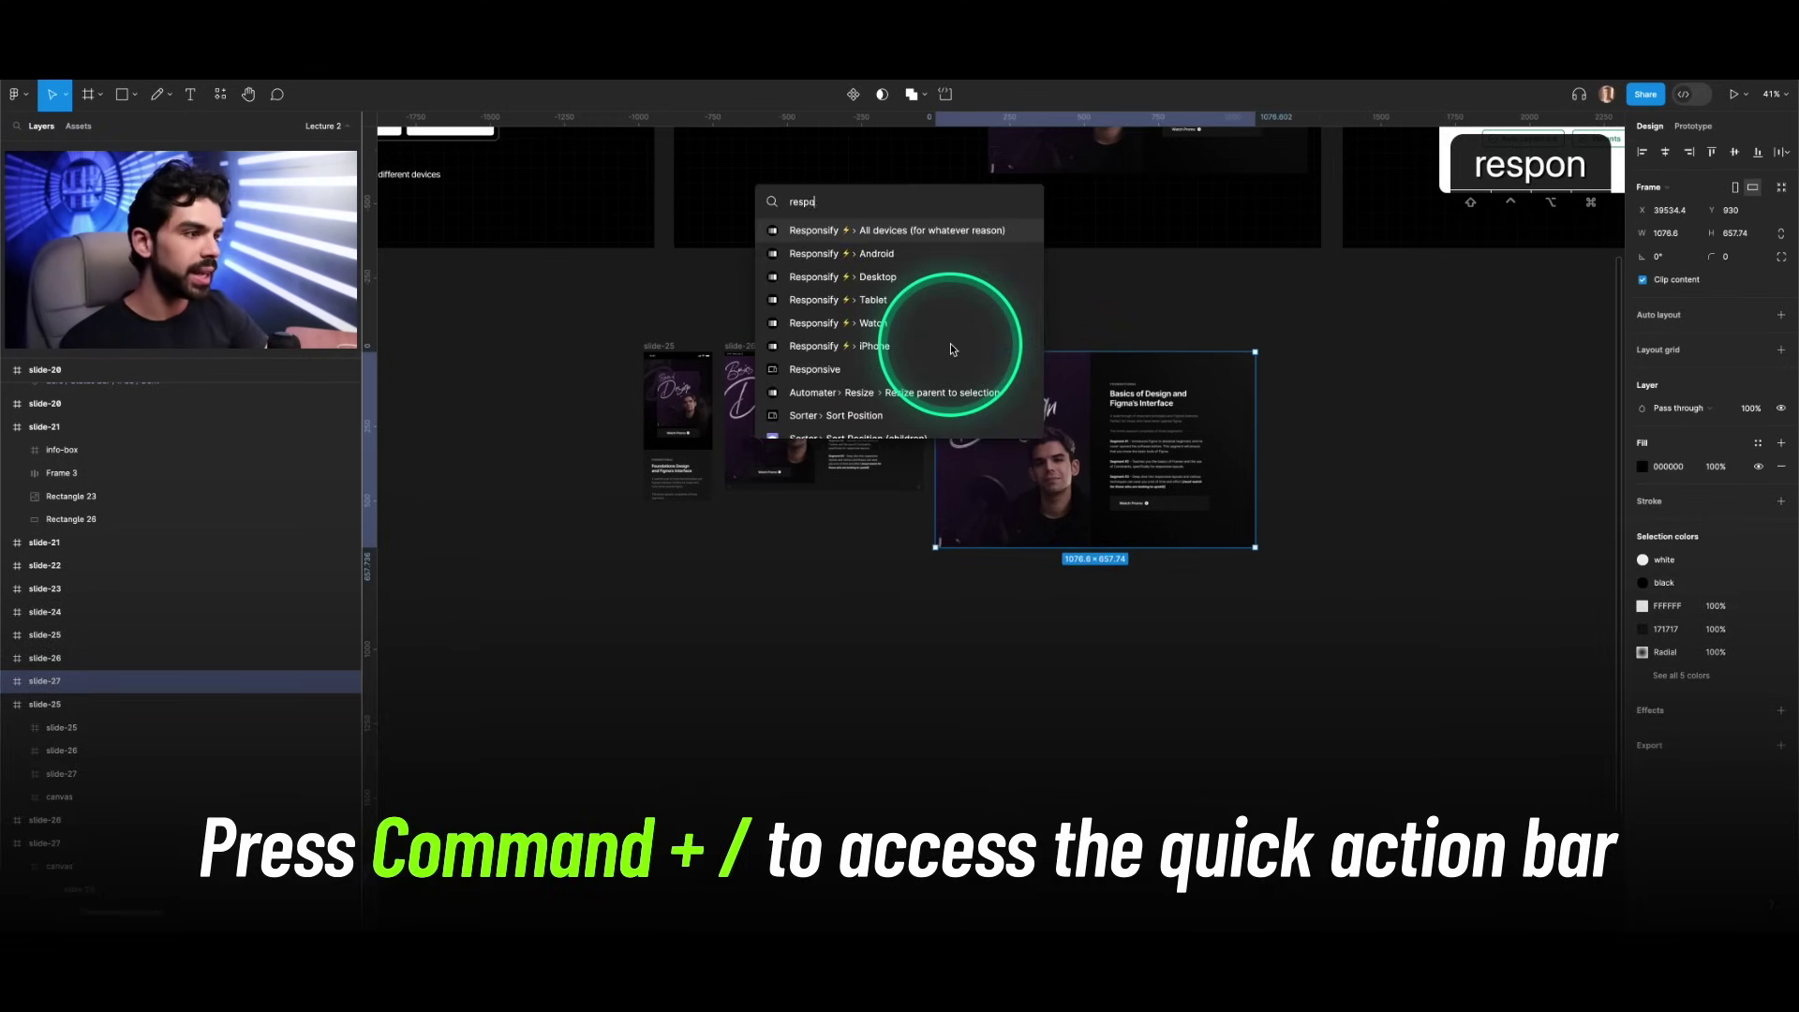
pyautogui.click(864, 279)
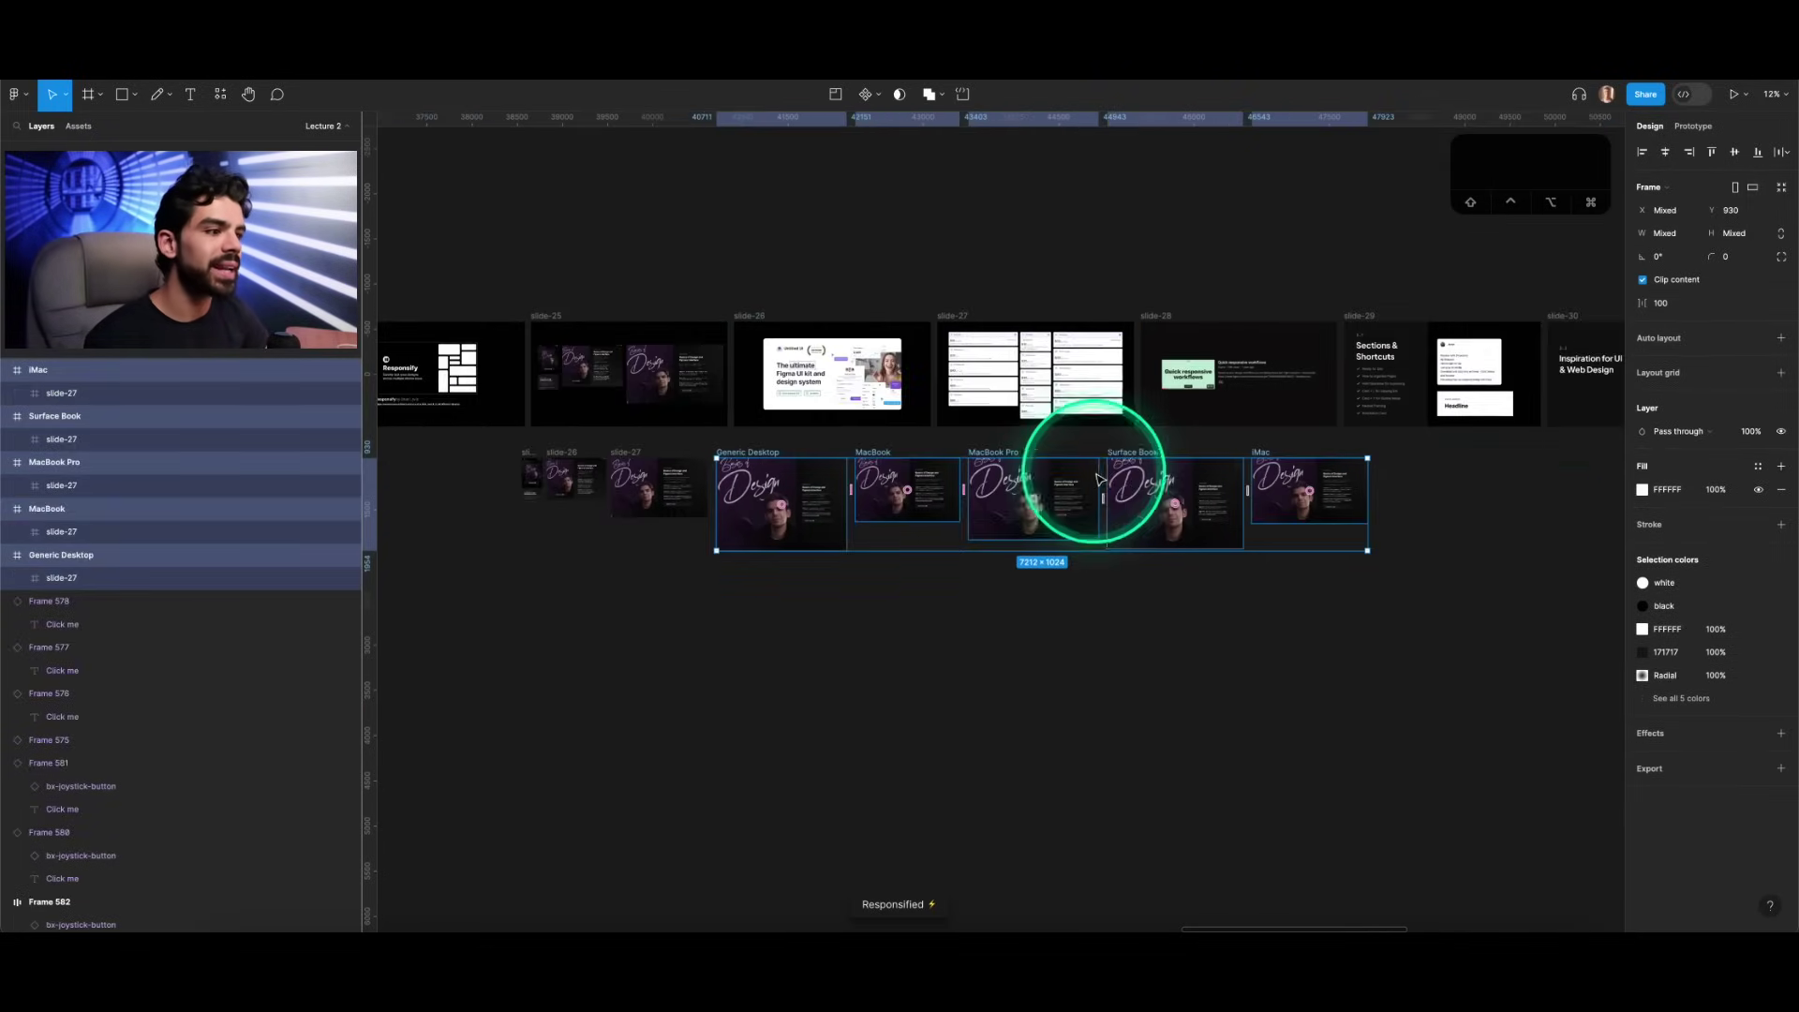
# Step: Inspect the generated Generic Desktop, MacBook, MacBook Pro, Surface Book and iMac frames and delete them
pyautogui.scroll(6, 1098, 480)
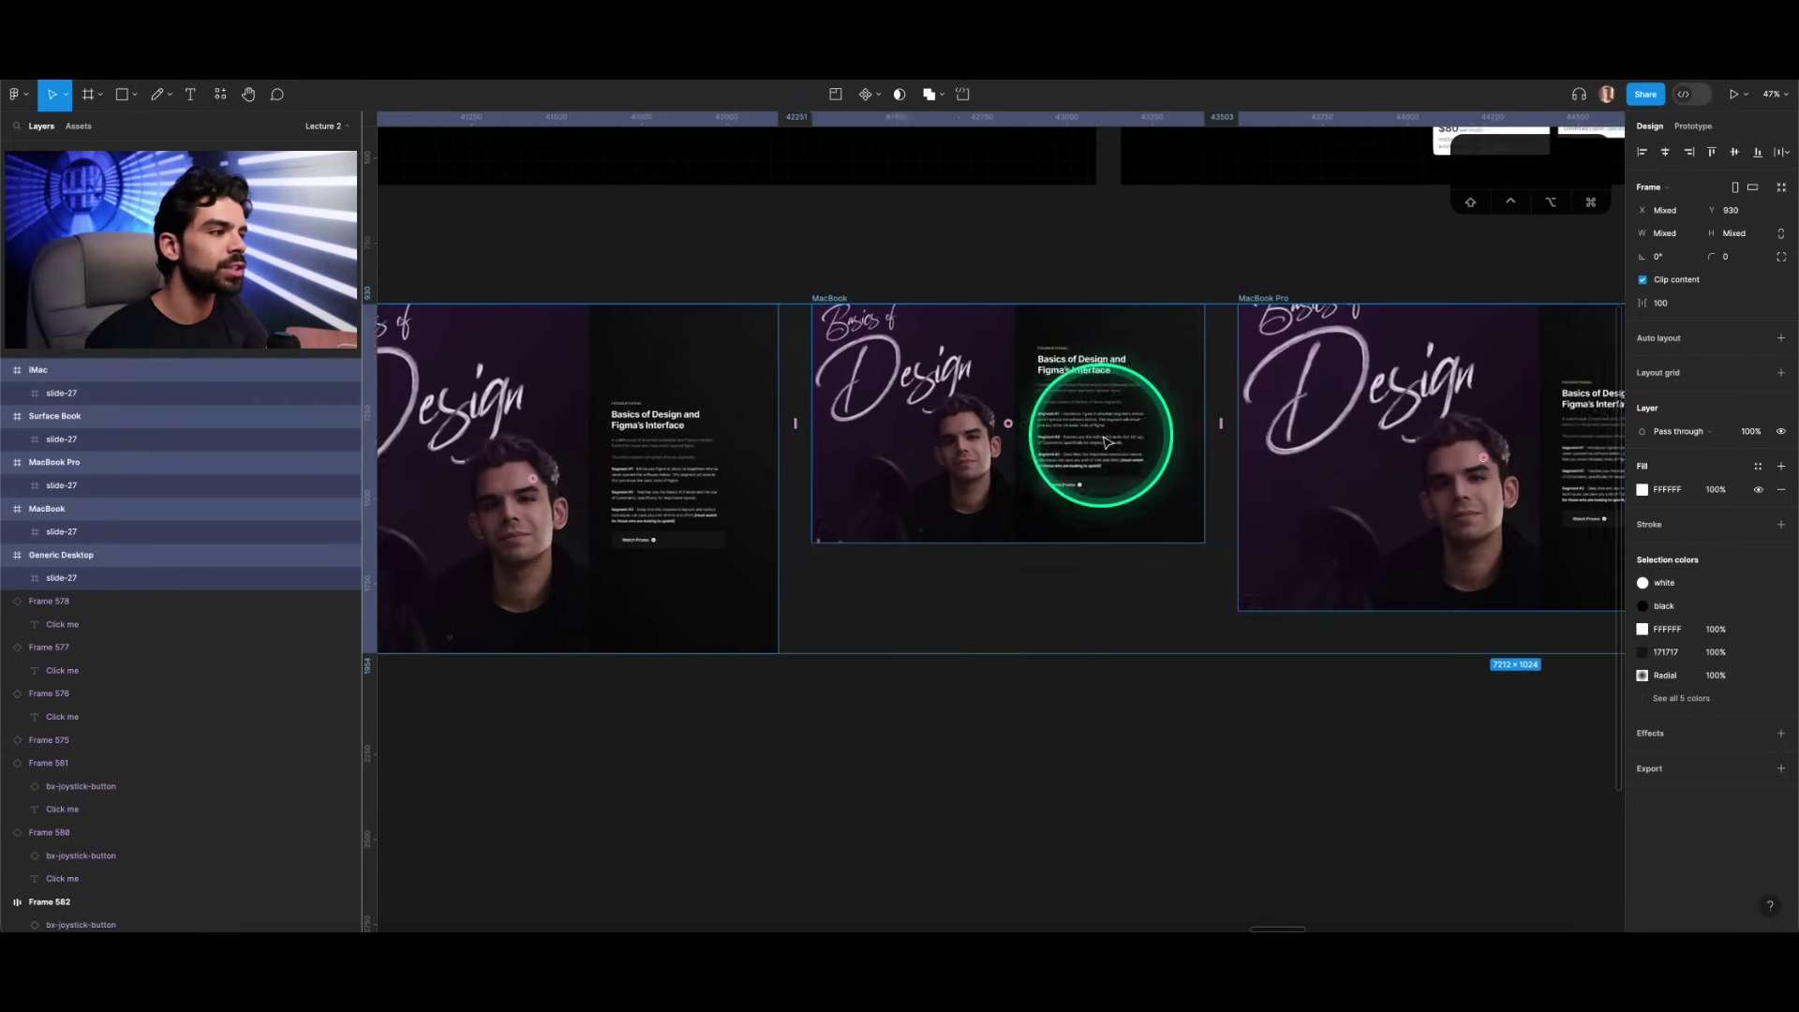
pyautogui.hscroll(10, 1106, 440)
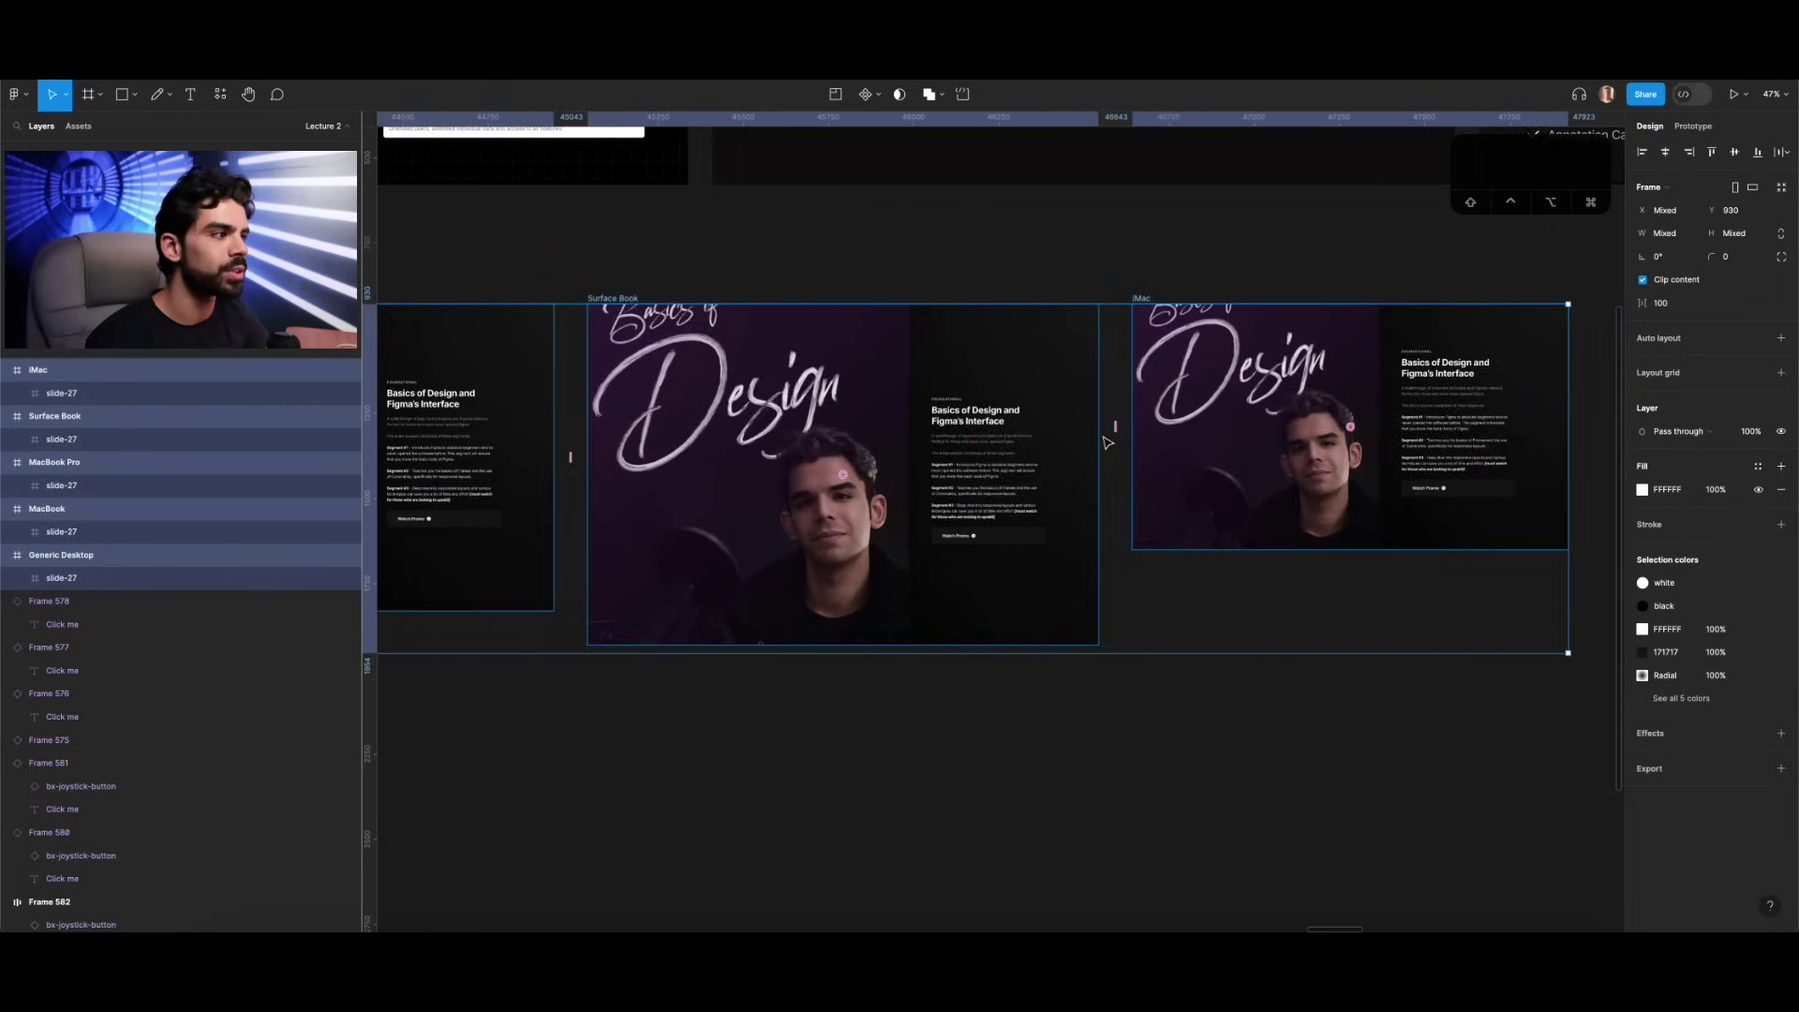
pyautogui.hscroll(3, 1107, 442)
pyautogui.scroll(-6, 1108, 443)
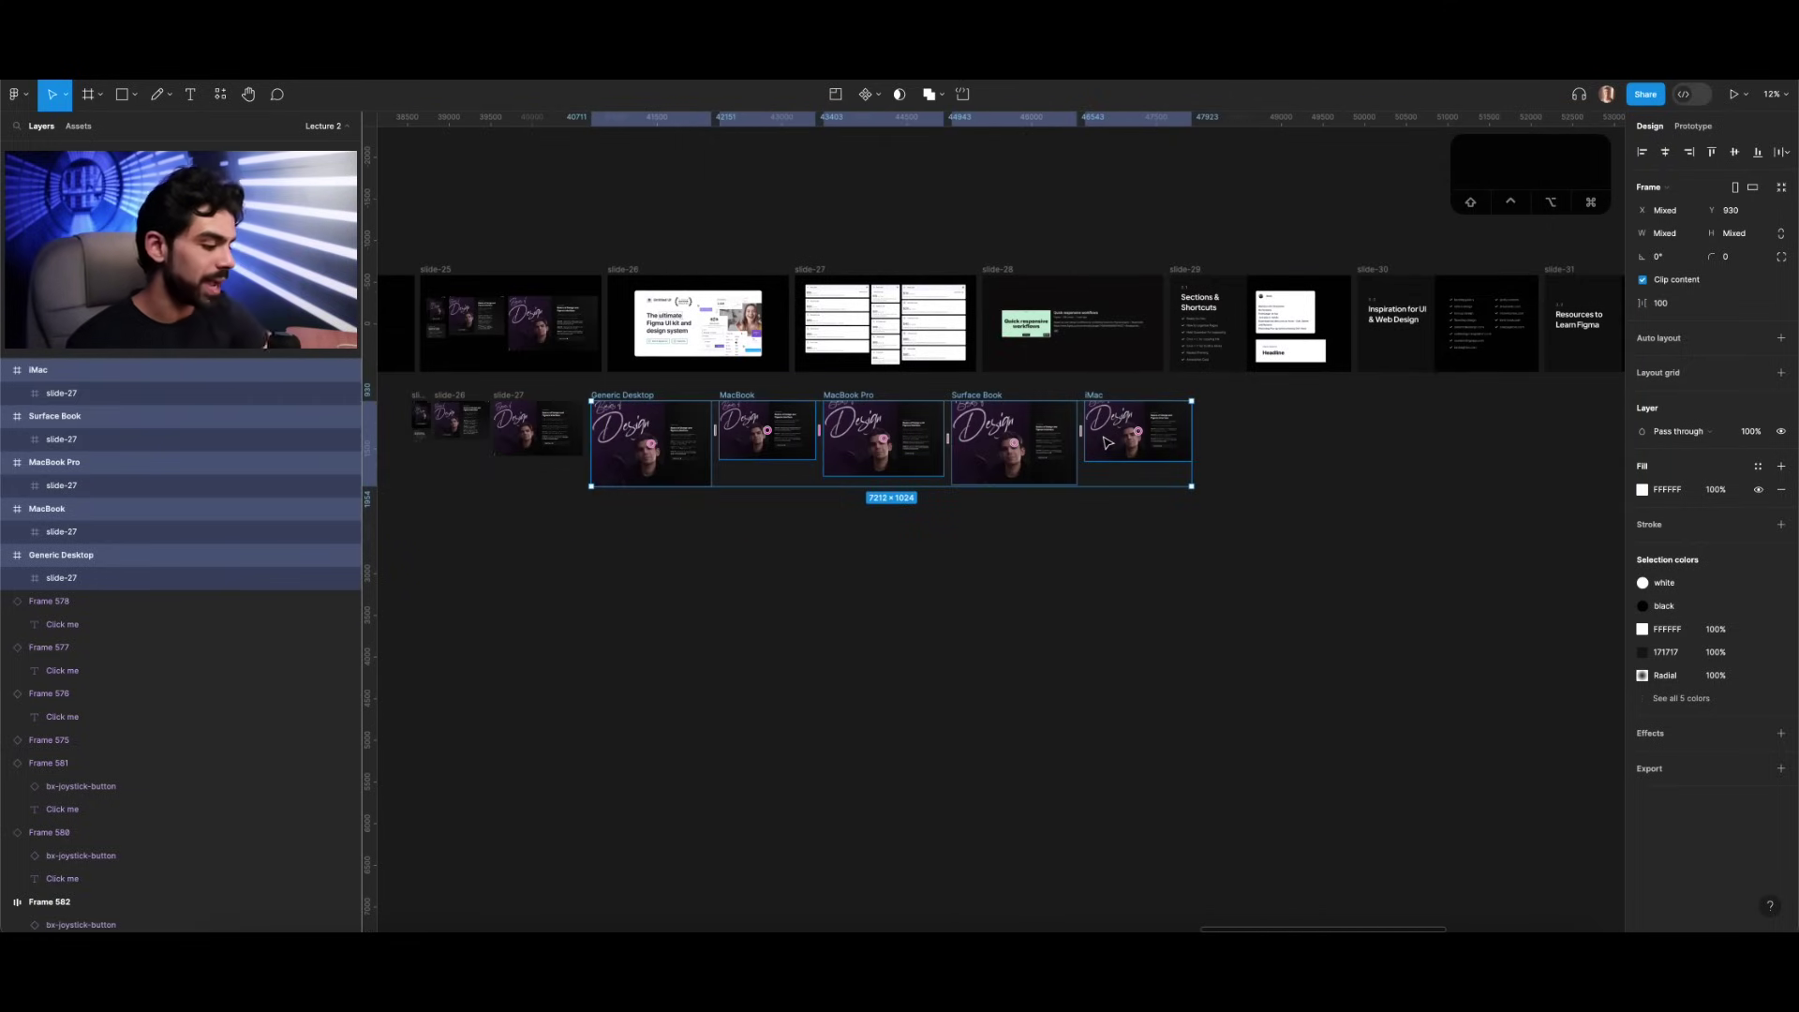
pyautogui.press('BackSpace')
# Step: Place another copy of the slide-25 phone frame on the empty canvas below the row, at Y 2640
pyautogui.hscroll(-3, 402, 446)
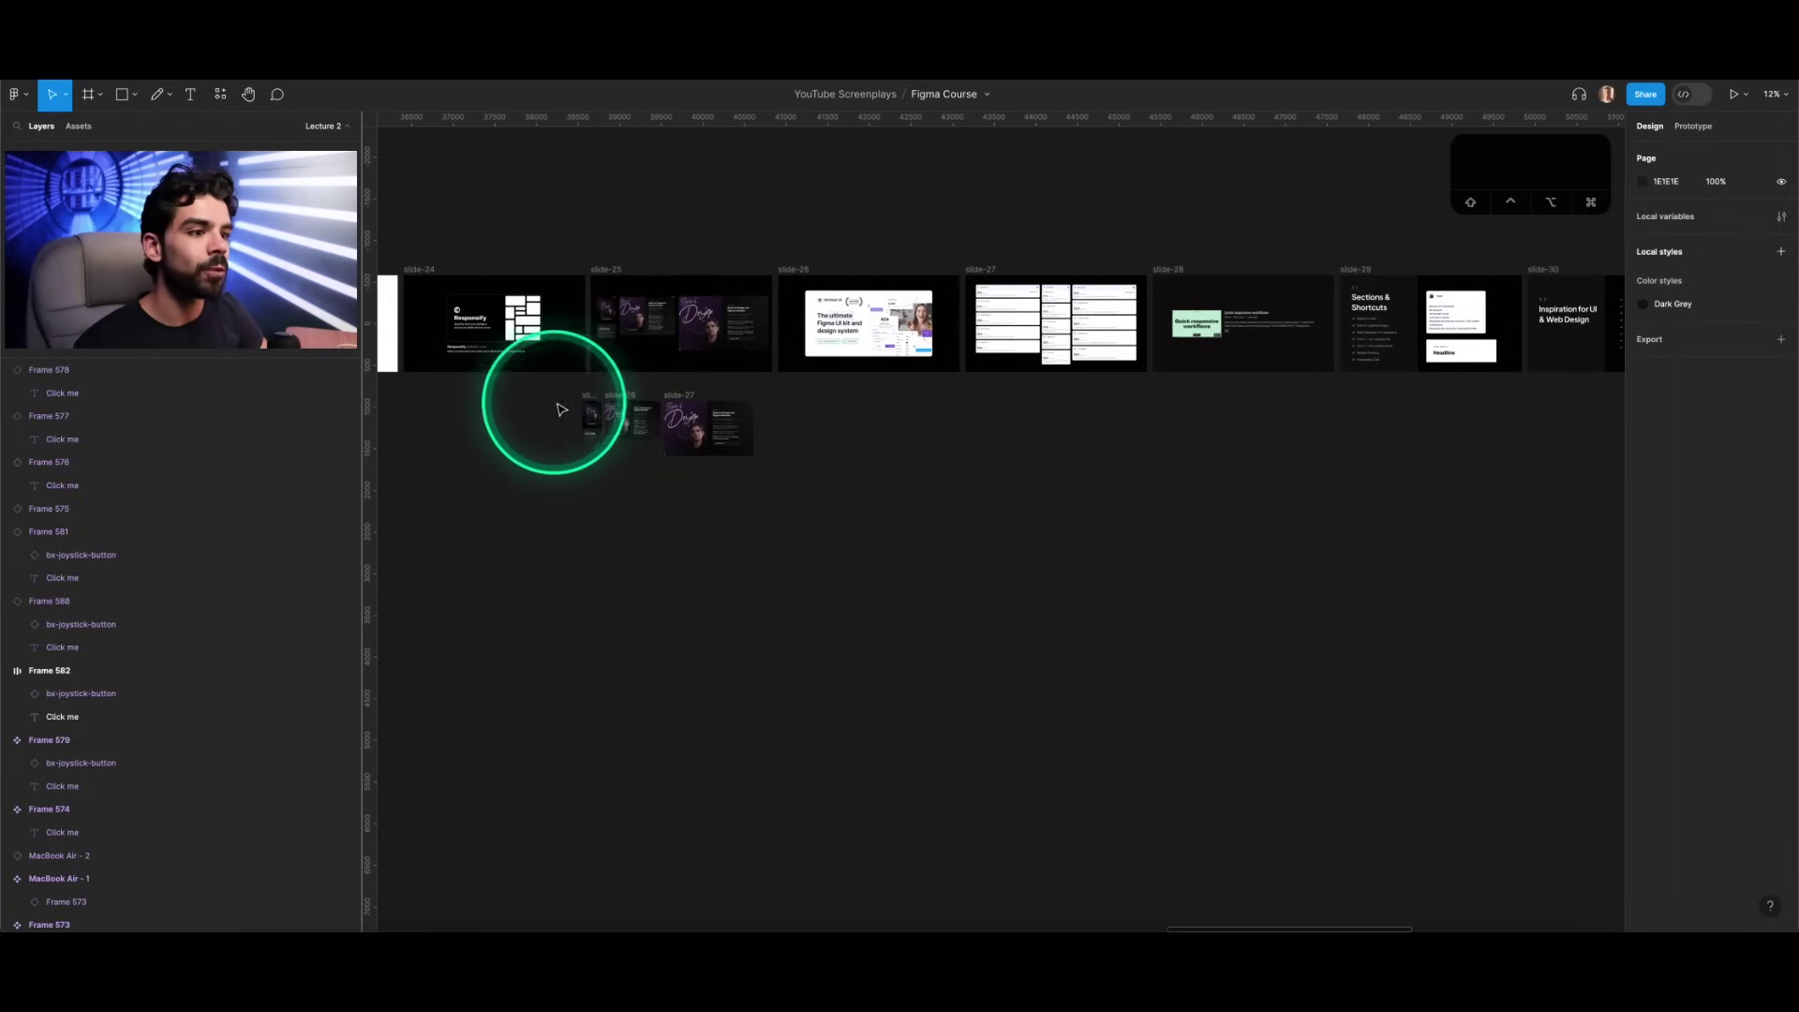
pyautogui.moveTo(588, 395); pyautogui.dragTo(841, 574)
pyautogui.scroll(5, 841, 575)
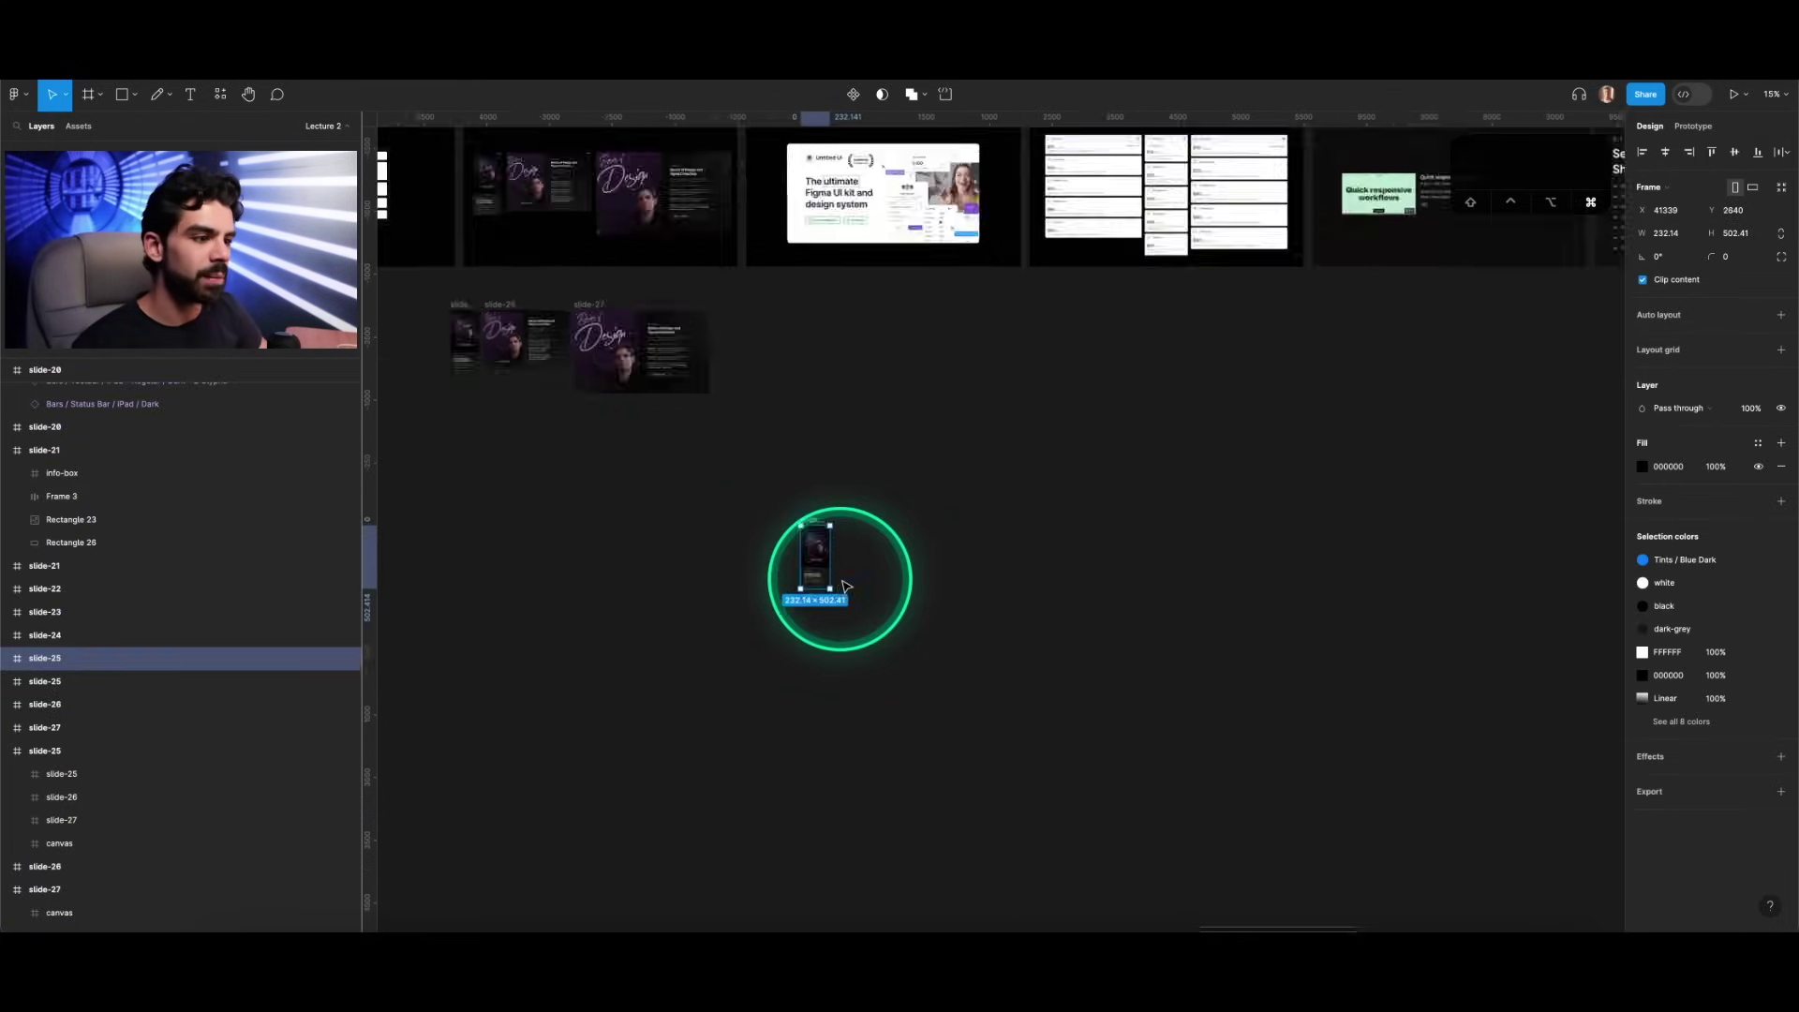
# Step: Generate Android device versions of the new slide-25 phone copy with Responsify's Android option
pyautogui.press('super+slash')
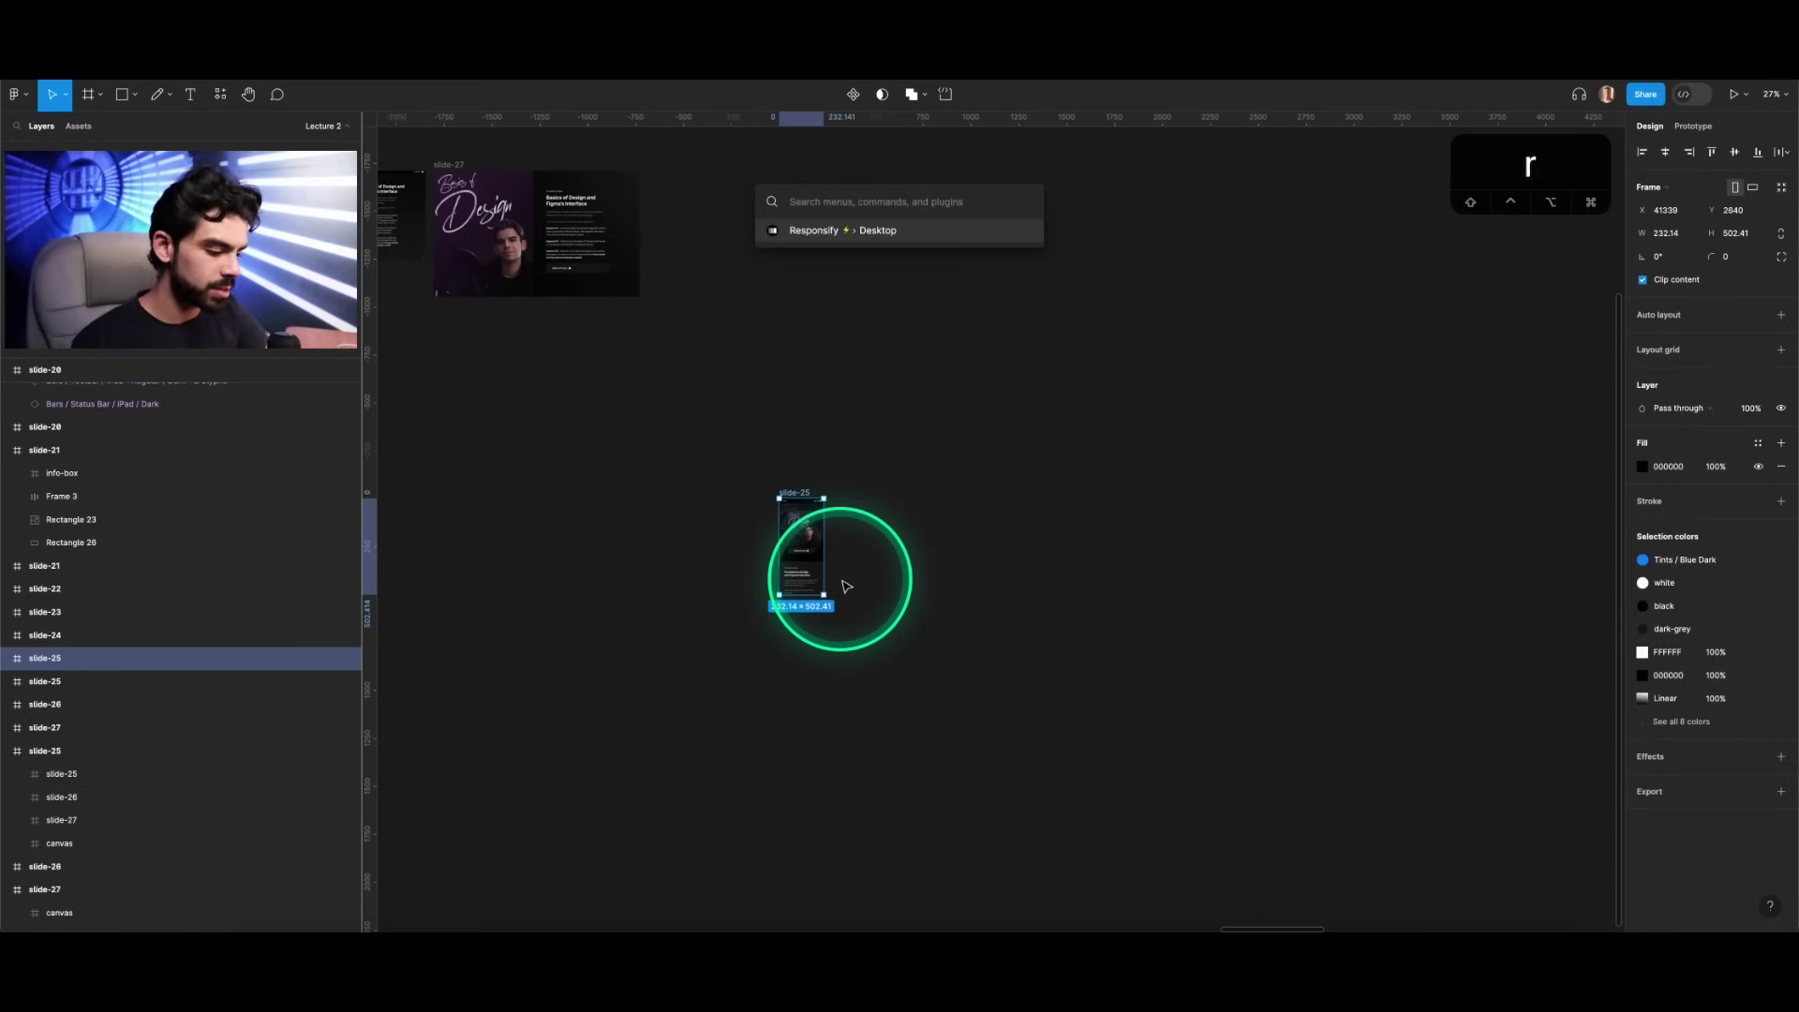
pyautogui.write('respo')
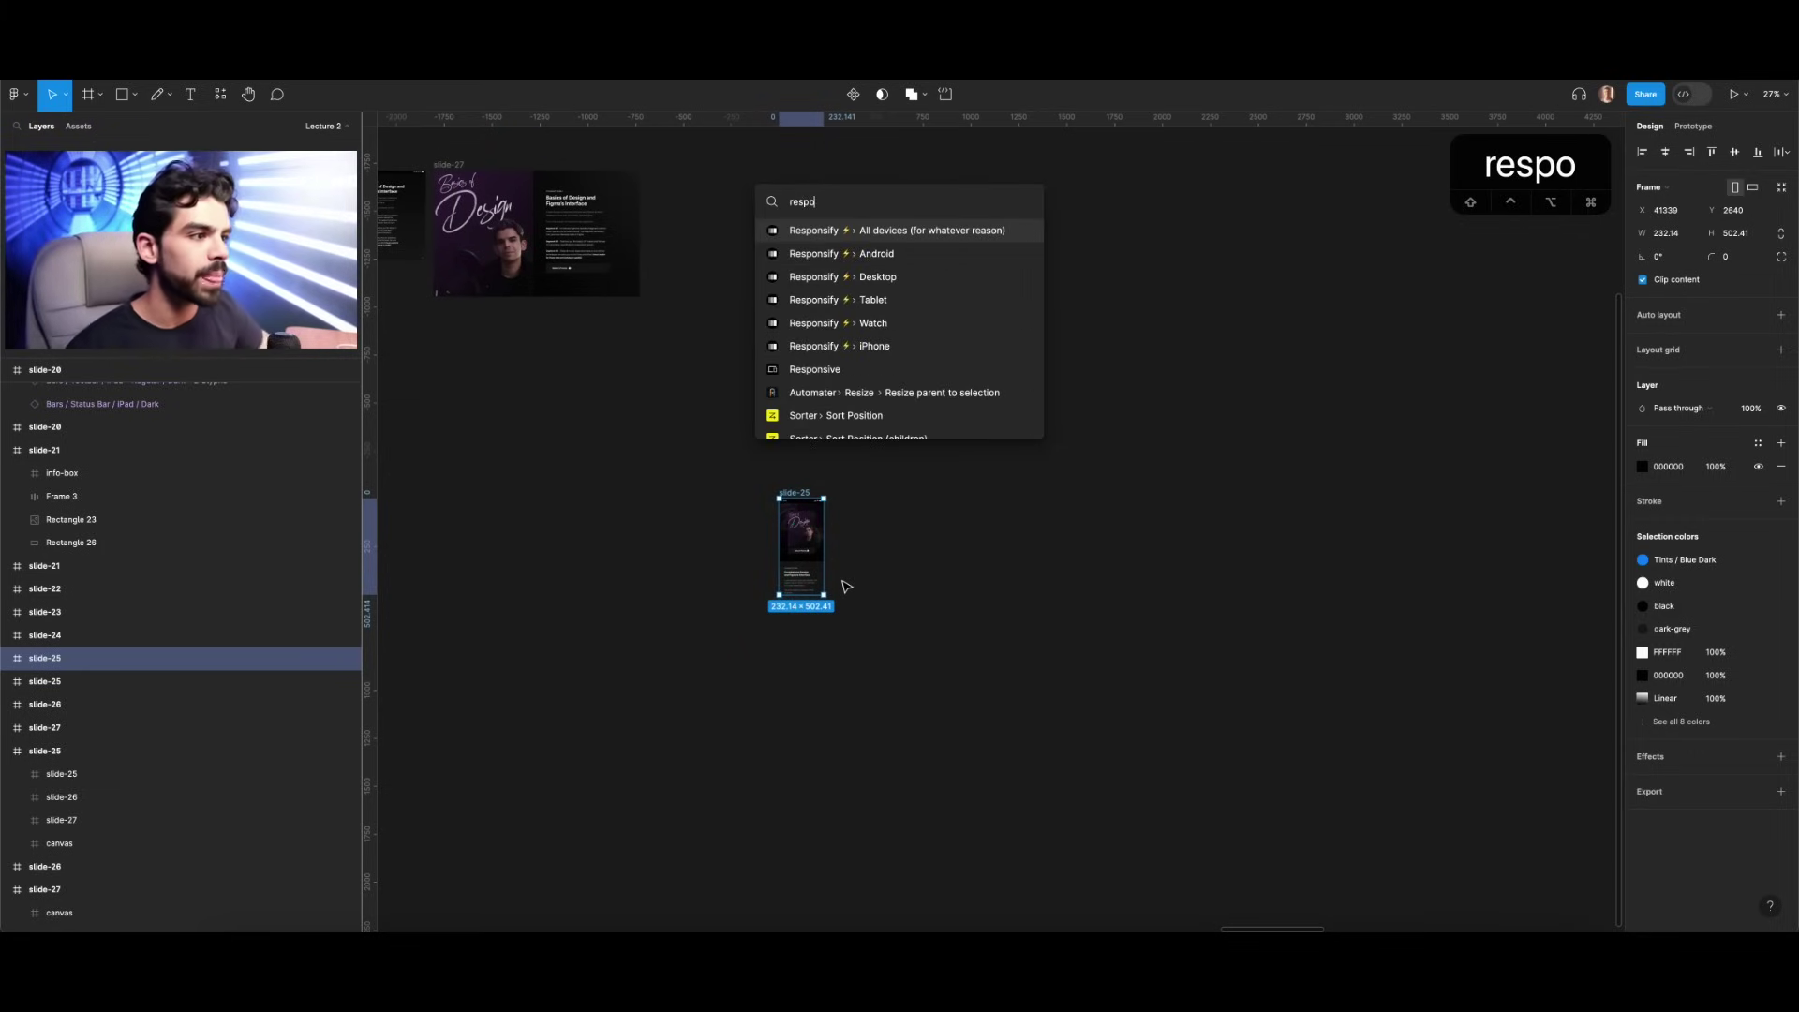
pyautogui.click(871, 265)
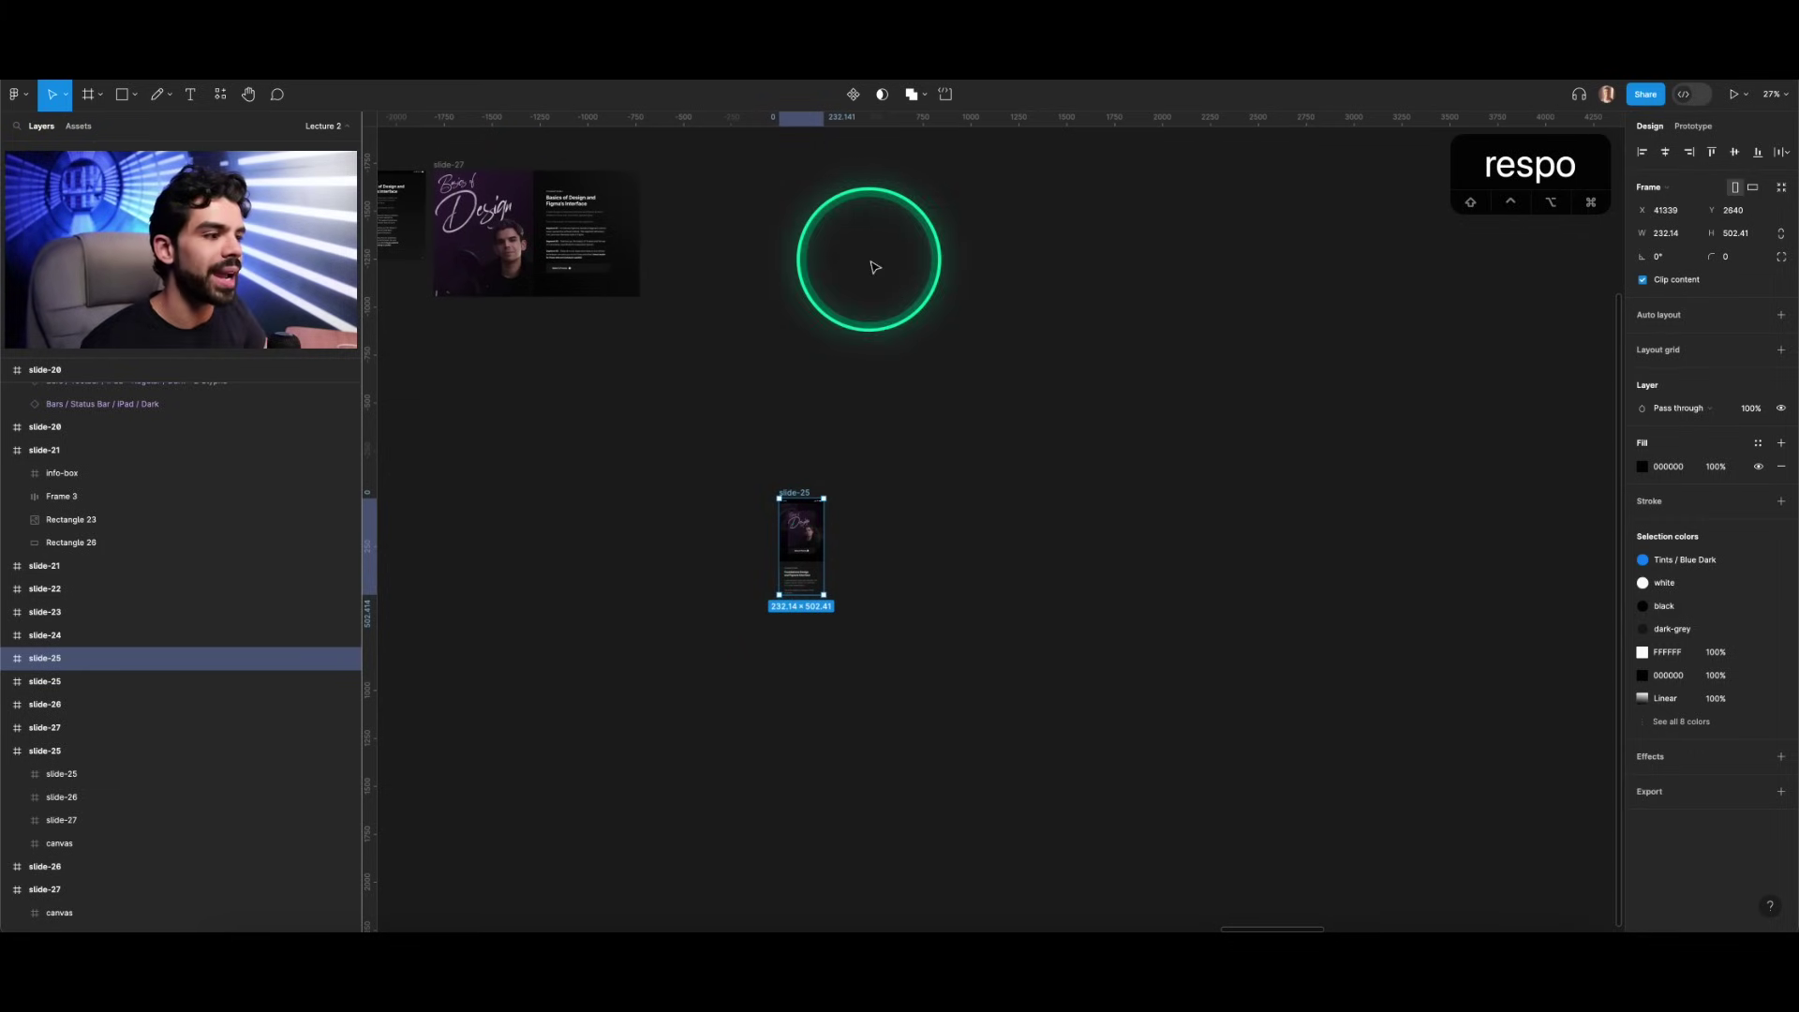
pyautogui.hscroll(-5, 915, 688)
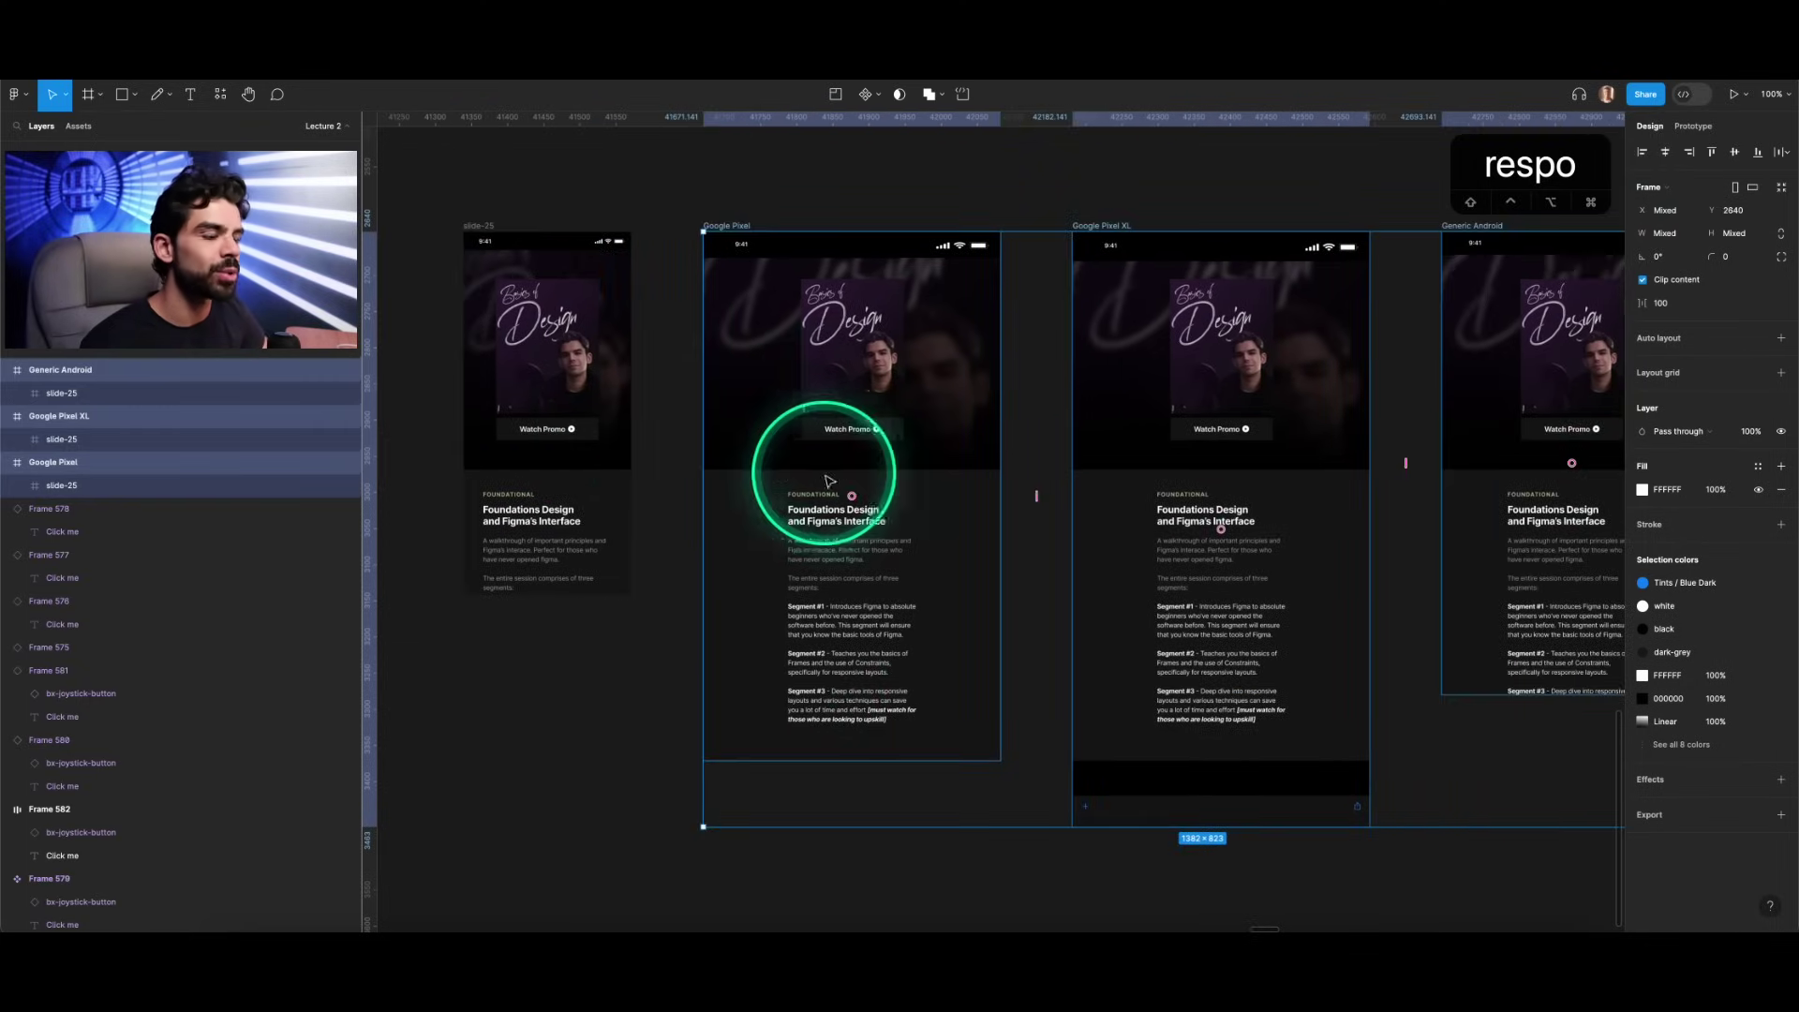
# Step: Delete the slide-25 phone copy at Y 2640 together with its Google Pixel, Google Pixel XL and Generic Android frames
pyautogui.click(739, 216)
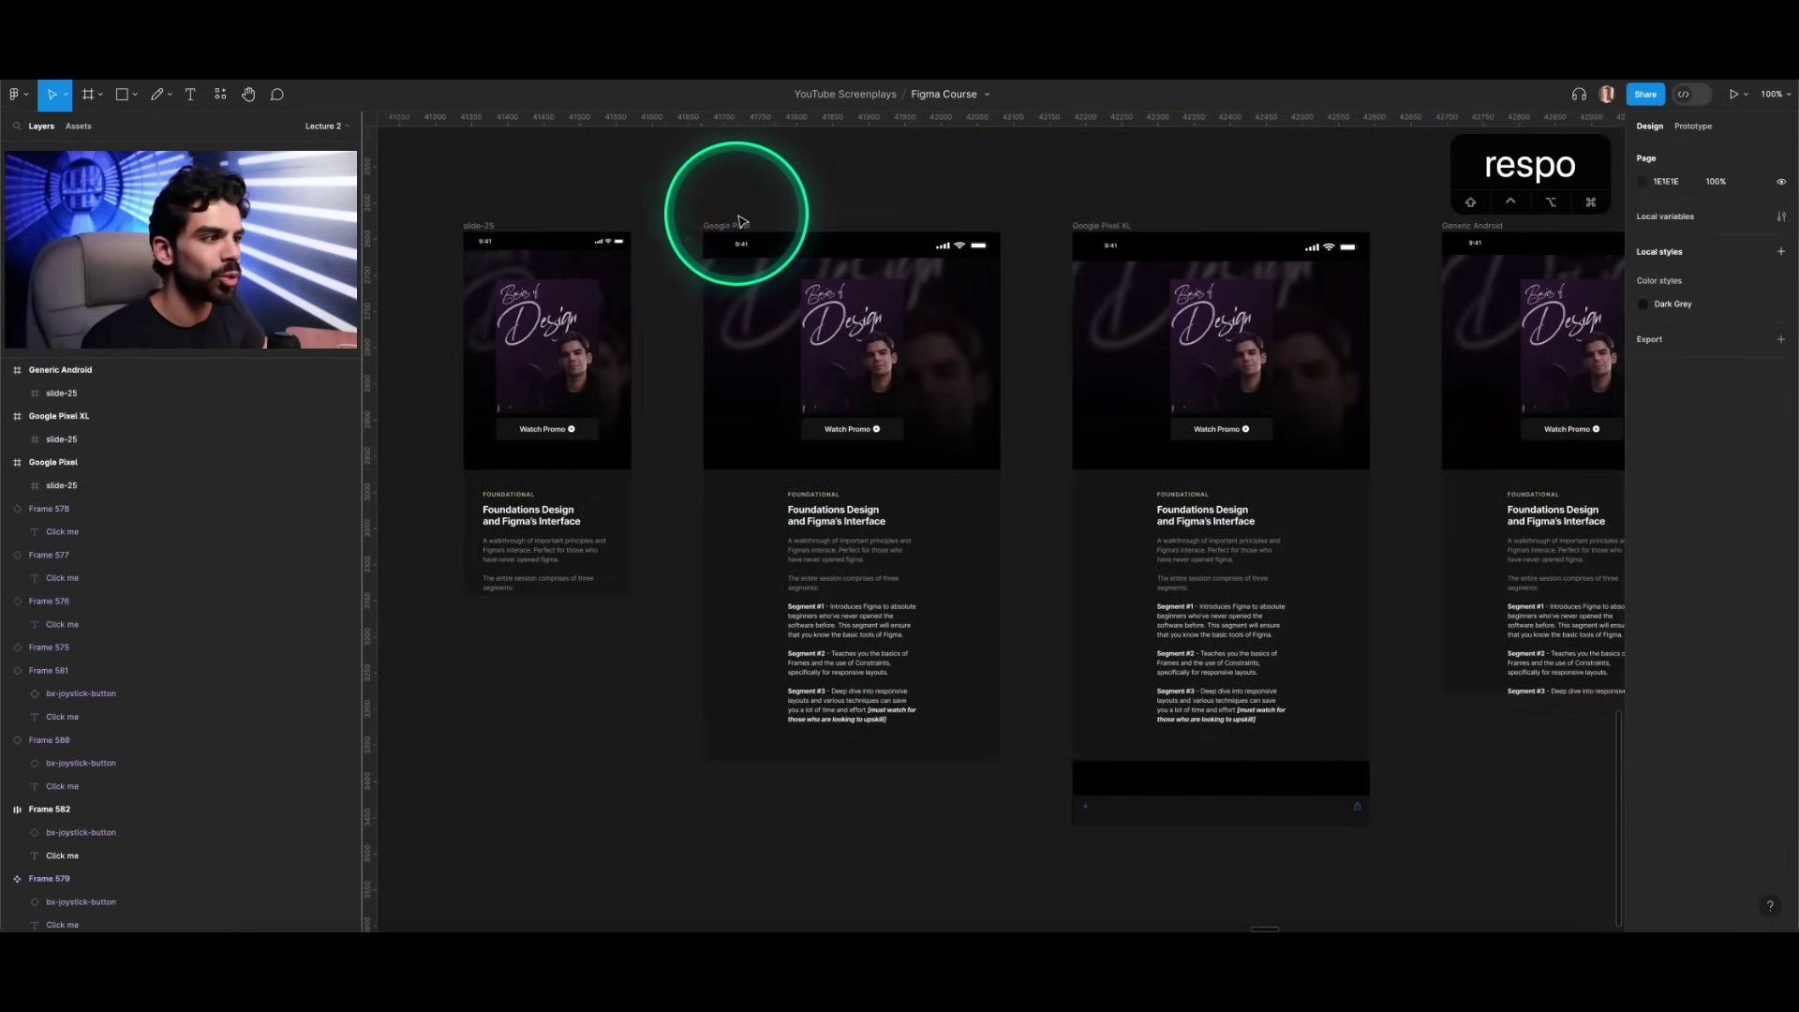
pyautogui.scroll(-5, 737, 210)
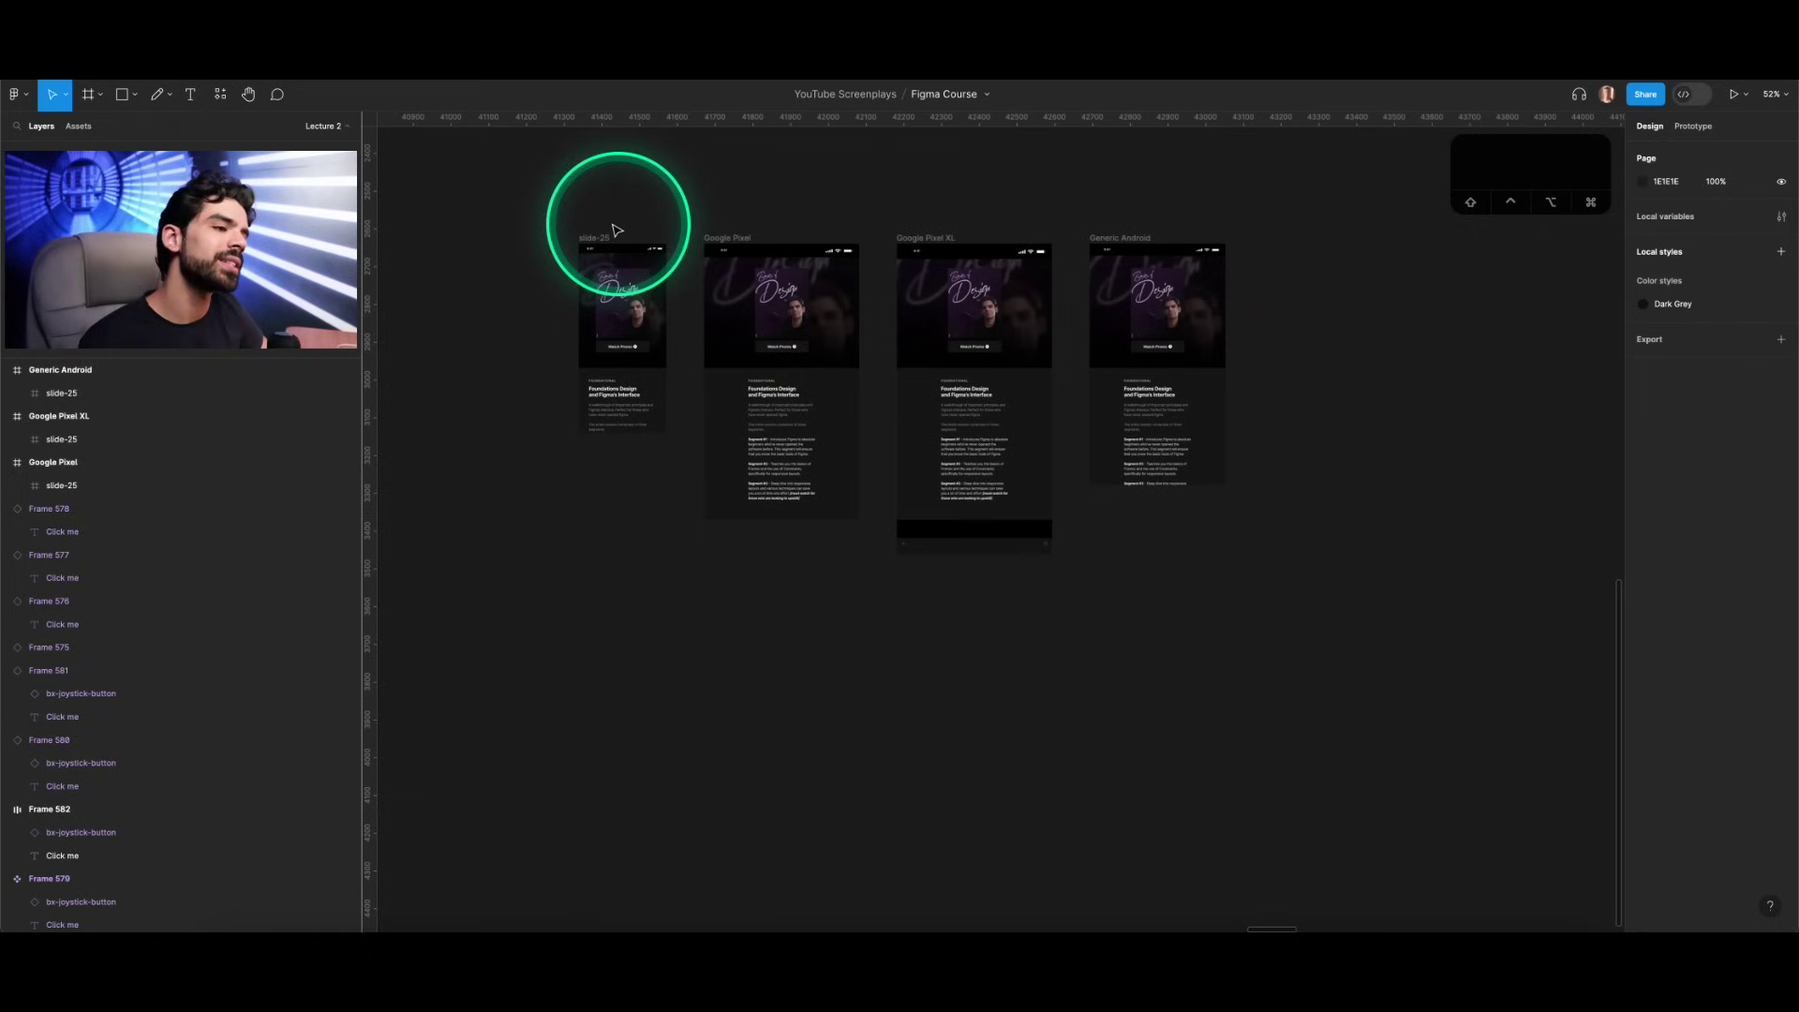
pyautogui.moveTo(548, 192); pyautogui.dragTo(1371, 671)
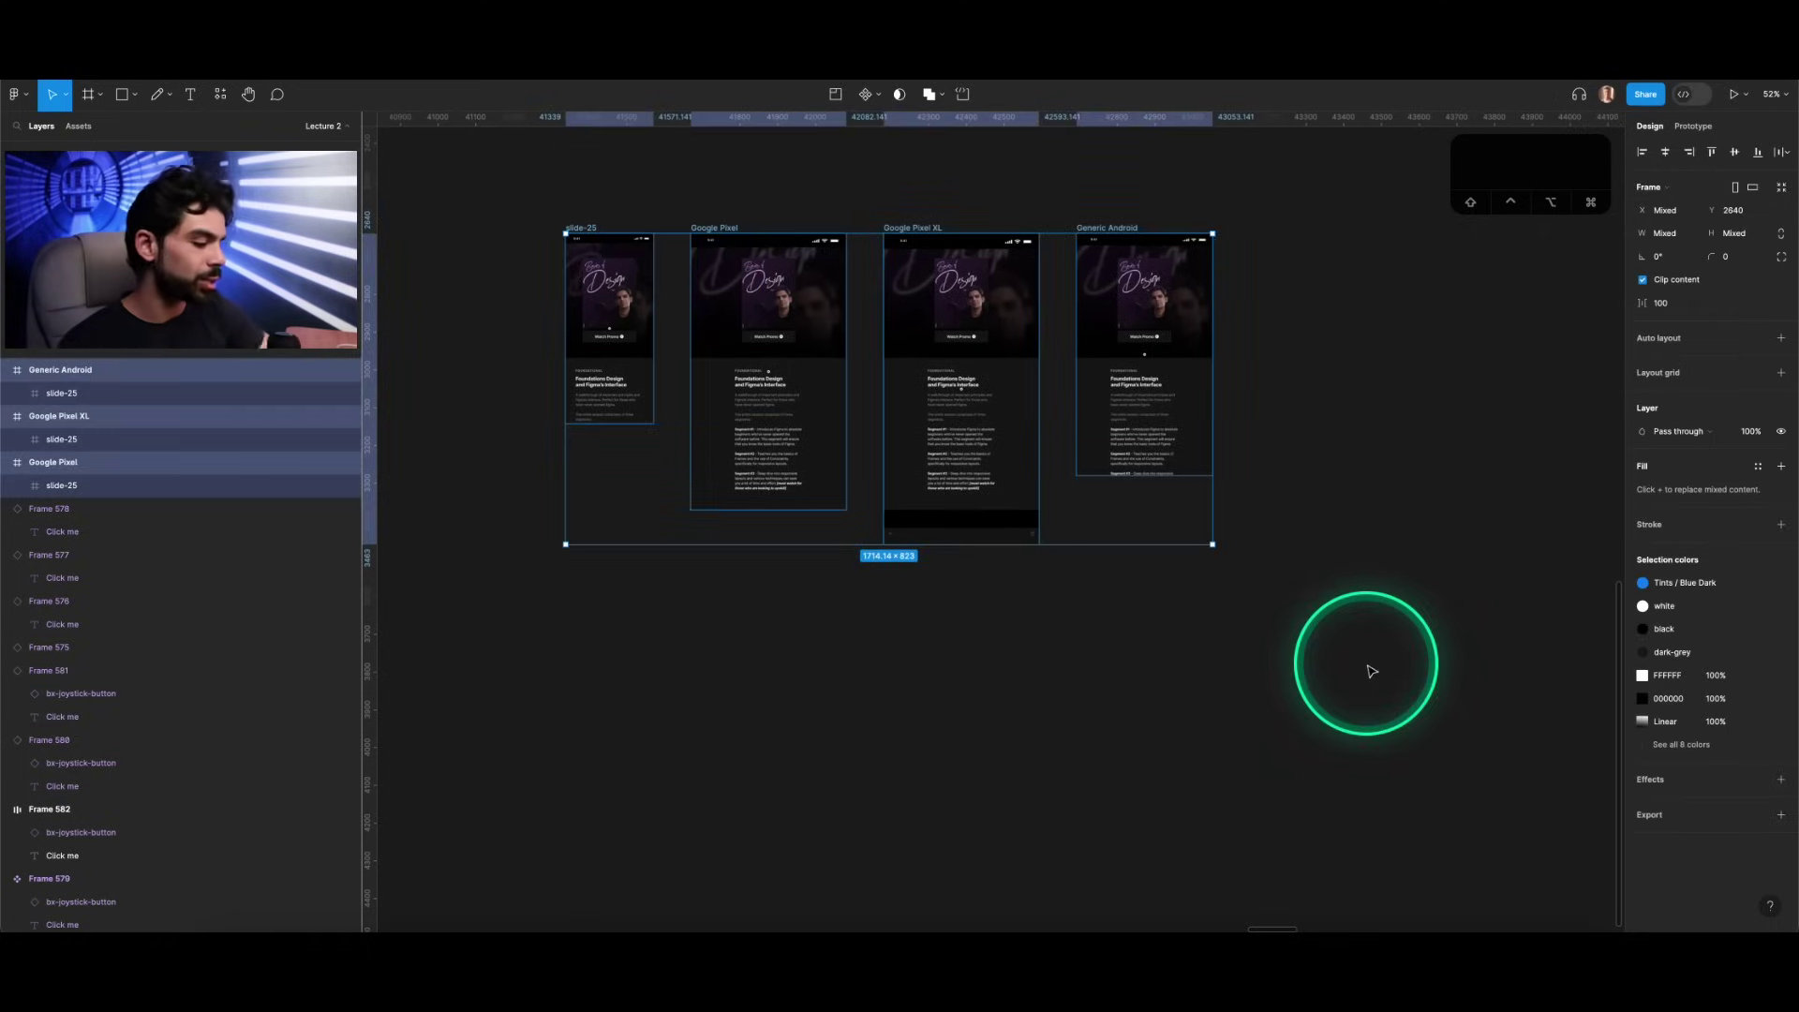
pyautogui.press('BackSpace')
# Step: Delete the copied phone, tablet and desktop frames from the canvas below slide-25
pyautogui.scroll(5, 1178, 589)
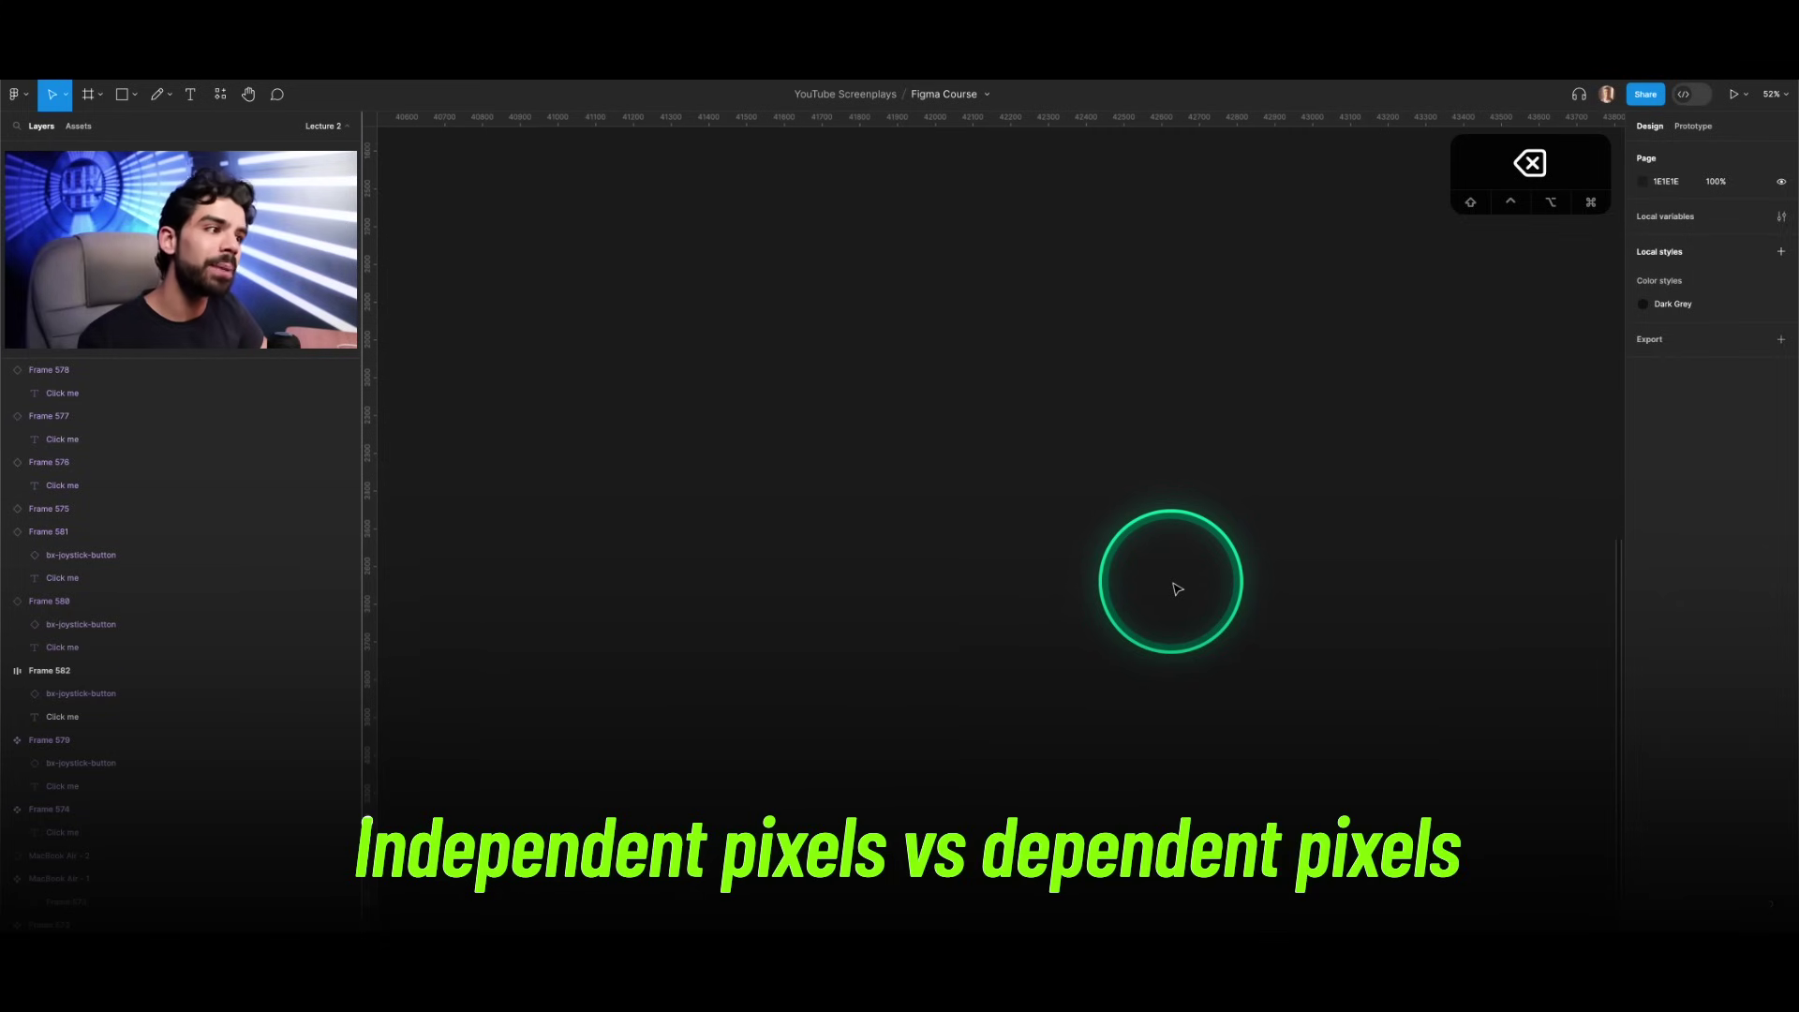
pyautogui.scroll(3, 1178, 589)
pyautogui.hscroll(-10, 1178, 589)
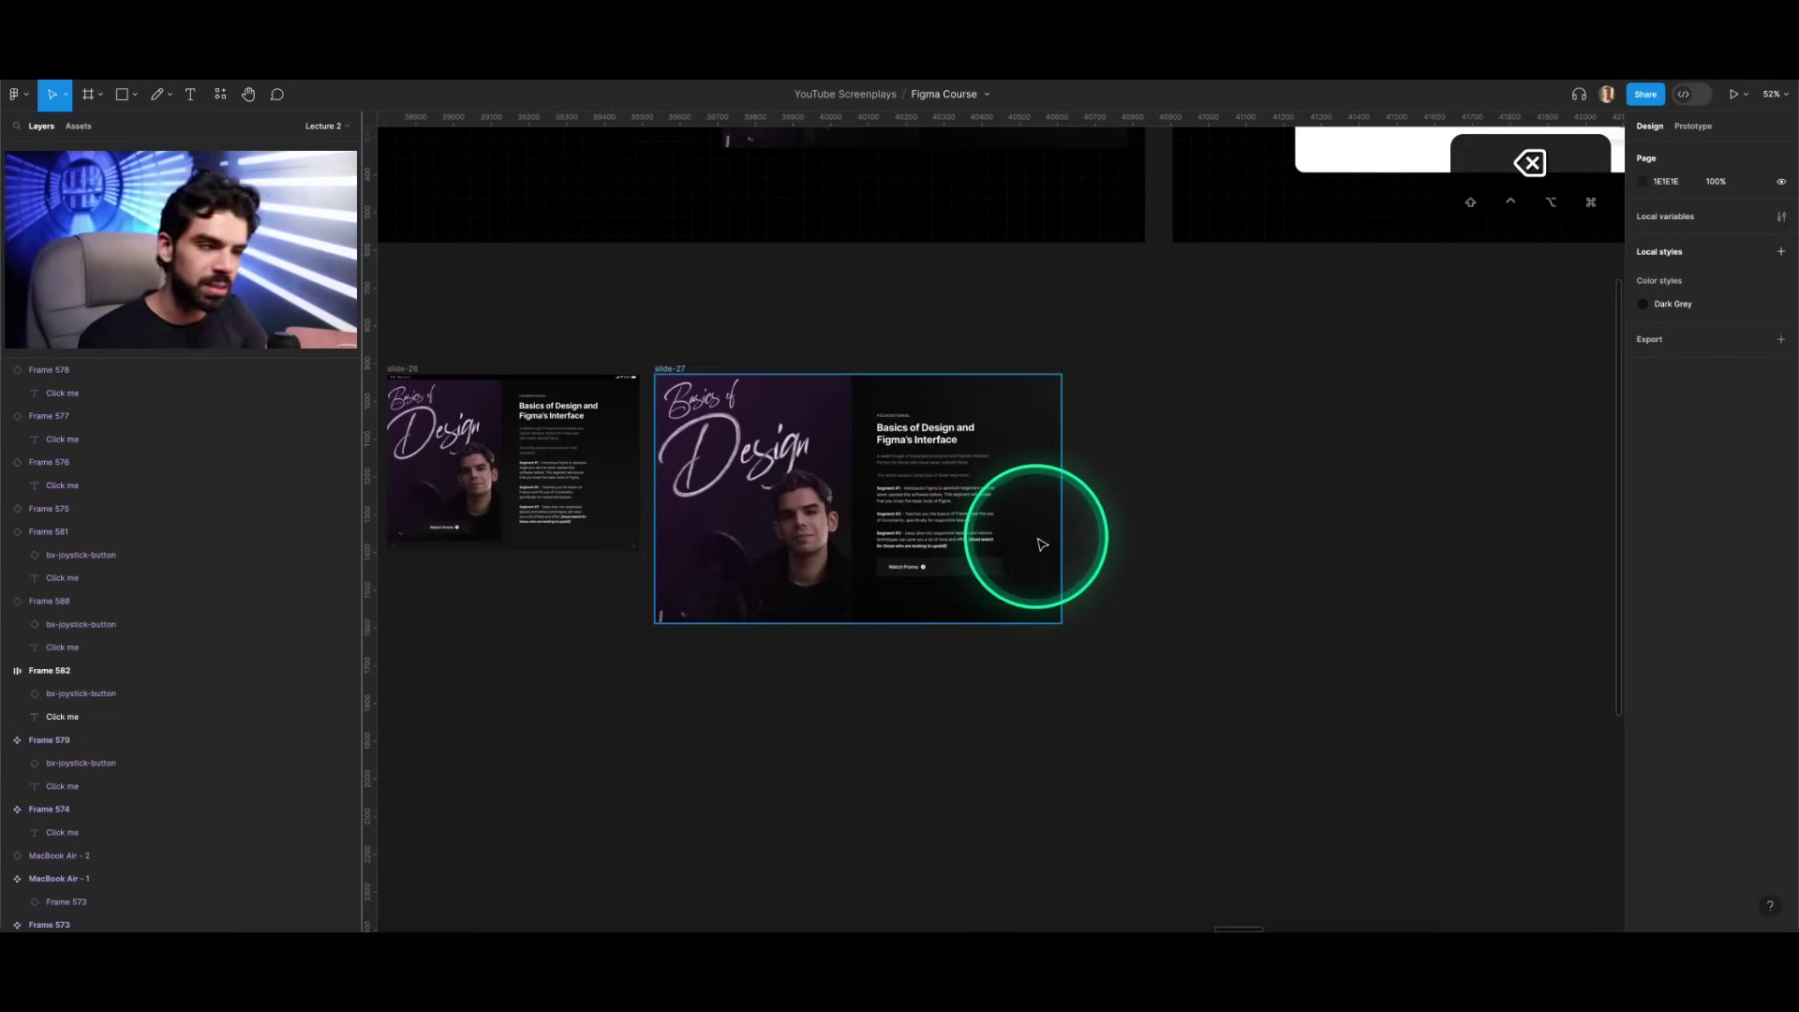
pyautogui.hscroll(-4, 1050, 539)
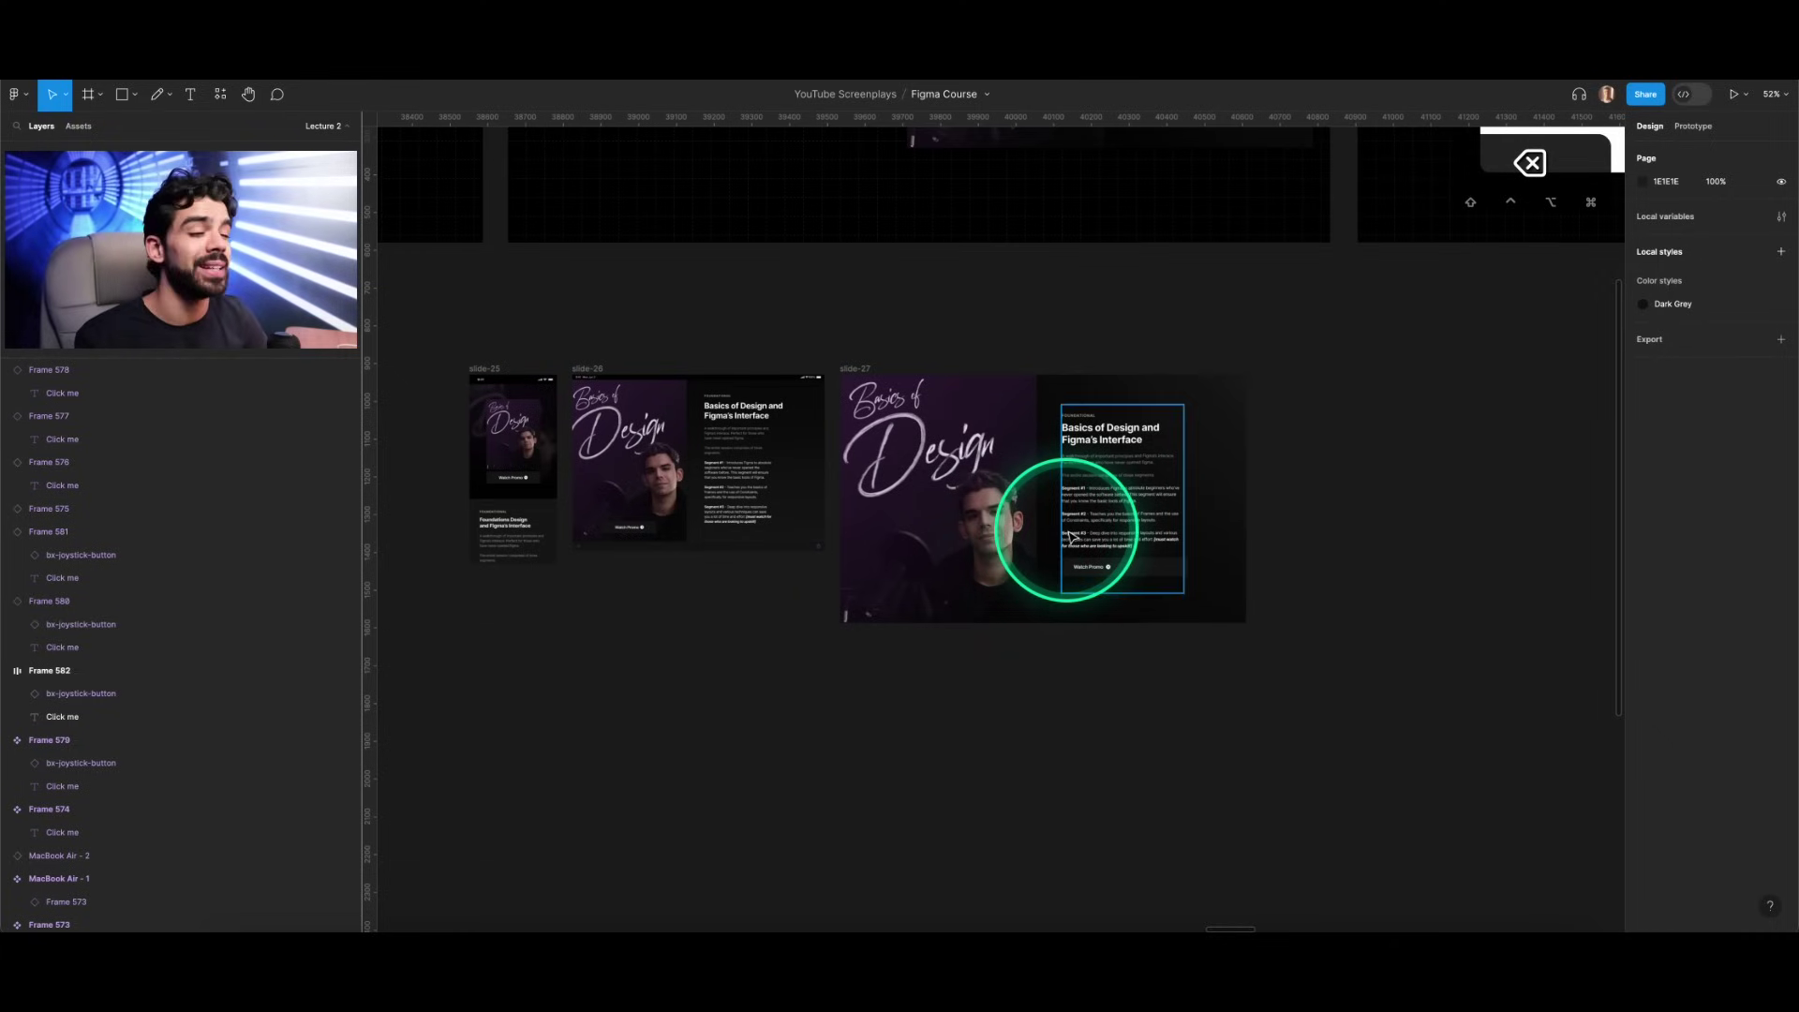
pyautogui.scroll(-4, 1079, 527)
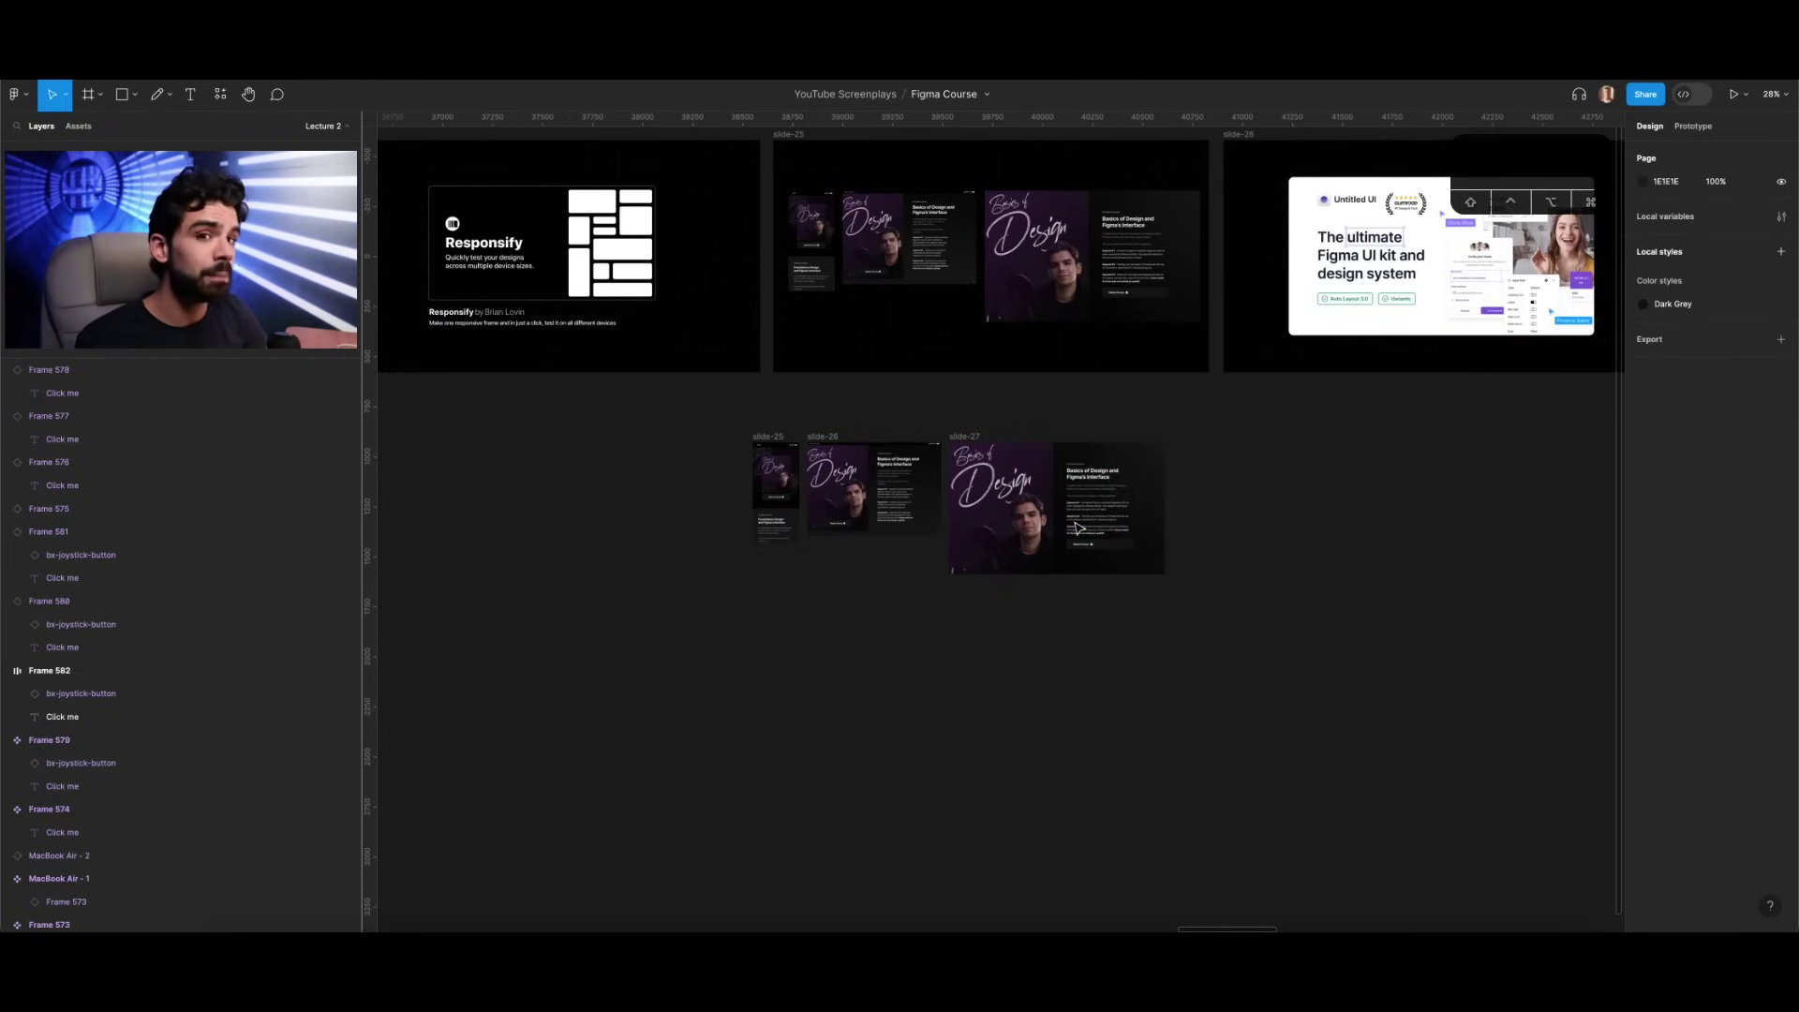
pyautogui.scroll(3, 1076, 528)
pyautogui.moveTo(705, 533); pyautogui.dragTo(1230, 759)
pyautogui.press('BackSpace')
# Step: Review the Untitled UI kit on slide-26 and the responsive pricing plan lists on slide-27
pyautogui.hscroll(8, 1231, 761)
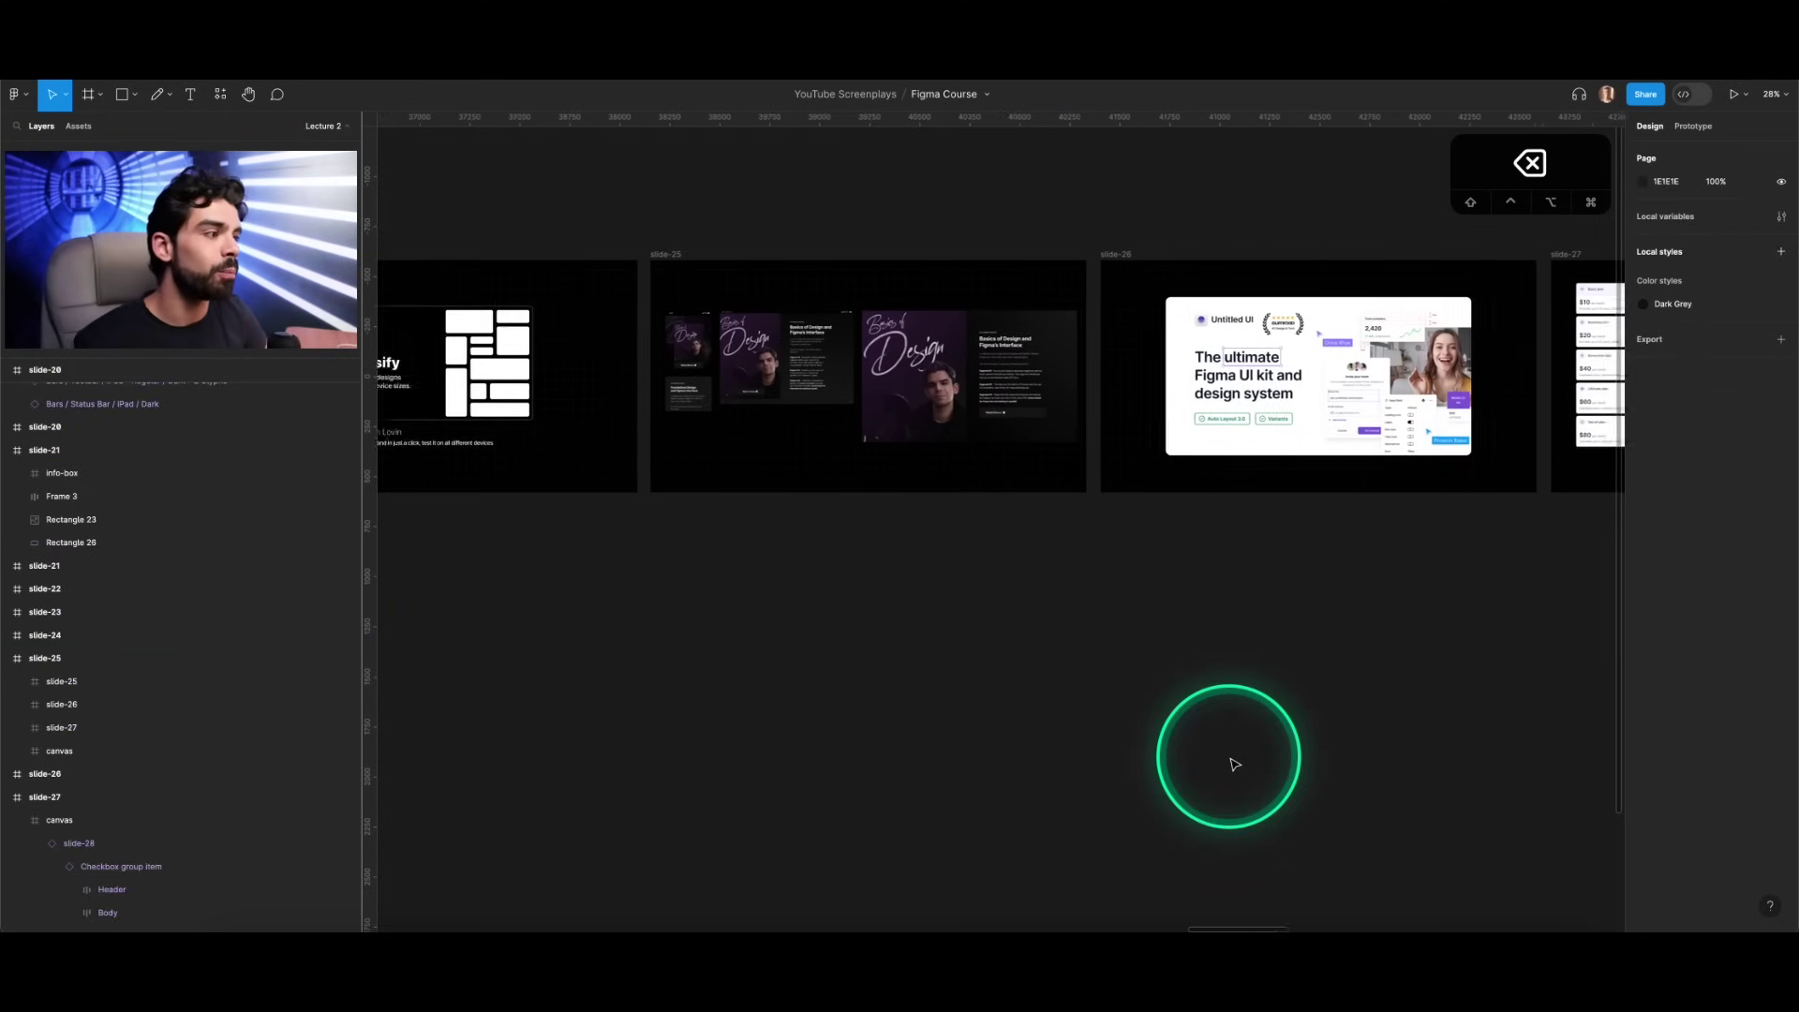
pyautogui.hotkey('shift', '2')
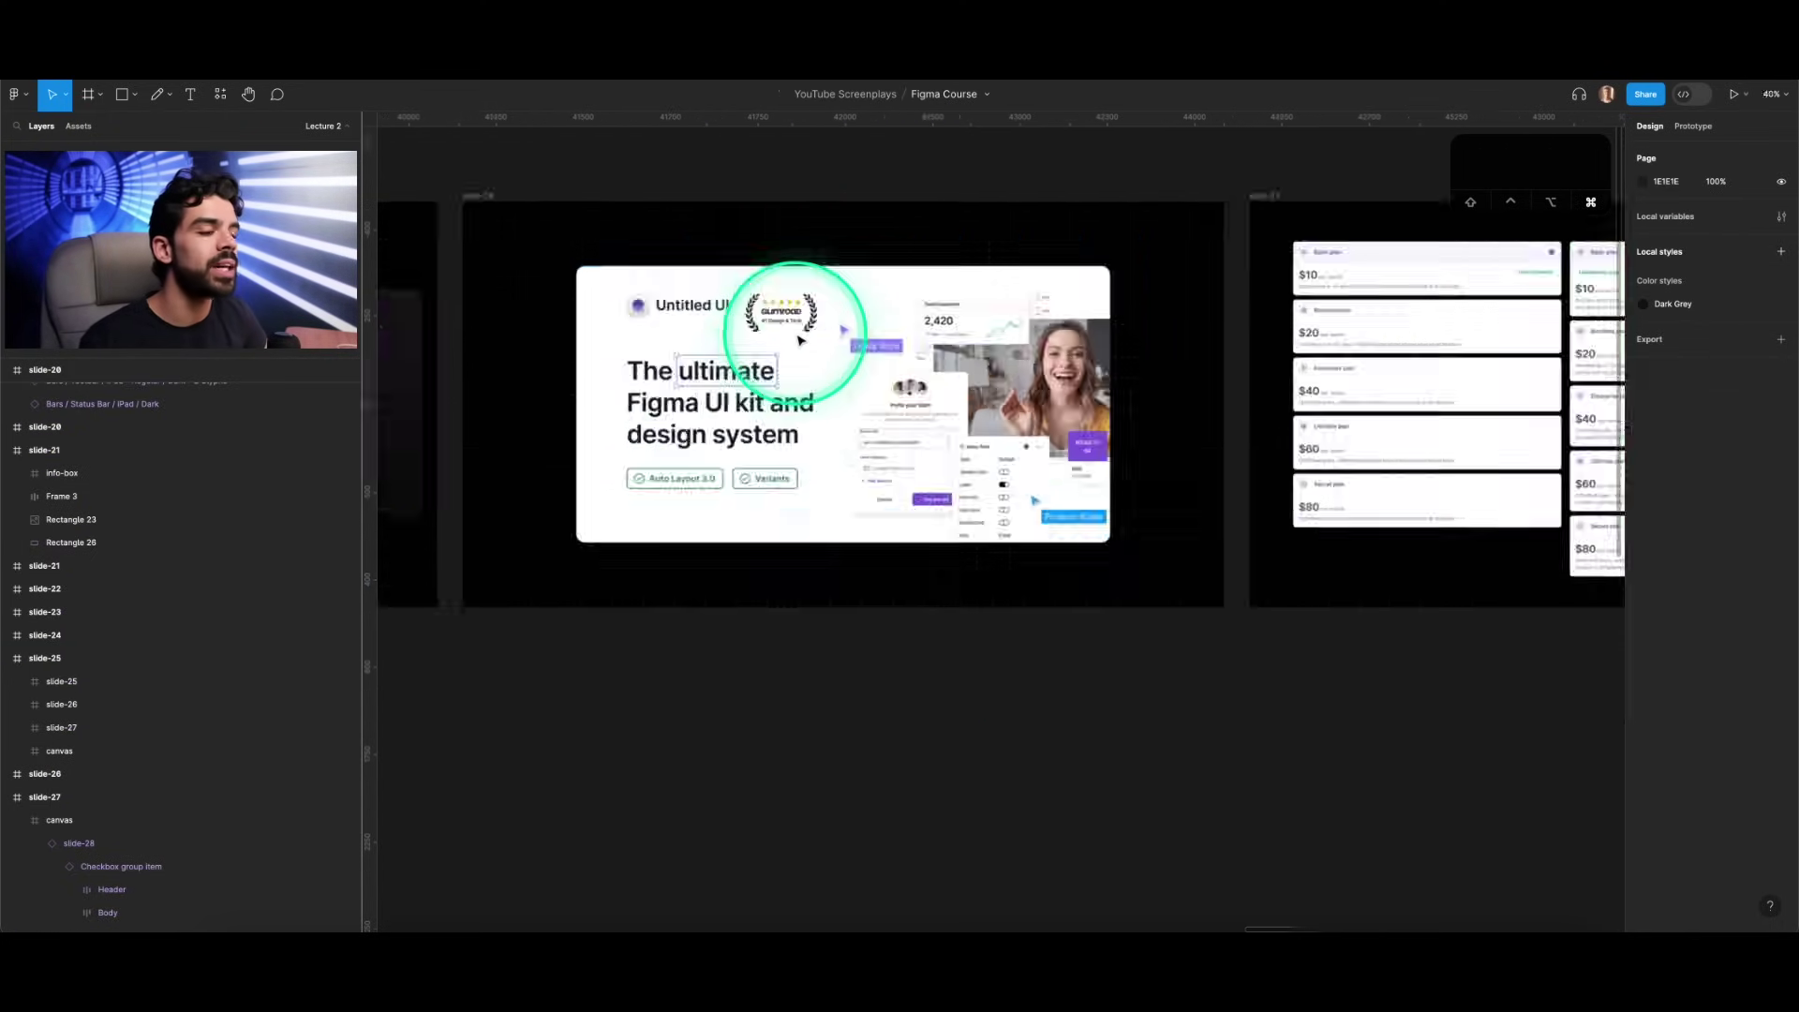
pyautogui.press('n')
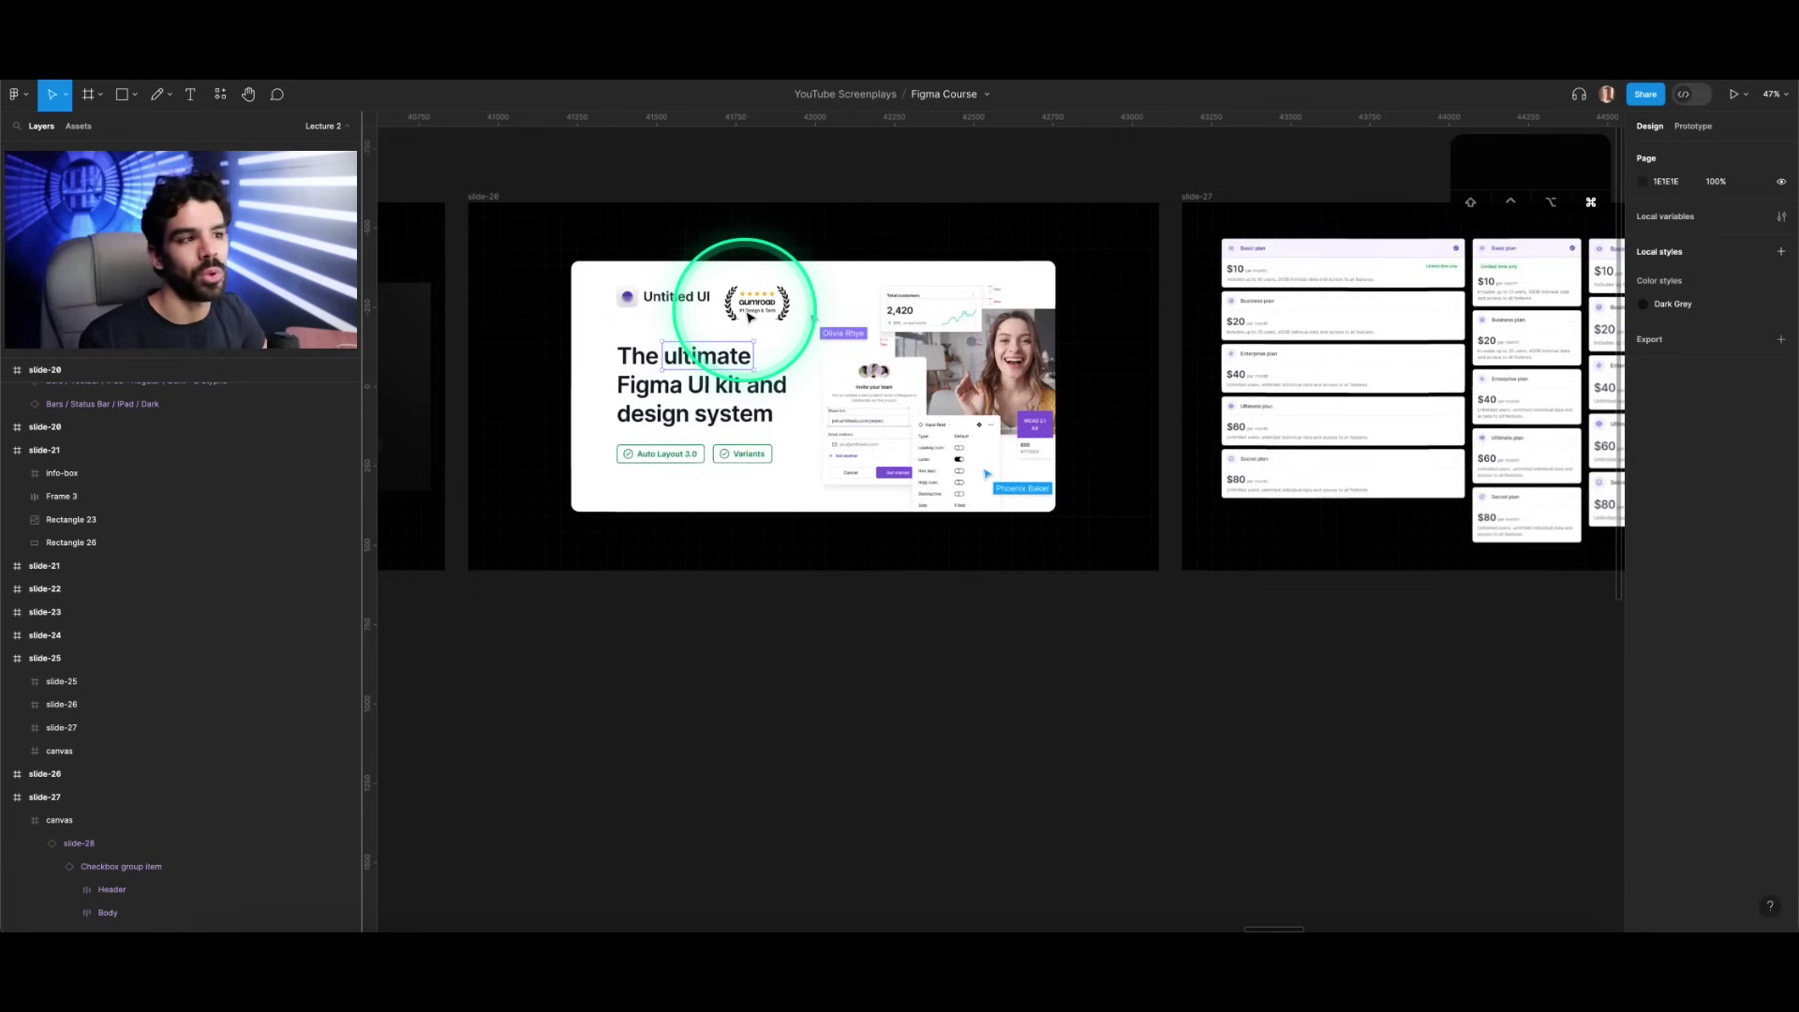
pyautogui.hotkey('shift', '2')
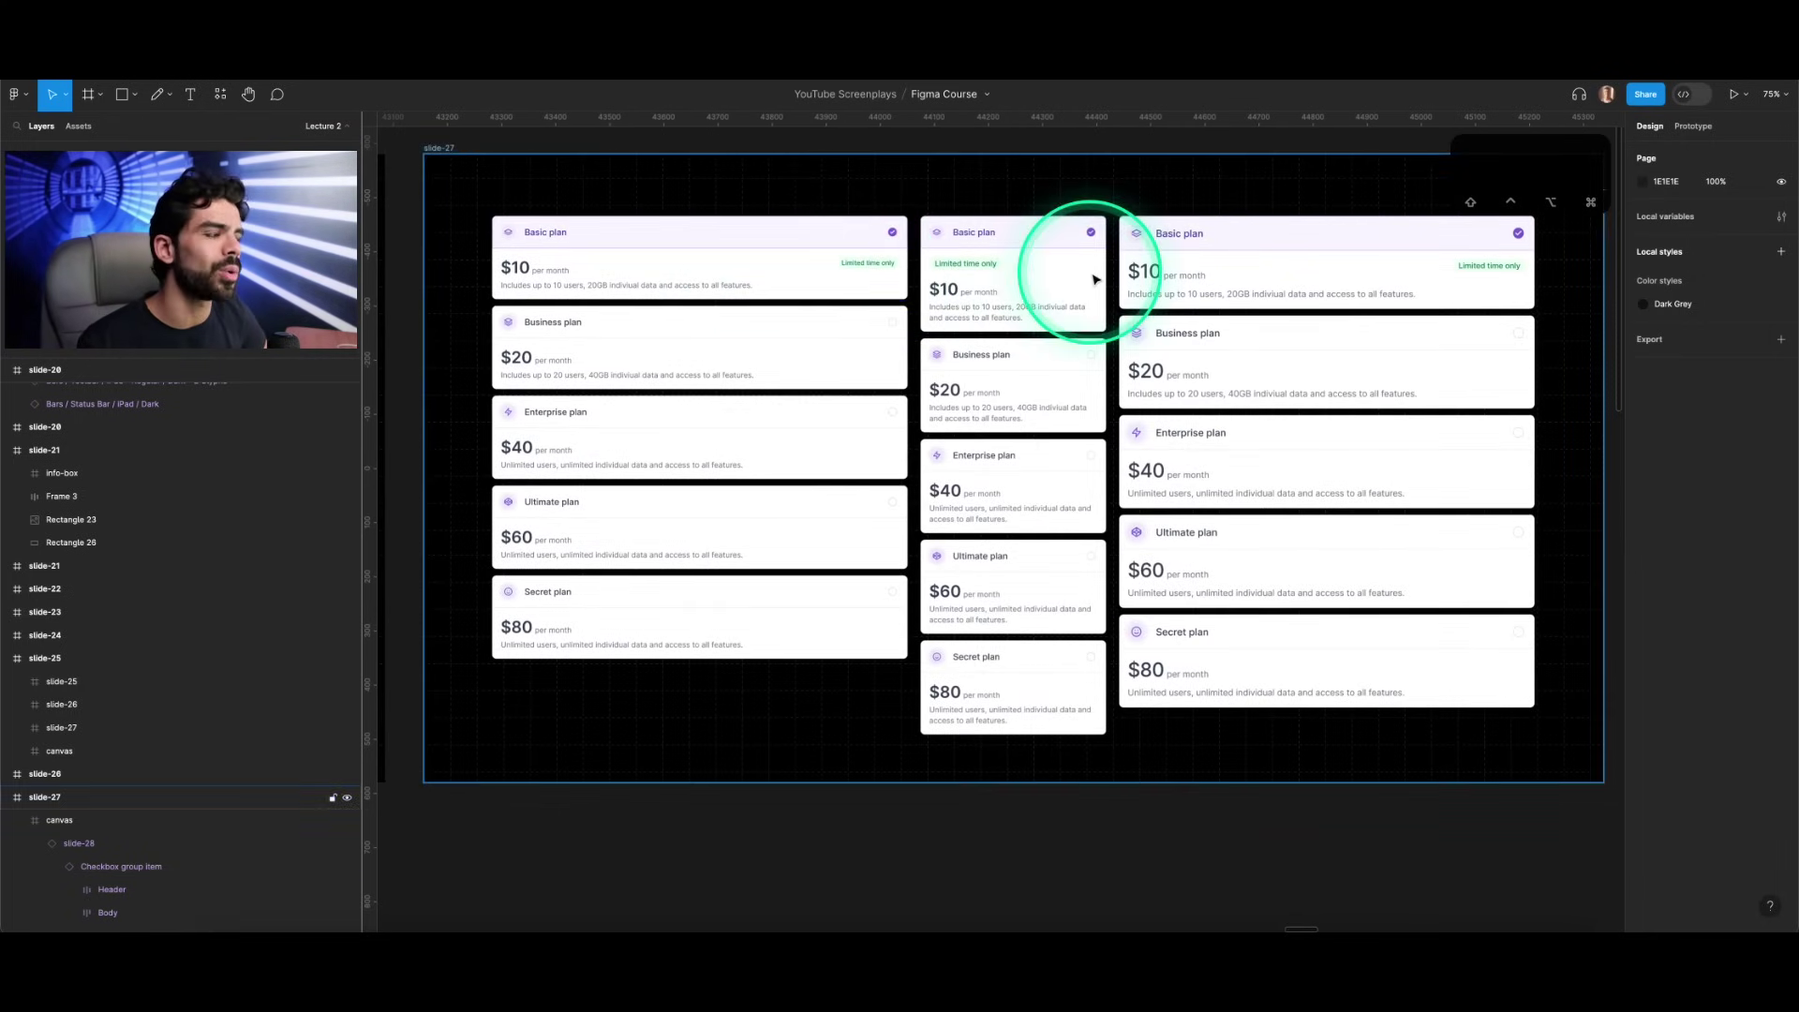
pyautogui.click(852, 266)
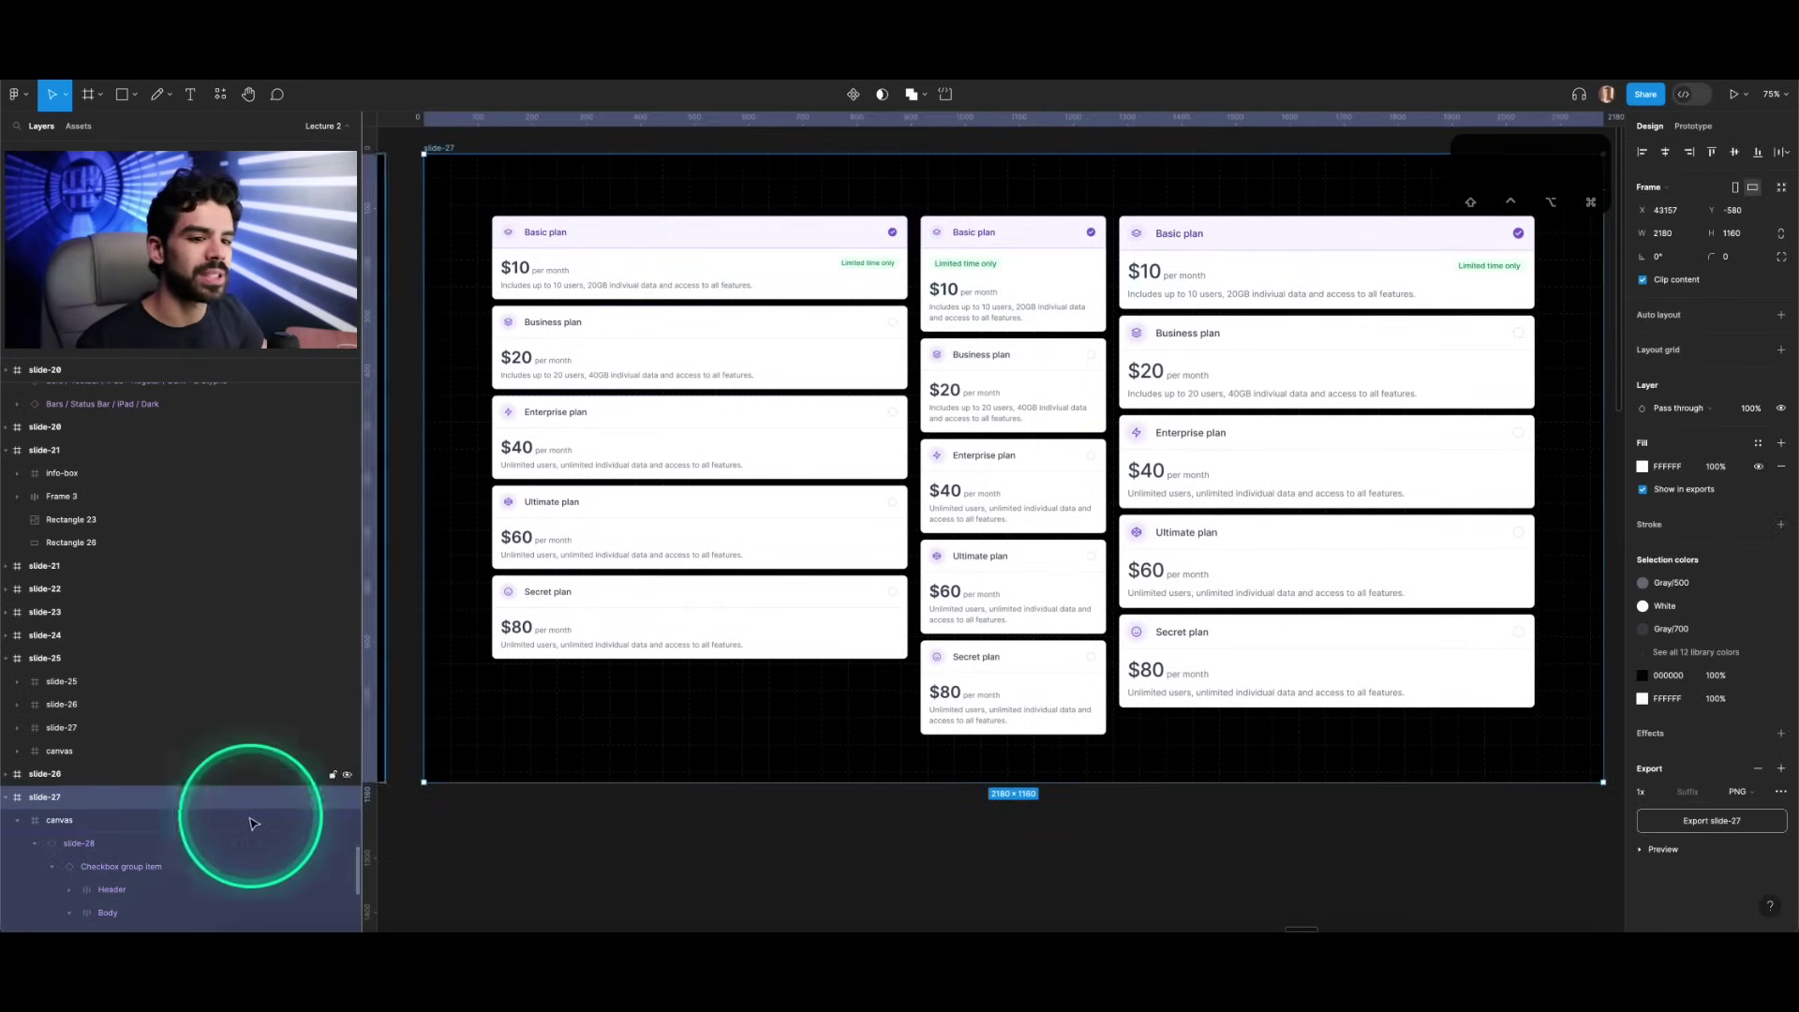
pyautogui.click(141, 844)
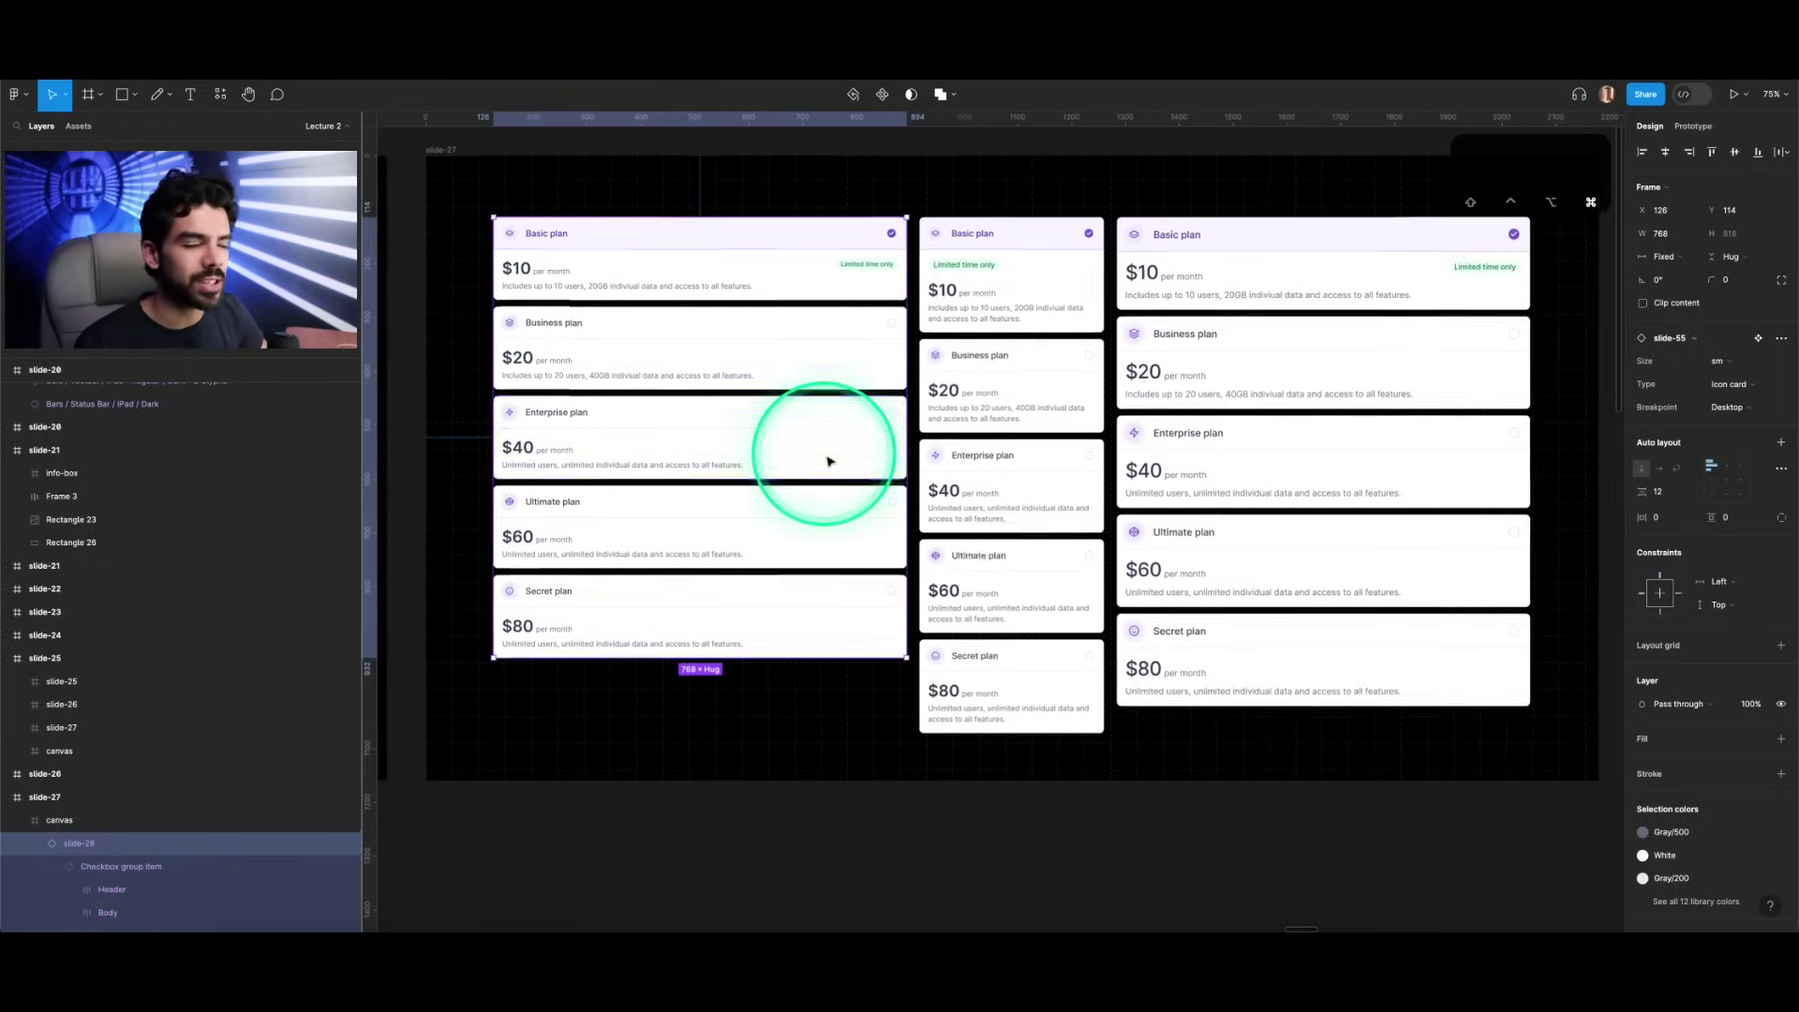
# Step: Review the Quick responsive workflows video card on slide-28 and the Sections & Shortcuts notes on slide-29
pyautogui.scroll(-5, 828, 453)
pyautogui.hscroll(5, 828, 453)
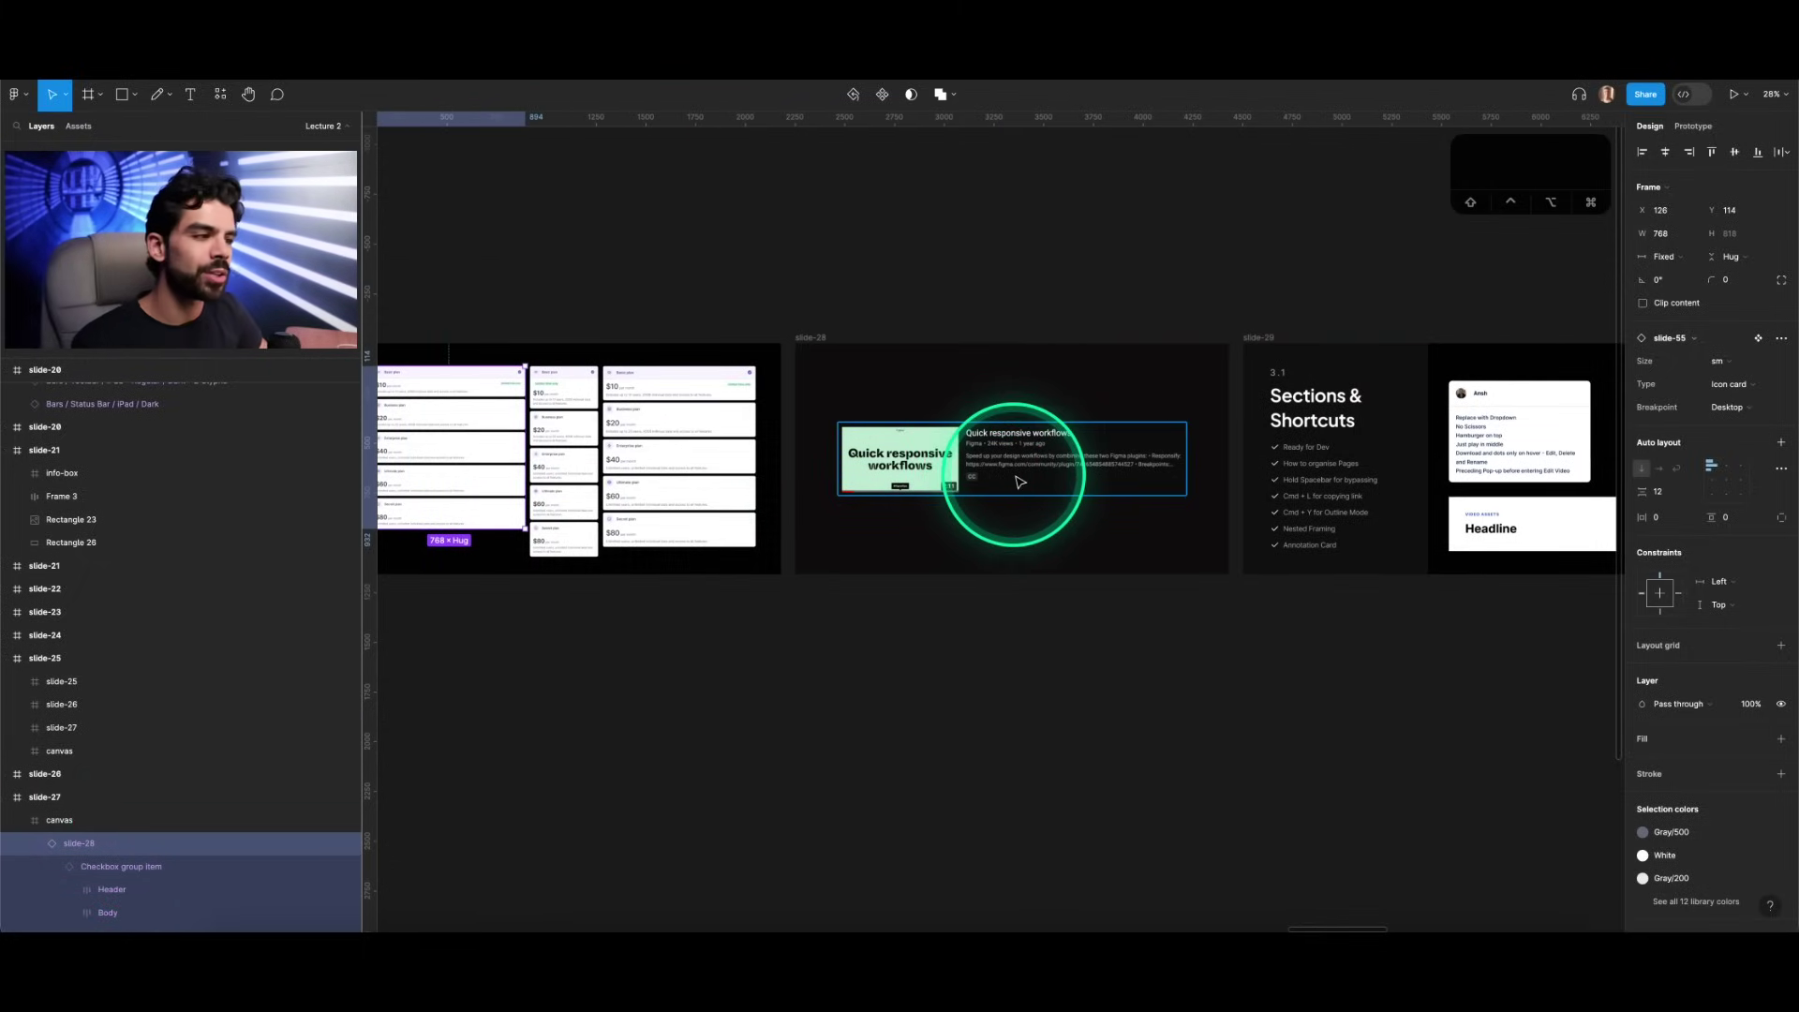
pyautogui.scroll(5, 999, 478)
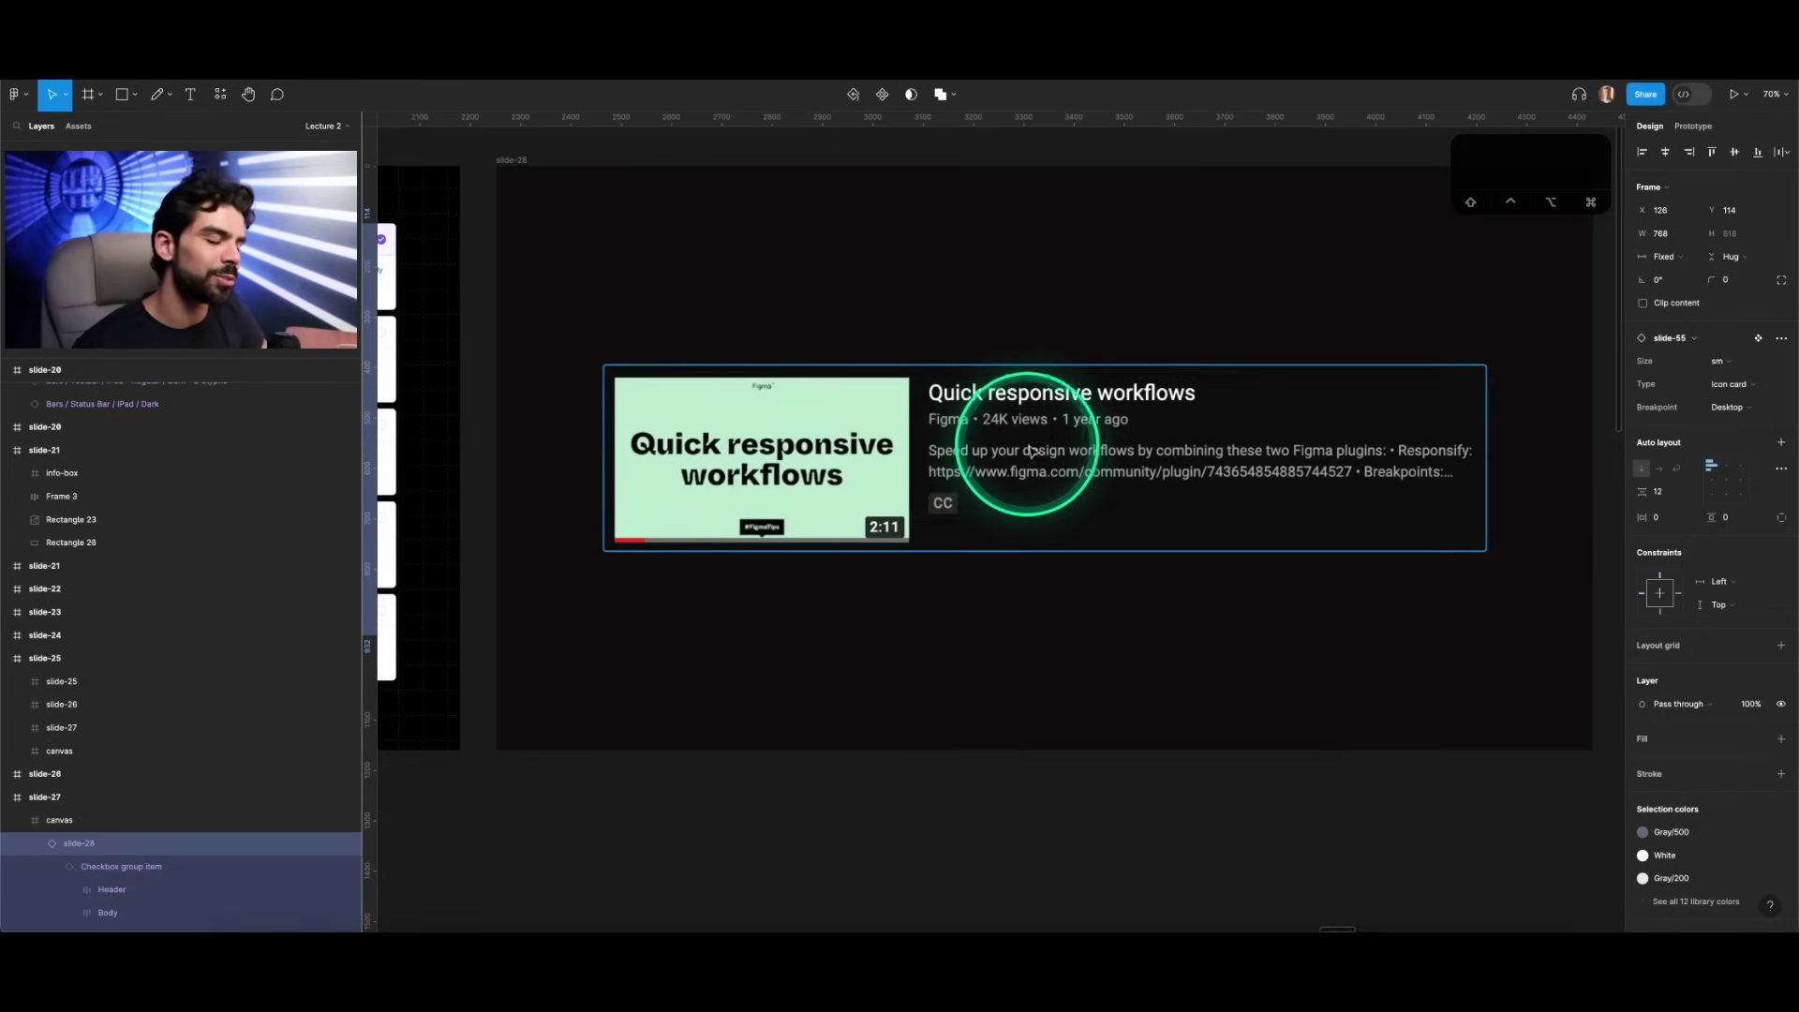
pyautogui.scroll(1, 1031, 459)
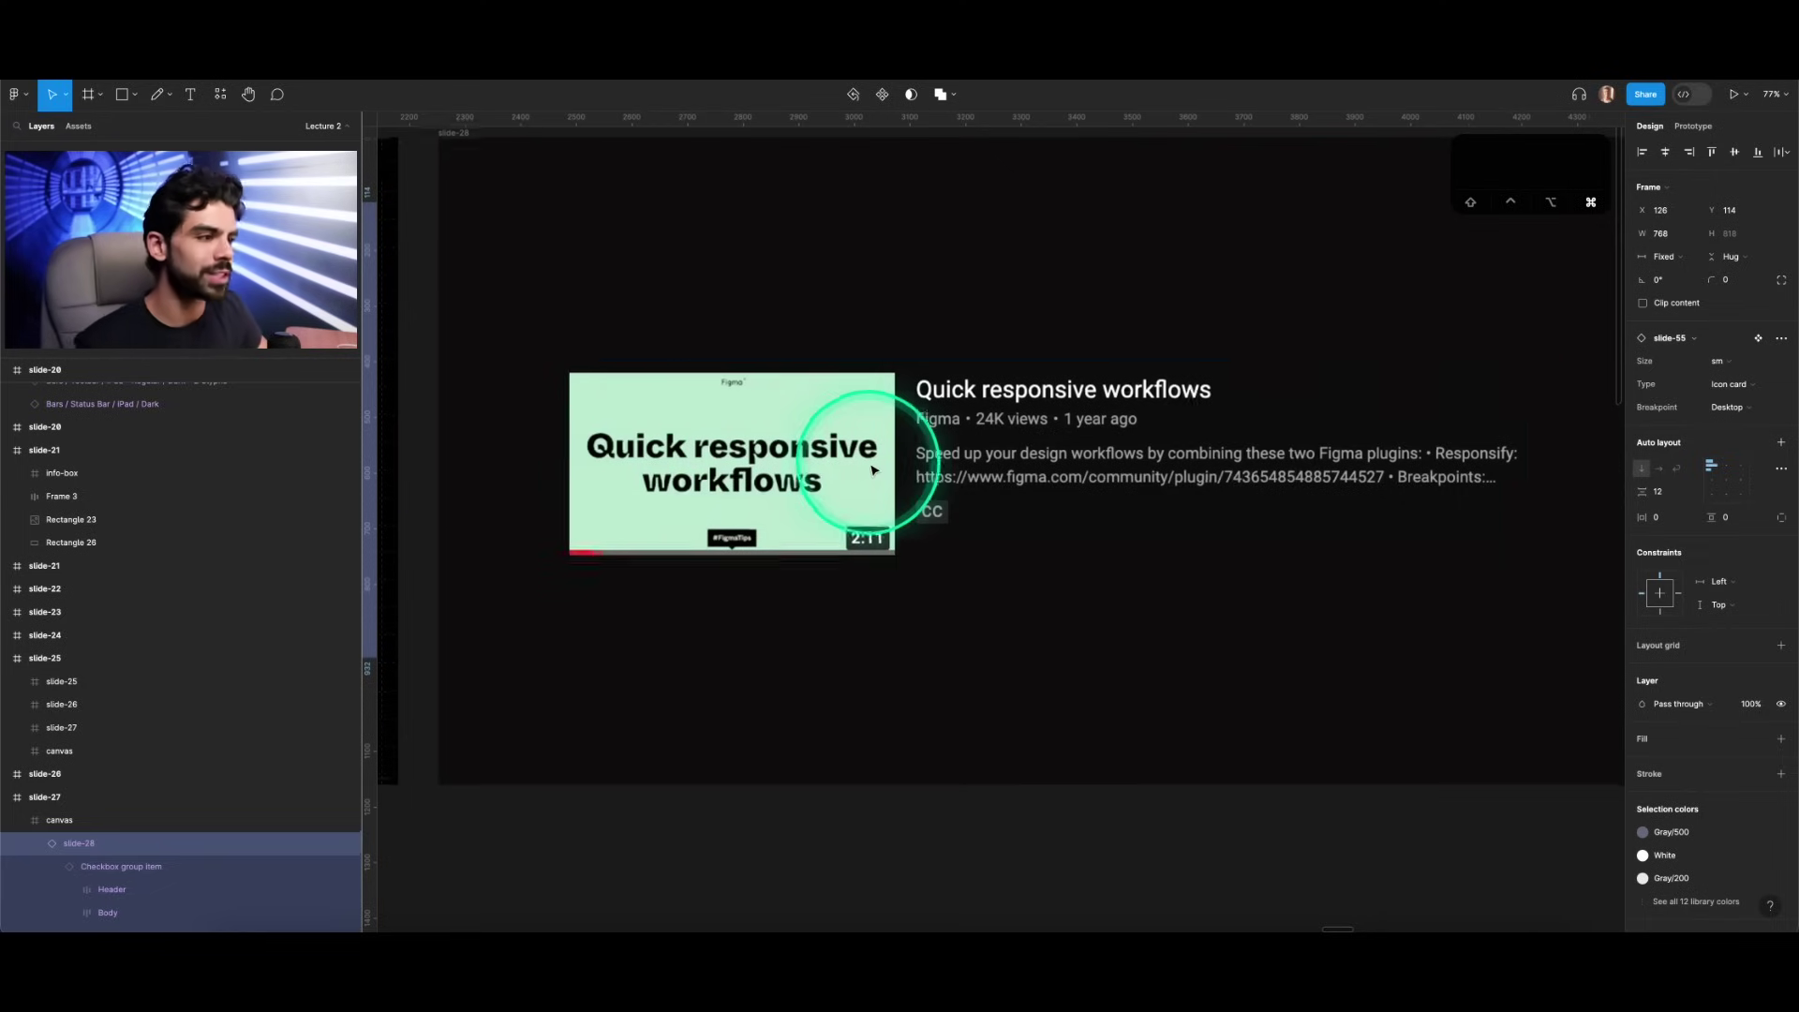
pyautogui.scroll(-3, 868, 471)
pyautogui.hscroll(10, 867, 472)
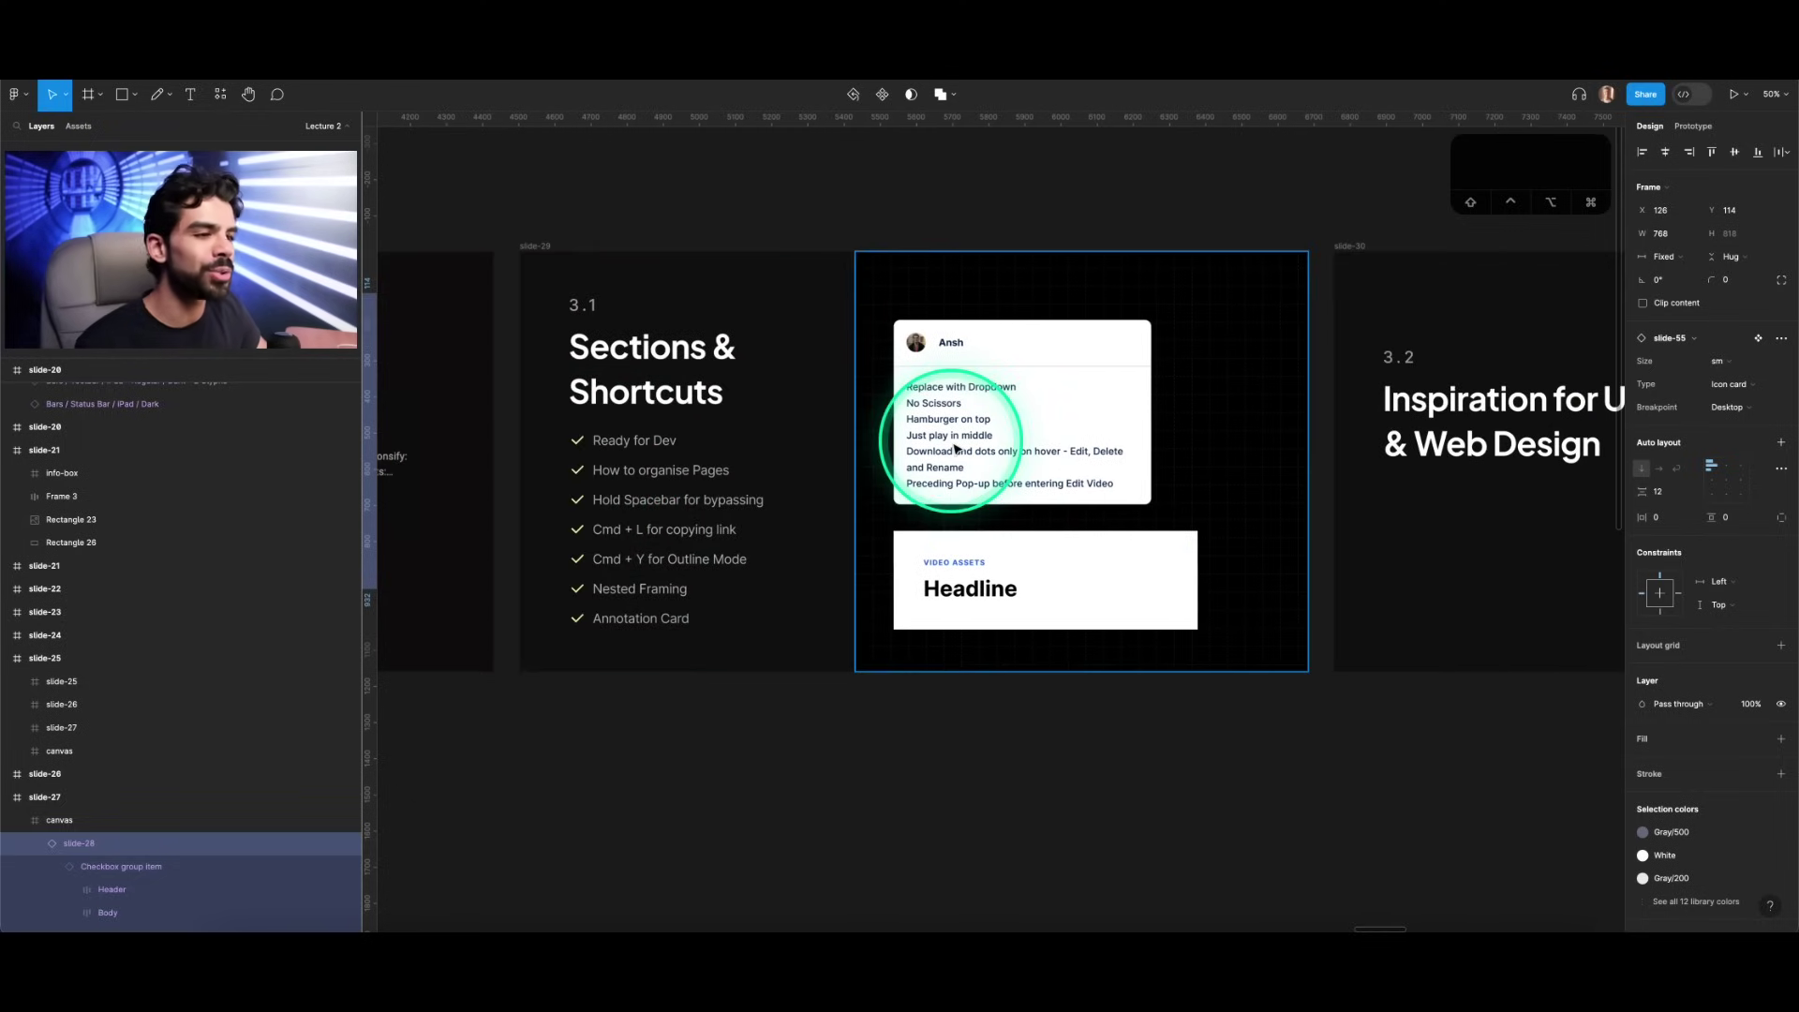
pyautogui.scroll(3, 876, 413)
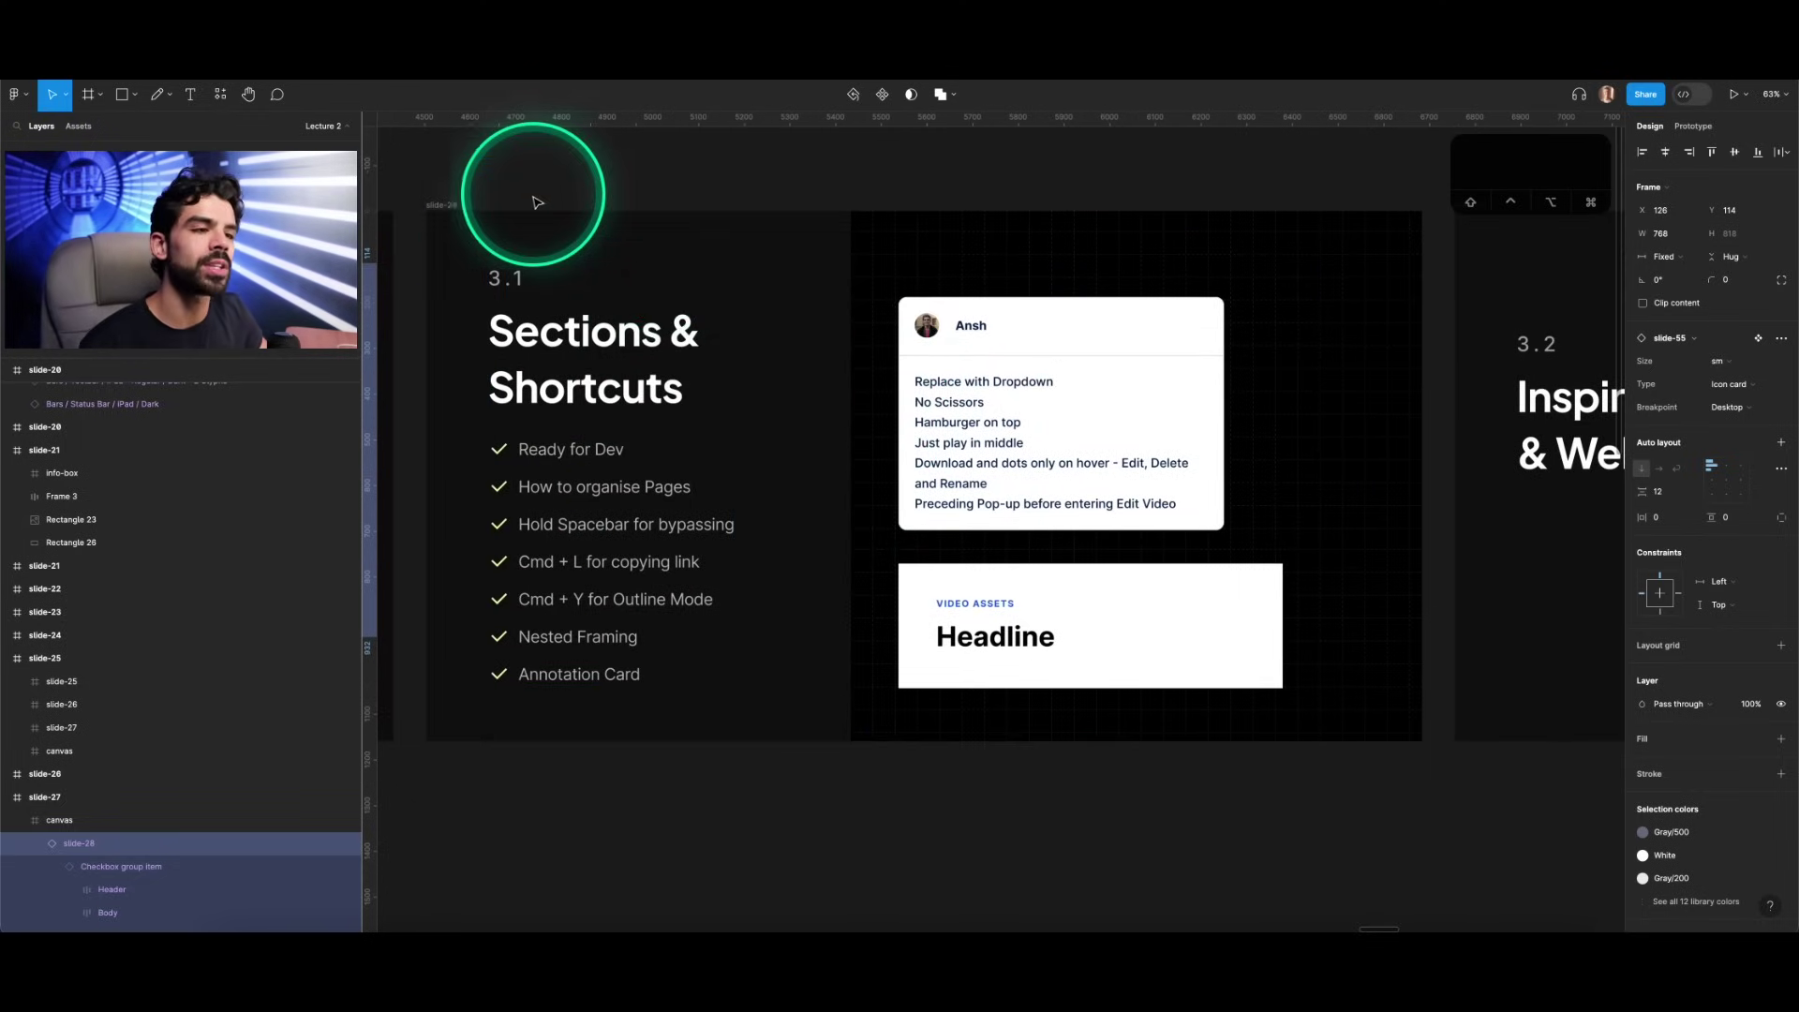
# Step: Draw a section about 4900 × 2650 on the empty canvas below slide-29 and slide-30, at Y 900
pyautogui.click(439, 207)
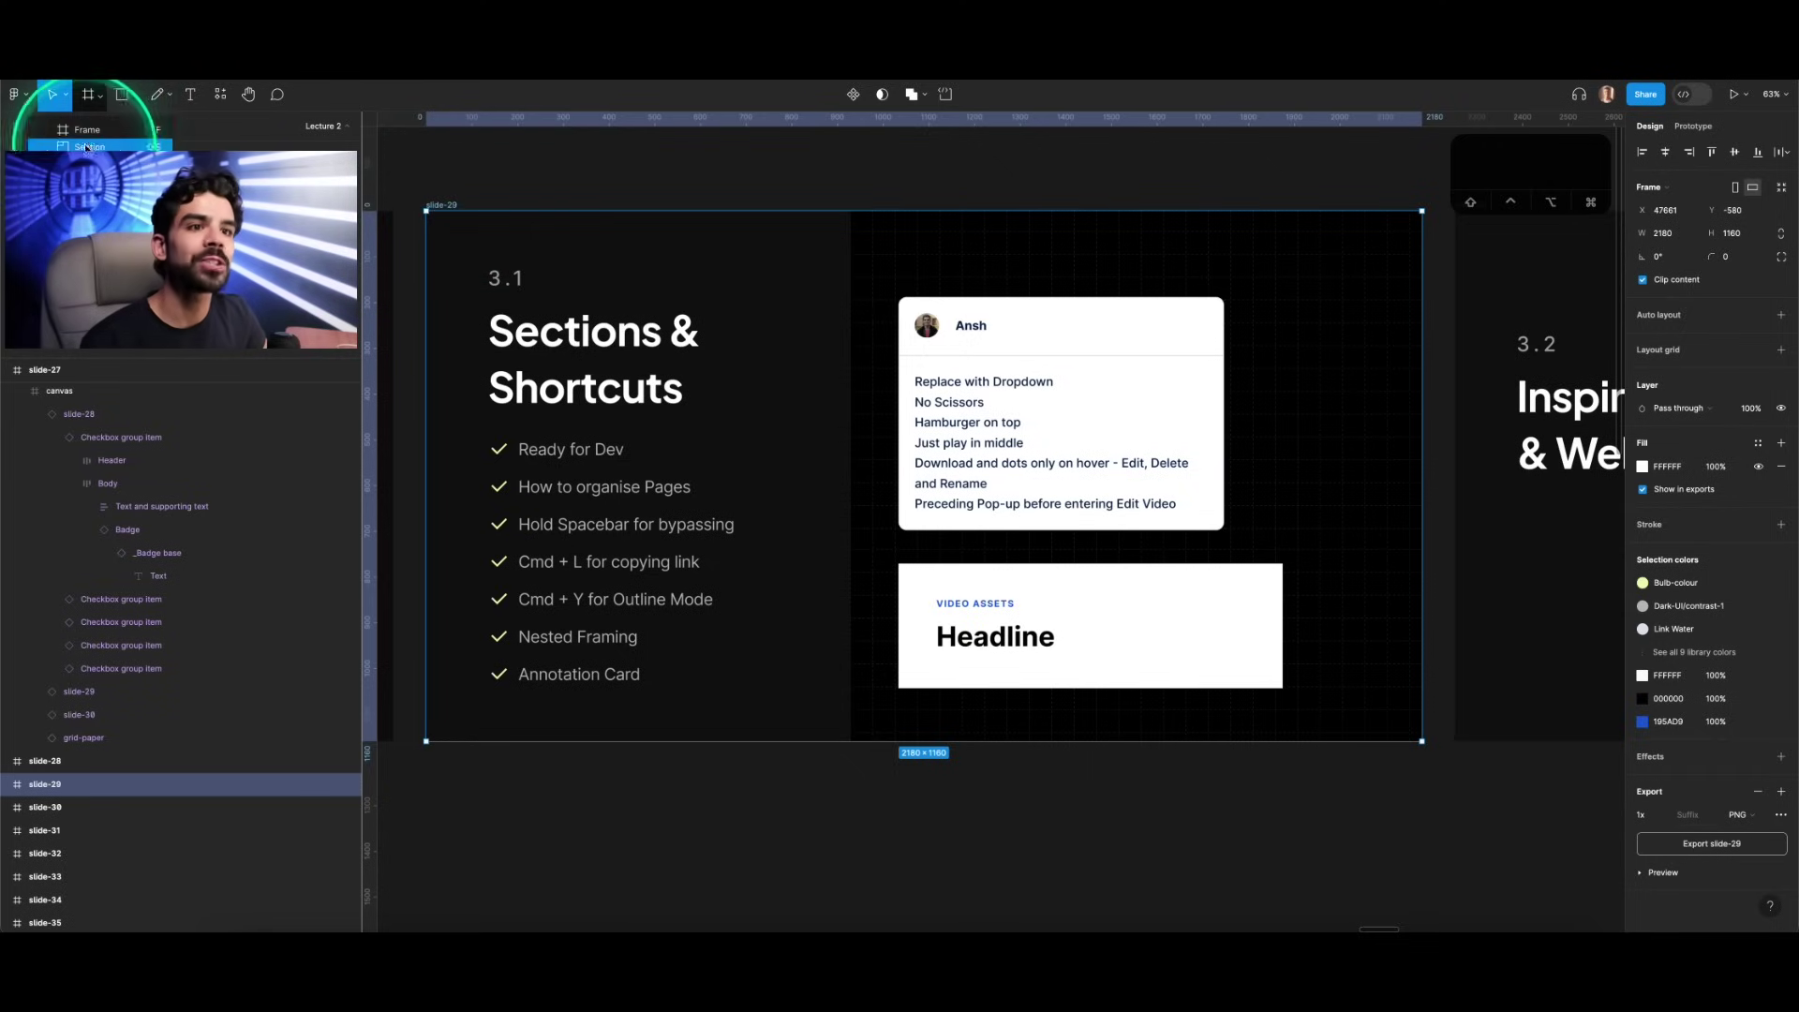
pyautogui.click(75, 147)
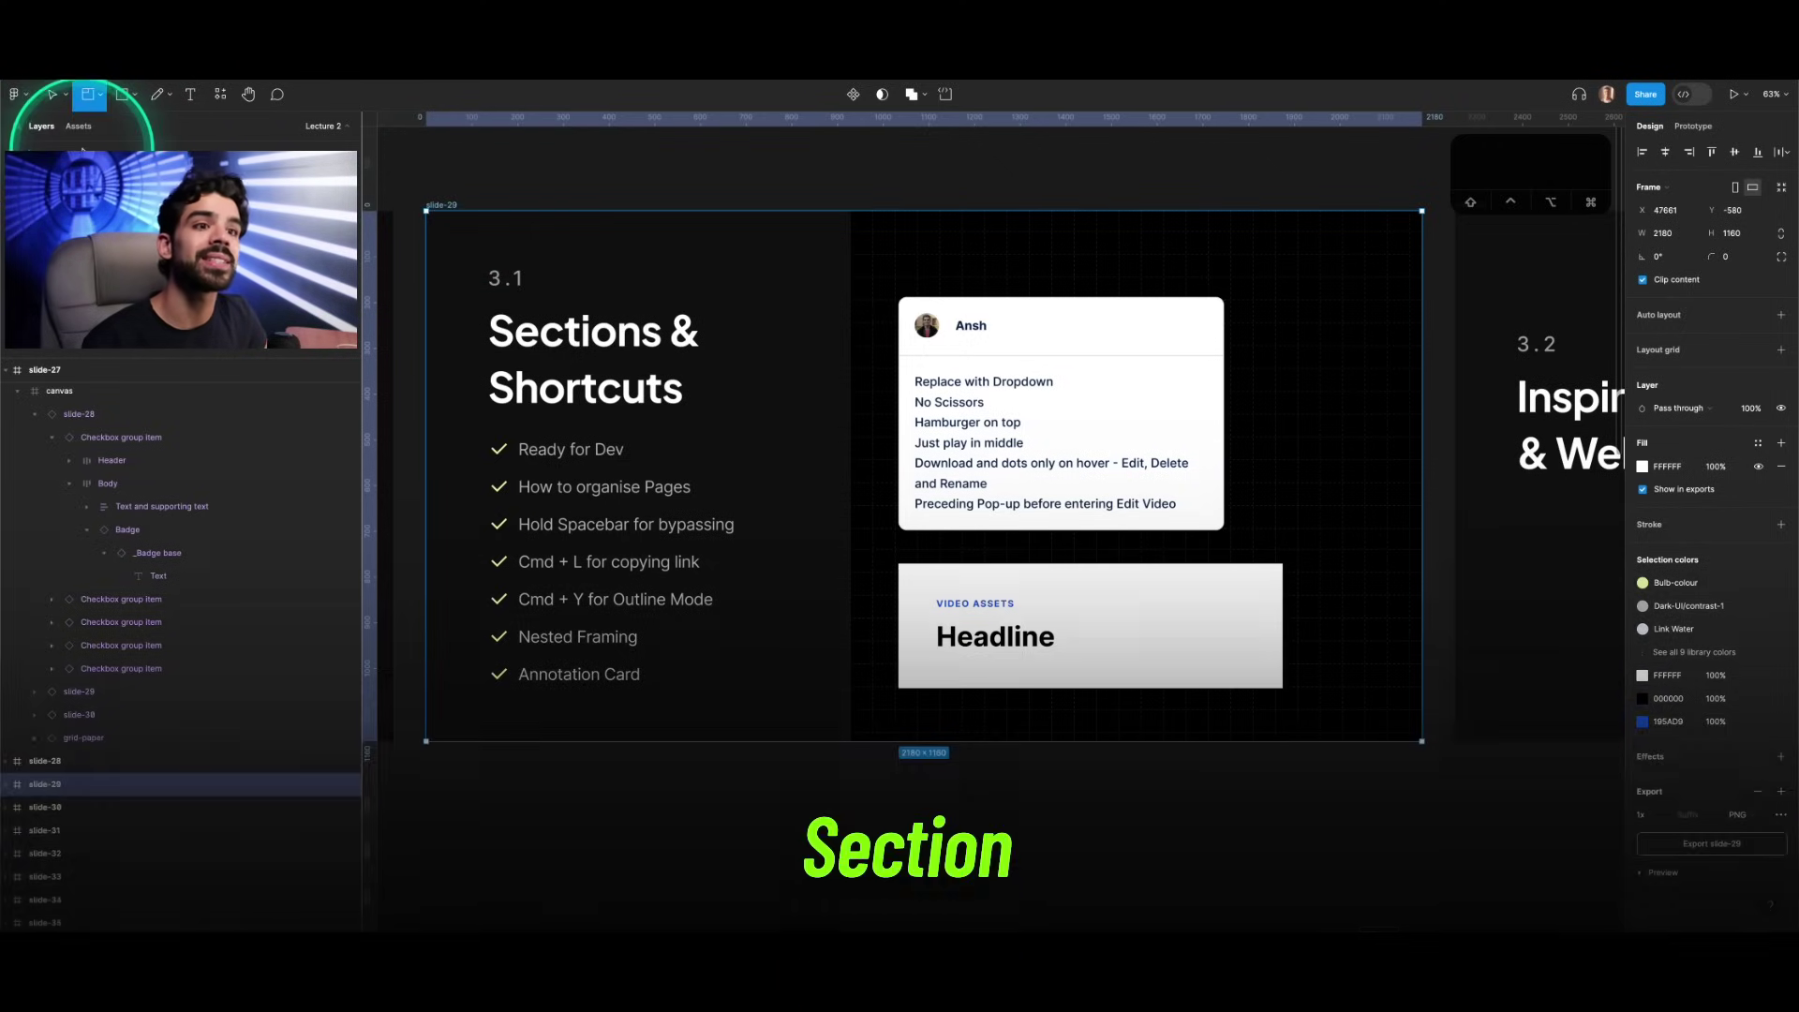
pyautogui.scroll(-5, 679, 253)
pyautogui.moveTo(587, 461); pyautogui.dragTo(1320, 856)
pyautogui.press('v')
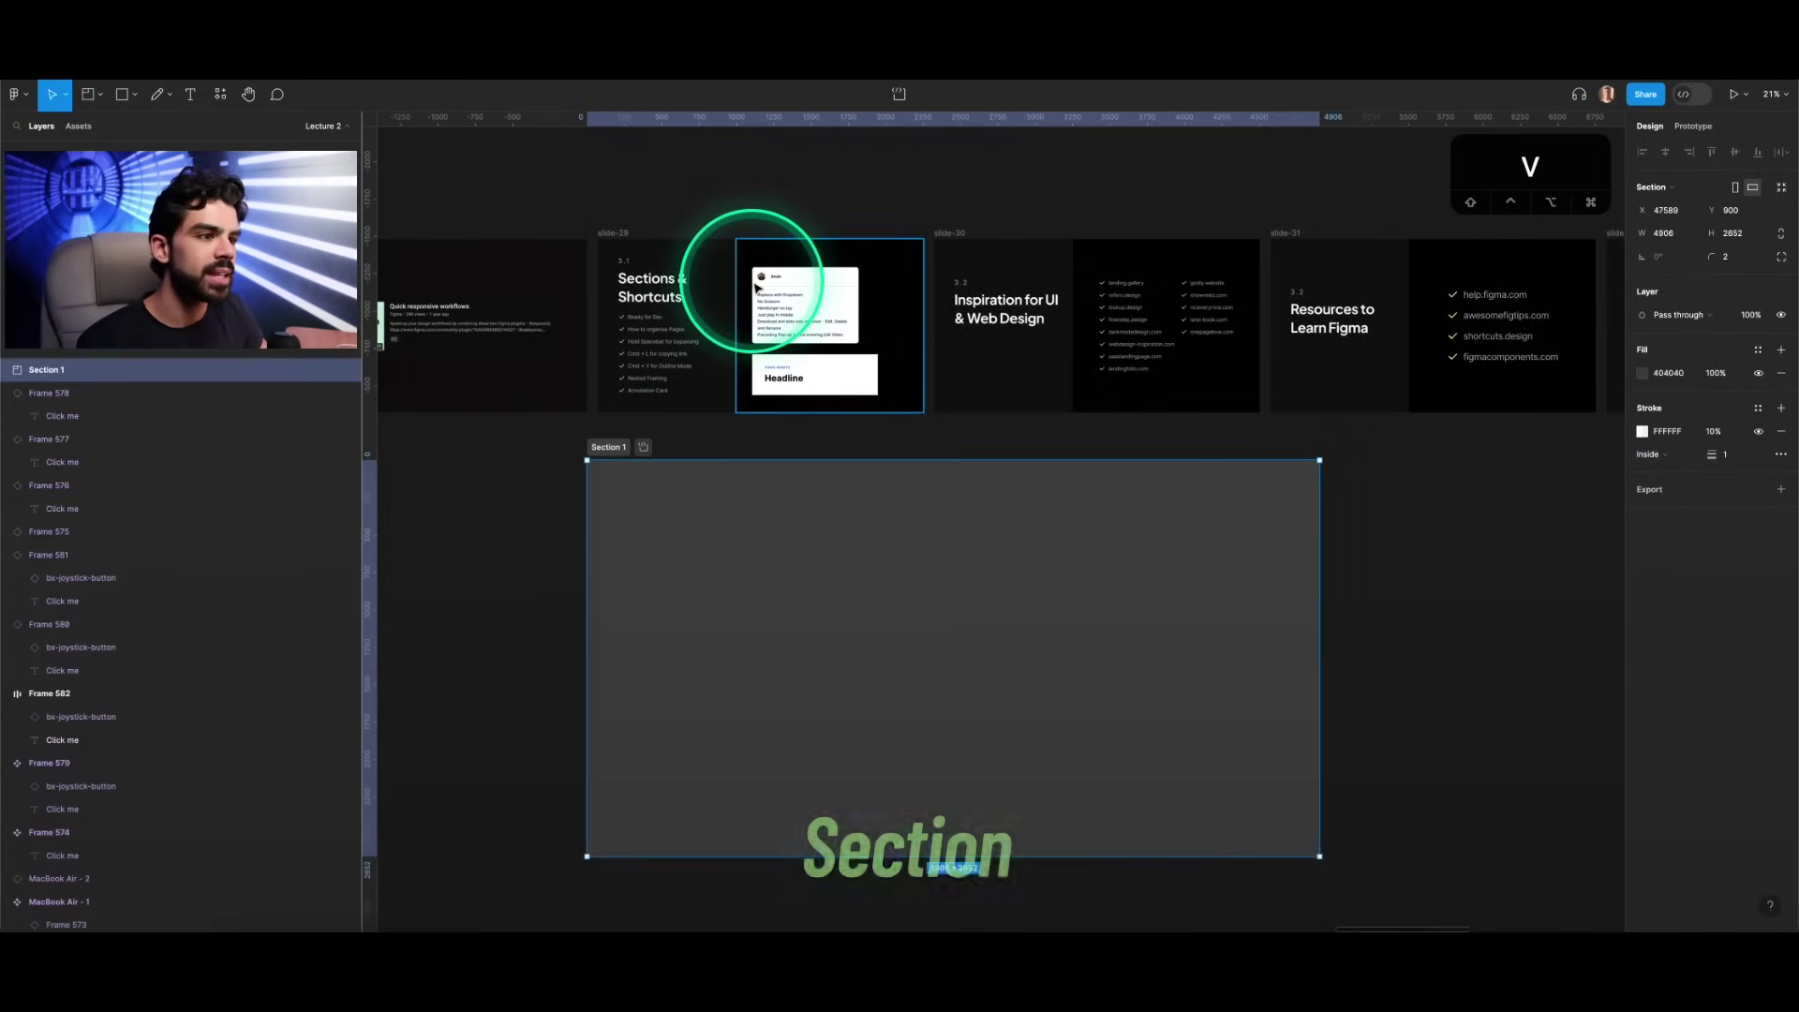
# Step: Place a copy of the first pricing plan list from slide-27 inside the new section, at X 97, Y 100
pyautogui.hscroll(-8, 750, 289)
pyautogui.scroll(-4, 749, 289)
pyautogui.click(809, 295)
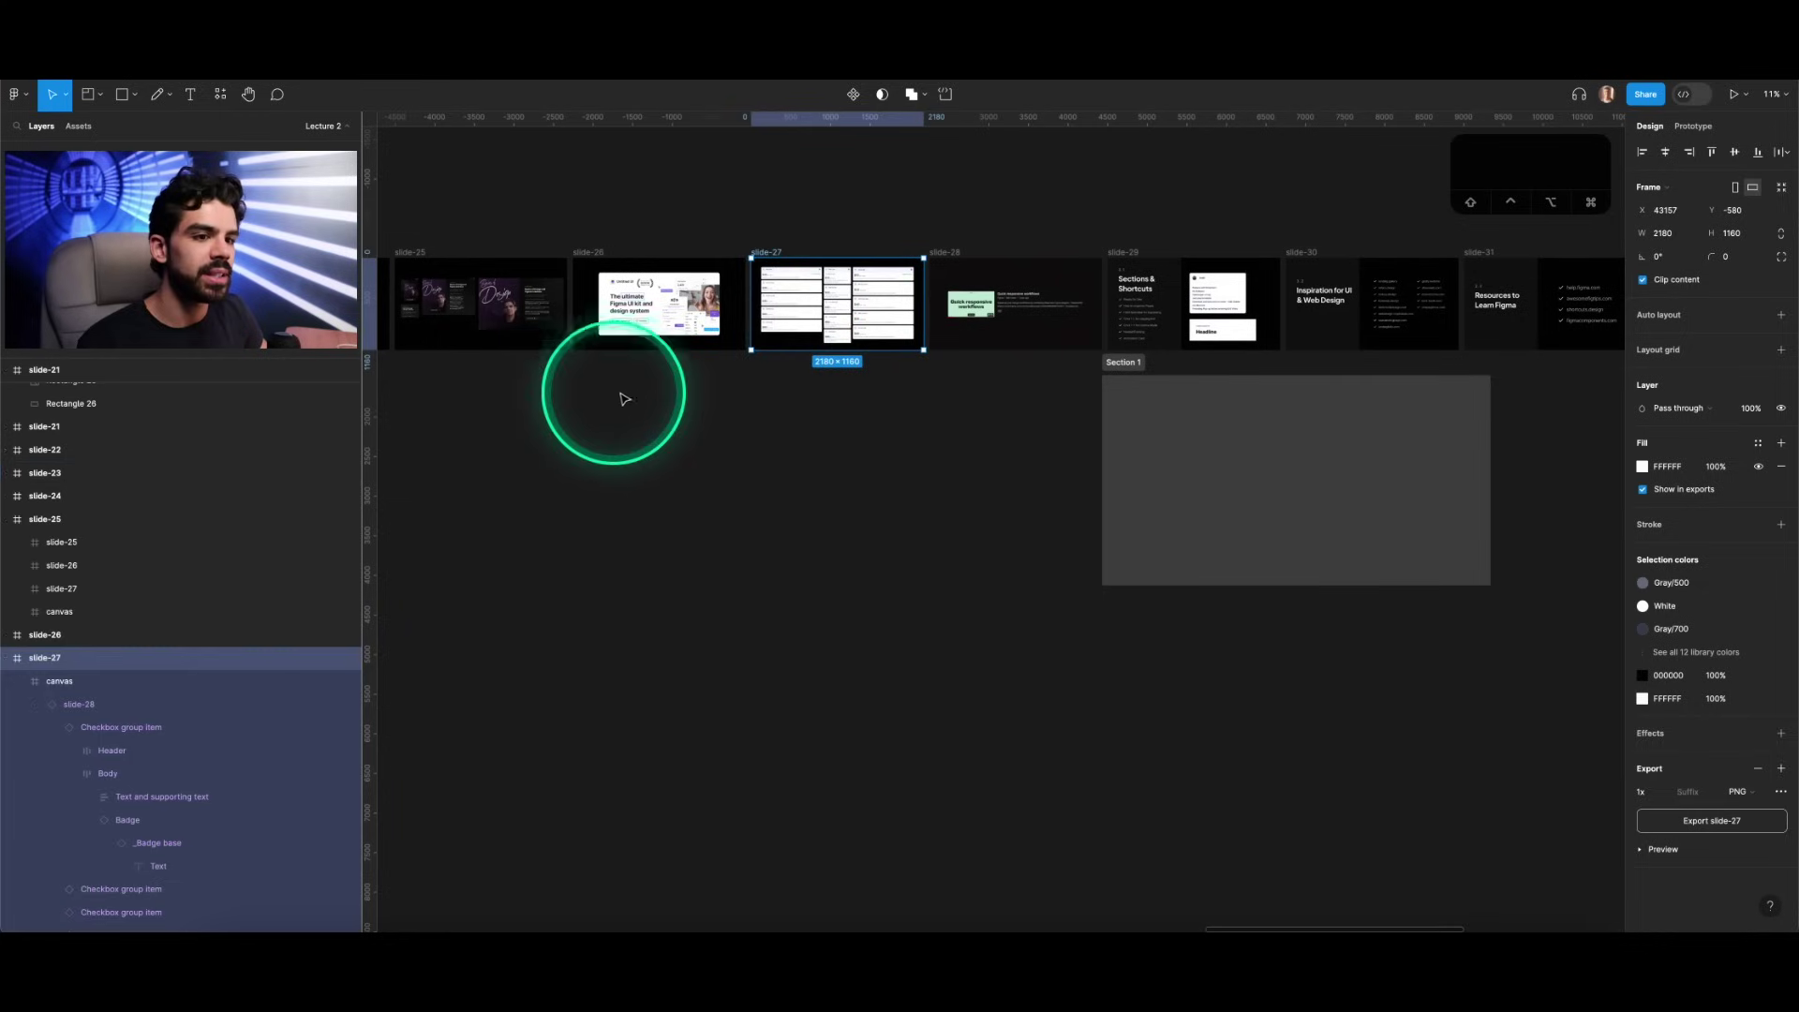
pyautogui.click(131, 707)
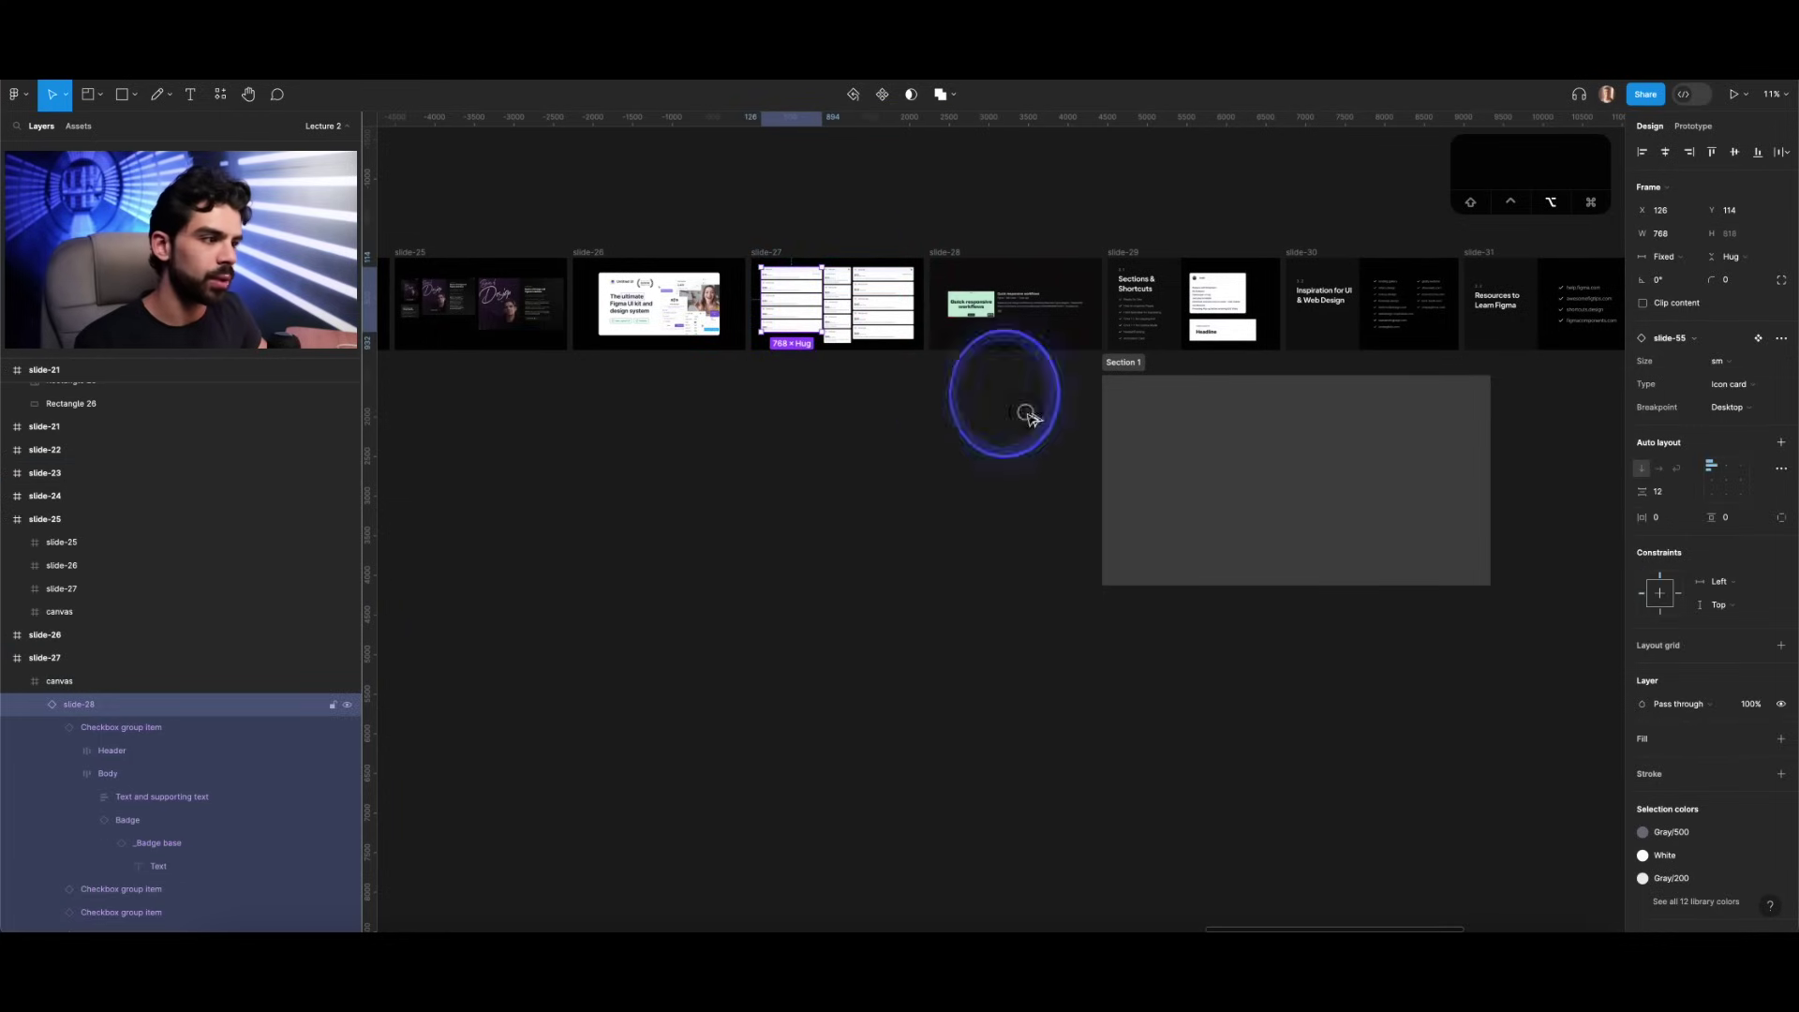
pyautogui.moveTo(1189, 445); pyautogui.dragTo(1191, 448)
pyautogui.scroll(5, 1231, 438)
pyautogui.moveTo(1087, 488); pyautogui.dragTo(1036, 339)
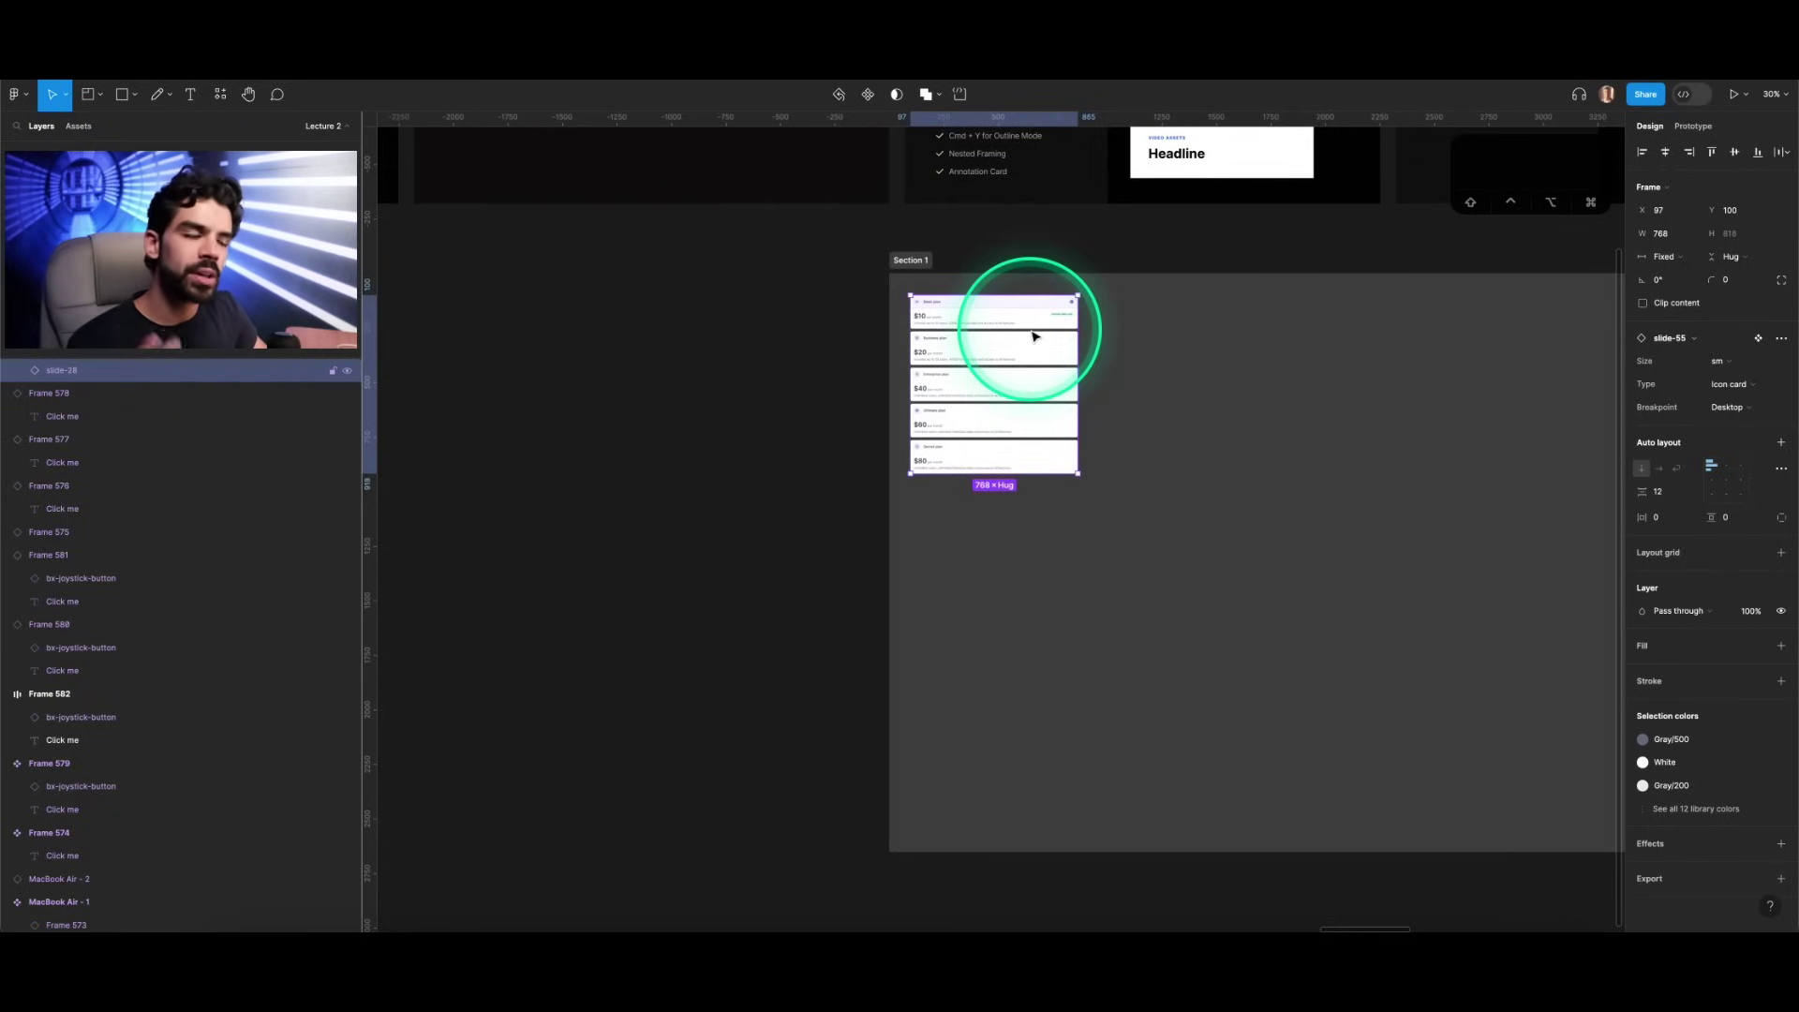
# Step: Mark the section containing the pricing plan list as Ready for dev
pyautogui.click(996, 248)
pyautogui.click(910, 263)
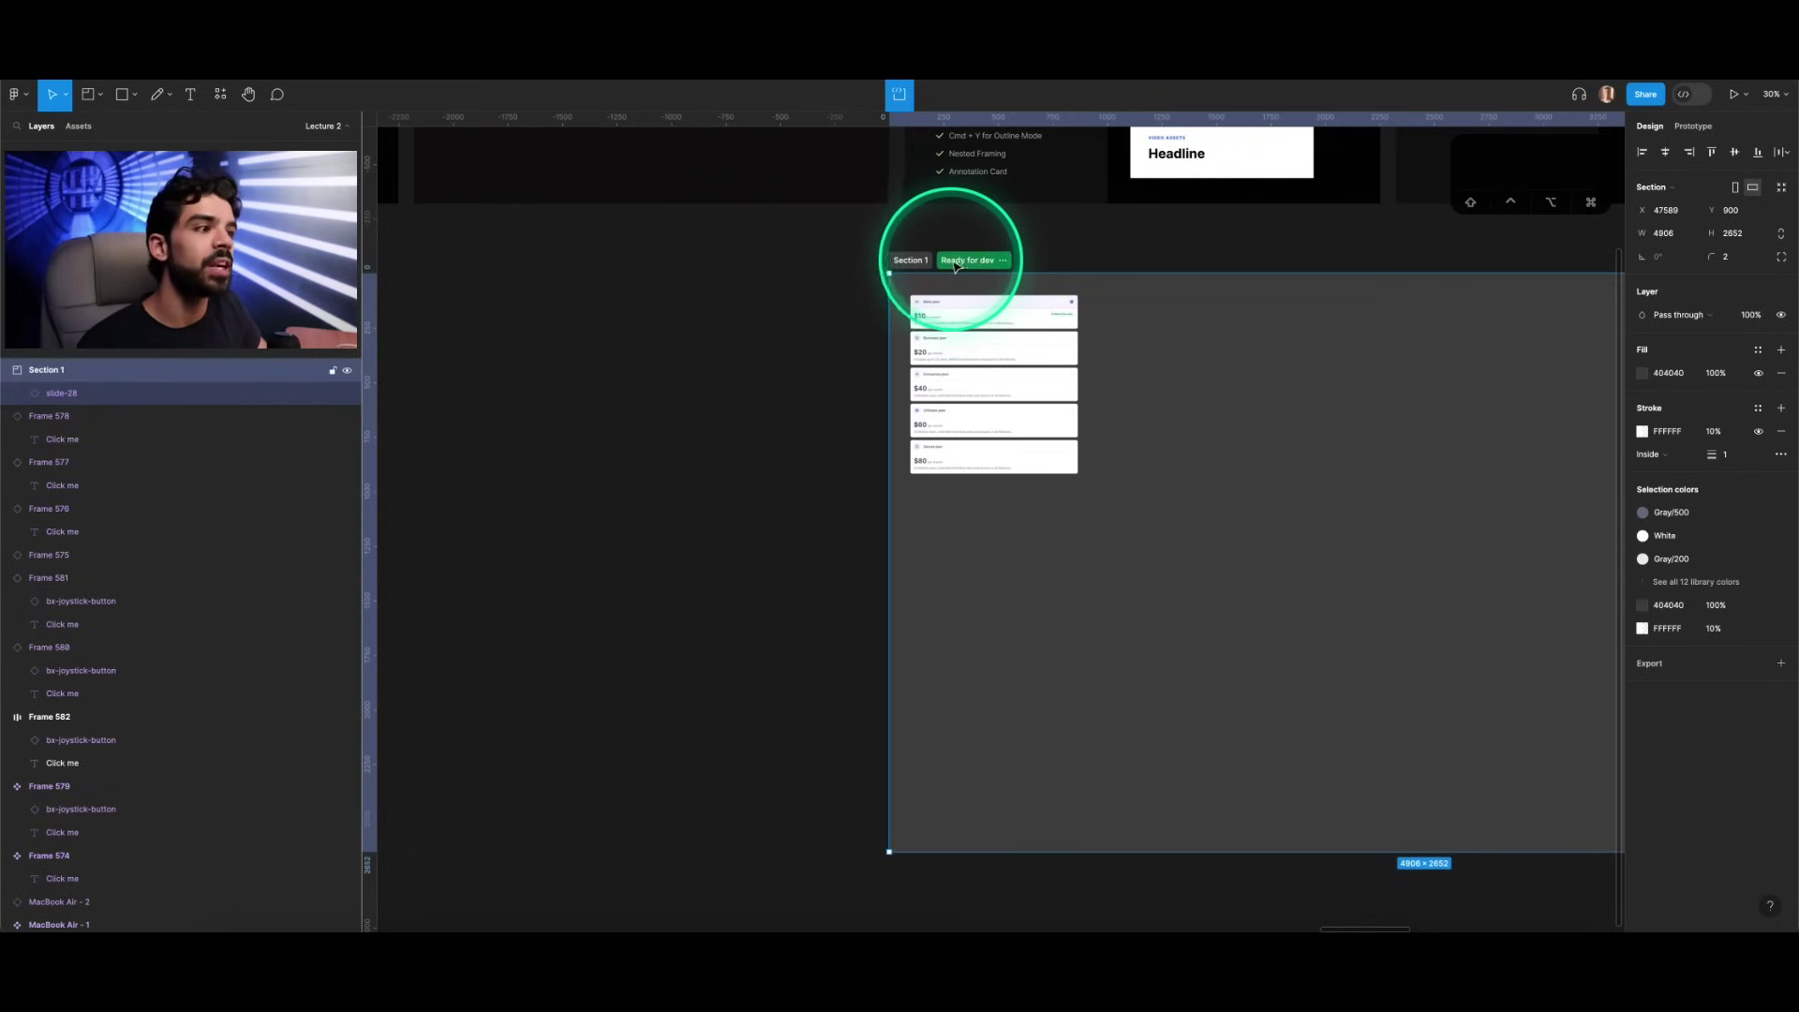
pyautogui.click(1026, 241)
# Step: Delete the section below slide-29 together with the pricing plan list inside it
pyautogui.scroll(-10, 1053, 258)
pyautogui.scroll(2, 1059, 257)
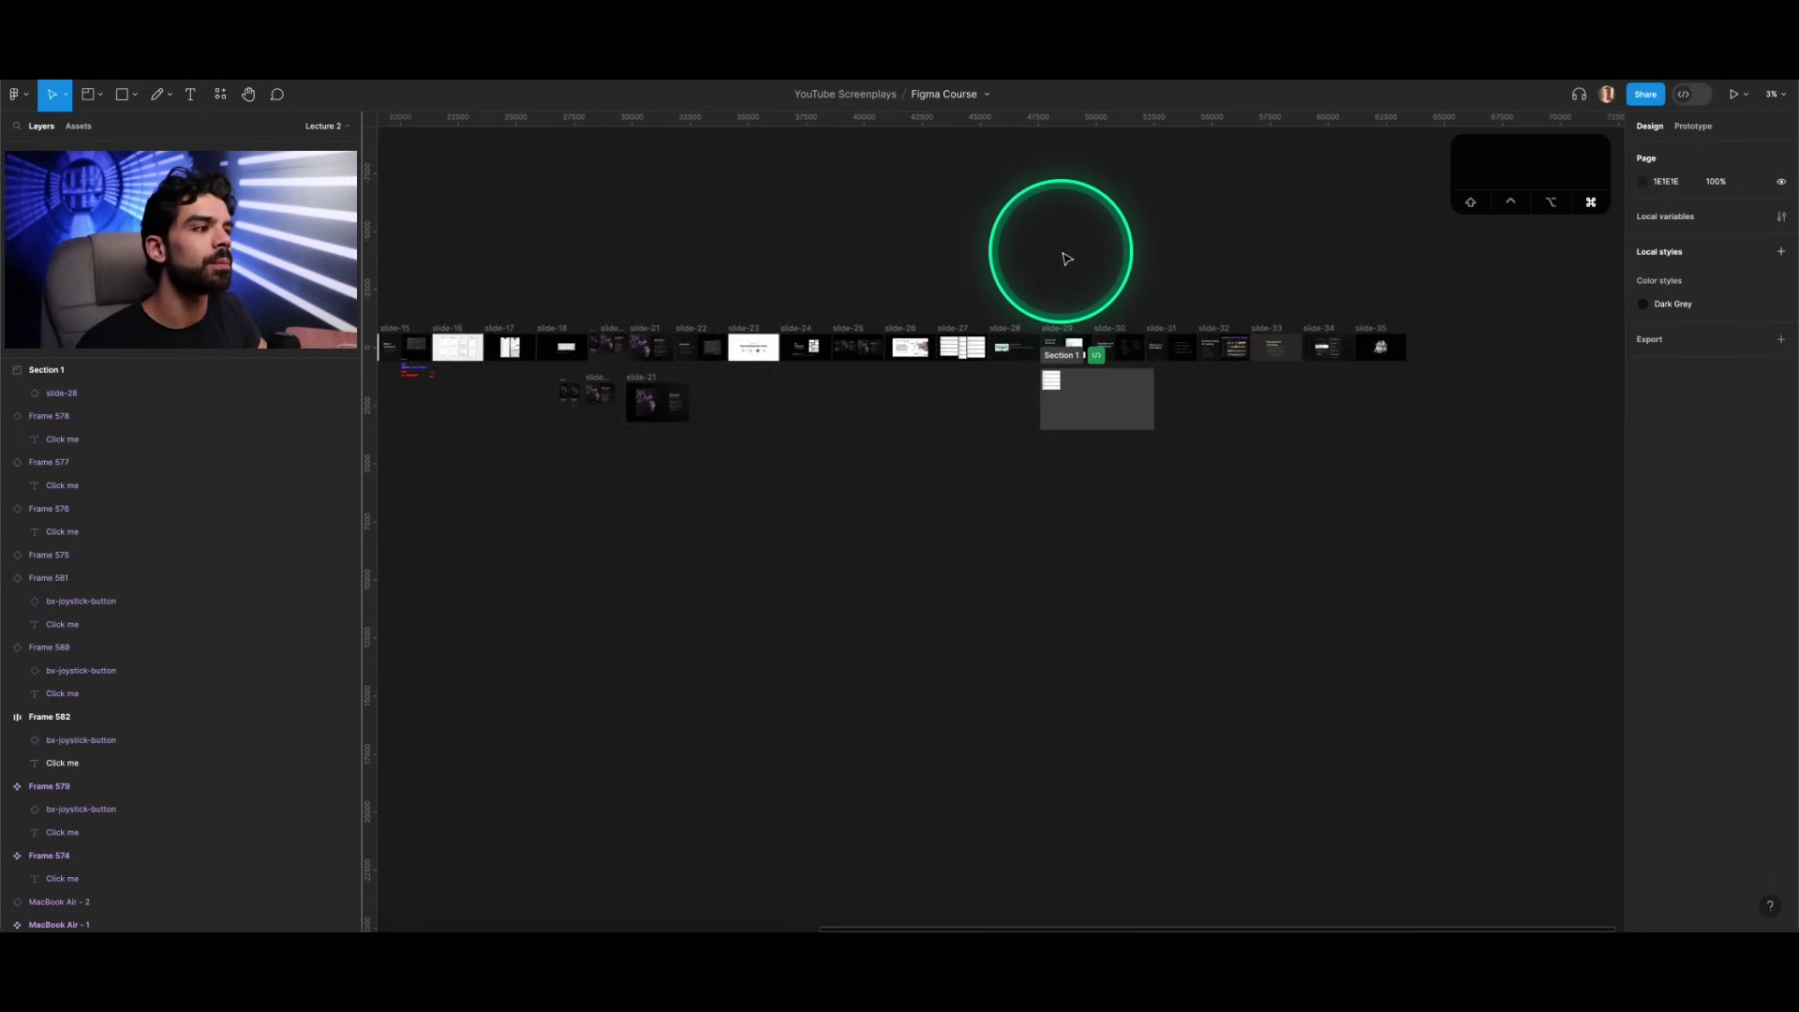
pyautogui.scroll(-2, 1068, 267)
pyautogui.scroll(3, 1087, 298)
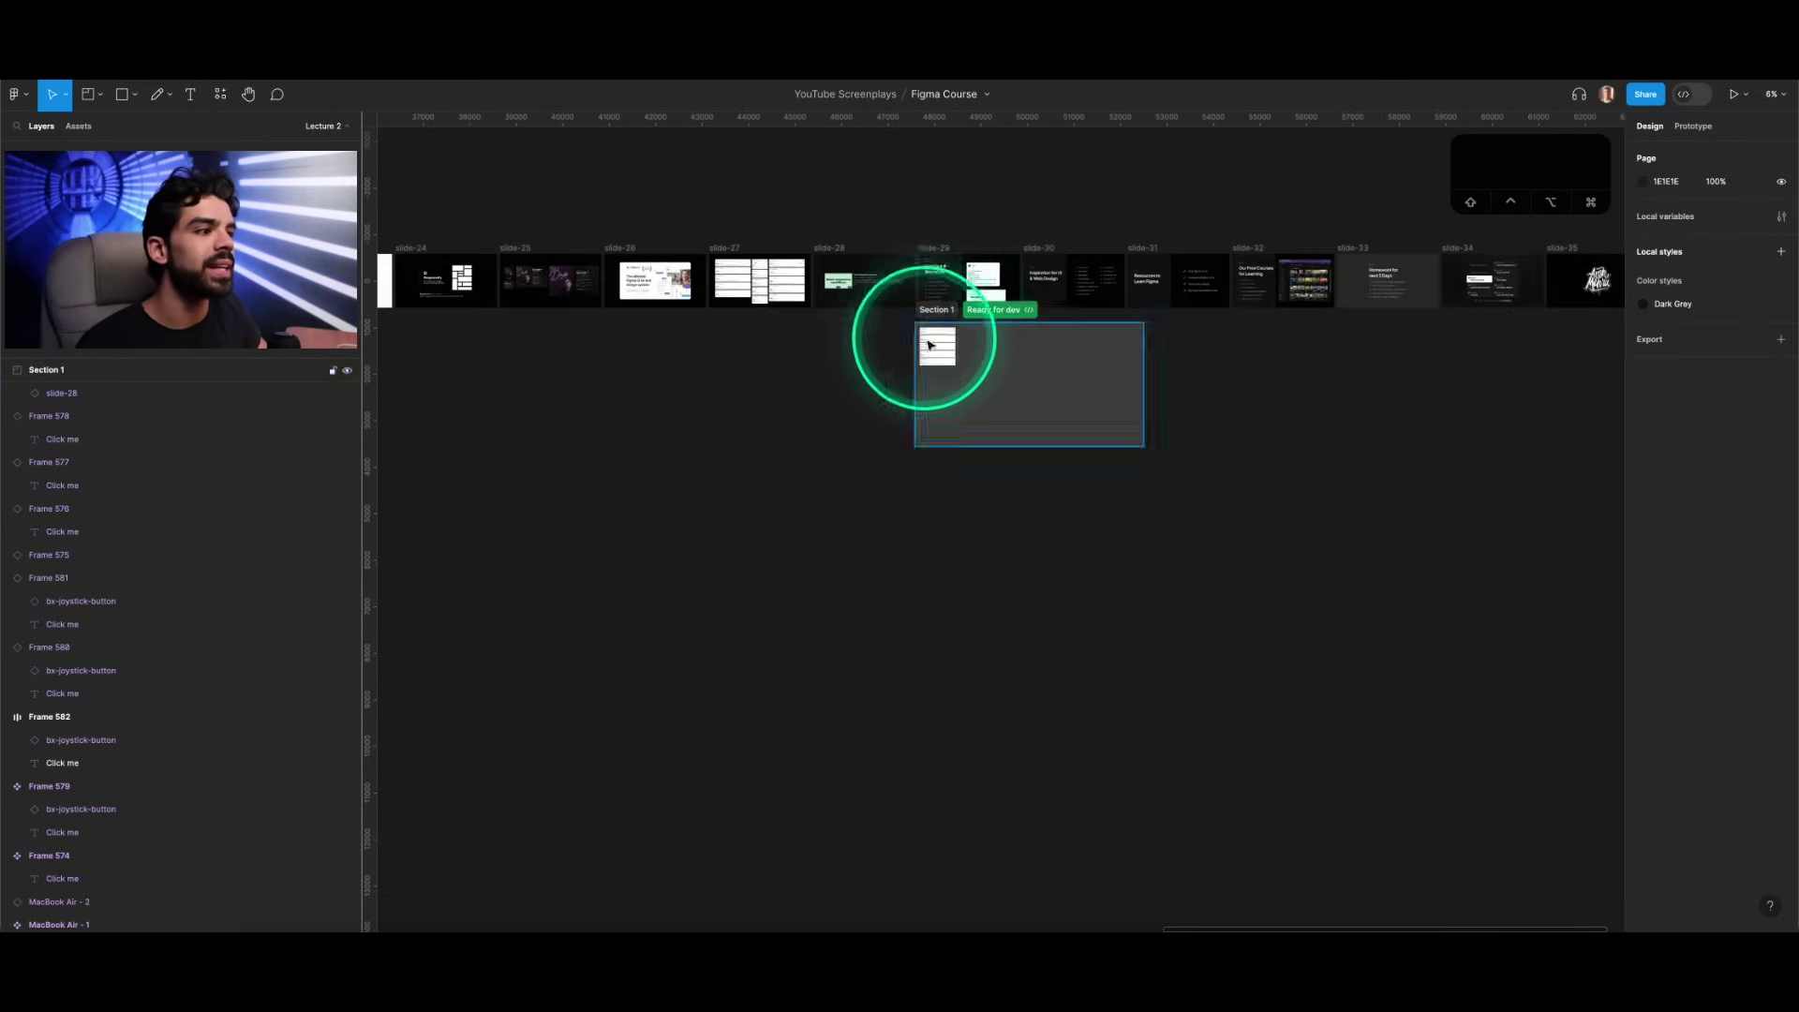
pyautogui.scroll(4, 997, 324)
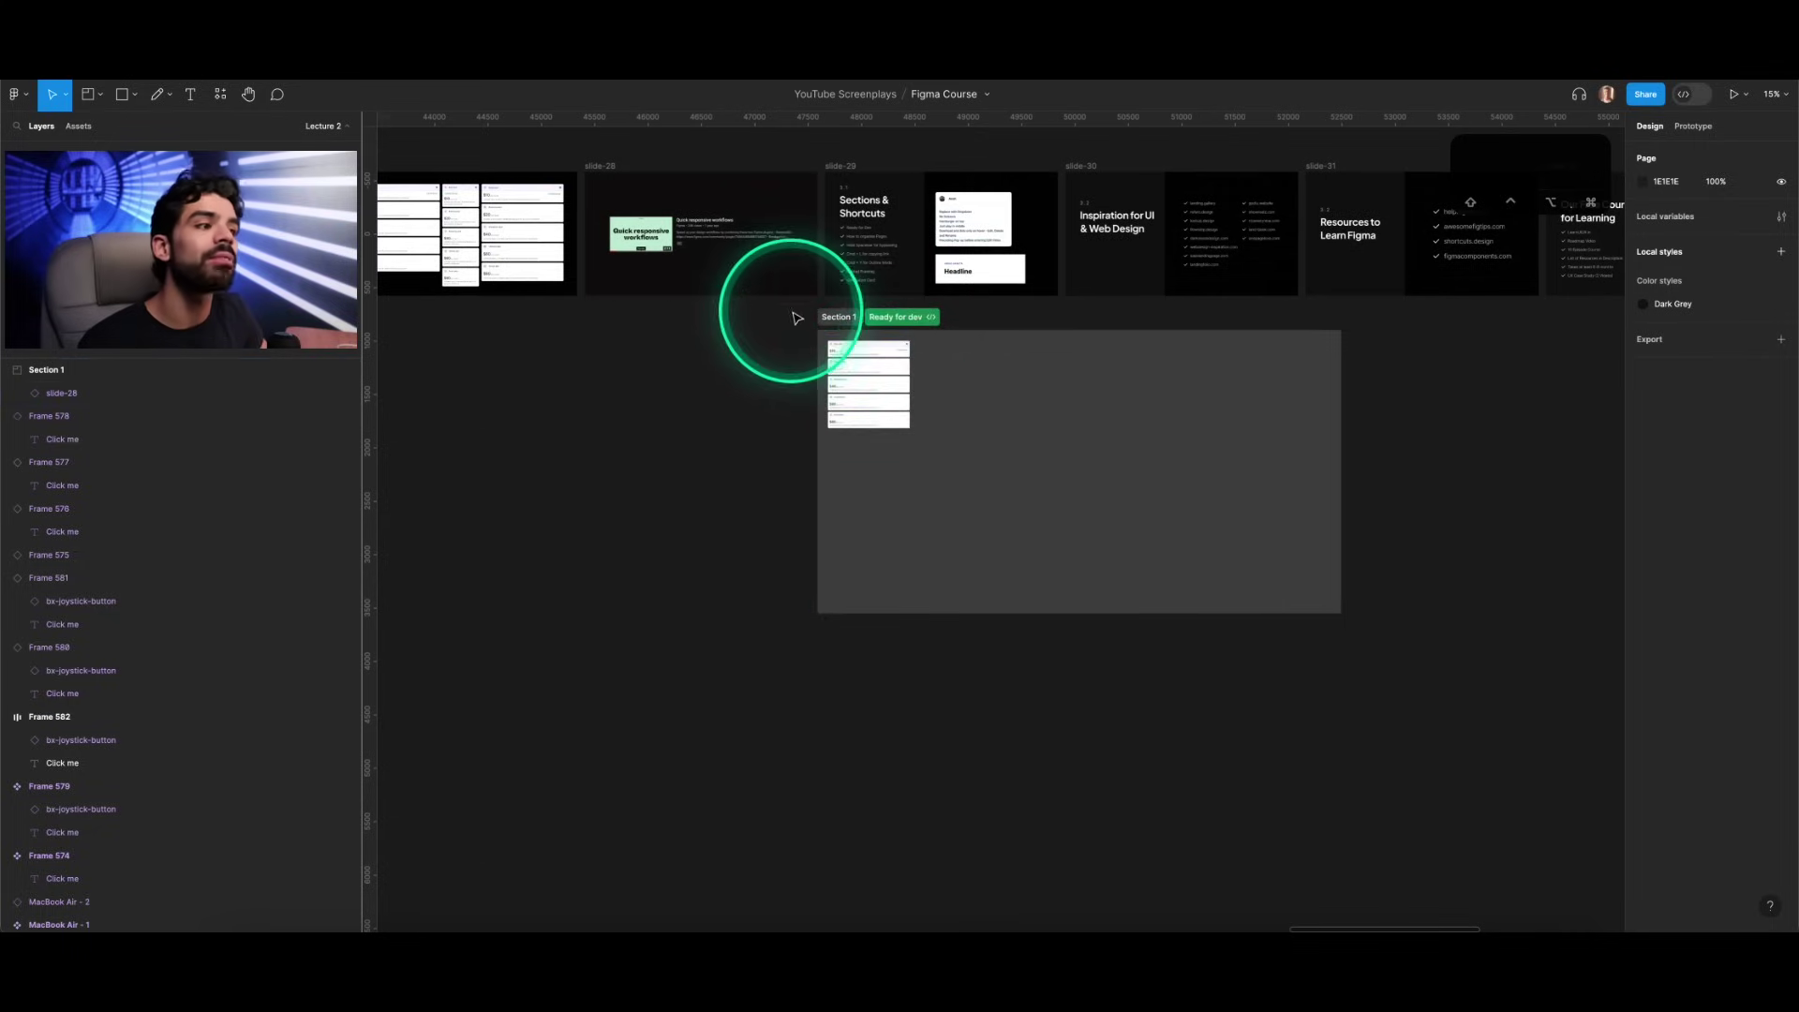
pyautogui.moveTo(782, 304); pyautogui.dragTo(1263, 594)
pyautogui.moveTo(1349, 722); pyautogui.dragTo(1354, 726)
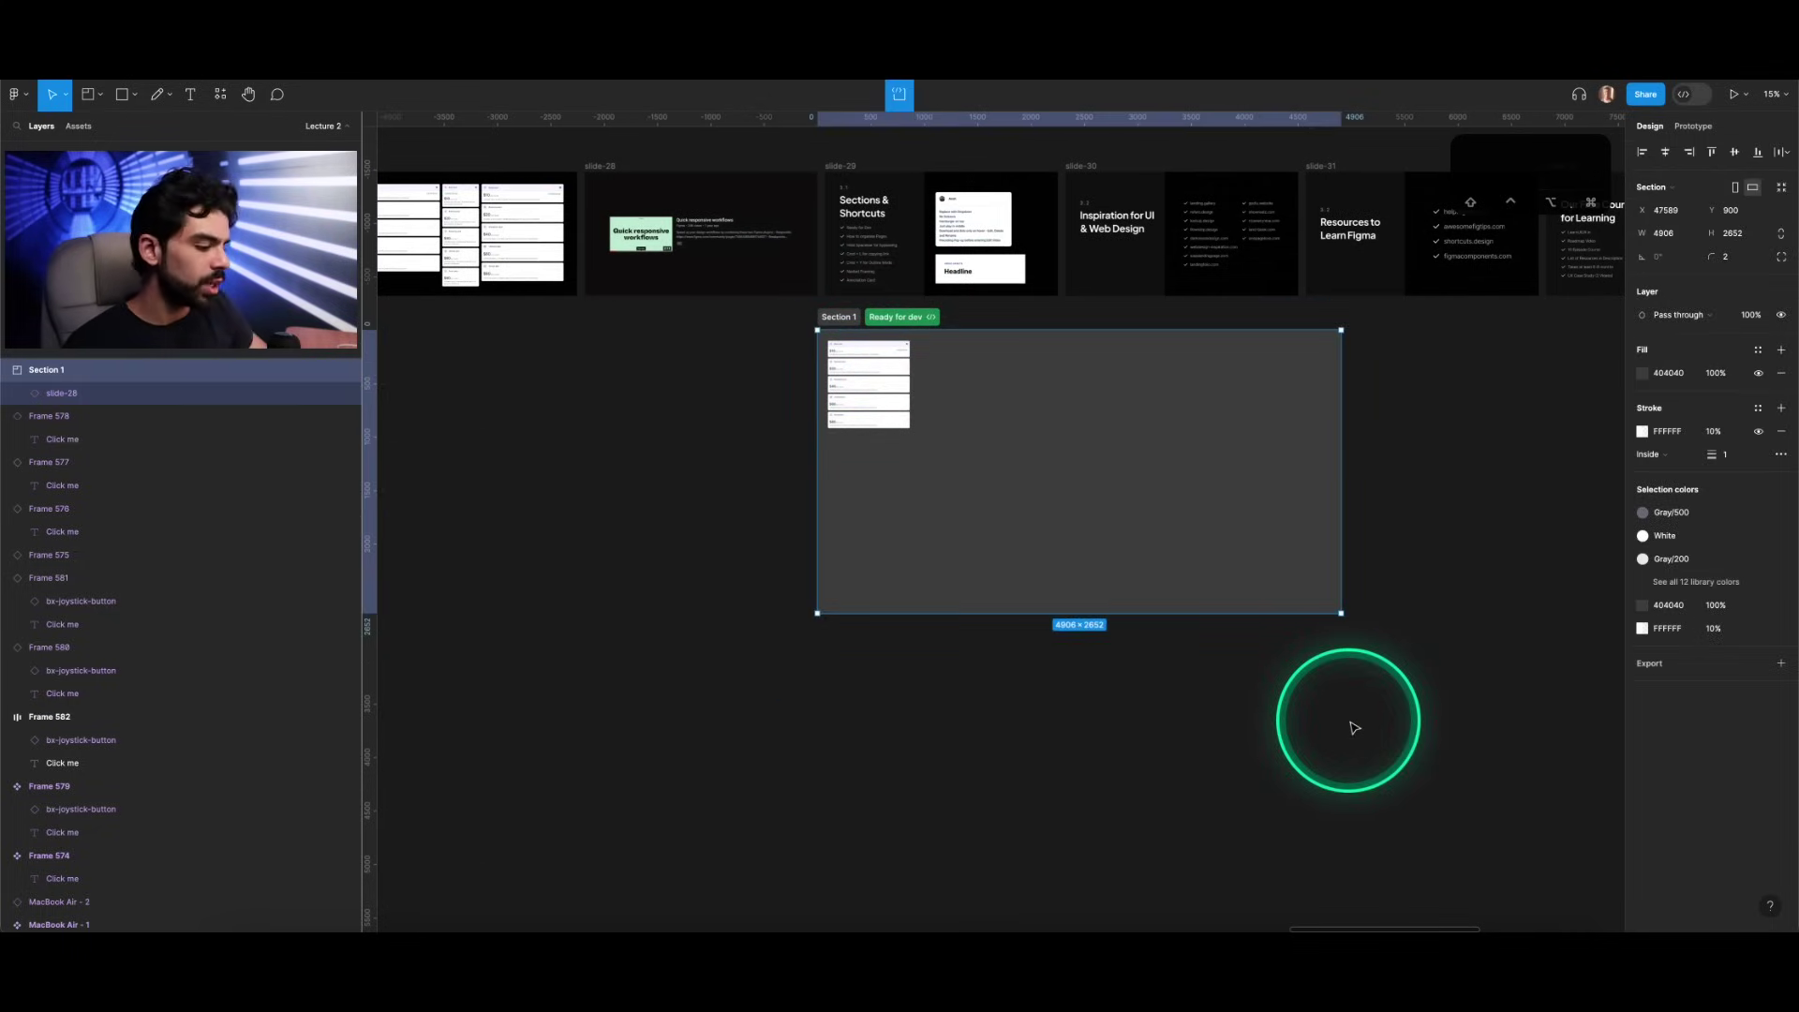
pyautogui.press('BackSpace')
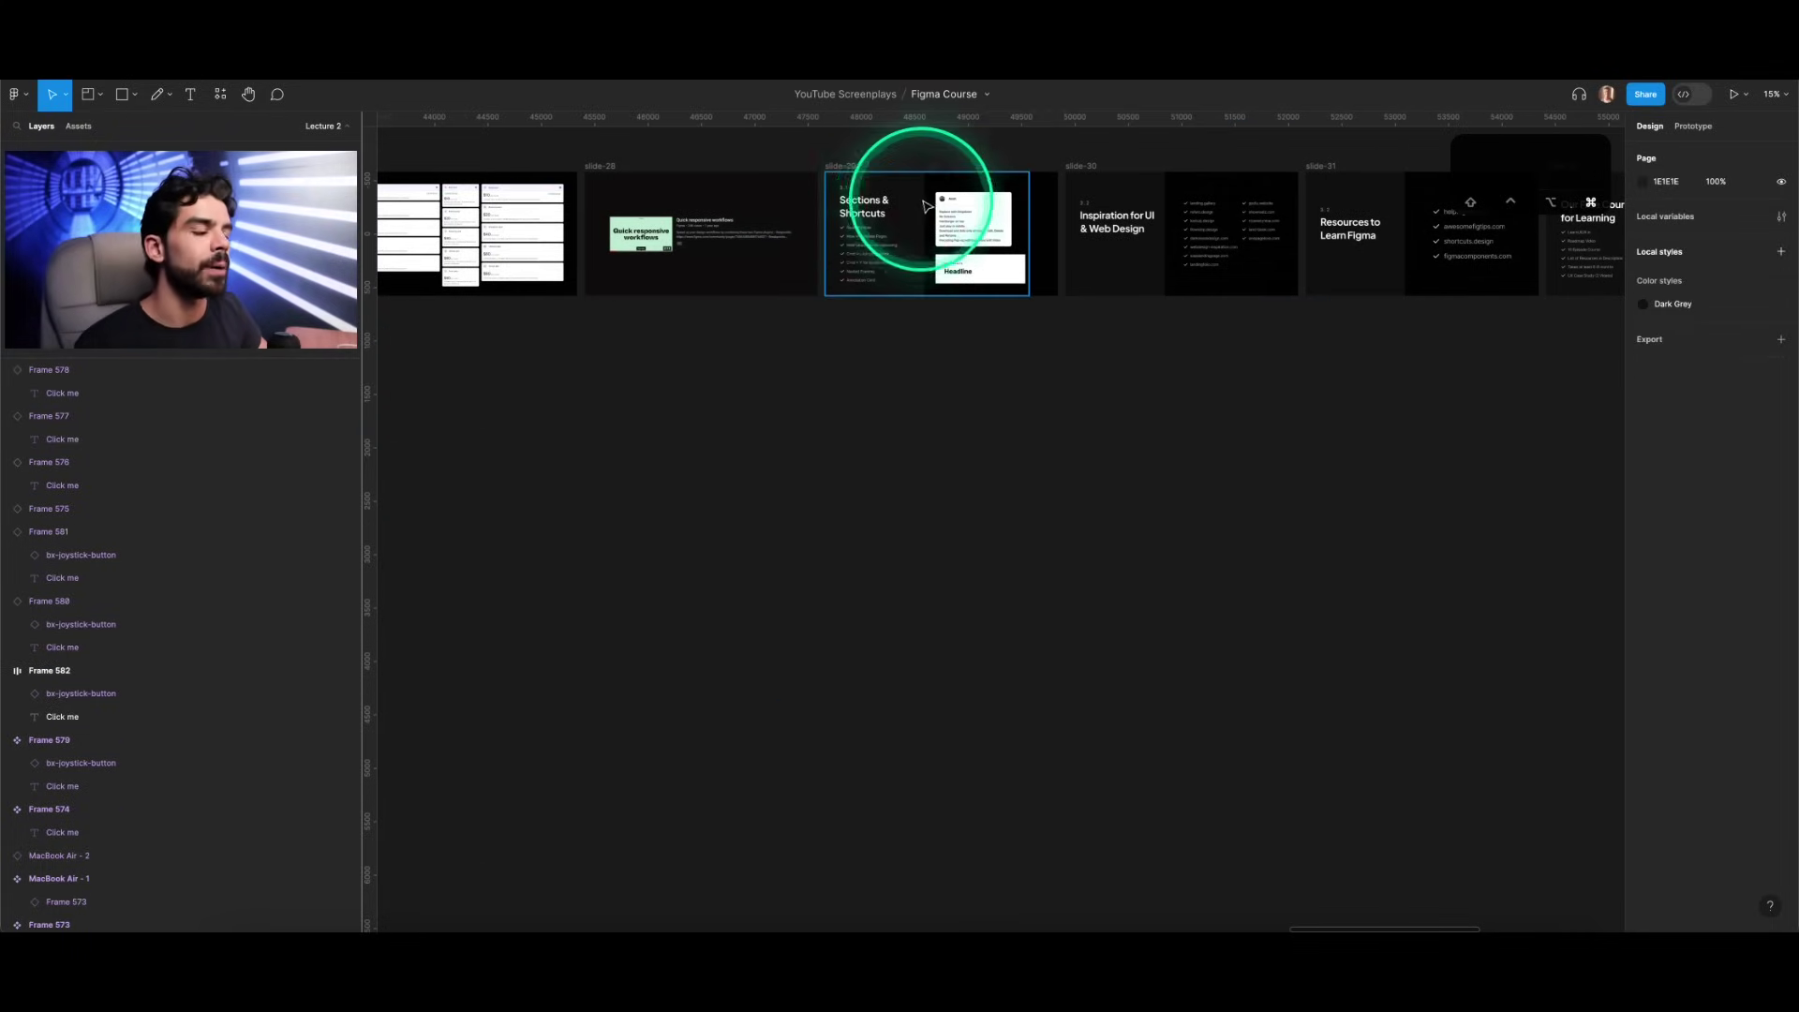
# Step: Copy the Video Assets headline card from slide-29 onto the empty canvas below, at X 48107, Y 1039
pyautogui.scroll(5, 923, 202)
pyautogui.scroll(2, 927, 206)
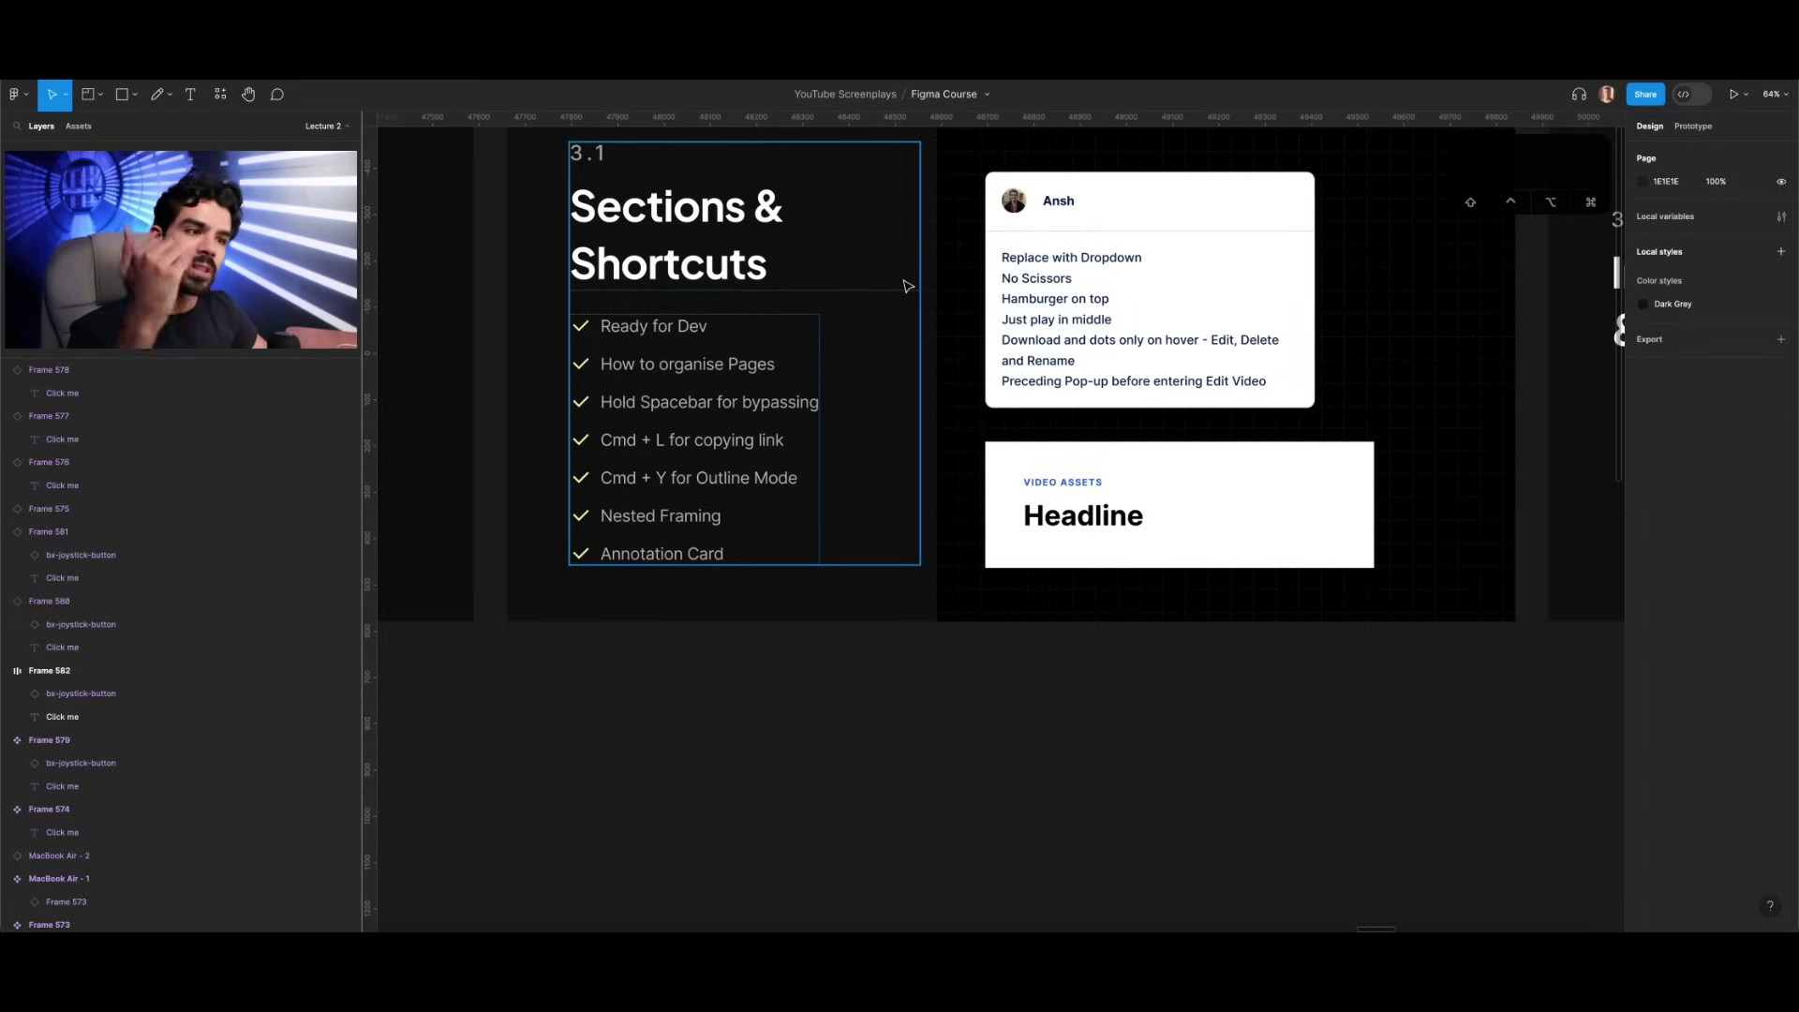
pyautogui.scroll(-10, 1030, 328)
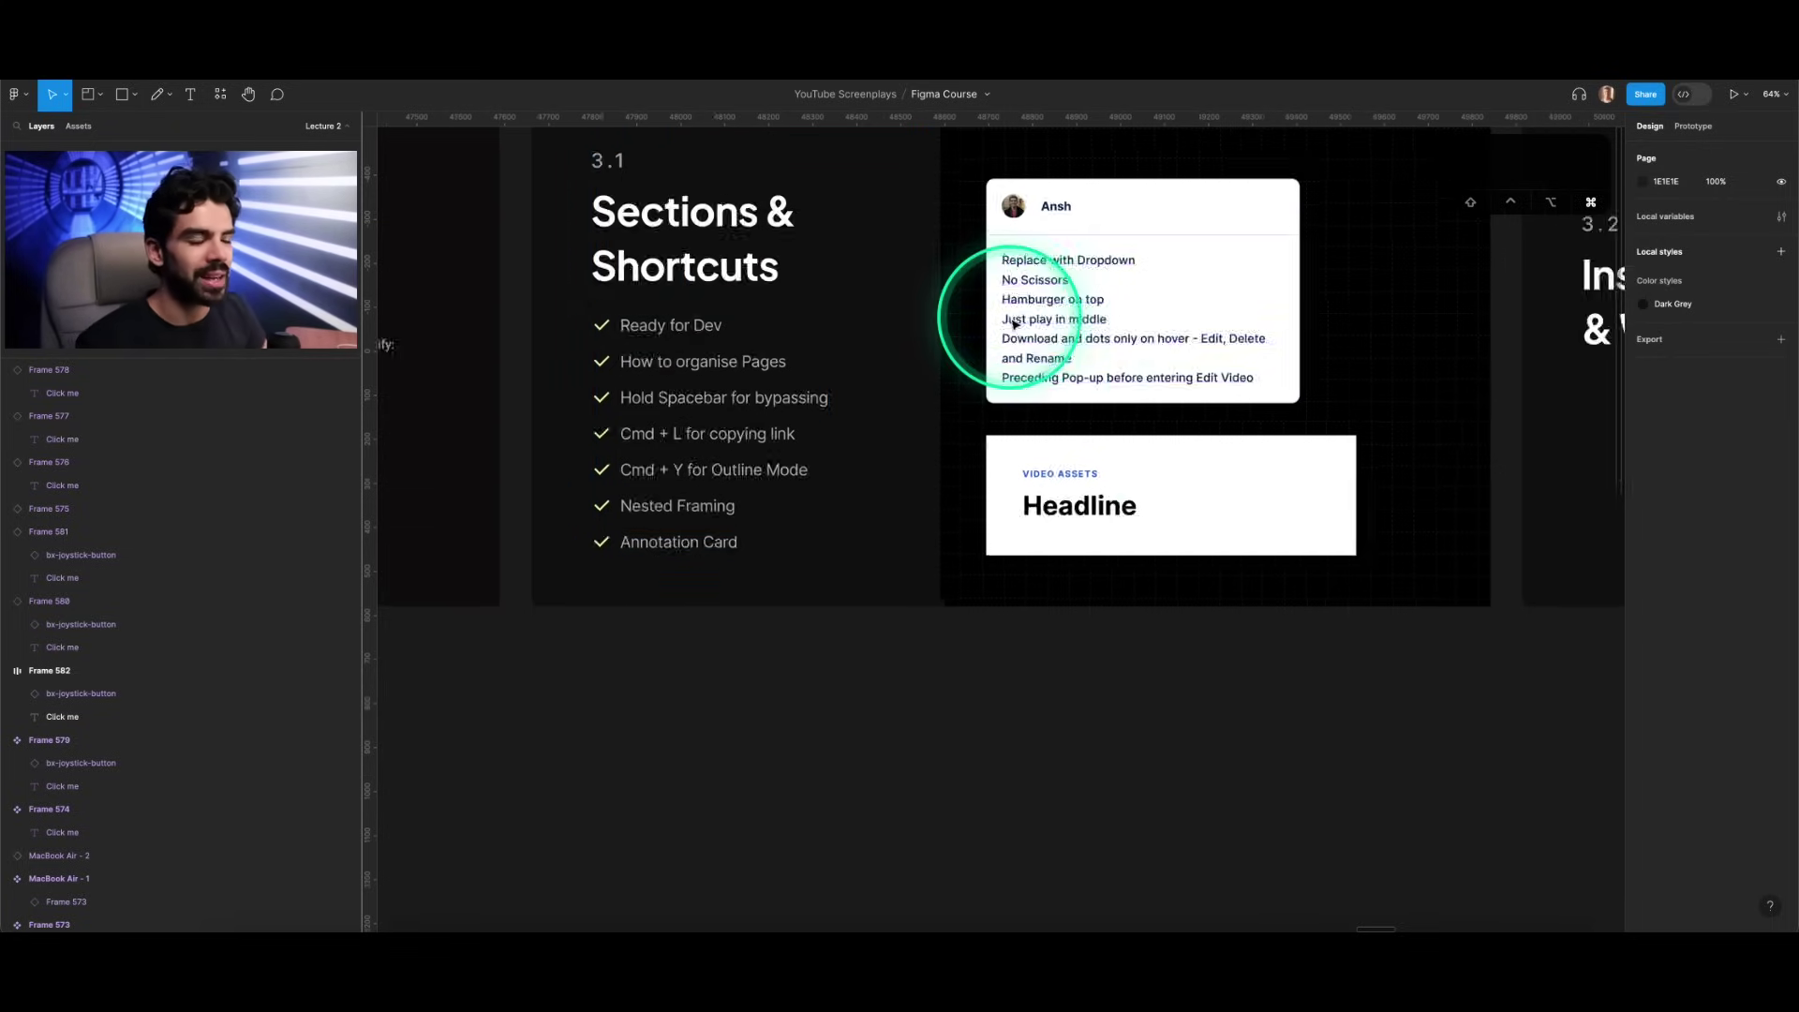
pyautogui.scroll(5, 1039, 331)
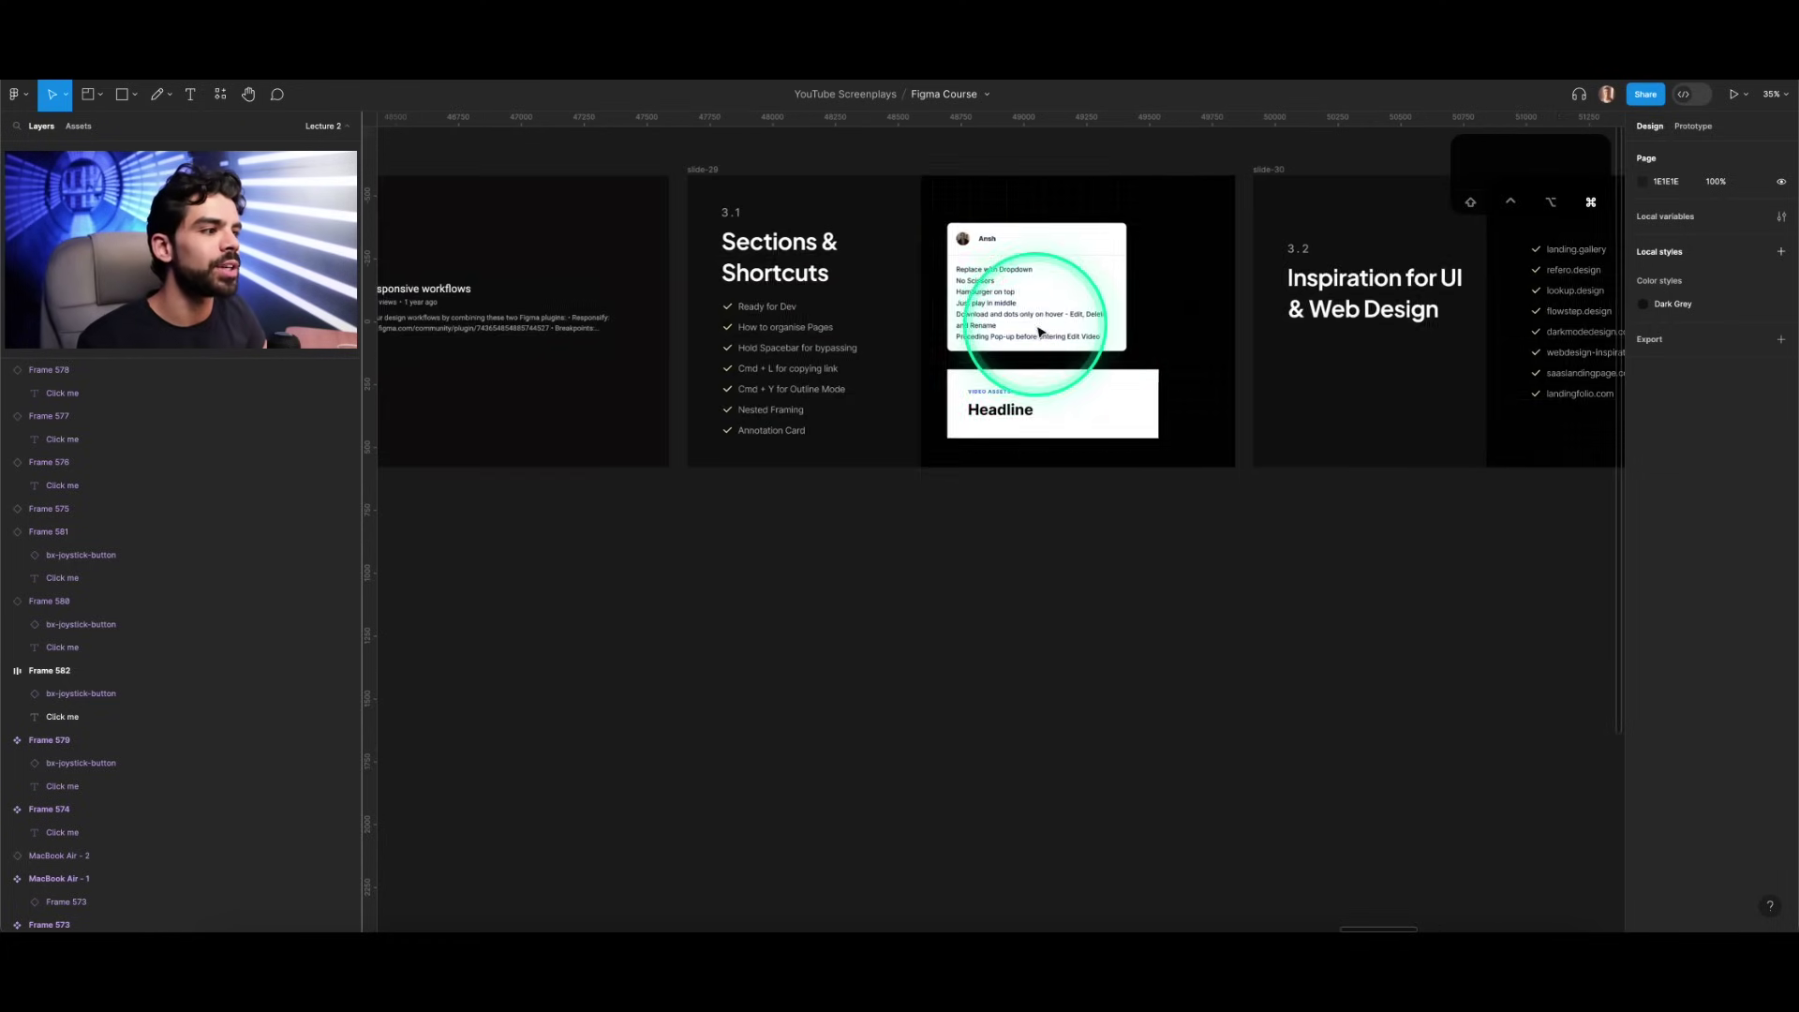
pyautogui.click(1074, 394)
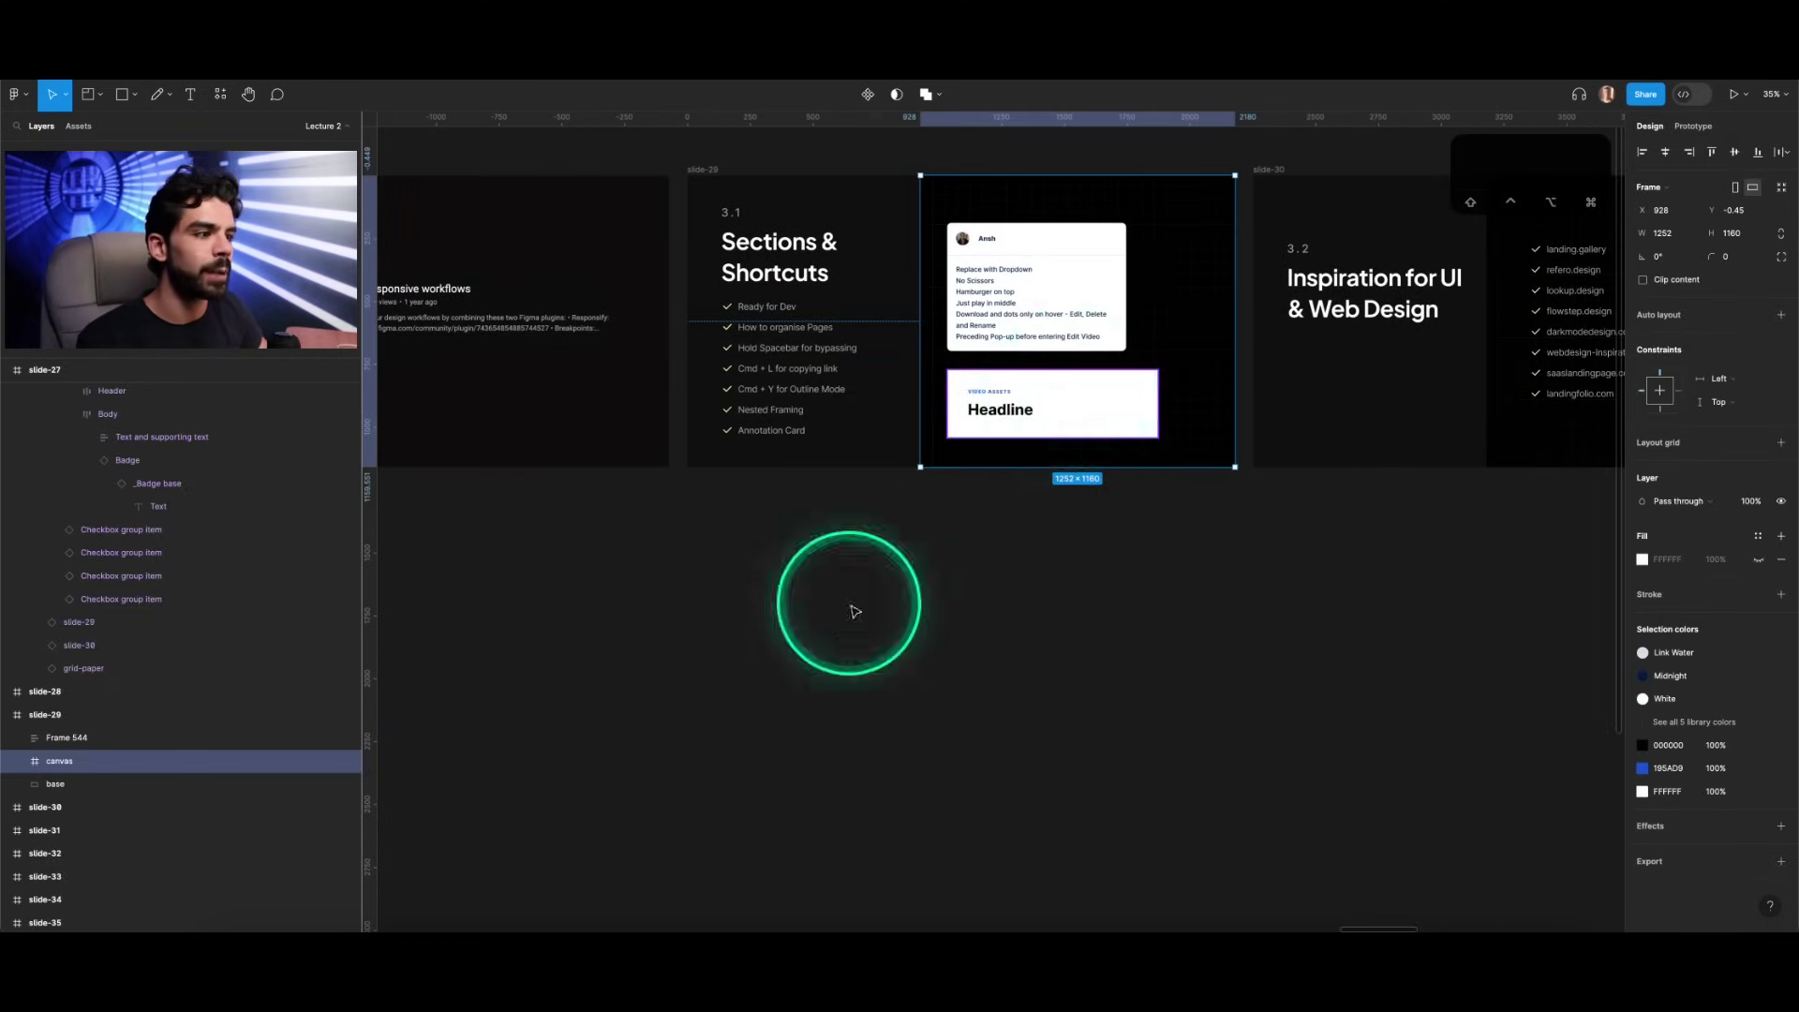
pyautogui.click(23, 761)
pyautogui.click(121, 784)
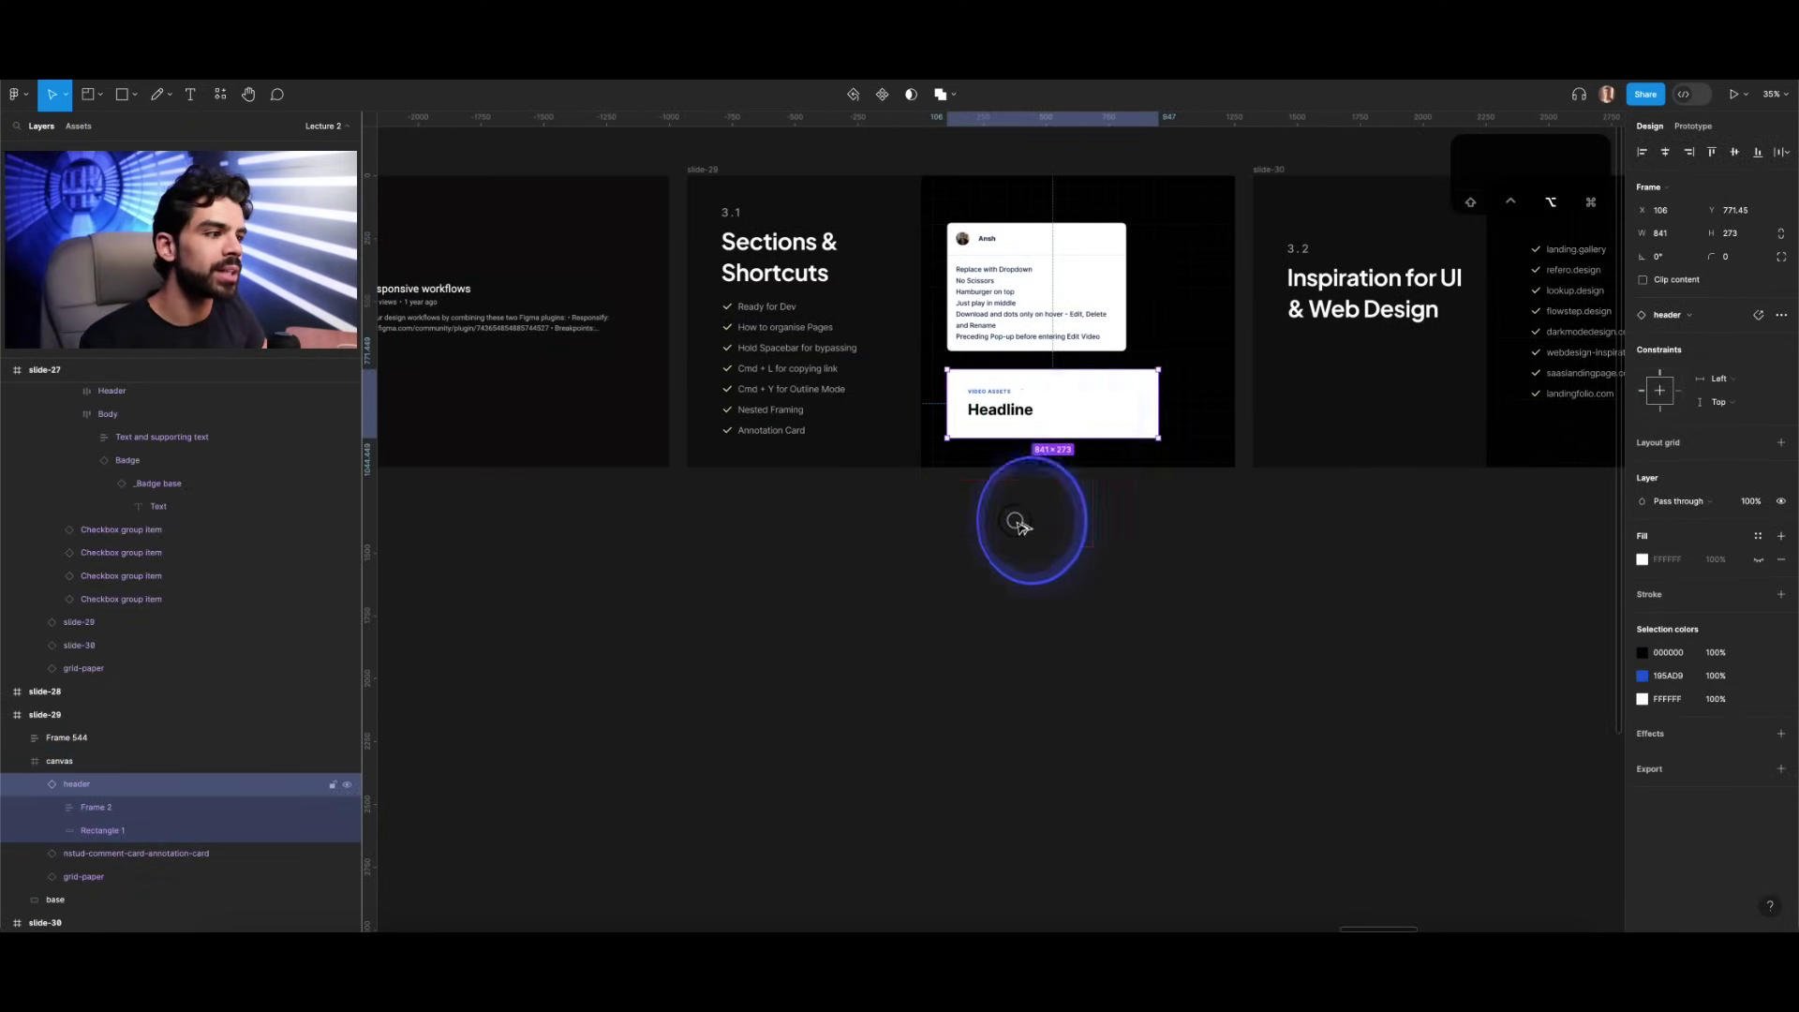
pyautogui.moveTo(1075, 405); pyautogui.dragTo(932, 631)
pyautogui.hotkey('shift', '2')
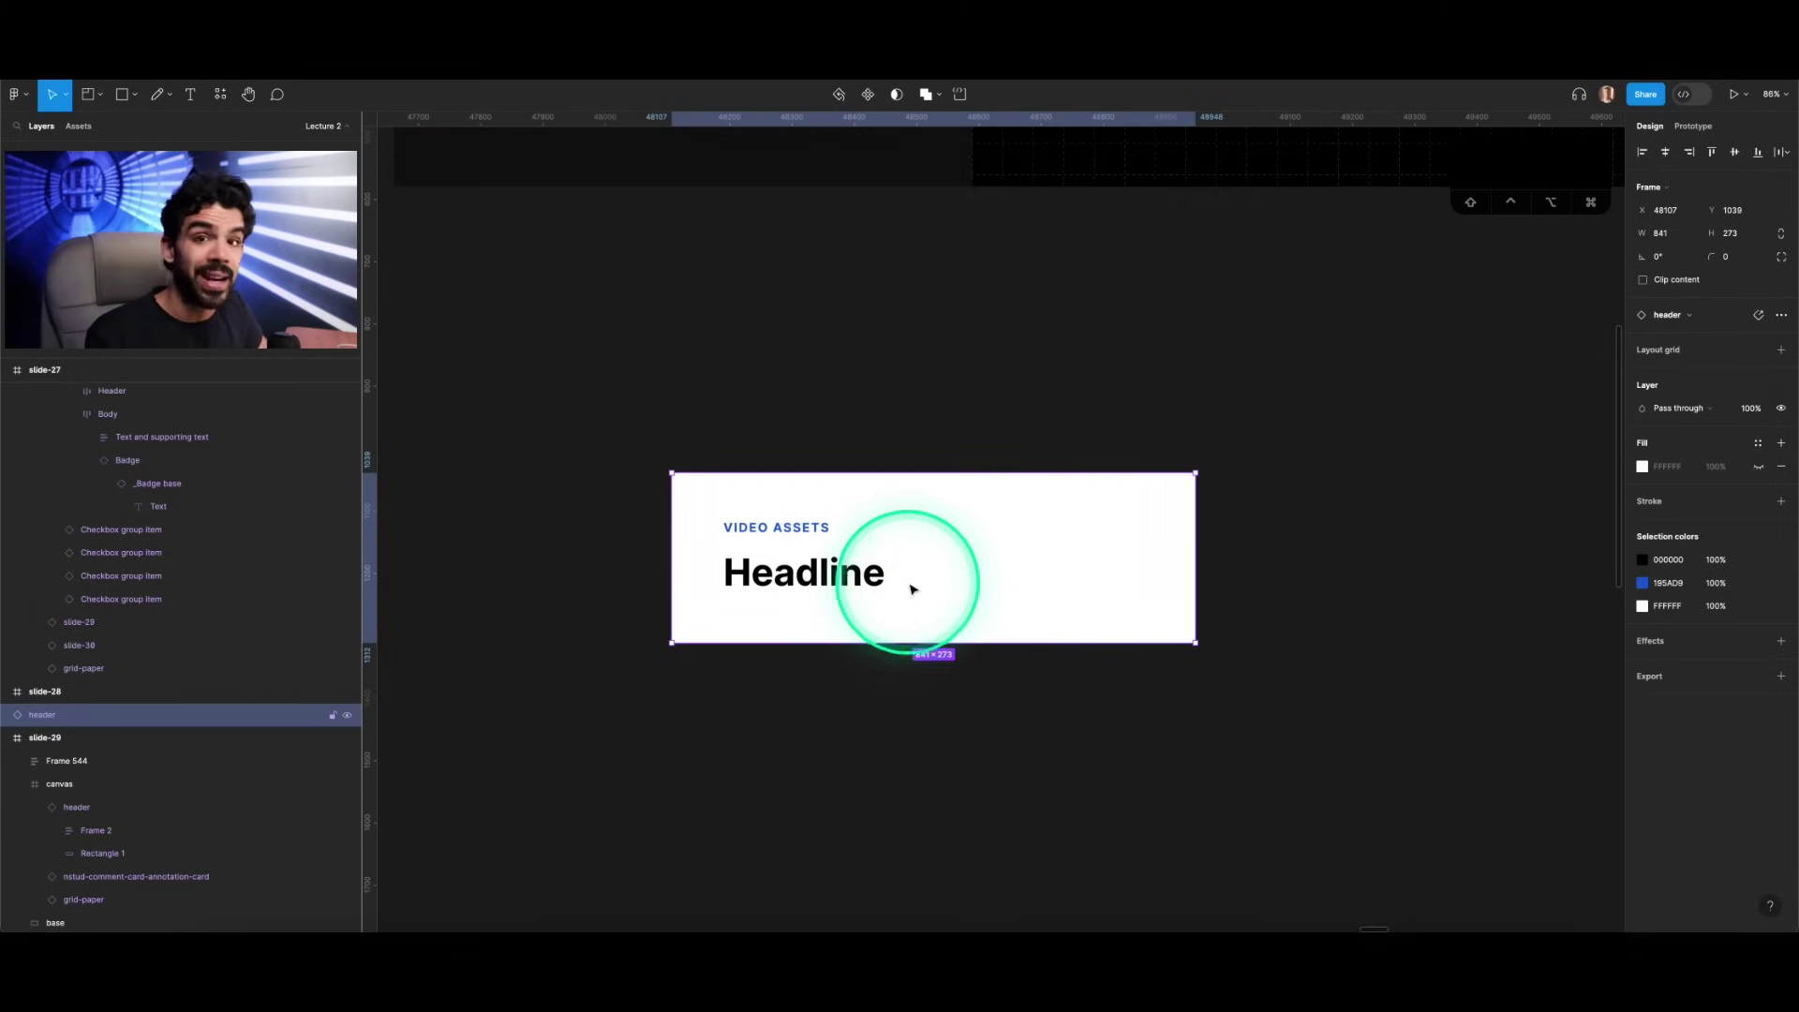
# Step: Resize the copied headline card first to 1149 wide and finally to 966 wide, keeping its height
pyautogui.moveTo(1231, 536); pyautogui.dragTo(1420, 536)
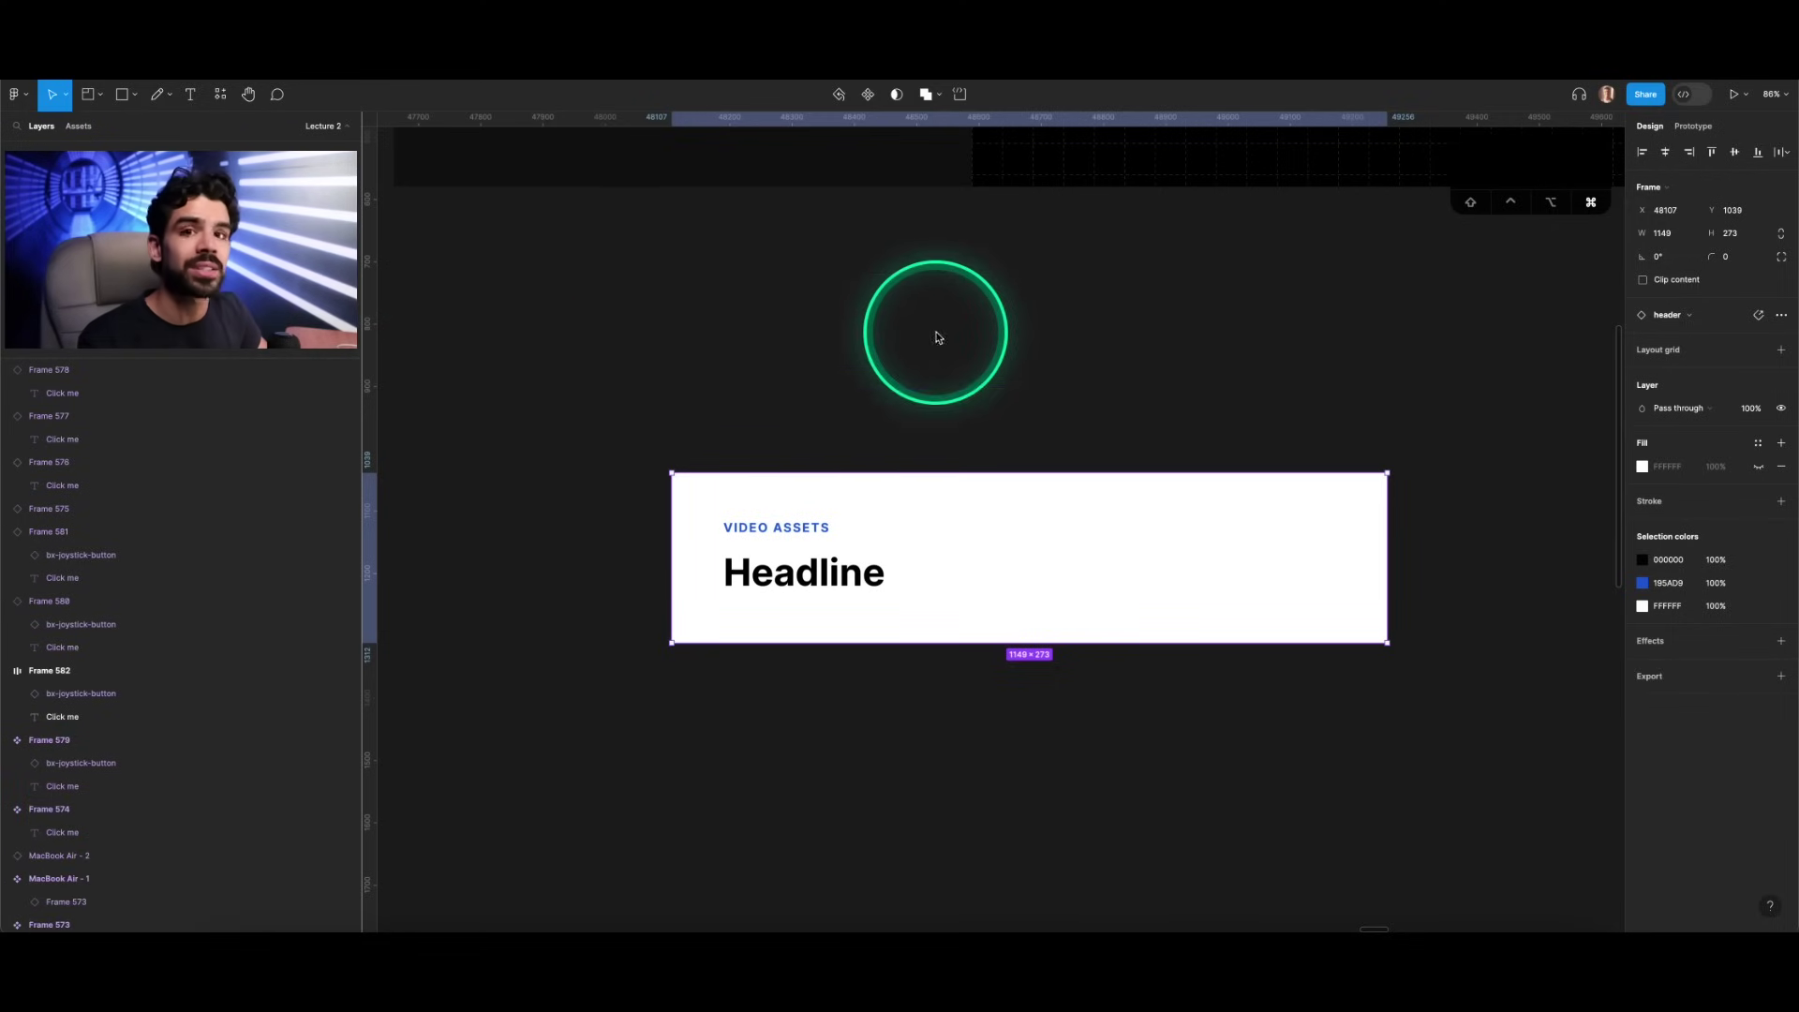
pyautogui.scroll(-5, 936, 337)
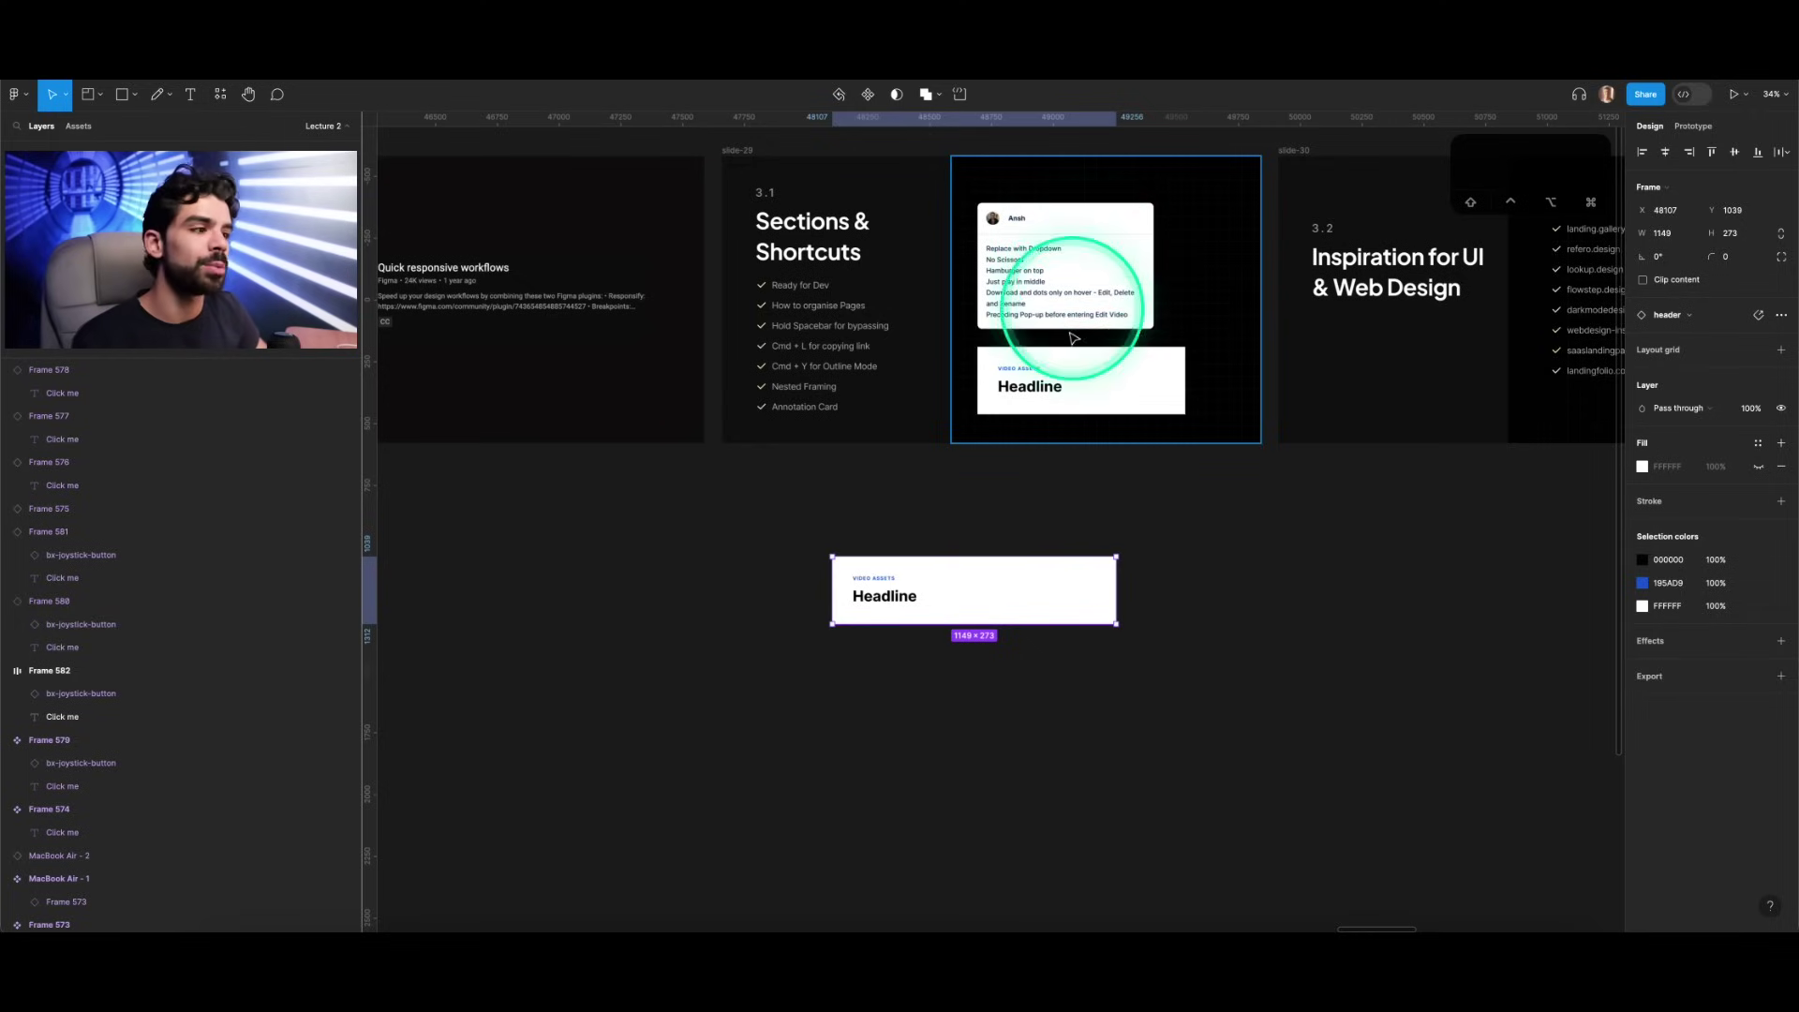
pyautogui.scroll(3, 927, 604)
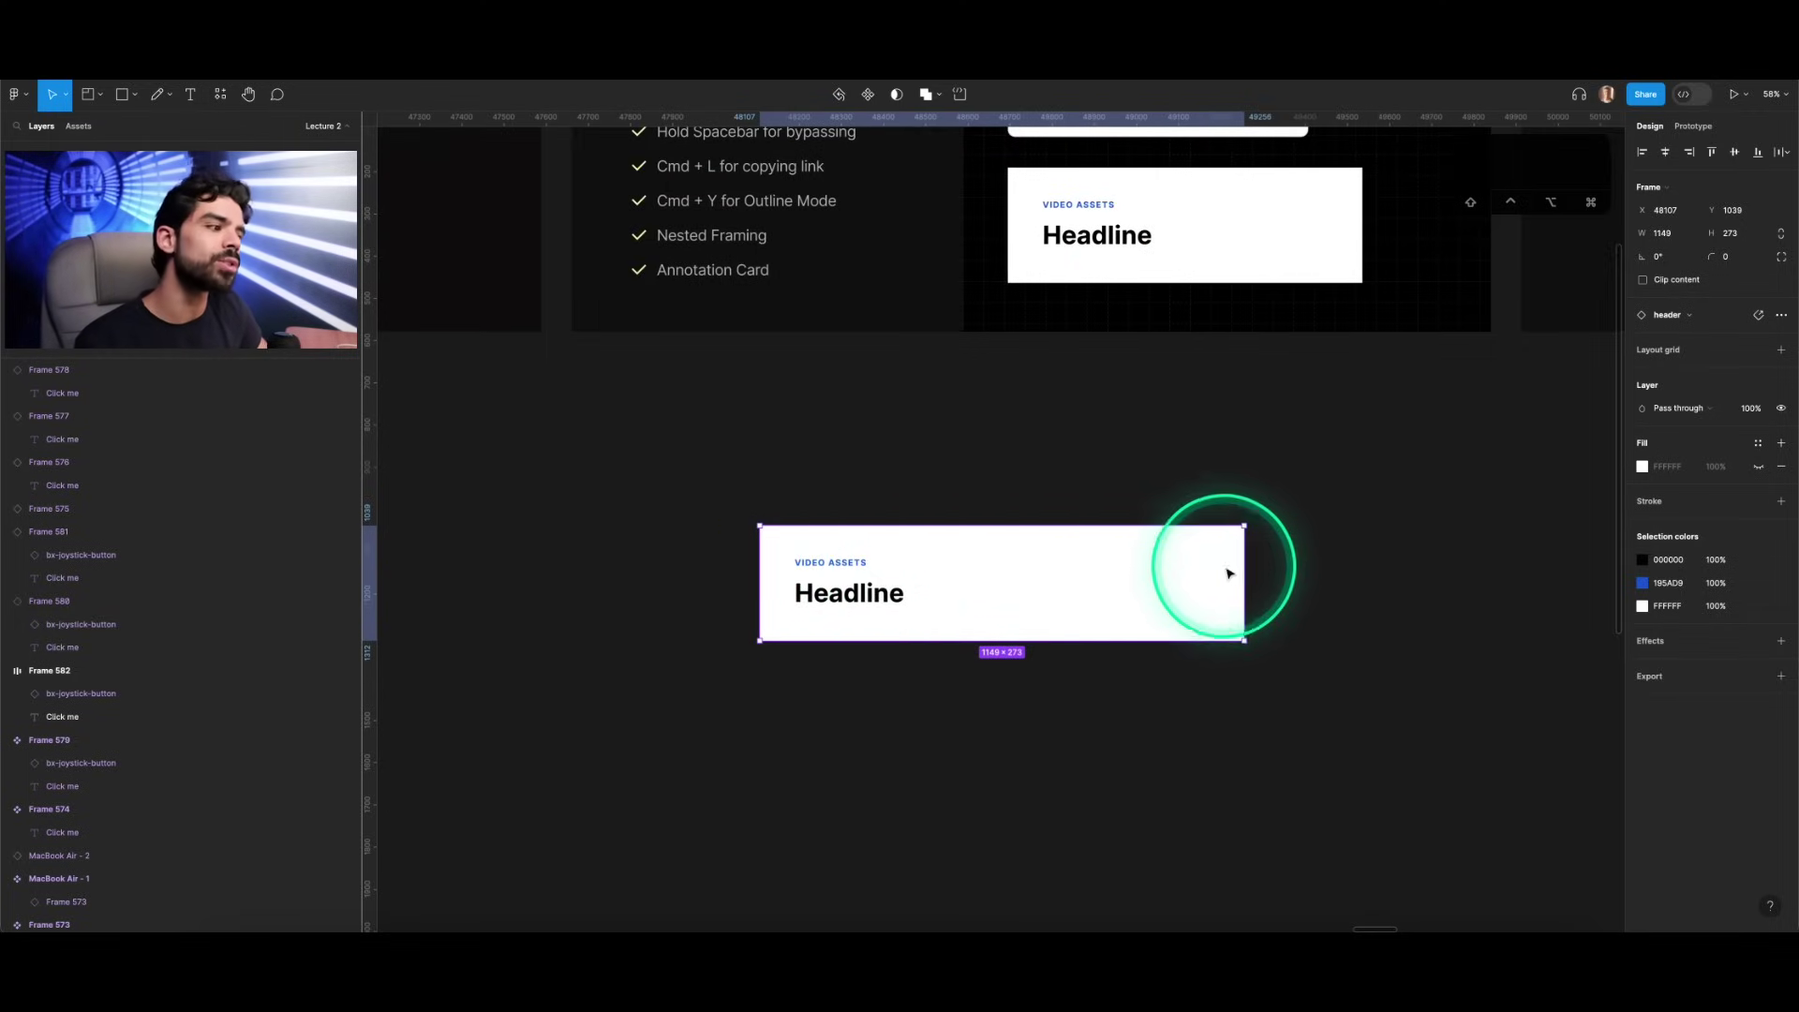
pyautogui.press('v')
pyautogui.moveTo(1239, 574); pyautogui.dragTo(1168, 568)
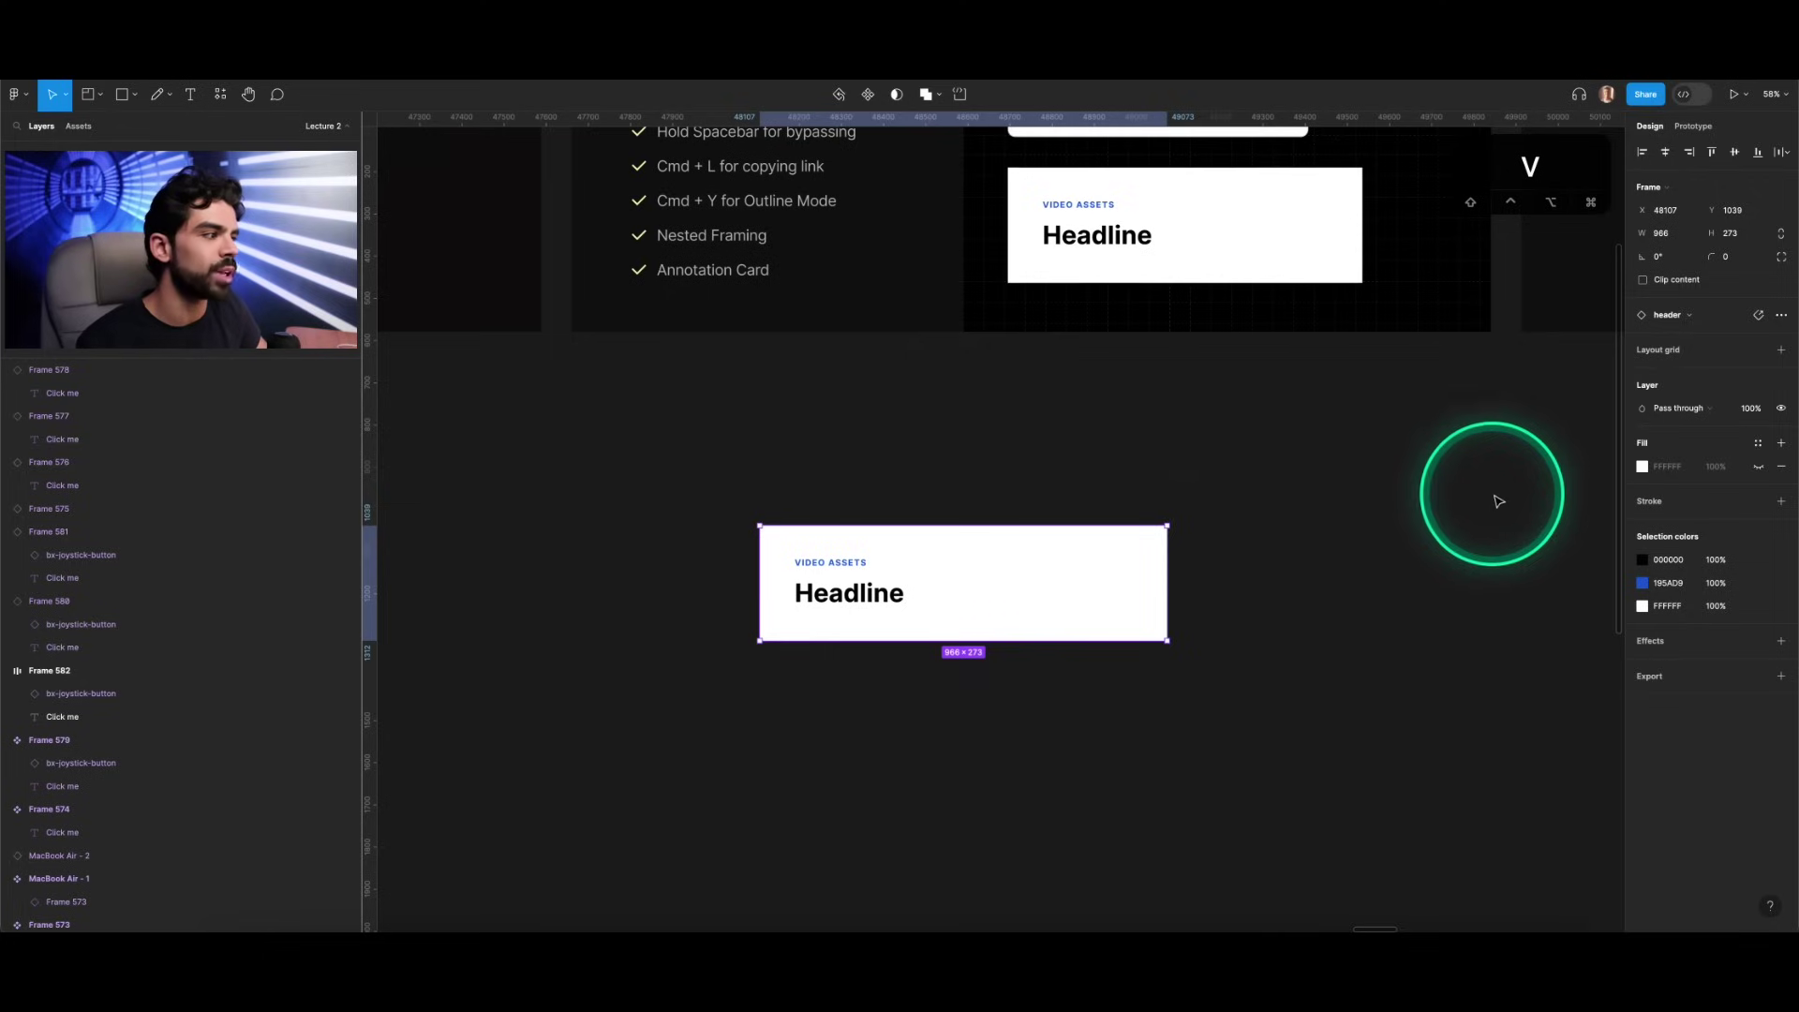
# Step: Duplicate the headline card below itself and recolour the duplicate with a dark red background and FFFFFF headline text
pyautogui.moveTo(953, 551); pyautogui.dragTo(946, 699)
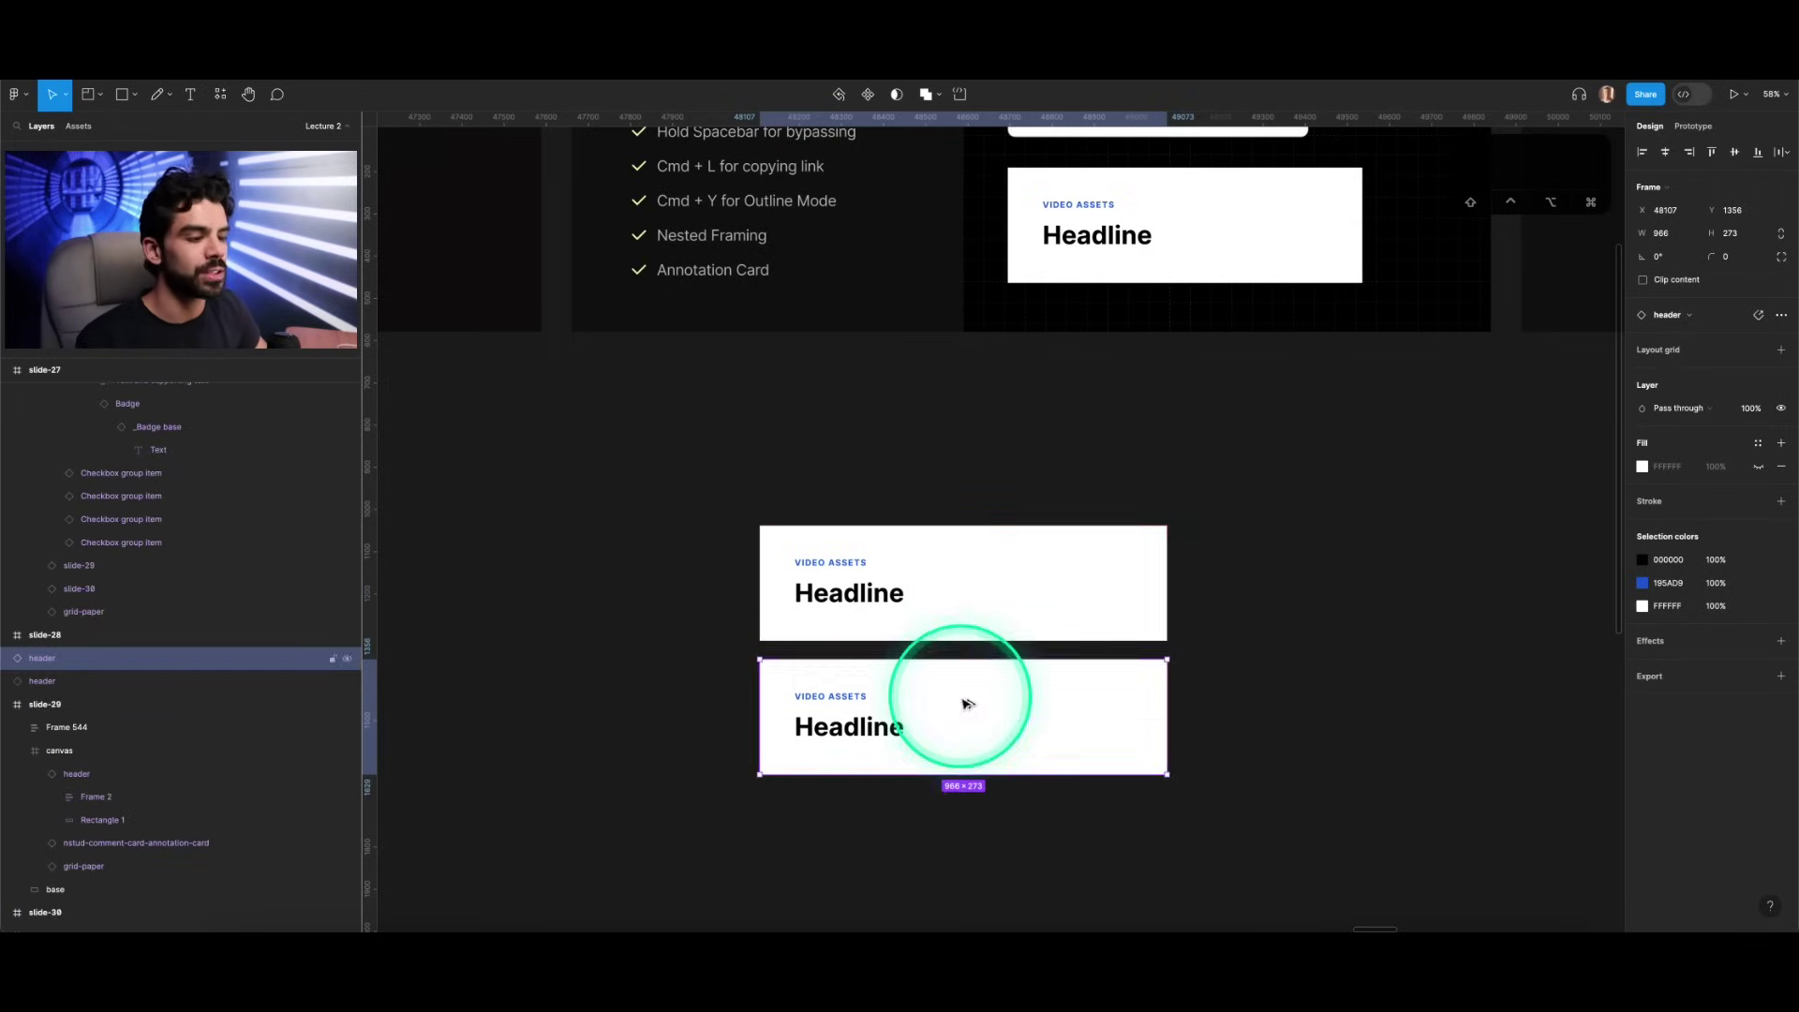
pyautogui.scroll(3, 999, 762)
pyautogui.click(1144, 669)
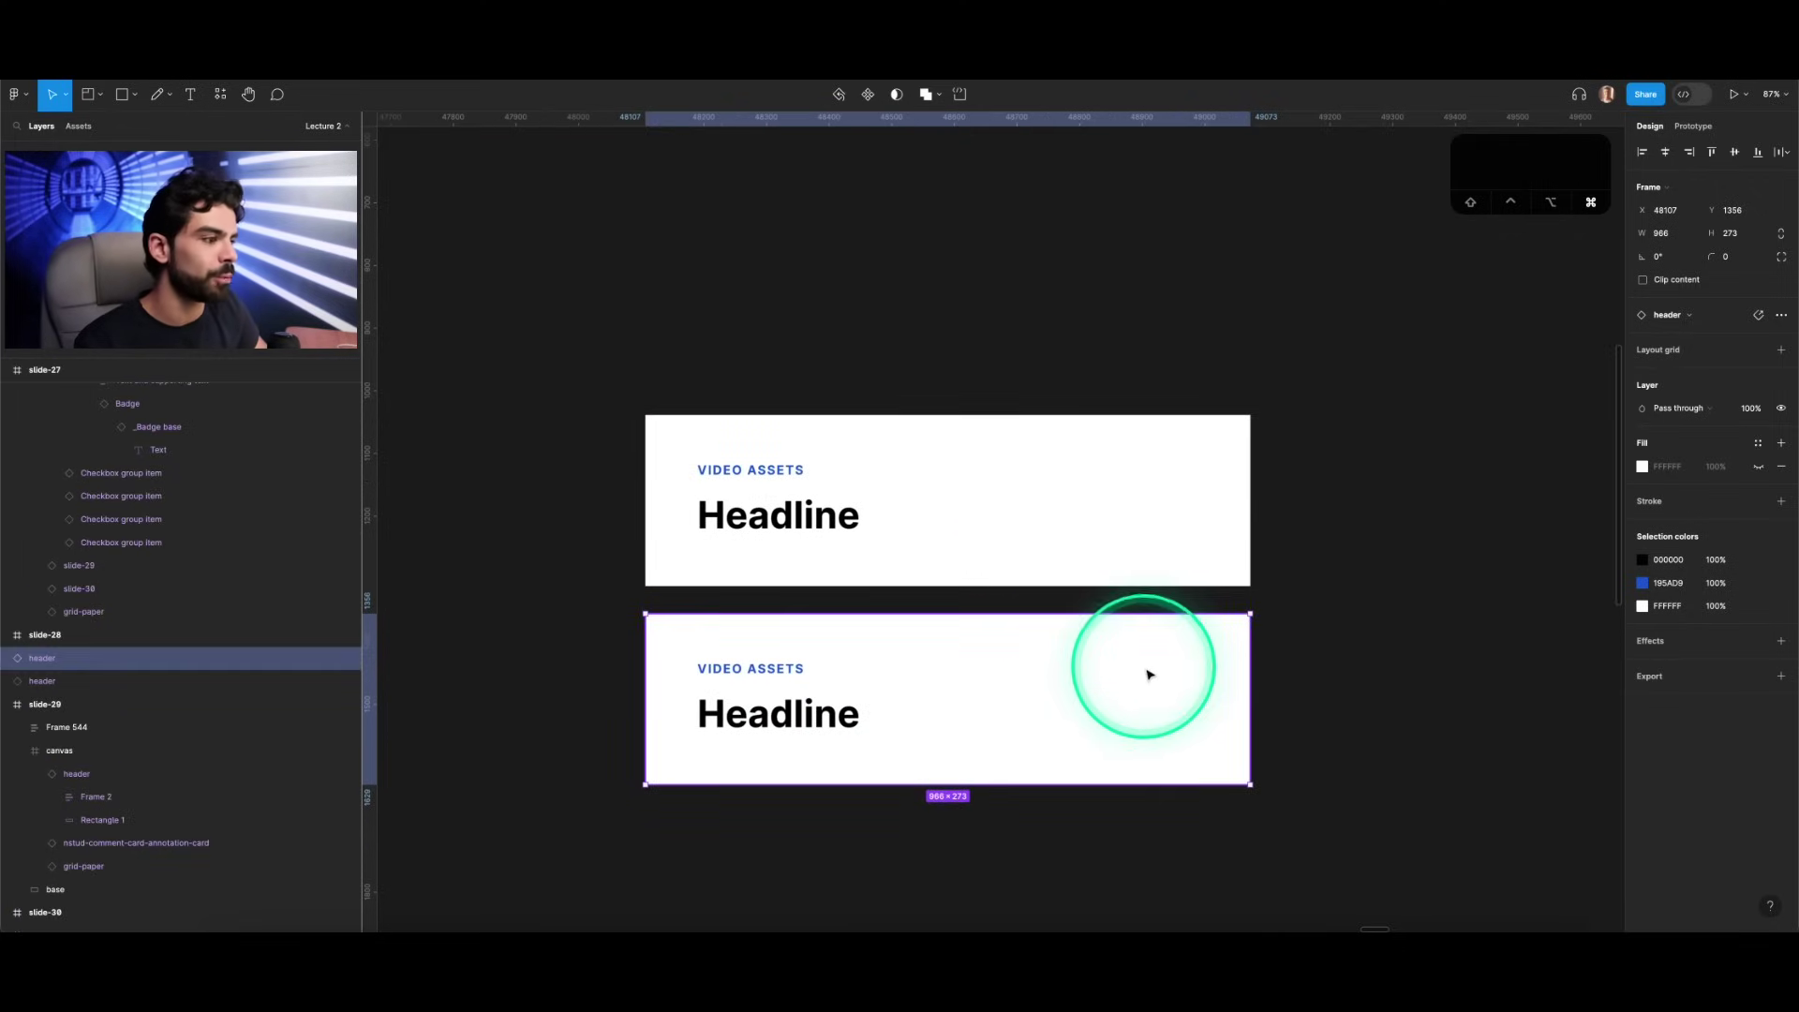
pyautogui.click(1642, 478)
pyautogui.moveTo(1554, 589); pyautogui.dragTo(1602, 608)
pyautogui.doubleClick(864, 717)
pyautogui.click(1678, 559)
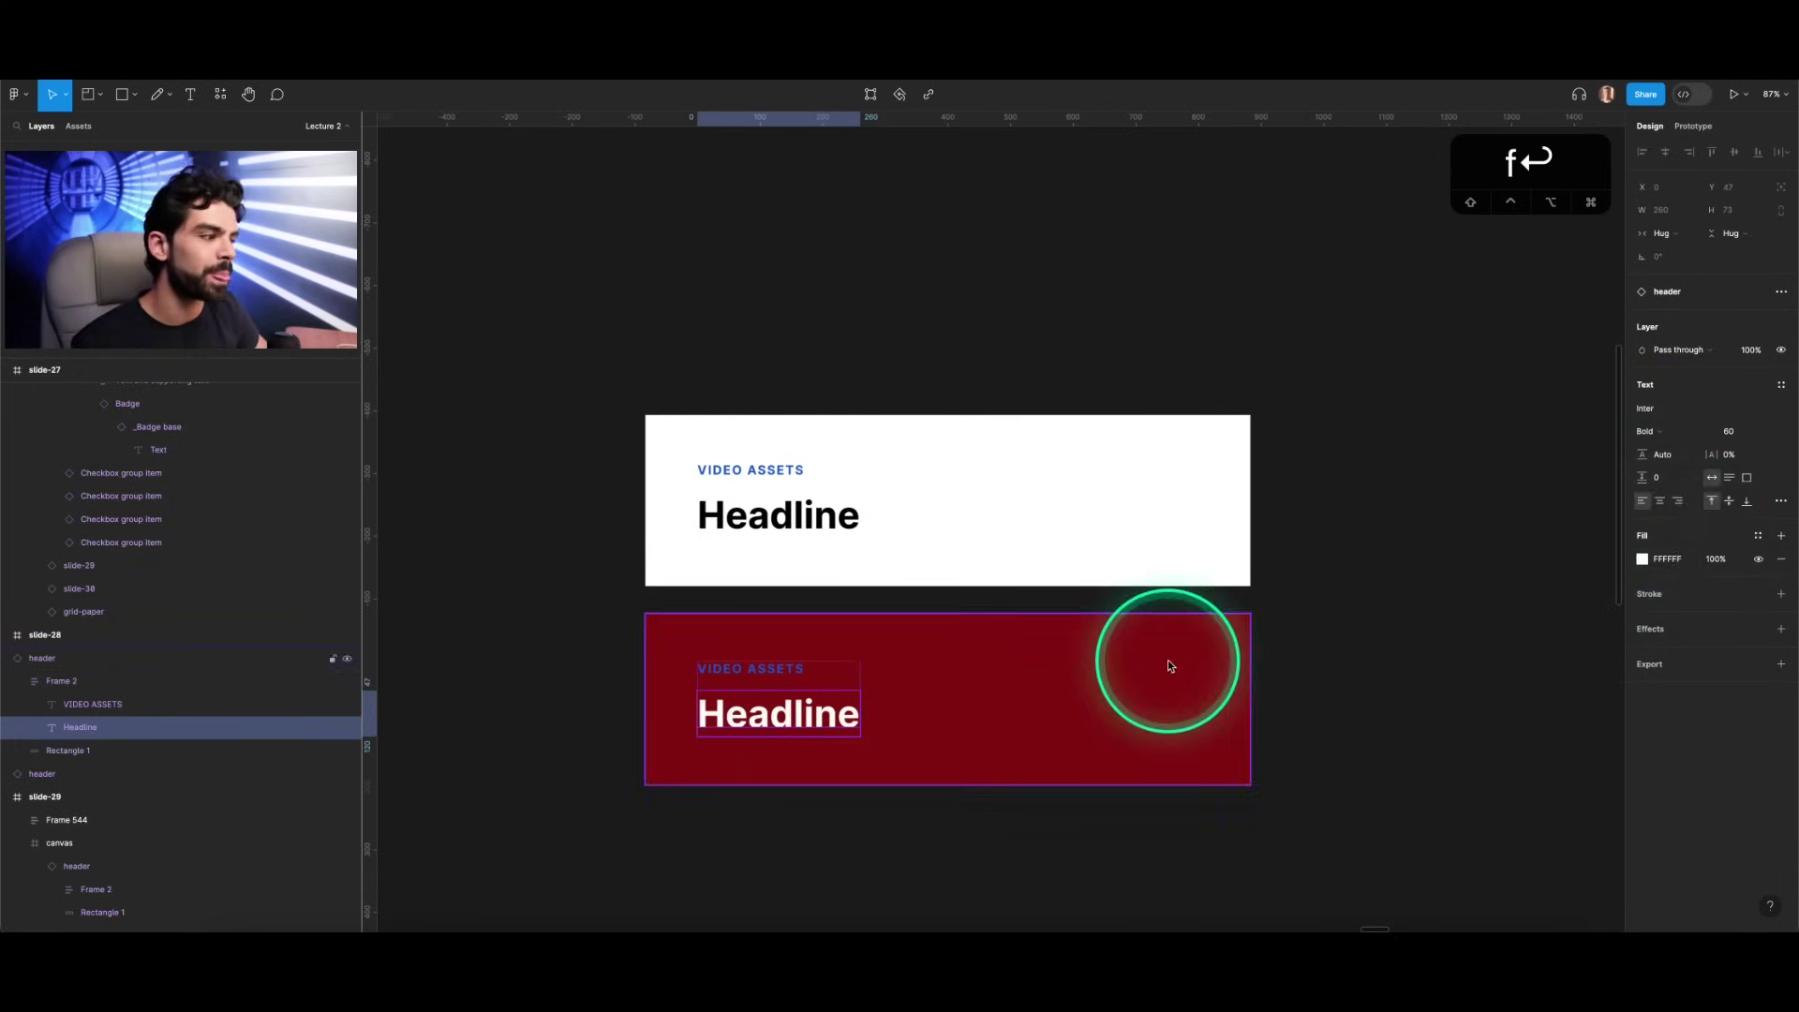
# Step: Delete both headline cards from the canvas below slide-29
pyautogui.click(1116, 647)
pyautogui.click(1334, 599)
pyautogui.scroll(-5, 1334, 599)
pyautogui.moveTo(1169, 551); pyautogui.dragTo(1286, 712)
pyautogui.press('BackSpace')
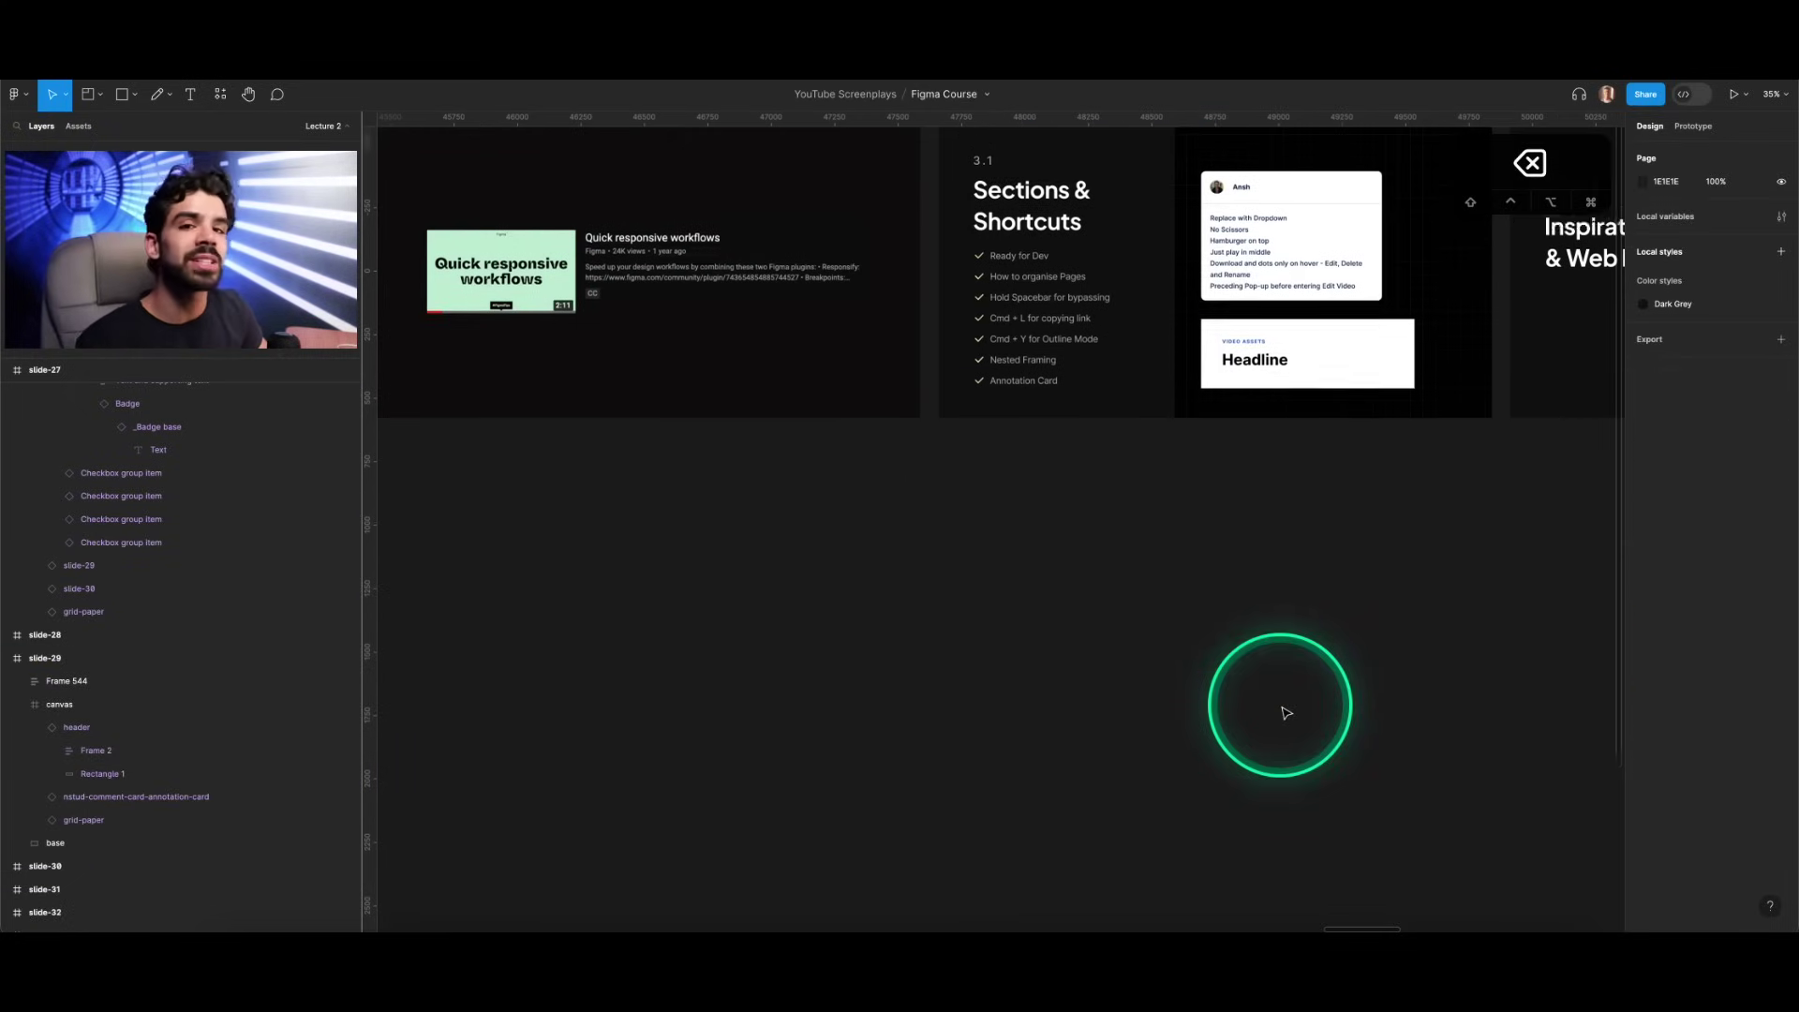
# Step: Select the whole slide-29 frame and open the file's sharing options
pyautogui.scroll(3, 1285, 715)
pyautogui.scroll(3, 1361, 441)
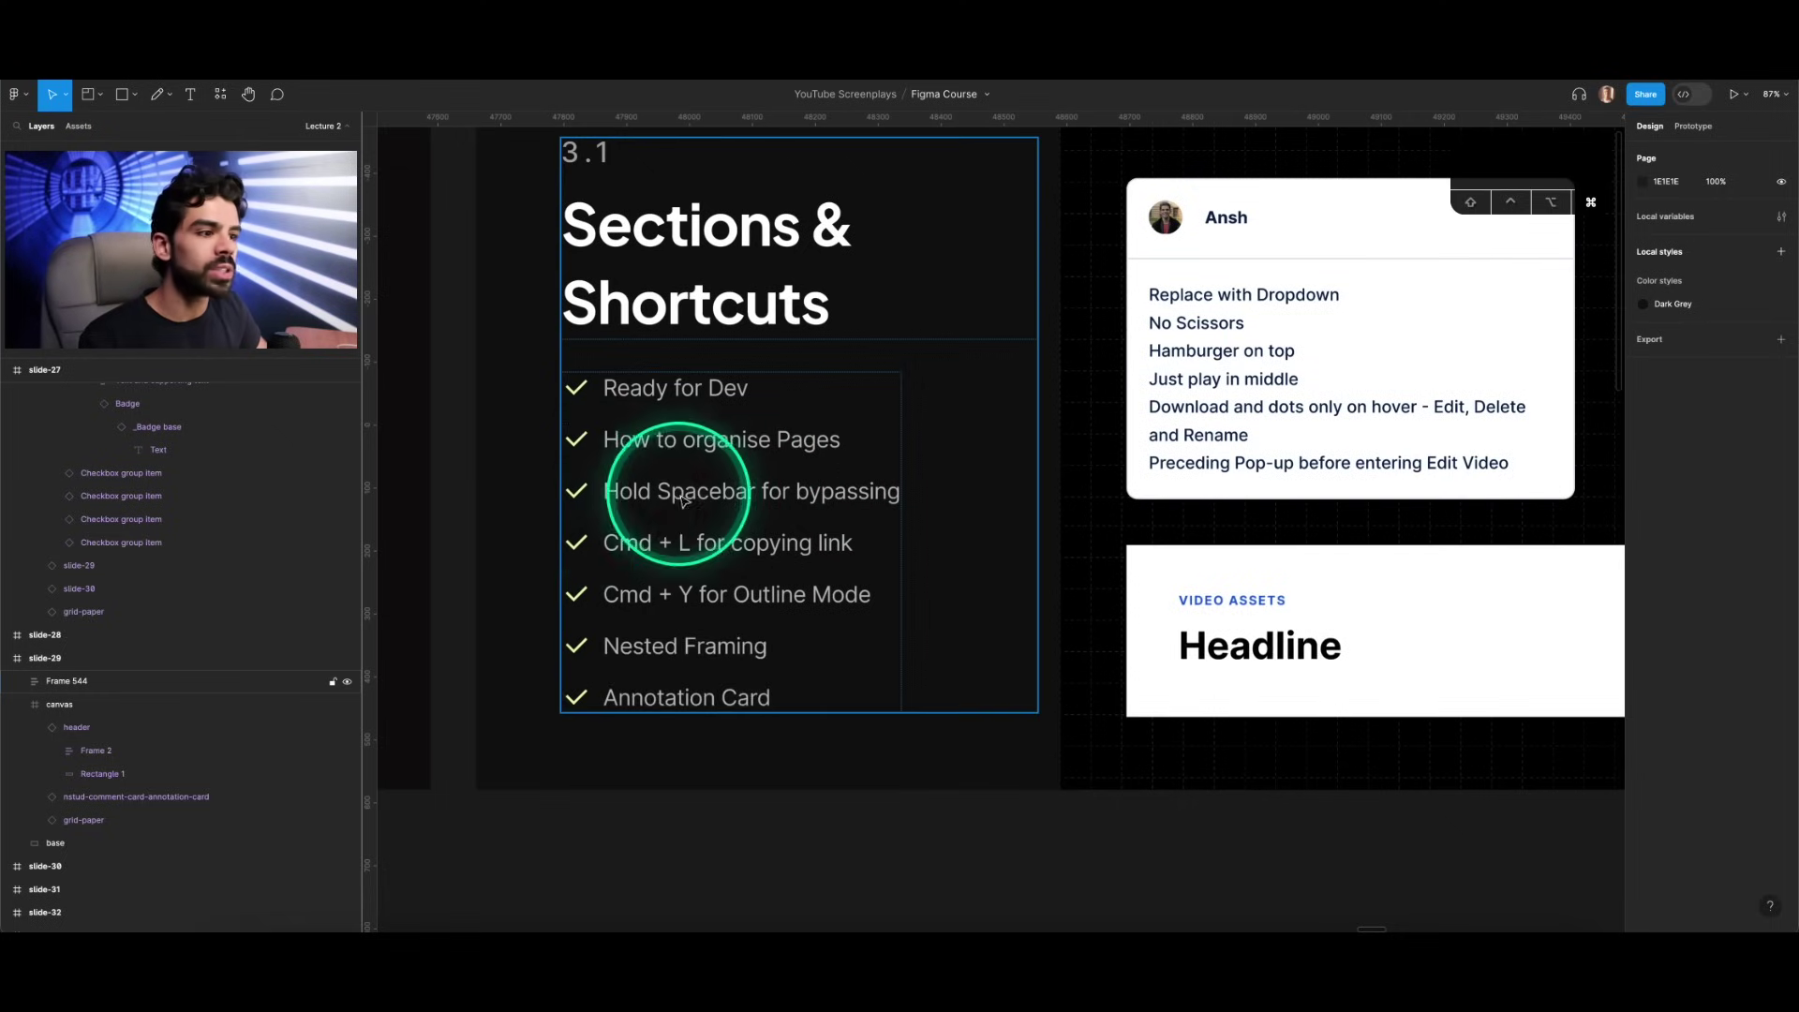
pyautogui.click(956, 445)
pyautogui.press('v')
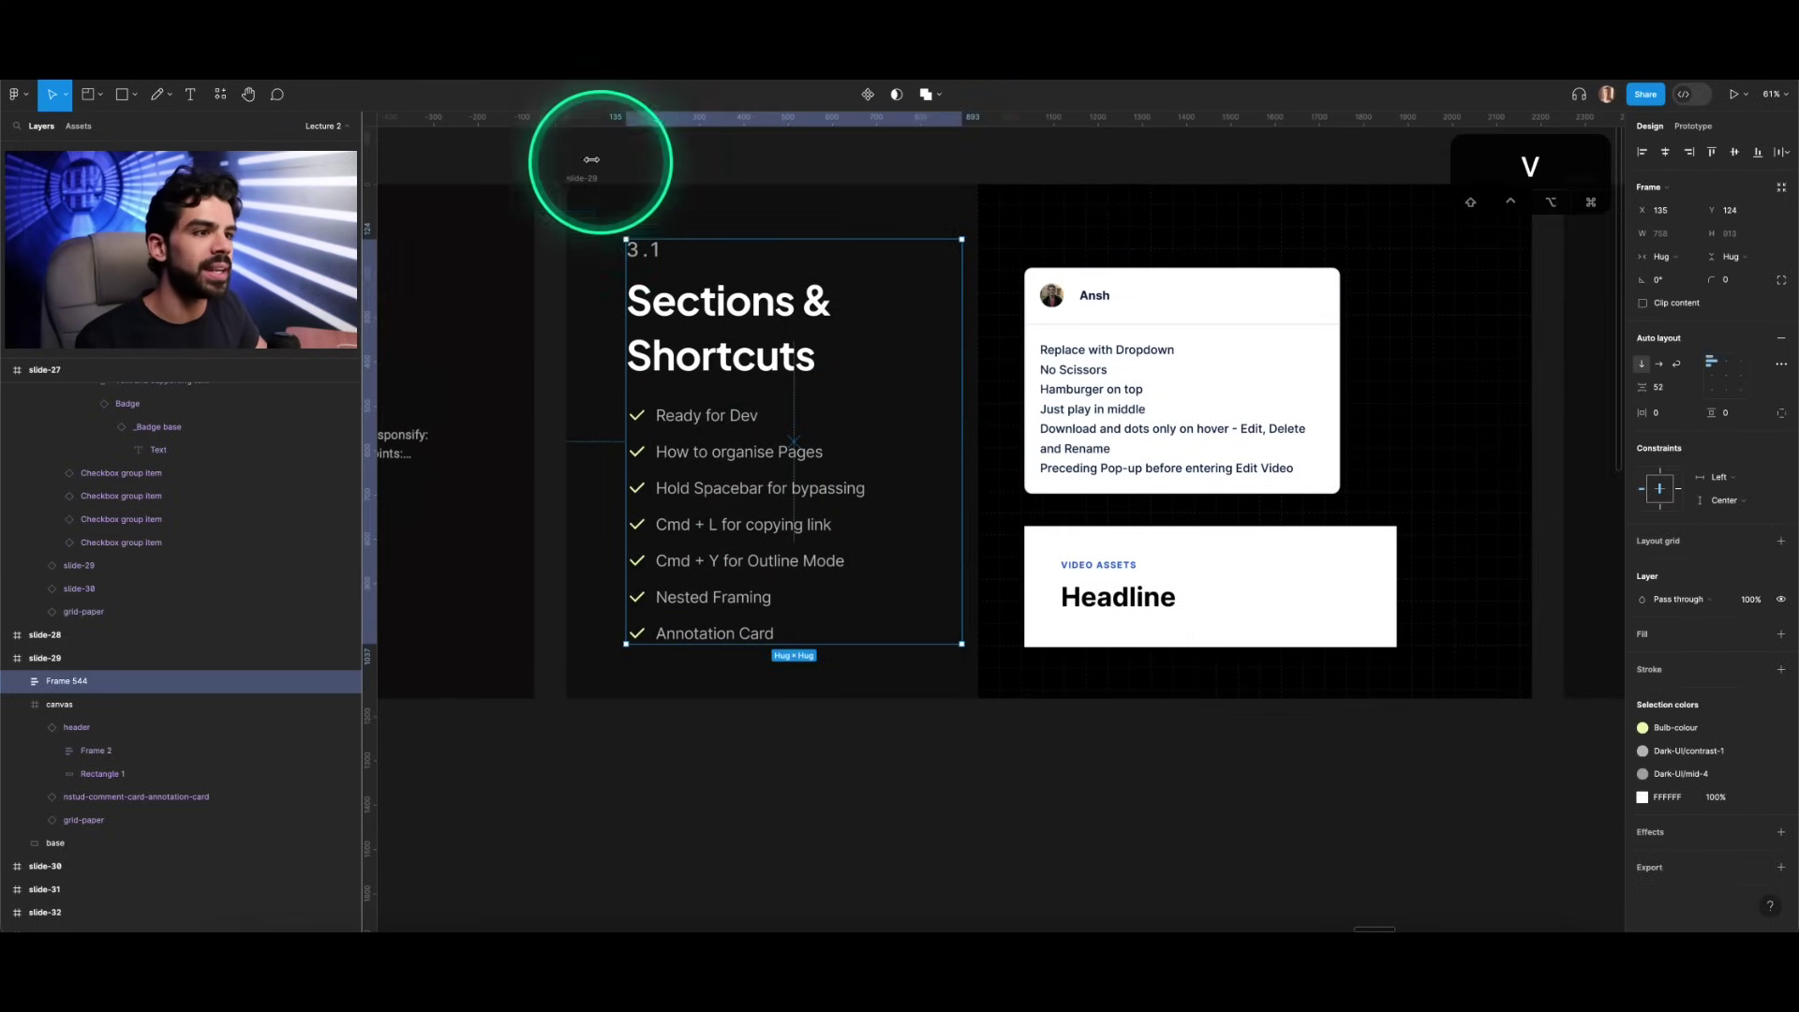
pyautogui.click(583, 177)
pyautogui.moveTo(867, 701)
pyautogui.mouseDown()
pyautogui.moveTo(876, 856)
pyautogui.moveTo(886, 680)
pyautogui.moveTo(884, 755)
pyautogui.moveTo(830, 698)
pyautogui.moveTo(860, 462)
pyautogui.moveTo(852, 698)
pyautogui.mouseUp()
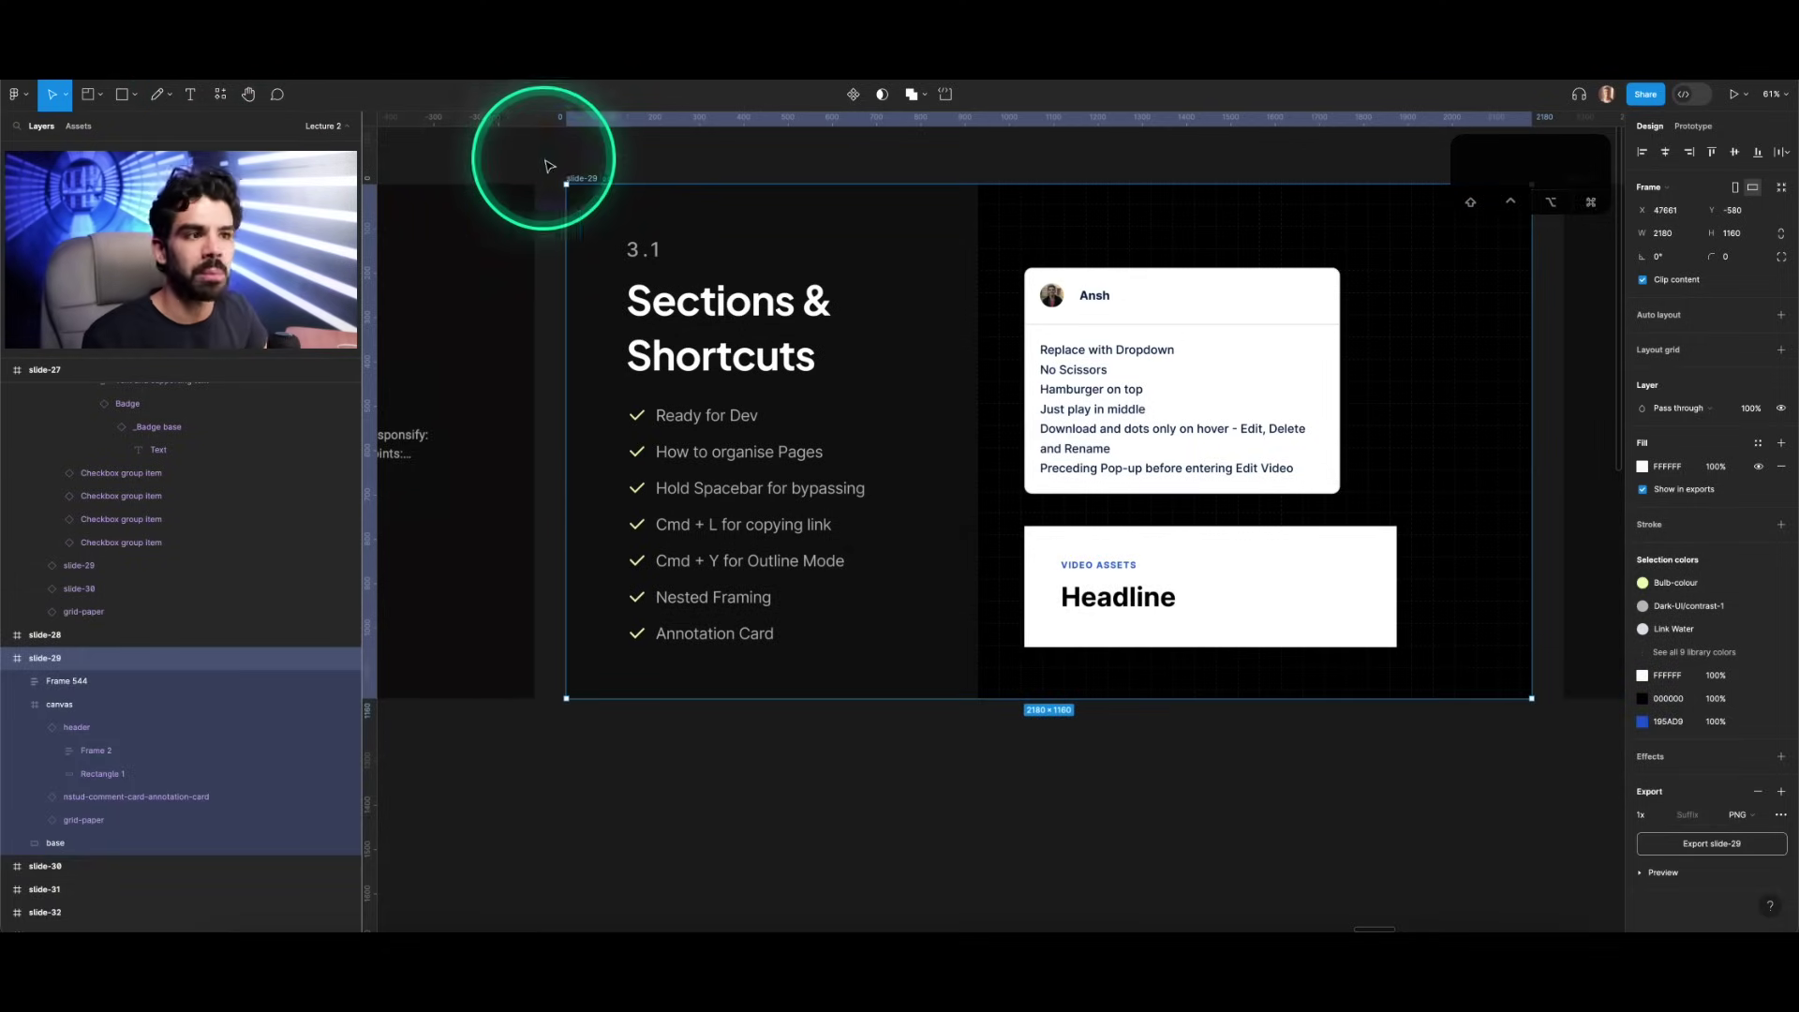
pyautogui.click(1639, 100)
pyautogui.click(1053, 221)
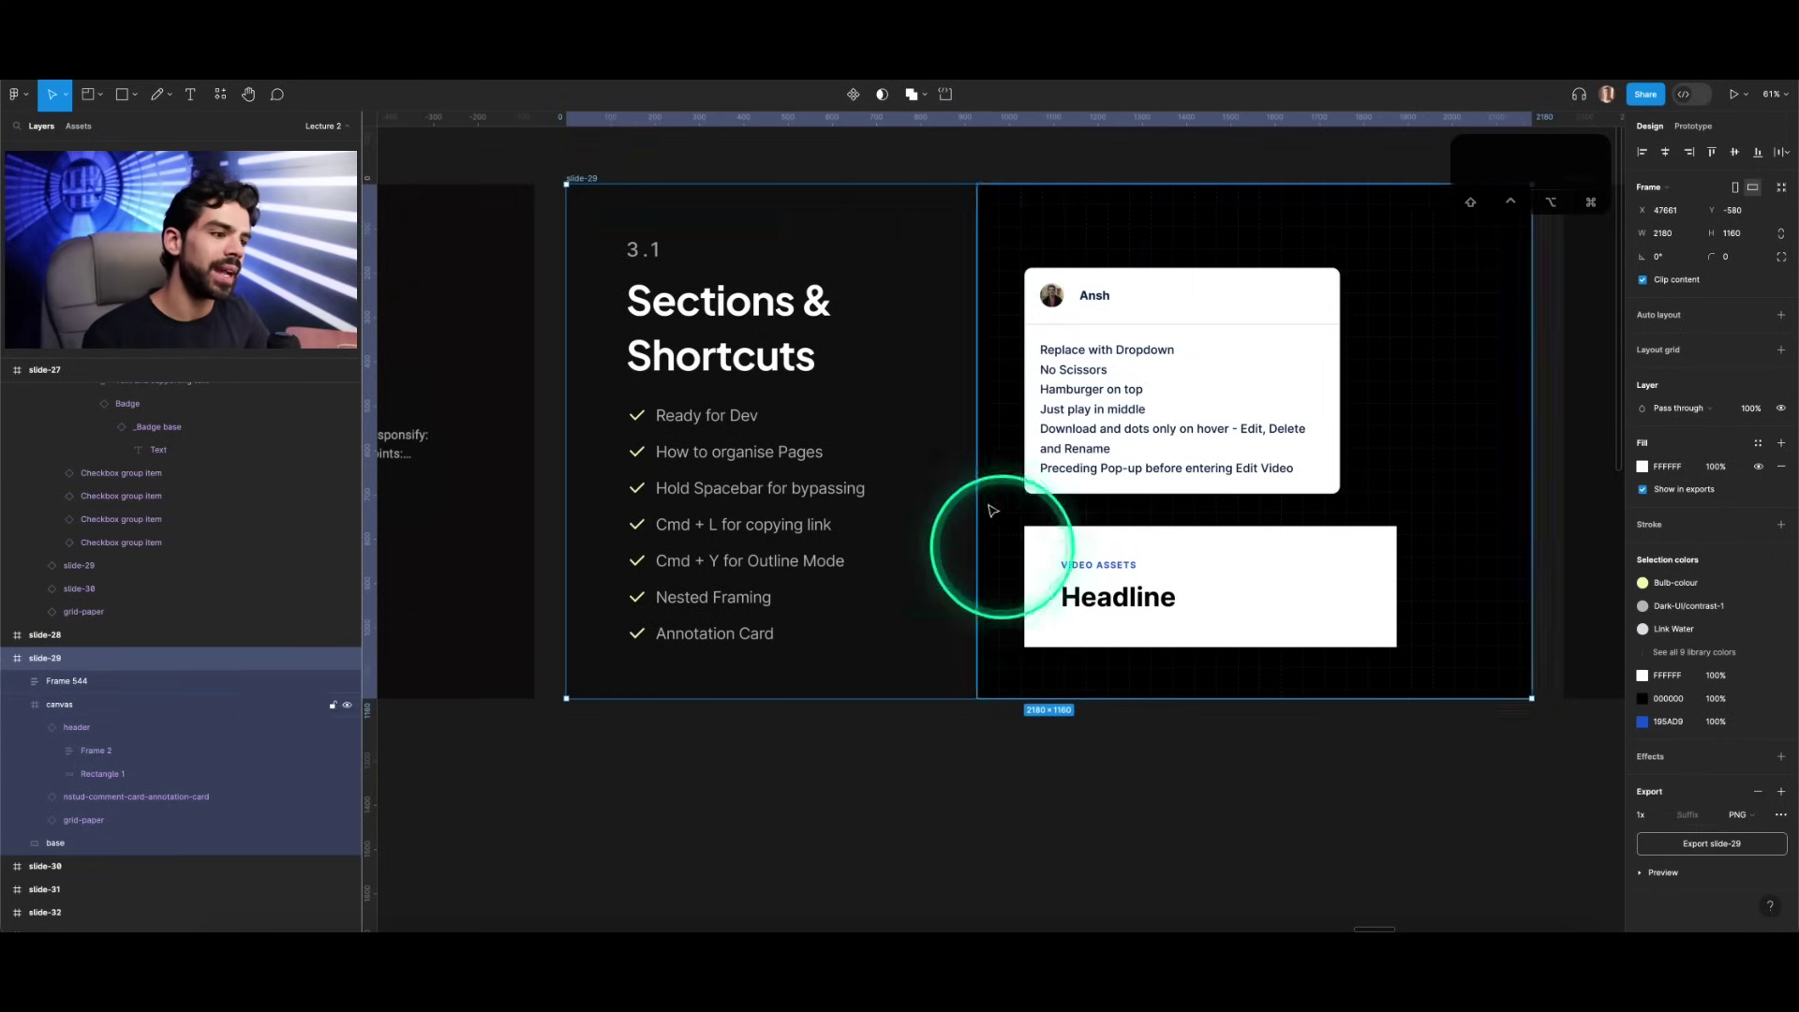
# Step: Turn on outline mode and inspect the wireframes of the pricing plan cards on slide-27
pyautogui.click(729, 168)
pyautogui.press('super+y')
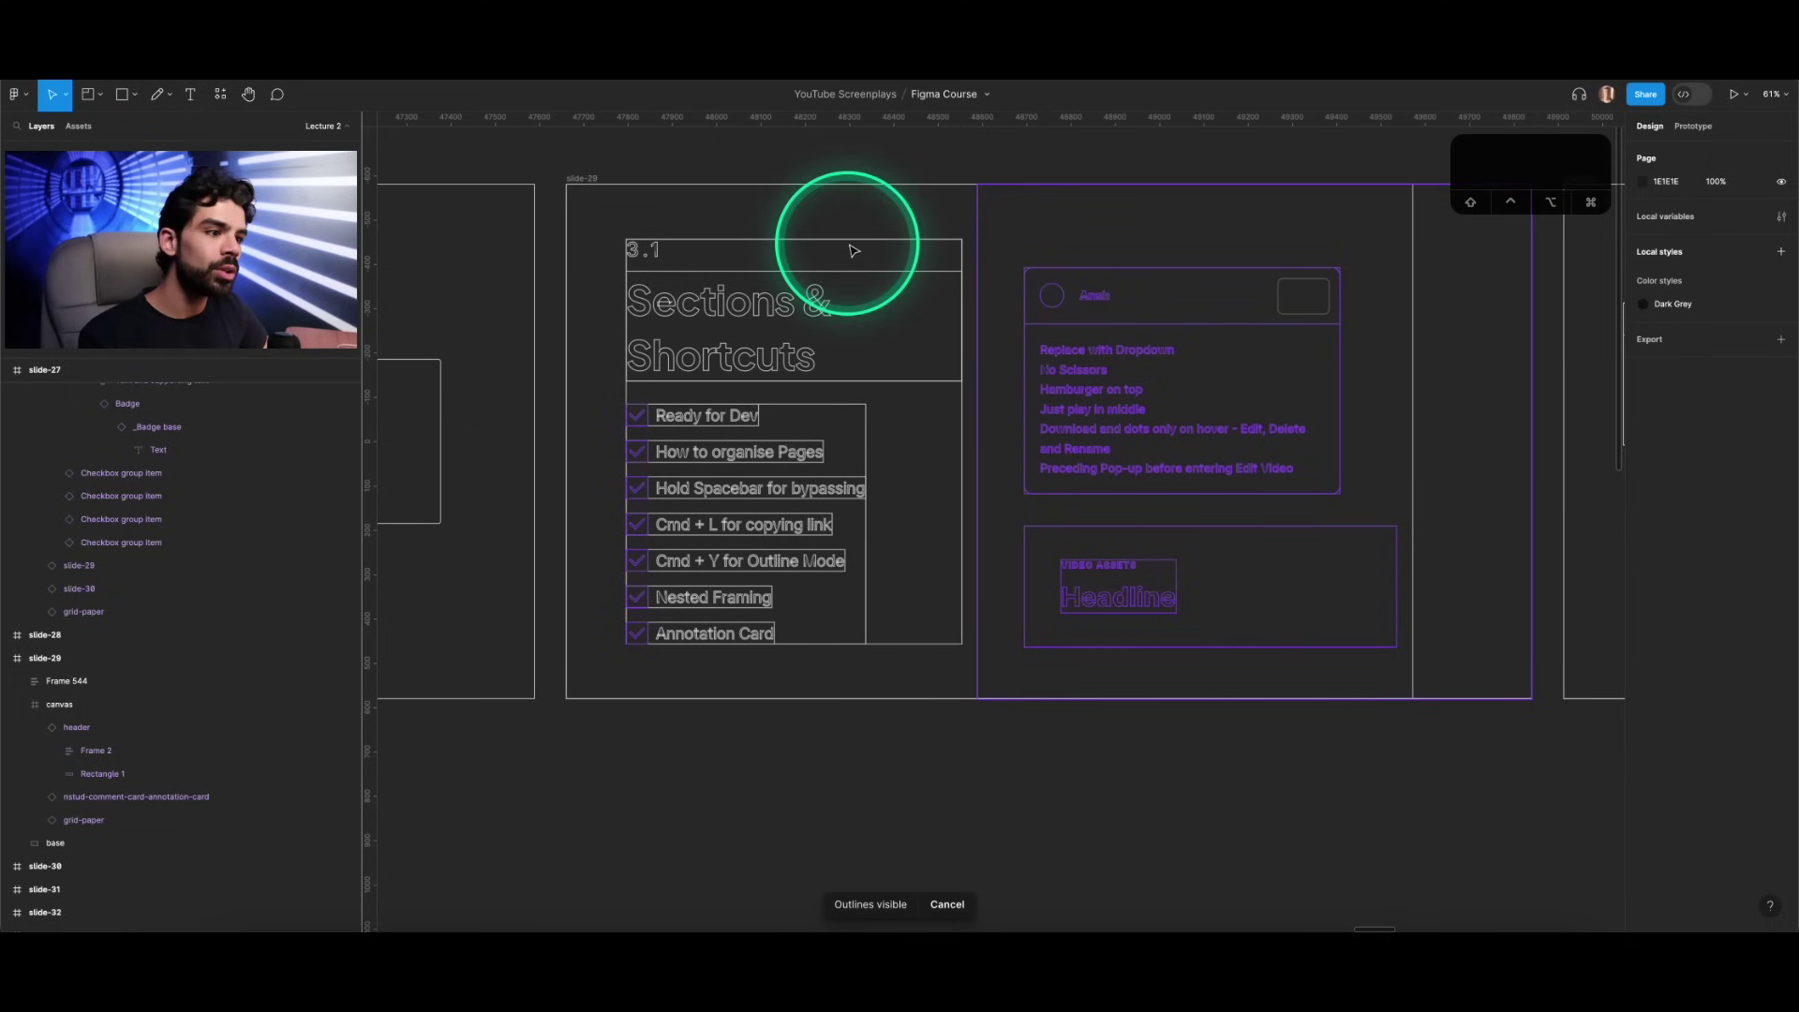
pyautogui.scroll(-5, 983, 312)
pyautogui.hscroll(-10, 983, 312)
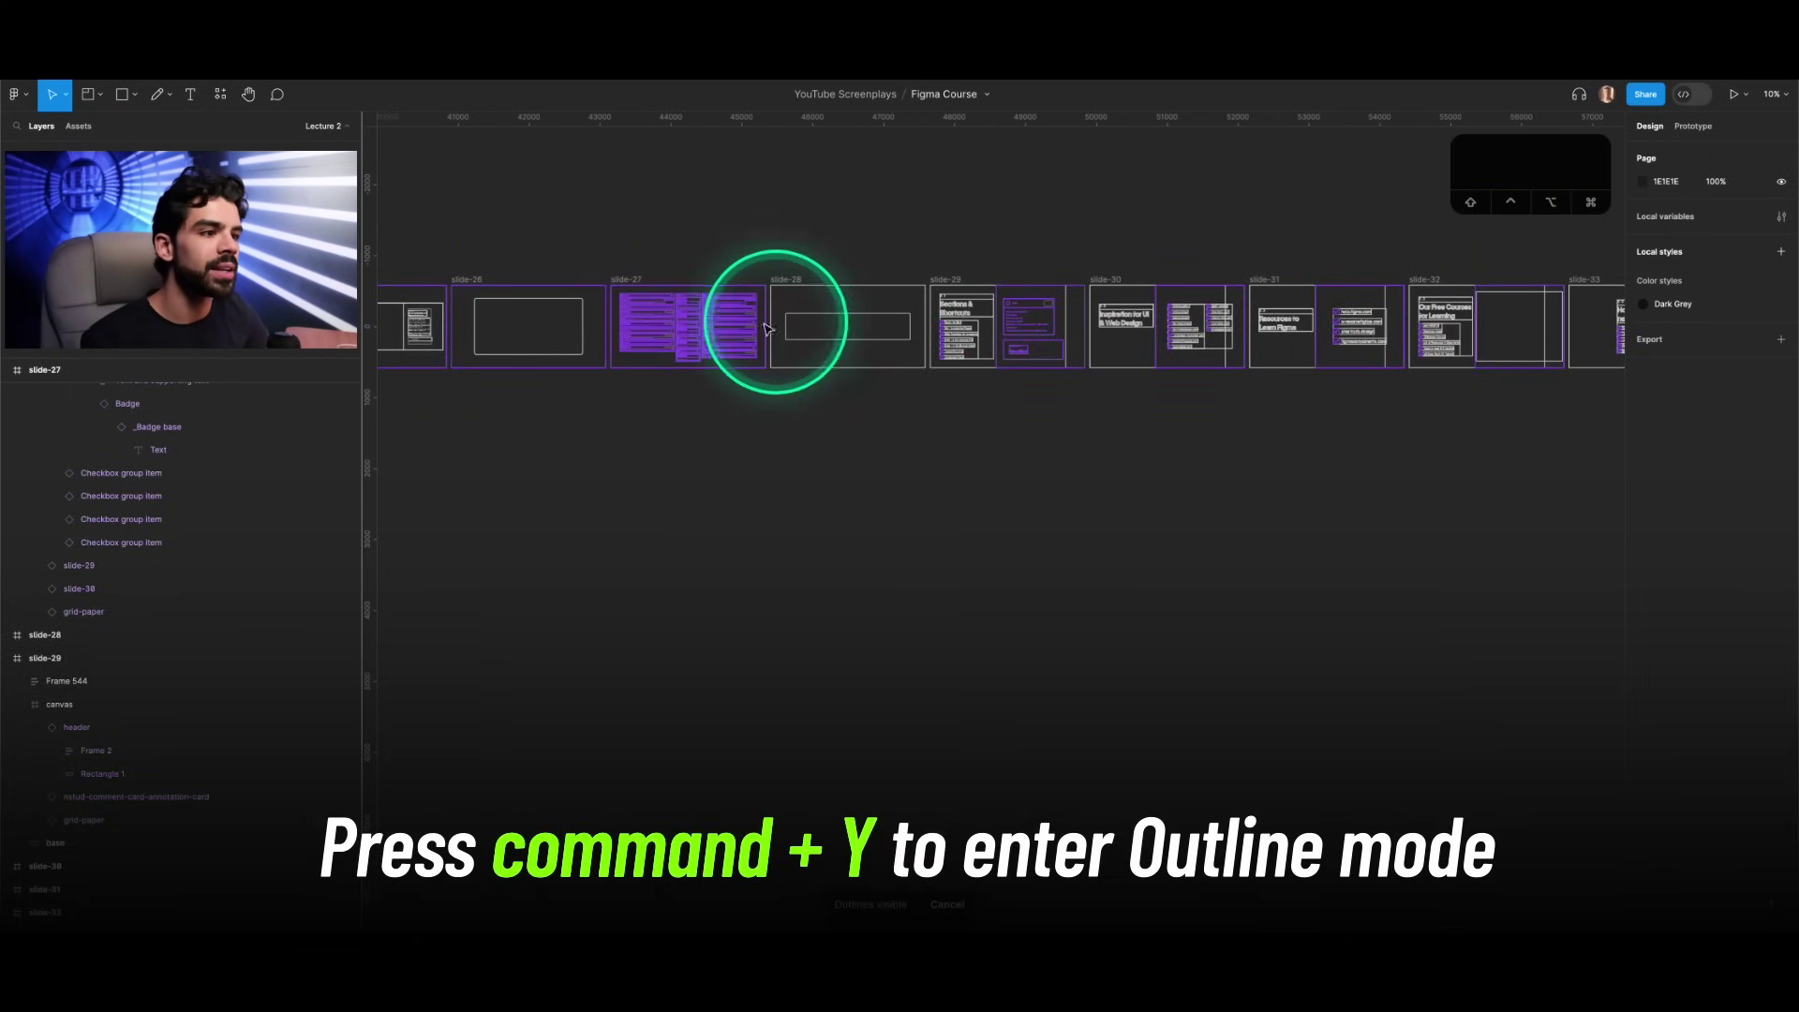
pyautogui.scroll(10, 631, 309)
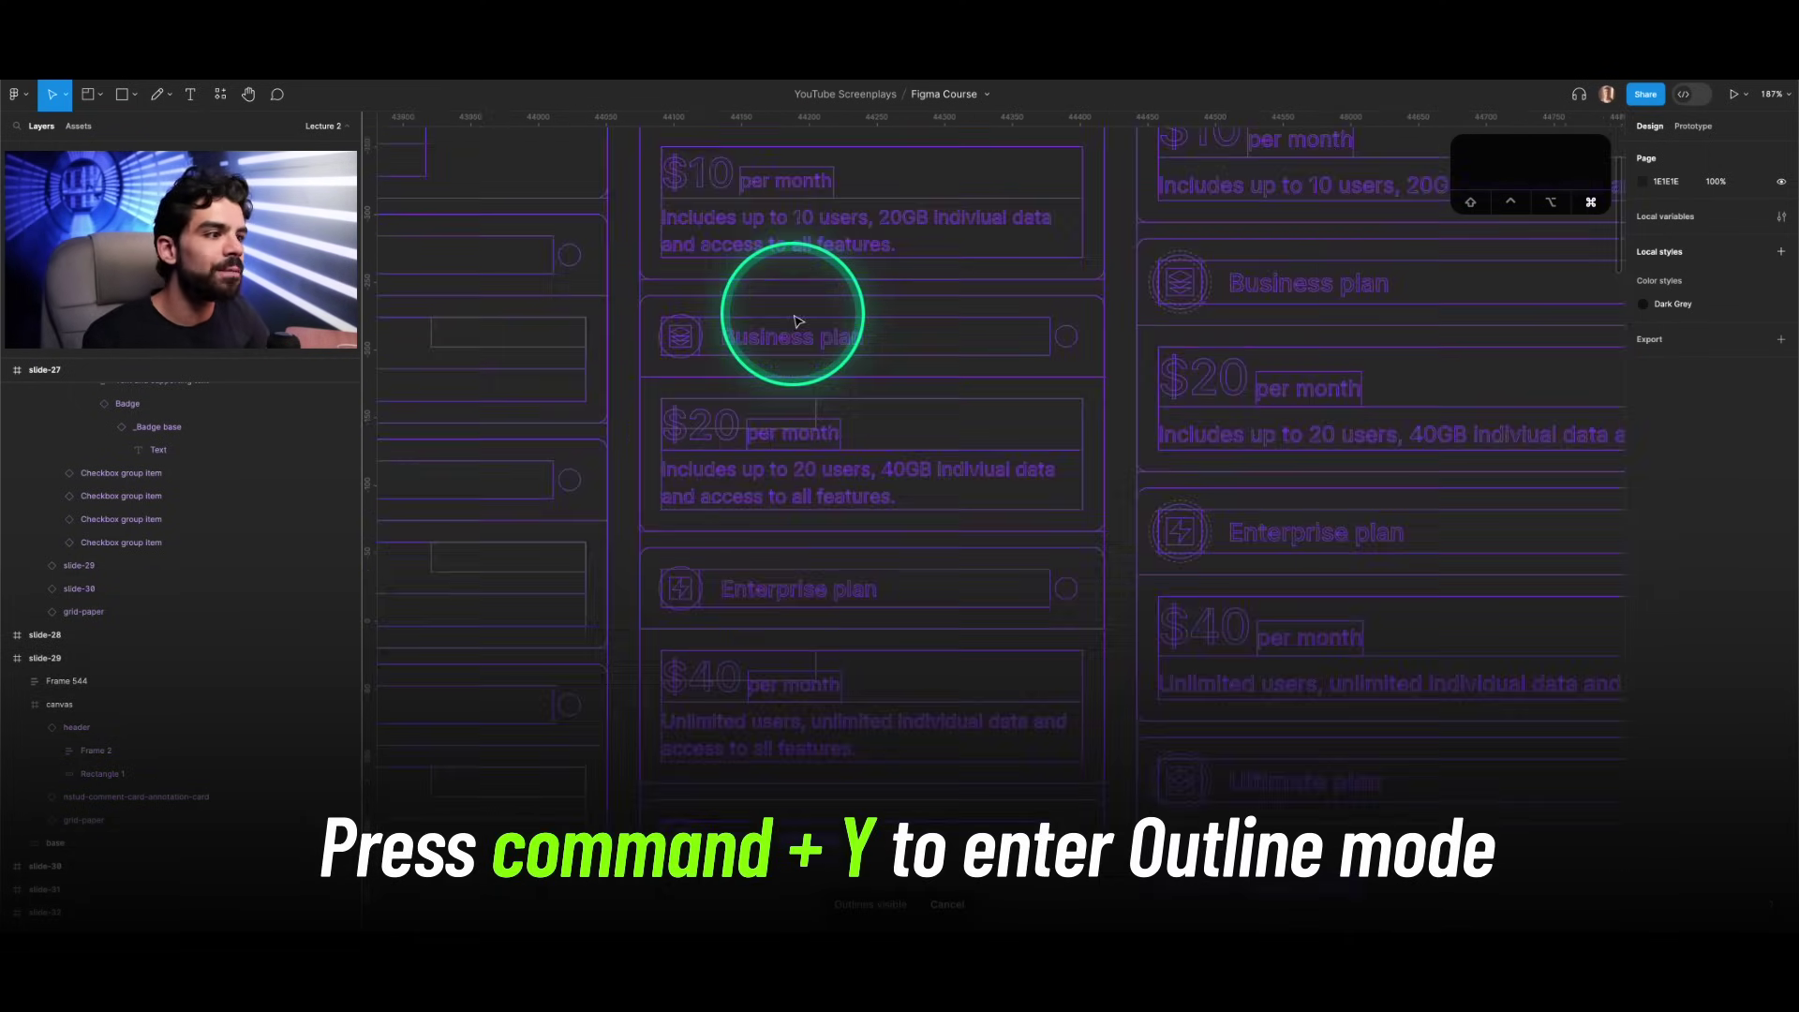
pyautogui.scroll(-3, 928, 412)
pyautogui.hscroll(-3, 928, 412)
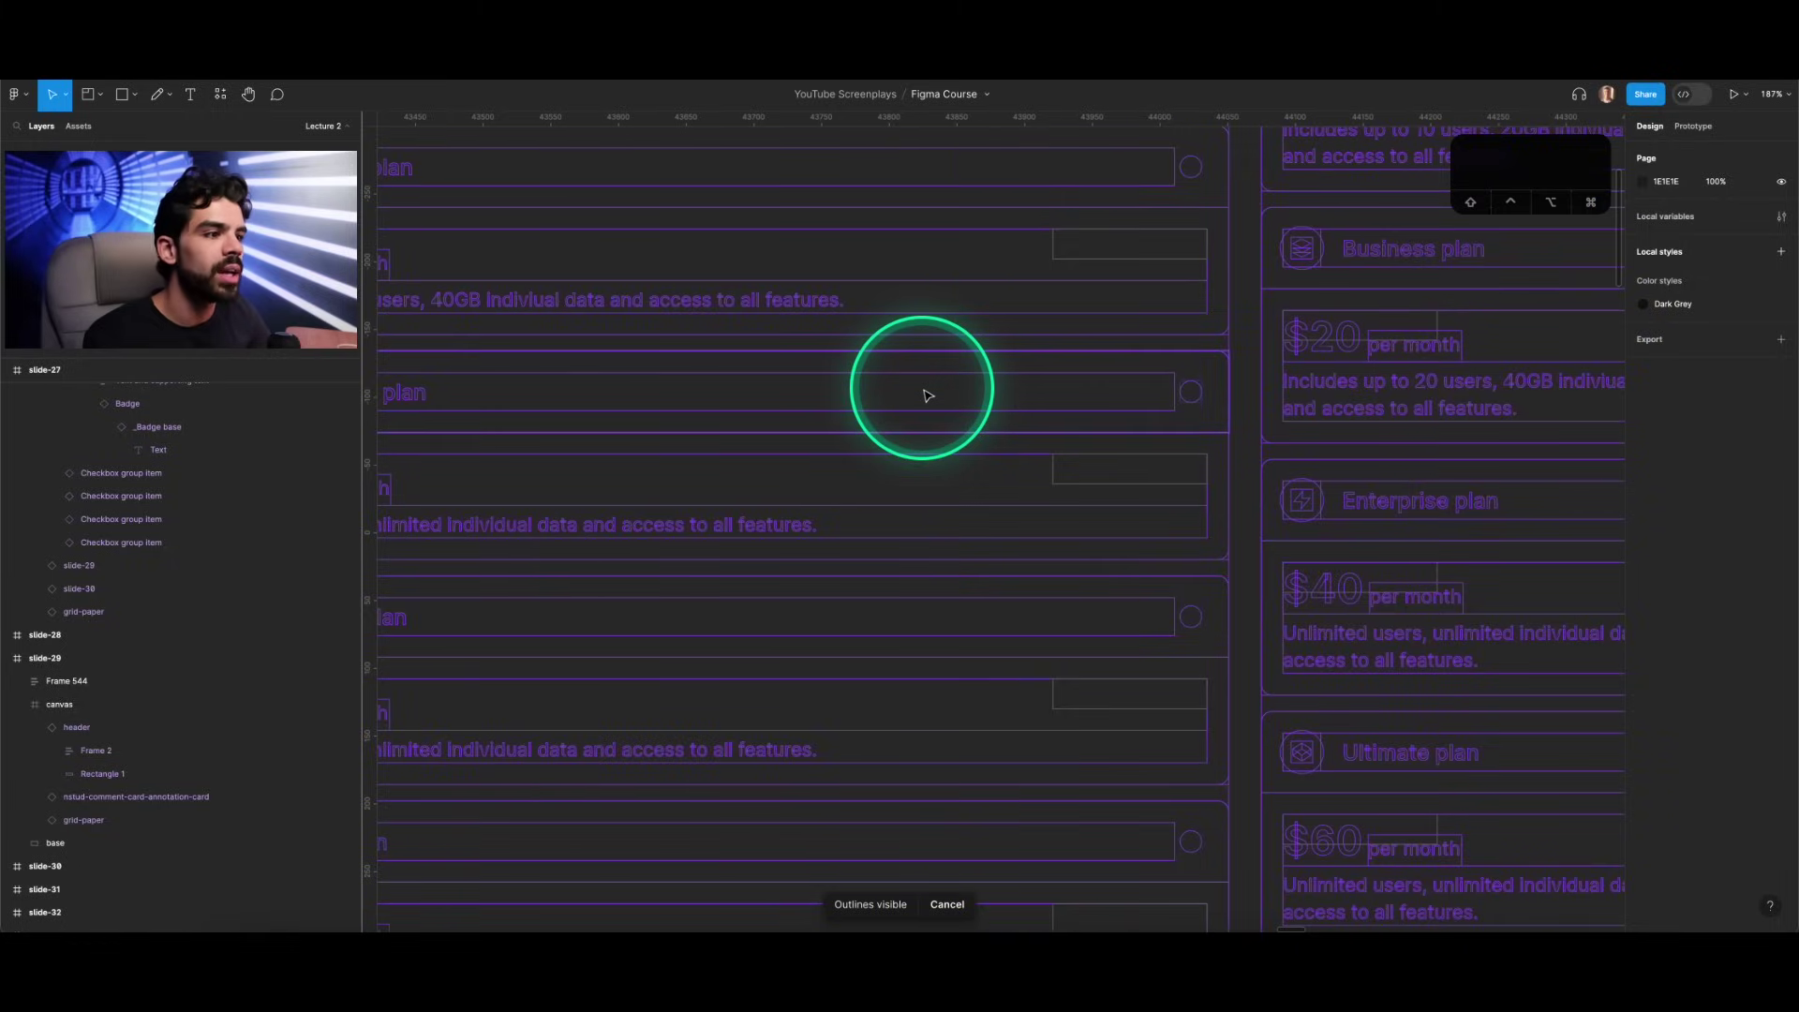
pyautogui.scroll(5, 1165, 290)
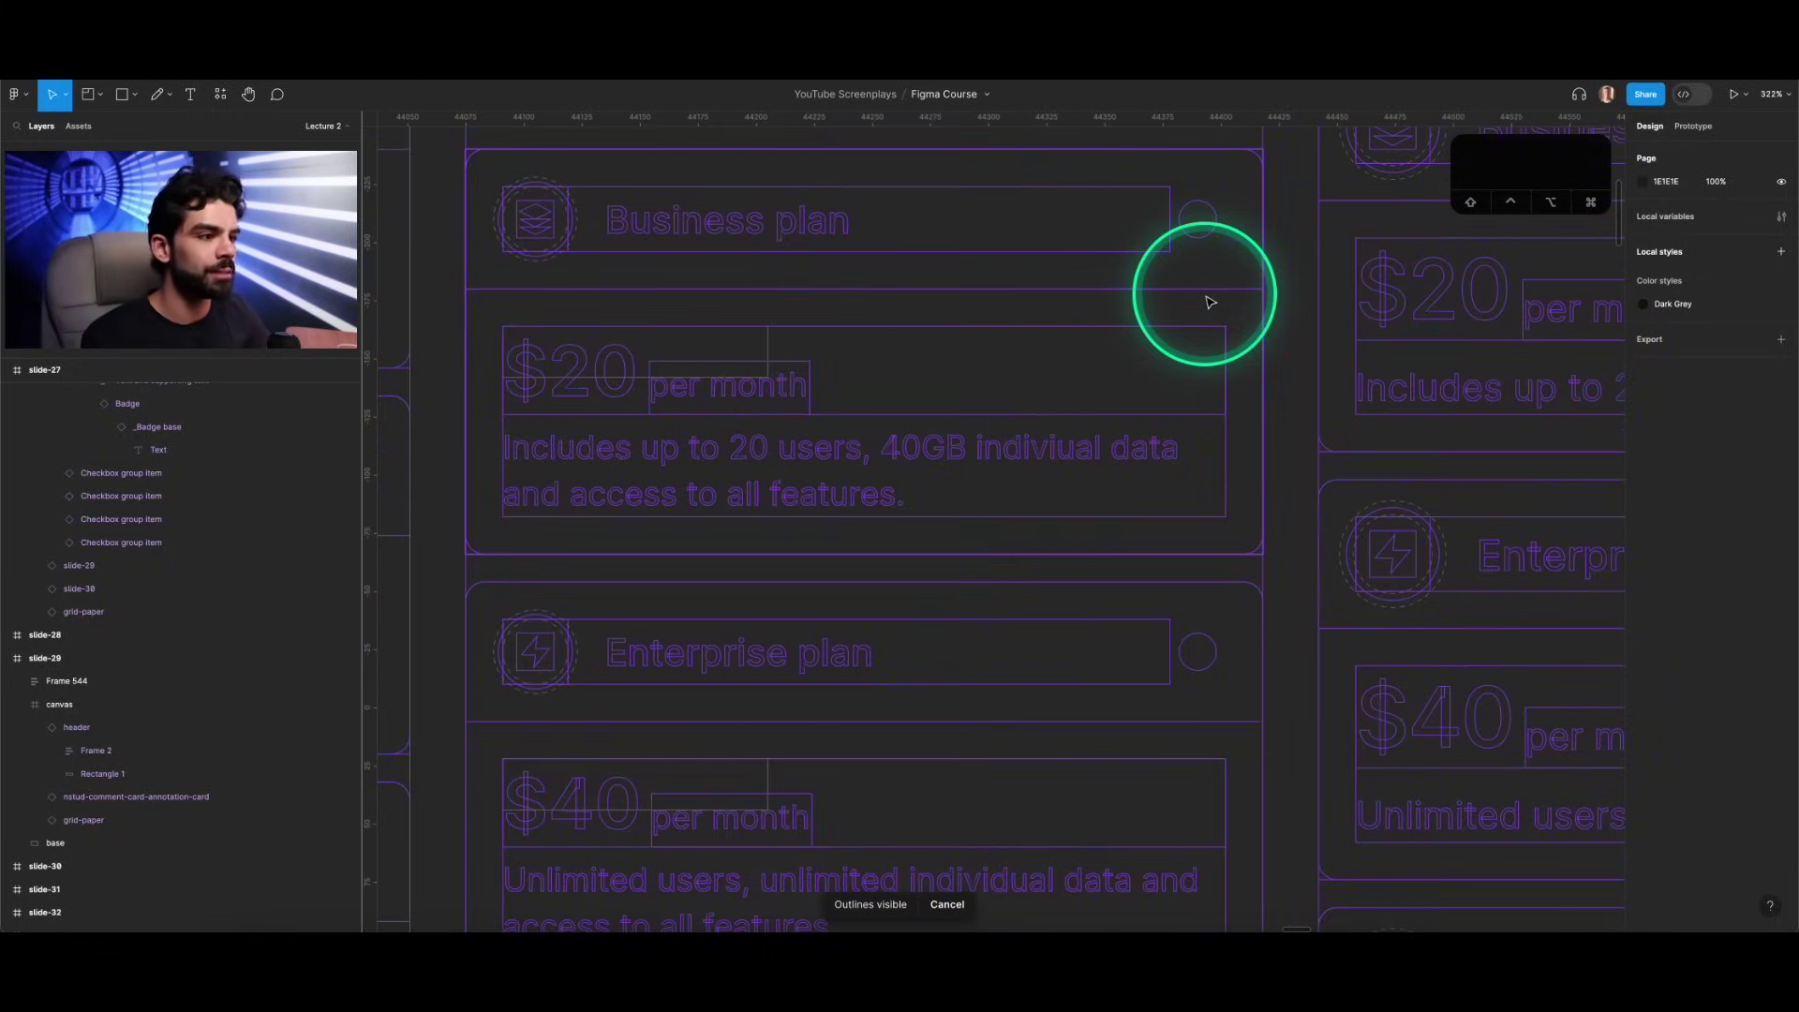
# Step: Hide the outlines on the pricing plan cards and show them again to compare both views
pyautogui.press('super+y')
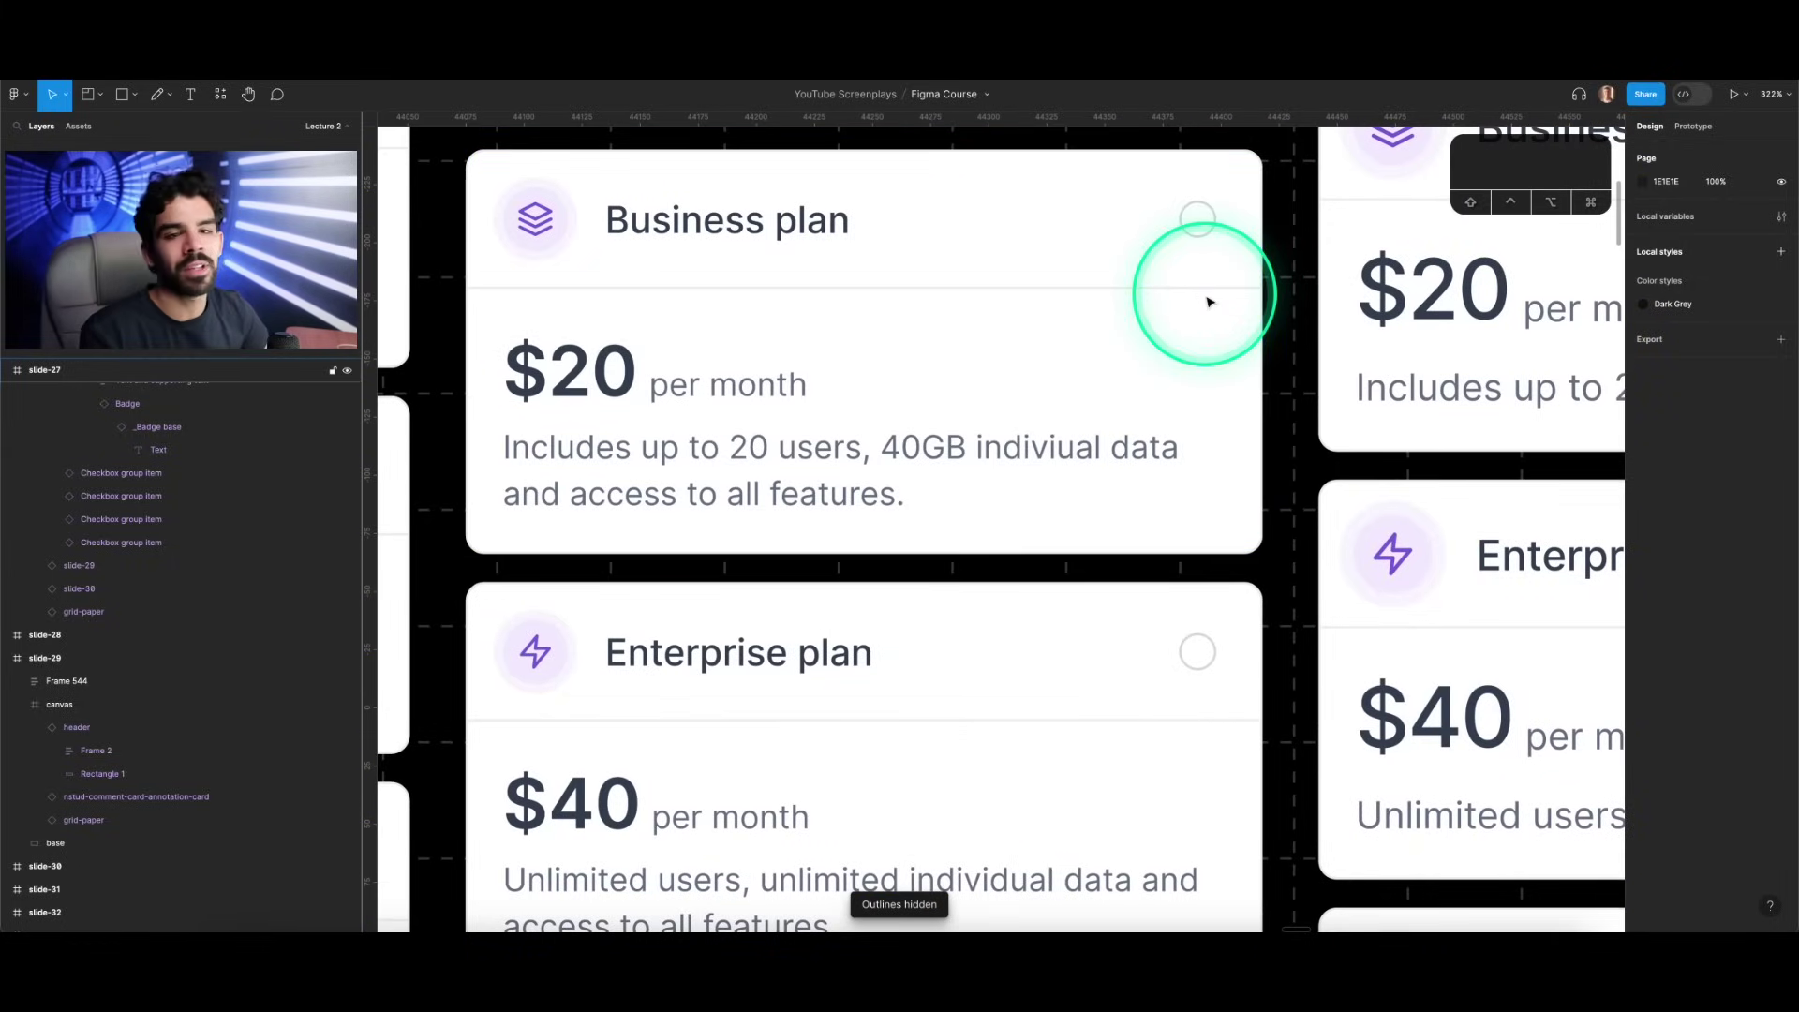
pyautogui.press('super+y')
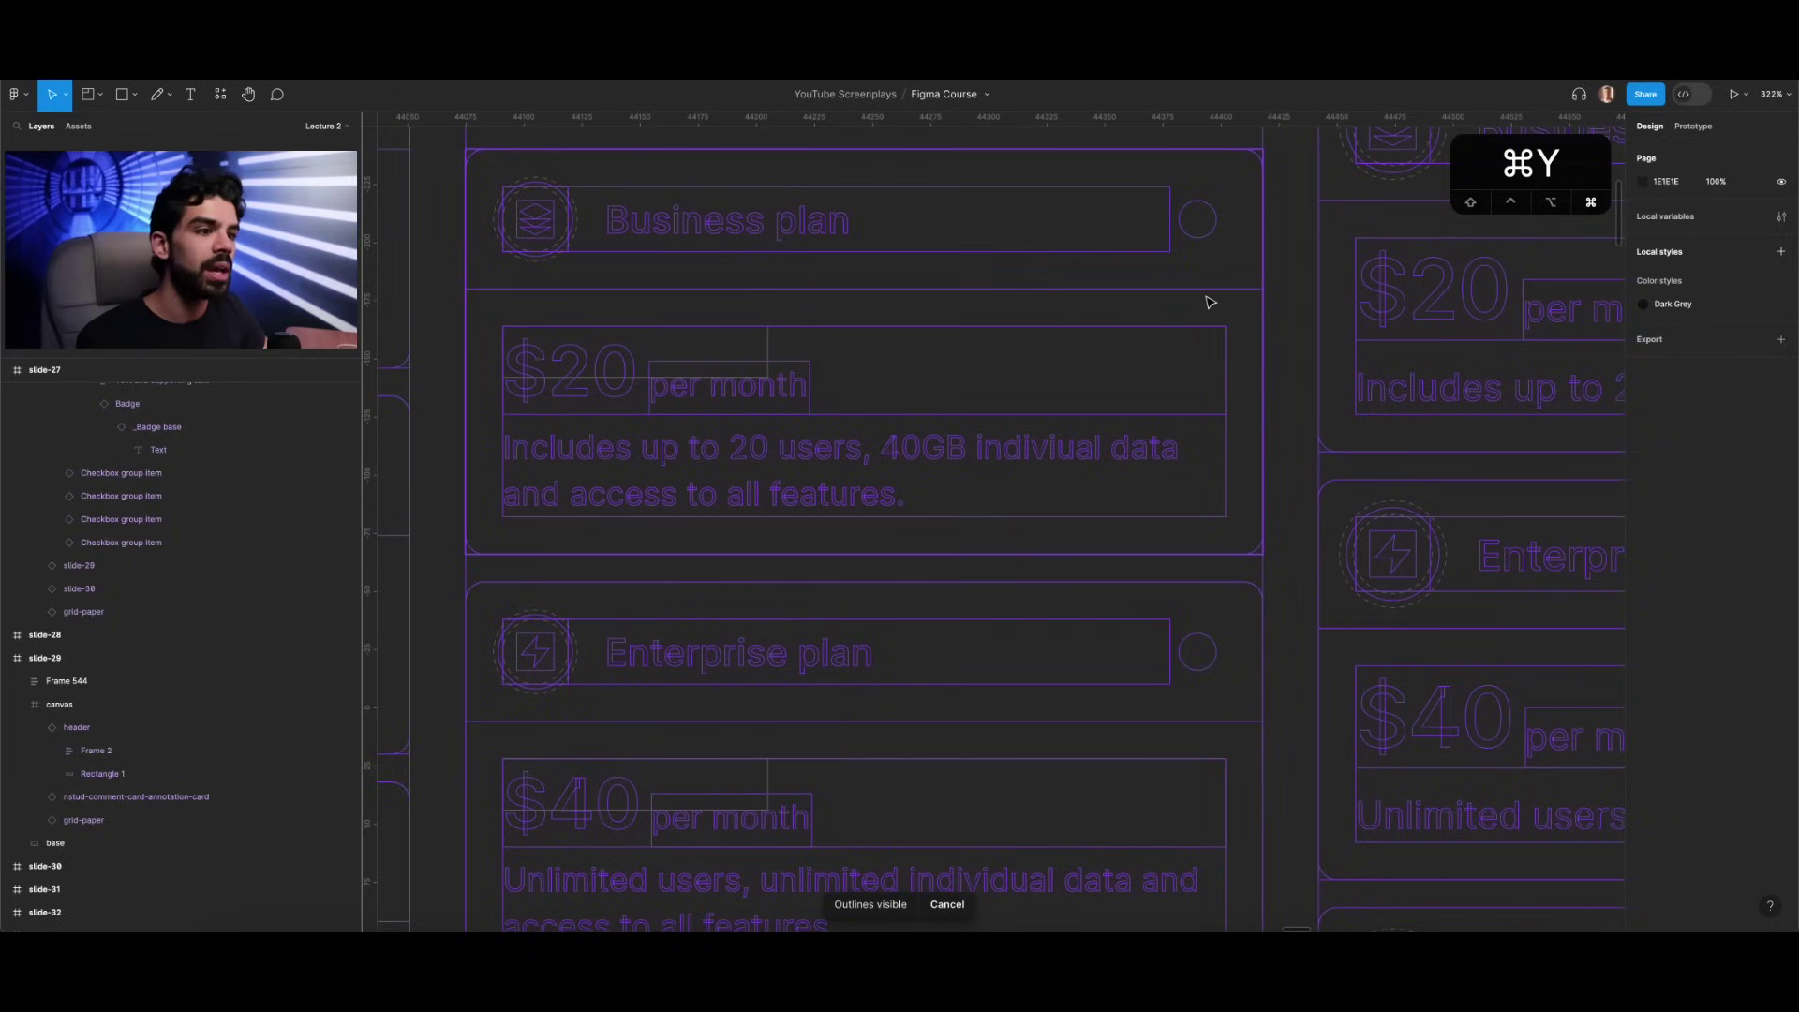
pyautogui.click(961, 375)
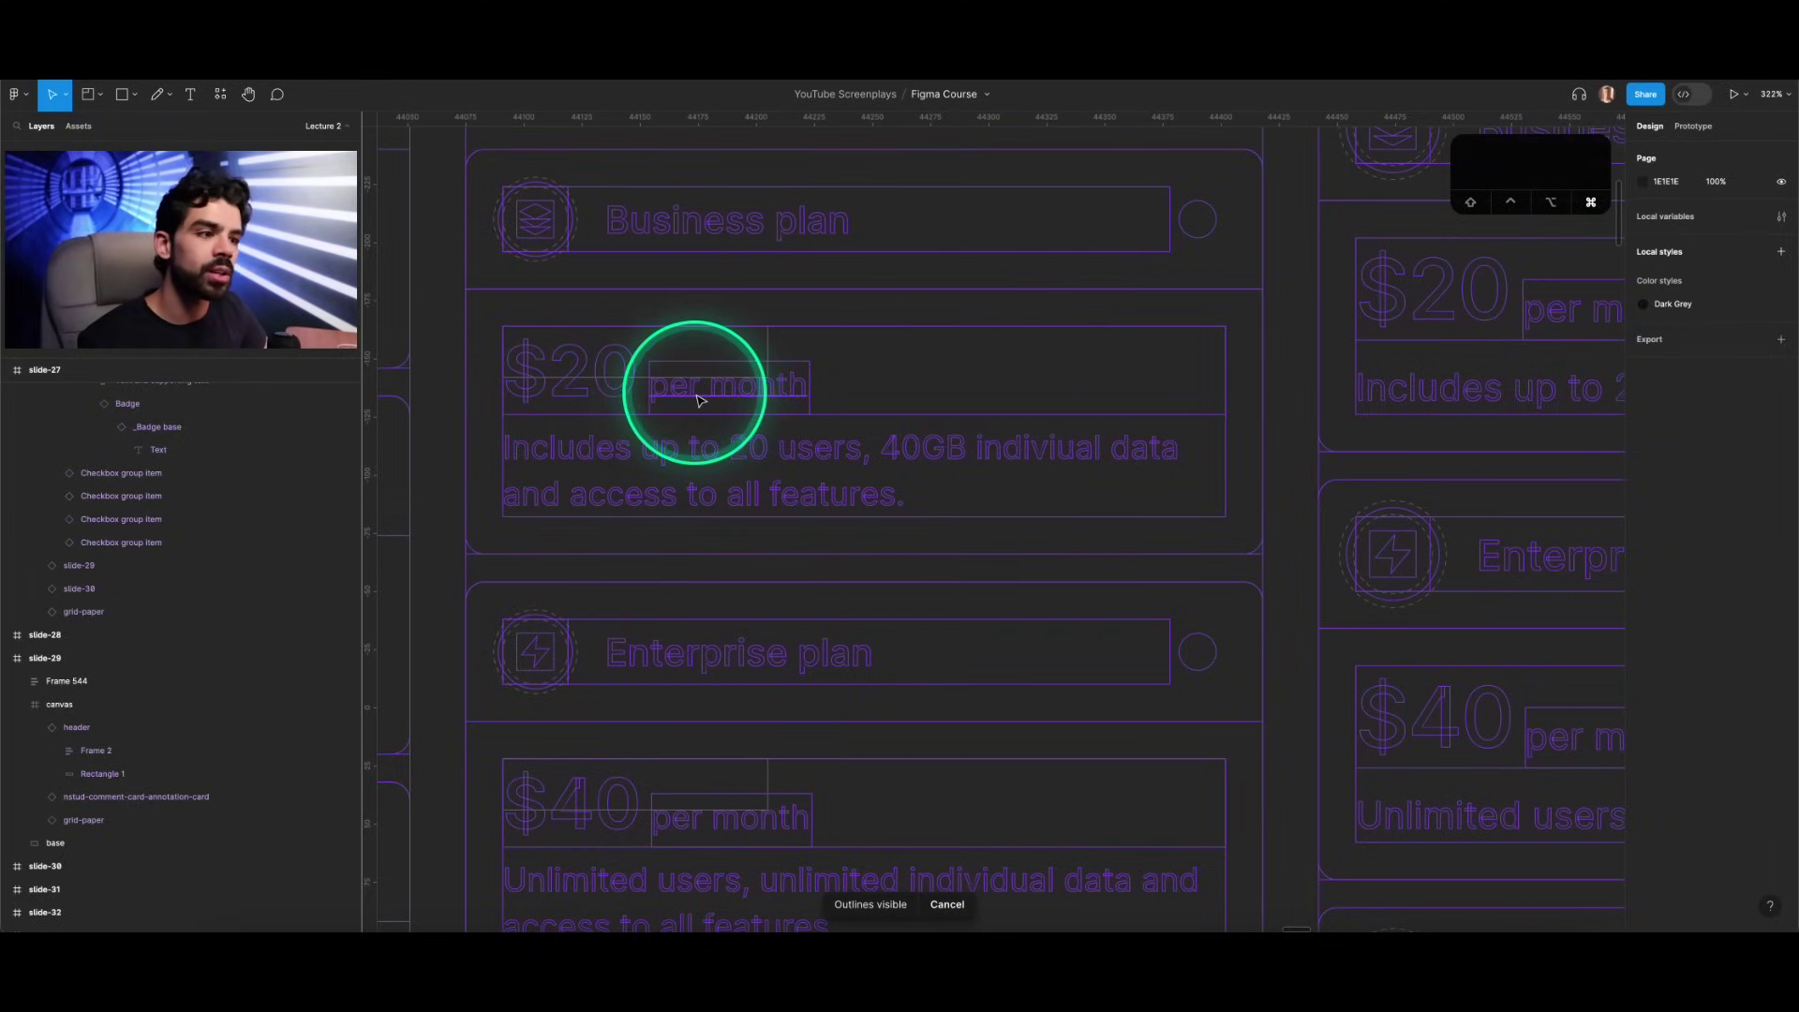
# Step: Turn off outline mode and return to the Sections & Shortcuts content on slide-29
pyautogui.scroll(-10, 703, 402)
pyautogui.hscroll(5, 697, 402)
pyautogui.press('super+y')
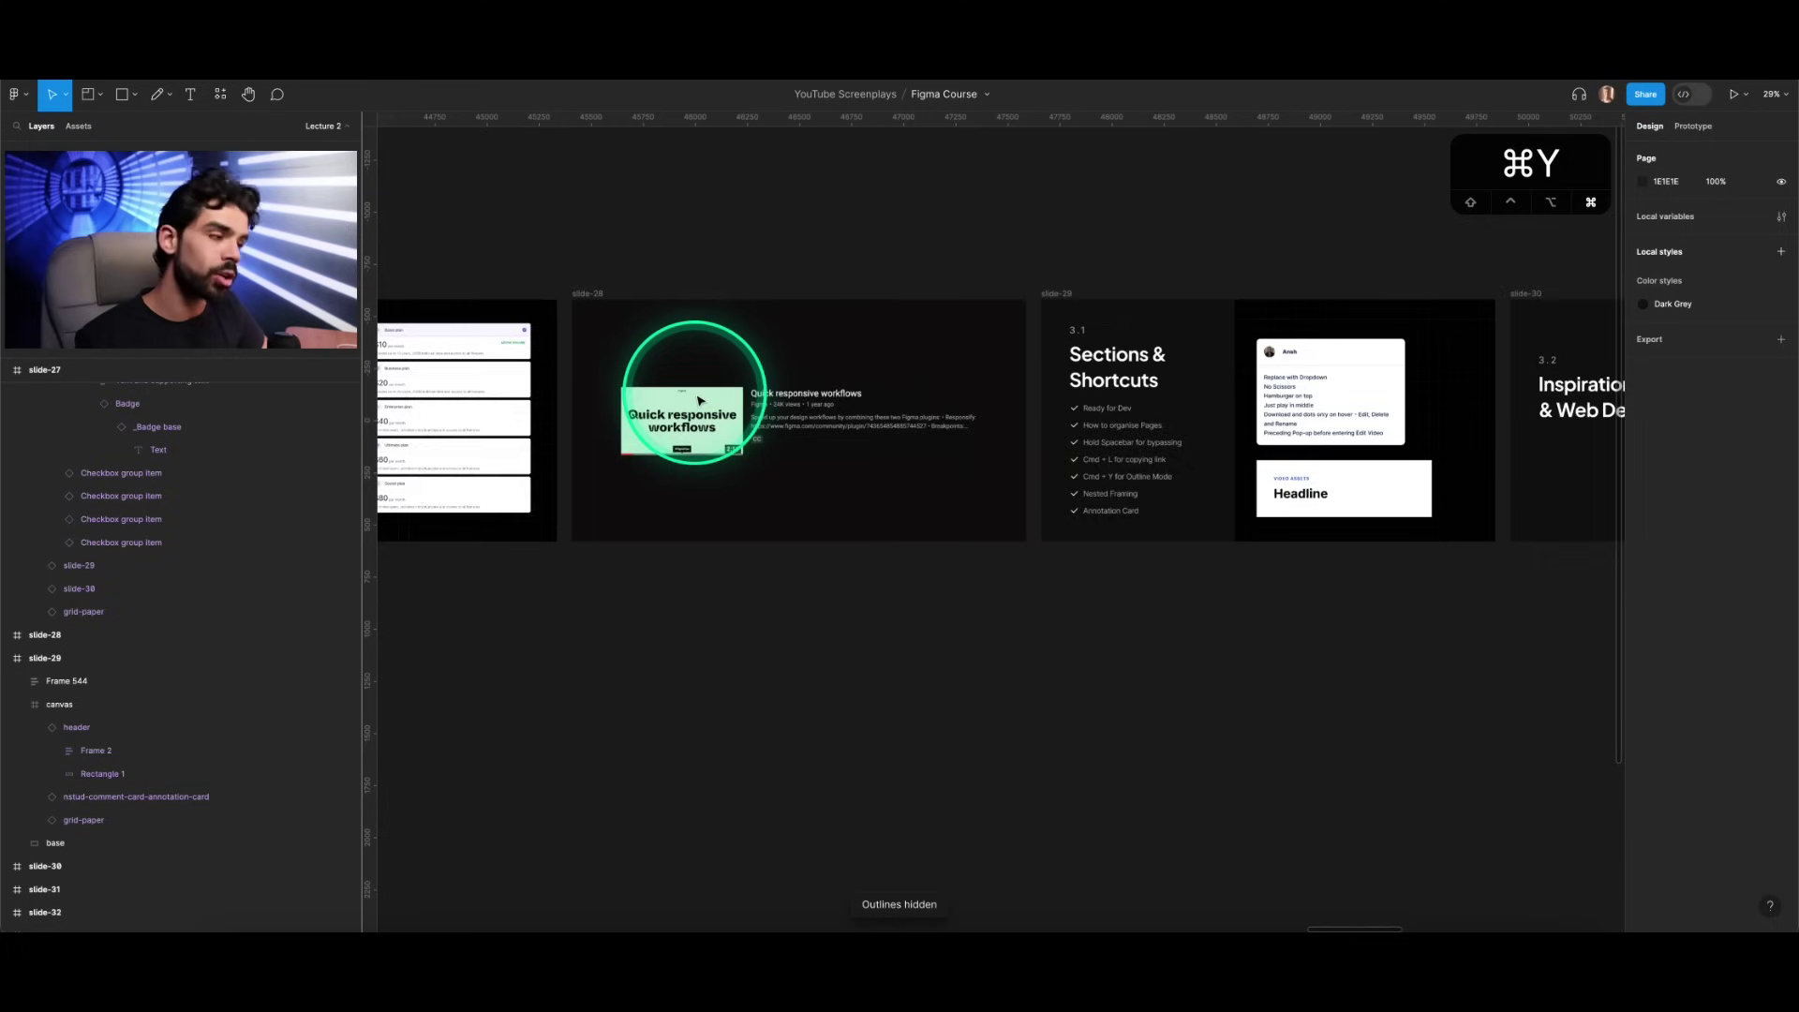
pyautogui.hscroll(8, 694, 412)
pyautogui.scroll(5, 858, 481)
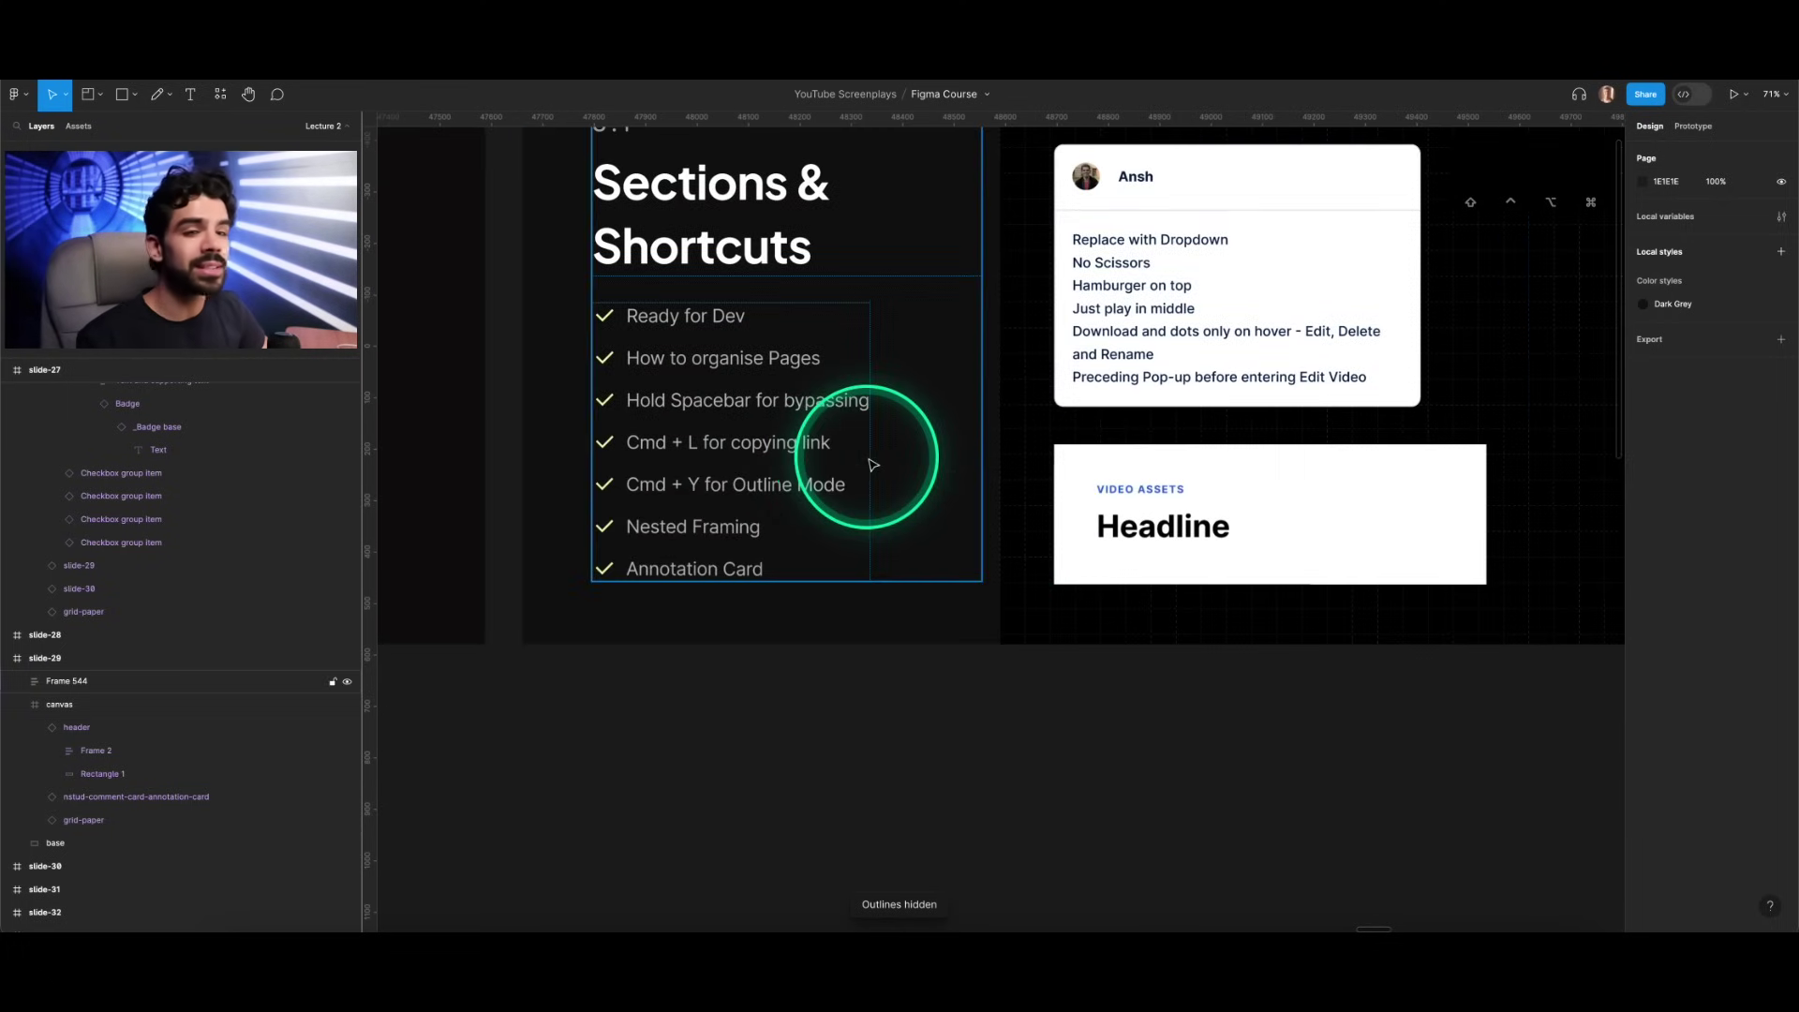
pyautogui.scroll(1, 864, 463)
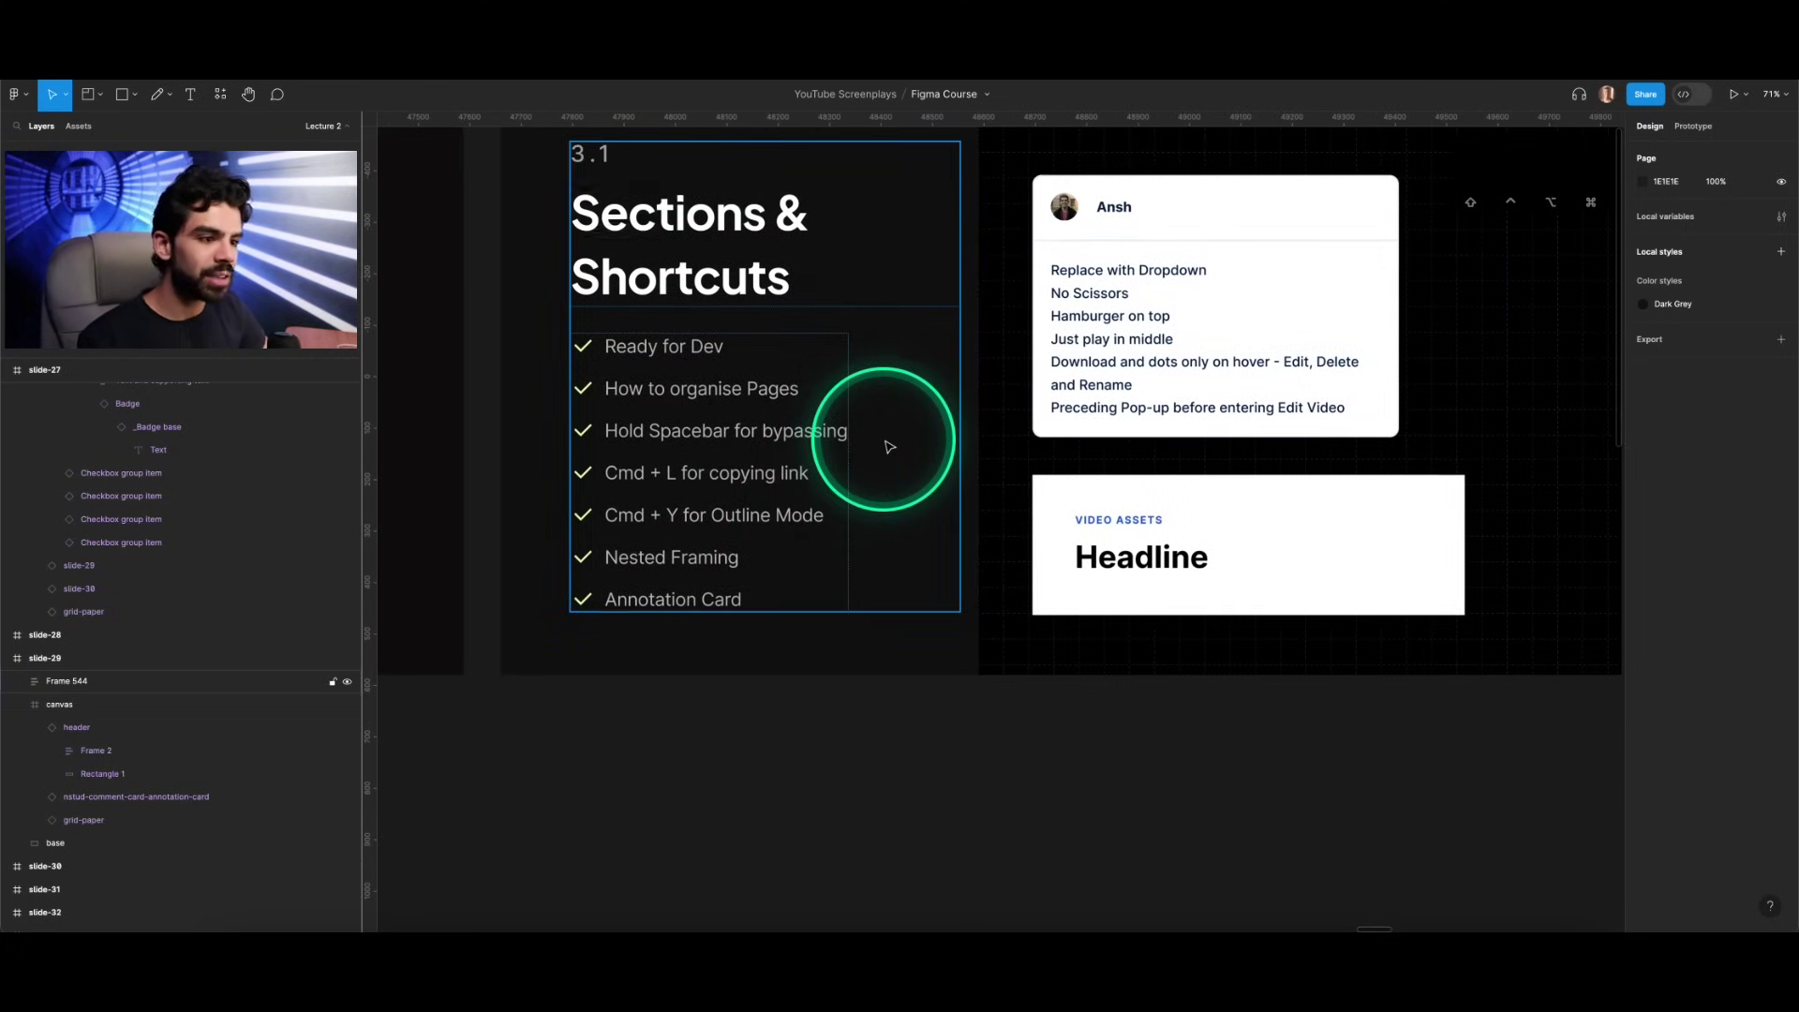
pyautogui.hscroll(3, 886, 444)
# Step: Place a copy of slide-29's comment card on the empty canvas below the slide
pyautogui.click(1036, 241)
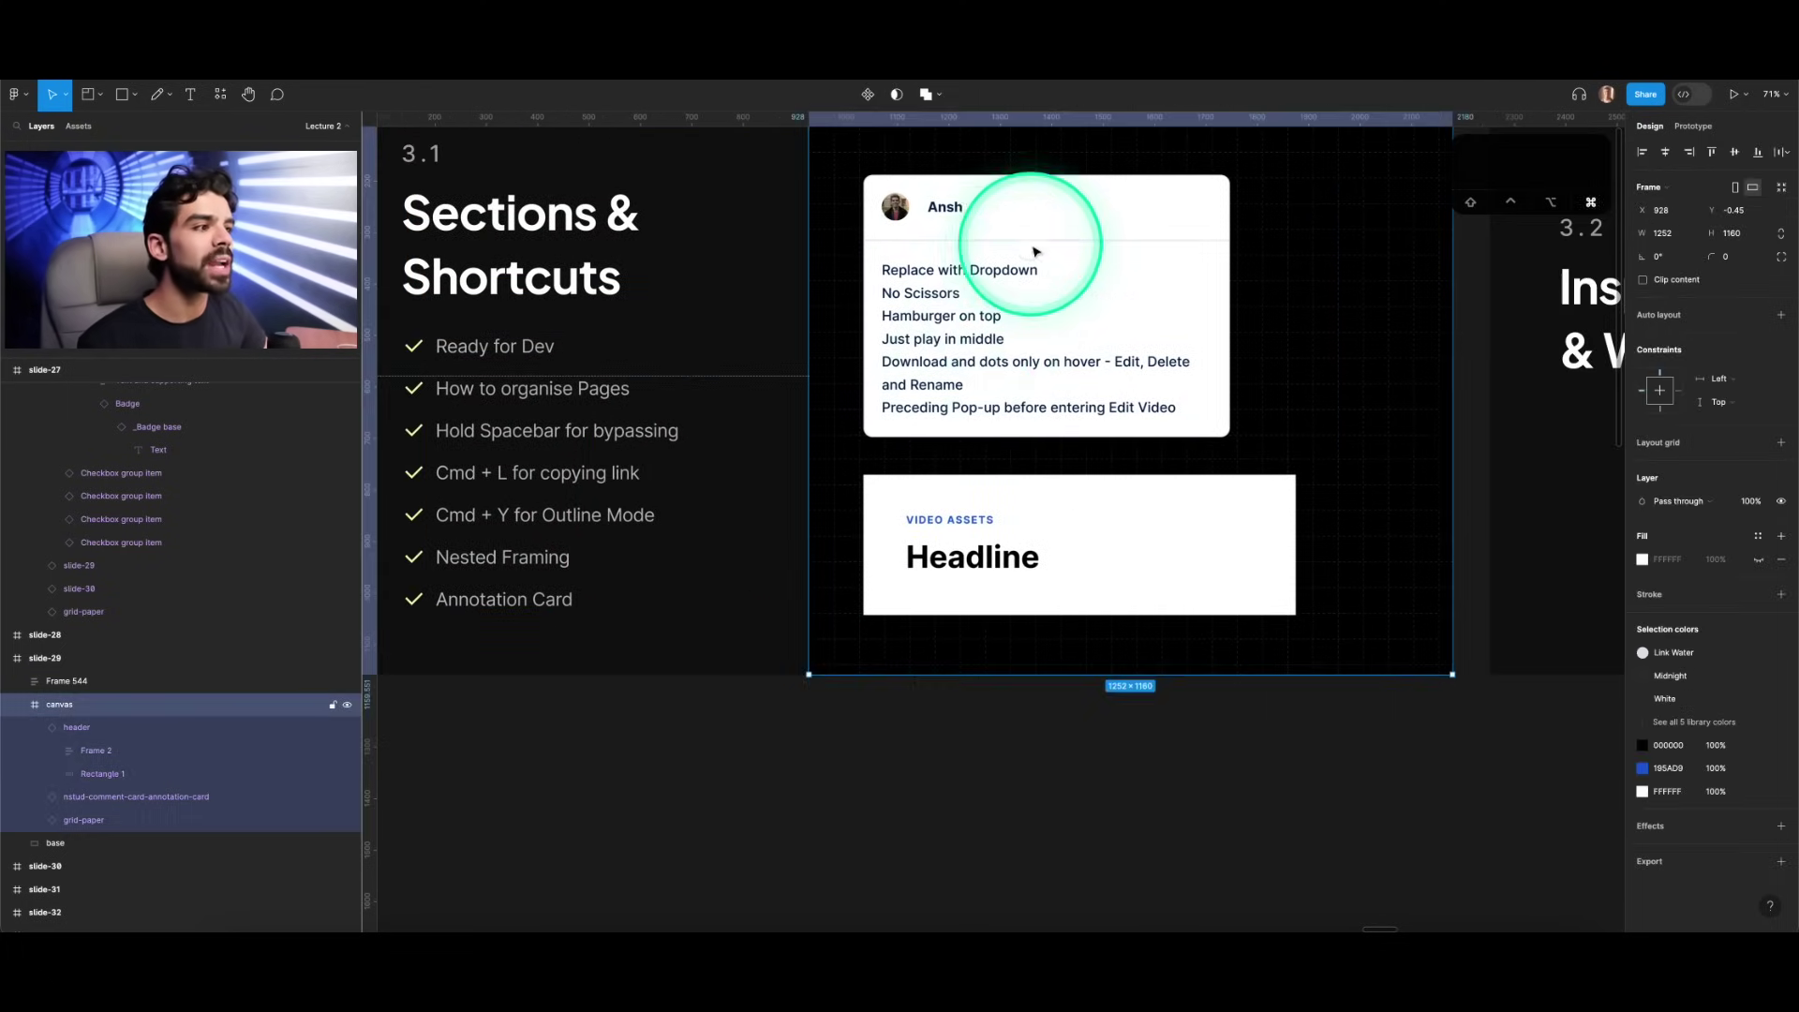
pyautogui.doubleClick(1050, 234)
pyautogui.scroll(-3, 1048, 232)
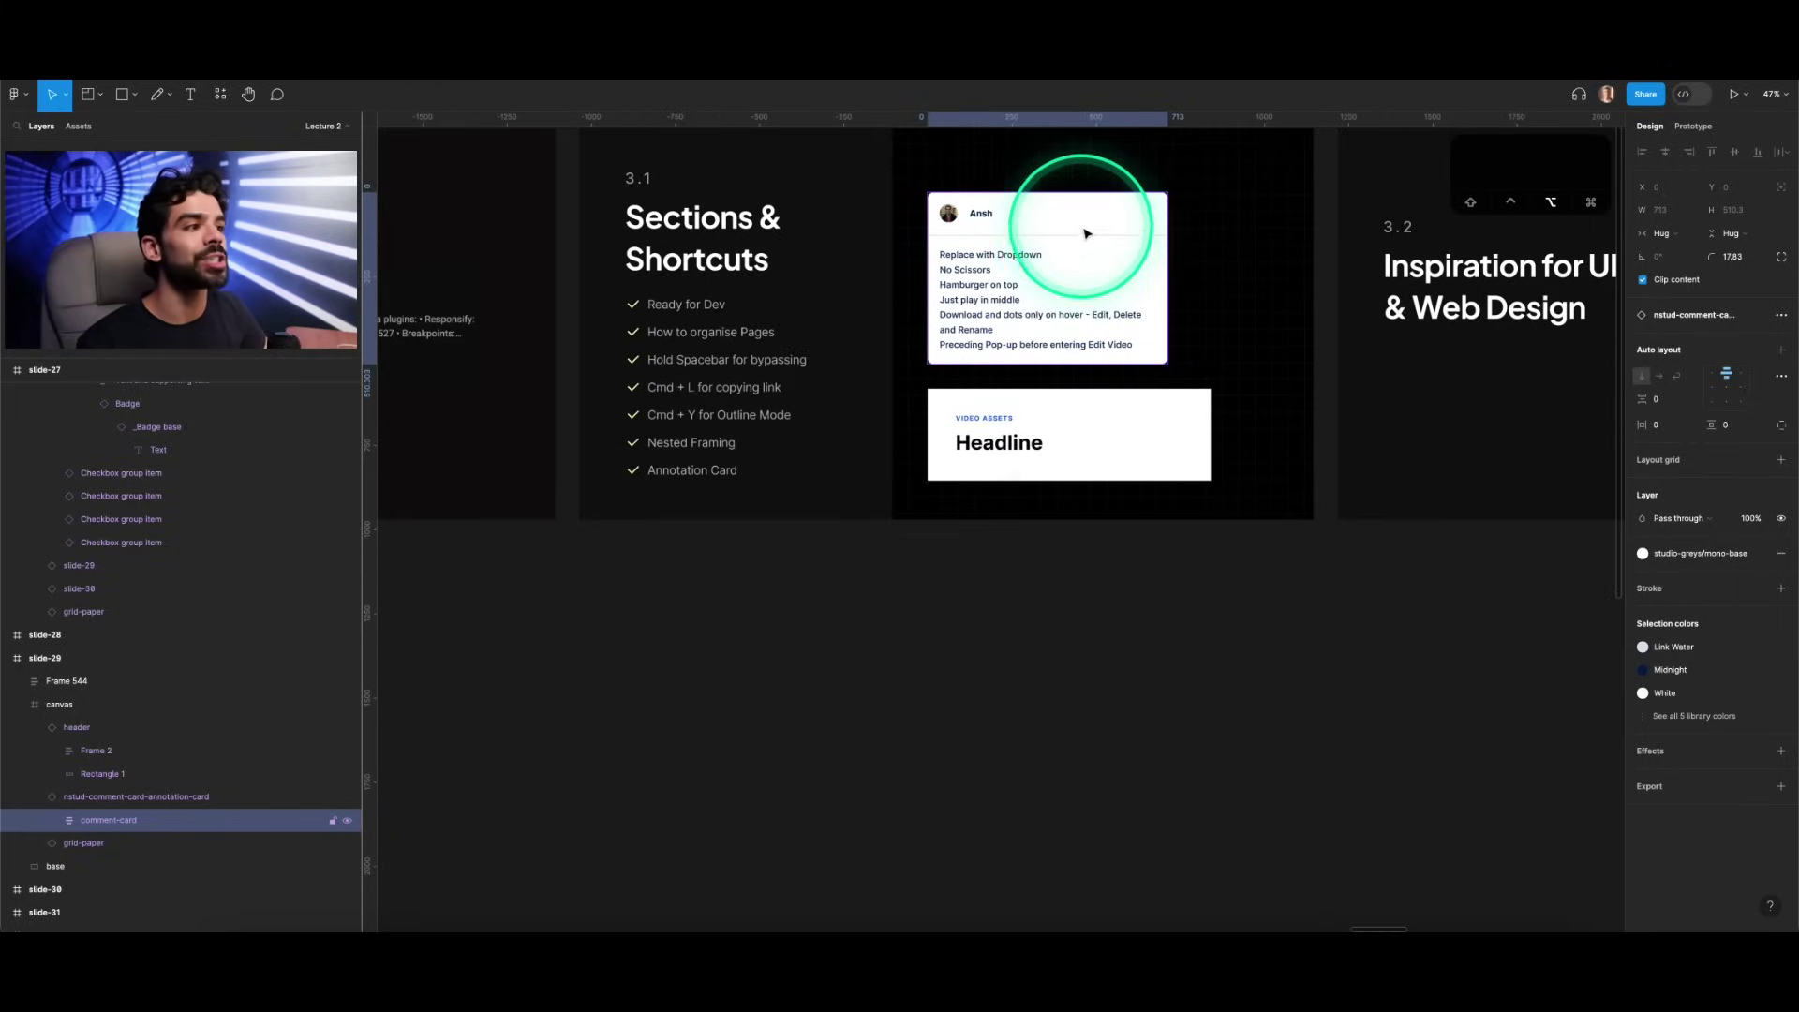
pyautogui.moveTo(1086, 233); pyautogui.dragTo(1001, 680)
pyautogui.hotkey('shift', '2')
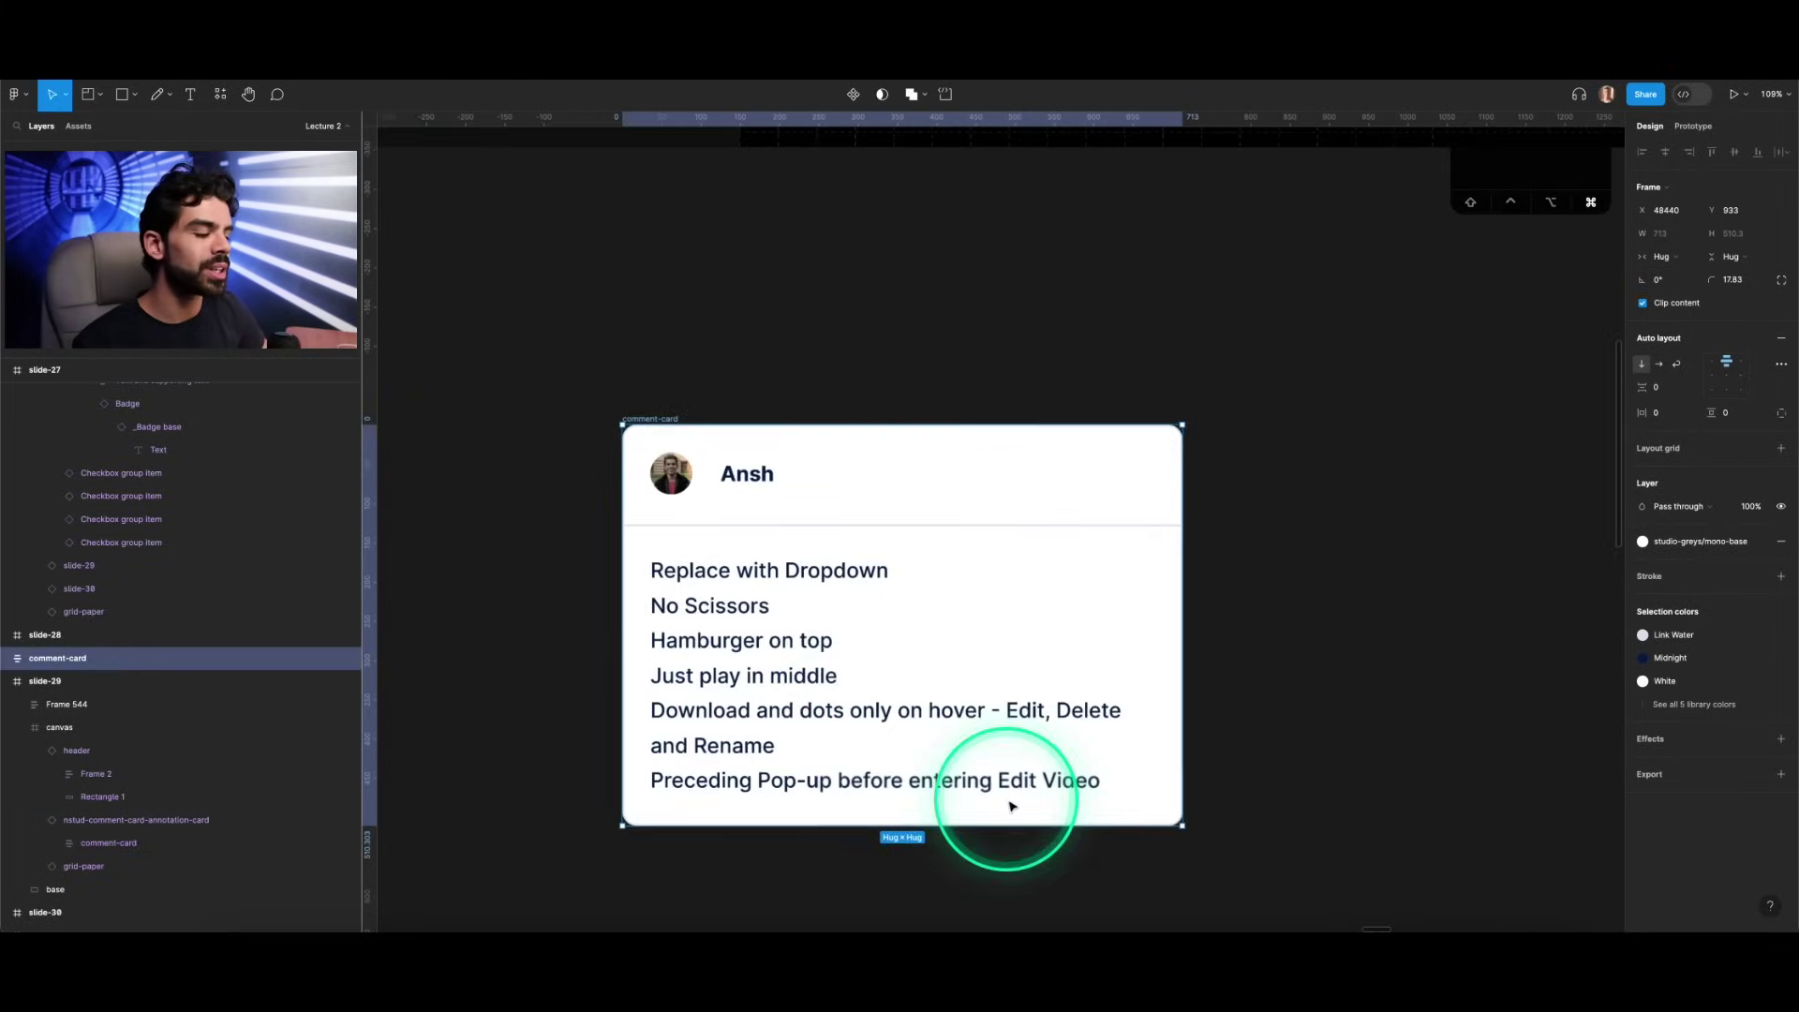
# Step: Replace the copied card's comment text with "hello" and select the whole card
pyautogui.doubleClick(749, 658)
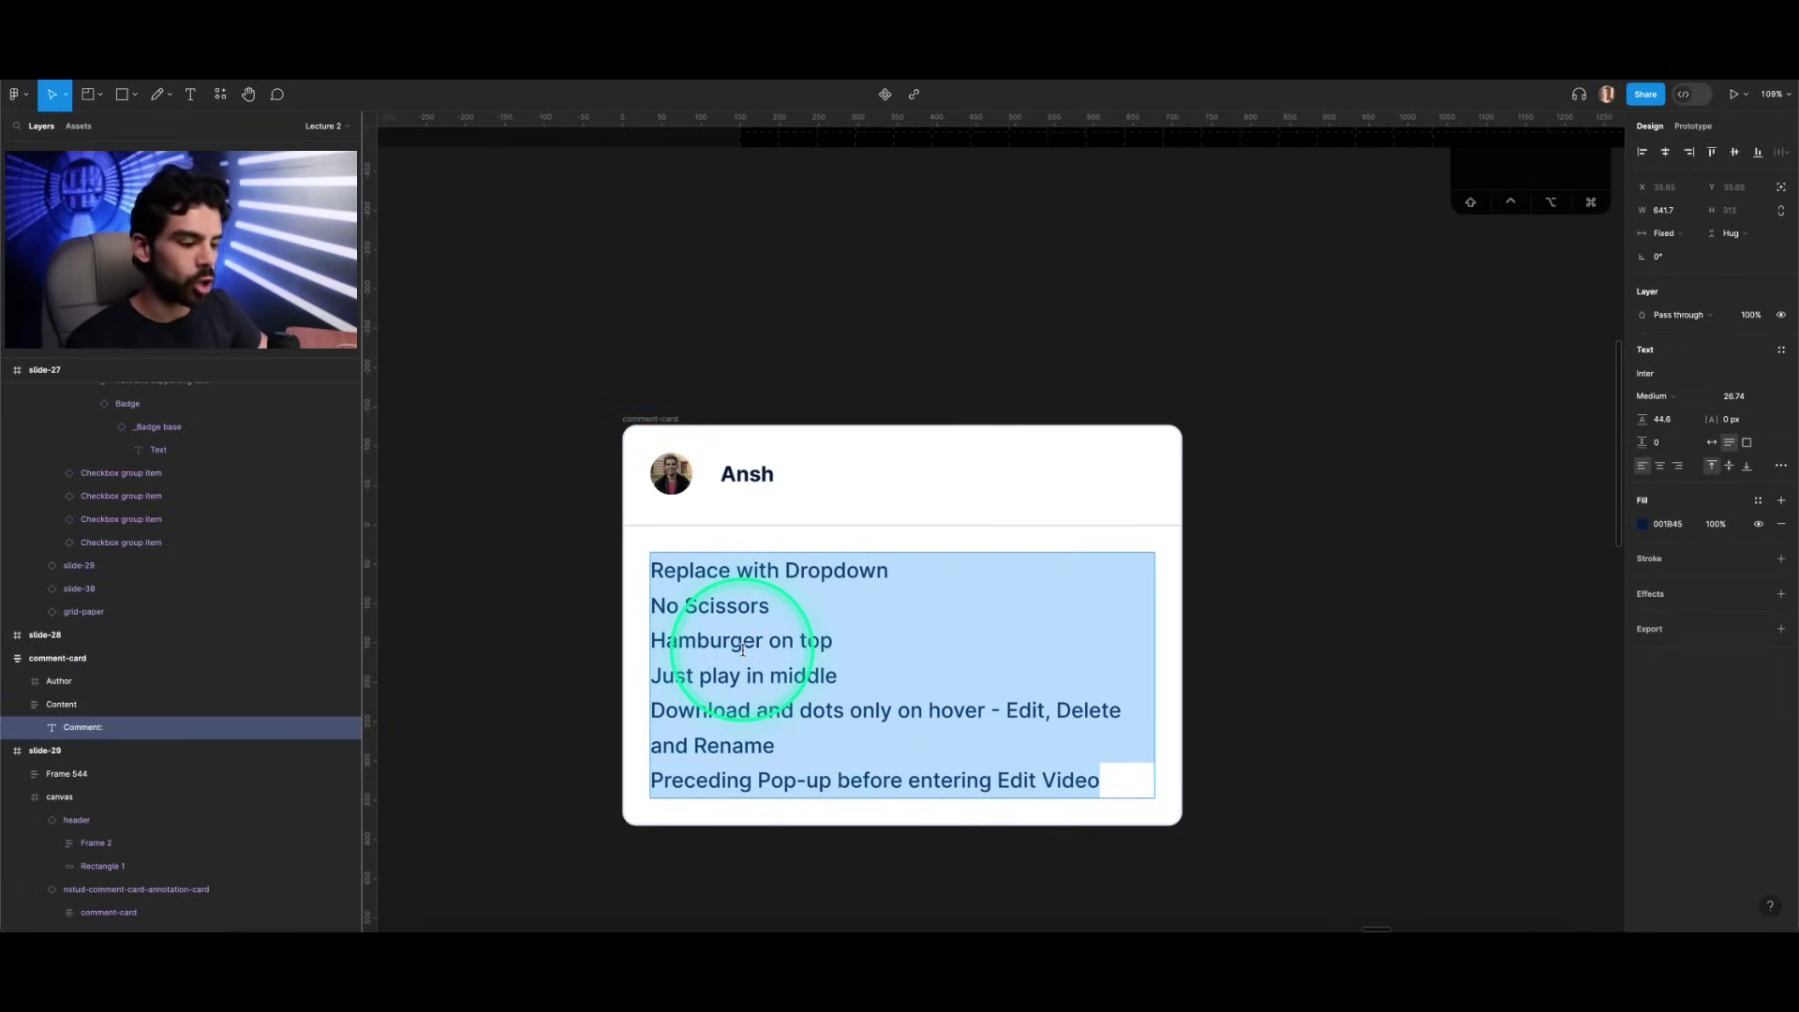
pyautogui.write('hello')
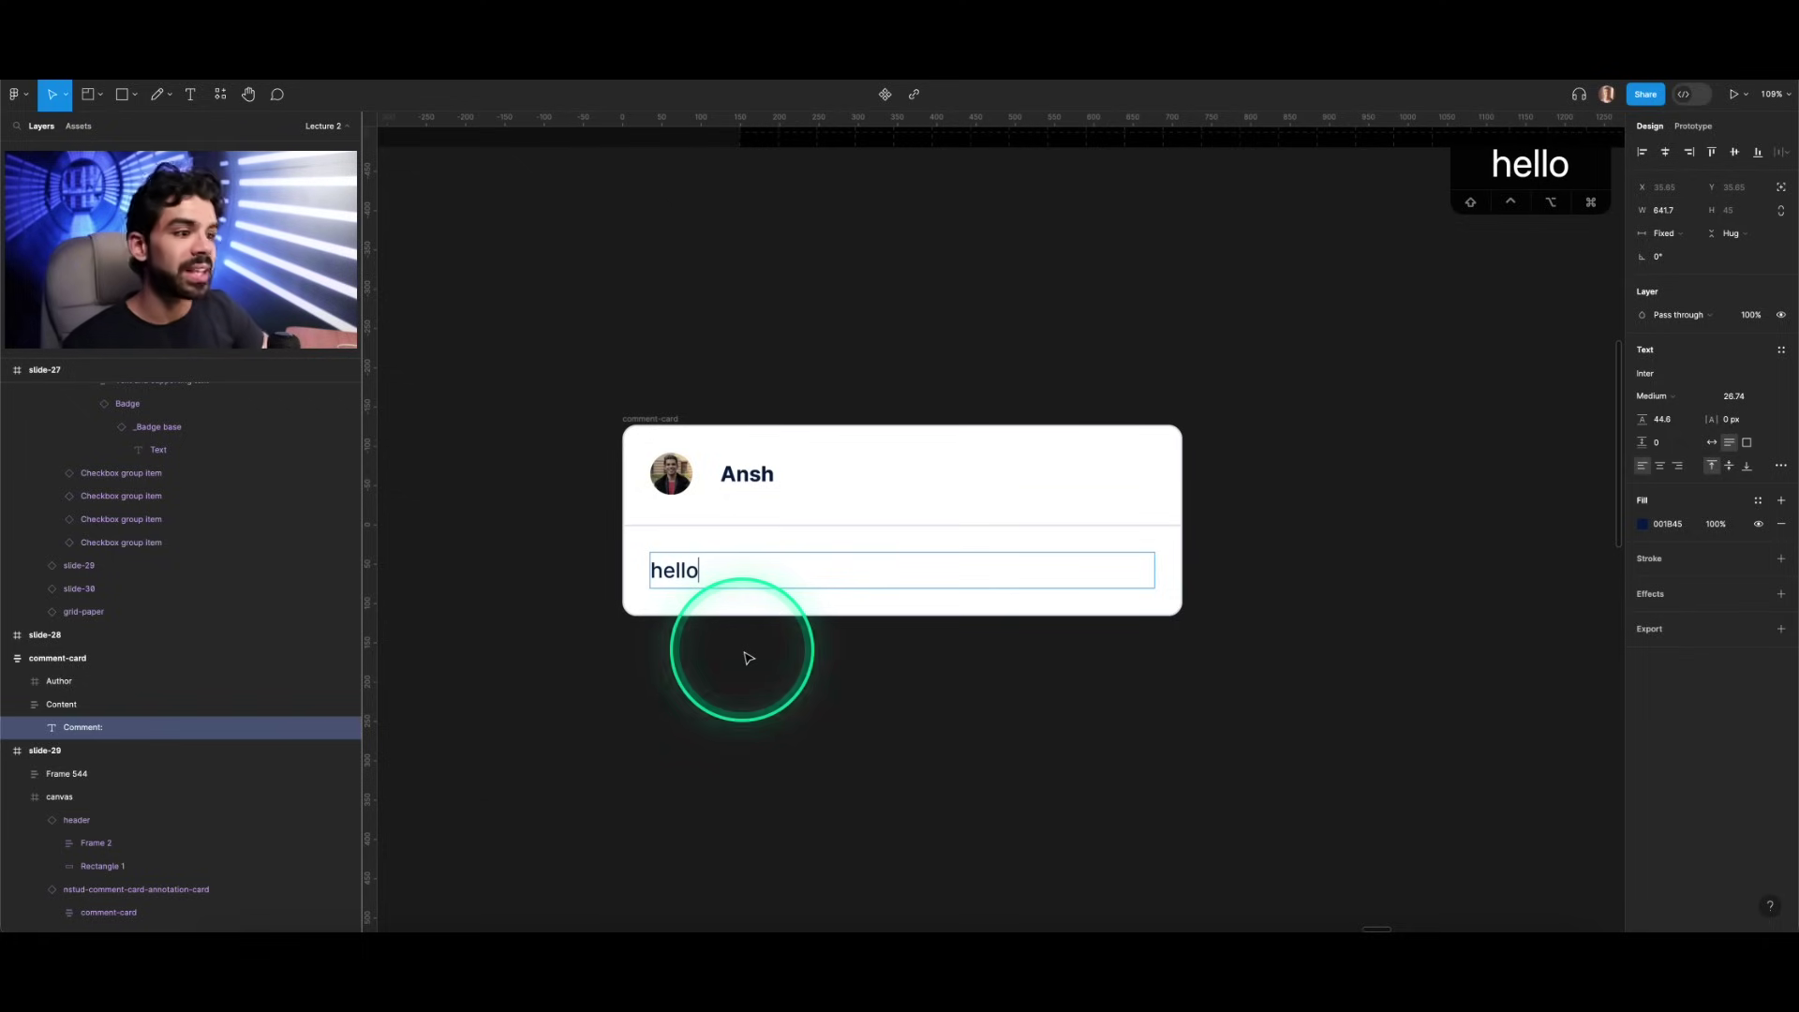
pyautogui.press('Escape')
pyautogui.click(654, 417)
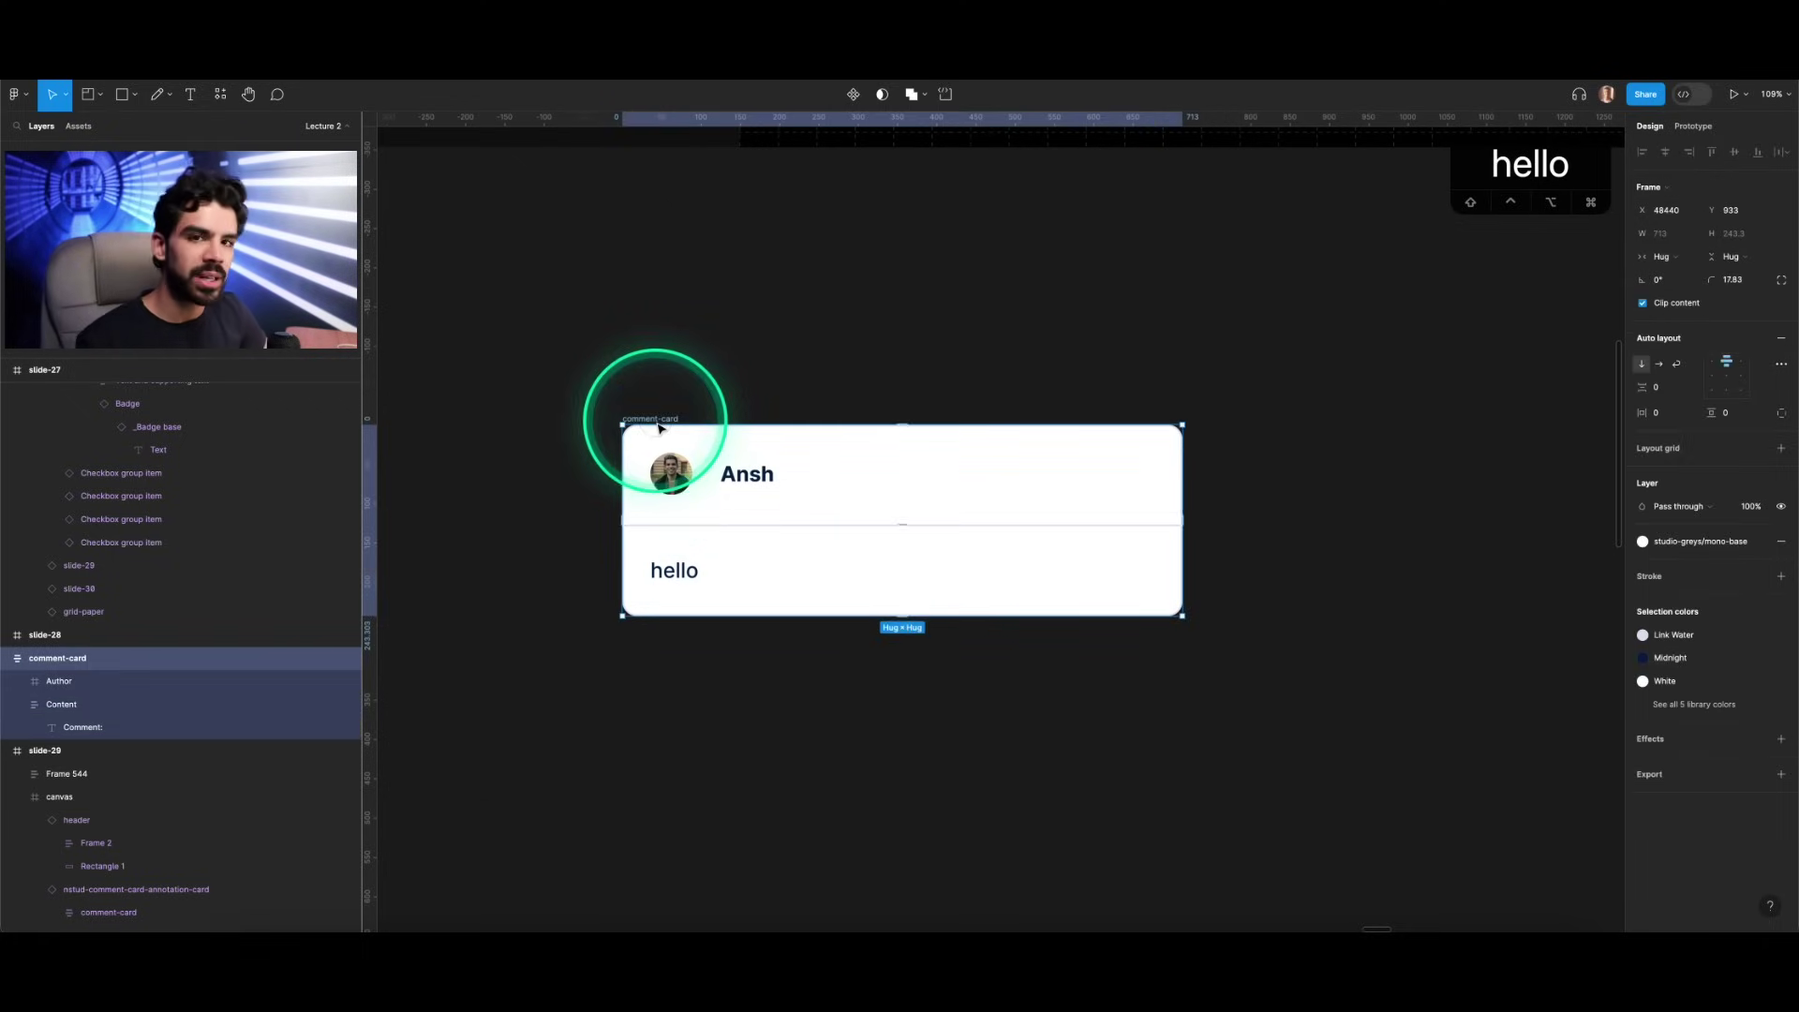
# Step: Inspect the author photo and name in the copied comment card's header
pyautogui.scroll(5, 666, 470)
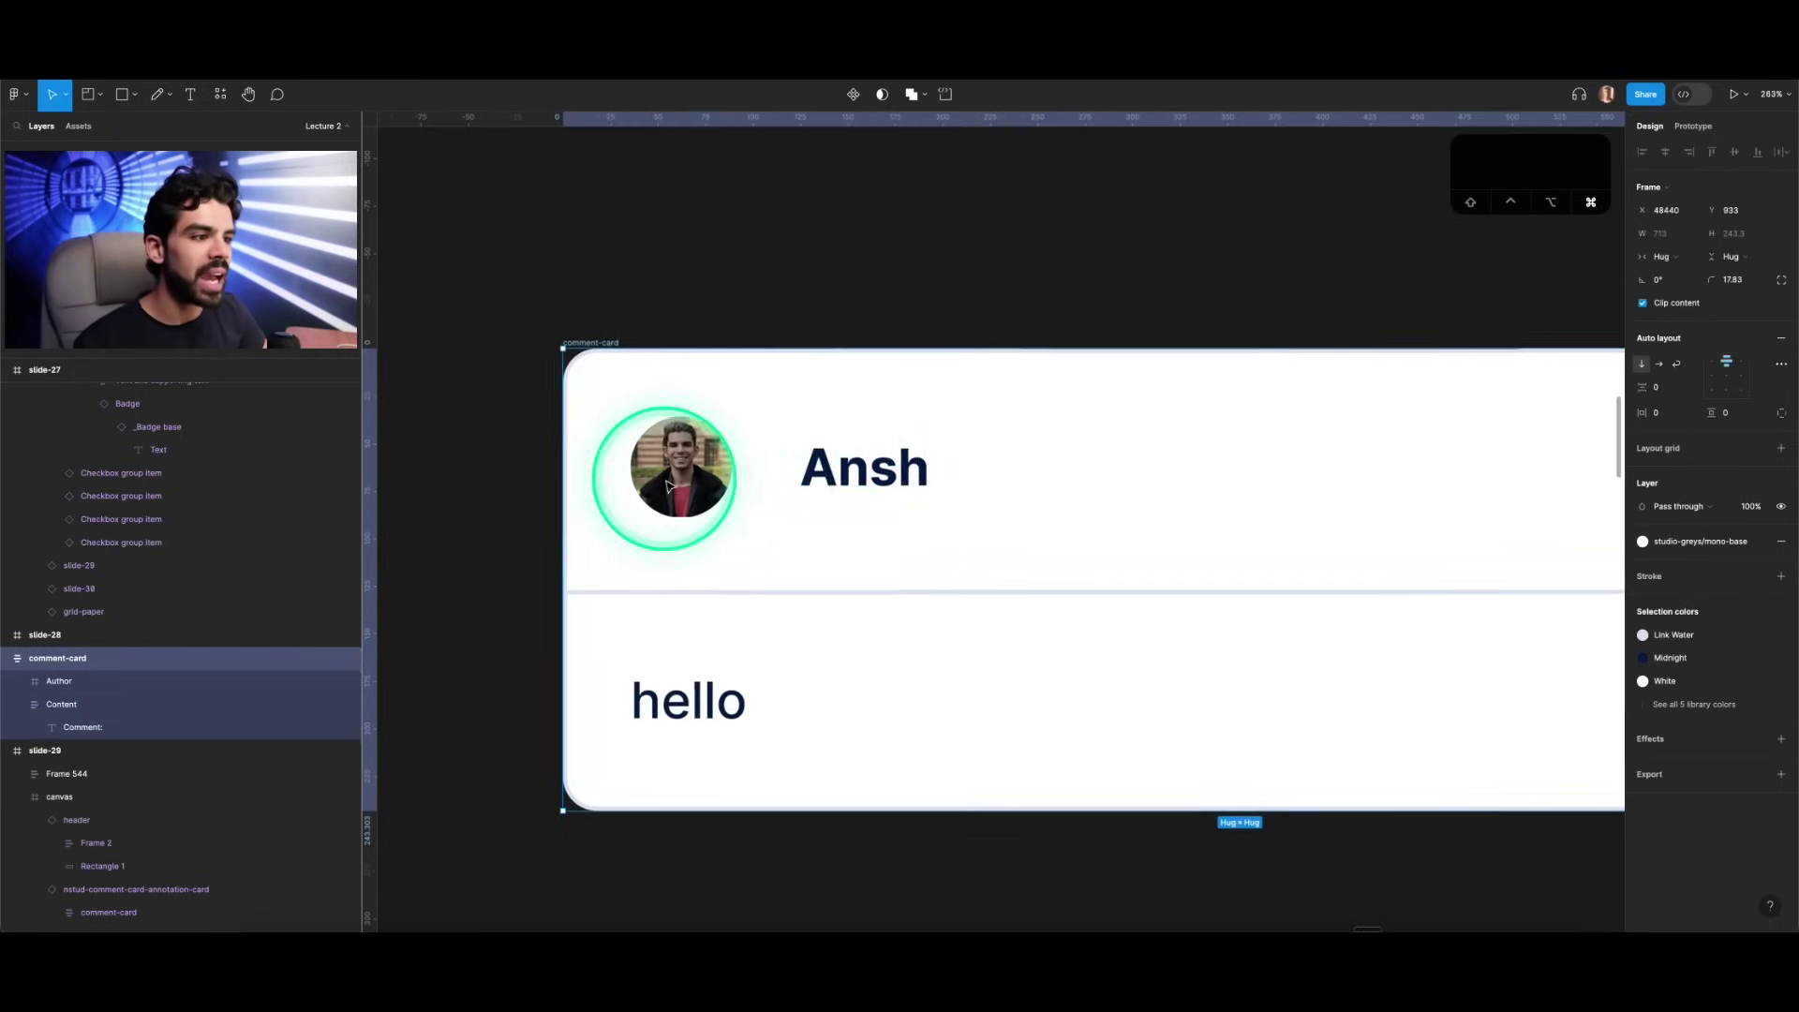
pyautogui.keyDown('super'); pyautogui.click(825, 479); pyautogui.keyUp('super')
pyautogui.scroll(-3, 825, 480)
pyautogui.scroll(-2, 722, 401)
pyautogui.click(730, 407)
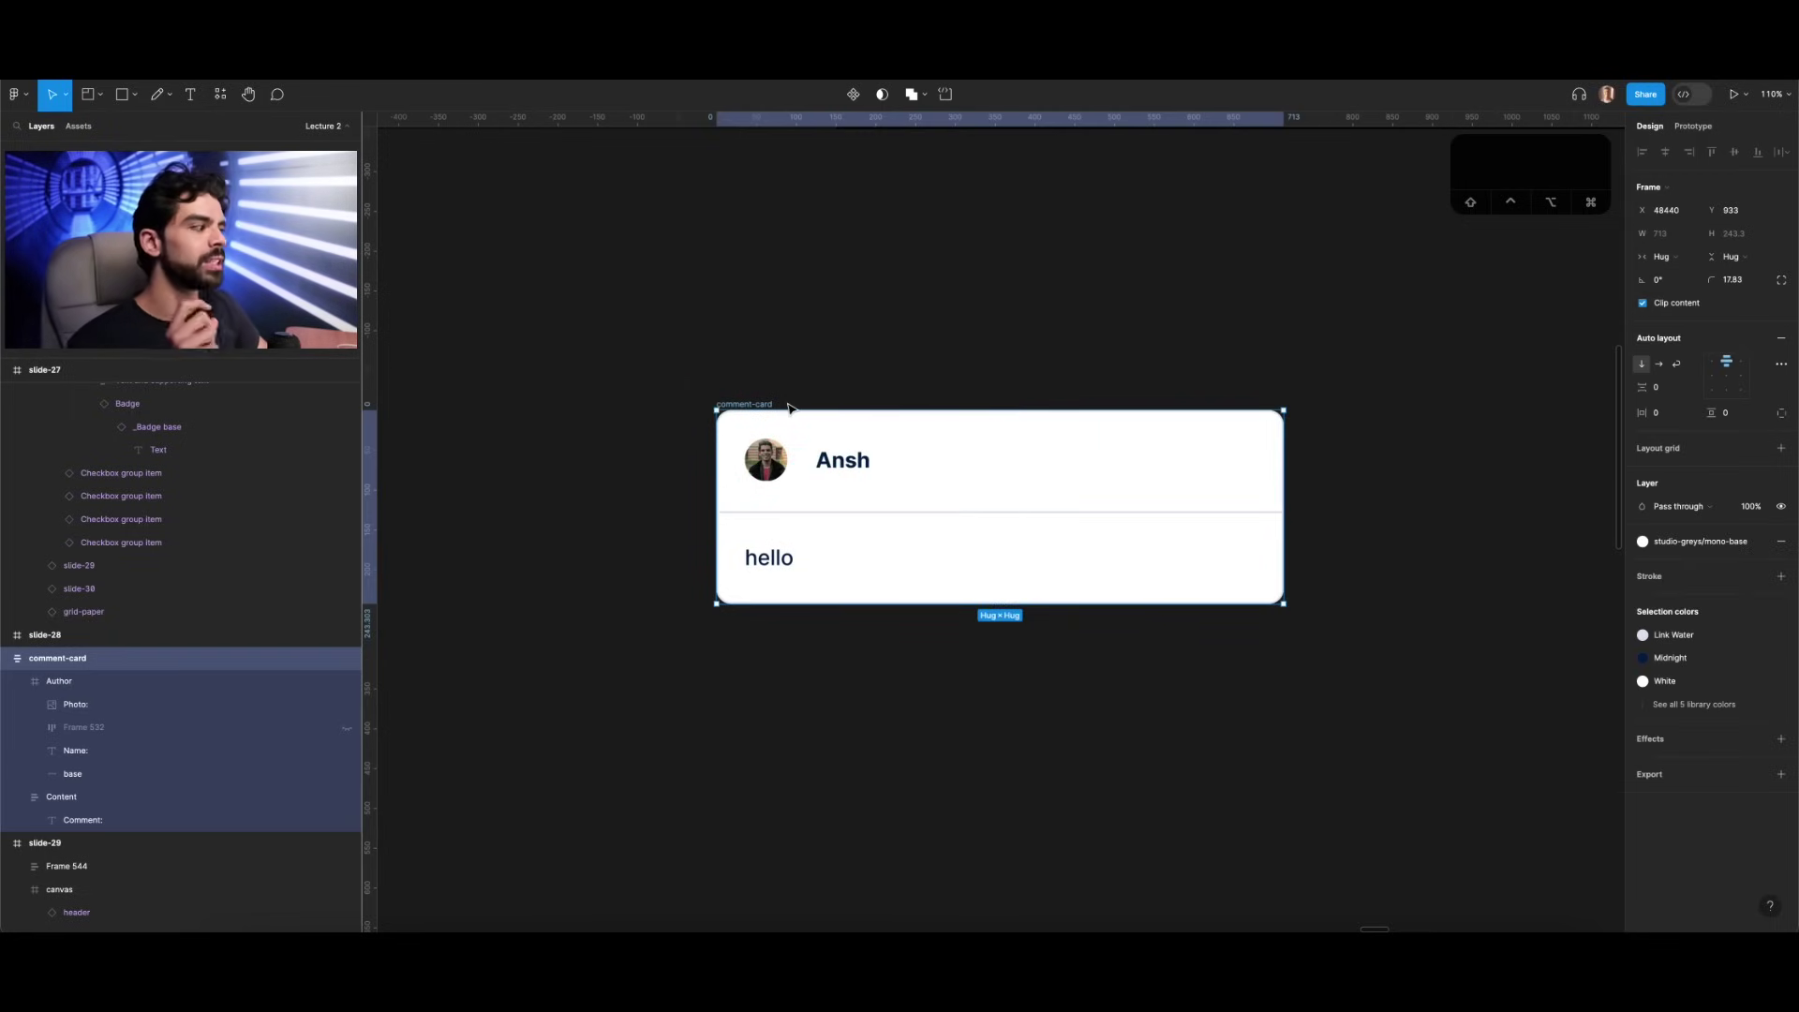
pyautogui.press('c')
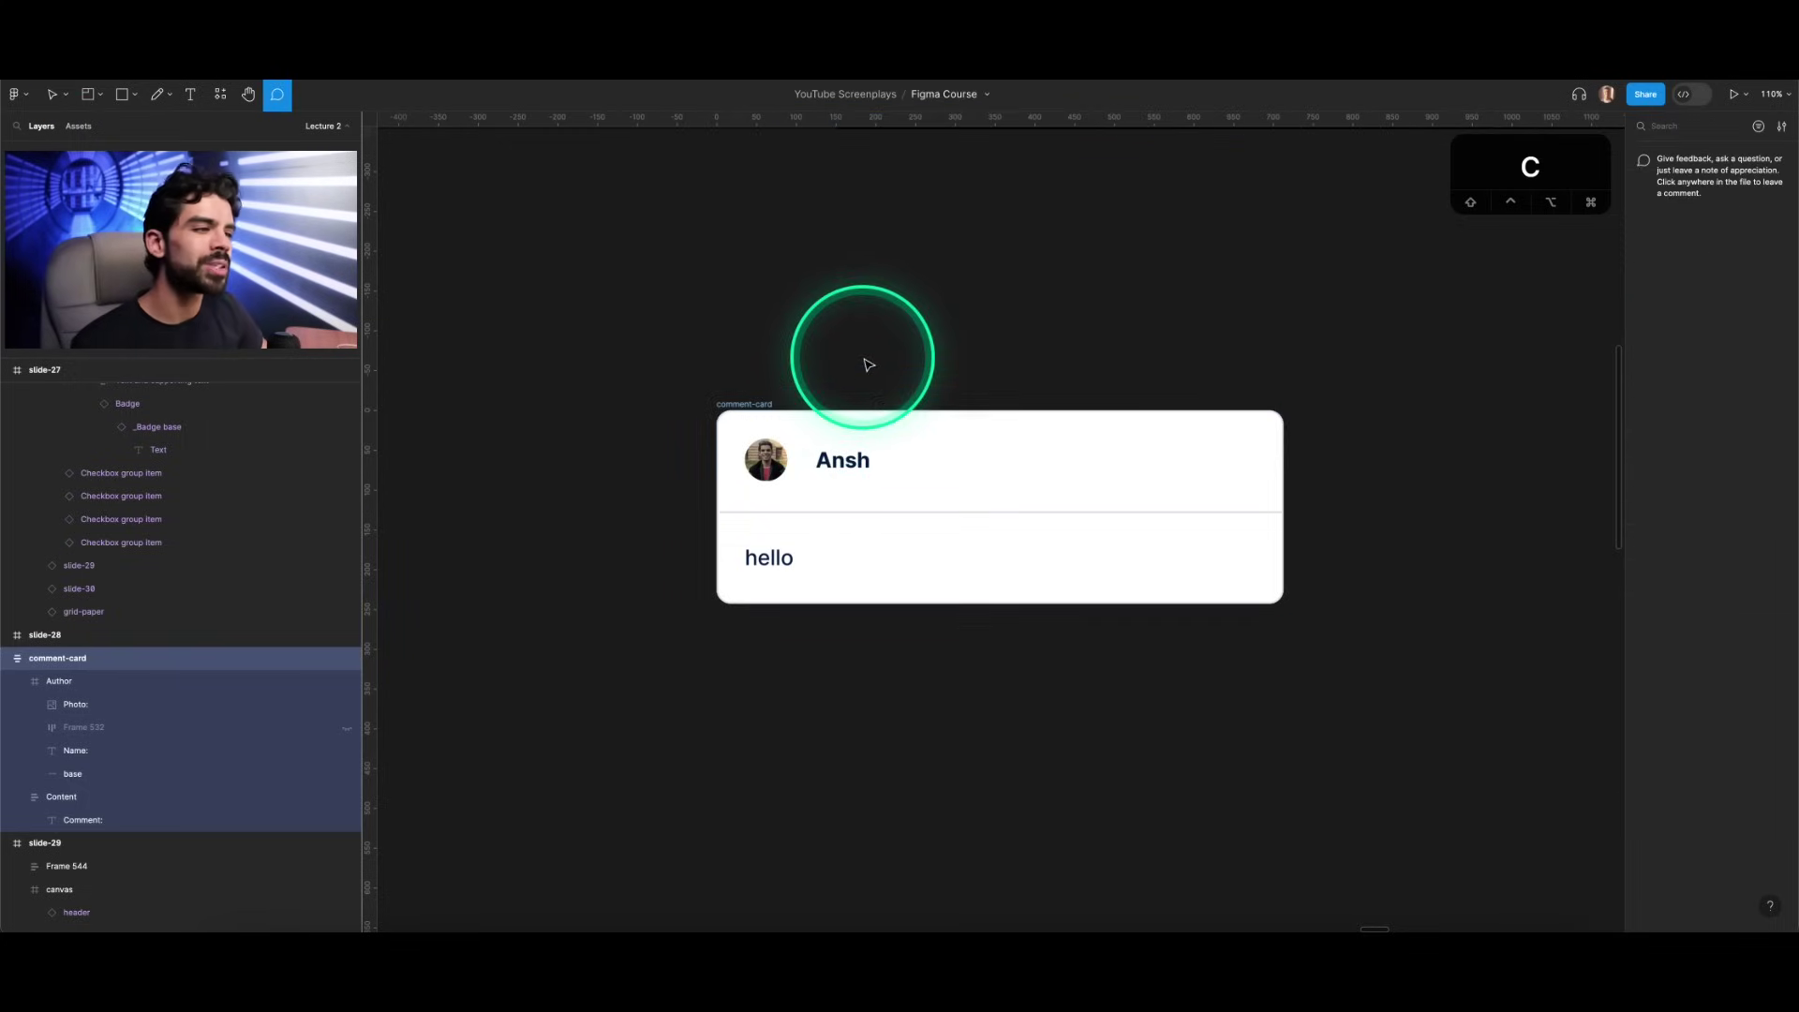
pyautogui.click(872, 352)
pyautogui.press('Escape')
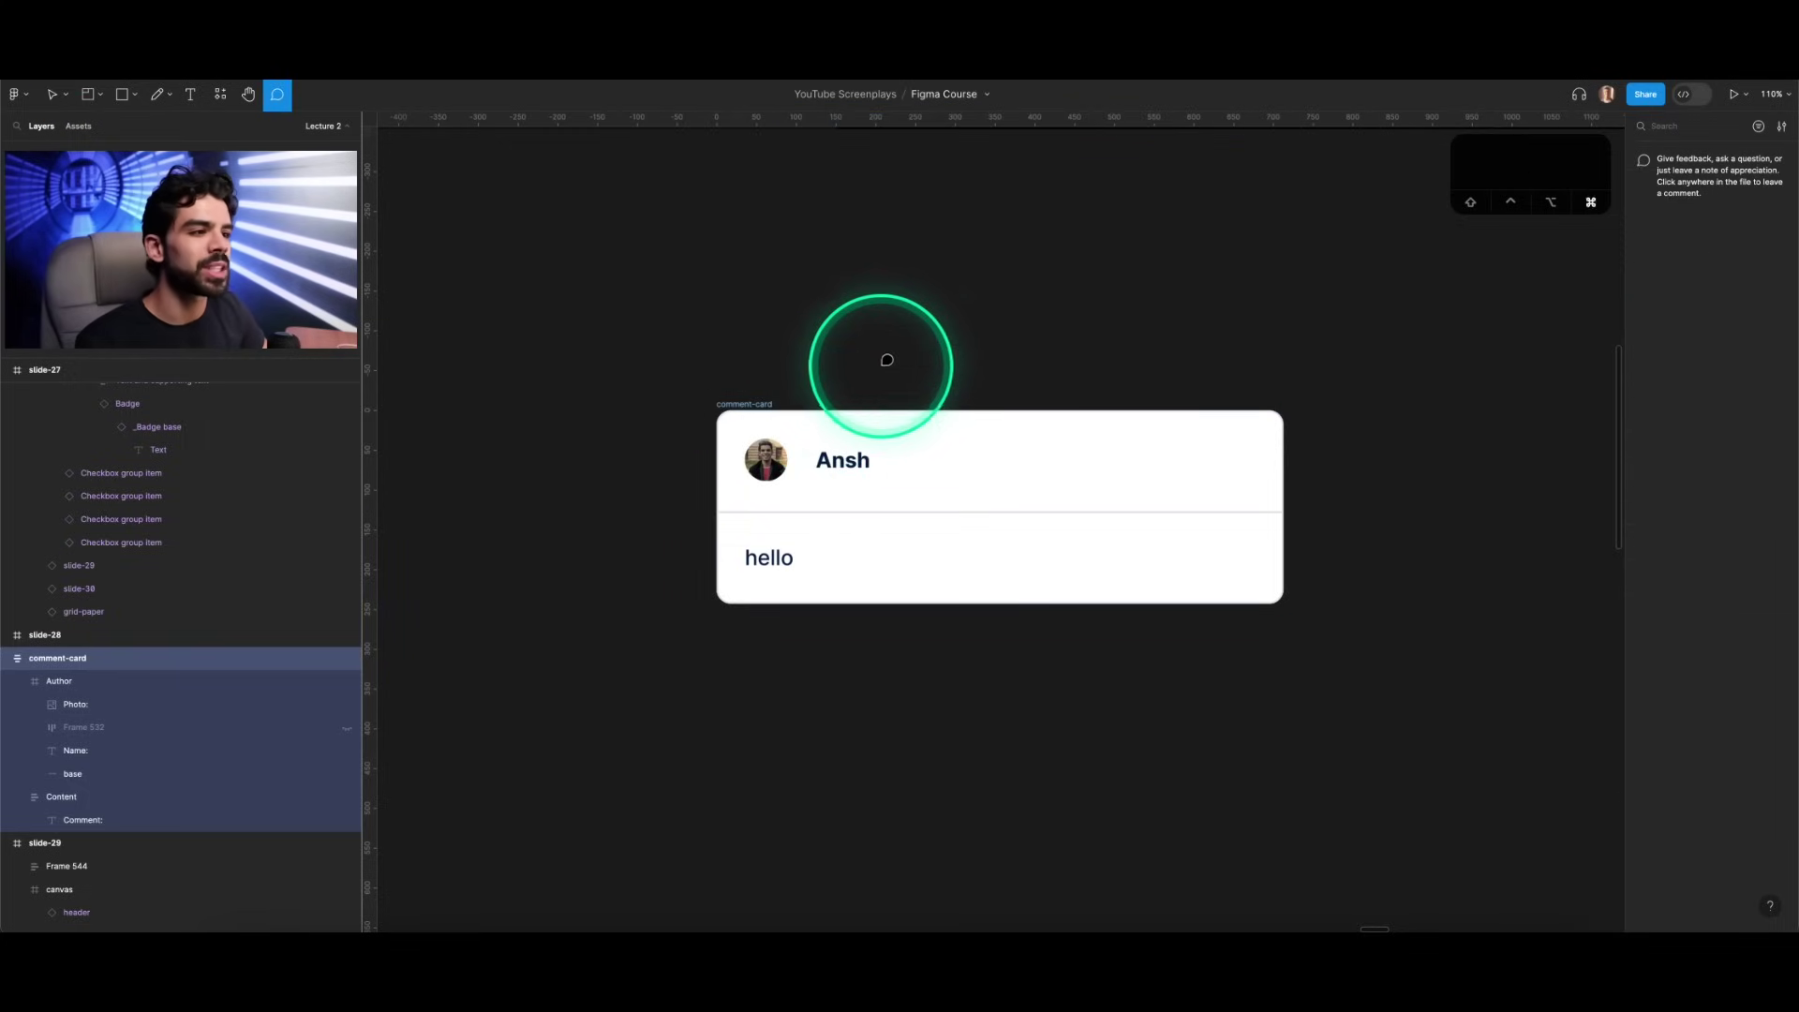
pyautogui.press('v')
# Step: Delete the copied comment card from the canvas below slide-29
pyautogui.scroll(-5, 849, 386)
pyautogui.scroll(3, 848, 386)
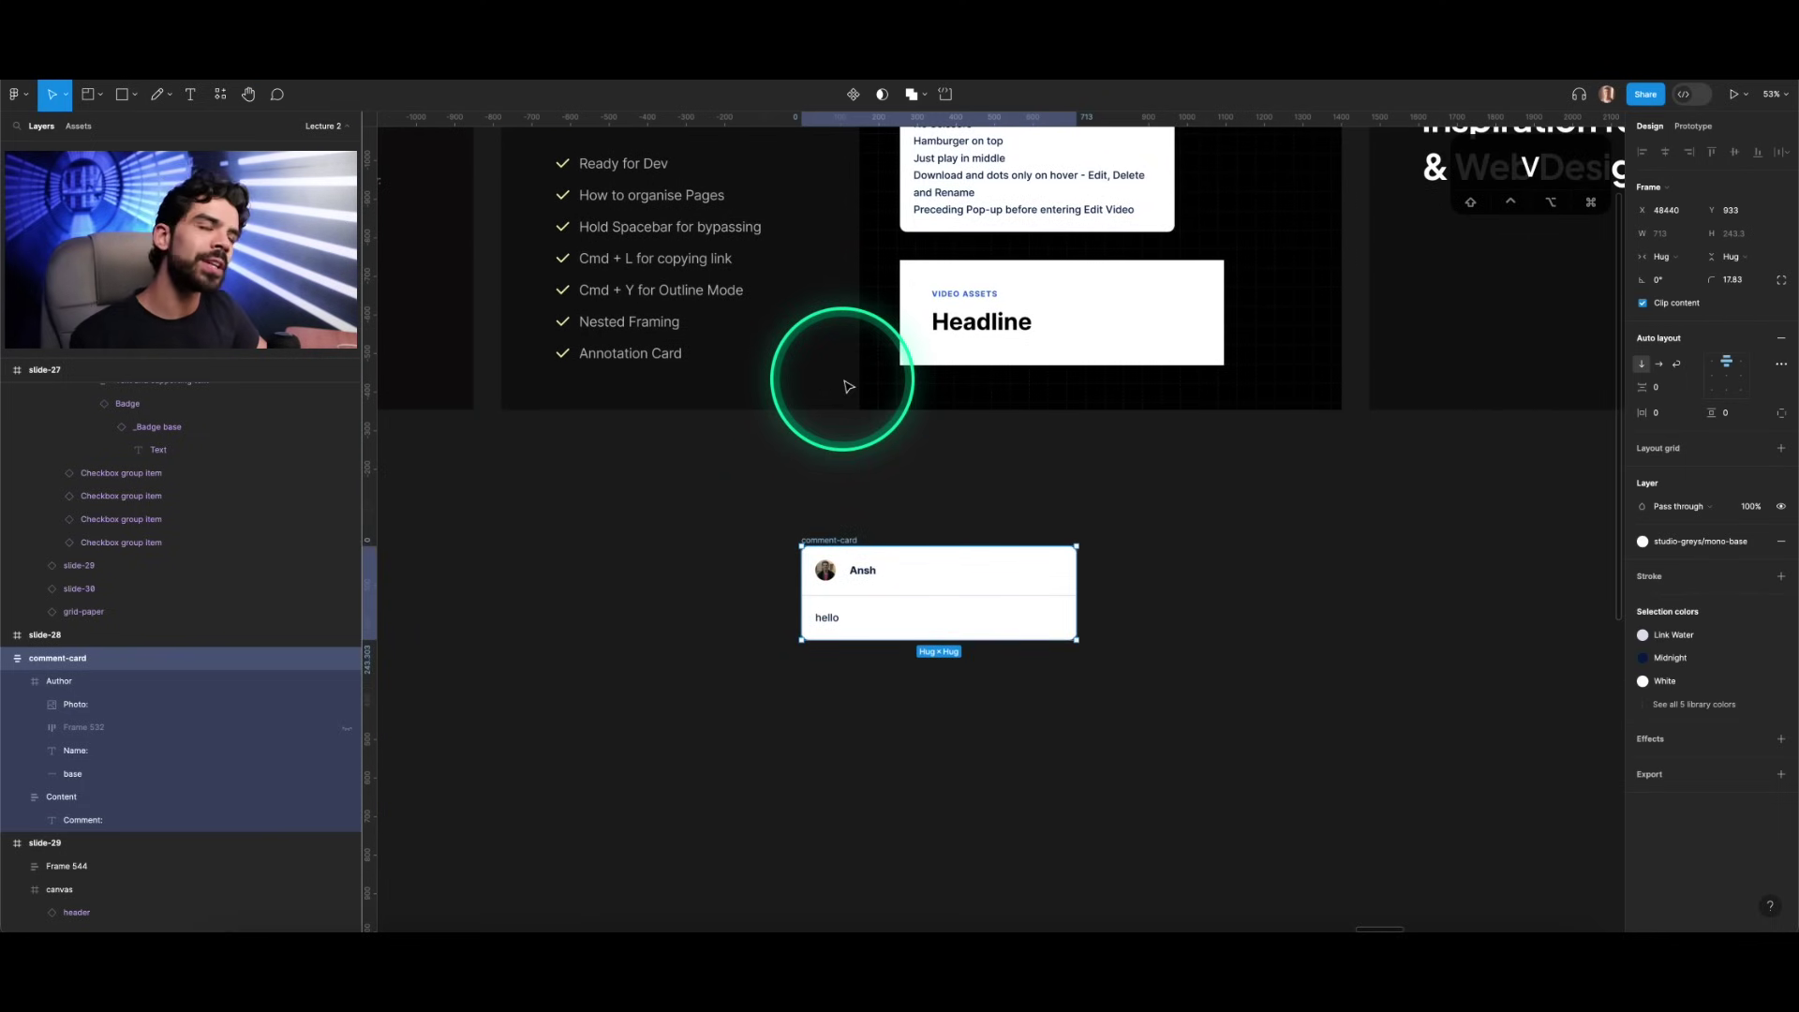
pyautogui.scroll(3, 850, 386)
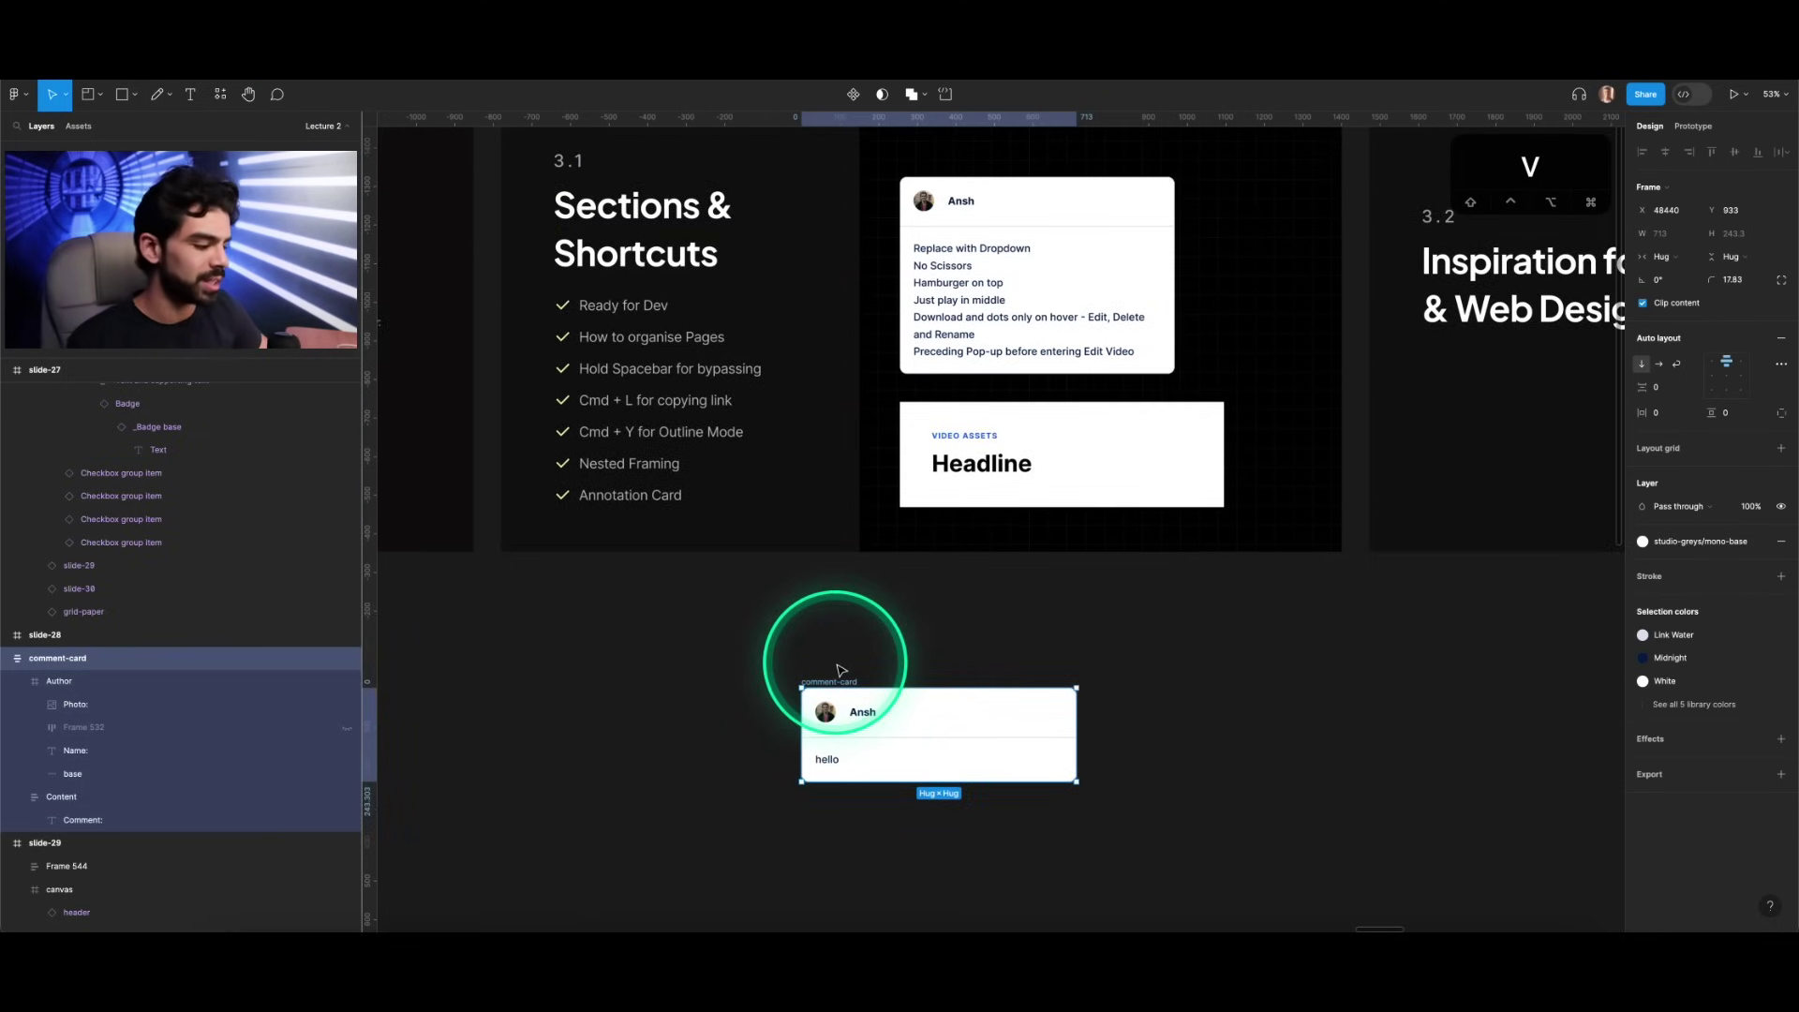
pyautogui.press('Delete')
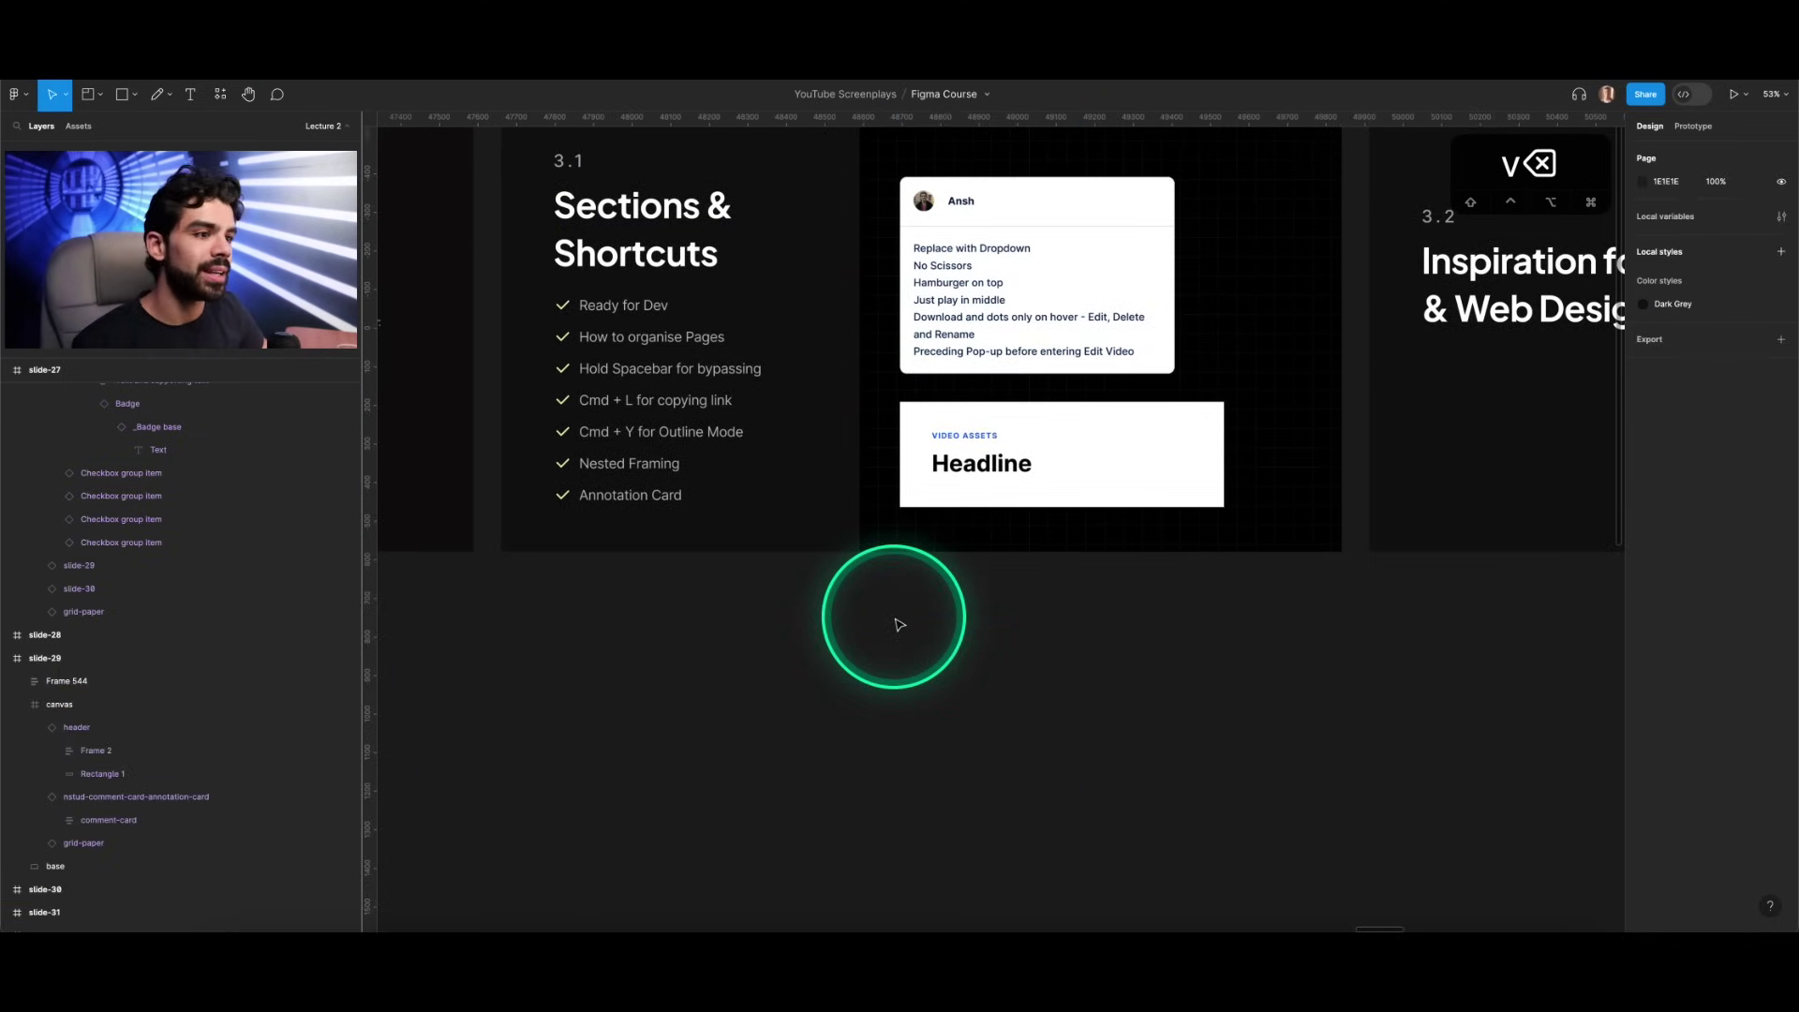
# Step: Select the comment card on slide-29 and the Video Assets headline card beneath it in turn
pyautogui.scroll(2, 899, 624)
pyautogui.keyDown('ctrl'); pyautogui.scroll(3, 1077, 293); pyautogui.keyUp('ctrl')
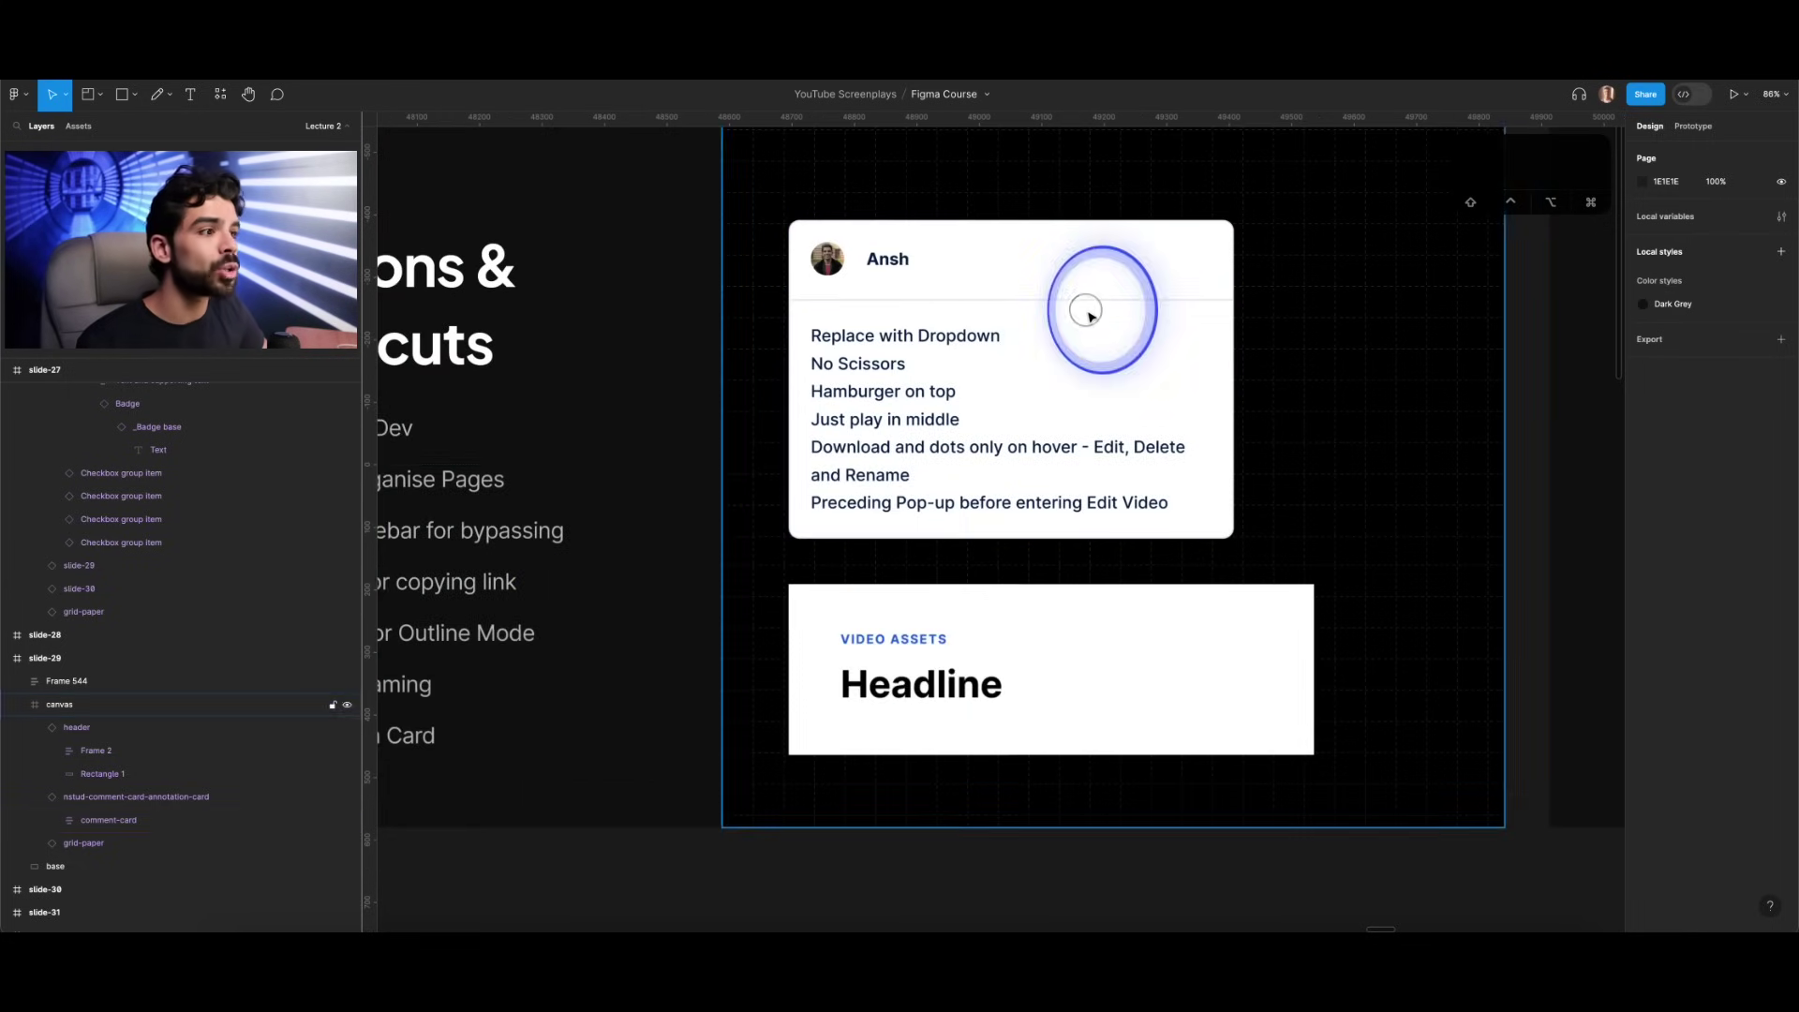
pyautogui.click(1088, 302)
pyautogui.doubleClick(1086, 308)
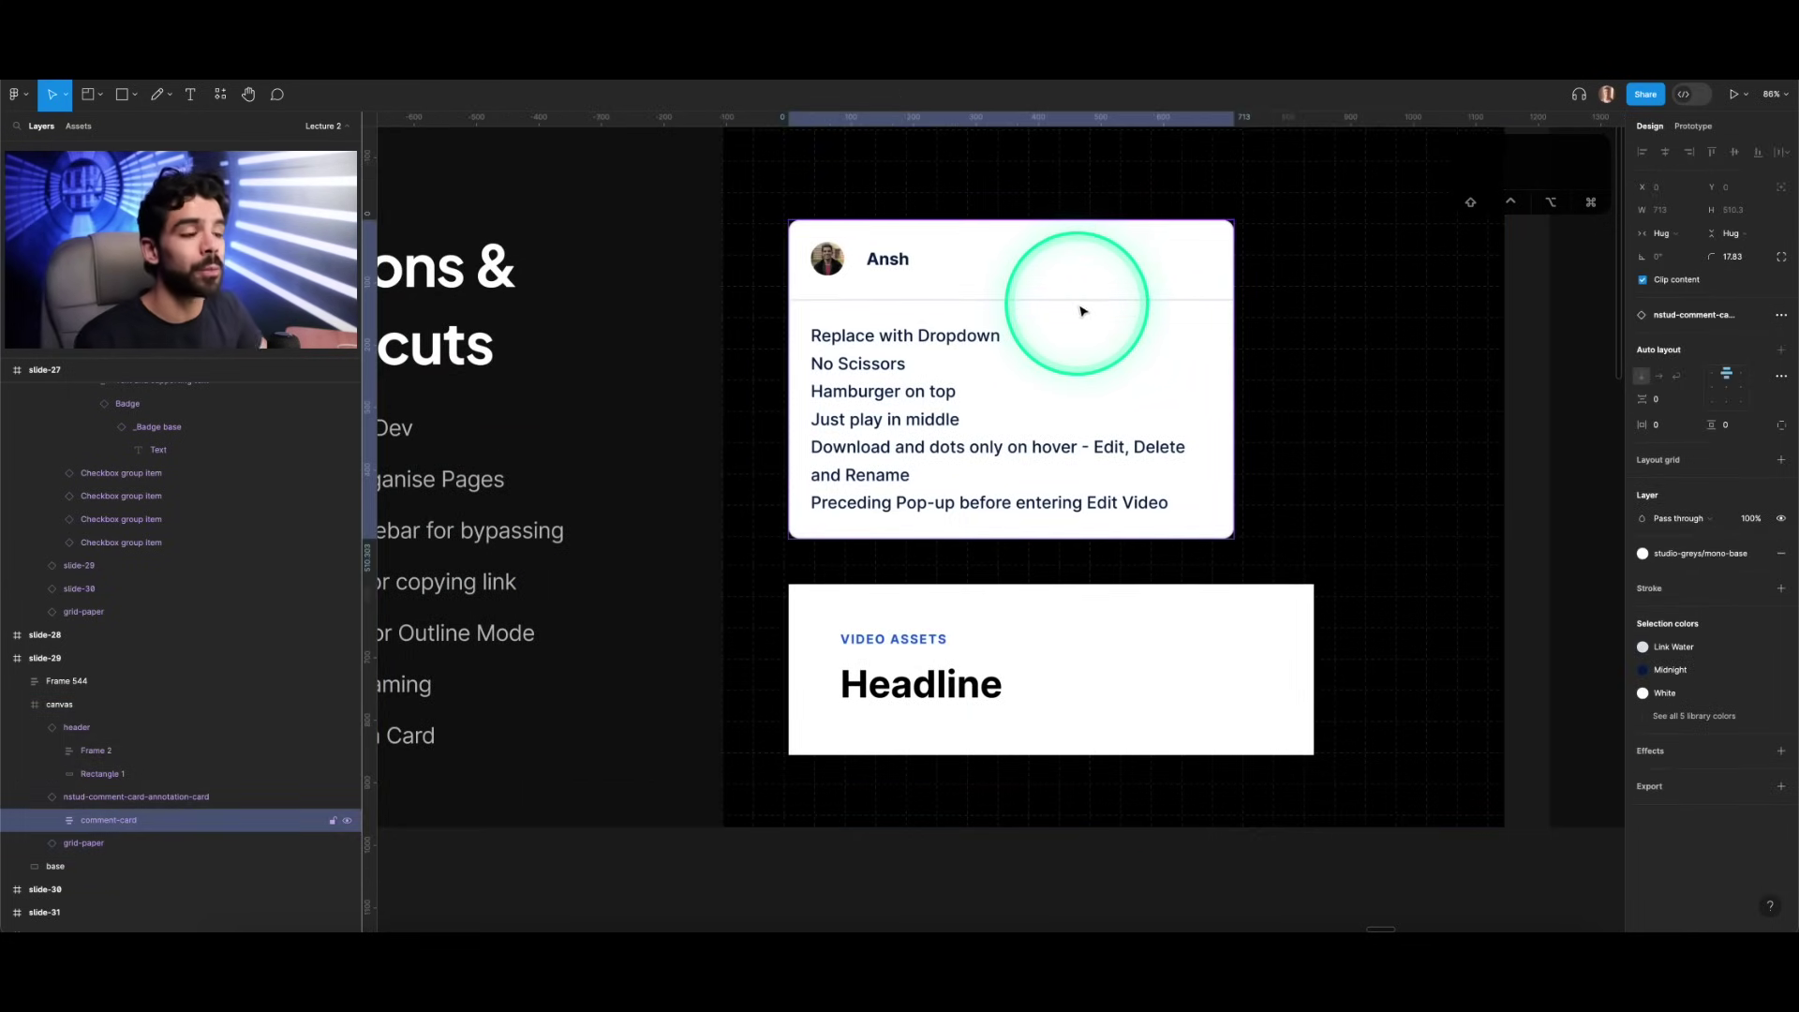
pyautogui.click(1031, 729)
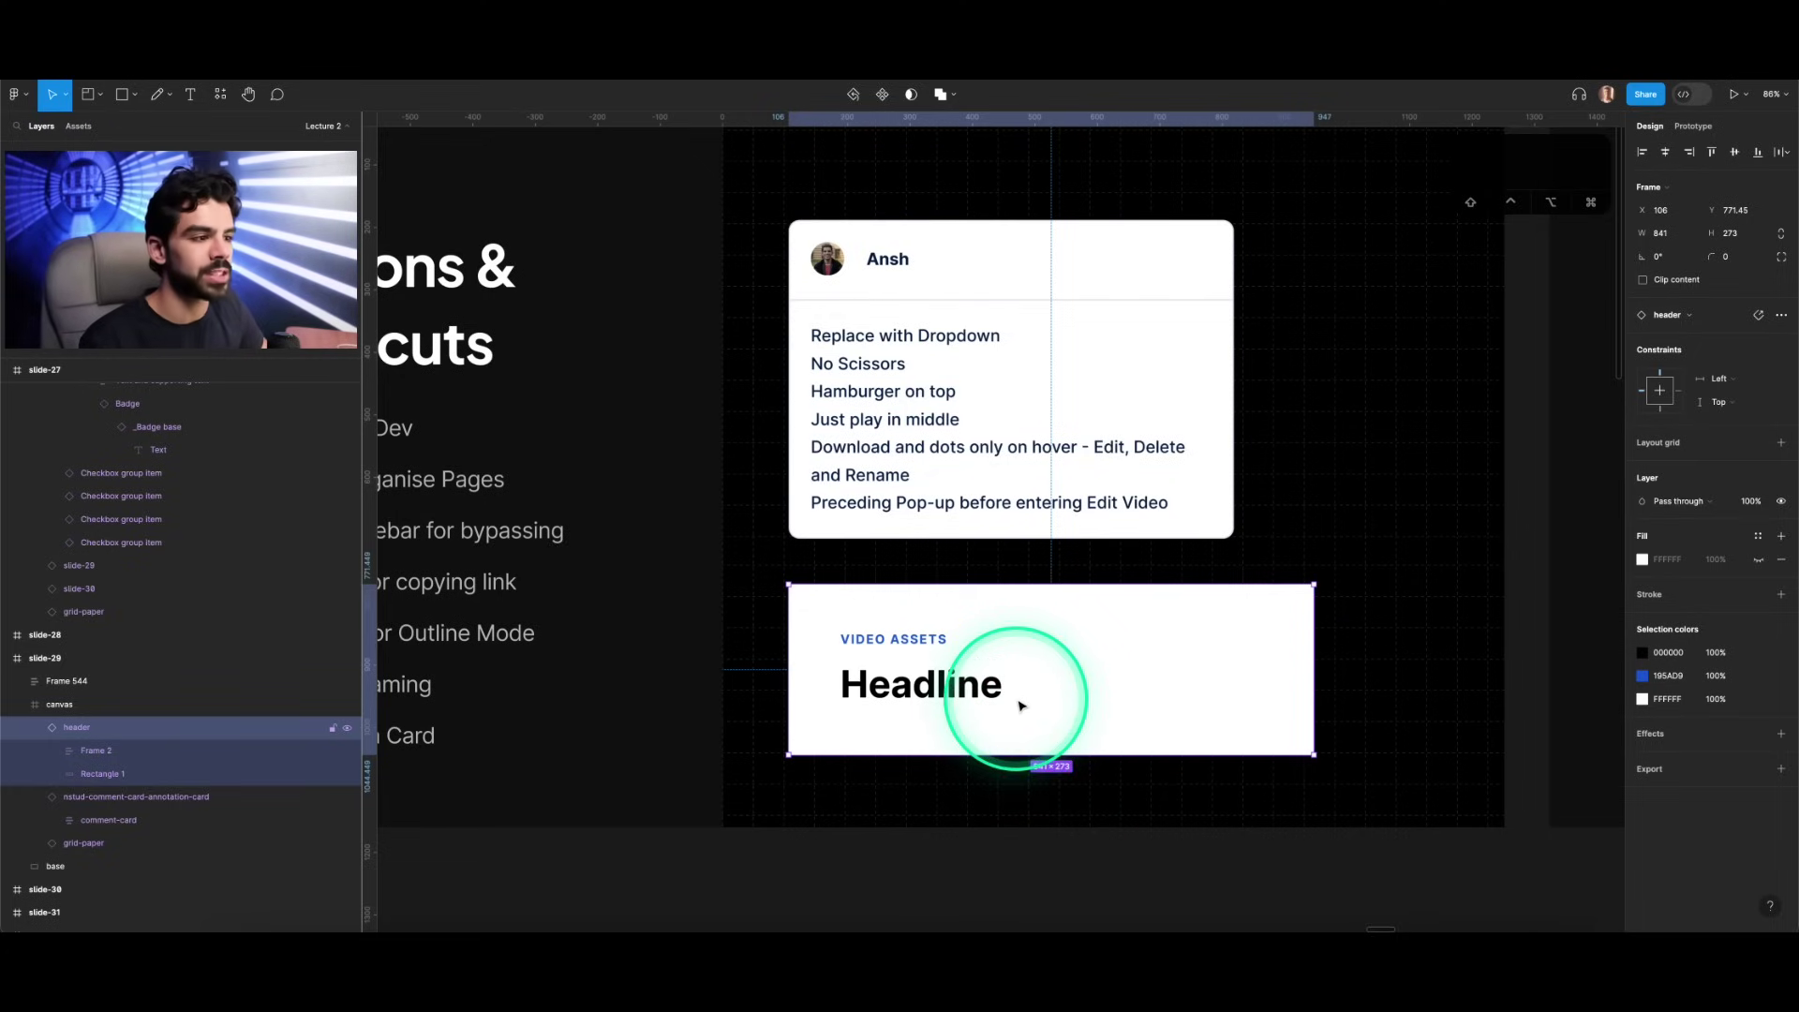
# Step: Examine the list of UI and web design inspiration sites on slide-30
pyautogui.scroll(-5, 986, 554)
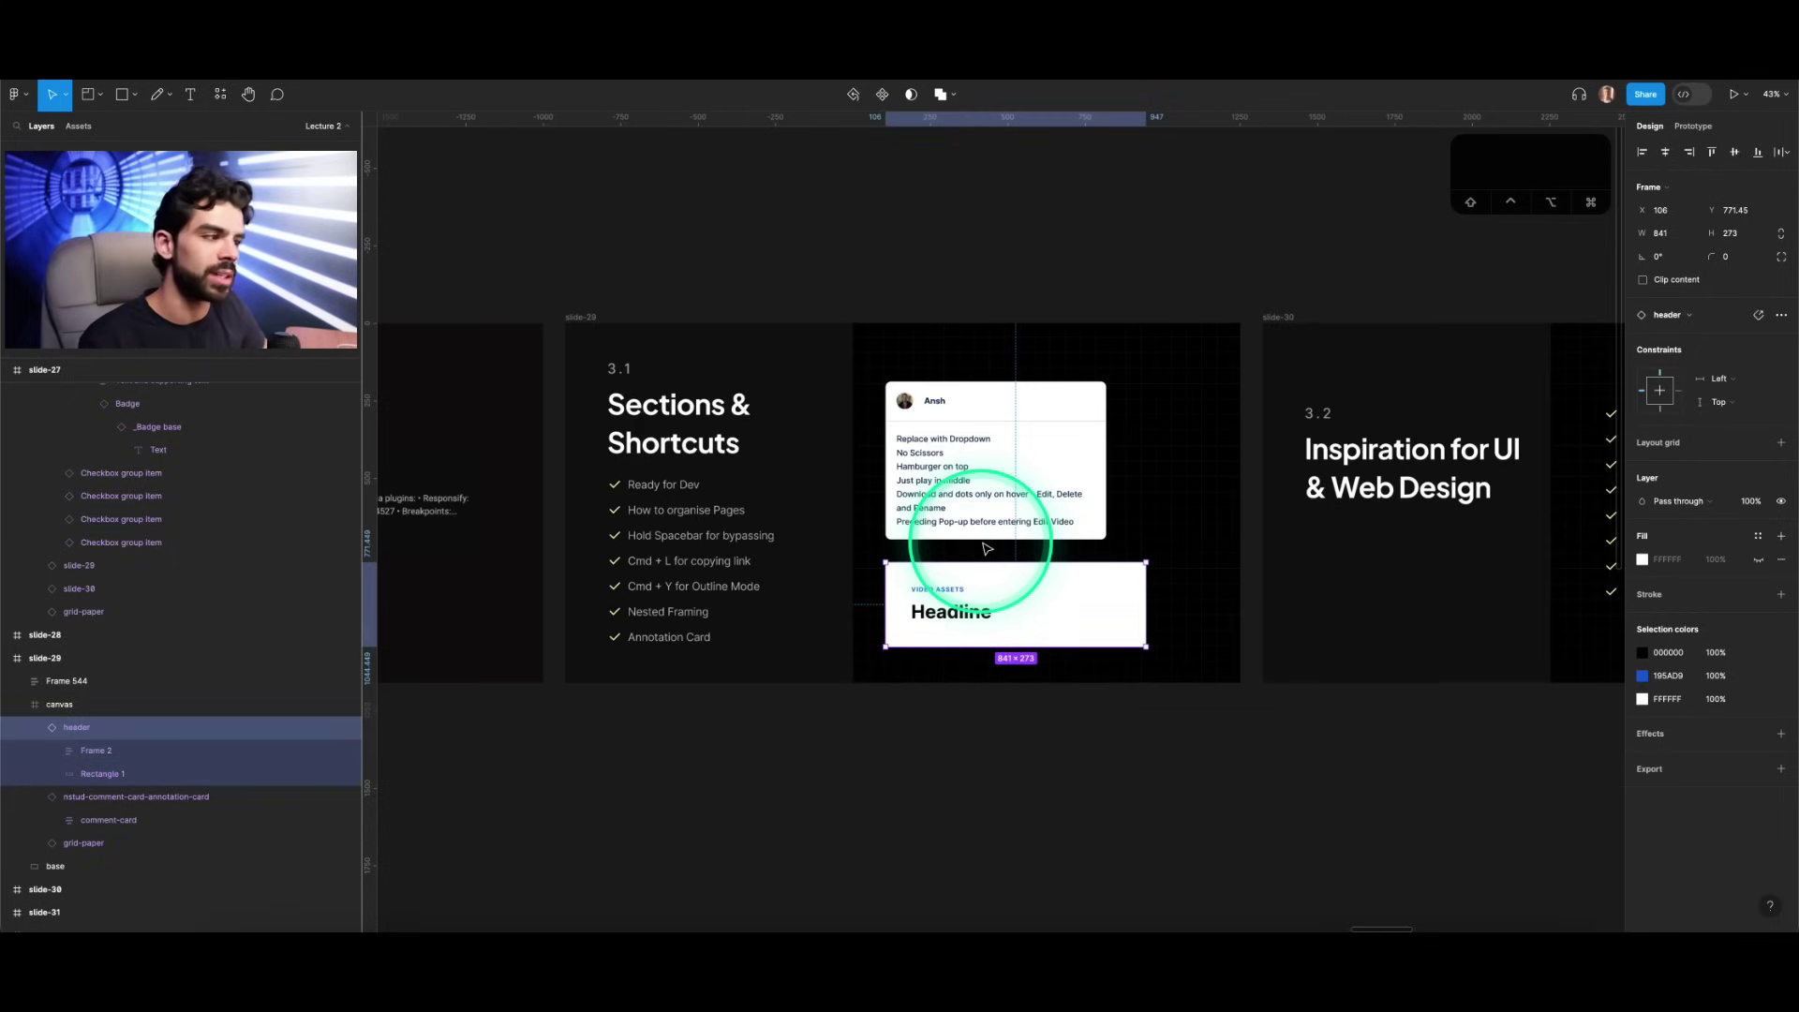
pyautogui.hscroll(5, 987, 548)
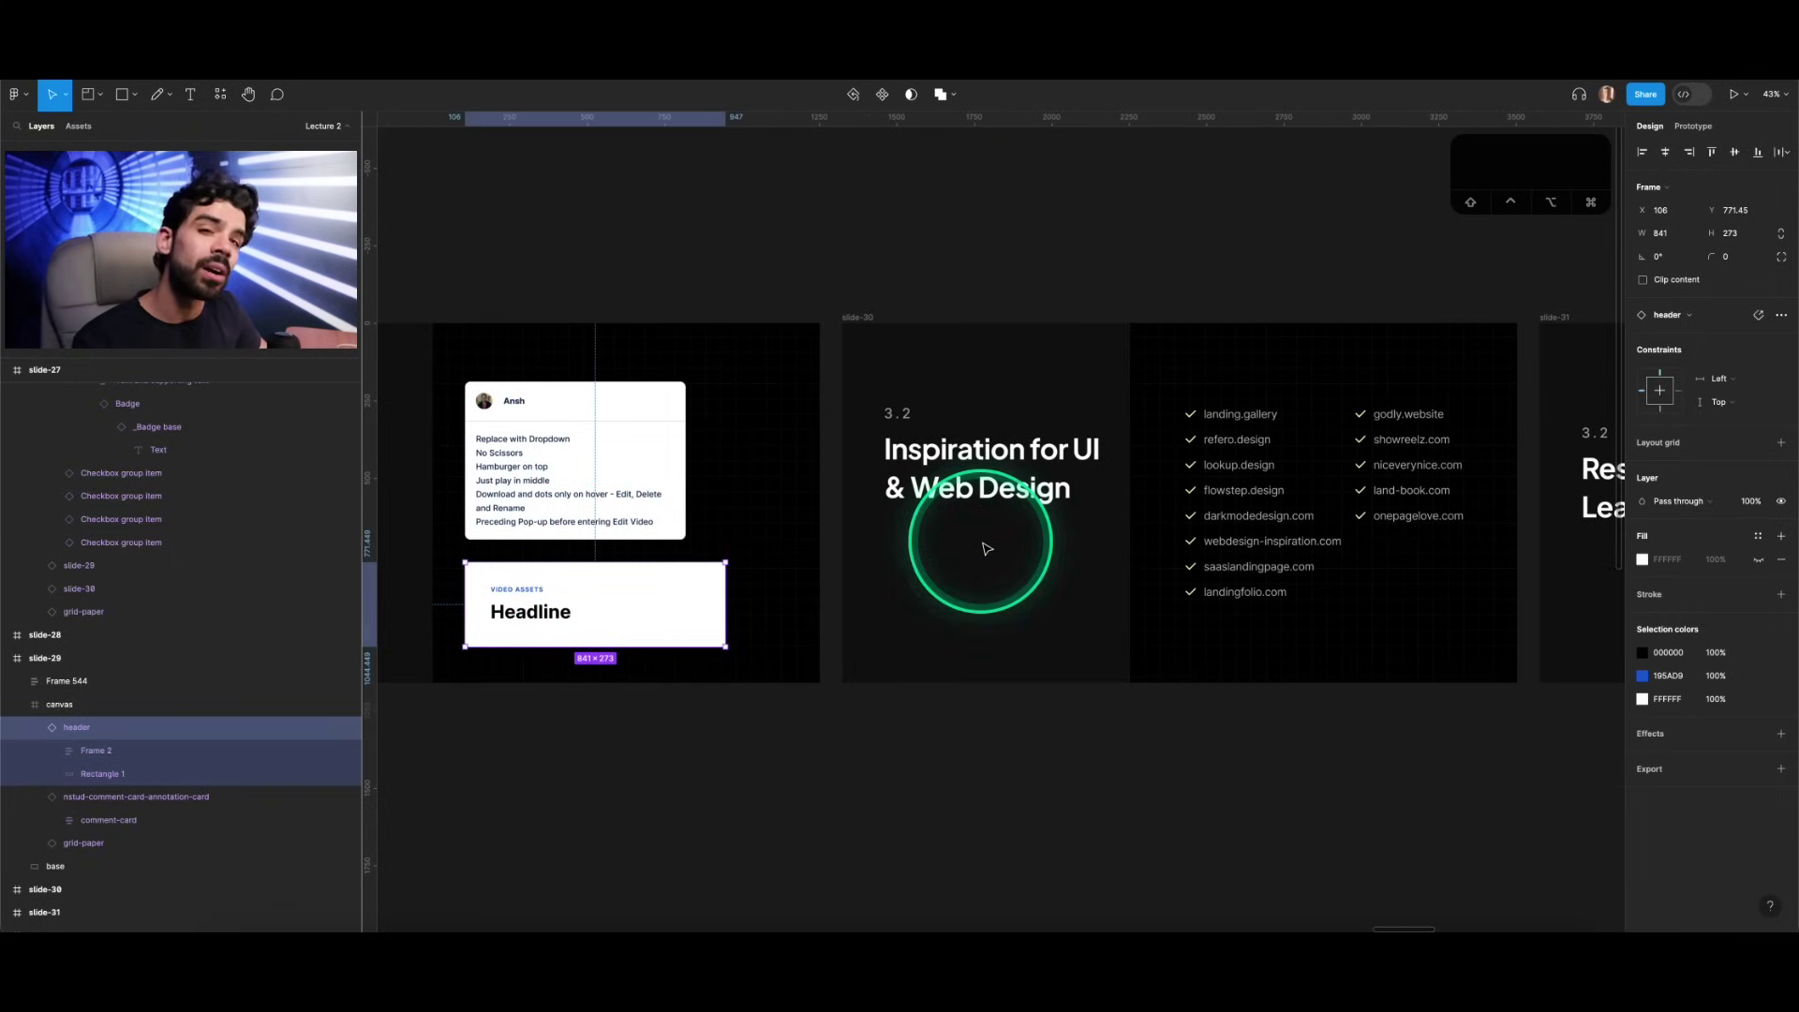
pyautogui.click(868, 362)
pyautogui.click(859, 321)
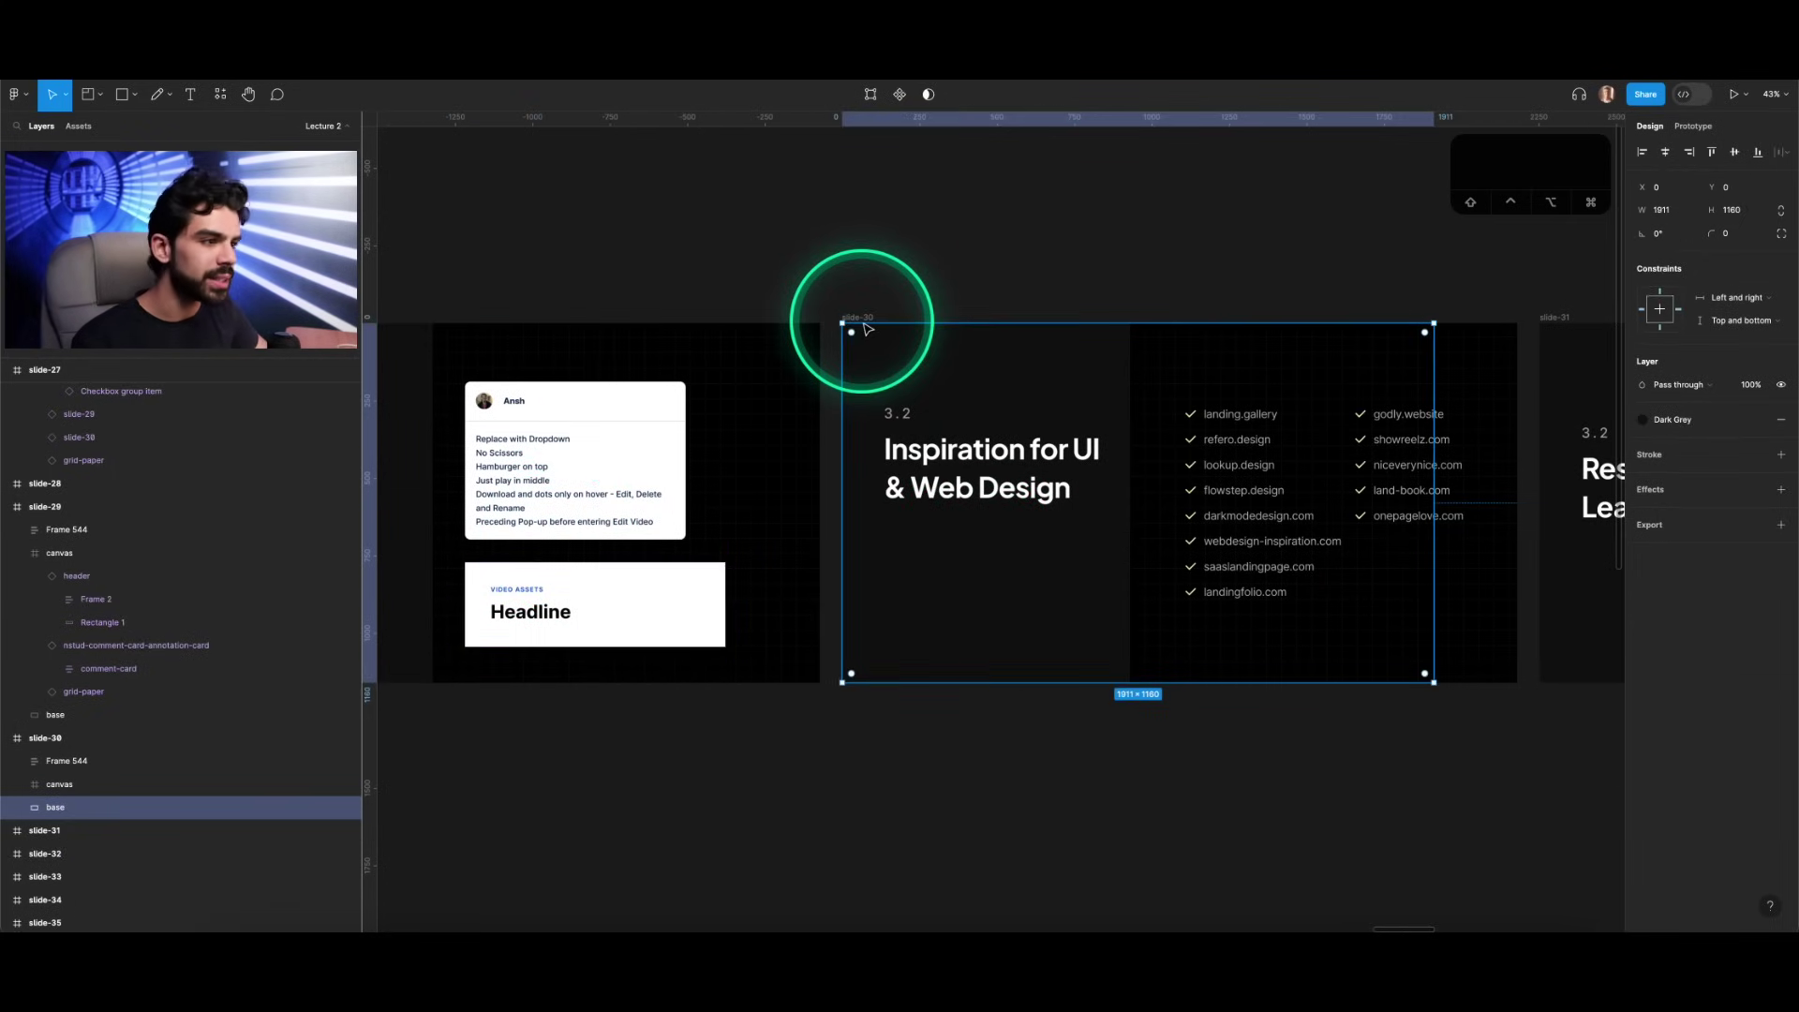
pyautogui.hotkey('shift', '2')
pyautogui.scroll(-3, 1195, 708)
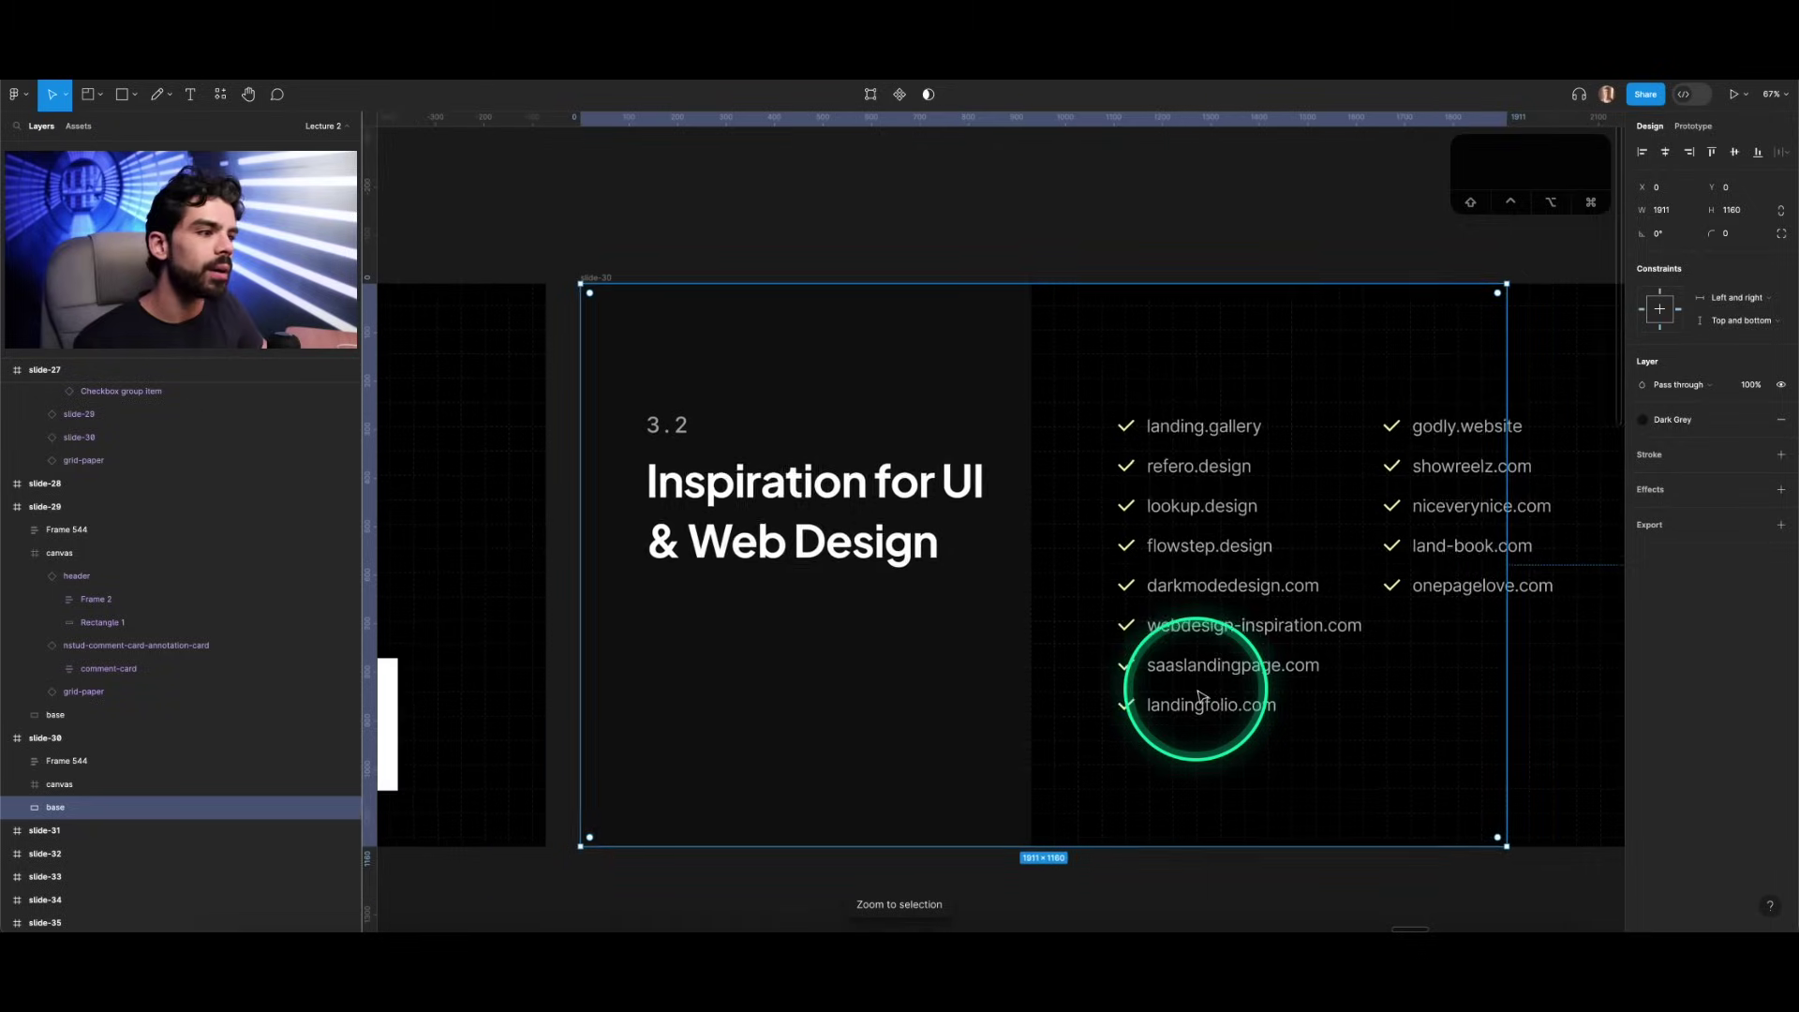
pyautogui.hscroll(2, 1218, 731)
pyautogui.click(1278, 841)
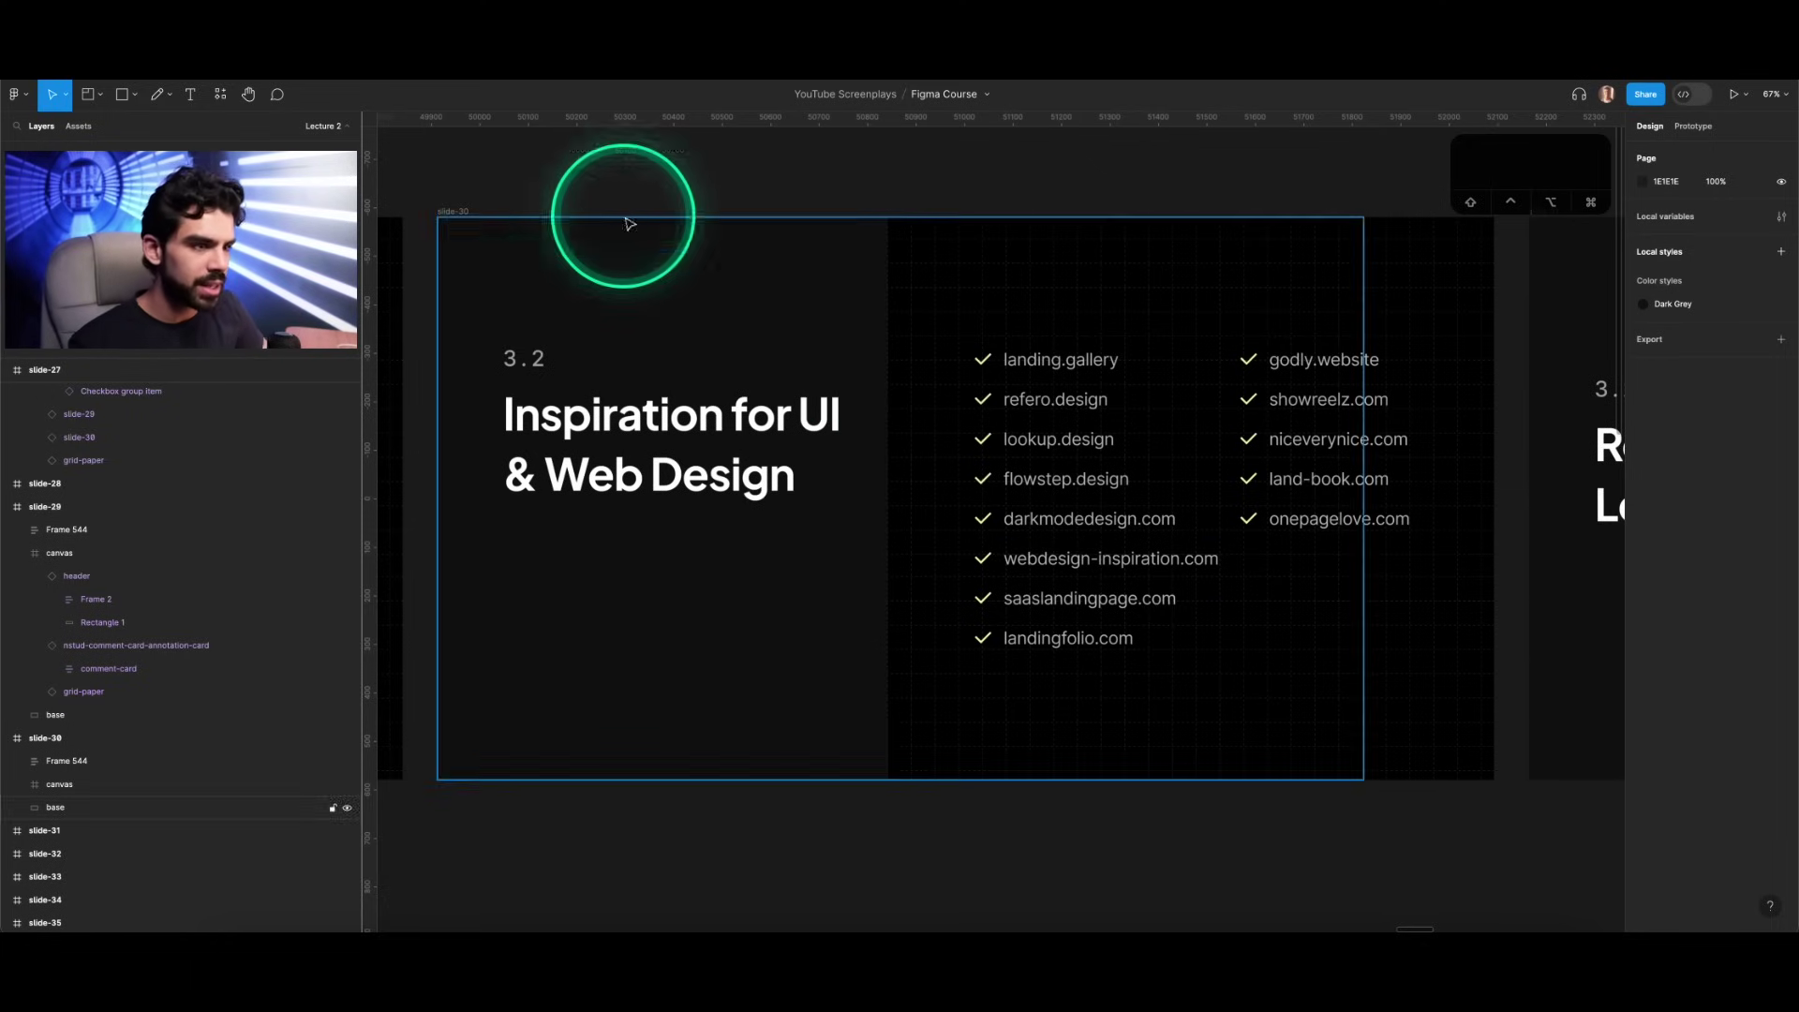
# Step: Advance from slide-30 to slide-31 and examine its list of resources to learn Figma
pyautogui.click(459, 212)
pyautogui.hotkey('shift', '2')
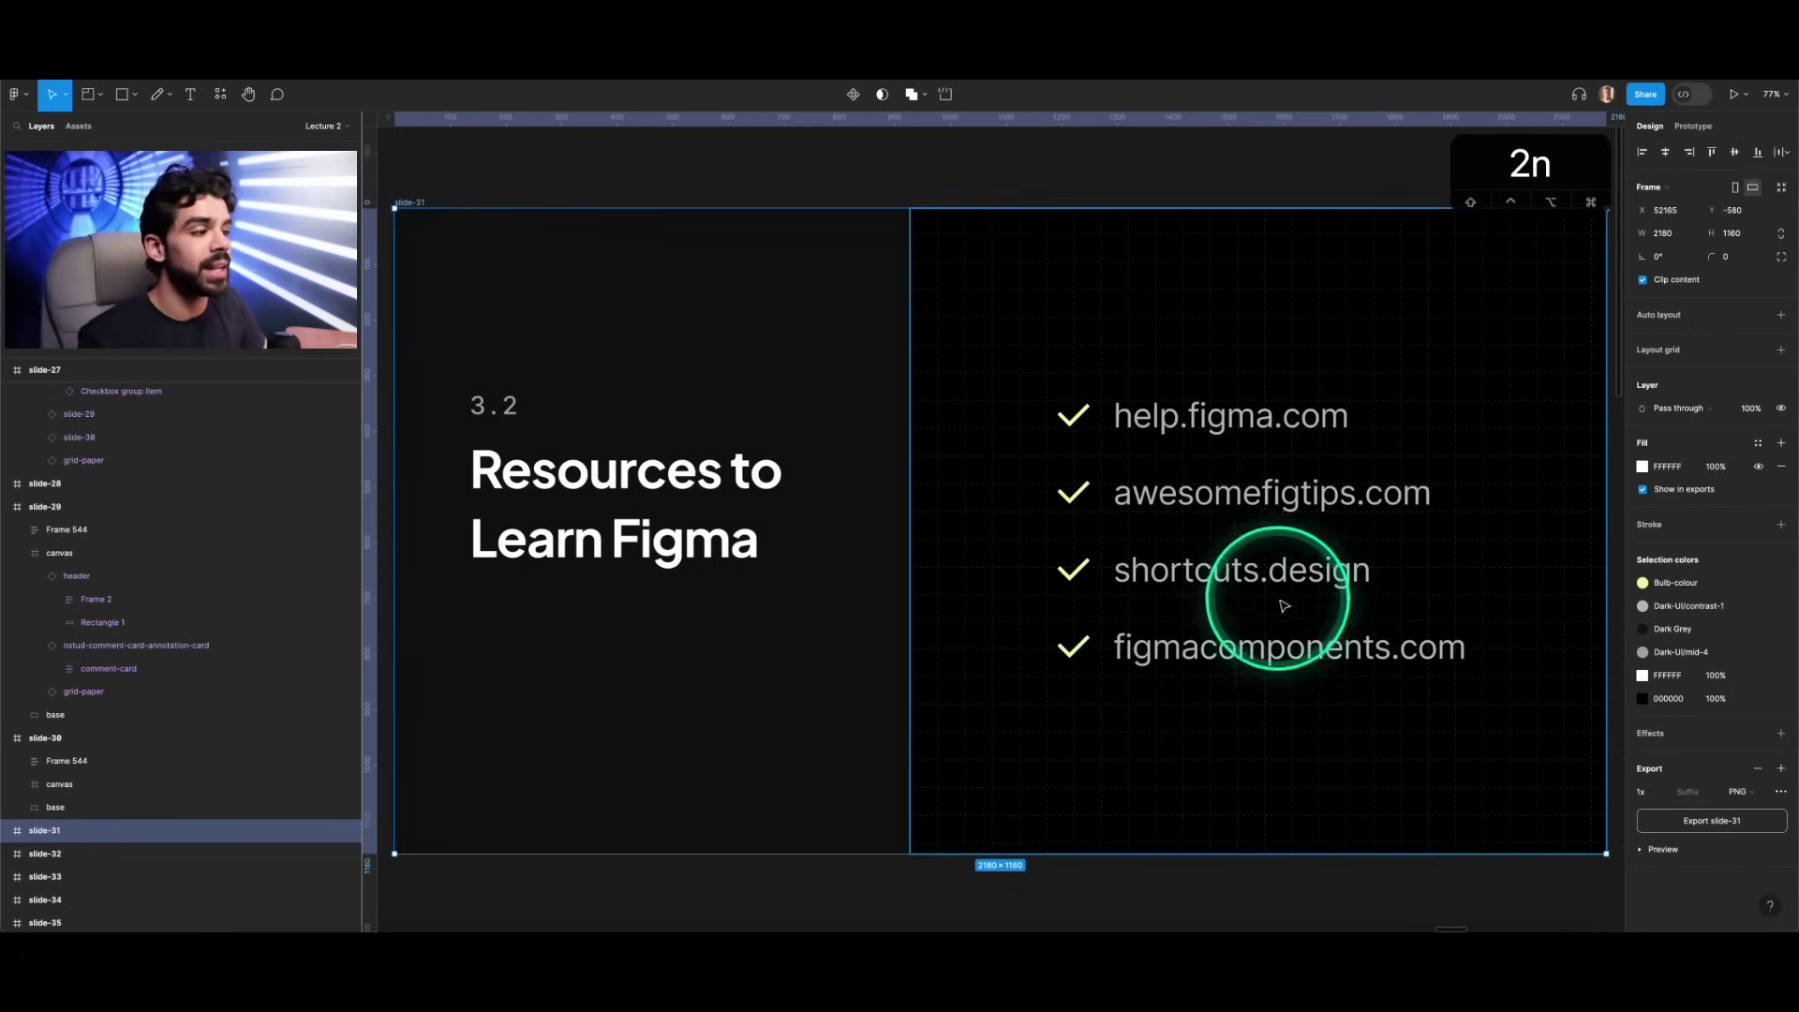
pyautogui.moveTo(1108, 568); pyautogui.dragTo(1429, 586)
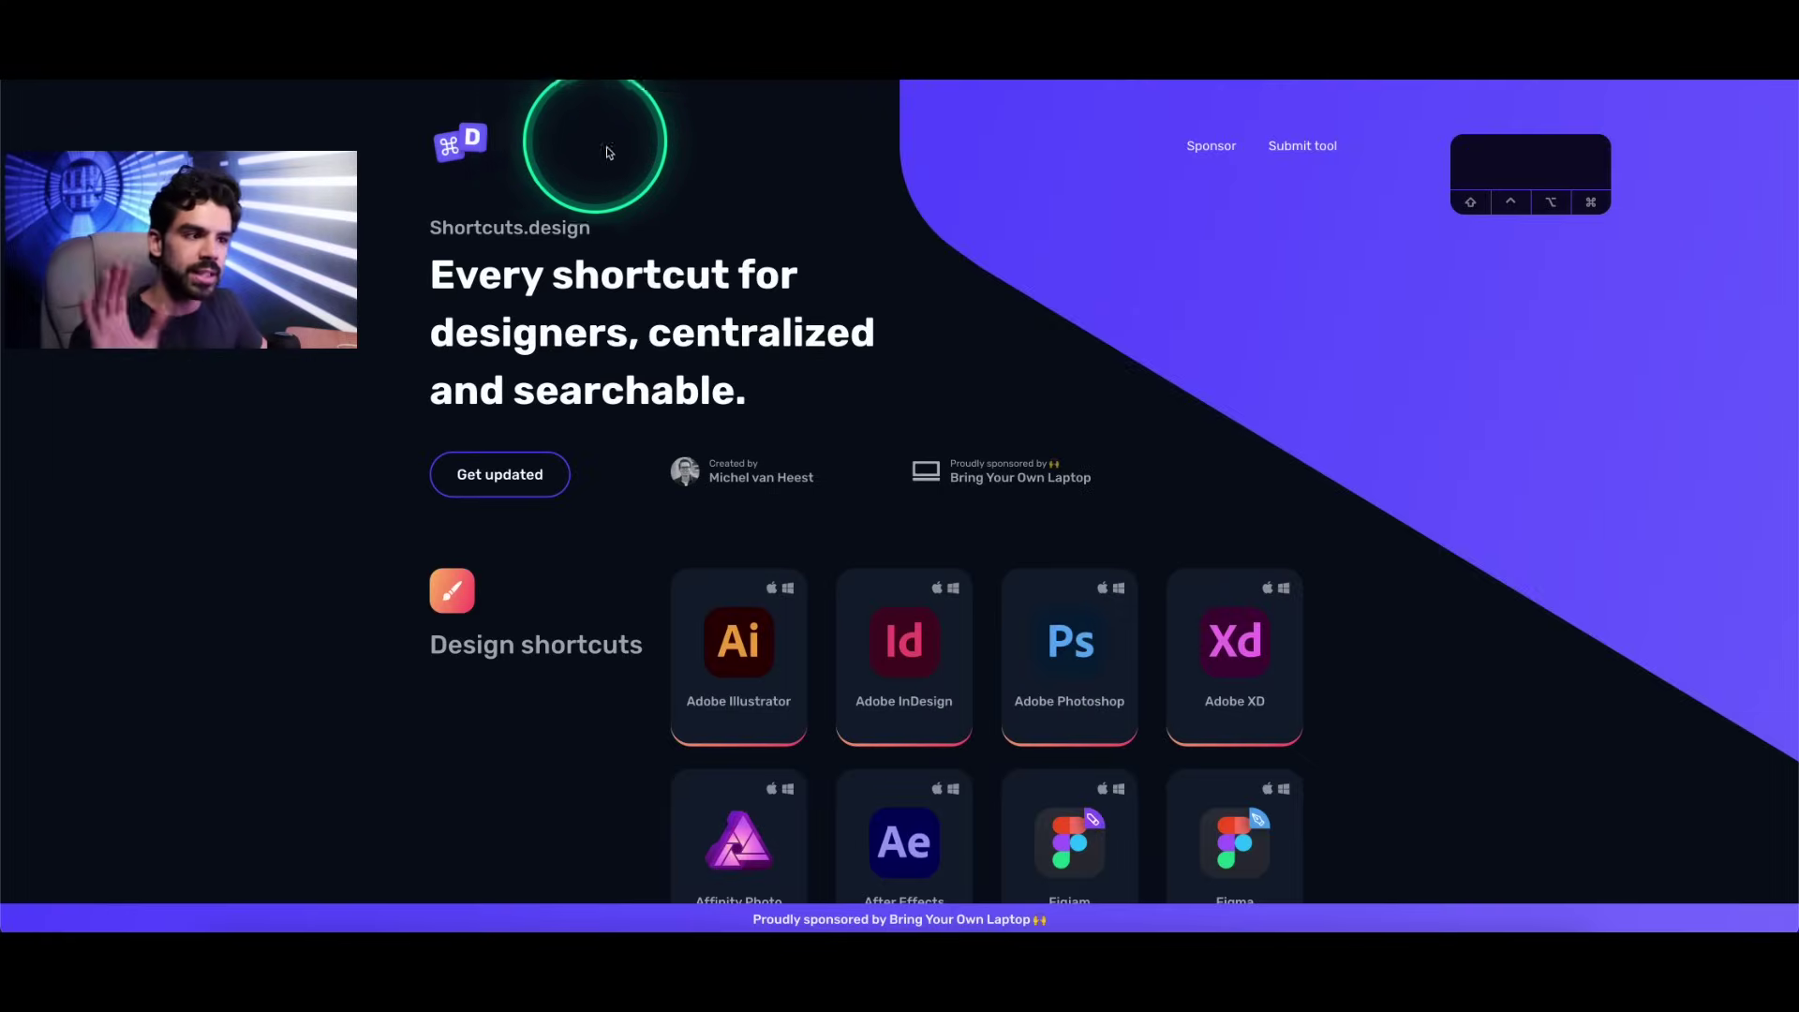
# Step: Browse the design tools on the shortcuts.design website and read the Adobe Photoshop shortcut list
pyautogui.scroll(-3, 703, 200)
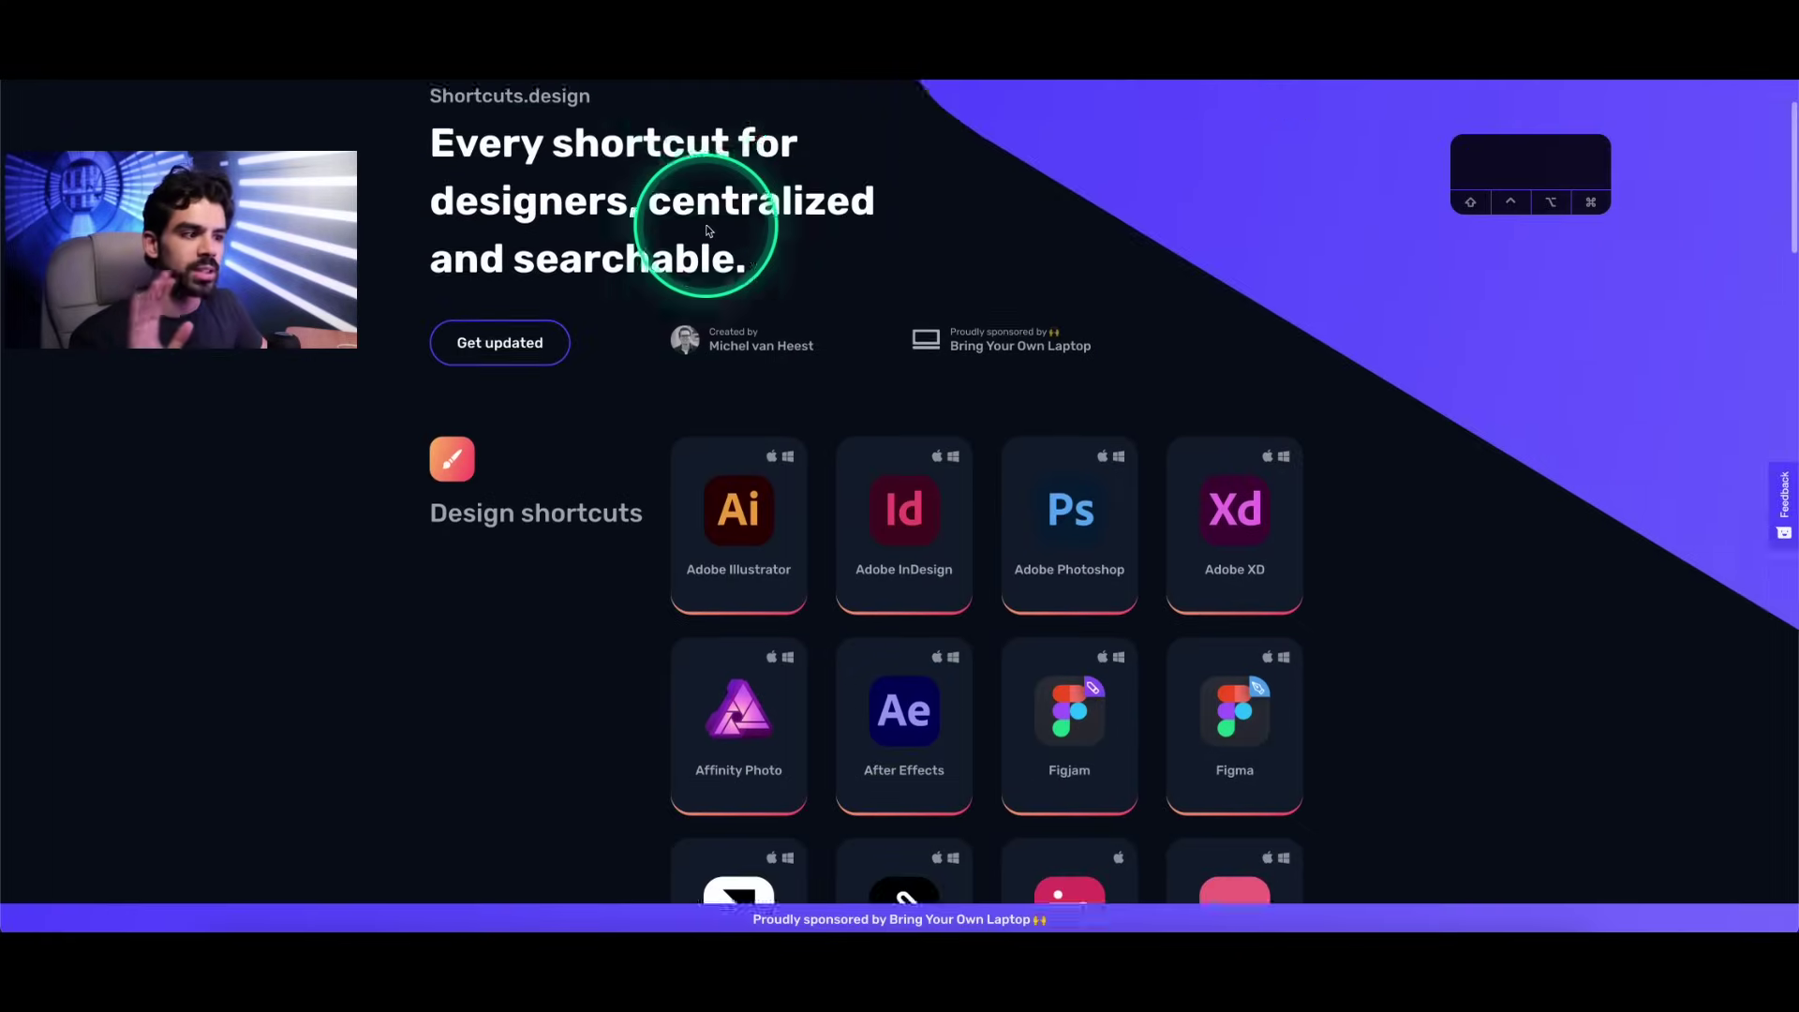
pyautogui.scroll(-3, 708, 231)
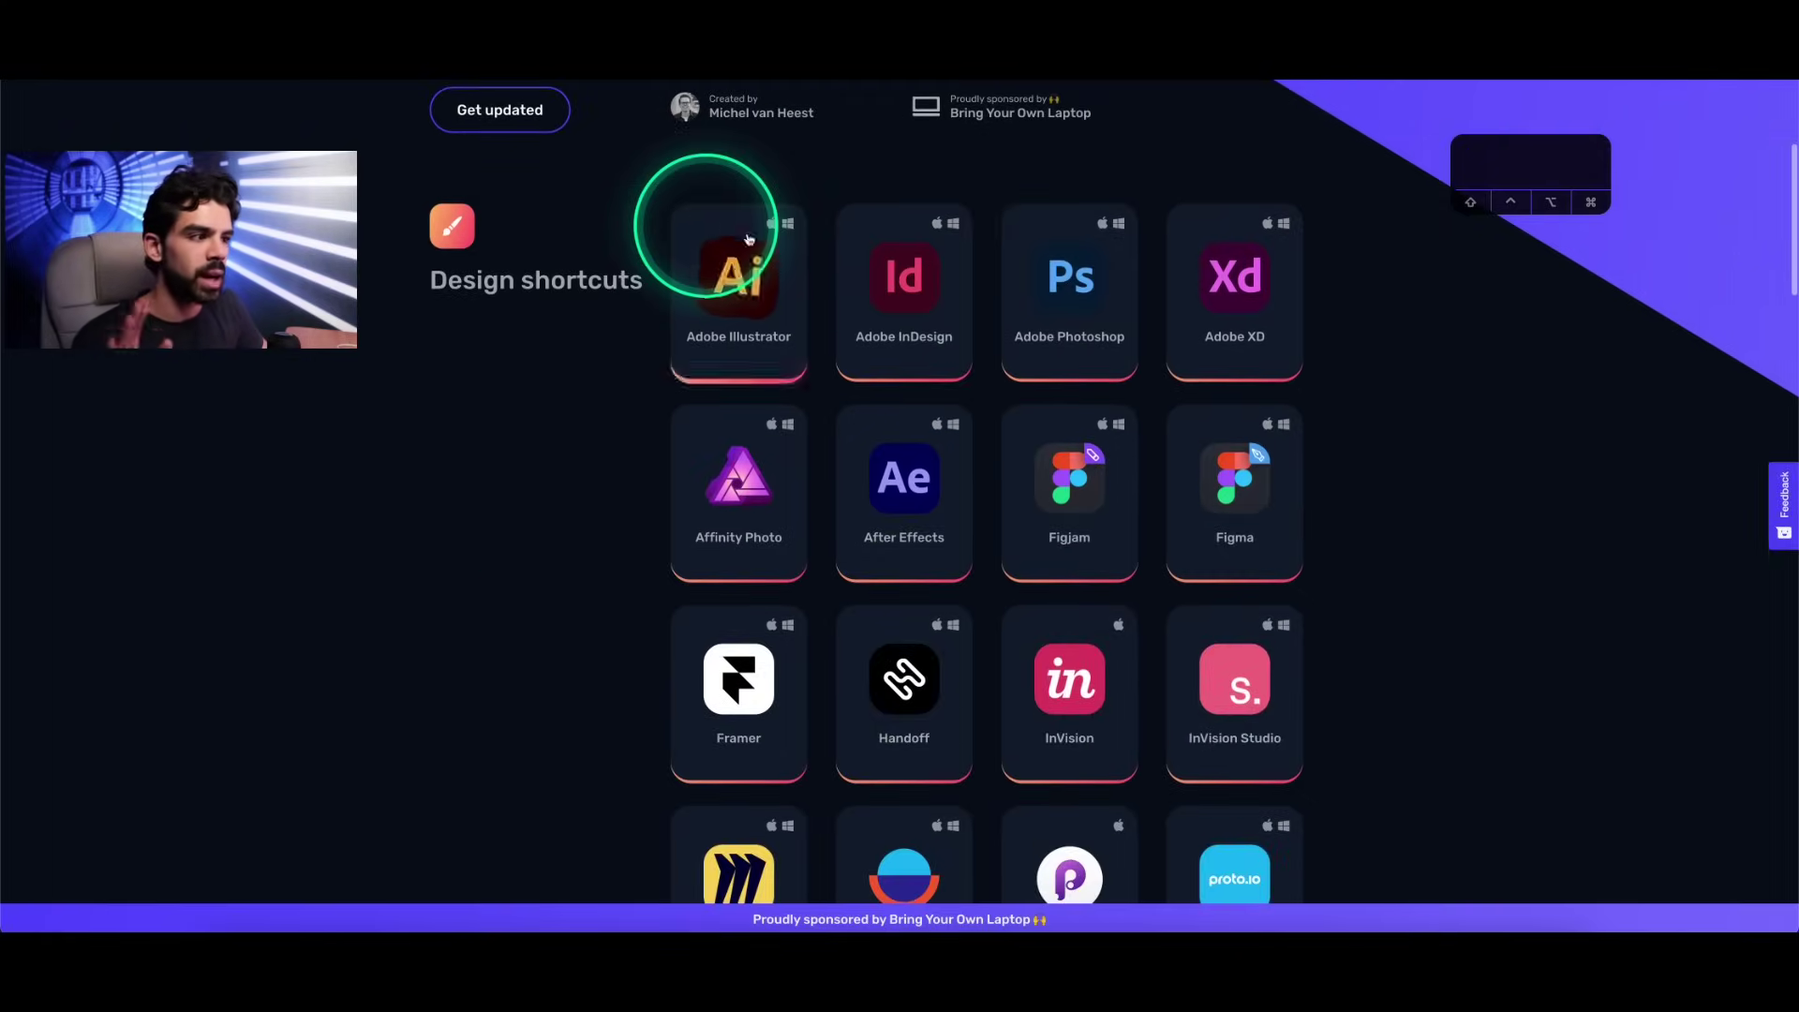
pyautogui.click(1110, 282)
pyautogui.scroll(-6, 1108, 276)
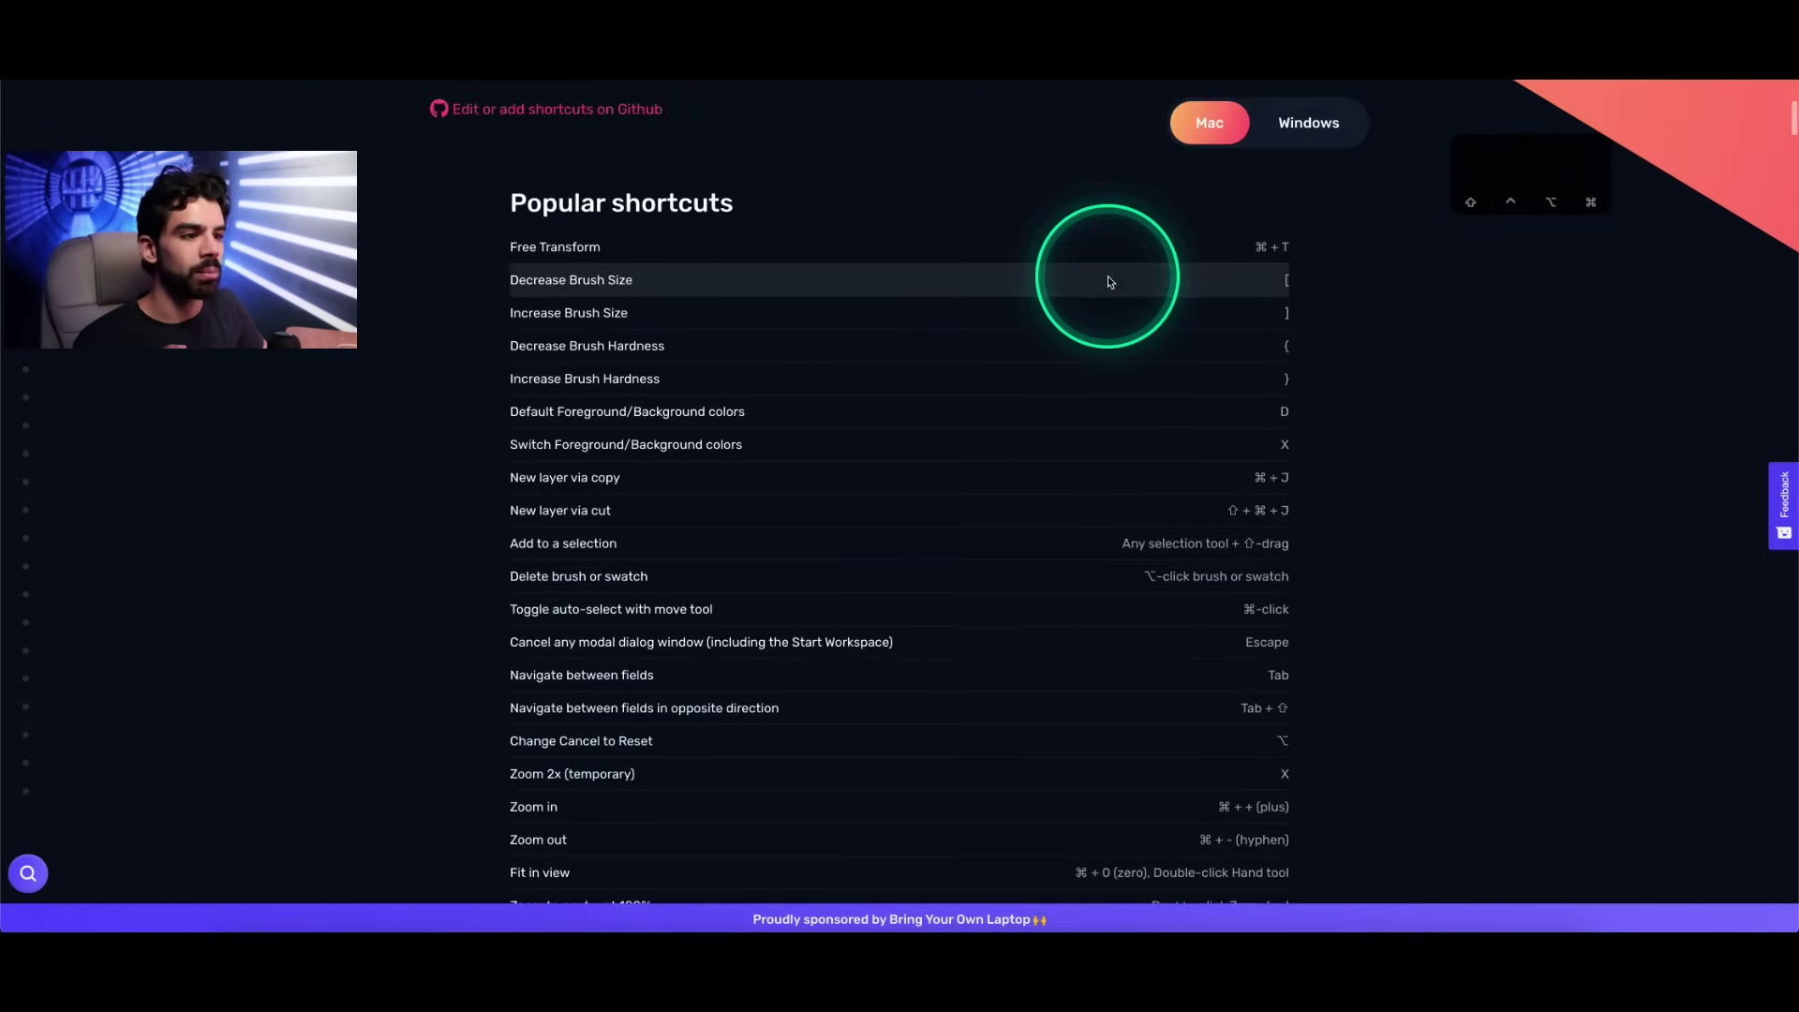
pyautogui.scroll(-3, 1287, 309)
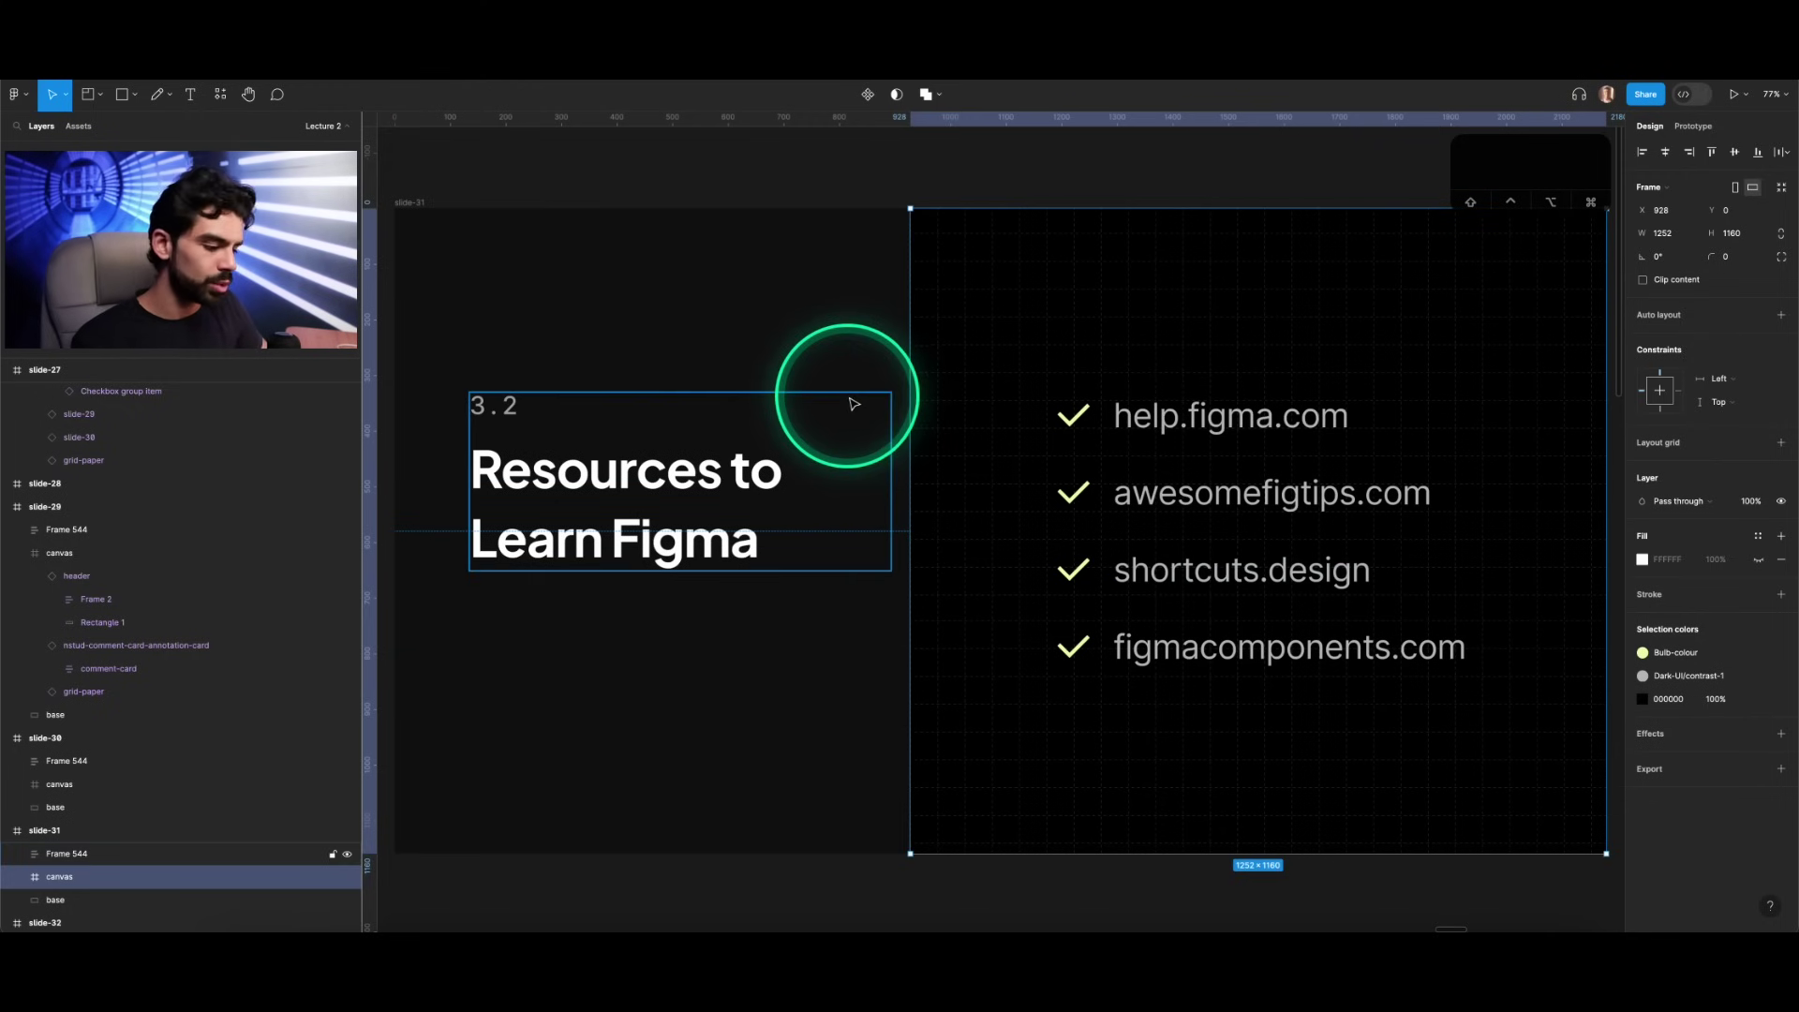
# Step: Advance to slide-32 in Figma and examine the course thumbnails in its YouTube playlists screenshot
pyautogui.click(405, 199)
pyautogui.press('n')
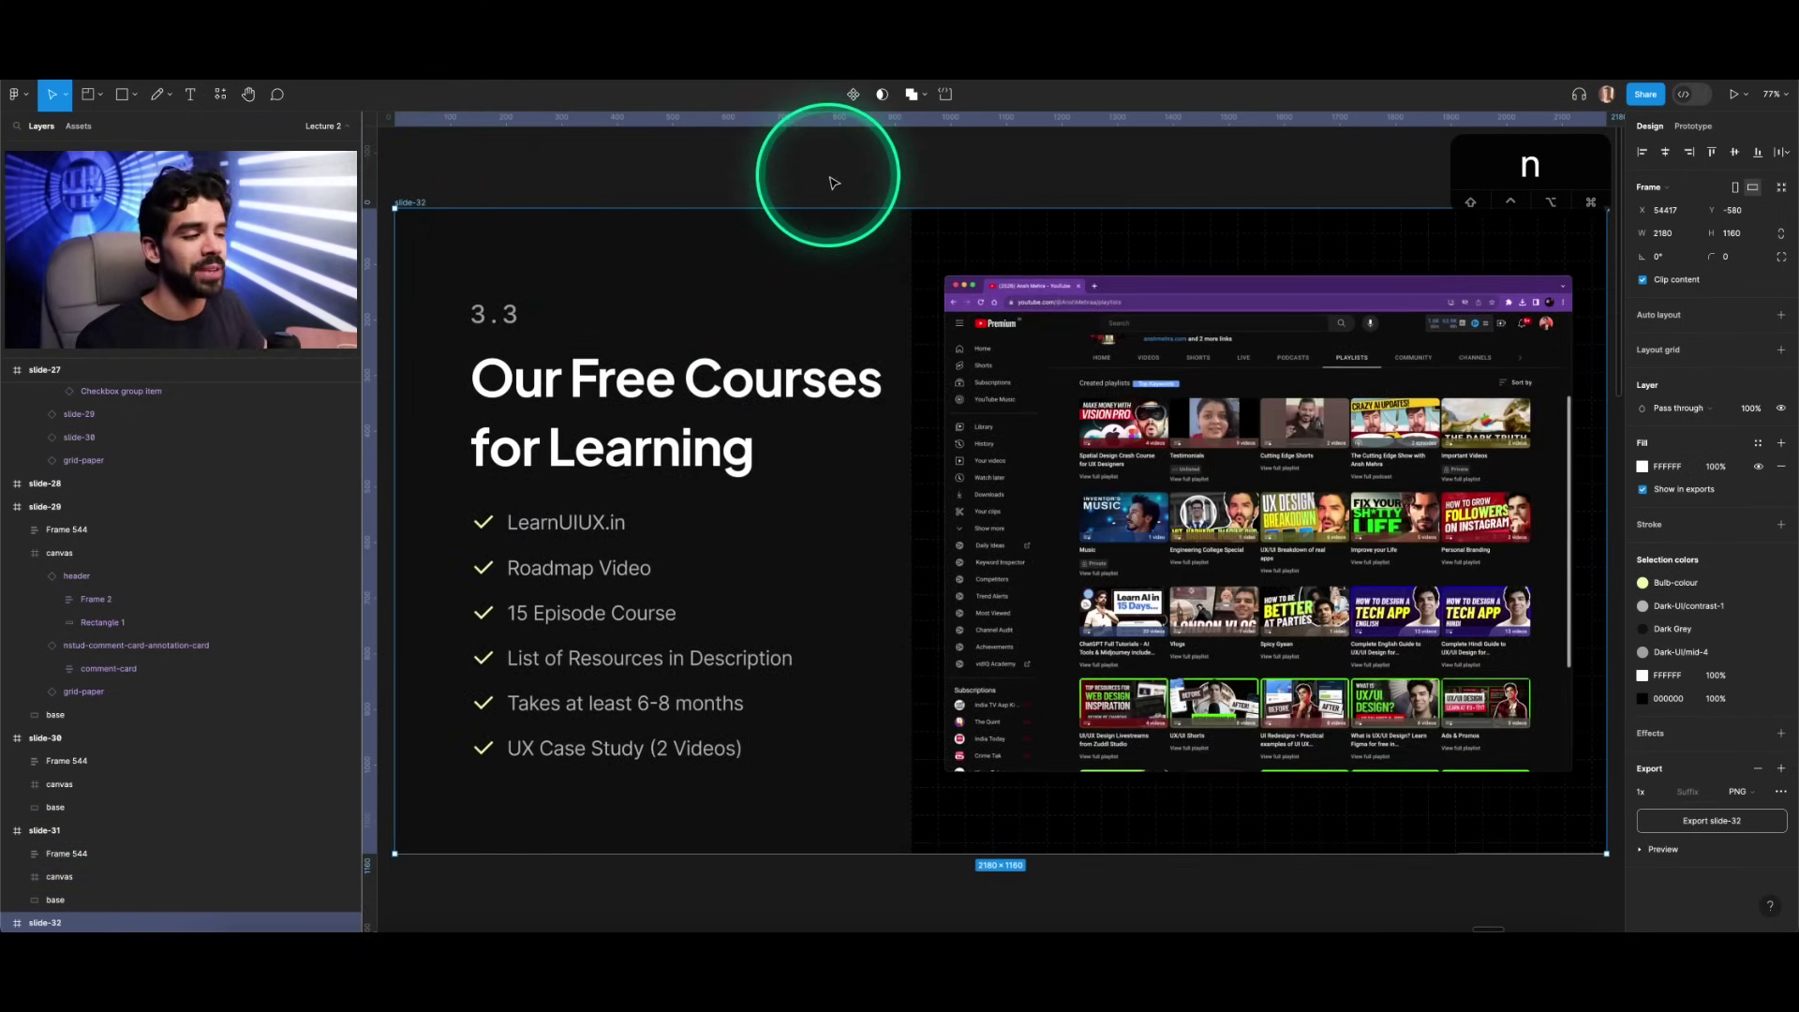
pyautogui.scroll(5, 1446, 522)
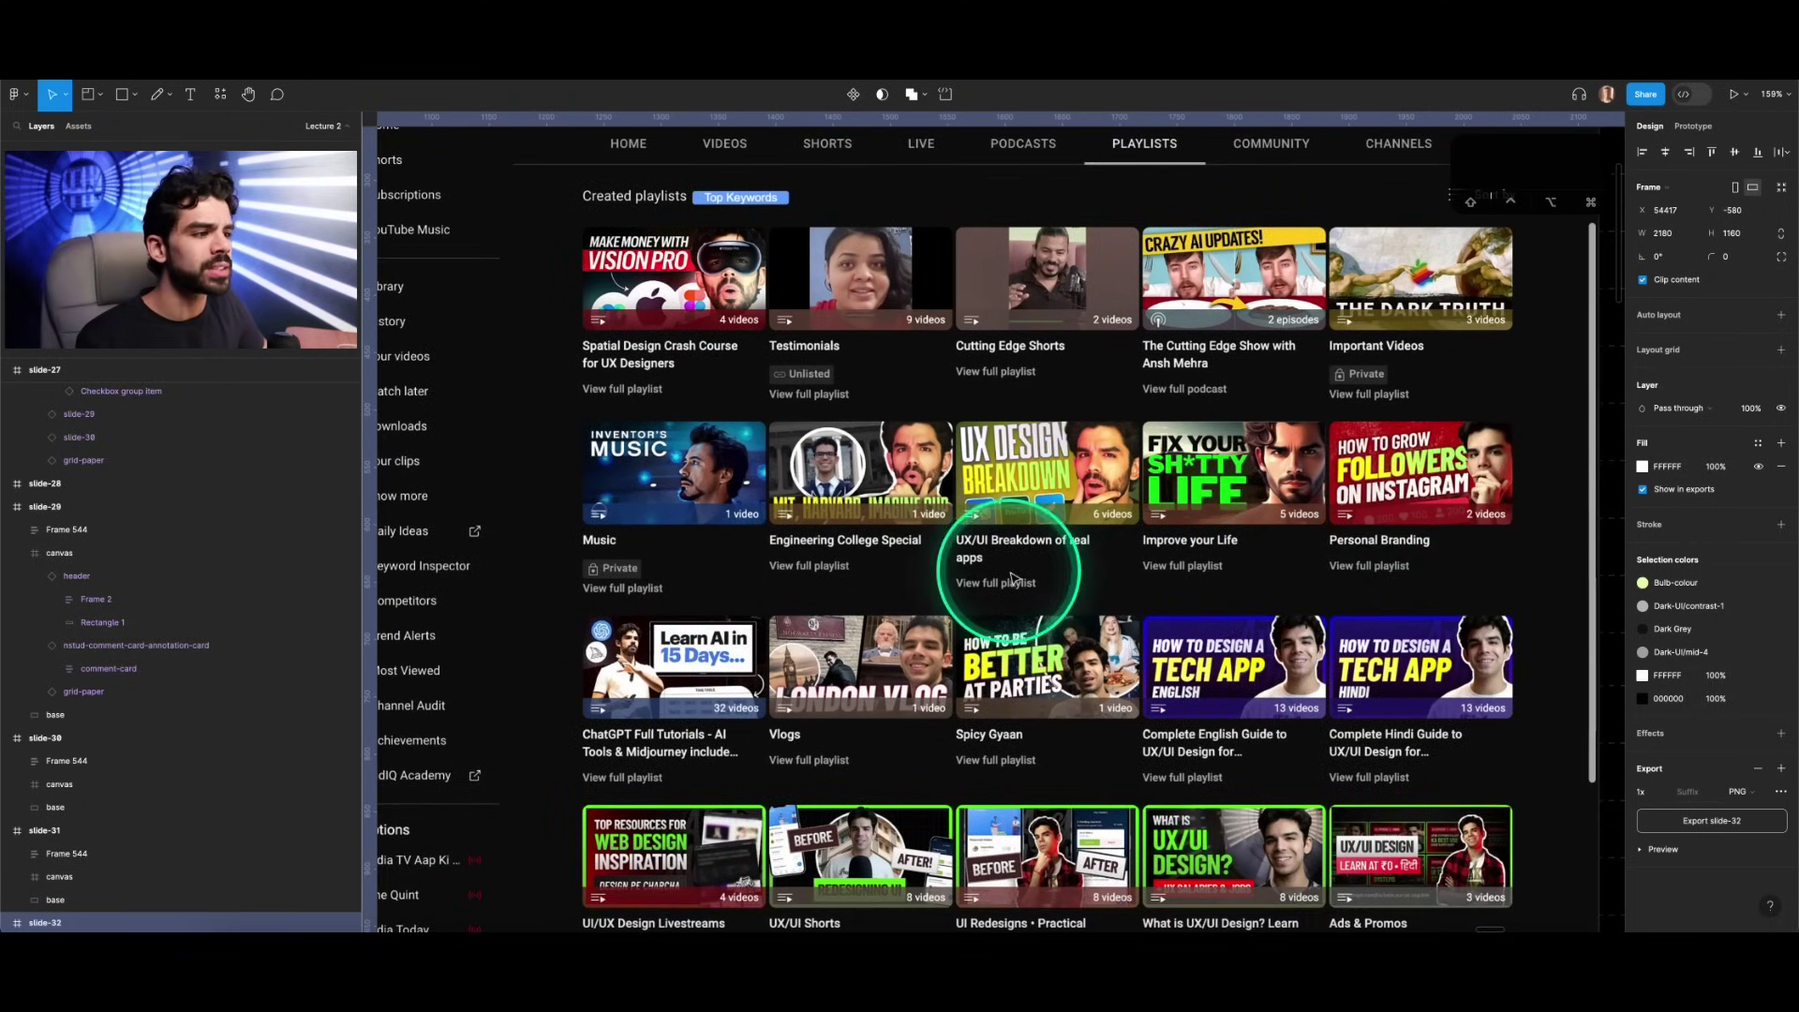
pyautogui.scroll(-3, 1020, 553)
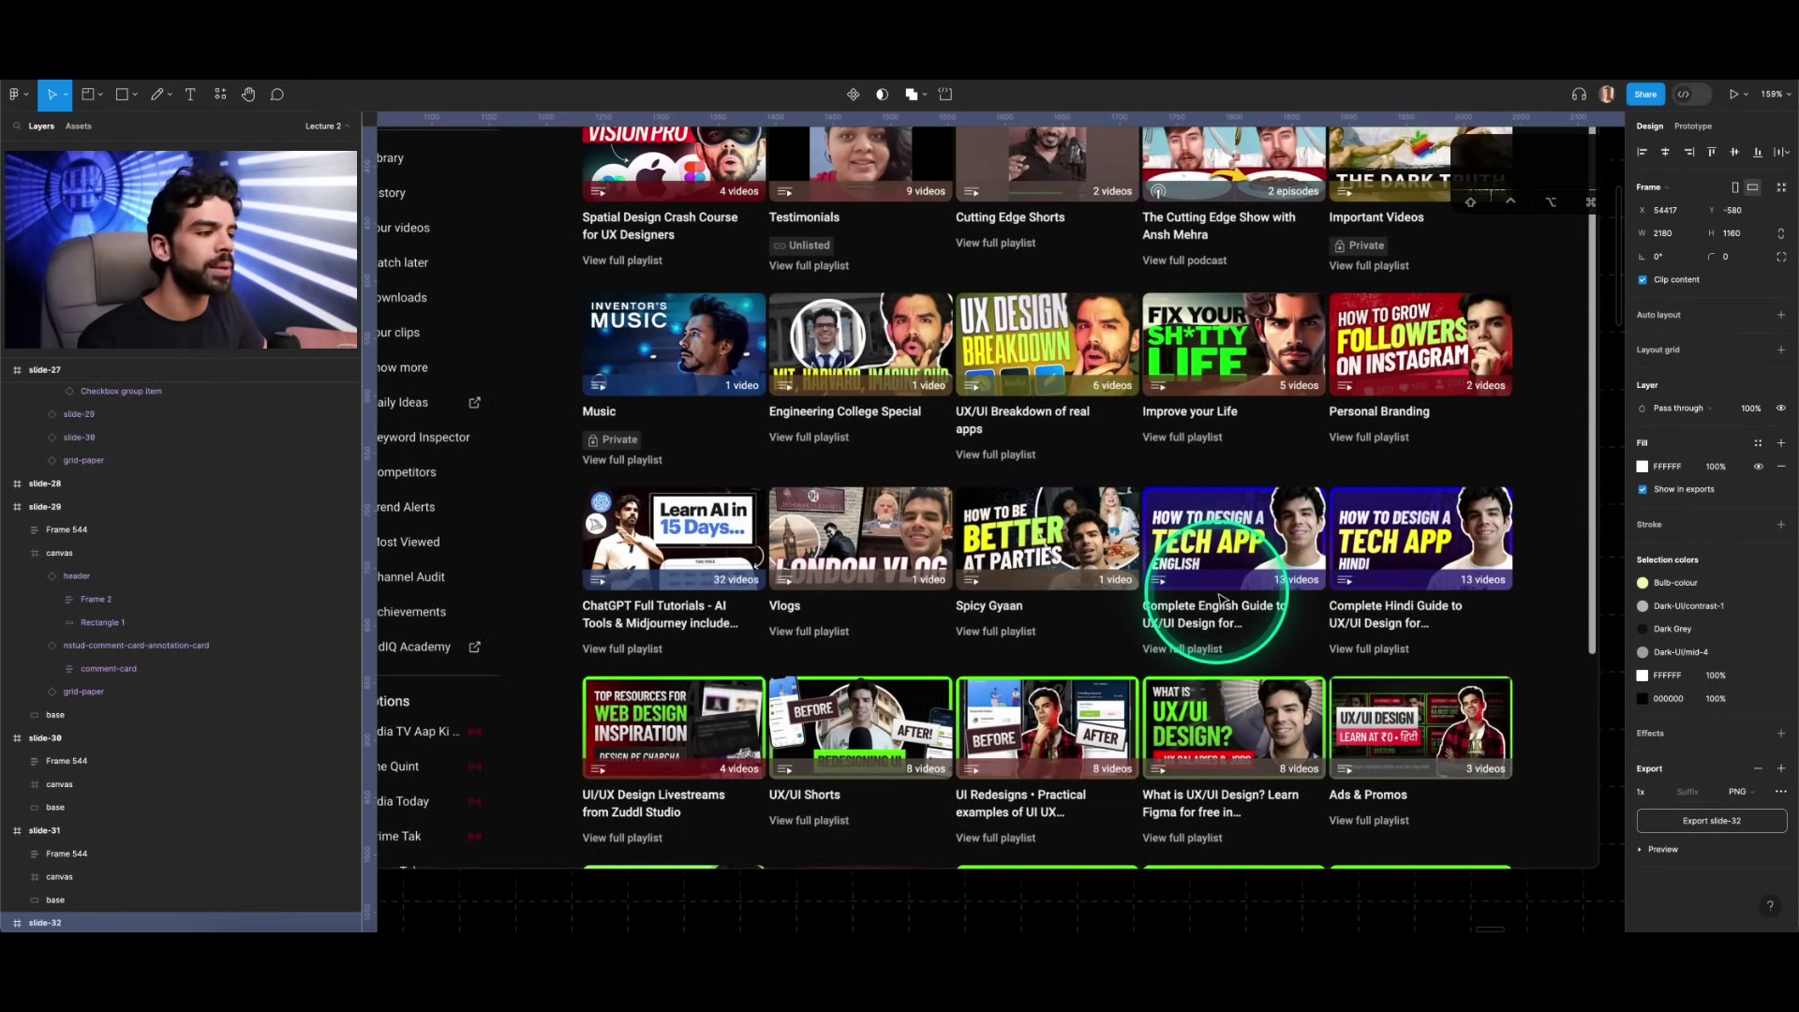
pyautogui.scroll(5, 1032, 868)
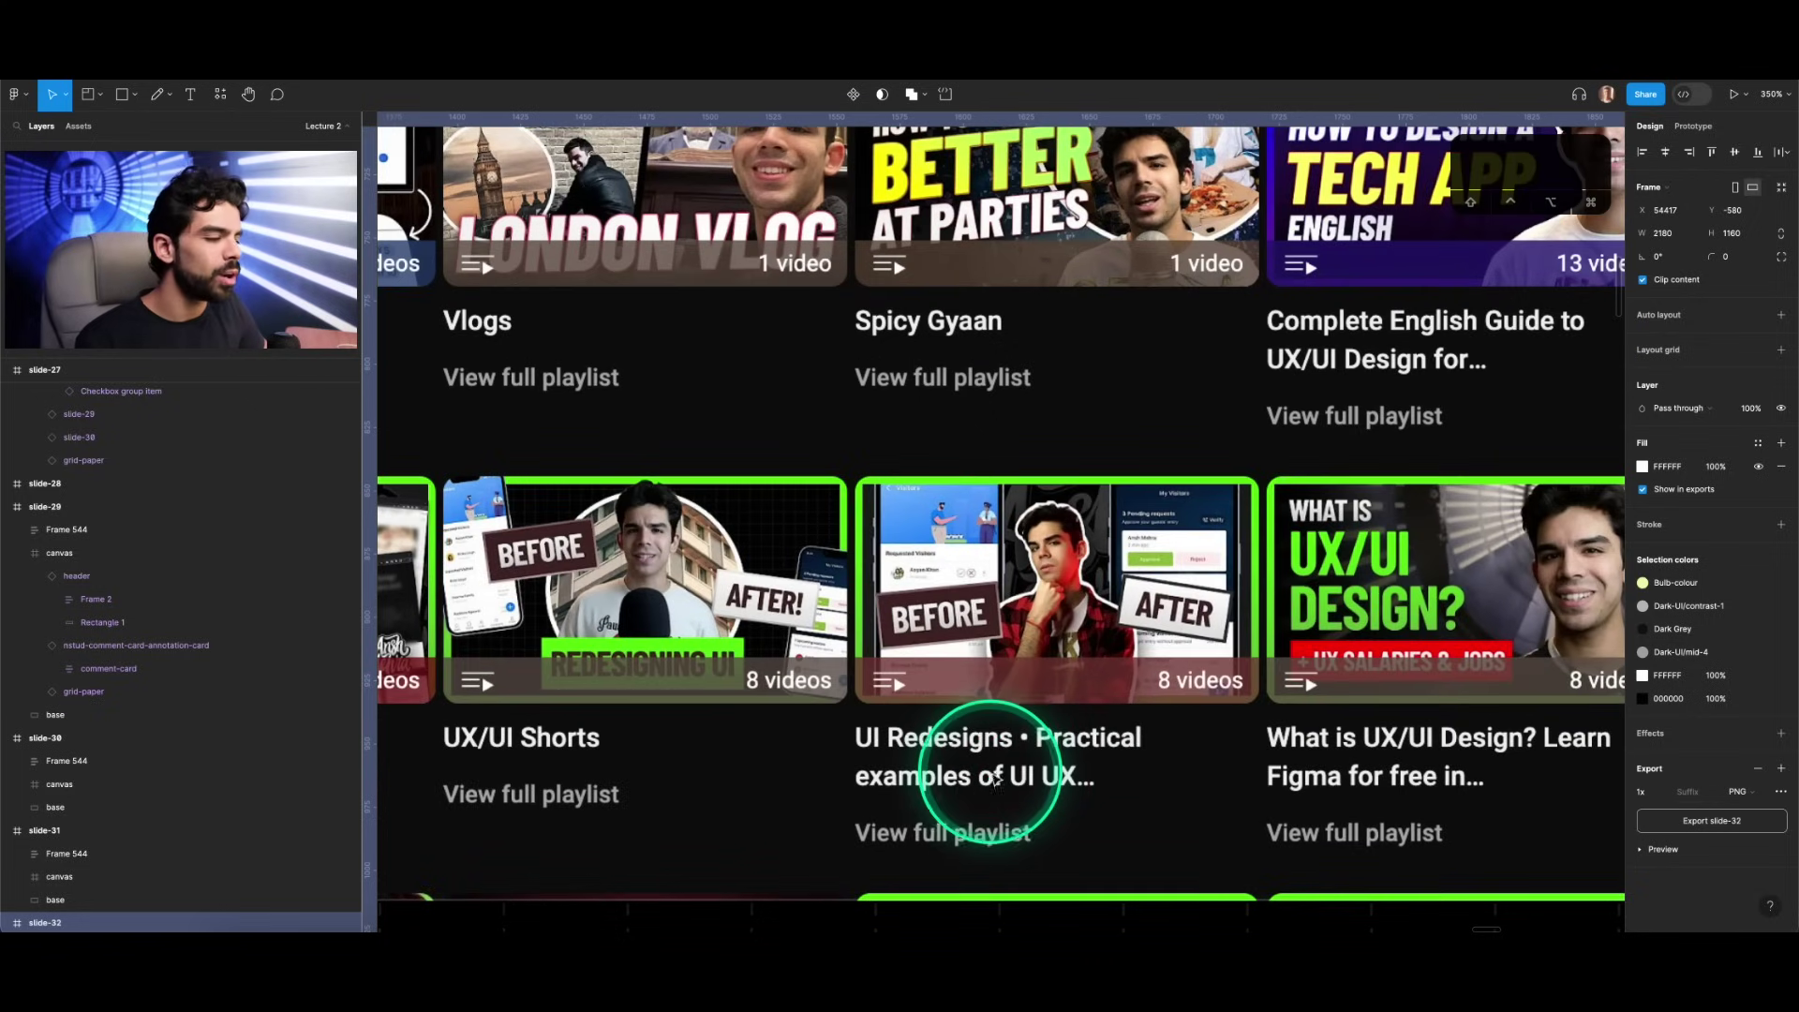
pyautogui.hscroll(3, 1001, 771)
pyautogui.scroll(-6, 1090, 743)
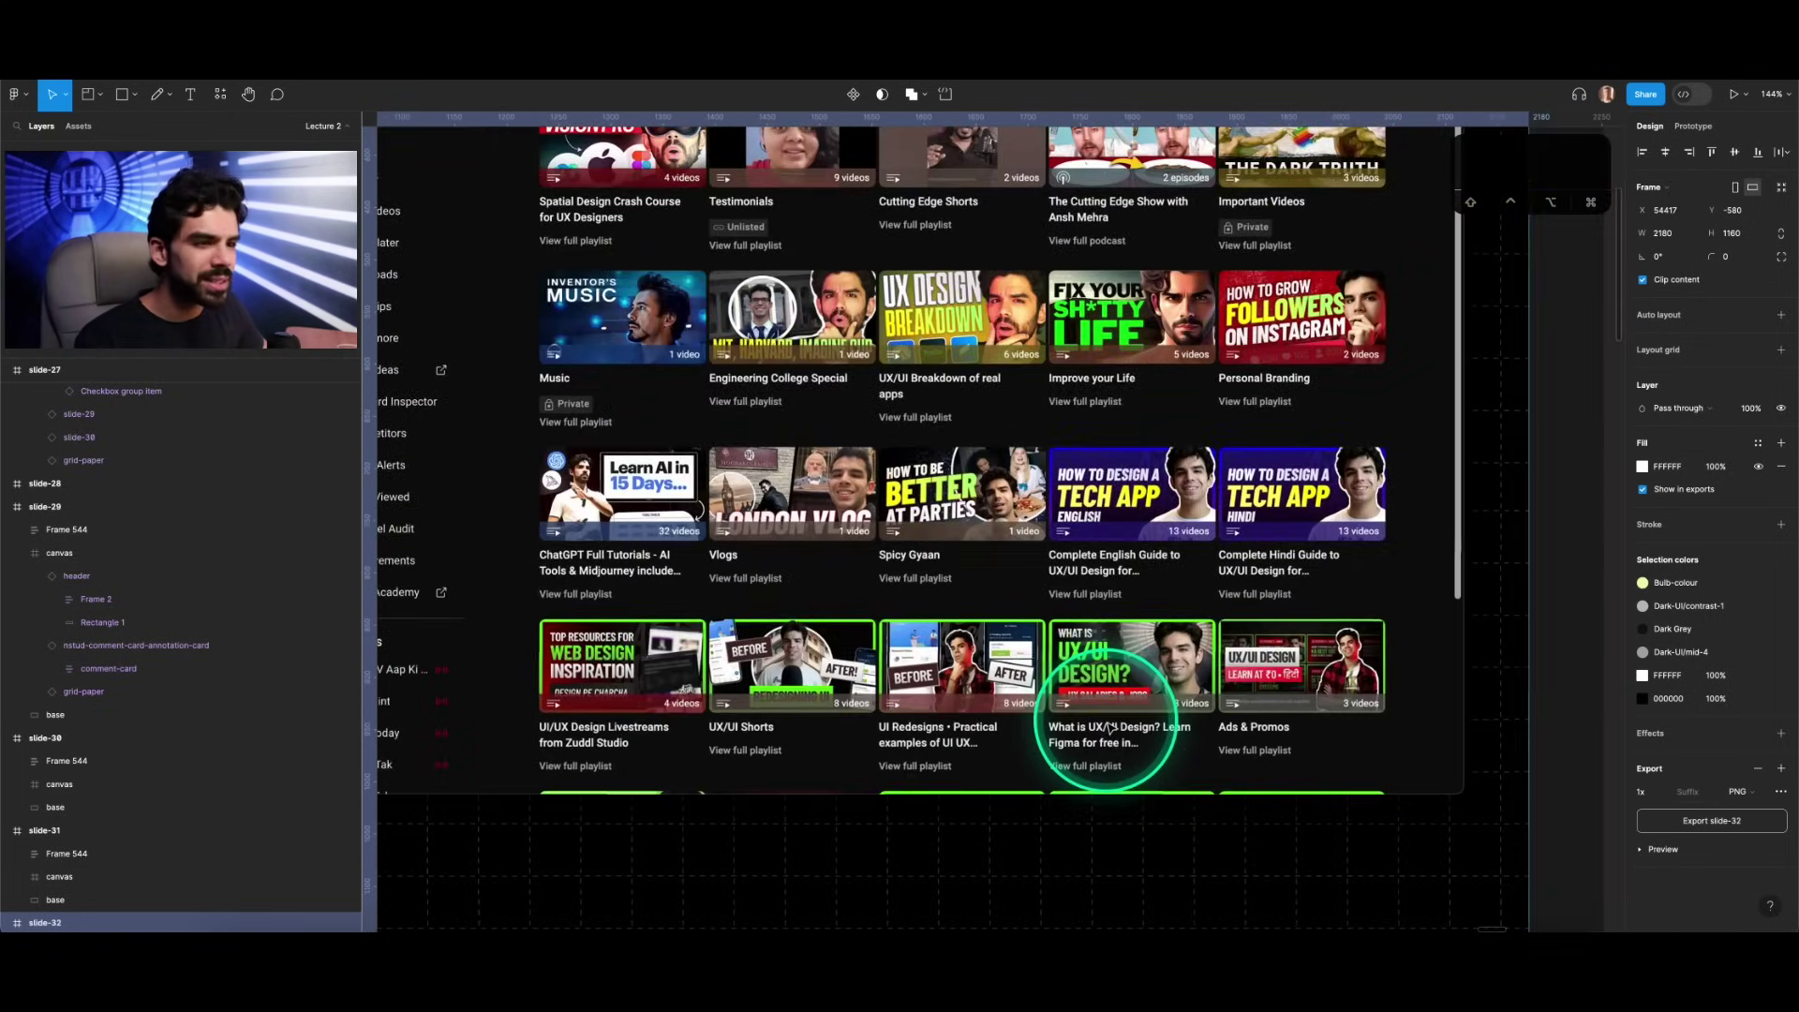
pyautogui.scroll(6, 774, 201)
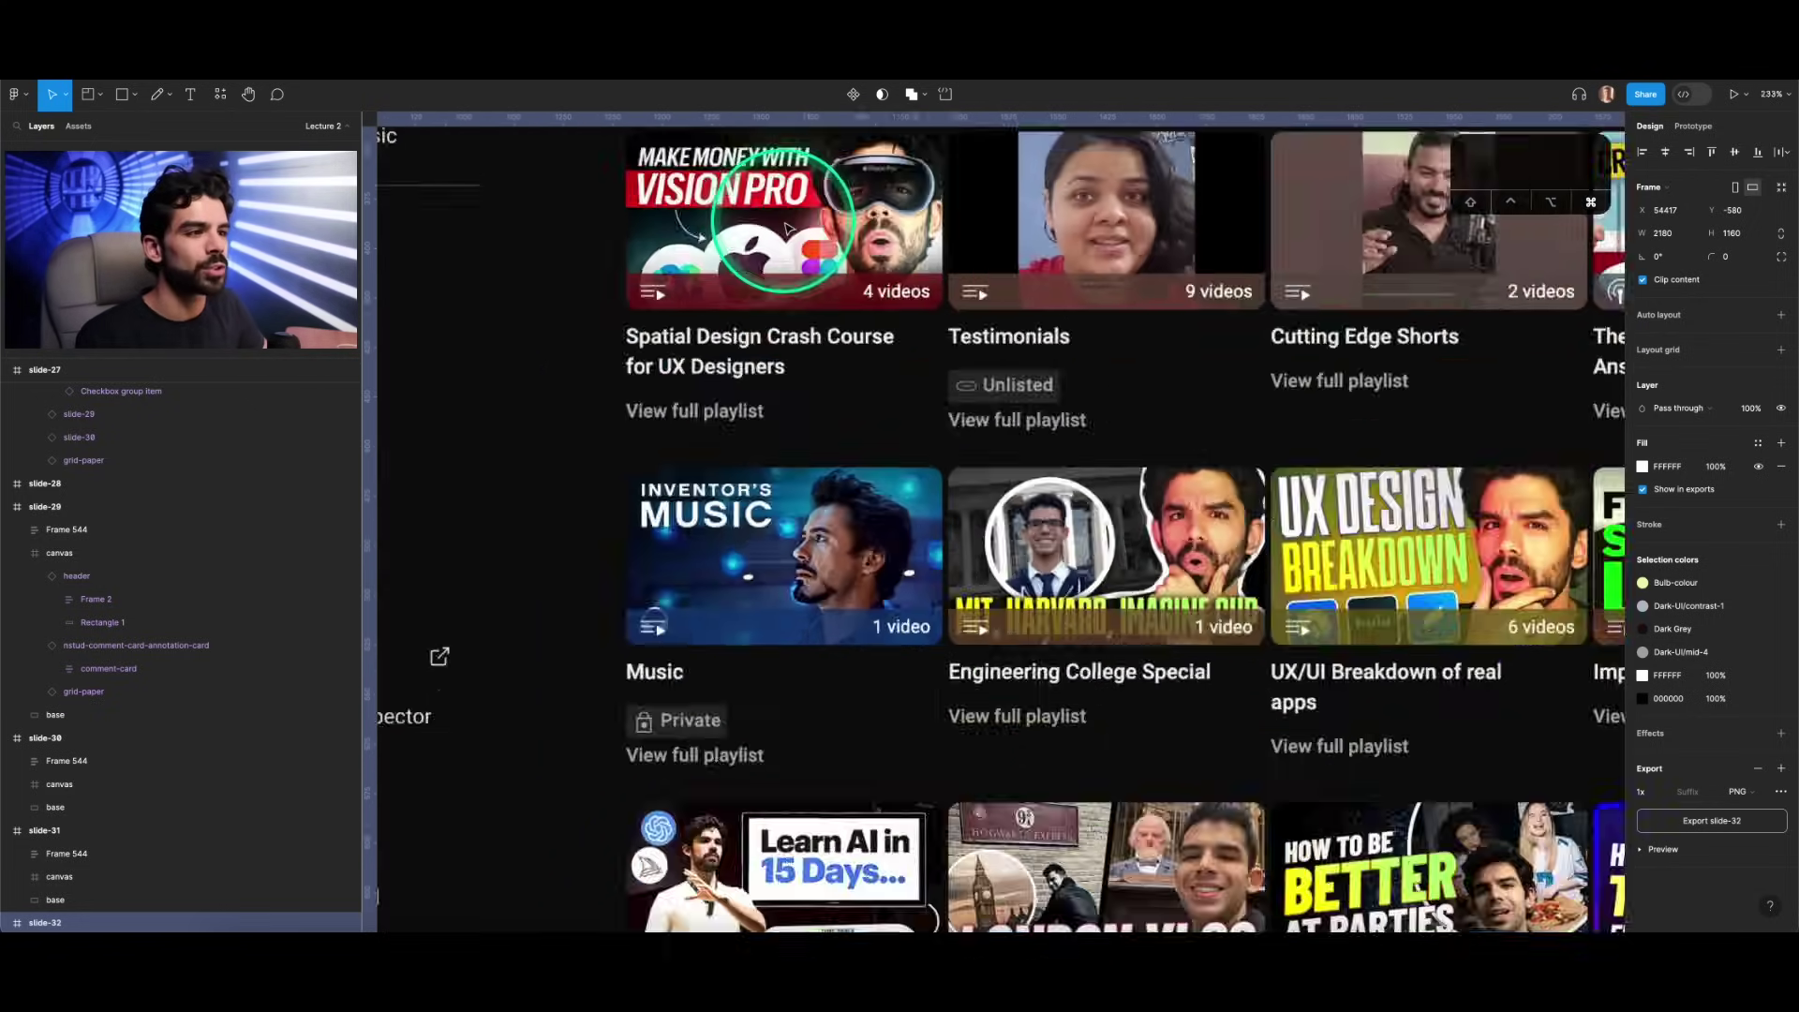
pyautogui.scroll(-10, 1004, 394)
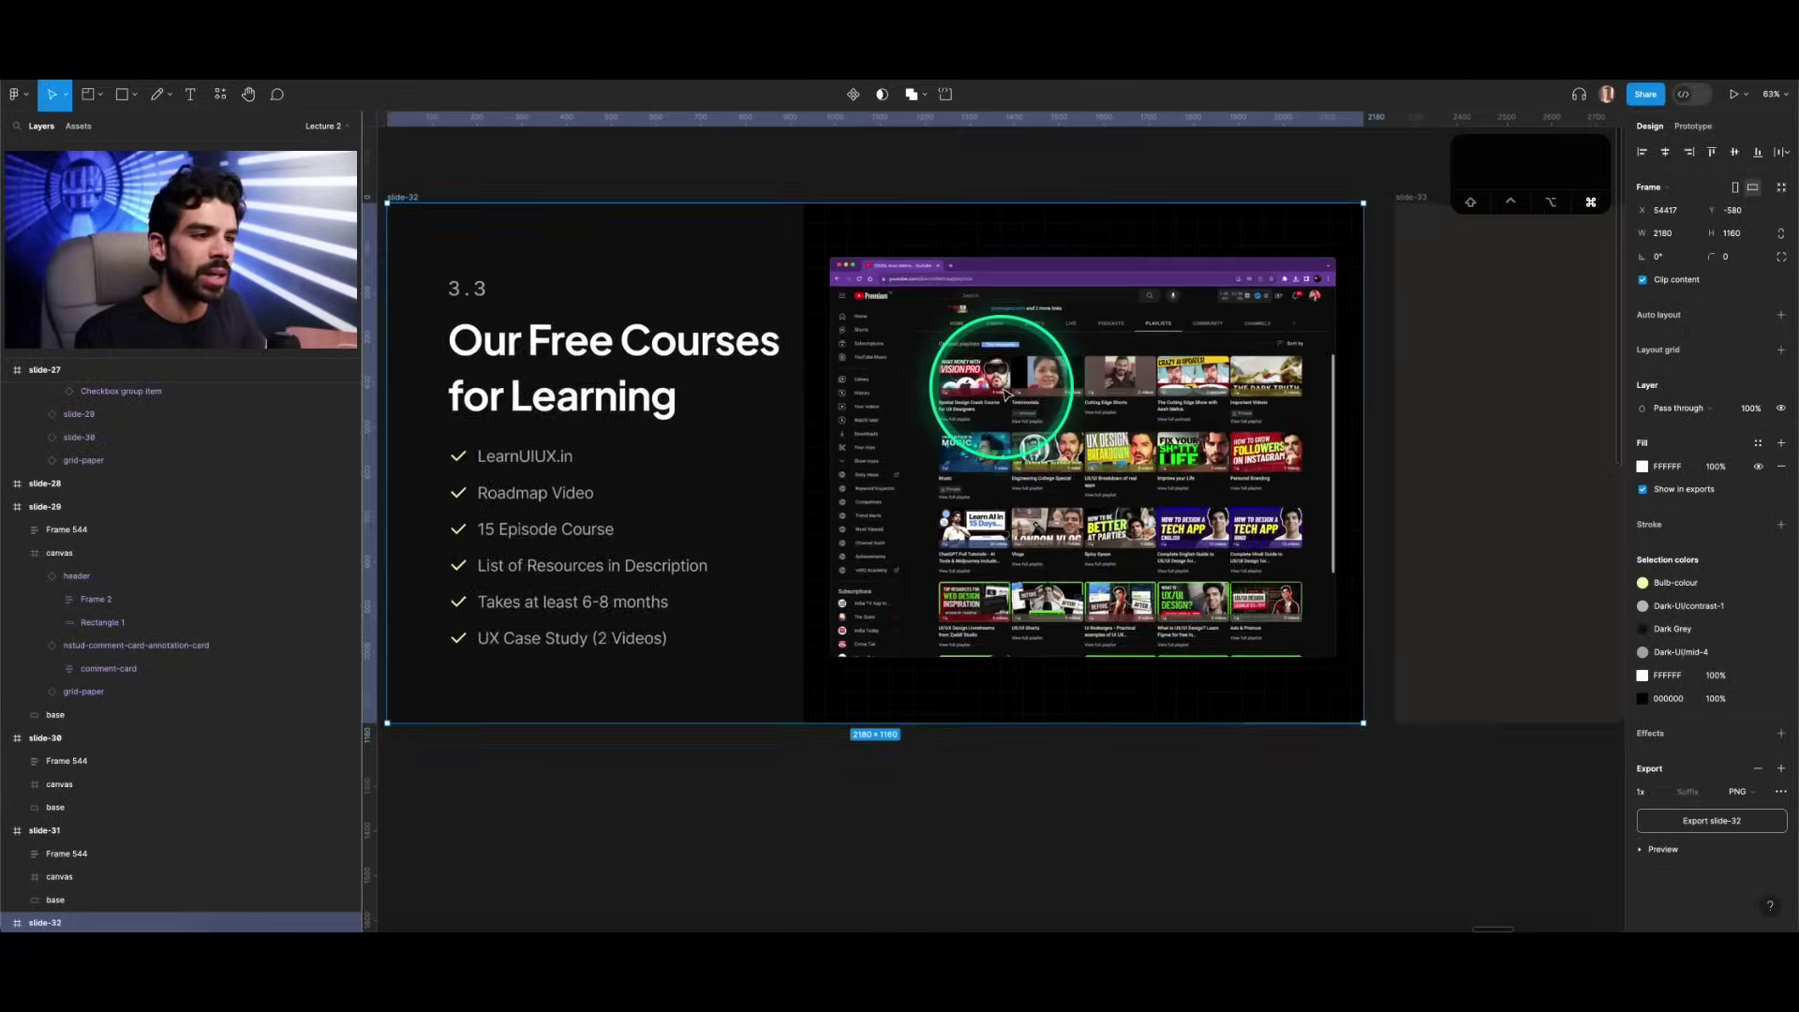
# Step: Fit slide-32 in view and take a close look at its checklist starting from LearnUIUX.in
pyautogui.hotkey('shift', '2')
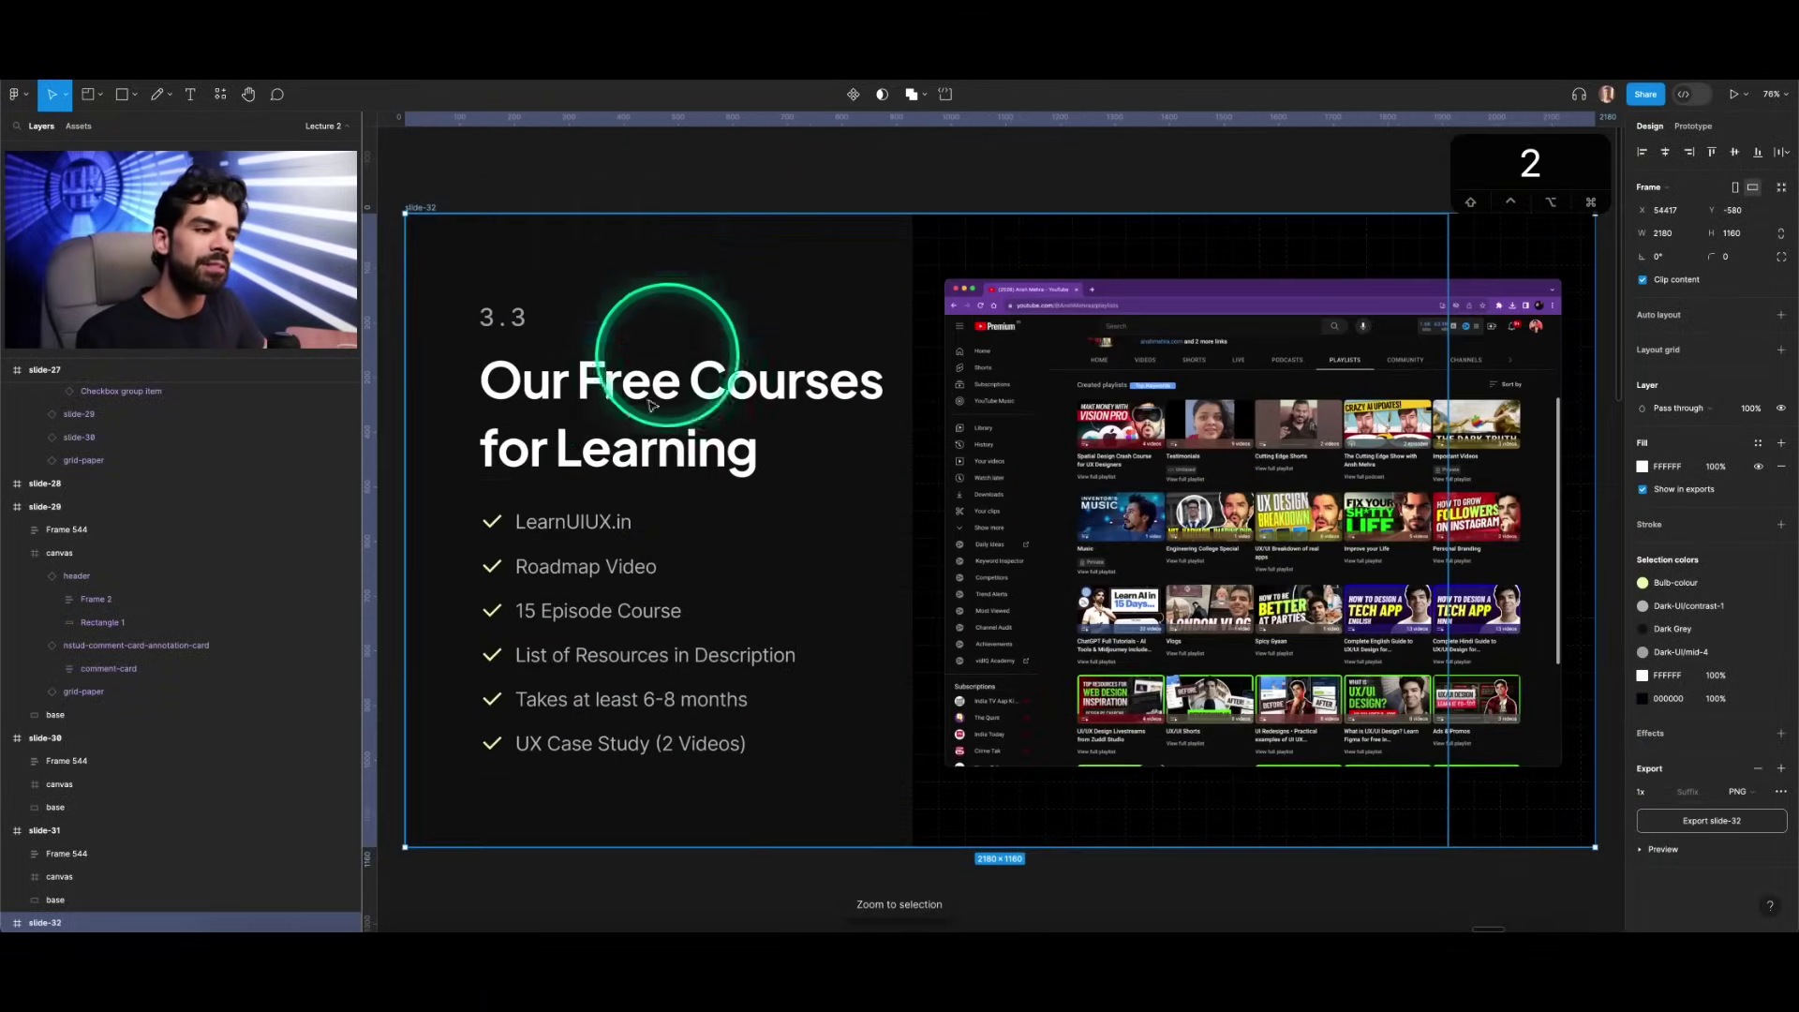
pyautogui.scroll(5, 553, 553)
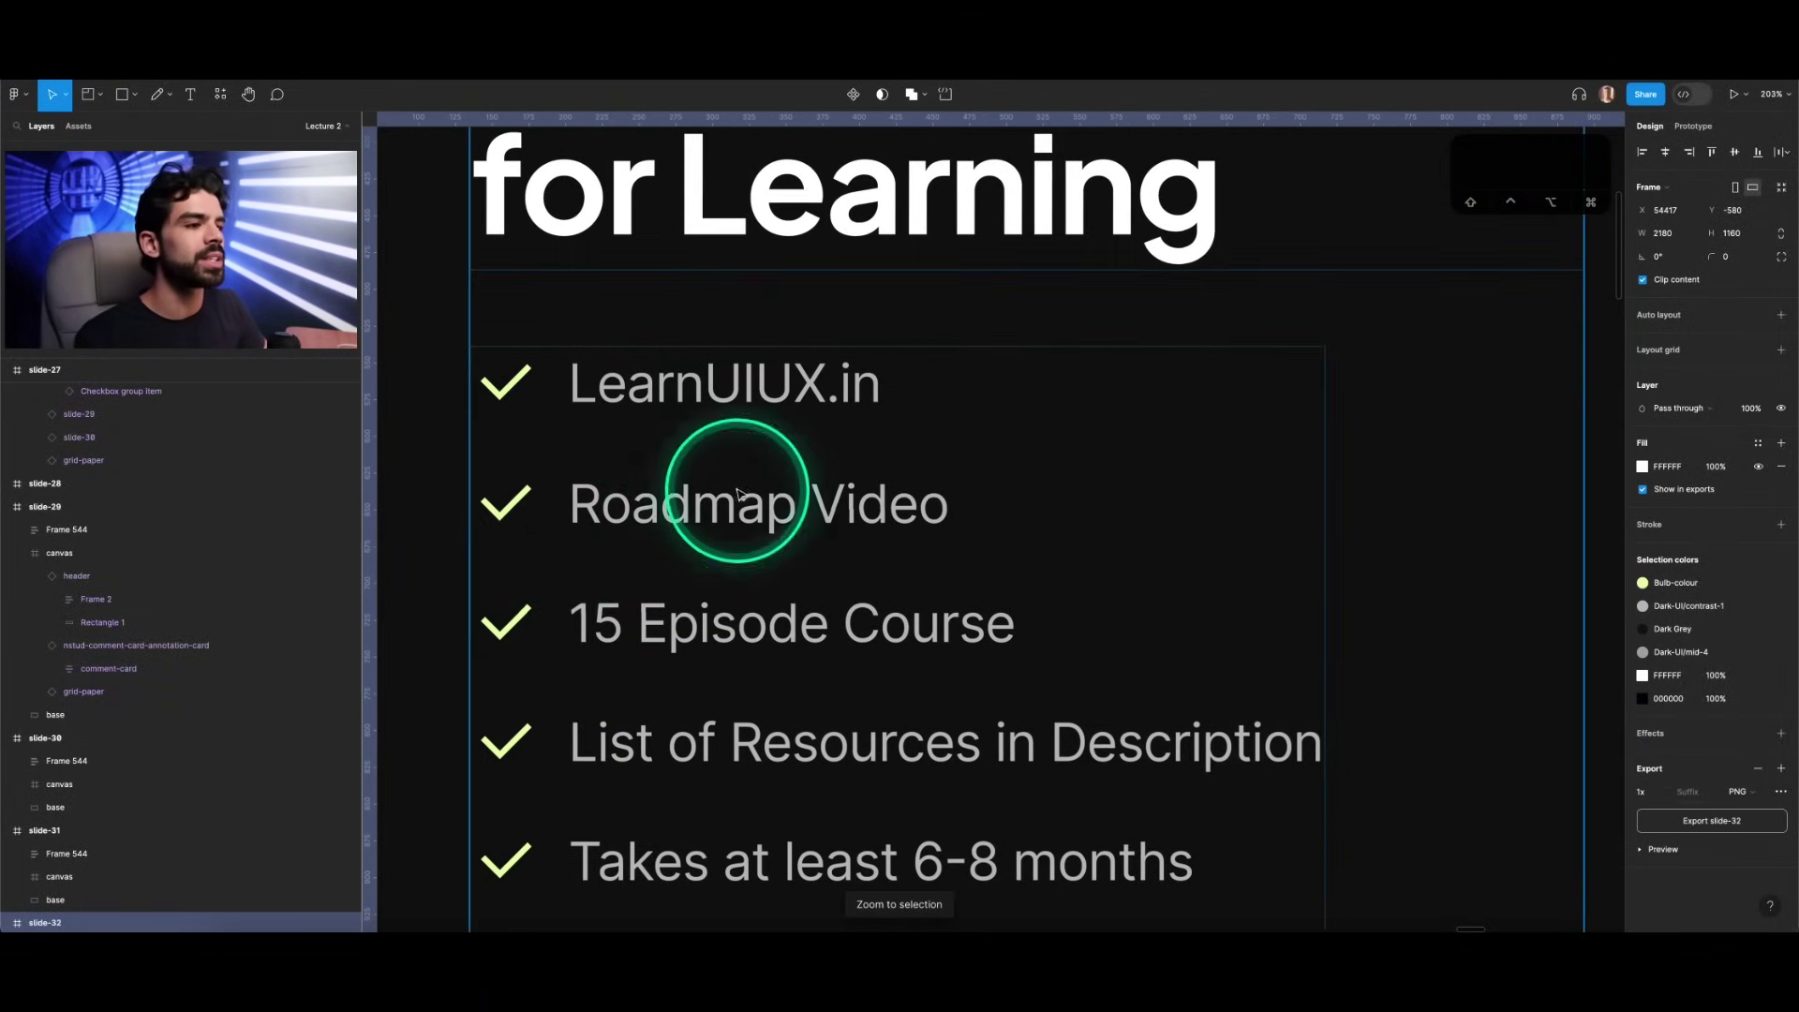
pyautogui.hscroll(-3, 663, 422)
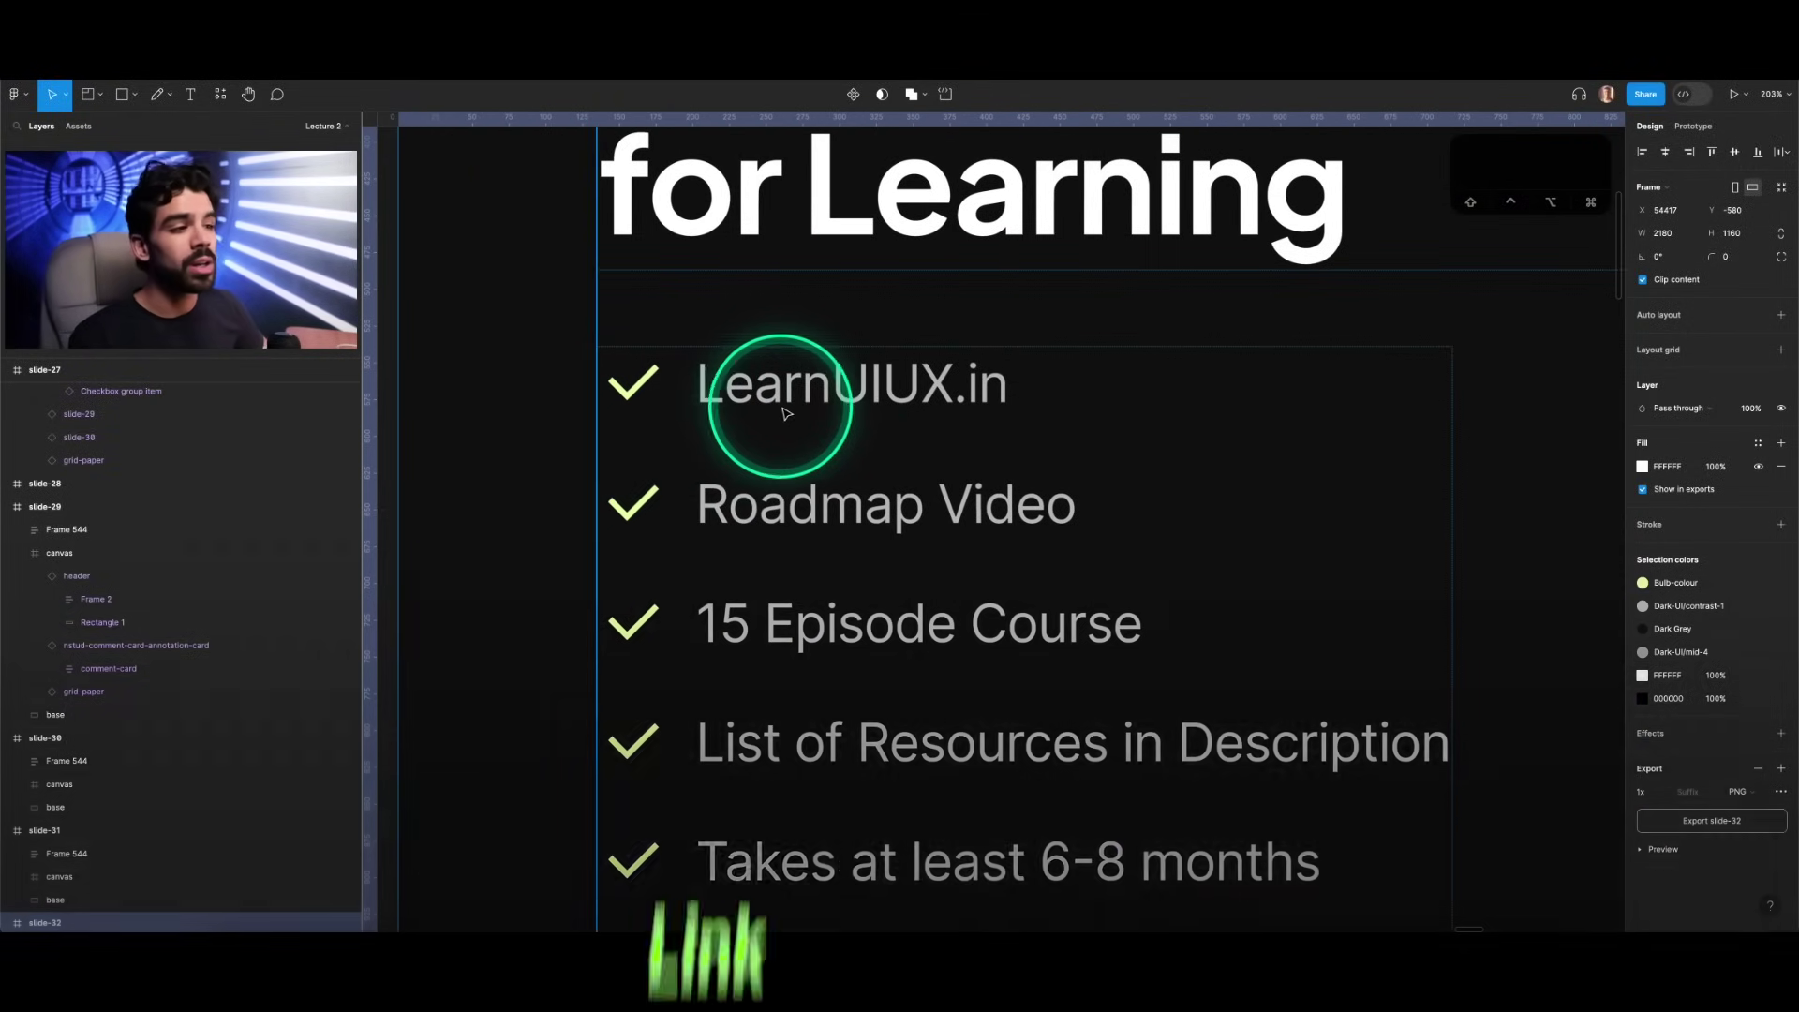